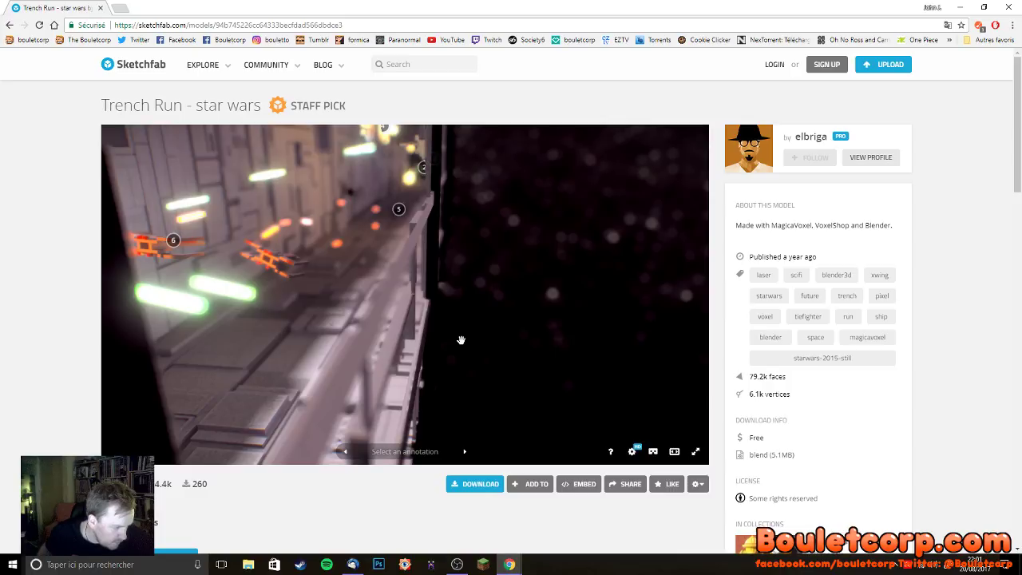
- Switch from the Sketchfab model page to MagicaVoxel, close the browser and maximize the MagicaVoxel window
double_click(399, 337)
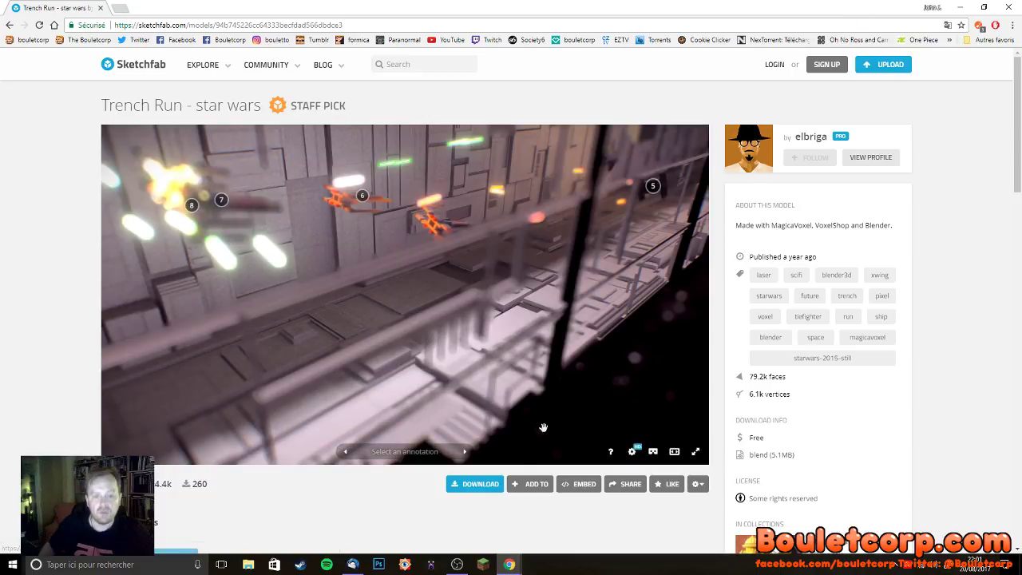
click(430, 565)
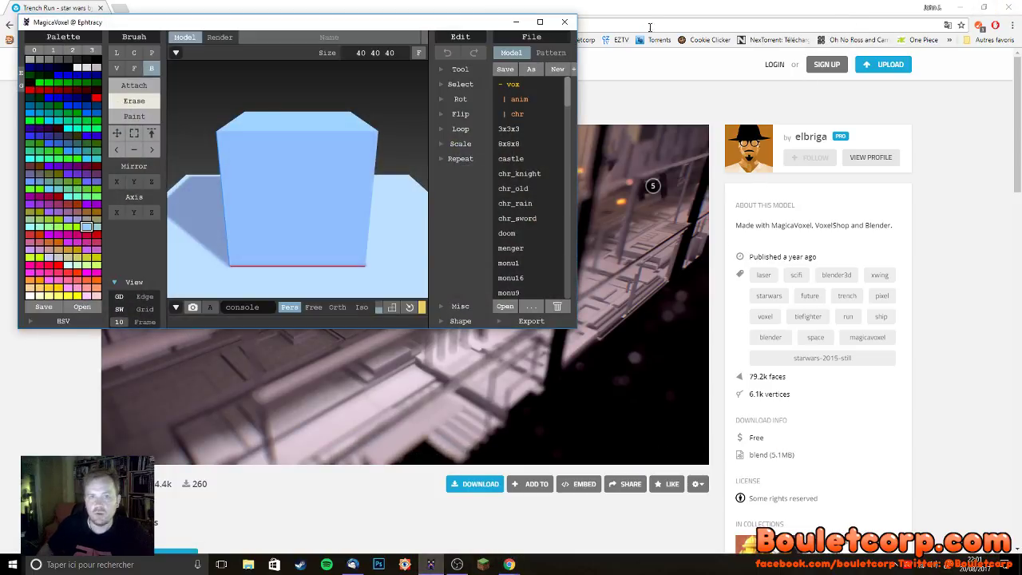
click(1008, 8)
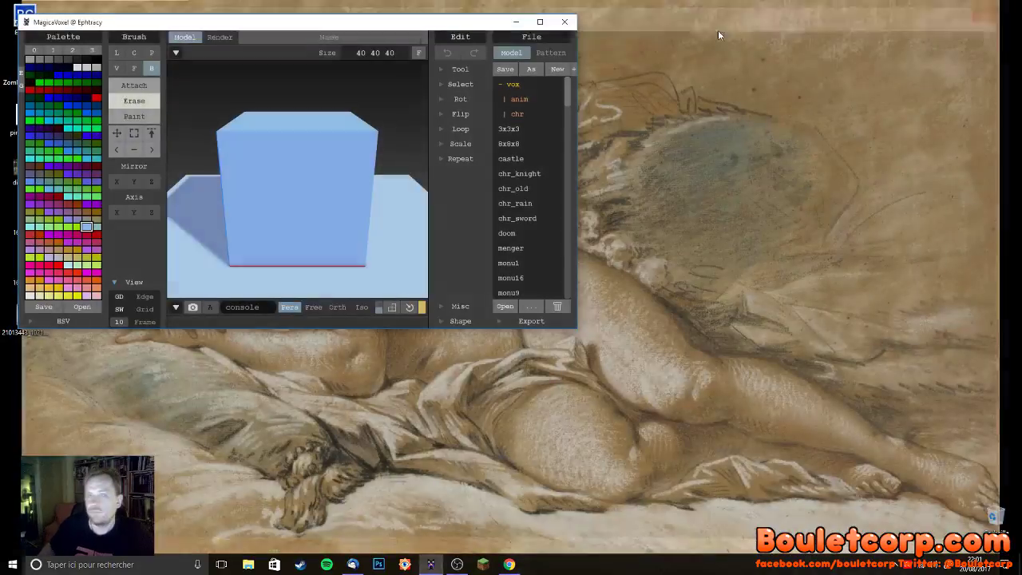
click(541, 22)
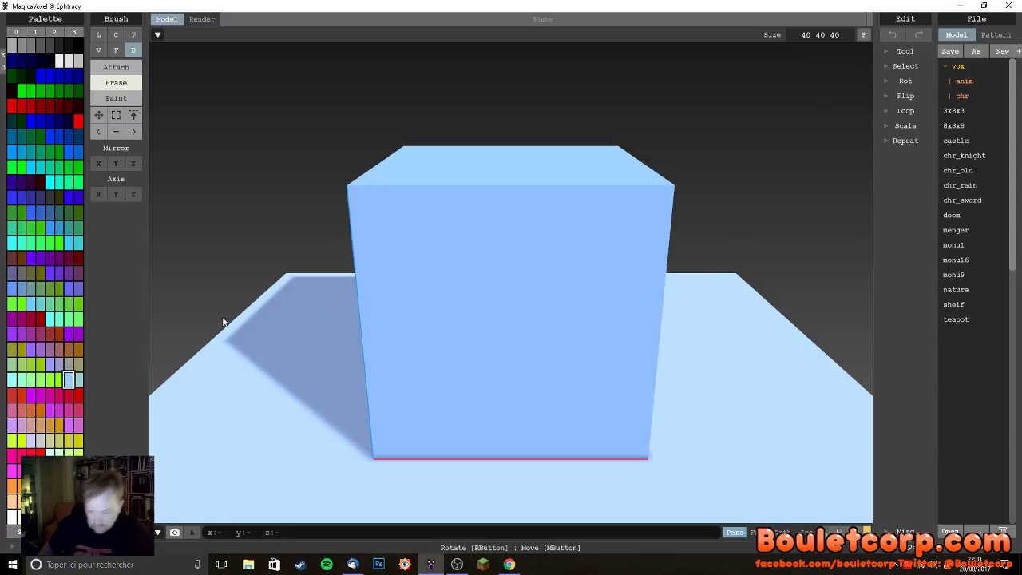
- Erase several overlapping box-shaped regions from the blue cube's side and top faces to carve out an open cavity
right_drag(179, 304, 218, 316)
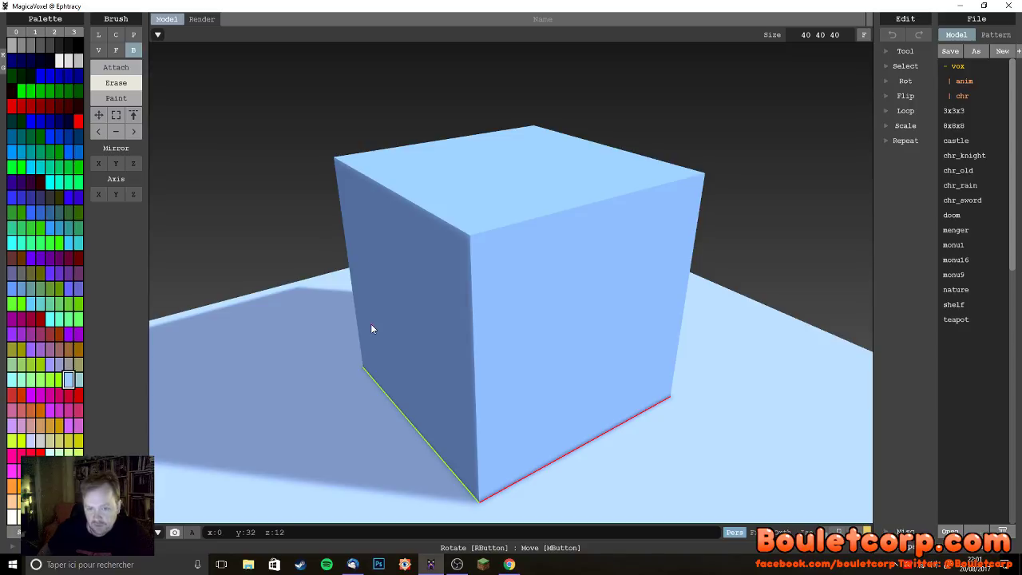
right_drag(349, 319, 384, 333)
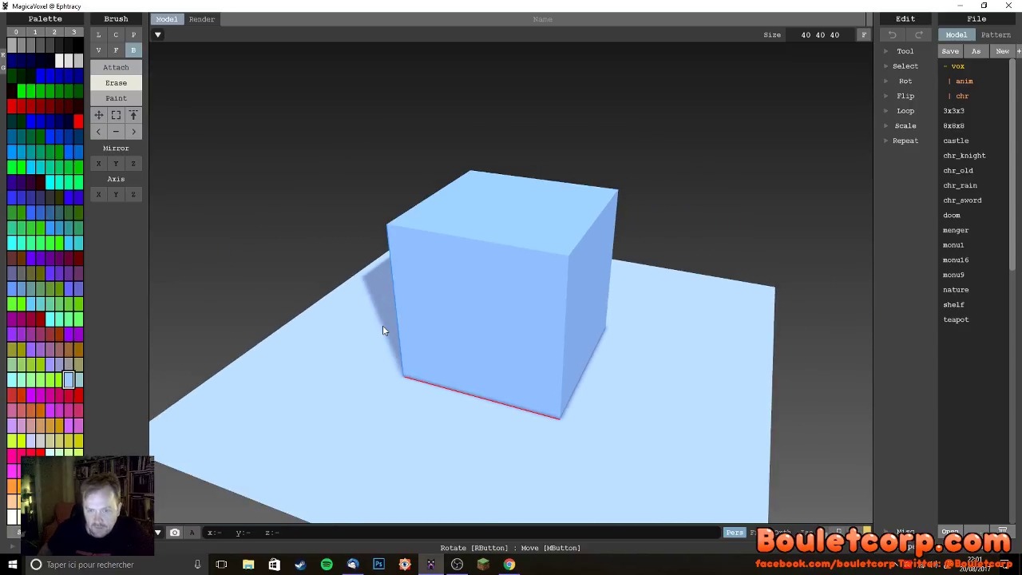
right_drag(456, 365, 500, 372)
drag(495, 327, 545, 377)
drag(488, 285, 554, 324)
mouse_move(488, 380)
right_down()
mouse_move(594, 395)
mouse_move(570, 379)
mouse_move(560, 404)
mouse_move(472, 280)
right_up()
drag(482, 260, 559, 325)
mouse_move(467, 220)
mouse_down()
mouse_move(532, 346)
mouse_move(529, 366)
mouse_up()
drag(563, 258, 496, 223)
mouse_move(496, 223)
right_down()
mouse_move(547, 331)
mouse_move(498, 251)
right_up()
drag(497, 250, 563, 333)
right_drag(563, 334, 522, 342)
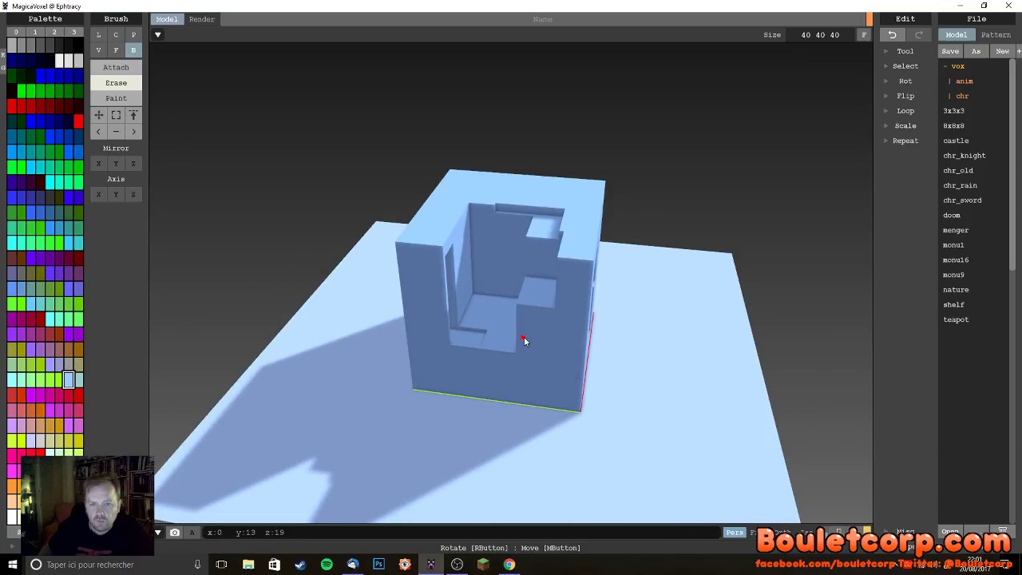
- Attach a light blue block inside the carved cavity, and add purple boxes above it and on the cavity's back wall
drag(484, 267, 523, 342)
click(59, 273)
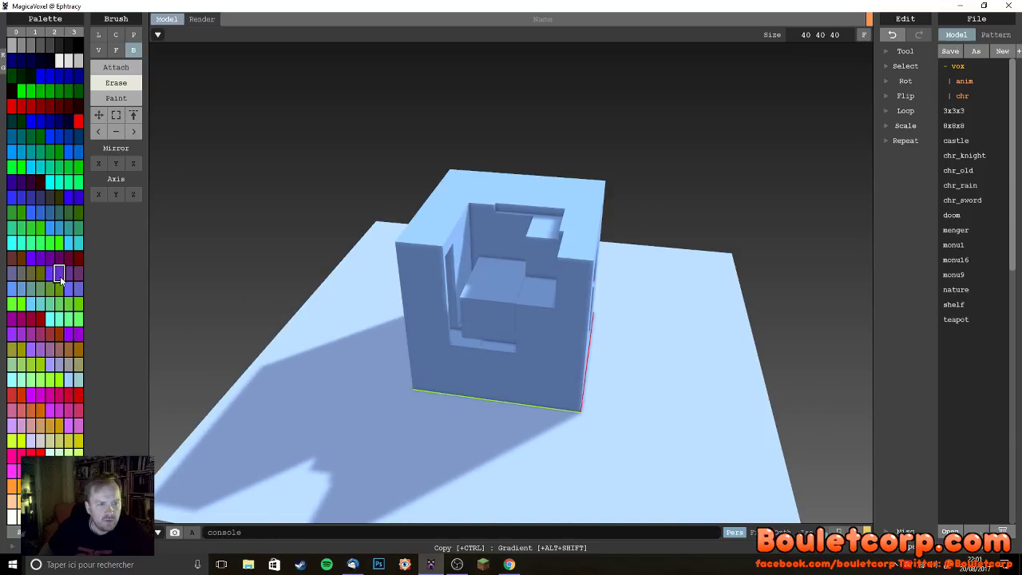
drag(479, 264, 532, 340)
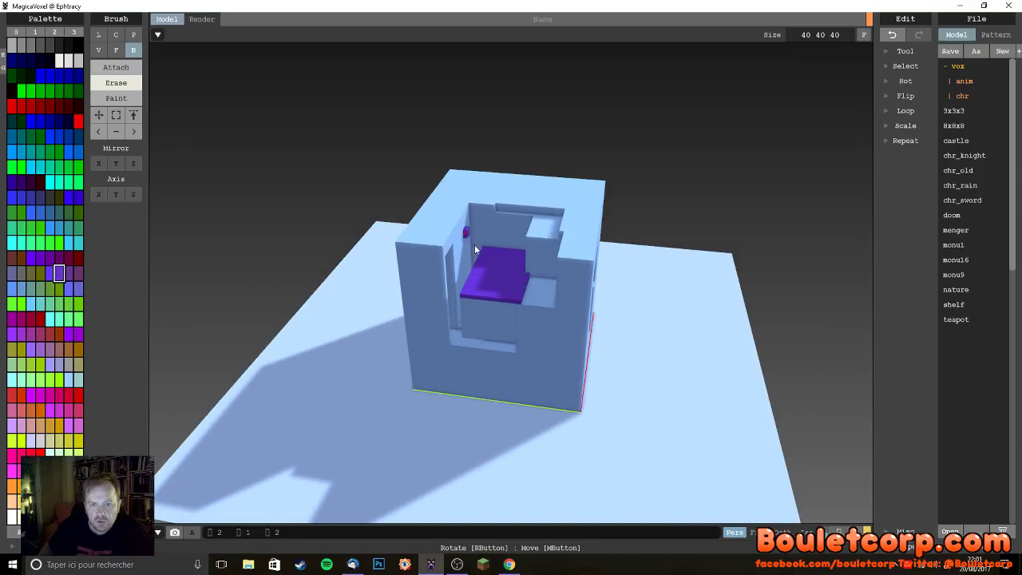
drag(465, 235, 504, 302)
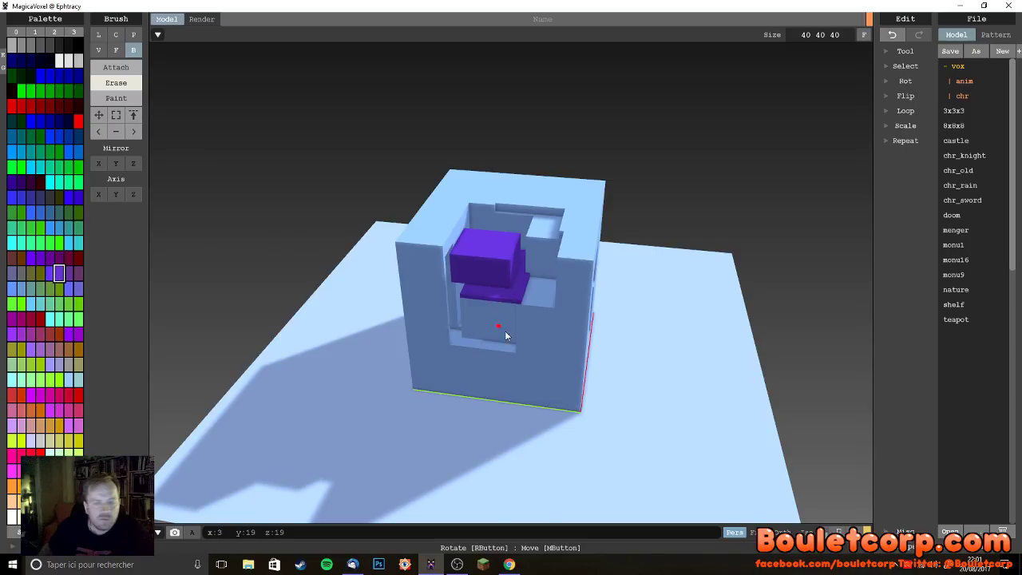
right_drag(496, 329, 493, 308)
mouse_move(506, 270)
right_down()
mouse_move(510, 300)
mouse_move(499, 280)
right_up()
drag(470, 214, 504, 236)
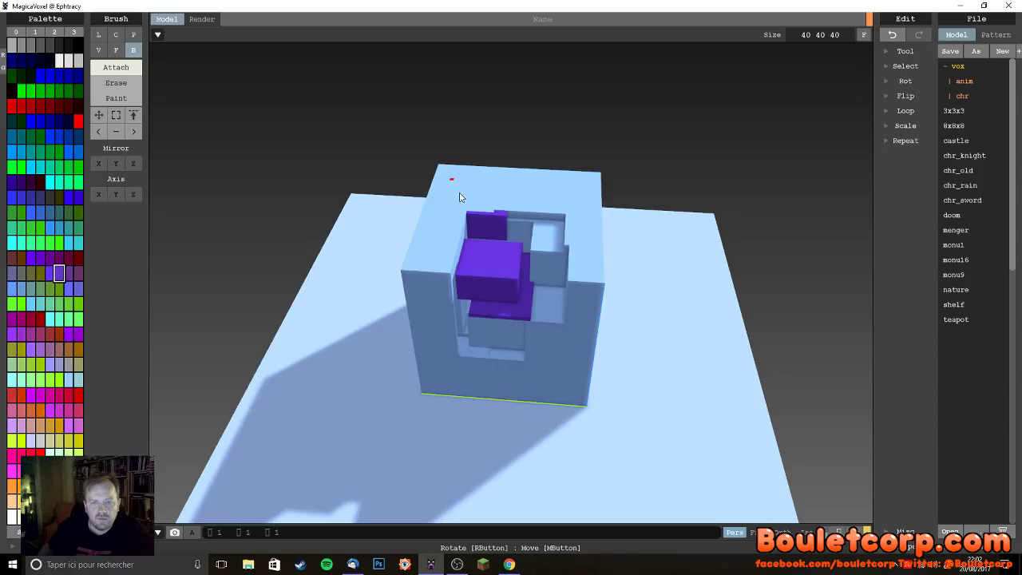
- Erase another rectangular recess in the cube's top and attach a small purple block at the bottom of the side cavity
drag(452, 184, 490, 261)
right_drag(492, 294, 490, 271)
right_drag(363, 405, 312, 388)
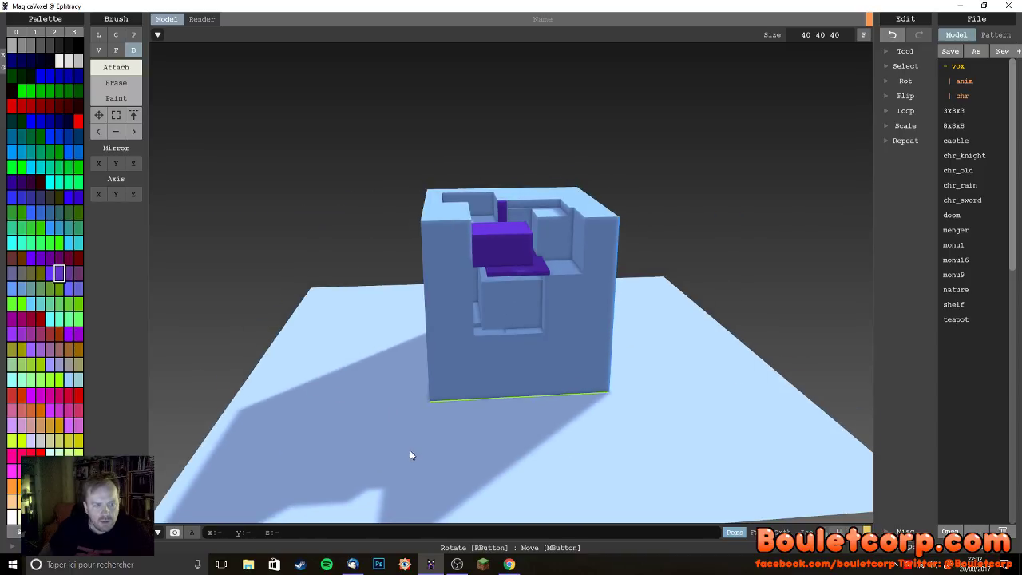
click(496, 335)
right_drag(520, 372, 703, 319)
- Resize the model volume to 126 x 126 x 126
click(805, 34)
text(120)
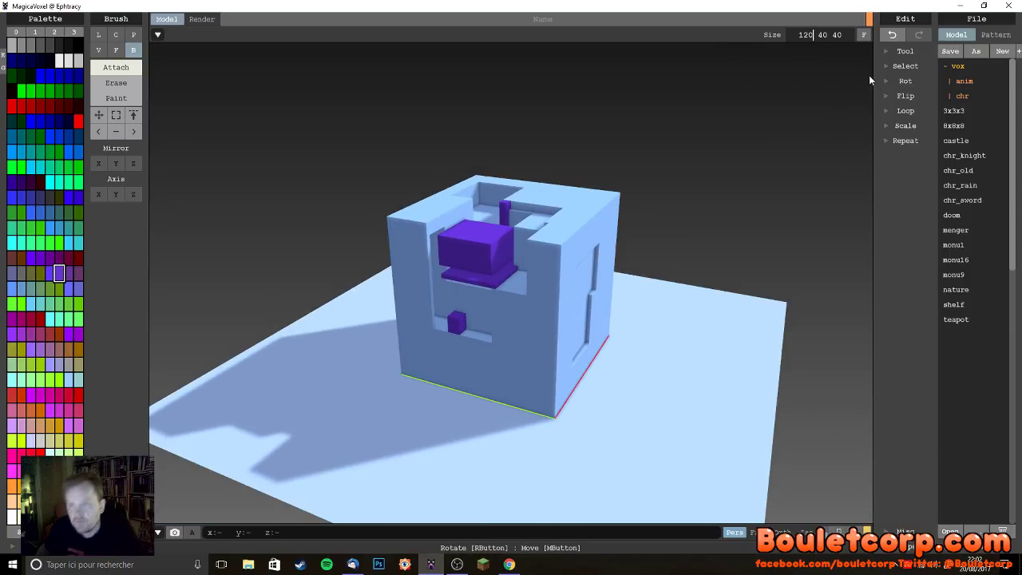
key(Return)
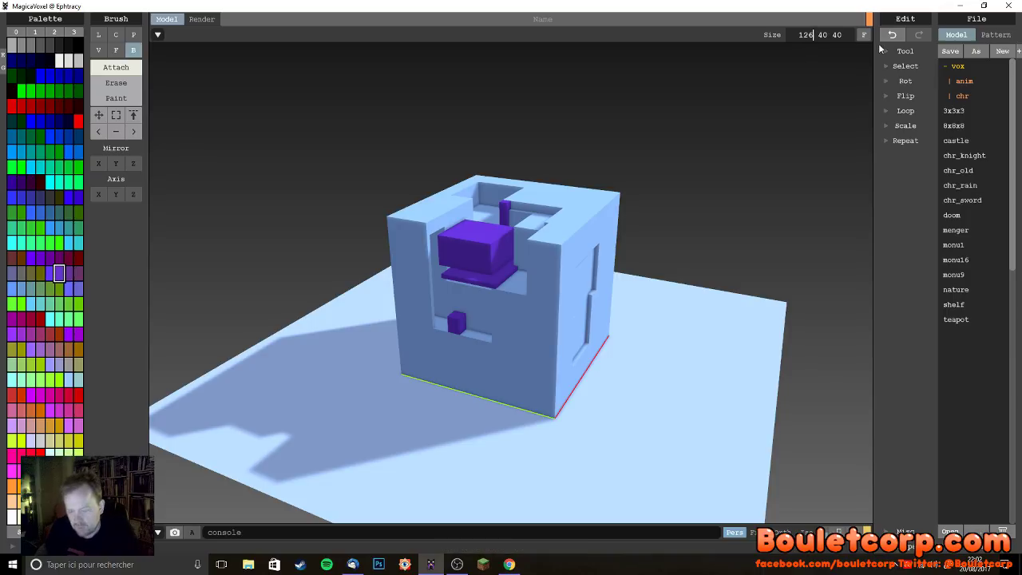
click(822, 34)
click(826, 36)
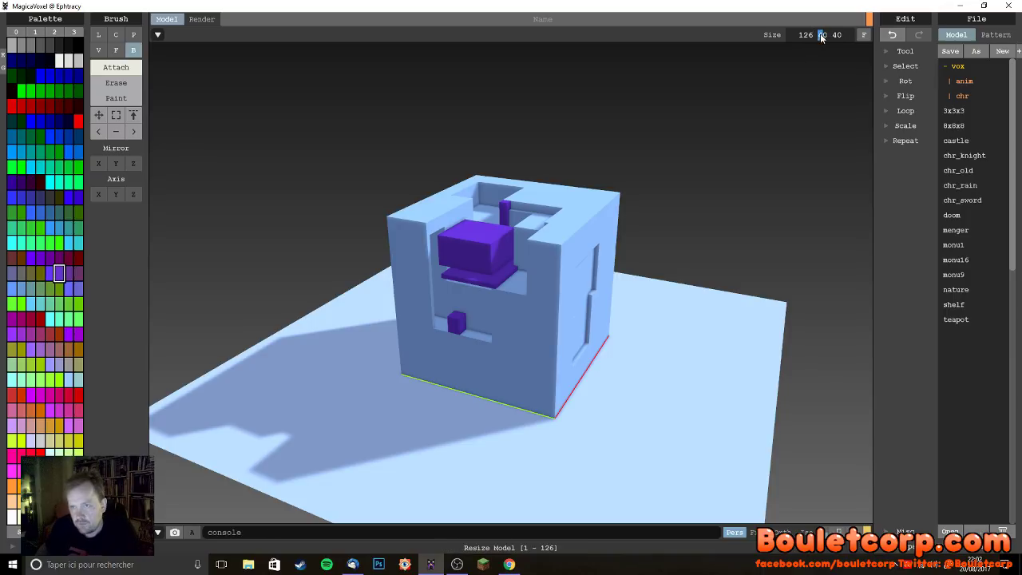
text(126)
key(Return)
click(838, 35)
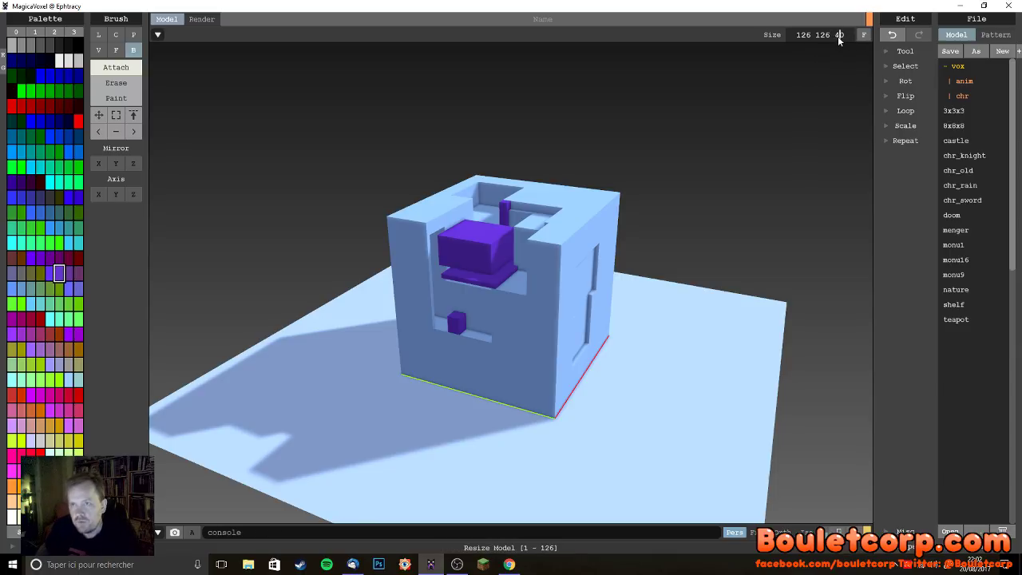
text(126)
key(Return)
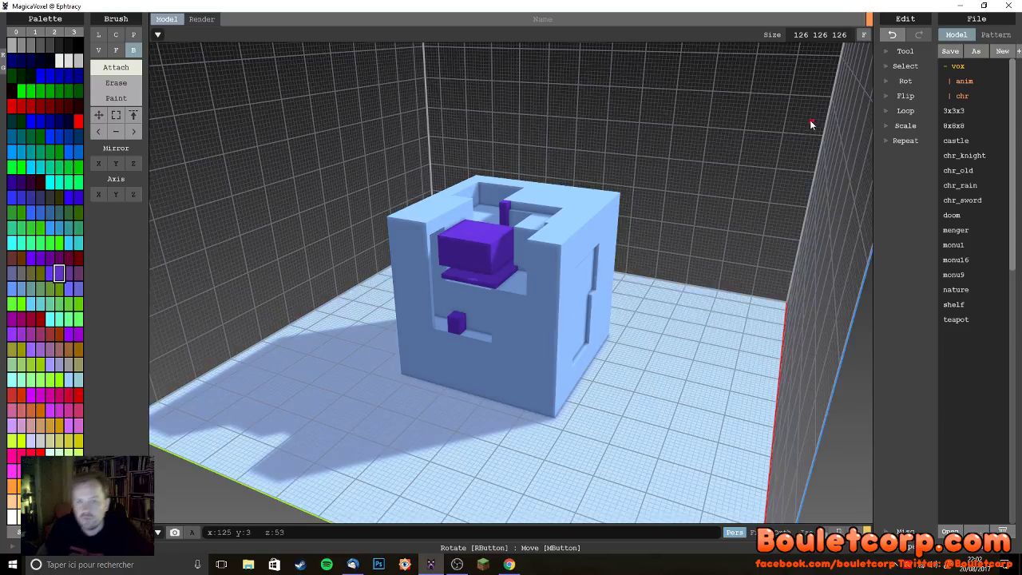
- Attach thin purple slabs over the recesses on the cube's top and on its side faces
scroll(503, 331, up, 3)
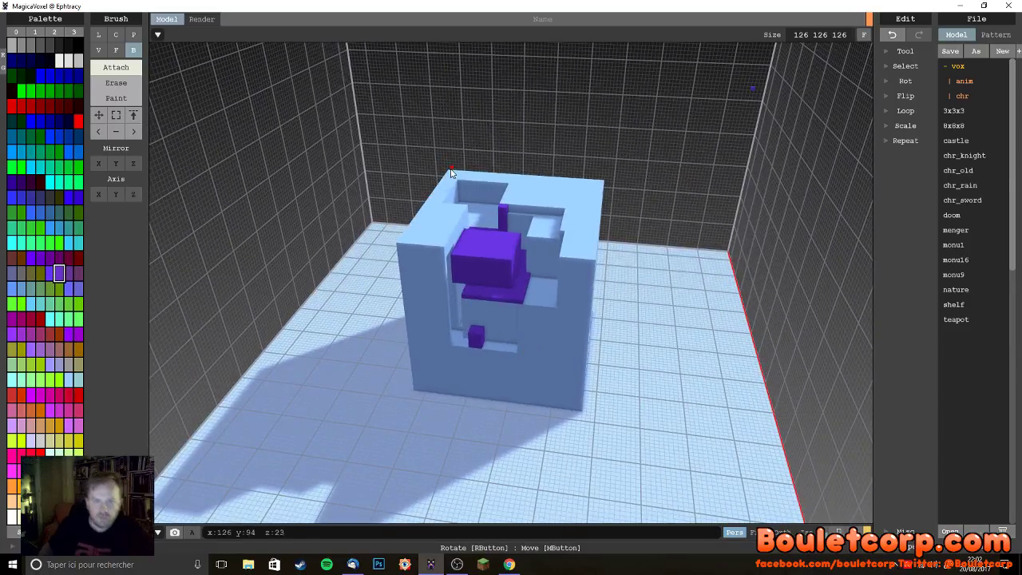
drag(459, 186, 566, 251)
right_drag(566, 251, 432, 274)
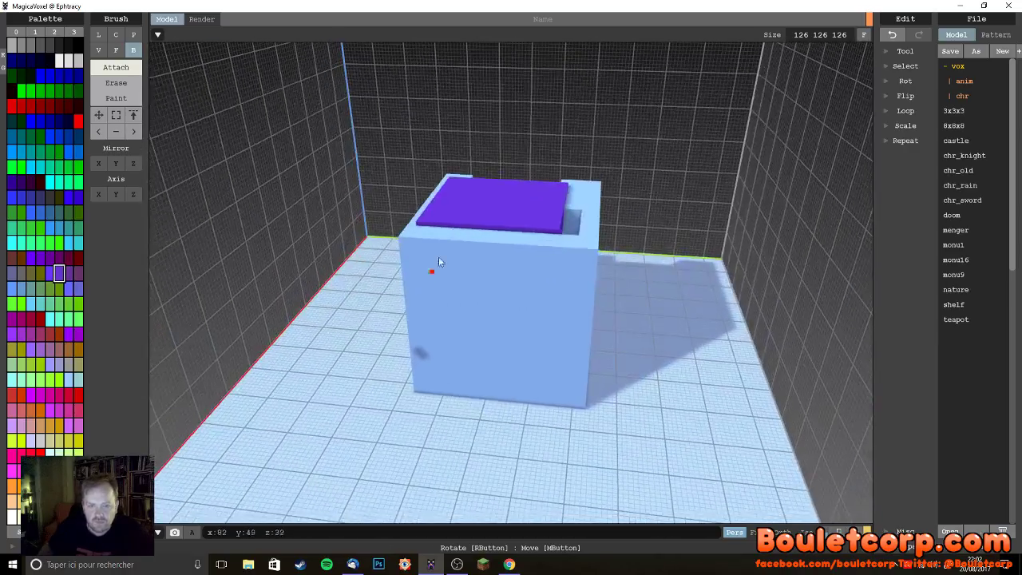
right_drag(479, 197, 519, 349)
right_drag(506, 267, 731, 220)
mouse_move(719, 314)
right_down()
mouse_move(646, 317)
mouse_move(505, 258)
right_up()
drag(485, 246, 562, 335)
right_drag(562, 334, 650, 358)
- Attach layered purple slabs on the floor on both sides of the cube and a purple box in front of it
mouse_move(692, 360)
mouse_down()
mouse_move(641, 401)
mouse_move(683, 362)
mouse_move(634, 393)
mouse_move(622, 420)
mouse_up()
mouse_move(372, 403)
mouse_down()
mouse_move(463, 436)
mouse_move(374, 405)
mouse_move(431, 434)
mouse_move(414, 409)
mouse_up()
mouse_move(449, 320)
mouse_down()
mouse_move(547, 436)
mouse_move(559, 435)
mouse_up()
- Erase rectangular regions from the purple box in front of the cube until its inside and back are open
drag(478, 343, 523, 391)
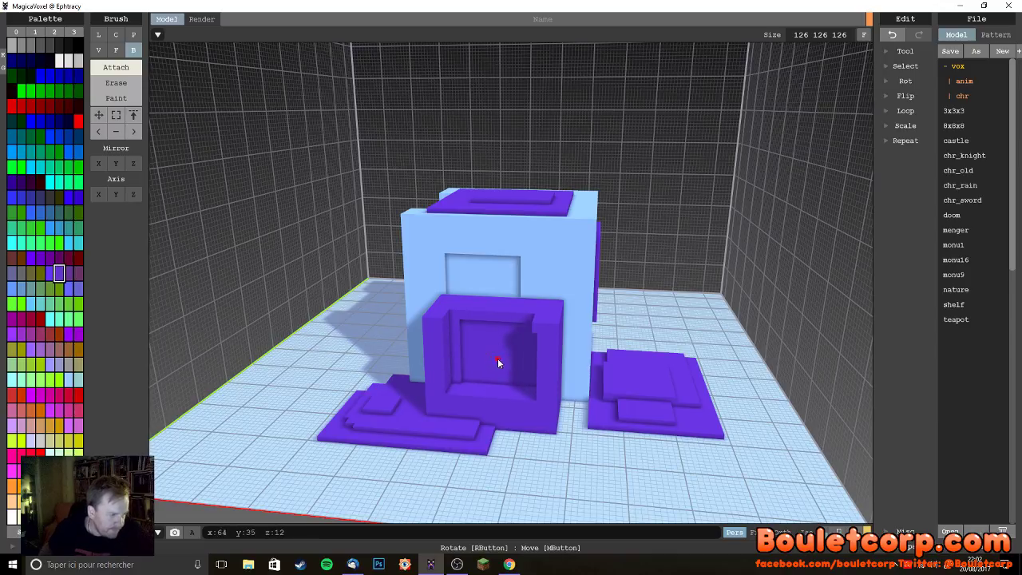
drag(473, 324, 552, 389)
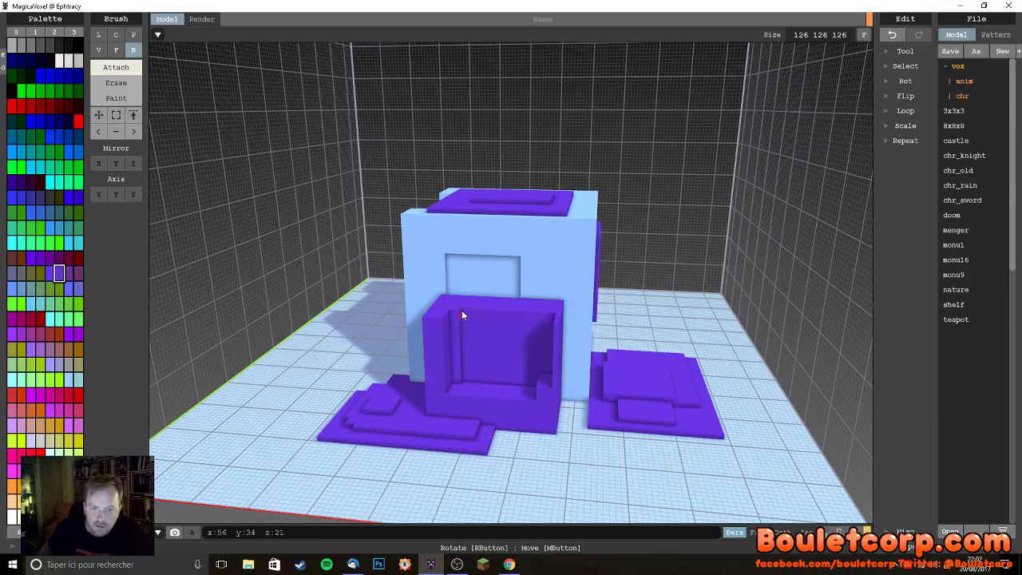
drag(460, 314, 539, 375)
drag(469, 248, 559, 385)
right_drag(495, 233, 546, 261)
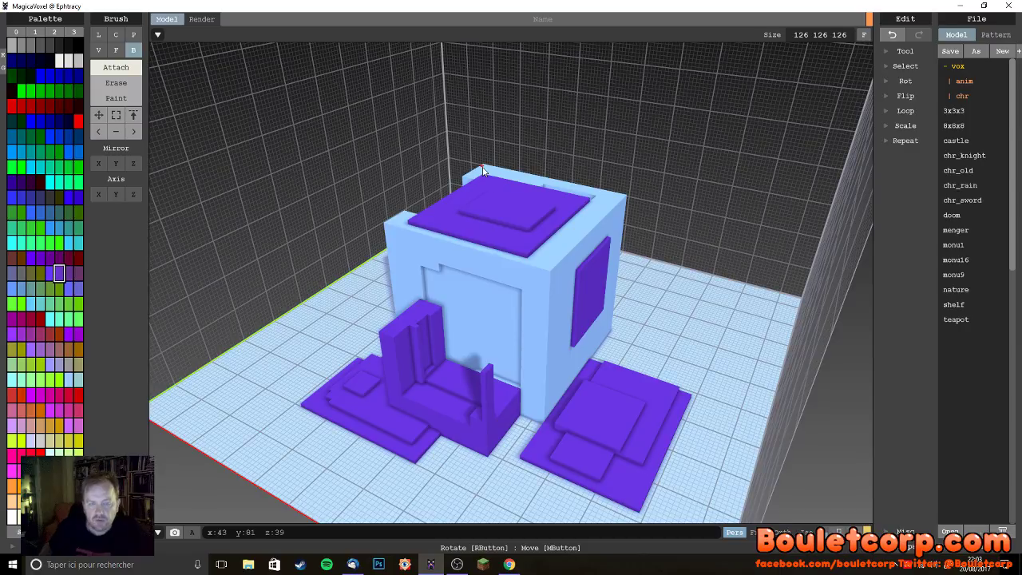
- Cover the cube's whole top with a purple layer, and attach a large purple box enclosing the cube and front block
right_drag(495, 185, 500, 211)
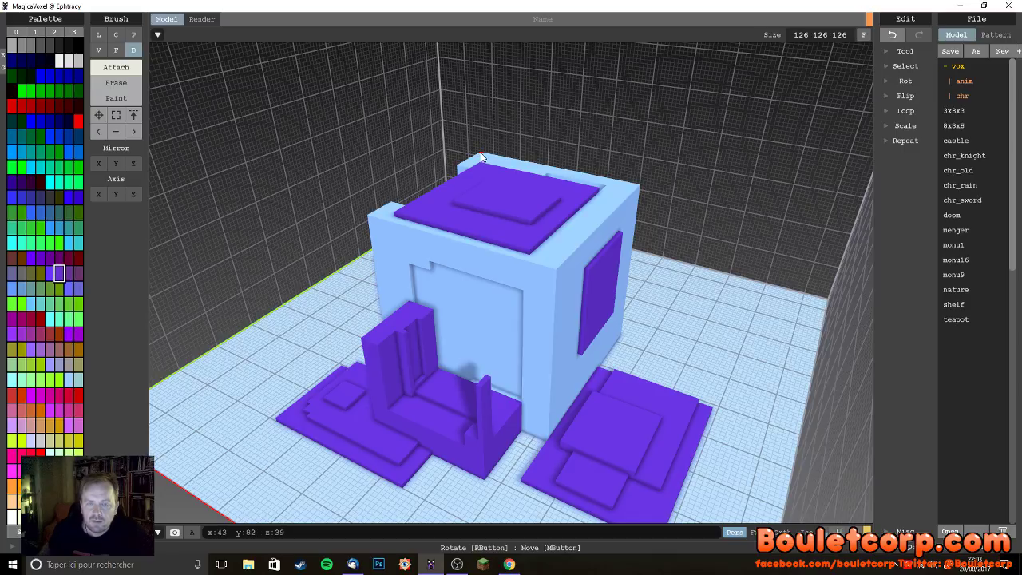
drag(482, 157, 555, 272)
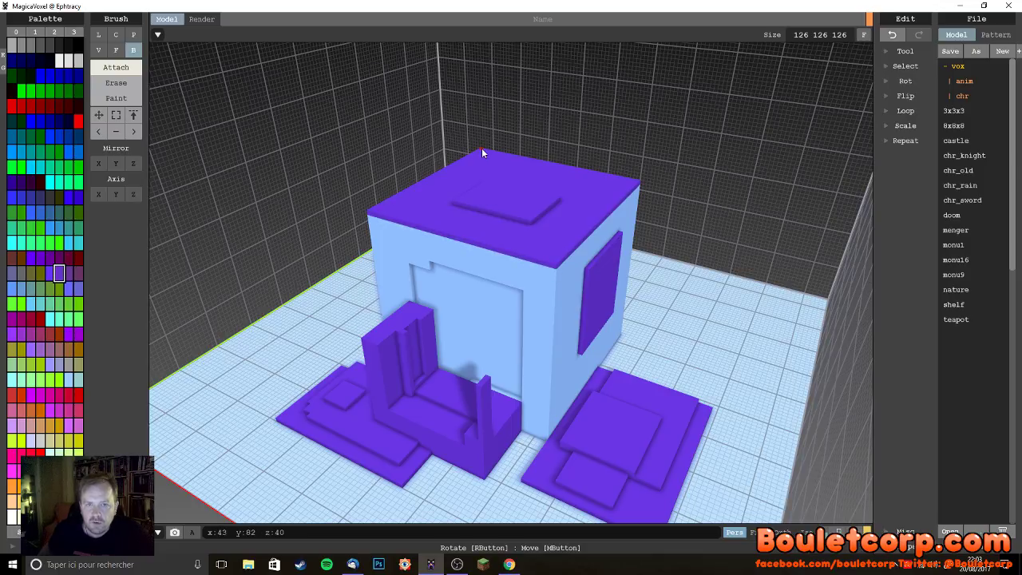
drag(482, 148, 533, 511)
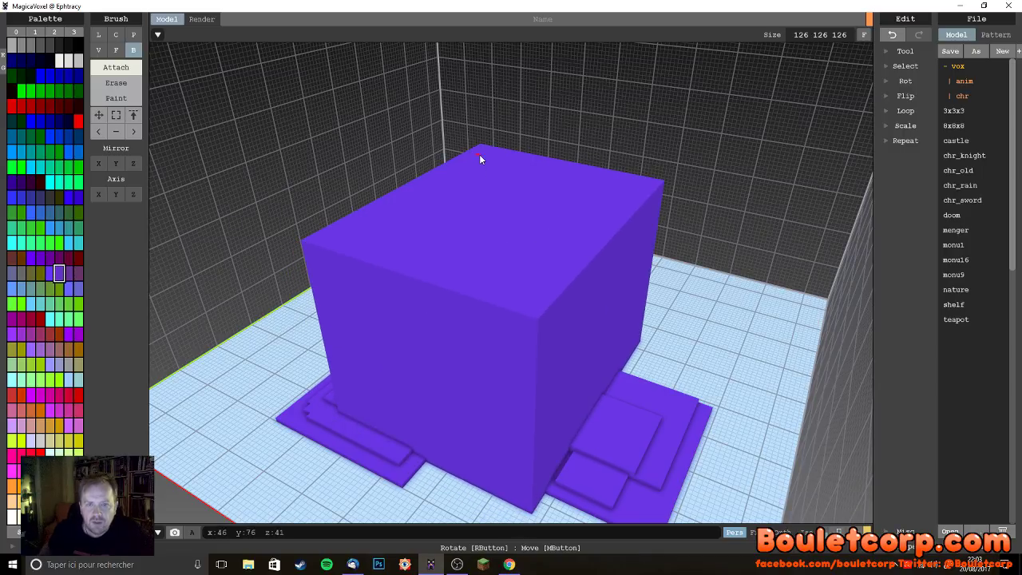
- Erase the inside of the large purple box from its inset top down to the floor, leaving only thin walls
drag(481, 150, 535, 310)
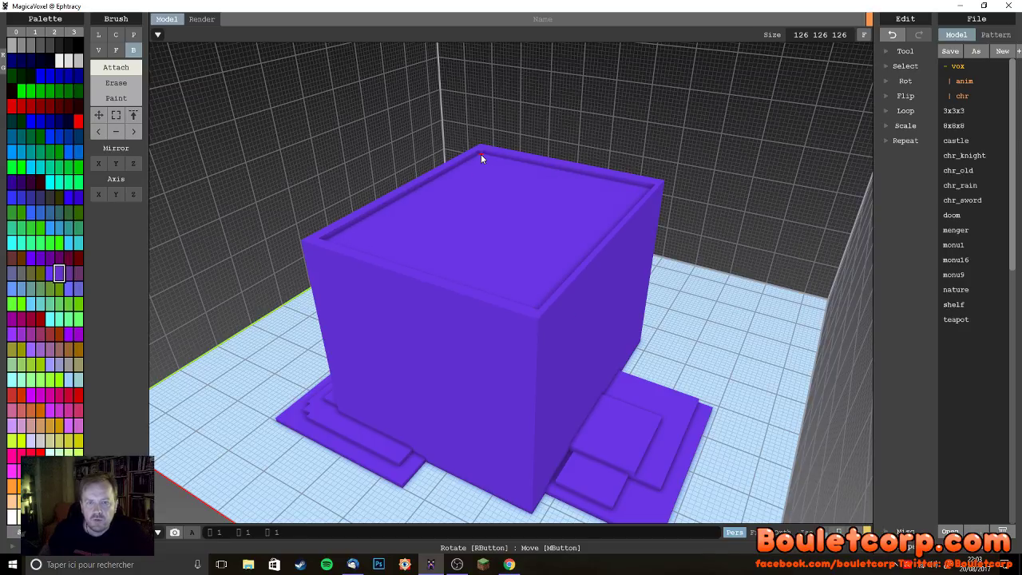
drag(481, 158, 524, 511)
right_drag(444, 496, 550, 440)
- Attach purple slabs to the floor between the walls, including one about 21 by 35 voxels
drag(456, 319, 476, 334)
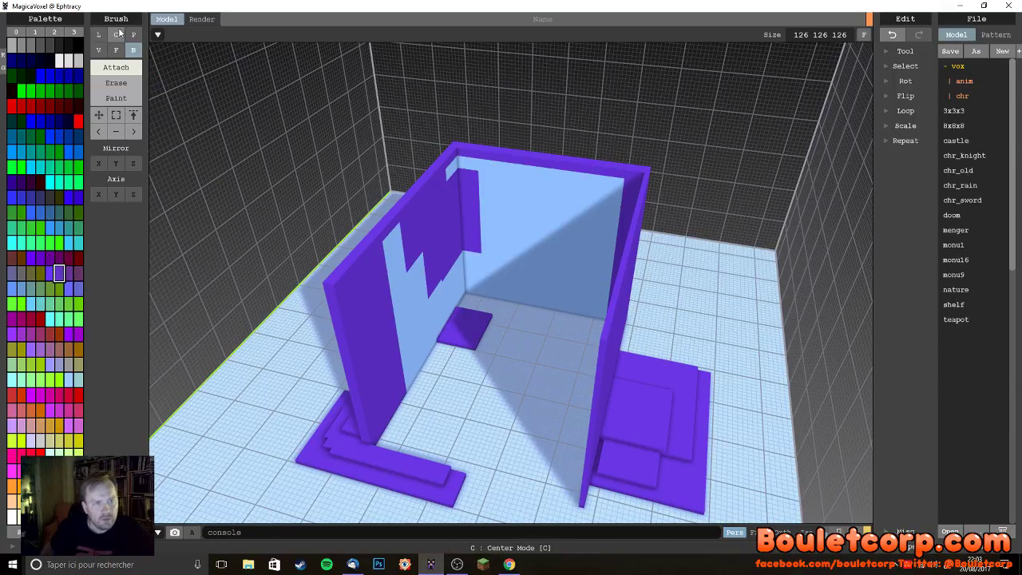
drag(508, 310, 563, 438)
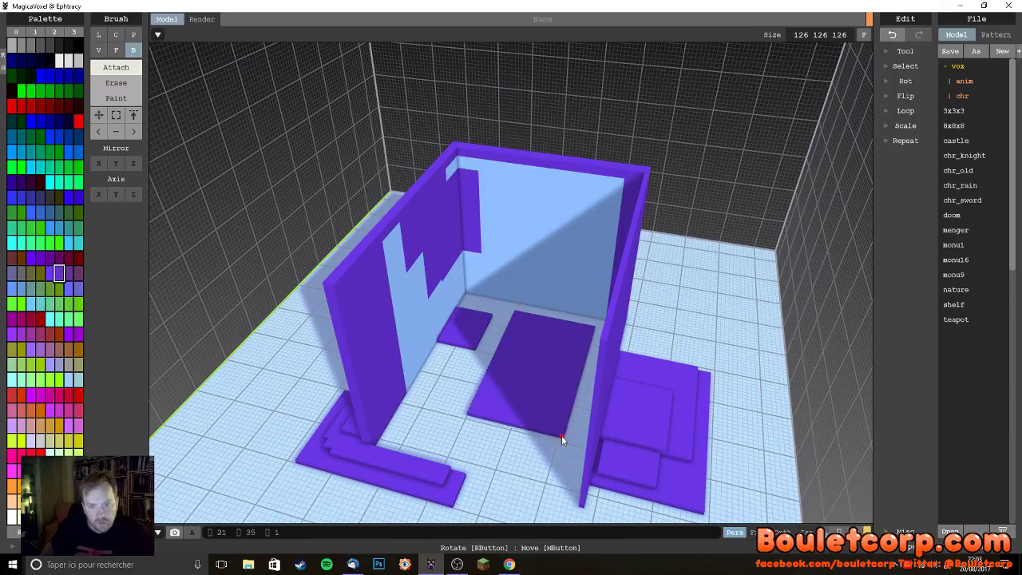
drag(456, 373, 498, 424)
- Draw purple voxel lines with the Line brush along the inner floor and back wall and diagonally across the whole structure
click(116, 50)
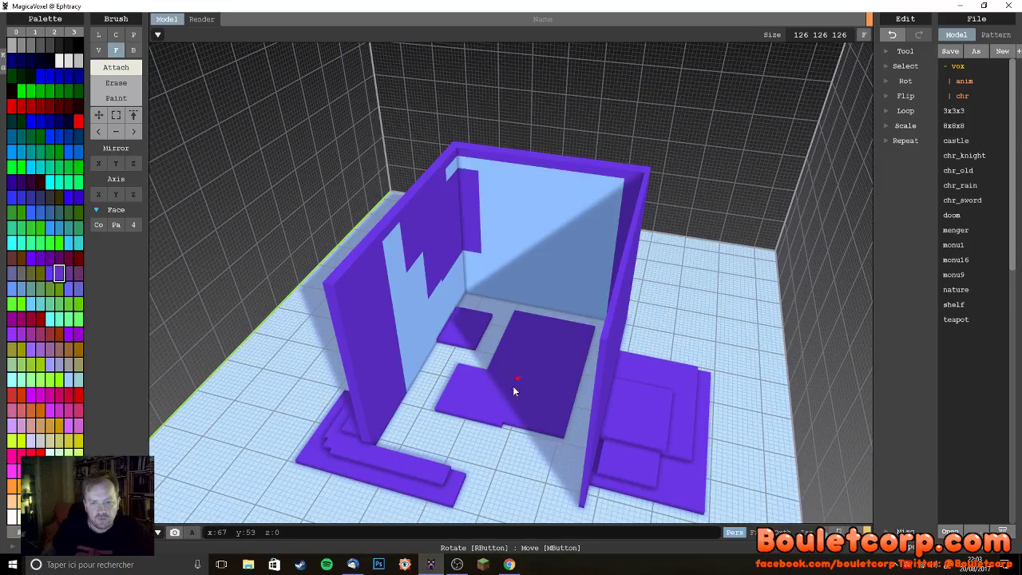
click(98, 34)
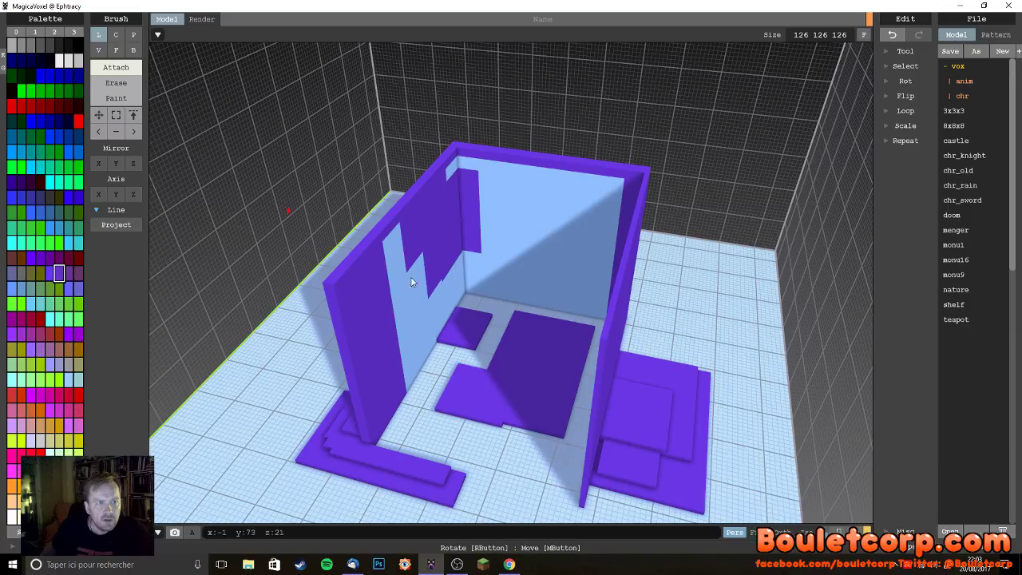
drag(491, 402, 446, 401)
mouse_move(466, 290)
mouse_down()
mouse_move(599, 229)
mouse_move(624, 181)
mouse_up()
right_drag(625, 182, 324, 77)
mouse_move(317, 63)
mouse_down()
mouse_move(427, 180)
mouse_move(730, 445)
mouse_move(738, 487)
mouse_up()
right_drag(738, 488, 473, 441)
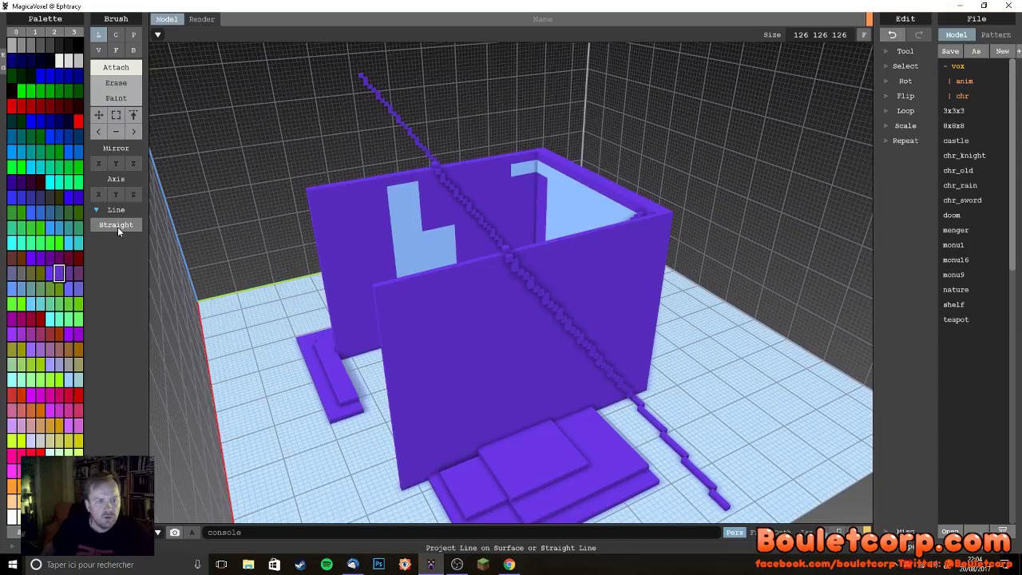
- Set the Line brush to Straight and draw three more long diagonal lines crossing the structure in different directions
drag(428, 65, 693, 509)
right_drag(744, 441, 767, 444)
mouse_move(676, 135)
mouse_down()
mouse_move(451, 364)
mouse_move(302, 489)
mouse_up()
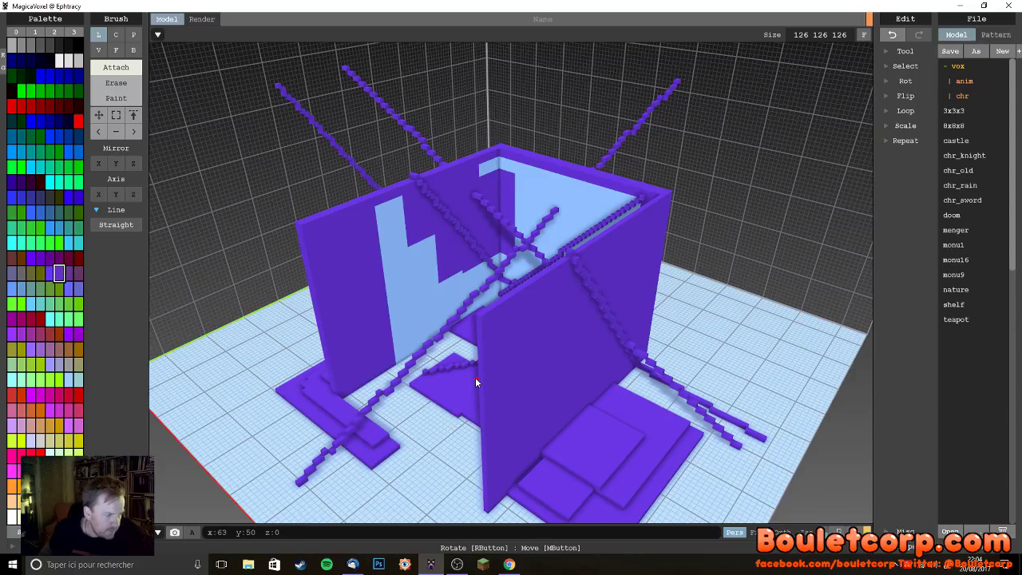
right_drag(444, 384, 504, 360)
mouse_move(714, 107)
mouse_down()
mouse_move(459, 320)
mouse_move(292, 385)
mouse_move(223, 472)
mouse_move(194, 470)
mouse_up()
mouse_move(194, 470)
right_down()
mouse_move(333, 445)
mouse_move(289, 471)
mouse_move(284, 507)
mouse_move(256, 523)
mouse_move(168, 496)
mouse_move(191, 456)
mouse_move(234, 485)
right_up()
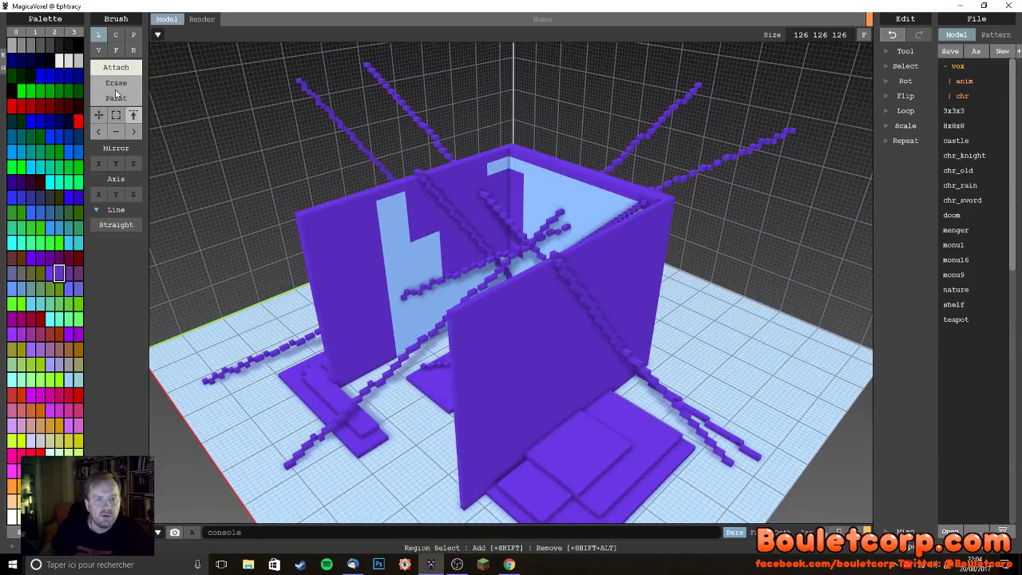
- Attach a green circle with a radius of about 15 to the outer face of the near wall using the Center brush
click(116, 34)
right_drag(394, 334, 375, 279)
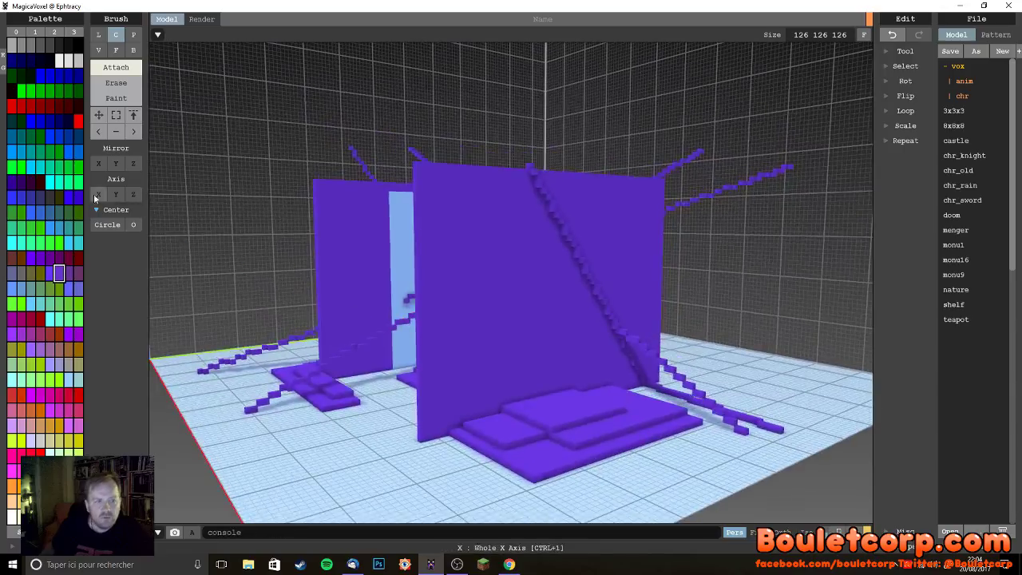
click(59, 166)
drag(539, 233, 491, 307)
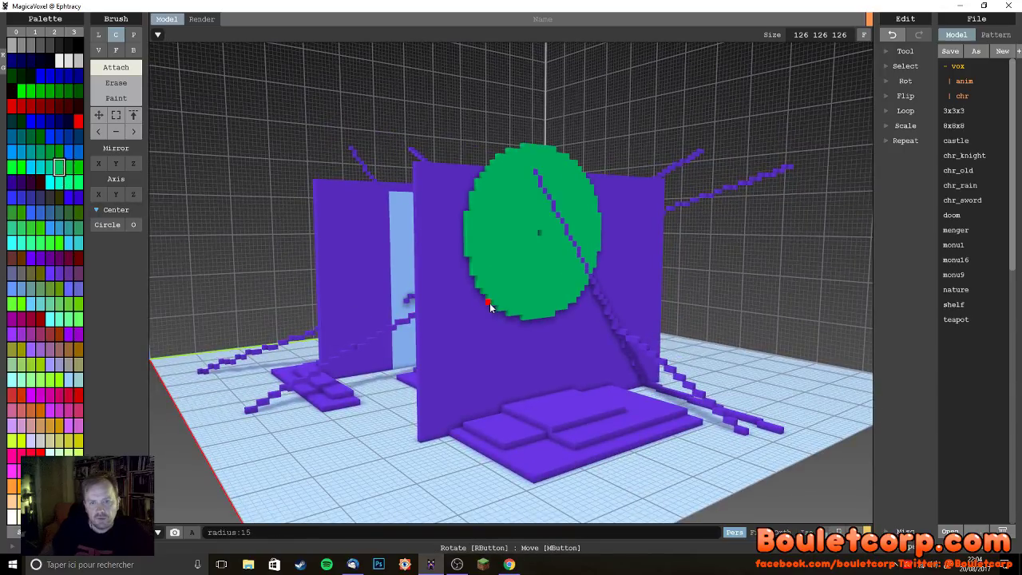
- Attach two more green circles around the near wall, including a horizontal one with a radius of about 21
drag(459, 341, 515, 391)
mouse_move(514, 387)
right_down()
mouse_move(402, 408)
mouse_move(518, 370)
right_up()
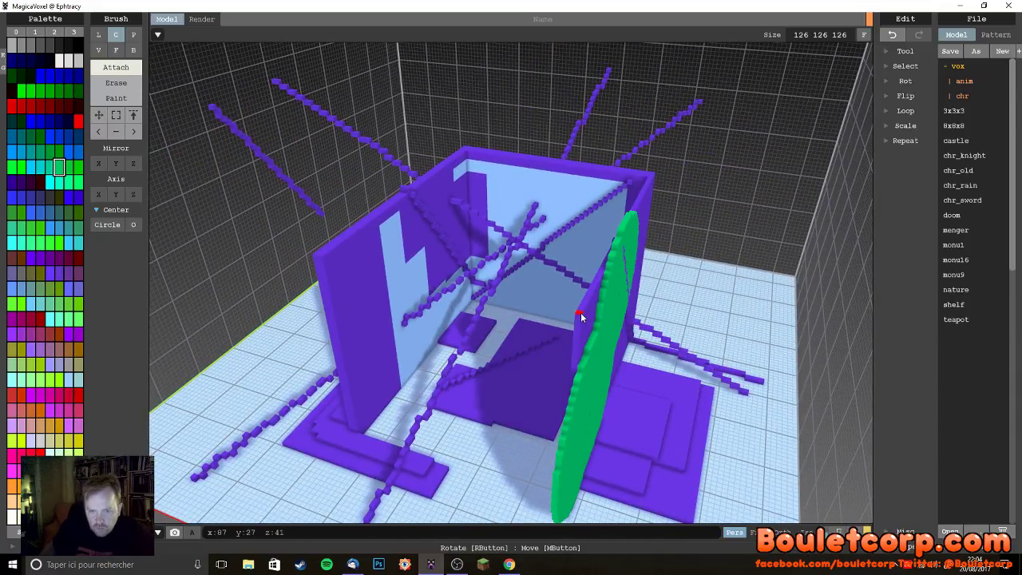
mouse_move(605, 330)
mouse_down()
mouse_move(680, 376)
mouse_move(725, 377)
mouse_up()
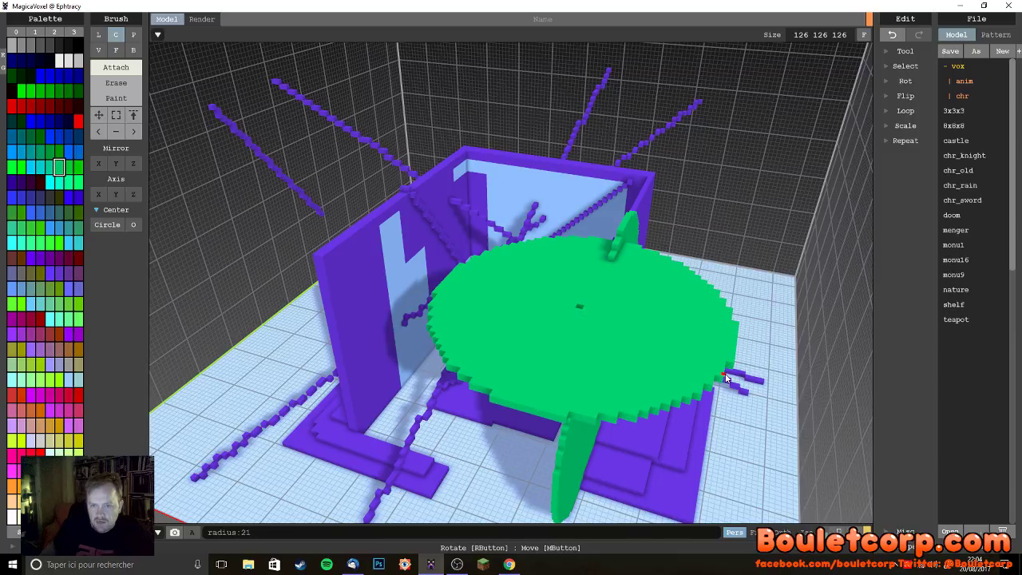
right_drag(785, 416, 796, 381)
- Attach four more green circles in different orientations on the existing discs and the edges of the purple walls
drag(643, 156, 545, 240)
right_drag(545, 240, 307, 233)
drag(294, 241, 410, 303)
right_drag(409, 304, 569, 335)
drag(468, 129, 536, 160)
right_drag(535, 159, 527, 138)
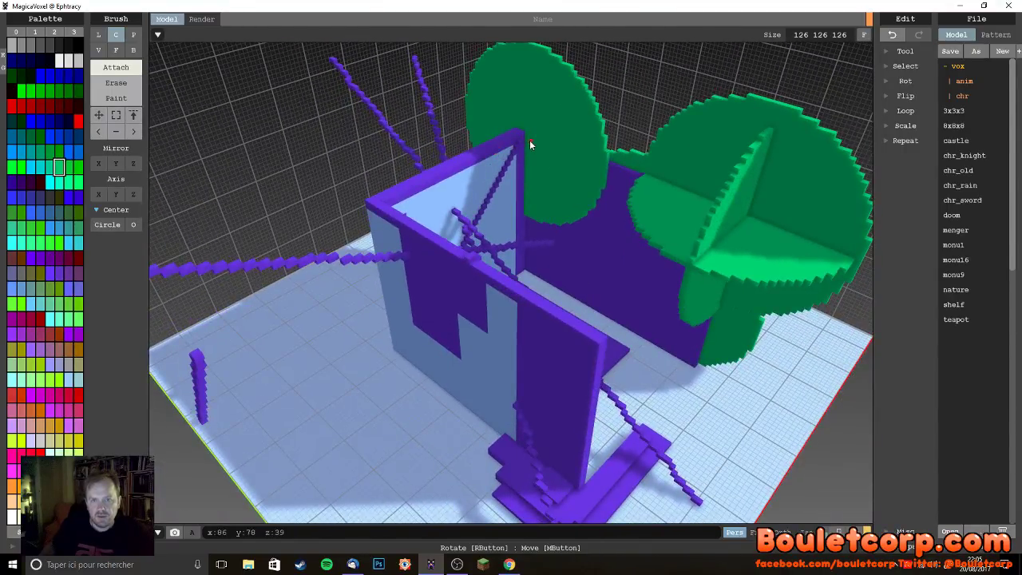
drag(528, 139, 584, 133)
right_drag(584, 174, 760, 214)
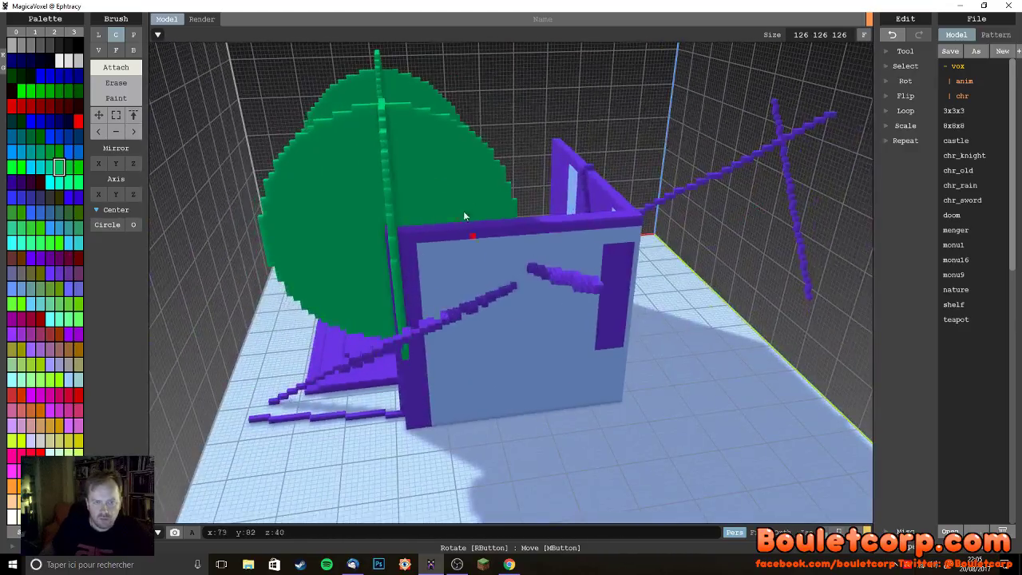
right_drag(410, 349, 141, 235)
- Choose the Pattern brush and try its Erase mode and its Raw and Pal colour options
click(134, 34)
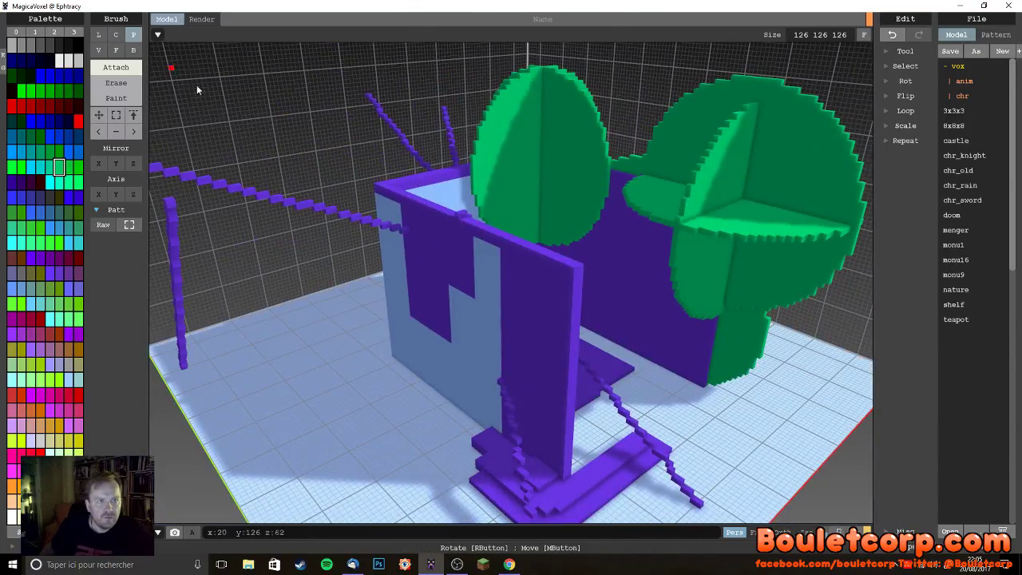
right_drag(285, 179, 533, 200)
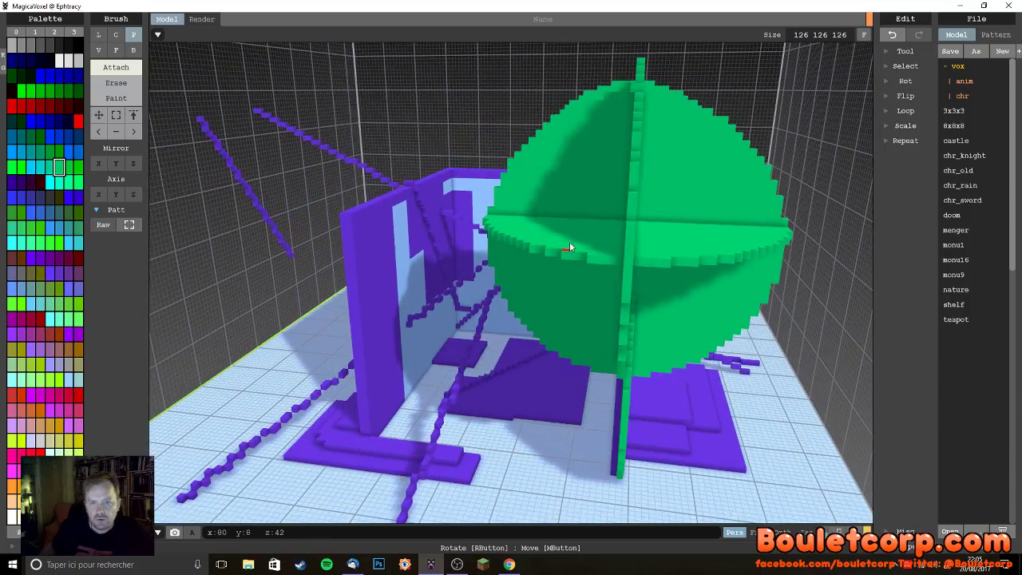
click(116, 82)
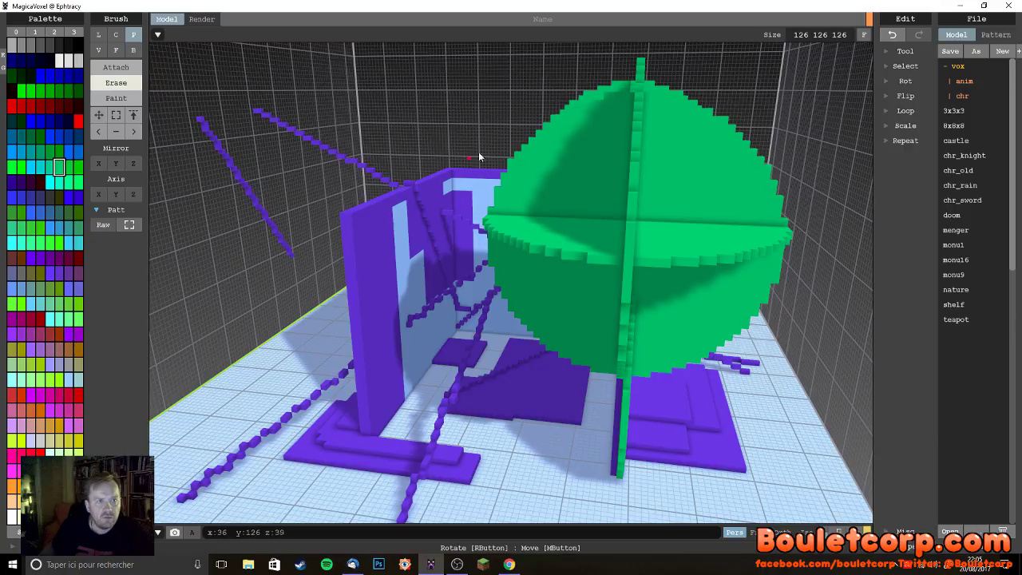
click(116, 35)
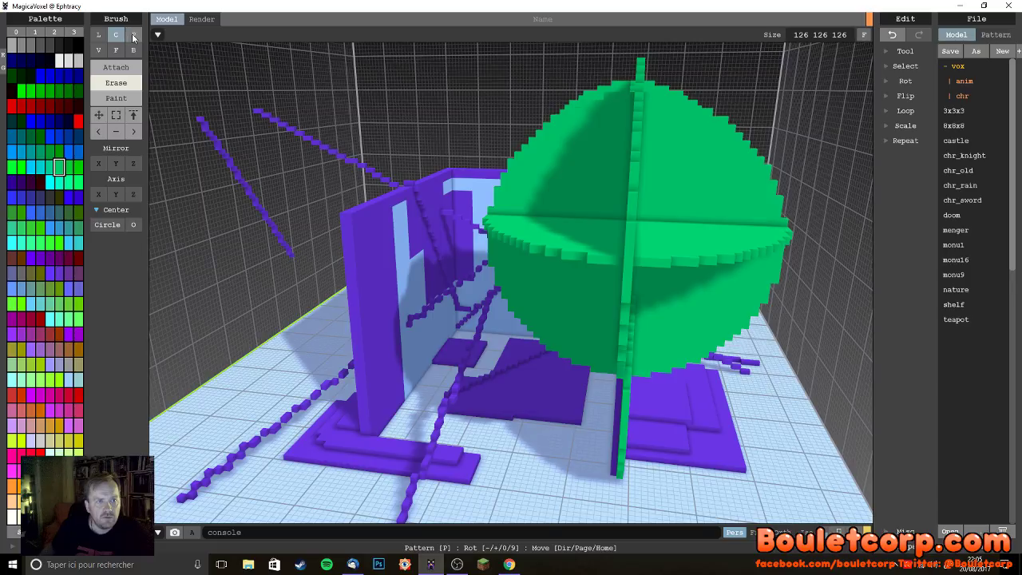
click(133, 36)
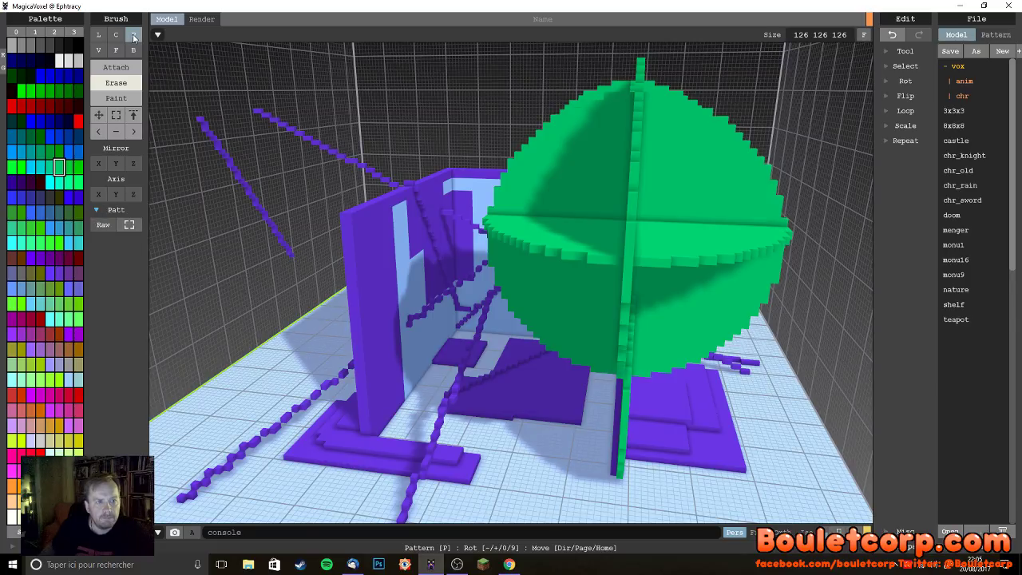
click(112, 228)
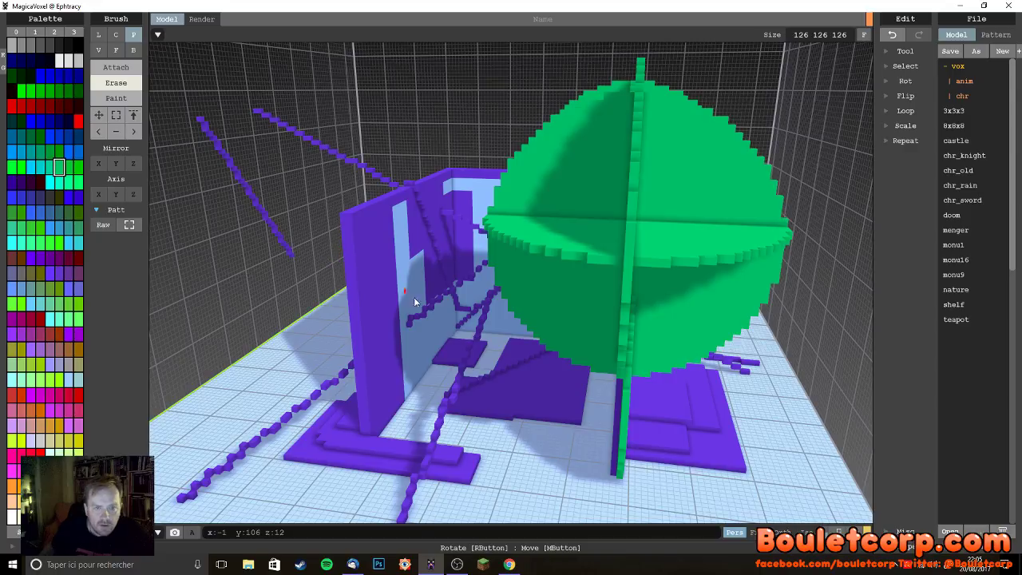
click(100, 226)
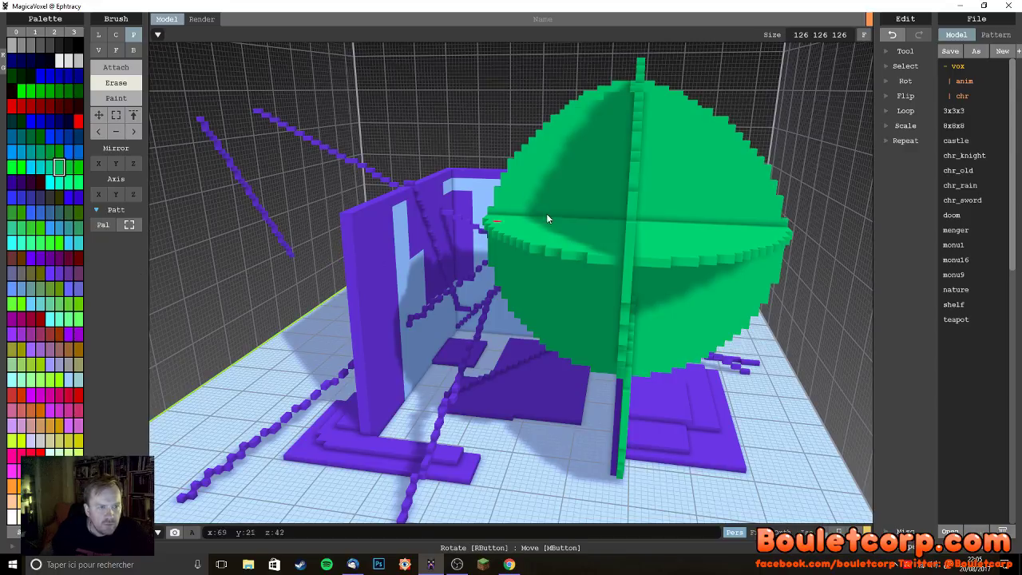
click(102, 226)
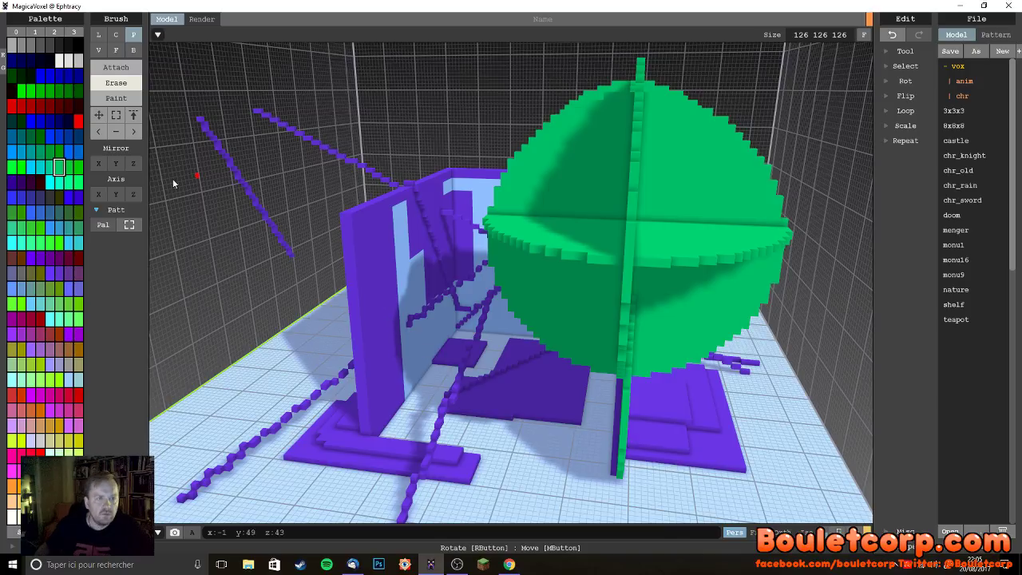
- Box-select a rectangular section of the wall facing the green discs as the brush pattern, with the colour option set to Raw
click(116, 117)
drag(384, 221, 607, 383)
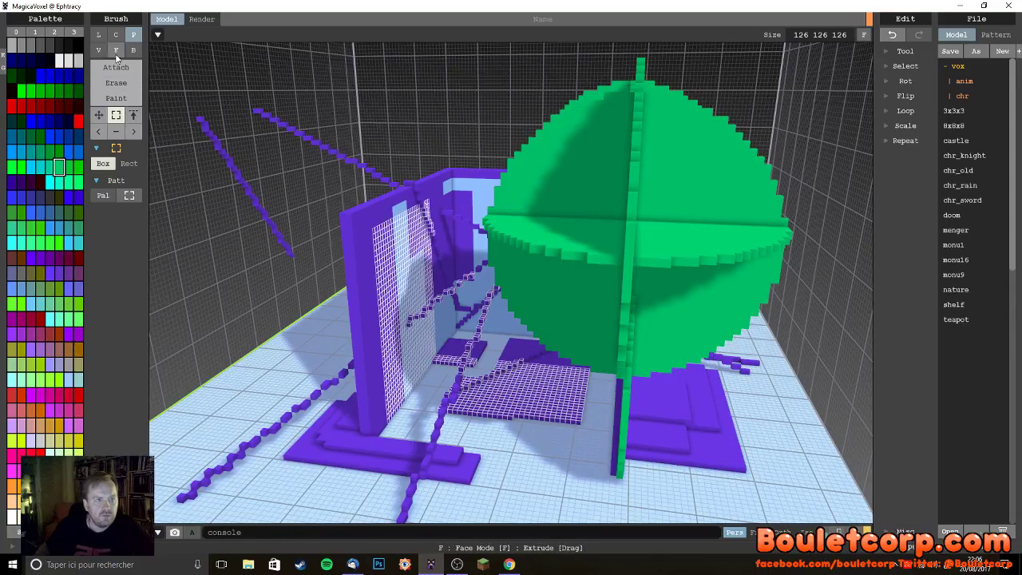
drag(399, 289, 349, 234)
click(129, 195)
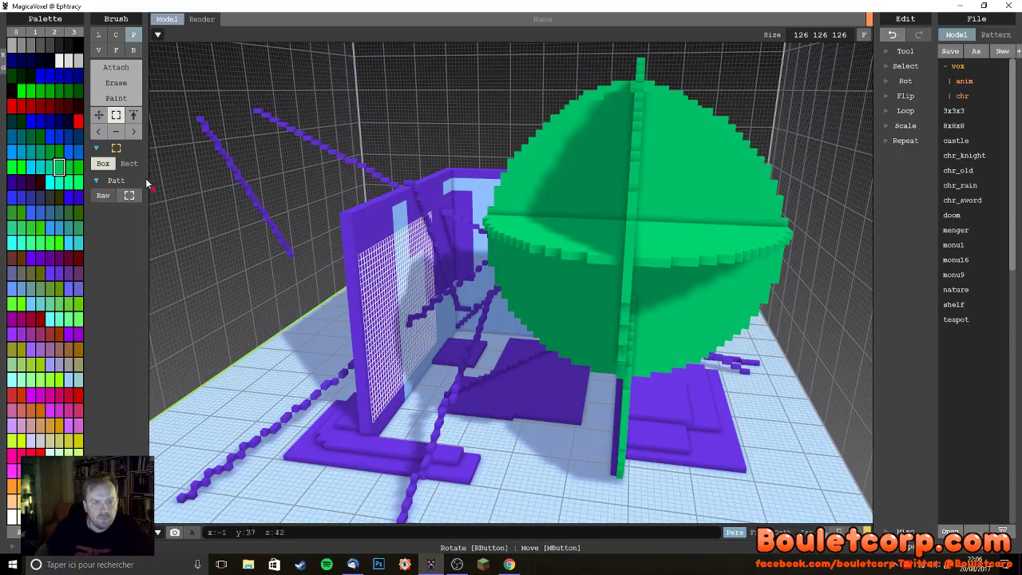
click(101, 197)
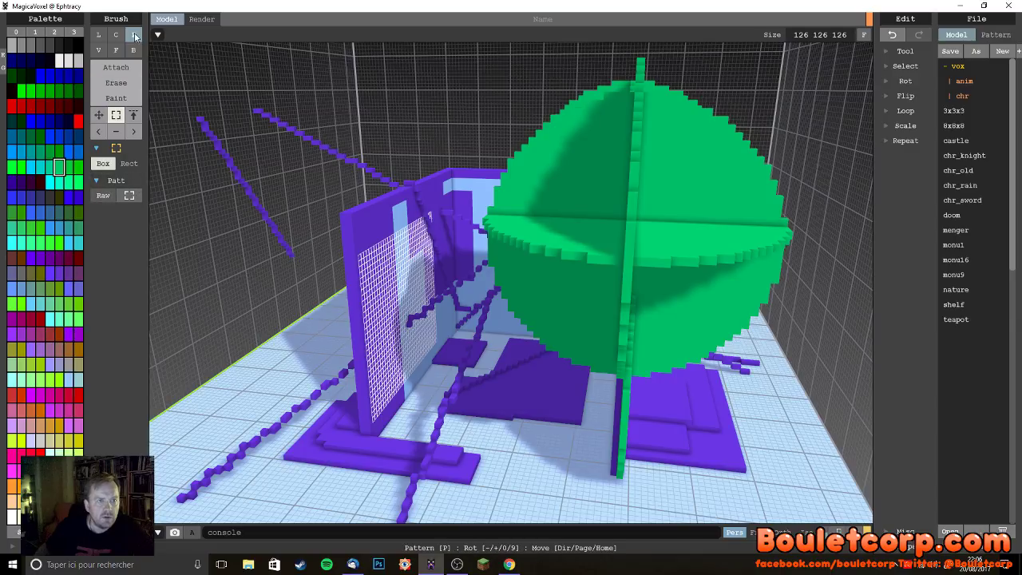
- Attach several copies of the selected wall section around the structure with the Pattern brush
click(115, 67)
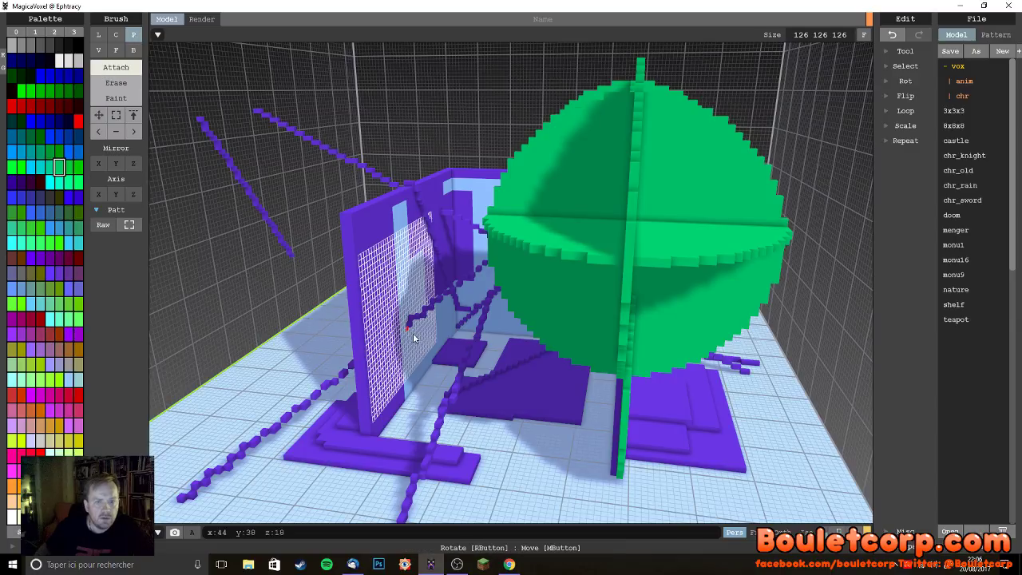
click(129, 225)
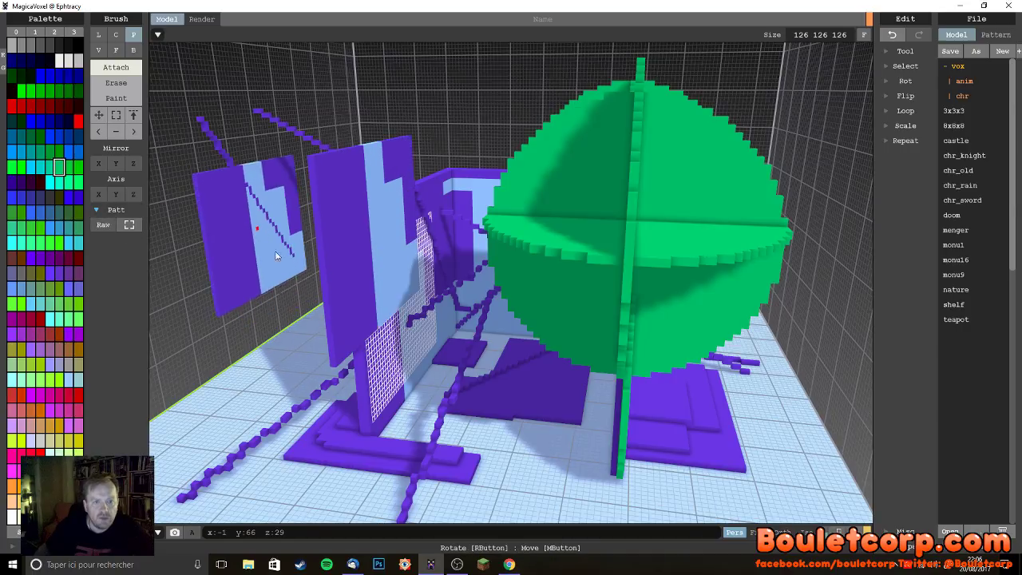
click(329, 403)
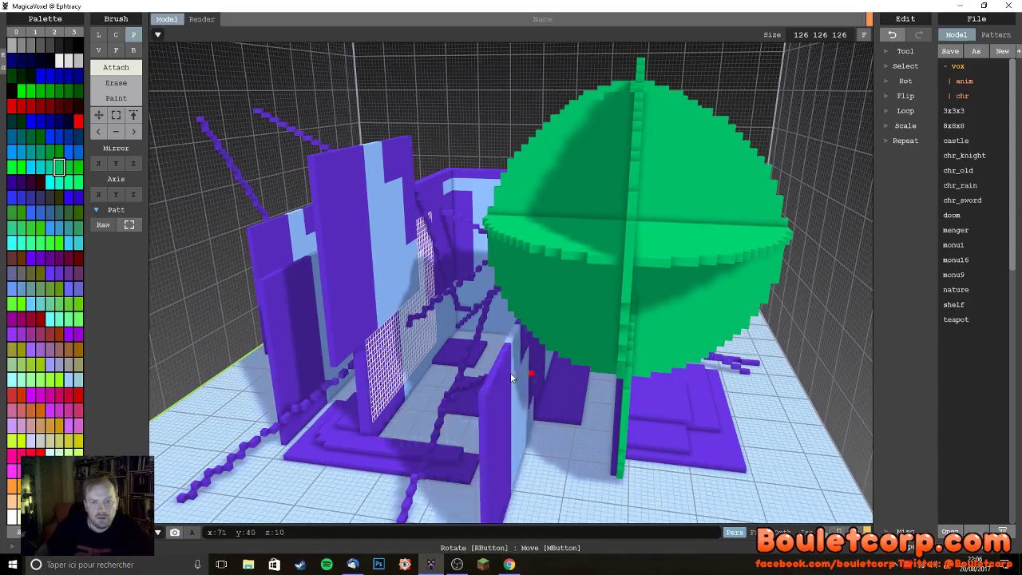
right_drag(407, 305, 411, 380)
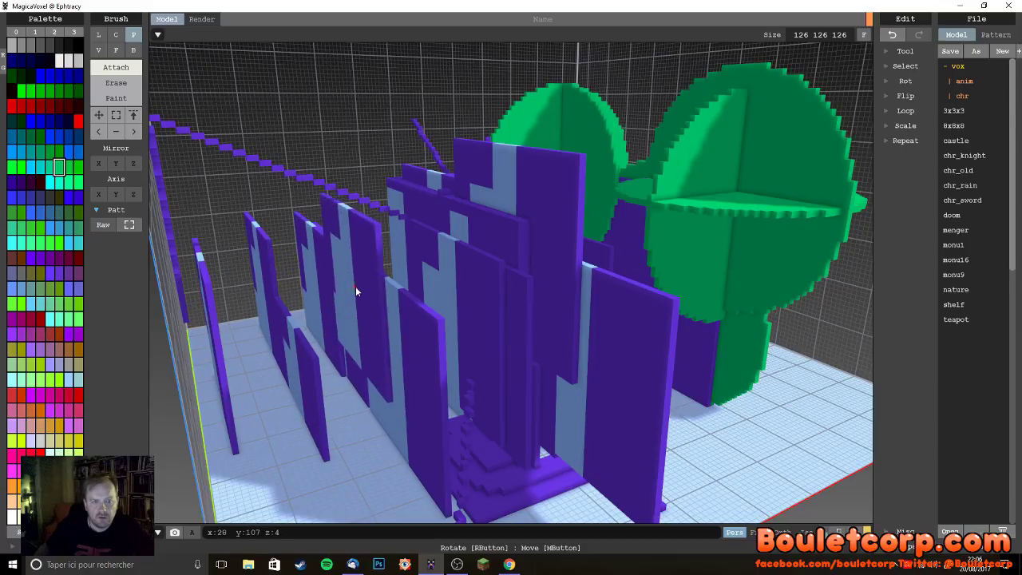
right_drag(483, 277, 421, 305)
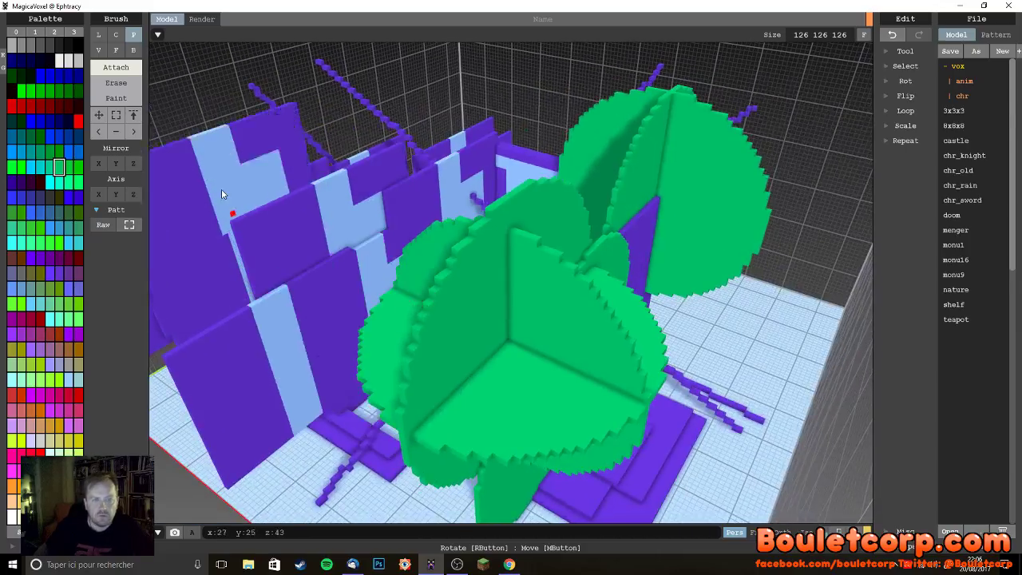
- Draw freehand green strokes on the wall copies with the size 1 cube Voxel brush, and carve voxels out of the discs and walls
click(99, 51)
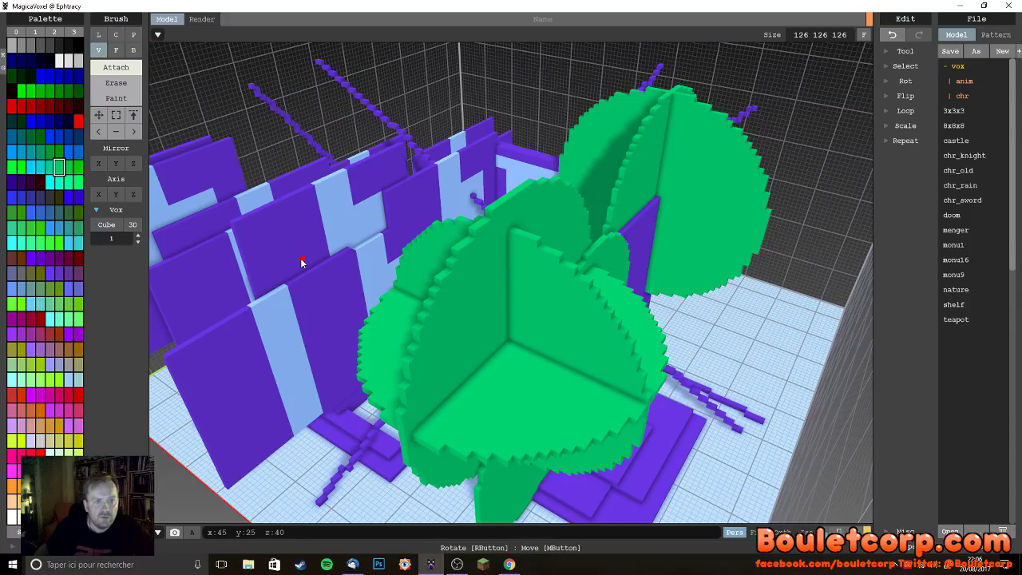
mouse_move(286, 246)
mouse_down()
mouse_move(317, 273)
mouse_move(328, 332)
mouse_move(294, 269)
mouse_move(399, 218)
mouse_move(384, 275)
mouse_up()
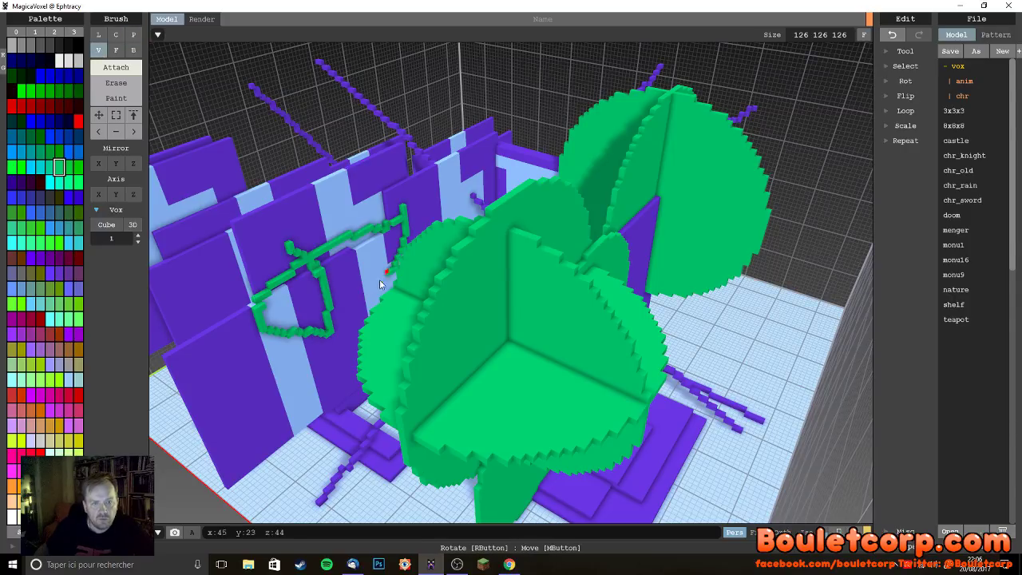
drag(512, 384, 505, 408)
mouse_move(483, 282)
mouse_down()
mouse_move(540, 380)
mouse_move(548, 347)
mouse_move(530, 252)
mouse_move(432, 187)
mouse_move(252, 227)
mouse_move(367, 388)
mouse_move(386, 346)
mouse_move(454, 317)
mouse_move(332, 287)
mouse_move(256, 292)
mouse_move(374, 275)
mouse_move(561, 302)
mouse_move(621, 348)
mouse_move(210, 470)
mouse_move(302, 321)
mouse_move(349, 203)
mouse_move(474, 293)
mouse_move(480, 184)
mouse_move(542, 163)
mouse_move(420, 158)
mouse_move(464, 153)
mouse_move(351, 128)
mouse_move(476, 191)
mouse_move(374, 231)
mouse_move(376, 209)
mouse_move(289, 208)
mouse_move(218, 187)
mouse_move(495, 217)
mouse_up()
mouse_move(454, 177)
right_down()
mouse_move(453, 225)
mouse_move(400, 240)
mouse_move(352, 233)
mouse_move(667, 206)
right_up()
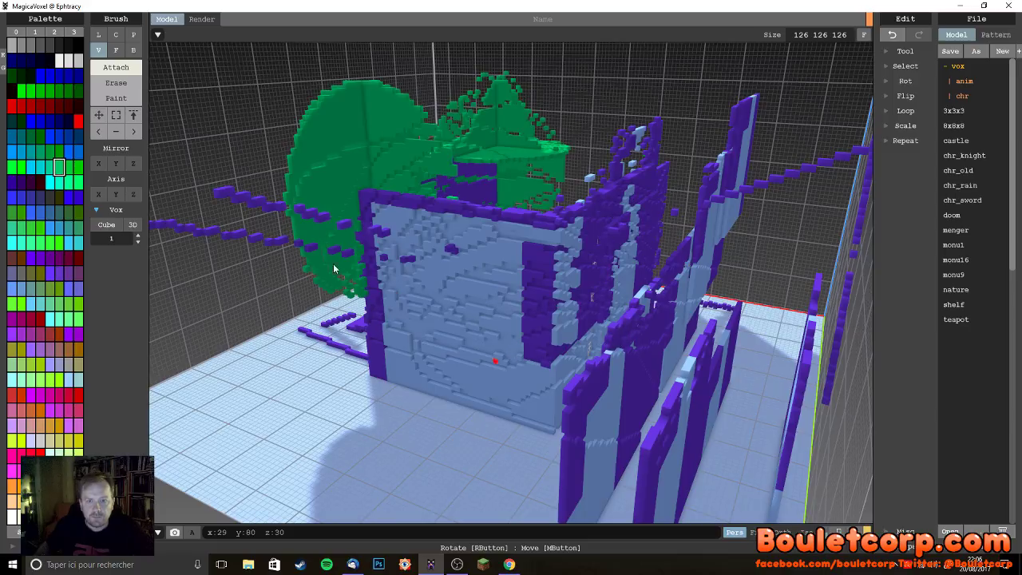
right_drag(490, 317, 152, 226)
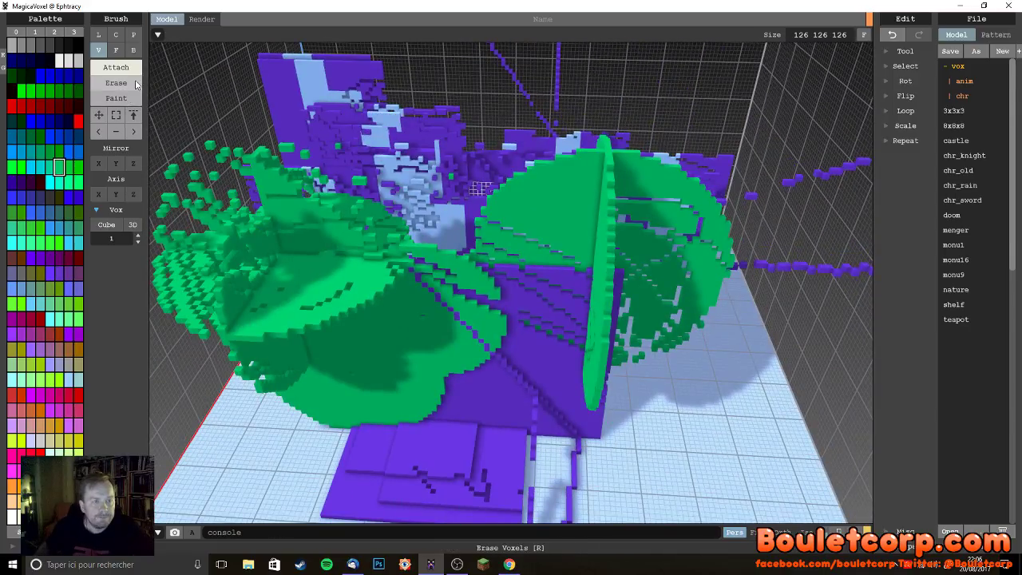
- Extrude a small blue cube at the corner of the purple floor slab with the Face brush
click(116, 51)
right_drag(349, 226, 296, 214)
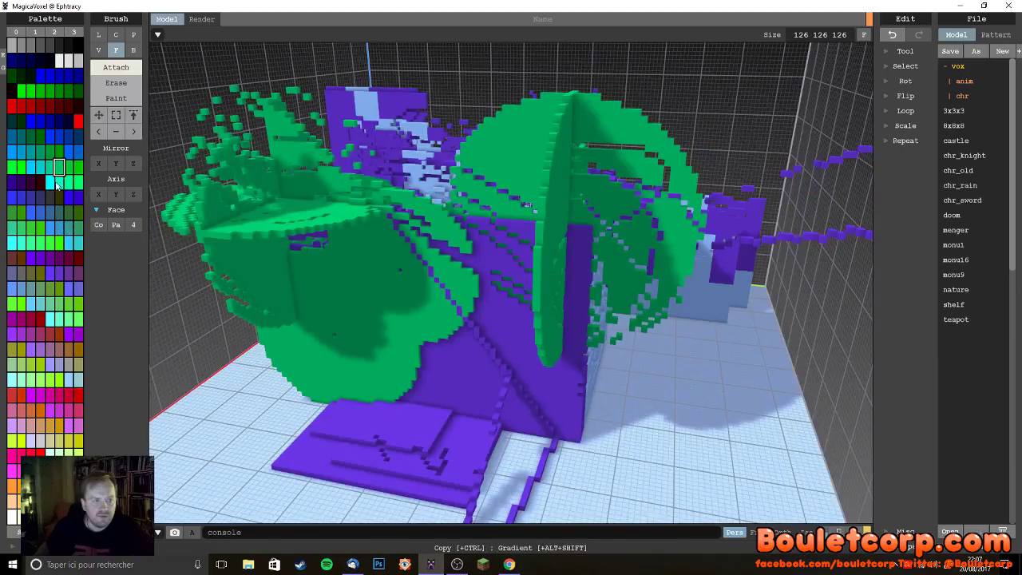
click(69, 197)
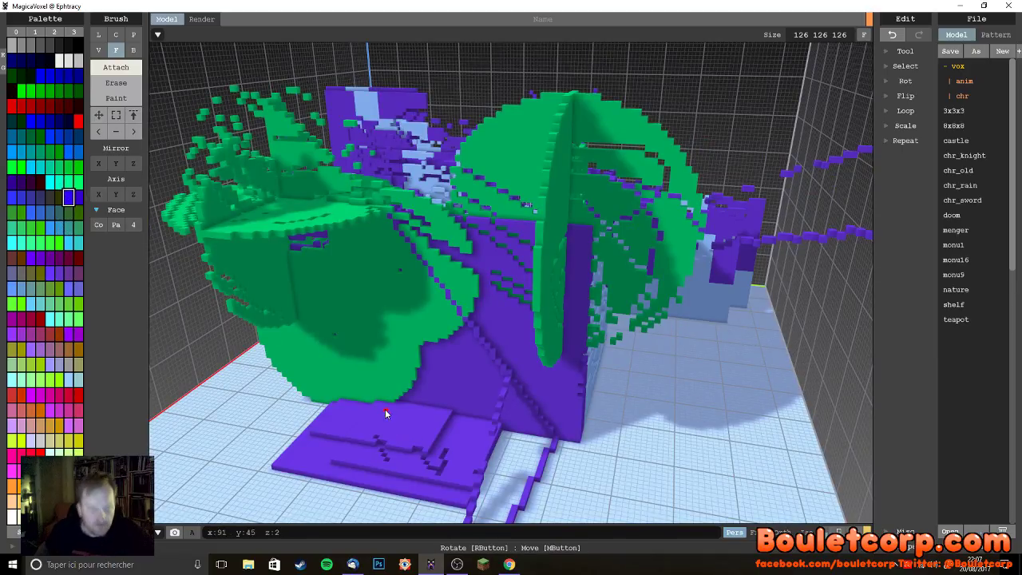
scroll(385, 423, up, 5)
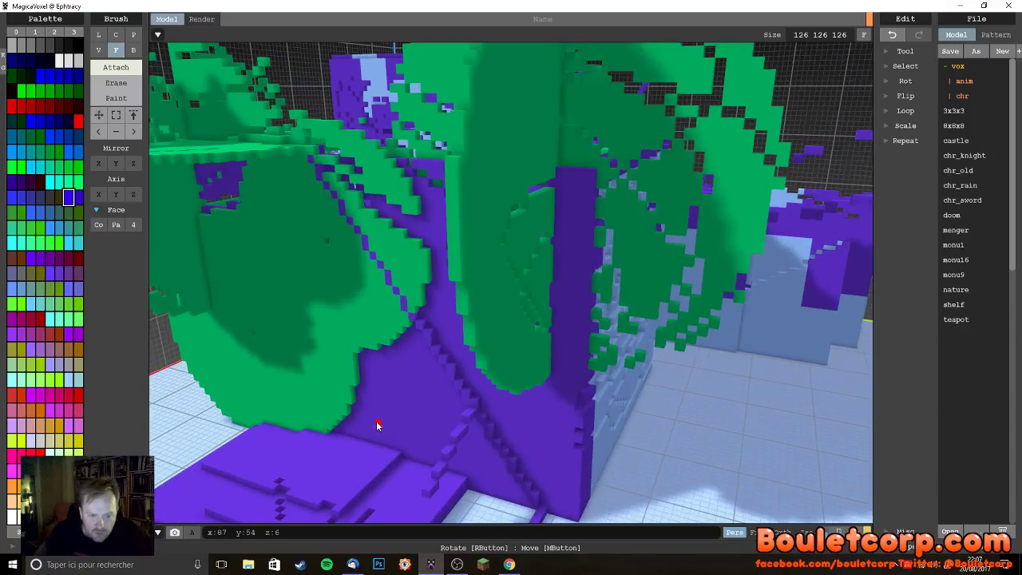
scroll(365, 385, up, 4)
scroll(361, 388, down, 3)
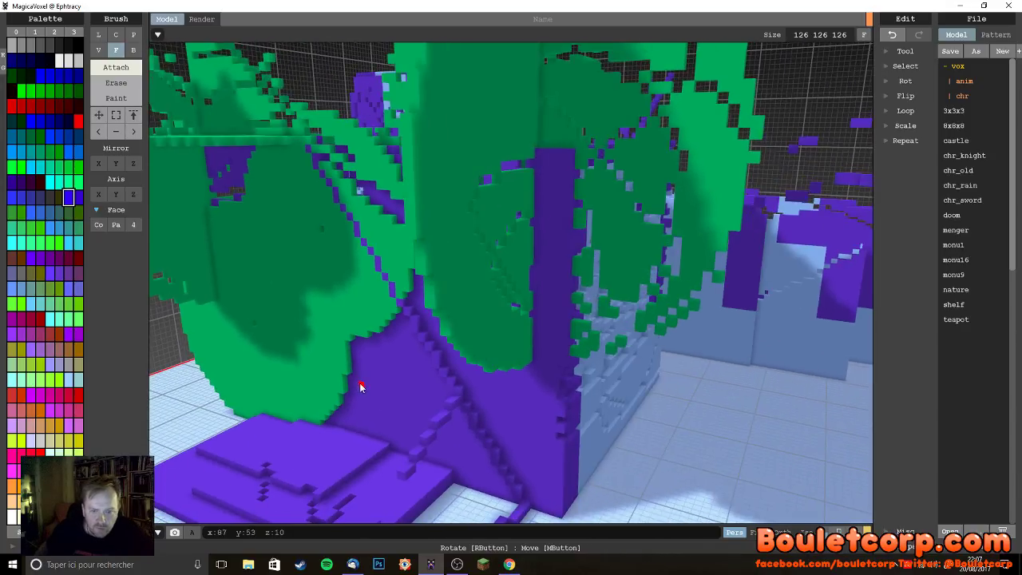
scroll(361, 387, up, 1)
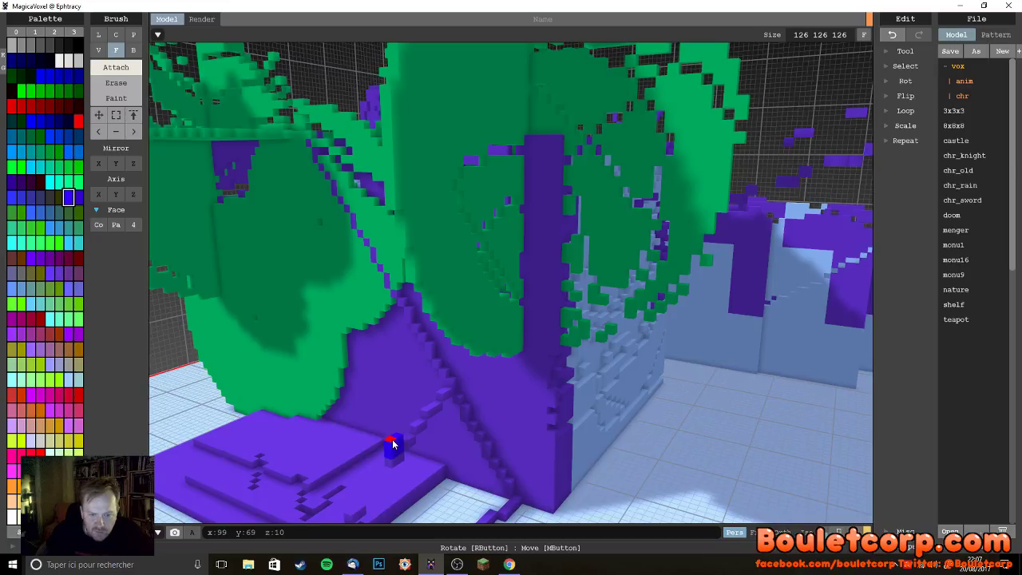
click(391, 446)
drag(394, 443, 394, 443)
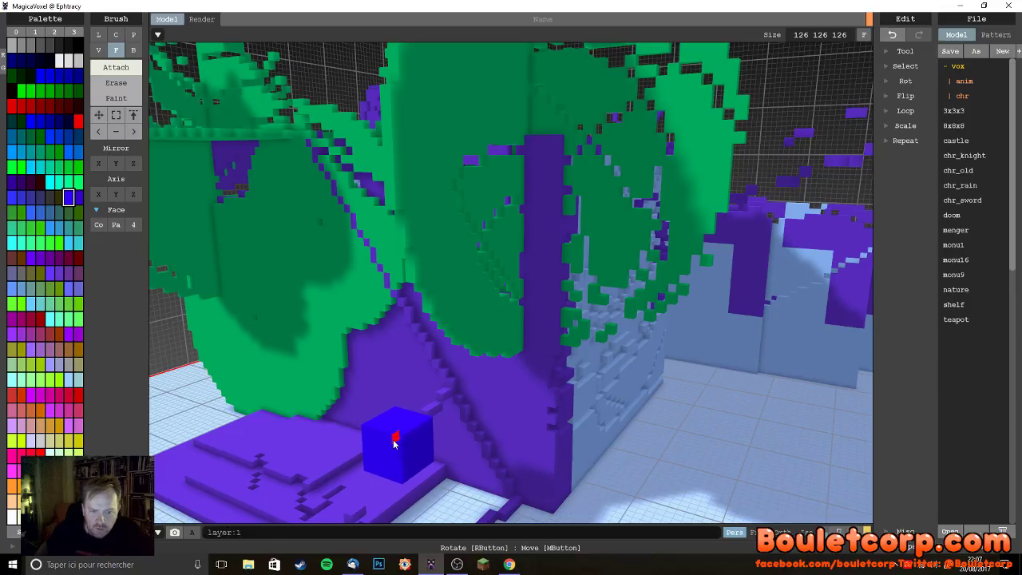
- Extrude the large green disc's face by one blue layer and extrude neighbouring faces of the floor slab in blue
right_drag(429, 443, 349, 320)
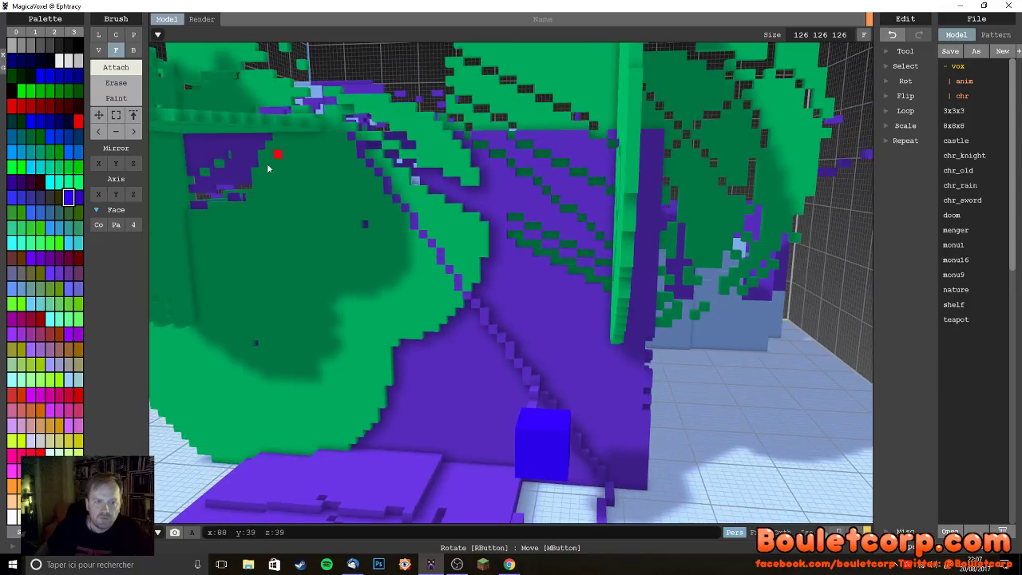
click(280, 303)
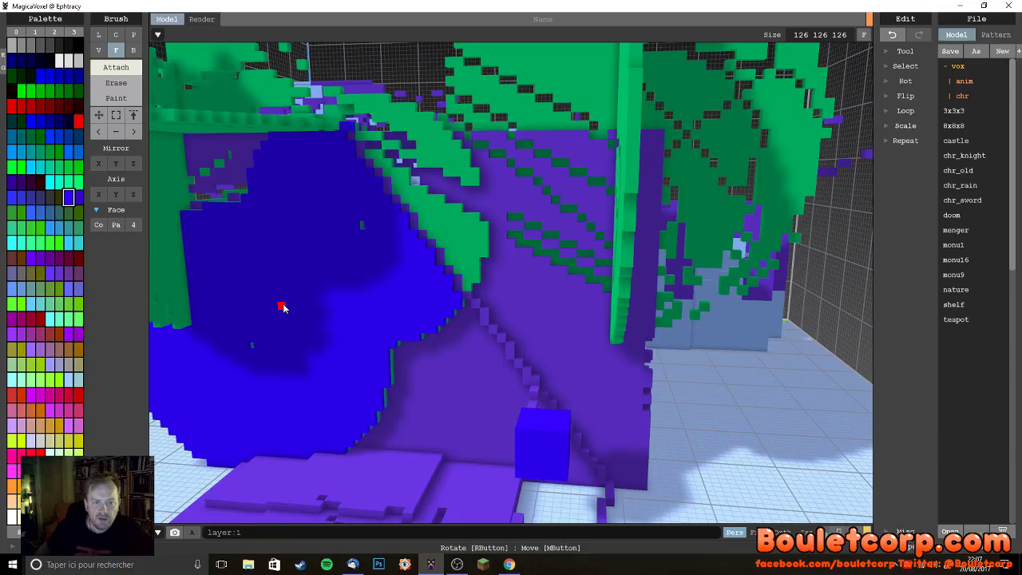
right_drag(283, 306, 358, 504)
drag(269, 428, 240, 479)
- Push in the faces of the near wall and of the blue and green discs to carve them away
right_drag(239, 479, 467, 427)
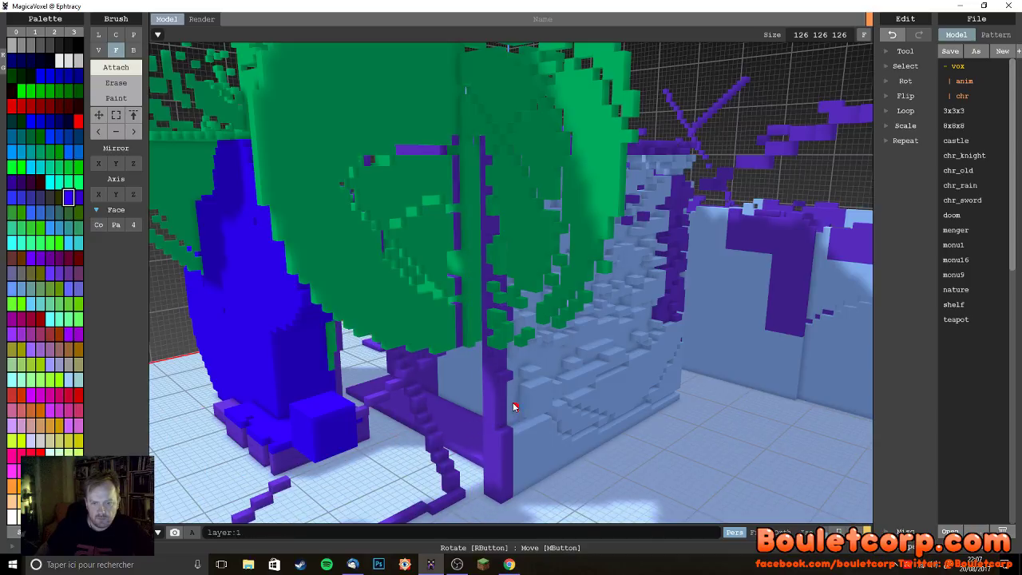
mouse_move(540, 394)
mouse_down()
mouse_move(559, 370)
mouse_move(532, 440)
mouse_move(566, 436)
mouse_move(612, 391)
mouse_move(499, 226)
mouse_move(380, 128)
mouse_up()
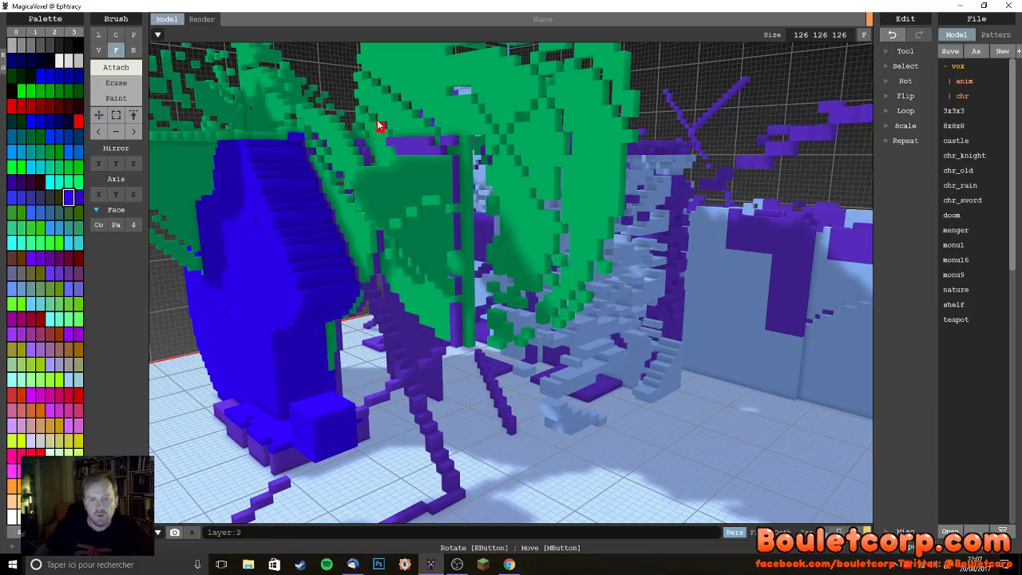
mouse_move(491, 151)
mouse_down()
mouse_move(518, 198)
mouse_move(255, 279)
mouse_move(295, 262)
mouse_move(255, 183)
mouse_up()
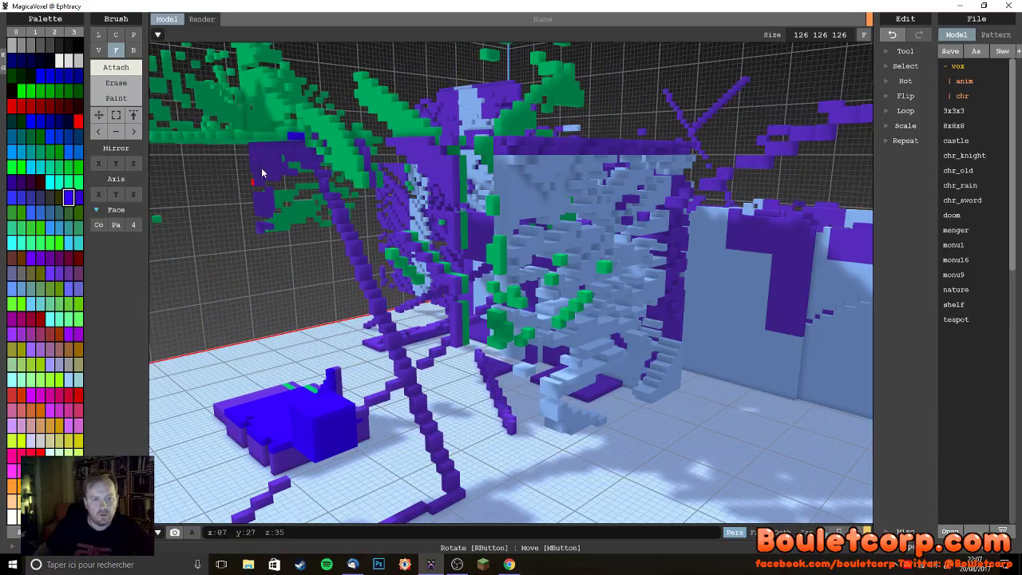
- Carve away more faces beside the green disc, and attach a small blue bar and a huge blue box with the Box brush
mouse_move(270, 136)
mouse_down()
mouse_move(337, 160)
mouse_move(533, 188)
mouse_move(508, 226)
mouse_move(476, 225)
mouse_move(440, 183)
mouse_move(482, 150)
mouse_up()
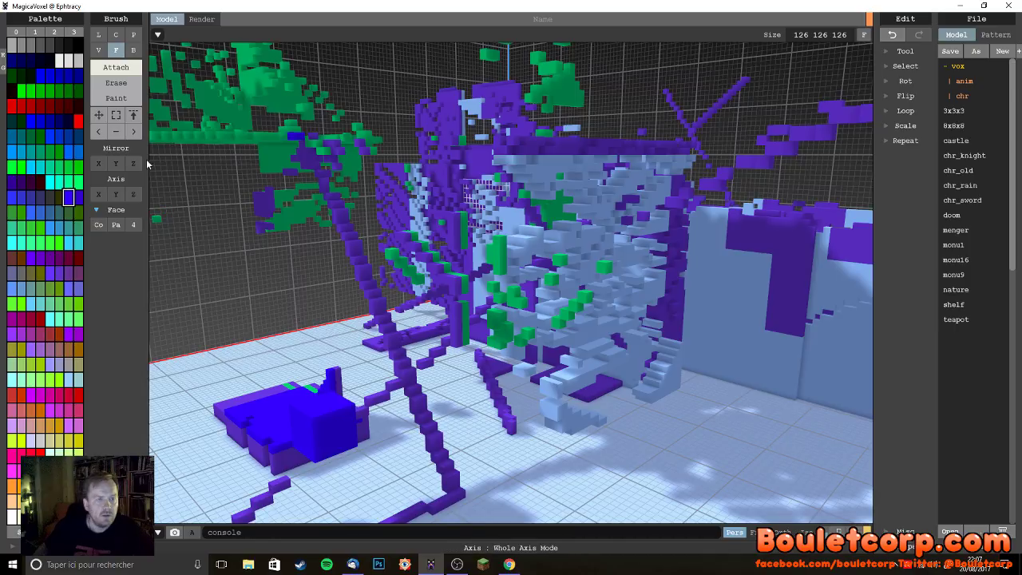
click(133, 52)
drag(201, 358, 267, 389)
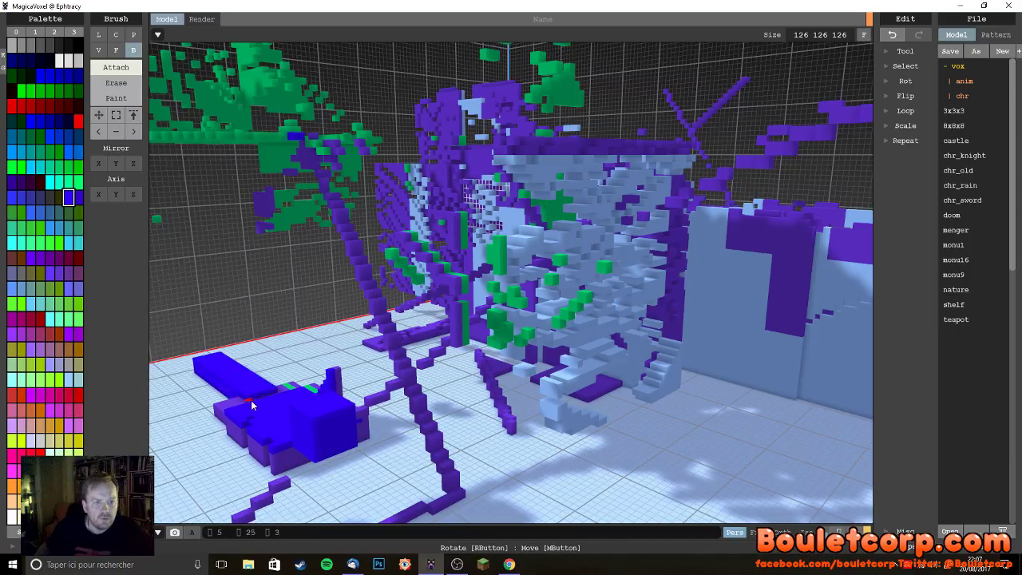
mouse_move(244, 342)
mouse_down()
mouse_move(304, 372)
mouse_move(383, 312)
mouse_move(742, 96)
mouse_move(832, 104)
mouse_up()
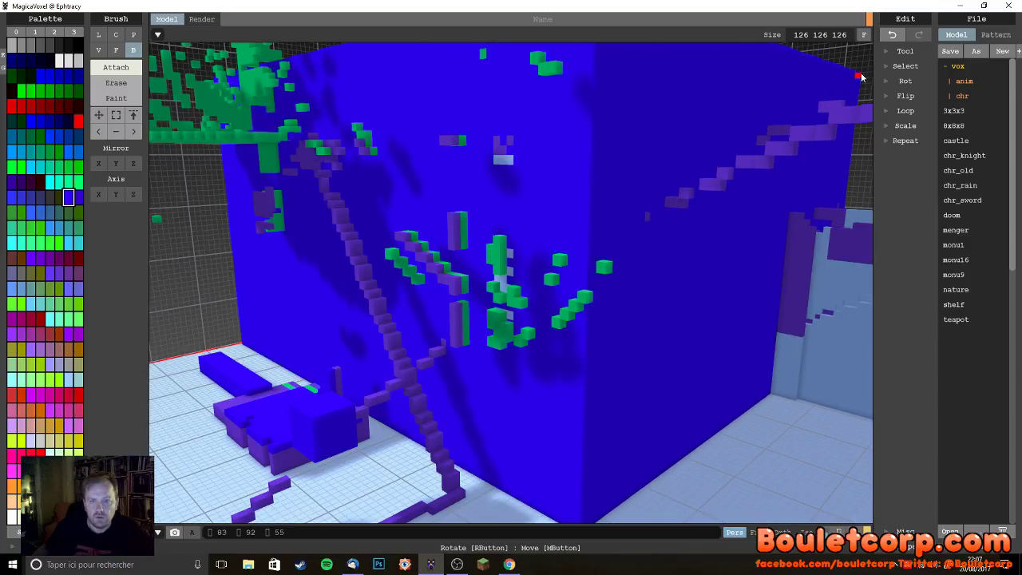
- Erase box-shaped volumes from the huge blue block to hollow out its interior and open its front
scroll(559, 323, down, 5)
right_drag(560, 324, 568, 232)
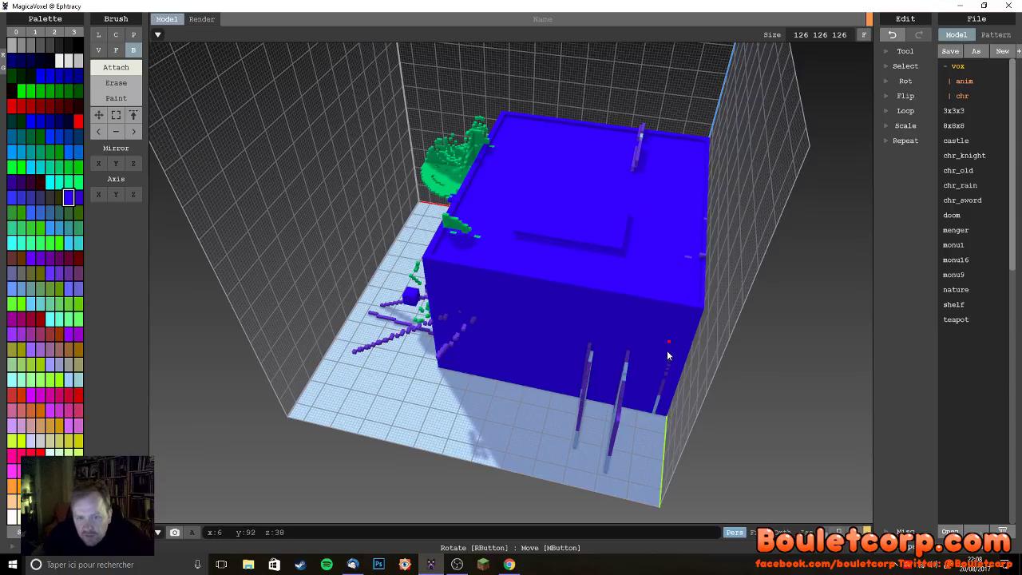
right_drag(499, 276, 453, 161)
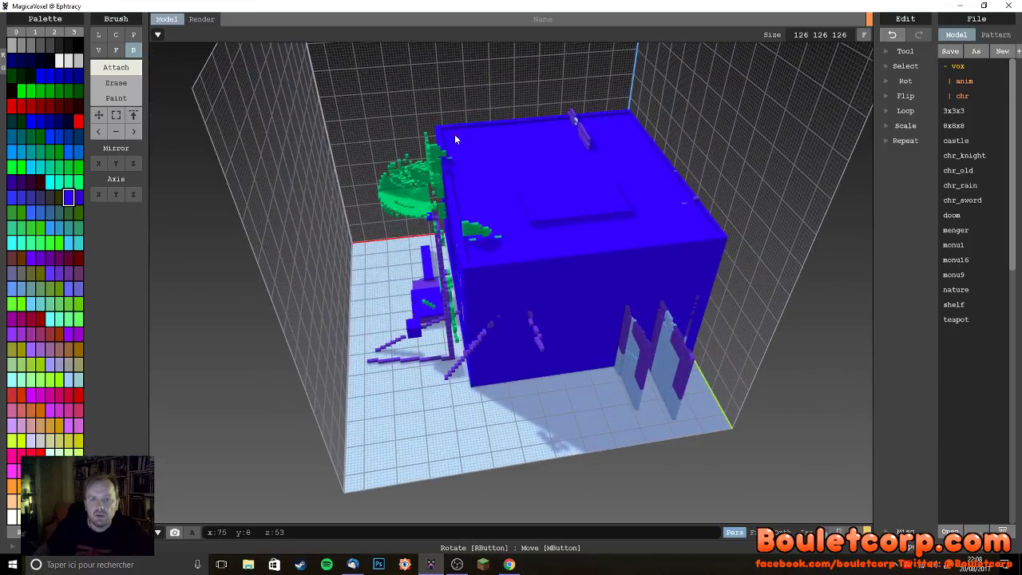
drag(448, 139, 609, 400)
right_drag(609, 400, 557, 269)
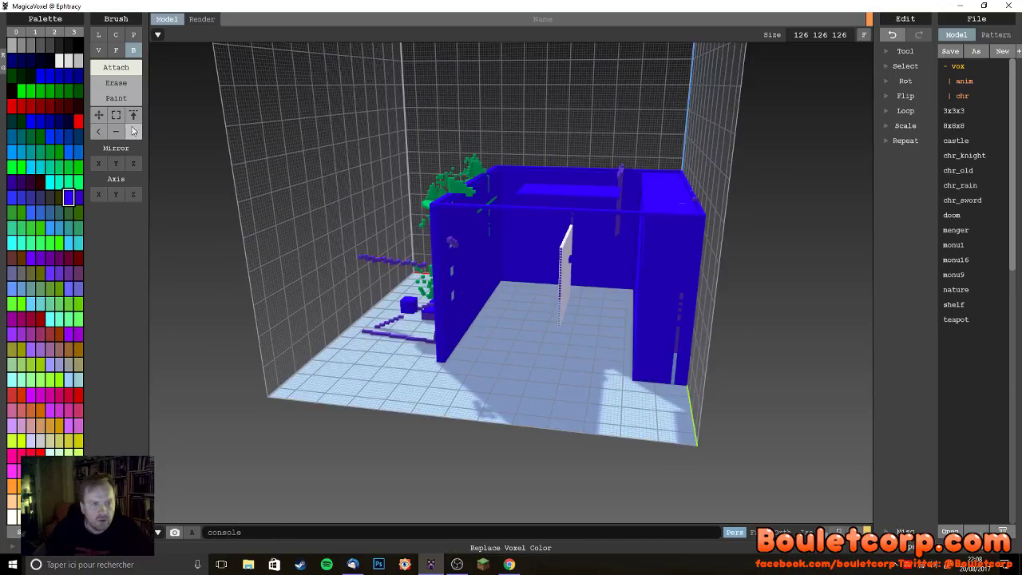
- Attach short blue lines on the floor in front of the hollowed block with the Line brush
key(s)
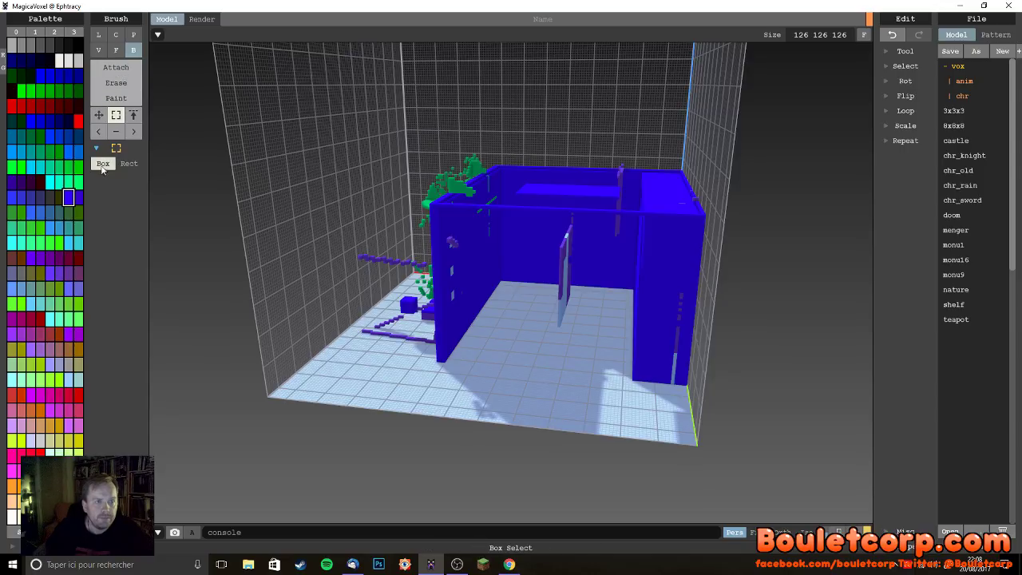
click(99, 115)
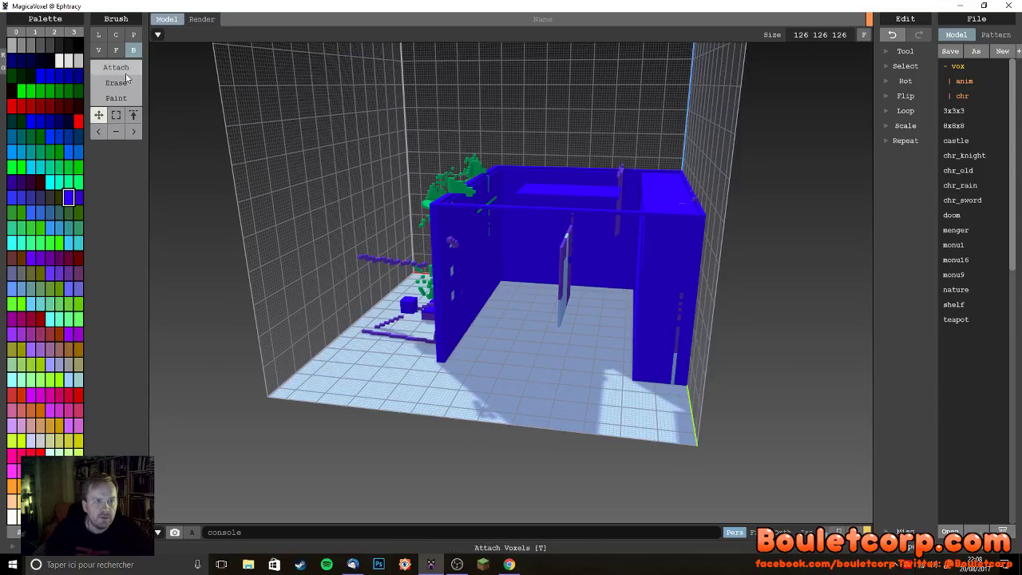
click(99, 35)
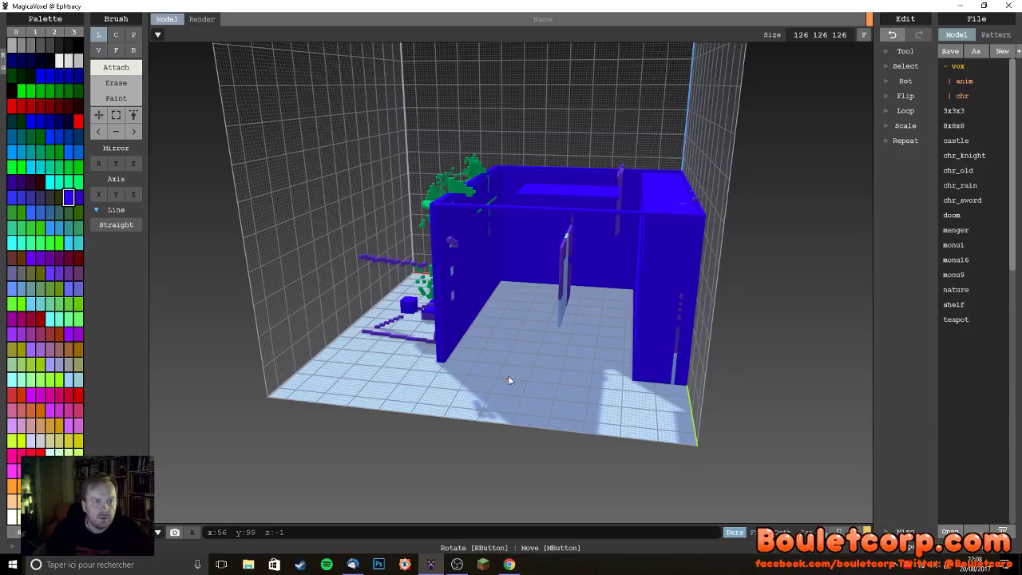
right_drag(575, 370, 591, 384)
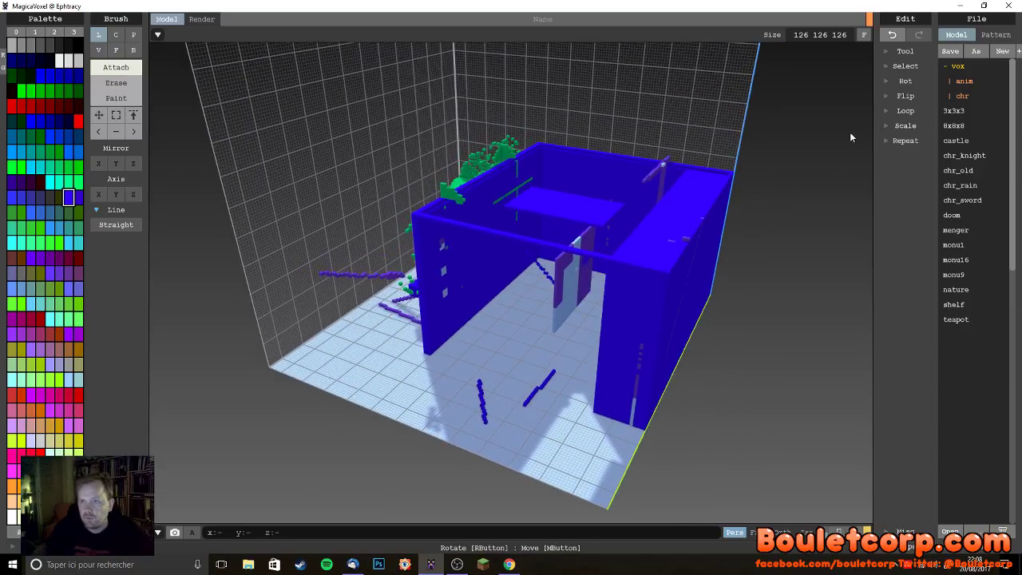
- Show the Flip and Loop operations, and try region selection in Rect mode before setting it to Box
click(892, 97)
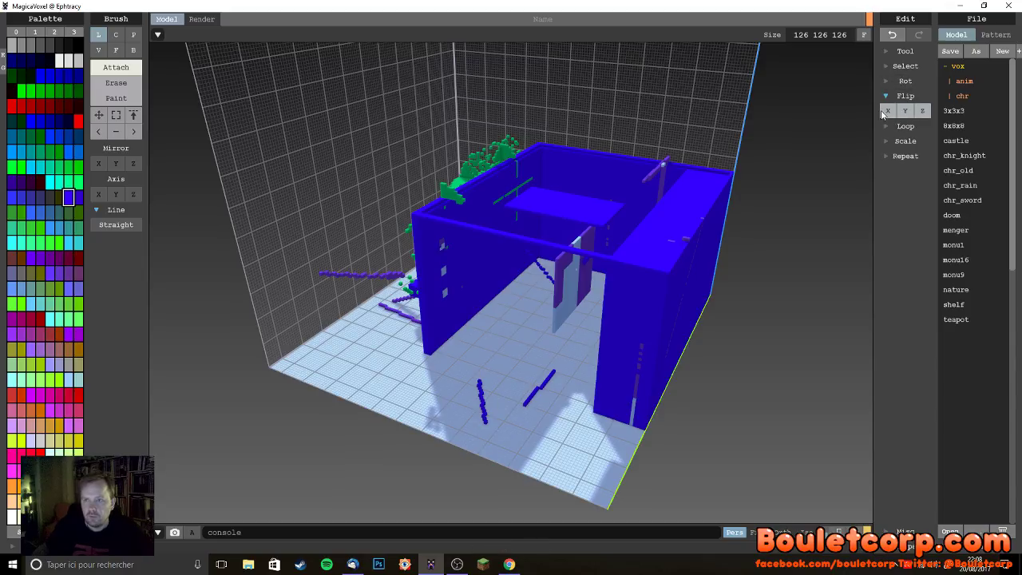
right_drag(876, 117, 925, 114)
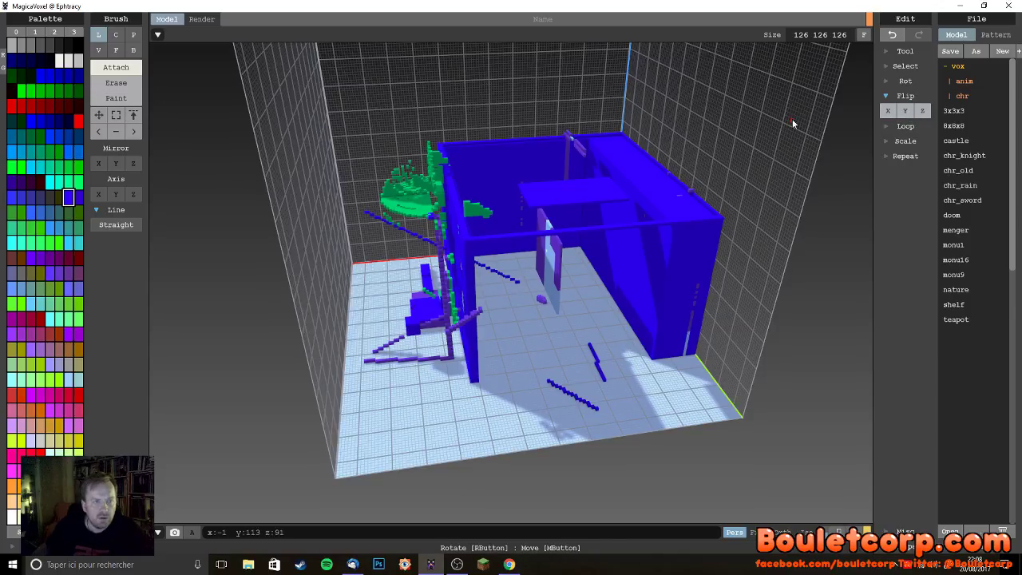
click(905, 126)
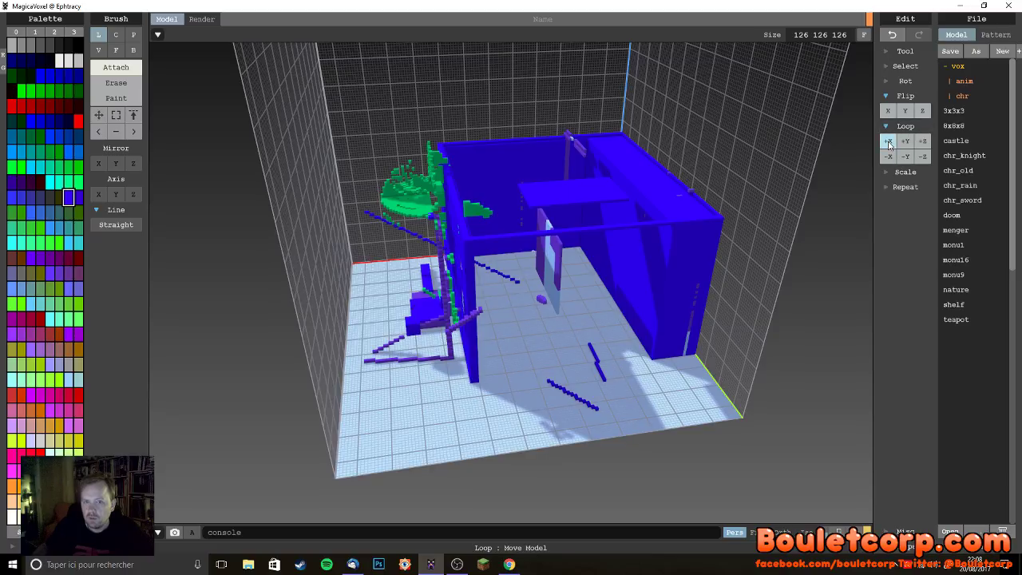
click(115, 115)
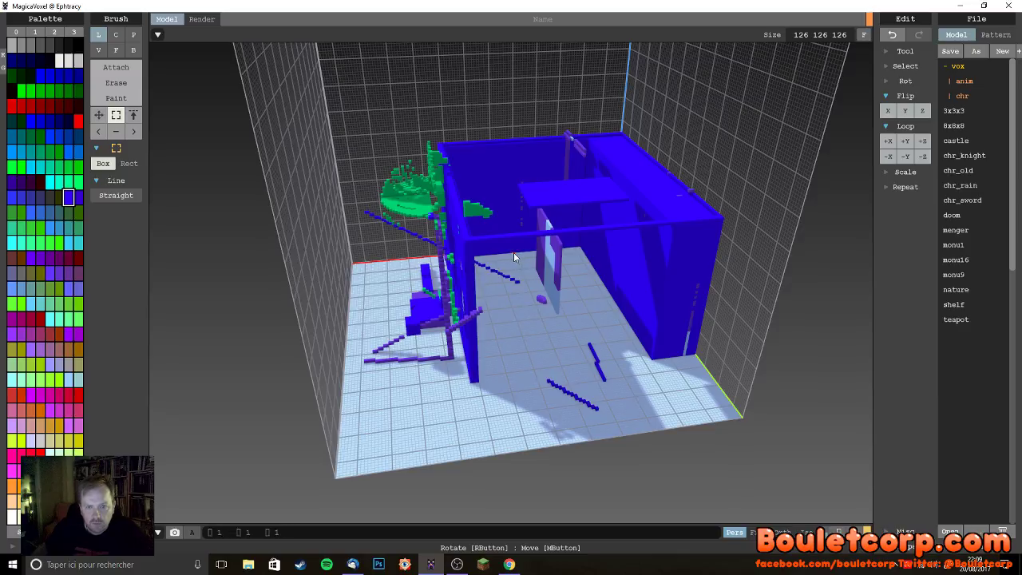
click(116, 148)
click(117, 151)
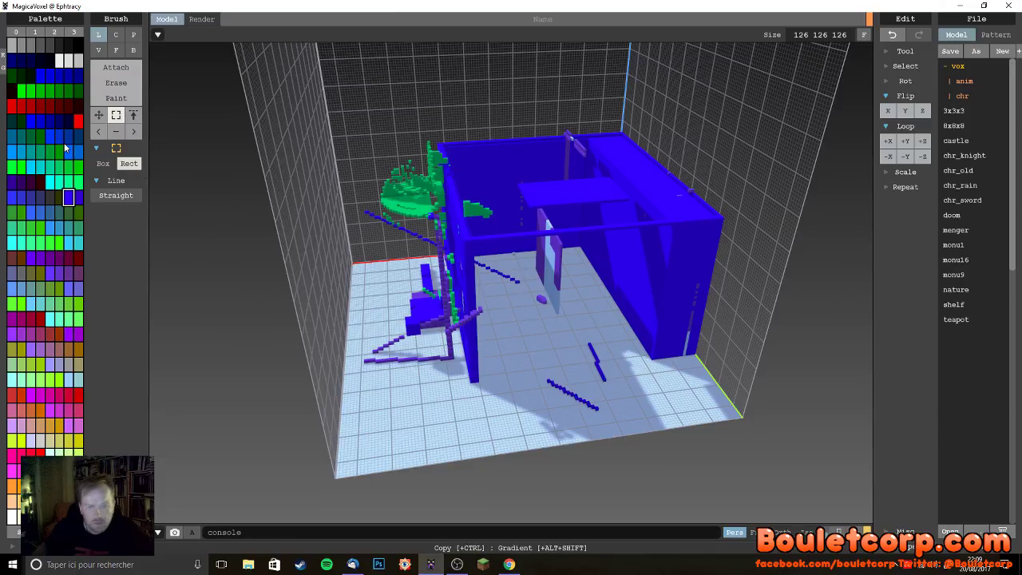
click(103, 163)
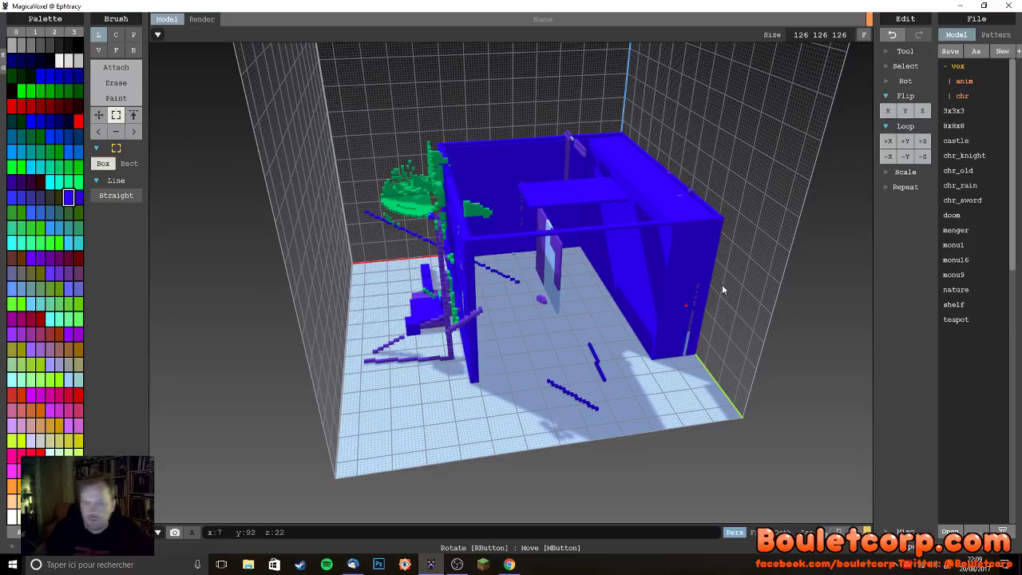
- Flip the whole model repeatedly along the Y, X and Z axes
click(905, 111)
click(905, 111)
click(905, 111)
click(888, 111)
click(888, 111)
click(887, 111)
click(923, 111)
click(923, 111)
- Loop the whole model repeatedly in the +Y direction so its voxels wrap around the volume
click(904, 141)
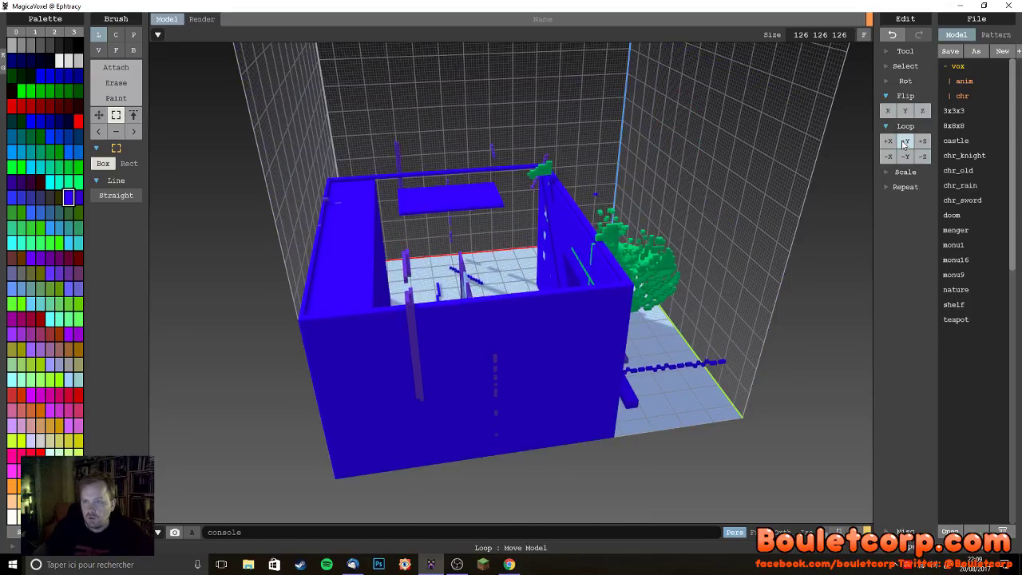
click(904, 142)
click(905, 141)
click(905, 141)
click(905, 141)
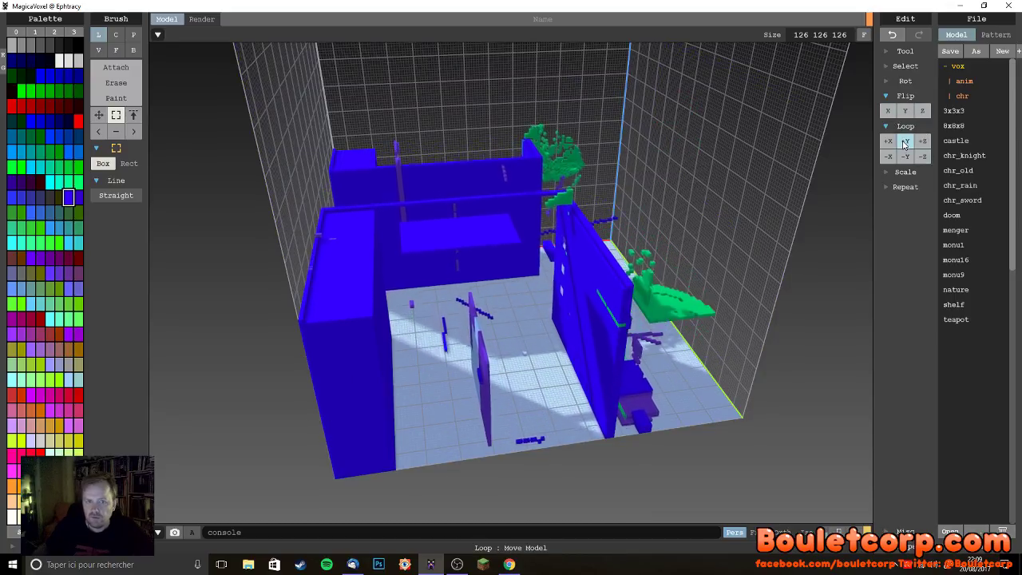
click(905, 142)
click(905, 141)
- Loop the whole model repeatedly in the +X direction so its voxels wrap around the volume
click(887, 141)
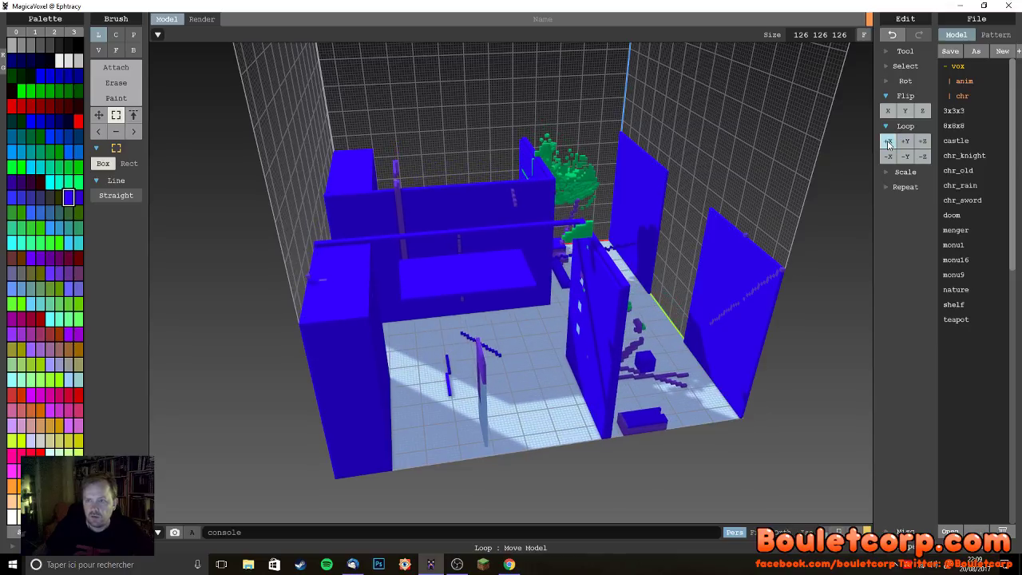
click(888, 141)
click(887, 141)
click(888, 142)
click(887, 141)
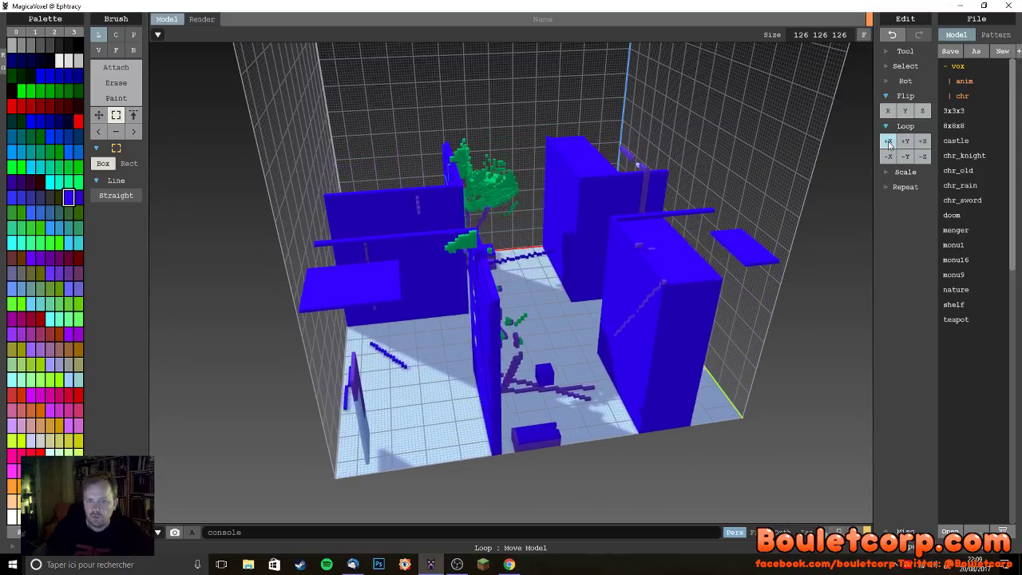
click(888, 141)
click(887, 141)
click(887, 142)
click(887, 141)
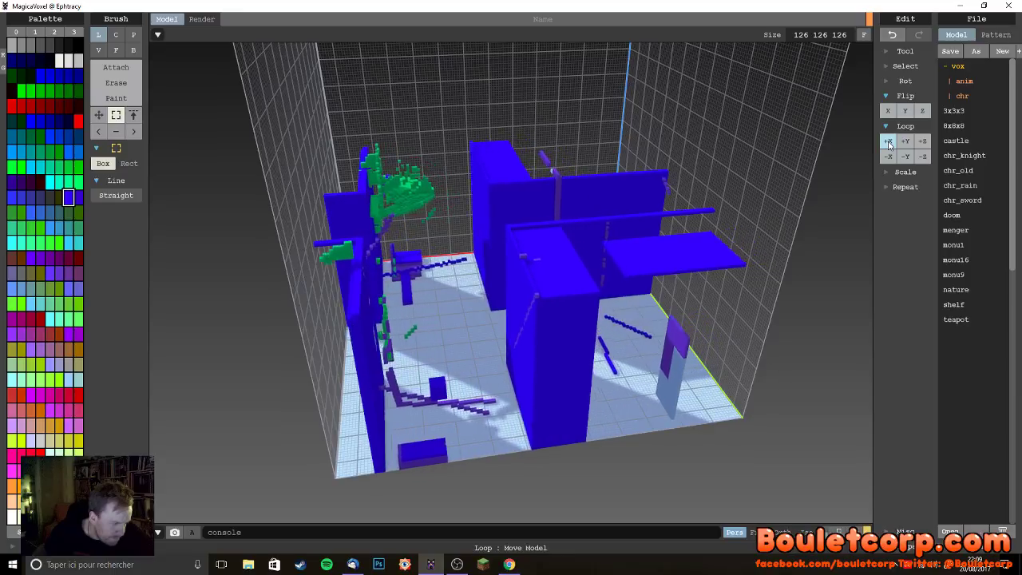
click(887, 142)
click(887, 141)
click(887, 141)
click(887, 142)
click(887, 141)
click(887, 141)
click(887, 141)
click(887, 141)
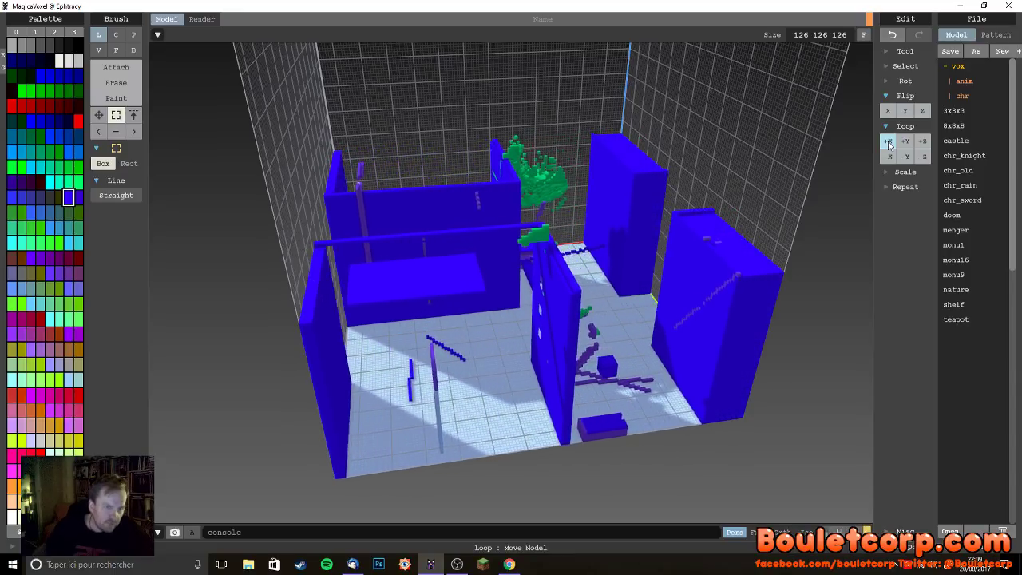
click(887, 142)
click(887, 141)
click(887, 142)
click(887, 141)
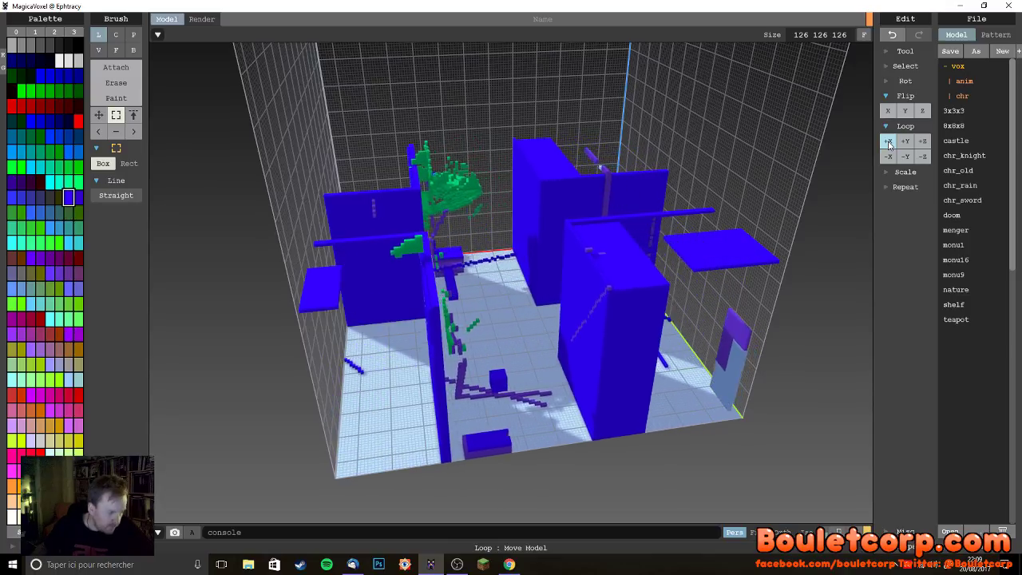
click(887, 141)
click(887, 141)
click(887, 142)
click(887, 142)
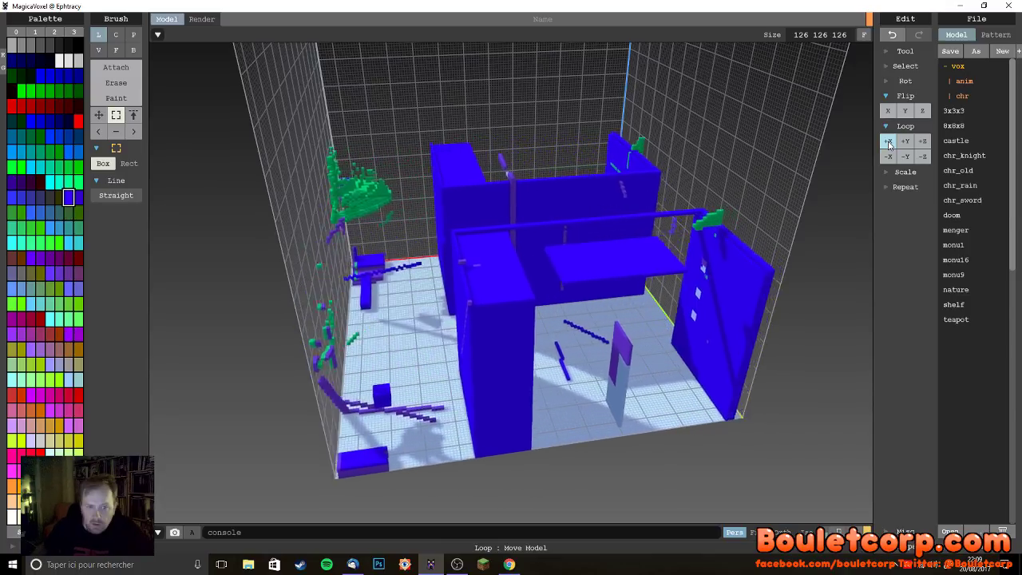
click(887, 141)
click(888, 141)
click(887, 141)
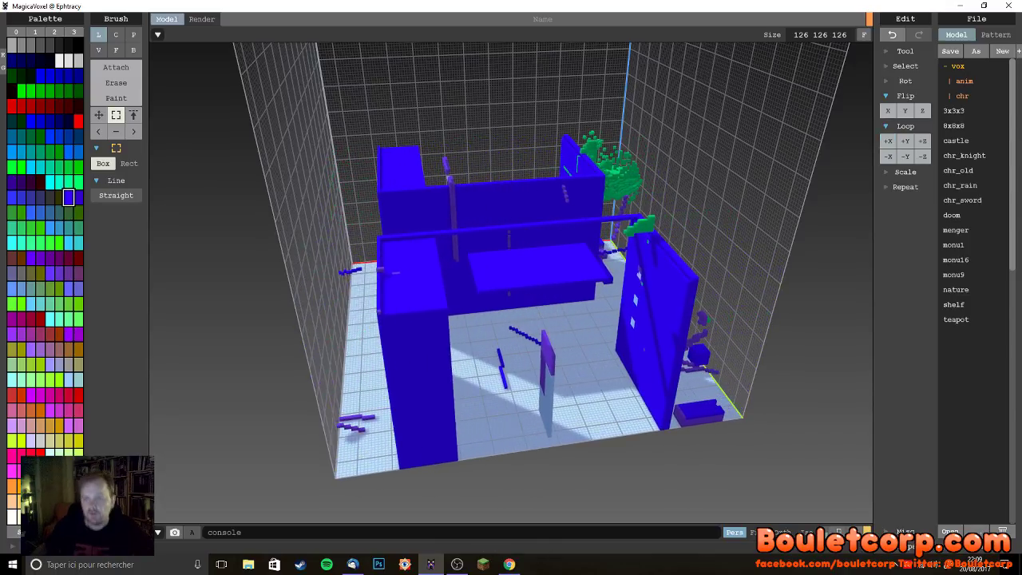
- Look at the Scale option, and delete every voxel of the model with the Zero tool
click(906, 174)
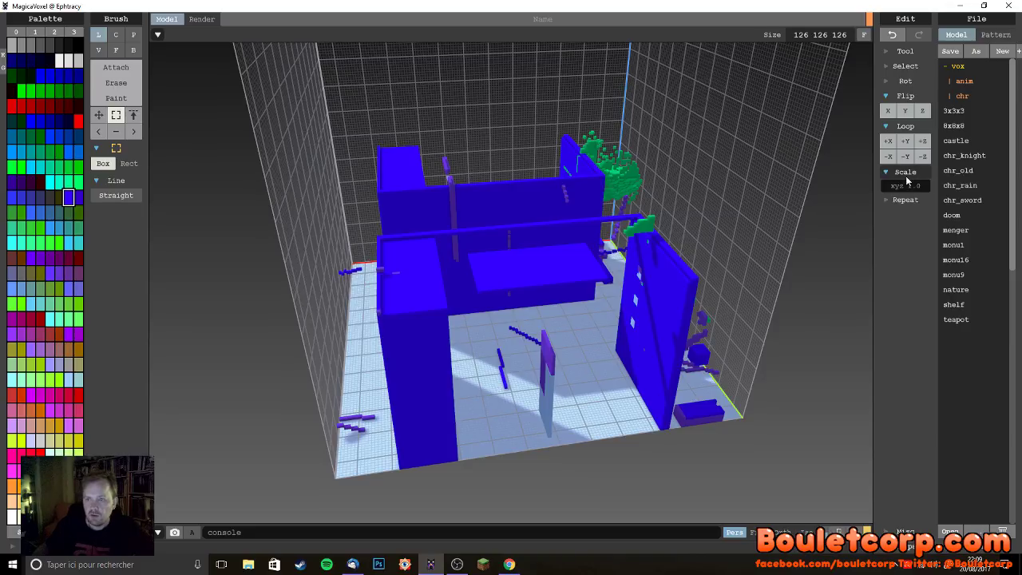
click(887, 174)
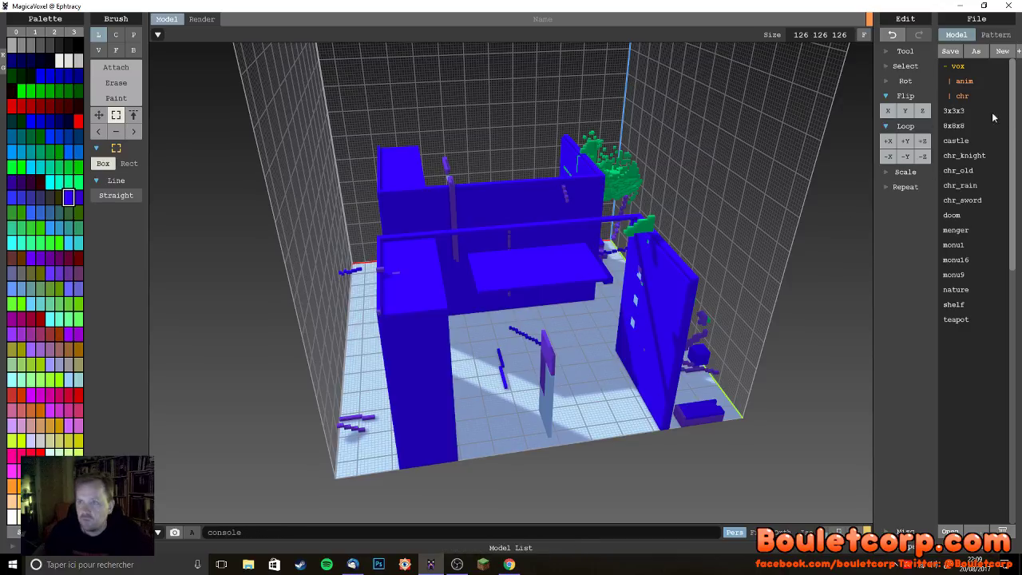
click(905, 52)
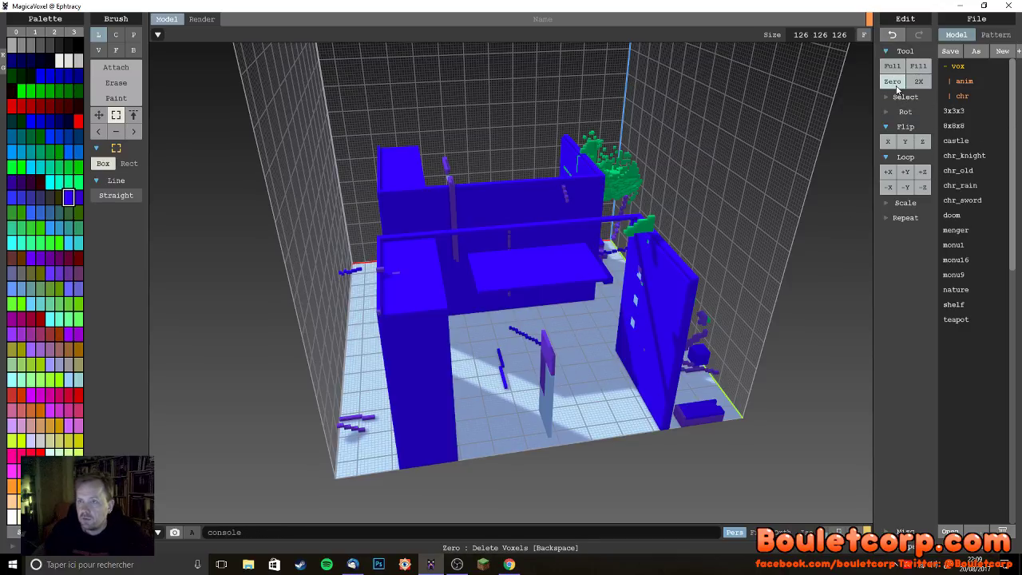
click(893, 81)
right_drag(567, 320, 695, 330)
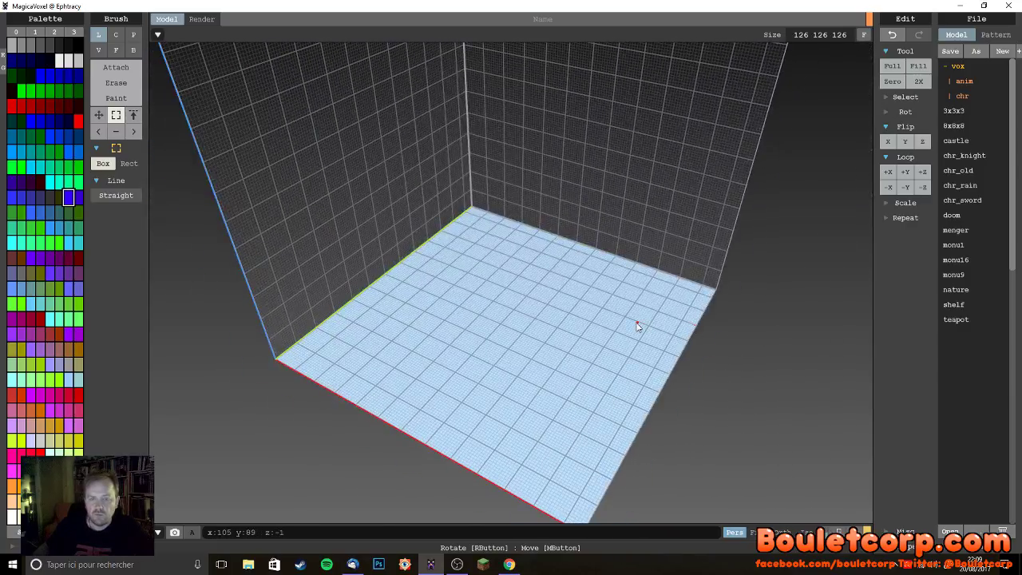
scroll(637, 322, up, 2)
scroll(637, 321, down, 2)
scroll(607, 331, down, 3)
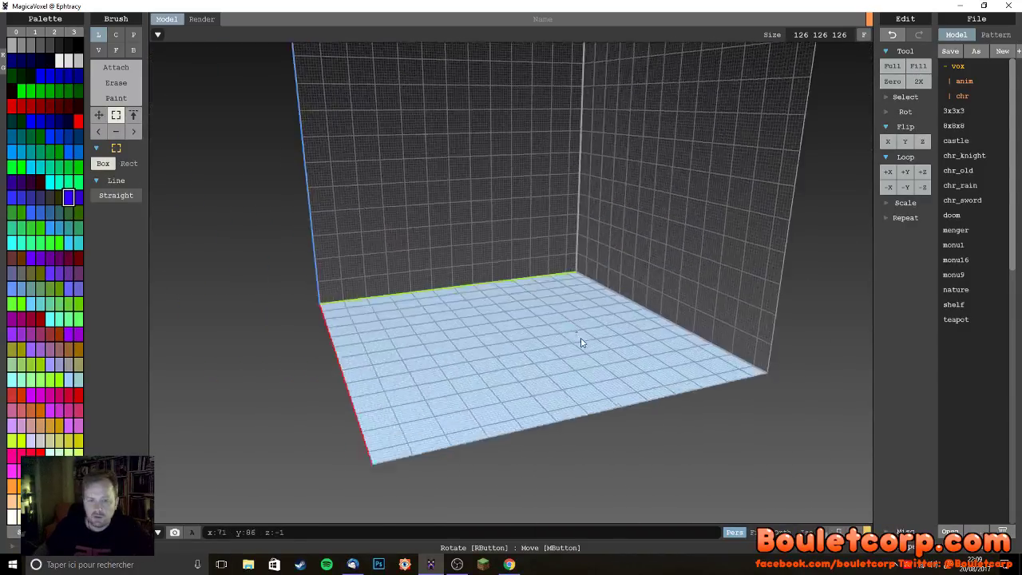
scroll(578, 338, up, 4)
scroll(568, 310, down, 2)
scroll(567, 296, up, 3)
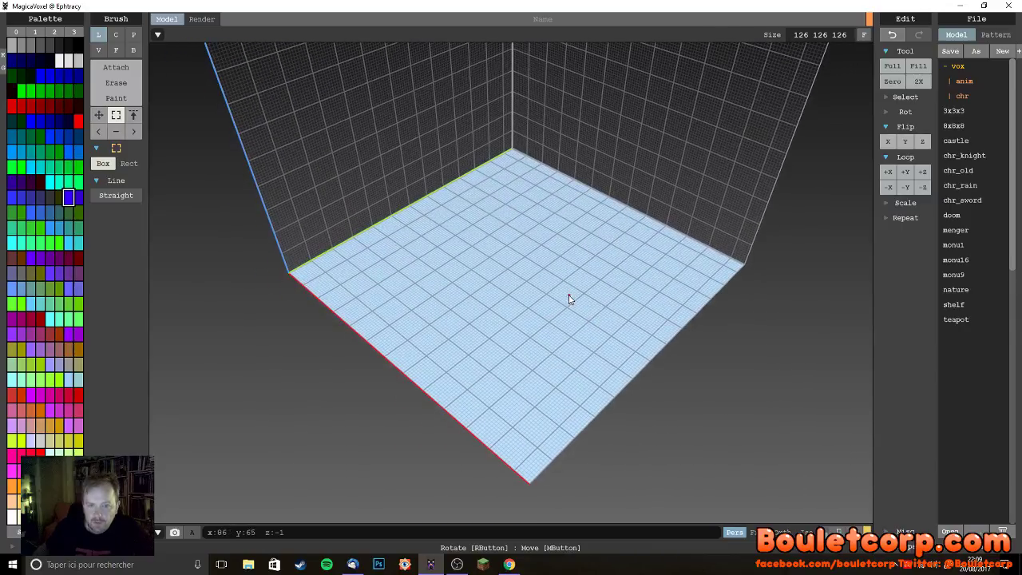
right_drag(571, 297, 691, 302)
right_drag(543, 321, 555, 322)
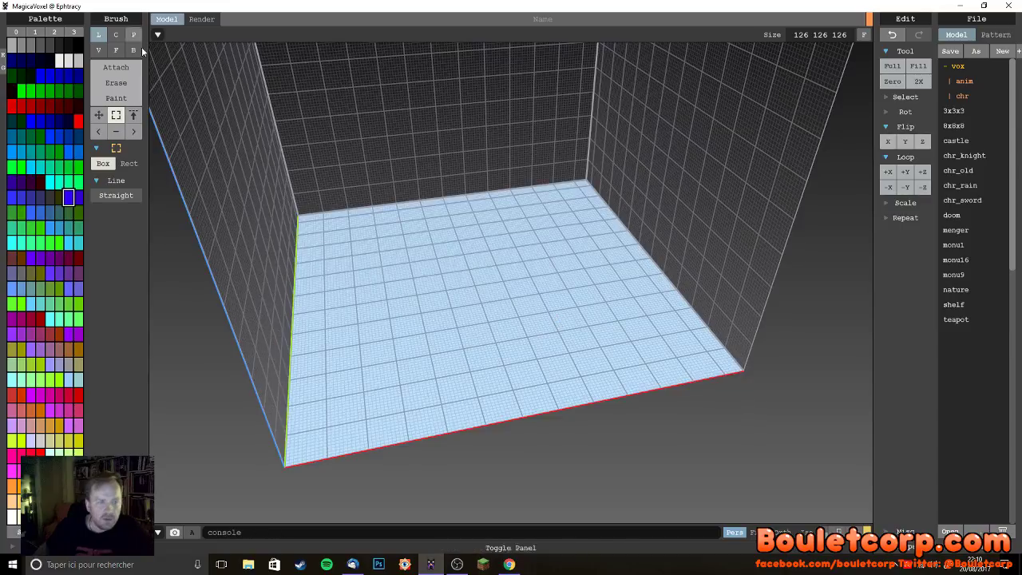
- Switch through default palettes 1 and 2 to default palette 3
click(35, 32)
click(56, 32)
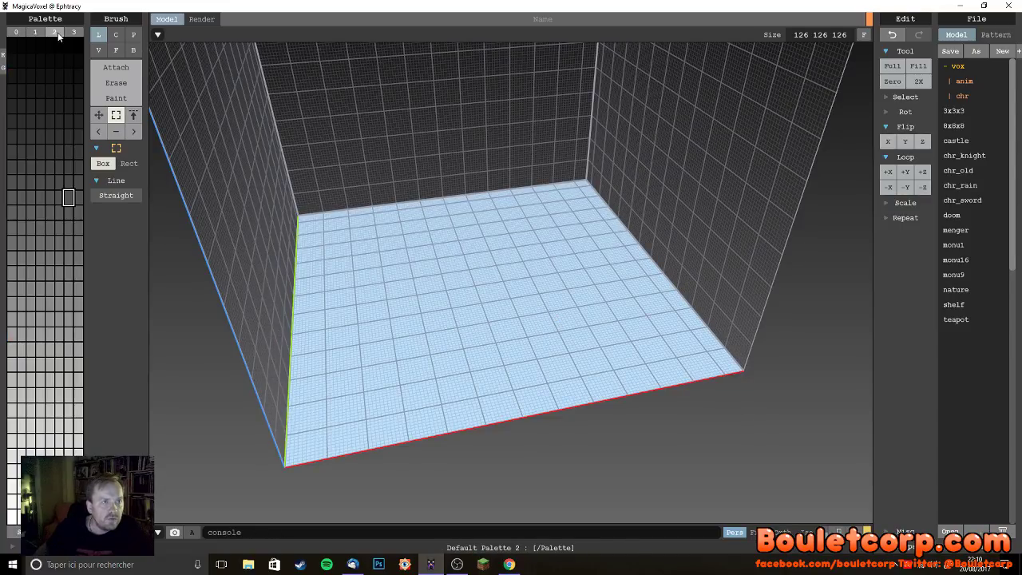
click(73, 33)
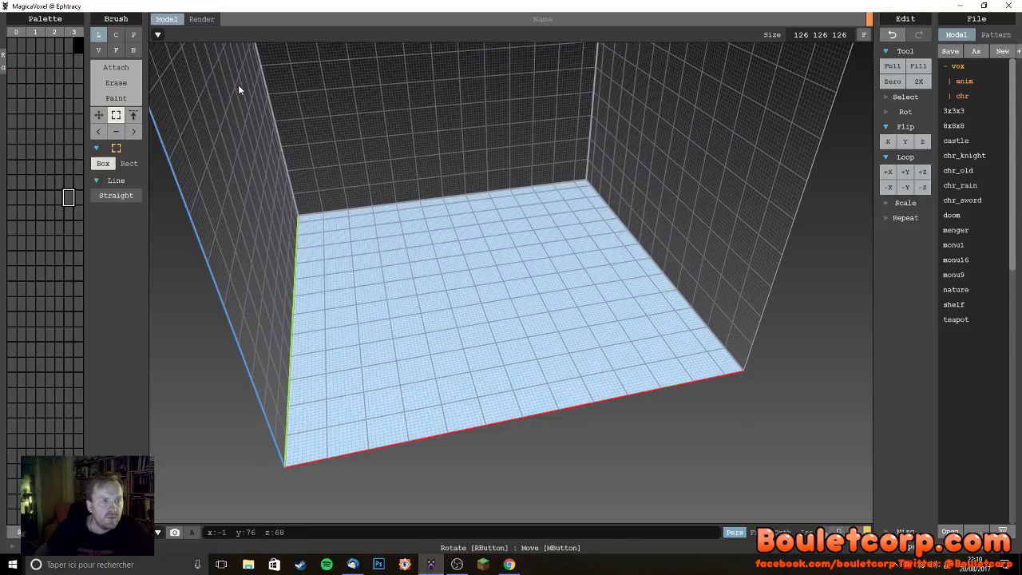
right_drag(392, 279, 457, 270)
mouse_move(434, 309)
right_down()
mouse_move(417, 317)
mouse_move(341, 263)
right_up()
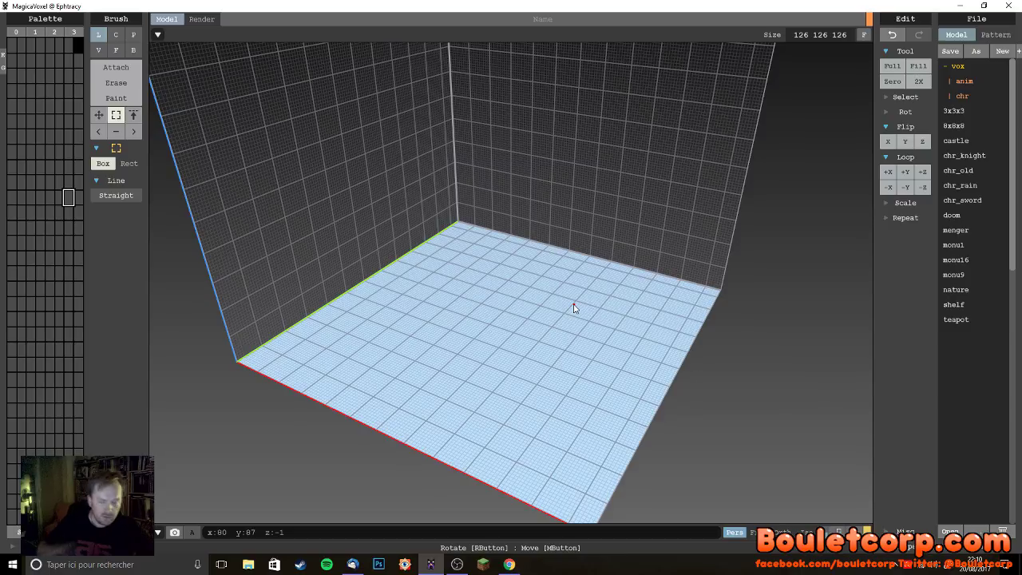
mouse_move(510, 565)
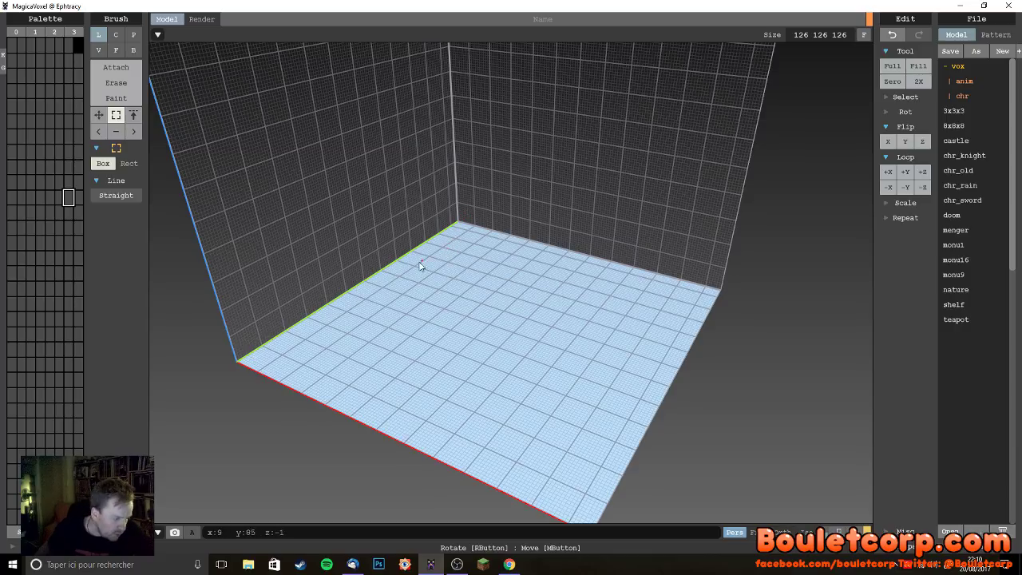
right_drag(493, 325, 475, 343)
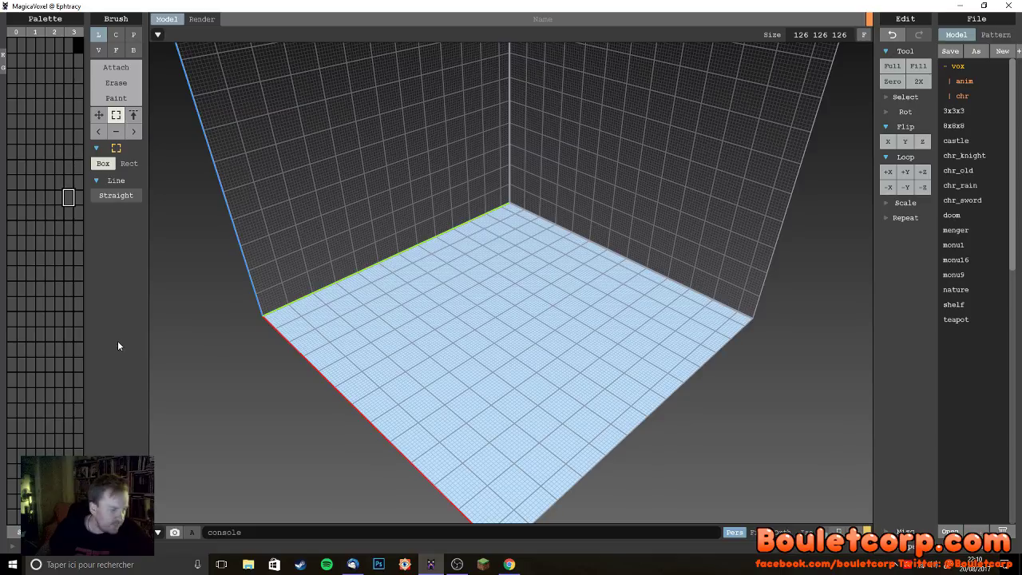
right_drag(326, 379, 380, 385)
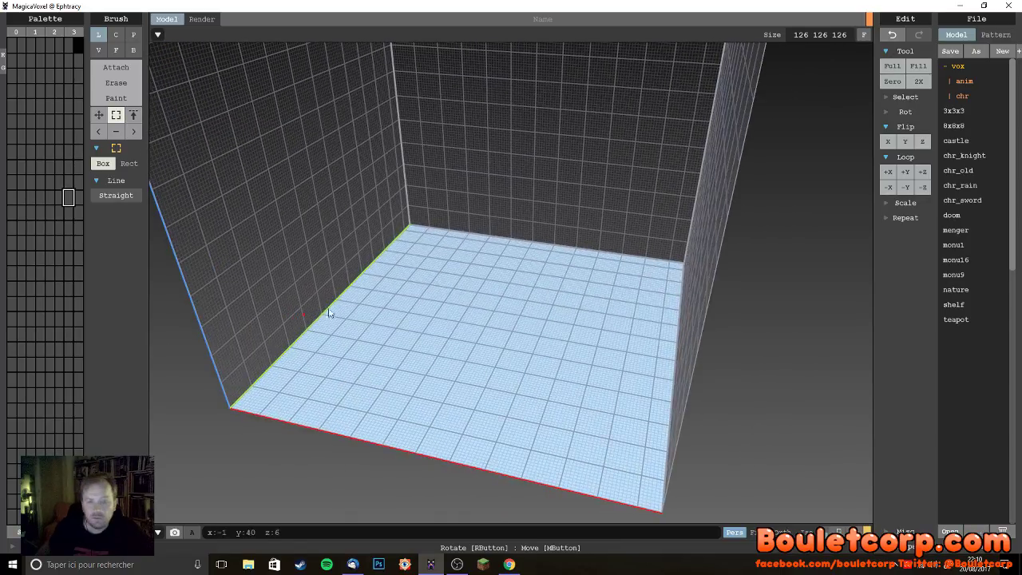
- Set the ground colour to the dark grey of the first slot in the palette
click(69, 47)
click(12, 46)
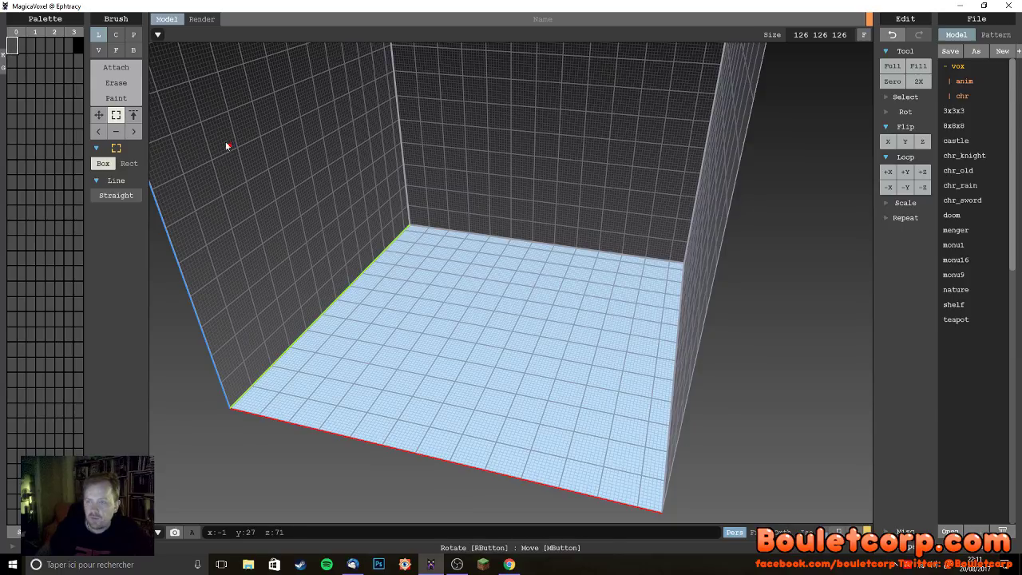
click(3, 68)
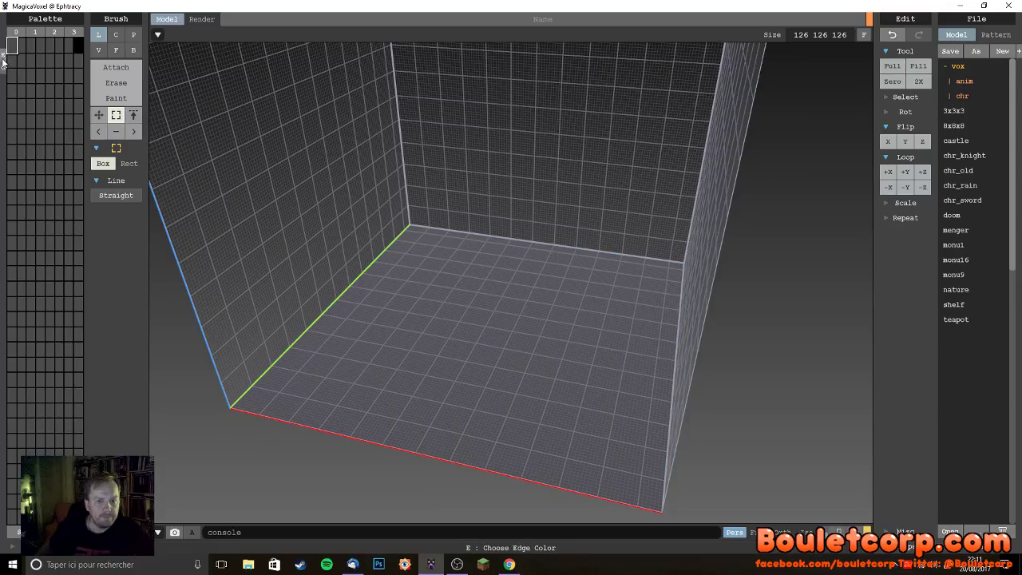
- Look through default palettes 1, 2 and 0, and return to default palette 3
click(35, 32)
click(53, 32)
click(16, 32)
click(35, 32)
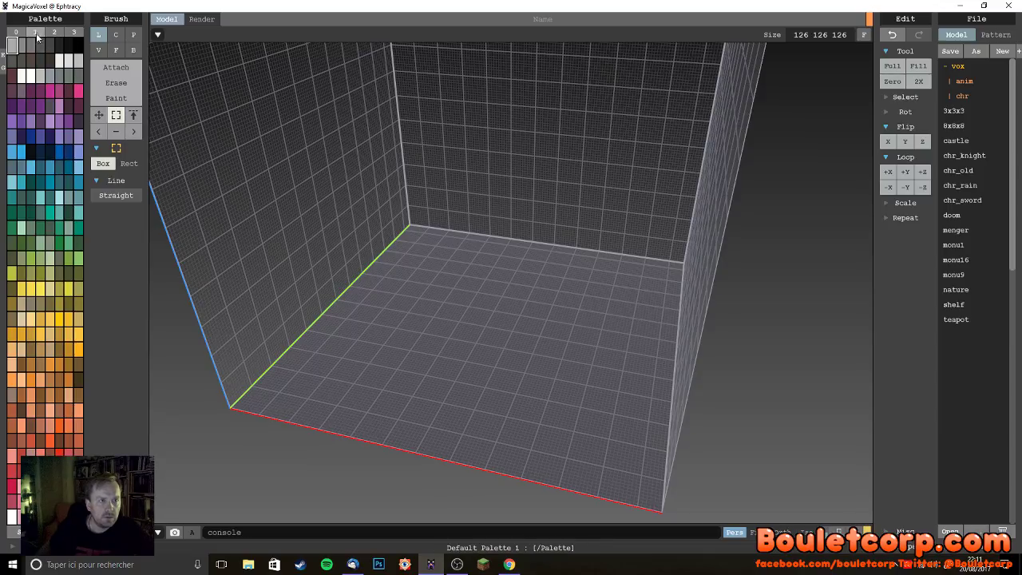
click(24, 76)
click(73, 32)
- Open the colour sliders and mix a dark brown in the first palette slot
click(11, 45)
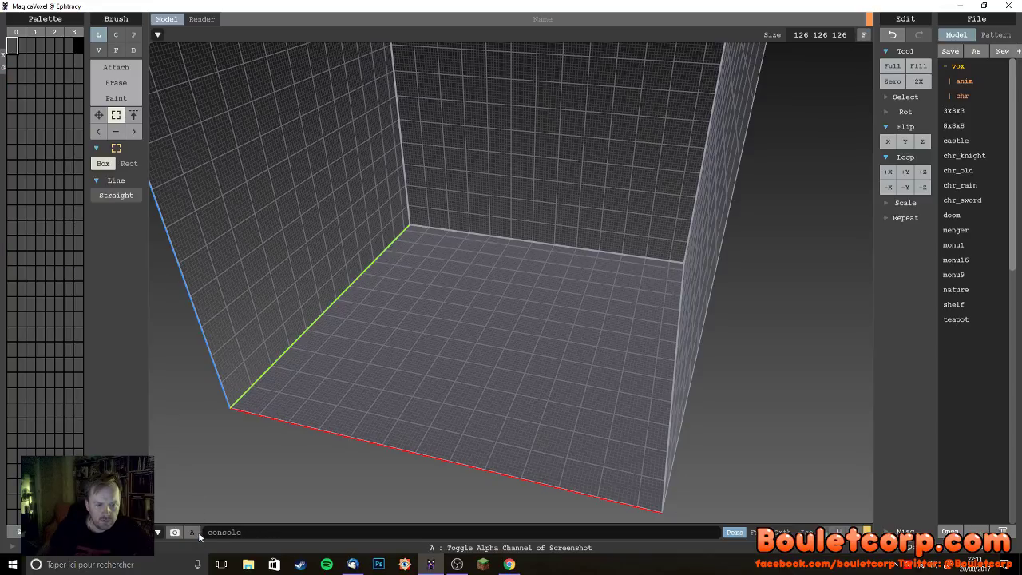
click(12, 545)
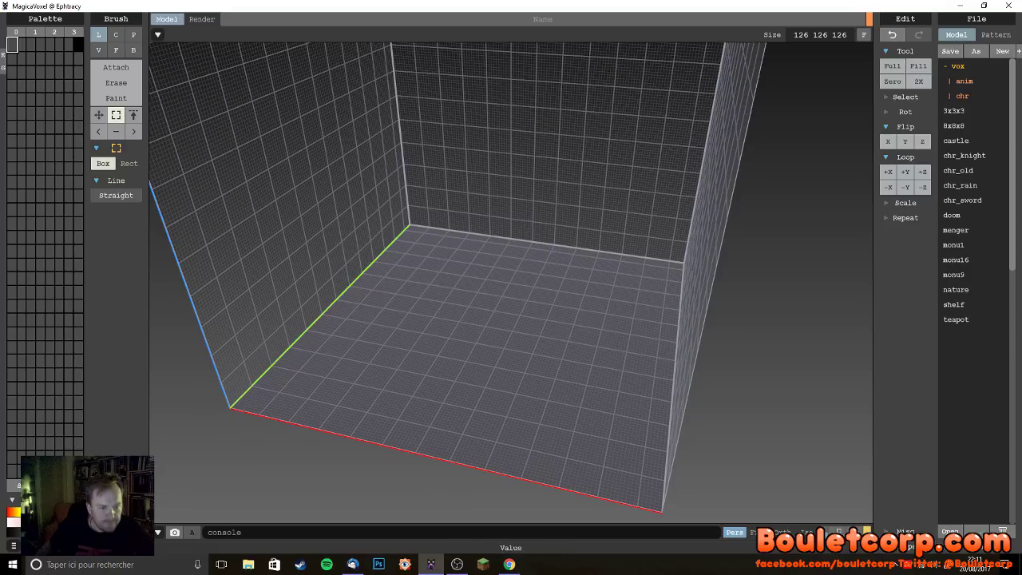
click(18, 532)
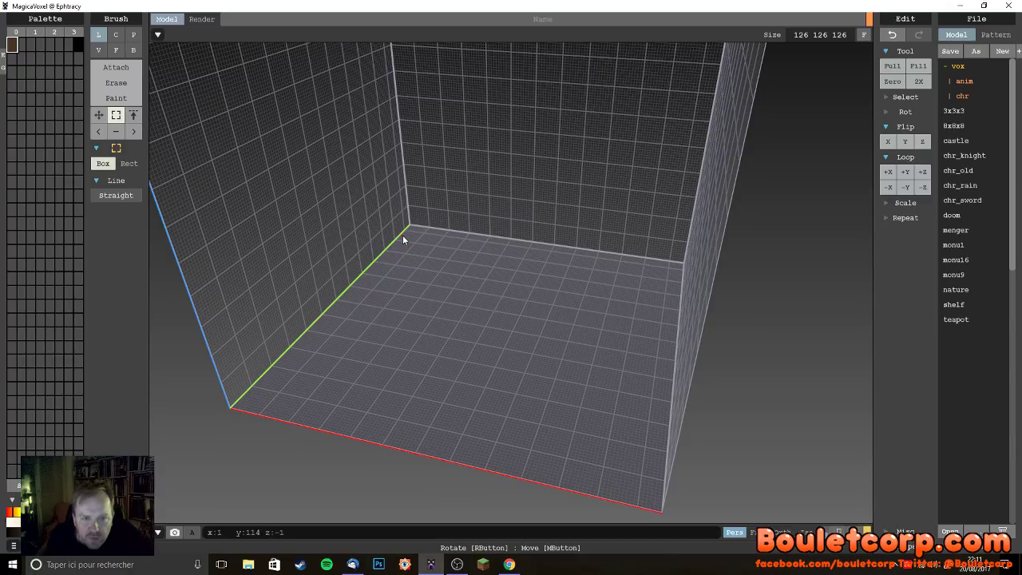
- Draw a winding dark brown outline on the ground along the green-axis edge, using the size 1 Voxel brush in Attach mode
scroll(402, 238, up, 2)
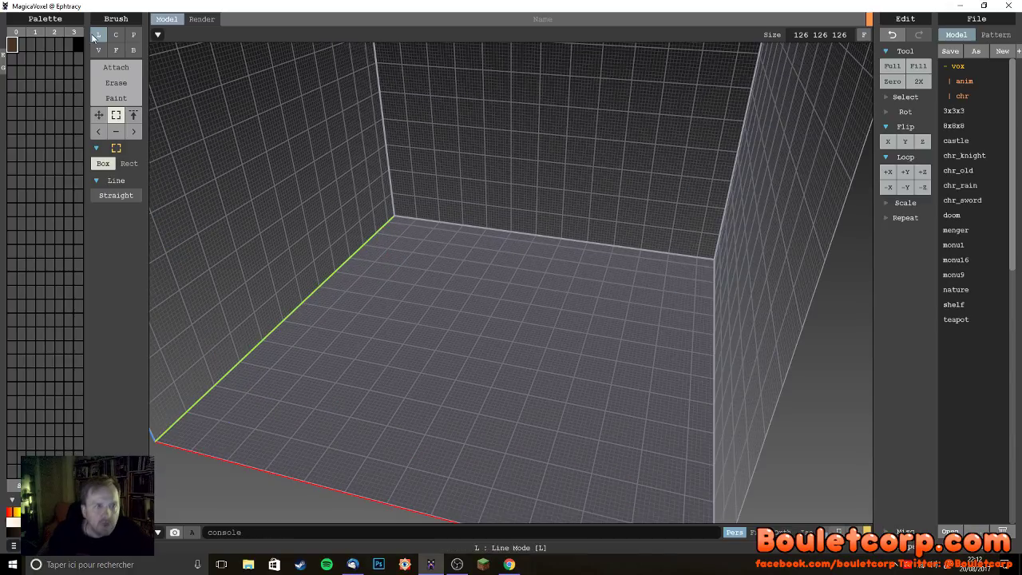
click(126, 52)
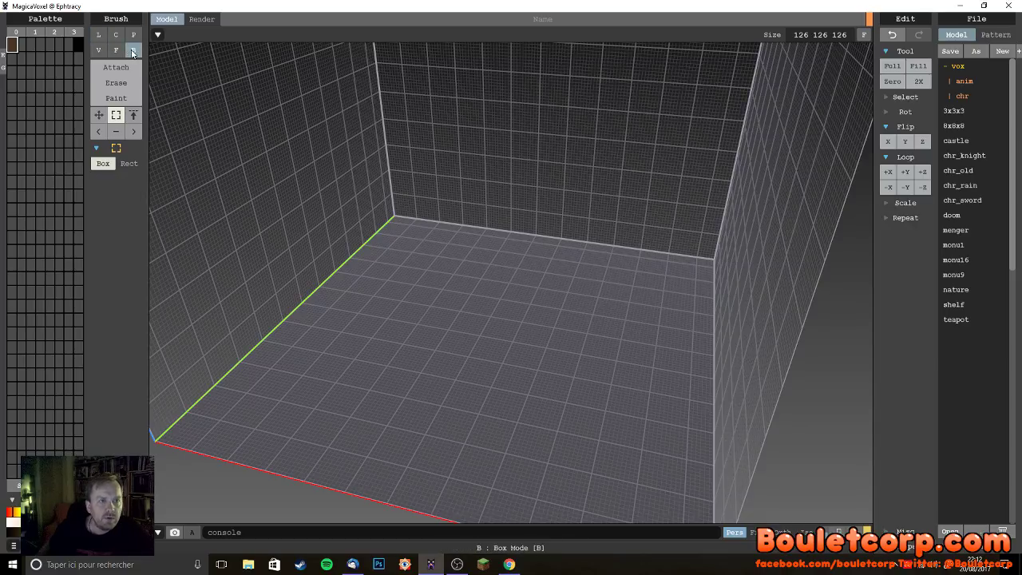
click(97, 51)
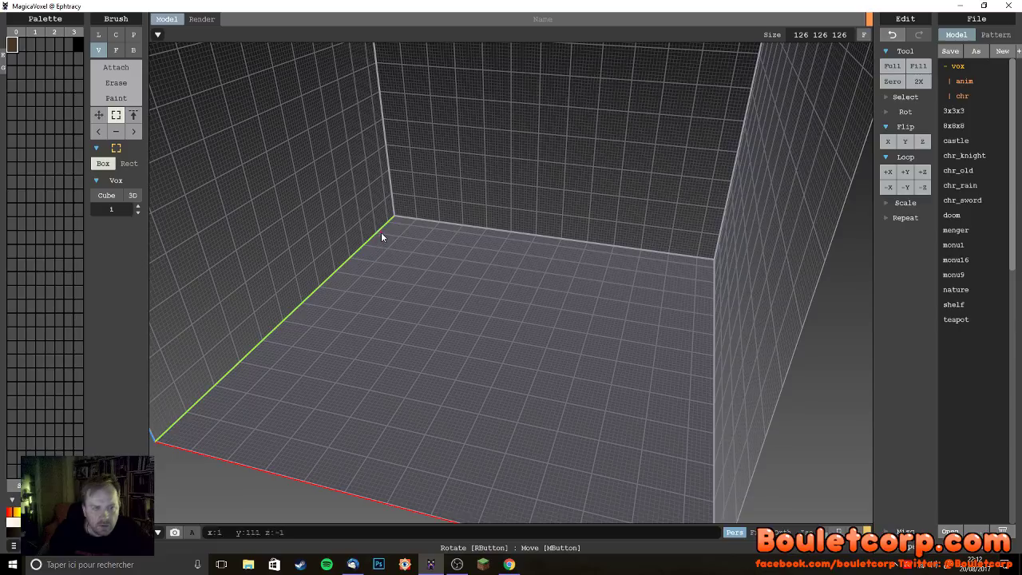
click(124, 68)
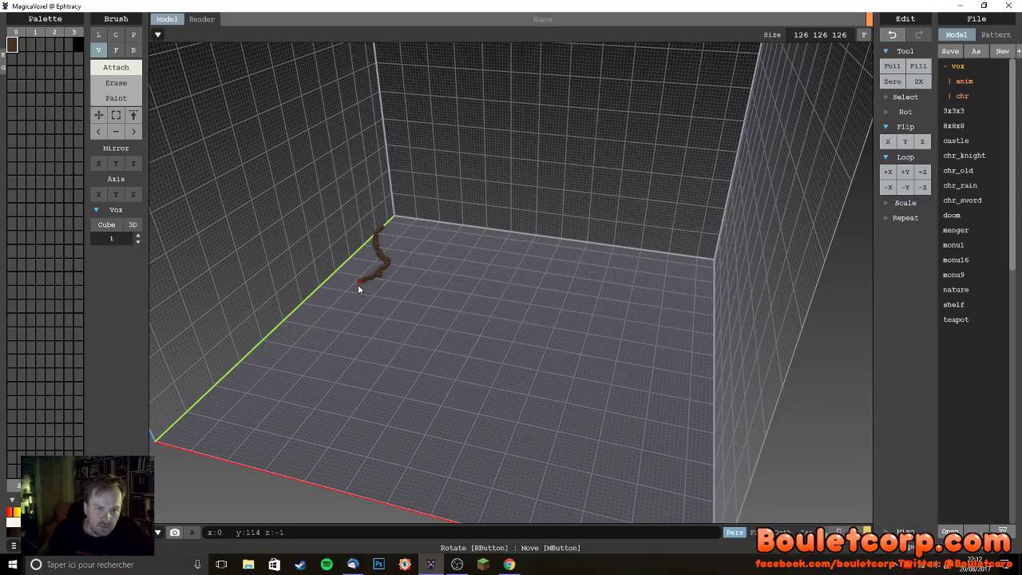
drag(384, 344, 379, 354)
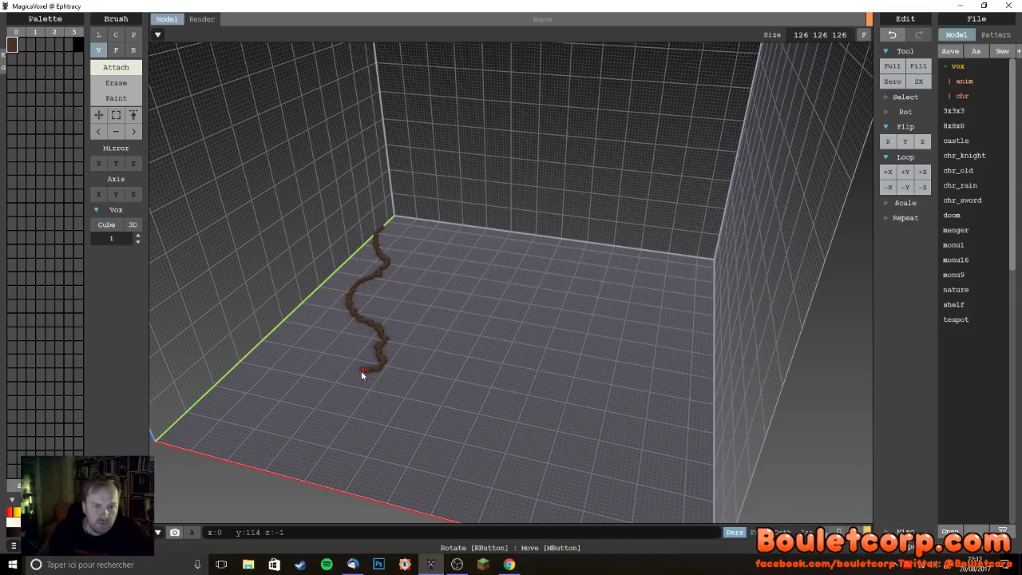
mouse_move(274, 397)
mouse_down()
mouse_move(274, 422)
mouse_move(188, 417)
mouse_move(160, 439)
mouse_move(172, 431)
mouse_up()
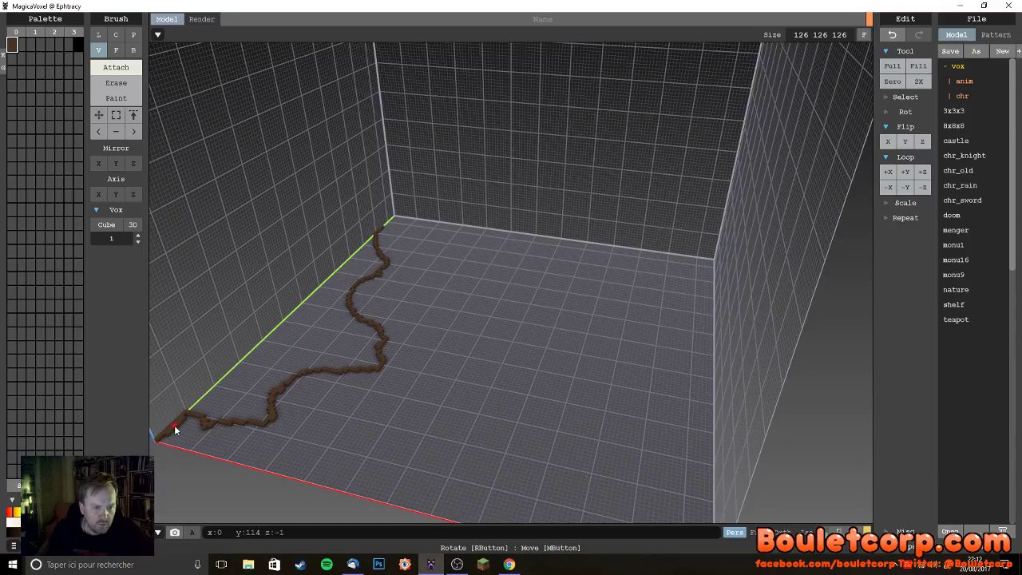
- Draw a second winding outline along the opposite edge, plus small arcs at the red-axis edge and the far edge
mouse_move(516, 427)
right_down()
mouse_move(463, 372)
mouse_move(654, 192)
mouse_move(659, 392)
mouse_move(624, 303)
right_up()
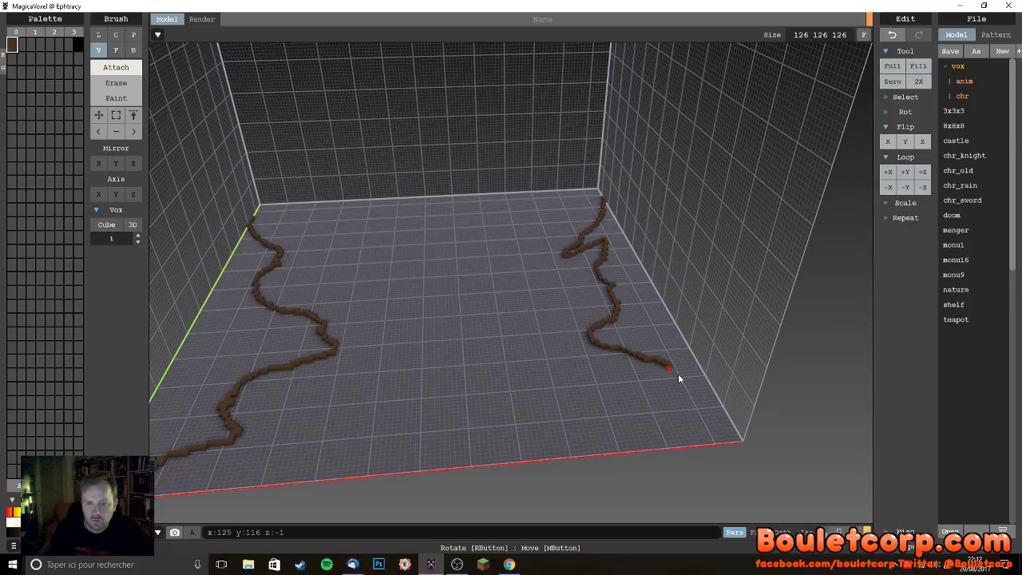
mouse_move(628, 400)
mouse_down()
mouse_move(610, 417)
mouse_move(566, 417)
mouse_up()
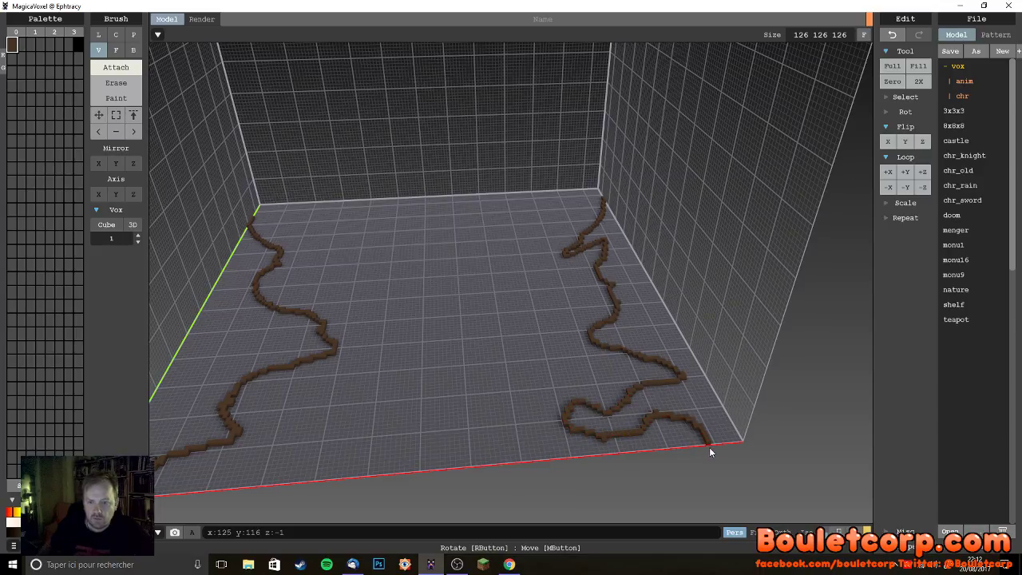
mouse_move(296, 480)
mouse_down()
mouse_move(297, 448)
mouse_move(351, 451)
mouse_move(368, 476)
mouse_up()
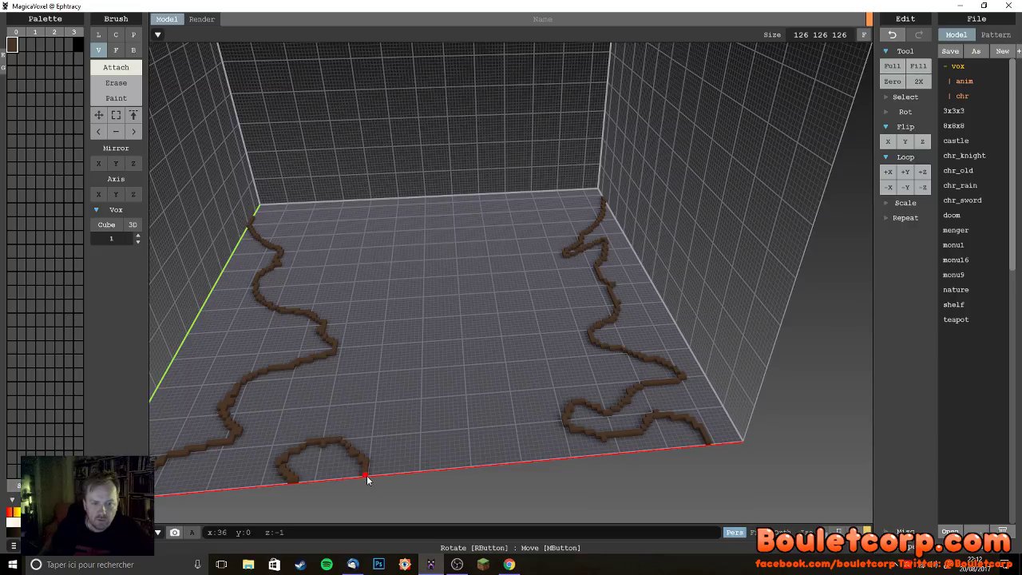
right_drag(487, 362, 227, 111)
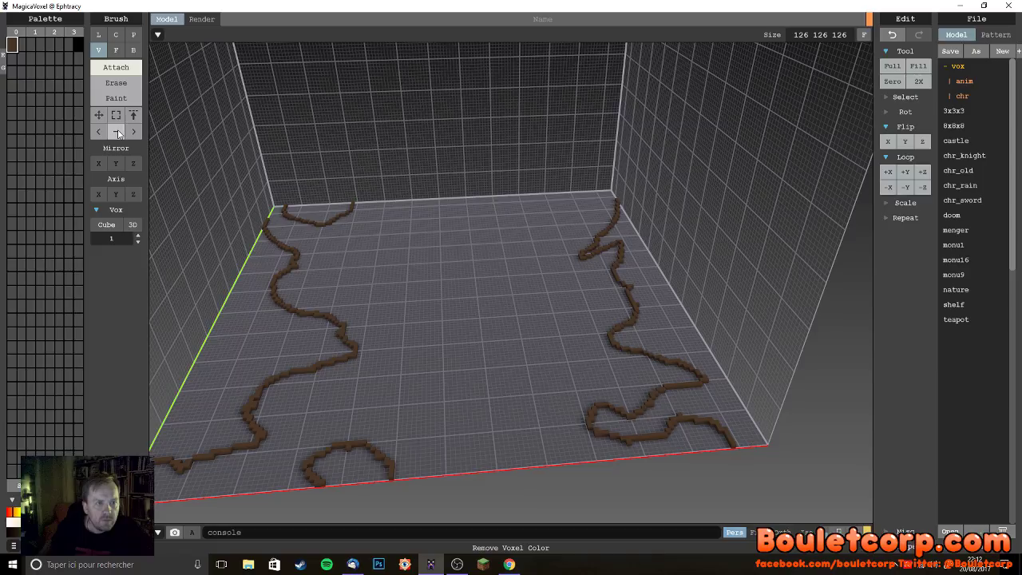
- Fill the ground between the outlines with the Face brush in Attach mode, and raise the brown surface by several layers
click(116, 49)
click(405, 424)
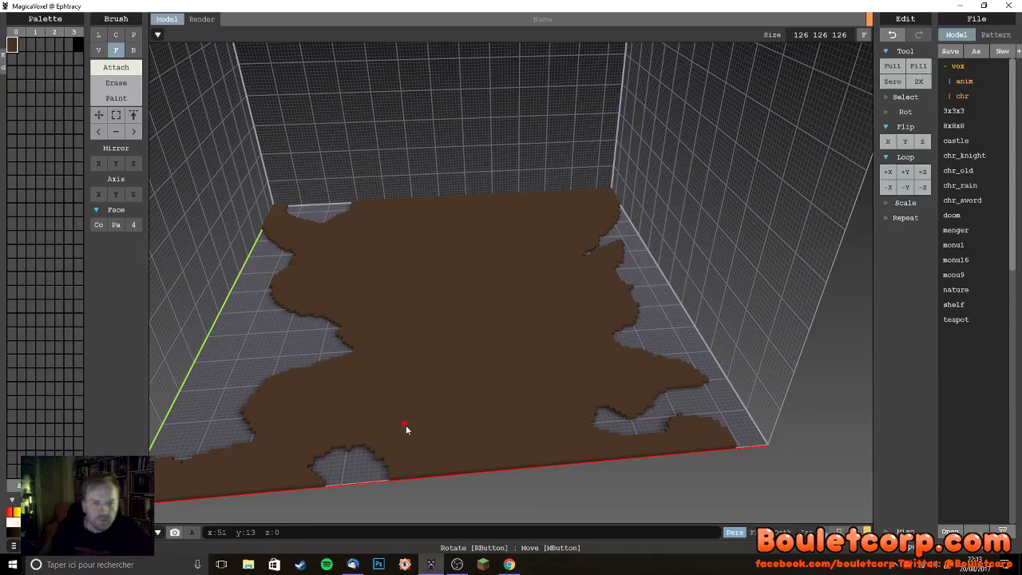
click(424, 307)
click(423, 307)
click(424, 307)
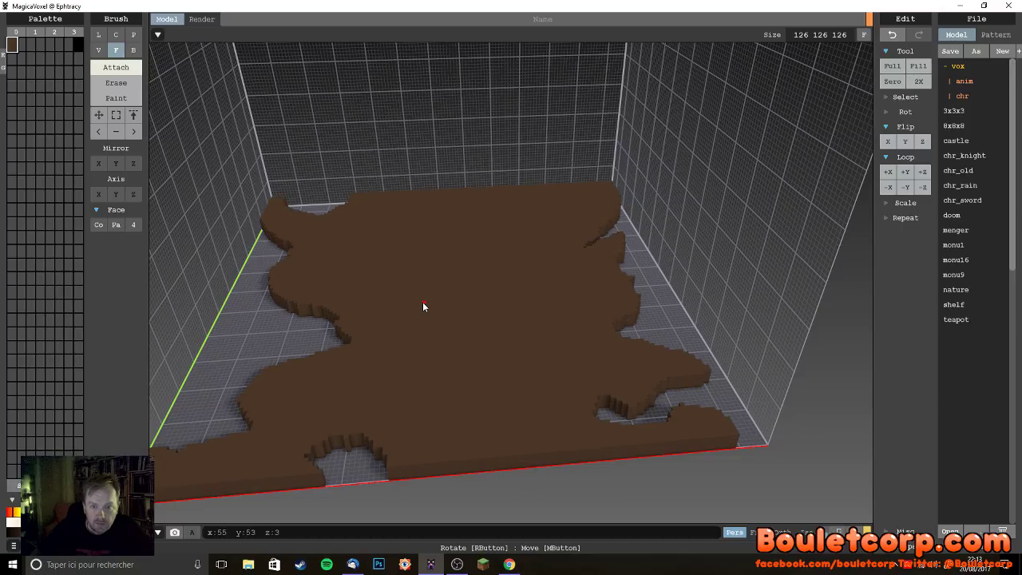
- Mix a dark green in the slot below the brown and attach it to the bare ground beside the terrain
right_drag(588, 421, 445, 422)
click(12, 58)
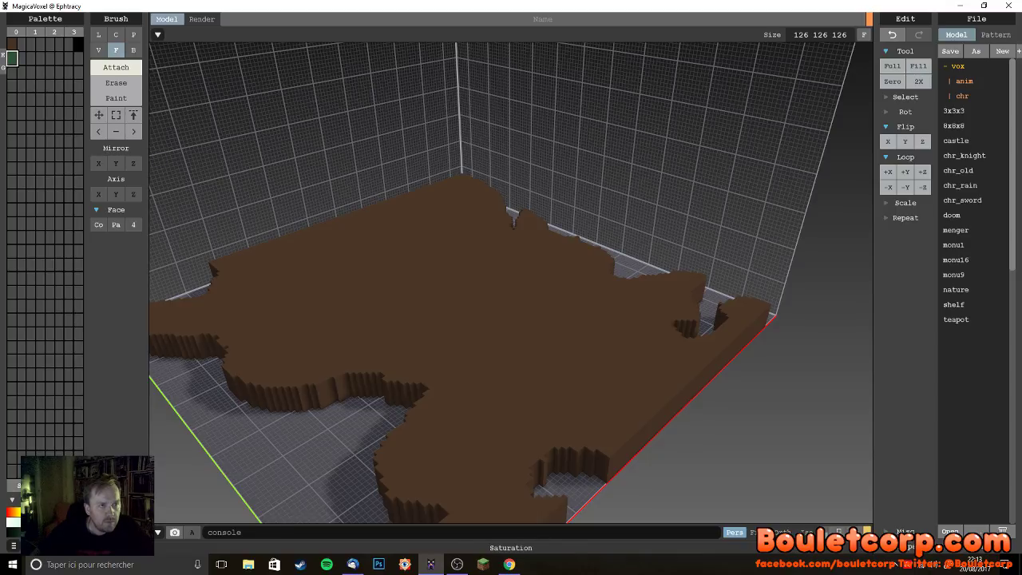
drag(194, 399, 228, 400)
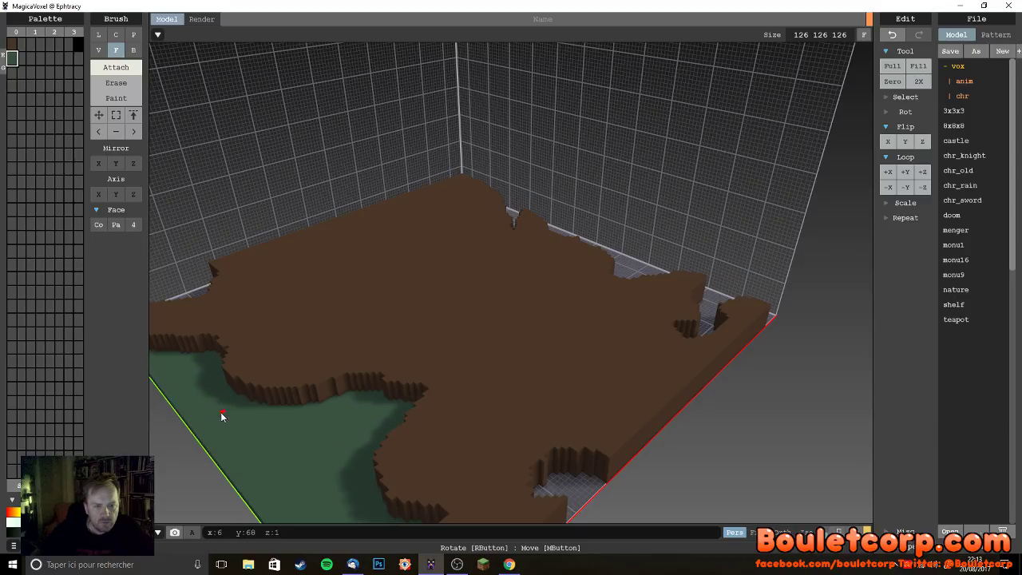
- Attach dark green to the remaining bare ground around the terrain, including the small coves and the narrow notch
right_drag(269, 443, 228, 412)
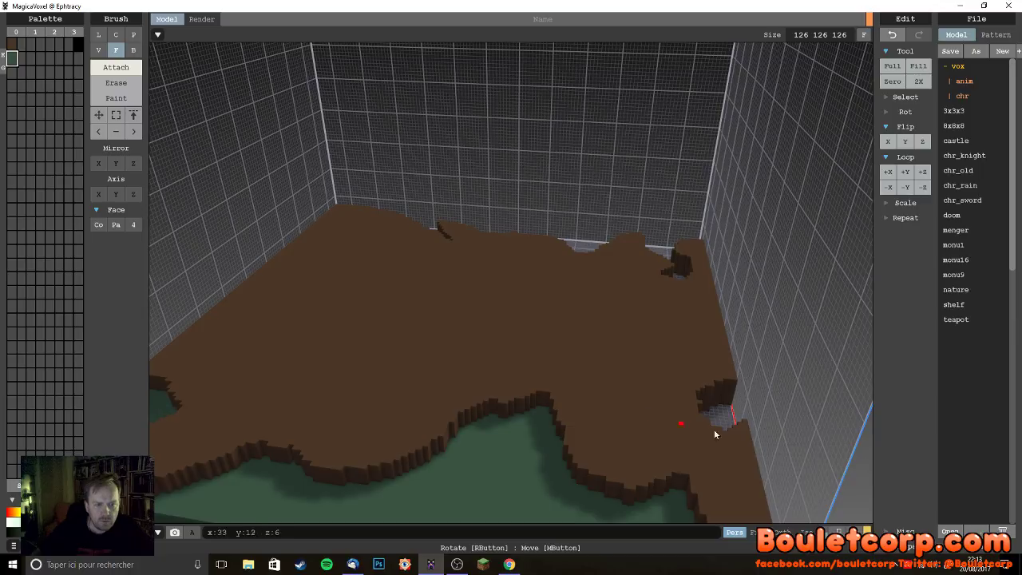
right_drag(725, 416, 561, 438)
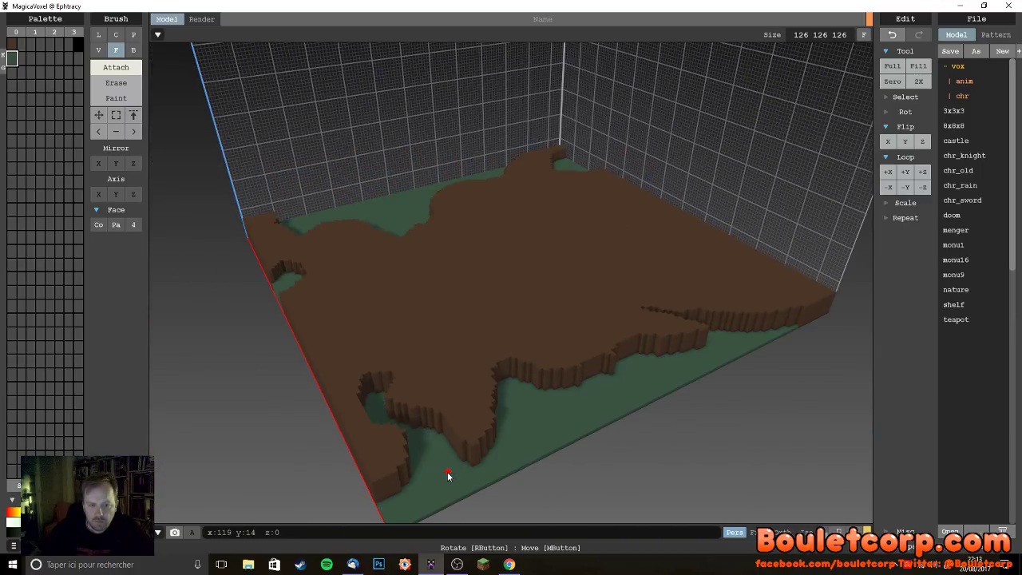
right_drag(447, 475, 525, 508)
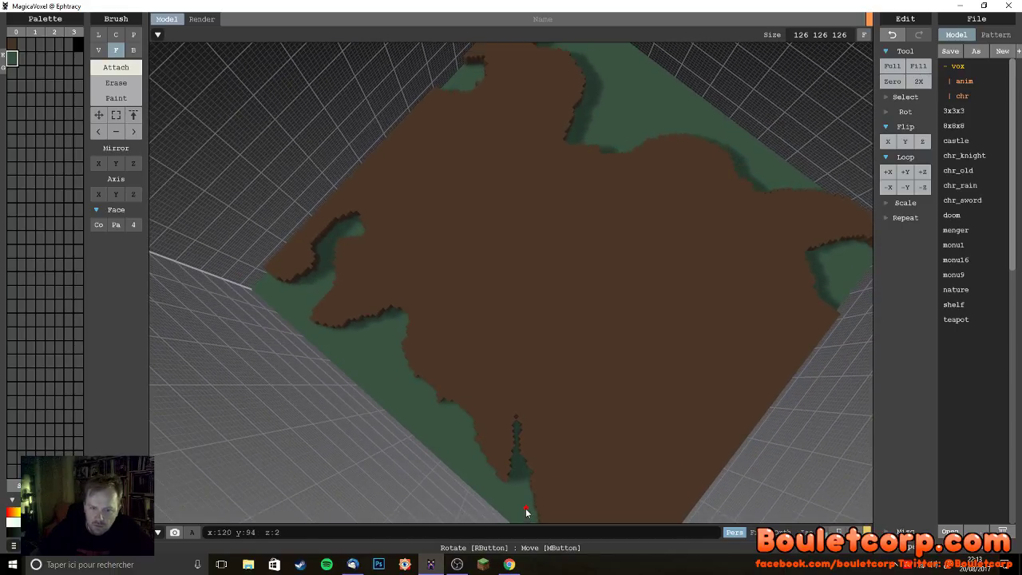
click(517, 416)
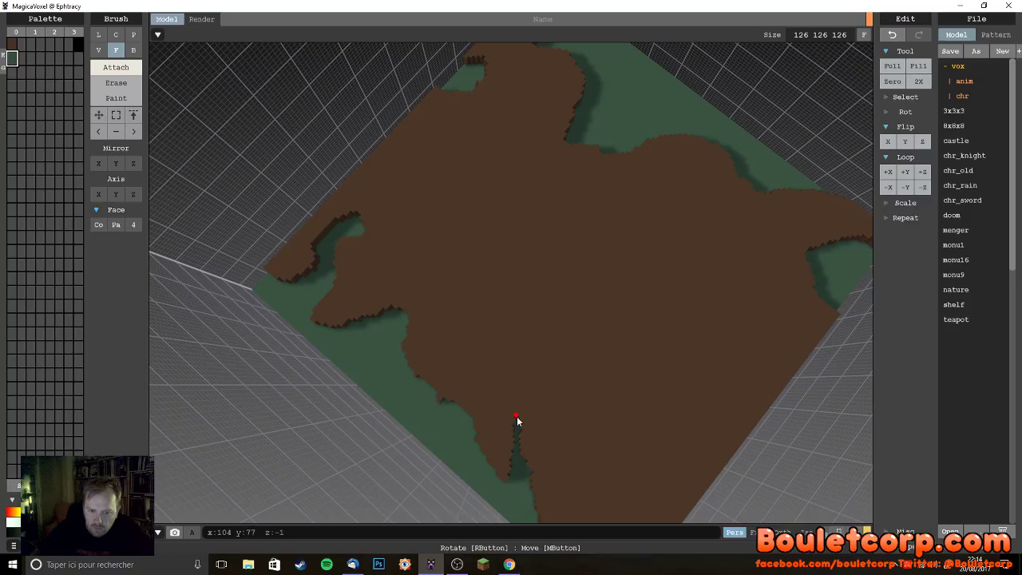
right_drag(516, 421, 540, 458)
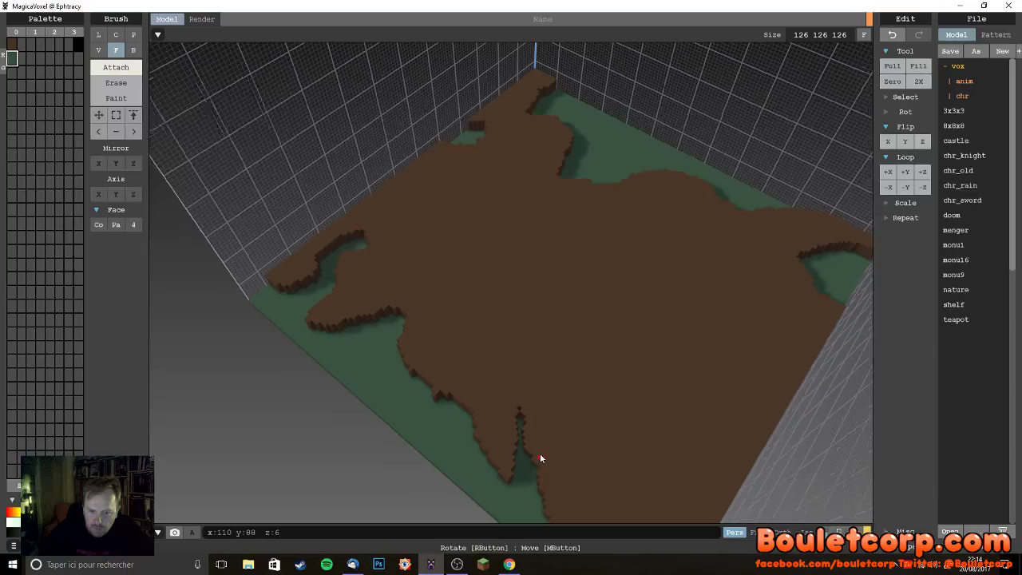
right_drag(540, 453, 569, 447)
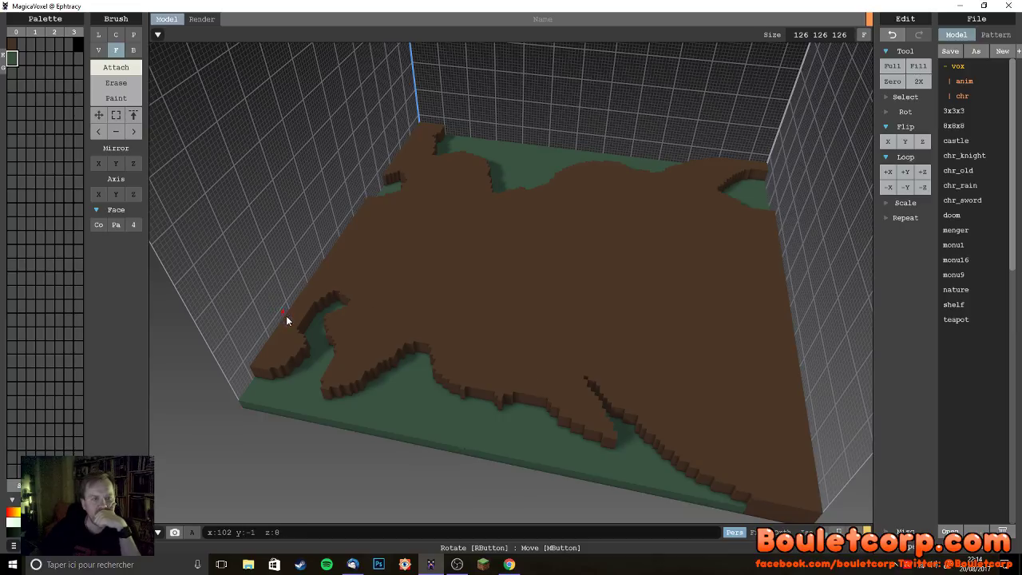
- Mix a lighter brown in the second palette slot and paint the terrain's whole top face with it
click(43, 83)
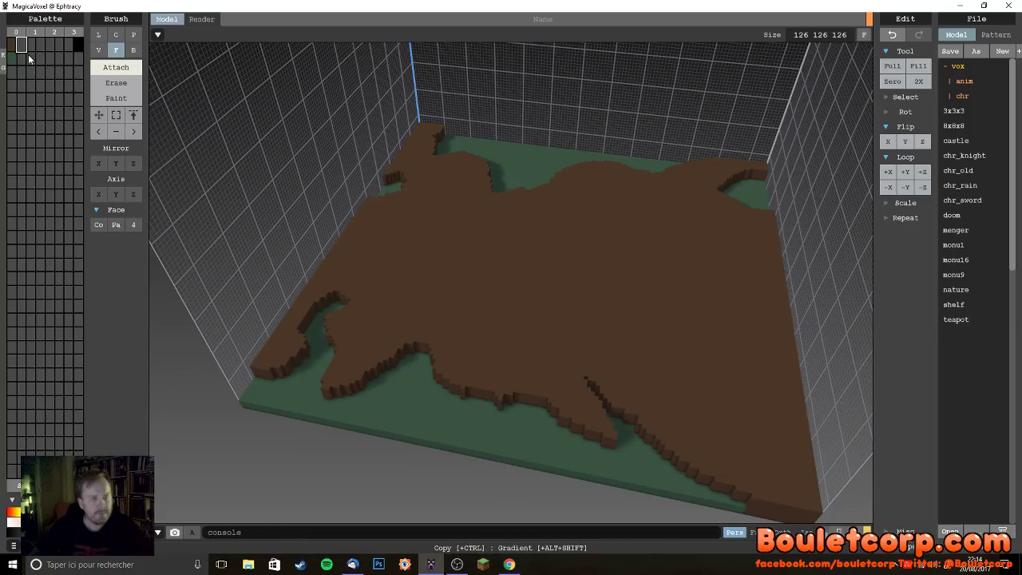
click(22, 46)
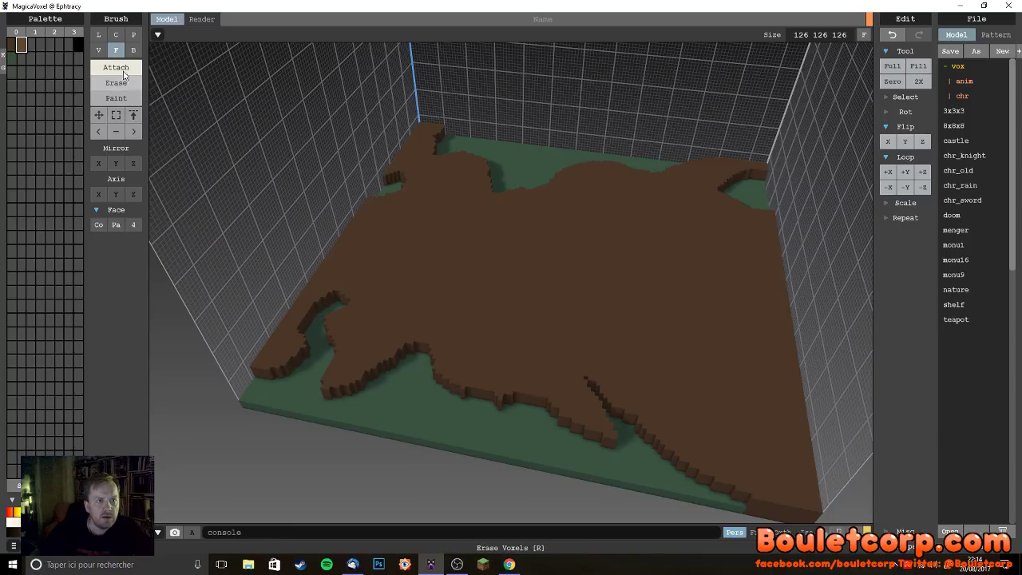
click(118, 101)
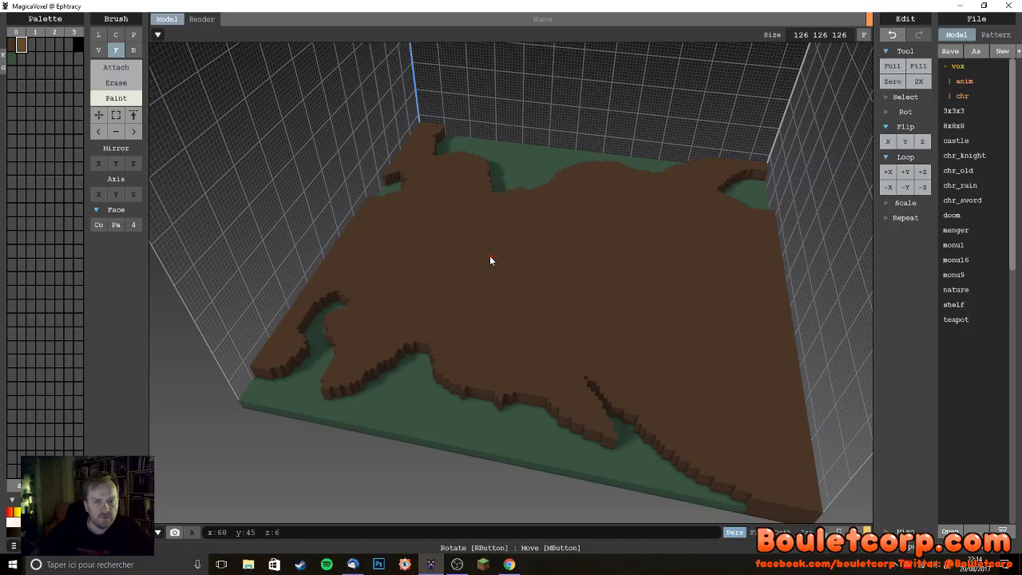
mouse_move(489, 260)
right_down()
mouse_move(616, 337)
mouse_move(486, 292)
right_up()
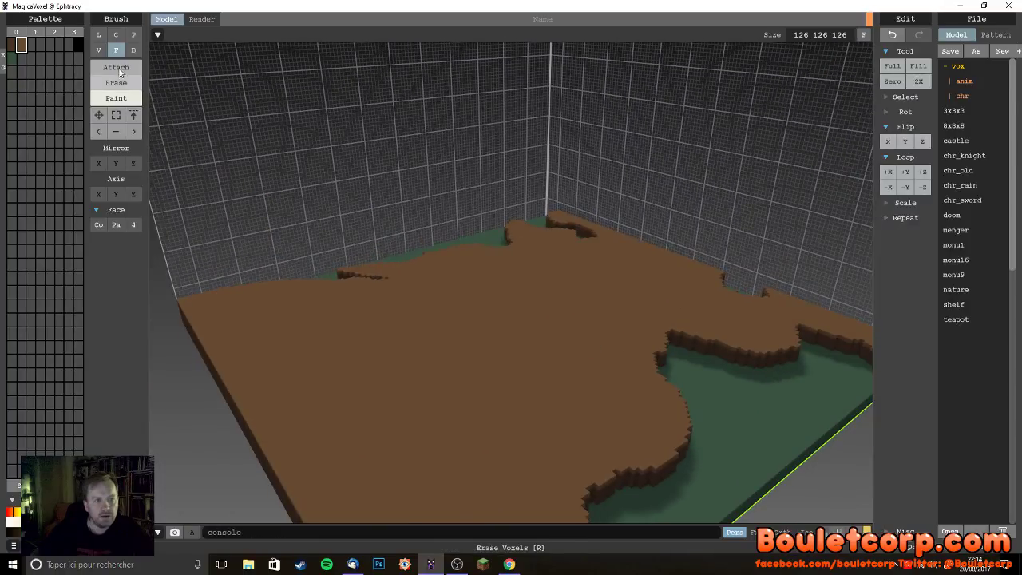
- Mix a green in the third palette slot and attach one layer of it over the terrain's entire brown top face
right_drag(351, 308, 309, 281)
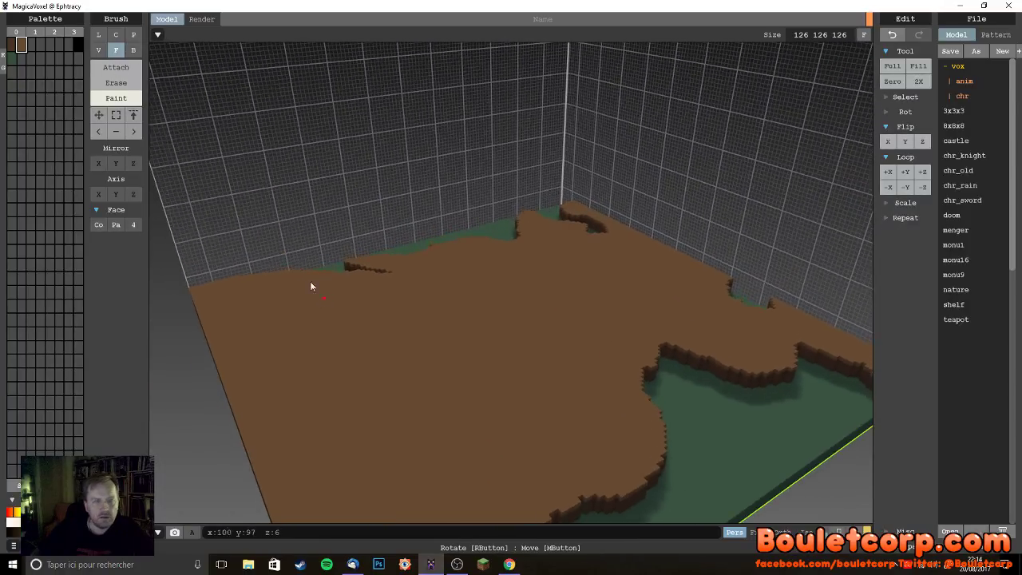
click(119, 68)
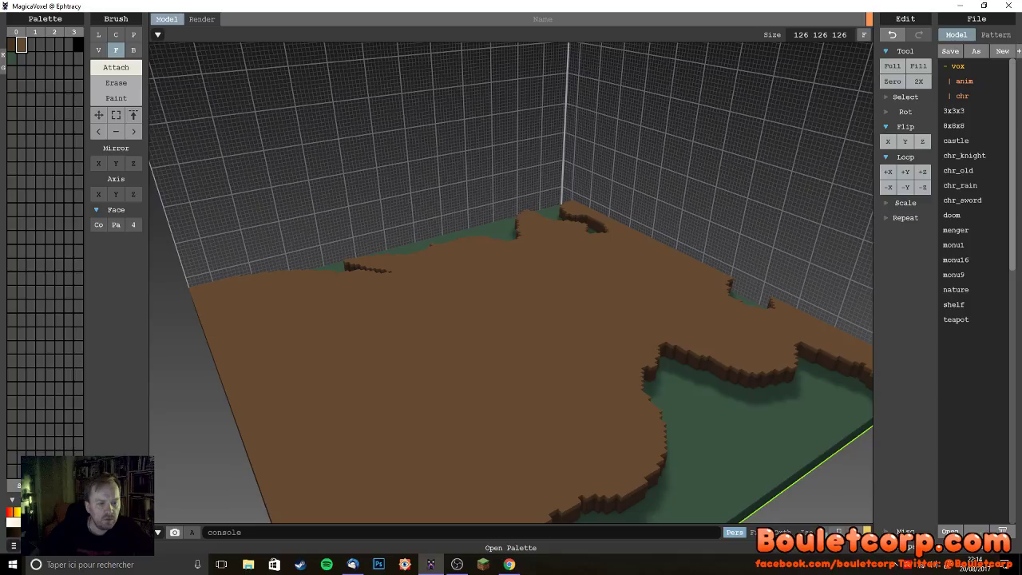
click(30, 44)
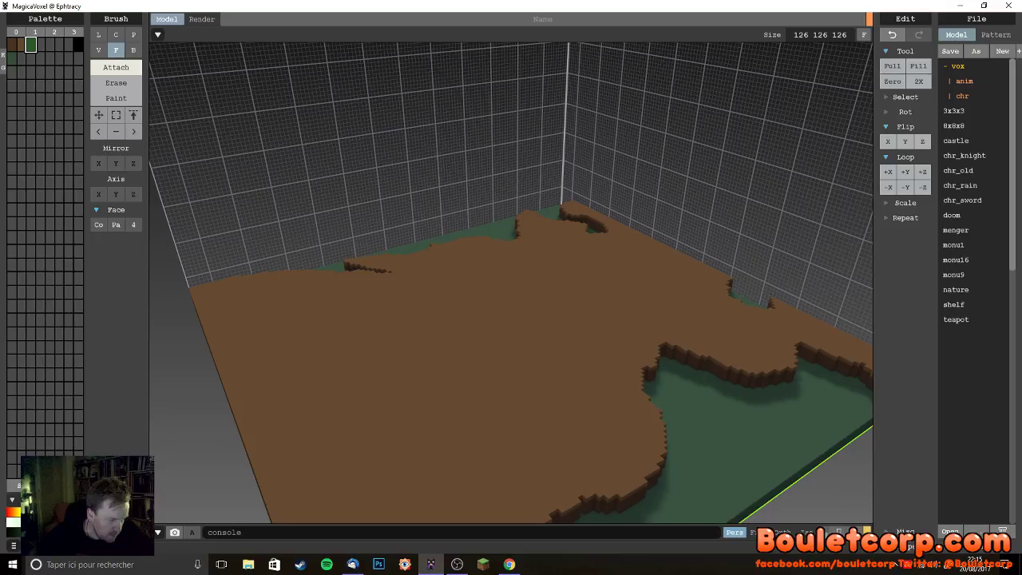
right_drag(513, 378, 447, 434)
right_drag(391, 375, 449, 346)
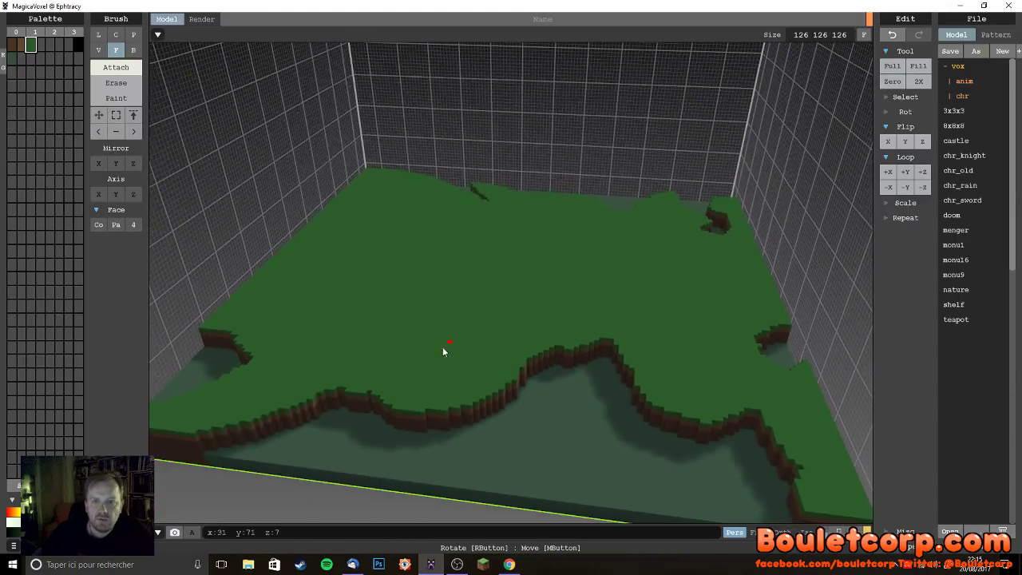
click(313, 393)
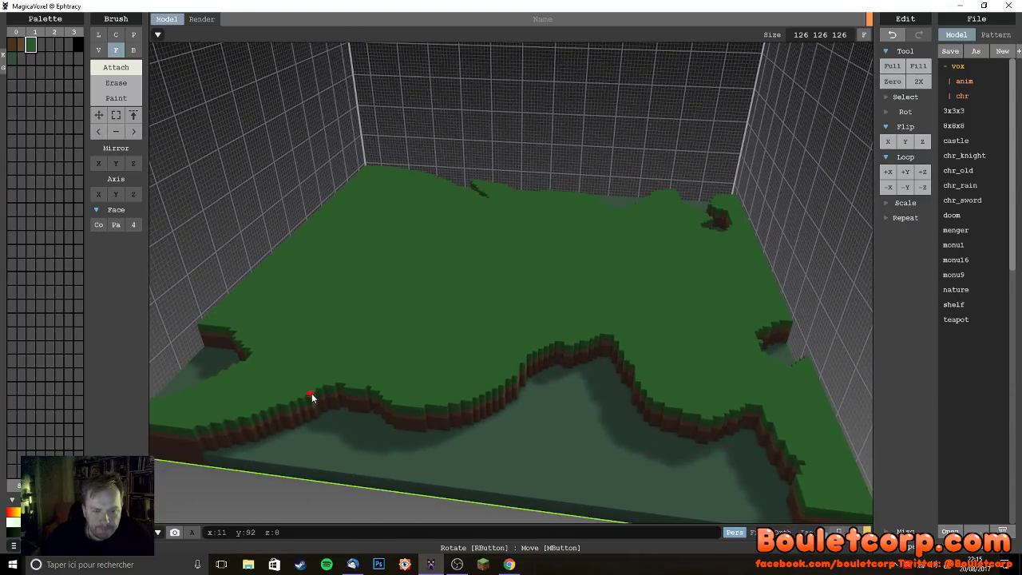
key(ctrl+z)
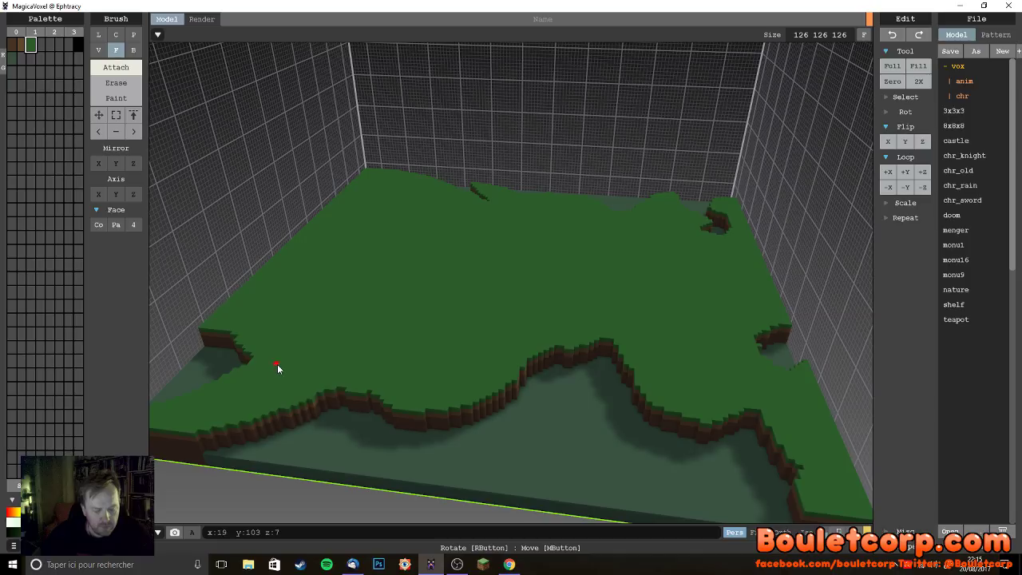
- Mix an olive green in the fourth palette slot and paint scattered single-voxel speckles in patches across the grass with the Voxel brush
click(134, 52)
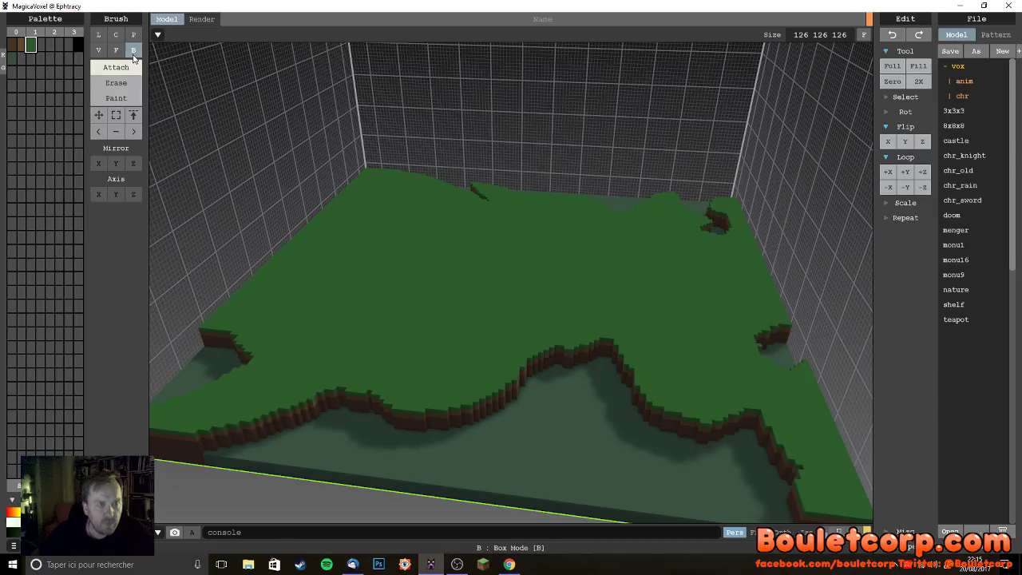
key(v)
mouse_move(363, 457)
right_down()
mouse_move(402, 443)
mouse_move(347, 450)
right_up()
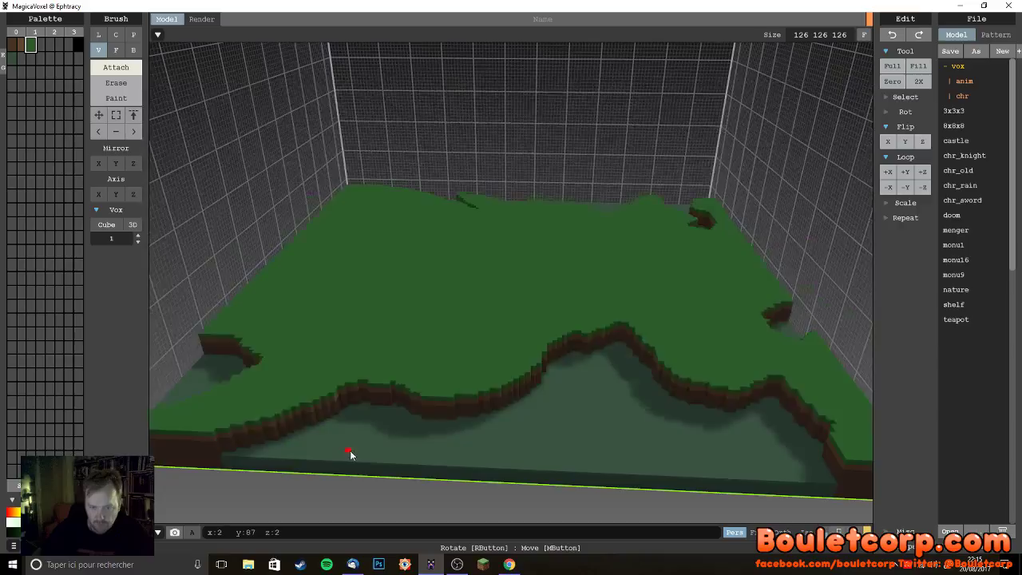
click(117, 98)
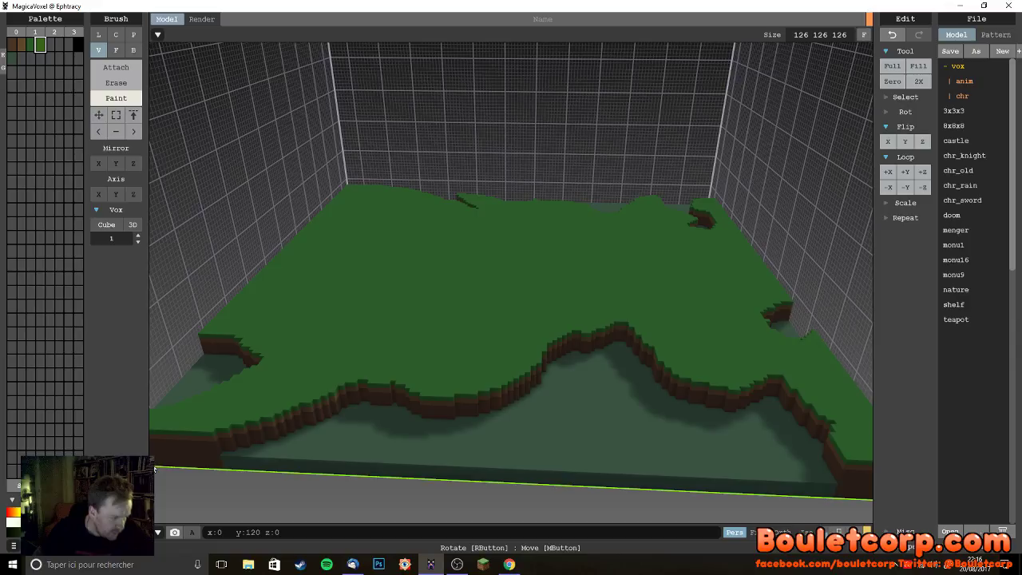
mouse_move(240, 384)
mouse_down()
mouse_move(316, 354)
mouse_move(298, 376)
mouse_move(195, 413)
mouse_move(220, 417)
mouse_up()
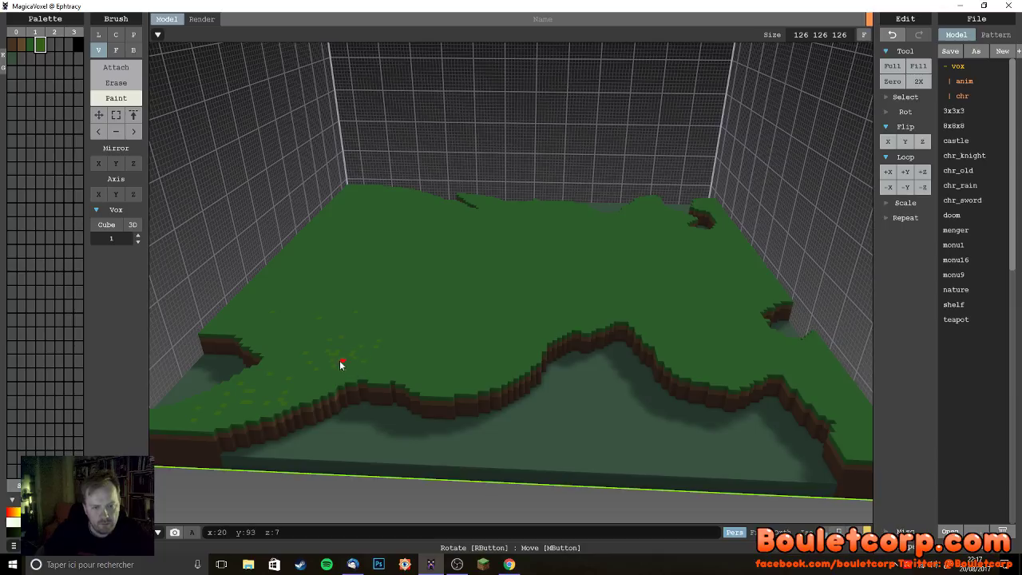
drag(354, 366, 380, 372)
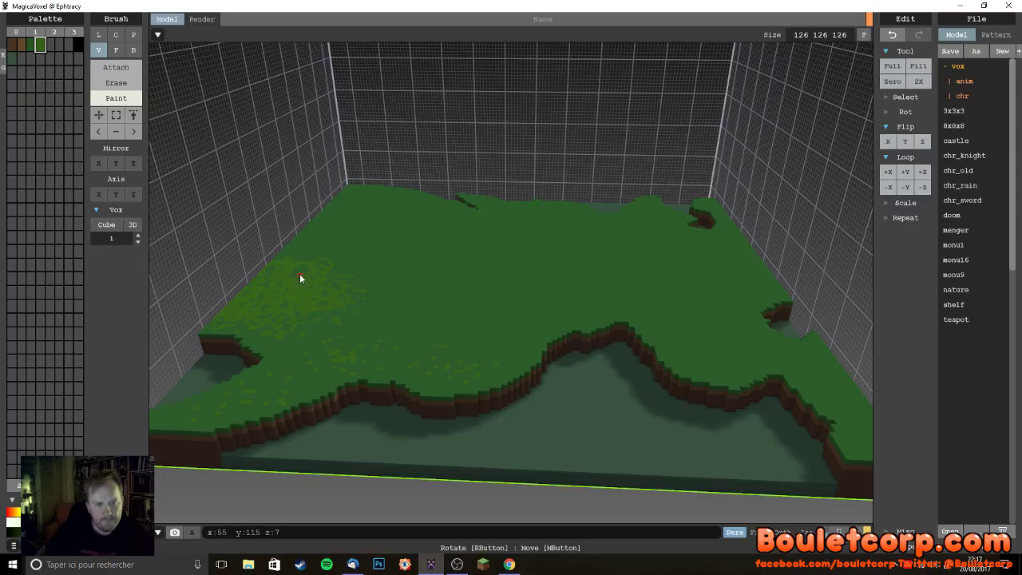
right_drag(359, 372, 529, 368)
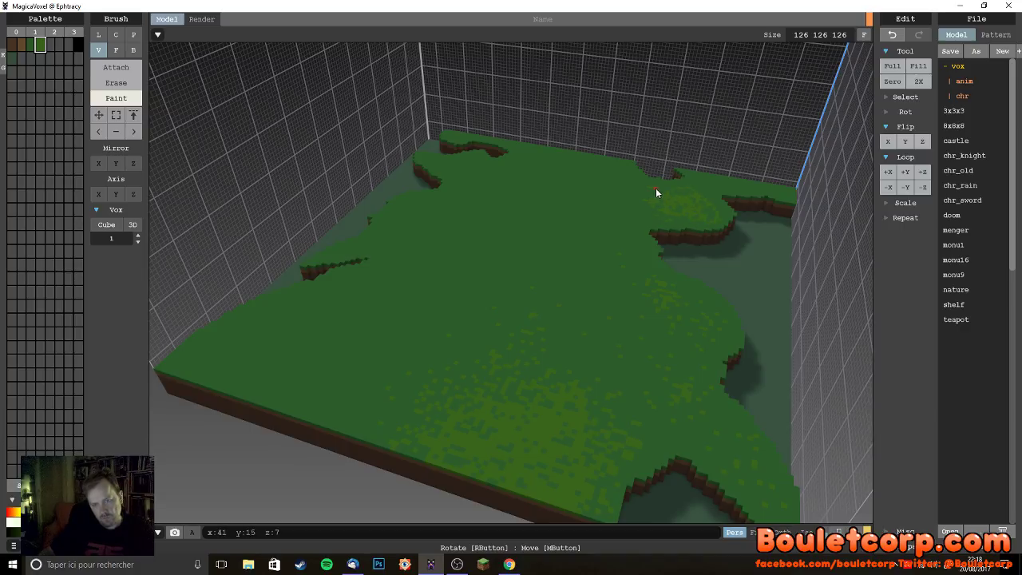
right_drag(681, 270, 540, 255)
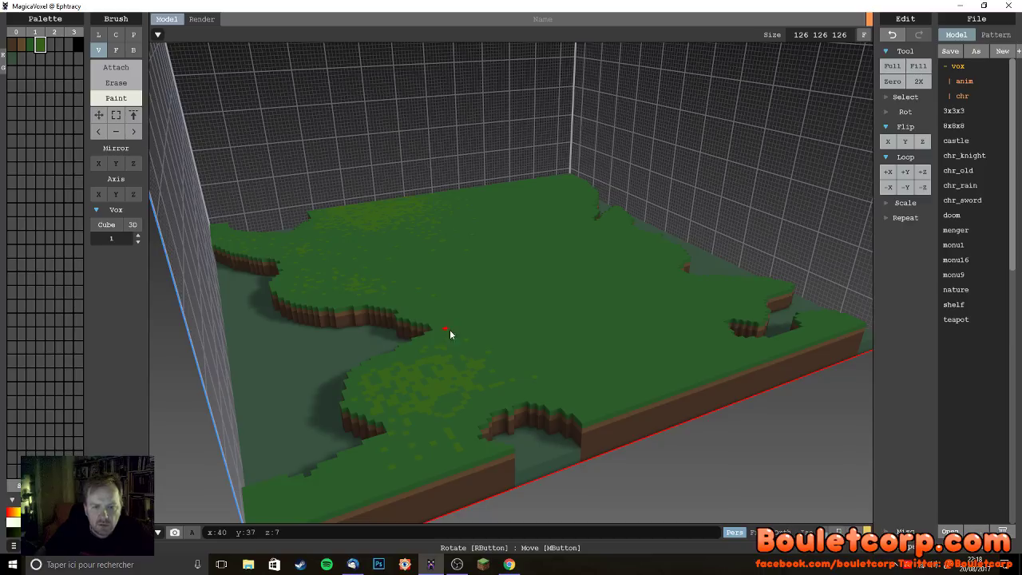
- Mix a deep green in the fifth palette slot and attach a small one-voxel-high patch to the low ground in the large cove
click(50, 45)
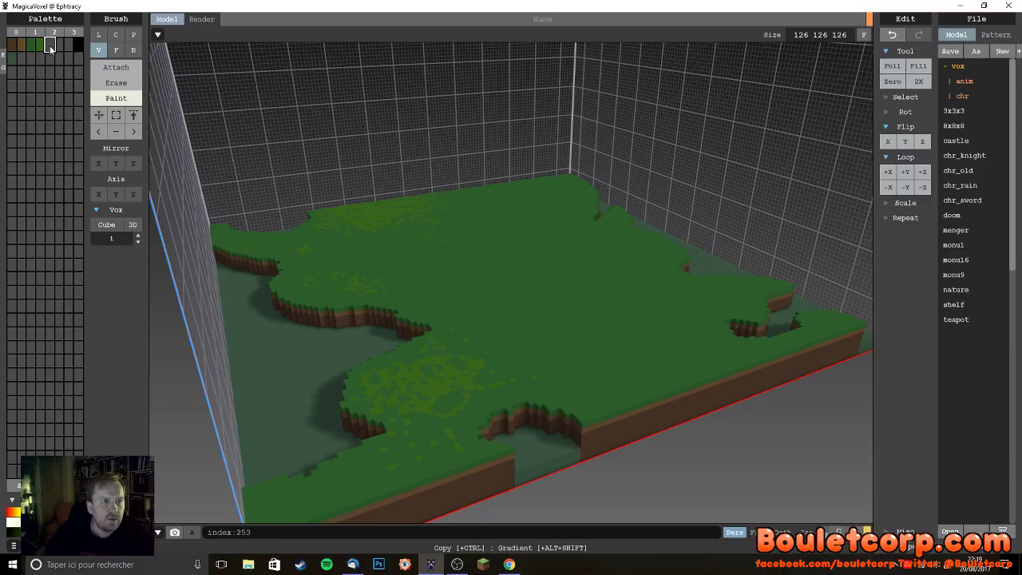
click(98, 115)
drag(119, 491, 122, 495)
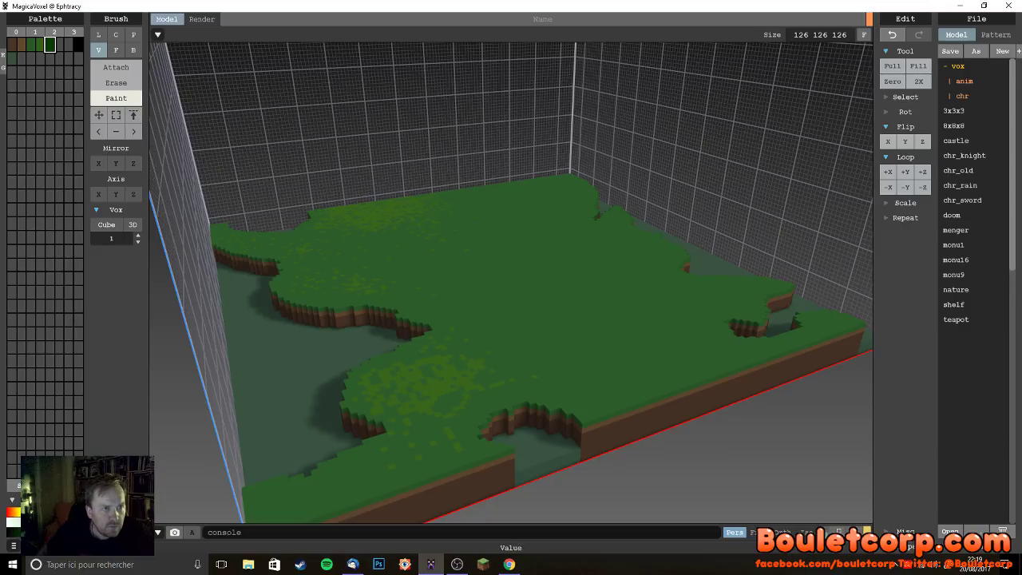
click(117, 68)
right_drag(274, 418, 492, 431)
right_drag(604, 376, 541, 340)
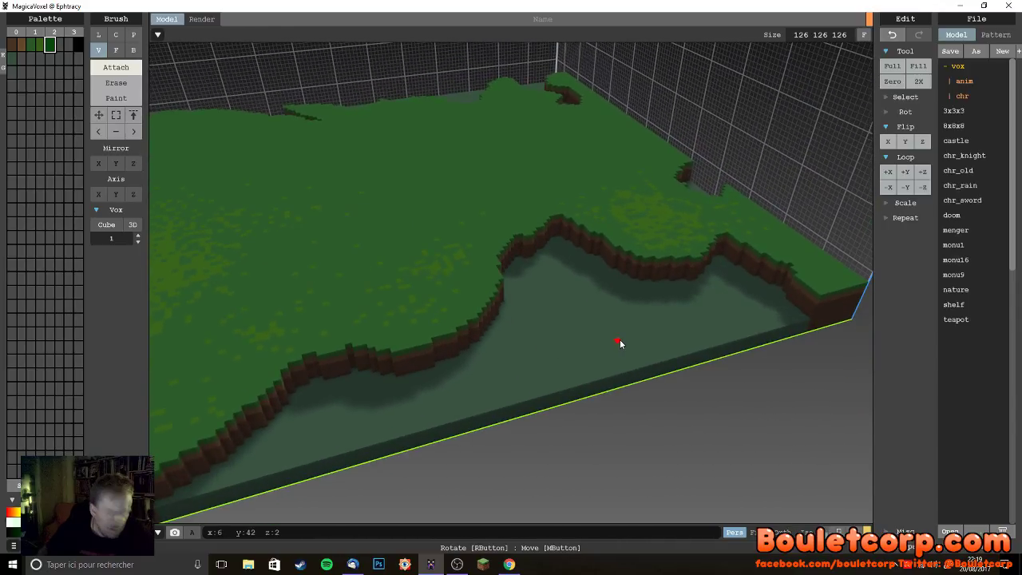
scroll(621, 342, up, 2)
right_drag(636, 350, 521, 362)
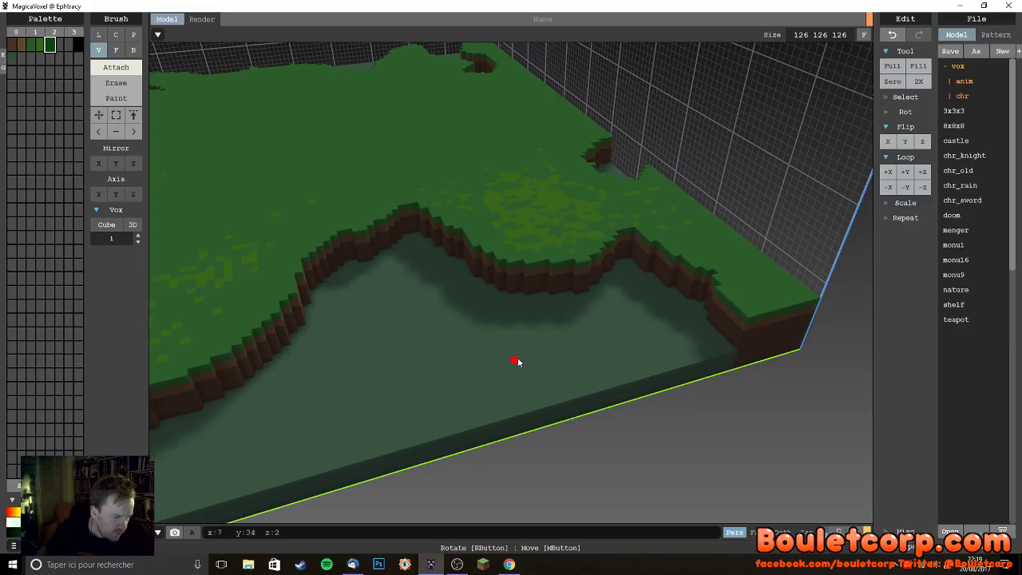
scroll(527, 355, up, 2)
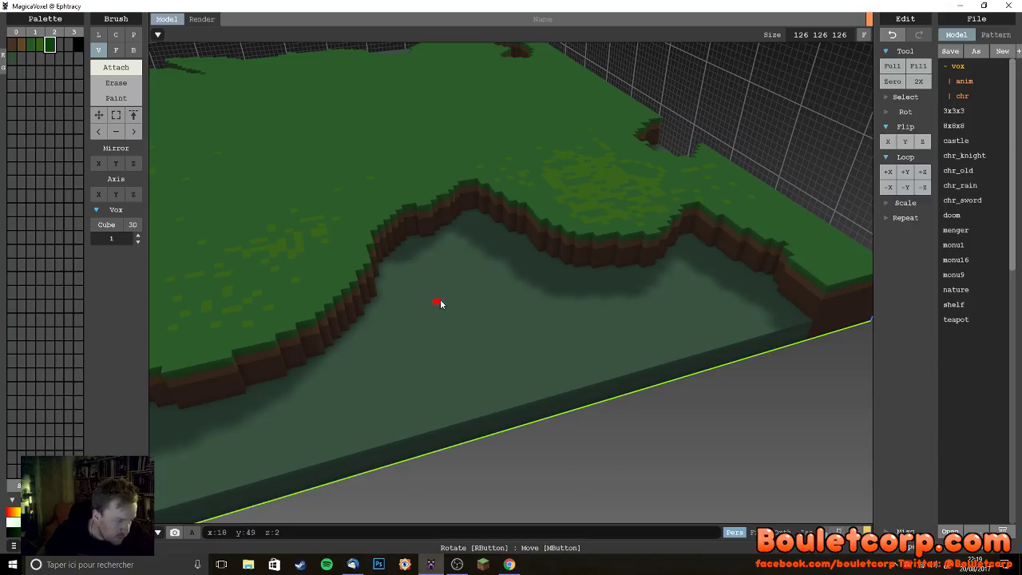
mouse_move(467, 309)
mouse_down()
mouse_move(450, 327)
mouse_move(451, 345)
mouse_move(503, 347)
mouse_move(471, 319)
mouse_move(459, 342)
mouse_move(483, 342)
mouse_up()
right_drag(522, 358, 508, 366)
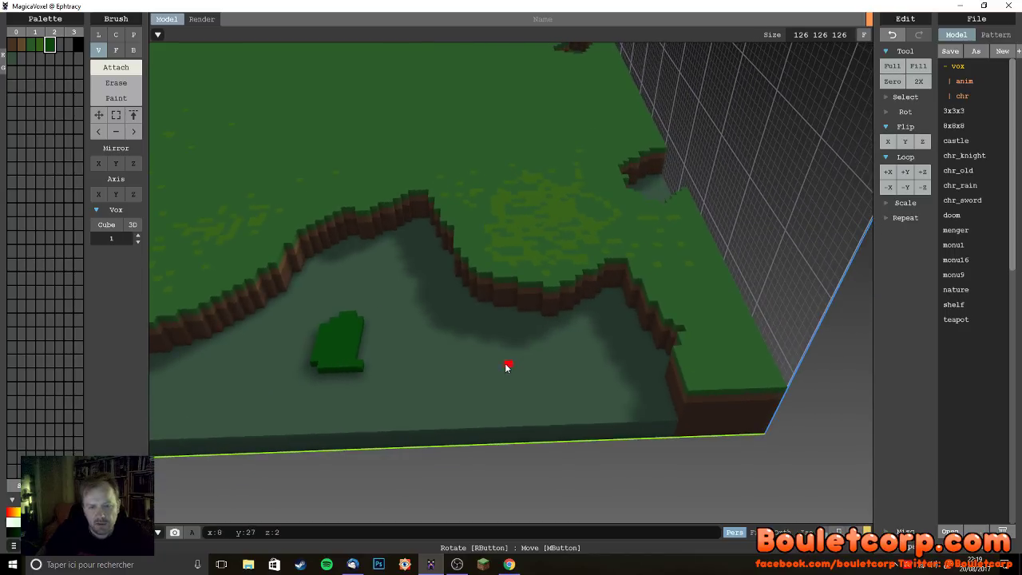
- Attach more deep-green voxels around the patch to shape it into a rounded, one-voxel-thick pad
mouse_move(331, 376)
mouse_down()
mouse_move(363, 366)
mouse_move(371, 320)
mouse_move(377, 329)
mouse_up()
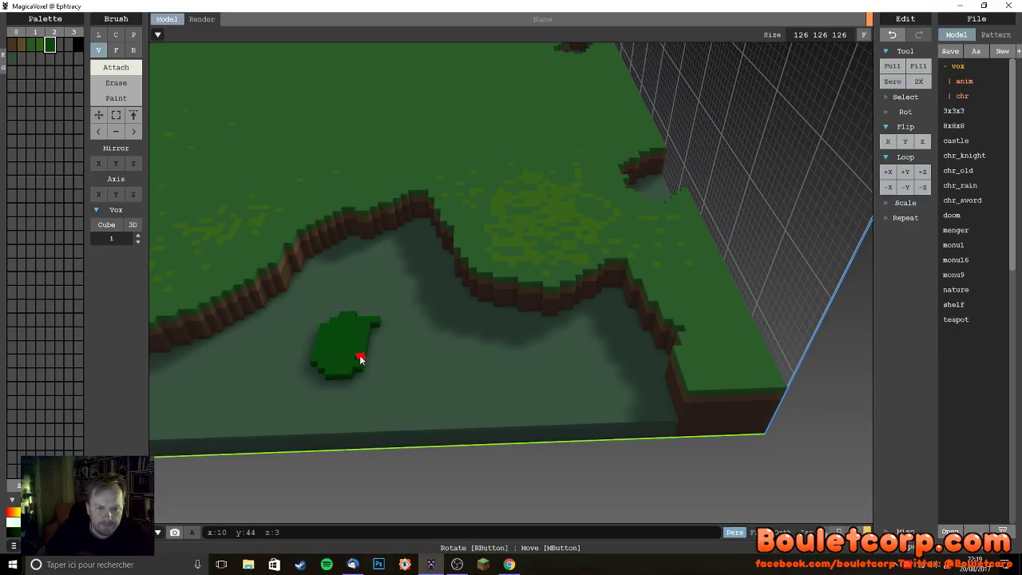
mouse_move(363, 369)
mouse_down()
mouse_move(368, 376)
mouse_move(394, 347)
mouse_move(370, 368)
mouse_move(372, 353)
mouse_up()
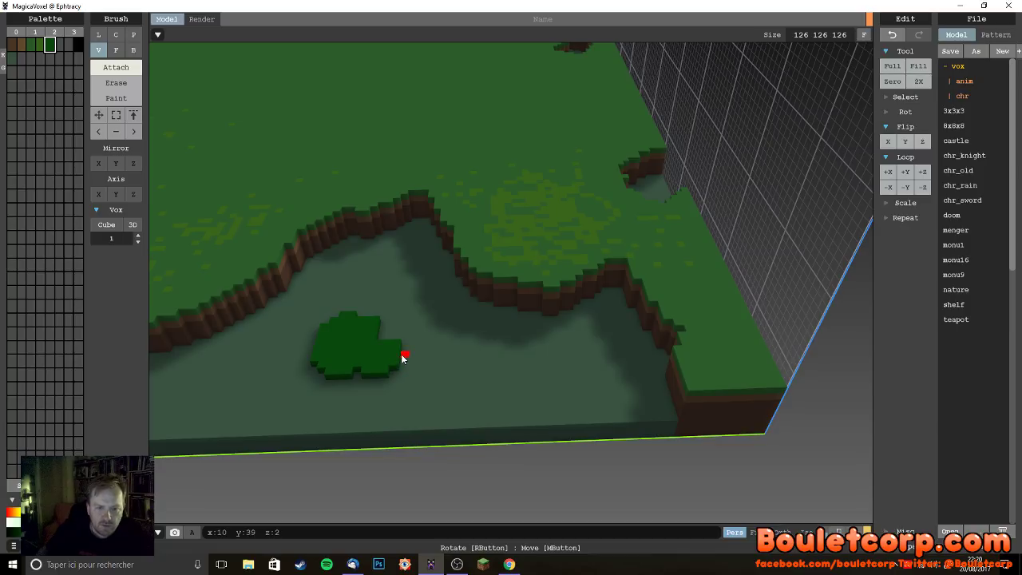
click(405, 352)
right_drag(426, 369, 367, 230)
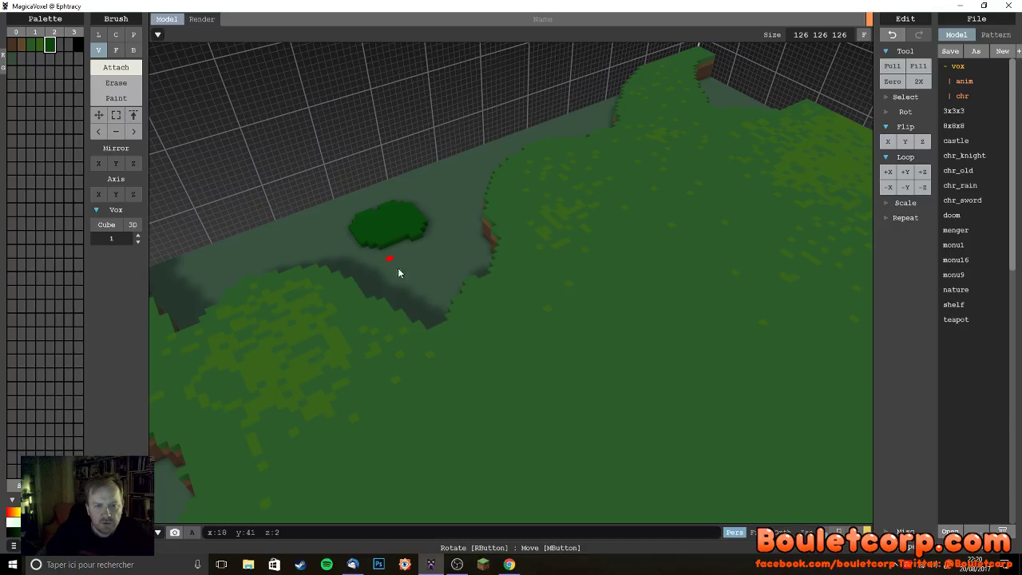
right_drag(391, 256, 440, 313)
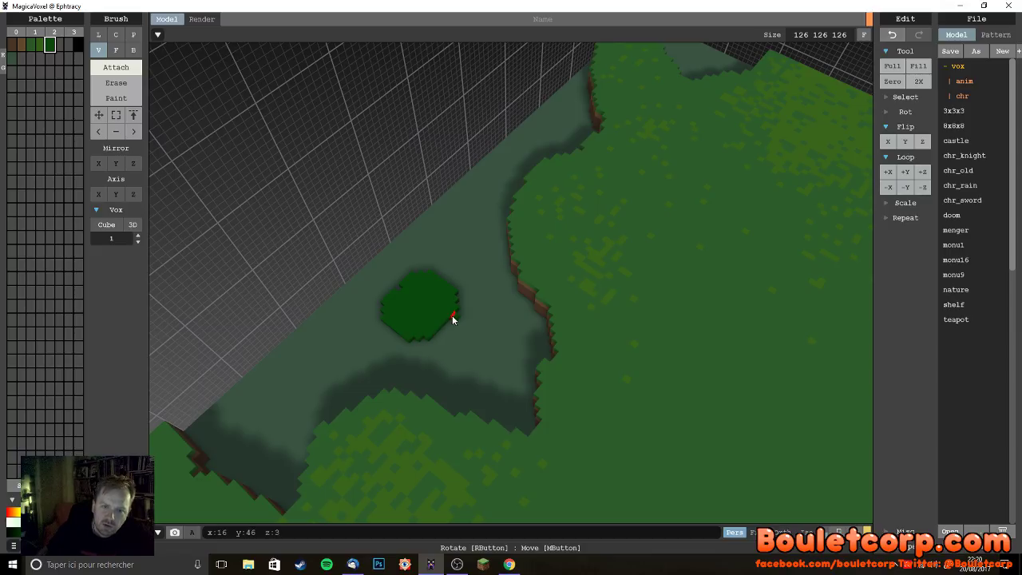
mouse_move(445, 378)
right_down()
mouse_move(541, 389)
mouse_move(458, 367)
right_up()
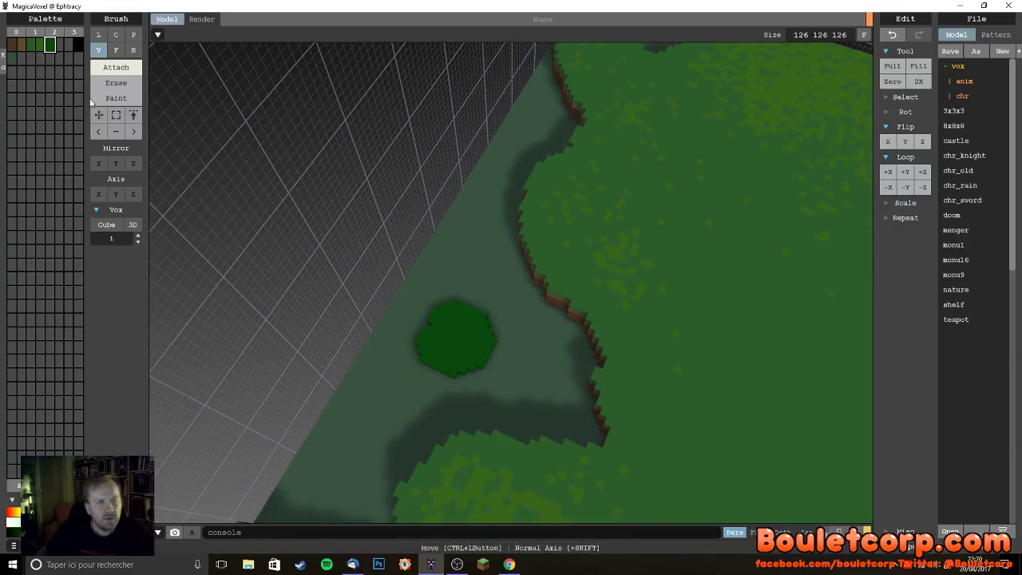
- Mix a darker green in the sixth palette slot and paint a central vein with crossing side veins on the round pad
click(59, 45)
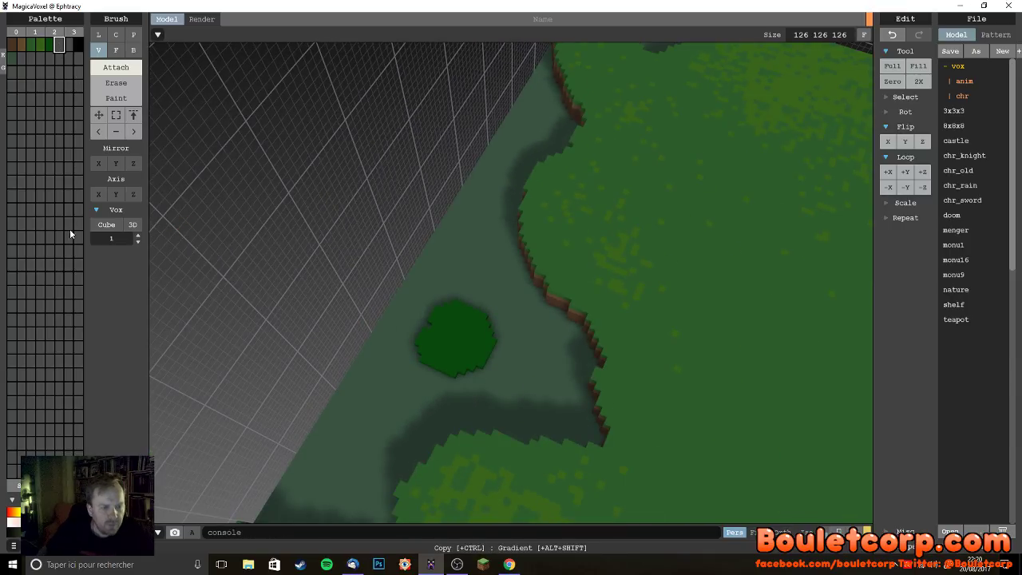
click(48, 527)
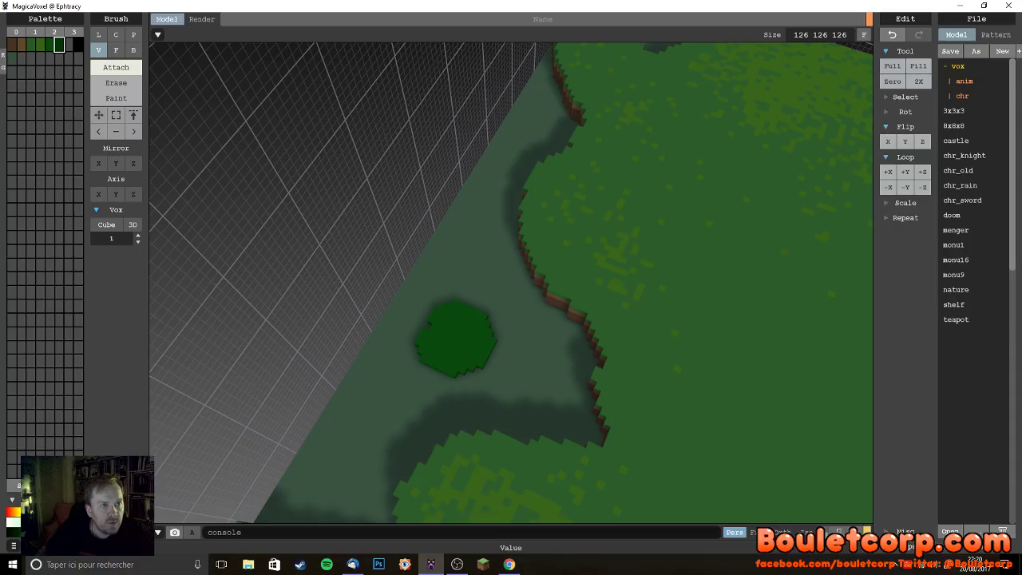
click(116, 97)
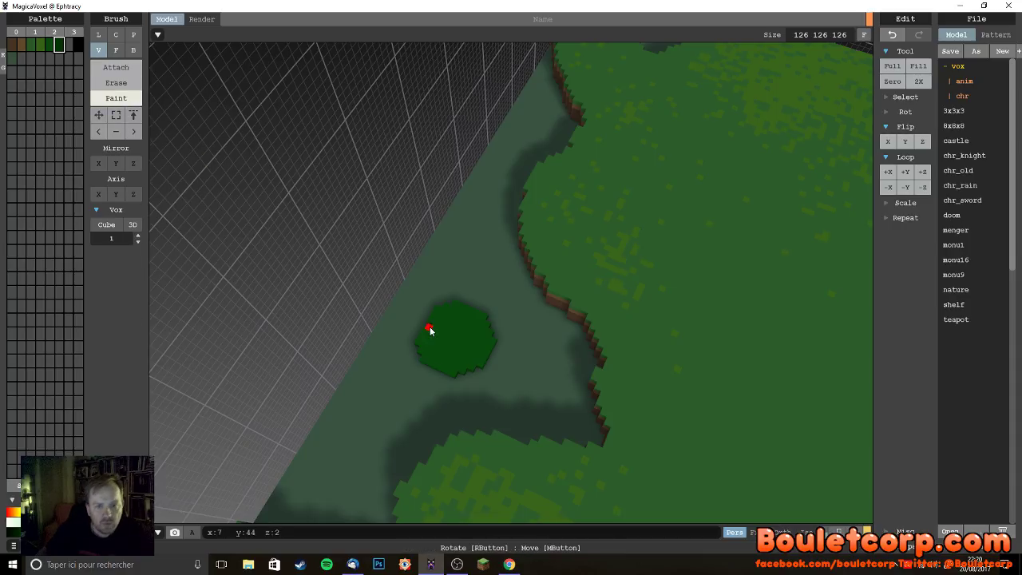
key(ctrl+z)
drag(433, 330, 480, 352)
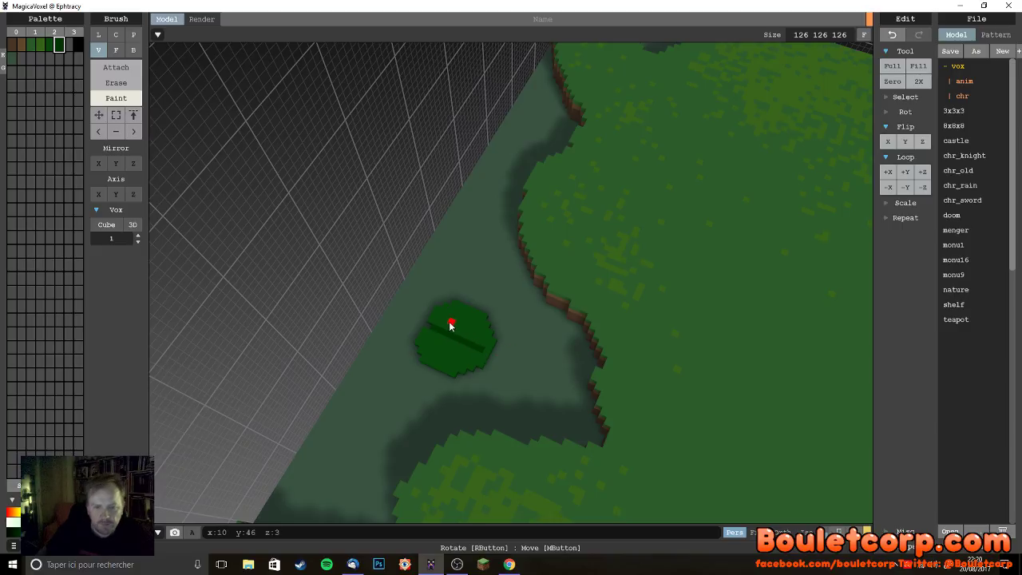
key(ctrl+z)
drag(456, 315, 438, 355)
key(ctrl+z)
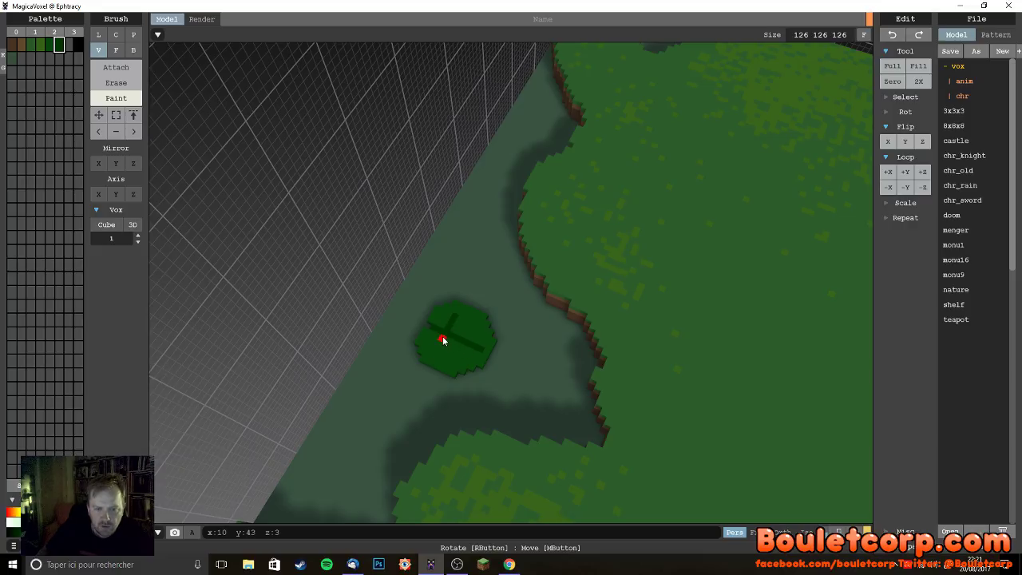
mouse_move(426, 347)
mouse_down()
mouse_move(463, 352)
mouse_move(468, 335)
mouse_up()
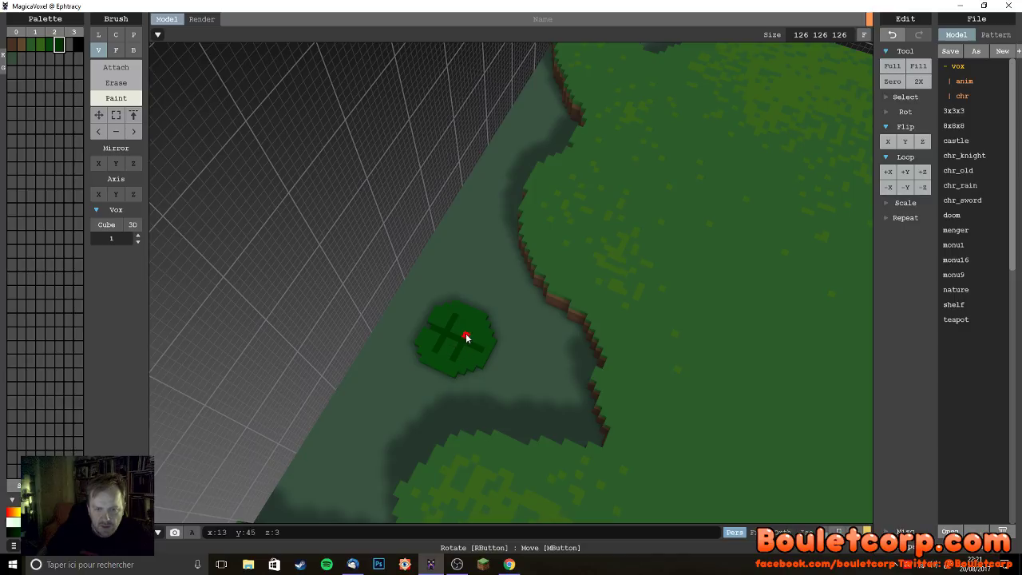
right_drag(472, 377, 504, 379)
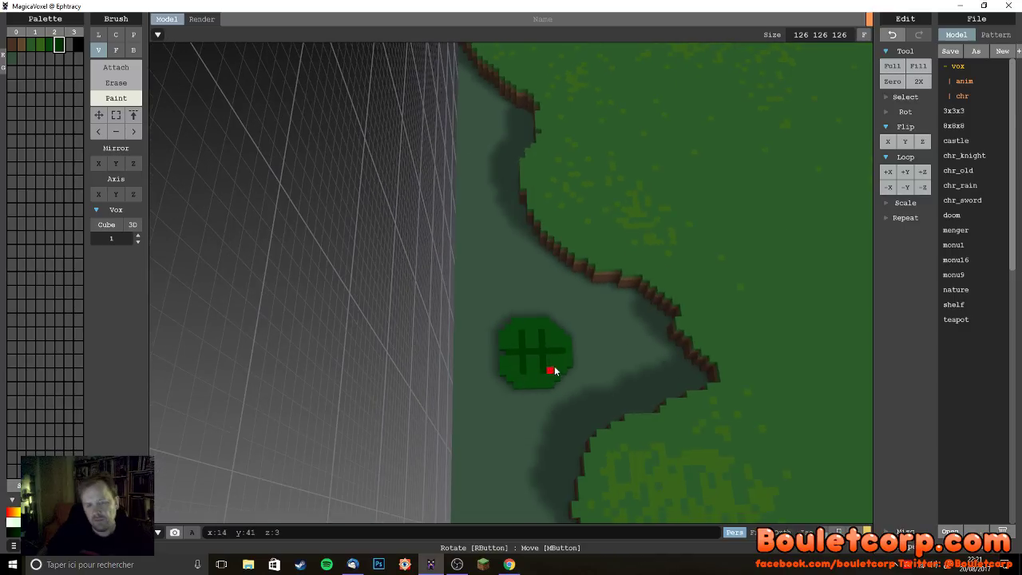
right_drag(561, 345, 557, 272)
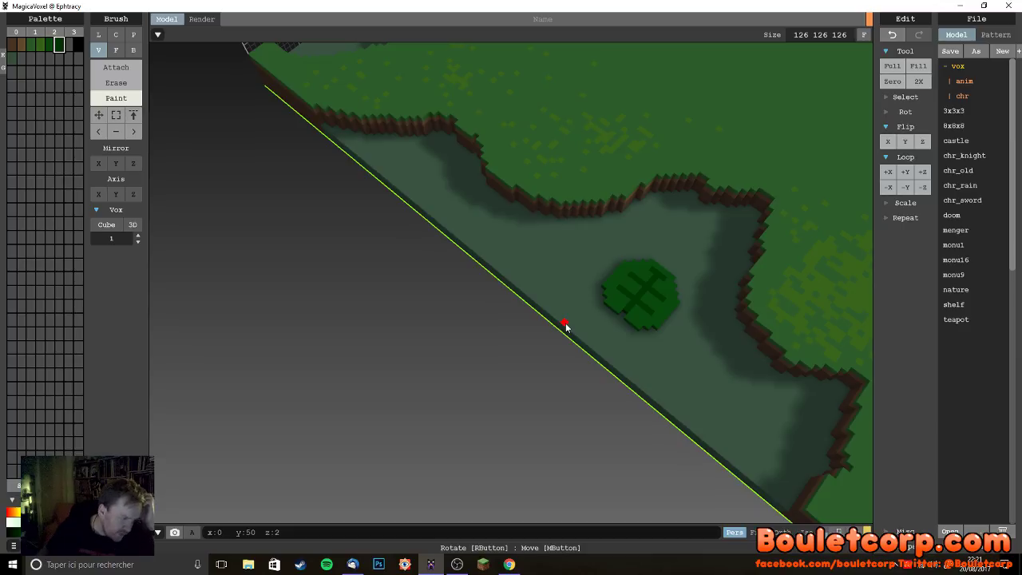
right_drag(586, 378, 456, 381)
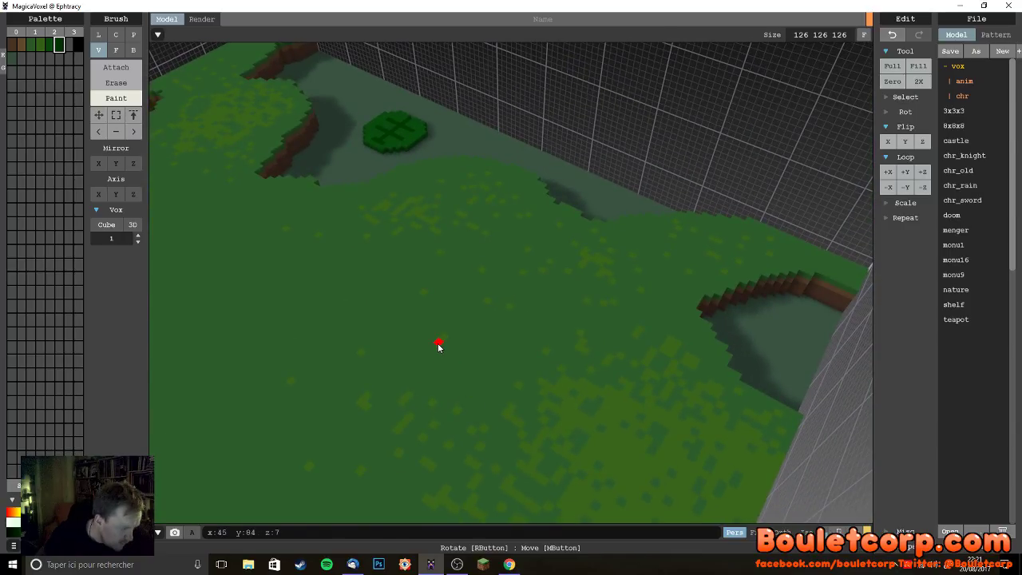
right_drag(489, 368, 616, 280)
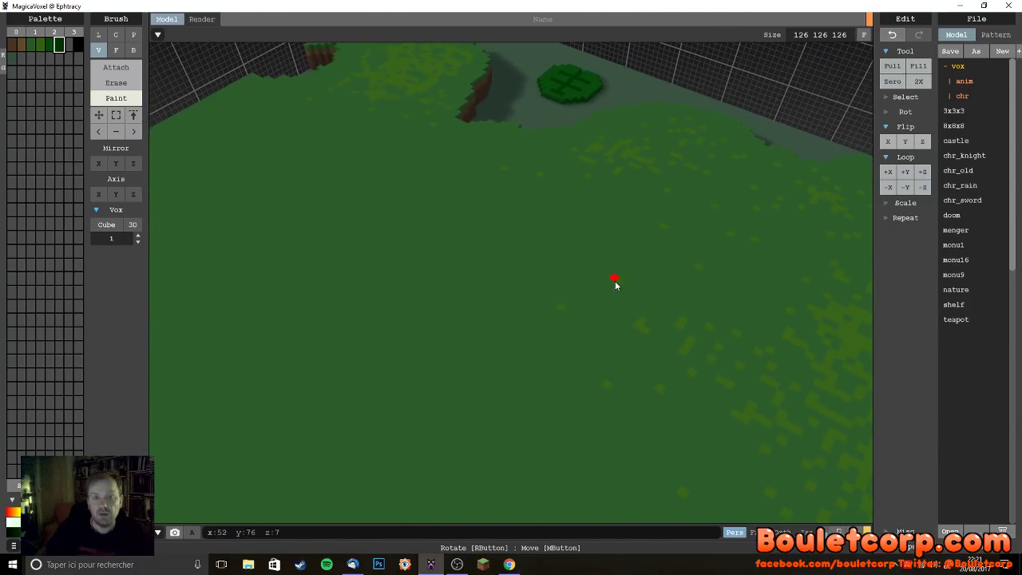
scroll(520, 399, down, 3)
right_drag(479, 439, 505, 406)
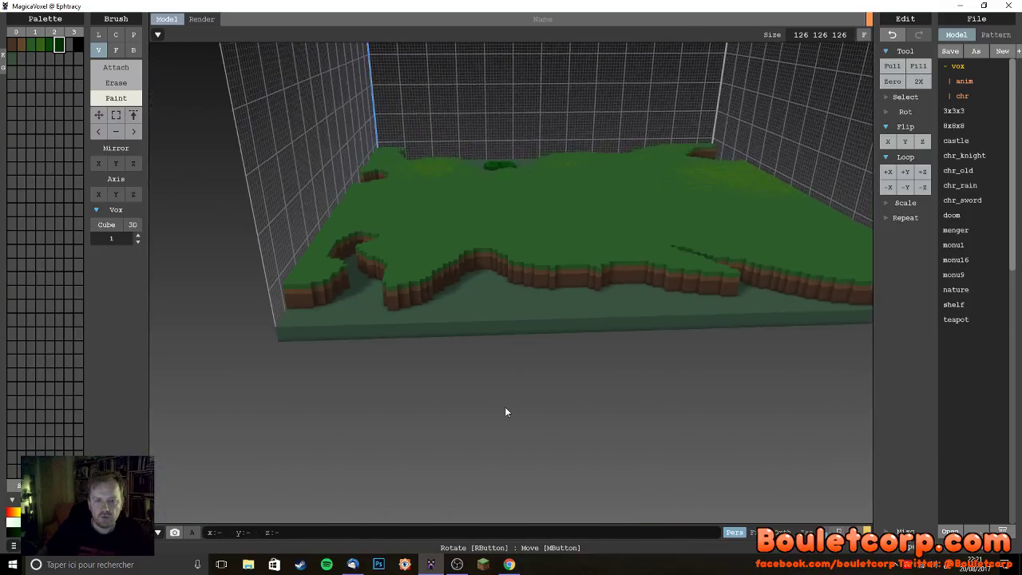
- Select the base's grey-green palette colour and display the terrain in the renderer
scroll(504, 407, up, 3)
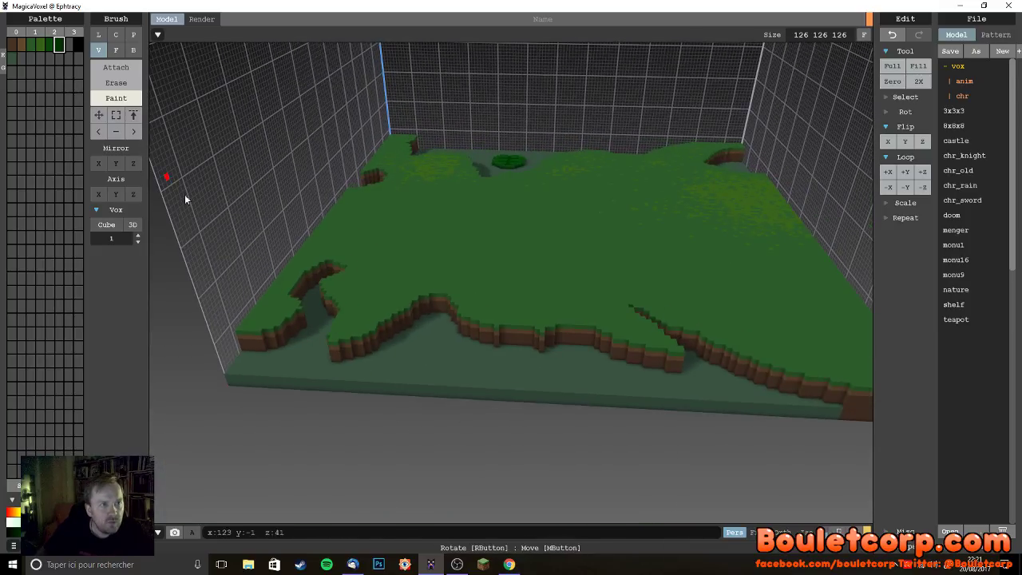
click(13, 59)
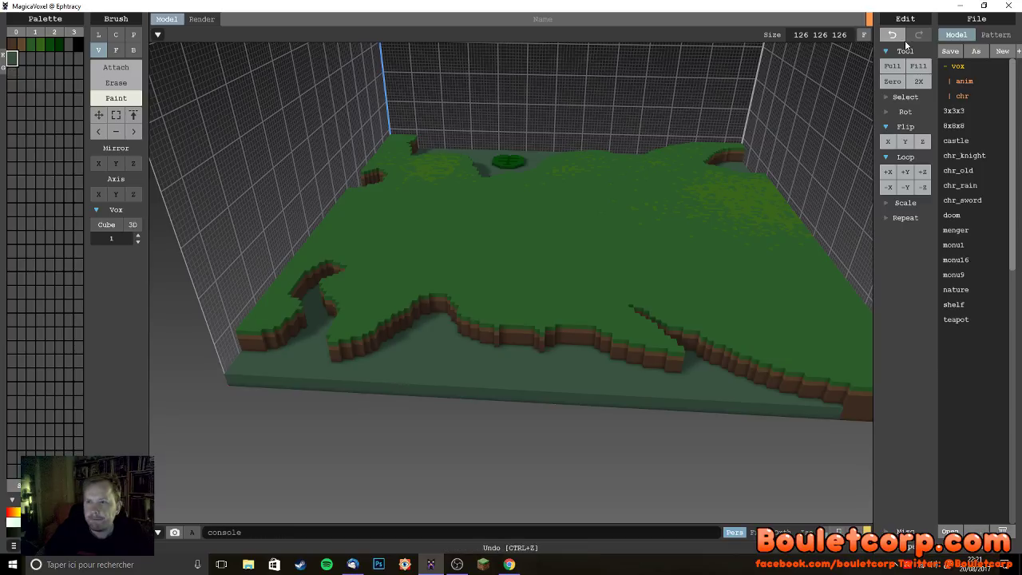
click(888, 97)
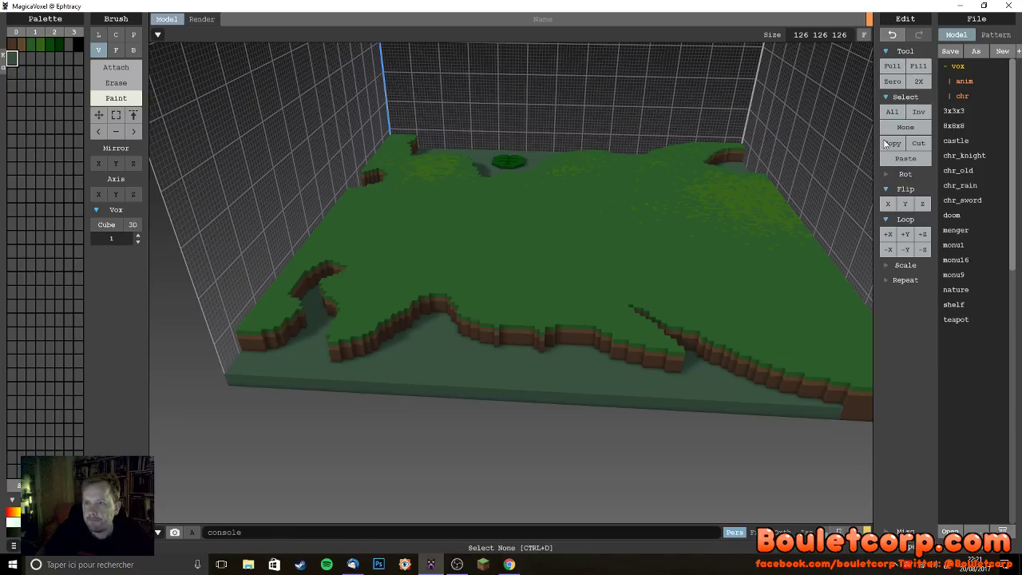
click(888, 175)
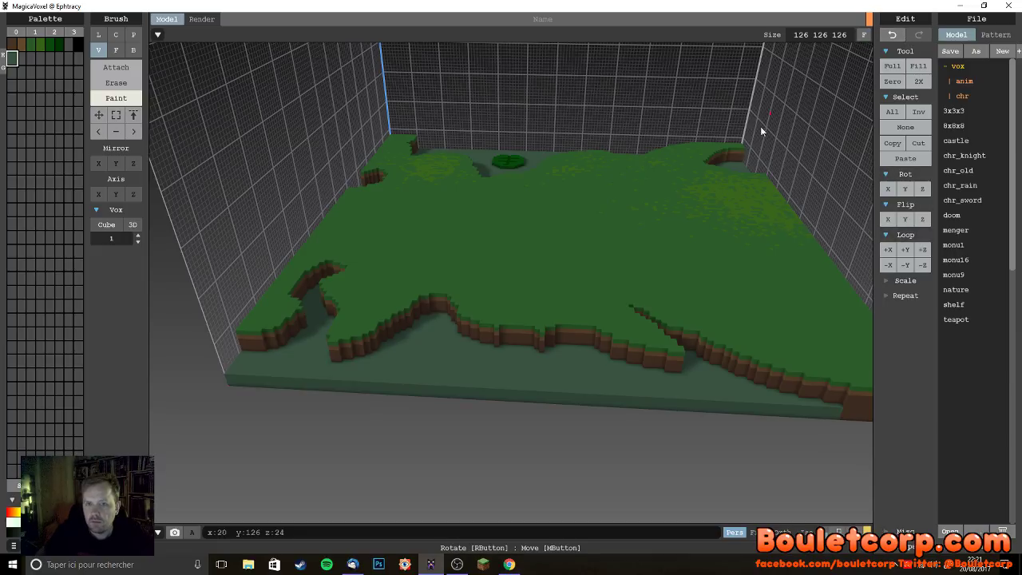
click(210, 23)
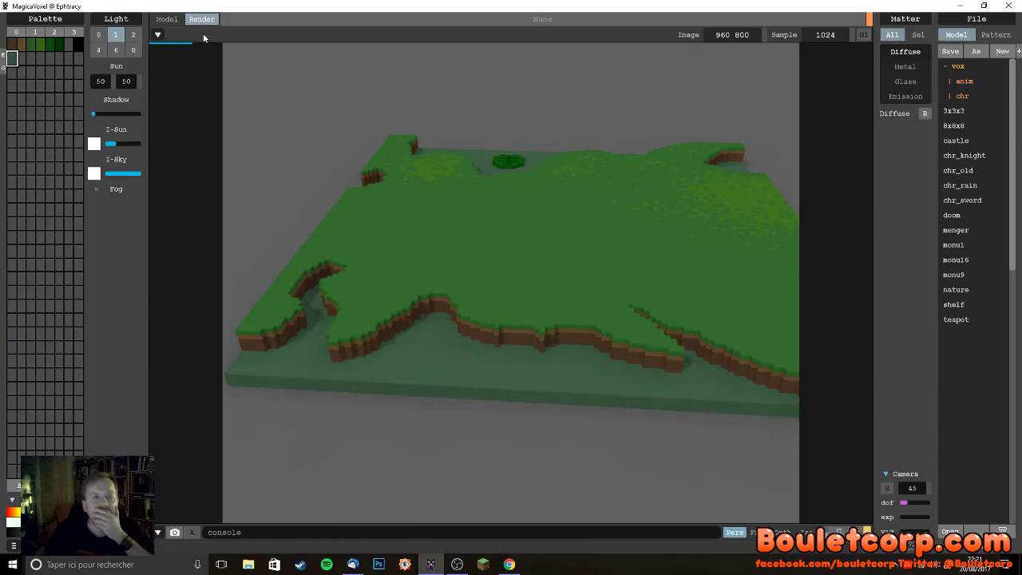
right_drag(579, 285, 543, 297)
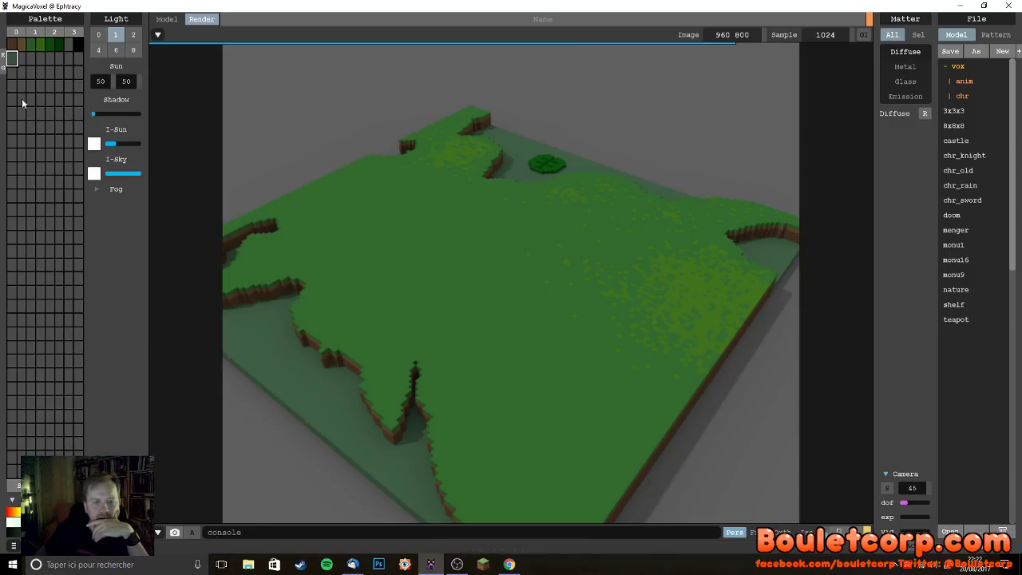
- Give only the selected base colour a Glass material with transparency at about half
click(907, 83)
drag(907, 128, 897, 128)
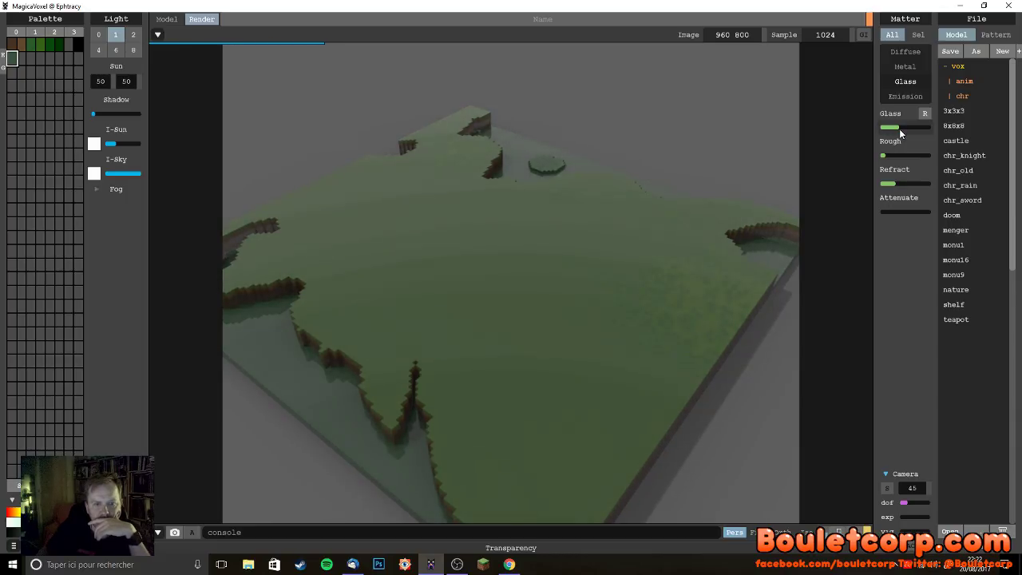
drag(897, 127, 875, 128)
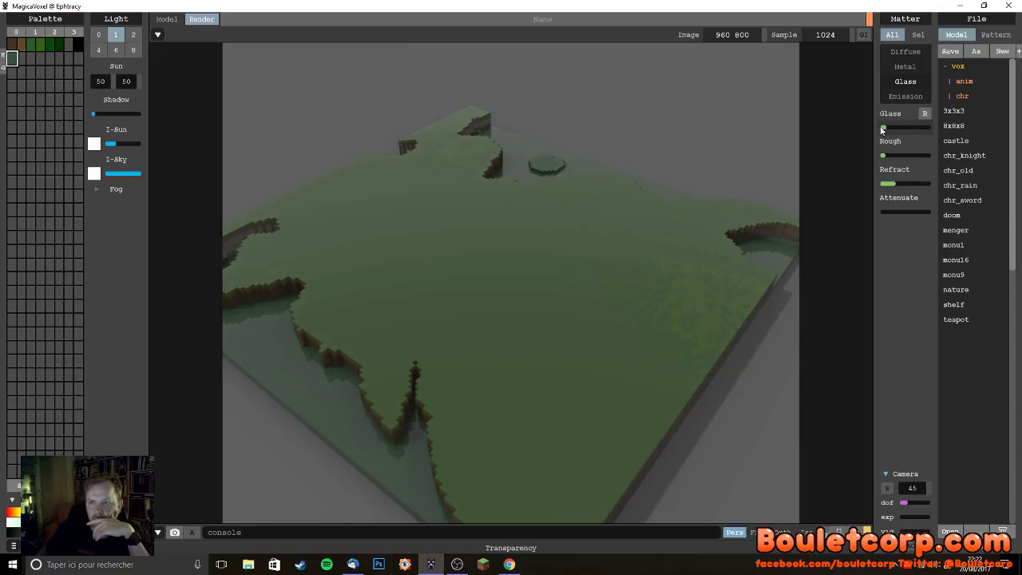
click(920, 36)
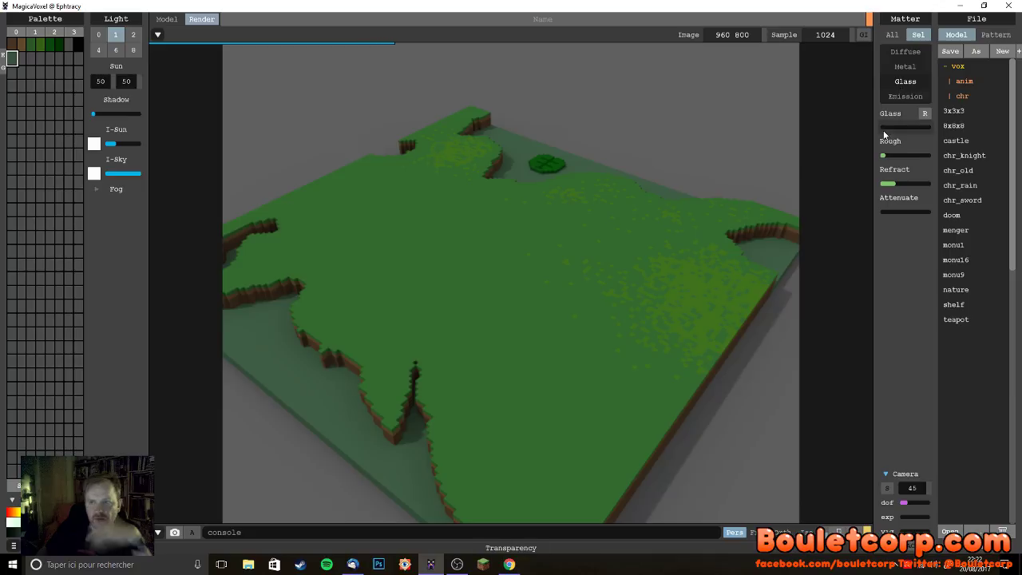
drag(892, 128, 906, 129)
- Set the base glass's roughness to zero and its refraction to about two thirds
right_drag(573, 301, 586, 274)
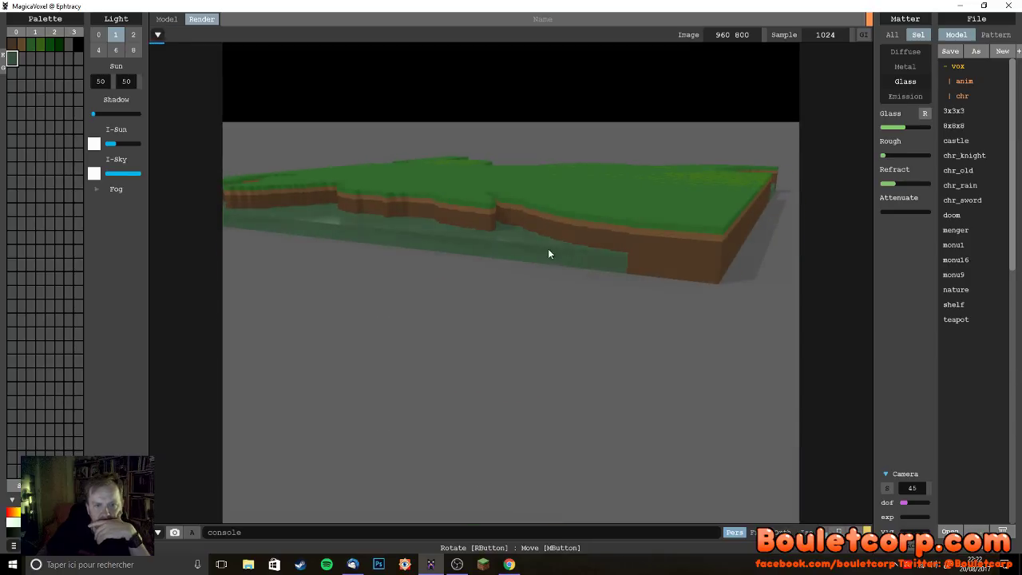
right_drag(513, 221, 516, 223)
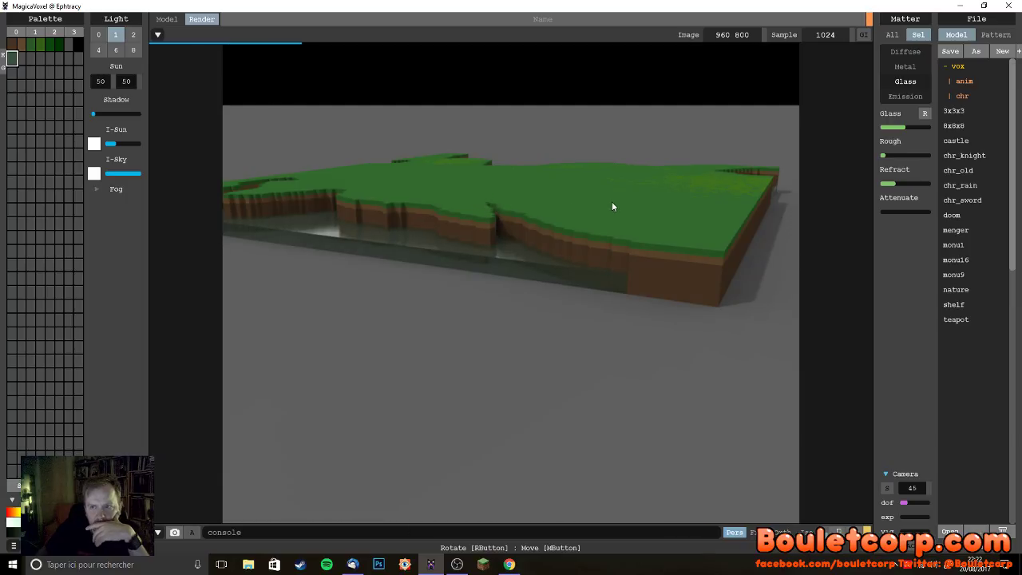
right_drag(610, 214, 519, 237)
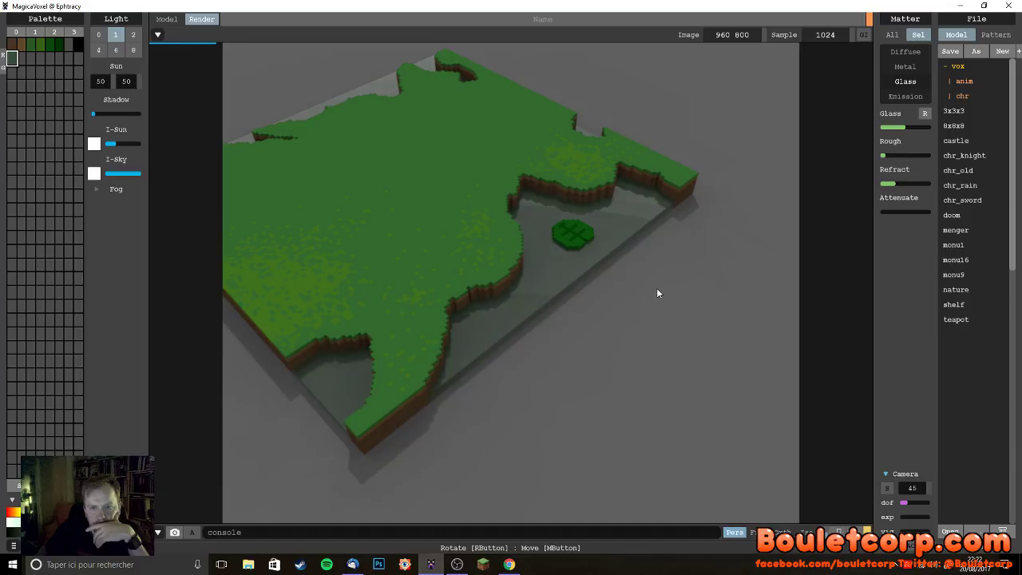
right_drag(661, 296, 512, 252)
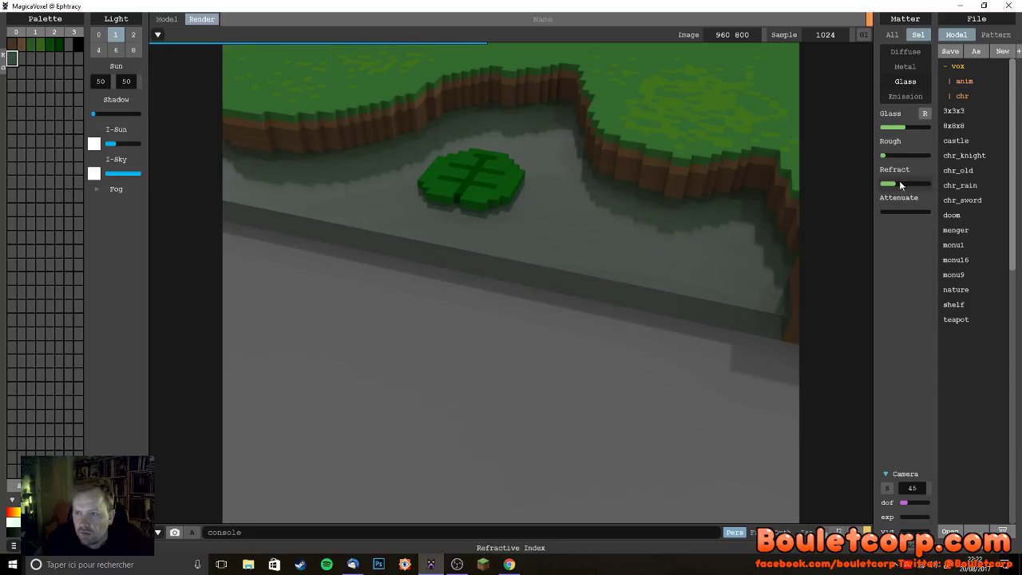
click(881, 155)
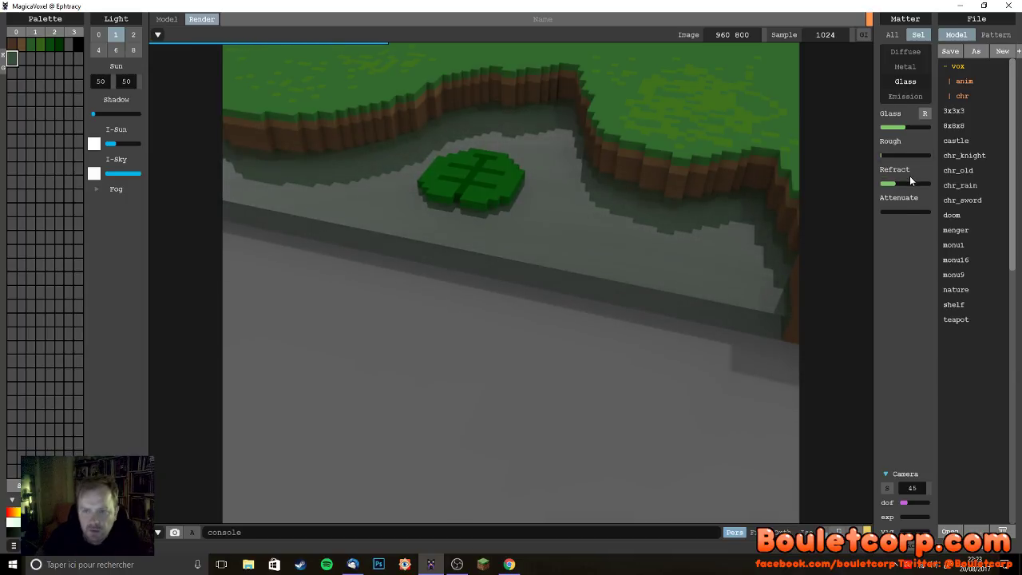
drag(903, 183, 935, 187)
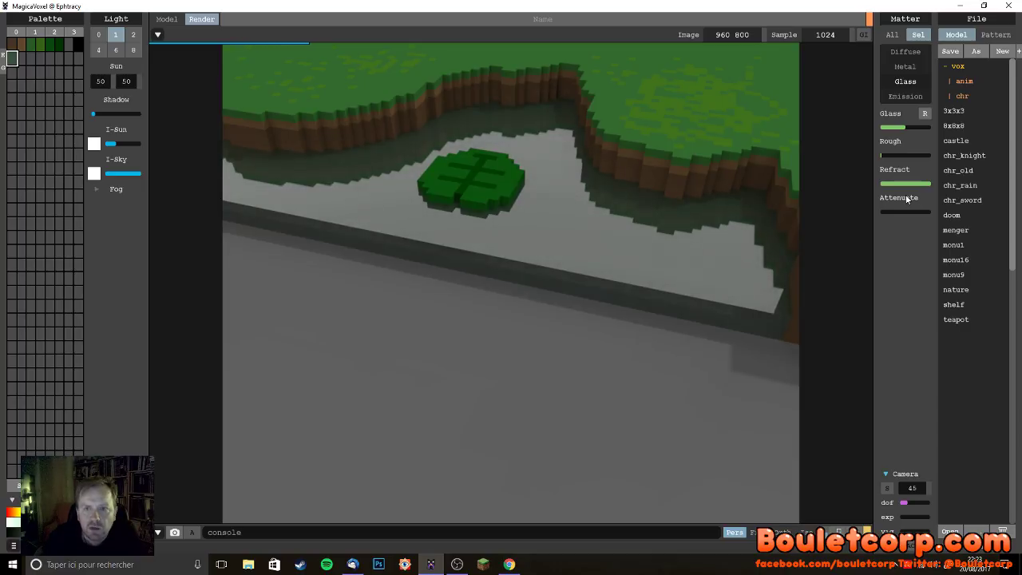
click(914, 182)
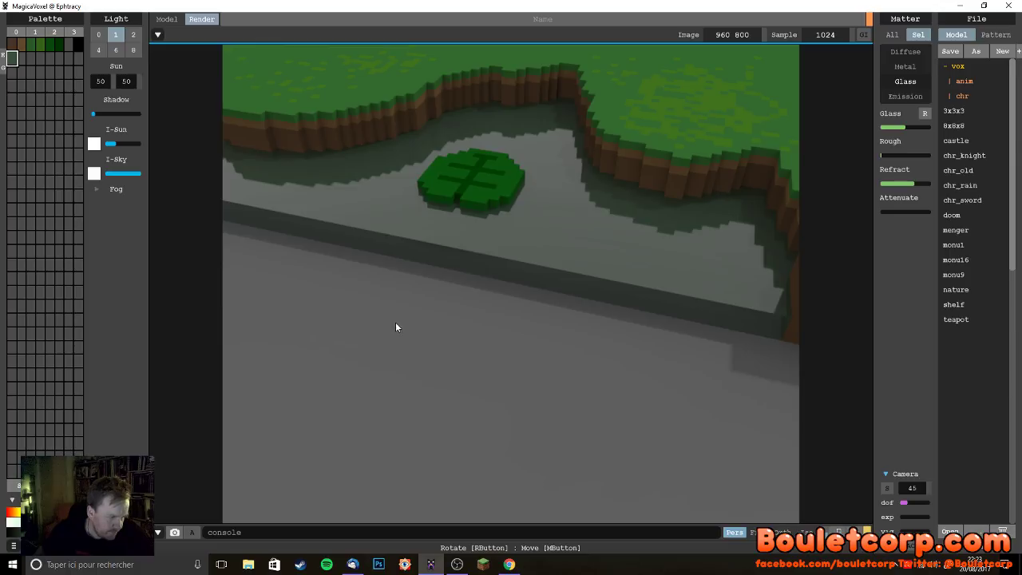
right_drag(415, 346, 468, 351)
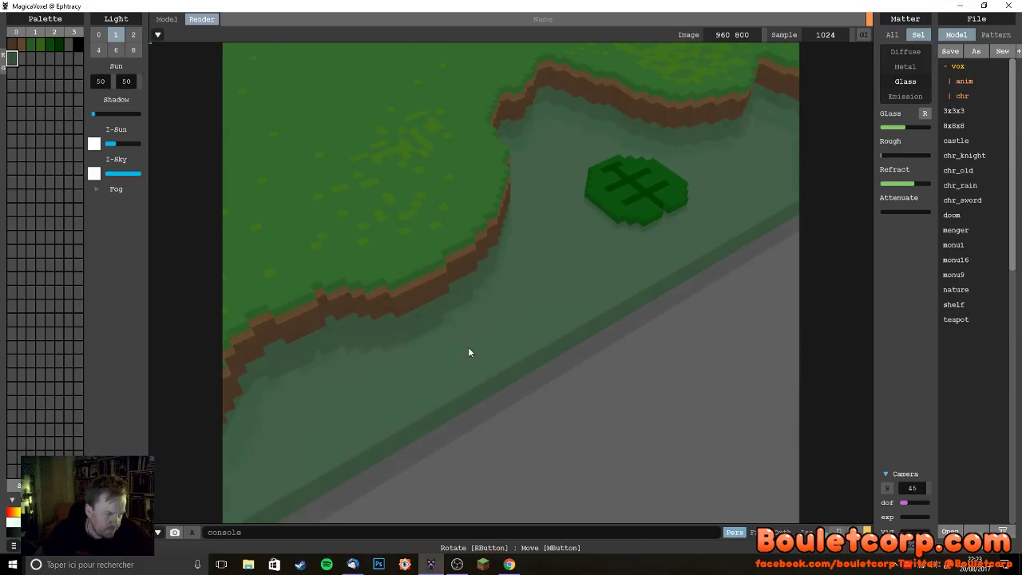
right_drag(521, 290, 601, 287)
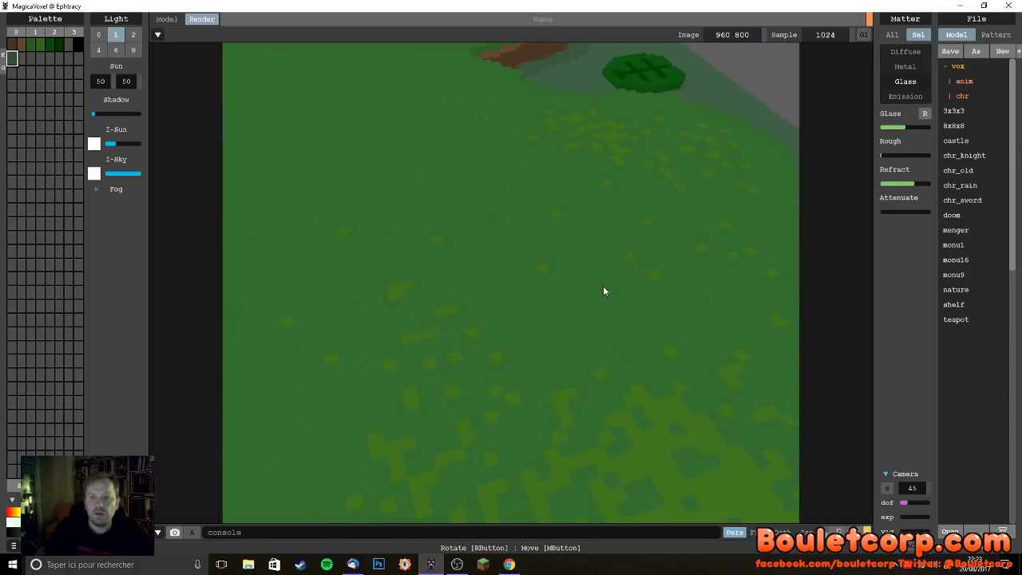
- Return to modelling, sample the olive speckle colour, and attach one large and one small closed voxel outline near the grass edge
key(Tab)
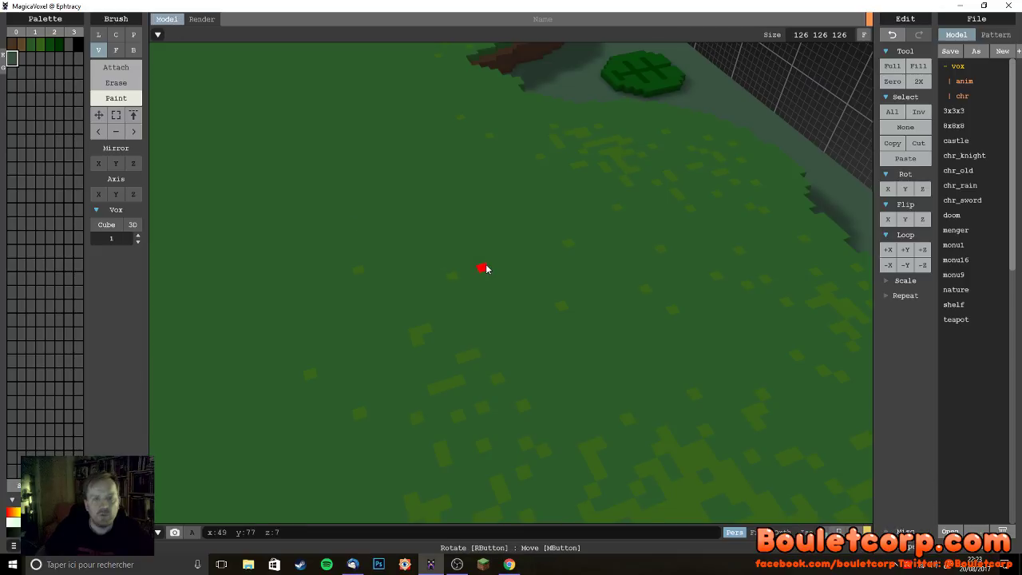
scroll(487, 268, down, 3)
scroll(486, 269, down, 5)
mouse_move(557, 340)
right_down()
mouse_move(449, 333)
mouse_move(460, 306)
mouse_move(555, 294)
mouse_move(464, 292)
right_up()
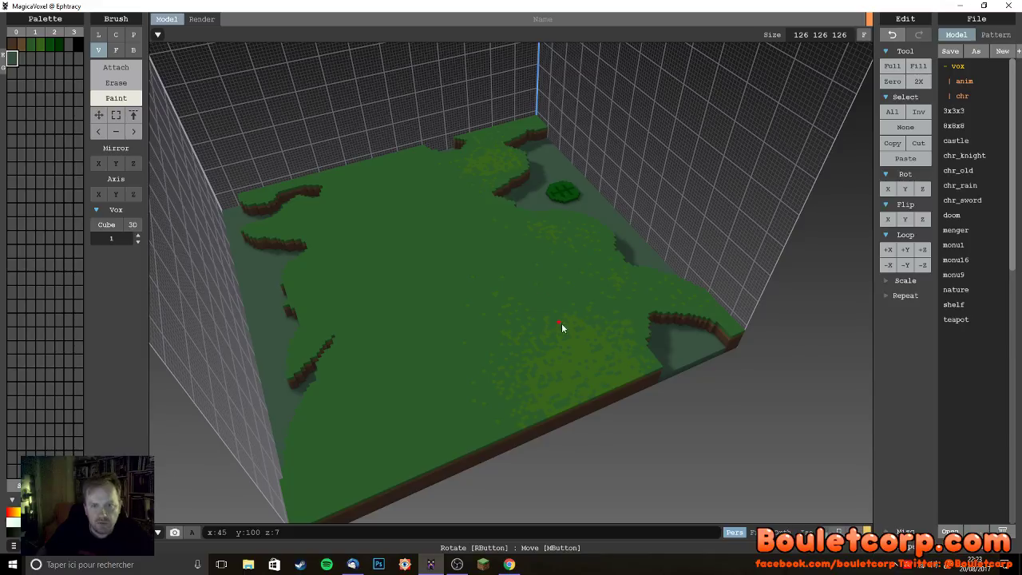
alt+click(576, 355)
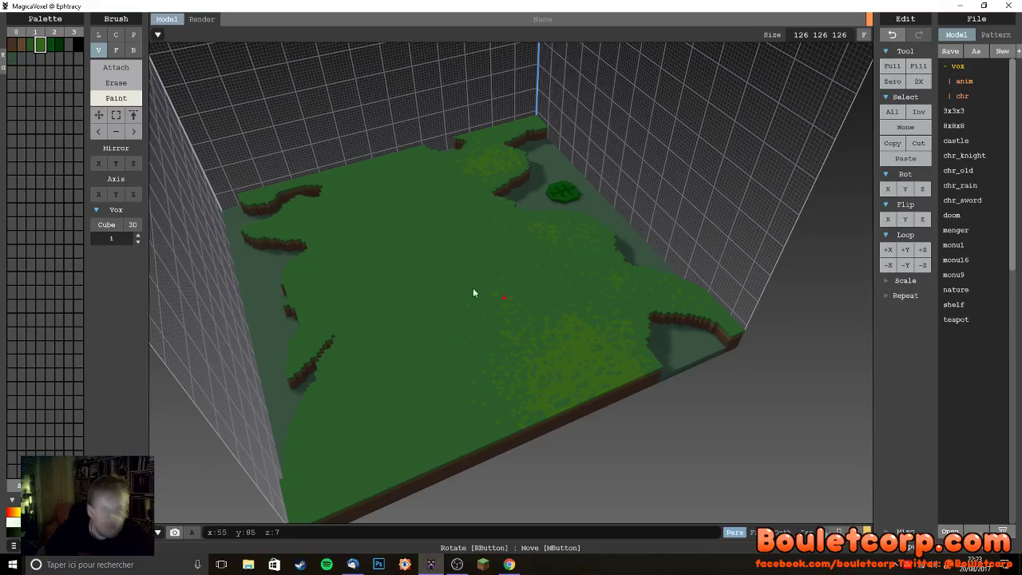
click(116, 67)
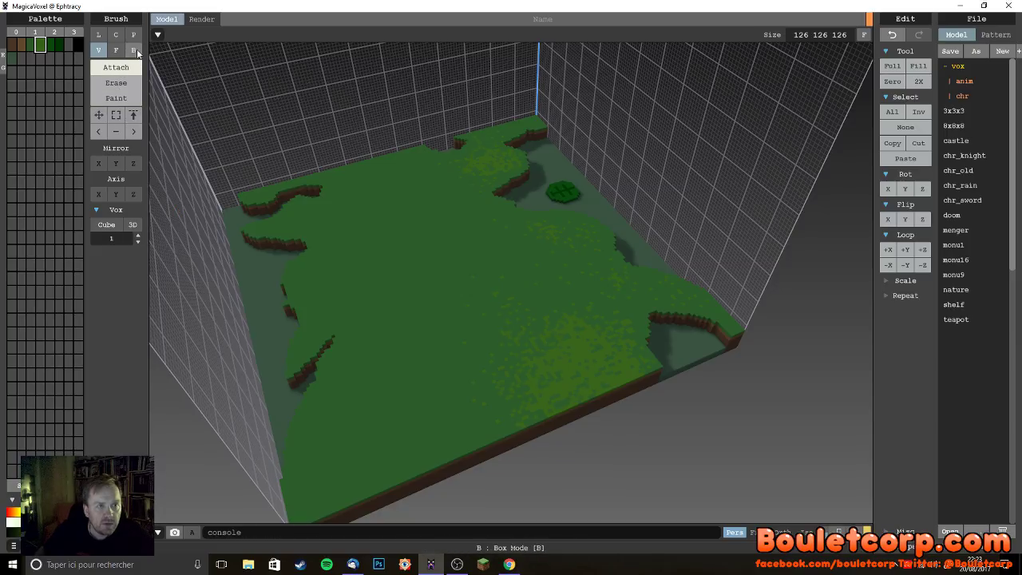
click(135, 51)
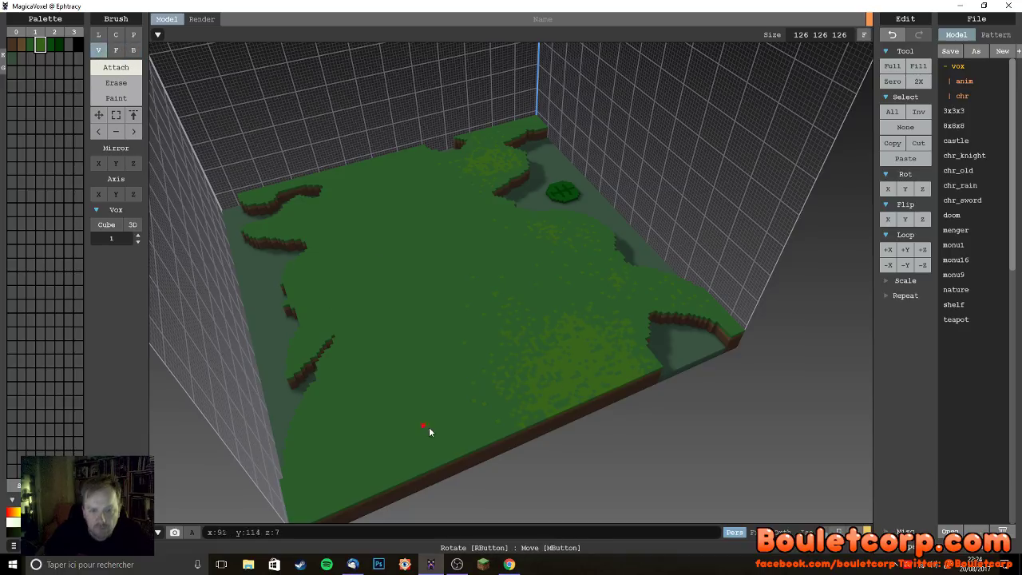
mouse_move(489, 408)
mouse_down()
mouse_move(486, 428)
mouse_move(432, 425)
mouse_move(413, 416)
mouse_move(430, 401)
mouse_up()
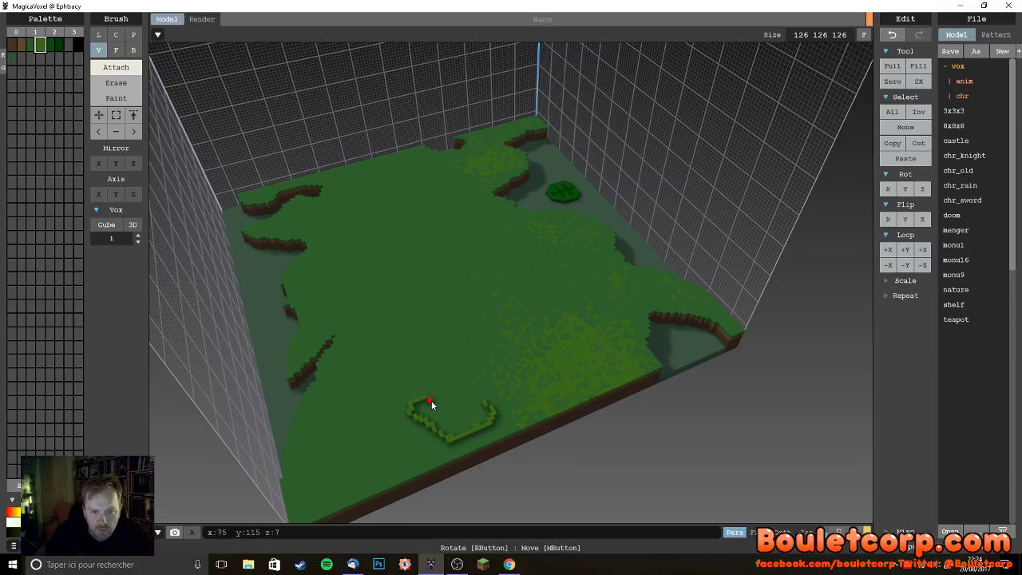
drag(495, 392, 495, 410)
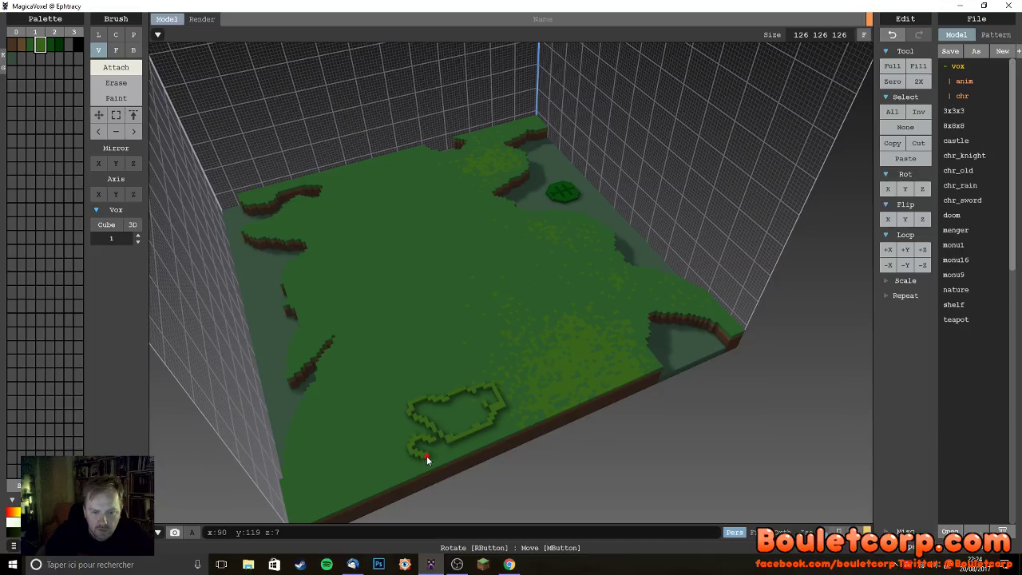
- Fill the insides of both olive outlines one voxel high with Face attach
click(115, 50)
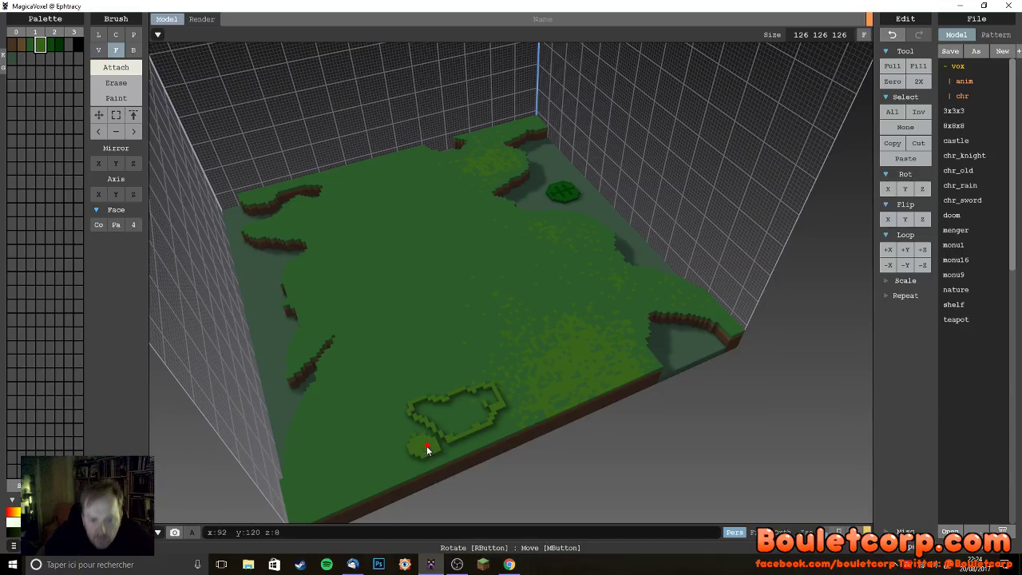
click(455, 420)
right_drag(455, 420, 557, 425)
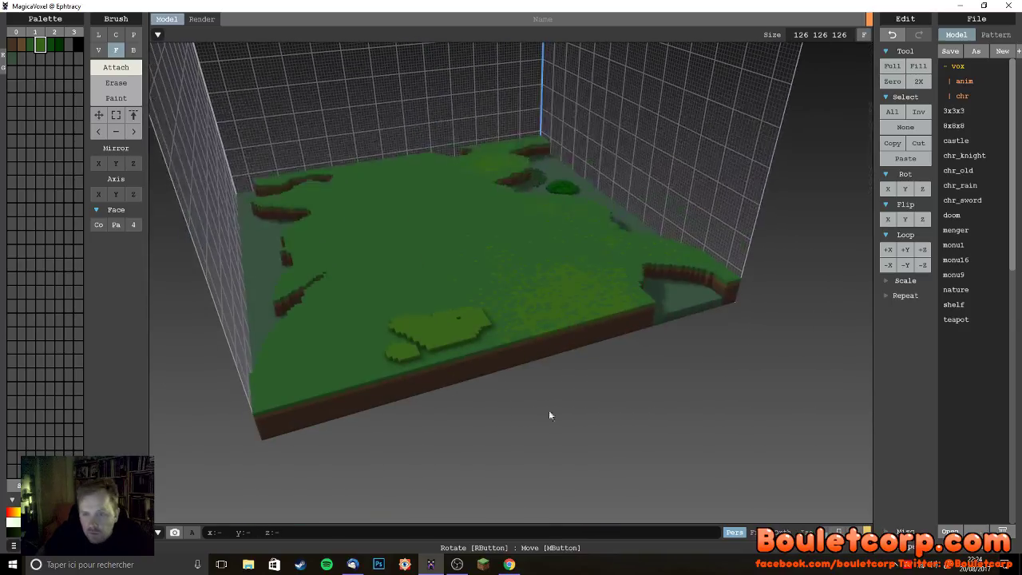
- Paint scattered single-voxel olive speckles on the grass all around the two raised patches with the Voxel brush
mouse_move(457, 323)
right_down()
mouse_move(561, 428)
mouse_move(532, 402)
right_up()
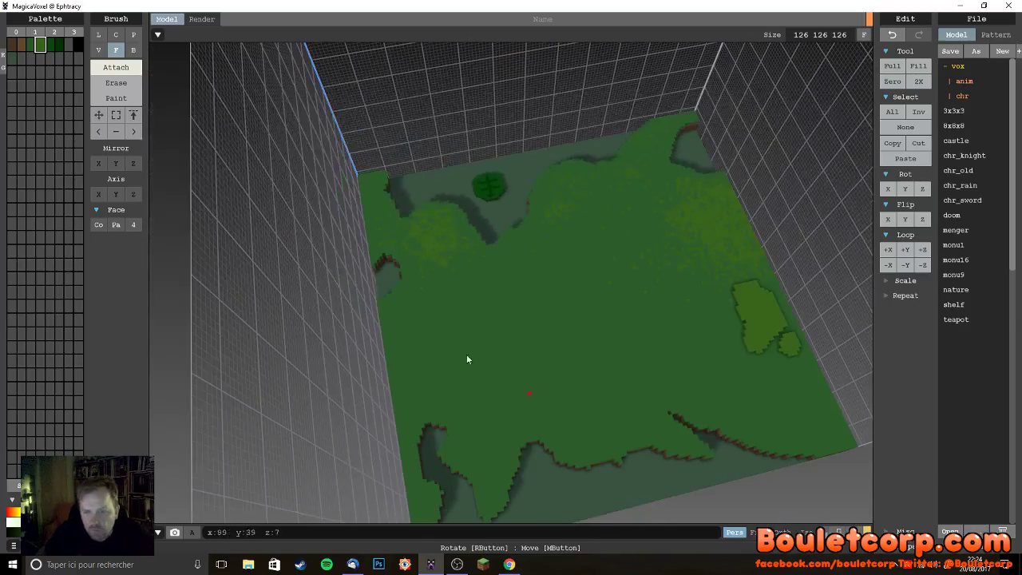
click(120, 102)
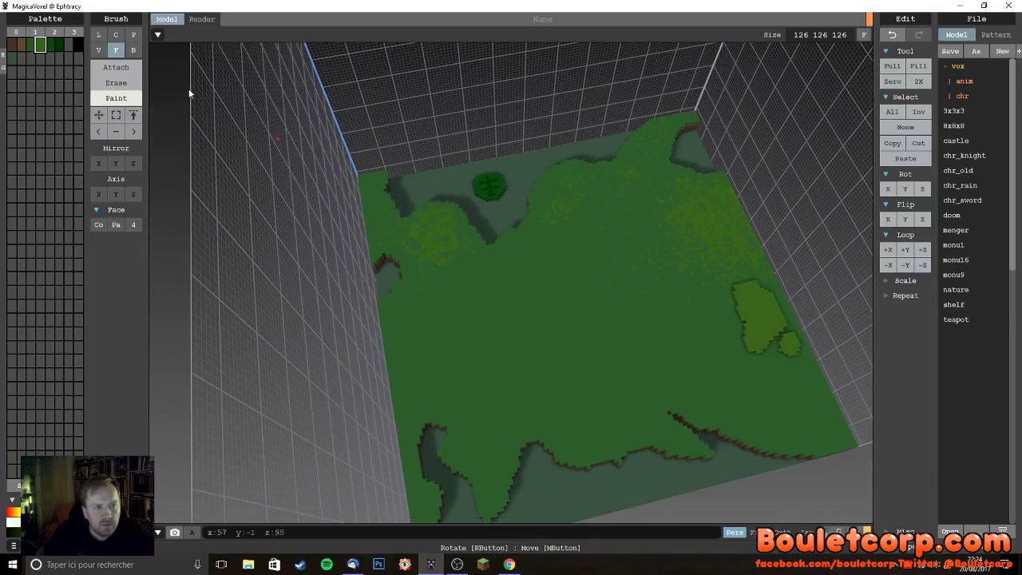
click(133, 50)
click(98, 50)
right_drag(599, 276, 507, 231)
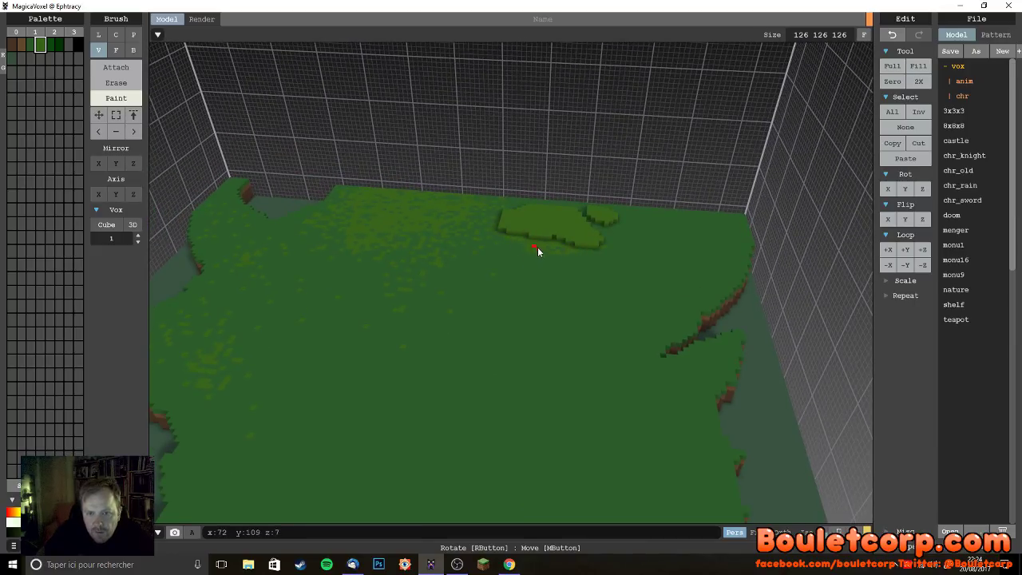
right_drag(495, 224, 551, 290)
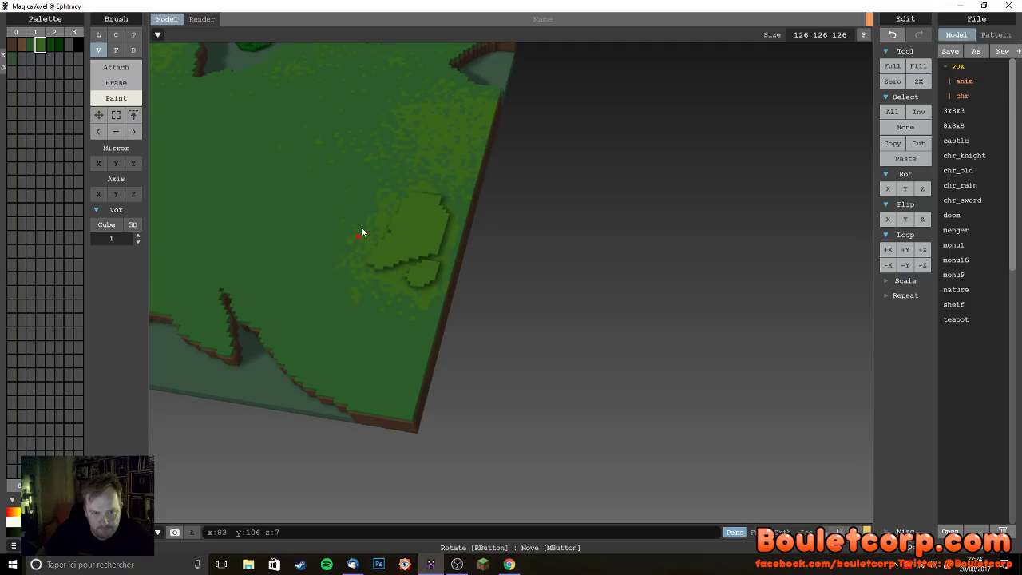
right_drag(394, 207, 468, 185)
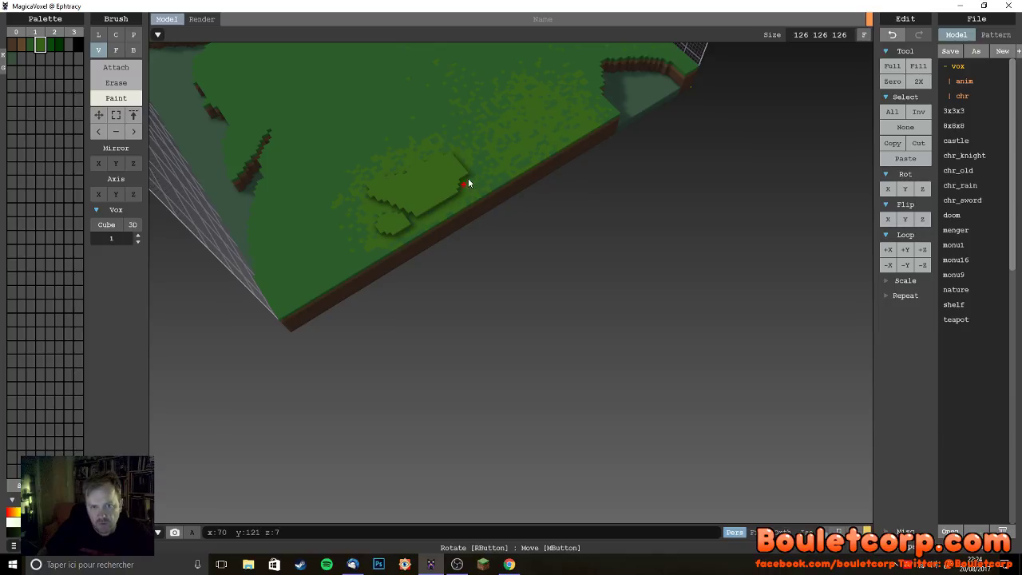
right_drag(340, 255, 486, 235)
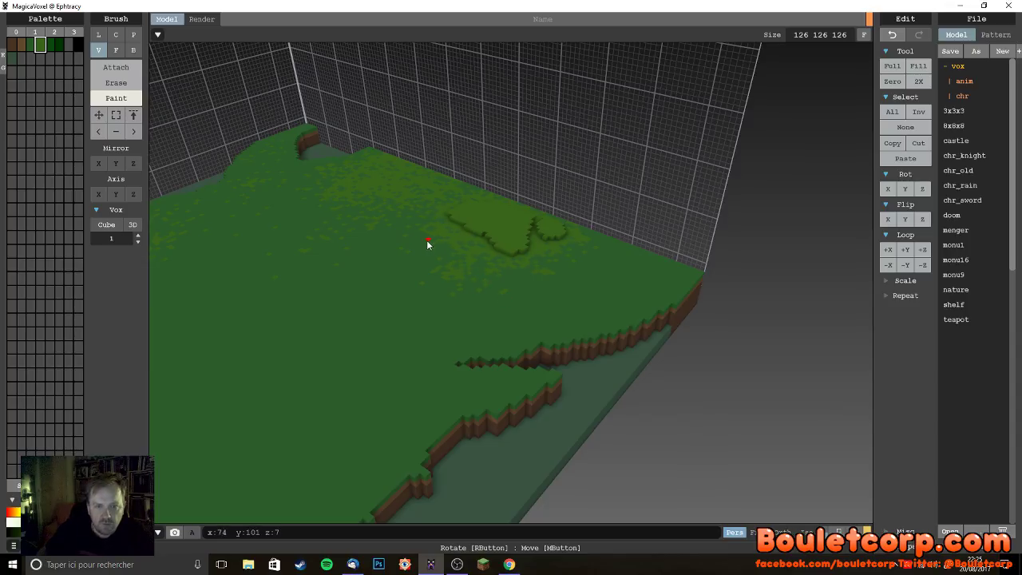
right_drag(519, 300, 498, 303)
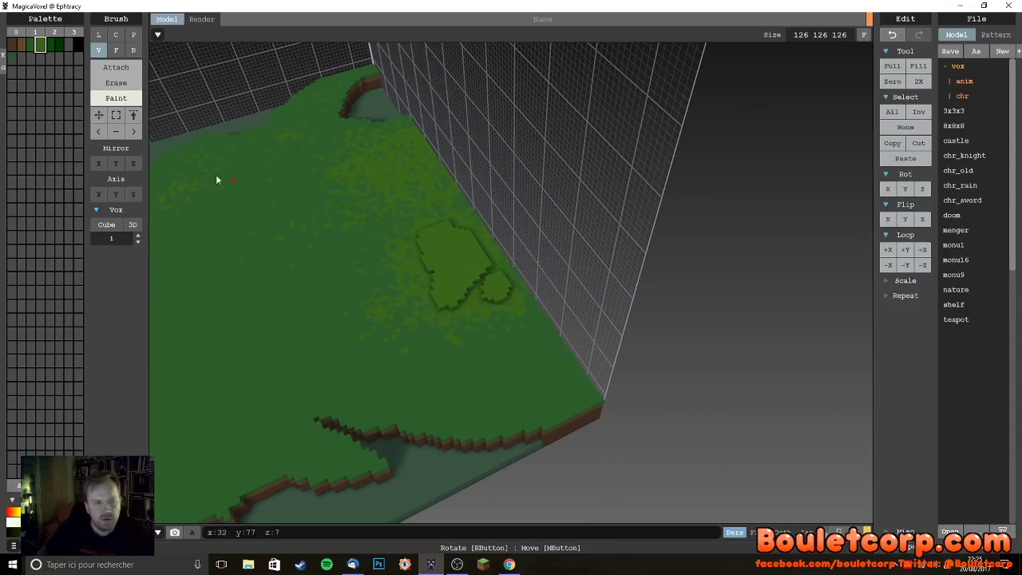
- Attach two one-voxel-high olive circles on the grass edge beside the large raised patch with the Center brush
click(116, 35)
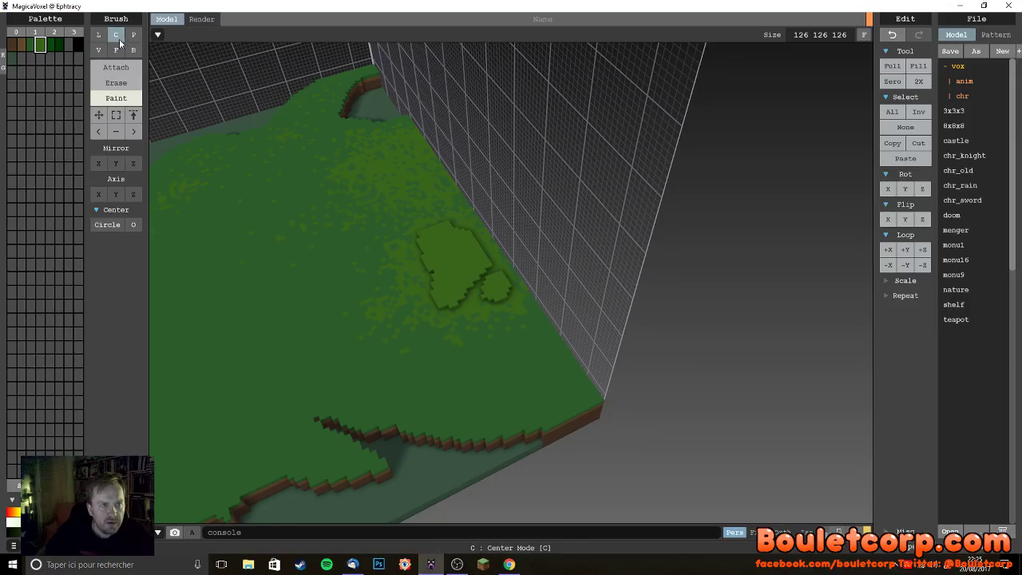
drag(462, 205, 476, 225)
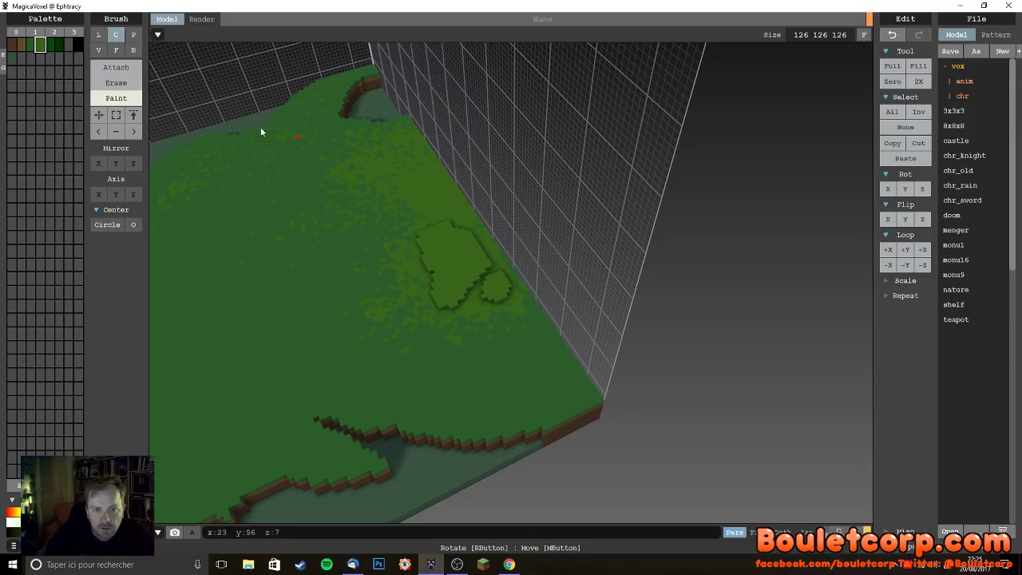
click(115, 69)
drag(445, 184, 475, 219)
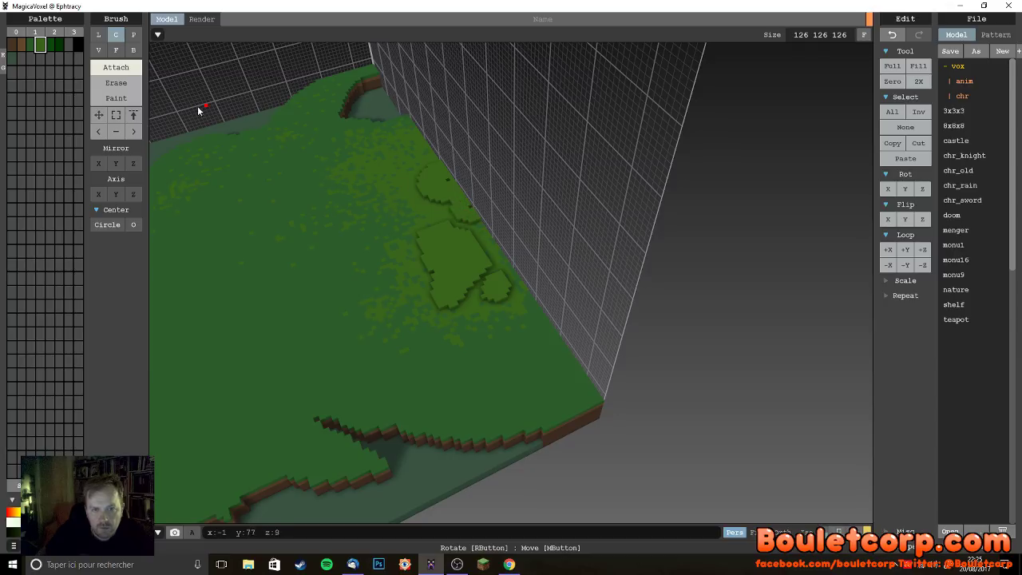
- With the Voxel brush, attach a small irregular olive patch beside the large one and begin a second layer on the large patch
click(98, 50)
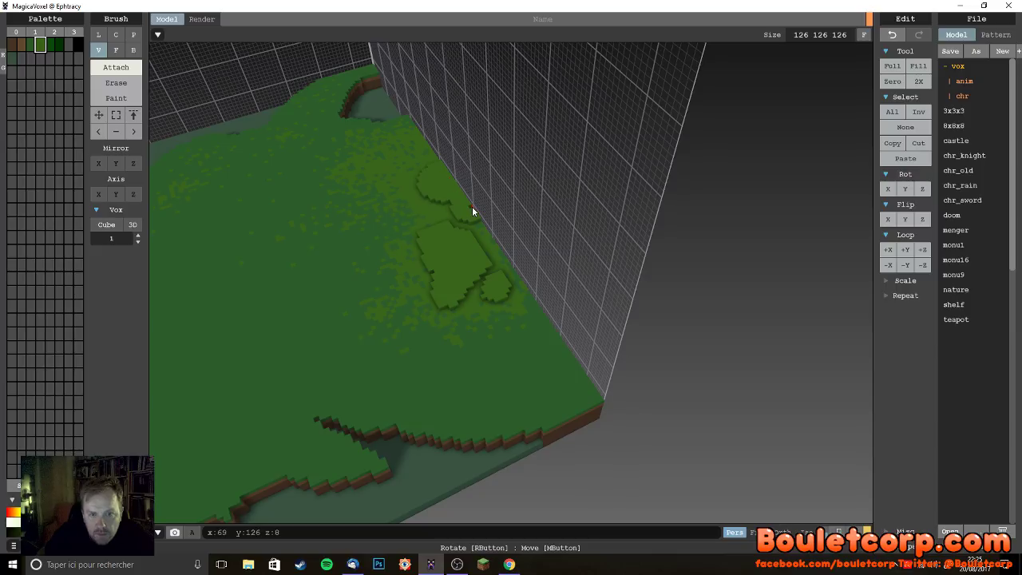
right_drag(433, 269, 532, 276)
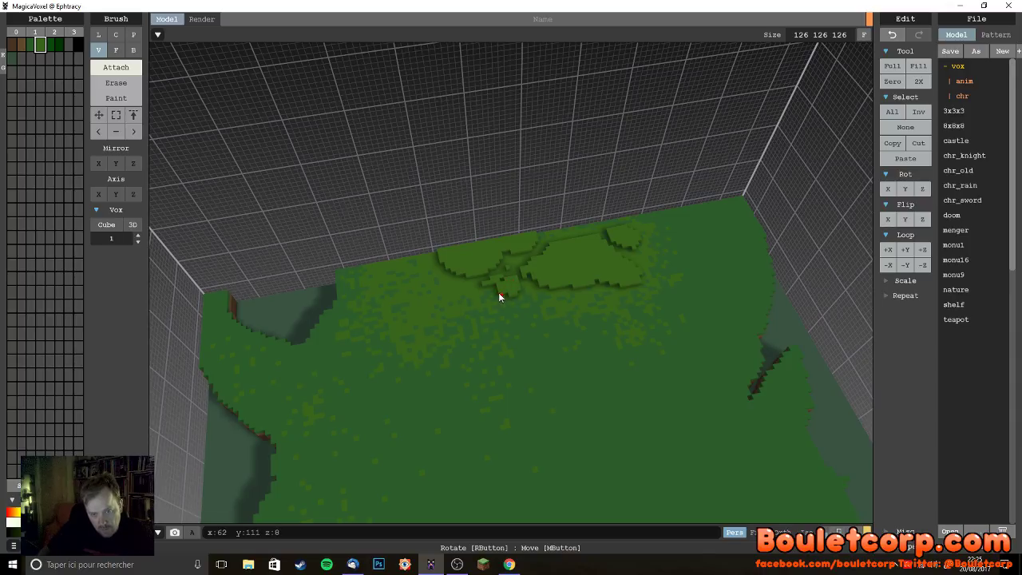
right_drag(433, 274, 473, 227)
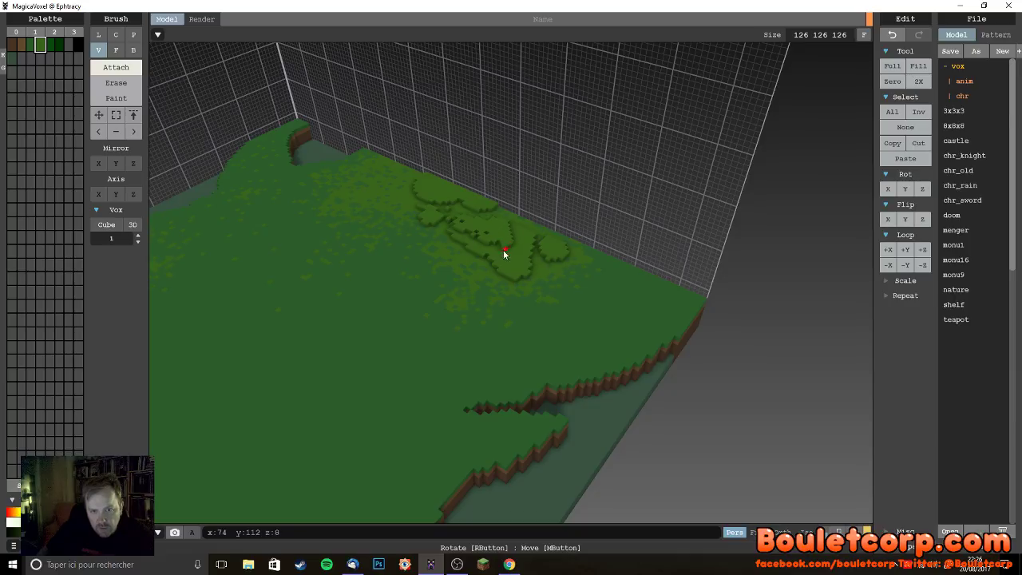
right_drag(522, 285, 491, 293)
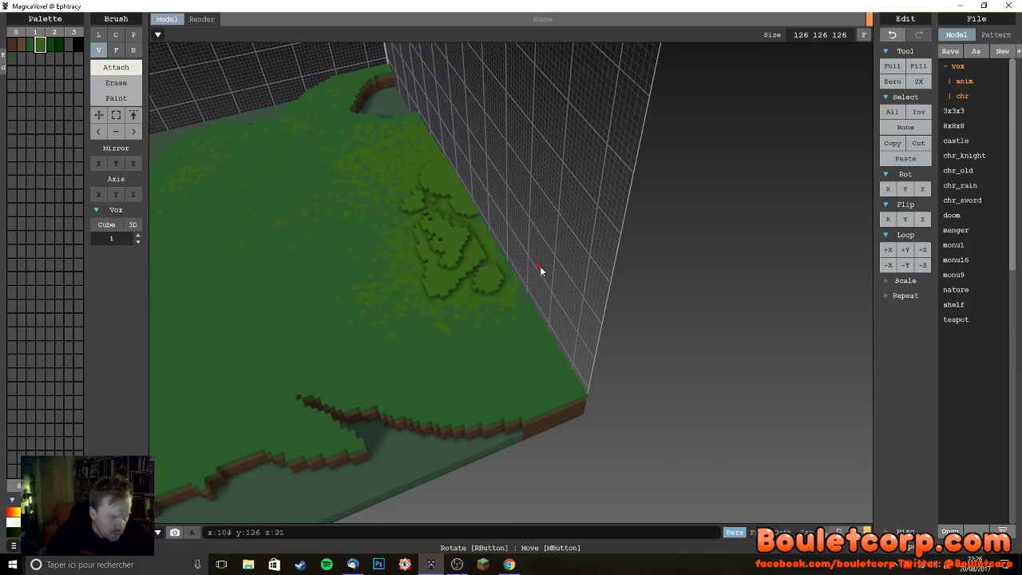
- Undo the last voxel stroke, fill the gaps in the large olive patch's second layer, and extend that layer over most of the patch
key(ctrl+z)
scroll(436, 252, up, 5)
right_drag(433, 258, 447, 224)
click(445, 219)
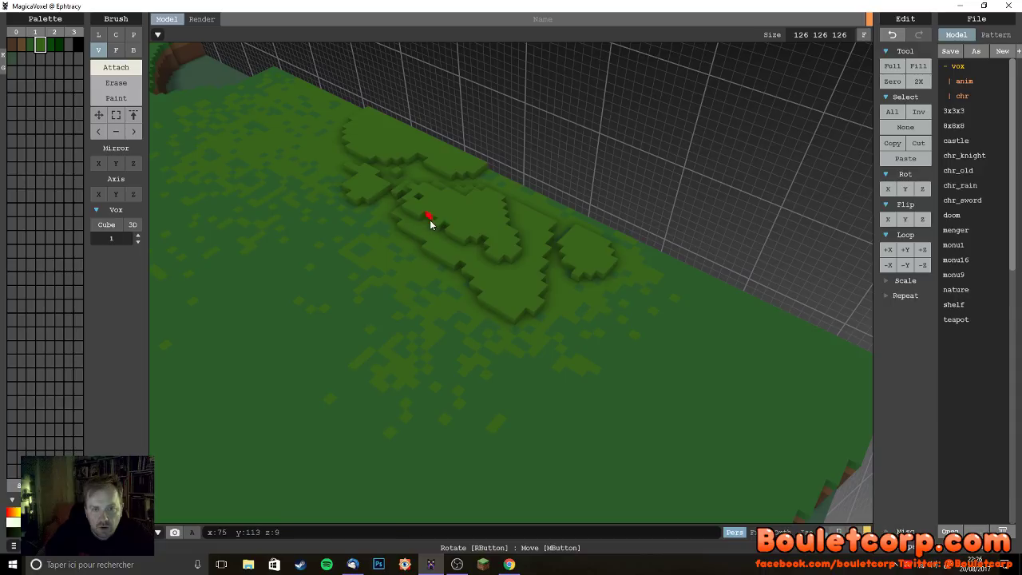
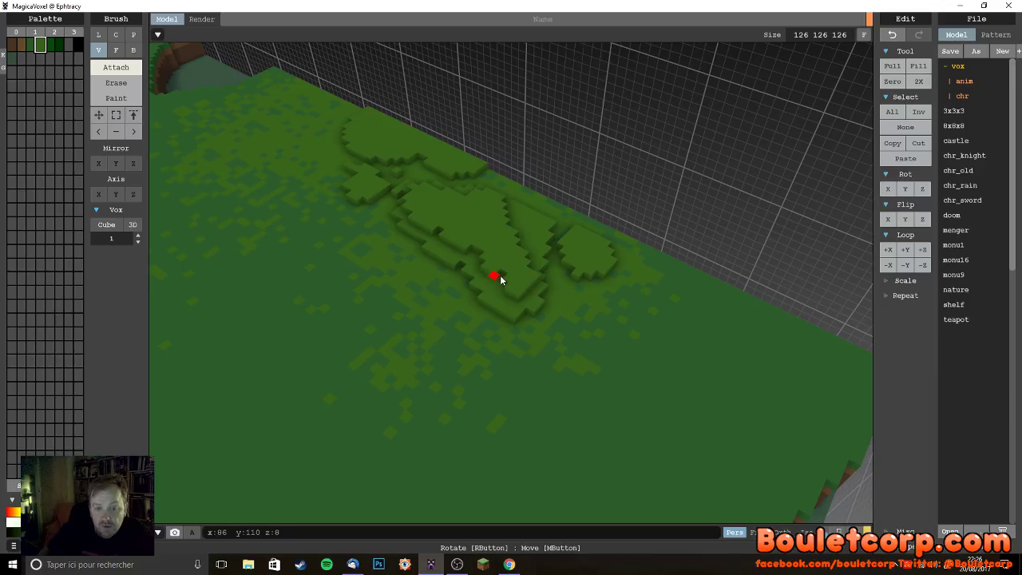
right_drag(551, 294, 424, 269)
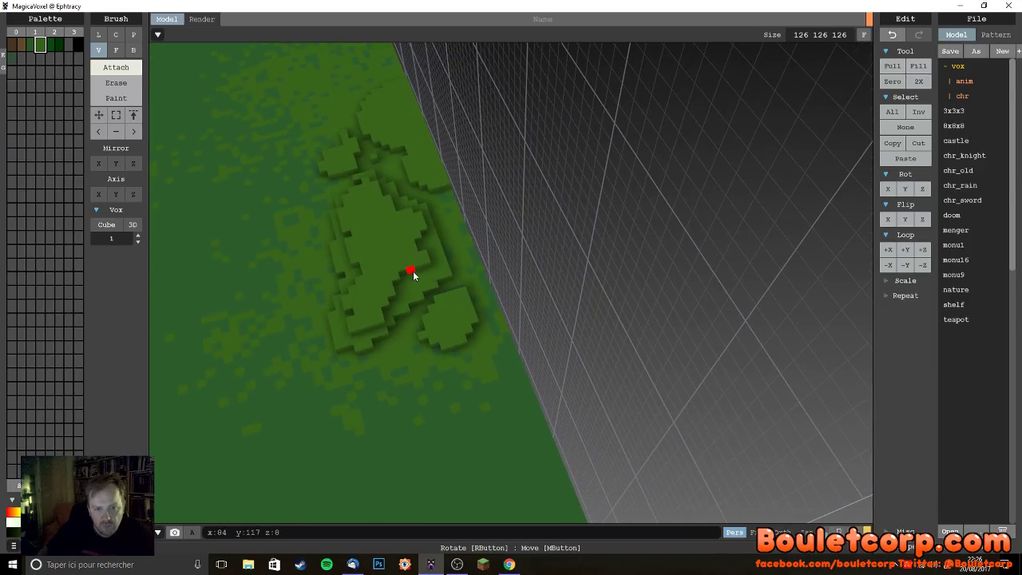
right_drag(407, 279, 468, 298)
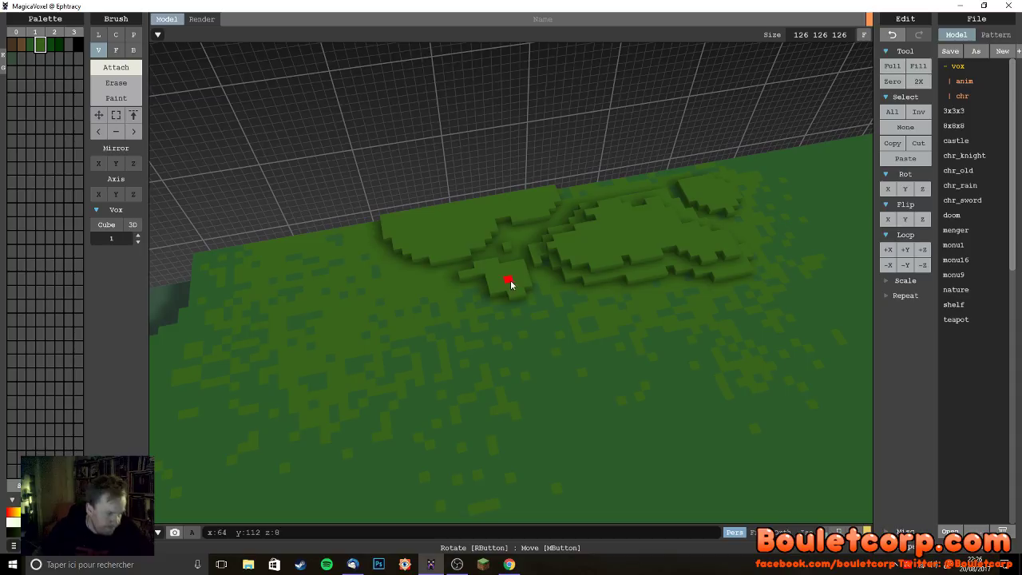
right_drag(570, 285, 483, 252)
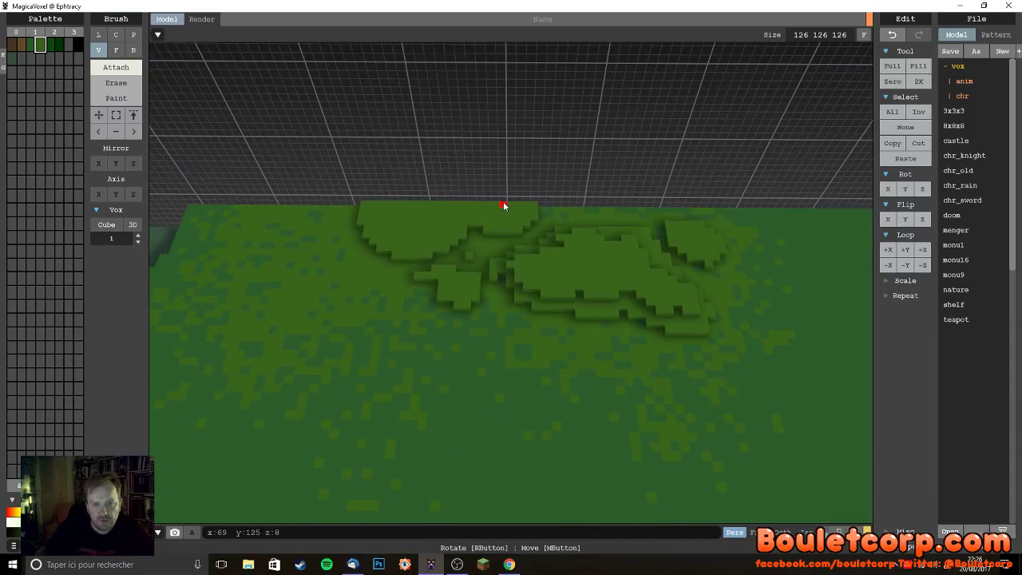
- Attach a second olive layer on the circular edge patch and low olive strips along the grass edge behind the large patch
mouse_move(466, 212)
mouse_down()
mouse_move(407, 228)
mouse_move(385, 208)
mouse_move(425, 212)
mouse_move(411, 215)
mouse_move(426, 212)
mouse_move(416, 218)
mouse_move(423, 221)
mouse_move(443, 206)
mouse_move(418, 205)
mouse_move(528, 206)
mouse_move(472, 210)
mouse_move(514, 204)
mouse_move(492, 206)
mouse_move(512, 206)
mouse_move(488, 234)
mouse_move(473, 232)
mouse_move(525, 219)
mouse_up()
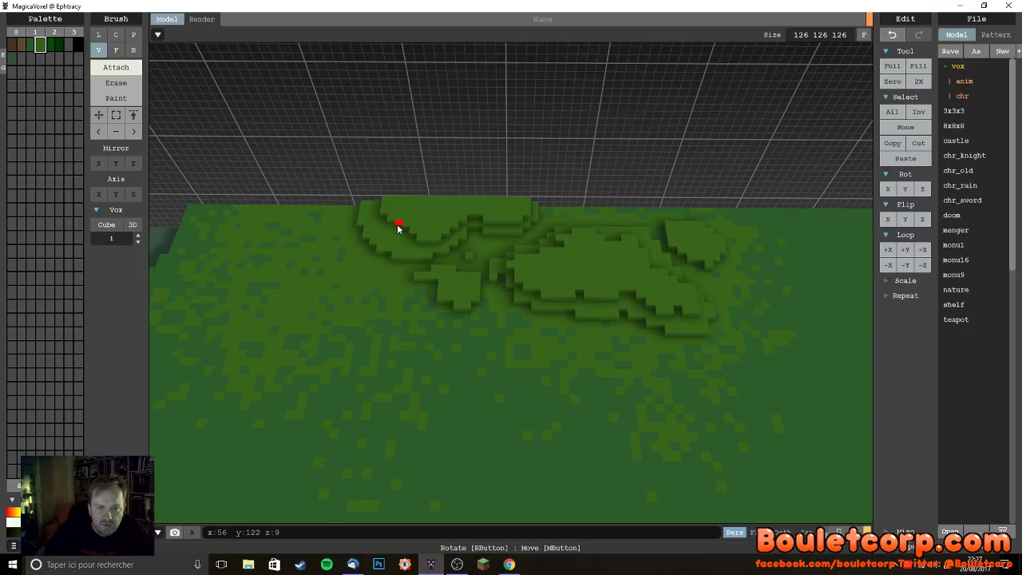
right_drag(410, 279, 431, 322)
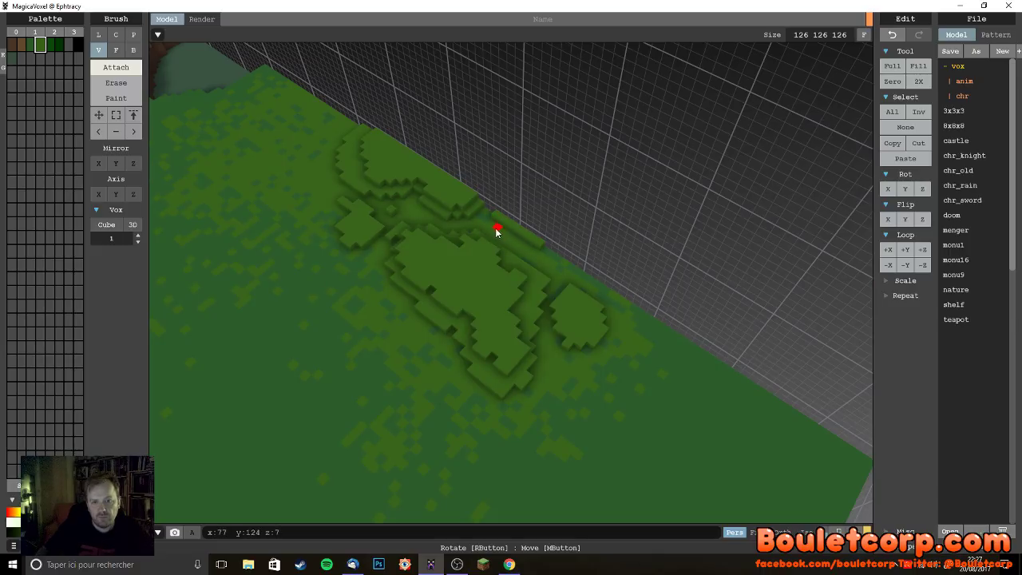
right_drag(320, 284, 328, 281)
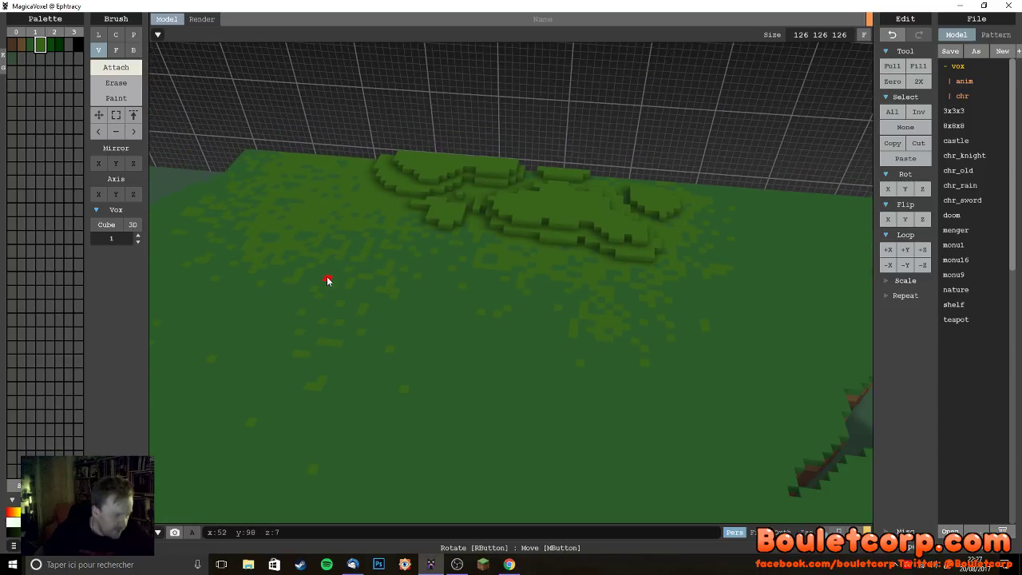
right_drag(401, 334, 456, 338)
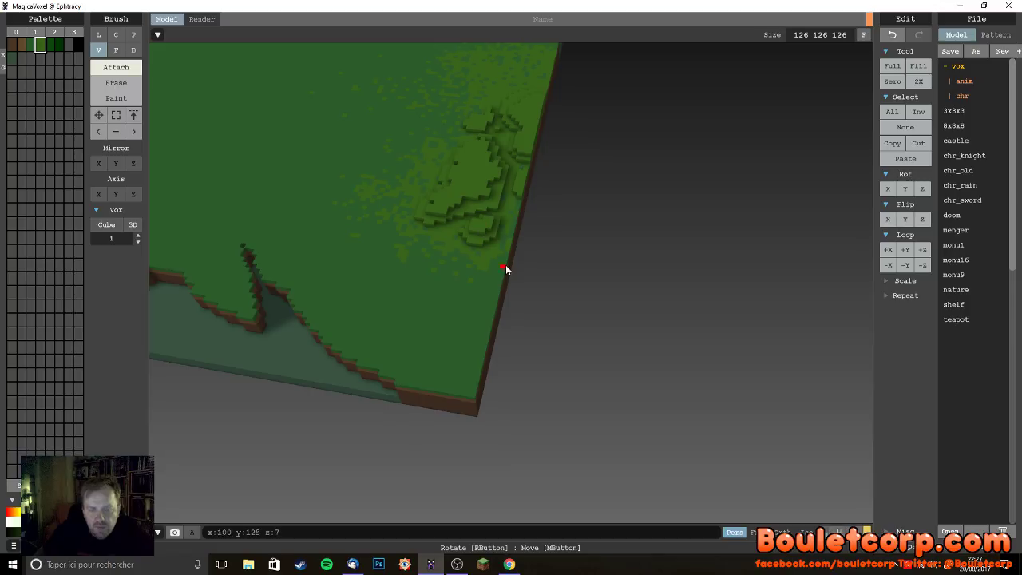
drag(510, 237, 495, 286)
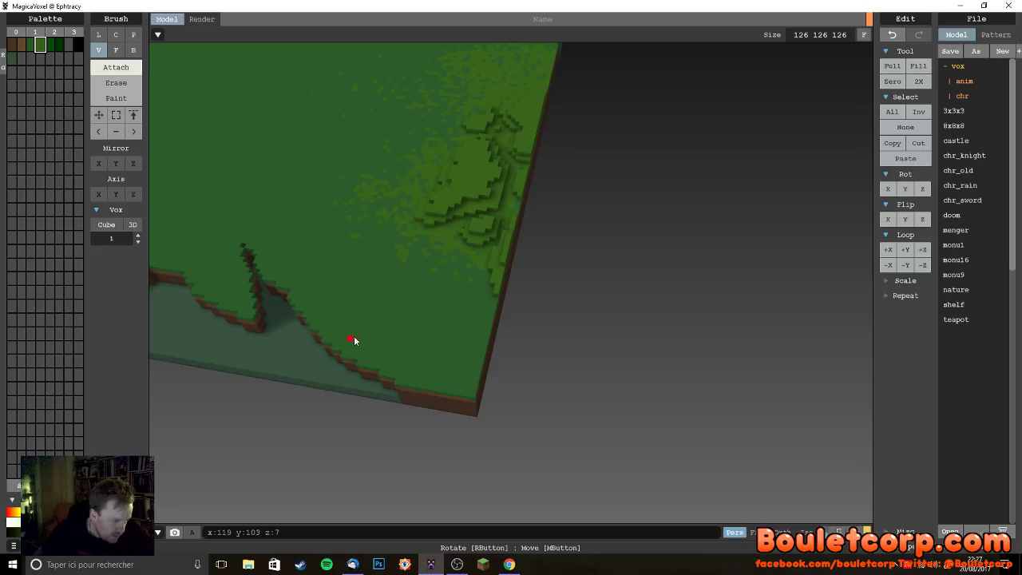
- Attach two small one-voxel-high olive patches close together on the open grass, inland from the raised edge patches
scroll(331, 342, up, 3)
right_drag(331, 343, 434, 311)
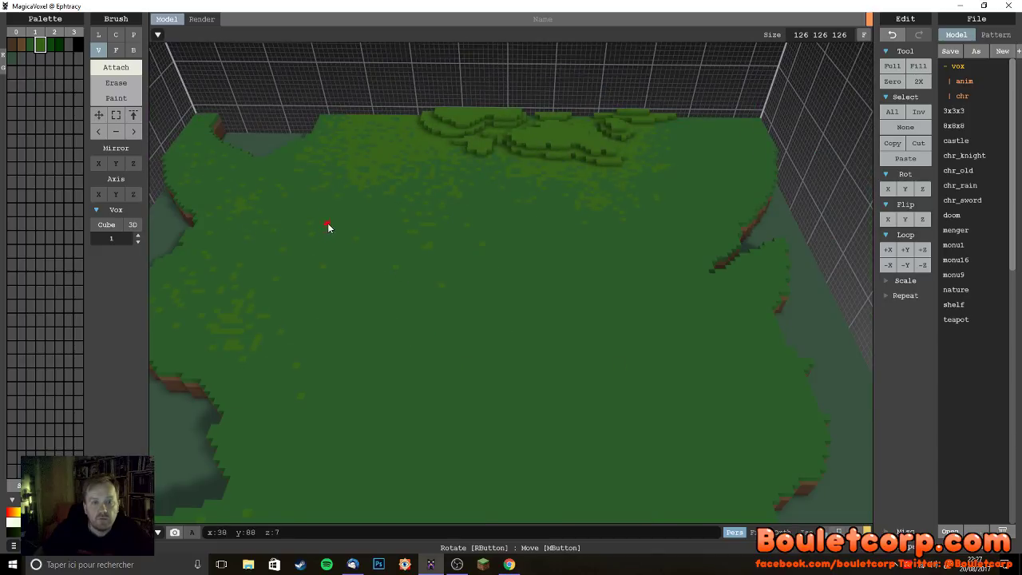
drag(333, 224, 348, 223)
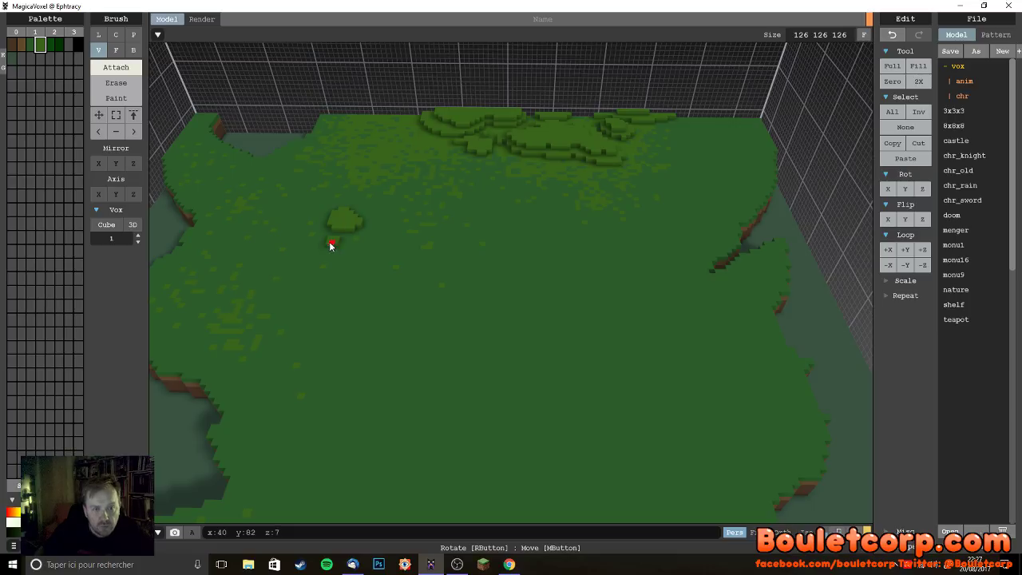
click(326, 244)
right_drag(319, 245, 446, 318)
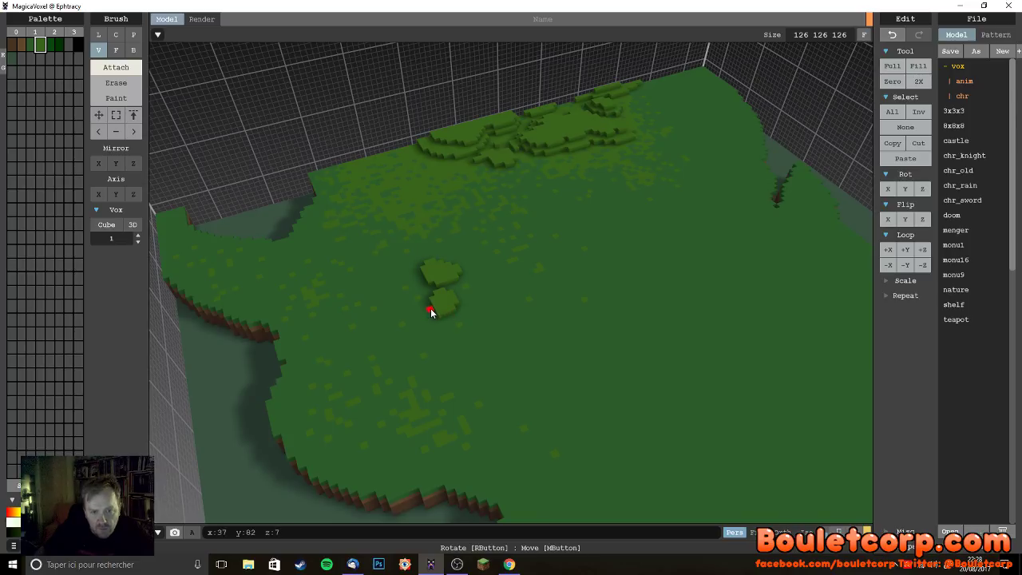
- Paint scattered single-voxel olive speckles on the grass around the two small inland patches
click(116, 97)
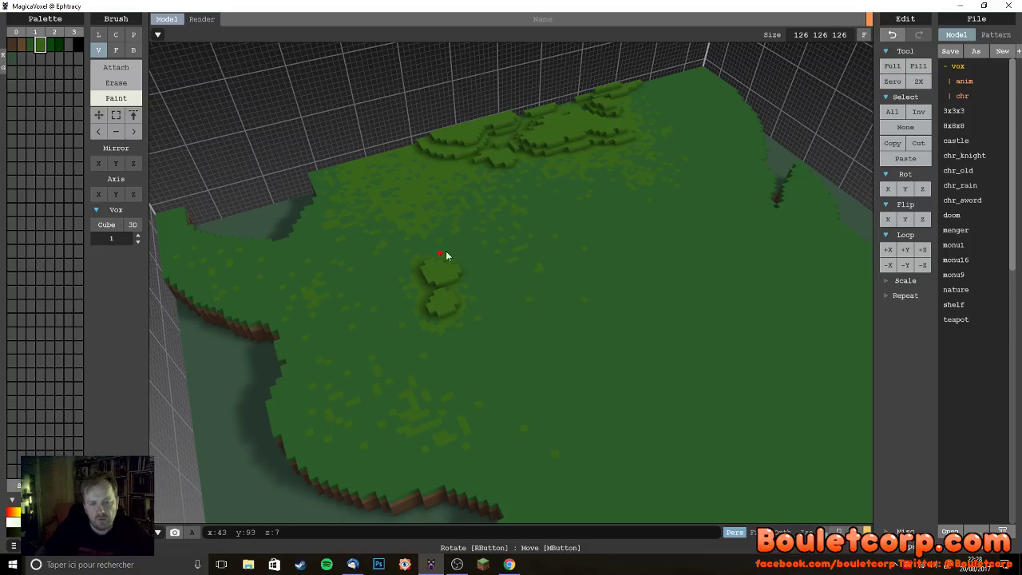
right_drag(599, 349, 437, 328)
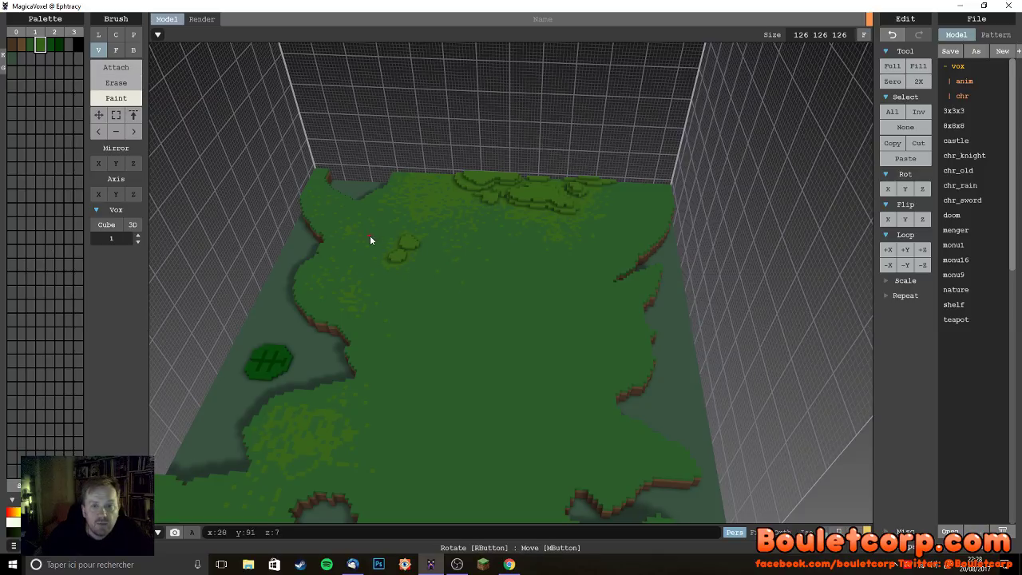
right_drag(463, 318, 461, 312)
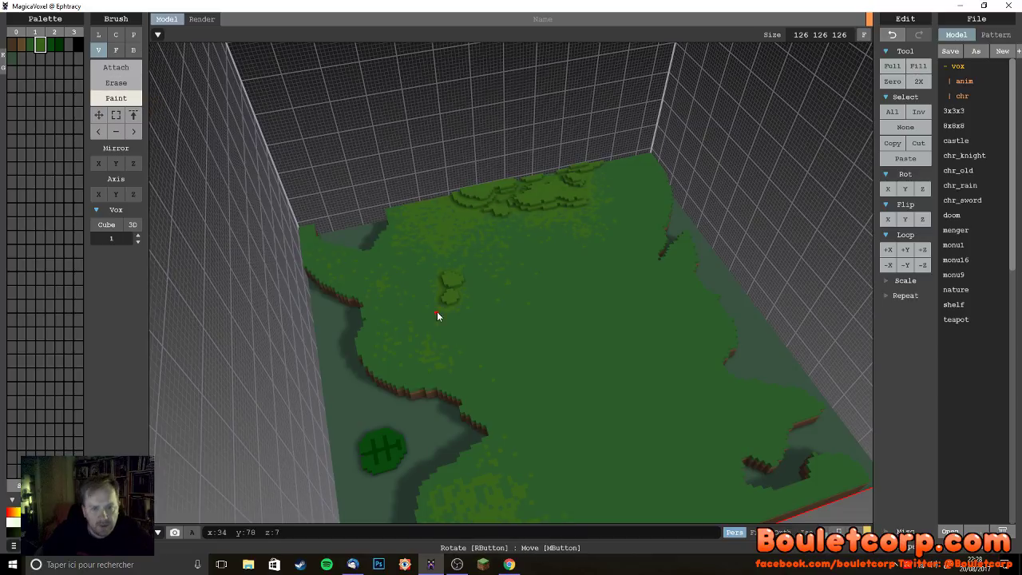
- Sample the grass green and erase a closed, rounded outline one voxel deep in the grass beside the two small olive patches
key(t)
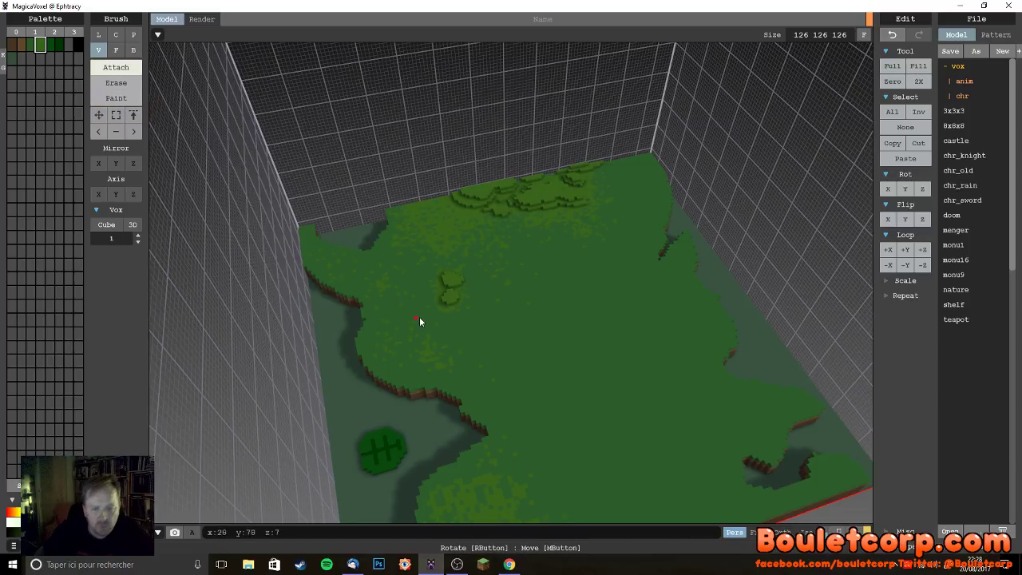
alt+click(443, 318)
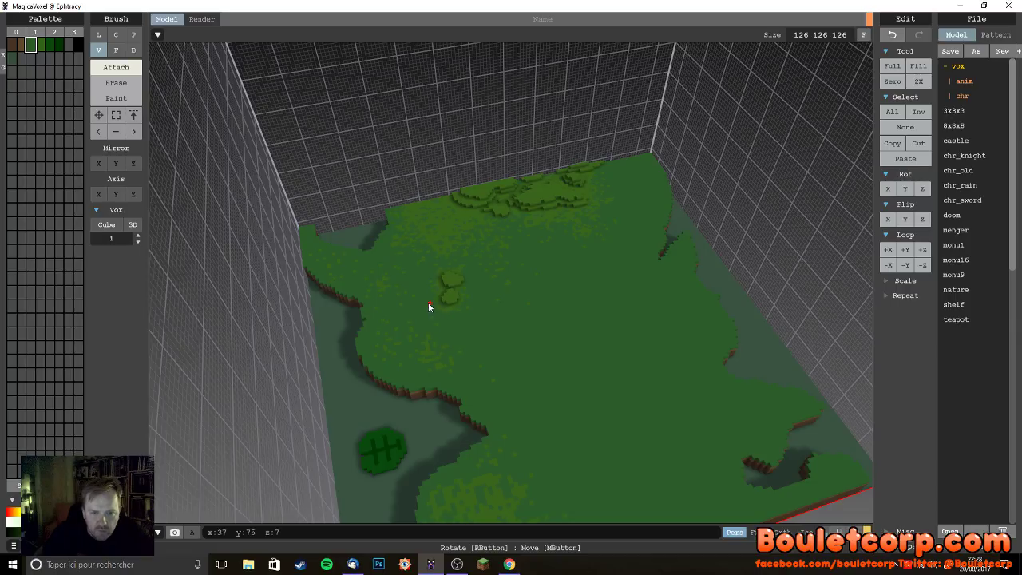
key(ctrl+z)
mouse_move(418, 294)
mouse_down()
mouse_move(460, 325)
mouse_move(435, 353)
mouse_up()
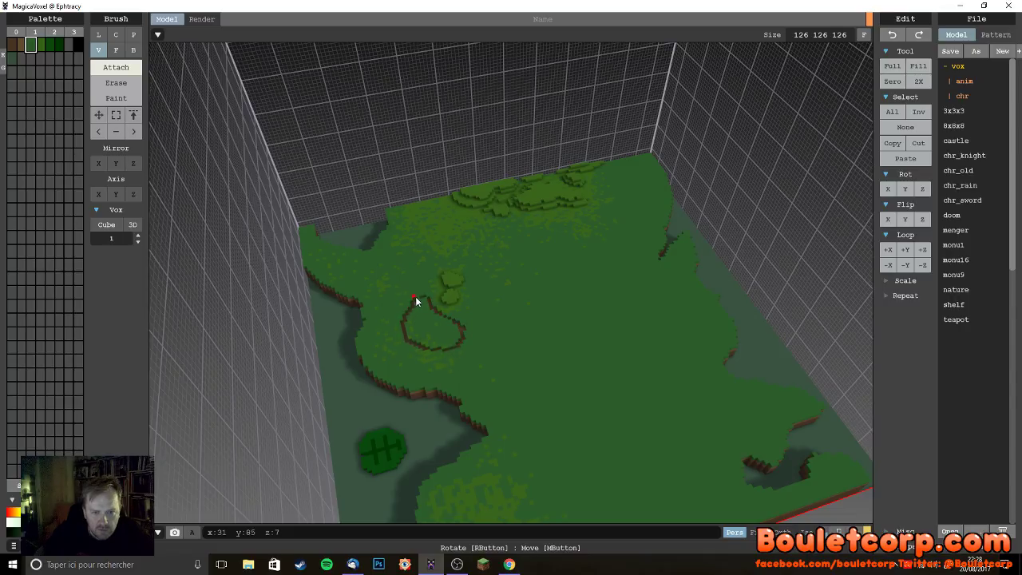
drag(421, 295, 422, 295)
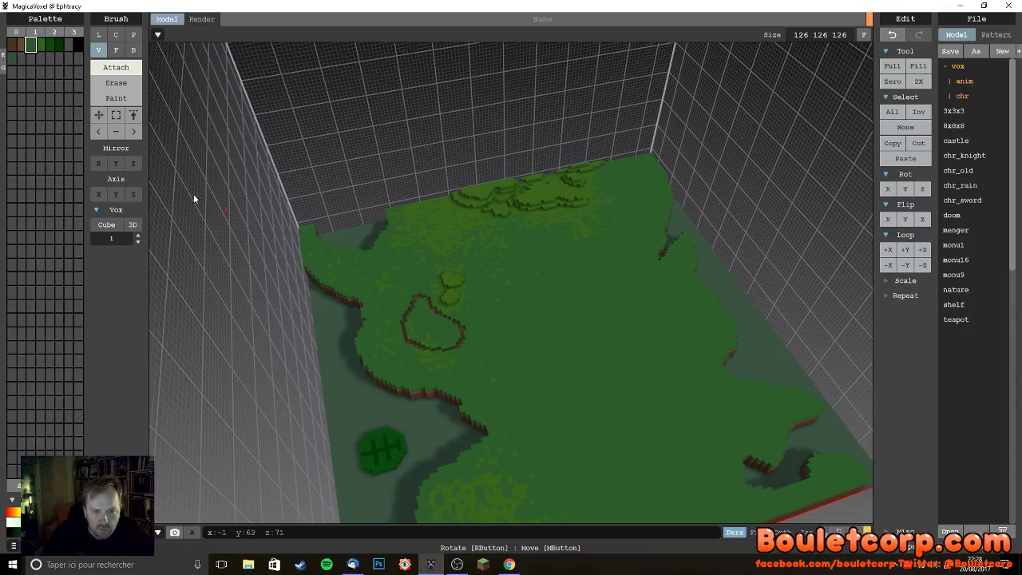
- Erase the grass inside the closed outline with the Face brush, including leftover speckle voxels, to form a one-voxel-deep hollow
click(115, 49)
click(421, 322)
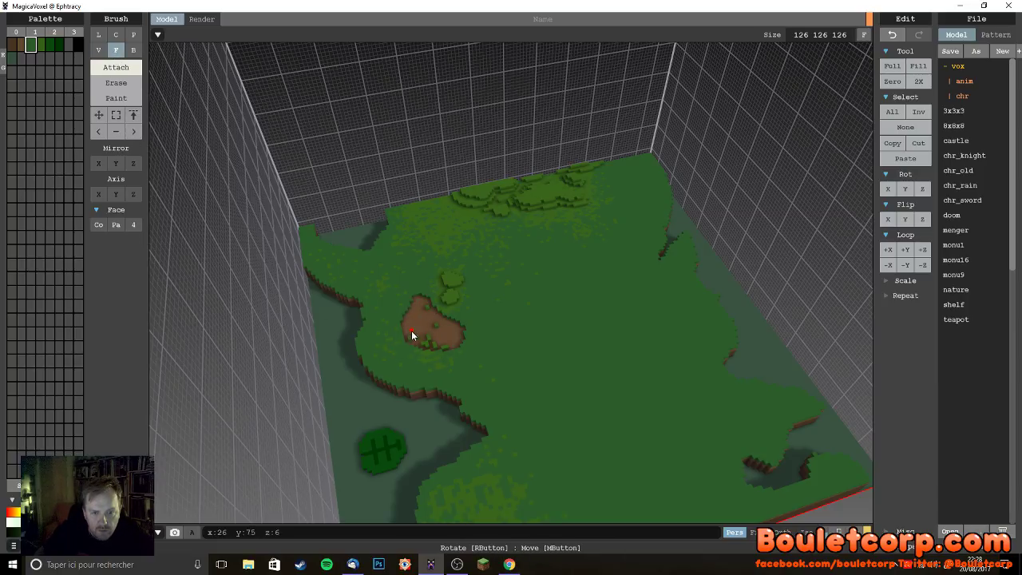
click(412, 330)
key(ctrl+z)
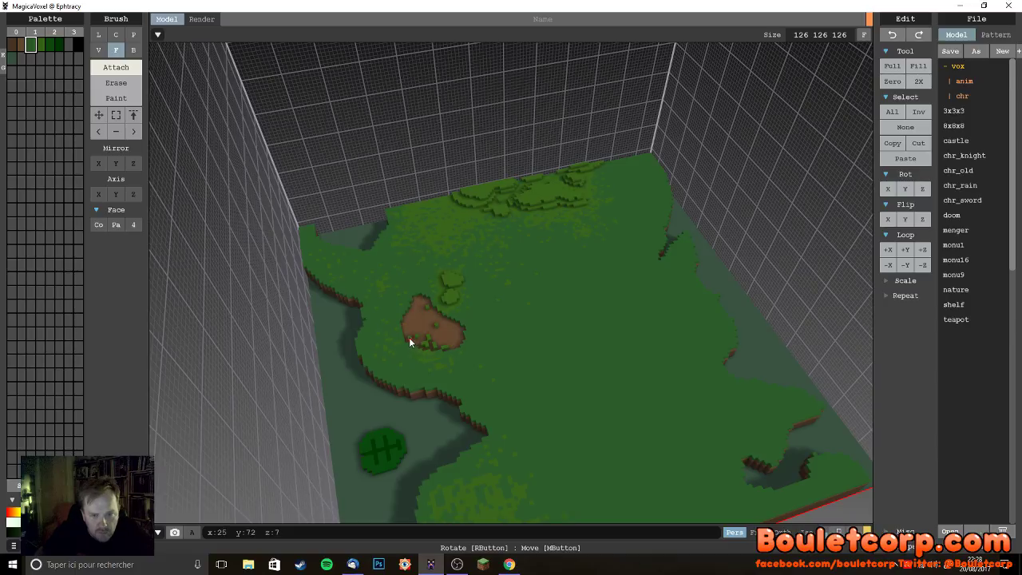
click(410, 337)
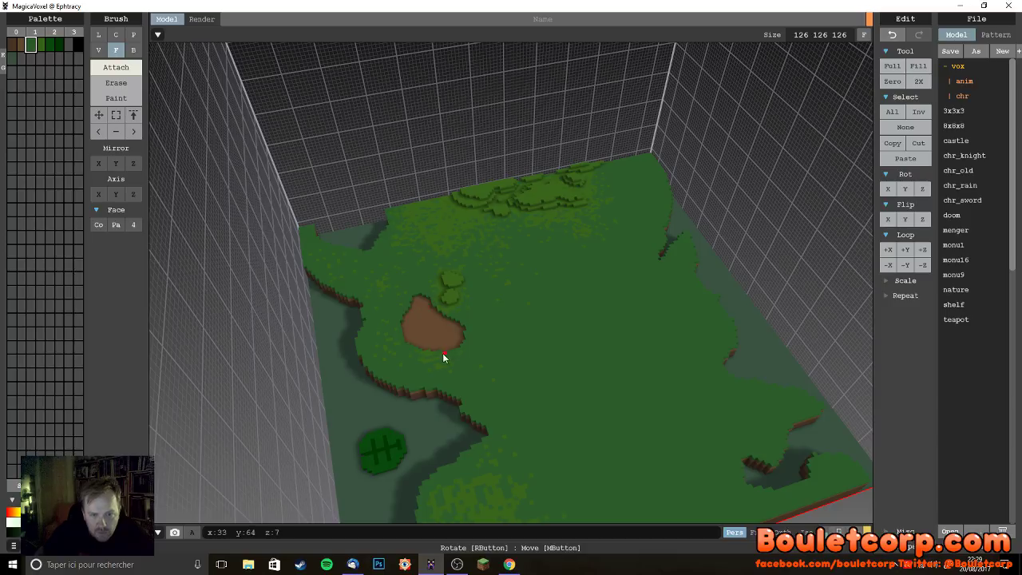
- Paint the hollow's brown floor grass green with the Face brush, and paint olive speckles in and around it with the Voxel brush
mouse_move(517, 399)
right_down()
mouse_move(529, 415)
mouse_move(507, 415)
mouse_move(514, 401)
mouse_move(527, 413)
right_up()
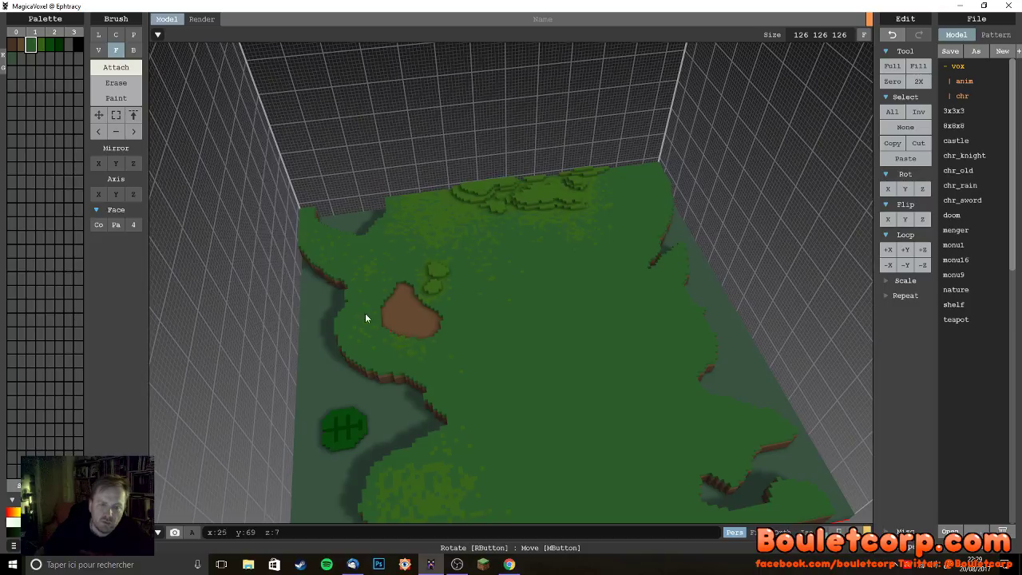
click(116, 99)
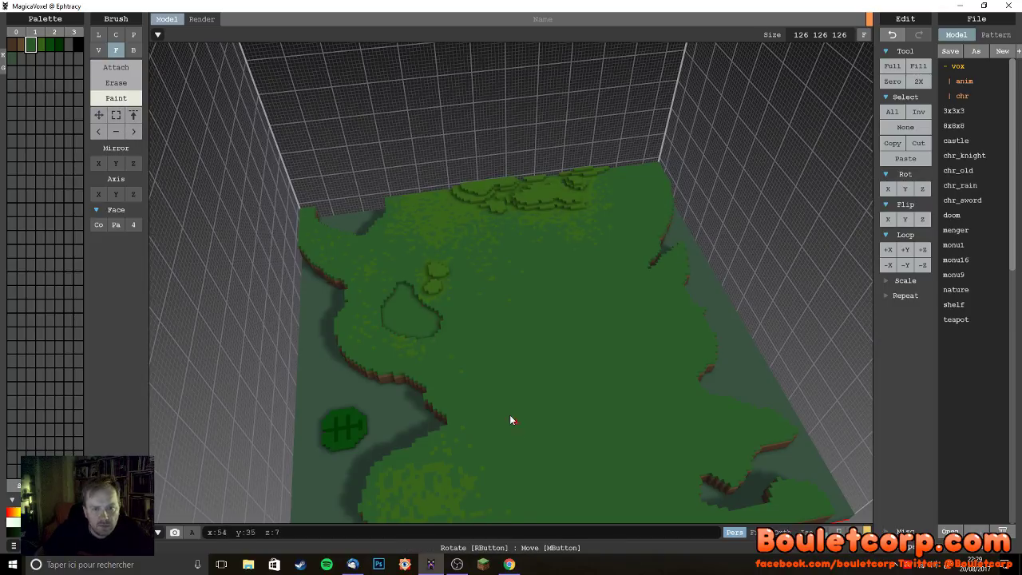
click(40, 44)
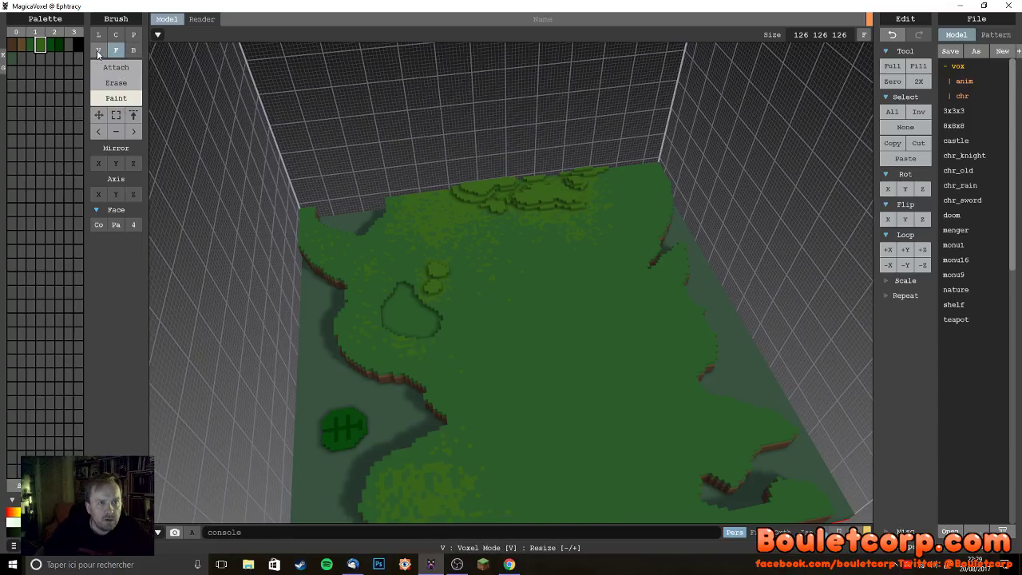
click(98, 51)
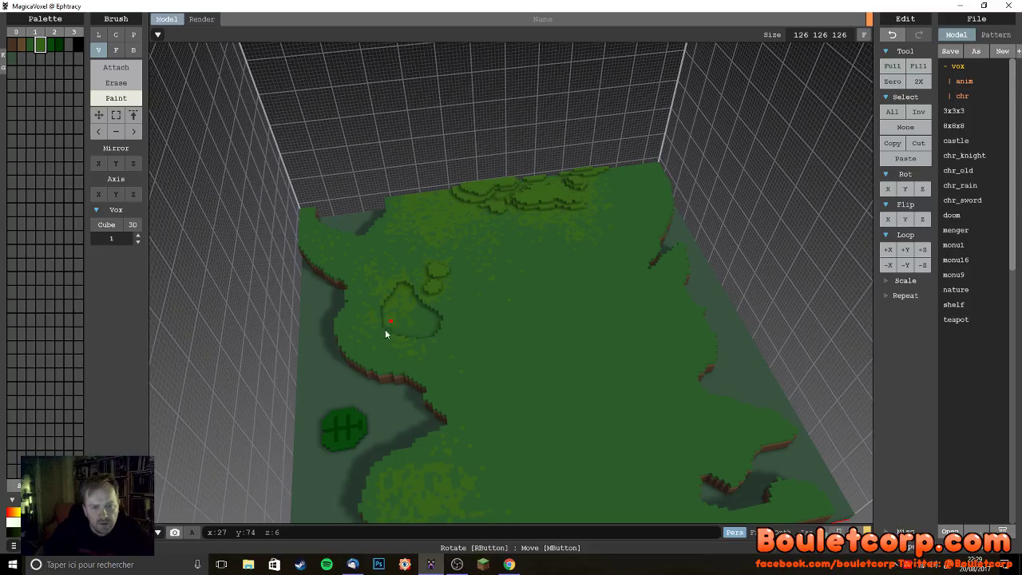
- Try a small raised patch in the glassy water colour on the open grass, check it in the render view, and undo it
click(12, 58)
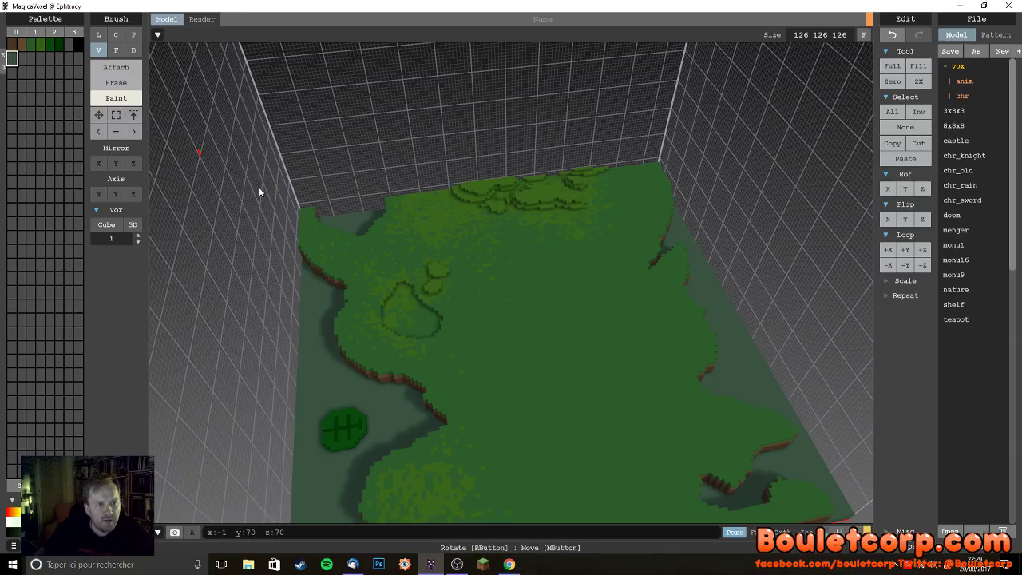
click(112, 67)
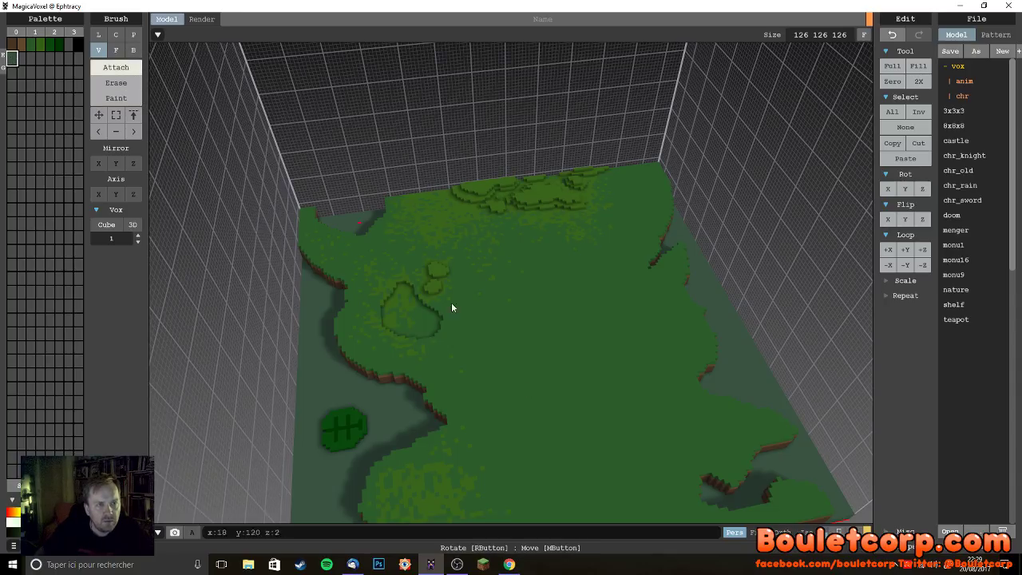
drag(506, 359, 518, 372)
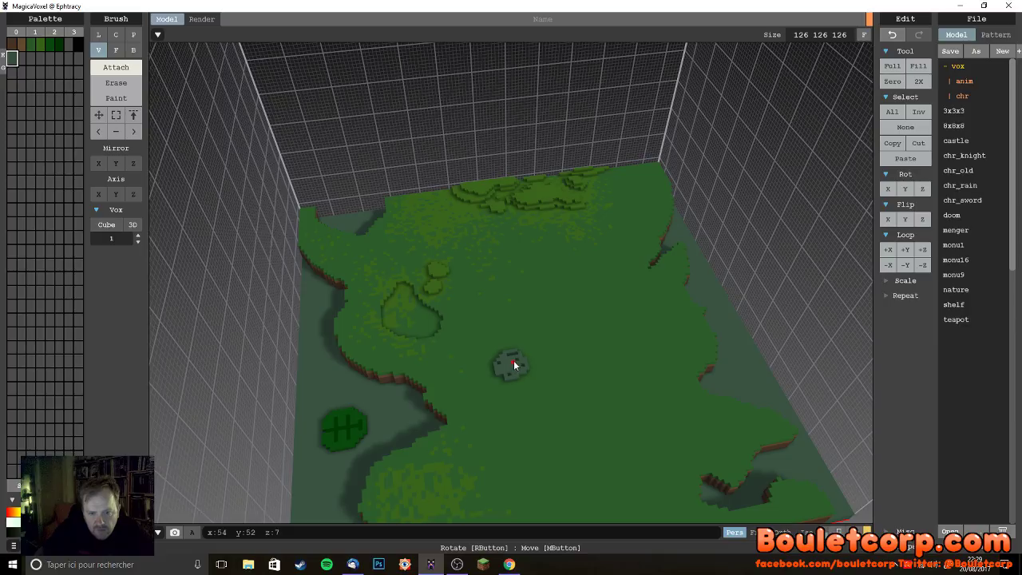
scroll(445, 317, up, 5)
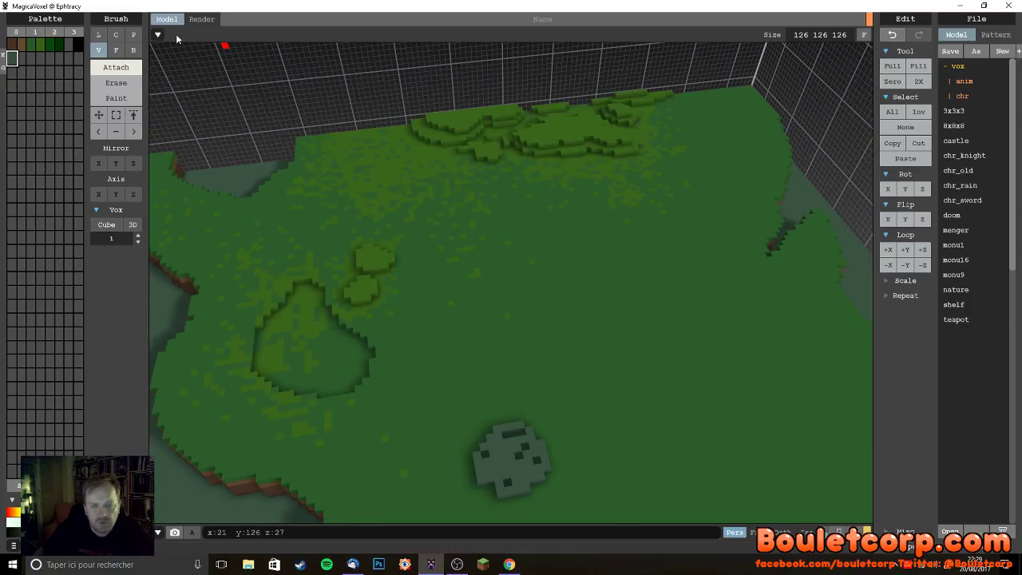
click(201, 18)
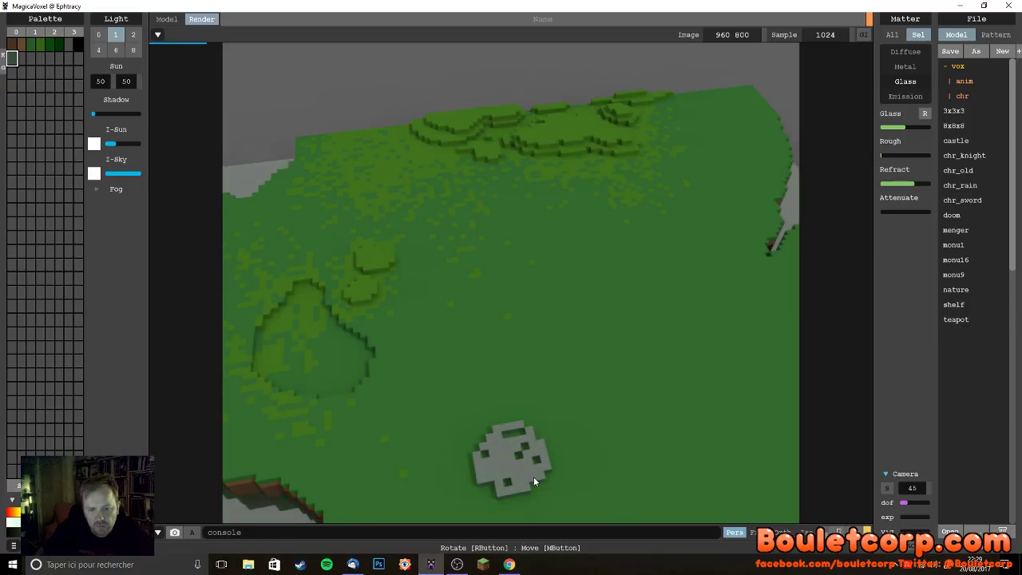
right_drag(597, 498, 523, 414)
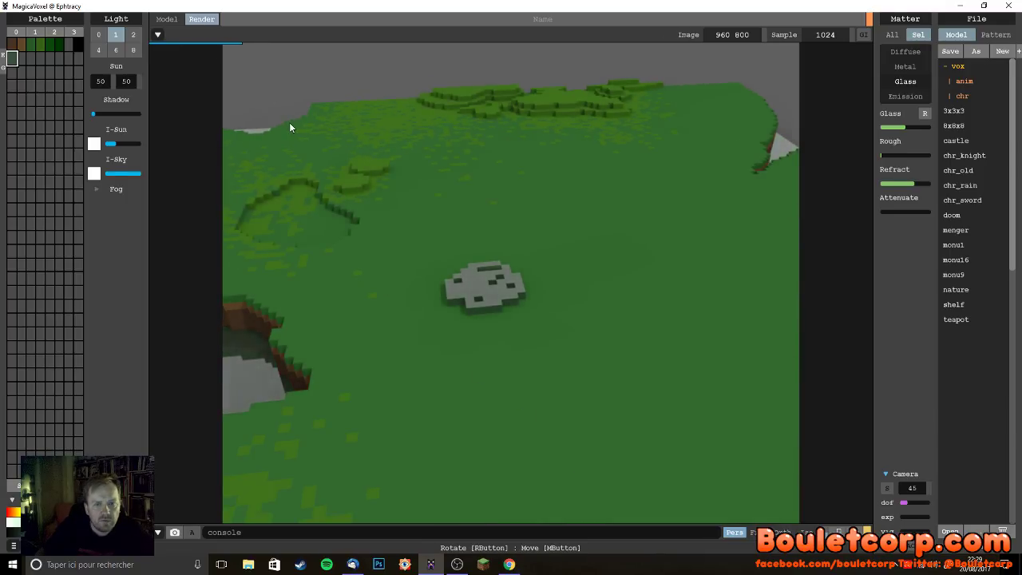
click(166, 19)
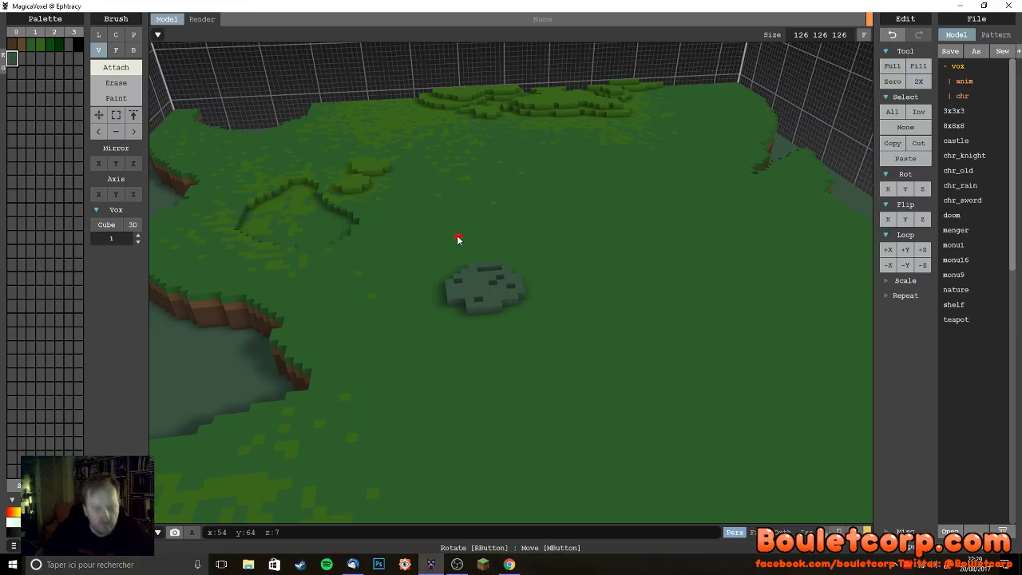
key(ctrl+z)
- Try filling the hollow with the glassy water colour, first by attaching voxels and again by painting its floor
right_drag(395, 272, 387, 306)
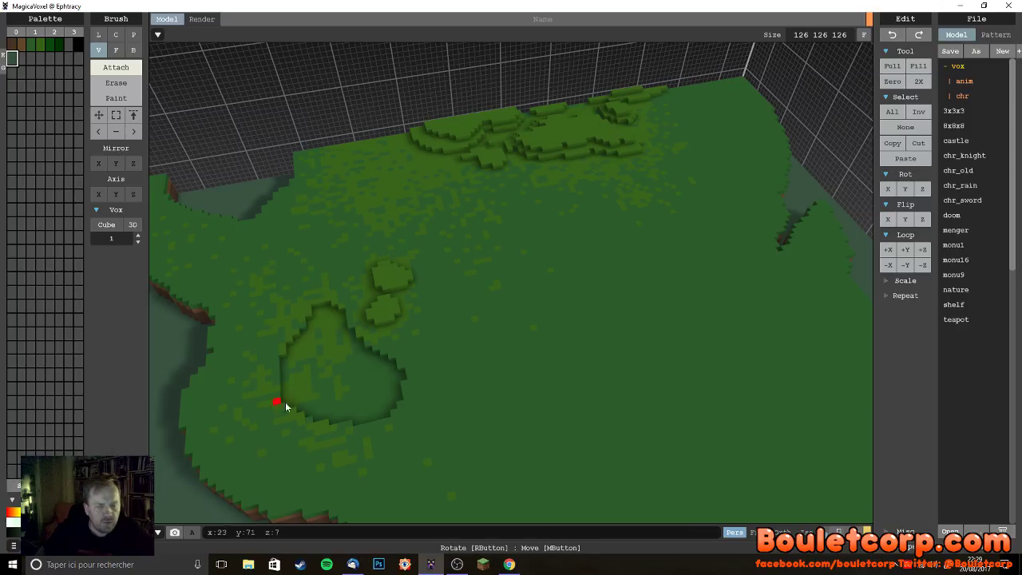
drag(354, 382, 367, 386)
key(ctrl+z)
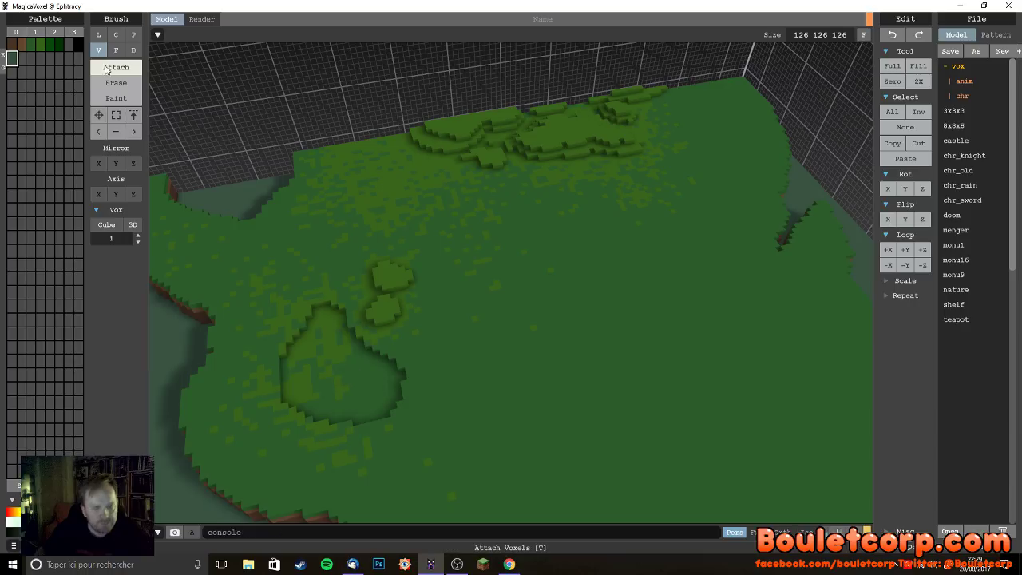
key(g)
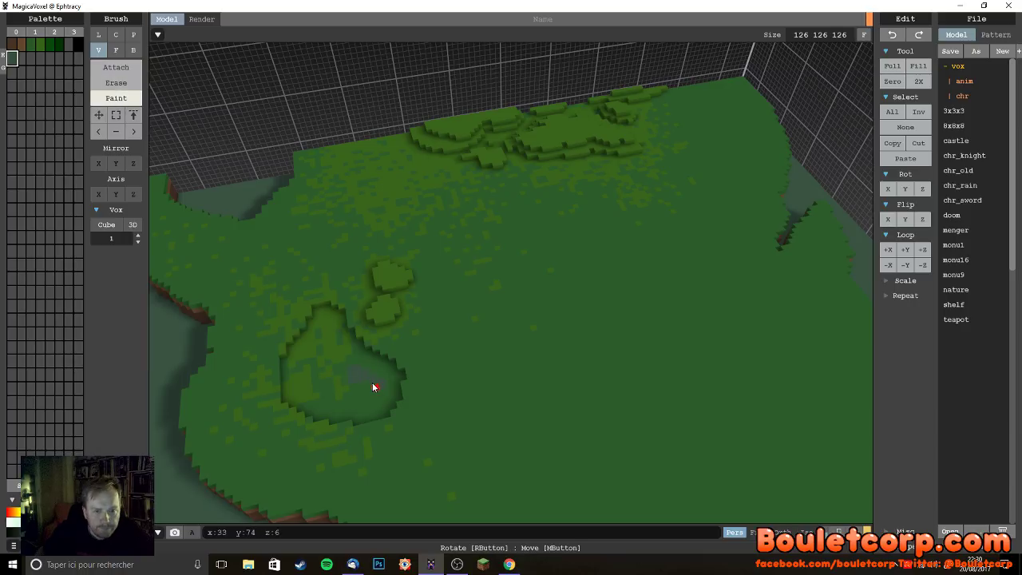
- Sample the olive green and paint scattered speckles across the hollow's floor and on the grass around its rim
alt+click(340, 357)
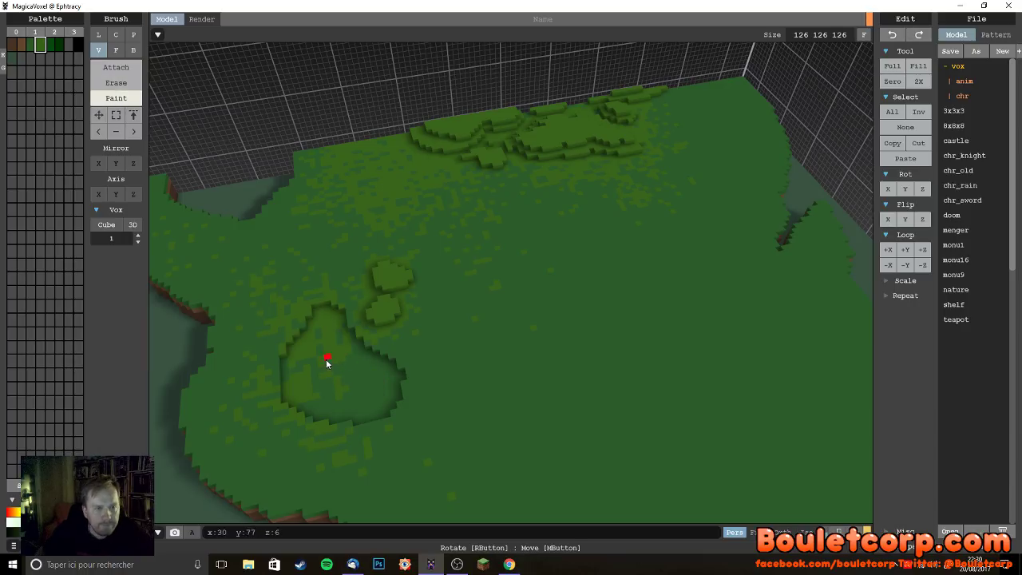
click(362, 382)
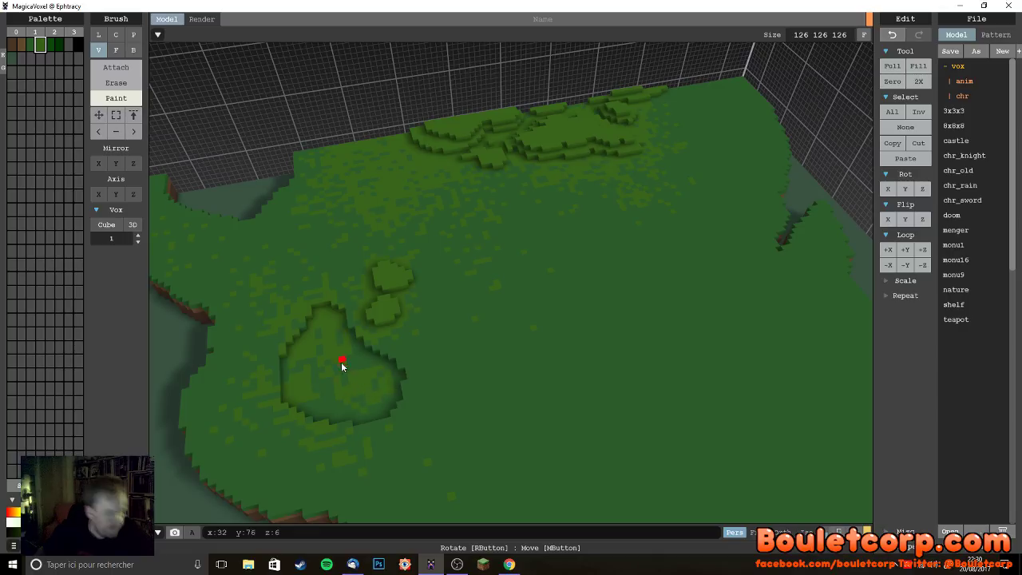
mouse_move(403, 429)
right_down()
mouse_move(416, 399)
mouse_move(399, 411)
right_up()
drag(376, 287, 360, 324)
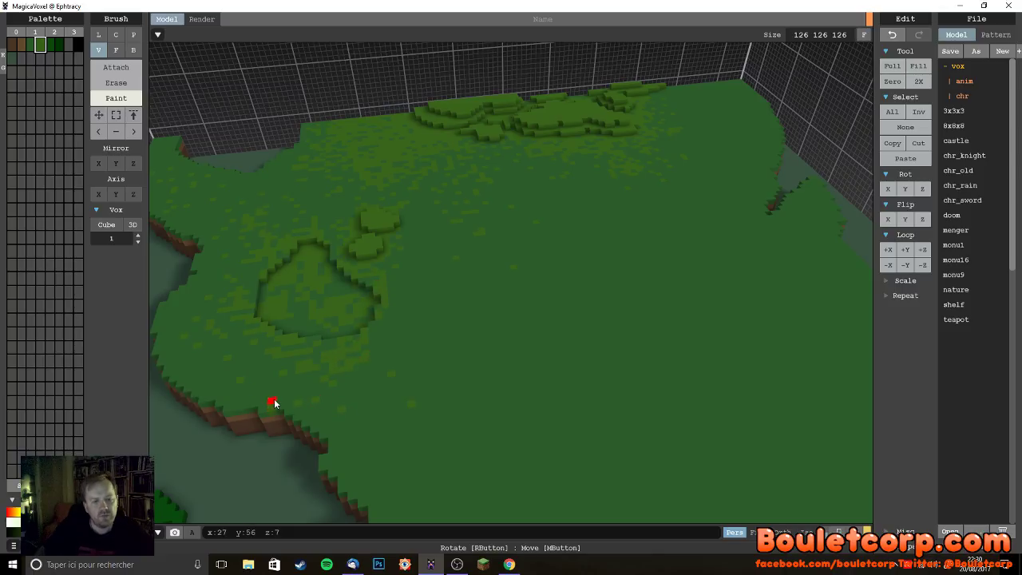
right_drag(285, 389, 399, 377)
mouse_move(541, 262)
right_down()
mouse_move(552, 270)
mouse_move(509, 274)
mouse_move(554, 274)
right_up()
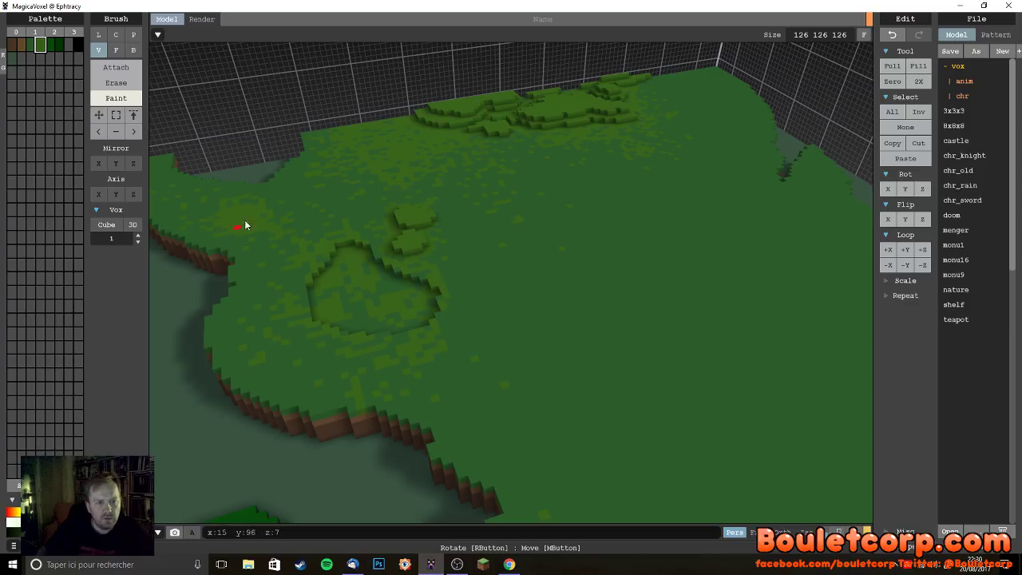
- Select an unused black palette slot and attach a small block of voxels on the open grass away from the hollow
right_drag(557, 343, 468, 226)
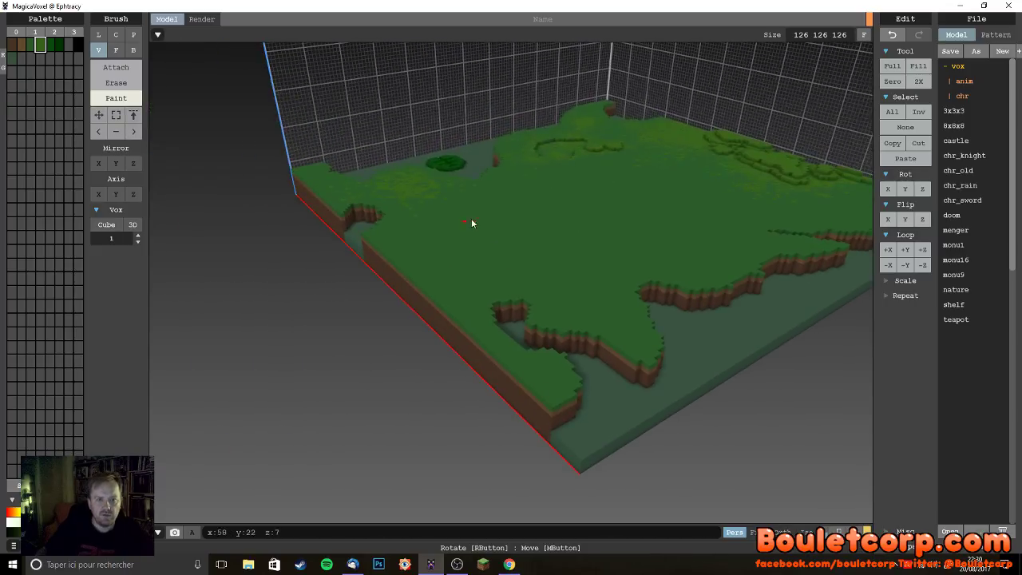
scroll(551, 288, up, 2)
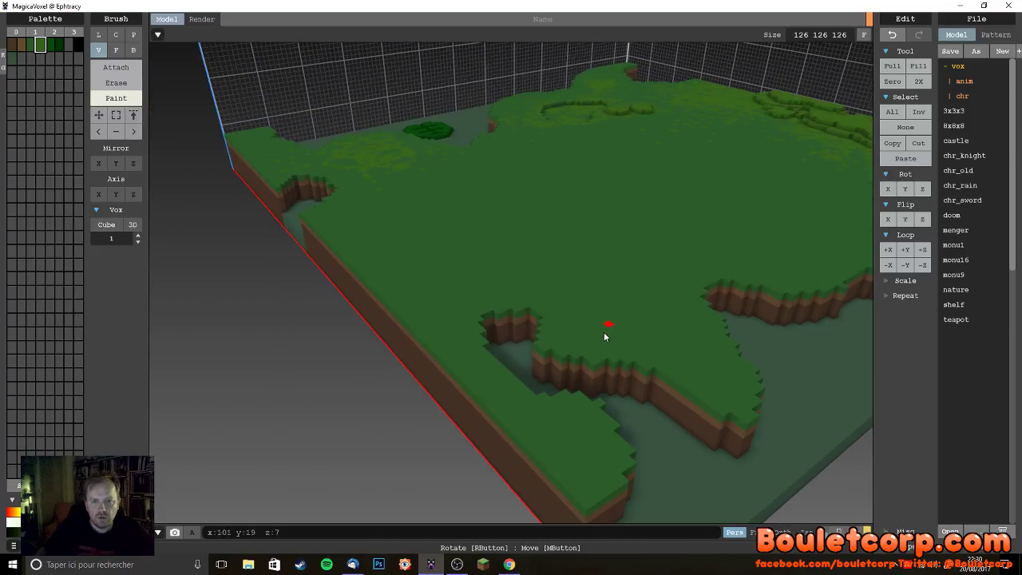
scroll(599, 359, up, 2)
right_drag(588, 397, 480, 346)
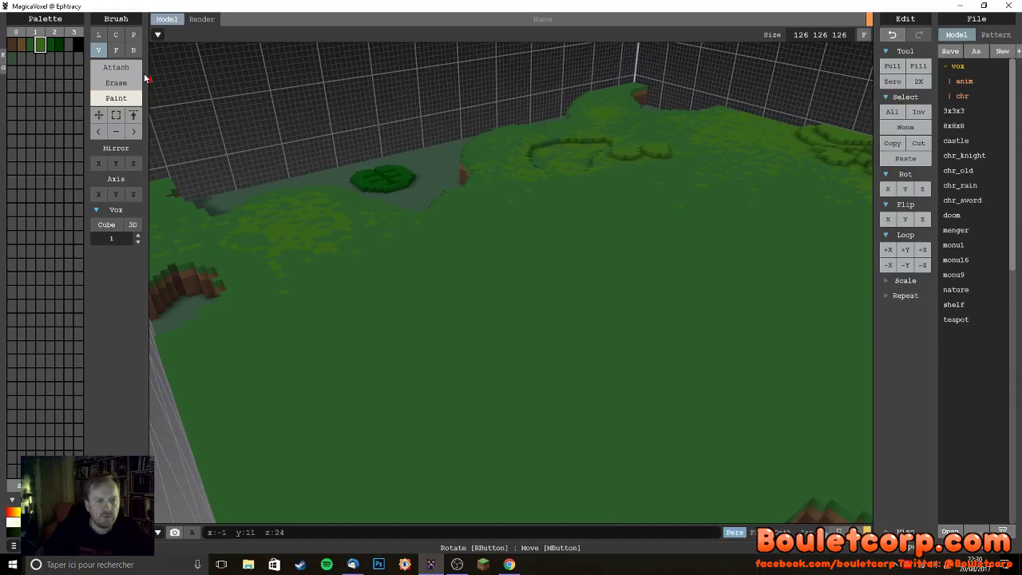
click(12, 114)
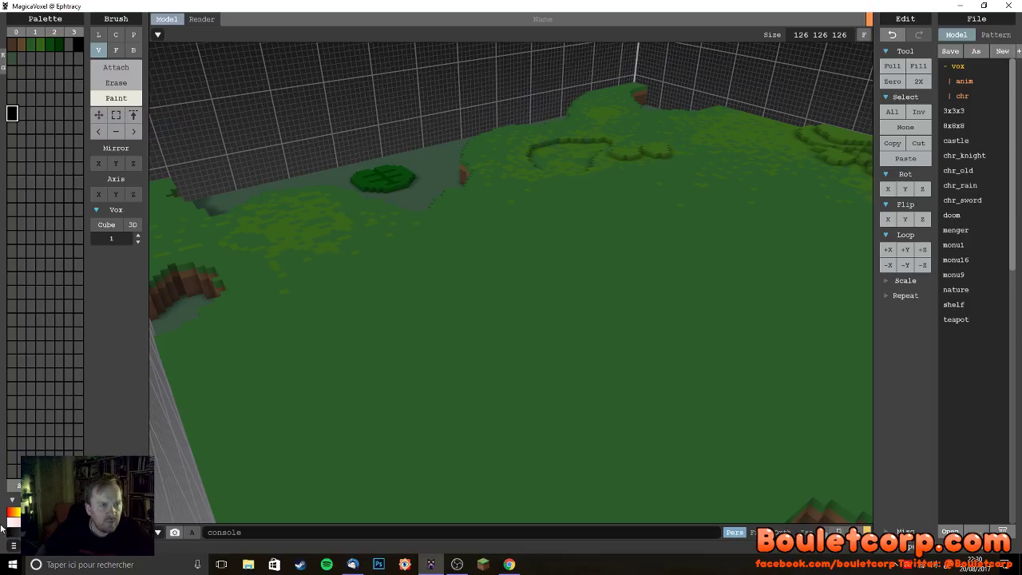
right_drag(276, 436, 276, 429)
right_drag(281, 433, 345, 411)
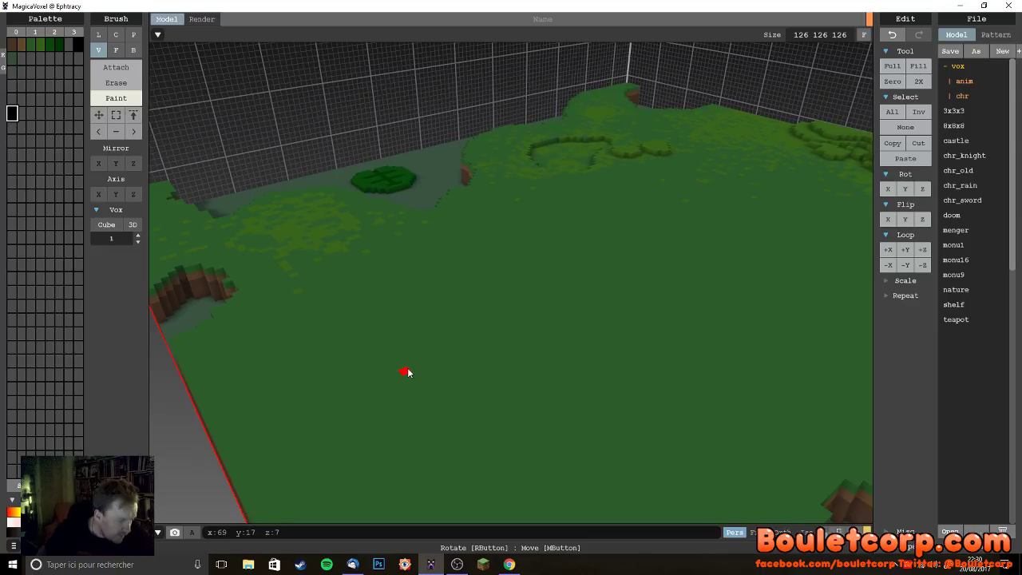
click(116, 67)
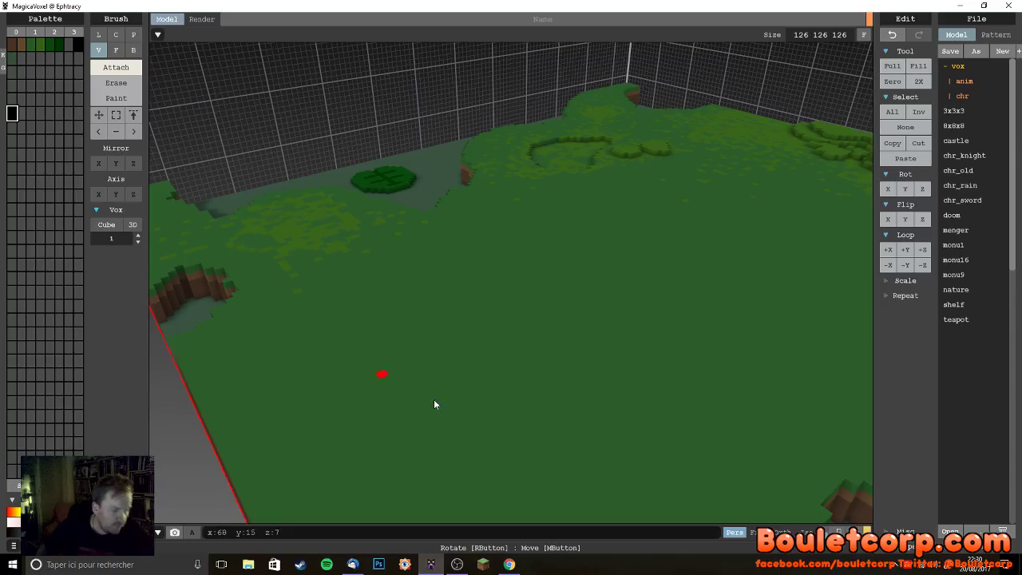
mouse_move(374, 386)
mouse_down()
mouse_move(383, 373)
mouse_move(401, 374)
mouse_up()
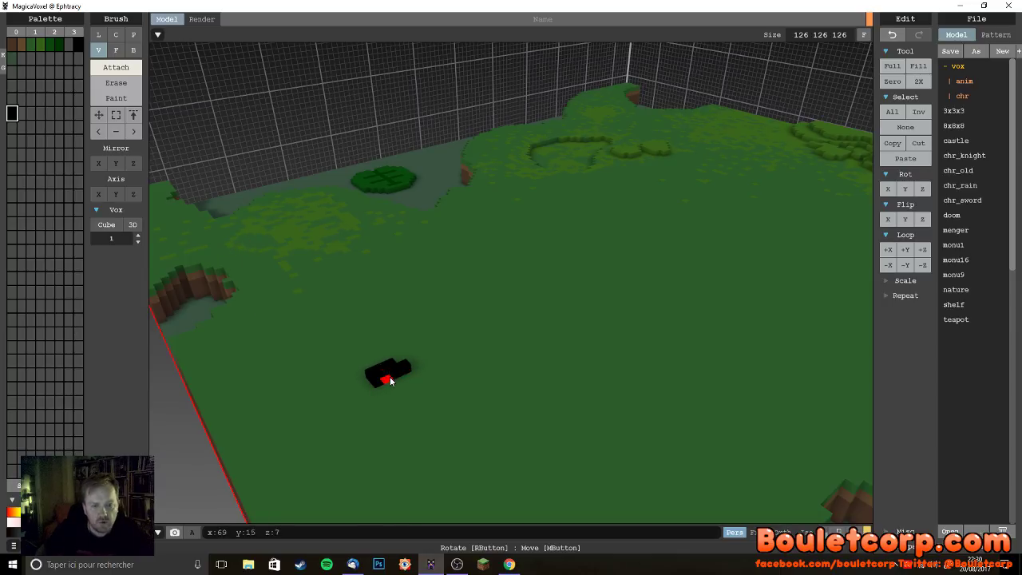
- Attach a second small black block beside the first, and remove the first block and the stray voxels
right_drag(425, 408, 407, 300)
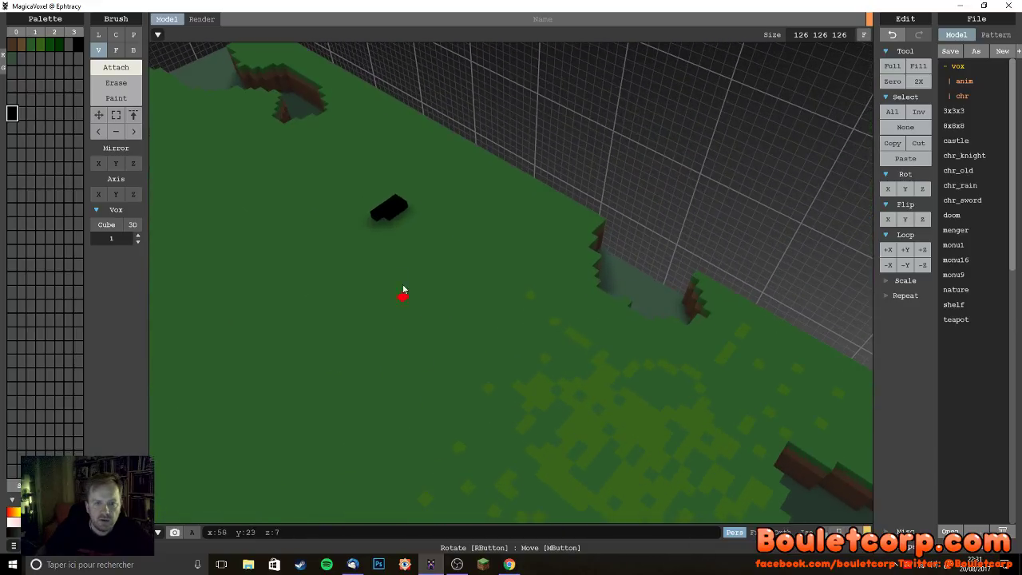
right_drag(448, 260, 480, 262)
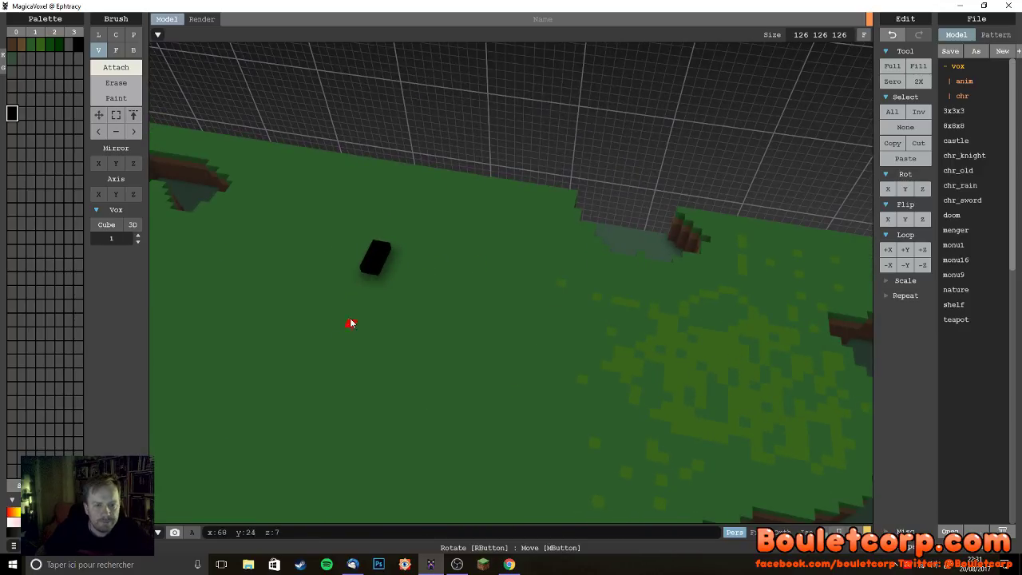
drag(355, 303, 339, 347)
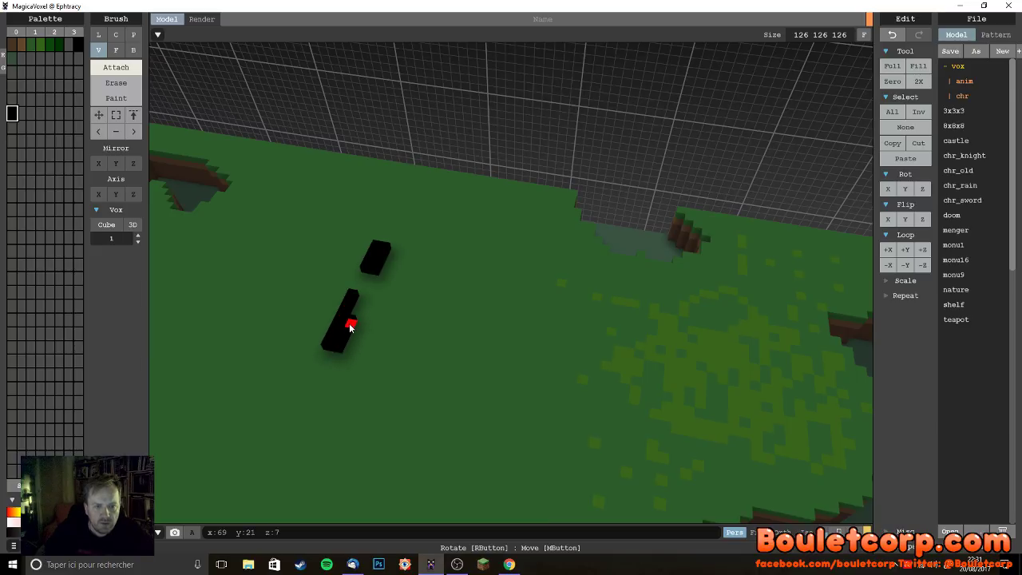
drag(379, 246, 348, 292)
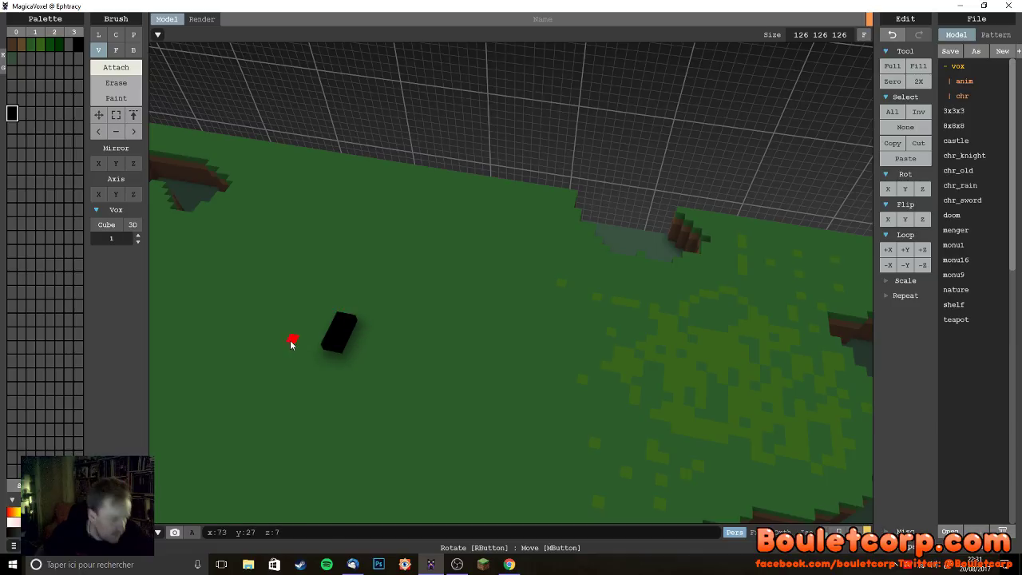
- Widen the black block's base with extra voxels and stack a second layer over one end
right_drag(338, 388, 267, 375)
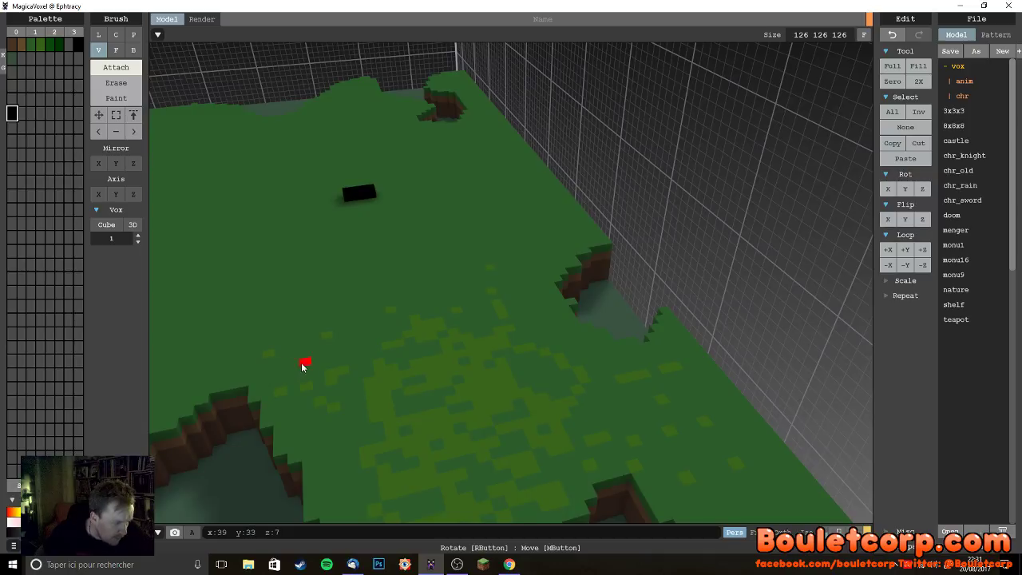
right_drag(319, 349, 527, 359)
right_drag(468, 328, 357, 301)
click(357, 302)
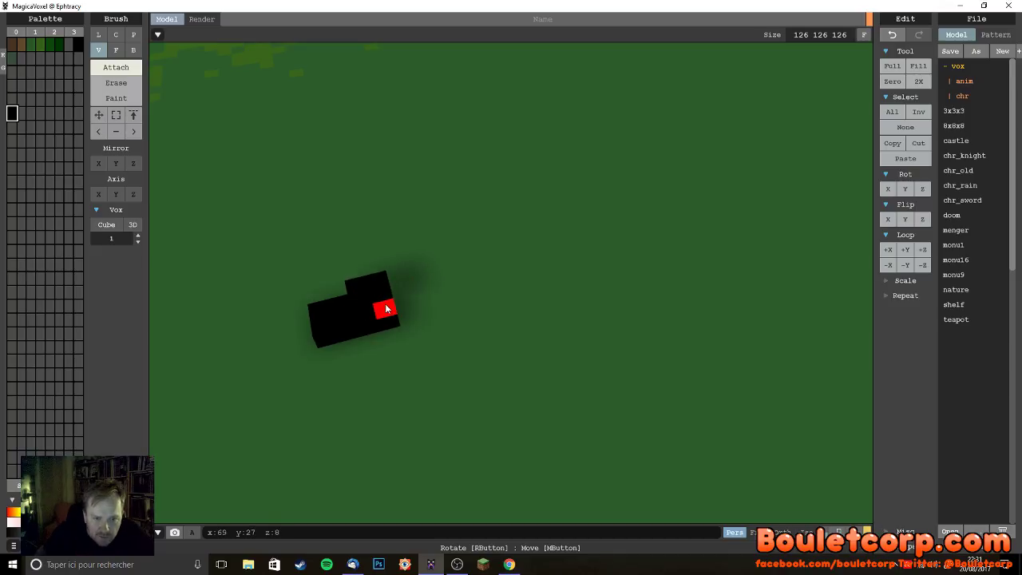
right_drag(442, 345, 472, 337)
click(416, 334)
click(496, 327)
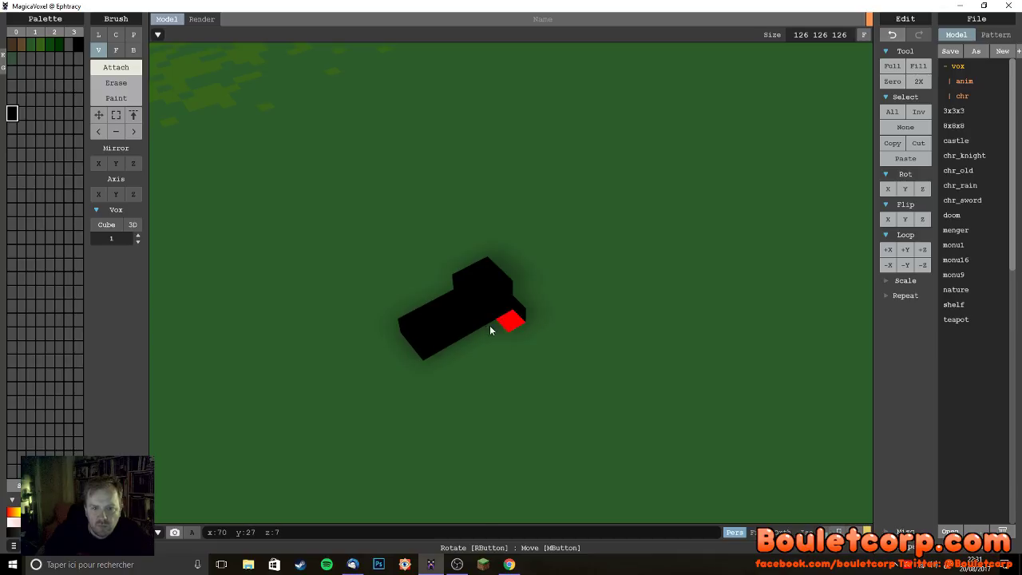
click(497, 326)
click(422, 343)
click(512, 306)
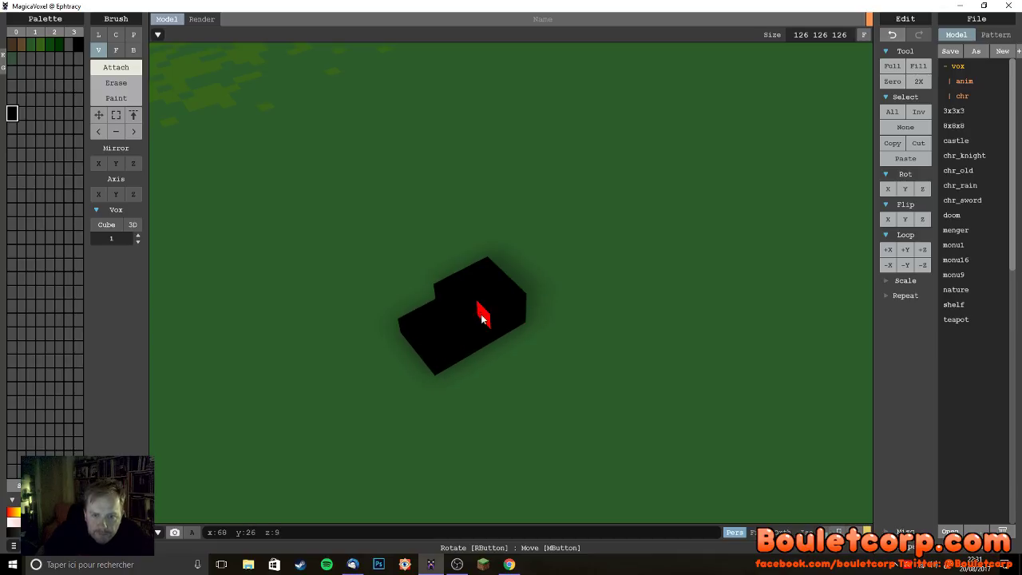
- Attach more voxels on top of the black block and change its palette colour to grey to form a rock
scroll(523, 351, up, 5)
scroll(512, 354, down, 3)
mouse_move(512, 355)
right_down()
mouse_move(488, 349)
mouse_move(498, 384)
mouse_move(513, 376)
mouse_move(503, 365)
right_up()
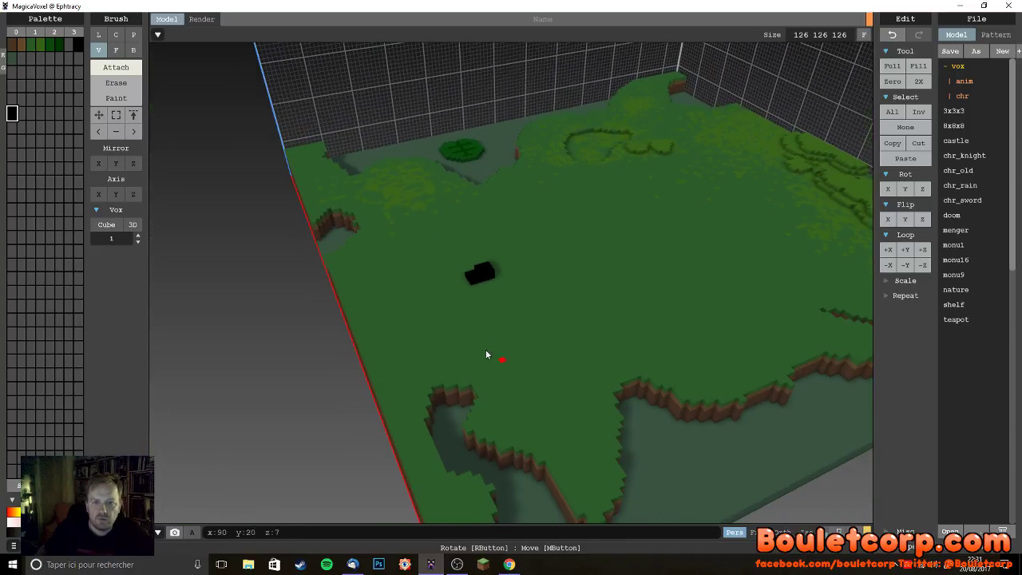
scroll(479, 335, up, 5)
click(462, 285)
click(482, 292)
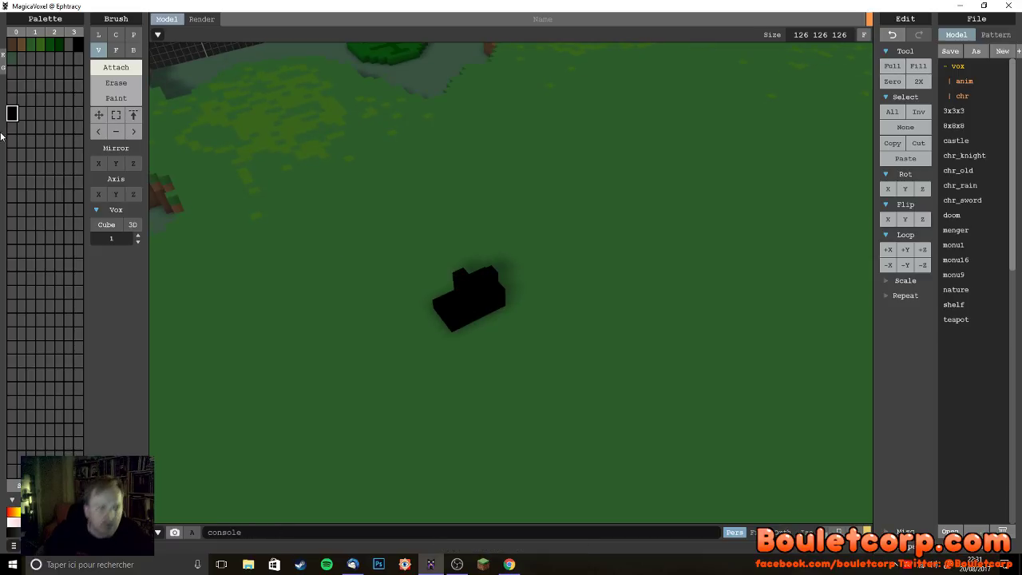
drag(95, 539, 115, 539)
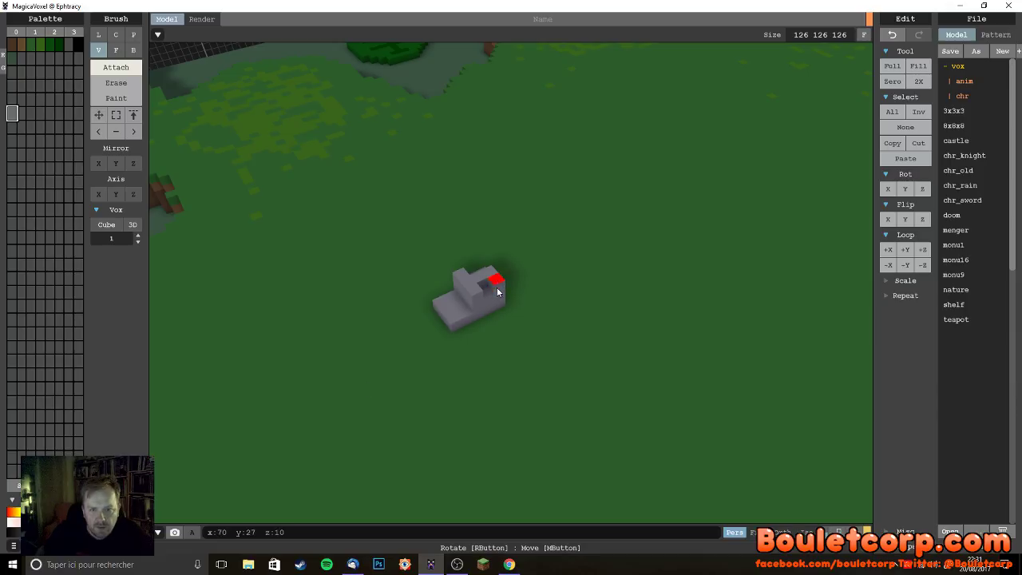
- Fill in the upper layer of the grey block with voxels to square it off, and lighten its grey palette colour
right_drag(474, 335, 607, 389)
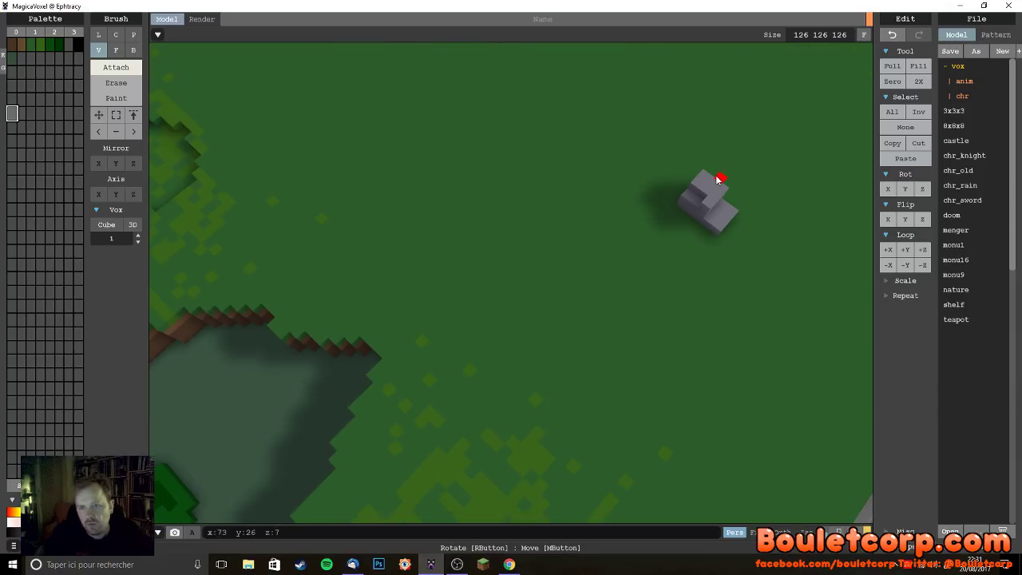
click(688, 202)
right_drag(753, 304, 438, 248)
click(391, 239)
click(406, 243)
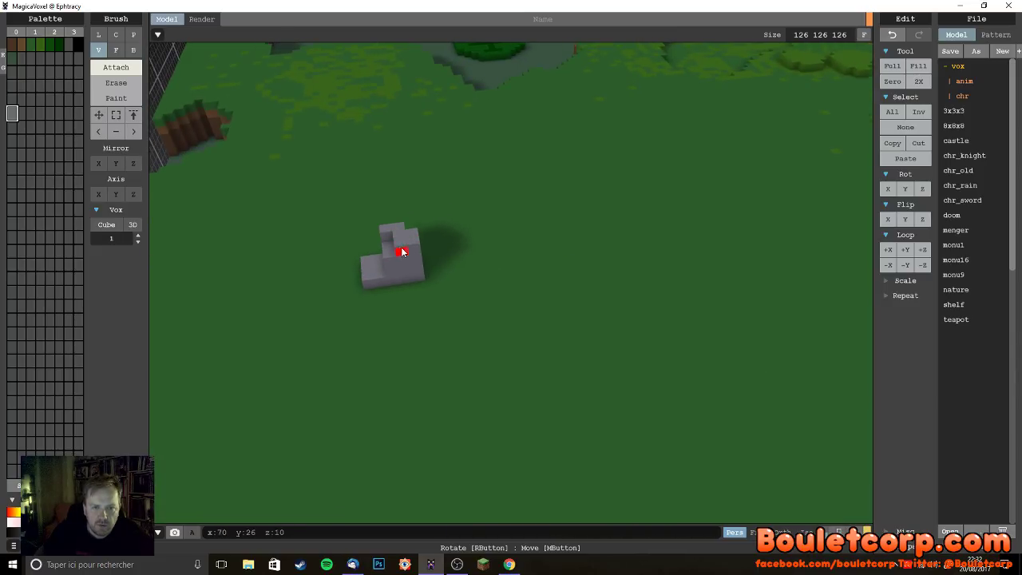
right_drag(391, 256, 347, 178)
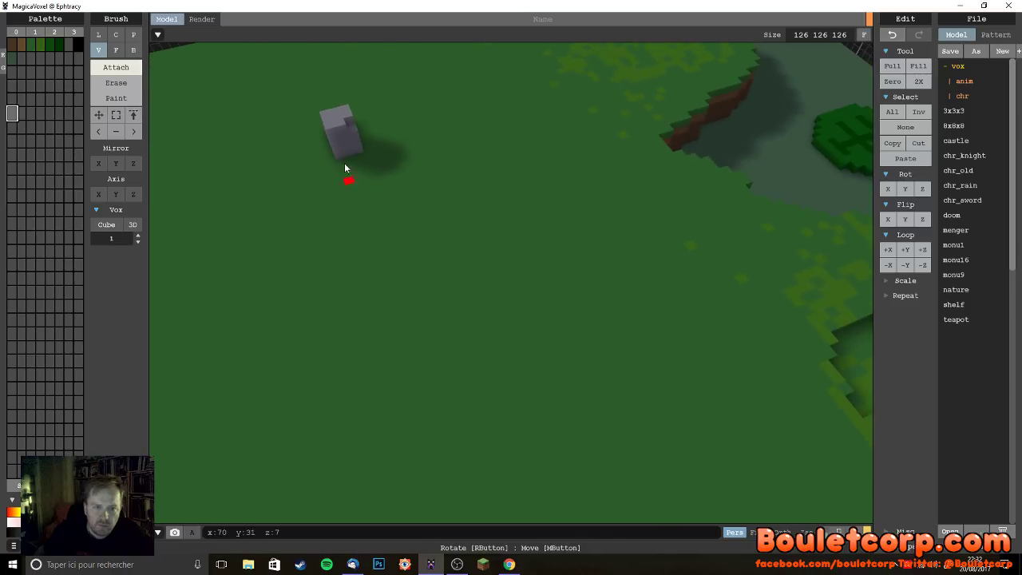
right_drag(351, 136, 477, 182)
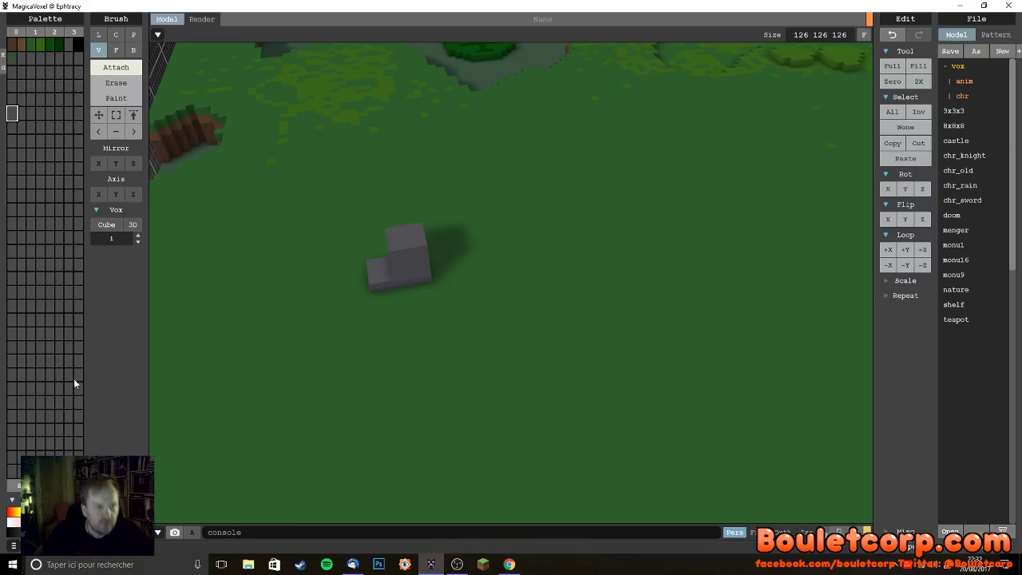
scroll(12, 113, up, 3)
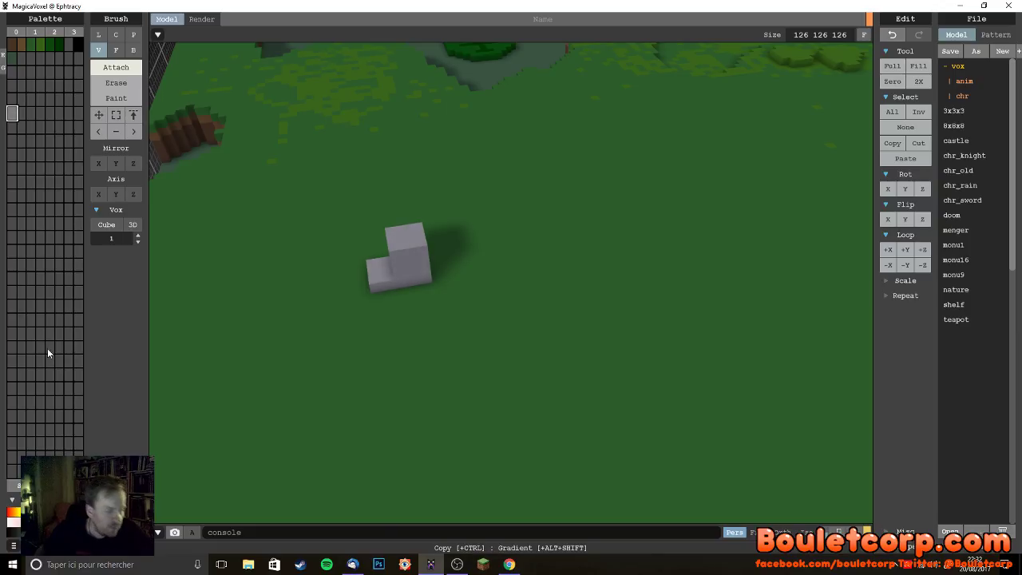
- Set the palette slot beside the grey to light orange and stack a one-voxel-wide column on top of the grey block
click(21, 115)
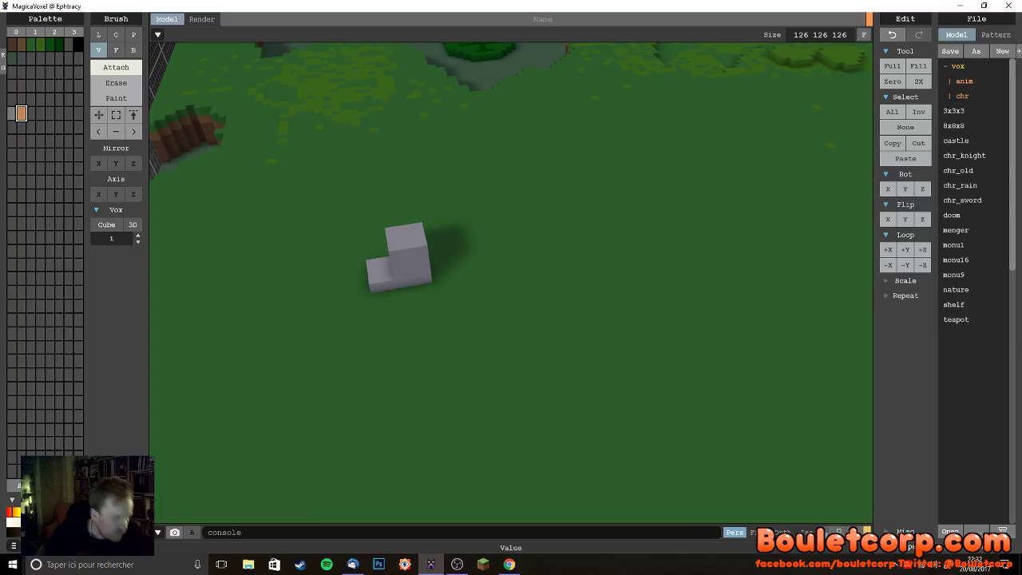
right_drag(290, 453, 270, 460)
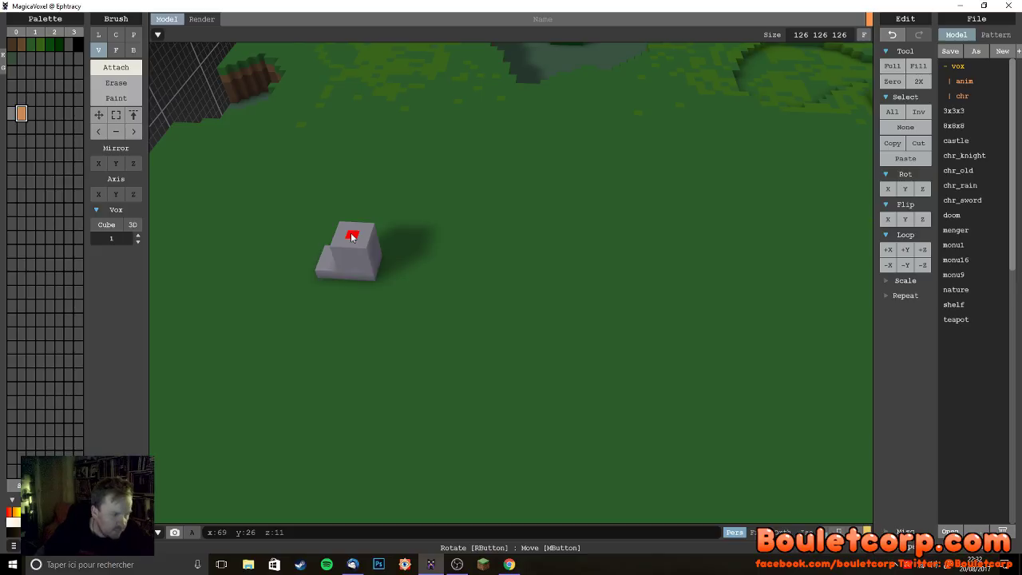
click(351, 236)
click(349, 227)
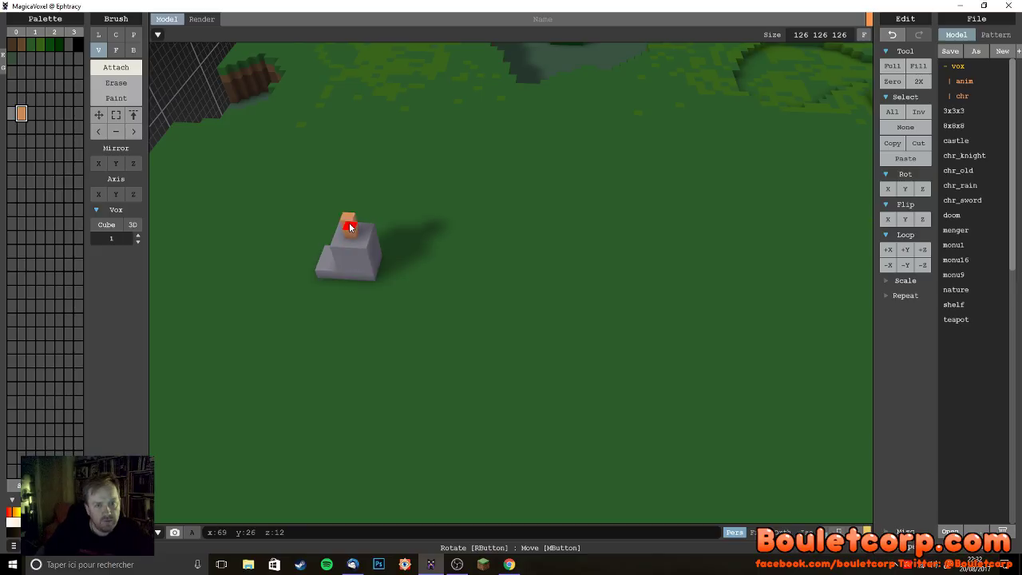
right_drag(376, 336, 402, 242)
right_drag(418, 361, 169, 219)
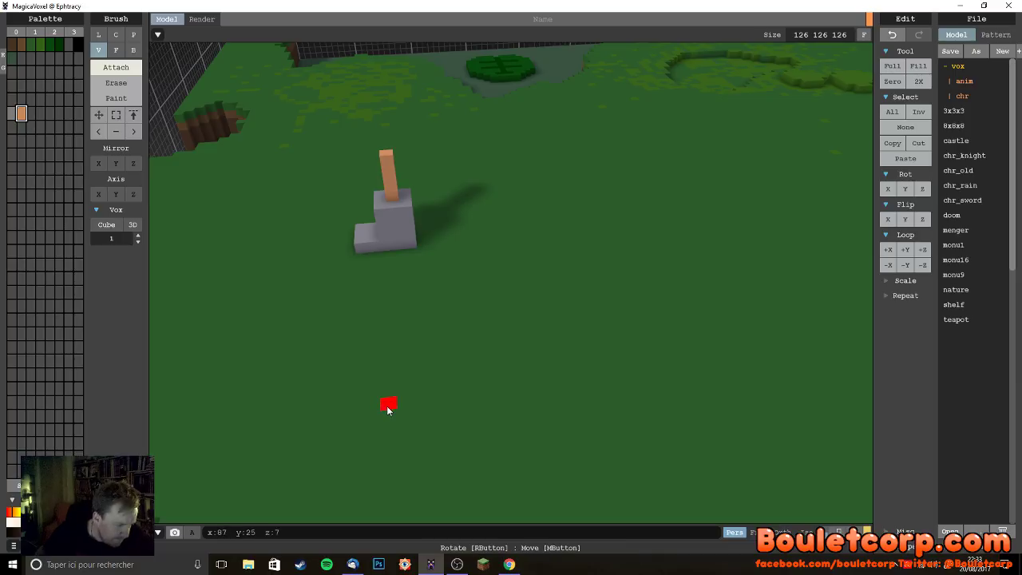
- Switch back to the grey palette colour and cap the orange column with a narrow flat bar of voxels
click(12, 113)
click(387, 156)
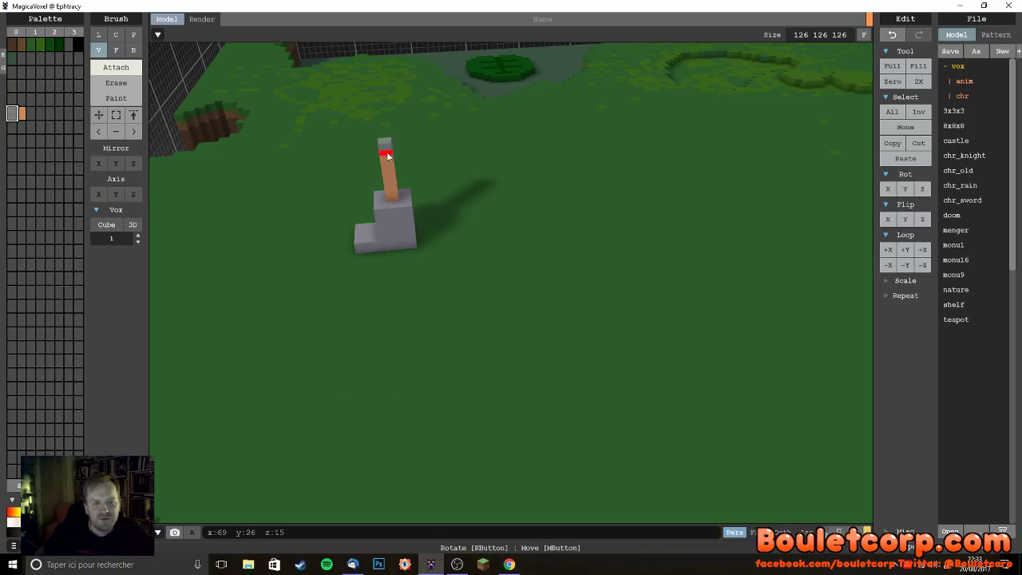
right_drag(383, 163, 483, 200)
right_drag(644, 205, 573, 166)
right_drag(673, 140, 582, 227)
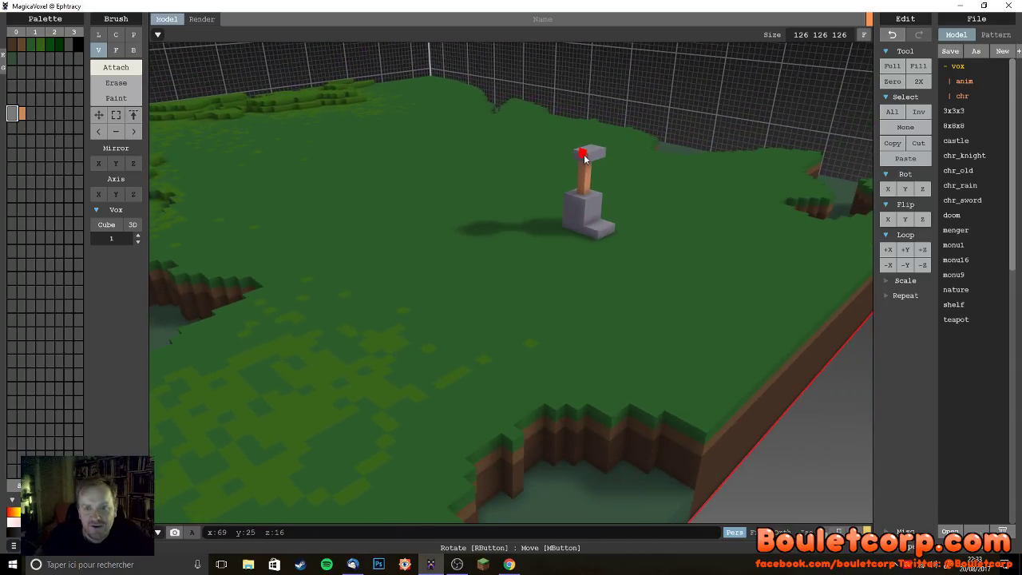
right_drag(580, 161, 616, 205)
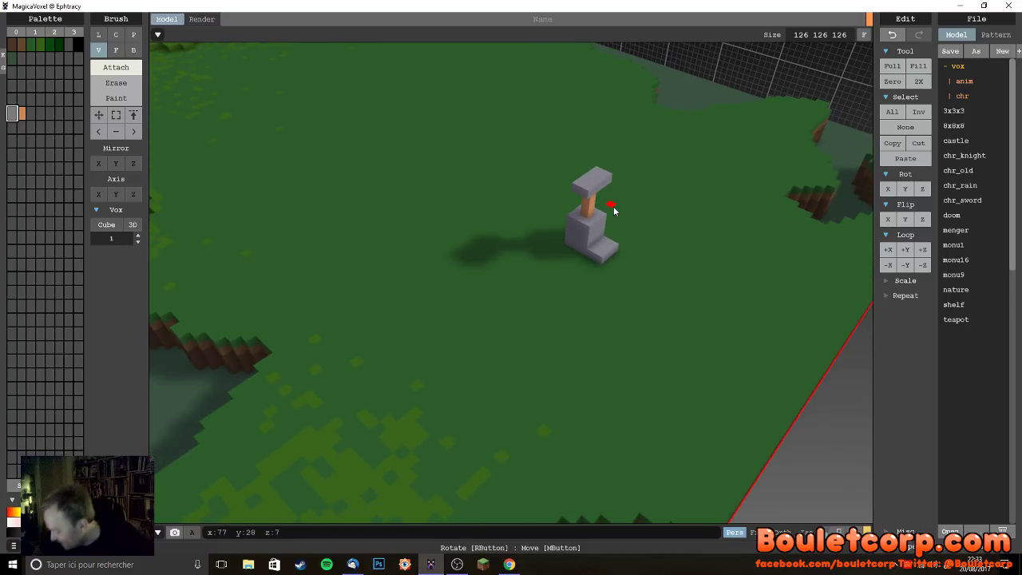
- Widen the grey bar on top of the orange column into a broader flat slab
right_drag(537, 238, 365, 253)
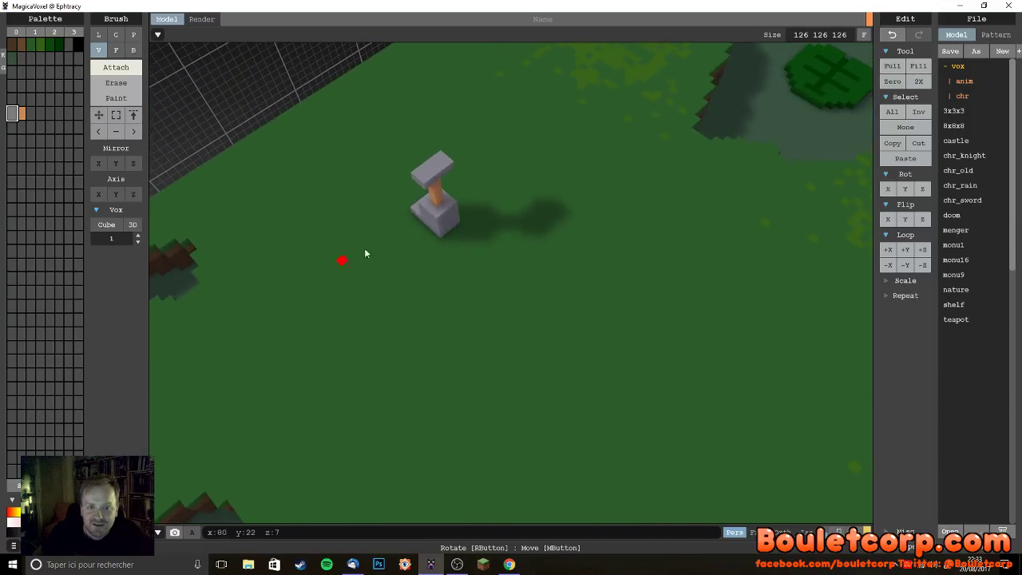
click(451, 169)
right_drag(436, 198, 590, 171)
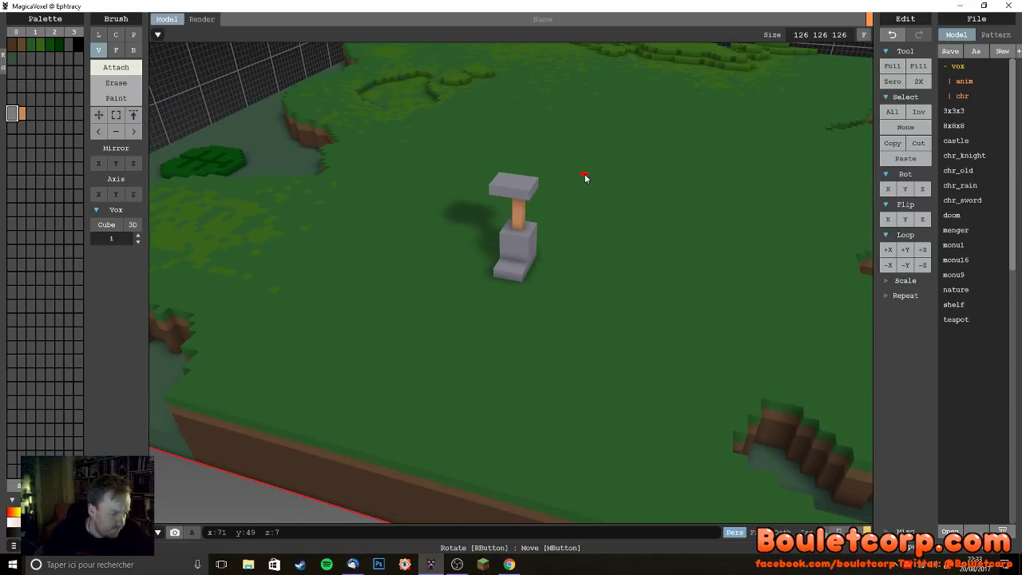
right_drag(596, 245, 557, 251)
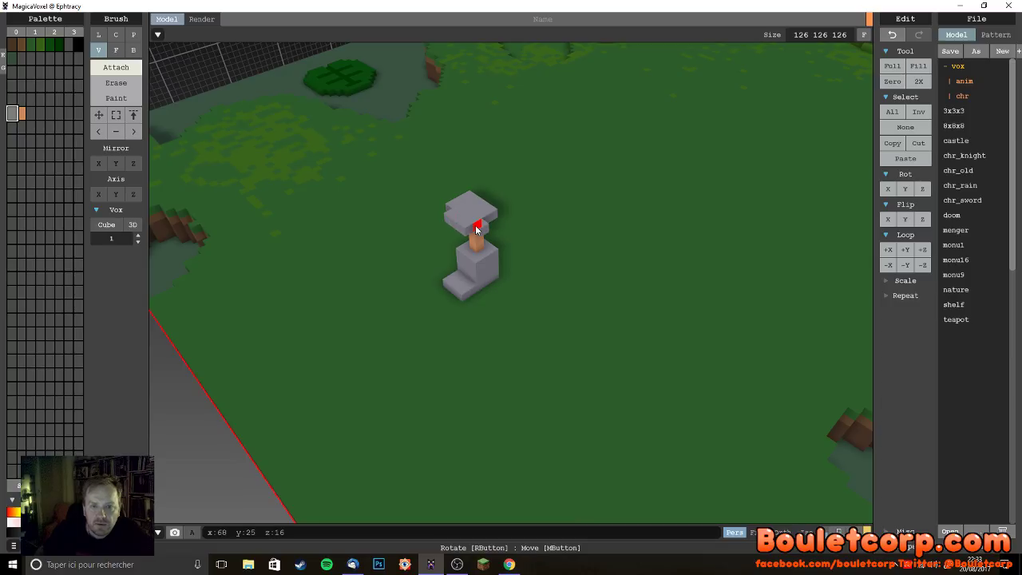
right_drag(486, 217, 620, 196)
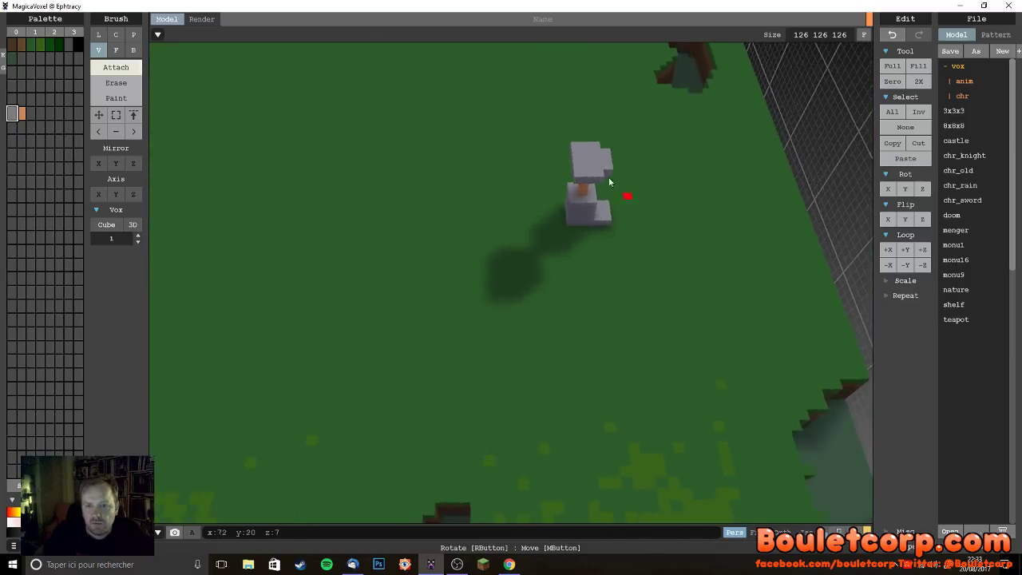
- Attach a second layer of grey voxels over the slab on the orange column
click(579, 147)
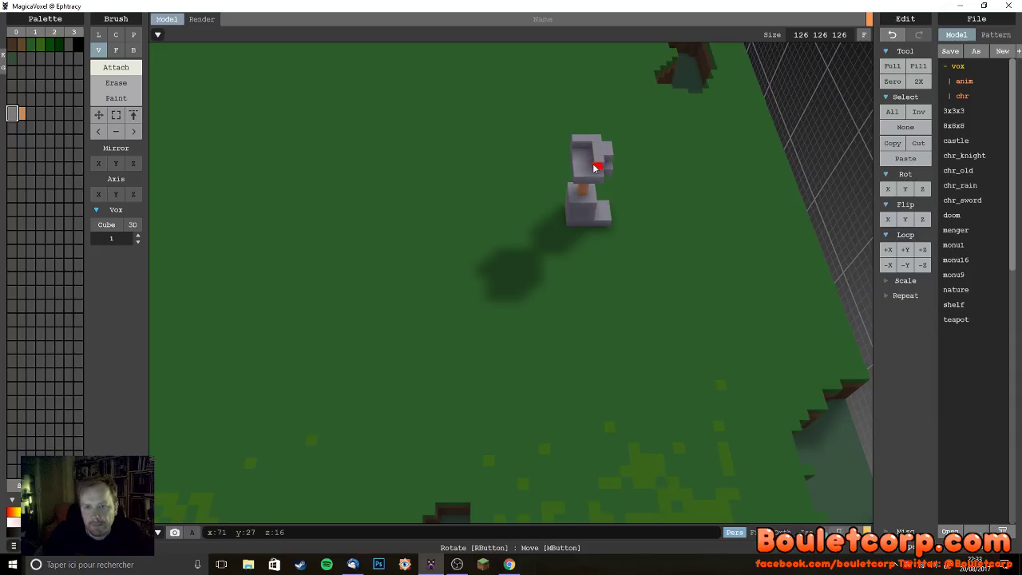
click(577, 156)
click(583, 162)
click(594, 169)
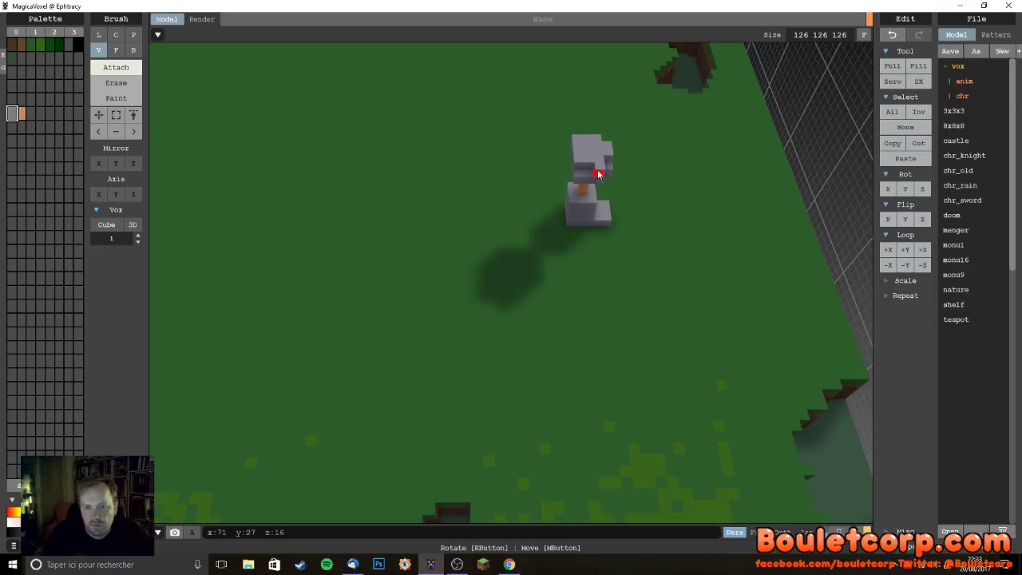
right_drag(623, 206, 429, 173)
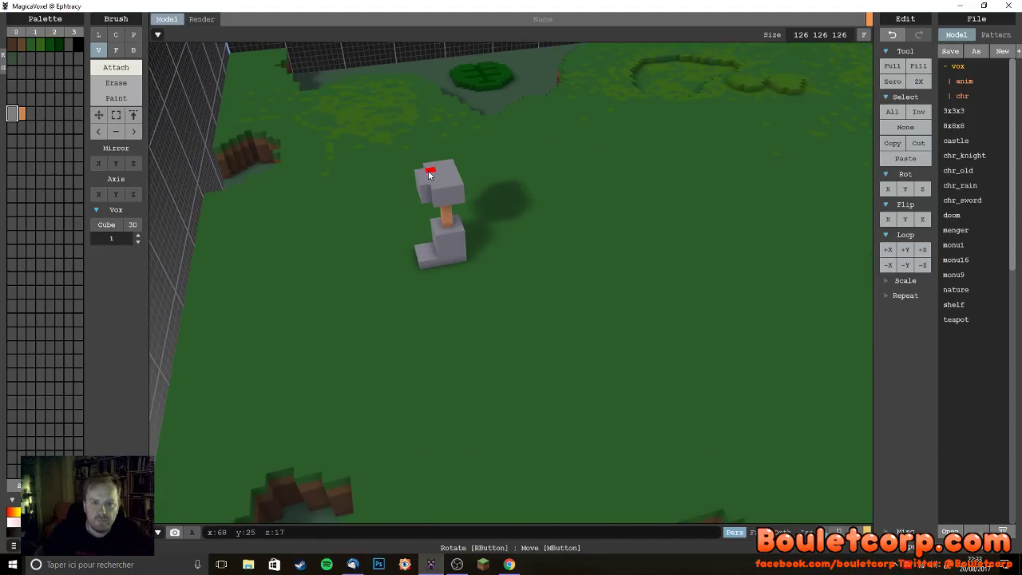
- Thicken the upper grey block with another layer on top and extra voxels along its sides
click(430, 168)
click(447, 166)
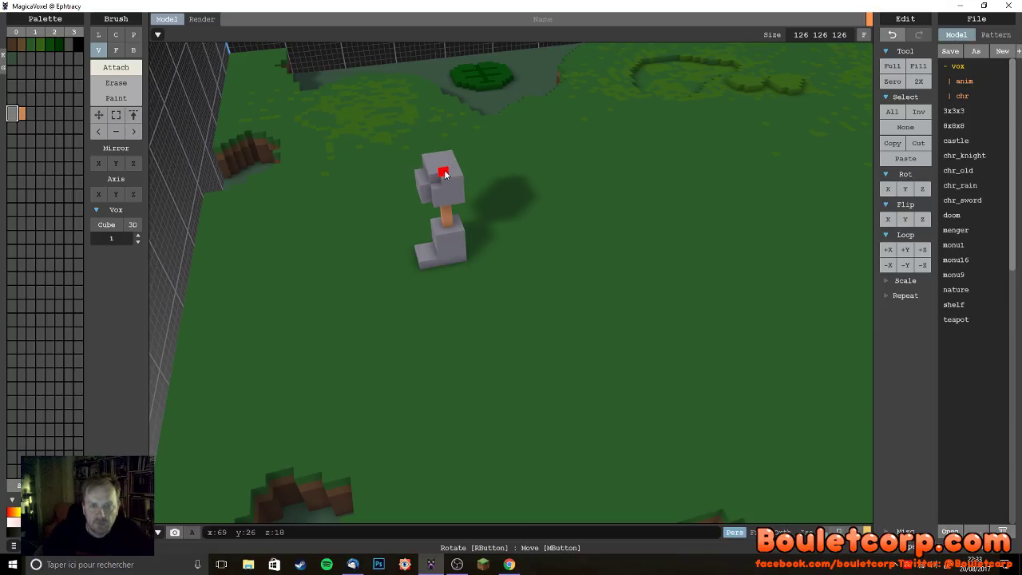
right_drag(431, 186, 609, 196)
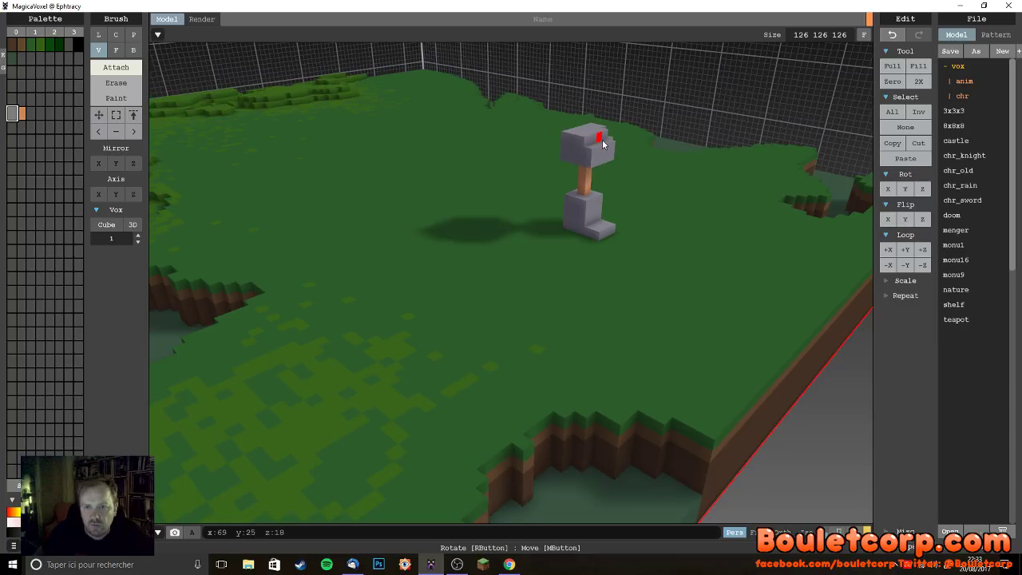
click(605, 137)
click(567, 143)
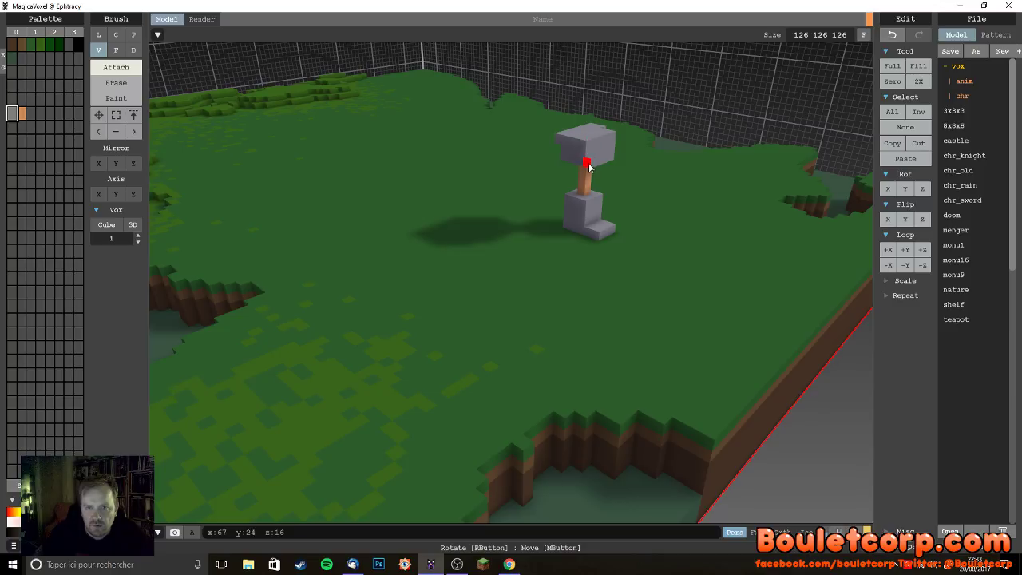
right_drag(594, 183, 548, 165)
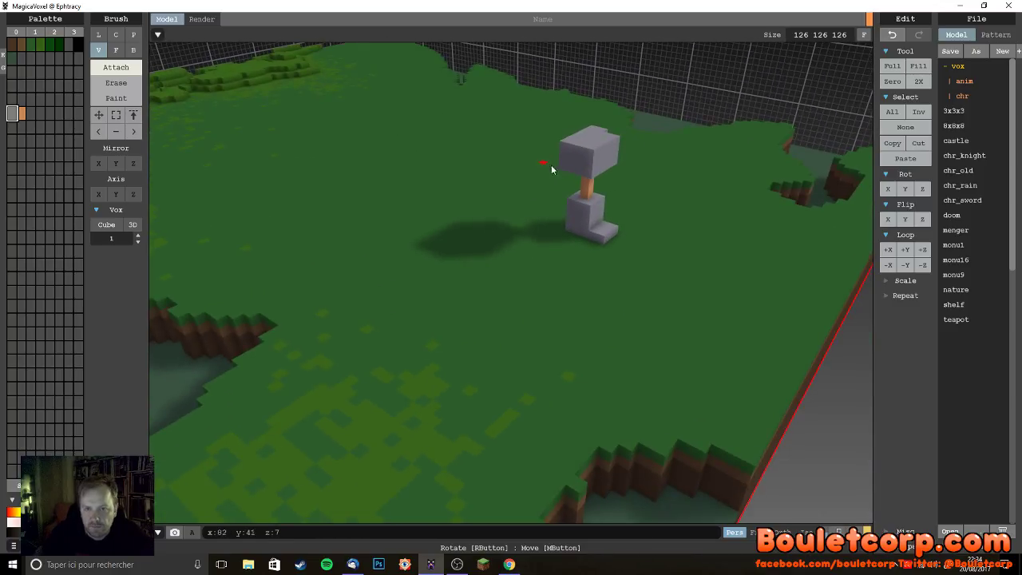
mouse_move(621, 197)
right_down()
mouse_move(547, 217)
mouse_move(649, 197)
mouse_move(692, 212)
mouse_move(606, 196)
right_up()
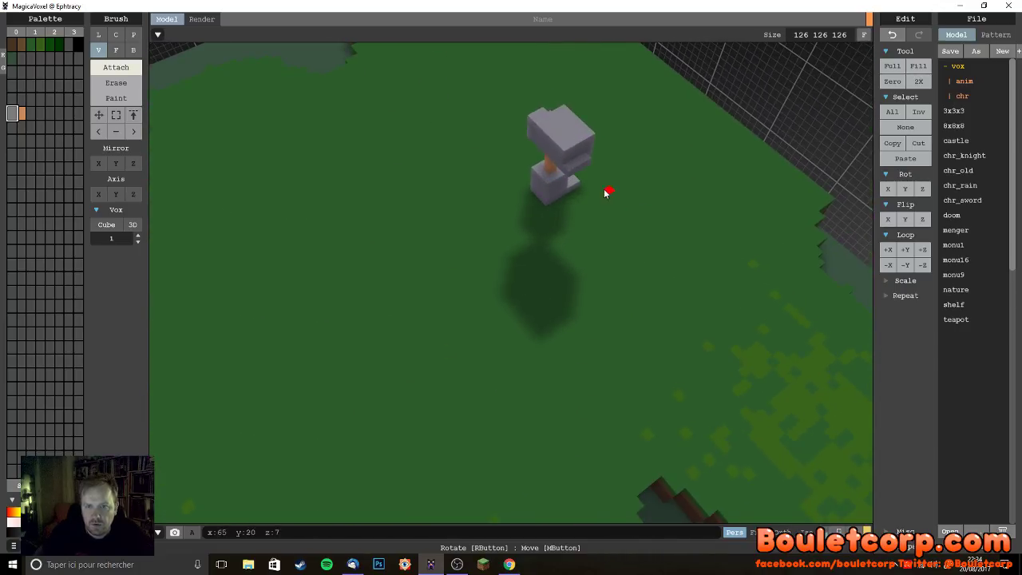
- Attach a stepped row of single grey voxels curving outward from the side of the upper block
click(581, 182)
click(582, 190)
click(581, 197)
click(583, 196)
click(577, 209)
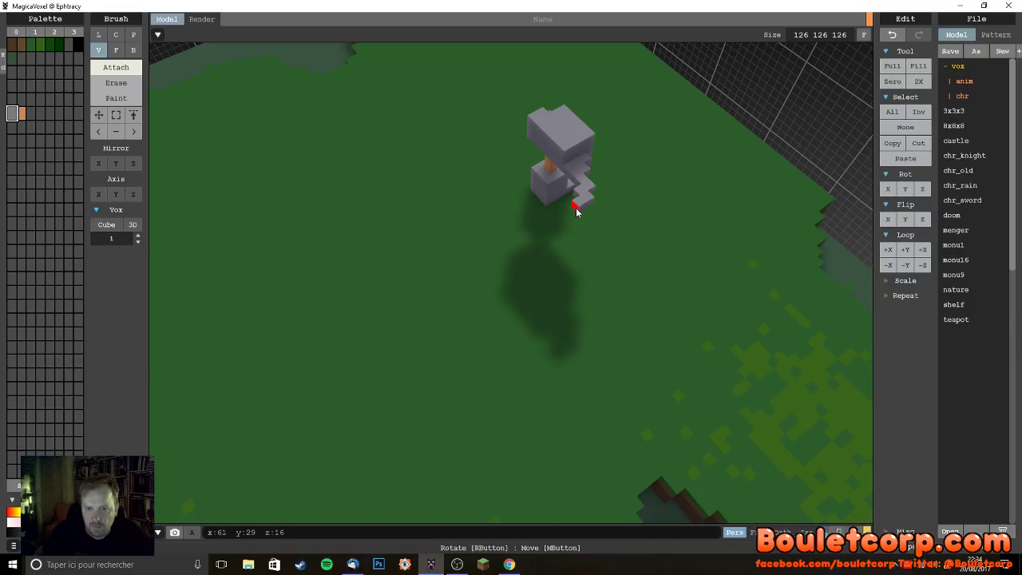
right_drag(593, 247, 554, 160)
click(533, 157)
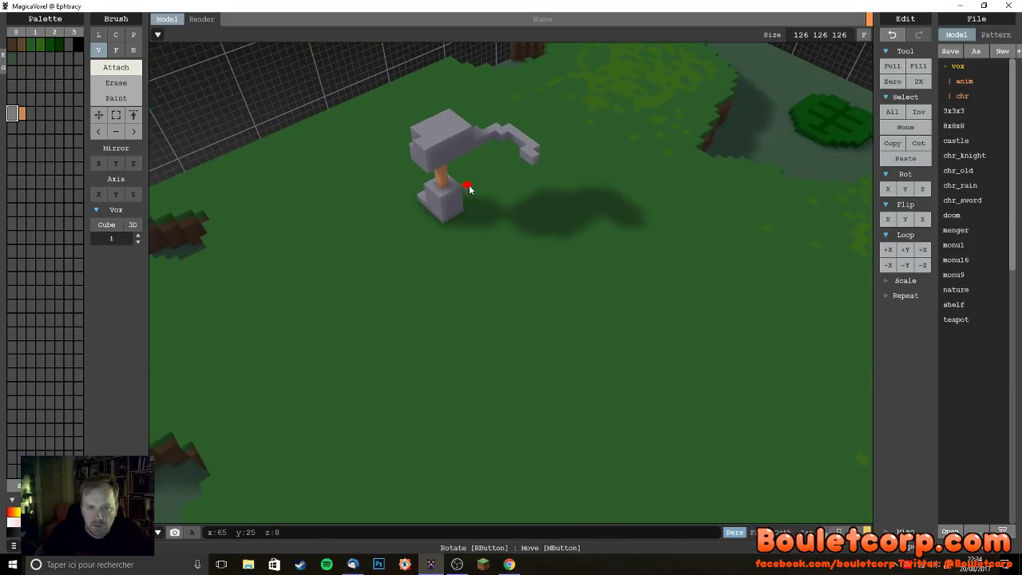
click(534, 161)
click(541, 170)
click(540, 173)
click(546, 189)
mouse_move(548, 199)
right_down()
mouse_move(513, 230)
mouse_move(548, 184)
right_up()
- Continue the row of grey voxels around the far side of the curve, bending it back toward the upper block
click(546, 184)
click(548, 188)
click(539, 195)
click(536, 201)
click(532, 201)
click(529, 203)
click(525, 206)
click(520, 204)
click(515, 214)
click(509, 217)
- Attach the remaining grey voxels to close the curved outline into a ring joined to the upper block
mouse_move(511, 221)
right_down()
mouse_move(534, 162)
mouse_move(520, 136)
mouse_move(525, 197)
mouse_move(591, 254)
mouse_move(627, 237)
mouse_move(582, 244)
mouse_move(575, 178)
right_up()
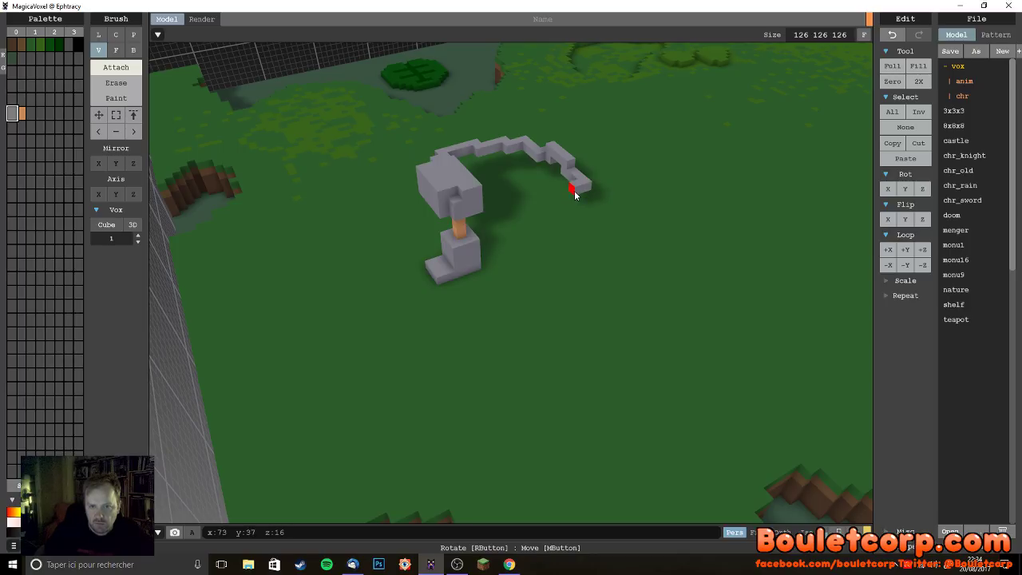
right_drag(566, 199, 571, 170)
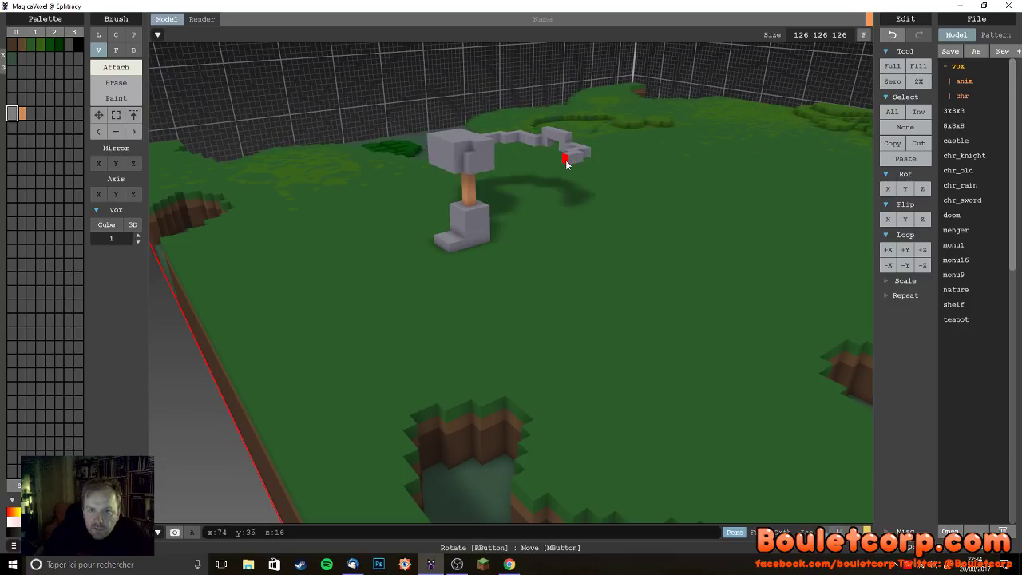
right_drag(565, 212, 678, 197)
right_drag(566, 230, 550, 193)
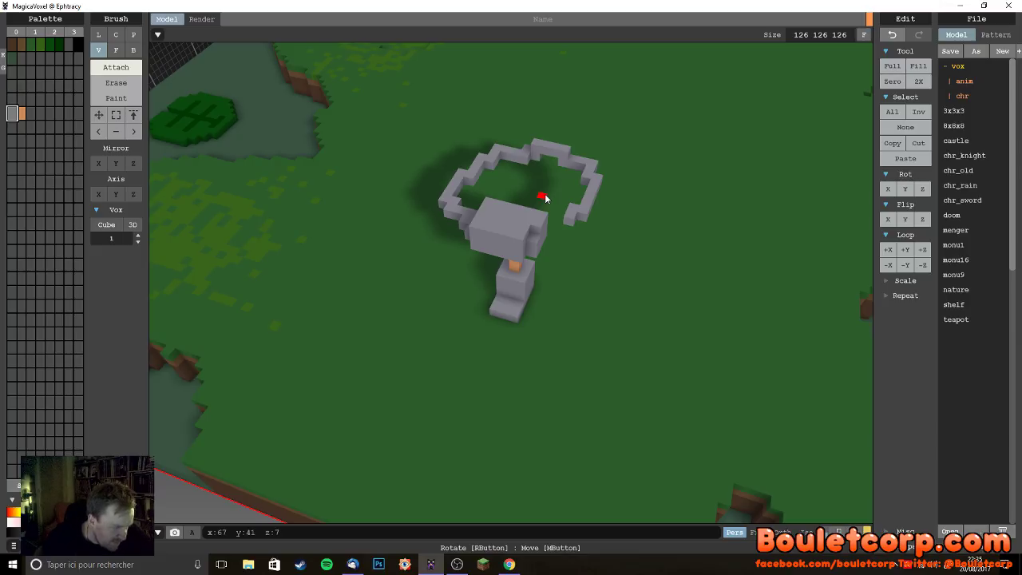
click(572, 231)
right_drag(554, 258, 511, 265)
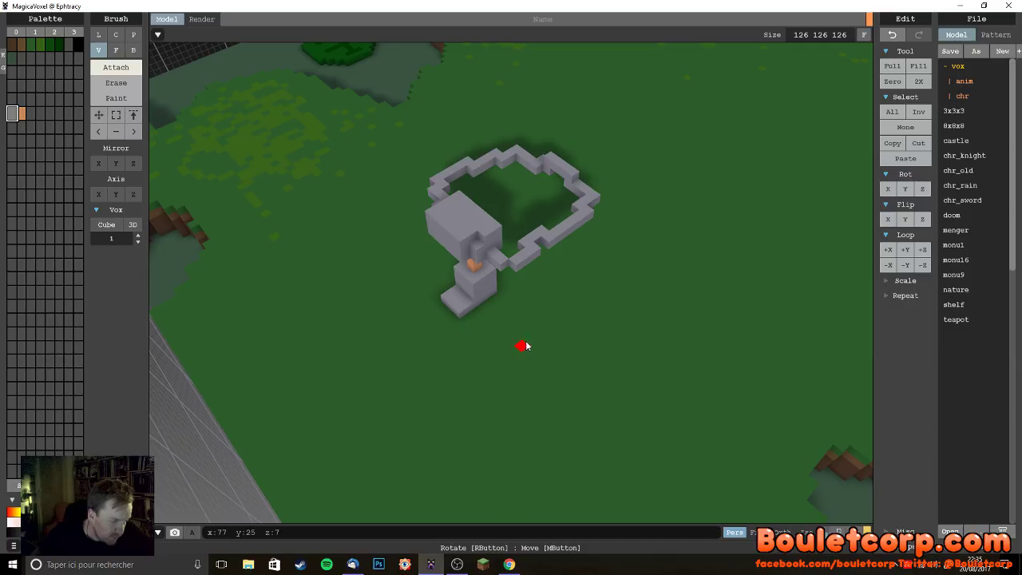
- Attach grey voxels beside the upper block to start a second layer along one side of the ring
right_drag(511, 322, 479, 212)
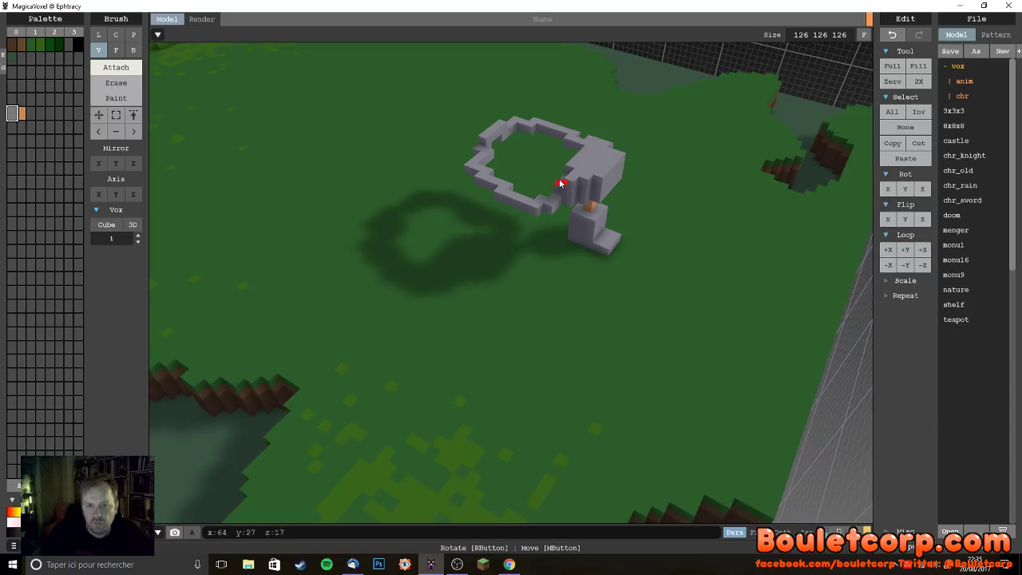
mouse_move(562, 179)
right_down()
mouse_move(593, 235)
mouse_move(582, 177)
right_up()
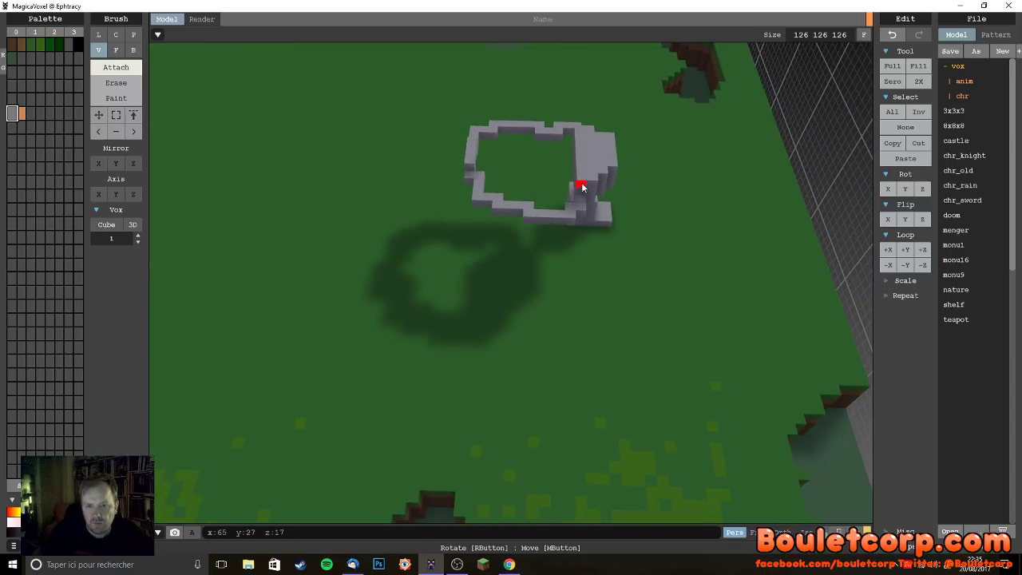
click(579, 210)
click(566, 211)
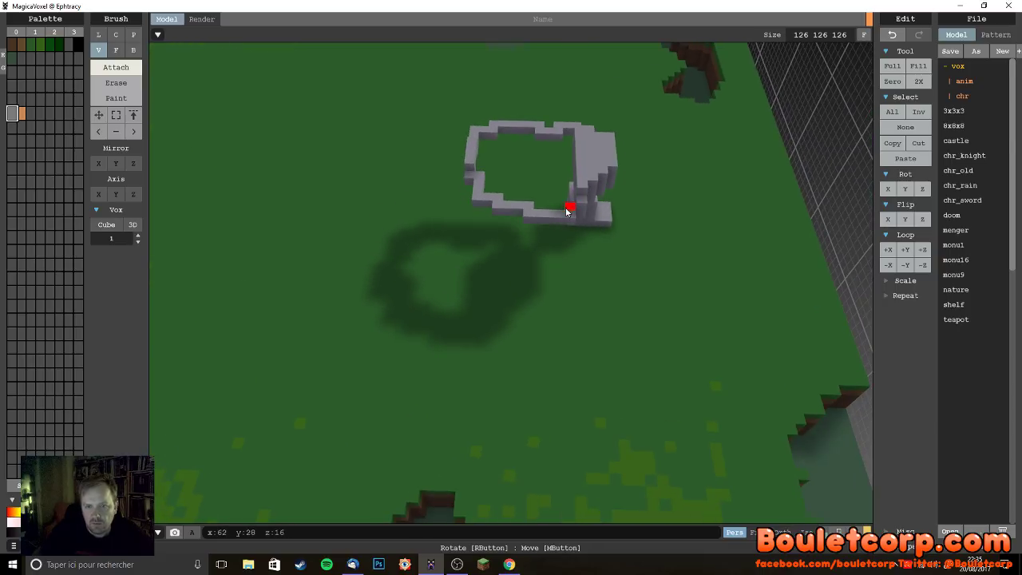
right_drag(566, 242, 583, 191)
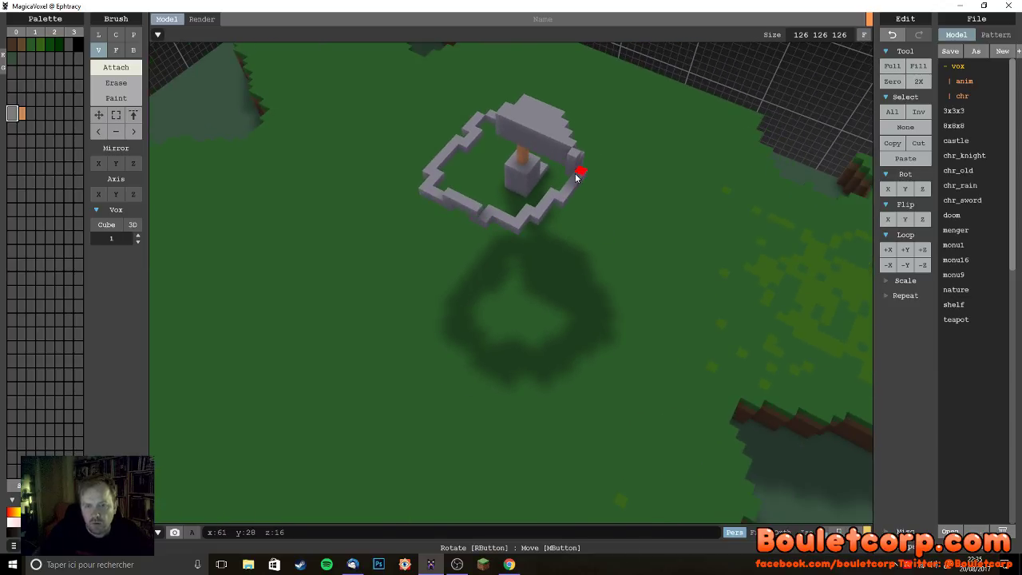
mouse_move(557, 191)
right_down()
mouse_move(561, 219)
mouse_move(553, 191)
right_up()
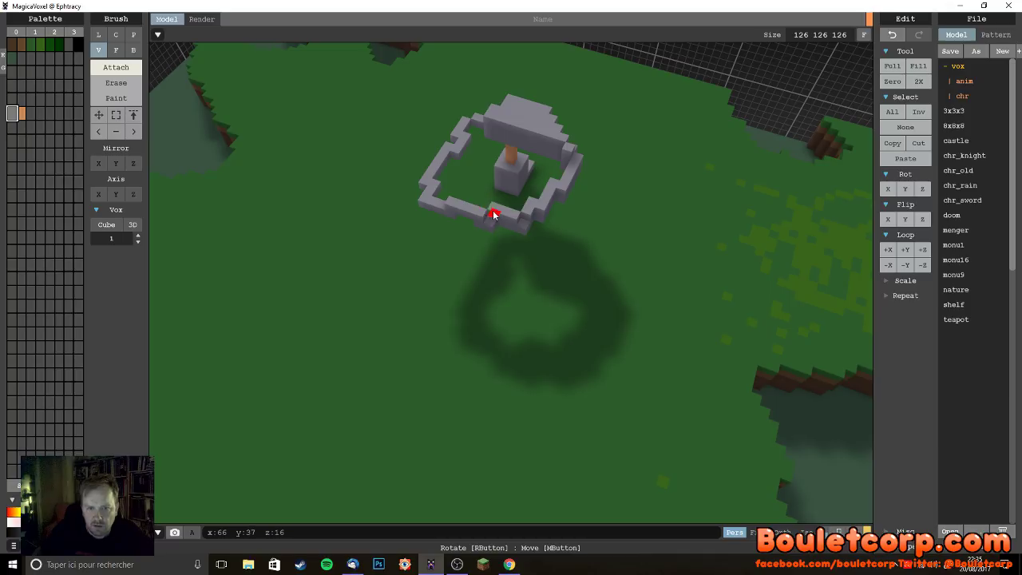
- Continue the second layer of grey voxels around the far side of the ring, following its stepped outline
right_drag(570, 223, 489, 225)
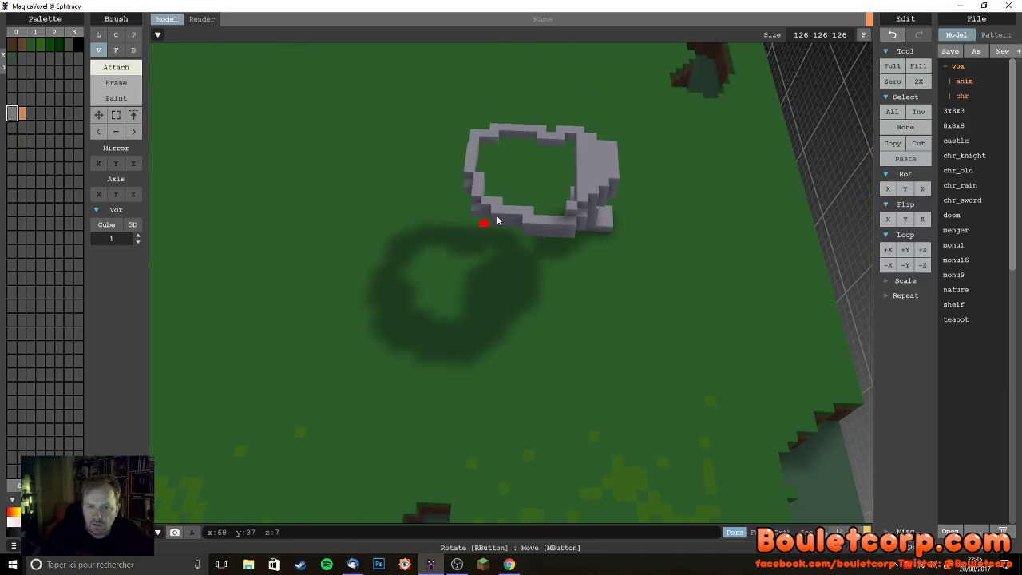
right_drag(559, 226, 556, 140)
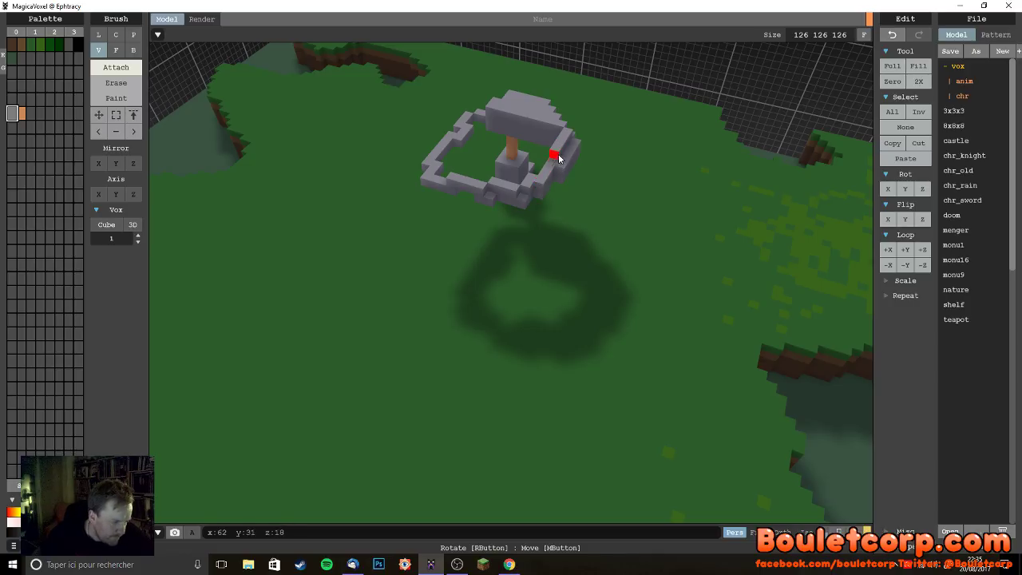
right_drag(552, 154, 528, 141)
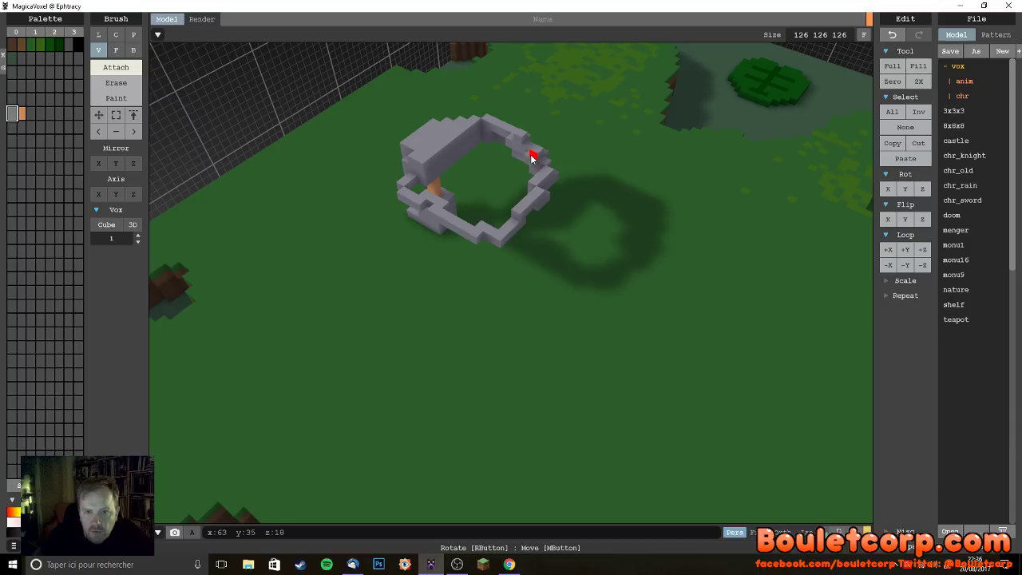
right_drag(550, 184, 569, 166)
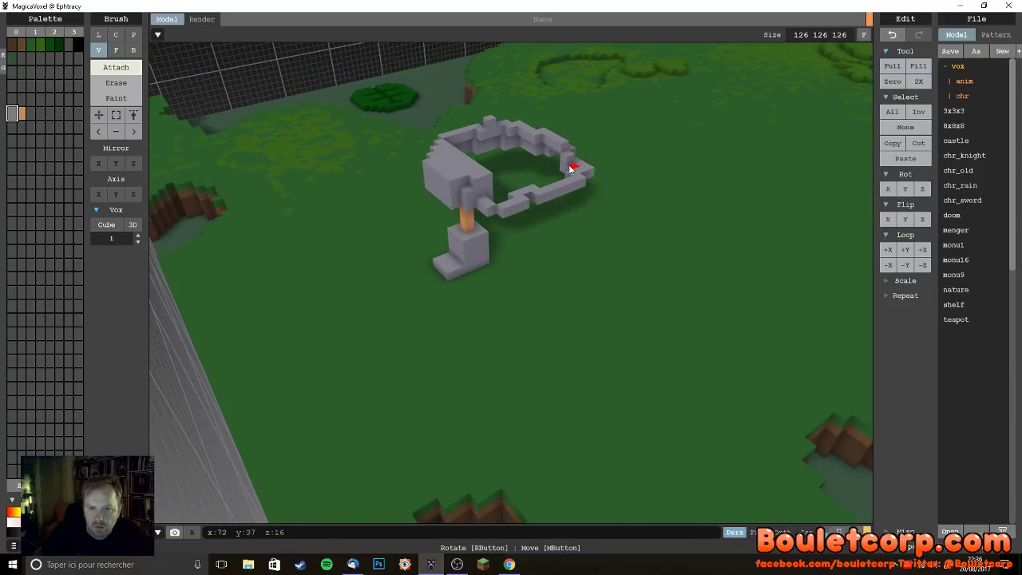
mouse_move(578, 171)
right_down()
mouse_move(516, 210)
mouse_move(486, 192)
mouse_move(527, 197)
mouse_move(541, 159)
mouse_move(490, 204)
mouse_move(458, 197)
mouse_move(462, 188)
mouse_move(613, 224)
mouse_move(566, 159)
right_up()
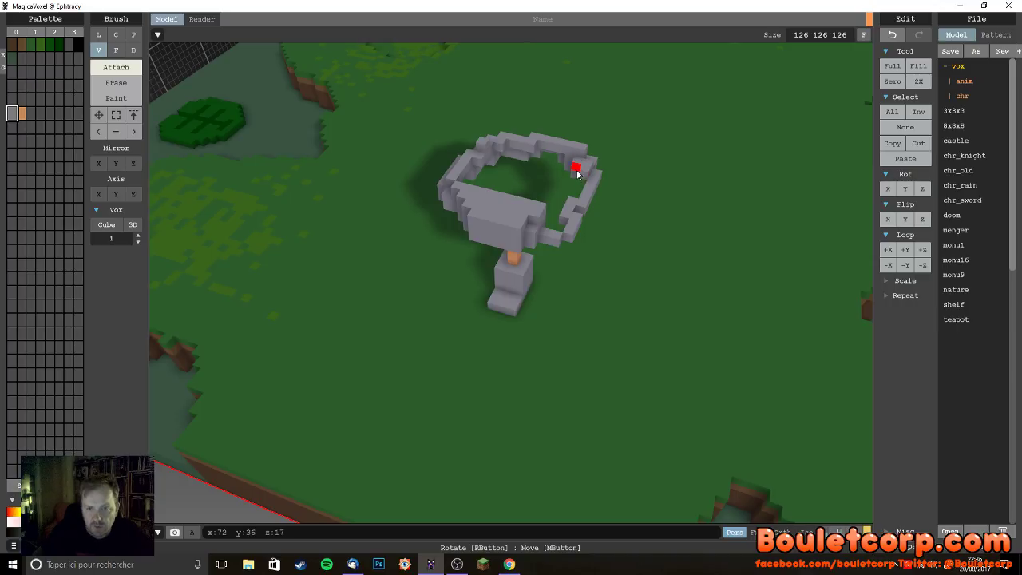
right_drag(577, 174, 546, 192)
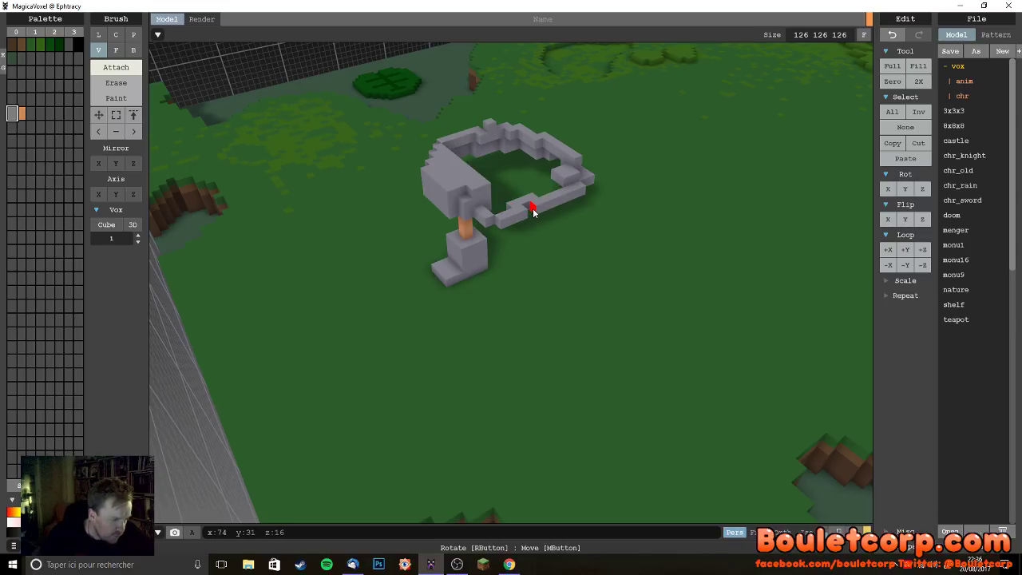
- Undo the last voxel and attach grey voxels along the remaining side to close the second layer against the upper block
right_drag(523, 215, 559, 205)
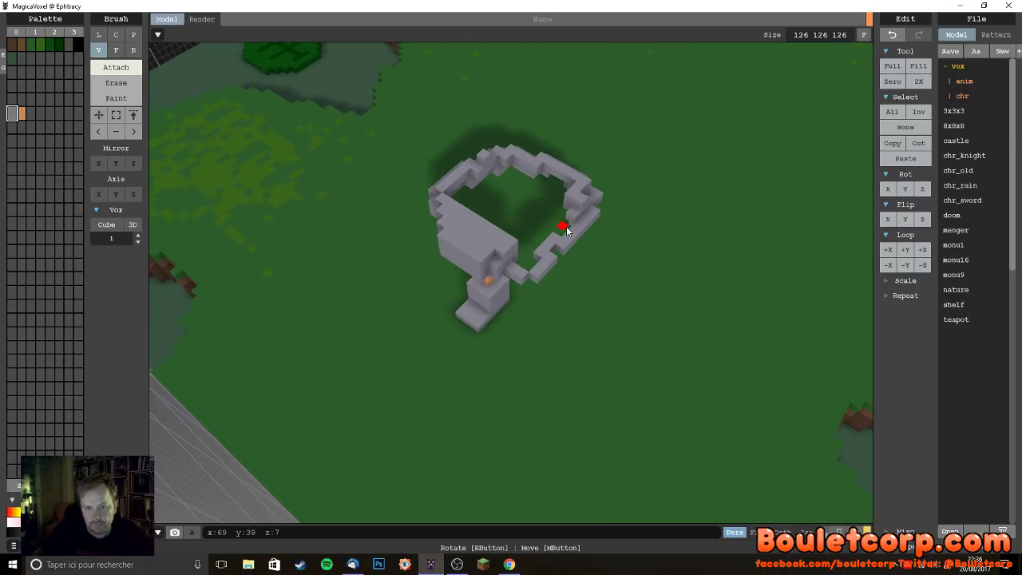
key(ctrl+z)
click(566, 222)
right_drag(552, 235, 631, 230)
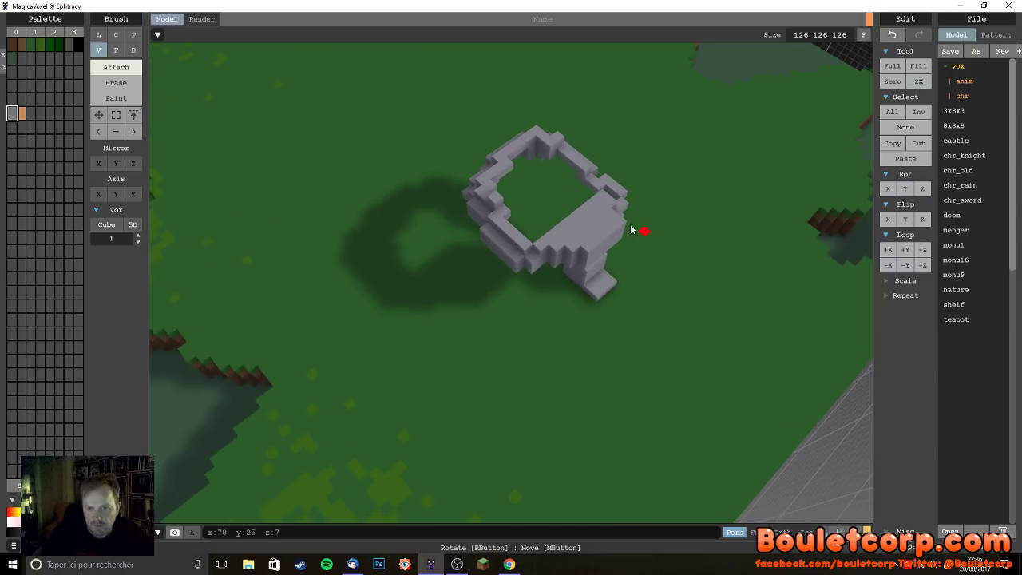
click(590, 186)
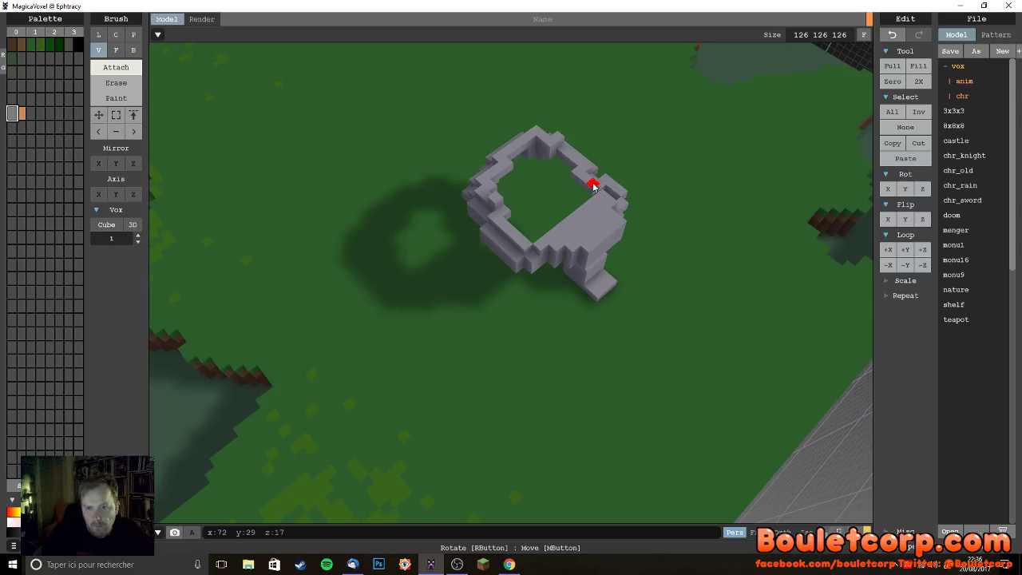
right_drag(600, 176, 564, 192)
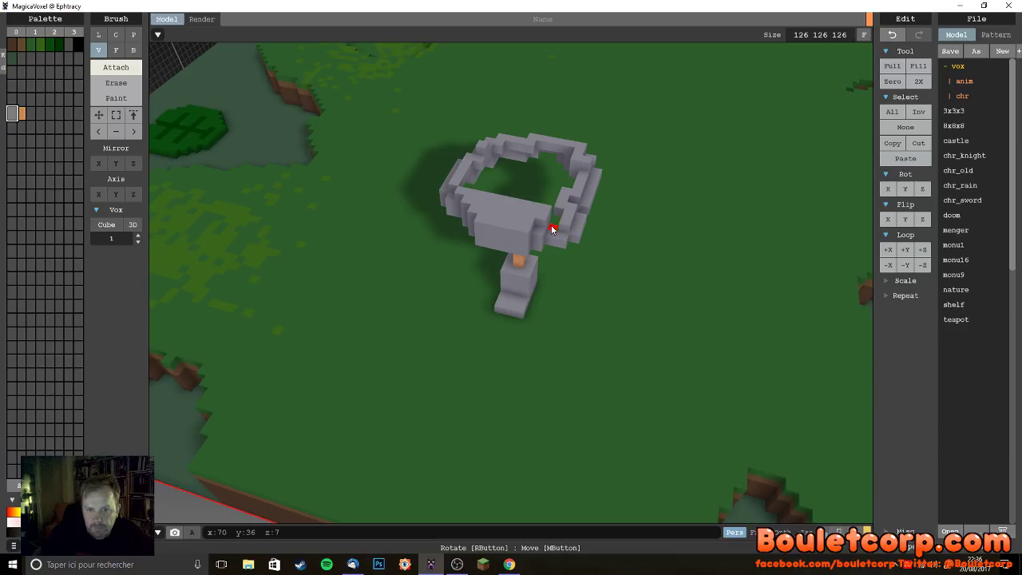
right_drag(551, 233, 501, 257)
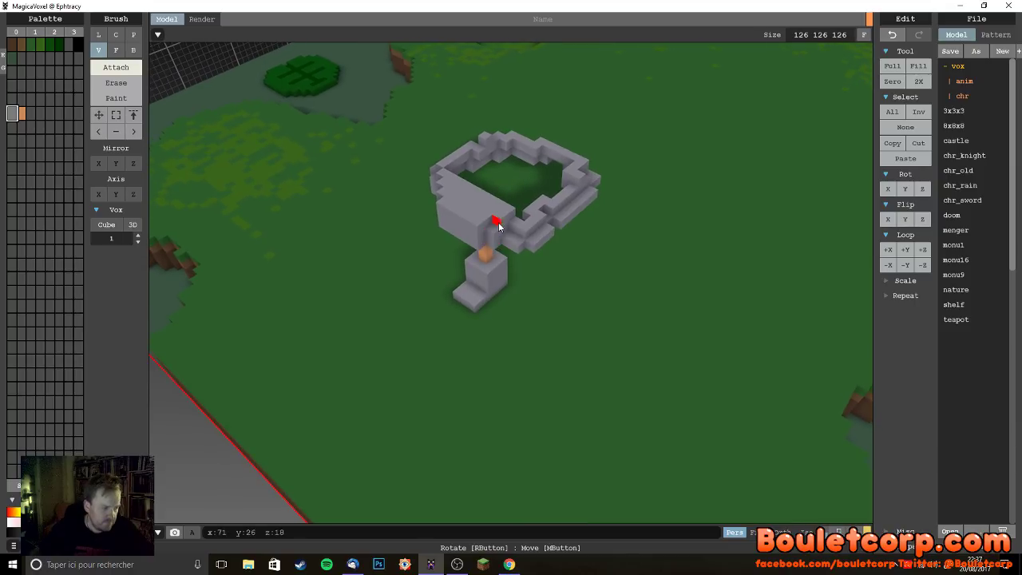
- Undo the last voxel and fill in grey voxels where the upper block meets the ring
right_drag(516, 221, 402, 194)
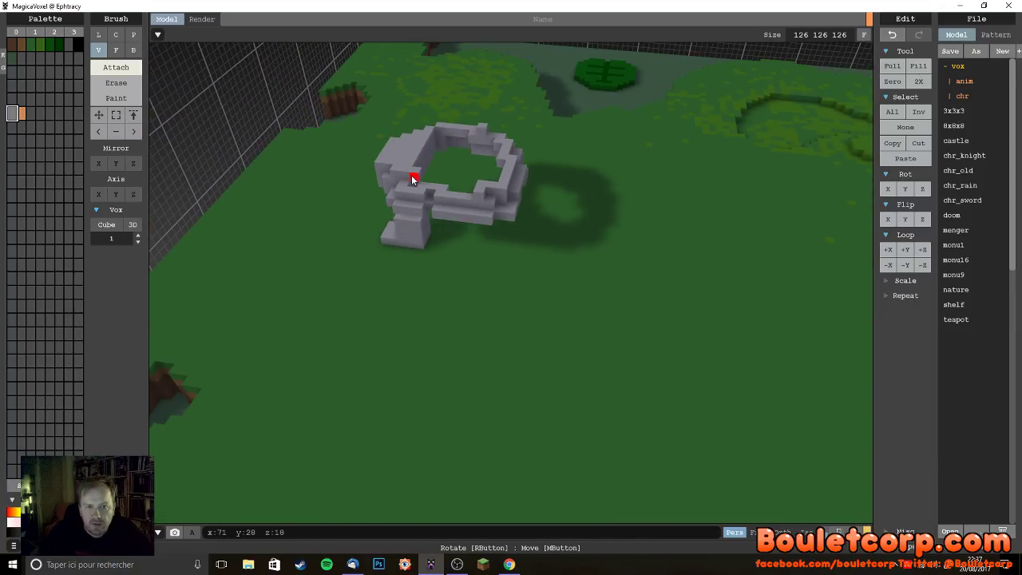
right_drag(449, 194, 349, 216)
key(ctrl+z)
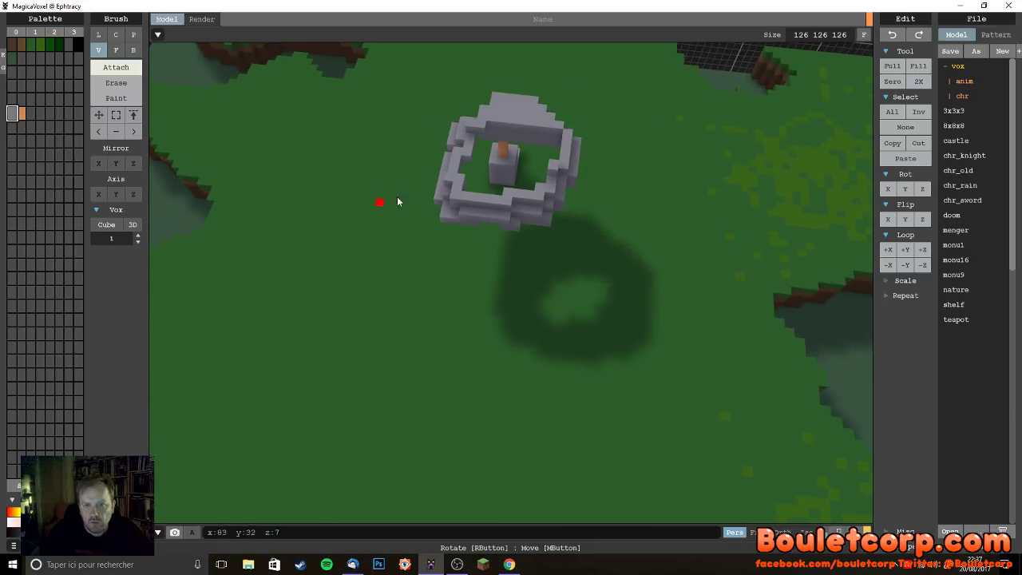
click(477, 138)
right_drag(475, 144, 448, 153)
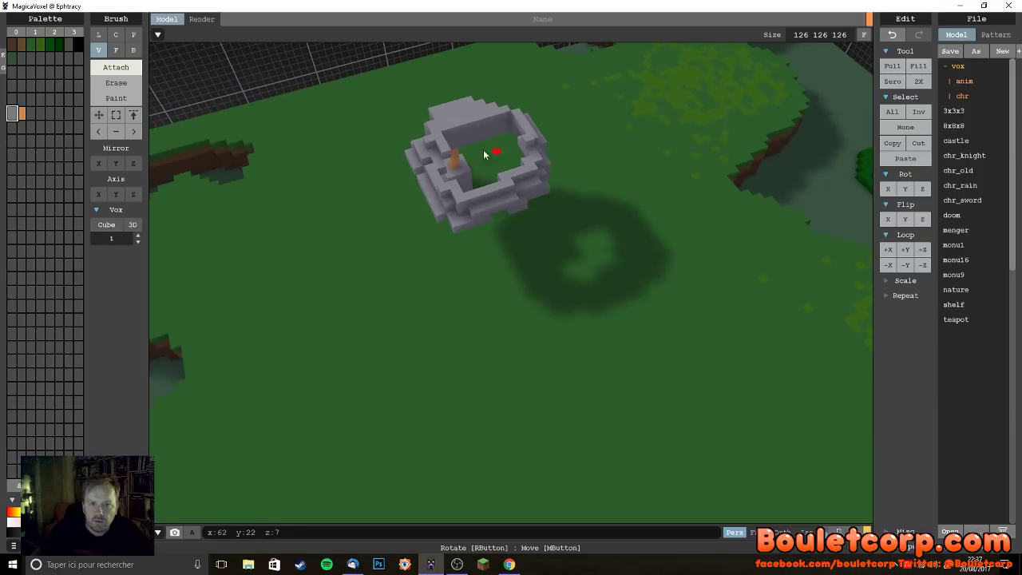
click(443, 171)
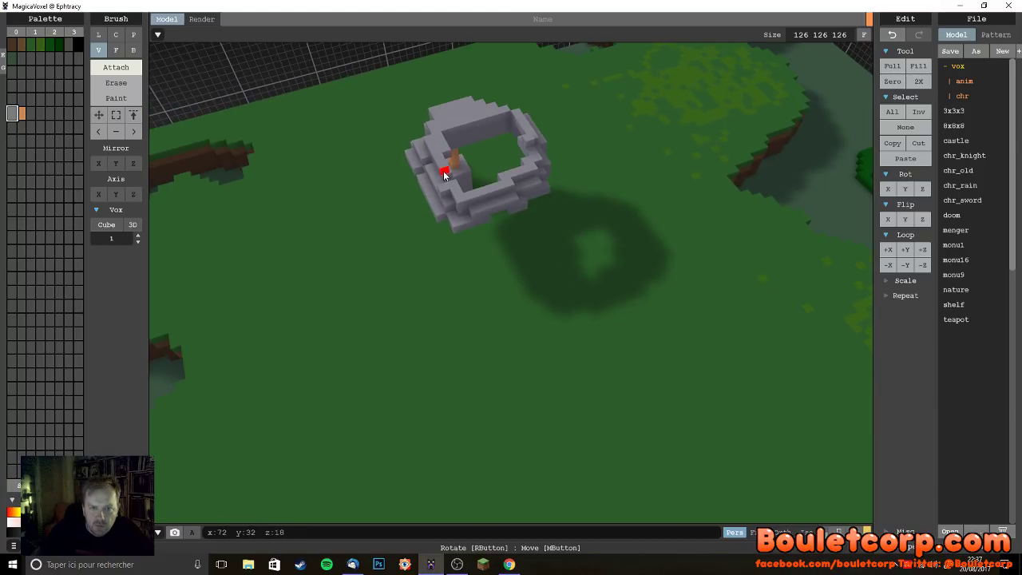
- Build a third layer of grey voxels around the ring and over the edge of the upper block
right_drag(510, 220, 559, 200)
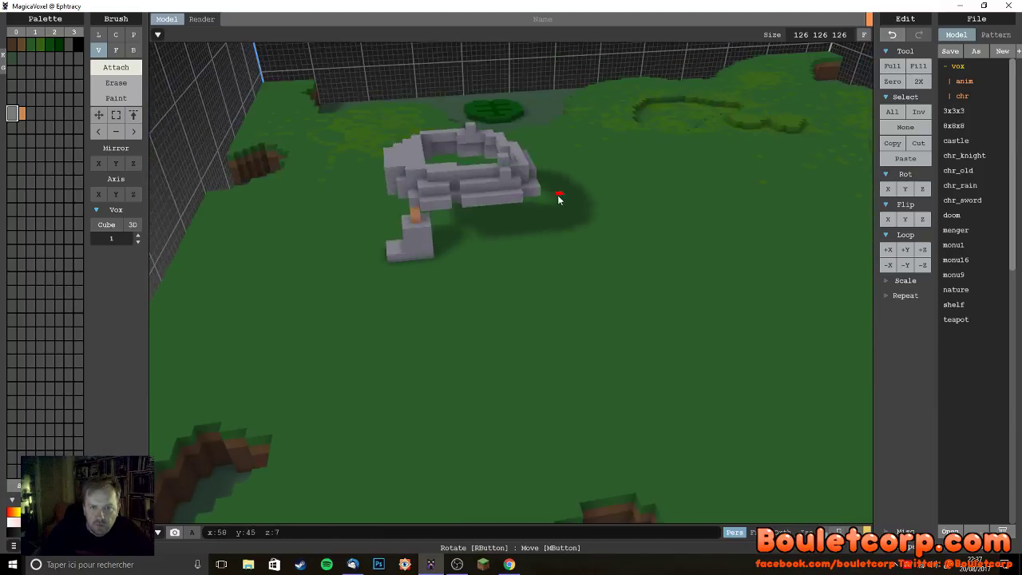
right_drag(479, 176, 578, 160)
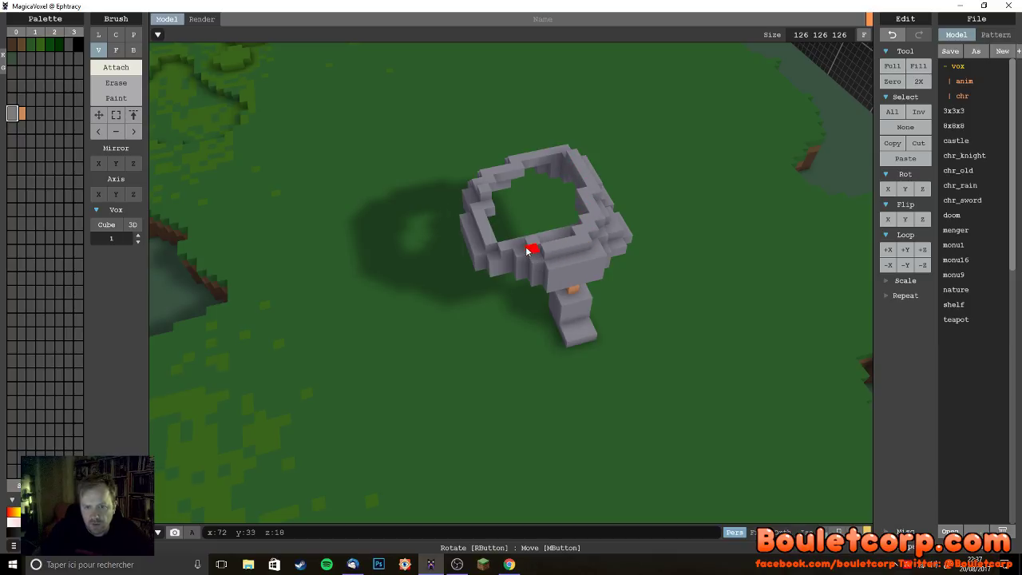
right_drag(550, 254, 679, 238)
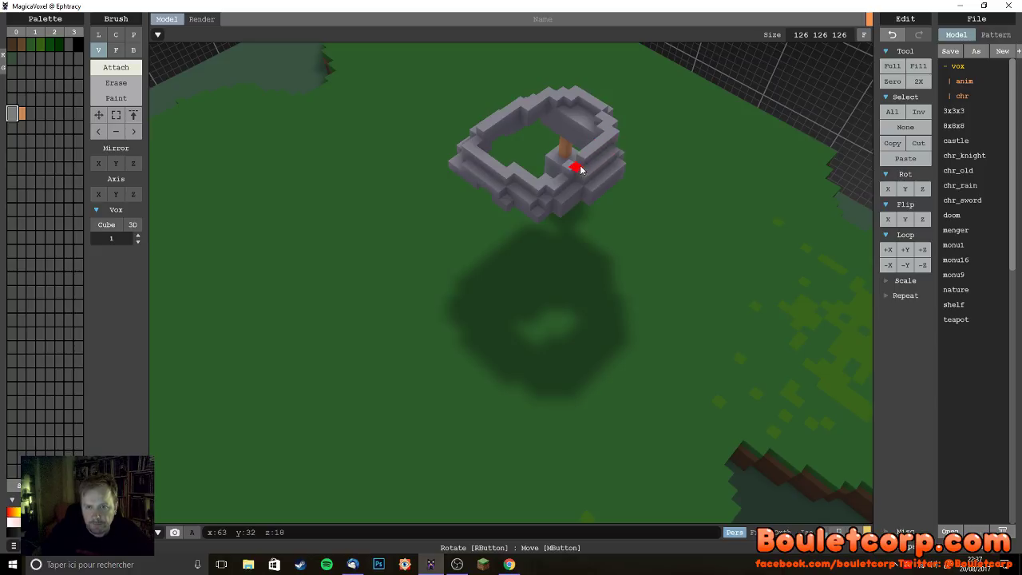
- Add a fourth layer of grey voxels on top of the ring, stepped slightly inward around the opening
right_drag(582, 166, 564, 152)
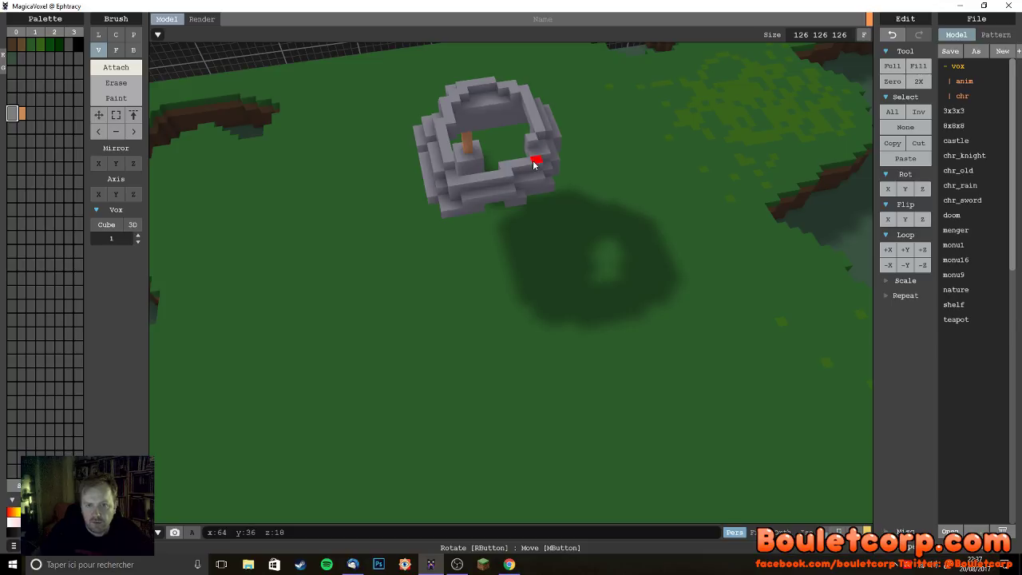
right_drag(523, 158, 502, 158)
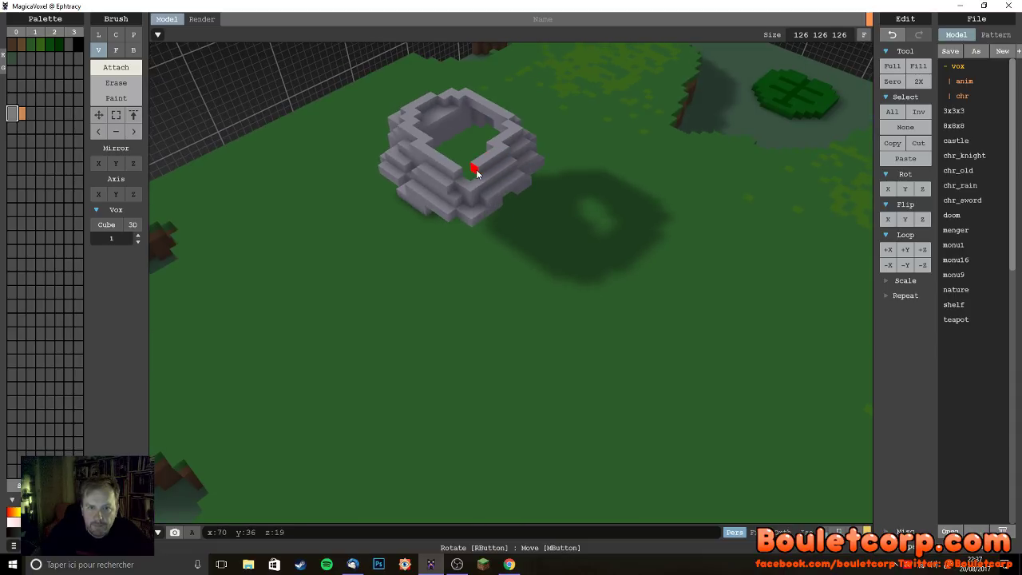
right_drag(475, 176, 397, 174)
right_drag(511, 201, 465, 185)
mouse_move(460, 182)
mouse_down()
mouse_move(436, 227)
mouse_move(451, 231)
mouse_up()
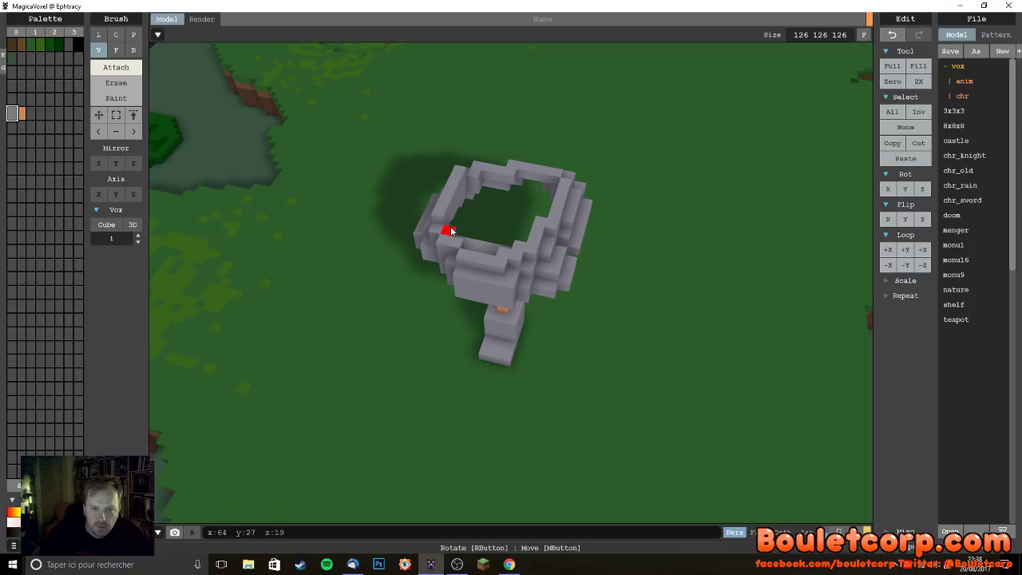
- Attach grey voxels on the ring's top edge to start a fifth layer around the opening
right_drag(456, 239, 385, 205)
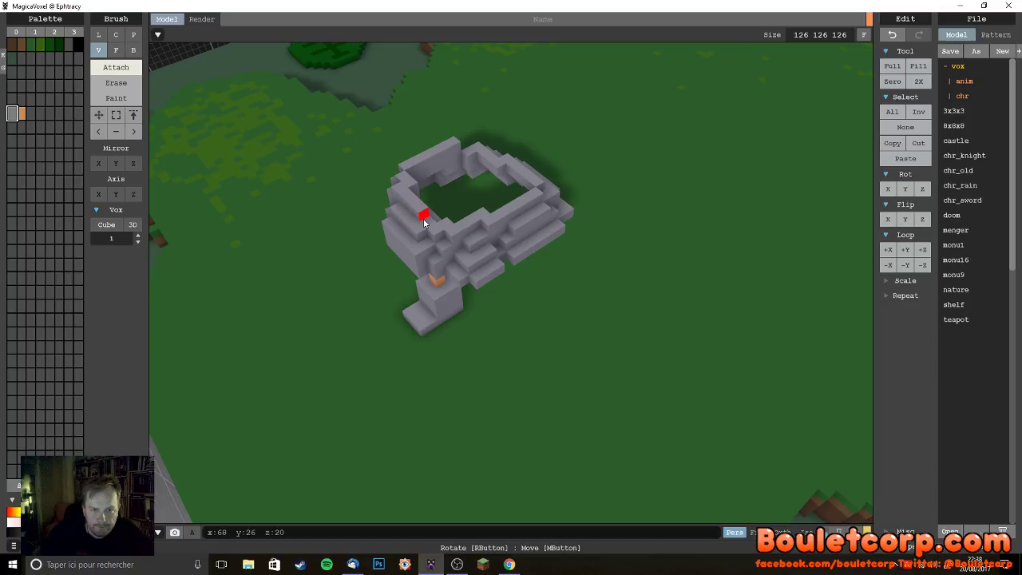
right_drag(486, 241, 475, 242)
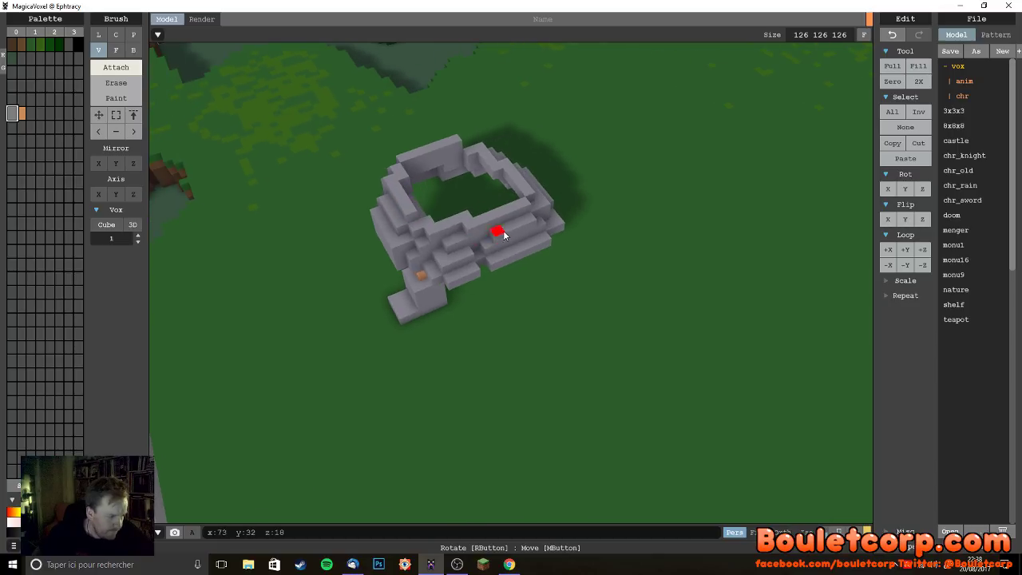
right_drag(496, 207, 465, 230)
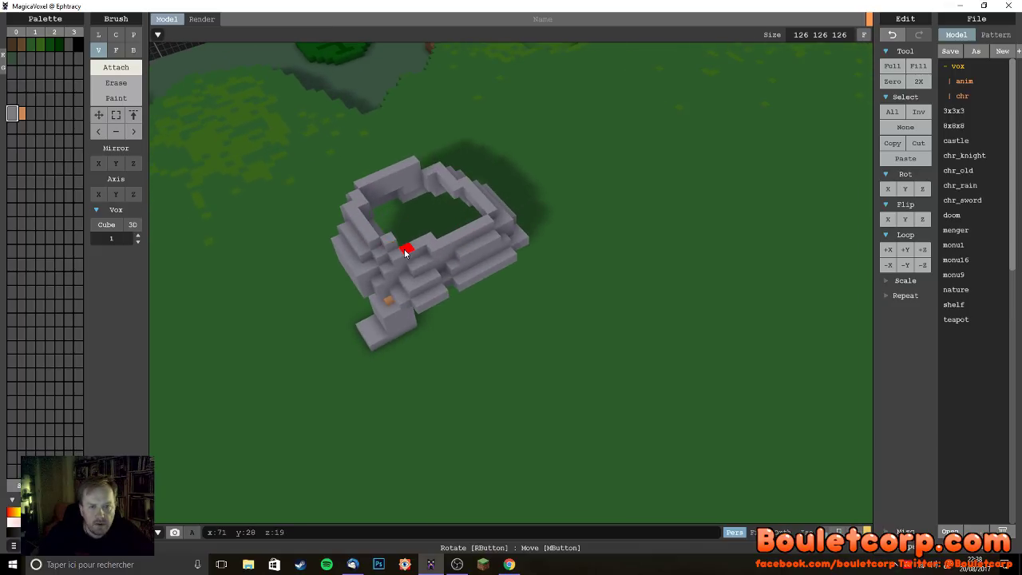
right_drag(404, 250, 364, 264)
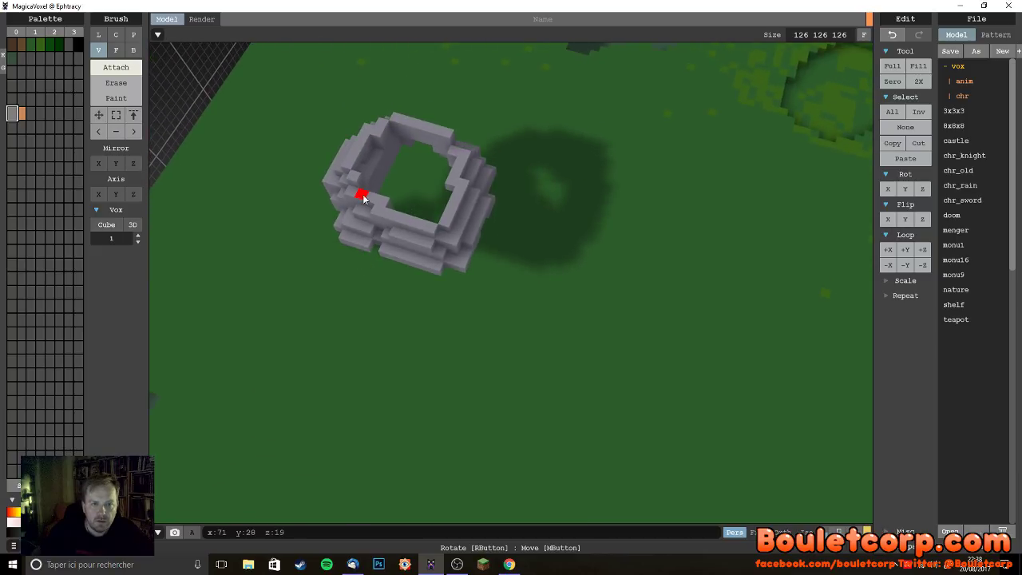
- Build up the grey body's stepped shell by attaching voxels all around its rim, up to layer z 20
right_drag(394, 214, 365, 200)
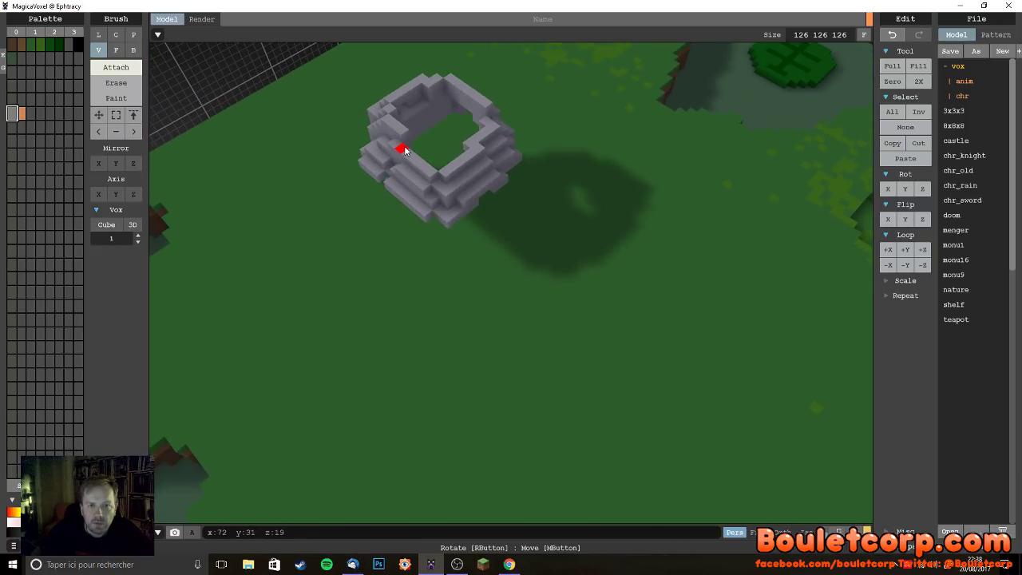
right_drag(464, 179, 356, 163)
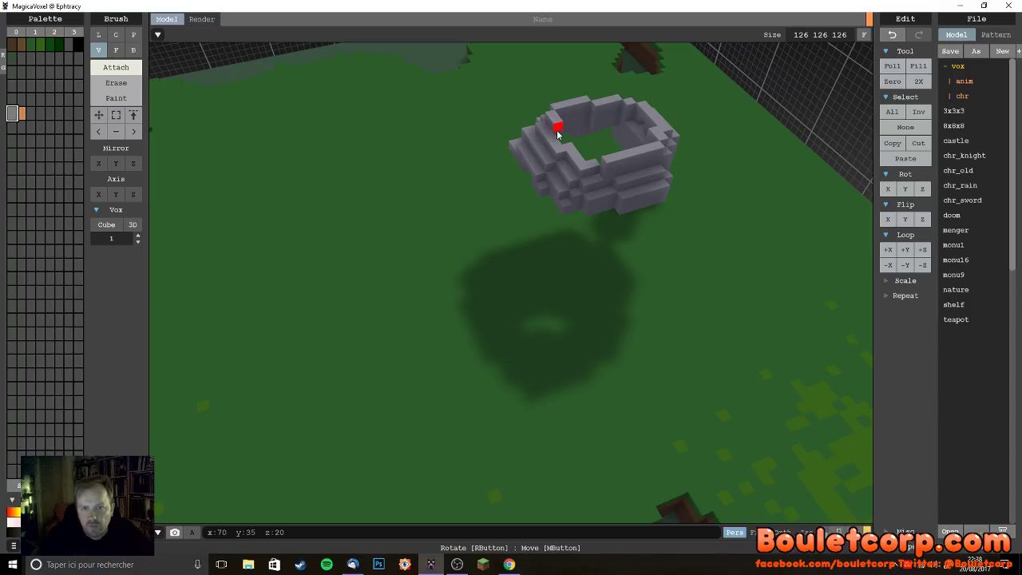
right_drag(577, 157, 525, 169)
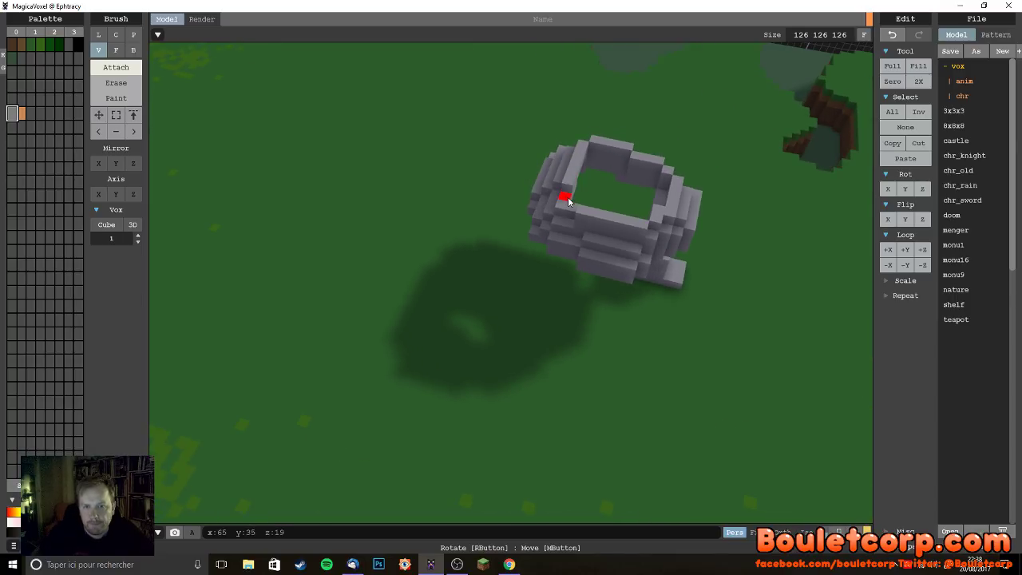
right_drag(581, 210, 424, 205)
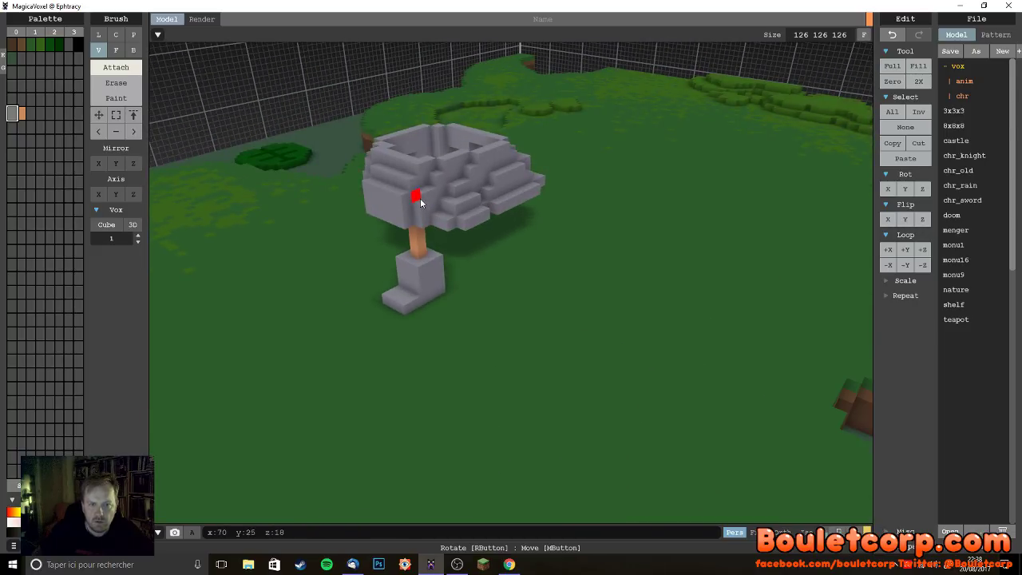
mouse_move(483, 200)
right_down()
mouse_move(489, 190)
mouse_move(465, 206)
mouse_move(531, 201)
mouse_move(490, 195)
right_up()
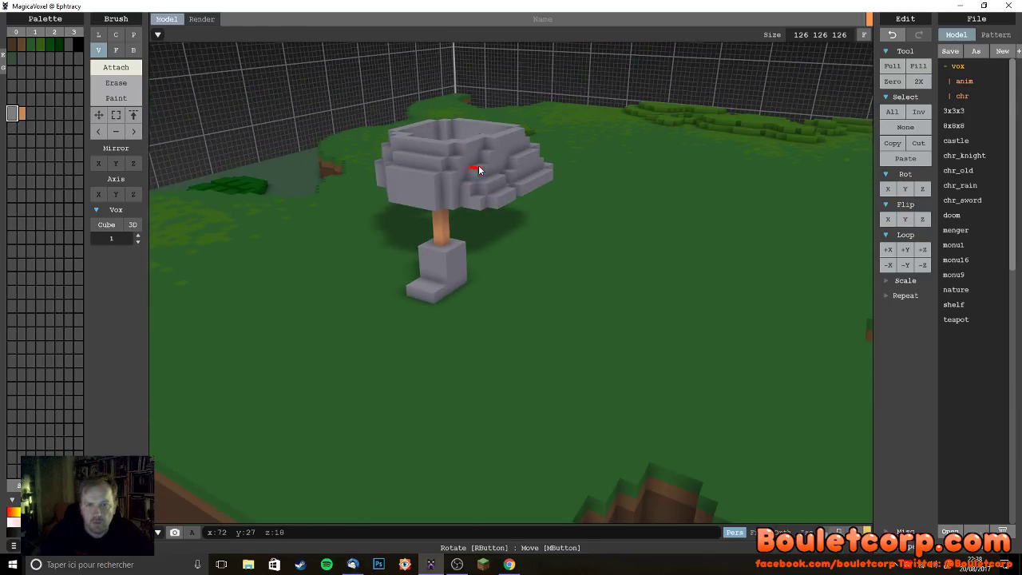
right_drag(484, 155, 426, 184)
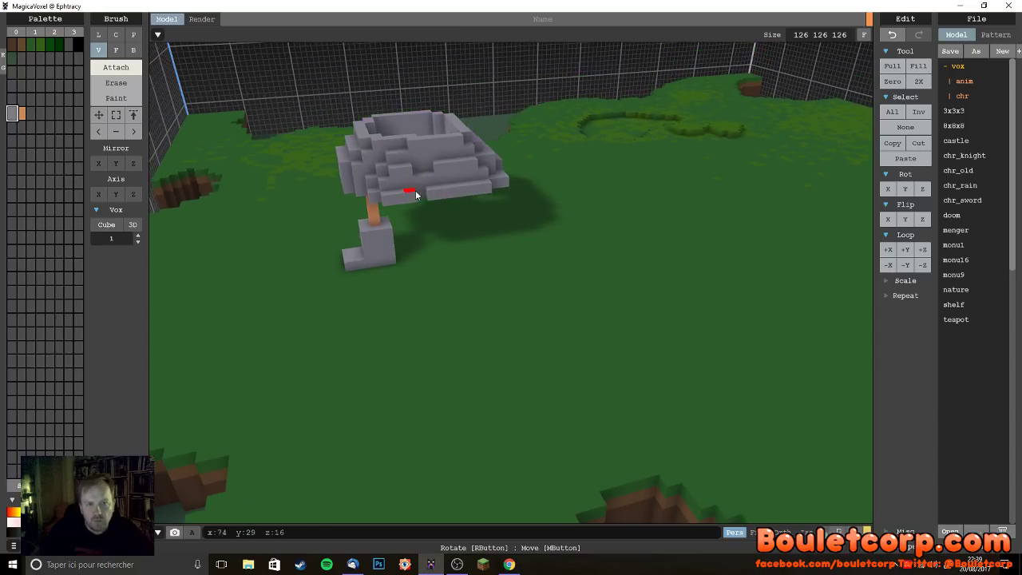
right_drag(490, 187, 546, 132)
right_drag(563, 190, 621, 220)
right_drag(570, 180, 383, 169)
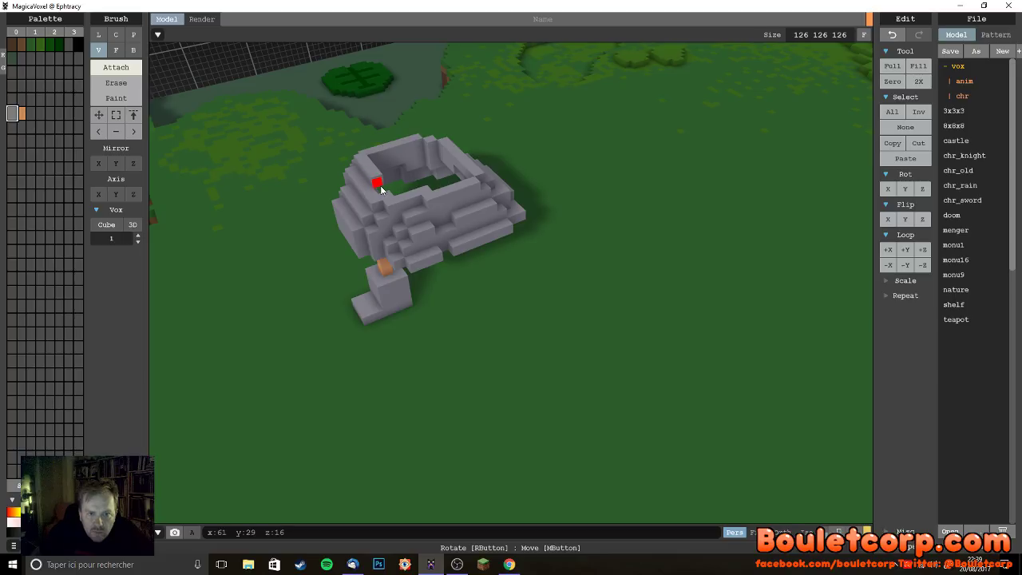
- Attach a further grey ring of voxels at z 21, narrowing the body's opening on all sides
right_drag(395, 209, 360, 184)
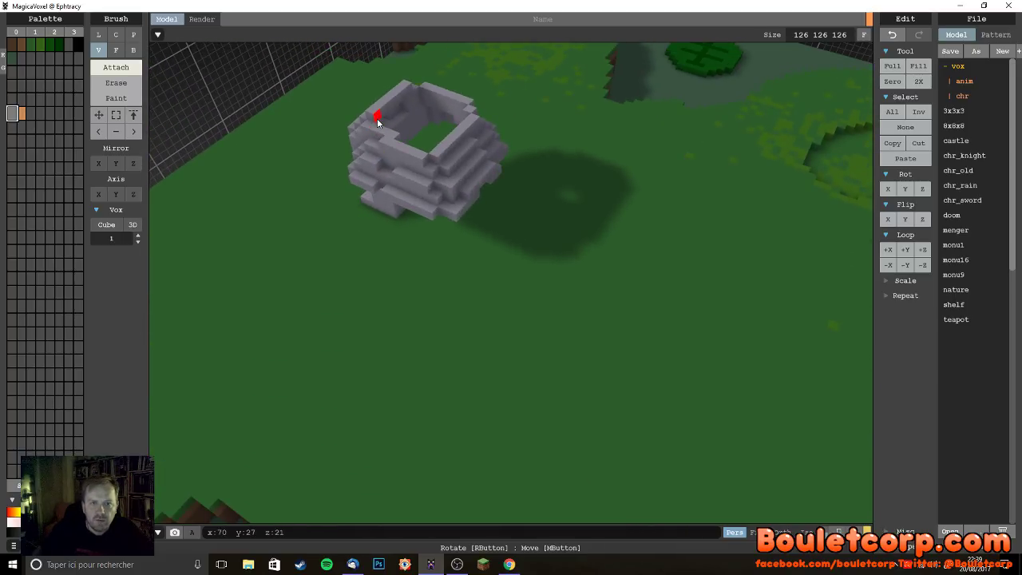
click(421, 143)
right_drag(527, 172, 460, 167)
right_drag(492, 120, 647, 112)
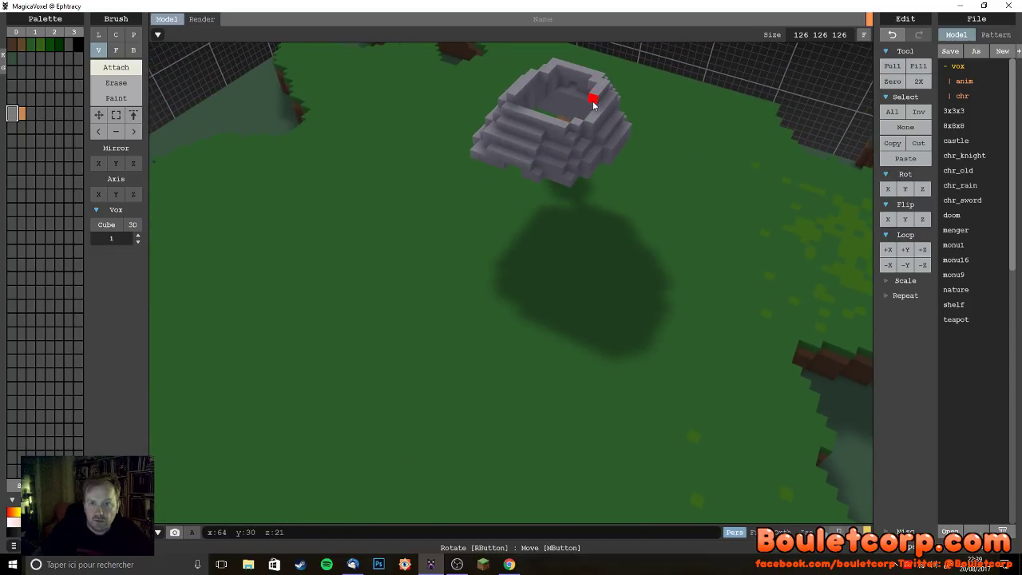
right_drag(580, 119, 678, 147)
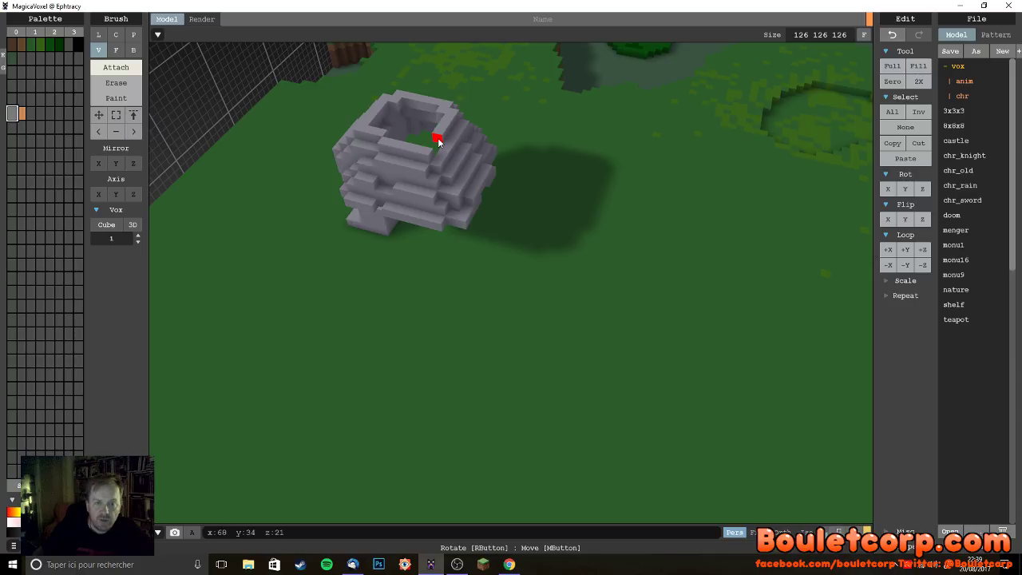
right_drag(457, 178, 485, 170)
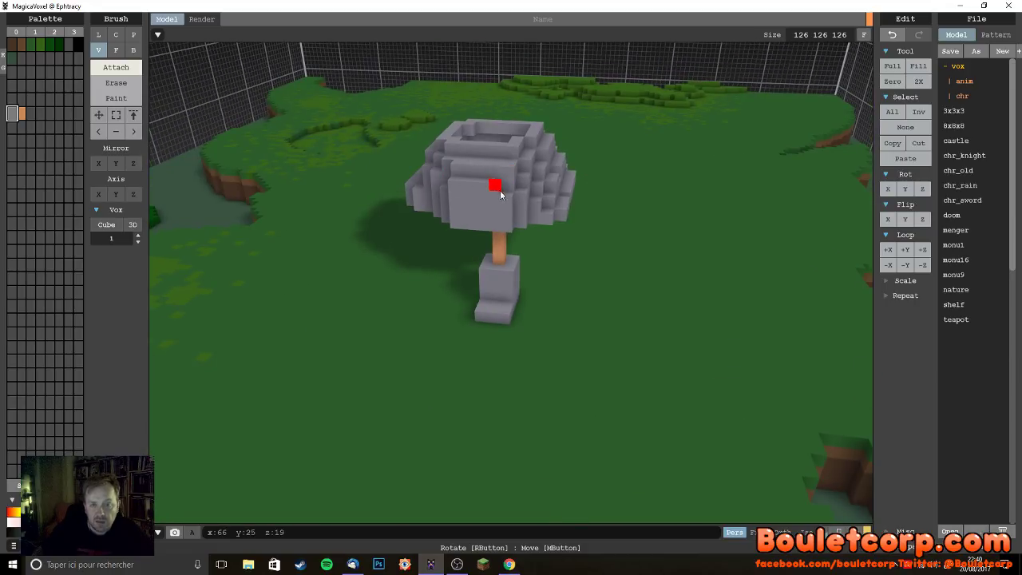
right_drag(508, 189, 386, 163)
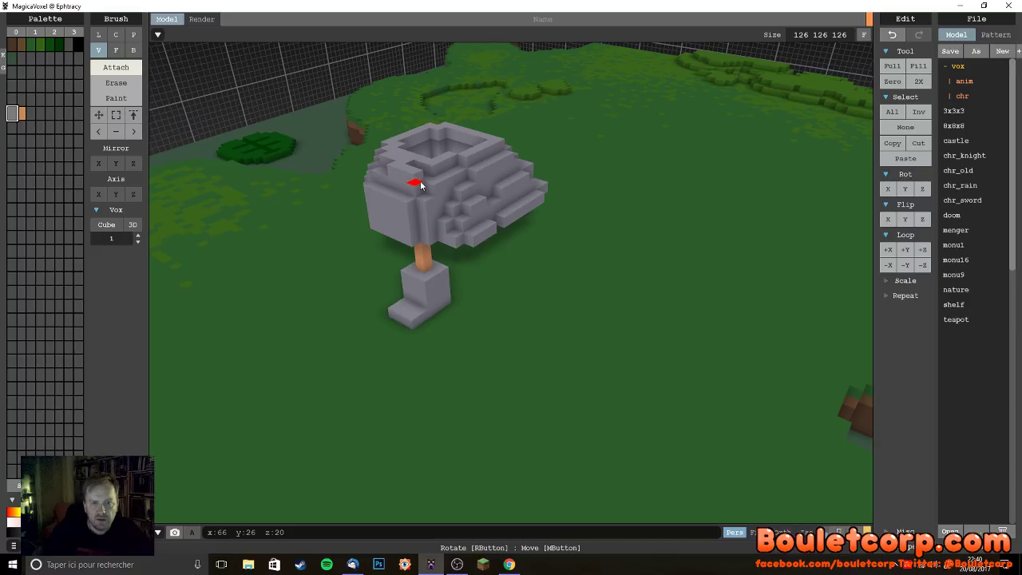
right_drag(391, 184, 414, 184)
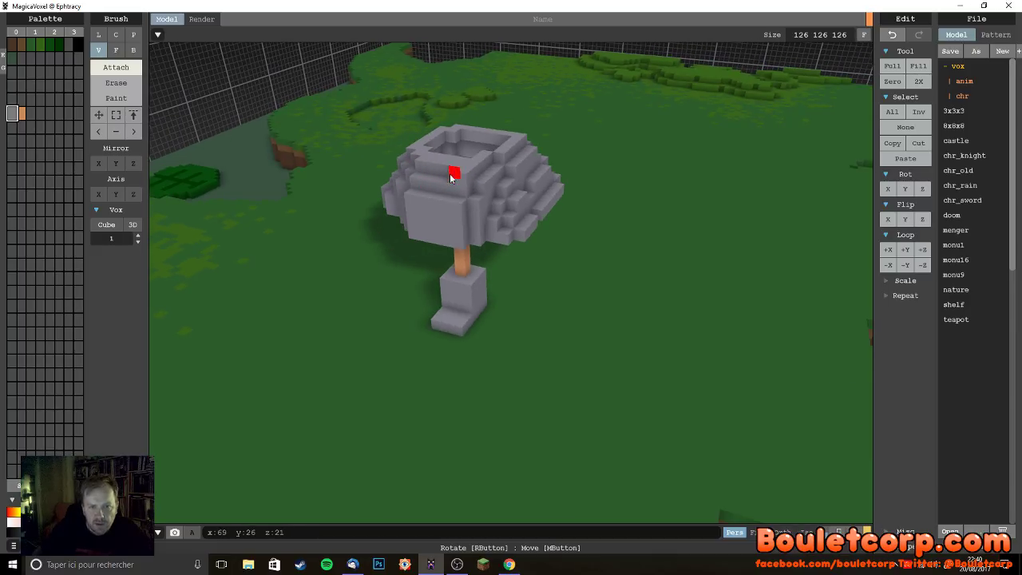
- Add the next inset ring of grey voxels around the body's opening at z 22
right_drag(457, 177, 365, 185)
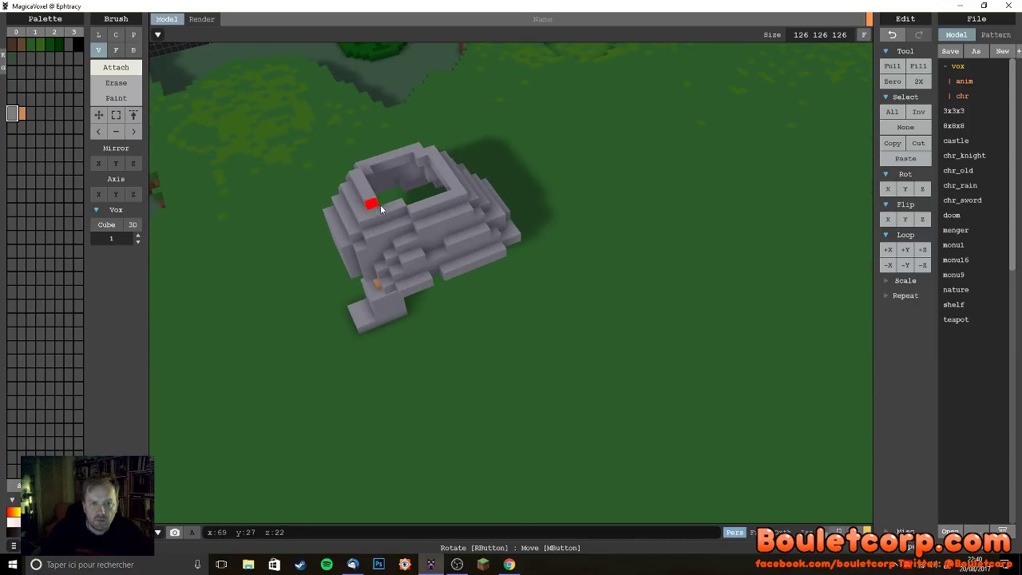
right_drag(415, 205, 372, 123)
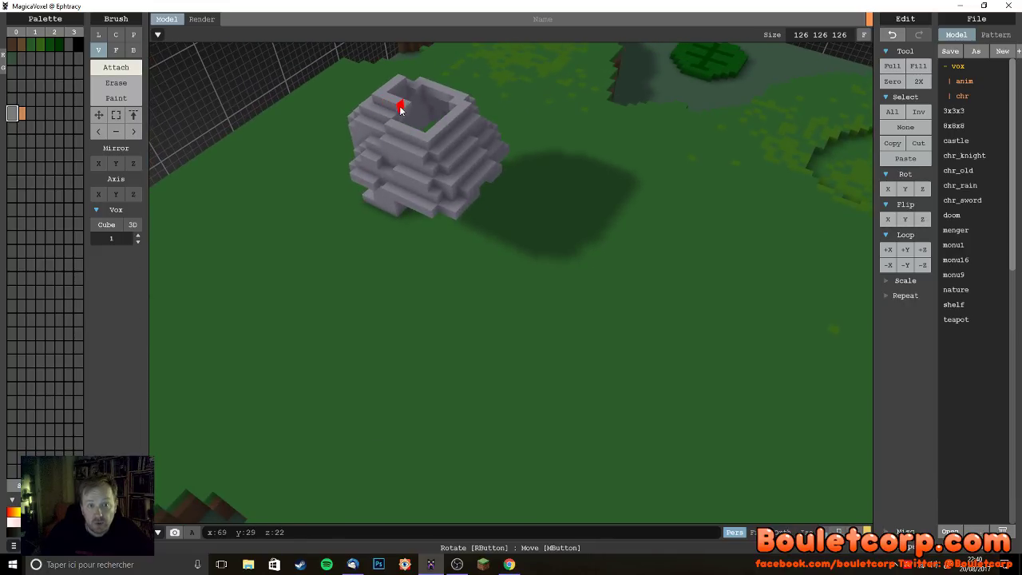
right_drag(420, 131, 389, 137)
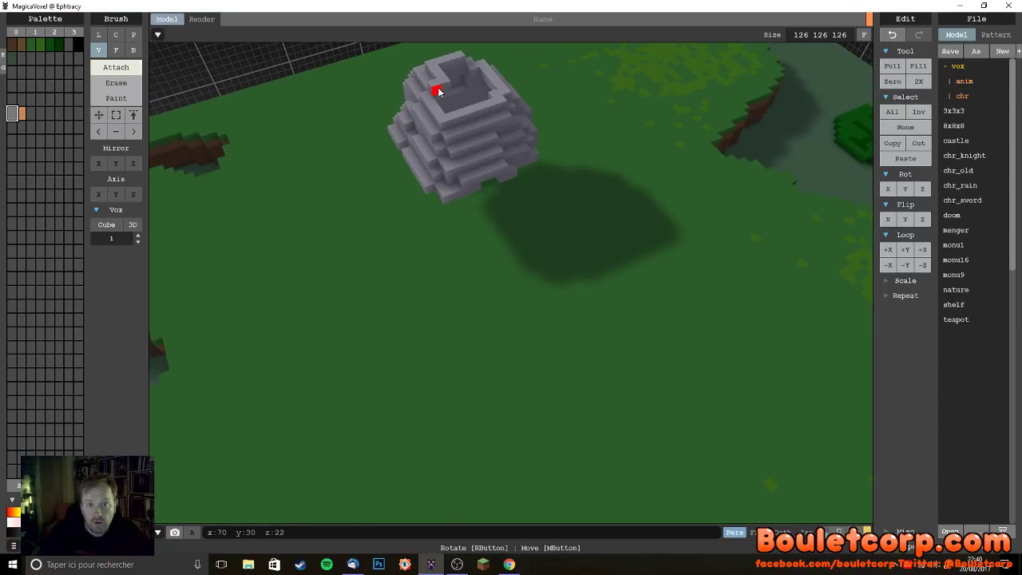
right_drag(468, 105, 589, 112)
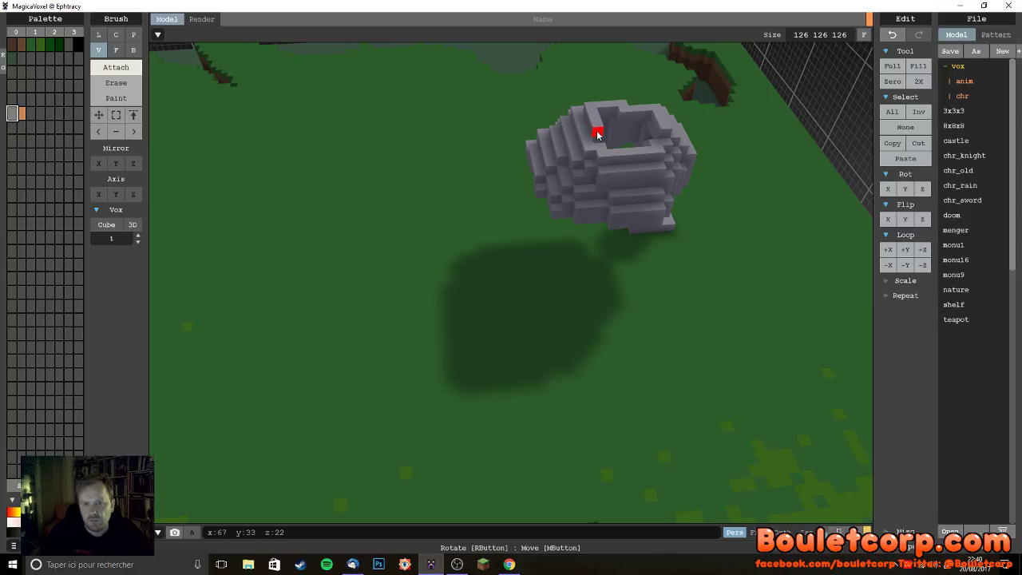
right_drag(619, 151, 540, 165)
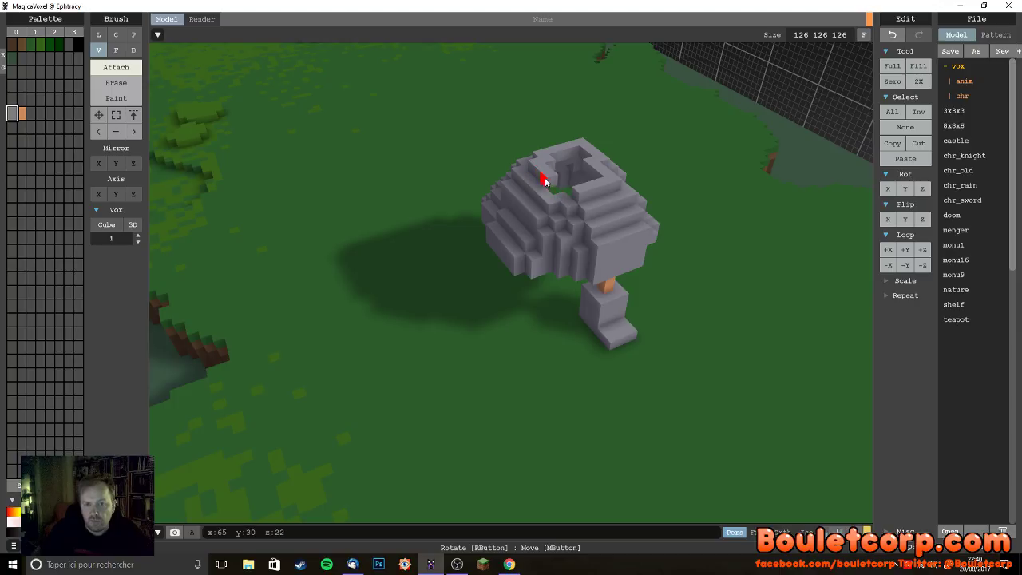
- Lay grey voxels at z 23 along the inner edge of the opening, undoing a misplaced voxel on the outer rim
right_drag(561, 196, 625, 220)
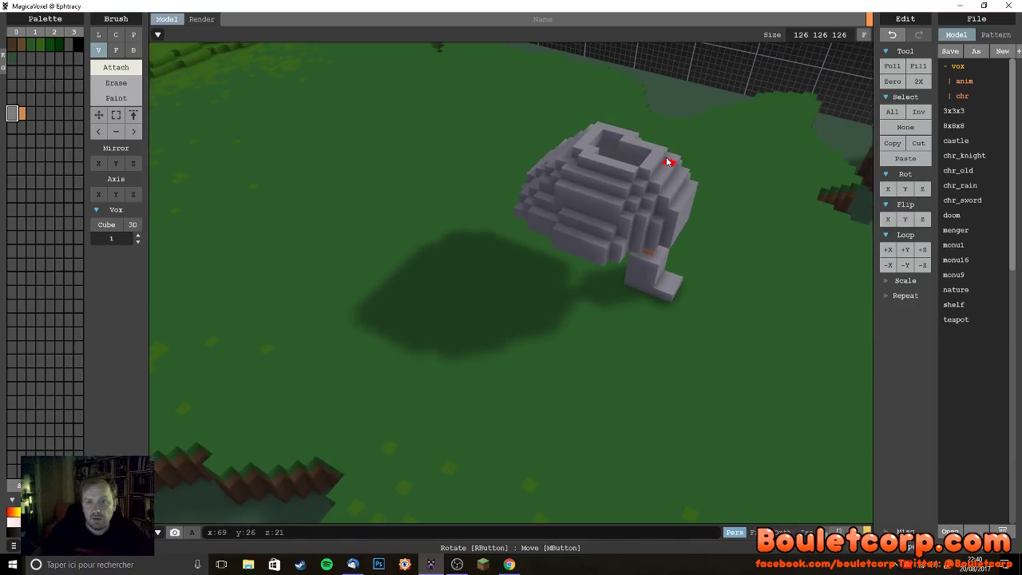
click(660, 153)
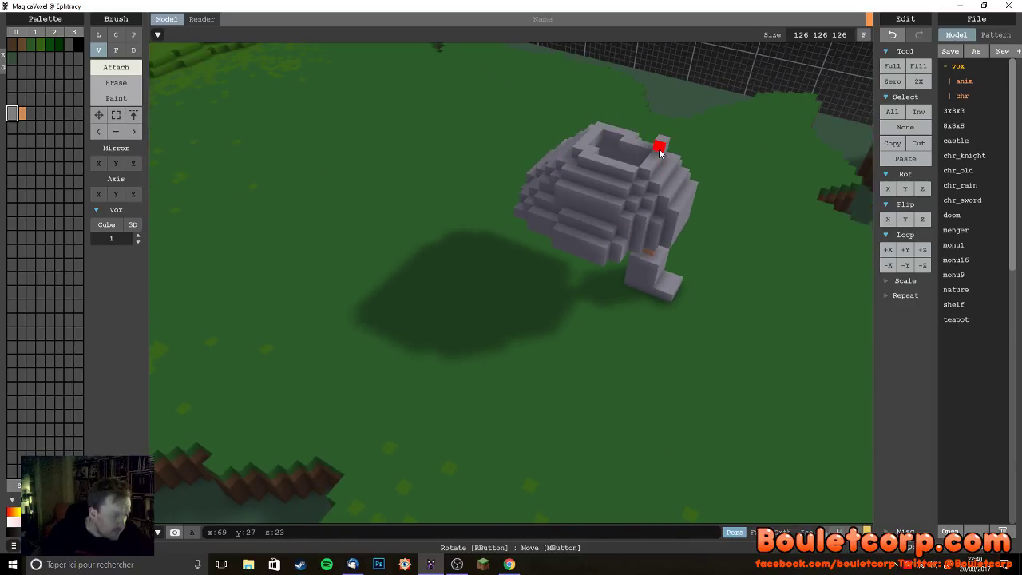
key(ctrl+z)
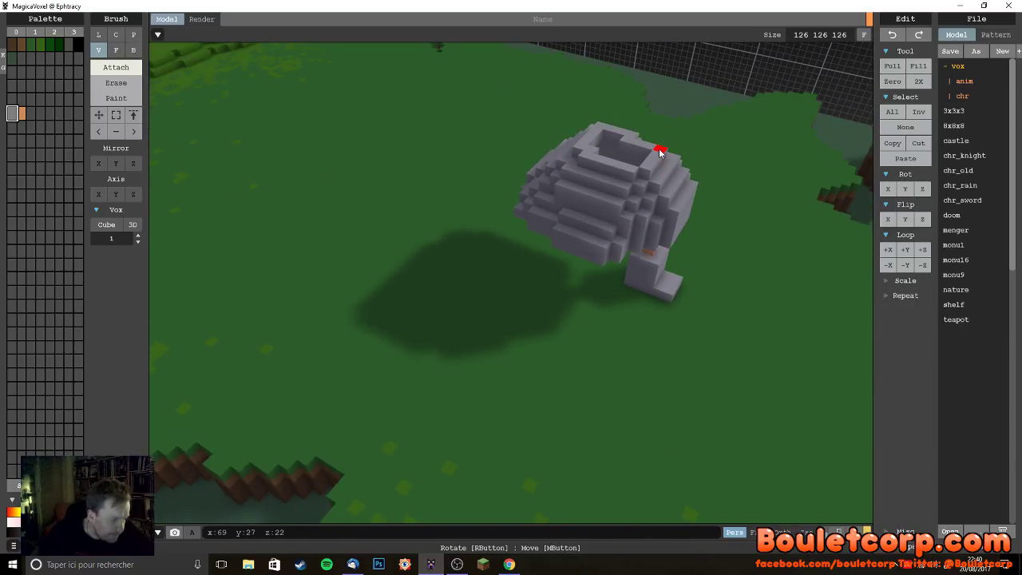
click(615, 141)
click(614, 140)
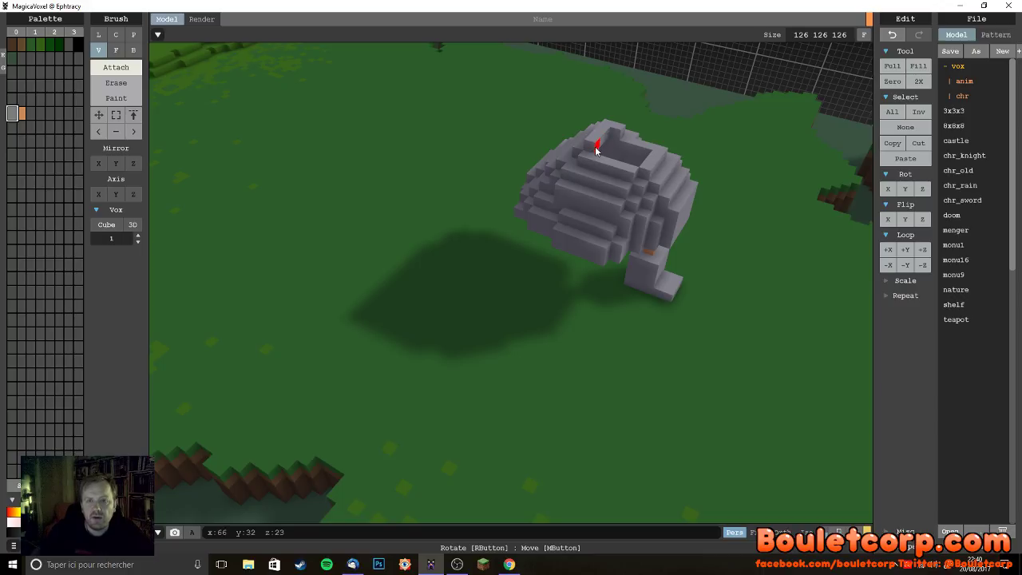
right_drag(594, 143, 560, 174)
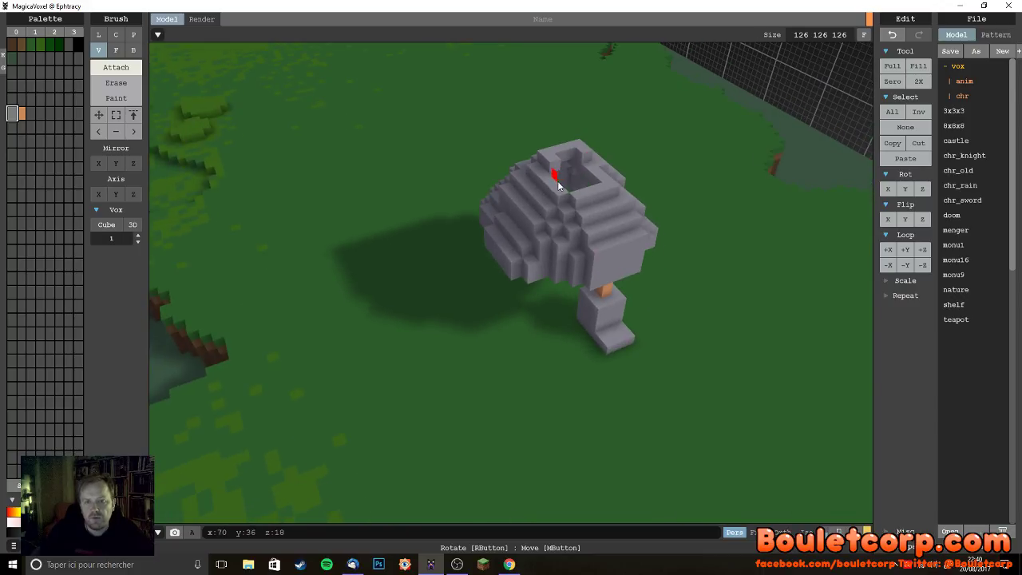
key(ctrl+z)
key(ctrl+y)
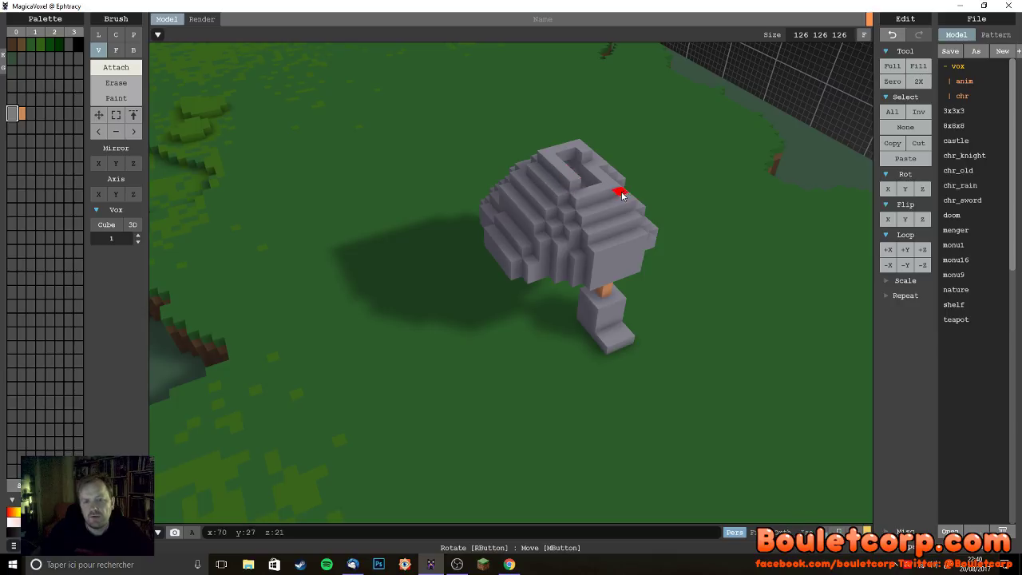
- Complete the small raised ring at the body's summit and start a grey row at z 24
right_drag(624, 195, 543, 185)
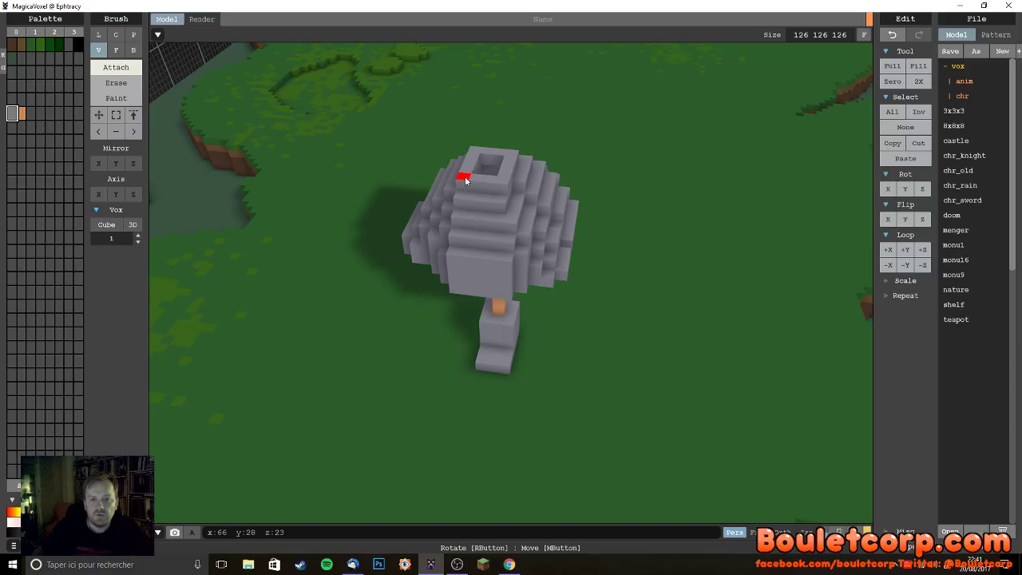
right_drag(520, 174, 468, 187)
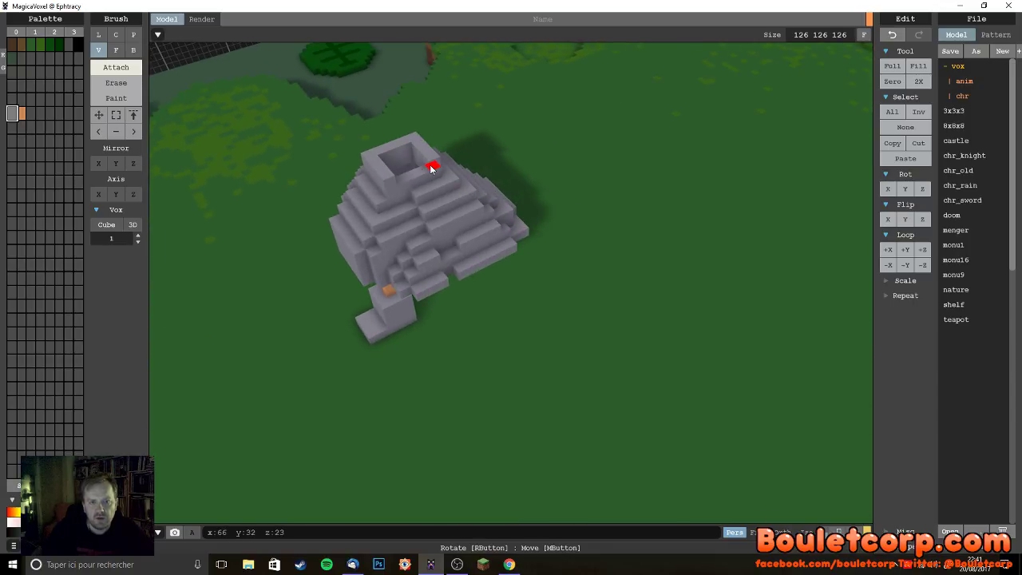
click(374, 159)
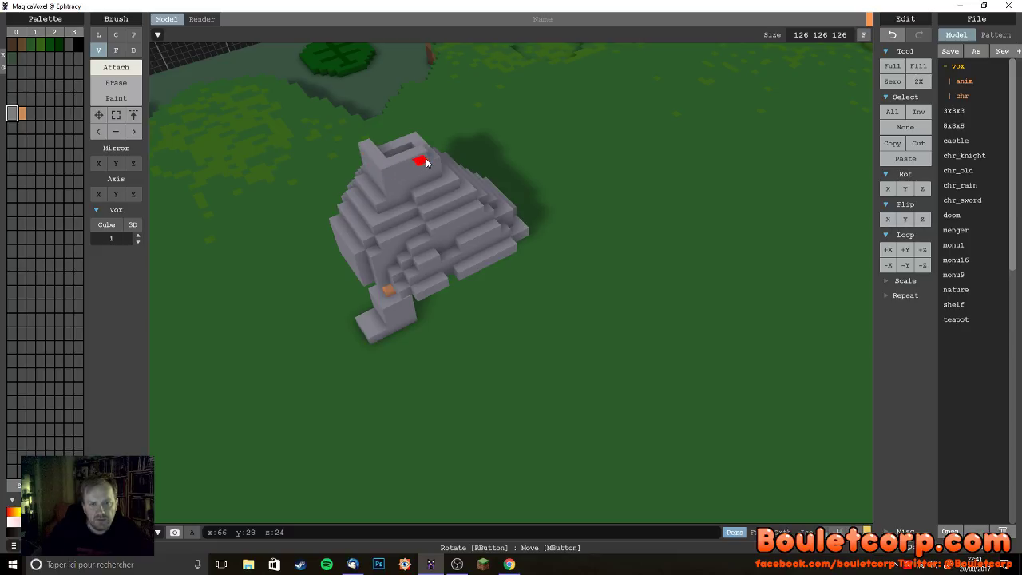
- Sample the orange from the standing leg and build a second, bent orange leg beneath the grey body
right_drag(431, 155, 693, 171)
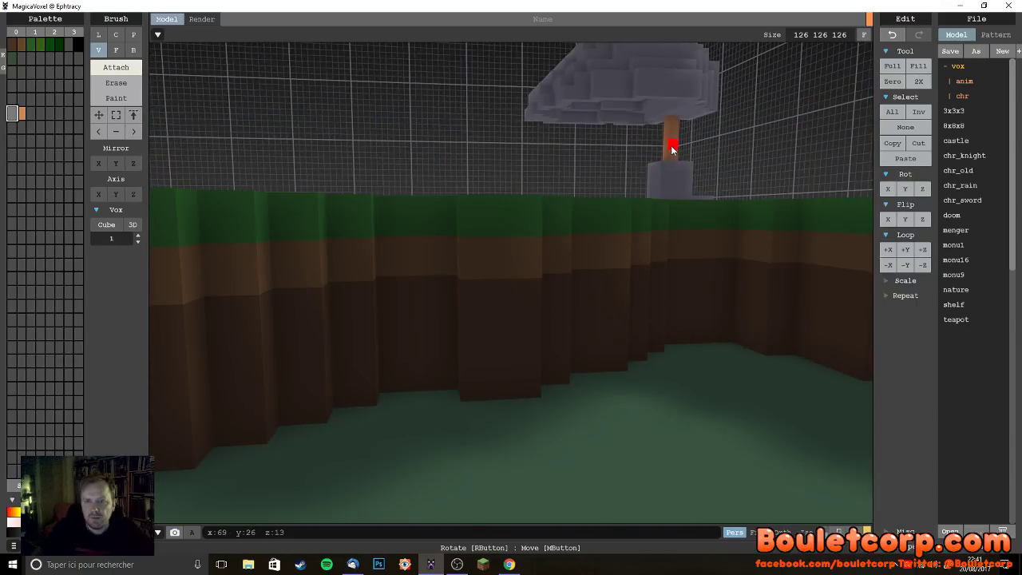
alt+click(671, 142)
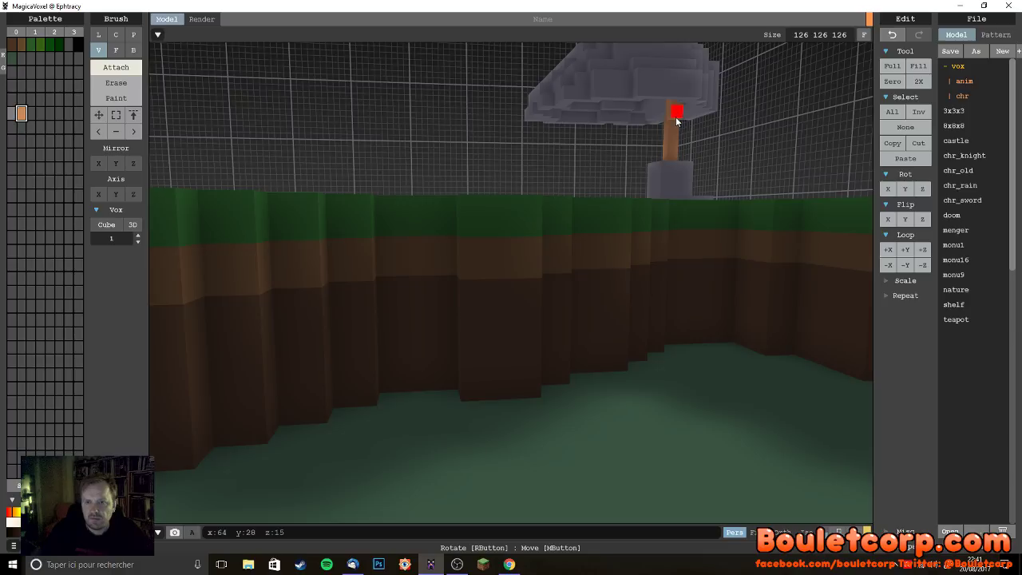
right_drag(673, 122, 651, 133)
- Sample the grey from the standing foot and attach a vertical grey column to the end of the bent leg
alt+click(685, 174)
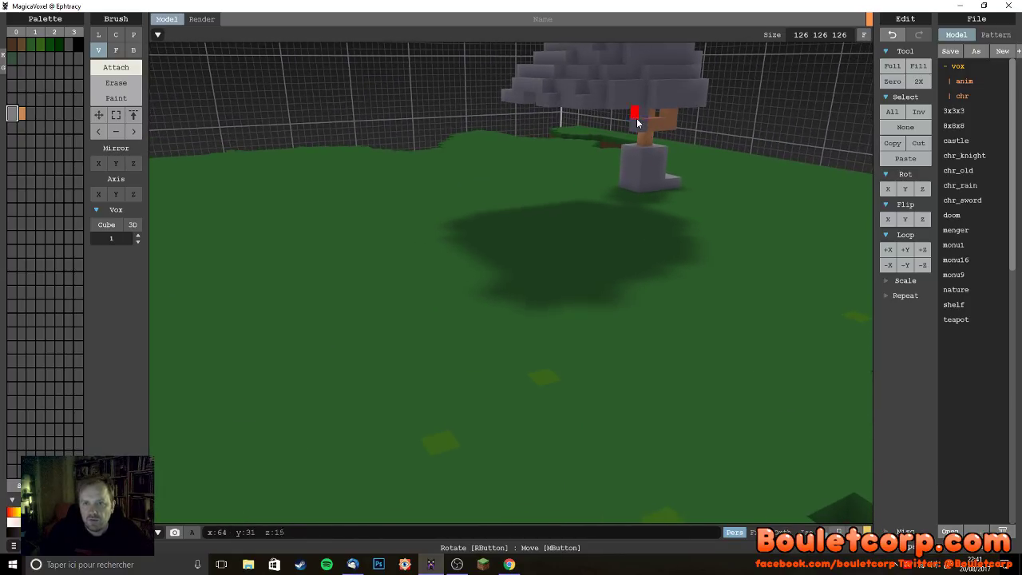
right_drag(662, 155, 495, 137)
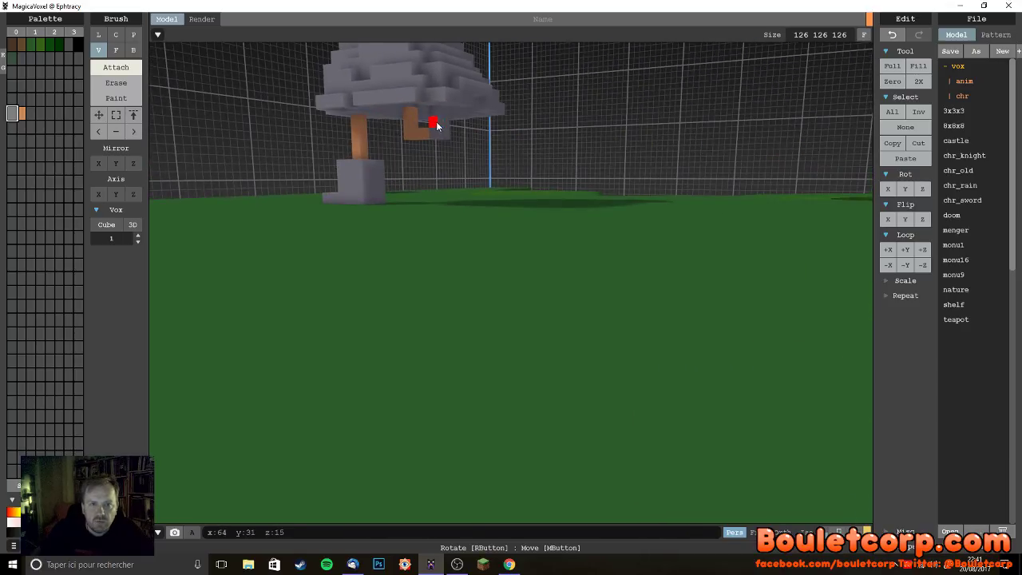
scroll(455, 141, down, 2)
right_drag(442, 146, 400, 153)
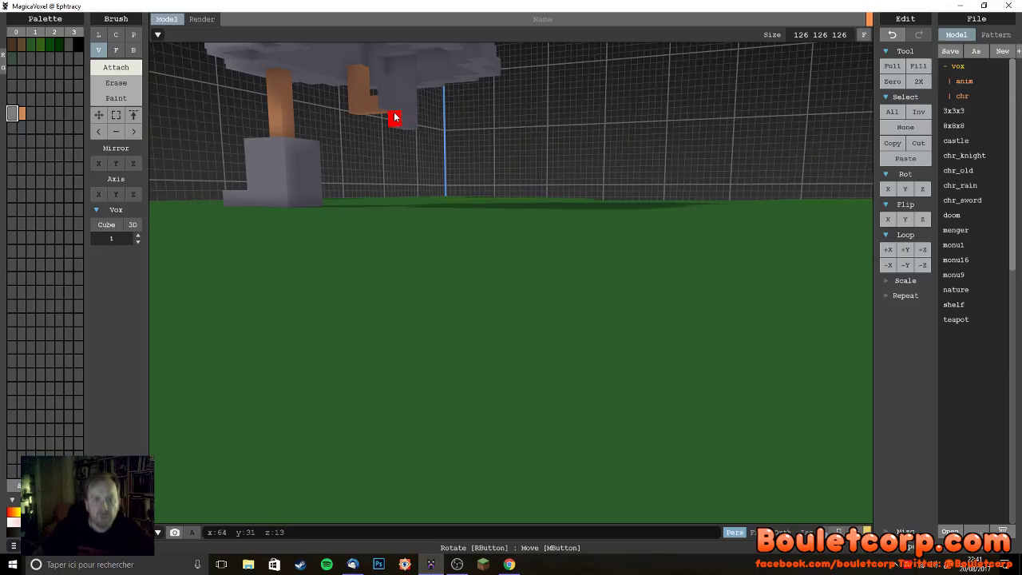
- Widen and thicken the grey column on the bent leg into a solid foot block like the standing foot
right_drag(438, 132, 473, 83)
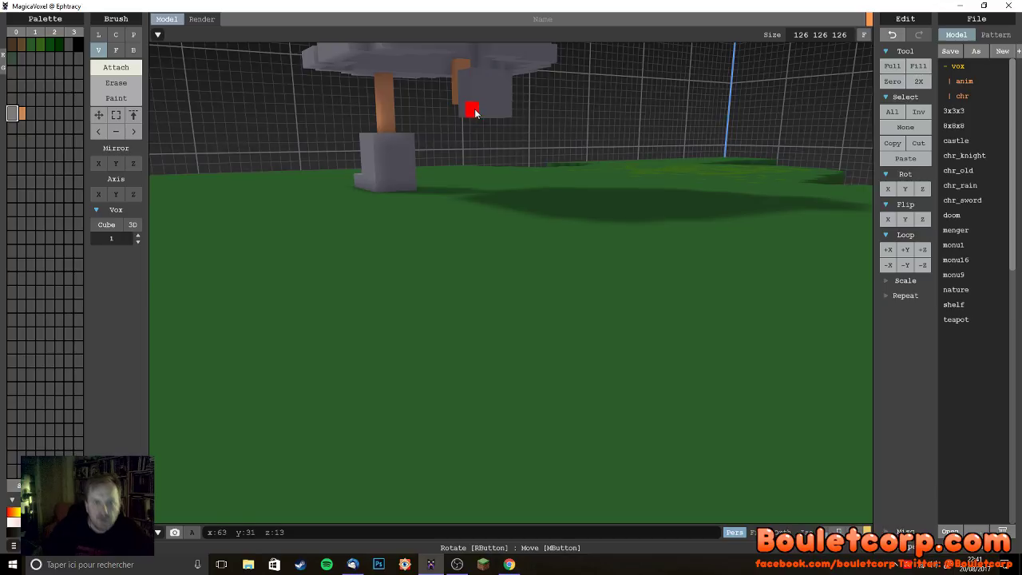
right_drag(448, 169, 478, 131)
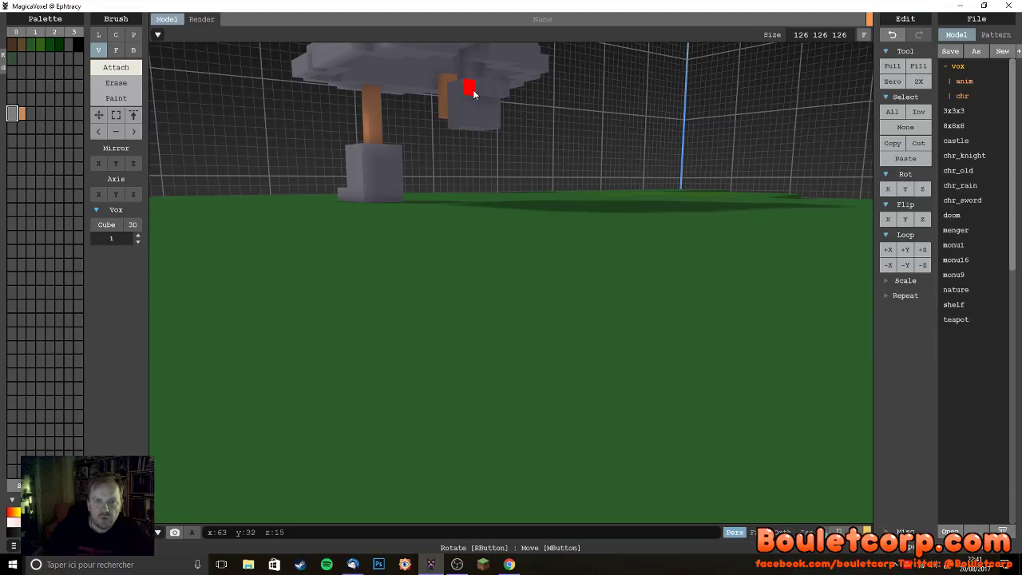
click(490, 110)
right_drag(473, 119, 325, 181)
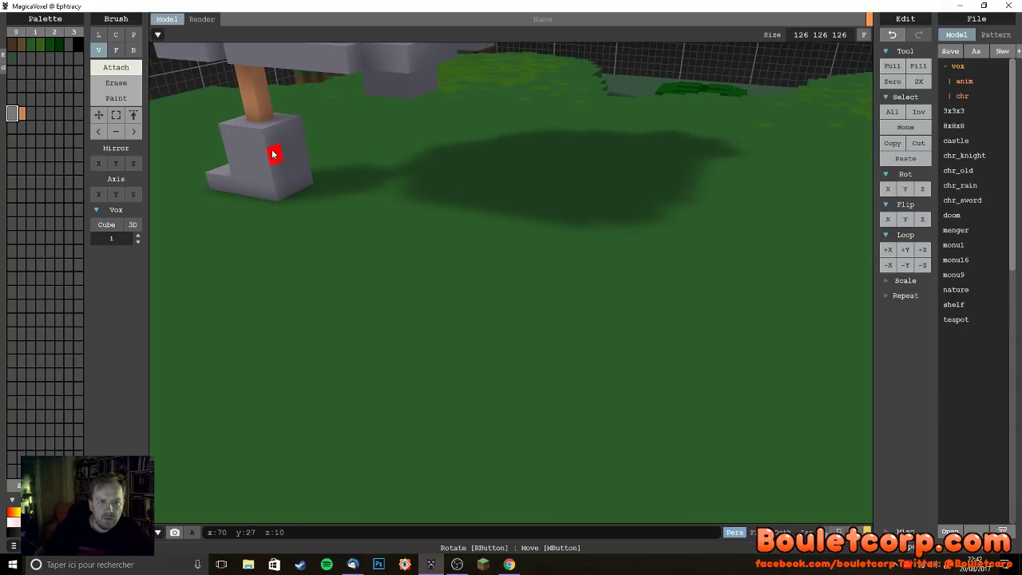
- Extend the raised foot of the bent leg downward with a narrow grey row of voxels forming its toe
right_drag(390, 152, 372, 138)
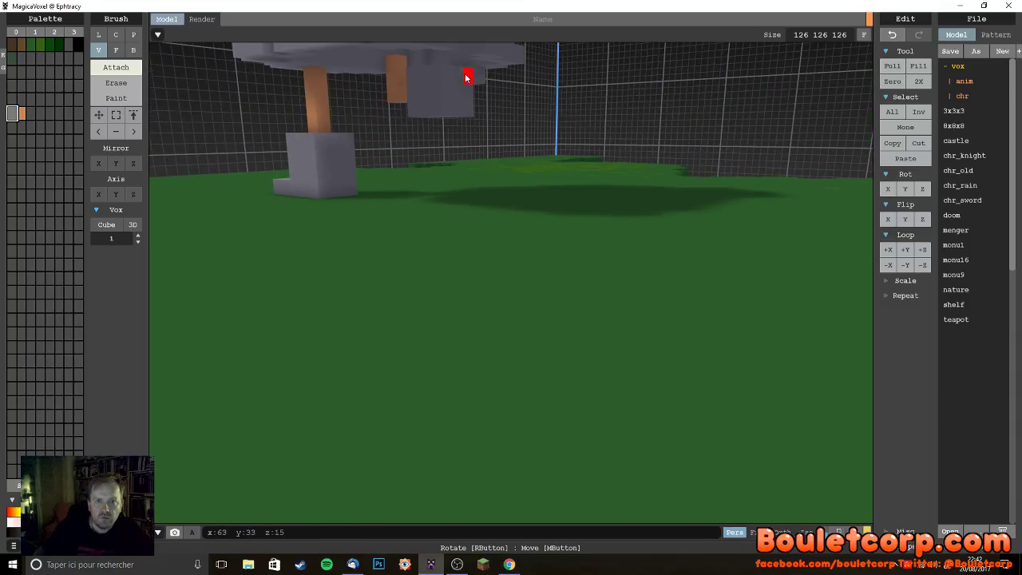
click(470, 97)
click(465, 110)
right_drag(449, 112, 464, 123)
mouse_move(458, 94)
mouse_down()
mouse_move(435, 89)
mouse_move(438, 108)
mouse_up()
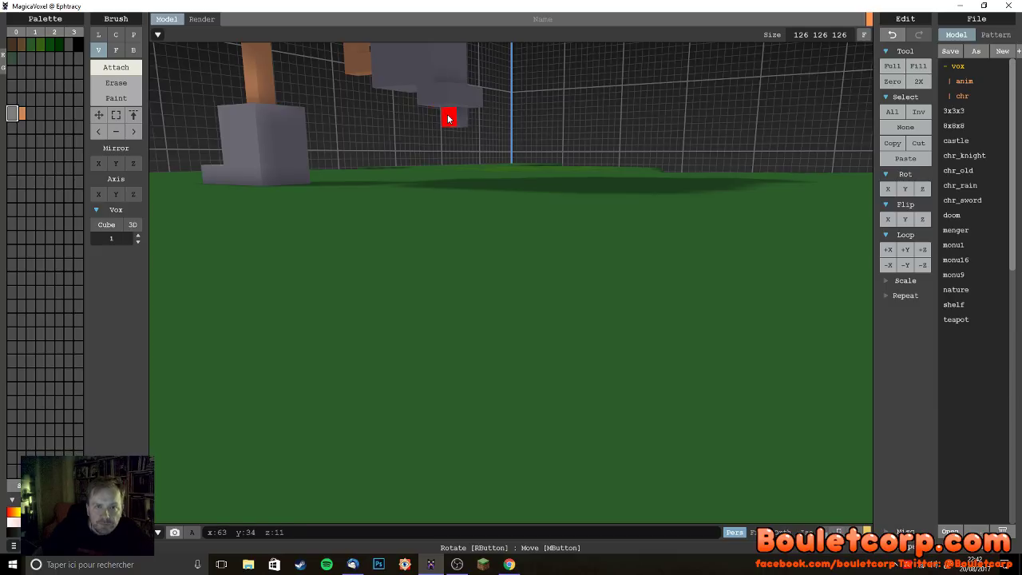
key(ctrl+z)
key(ctrl+y)
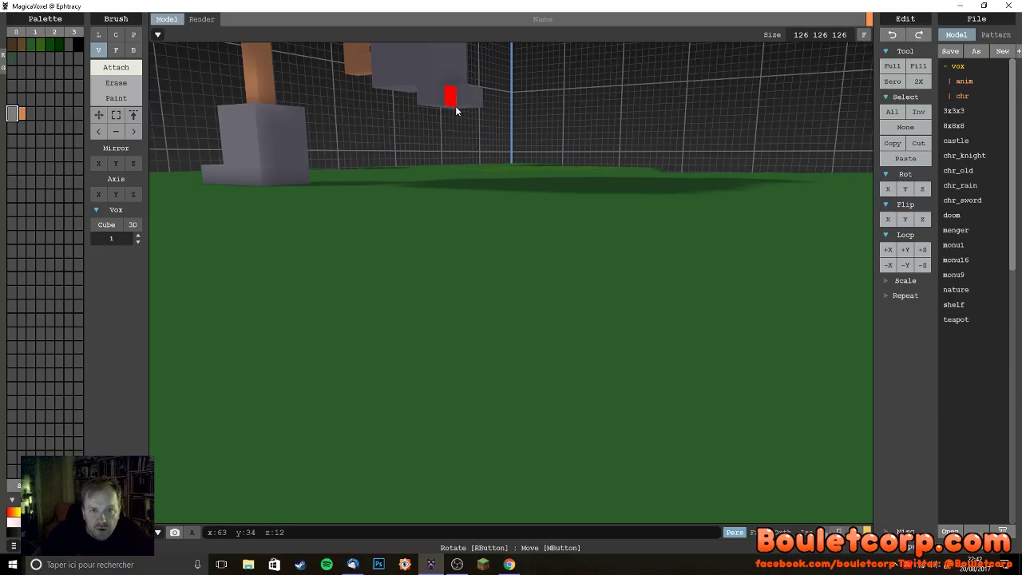
key(ctrl+z)
drag(458, 112, 439, 112)
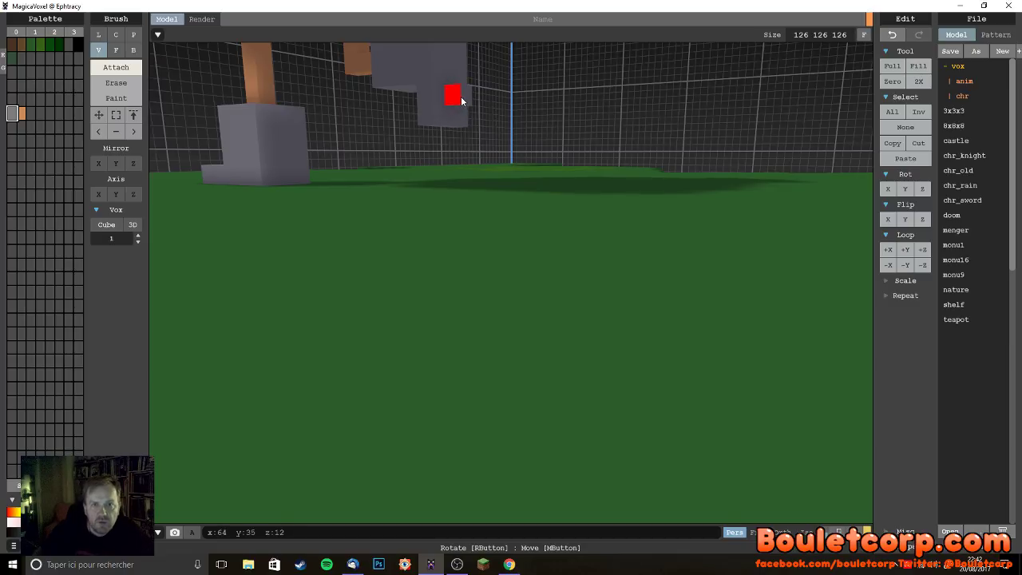
right_drag(491, 116, 628, 198)
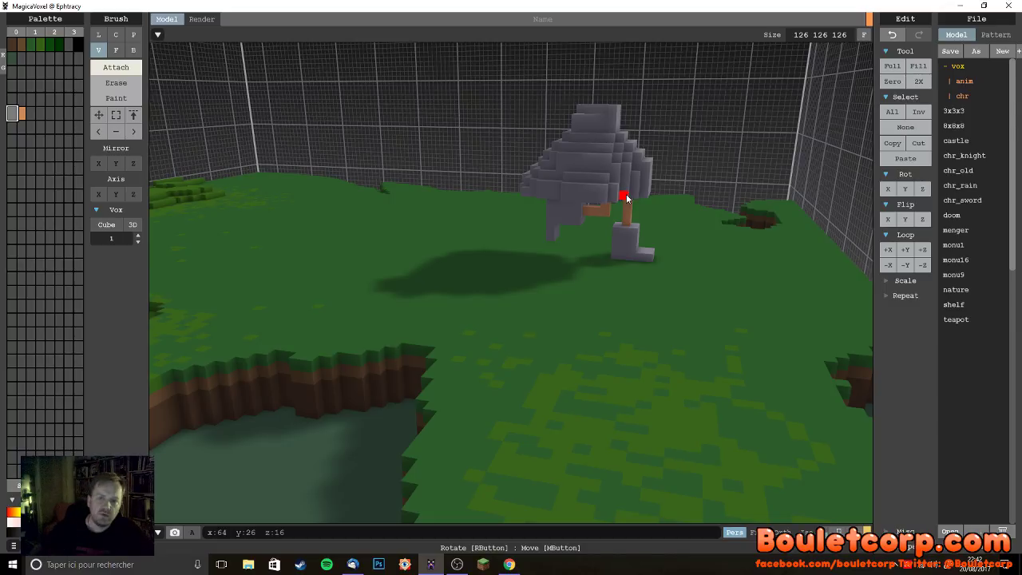
- Fill the gaps in the grey ring on the body's summit to complete a level rim forming the neck
scroll(663, 206, up, 6)
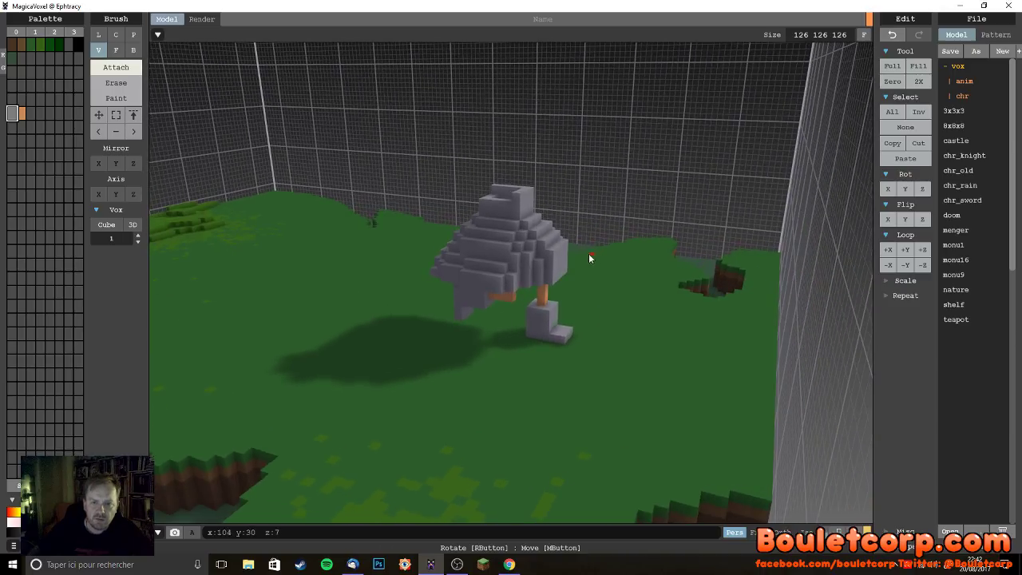
right_drag(628, 273, 504, 288)
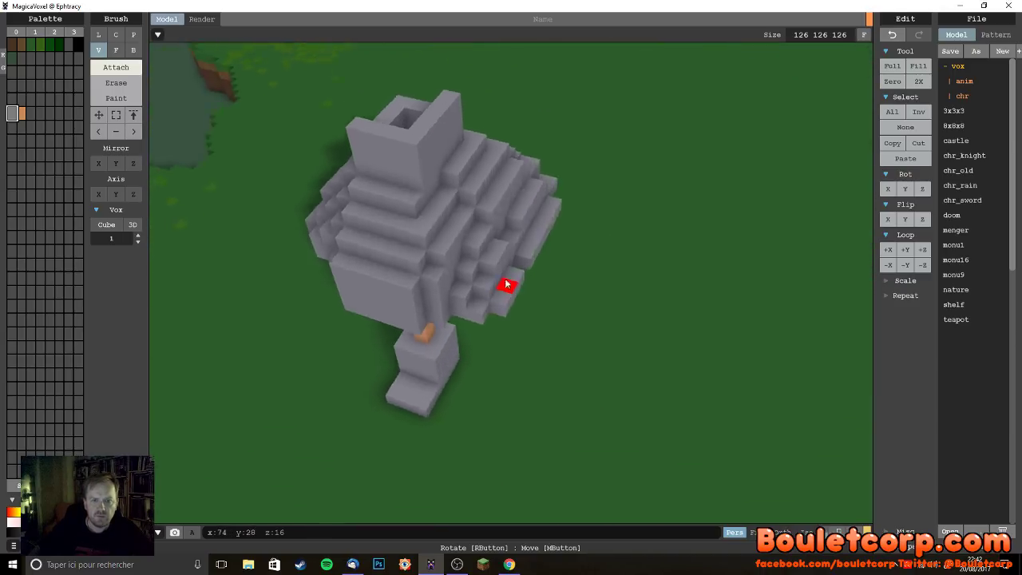
click(469, 128)
click(466, 116)
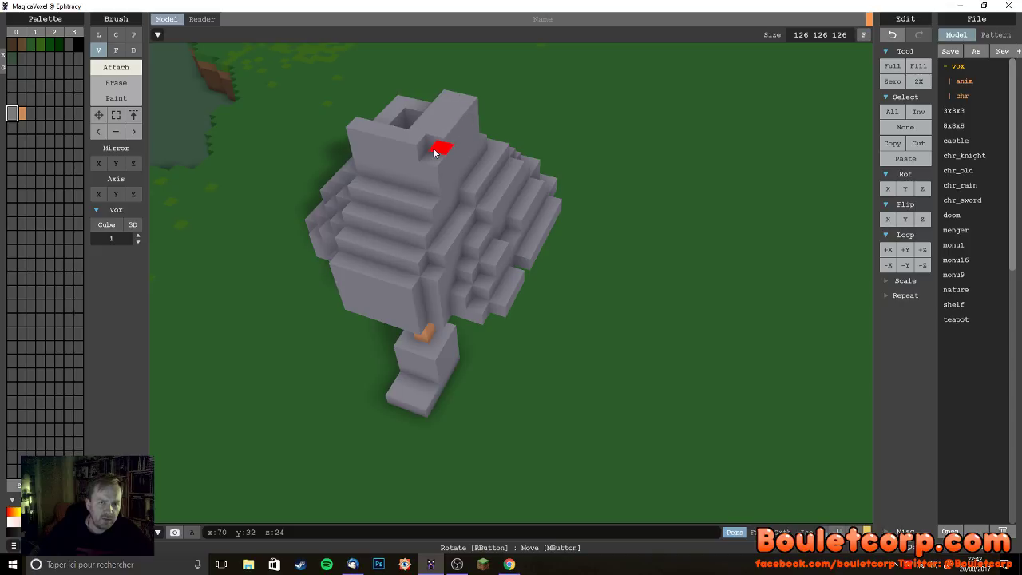
click(475, 164)
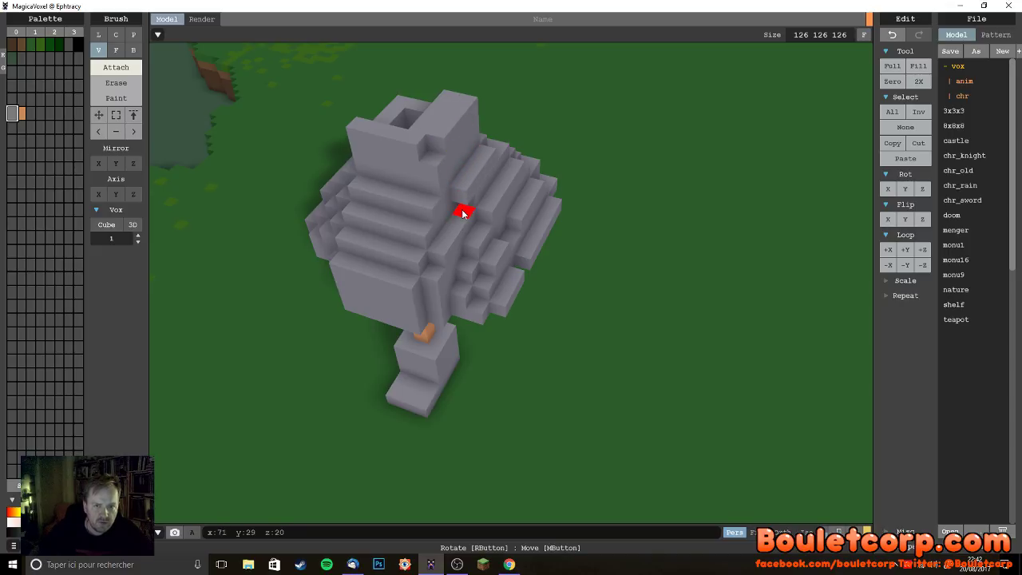
mouse_move(468, 155)
right_down()
mouse_move(500, 211)
mouse_move(538, 203)
mouse_move(495, 200)
right_up()
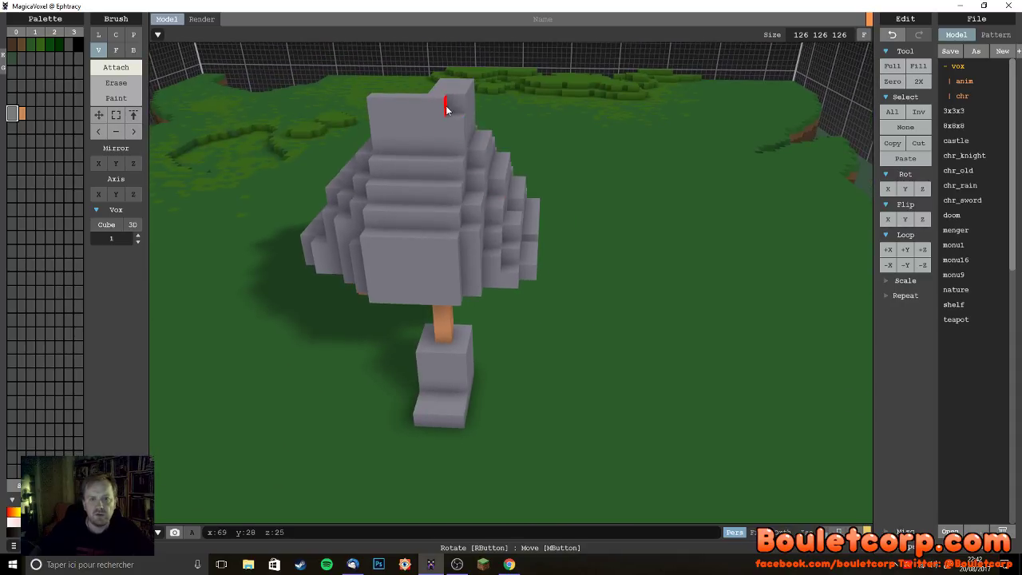
mouse_move(450, 140)
right_down()
mouse_move(538, 183)
mouse_move(520, 173)
mouse_move(547, 167)
right_up()
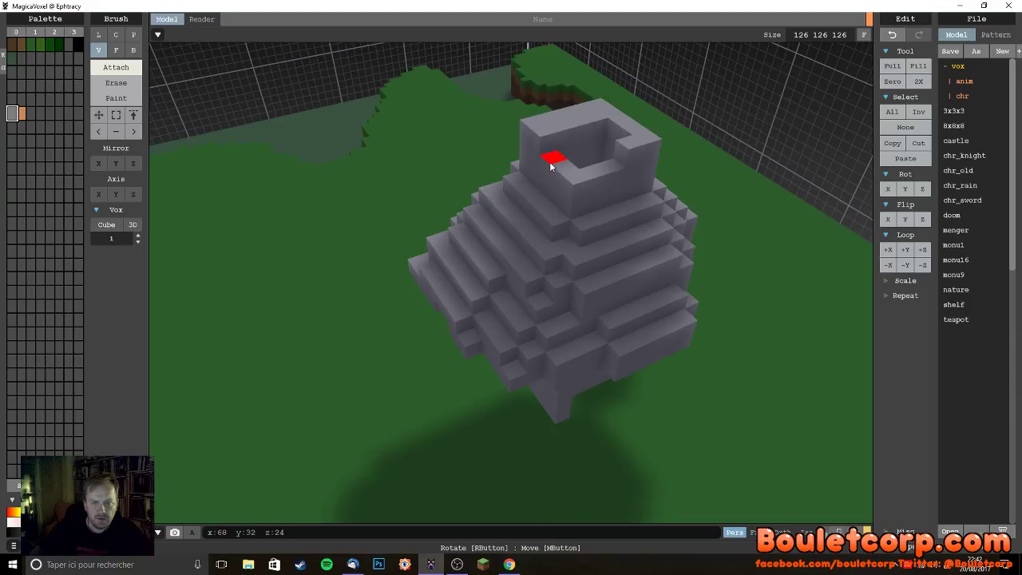
click(601, 165)
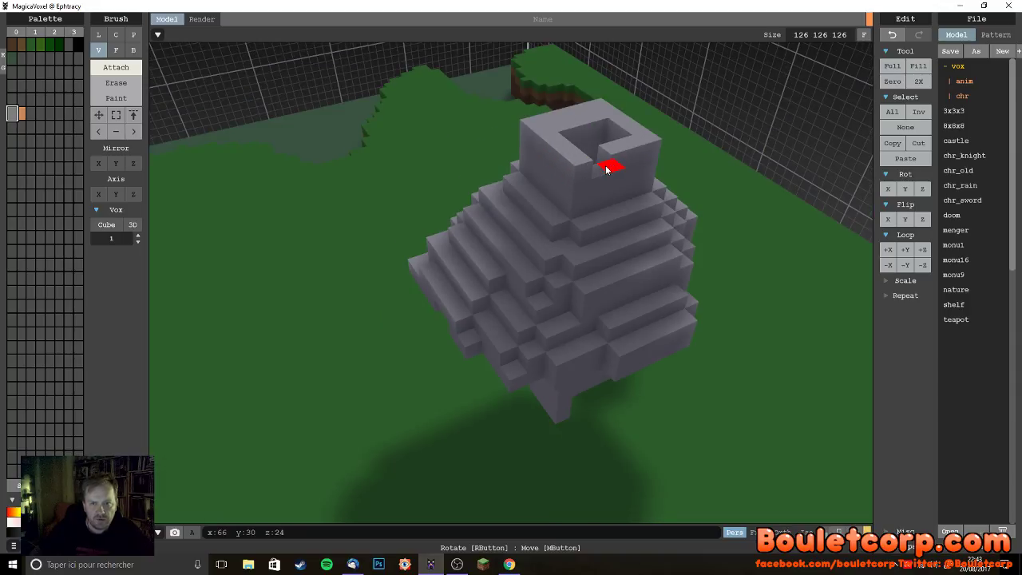
key(ctrl+z)
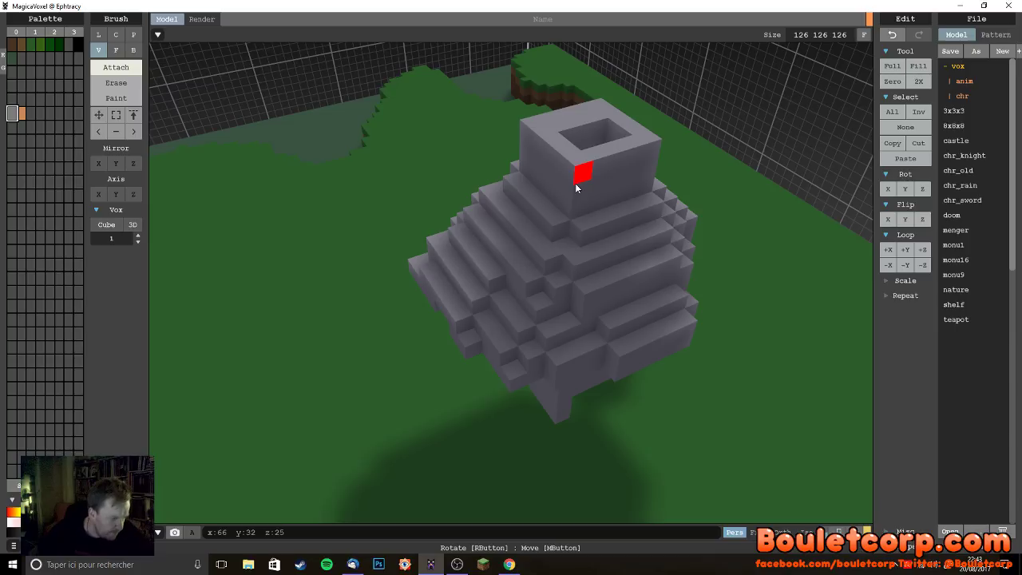
- Raise the neck with another grey layer around its top edge
right_drag(622, 201, 543, 199)
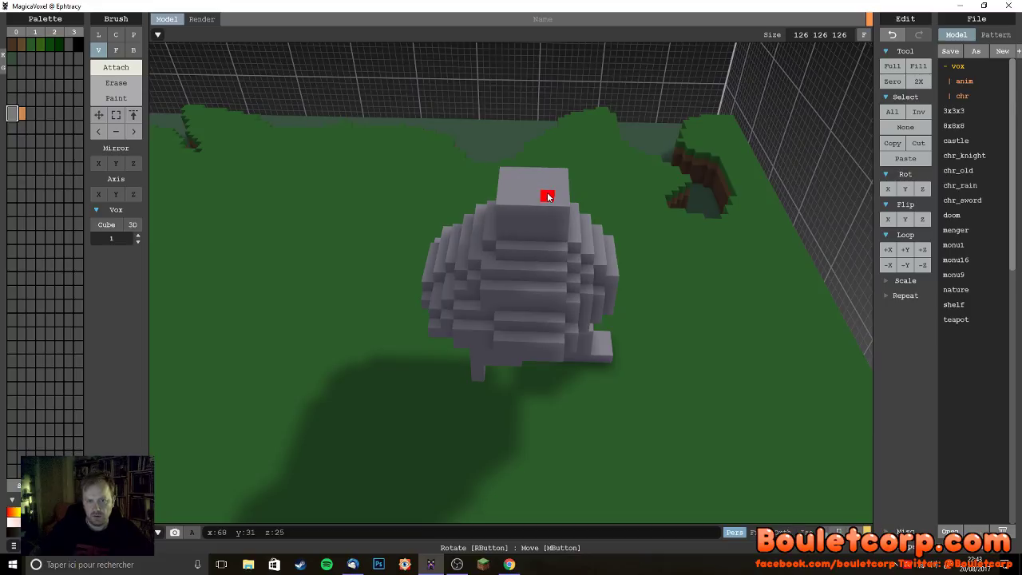
right_drag(587, 235, 524, 160)
mouse_move(500, 164)
mouse_down()
mouse_move(543, 191)
mouse_move(494, 185)
mouse_up()
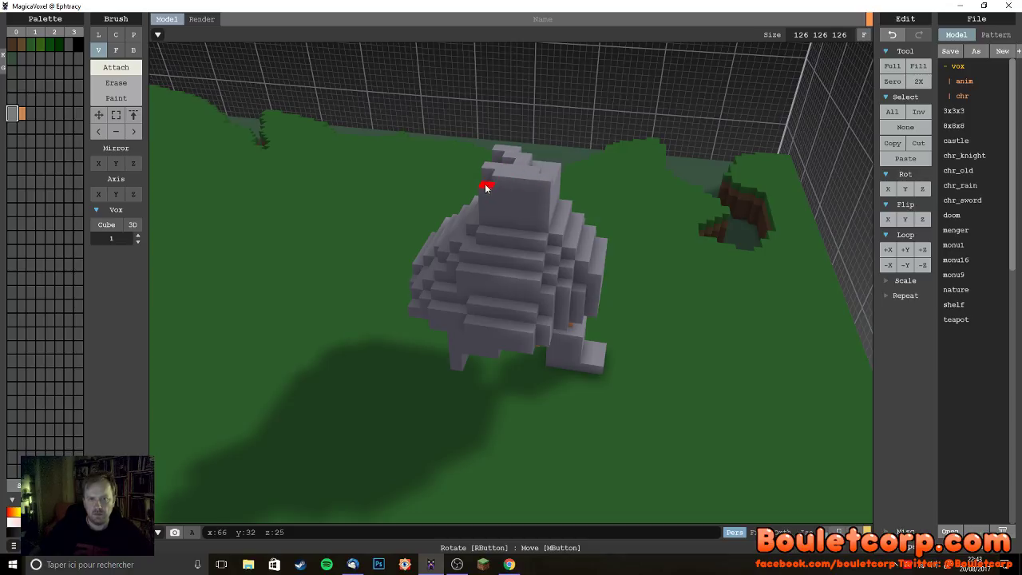
right_drag(487, 180, 466, 193)
mouse_move(466, 193)
mouse_down()
mouse_move(434, 197)
mouse_move(424, 183)
mouse_move(463, 189)
mouse_move(463, 210)
mouse_up()
right_drag(463, 210, 467, 143)
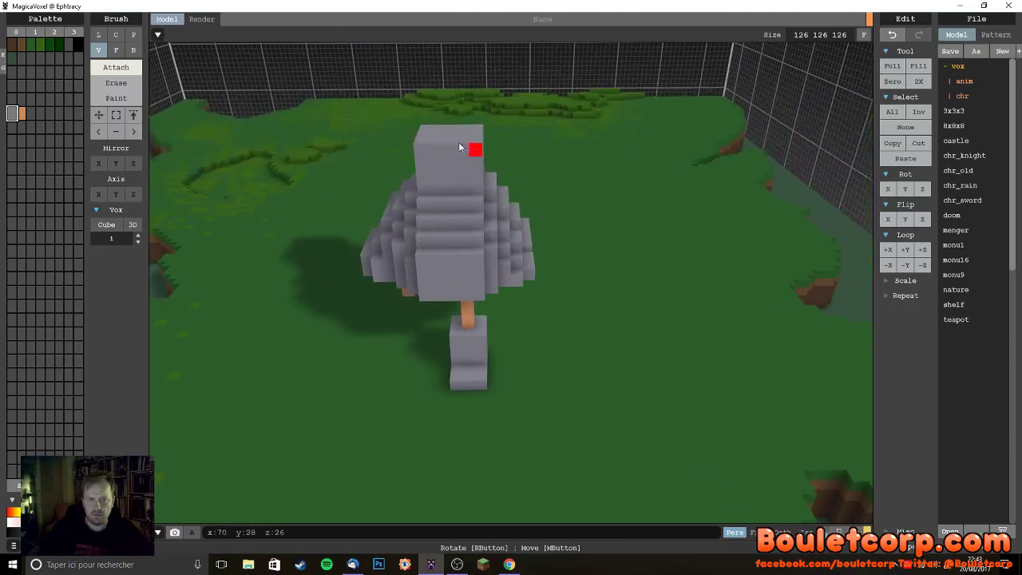
- Attach a protruding grey row along the front of the neck top and build up the layer behind it
drag(426, 142, 474, 140)
right_drag(420, 137, 551, 169)
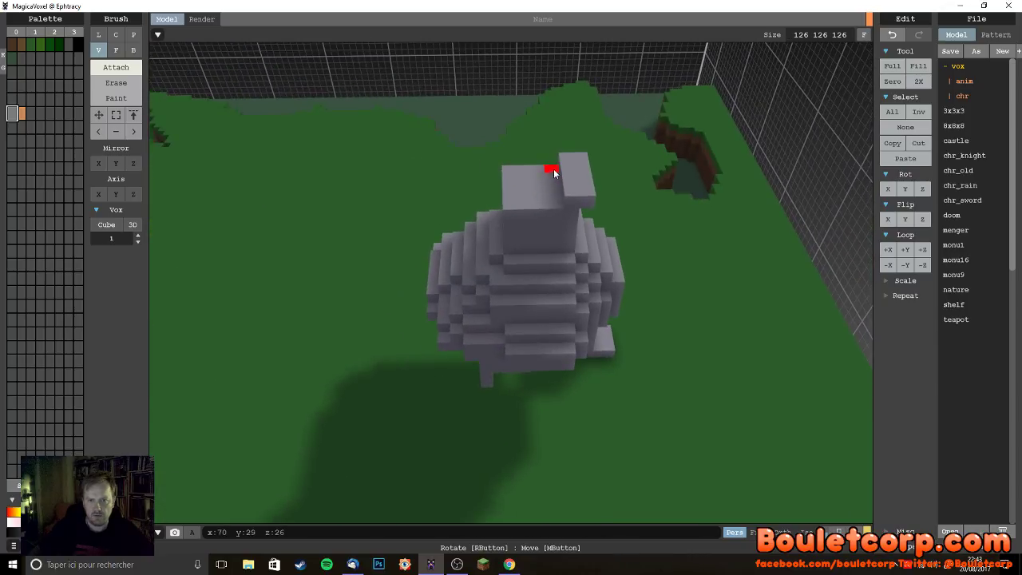
click(515, 195)
click(509, 179)
right_drag(538, 195, 452, 210)
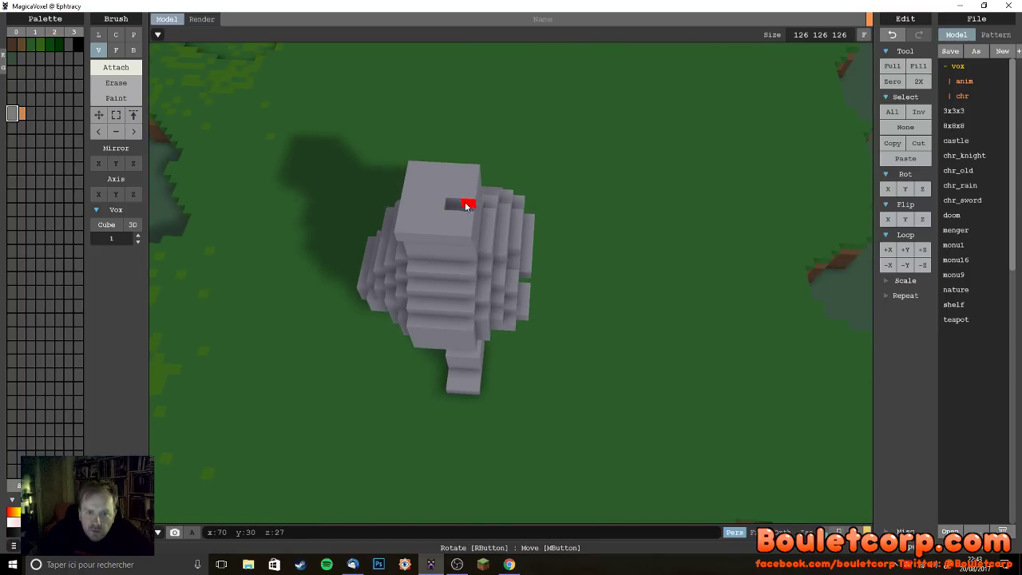
- Cover the head with a full grey layer at z 27, including the front overhang
mouse_move(410, 167)
mouse_down()
mouse_move(440, 186)
mouse_move(465, 232)
mouse_move(420, 220)
mouse_move(404, 228)
mouse_move(432, 226)
mouse_up()
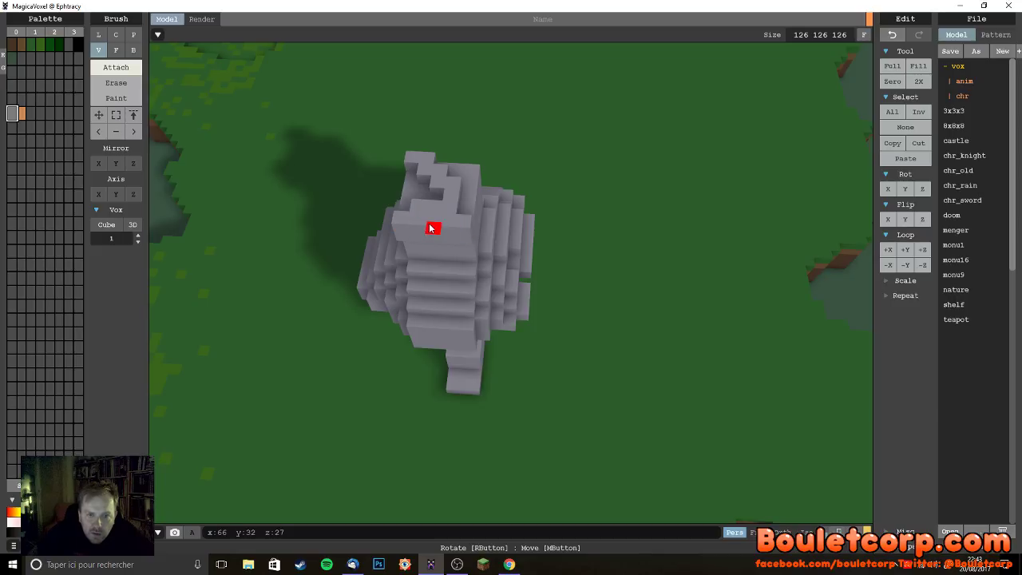
mouse_move(418, 217)
right_down()
mouse_move(460, 216)
mouse_move(424, 213)
right_up()
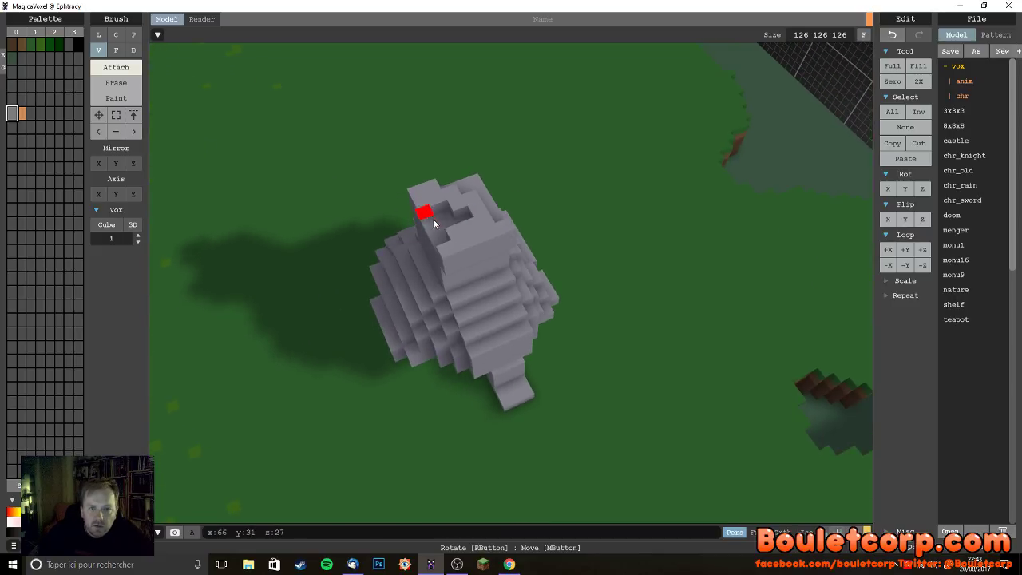
click(441, 211)
click(463, 217)
right_drag(473, 182, 472, 156)
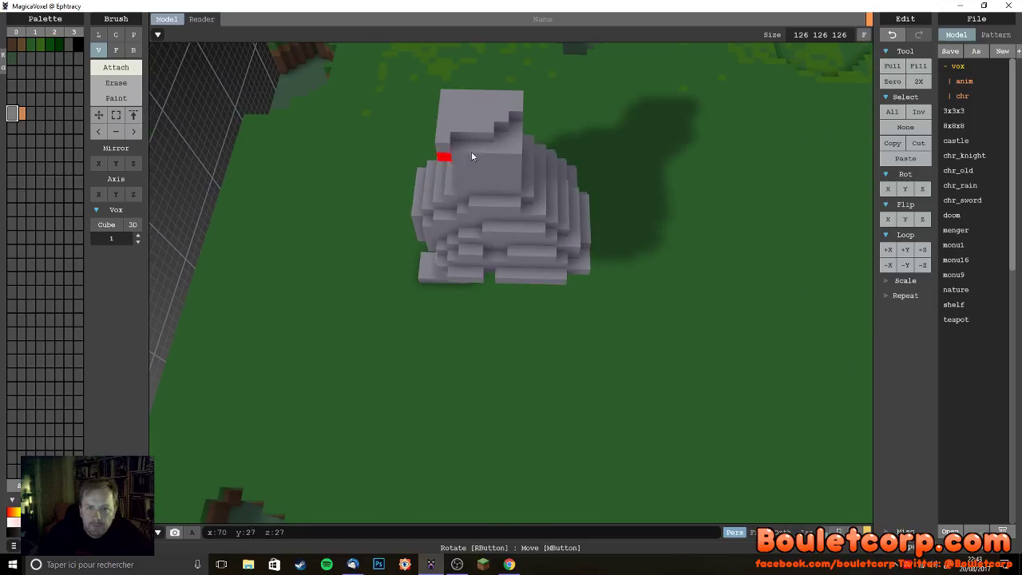
drag(516, 141, 471, 143)
click(516, 139)
right_drag(516, 136, 525, 165)
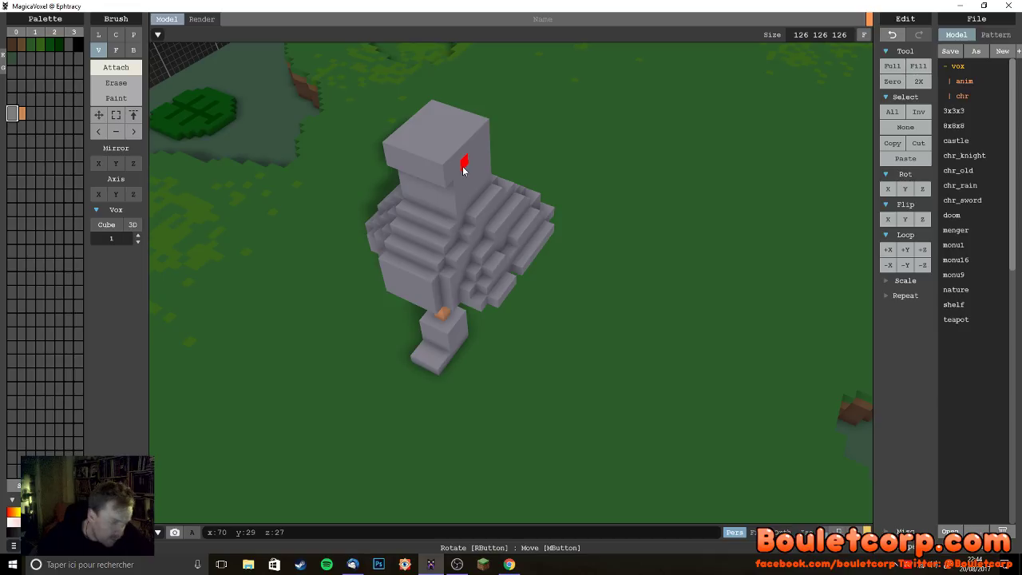
- Build grey posts on the head's four corners and join front to back with a raised rail on each side
click(402, 130)
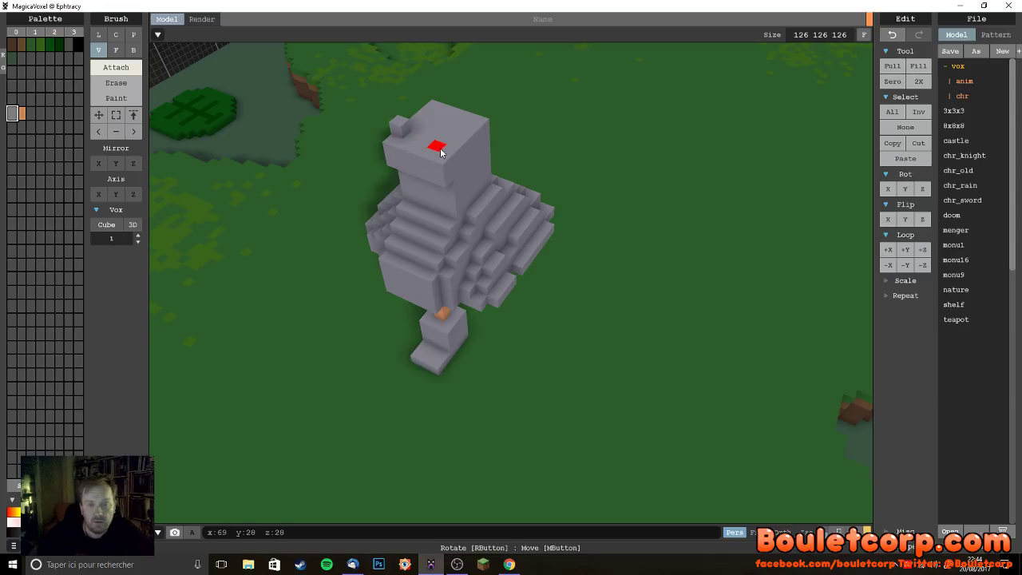
click(452, 155)
mouse_move(463, 155)
right_down()
mouse_move(468, 166)
mouse_move(423, 153)
right_up()
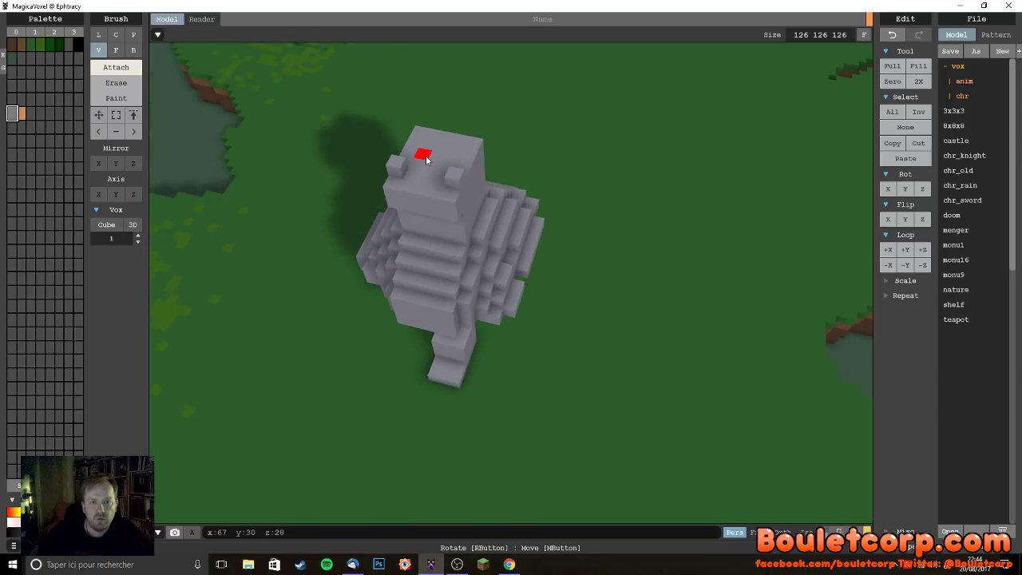
click(476, 142)
click(473, 130)
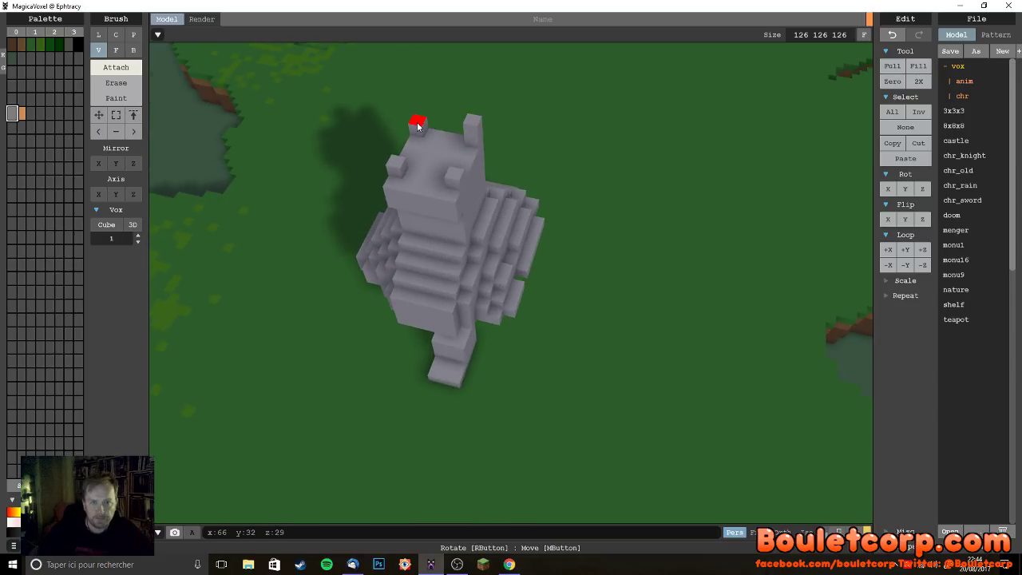
click(417, 124)
click(414, 111)
click(403, 120)
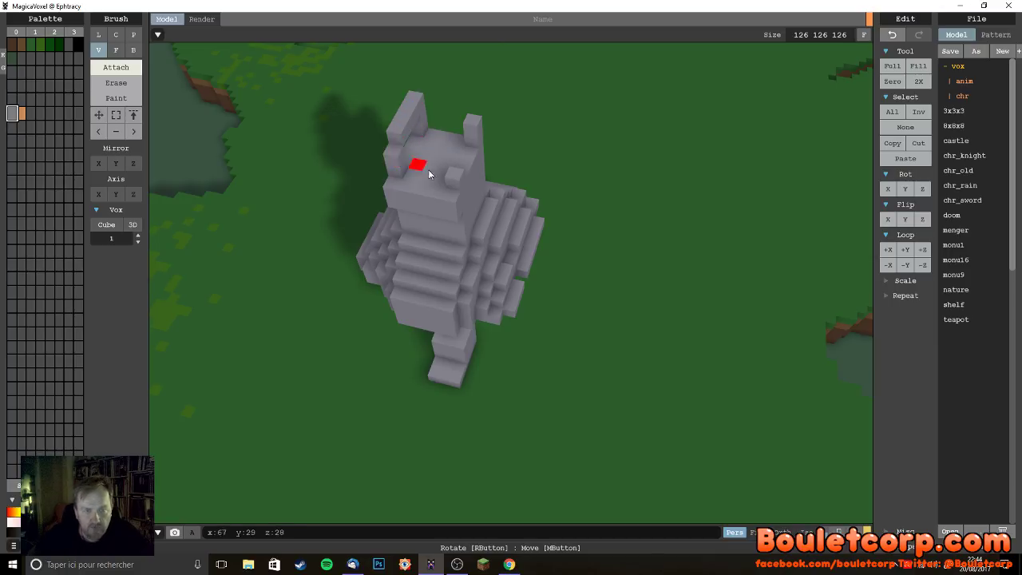
click(467, 128)
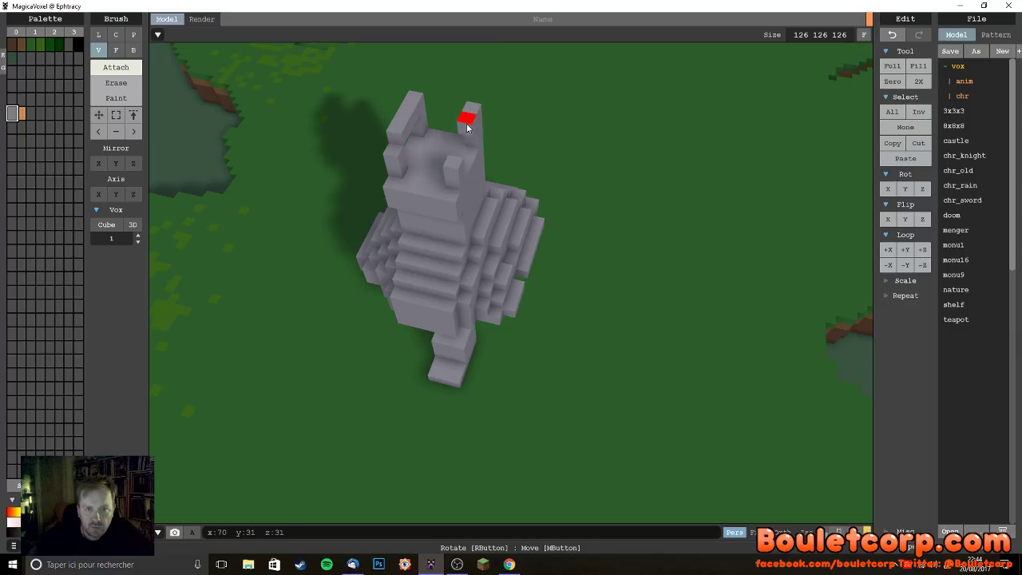
right_drag(561, 217, 542, 177)
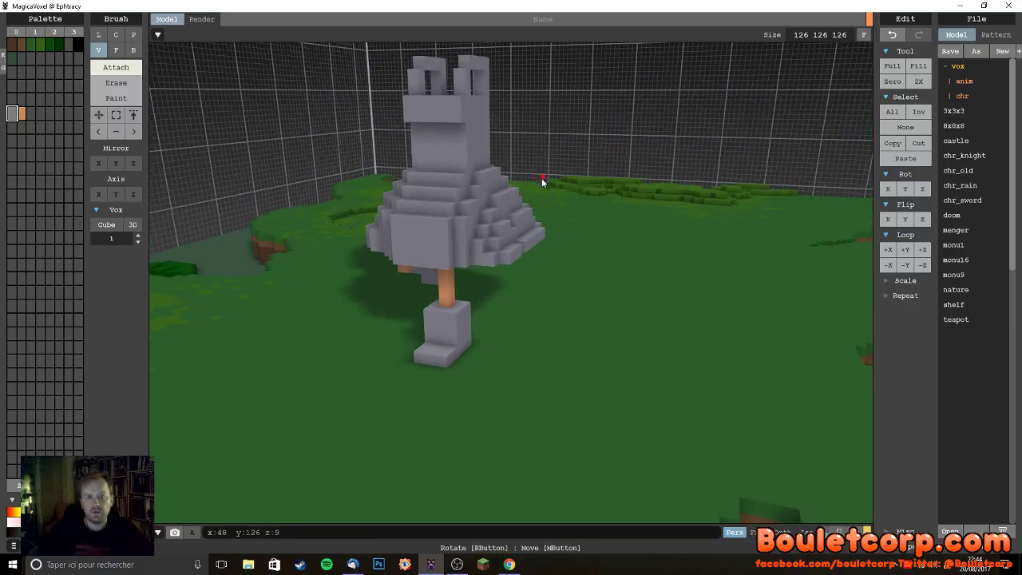
- Sample the orange from the standing leg and build an orange wall between the head's two front posts
right_drag(497, 261, 423, 191)
alt+click(444, 299)
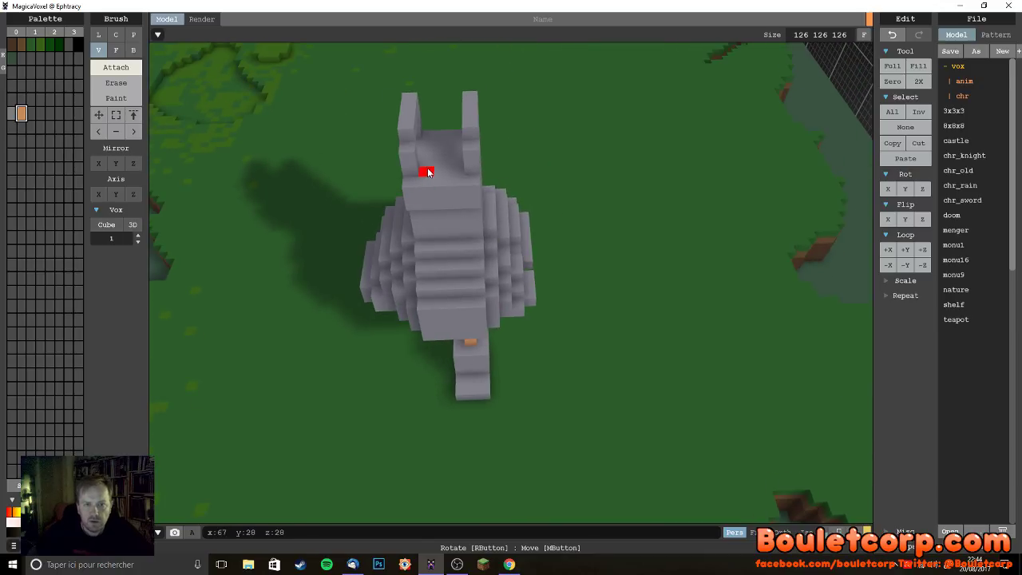
drag(428, 172, 471, 178)
right_drag(470, 178, 410, 133)
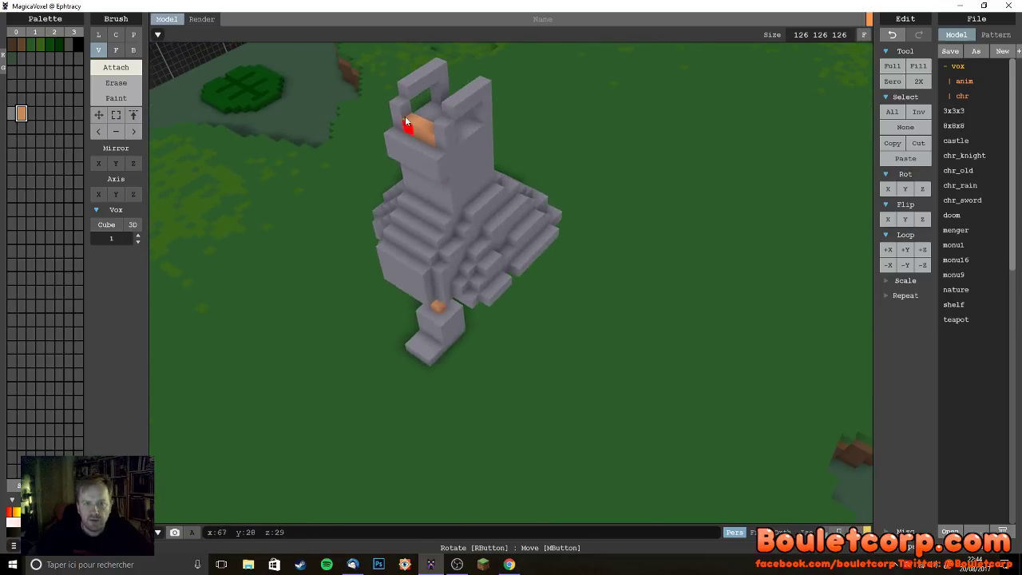
mouse_move(411, 117)
mouse_down()
mouse_move(418, 109)
mouse_move(424, 128)
mouse_up()
mouse_move(479, 166)
right_down()
mouse_move(585, 154)
mouse_move(614, 170)
mouse_move(589, 178)
right_up()
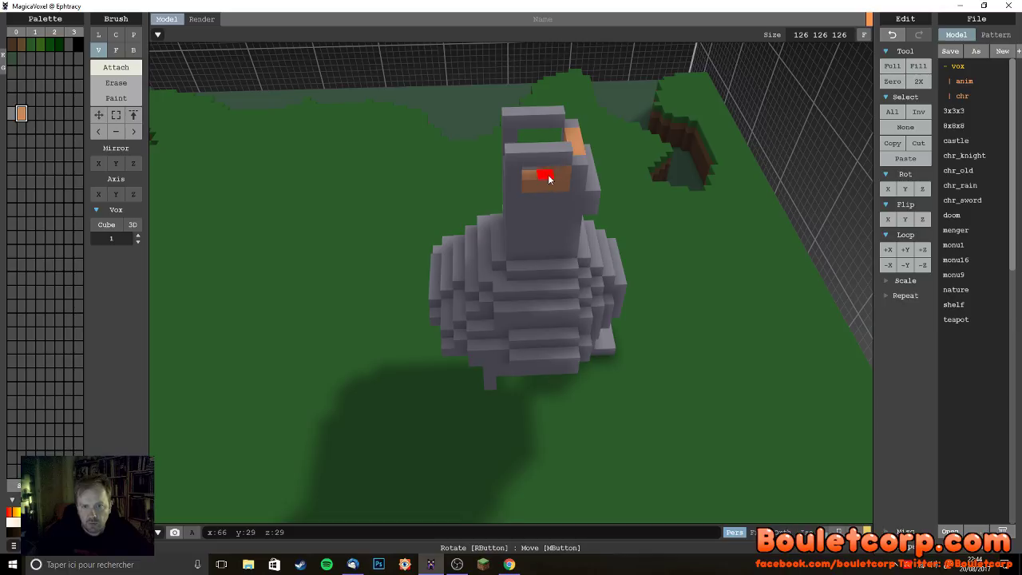
- Fill the side openings and the interior of the grey head frame with layers of orange voxels
right_drag(523, 214, 518, 101)
click(475, 106)
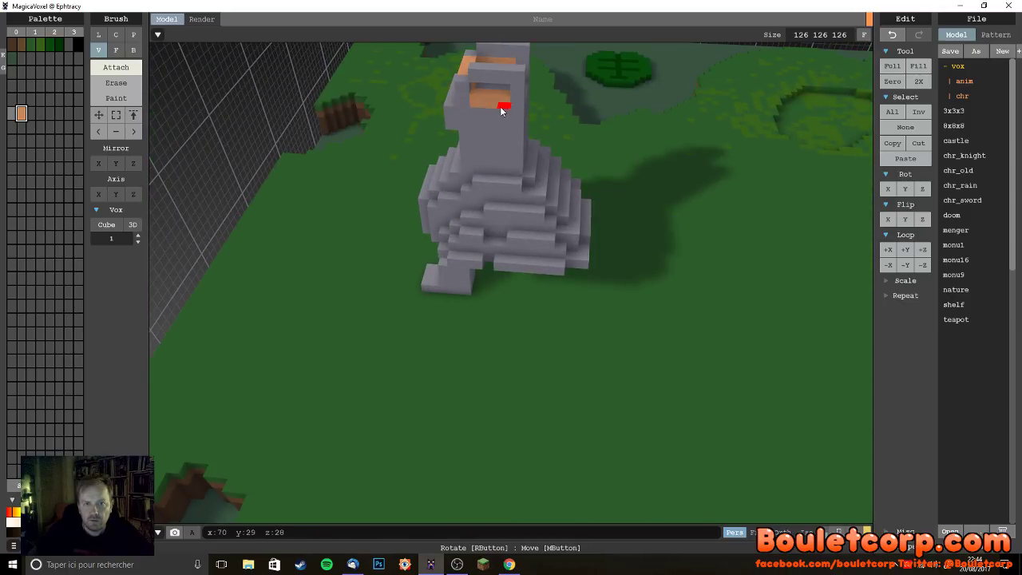
right_drag(520, 113, 564, 116)
click(564, 108)
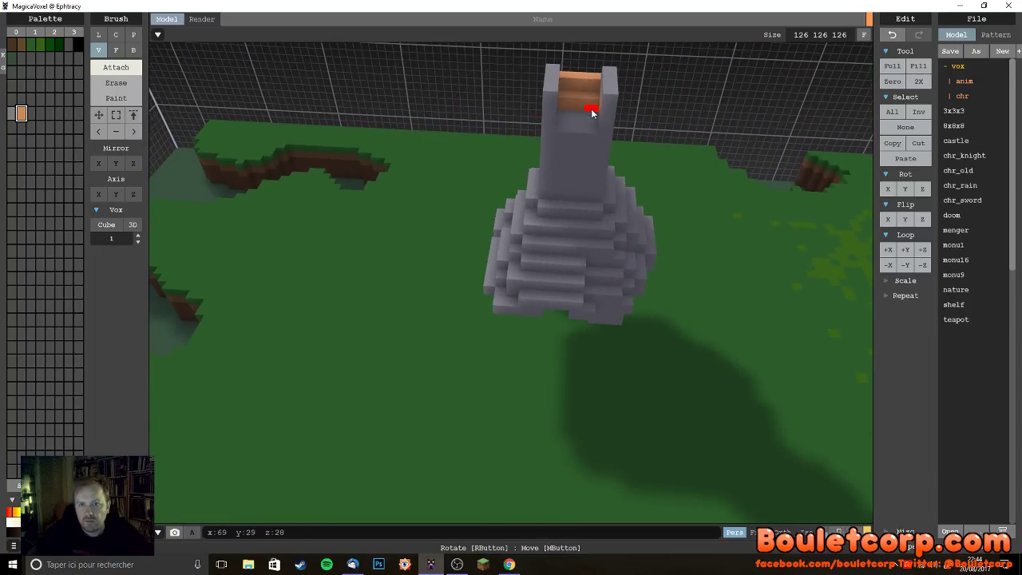
click(587, 124)
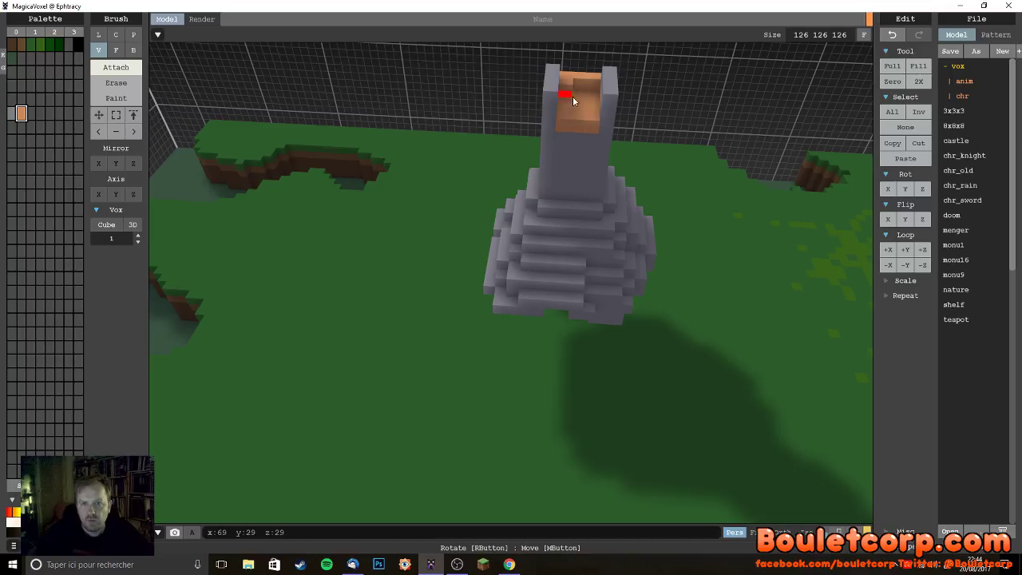
click(568, 100)
click(562, 107)
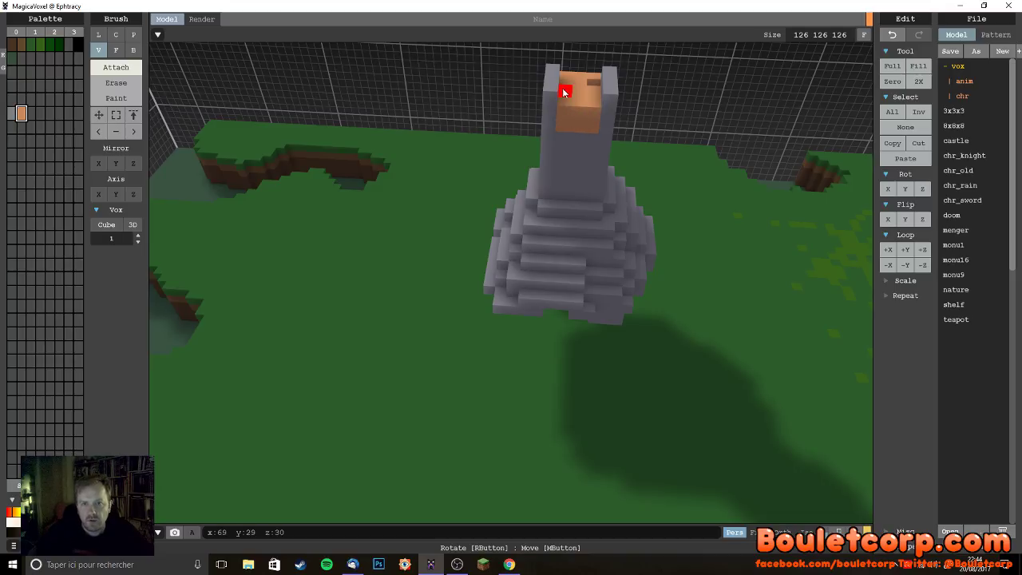
- Undo the misplaced orange row and fill the gap between the head's two top rails with orange, level with the rails
right_drag(529, 164, 550, 83)
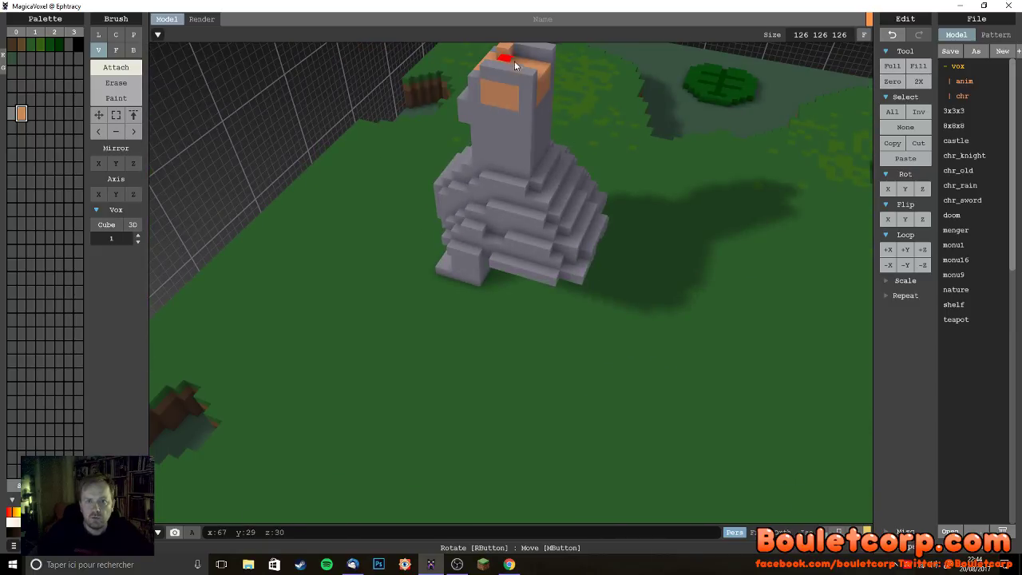
key(ctrl+z)
right_drag(511, 60, 542, 146)
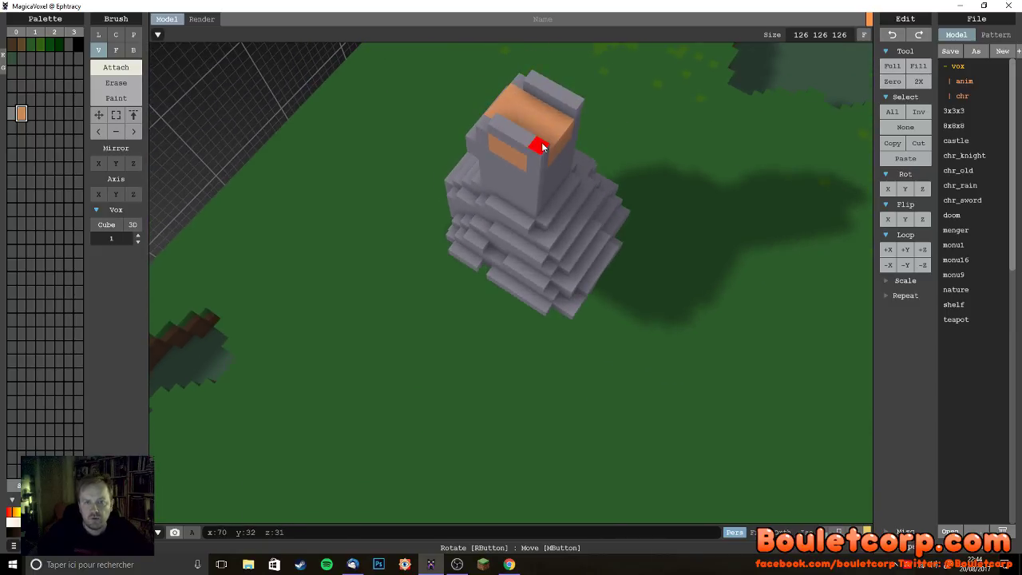
click(561, 119)
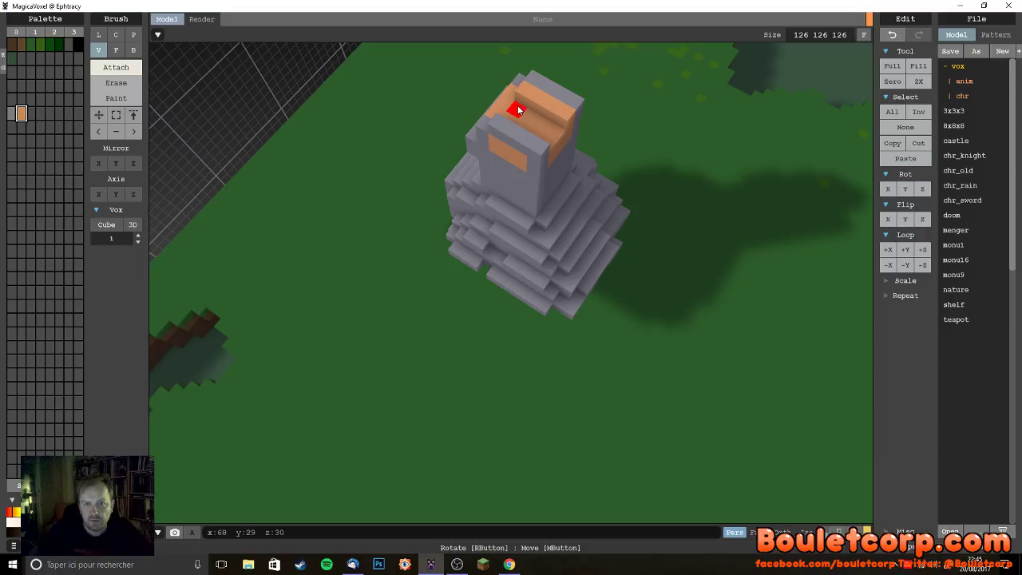
drag(517, 110, 546, 116)
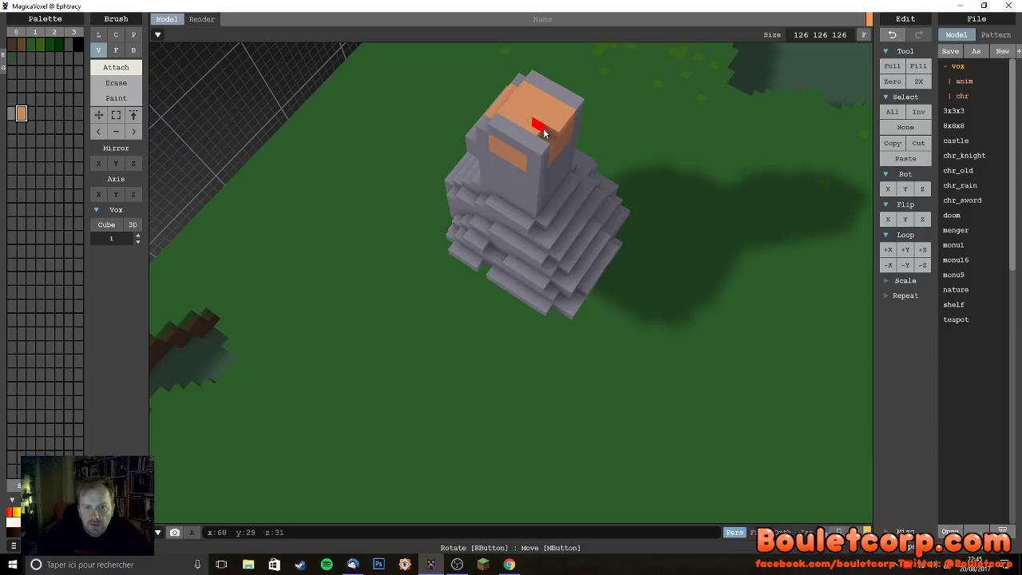
- Cut away the grey voxels along the back corner of the neck below the head to narrow the neck
right_drag(418, 265, 447, 265)
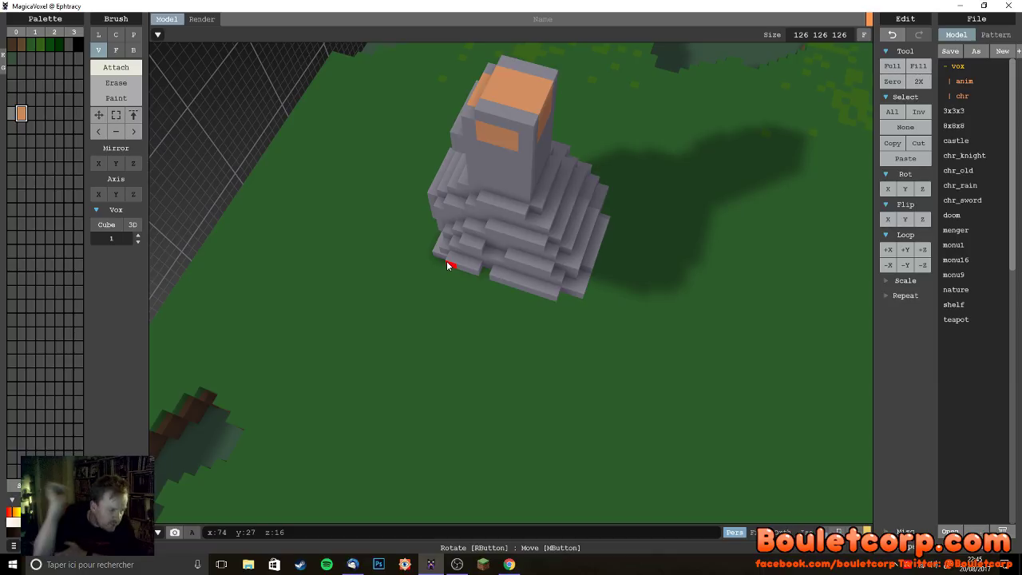
right_drag(447, 266, 596, 273)
scroll(546, 267, up, 2)
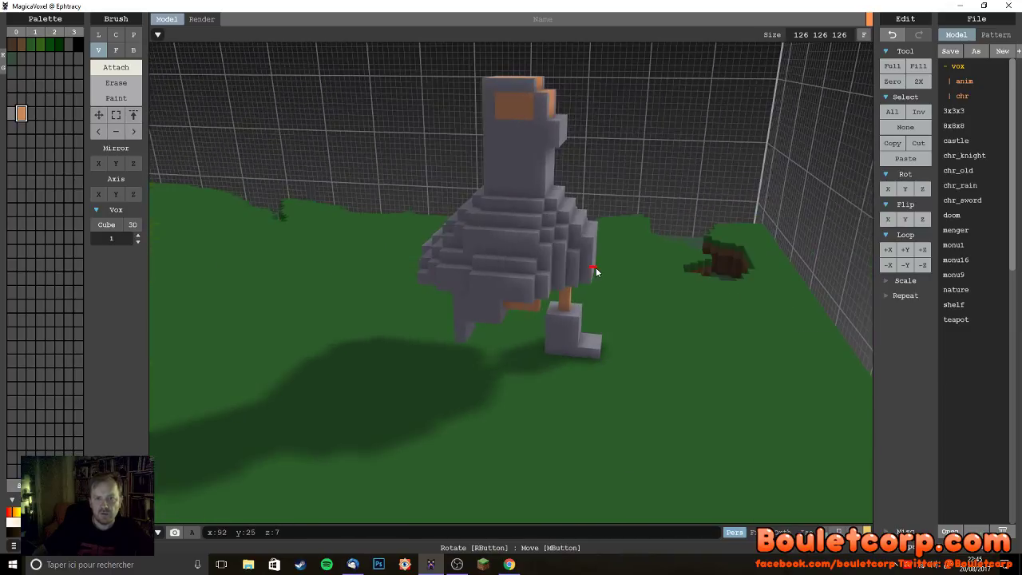
right_drag(550, 236, 600, 133)
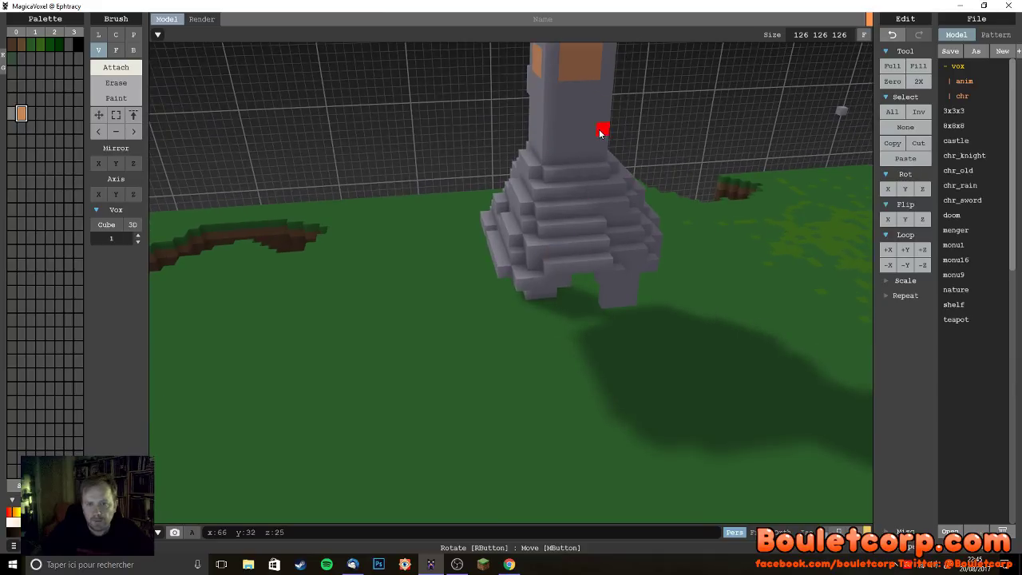
mouse_move(605, 105)
mouse_down()
mouse_move(563, 131)
mouse_move(550, 157)
mouse_move(588, 154)
mouse_up()
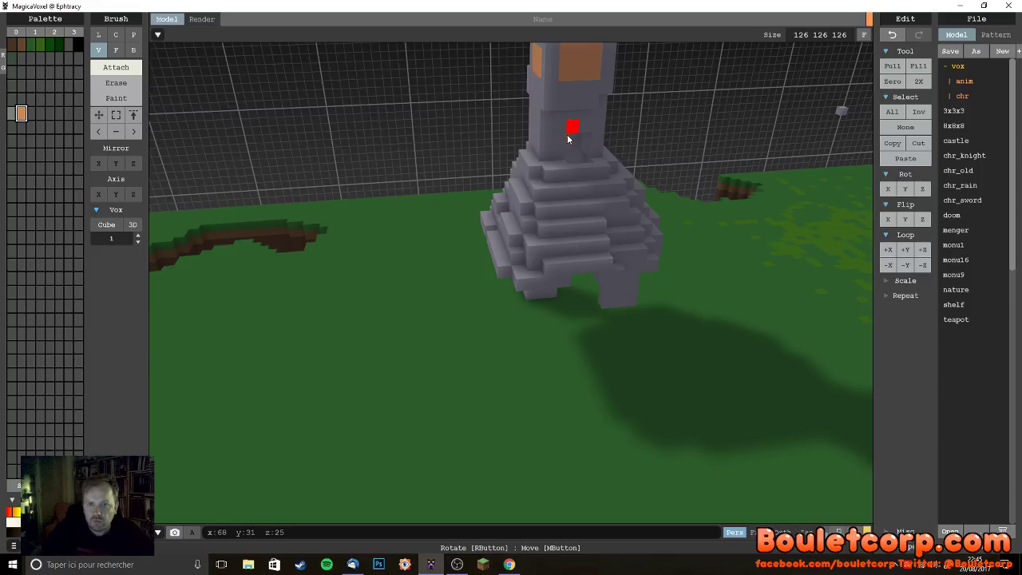
- Narrow the other side of the neck, sample the body's grey and even out the neck's back surface
right_drag(562, 167, 445, 139)
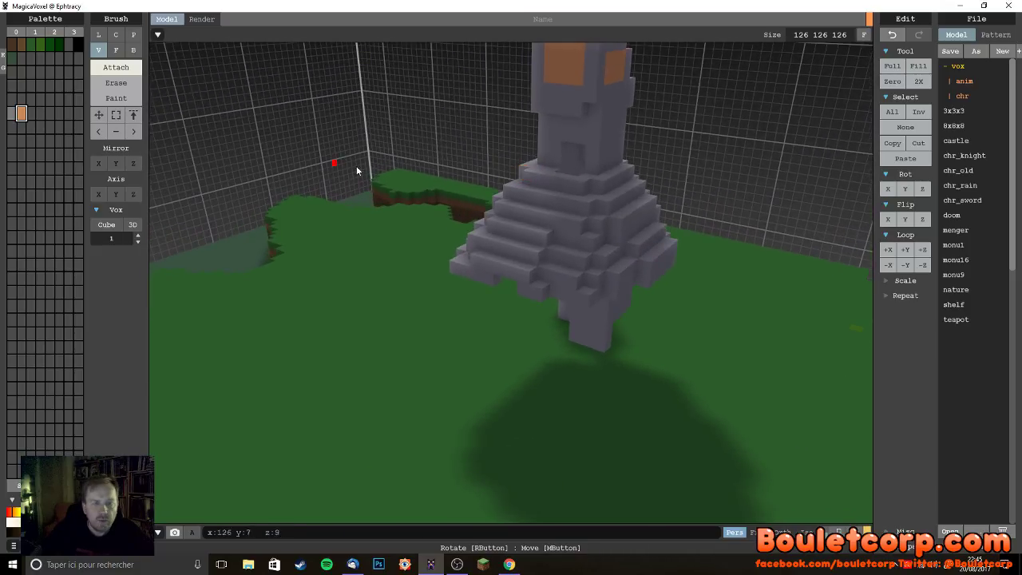
right_drag(335, 160, 474, 160)
mouse_move(591, 141)
right_down()
mouse_move(467, 141)
mouse_move(468, 155)
mouse_move(591, 141)
right_up()
alt+click(590, 141)
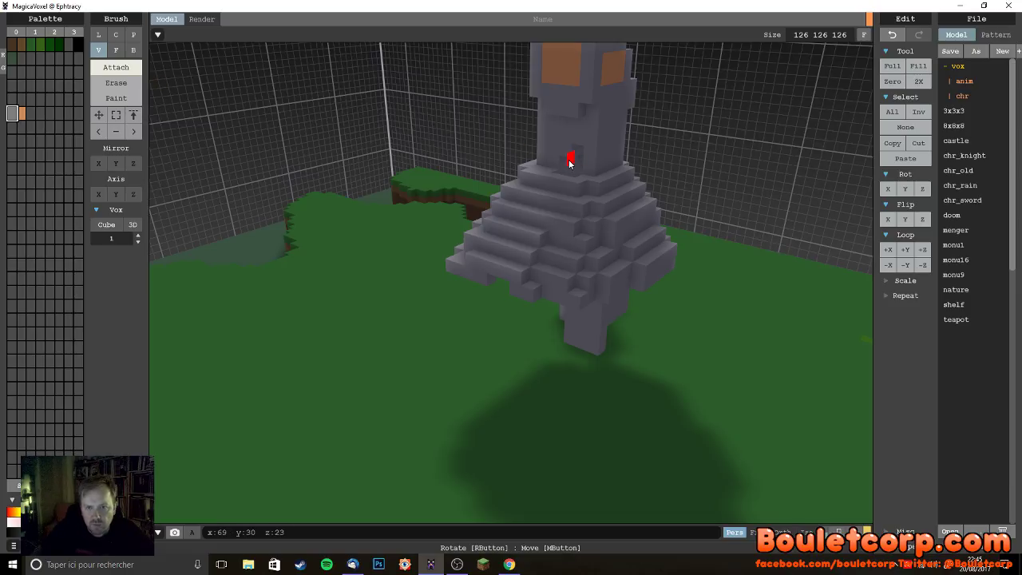
mouse_move(564, 190)
right_down()
mouse_move(566, 203)
mouse_move(566, 183)
right_up()
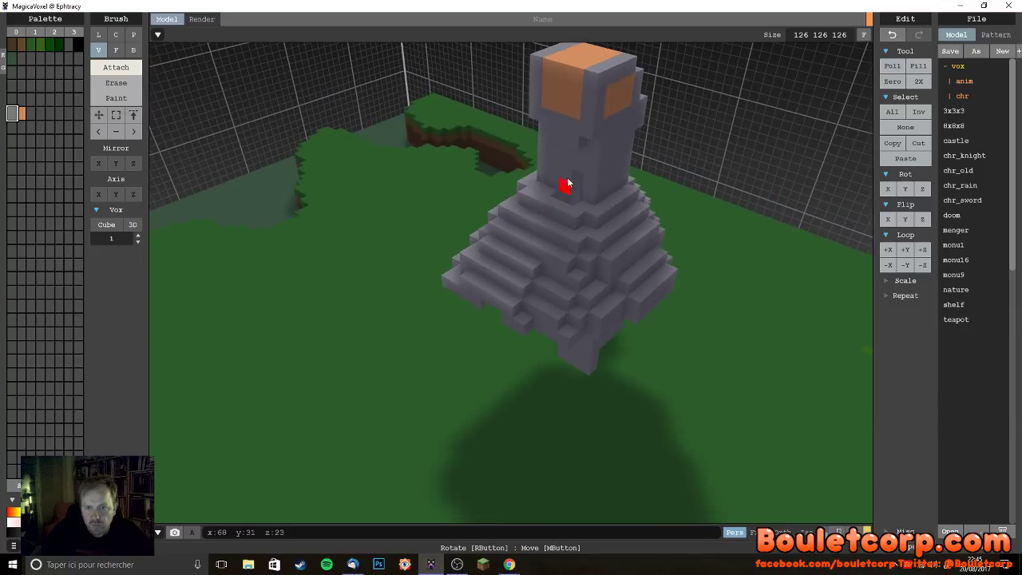
alt+click(417, 239)
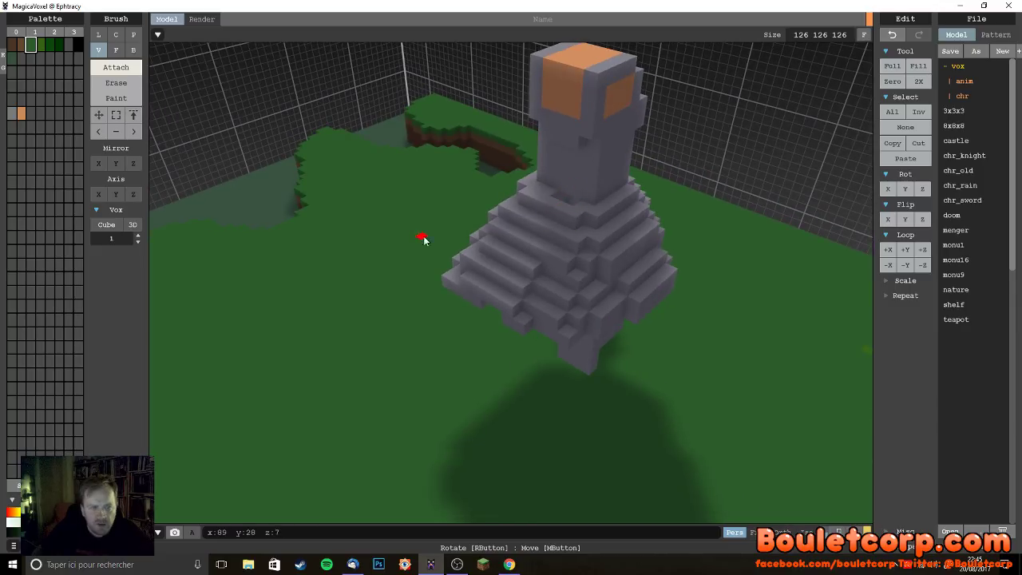
alt+click(596, 176)
right_drag(591, 174, 506, 213)
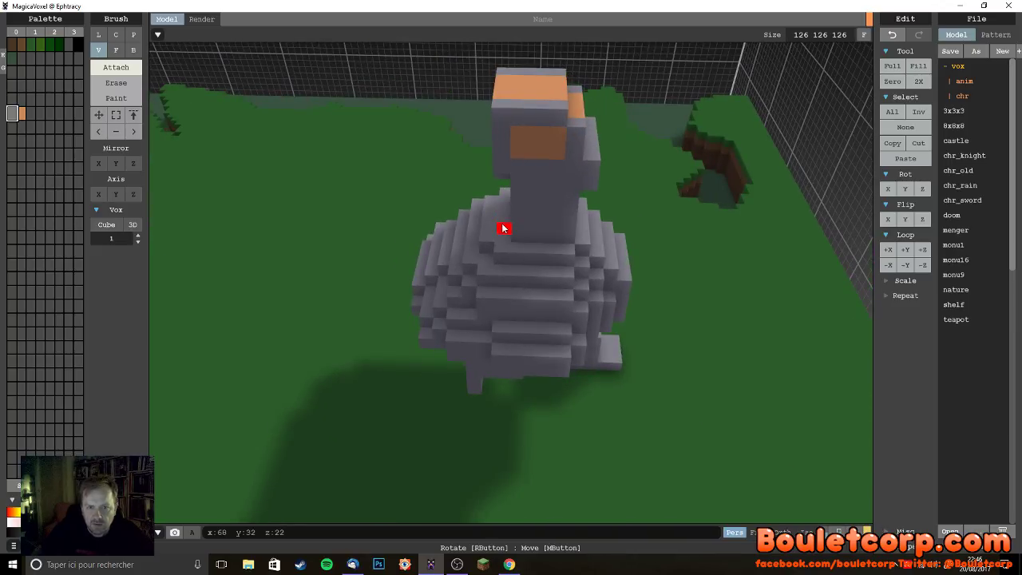
- Attach an orange shoulder block to one side of the head and extend an orange upper arm down beside the neck
right_drag(513, 260, 460, 248)
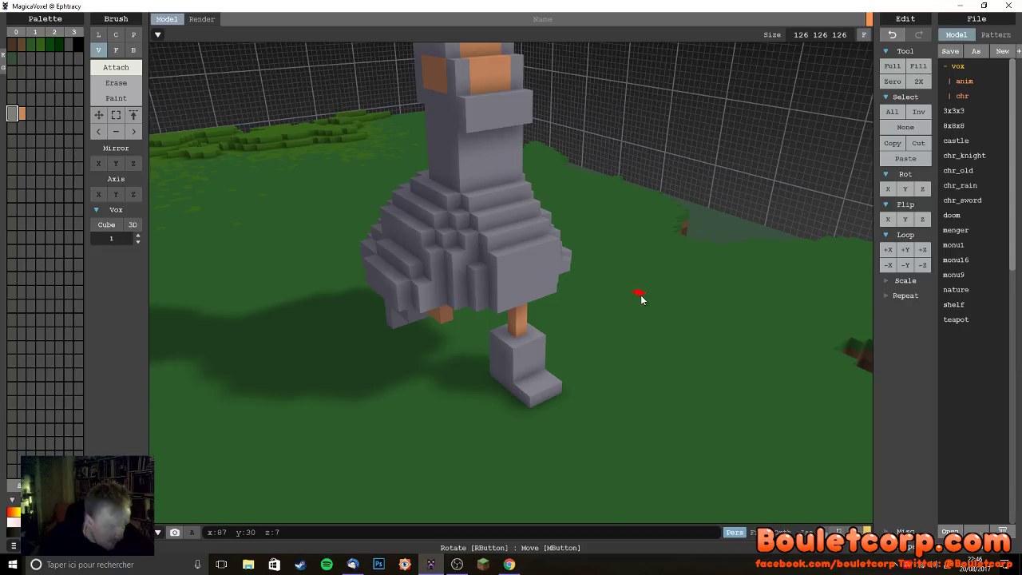
right_drag(650, 299, 479, 195)
scroll(670, 296, down, 5)
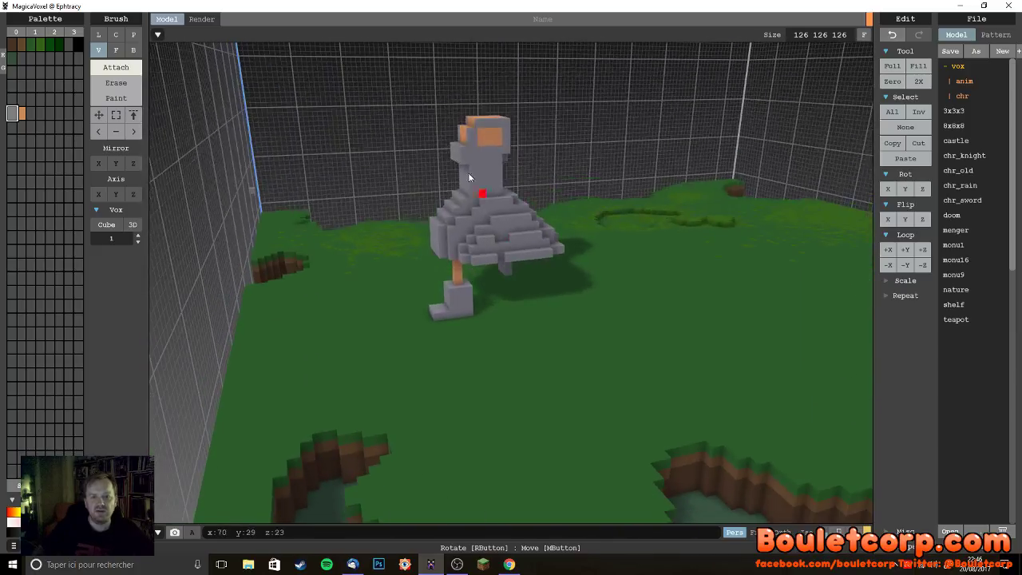
right_drag(496, 238, 634, 267)
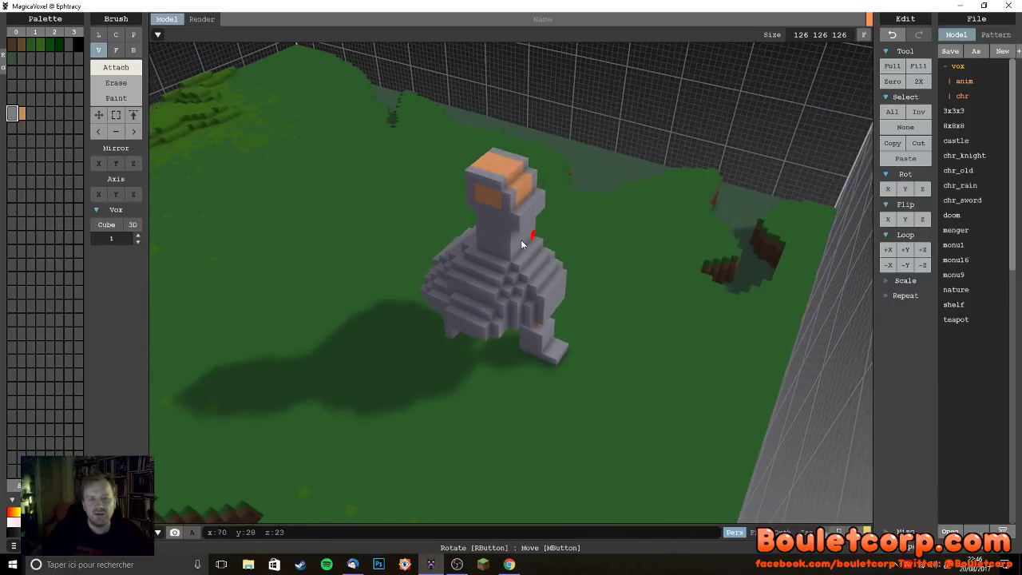
scroll(548, 267, up, 3)
click(21, 115)
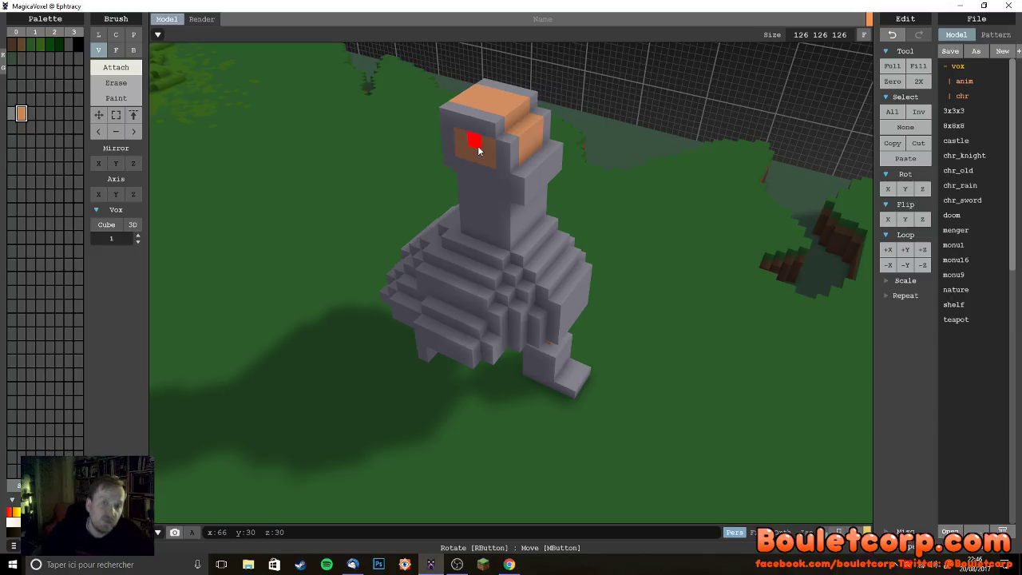
mouse_move(477, 145)
mouse_down()
mouse_move(486, 142)
mouse_move(488, 159)
mouse_up()
right_drag(464, 163, 508, 108)
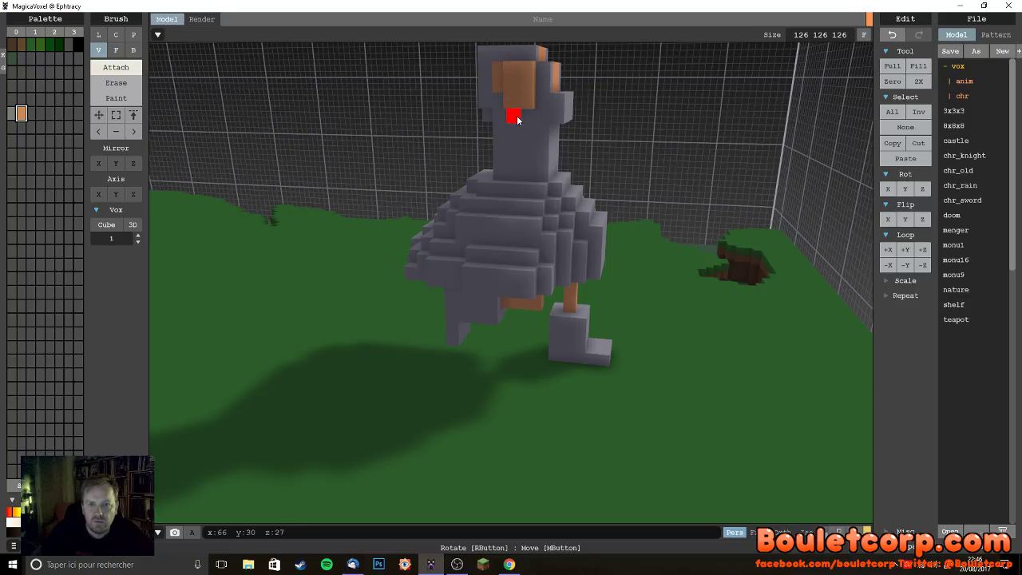
click(519, 126)
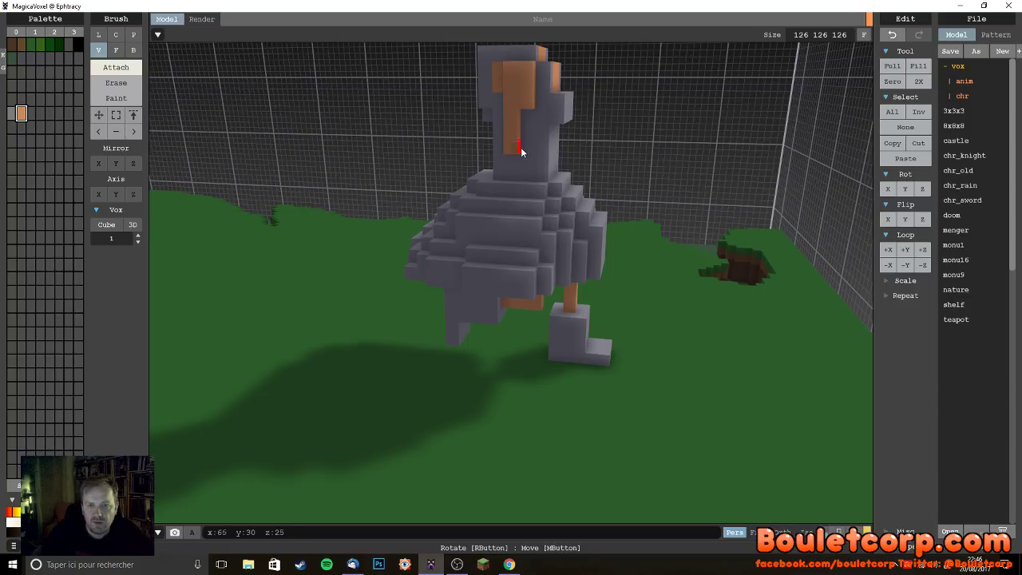
- Extend an orange forearm forward from the upper arm's lower end and add a small hand turned outward at its tip
right_drag(513, 170, 428, 161)
click(441, 164)
click(449, 172)
right_drag(452, 177, 522, 187)
click(475, 166)
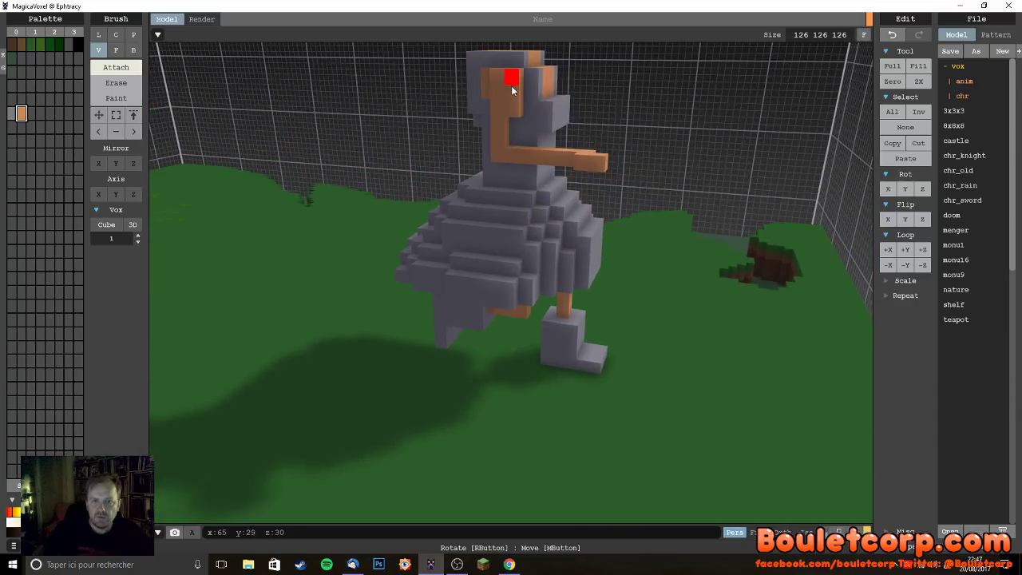
- Build a matching orange shoulder and upper arm down the opposite side of the head and neck
right_drag(585, 179, 490, 156)
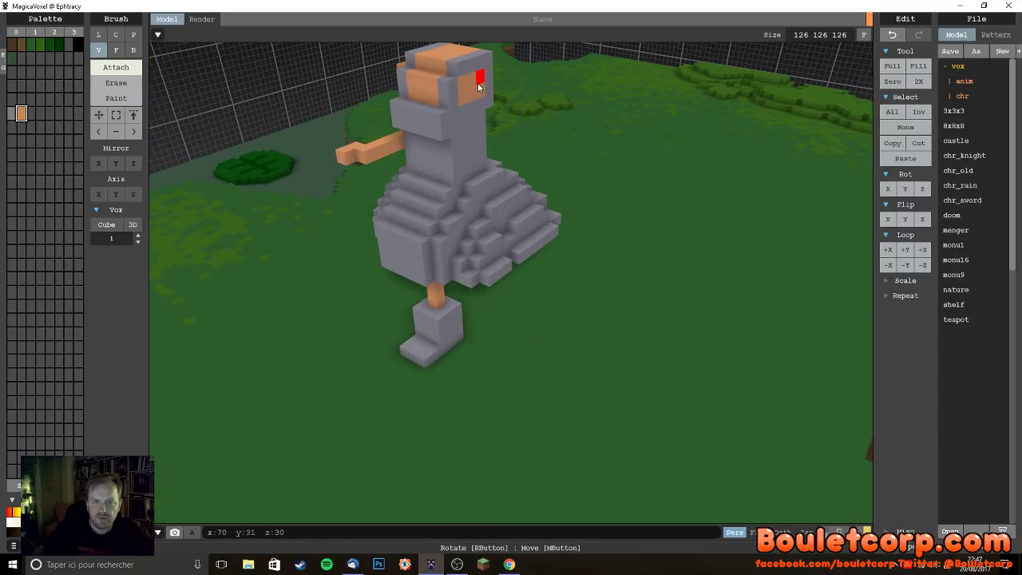
drag(474, 115, 483, 148)
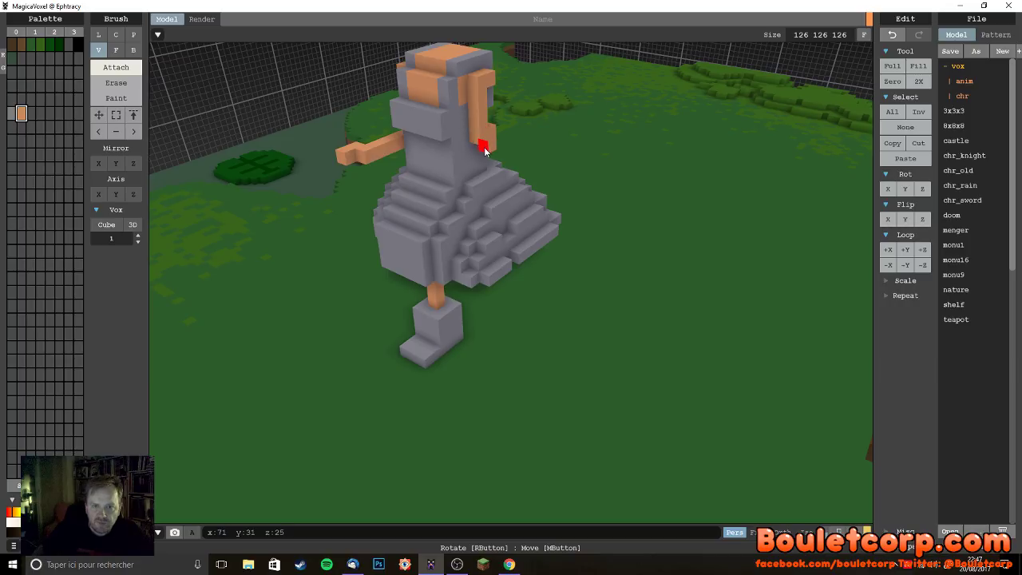
mouse_move(490, 157)
right_down()
mouse_move(456, 189)
mouse_move(494, 150)
right_up()
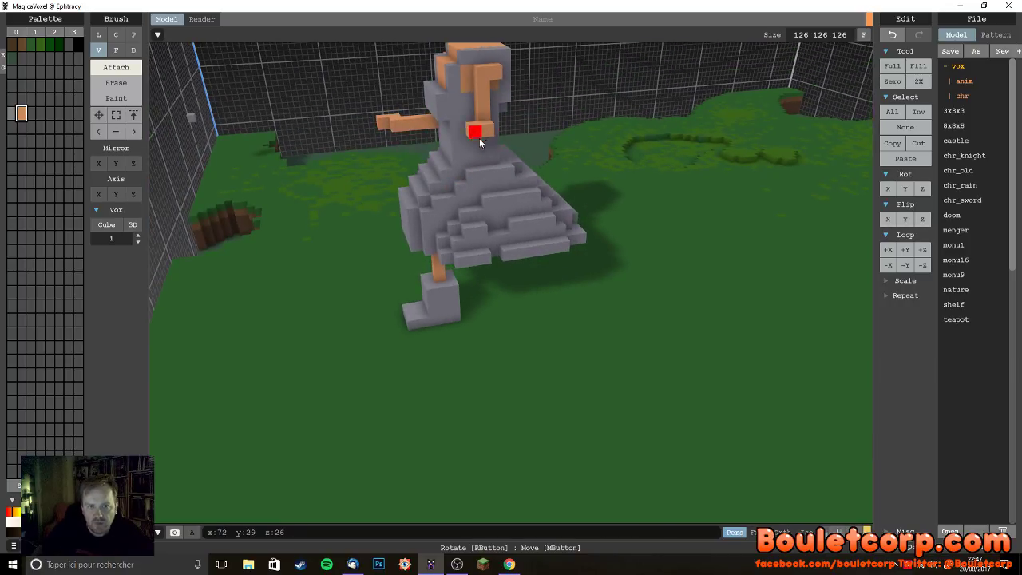
right_drag(480, 135, 495, 169)
drag(475, 156, 481, 194)
right_drag(481, 194, 479, 165)
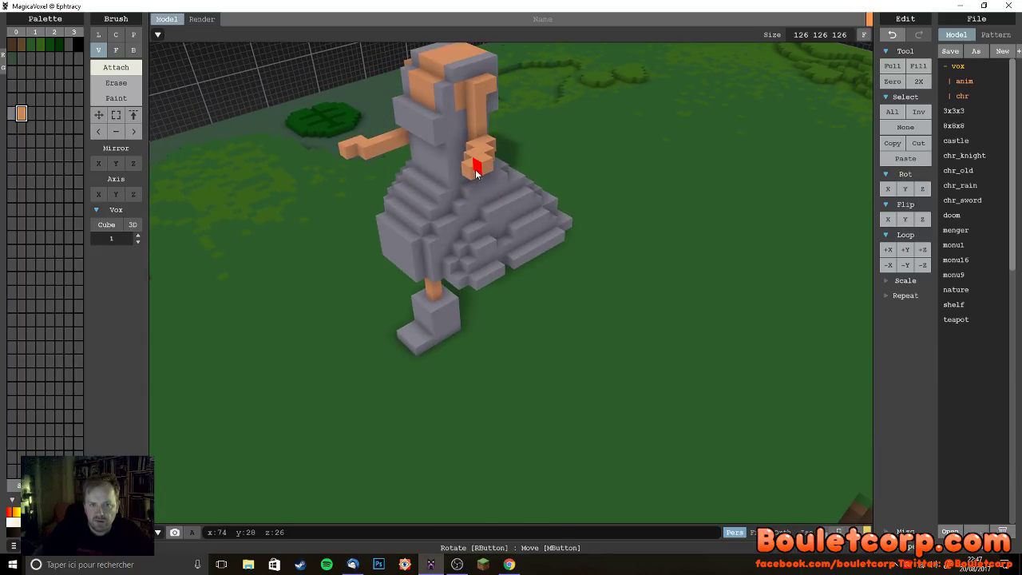
right_drag(476, 174, 452, 189)
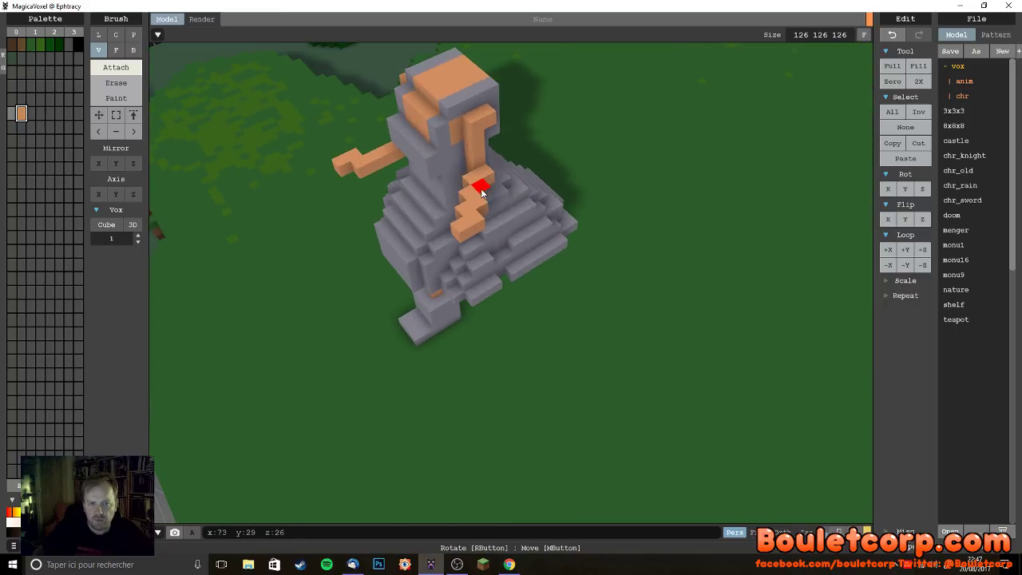
key(ctrl+z)
key(ctrl+z)
key(ctrl+z)
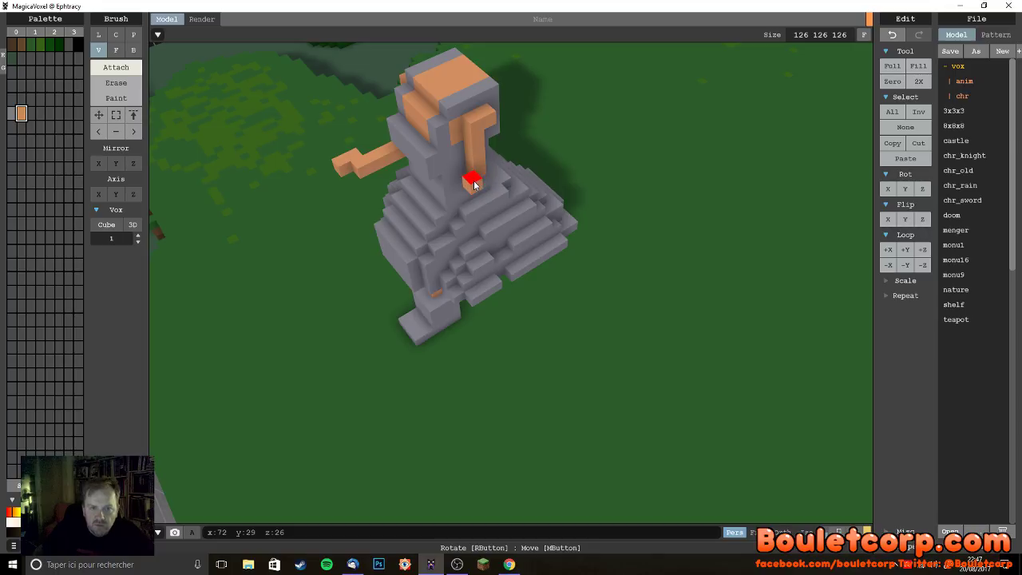
- Extend the second orange forearm straight forward from the elbow and add an outward-turned hand at its end
right_drag(477, 198, 524, 170)
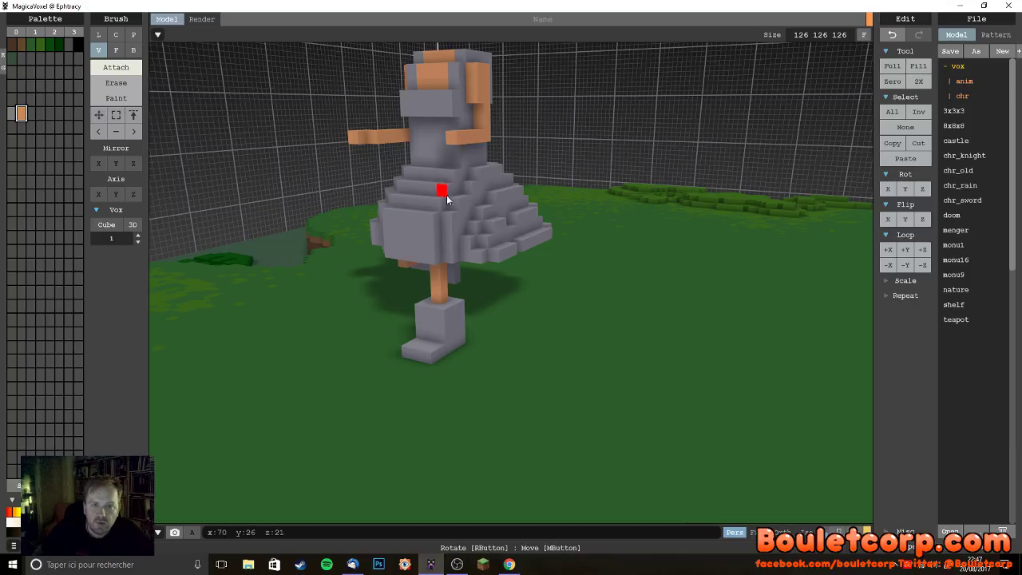
right_drag(452, 172, 443, 224)
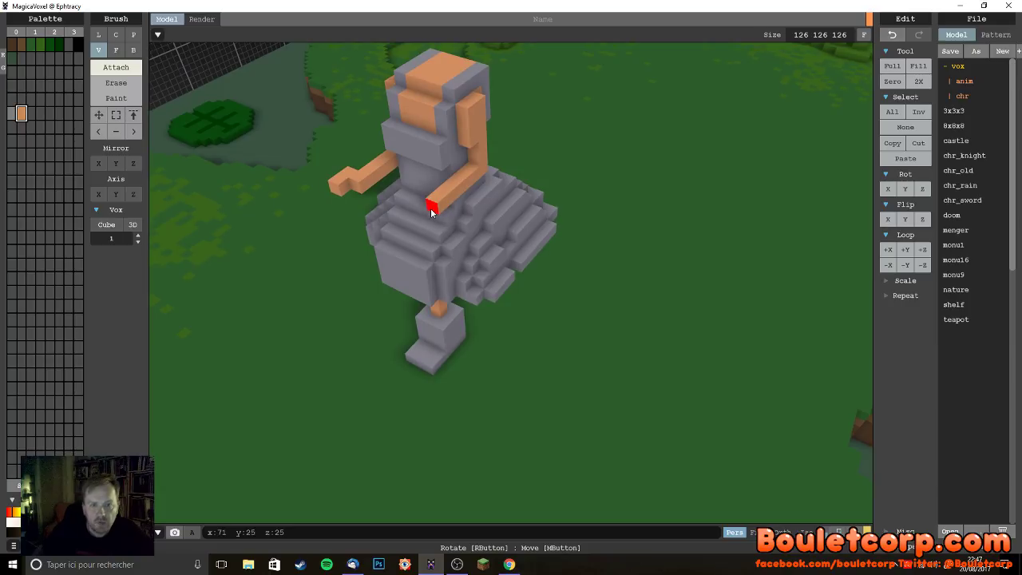
right_drag(472, 267, 488, 254)
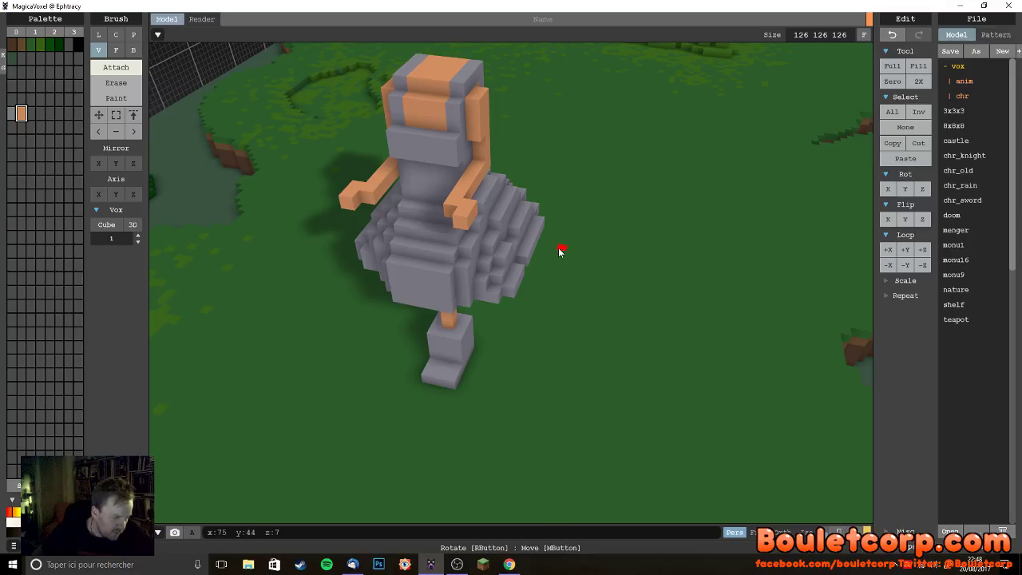
- Shift the orange standing leg one voxel sideways above its grey foot
right_drag(551, 254, 215, 214)
scroll(346, 234, up, 8)
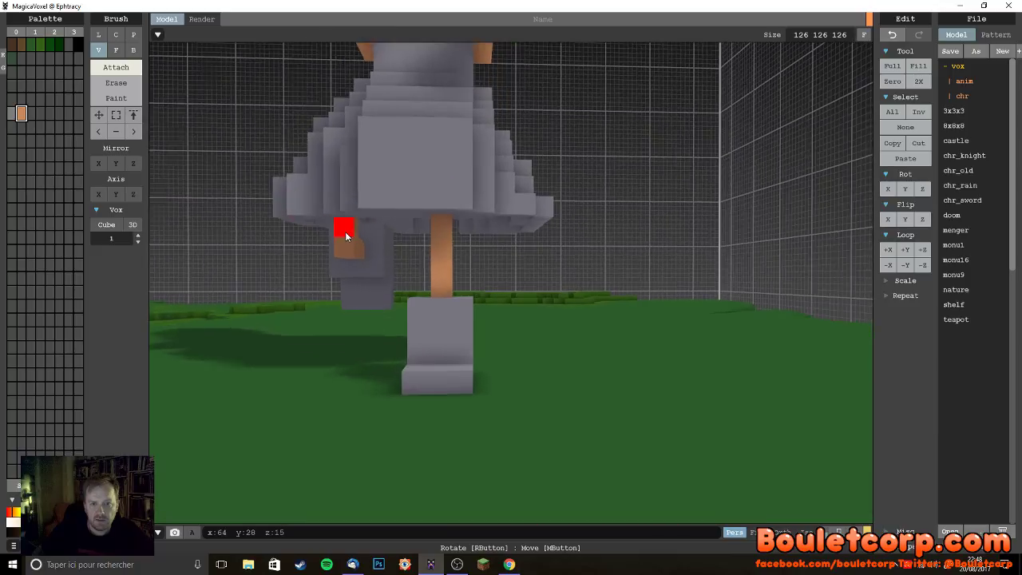
scroll(389, 268, down, 5)
right_drag(338, 259, 393, 269)
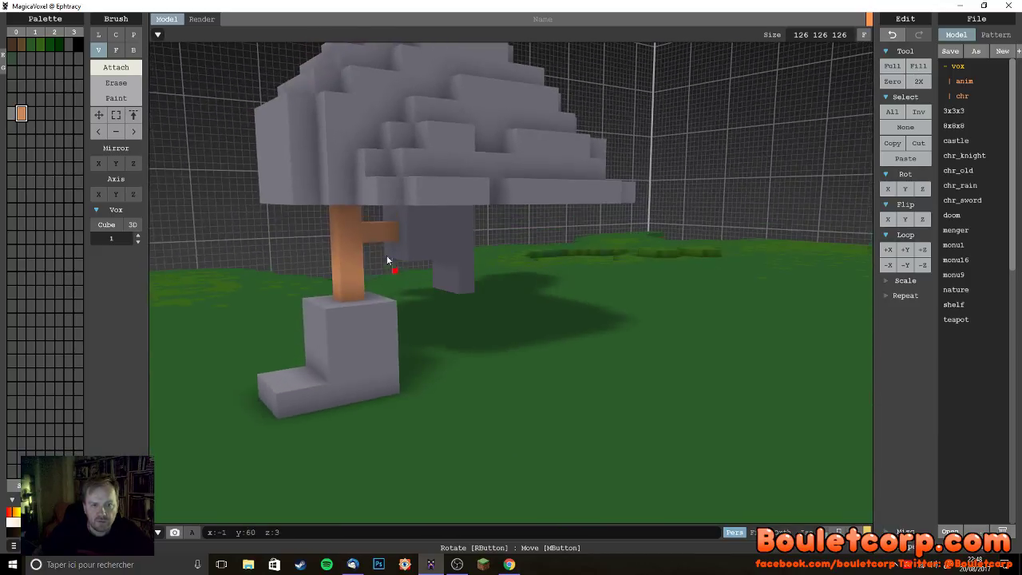
scroll(421, 216, up, 4)
right_drag(418, 223, 378, 228)
key(ctrl+z)
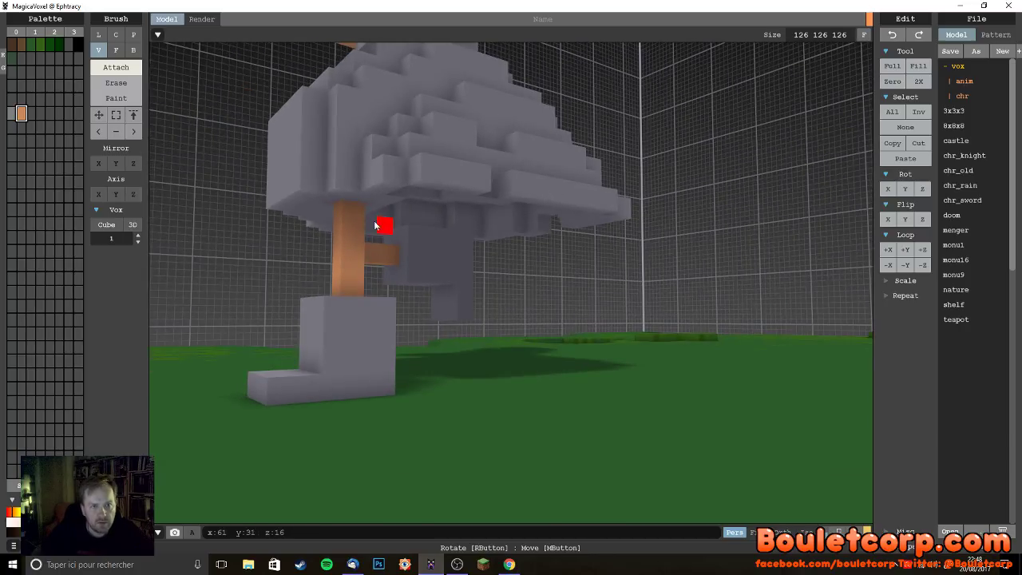
click(359, 212)
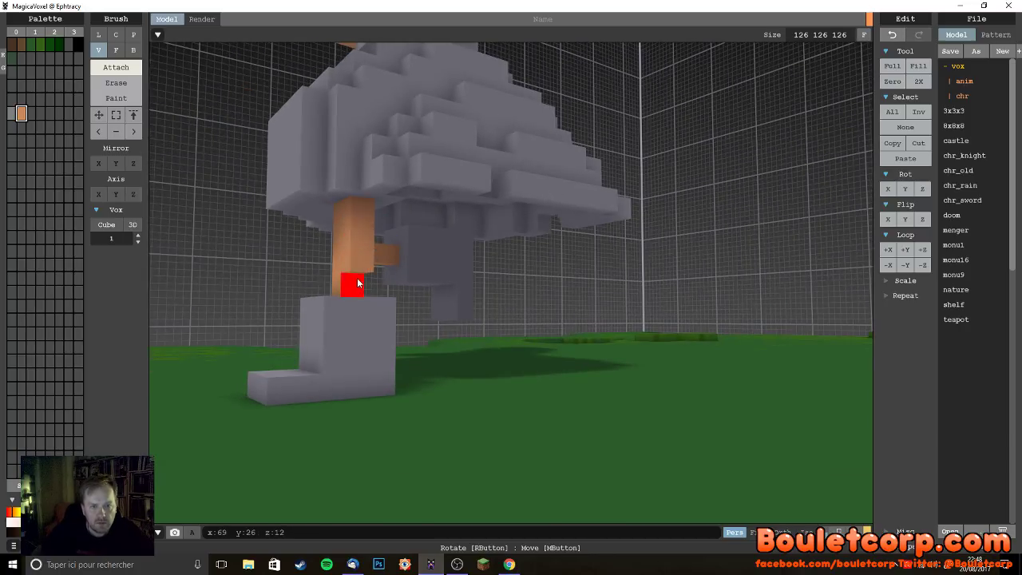
right_drag(402, 309, 465, 317)
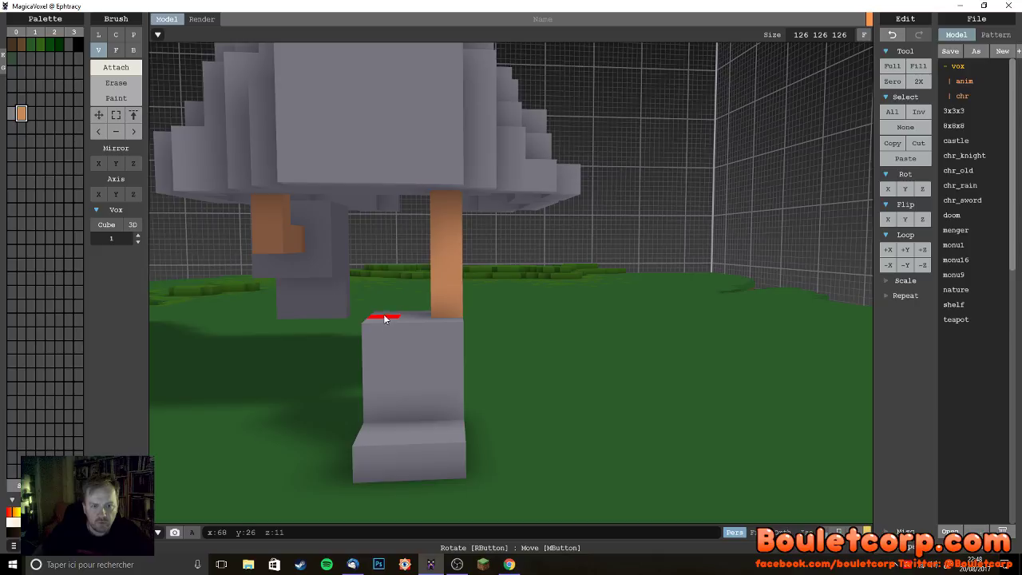
- Recentre the grey foot under the standing leg by erasing a one-voxel slab from one side and attaching a grey slab opposite
mouse_move(163, 187)
right_down()
mouse_move(191, 200)
mouse_move(207, 189)
right_up()
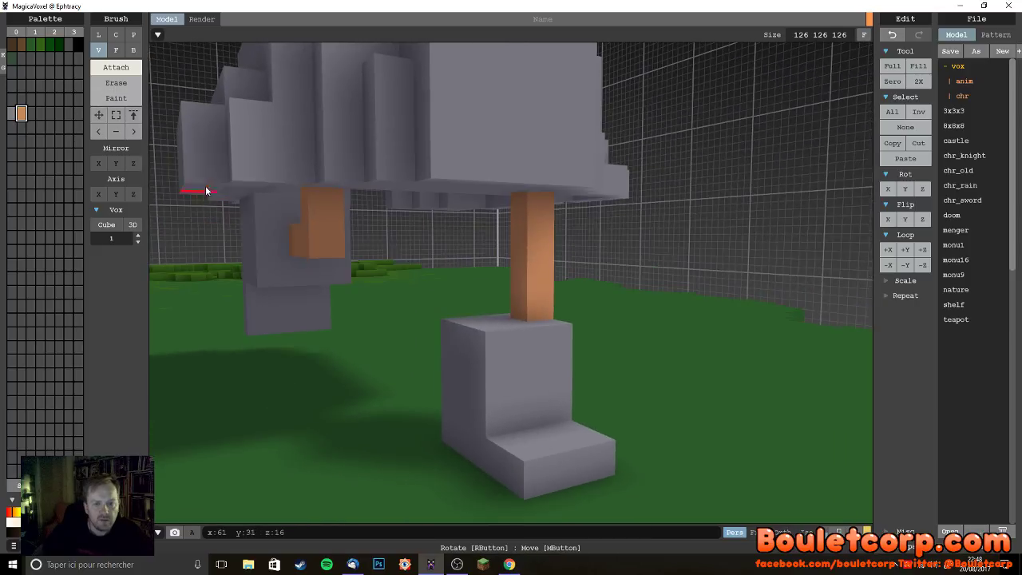
click(133, 51)
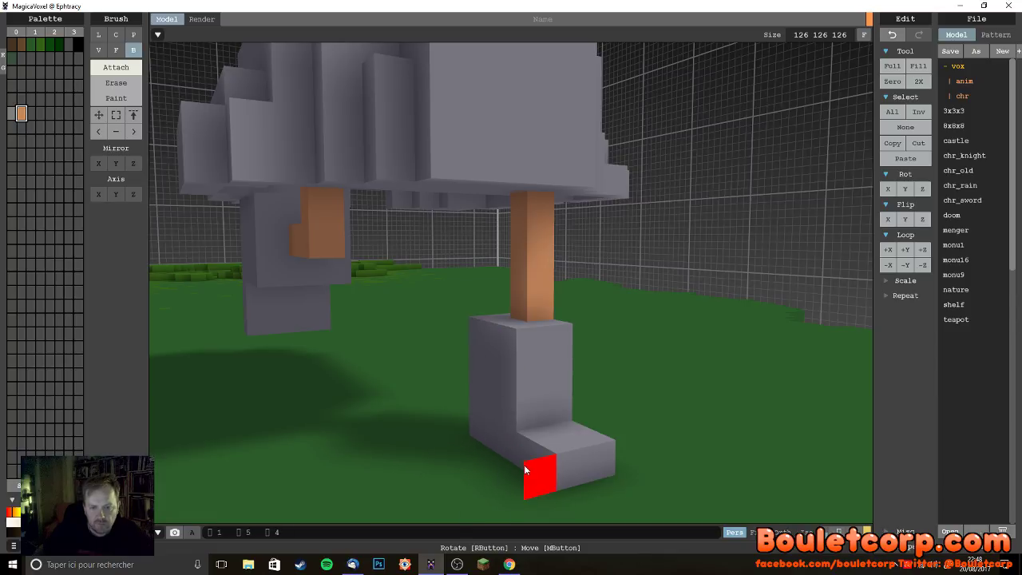
right_drag(525, 465, 514, 439)
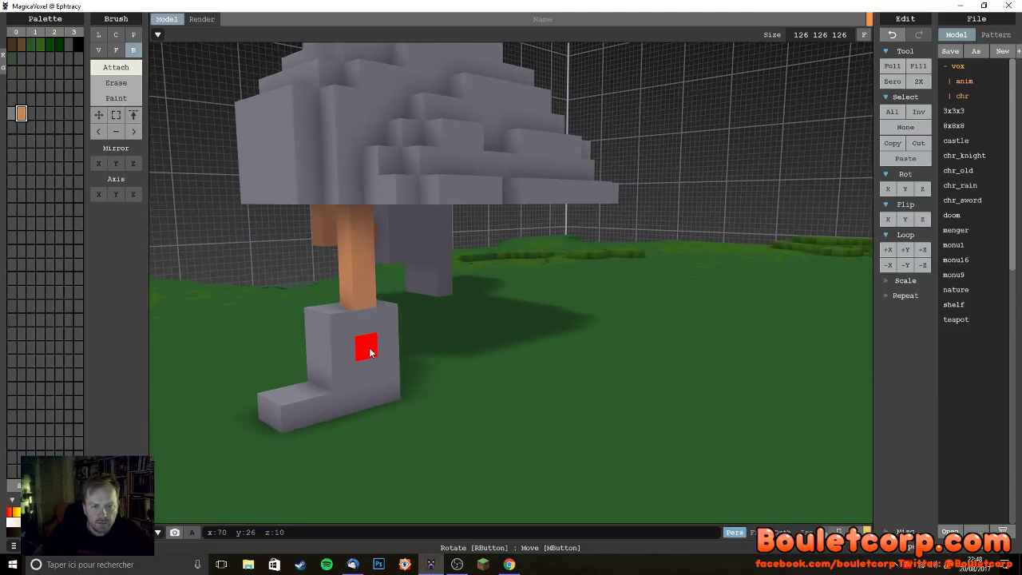
mouse_move(391, 326)
mouse_down()
mouse_move(388, 343)
mouse_move(347, 380)
mouse_move(345, 406)
mouse_up()
right_drag(304, 419, 320, 204)
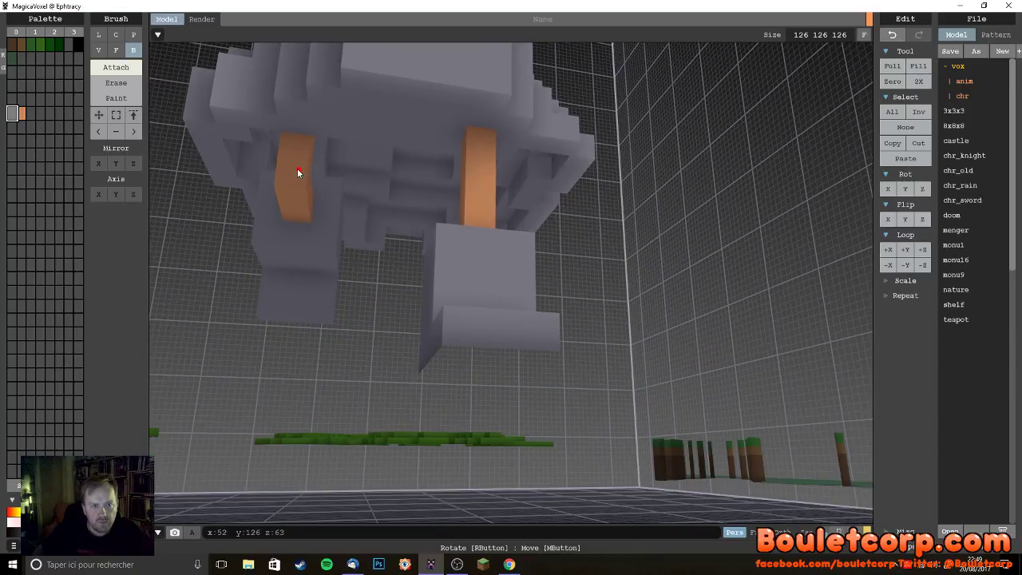
- Build a new orange raised leg beneath the dome, beside the old one, with its lower end extended backward
right_drag(379, 179, 587, 205)
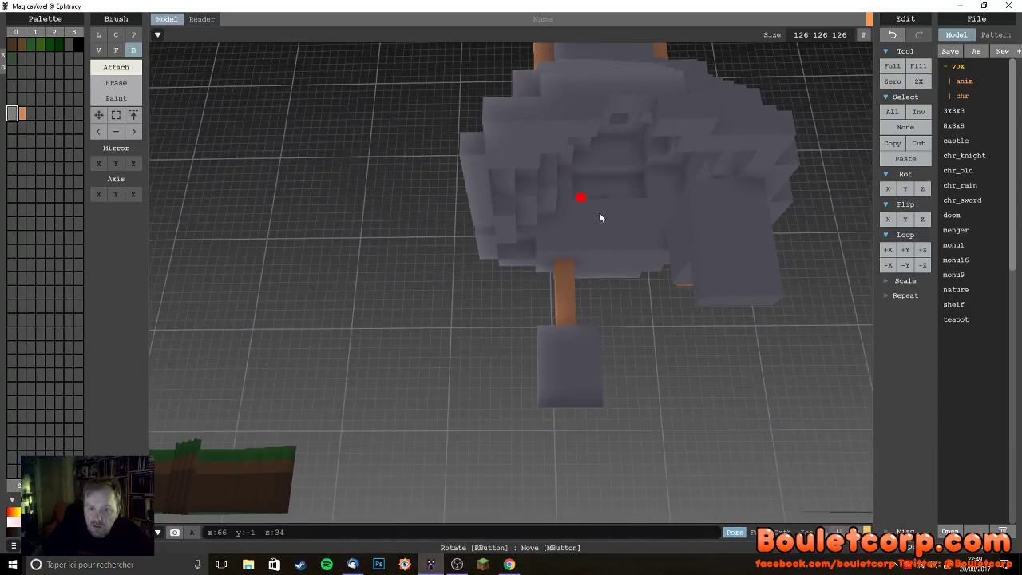
mouse_move(619, 241)
right_down()
mouse_move(646, 237)
mouse_move(625, 253)
mouse_move(609, 231)
right_up()
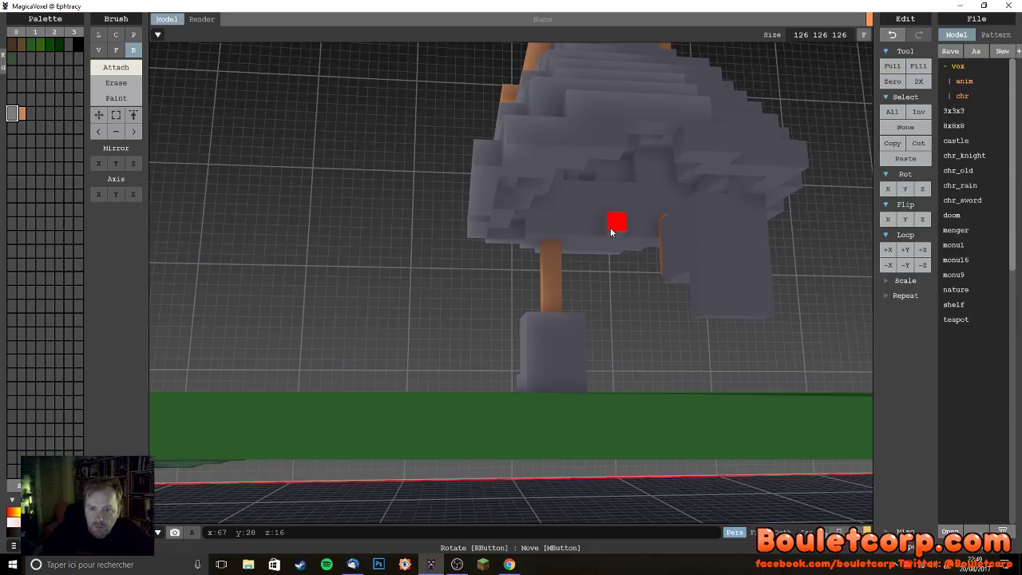
alt+click(549, 269)
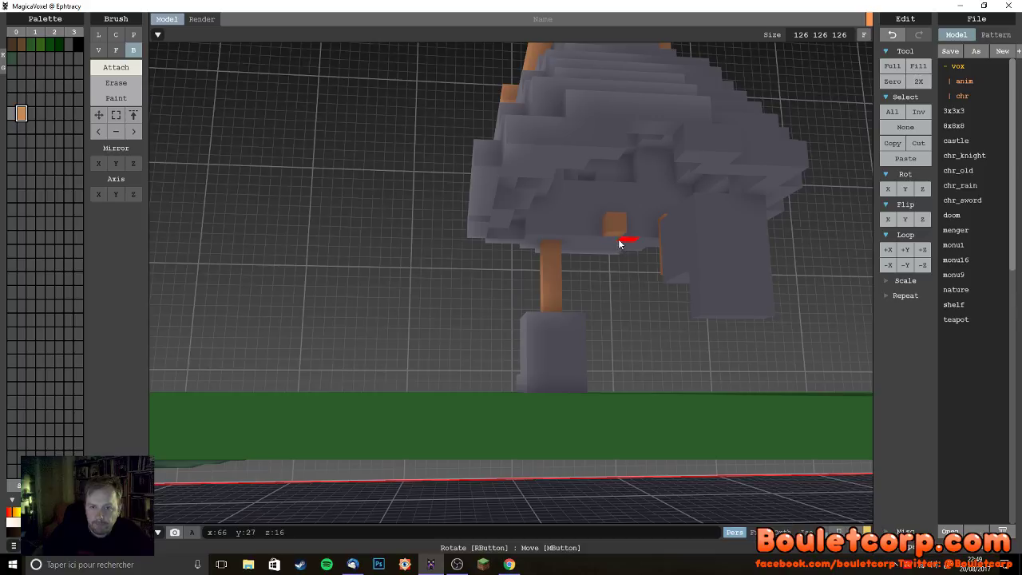
drag(614, 238, 634, 280)
right_drag(634, 280, 655, 269)
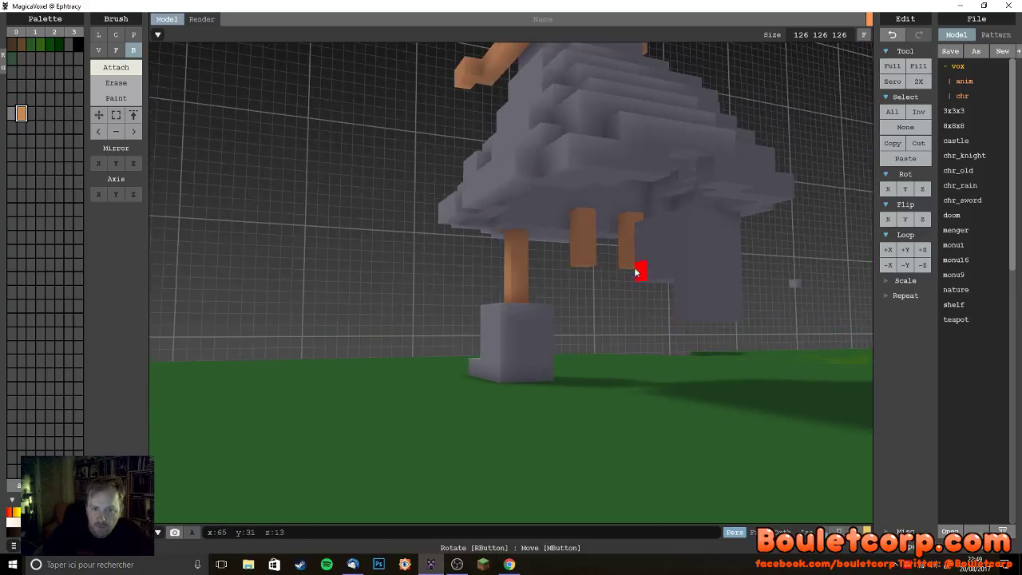
mouse_move(588, 262)
mouse_down()
mouse_move(598, 251)
mouse_move(631, 286)
mouse_up()
mouse_move(632, 286)
right_down()
mouse_move(599, 299)
mouse_move(582, 293)
mouse_move(626, 294)
mouse_move(605, 272)
mouse_move(622, 288)
right_up()
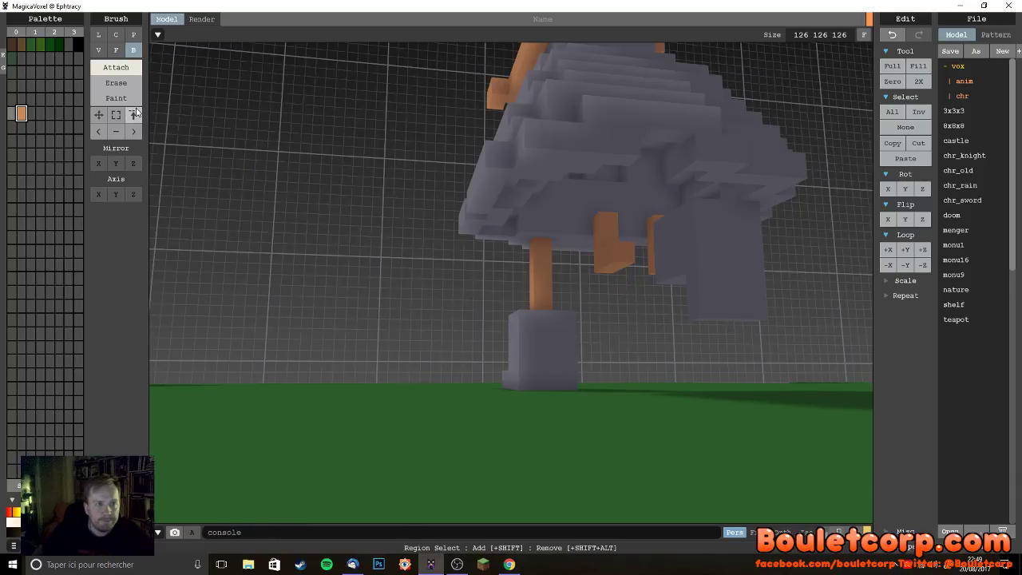
- Remove the old raised leg and its grey foot from beneath the dome
key(ctrl+z)
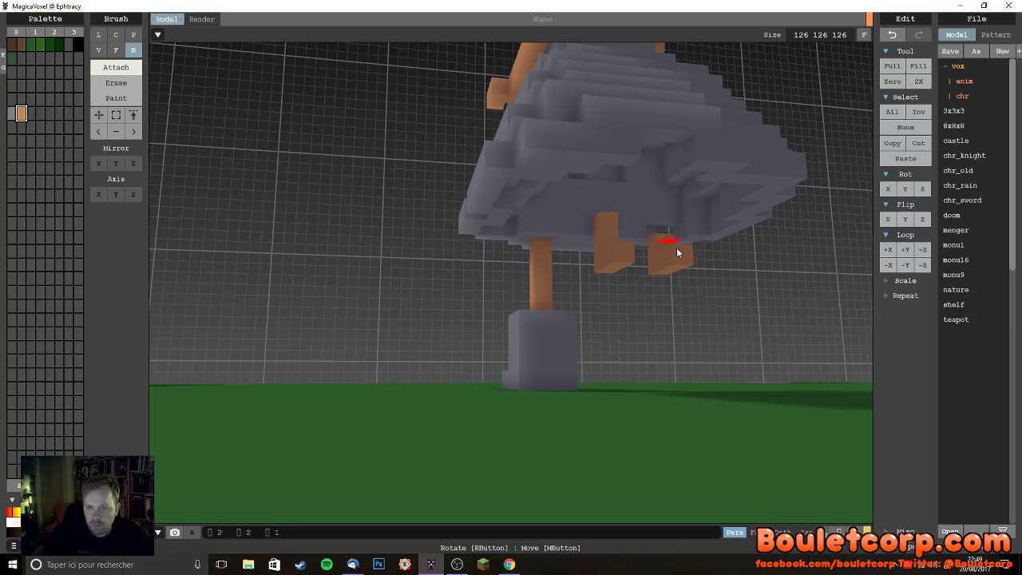
right_drag(700, 292, 595, 308)
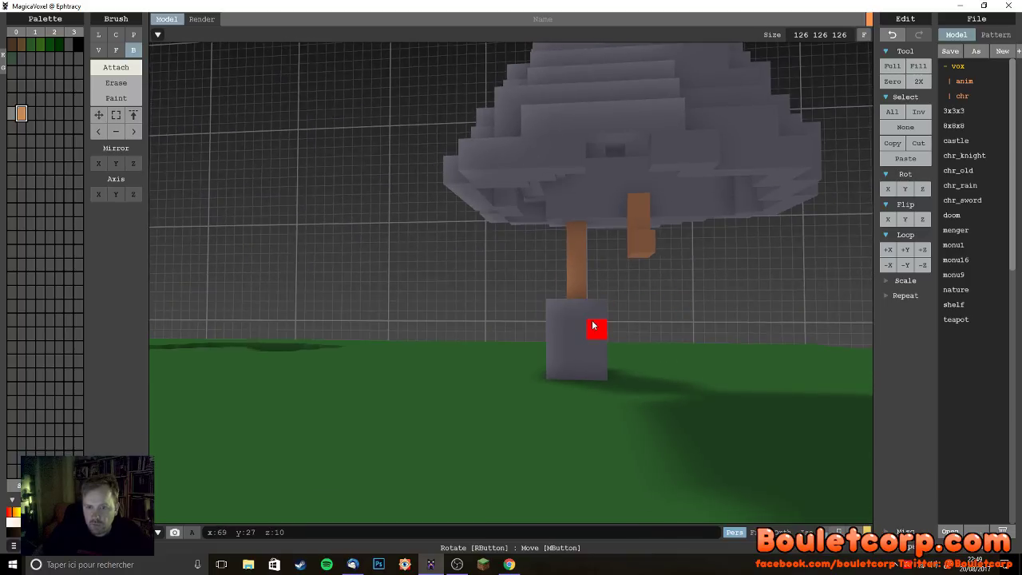
right_drag(666, 267, 608, 234)
- Attach a grey foot block behind the new raised leg and extend its toe section downward
scroll(607, 285, up, 3)
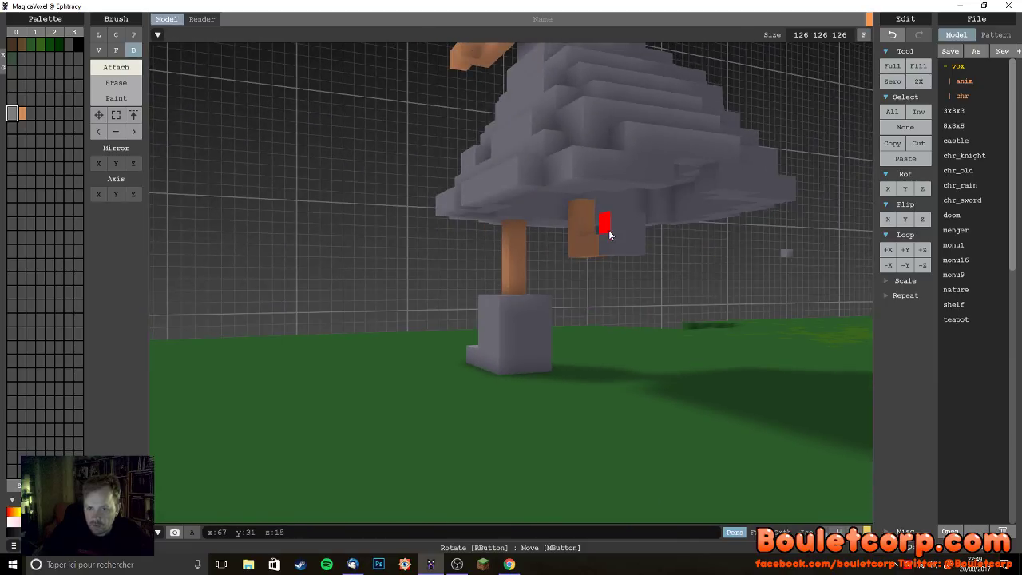
drag(607, 229, 648, 265)
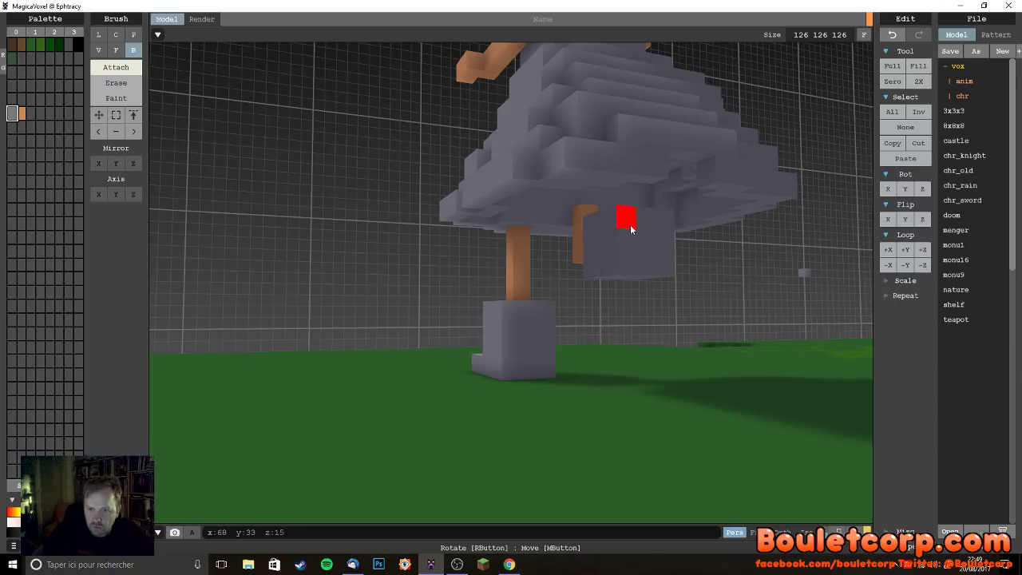
right_drag(662, 263, 683, 265)
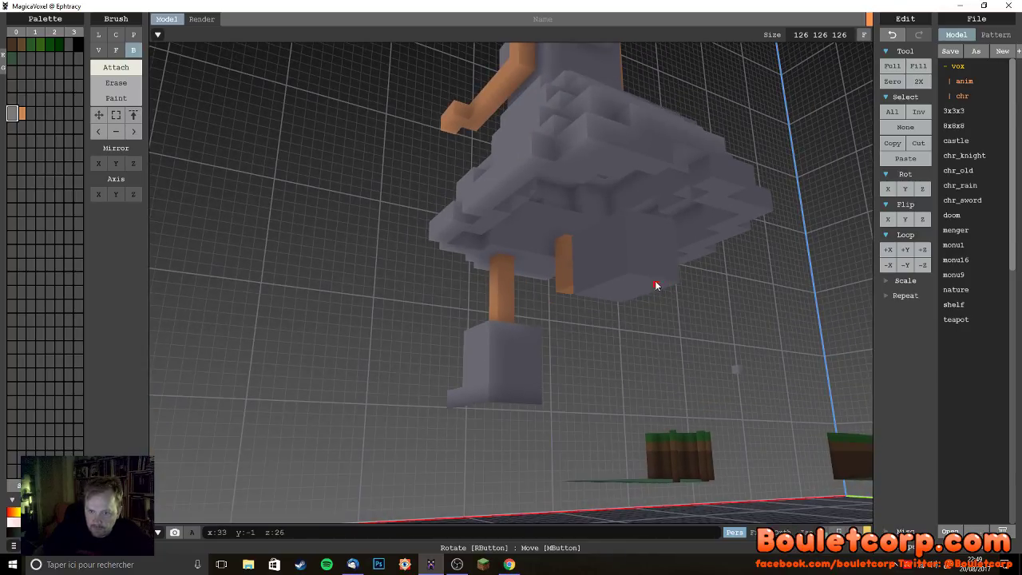
scroll(653, 286, up, 5)
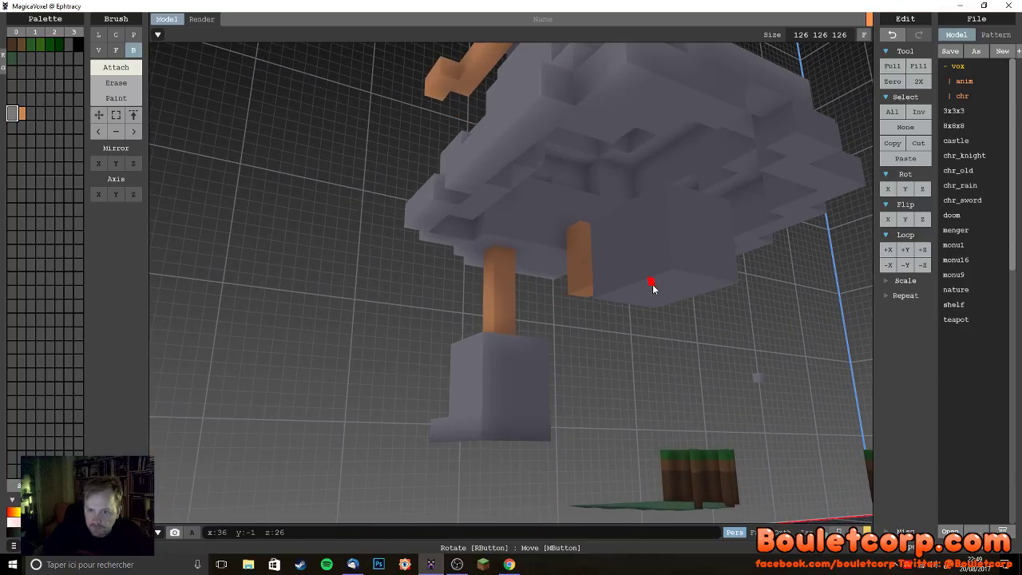
drag(748, 287, 721, 276)
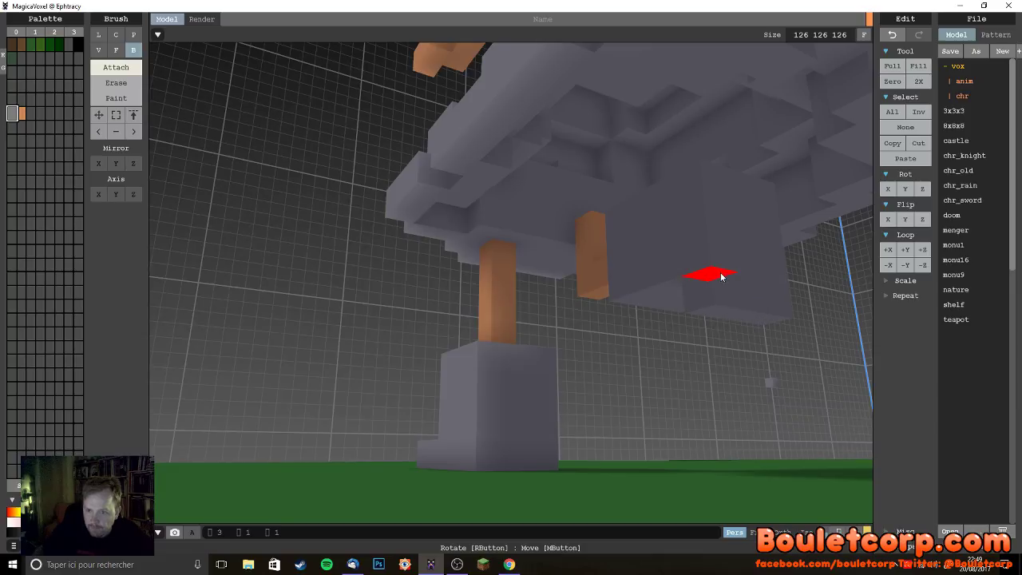
drag(773, 321, 721, 312)
right_drag(712, 326, 712, 325)
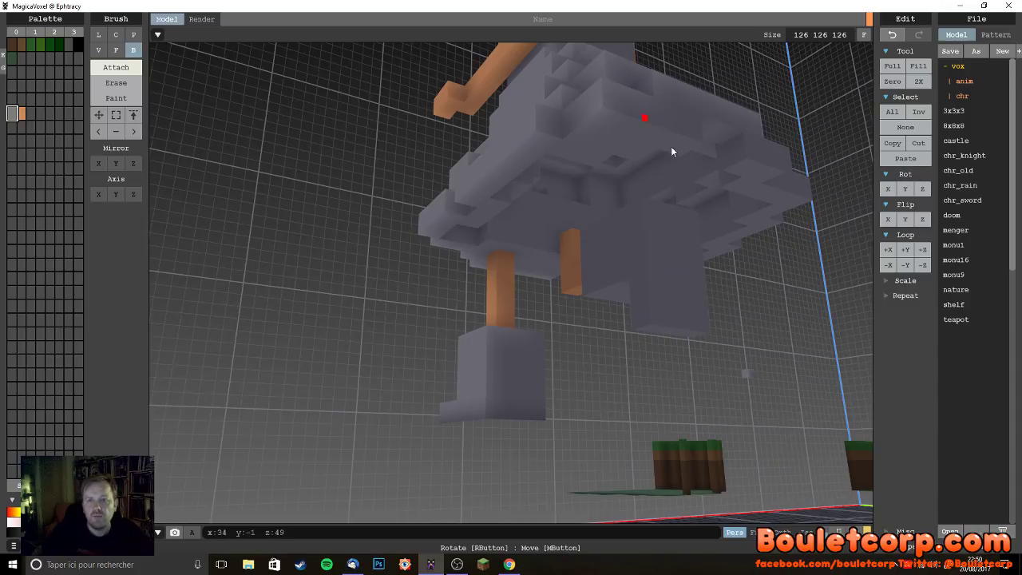
- Erase the stray grey voxel floating near the raised foot
click(750, 375)
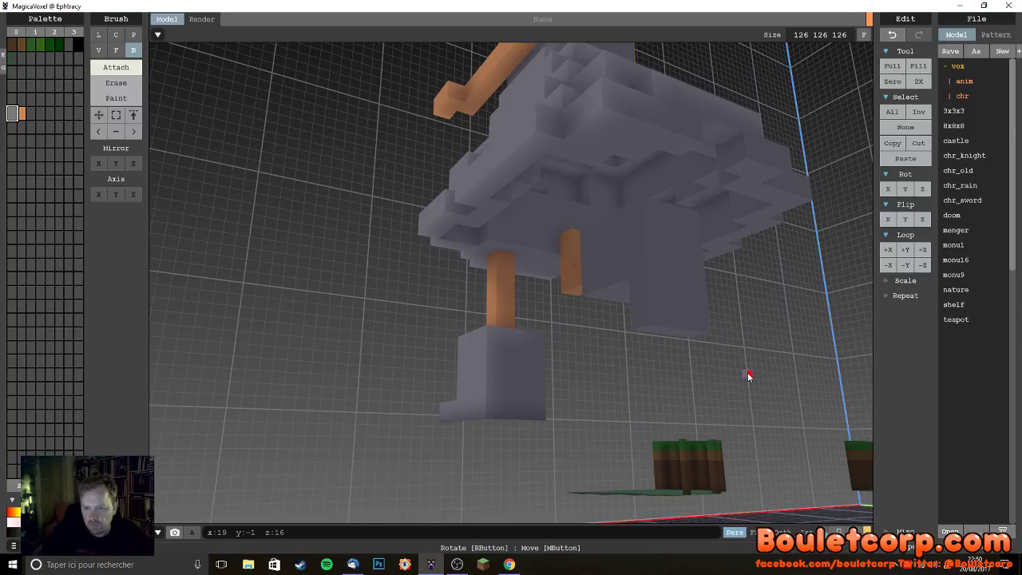
scroll(753, 372, up, 6)
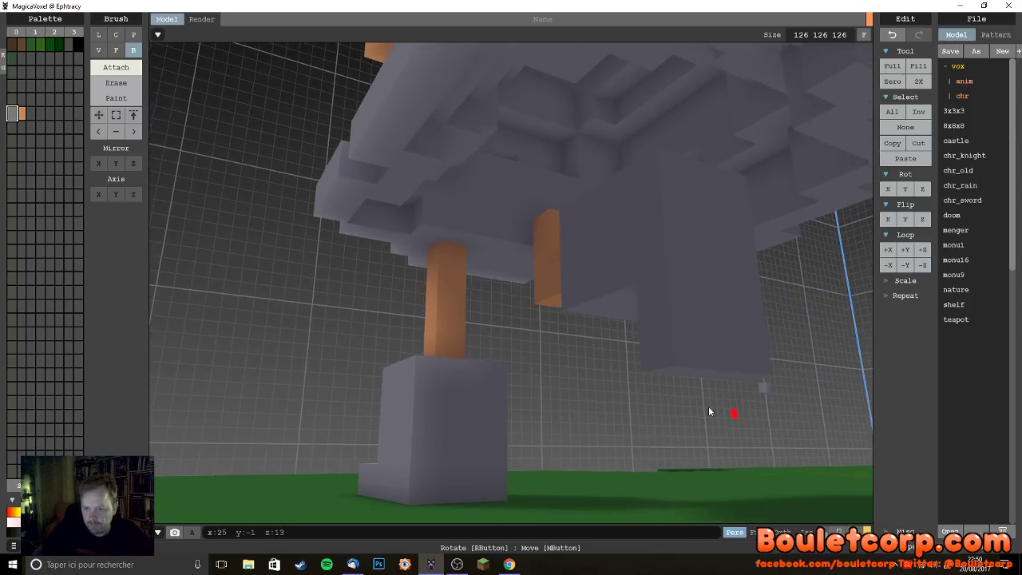
right_drag(732, 413, 509, 385)
mouse_move(705, 399)
right_down()
mouse_move(583, 368)
mouse_move(464, 385)
mouse_move(553, 383)
mouse_move(516, 378)
mouse_move(580, 399)
mouse_move(627, 363)
mouse_move(561, 377)
mouse_move(517, 372)
mouse_move(525, 383)
mouse_move(644, 313)
mouse_move(779, 318)
mouse_move(891, 306)
mouse_move(496, 304)
right_up()
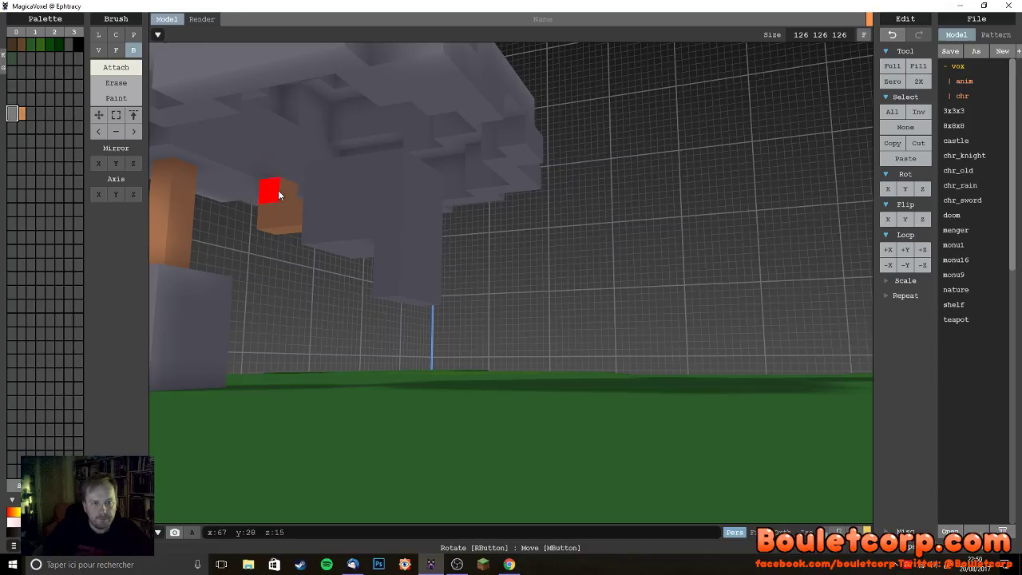
- Rework the upper part of the raised leg with orange voxels where it meets the dome's underside
alt+click(195, 199)
scroll(228, 229, down, 5)
scroll(285, 231, up, 5)
right_drag(286, 232, 475, 227)
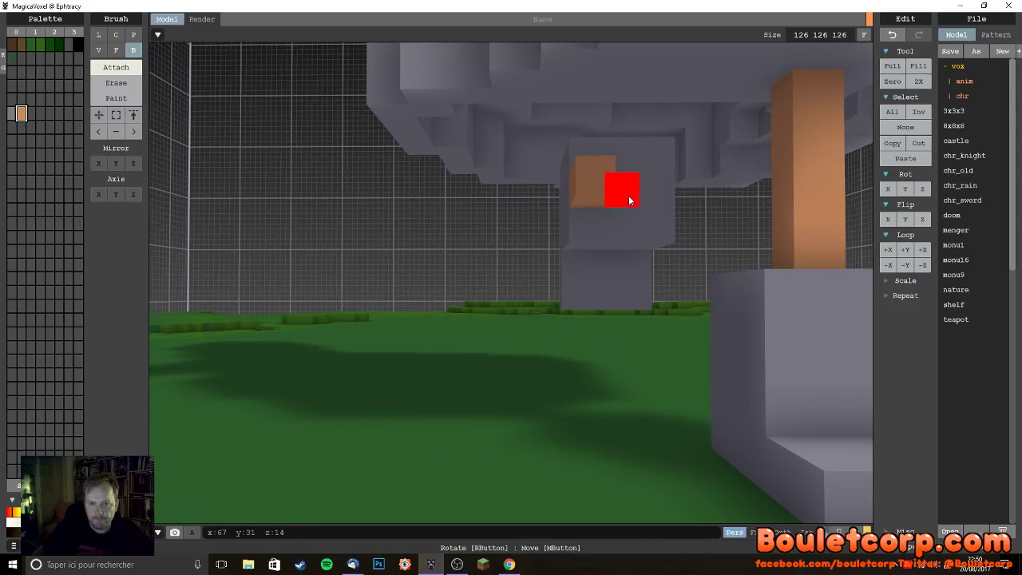
right_drag(609, 194, 599, 231)
right_drag(543, 238, 365, 211)
click(300, 186)
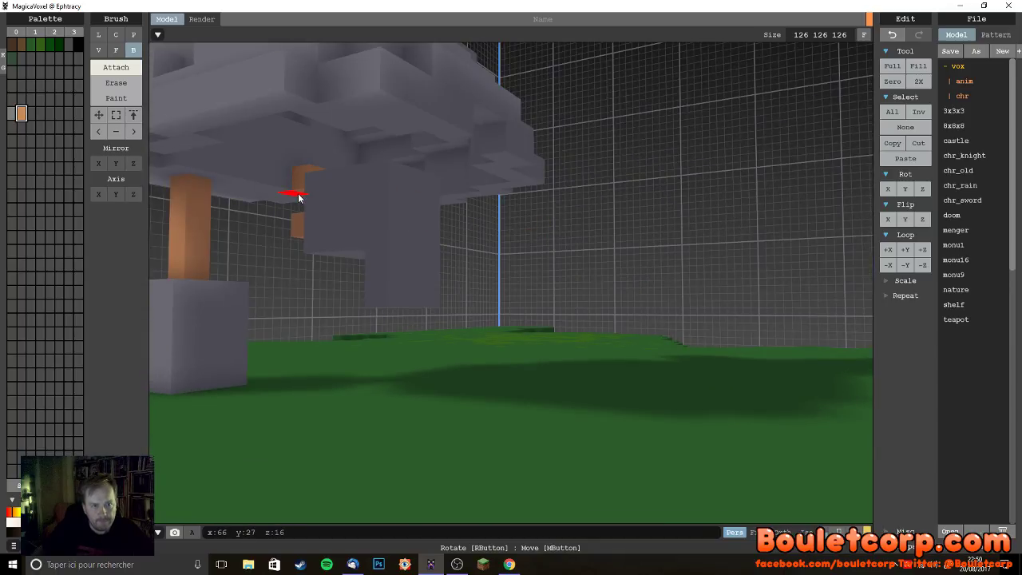
mouse_move(317, 231)
right_down()
mouse_move(358, 235)
mouse_move(292, 226)
mouse_move(320, 235)
right_up()
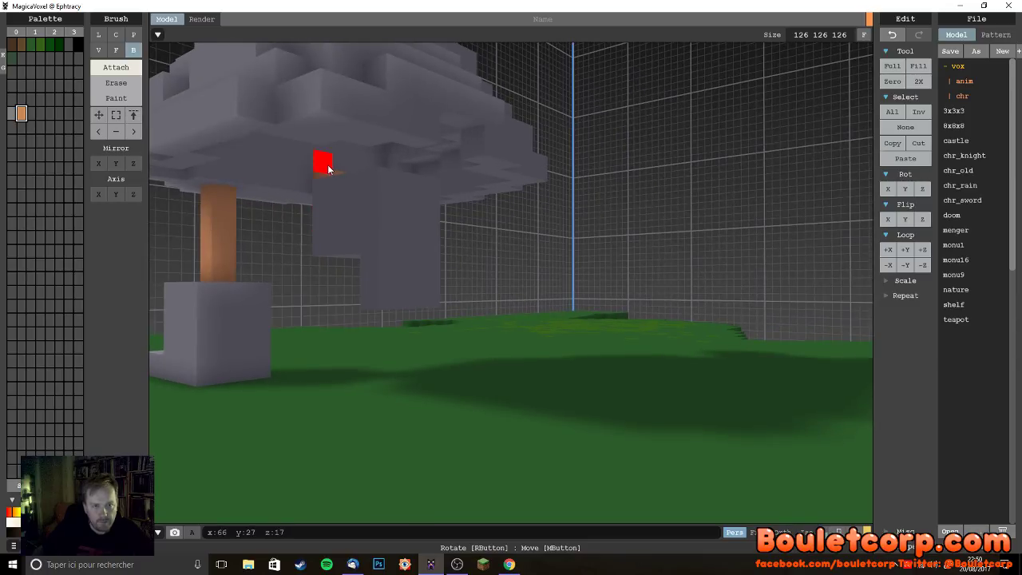
right_drag(336, 176, 274, 197)
- Attach grey voxel boxes to the dome's underside around the top of the raised leg
alt+click(287, 176)
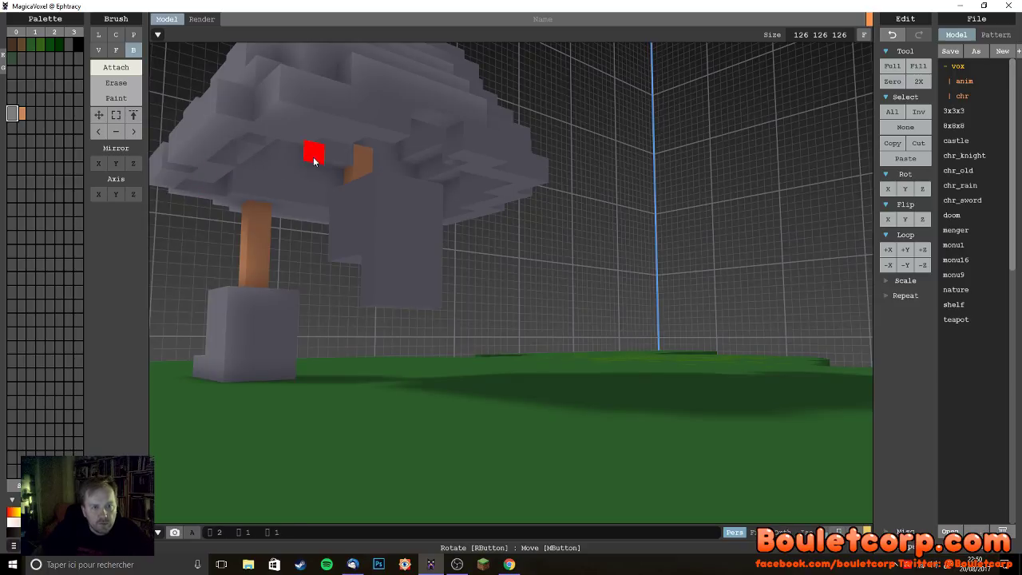
click(298, 159)
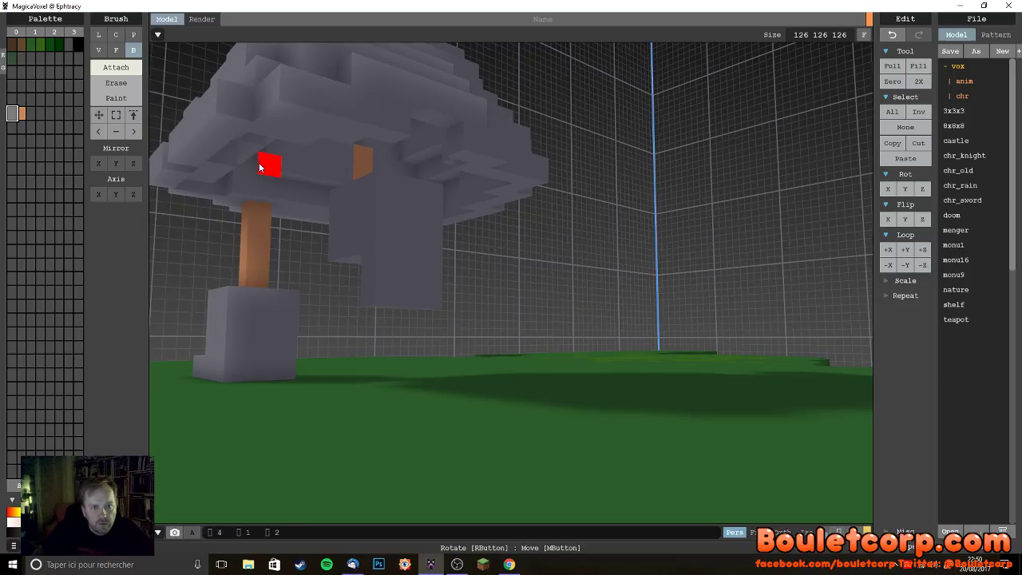
click(340, 154)
right_drag(314, 157, 392, 151)
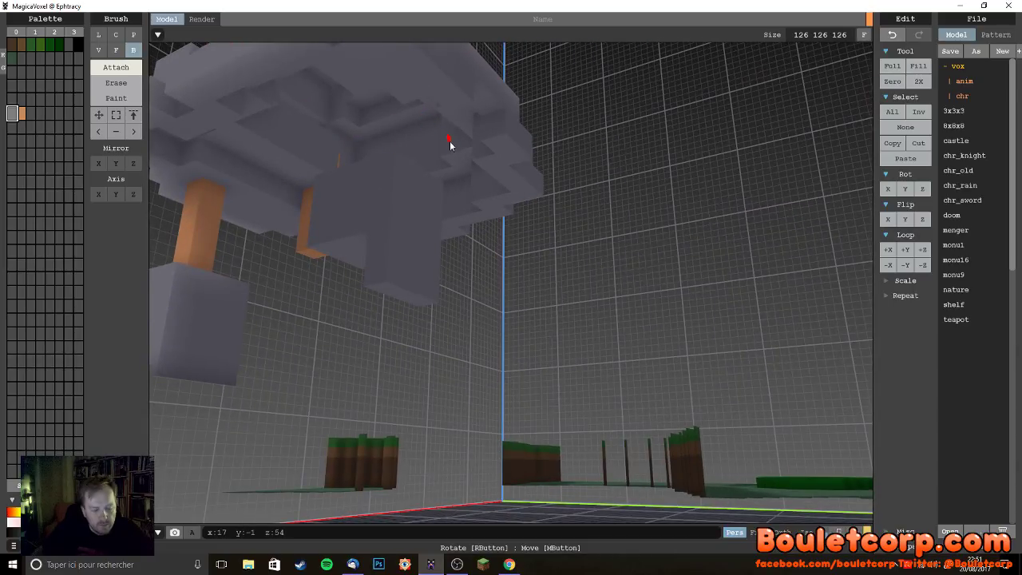
- Fill the recessed area of the dome's underside beside the raised leg with grey voxel boxes
scroll(445, 178, up, 5)
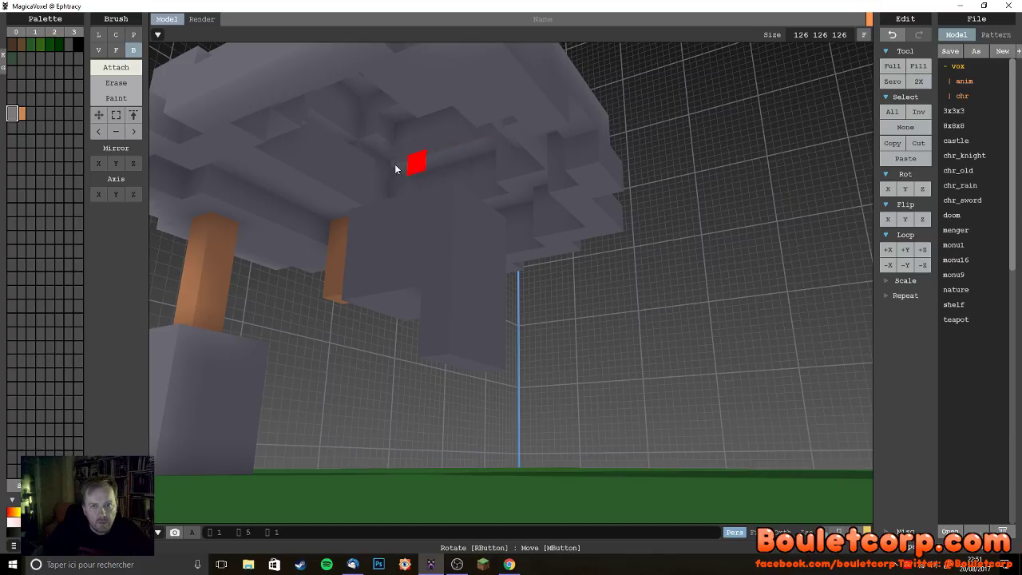
drag(278, 163, 253, 135)
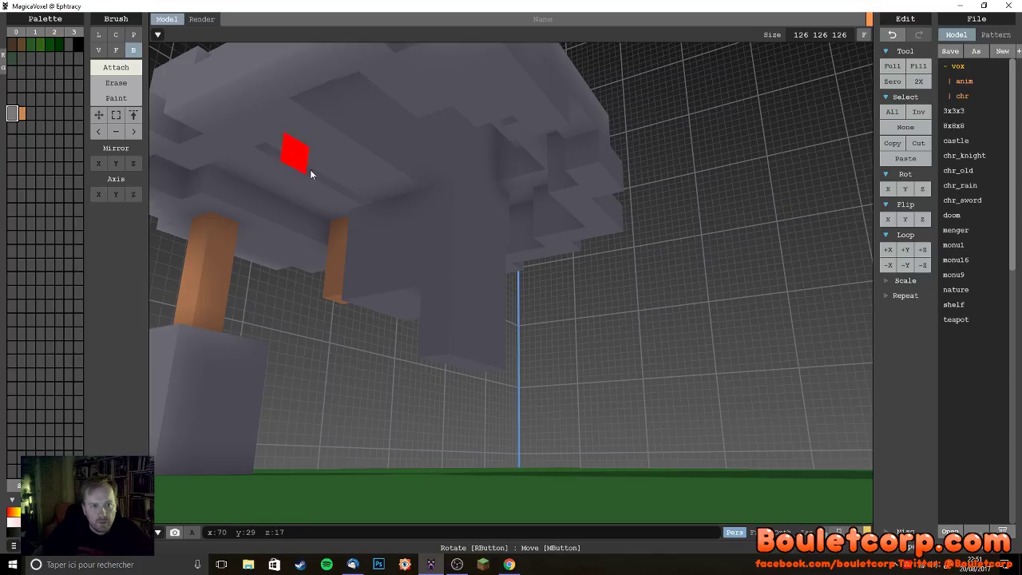
drag(361, 198, 307, 157)
right_drag(307, 156, 376, 139)
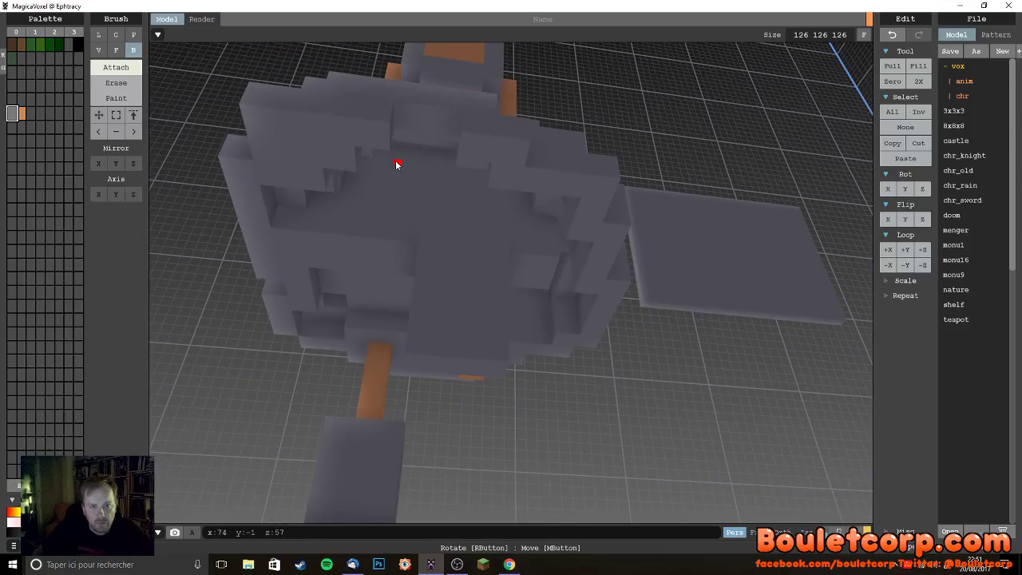
- Attach wide grey boxes across the hollow between the raised leg and the dome's front edge, on the underside
scroll(402, 176, up, 5)
right_drag(305, 90, 324, 171)
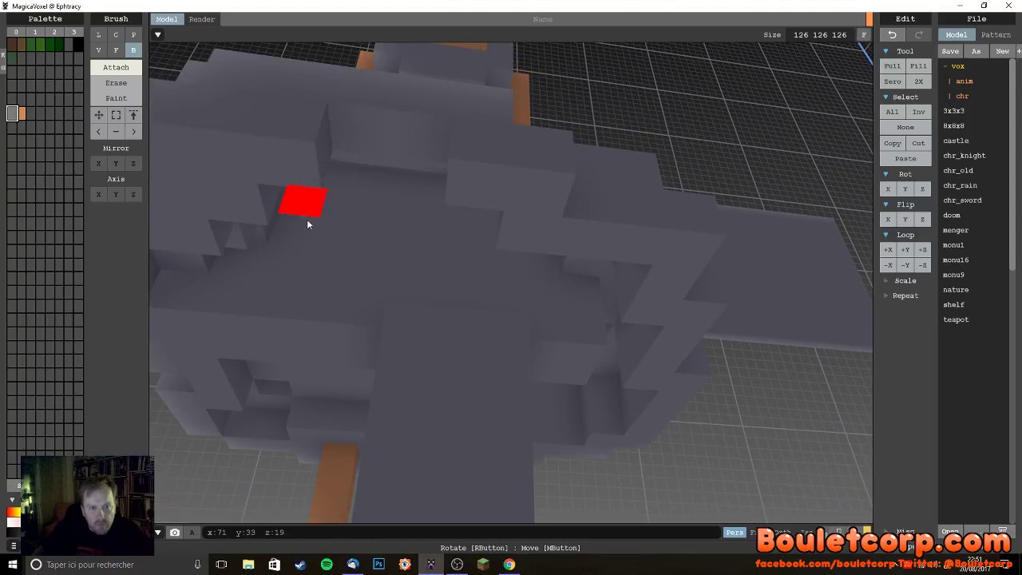
mouse_move(309, 224)
mouse_down()
mouse_move(538, 317)
mouse_move(639, 281)
mouse_move(626, 292)
mouse_move(642, 274)
mouse_move(247, 218)
mouse_move(368, 205)
mouse_move(337, 222)
mouse_move(477, 254)
mouse_move(583, 252)
mouse_move(465, 224)
mouse_up()
drag(349, 187, 427, 218)
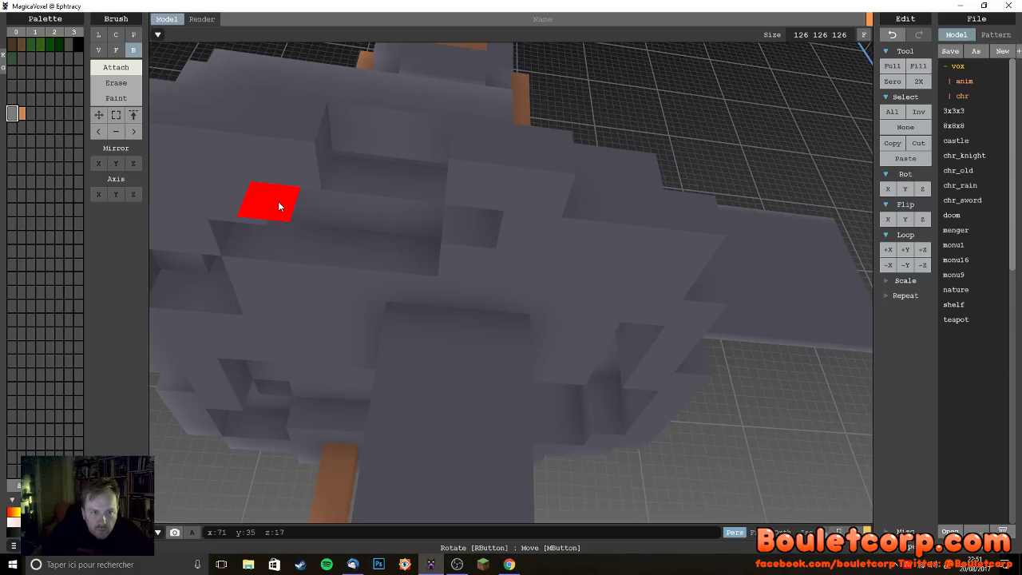
- Extend a long grey strip of voxels across the dome's underside, just in front of the raised leg's top
right_drag(316, 269, 316, 271)
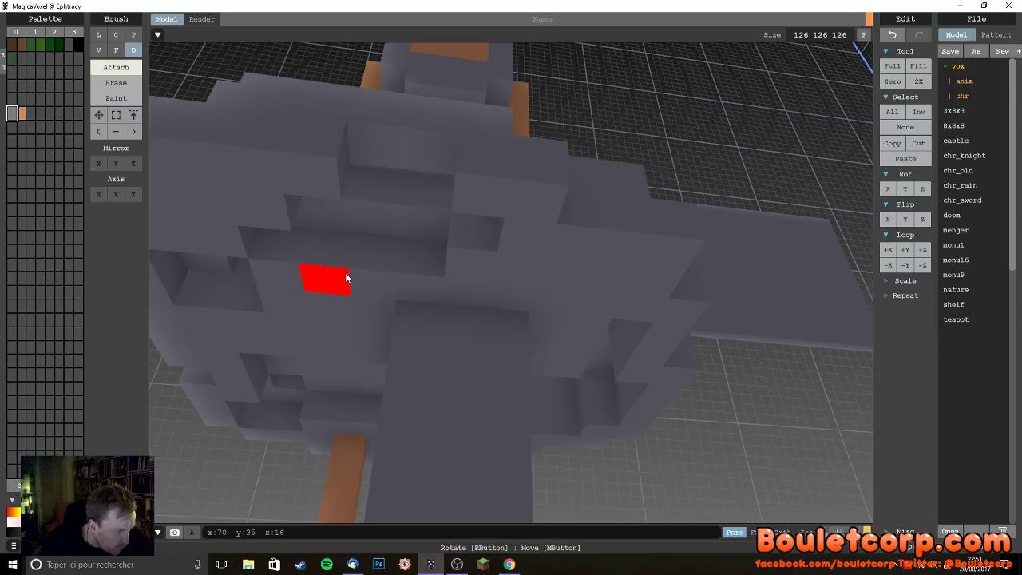
right_drag(369, 290, 392, 303)
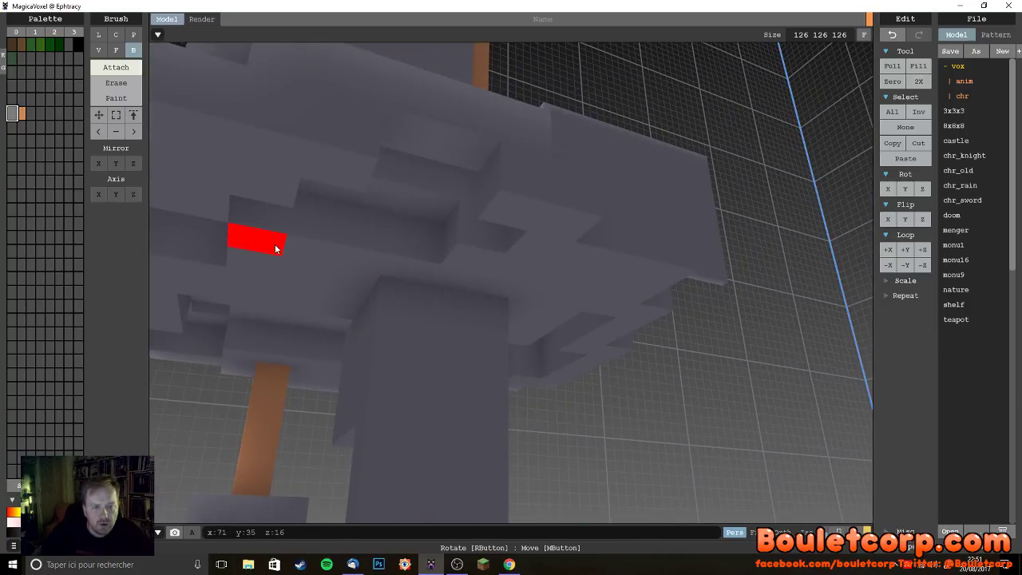
mouse_move(268, 244)
mouse_down()
mouse_move(523, 290)
mouse_move(561, 289)
mouse_move(566, 277)
mouse_up()
mouse_move(457, 356)
right_down()
mouse_move(361, 367)
mouse_move(452, 361)
right_up()
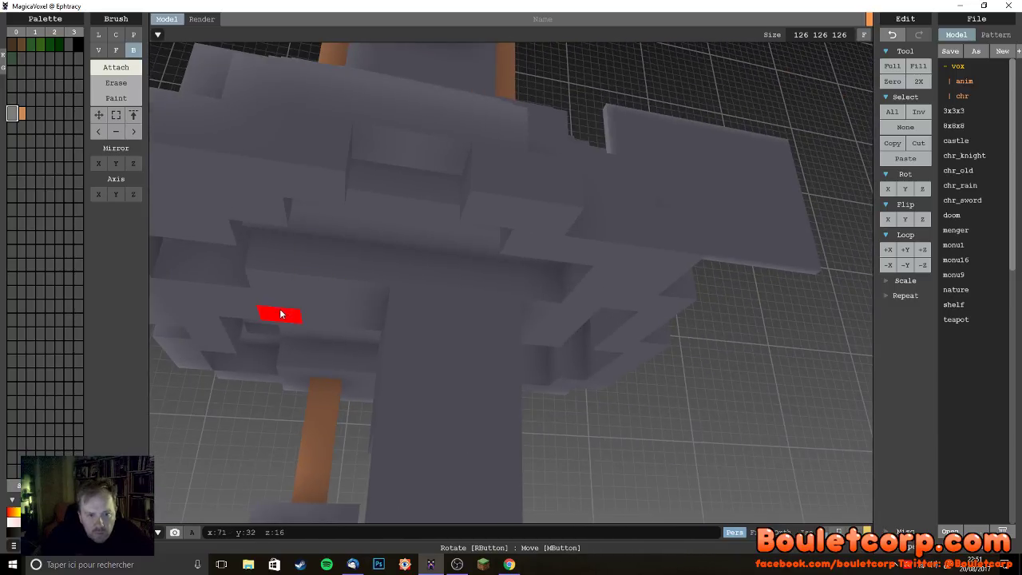
right_drag(580, 365, 496, 359)
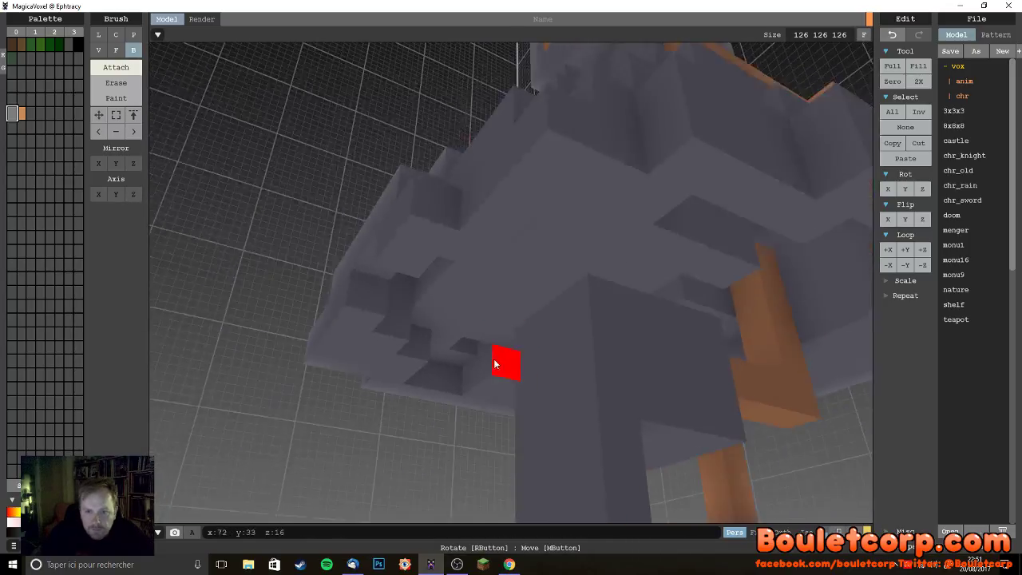
drag(665, 285, 565, 309)
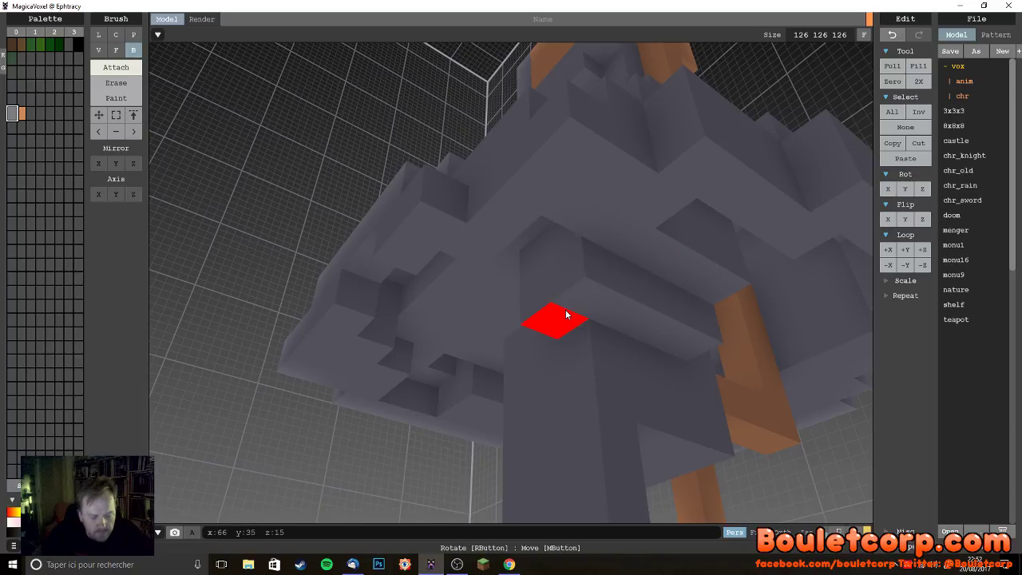
key(ctrl+z)
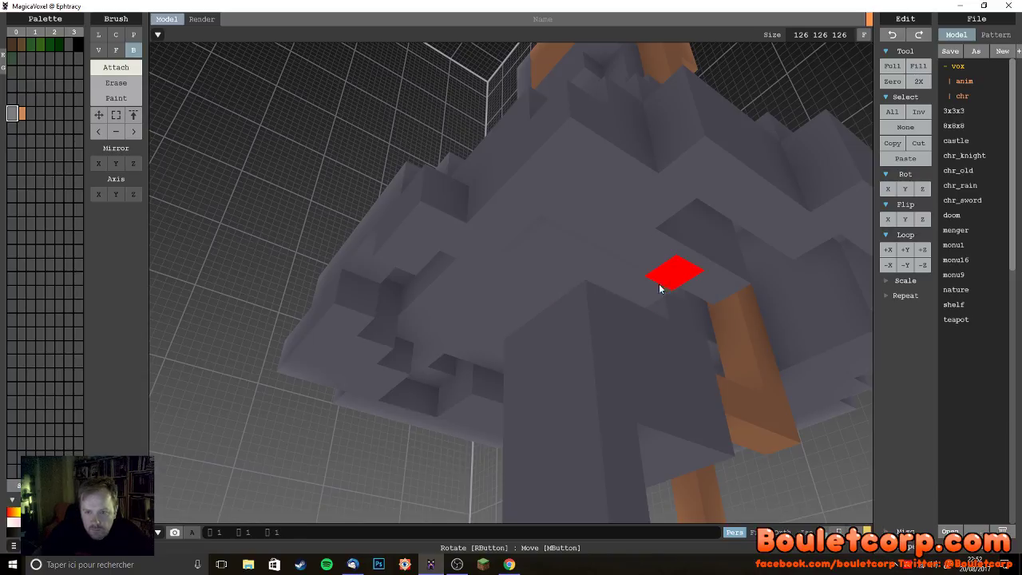
- Fill the small remaining gaps in the dome's underside around the raised leg with grey voxels
click(465, 369)
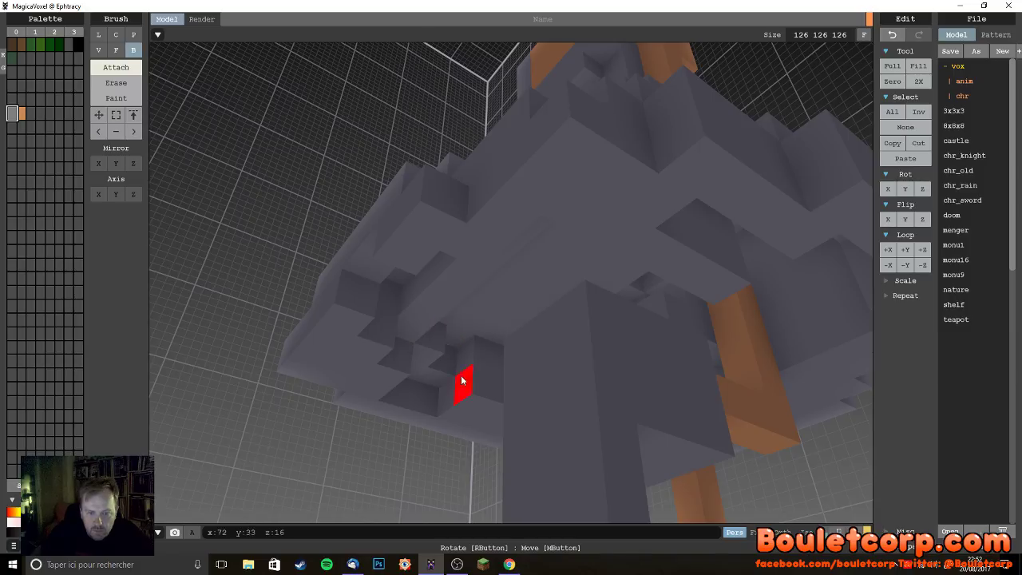
scroll(467, 376, down, 5)
right_drag(410, 376, 407, 379)
scroll(599, 344, up, 10)
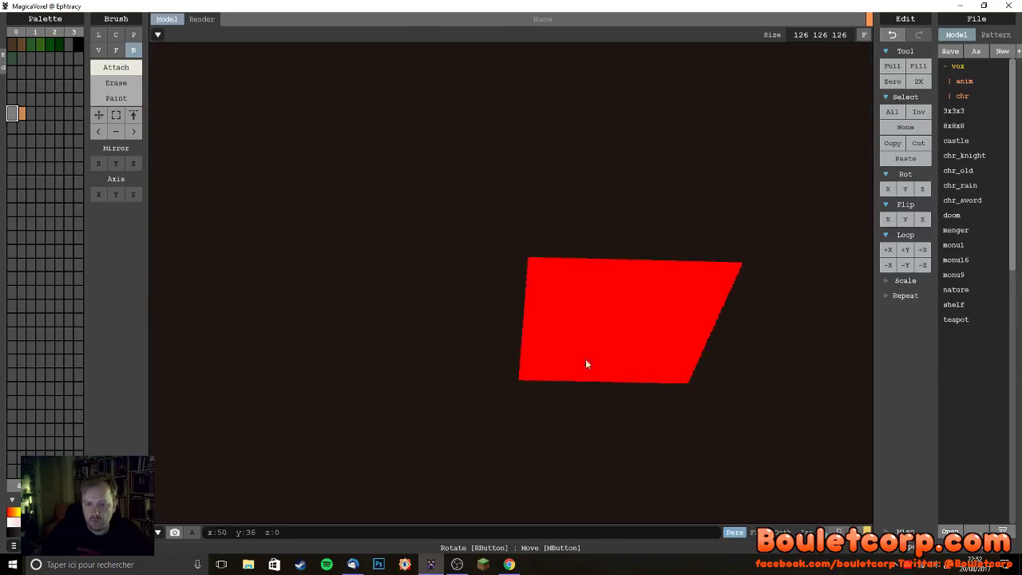
scroll(582, 354, down, 5)
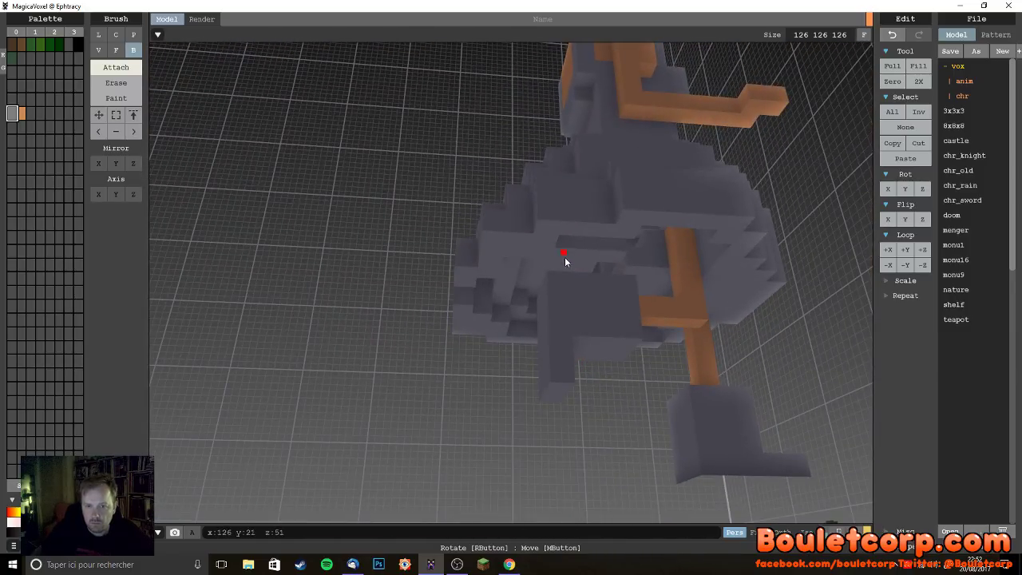
scroll(563, 260, up, 5)
drag(773, 213, 667, 213)
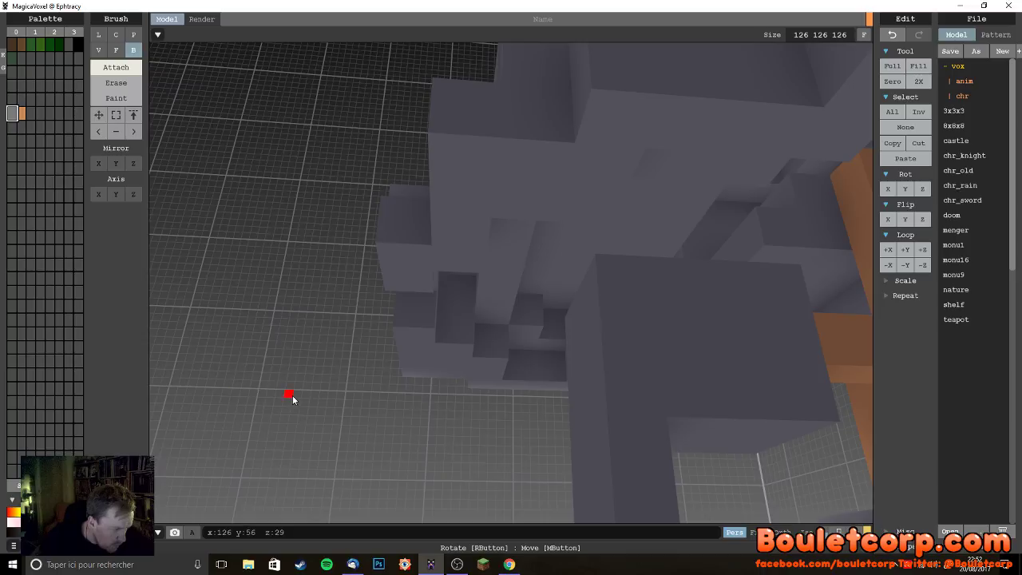
- Attach a 1×2×1 grey box to the stepped outer side of the dome
right_drag(474, 391, 491, 326)
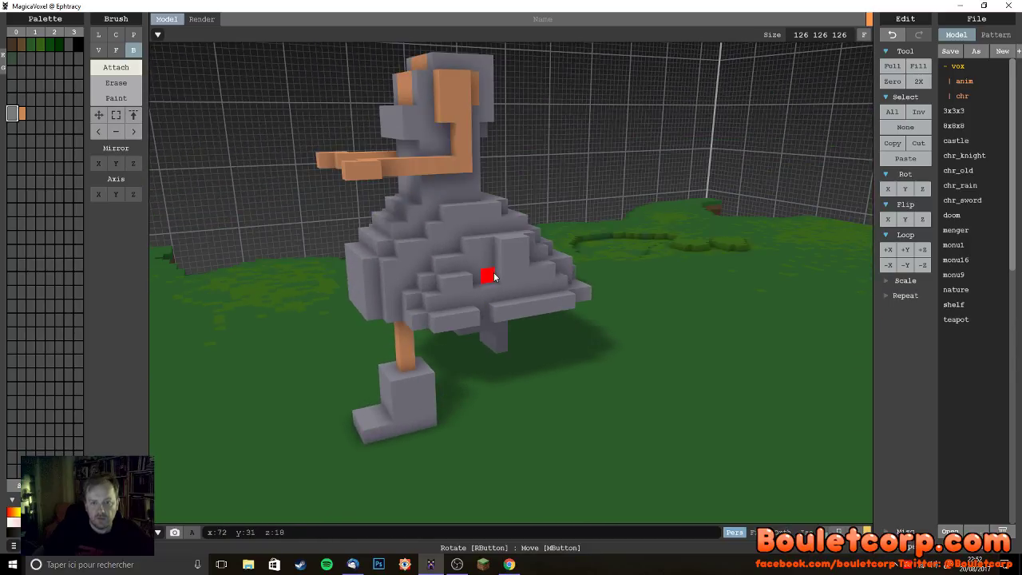
drag(486, 258, 476, 266)
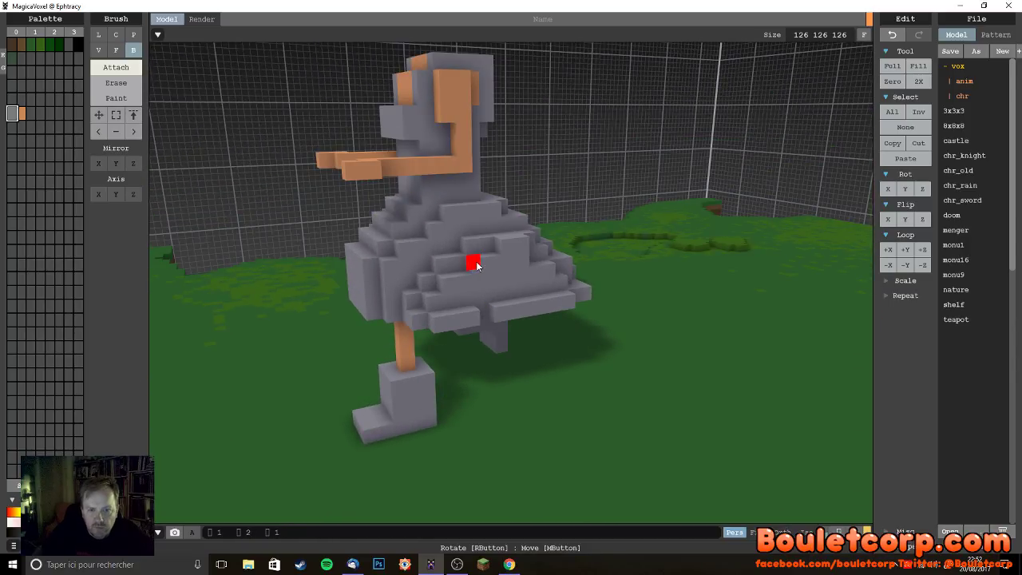
right_drag(483, 308, 449, 363)
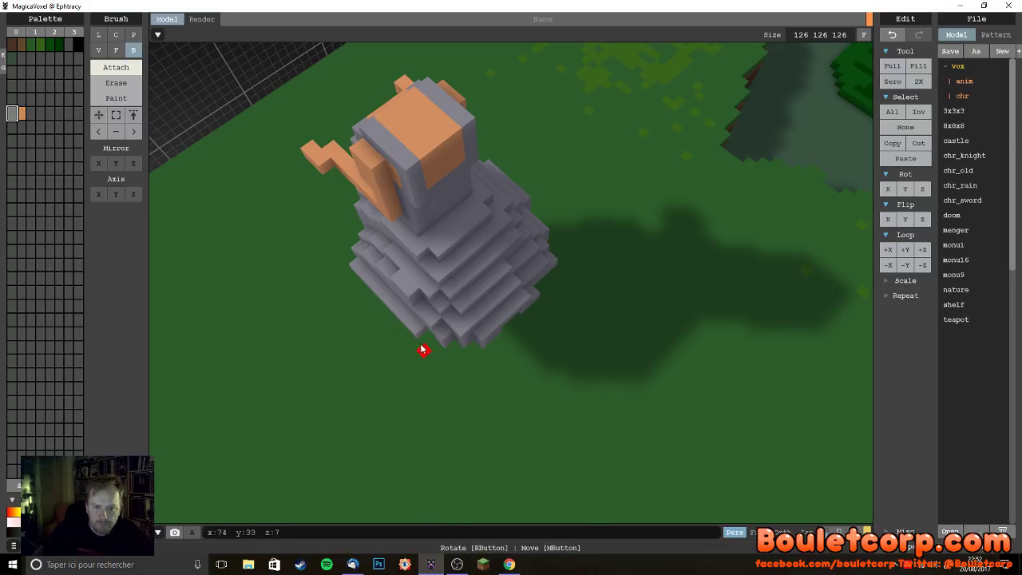
- Extend the dome's lower rim above the standing leg with a 2×2×1 grey box
right_drag(444, 336, 427, 275)
scroll(502, 259, up, 5)
scroll(502, 260, down, 5)
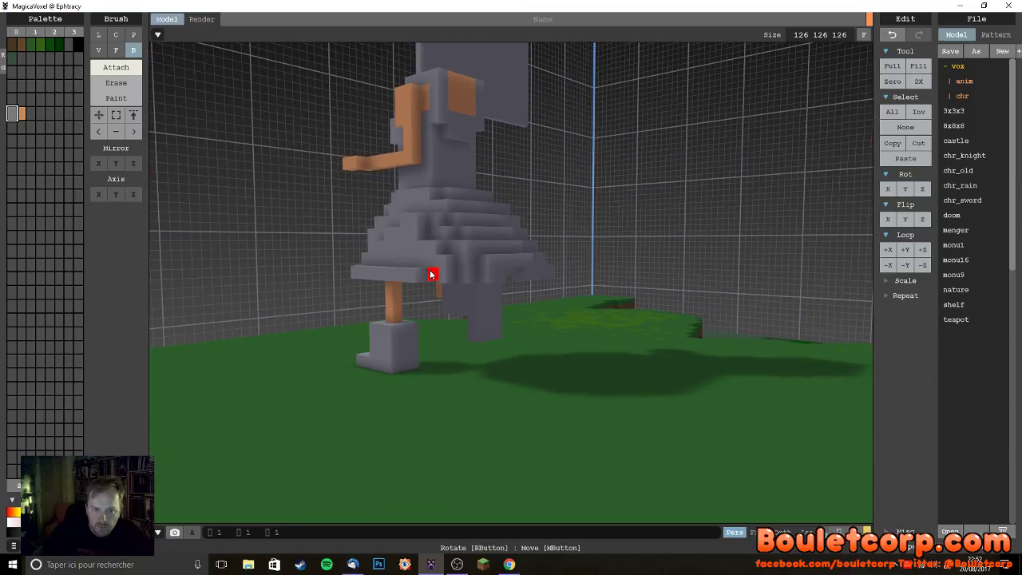
right_drag(434, 311, 437, 304)
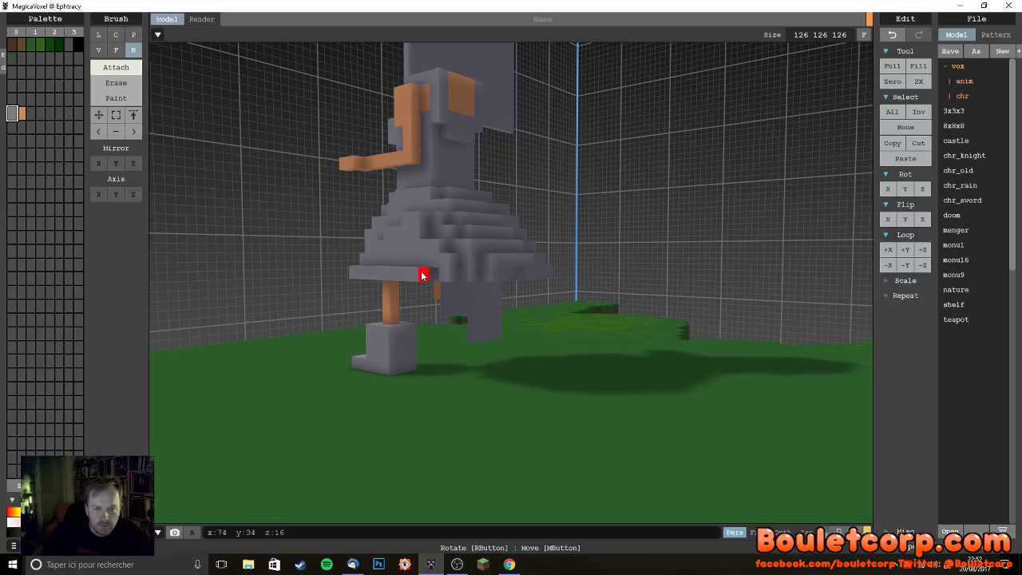
drag(431, 275, 426, 276)
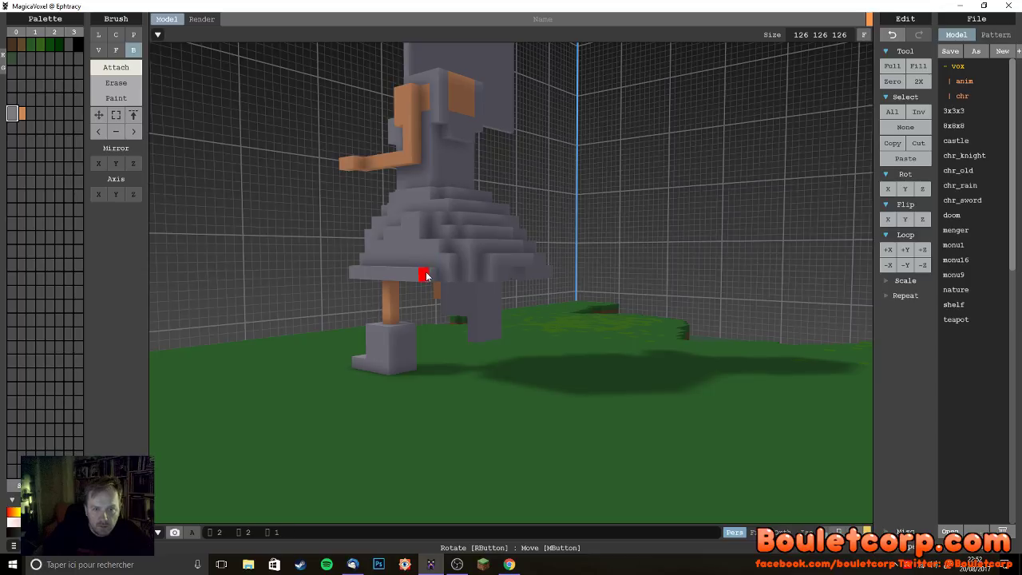
right_drag(466, 318, 472, 297)
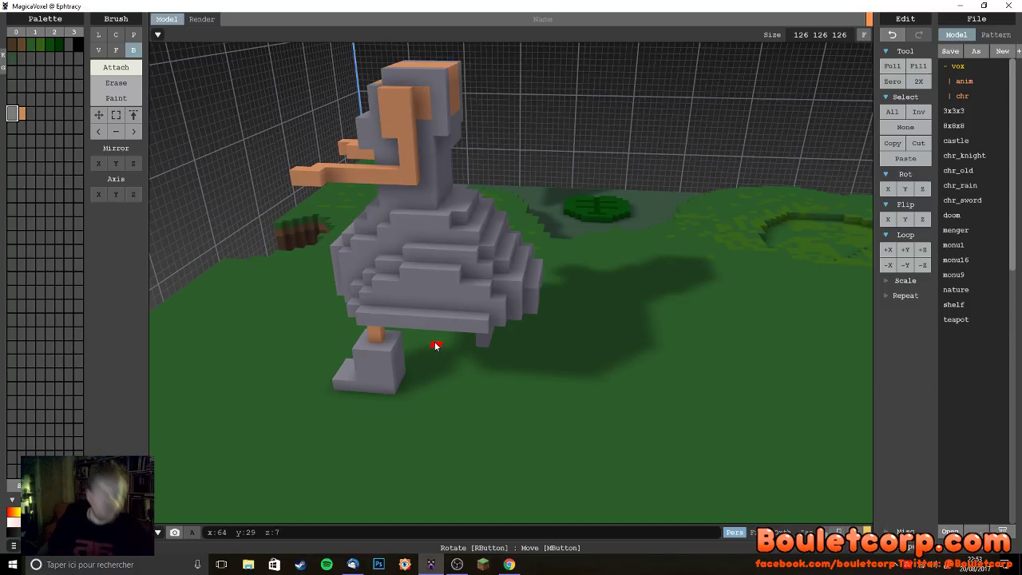
- Pick up the head's orange colour and attach a single orange voxel to the centre of the head's top
right_drag(519, 380, 631, 272)
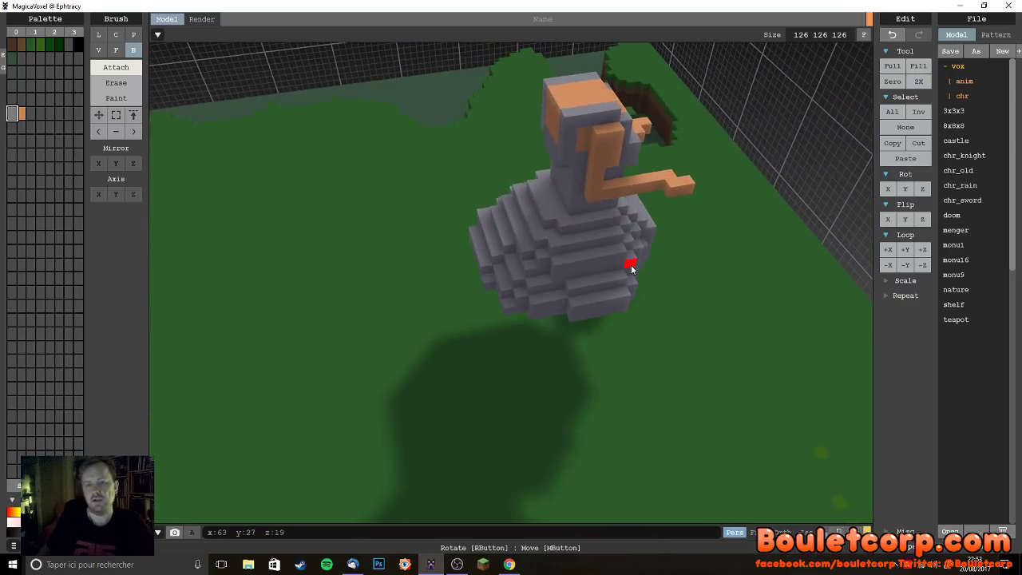
right_drag(528, 260, 491, 296)
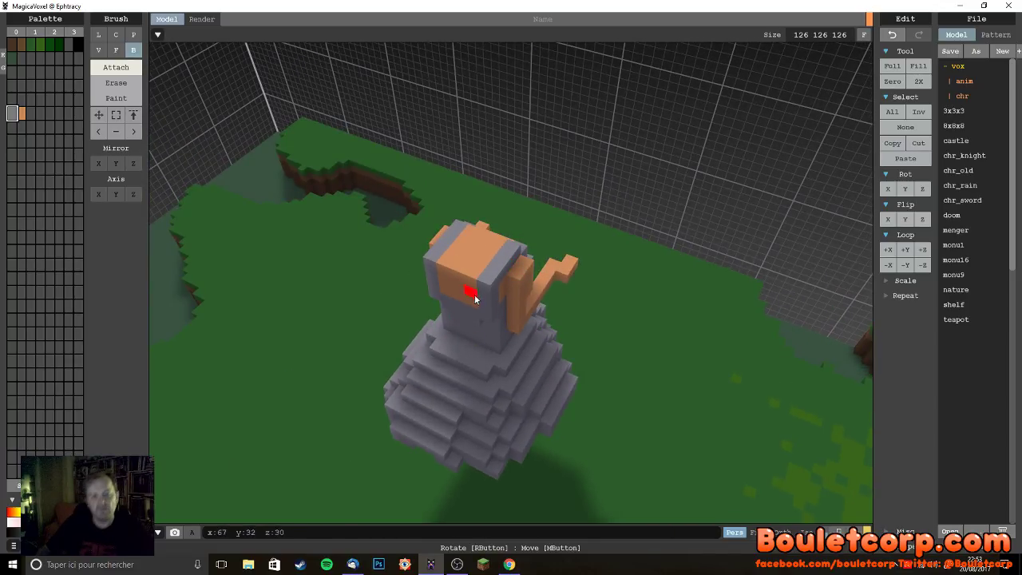
alt+click(468, 255)
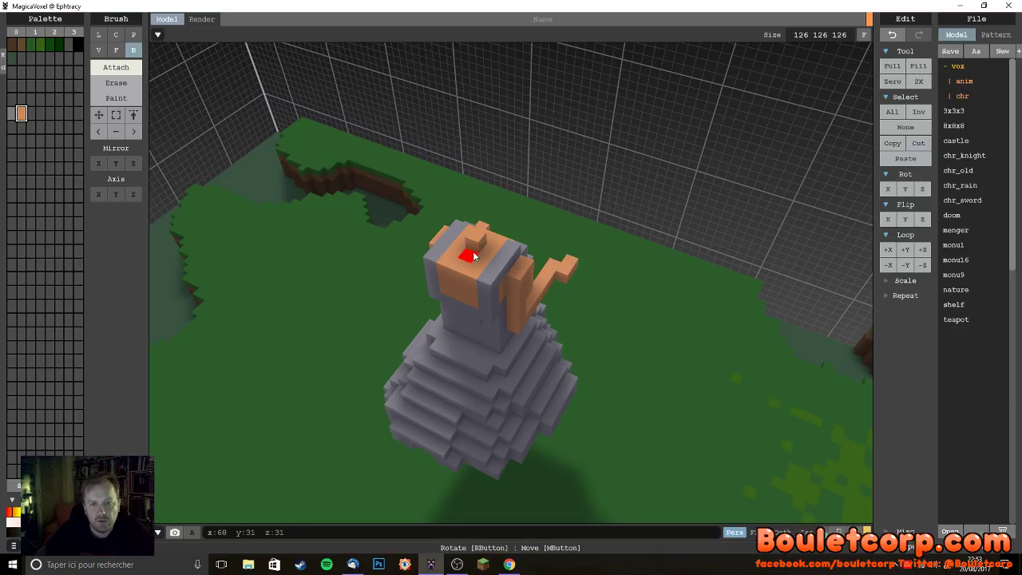
right_drag(518, 274, 324, 281)
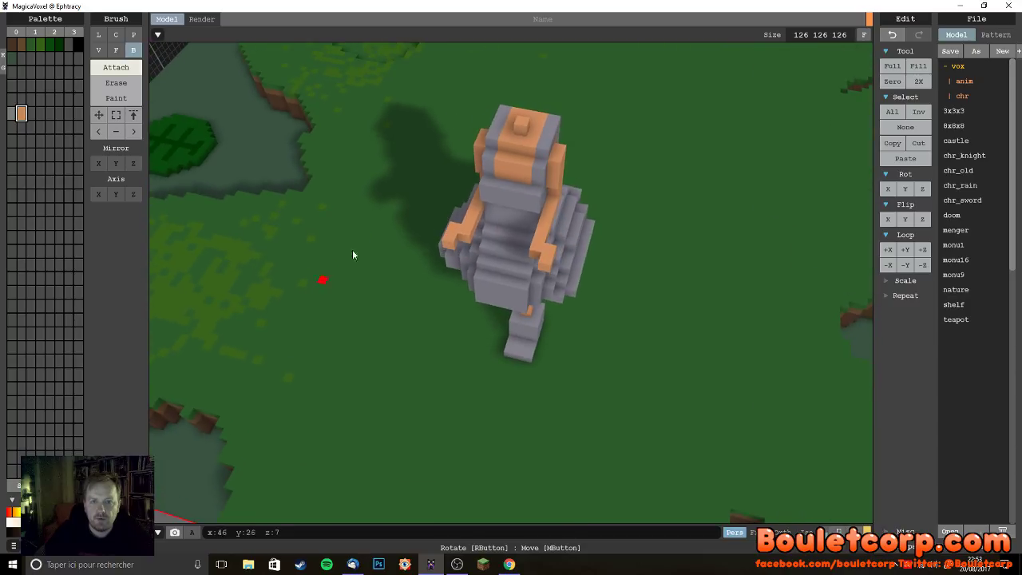
- Attach a 3×3×1 orange slab on top of the small orange neck above the head
right_drag(521, 123, 435, 150)
mouse_move(421, 177)
mouse_down()
mouse_move(399, 187)
mouse_move(418, 176)
mouse_move(409, 182)
mouse_up()
mouse_move(409, 182)
right_down()
mouse_move(463, 197)
mouse_move(556, 185)
right_up()
drag(566, 189, 538, 188)
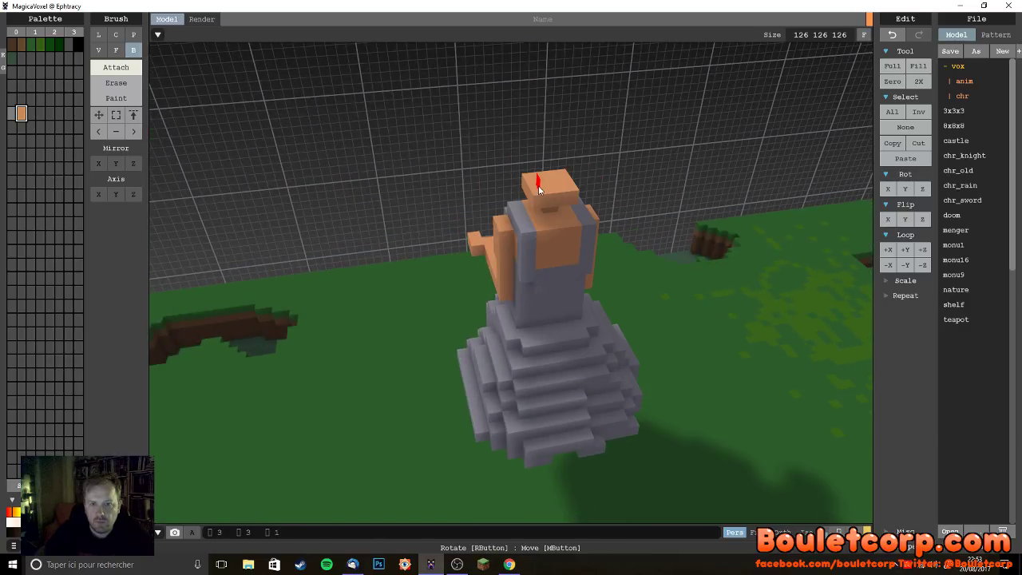
right_drag(569, 210, 591, 210)
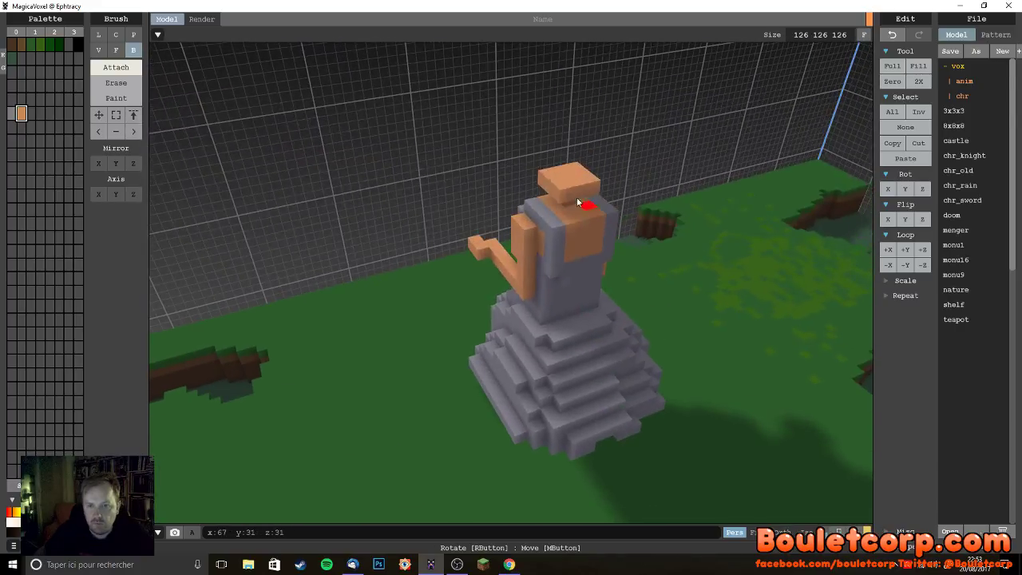
- Widen the orange slab above the head on its sides and thicken it with another orange layer
mouse_move(538, 182)
right_down()
mouse_move(622, 189)
mouse_move(737, 229)
mouse_move(761, 210)
mouse_move(423, 119)
mouse_move(419, 167)
mouse_move(297, 142)
mouse_move(240, 143)
mouse_move(535, 180)
right_up()
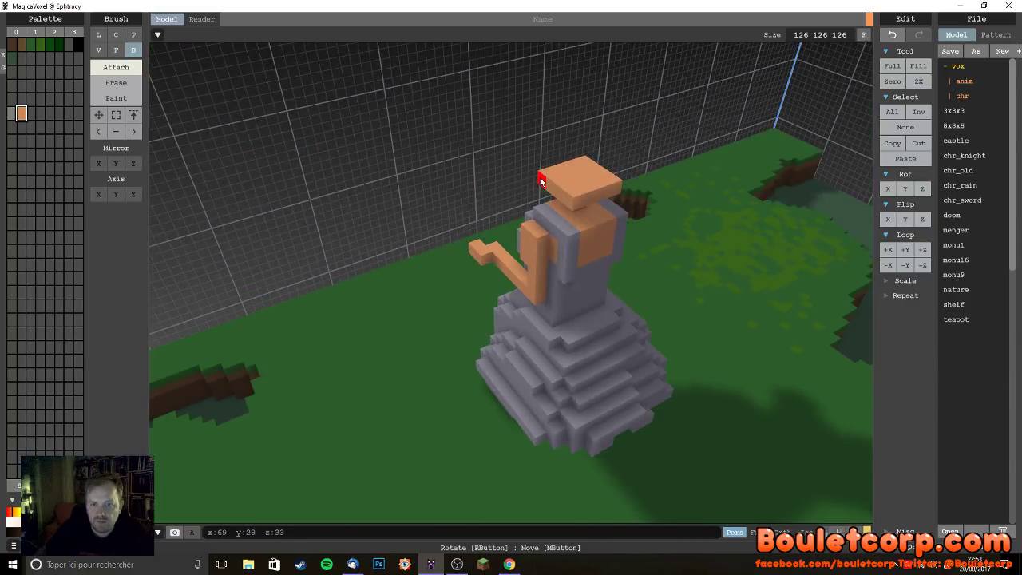
right_drag(617, 186, 587, 178)
click(588, 179)
drag(588, 179, 578, 227)
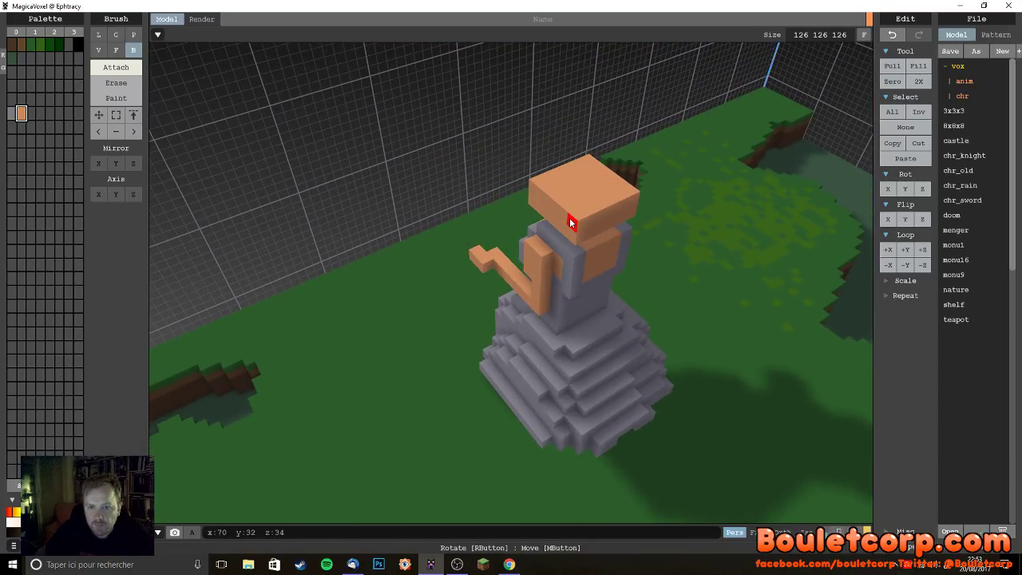
click(536, 184)
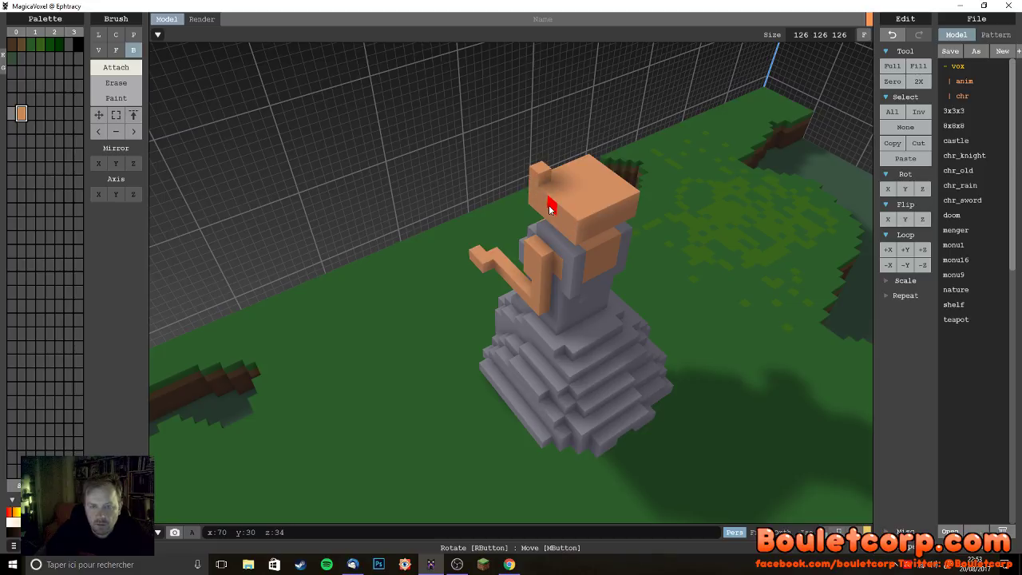
key(ctrl+z)
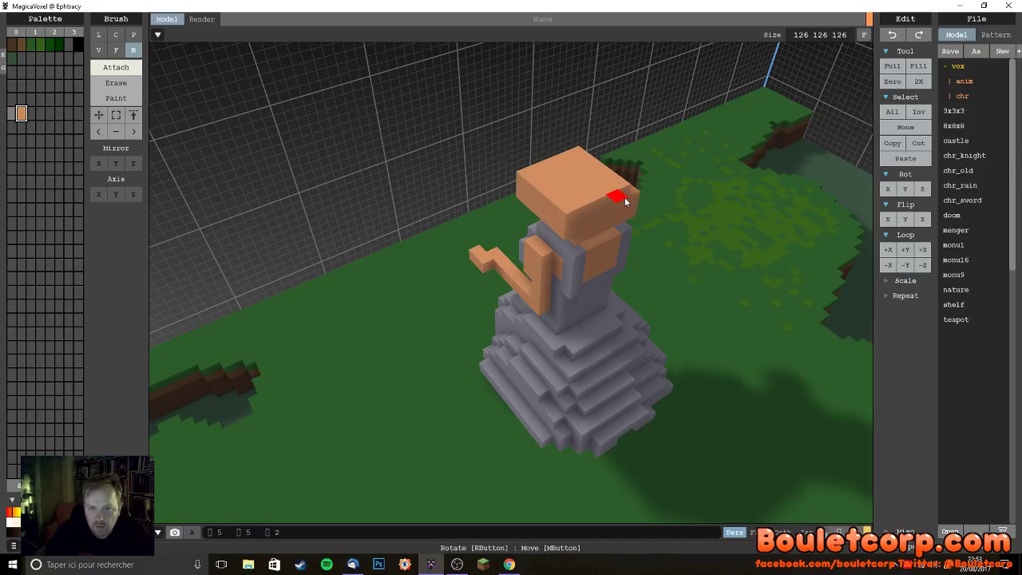
key(ctrl+z)
- Widen the top layer of the orange headpiece so that it overhangs the smaller slab beneath it on all sides
drag(634, 203, 636, 202)
right_drag(637, 201, 555, 213)
drag(369, 125, 470, 119)
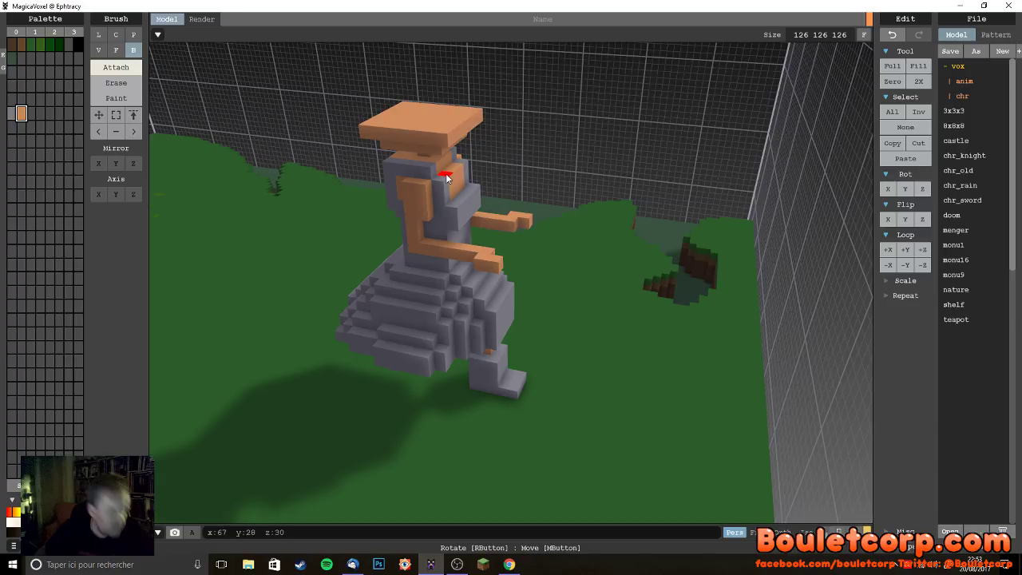
right_drag(449, 204, 452, 214)
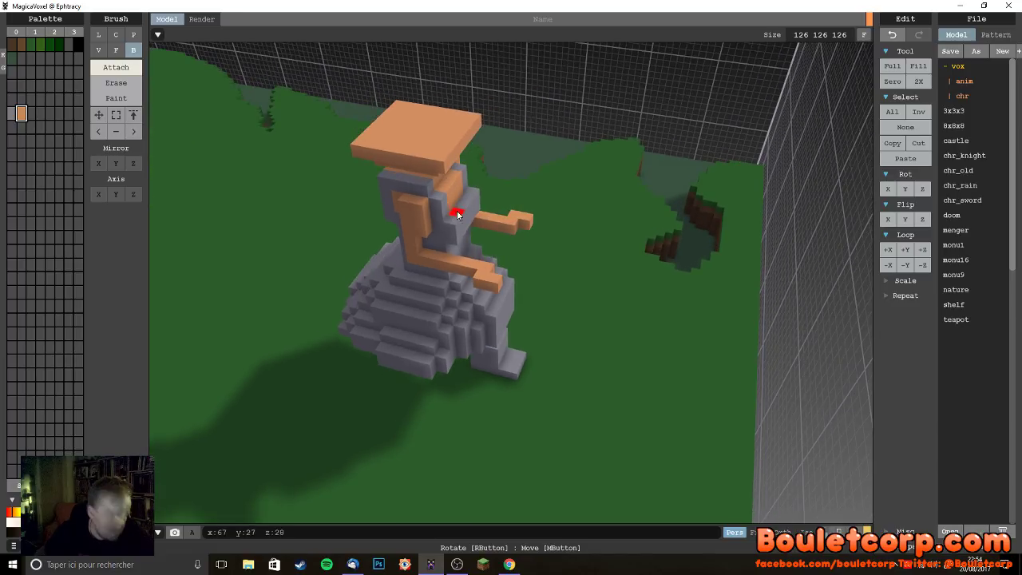
right_drag(532, 229, 349, 199)
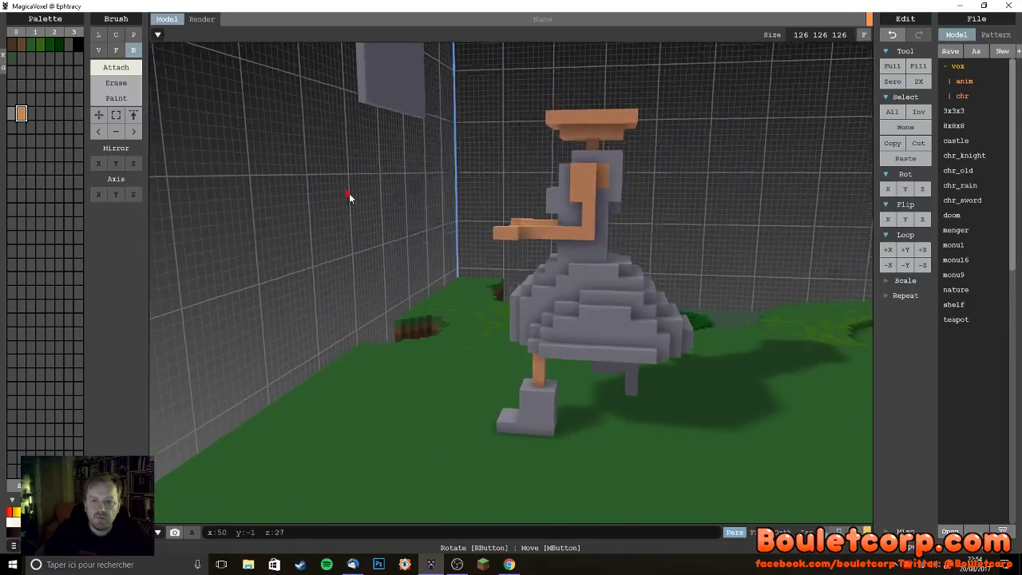
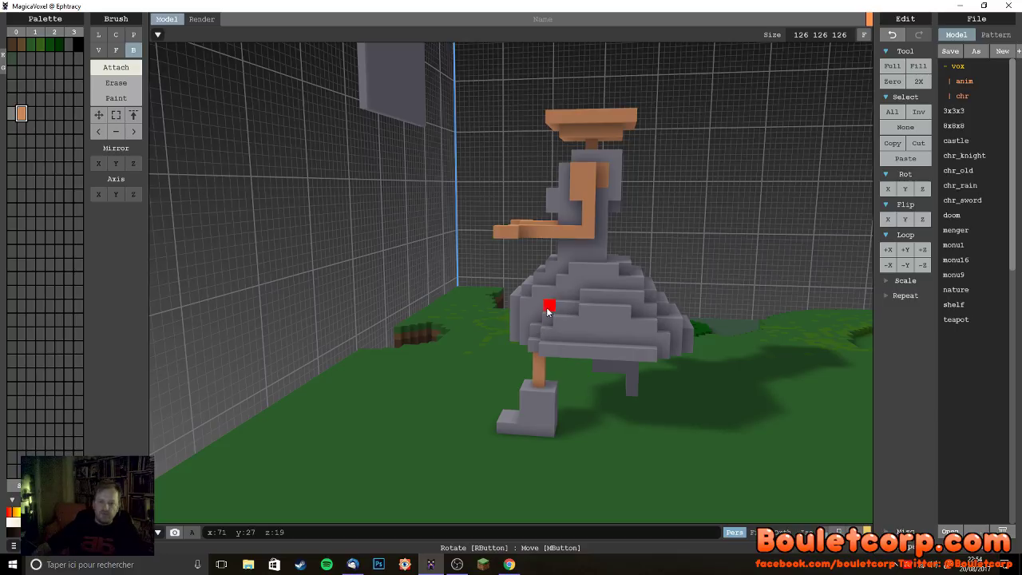
- Build up the orange head block by stacking further full-size layers on the wide slab above the neck
right_drag(572, 238, 483, 294)
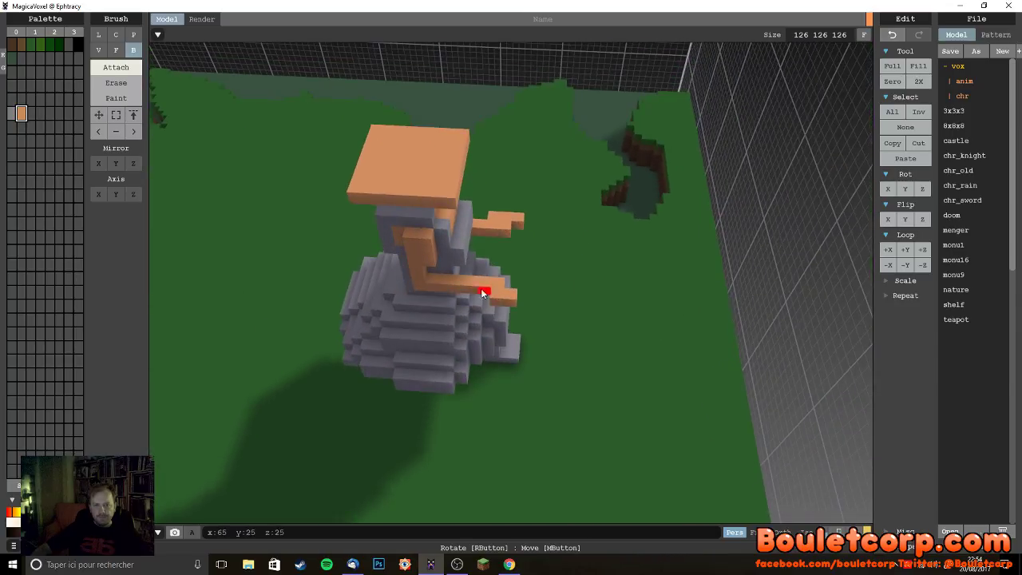
right_drag(589, 315, 557, 315)
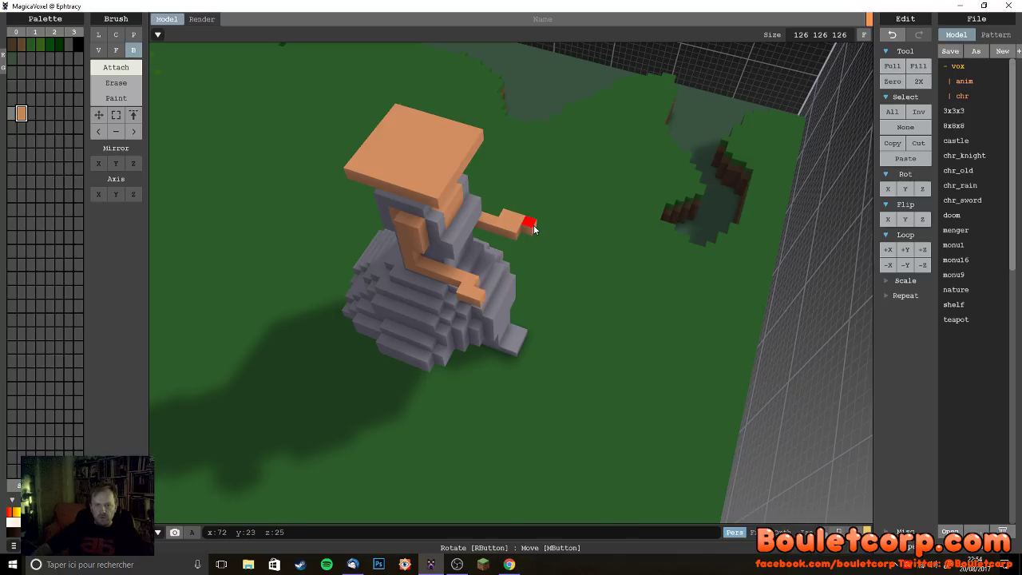
right_drag(511, 233, 453, 237)
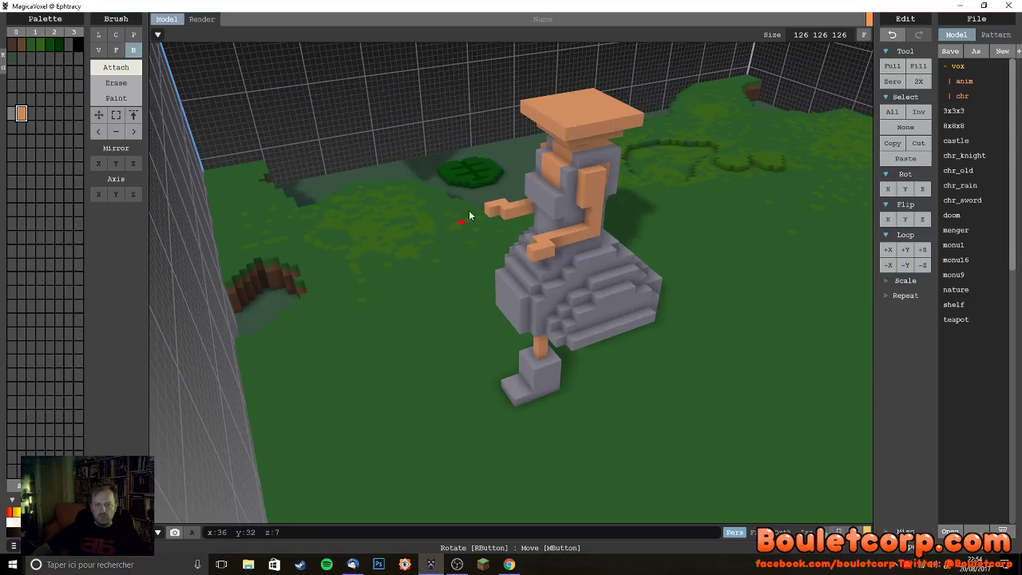
right_drag(602, 268, 568, 276)
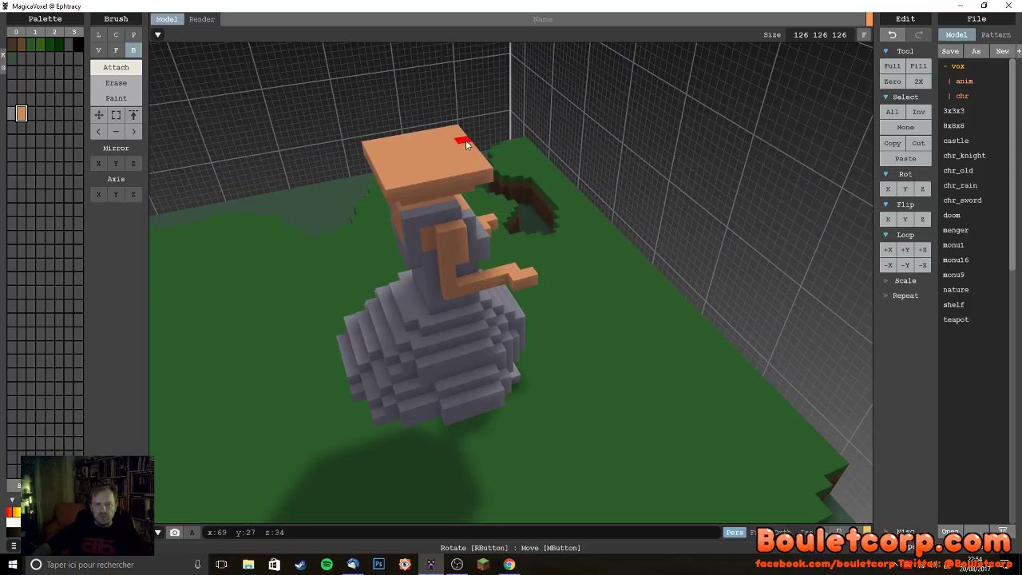
drag(462, 132, 396, 181)
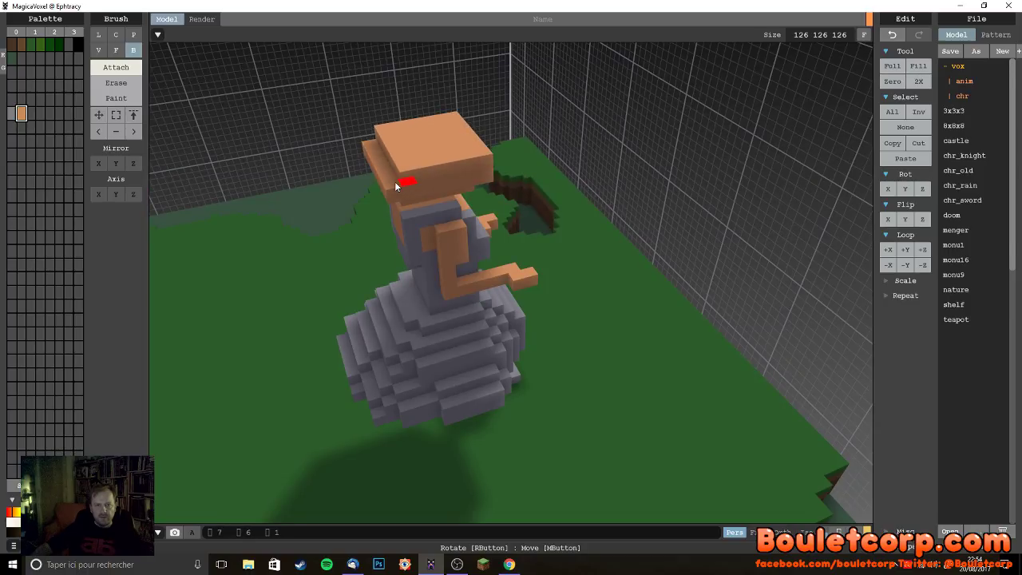
mouse_move(449, 112)
mouse_down()
mouse_move(434, 160)
mouse_move(394, 173)
mouse_up()
right_drag(394, 173, 452, 162)
mouse_move(449, 116)
mouse_down()
mouse_move(426, 153)
mouse_move(372, 190)
mouse_up()
mouse_move(449, 102)
mouse_down()
mouse_move(454, 118)
mouse_move(416, 166)
mouse_move(373, 180)
mouse_up()
- Attach a centred 5×5×1 orange slab on top of the head block
right_drag(428, 234, 617, 260)
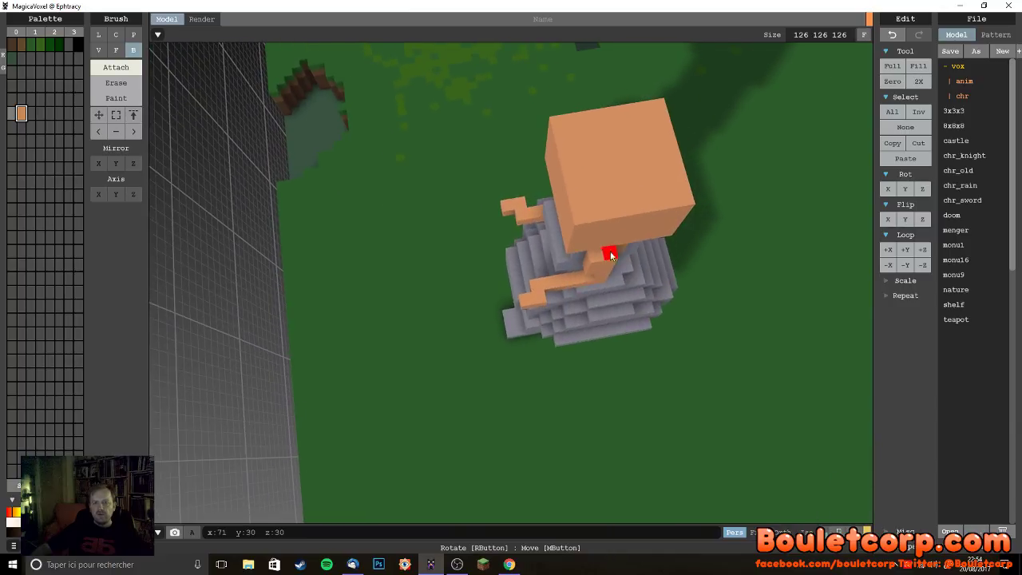
mouse_move(560, 123)
mouse_down()
mouse_move(616, 147)
mouse_move(663, 188)
mouse_up()
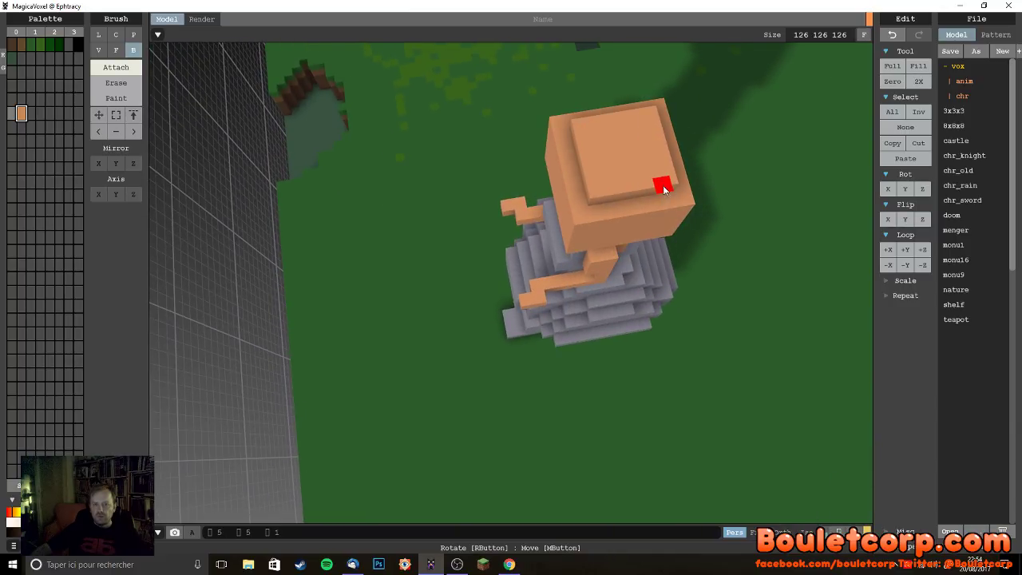
right_drag(669, 230, 496, 89)
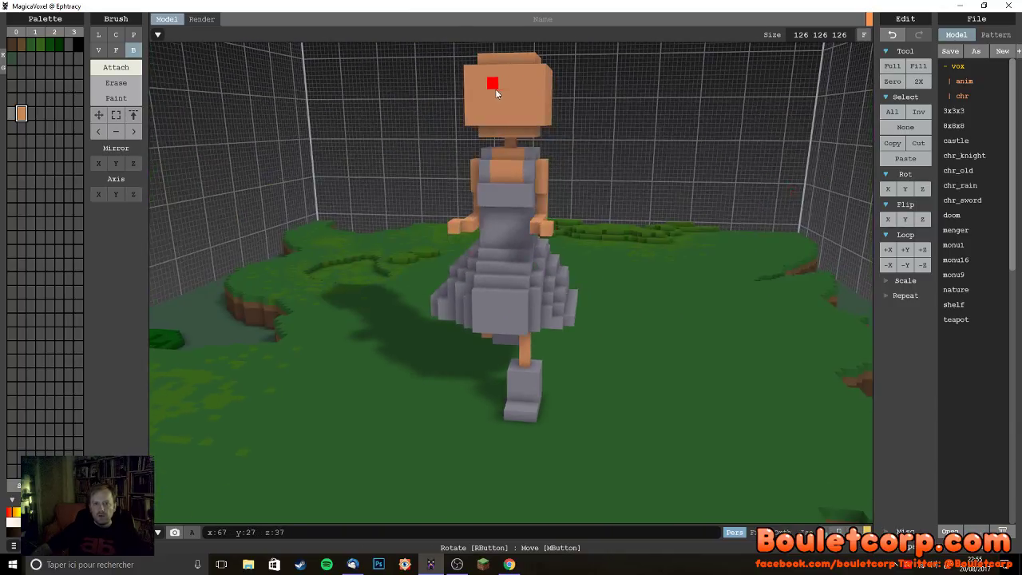
- Try painting two dark grey eyes and a mouth on the front of the head
click(118, 97)
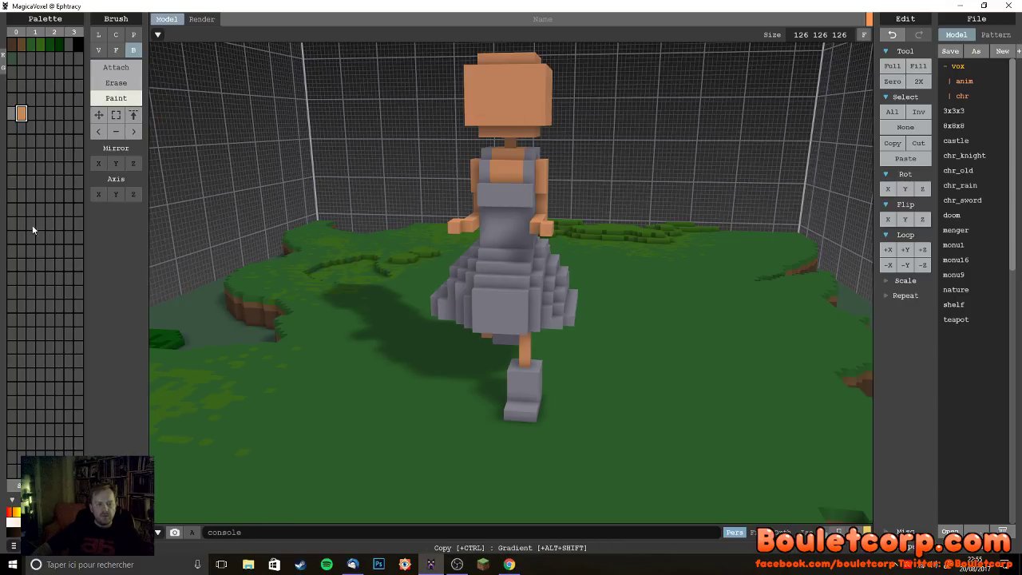
click(69, 46)
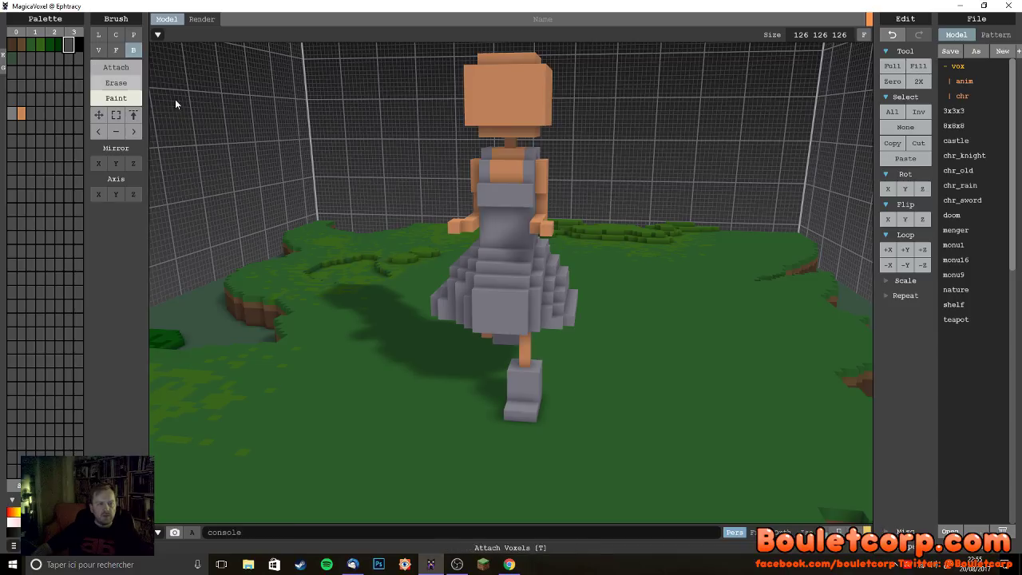
click(482, 95)
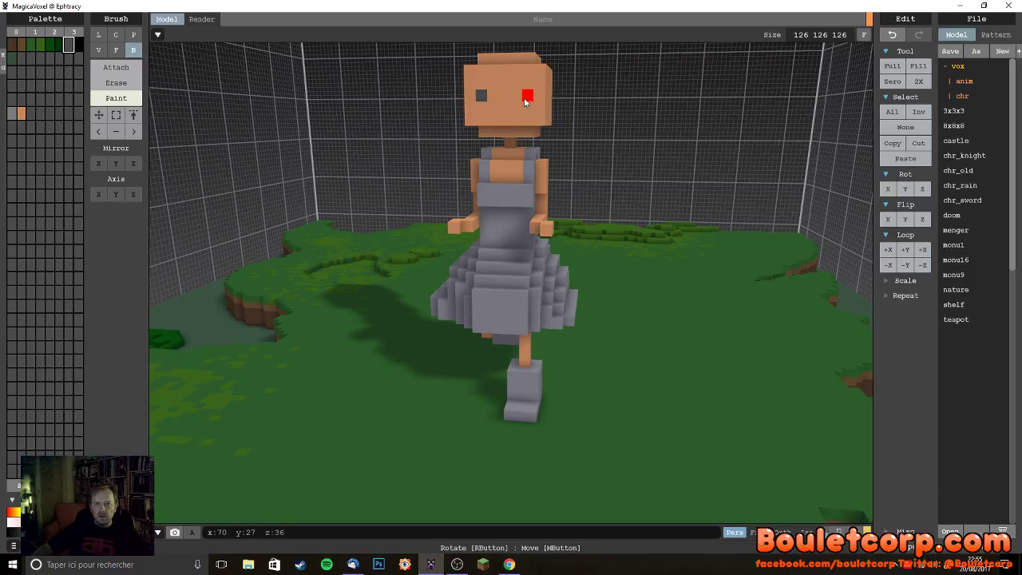
click(527, 96)
mouse_move(567, 240)
right_down()
mouse_move(597, 238)
mouse_move(575, 231)
right_up()
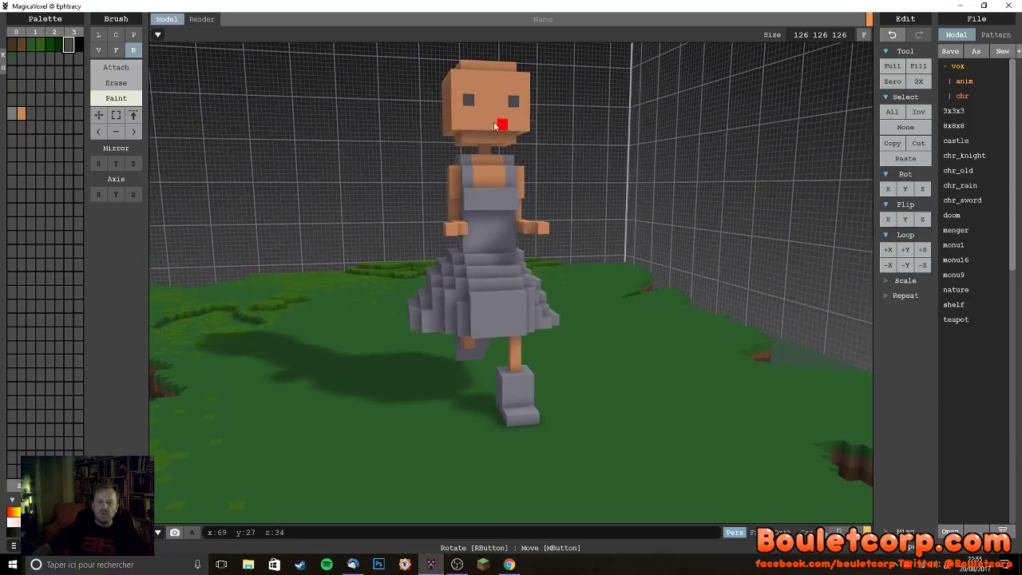
click(503, 118)
right_drag(523, 175, 497, 194)
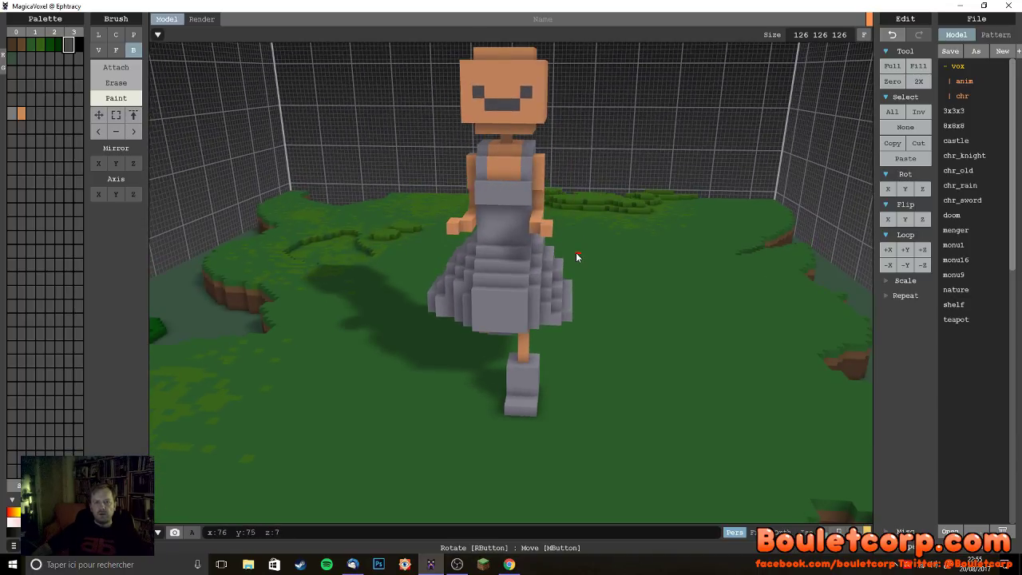
key(ctrl+z)
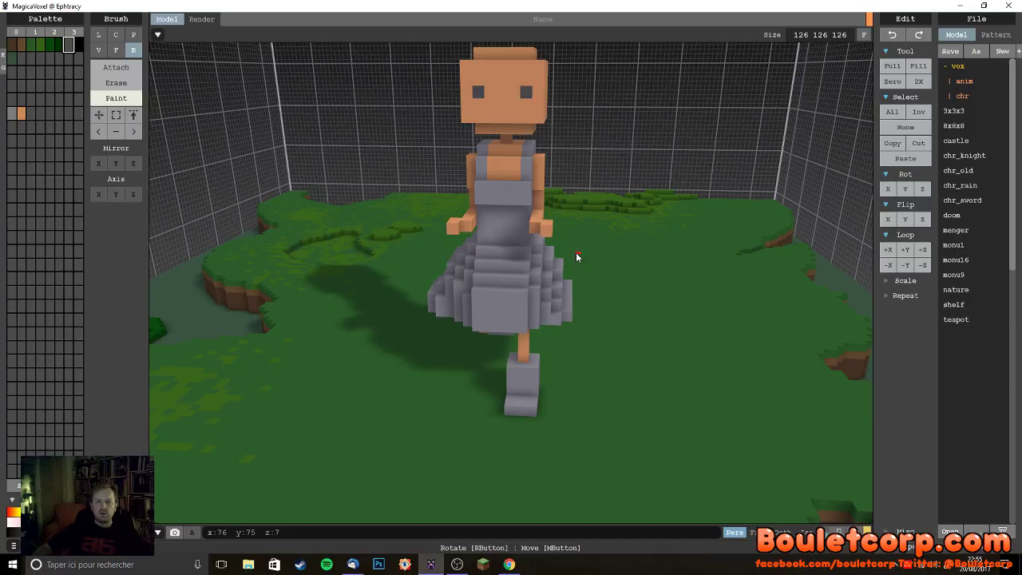
key(ctrl+z)
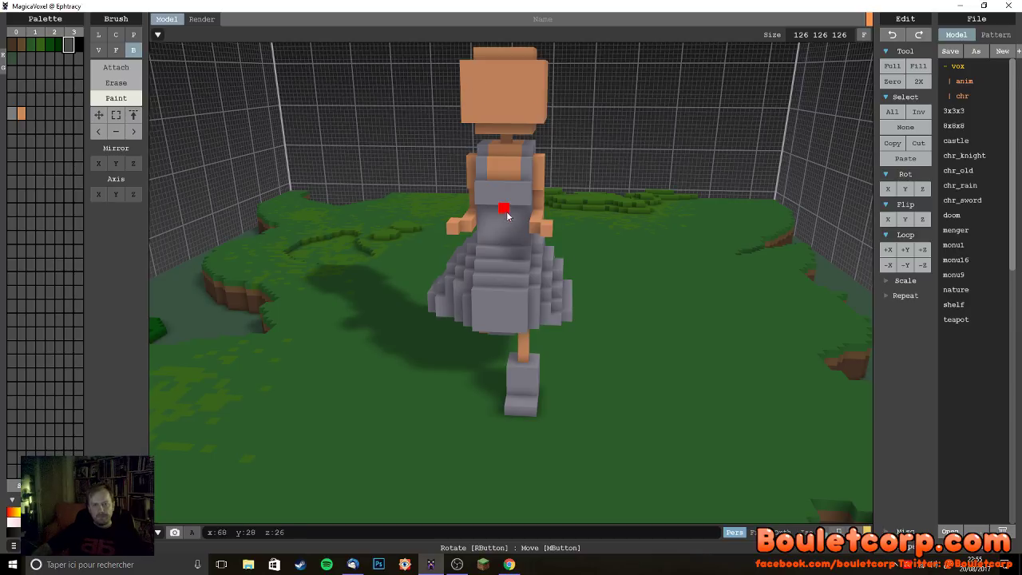
- Pick up the head's orange colour and attach a row of voxels along the front of its lower slab as a chin
right_drag(536, 178, 529, 160)
alt+click(499, 116)
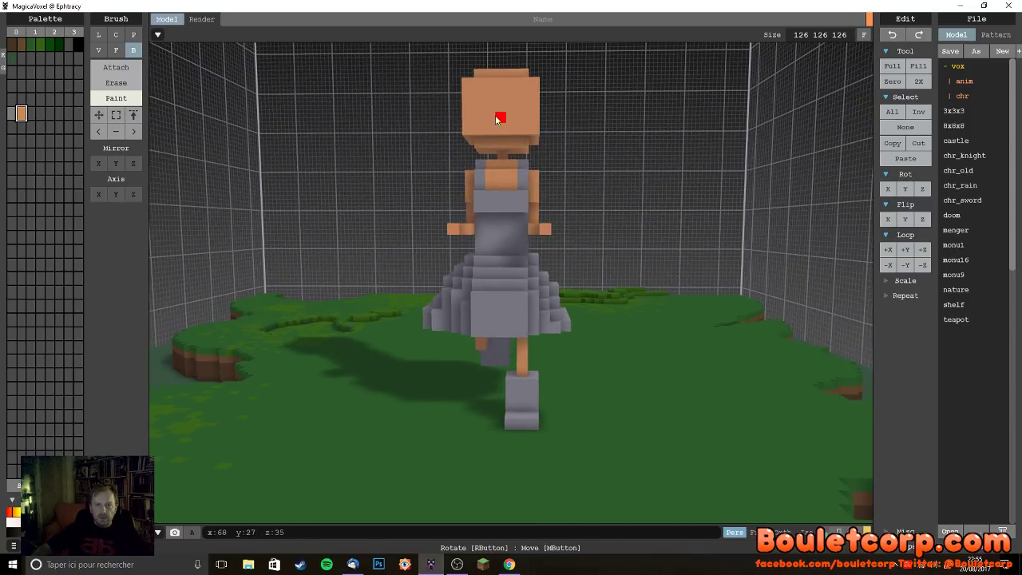
click(116, 67)
drag(482, 147, 527, 148)
mouse_move(594, 180)
right_down()
mouse_move(529, 176)
mouse_move(506, 187)
mouse_move(567, 205)
mouse_move(592, 191)
right_up()
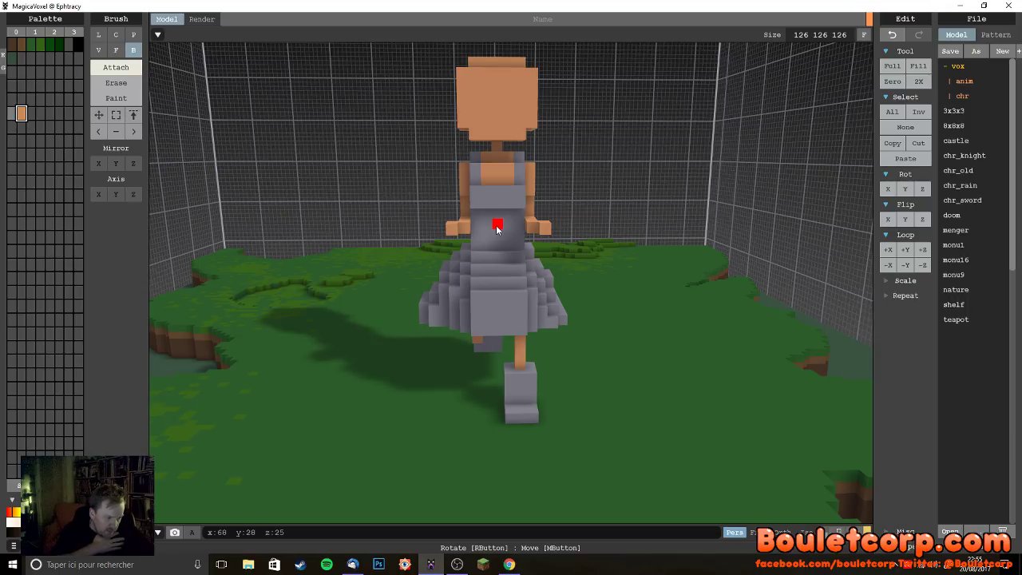
- Attach a stepped hair fringe to one side of the forehead using a new brown palette colour, and brighten that colour to orange-brown
right_drag(598, 234, 563, 310)
click(30, 113)
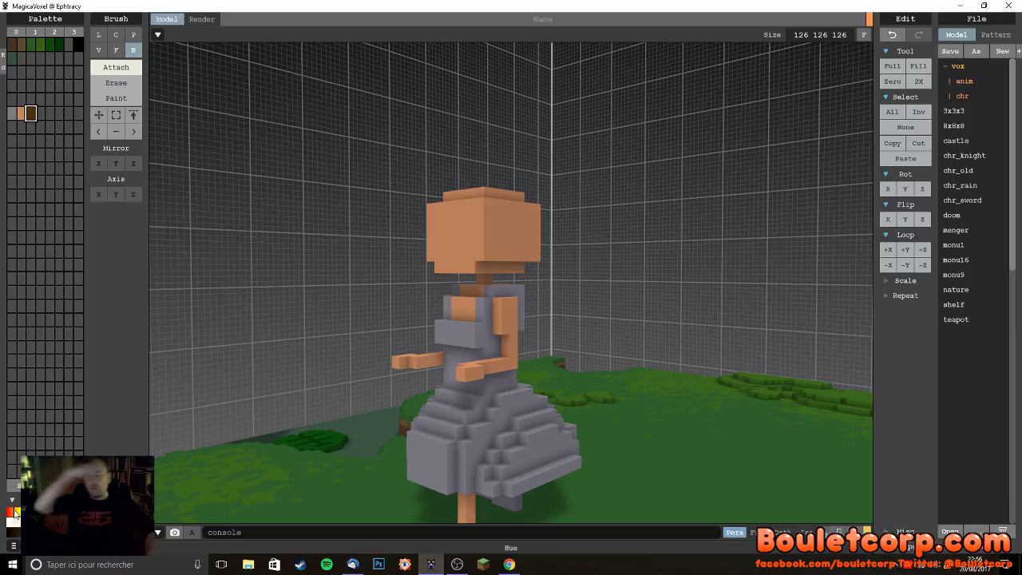
middle_drag(359, 407, 428, 415)
right_drag(428, 415, 736, 138)
drag(736, 110, 541, 271)
mouse_move(541, 271)
right_down()
mouse_move(651, 340)
mouse_move(726, 353)
mouse_move(751, 339)
mouse_move(671, 342)
mouse_move(523, 264)
right_up()
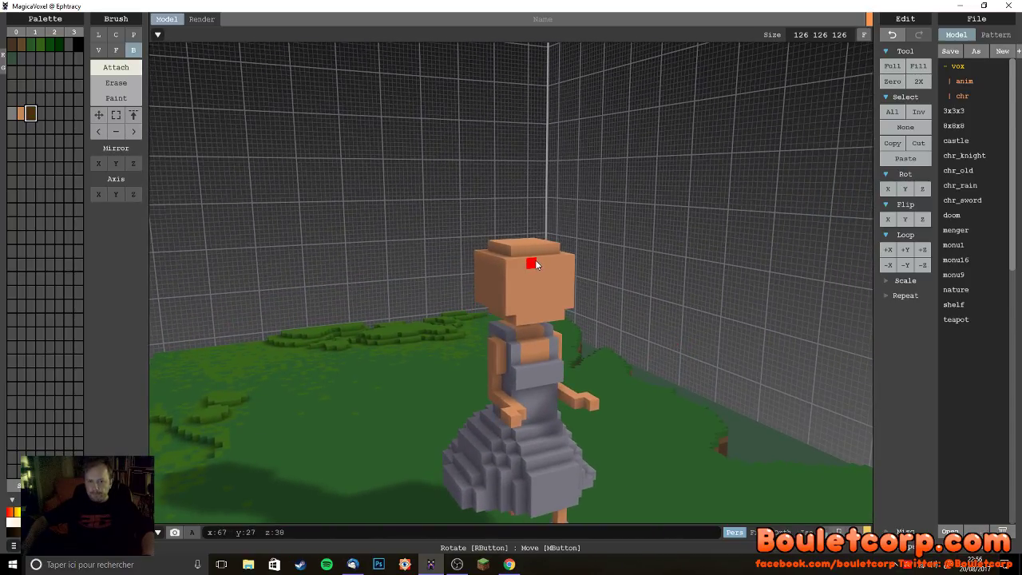
drag(551, 264, 511, 283)
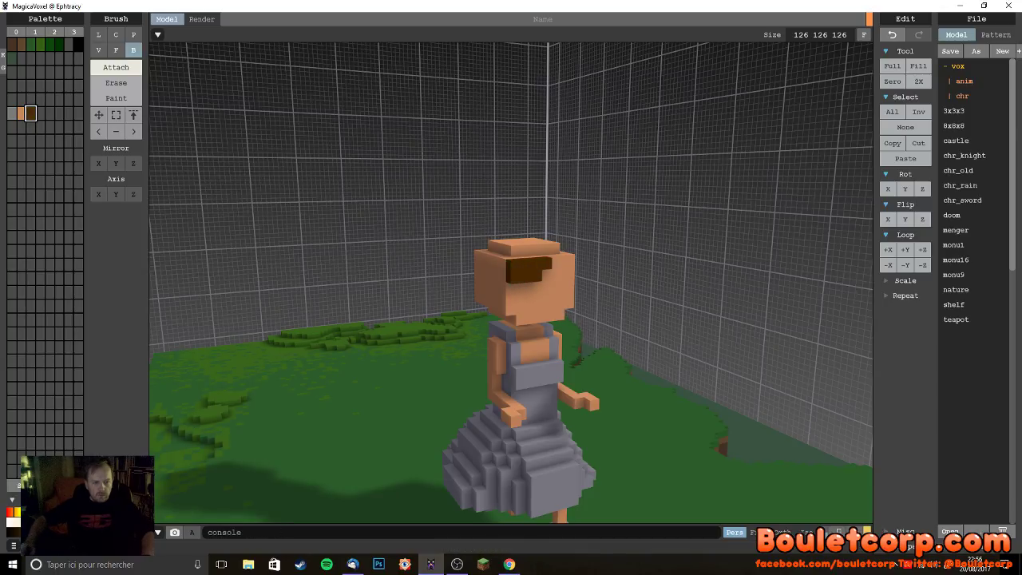
drag(48, 511, 67, 511)
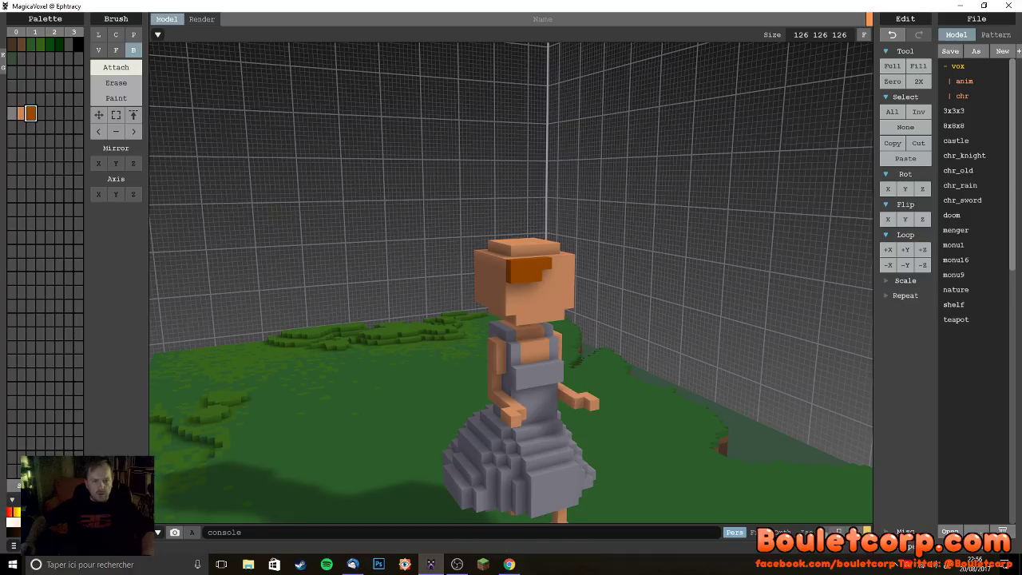
- Cover the head's side next to the fringe with orange-brown hair voxels, including the edge of the lower slab
right_drag(517, 310, 514, 290)
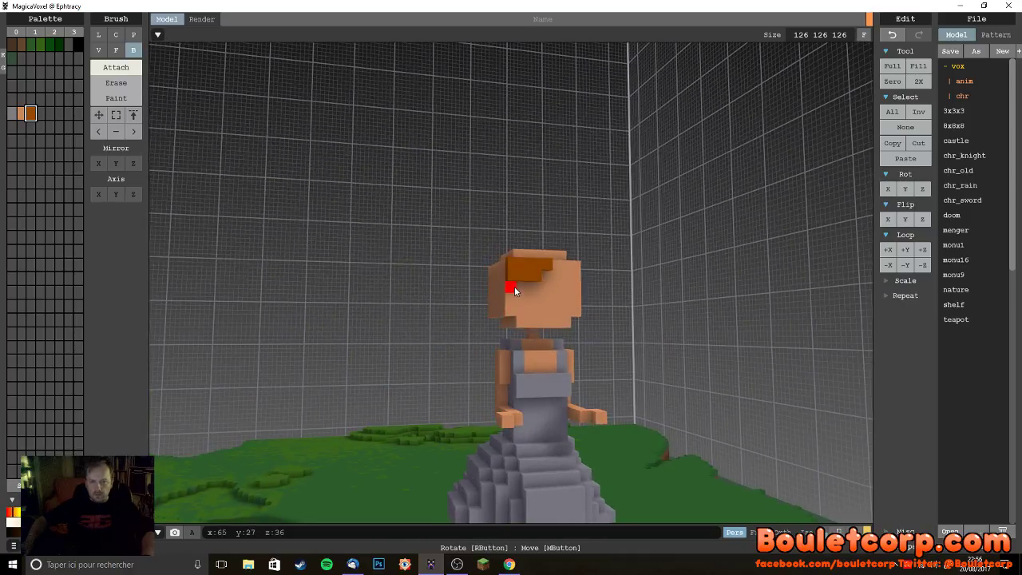
right_drag(502, 337, 525, 305)
drag(505, 287, 467, 316)
drag(507, 278, 453, 315)
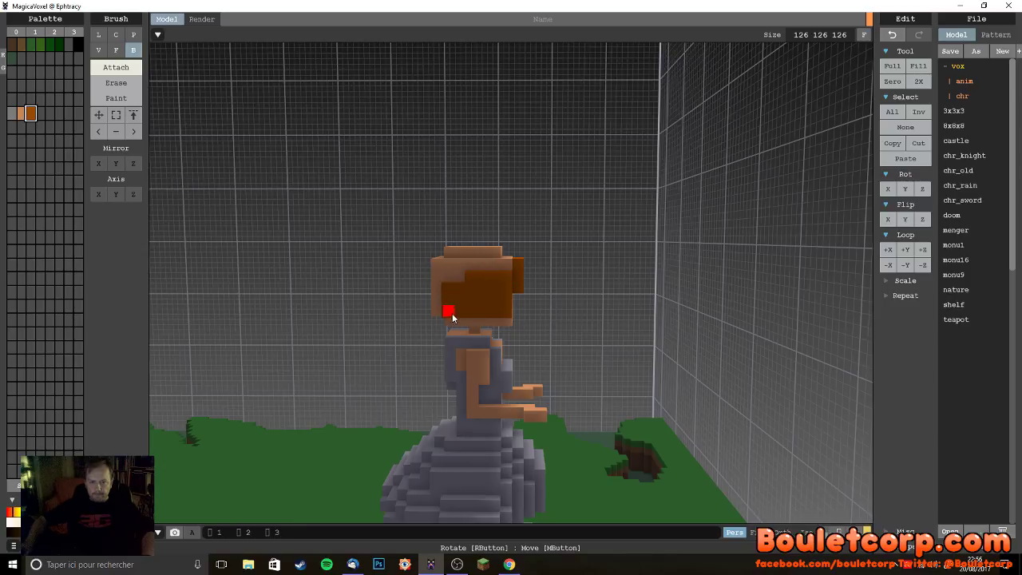
mouse_move(438, 315)
right_down()
mouse_move(497, 320)
mouse_move(479, 292)
mouse_move(431, 295)
mouse_move(434, 312)
mouse_move(417, 324)
mouse_move(448, 304)
right_up()
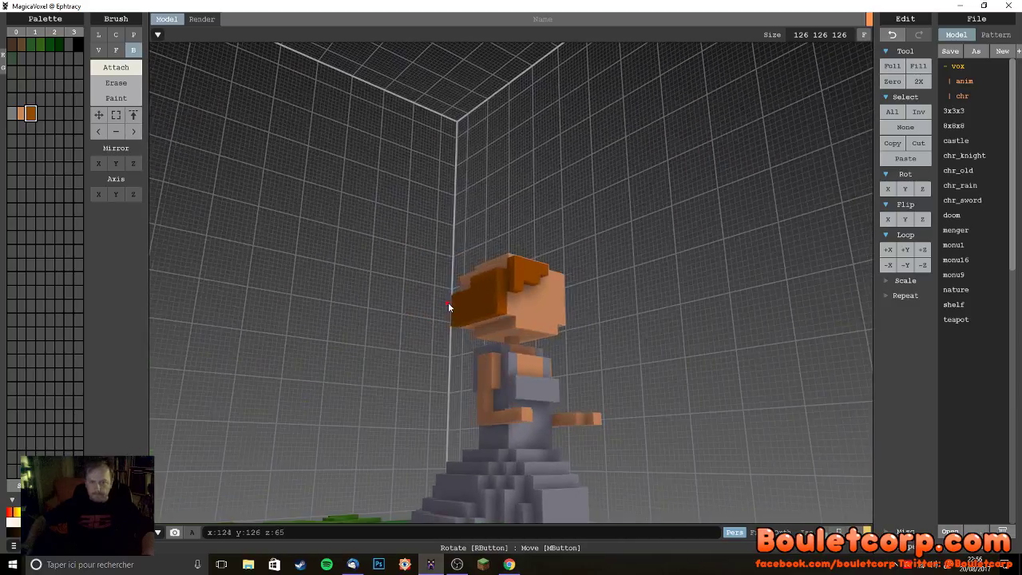
drag(471, 324, 495, 323)
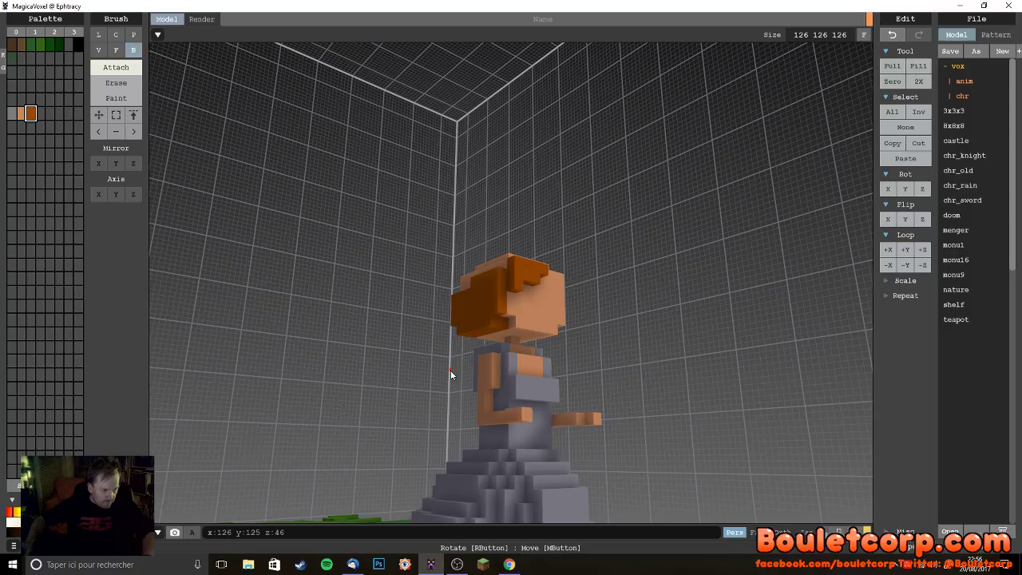
right_drag(490, 368, 524, 405)
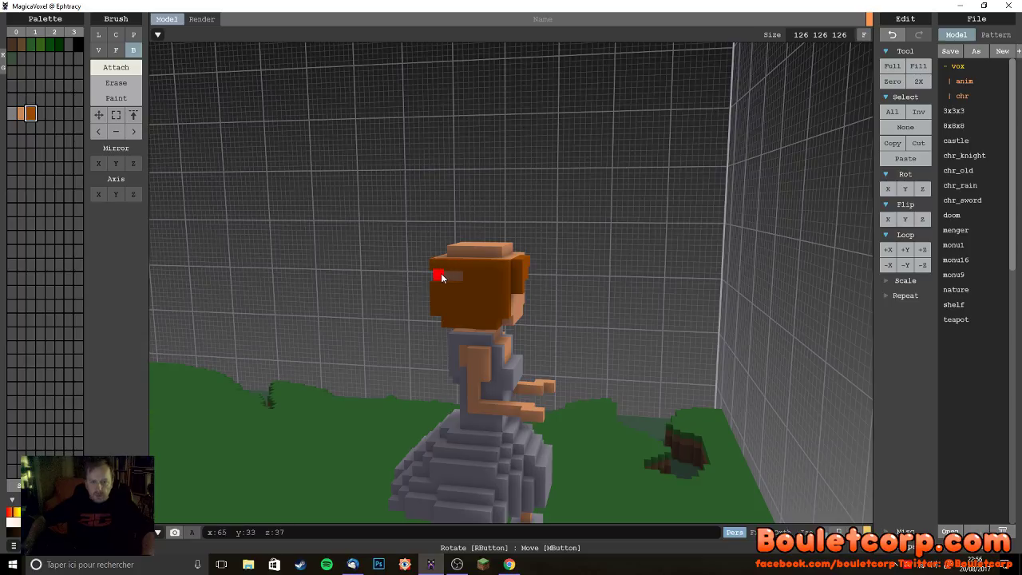
- Attach the other half of the fringe to the forehead and cover the head's opposite side with hair down to its lower edge
right_drag(473, 281, 451, 291)
drag(559, 264, 573, 276)
key(ctrl+z)
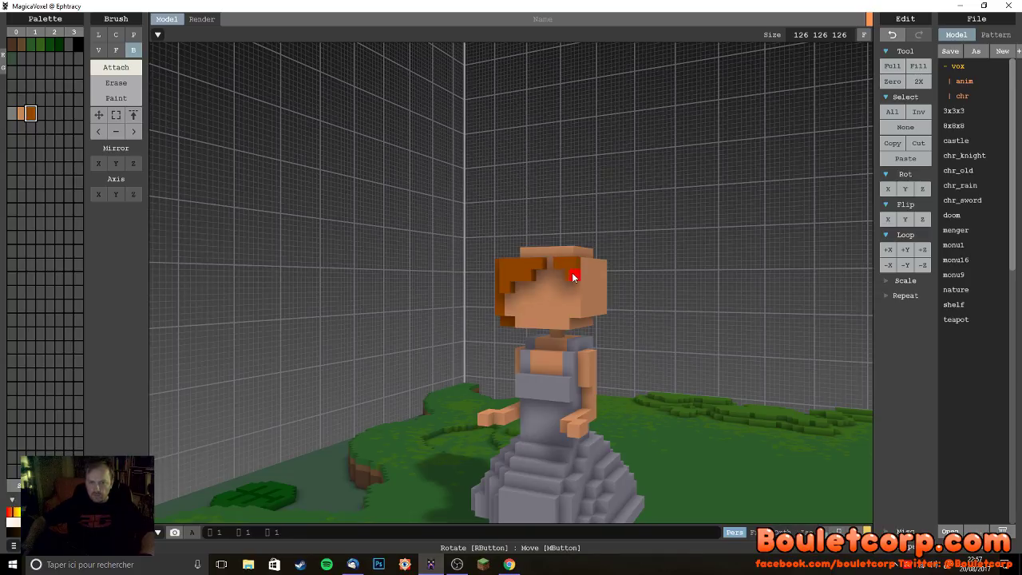
right_drag(592, 308, 515, 288)
drag(515, 287, 594, 320)
mouse_move(594, 319)
right_down()
mouse_move(682, 350)
mouse_move(668, 336)
mouse_move(595, 322)
right_up()
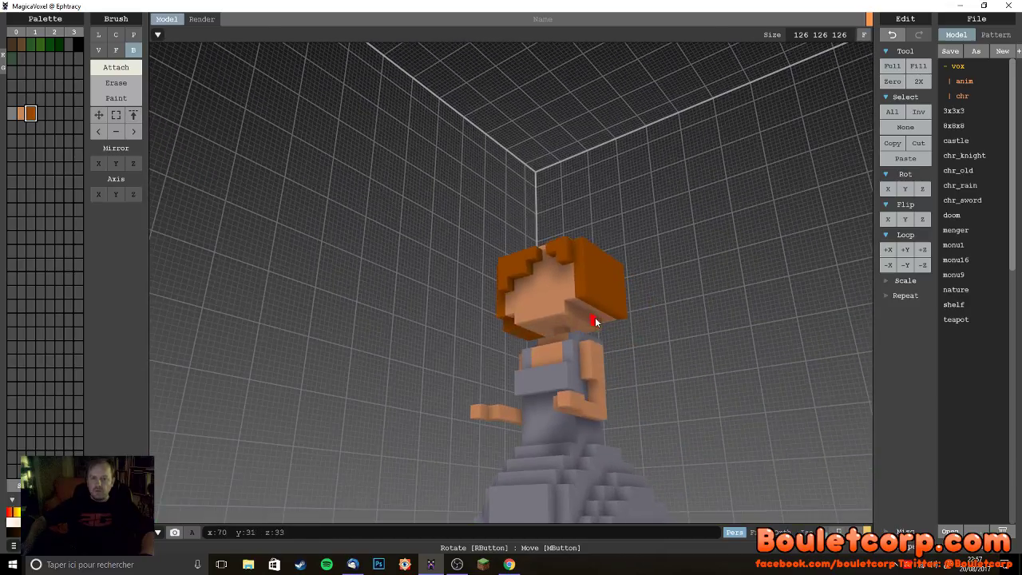
drag(607, 322, 571, 305)
- Cover the back of the head with hair, adding a row along the lower slab and a 7×1×5 layer above it
right_drag(607, 322, 476, 342)
drag(505, 321, 450, 320)
drag(523, 295, 525, 311)
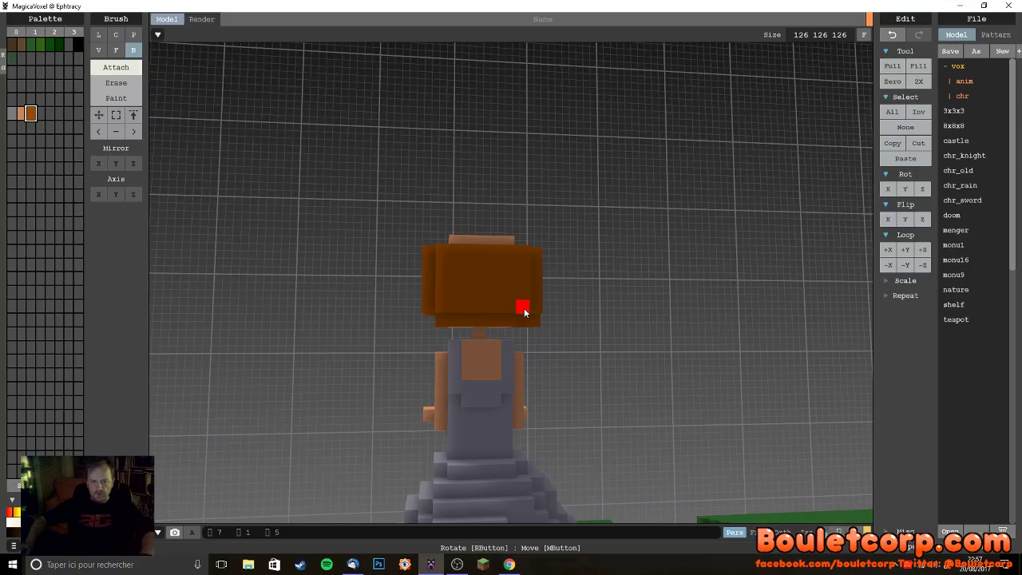
- Thicken the hair with an extra smaller layer on the back and a 1×5×4 layer on the side of the head
right_drag(505, 343, 516, 274)
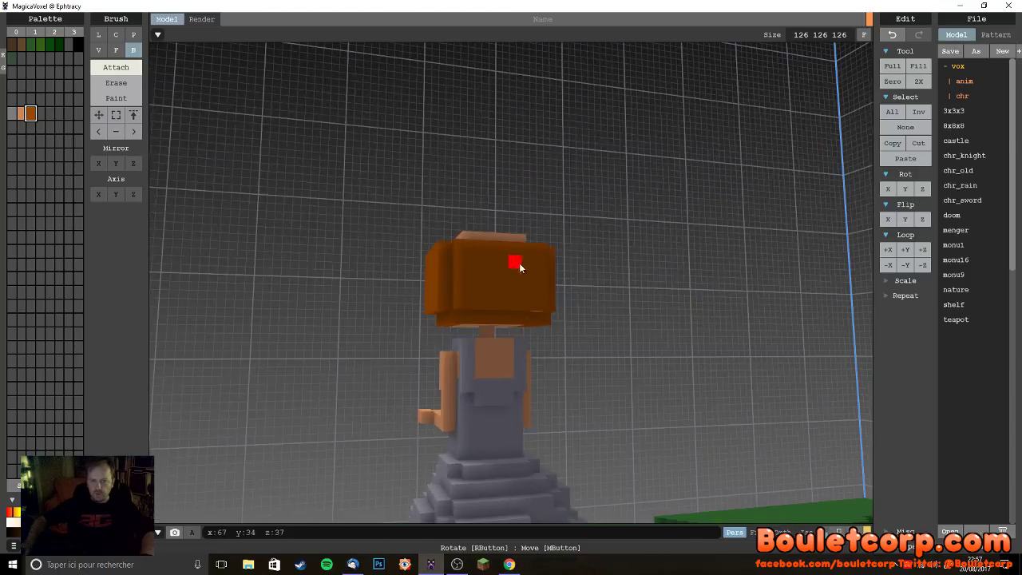
drag(528, 264, 470, 293)
right_drag(470, 294, 571, 300)
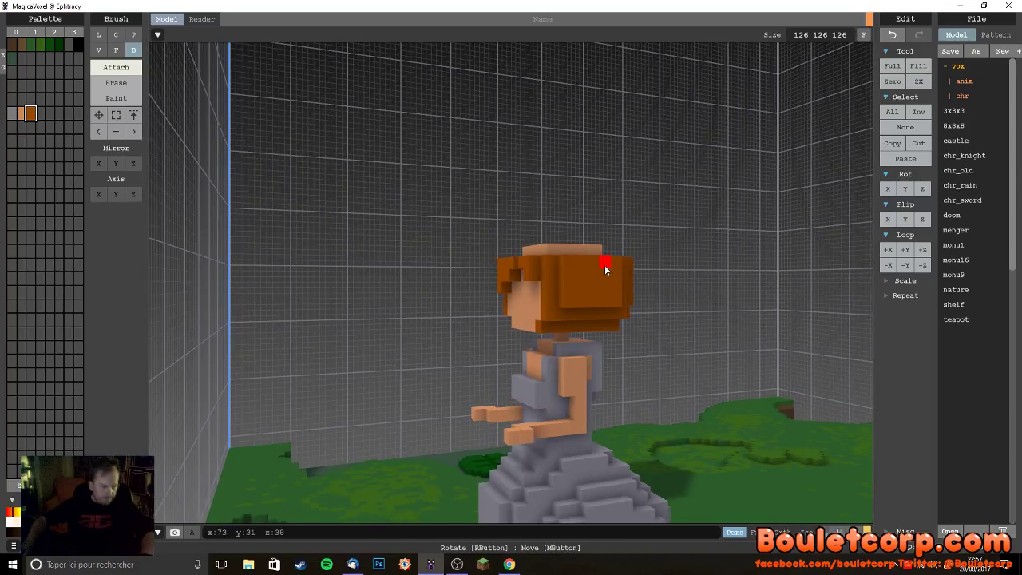
right_drag(511, 350, 503, 283)
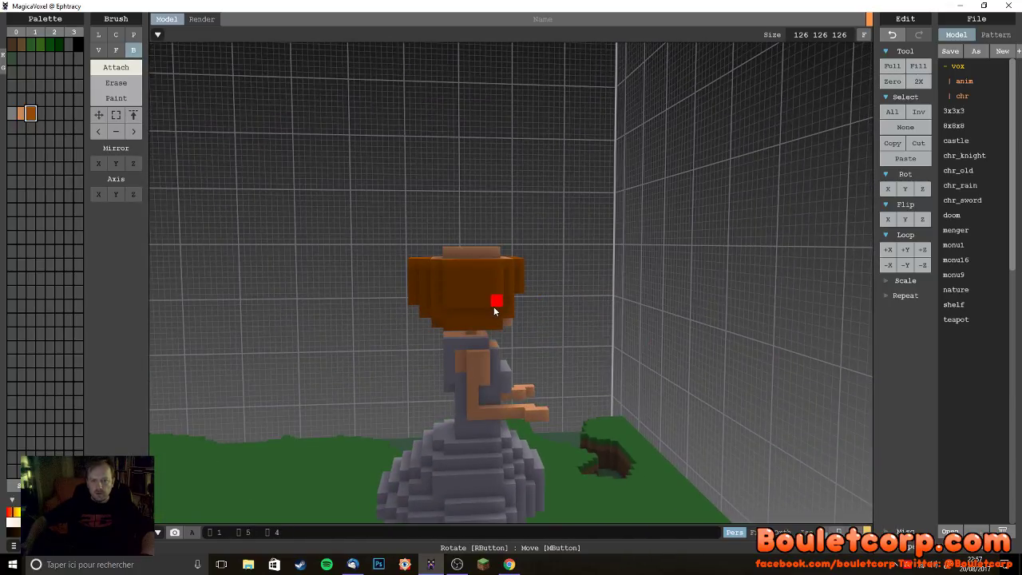
right_drag(539, 325, 463, 315)
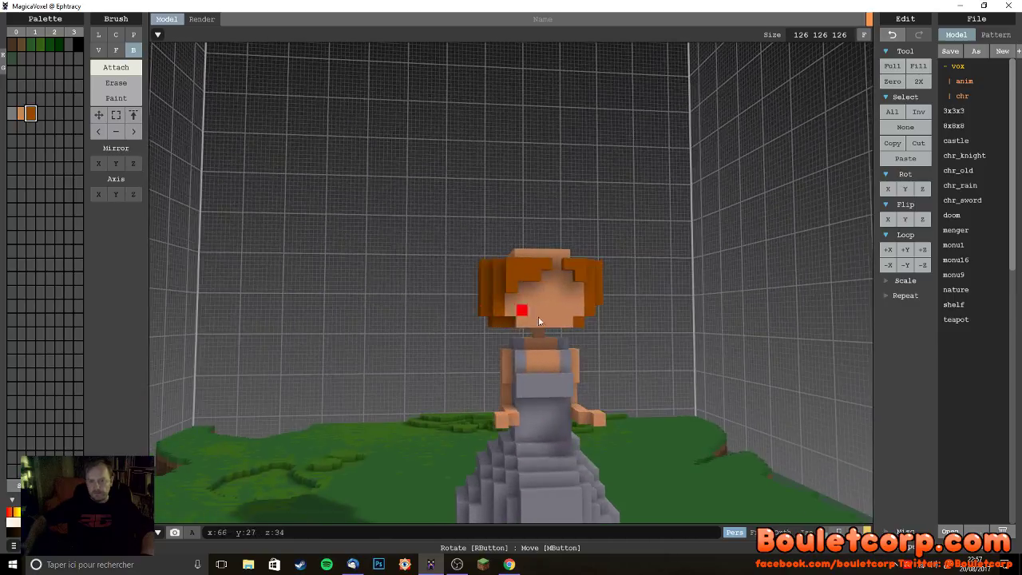
alt+click(547, 306)
right_drag(554, 325, 497, 334)
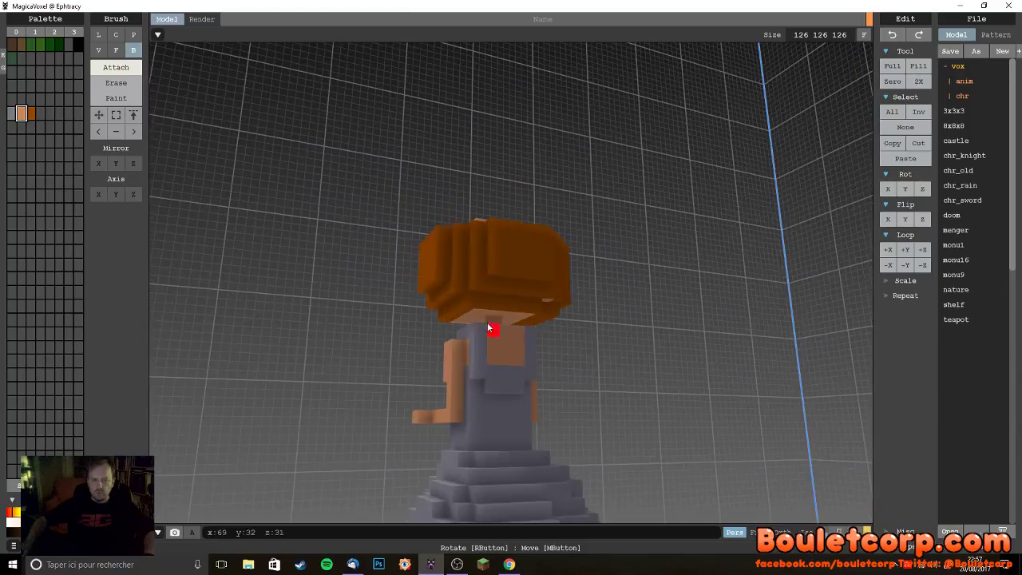
drag(477, 315, 527, 318)
alt+click(485, 299)
mouse_move(570, 340)
right_down()
mouse_move(468, 359)
mouse_move(450, 349)
mouse_move(471, 351)
mouse_move(497, 326)
mouse_move(525, 326)
mouse_move(496, 334)
mouse_move(490, 358)
mouse_move(504, 378)
mouse_move(571, 359)
mouse_move(541, 372)
right_up()
key(ctrl+z)
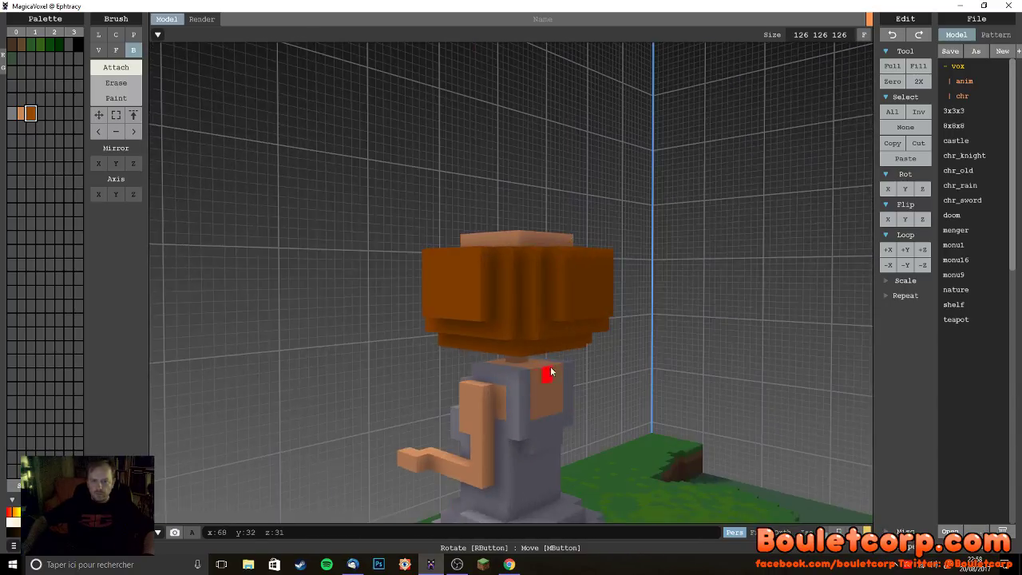
alt+click(559, 371)
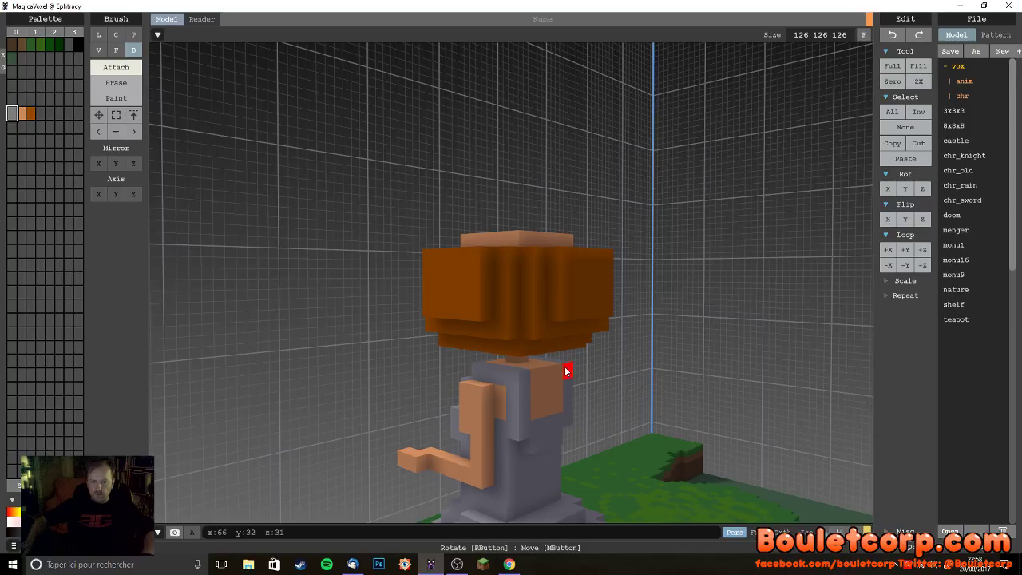
click(527, 378)
mouse_move(527, 378)
right_down()
mouse_move(547, 391)
mouse_move(533, 388)
right_up()
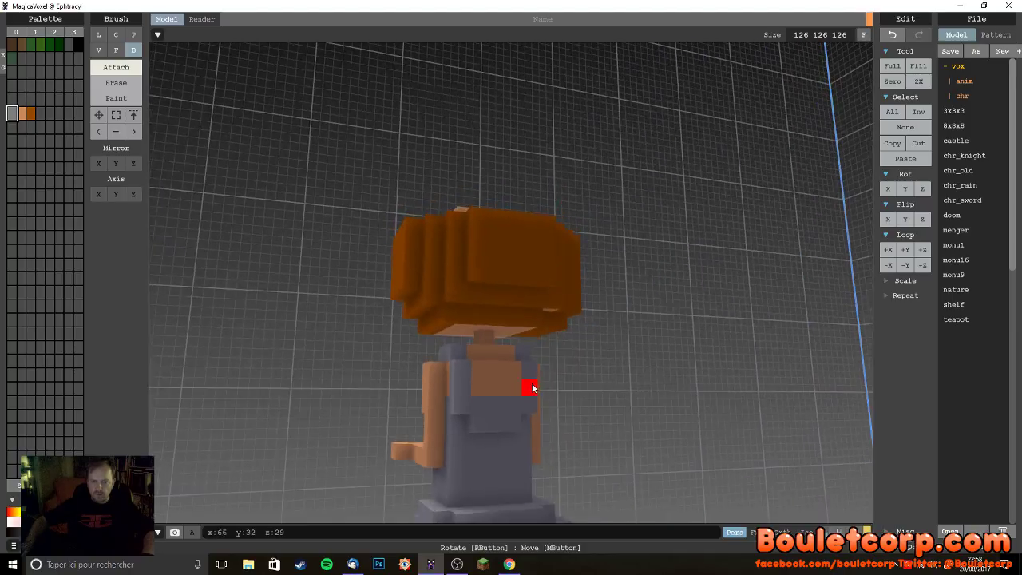
key(ctrl+z)
- Pick the orange-brown hair colour from the model and attach a 4×2×1 hair block under the back of the head
alt+click(479, 322)
drag(460, 330, 517, 332)
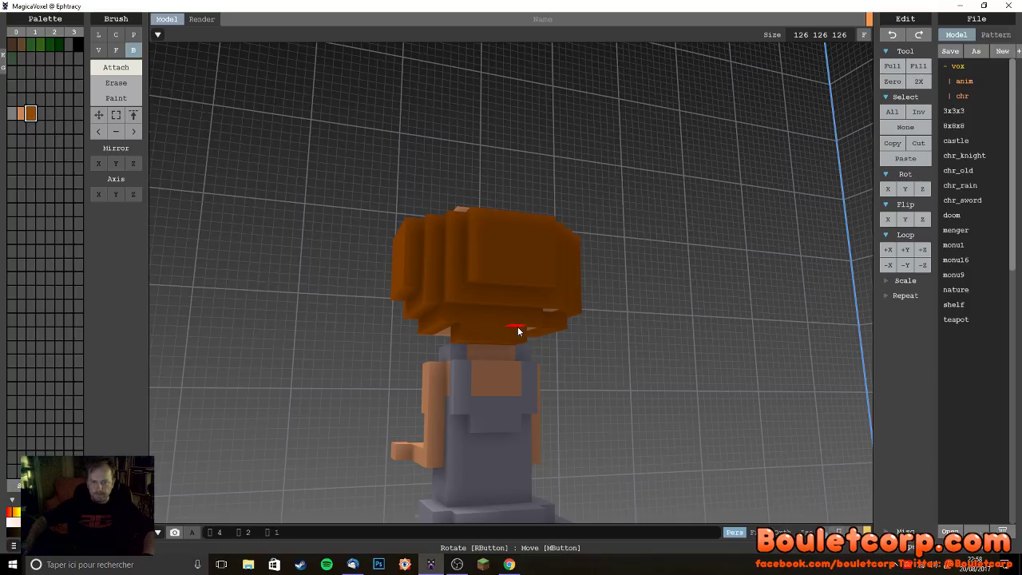
click(518, 320)
mouse_move(523, 322)
right_down()
mouse_move(502, 354)
mouse_move(425, 376)
mouse_move(507, 366)
right_up()
- Extend the hair under the nape and cover the skin-coloured gap at the lower back of the head
drag(386, 329, 415, 357)
key(ctrl+z)
right_drag(405, 387, 433, 342)
drag(433, 342, 418, 326)
right_drag(404, 359, 410, 336)
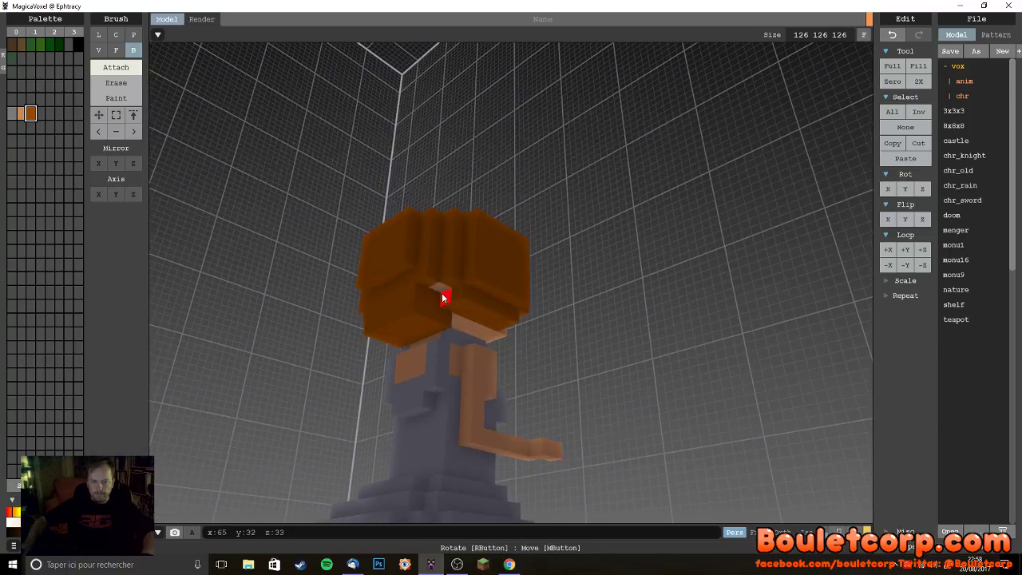
right_drag(439, 300, 512, 312)
drag(517, 289, 480, 299)
- Surround the head's top slab with a one-voxel ring of grey and paint its skin-coloured top grey
right_drag(597, 354, 335, 371)
right_drag(553, 367, 484, 356)
right_drag(551, 329, 625, 383)
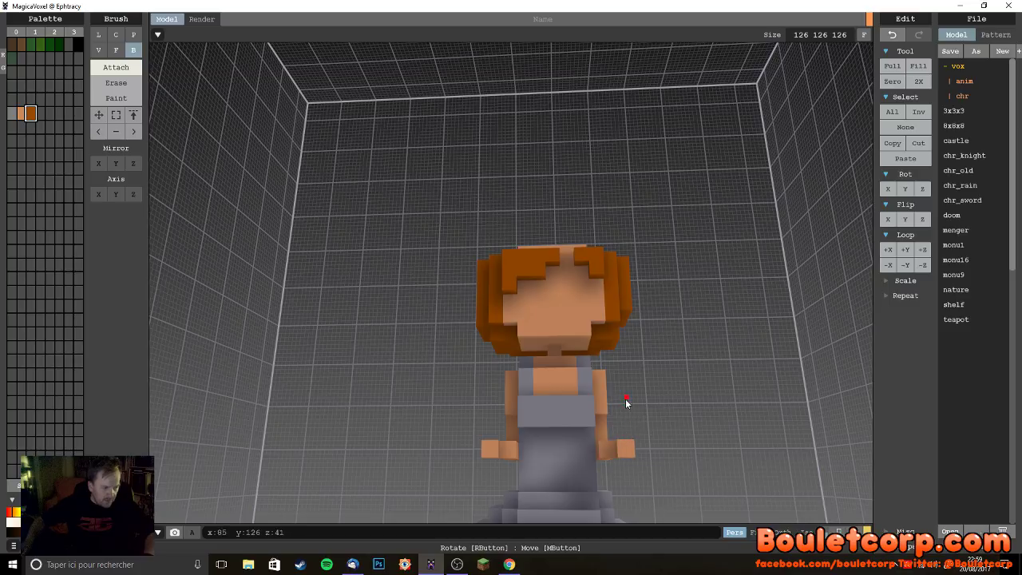
right_drag(655, 402, 506, 318)
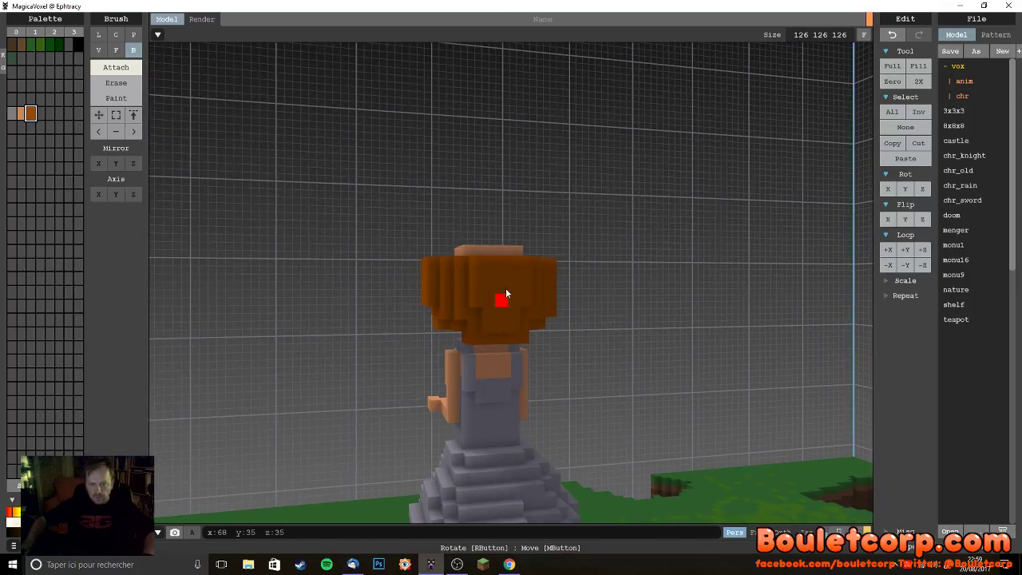
right_drag(491, 303, 499, 280)
mouse_move(506, 266)
mouse_down()
mouse_move(436, 285)
mouse_move(411, 264)
mouse_up()
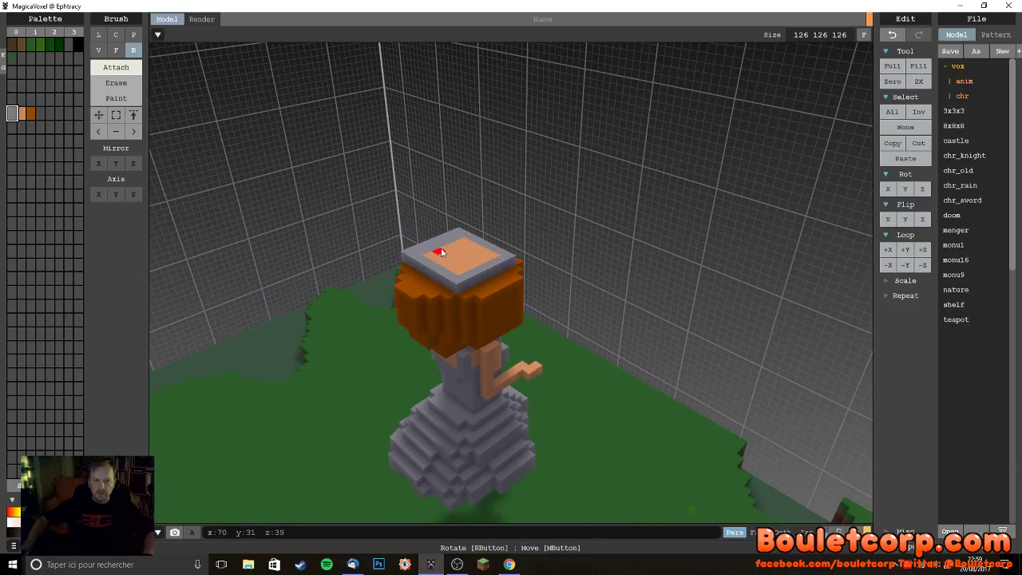
click(118, 98)
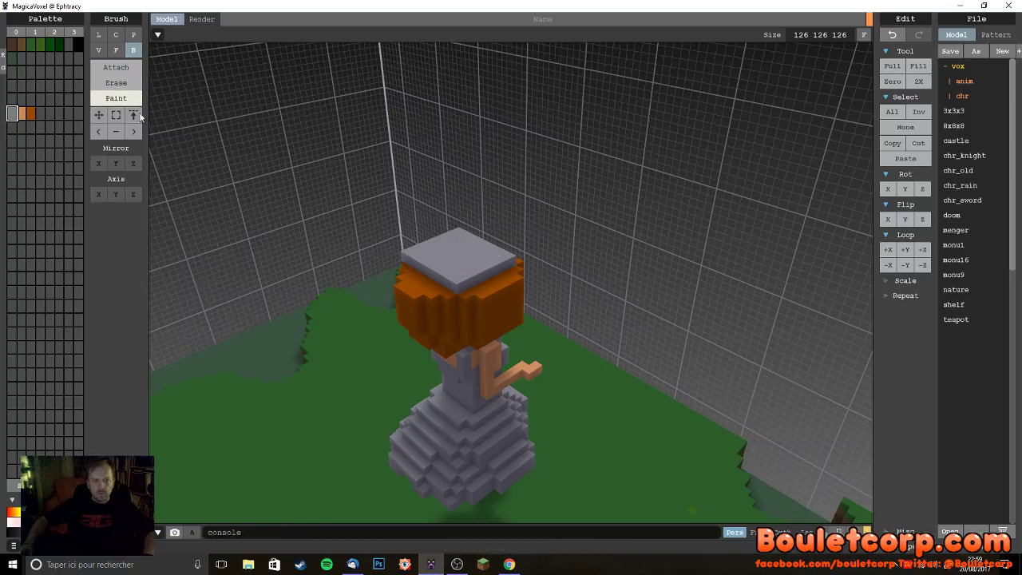
click(115, 67)
- Start the hat brim by adding grey voxel rows along the slab's front, one side and the back
mouse_move(404, 265)
right_down()
mouse_move(290, 244)
mouse_move(422, 254)
right_up()
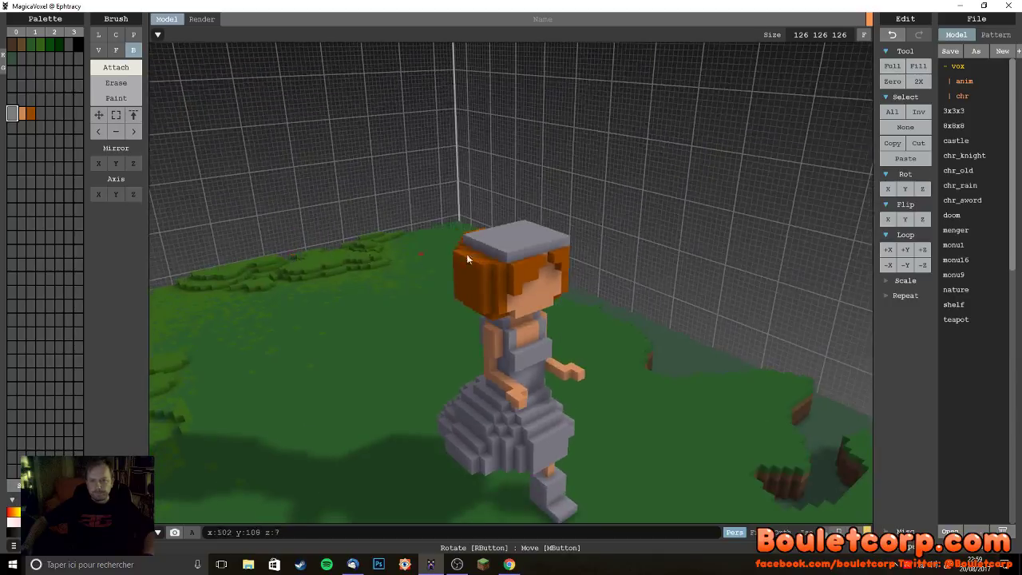
drag(568, 245, 468, 252)
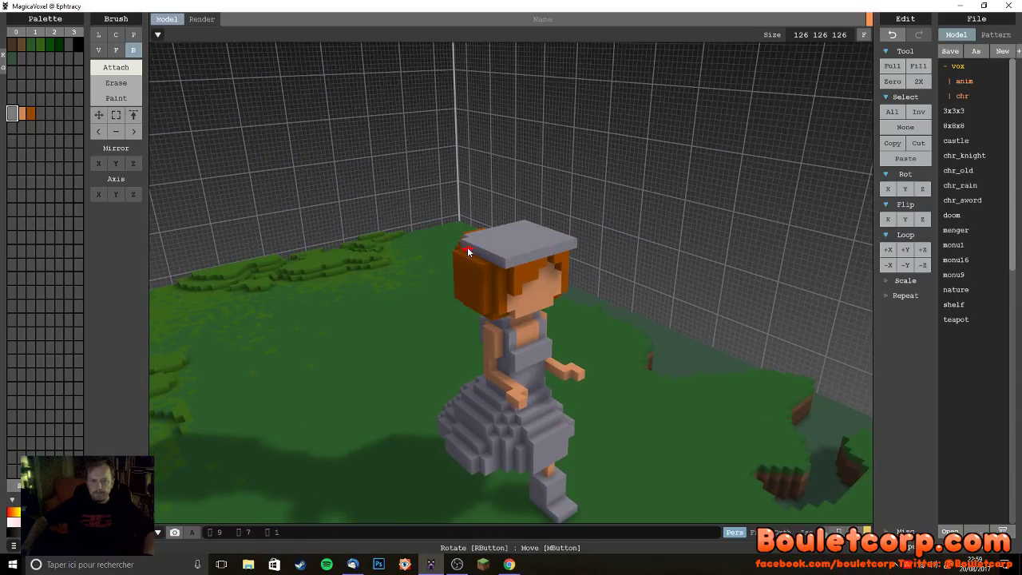
right_drag(489, 301, 516, 266)
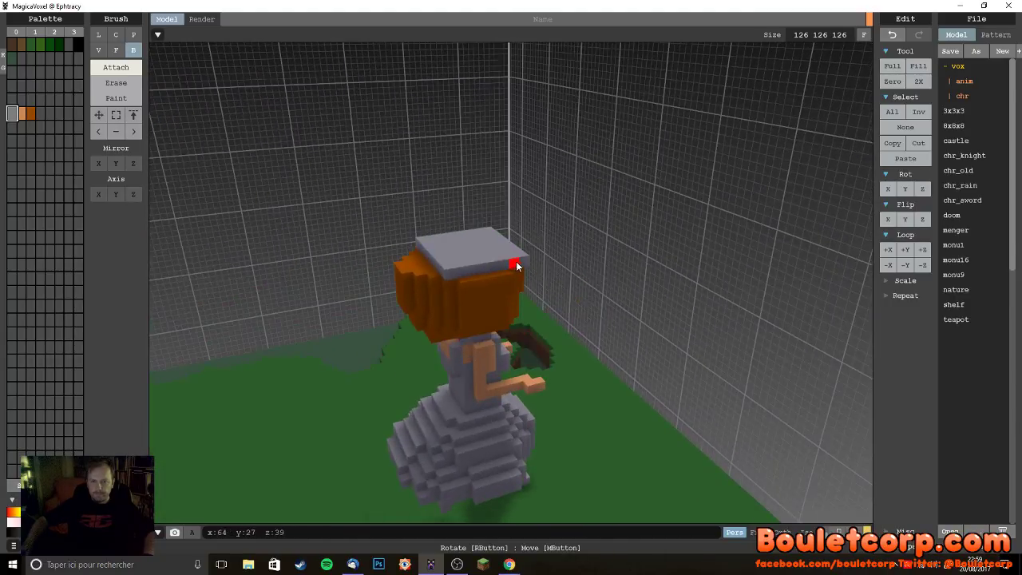
drag(519, 267, 433, 279)
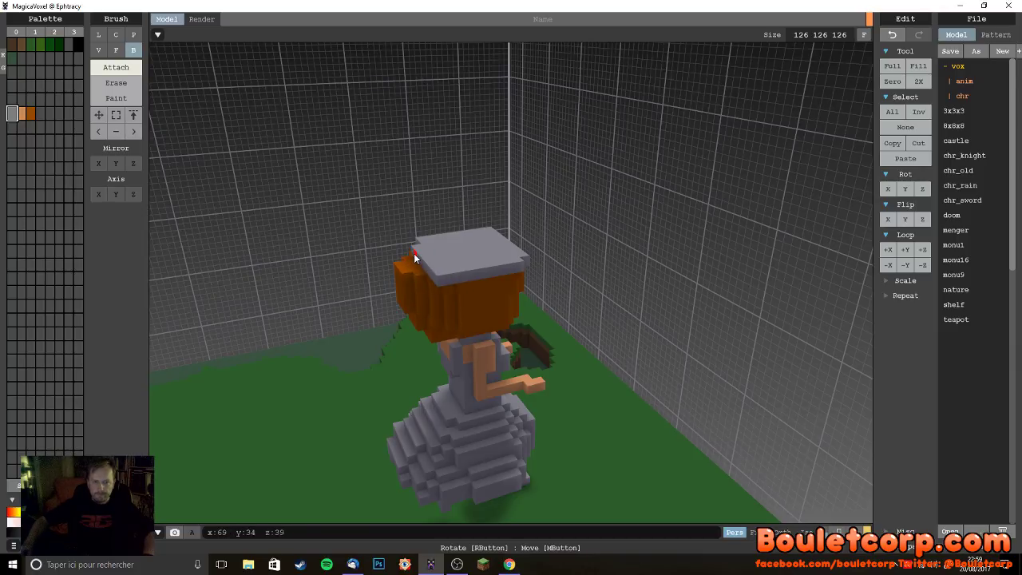
drag(414, 253, 517, 272)
- Add another grey row to the brim's front edge and a 1×7×1 row along its opposite side
right_drag(551, 286, 457, 270)
drag(482, 257, 575, 256)
right_drag(592, 273, 545, 282)
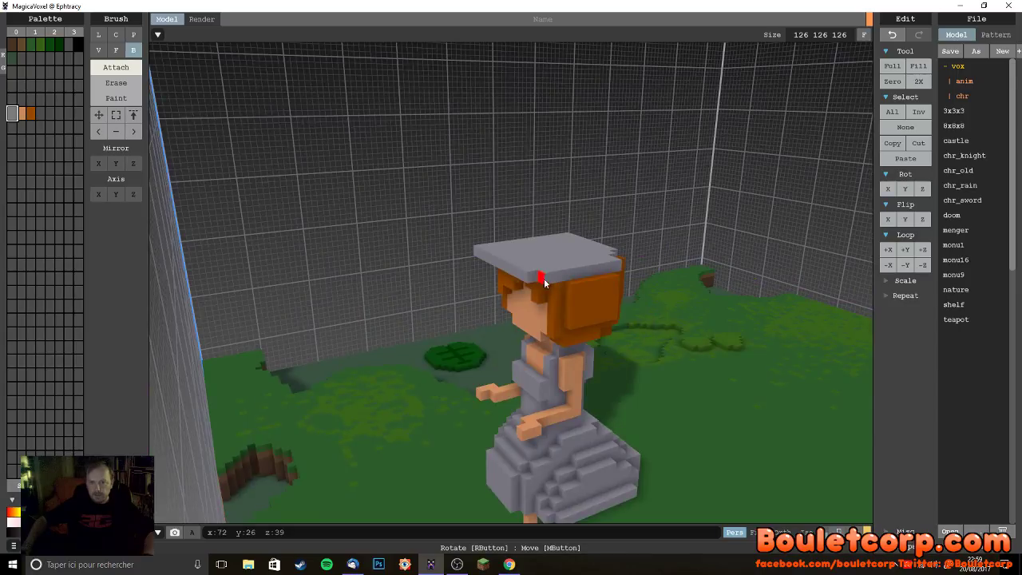
drag(541, 281, 618, 267)
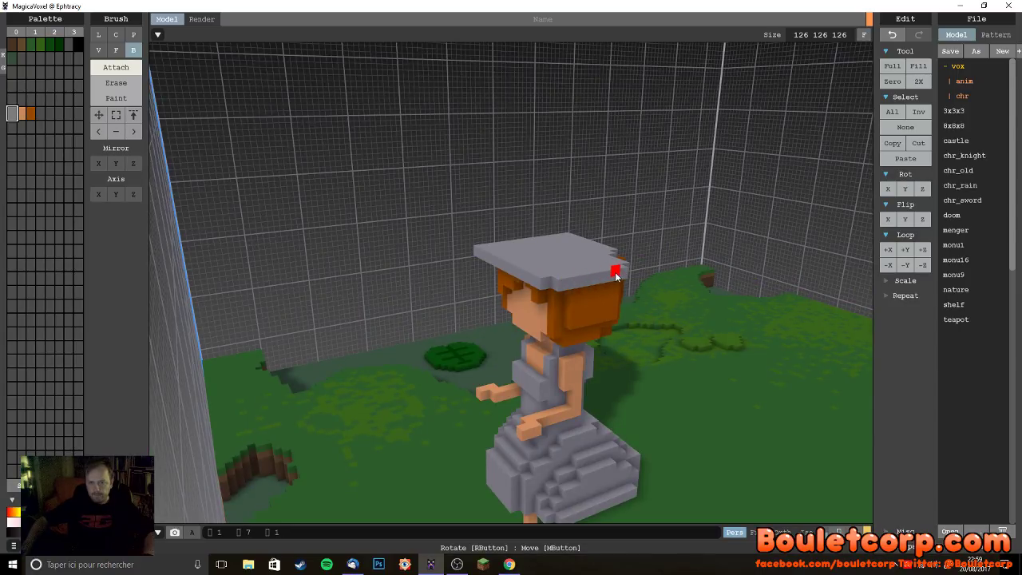
right_drag(608, 305, 671, 306)
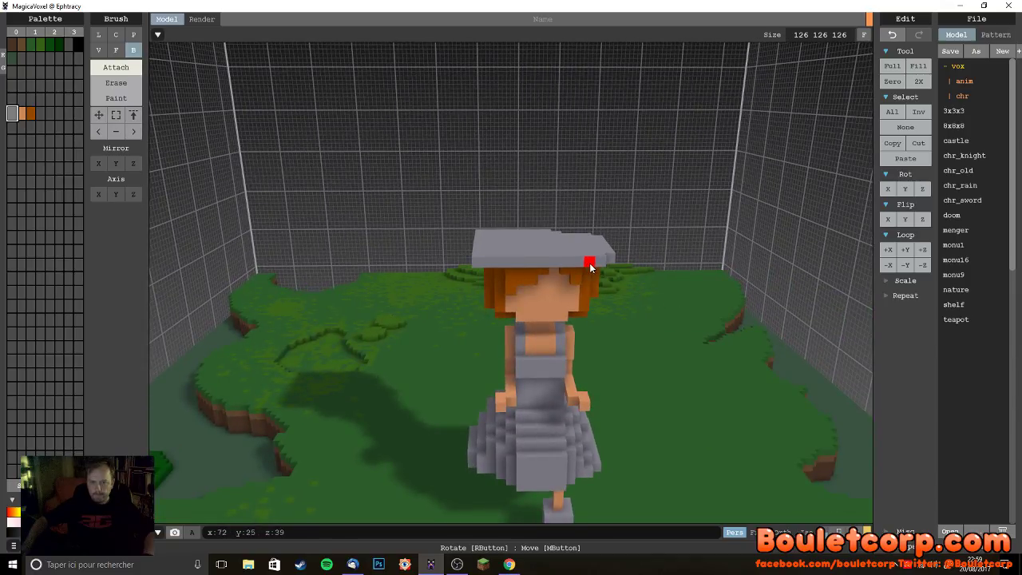
- Widen the hat brim with shorter stepped rows on the side and back to round its outline
right_drag(487, 263, 587, 333)
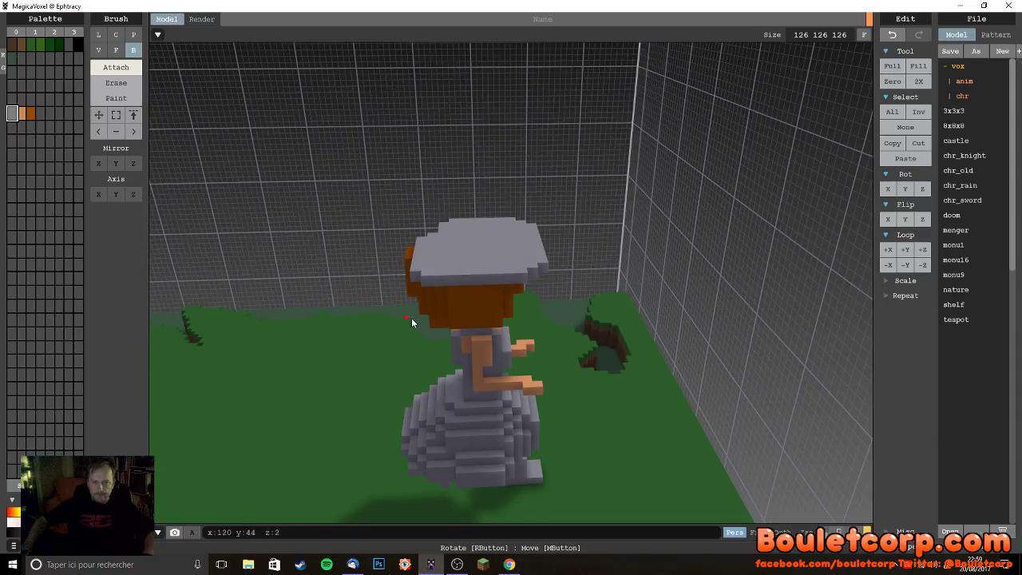
right_drag(408, 320, 513, 308)
drag(537, 296, 426, 287)
right_drag(443, 334, 537, 335)
drag(542, 331, 550, 334)
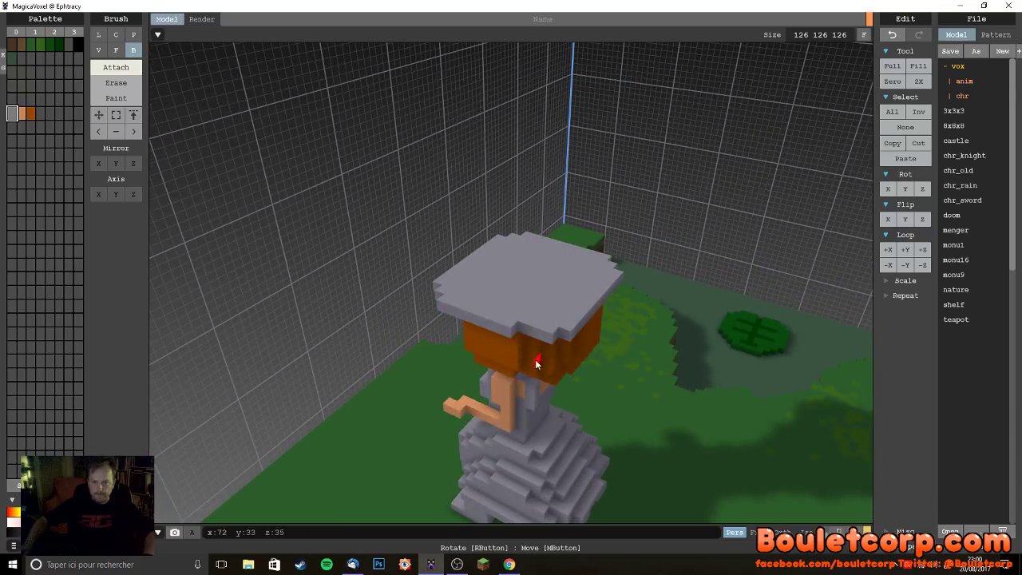
- Round off the brim's remaining edges and attach a raised grey strip along one side of it
mouse_move(534, 331)
right_down()
mouse_move(565, 369)
mouse_move(525, 375)
mouse_move(564, 344)
mouse_move(632, 320)
mouse_move(717, 311)
mouse_move(703, 330)
mouse_move(631, 337)
mouse_move(634, 357)
mouse_move(527, 313)
right_up()
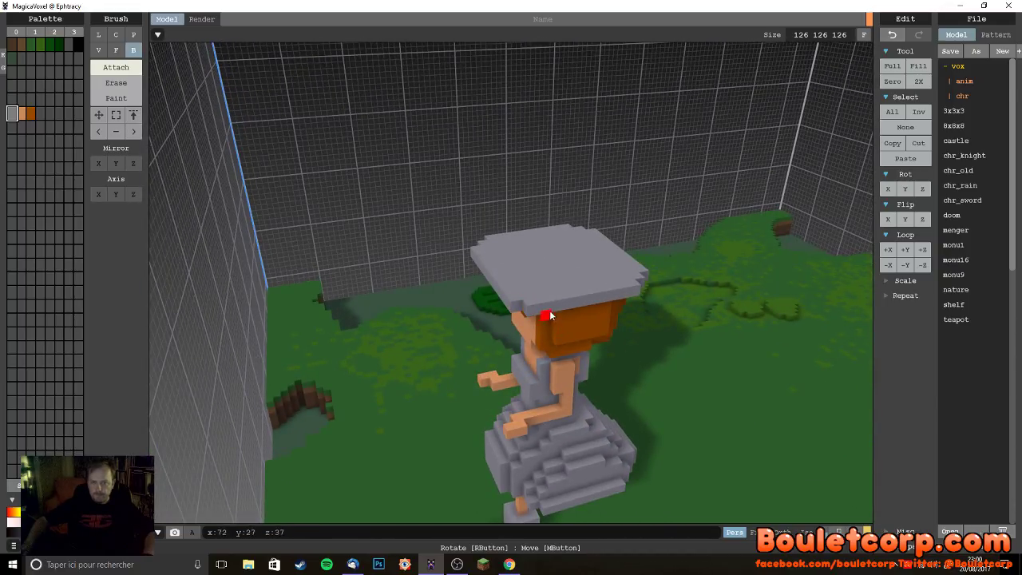
right_drag(683, 325, 545, 281)
drag(542, 288, 491, 312)
right_drag(490, 313, 407, 378)
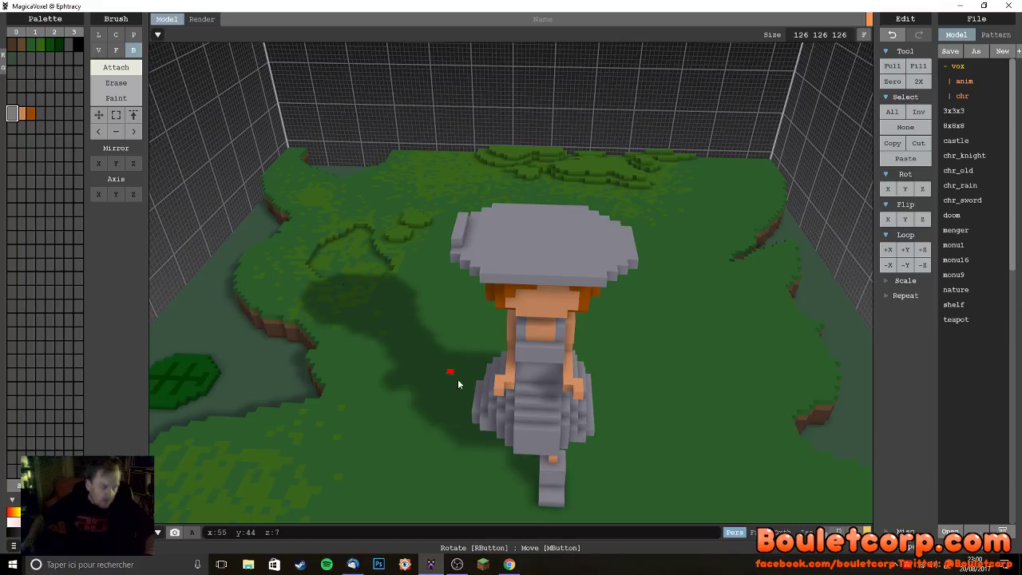
- Continue the brim's raised edge with extra grey voxels at both ends of the strip
right_drag(600, 402, 520, 388)
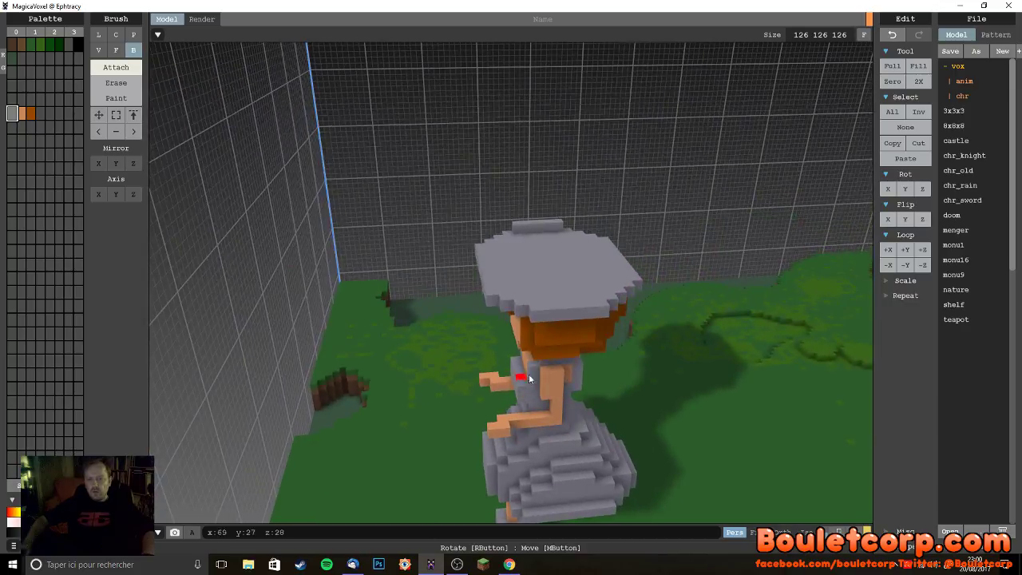
right_drag(562, 307, 673, 333)
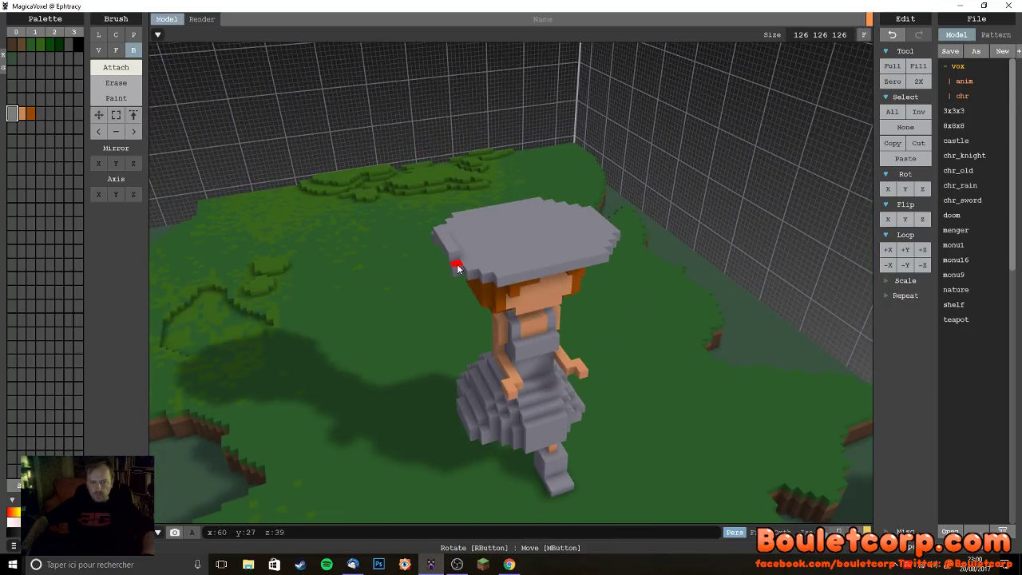
mouse_move(477, 269)
right_down()
mouse_move(584, 277)
mouse_move(491, 274)
right_up()
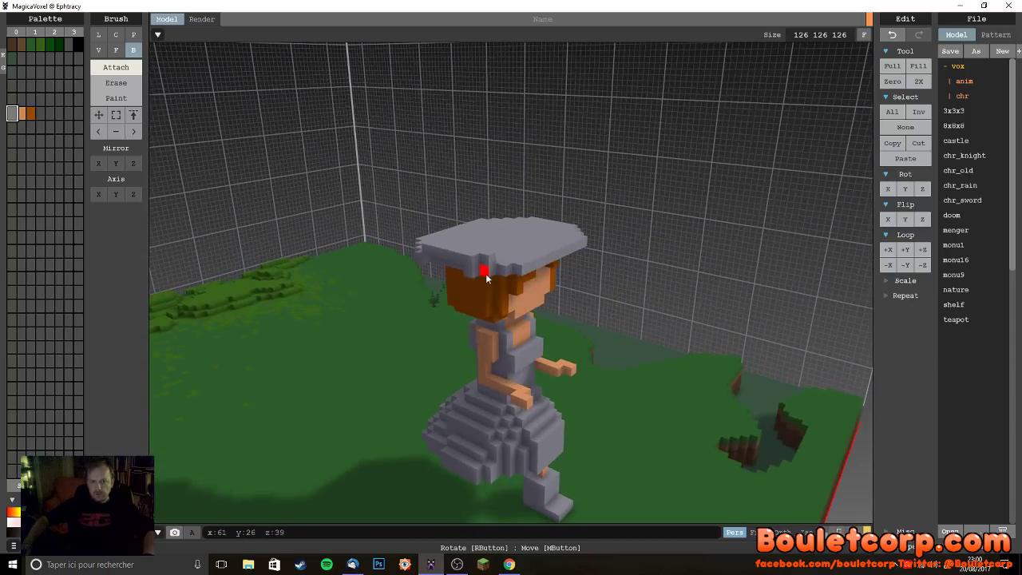
right_drag(478, 281, 542, 280)
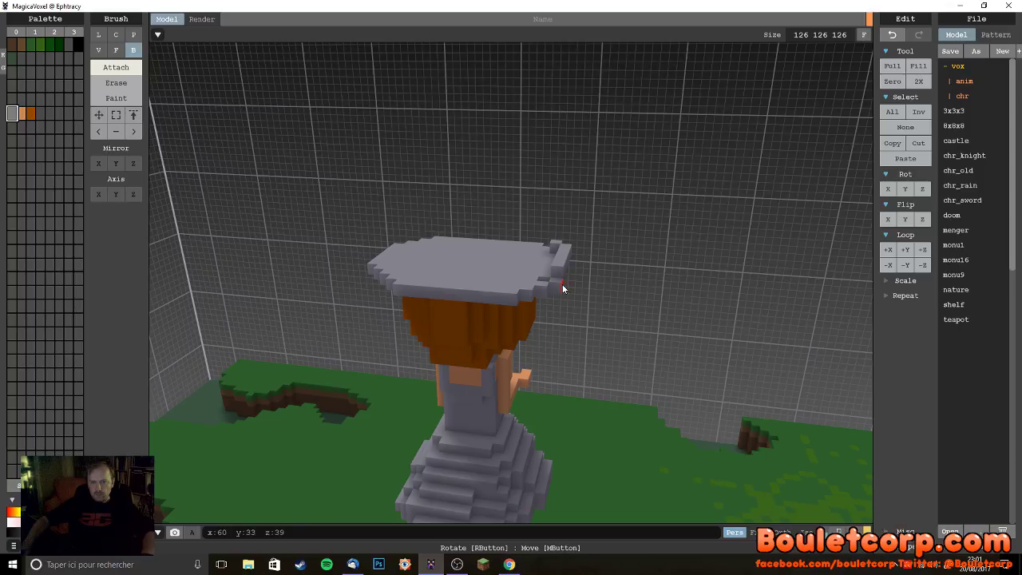
click(546, 283)
right_drag(555, 303, 476, 268)
right_drag(532, 295, 527, 216)
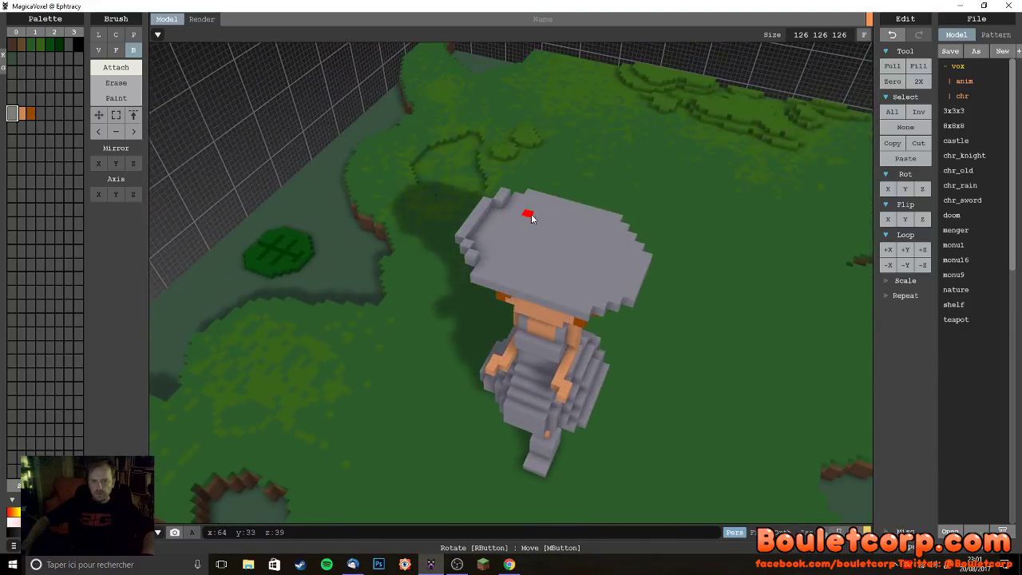
mouse_move(529, 216)
mouse_down()
mouse_move(593, 266)
mouse_move(586, 281)
mouse_up()
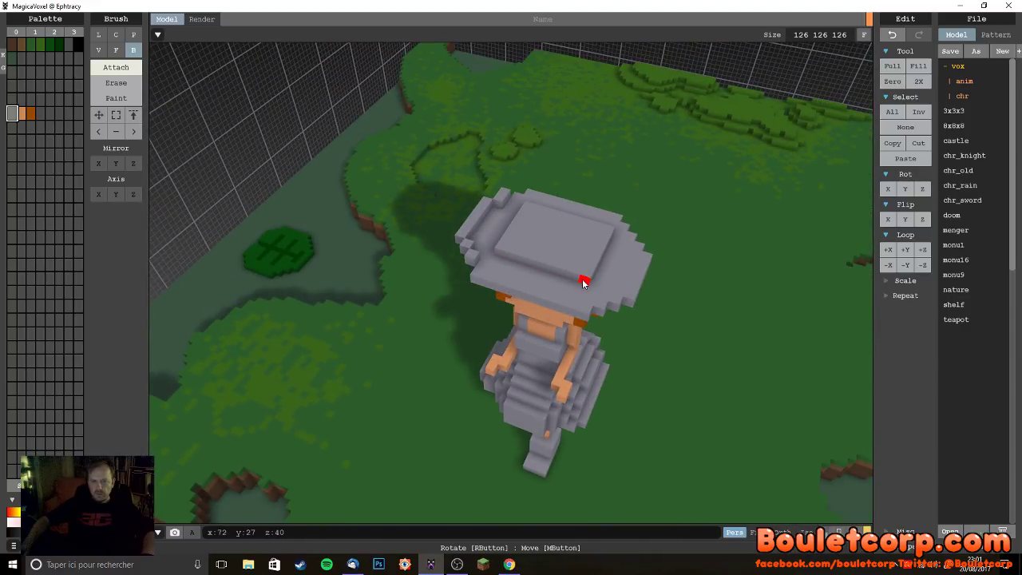
click(117, 37)
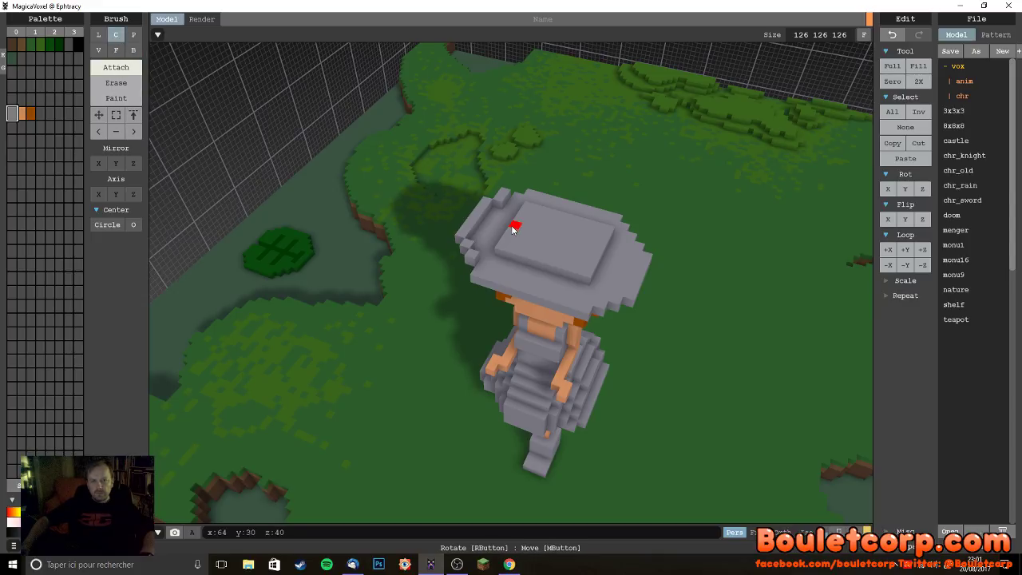
key(ctrl+z)
- Draw a centred grey circle on top of the brim and stack a smaller circle on it for the crown
drag(531, 217, 574, 256)
mouse_move(559, 252)
right_down()
mouse_move(556, 230)
mouse_move(573, 249)
mouse_move(552, 238)
right_up()
drag(547, 235, 581, 262)
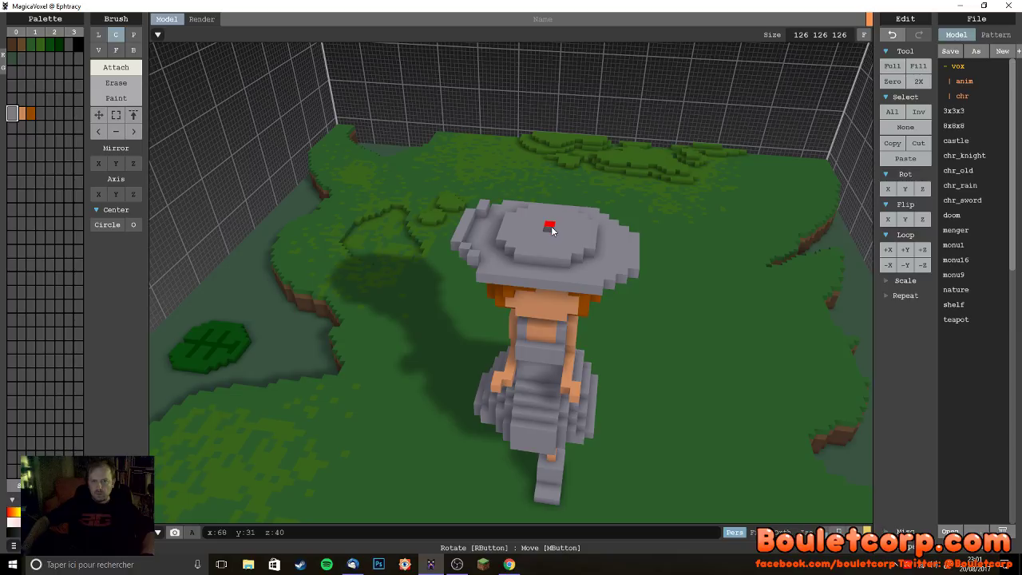
drag(550, 231, 572, 256)
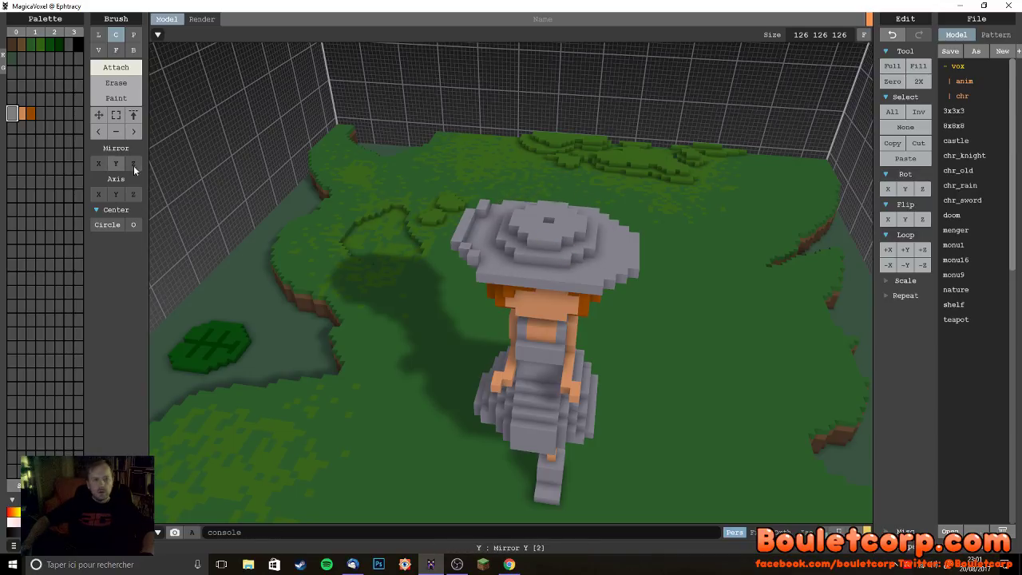
- Raise the hat crown with two face extrusions and add a smaller centred circle on top
click(118, 51)
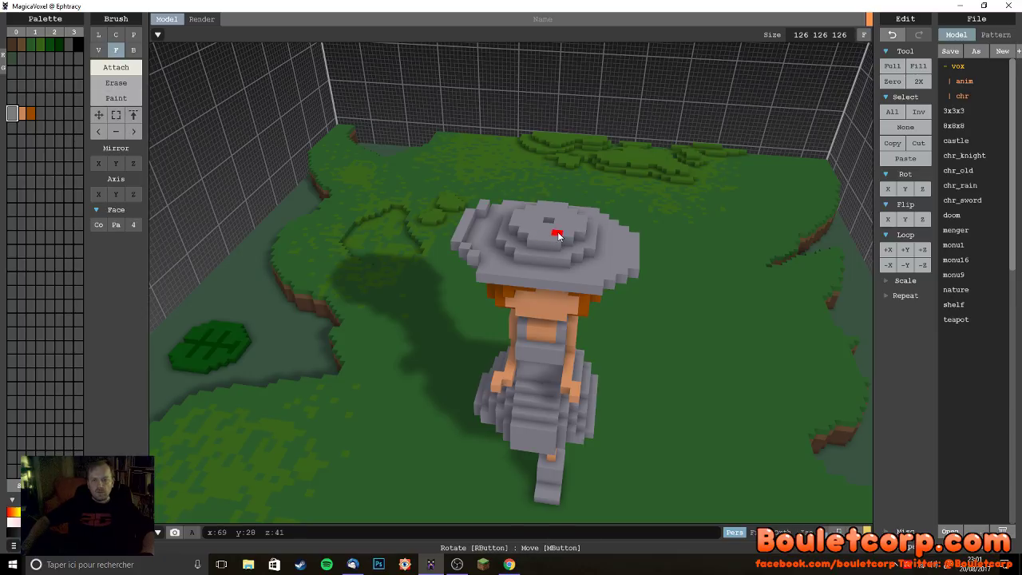
click(551, 245)
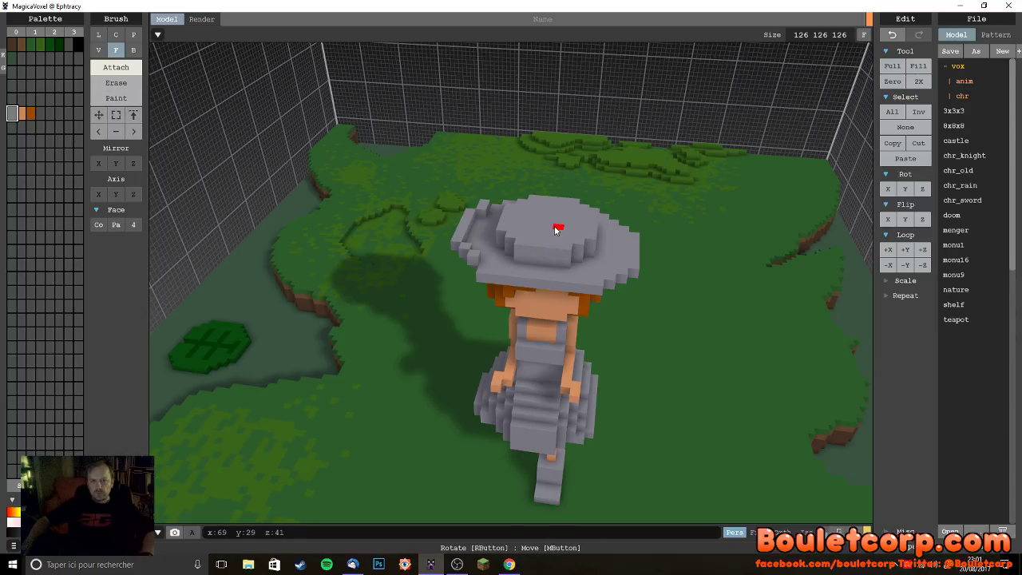
click(557, 230)
click(116, 35)
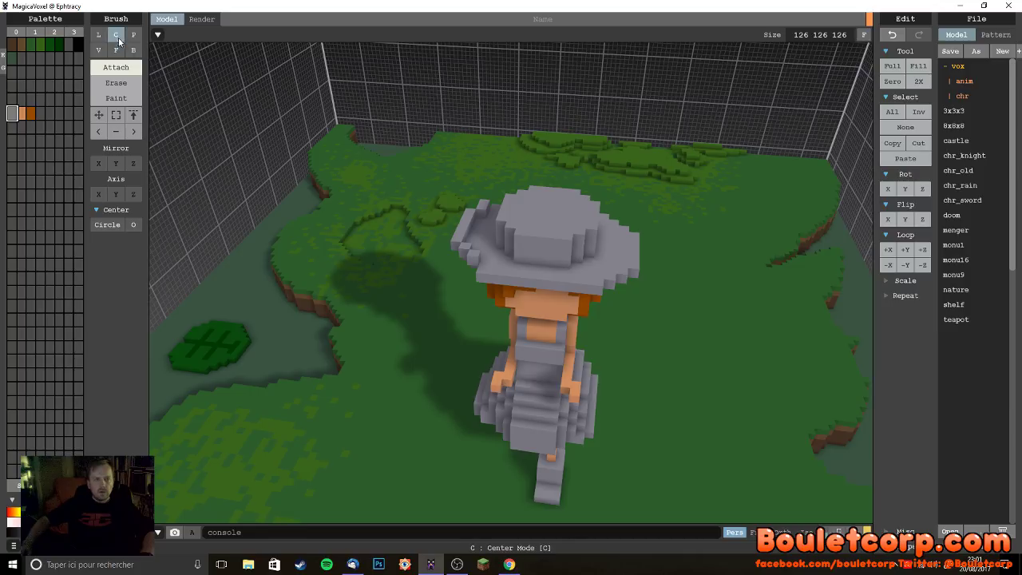
drag(553, 208, 574, 230)
right_drag(642, 260, 576, 251)
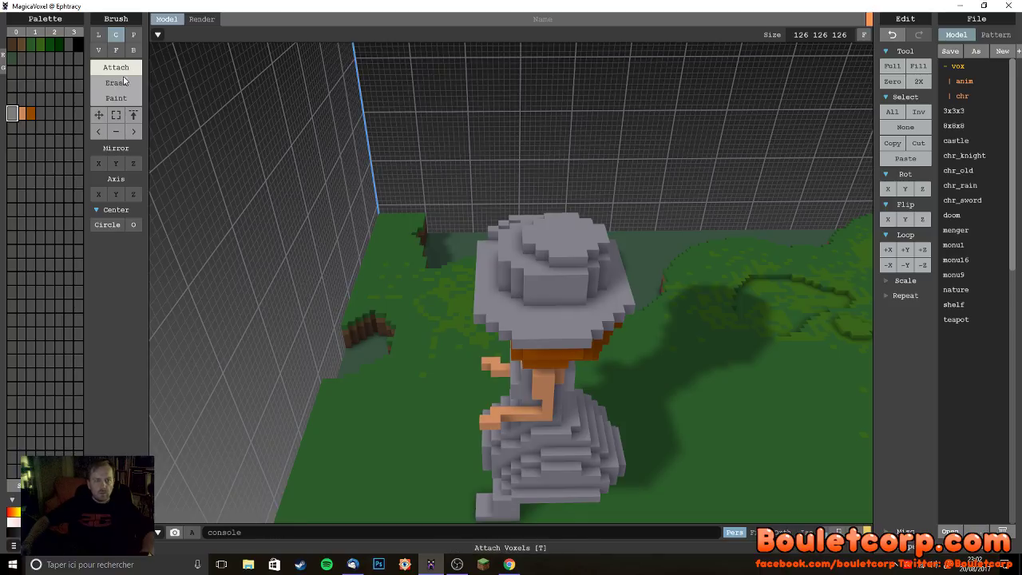
- Extrude the crown's top circle upward by its face and attach a grey box to the crown's front
click(116, 50)
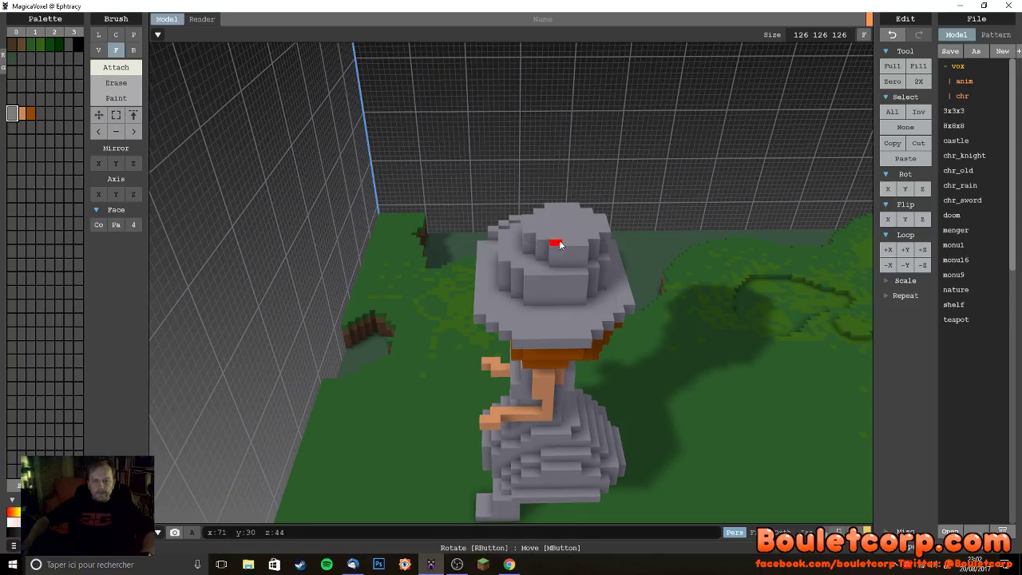
mouse_move(555, 234)
right_down()
mouse_move(520, 297)
mouse_move(590, 288)
right_up()
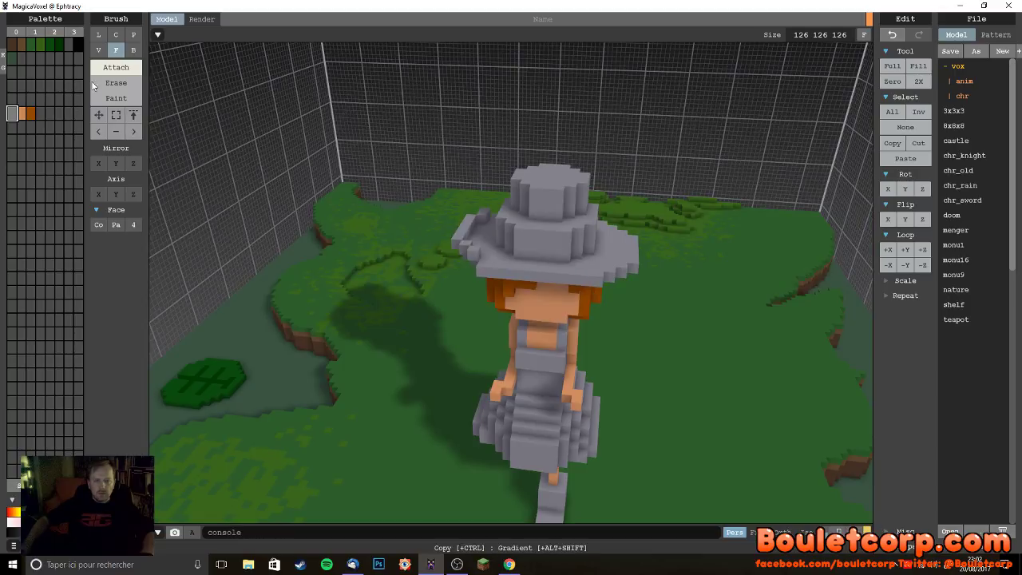
click(133, 50)
right_drag(440, 246, 524, 230)
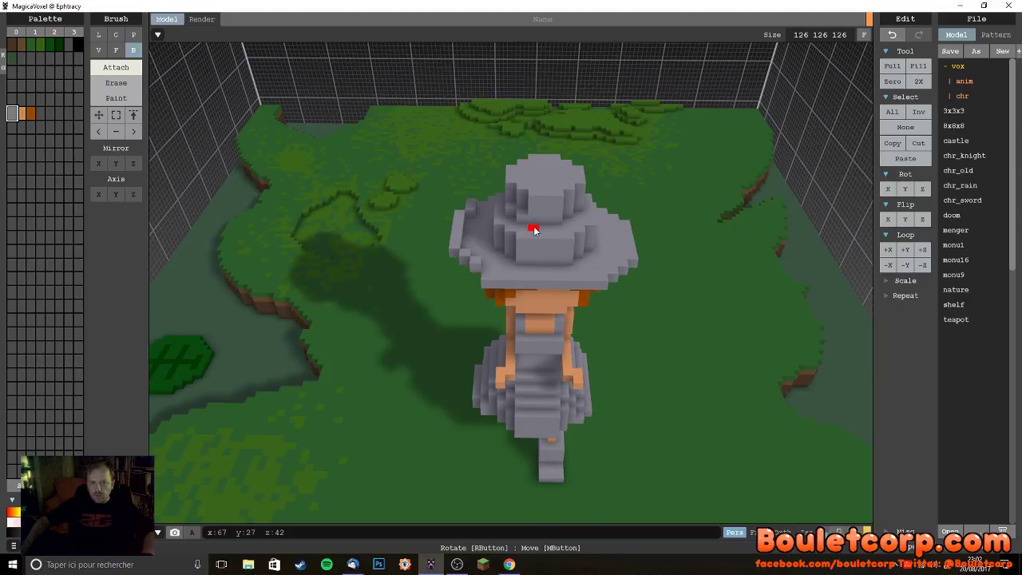
right_drag(554, 229, 545, 231)
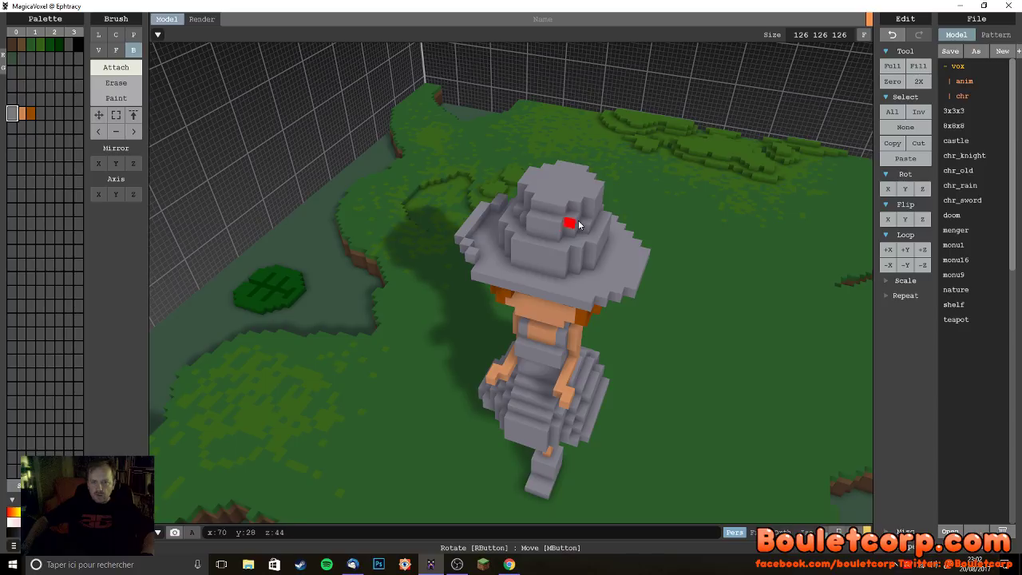
right_drag(582, 222, 533, 206)
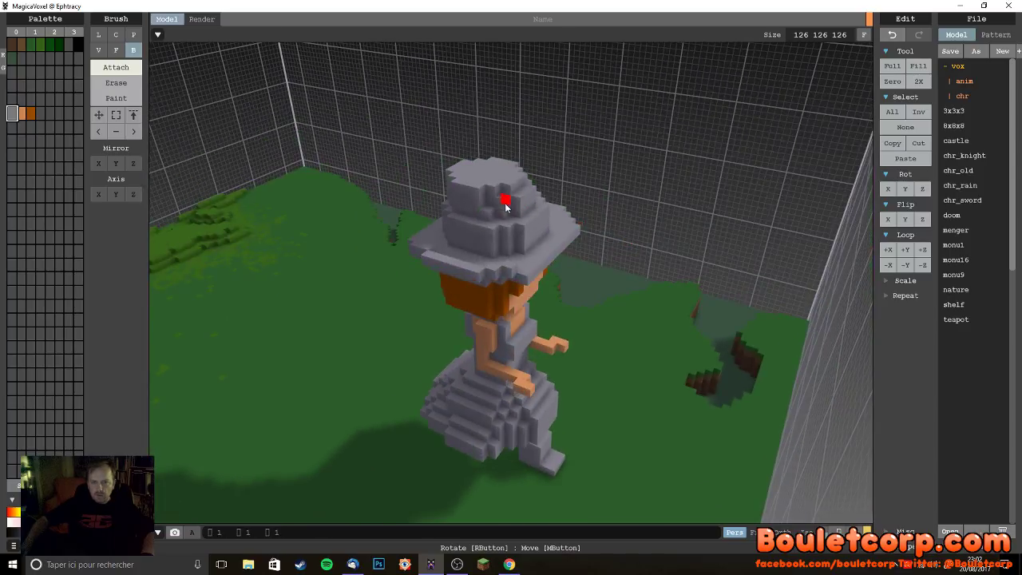
- Build up another tier on the hat's crown with stepped grey strips and a wider central box
right_drag(511, 242, 445, 249)
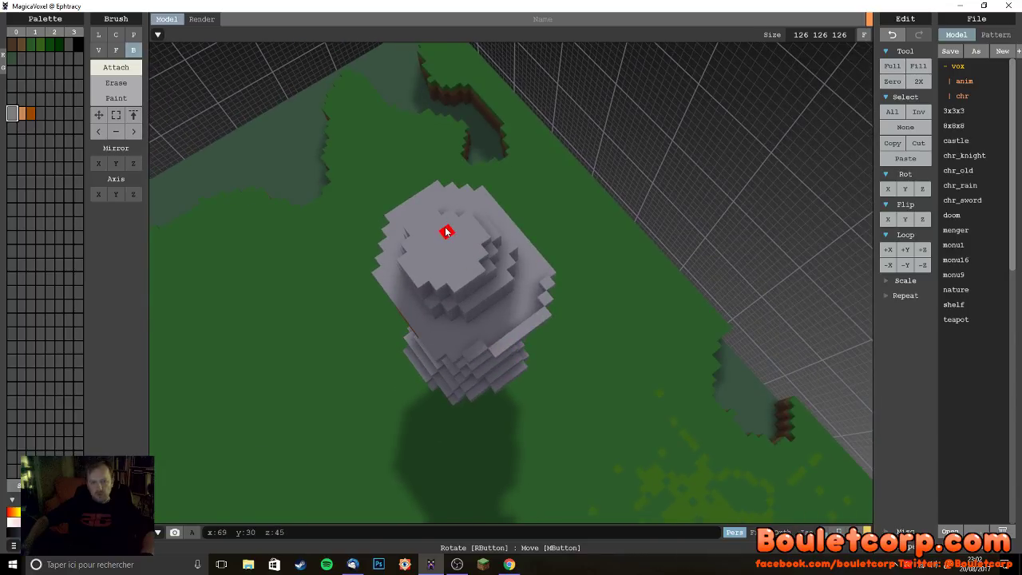
click(455, 228)
click(470, 237)
click(471, 248)
click(468, 260)
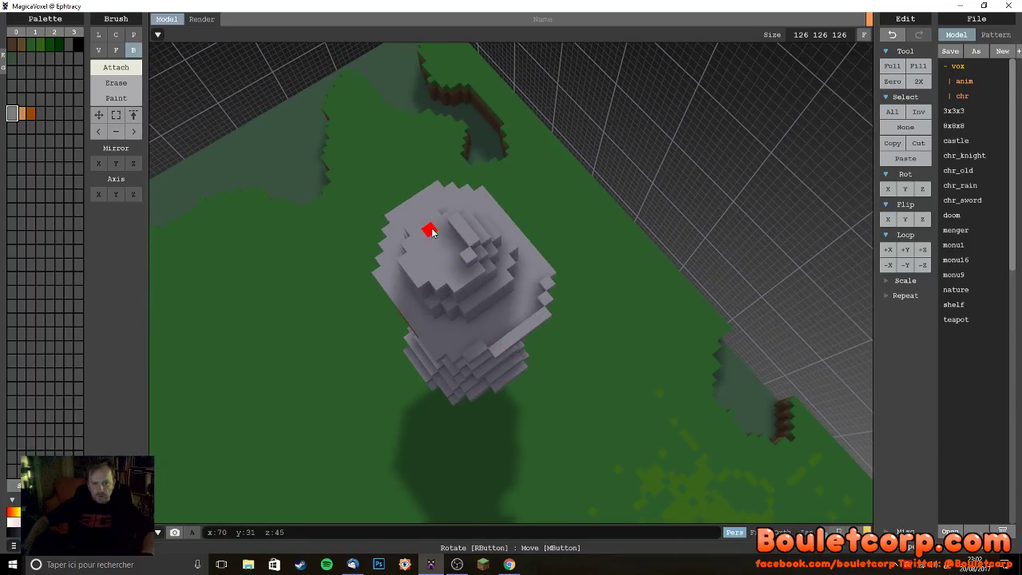
drag(440, 222, 439, 275)
right_drag(449, 277, 486, 197)
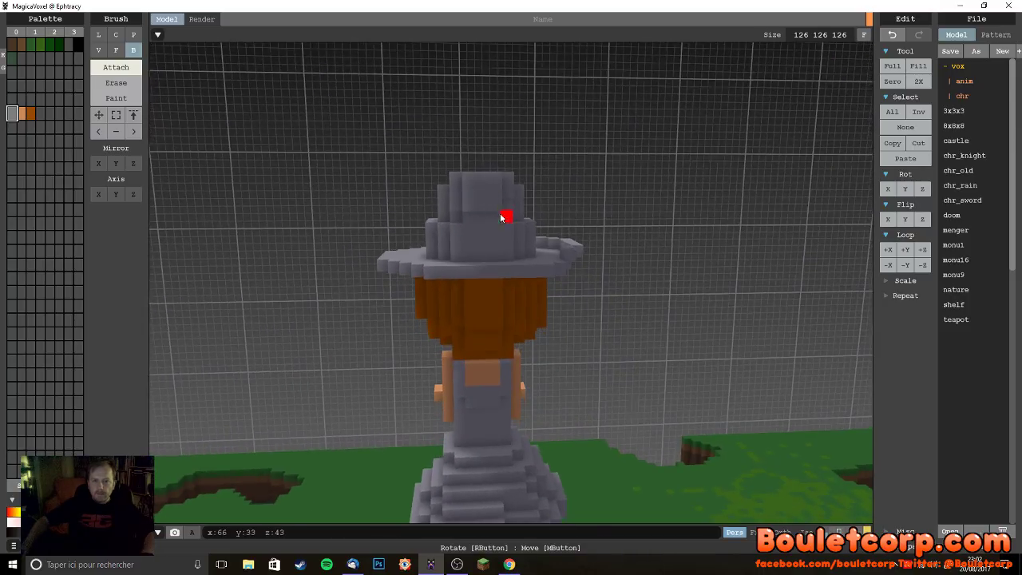
- Stack a further grey slab on the crown and extend its upper part towards the back of the head
right_drag(507, 241, 447, 278)
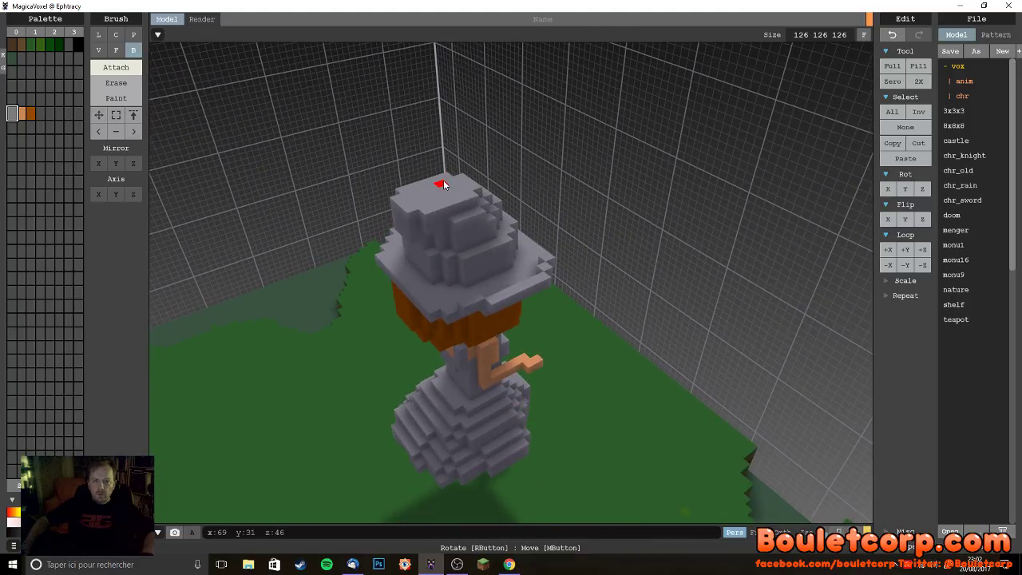
mouse_move(446, 183)
mouse_down()
mouse_move(448, 174)
mouse_move(412, 213)
mouse_up()
right_drag(403, 225, 431, 209)
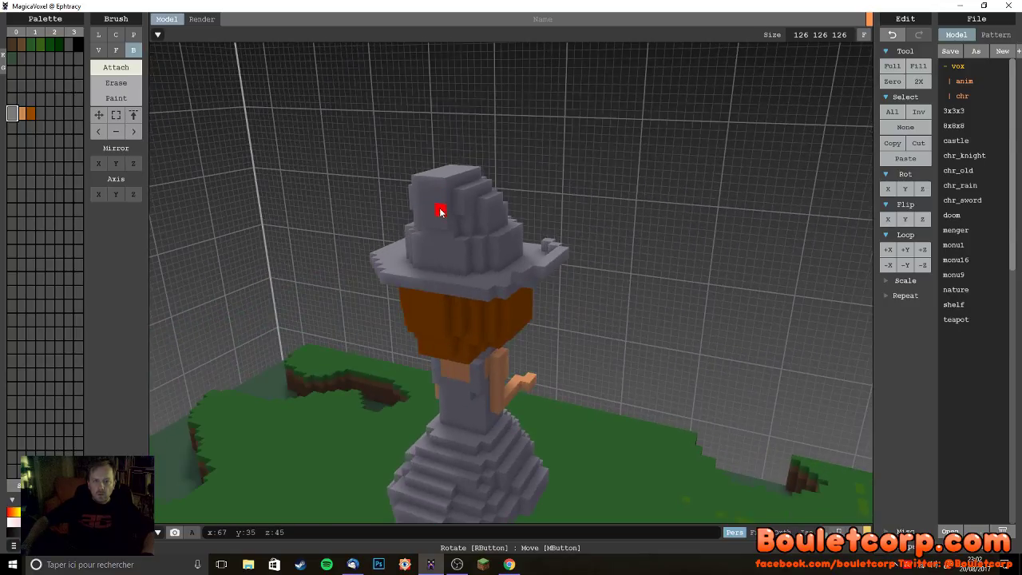
drag(437, 208, 421, 187)
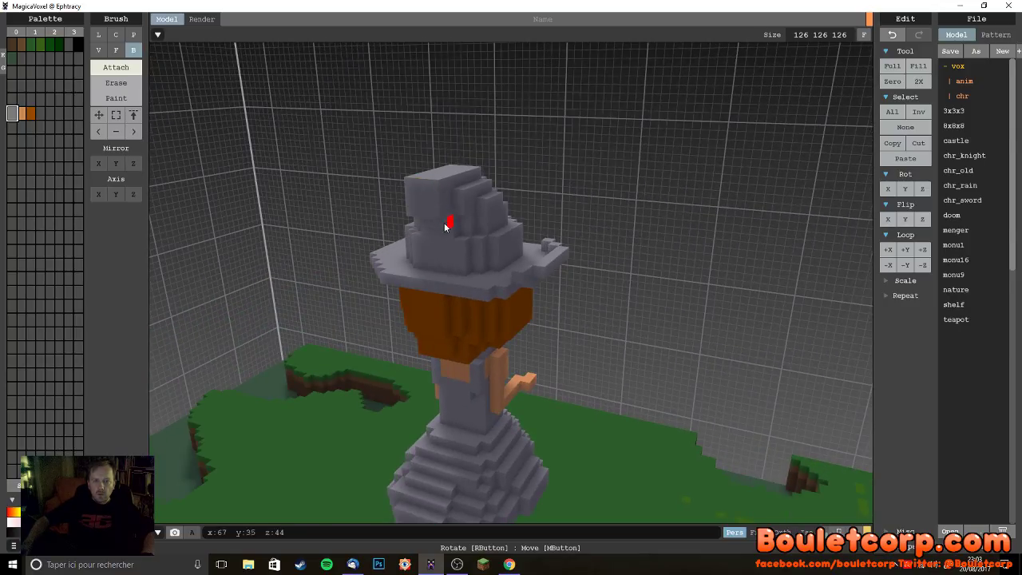
right_drag(450, 224, 444, 199)
mouse_move(453, 180)
mouse_down()
mouse_move(403, 191)
mouse_move(401, 206)
mouse_up()
right_drag(401, 206, 508, 234)
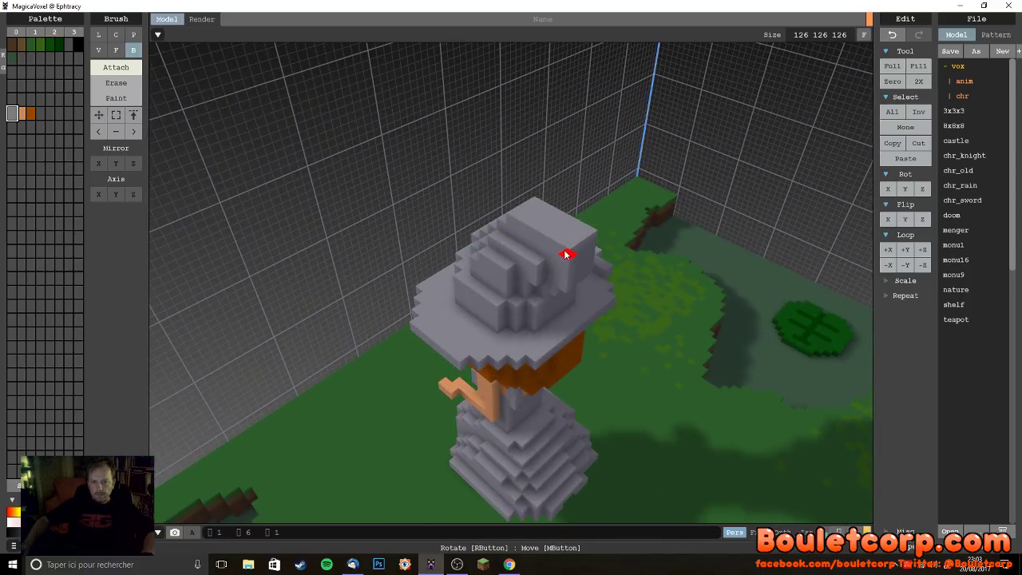
- Lengthen the crown's peak backward with grey boxes on its rear face, stepped along the underside
right_drag(570, 267, 600, 241)
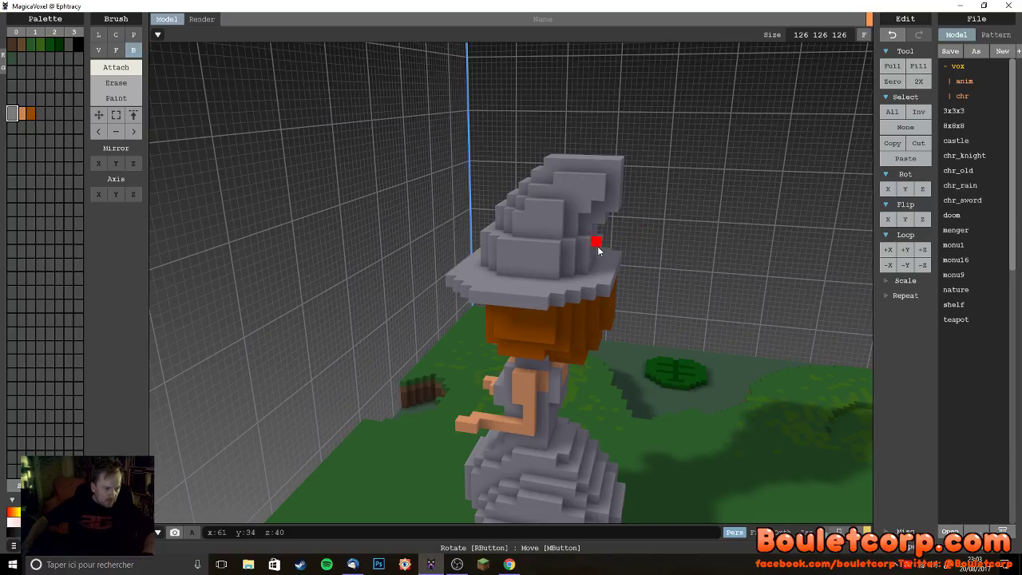
right_drag(645, 300, 463, 308)
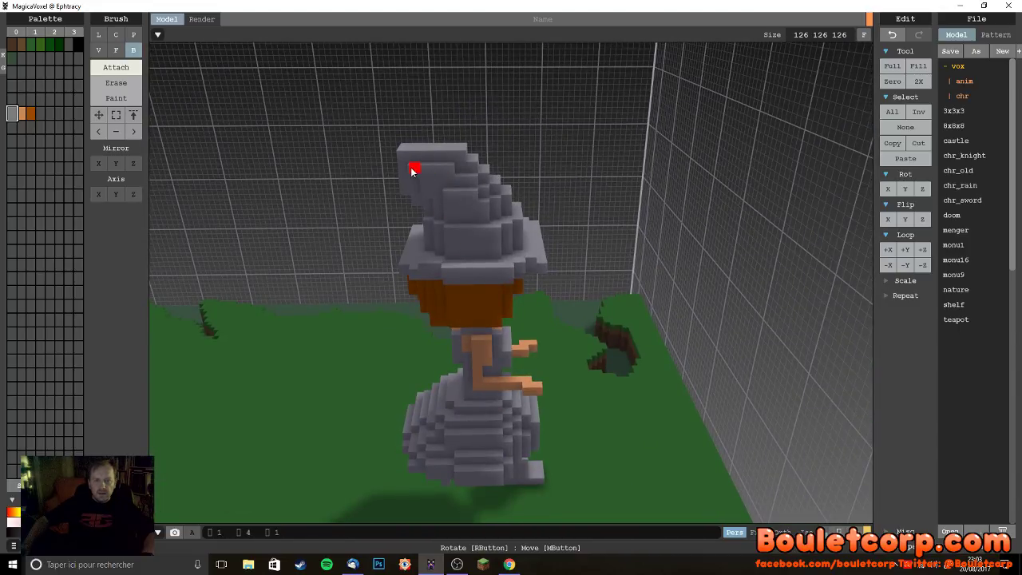
right_drag(412, 189, 511, 183)
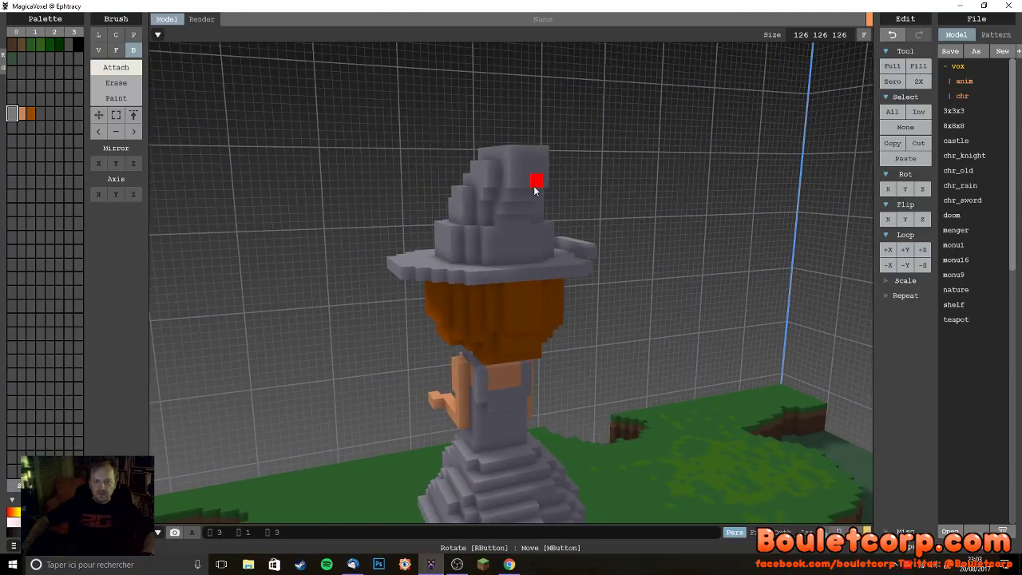
drag(520, 158, 546, 176)
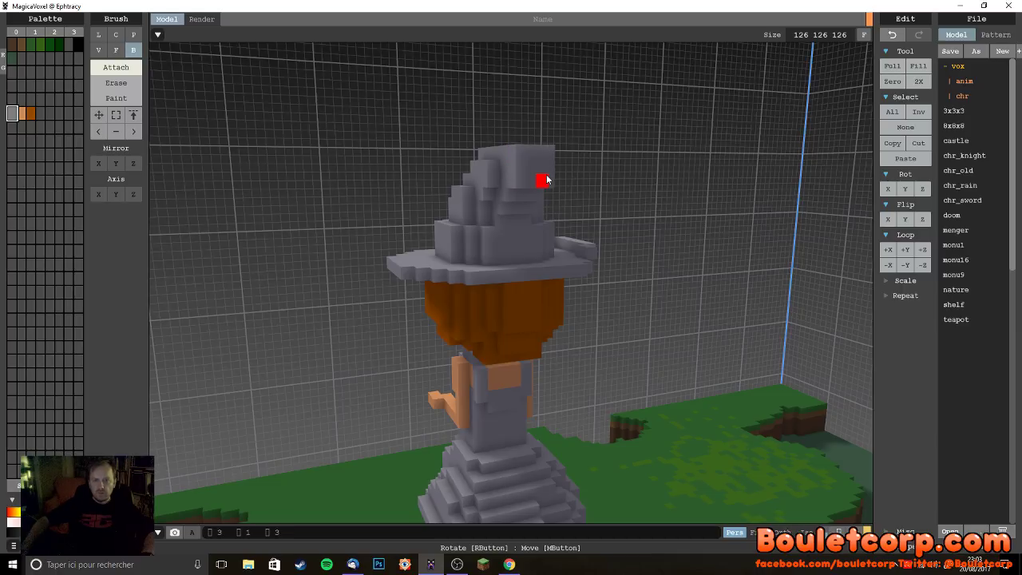
right_drag(570, 200, 461, 204)
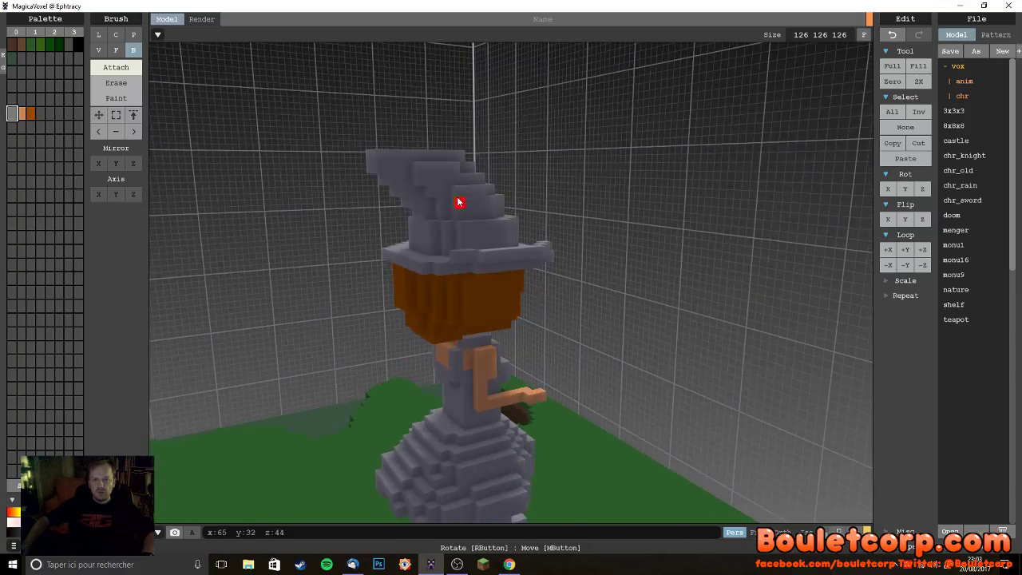
- Extend the peak into a long backward tip that narrows in steps towards its end
right_drag(368, 203, 454, 158)
click(437, 139)
click(435, 137)
click(432, 134)
mouse_move(459, 178)
right_down()
mouse_move(452, 253)
mouse_move(426, 262)
mouse_move(483, 224)
mouse_move(500, 250)
mouse_move(569, 225)
mouse_move(551, 160)
mouse_move(566, 233)
mouse_move(556, 247)
mouse_move(472, 168)
right_up()
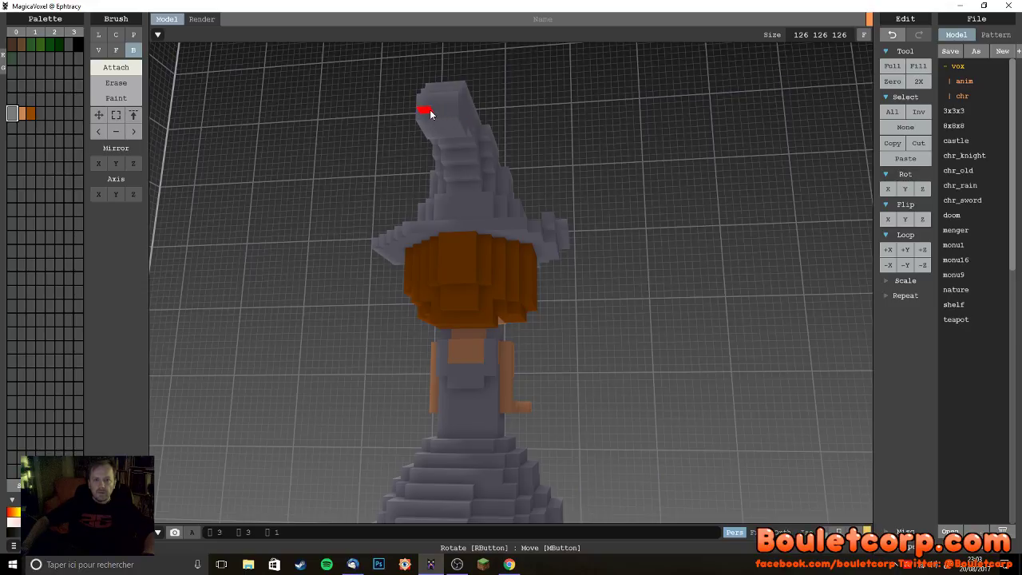
right_drag(429, 116, 387, 198)
right_drag(411, 182, 591, 277)
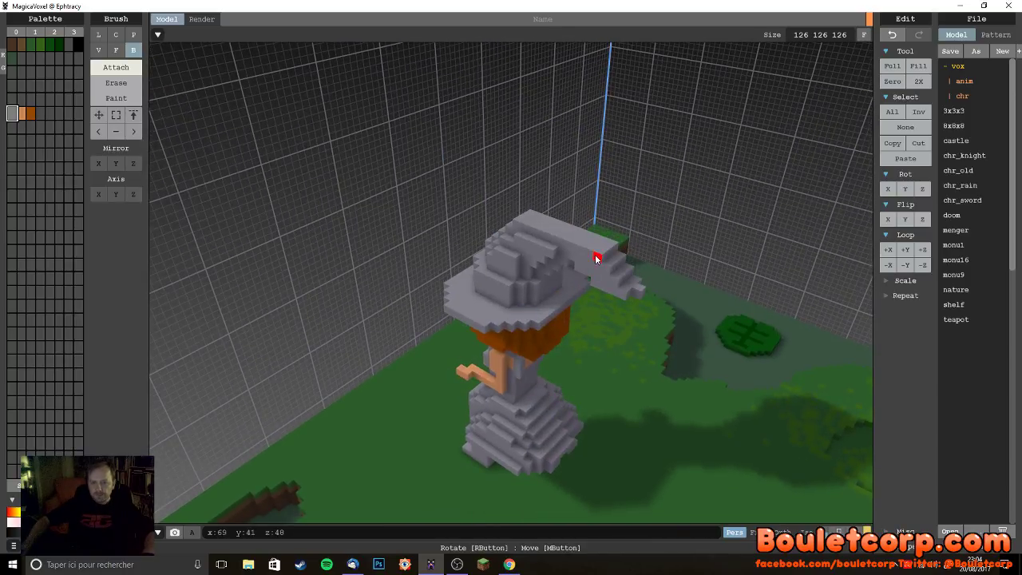
- Reshape the upper side of the hat's backward tip with narrow grey strips, undoing the misplaced boxes
right_drag(561, 244, 436, 264)
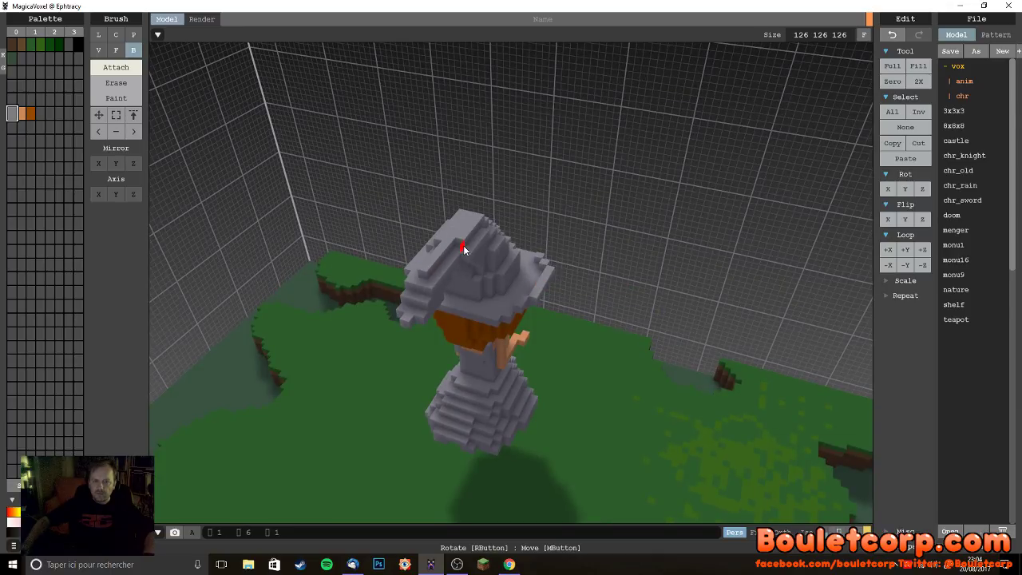
right_drag(469, 310, 450, 279)
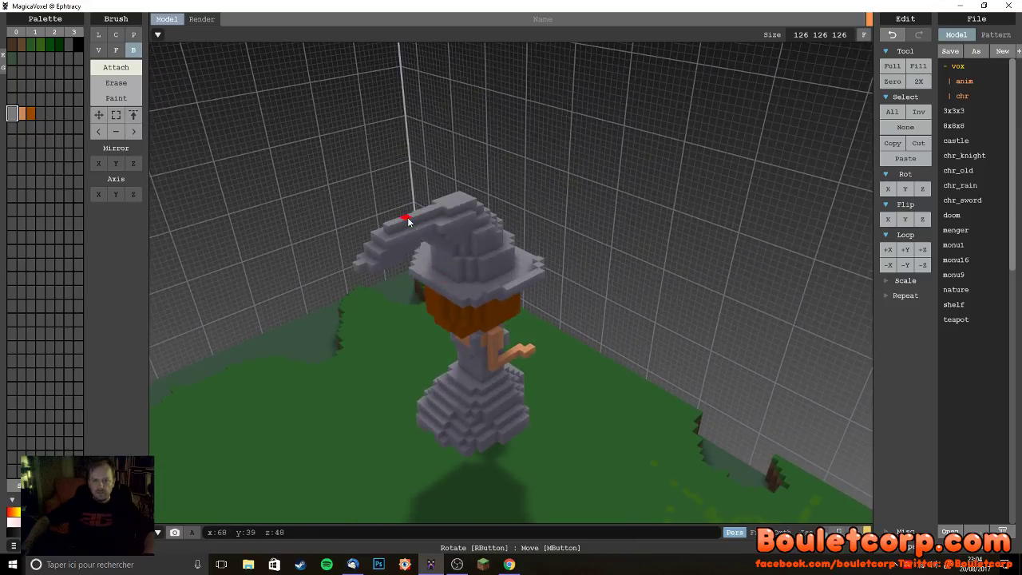
drag(409, 221, 392, 229)
key(ctrl+z)
mouse_move(399, 230)
mouse_down()
mouse_move(391, 245)
mouse_move(401, 245)
mouse_up()
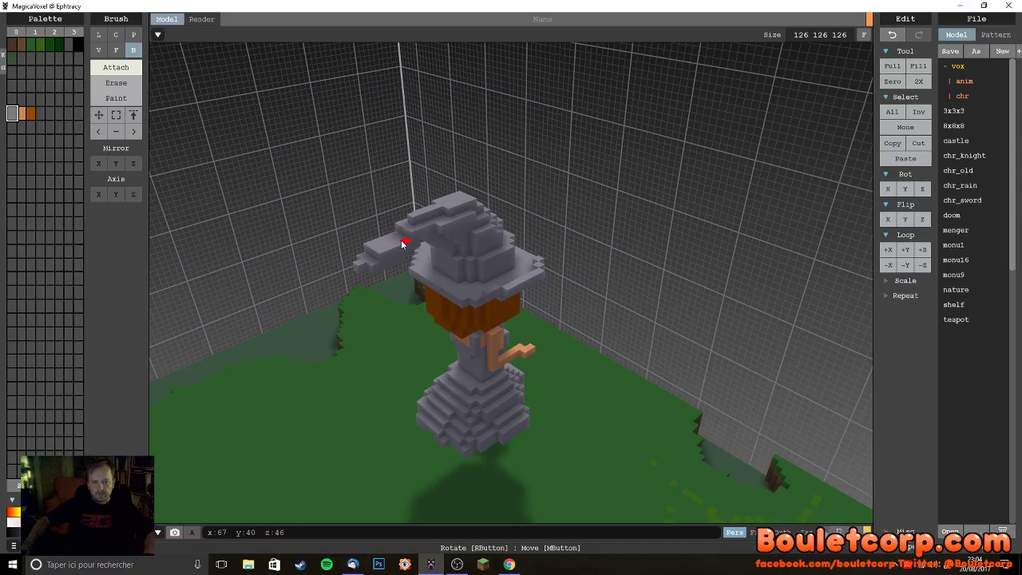
key(ctrl+z)
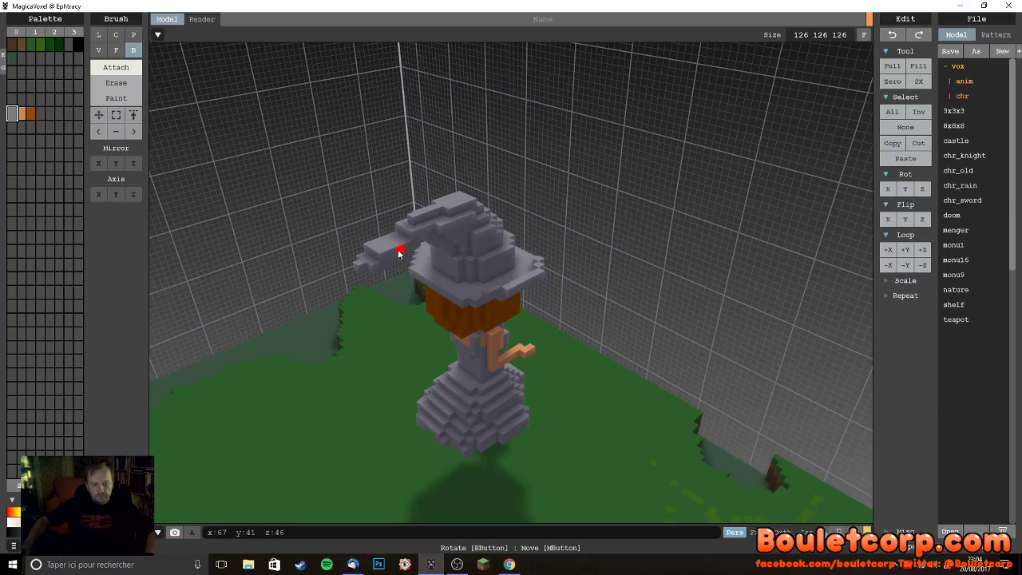
click(387, 258)
- Fill out the underside of the hat's tip with a grey box
right_drag(372, 279, 515, 313)
right_drag(495, 274, 422, 207)
drag(423, 210, 412, 203)
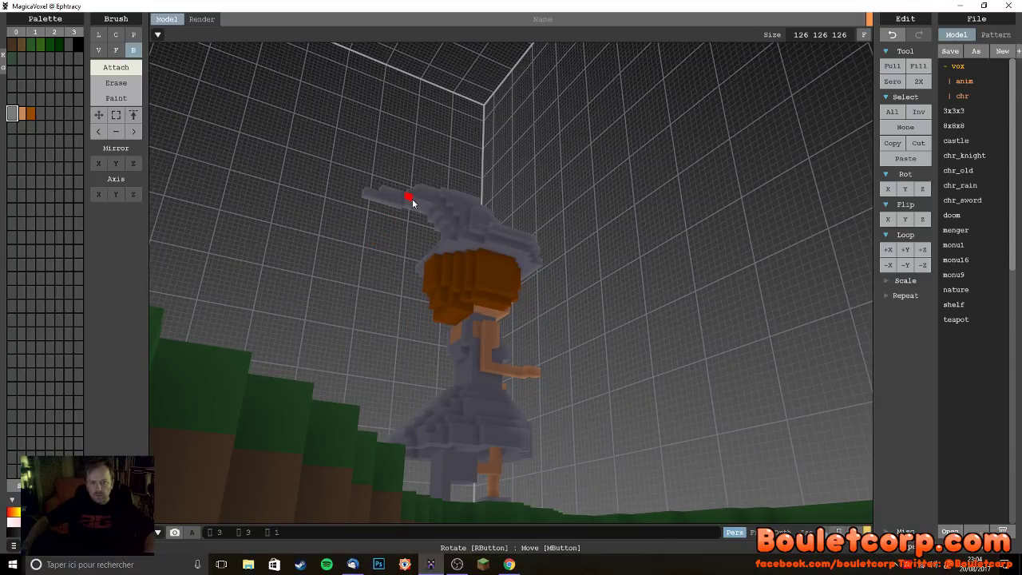
right_drag(417, 262, 485, 258)
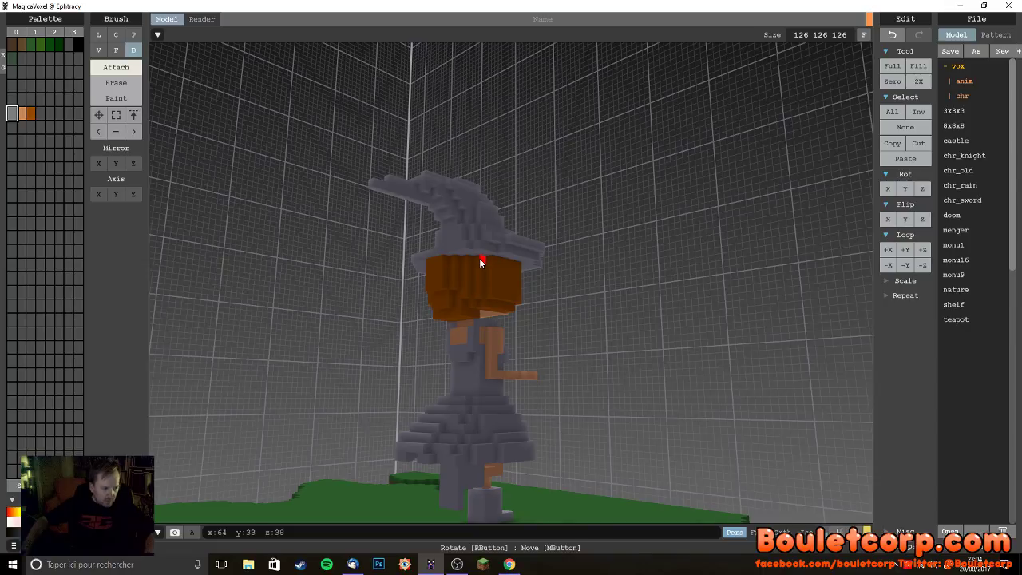
- Bend the hat's tip downward with grey voxels beneath its end and remove the straight upper end
scroll(479, 260, up, 3)
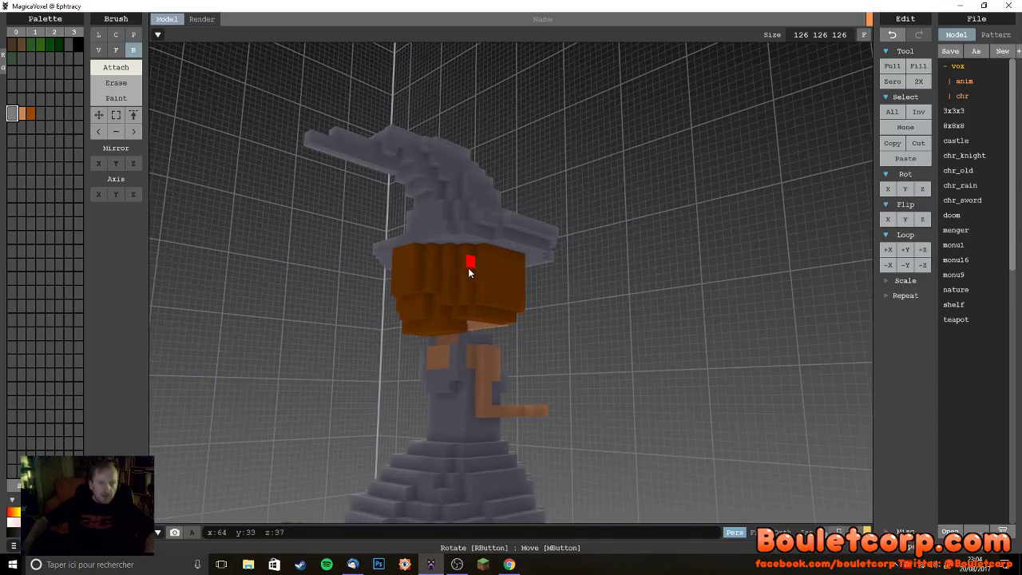
right_drag(401, 279, 351, 158)
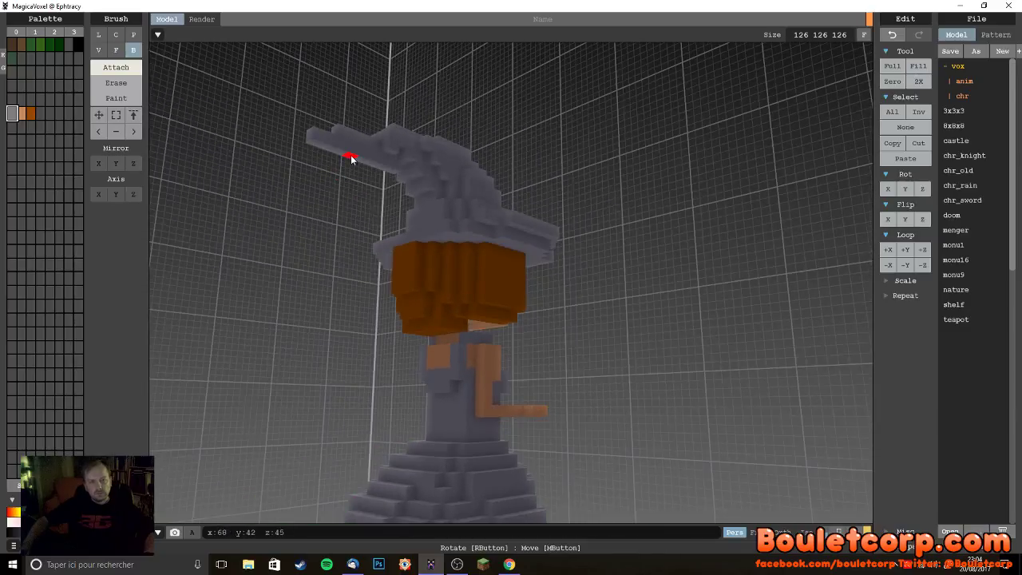
drag(324, 158, 323, 165)
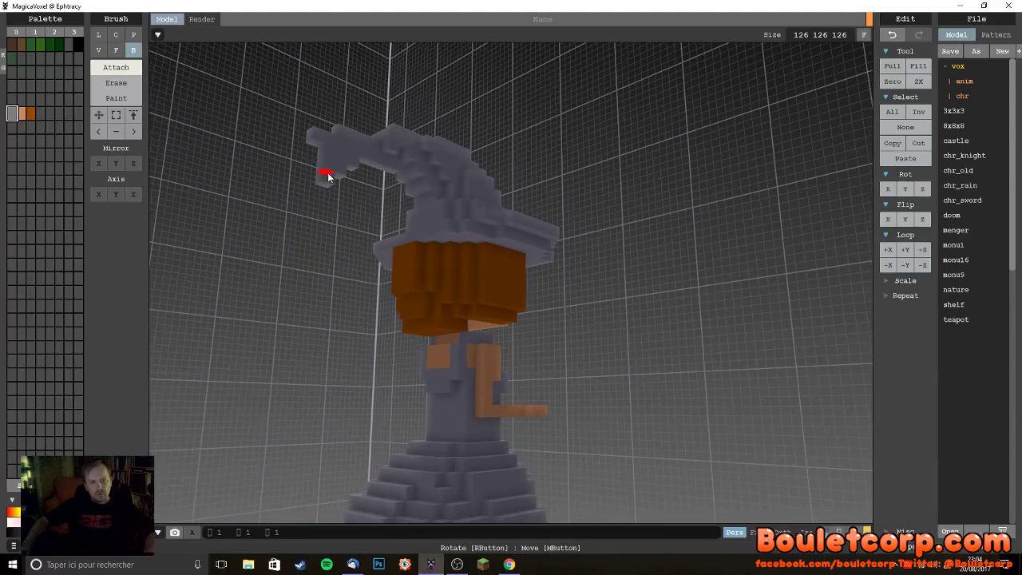
mouse_move(325, 186)
right_down()
mouse_move(300, 236)
mouse_move(325, 166)
right_up()
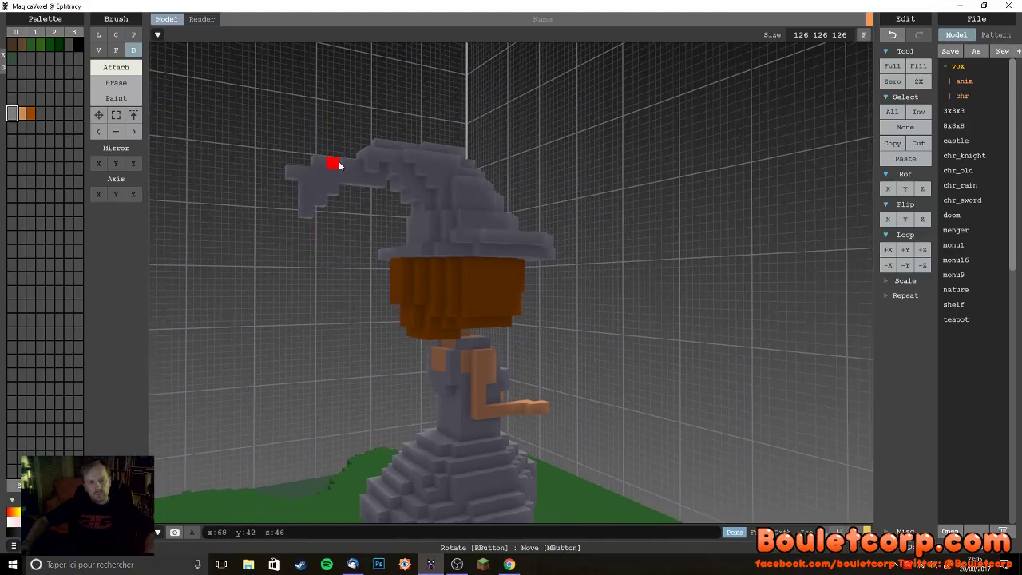
drag(337, 164, 293, 179)
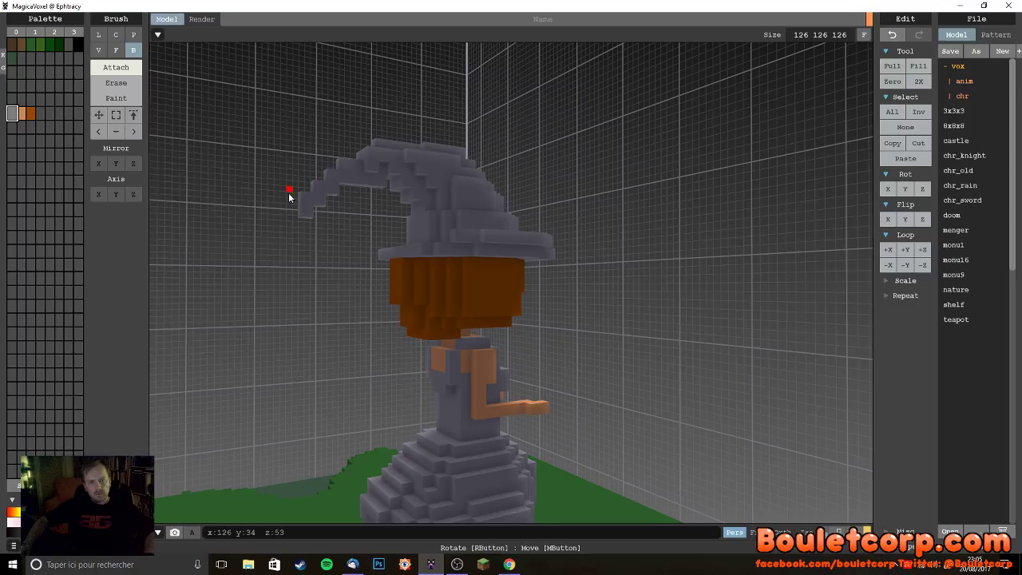
right_drag(290, 250, 303, 272)
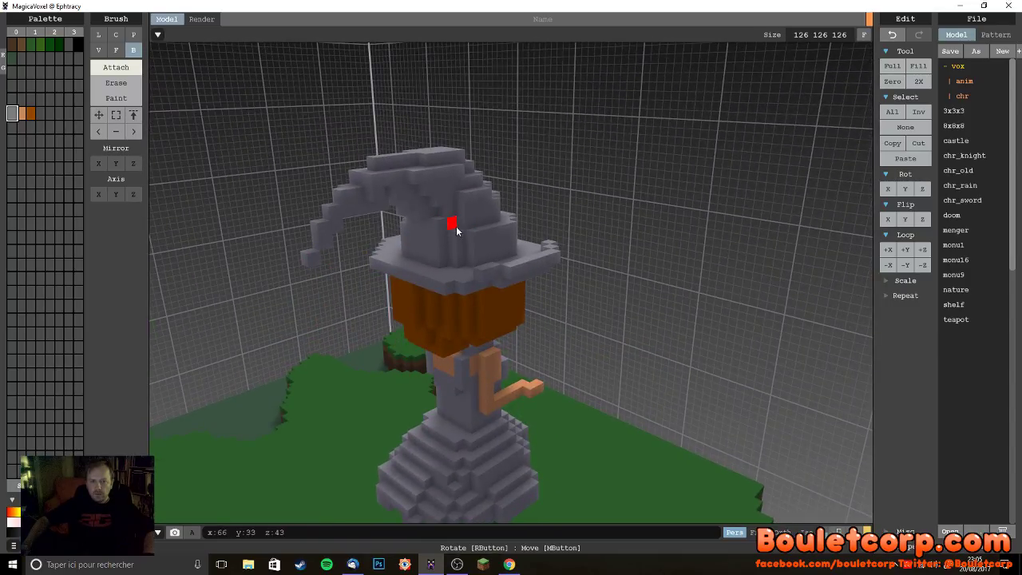
- Attach a grey rectangular block to the front of the crown just above the brim
right_drag(511, 254, 627, 281)
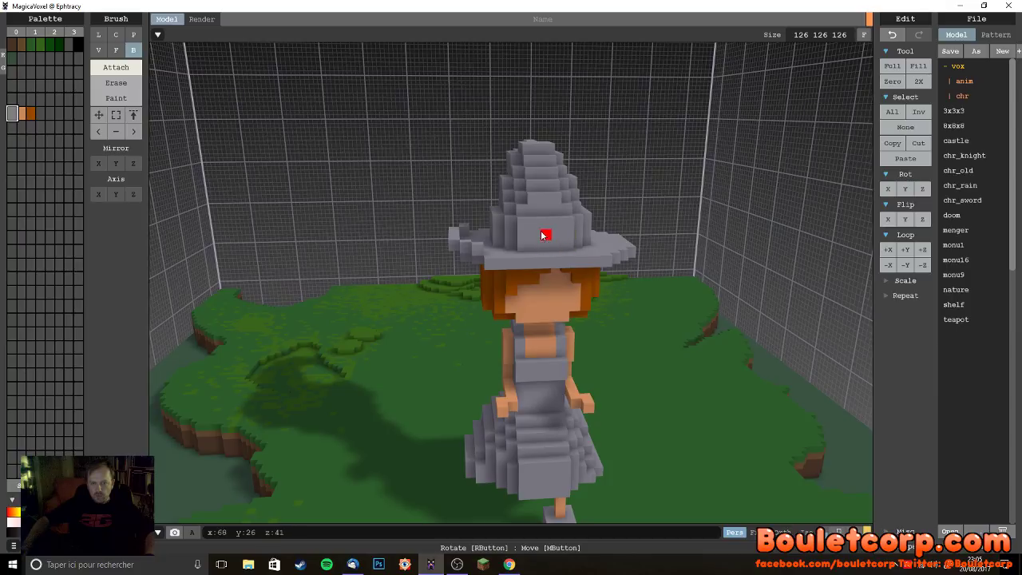
mouse_move(521, 223)
mouse_down()
mouse_move(523, 249)
mouse_move(566, 221)
mouse_move(561, 268)
mouse_up()
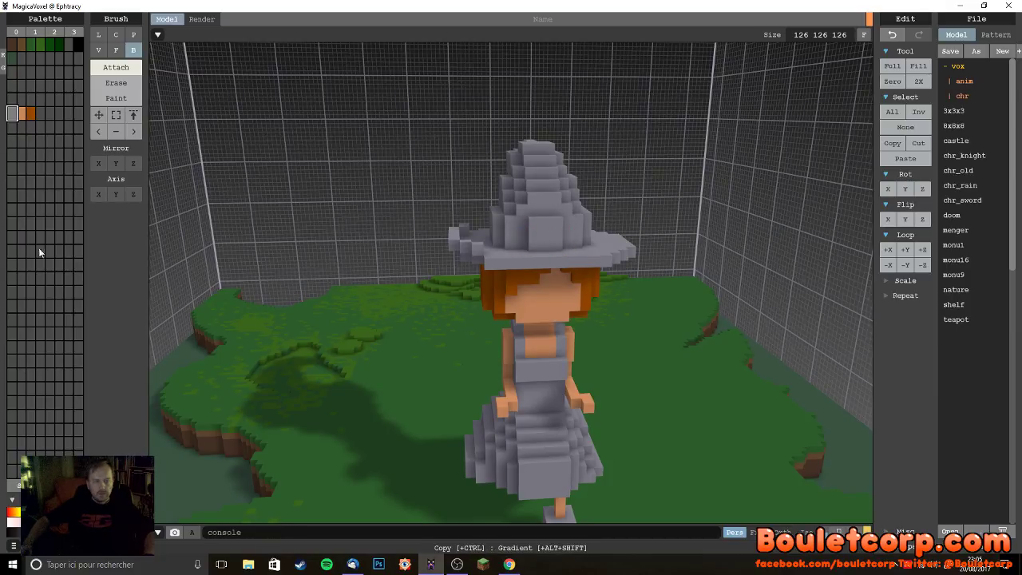
- Set the palette slot beneath the grey swatch to a saturated golden yellow
click(14, 130)
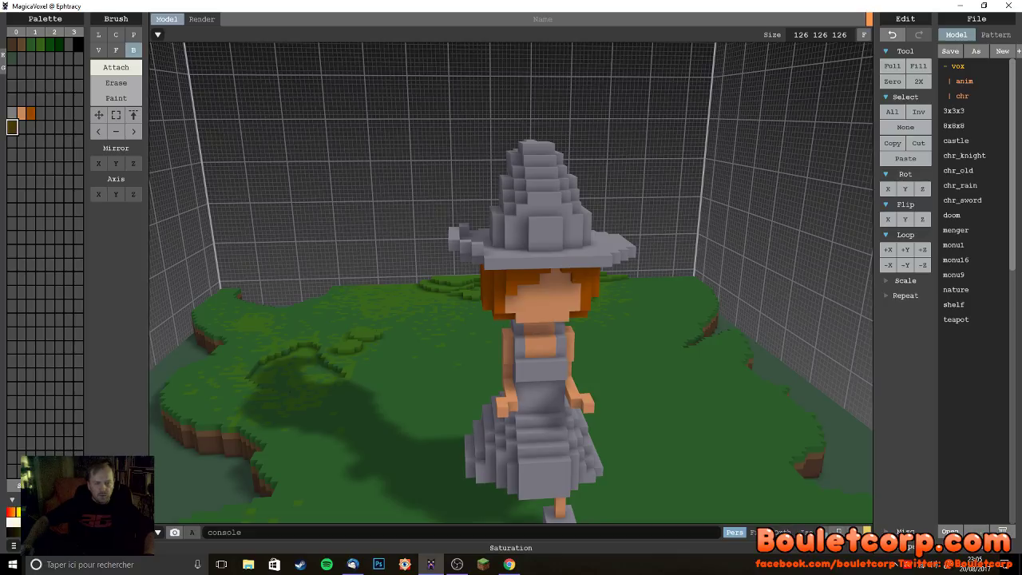
drag(40, 512, 56, 512)
click(13, 515)
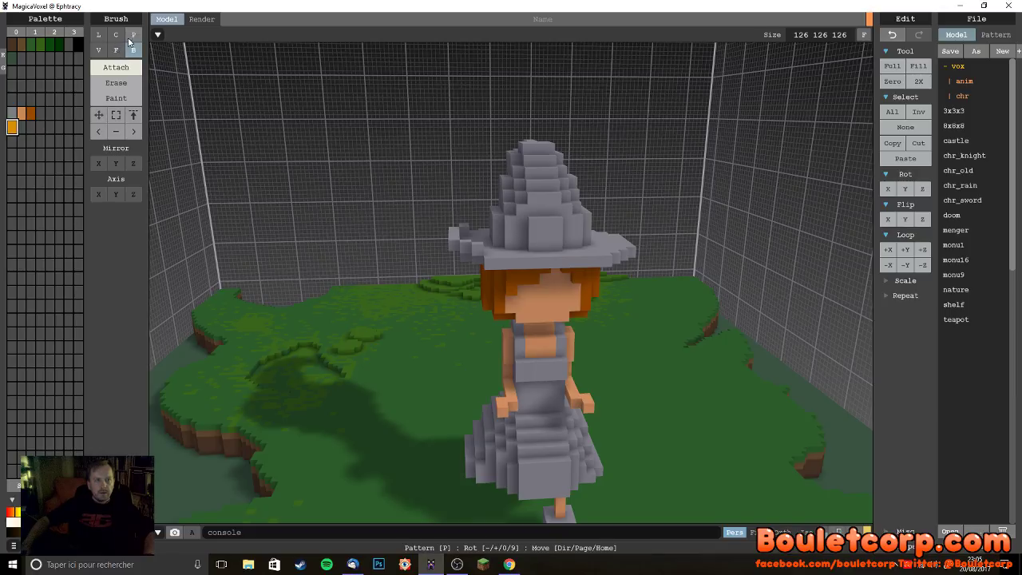
- Paint the rectangular block on the front of the hat's crown golden yellow
click(116, 97)
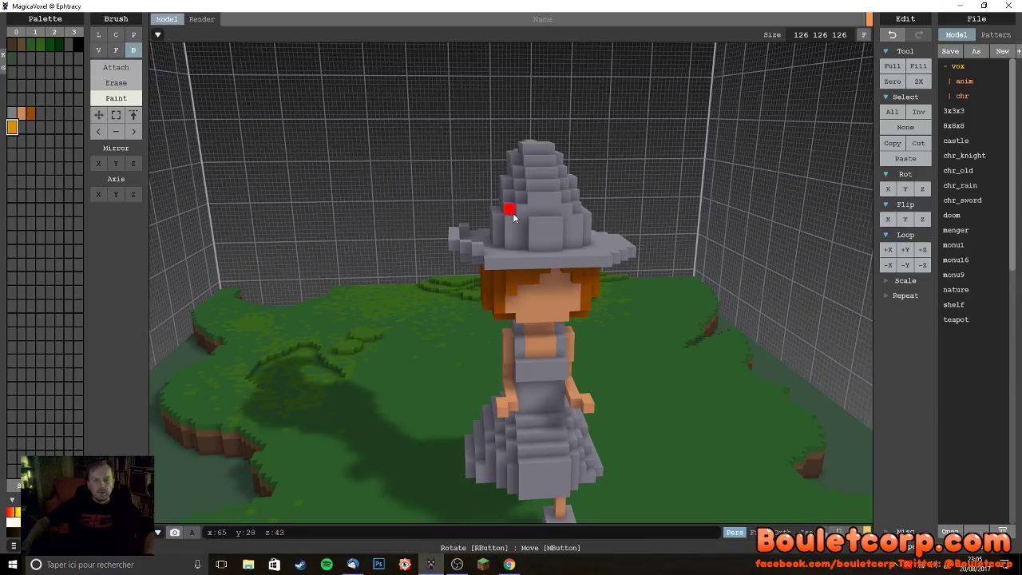
drag(548, 223, 546, 234)
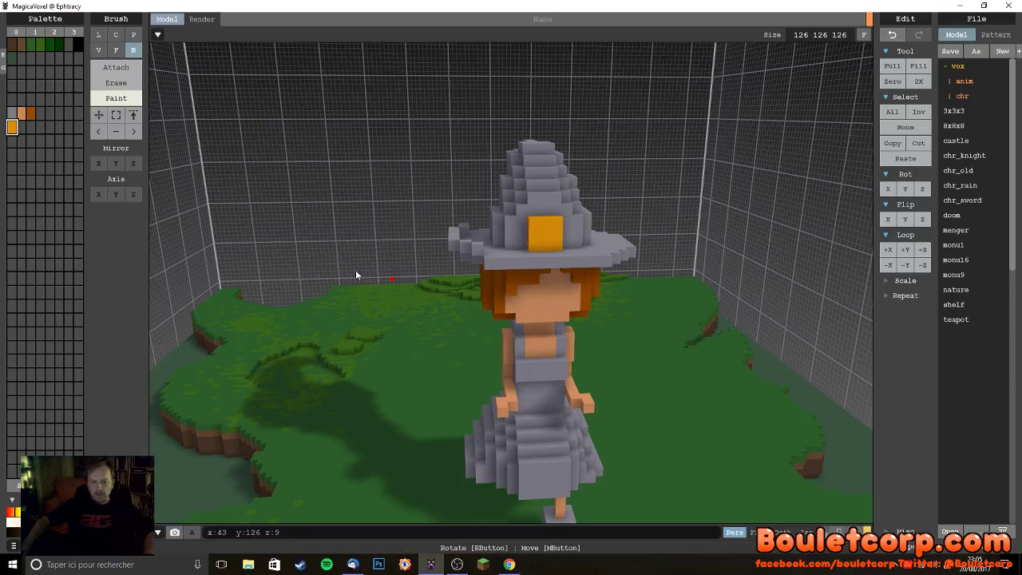
- Paint a band around the base of the hat's crown in a new dark red and shift that palette colour to dark brown
click(40, 114)
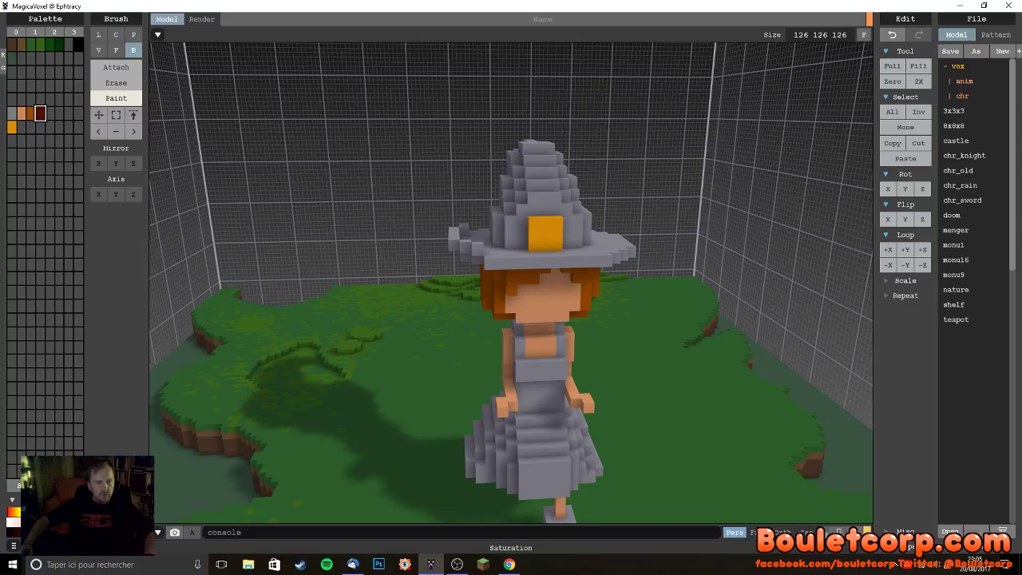
right_drag(319, 512, 463, 298)
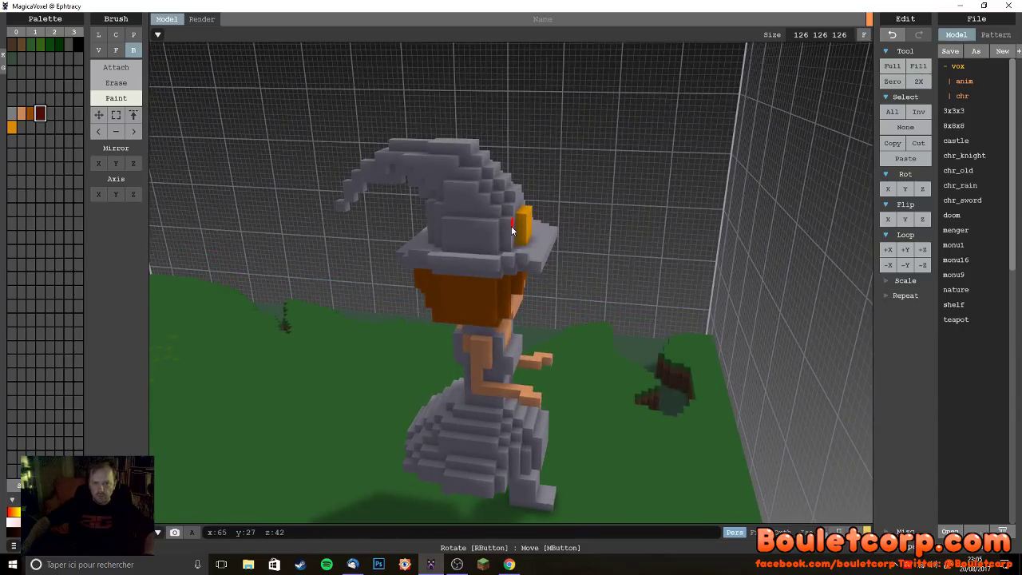
mouse_move(509, 229)
mouse_down()
mouse_move(463, 235)
mouse_move(449, 248)
mouse_up()
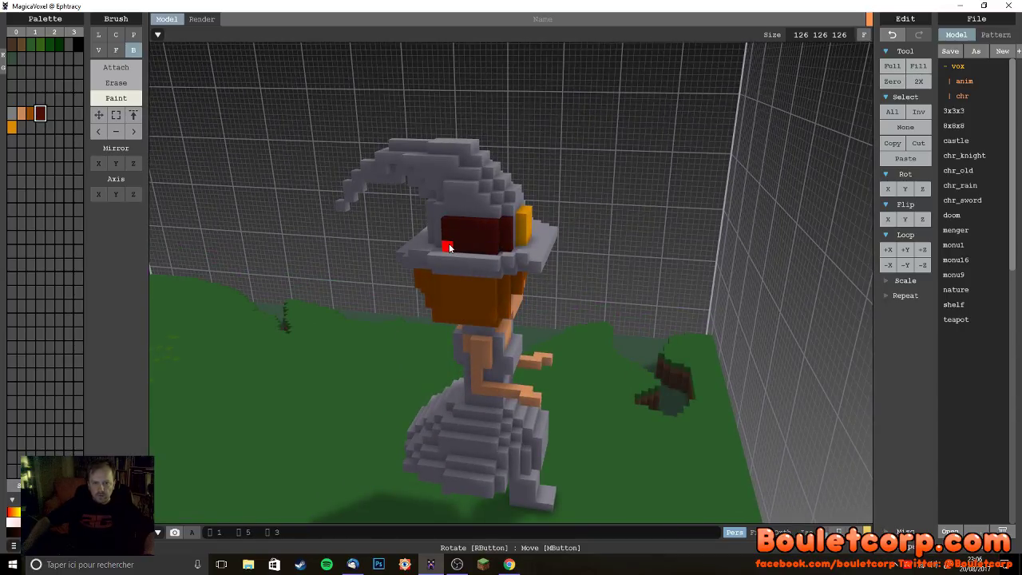
right_drag(450, 248, 554, 237)
drag(554, 237, 606, 254)
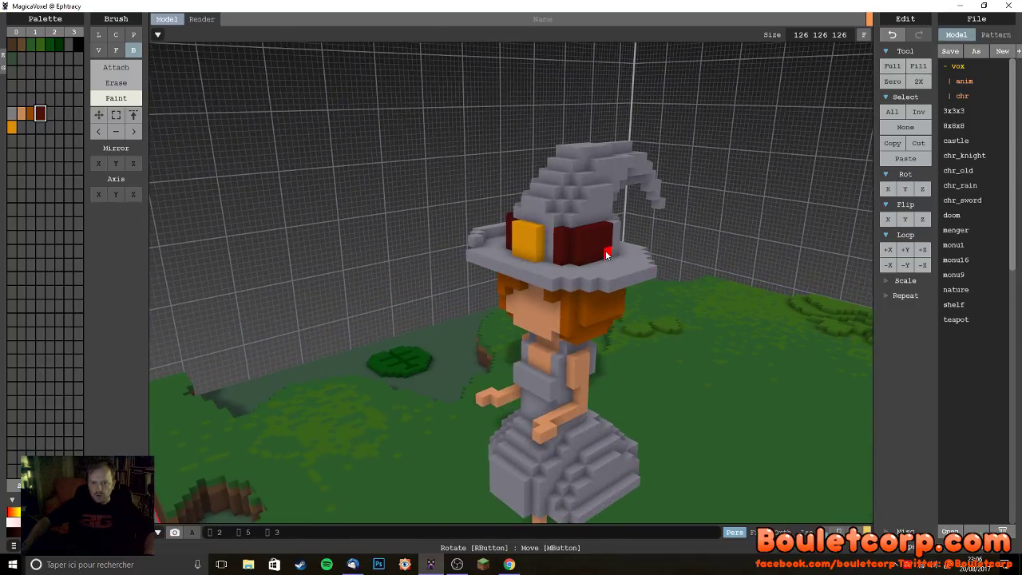
click(550, 252)
mouse_move(550, 257)
right_down()
mouse_move(554, 244)
mouse_move(522, 245)
right_up()
mouse_move(522, 244)
mouse_down()
mouse_move(507, 228)
mouse_move(583, 251)
mouse_up()
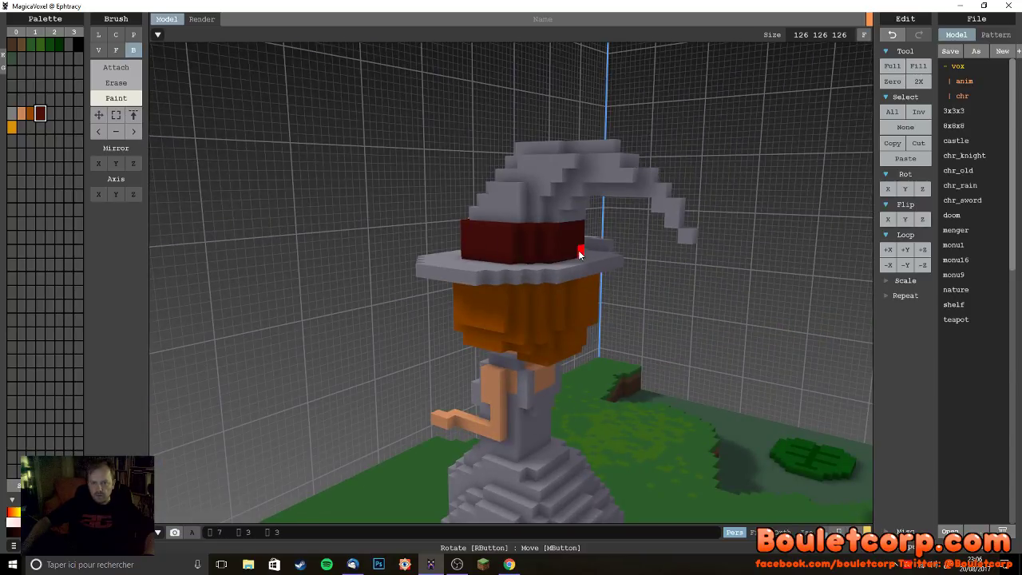
right_drag(559, 256, 454, 254)
drag(455, 255, 469, 270)
mouse_move(607, 285)
right_down()
mouse_move(475, 281)
mouse_move(518, 270)
mouse_move(528, 297)
right_up()
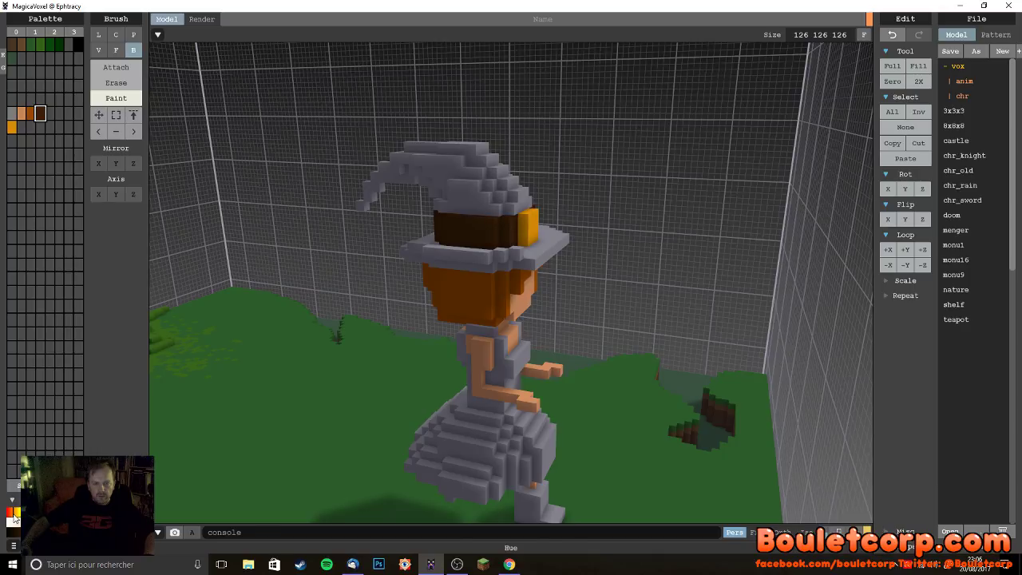
right_drag(424, 384, 448, 373)
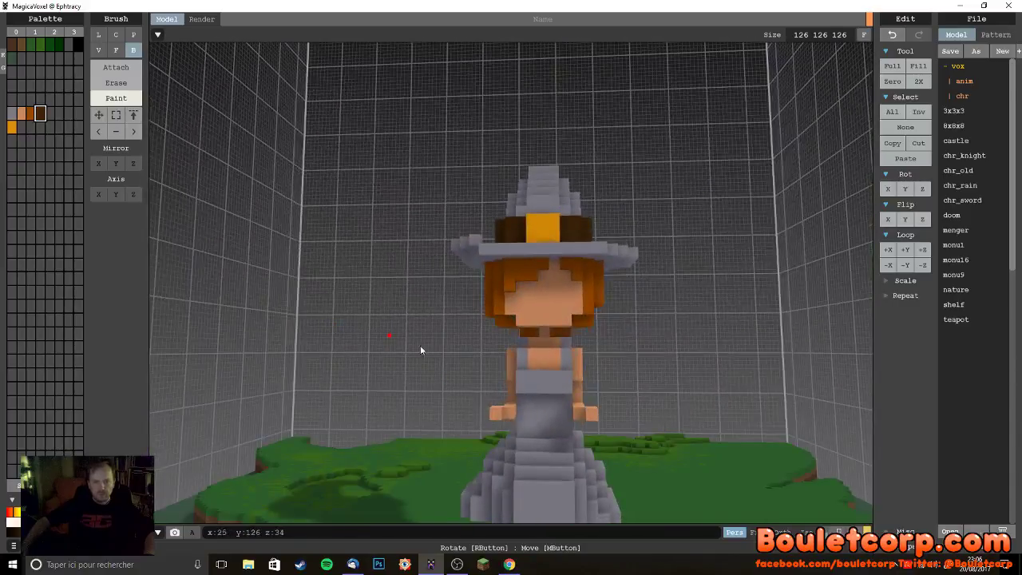
- Set the palette slot beside dark brown to black and paint two eyes on the face, each trimmed to one voxel with the skin colour
scroll(456, 360, up, 2)
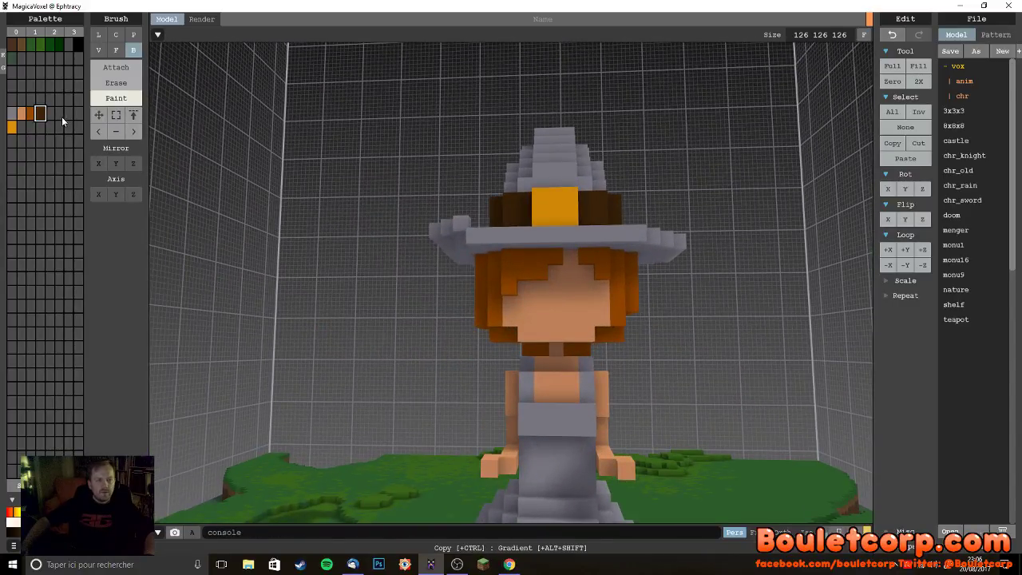
drag(17, 534, 4, 539)
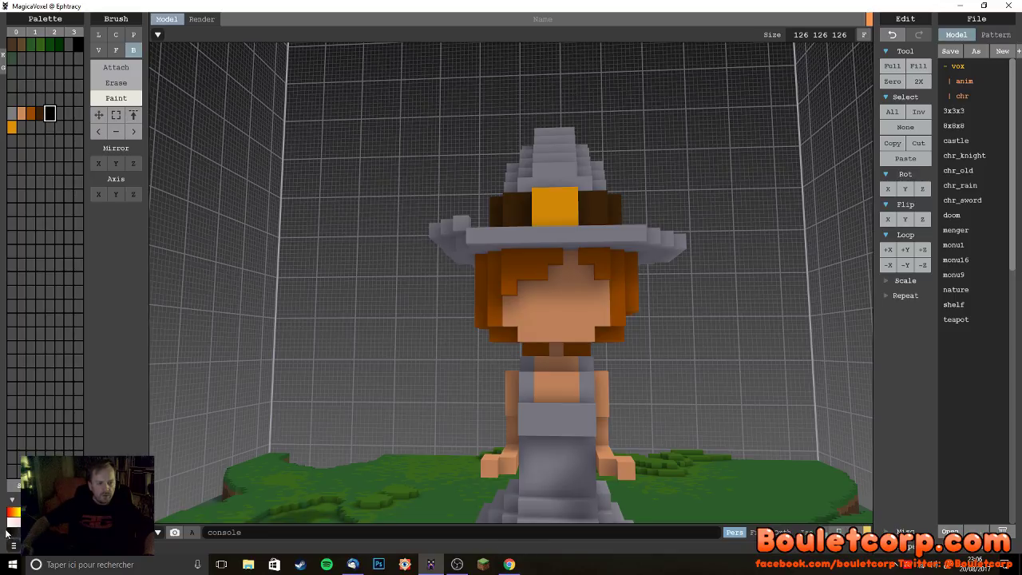
click(529, 291)
click(589, 291)
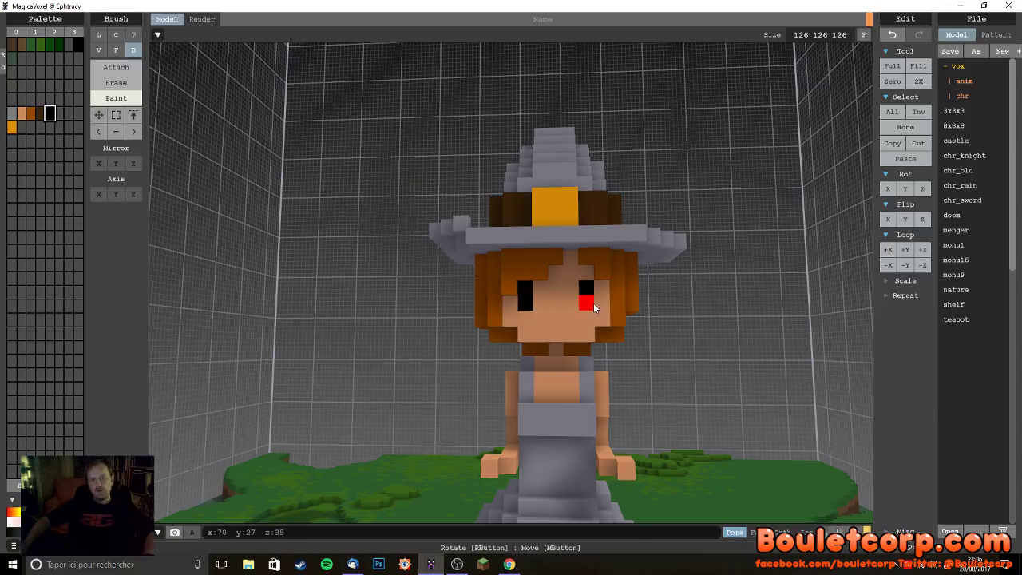
alt+click(532, 314)
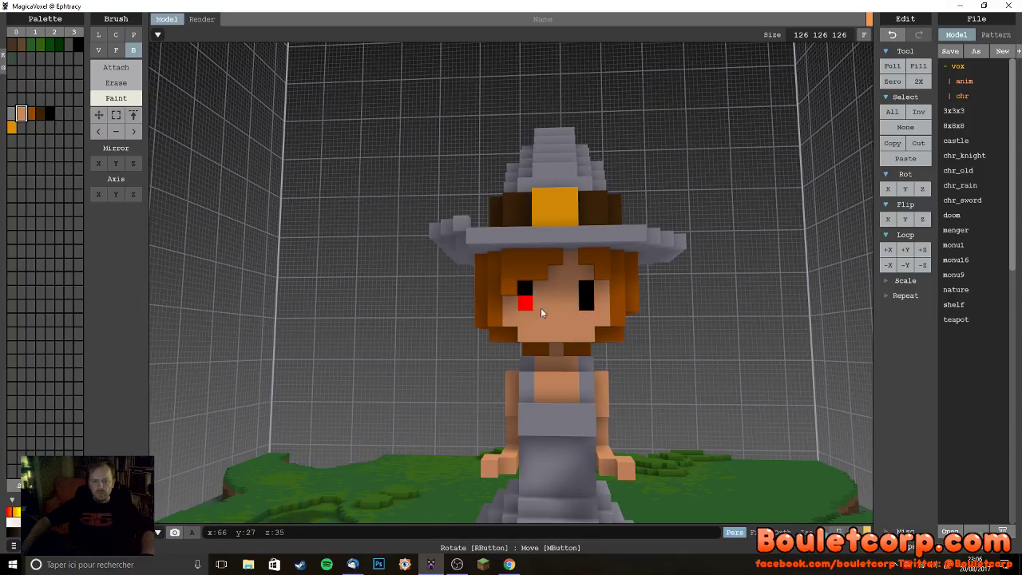
click(587, 303)
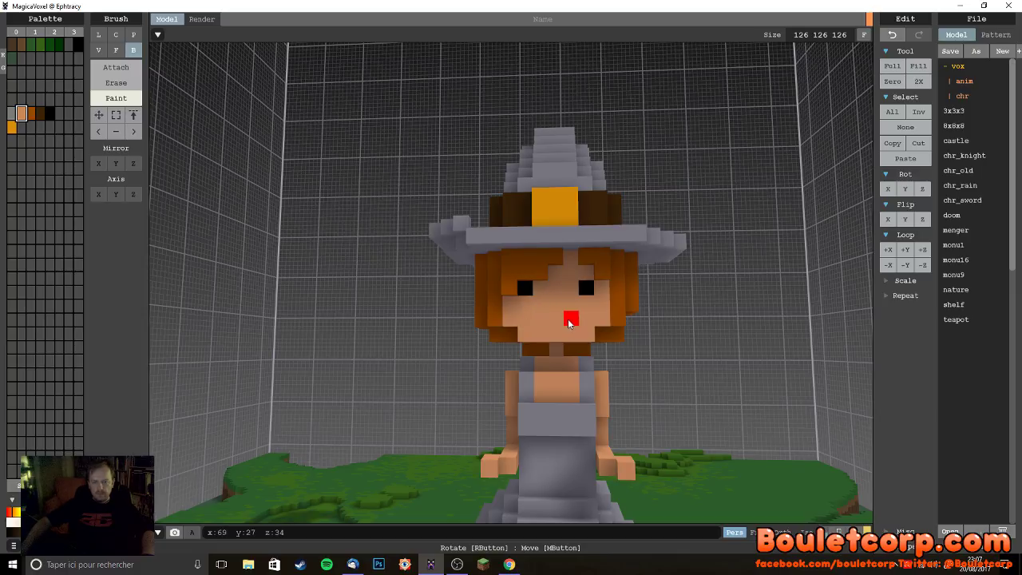
- Set the palette slot beside black to red and paint a wide mouth below the eyes
click(58, 116)
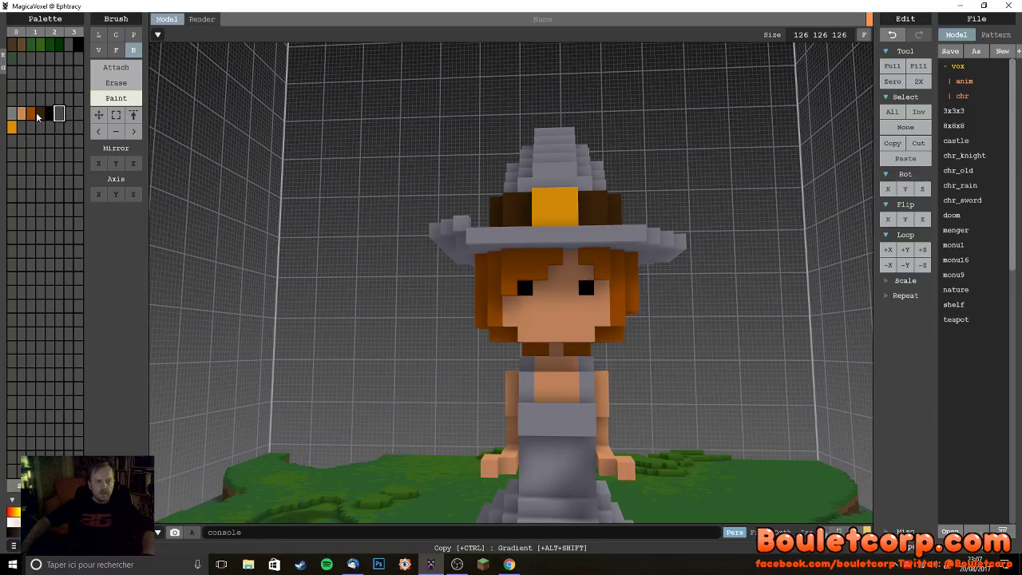
click(80, 503)
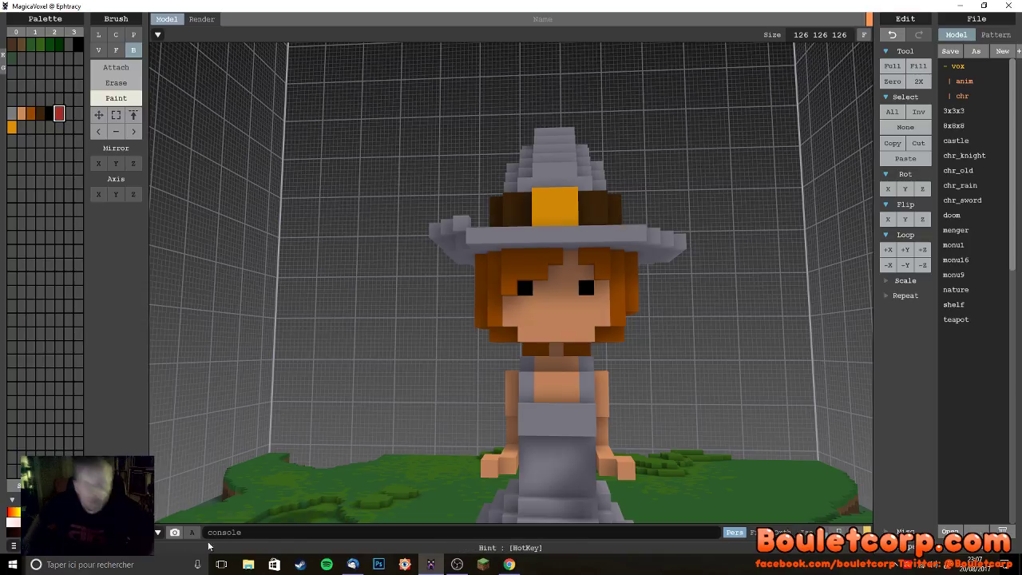
right_drag(681, 378, 629, 413)
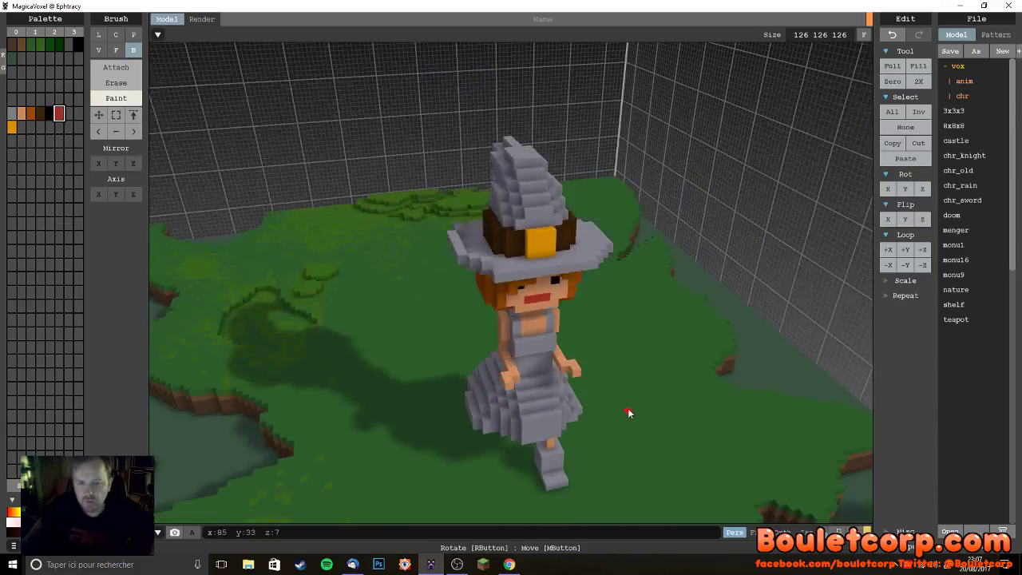
- Sample the hat's grey and attach a row of voxels along the front edge of the brim
alt+click(512, 268)
mouse_move(535, 294)
mouse_down()
mouse_move(516, 281)
mouse_move(540, 281)
mouse_up()
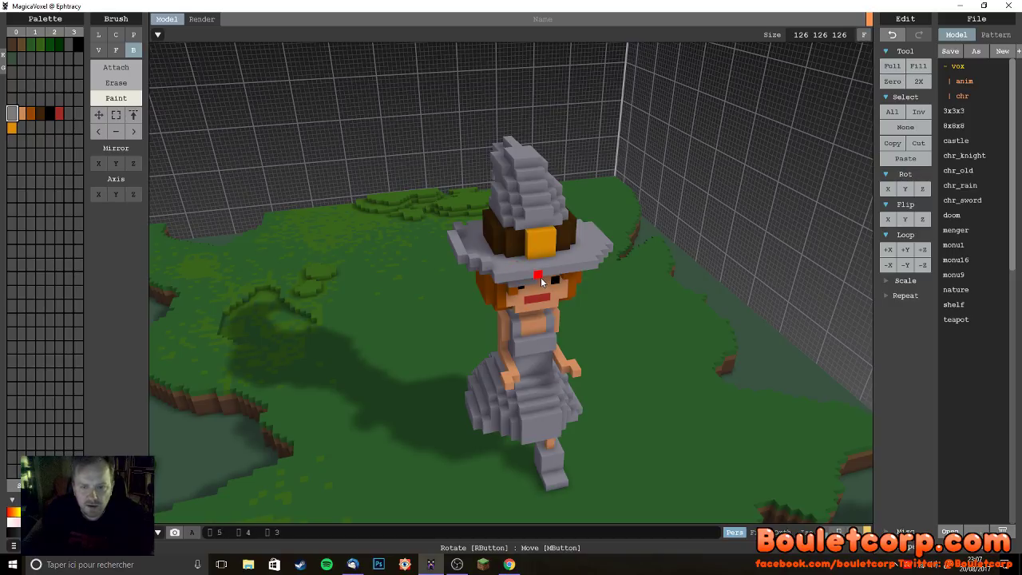
key(ctrl+z)
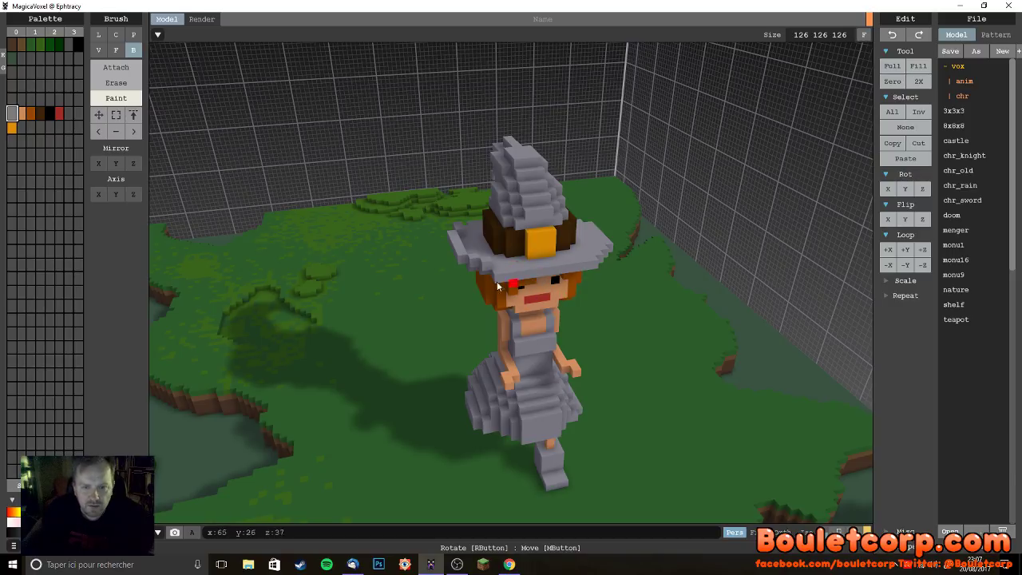
click(118, 69)
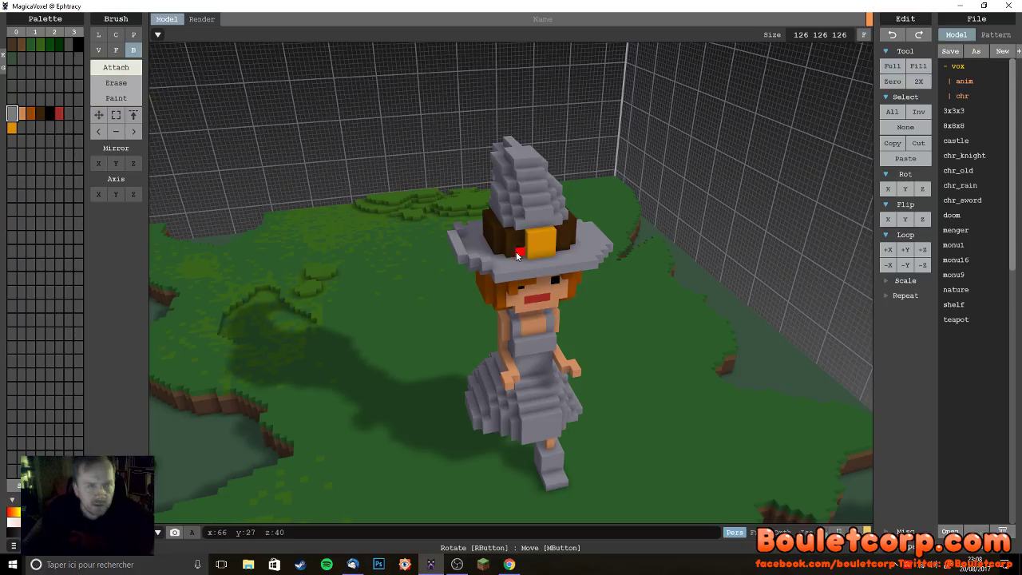
click(585, 270)
right_drag(587, 273, 514, 273)
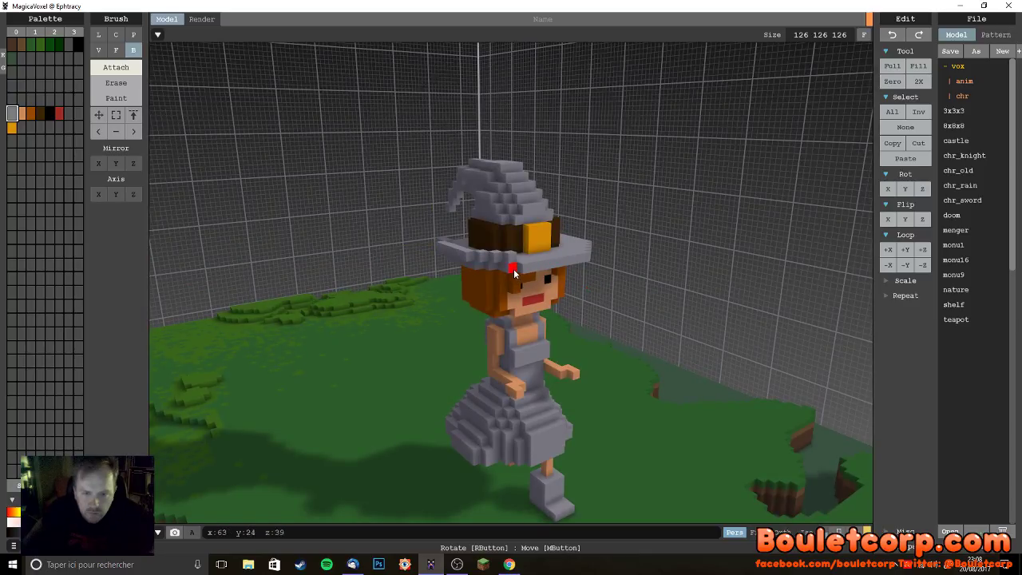
right_drag(517, 278, 492, 294)
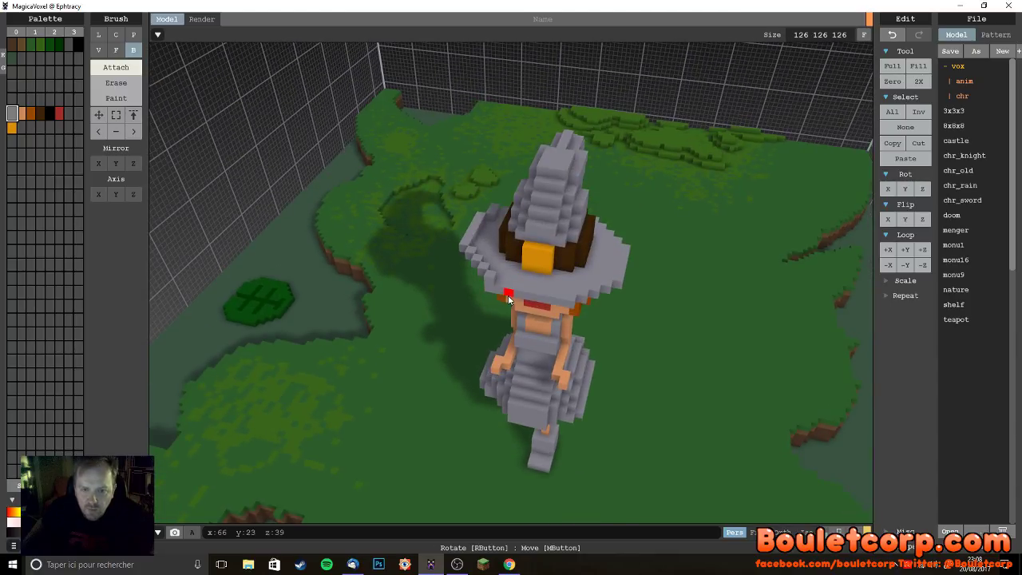
drag(510, 297, 571, 304)
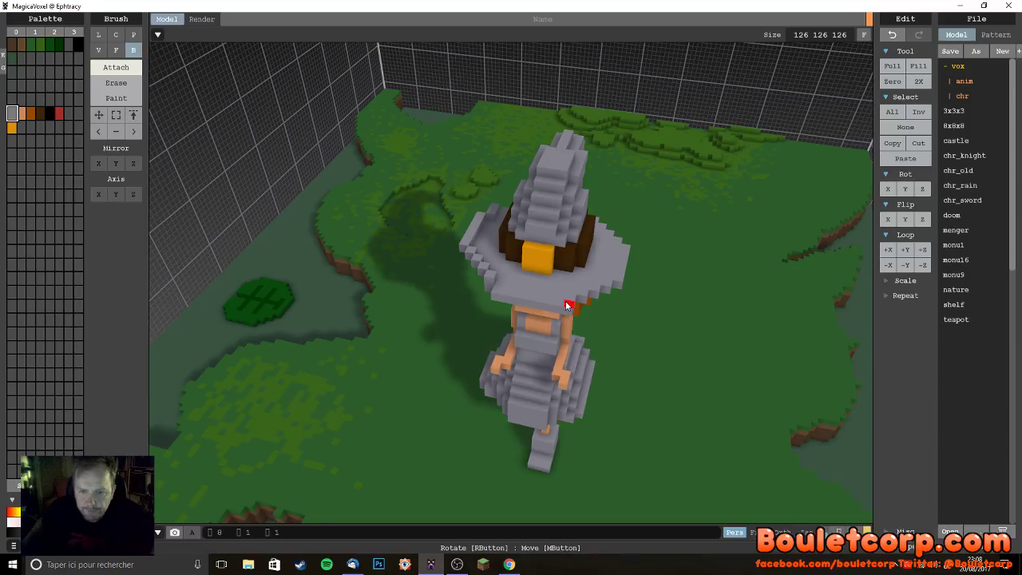
- Extend the side of the brim outward with grey voxels and bend its outer edge downward
right_drag(494, 319, 553, 269)
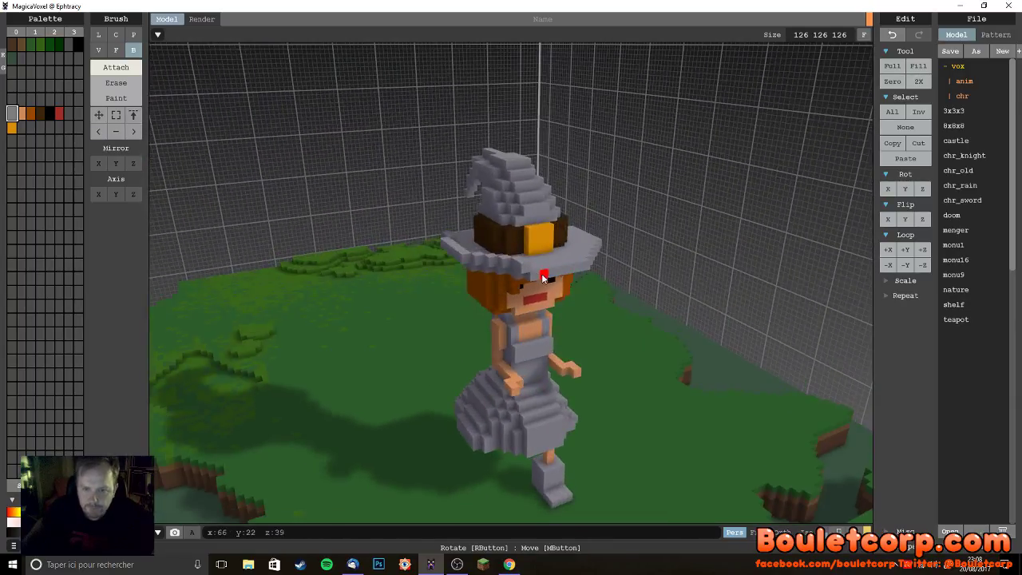
right_drag(623, 283, 543, 252)
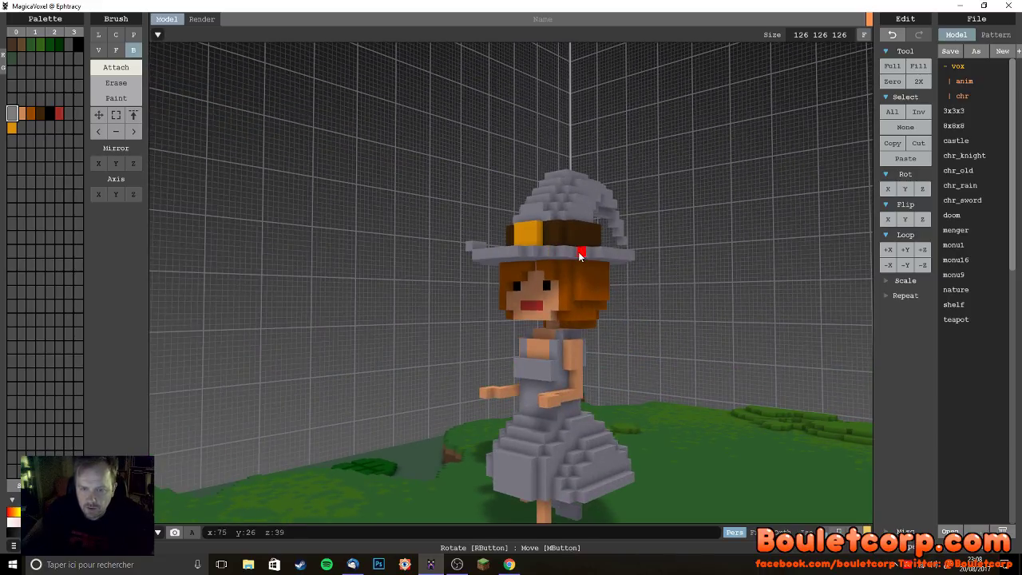
right_drag(625, 275, 515, 297)
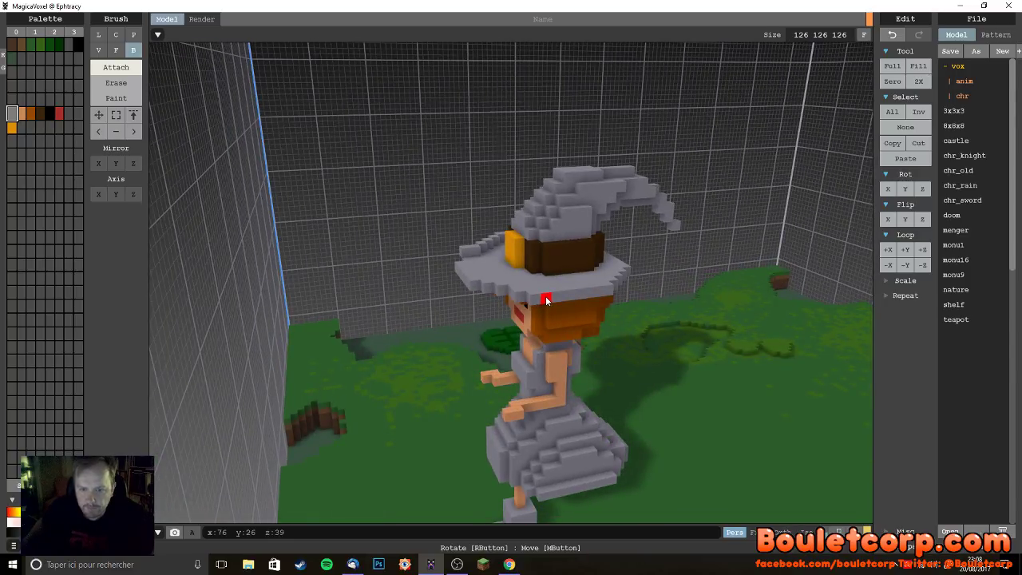
right_drag(637, 340, 563, 314)
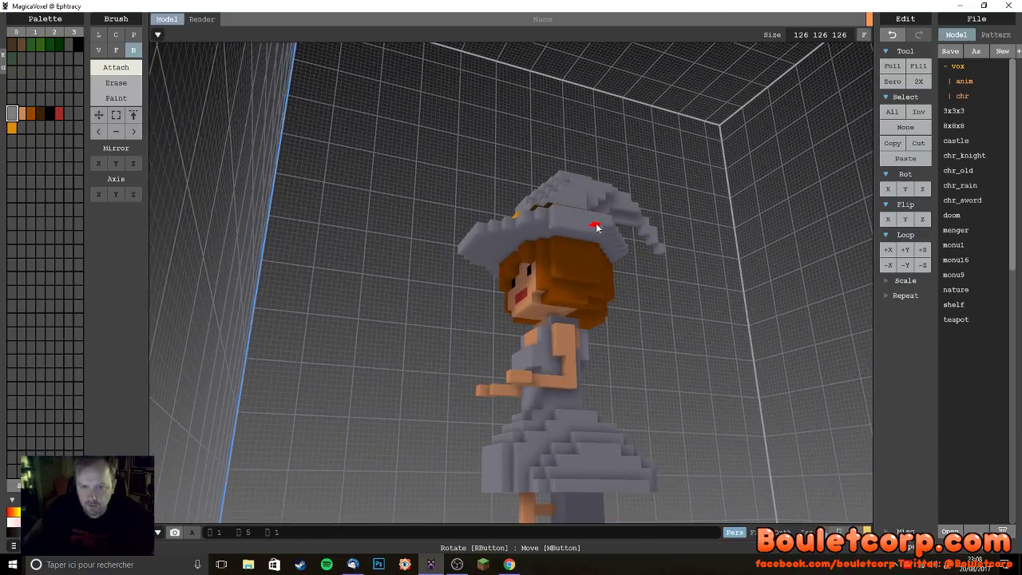
right_drag(609, 257, 621, 310)
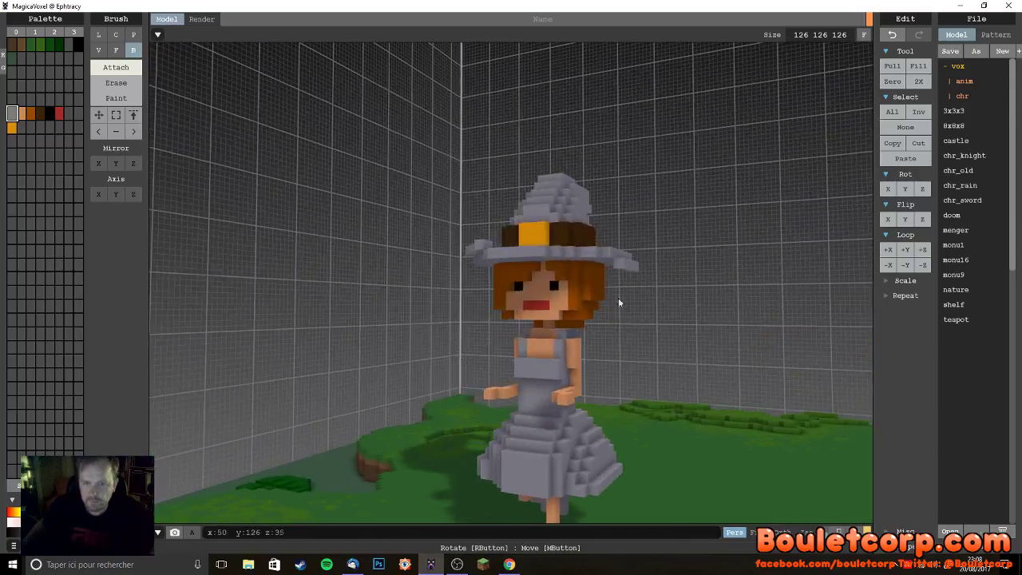
right_drag(604, 257, 530, 293)
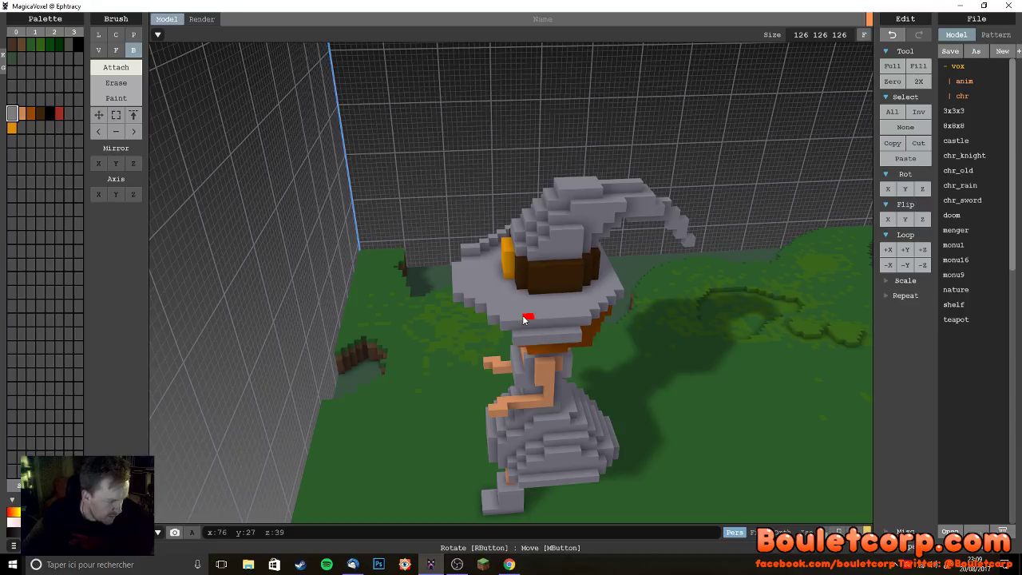
right_drag(416, 316, 548, 318)
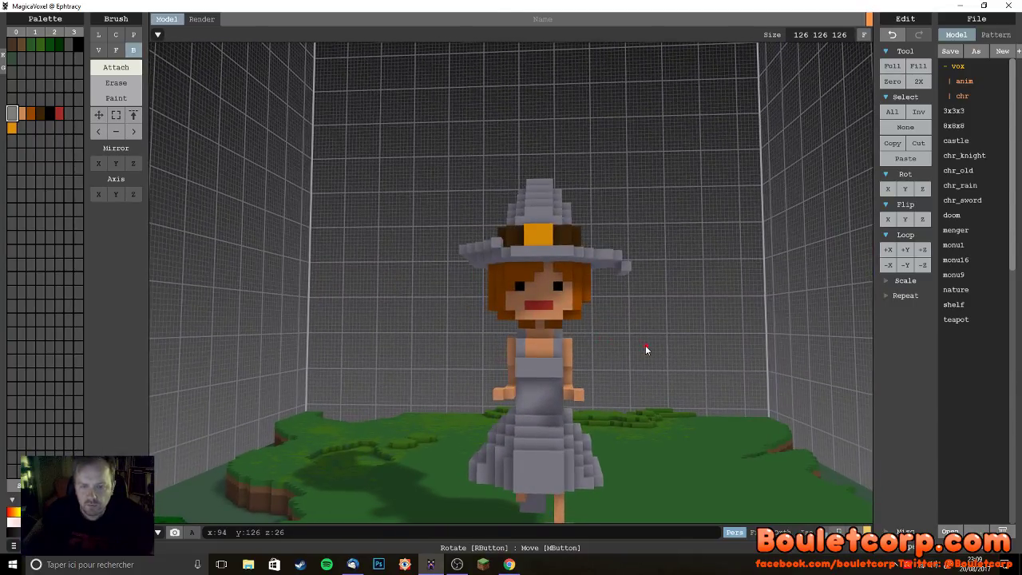
right_drag(646, 350, 617, 423)
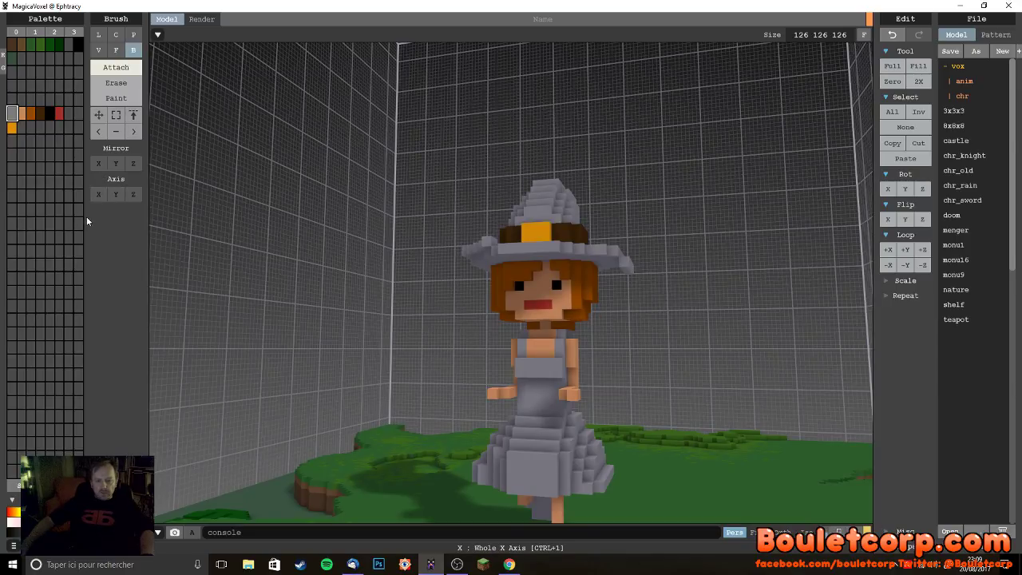
- Set the palette slot beside golden yellow to a saturated orange
right_drag(412, 271, 236, 202)
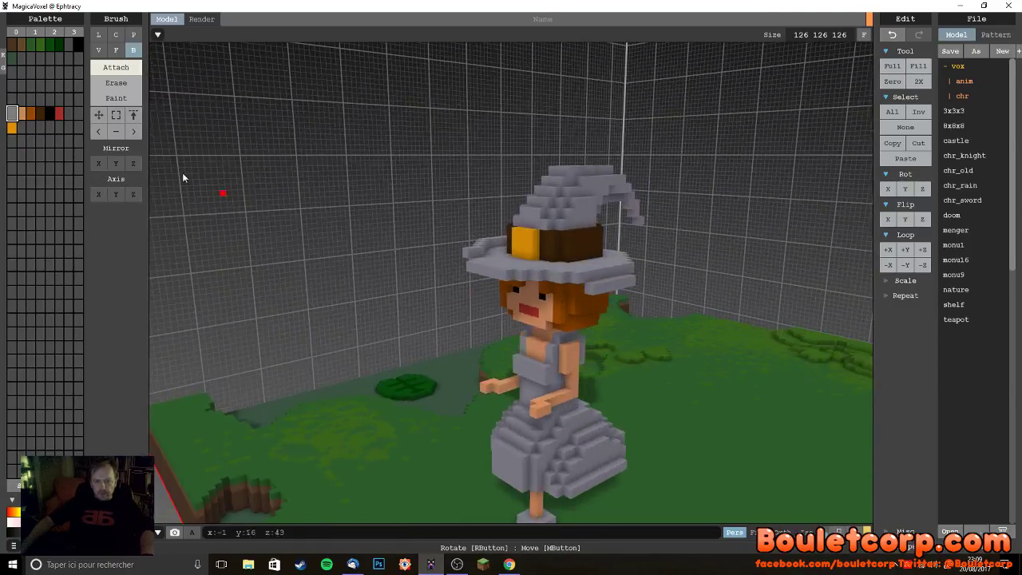
click(24, 127)
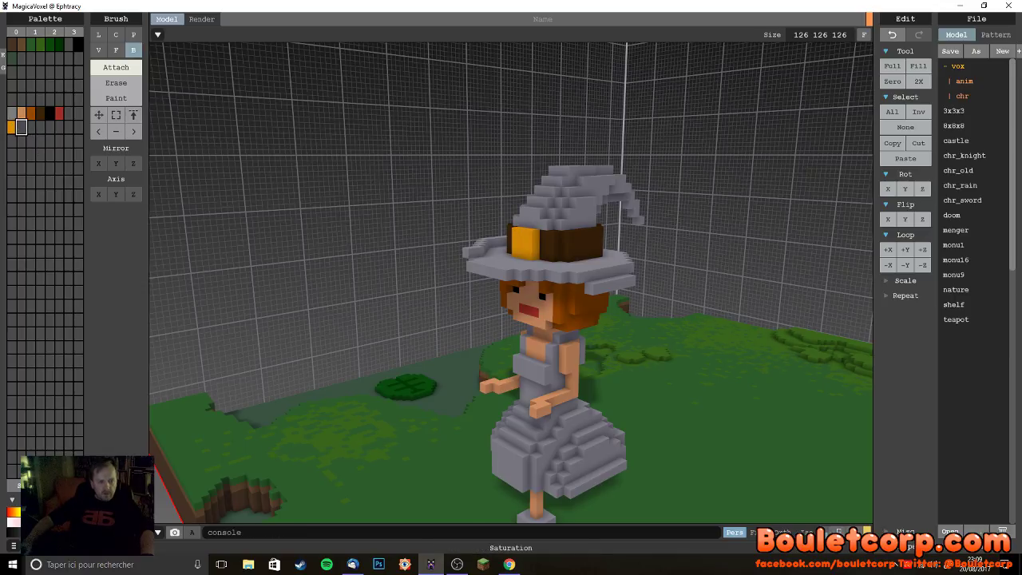
click(18, 530)
click(13, 522)
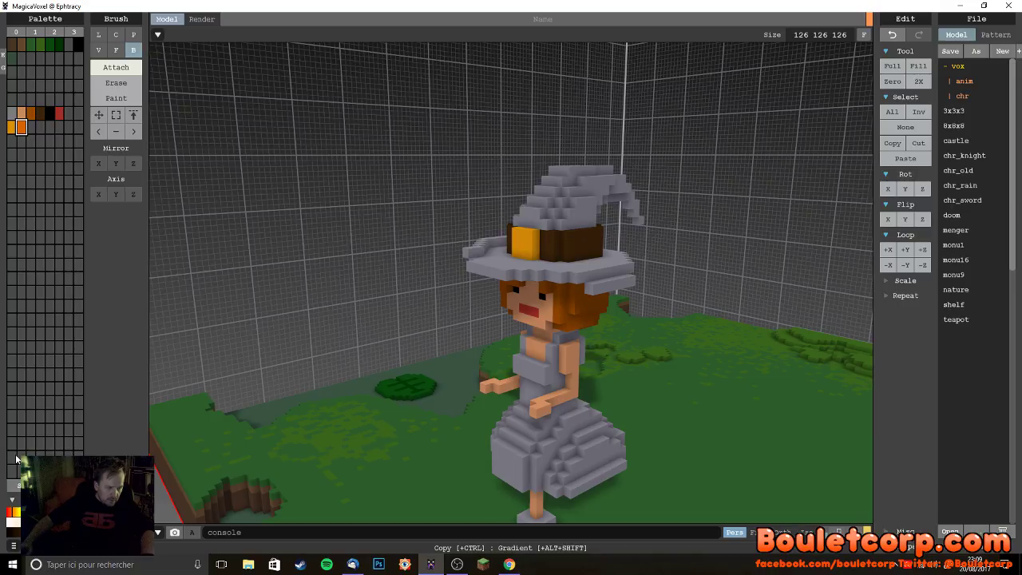
right_drag(263, 479, 504, 397)
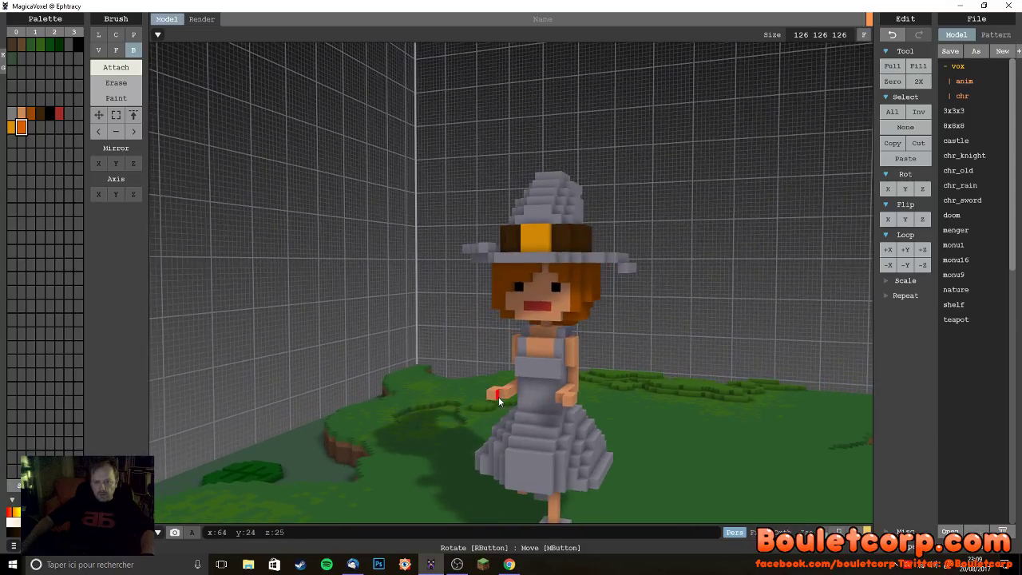
- Attach an orange voxel bar between the witch's two hands and widen it forward into a flat slab
mouse_move(502, 394)
mouse_down()
mouse_move(534, 399)
mouse_move(509, 406)
mouse_up()
right_drag(494, 395, 244, 274)
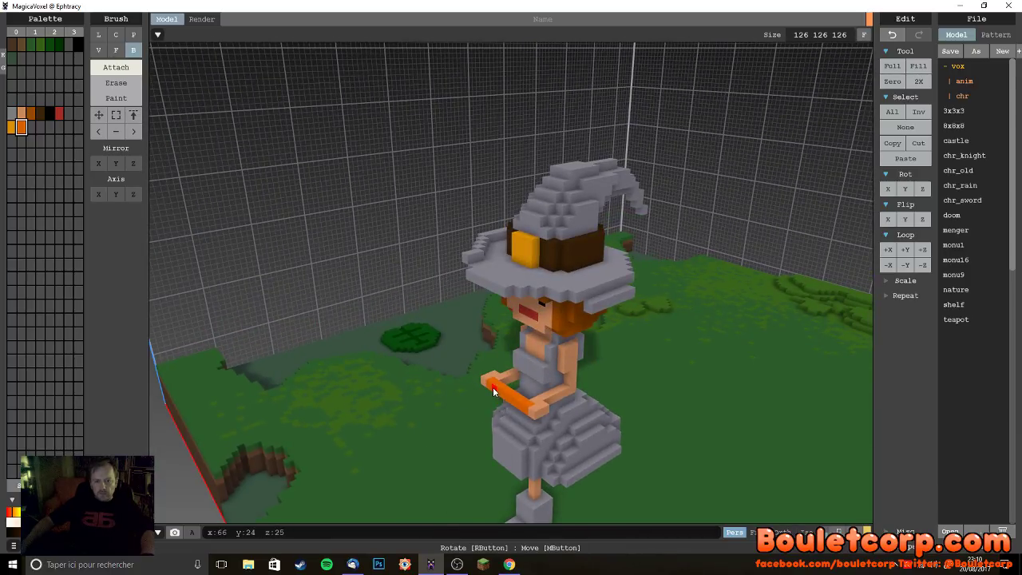
drag(490, 392, 522, 412)
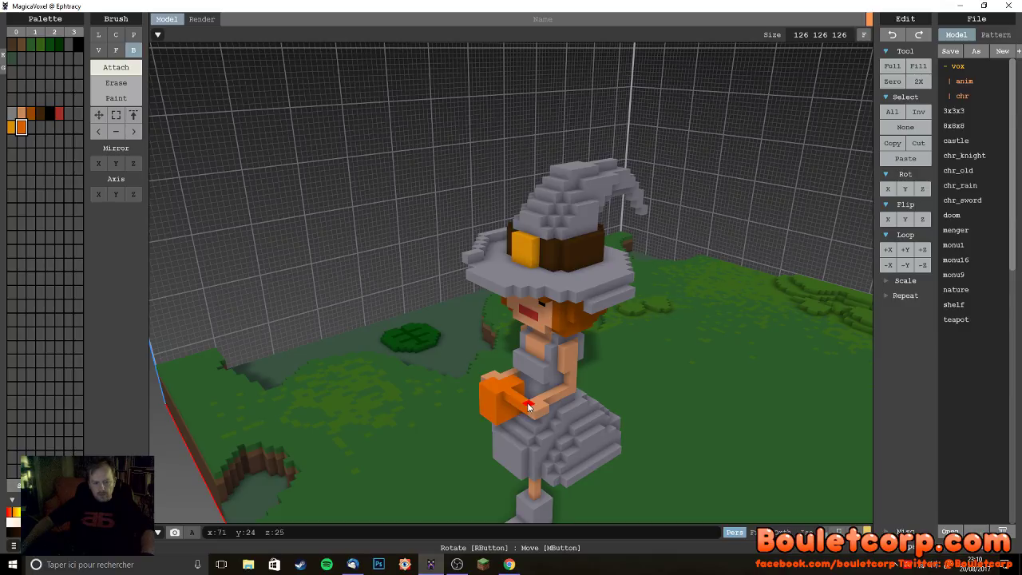
key(ctrl+z)
mouse_move(527, 407)
mouse_down()
mouse_move(475, 388)
mouse_move(512, 413)
mouse_up()
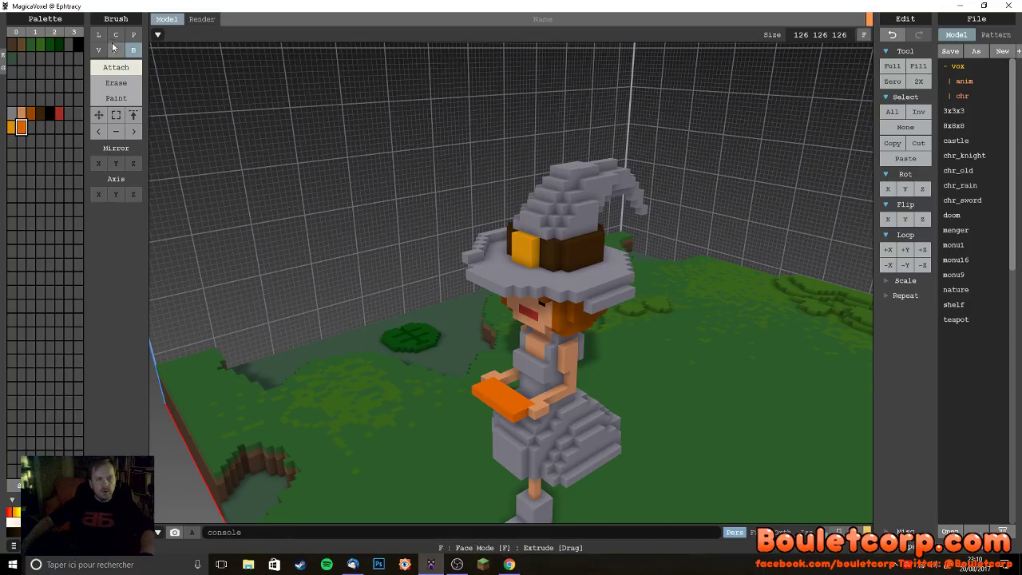
- Build the held pumpkin's rounded core with the Center brush, attaching orange discs above, below and around the slab
click(116, 34)
drag(494, 403, 511, 415)
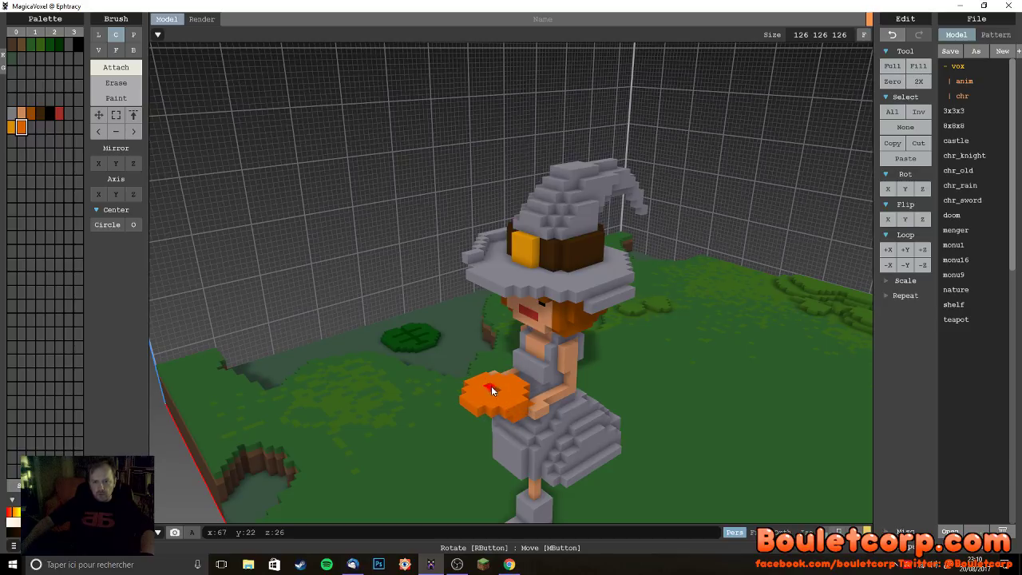
drag(495, 388, 506, 401)
right_drag(509, 402, 535, 392)
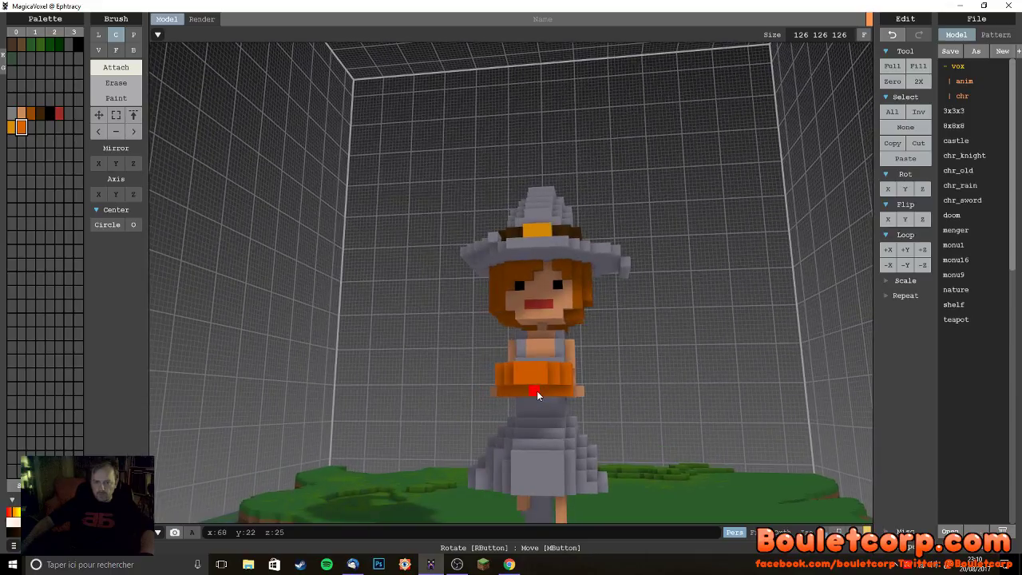
drag(551, 393, 563, 399)
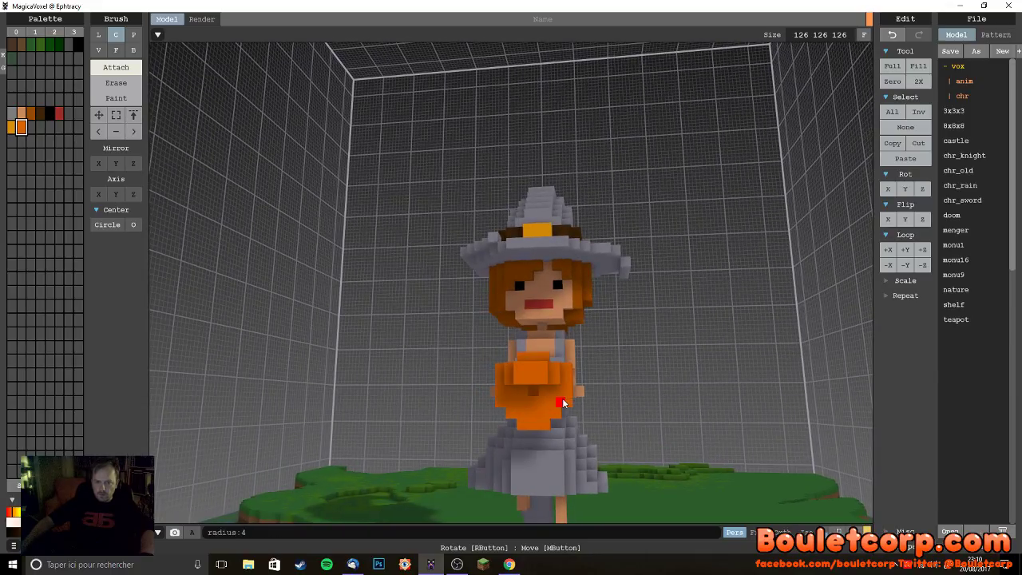
right_drag(558, 396, 479, 416)
drag(480, 406, 497, 414)
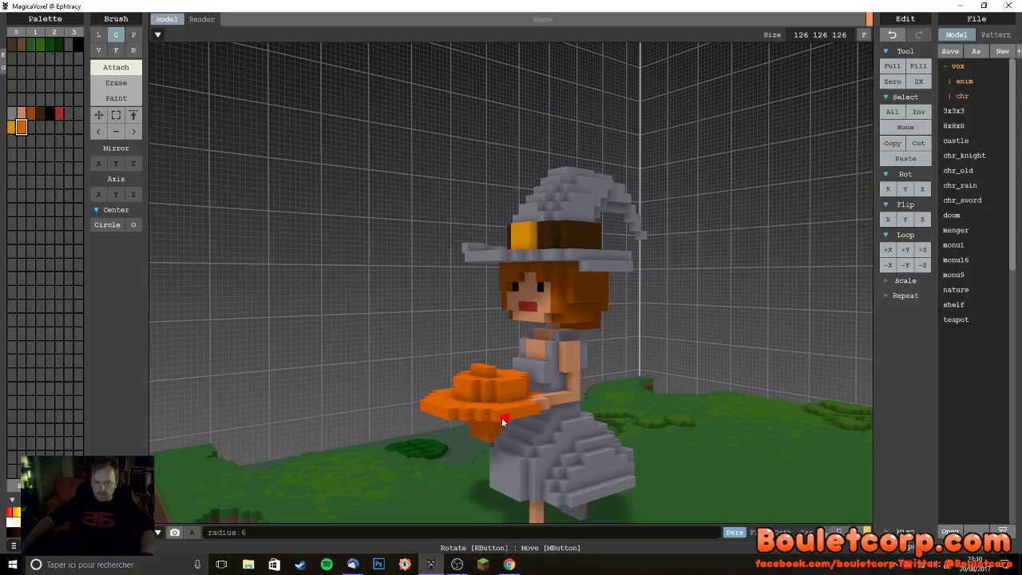
right_drag(502, 423, 525, 440)
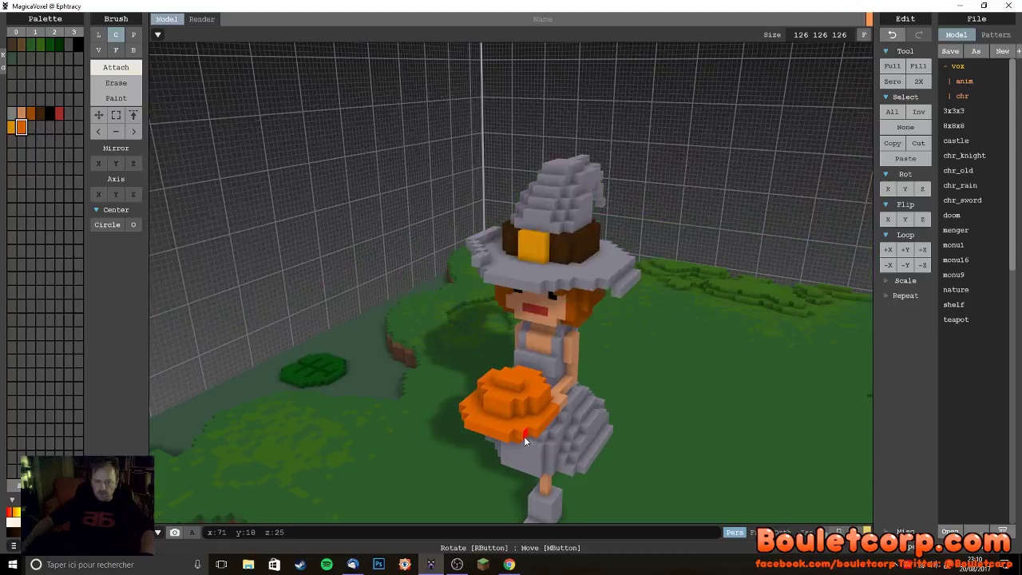
- Switch to the Box brush and fill out the front and upper layers of the pumpkin with orange blocks
click(133, 52)
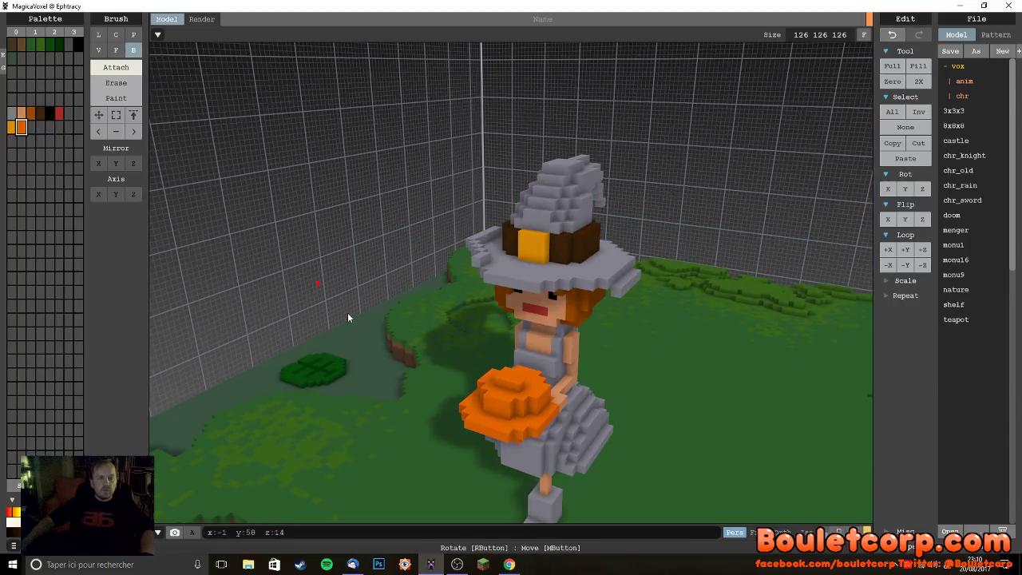
drag(475, 402, 520, 427)
drag(477, 400, 504, 411)
key(ctrl+z)
right_drag(506, 413, 576, 456)
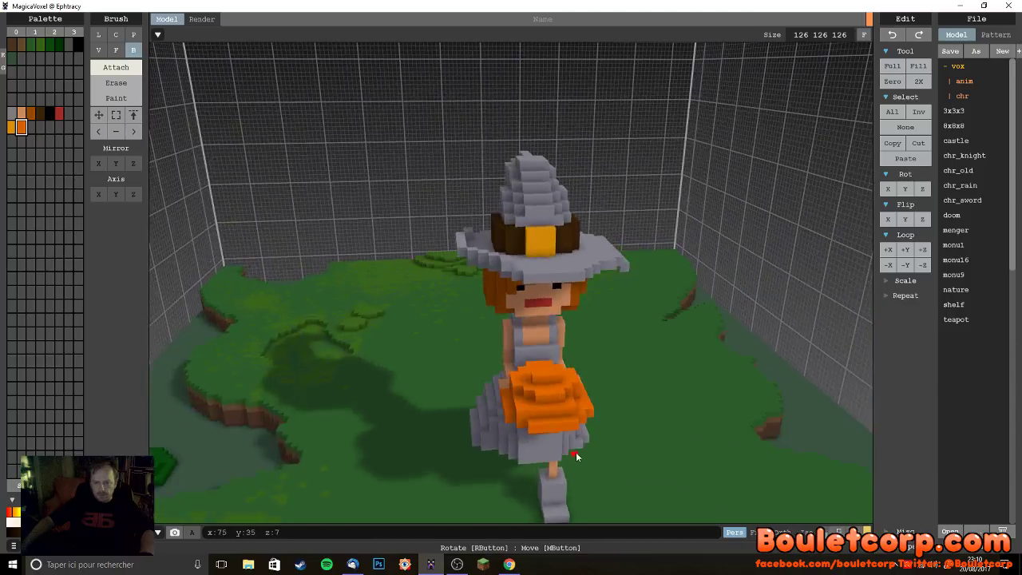
click(527, 405)
right_drag(556, 413, 510, 417)
click(517, 408)
mouse_move(495, 390)
mouse_down()
mouse_move(517, 398)
mouse_move(533, 381)
mouse_up()
mouse_move(533, 381)
right_down()
mouse_move(527, 408)
mouse_move(510, 390)
right_up()
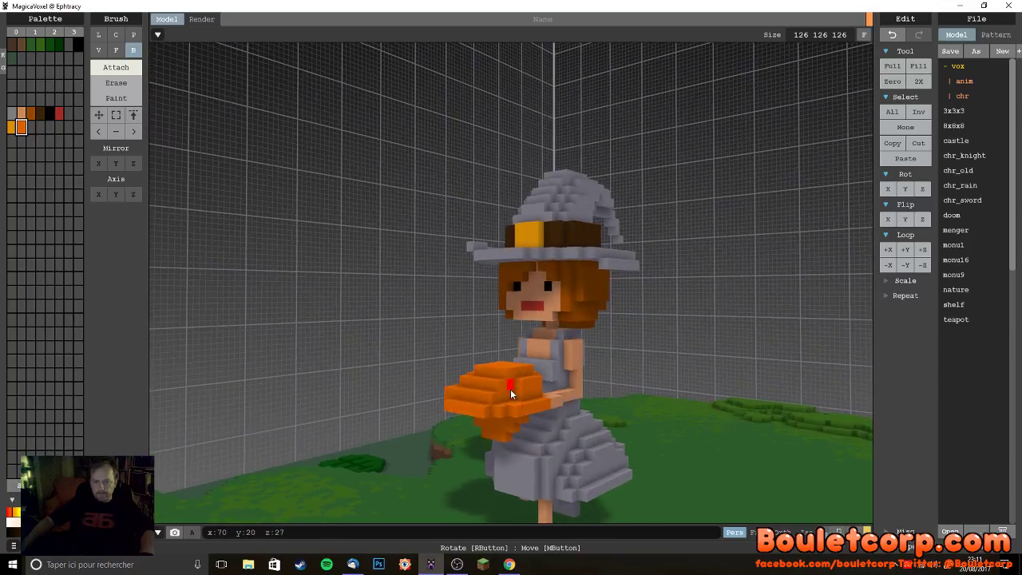
- Attach rectangular orange layers to the pumpkin's underside to fill out its lower half
mouse_move(473, 441)
right_down()
mouse_move(505, 417)
mouse_move(512, 374)
right_up()
mouse_move(512, 373)
mouse_down()
mouse_move(540, 379)
mouse_move(528, 367)
mouse_move(499, 374)
mouse_move(498, 363)
mouse_up()
mouse_move(529, 394)
right_down()
mouse_move(522, 354)
mouse_move(506, 411)
mouse_move(499, 396)
mouse_move(498, 454)
mouse_move(463, 404)
mouse_move(480, 413)
mouse_move(483, 393)
right_up()
mouse_move(531, 324)
mouse_down()
mouse_move(417, 382)
mouse_move(356, 383)
mouse_up()
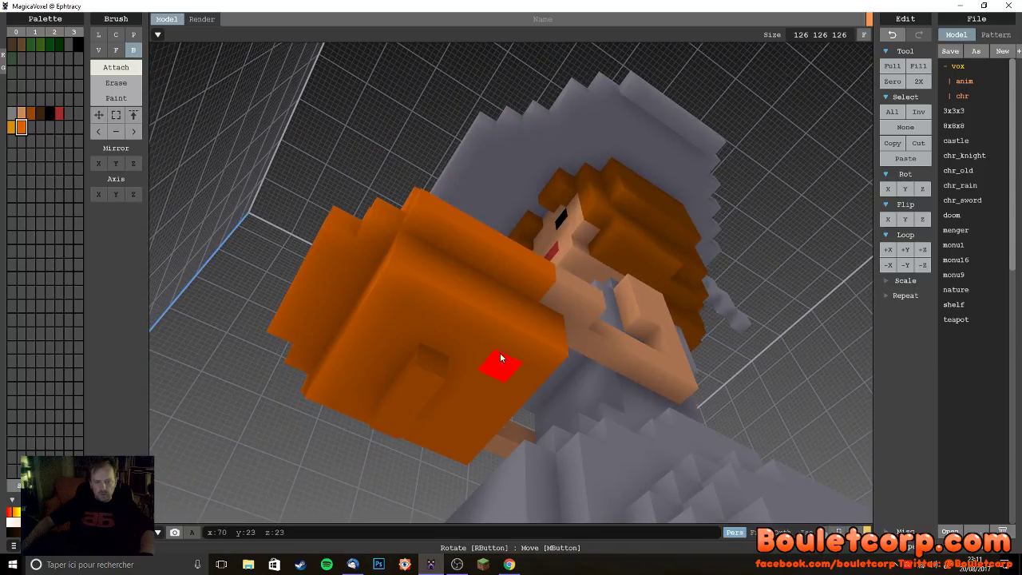
drag(512, 364, 379, 388)
mouse_move(379, 388)
right_down()
mouse_move(458, 405)
mouse_move(495, 307)
right_up()
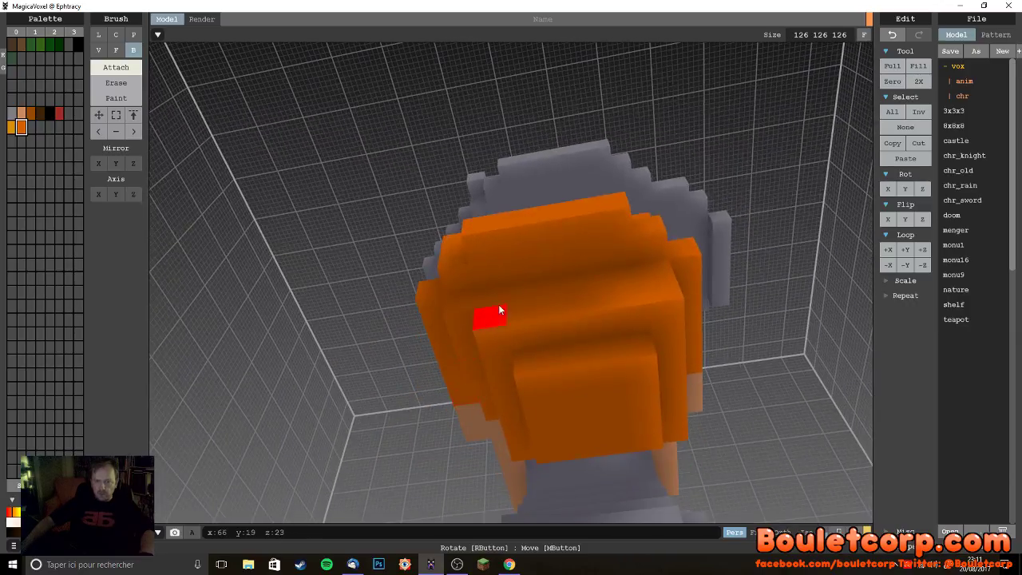
- Attach a 1 by 5 by 3 orange panel to one side of the pumpkin and fill the upper steps opposite
right_drag(646, 278, 499, 463)
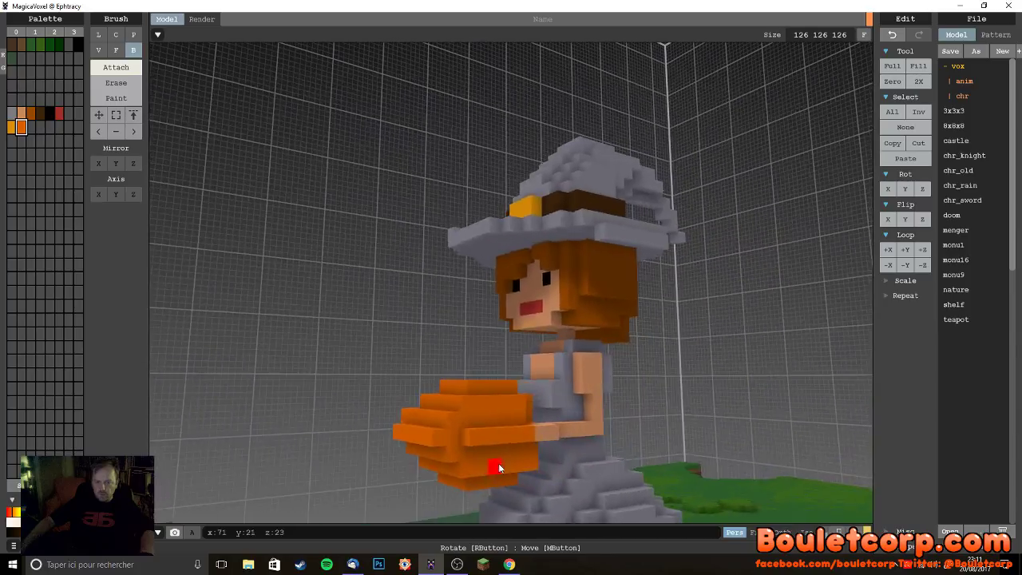
drag(512, 419, 481, 449)
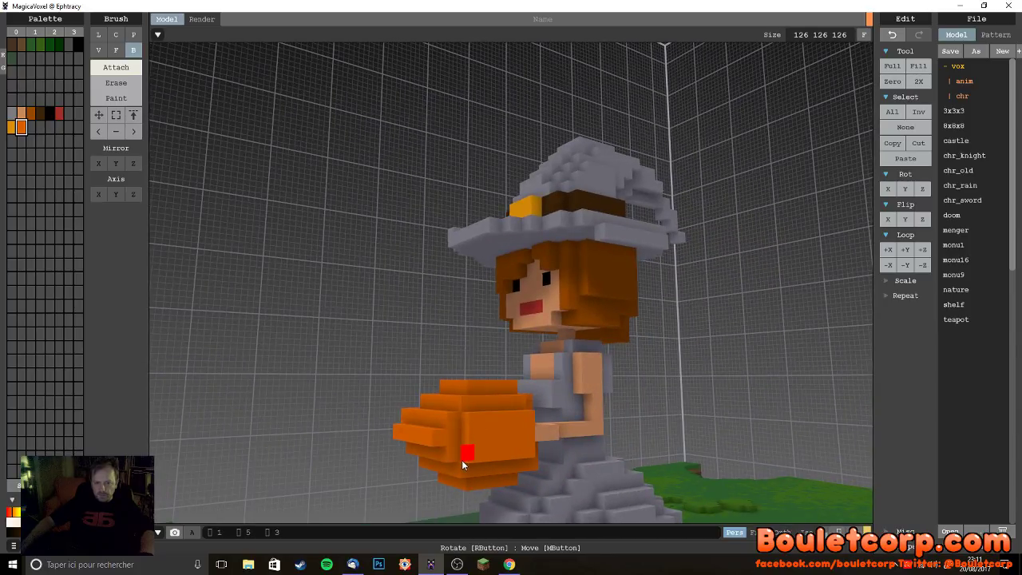
right_drag(474, 457, 548, 396)
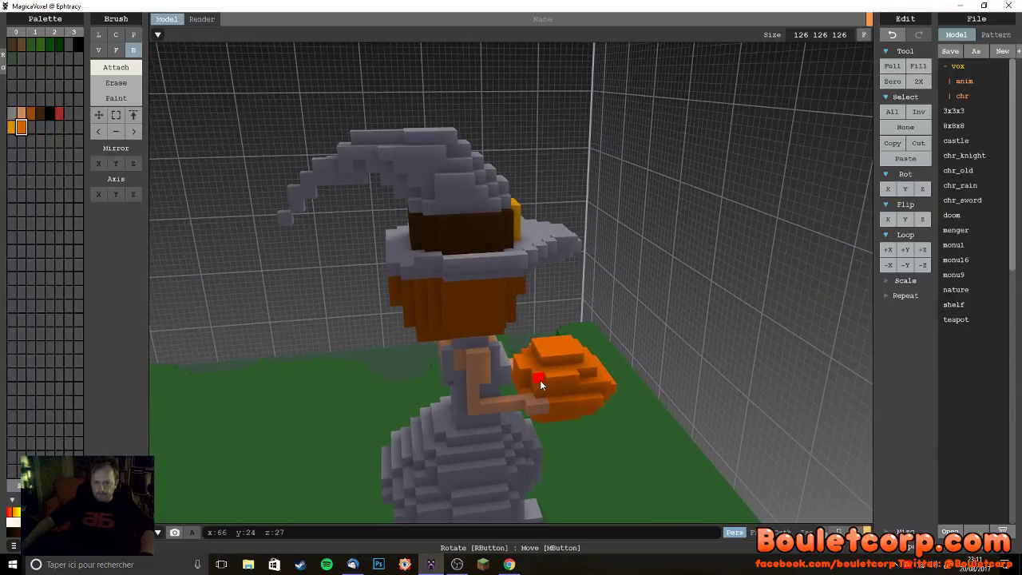
right_drag(530, 376, 566, 406)
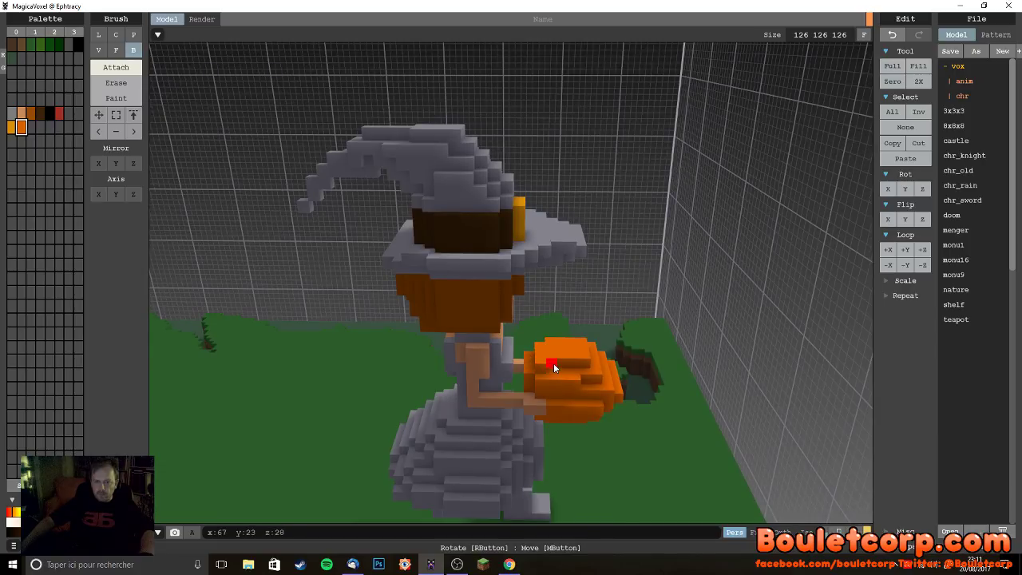
drag(589, 386, 605, 388)
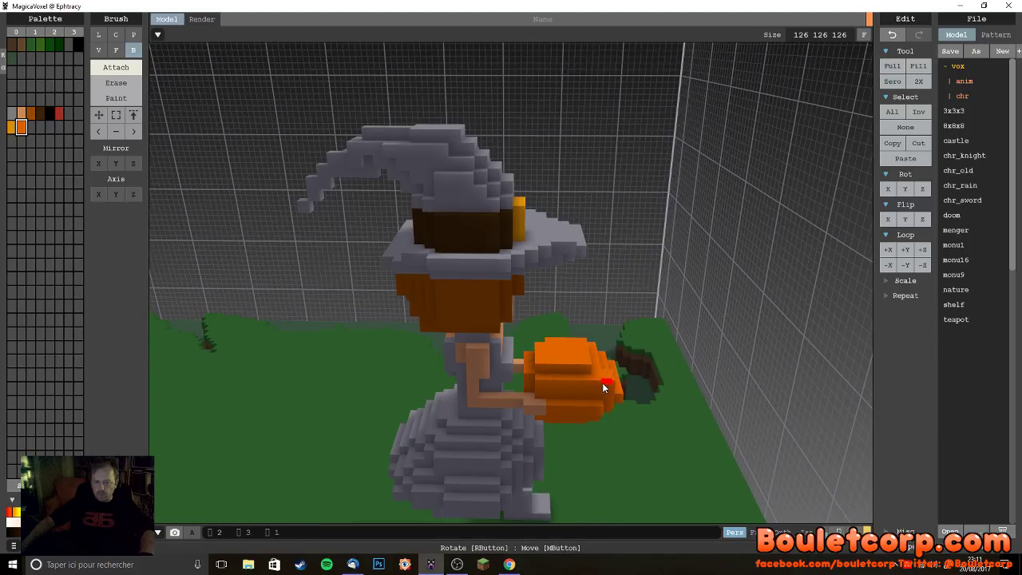
- Fill the pumpkin's front into a flat orange face and thicken the layers on its underside
right_drag(625, 407, 564, 417)
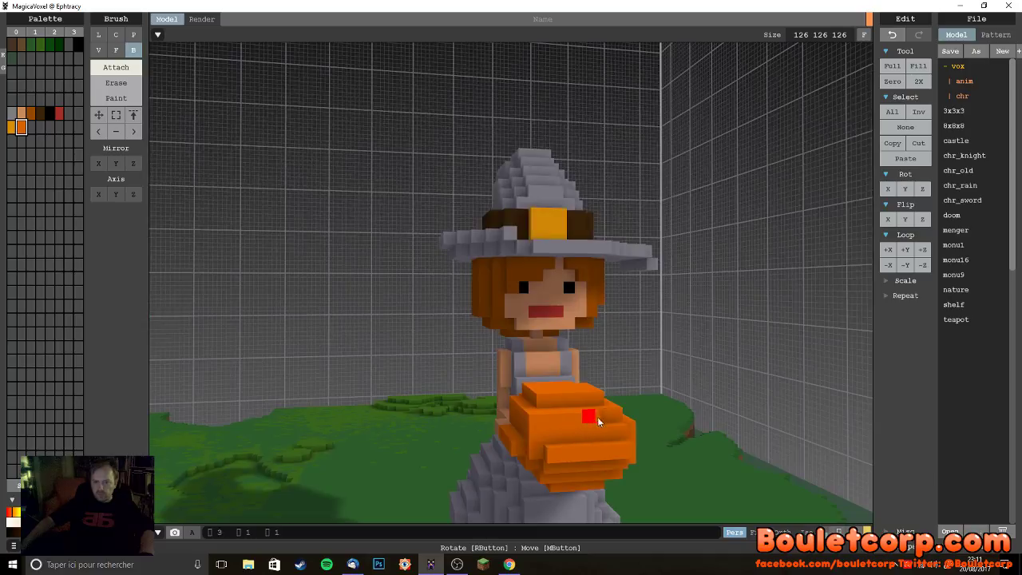
right_drag(604, 467, 508, 441)
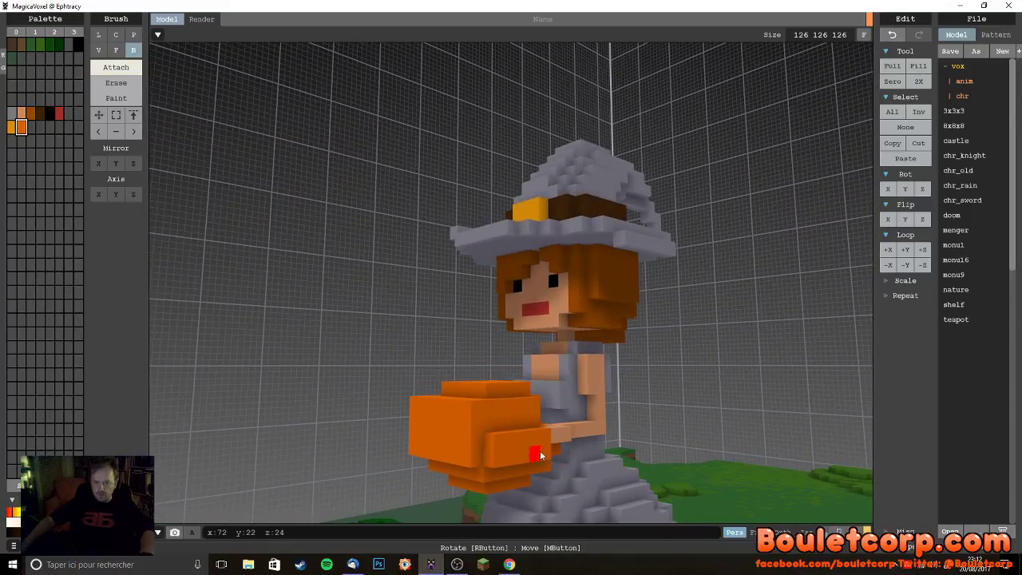
right_drag(462, 490, 565, 446)
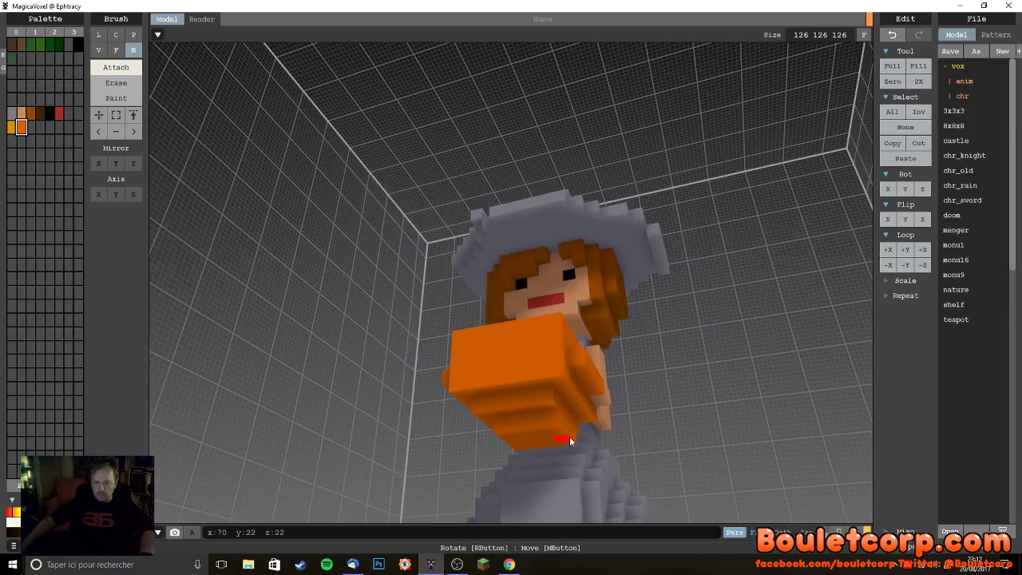
drag(573, 440, 553, 429)
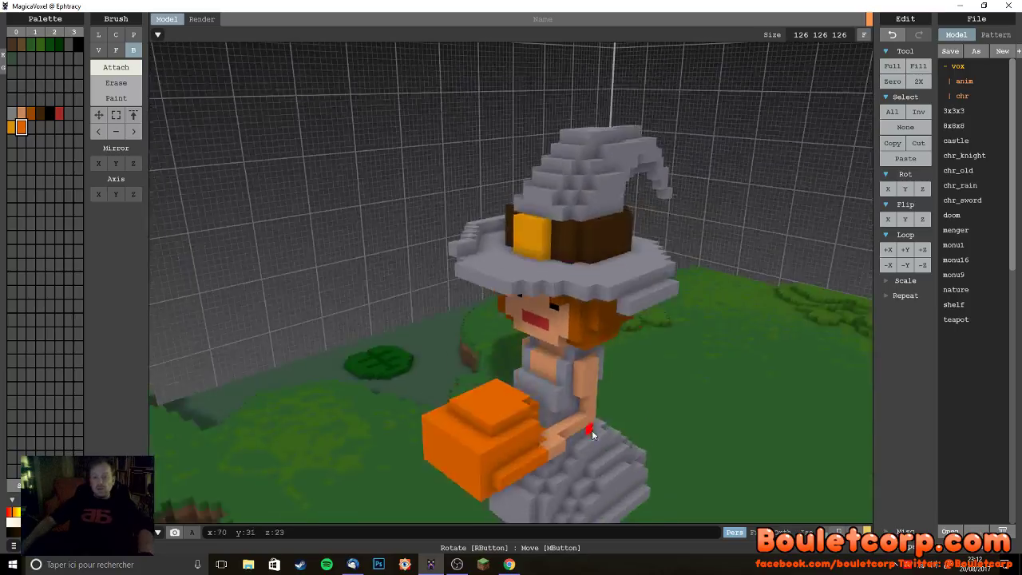
- Check the witch and pumpkin from several sides, then attach a 1 by 5 by 1 orange strip to the pumpkin's side
scroll(592, 430, down, 5)
mouse_move(600, 418)
right_down()
mouse_move(623, 424)
mouse_move(583, 409)
mouse_move(622, 434)
mouse_move(625, 420)
mouse_move(616, 429)
mouse_move(685, 416)
mouse_move(559, 424)
mouse_move(646, 440)
mouse_move(660, 436)
mouse_move(625, 425)
mouse_move(650, 421)
mouse_move(698, 440)
mouse_move(670, 416)
mouse_move(750, 434)
mouse_move(663, 437)
mouse_move(618, 418)
right_up()
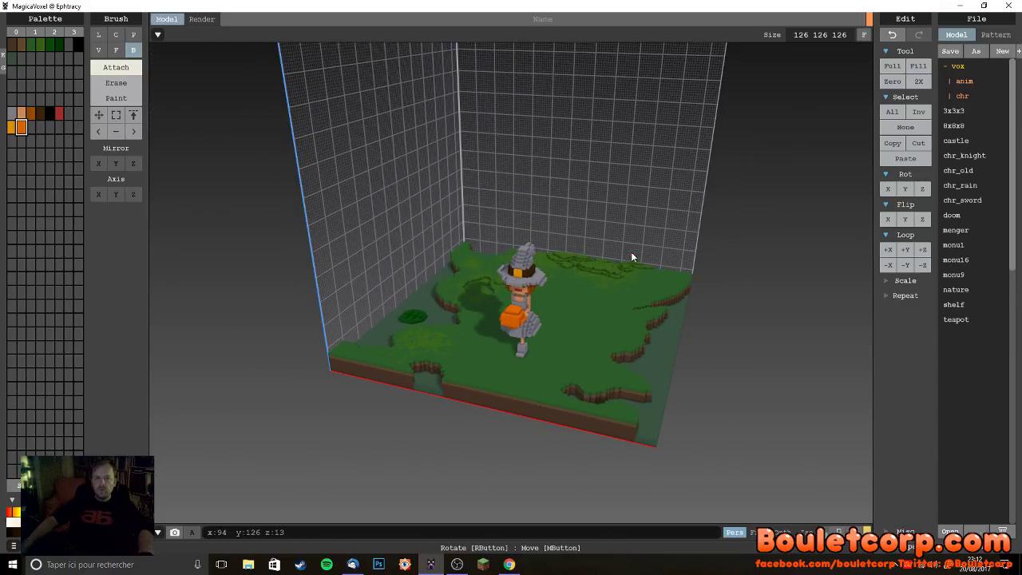
right_drag(644, 60, 673, 383)
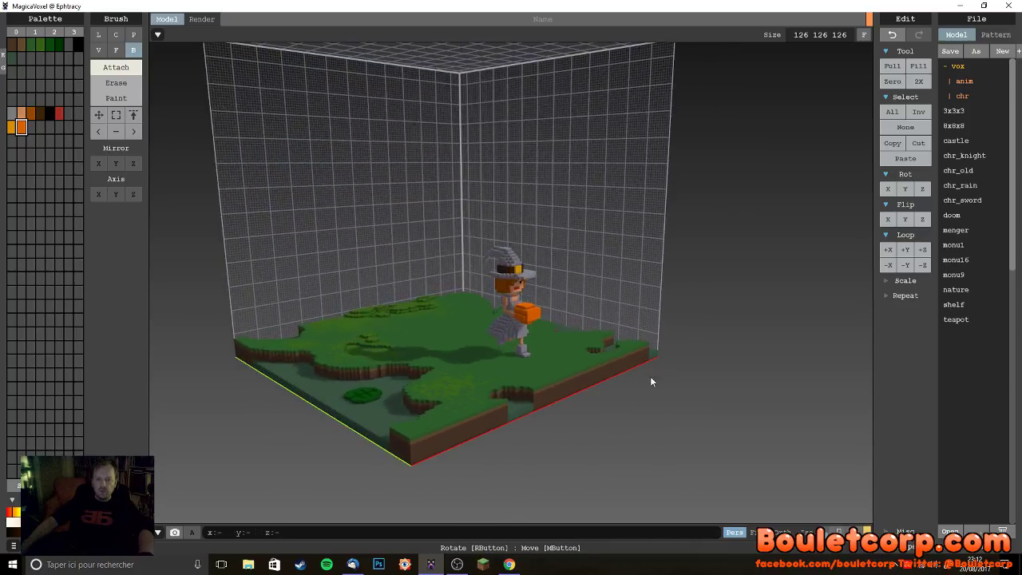
scroll(578, 357, up, 5)
right_drag(578, 363, 644, 388)
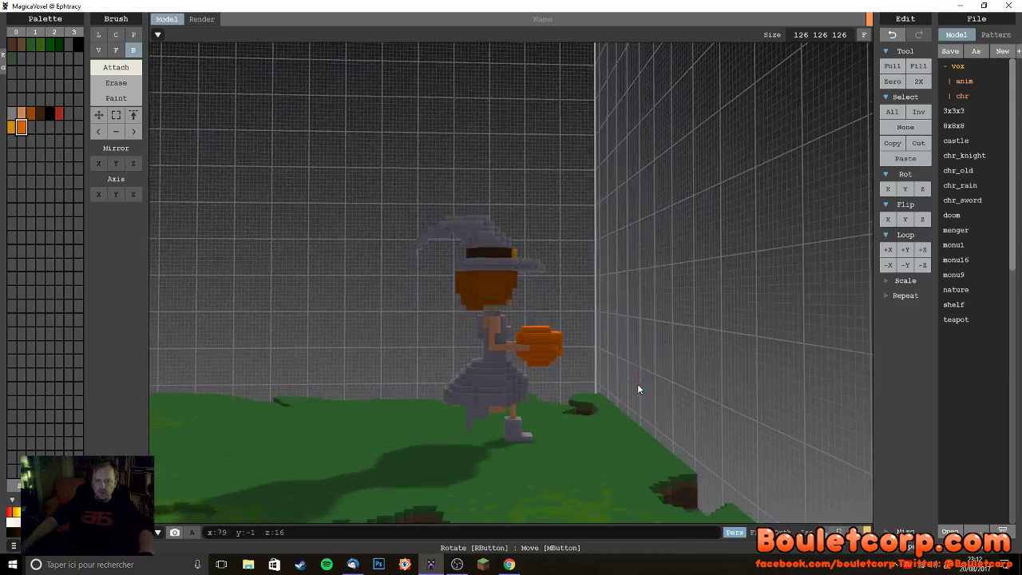
scroll(576, 377, up, 5)
right_drag(576, 377, 545, 381)
drag(540, 380, 568, 383)
right_drag(572, 384, 516, 390)
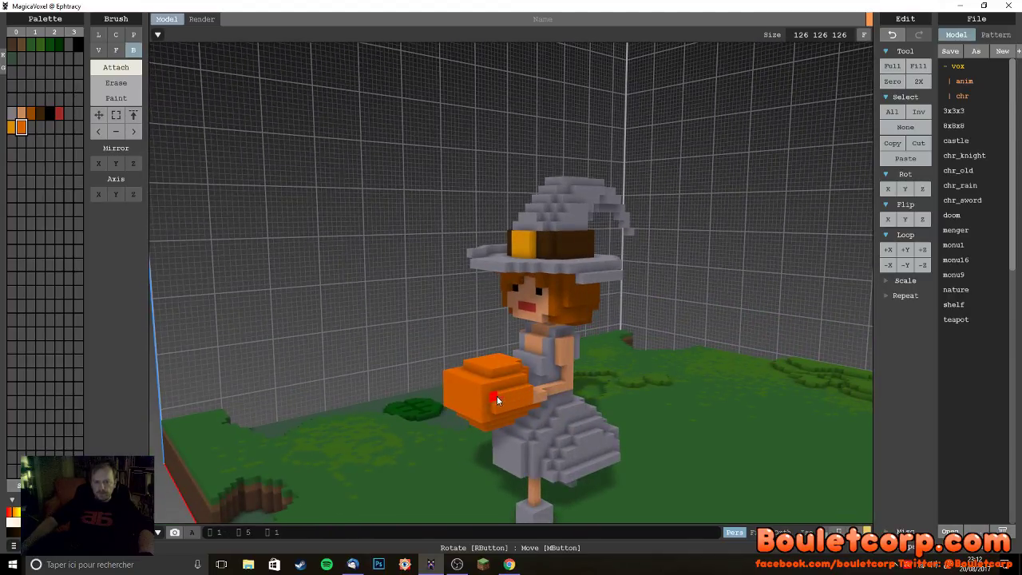
- Sample the black of the witch's eye and start adding eyes to the pumpkin's front face
scroll(529, 438, down, 5)
right_drag(532, 452, 603, 475)
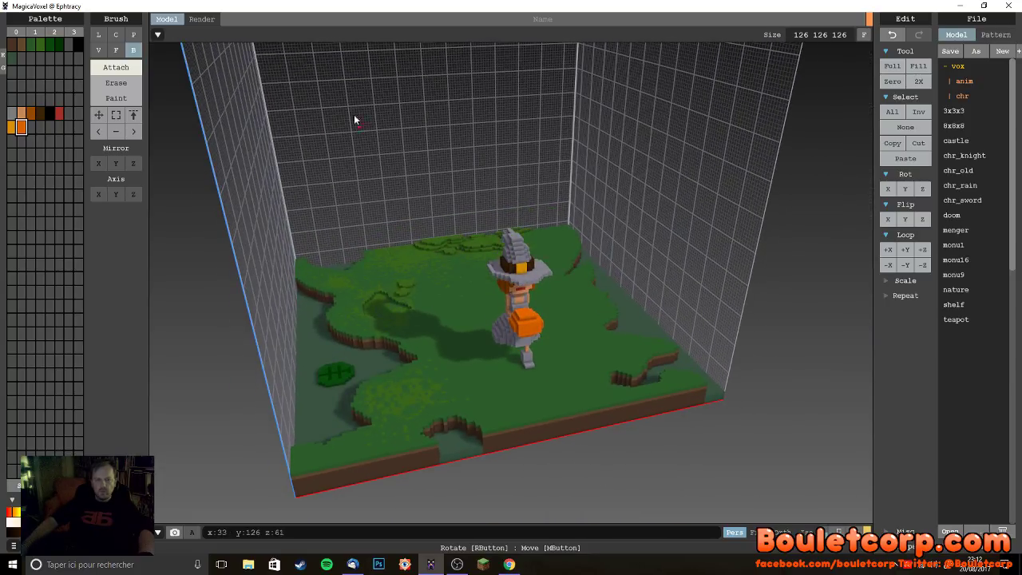
right_drag(645, 274, 564, 364)
scroll(588, 355, up, 5)
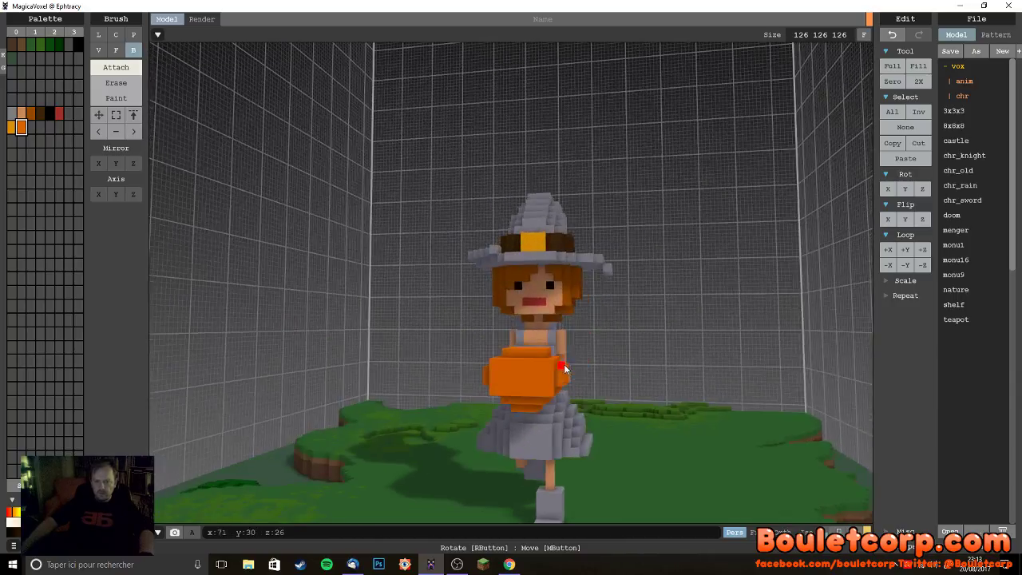
alt+click(552, 283)
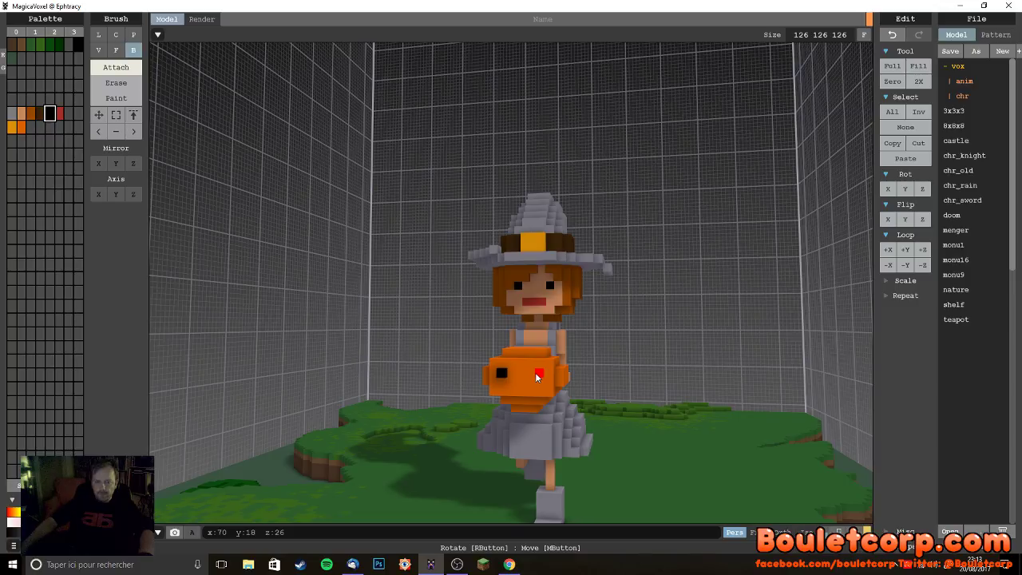
- Undo the misplaced black voxel and paint two black eyes and a smiling mouth on the pumpkin's front face
key(ctrl+z)
click(116, 97)
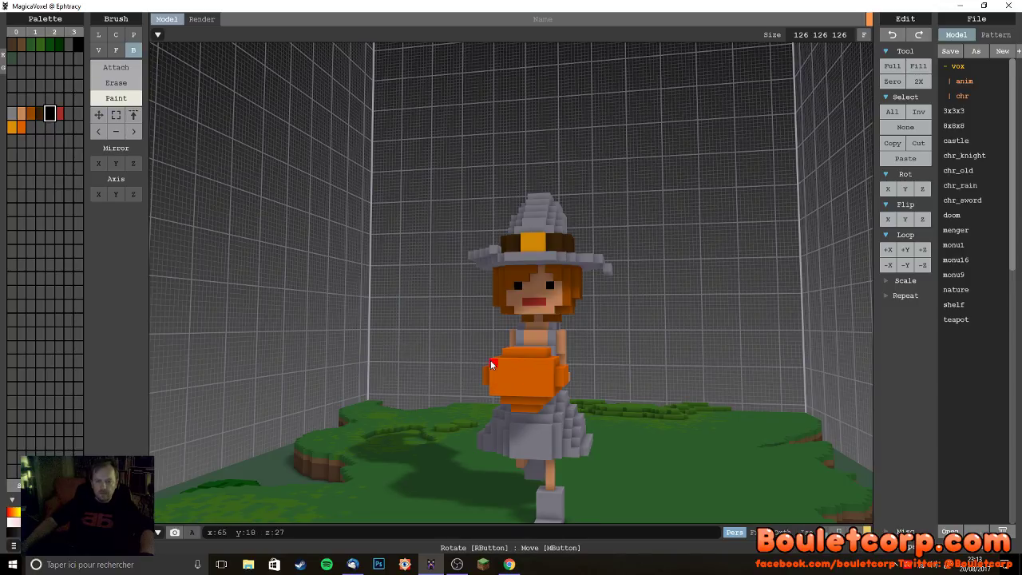
click(502, 382)
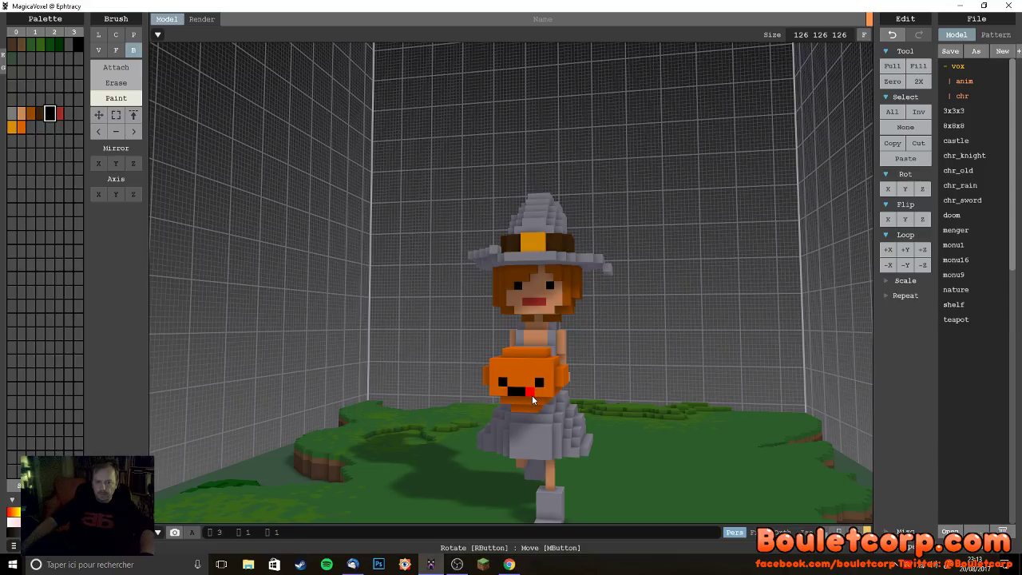
right_drag(592, 440, 621, 417)
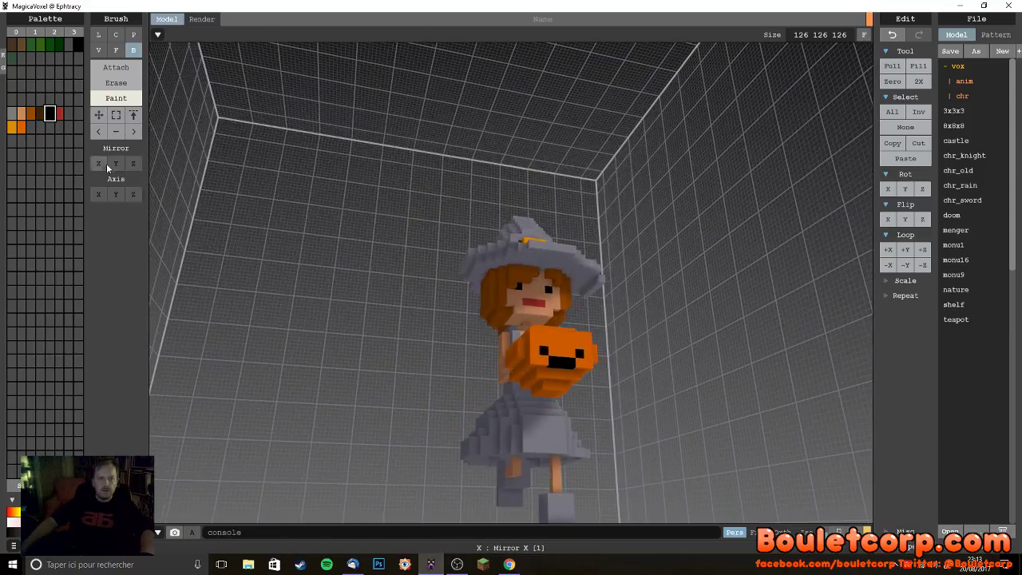
- Attach orange voxels around the pumpkin's front and lower edges to give it a rounder shape
click(21, 126)
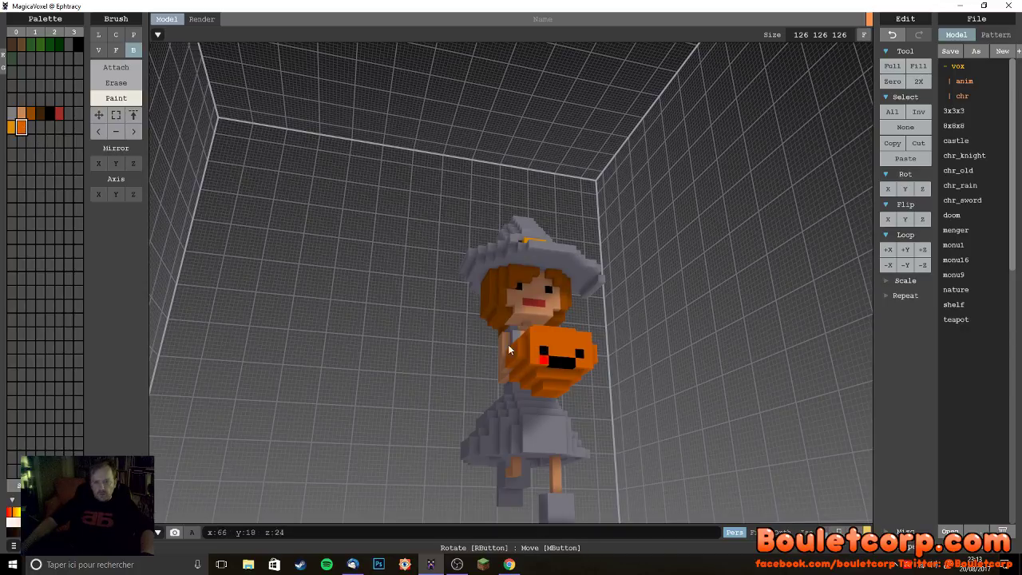
click(112, 69)
right_drag(571, 384, 576, 336)
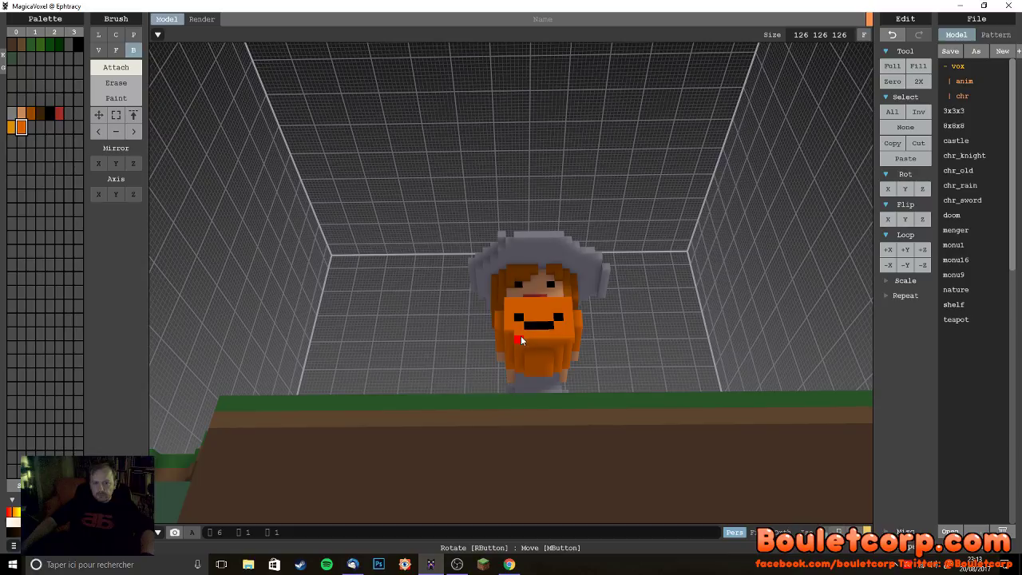
right_drag(514, 336, 673, 408)
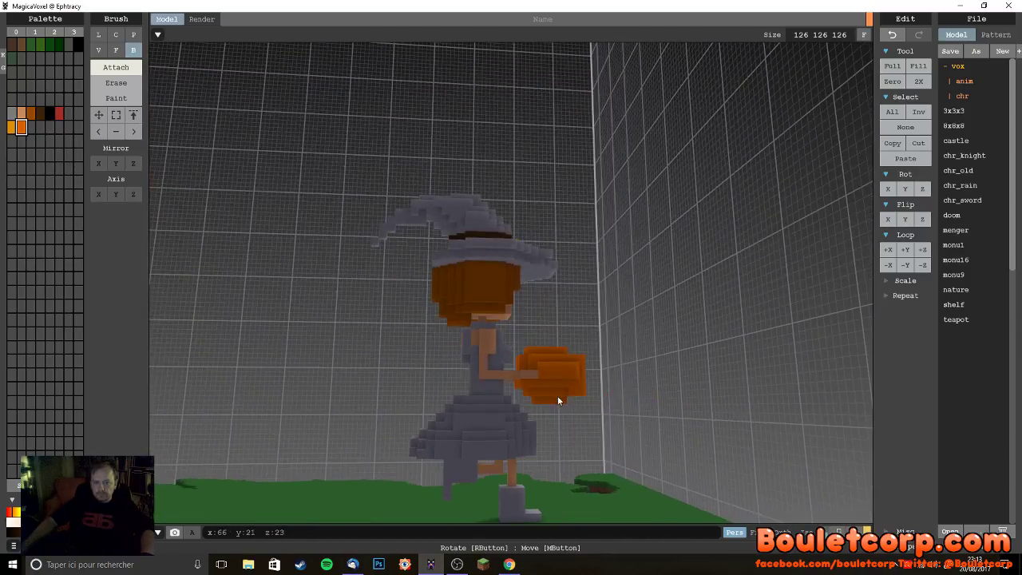
mouse_move(553, 393)
right_down()
mouse_move(422, 402)
mouse_move(646, 420)
mouse_move(725, 406)
mouse_move(567, 409)
mouse_move(554, 465)
mouse_move(460, 451)
mouse_move(549, 410)
mouse_move(511, 370)
mouse_move(582, 408)
mouse_move(557, 390)
right_up()
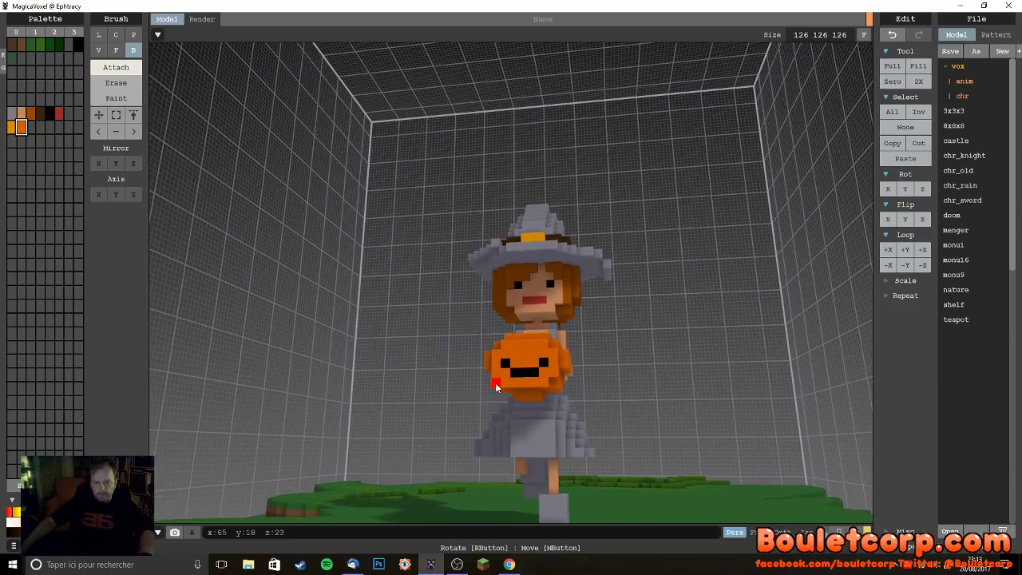
right_drag(570, 436, 570, 367)
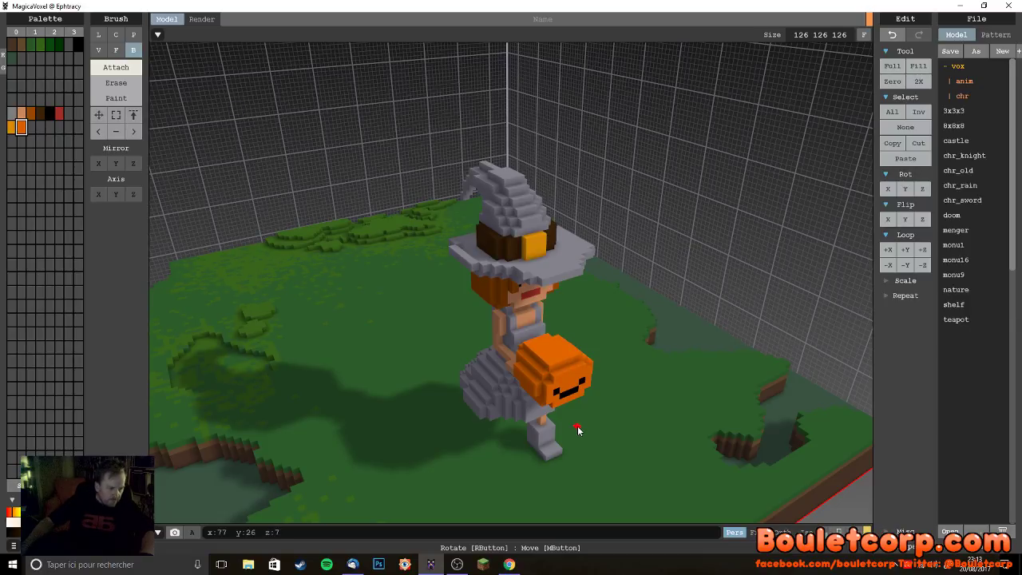
right_drag(620, 411, 581, 430)
- Sample the lily pad's dark green and build a short bent stem on top of the pumpkin
scroll(591, 406, up, 4)
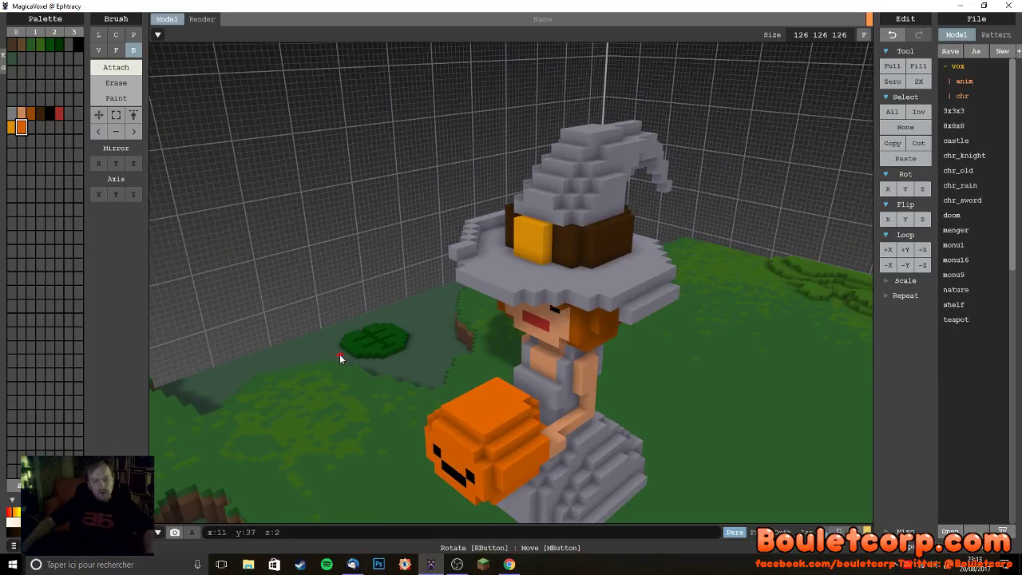
alt+click(397, 335)
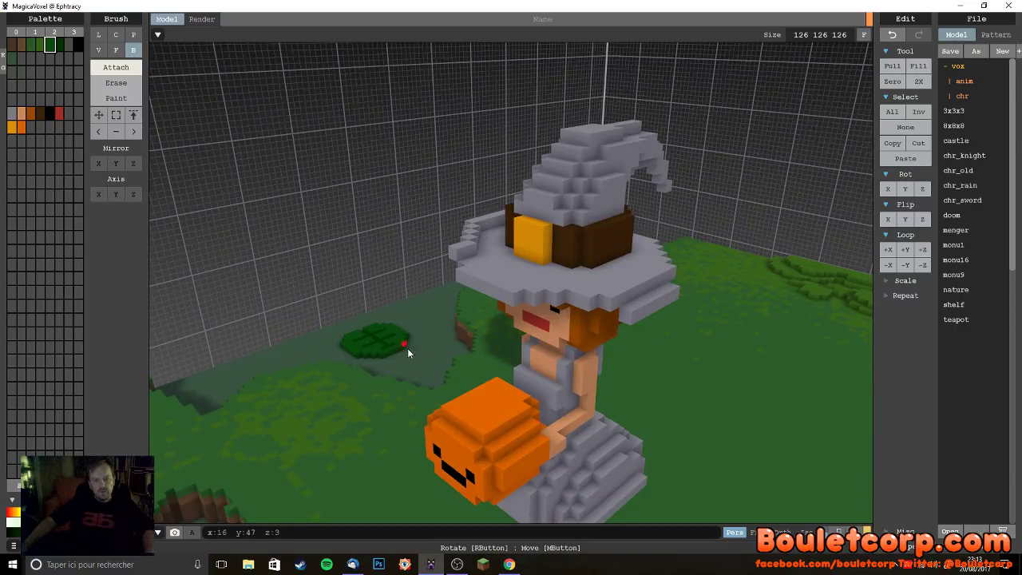
click(489, 403)
click(489, 396)
right_drag(489, 395, 438, 367)
right_drag(457, 364, 457, 399)
right_drag(456, 435, 695, 435)
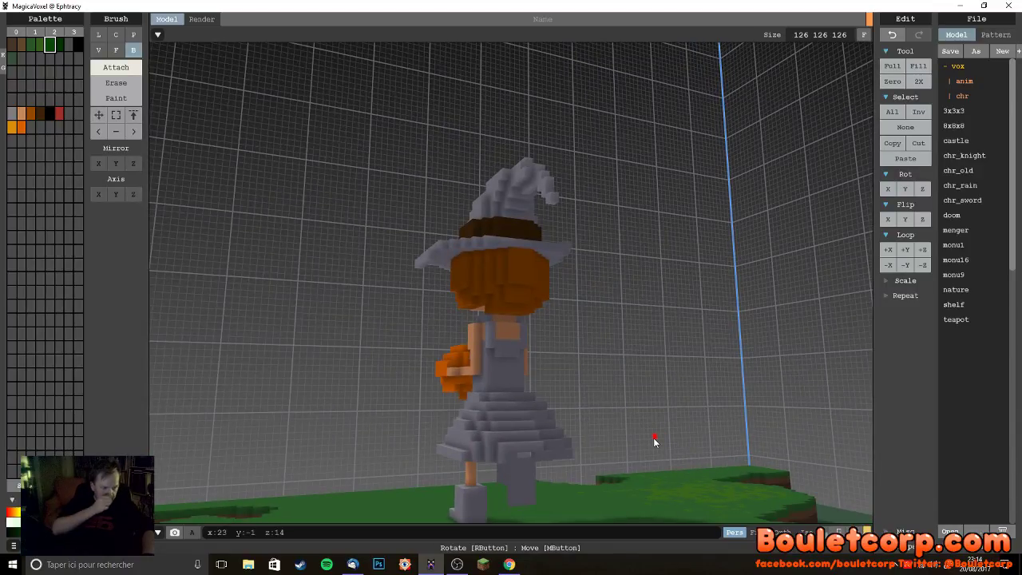
right_drag(561, 431, 636, 469)
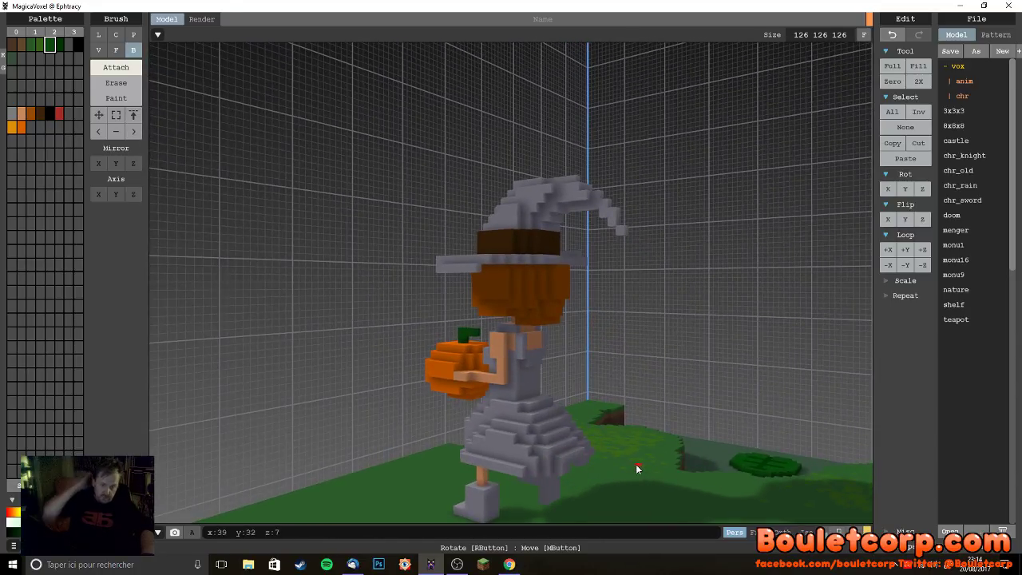
right_drag(636, 464, 736, 454)
- Save the model as Sorcière in the Bureau folder
key(ctrl+s)
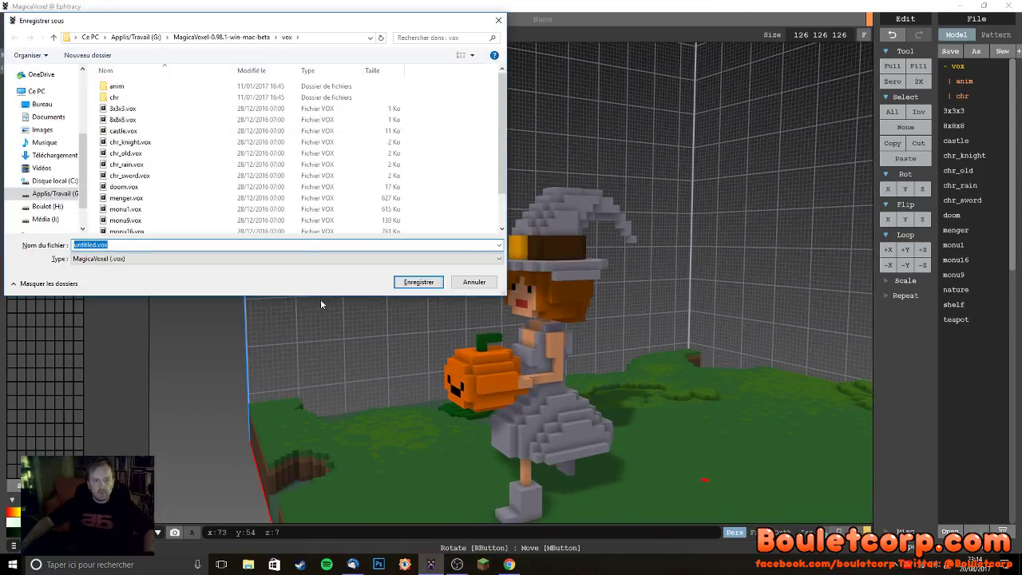
click(46, 105)
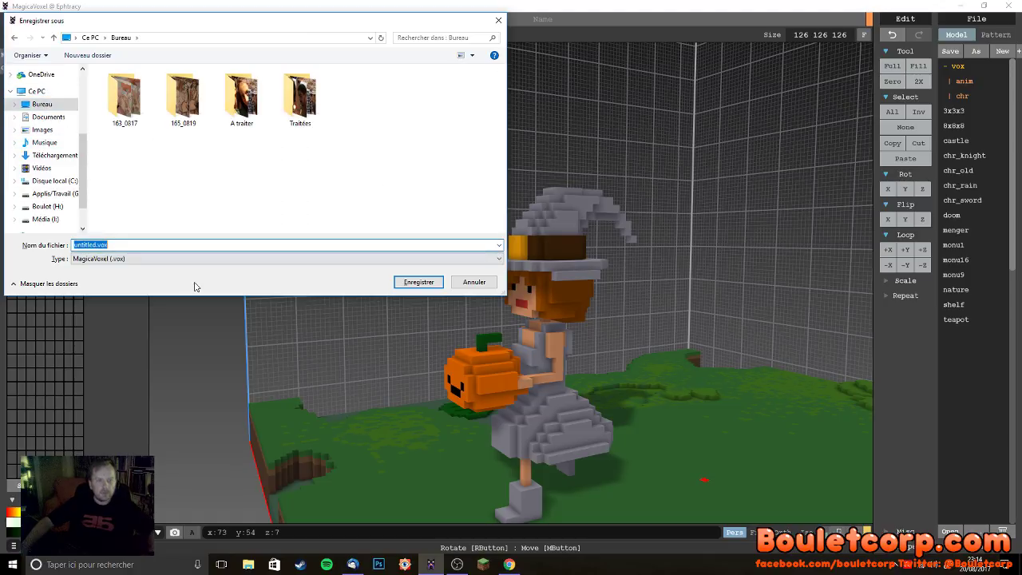
text(Sorcière)
key(Return)
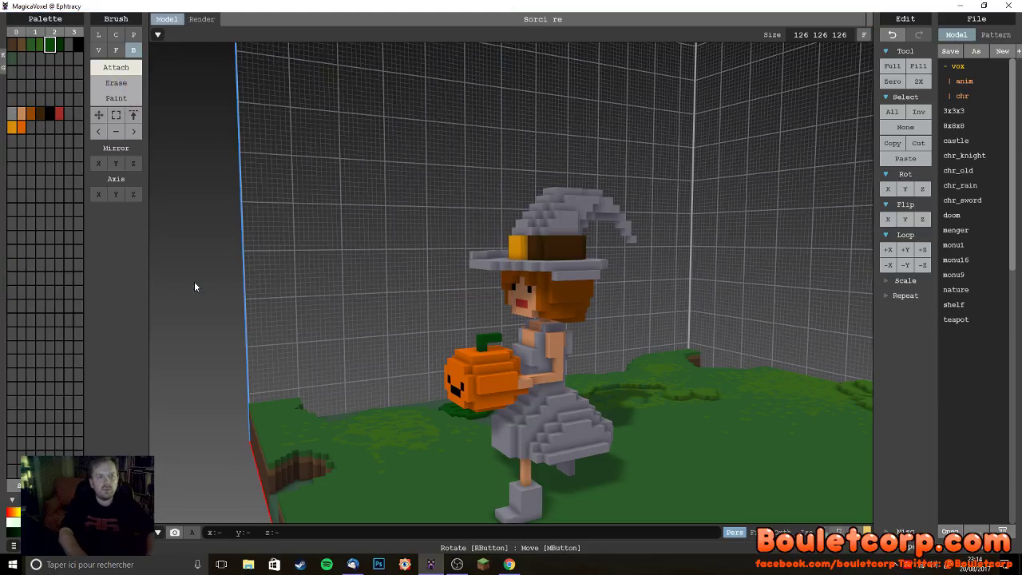
- Sample the dress's grey and attach a row of voxels across the witch's upper back beneath the hair
right_drag(503, 333, 524, 367)
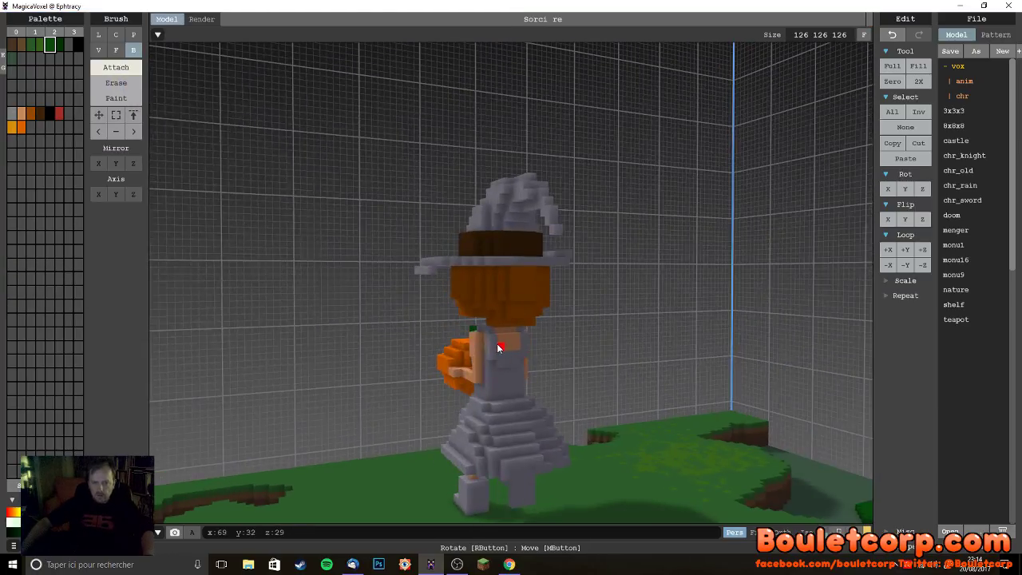
alt+click(501, 361)
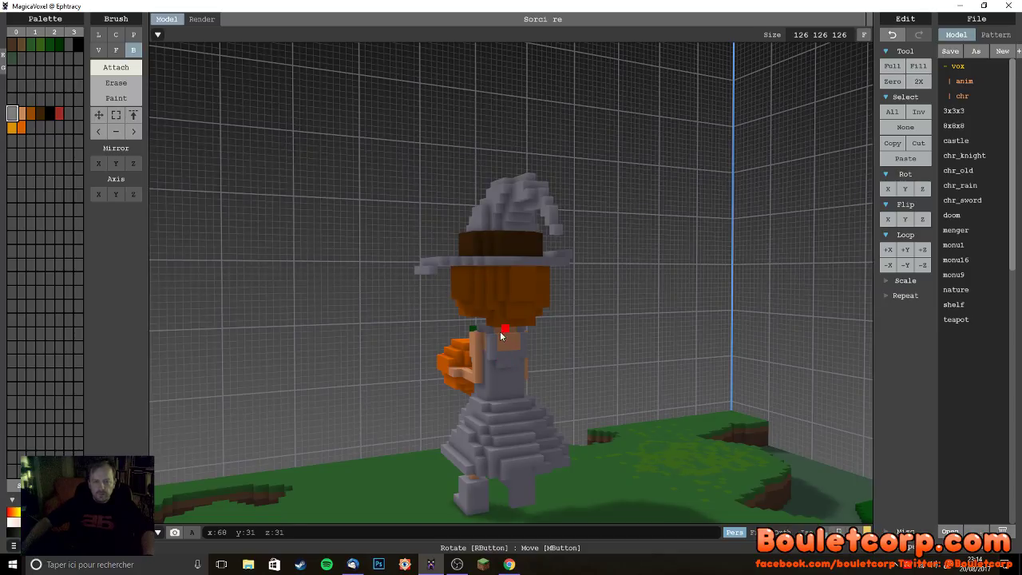
click(519, 330)
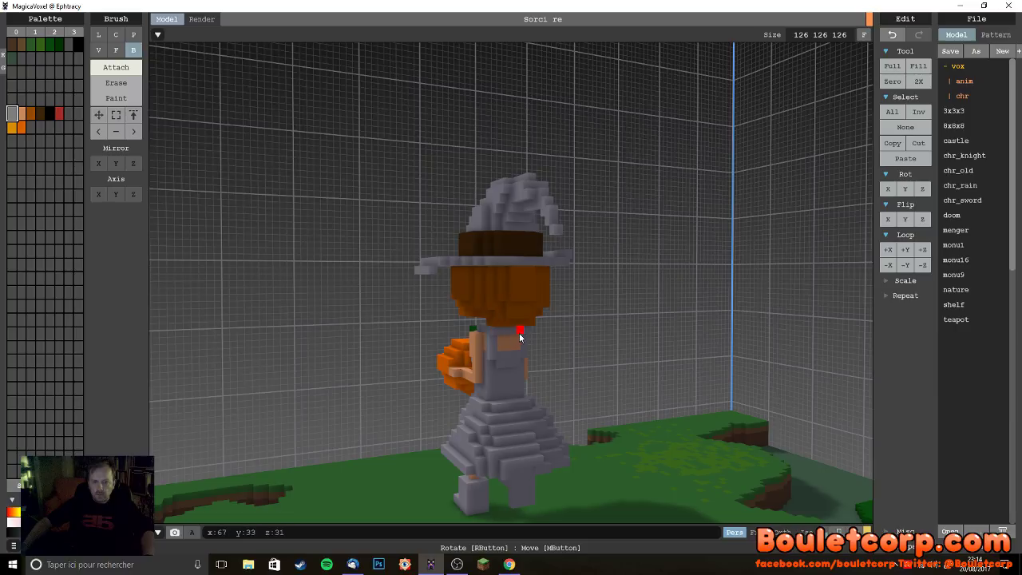
right_drag(504, 342, 529, 310)
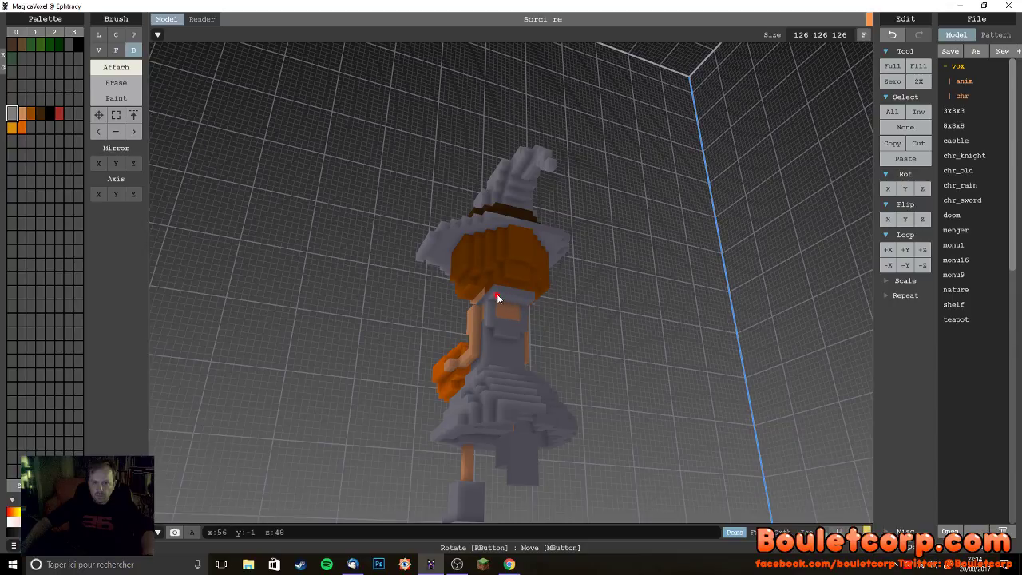
scroll(539, 321, up, 4)
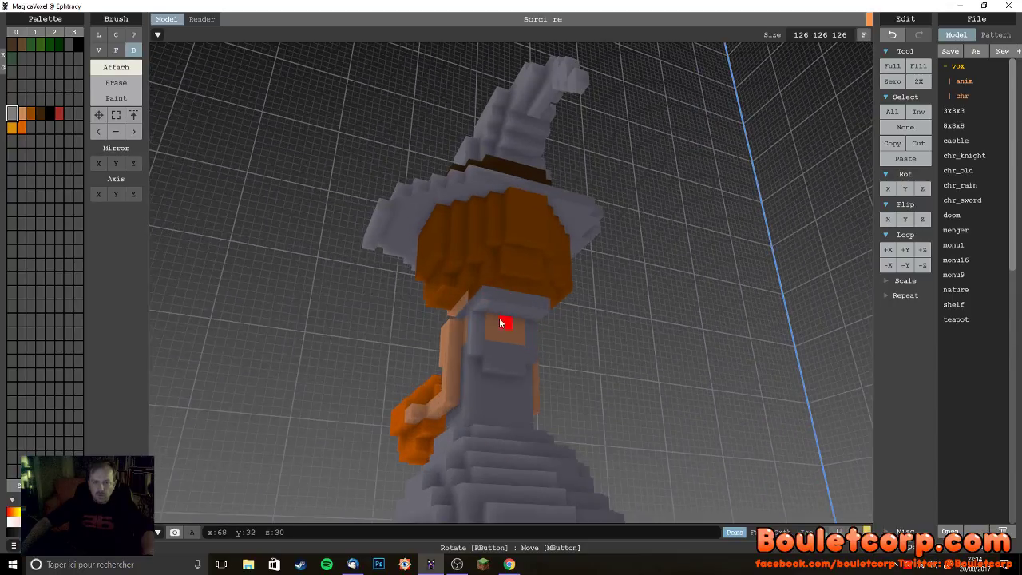
- Widen the grey collar around the shoulders and thicken it behind the witch's back
right_drag(541, 313, 518, 411)
scroll(520, 420, up, 2)
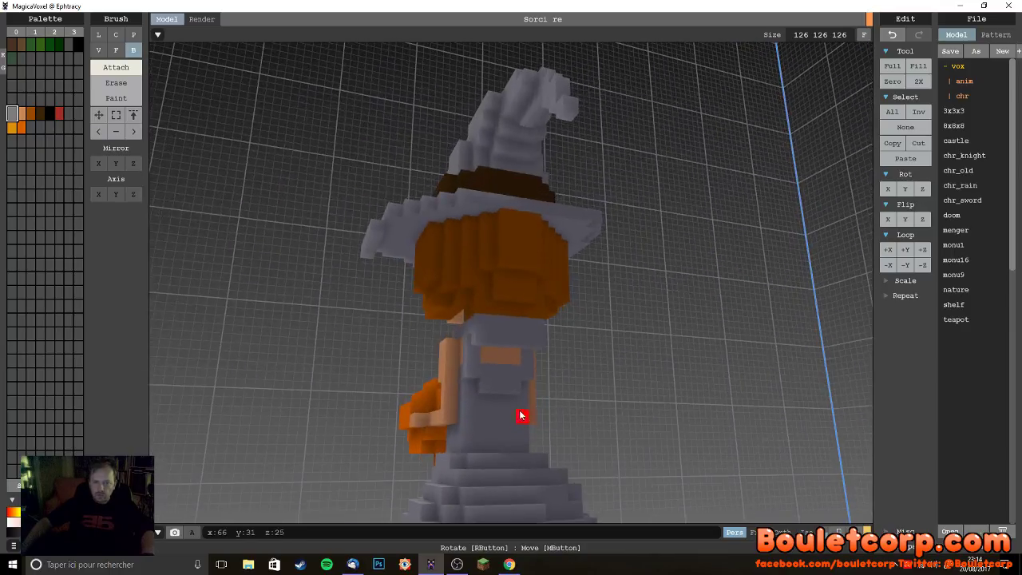
right_drag(482, 340, 548, 388)
drag(533, 388, 550, 388)
right_drag(554, 390, 505, 358)
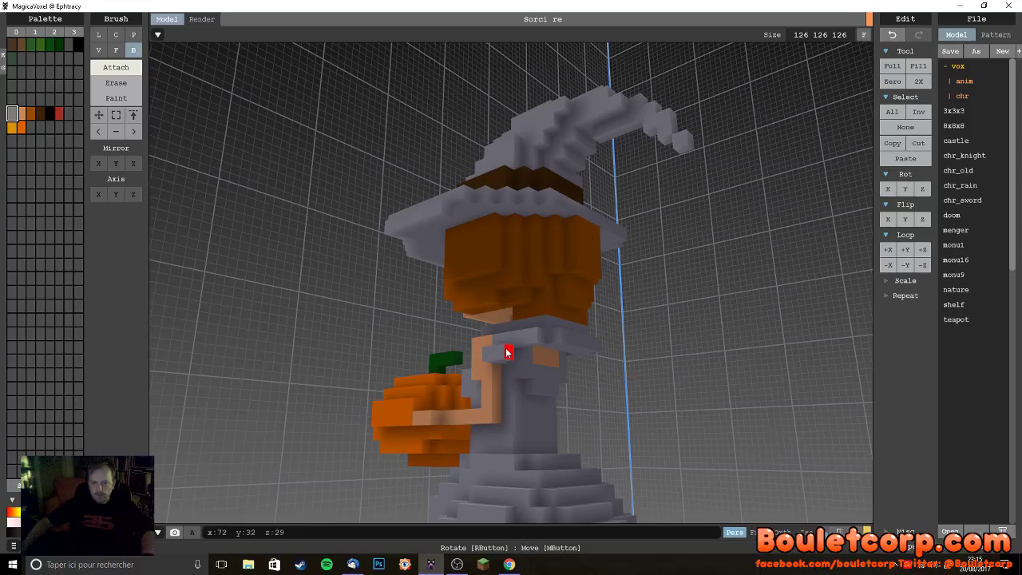
- Build a wider, lower grey layer behind the shoulders to start a stepped cape
right_drag(527, 352, 559, 394)
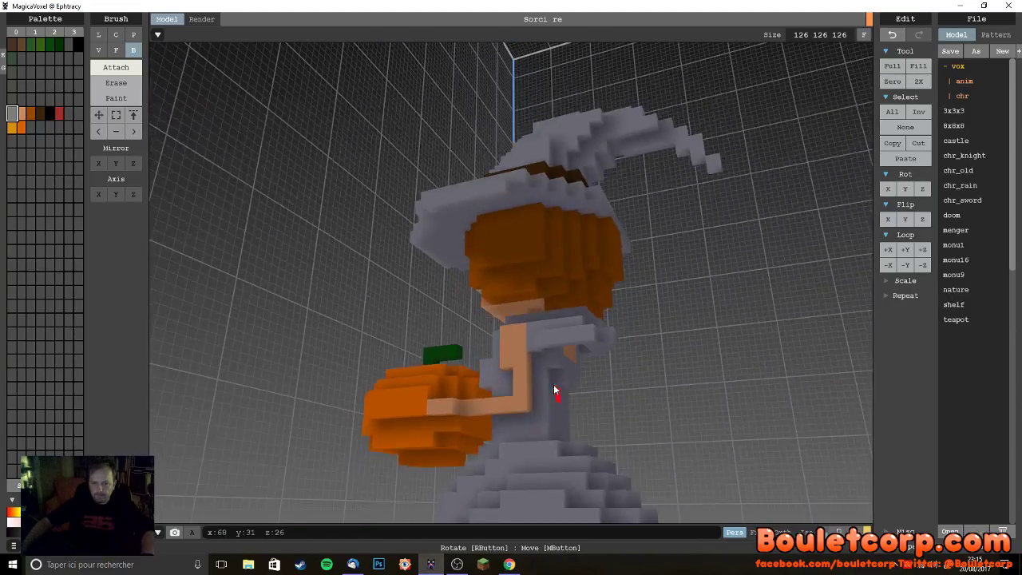
right_drag(534, 347, 460, 427)
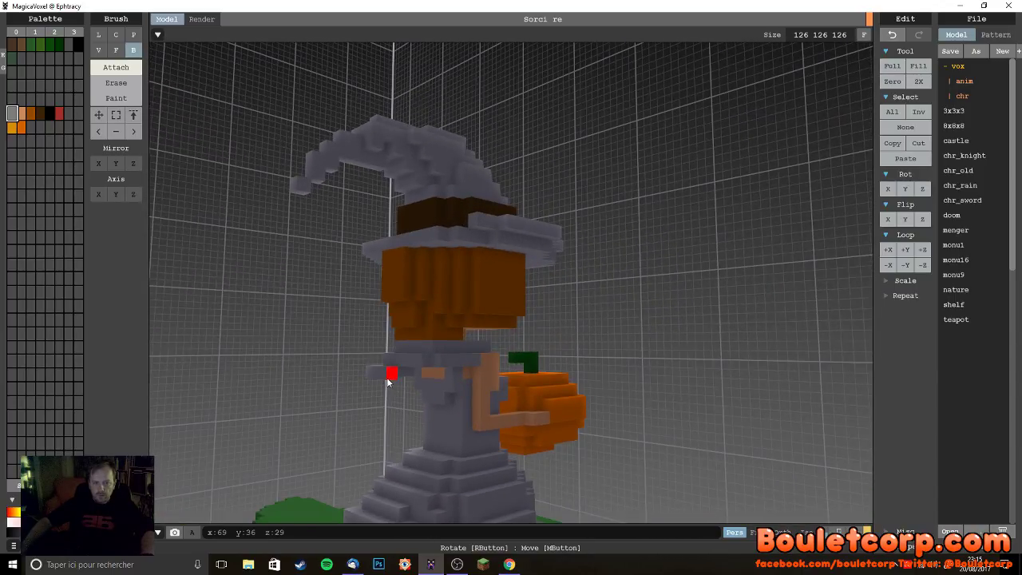
right_drag(426, 407, 480, 403)
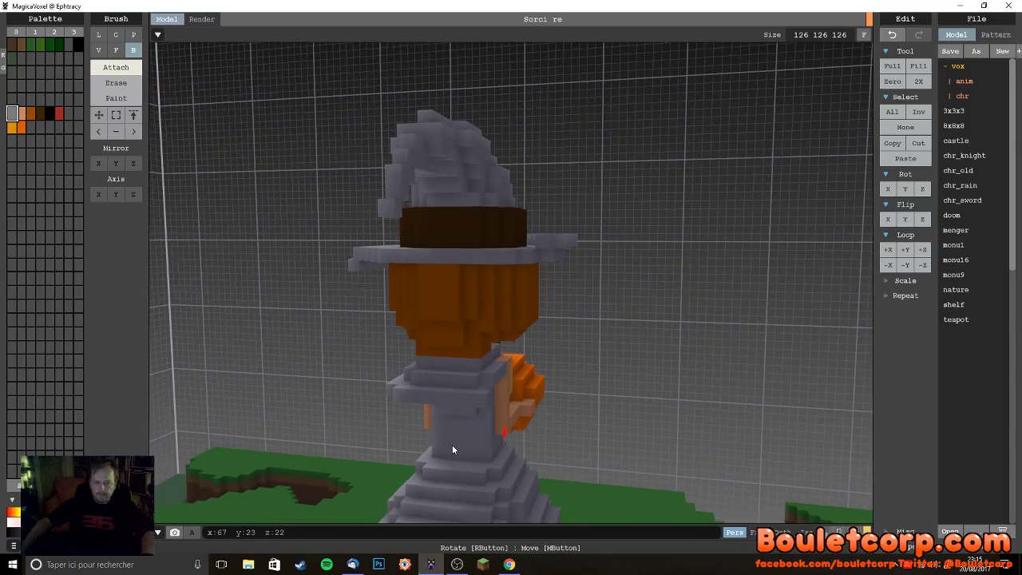
right_drag(474, 419, 391, 409)
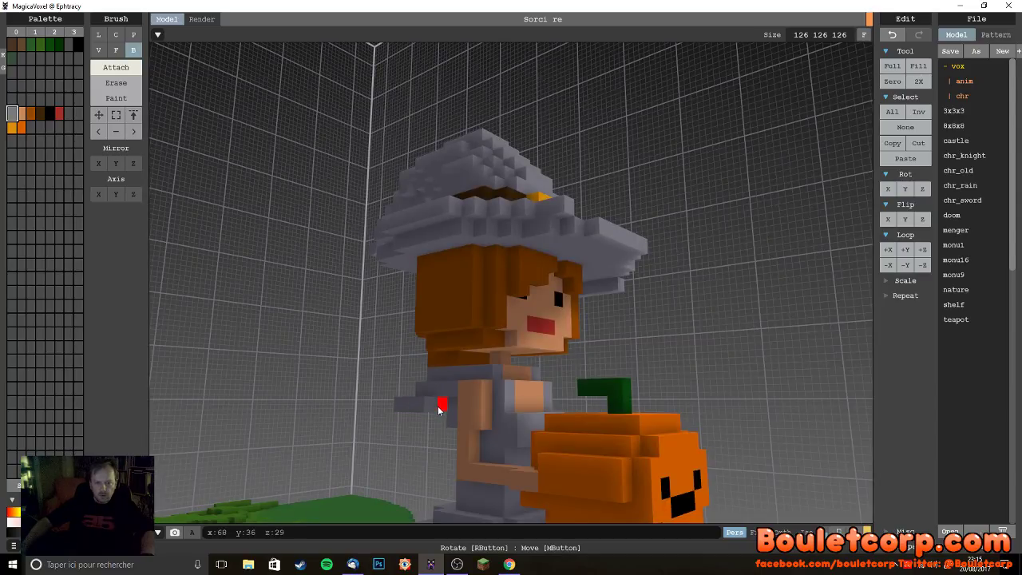
right_drag(447, 432, 609, 478)
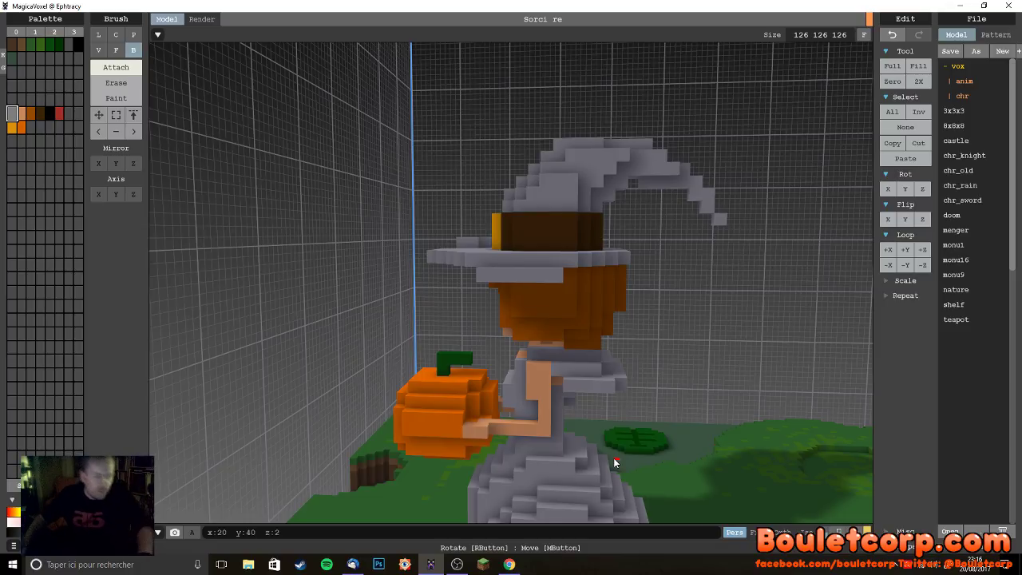
right_drag(597, 445, 693, 429)
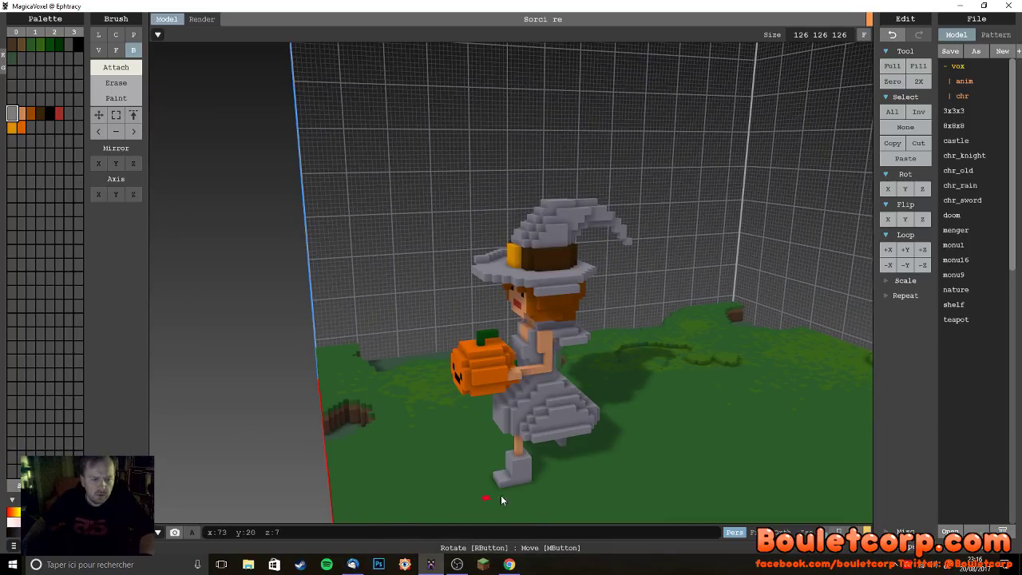
right_drag(692, 488, 504, 476)
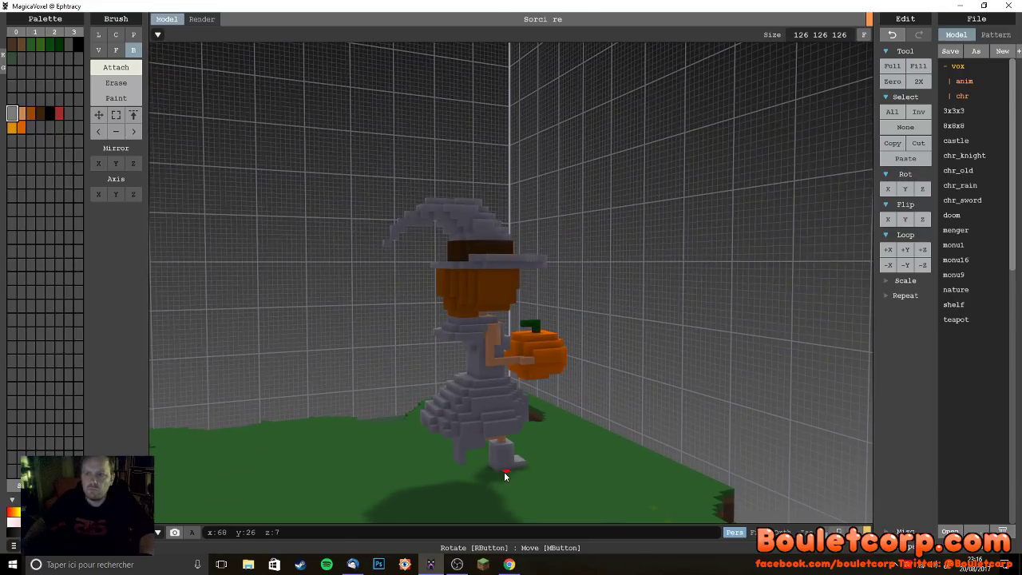
- Attach a five-voxel grey row along the back of the collar just below the hair
scroll(502, 472, up, 5)
right_drag(504, 475, 544, 396)
drag(587, 353, 534, 360)
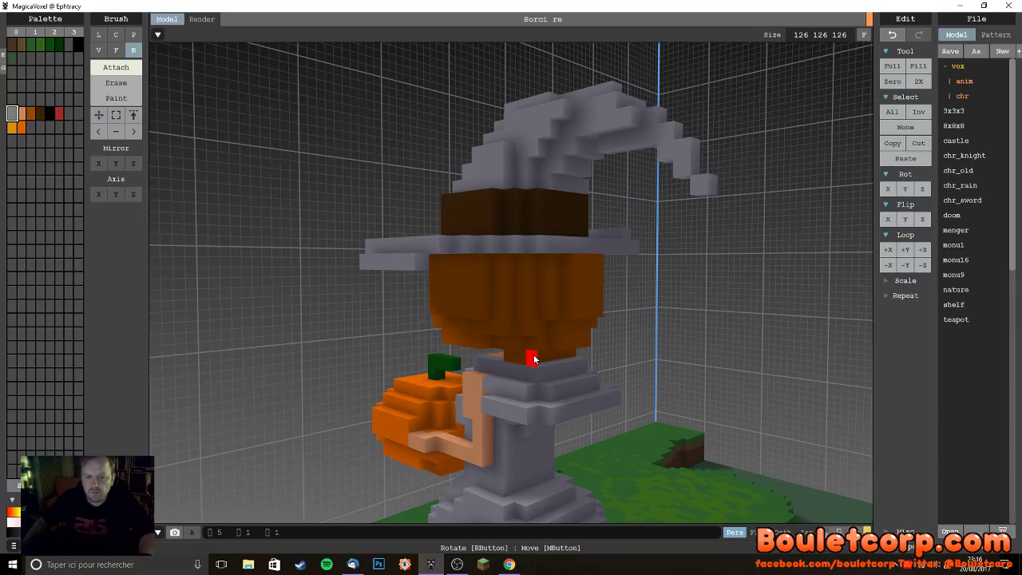
right_drag(541, 370, 588, 429)
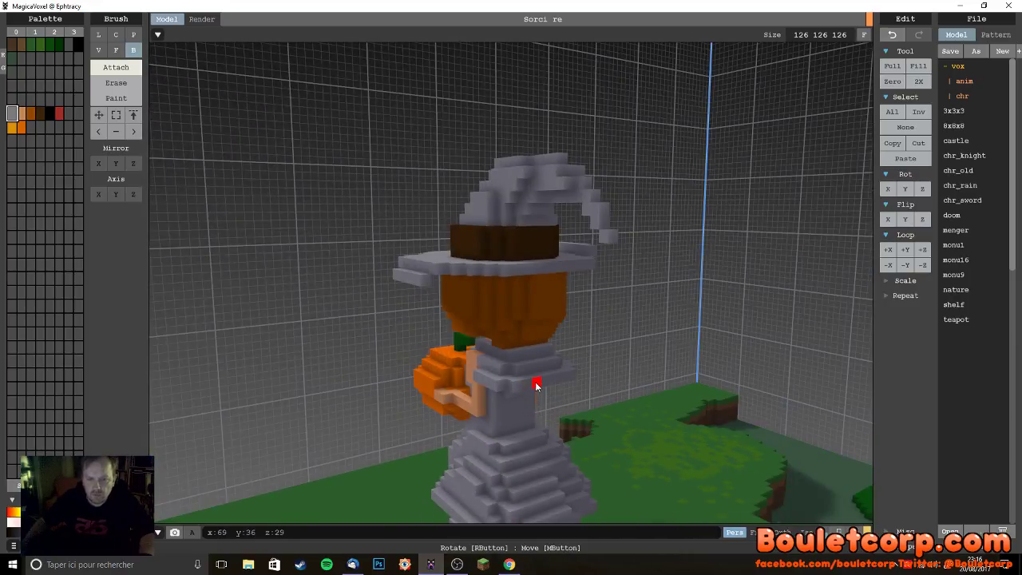
- Widen the grey layer behind the witch's shoulders with attached voxel blocks, evening out both sides of the cape
mouse_move(495, 395)
right_down()
mouse_move(493, 413)
mouse_move(484, 392)
right_up()
drag(484, 393, 526, 381)
right_drag(525, 384, 476, 422)
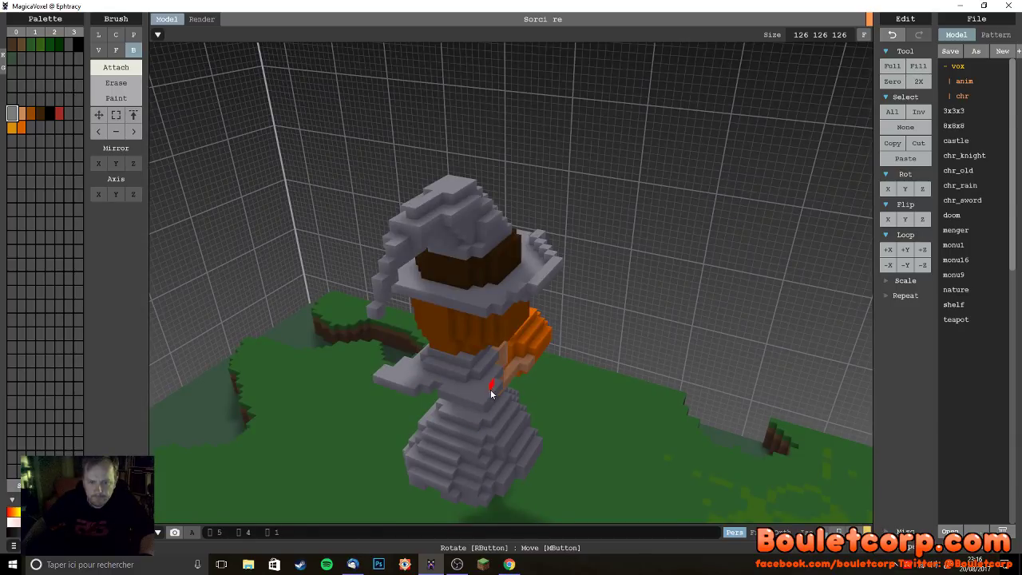
right_drag(492, 388, 529, 447)
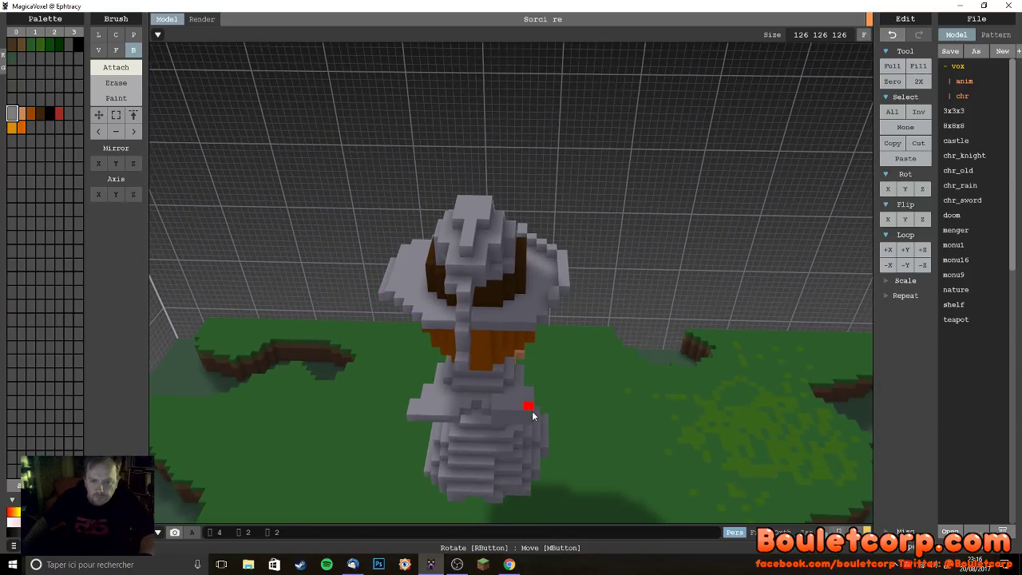
right_drag(531, 416, 517, 392)
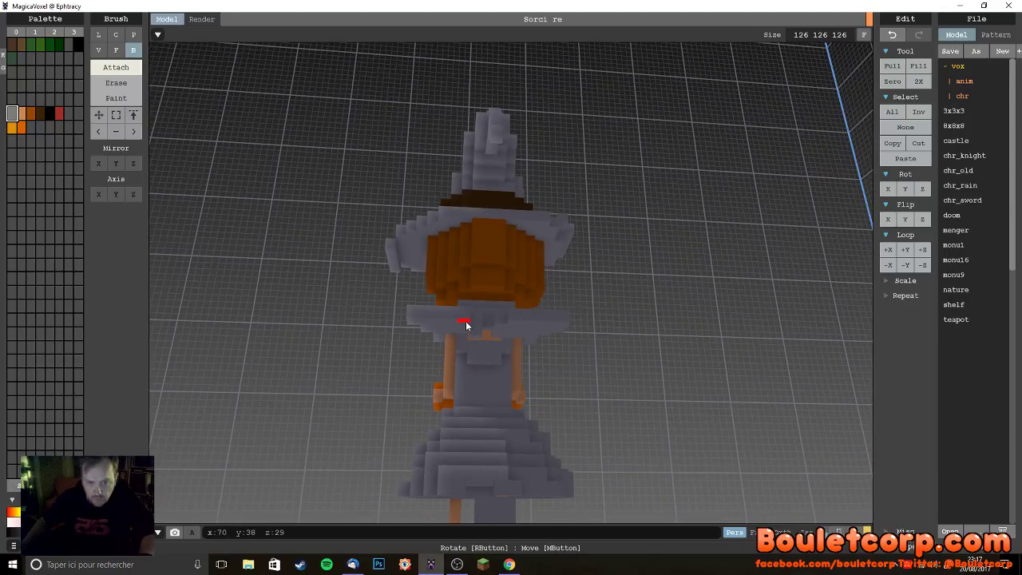
- Undo the last attached voxels and attach grey ones in the central gap under the cape's back edge
right_drag(485, 353, 568, 209)
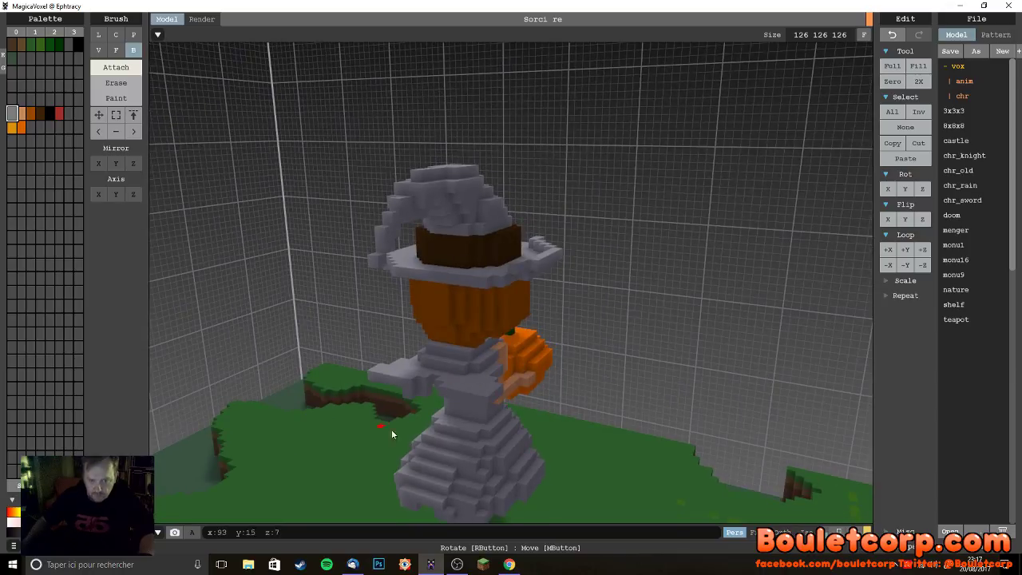
mouse_move(429, 403)
right_down()
mouse_move(443, 384)
mouse_move(431, 384)
right_up()
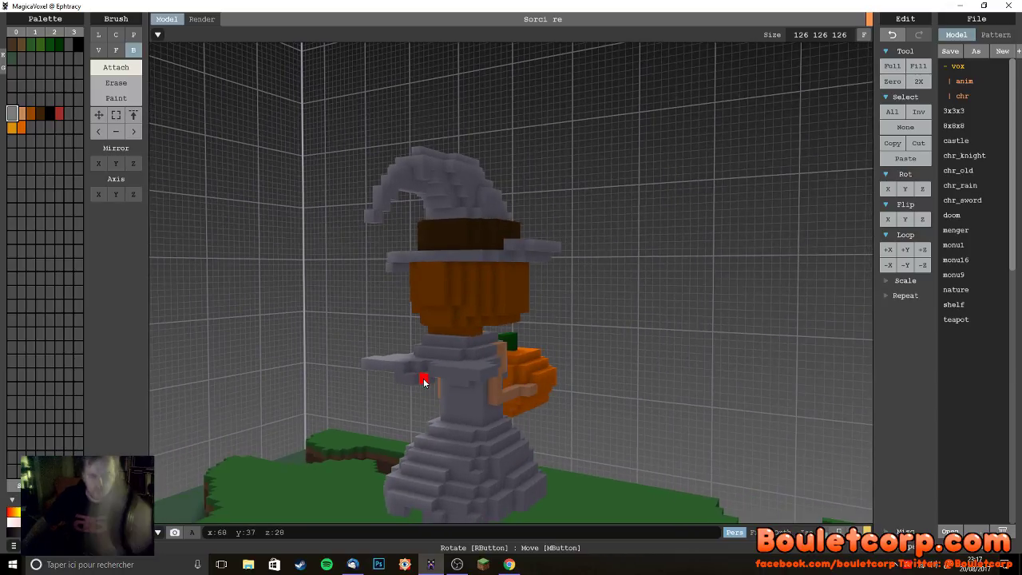
right_drag(468, 433, 499, 277)
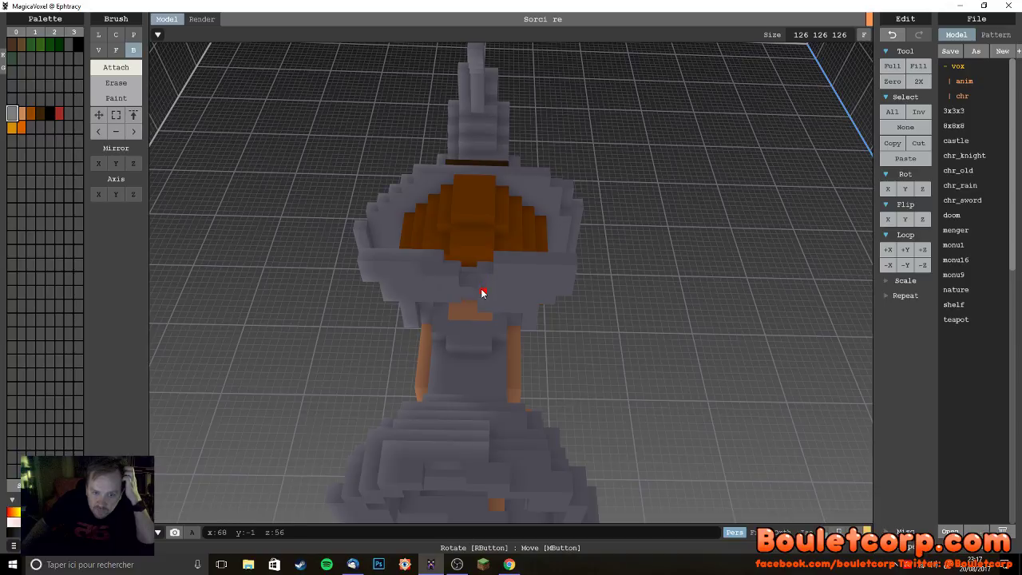
scroll(484, 300, up, 2)
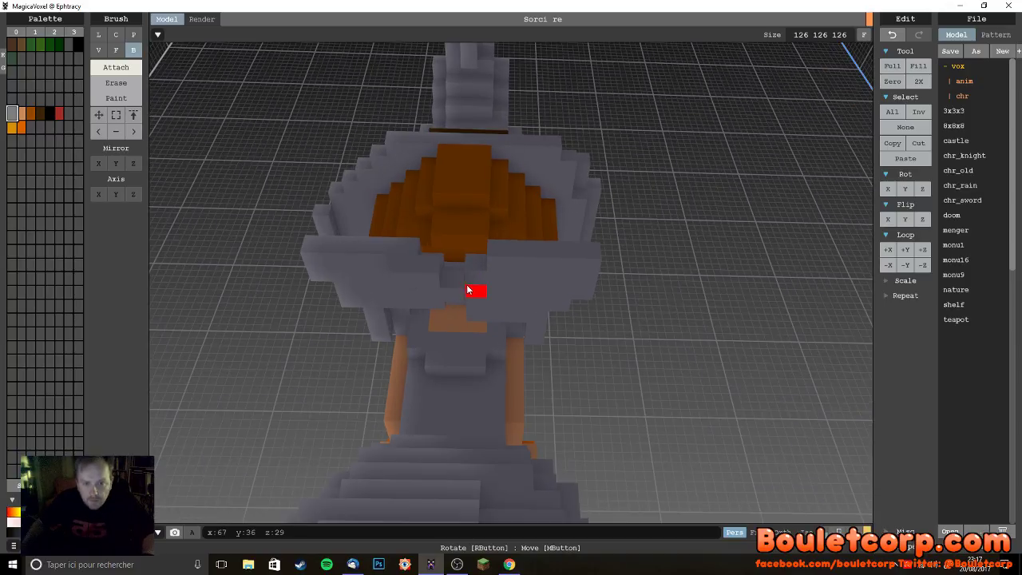
right_drag(468, 286, 457, 330)
key(ctrl+z)
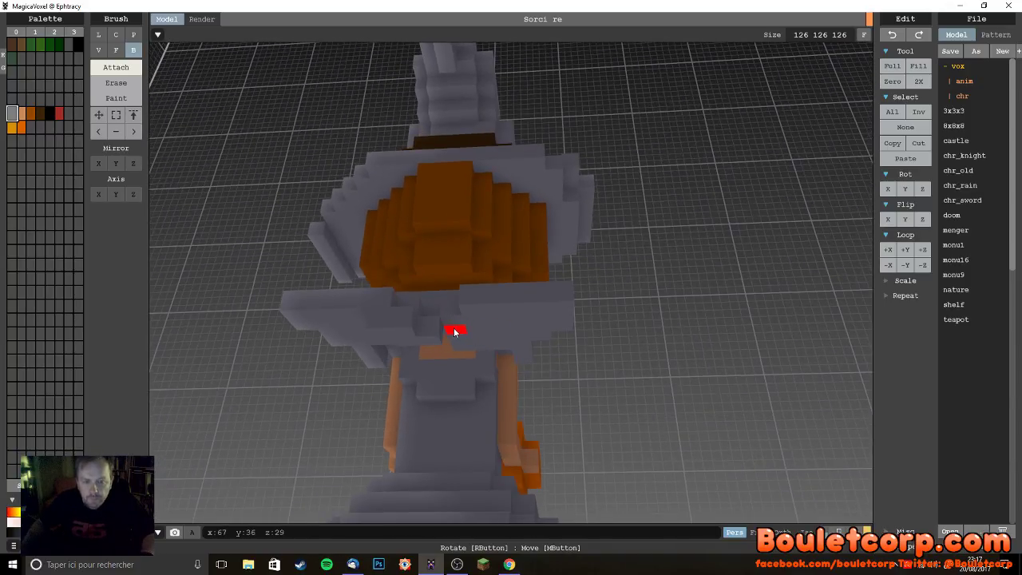
click(452, 324)
right_drag(494, 365, 428, 377)
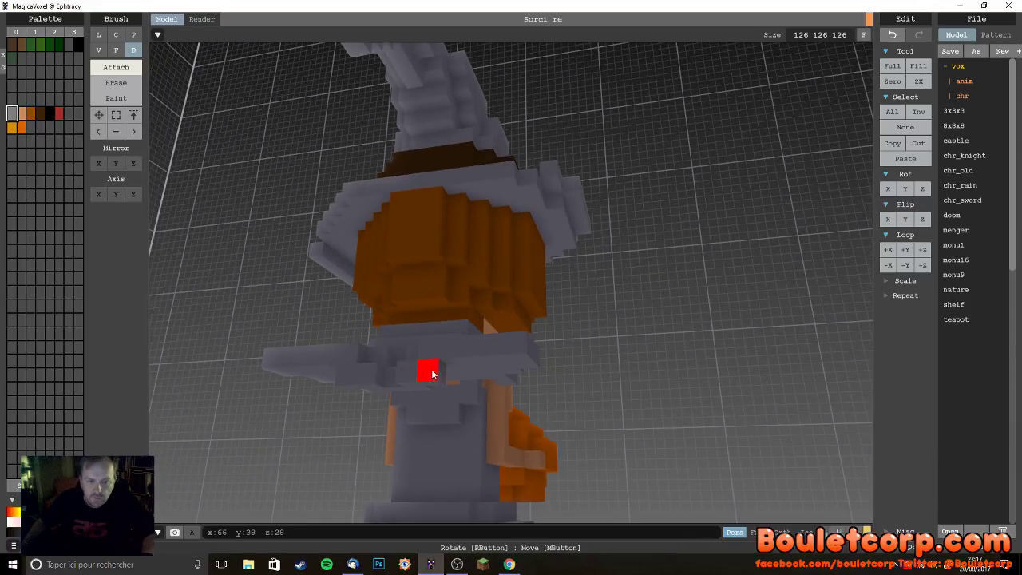
- Examine the underside of the cape and its junction with the neck and back for gaps
right_drag(443, 371, 524, 366)
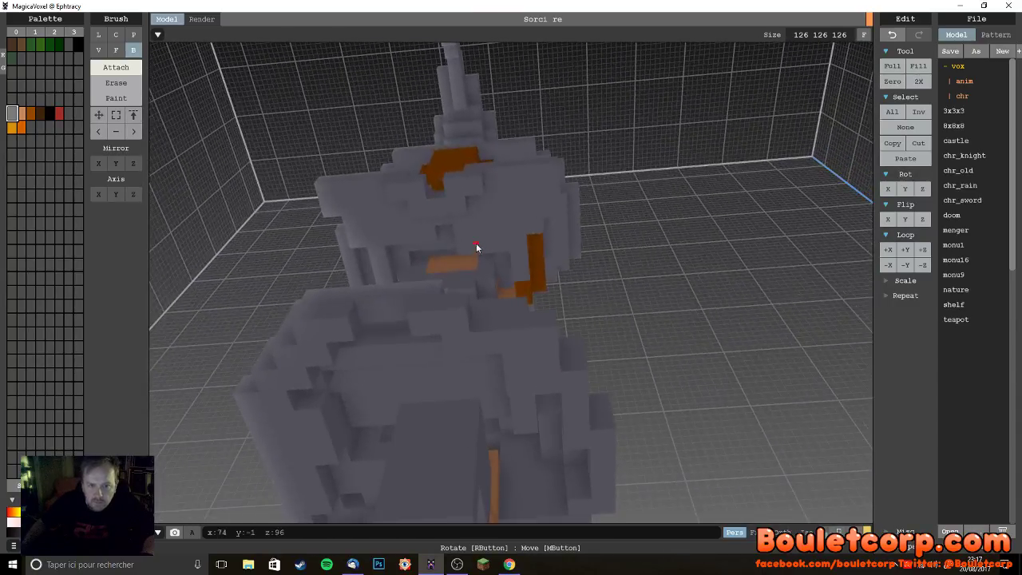
scroll(467, 261, up, 5)
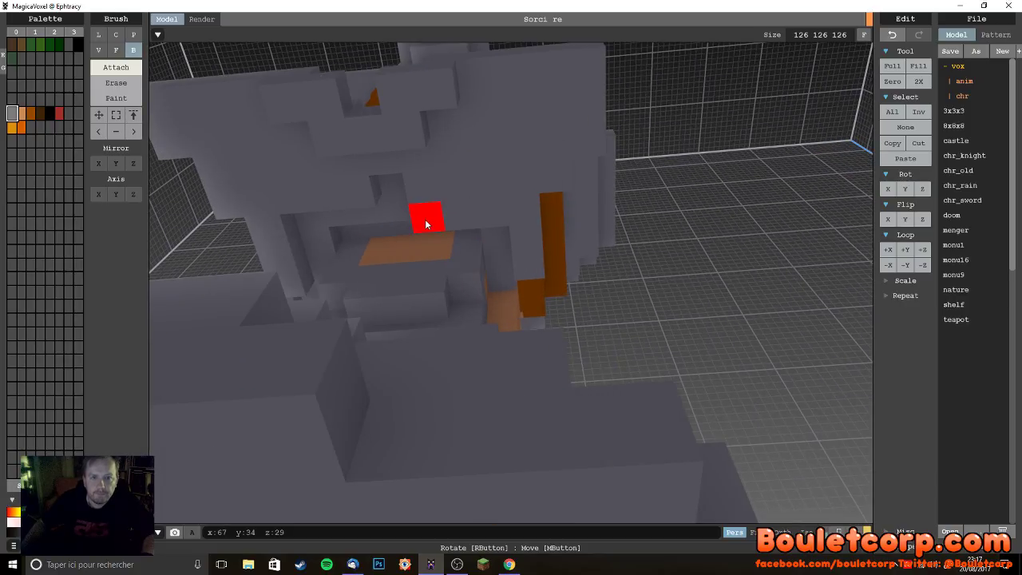
scroll(463, 282, down, 5)
right_drag(428, 290, 383, 379)
scroll(384, 379, down, 3)
right_drag(447, 399, 520, 381)
scroll(354, 392, up, 3)
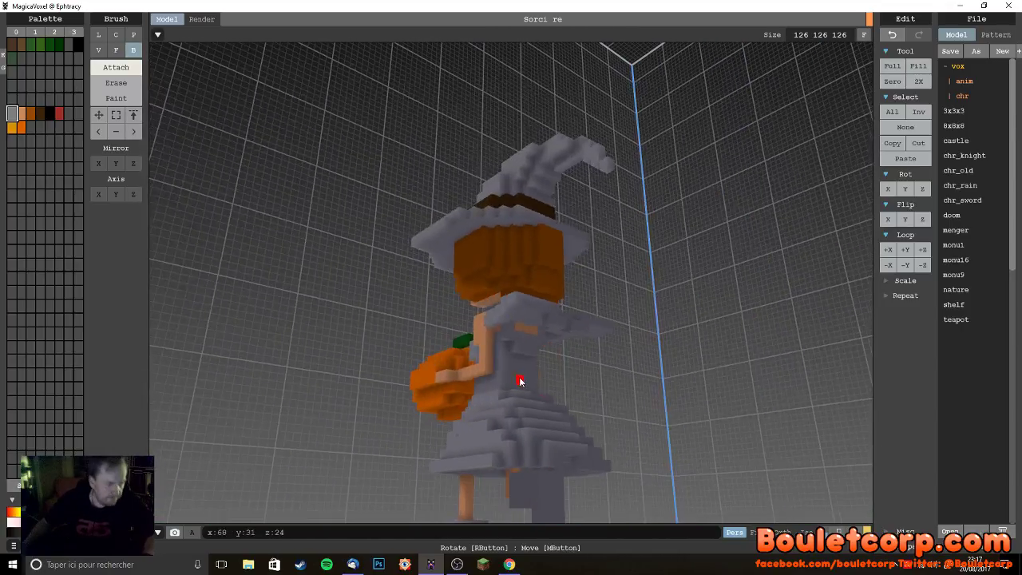
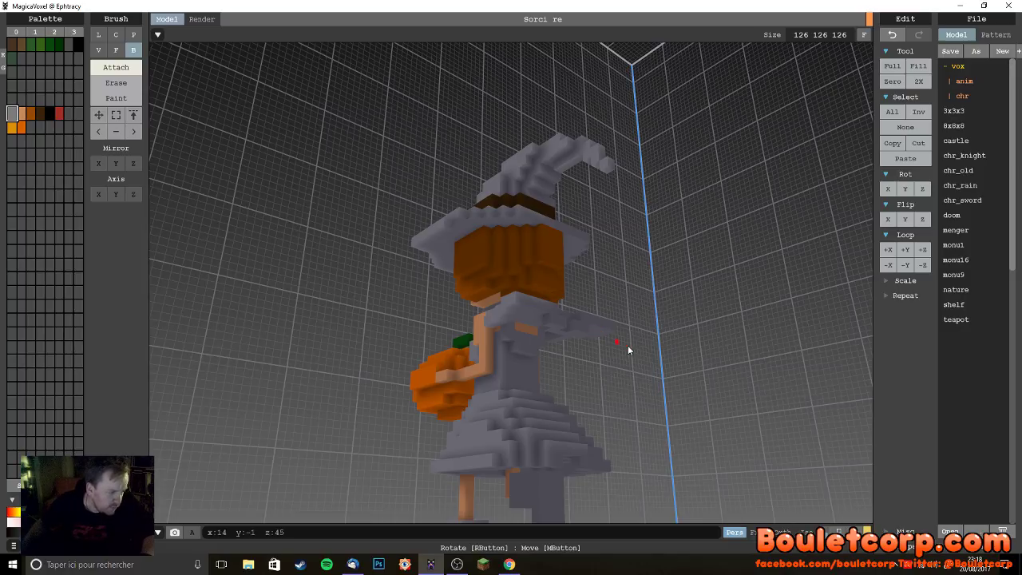
- Attach grey voxel rows along the cape's rear edge and underside to close the gap between its two halves
right_drag(578, 343, 557, 354)
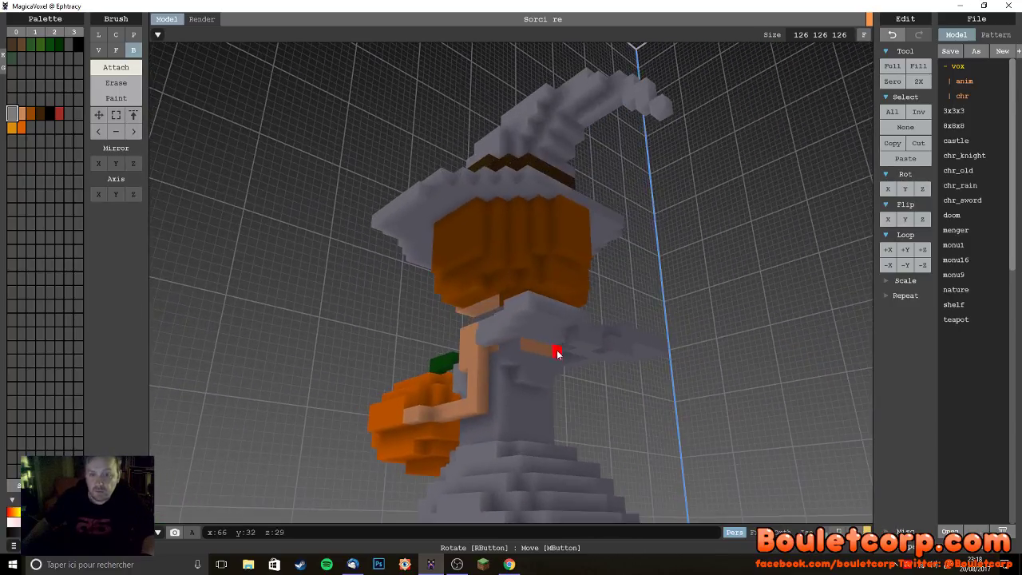
drag(523, 318, 529, 316)
mouse_move(570, 335)
right_down()
mouse_move(534, 349)
mouse_move(440, 344)
mouse_move(445, 355)
mouse_move(393, 345)
mouse_move(382, 365)
right_up()
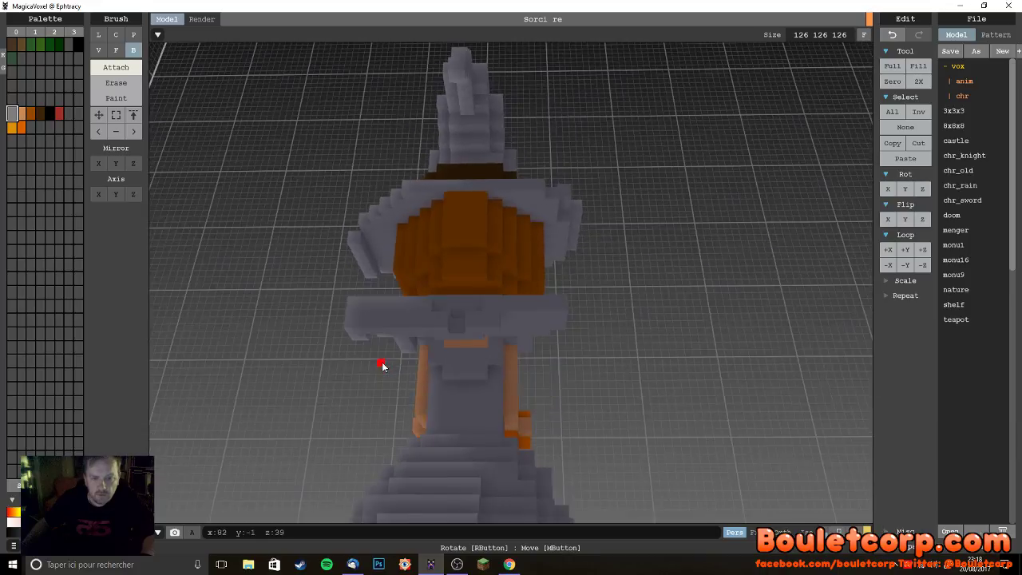
mouse_move(376, 320)
mouse_down()
mouse_move(440, 333)
mouse_move(472, 317)
mouse_move(424, 329)
mouse_move(488, 319)
mouse_move(509, 330)
mouse_up()
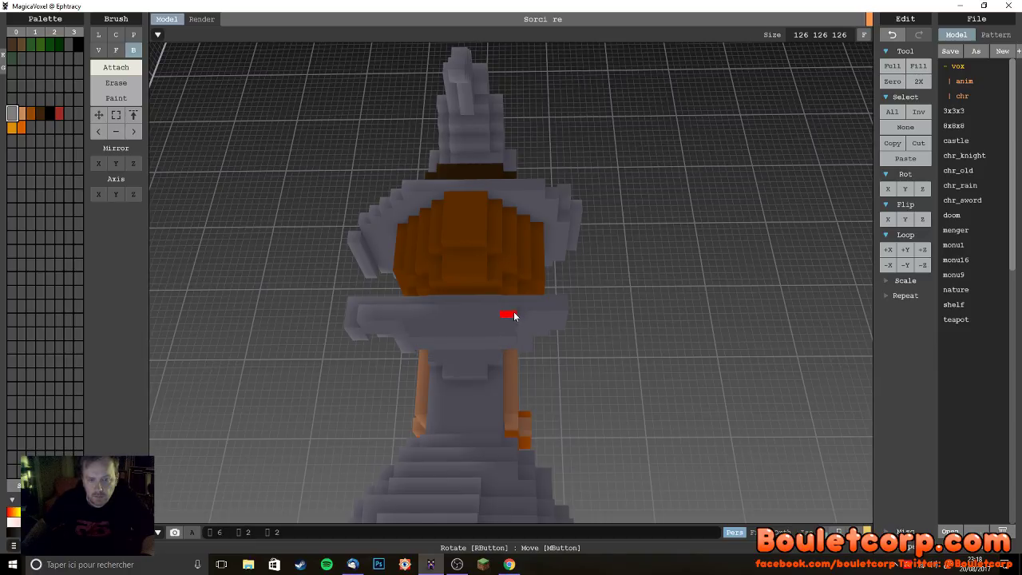
drag(514, 317, 514, 316)
right_drag(513, 316, 482, 407)
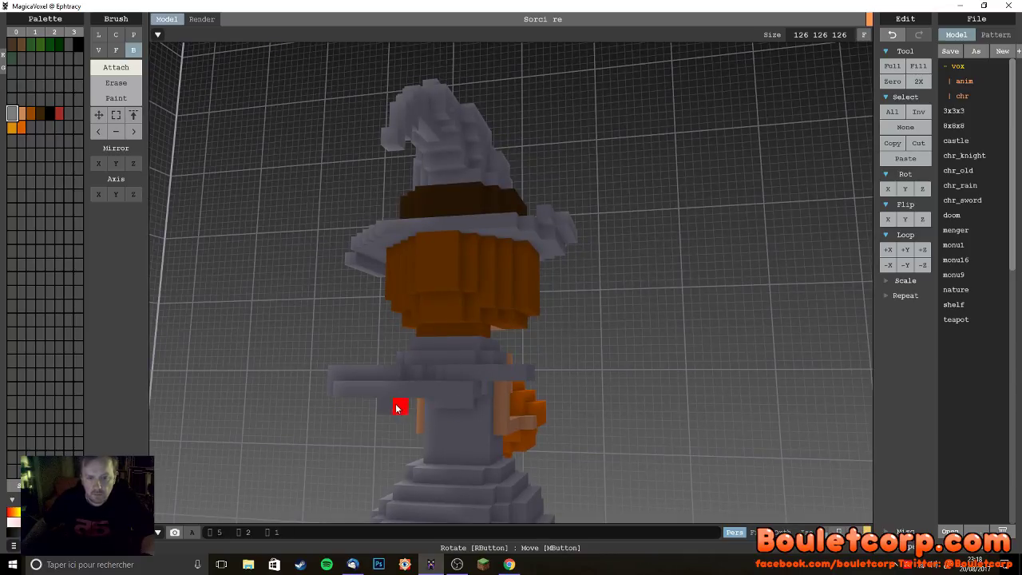
- Rework the middle of the cape's underside and widen its edge over the shoulder on the right as seen from behind
right_drag(380, 410, 475, 431)
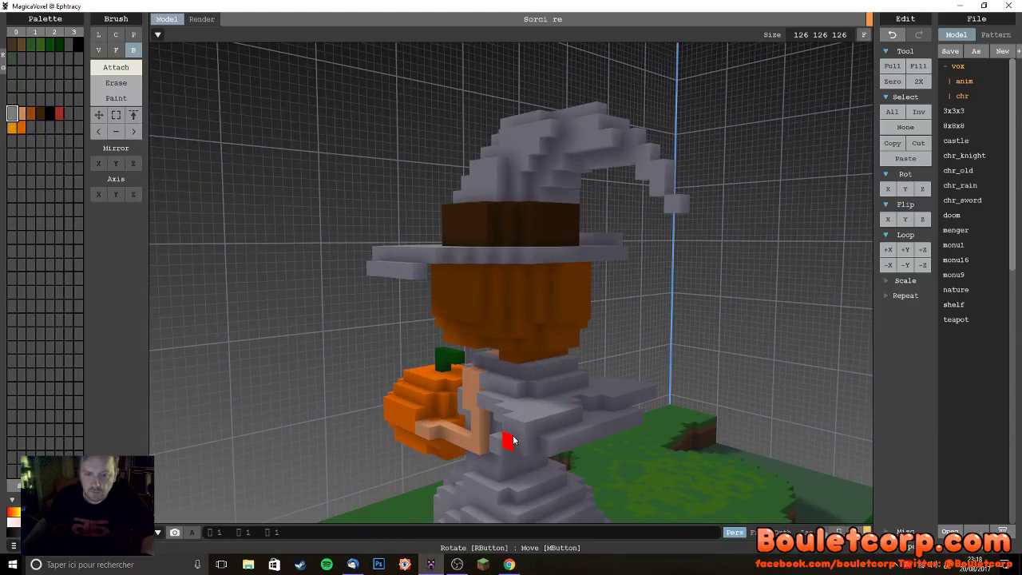
right_drag(532, 463, 568, 407)
right_drag(584, 307, 432, 338)
scroll(517, 352, up, 5)
scroll(523, 368, down, 3)
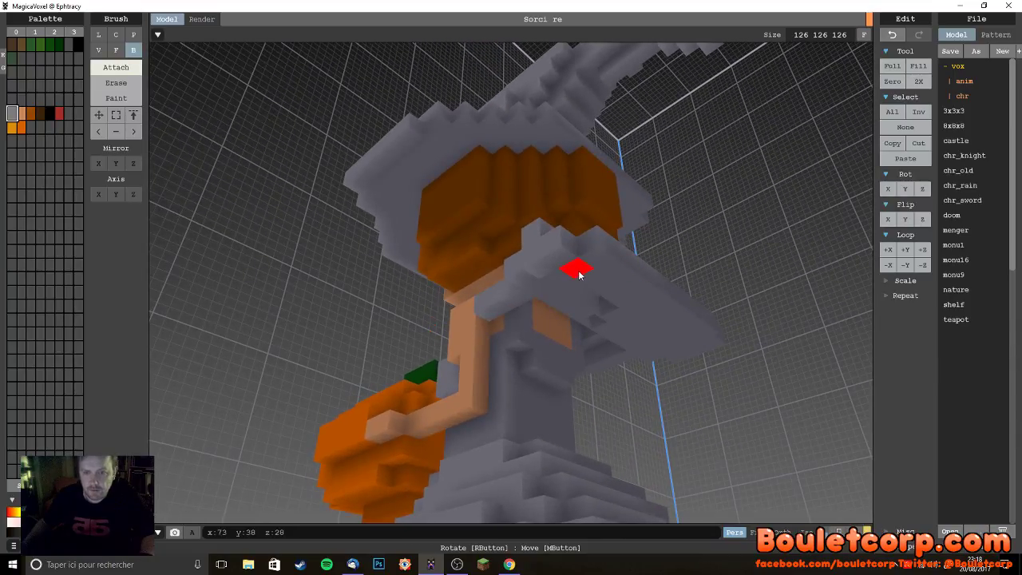
right_drag(621, 313, 595, 328)
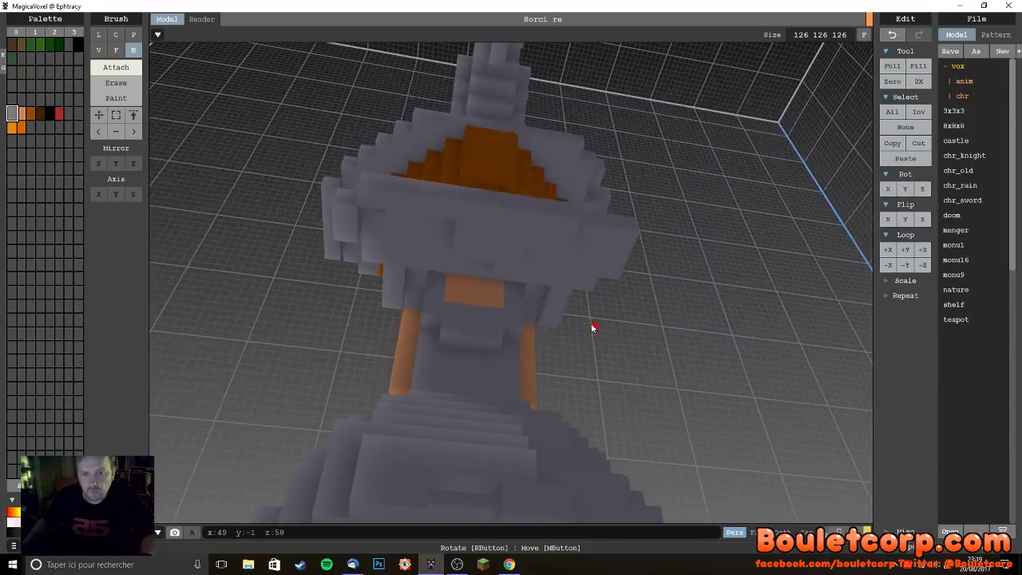
drag(462, 241, 515, 243)
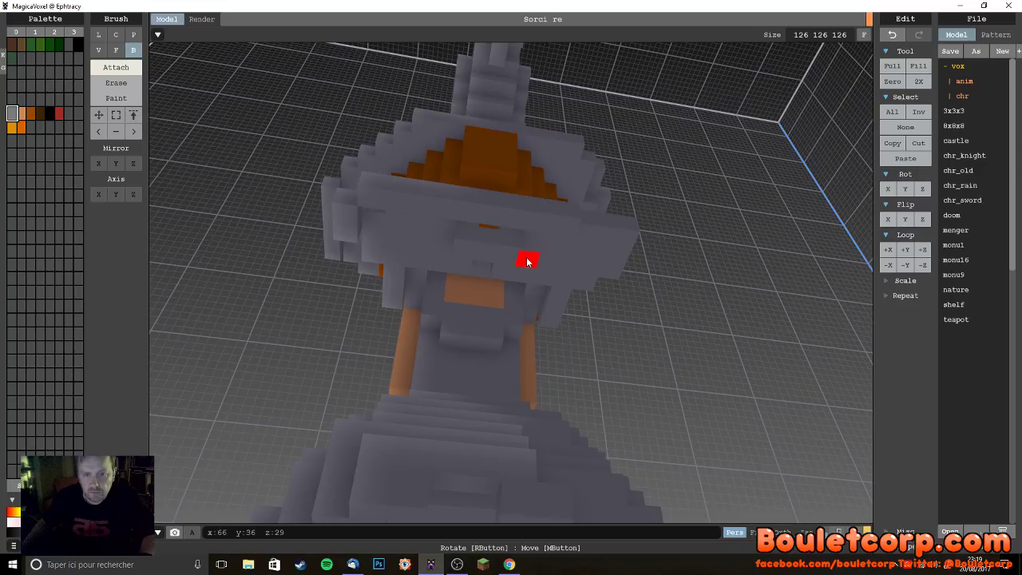
right_drag(517, 260, 461, 298)
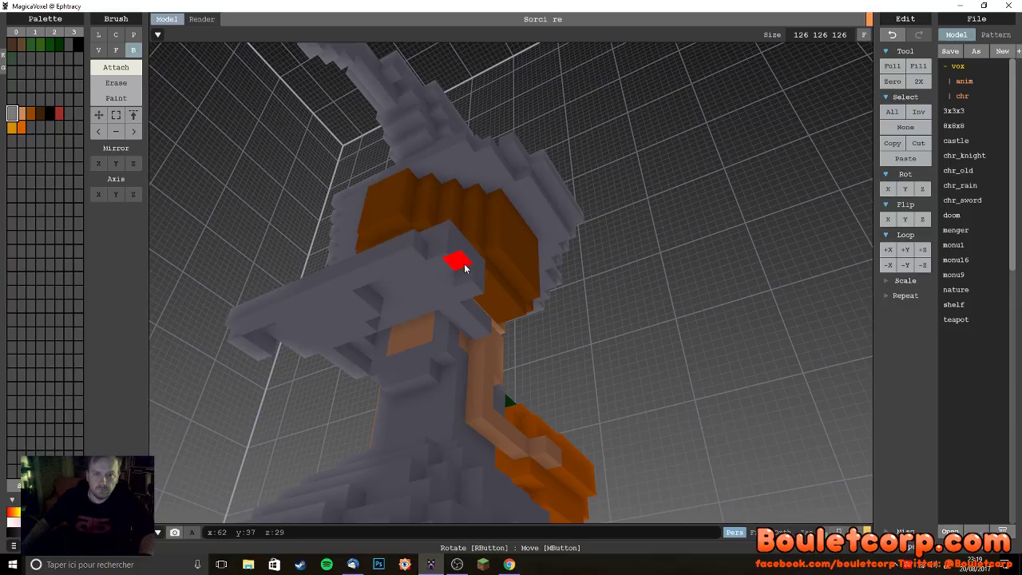
drag(462, 263, 471, 285)
right_drag(459, 291, 419, 359)
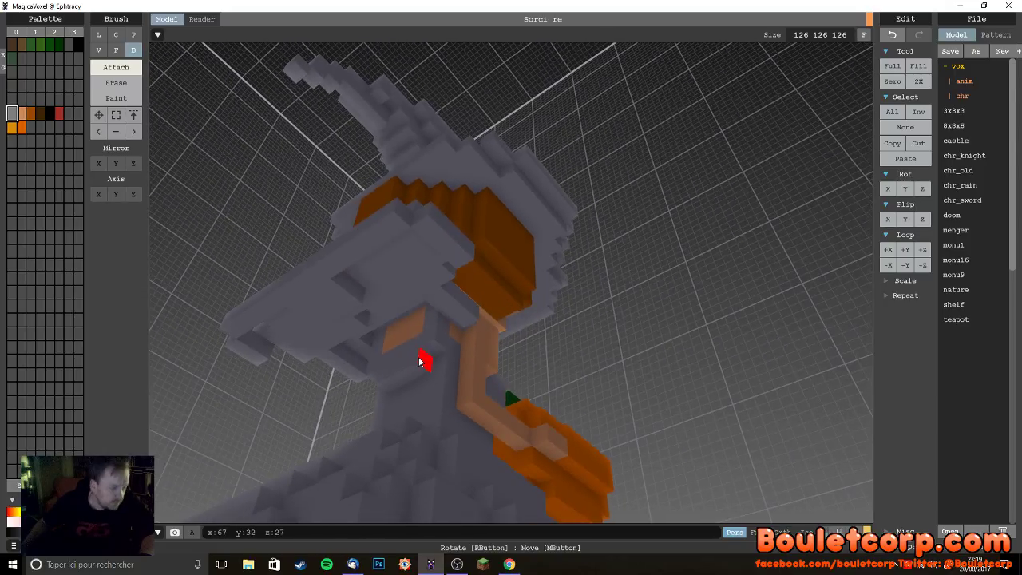
- Build a narrow stepped grey strip descending backward from the cape's shoulder edge to outline one side
right_drag(469, 345, 458, 427)
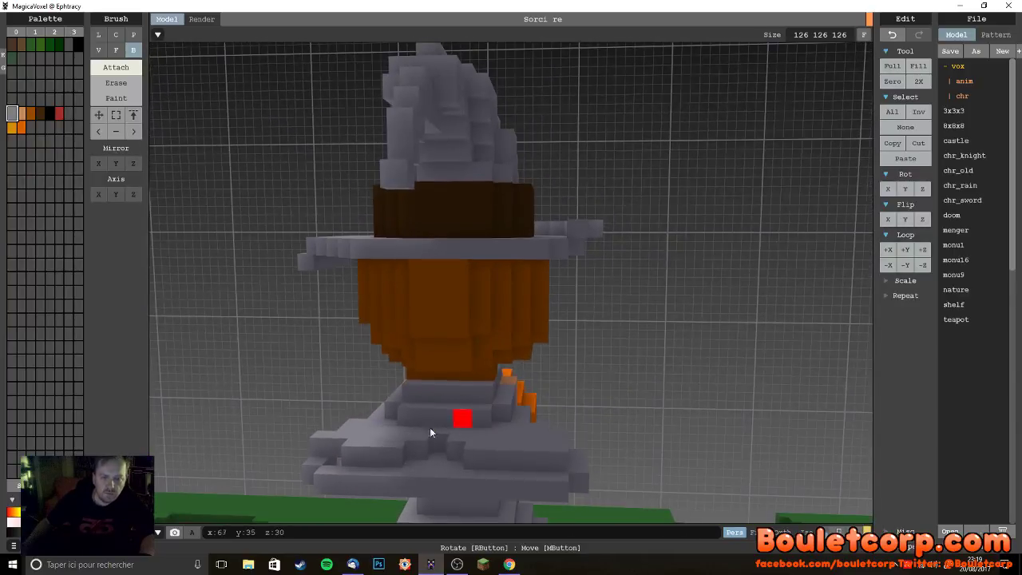
right_drag(474, 506, 424, 465)
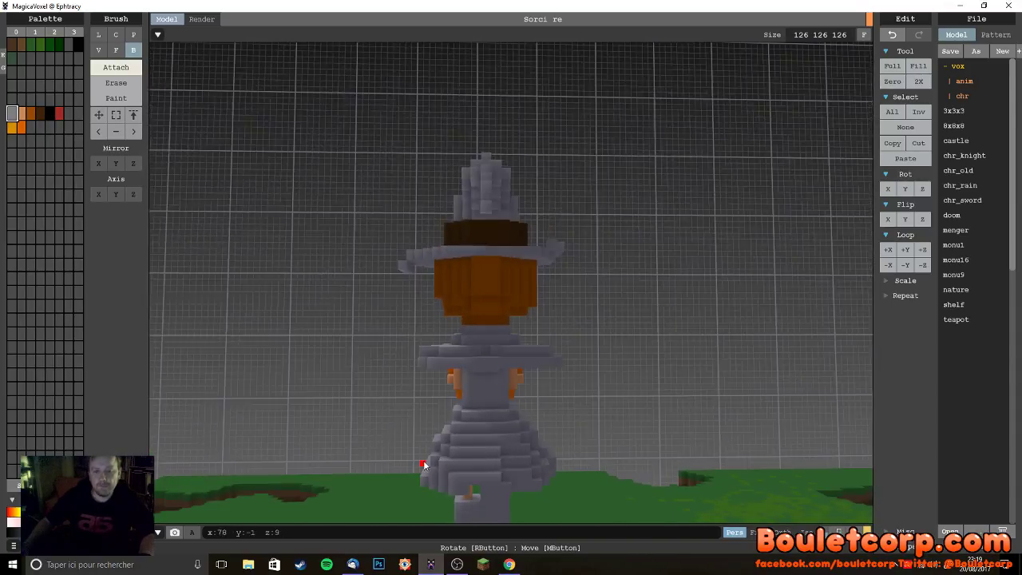
right_drag(464, 406, 440, 357)
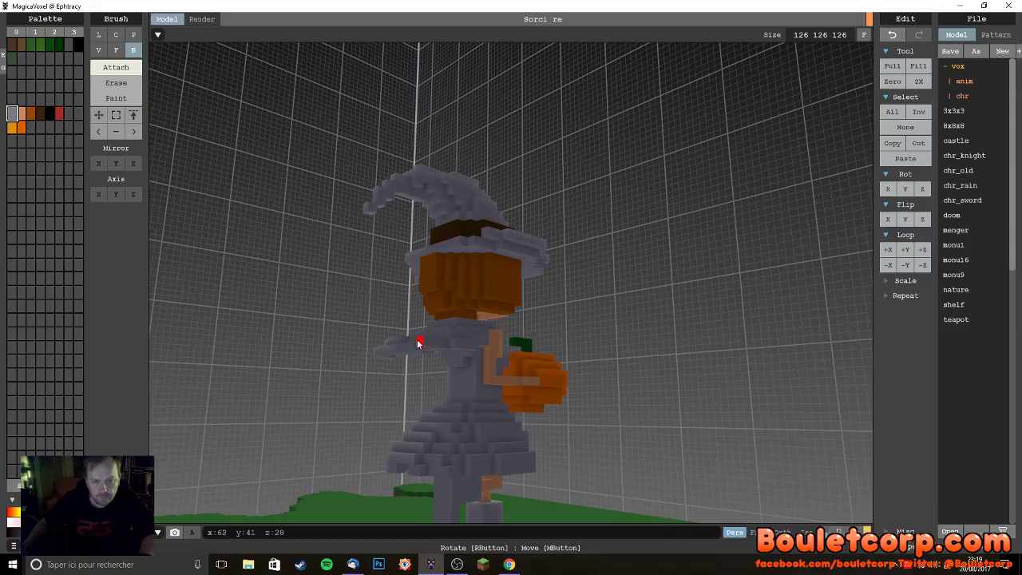
right_drag(414, 390, 450, 385)
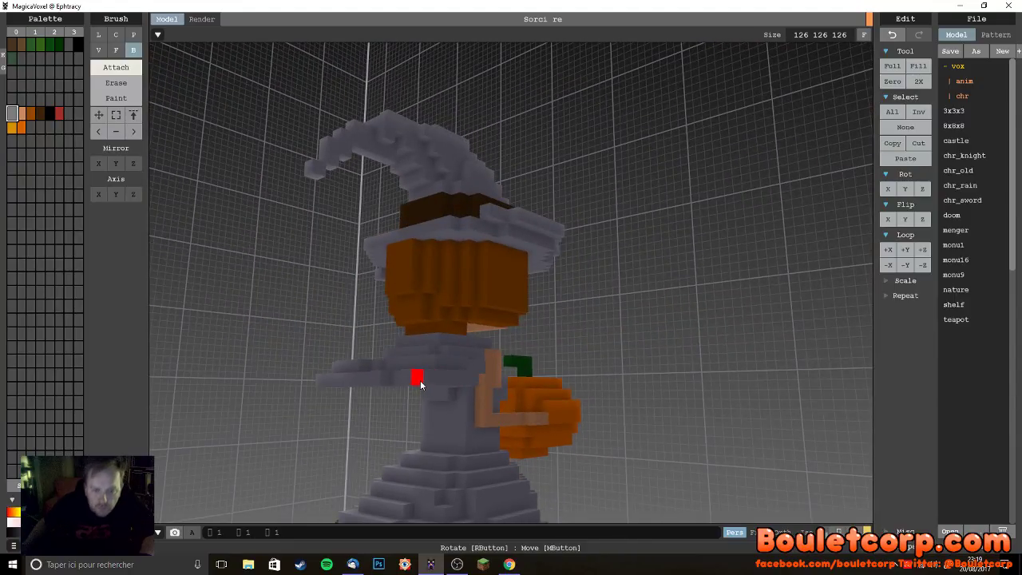
right_drag(413, 393, 429, 354)
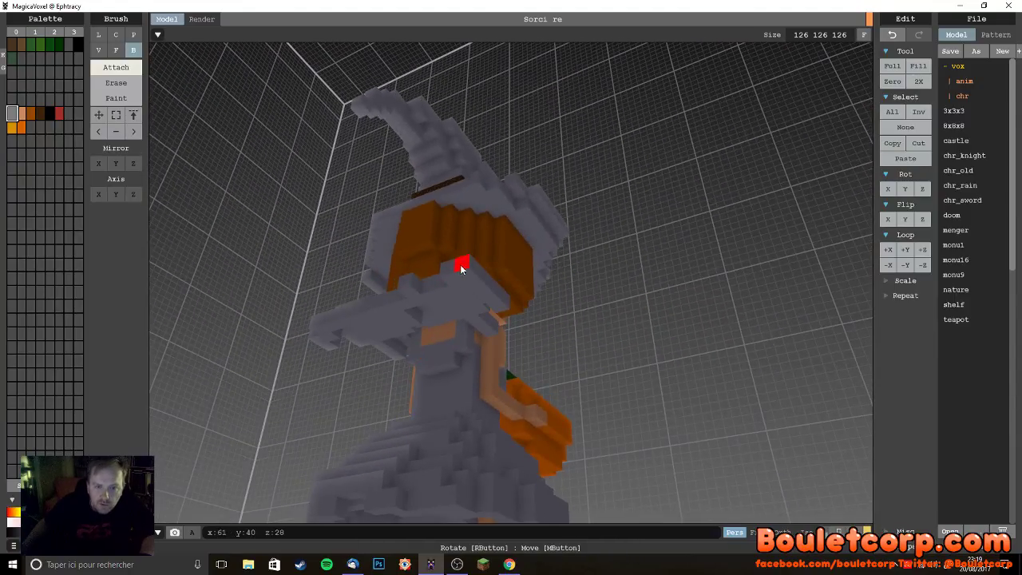
right_drag(422, 282, 424, 312)
click(444, 312)
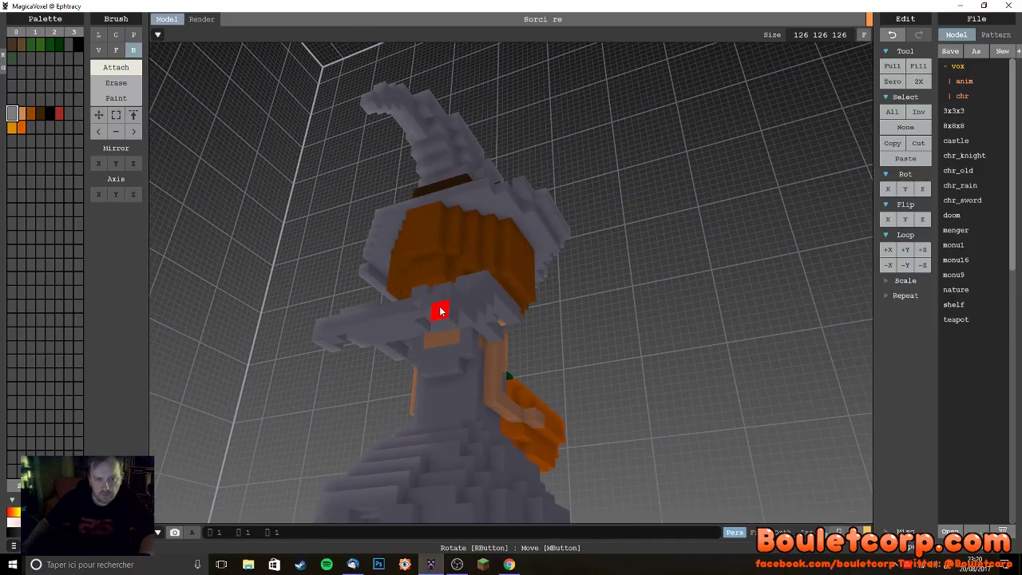
right_drag(399, 342, 310, 410)
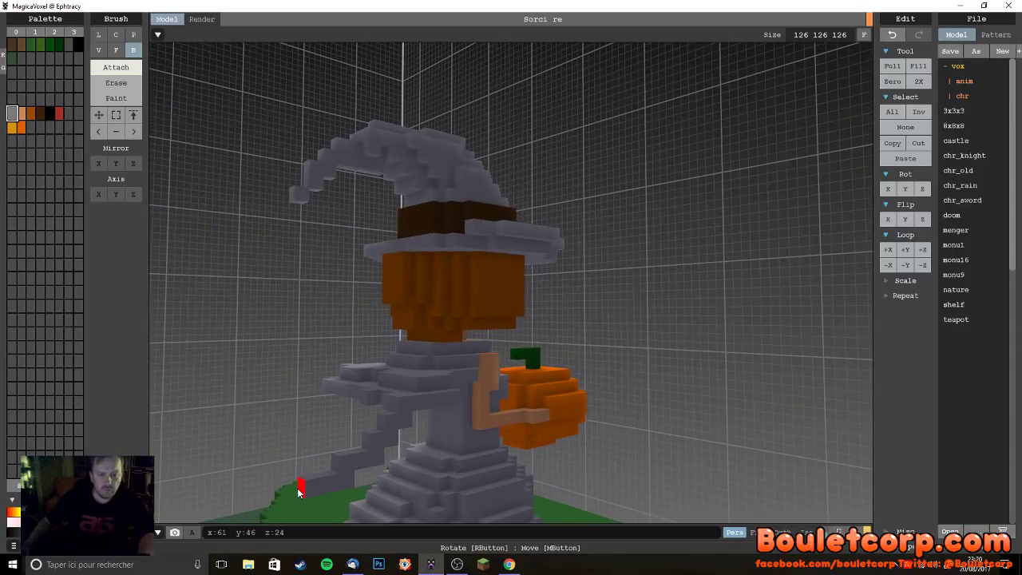
- Extend the stepped side strip outward behind the dress and attach grey voxels at its tip to start the hem
right_drag(274, 497, 569, 524)
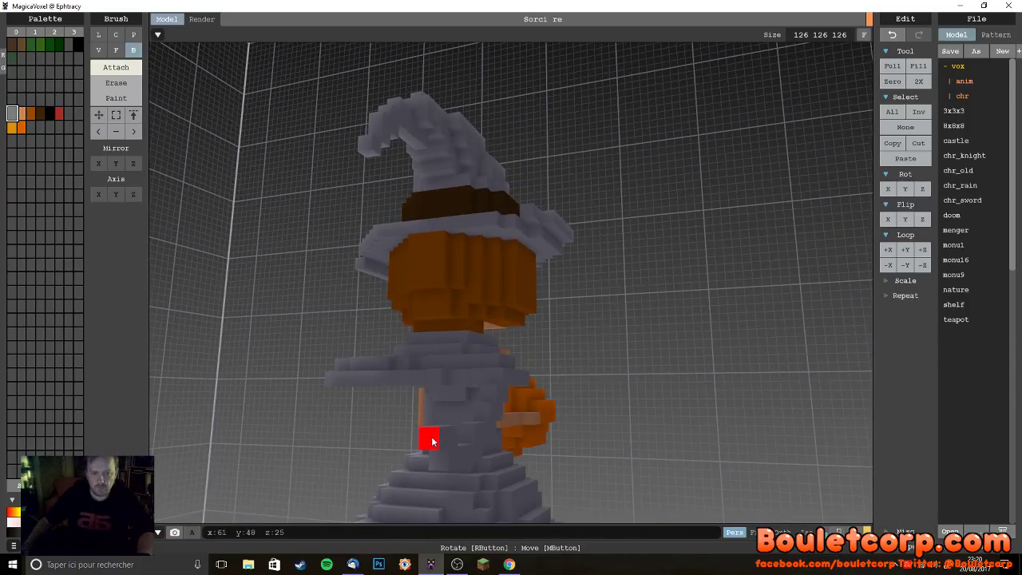
right_drag(414, 463, 382, 478)
right_drag(448, 479, 498, 400)
click(582, 318)
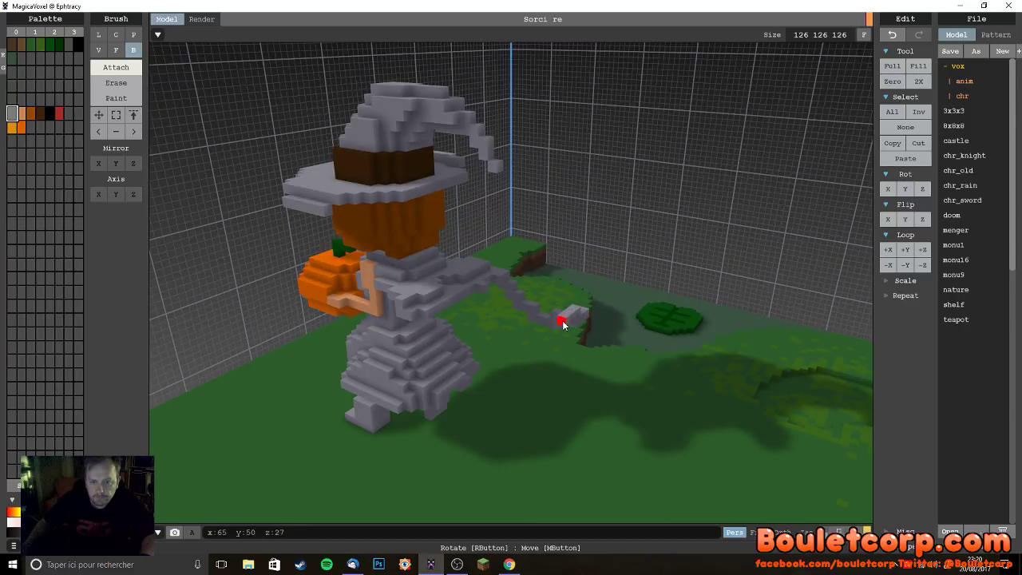
- Continue the cape's hem as a stepped grey row running across behind the dress toward the opposite side
right_drag(559, 326, 550, 277)
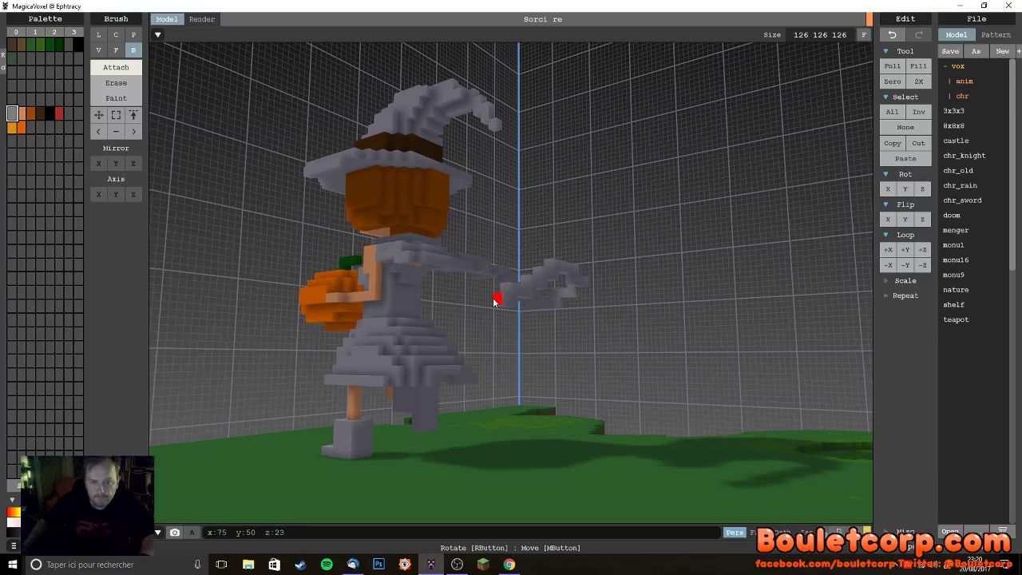
right_drag(491, 298, 423, 396)
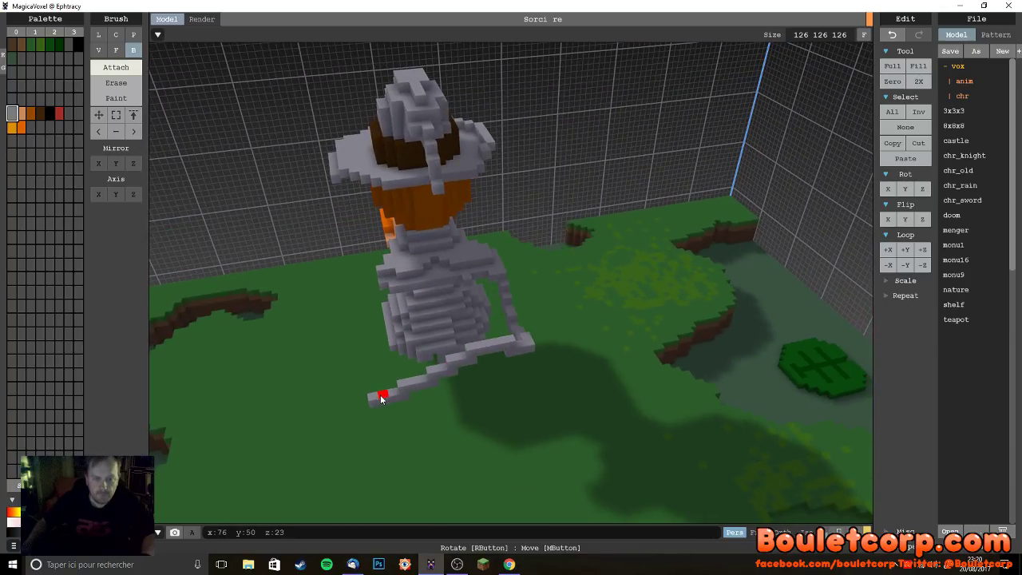
drag(375, 397, 401, 400)
right_drag(404, 422, 454, 404)
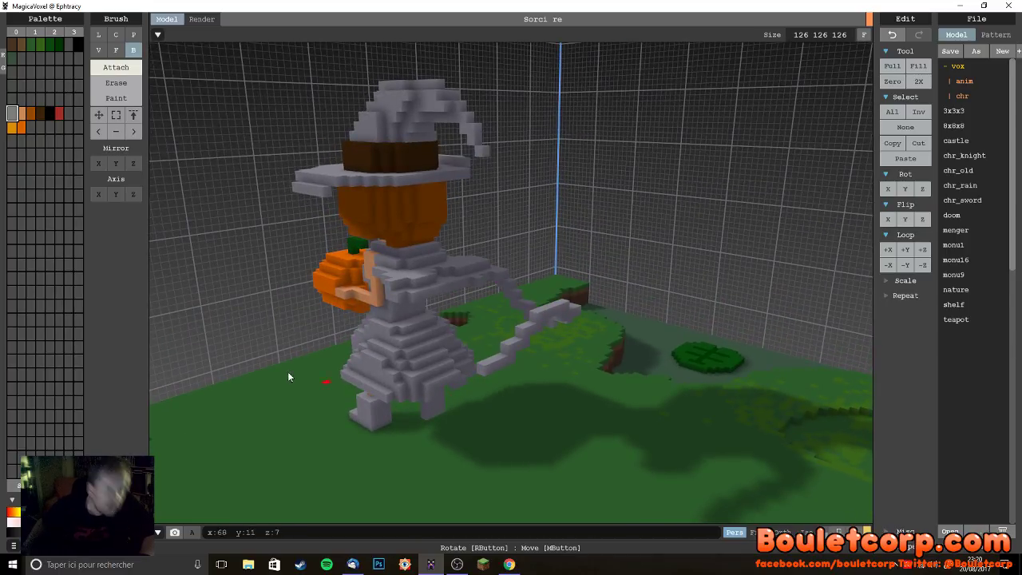
- Build a stepped grey strip from the open end of the cape's hem back up to the shoulder, outlining the second side
right_drag(482, 433, 630, 349)
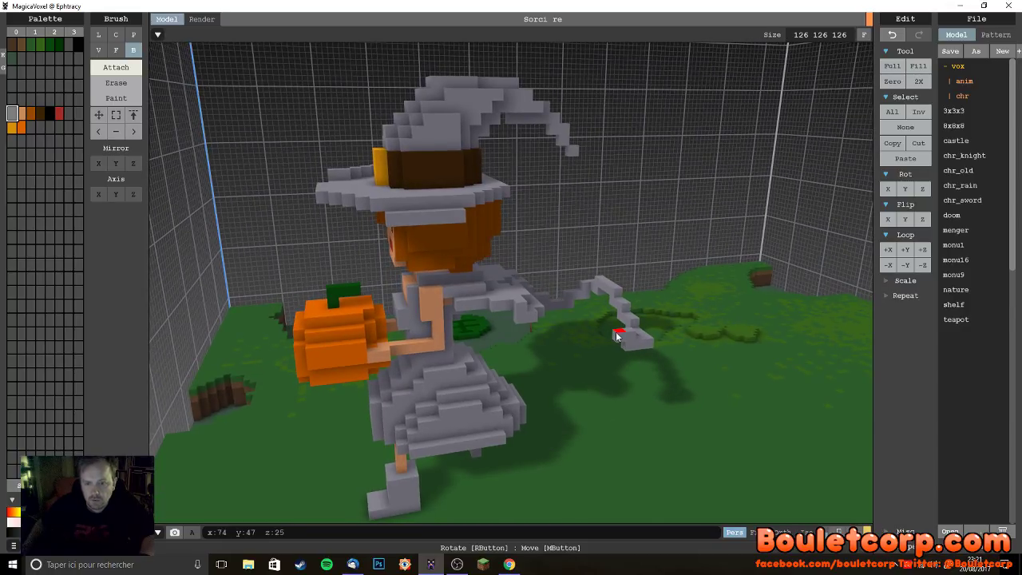
click(606, 327)
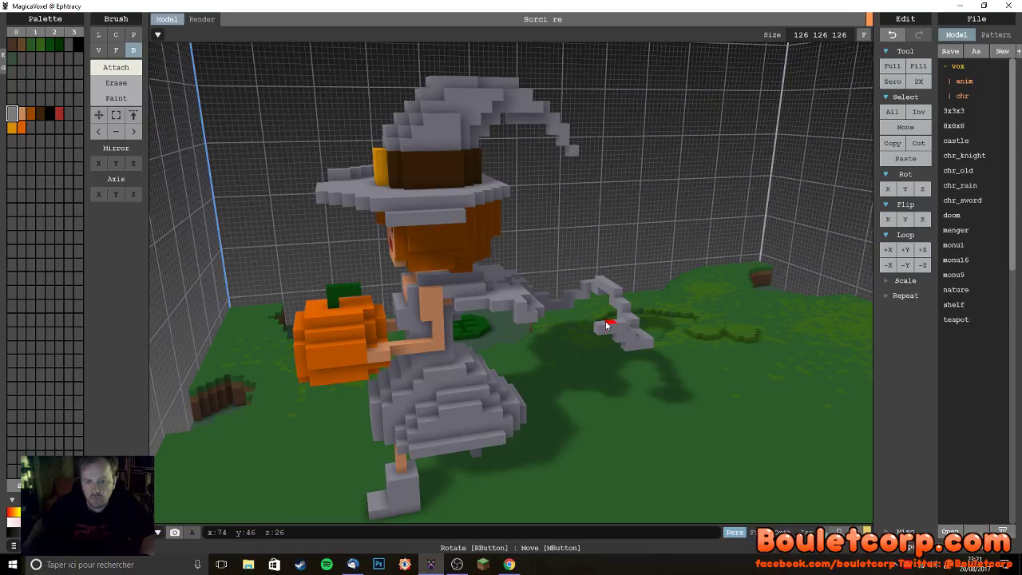
click(601, 324)
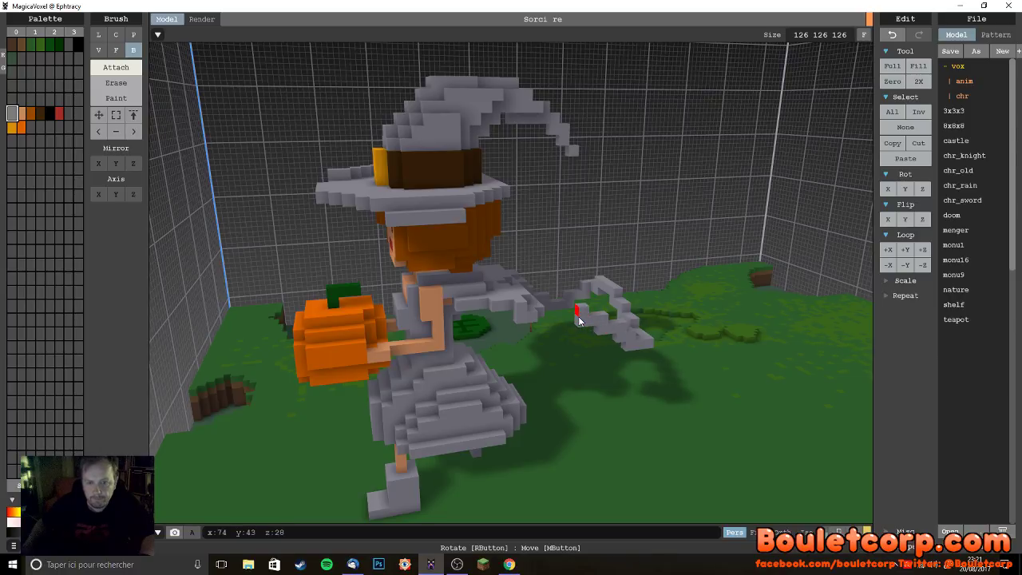
right_drag(553, 335, 576, 344)
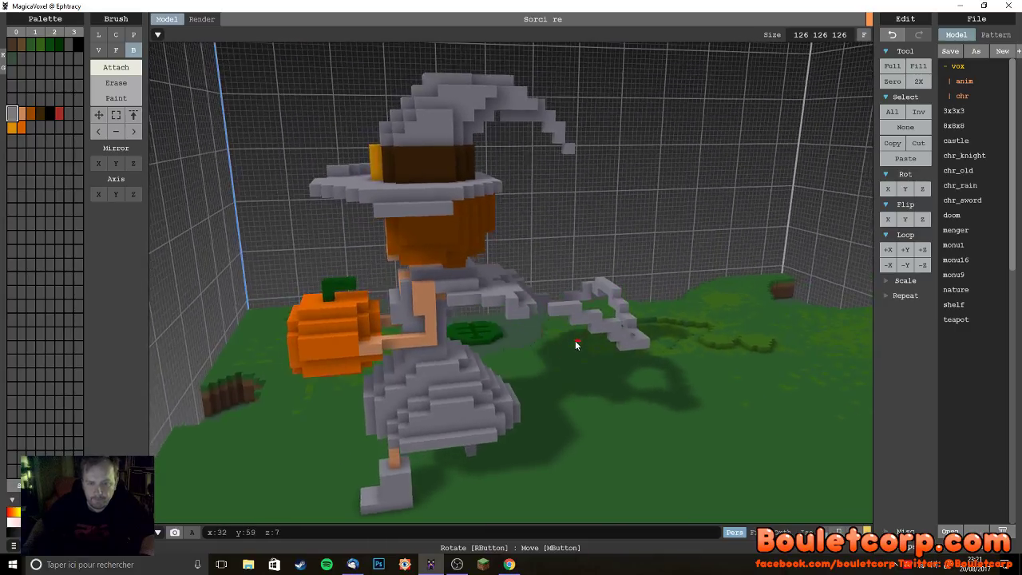
right_drag(612, 386, 594, 411)
scroll(559, 353, up, 5)
right_drag(561, 354, 554, 336)
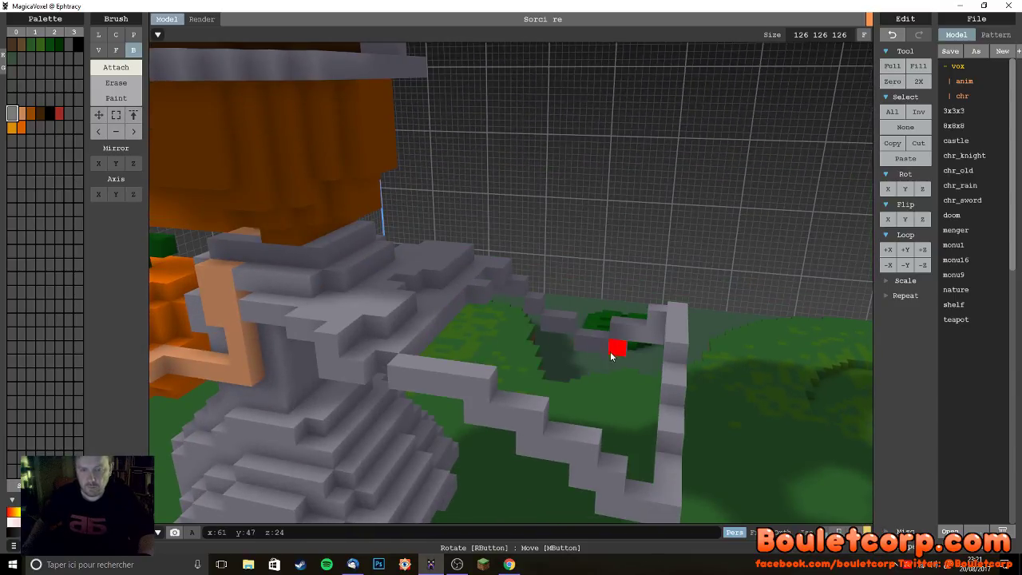
- Rework the second side strip into regular one-voxel steps descending from the shoulder edge to the hem corner
right_drag(701, 408, 626, 389)
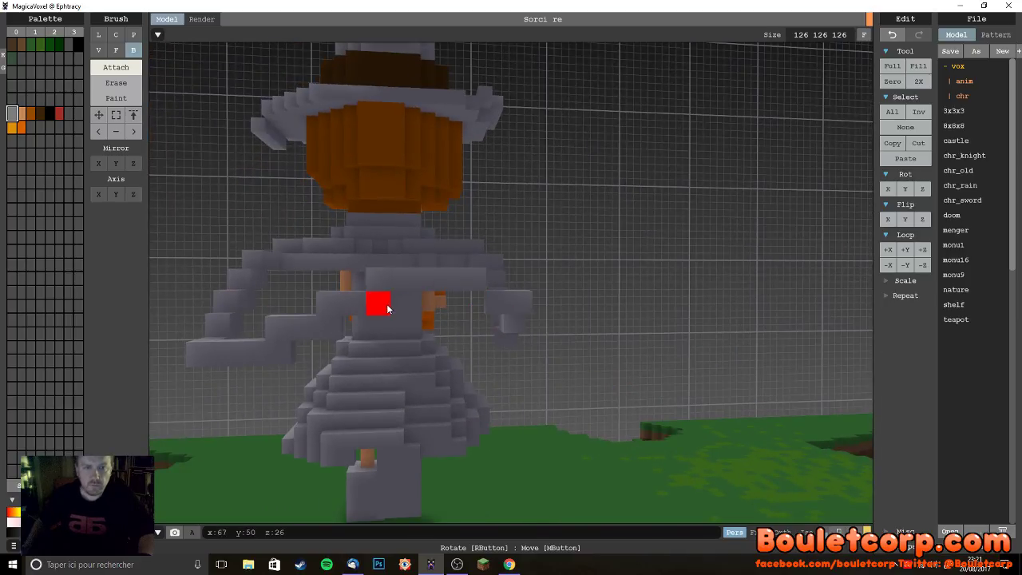
right_drag(283, 383, 373, 391)
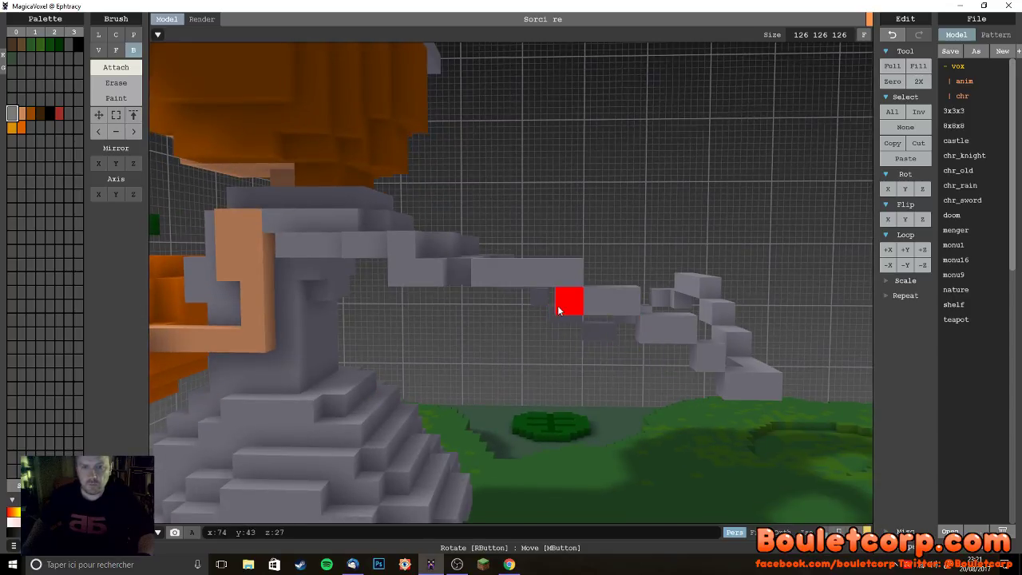
right_drag(518, 342, 598, 434)
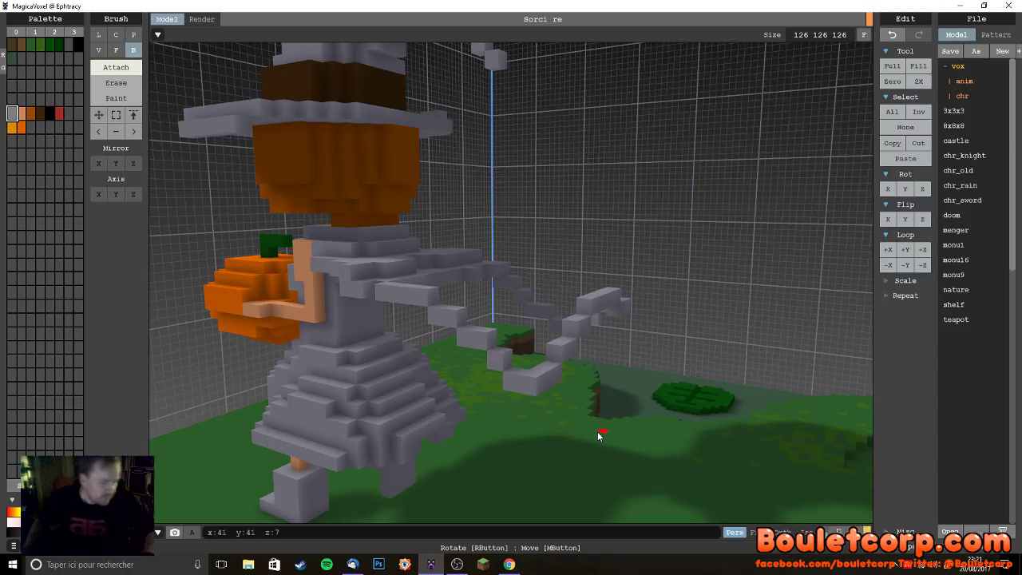
right_drag(622, 367, 582, 394)
right_drag(456, 331, 352, 266)
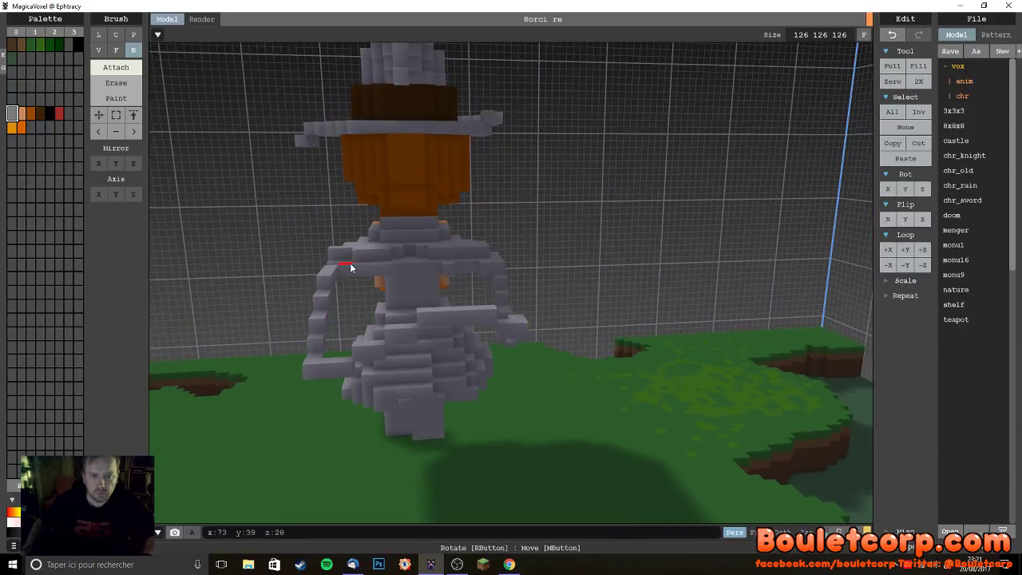
- Thicken the upper part of the left side strip, as seen from behind, inward from beneath the shoulder with grey voxels
mouse_move(359, 302)
right_down()
mouse_move(364, 252)
mouse_move(362, 288)
right_up()
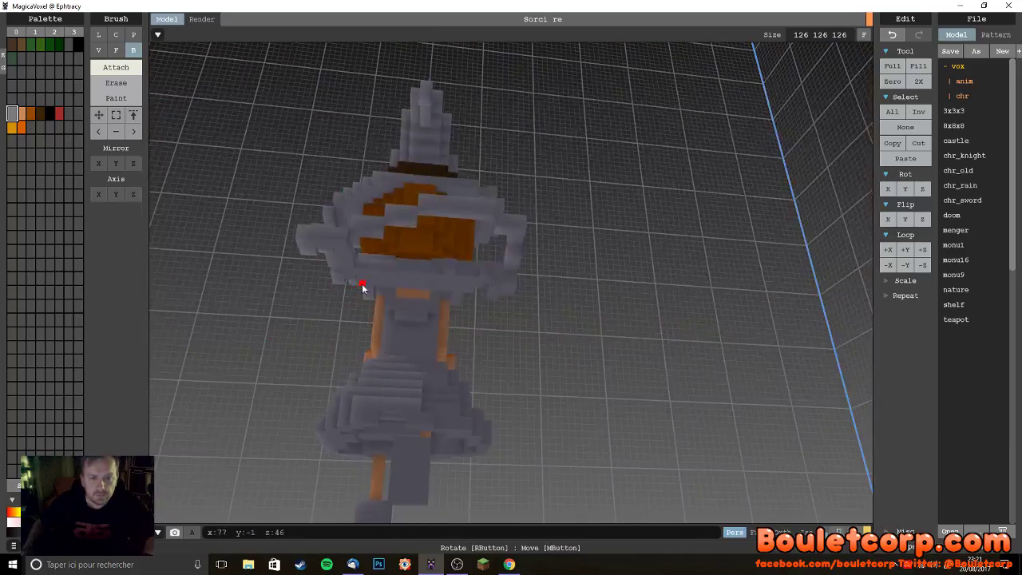
scroll(362, 288, up, 6)
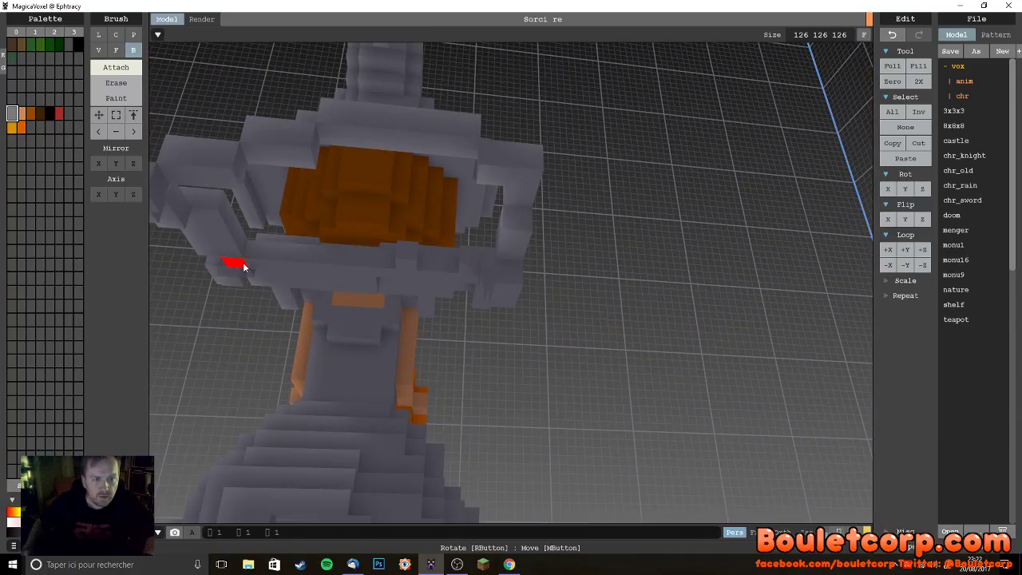
click(246, 266)
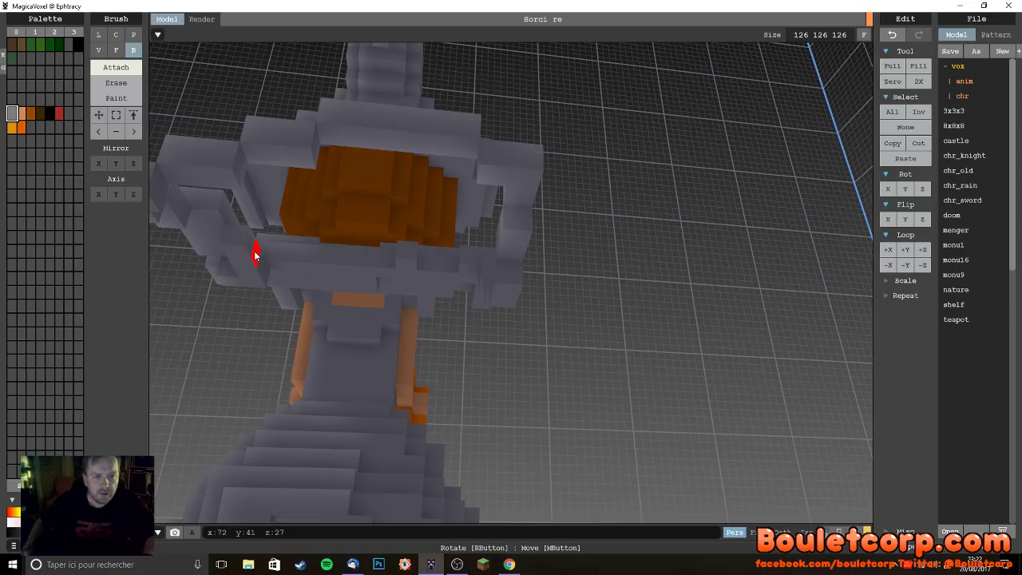
drag(259, 263, 250, 253)
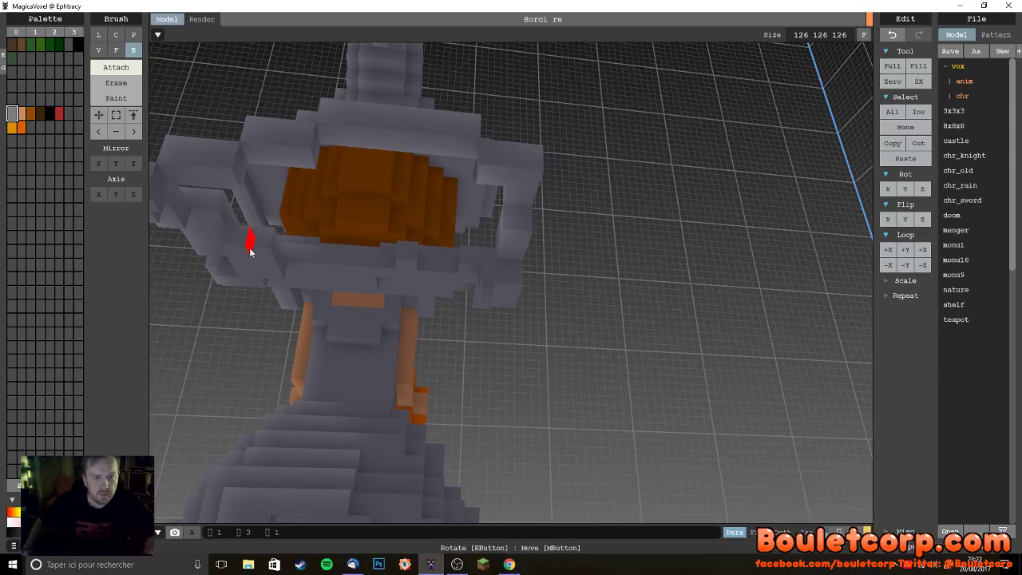
scroll(324, 275, up, 8)
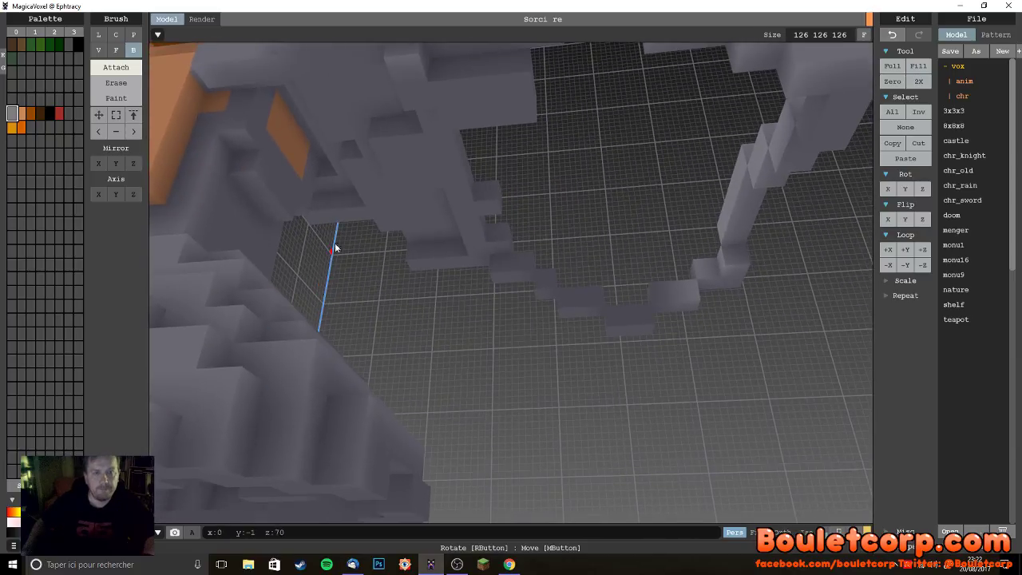
scroll(410, 64, down, 8)
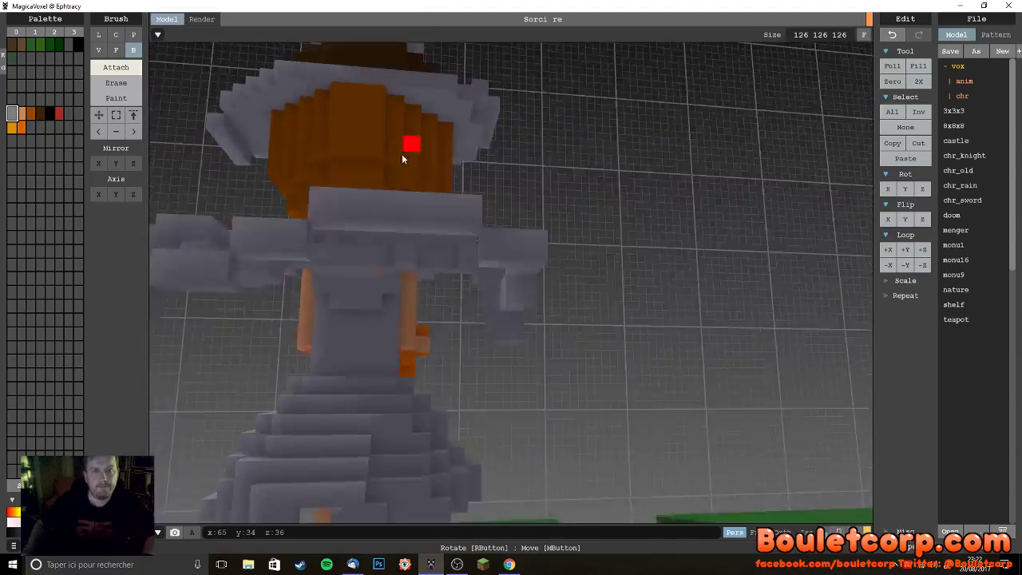
right_drag(383, 208, 261, 339)
mouse_move(260, 340)
mouse_down()
mouse_move(199, 338)
mouse_move(229, 332)
mouse_move(179, 344)
mouse_up()
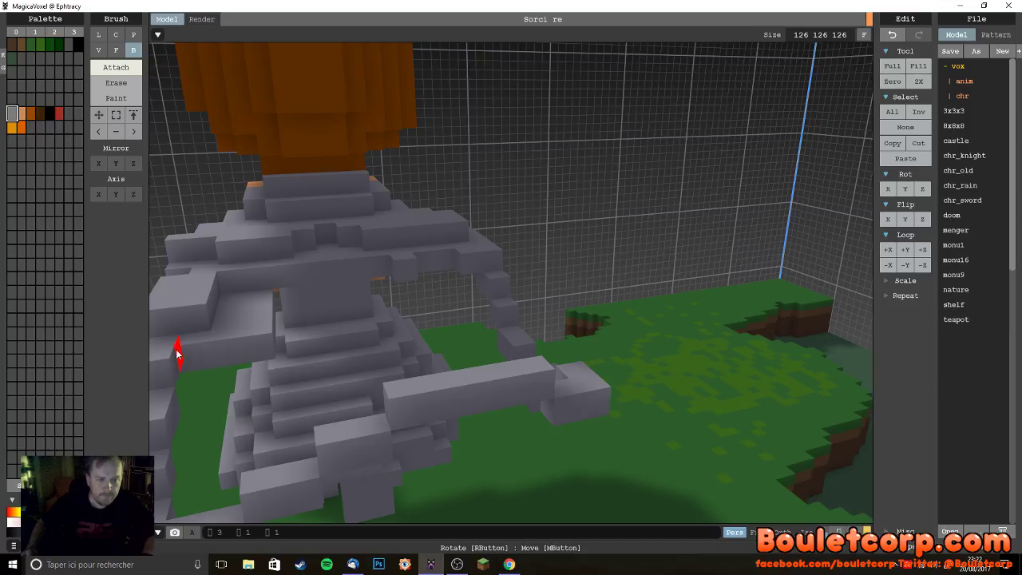
- Widen the lower part of the left side strip into broad grey steps running down to the hem corner
right_drag(191, 355, 292, 338)
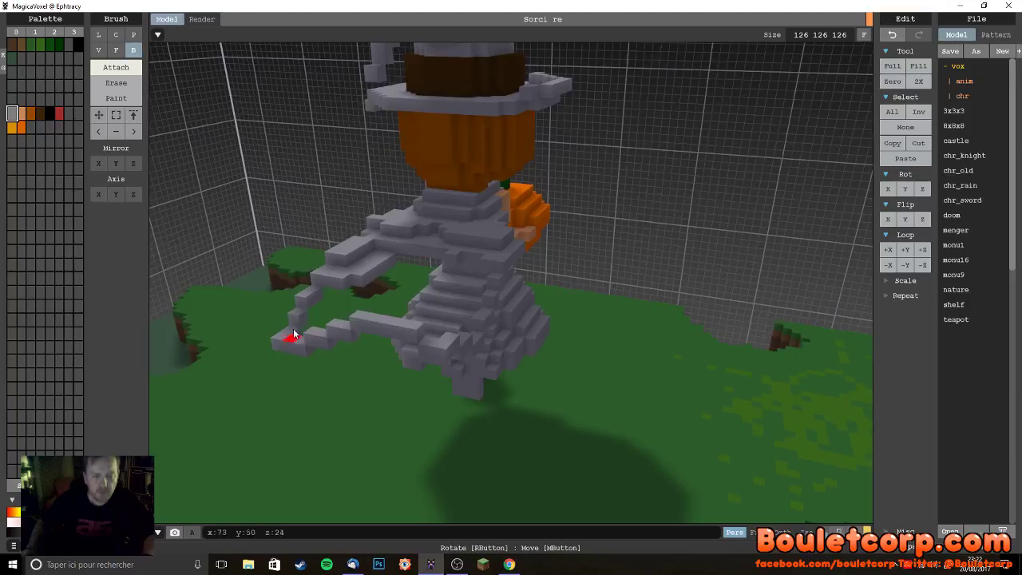
click(320, 297)
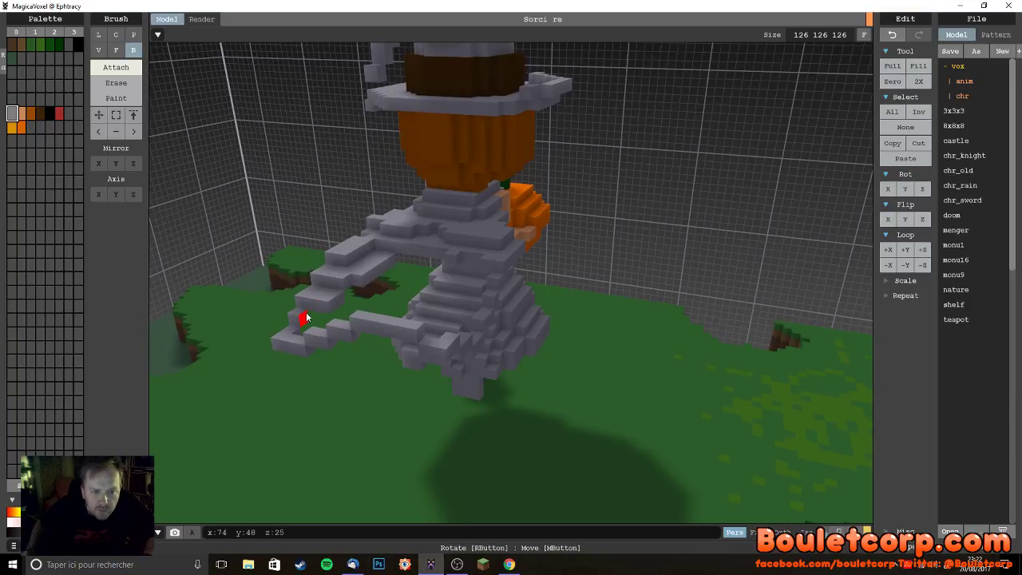
right_drag(314, 323, 299, 352)
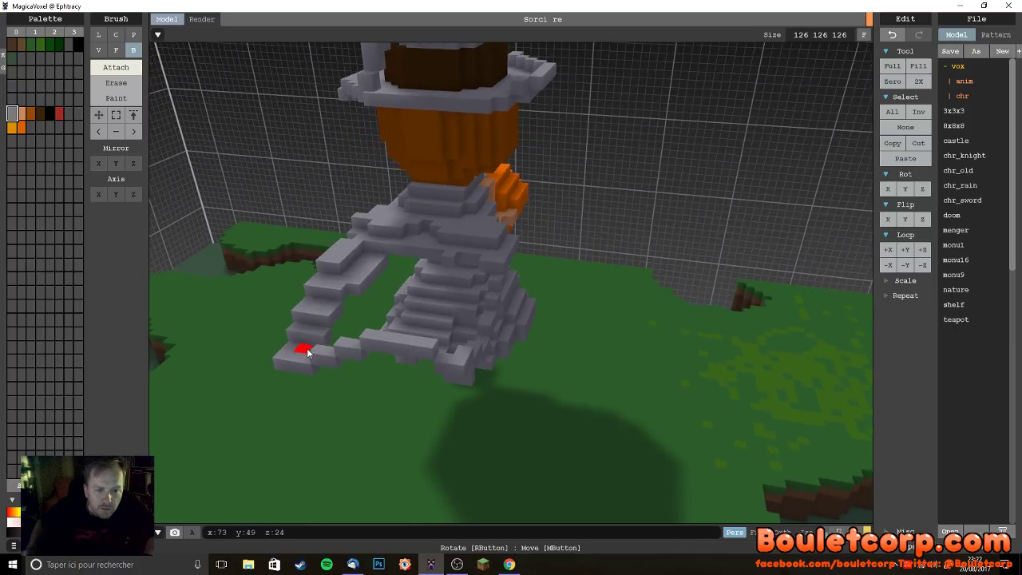
right_drag(336, 383, 390, 353)
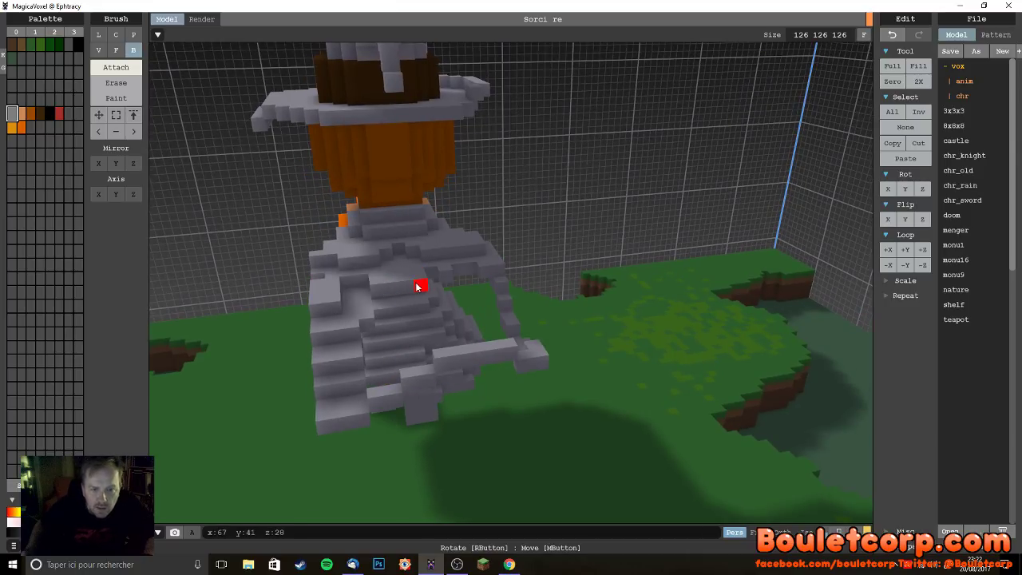
- Extend a wide grey panel backward from the middle of the shoulders and step it down beside the left side strip
drag(423, 290, 378, 294)
right_drag(390, 343, 372, 294)
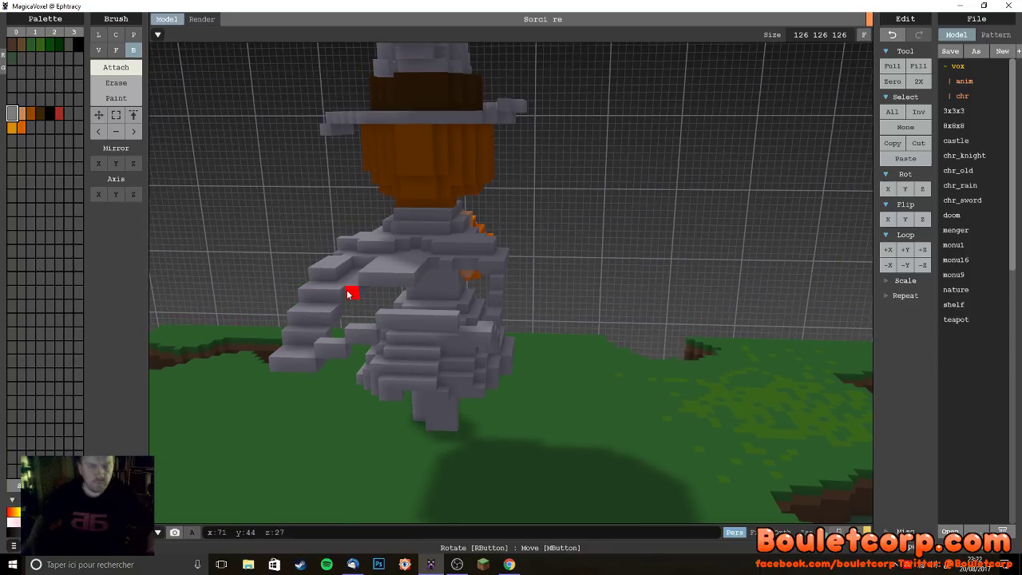
scroll(363, 275, down, 3)
scroll(387, 296, up, 4)
right_drag(399, 309, 307, 281)
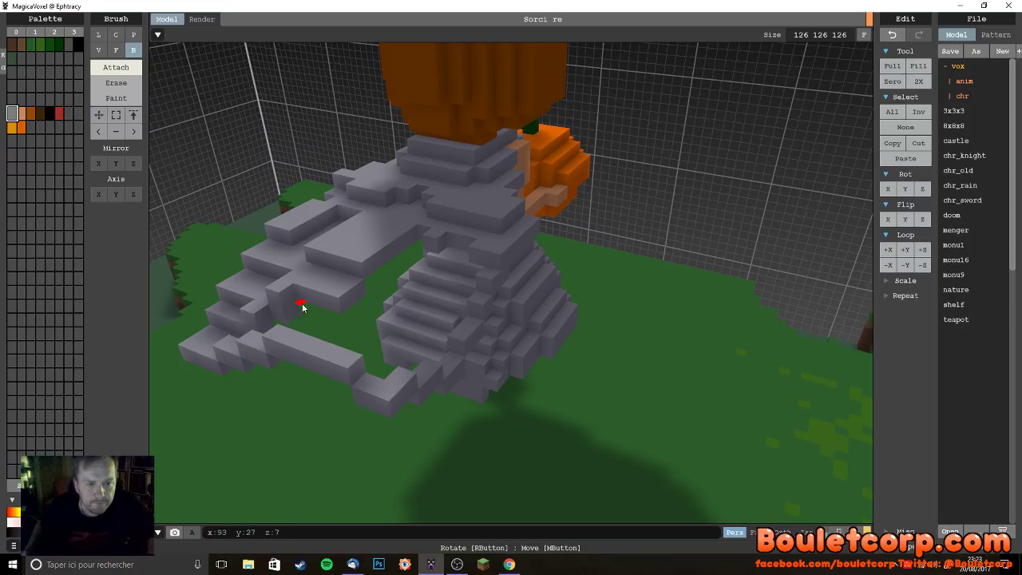
- Lengthen the cape's middle panel backward to the hem row and fill the stepped voxels joining it to the left side
right_drag(331, 313, 385, 356)
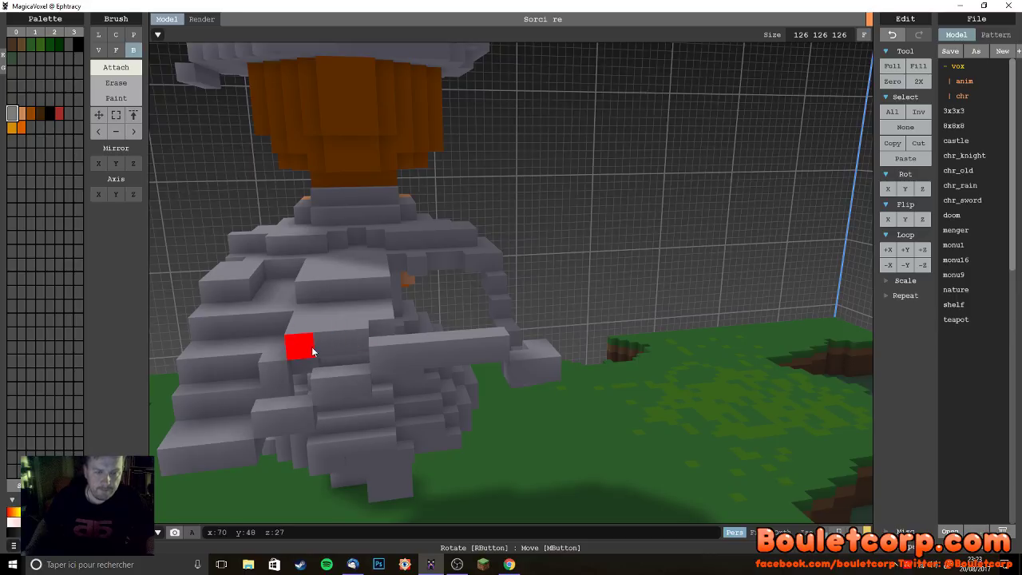
right_drag(304, 348, 343, 353)
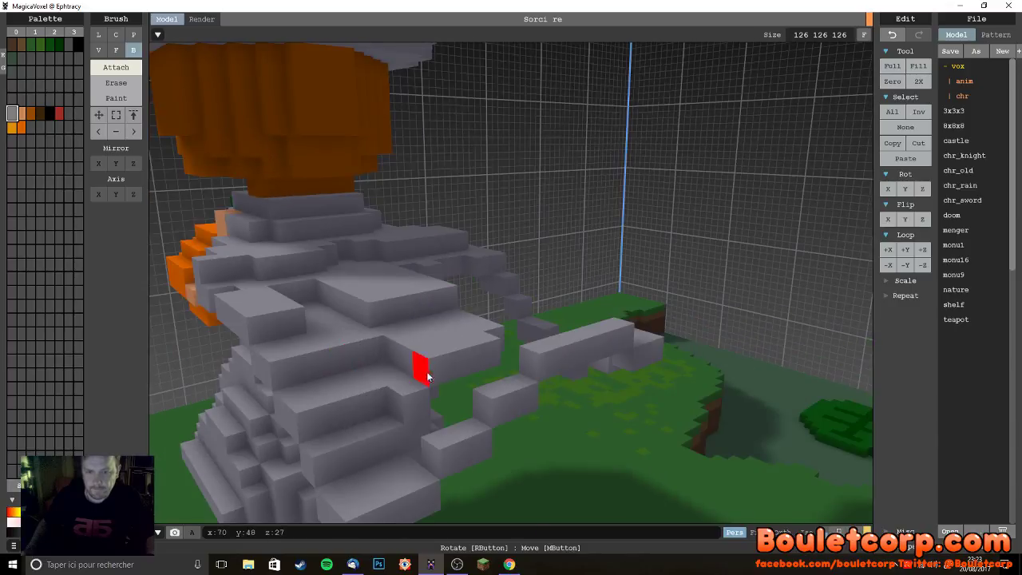
right_drag(470, 376, 440, 378)
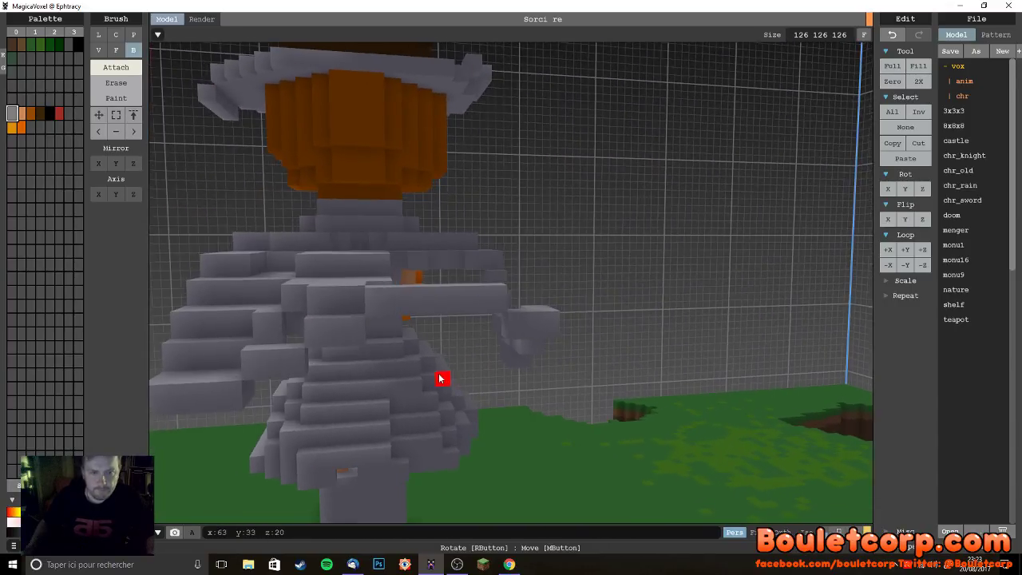
right_drag(328, 370, 376, 370)
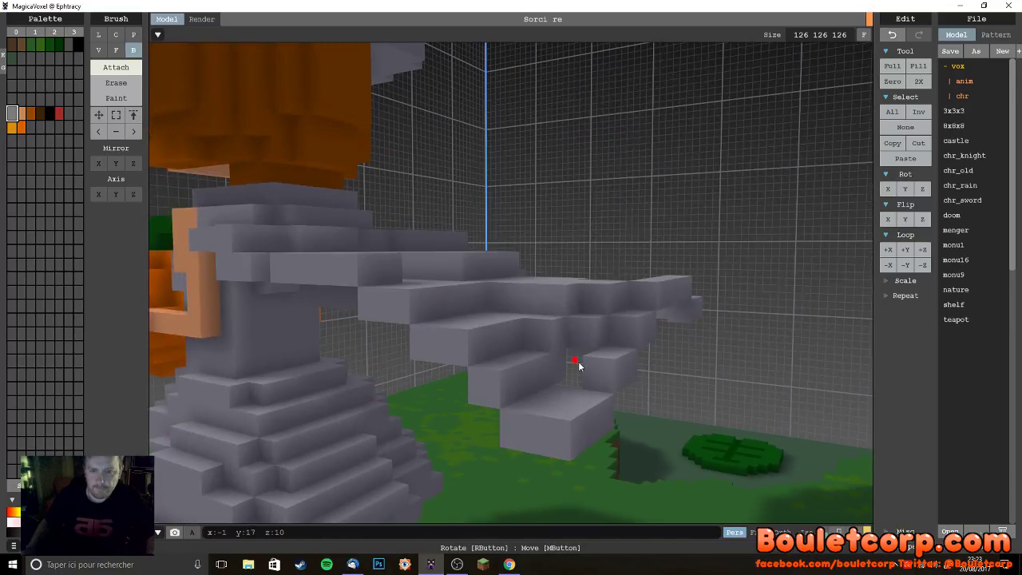
right_drag(594, 390, 477, 407)
mouse_move(314, 334)
mouse_down()
mouse_move(318, 289)
mouse_move(343, 310)
mouse_move(324, 332)
mouse_move(330, 328)
mouse_move(317, 326)
mouse_up()
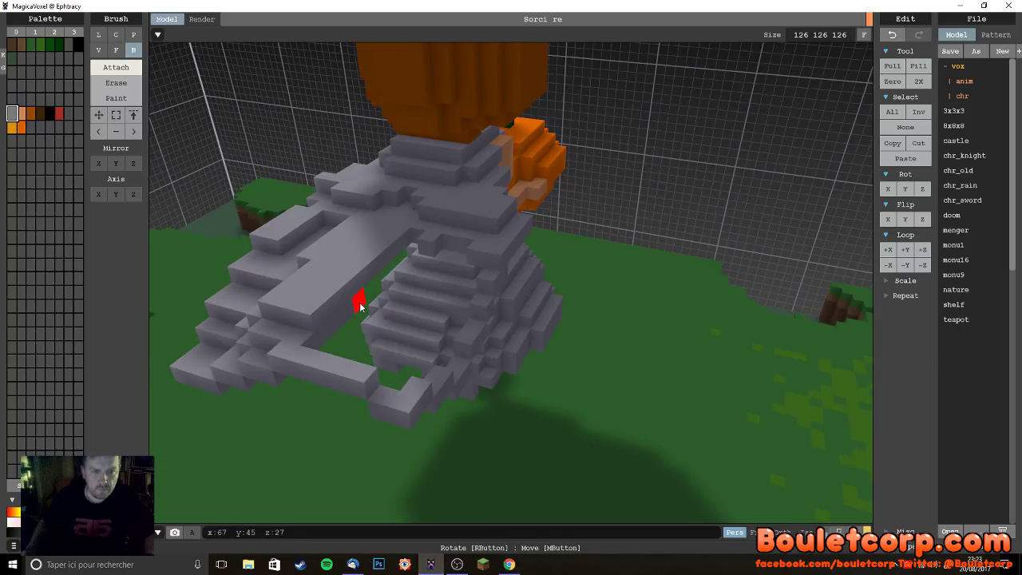
- Fill the notch between the cape's left steps and its middle panel with grey voxels near the shoulders
right_drag(343, 342, 383, 342)
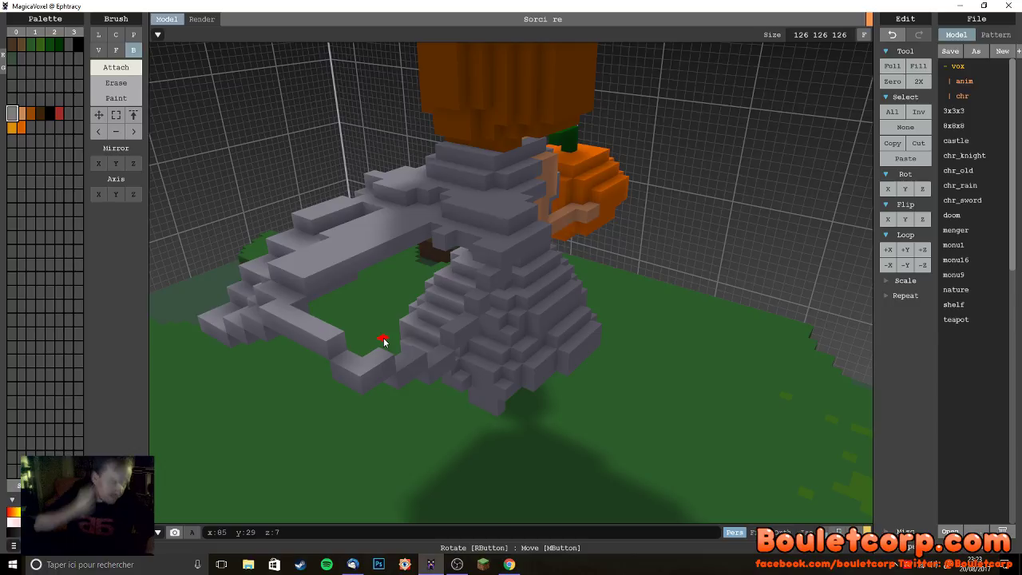
right_drag(411, 331, 464, 338)
scroll(463, 338, up, 3)
right_drag(376, 342, 397, 344)
scroll(425, 321, up, 2)
right_drag(330, 360, 315, 402)
drag(272, 319, 282, 347)
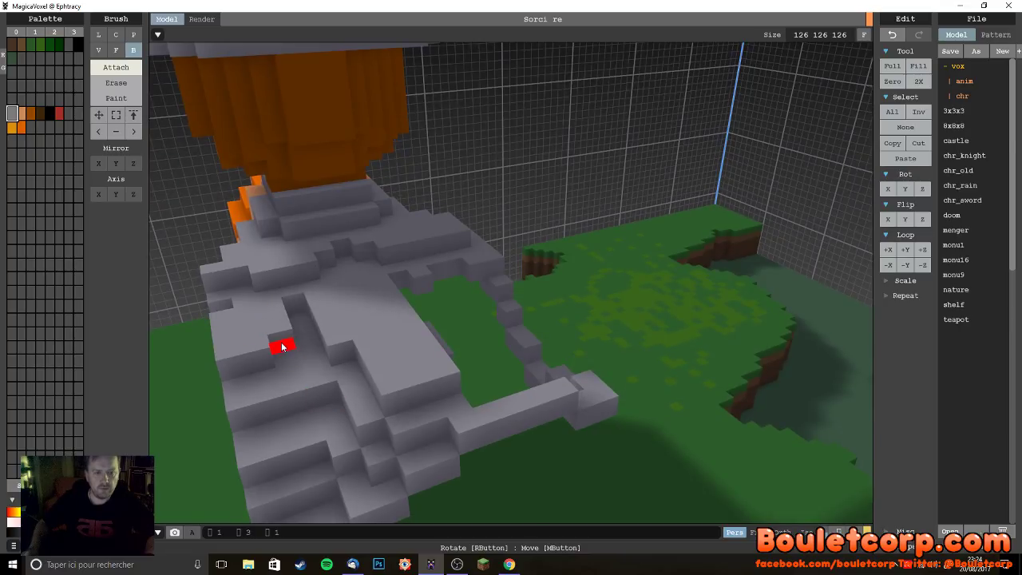
right_drag(279, 362, 365, 376)
right_drag(440, 403, 363, 396)
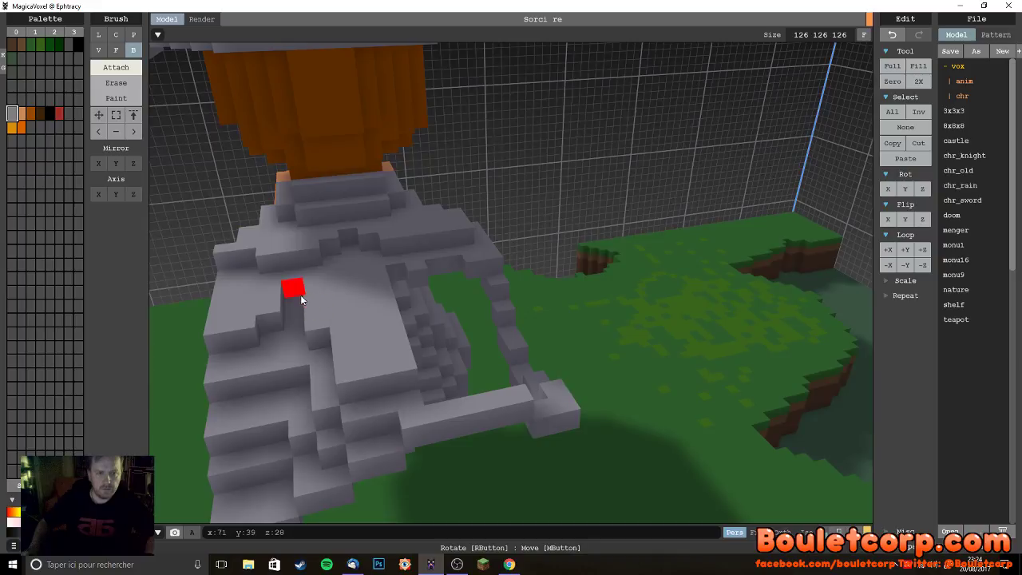
- Attach grey voxels under the shoulder on the cape's open side and extend them backward beside the middle panel with the Face brush
right_drag(332, 326, 447, 316)
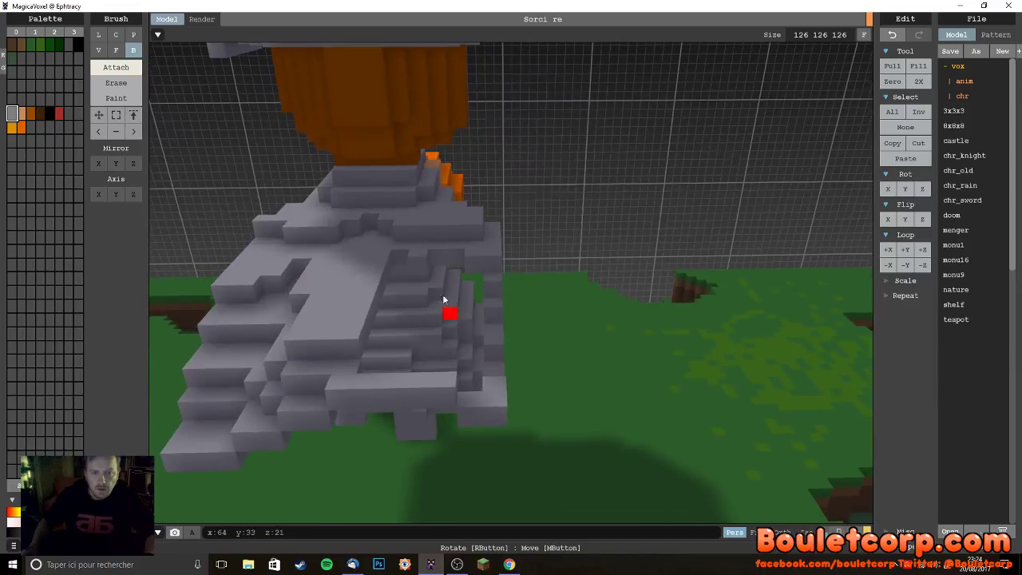
right_drag(398, 260, 417, 324)
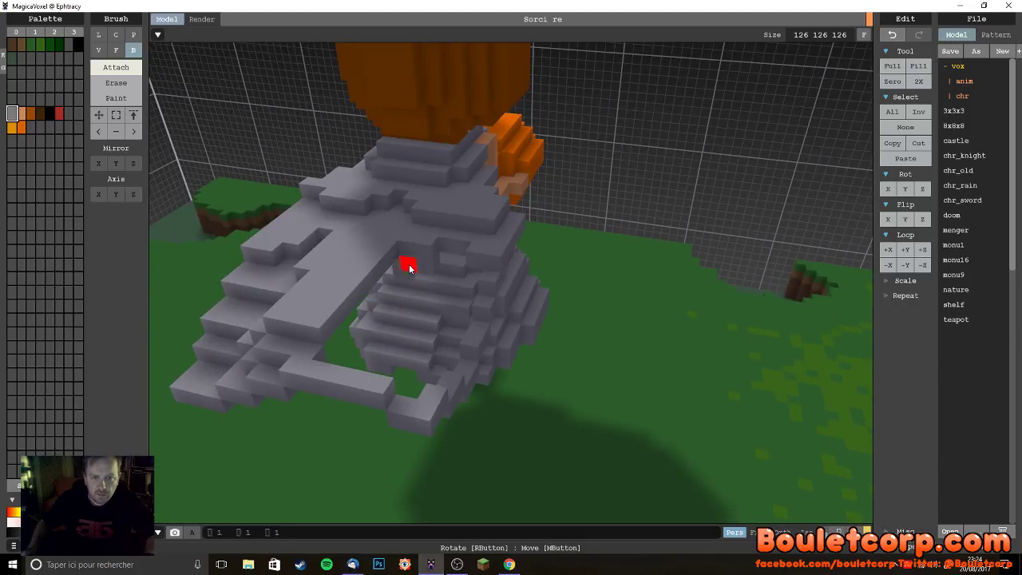
right_drag(419, 272, 502, 308)
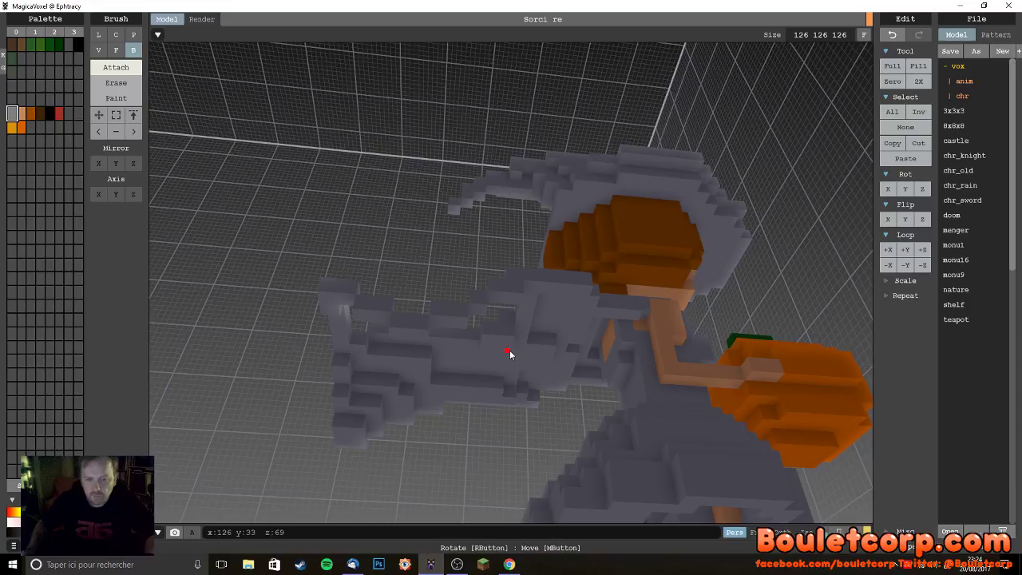
scroll(510, 350, up, 3)
right_drag(459, 428, 424, 274)
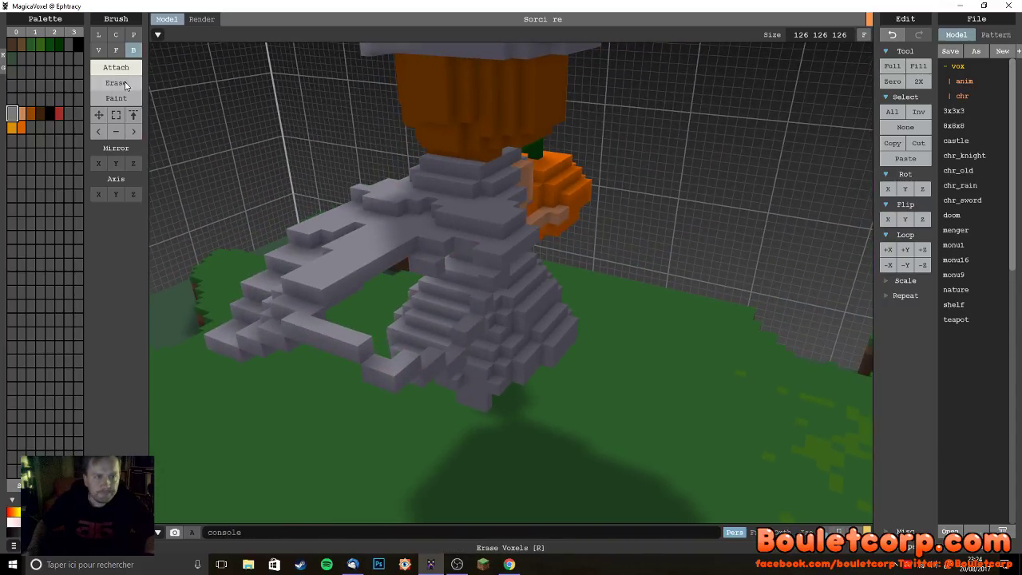
click(118, 51)
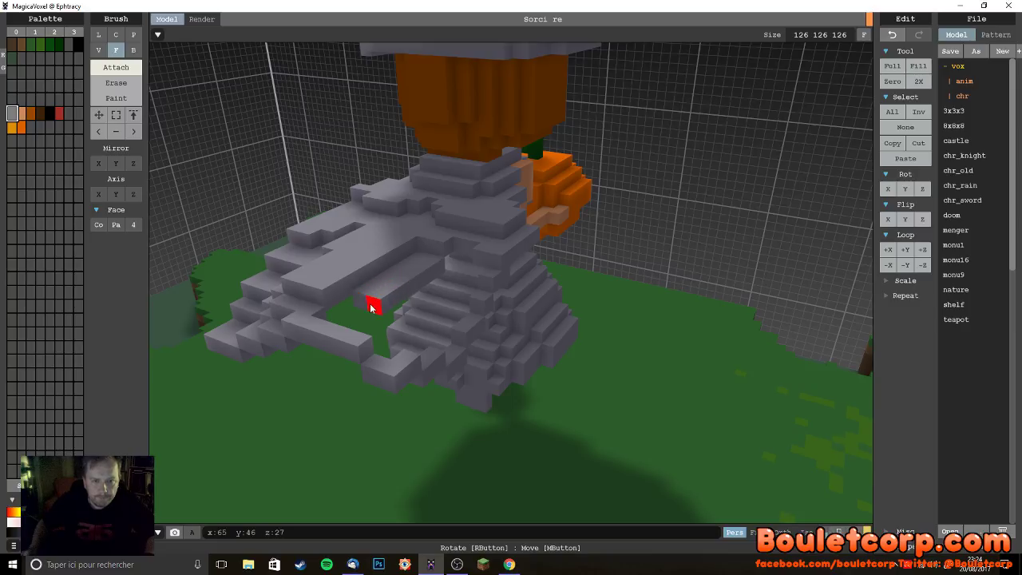
- Fill the gap beneath the cape's open side with grey rows along the middle panel, using the Box brush in attach mode
mouse_move(363, 329)
right_down()
mouse_move(341, 321)
mouse_move(415, 340)
mouse_move(333, 336)
mouse_move(411, 331)
mouse_move(429, 317)
mouse_move(423, 296)
mouse_move(311, 326)
mouse_move(367, 338)
mouse_move(328, 338)
mouse_move(336, 307)
right_up()
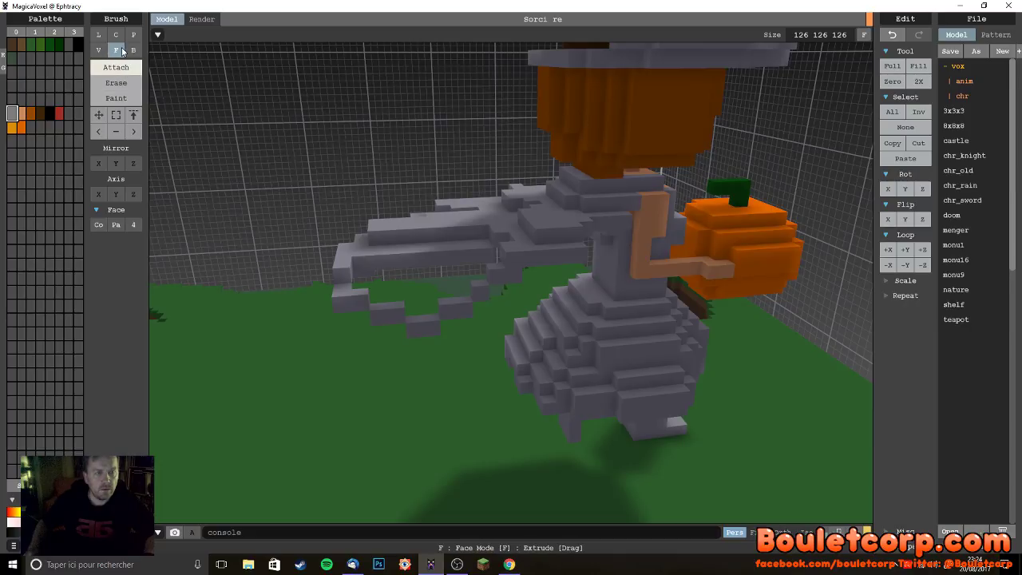
click(134, 49)
mouse_move(343, 239)
right_down()
mouse_move(279, 181)
mouse_move(343, 171)
mouse_move(388, 211)
mouse_move(416, 204)
mouse_move(405, 243)
right_up()
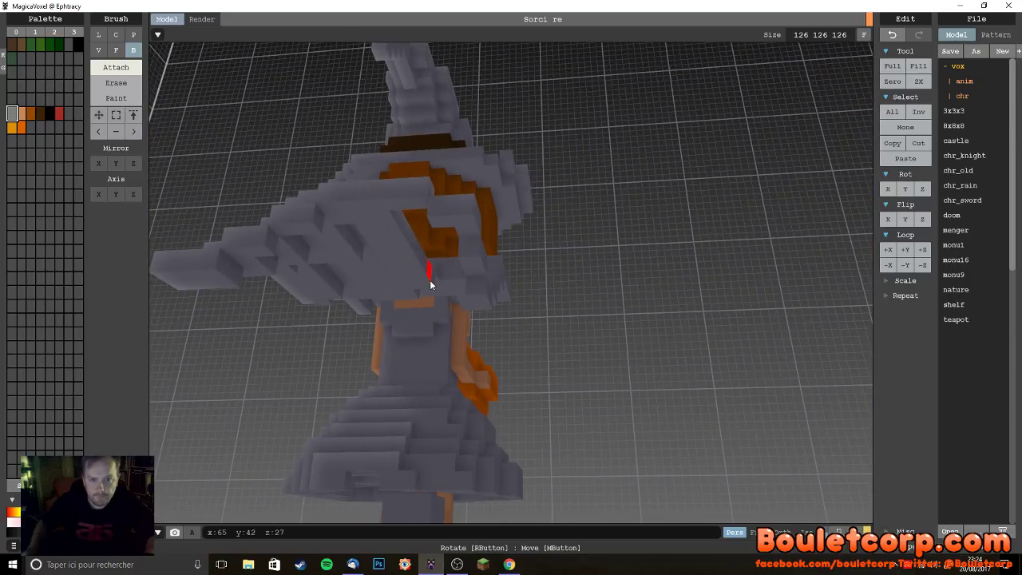
drag(401, 236, 393, 222)
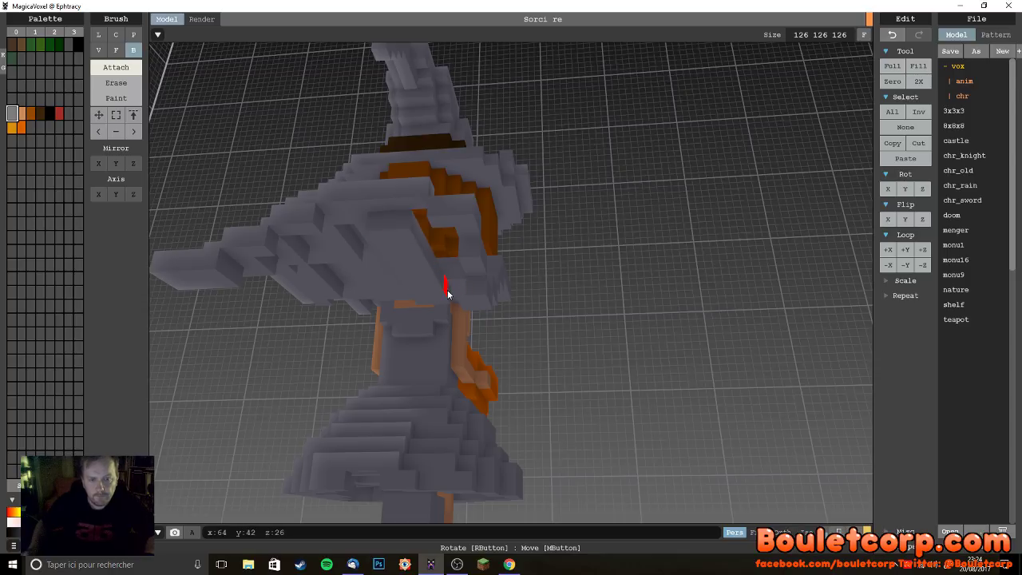
drag(418, 263, 414, 238)
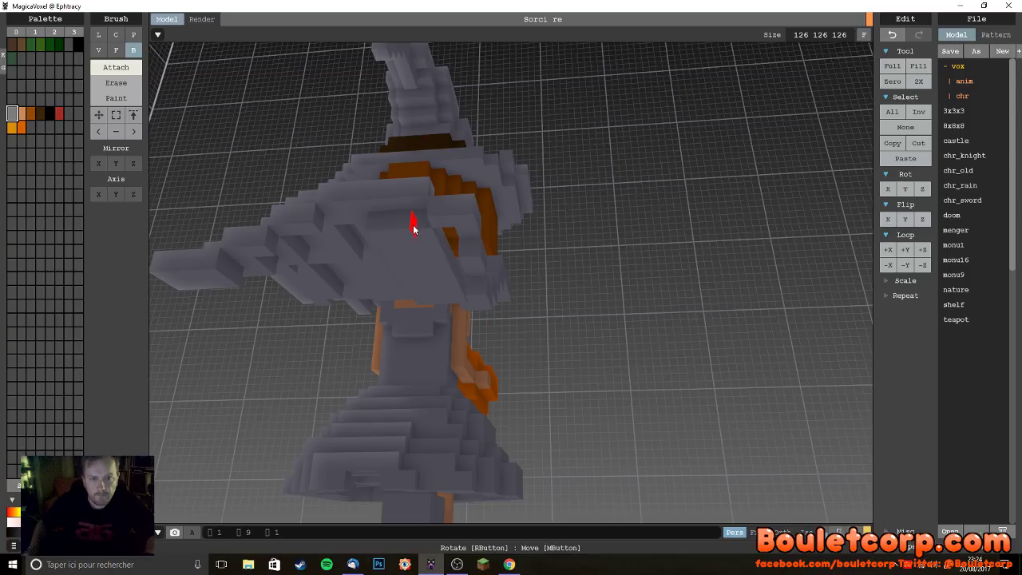
- Add descending grey rows beside the cape's middle panel and close the openings down to the stepped edge and hem
mouse_move(413, 232)
right_down()
mouse_move(379, 229)
mouse_move(378, 240)
mouse_move(373, 227)
right_up()
right_drag(325, 157, 328, 161)
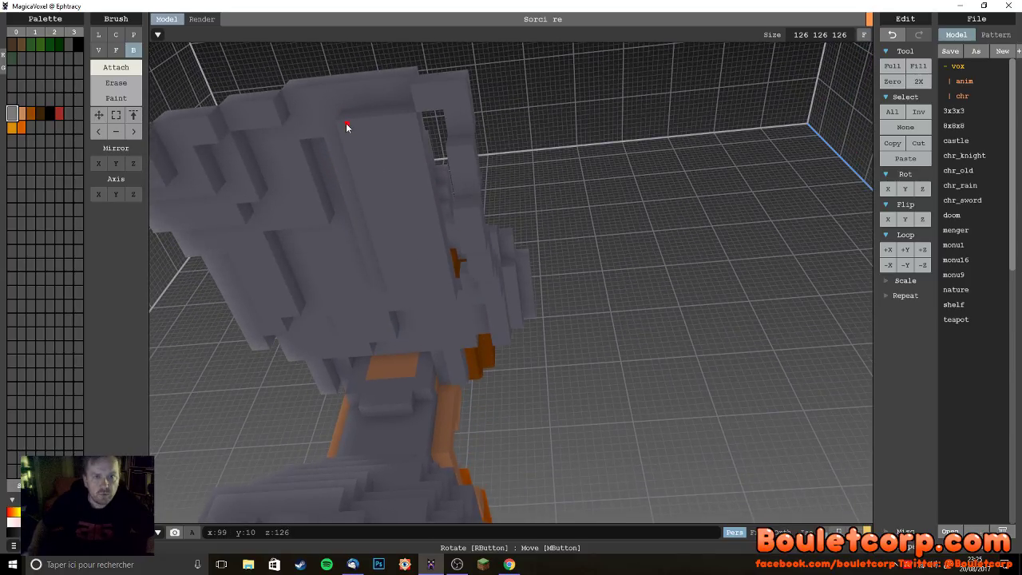
mouse_move(353, 168)
right_down()
mouse_move(371, 204)
mouse_move(352, 134)
right_up()
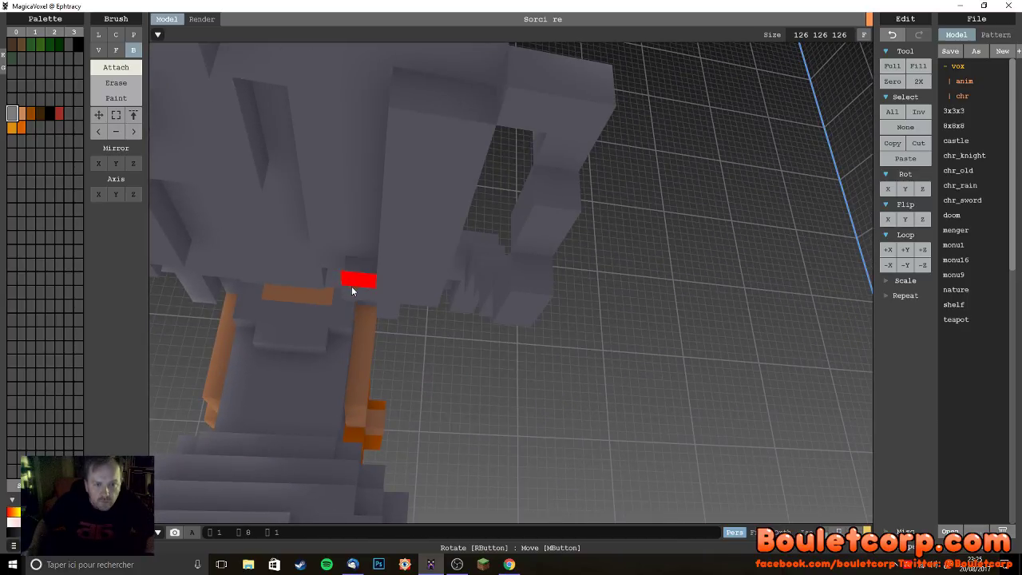
right_drag(357, 291, 256, 346)
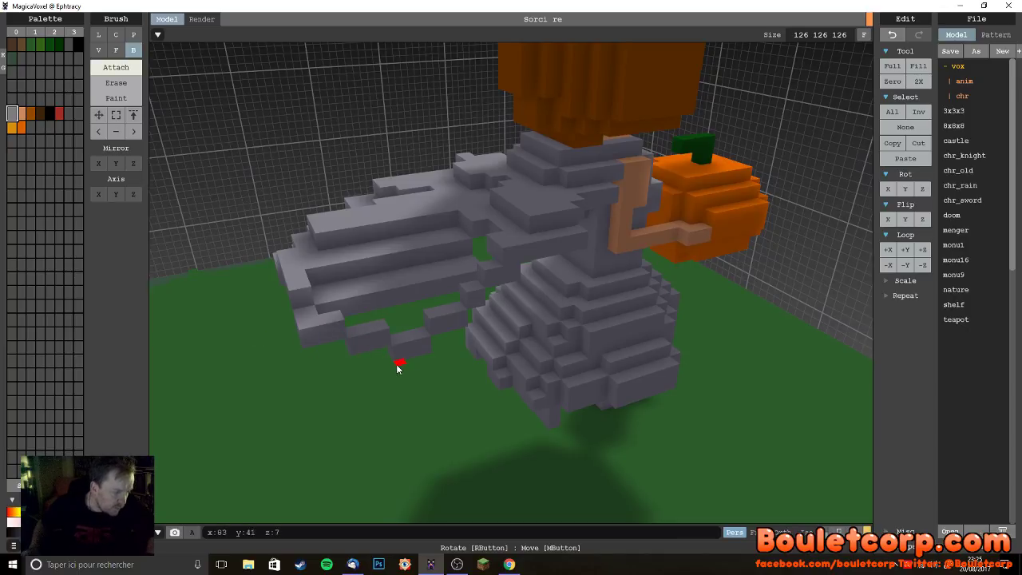
scroll(428, 362, up, 5)
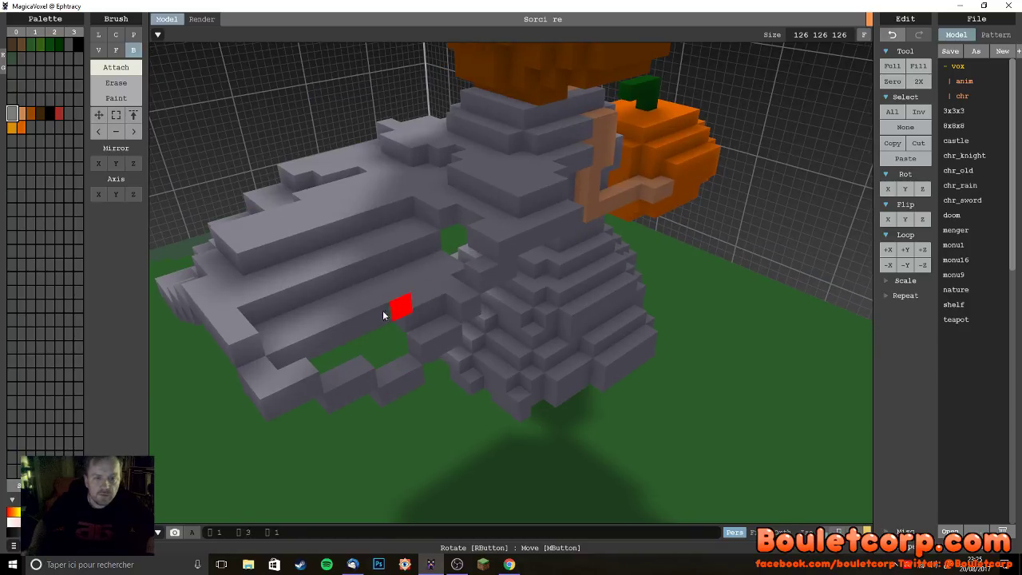
right_drag(289, 358, 614, 235)
right_drag(660, 258, 415, 303)
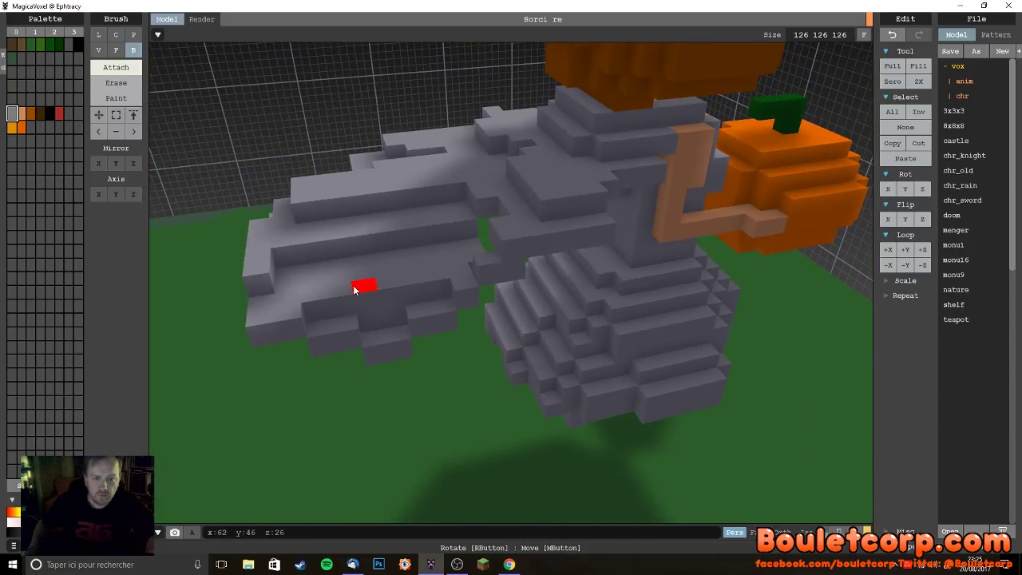
- Fill the remaining gap between the cape's open side and the shoulder with grey voxels
right_drag(436, 293, 492, 285)
scroll(607, 292, up, 2)
scroll(578, 283, down, 2)
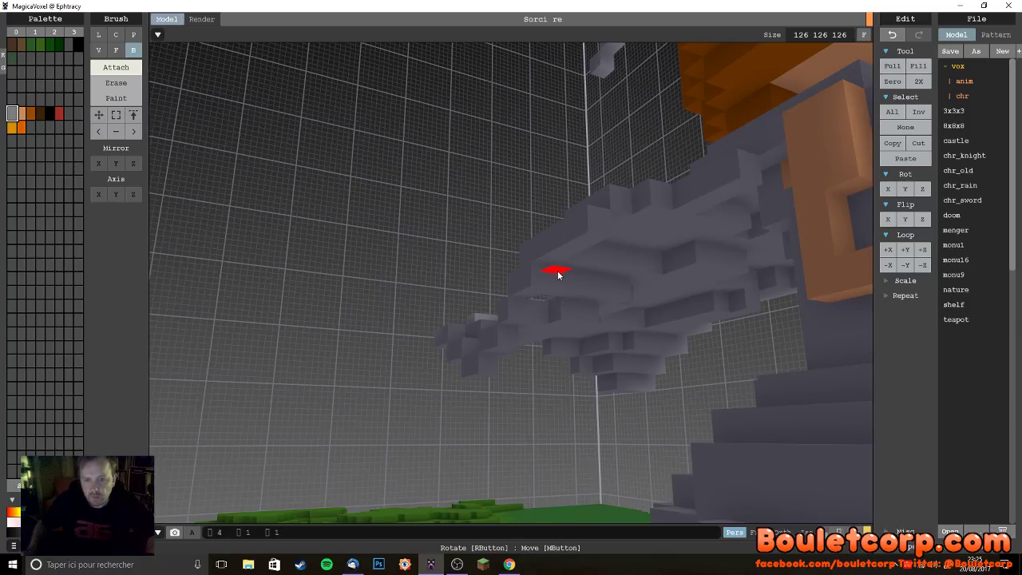
right_drag(563, 273, 456, 249)
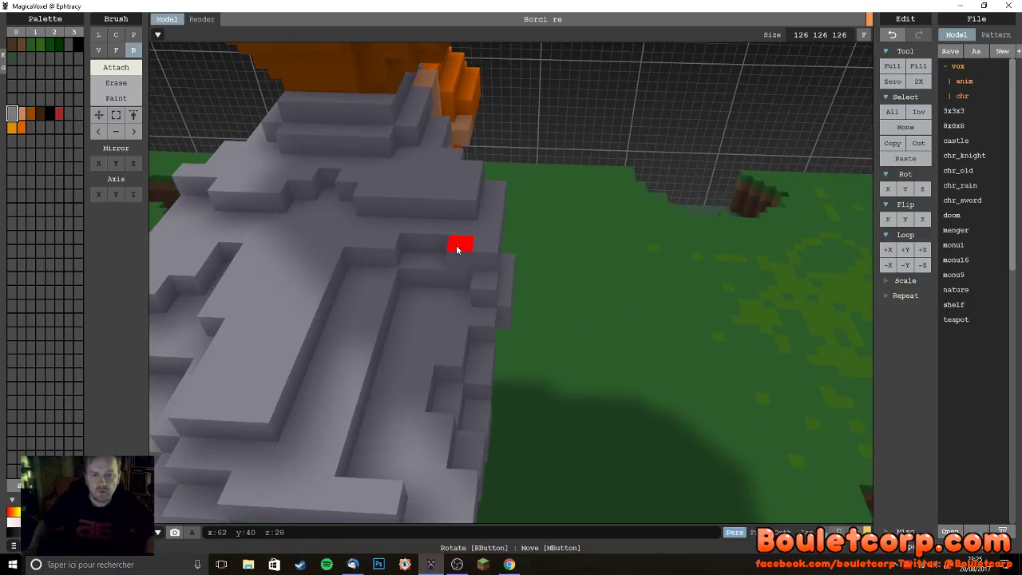
- Add grey voxels at the hem end of the cape's raised middle panel and close the narrow gap on its underside
scroll(337, 317, down, 5)
scroll(282, 361, up, 3)
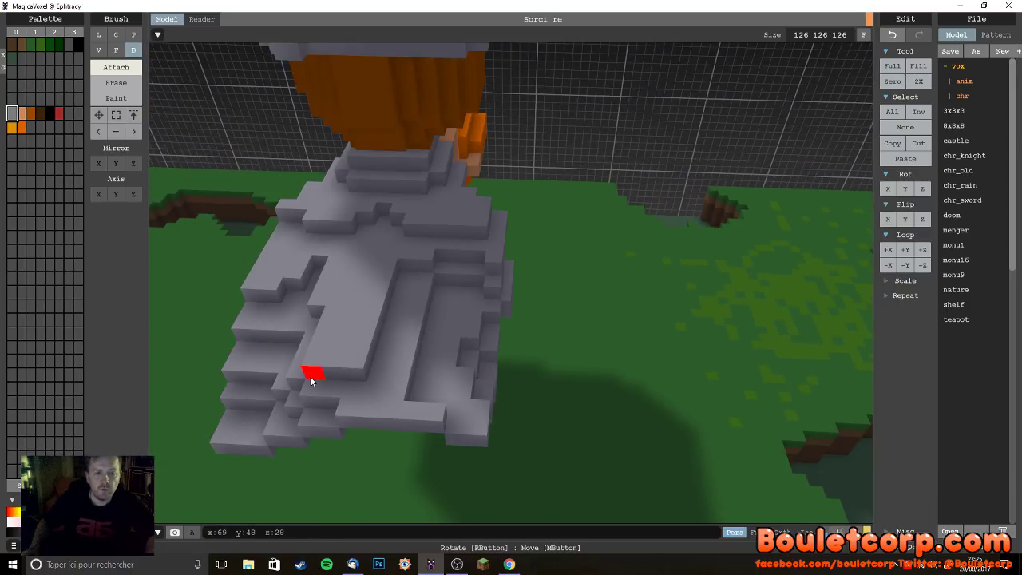
drag(354, 378, 354, 374)
right_drag(404, 408, 372, 249)
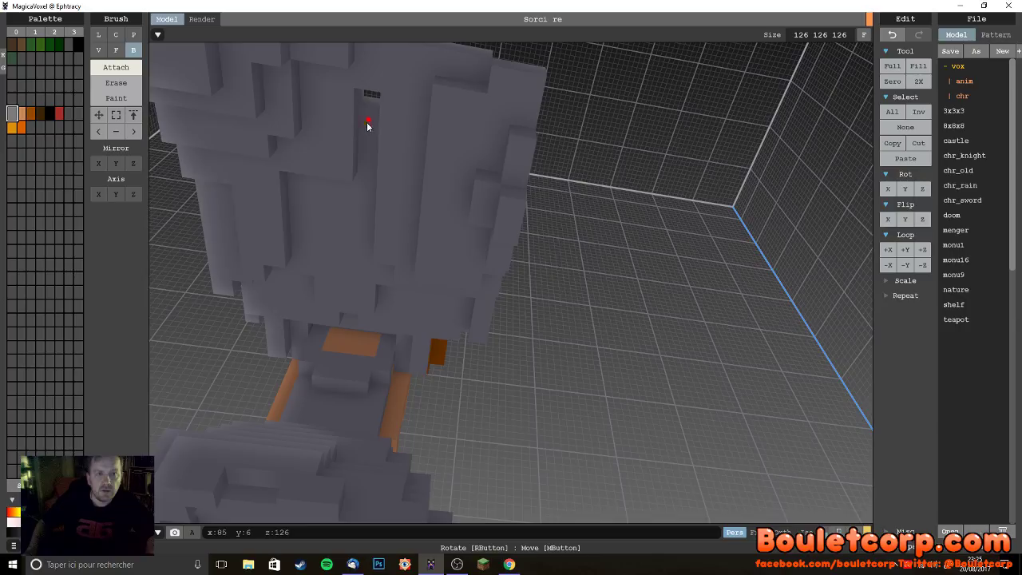
scroll(356, 150, up, 5)
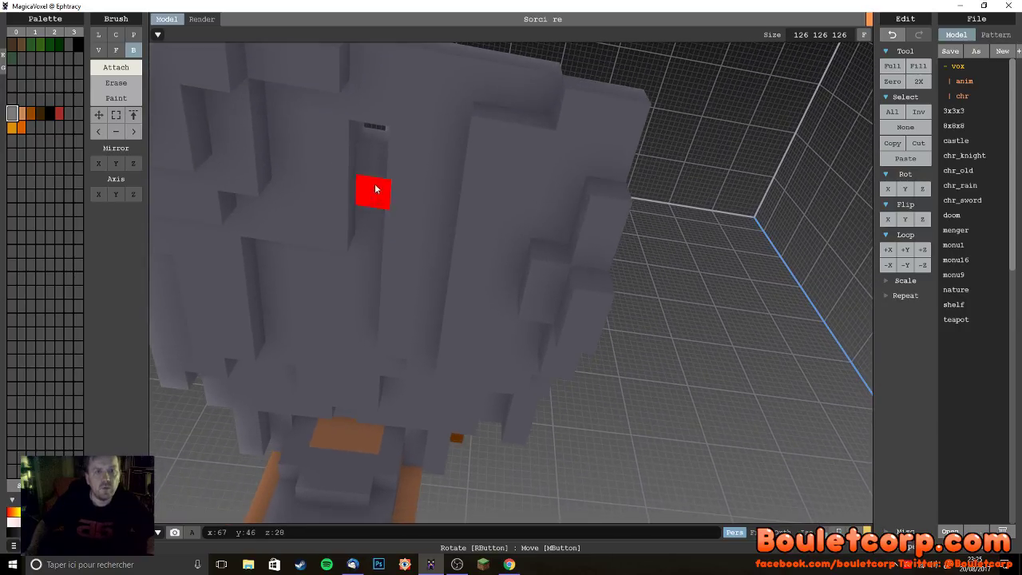
right_drag(417, 254, 250, 343)
- Examine the filled cape and the whole witch from behind, the front and the side
scroll(546, 303, up, 5)
right_drag(535, 313, 683, 288)
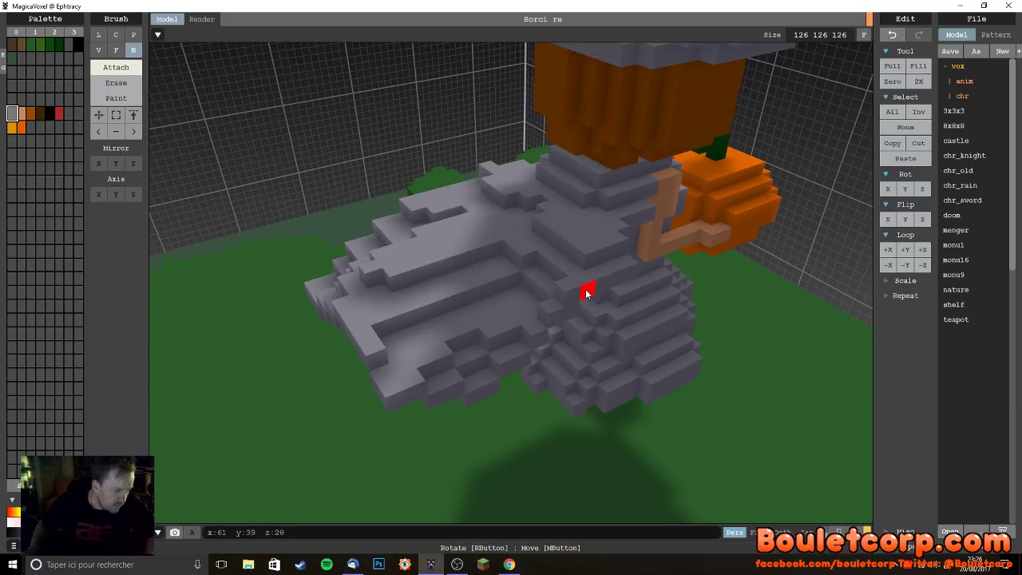
right_drag(616, 301, 599, 322)
scroll(647, 333, up, 5)
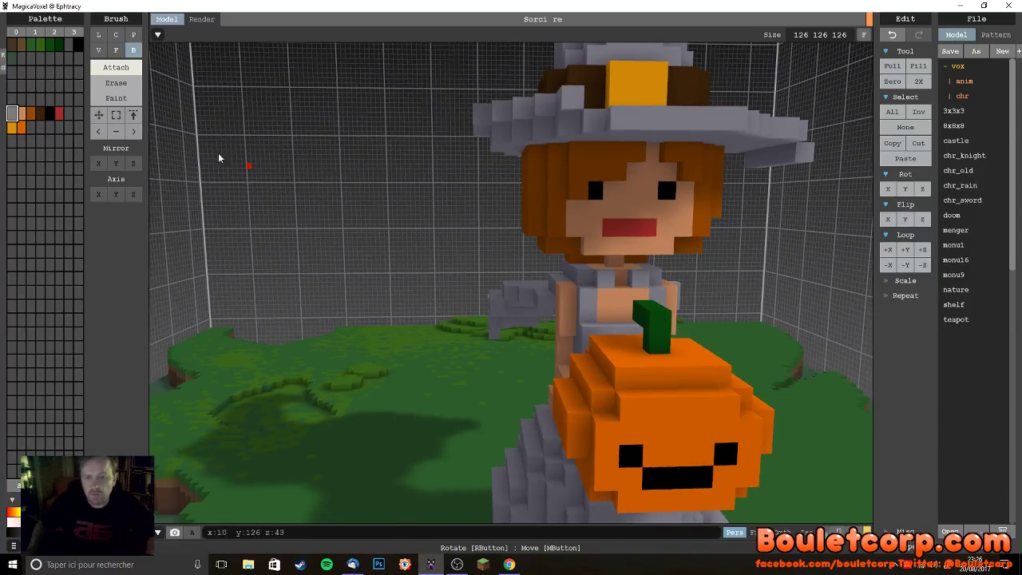
right_drag(633, 351, 643, 384)
scroll(548, 343, down, 5)
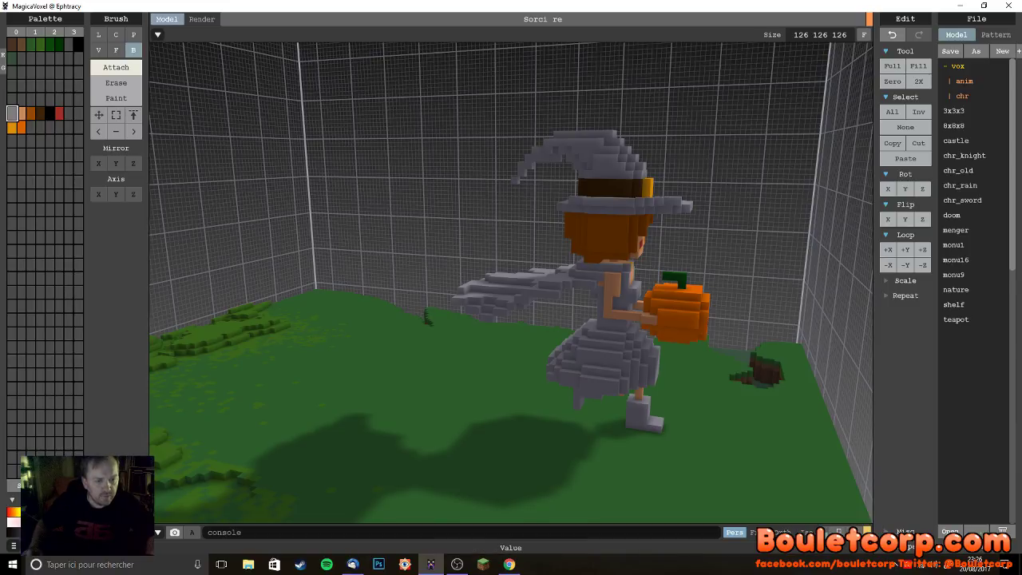
- Try black for the palette grey used on the hat, dress and cape, and settle on a darker grey
drag(48, 539, 9, 539)
right_drag(512, 373, 134, 357)
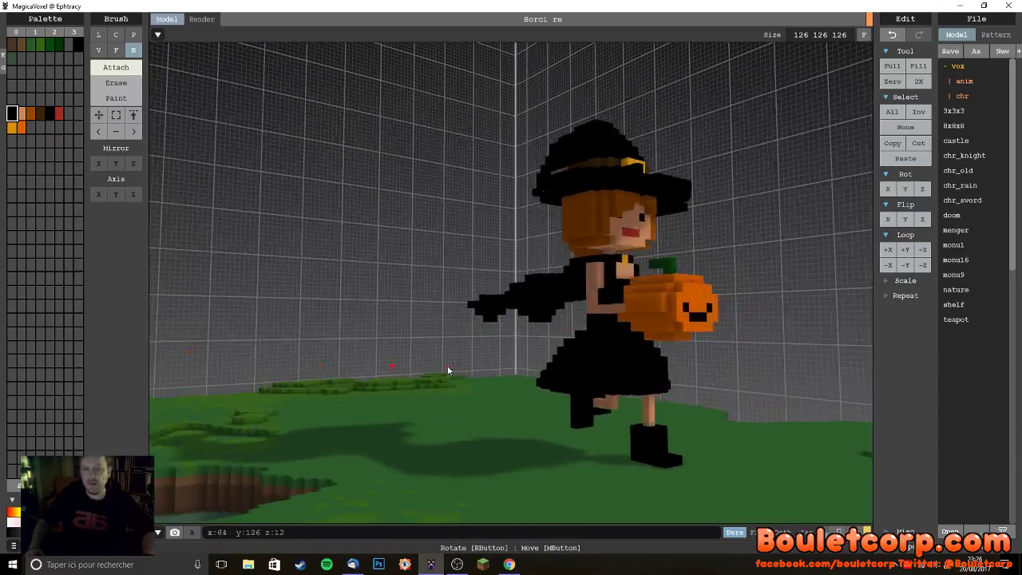
right_drag(565, 357, 214, 247)
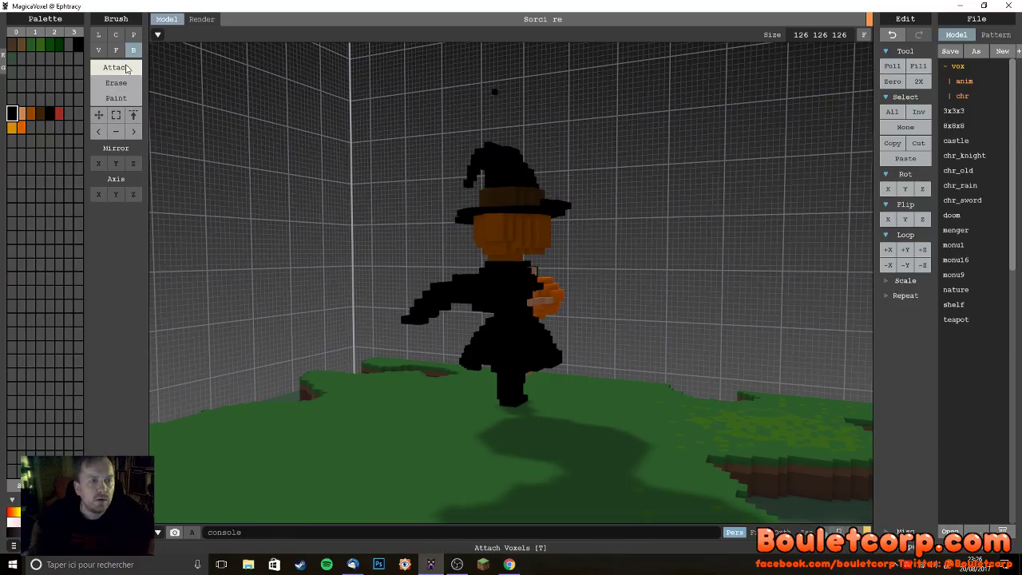
drag(40, 495, 62, 495)
right_drag(349, 398, 563, 377)
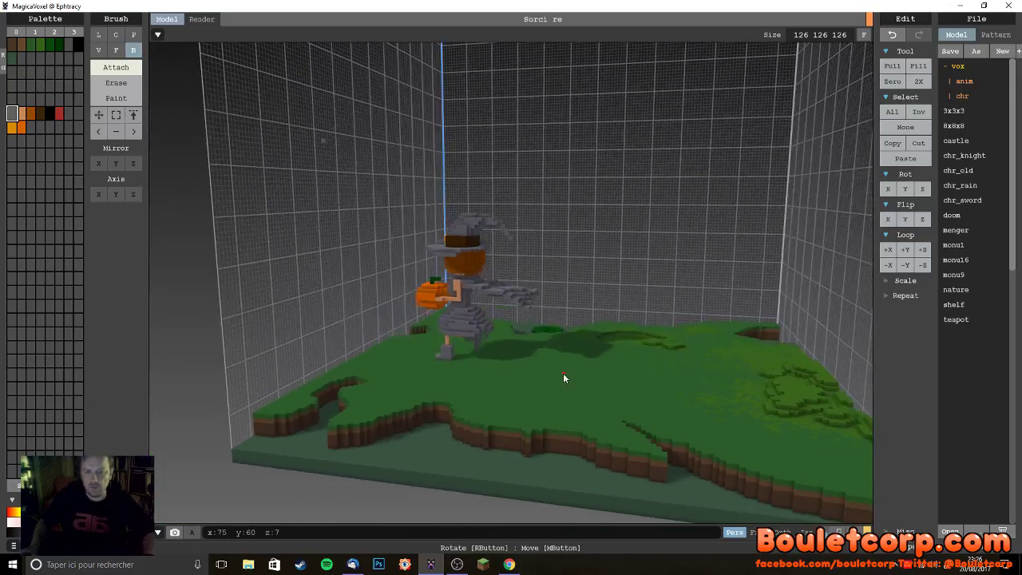
- Examine the recoloured witch and the empty ground behind her from several sides
mouse_move(596, 336)
right_down()
mouse_move(582, 361)
mouse_move(568, 353)
mouse_move(582, 359)
right_up()
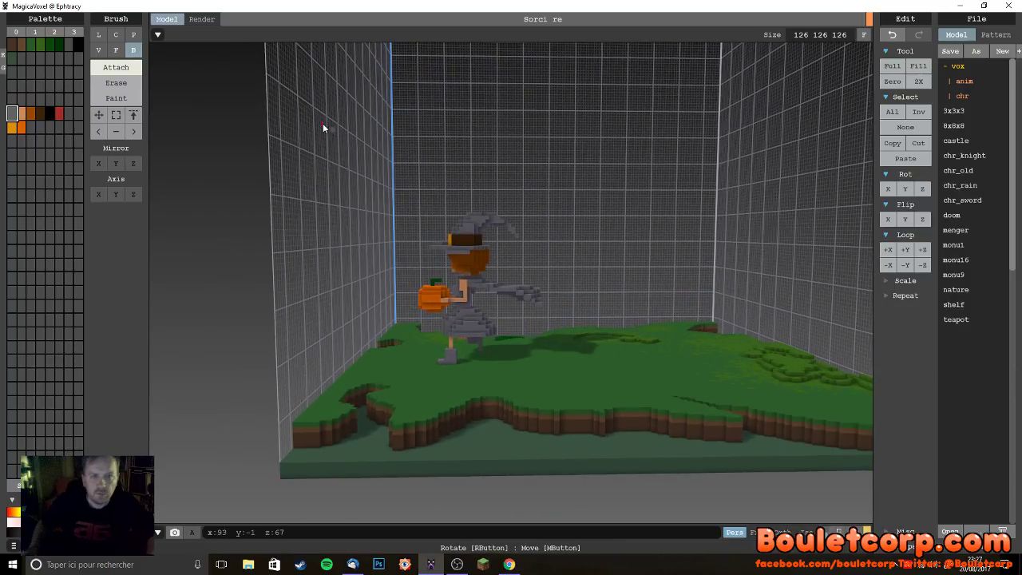
right_drag(490, 229, 402, 239)
scroll(444, 251, down, 4)
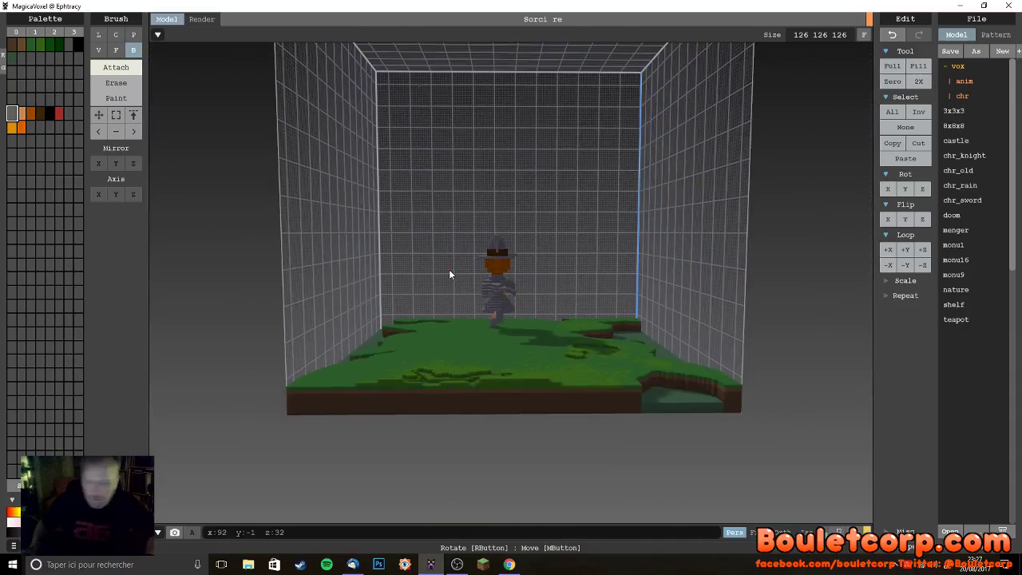
scroll(449, 269, up, 4)
right_drag(450, 268, 537, 334)
scroll(630, 308, down, 3)
scroll(617, 331, up, 3)
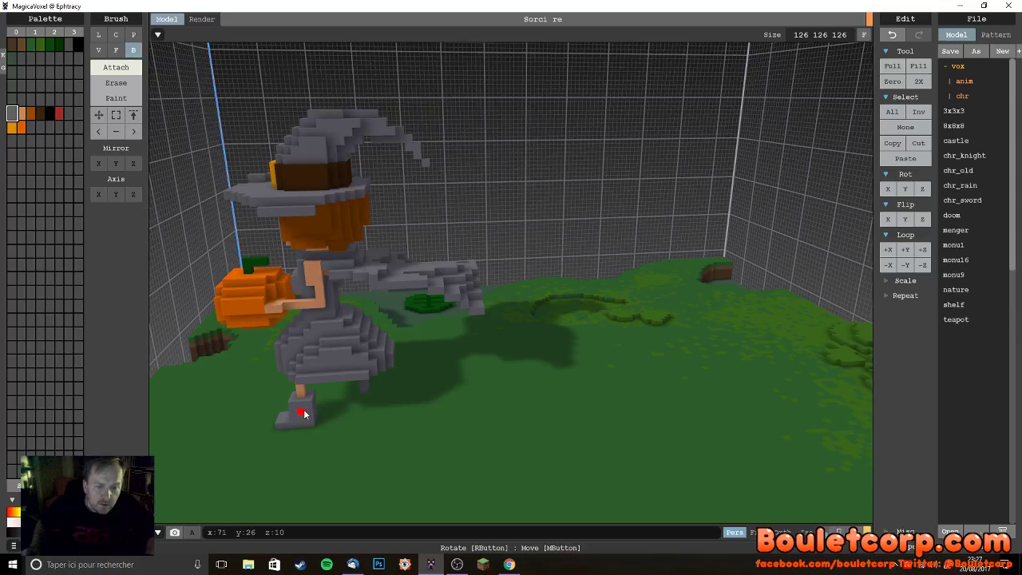
- Build a small grey boot with a protruding toe on the grass behind the witch
right_drag(316, 420, 182, 396)
right_drag(212, 410, 408, 476)
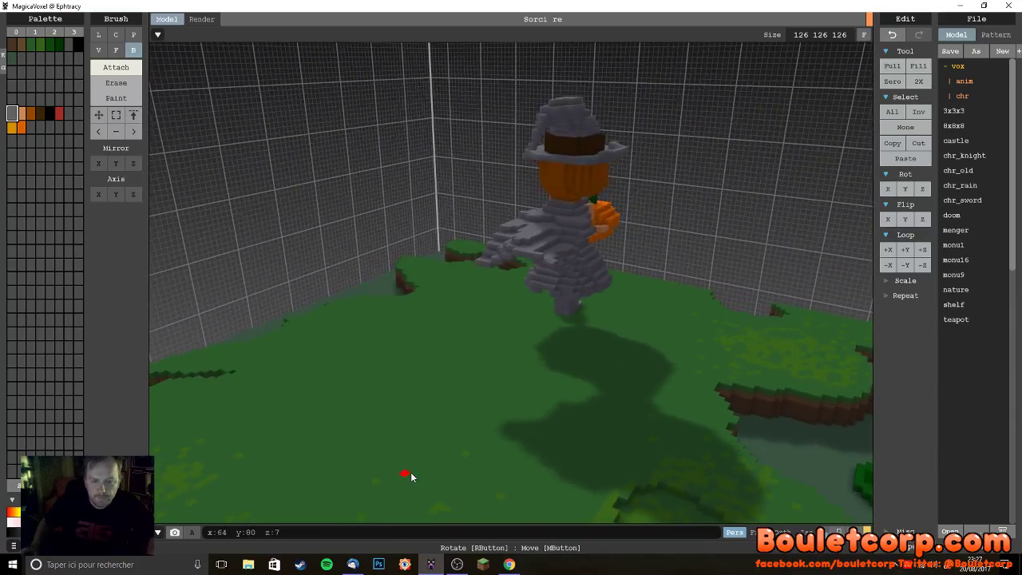
drag(428, 466, 430, 473)
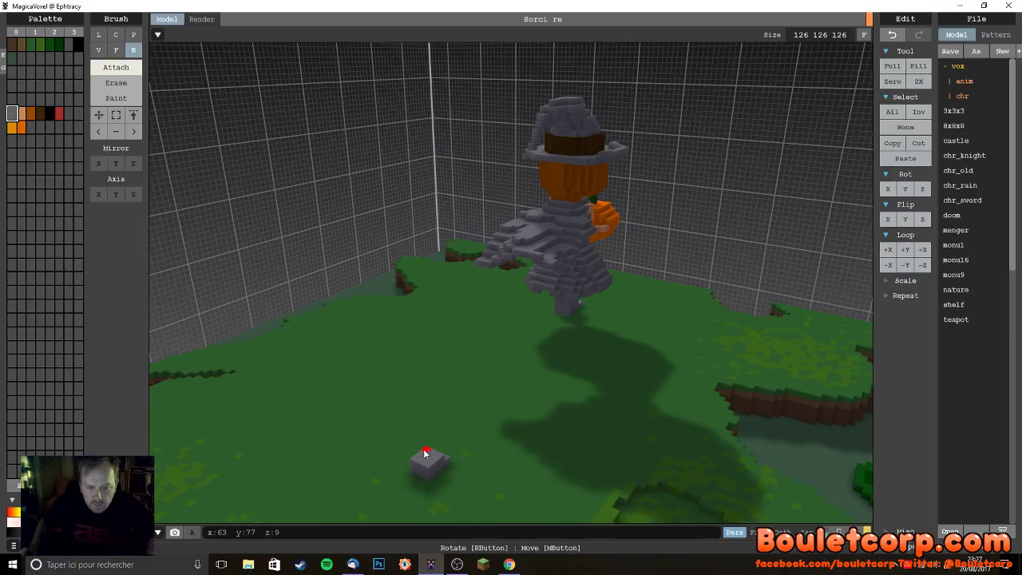
right_drag(424, 463, 355, 405)
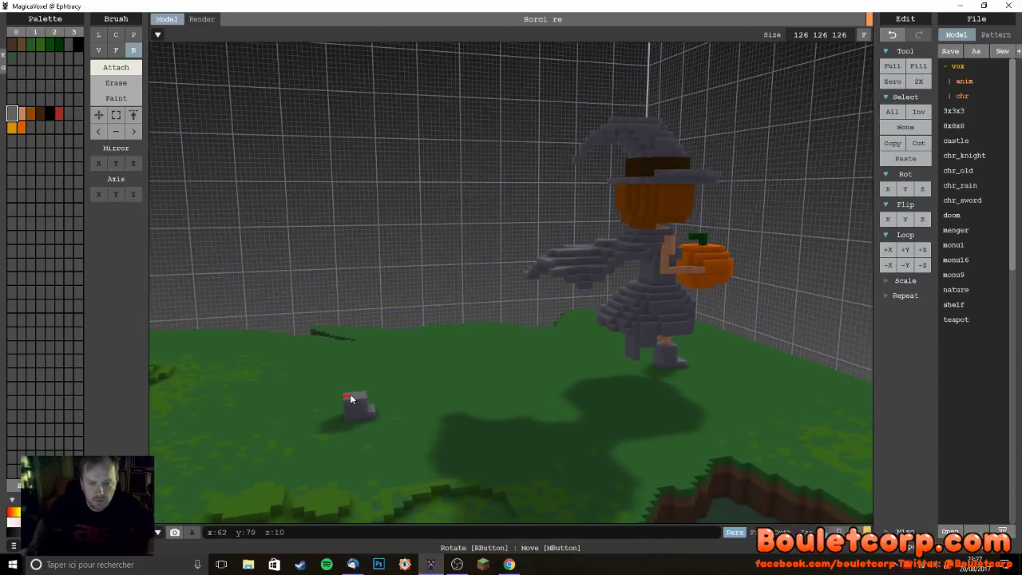
drag(351, 398, 355, 401)
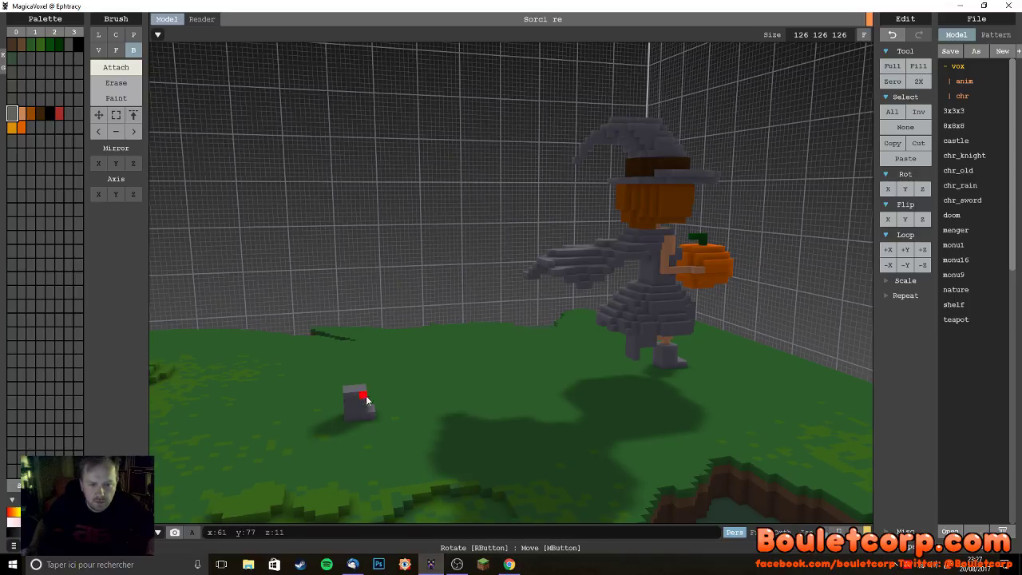
- Sample the skin colour from the witch's leg and build a stepped lower leg on top of the new boot
alt+click(668, 339)
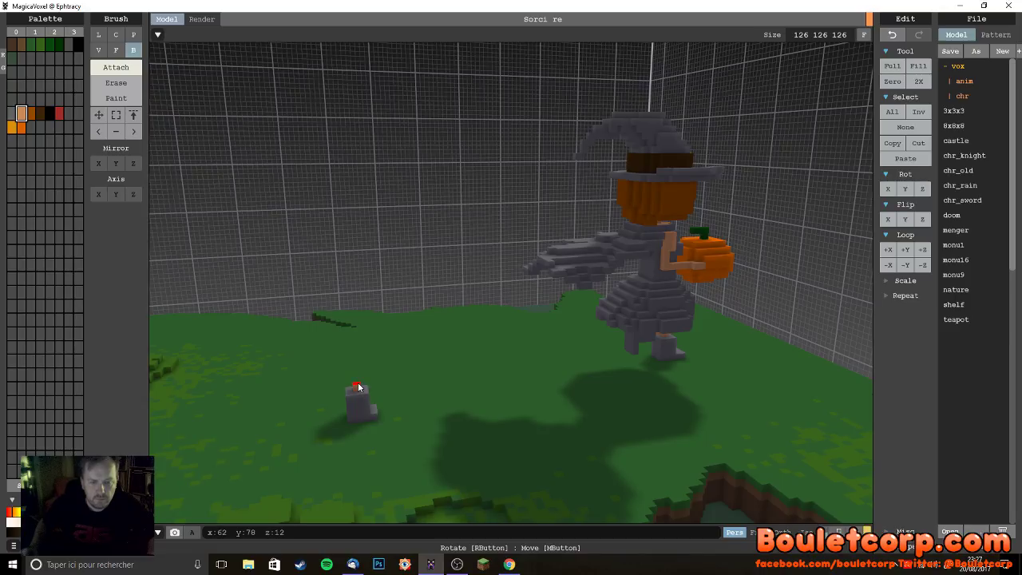
right_drag(356, 387, 357, 369)
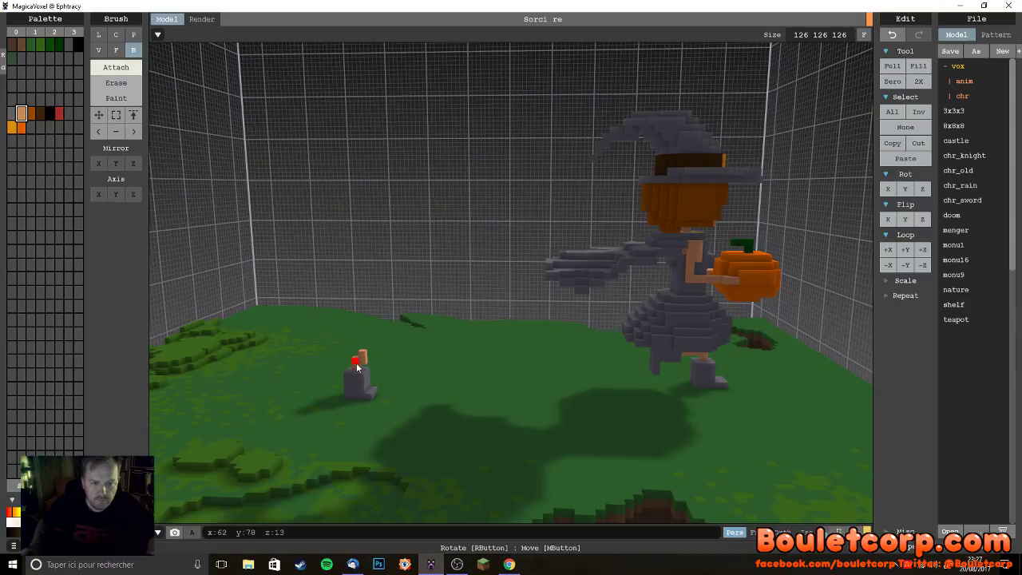
right_drag(380, 395, 569, 386)
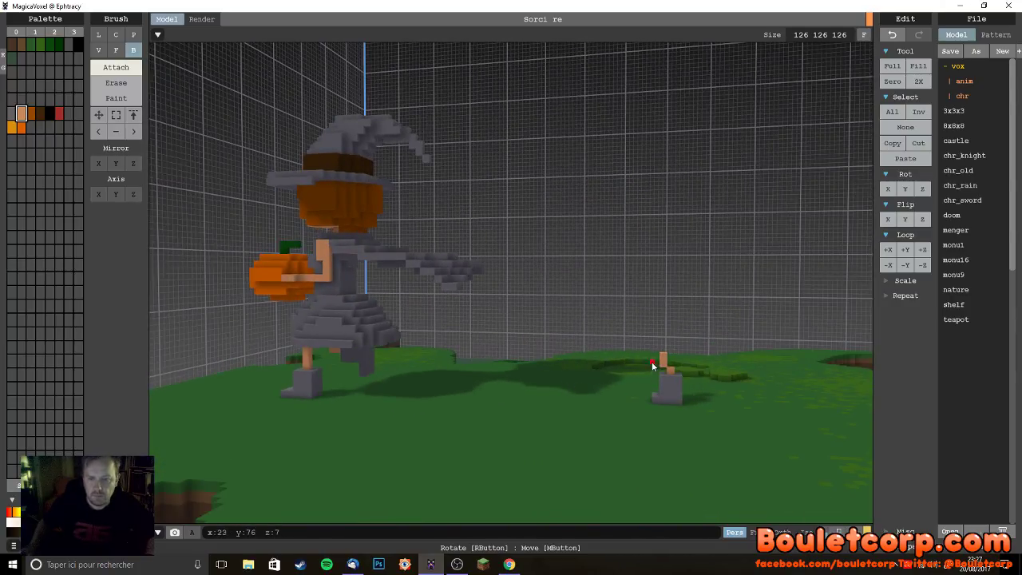
right_drag(654, 355, 574, 380)
- Sample the boot's grey and attach a wide flat slab on top of the new leg as the base of a dress
alt+click(538, 469)
click(536, 415)
right_drag(536, 414, 646, 386)
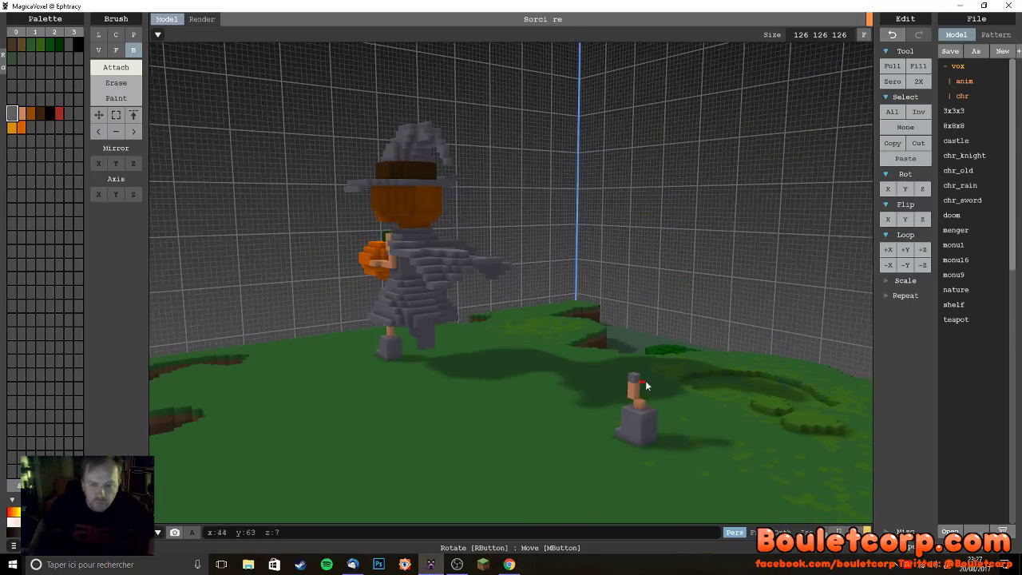
drag(636, 381, 621, 389)
right_drag(651, 408, 630, 356)
- Sample the skin colour from the new leg and attach a short horizontal skin-coloured row beneath the grey slab
alt+click(672, 373)
scroll(631, 321, up, 3)
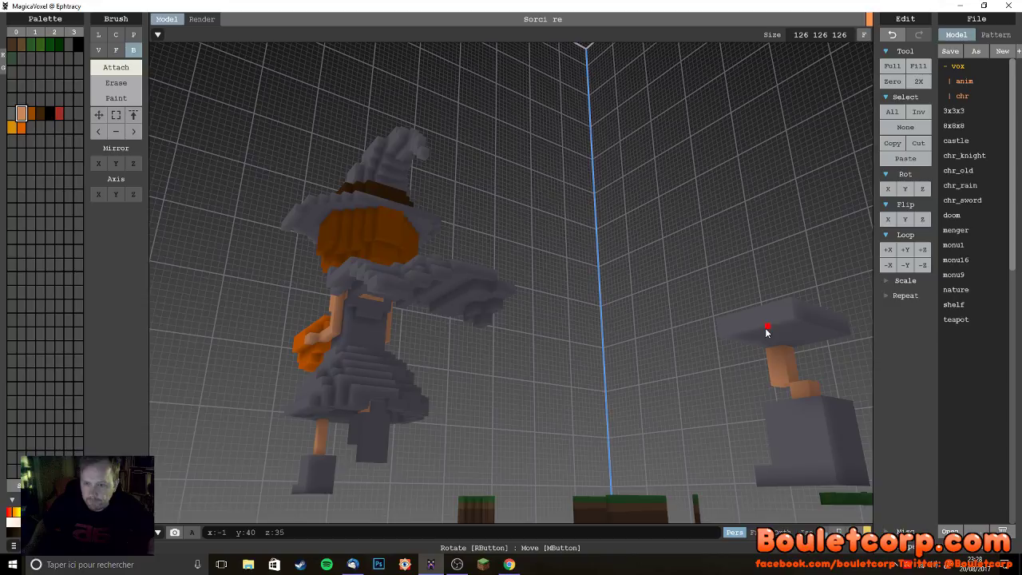
right_drag(765, 332, 756, 368)
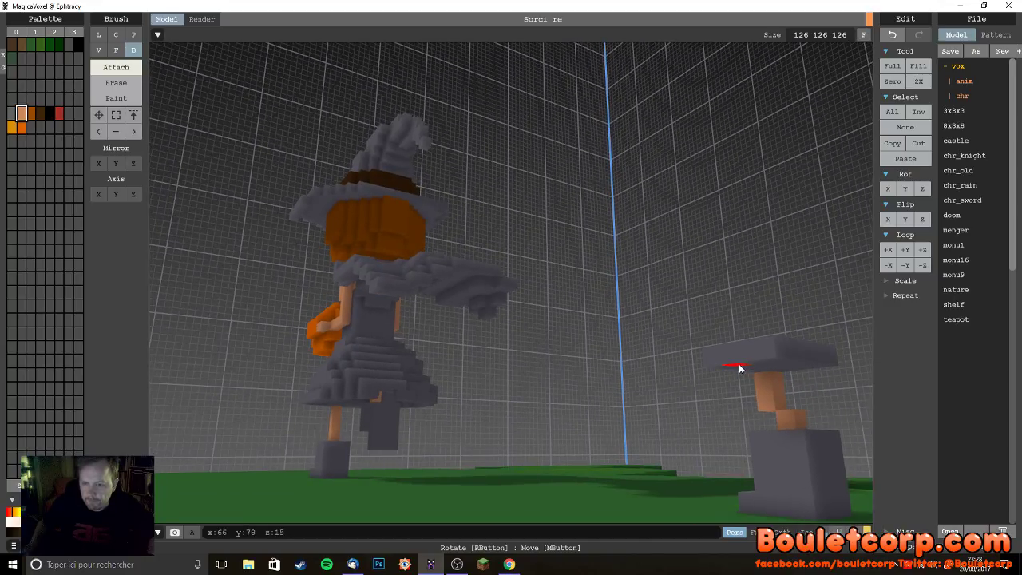
drag(740, 364, 759, 362)
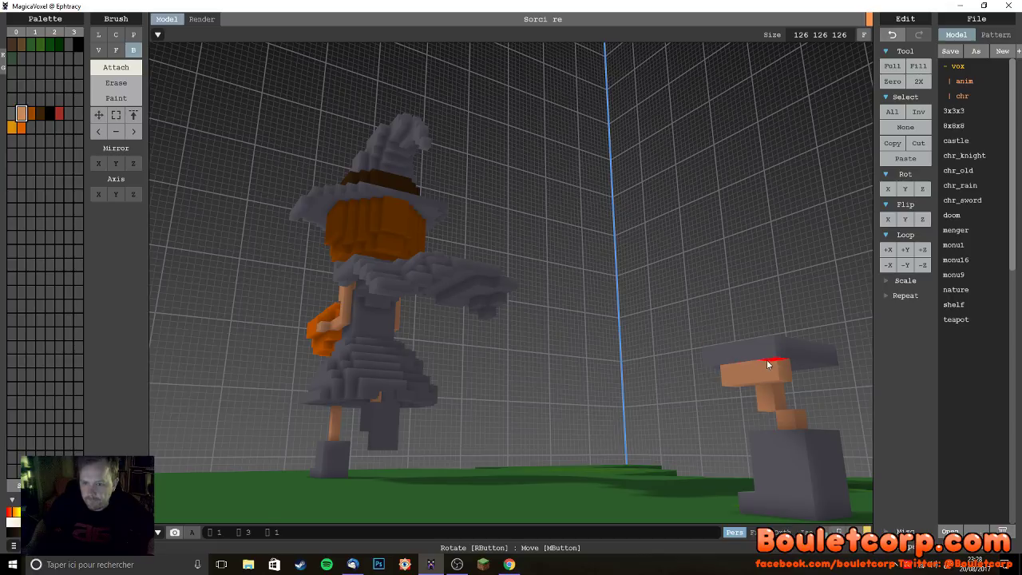
right_drag(766, 359, 697, 457)
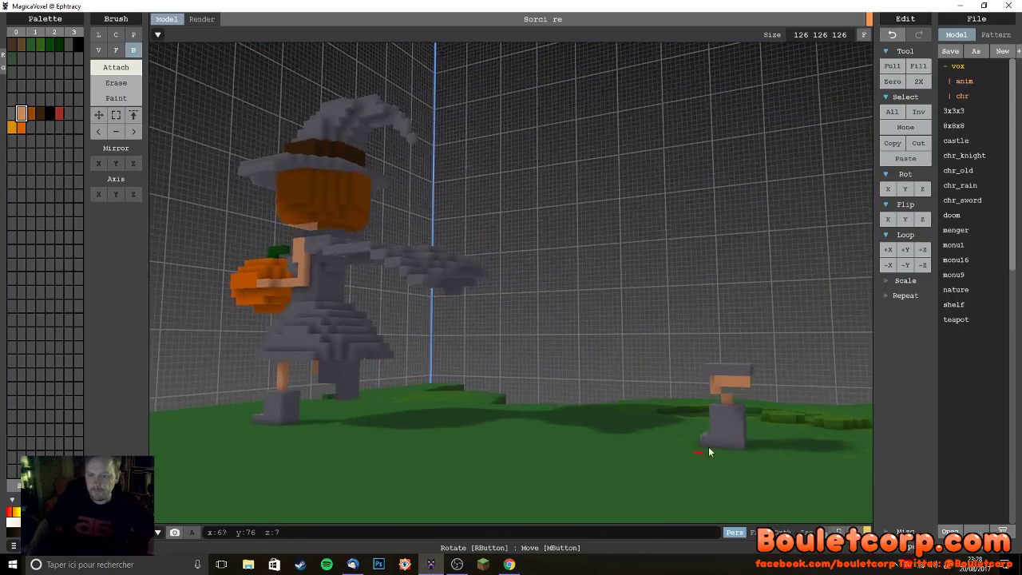
- Undo the last skin-coloured row and build a bent second leg beneath the grey slab, stretching backward in skin colour
right_drag(751, 396, 715, 383)
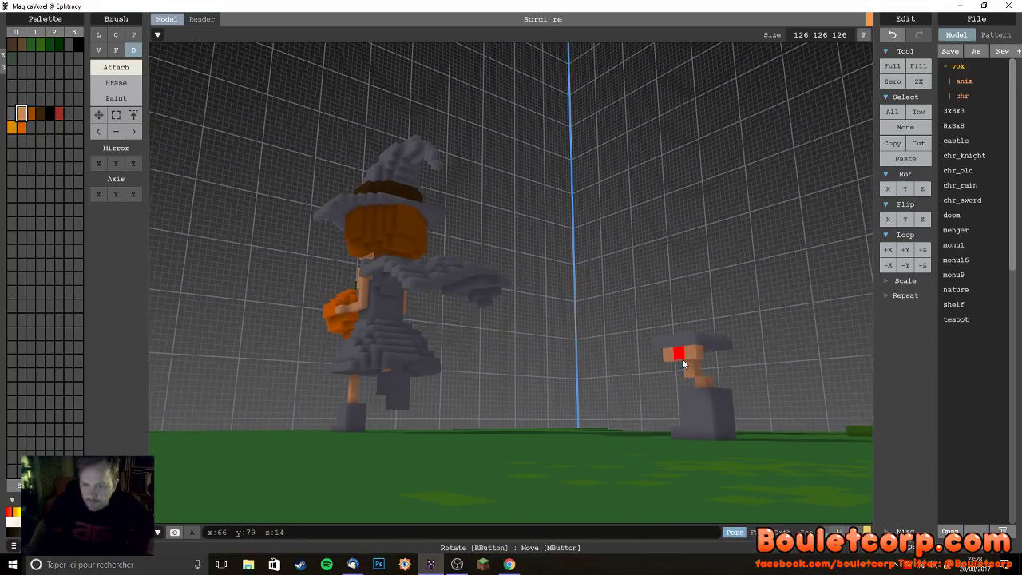
key(ctrl+z)
mouse_move(684, 374)
right_down()
mouse_move(690, 355)
mouse_move(695, 377)
right_up()
click(690, 351)
right_drag(695, 346, 747, 388)
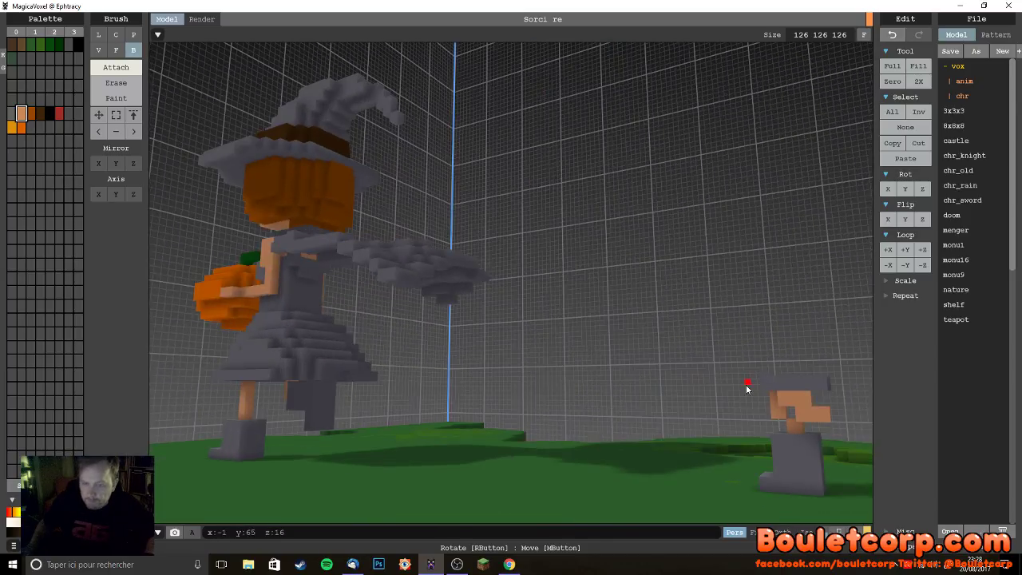
right_drag(810, 405, 746, 435)
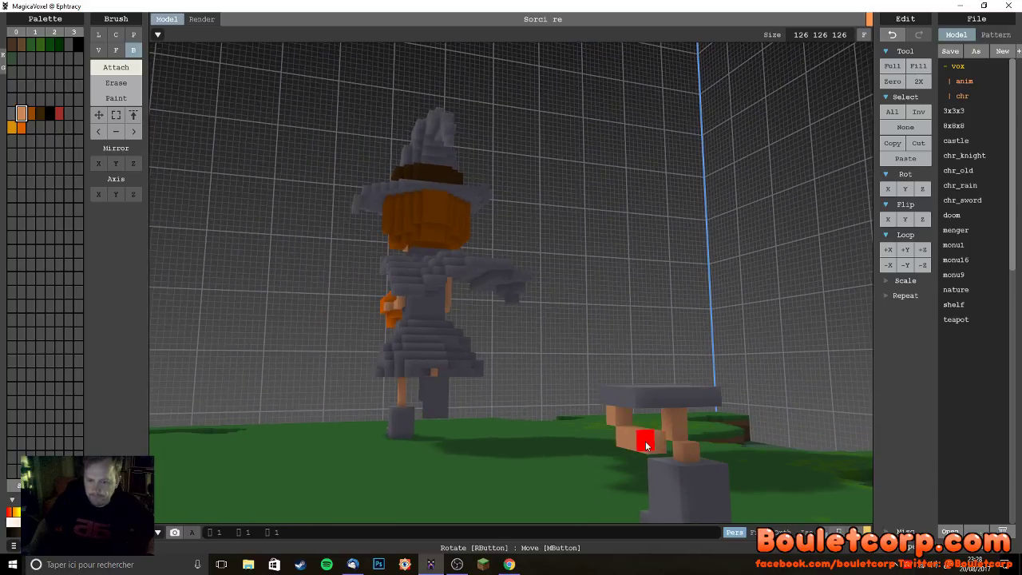
right_drag(717, 490, 629, 438)
- Sample the boot's grey and build a blocky boot around the end of the raised second leg
right_drag(566, 445, 630, 471)
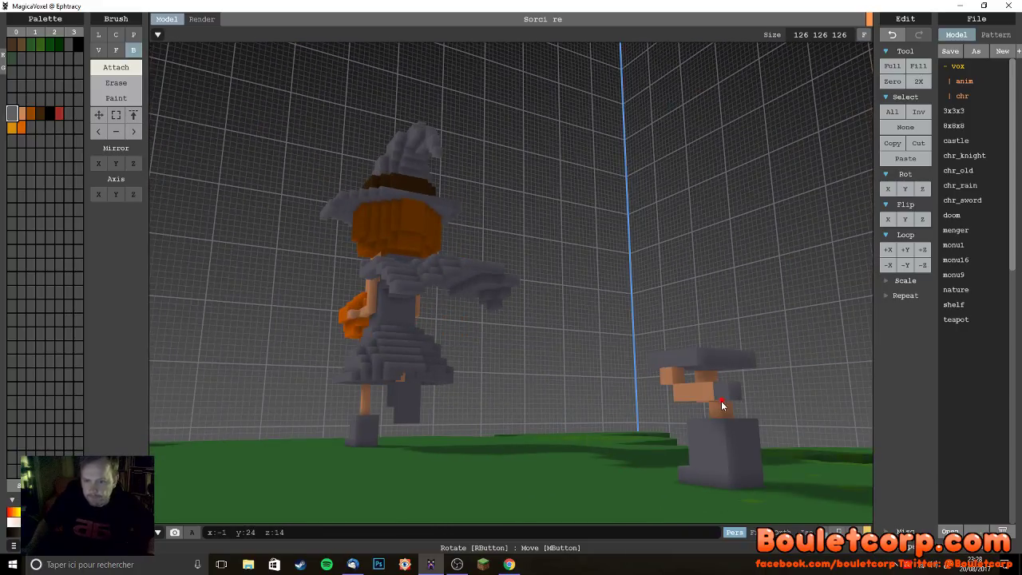
right_drag(722, 399, 700, 427)
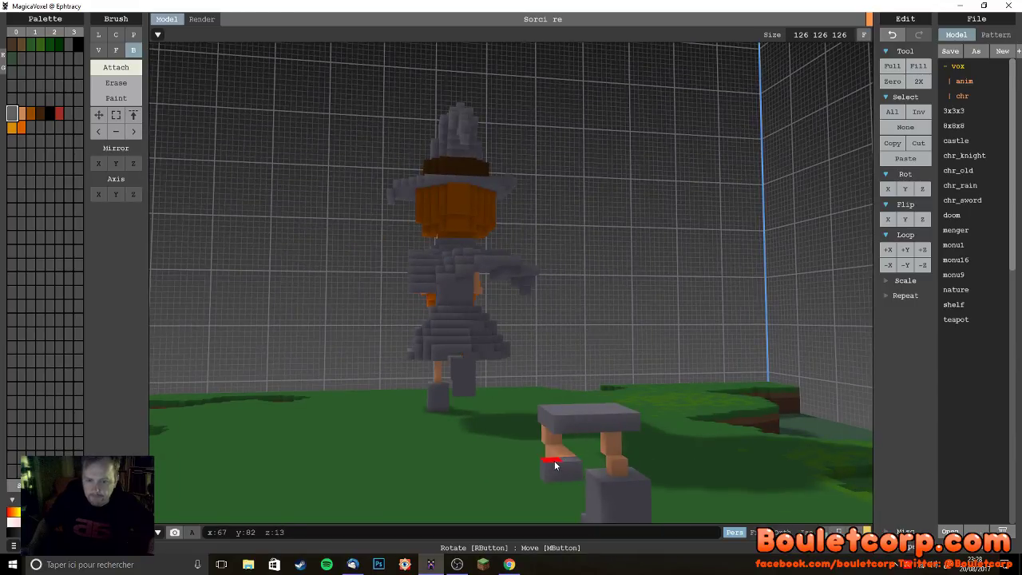
right_drag(575, 457, 579, 466)
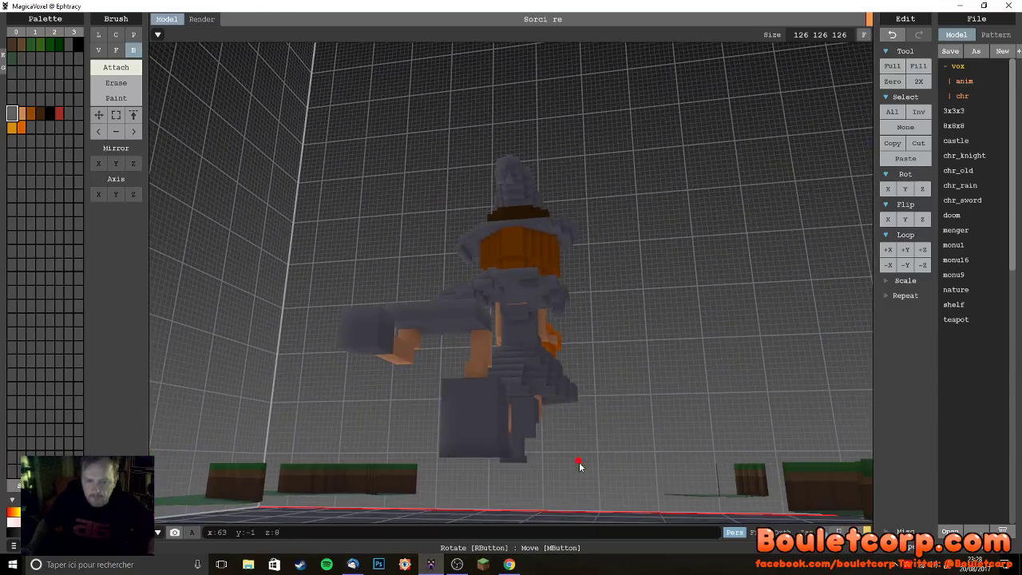
right_drag(392, 332, 392, 340)
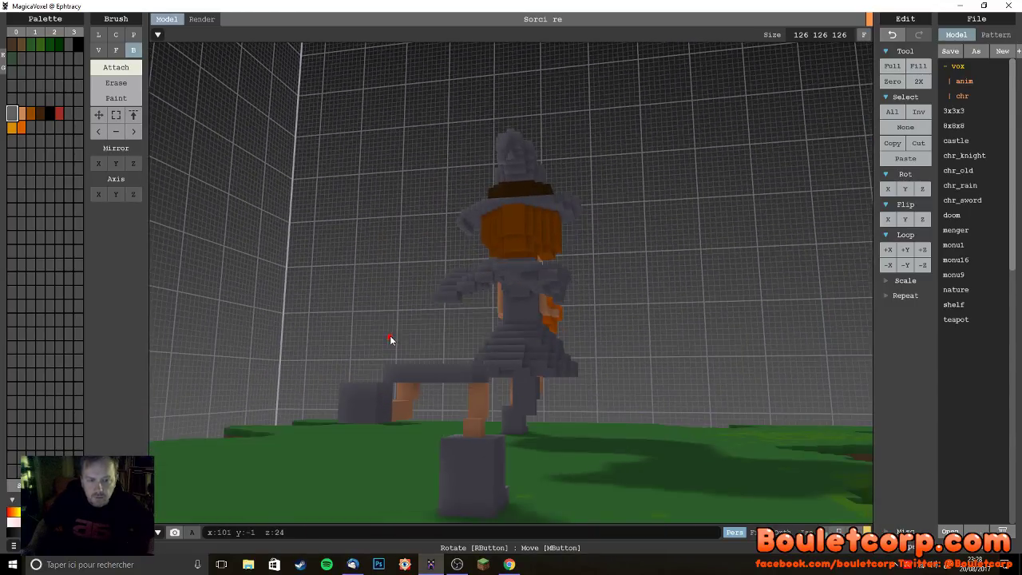
right_drag(383, 413, 550, 363)
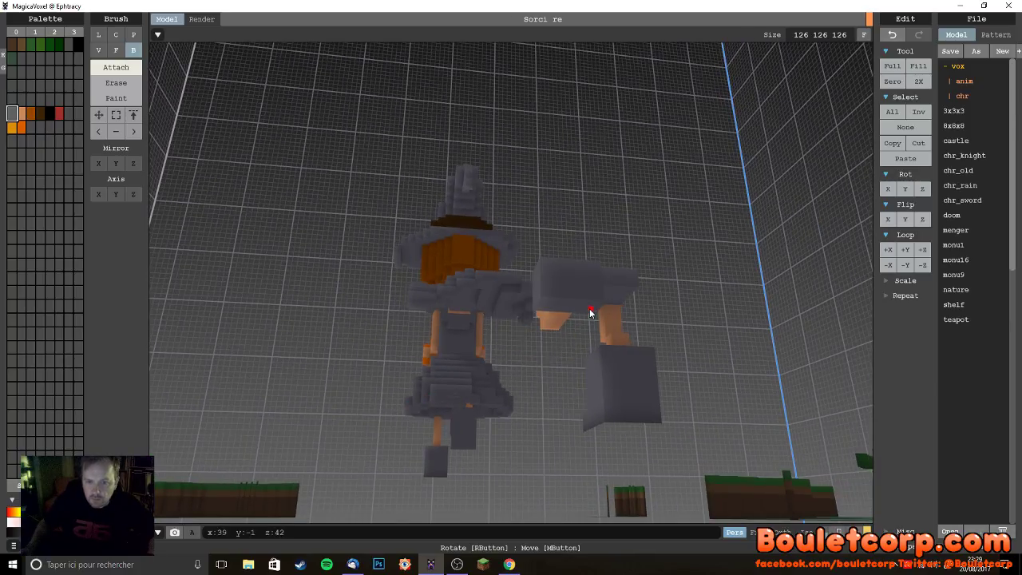
scroll(590, 313, up, 2)
scroll(653, 338, up, 2)
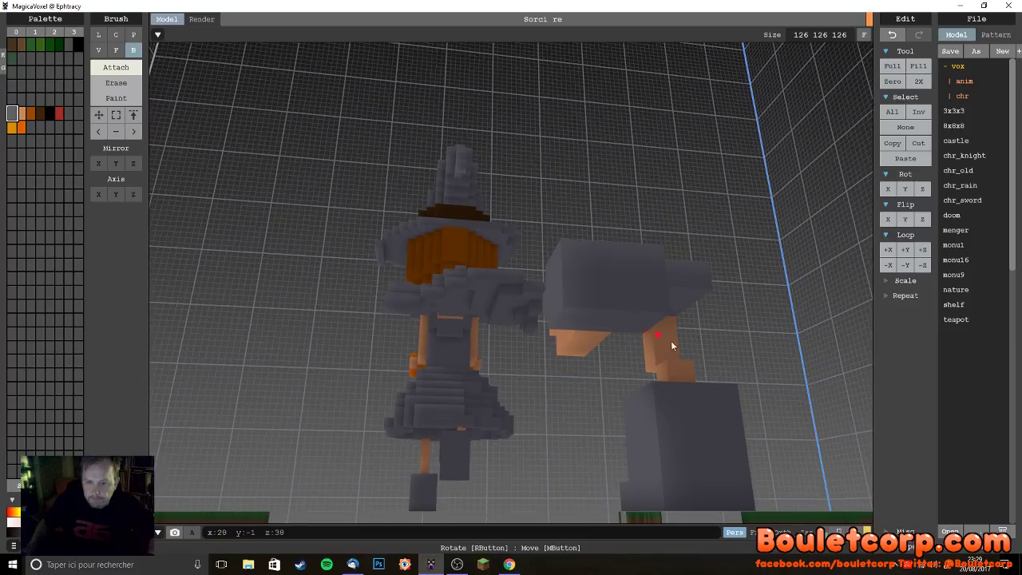
- Attach a toe pointing downward at the far end of the raised leg's boot
mouse_move(646, 332)
right_down()
mouse_move(679, 345)
mouse_move(608, 266)
mouse_move(656, 381)
mouse_move(705, 388)
mouse_move(637, 358)
mouse_move(573, 356)
right_up()
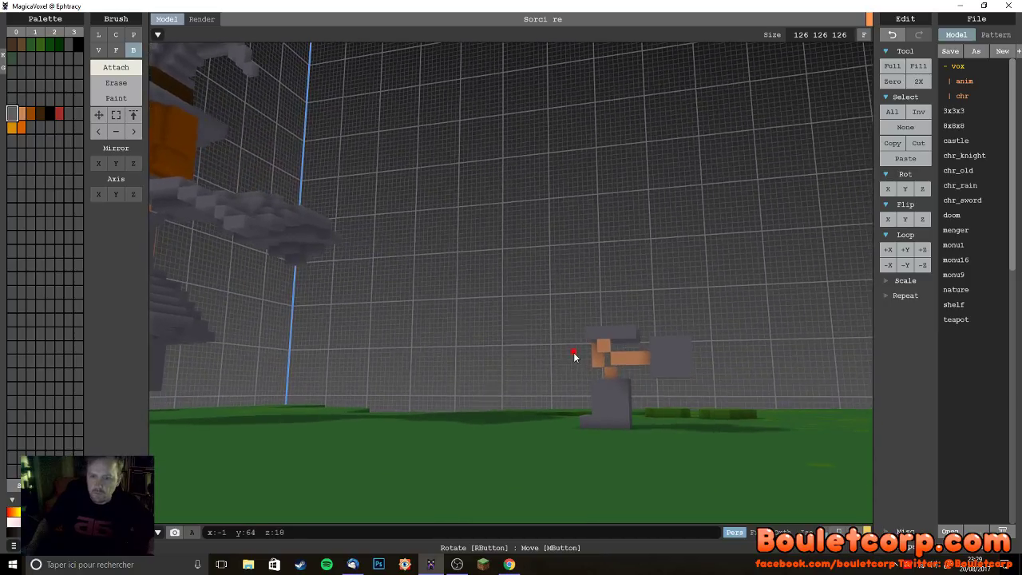
right_drag(658, 371, 614, 374)
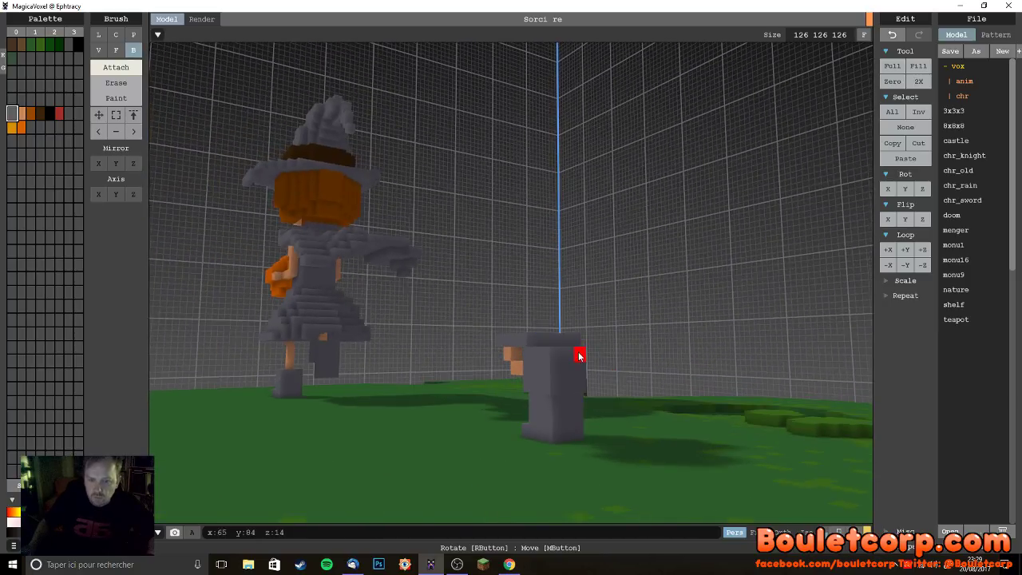
right_drag(554, 383, 564, 377)
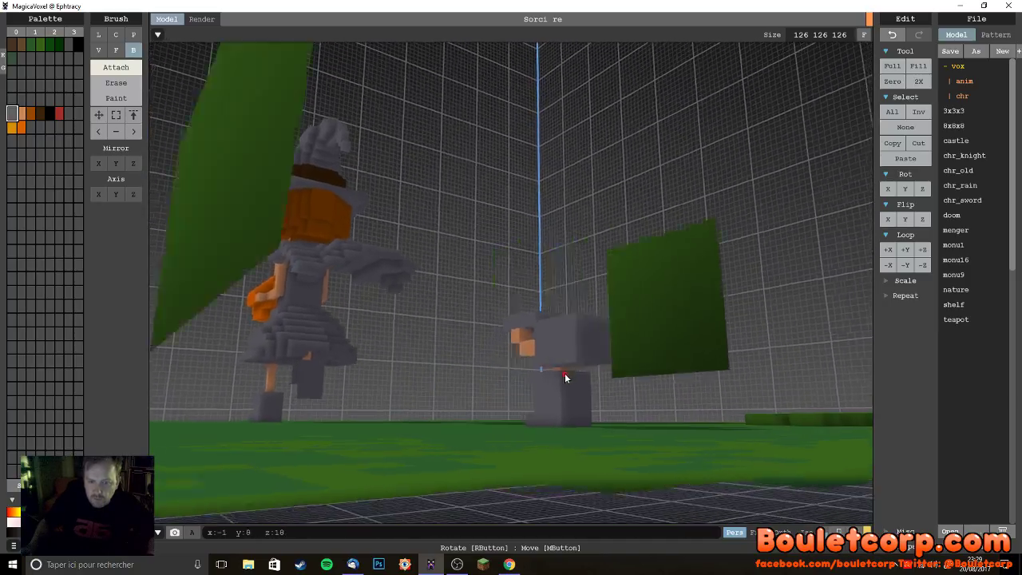
scroll(565, 376, up, 5)
right_drag(642, 386, 642, 384)
drag(694, 409, 645, 408)
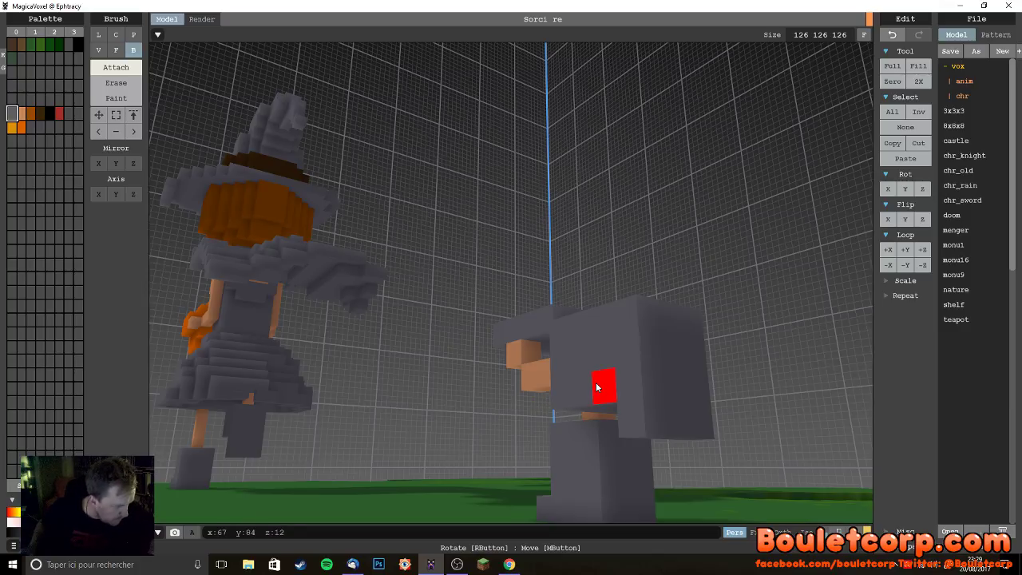
right_drag(696, 407, 602, 428)
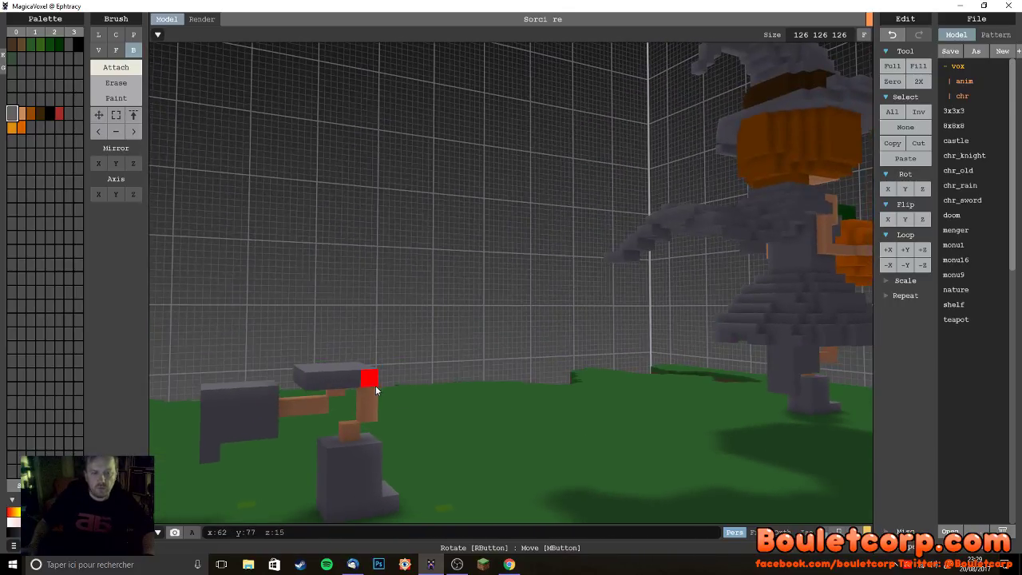
- Extend the grey dress slab over both legs, adding rows along its edges and filling out its back
right_drag(319, 383, 536, 404)
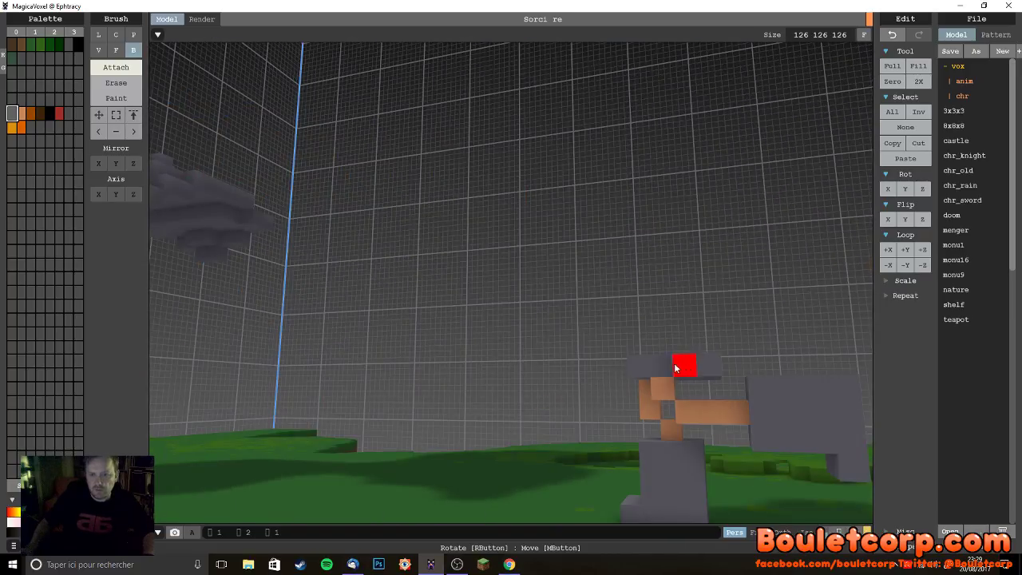
right_drag(687, 382, 474, 394)
drag(472, 330, 424, 350)
right_drag(484, 377, 589, 407)
right_drag(457, 365, 612, 366)
drag(601, 362, 514, 327)
right_drag(603, 345, 522, 349)
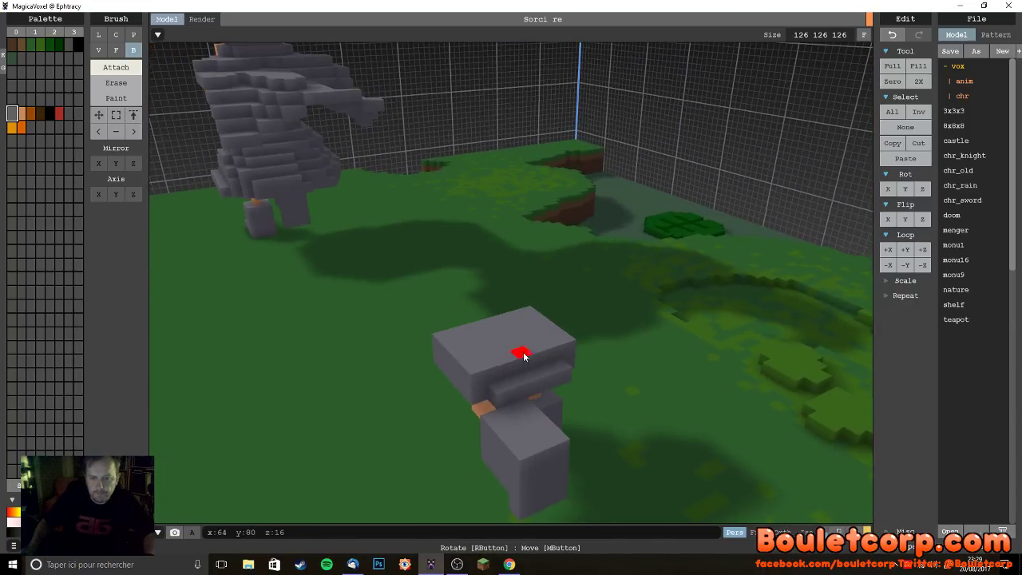
drag(516, 381, 500, 387)
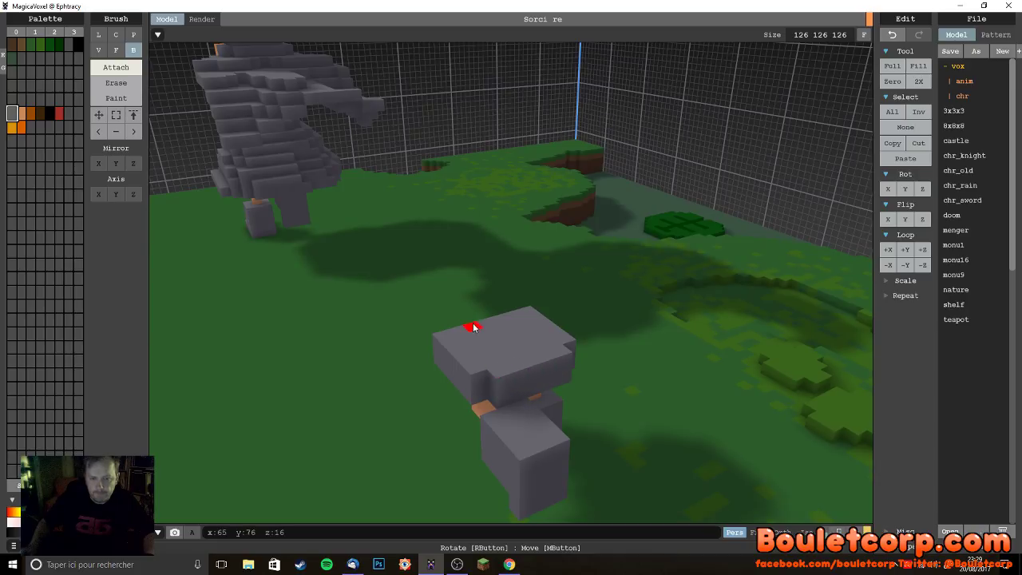
- Switch to Face mode and pull the slab's top face upward to form a tall dress block
mouse_move(545, 337)
right_down()
mouse_move(596, 315)
mouse_move(547, 317)
mouse_move(516, 342)
right_up()
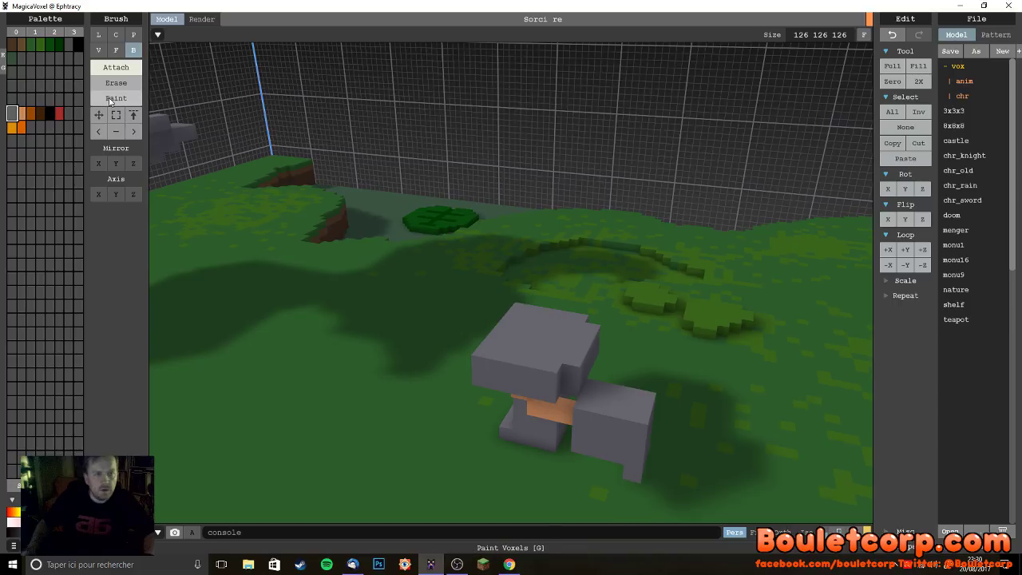
click(116, 49)
drag(549, 342, 589, 353)
right_drag(588, 353, 554, 247)
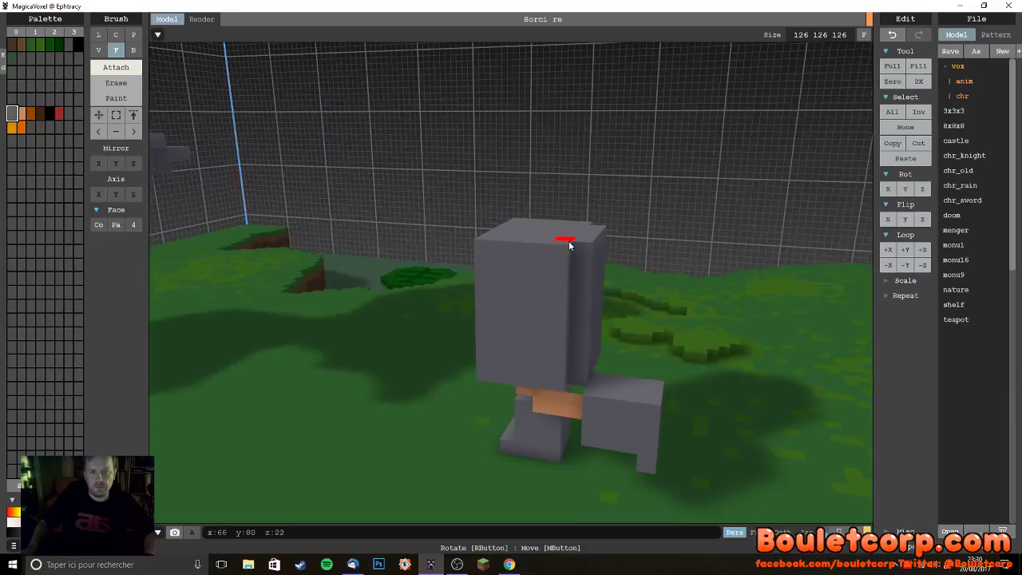
- Return to Box mode and attach a smaller one-voxel-high grey layer on top of the dress block
right_drag(542, 318, 547, 329)
click(133, 49)
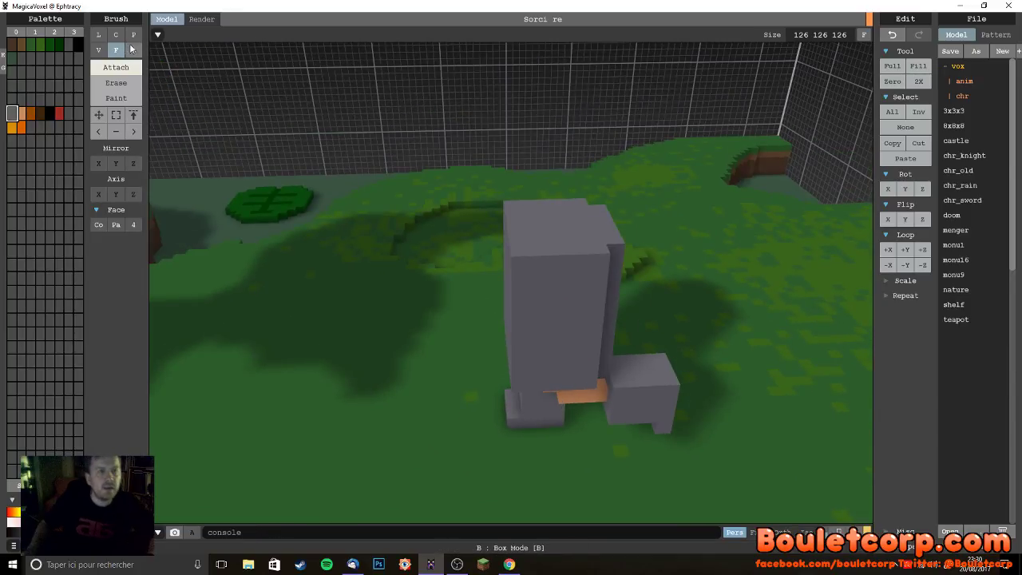
mouse_move(426, 216)
right_down()
mouse_move(573, 312)
mouse_move(540, 274)
right_up()
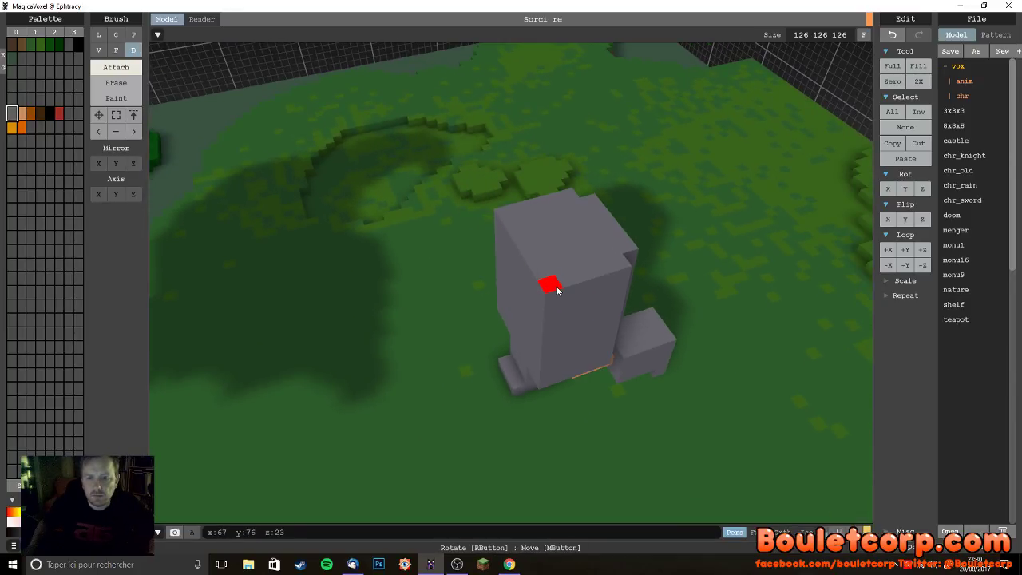
click(616, 274)
mouse_move(617, 274)
mouse_down()
mouse_move(578, 291)
mouse_move(615, 265)
mouse_move(552, 295)
mouse_move(515, 257)
mouse_move(505, 213)
mouse_move(545, 283)
mouse_move(560, 199)
mouse_up()
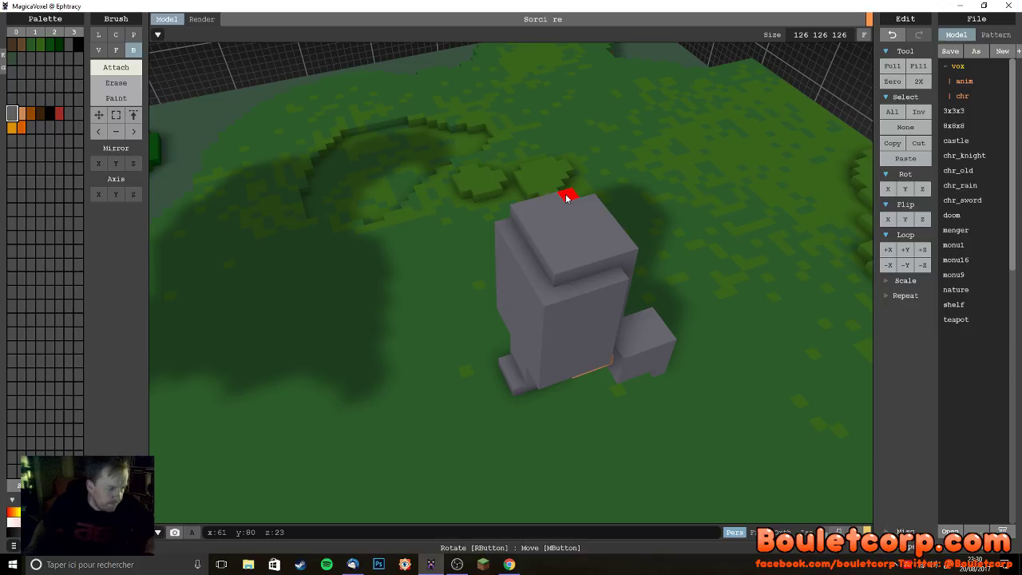
right_drag(567, 200, 561, 237)
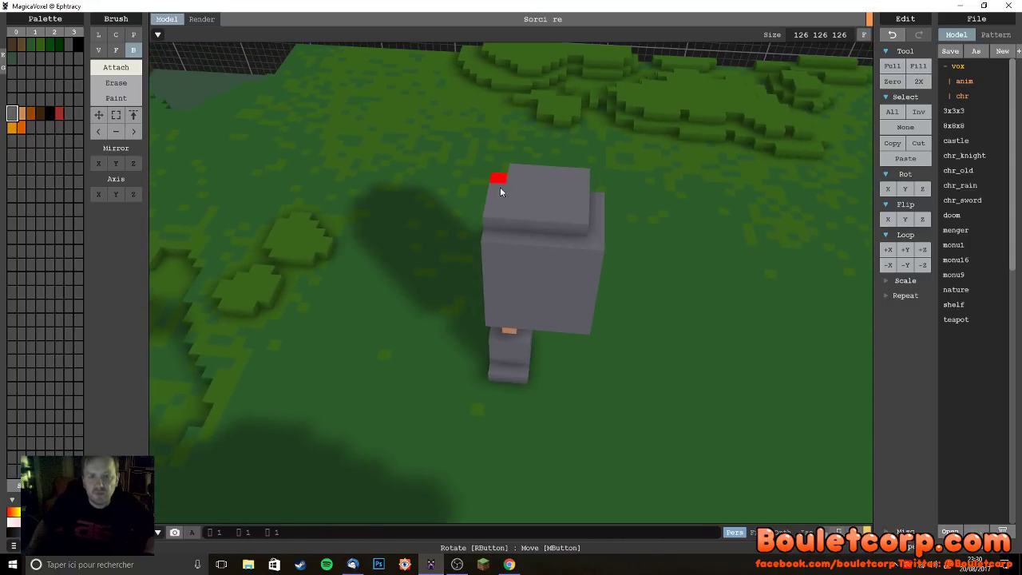
- Attach stepped grey panels to the back of the dress, thickening it toward the hem and undoing a misplaced panel
right_drag(498, 217, 592, 262)
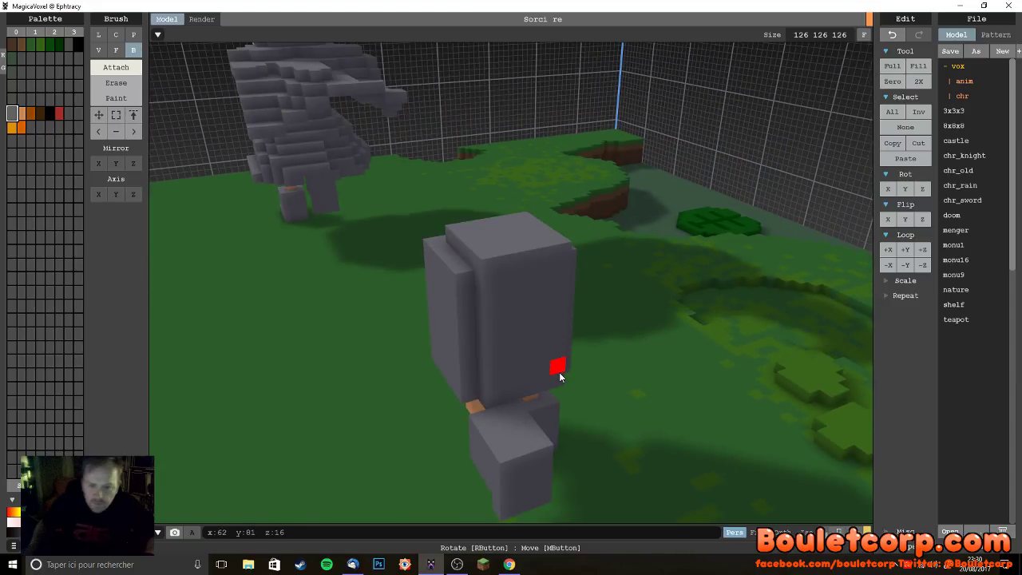
drag(558, 358, 563, 302)
key(ctrl+z)
right_drag(605, 278, 525, 304)
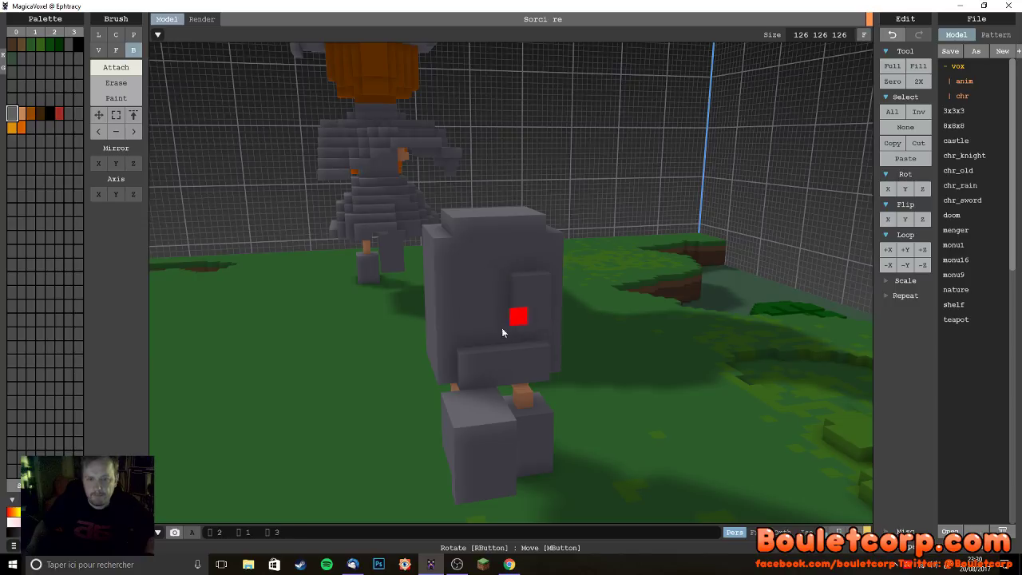
right_drag(463, 338, 564, 363)
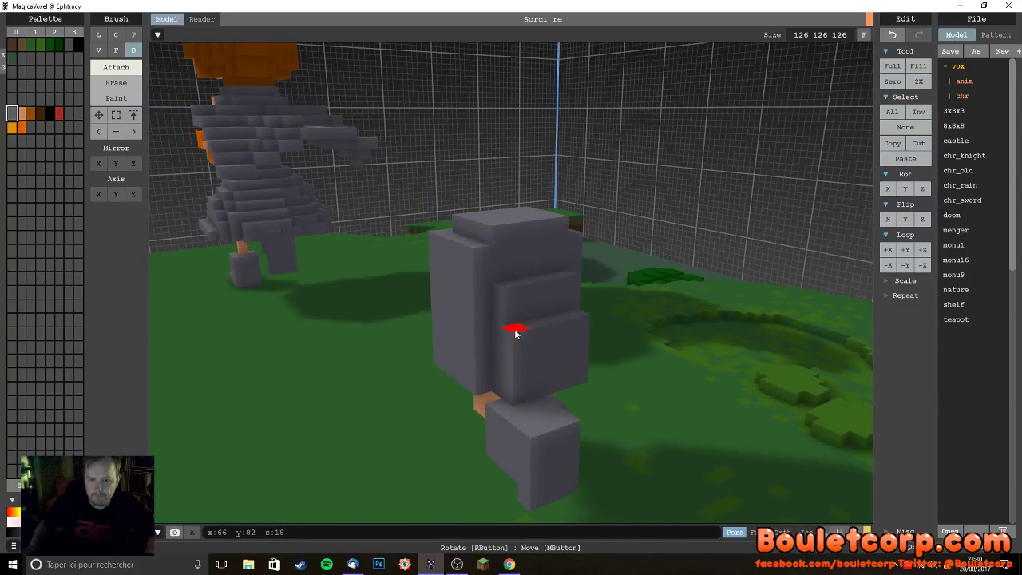
drag(493, 374, 490, 323)
right_drag(491, 323, 492, 351)
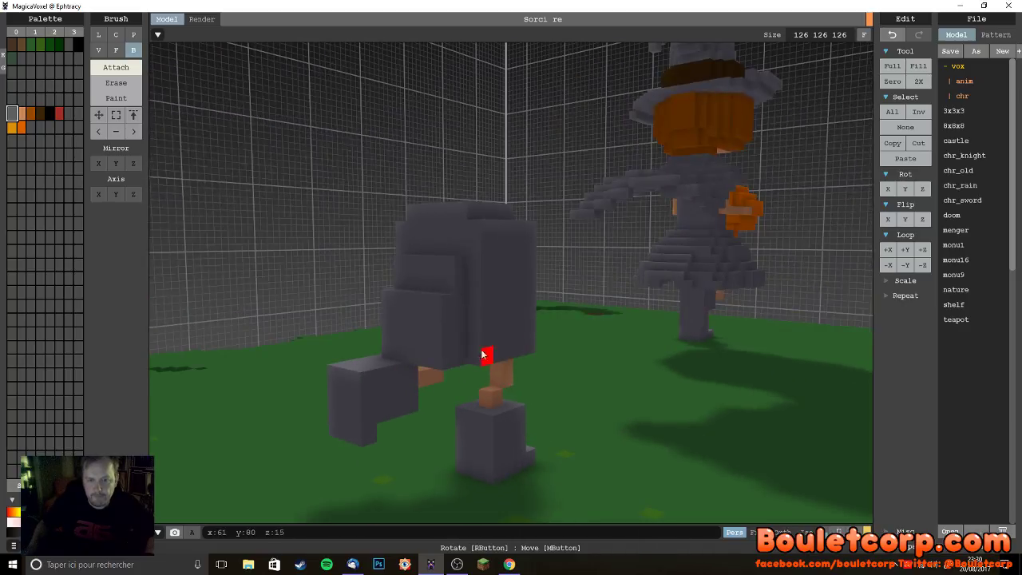
- Thicken the sides of the dress with stepped grey panels that widen toward the hem
right_drag(472, 312, 619, 336)
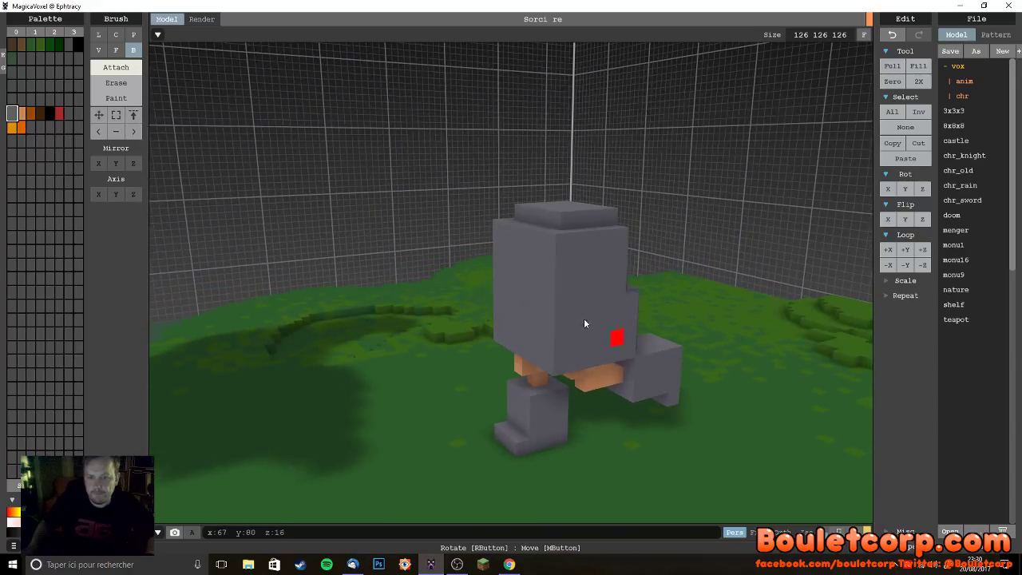
mouse_move(515, 309)
right_down()
mouse_move(603, 314)
mouse_move(524, 302)
right_up()
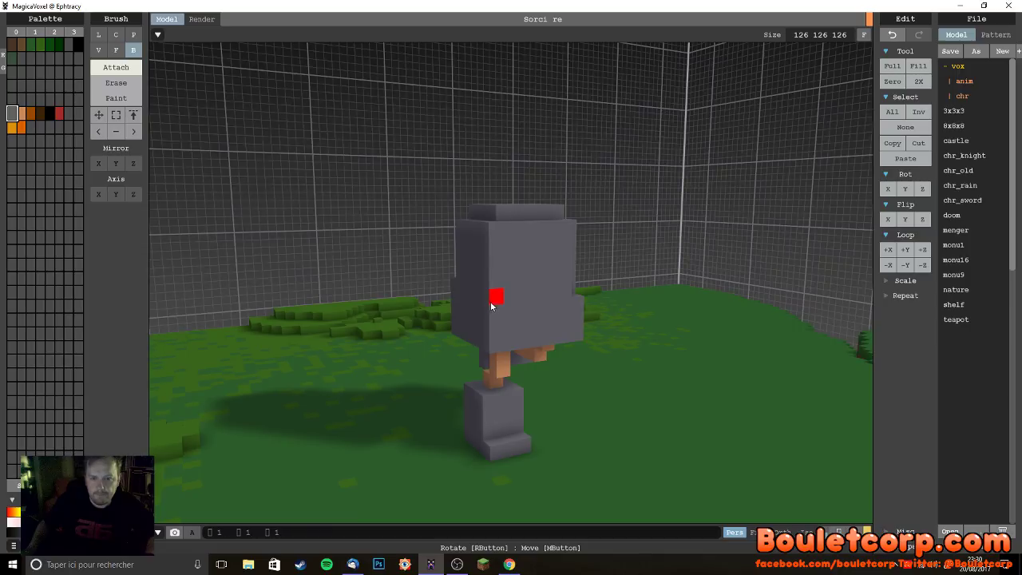
scroll(573, 291, up, 5)
scroll(573, 292, down, 5)
right_drag(514, 279, 536, 261)
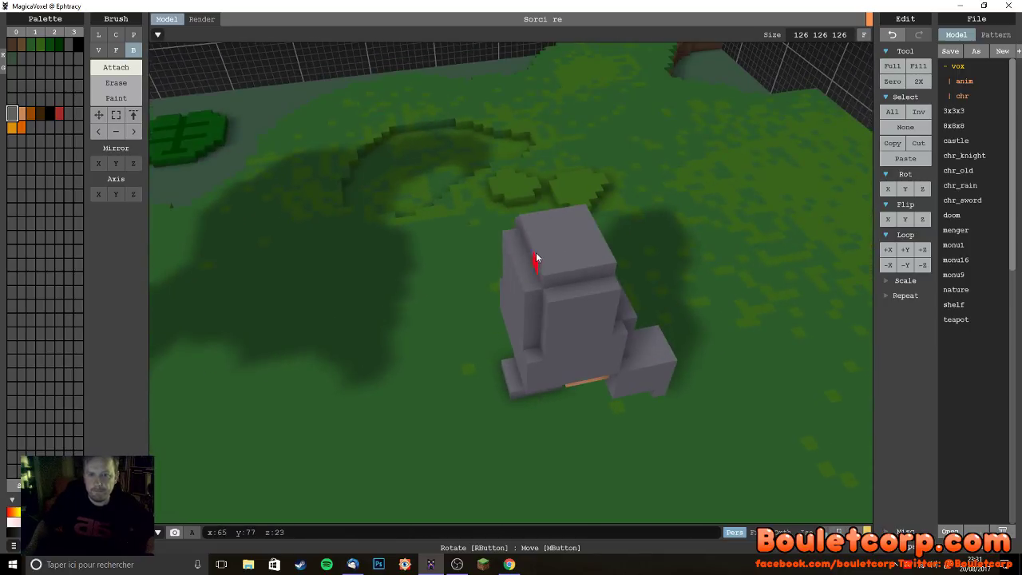
- Raise the upper body by attaching further, narrower grey layers on top of the dress
drag(536, 227, 600, 257)
right_drag(594, 336, 896, 321)
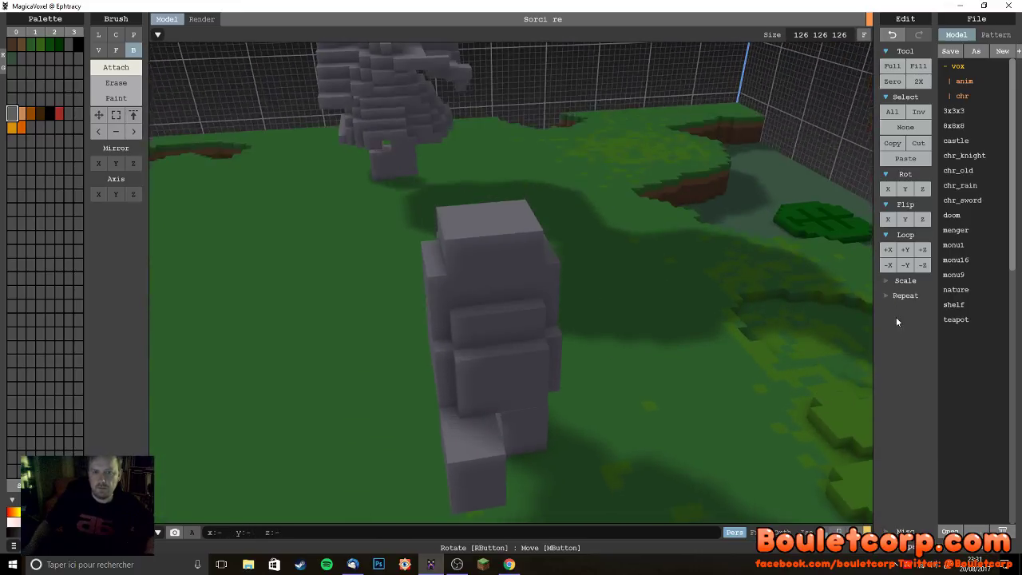
drag(462, 215, 513, 226)
mouse_move(513, 226)
right_down()
mouse_move(586, 294)
mouse_move(436, 290)
mouse_move(391, 261)
mouse_move(327, 273)
mouse_move(417, 288)
mouse_move(321, 287)
mouse_move(607, 276)
mouse_move(581, 289)
mouse_move(493, 232)
right_up()
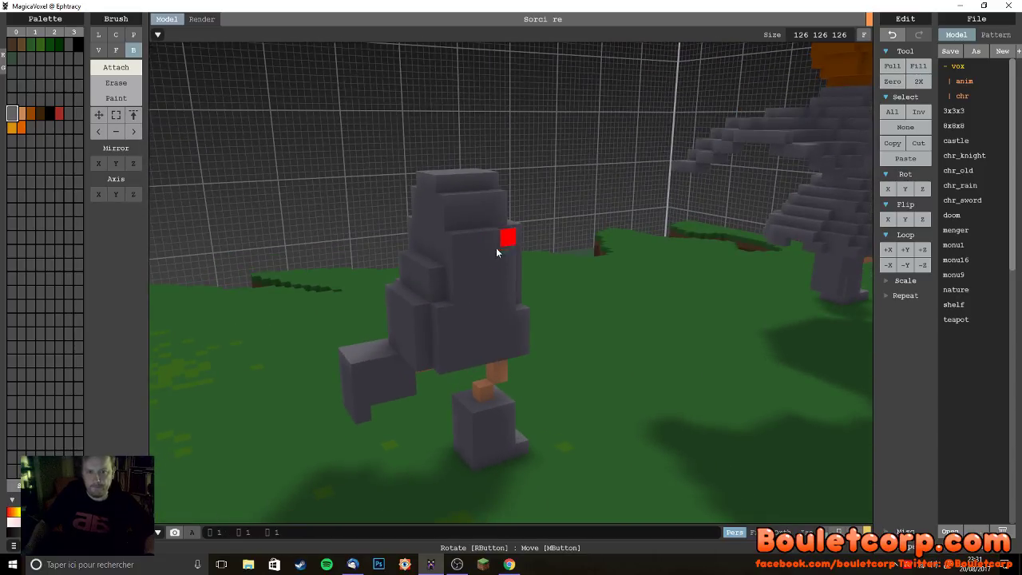
- Round off the dress's stepped shape by attaching grey panels around the sides and back of its upper body
right_drag(471, 313, 536, 273)
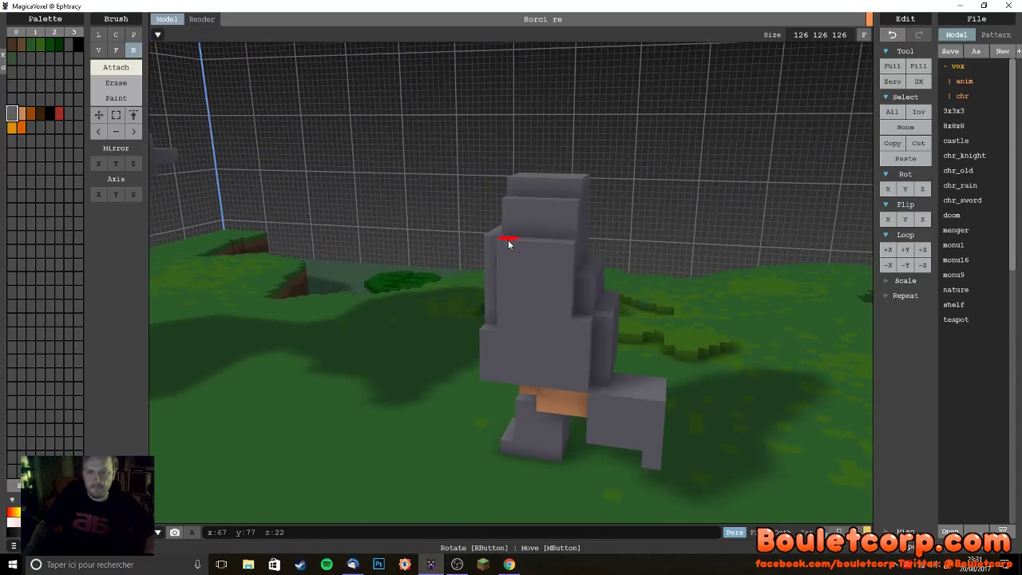
right_drag(617, 298, 518, 231)
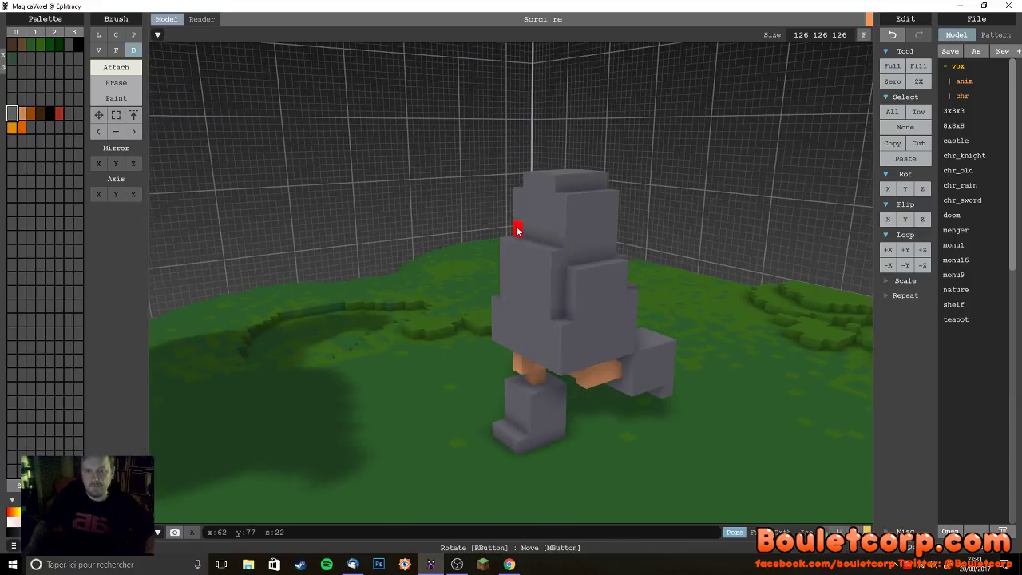
right_drag(602, 286, 634, 267)
mouse_move(536, 221)
right_down()
mouse_move(534, 257)
mouse_move(524, 212)
mouse_move(627, 266)
mouse_move(490, 253)
mouse_move(497, 258)
right_up()
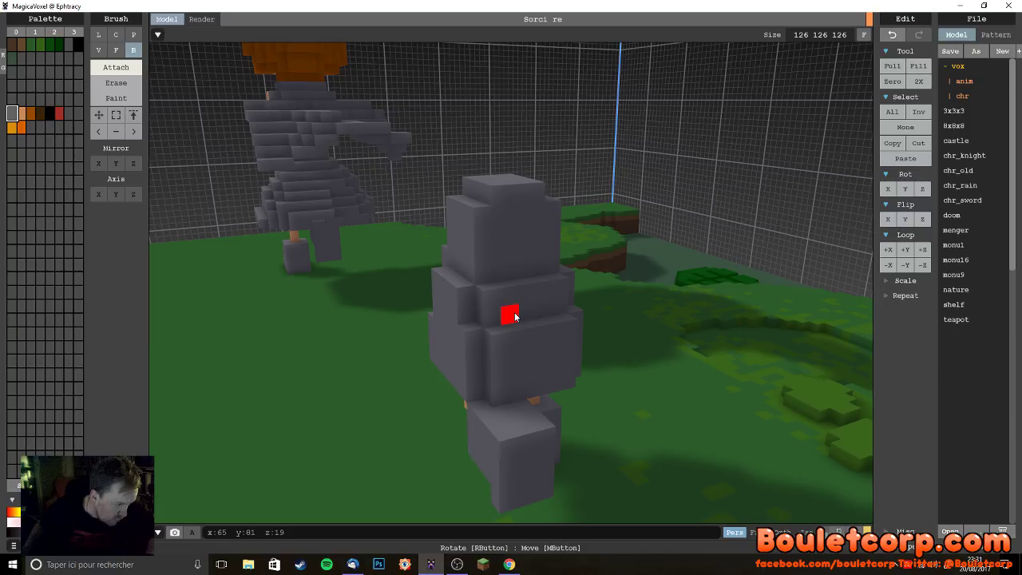
- Attach a skin-coloured neck on top of the second figure's dress and start the head with a flat slab above it
right_drag(534, 336, 692, 278)
scroll(513, 353, down, 3)
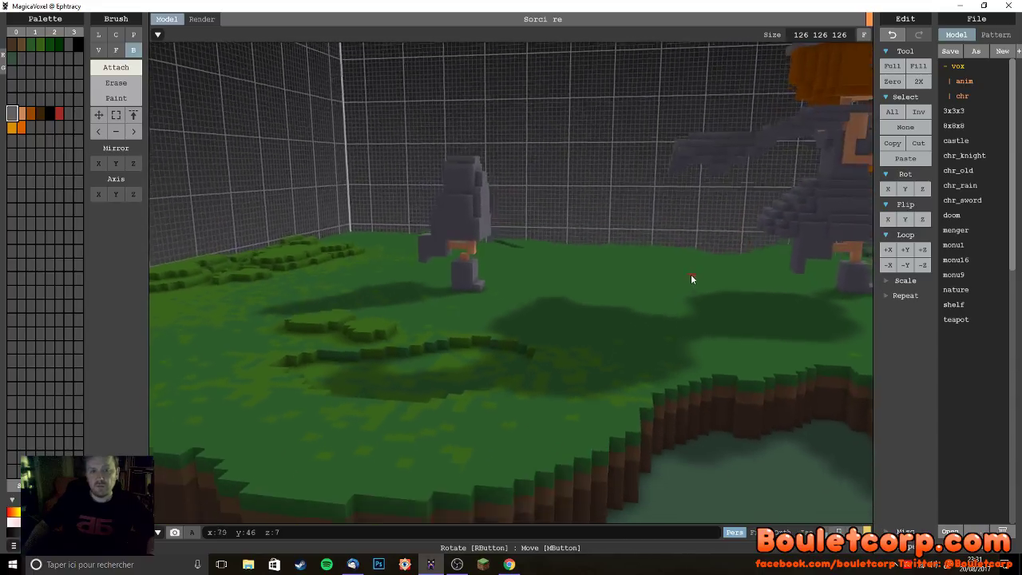
scroll(691, 277, up, 5)
right_drag(613, 269, 563, 285)
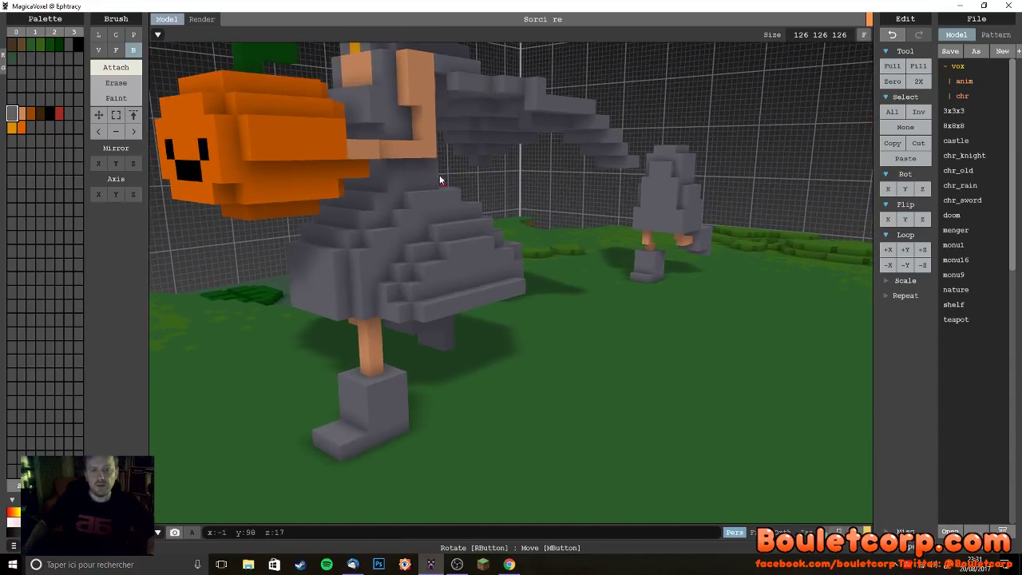
scroll(666, 206, up, 5)
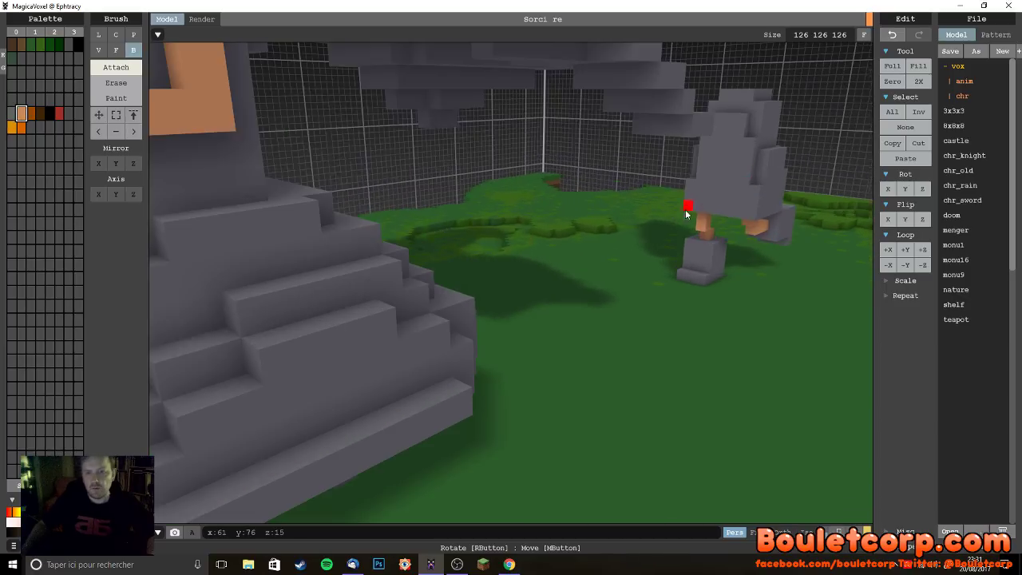
right_drag(754, 209, 534, 324)
scroll(532, 327, up, 4)
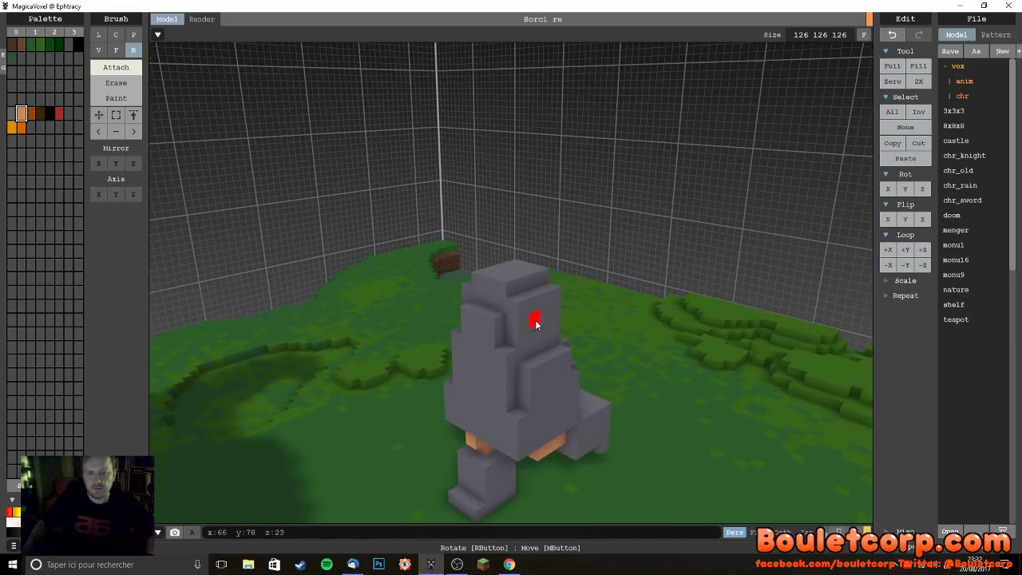
click(511, 273)
right_drag(561, 290, 480, 266)
drag(474, 259, 471, 254)
right_drag(464, 258, 619, 277)
drag(574, 246, 544, 245)
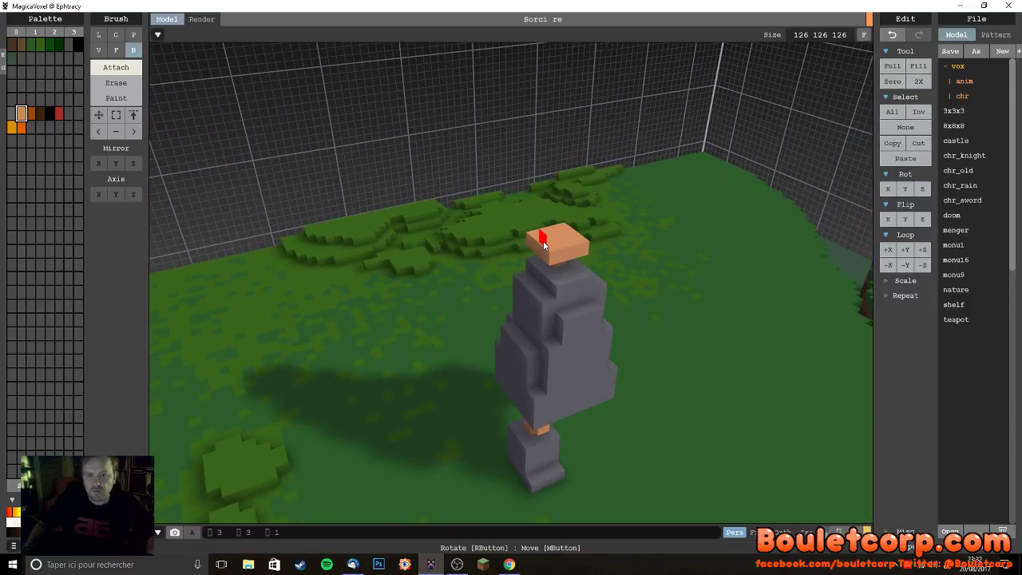
- Widen the skin-coloured head slab by attaching further panels around its sides
mouse_move(534, 256)
right_down()
mouse_move(486, 269)
mouse_move(468, 248)
mouse_move(503, 267)
mouse_move(538, 257)
right_up()
right_drag(486, 277, 568, 225)
drag(555, 224, 486, 218)
right_drag(716, 278, 565, 366)
drag(470, 307, 515, 357)
right_drag(512, 353, 468, 333)
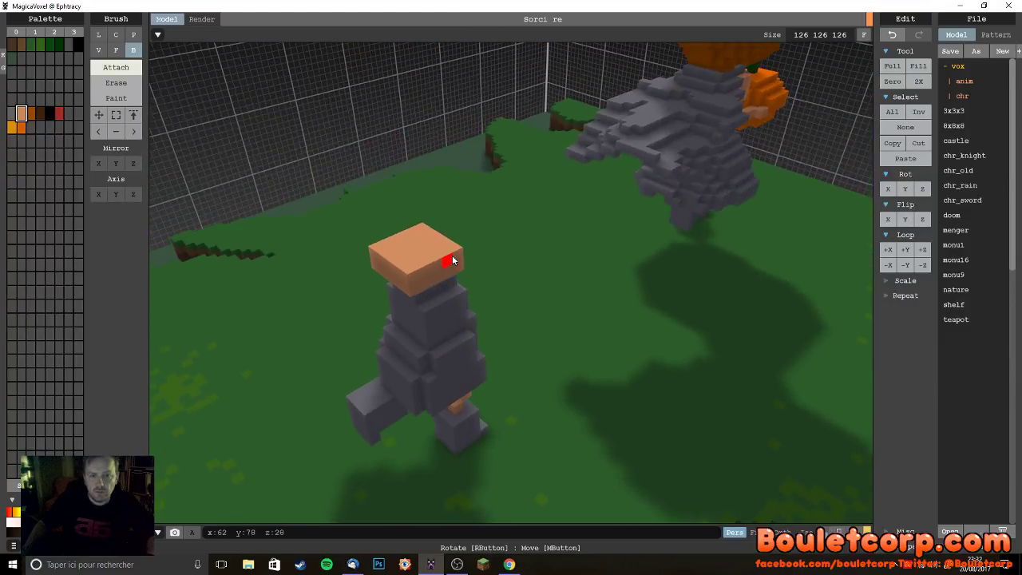
- Raise the head with further skin-coloured layers, including one of 6 by 5 voxels
right_drag(370, 257, 511, 301)
mouse_move(603, 271)
mouse_down()
mouse_move(657, 277)
mouse_move(678, 247)
mouse_up()
right_drag(678, 247, 453, 237)
drag(453, 222, 415, 242)
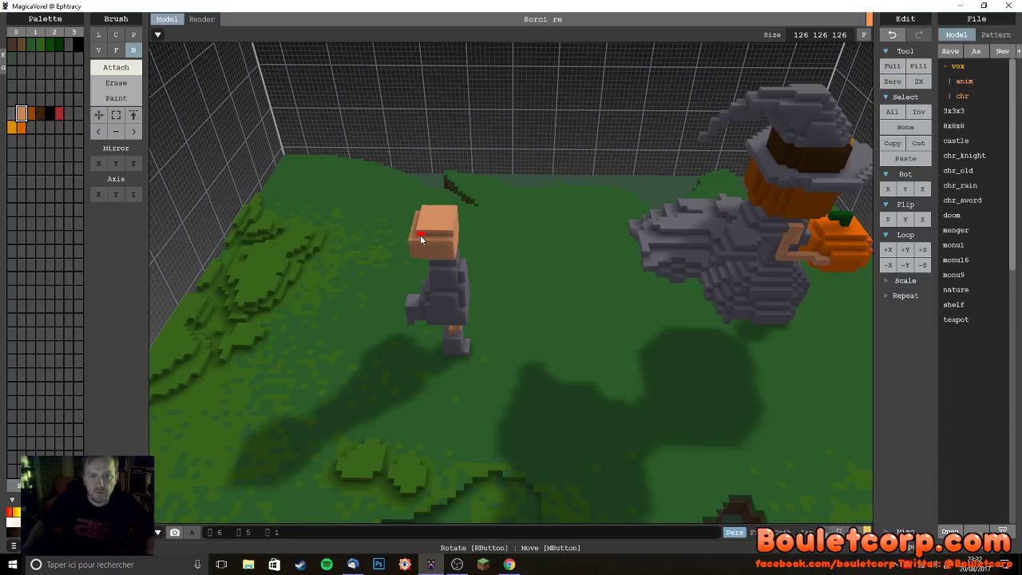
- Attach a parted orange-brown fringe to both upper corners of the second figure's face
right_drag(472, 261, 415, 240)
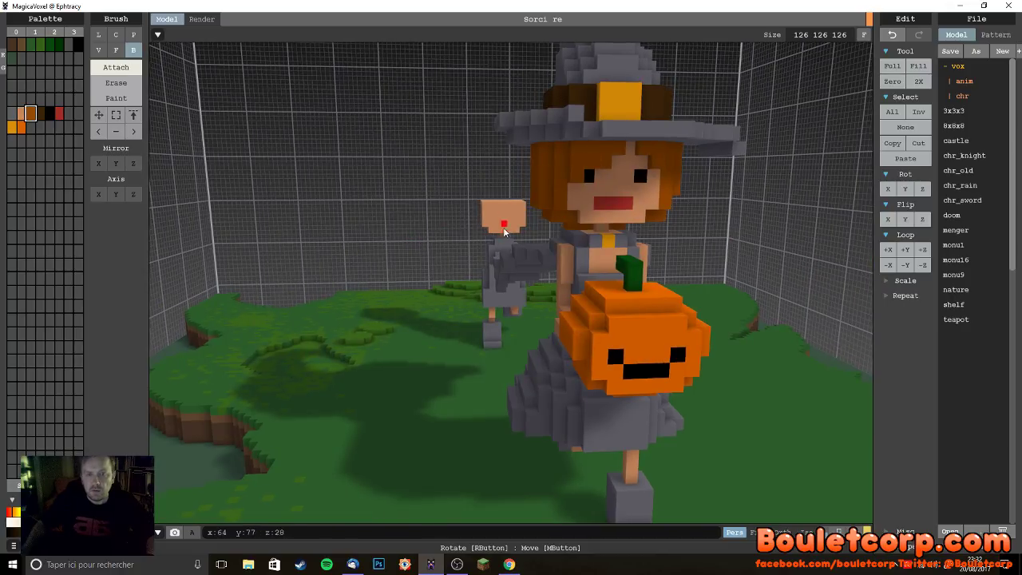
scroll(505, 229, up, 5)
right_drag(505, 229, 532, 293)
drag(532, 261, 501, 279)
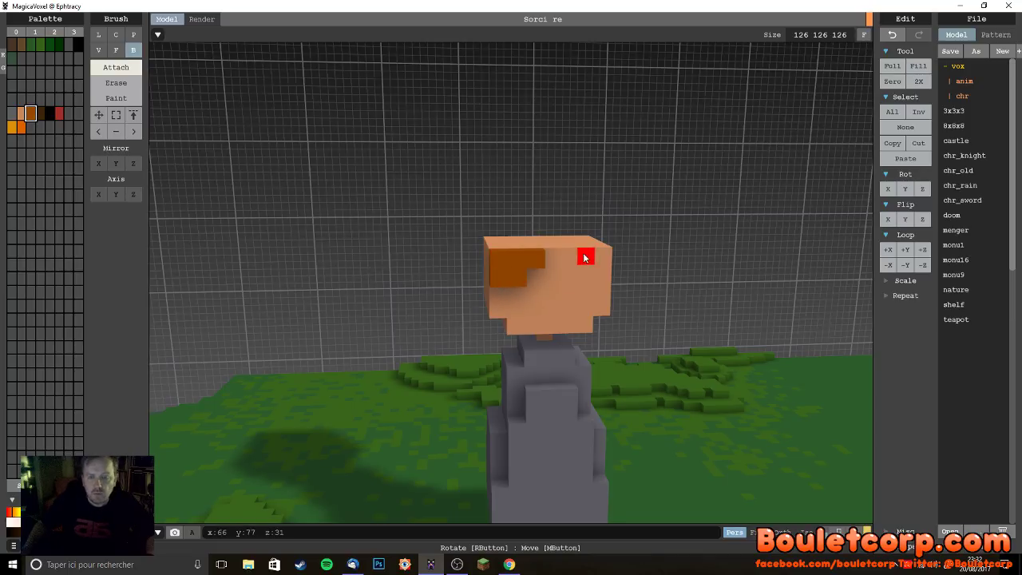
drag(566, 257, 597, 275)
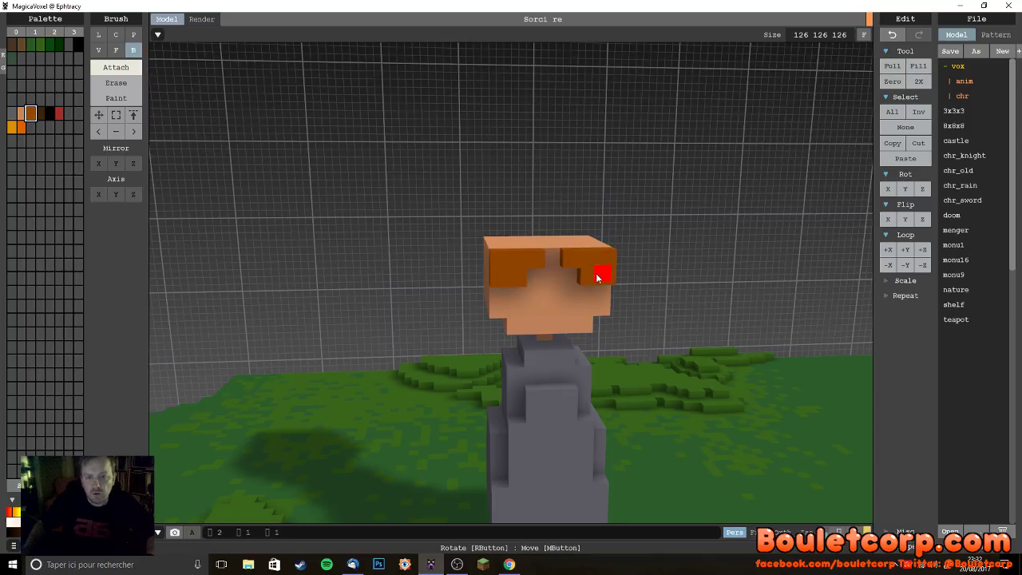
- Attach an orange-brown strip of hair across the front edge of the head's top
right_drag(601, 276, 612, 309)
click(596, 224)
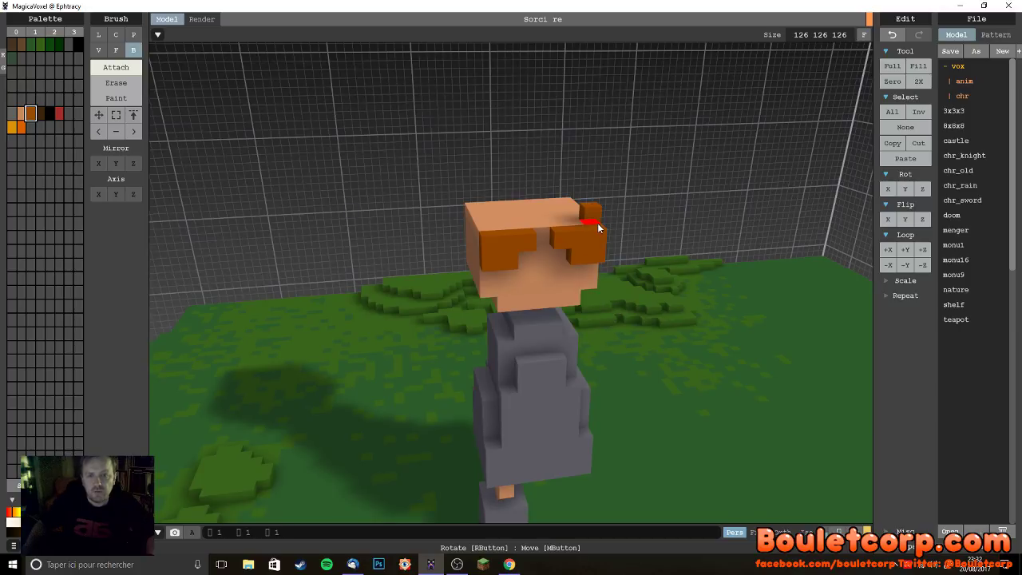
drag(594, 223, 510, 222)
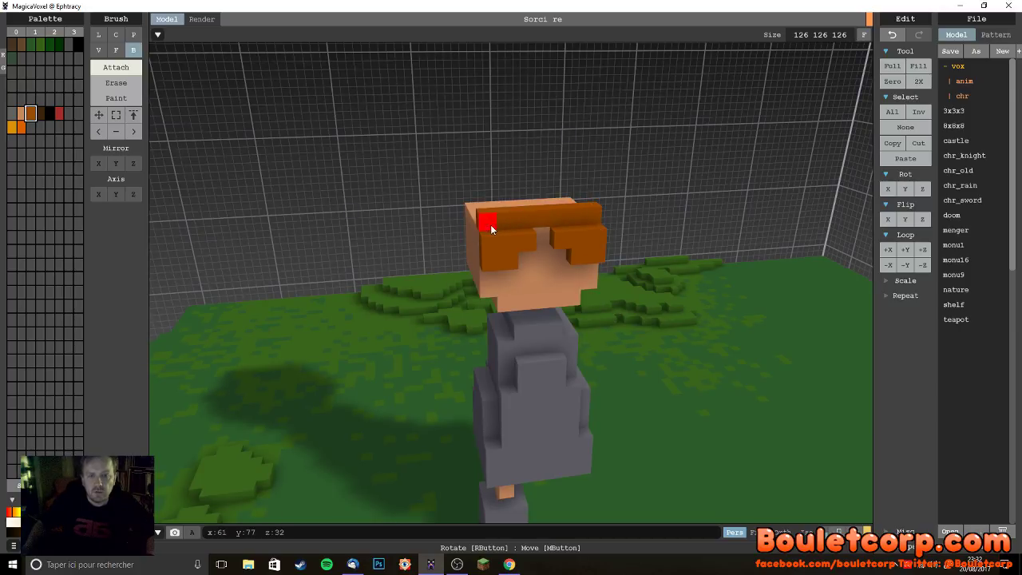
- Cover both sides of the head with orange-brown hair panels, leaving the lower front near the face open
right_drag(489, 236, 568, 242)
drag(401, 276, 298, 296)
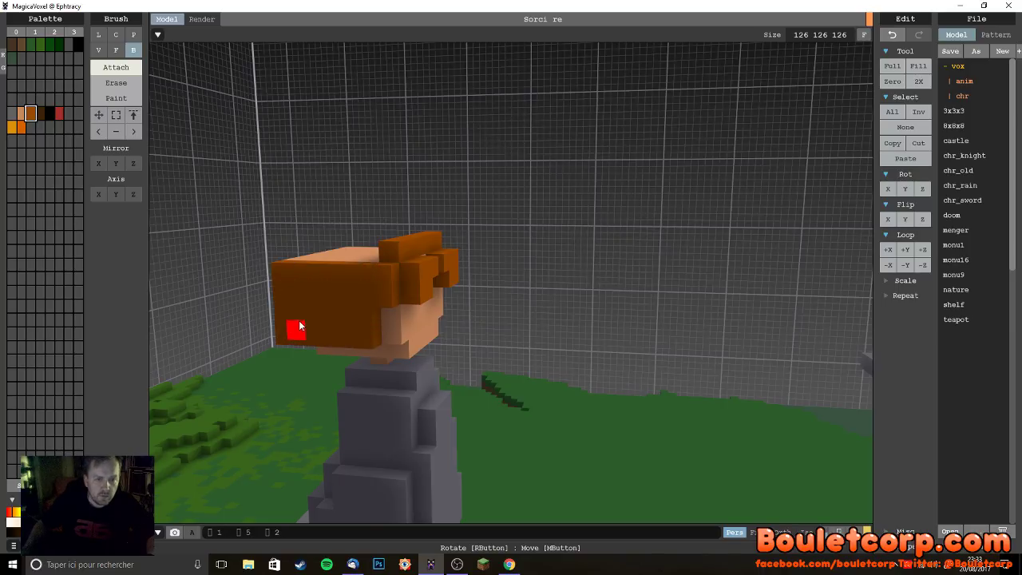
right_drag(478, 319, 370, 303)
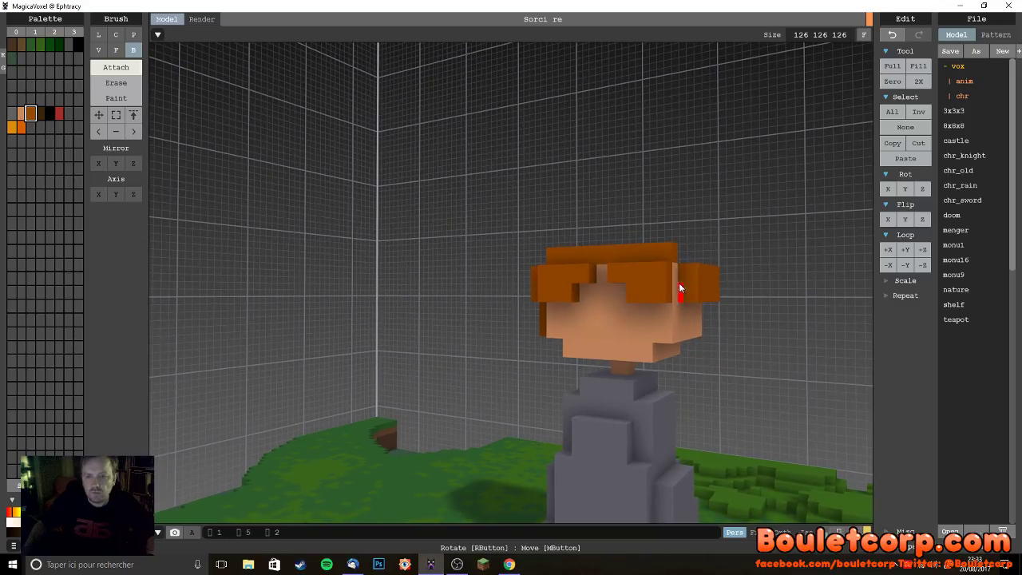
right_drag(680, 286, 647, 341)
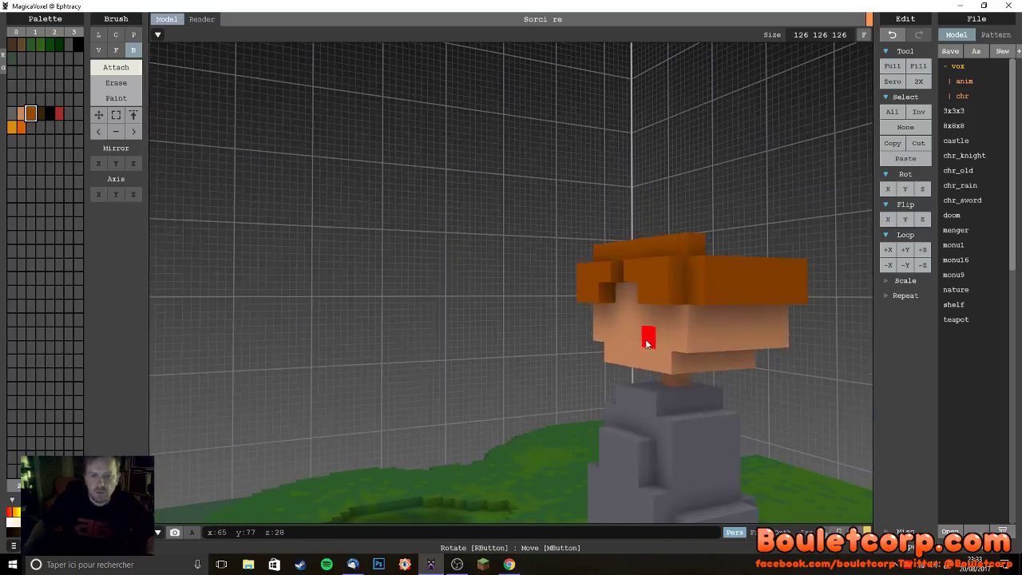
drag(773, 317, 718, 343)
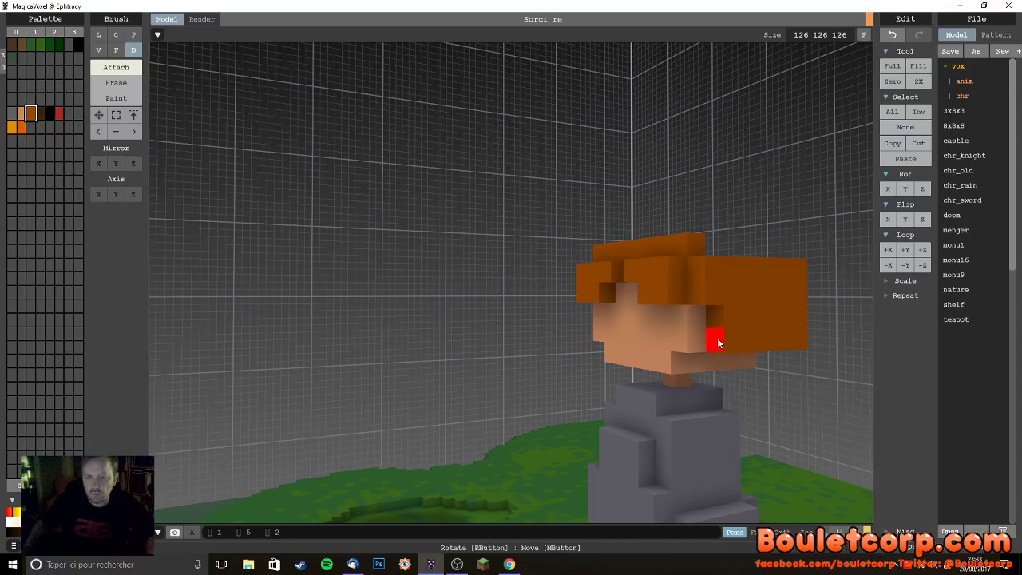
- Cover the back of the head with a 7 by 4 voxel hair panel and wrap hair around the lower back
right_drag(641, 361, 634, 292)
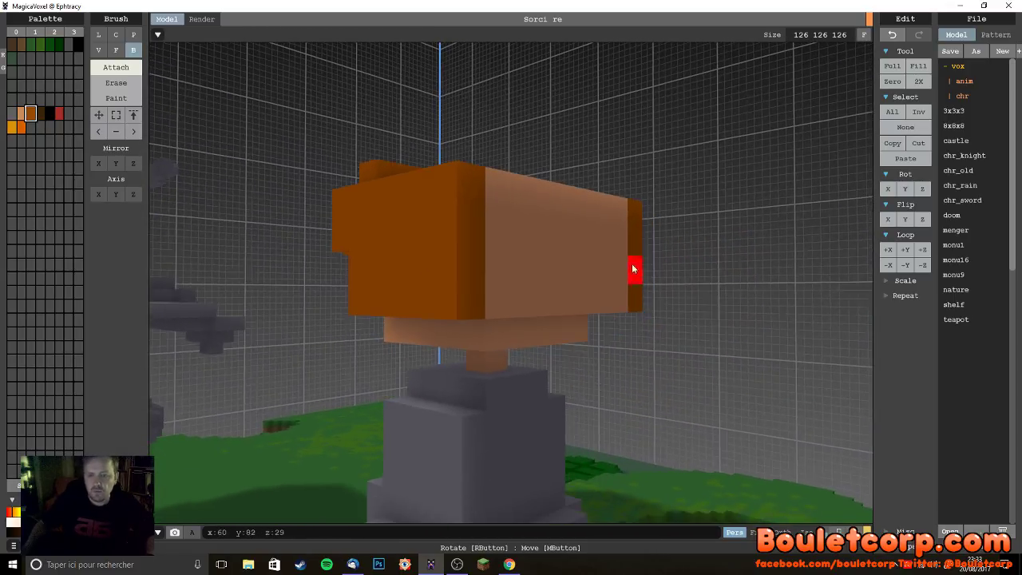
drag(622, 223, 499, 296)
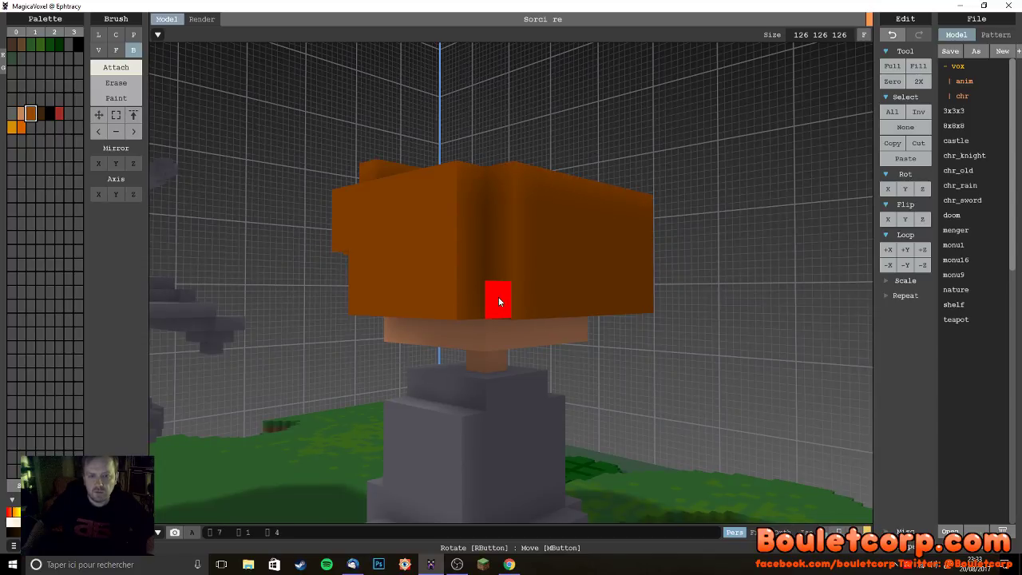
drag(583, 333, 503, 347)
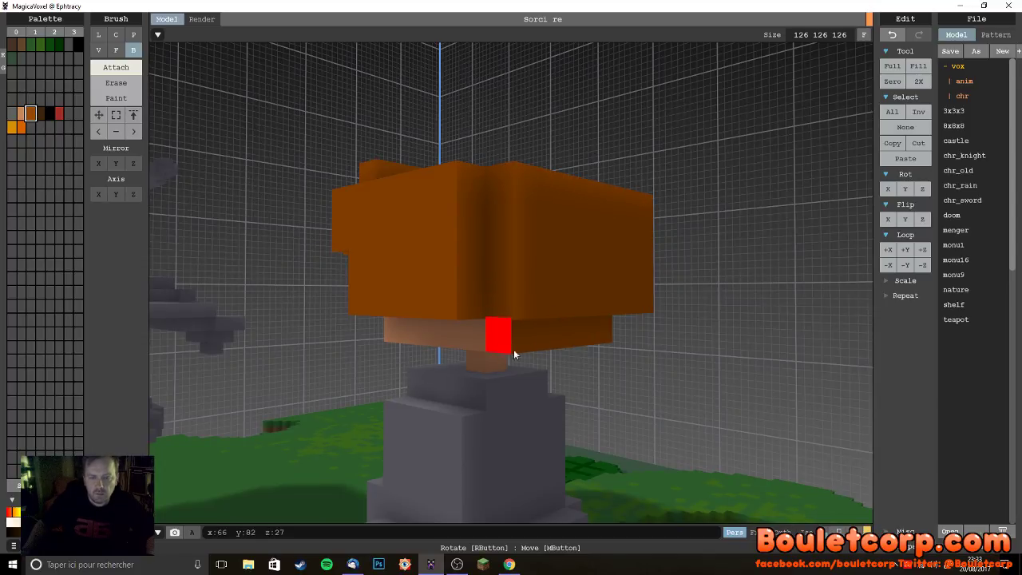
right_drag(500, 349, 570, 341)
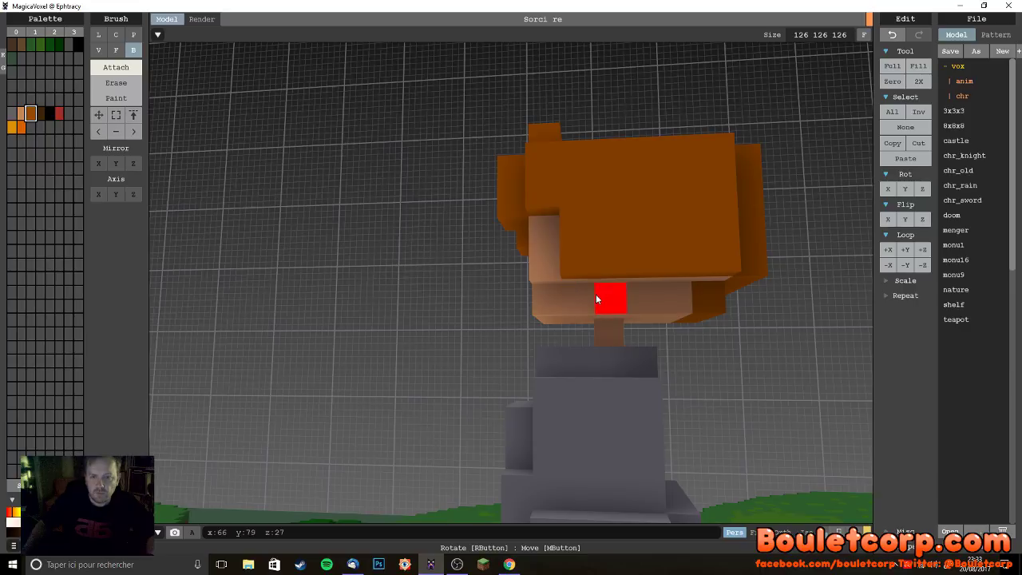
right_drag(730, 311, 626, 332)
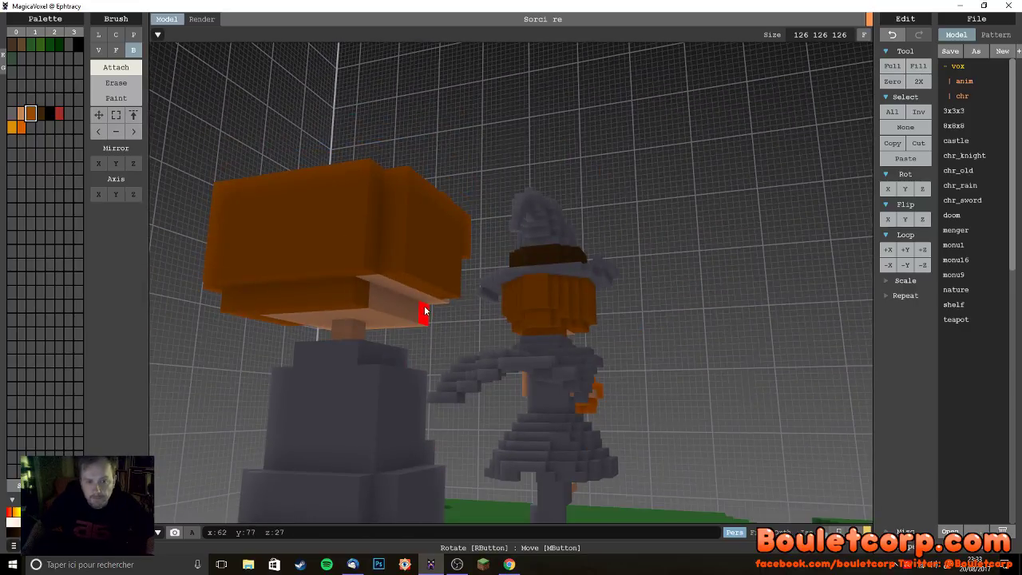
drag(417, 308, 361, 298)
- Thicken the hair with smaller orange-brown panels stepped outward on the back and sides of the head
right_drag(358, 328, 542, 355)
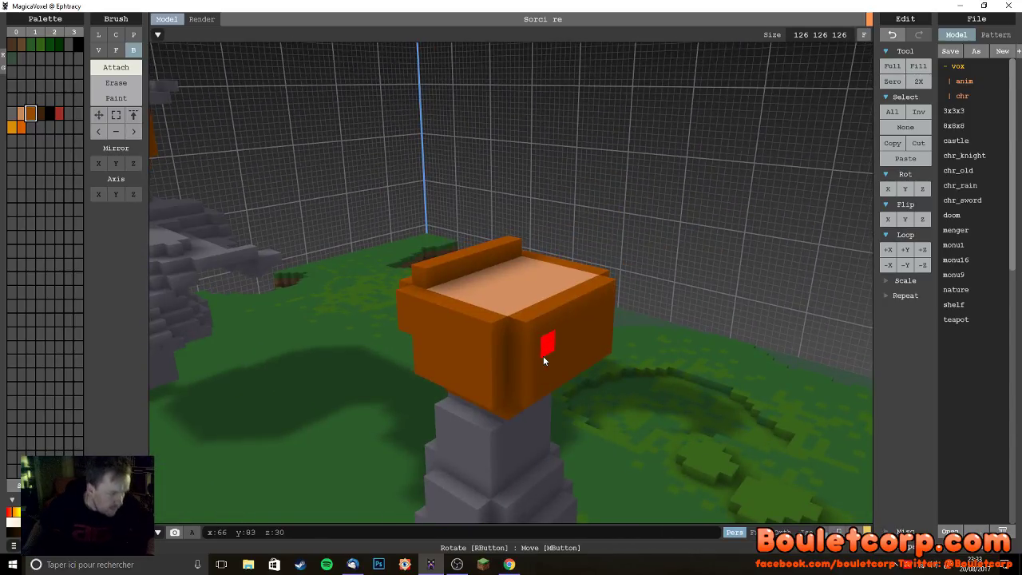
scroll(543, 361, down, 2)
right_drag(629, 367, 537, 341)
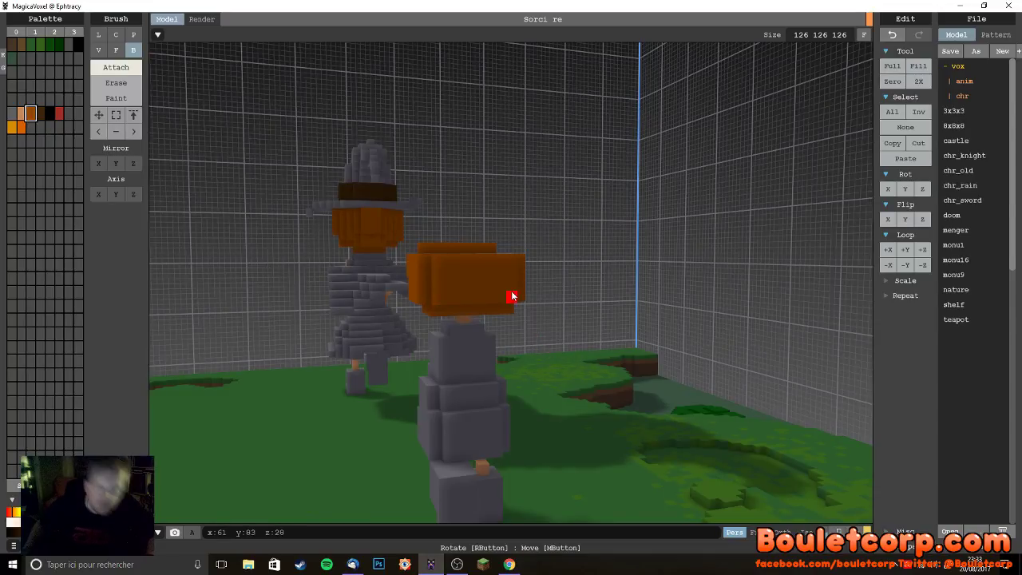
mouse_move(460, 282)
mouse_down()
mouse_move(456, 269)
mouse_move(468, 277)
mouse_move(468, 267)
mouse_up()
mouse_move(467, 268)
right_down()
mouse_move(497, 315)
mouse_move(511, 315)
mouse_move(511, 332)
mouse_move(611, 305)
right_up()
drag(610, 300, 579, 277)
right_drag(545, 302, 548, 281)
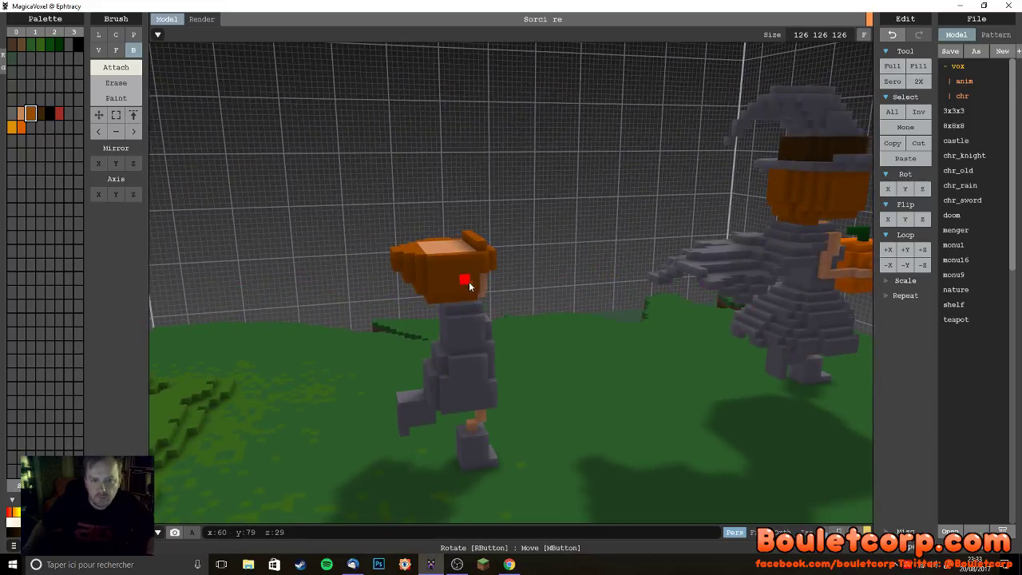
drag(443, 266, 441, 262)
mouse_move(441, 262)
right_down()
mouse_move(442, 273)
mouse_move(340, 278)
right_up()
right_drag(447, 295, 194, 187)
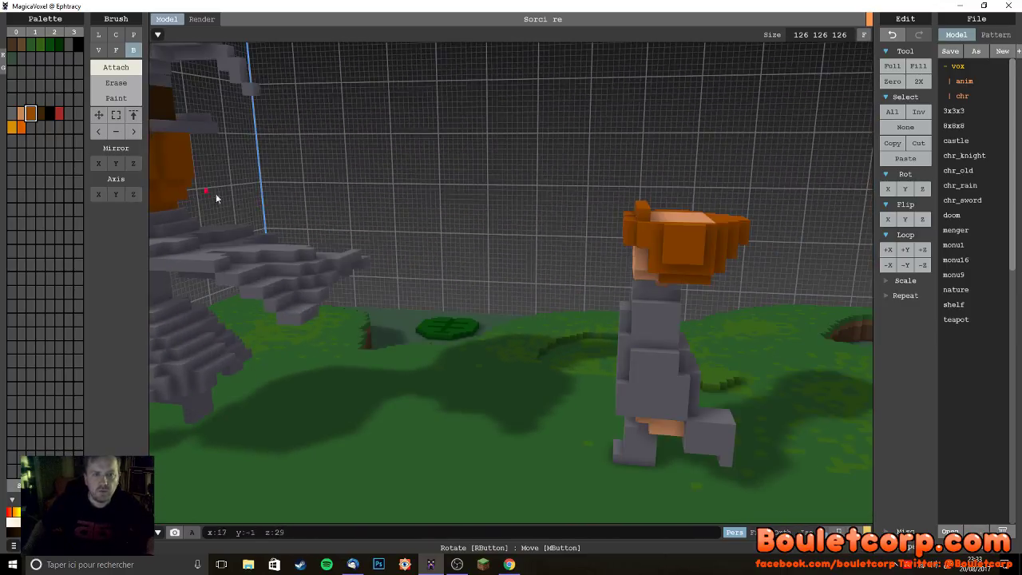
- Cover the top of the head with a grey slab of 6 by 7 voxels and extend it sideways as a hat brim
alt+click(291, 274)
right_drag(635, 368, 501, 309)
drag(495, 277, 444, 323)
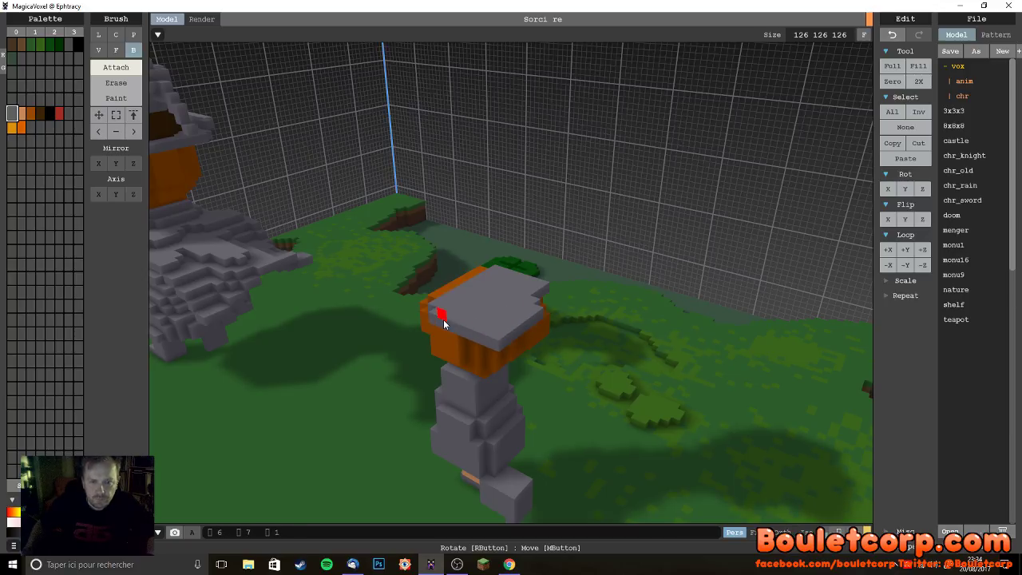
right_drag(469, 337, 557, 297)
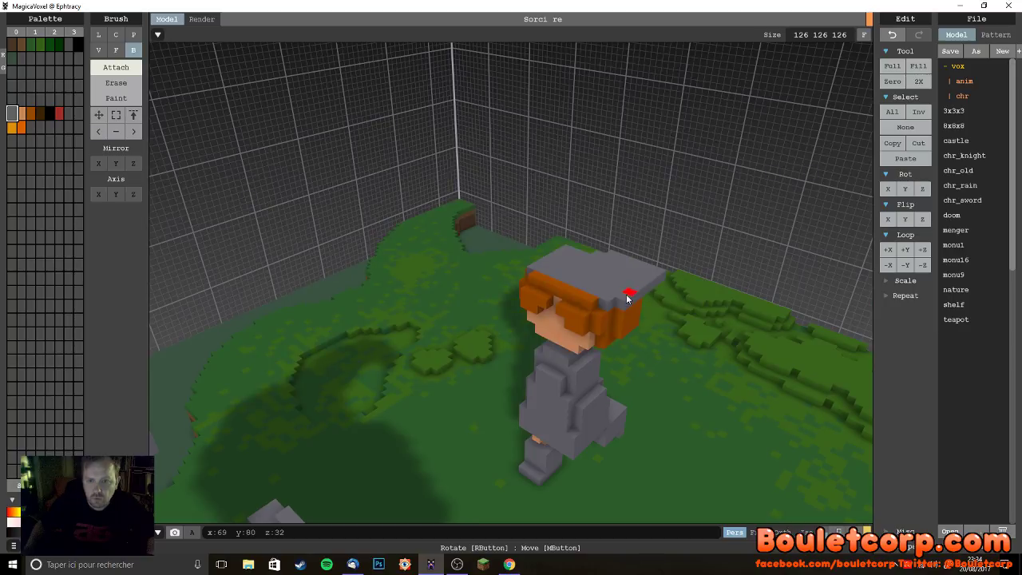
drag(623, 300, 536, 276)
- Attach a raised grey section at the front of the hat brim and a five-voxel strip along its side
right_drag(536, 277, 671, 313)
drag(615, 250, 564, 252)
mouse_move(564, 250)
right_down()
mouse_move(543, 250)
mouse_move(564, 251)
right_up()
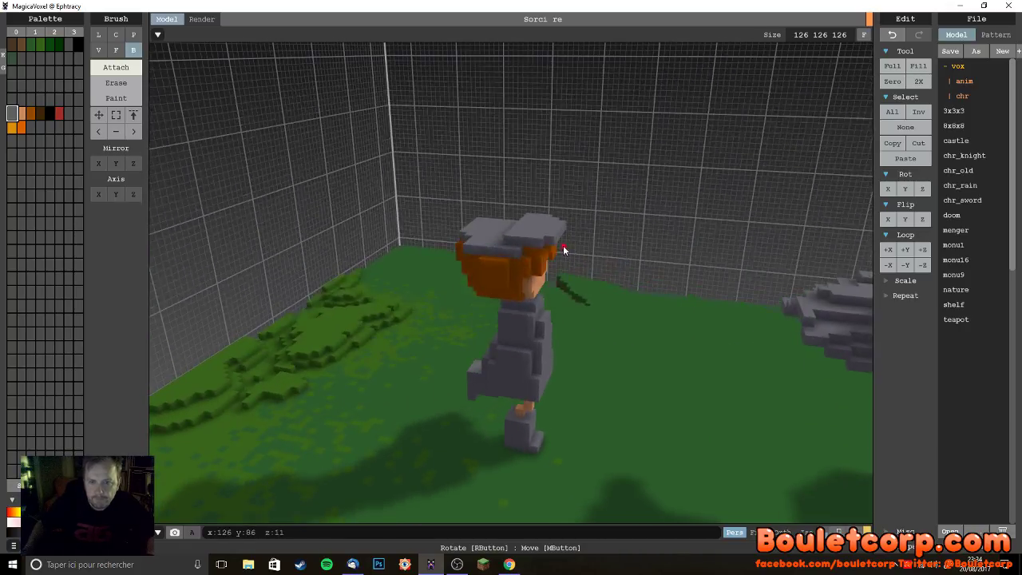
drag(534, 242, 474, 250)
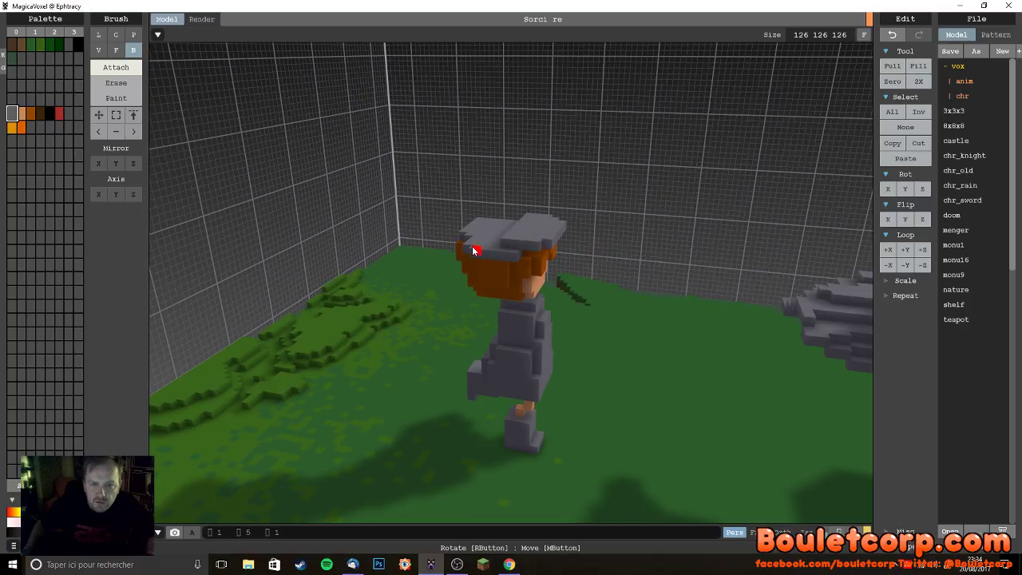
- Extend the grey hat brim outward at the side and back with further strips along its edge
right_drag(546, 286, 524, 250)
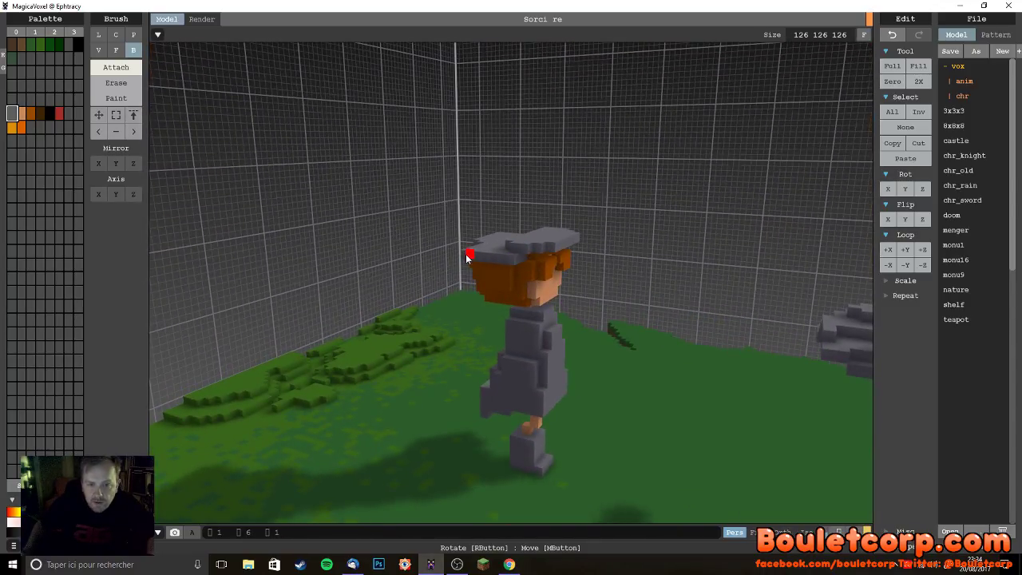
mouse_move(537, 285)
right_down()
mouse_move(497, 292)
mouse_move(519, 290)
right_up()
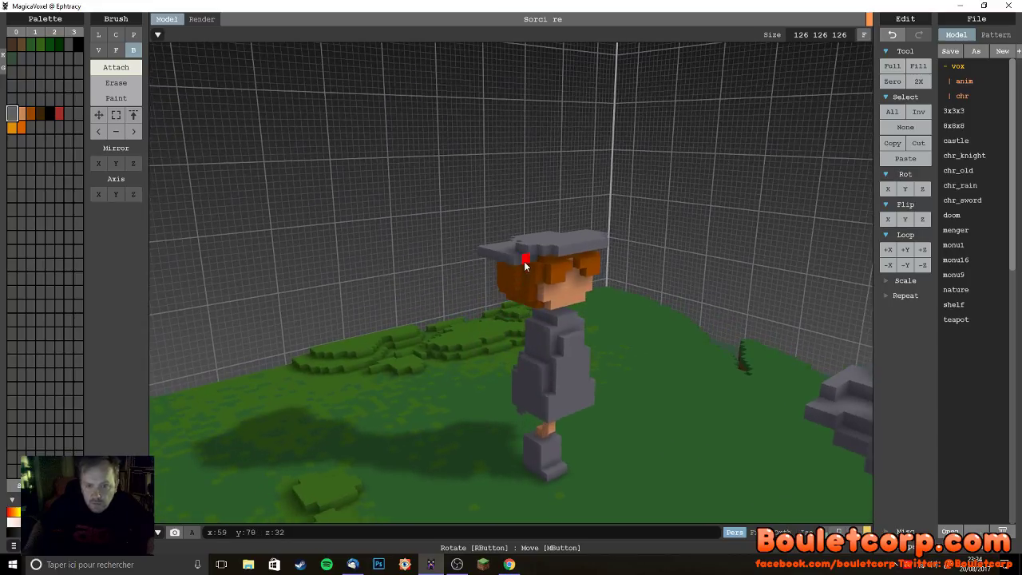
drag(505, 264, 485, 257)
mouse_move(485, 257)
right_down()
mouse_move(633, 311)
mouse_move(623, 308)
right_up()
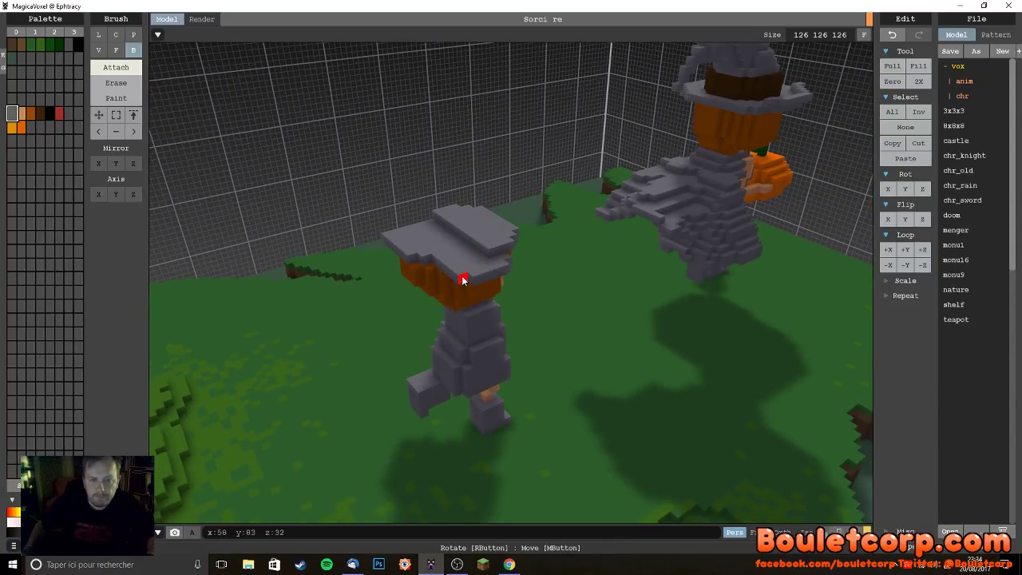
drag(407, 264, 393, 249)
- Attach a six-voxel grey strip along the opposite side of the hat brim to even out its outline
right_drag(415, 263, 460, 258)
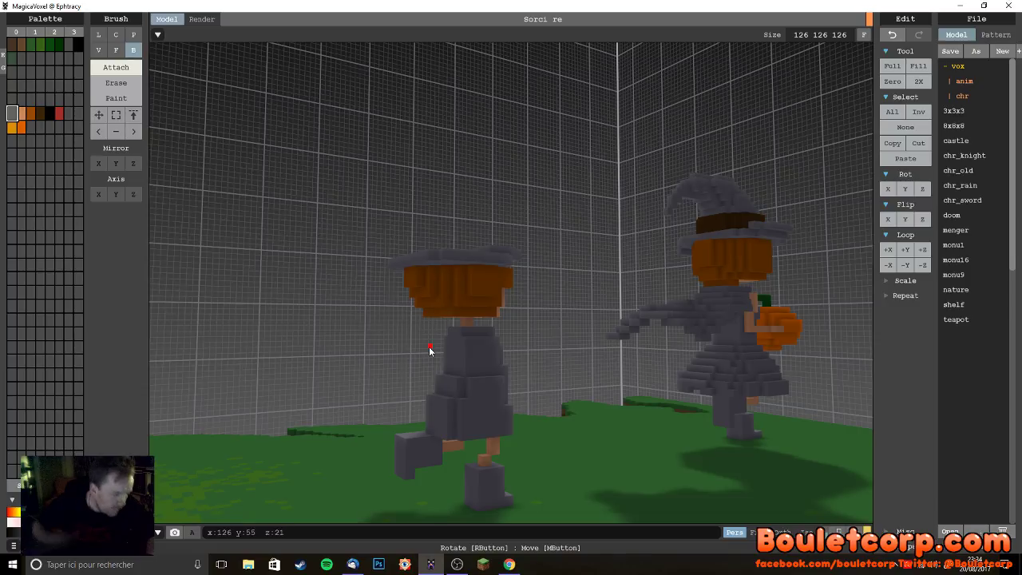
right_drag(552, 378, 477, 331)
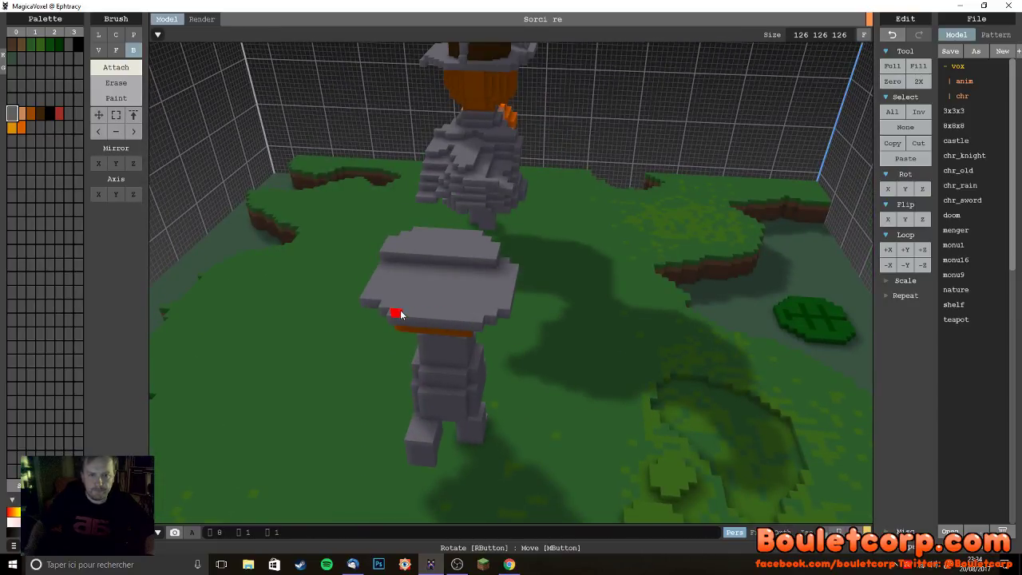
right_drag(393, 319, 552, 334)
drag(653, 277, 612, 283)
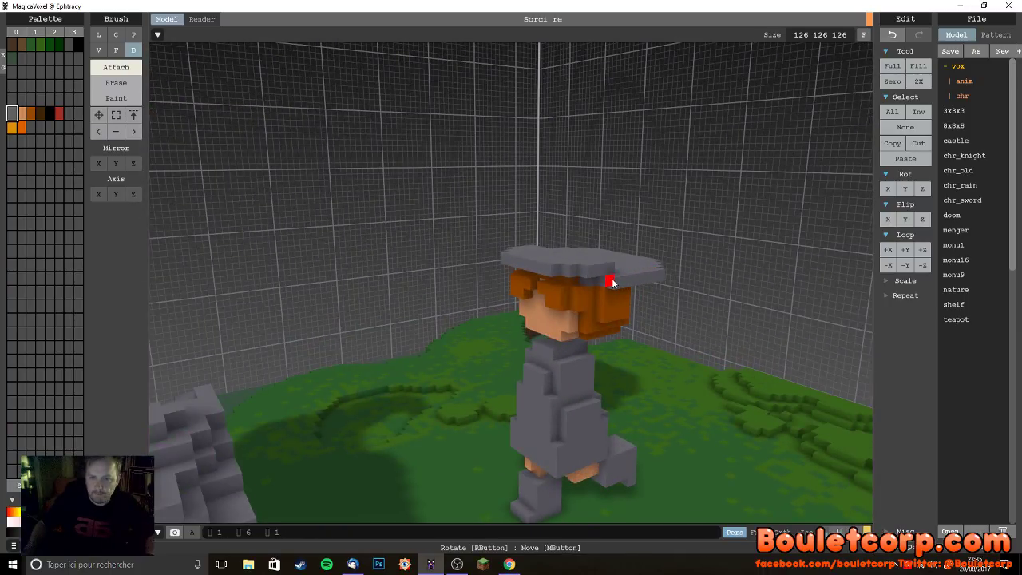
- Attach a four-voxel grey strip along the side edge of the small witch's hat brim
scroll(680, 320, up, 5)
scroll(680, 320, down, 5)
mouse_move(680, 320)
right_down()
mouse_move(717, 322)
mouse_move(600, 323)
mouse_move(529, 285)
right_up()
drag(530, 285, 575, 286)
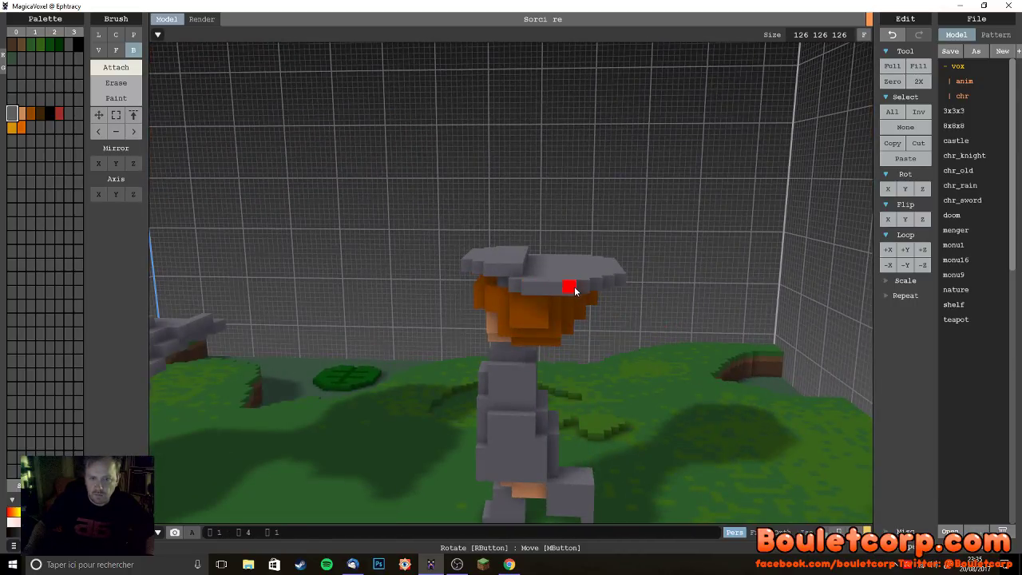
right_drag(570, 290, 476, 296)
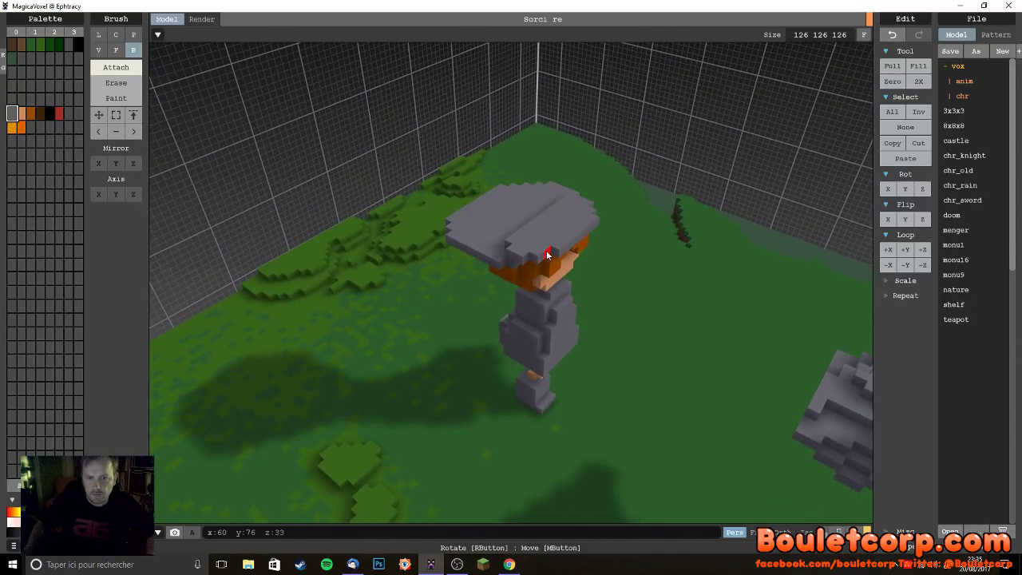
- Attach grey voxels around the front corners of the hat brim and a raised grey strip along its front edge
drag(593, 229, 562, 254)
right_drag(561, 254, 541, 242)
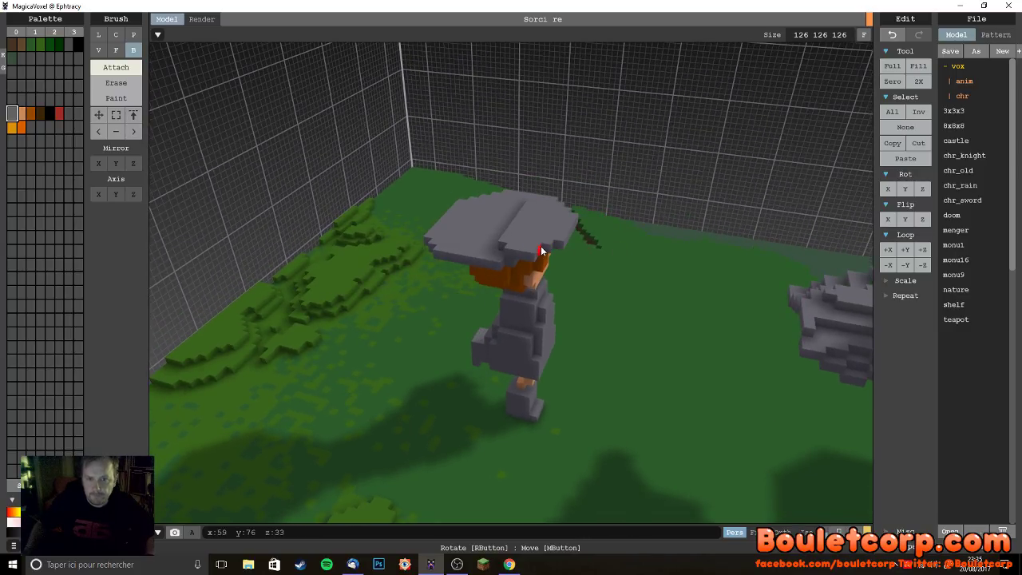
right_drag(554, 249, 439, 267)
drag(468, 262, 468, 288)
right_drag(469, 291, 639, 335)
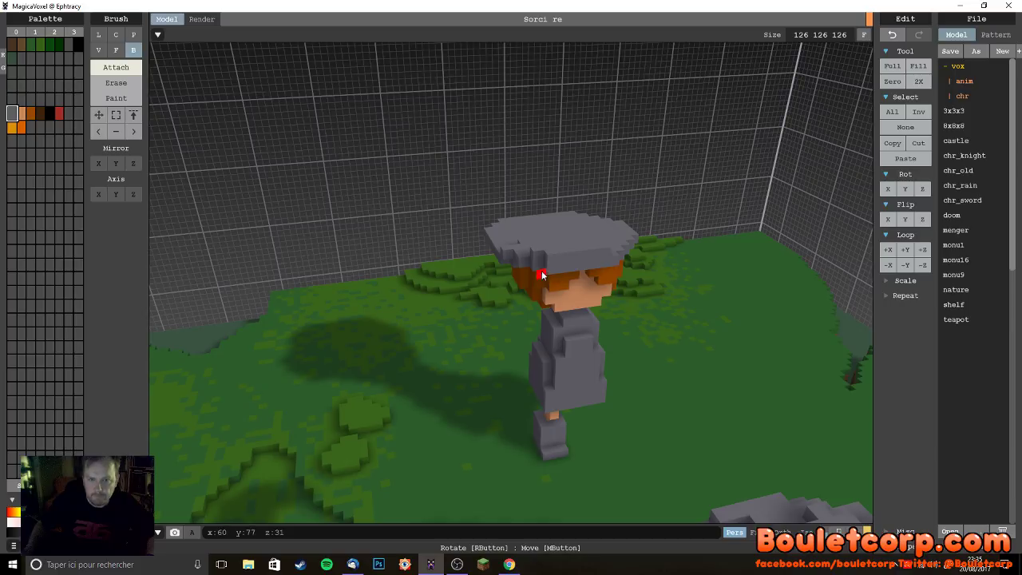
right_drag(559, 284, 516, 328)
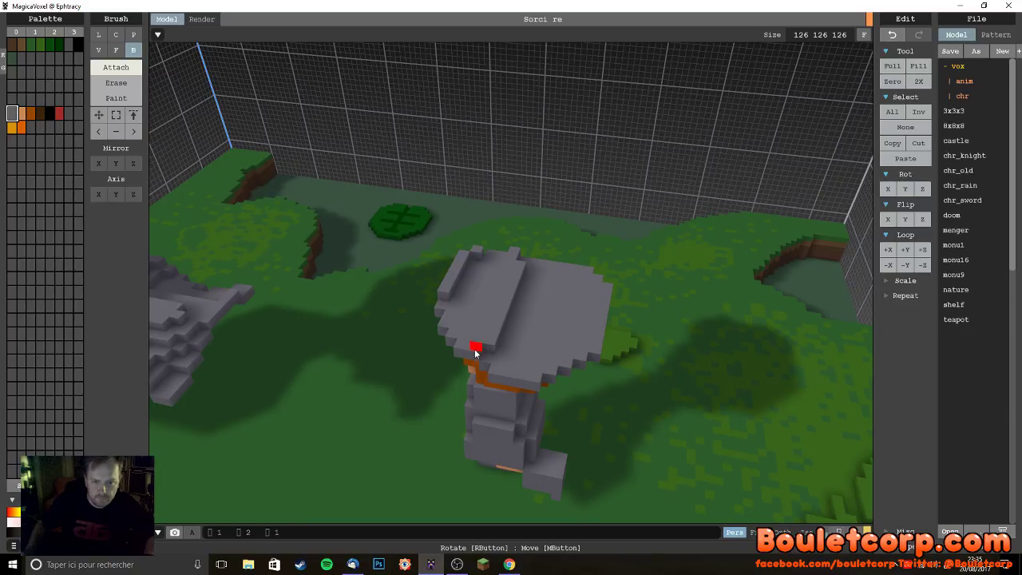
- Attach two-voxel grey strips at the side and back corners of the hat brim to round its outline
right_drag(481, 365, 533, 321)
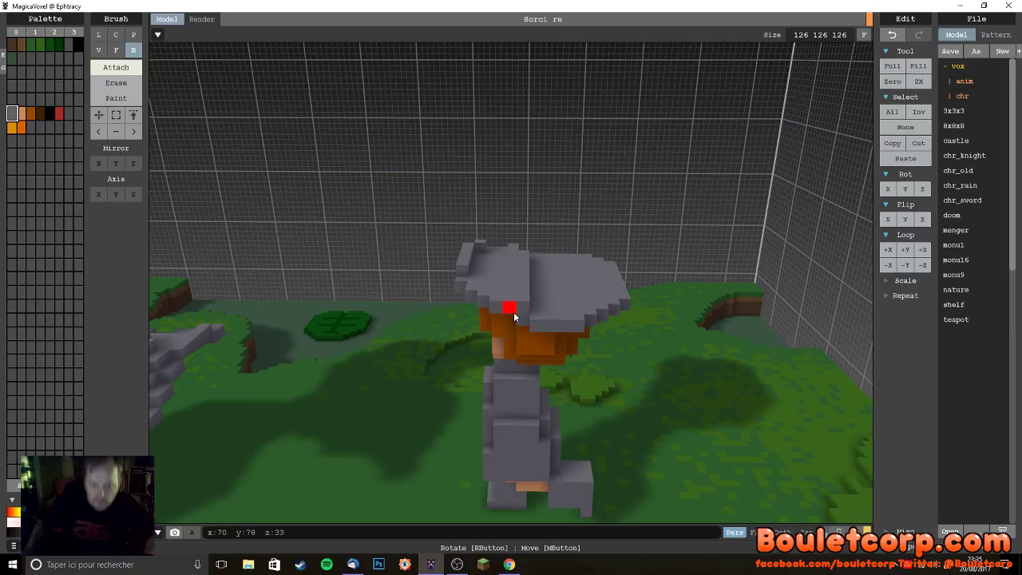
right_drag(568, 347, 545, 345)
drag(466, 317, 539, 313)
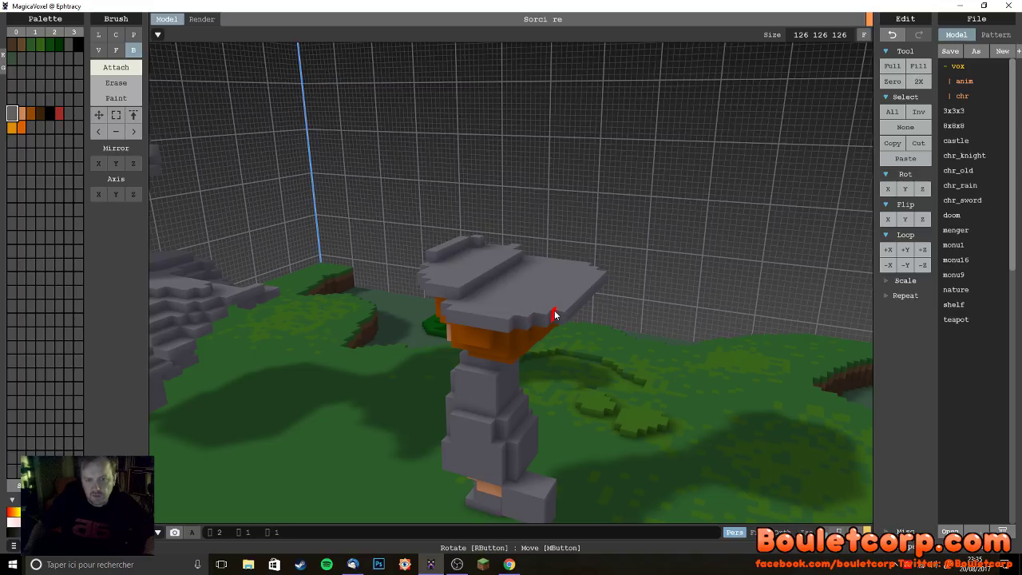
- Attach a seven-voxel grey strip along the back edge of the hat brim and trim the voxels at its end
right_drag(589, 340, 559, 343)
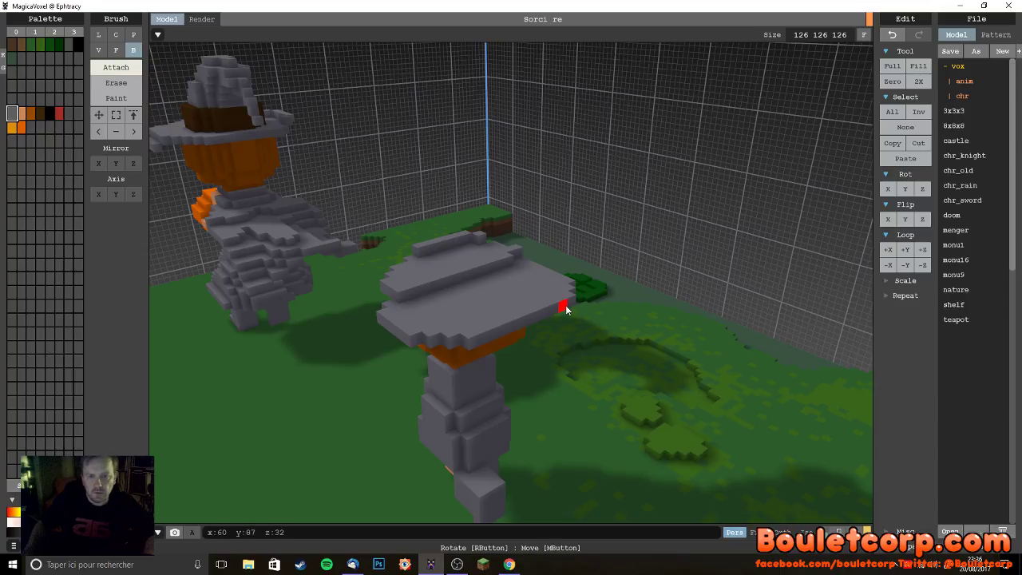
drag(560, 309, 490, 337)
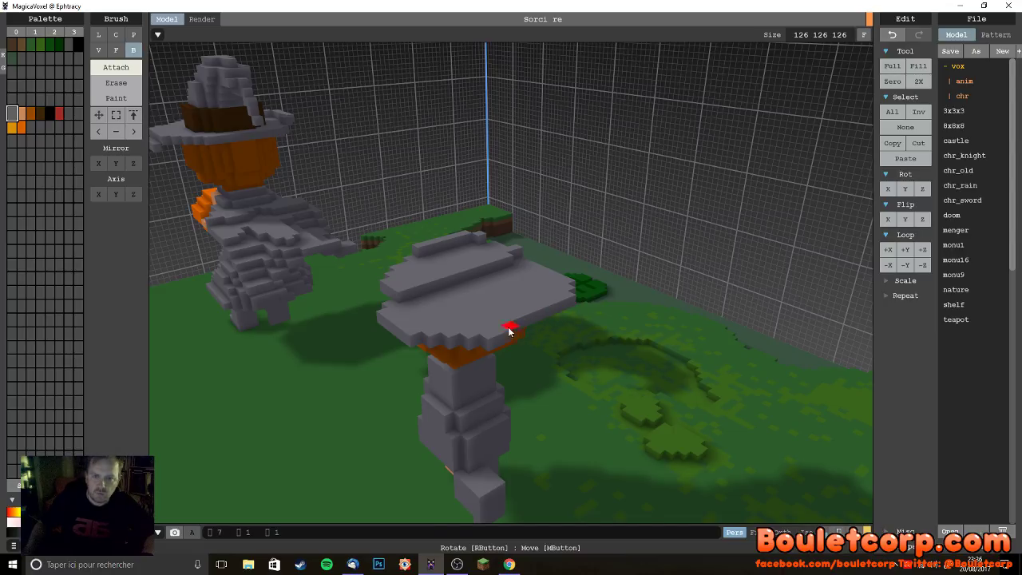
click(111, 82)
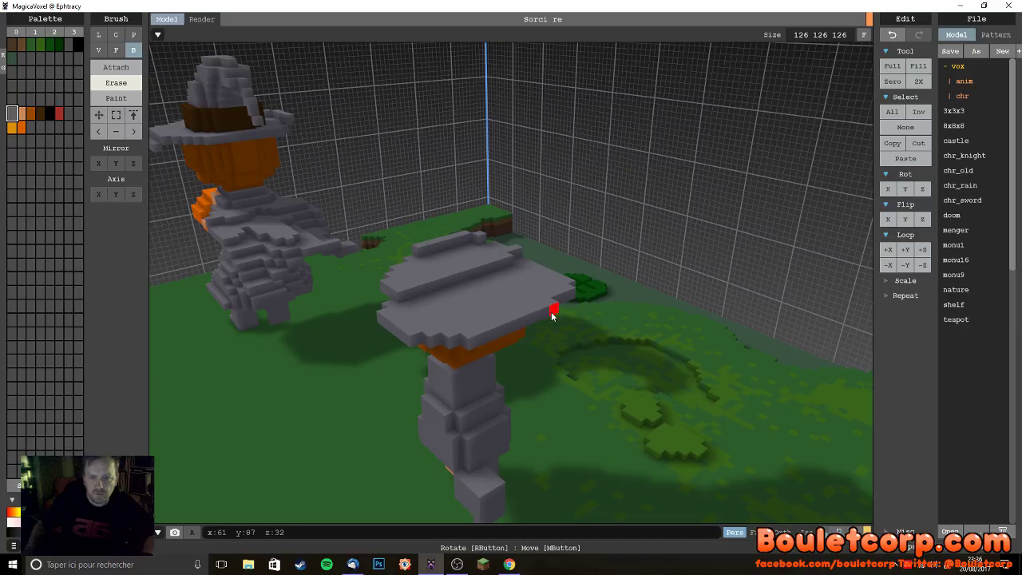
drag(542, 305, 561, 299)
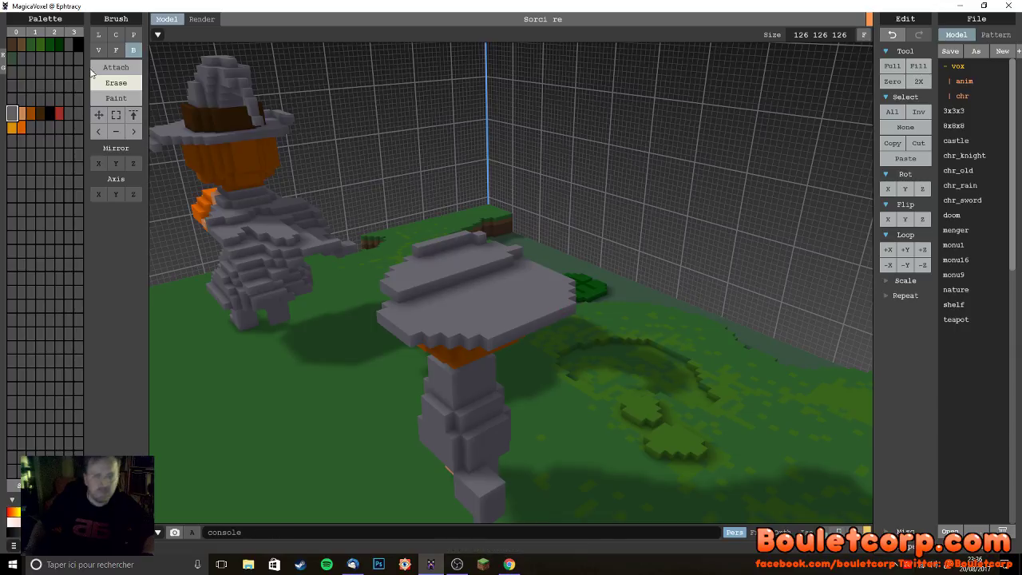
- Stack two concentric grey discs in the middle of the hat brim, the upper one smaller, as the base of the crown
click(116, 67)
right_drag(152, 112, 361, 262)
right_drag(487, 297, 520, 253)
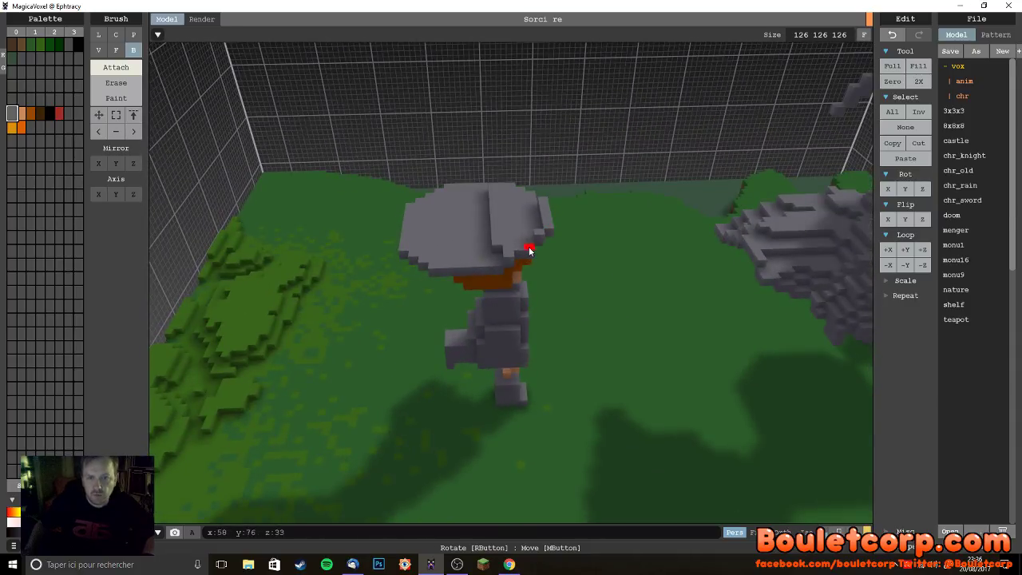
right_drag(567, 281, 485, 228)
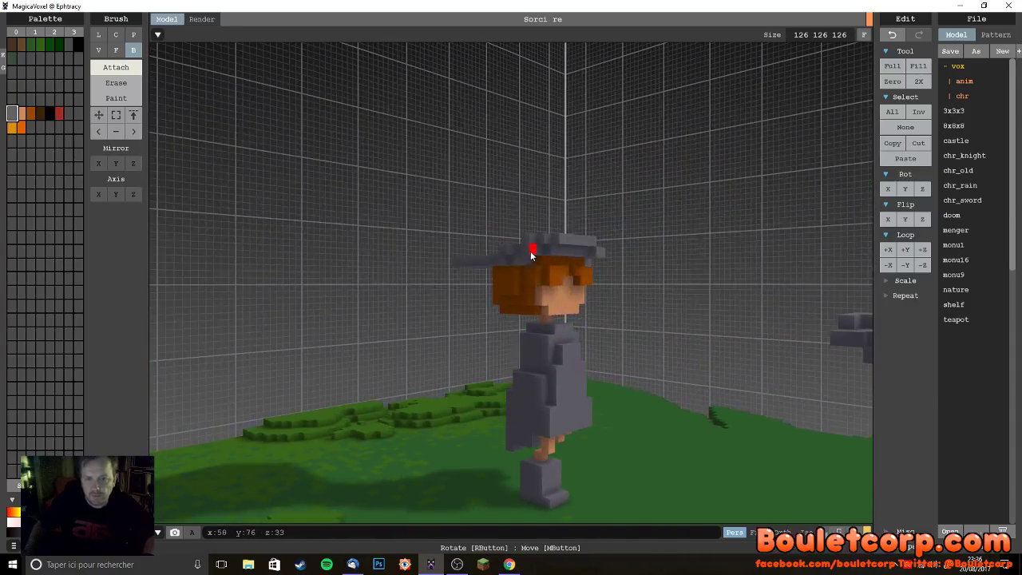
right_drag(577, 295, 515, 281)
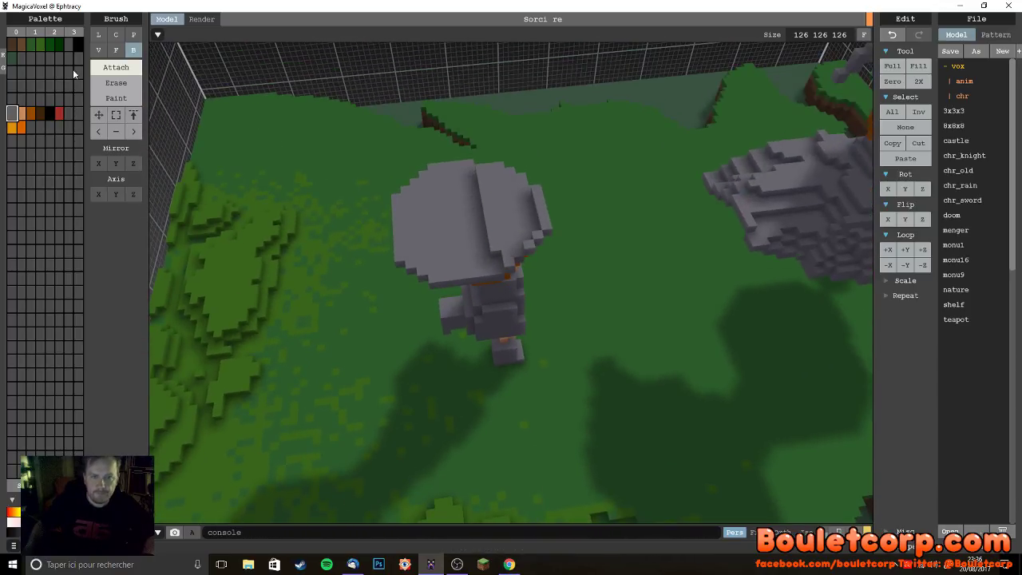
click(116, 34)
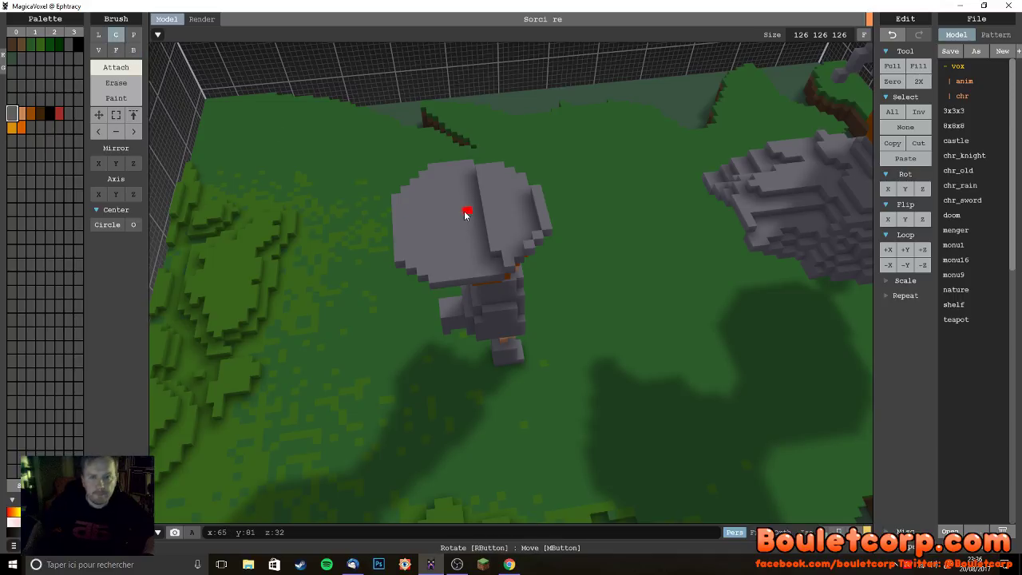
right_drag(477, 217, 588, 245)
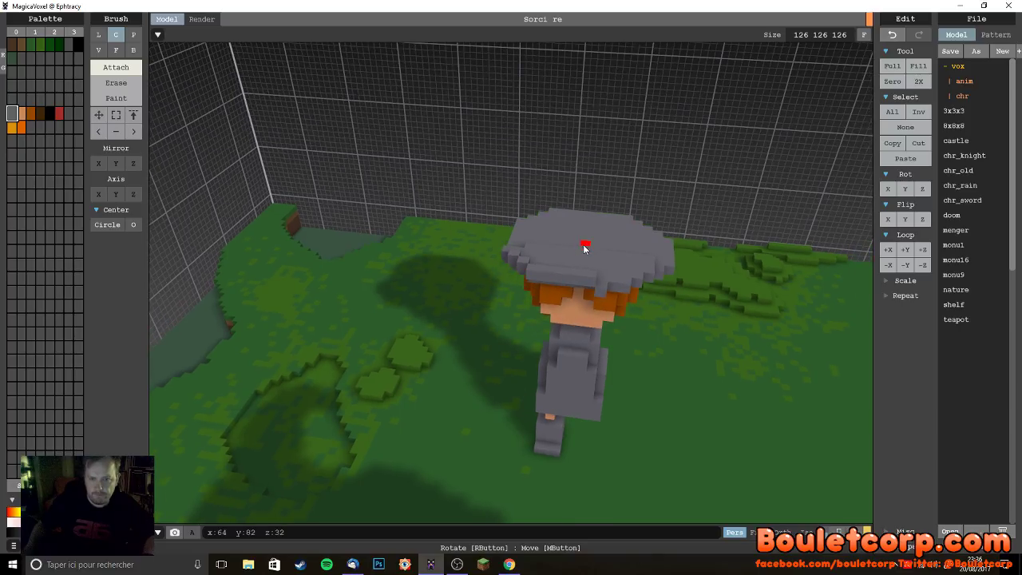
click(583, 250)
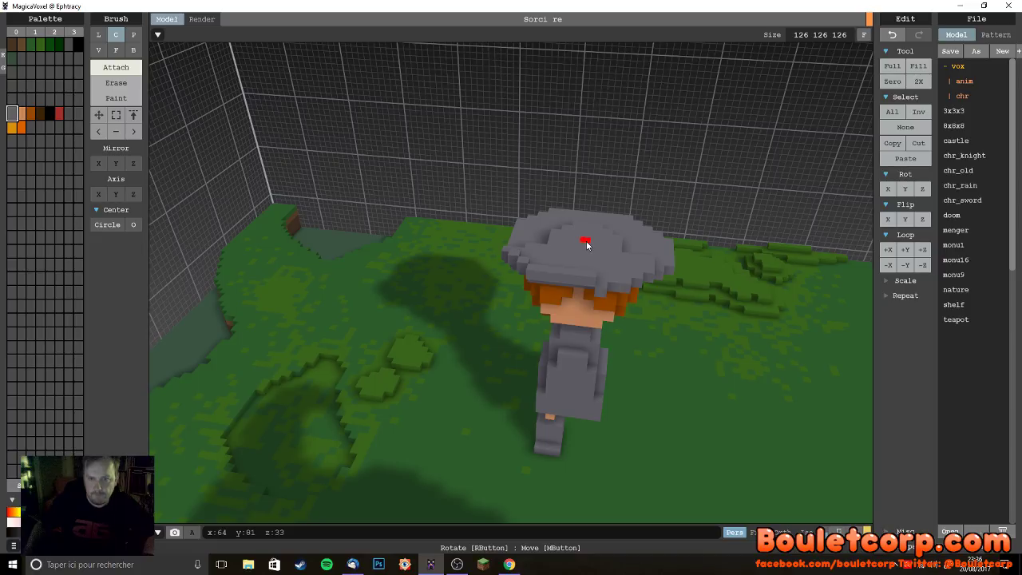
drag(585, 248, 615, 251)
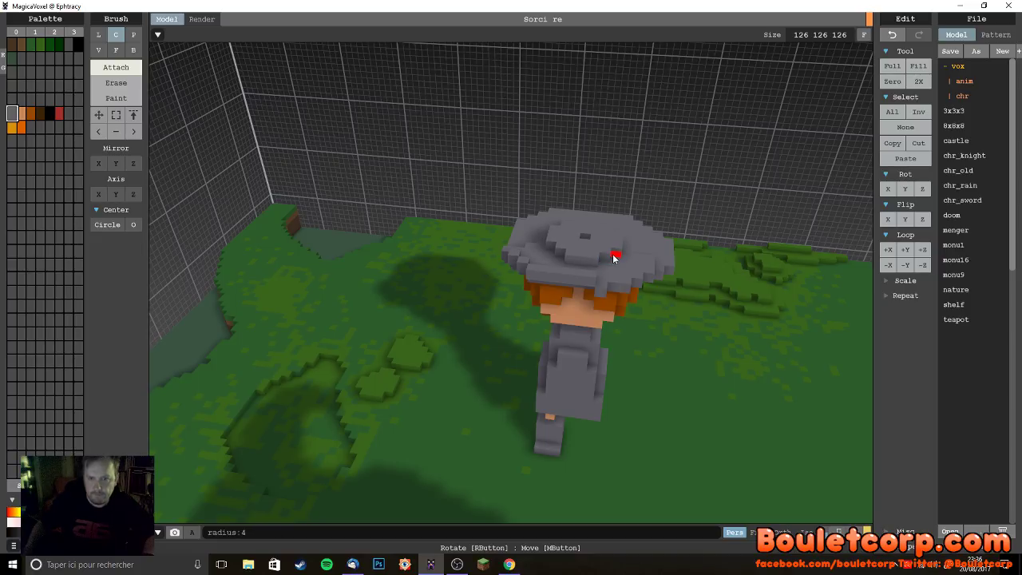
mouse_move(585, 239)
right_down()
mouse_move(582, 257)
mouse_move(498, 264)
mouse_move(518, 268)
mouse_move(527, 289)
right_up()
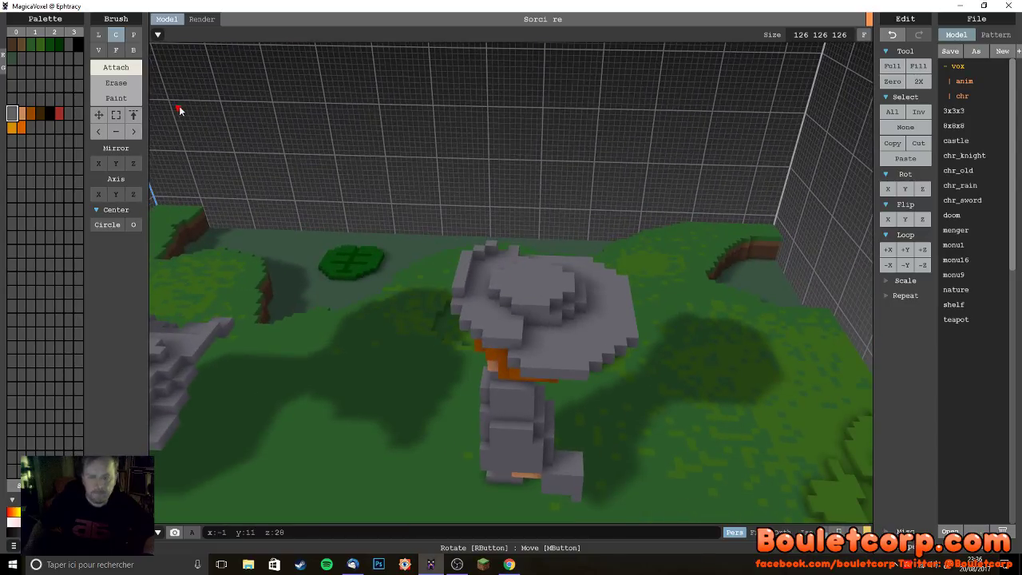
- Extrude the upper disc upward as the hat's crown and stack smaller grey tiers on it, offset toward the back
click(116, 49)
mouse_move(540, 283)
mouse_down()
mouse_move(531, 285)
mouse_move(535, 256)
mouse_up()
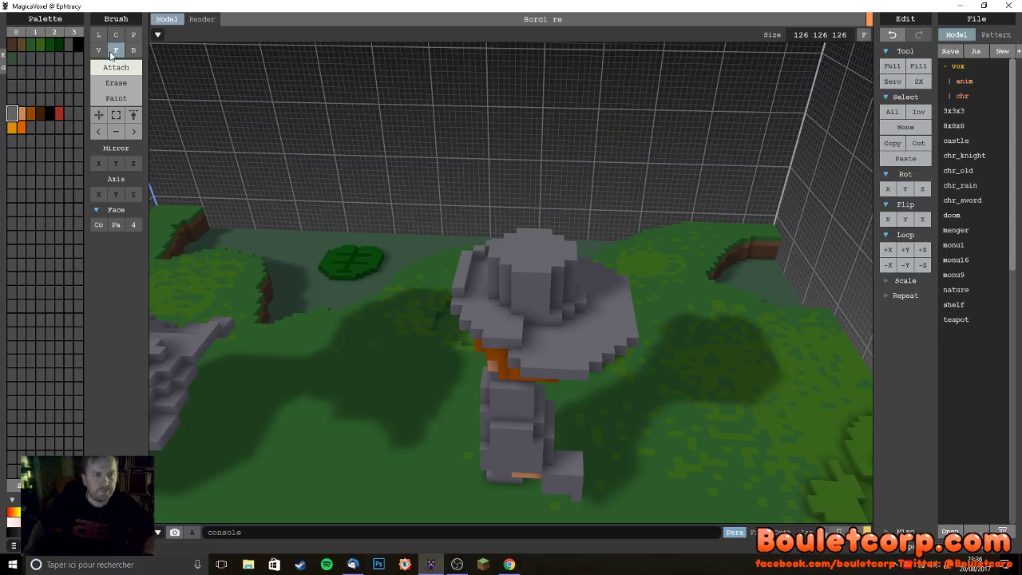
click(116, 40)
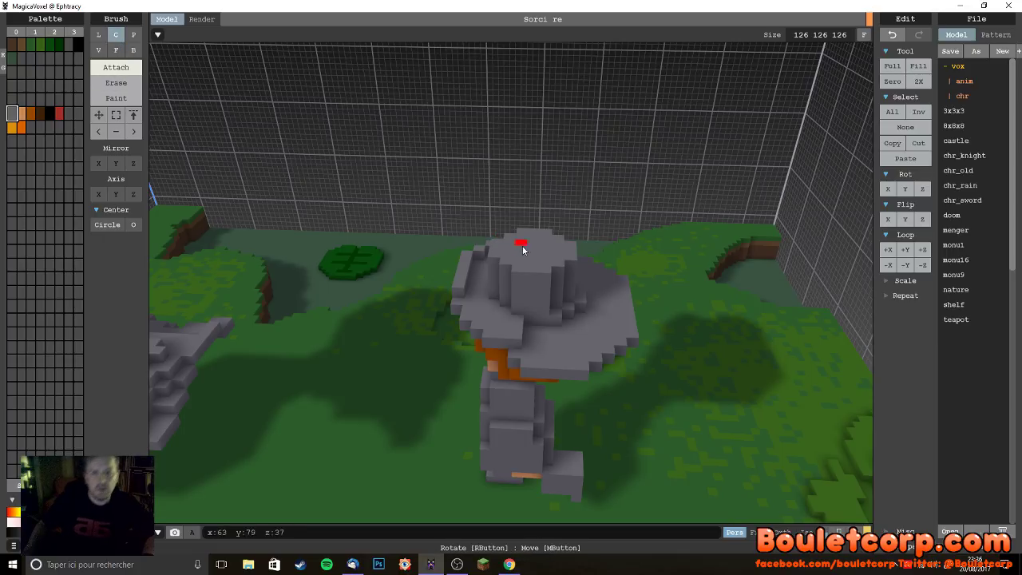
mouse_move(540, 254)
mouse_down()
mouse_move(524, 249)
mouse_move(569, 245)
mouse_move(552, 222)
mouse_up()
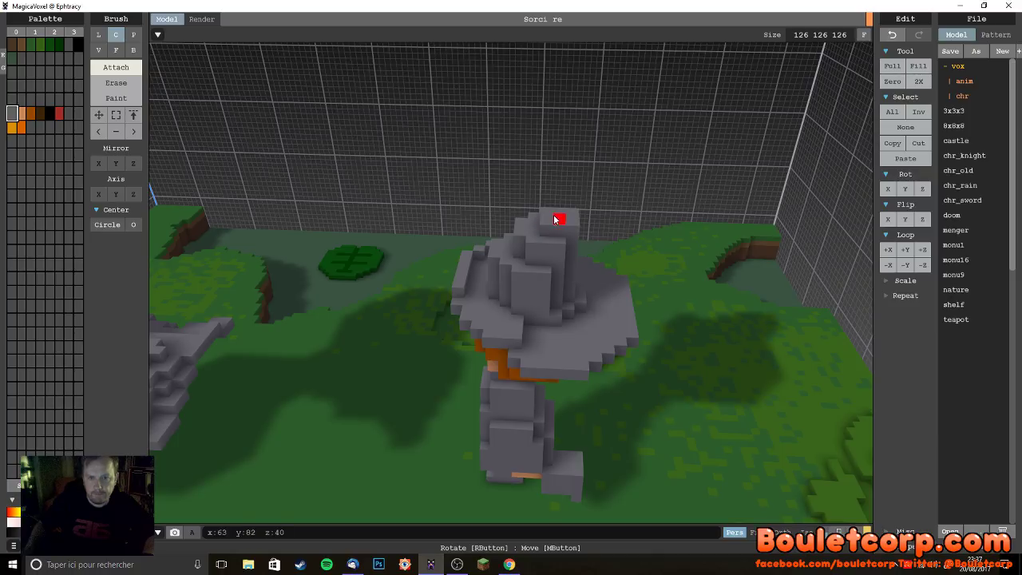
right_drag(559, 218, 548, 247)
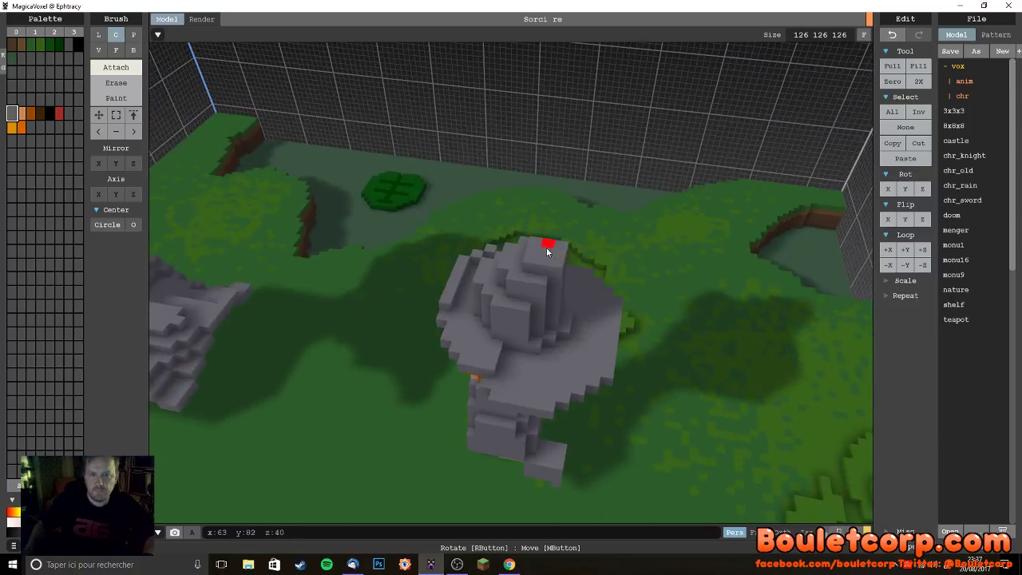
- Extrude the crown's topmost tier upward and attach stepped grey columns on it to form the hat's tall pointed tip
click(116, 49)
click(547, 252)
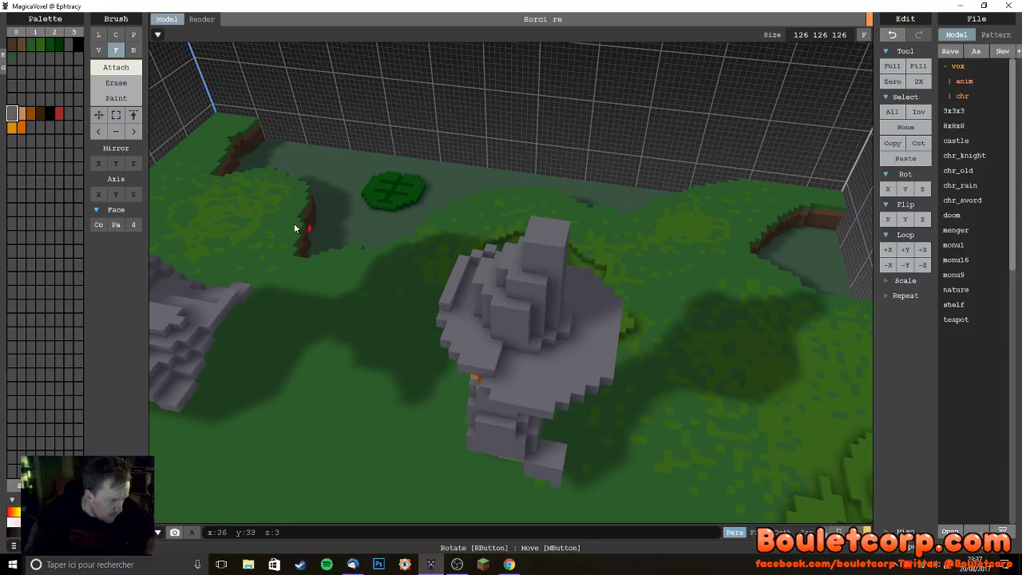
click(132, 49)
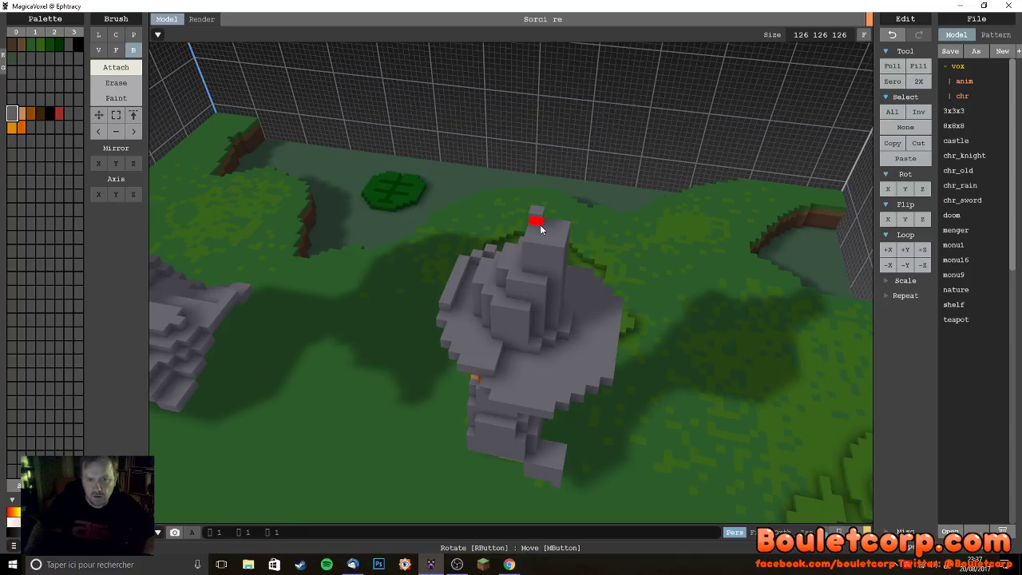
drag(539, 225, 564, 158)
key(ctrl+z)
right_drag(564, 157, 559, 213)
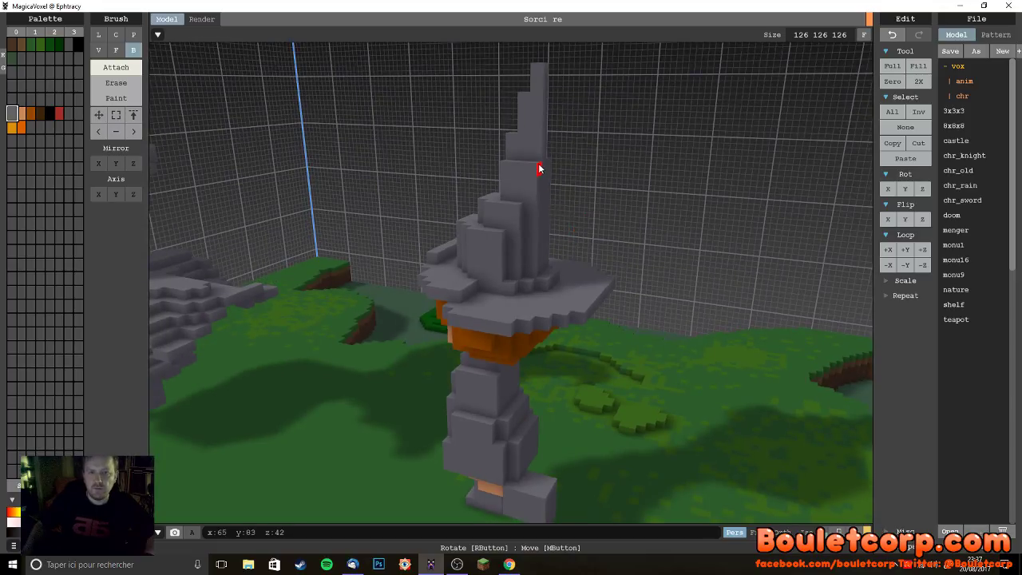
- Reshape the tall column of the hat's tip into a thin, slightly crooked point
right_drag(550, 164, 493, 168)
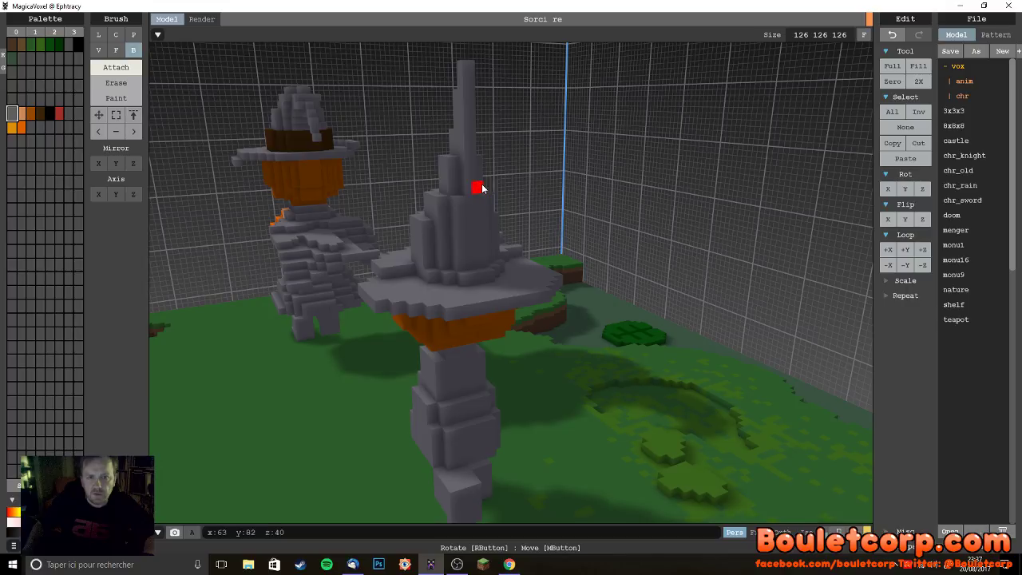
drag(472, 140, 468, 181)
right_drag(468, 180, 512, 190)
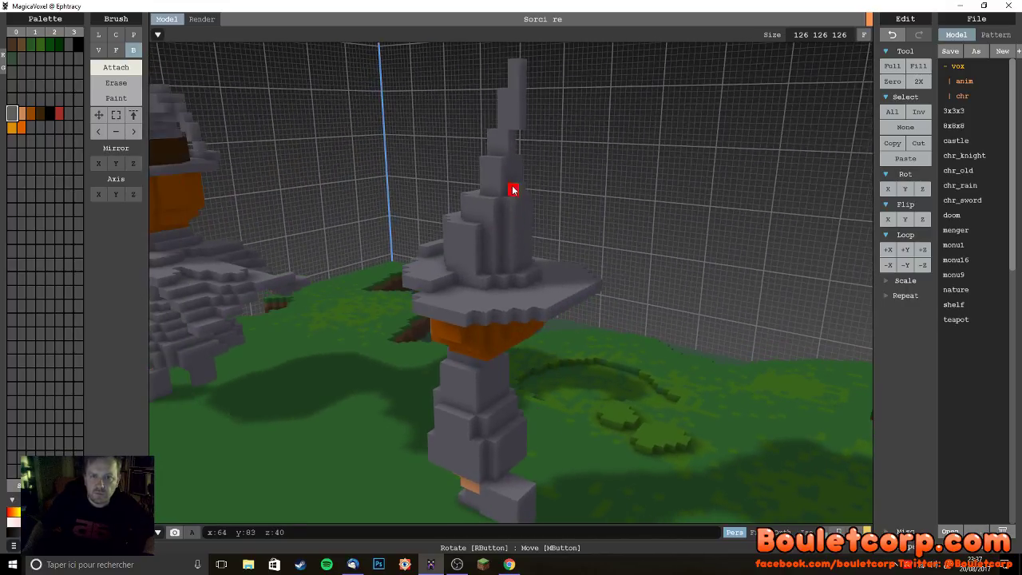
right_drag(530, 235, 629, 160)
right_drag(578, 86, 555, 86)
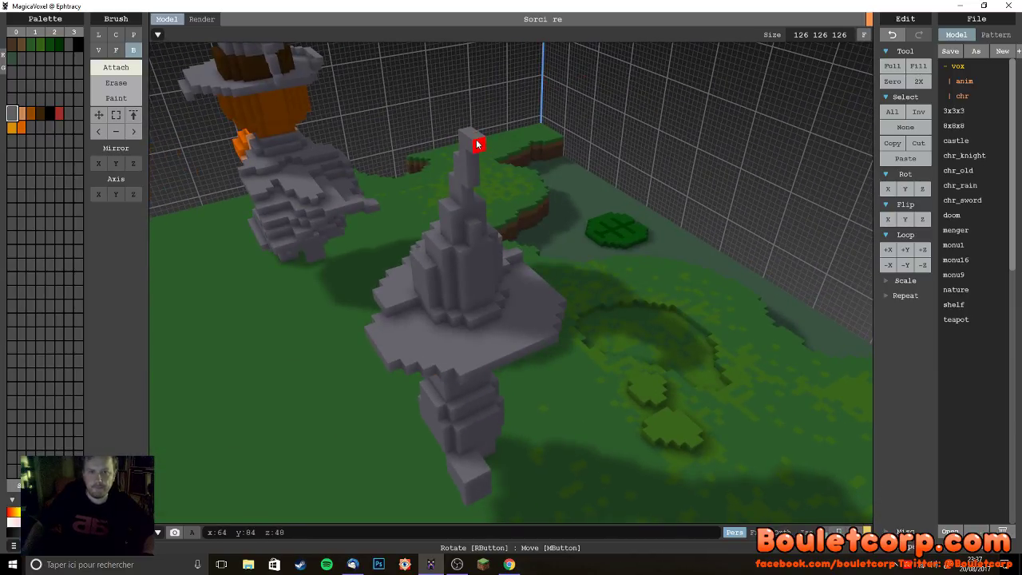
right_drag(472, 137, 705, 273)
- Attach a yellow block to the front of the crown just above the brim as a buckle, like the large witch's
scroll(705, 273, up, 8)
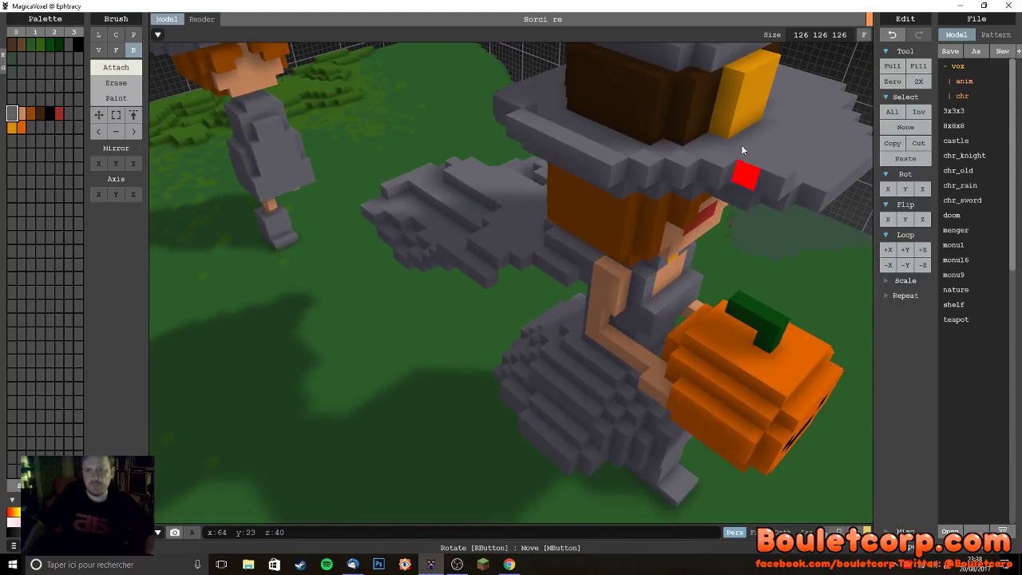
scroll(679, 215, down, 8)
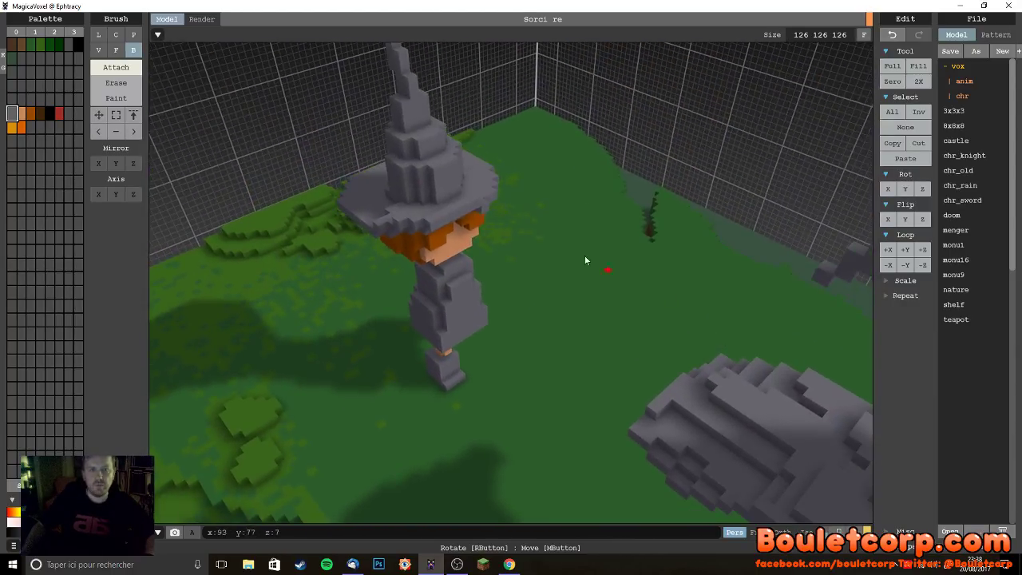
click(12, 128)
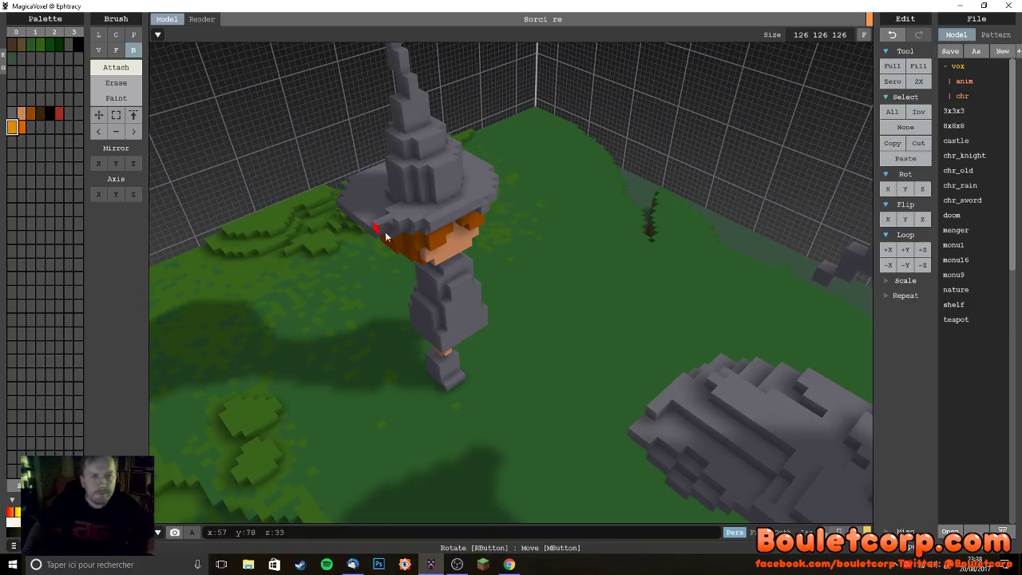
drag(452, 200, 441, 186)
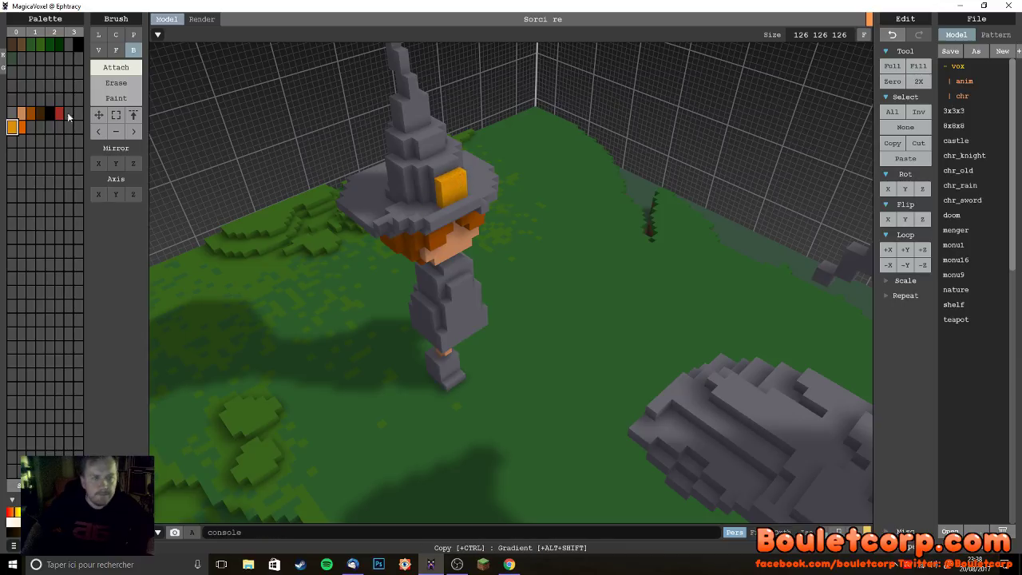
- Attach a raised dark brown band around the small witch's hat crown above the brim, starting beside the buckle and running along the sides
click(39, 113)
drag(430, 203, 434, 186)
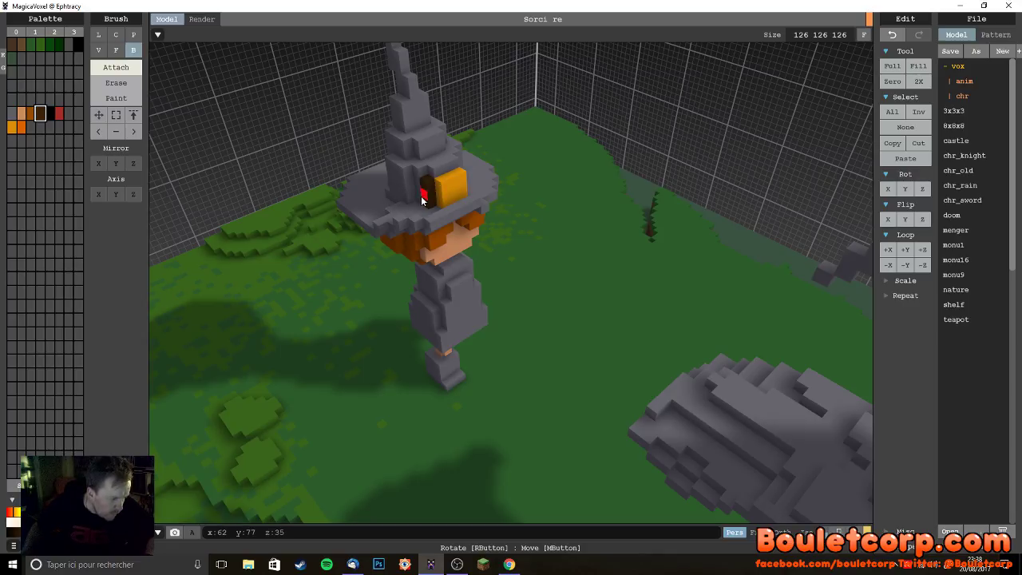
click(417, 198)
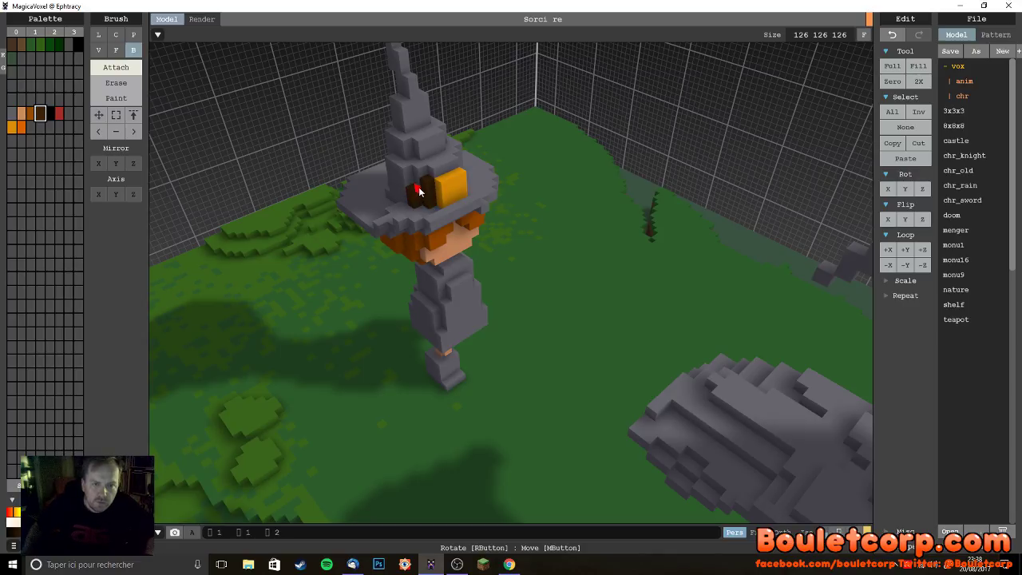
right_drag(419, 191, 336, 193)
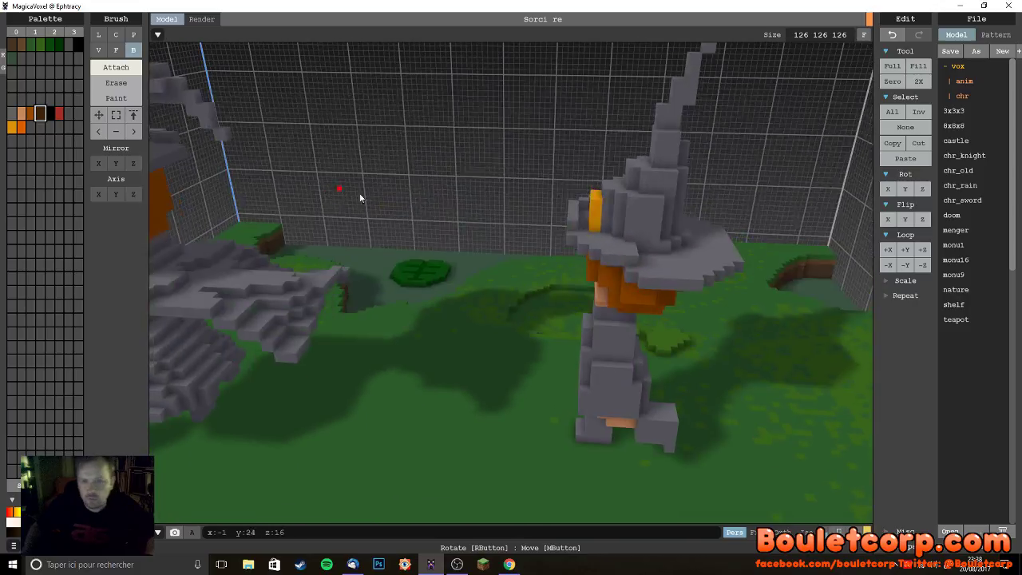
mouse_move(611, 227)
mouse_down()
mouse_move(613, 214)
mouse_move(641, 240)
mouse_up()
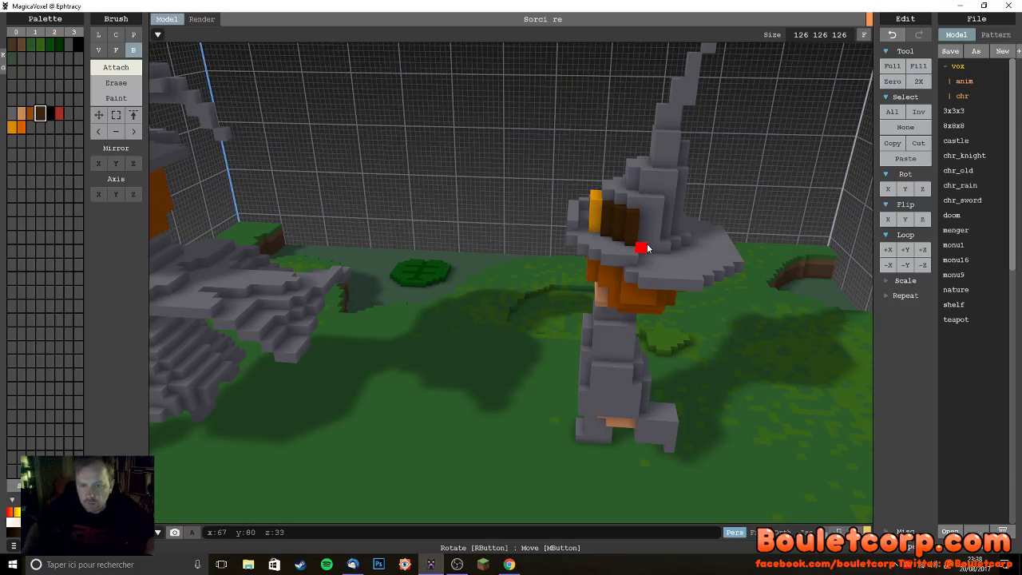
right_drag(647, 233, 640, 258)
mouse_move(641, 259)
mouse_down()
mouse_move(639, 244)
mouse_move(651, 268)
mouse_move(647, 241)
mouse_up()
right_drag(648, 242, 658, 270)
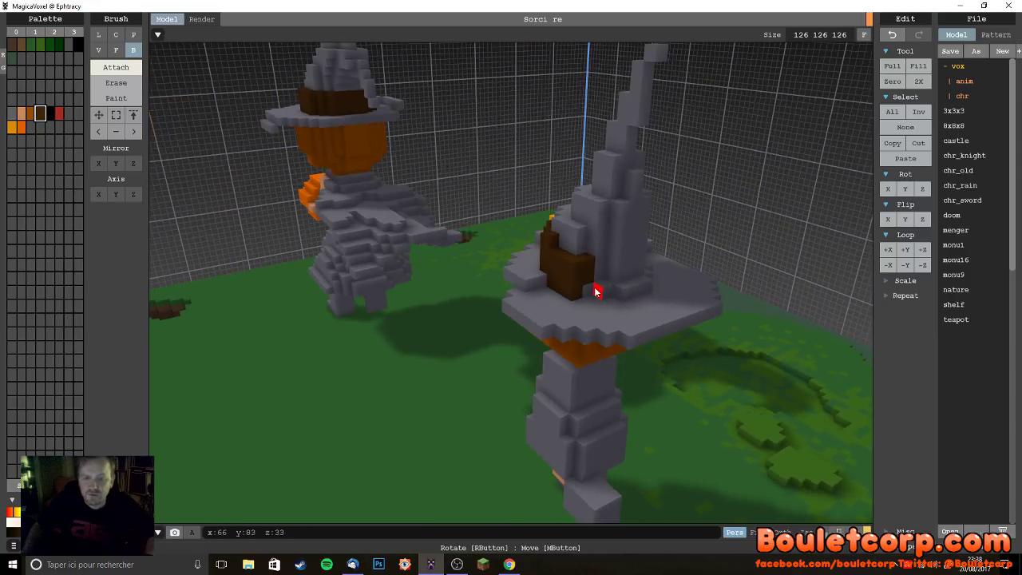
mouse_move(594, 287)
mouse_down()
mouse_move(589, 276)
mouse_move(600, 267)
mouse_move(608, 291)
mouse_move(611, 276)
mouse_up()
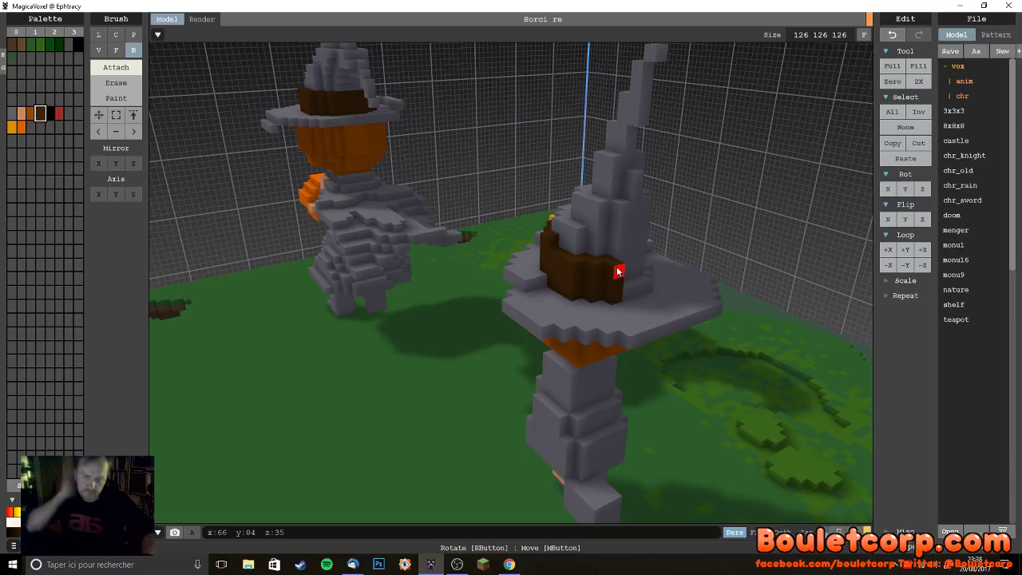
- Continue the dark brown band around the back of the crown and close the gap on the remaining side
mouse_move(616, 269)
right_down()
mouse_move(666, 282)
mouse_move(616, 271)
right_up()
mouse_move(476, 296)
mouse_down()
mouse_move(484, 289)
mouse_move(490, 300)
mouse_move(486, 325)
mouse_up()
click(116, 98)
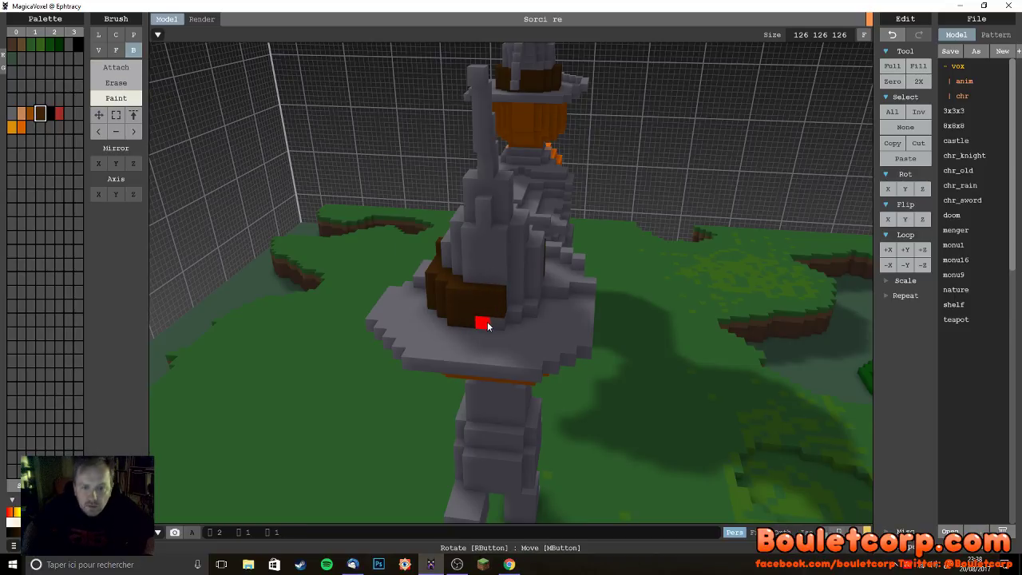
click(124, 71)
right_drag(606, 331, 511, 319)
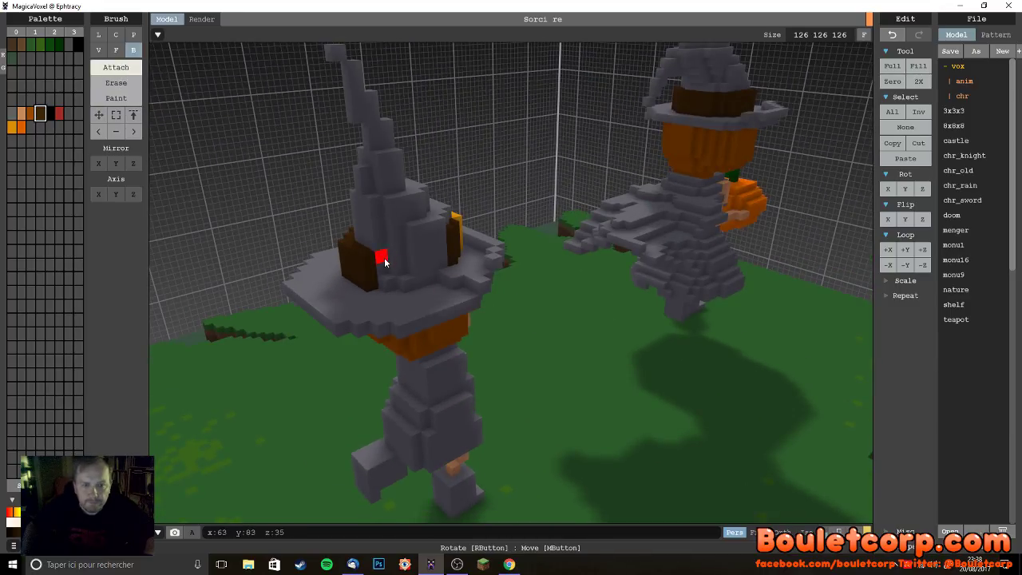
drag(399, 269, 406, 272)
right_drag(457, 283, 410, 229)
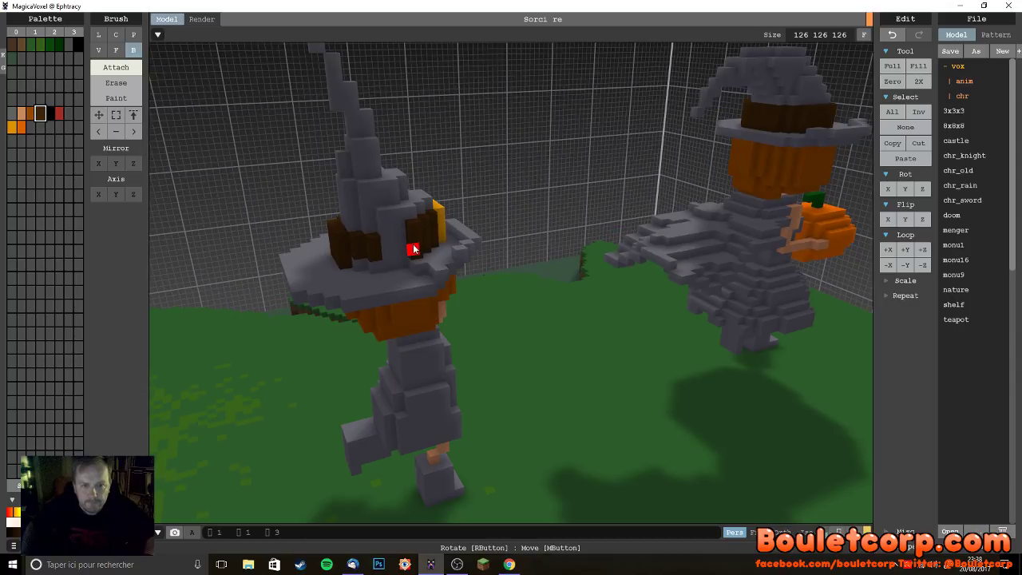
drag(405, 243, 393, 262)
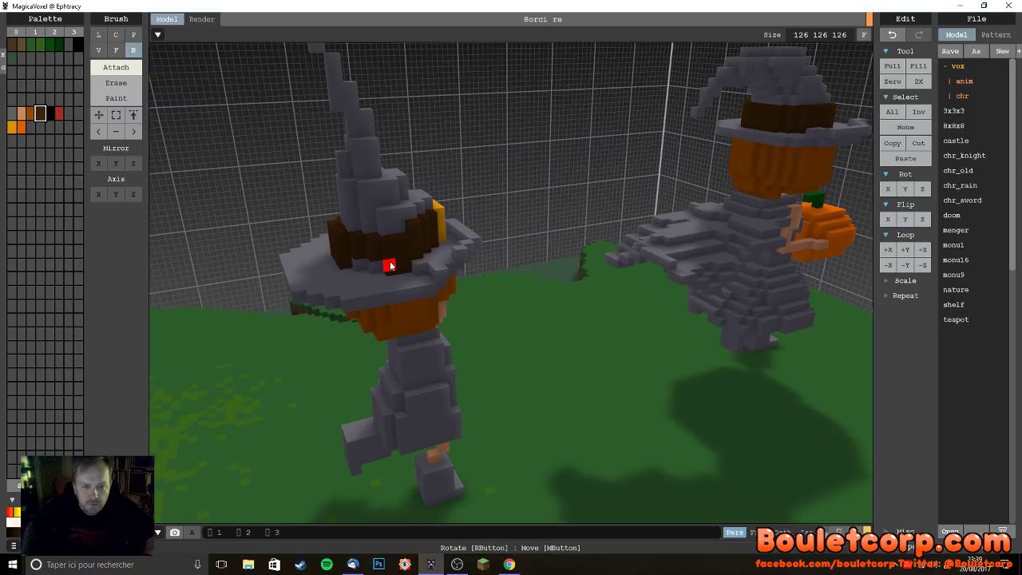
key(Tab)
key(Tab)
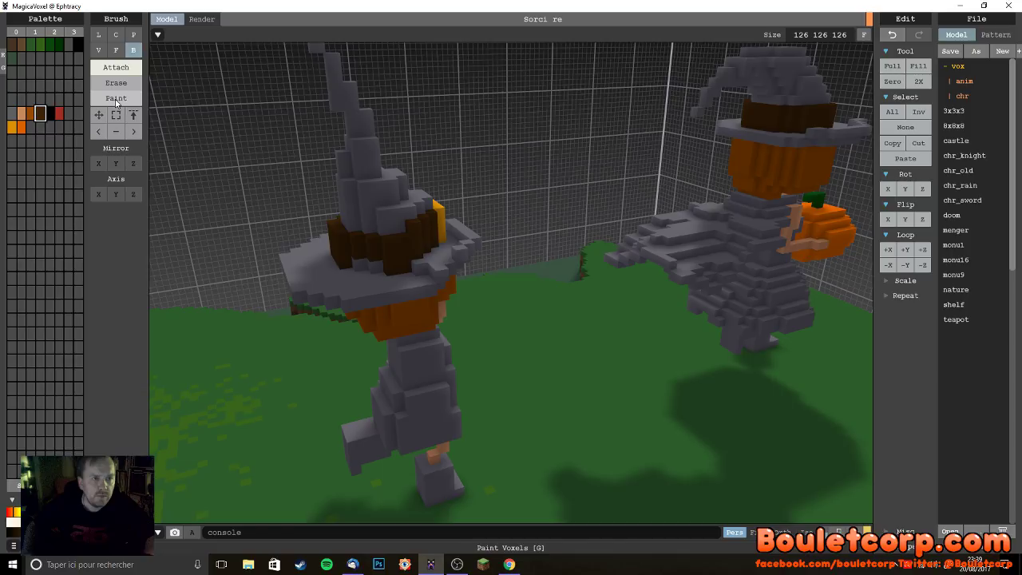
drag(364, 269, 373, 270)
- Pick up the small witch's orange-brown hair colour and set the brush to attach voxels
right_drag(512, 313, 603, 317)
alt+click(525, 266)
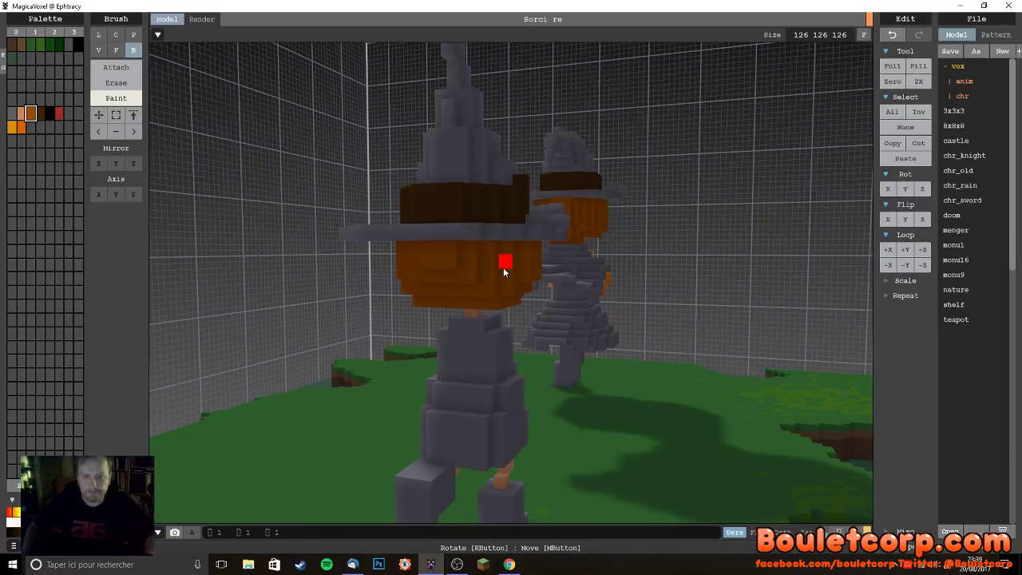
click(116, 67)
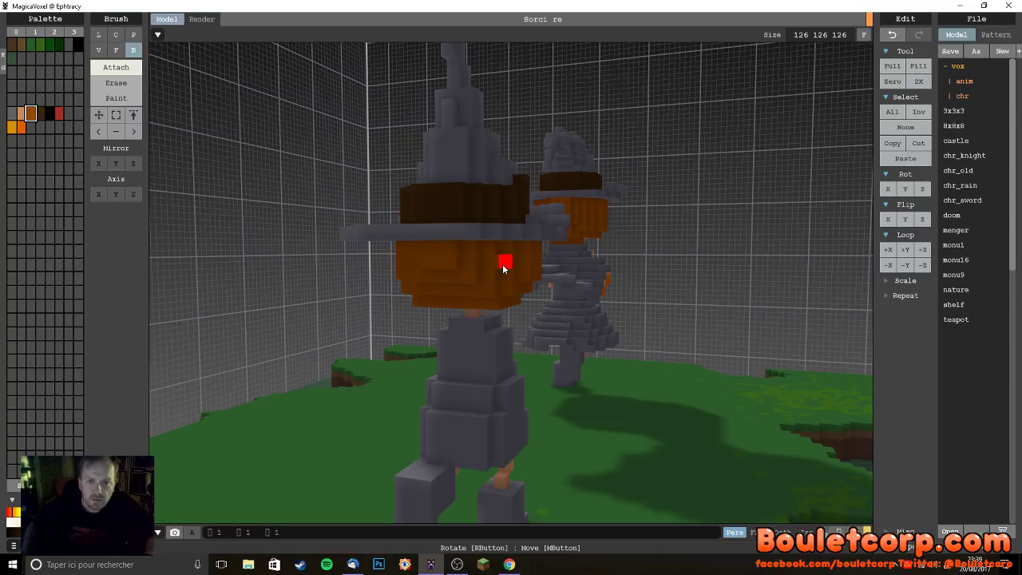
right_drag(486, 264, 447, 280)
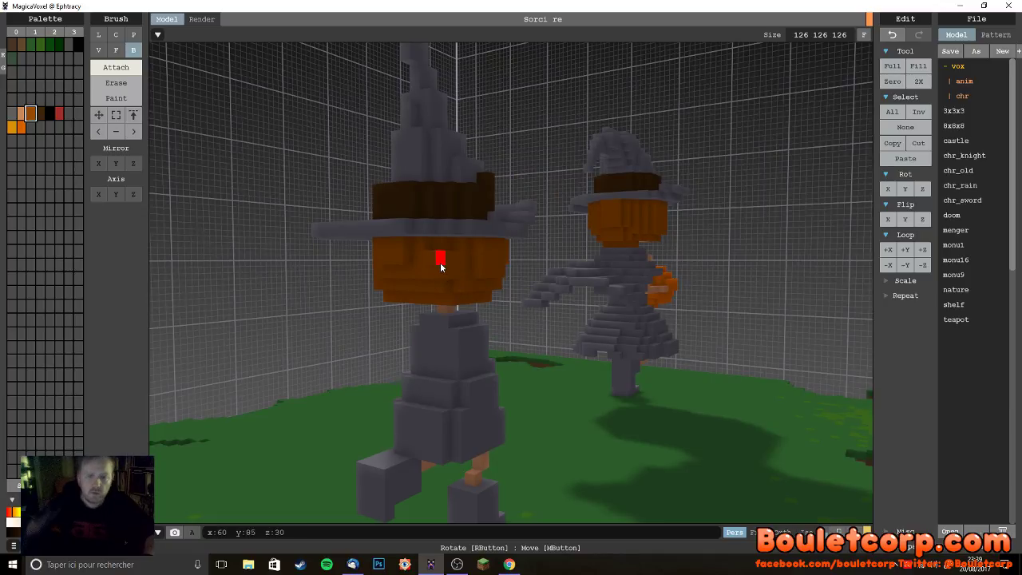
mouse_move(440, 266)
right_down()
mouse_move(412, 309)
mouse_move(357, 308)
mouse_move(417, 301)
mouse_move(424, 245)
mouse_move(459, 275)
right_up()
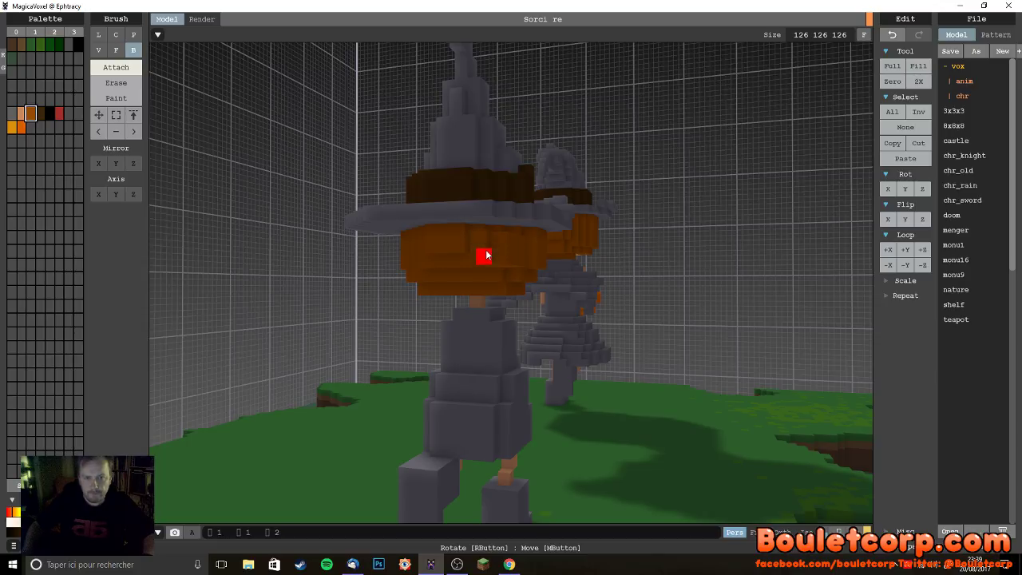
right_drag(493, 281, 467, 285)
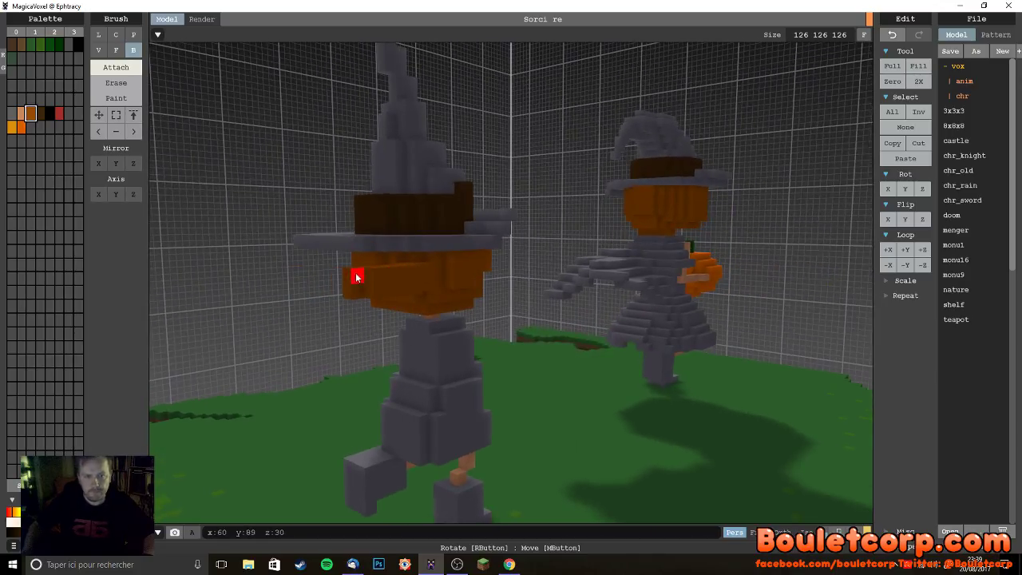
mouse_move(534, 329)
right_down()
mouse_move(468, 349)
mouse_move(482, 335)
mouse_move(525, 335)
right_up()
key(ctrl+z)
key(ctrl+z)
key(ctrl+z)
key(ctrl+z)
key(ctrl+z)
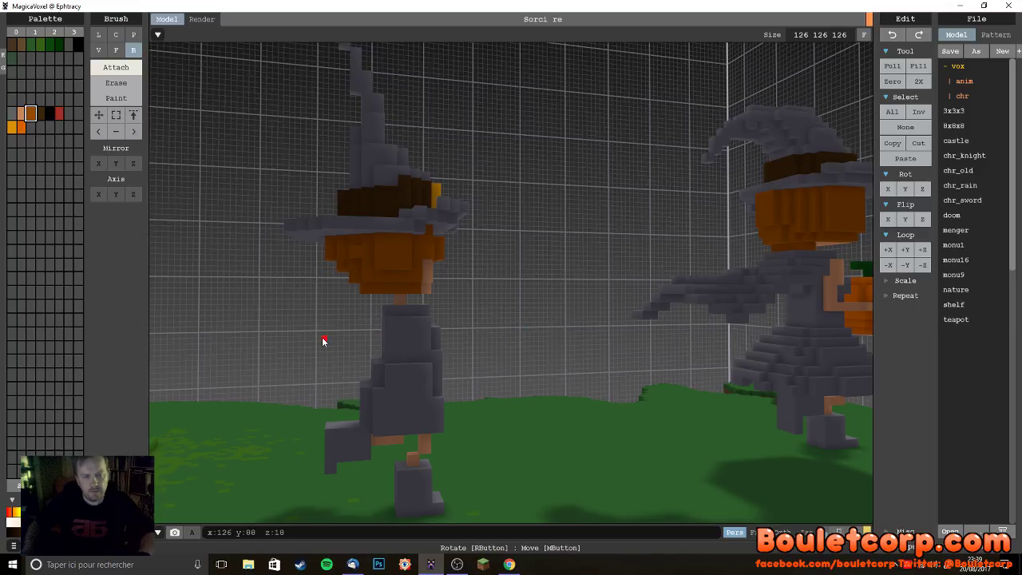
- Attach stepped orange-brown voxels to one side of the small witch's hair, forming a pigtail that flies backward and down
right_drag(326, 341, 356, 344)
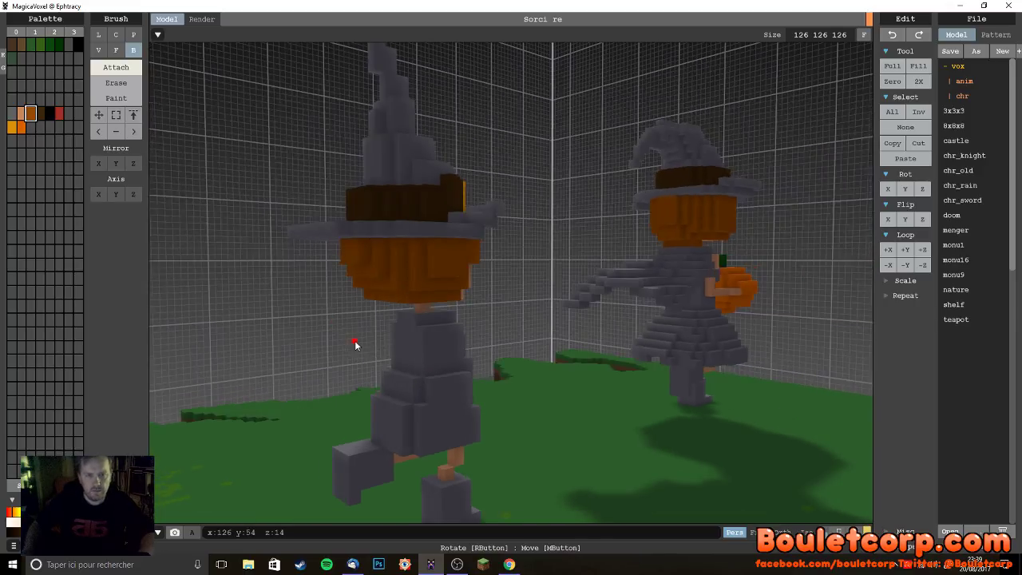
click(431, 283)
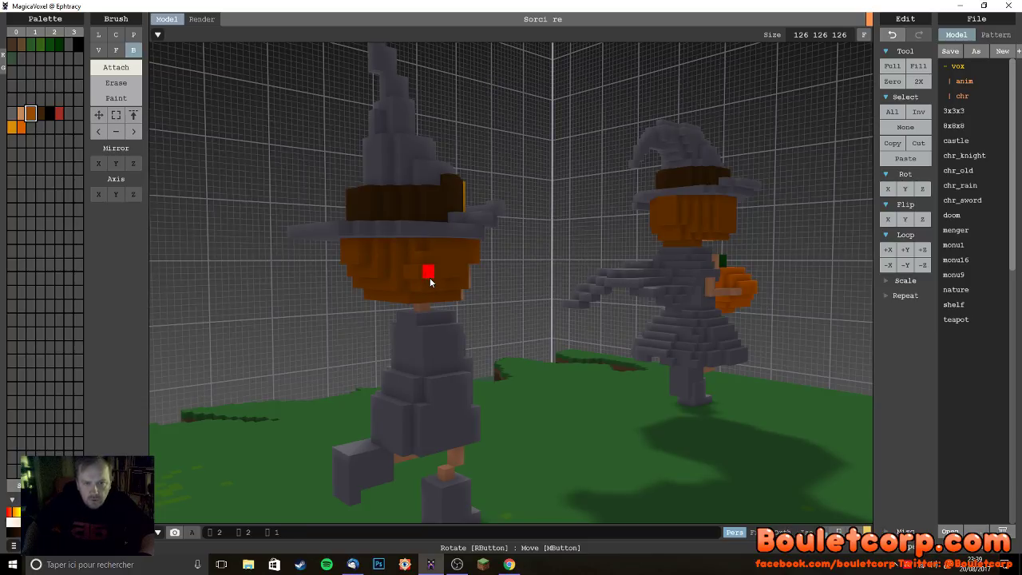
right_drag(429, 285, 450, 267)
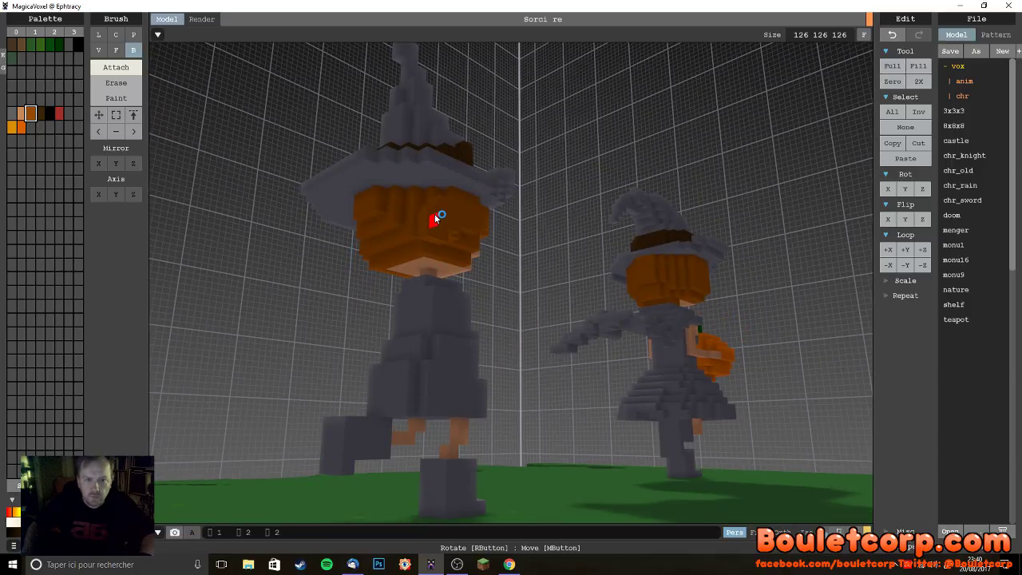
right_drag(427, 219, 471, 258)
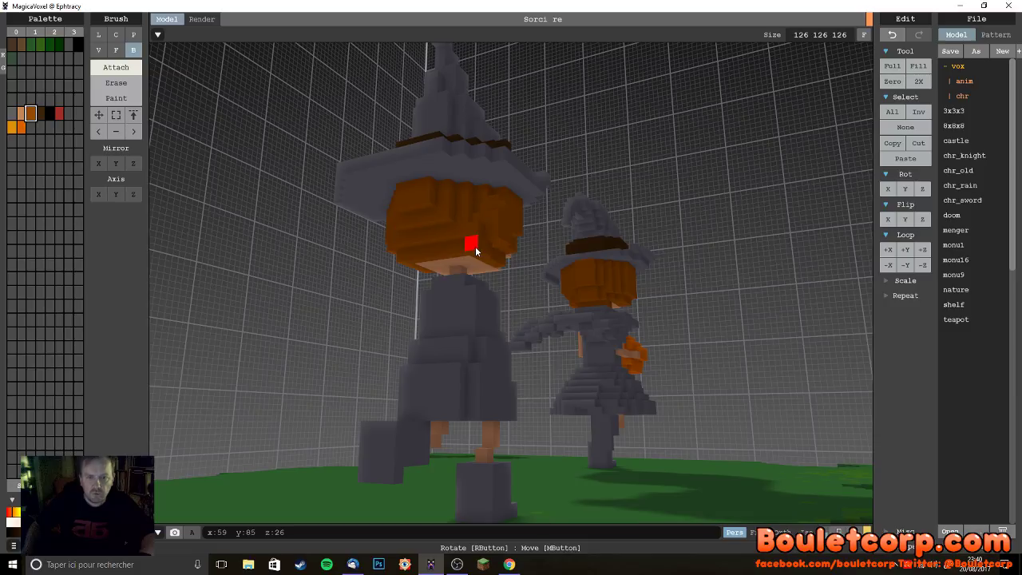
right_drag(474, 248, 557, 346)
right_drag(538, 297, 561, 281)
- Attach an orange-brown block to the opposite side of the small witch's hair as the base of a second pigtail
drag(600, 287, 611, 263)
mouse_move(612, 264)
right_down()
mouse_move(600, 277)
mouse_move(495, 278)
mouse_move(618, 271)
mouse_move(655, 284)
mouse_move(632, 274)
mouse_move(495, 285)
mouse_move(639, 277)
mouse_move(620, 267)
right_up()
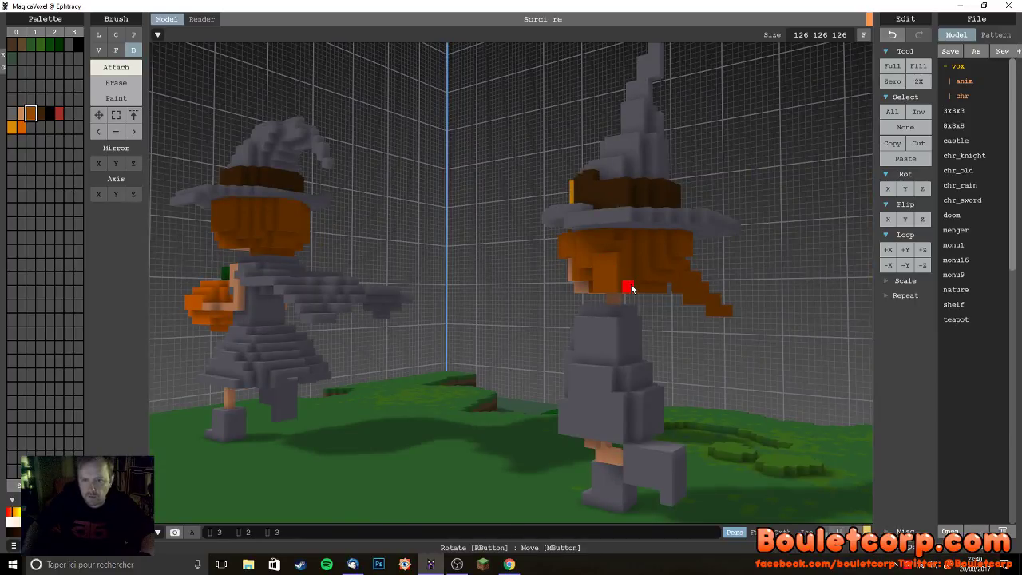
click(635, 288)
right_drag(693, 294, 656, 288)
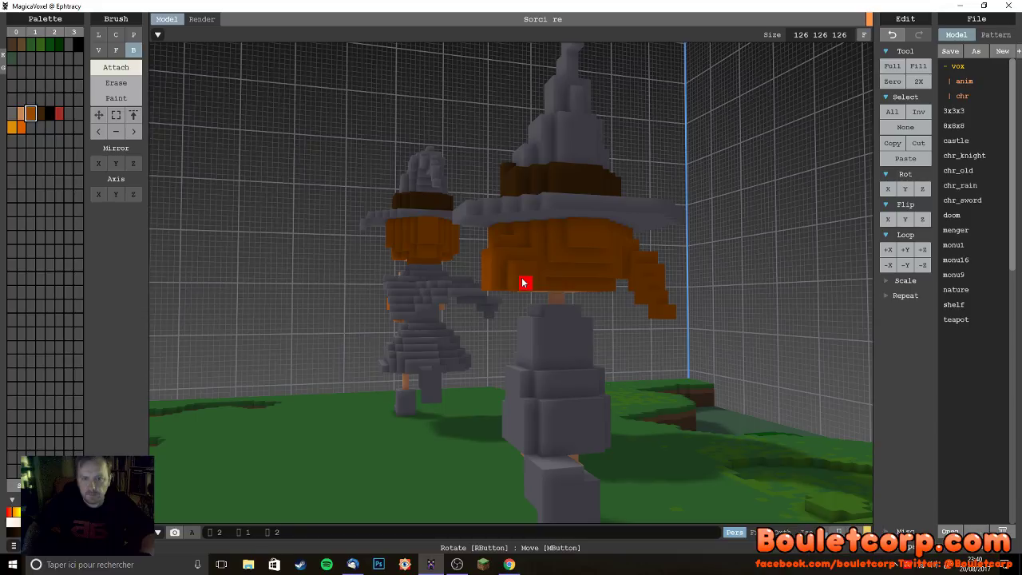
right_drag(516, 280, 549, 304)
mouse_move(587, 266)
mouse_down()
mouse_move(607, 285)
mouse_move(592, 285)
mouse_up()
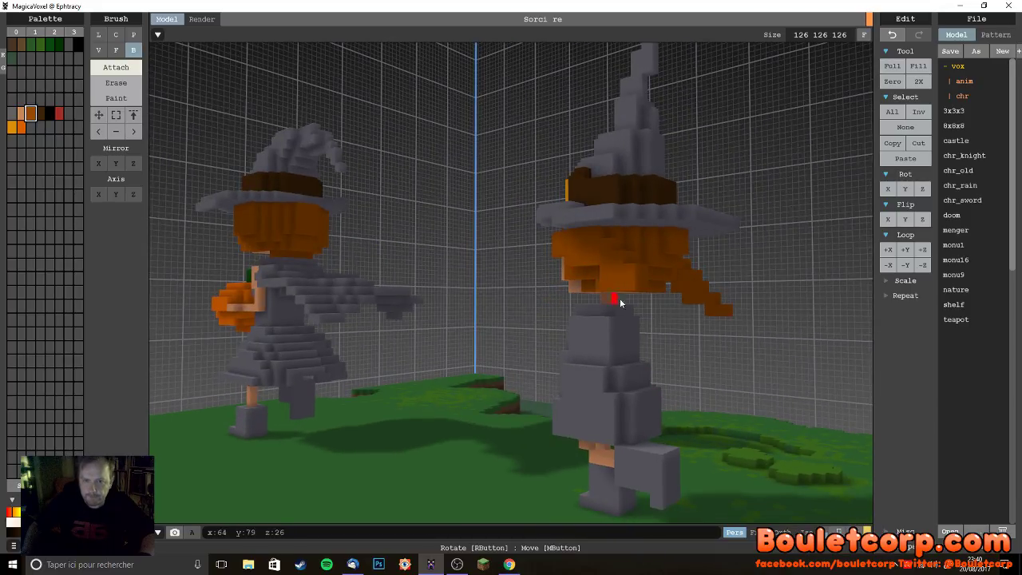
right_drag(616, 301, 648, 297)
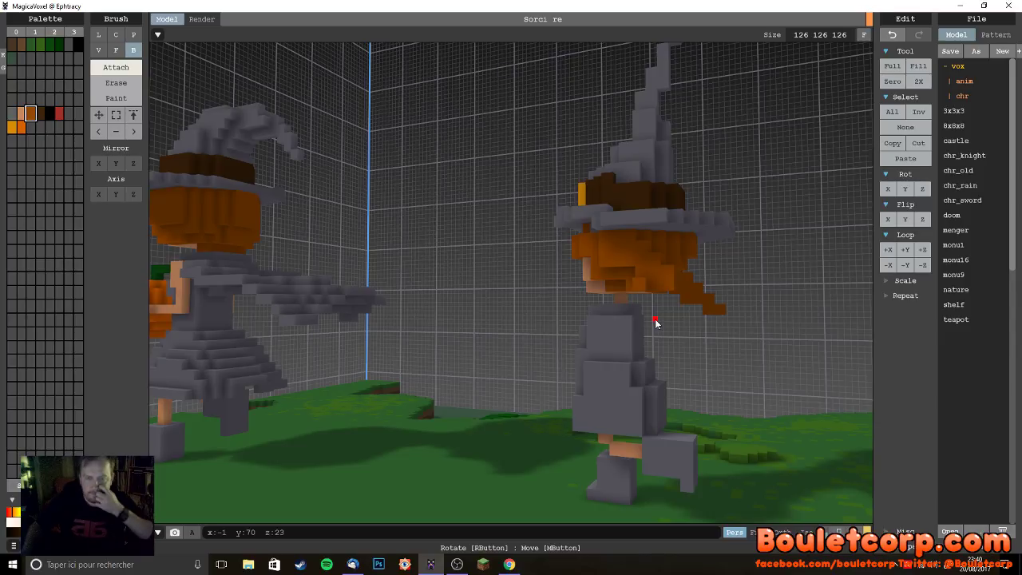
key(ctrl+z)
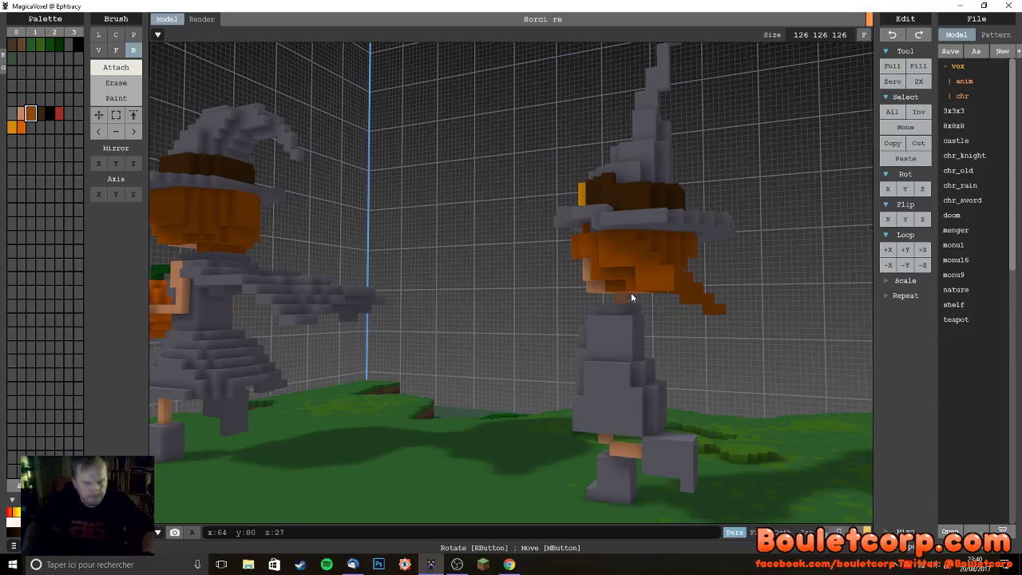
click(639, 286)
right_drag(644, 311, 593, 265)
click(593, 255)
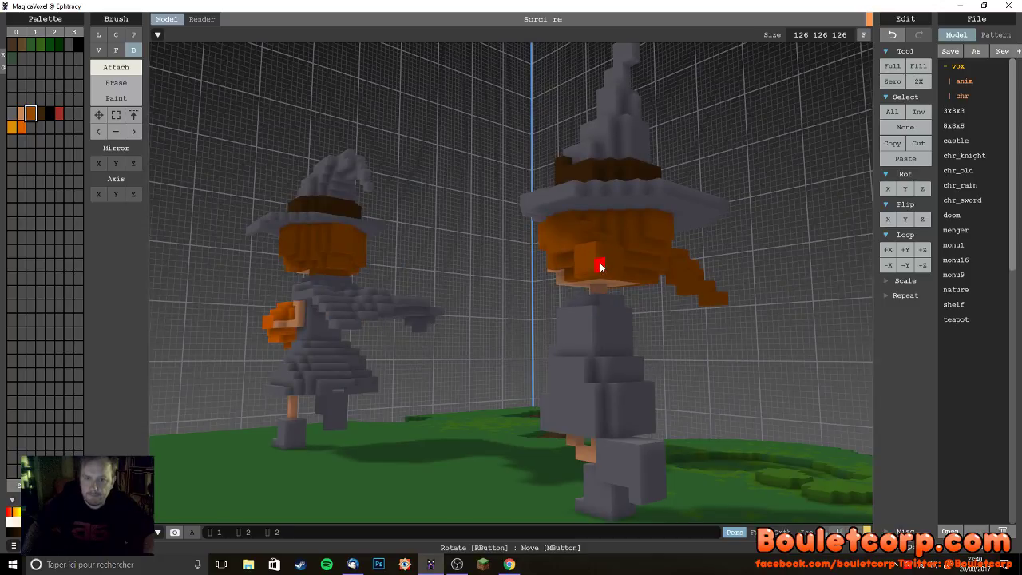
drag(609, 260, 603, 267)
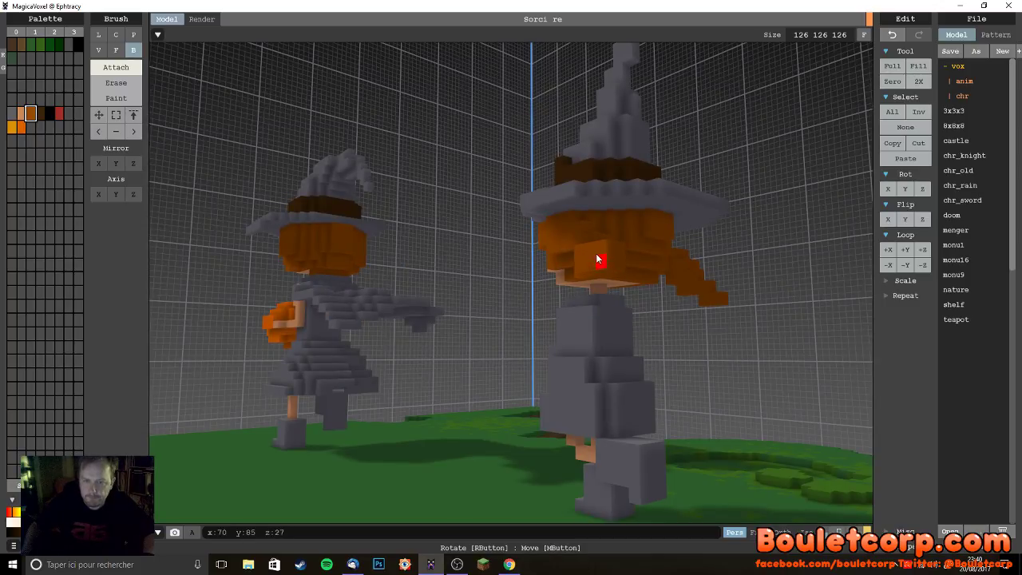
- Extend the second pigtail in steps backward and down, tapering its end to match the first one
right_drag(593, 251, 522, 292)
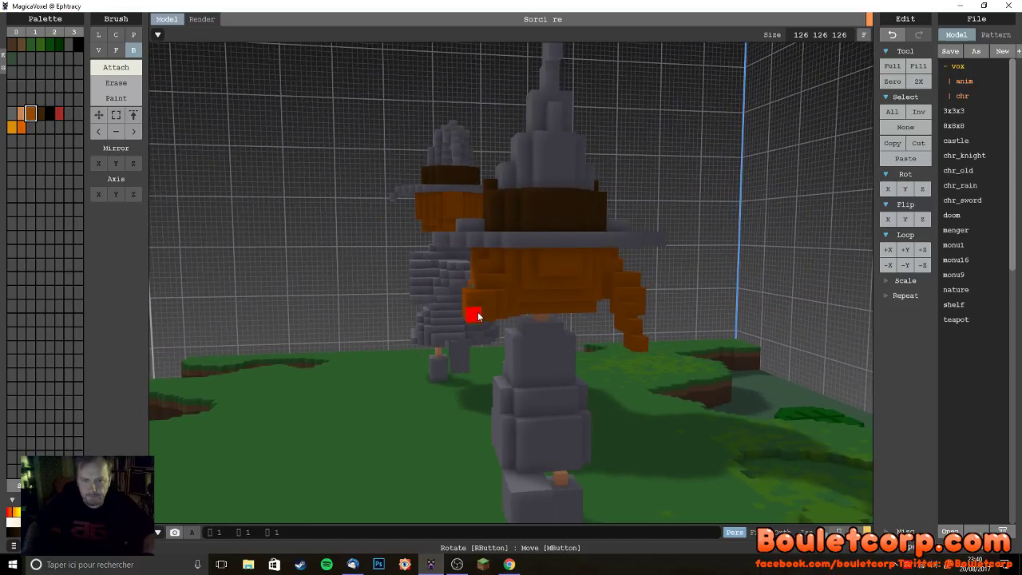
right_drag(518, 334, 606, 307)
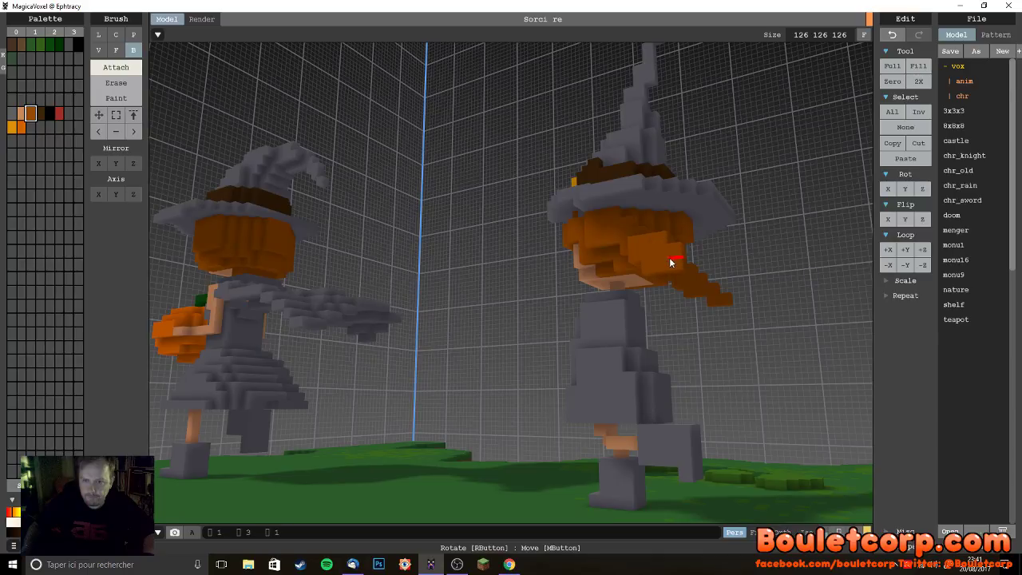
right_drag(676, 263, 628, 286)
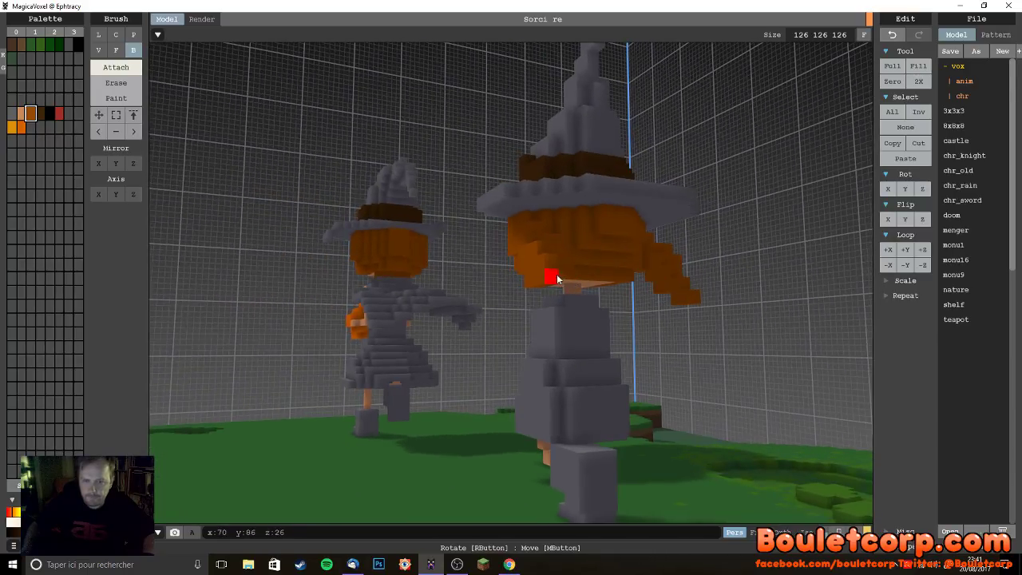
drag(546, 290, 550, 288)
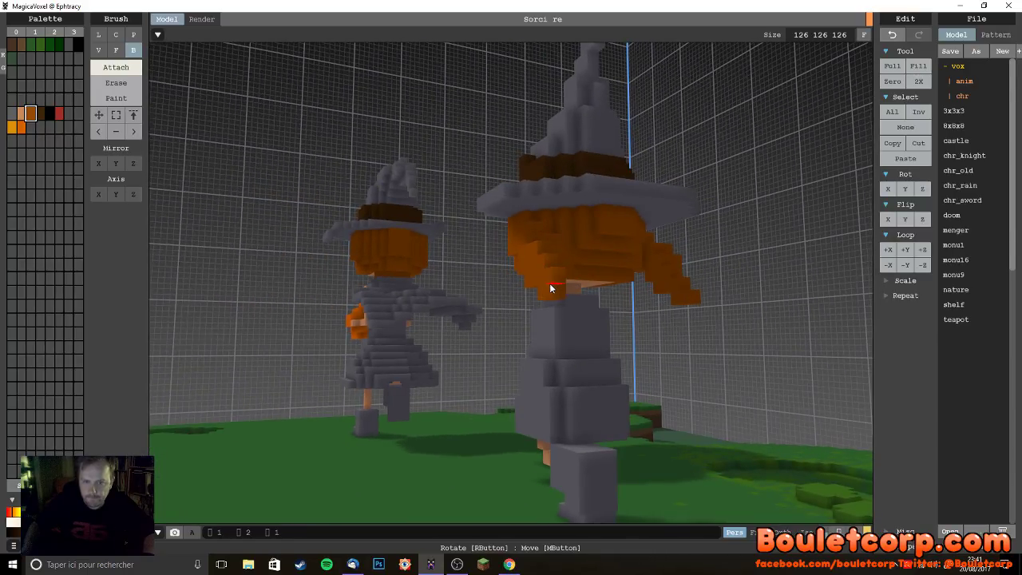
mouse_move(582, 365)
right_down()
mouse_move(664, 372)
mouse_move(519, 372)
mouse_move(573, 369)
mouse_move(578, 379)
mouse_move(536, 347)
mouse_move(584, 358)
right_up()
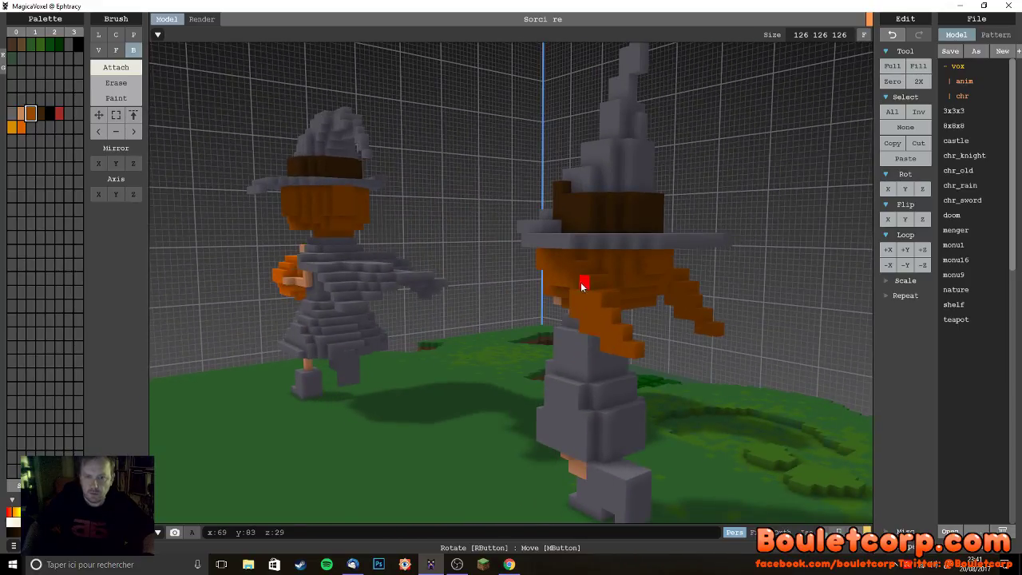
right_drag(593, 283, 655, 342)
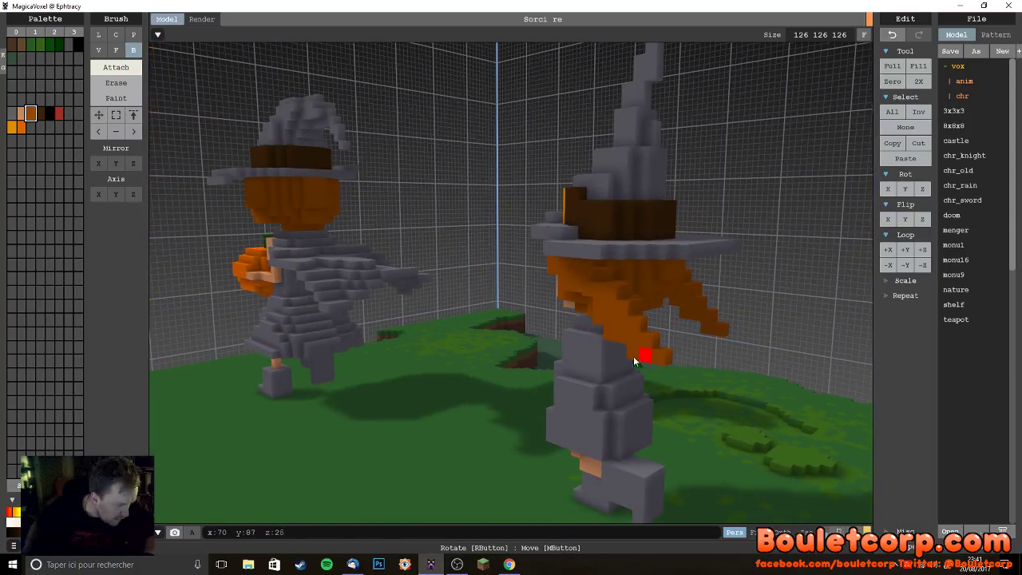
right_drag(630, 418, 713, 411)
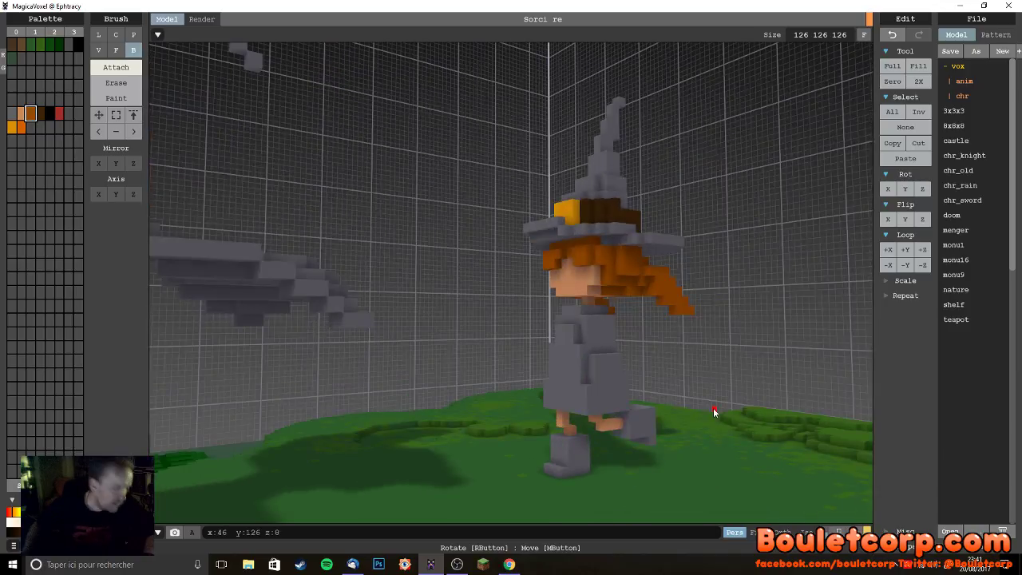
- Pick up the small witch's skin colour and attach voxels to the side of her dress as the shoulder and upper arm
right_drag(631, 440, 652, 419)
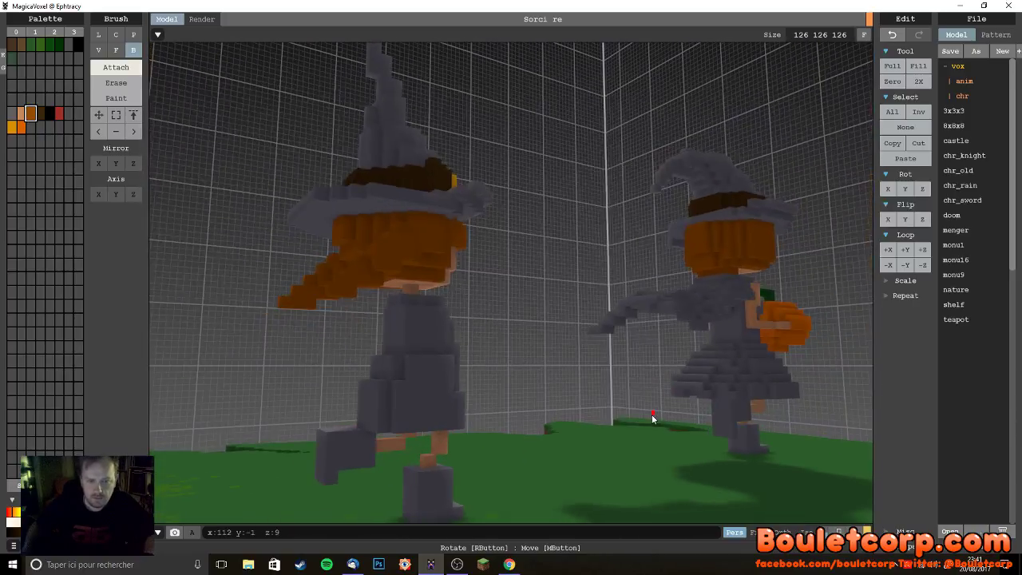
alt+click(450, 267)
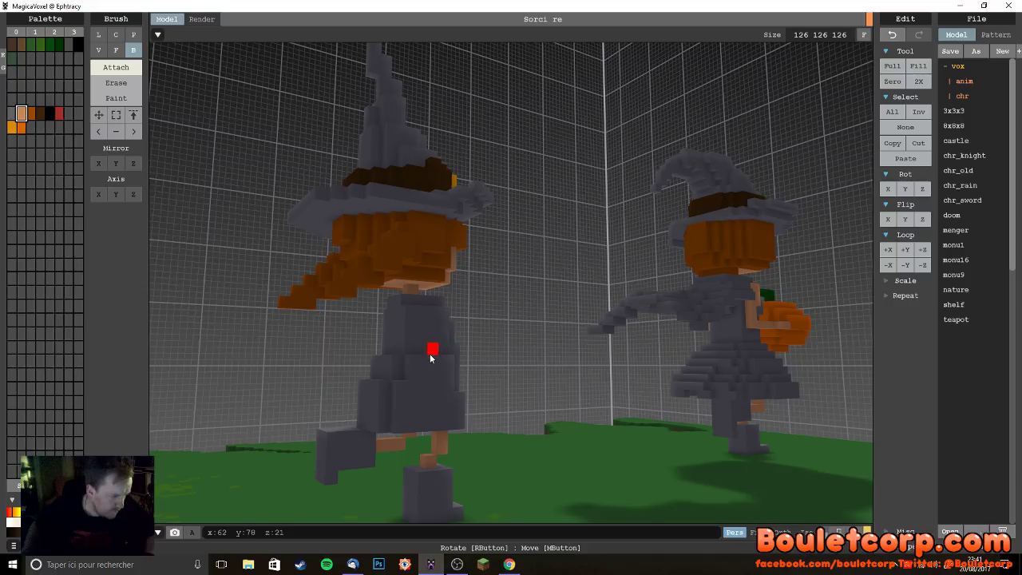
scroll(430, 356, down, 2)
scroll(431, 357, up, 4)
right_drag(403, 318, 397, 333)
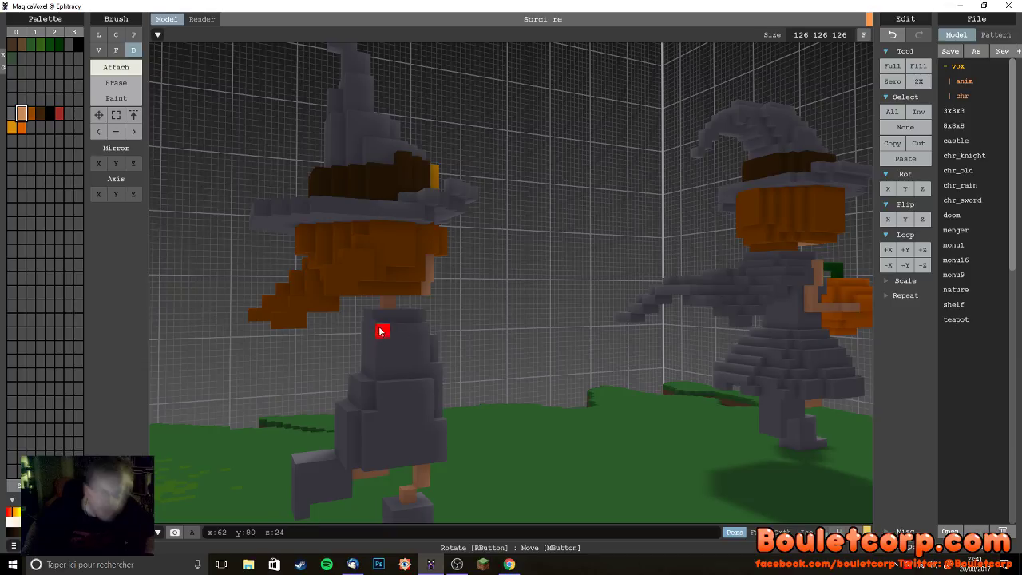
click(395, 340)
scroll(392, 343, up, 3)
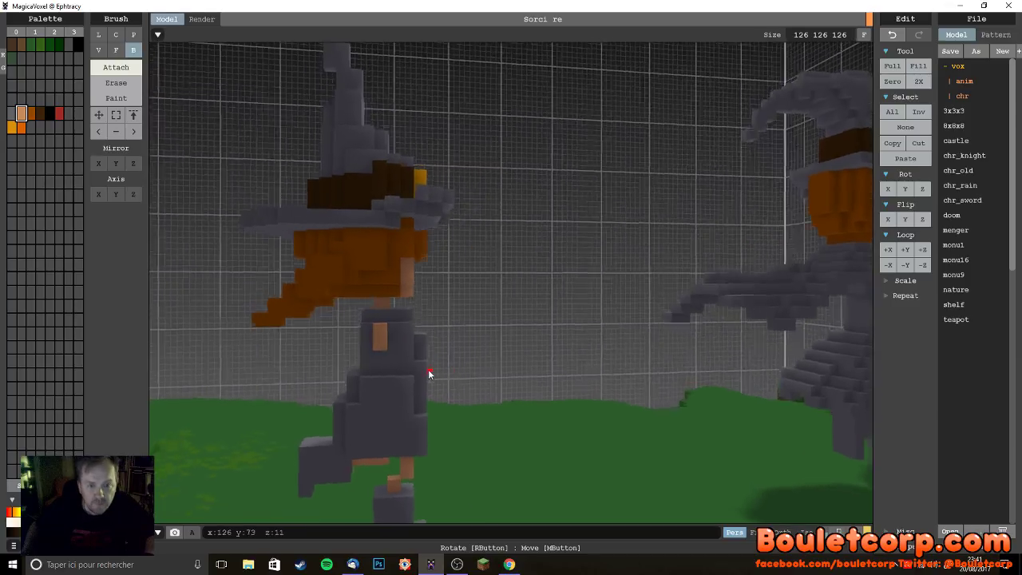
mouse_move(365, 348)
mouse_down()
mouse_move(365, 336)
mouse_move(366, 347)
mouse_up()
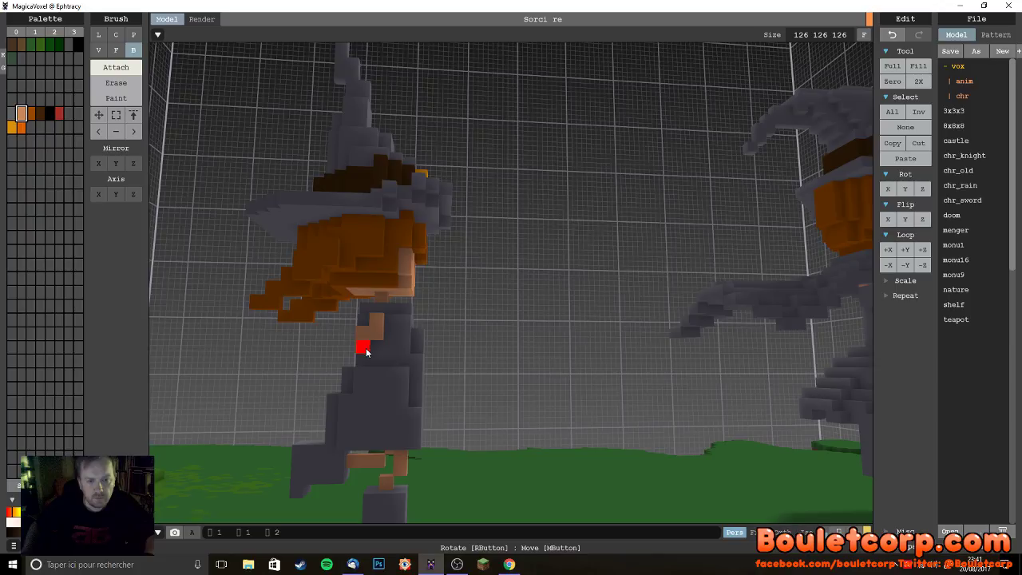
- Extend the small witch's upper arm backward and down in steps to form a bent elbow
right_drag(366, 357, 418, 360)
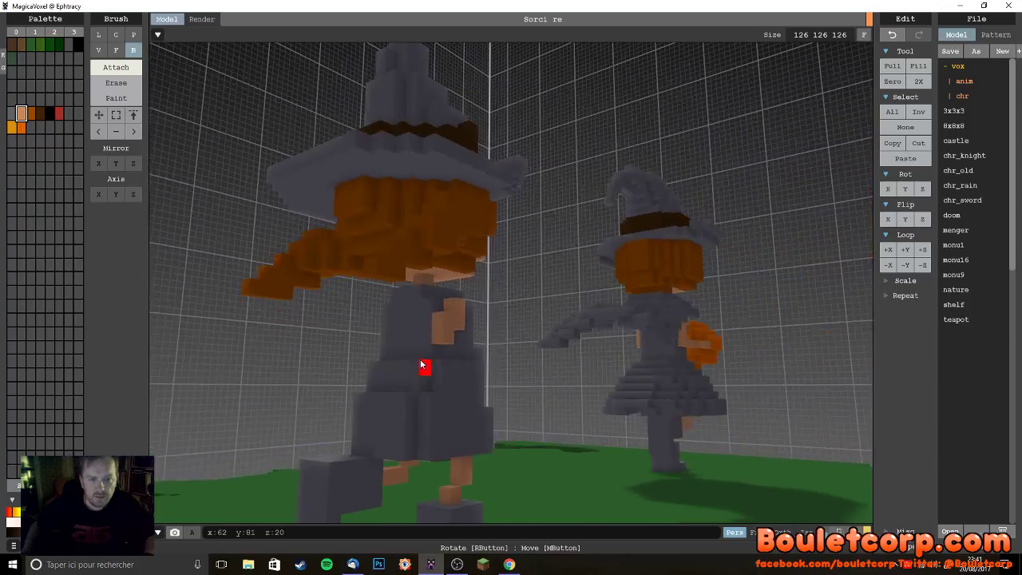
drag(435, 342, 435, 351)
key(ctrl+z)
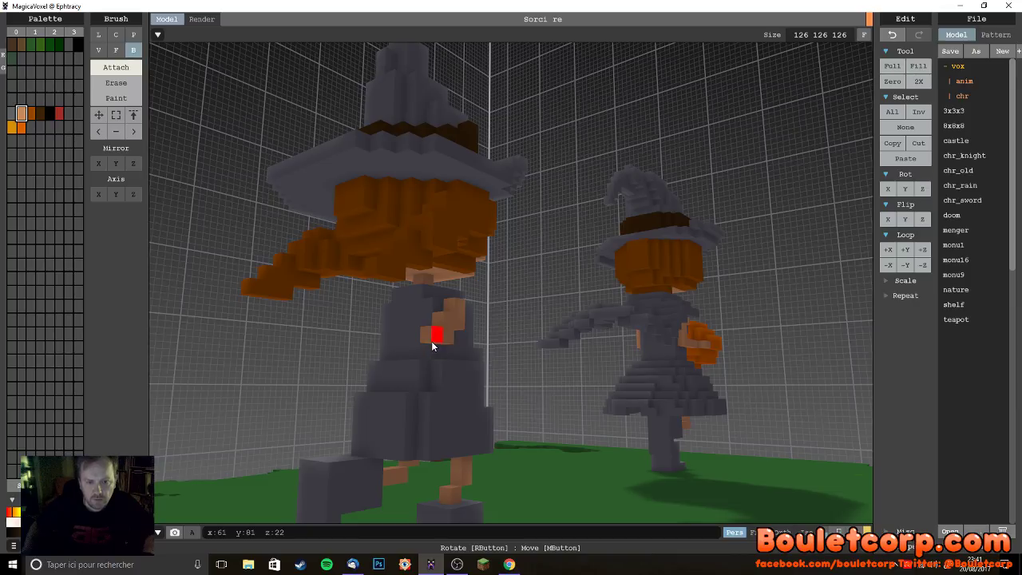
click(429, 347)
right_drag(433, 365, 389, 375)
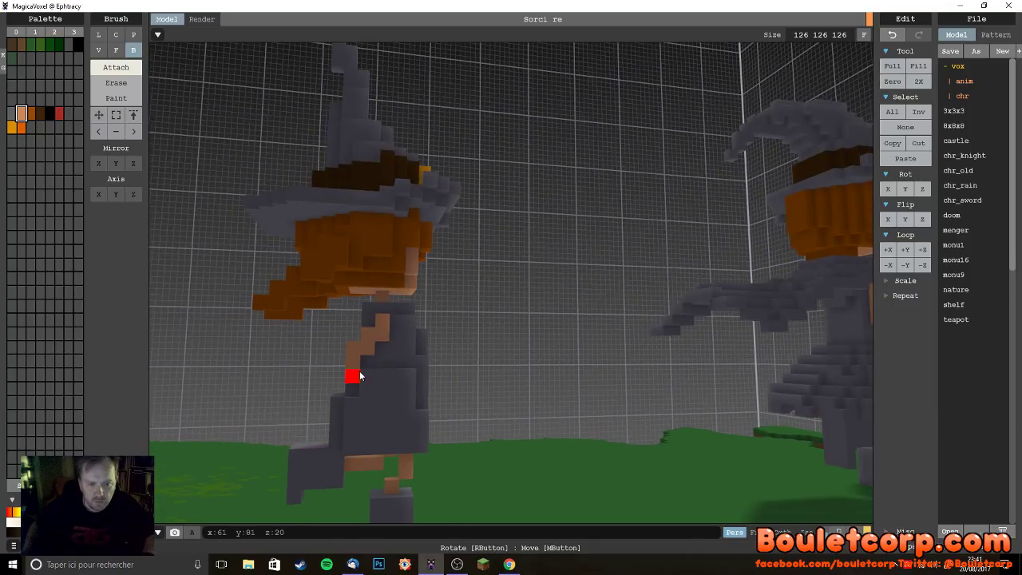
right_drag(377, 379, 383, 420)
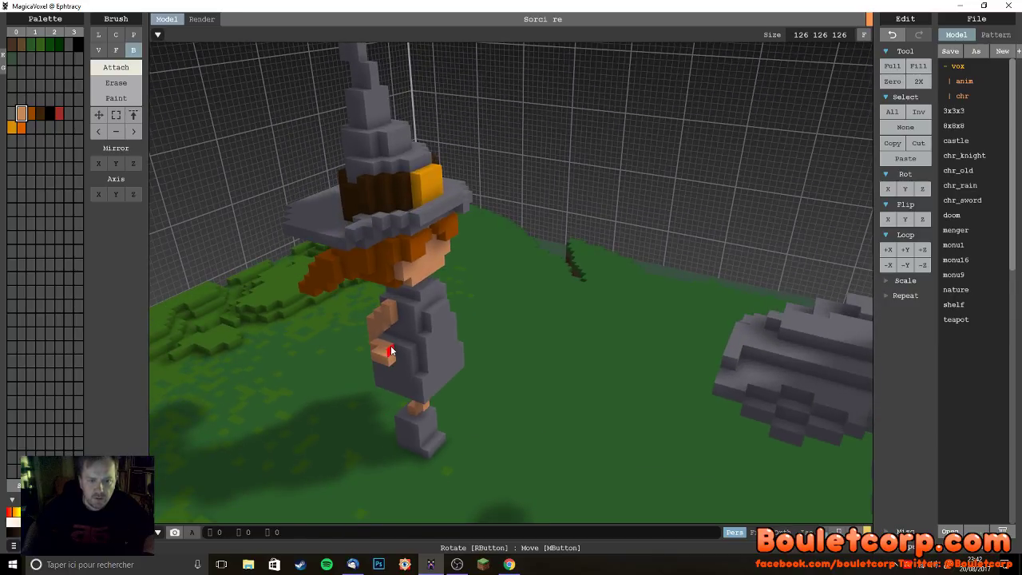
- Attach a row of skin-coloured voxels running forward from the elbow as the small witch's forearm and hand
right_drag(391, 349, 459, 372)
right_drag(488, 415, 382, 372)
drag(378, 369, 380, 370)
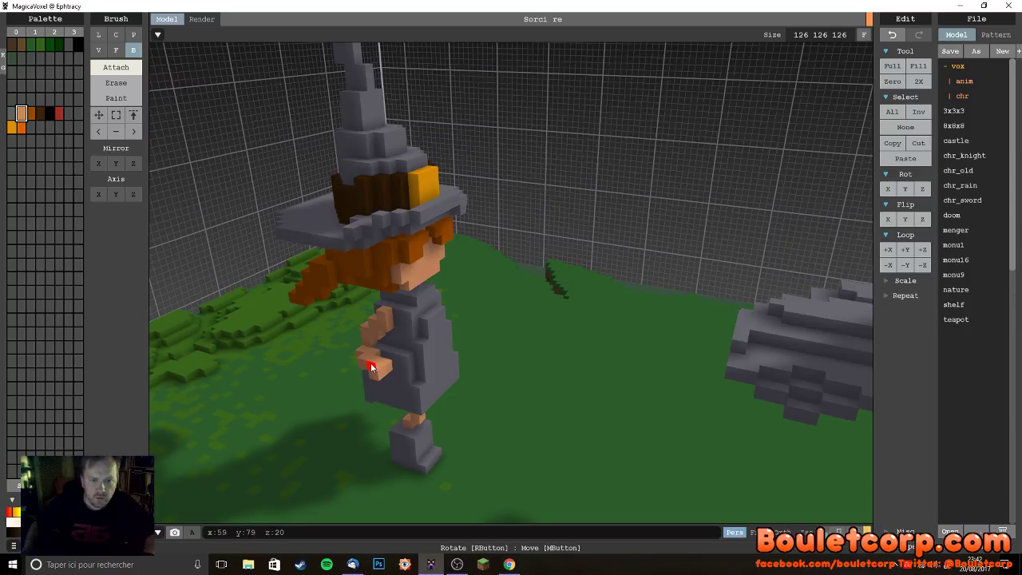
click(387, 371)
mouse_move(409, 402)
right_down()
mouse_move(379, 405)
mouse_move(454, 377)
mouse_move(434, 401)
mouse_move(414, 404)
right_up()
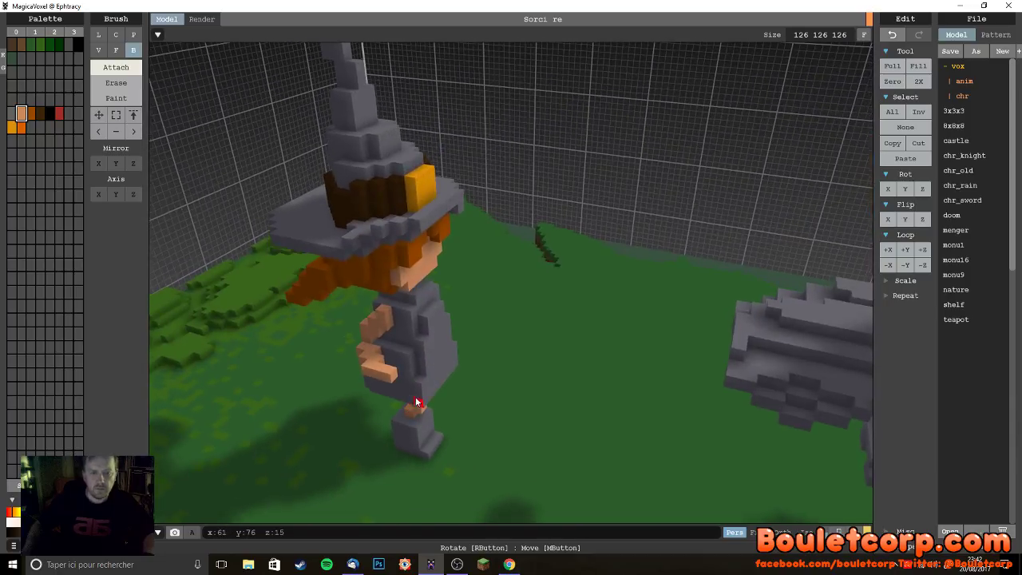
- Pick up the hat band's dark brown and attach voxels at the small witch's hand, starting an upright stick
alt+click(380, 202)
right_drag(380, 202, 401, 317)
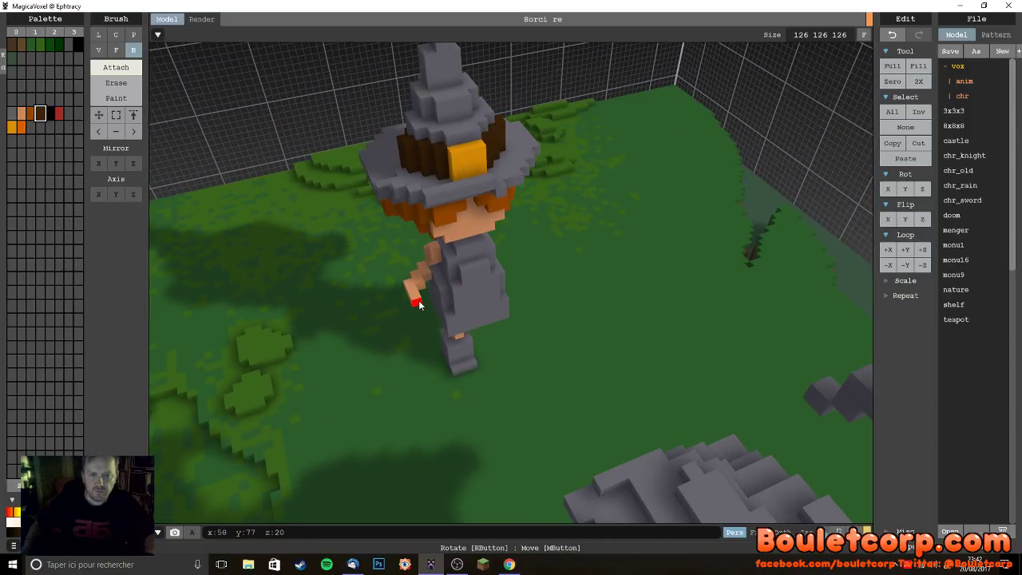
click(420, 312)
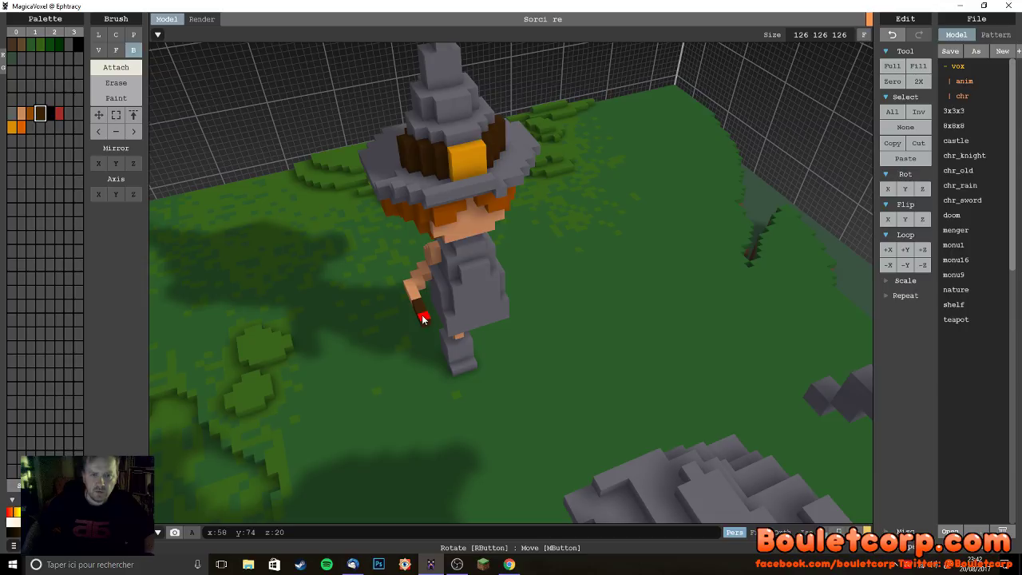
click(421, 304)
right_drag(422, 306, 489, 341)
key(ctrl+z)
click(431, 368)
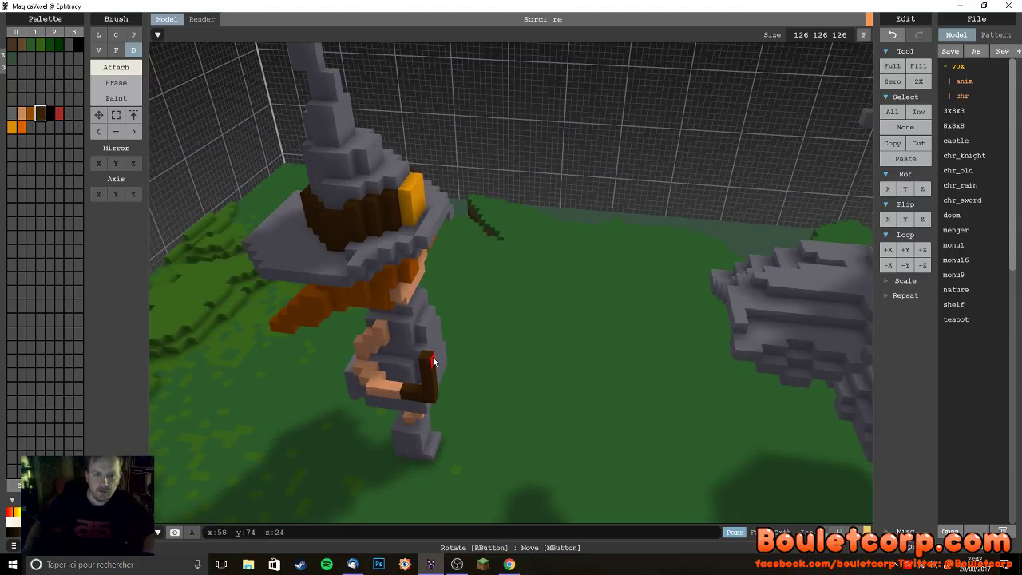
- Attach dark brown voxels at the stick's upper end, stepping it forward and up
click(445, 363)
click(445, 363)
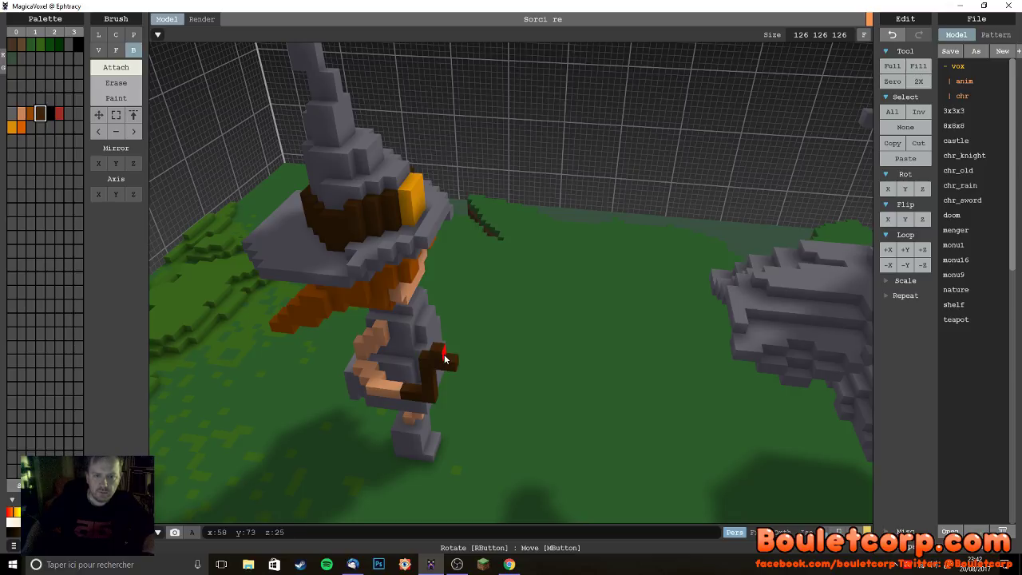
click(451, 349)
click(457, 339)
right_drag(458, 339, 483, 272)
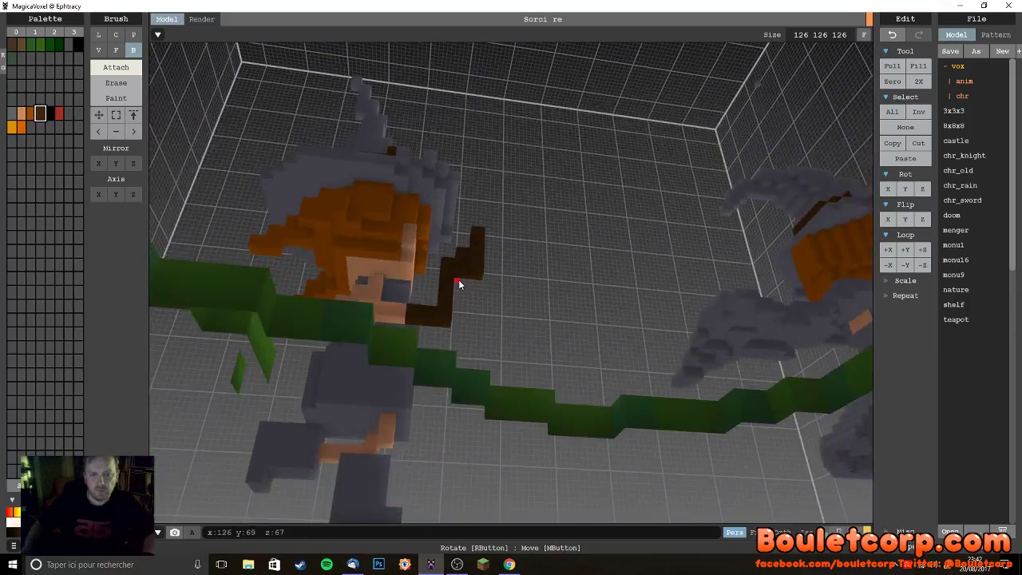
key(ctrl+z)
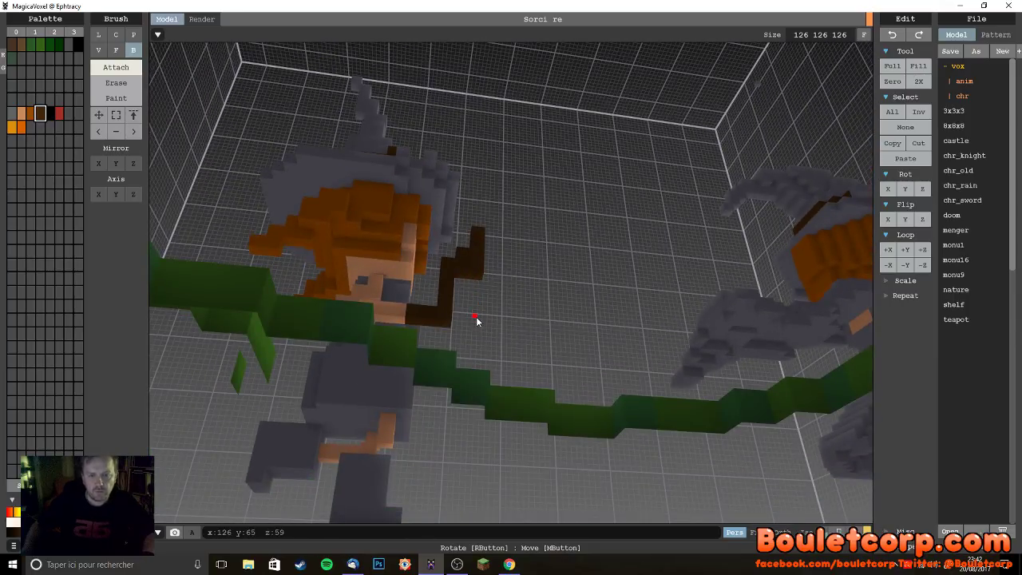
- Fill in the stick's stepped corners with dark brown voxels so it rises as a thick diagonal from the hand
scroll(478, 318, up, 8)
click(417, 323)
right_drag(387, 364, 512, 372)
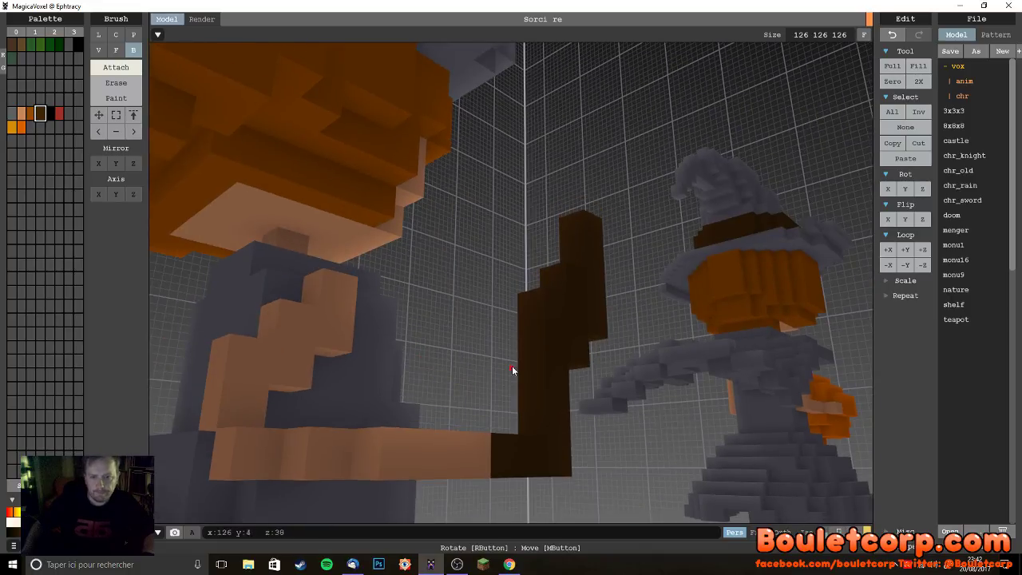
right_drag(537, 406, 409, 467)
scroll(513, 461, up, 6)
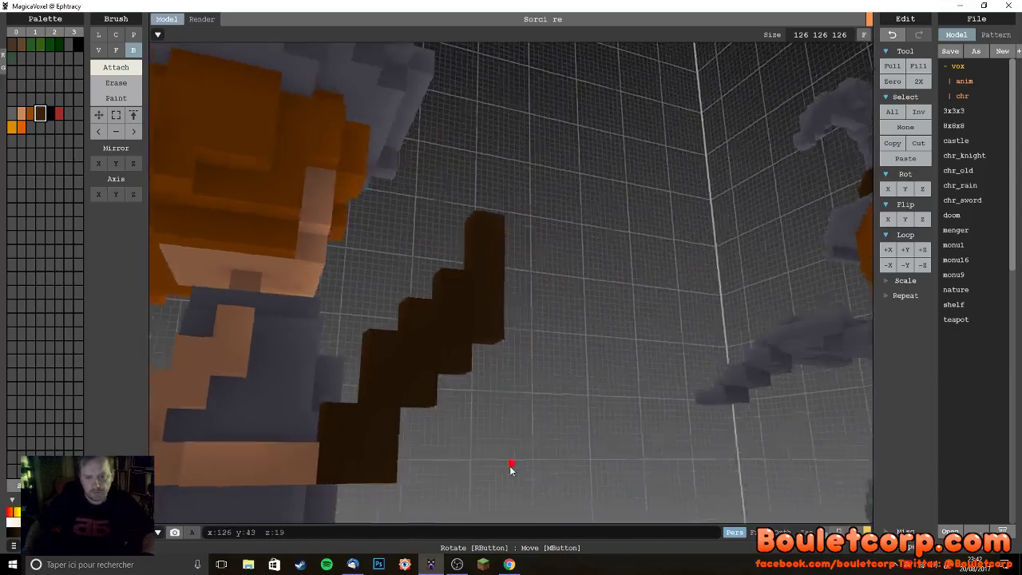
right_drag(478, 472, 462, 394)
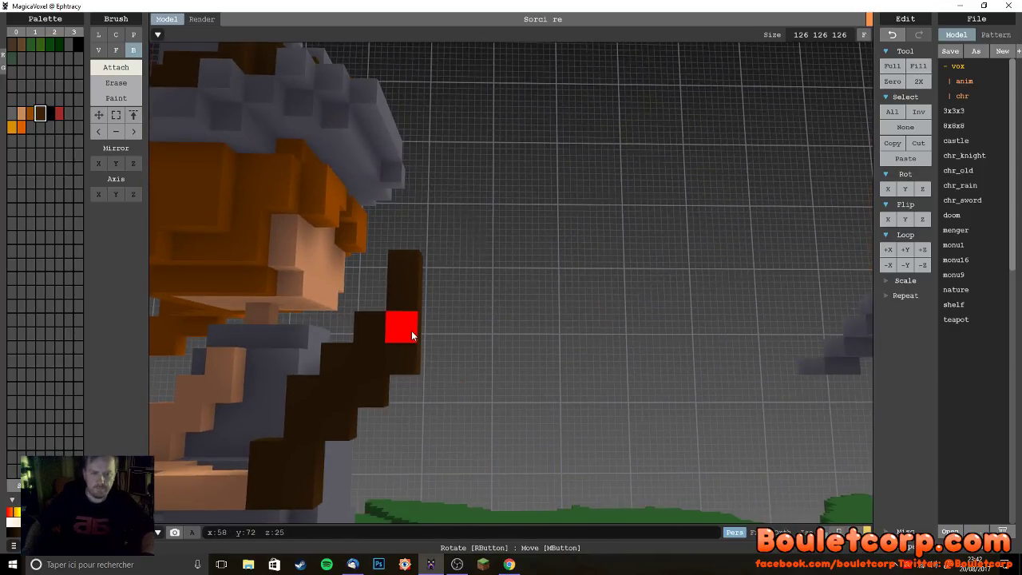
right_drag(424, 351, 451, 374)
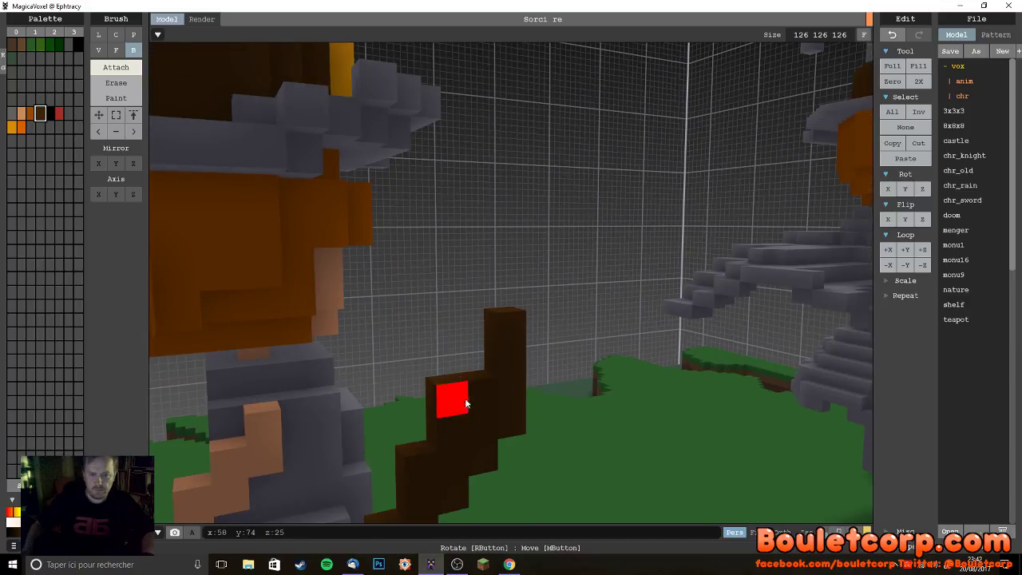
right_drag(472, 341, 491, 389)
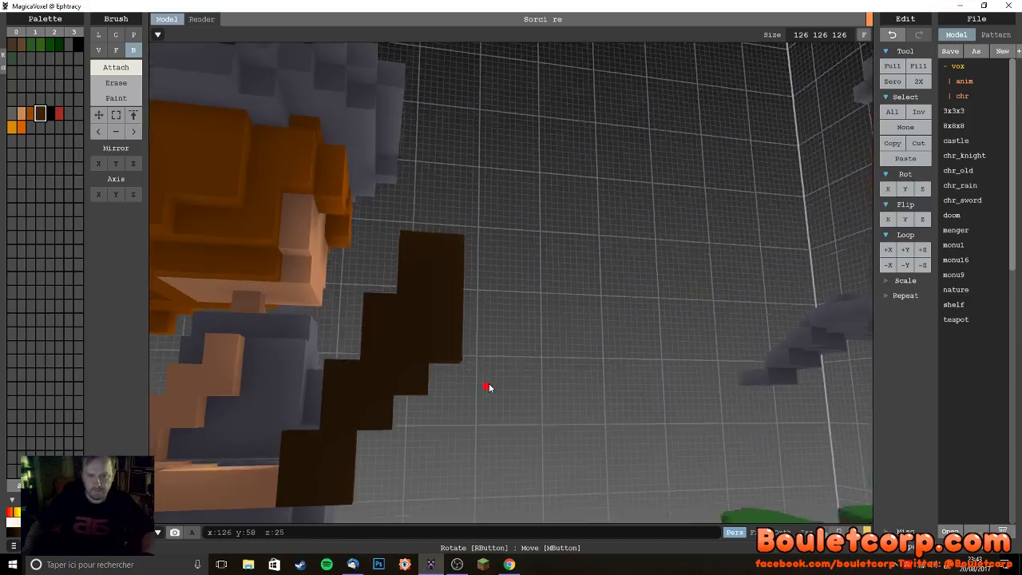
right_drag(381, 422, 395, 444)
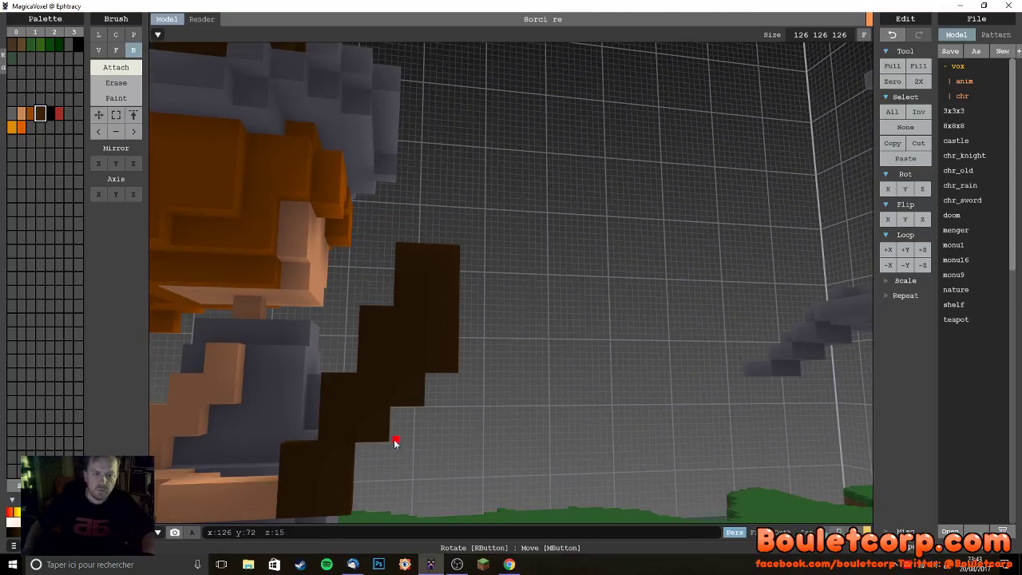
- Remove the surplus dark brown voxels along the stick, thinning it to an even diagonal of narrow steps
click(449, 365)
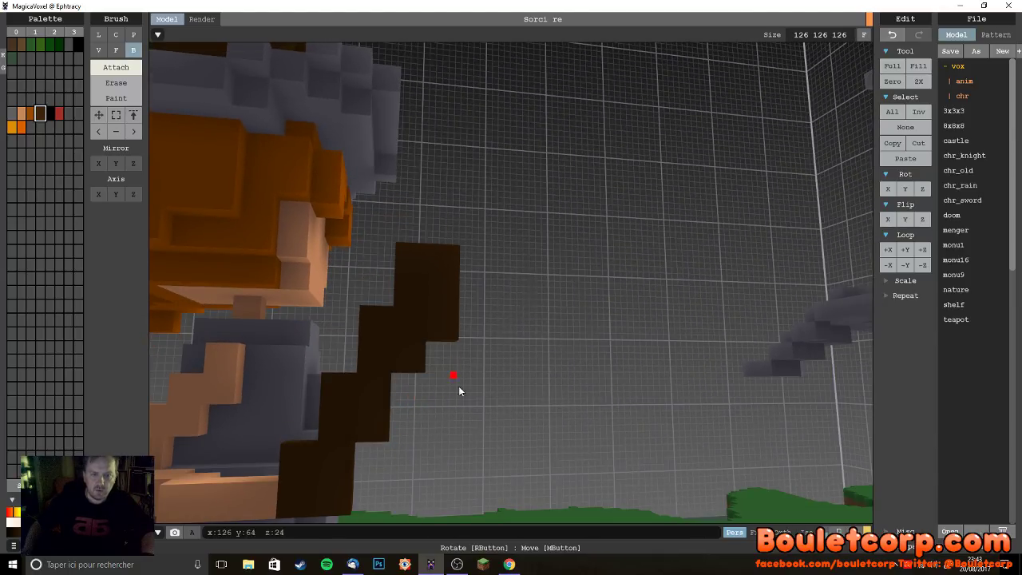
right_drag(477, 437, 424, 462)
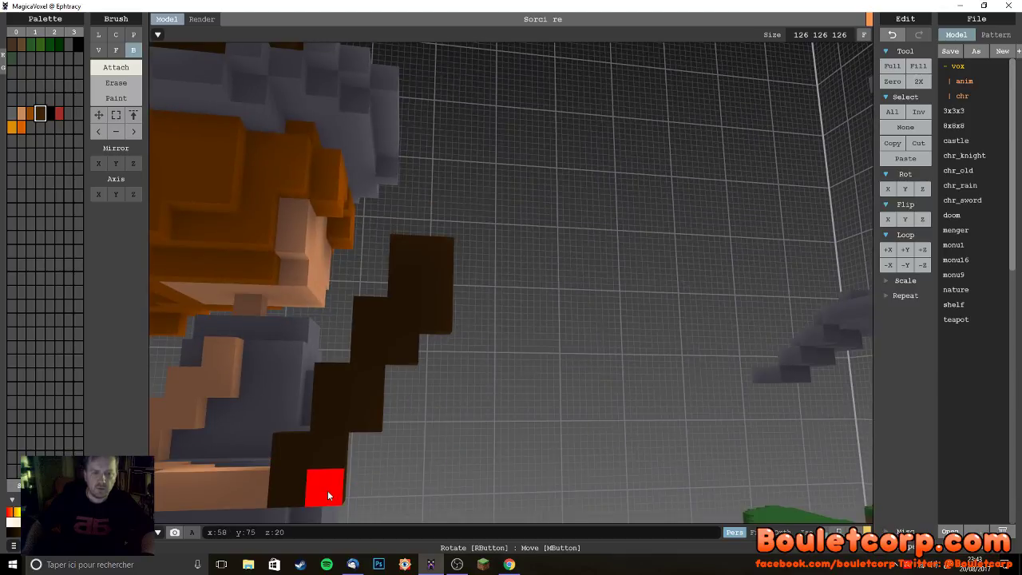
click(405, 382)
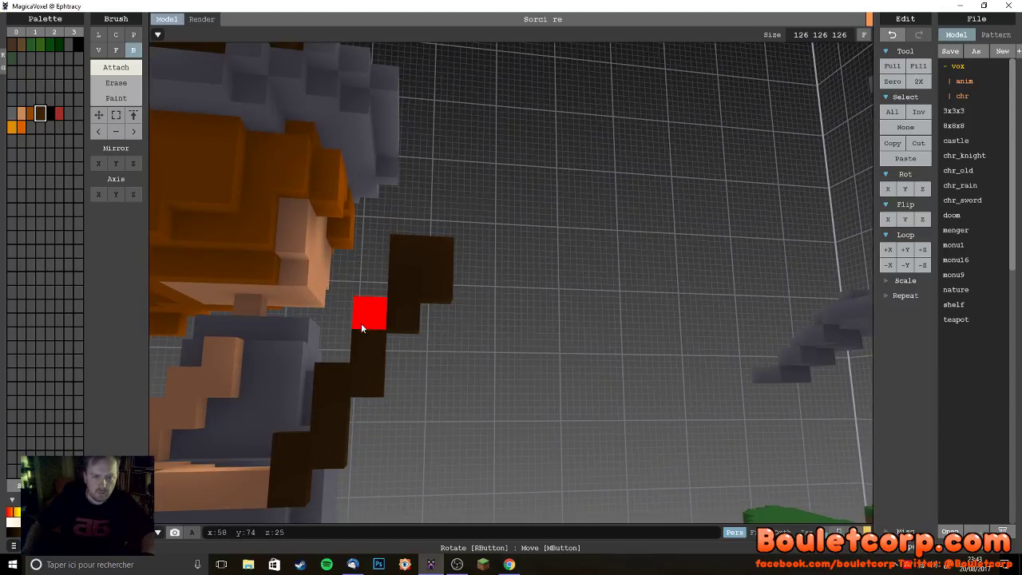
click(317, 382)
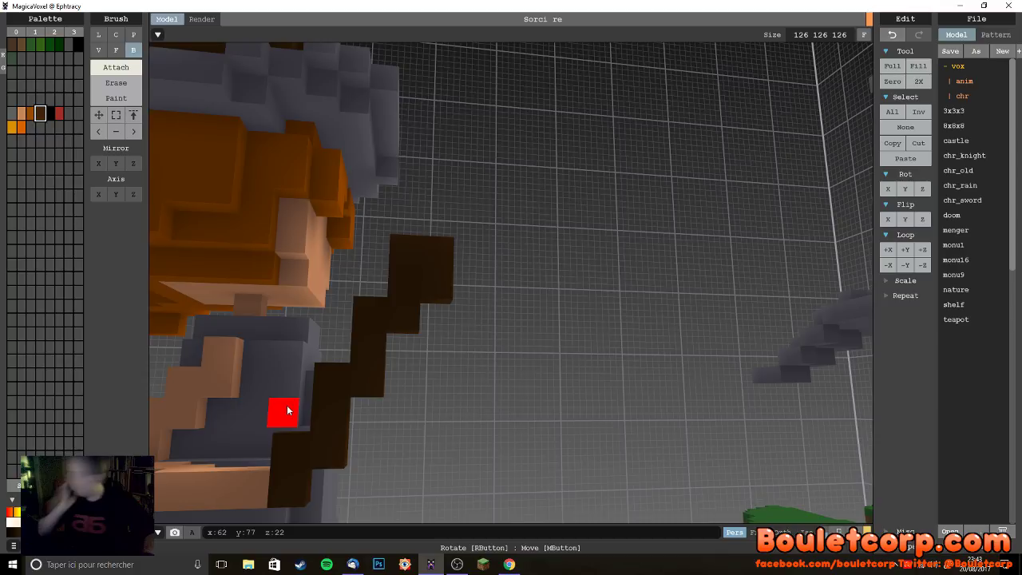
click(381, 314)
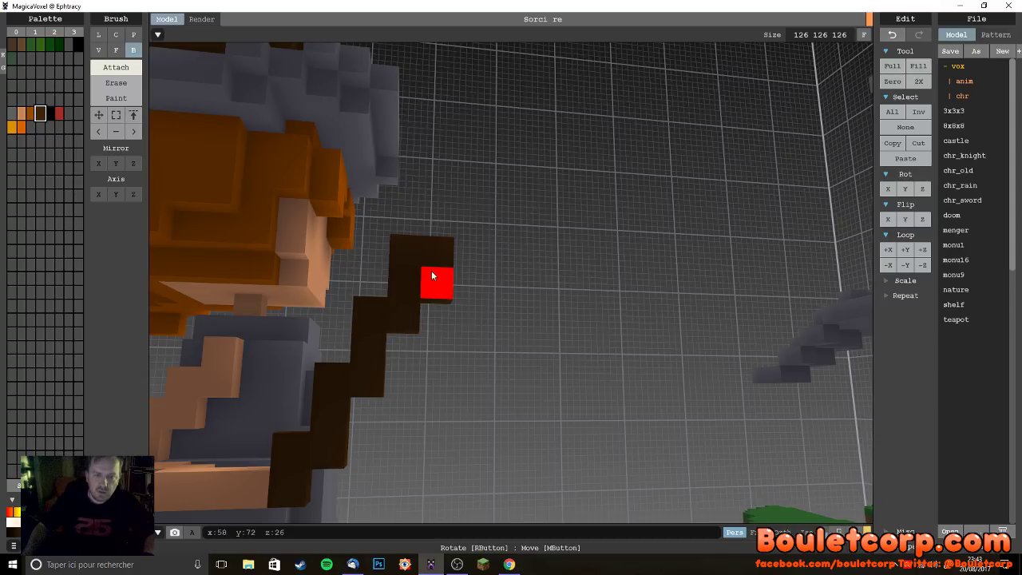
click(431, 276)
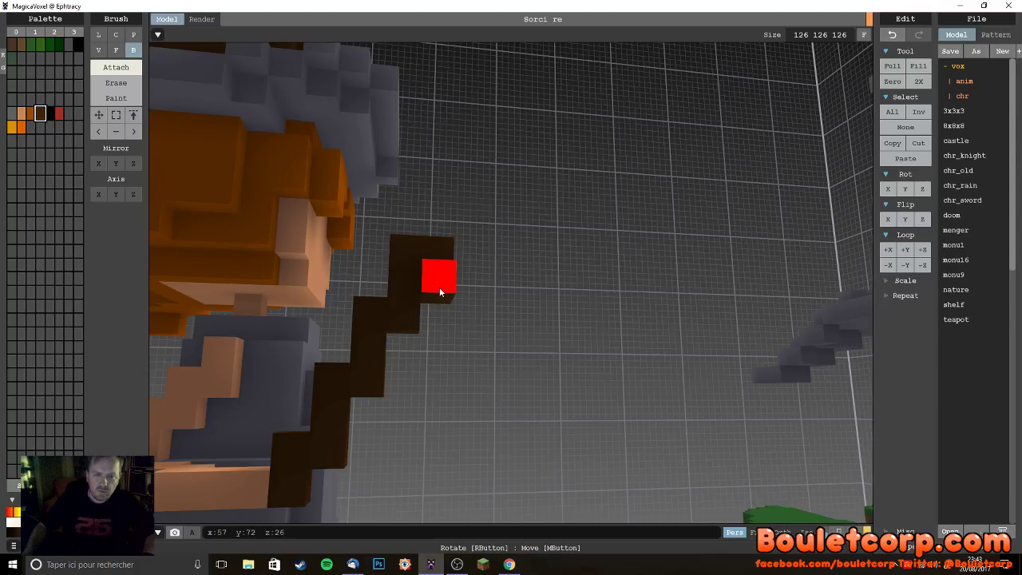
right_drag(472, 339, 419, 348)
- Extend the stick forward and up in equal dark brown steps to the level of the small witch's eyes
click(418, 342)
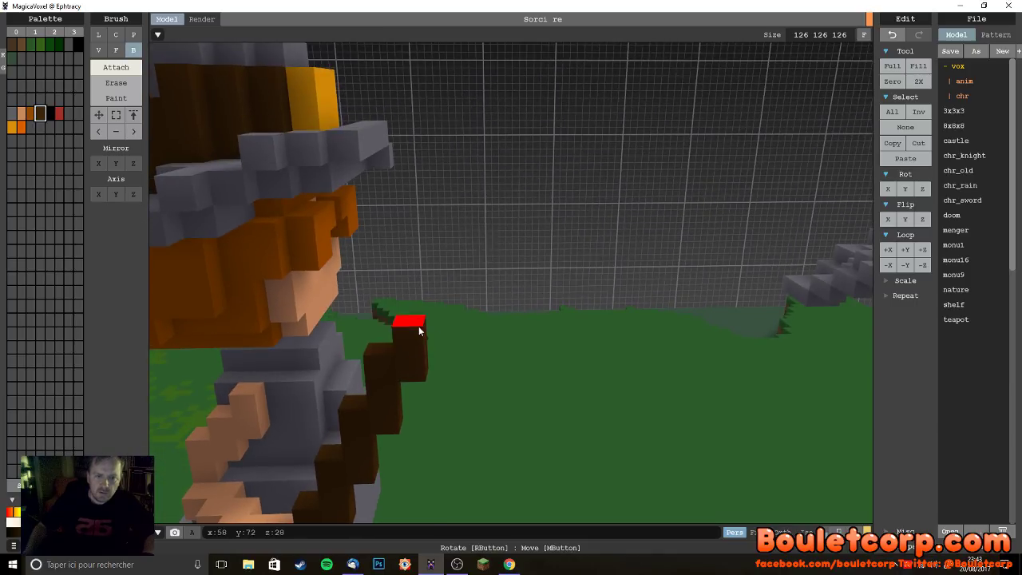
click(418, 326)
click(430, 297)
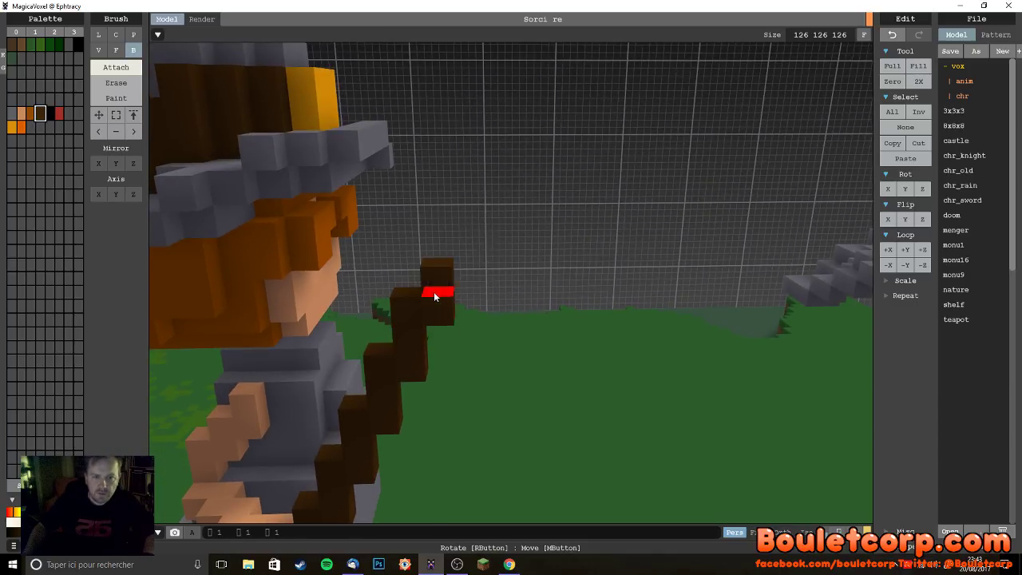
click(435, 262)
right_drag(440, 307, 377, 254)
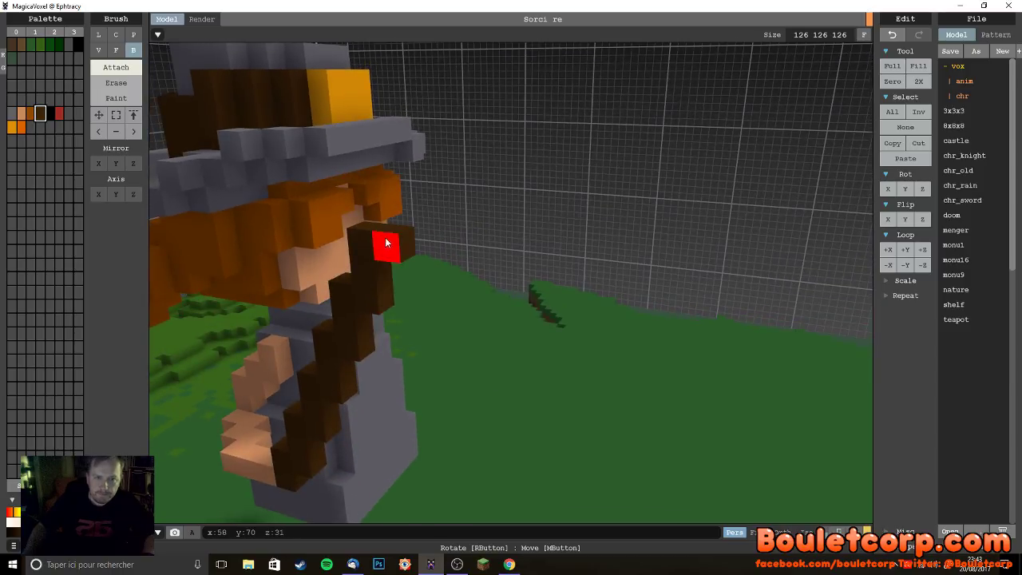
click(385, 241)
click(389, 219)
click(393, 211)
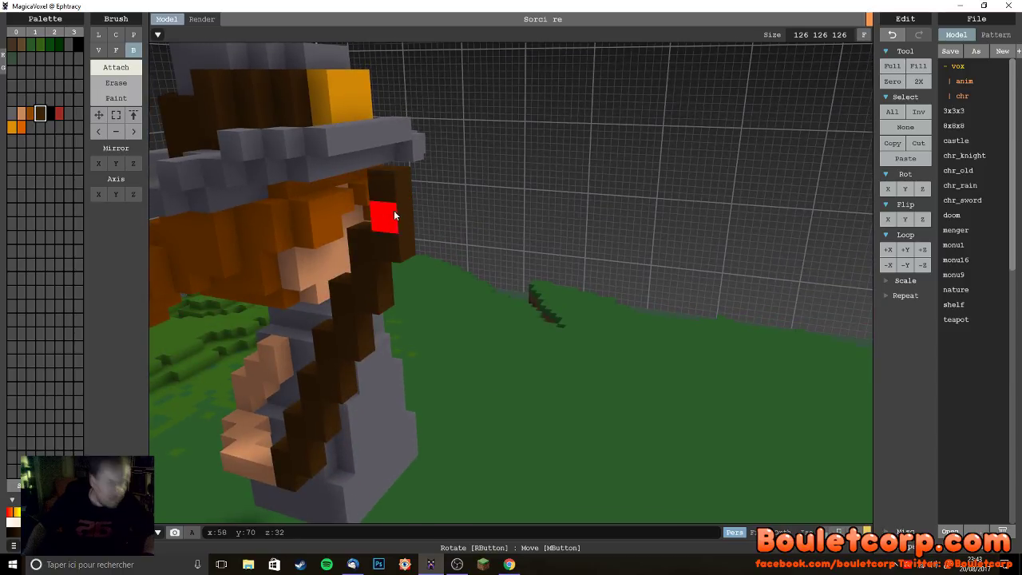
scroll(420, 253, up, 5)
scroll(465, 277, down, 5)
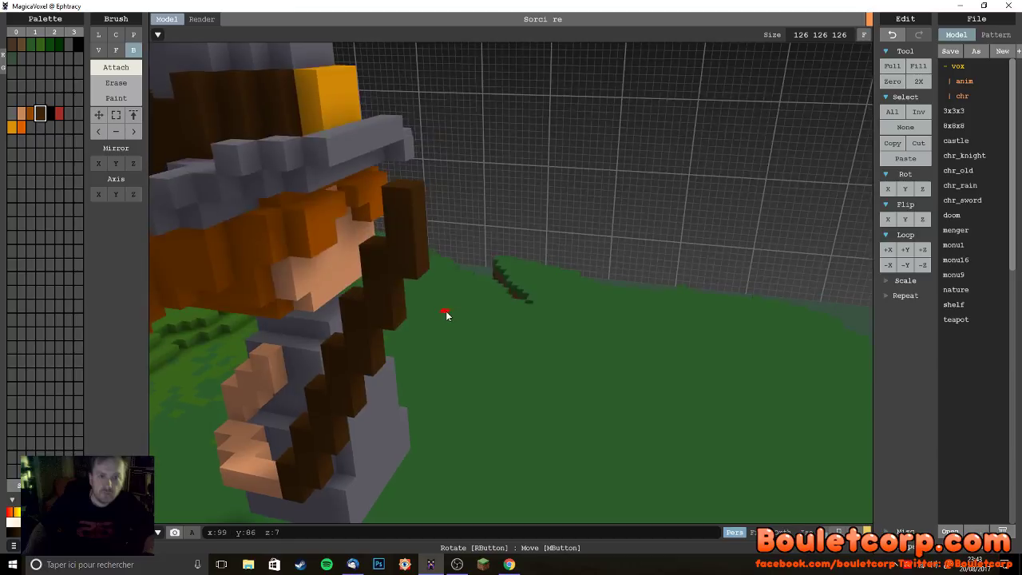
- Continue the stick with more dark brown steps until it reaches past the small witch's hat brim
click(421, 228)
click(424, 200)
mouse_move(434, 190)
right_down()
mouse_move(458, 253)
mouse_move(434, 201)
right_up()
click(427, 180)
click(437, 184)
click(454, 152)
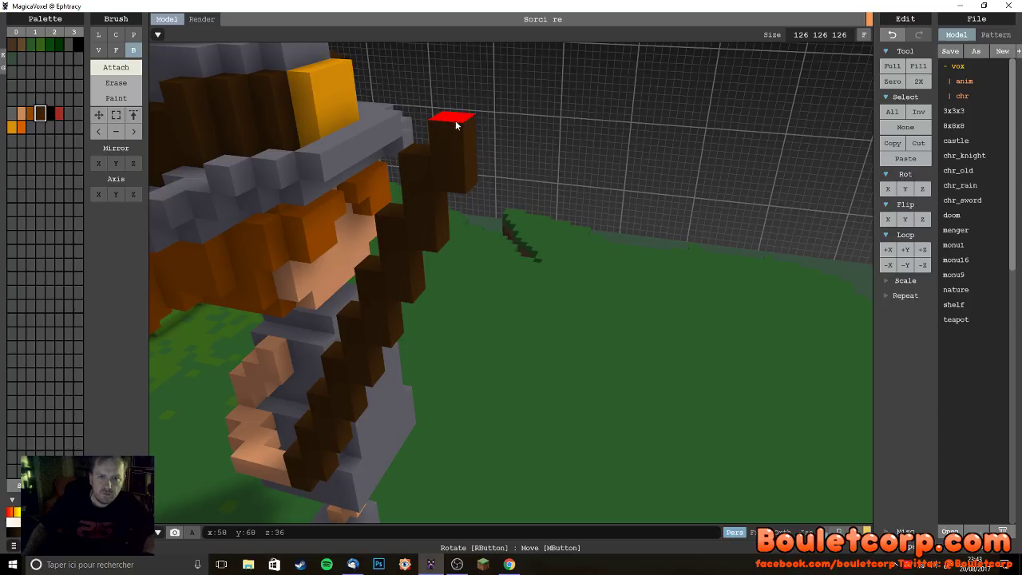
- Raise the stick's top end by one dark brown voxel and extend its lower end below the hand in matching diagonal steps
click(455, 125)
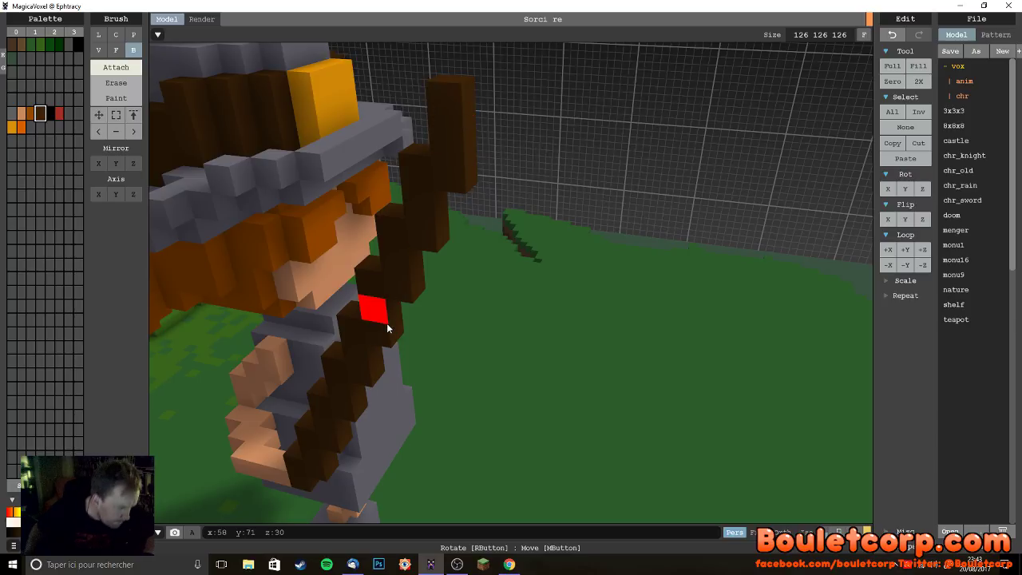
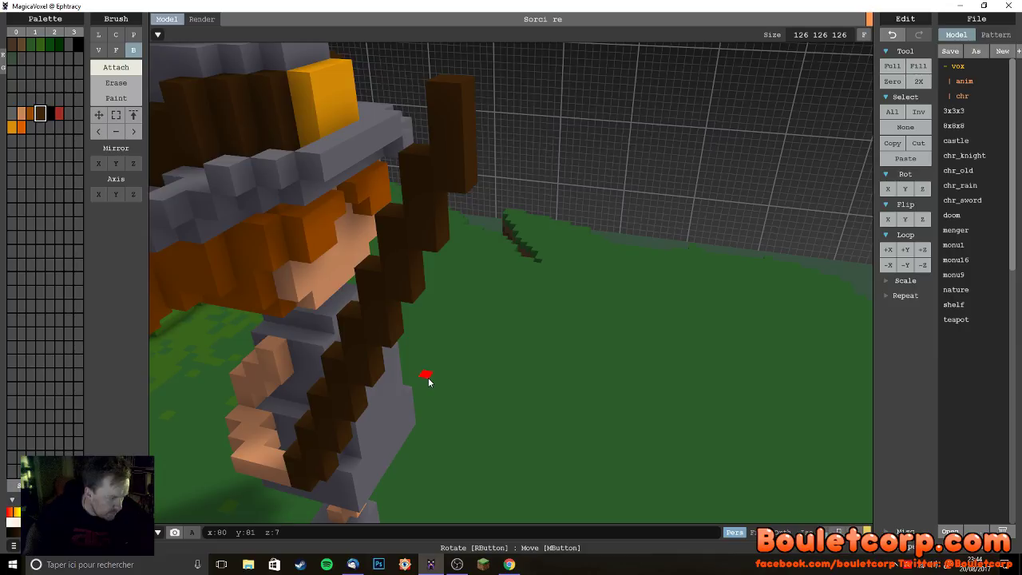
right_drag(468, 381, 494, 359)
click(519, 304)
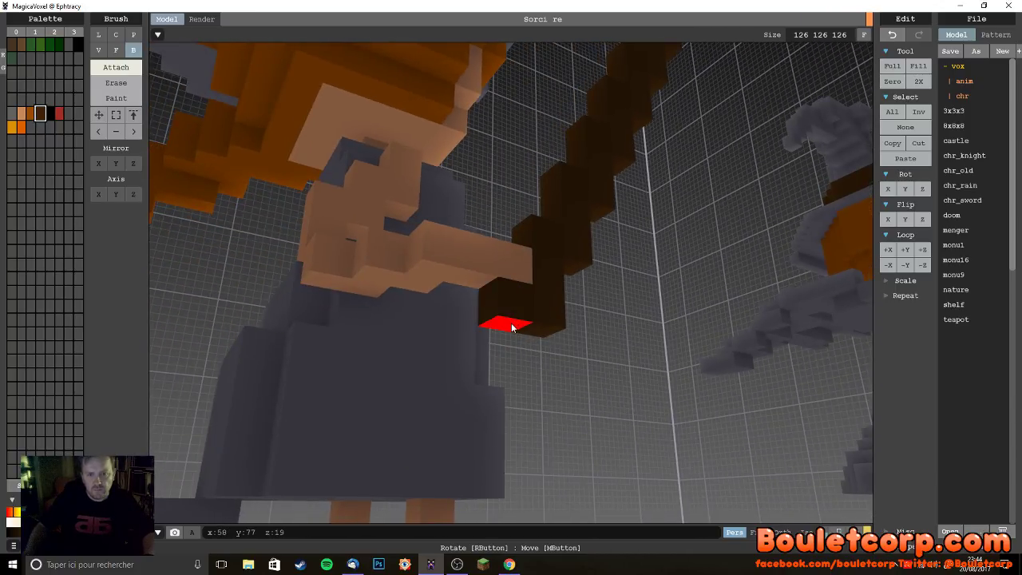
click(509, 343)
right_drag(471, 436, 491, 426)
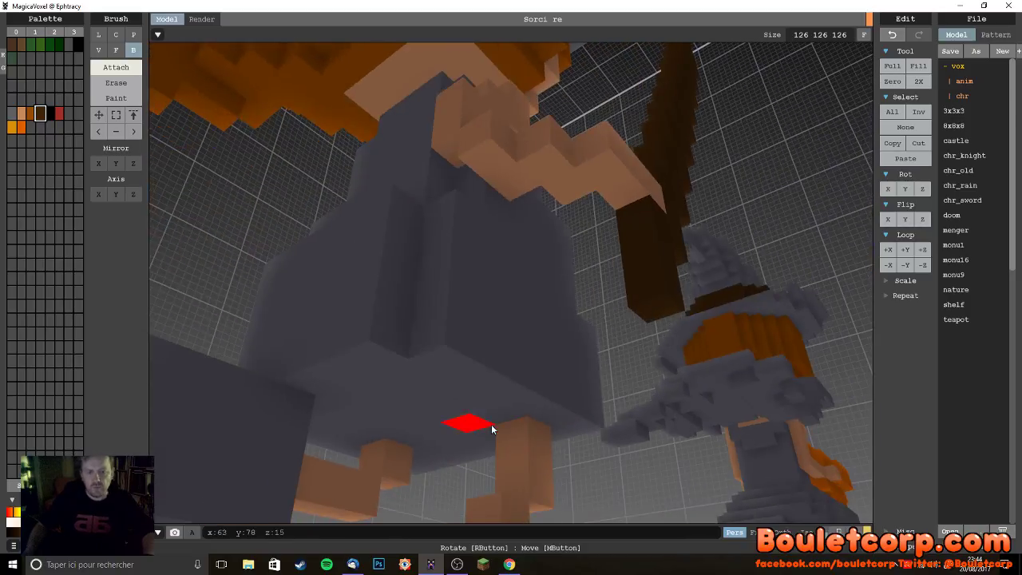
click(640, 308)
click(637, 347)
right_drag(638, 346, 568, 398)
middle_drag(569, 398, 588, 309)
click(559, 319)
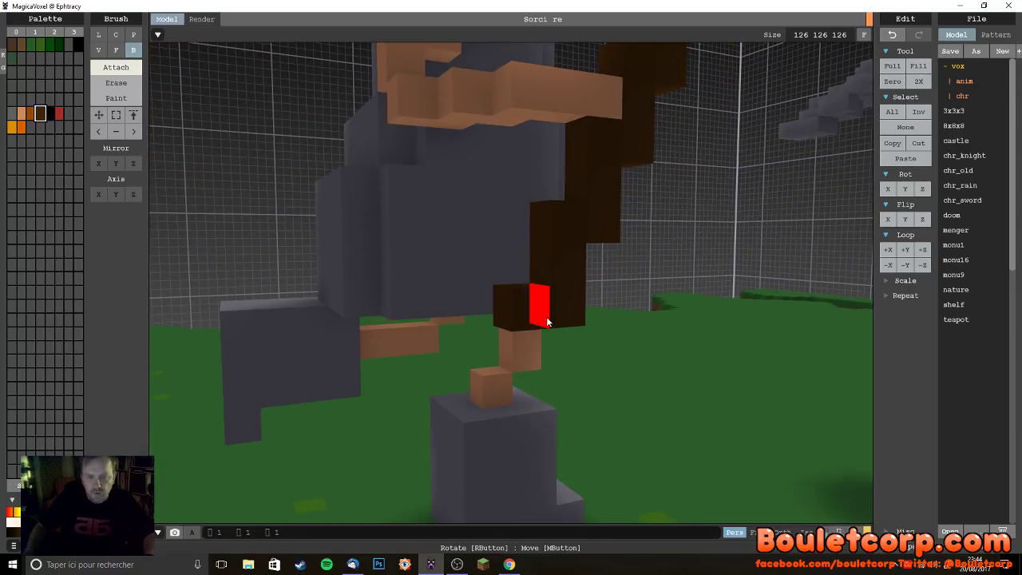
- Continue the stick down and back in dark brown steps past the hem of the small witch's skirt
right_drag(525, 324, 525, 331)
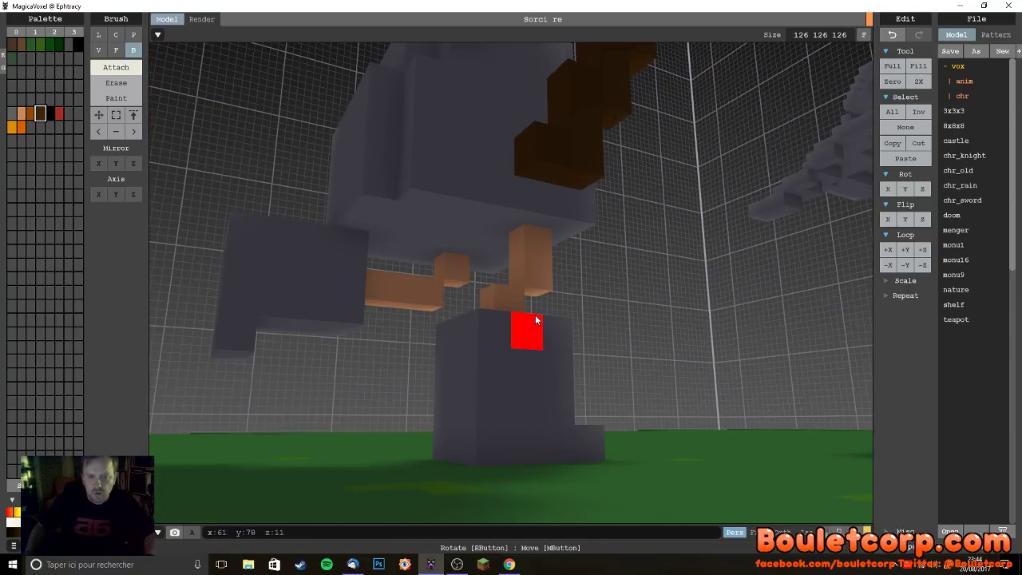
click(546, 182)
click(544, 210)
right_drag(547, 264, 555, 307)
click(633, 283)
click(604, 318)
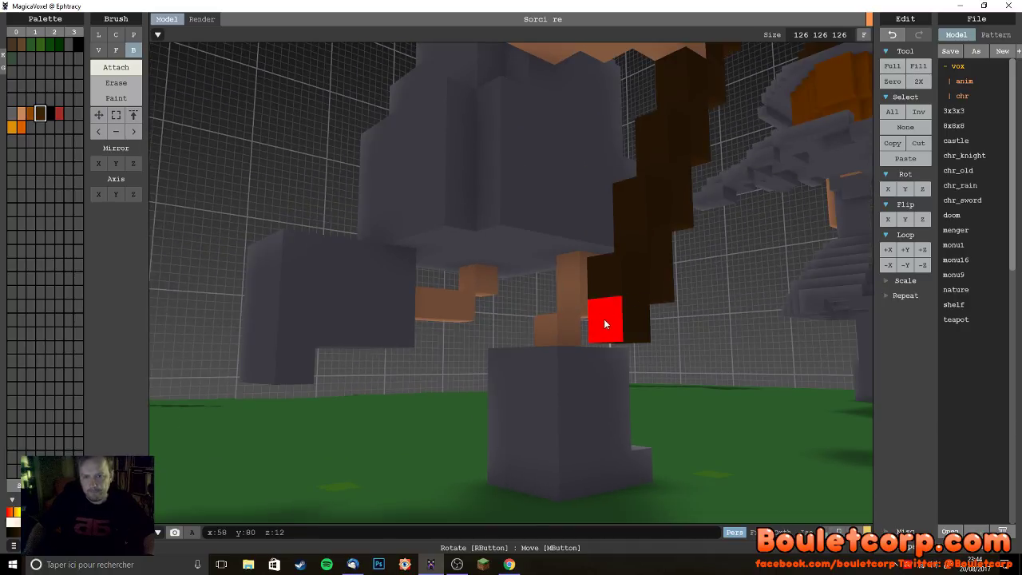
click(616, 341)
- Extend the stick's lower end with further dark brown steps until it nearly reaches the ground beside the boot
mouse_move(612, 358)
right_down()
mouse_move(612, 382)
mouse_move(612, 373)
right_up()
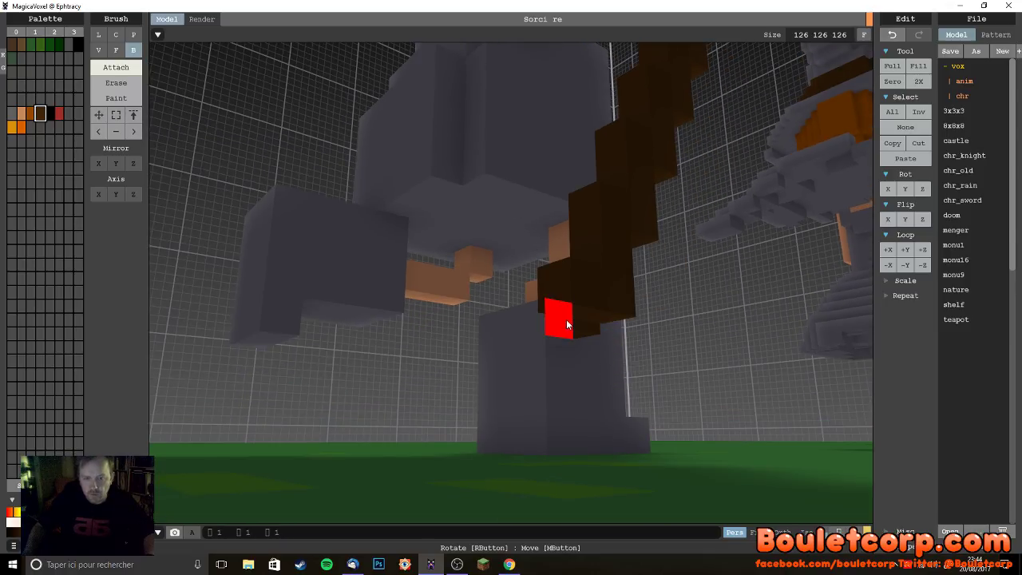
click(574, 319)
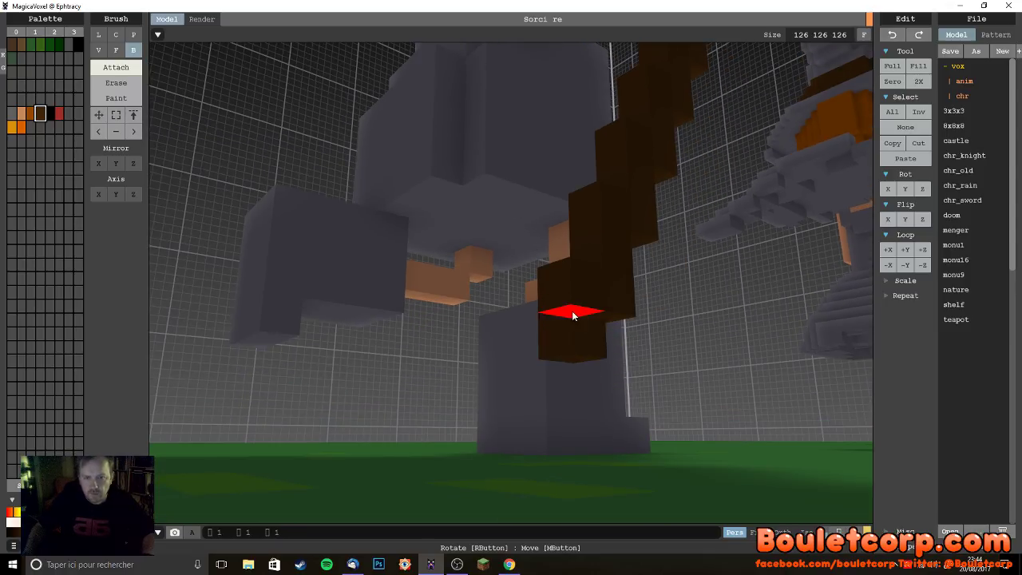
click(573, 342)
click(585, 405)
right_drag(584, 405, 569, 402)
click(568, 401)
click(544, 409)
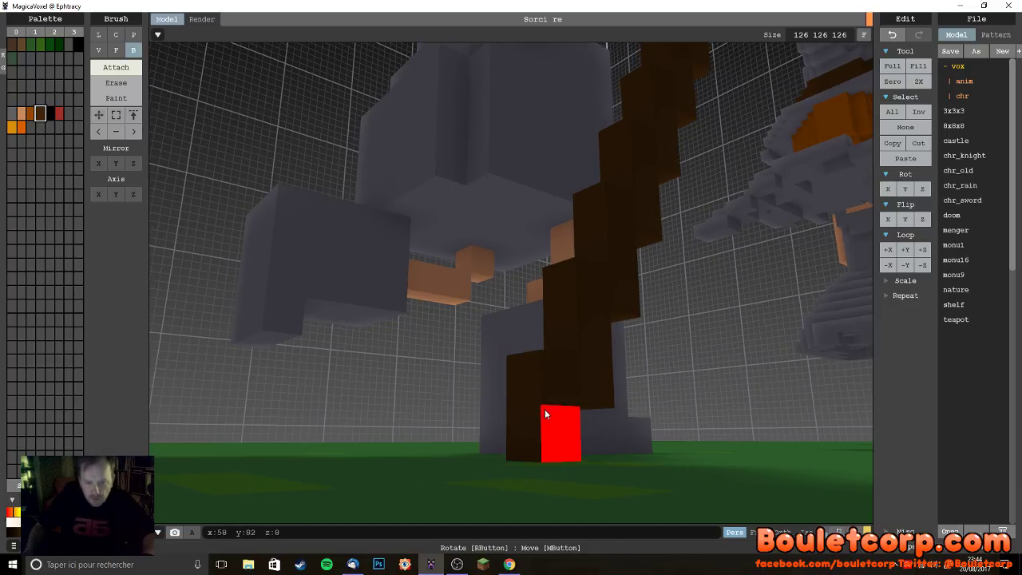
- Examine the full stick's length and slope from a distance alongside both witches
right_drag(543, 460, 595, 372)
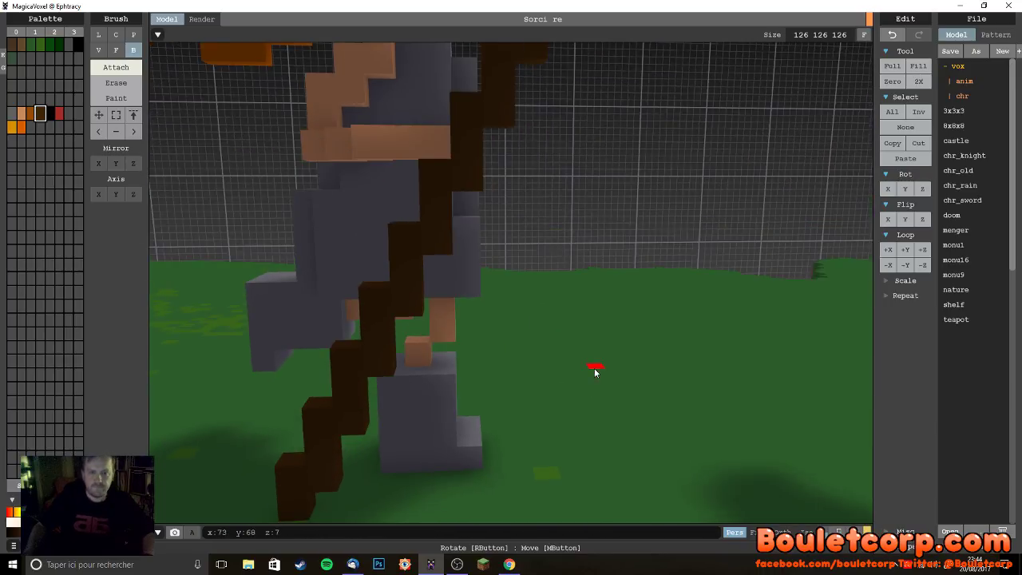
scroll(595, 372, down, 6)
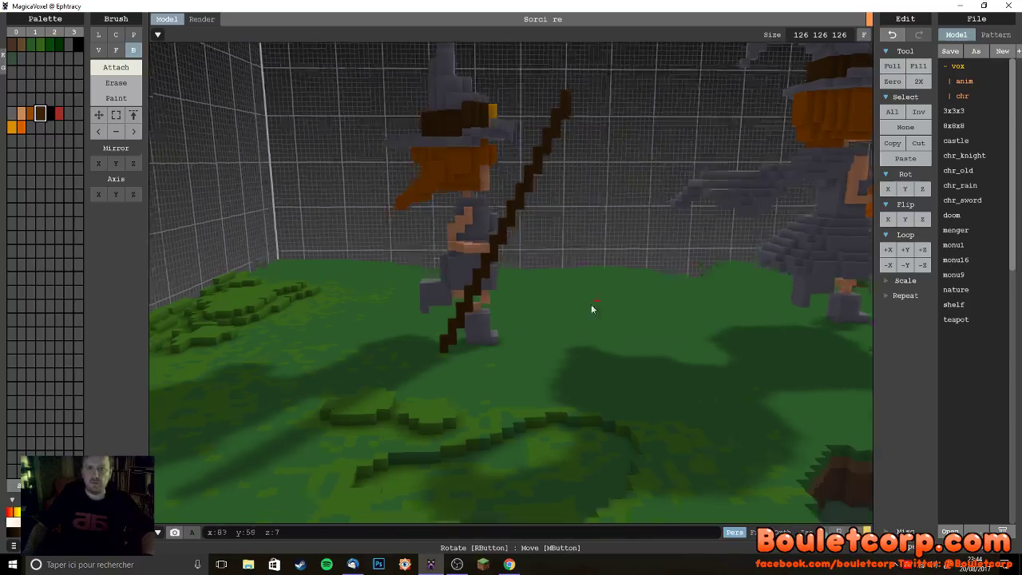
scroll(599, 297, down, 5)
right_drag(561, 317, 529, 290)
scroll(564, 311, up, 5)
scroll(535, 296, up, 3)
scroll(540, 302, down, 3)
scroll(543, 307, down, 5)
right_drag(545, 336, 576, 343)
scroll(550, 304, up, 5)
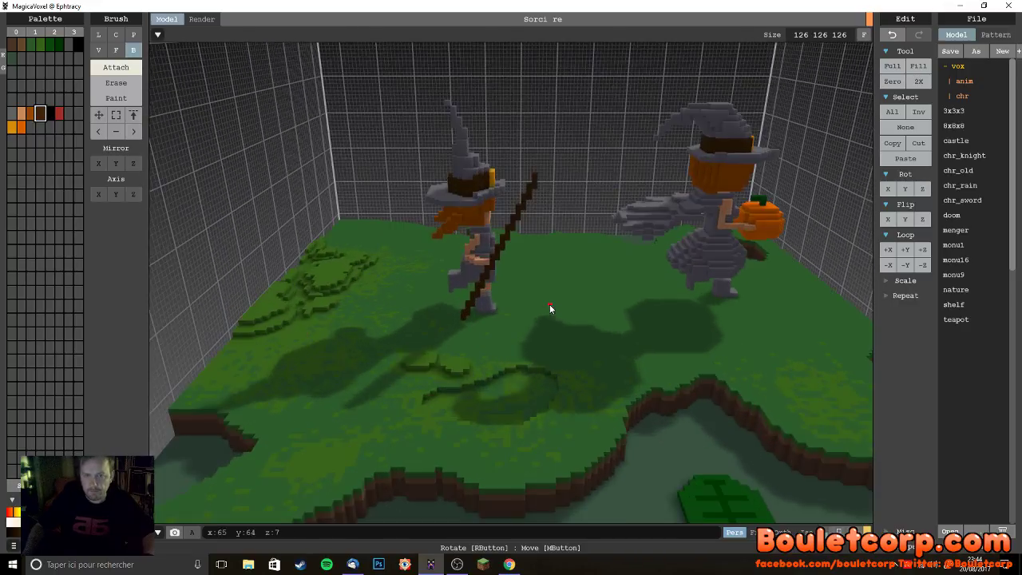
scroll(559, 269, down, 2)
scroll(507, 341, up, 3)
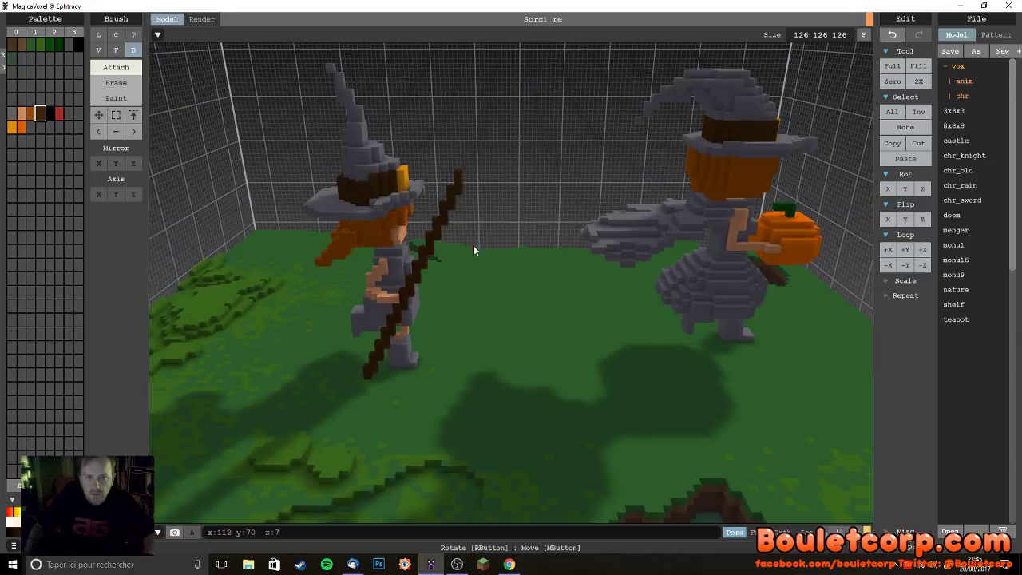
- Choose a lighter brown and surround the stick's upper tip with a ring of voxels
scroll(472, 249, up, 4)
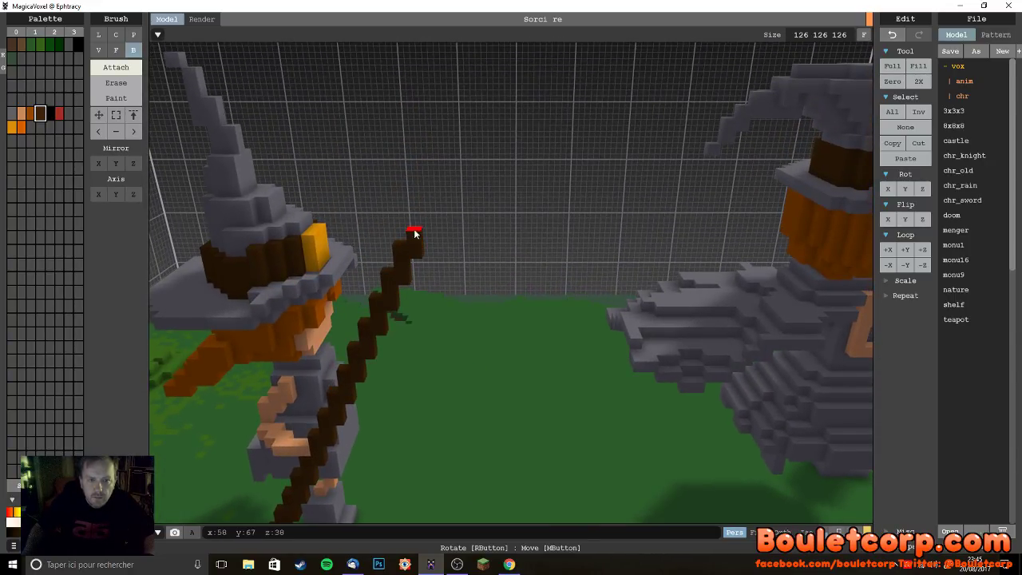
click(70, 115)
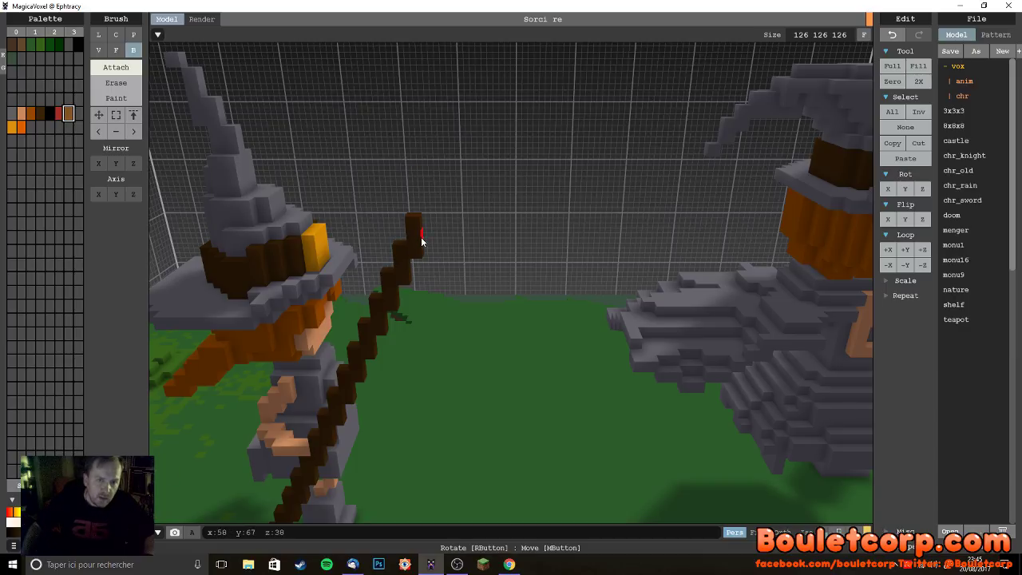
right_drag(419, 230, 573, 264)
right_drag(580, 301, 612, 173)
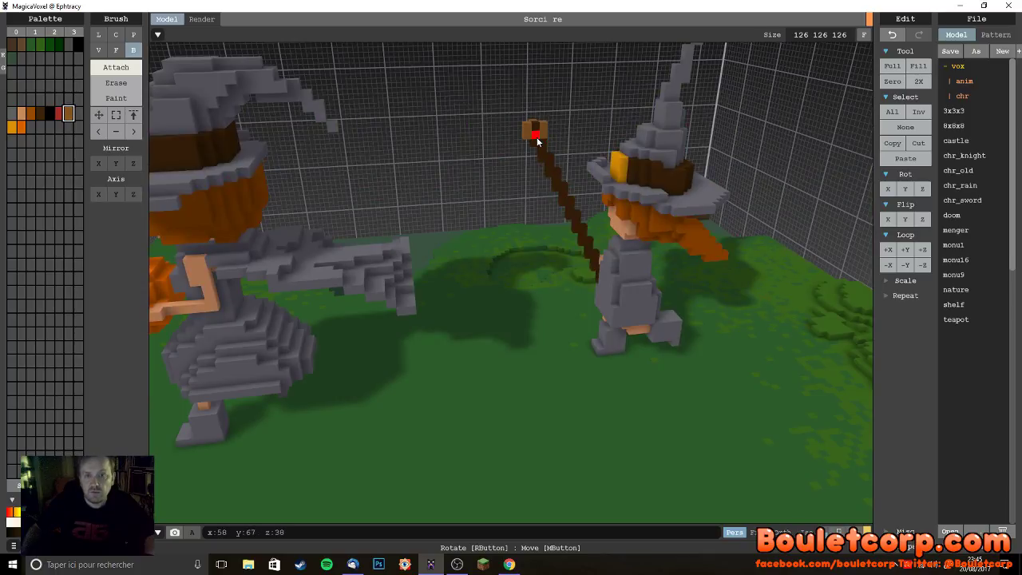
- Build the ring up into a wider light brown block that overhangs the top of the stick
right_drag(562, 197, 593, 312)
right_drag(422, 295, 459, 336)
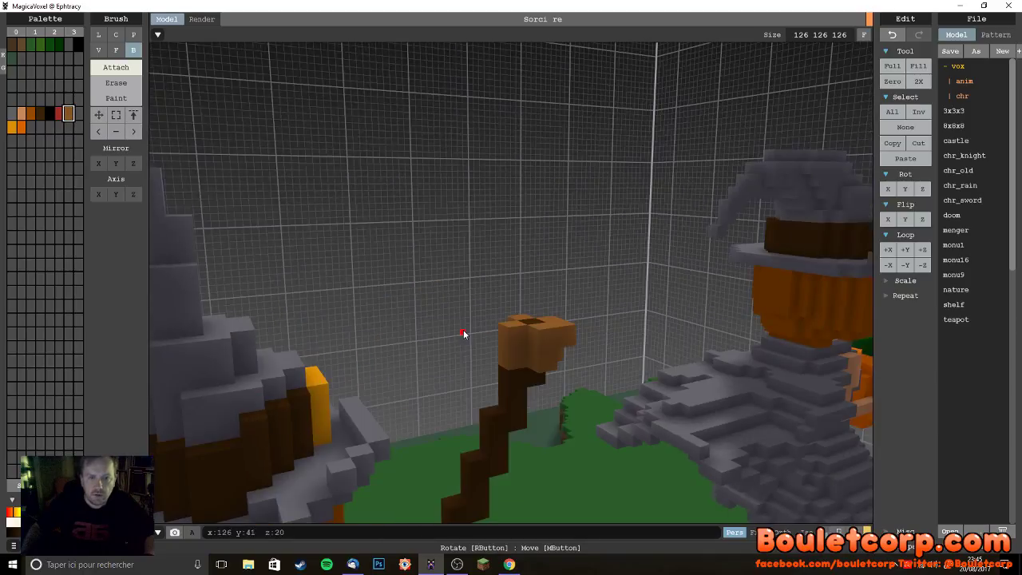
right_drag(548, 359, 715, 322)
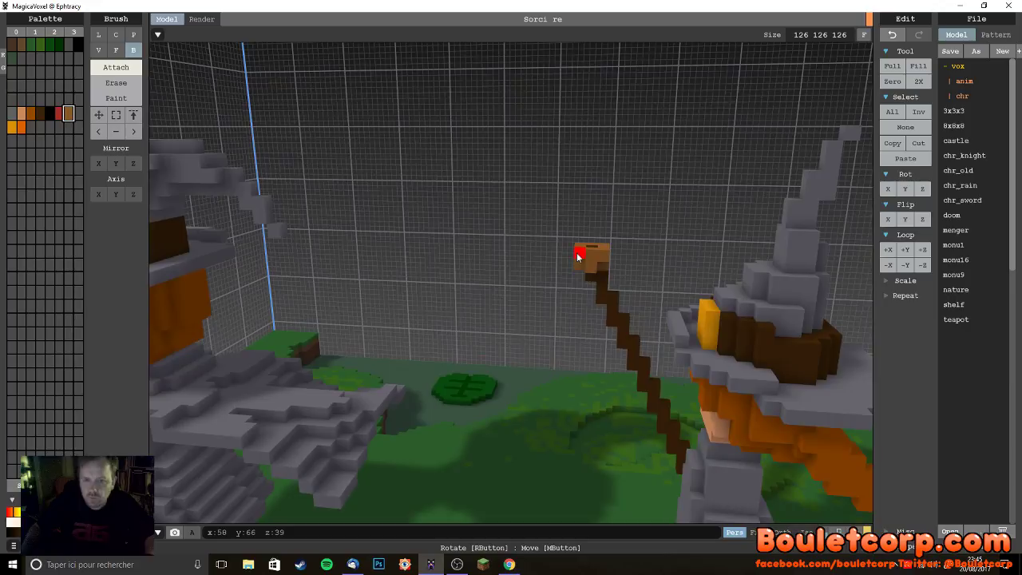
right_drag(598, 294, 472, 372)
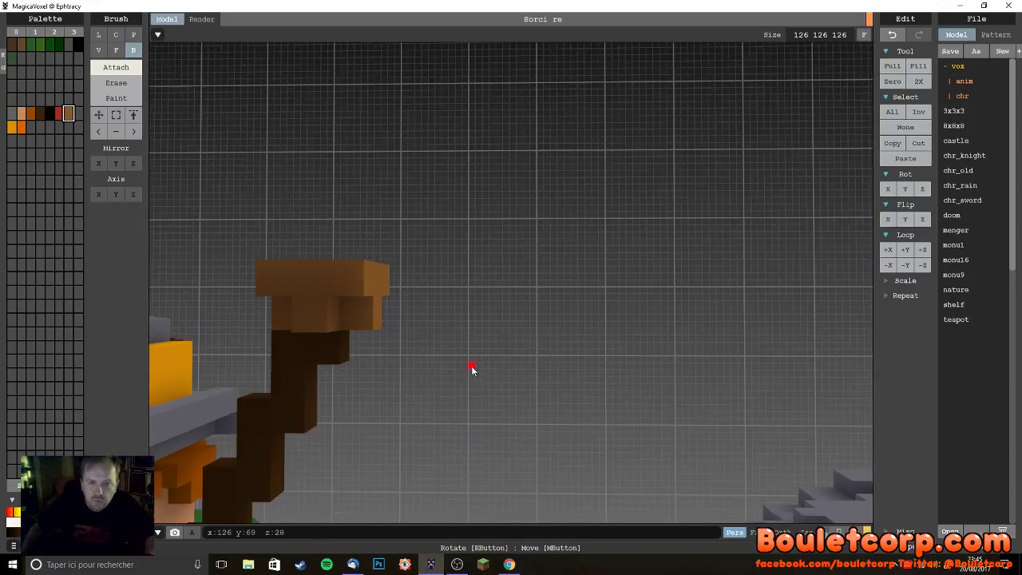
- Add light brown voxels drooping at the front and back of the block on the stick's tip
click(382, 288)
mouse_move(376, 308)
right_down()
mouse_move(388, 334)
mouse_move(239, 262)
mouse_move(367, 322)
right_up()
click(483, 317)
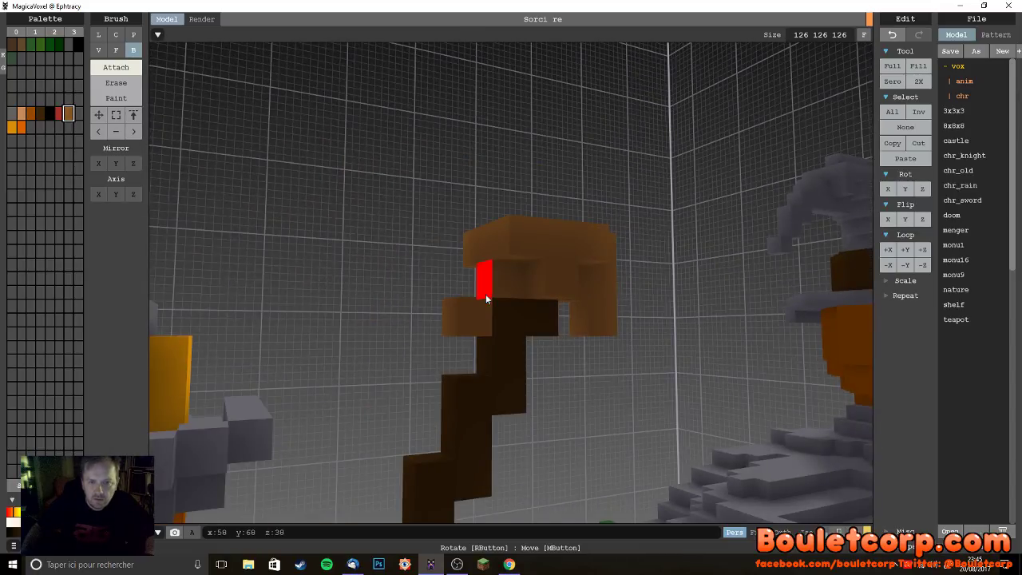
right_drag(487, 292, 523, 390)
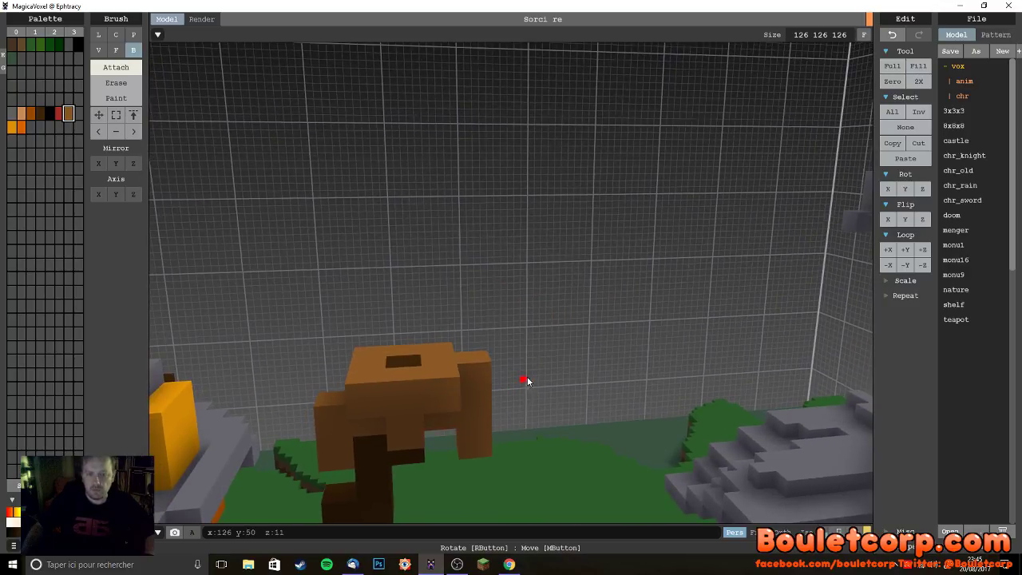
click(381, 385)
right_drag(381, 381, 451, 351)
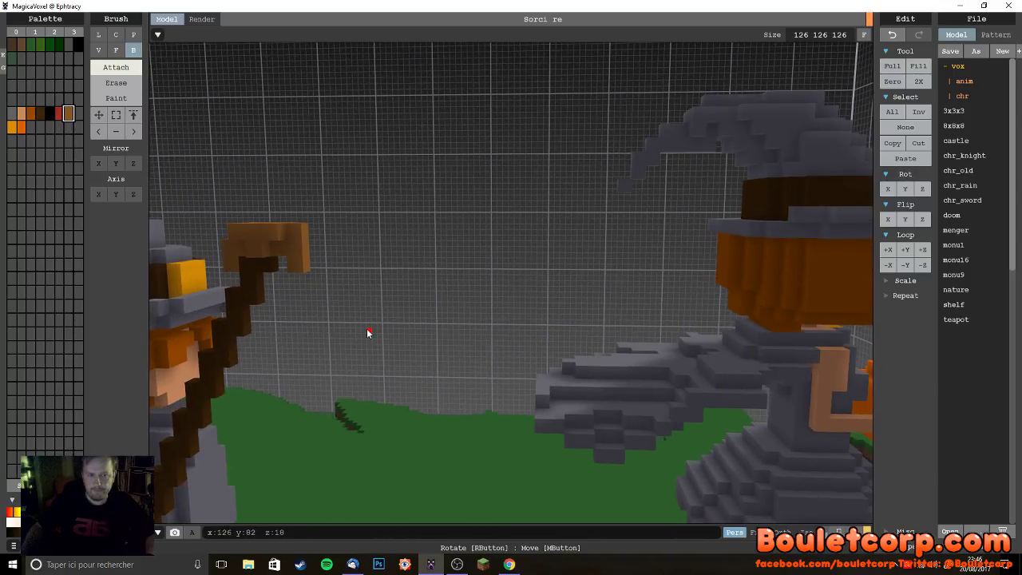
- Sample the black of the large witch's eye as the current voxel colour
right_drag(519, 406, 588, 374)
scroll(572, 386, up, 5)
alt+click(733, 215)
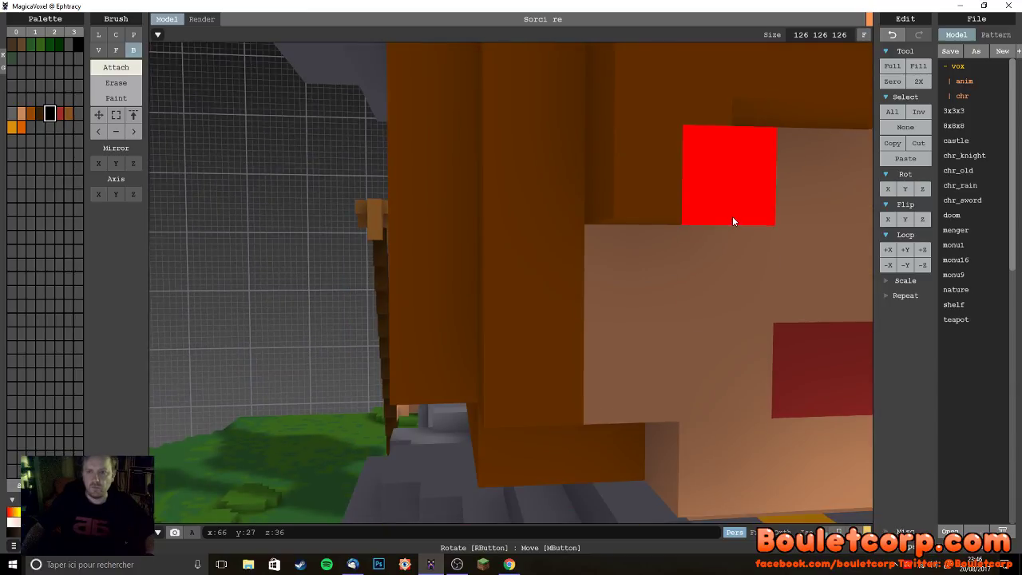
- Attach a flat layer of black voxels on top of the broom head as a binding band
scroll(420, 297, down, 8)
right_drag(421, 297, 493, 339)
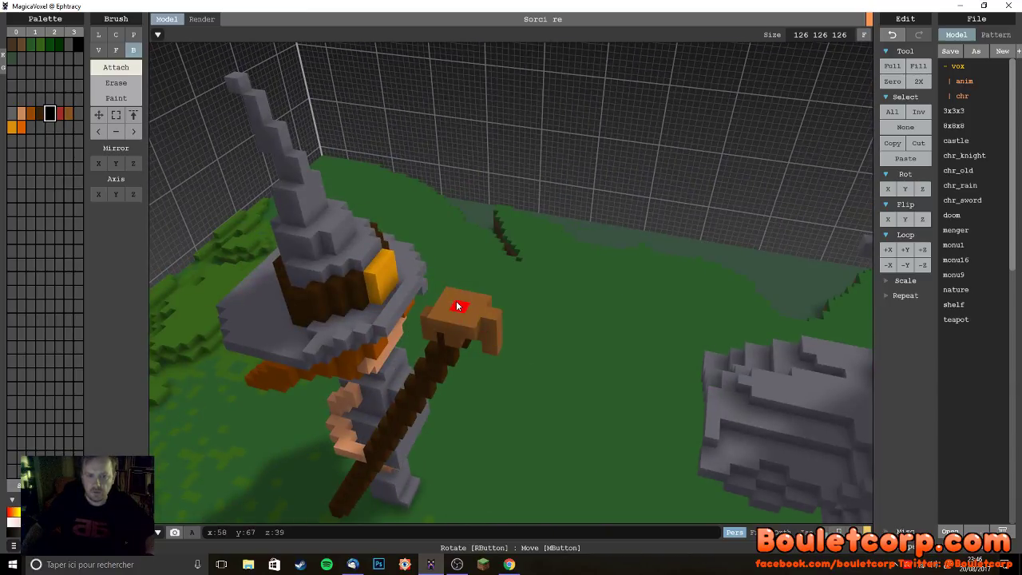
drag(461, 304, 471, 311)
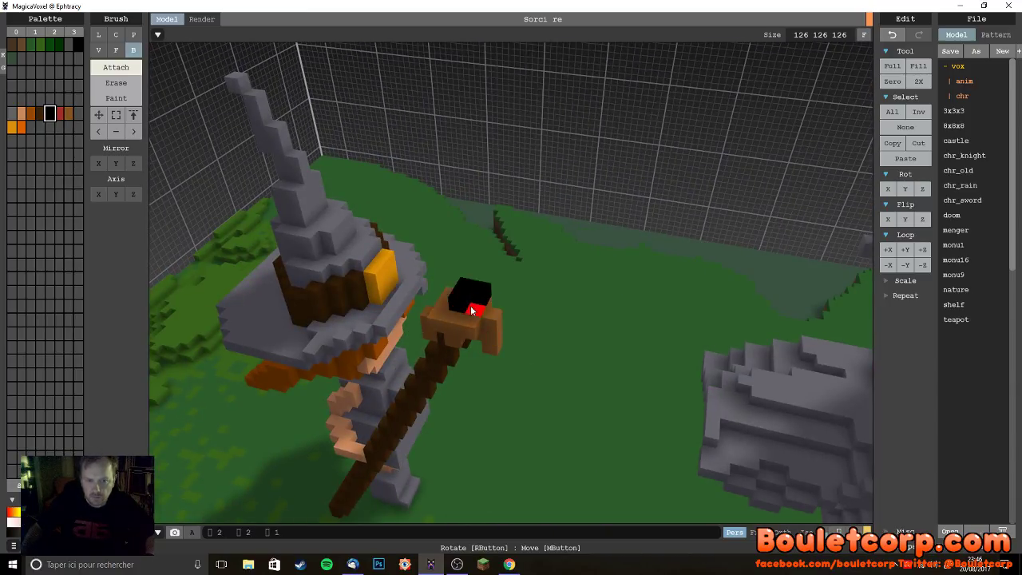
right_drag(491, 375, 393, 282)
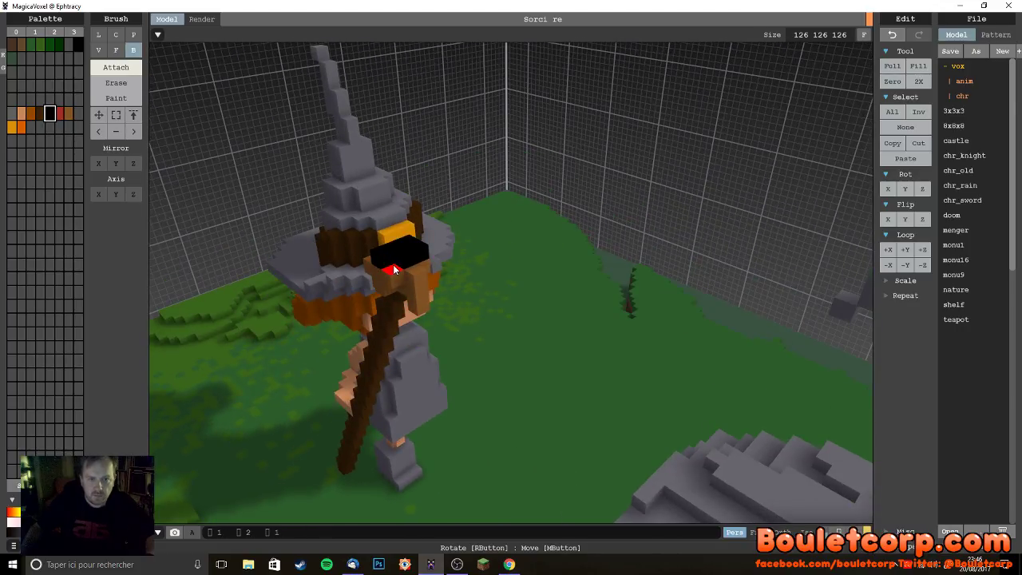
drag(421, 255, 411, 262)
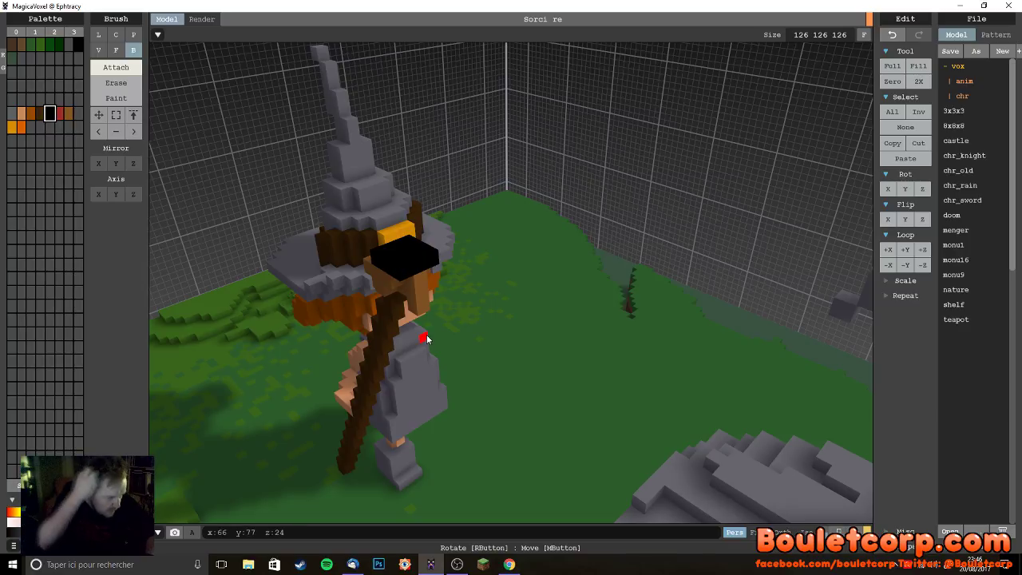
- Pick the broom's light brown colour and attach a wider brown layer above the black band
scroll(426, 354, up, 5)
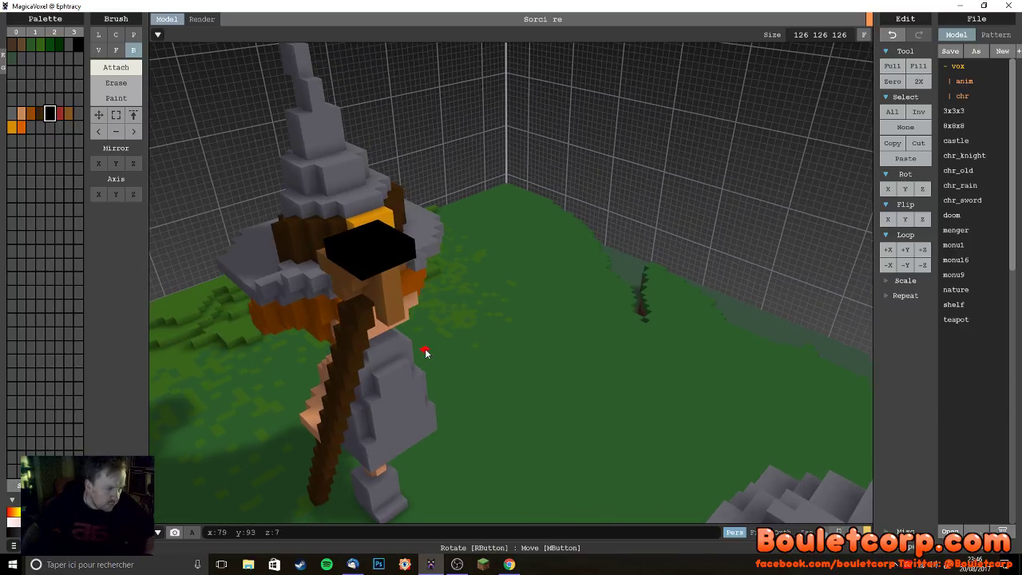
alt+click(362, 384)
drag(354, 354, 373, 338)
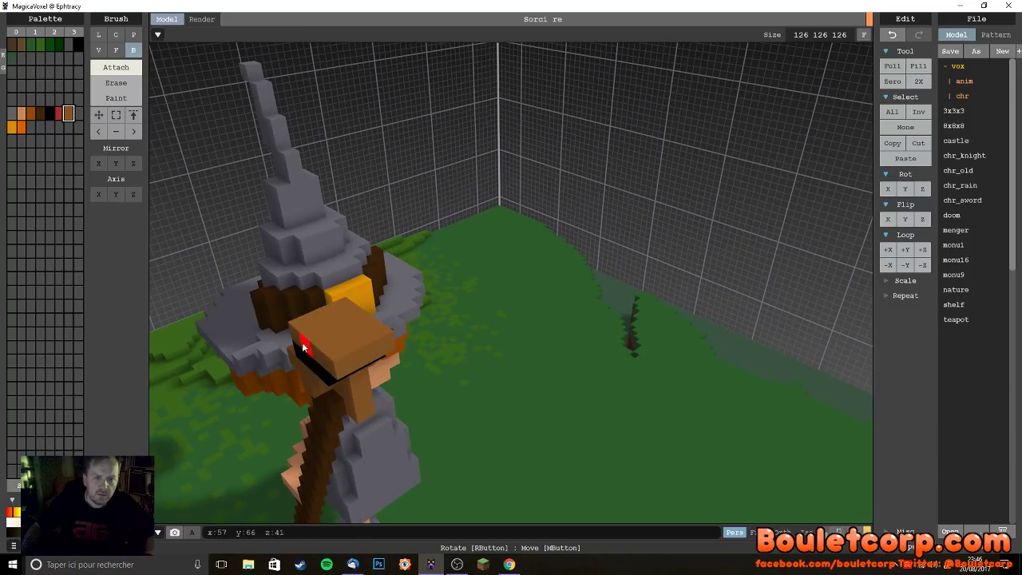
right_drag(315, 354, 310, 330)
drag(339, 224, 322, 225)
right_drag(303, 255, 540, 264)
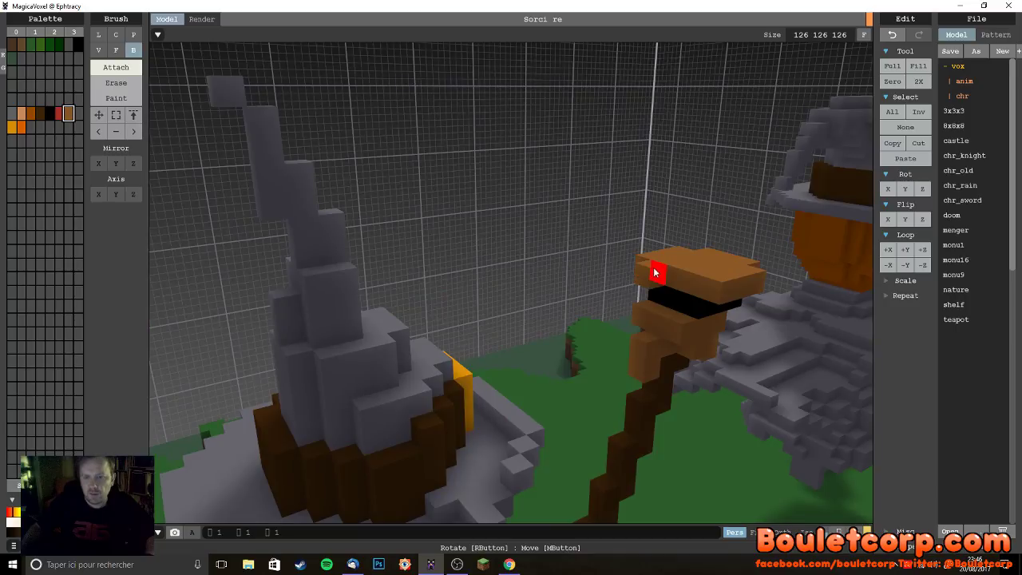
right_drag(725, 308, 627, 311)
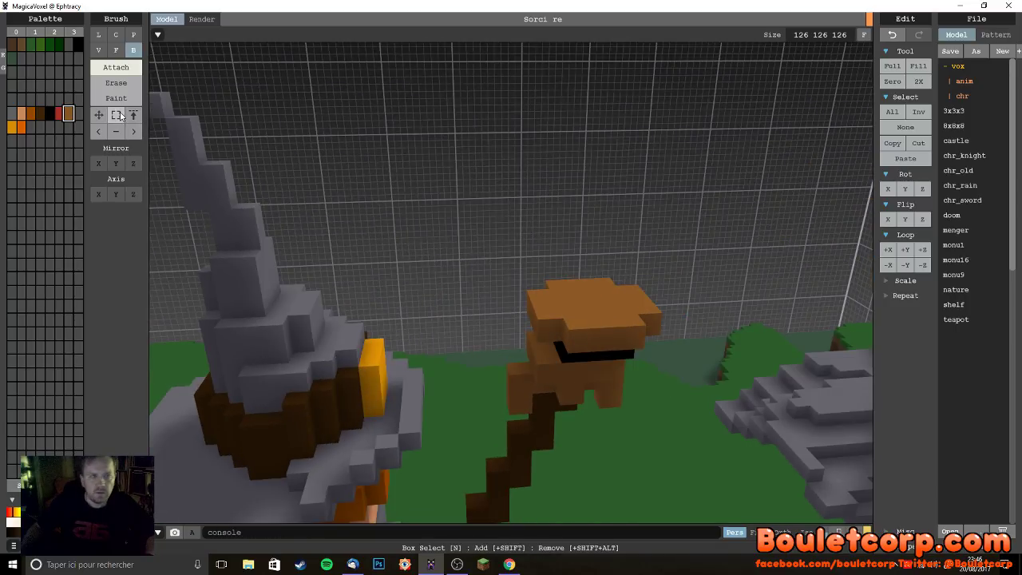
- Stack two brown circle layers of radius 3 on top of the broom head, the second one slightly offset
key(c)
drag(588, 300, 556, 310)
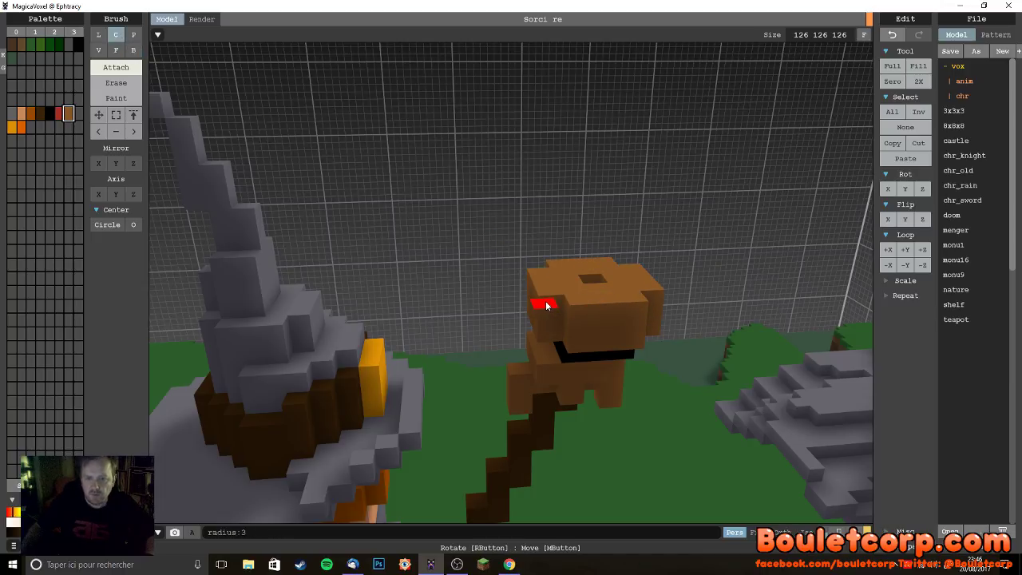
key(ctrl+z)
key(ctrl+y)
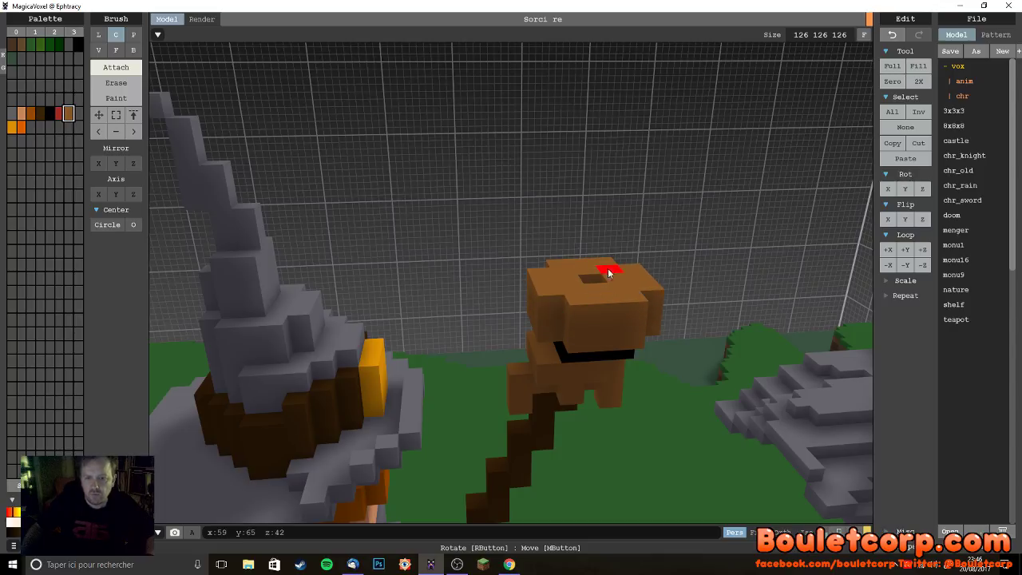
drag(616, 276, 586, 295)
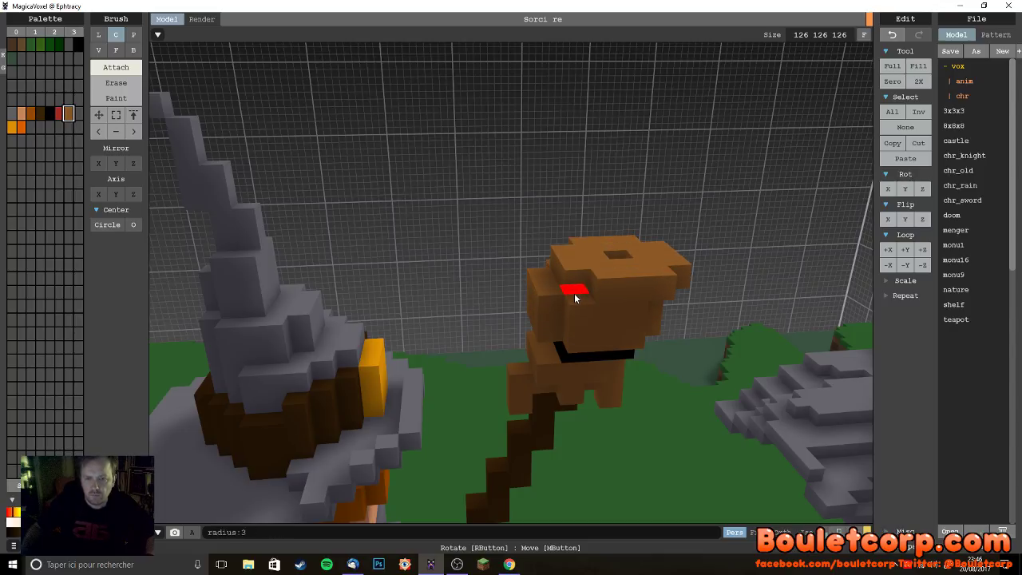
key(ctrl+z)
key(ctrl+y)
mouse_move(592, 302)
right_down()
mouse_move(626, 288)
mouse_move(644, 301)
mouse_move(568, 285)
right_up()
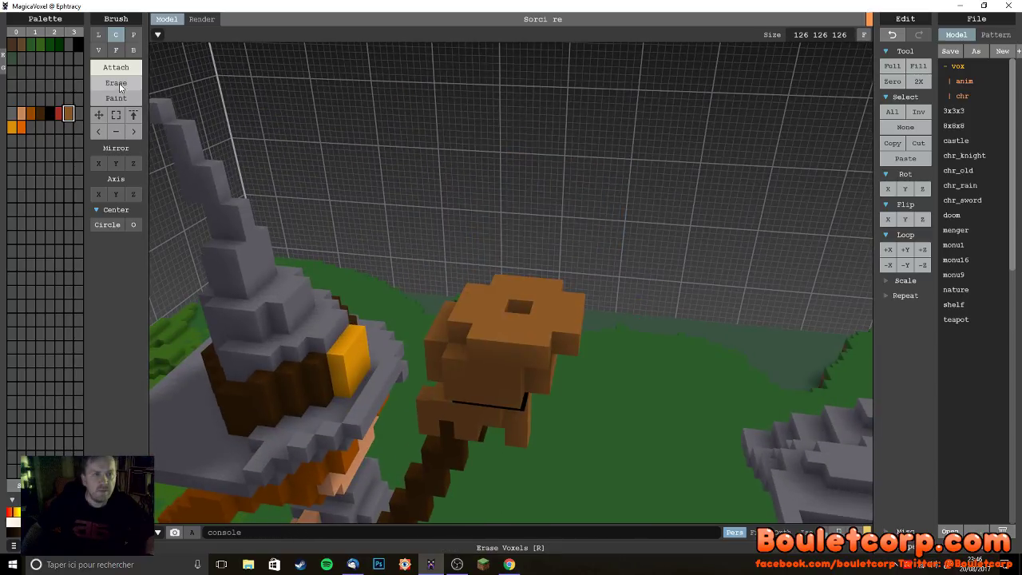
- Return to the box brush, fill the hole in the broom head, and attach brown blocks to its top and sides
click(134, 50)
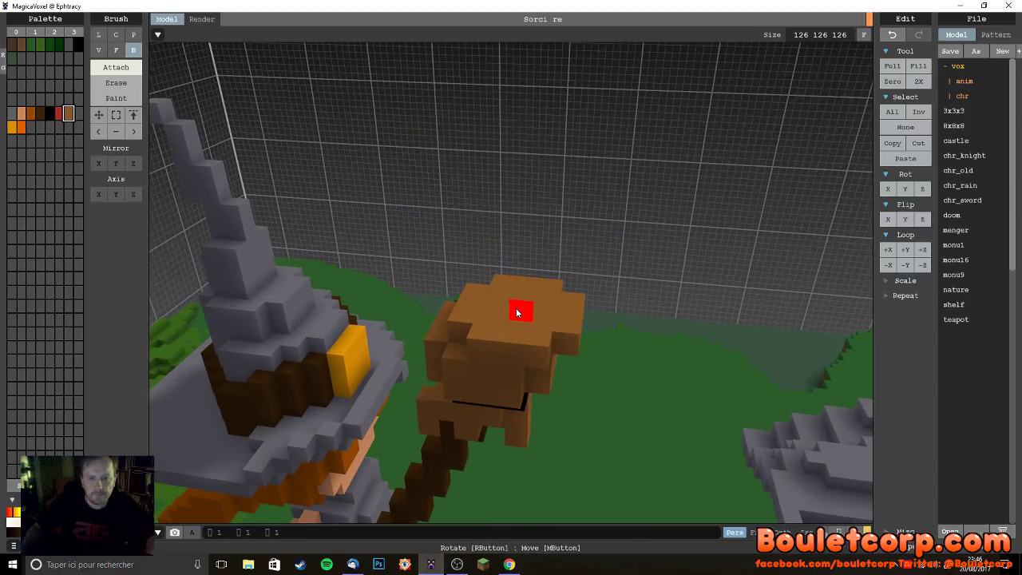
drag(479, 333, 531, 309)
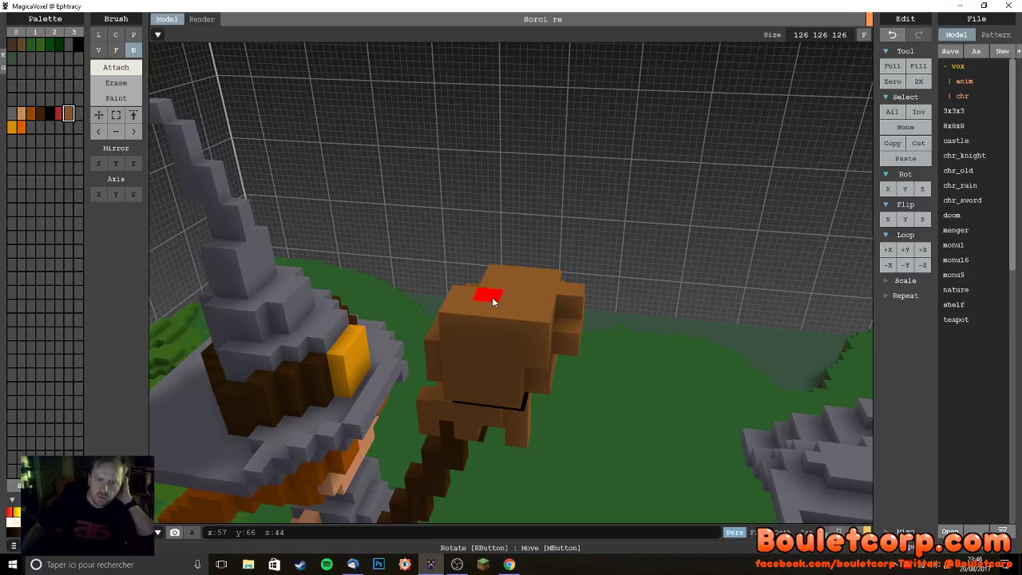
click(488, 295)
click(512, 294)
click(479, 373)
right_drag(502, 304, 547, 317)
drag(468, 216, 485, 192)
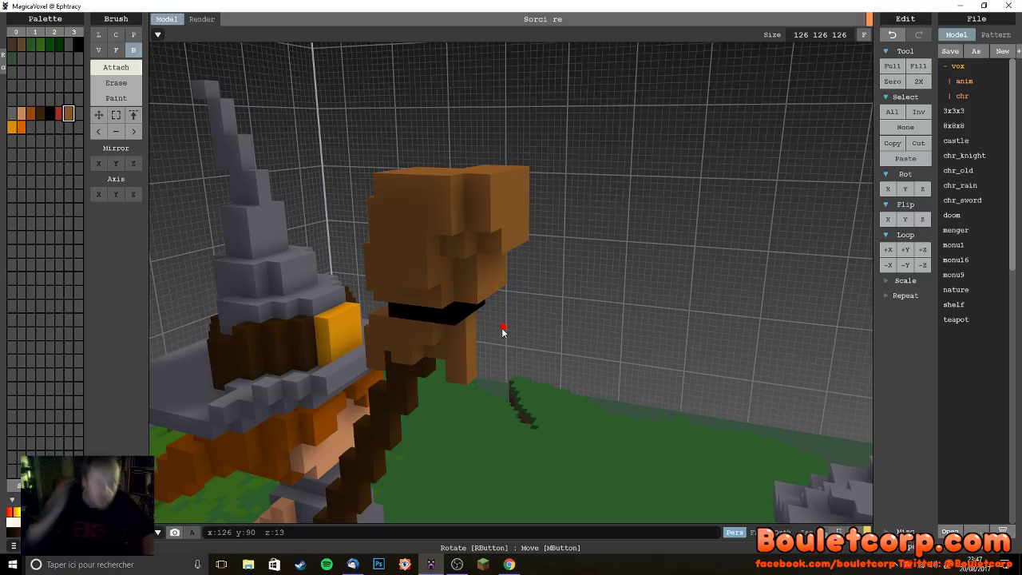
- Thicken the outer face of the broom's bristles with a brown block and inspect the broom from all sides
right_drag(515, 333, 413, 355)
mouse_move(285, 210)
right_down()
mouse_move(270, 216)
mouse_move(251, 205)
mouse_move(292, 207)
mouse_move(315, 246)
mouse_move(378, 179)
mouse_move(376, 301)
mouse_move(332, 158)
mouse_move(372, 164)
mouse_move(268, 209)
right_up()
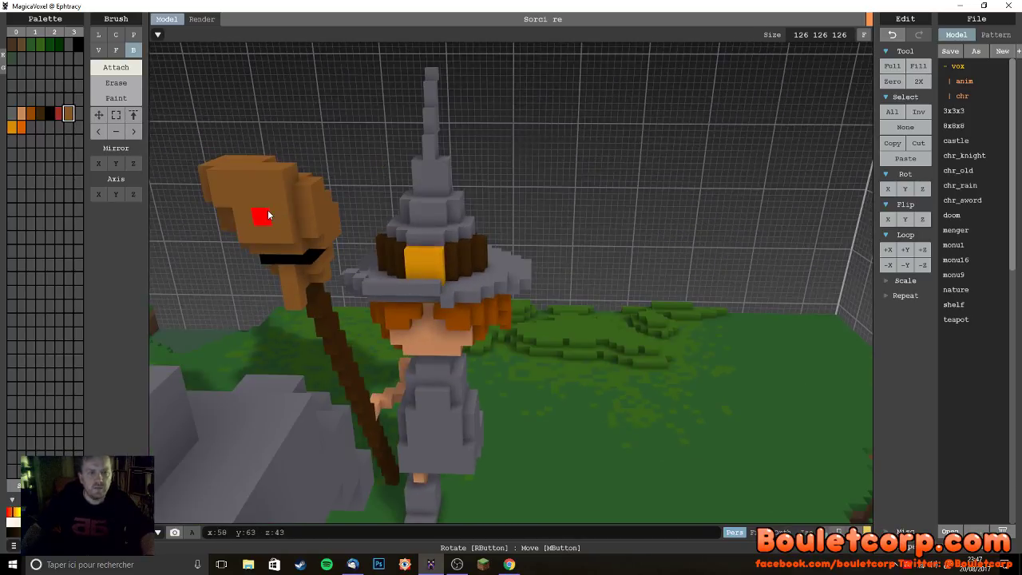
click(241, 194)
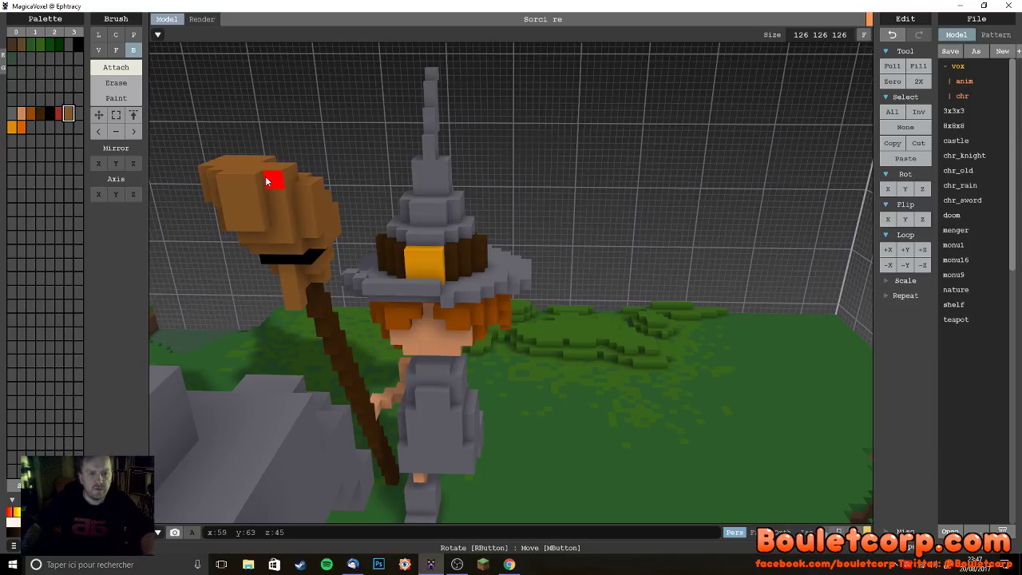
right_drag(269, 201, 298, 239)
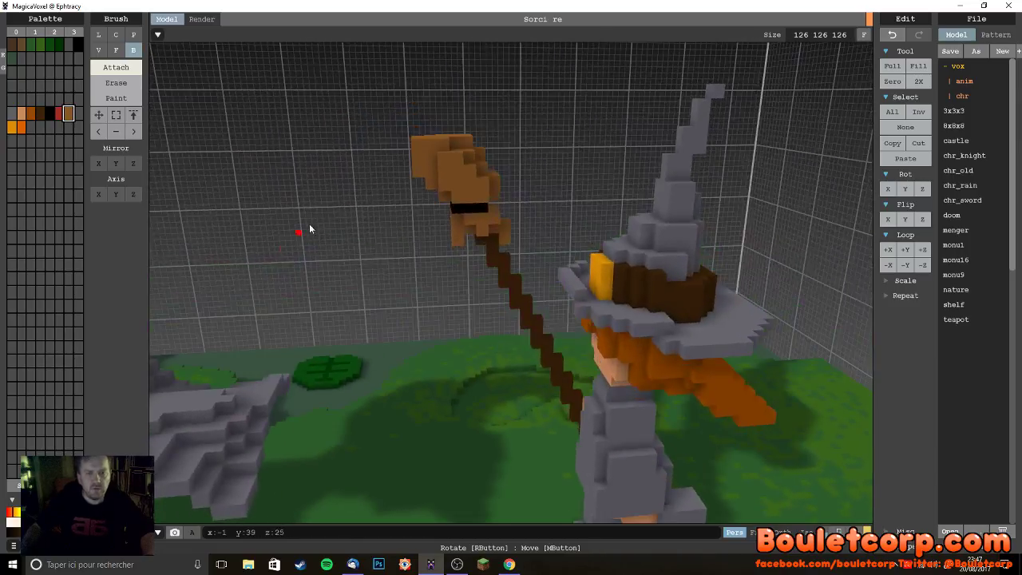
right_drag(466, 216, 469, 435)
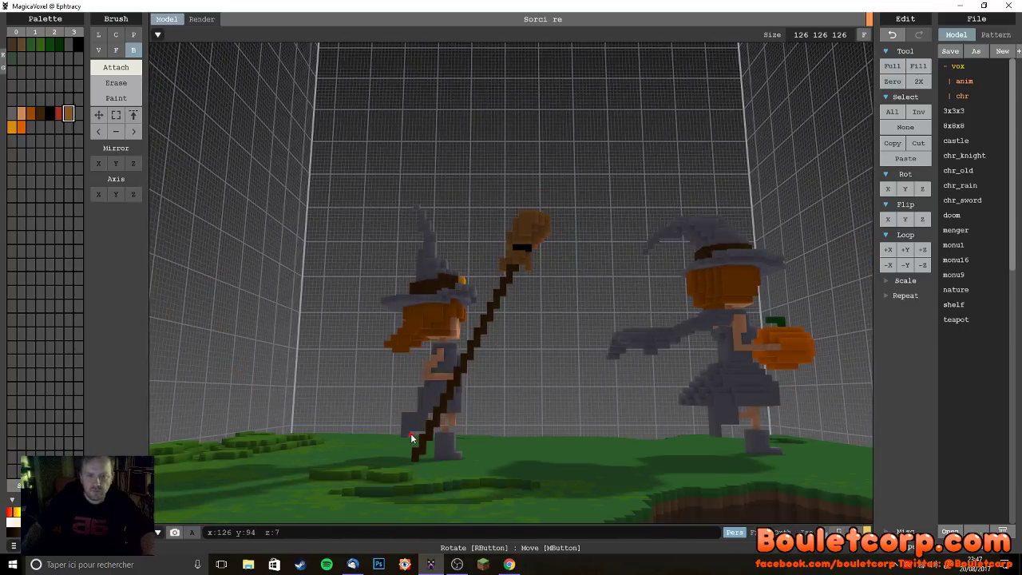
right_drag(423, 450, 524, 334)
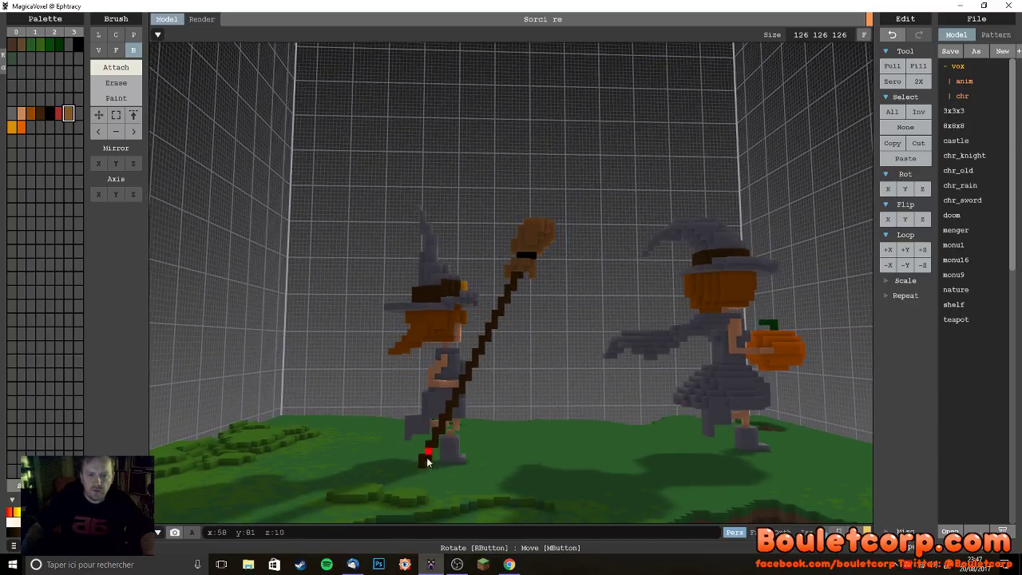
right_drag(551, 256, 579, 318)
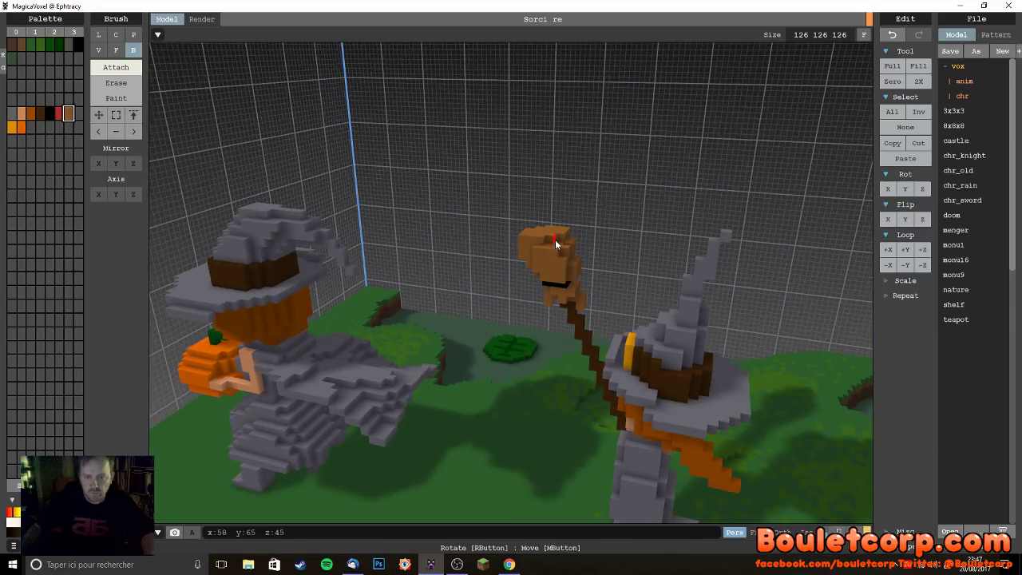
- Undo the last bristle edit and attach brown voxels on top of the broom head for uneven bristle tips
right_drag(551, 248, 512, 292)
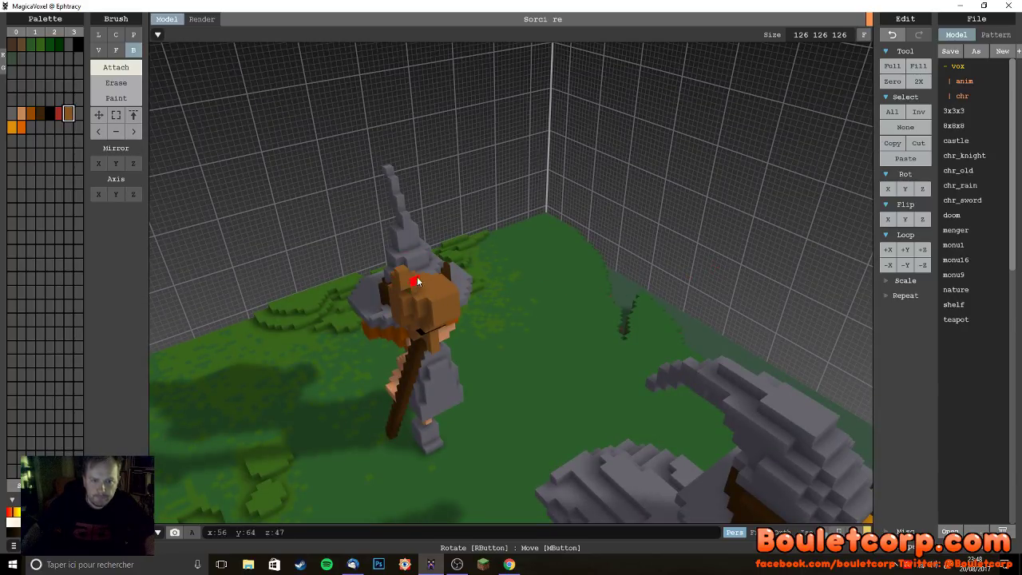
right_drag(414, 281, 483, 302)
key(ctrl+z)
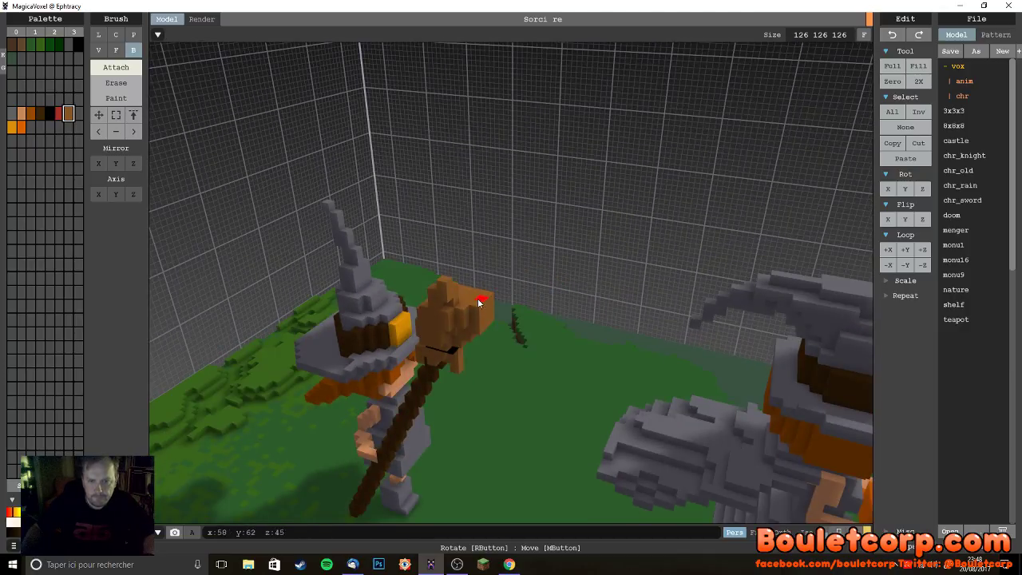
click(468, 299)
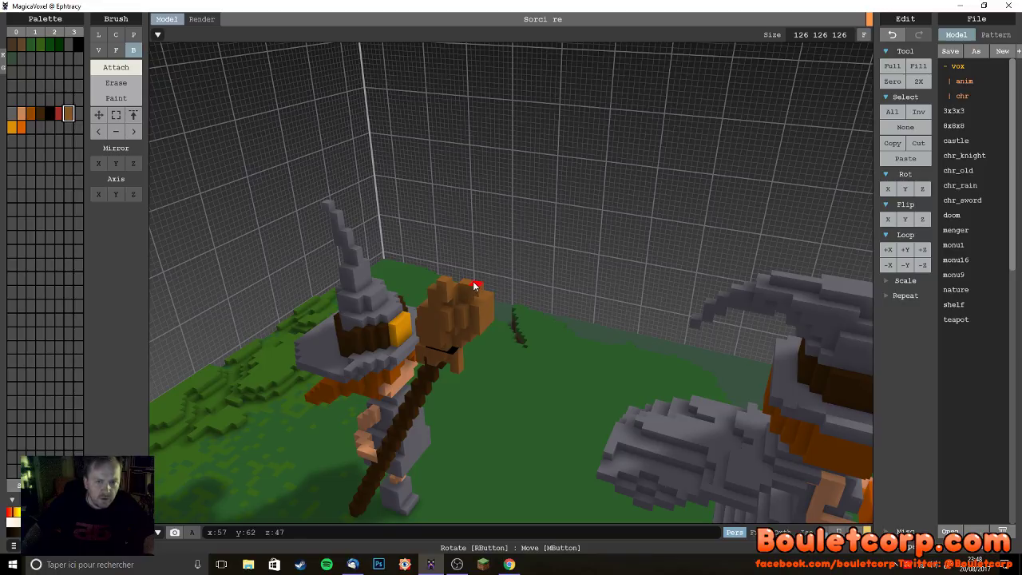
right_drag(501, 303, 429, 273)
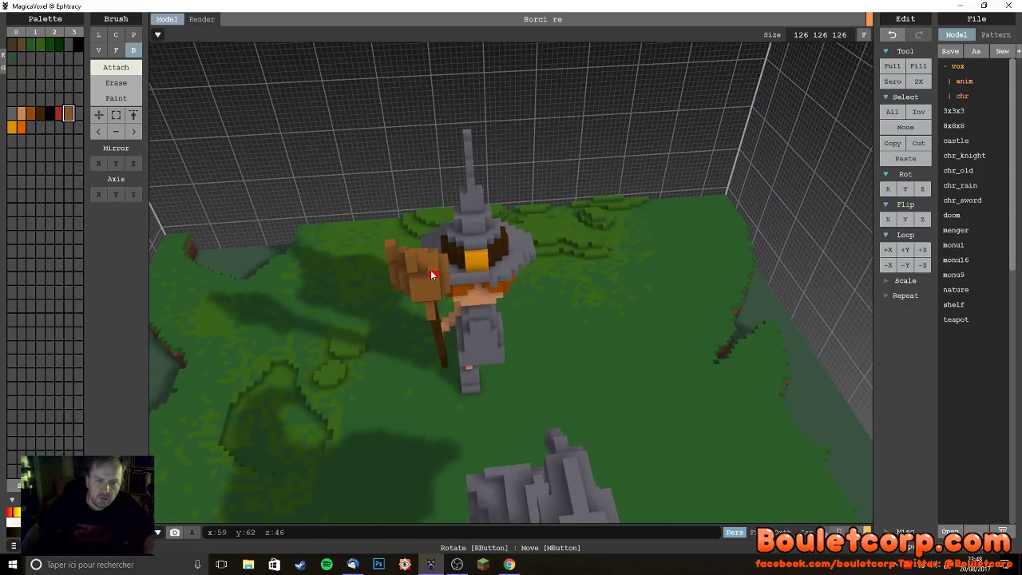
- Extend single bristles upward from the broom head, undoing the last voxel and placing another on top
right_drag(433, 268, 588, 341)
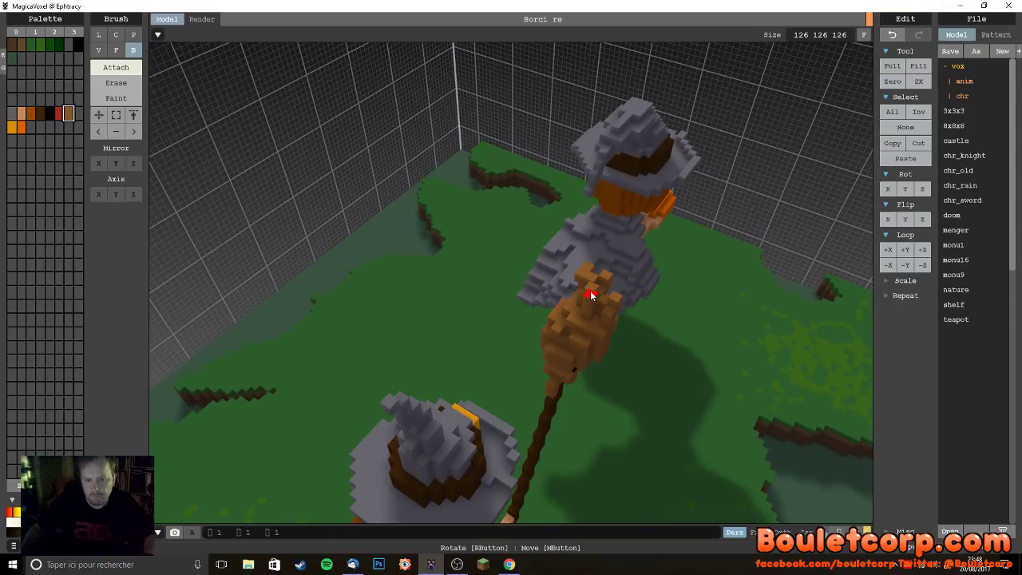
right_drag(588, 297, 472, 332)
key(ctrl+z)
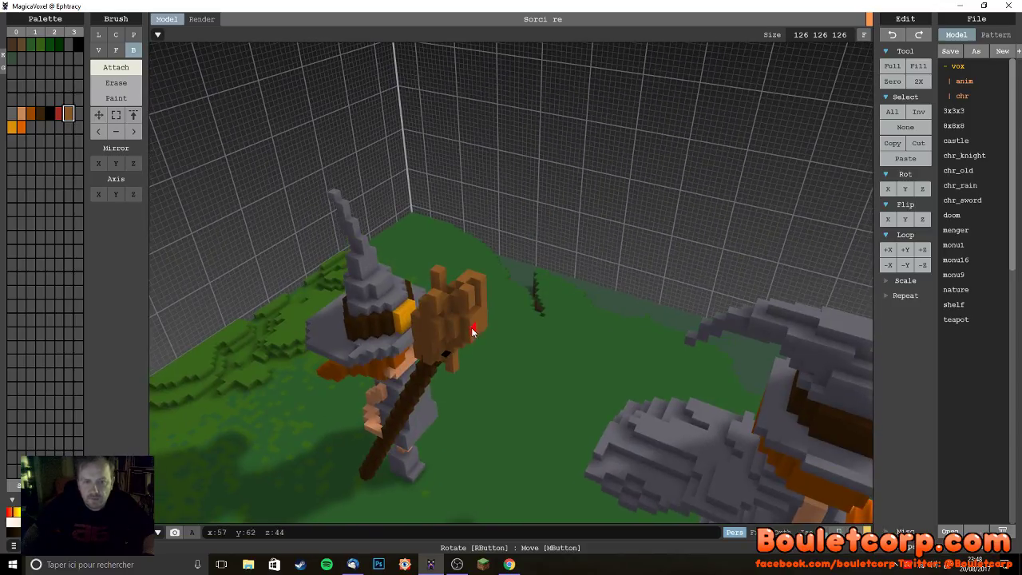
click(445, 288)
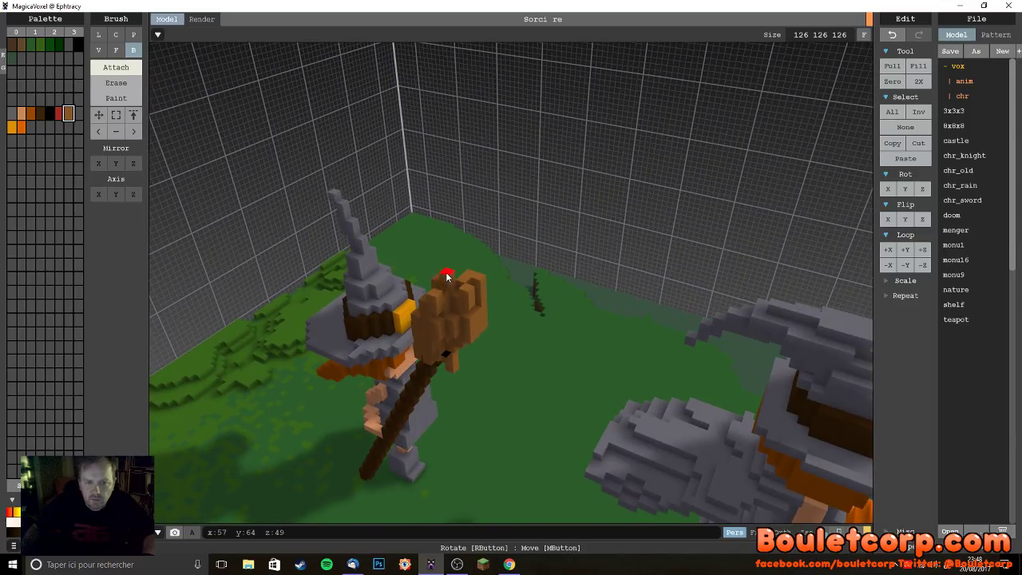
- Shape more brown bristle tips of varying height around the far side of the broom head
right_drag(445, 287, 638, 261)
right_drag(548, 216, 477, 211)
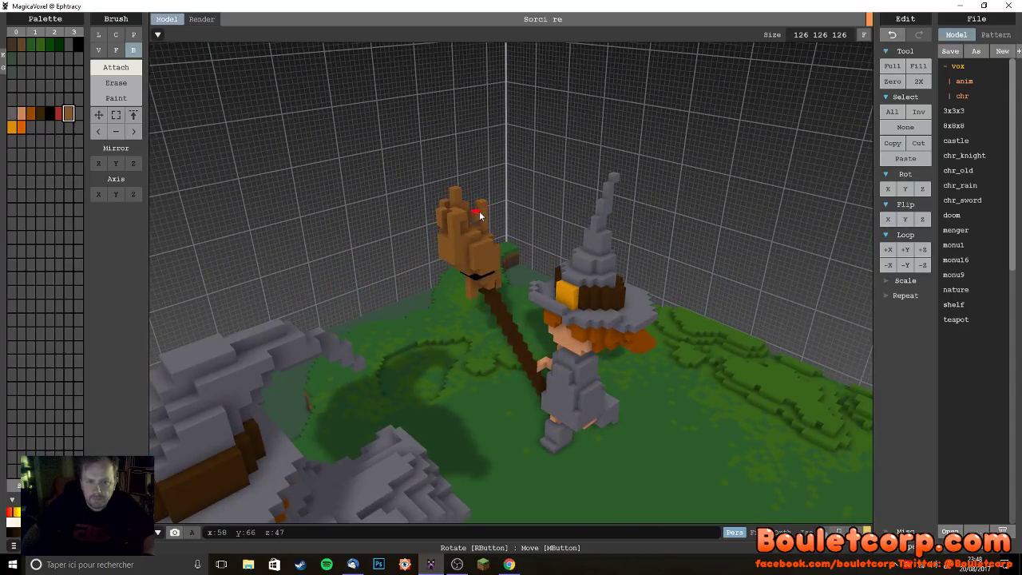
mouse_move(500, 227)
right_down()
mouse_move(427, 238)
mouse_move(448, 221)
mouse_move(520, 231)
right_up()
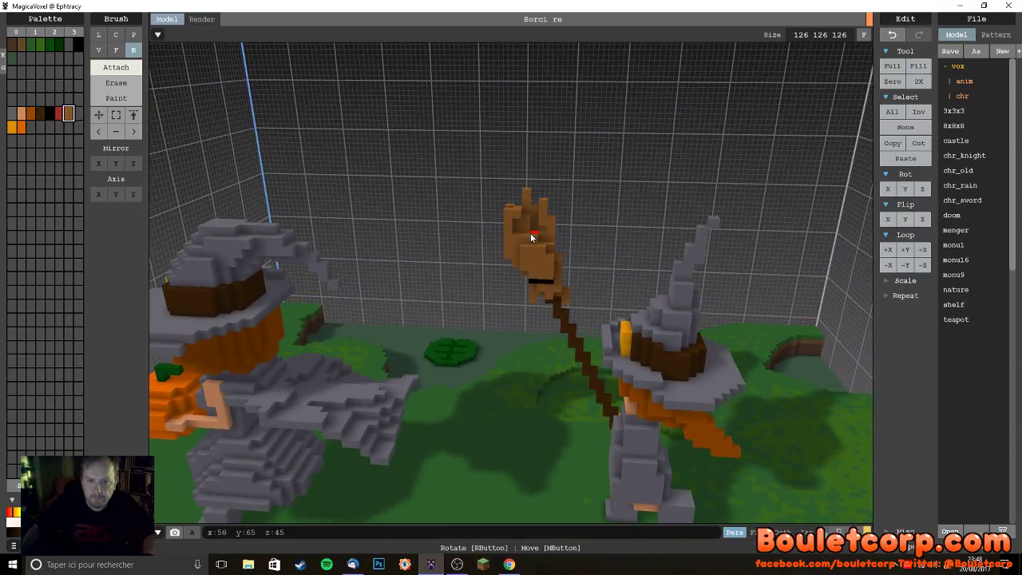
right_drag(533, 229, 563, 237)
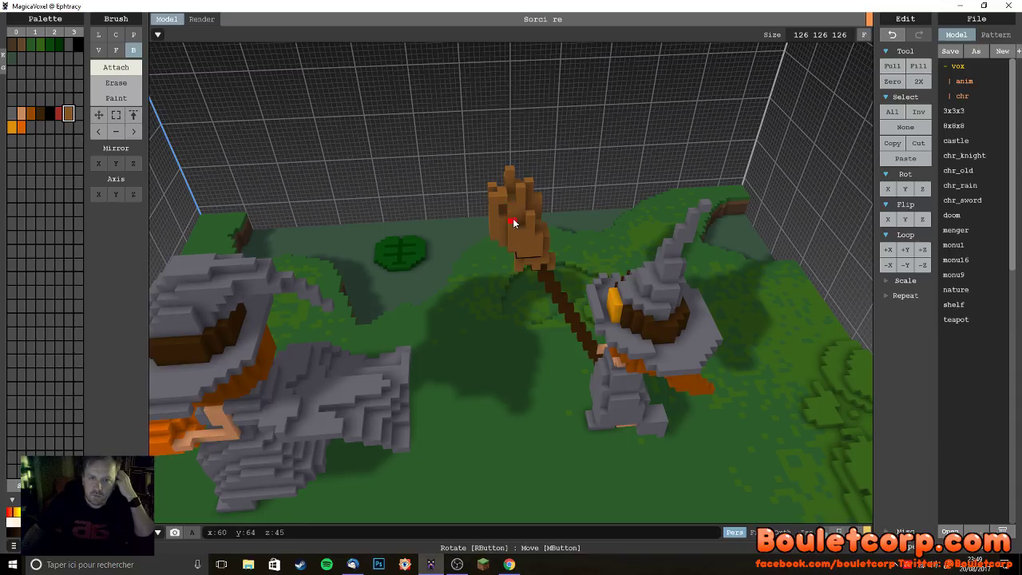
right_drag(513, 206, 628, 366)
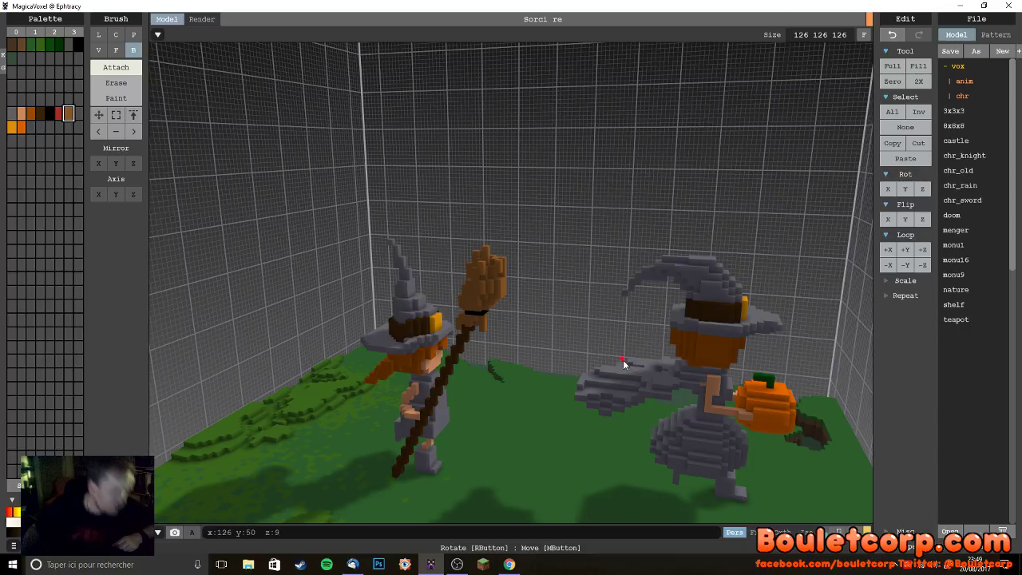
- Attach narrow vertical brown strips to the front face of the broom head as protruding bristles
right_drag(605, 319, 421, 272)
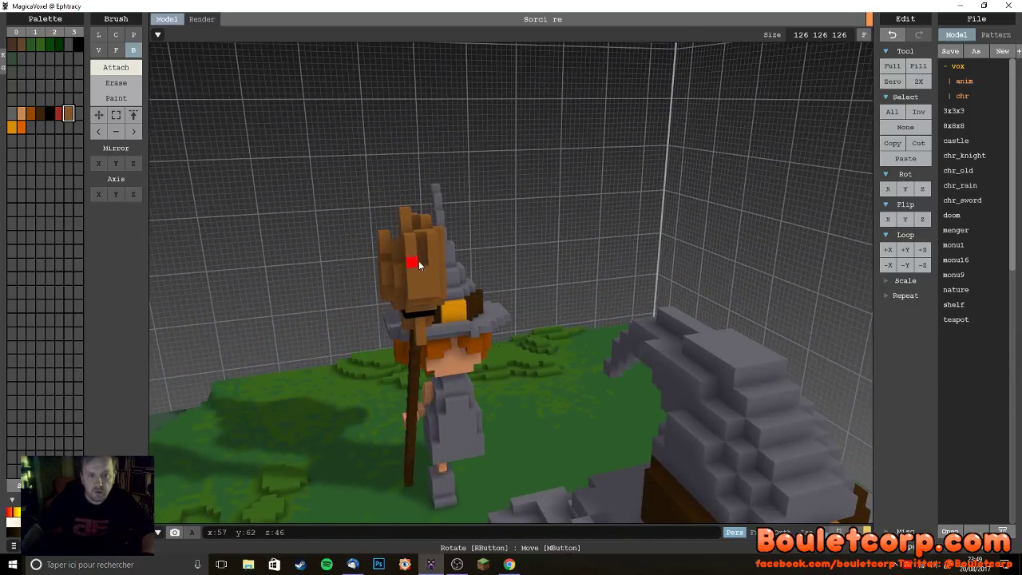
mouse_move(423, 261)
mouse_down()
mouse_move(423, 272)
mouse_move(426, 262)
mouse_up()
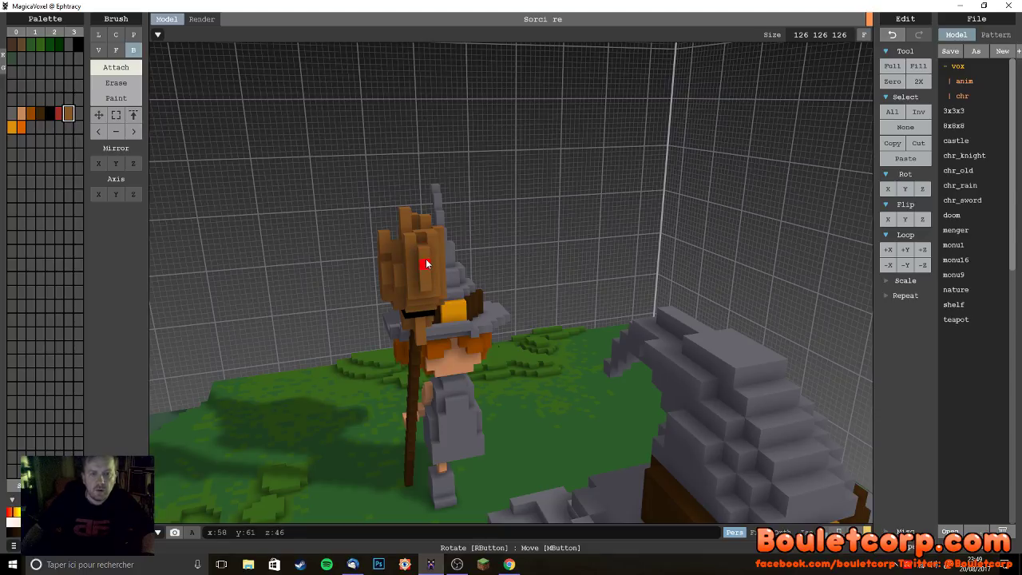
drag(427, 263, 427, 263)
right_drag(427, 257, 489, 319)
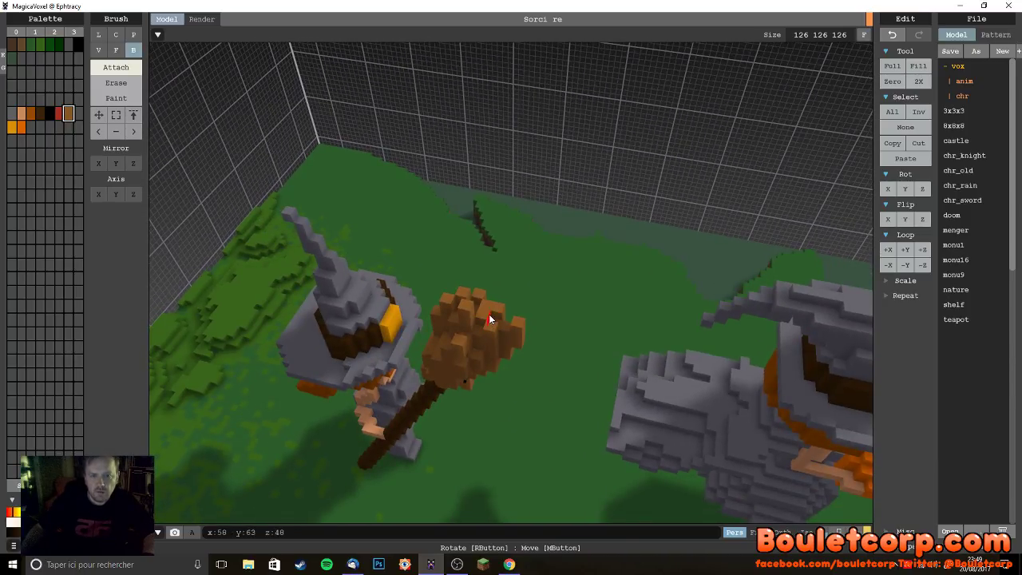
- Examine the ragged broom head and both witches from several sides of the scene
right_drag(493, 314, 468, 273)
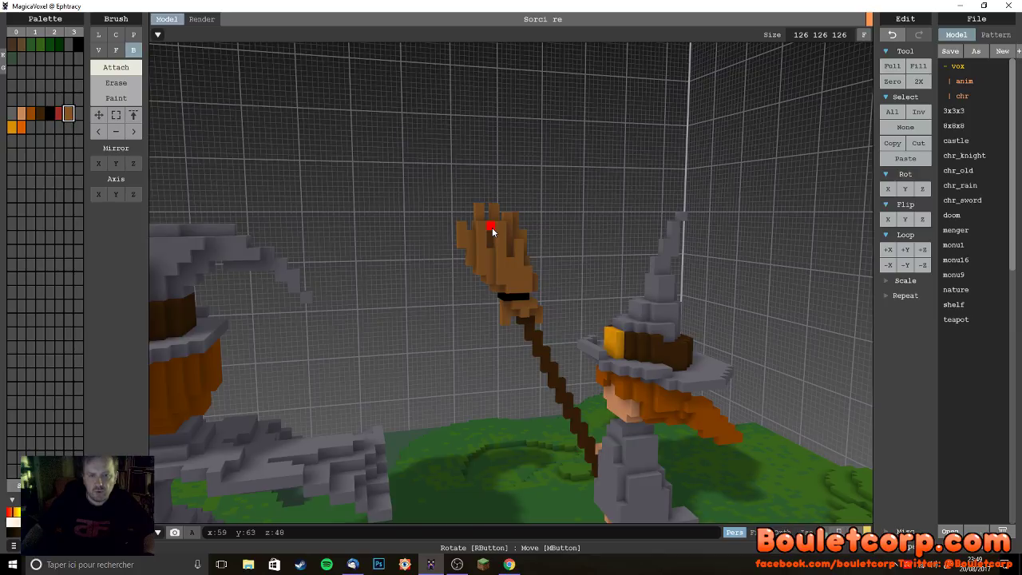
right_drag(496, 281, 690, 308)
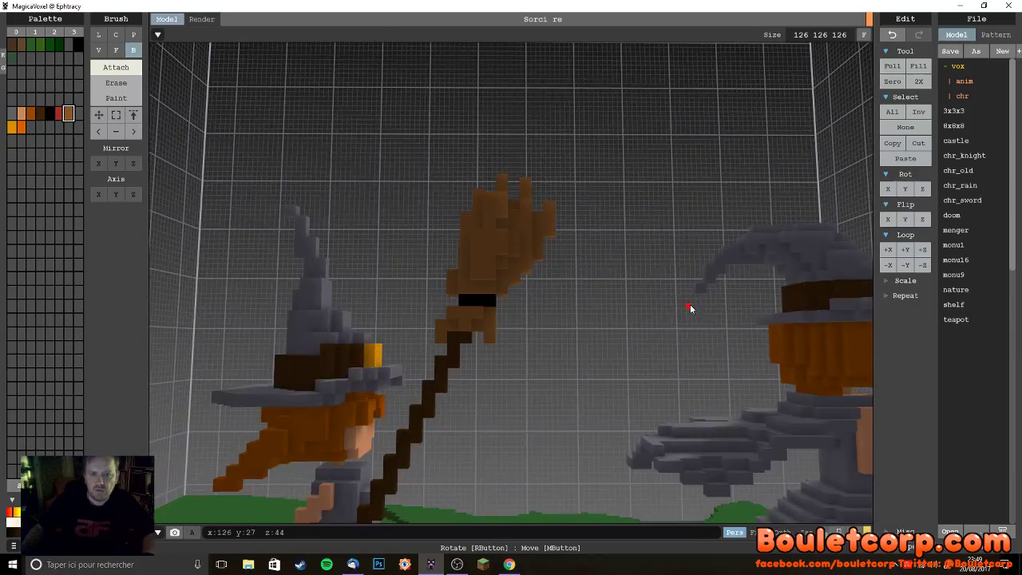
right_drag(624, 370, 325, 394)
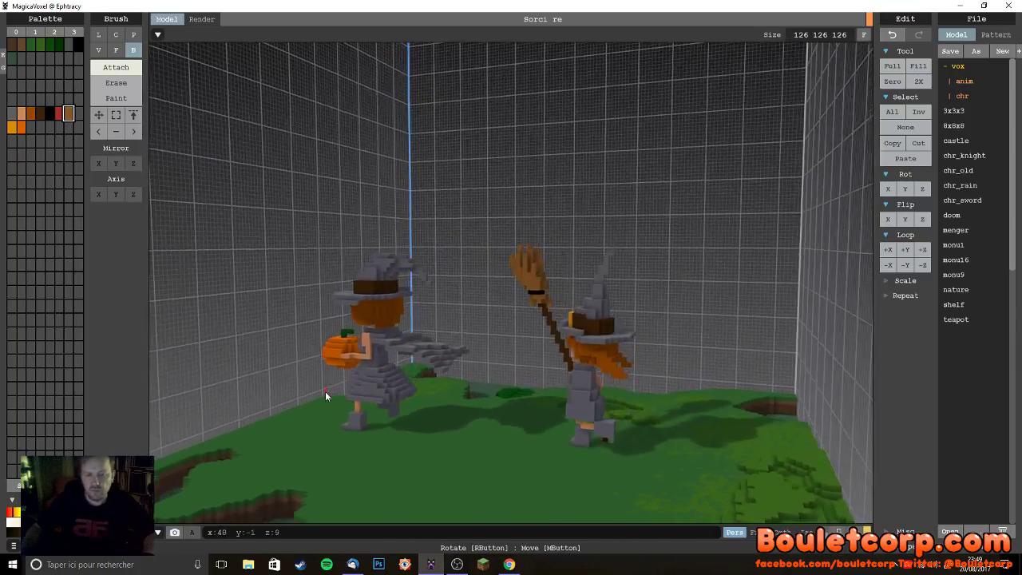
right_drag(548, 434, 632, 423)
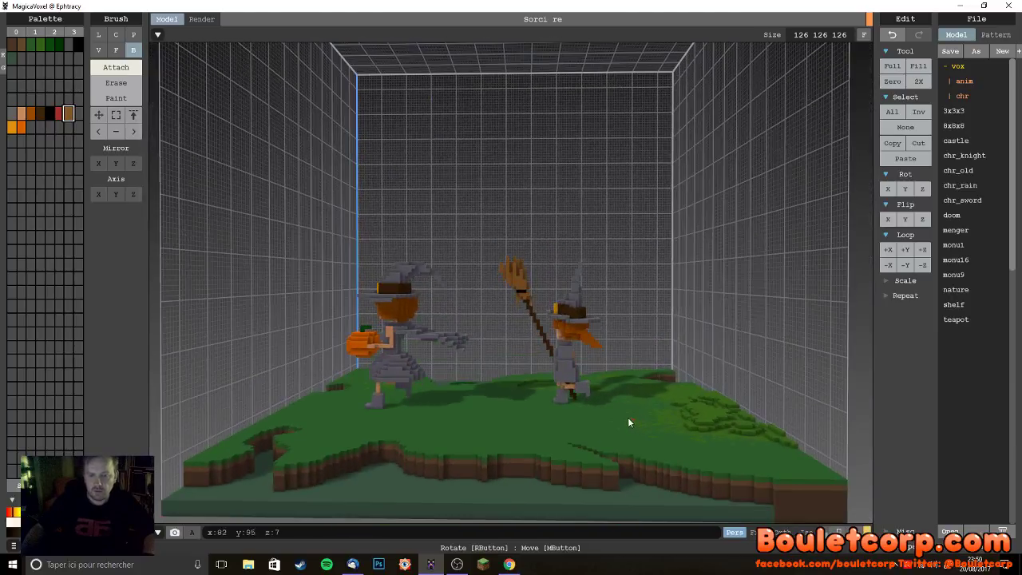
right_drag(553, 398, 607, 391)
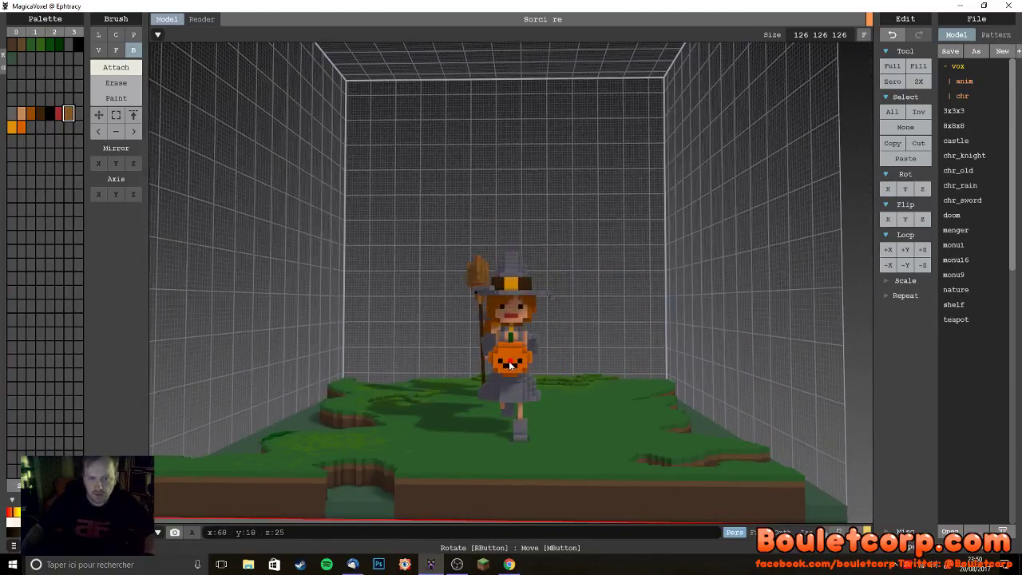
- Paint two black eyes onto the small witch's blank face, undoing the black voxel first attached there
scroll(523, 349, up, 5)
right_drag(559, 352, 505, 370)
scroll(495, 370, up, 6)
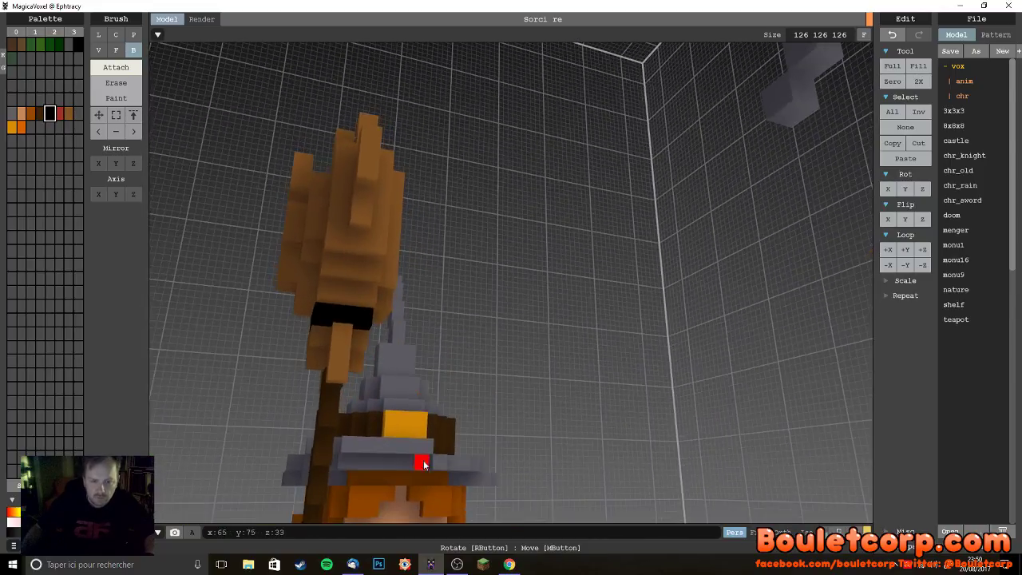
scroll(431, 399, down, 2)
right_drag(449, 334, 434, 281)
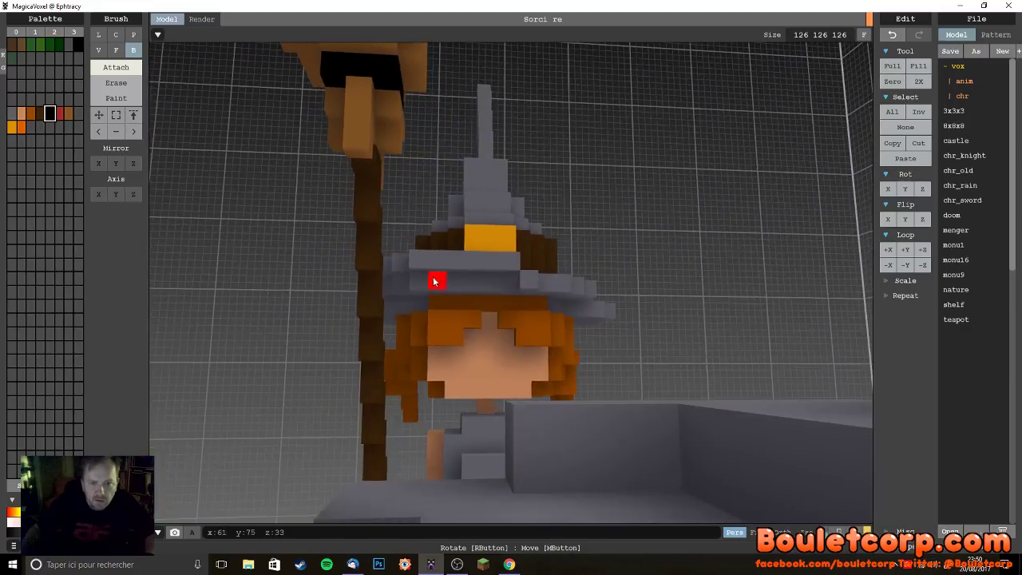
click(455, 354)
key(ctrl+z)
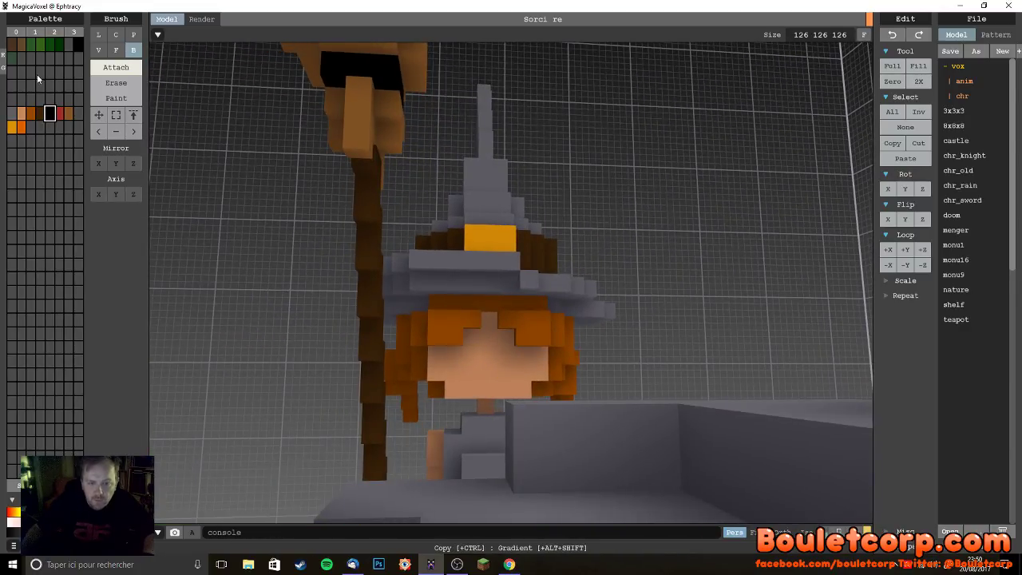
click(112, 97)
click(457, 355)
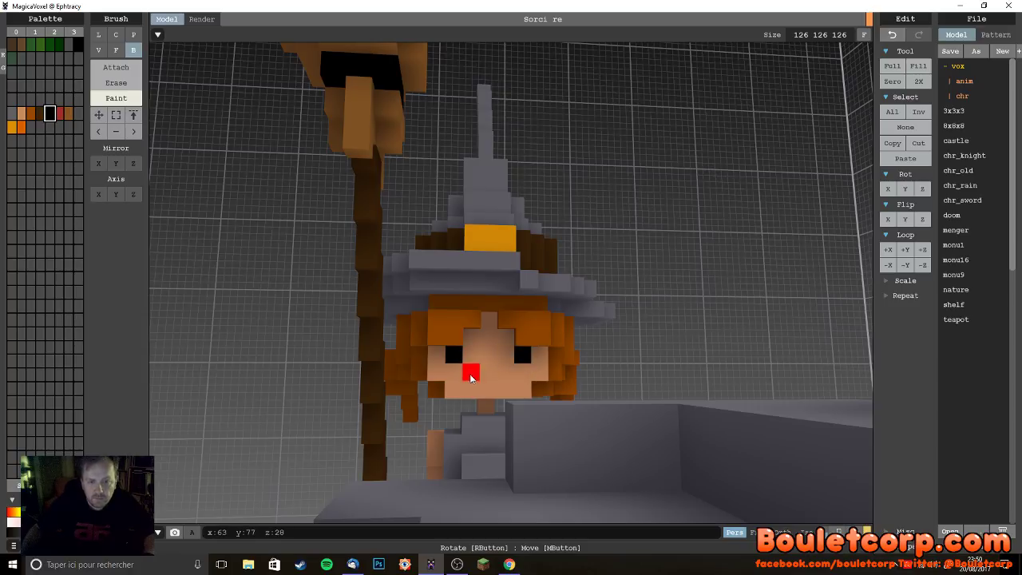
- Paint a three-voxel-wide red mouth on the small witch's face, centred just below the eyes
click(60, 114)
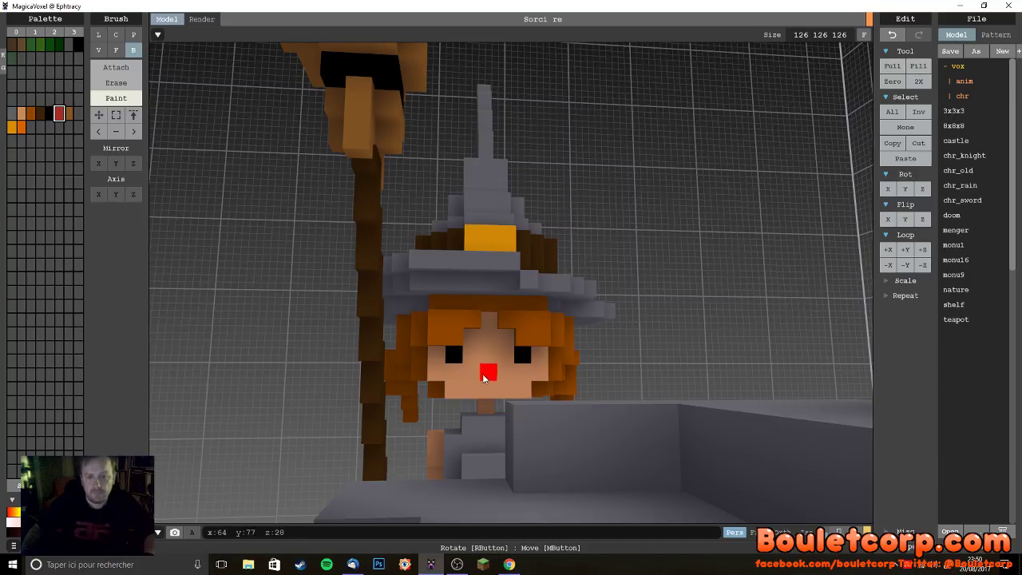
key(ctrl+z)
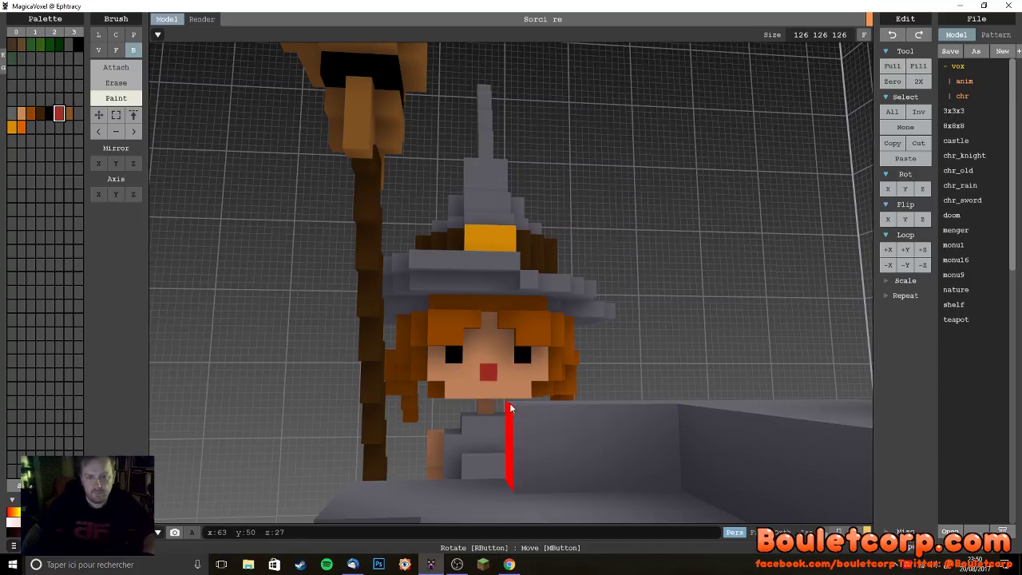
click(477, 379)
right_drag(477, 379, 577, 443)
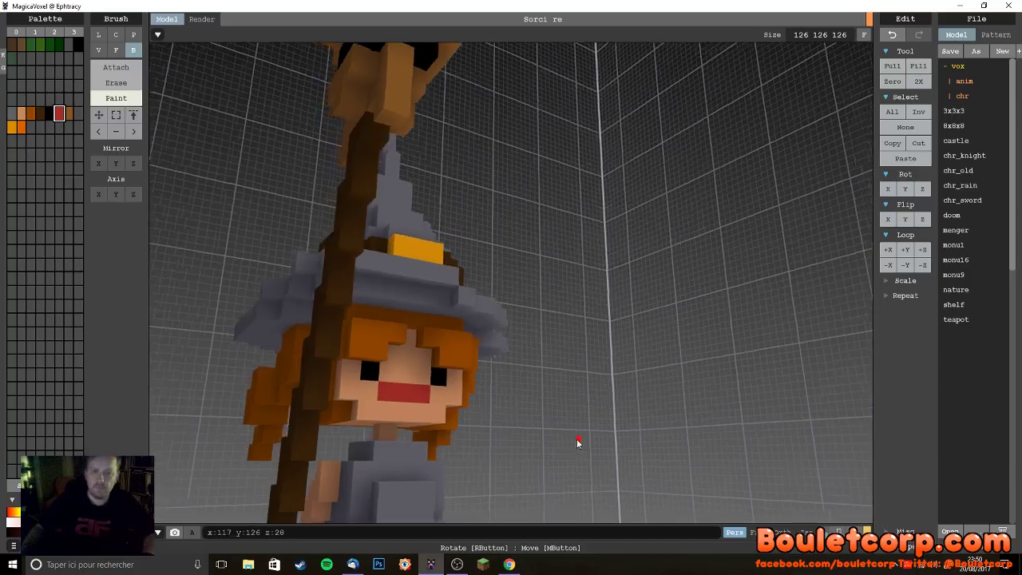
- Reshape the small witch's orange fringe so that more of her forehead is exposed between the side locks
scroll(520, 448, up, 5)
scroll(520, 448, down, 5)
right_drag(498, 444, 554, 456)
scroll(488, 461, down, 2)
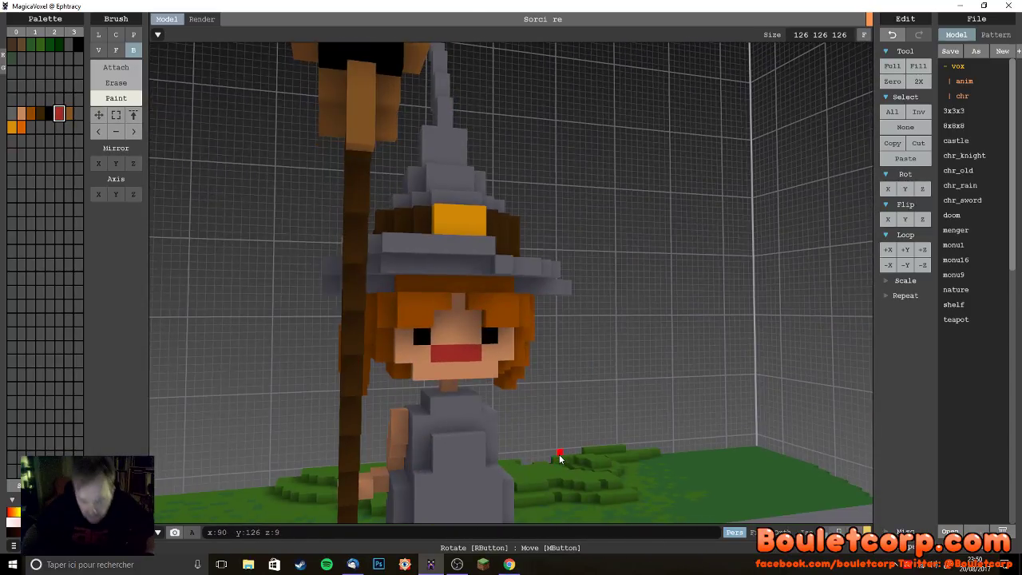
scroll(534, 447, up, 5)
scroll(533, 447, down, 5)
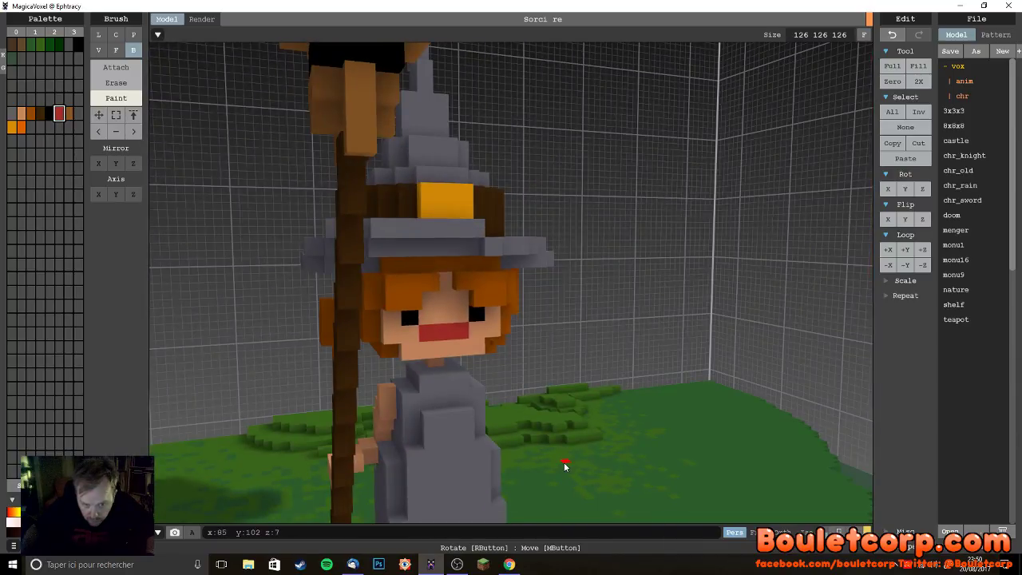
alt+click(417, 301)
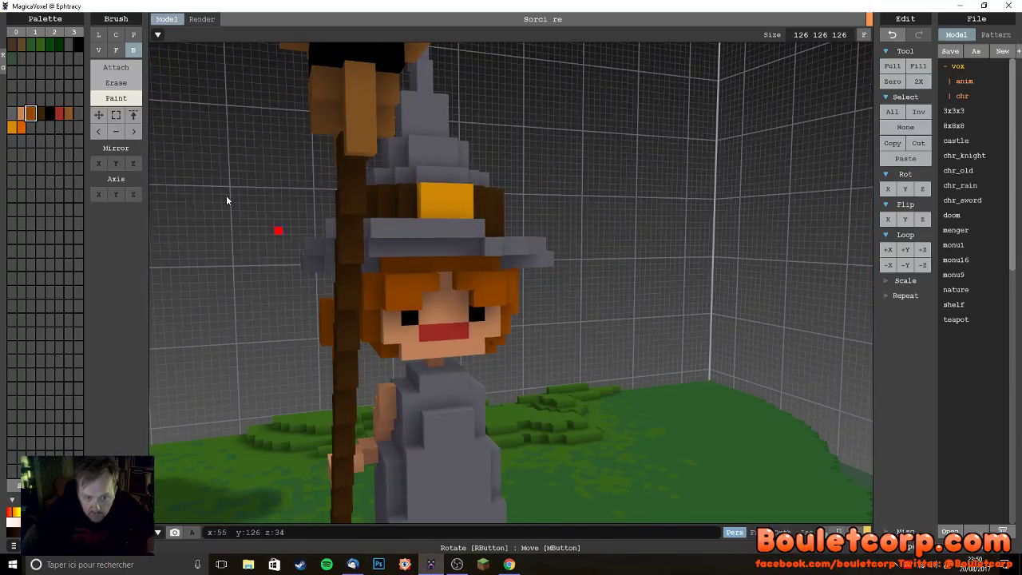
click(116, 67)
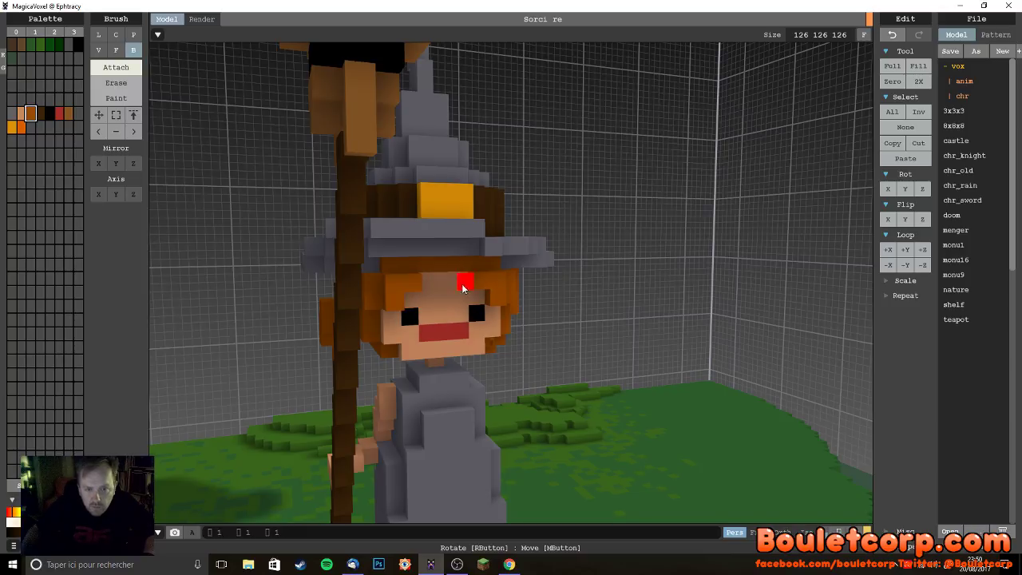
right_drag(490, 325, 429, 297)
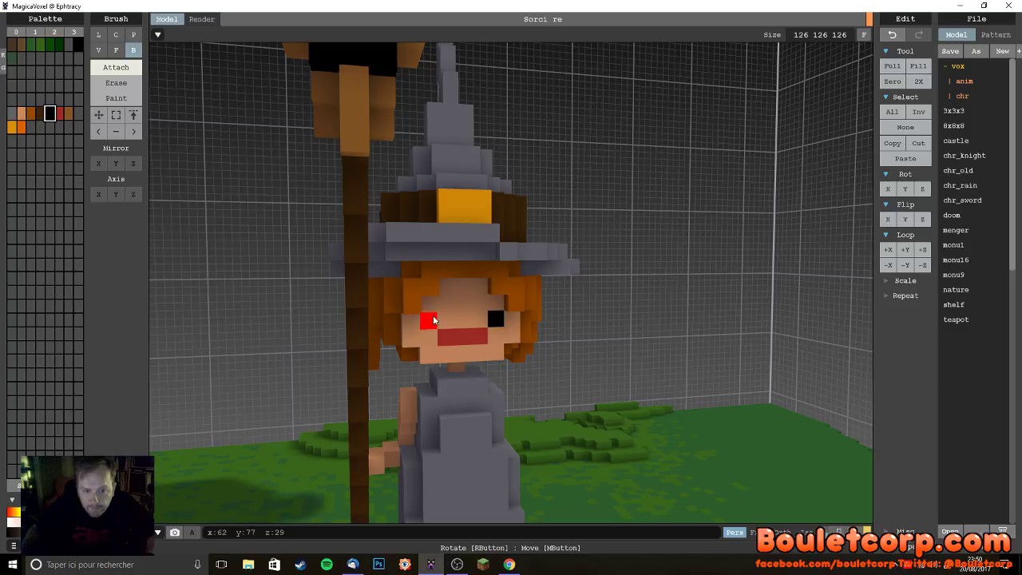
- Paint over the black eyes with the skin colour and repaint them one voxel higher on the face
alt+click(447, 306)
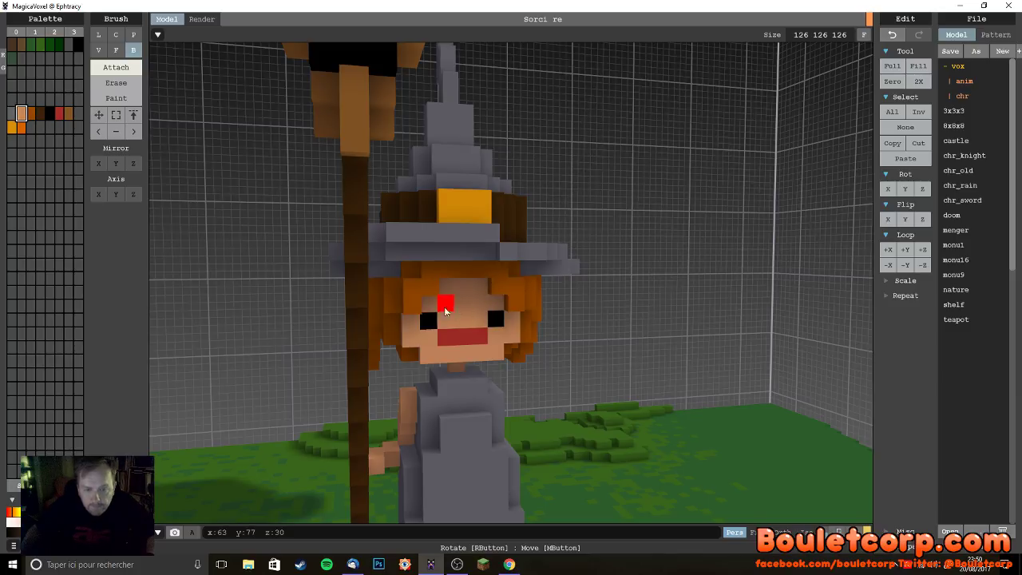
click(116, 98)
drag(490, 324, 478, 321)
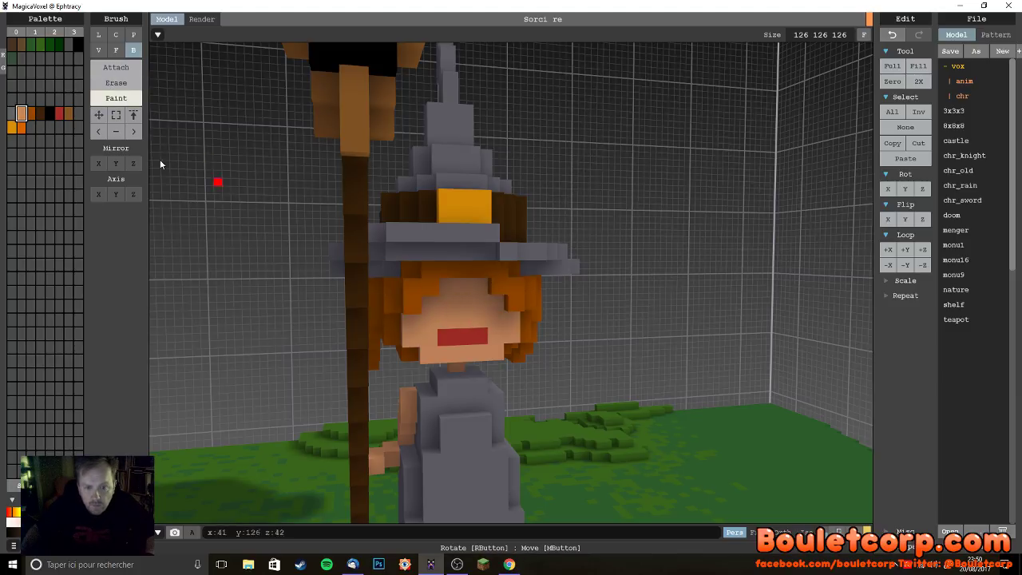
click(397, 302)
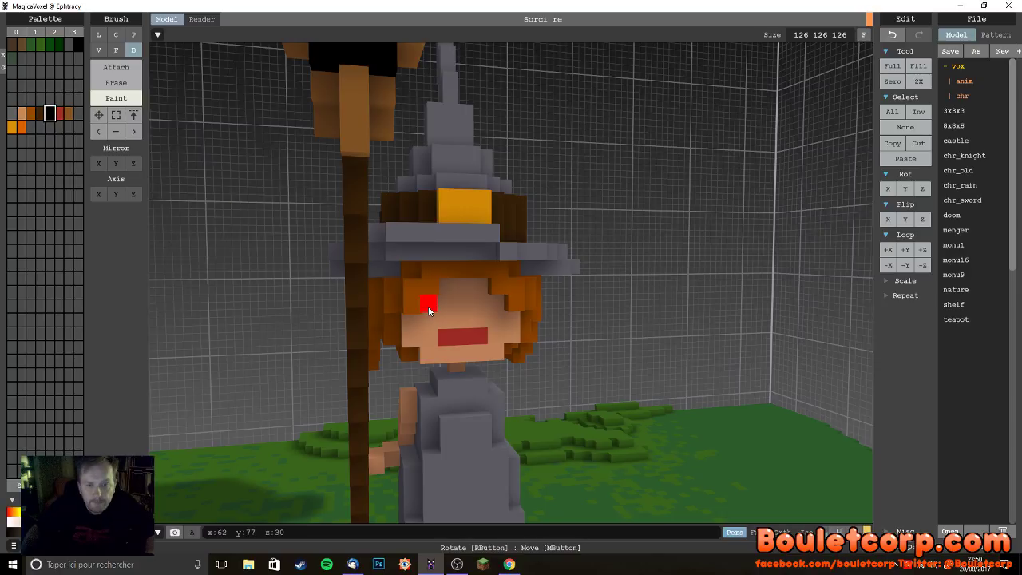
right_drag(501, 321, 547, 395)
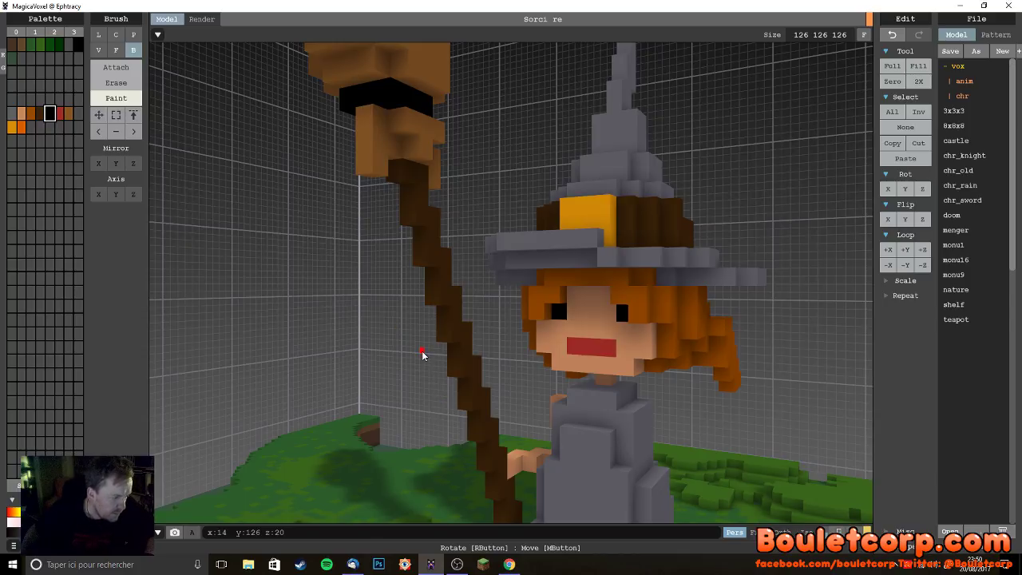
- Sample the skin colour, undo a trial paint on the dress and attach the first voxels of the free arm at the small witch's shoulder
right_drag(523, 357, 720, 363)
scroll(528, 357, down, 5)
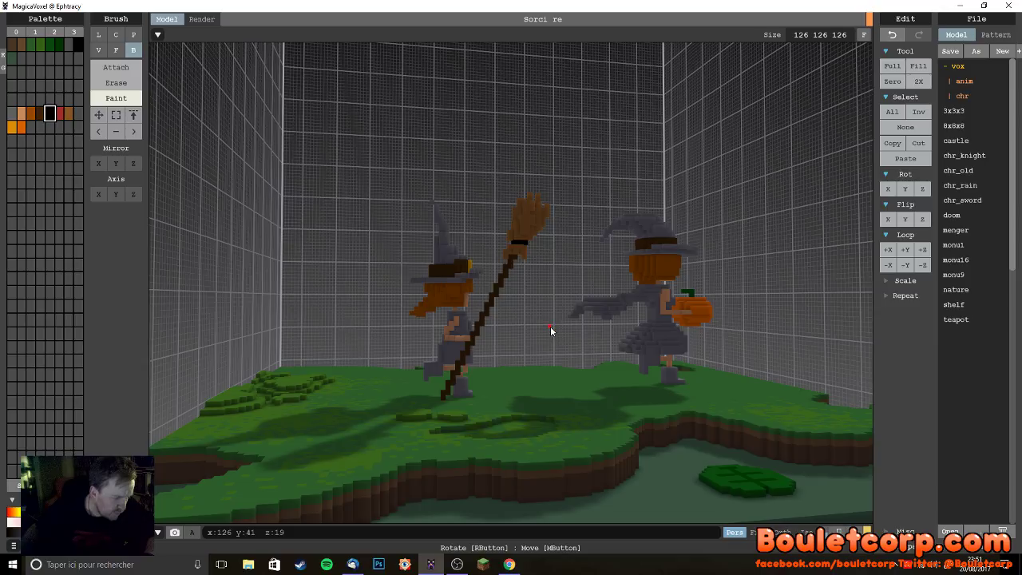
right_drag(575, 319, 445, 332)
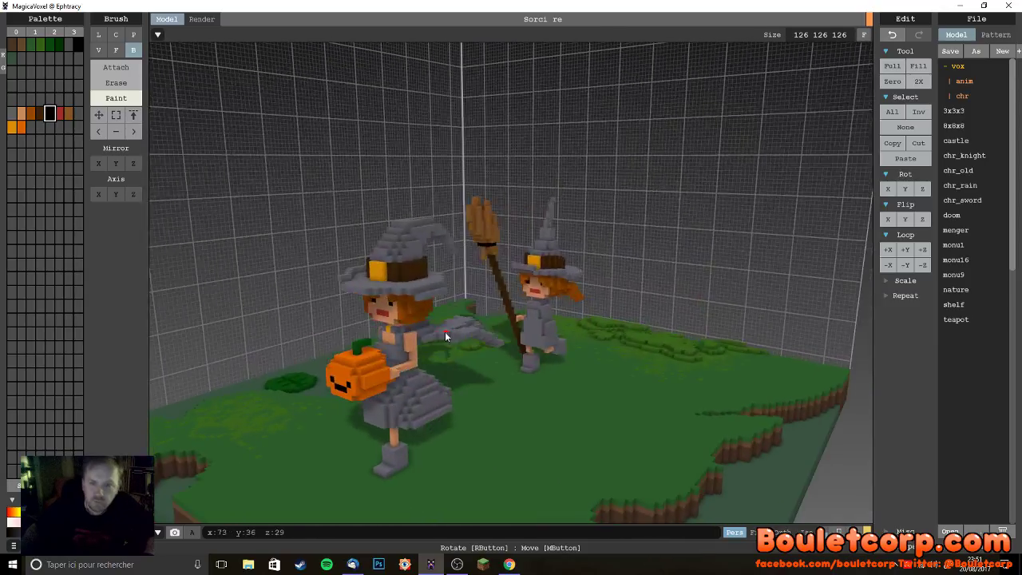
scroll(559, 333, up, 5)
right_drag(559, 336, 682, 474)
alt+click(598, 408)
right_drag(621, 456, 743, 349)
scroll(834, 443, down, 5)
scroll(742, 350, up, 3)
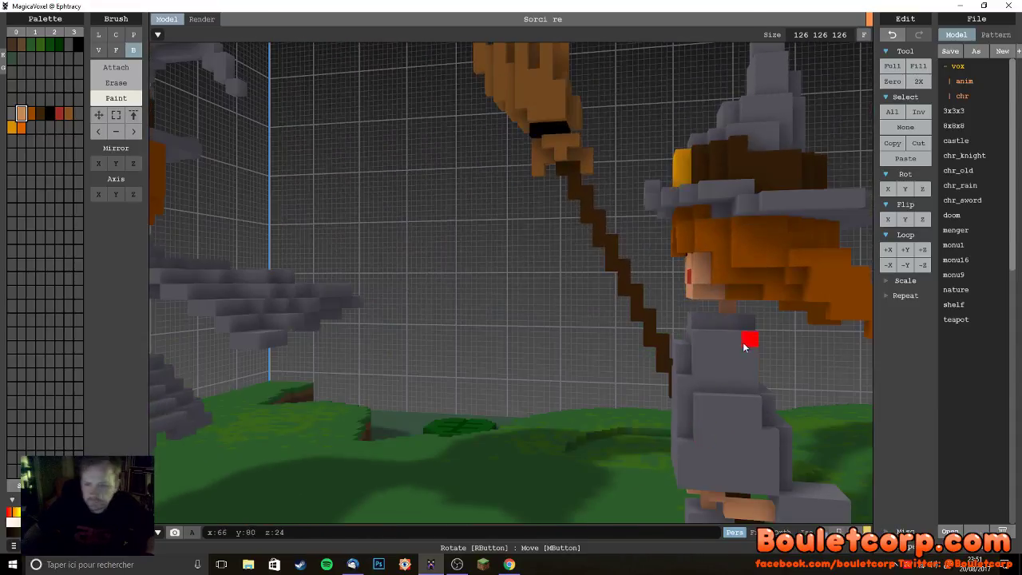
click(730, 340)
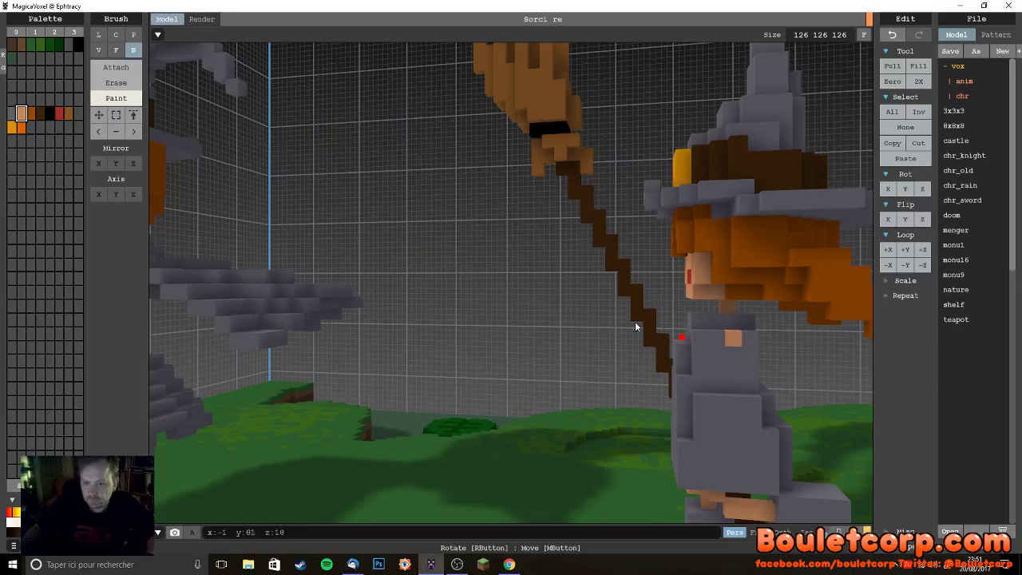
click(115, 67)
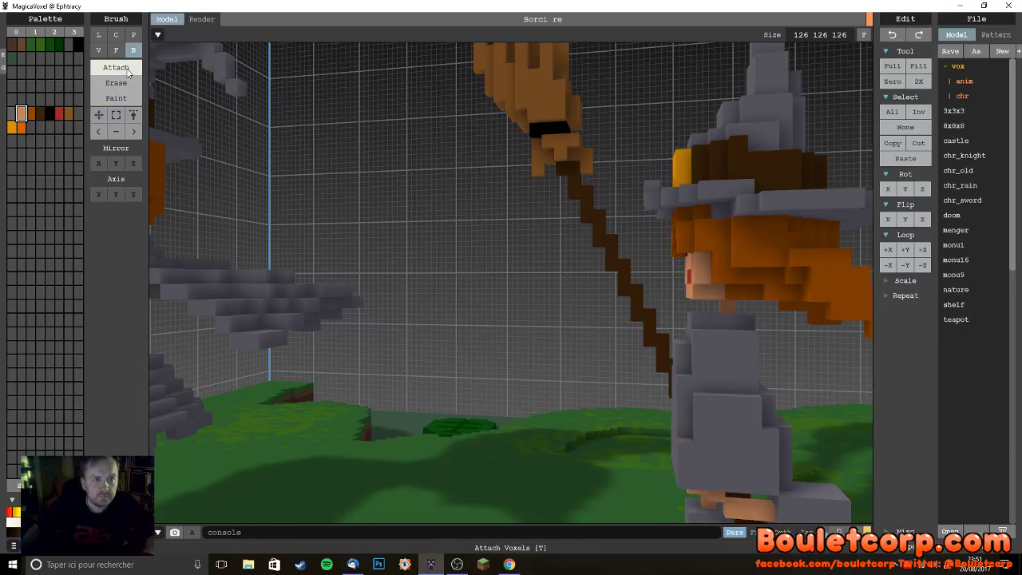
click(728, 341)
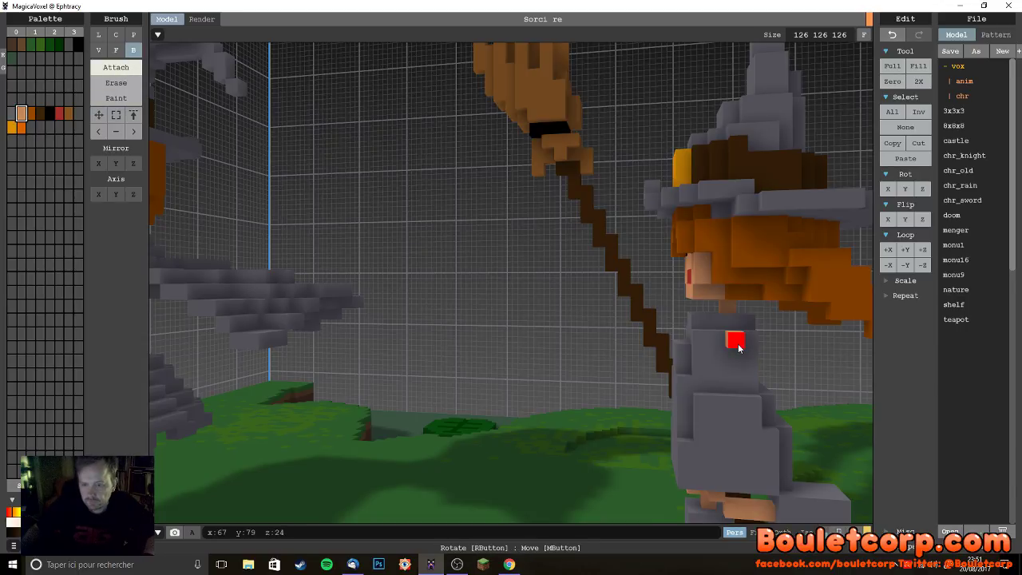
click(744, 349)
- Undo the last arm voxel and extend the small witch's free arm outward and down to the hand with skin-coloured voxels
right_drag(744, 349, 869, 465)
key(ctrl+z)
right_drag(727, 331, 748, 369)
click(730, 346)
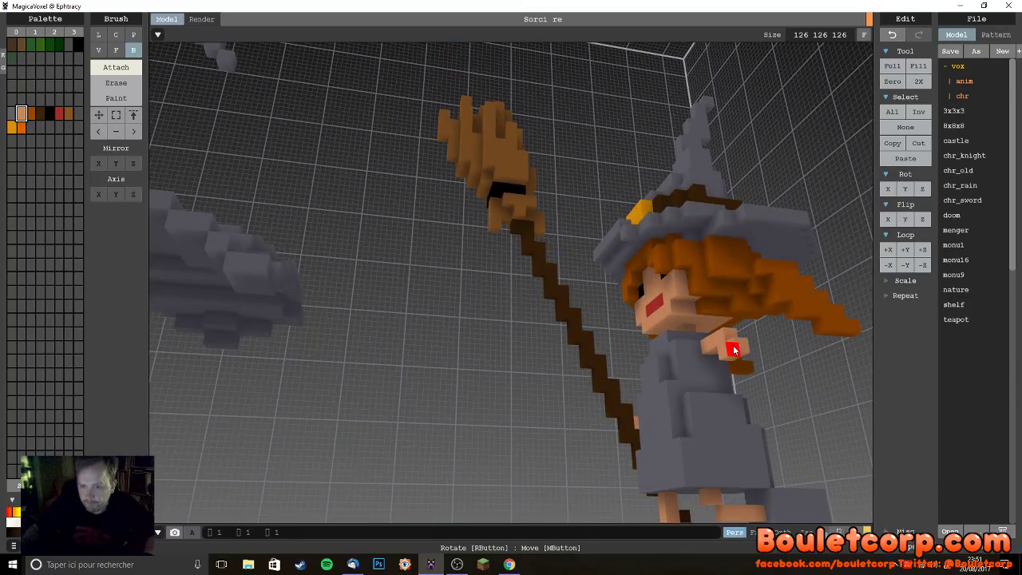
click(739, 370)
click(742, 381)
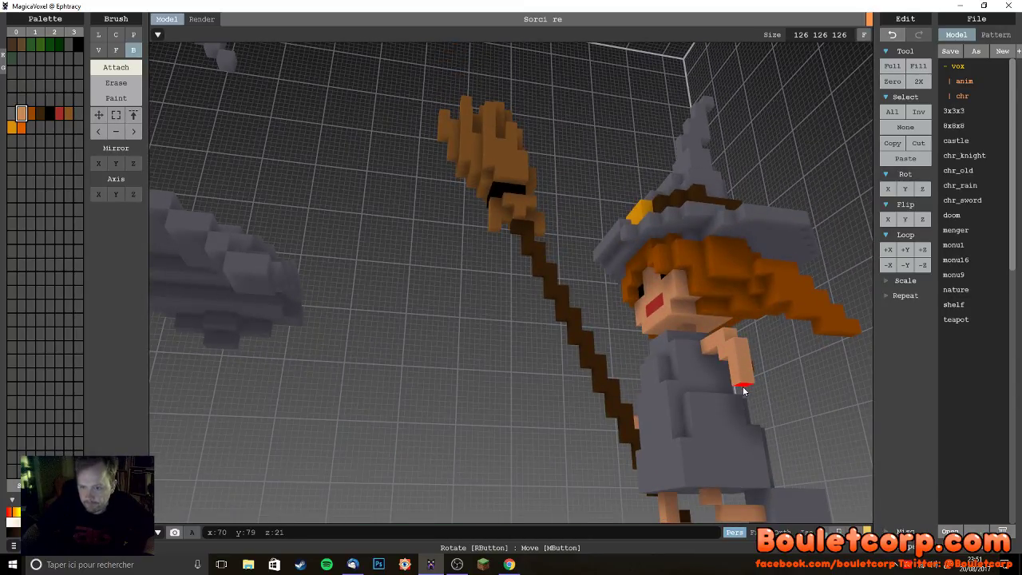
click(743, 390)
- Attach a short horizontal row of dark brown voxels through the small witch's free hand as a held stick
mouse_move(745, 389)
right_down()
mouse_move(711, 467)
mouse_move(758, 385)
right_up()
right_drag(773, 425, 716, 276)
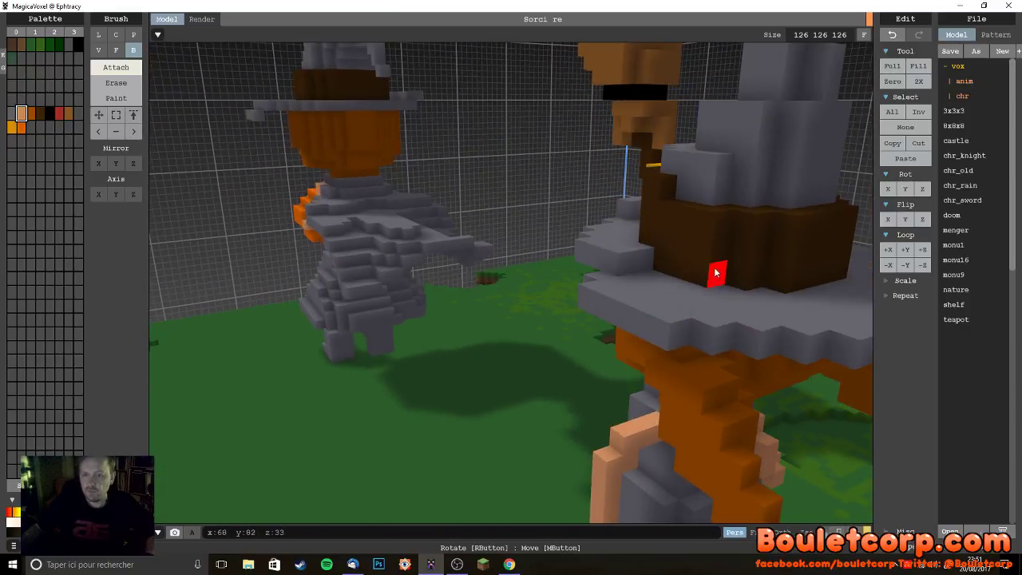
right_drag(700, 350, 527, 358)
drag(334, 386, 307, 371)
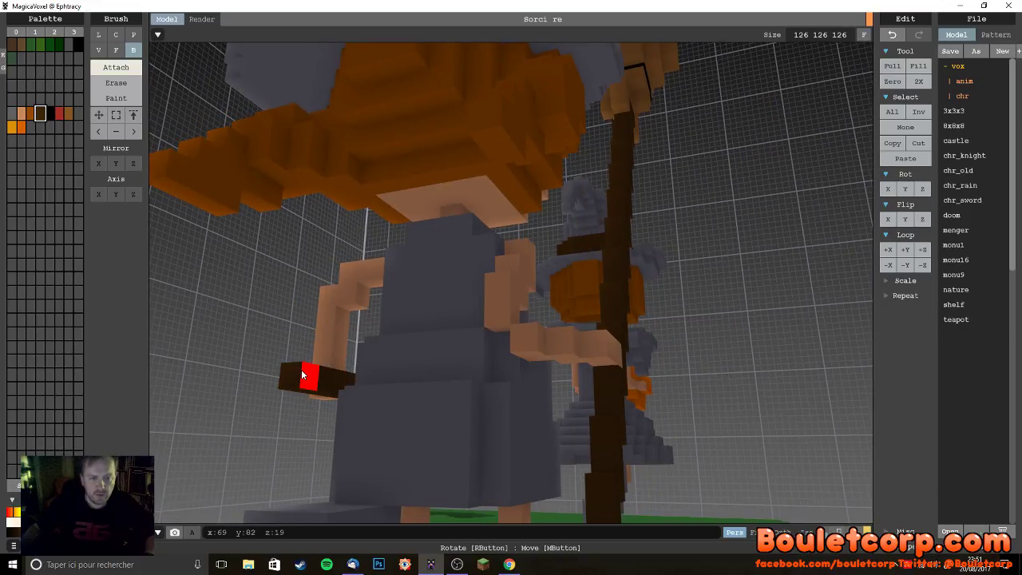
- Sample the dress grey and attach a protruding grey voxel on the small witch's dress beside the free arm
right_drag(298, 369, 595, 405)
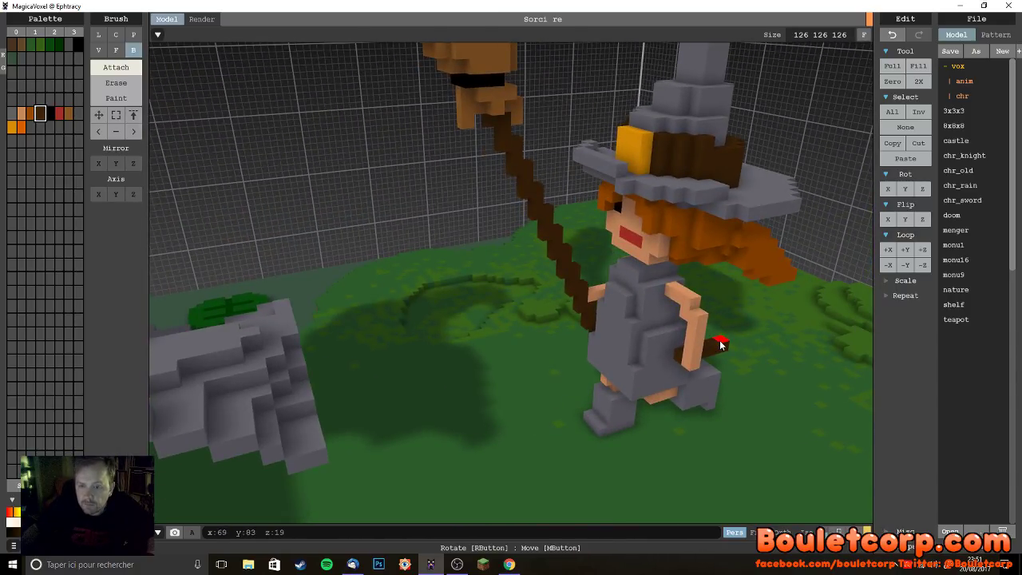
alt+click(661, 335)
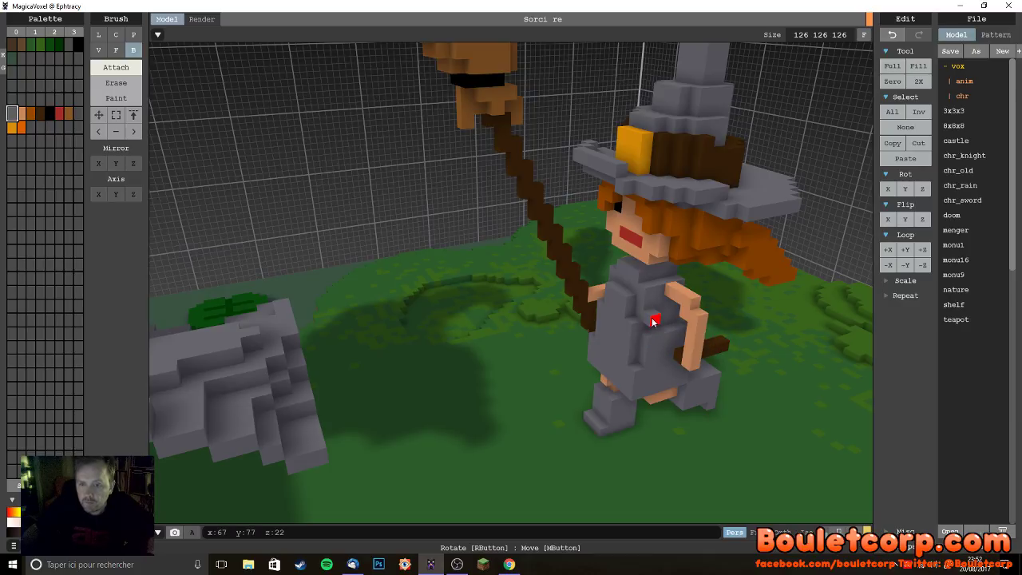
mouse_move(653, 321)
right_down()
mouse_move(737, 347)
mouse_move(786, 338)
mouse_move(742, 348)
mouse_move(667, 327)
right_up()
- Sample the stick's dark brown, undo the last edit and attach a rectangular brown block around the small witch's free hand as a book
right_drag(721, 354, 743, 370)
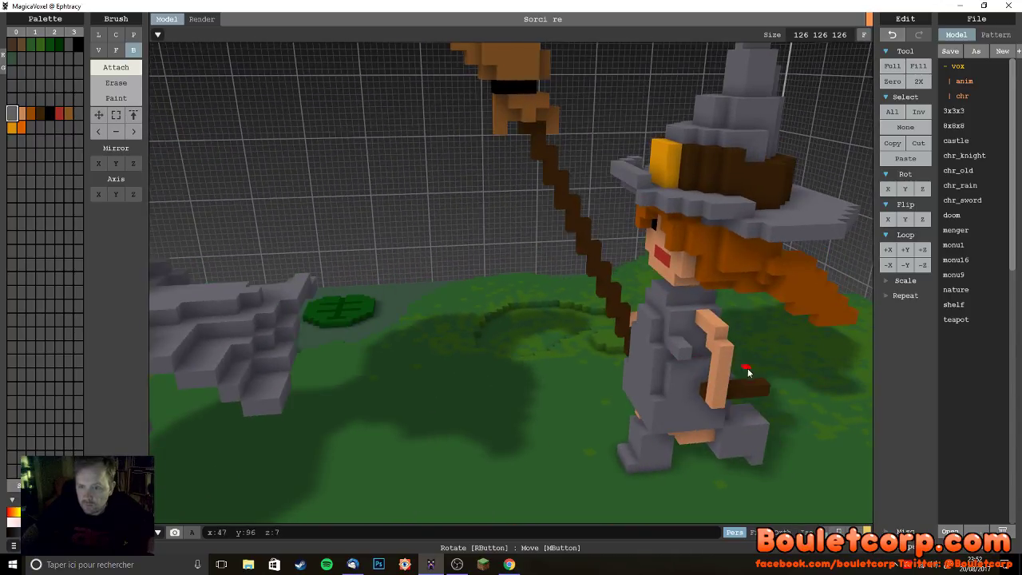
alt+click(766, 384)
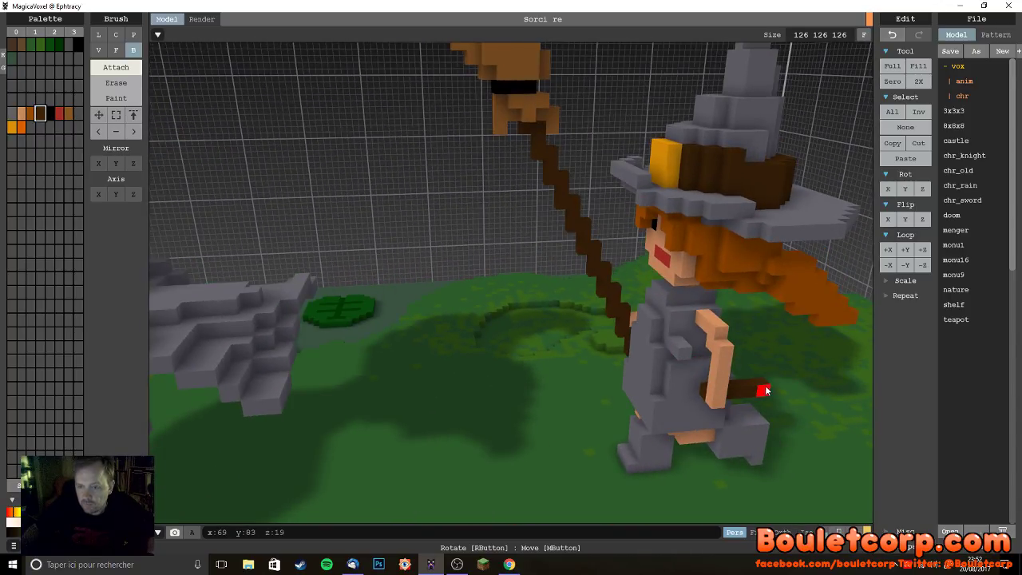
right_drag(765, 387, 721, 392)
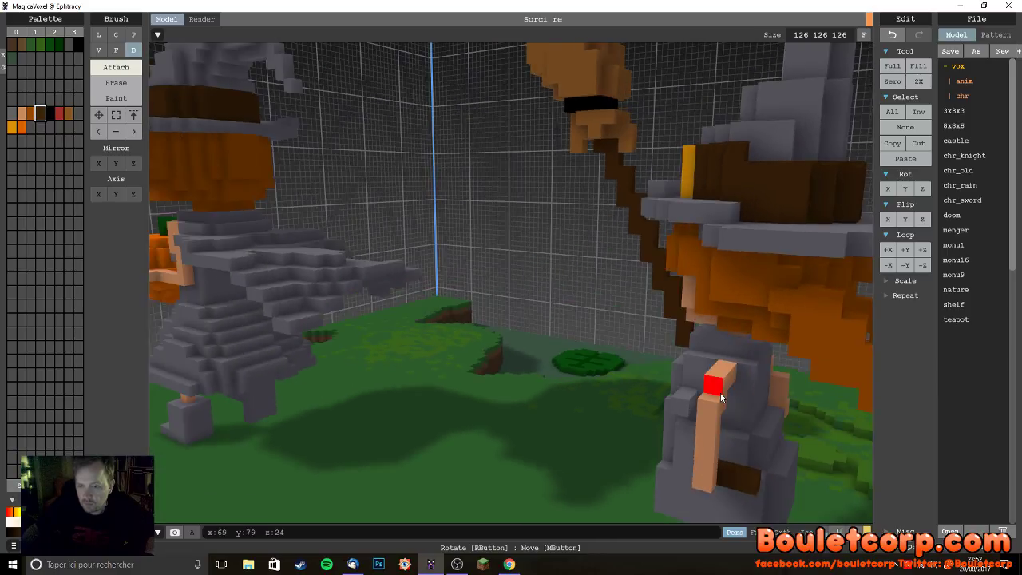
key(ctrl+z)
mouse_move(753, 484)
mouse_down()
mouse_move(719, 460)
mouse_move(681, 406)
mouse_up()
mouse_move(742, 428)
right_down()
mouse_move(721, 424)
mouse_move(733, 440)
mouse_move(813, 459)
mouse_move(986, 481)
mouse_move(859, 449)
mouse_move(765, 409)
right_up()
right_drag(382, 355, 611, 341)
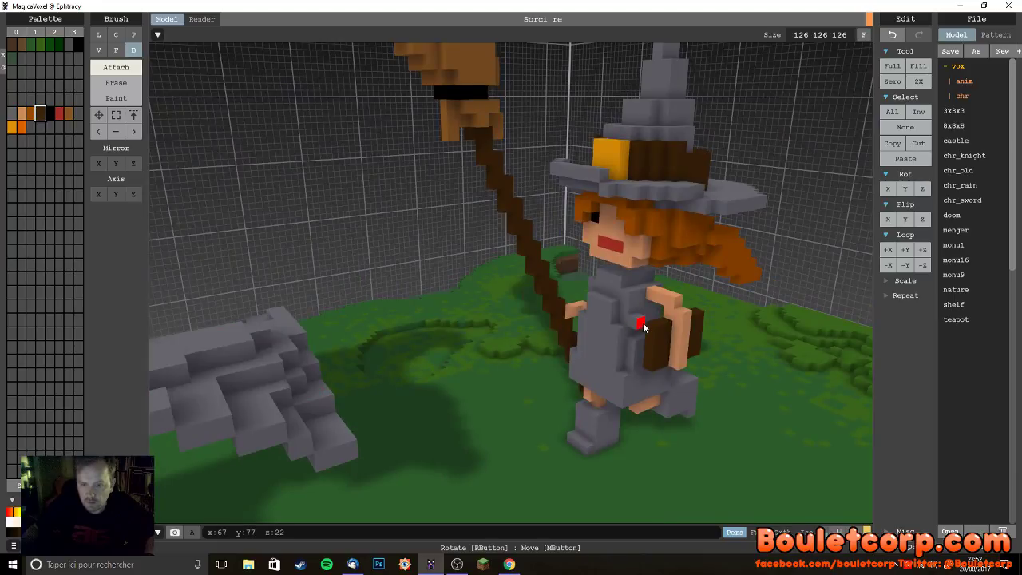
- Attach a strip of dark brown voxels along the underside of the book held under the small witch's arm
right_drag(673, 366, 415, 389)
scroll(607, 352, up, 5)
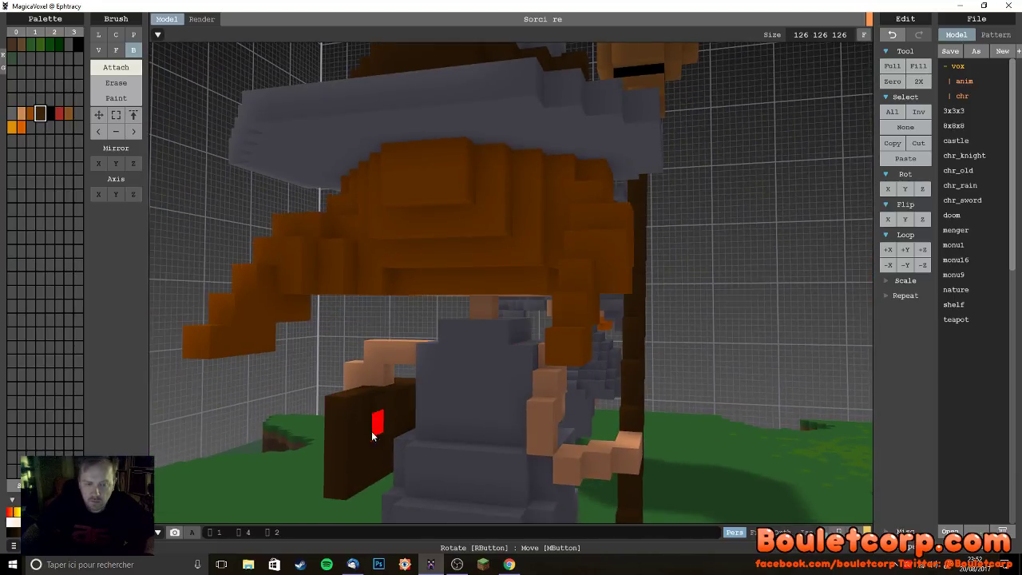
right_drag(356, 480, 511, 427)
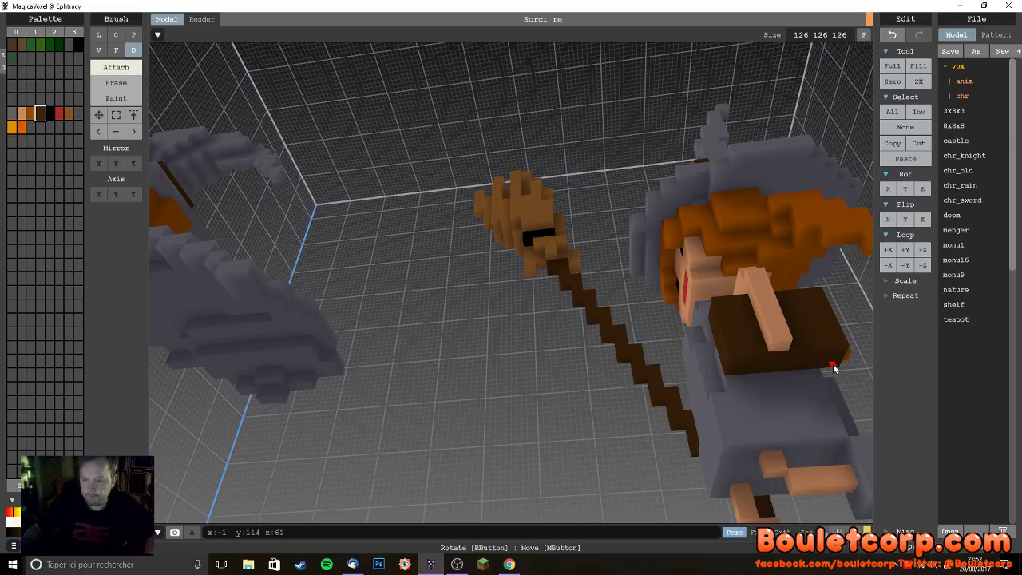
right_drag(831, 376, 581, 454)
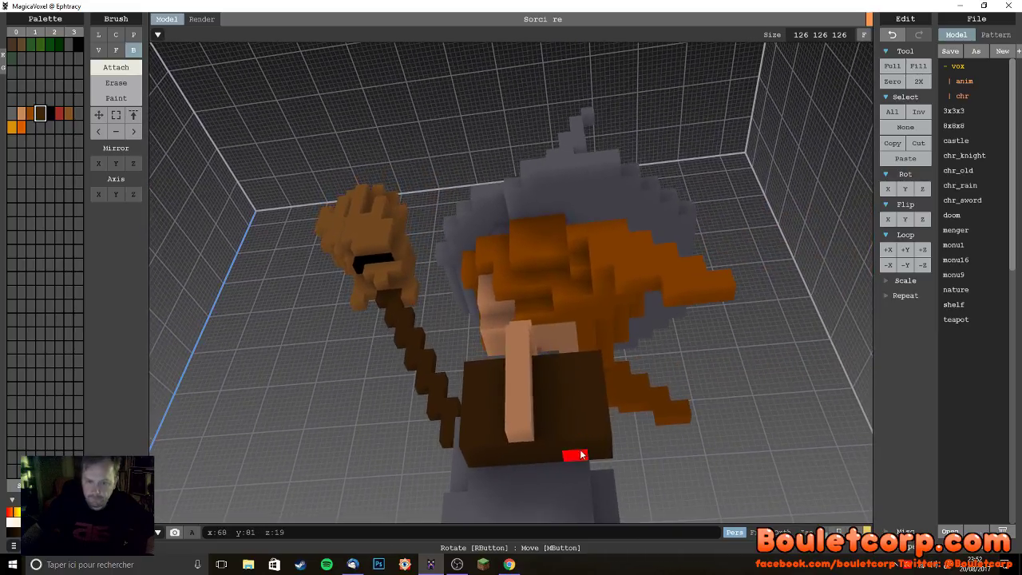
drag(599, 456, 482, 455)
right_drag(521, 475, 525, 457)
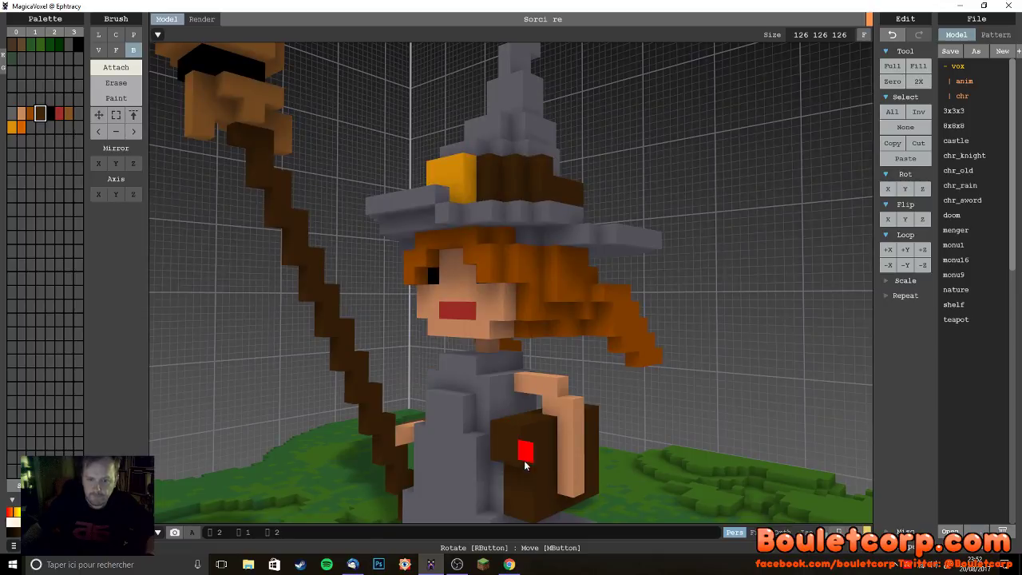
right_drag(525, 506, 501, 446)
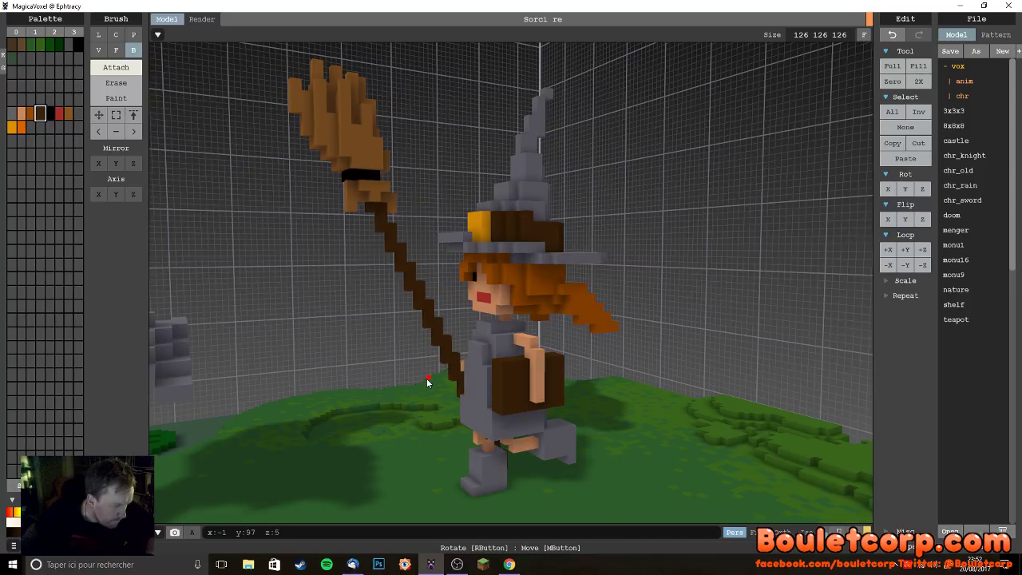
right_drag(421, 356, 484, 396)
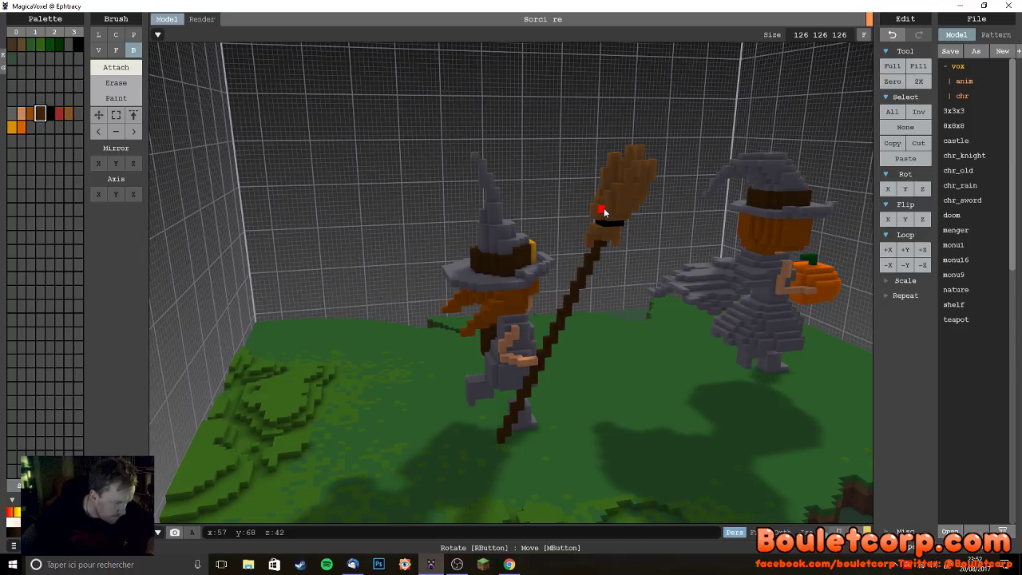
right_drag(625, 212, 685, 275)
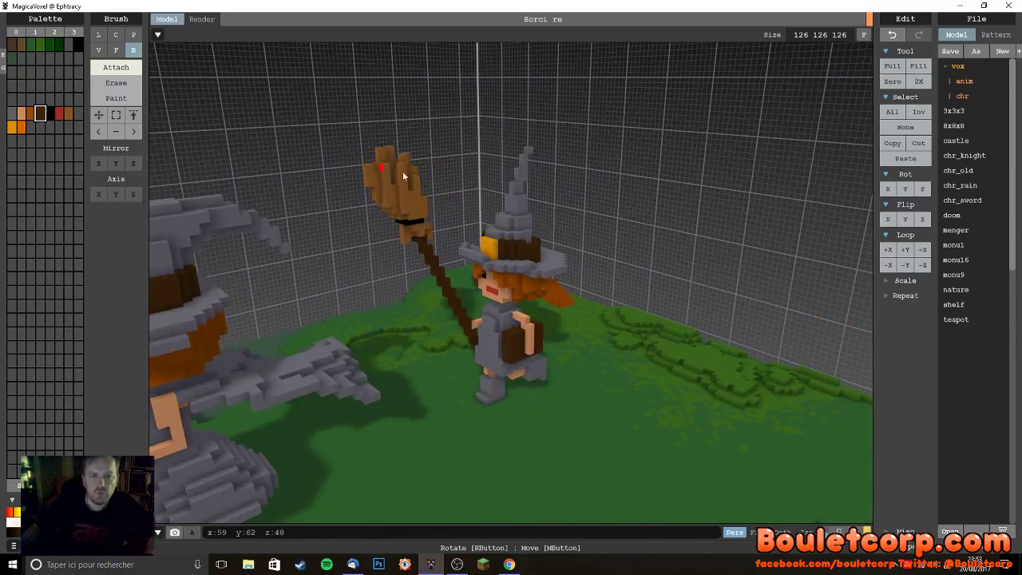
right_drag(521, 289, 523, 272)
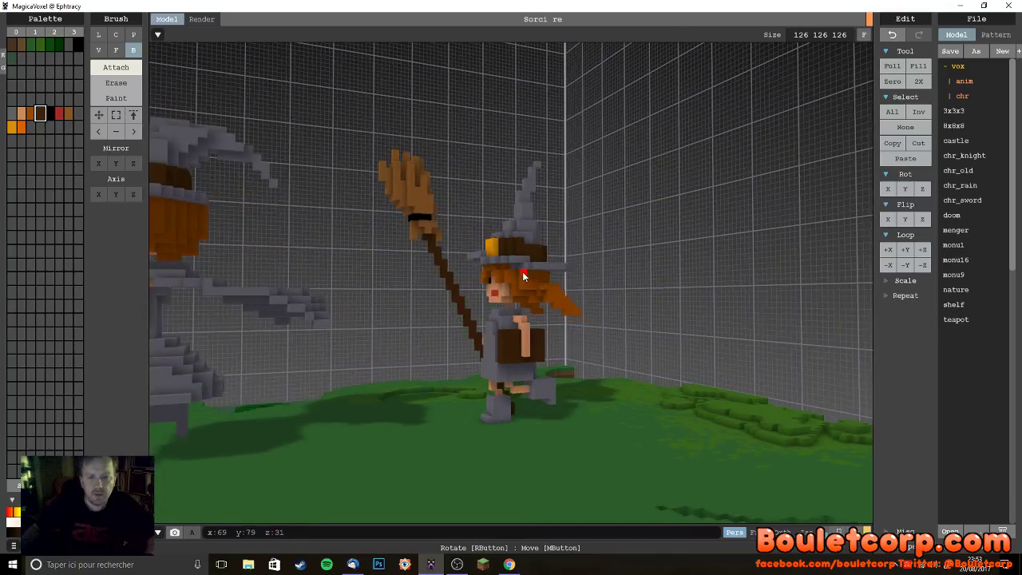
- Set a palette slot to dark red, undo a trial voxel paint and repaint the whole brown book in face mode
scroll(527, 286, up, 5)
right_drag(580, 386, 322, 253)
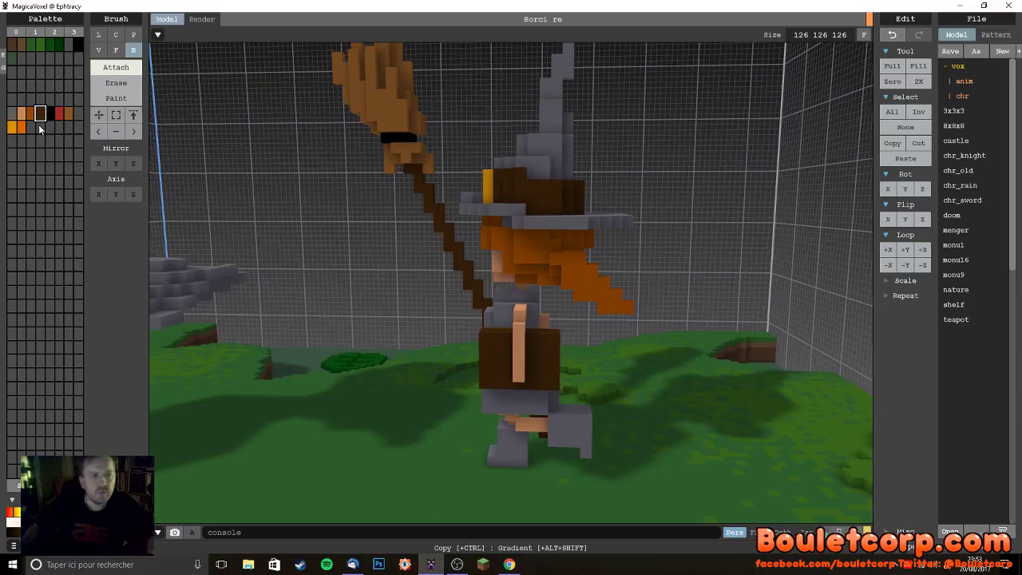
click(77, 114)
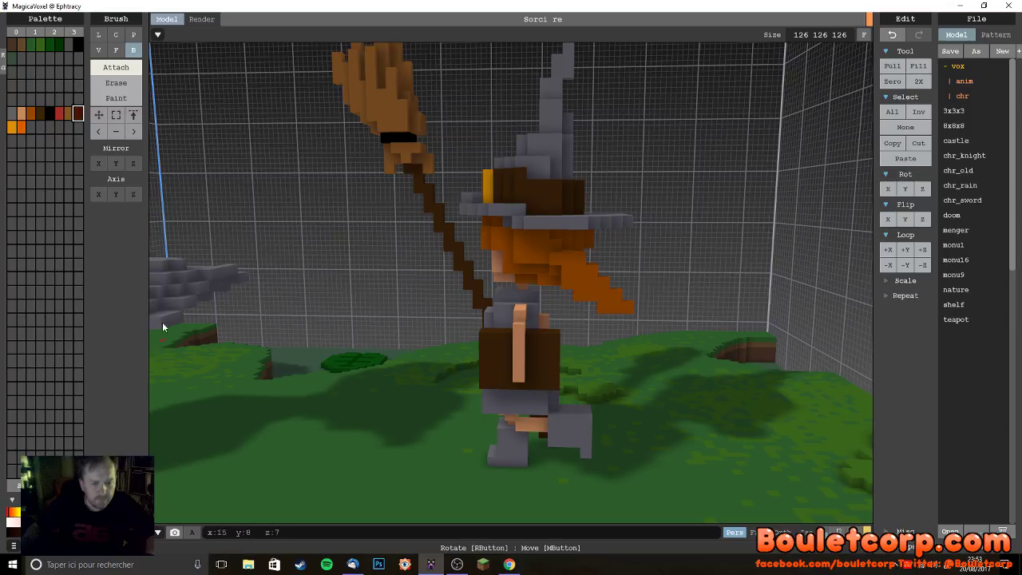
click(124, 99)
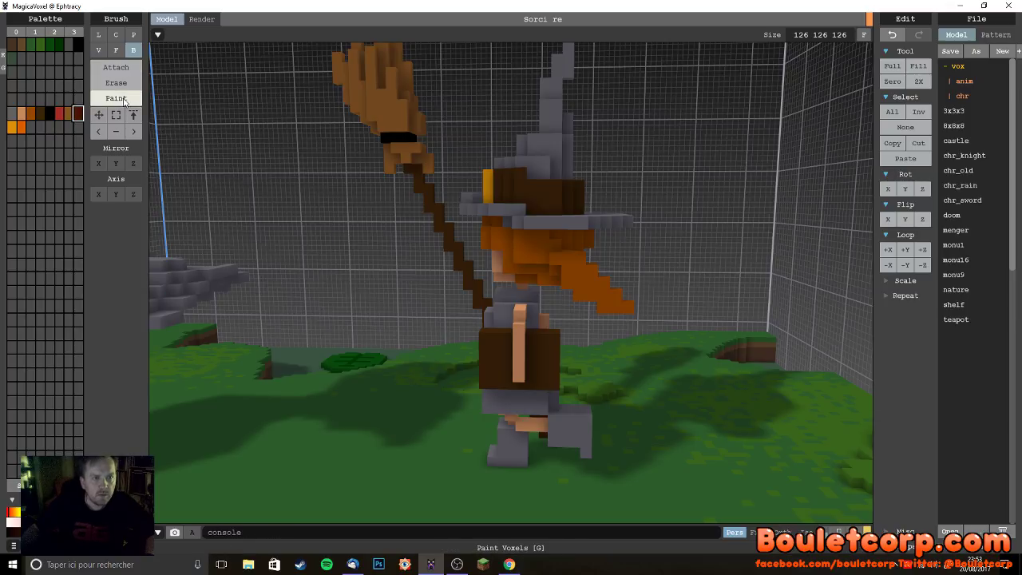
click(495, 360)
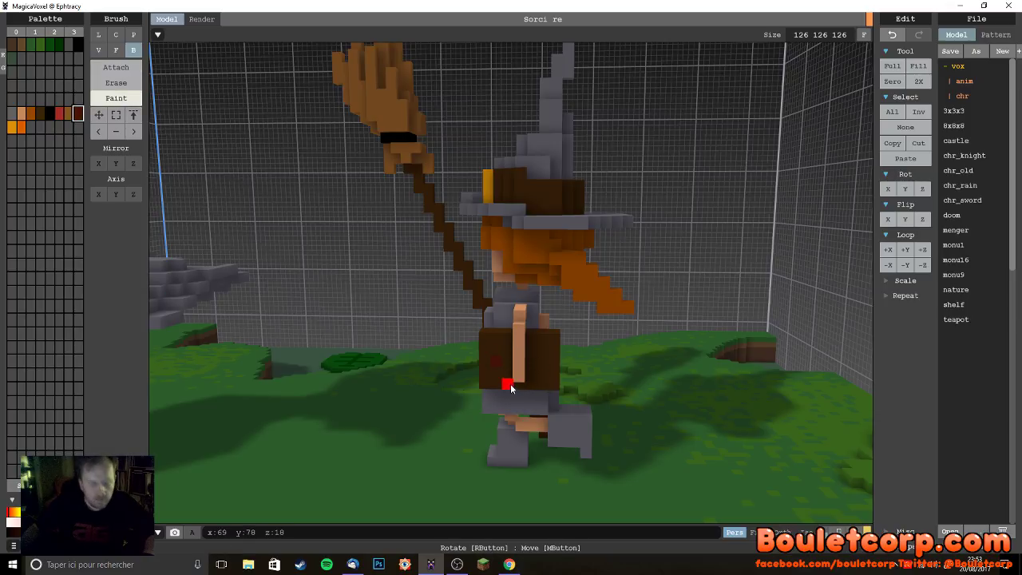
key(ctrl+z)
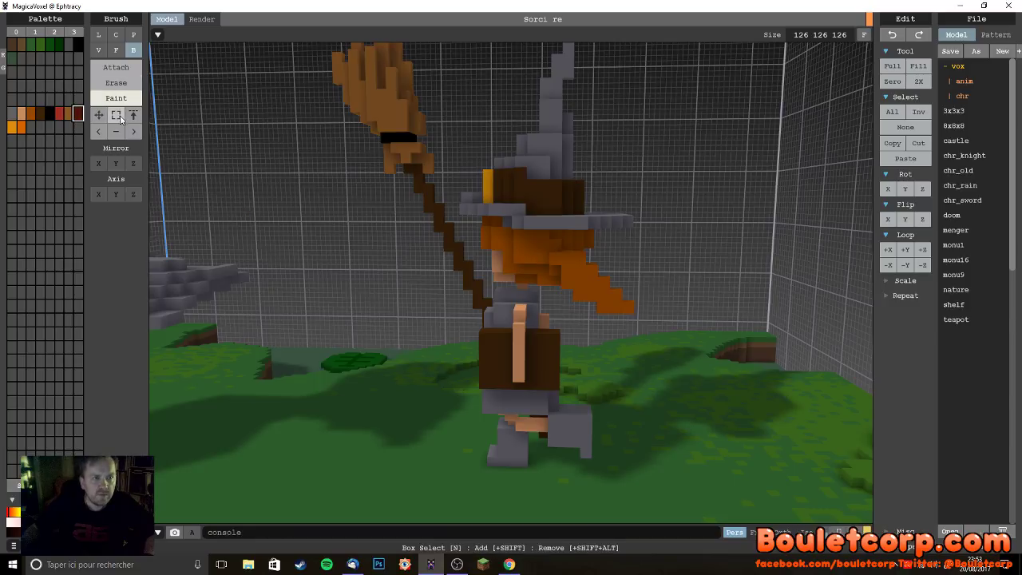
click(117, 50)
click(503, 352)
- Paint the top layer of the dark red book golden yellow in face mode
mouse_move(606, 416)
right_down()
mouse_move(506, 408)
mouse_move(484, 418)
mouse_move(487, 349)
mouse_move(527, 383)
mouse_move(580, 404)
right_up()
right_drag(170, 220, 224, 226)
click(12, 128)
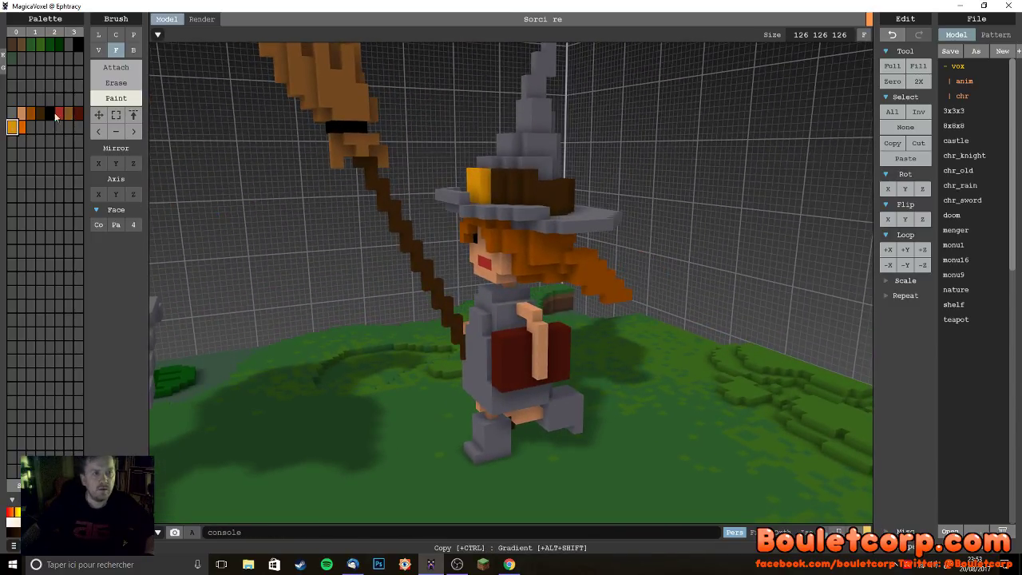
click(503, 337)
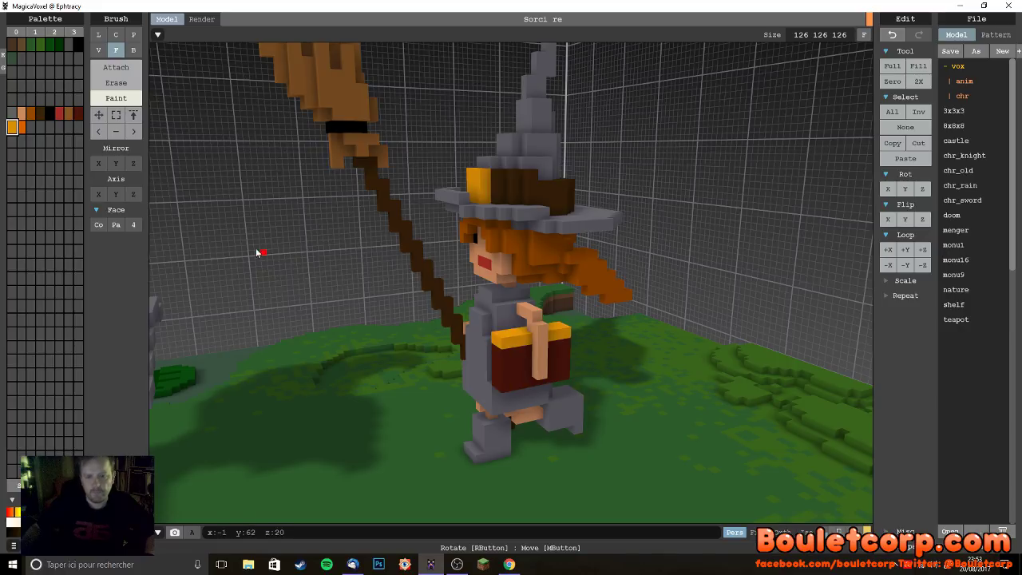
- Sample the book's dark red and attach voxels in box mode to fill its inner side beside the dress down to the bottom
click(133, 49)
mouse_move(240, 247)
right_down()
mouse_move(292, 254)
mouse_move(172, 279)
mouse_move(23, 268)
mouse_move(376, 274)
mouse_move(574, 364)
mouse_move(442, 367)
mouse_move(480, 354)
mouse_move(467, 370)
mouse_move(477, 369)
mouse_move(459, 360)
mouse_move(512, 374)
mouse_move(687, 360)
mouse_move(491, 332)
right_up()
scroll(491, 333, up, 5)
right_drag(588, 377, 536, 394)
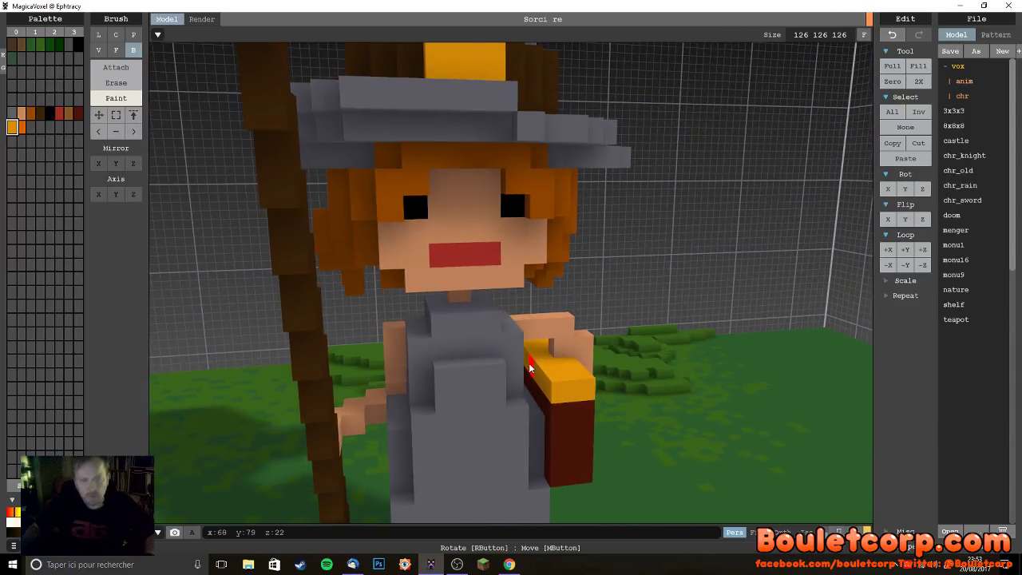
click(115, 67)
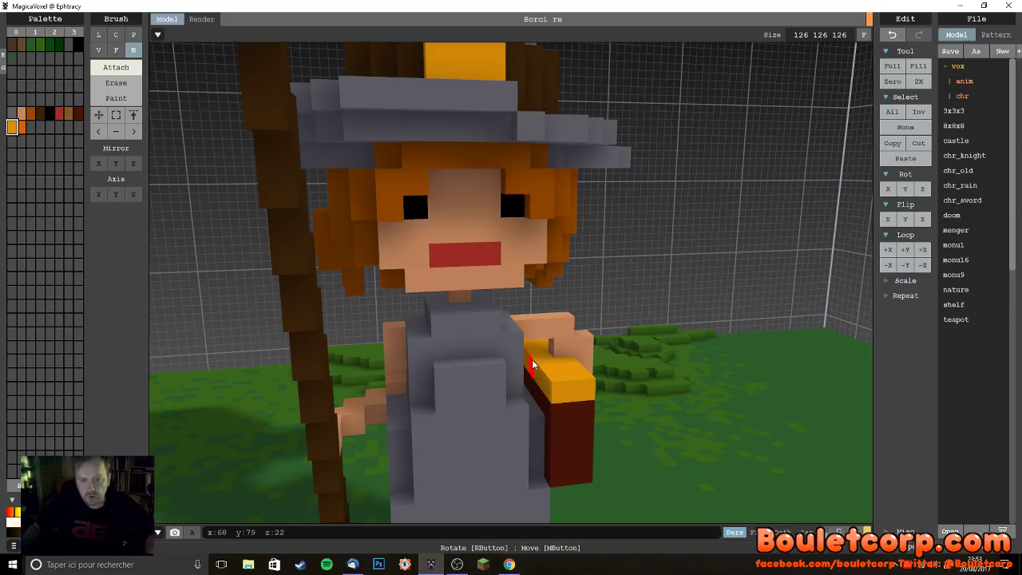
right_drag(548, 389, 429, 391)
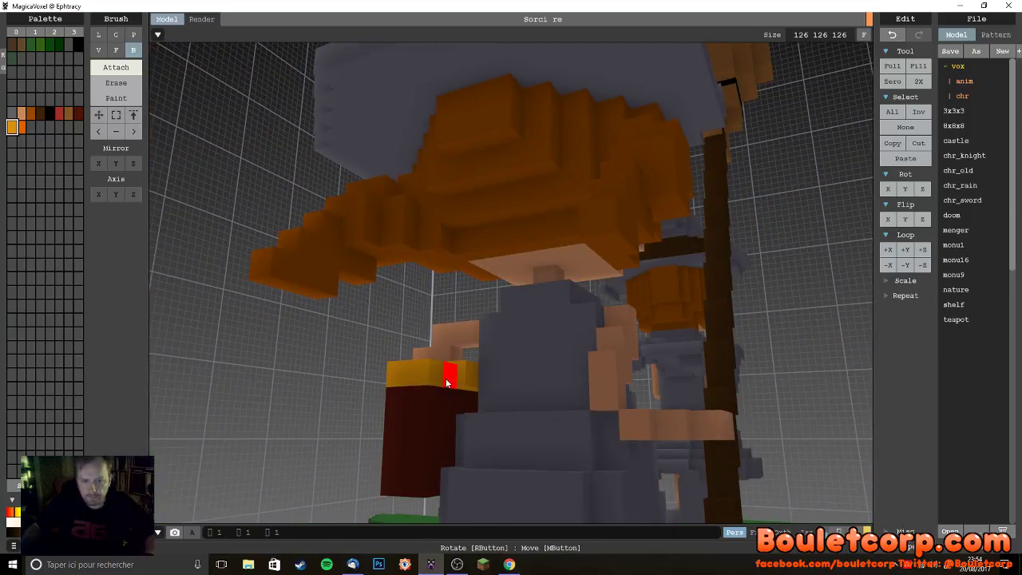
right_drag(440, 380, 488, 408)
alt+click(489, 407)
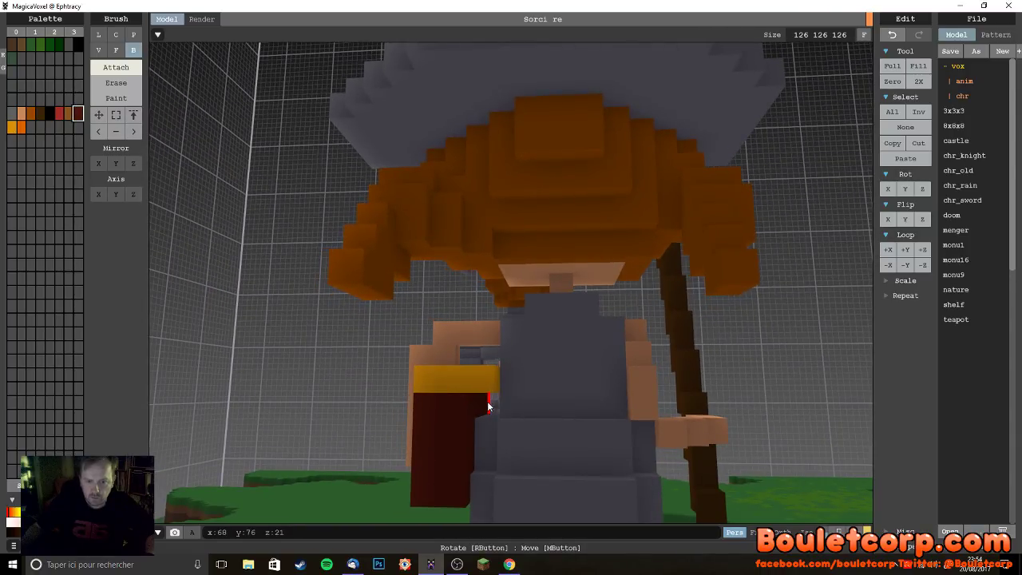
mouse_move(488, 407)
mouse_down()
mouse_move(468, 445)
mouse_move(468, 499)
mouse_up()
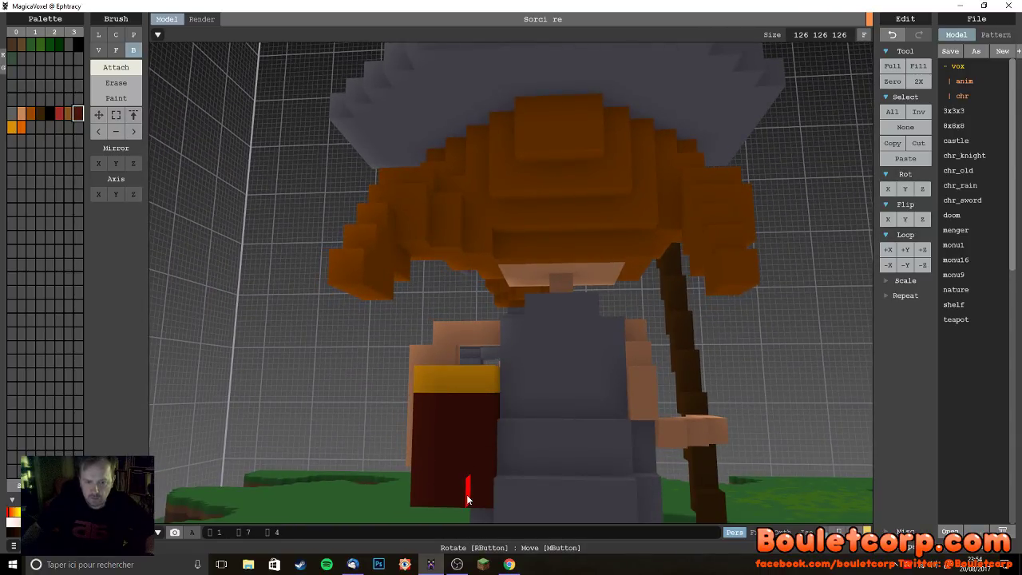
right_drag(468, 497, 564, 418)
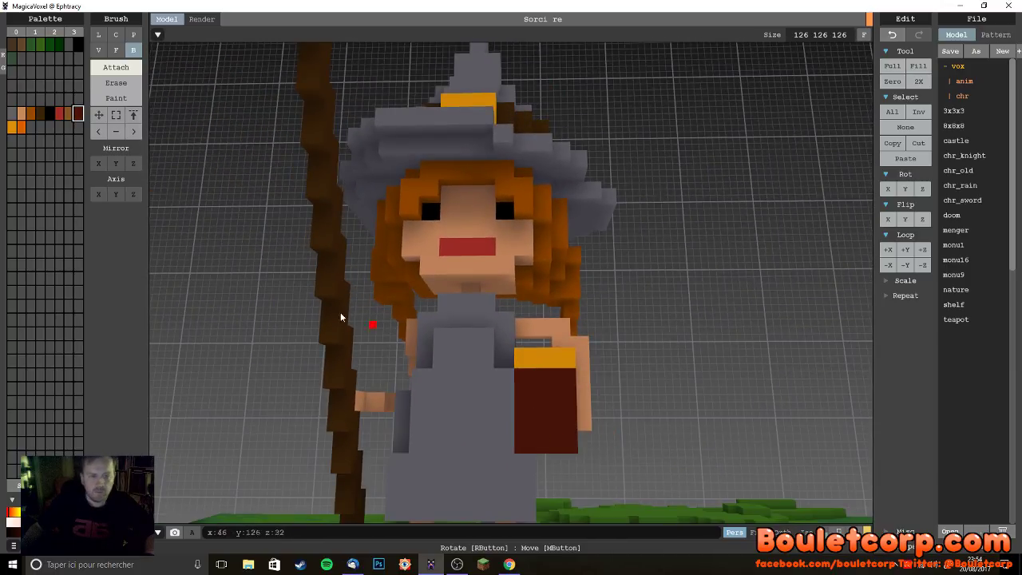
- Choose a pale cream colour, undo a trial attached column and paint a vertical cream strip on the book's front edge as pages
click(80, 102)
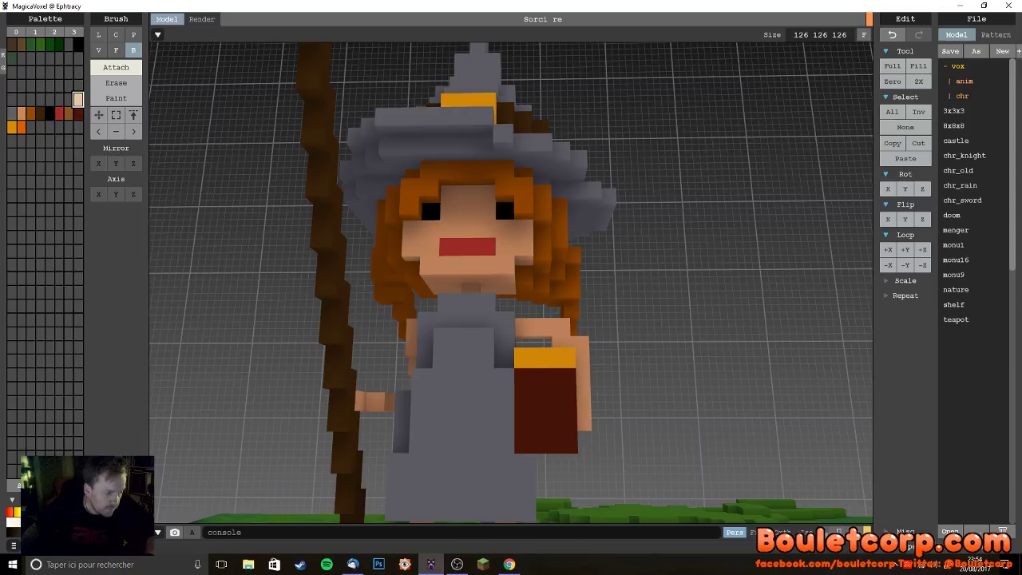
right_drag(421, 444, 417, 448)
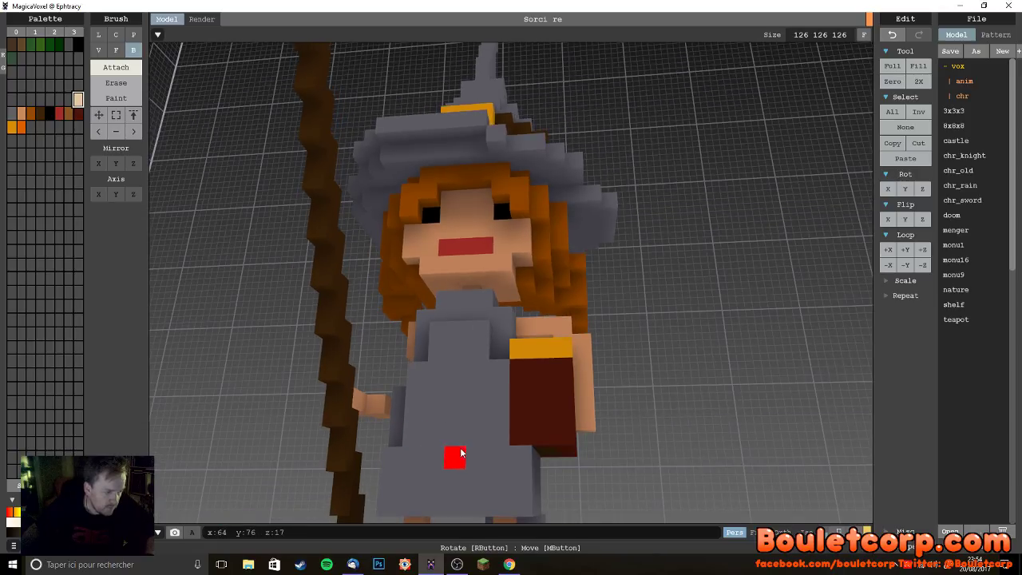
right_drag(506, 435, 363, 345)
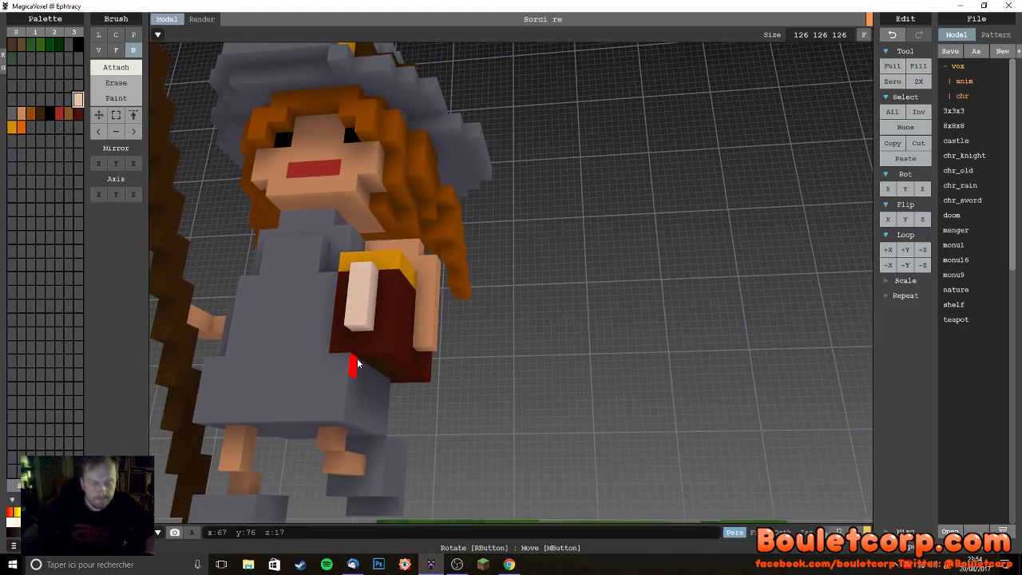
key(ctrl+z)
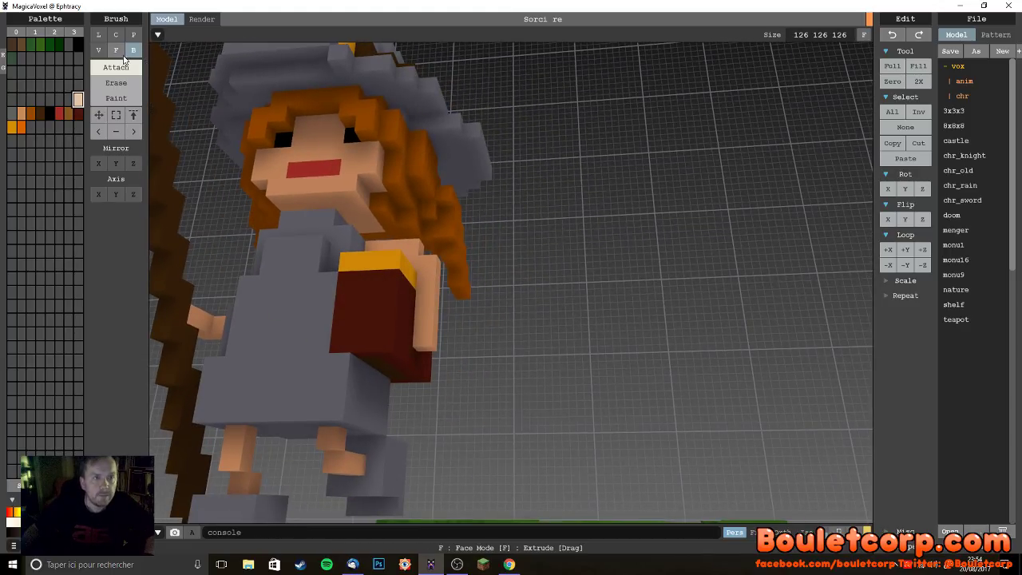
click(126, 99)
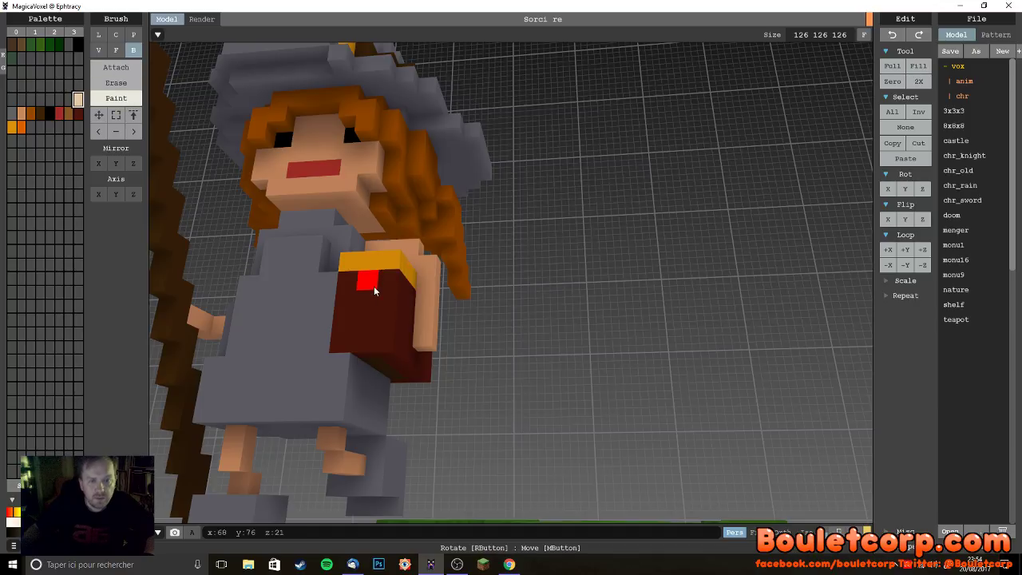
click(370, 325)
- Continue the cream page strip along the book's underside and up its rear edge in paint mode
mouse_move(370, 326)
right_down()
mouse_move(390, 339)
mouse_move(335, 347)
mouse_move(353, 367)
right_up()
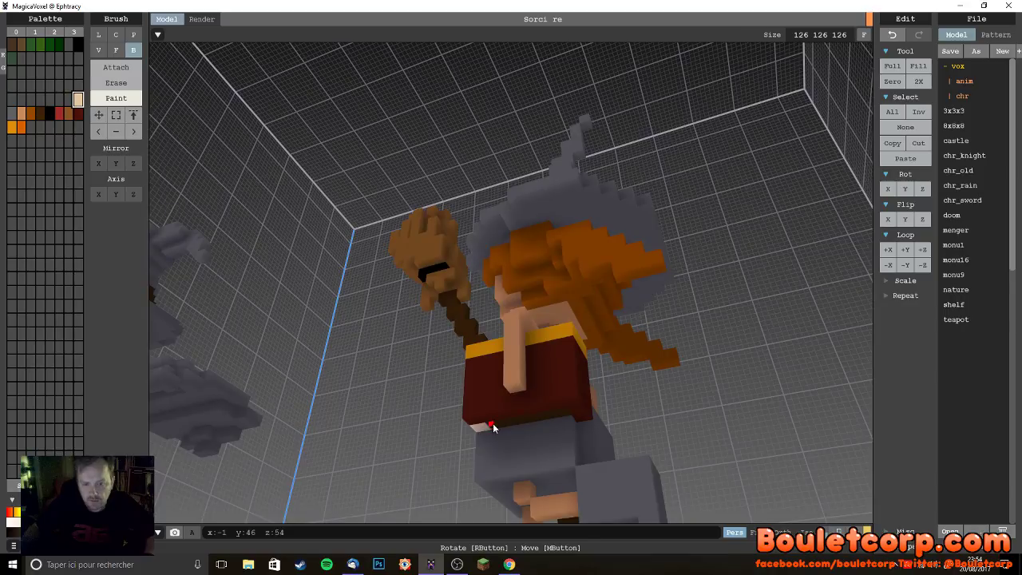
right_drag(508, 426, 295, 376)
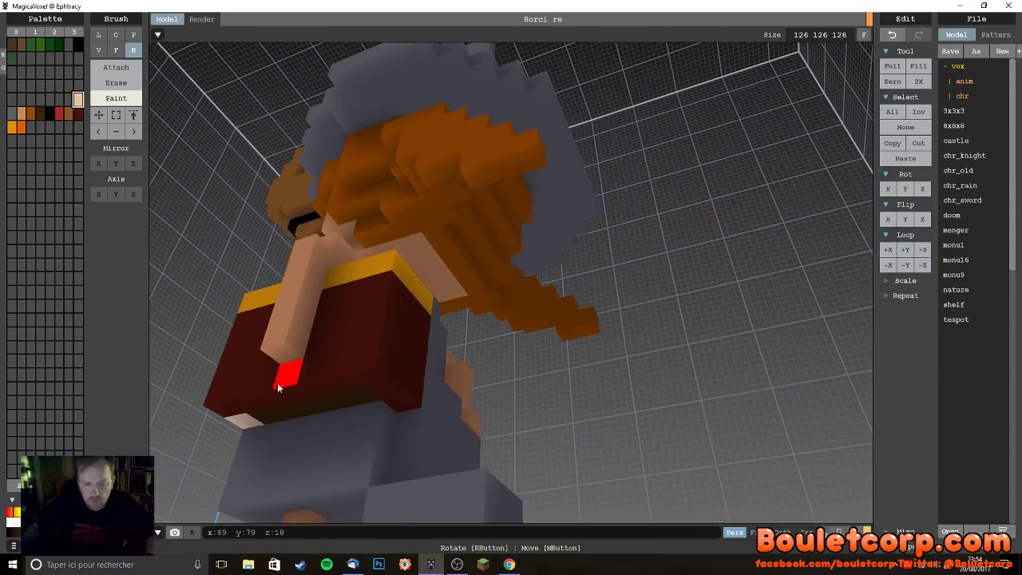
drag(273, 421, 374, 392)
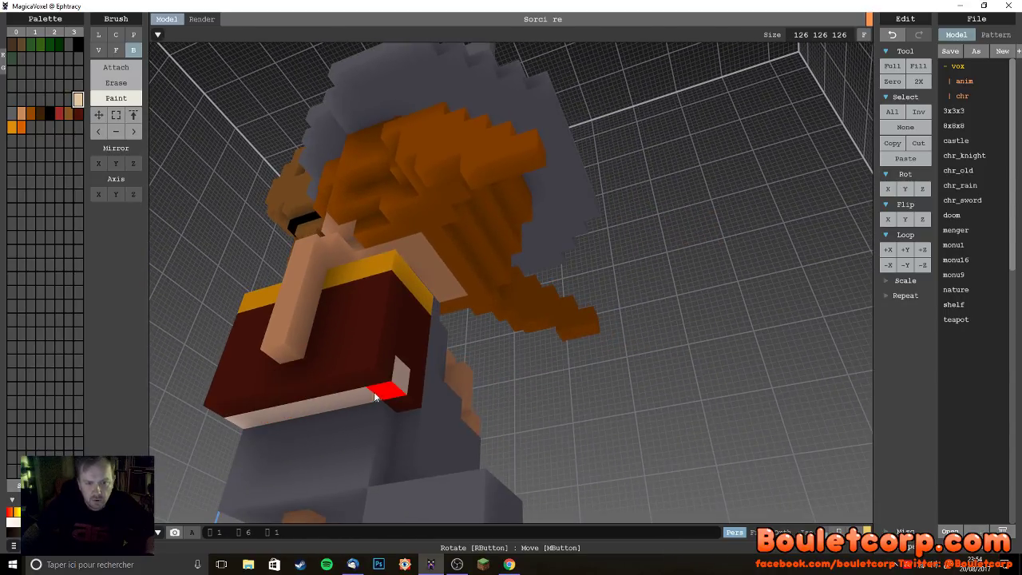
right_drag(382, 393, 468, 342)
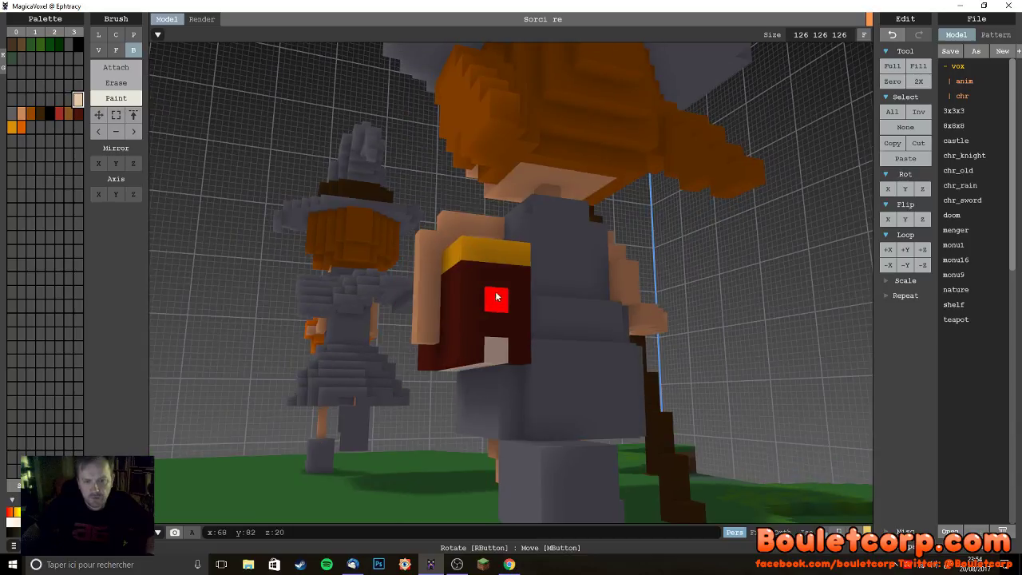
drag(497, 285, 493, 337)
scroll(522, 397, up, 3)
mouse_move(523, 397)
right_down()
mouse_move(621, 424)
mouse_move(533, 369)
mouse_move(594, 372)
mouse_move(488, 388)
right_up()
scroll(532, 368, down, 4)
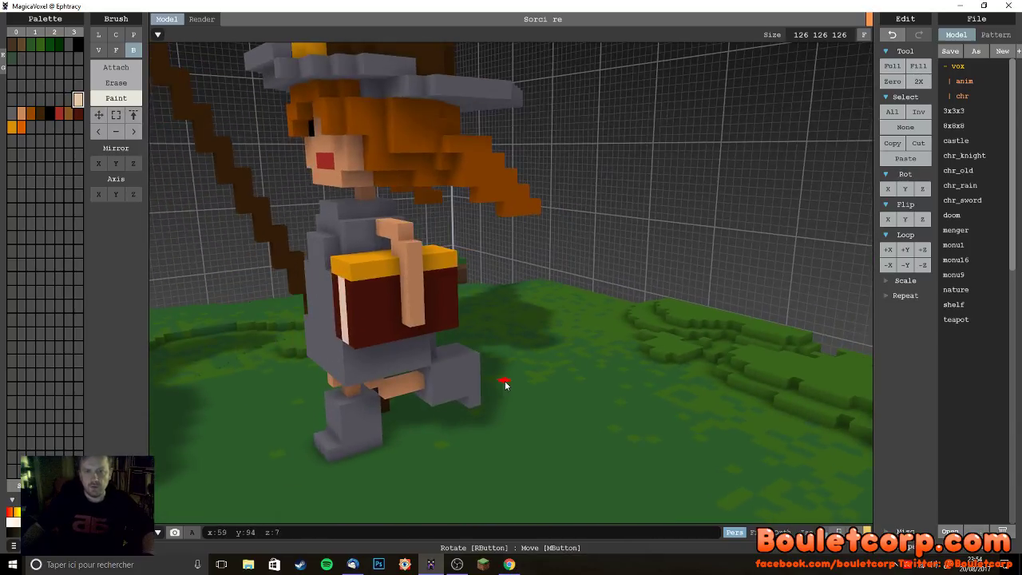
- Examine the small witch's finished book from the front and side, and compare both witches across the whole scene
right_drag(352, 304, 372, 276)
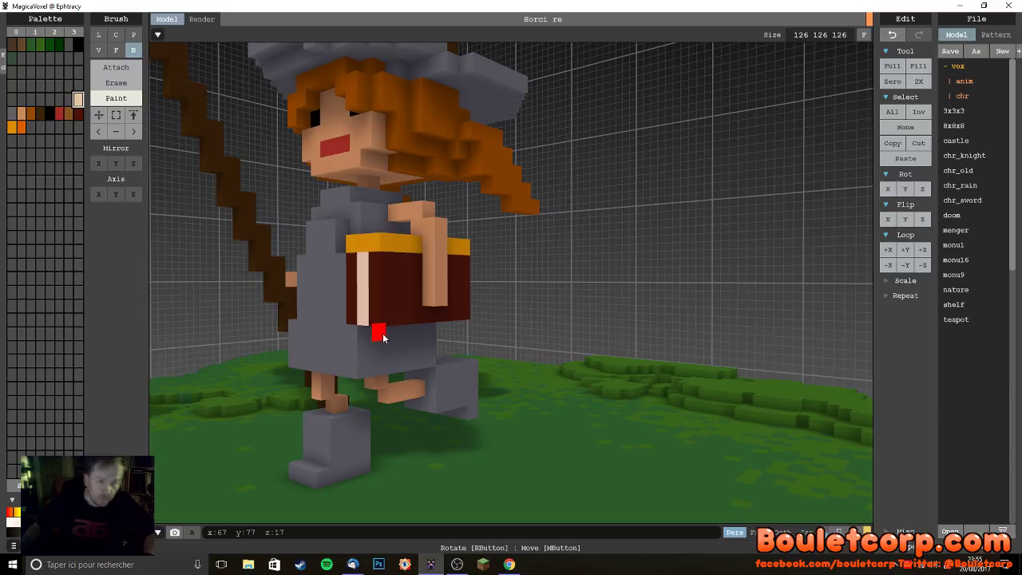
right_drag(392, 327, 568, 327)
scroll(394, 347, down, 5)
scroll(546, 333, down, 5)
scroll(568, 326, up, 4)
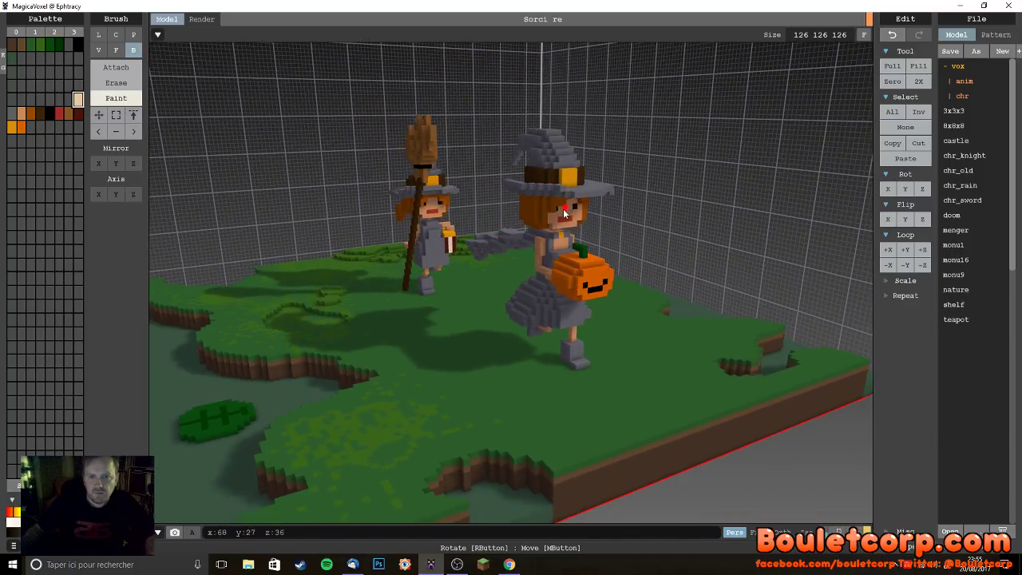
scroll(492, 274, up, 3)
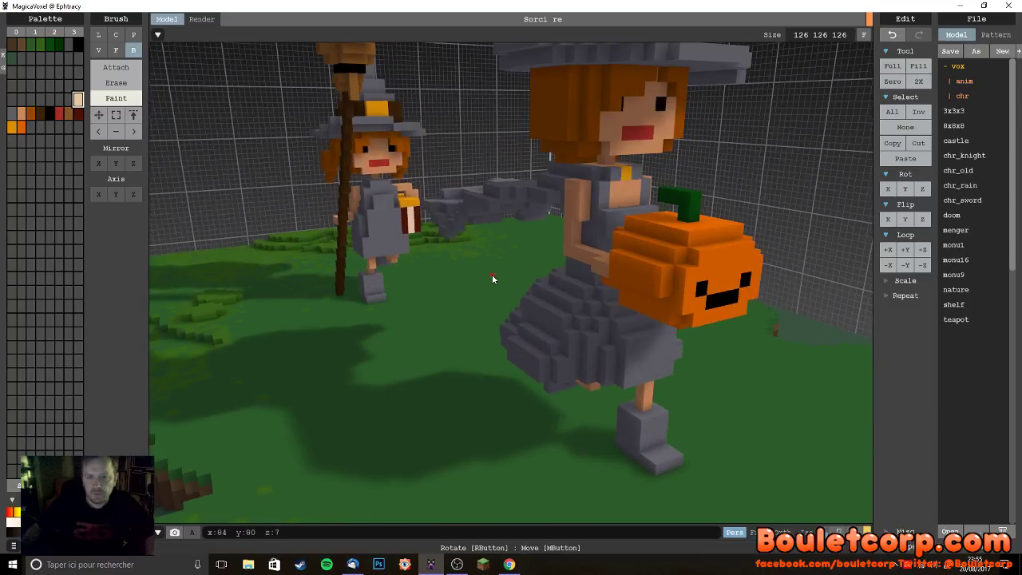
right_drag(543, 292, 422, 304)
scroll(421, 301, down, 5)
right_drag(533, 336, 506, 338)
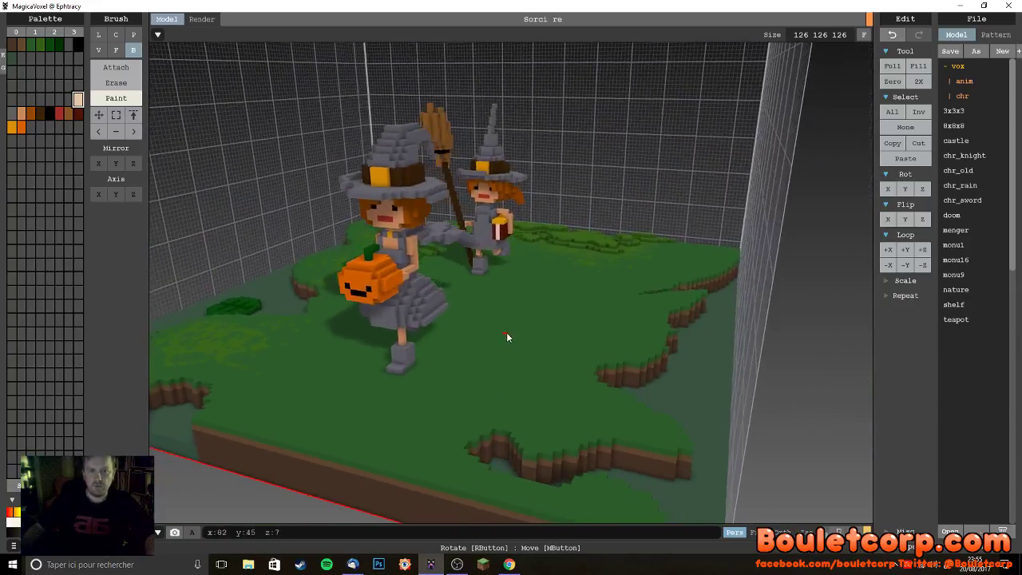
- Select the grey clothing colour shared by both witches, try it as black, and set it back to grey
click(12, 114)
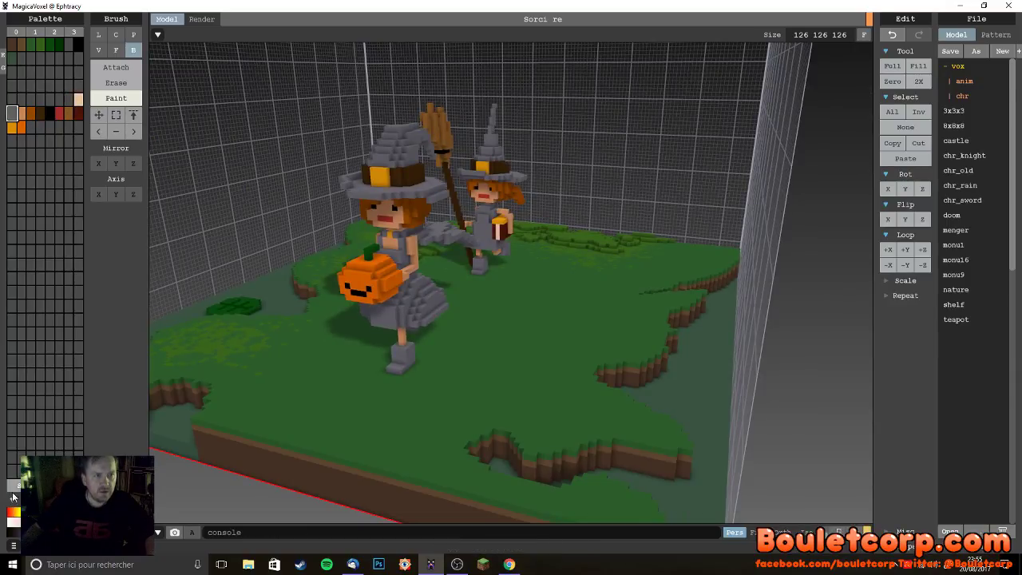
right_drag(549, 386, 521, 391)
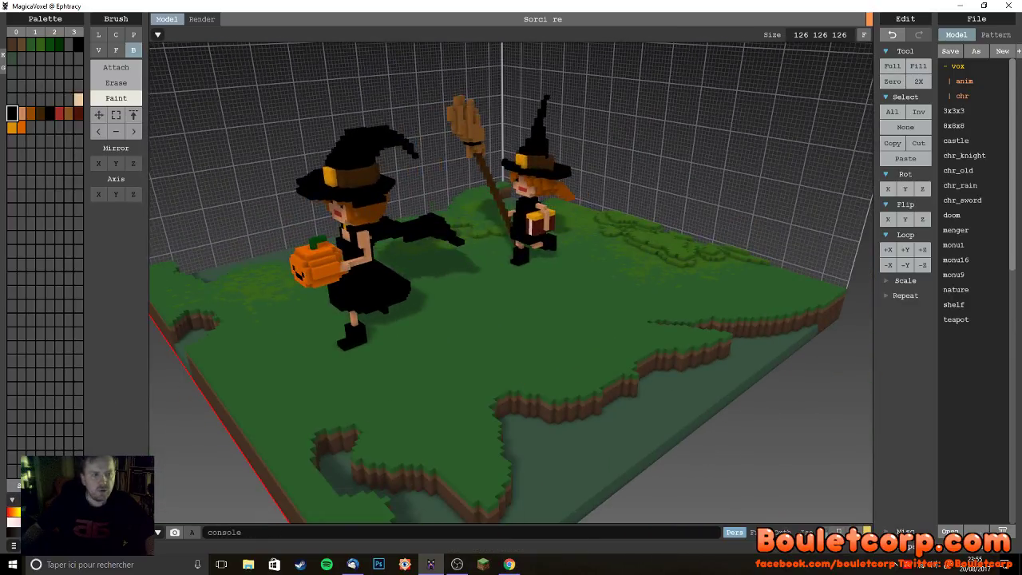
drag(13, 486, 36, 487)
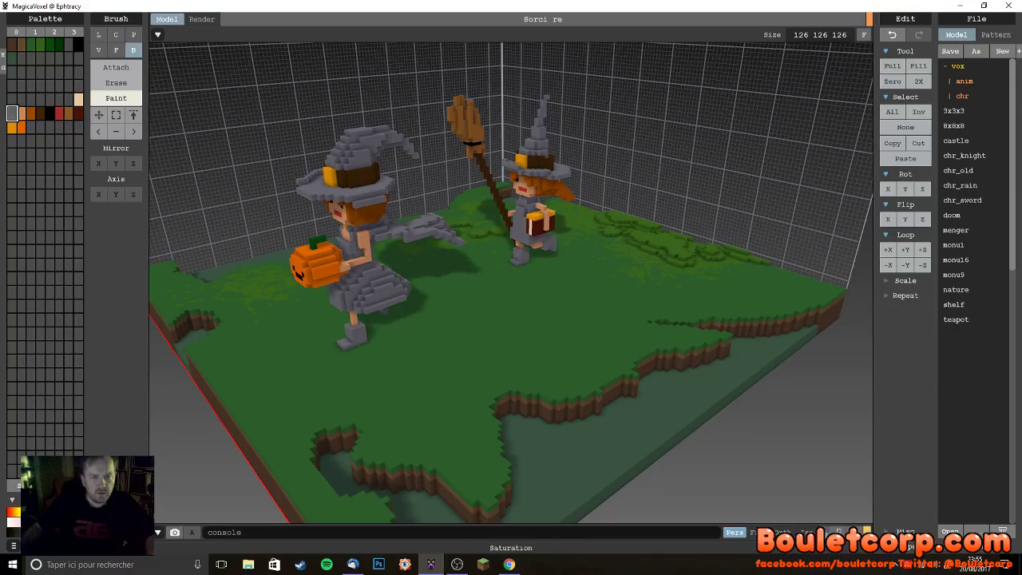
- Inspect the open grass and raised light green patches behind the small witch from several sides
right_drag(660, 264, 442, 351)
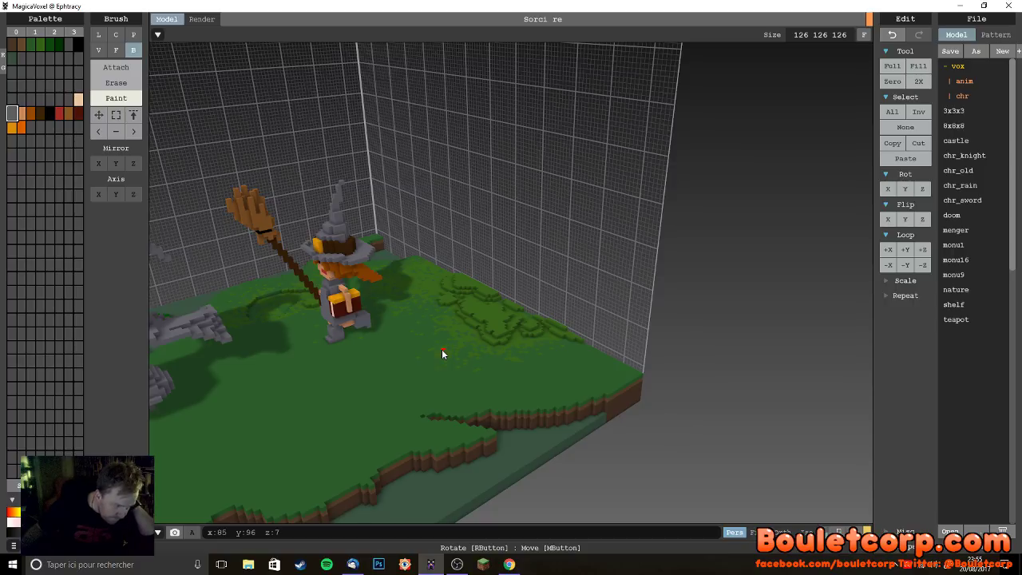
scroll(440, 351, up, 5)
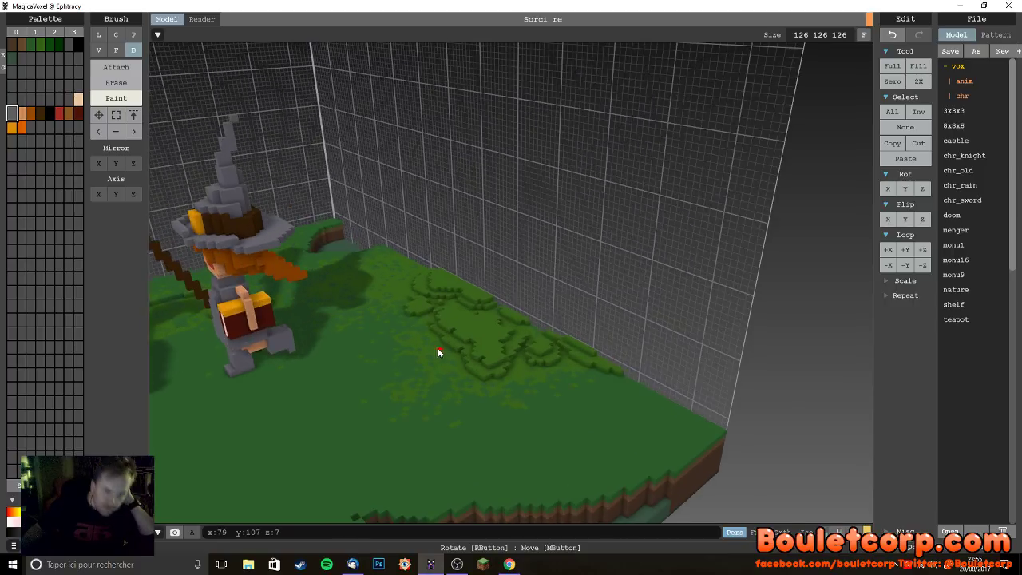
right_drag(384, 338, 399, 358)
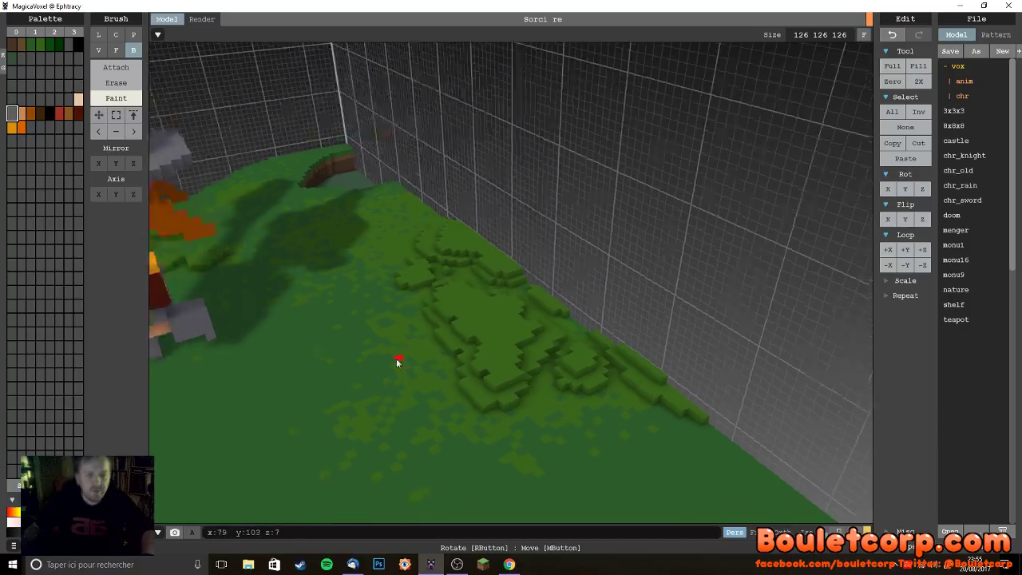
scroll(342, 342, down, 5)
right_drag(341, 343, 478, 360)
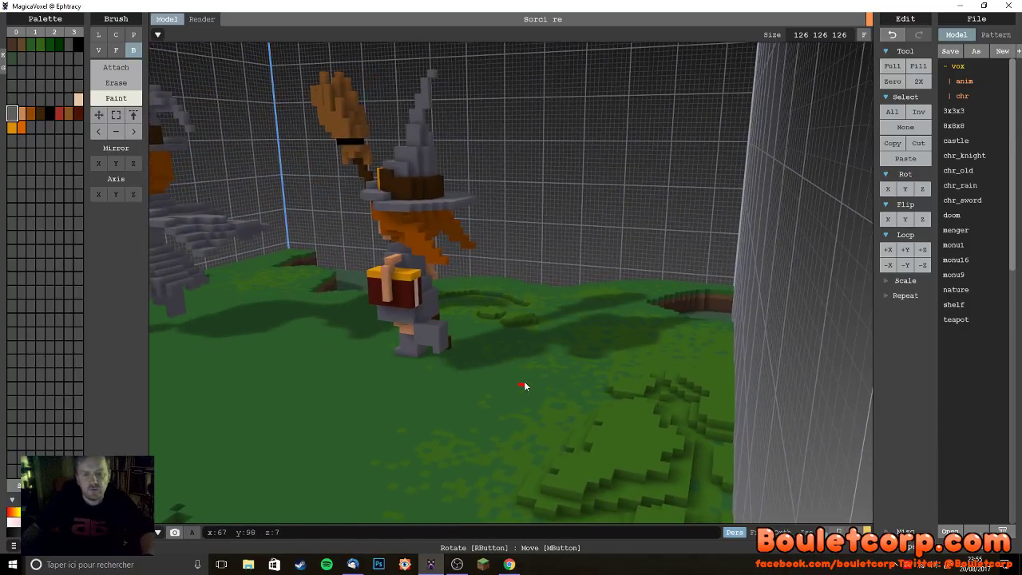
right_drag(545, 394, 540, 472)
scroll(524, 408, up, 2)
scroll(631, 429, up, 3)
right_drag(622, 353, 521, 225)
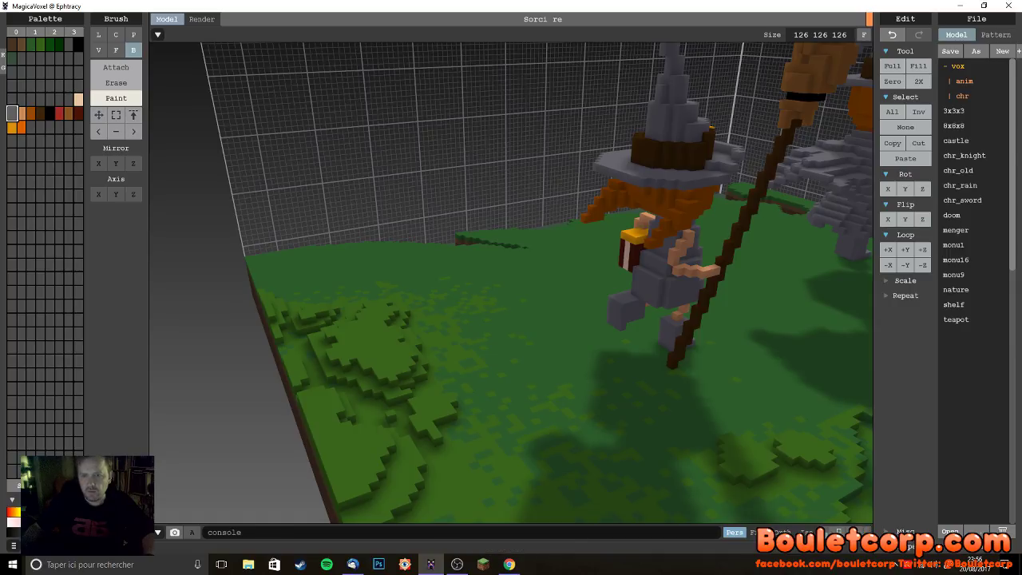
right_drag(529, 376, 370, 354)
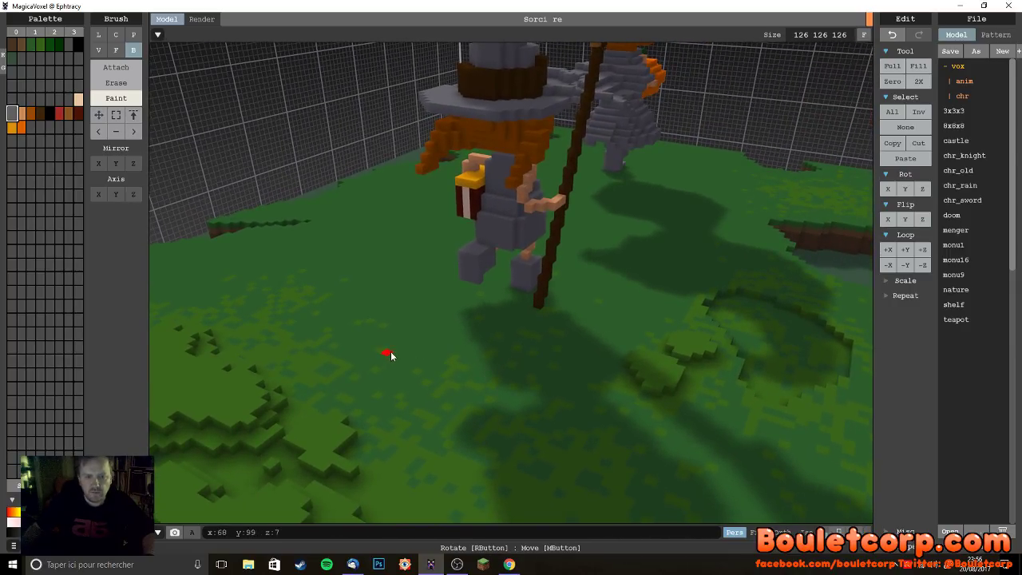
- Undo the last change and attach a small grey foot with a vertical leg on the grass behind the small witch
key(ctrl+z)
click(115, 67)
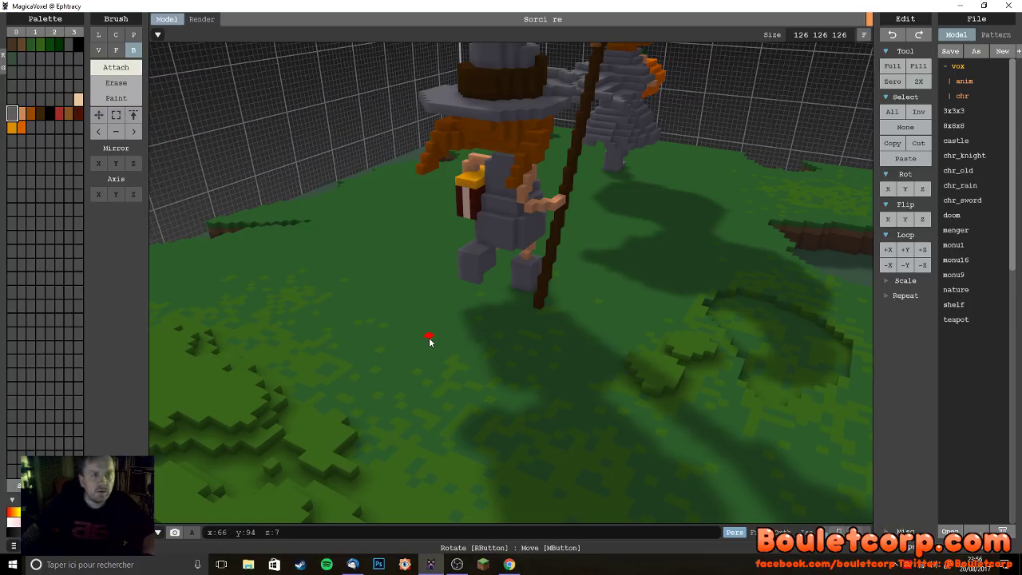
right_drag(540, 380, 476, 397)
click(557, 285)
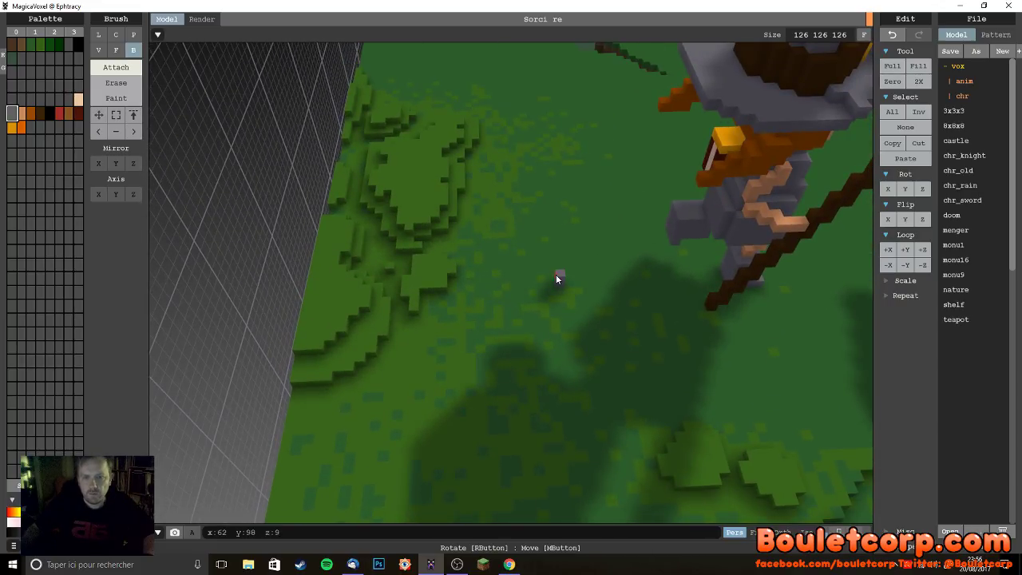
click(557, 277)
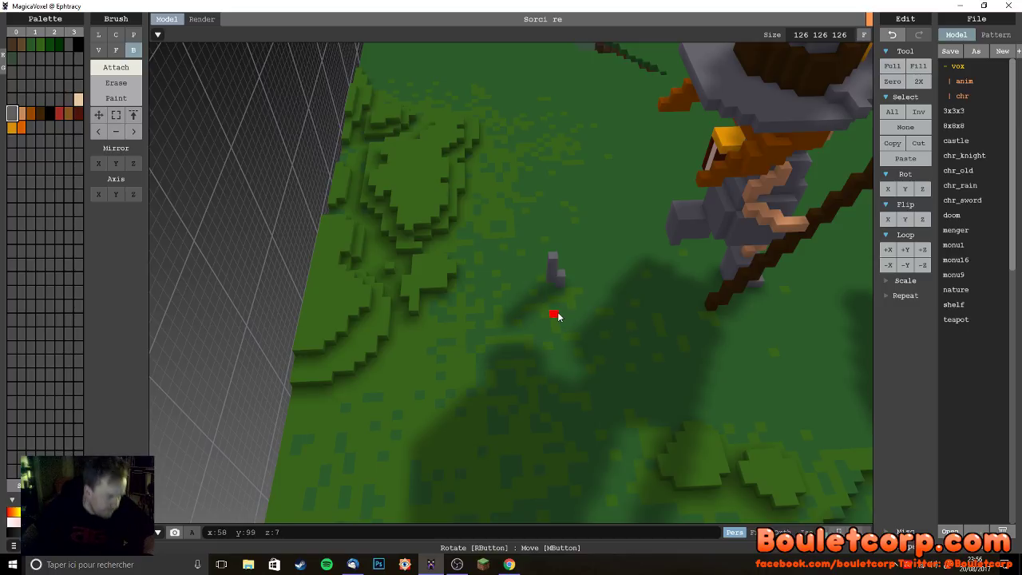
- Attach a grey block on top of the leg, undo a trial extension, and lengthen the block into an animal's body
right_drag(536, 311, 476, 314)
click(473, 318)
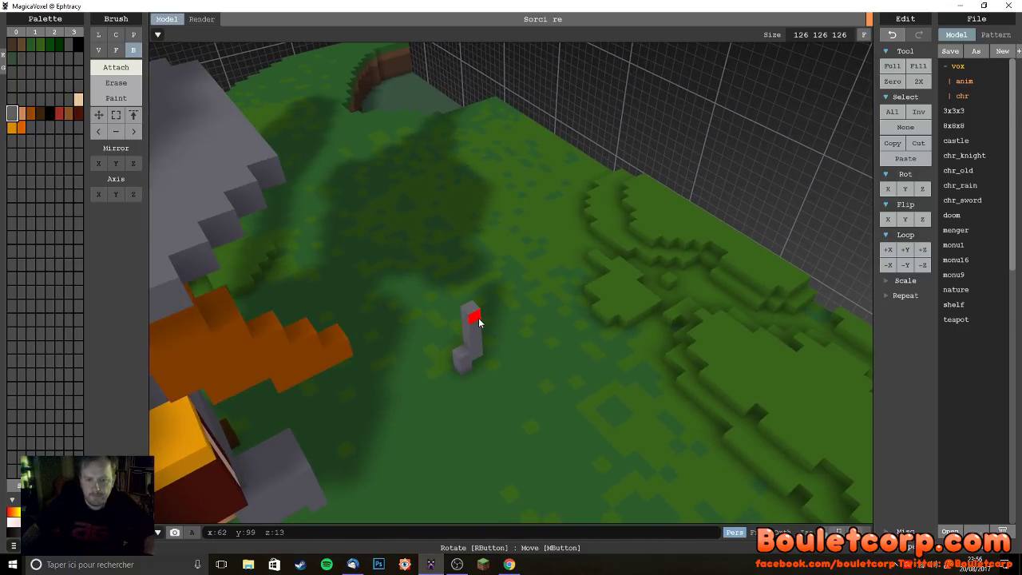
click(476, 321)
right_drag(487, 324, 457, 309)
mouse_move(457, 257)
mouse_down()
mouse_move(437, 271)
mouse_move(466, 272)
mouse_move(458, 284)
mouse_up()
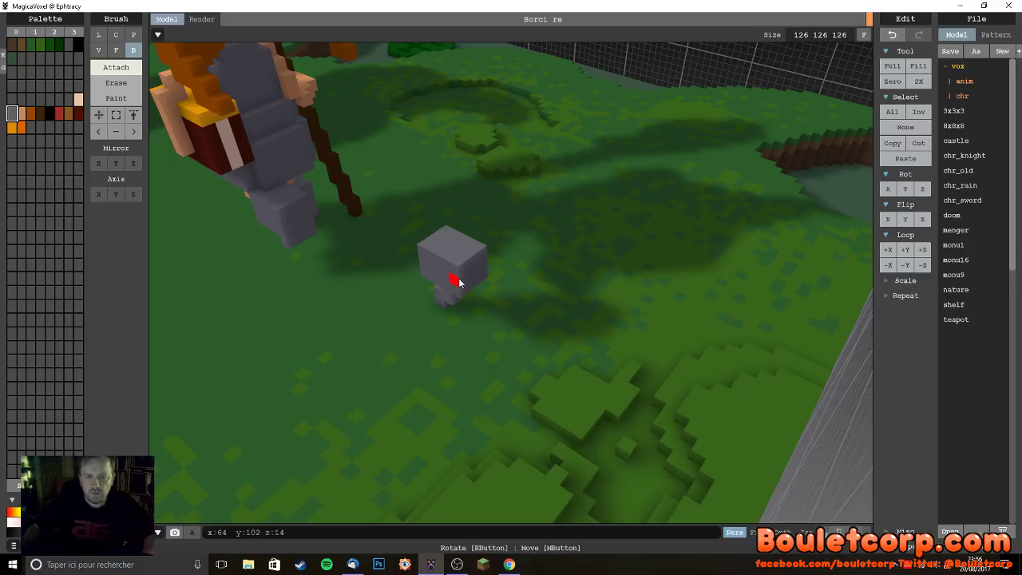
key(ctrl+z)
mouse_move(451, 249)
mouse_down()
mouse_move(456, 281)
mouse_move(458, 260)
mouse_move(470, 270)
mouse_move(467, 292)
mouse_move(487, 268)
mouse_move(481, 294)
mouse_move(491, 279)
mouse_move(516, 283)
mouse_move(495, 298)
mouse_up()
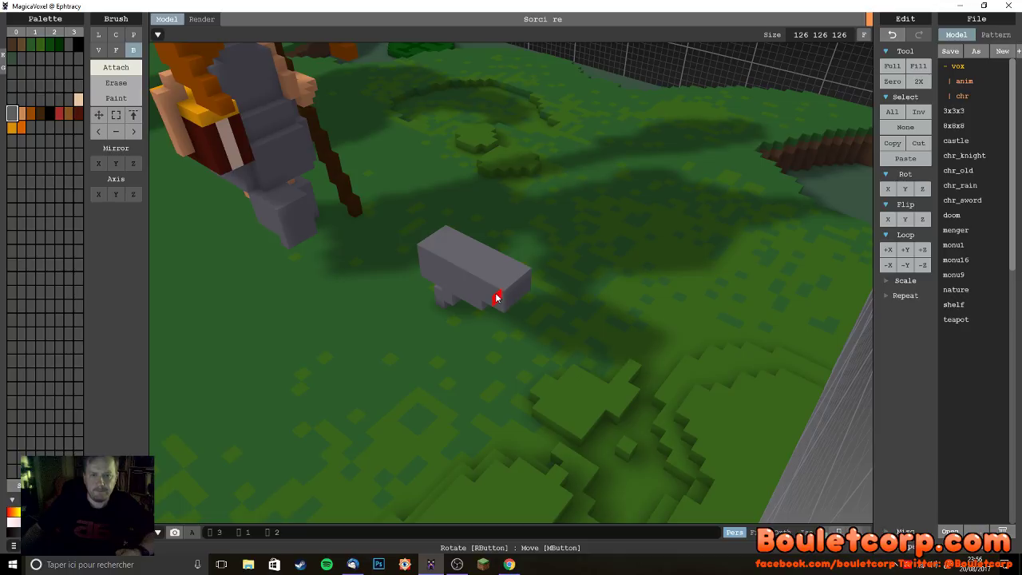
- Attach a raised, overhanging section to the rear end of the animal's body and undo a trial voxel beneath it
right_drag(517, 296, 512, 255)
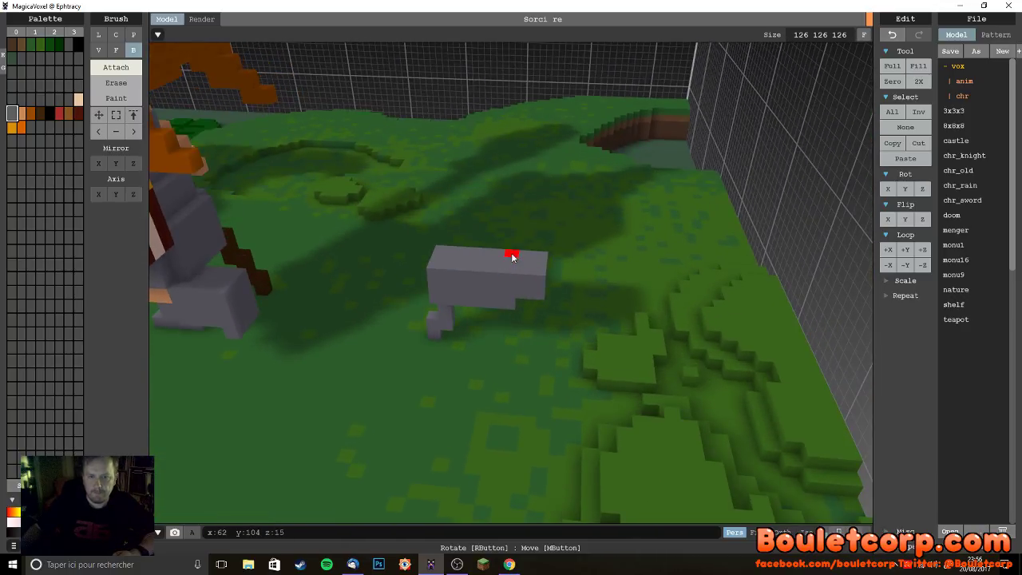
drag(536, 272, 547, 286)
right_drag(564, 301, 516, 266)
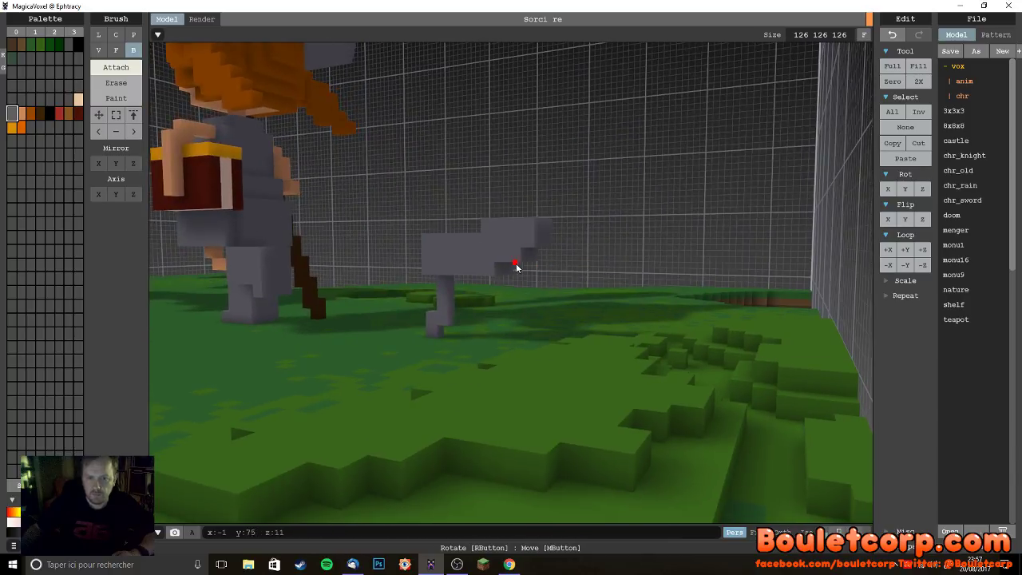
drag(506, 261, 506, 261)
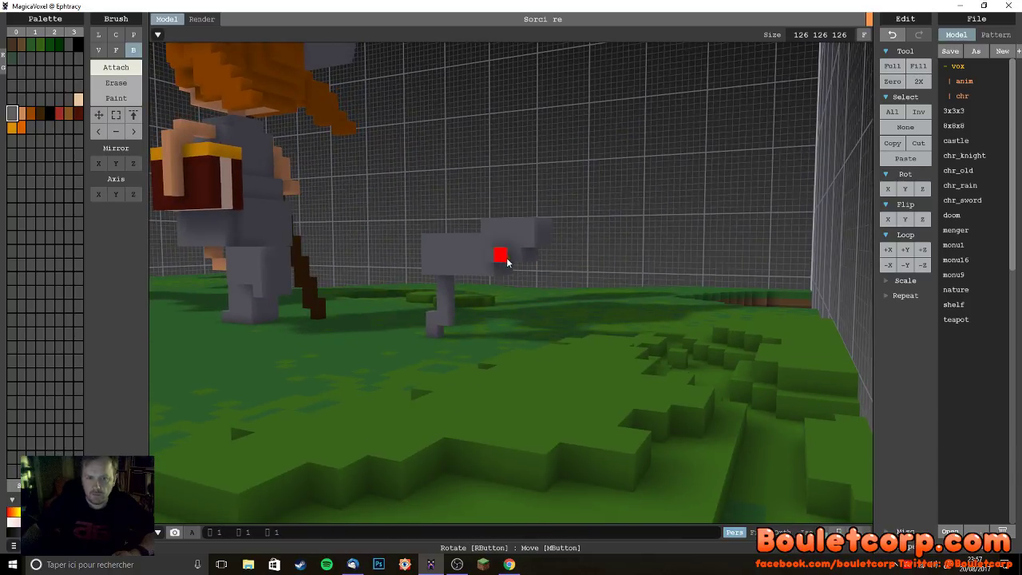
mouse_move(511, 263)
right_down()
mouse_move(506, 249)
mouse_move(516, 289)
mouse_move(583, 287)
mouse_move(537, 294)
mouse_move(525, 250)
right_up()
key(ctrl+z)
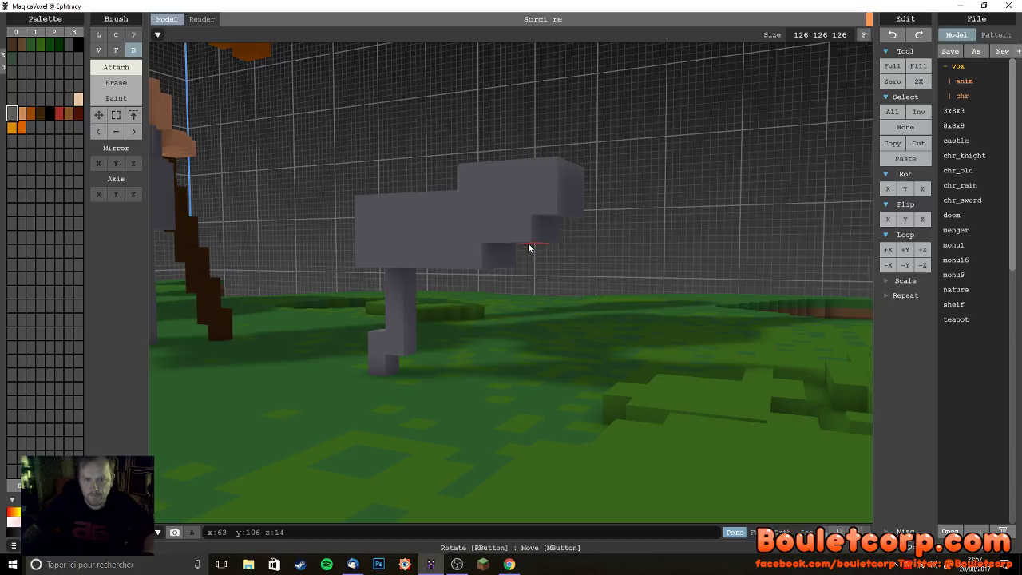
- Attach grey voxels stepping down and backward beneath the animal's rear to form a bent hind leg
click(529, 243)
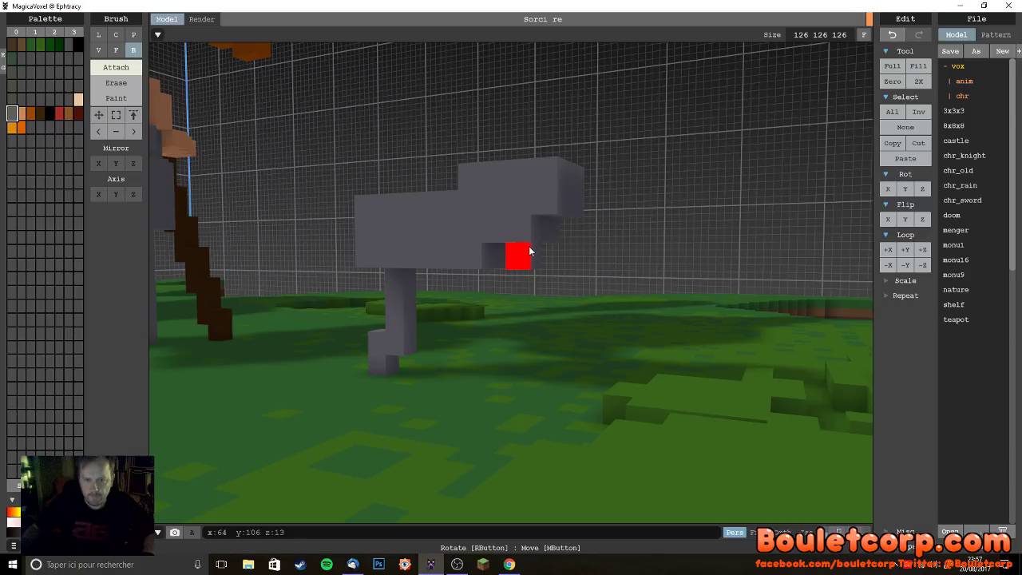
right_drag(528, 266, 535, 274)
drag(535, 265, 582, 326)
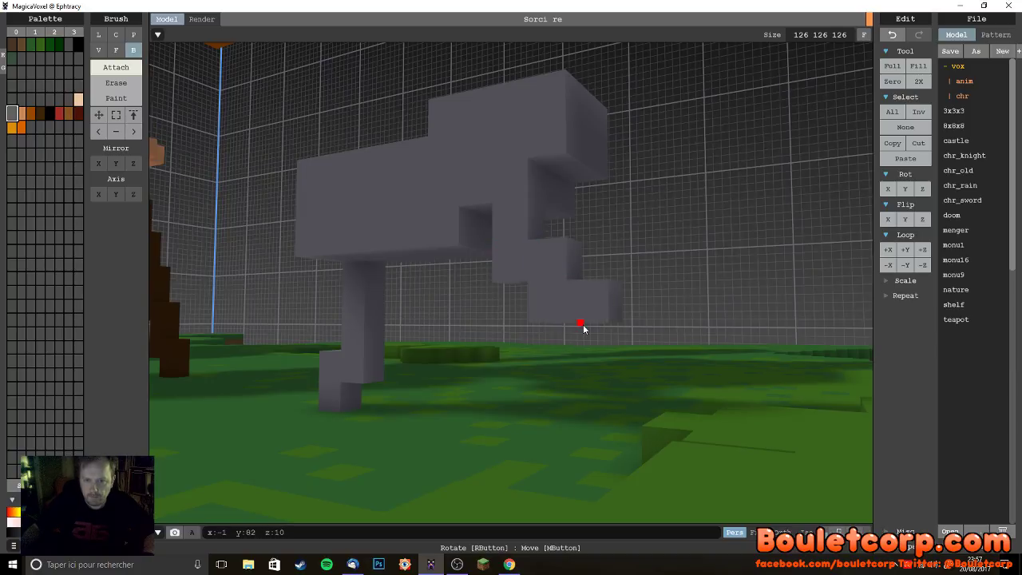
- Undo a trial attachment on the other side of the animal's rear and start the second hind leg there
right_drag(594, 327, 881, 347)
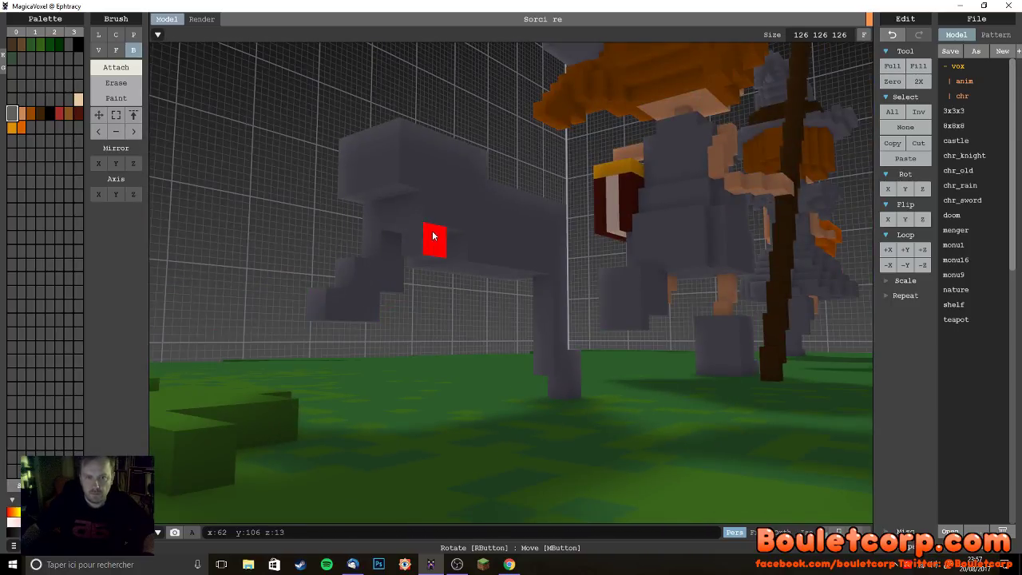
scroll(438, 280, up, 5)
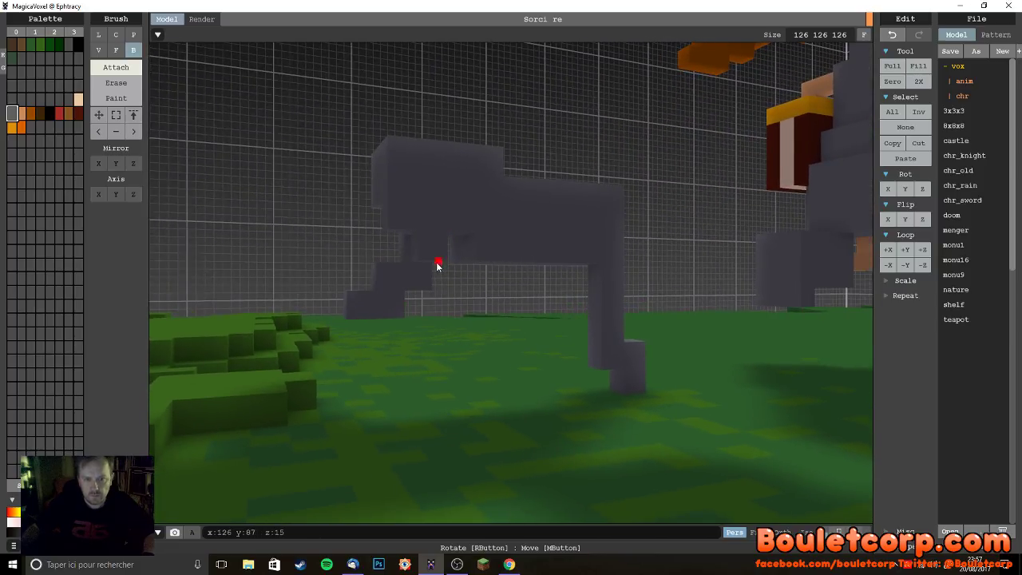
right_drag(429, 273, 423, 338)
right_drag(449, 298, 587, 297)
key(ctrl+z)
right_drag(511, 294, 465, 295)
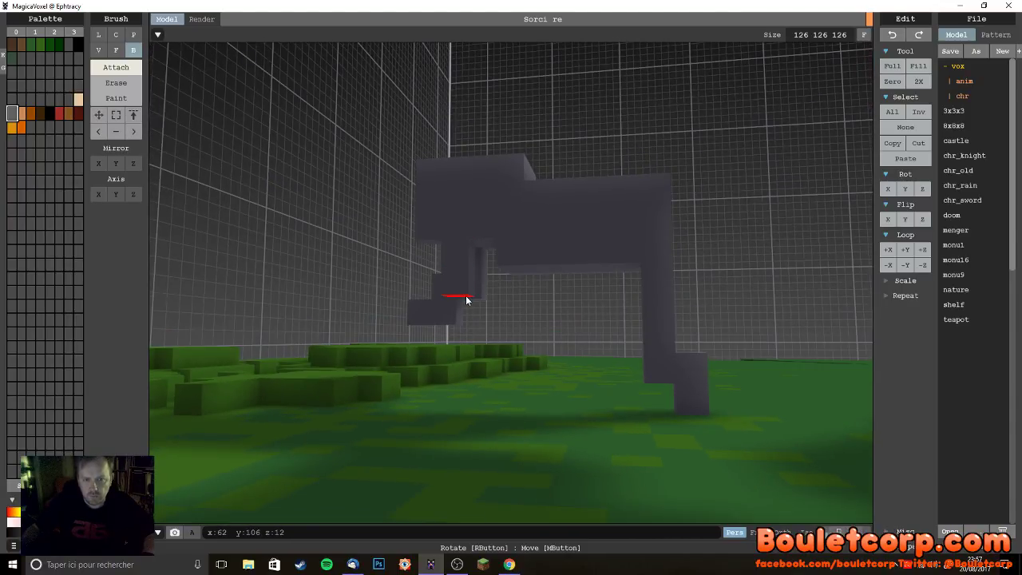
drag(467, 297, 474, 314)
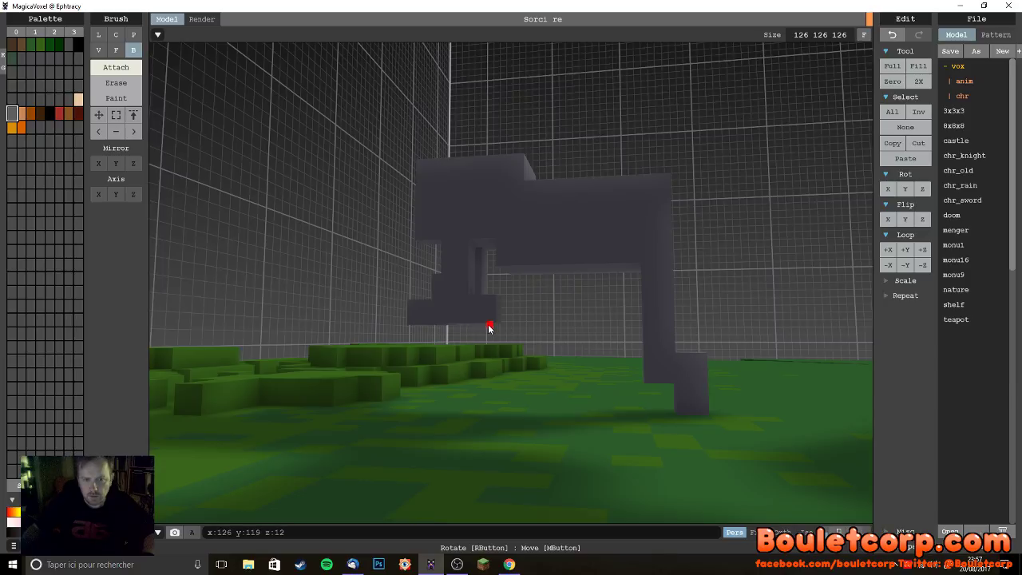
- Extend the second hind leg downward with a stepped lower section reaching toward the ground
scroll(489, 326, up, 5)
right_drag(500, 317, 466, 359)
mouse_move(478, 365)
mouse_down()
mouse_move(484, 390)
mouse_move(513, 418)
mouse_up()
- Attach a vertical lower section beneath the end of the first hind leg
mouse_move(514, 417)
right_down()
mouse_move(521, 465)
mouse_move(545, 452)
mouse_move(547, 479)
mouse_move(445, 364)
mouse_move(492, 386)
mouse_move(477, 357)
mouse_move(491, 359)
mouse_move(484, 439)
mouse_move(488, 429)
mouse_move(562, 458)
mouse_move(559, 436)
mouse_move(671, 383)
mouse_move(657, 388)
mouse_move(821, 388)
right_up()
right_drag(582, 331, 653, 288)
scroll(651, 292, up, 3)
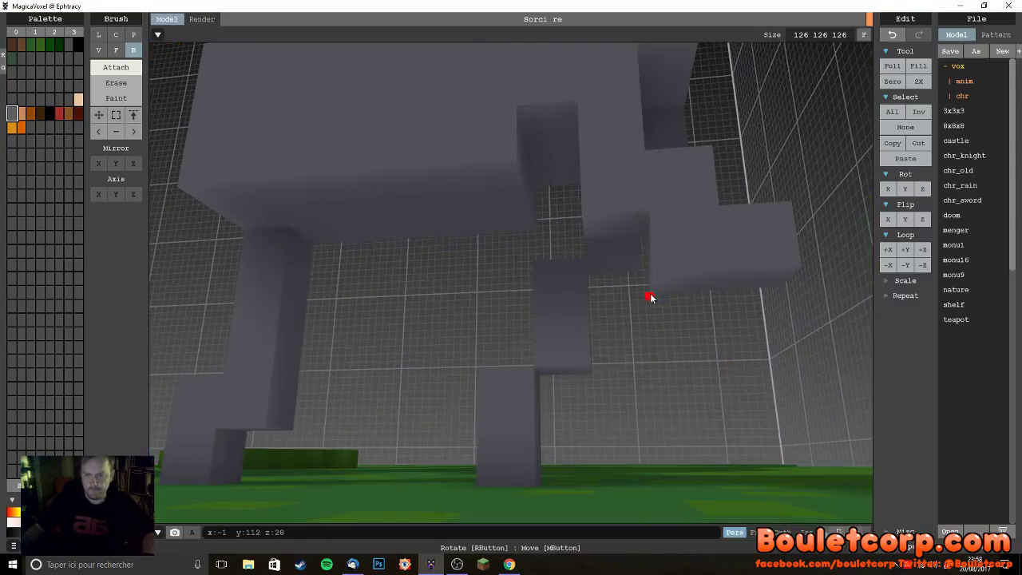
right_drag(770, 348, 748, 377)
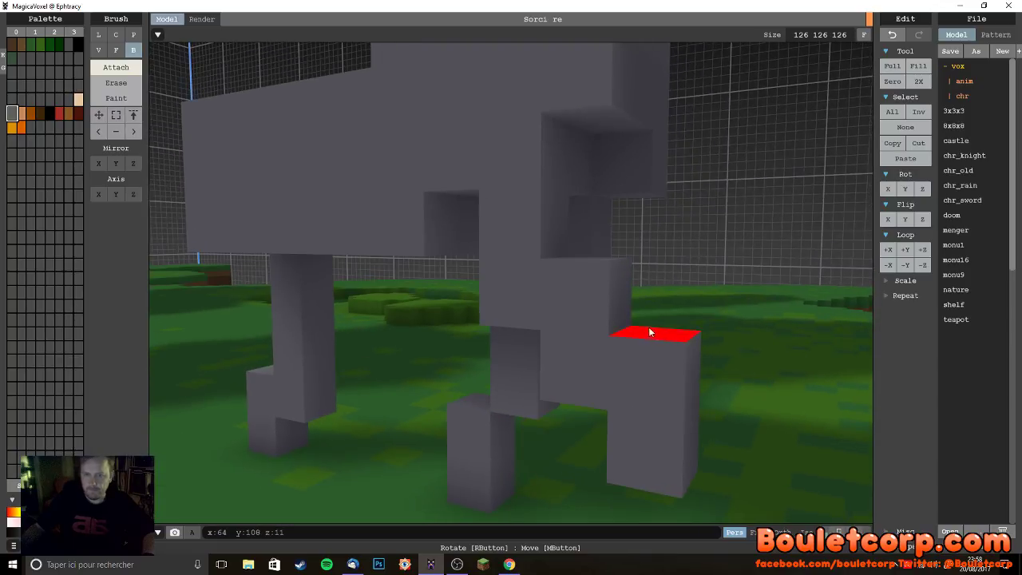
- Undo the straight front leg down to its foot and rebuild it as a lower column with an offset upper section under the body
right_drag(621, 320, 709, 438)
scroll(683, 379, down, 3)
scroll(709, 437, up, 3)
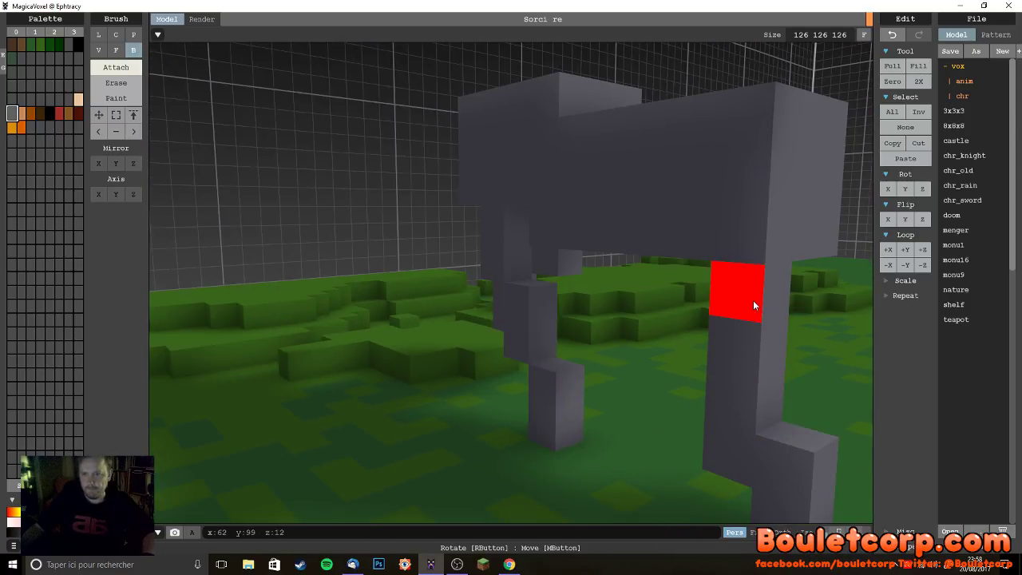
key(ctrl+z)
key(ctrl+z)
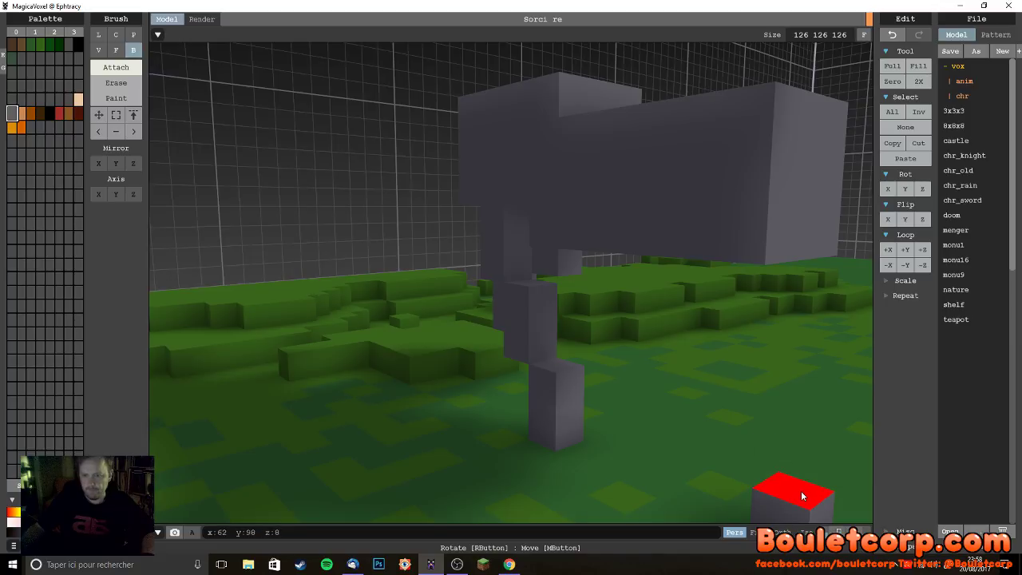
right_drag(779, 504, 711, 457)
drag(645, 416, 642, 359)
right_drag(646, 359, 714, 265)
scroll(793, 302, up, 3)
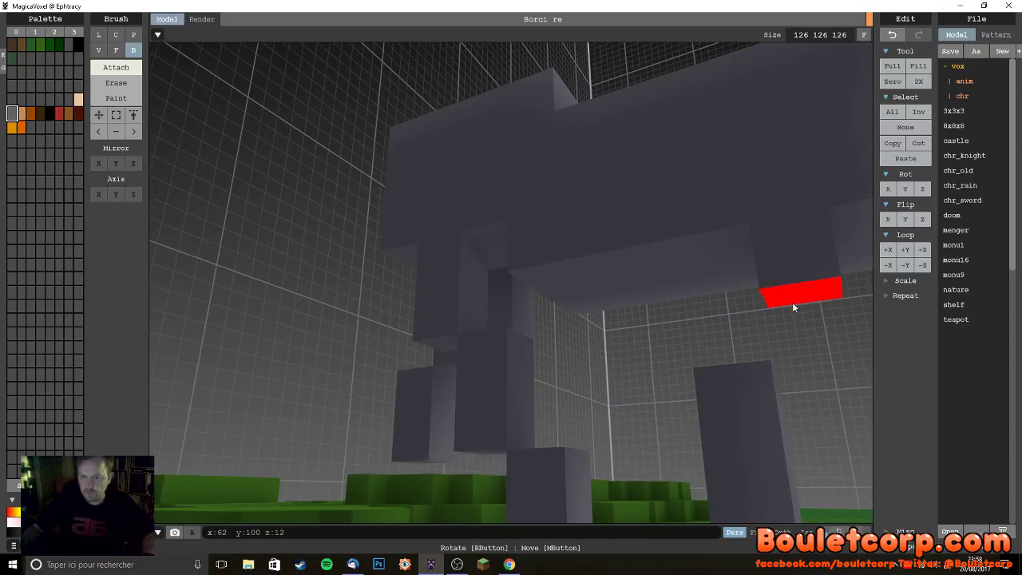
right_drag(793, 303, 588, 374)
scroll(617, 362, down, 5)
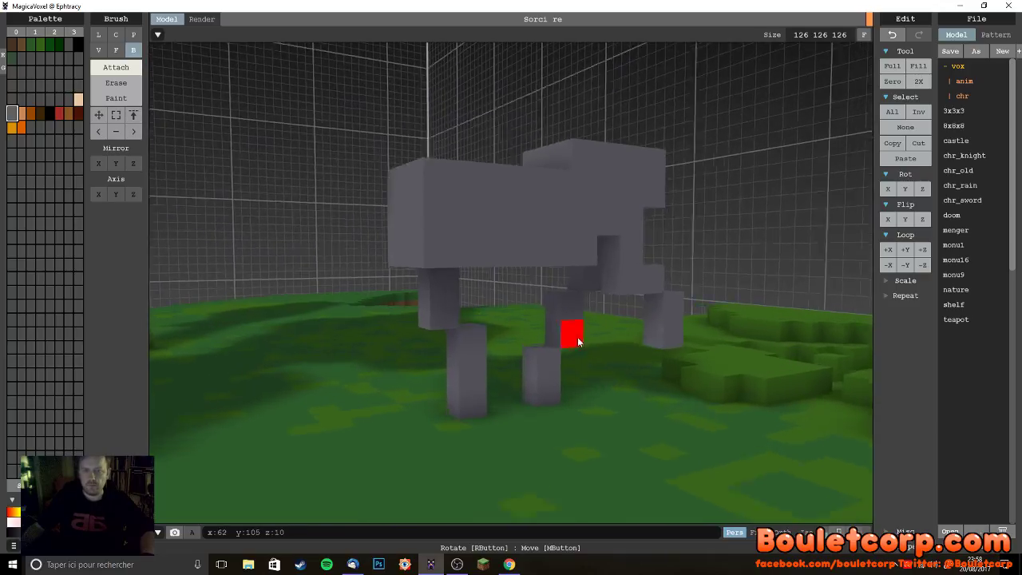
- Attach a second front leg under the body, built from grey blocks stepping down and forward
scroll(559, 328, up, 4)
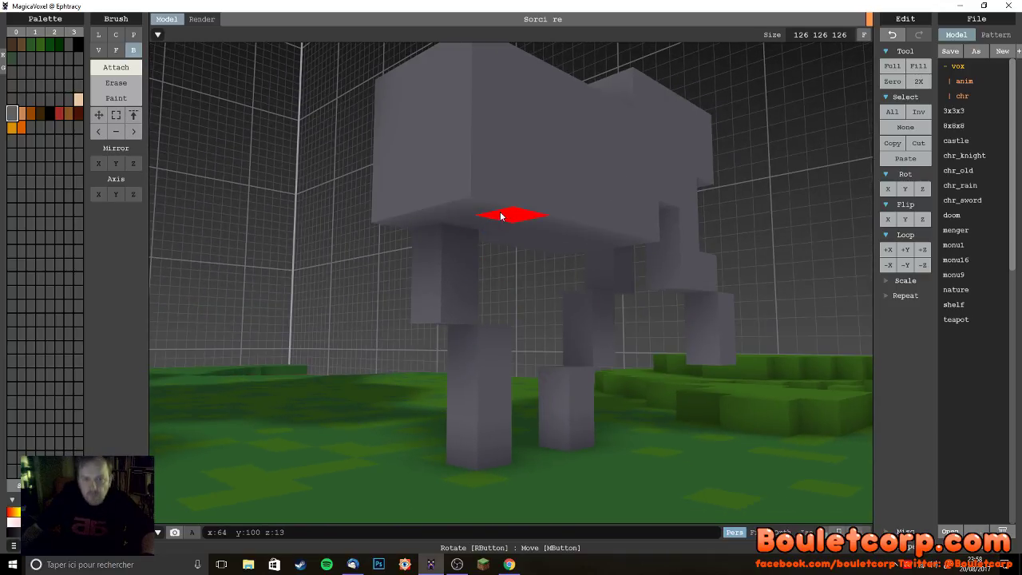
click(495, 210)
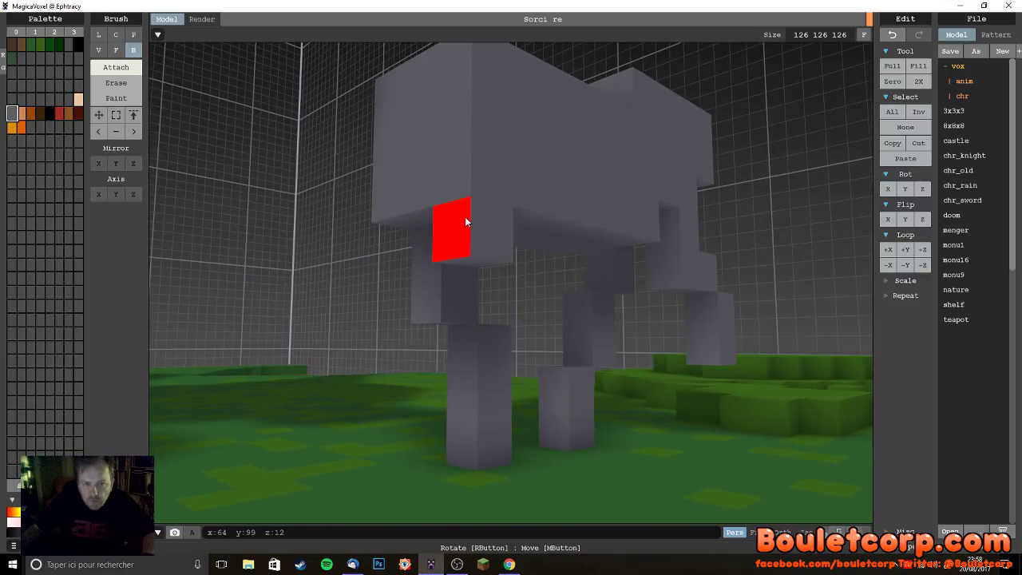
click(475, 263)
click(447, 290)
right_drag(447, 289, 434, 300)
click(401, 289)
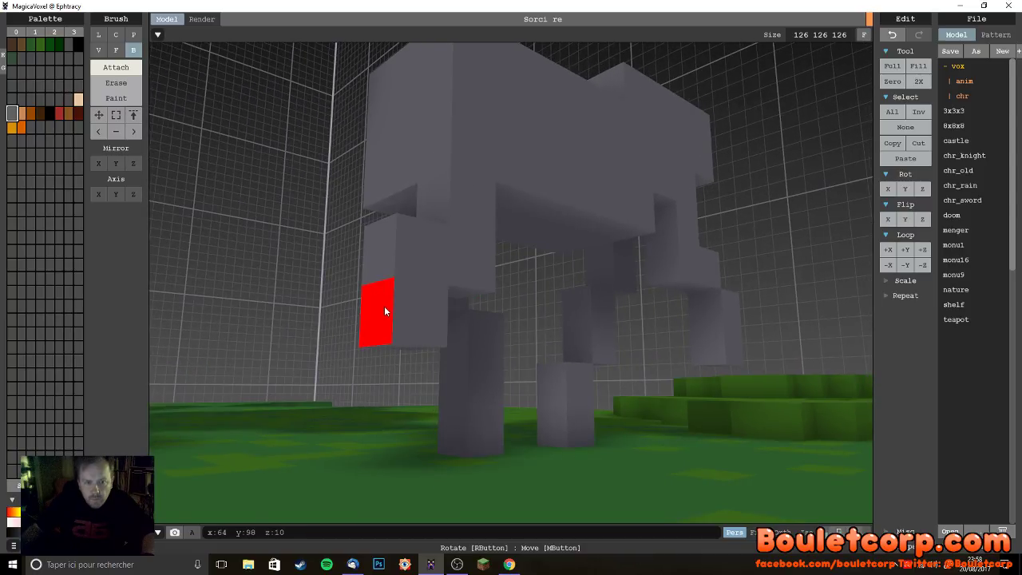
click(384, 306)
click(348, 347)
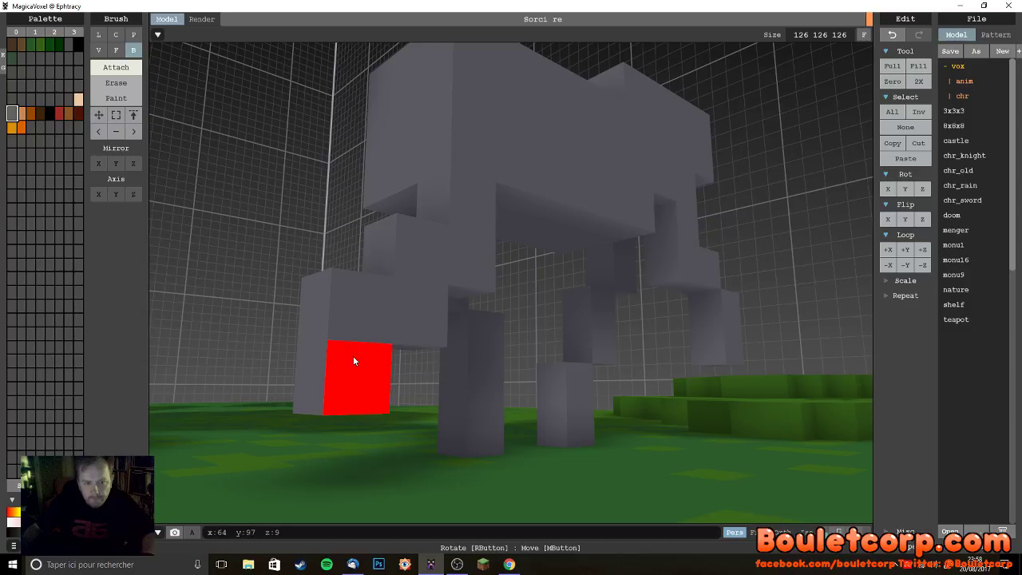
click(313, 400)
- Finish the front leg with a vertical lower section reaching the ground and erase the surplus blocks around it
right_drag(331, 409, 241, 394)
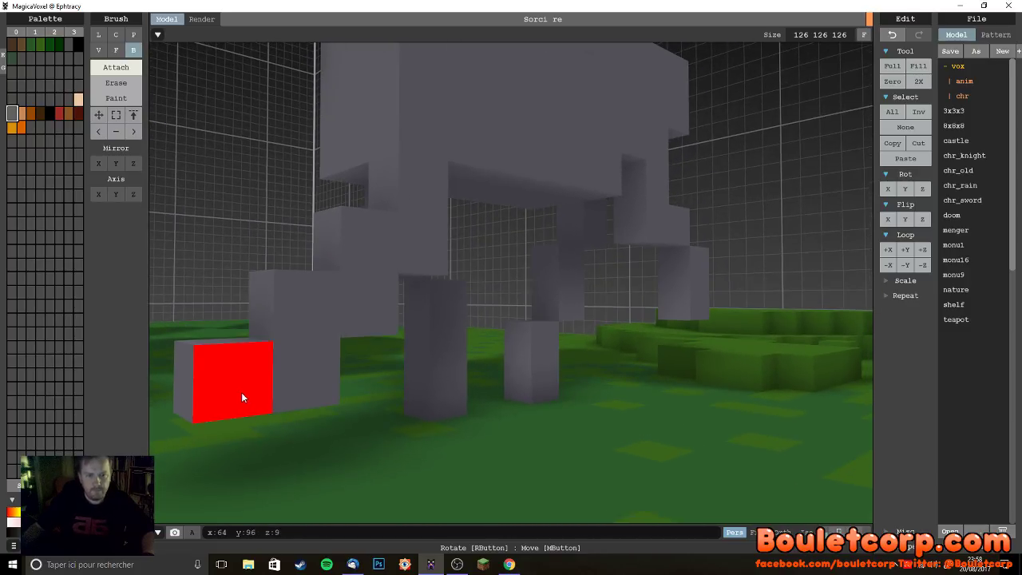
click(293, 447)
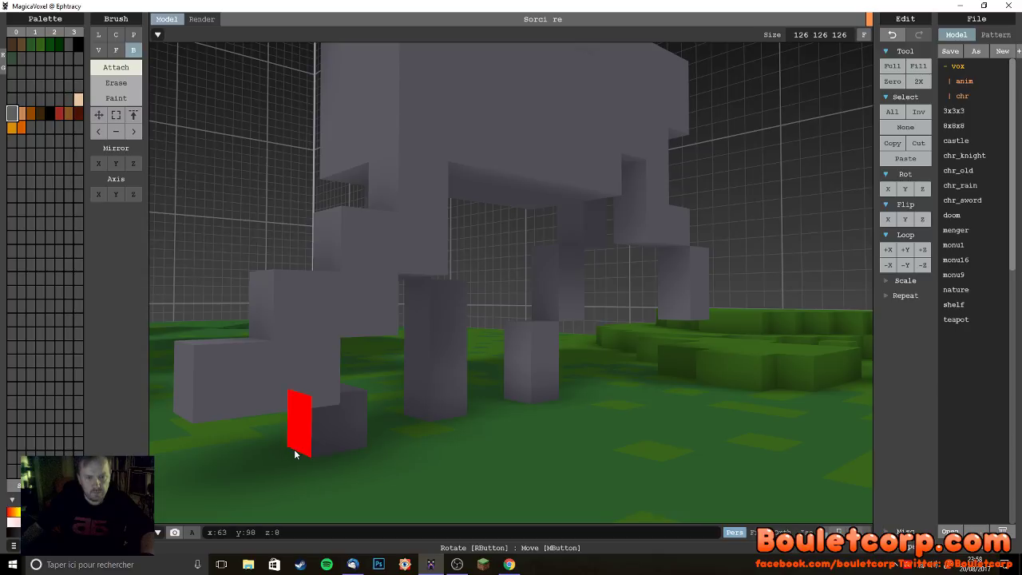
key(ctrl+z)
click(296, 466)
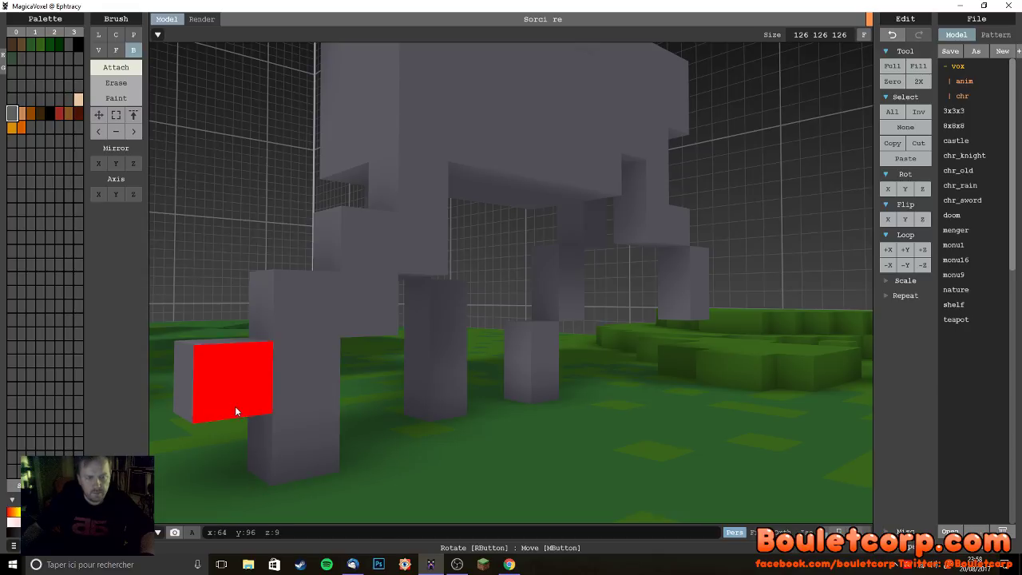
click(235, 406)
click(289, 321)
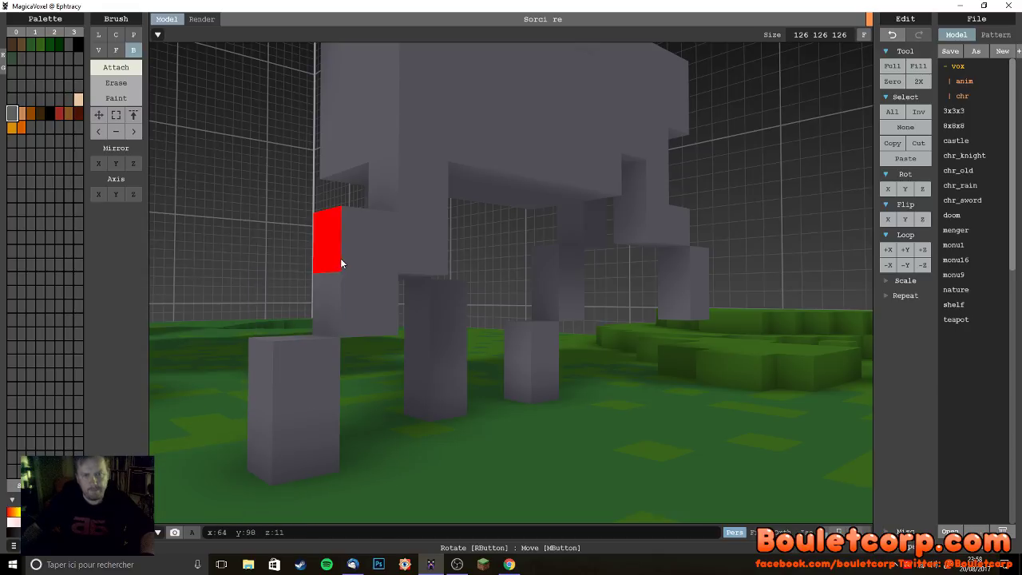
- Inspect the animal's four legs and its proportions beside the small witch from several angles
scroll(359, 345, down, 10)
right_drag(331, 415, 408, 399)
scroll(407, 396, down, 3)
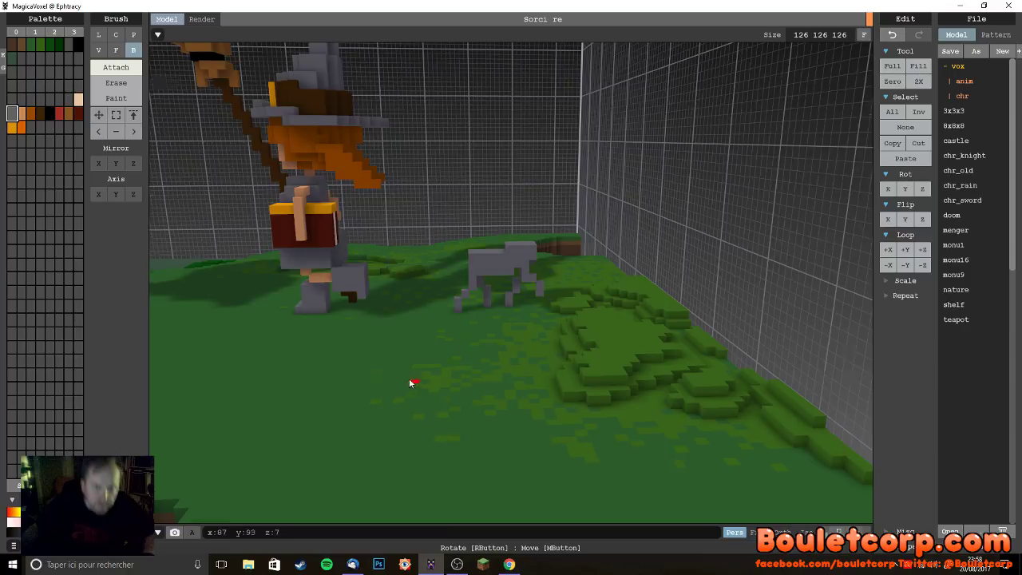
scroll(411, 376, up, 8)
scroll(399, 375, down, 4)
scroll(411, 359, up, 8)
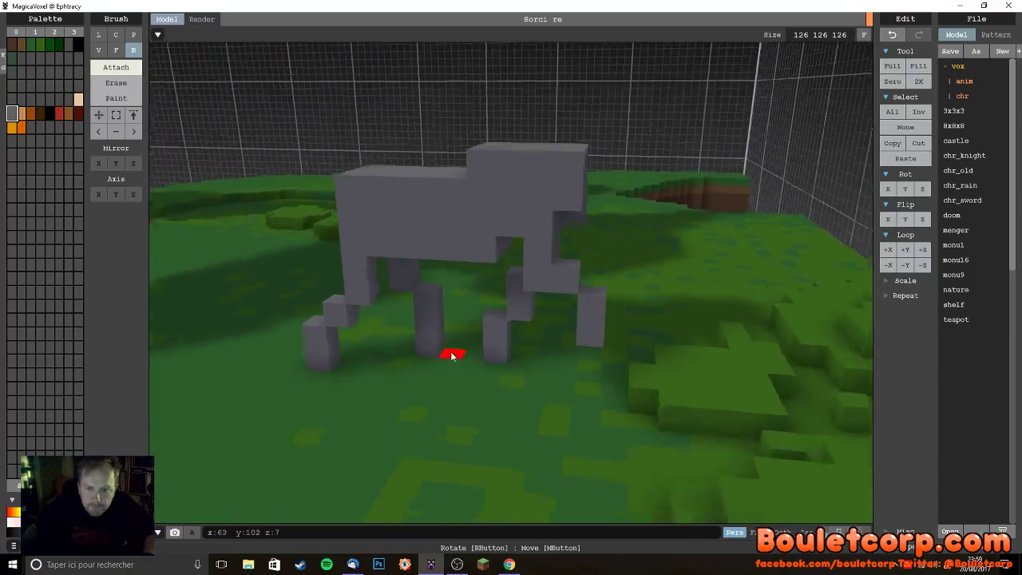
right_drag(472, 325, 470, 313)
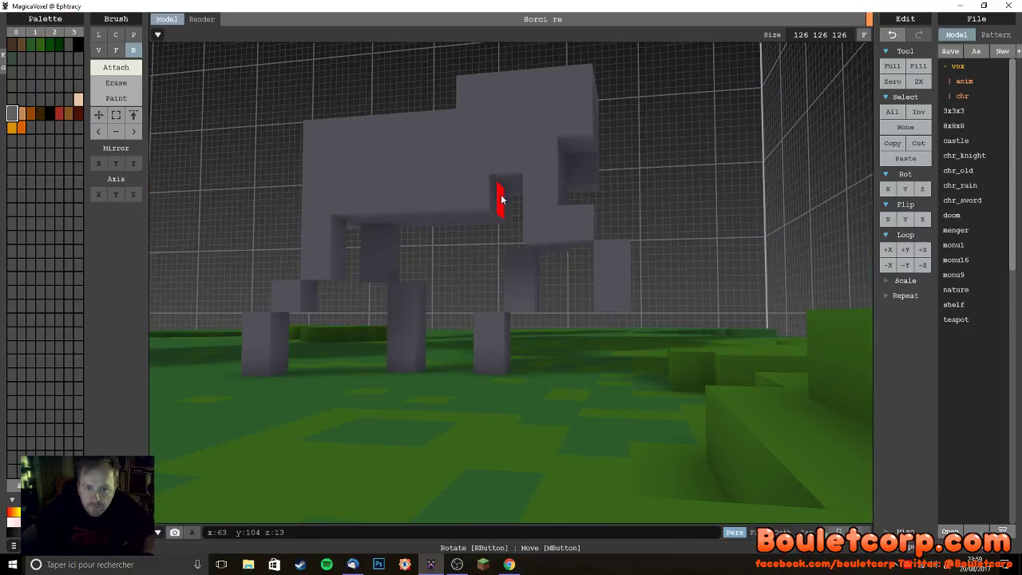
scroll(493, 228, down, 4)
scroll(456, 285, up, 5)
- Paint a single peach voxel at the upper middle of the animal's rear face
right_drag(490, 262, 431, 284)
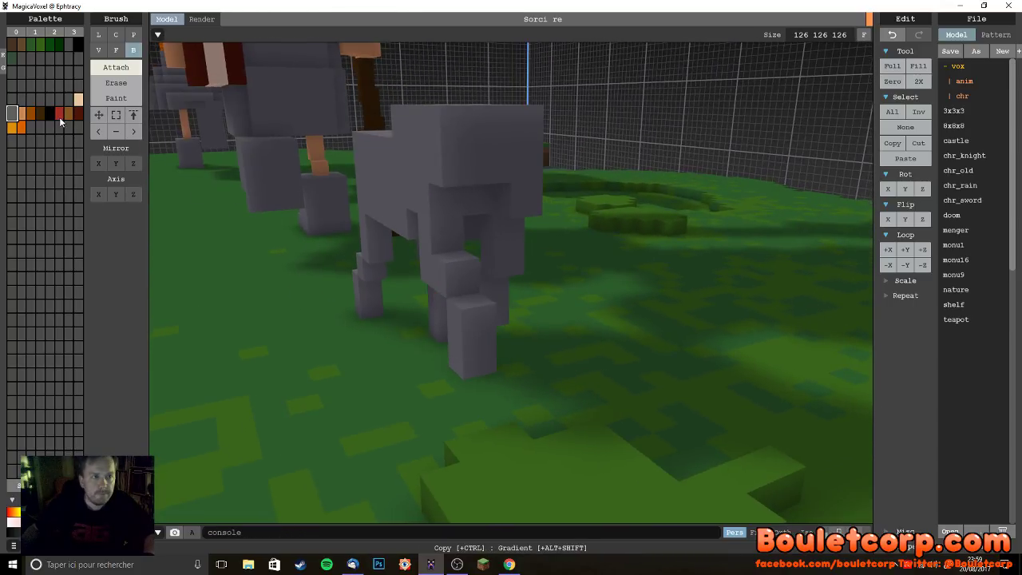
click(116, 97)
click(473, 153)
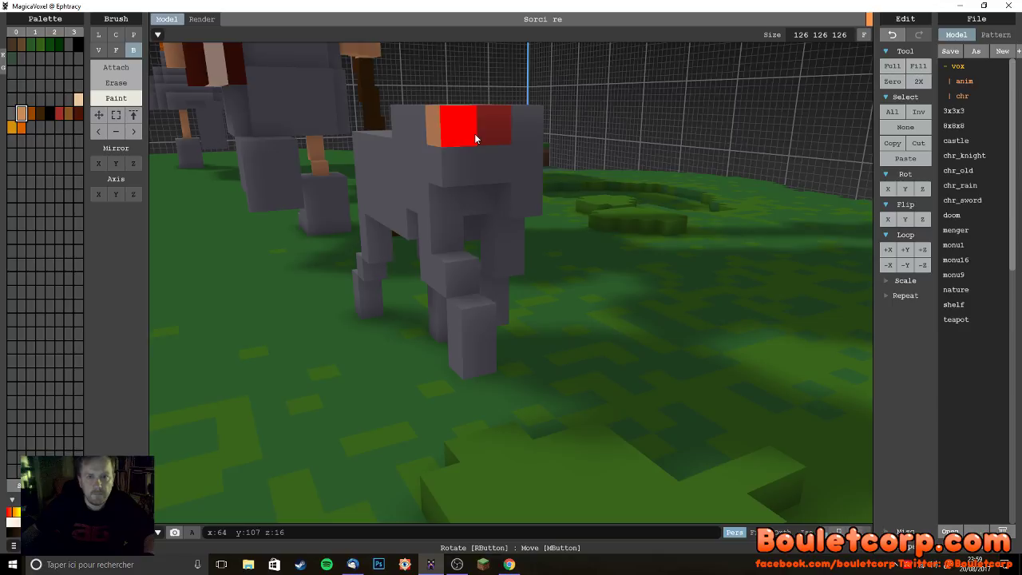
key(ctrl+z)
click(493, 126)
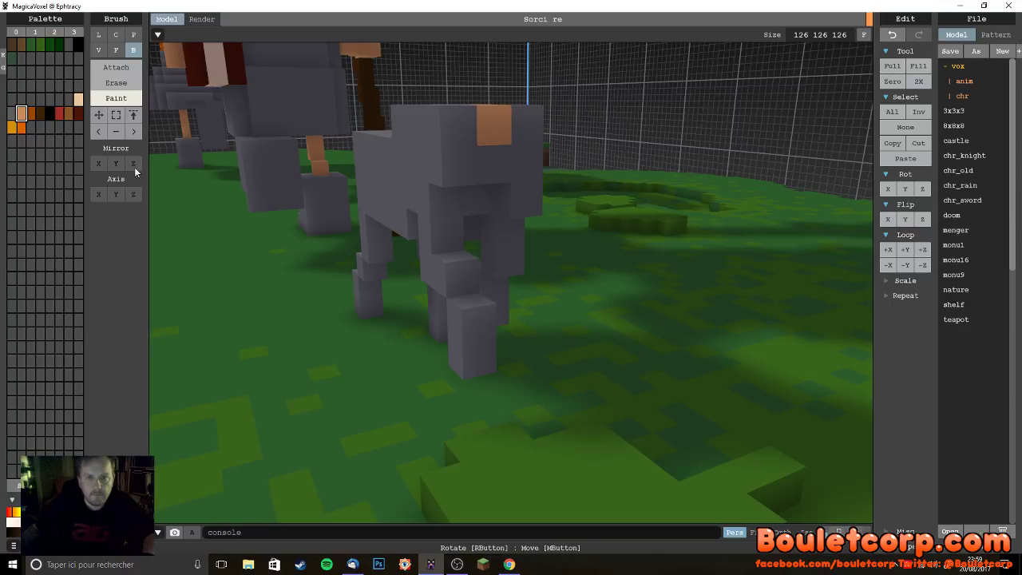
- Attach a vertical grey tail column on top of the rear end of the animal's back
click(12, 113)
right_drag(267, 228, 312, 264)
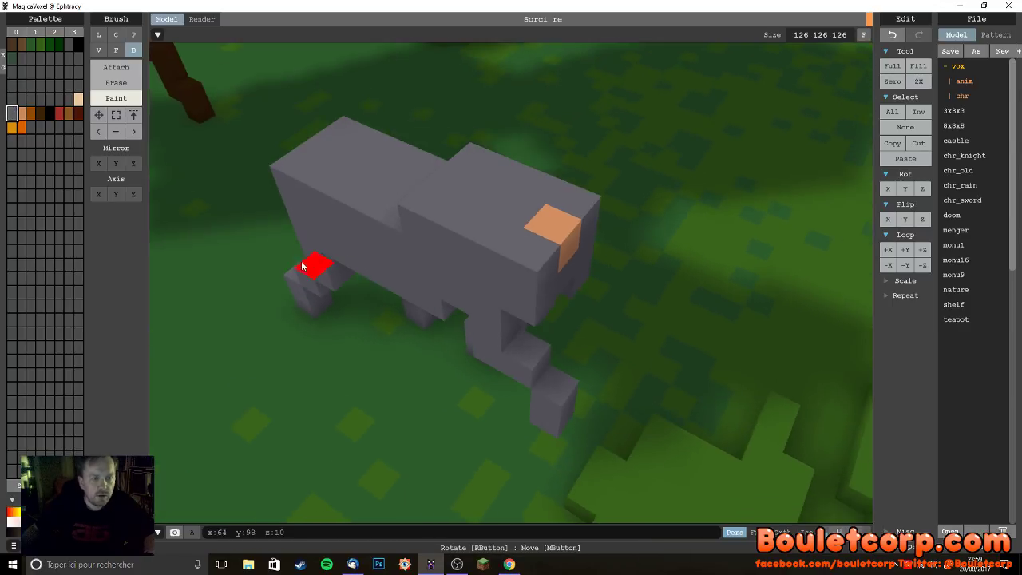
key(a)
right_drag(280, 158, 500, 224)
click(573, 211)
click(575, 182)
drag(583, 164, 582, 137)
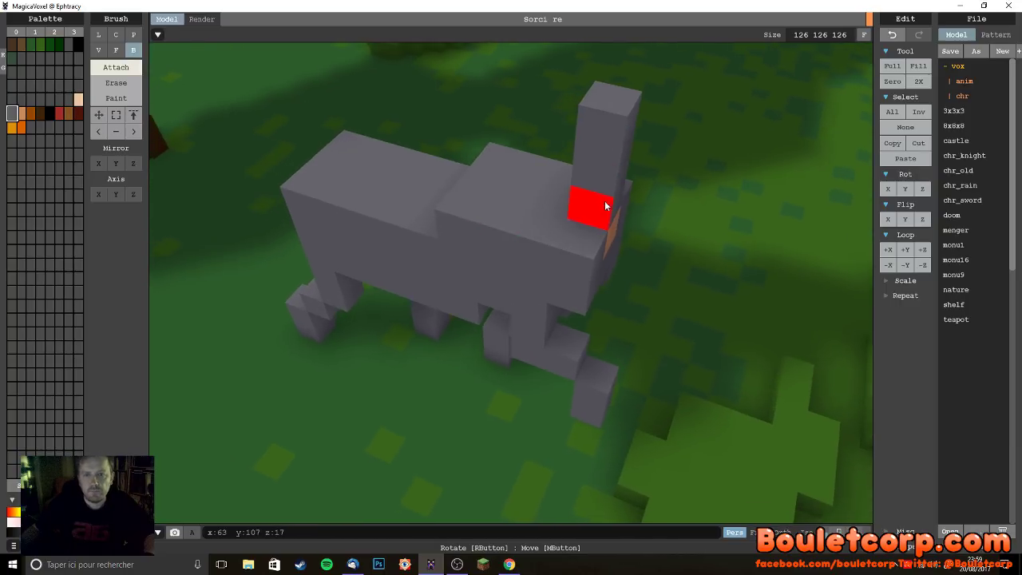
- Extend the top of the tail with single grey blocks stepping up and backward
right_drag(603, 201, 613, 174)
mouse_move(616, 139)
mouse_down()
mouse_move(640, 138)
mouse_move(641, 99)
mouse_up()
click(643, 96)
right_drag(665, 112, 653, 132)
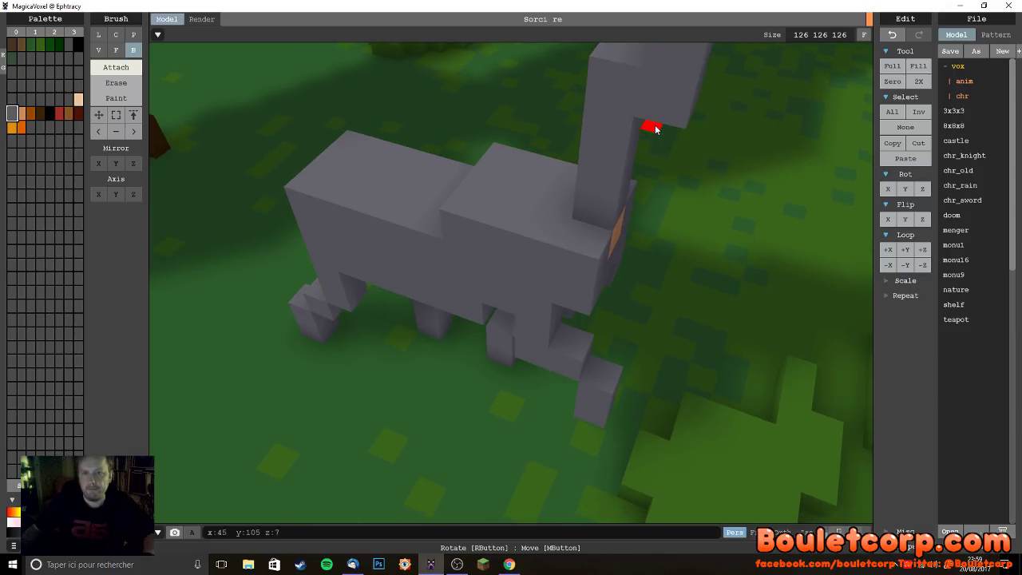
scroll(614, 283, down, 3)
mouse_move(611, 281)
right_down()
mouse_move(645, 258)
mouse_move(618, 263)
right_up()
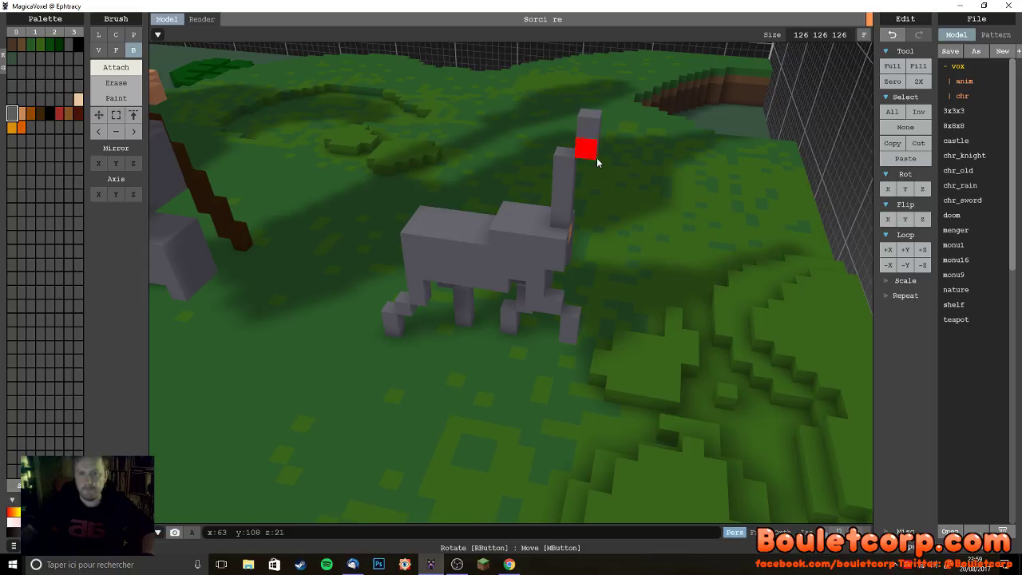
right_drag(594, 155, 557, 164)
click(574, 149)
- Start the animal's head with grey voxels projecting forward from the front of the body
right_drag(559, 232, 364, 301)
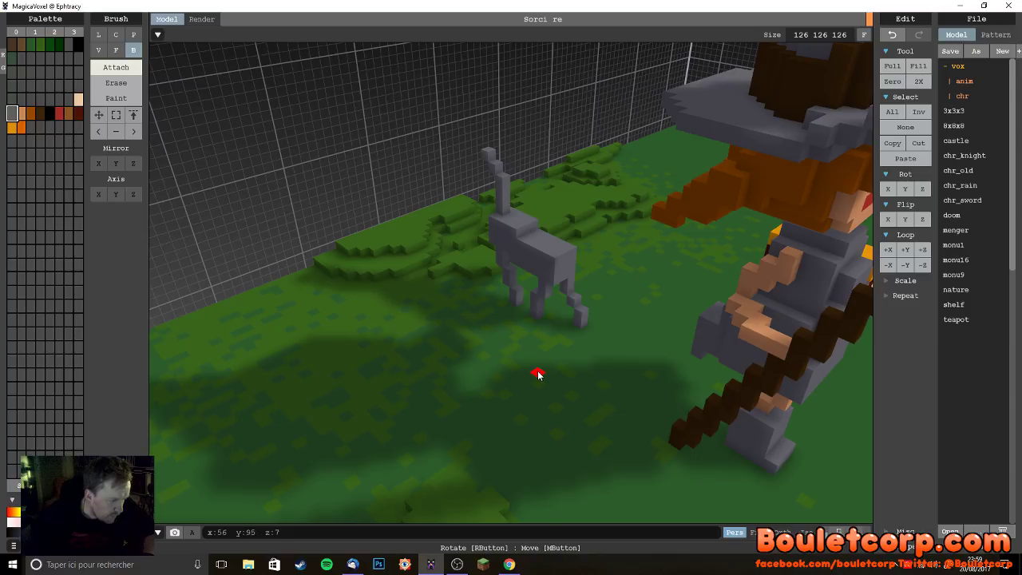
right_drag(523, 360, 376, 361)
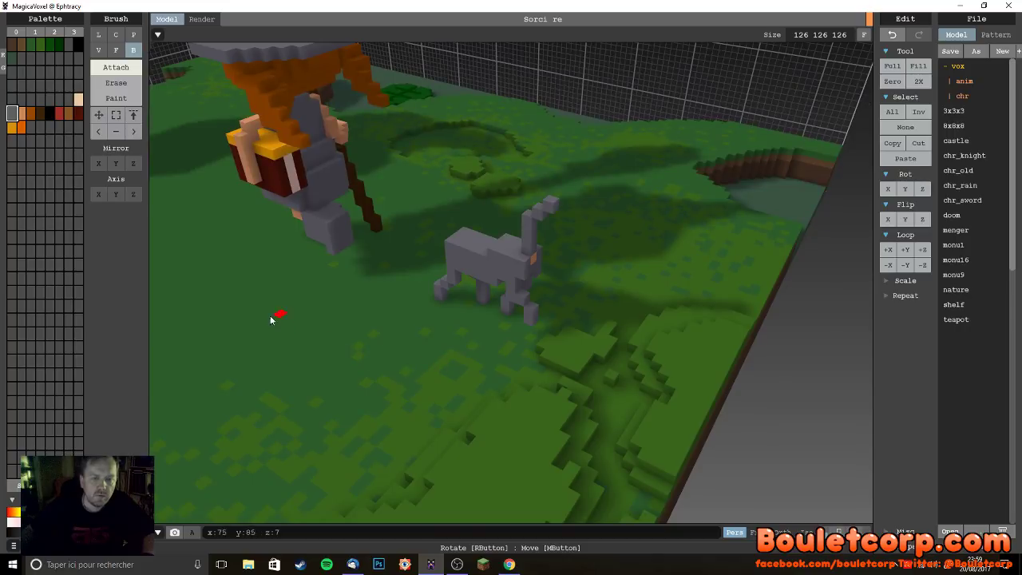
right_drag(336, 295, 542, 290)
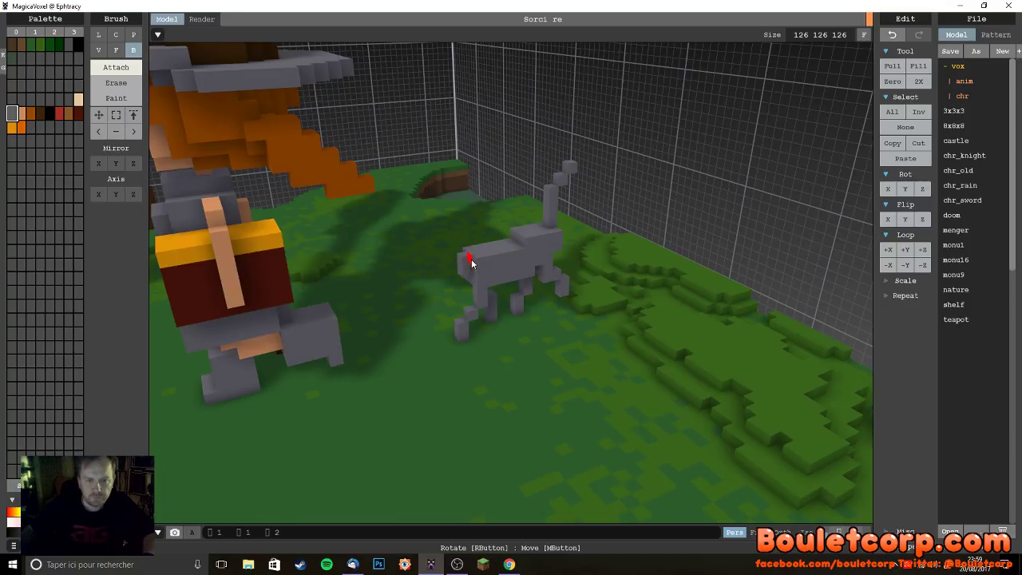
mouse_move(472, 254)
right_down()
mouse_move(468, 273)
mouse_move(484, 270)
mouse_move(471, 268)
right_up()
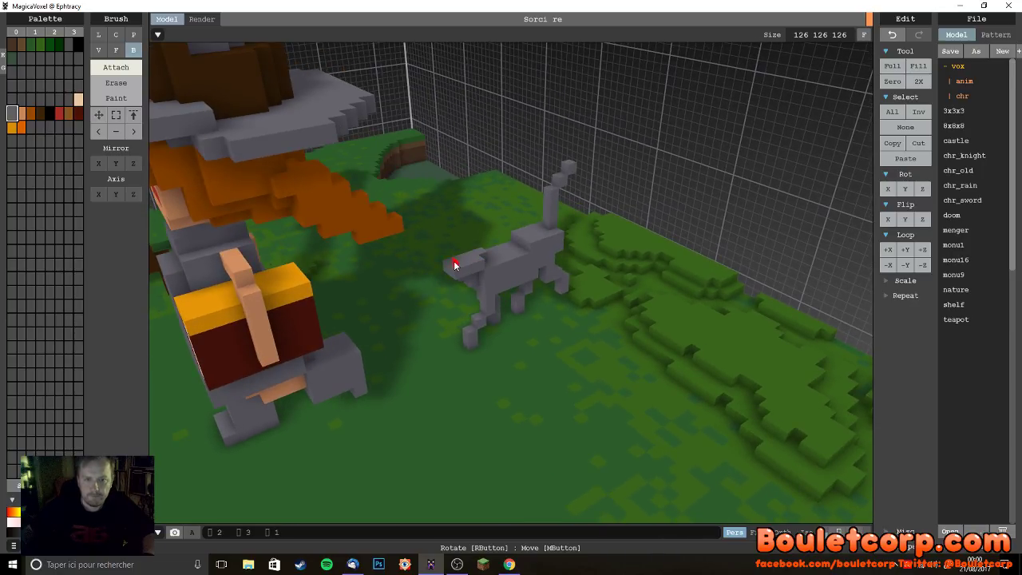
right_drag(469, 296, 570, 228)
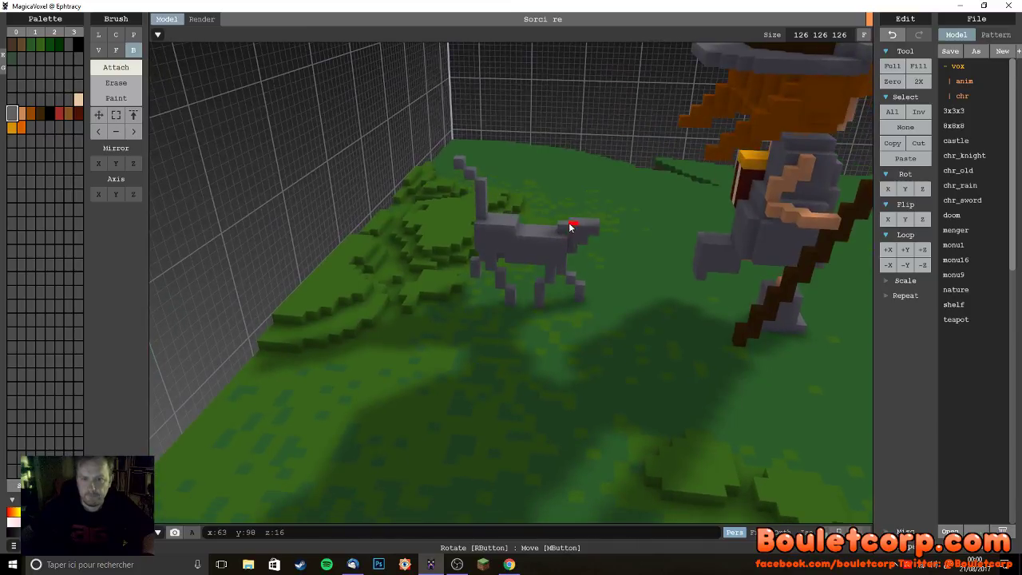
- Enlarge the head upward and sideways into a grey box
drag(572, 233, 595, 226)
right_drag(595, 226, 470, 270)
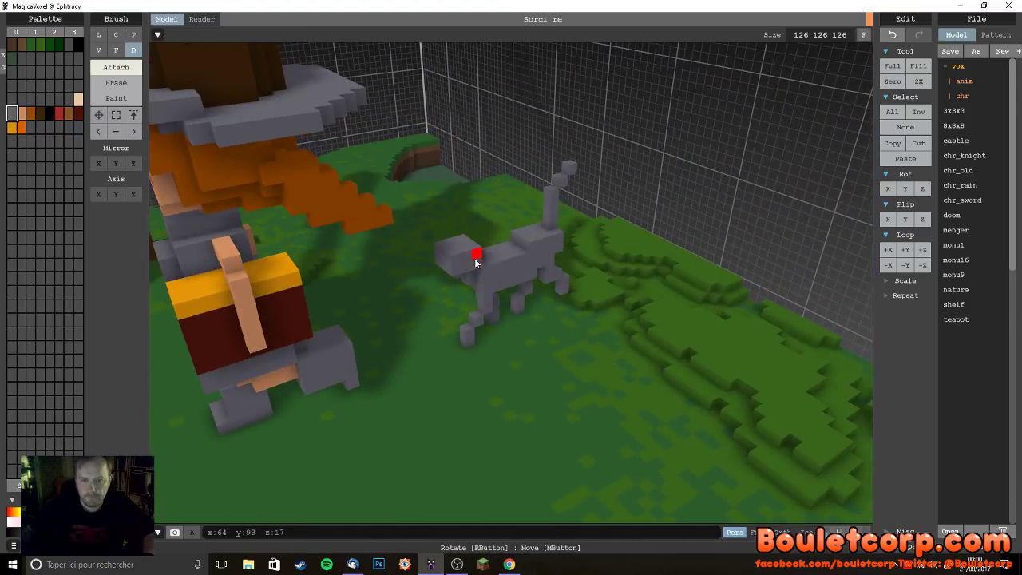
drag(474, 265, 438, 248)
right_drag(449, 268, 609, 269)
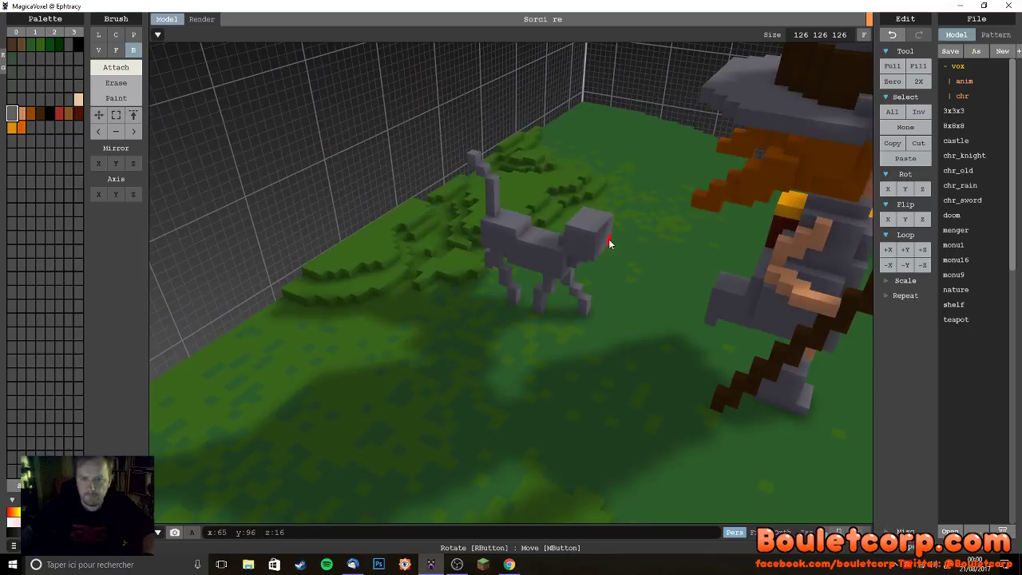
- Widen the lower sides of the head with grey layers that form cheeks
drag(571, 228, 570, 231)
right_drag(565, 289, 575, 214)
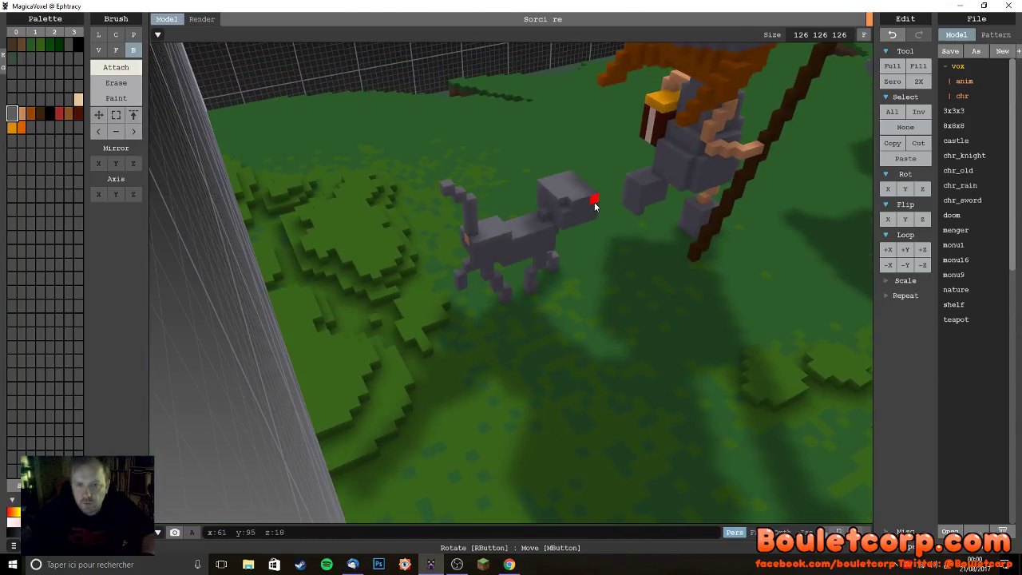
right_drag(567, 228, 598, 248)
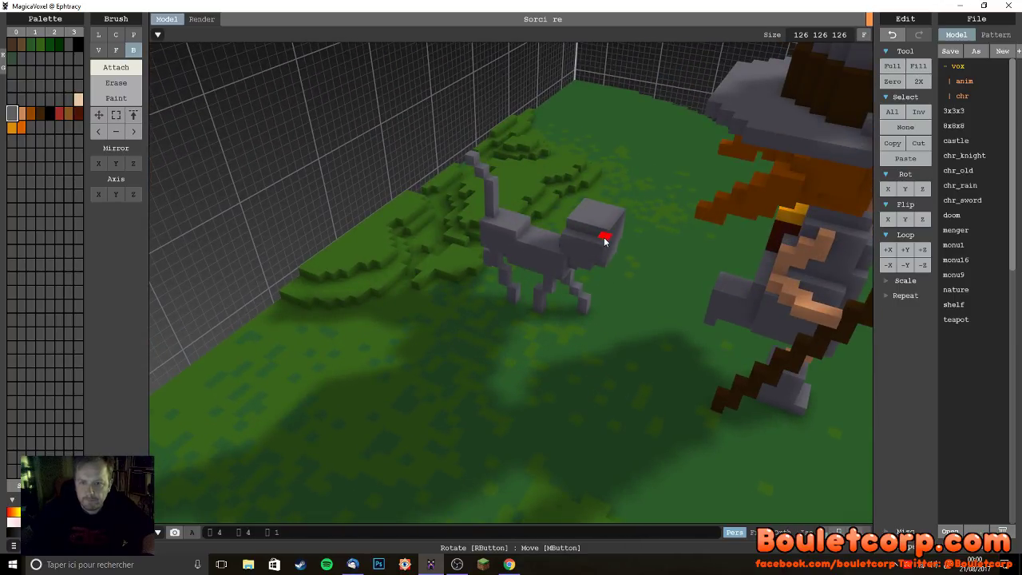
scroll(563, 242, up, 5)
scroll(559, 240, down, 5)
right_drag(525, 231, 484, 278)
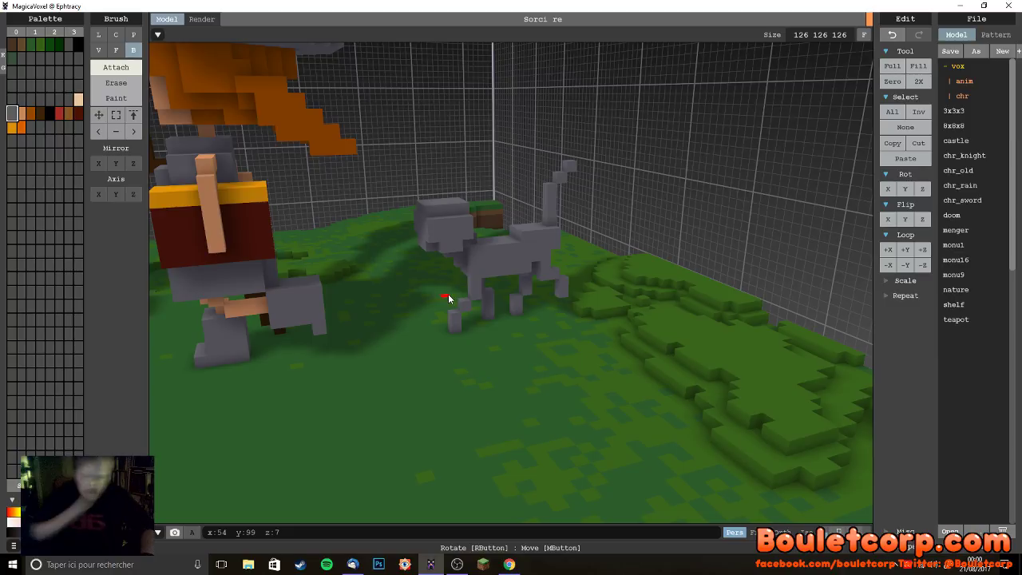
- Attach a small upright grey ear on each side of the head
scroll(448, 294, up, 6)
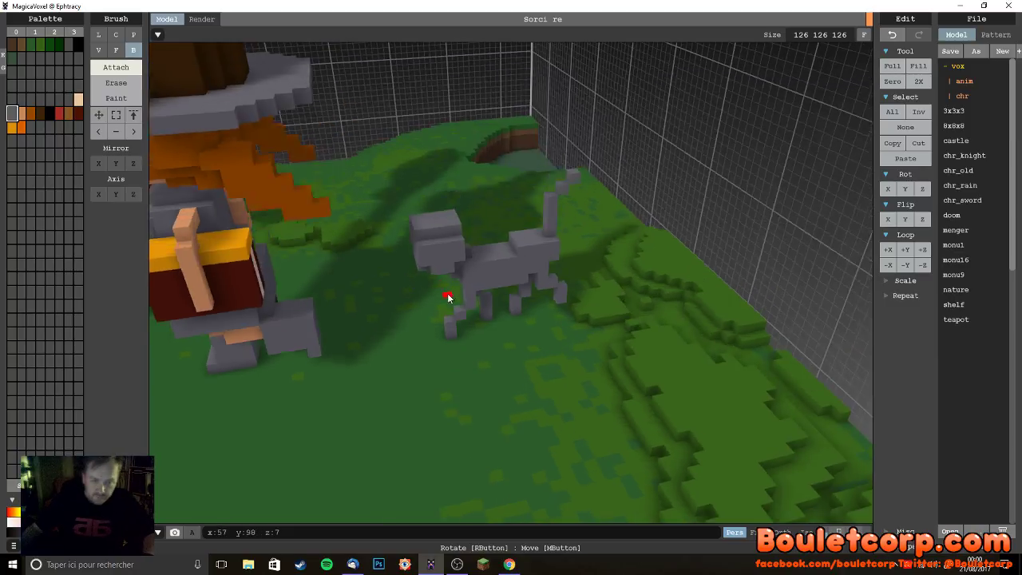
scroll(448, 278, up, 3)
right_drag(422, 274, 418, 292)
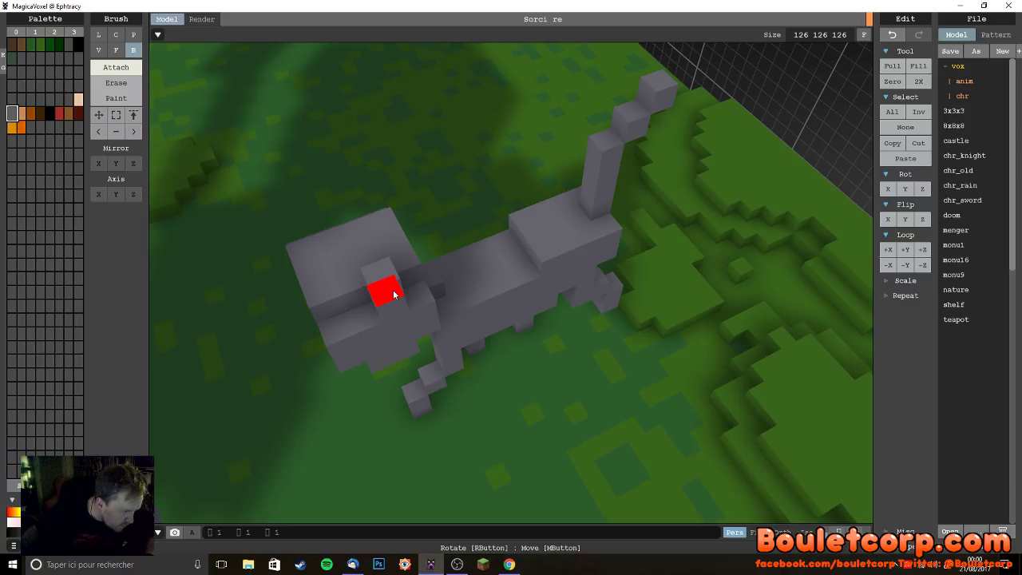
right_drag(404, 323, 493, 320)
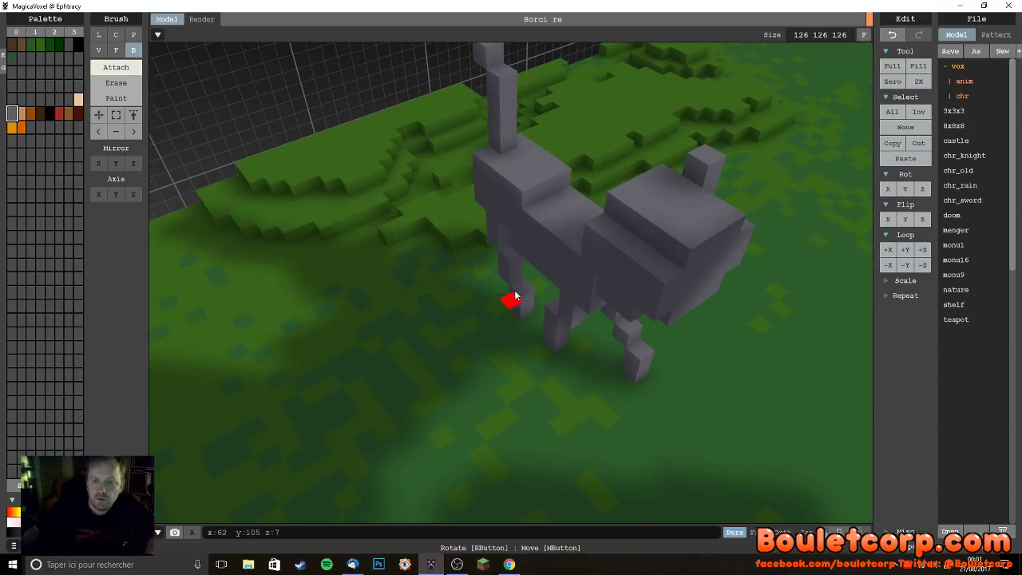
right_drag(628, 228, 407, 233)
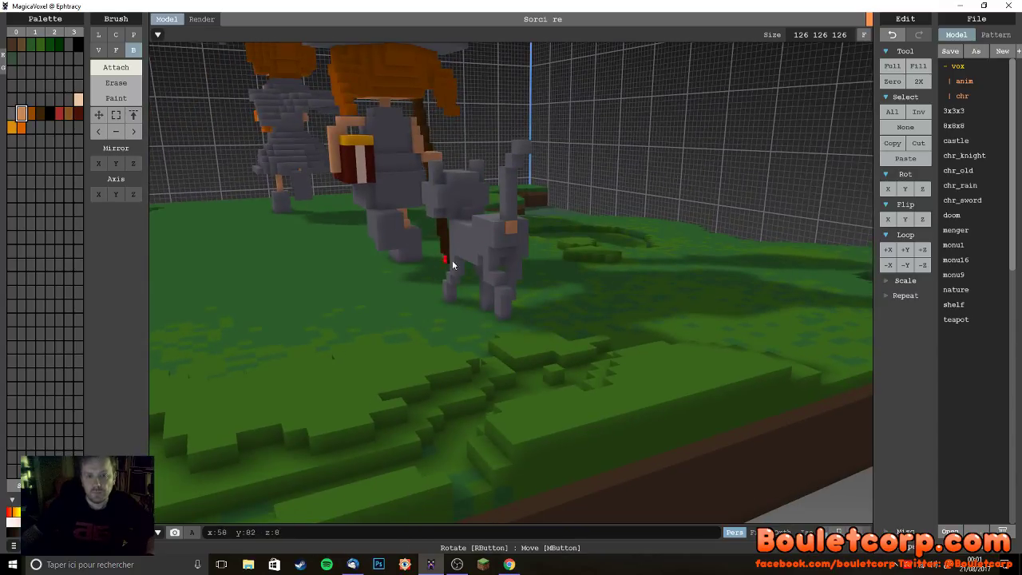
- Switch the brush to painting and review the animal and the whole witch scene
scroll(561, 267, up, 6)
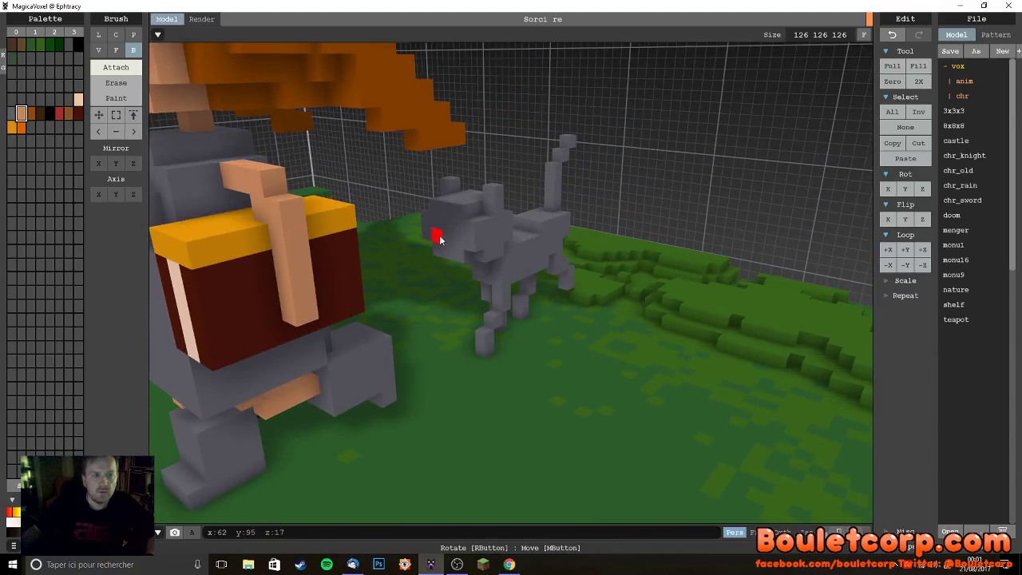
click(120, 98)
mouse_move(571, 308)
right_down()
mouse_move(533, 312)
mouse_move(521, 300)
mouse_move(516, 330)
mouse_move(588, 345)
mouse_move(500, 324)
mouse_move(423, 353)
mouse_move(474, 377)
mouse_move(516, 352)
mouse_move(513, 360)
mouse_move(511, 310)
mouse_move(493, 349)
mouse_move(505, 339)
right_up()
scroll(502, 328, down, 3)
scroll(512, 359, up, 5)
scroll(490, 360, down, 3)
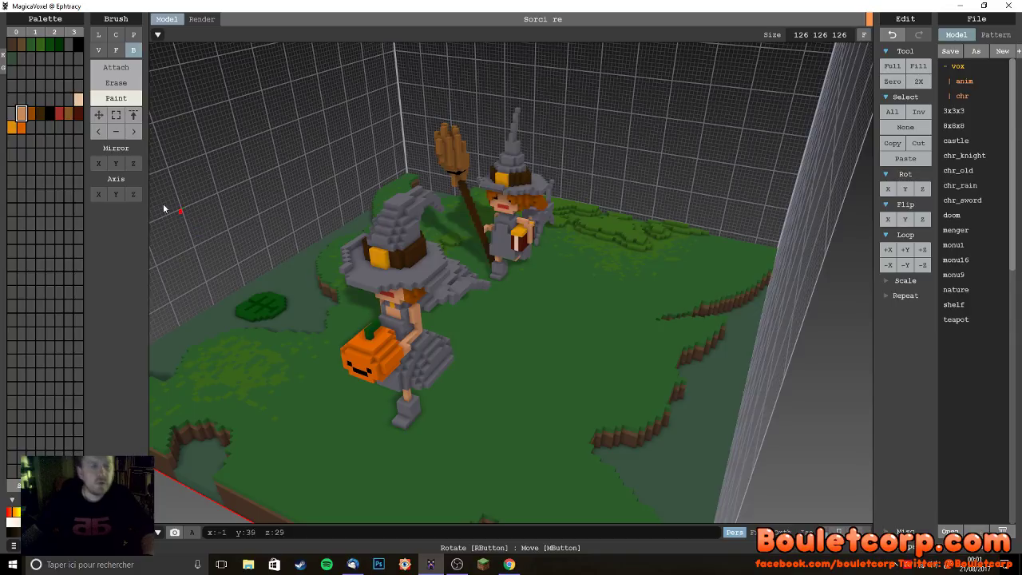
- Mix a sandy beige colour in the empty palette slot beside the muted green
click(21, 60)
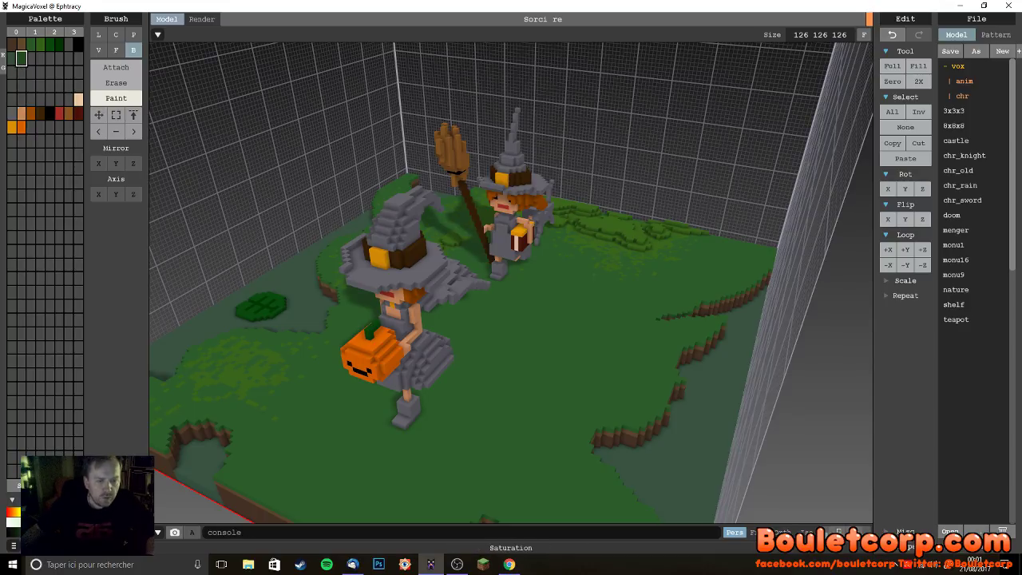
drag(13, 523, 13, 515)
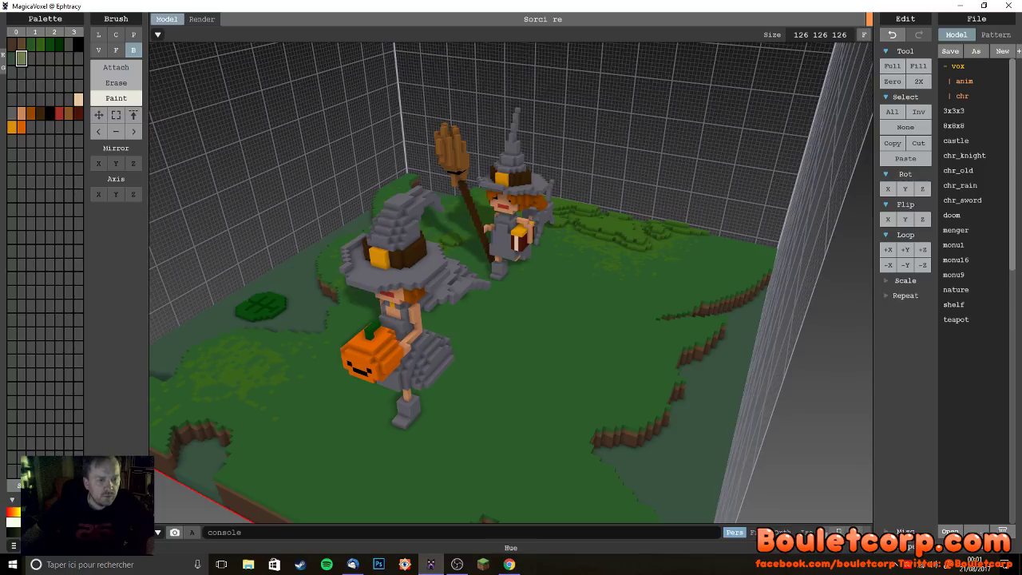
drag(18, 512, 16, 508)
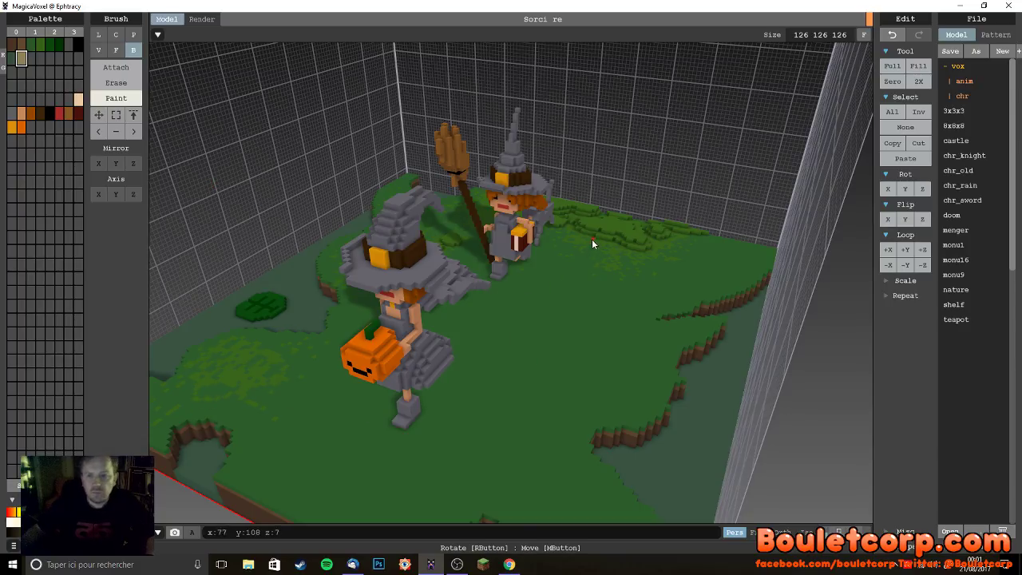
- Paint a one-voxel beige line across the grass past both witches to mark the first edge of a path
right_drag(593, 242, 569, 291)
scroll(570, 291, up, 10)
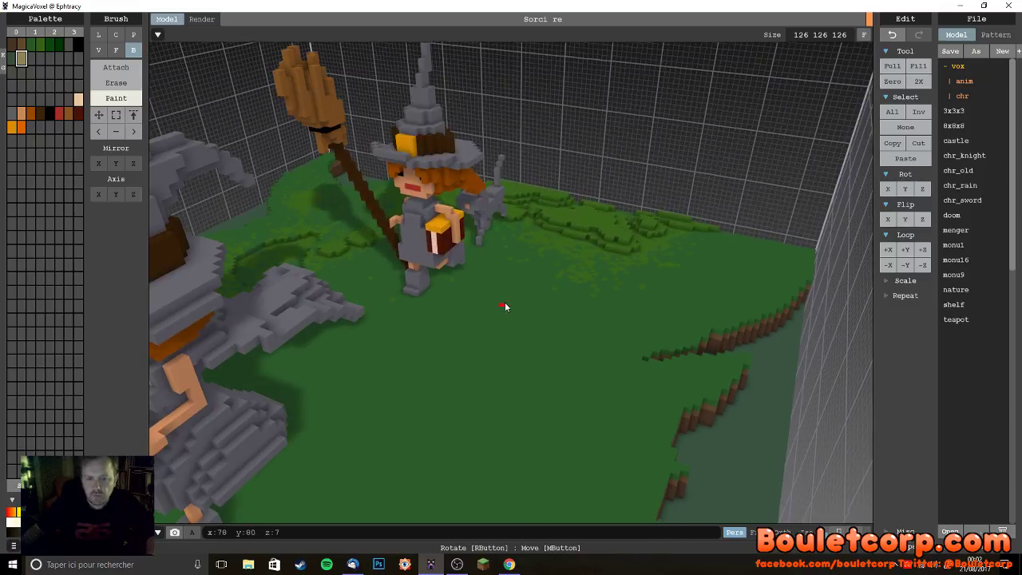
right_drag(548, 214, 552, 277)
scroll(551, 278, down, 5)
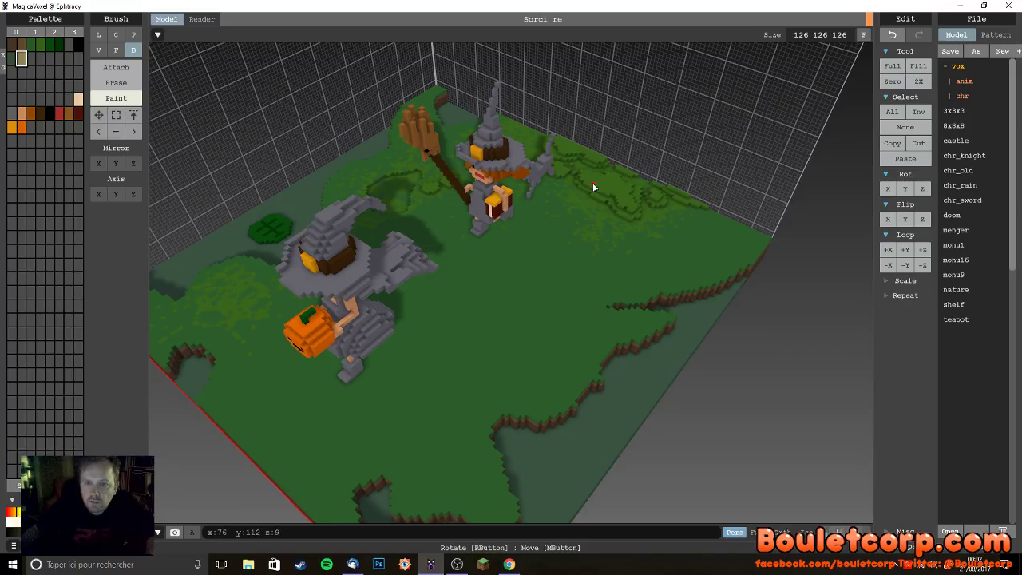
drag(612, 165, 607, 174)
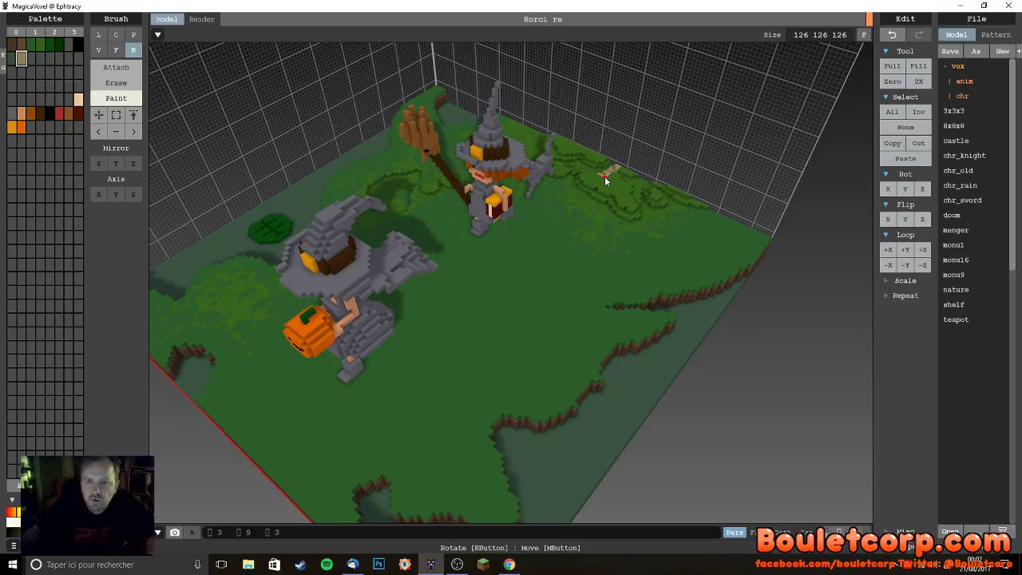
key(ctrl+z)
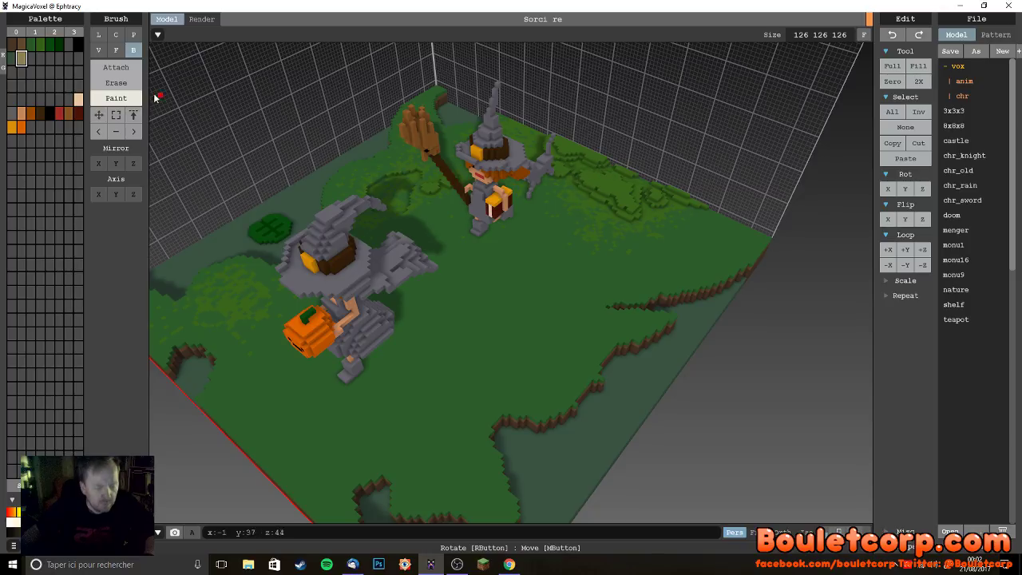
click(98, 50)
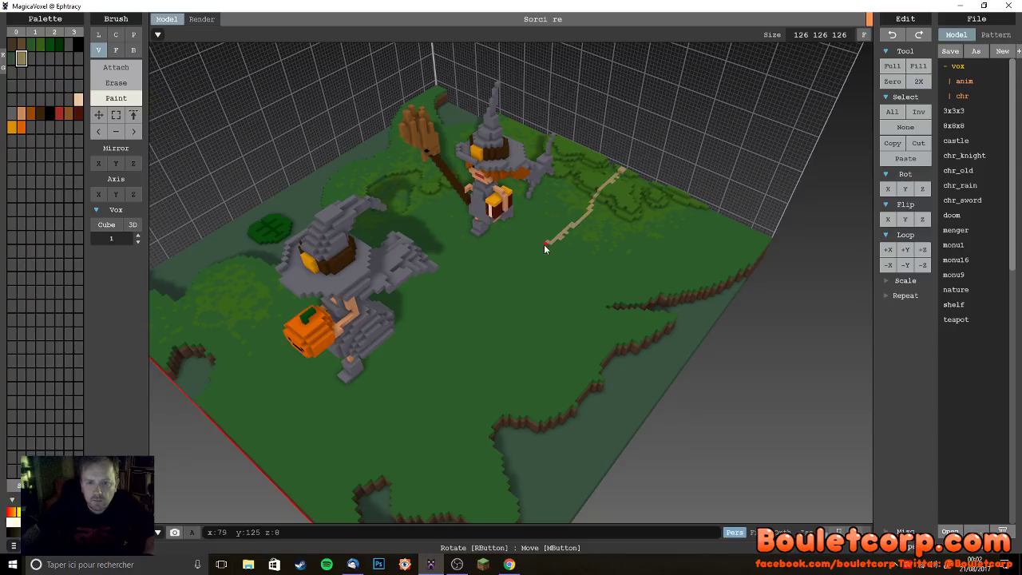
mouse_move(489, 283)
mouse_down()
mouse_move(419, 364)
mouse_move(326, 416)
mouse_move(262, 471)
mouse_up()
- Paint the path's second beige edge on the other side of the witches and fill the ground between the edges with beige
mouse_move(269, 440)
right_down()
mouse_move(376, 433)
mouse_move(398, 445)
right_up()
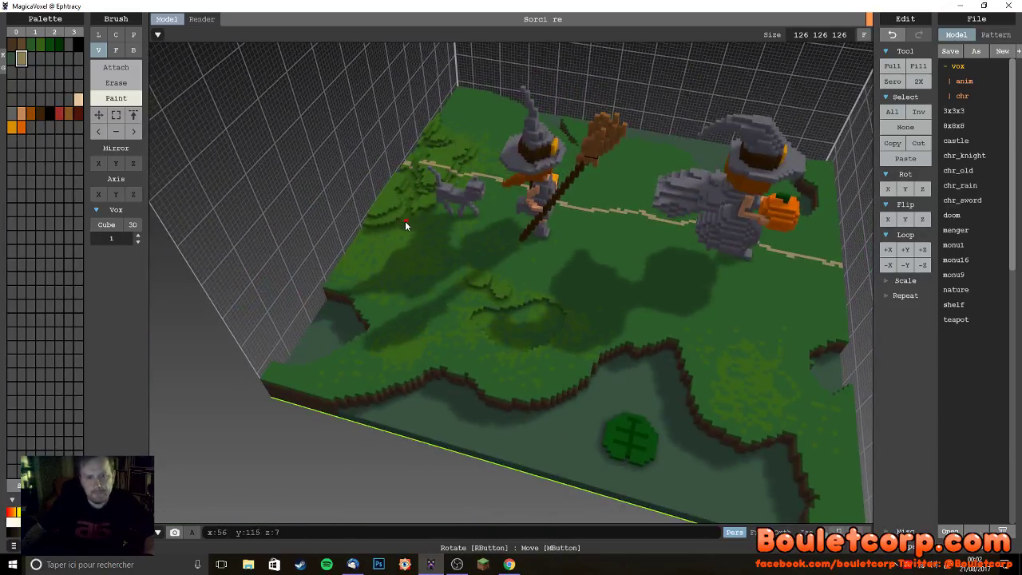
drag(376, 217, 406, 231)
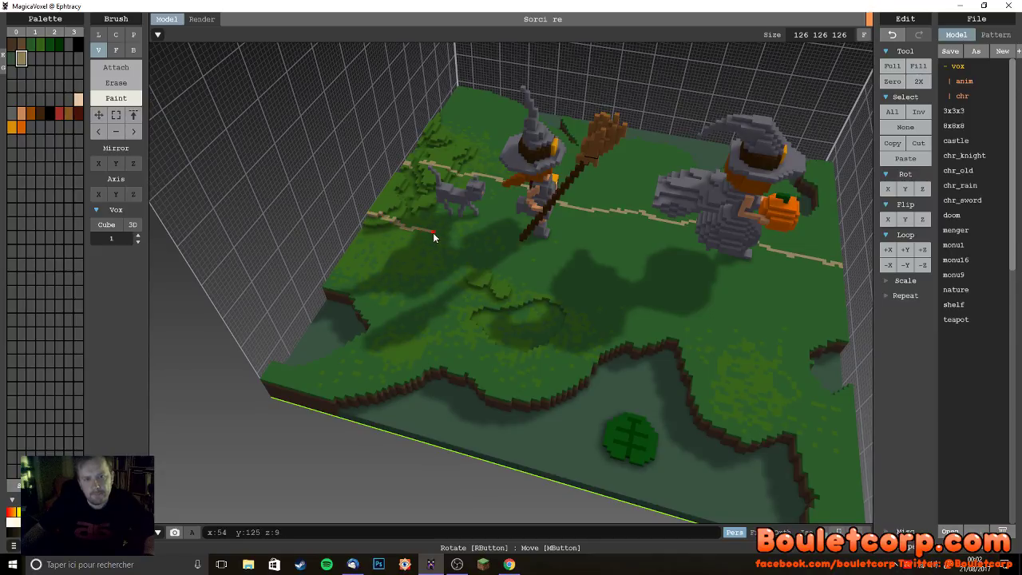
drag(490, 235, 497, 248)
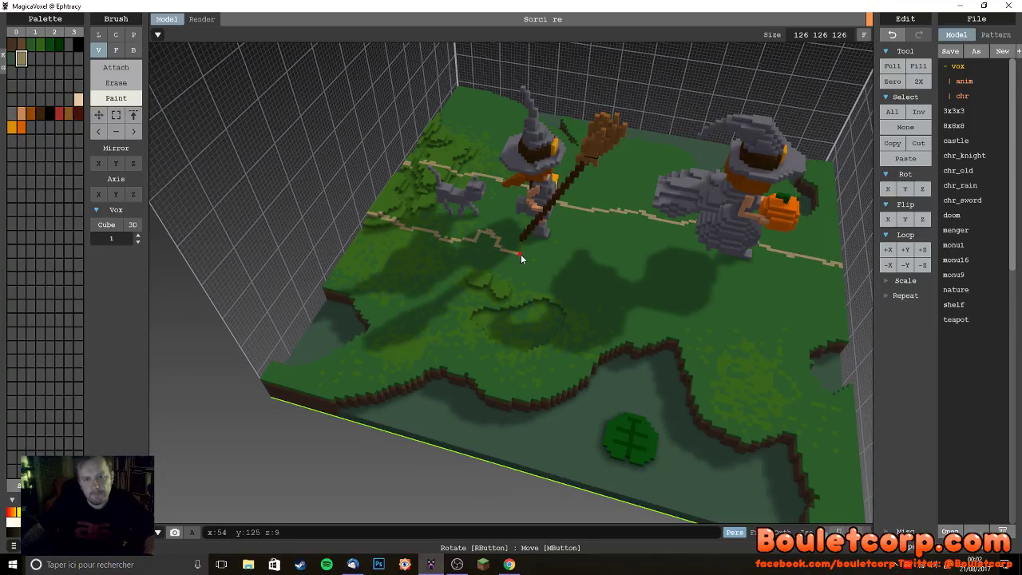
mouse_move(553, 261)
mouse_down()
mouse_move(631, 283)
mouse_move(849, 311)
mouse_up()
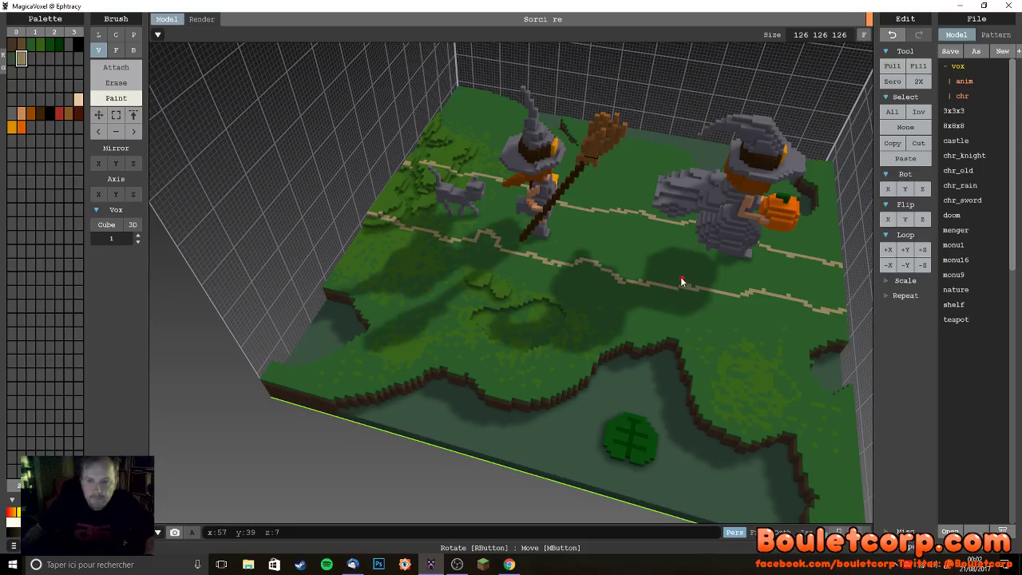
click(116, 49)
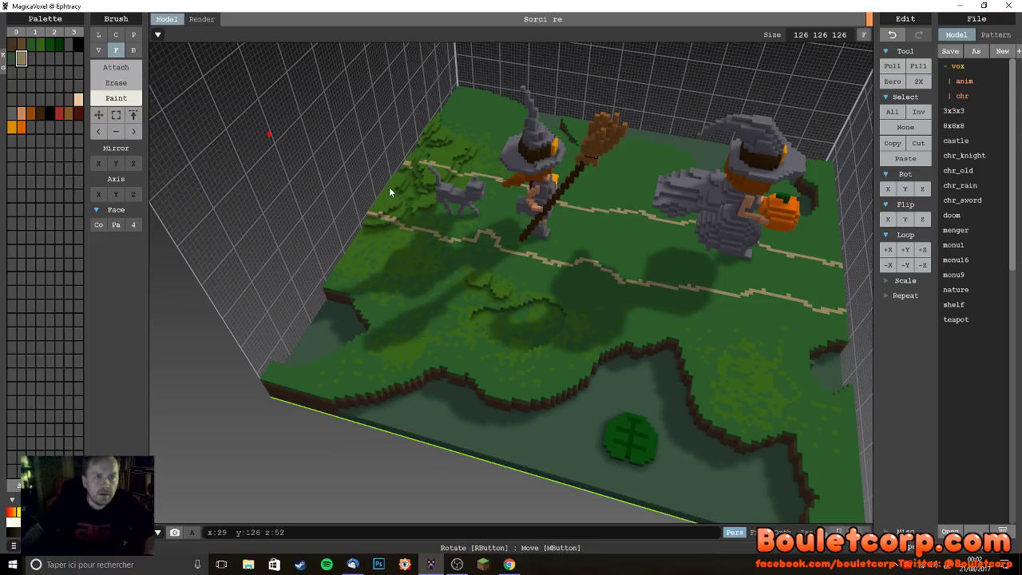
click(811, 286)
- Sample the light green of the grass, outline an irregular band along the book-side edge of the path and fill it
mouse_move(480, 277)
right_down()
mouse_move(535, 276)
mouse_move(608, 296)
right_up()
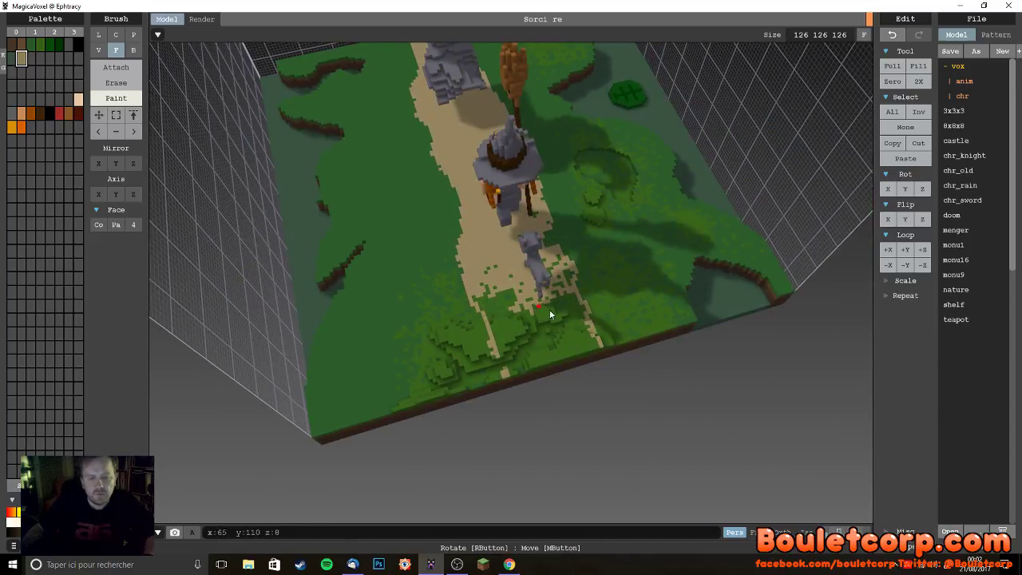
scroll(551, 307, up, 5)
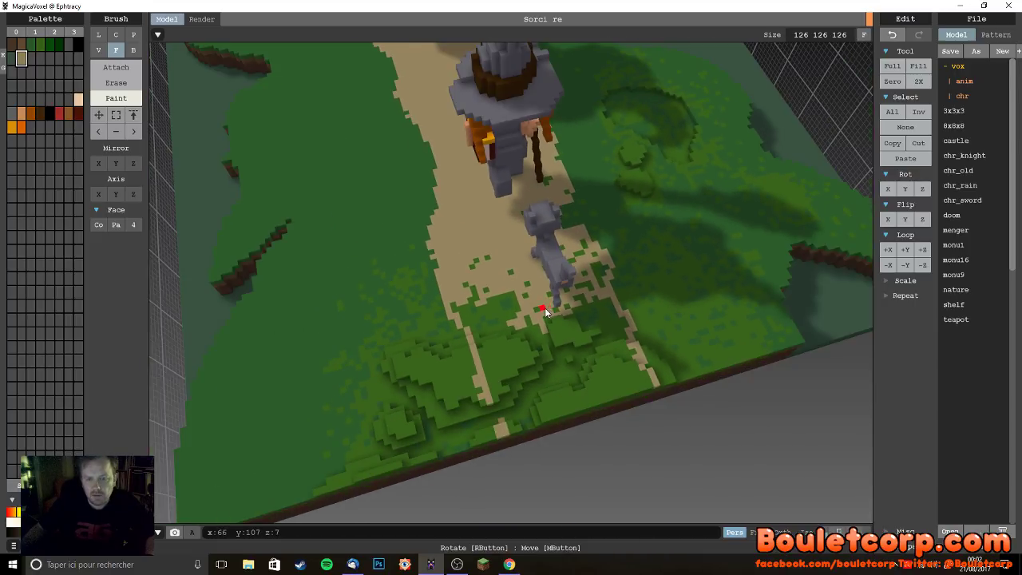
scroll(543, 312, down, 5)
right_drag(509, 328, 583, 339)
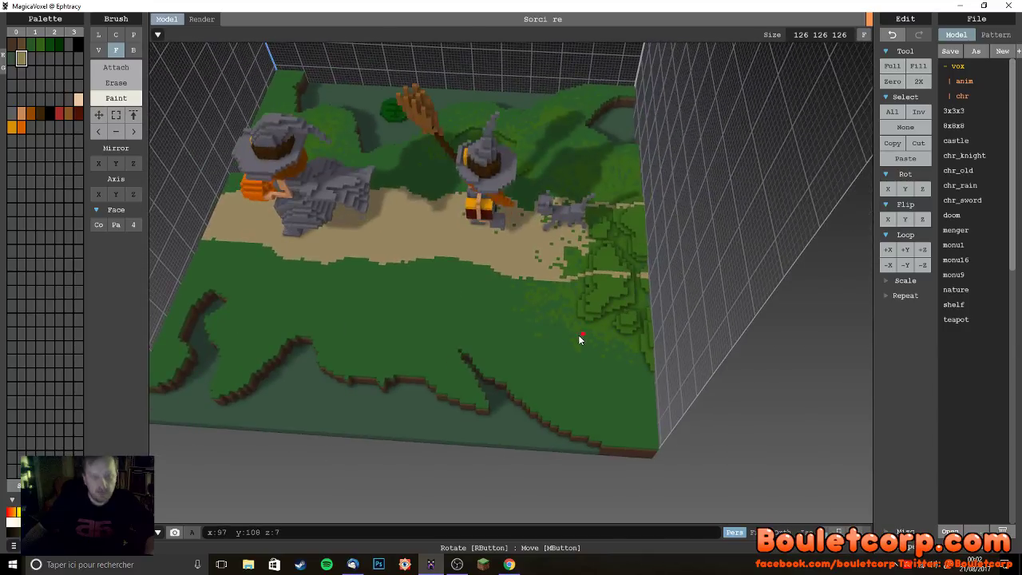
key(b)
alt+click(572, 296)
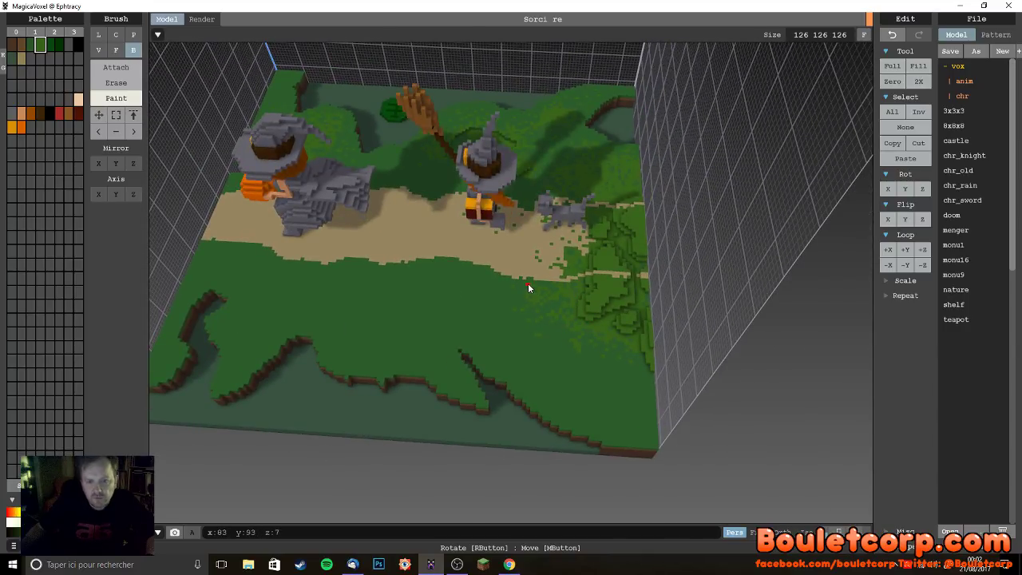
mouse_move(524, 289)
mouse_down()
mouse_move(477, 280)
mouse_move(452, 294)
mouse_up()
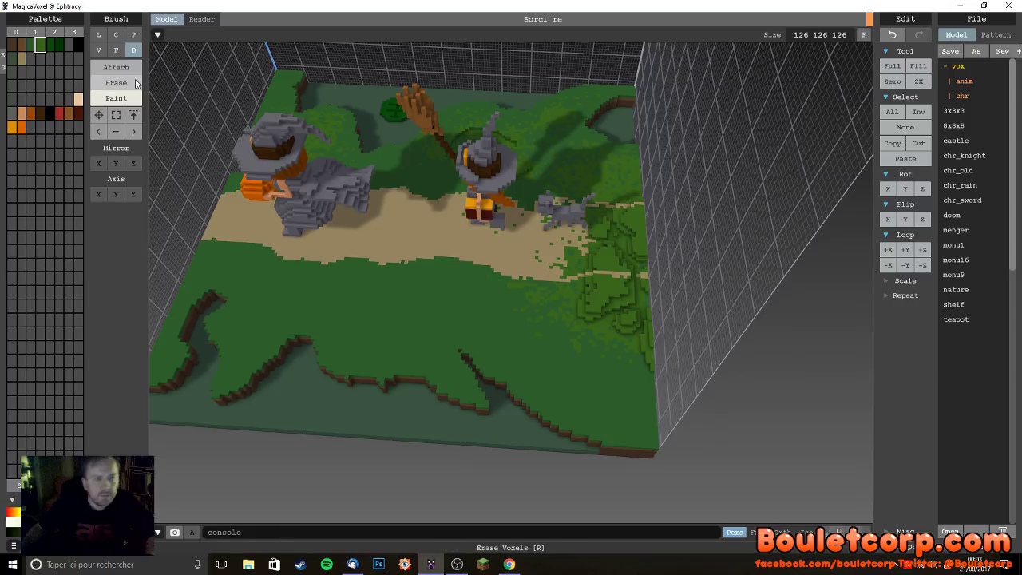
click(98, 50)
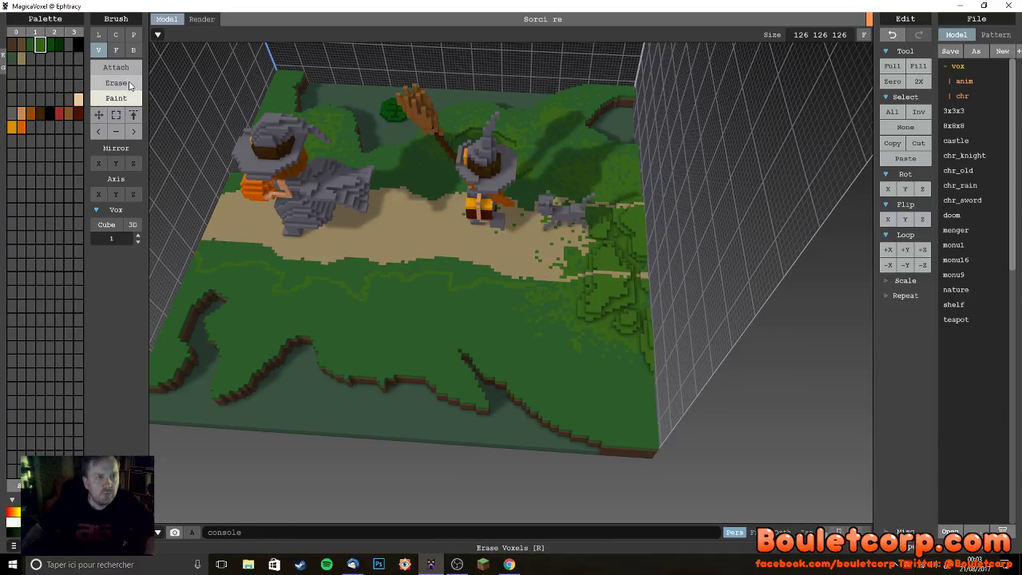
click(116, 50)
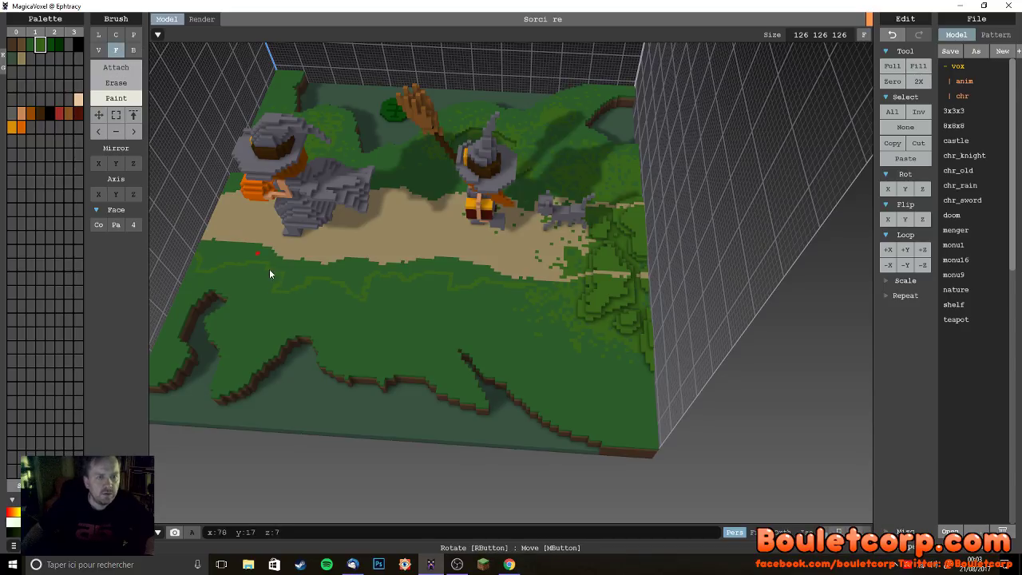
- Outline a matching light green band along the path's broom-side edge and fill it
right_drag(367, 260, 342, 301)
click(98, 51)
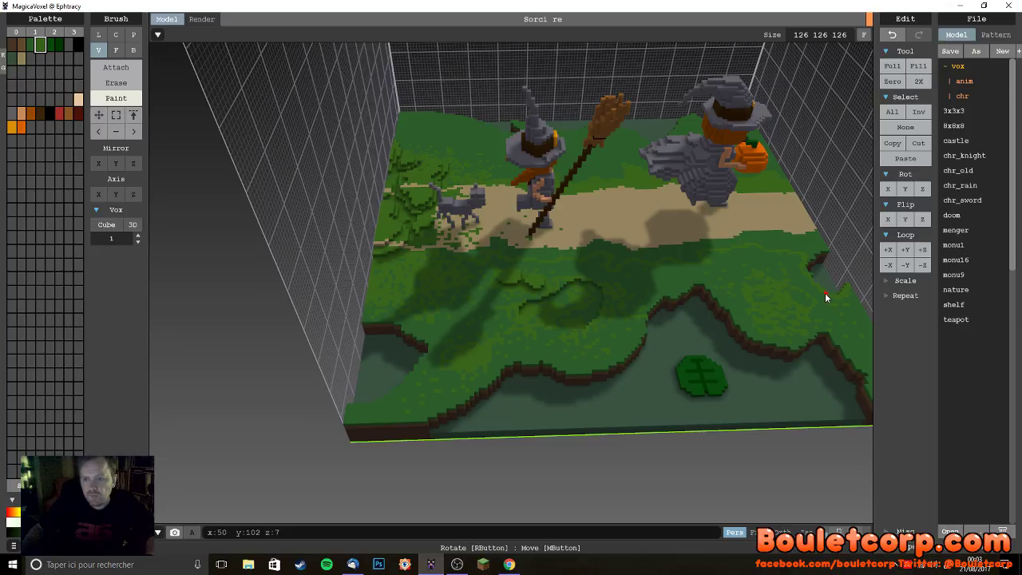
right_drag(822, 306, 756, 304)
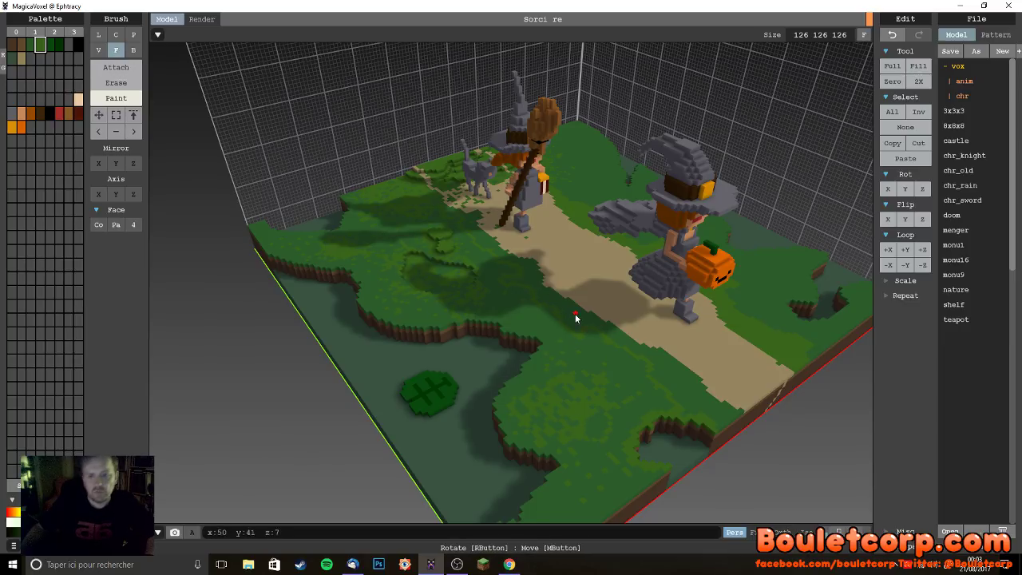
mouse_move(593, 347)
right_down()
mouse_move(558, 349)
mouse_move(508, 328)
right_up()
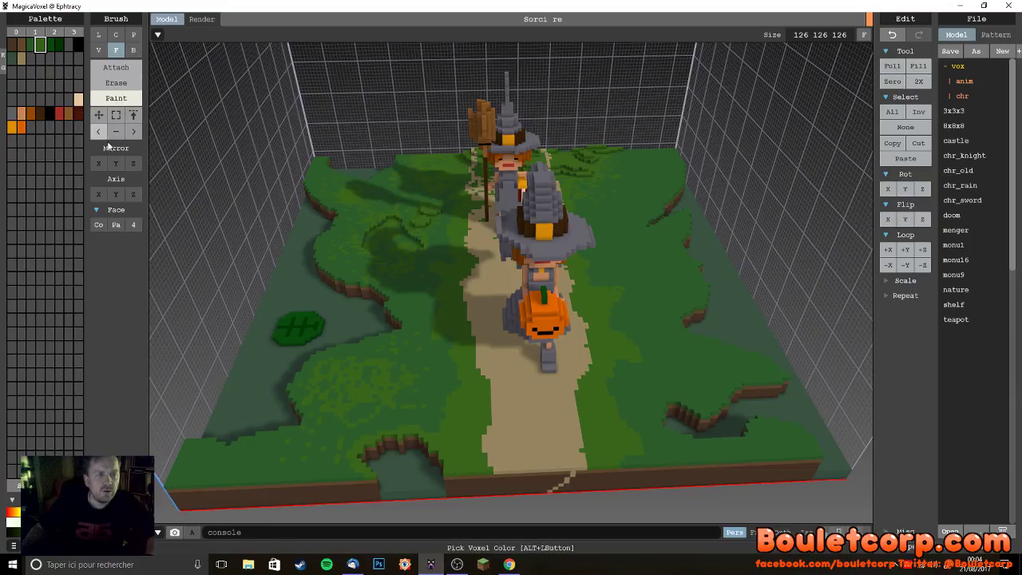
- Scatter light green voxels over the darker grass on both sides of the path to blend the bands
click(99, 51)
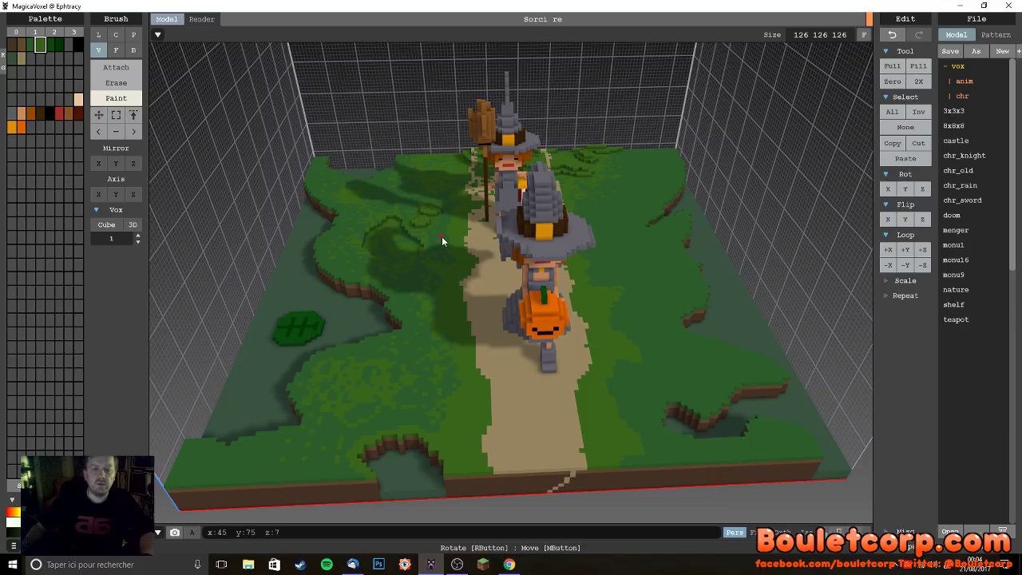
right_drag(671, 345, 608, 355)
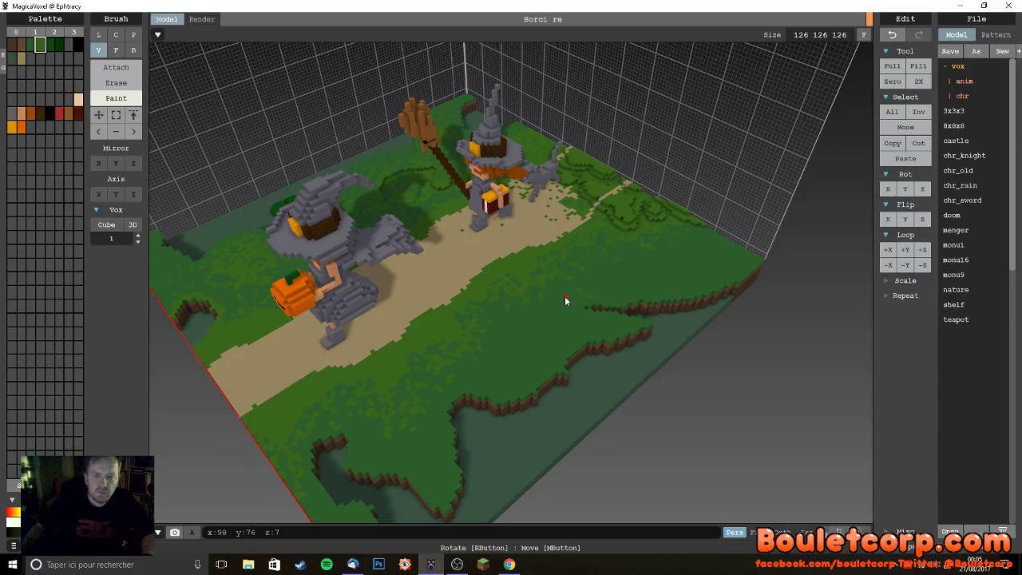
right_drag(457, 375, 556, 351)
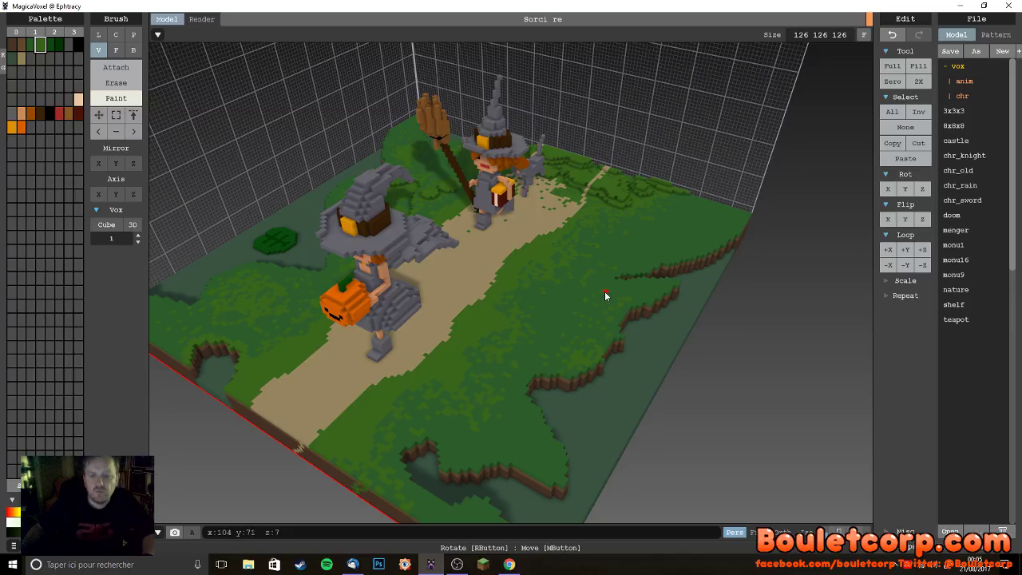
mouse_move(616, 343)
right_down()
mouse_move(580, 342)
mouse_move(599, 332)
right_up()
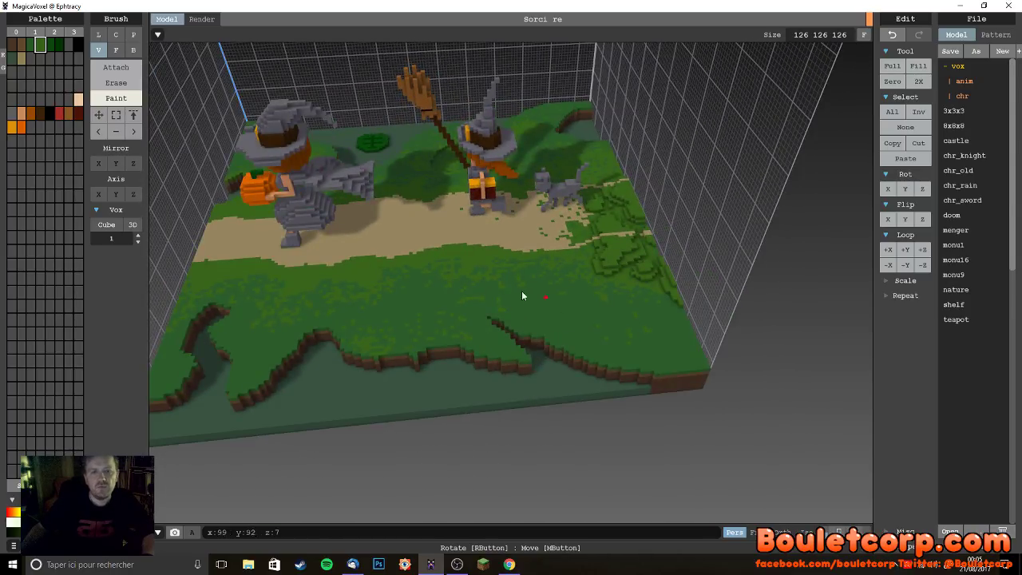
- Mix a deep dark green in a free palette slot for shading the grass near the shoreline
alt+click(410, 303)
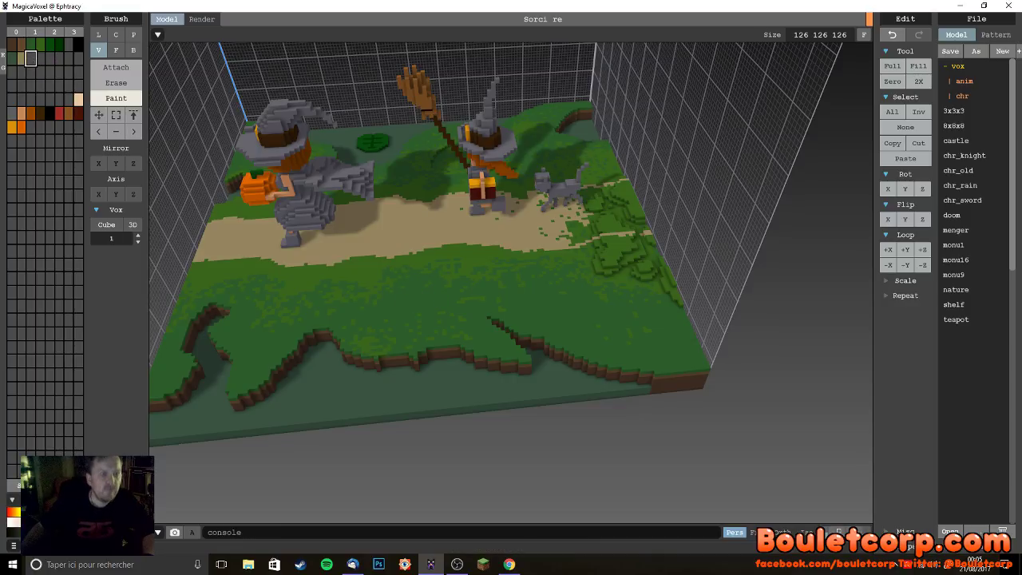
drag(19, 529, 19, 534)
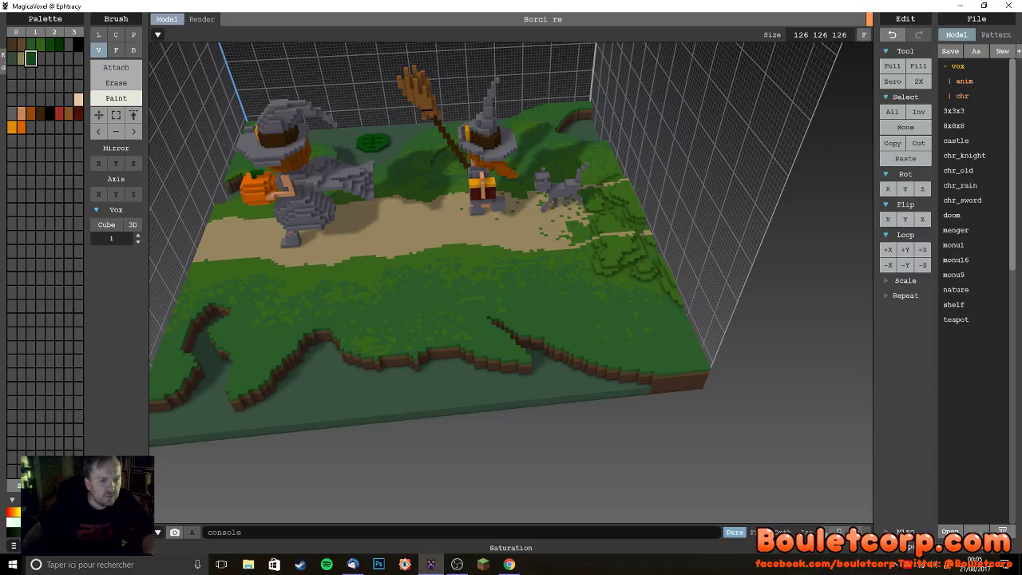
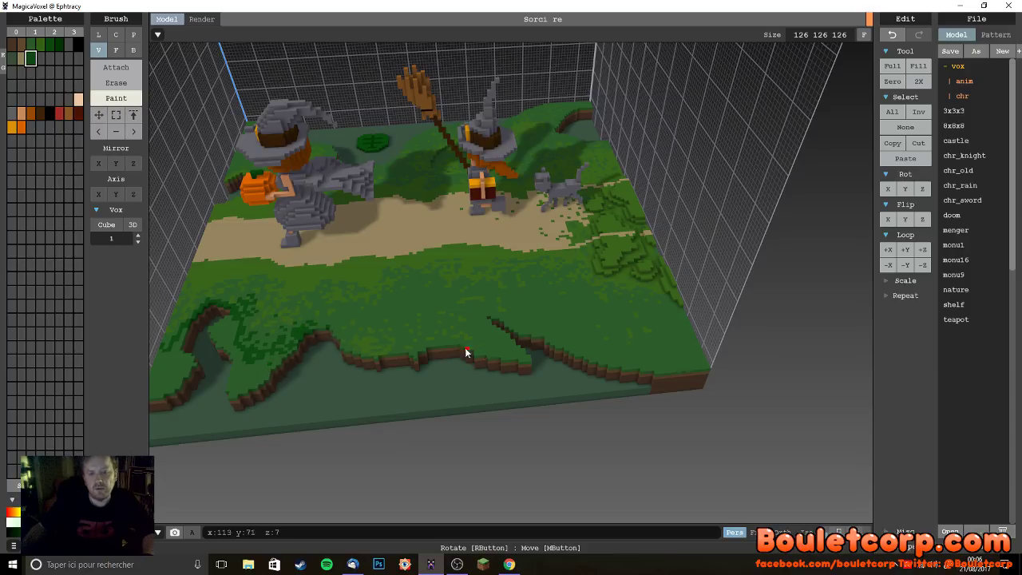
- Outline a deep dark green patch along the front shoreline around the inlet, then fill it and the already outlined pumpkin-side shore areas
mouse_move(461, 349)
mouse_down()
mouse_move(494, 335)
mouse_move(475, 313)
mouse_move(567, 326)
mouse_move(603, 354)
mouse_move(678, 356)
mouse_move(671, 328)
mouse_move(692, 323)
mouse_move(683, 366)
mouse_up()
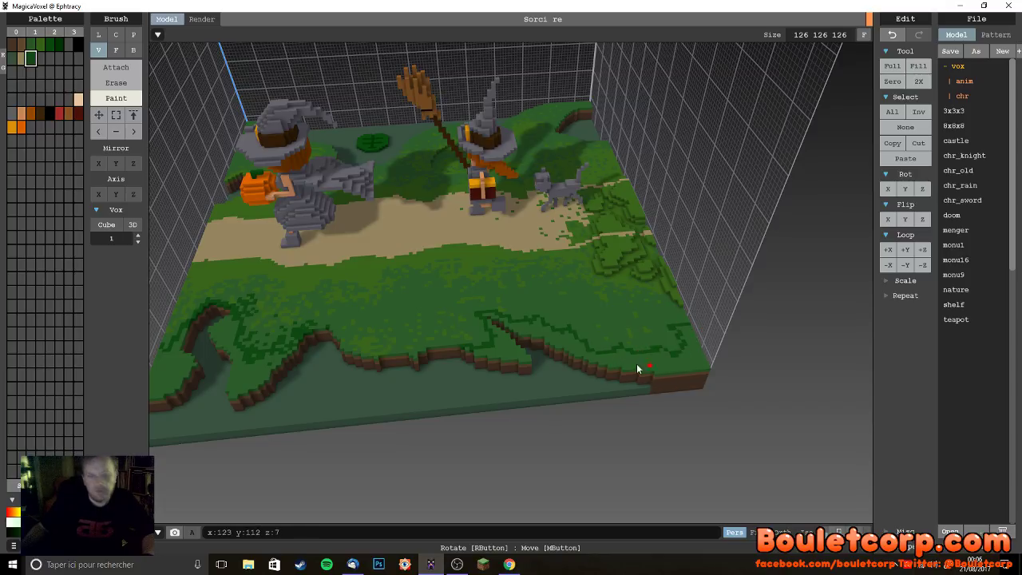
click(117, 68)
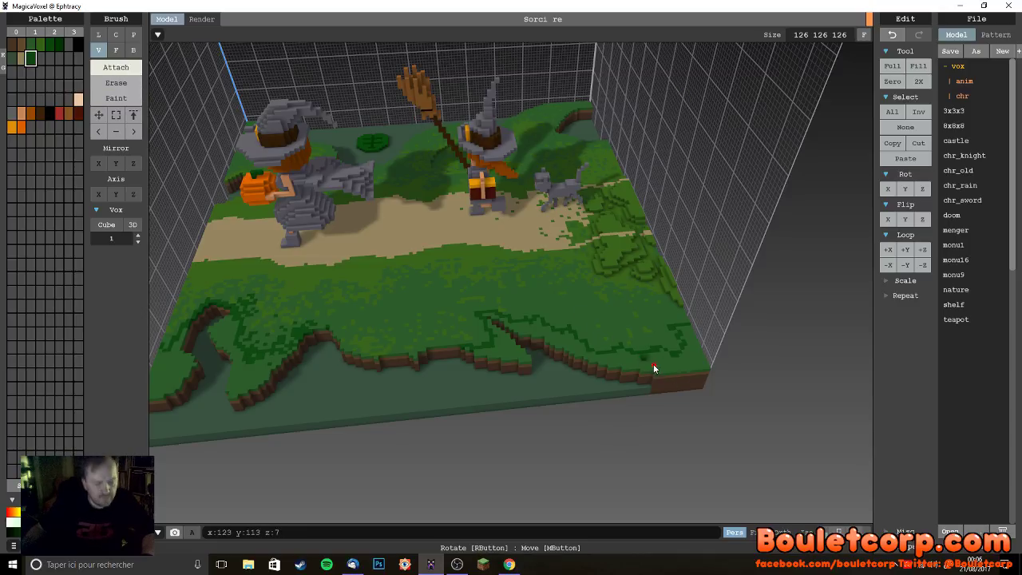
key(ctrl+z)
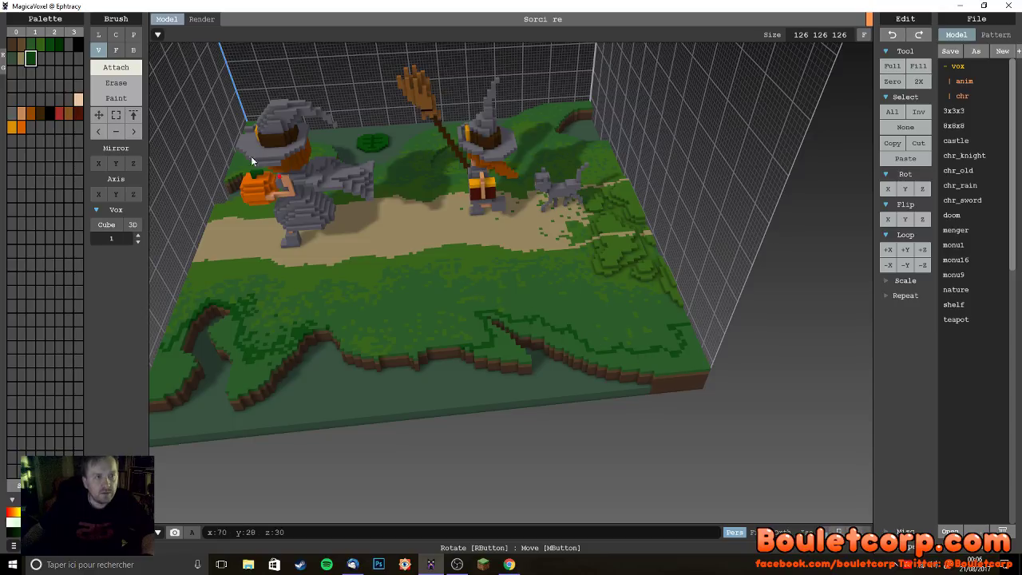
click(117, 51)
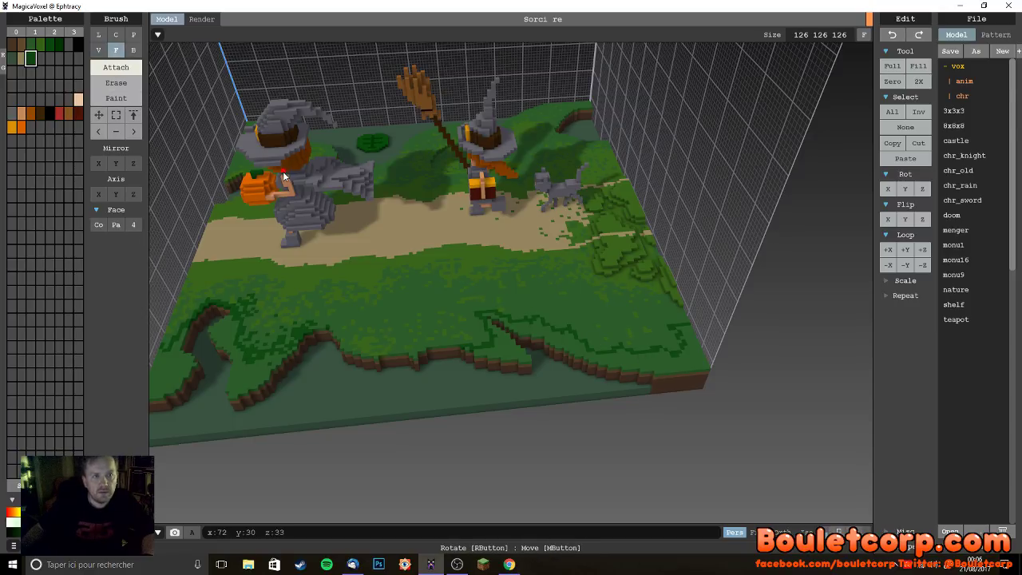
click(116, 98)
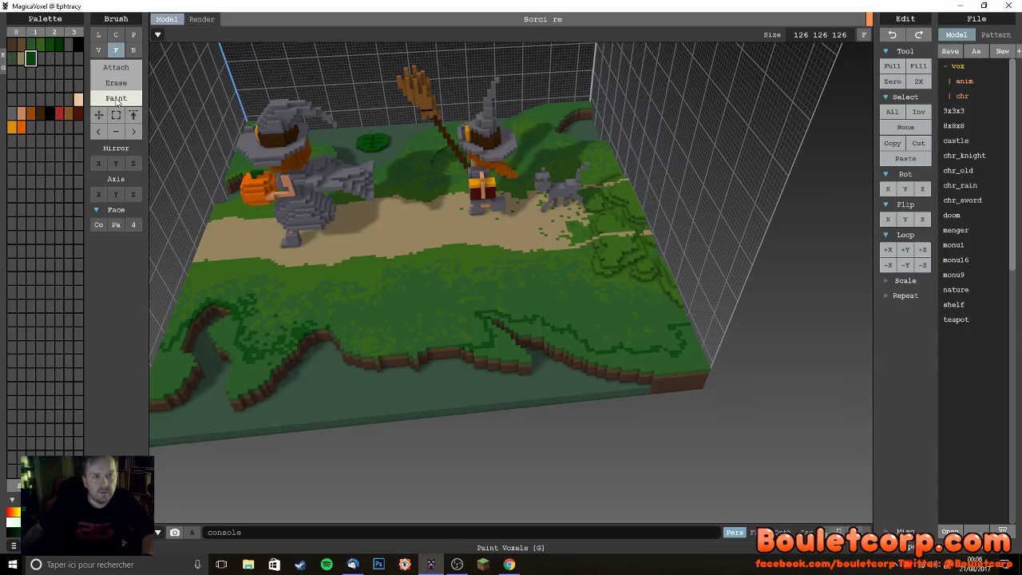
click(575, 344)
click(509, 355)
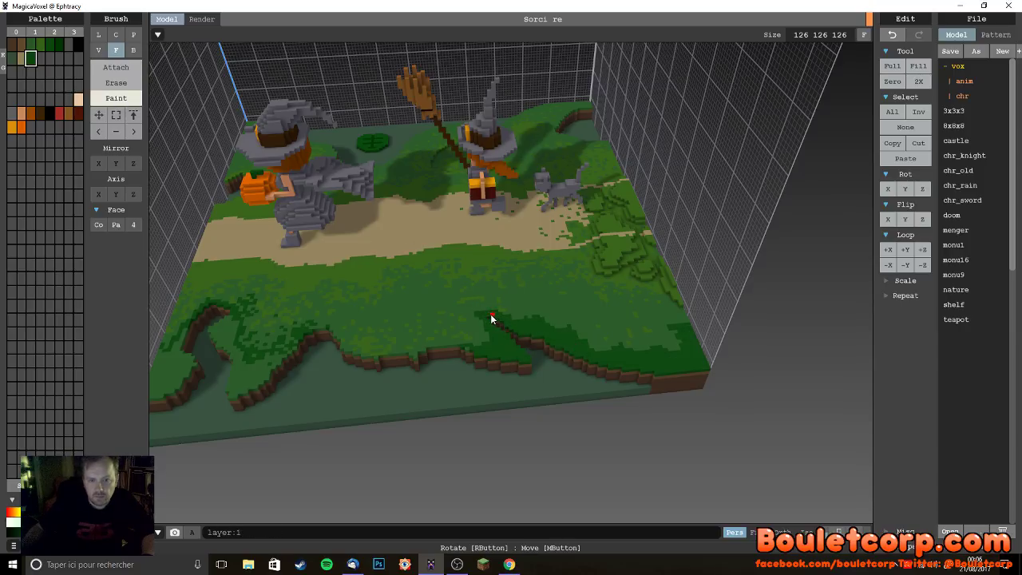
click(248, 370)
click(174, 367)
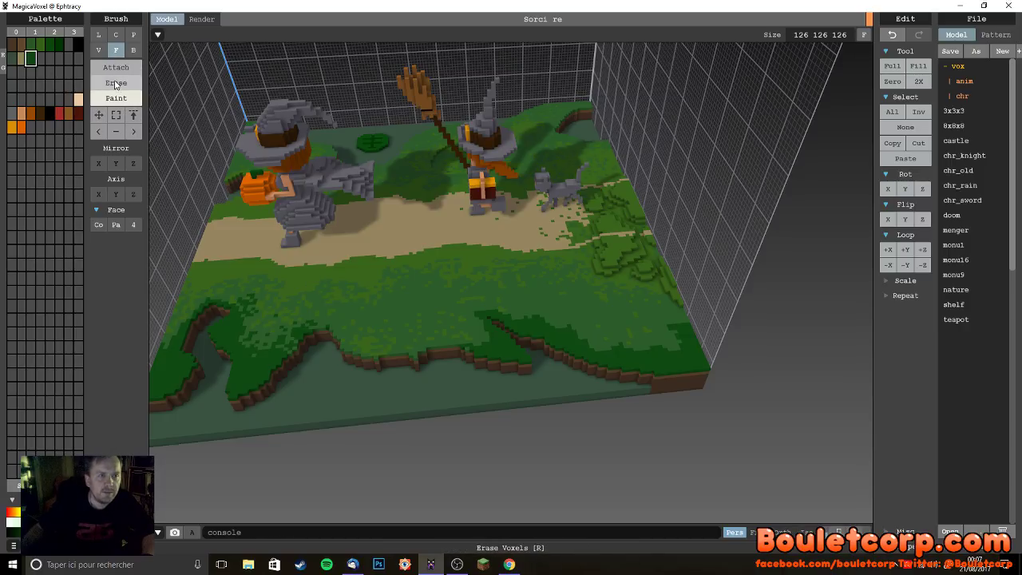
- Scatter deep dark green voxels over the grass bordering the shoreline patches to blend the two greens
click(98, 49)
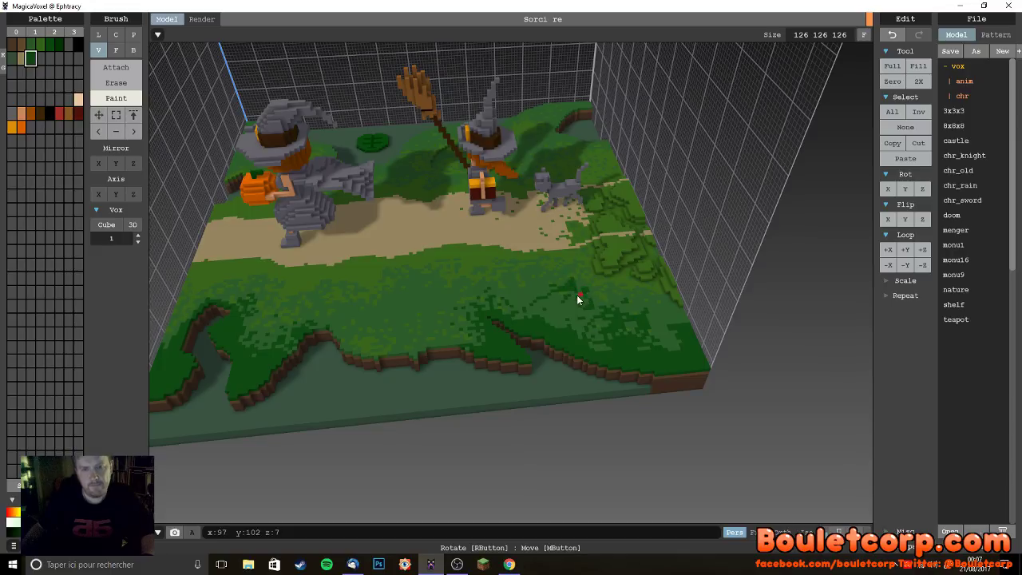
- Attach deep dark green voxel columns of varying height on the grass behind the inlet as plant stems
click(115, 71)
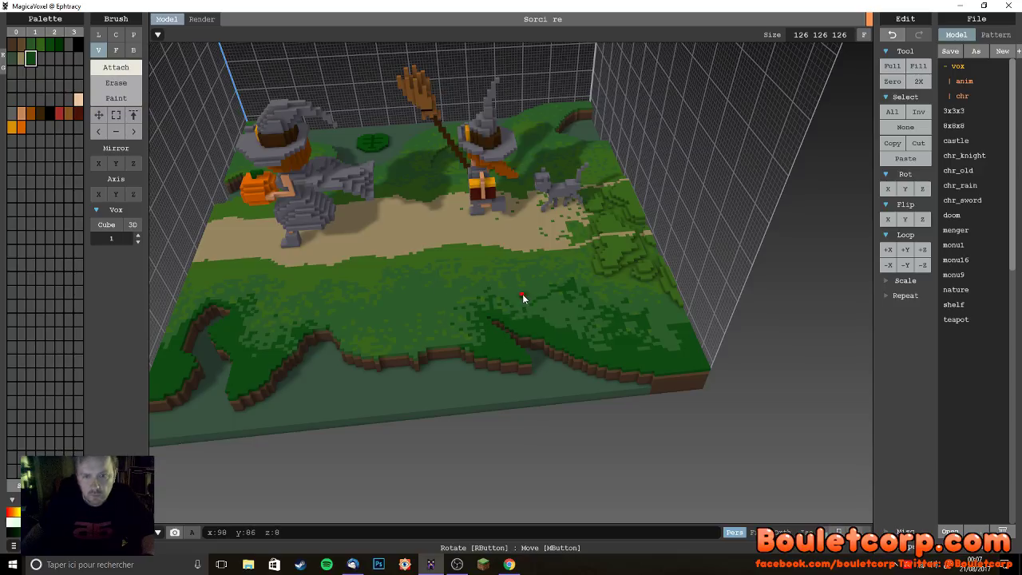
right_drag(527, 326, 586, 301)
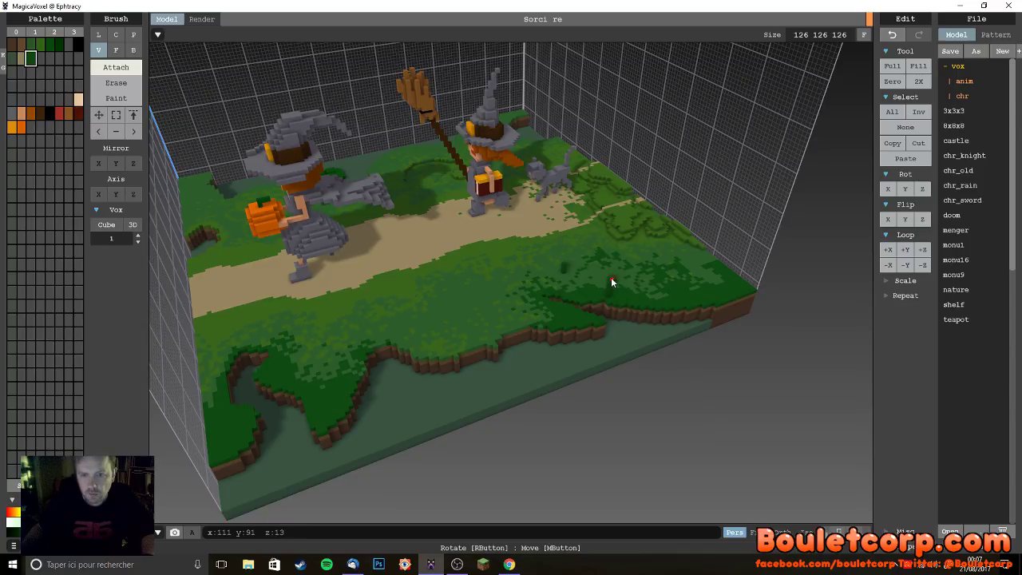
right_drag(639, 316, 611, 333)
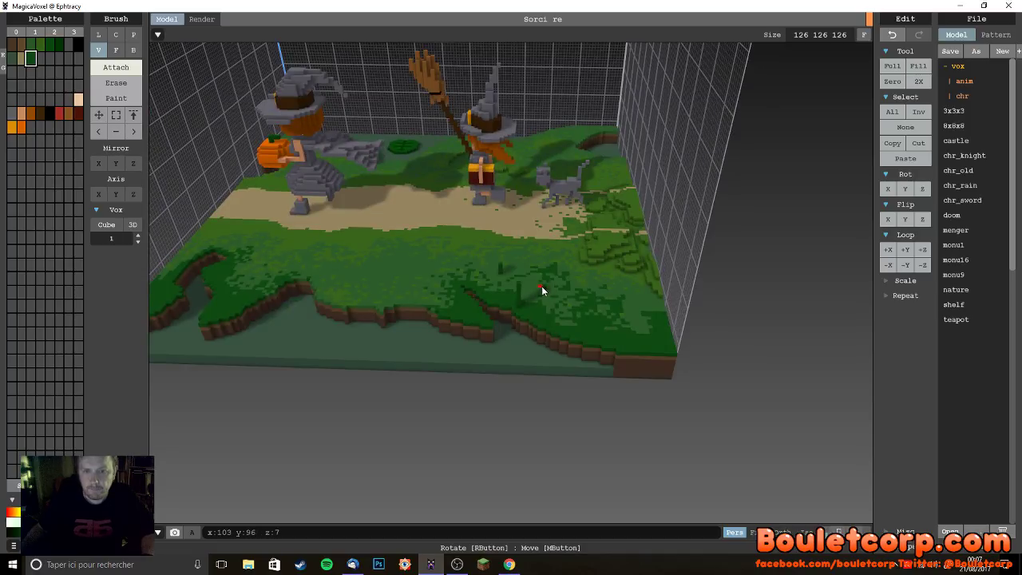
right_drag(543, 289, 486, 343)
scroll(486, 343, up, 6)
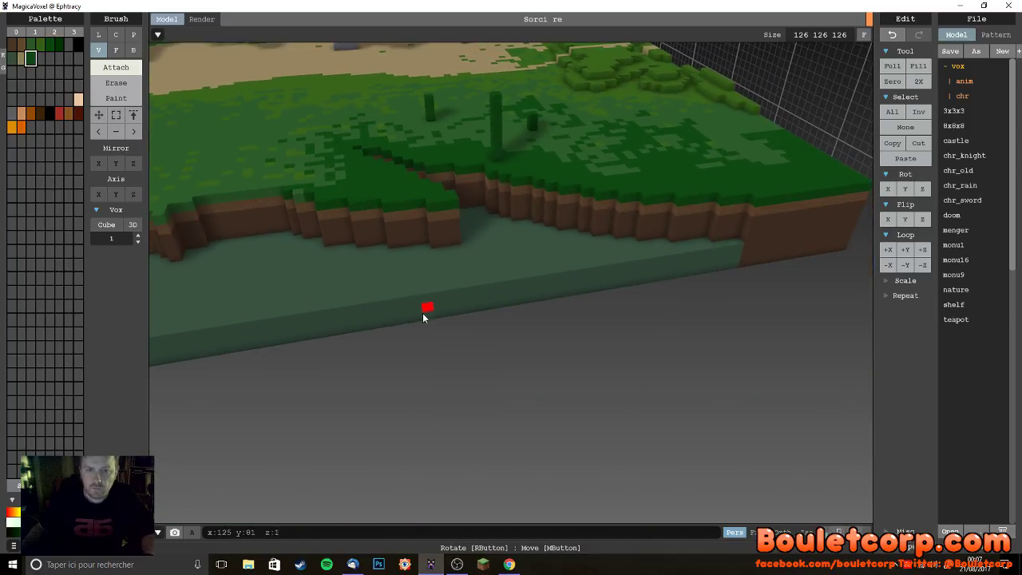
- Build a deep dark green stem, one voxel thick, rising from the water at the mouth of the inlet
mouse_move(423, 317)
right_down()
mouse_move(426, 338)
mouse_move(457, 363)
right_up()
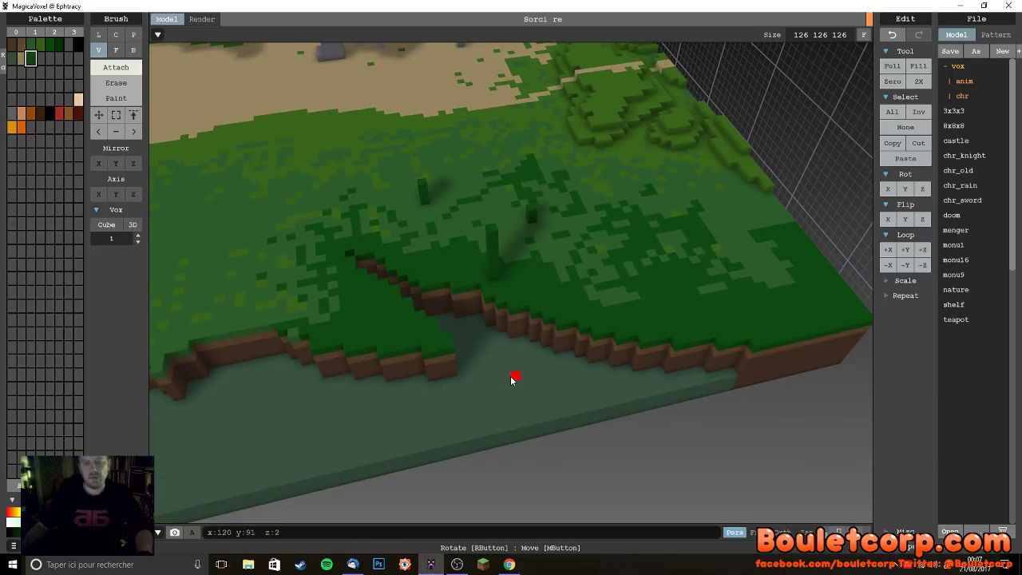
right_drag(517, 381, 474, 475)
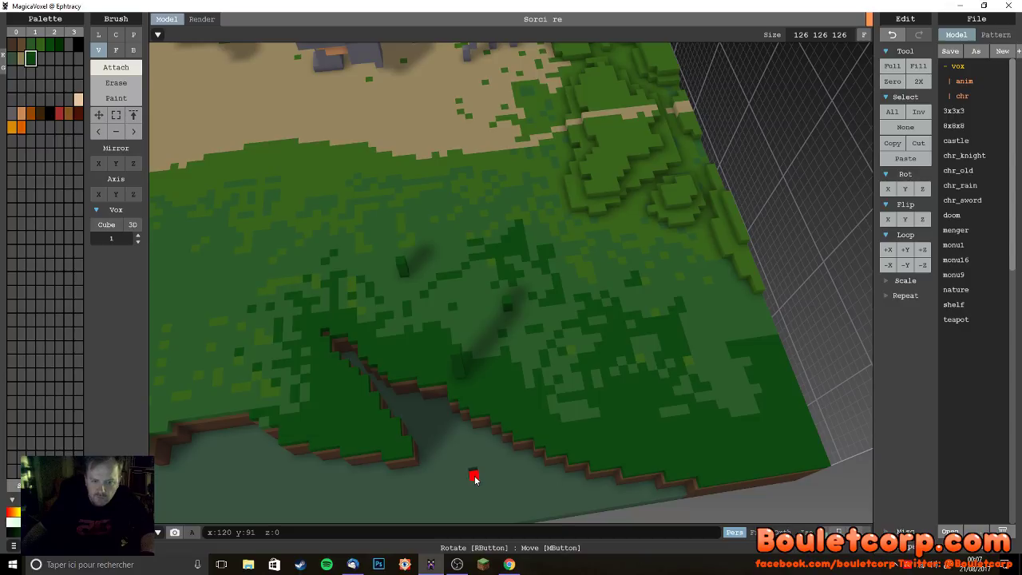
right_drag(488, 499, 489, 503)
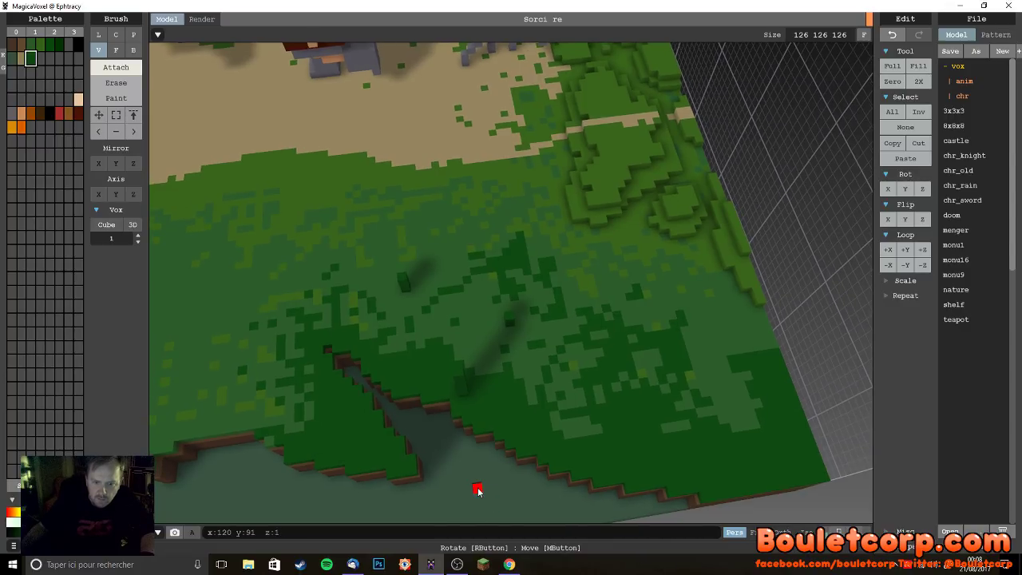
right_drag(480, 486, 511, 484)
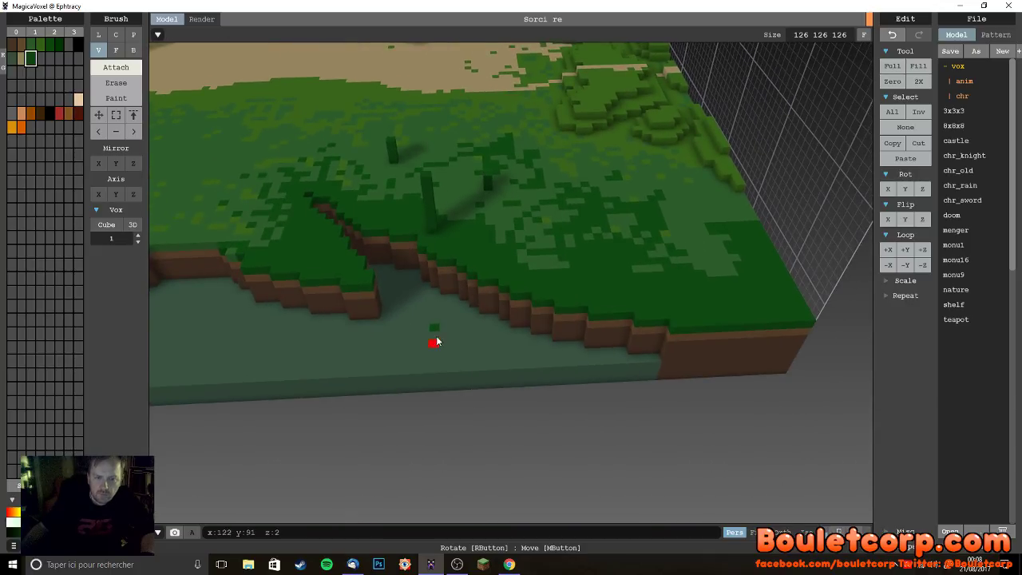
right_drag(438, 335, 399, 303)
scroll(392, 327, up, 5)
right_drag(383, 348, 435, 393)
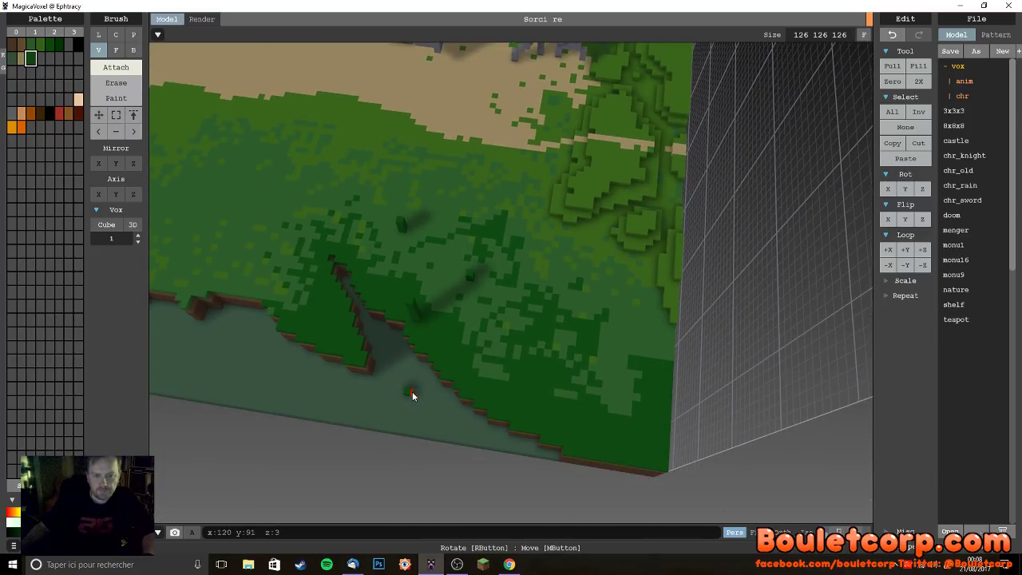
click(408, 389)
click(408, 390)
key(ctrl+z)
click(405, 388)
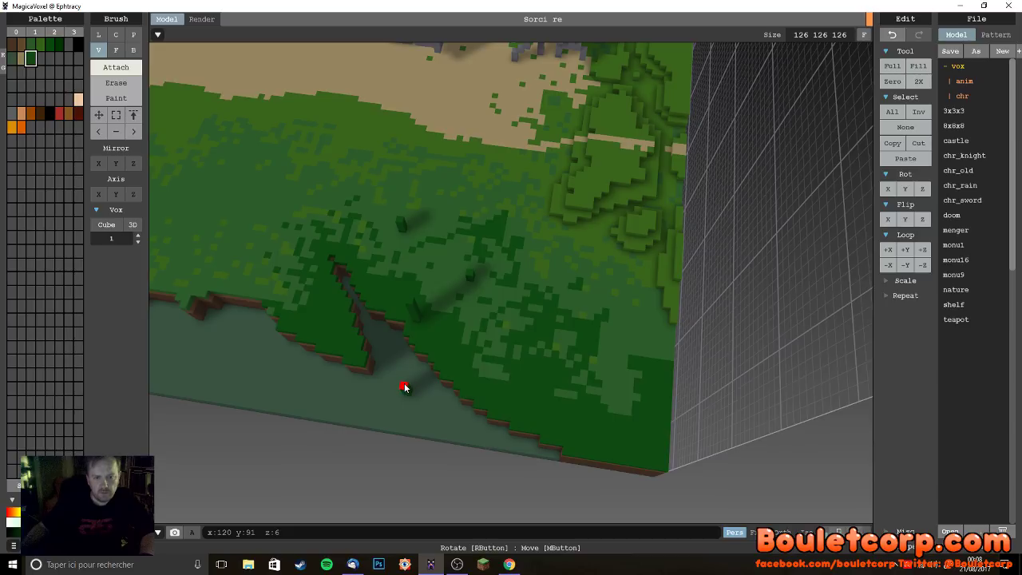
click(402, 385)
right_drag(420, 422, 430, 383)
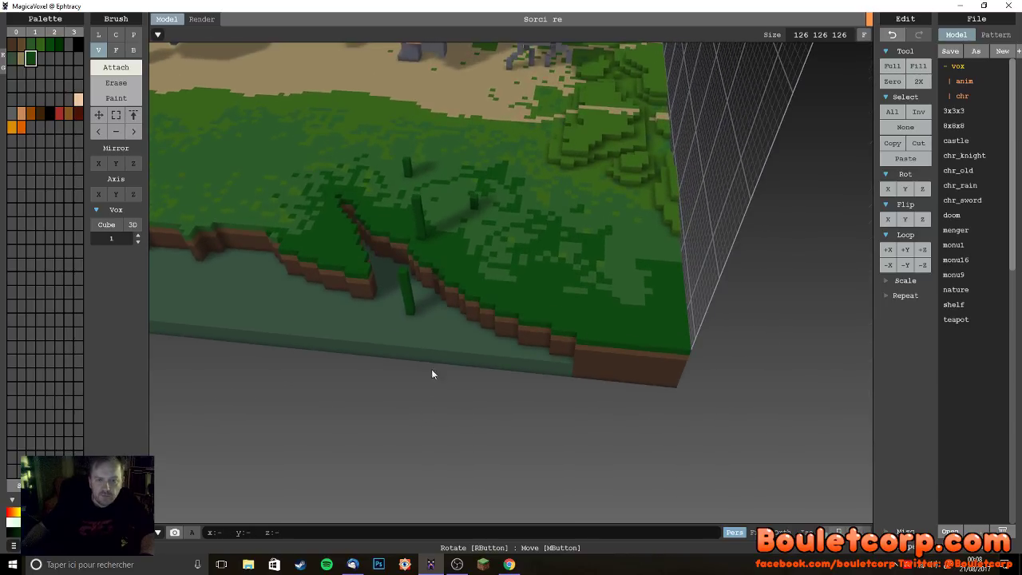
- Stack a second, taller dark green stem in the water beside the first one
right_drag(429, 337, 479, 464)
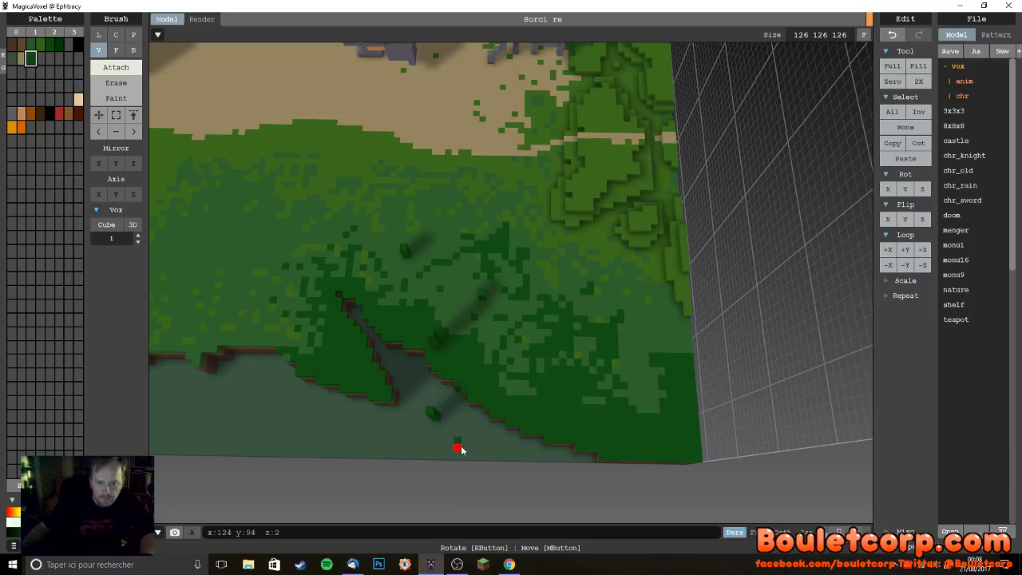
click(461, 443)
click(457, 441)
click(457, 441)
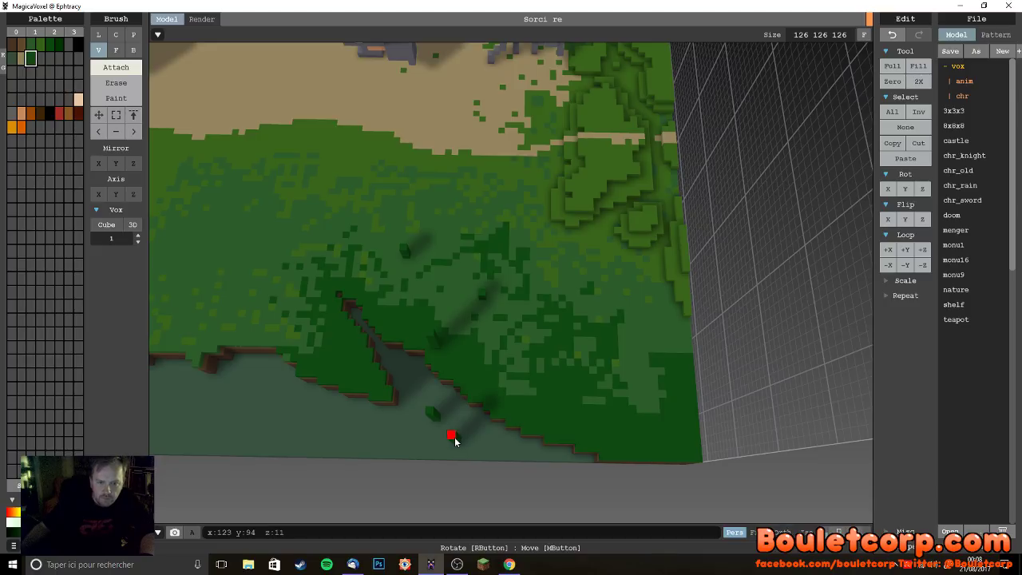
right_drag(474, 462, 472, 455)
key(ctrl+z)
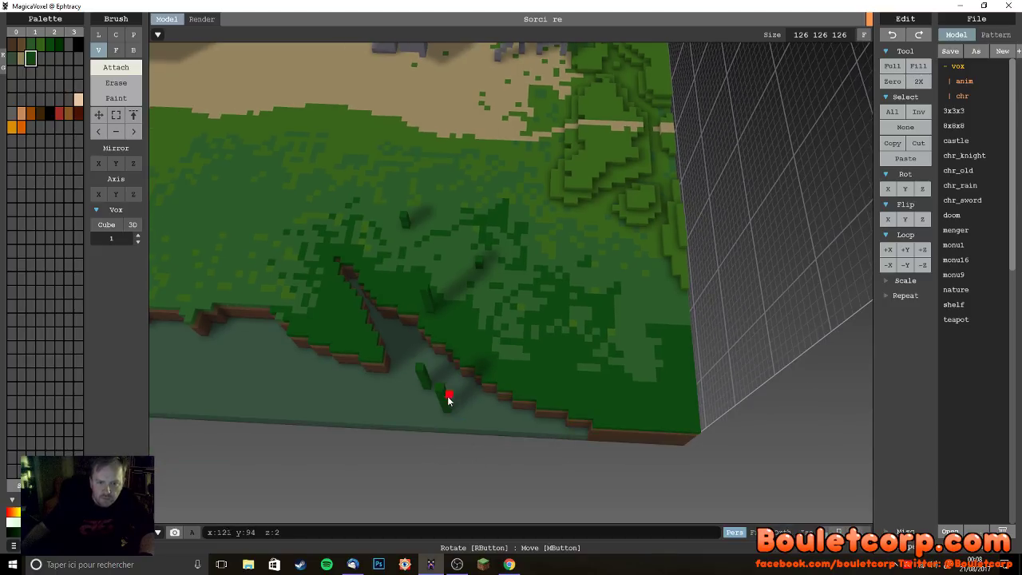
click(443, 394)
right_drag(495, 393, 527, 404)
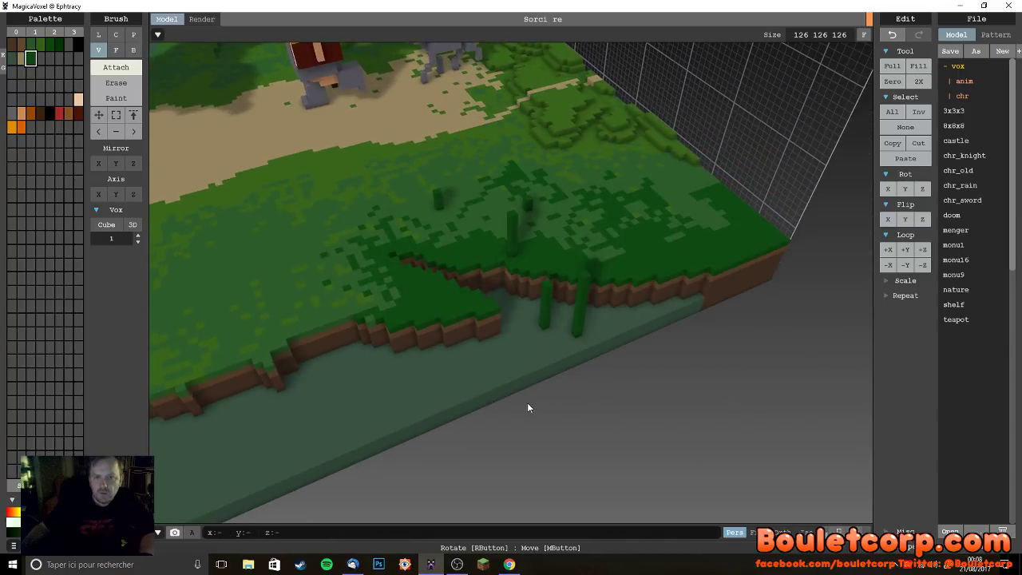
- Extend both water stems upward with more dark green voxels, keeping the outer one taller
click(585, 277)
click(584, 270)
click(586, 265)
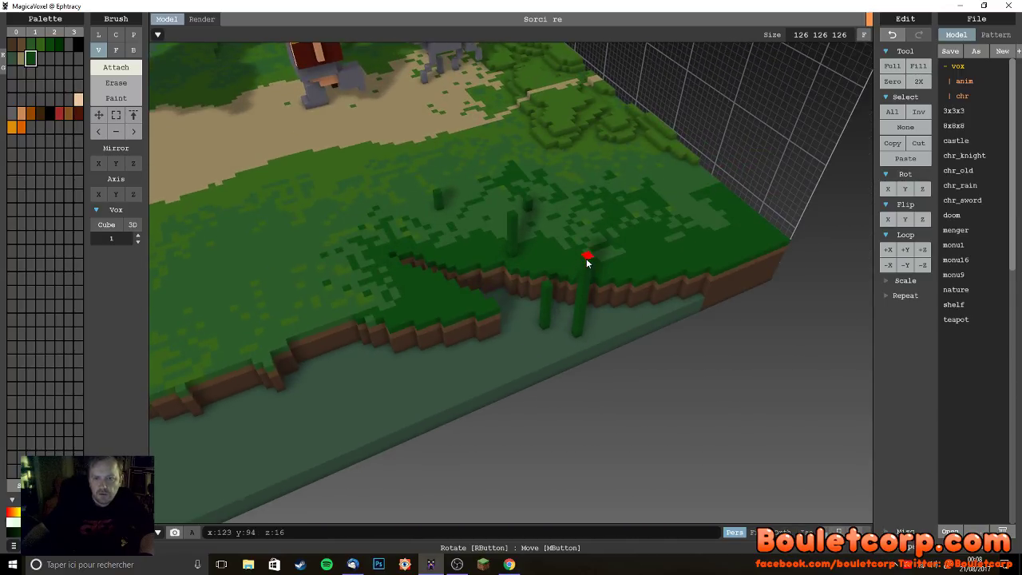
click(588, 255)
click(549, 287)
click(547, 281)
click(548, 274)
click(551, 267)
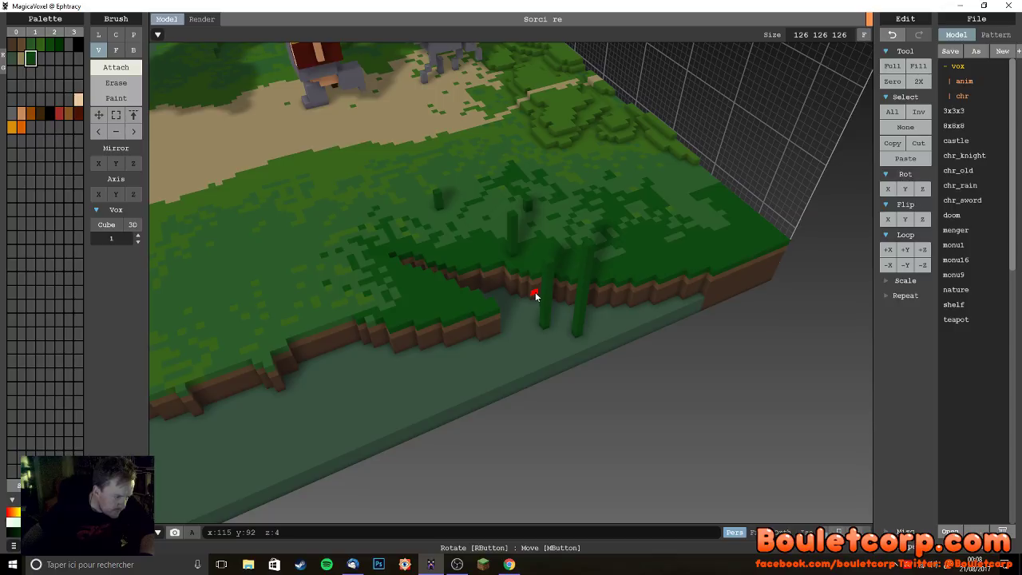
- Set a free palette slot to light brown and stack voxels of it on both water stems as reed heads
right_drag(572, 312, 452, 325)
right_drag(396, 353, 369, 357)
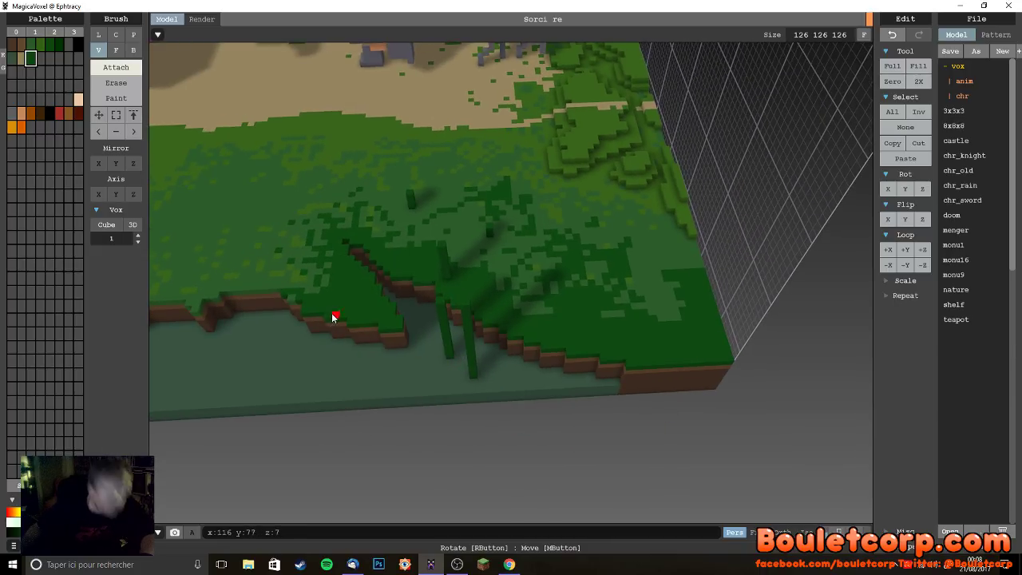
click(32, 73)
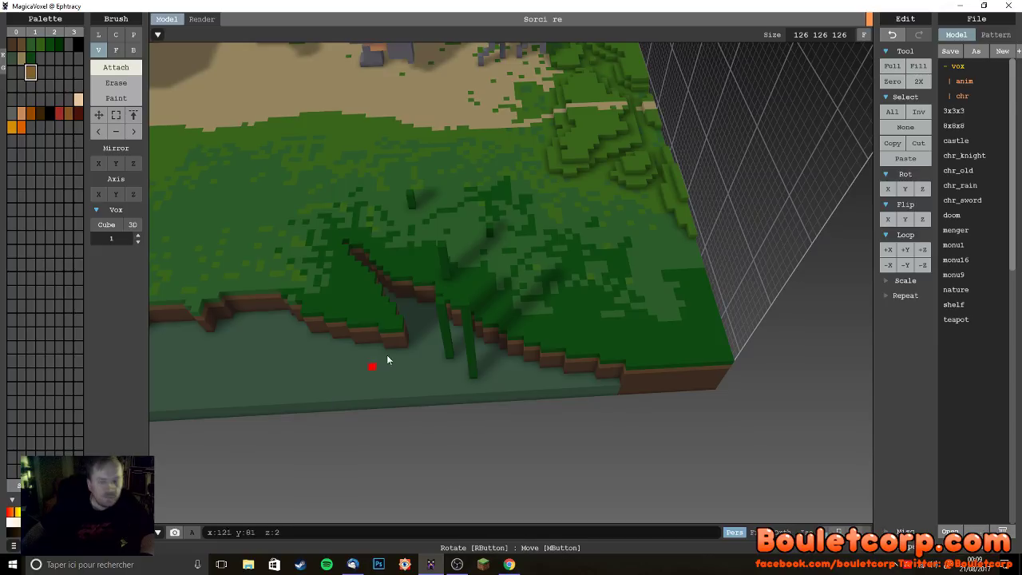
click(441, 296)
click(439, 289)
click(439, 285)
click(438, 278)
click(465, 306)
click(465, 300)
click(467, 294)
click(465, 286)
click(464, 280)
click(463, 274)
- Top the tall stem on the grass bank with a matching brown reed head
right_drag(516, 288, 445, 290)
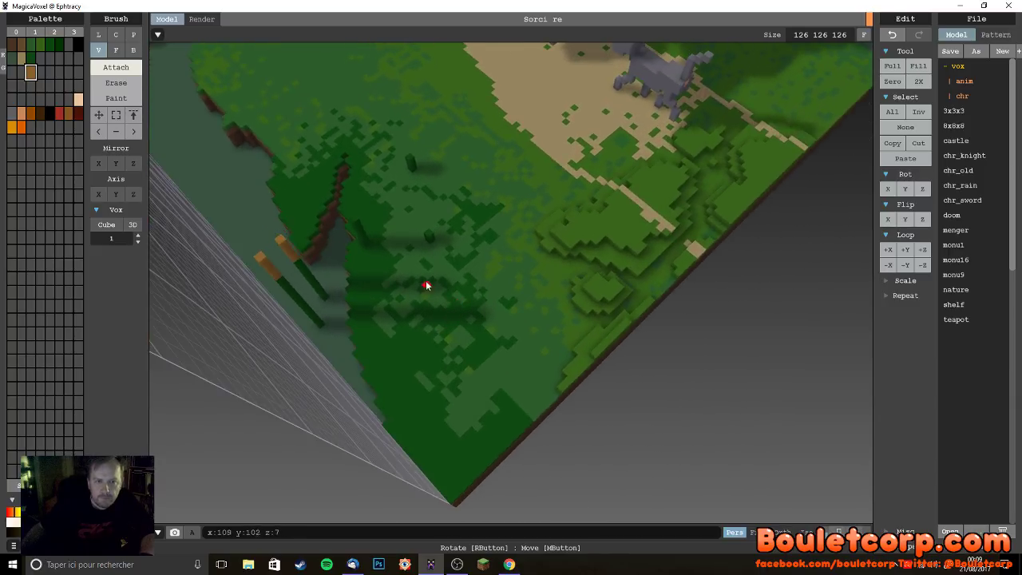
right_drag(341, 229, 347, 229)
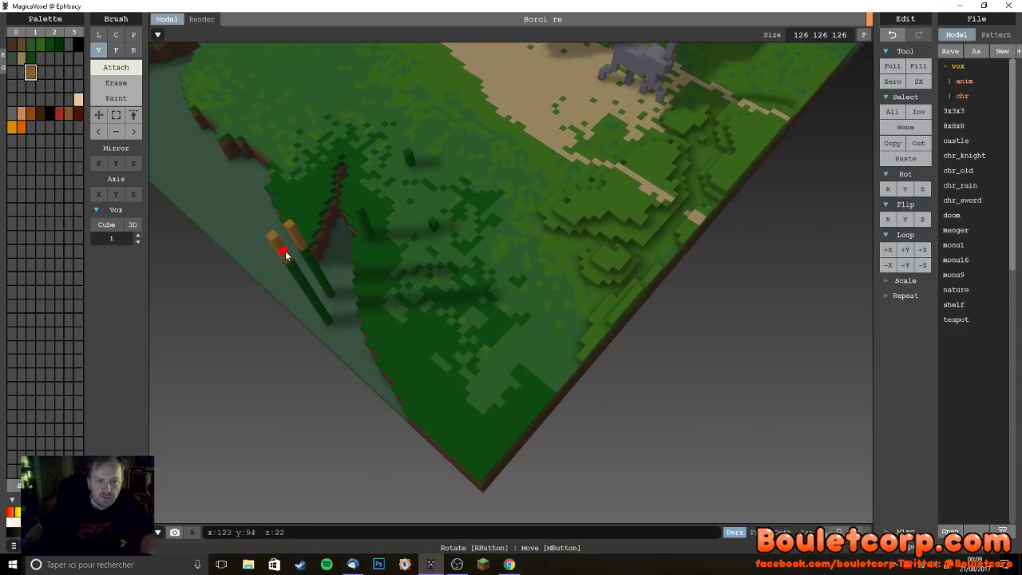
click(358, 198)
click(356, 196)
click(356, 192)
- Sample the deep dark green of the grass and build another stem on the bank near the water stems
right_drag(406, 154, 508, 316)
alt+click(523, 303)
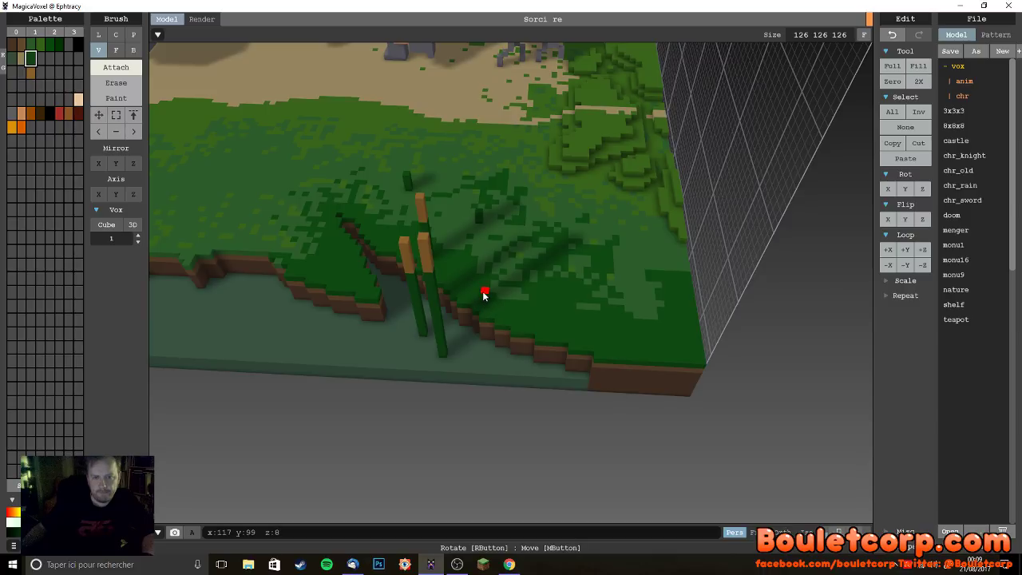
right_drag(552, 376, 520, 374)
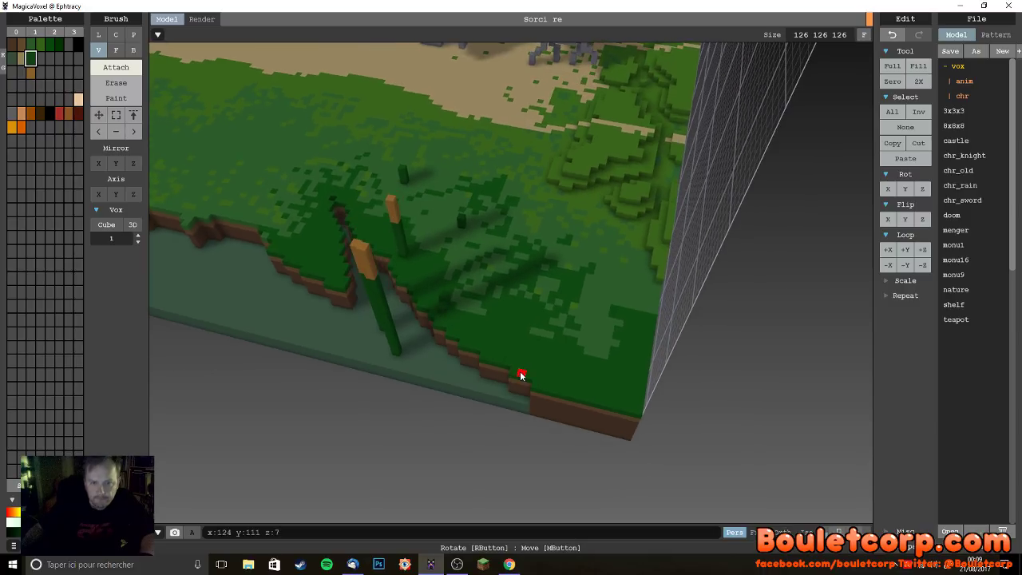
key(ctrl+z)
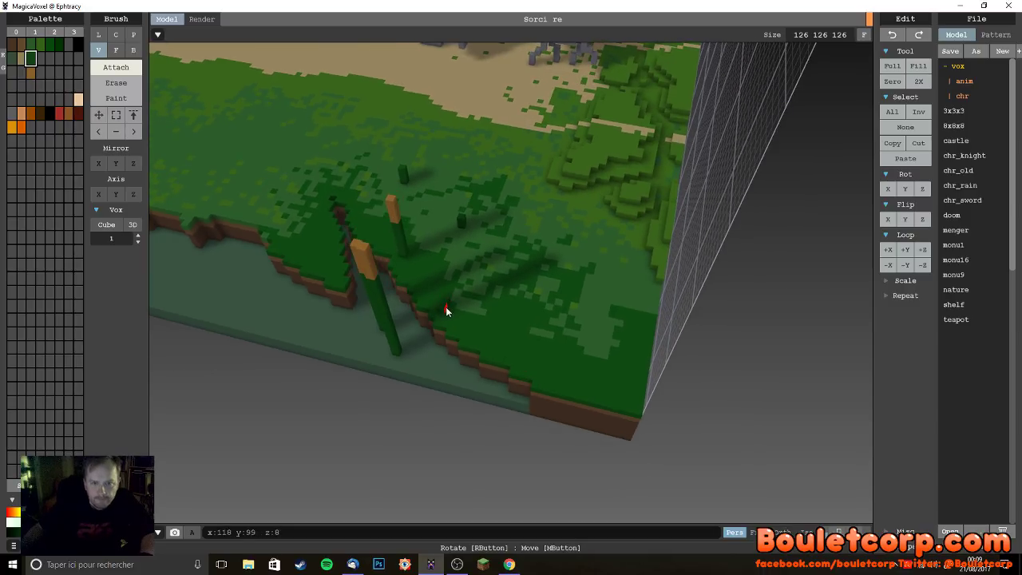
key(ctrl+y)
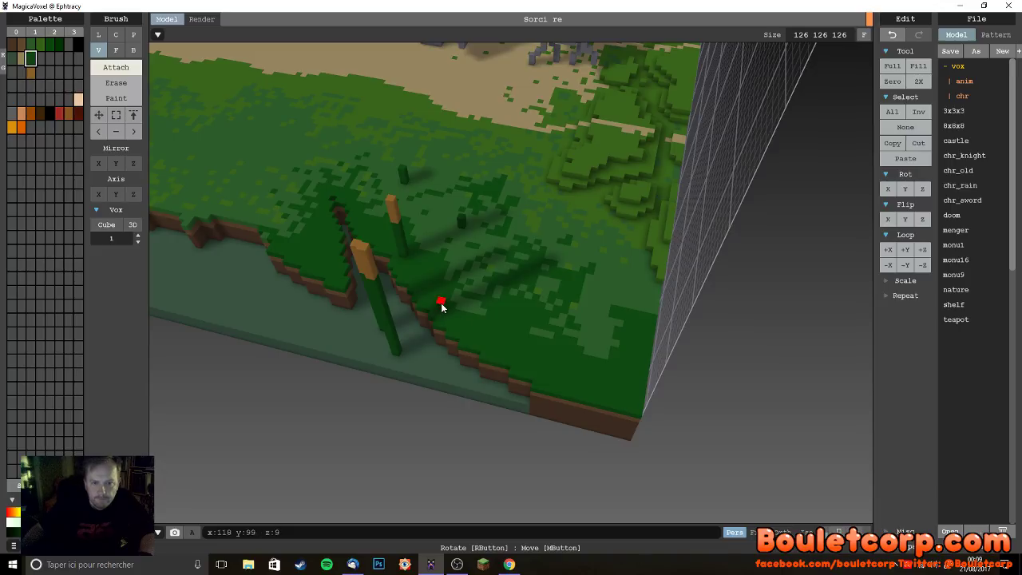
click(436, 288)
click(437, 282)
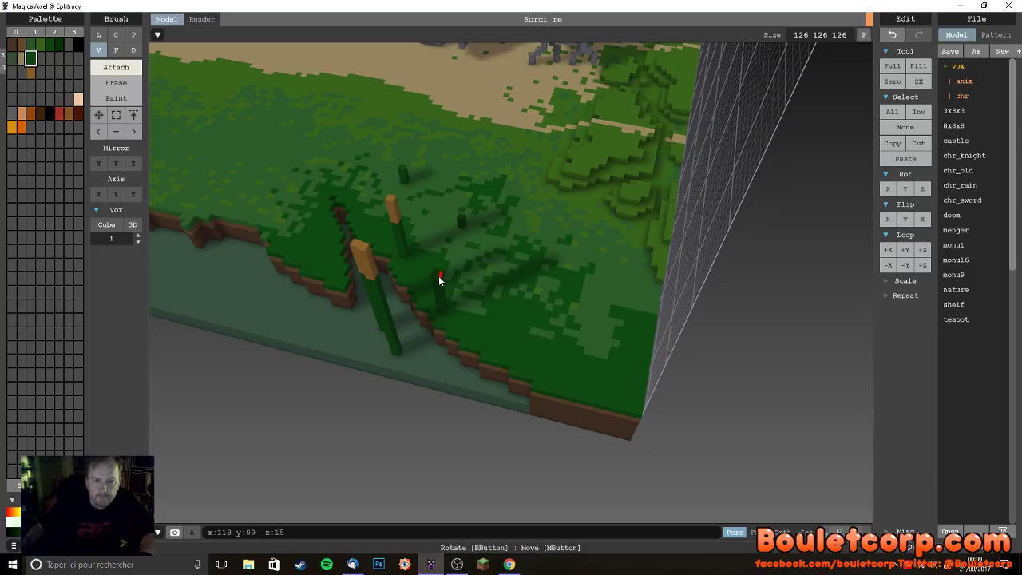
- Sample the light brown of the reed heads and cap the newest bank stem beside the water stems with it
alt+click(393, 265)
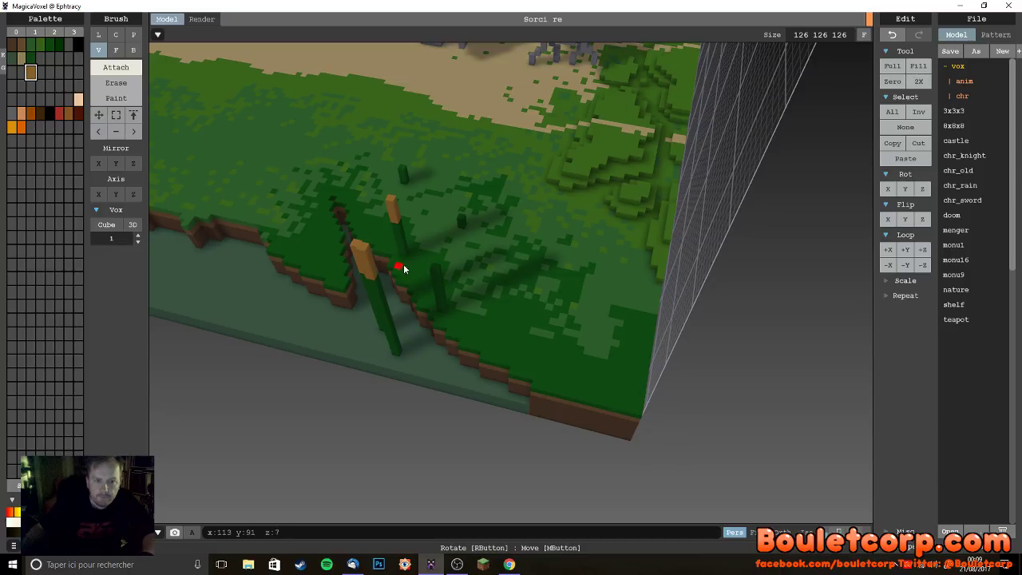
click(433, 257)
click(432, 247)
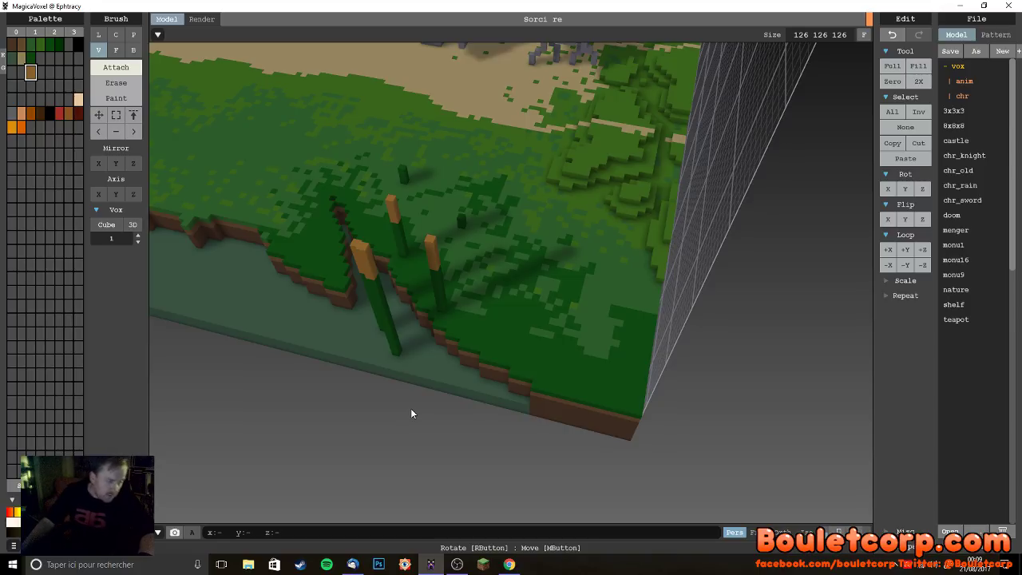
- Sample the deep dark green of a stem and build a much taller stem farther inland on the bank
mouse_move(411, 410)
right_down()
mouse_move(486, 385)
mouse_move(514, 396)
mouse_move(488, 391)
mouse_move(513, 398)
mouse_move(502, 411)
mouse_move(508, 402)
mouse_move(477, 409)
right_up()
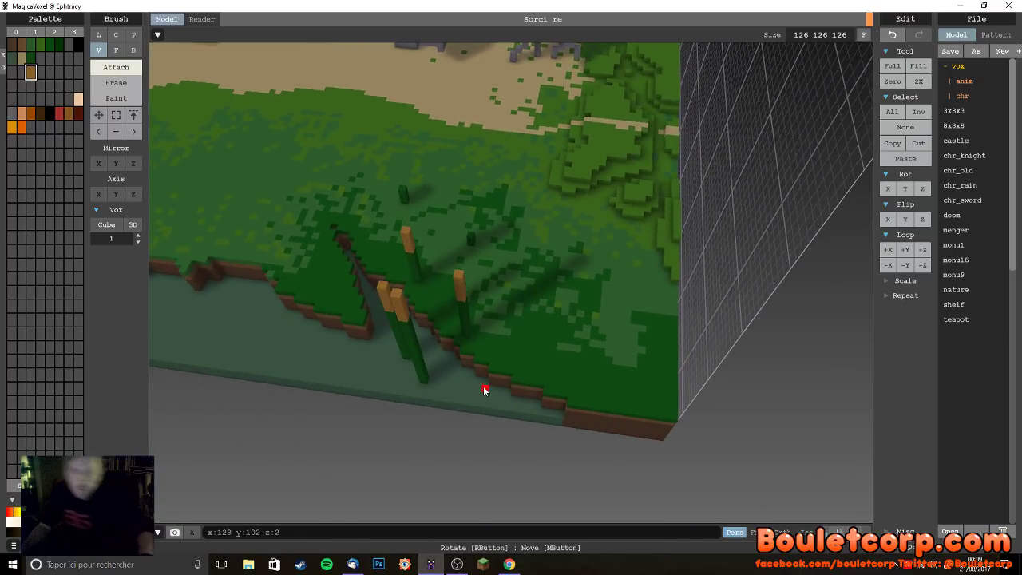
alt+click(463, 324)
right_drag(498, 408, 522, 394)
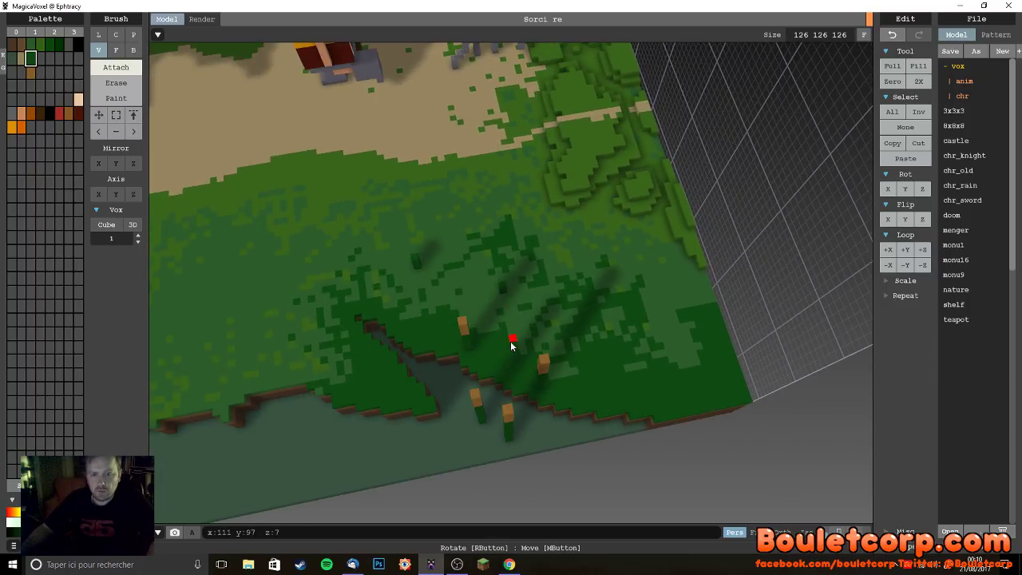
scroll(523, 363, up, 3)
drag(518, 366, 519, 324)
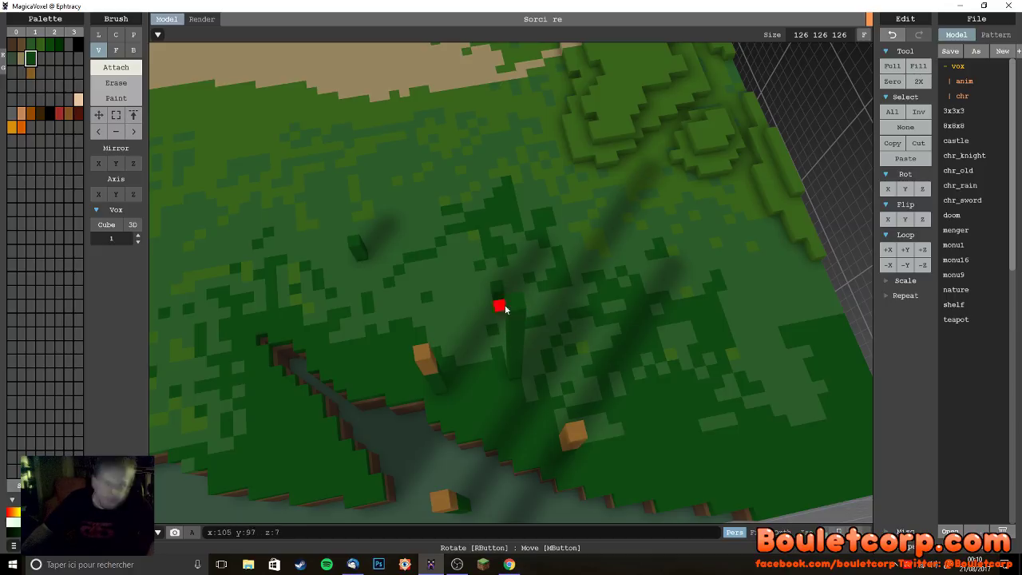
- Sample the light brown and stack a reed head on the tall inland stem
alt+click(425, 356)
click(519, 291)
click(519, 289)
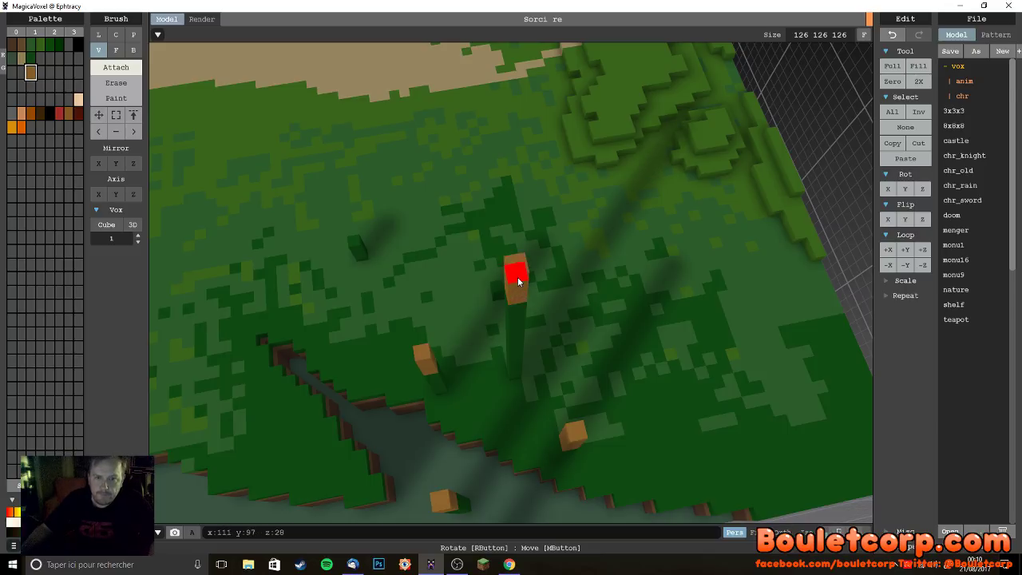
click(522, 271)
- Sample the deep dark green and raise a medium-height stem on the bank in the middle of the existing reeds
right_drag(577, 383, 575, 314)
scroll(571, 345, up, 5)
alt+click(594, 301)
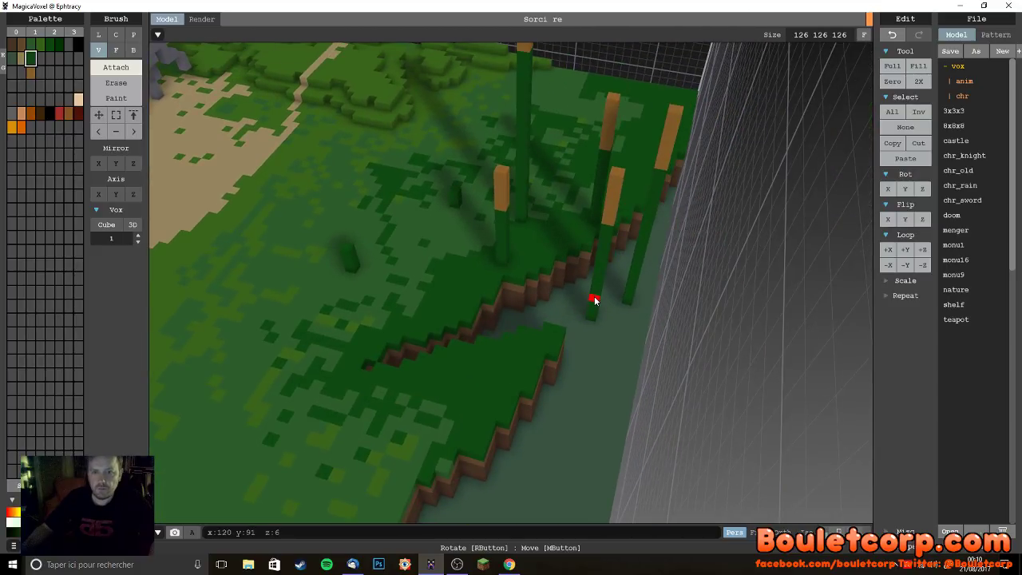
click(546, 216)
click(551, 207)
click(551, 199)
click(553, 190)
click(551, 171)
- Top the stem in the middle of the reed cluster with stacked light brown voxels
alt+click(498, 171)
click(548, 155)
click(549, 148)
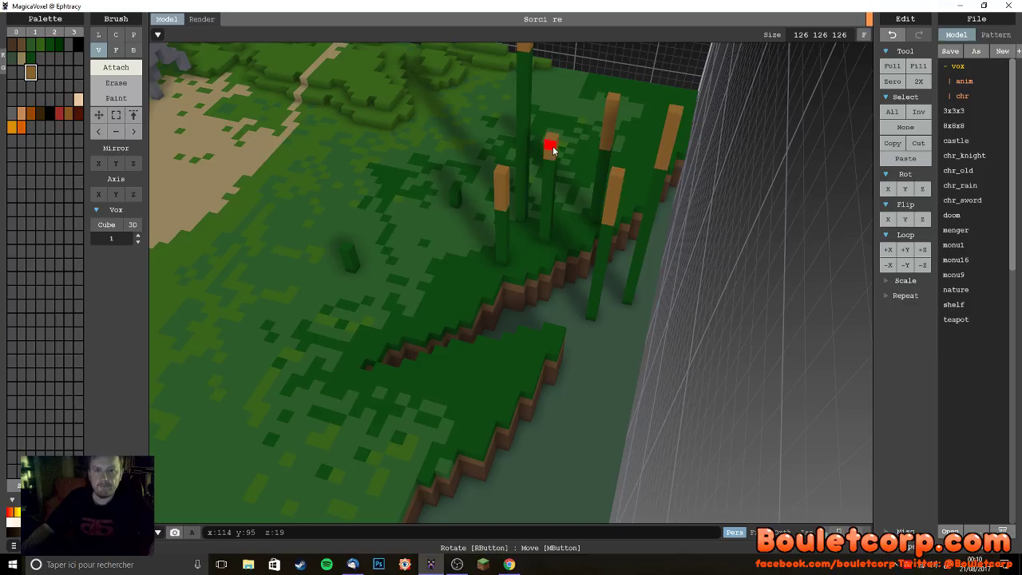
click(552, 137)
- Sample the deep dark green and build another stem on the grass behind the reed cluster, away from the water
right_drag(534, 331, 490, 341)
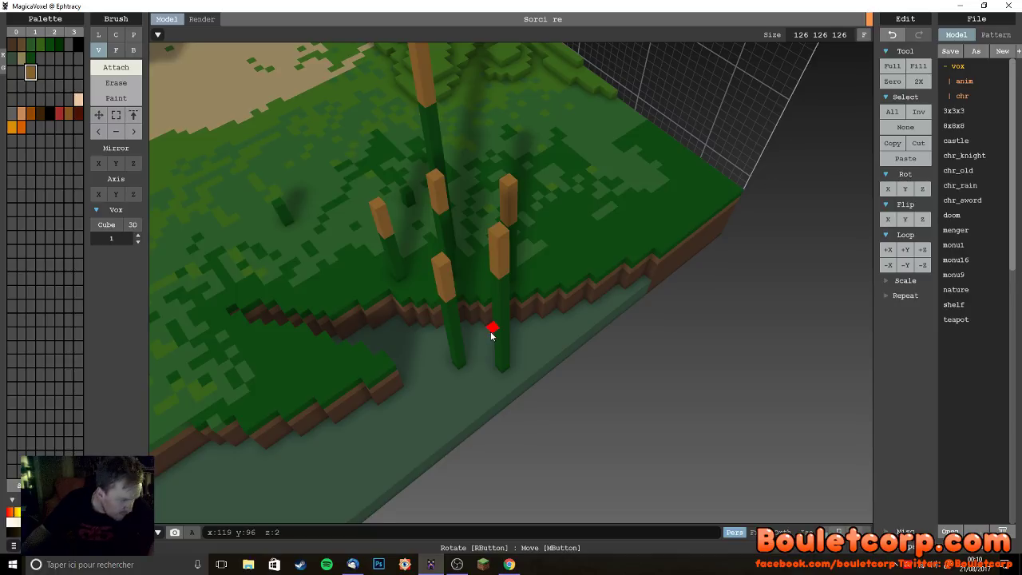
scroll(503, 339, down, 3)
right_drag(528, 343, 561, 346)
alt+click(546, 340)
click(546, 340)
click(491, 302)
click(489, 296)
click(488, 290)
click(487, 283)
click(486, 275)
click(484, 269)
click(484, 263)
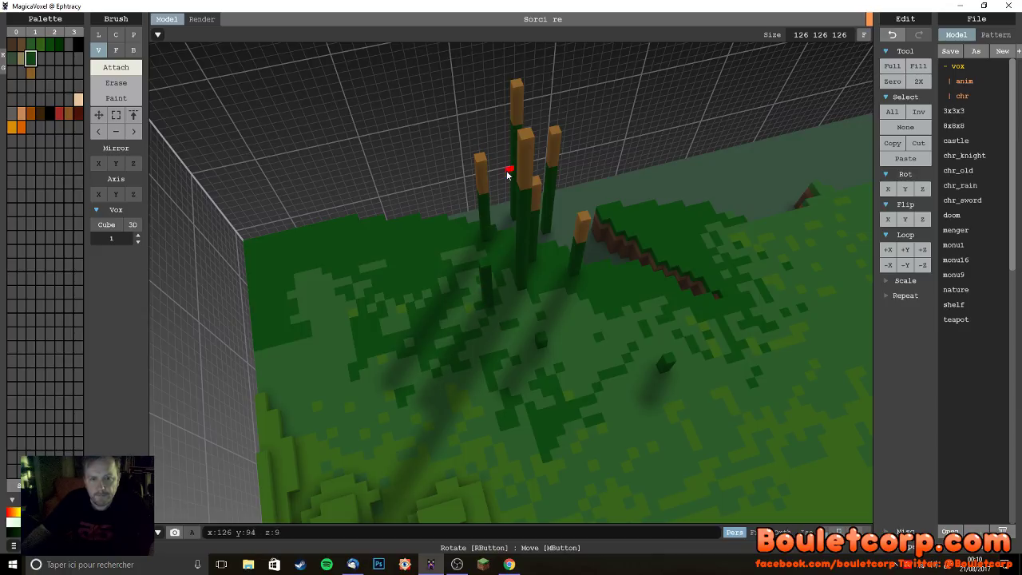
- Cap the stem behind the reed cluster with a light brown reed head
alt+click(528, 166)
click(485, 258)
click(484, 252)
click(483, 245)
- Sample the green of the short stub nearest the reed cluster and extend it upward into a full stem
alt+click(542, 334)
click(543, 329)
click(543, 325)
click(544, 321)
click(543, 317)
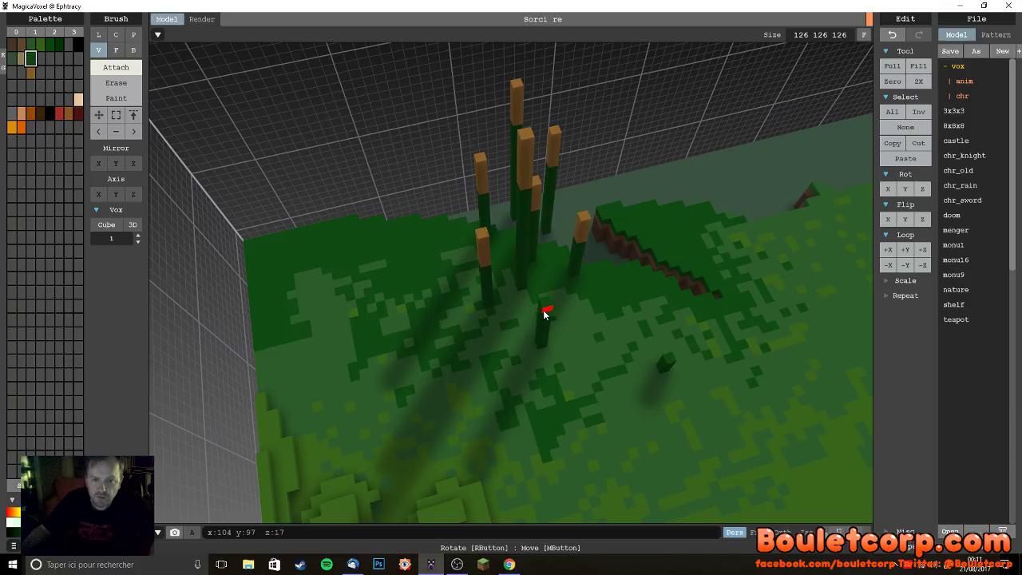
click(547, 312)
click(547, 304)
click(549, 297)
- Sample the light brown and stack four voxels of it as a head on the extended stub
alt+click(527, 172)
click(547, 283)
click(548, 278)
click(550, 273)
click(553, 270)
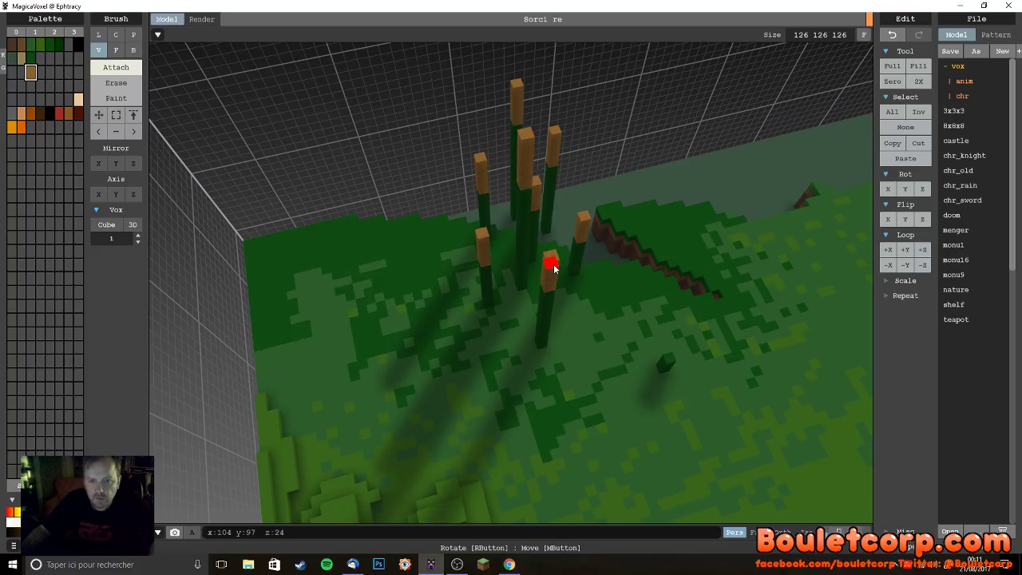
- Add a light brown reed head to the isolated short stub on the grass
right_drag(689, 373, 595, 367)
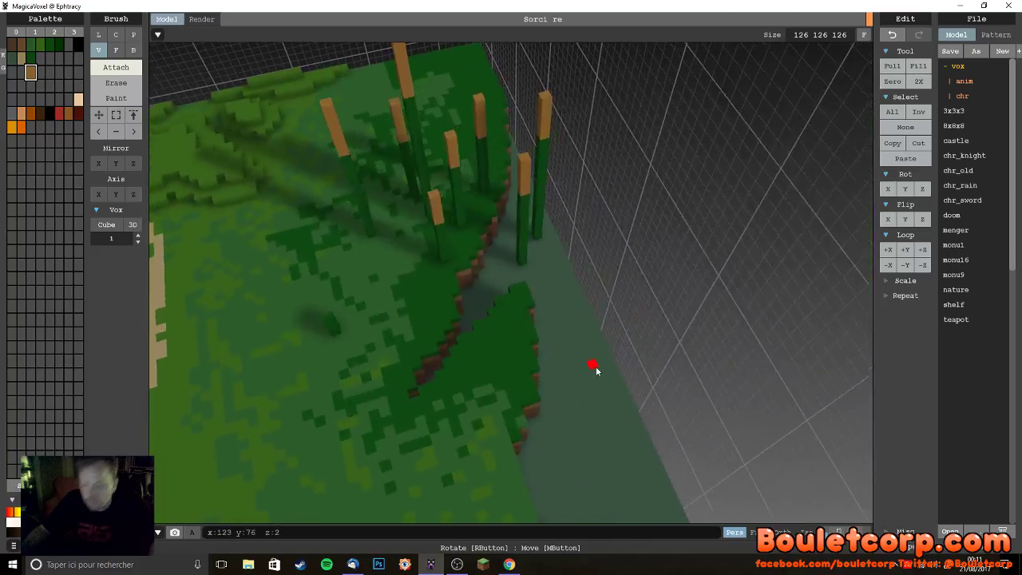
scroll(596, 366, down, 5)
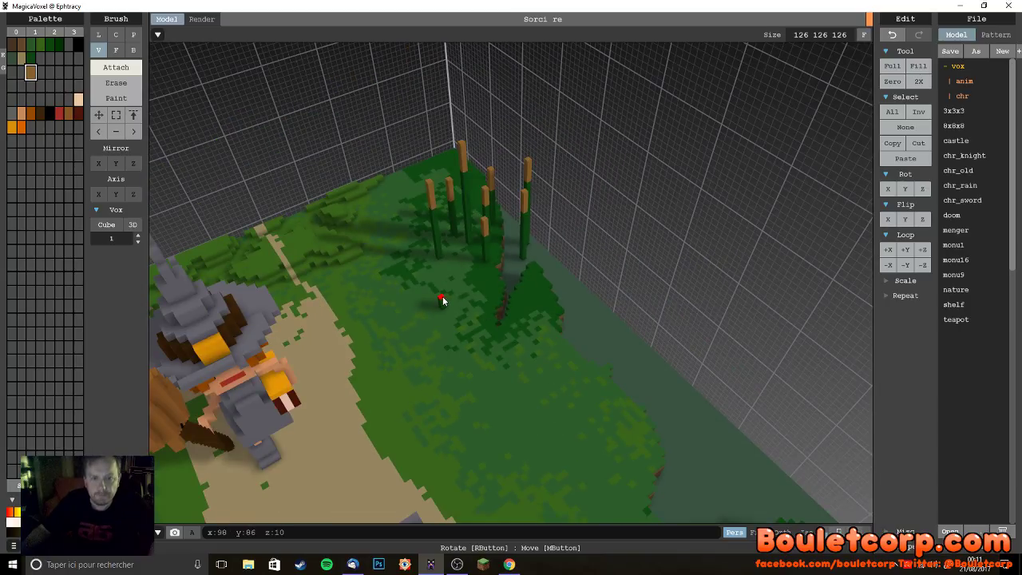
click(442, 296)
click(442, 292)
click(443, 288)
- Sample the medium green grass and attach single voxels to form a raised, rounded grass patch between the path and the shoreline
right_drag(486, 332, 535, 365)
scroll(460, 323, down, 5)
scroll(526, 358, up, 5)
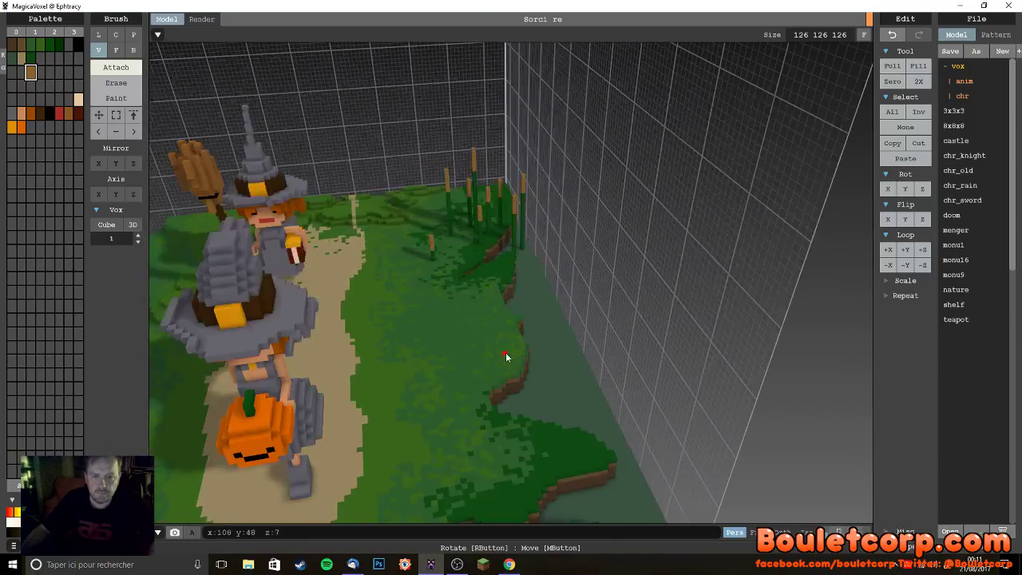
scroll(477, 365, down, 3)
scroll(477, 384, up, 3)
alt+click(446, 336)
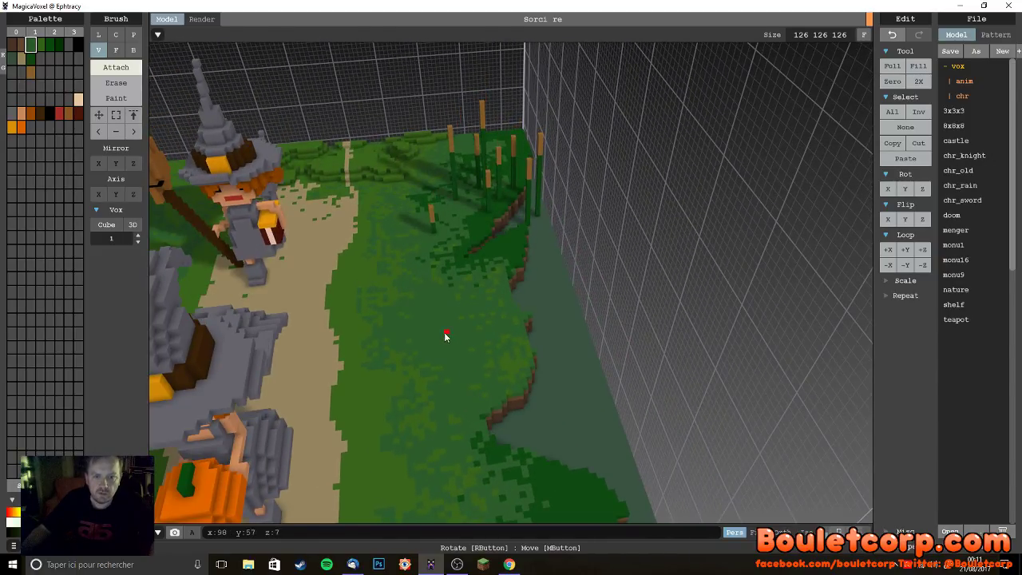
click(133, 51)
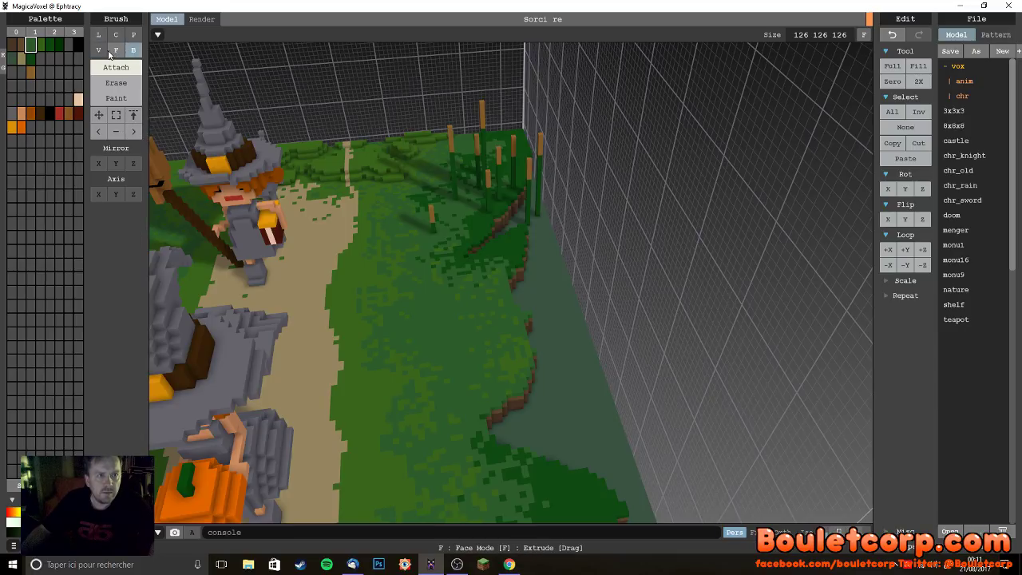
click(98, 50)
mouse_move(428, 347)
mouse_down()
mouse_move(429, 314)
mouse_move(435, 341)
mouse_up()
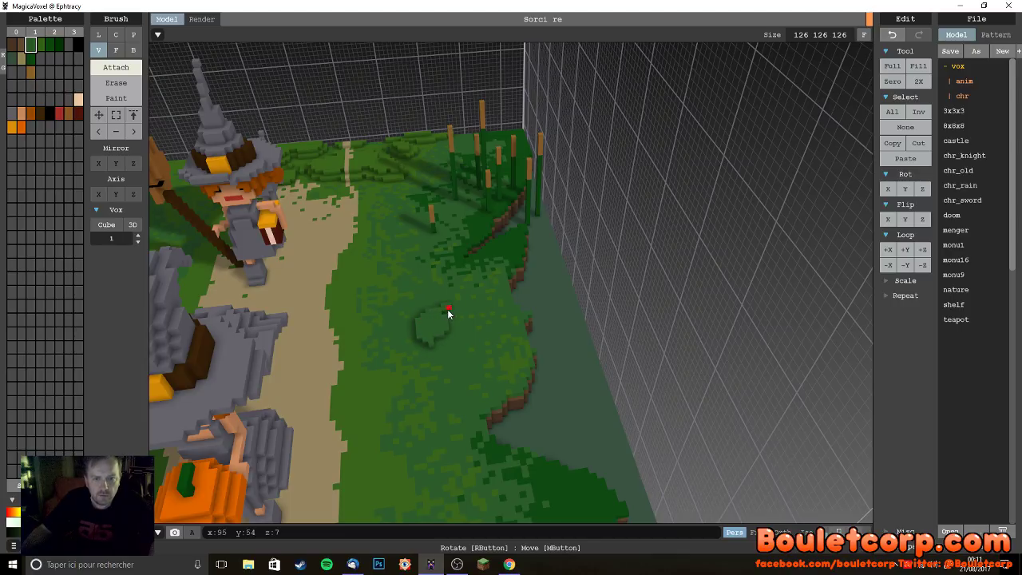
mouse_move(454, 339)
mouse_down()
mouse_move(443, 341)
mouse_move(474, 342)
mouse_up()
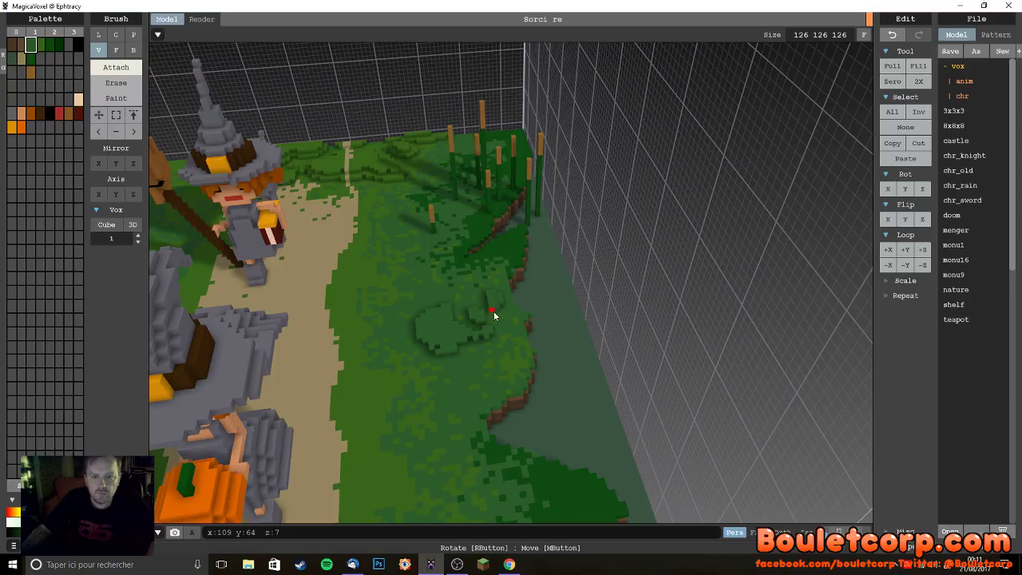
- Enlarge the raised medium green patch toward the shore and scatter loose voxels of the same green around it
right_drag(534, 360, 502, 369)
right_drag(412, 289, 431, 327)
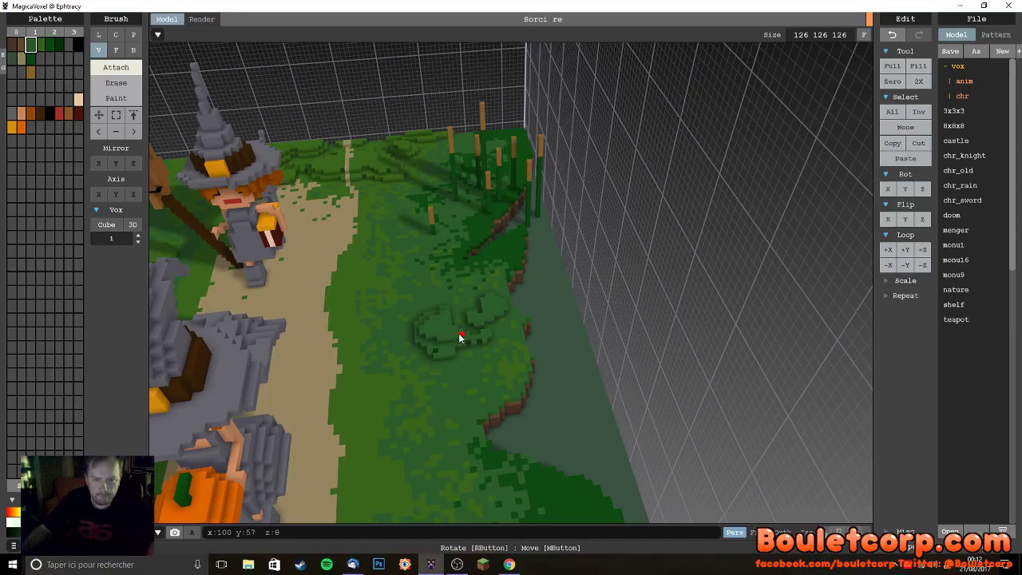
right_drag(448, 345, 434, 375)
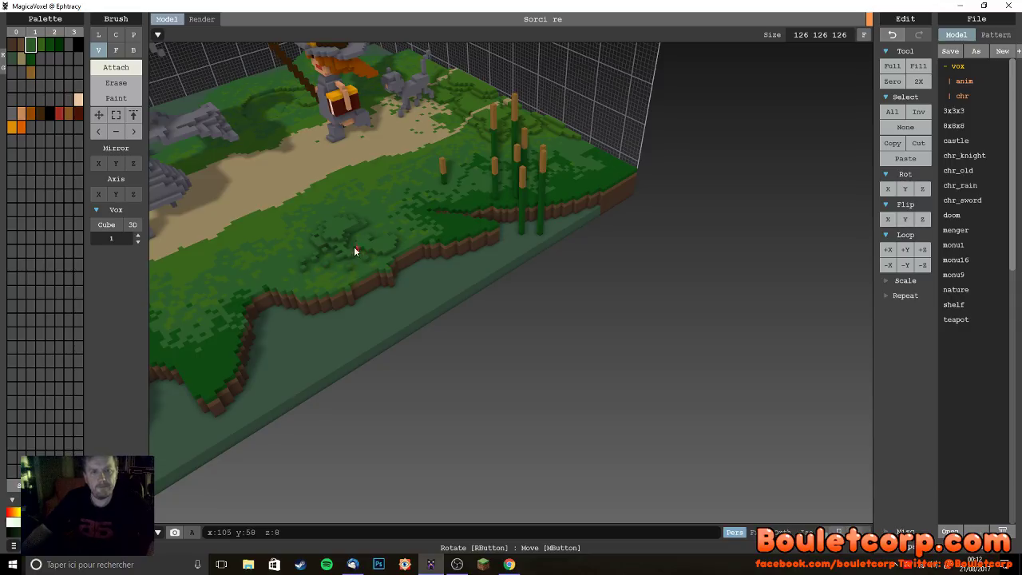
right_drag(335, 227, 351, 273)
- Scatter single raised voxels of the sampled light and medium greens over the grass between the patch, the path and the isolated reed
alt+click(324, 253)
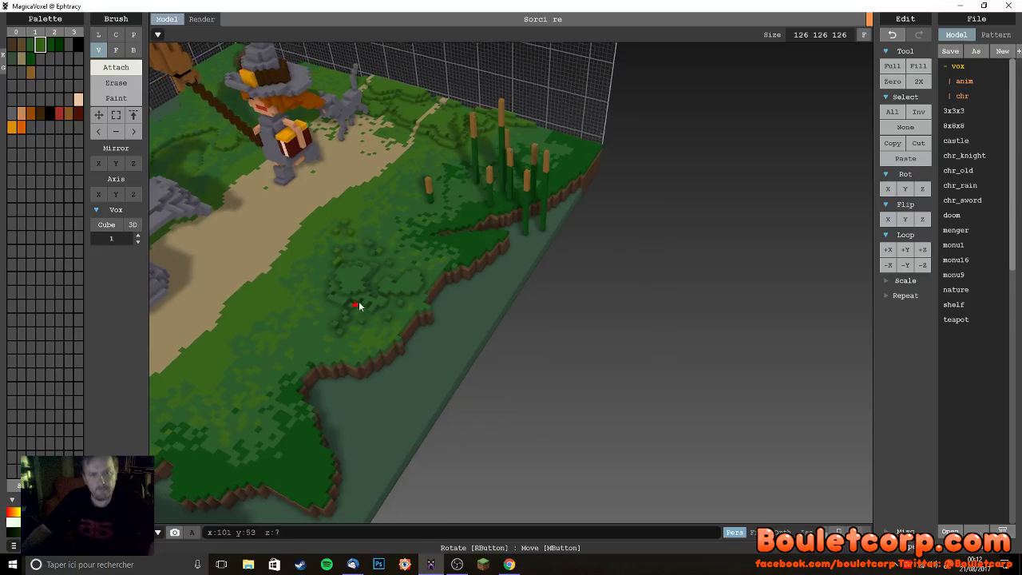
right_drag(356, 311, 372, 326)
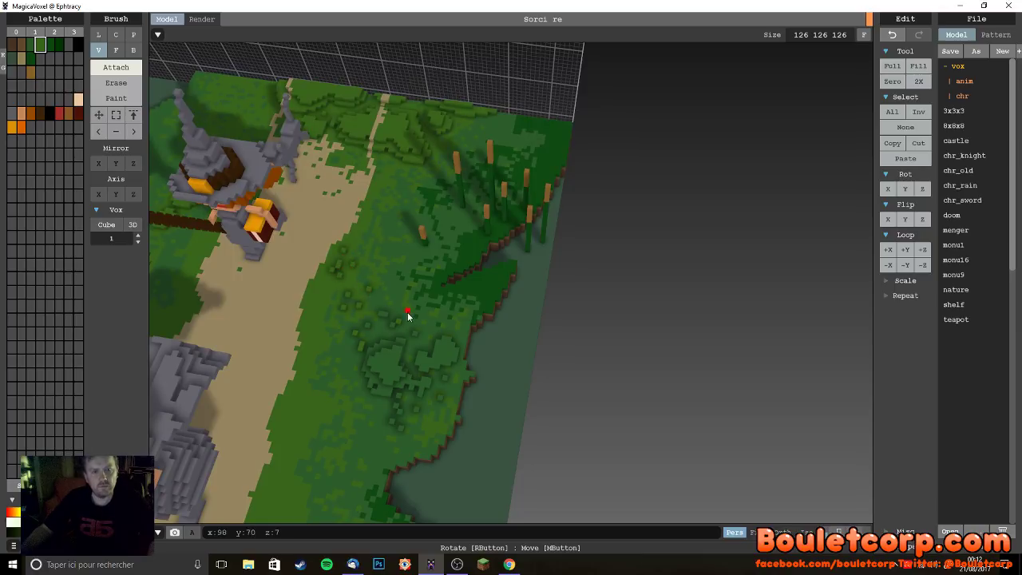
alt+click(399, 349)
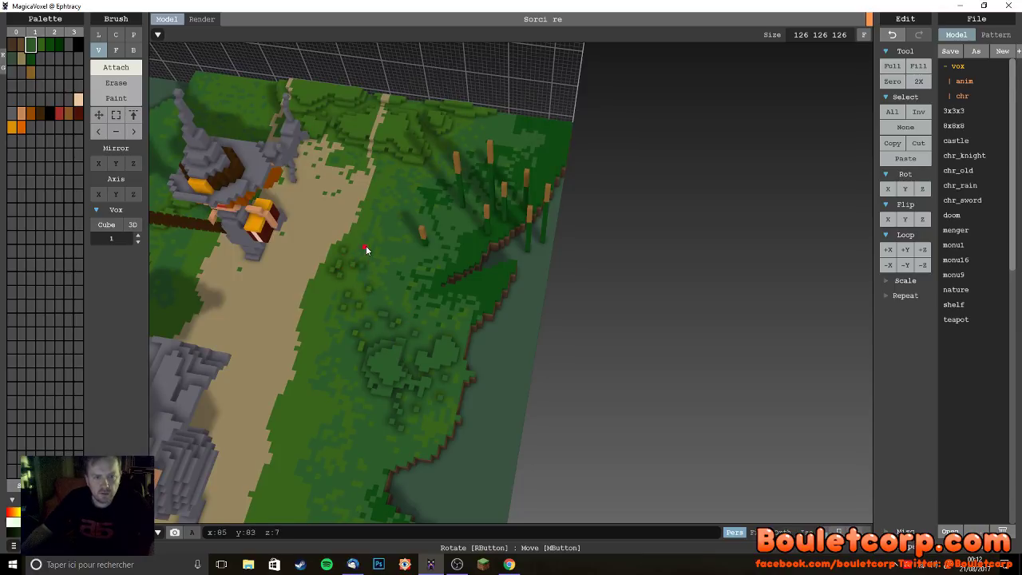
right_drag(425, 341, 421, 268)
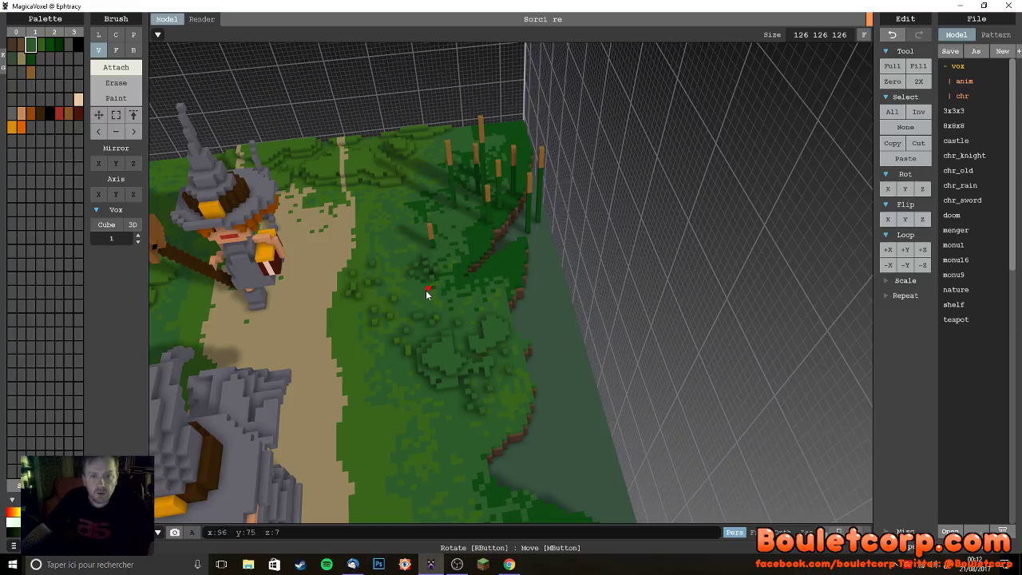
- Scatter raised deep dark green voxels along the shore and around the reeds, adding medium green ones on the corner grass
alt+click(465, 279)
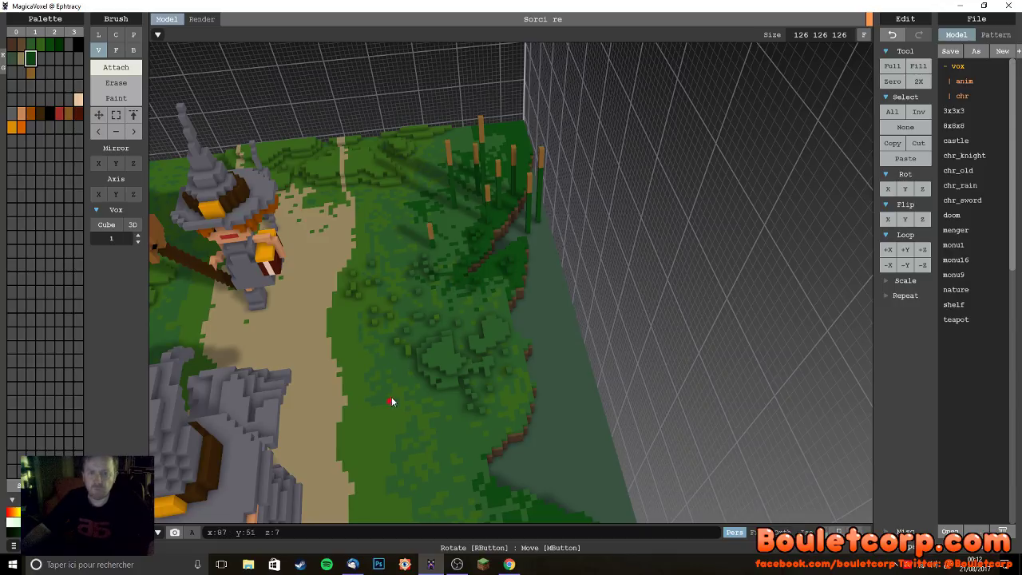
right_drag(539, 198, 434, 219)
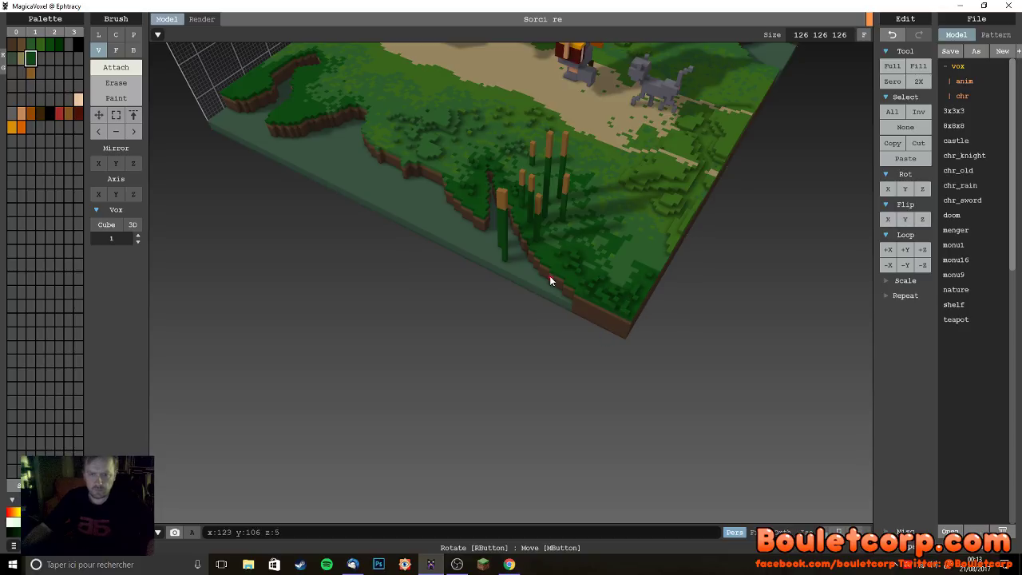
right_drag(524, 315, 577, 295)
right_click(636, 264)
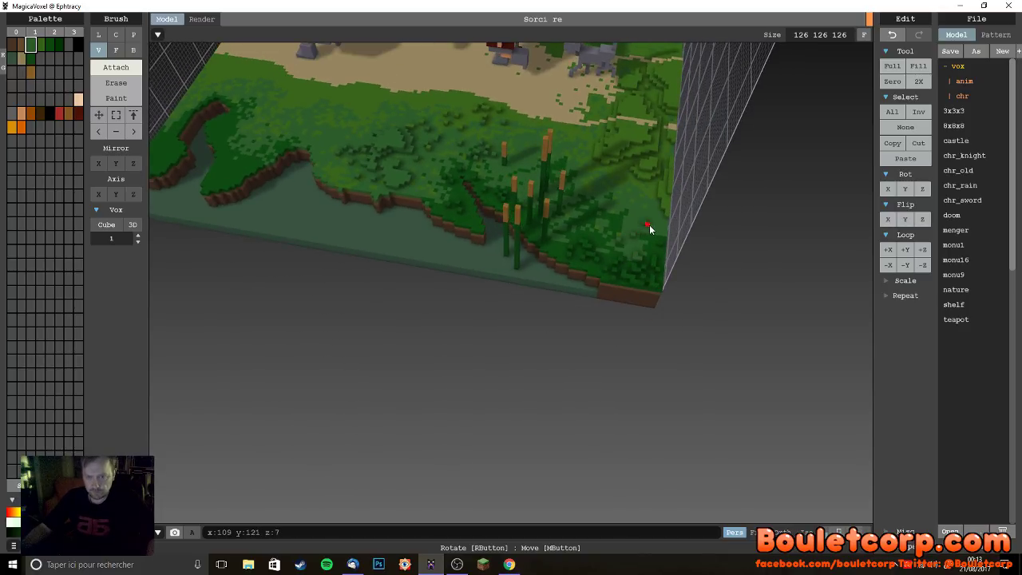
right_drag(535, 275, 514, 211)
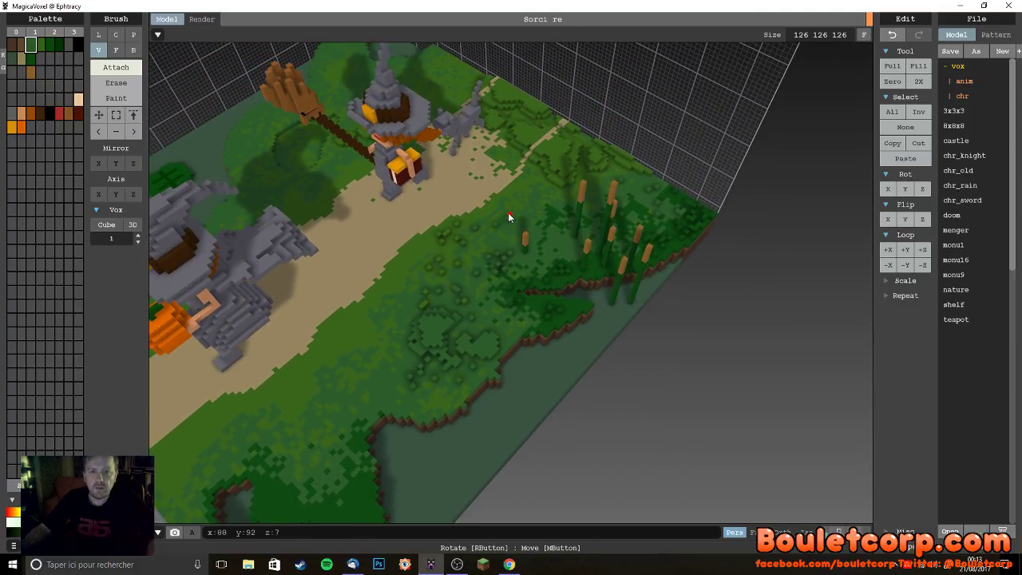
- Sample the light green and dot raised voxels of it along the path edge and the grass near the mounds
alt+click(524, 185)
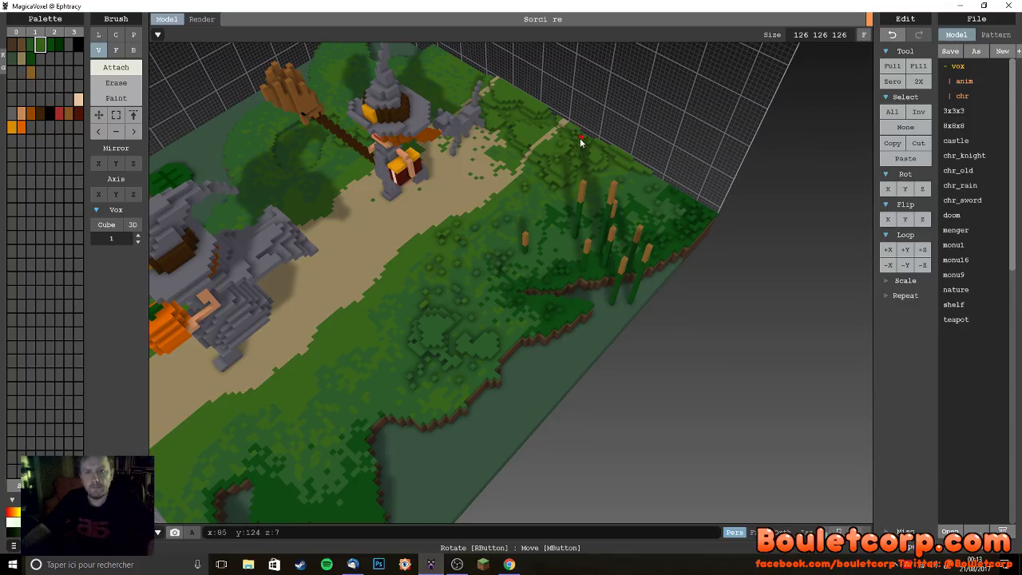
right_drag(600, 200, 540, 185)
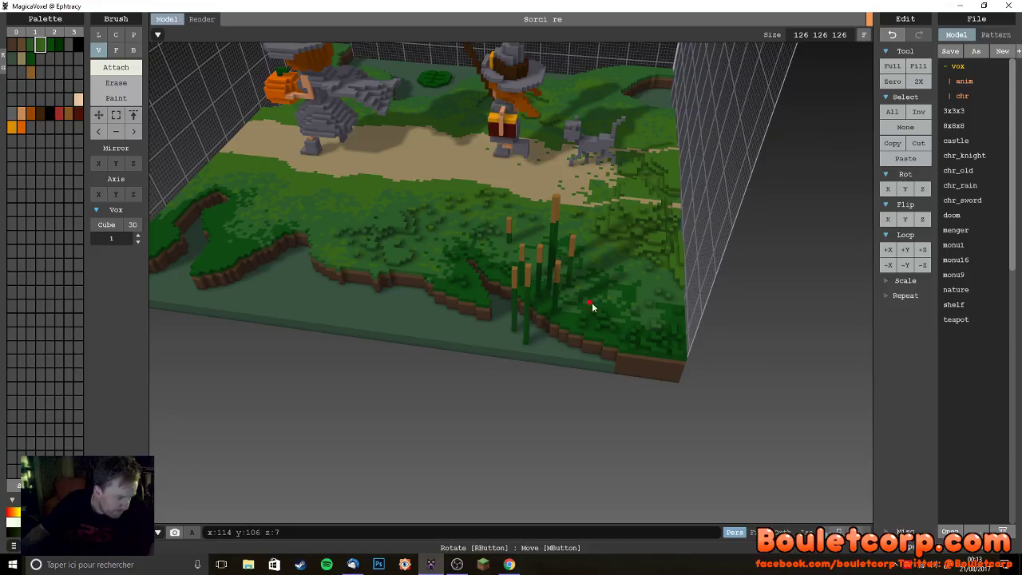
right_drag(600, 304, 682, 291)
right_drag(391, 341, 414, 358)
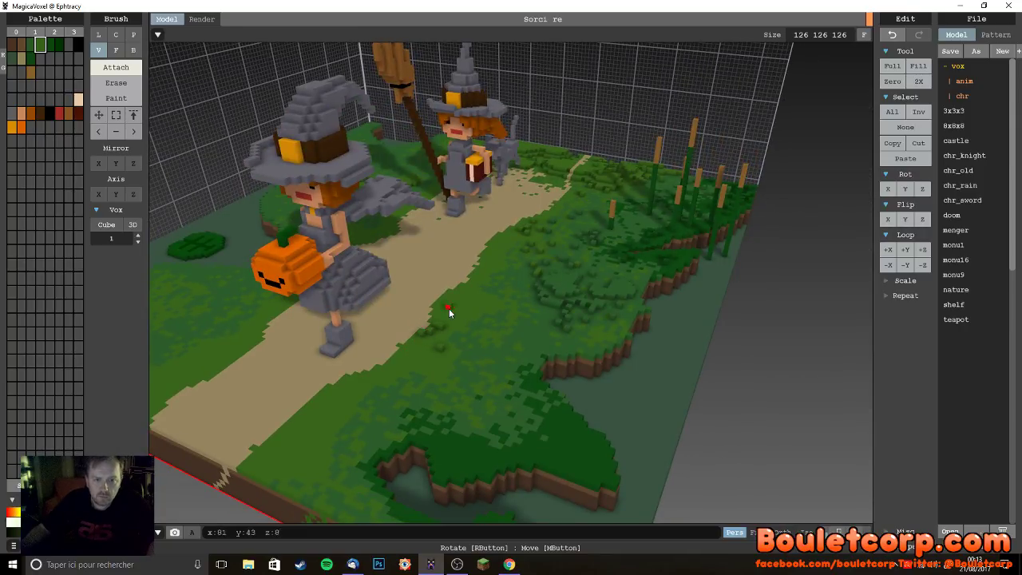
- Sample the sand color and place a few raised voxels as pebbles on the path beside the pumpkin witch
alt+click(435, 285)
click(413, 301)
click(391, 334)
click(402, 324)
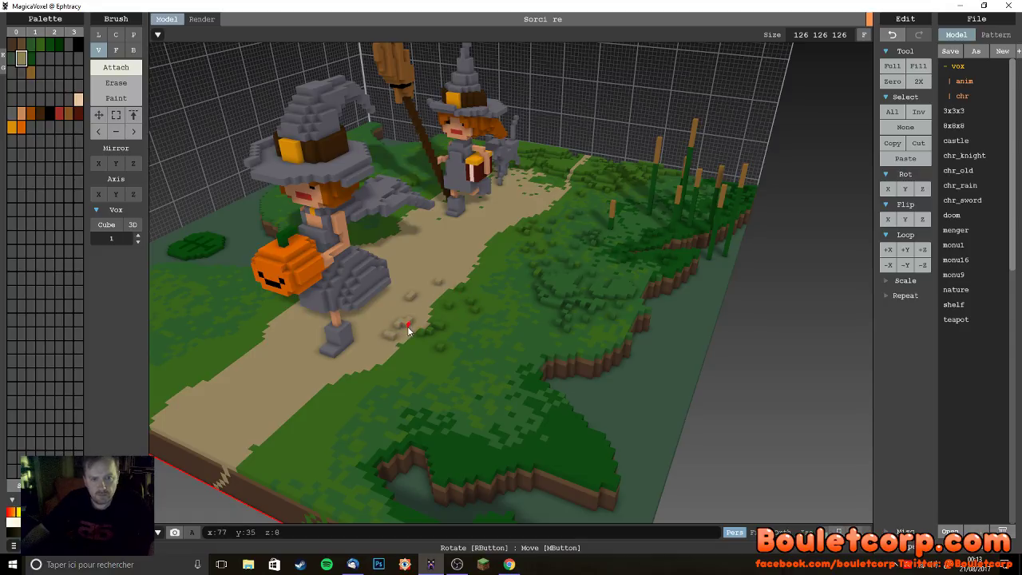
right_drag(420, 319, 475, 246)
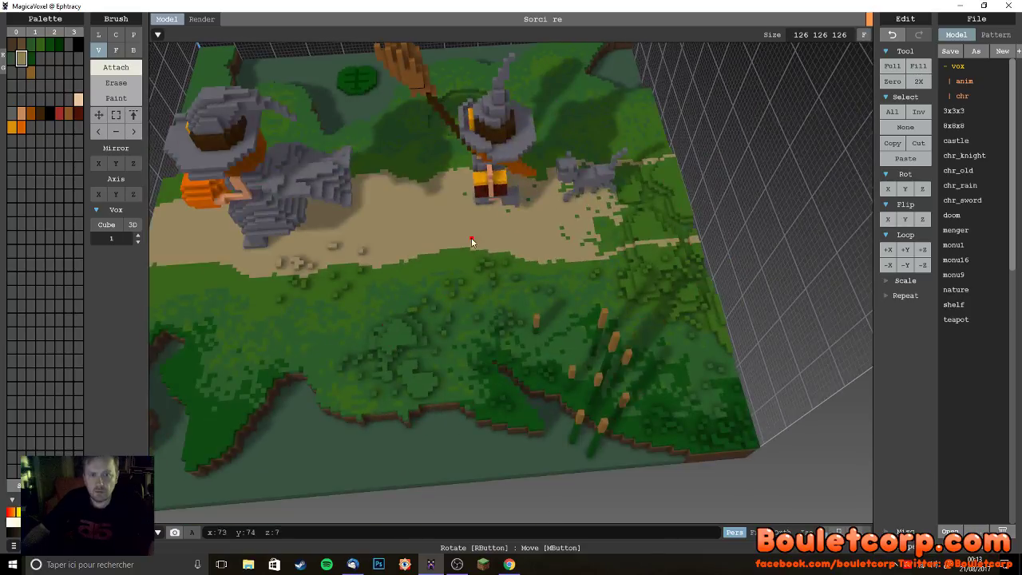
- Paint out the sand and green streaks on the base's front side with the dark and lighter earth browns
right_drag(517, 338, 390, 349)
alt+click(470, 332)
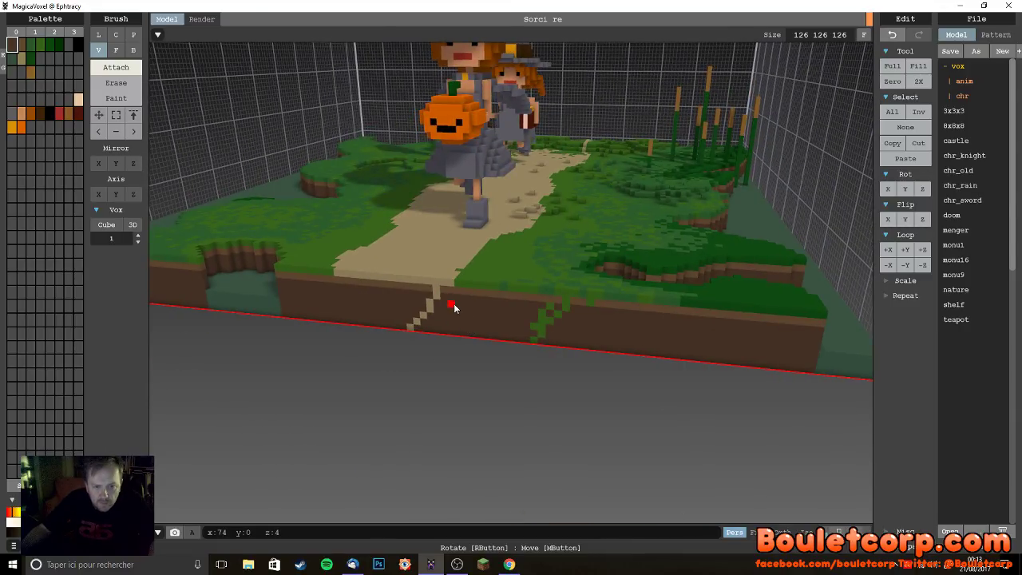
drag(435, 297, 415, 327)
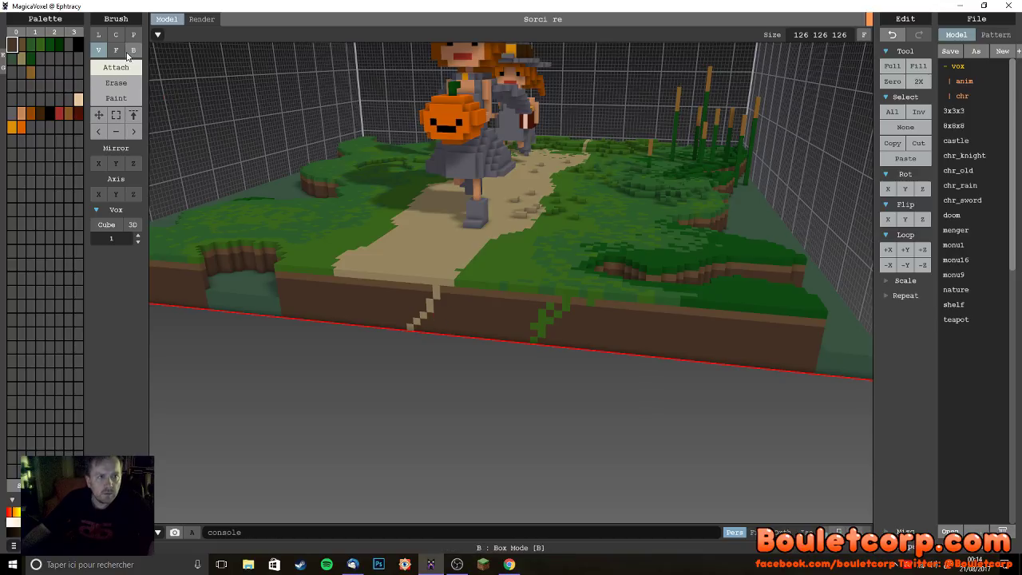
click(119, 100)
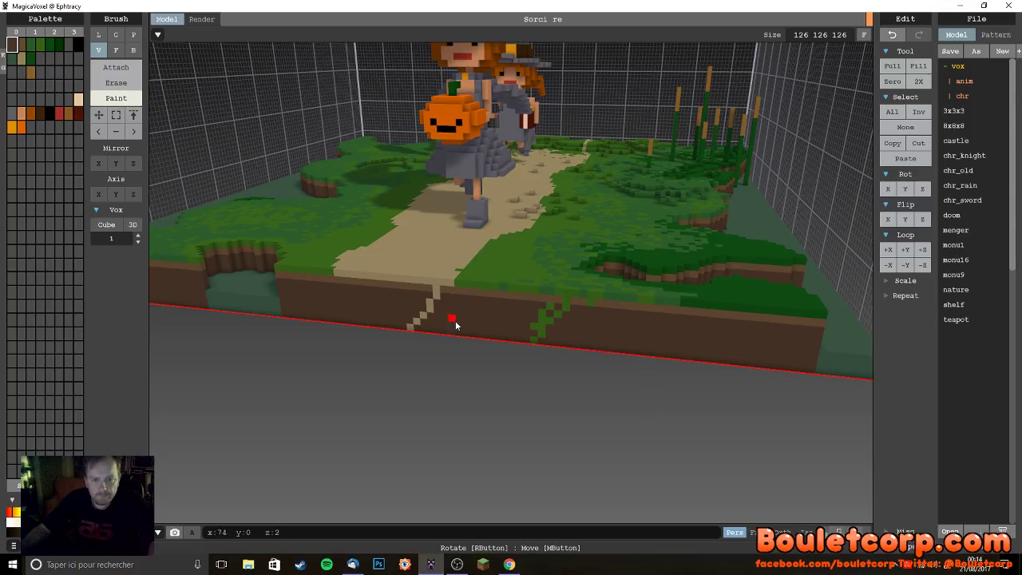
drag(433, 294, 417, 317)
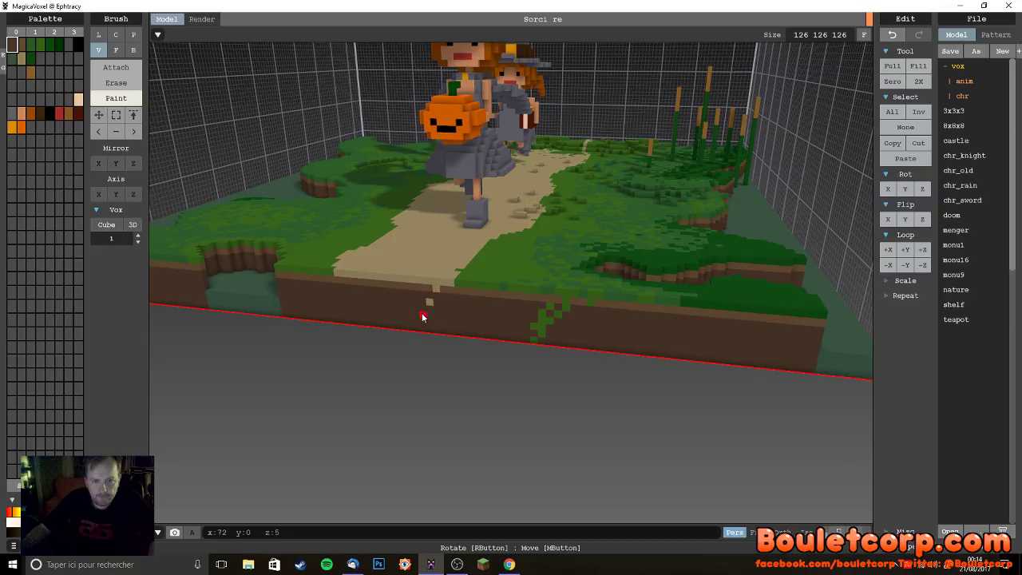
mouse_move(518, 335)
mouse_down()
mouse_move(563, 322)
mouse_move(534, 313)
mouse_move(573, 312)
mouse_move(529, 343)
mouse_move(546, 338)
mouse_move(552, 299)
mouse_move(608, 306)
mouse_move(519, 298)
mouse_up()
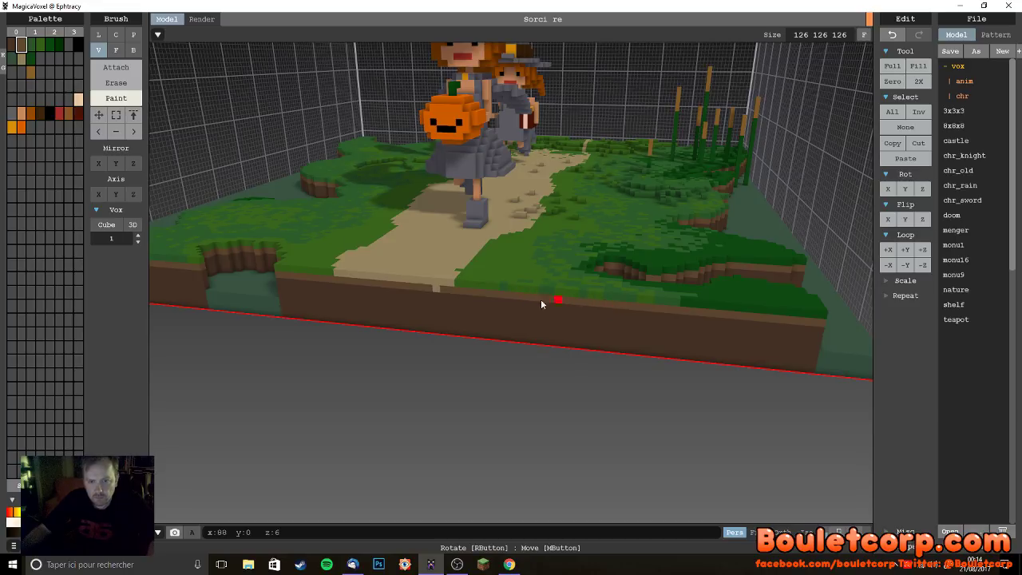
- Mix a muted pinkish brown in an empty palette slot and paint mottled patches over the path in front of the pumpkin witch
right_drag(519, 351, 361, 359)
click(22, 74)
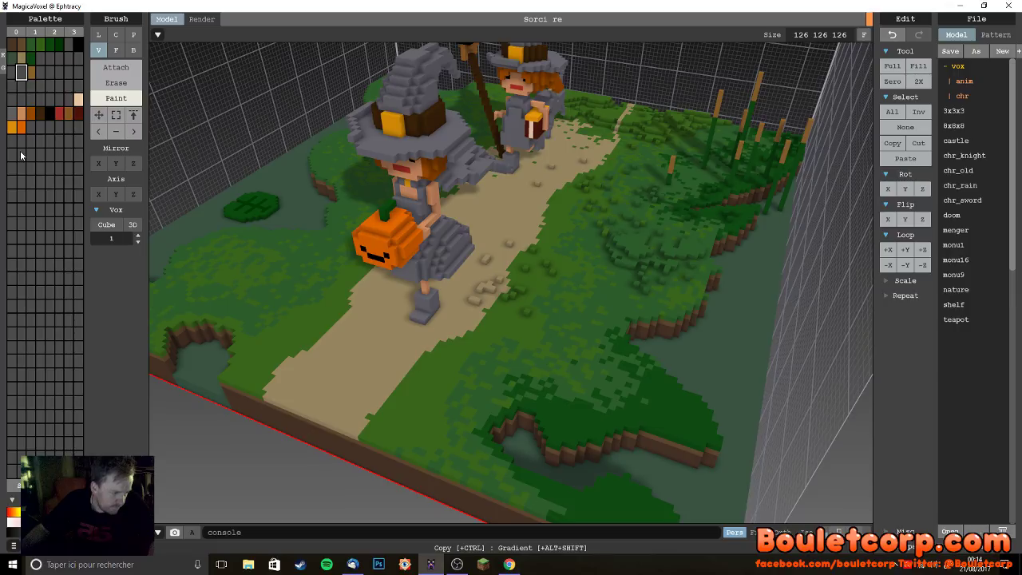
right_drag(304, 255, 346, 248)
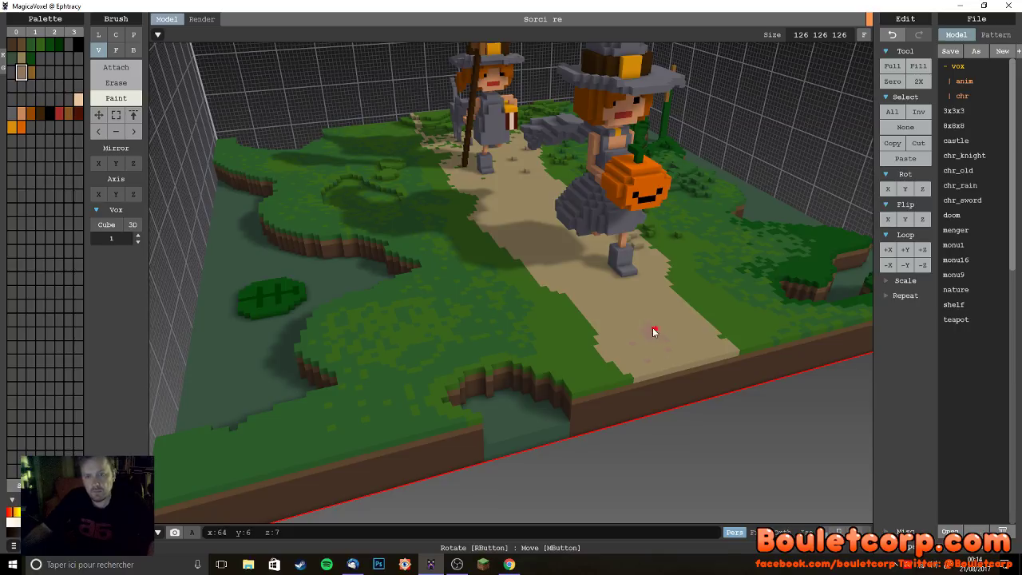
mouse_move(638, 349)
mouse_down()
mouse_move(668, 359)
mouse_move(655, 374)
mouse_up()
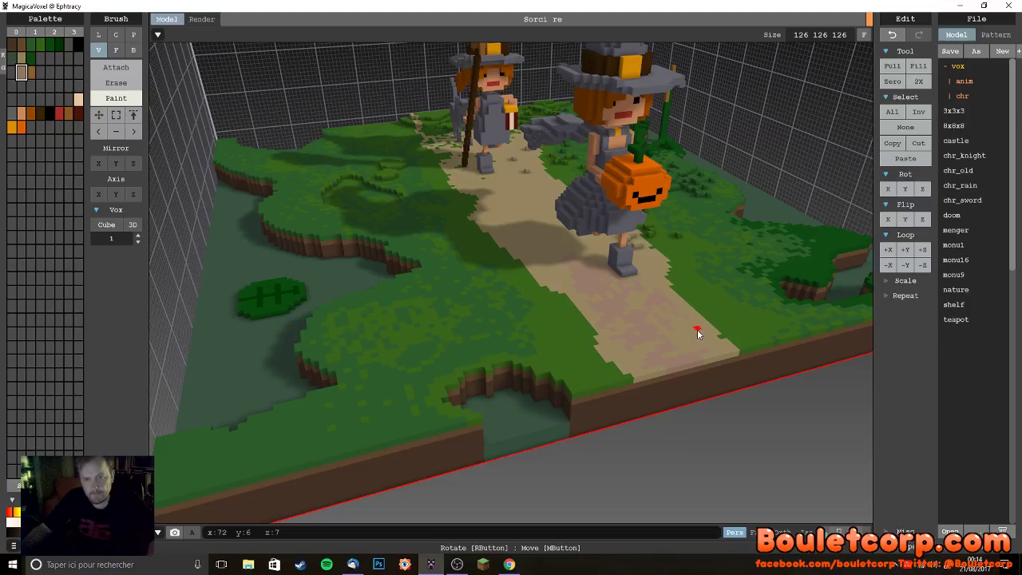
- Paint more pinkish-brown patches on the path between the two witches and switch the brush to attaching voxels
right_drag(684, 311, 391, 346)
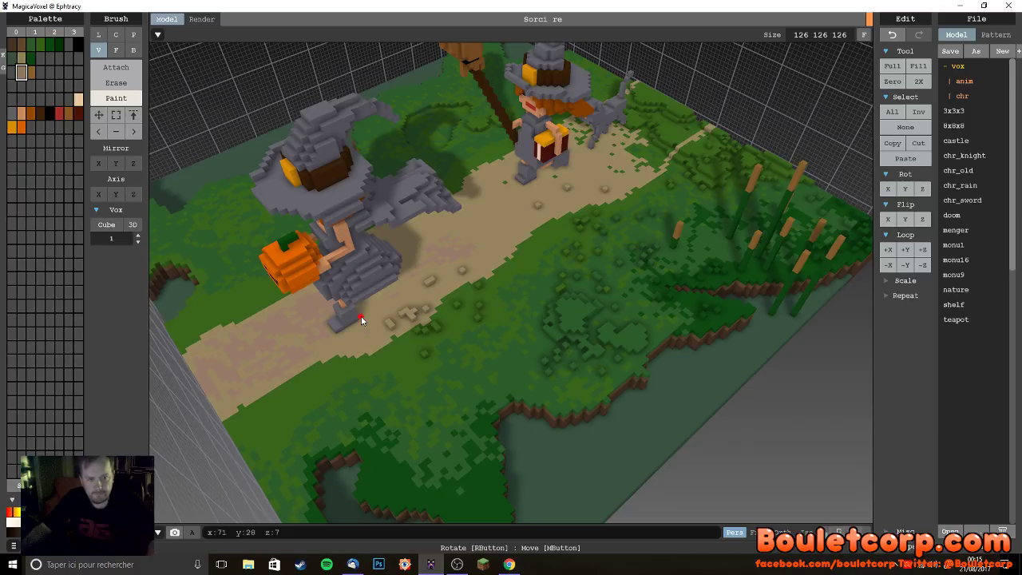
right_drag(361, 320, 345, 282)
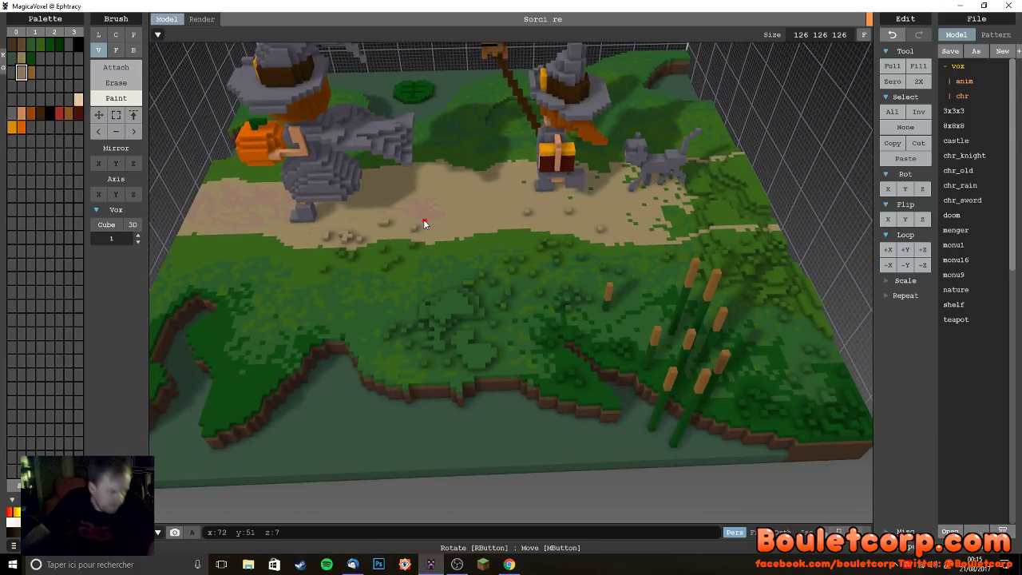
right_drag(423, 220, 410, 226)
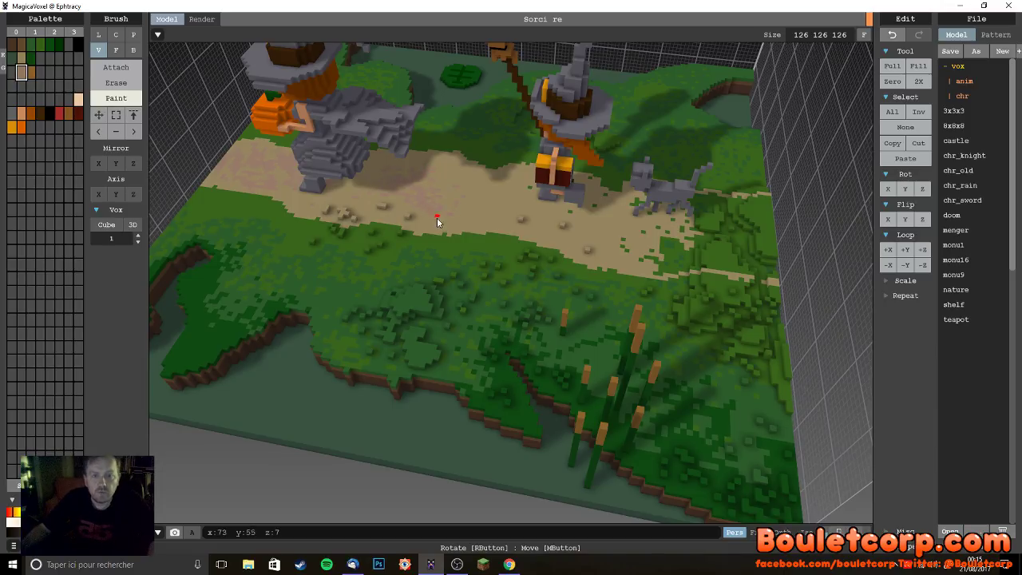
click(116, 67)
drag(438, 192, 459, 191)
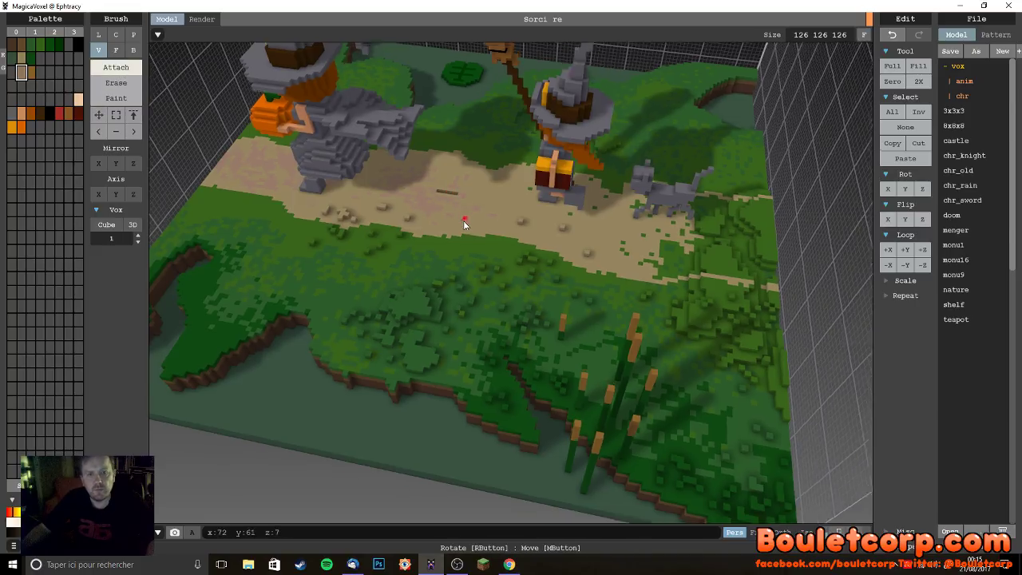
right_drag(463, 219, 450, 242)
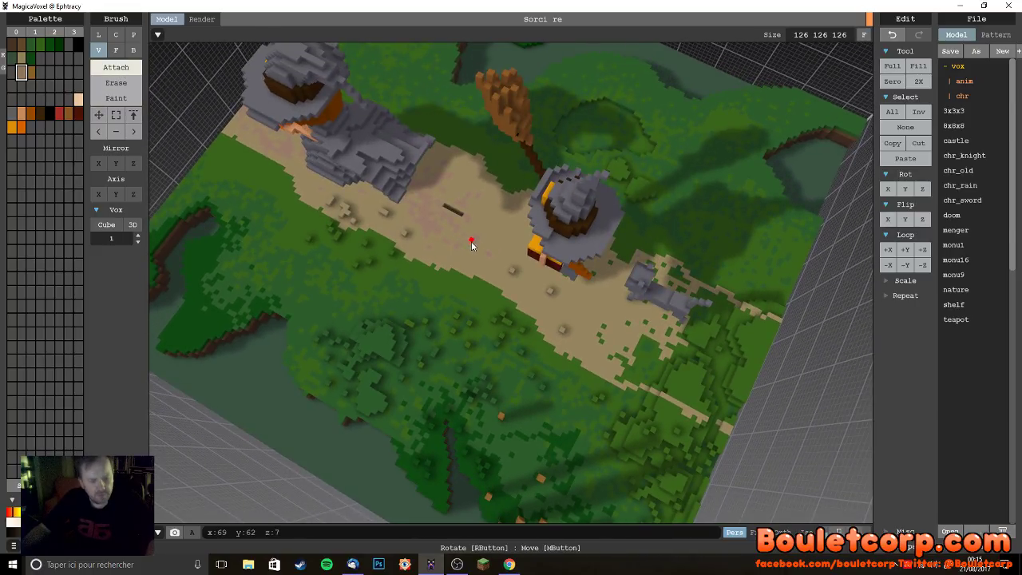
key(ctrl+z)
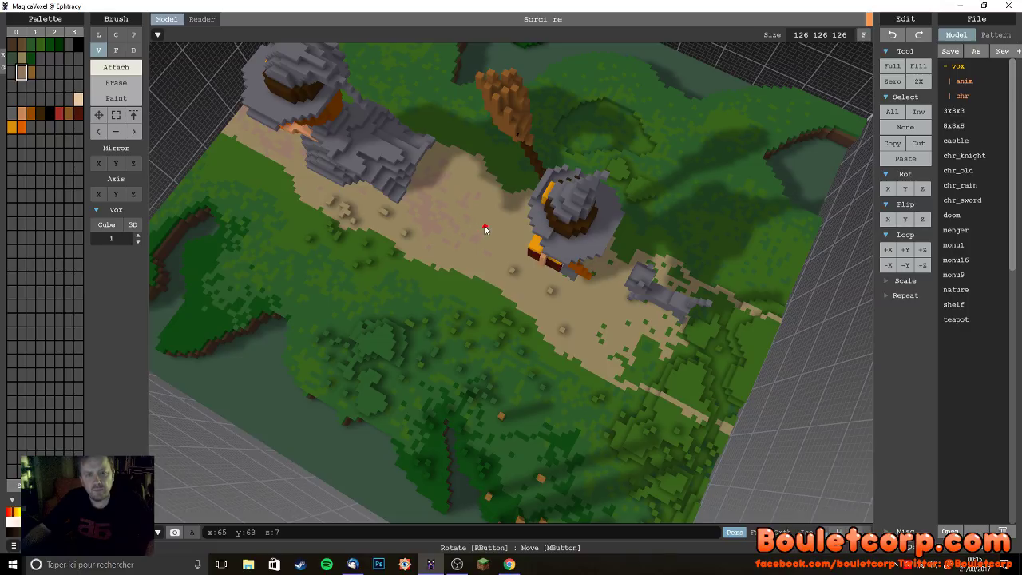
- Raise single pinkish-brown voxels as pebbles on the path between the witches and at its front end
click(466, 223)
click(502, 222)
right_drag(504, 270, 495, 245)
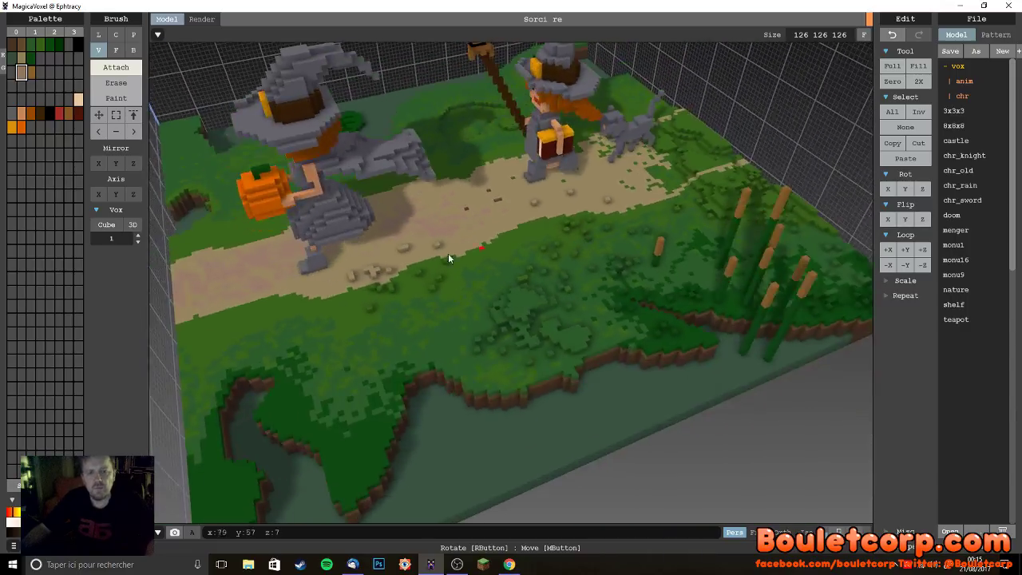
click(221, 285)
click(197, 274)
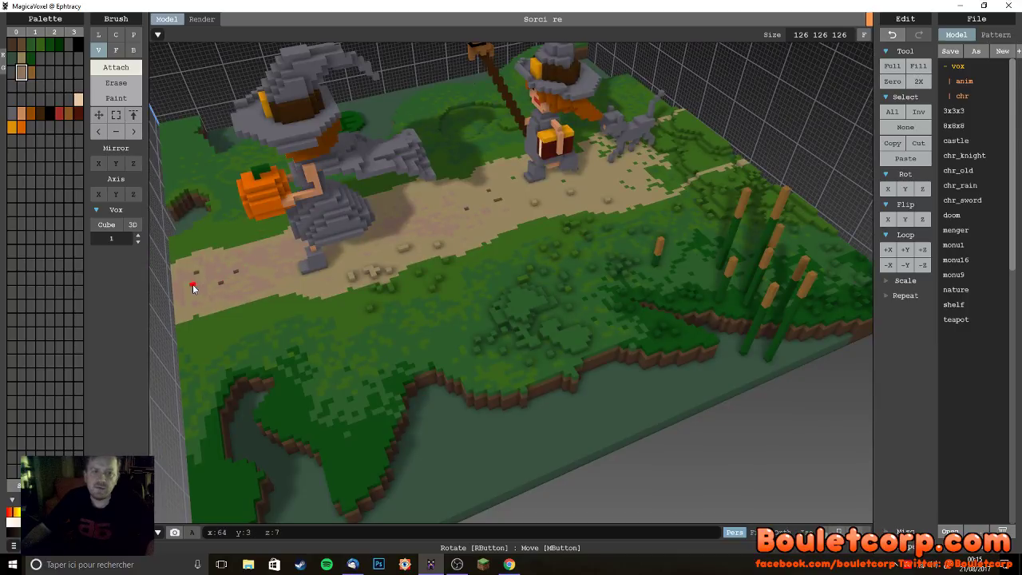
- Scatter more raised pinkish-brown pebbles along the reed-side path edge and around the cat and both witches
click(451, 235)
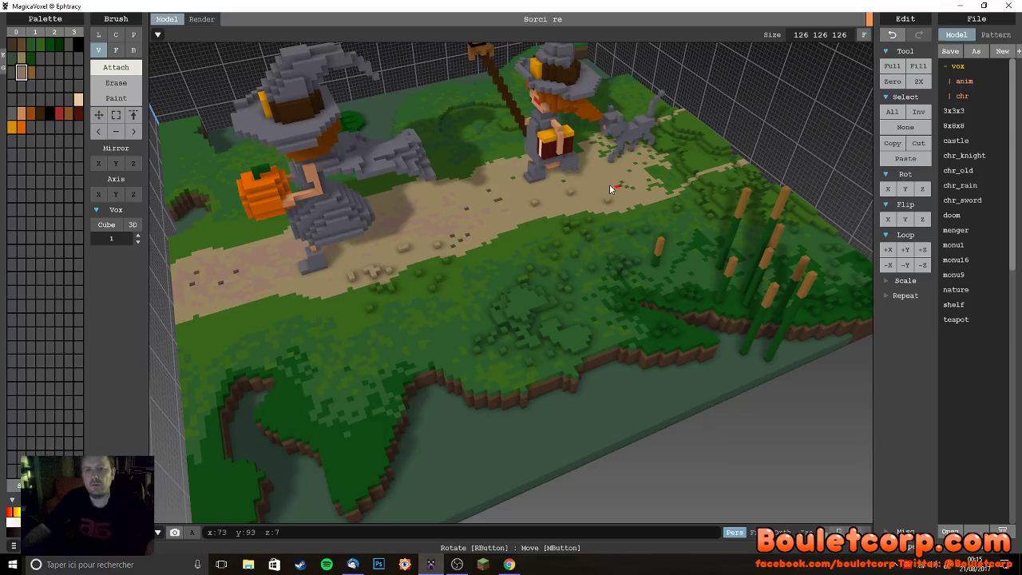
right_drag(642, 172, 520, 260)
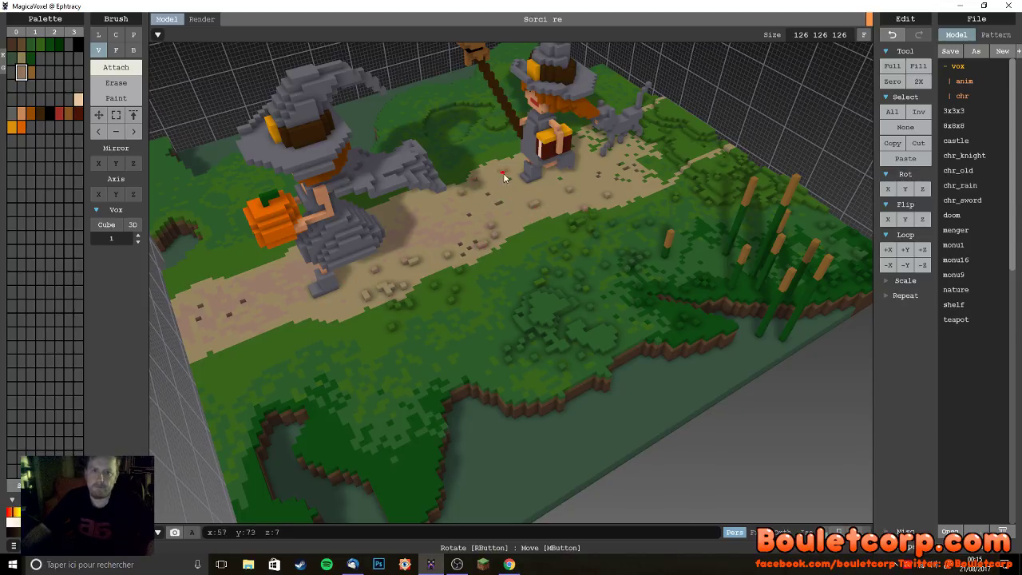
right_drag(520, 178, 607, 202)
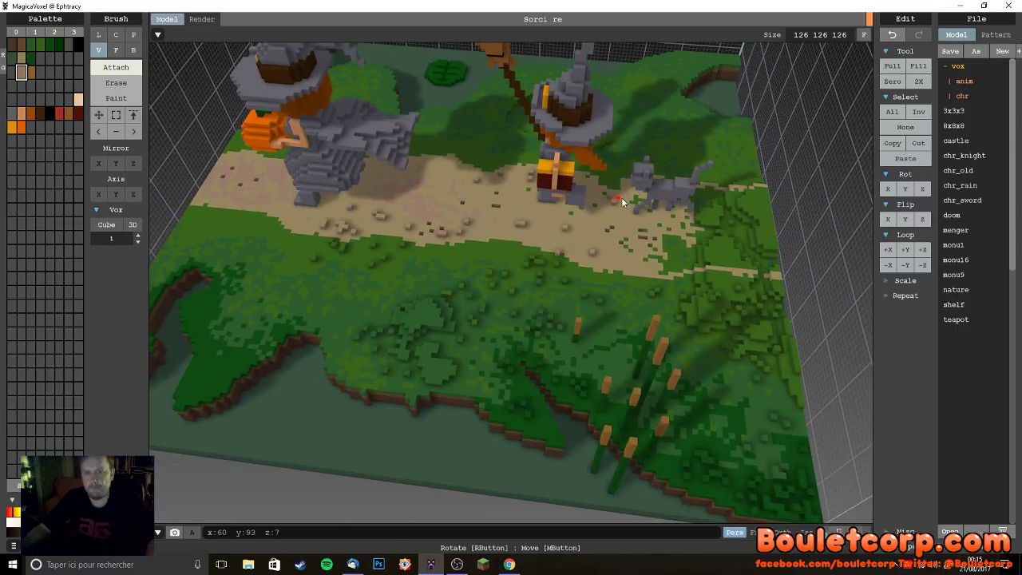
right_drag(318, 214, 329, 208)
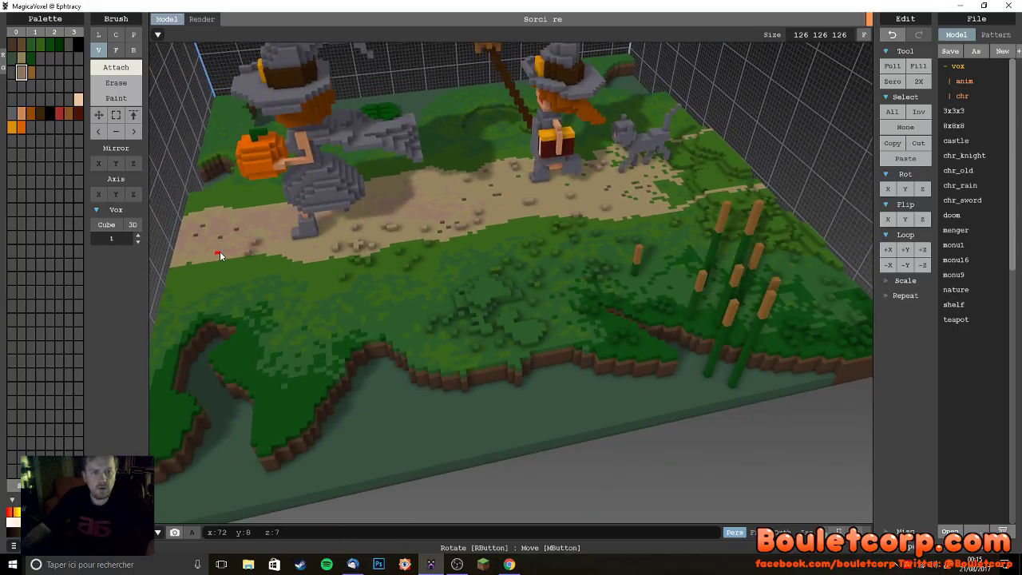
- Sample the light and medium greens and raise grass tufts of them along the path edge beside the pumpkin witch
alt+click(234, 276)
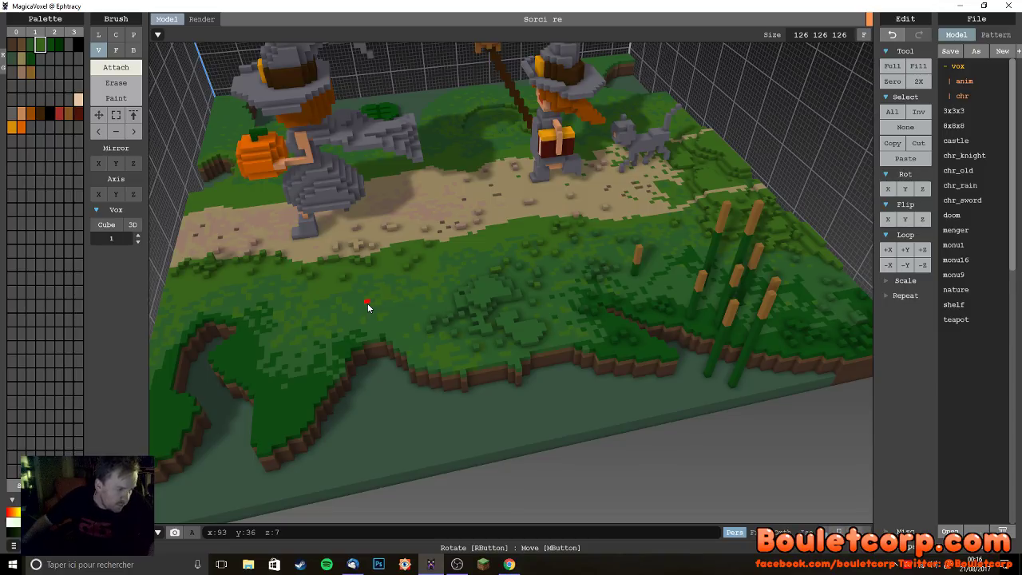
right_drag(383, 286, 520, 349)
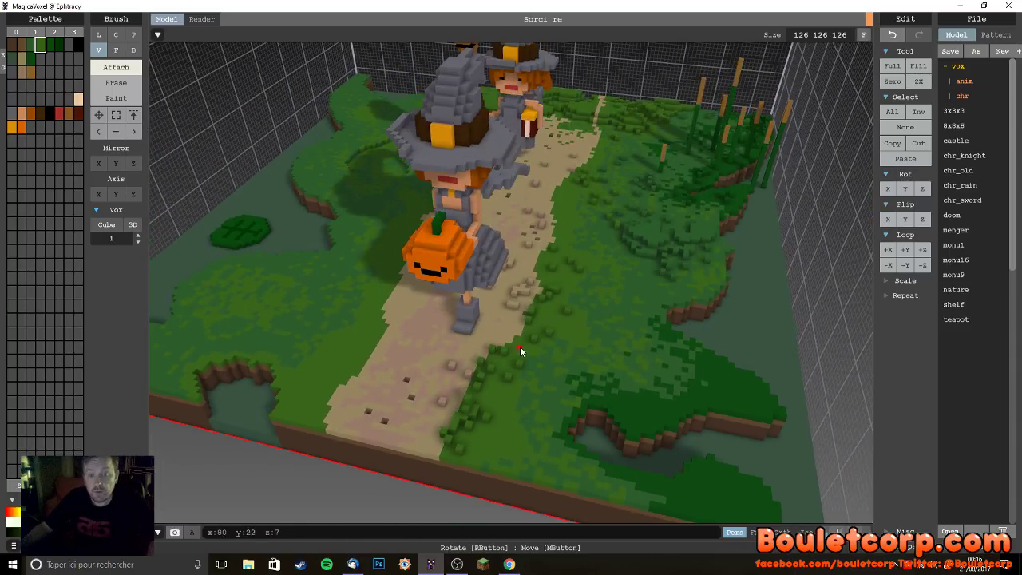
alt+click(558, 411)
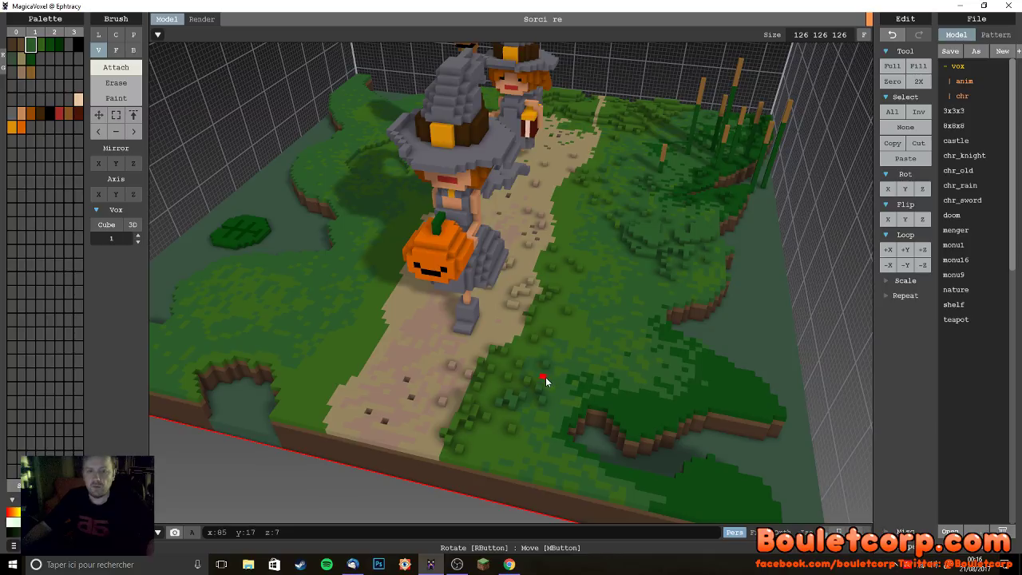
alt+click(572, 329)
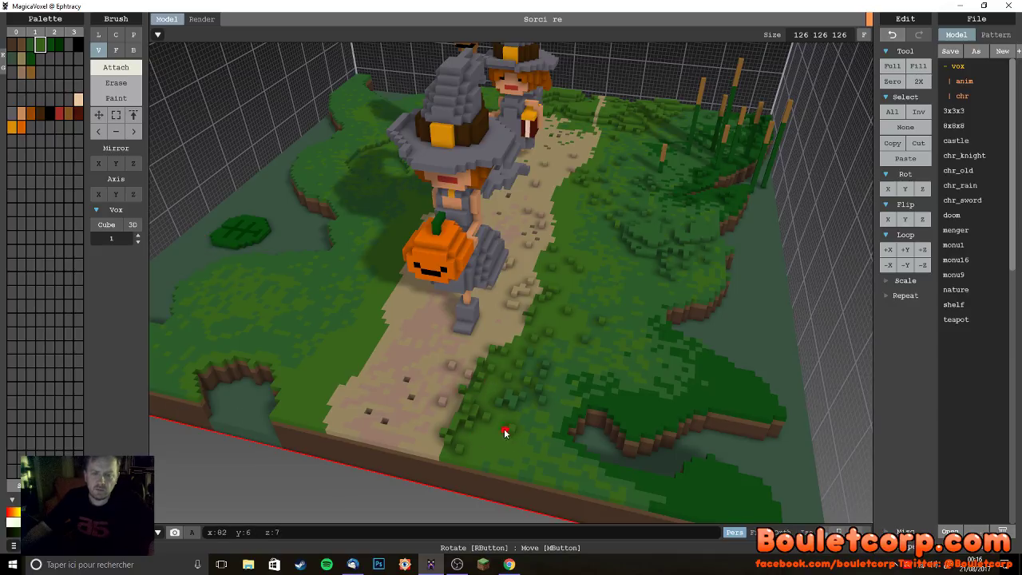
- Paint scattered sand, pinkish-brown and light green voxels along the tufted path border to blend path and grass
click(125, 101)
alt+click(518, 352)
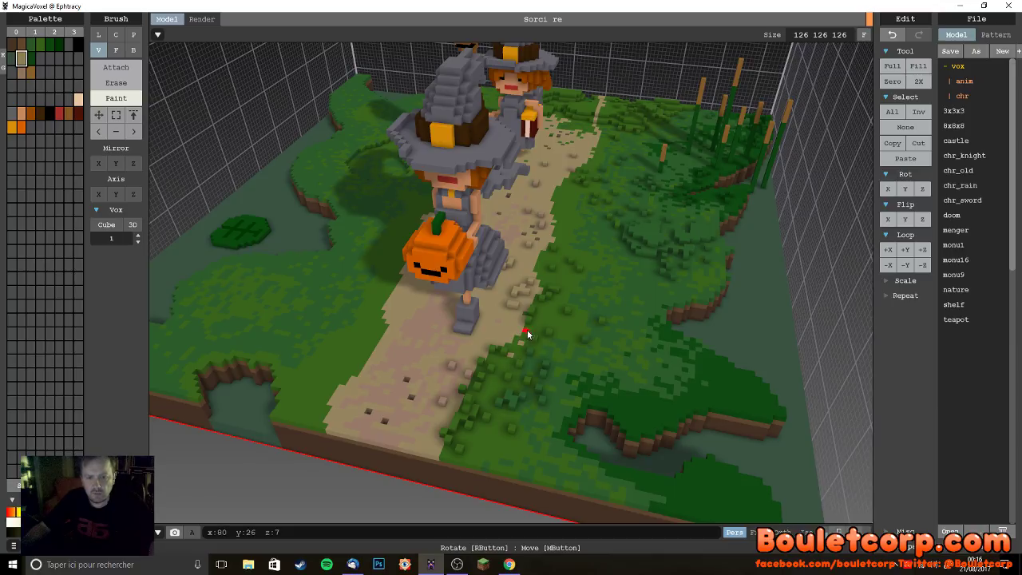
alt+click(438, 375)
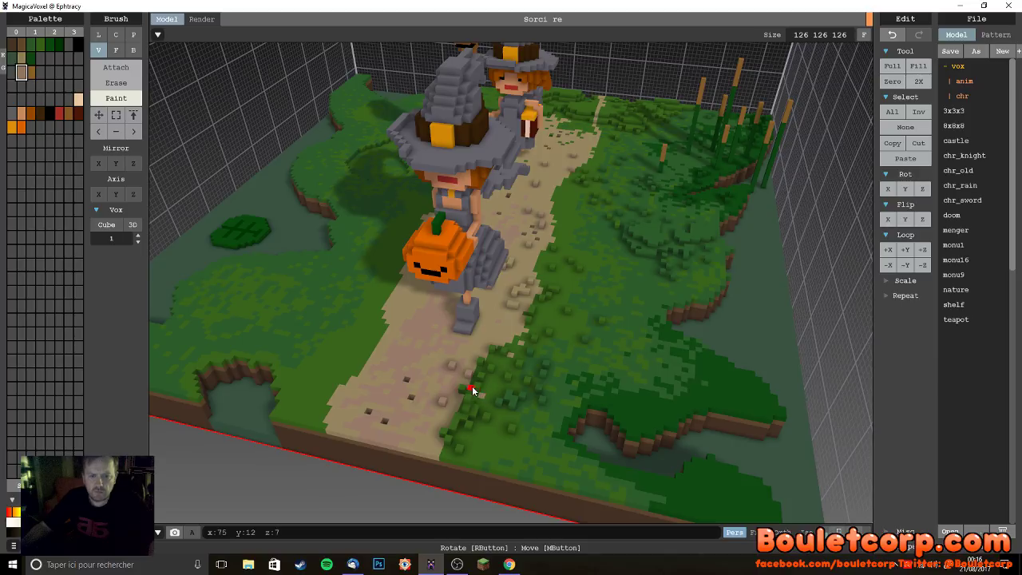
drag(482, 386, 497, 391)
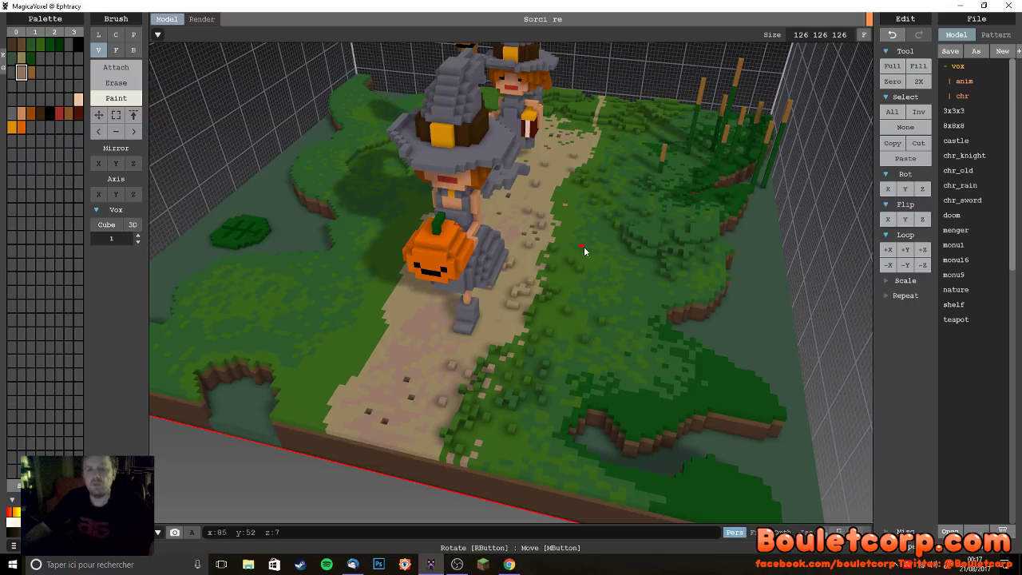
alt+click(504, 453)
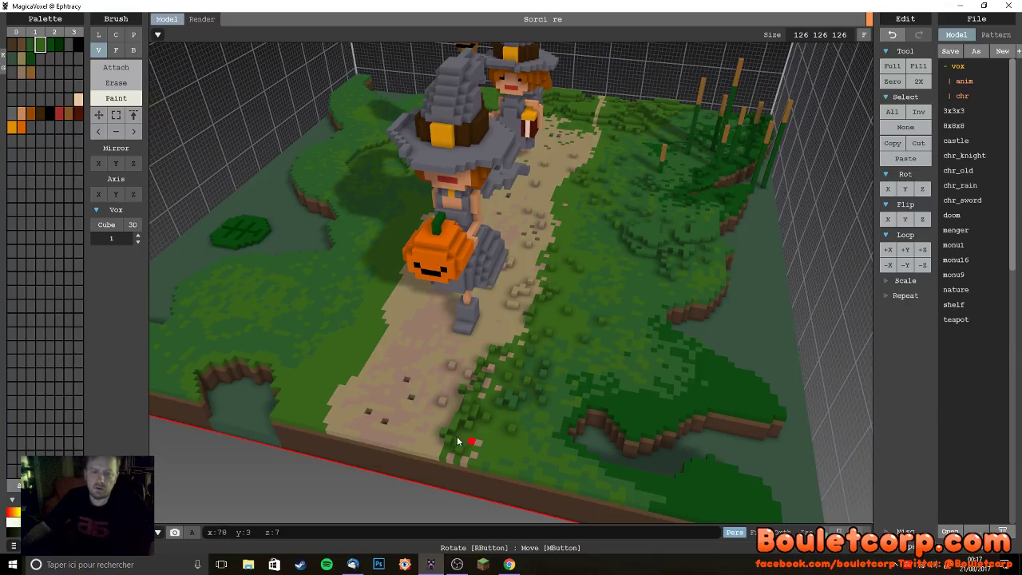
- Roughen the path edge opposite the reeds with scattered sand and green painted voxels, from the front of the base to the cat
alt+click(337, 419)
mouse_move(323, 408)
mouse_down()
mouse_move(350, 379)
mouse_move(374, 342)
mouse_move(349, 361)
mouse_up()
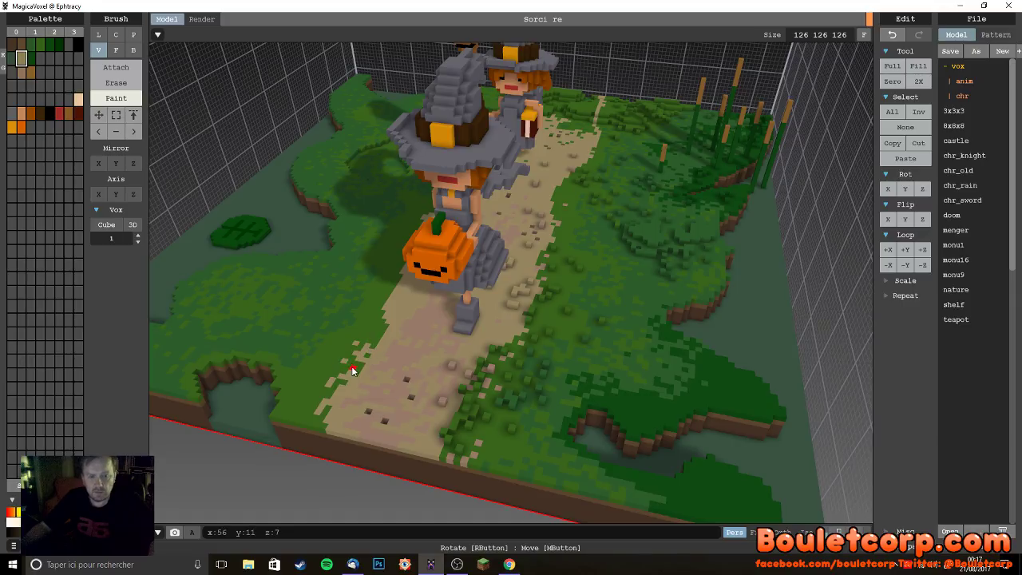
alt+click(373, 325)
mouse_move(387, 327)
mouse_down()
mouse_move(405, 300)
mouse_move(380, 322)
mouse_move(394, 289)
mouse_move(389, 347)
mouse_up()
alt+click(397, 321)
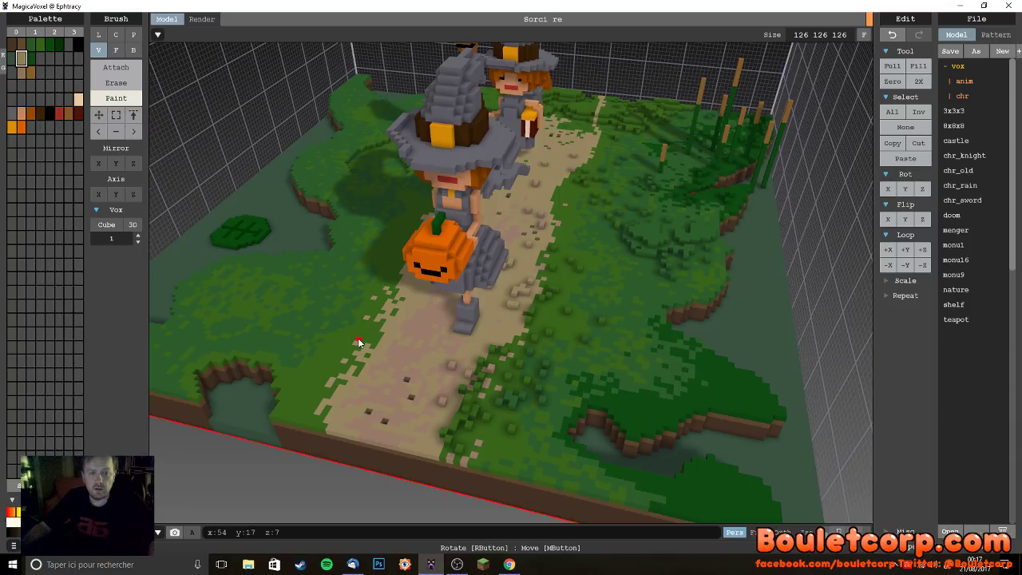
right_drag(392, 342, 482, 411)
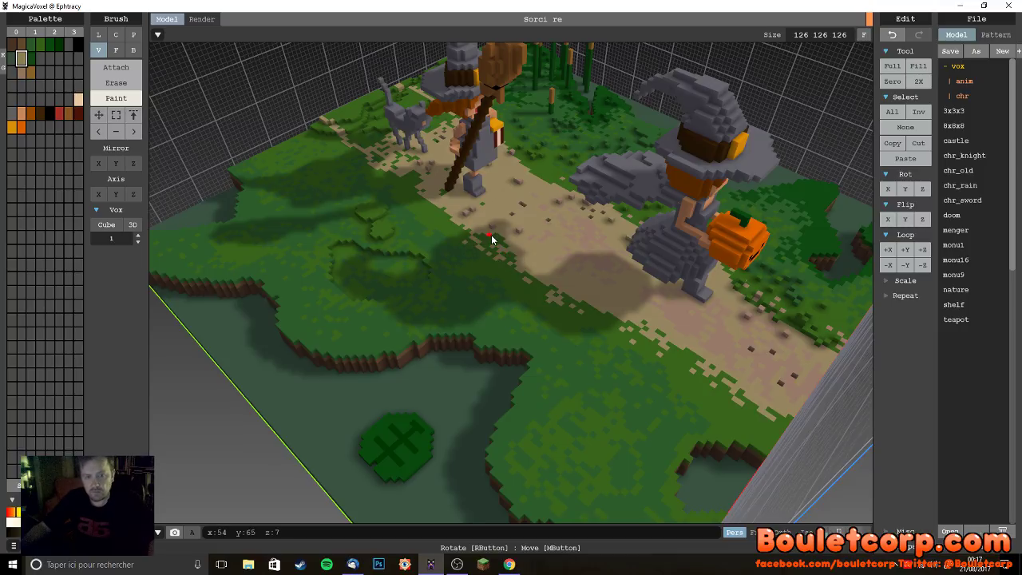
right_drag(501, 240, 477, 265)
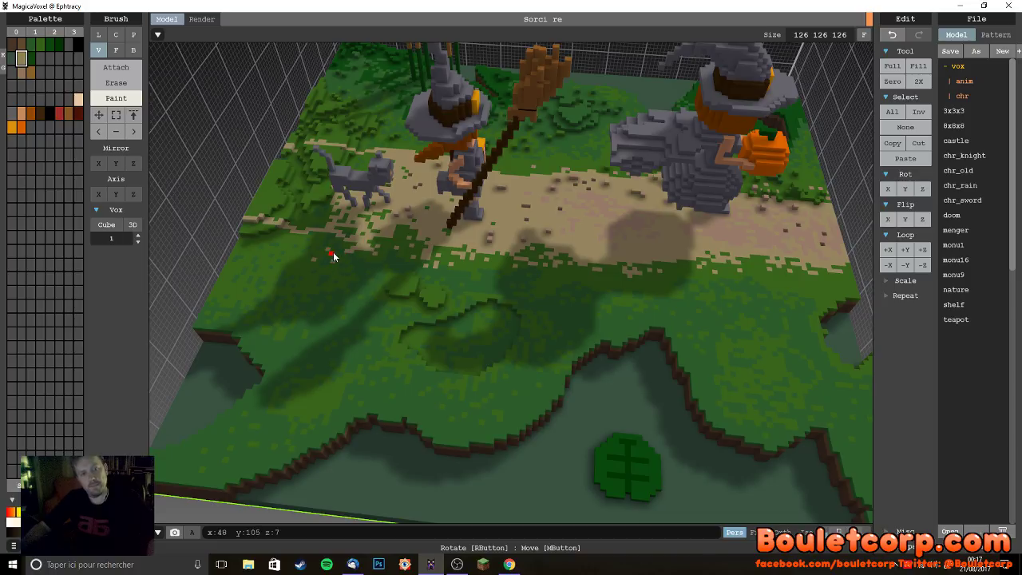
- Sample the light green and raise grass tufts along the path edge opposite the reeds, from the young witch's broom to the base's edge behind the cat
scroll(475, 286, up, 3)
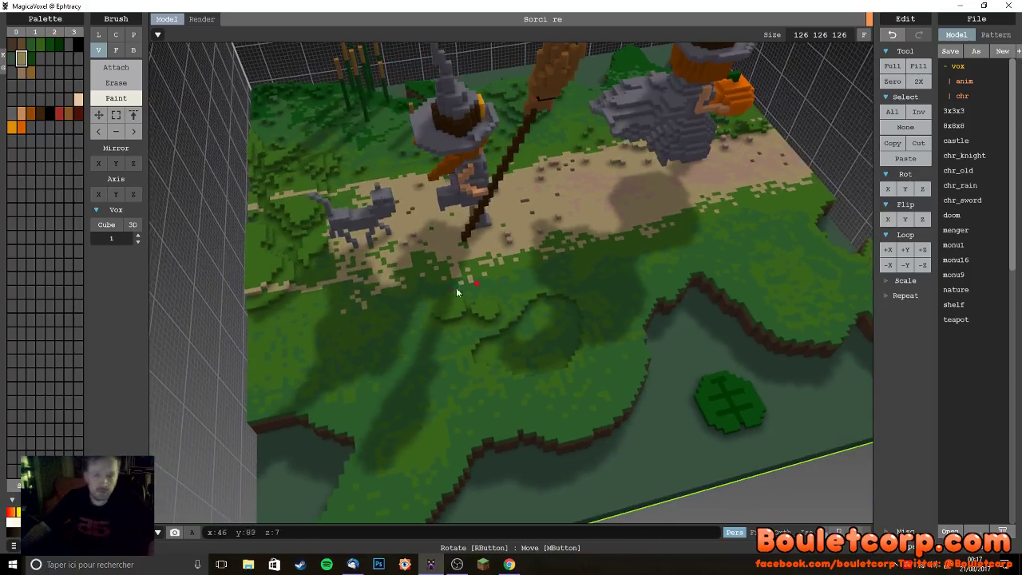
alt+click(397, 302)
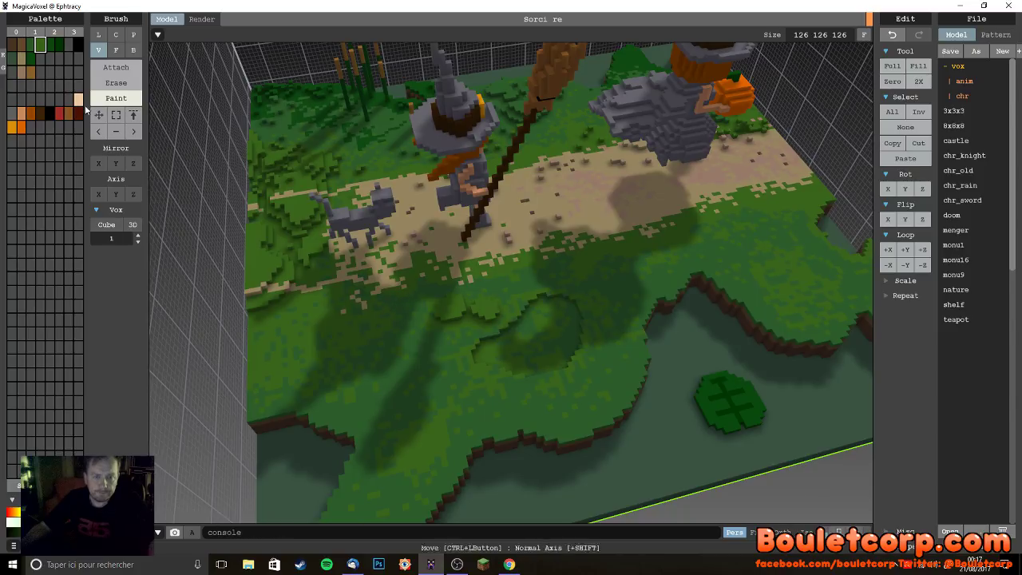
click(117, 64)
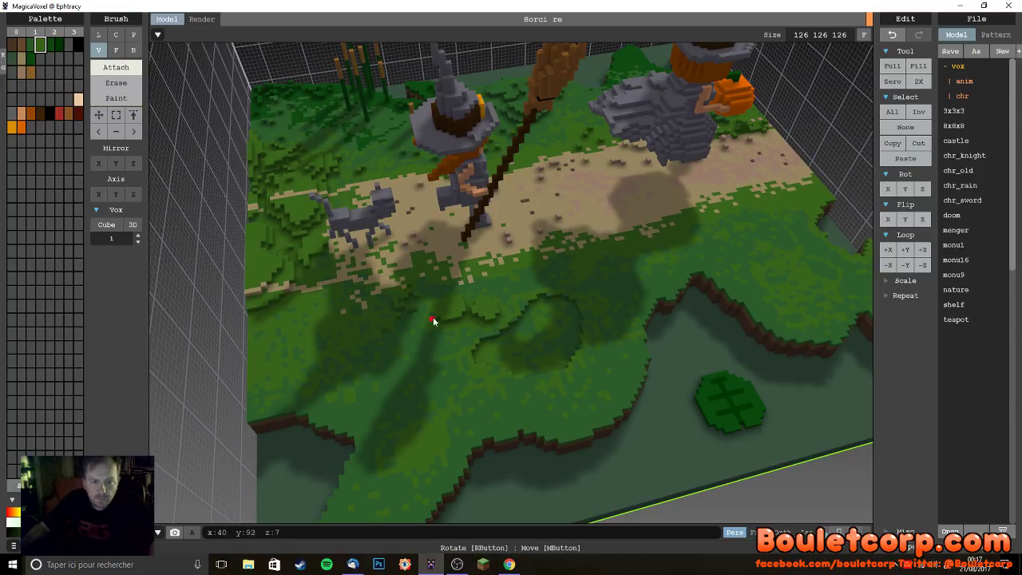
right_drag(431, 302, 467, 350)
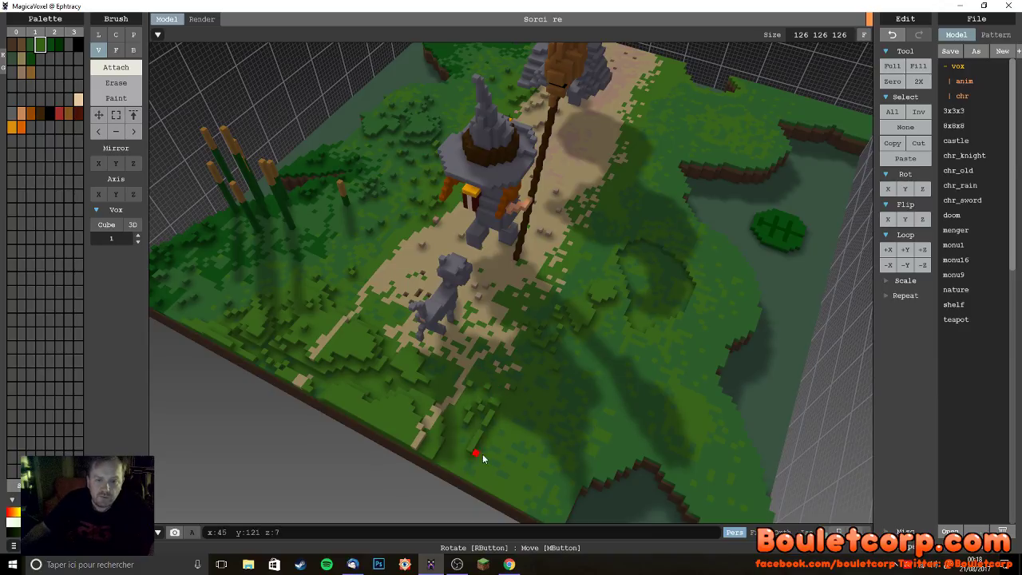
right_drag(489, 457, 525, 429)
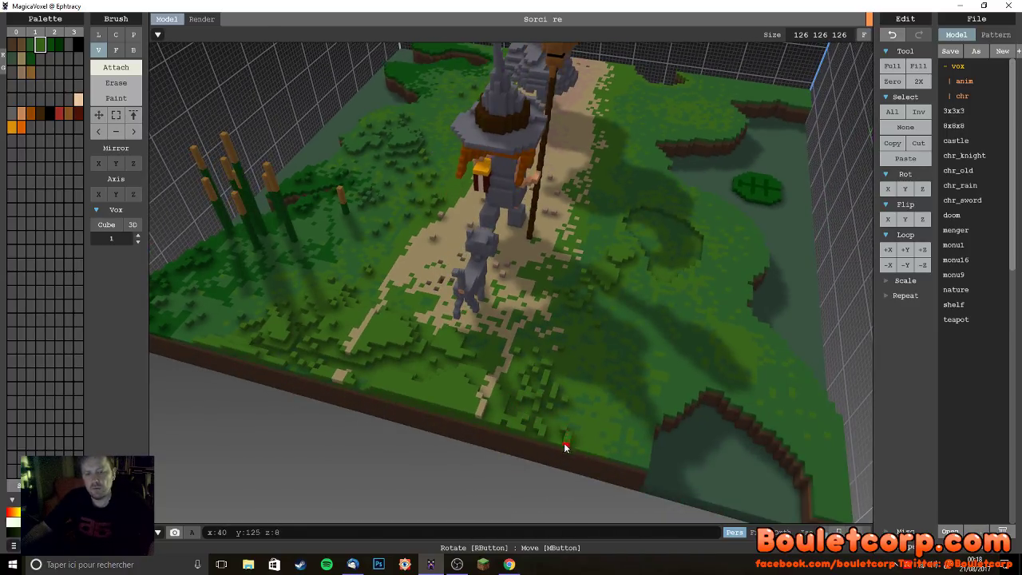
right_drag(588, 418, 563, 425)
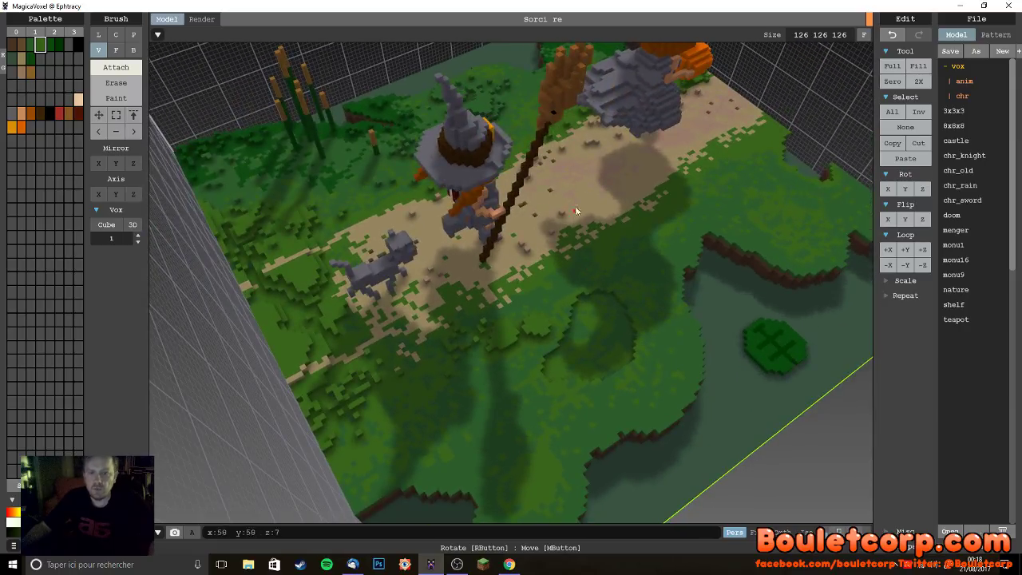
- Sample the pinkish-brown from the path and switch the brush to Face mode
alt+click(544, 185)
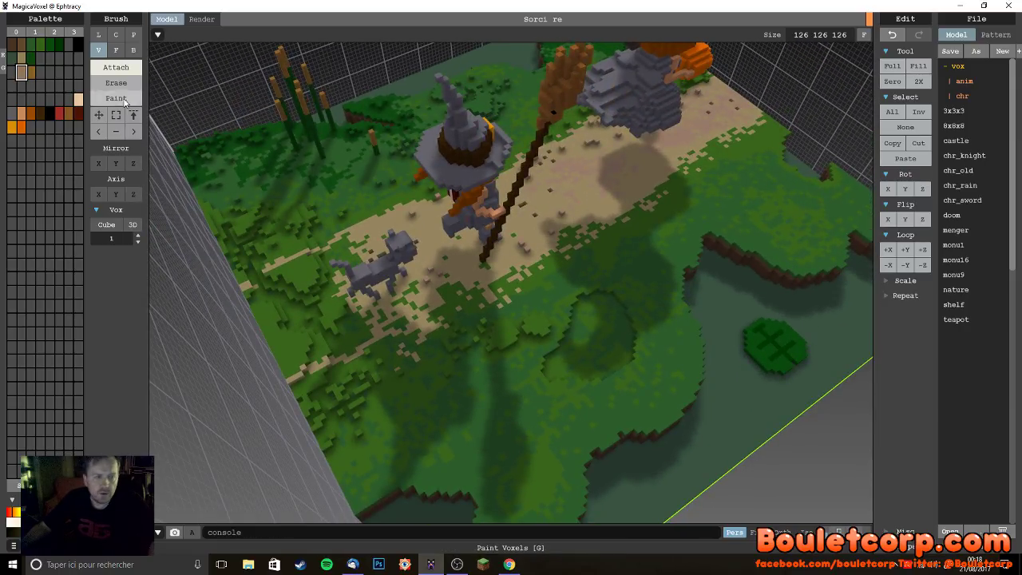
alt+click(286, 263)
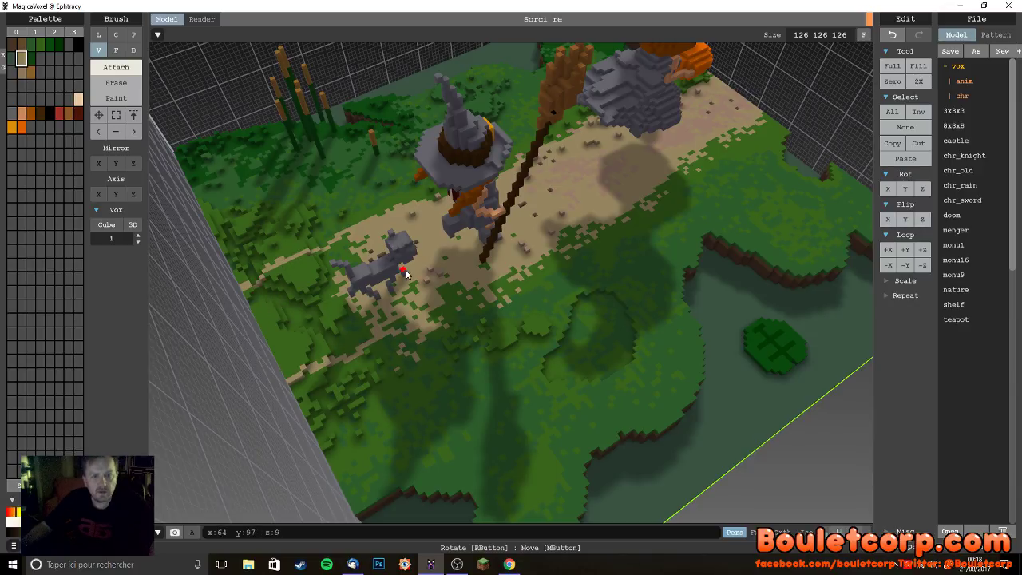
alt+click(515, 245)
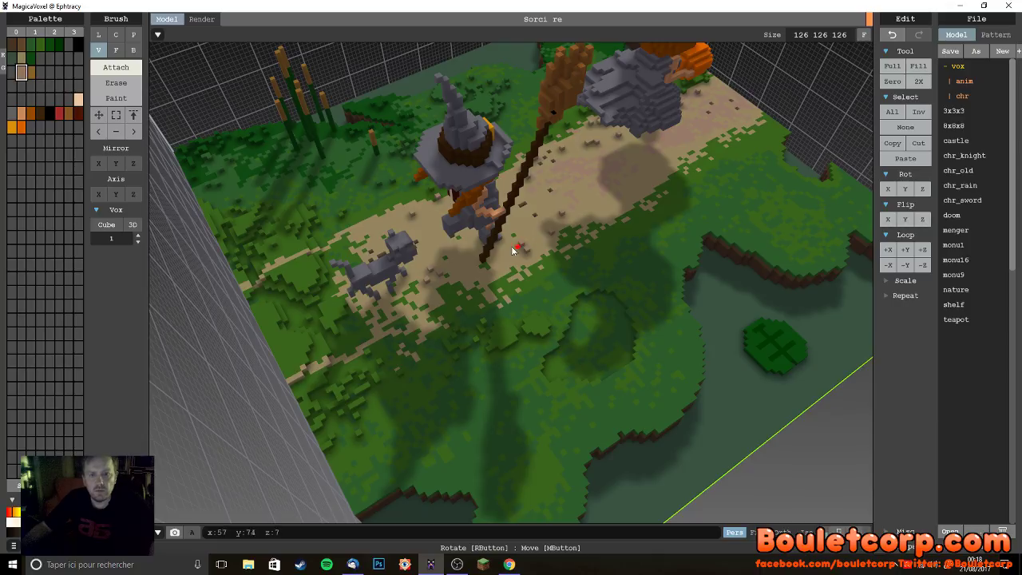
click(116, 49)
click(303, 272)
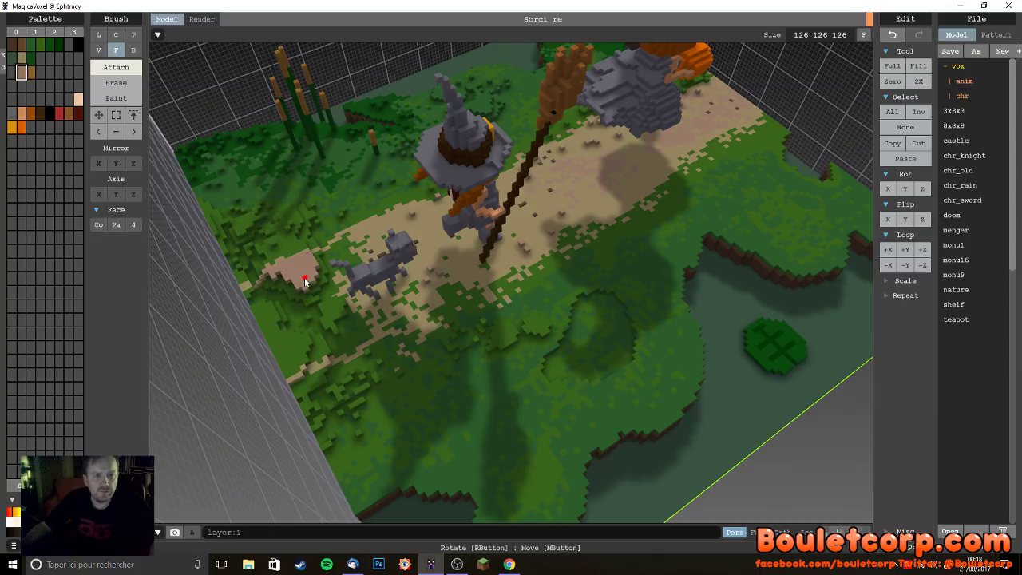
click(351, 255)
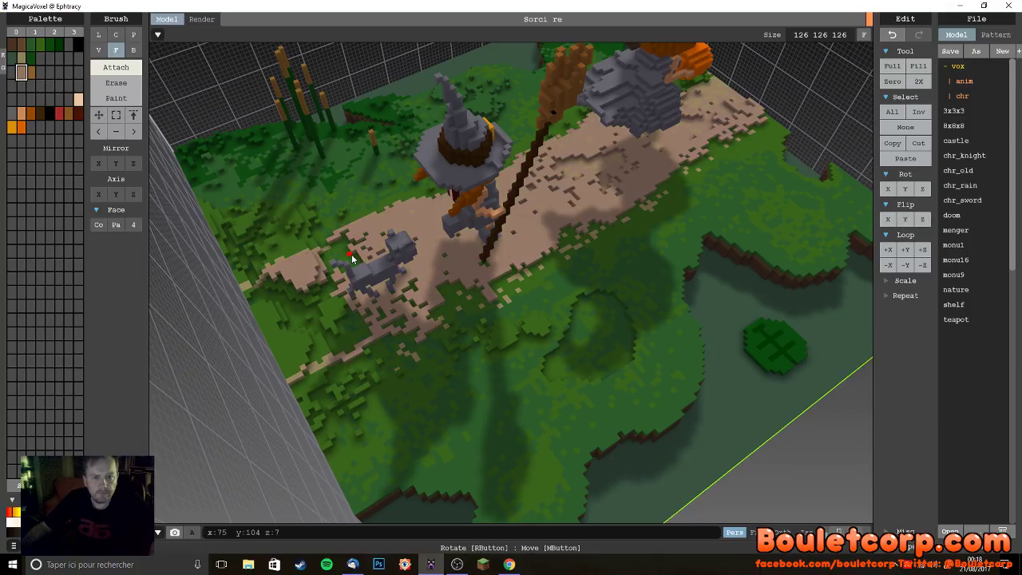
key(ctrl+z)
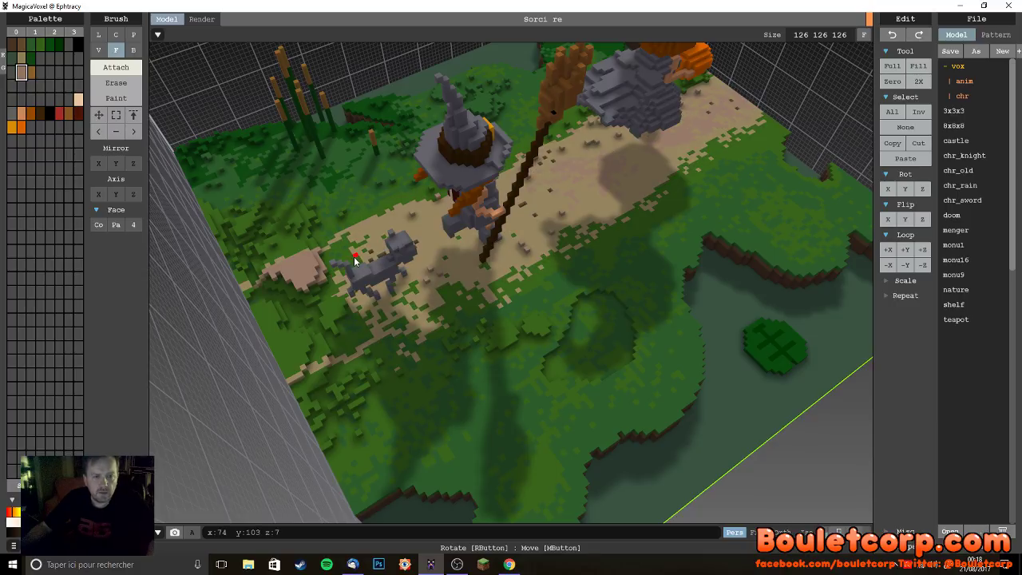
key(ctrl+z)
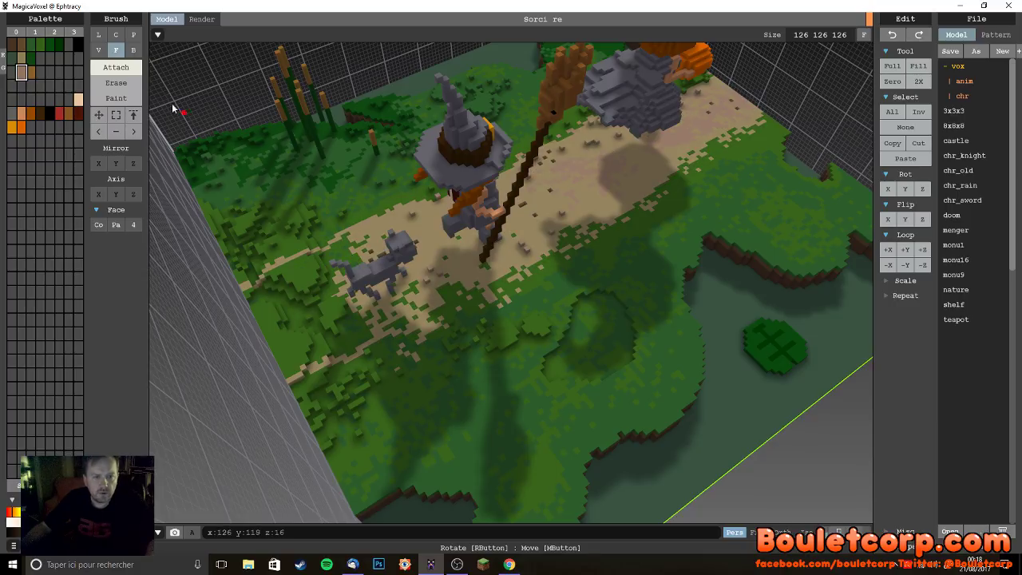
- Paint the faces of the raised green patches across the path's end behind the cat pinkish-brown
click(115, 98)
click(305, 273)
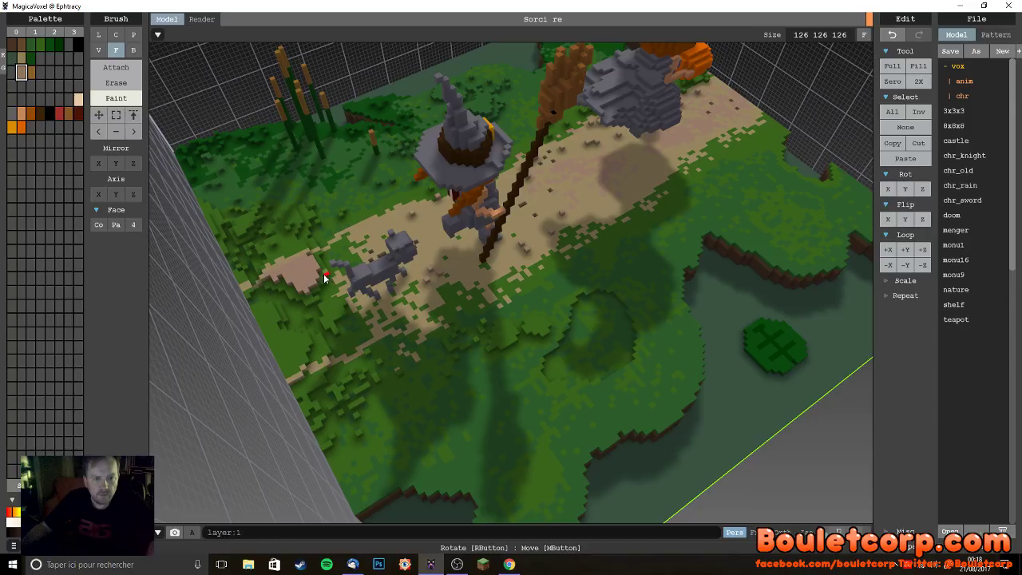
click(323, 293)
click(288, 338)
click(320, 352)
click(283, 321)
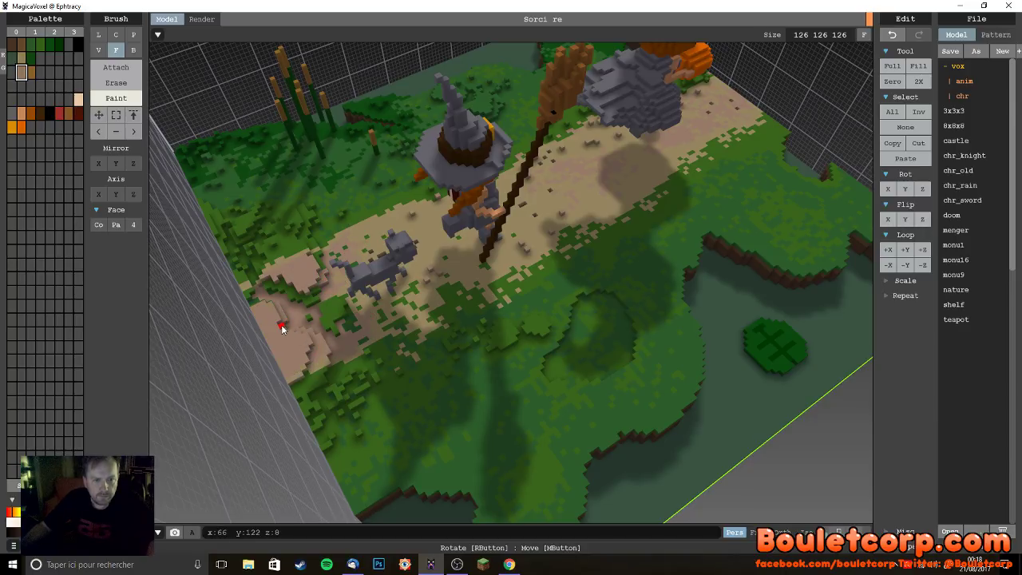
click(251, 302)
right_drag(288, 302, 532, 435)
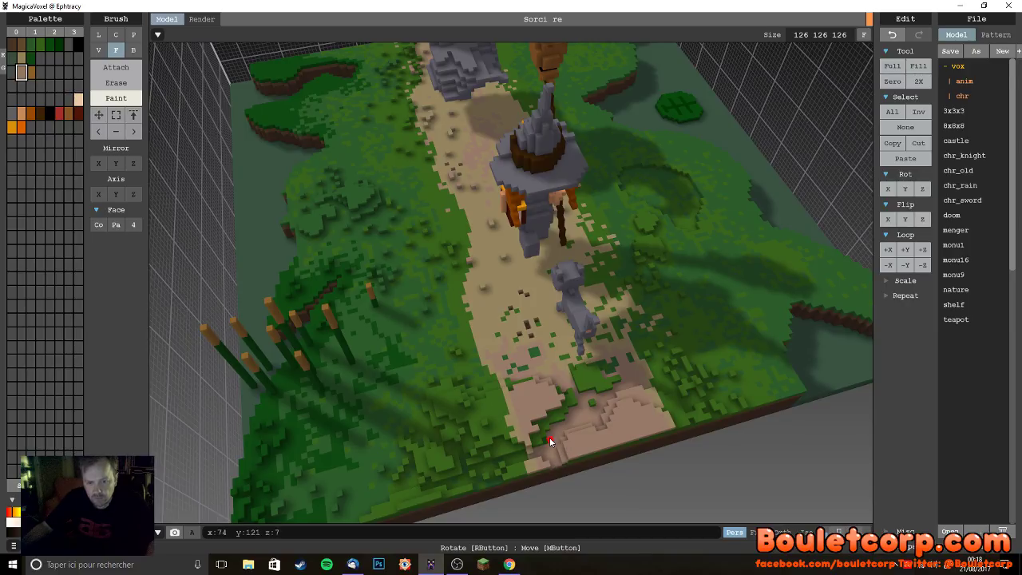
click(544, 442)
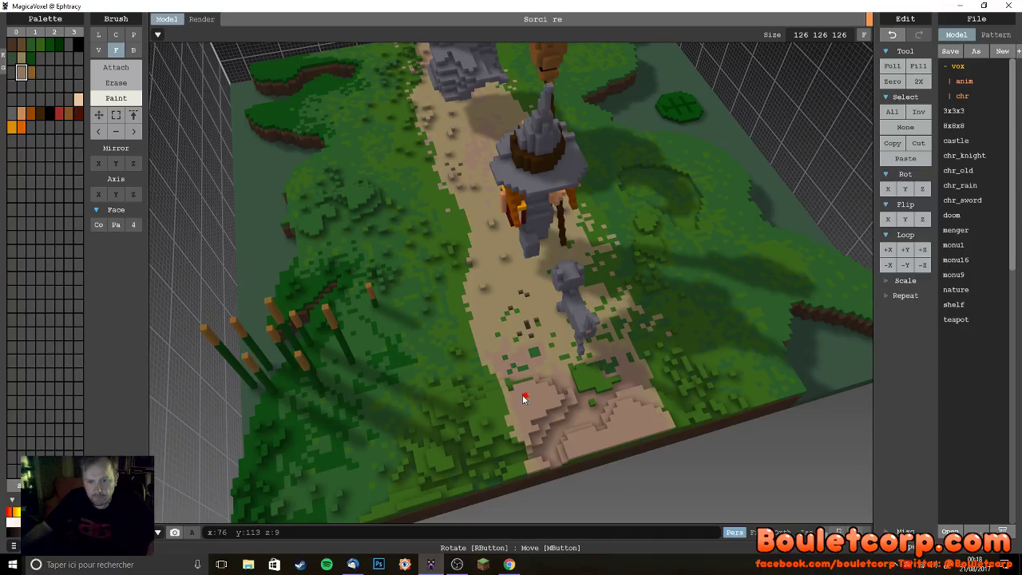
click(599, 373)
- Sample the medium green from the grass opposite the reeds and set the brush to Attach
right_drag(599, 374, 402, 371)
right_drag(373, 336, 439, 365)
alt+click(338, 373)
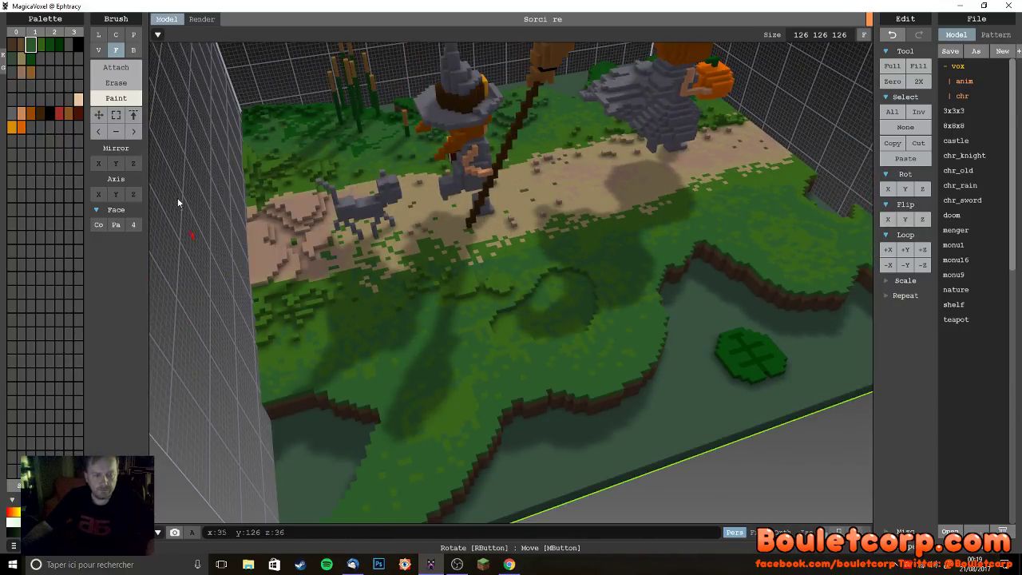
click(116, 67)
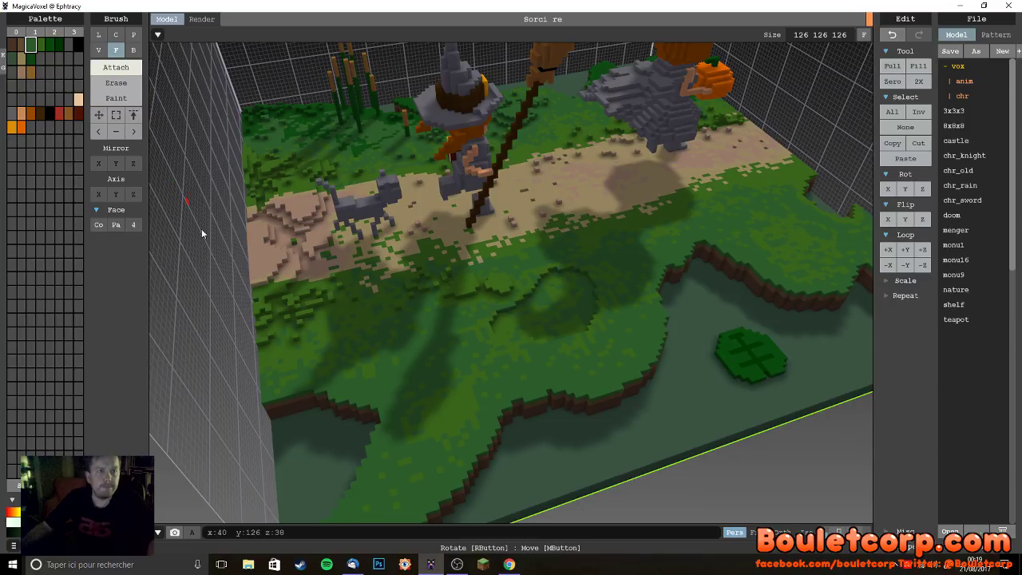
click(264, 378)
drag(264, 377, 282, 356)
key(ctrl+z)
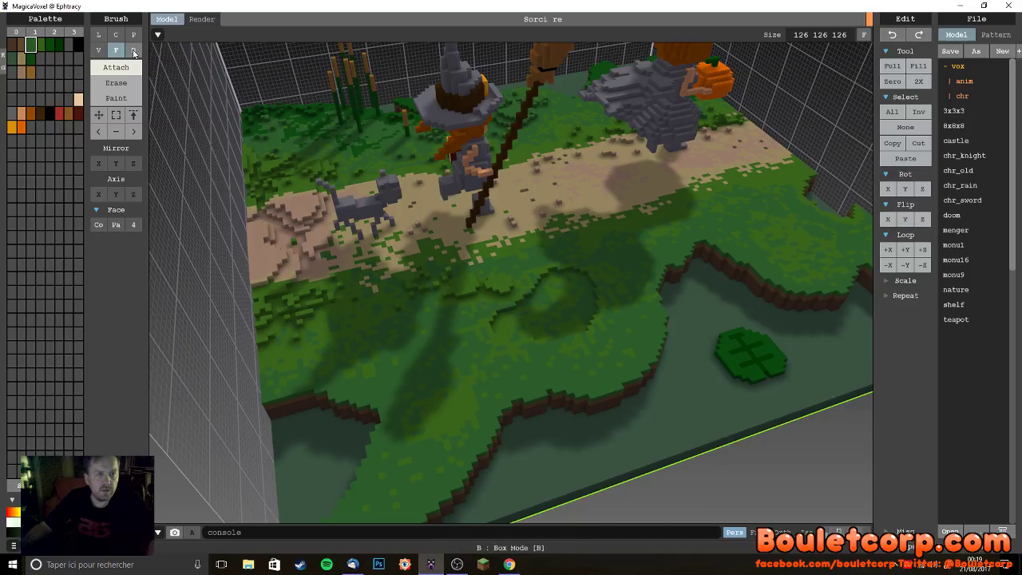
- Raise single-voxel grass tufts in medium and light green from the path's end behind the cat to the pond bank
click(99, 49)
click(273, 366)
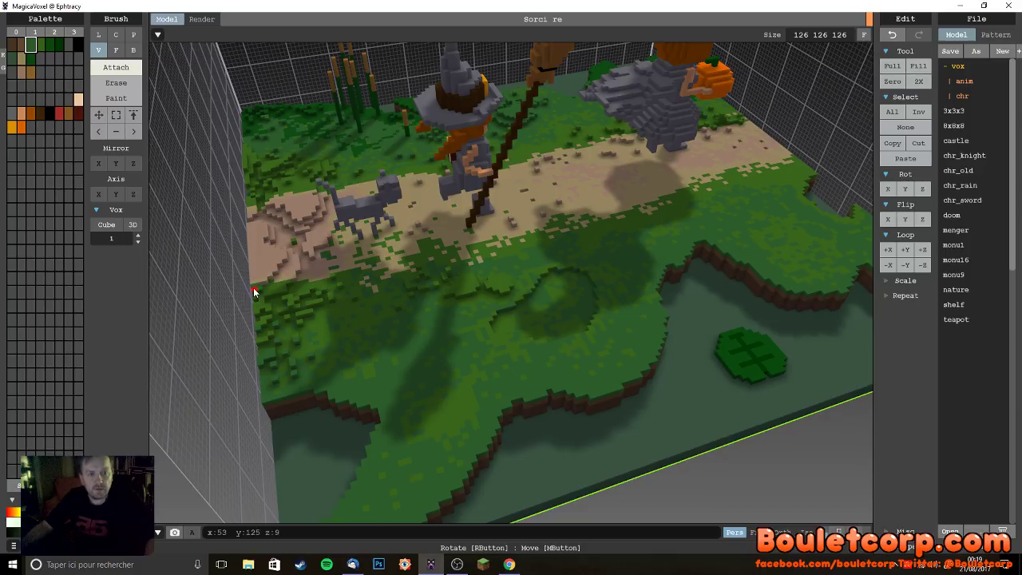
right_drag(369, 329, 417, 345)
alt+click(346, 326)
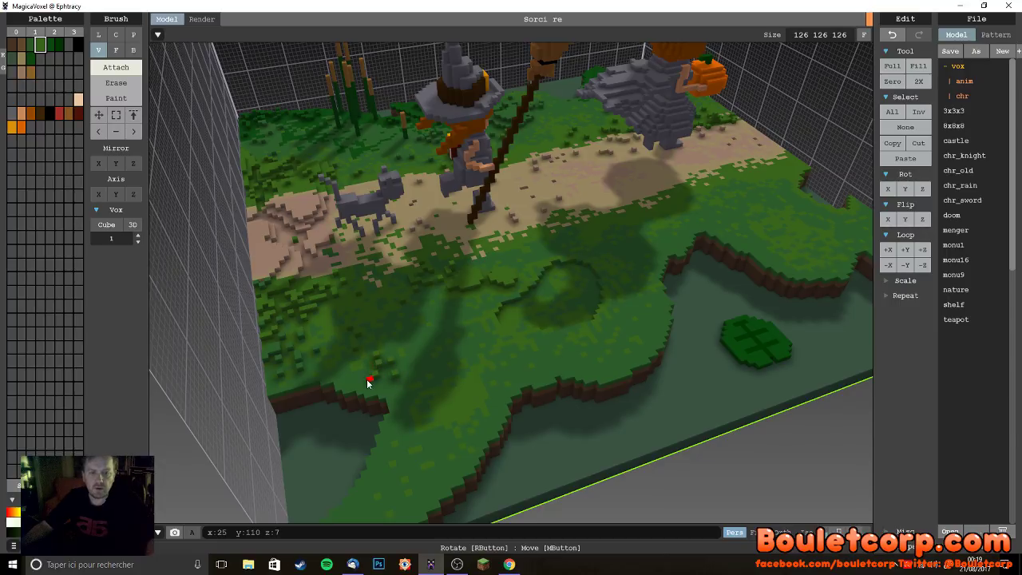
right_drag(389, 356, 352, 341)
alt+click(266, 369)
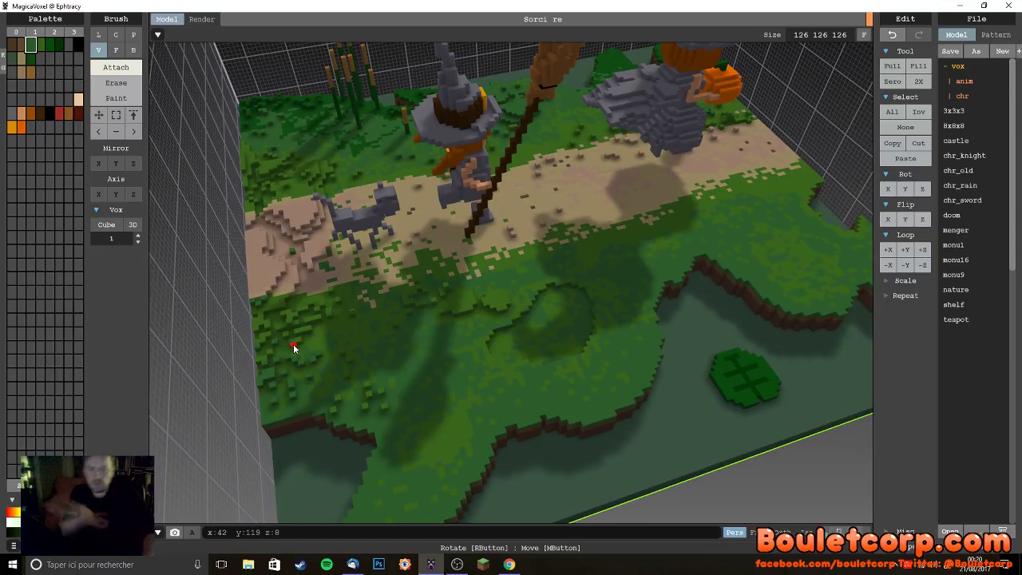
- Roughen the path's end behind the cat with raised pinkish-brown voxels and add sand pebbles on the path near the pumpkin witch
alt+click(294, 287)
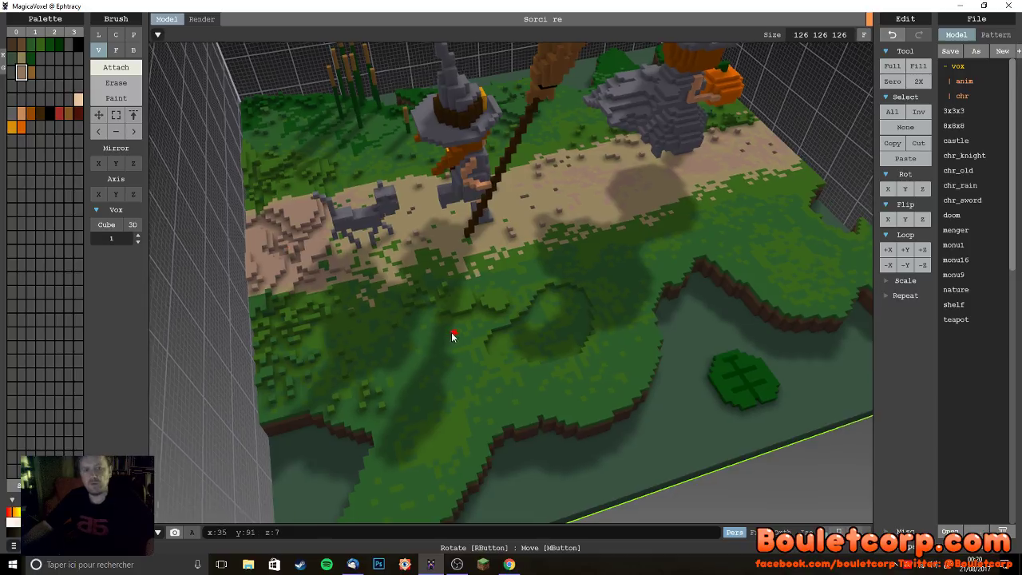
right_drag(452, 336, 431, 321)
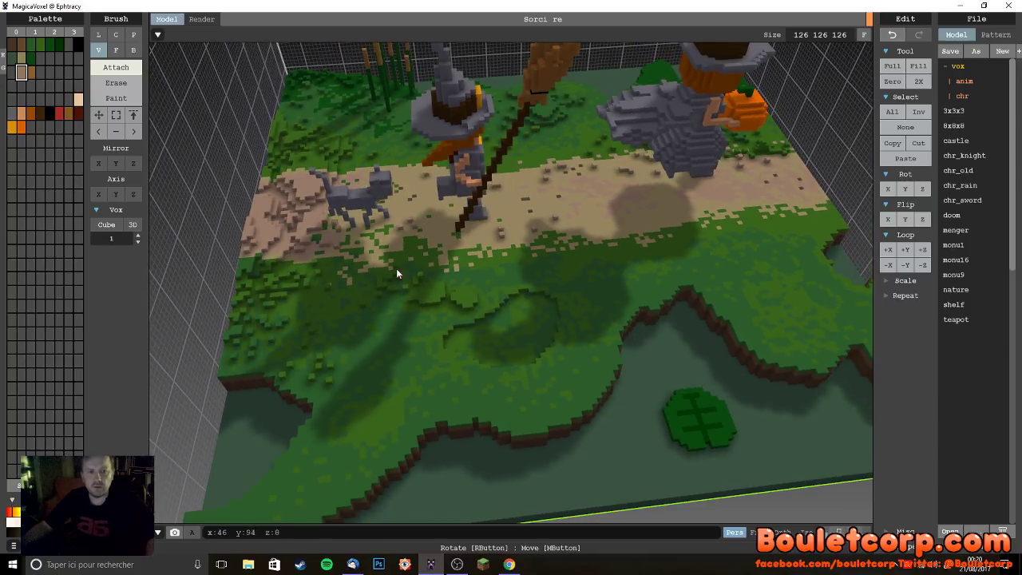
alt+click(372, 264)
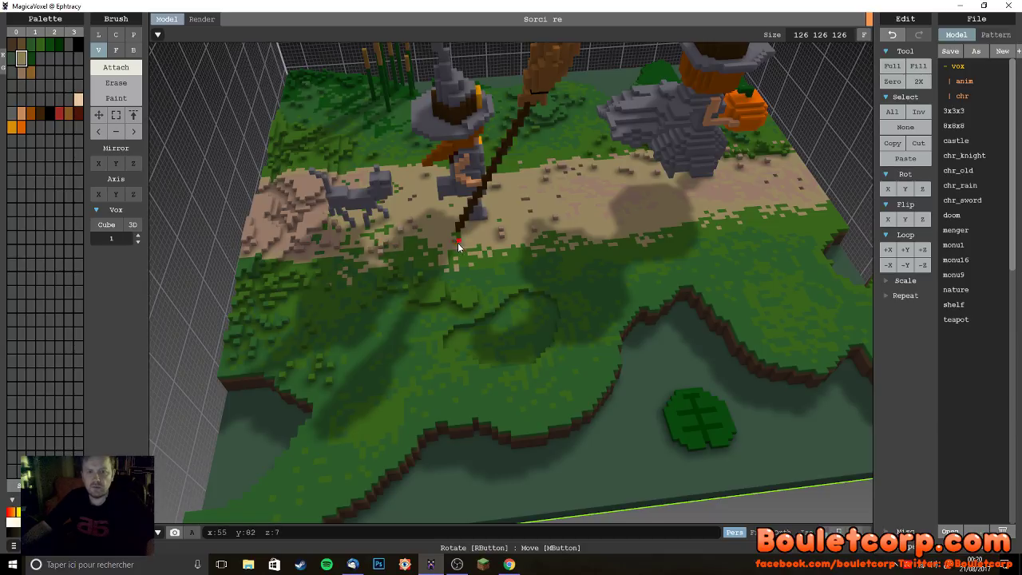
right_drag(554, 245, 515, 254)
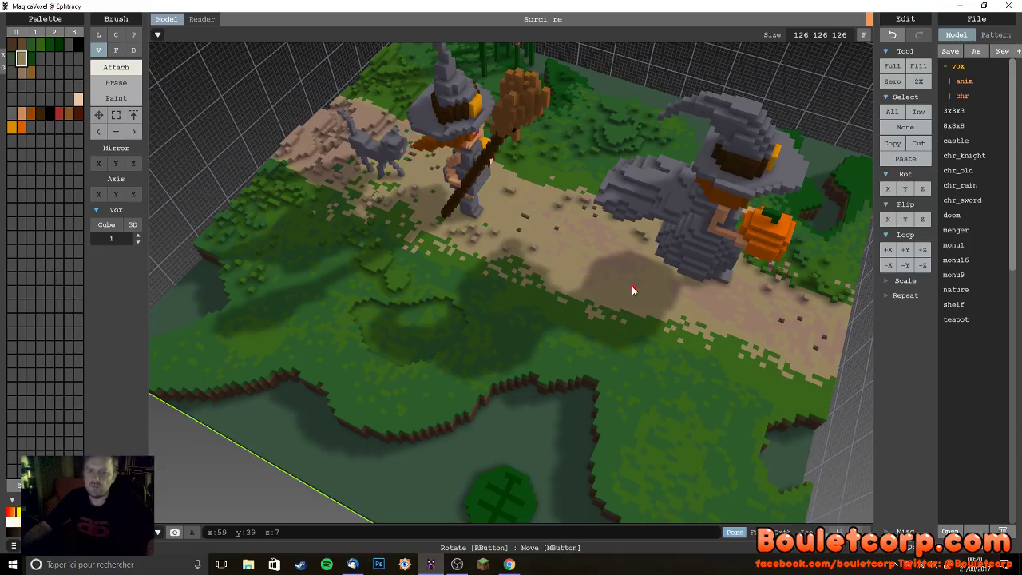
right_drag(599, 303, 633, 365)
- Sample the light green and raise a grass tuft on the pond side of the path, across from the pumpkin witch
alt+click(721, 355)
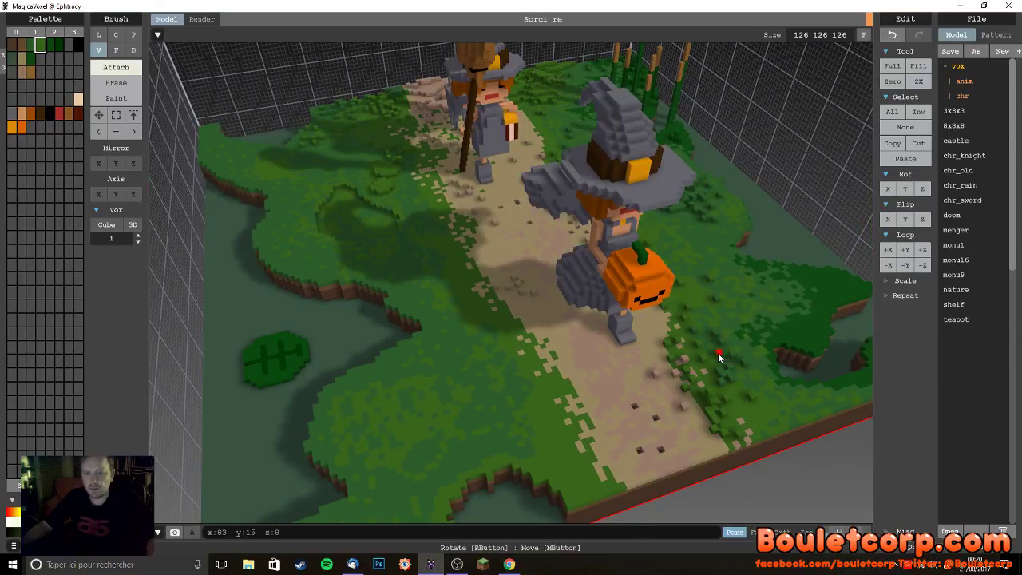
mouse_move(483, 351)
mouse_down()
mouse_move(482, 370)
mouse_move(477, 355)
mouse_up()
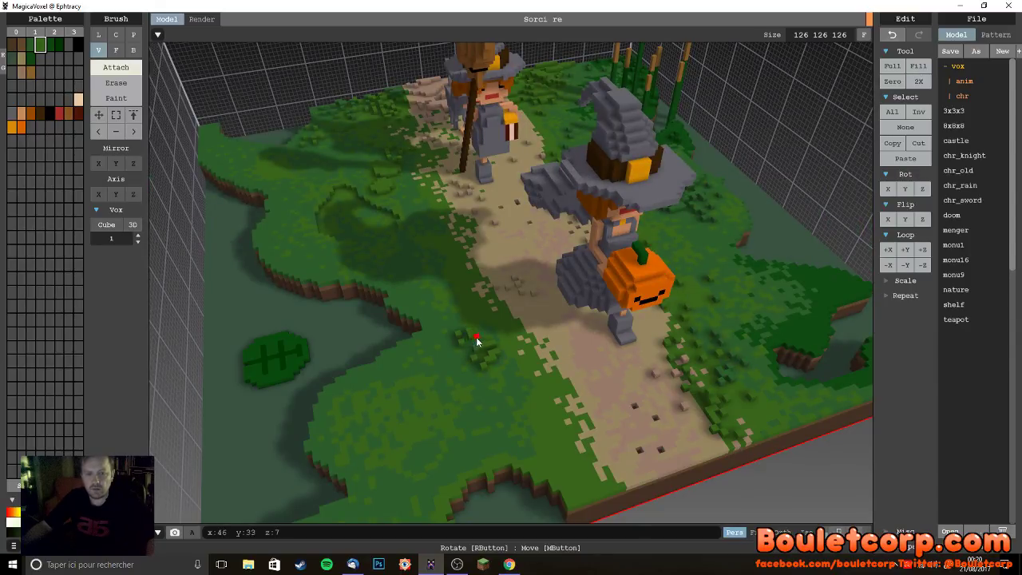
right_drag(481, 342, 524, 366)
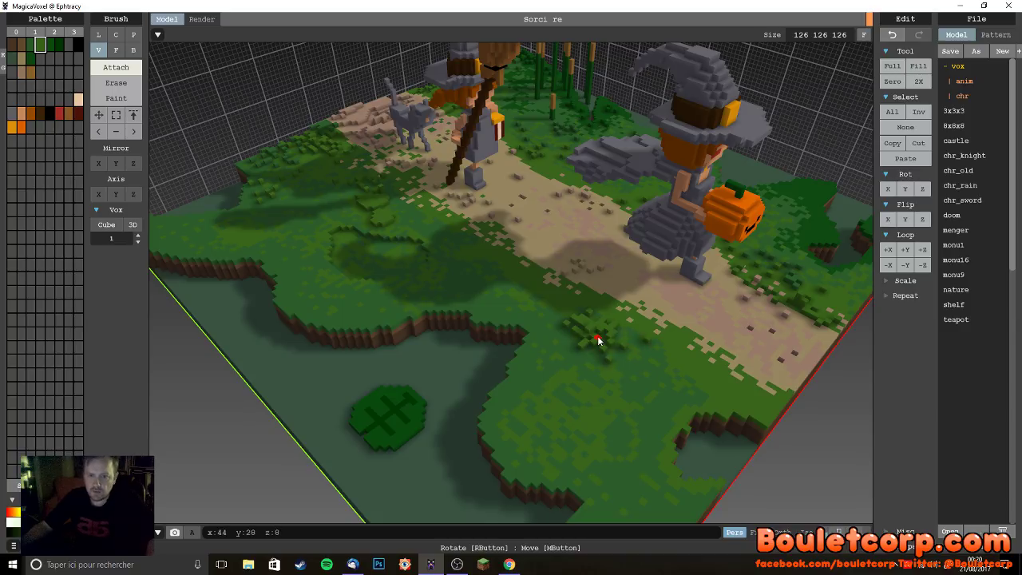
right_drag(601, 338, 609, 404)
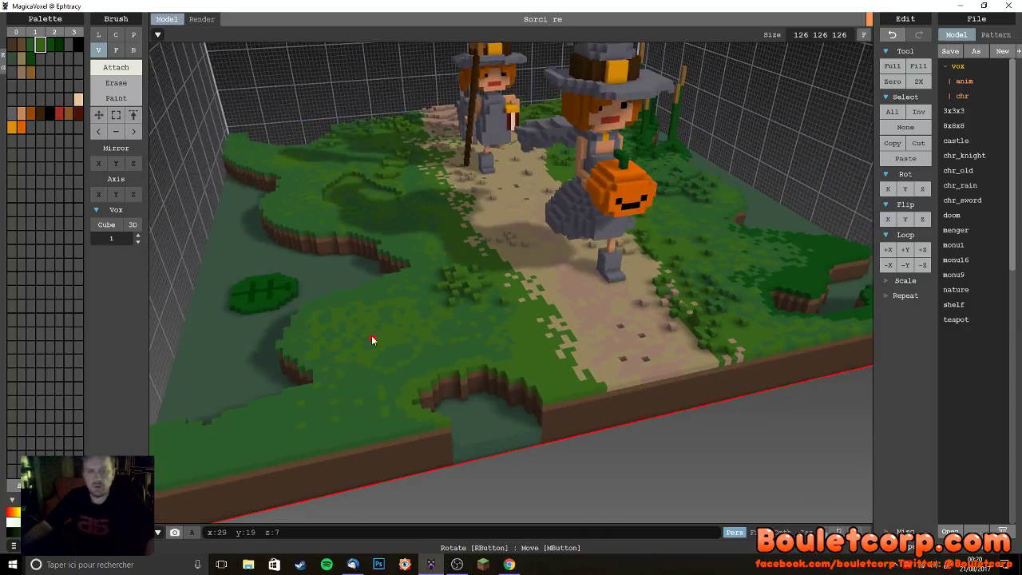
- Build a low mound of muted green voxels on the grassy bank beside the lily pad, using the green sampled from the ground
alt+click(324, 357)
mouse_move(322, 356)
mouse_down()
mouse_move(344, 317)
mouse_move(345, 354)
mouse_move(316, 353)
mouse_move(306, 334)
mouse_move(316, 312)
mouse_move(341, 296)
mouse_move(348, 300)
mouse_move(330, 304)
mouse_move(353, 302)
mouse_move(333, 310)
mouse_move(332, 326)
mouse_move(355, 320)
mouse_move(334, 313)
mouse_move(387, 336)
mouse_move(373, 346)
mouse_move(374, 376)
mouse_move(361, 379)
mouse_move(359, 358)
mouse_move(333, 373)
mouse_move(408, 351)
mouse_move(385, 358)
mouse_move(365, 340)
mouse_move(373, 322)
mouse_move(357, 326)
mouse_move(370, 325)
mouse_move(365, 345)
mouse_move(335, 329)
mouse_move(337, 349)
mouse_move(316, 320)
mouse_up()
right_drag(353, 365, 529, 369)
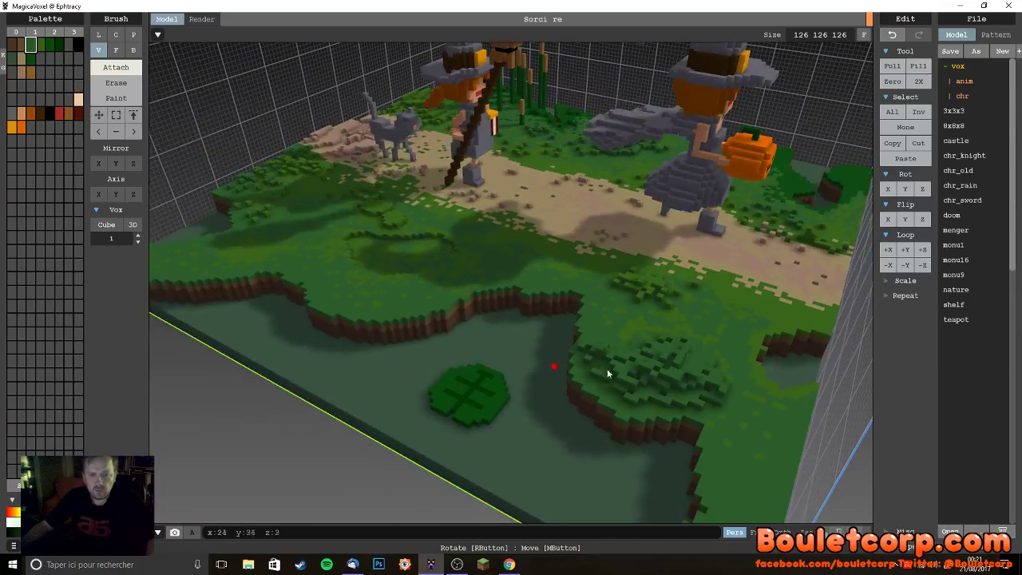
right_drag(680, 382, 603, 401)
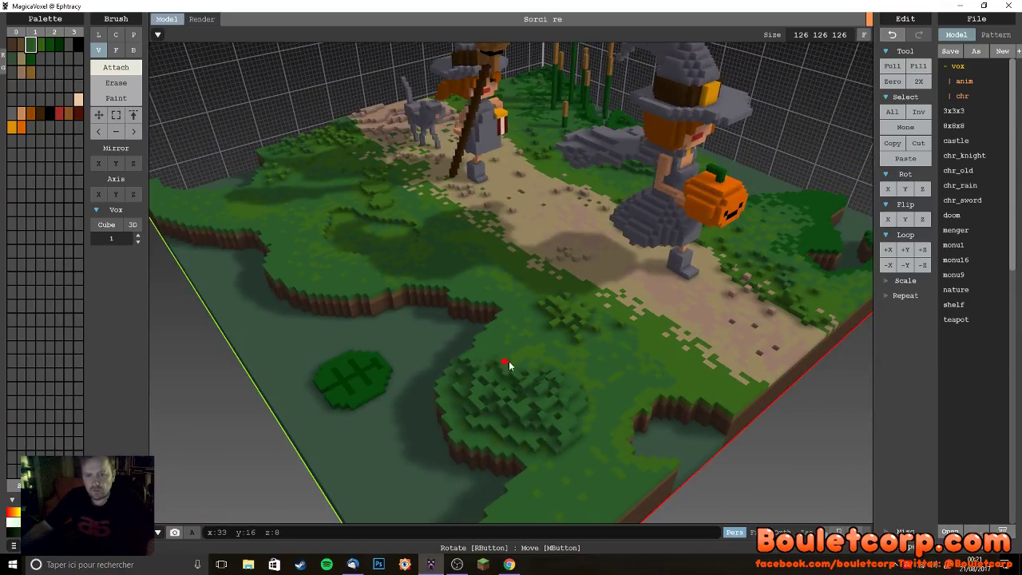
- Layer lighter green voxels over the bank mound to raise it and spread foliage toward the path
right_drag(514, 368, 362, 352)
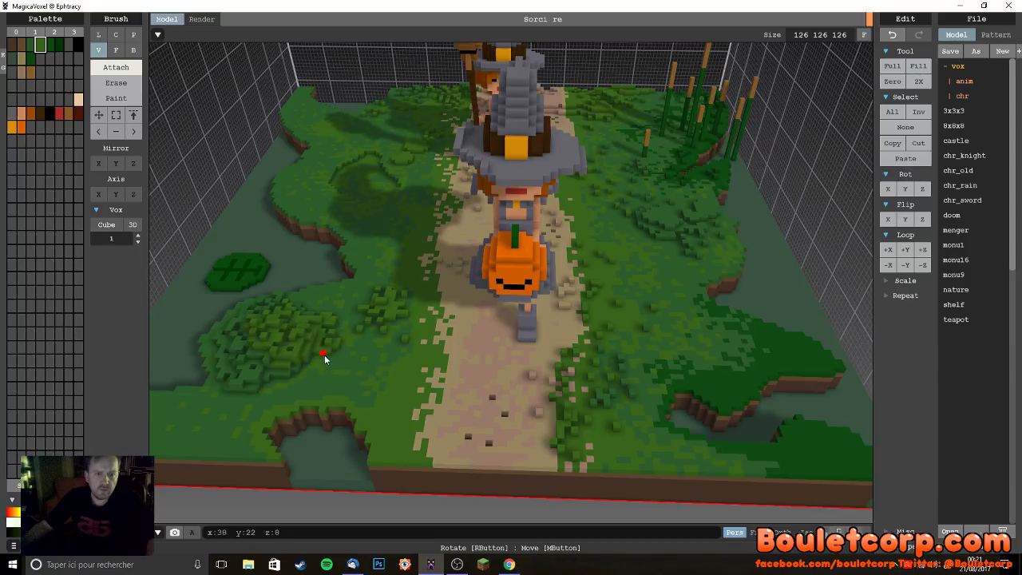
right_drag(346, 339, 520, 234)
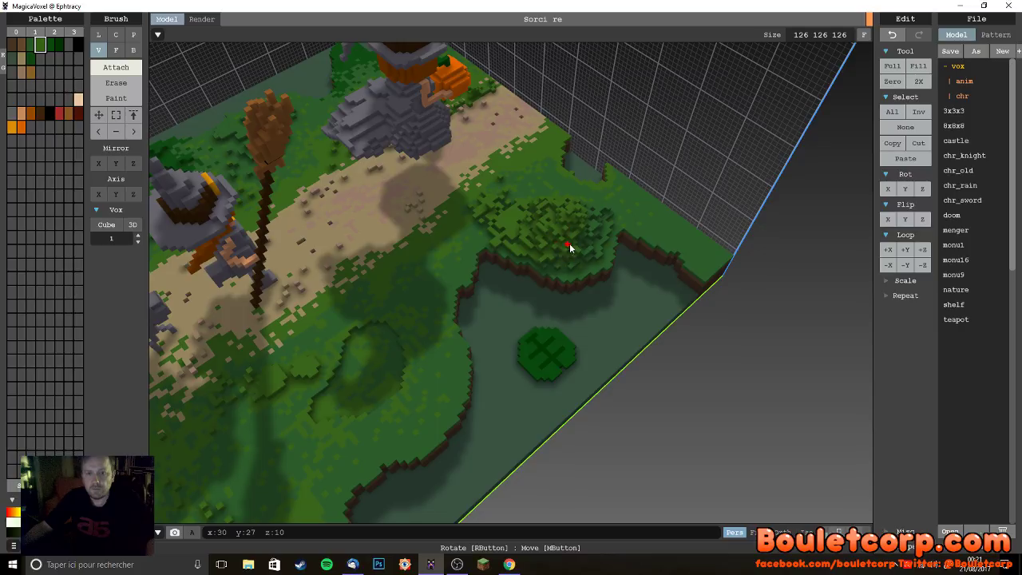
right_drag(578, 291, 522, 292)
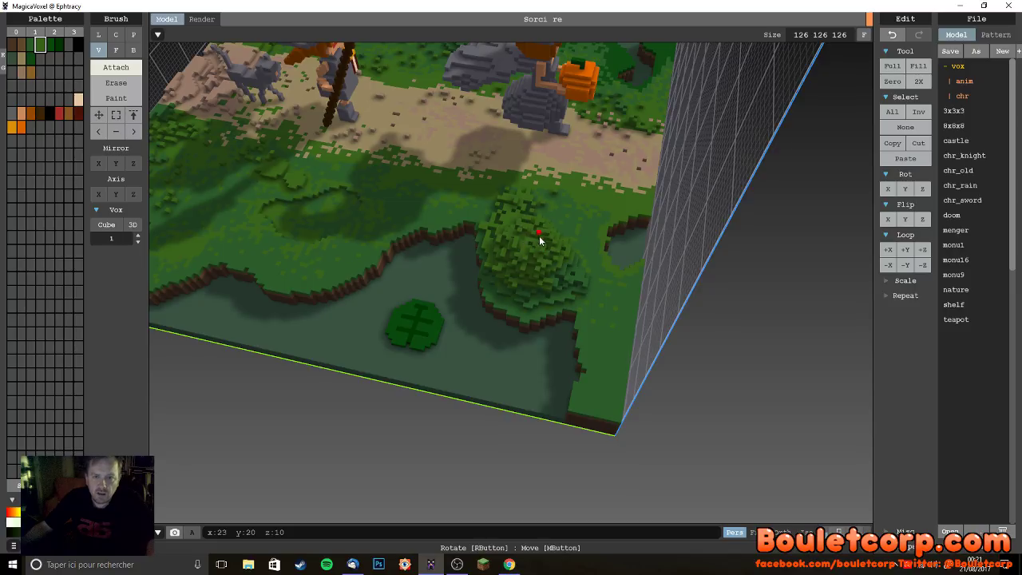
right_drag(554, 262, 509, 235)
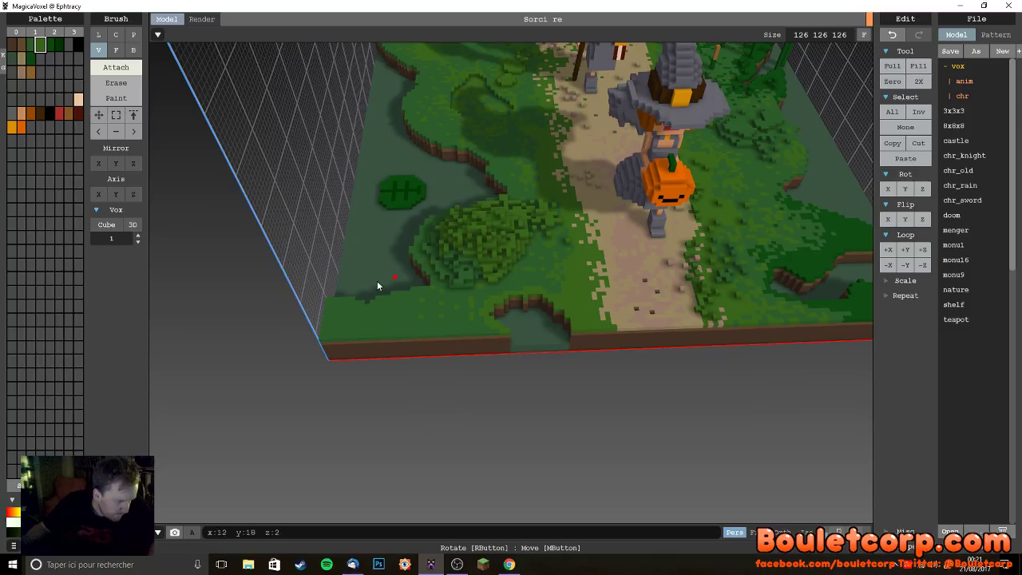
- Add a patch of dark green voxels to the mound's front side and raise a stalk from it
click(49, 45)
mouse_move(483, 256)
mouse_down()
mouse_move(488, 269)
mouse_move(482, 258)
mouse_move(473, 269)
mouse_up()
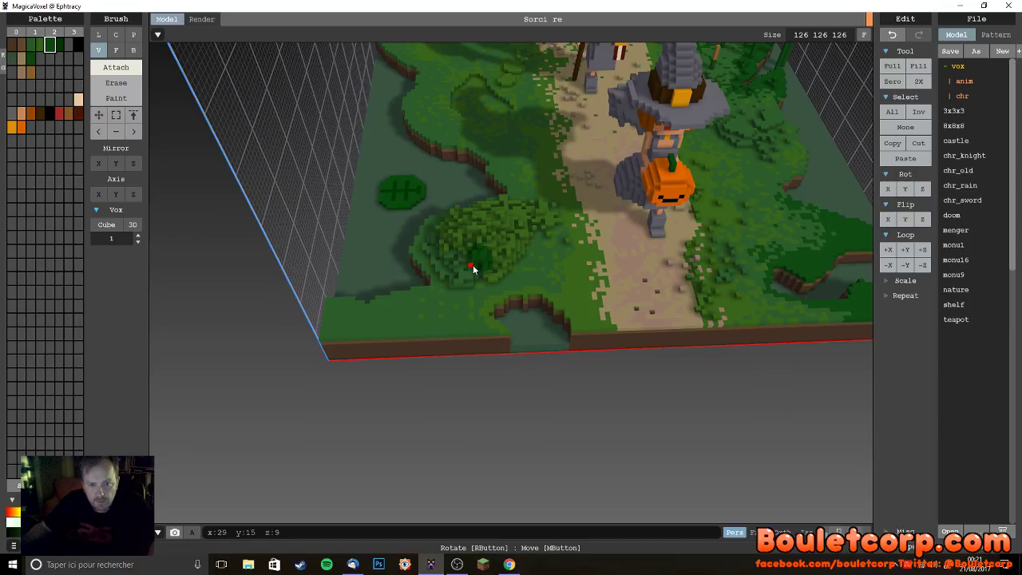
mouse_move(486, 258)
right_down()
mouse_move(476, 276)
mouse_move(506, 261)
right_up()
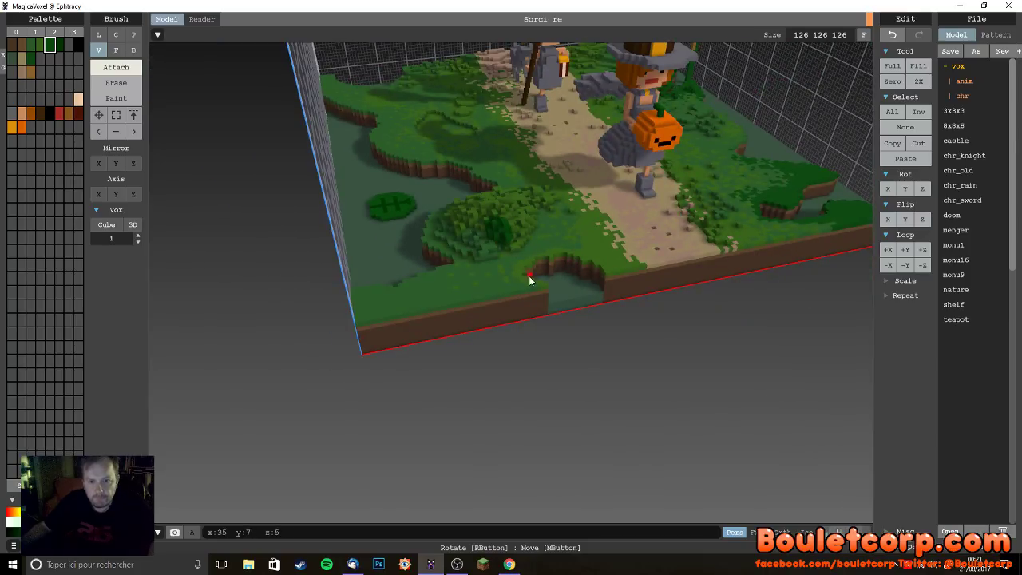
scroll(527, 280, up, 5)
drag(493, 256, 501, 231)
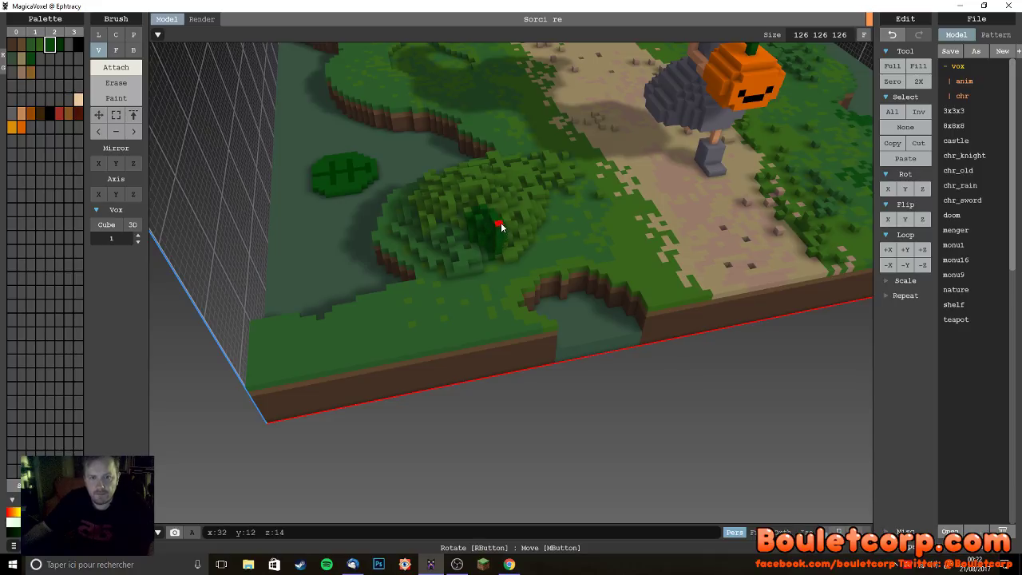
- Raise more dark green stalks beside the patch and cover the top of the mound with dark green voxels
right_drag(523, 280, 566, 269)
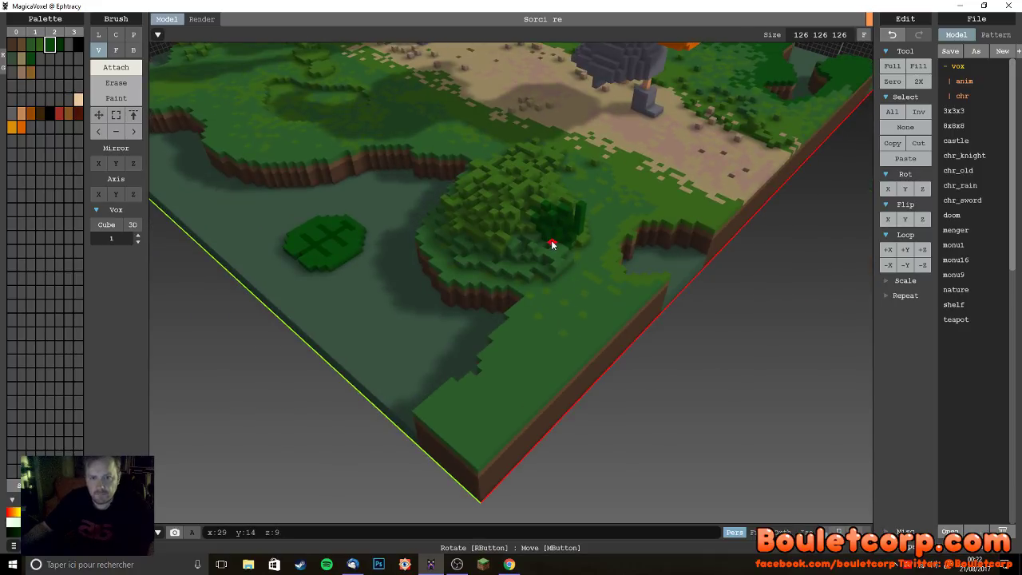
click(548, 249)
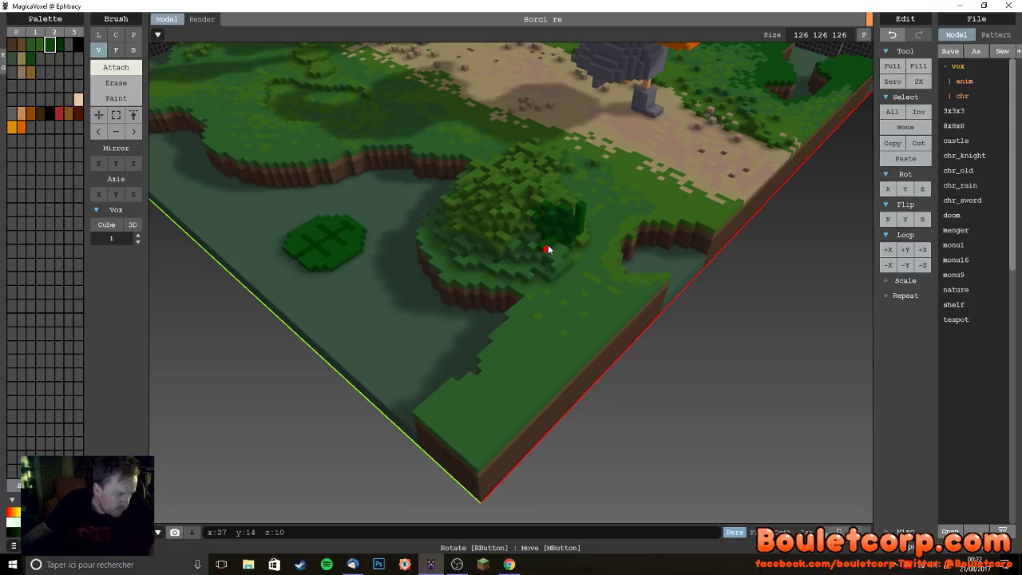
click(543, 244)
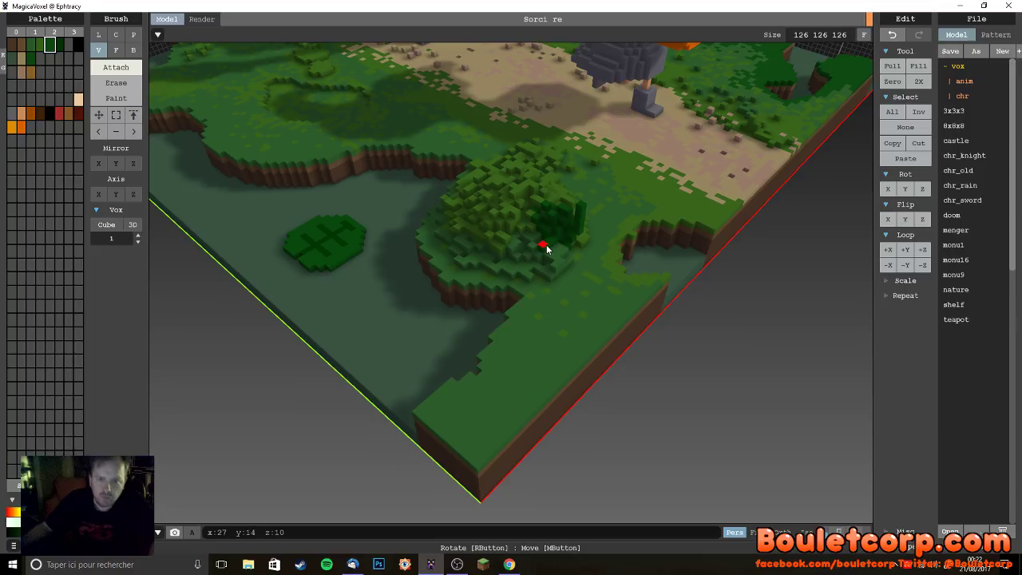
drag(545, 243, 547, 214)
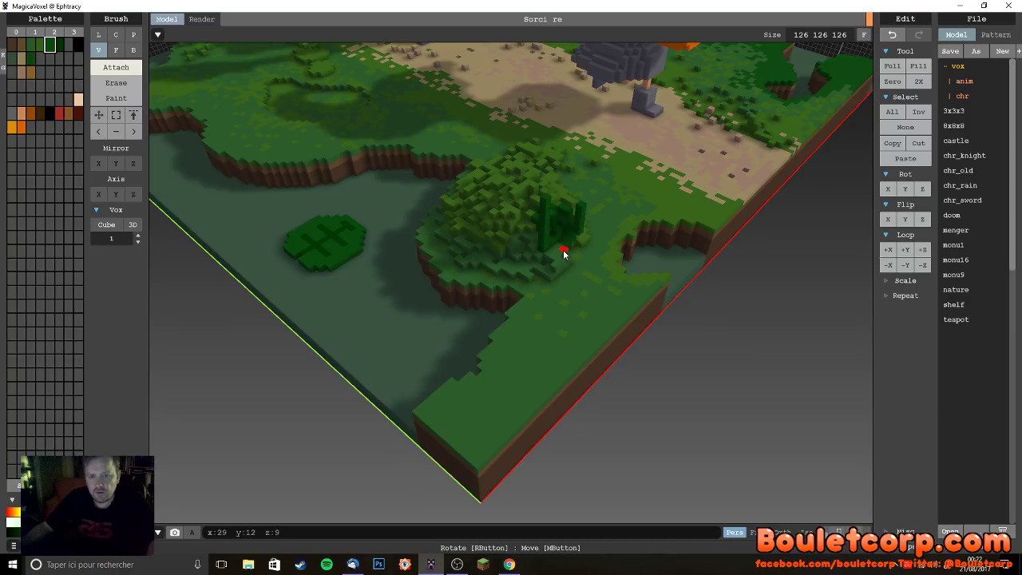
right_drag(573, 264, 506, 283)
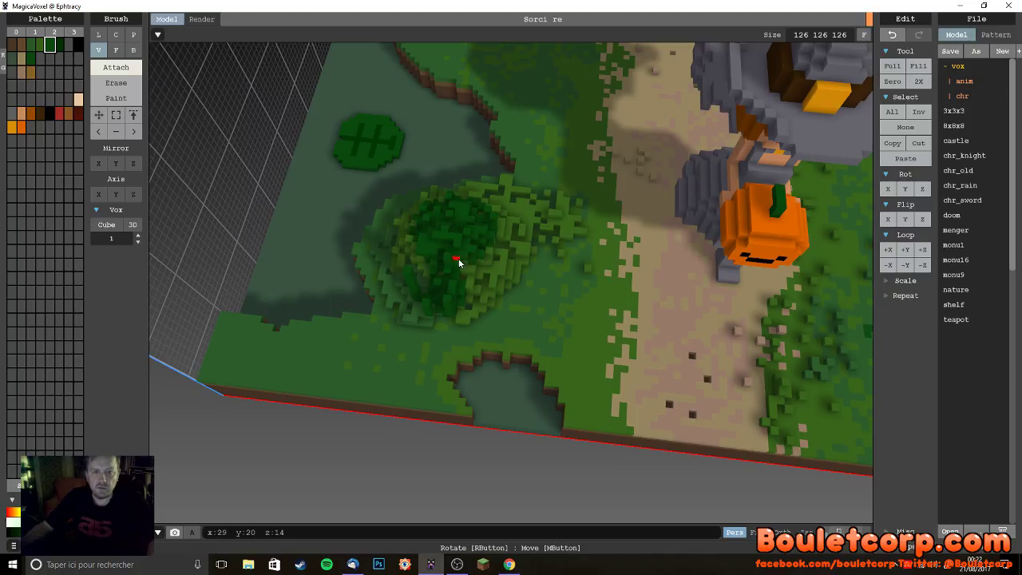
right_drag(486, 277, 456, 269)
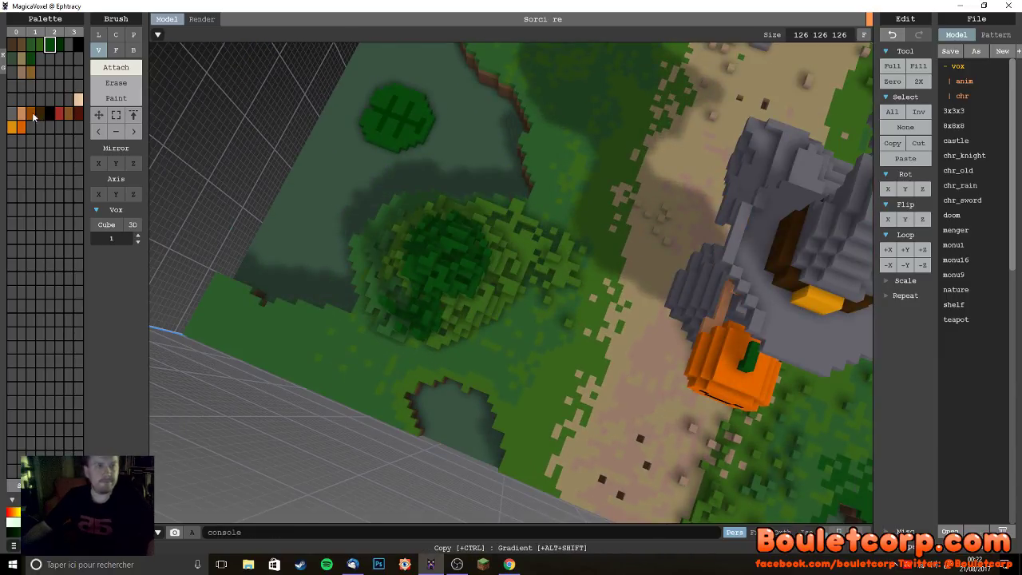
click(21, 72)
mouse_move(429, 281)
mouse_down()
mouse_move(447, 267)
mouse_move(427, 252)
mouse_move(441, 263)
mouse_up()
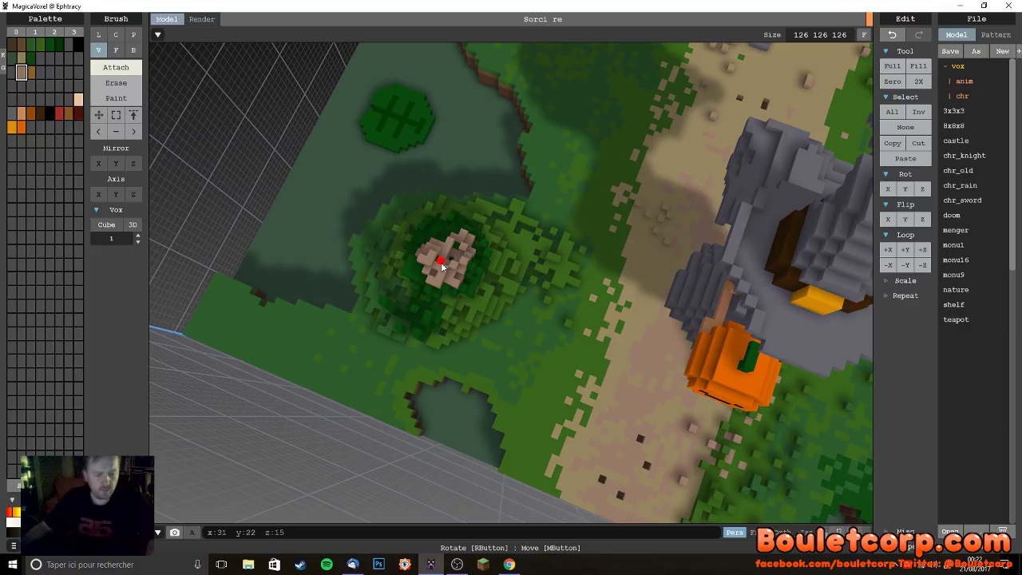
key(ctrl+z)
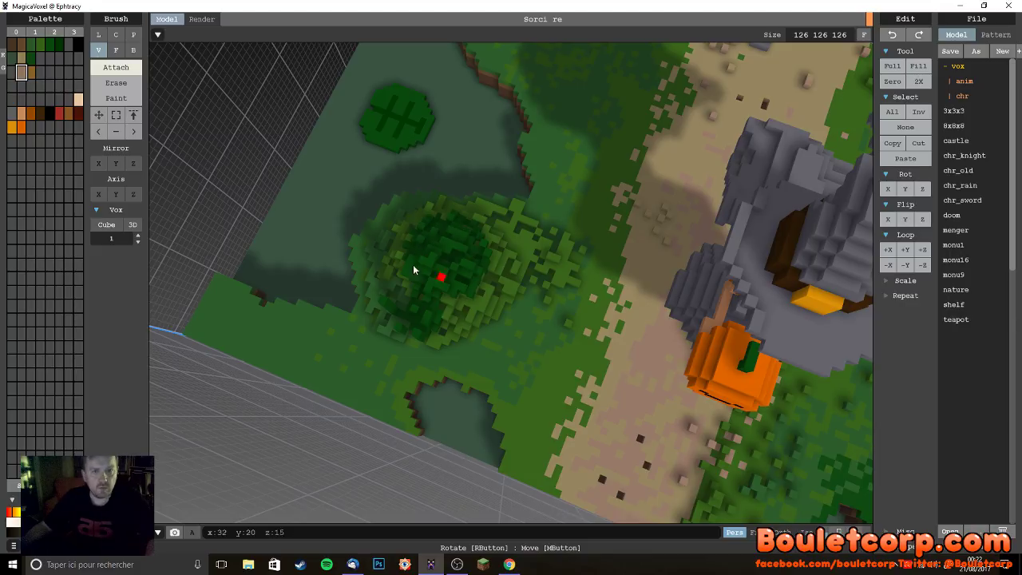
- Define a reddish-brown colour in an empty palette slot and cover the mound's dark green top with reddish-brown voxels
click(14, 169)
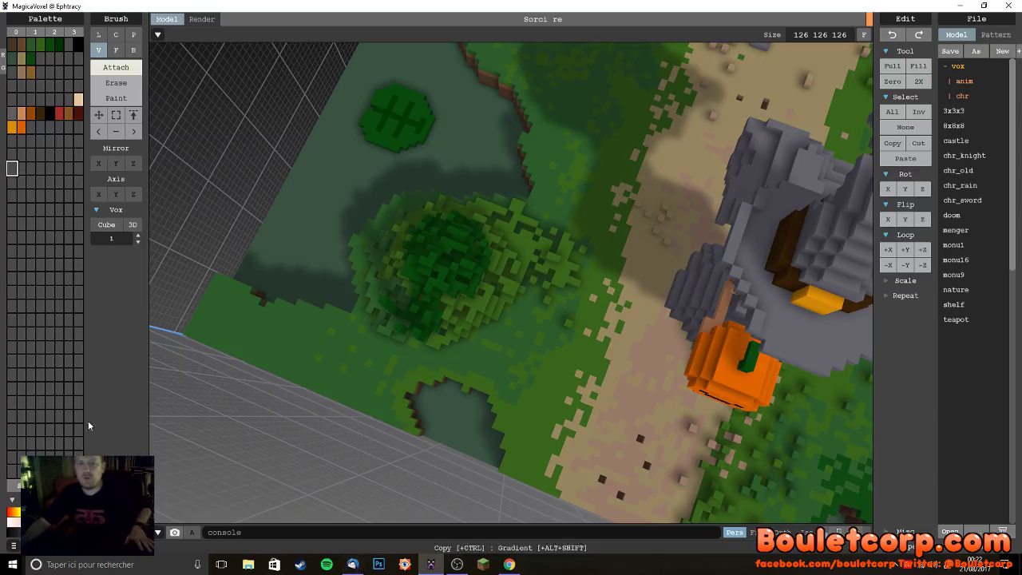
right_drag(456, 388, 594, 362)
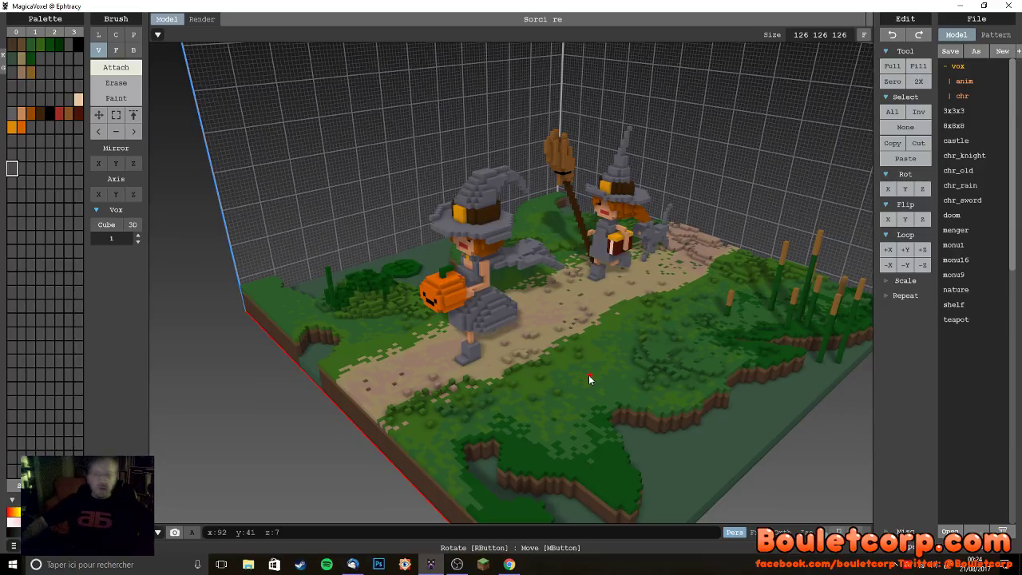
right_drag(520, 429, 572, 384)
scroll(597, 382, up, 2)
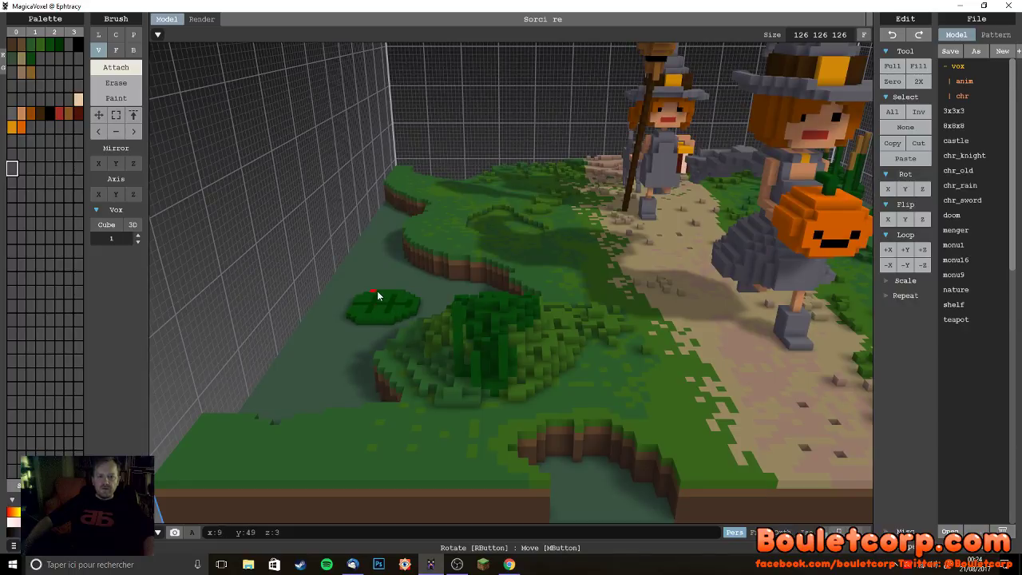
scroll(486, 384, up, 4)
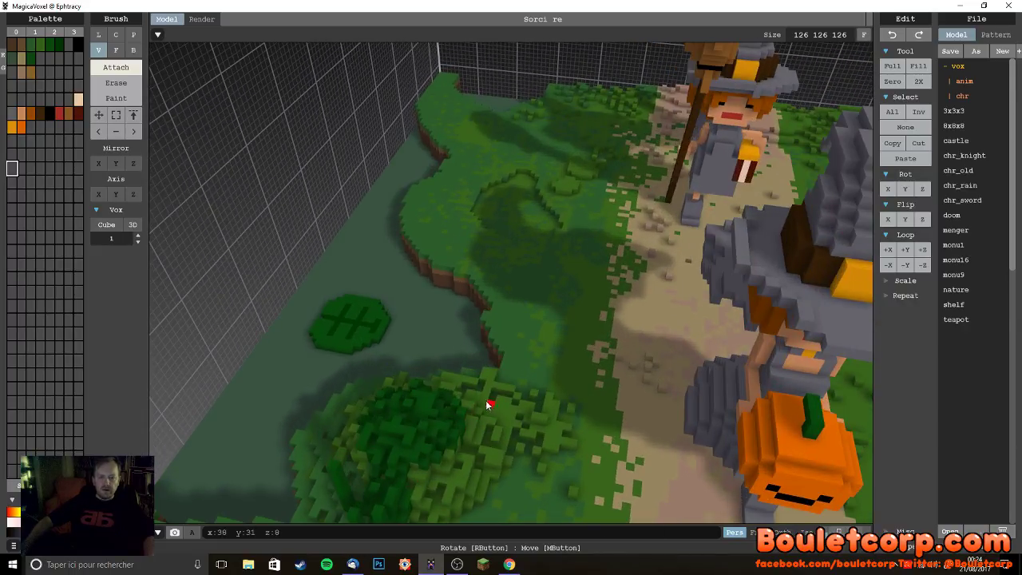
right_drag(489, 367, 483, 348)
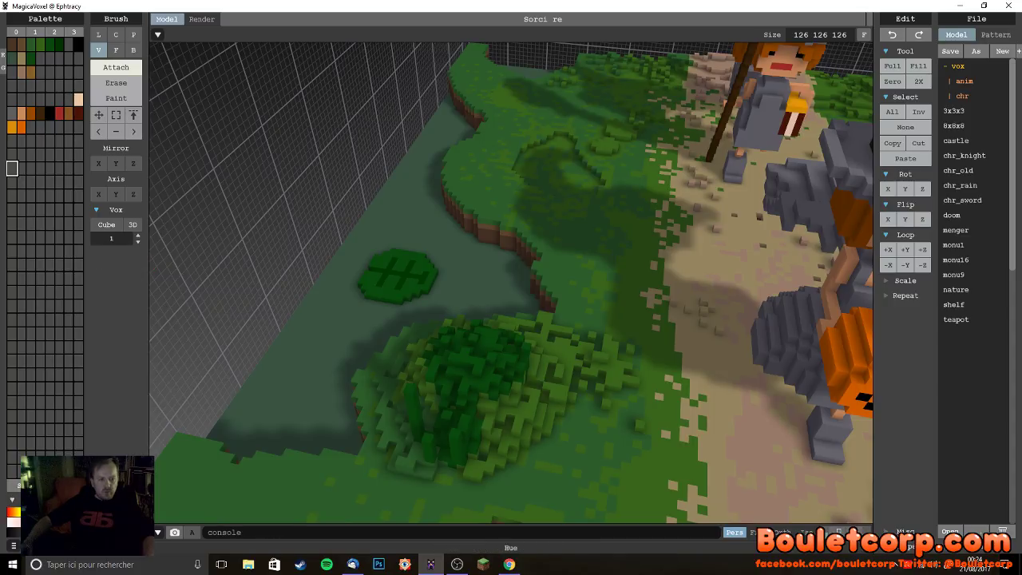
click(48, 491)
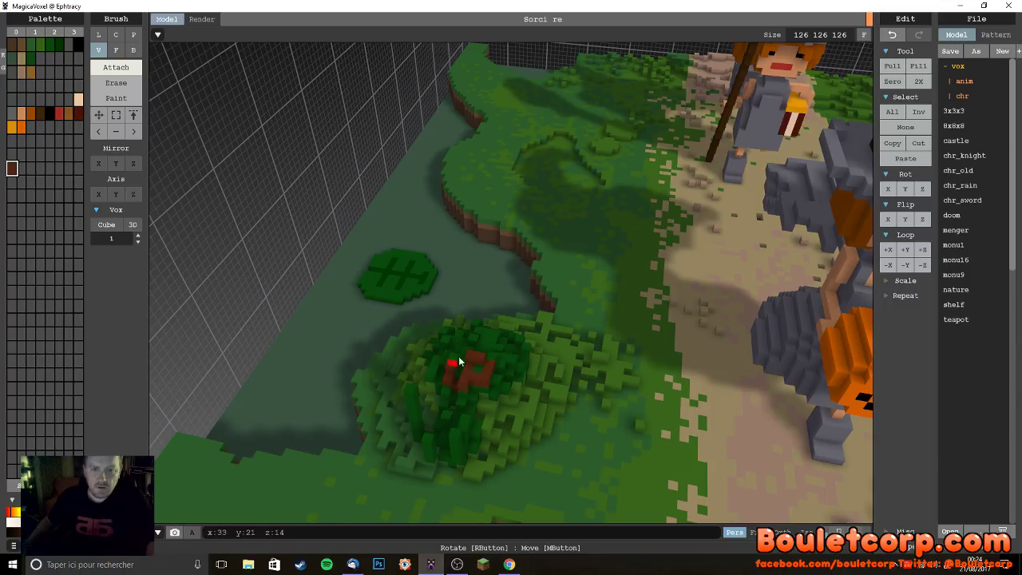
mouse_move(440, 365)
mouse_down()
mouse_move(475, 379)
mouse_move(460, 334)
mouse_move(494, 357)
mouse_up()
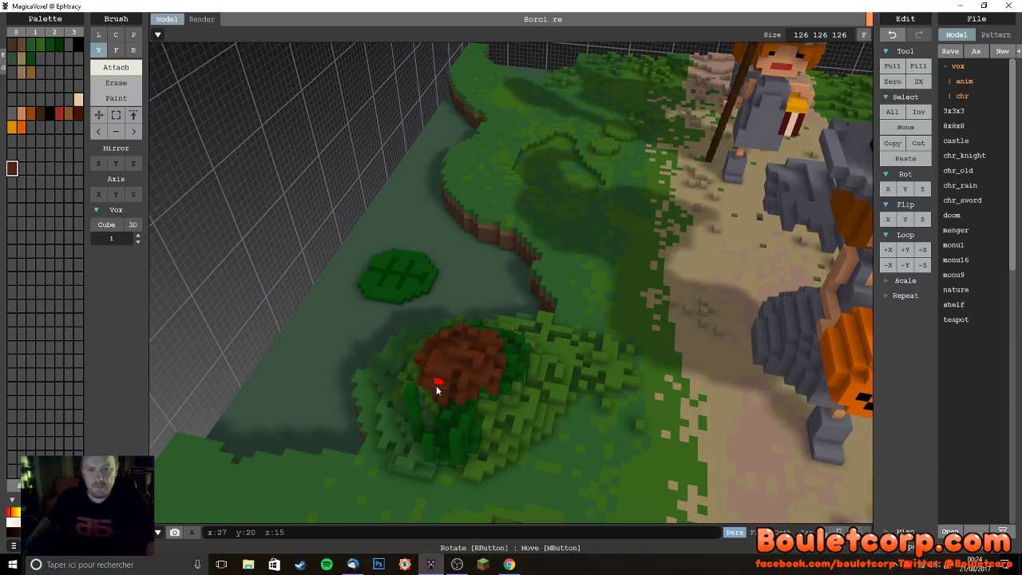
- Build the reddish-brown voxels up into a flat-topped tree stump on the mound
right_drag(449, 349, 576, 263)
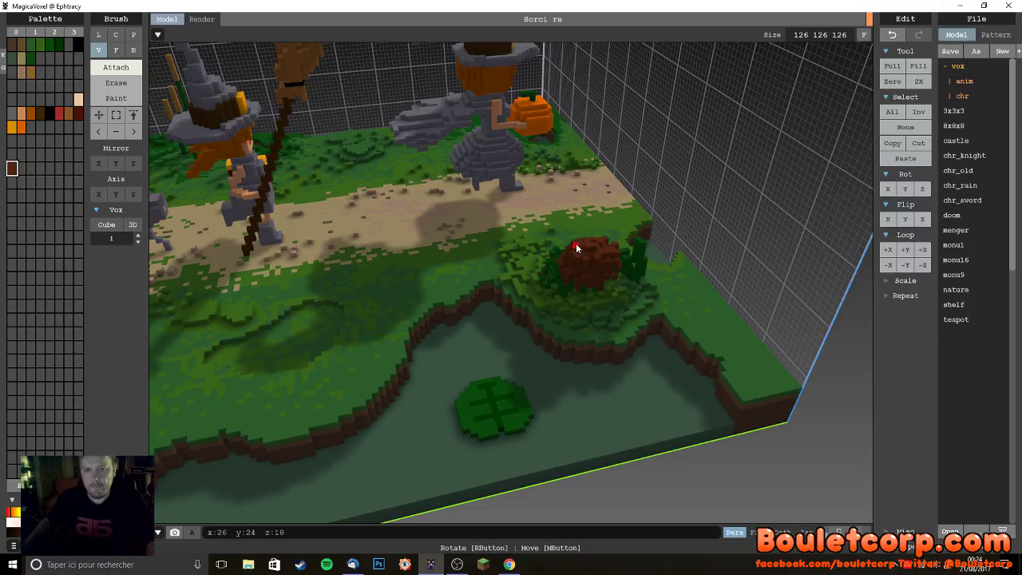
right_drag(605, 258, 555, 364)
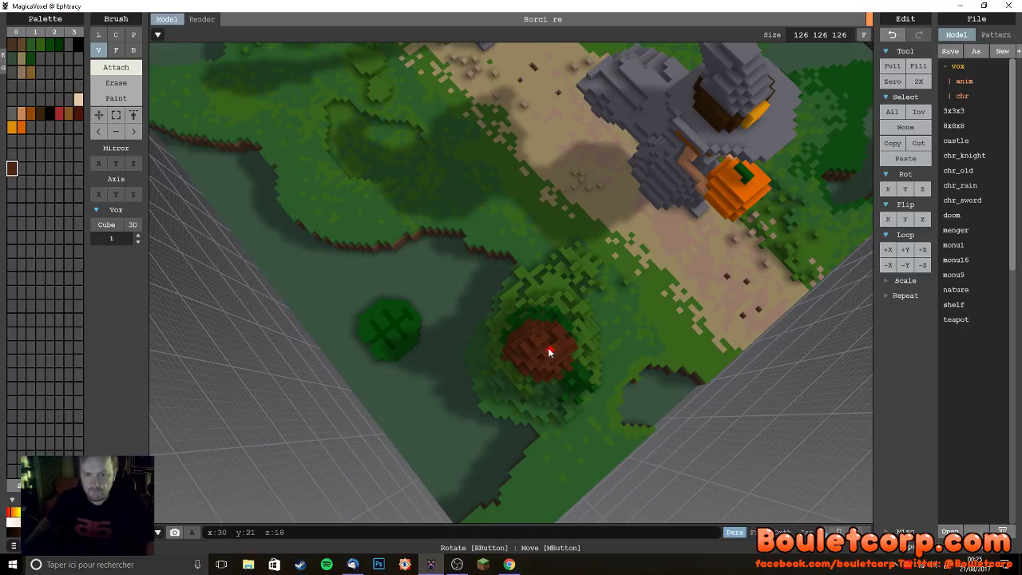
scroll(550, 351, up, 5)
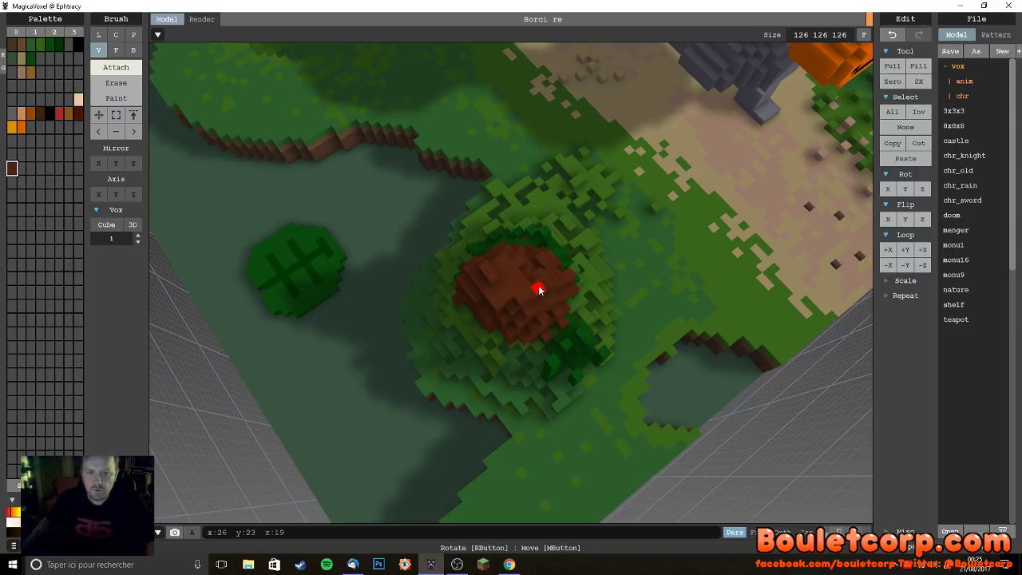
click(485, 274)
right_drag(527, 310, 810, 303)
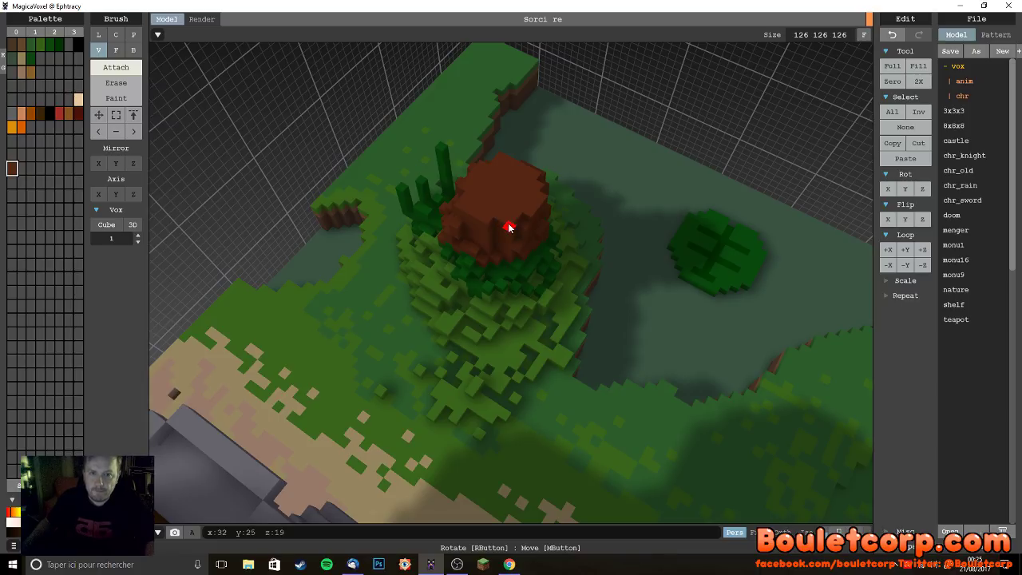
- Fill out the stump's sides all around with reddish-brown voxels to give it an irregular bark surface
right_drag(485, 286, 508, 231)
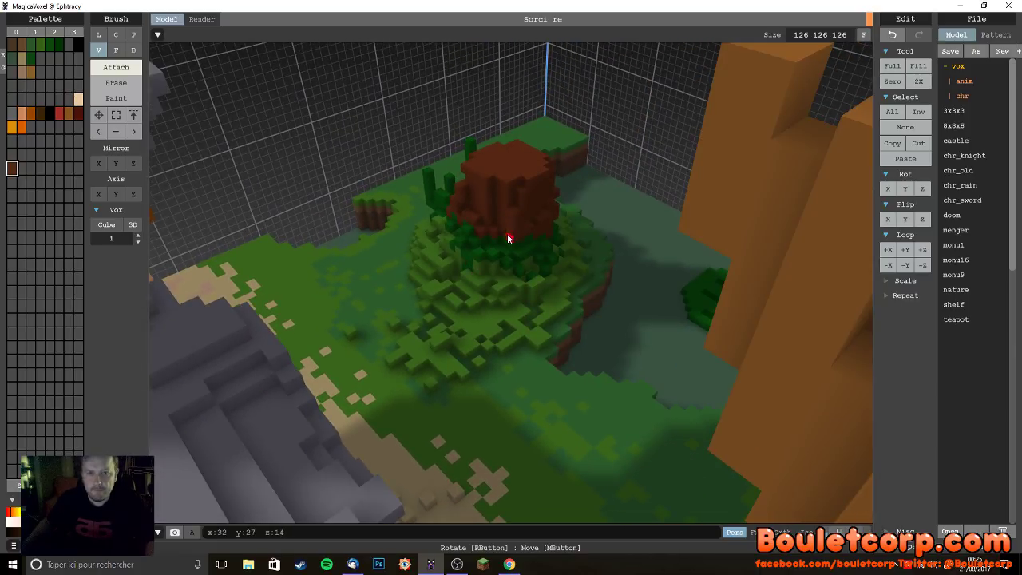
right_drag(487, 228, 504, 248)
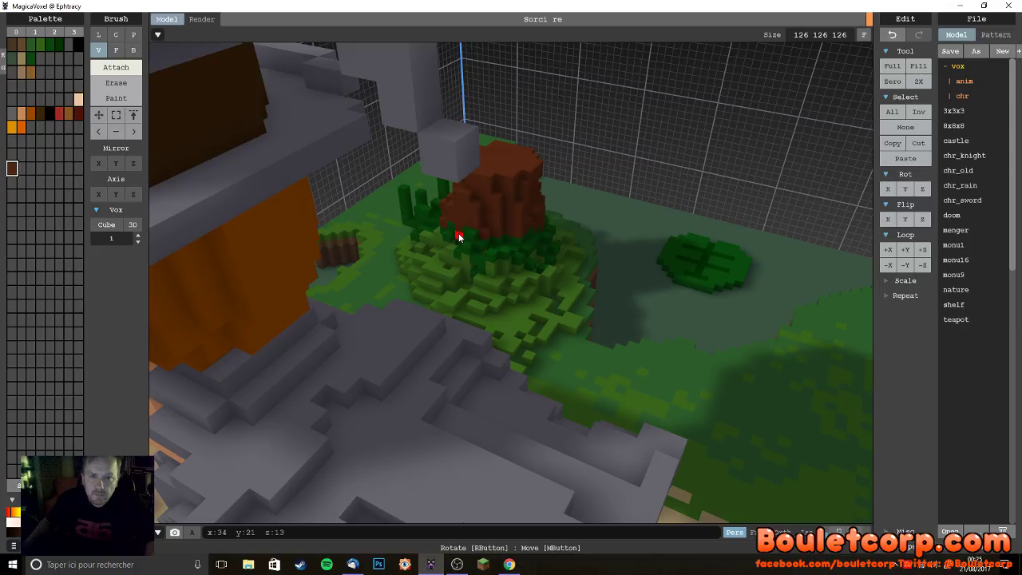
right_drag(460, 214, 534, 262)
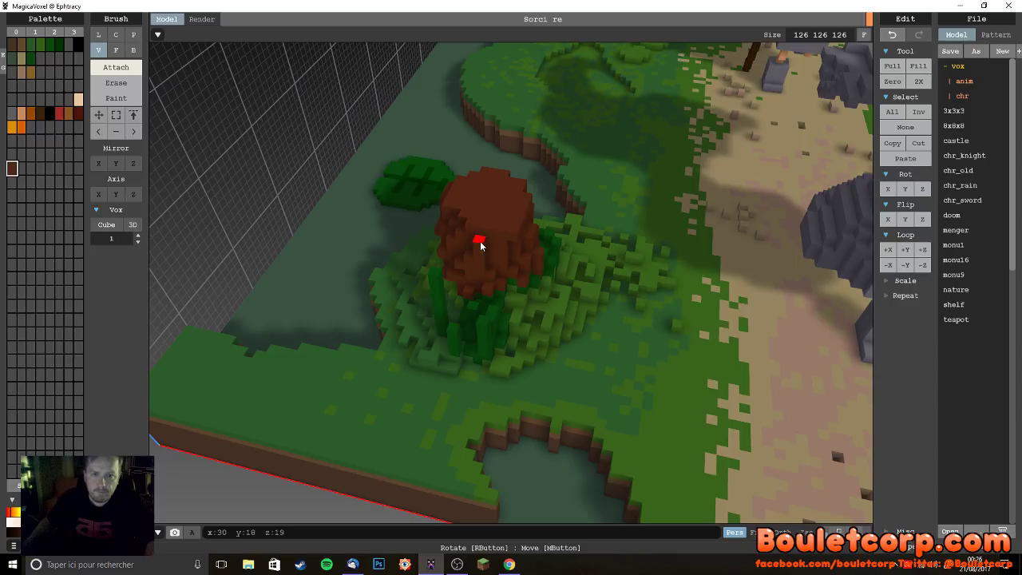
right_drag(484, 284, 521, 266)
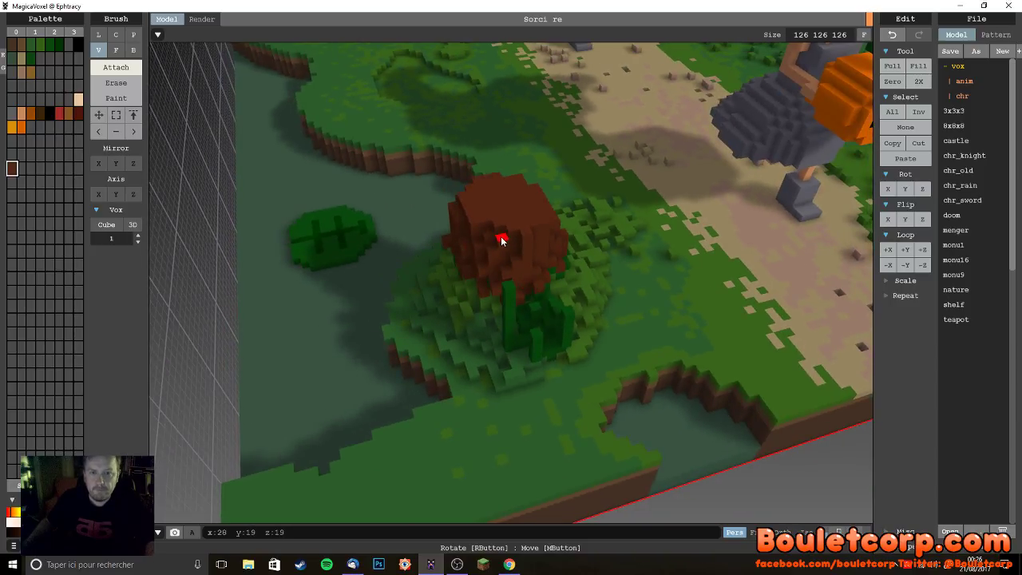
right_drag(524, 330, 556, 301)
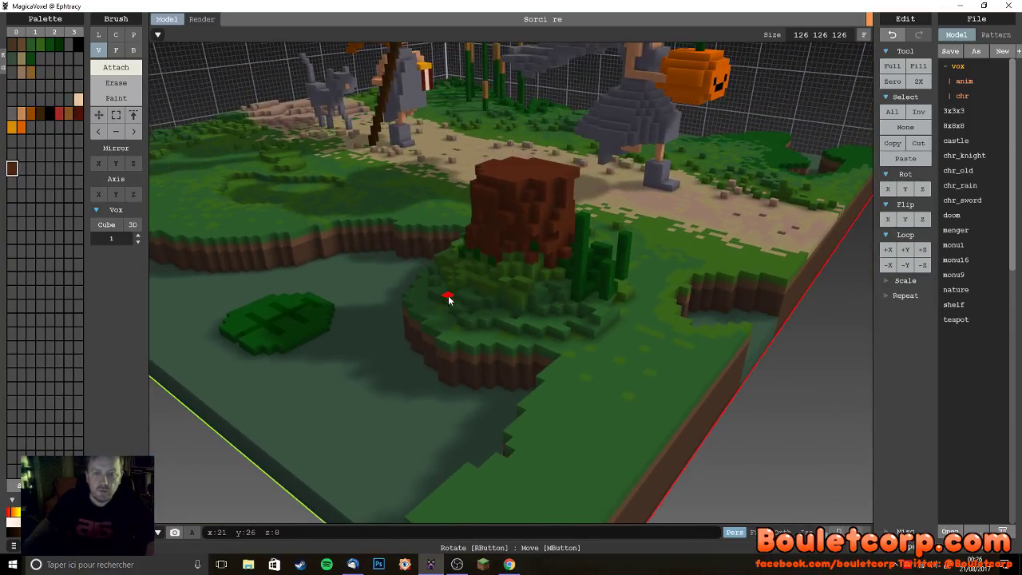
- Draw a reddish-brown root down the pond side of the leafy mound and over the edge of the bank
drag(467, 290, 431, 340)
right_drag(429, 372, 496, 418)
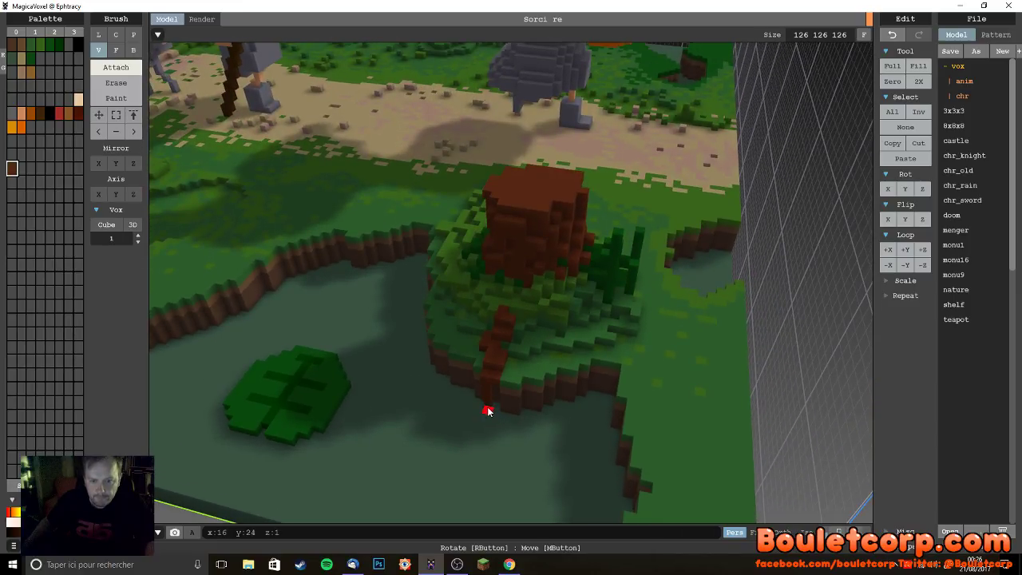
scroll(483, 411, up, 4)
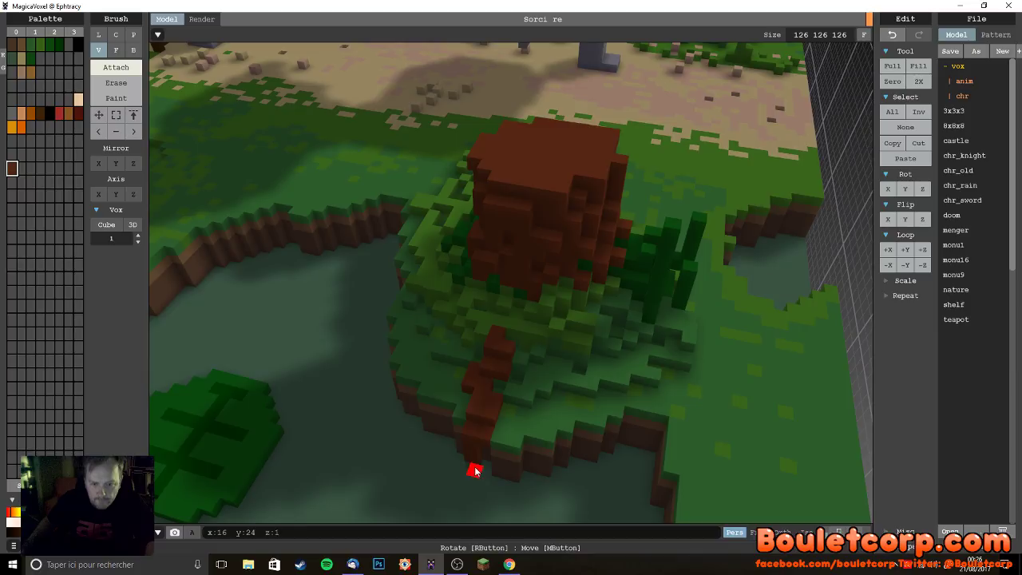
scroll(481, 479, up, 6)
scroll(487, 390, down, 6)
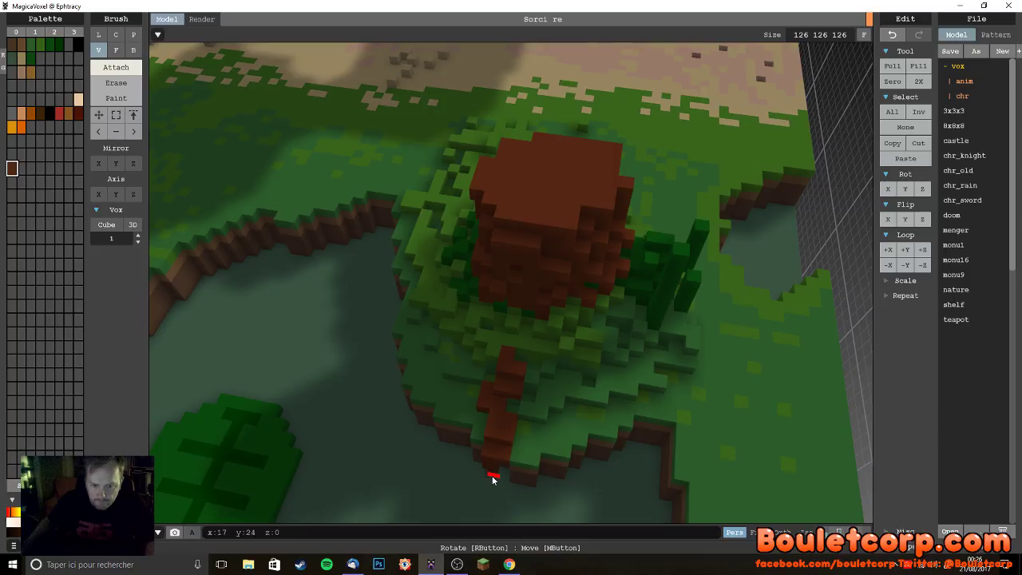
- Add a reddish-brown side branch to the root on the brown bank wall above the pond
right_drag(493, 477, 599, 365)
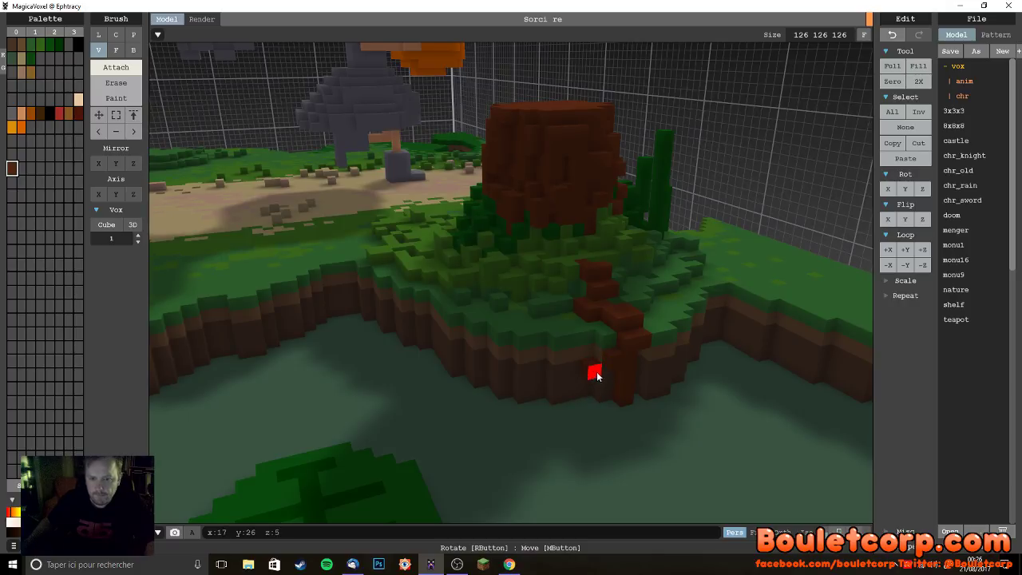
click(598, 356)
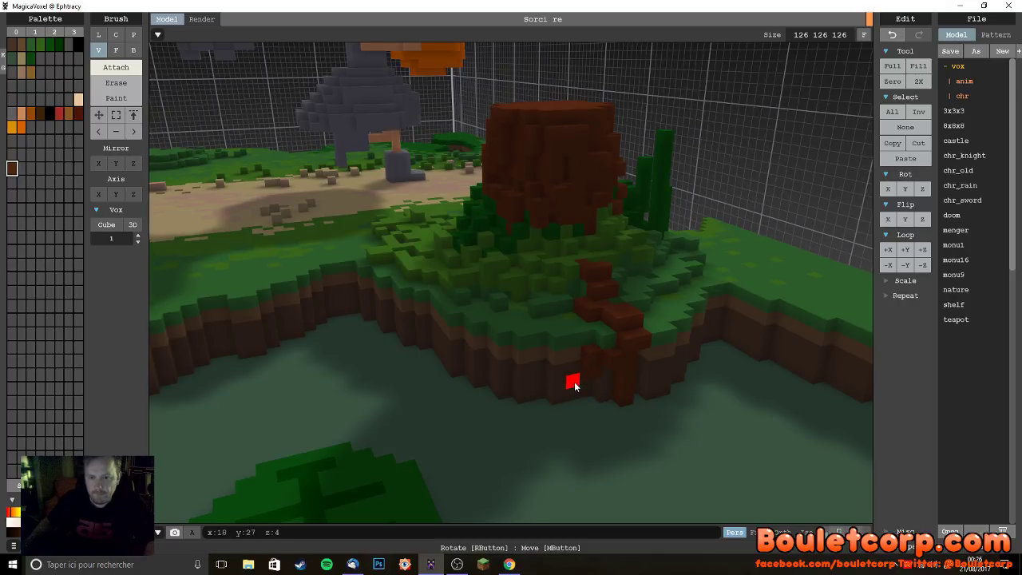
right_drag(630, 411, 598, 389)
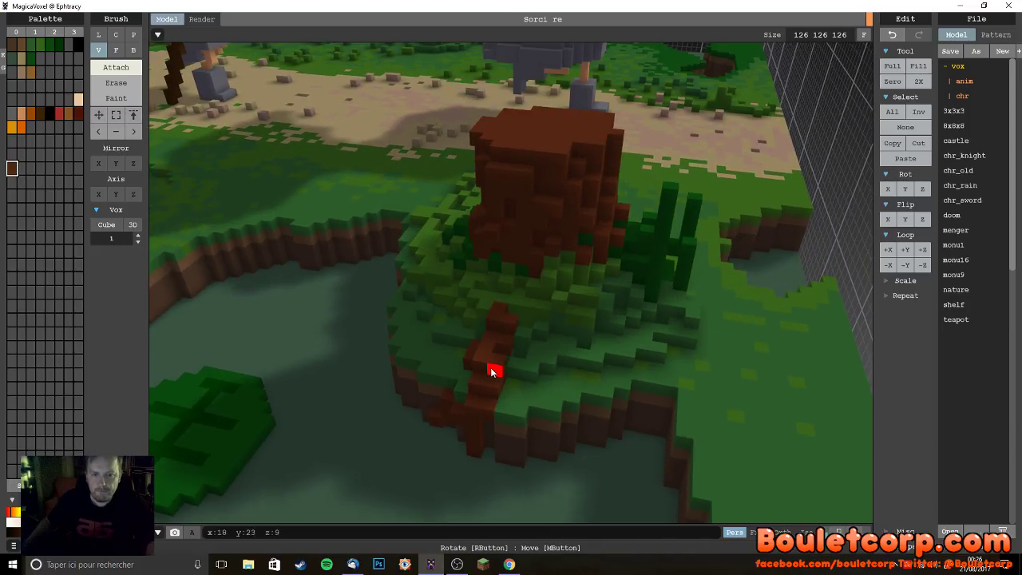
right_drag(512, 313, 525, 336)
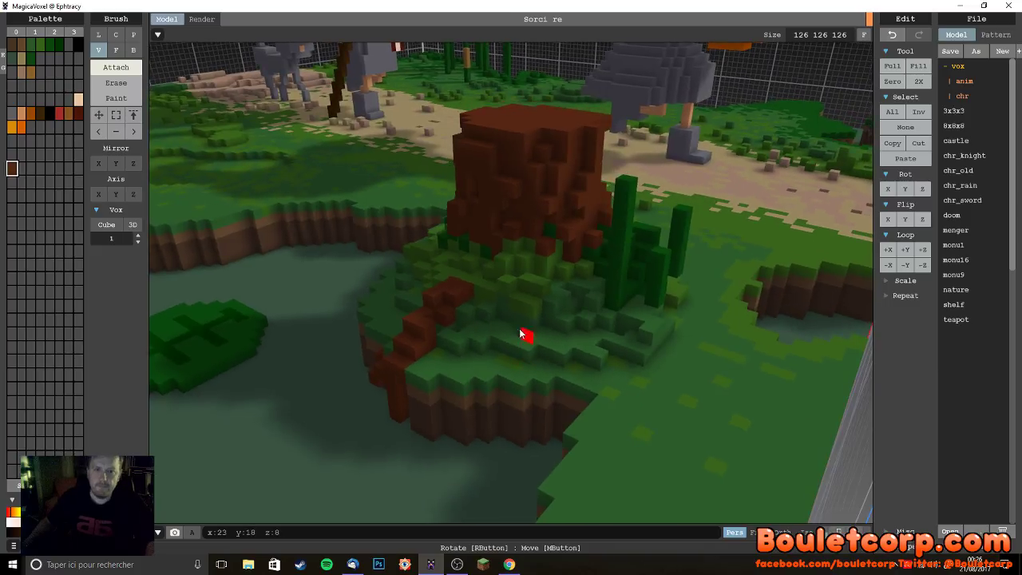
- Pick the dark green from the model and build a stepped leafy clump from the root's upper end up against the stump
alt+click(484, 254)
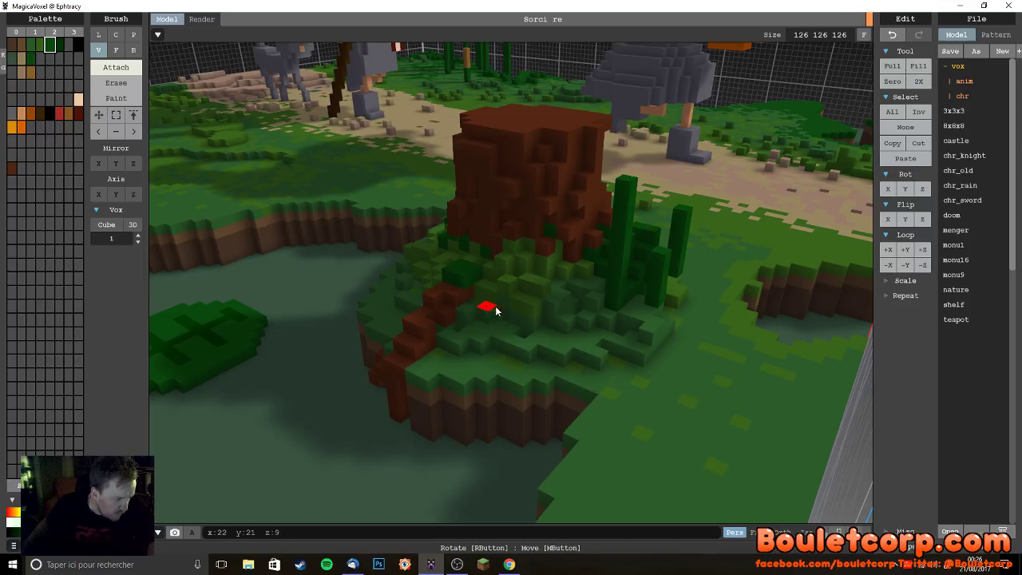
right_drag(498, 312, 506, 295)
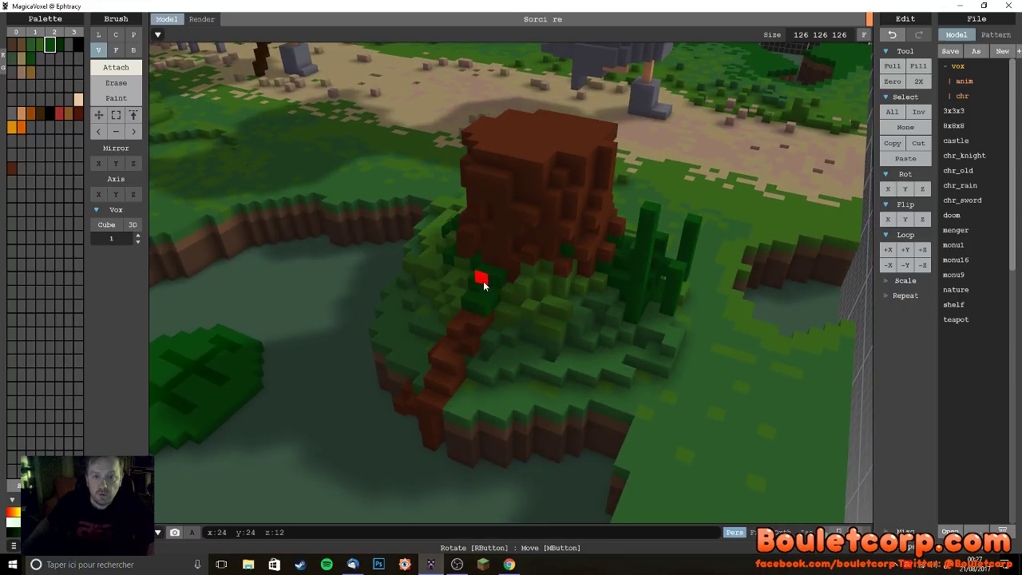
click(490, 281)
right_drag(498, 267, 575, 287)
click(554, 249)
right_drag(579, 267, 541, 217)
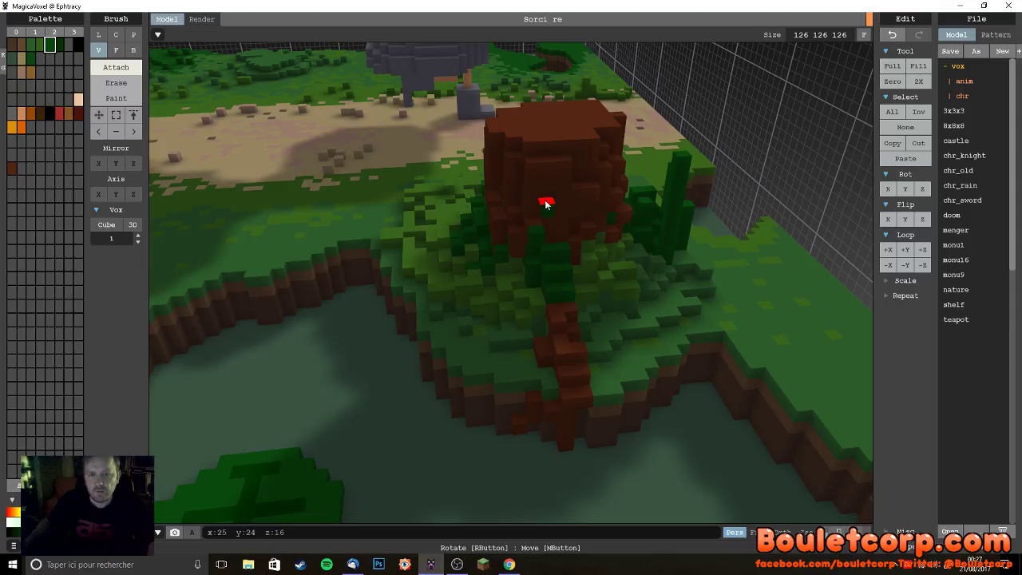
right_drag(581, 248, 537, 210)
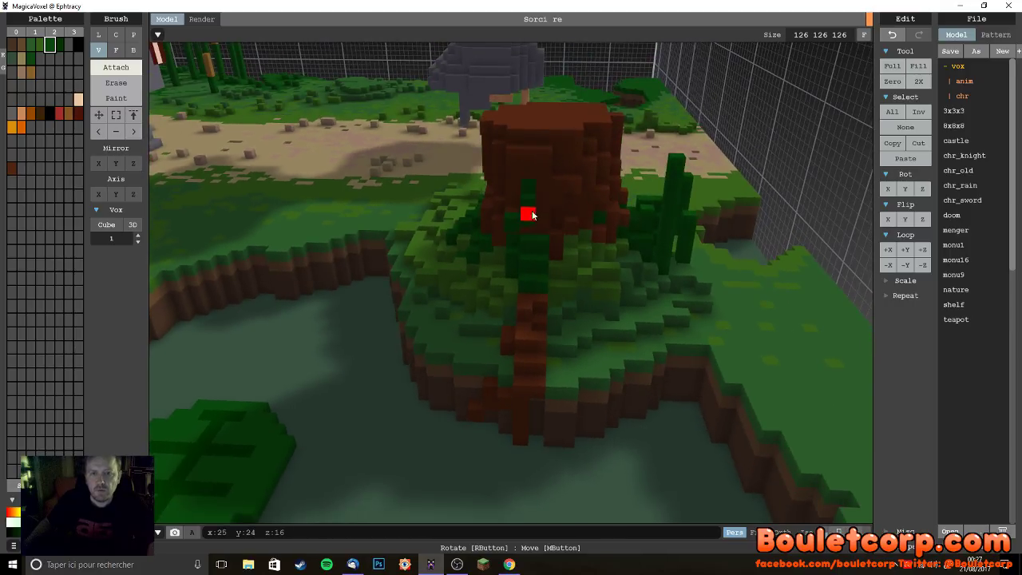
right_drag(581, 274, 591, 266)
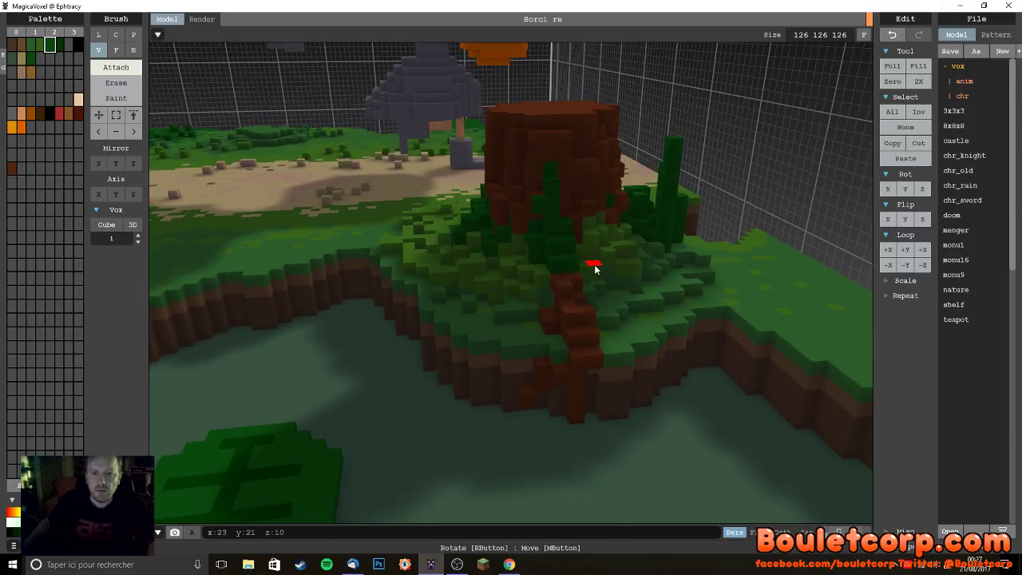
click(537, 226)
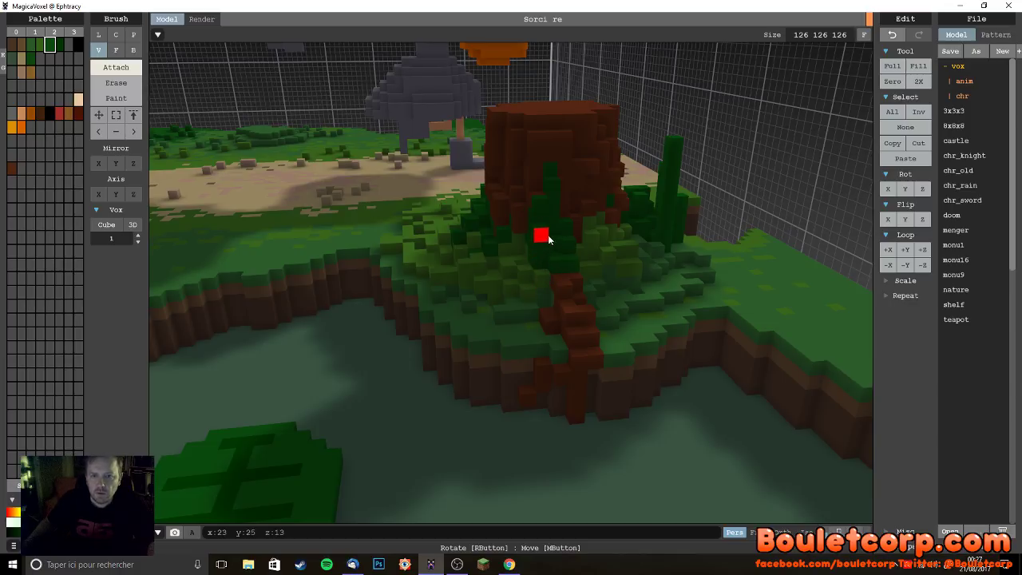
right_drag(639, 294, 611, 285)
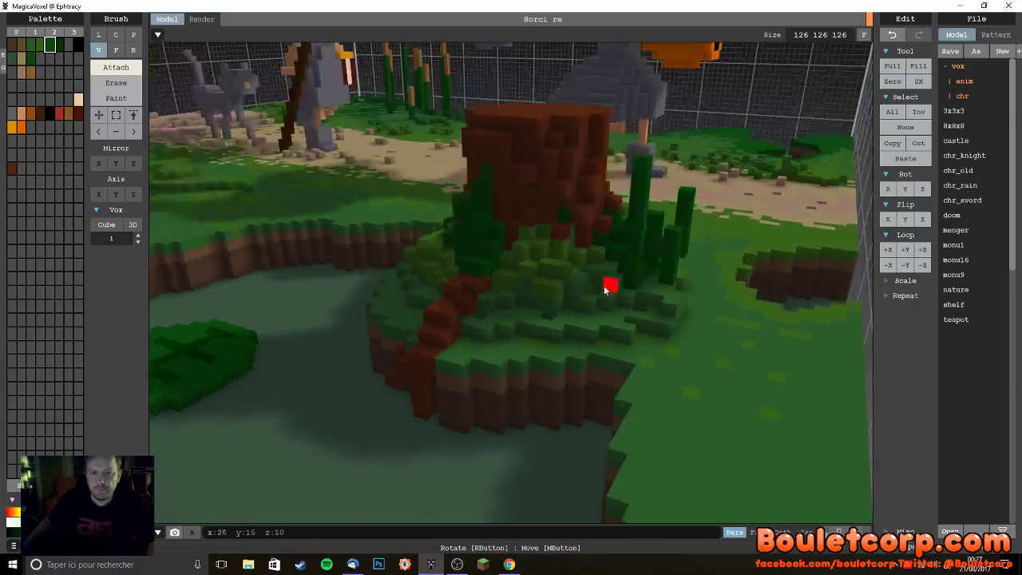
- Pick the root's reddish-brown again and extend its upper end beside the dark green clump toward the stump
right_drag(472, 250, 554, 251)
alt+click(472, 285)
click(474, 275)
click(476, 263)
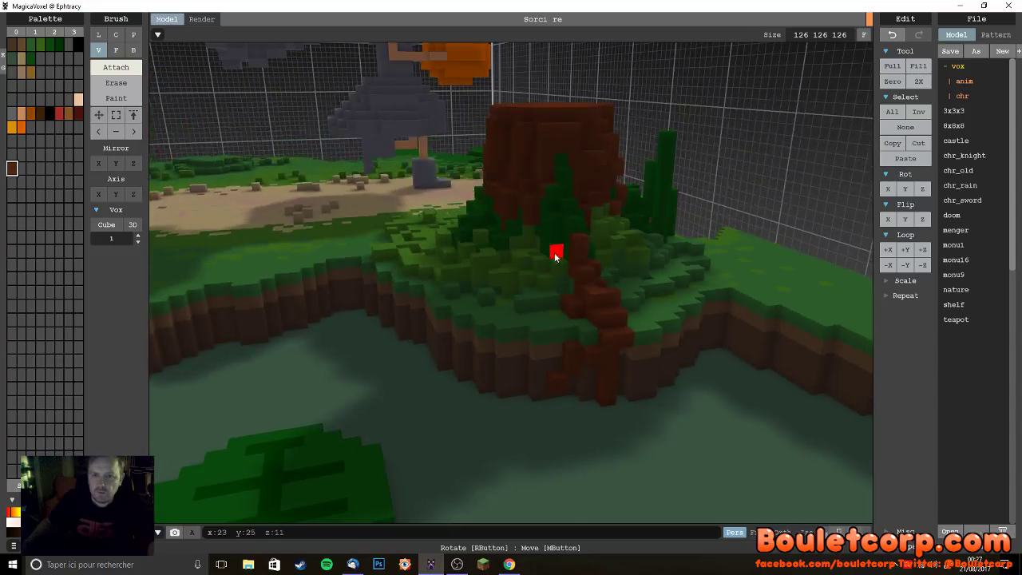
right_drag(576, 289, 621, 341)
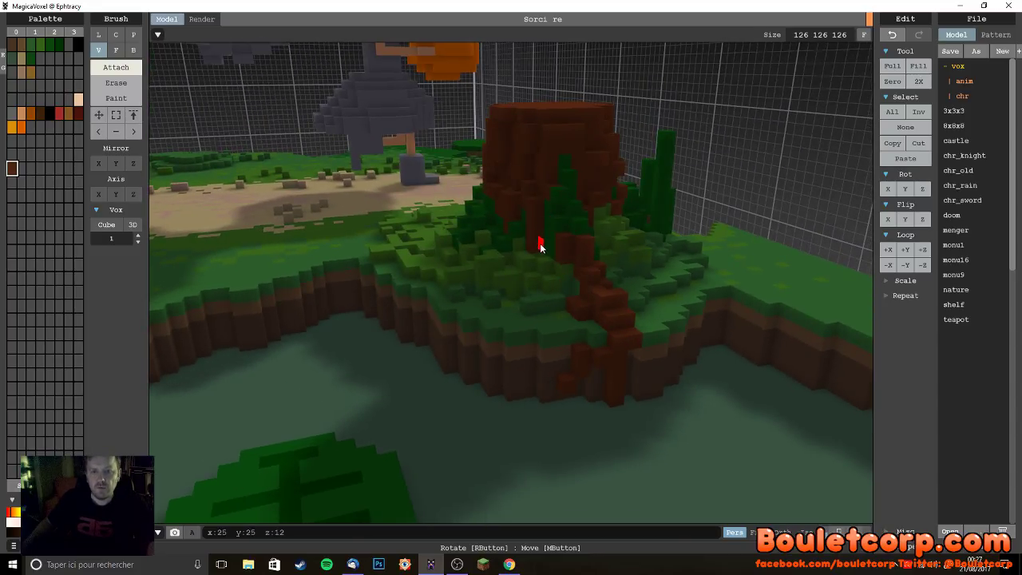
- Build a second reddish-brown root from the stump's base down the light green slope on another side of the mound
right_drag(566, 258, 743, 288)
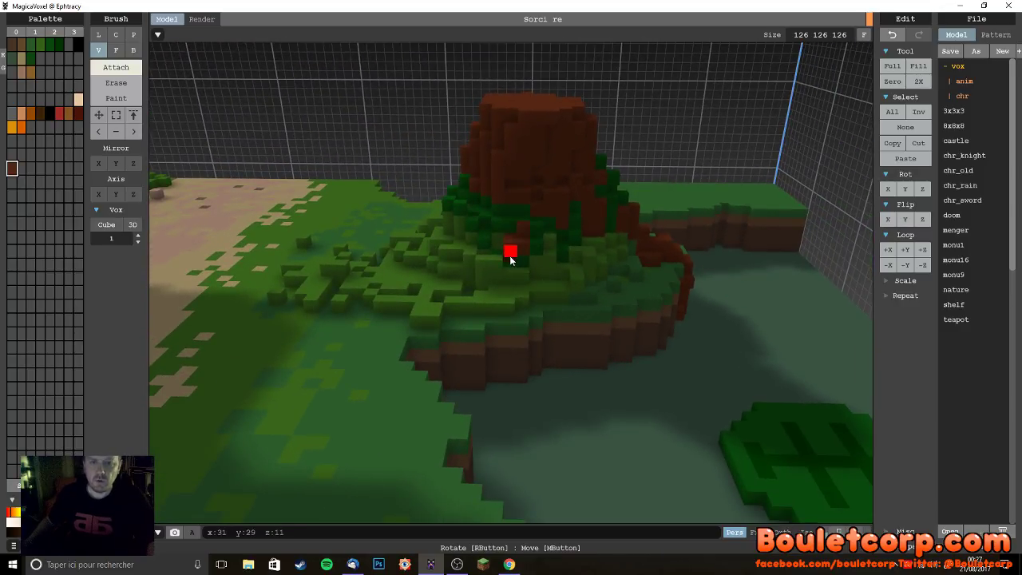
click(511, 260)
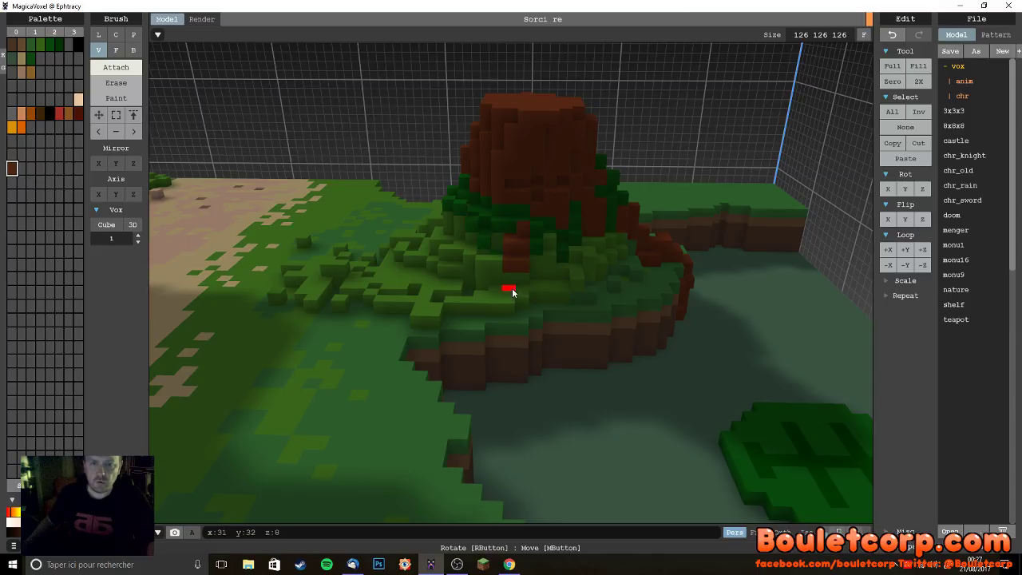
mouse_move(517, 293)
right_down()
mouse_move(533, 306)
mouse_move(514, 289)
right_up()
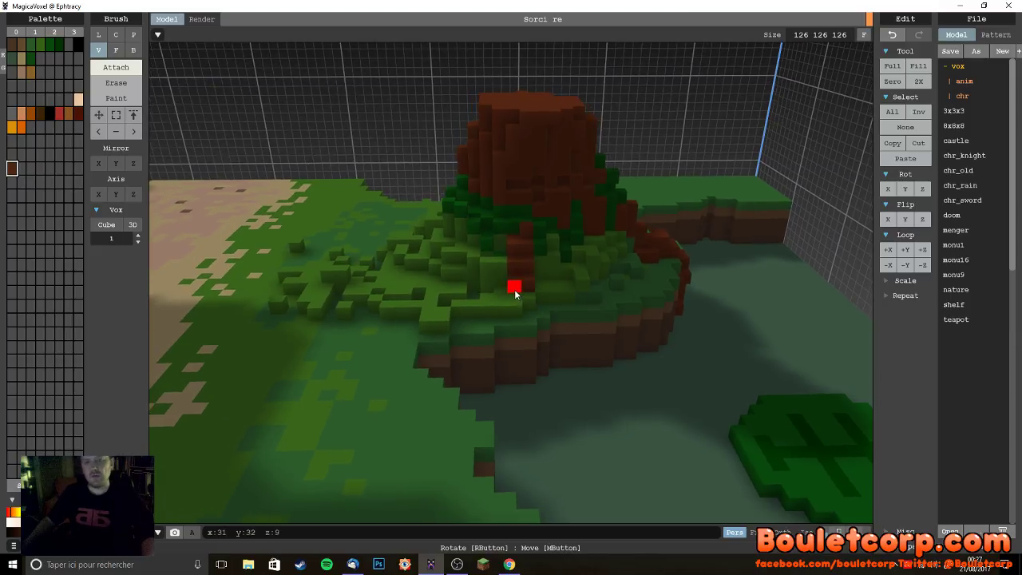
click(524, 270)
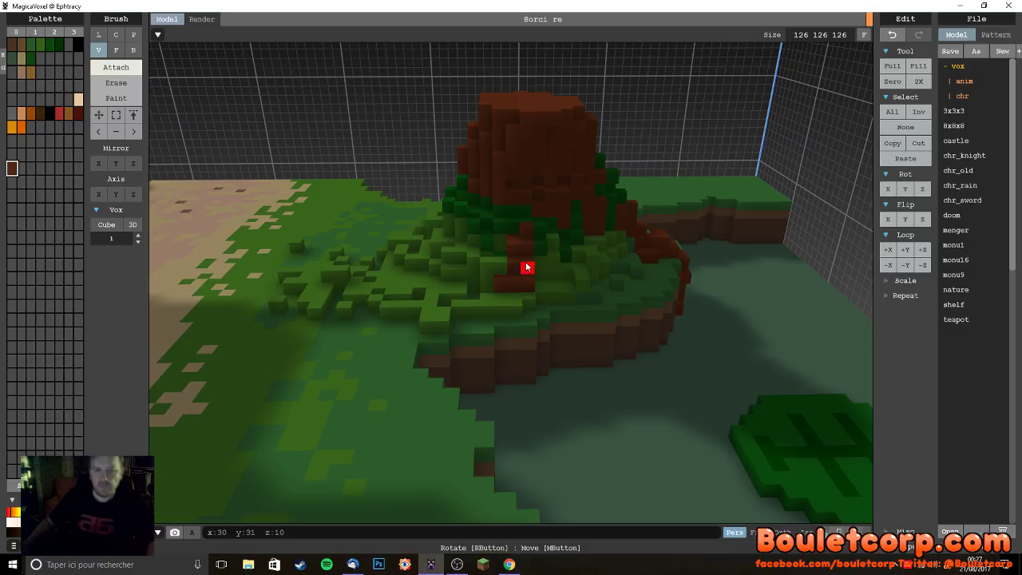
right_drag(541, 281, 535, 284)
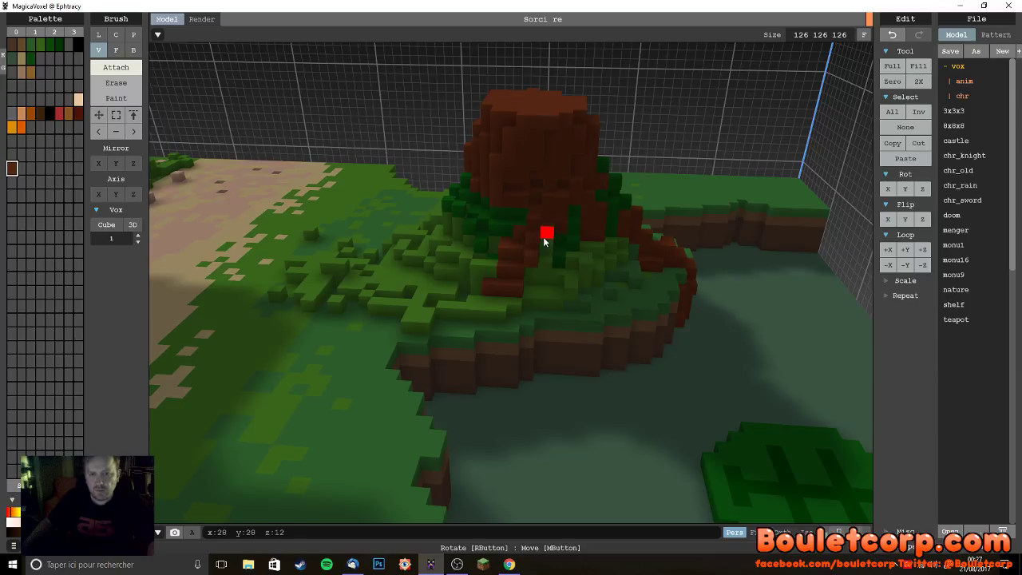
right_drag(565, 289, 543, 214)
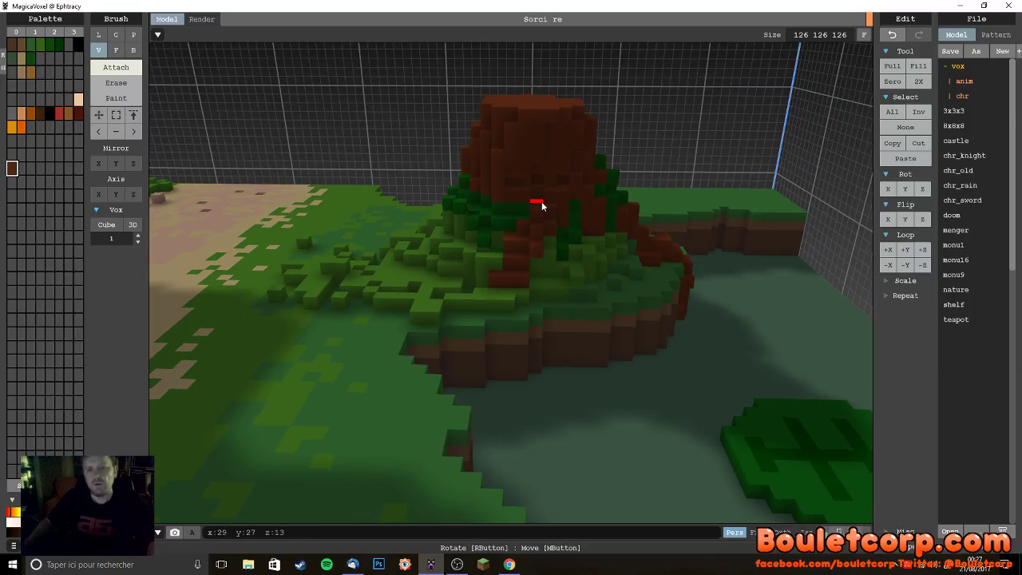
- Continue the second root with reddish-brown voxels across the grass edge and down the bank wall to the pond
right_drag(567, 266, 477, 311)
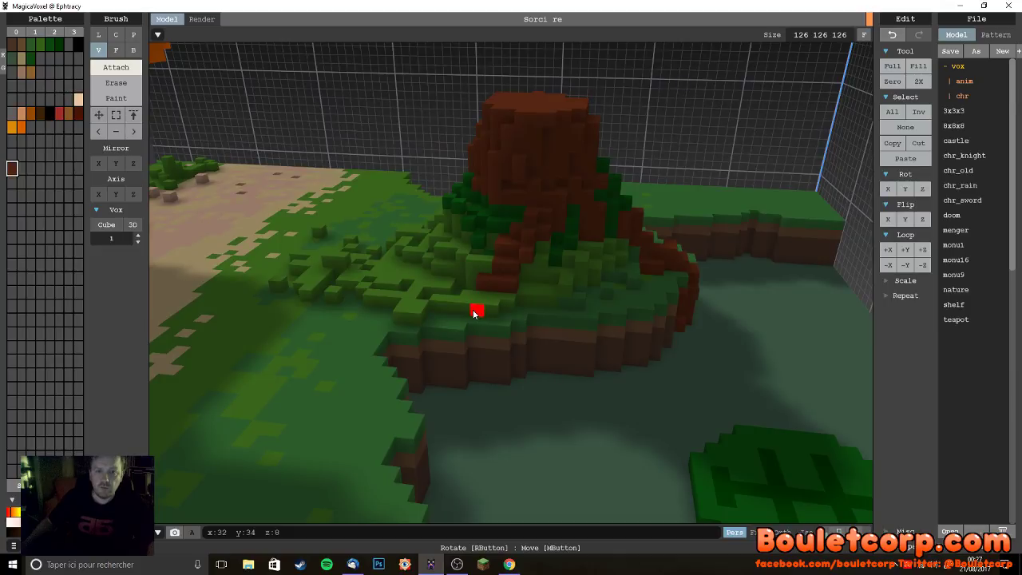
right_drag(453, 364, 463, 457)
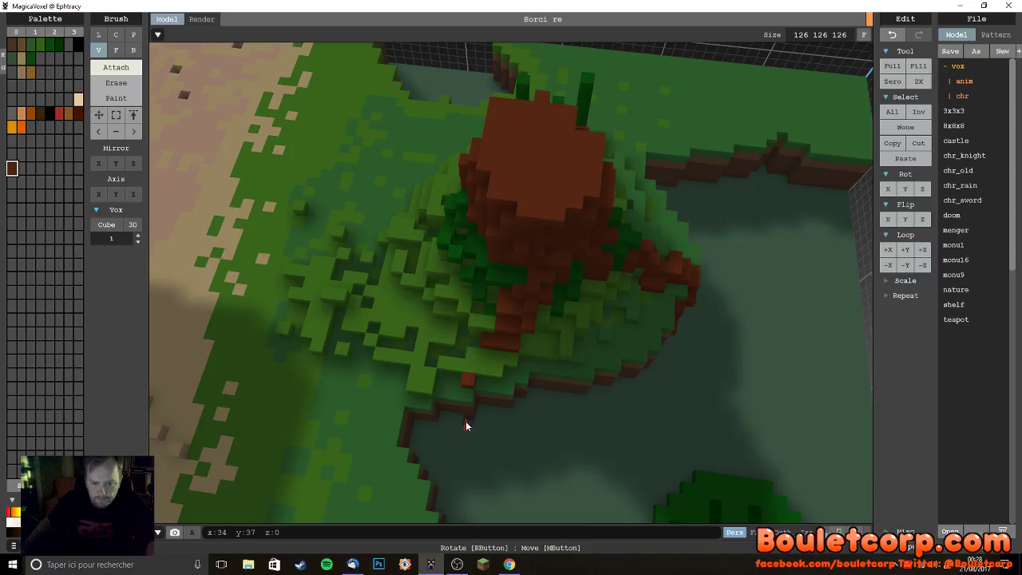
right_drag(477, 448, 482, 458)
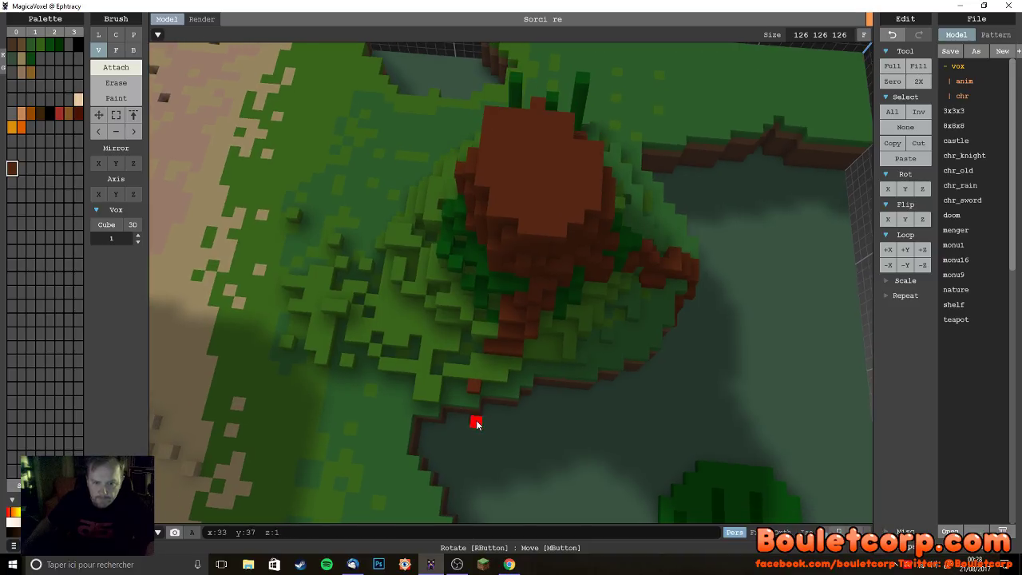
right_drag(486, 421, 499, 400)
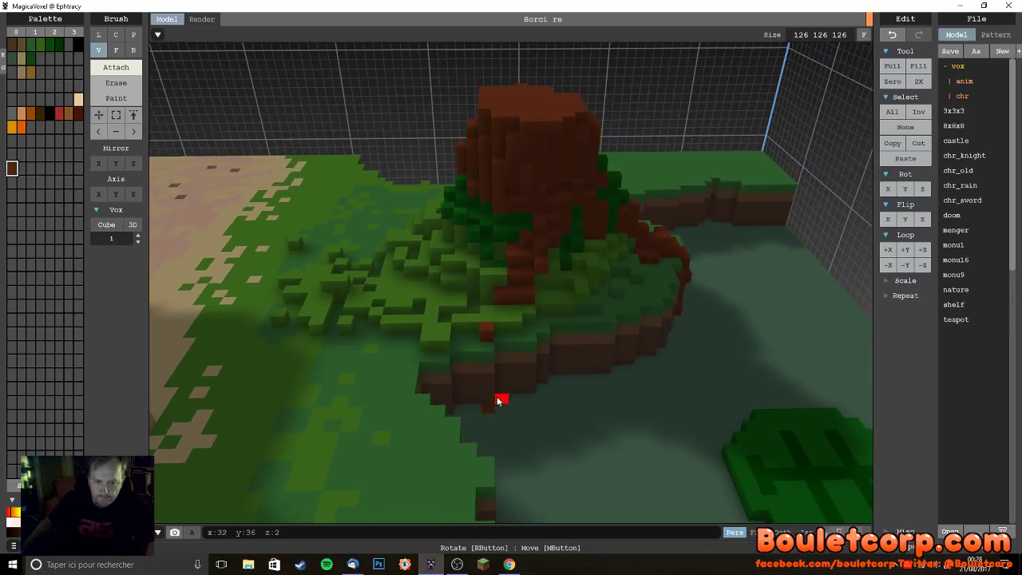
click(488, 406)
click(472, 388)
click(472, 376)
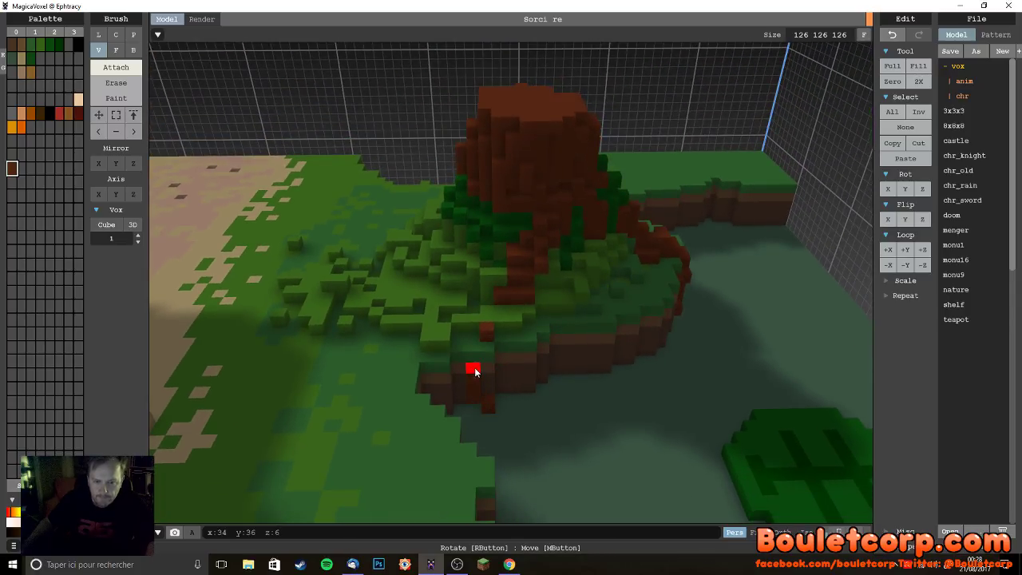
right_drag(499, 351, 615, 365)
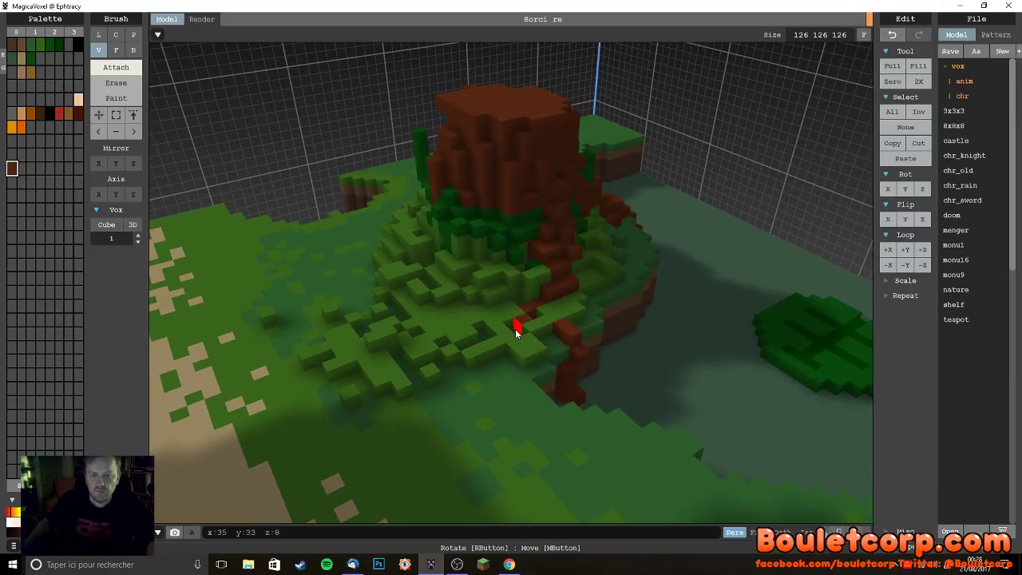
- Place a third reddish-brown root emerging between the dark green stalks and running out onto the flat grass
right_drag(519, 344, 428, 400)
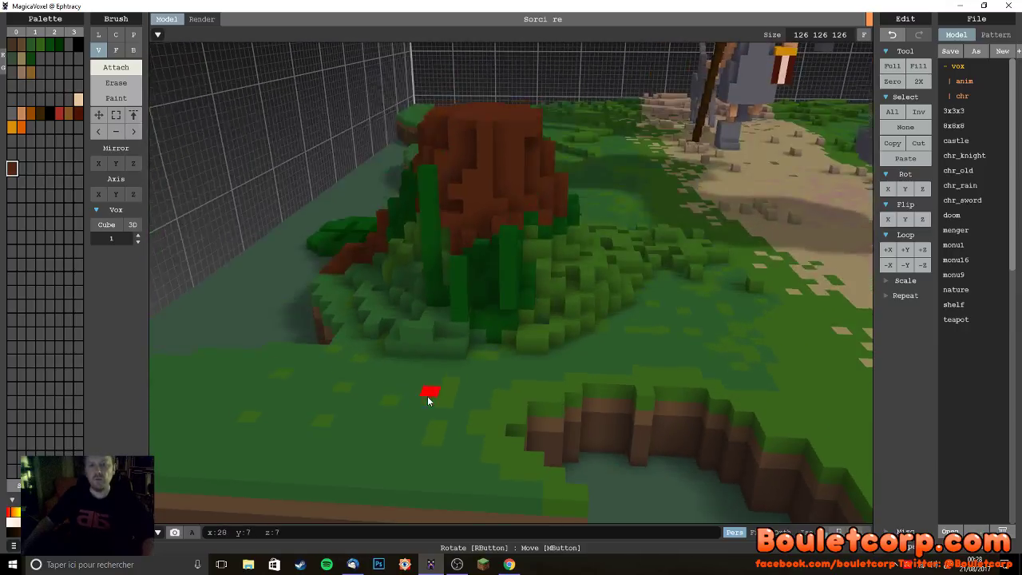
click(494, 297)
click(494, 320)
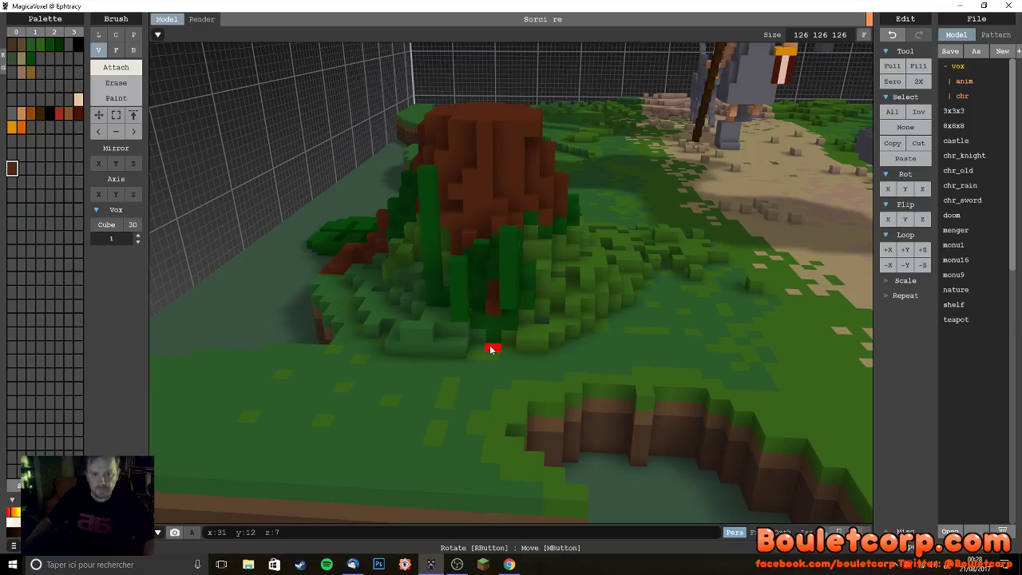
click(492, 334)
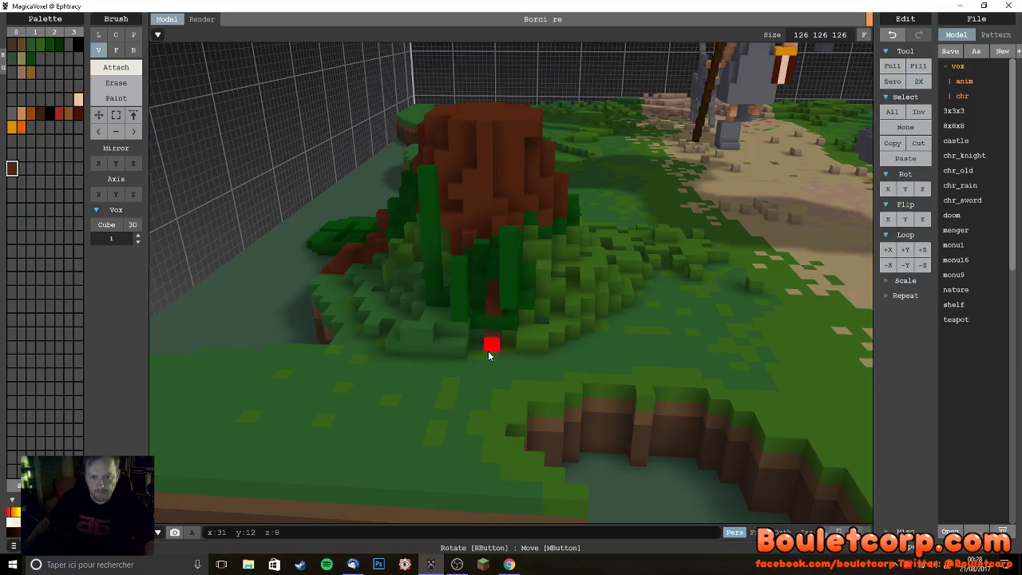
click(490, 353)
click(473, 366)
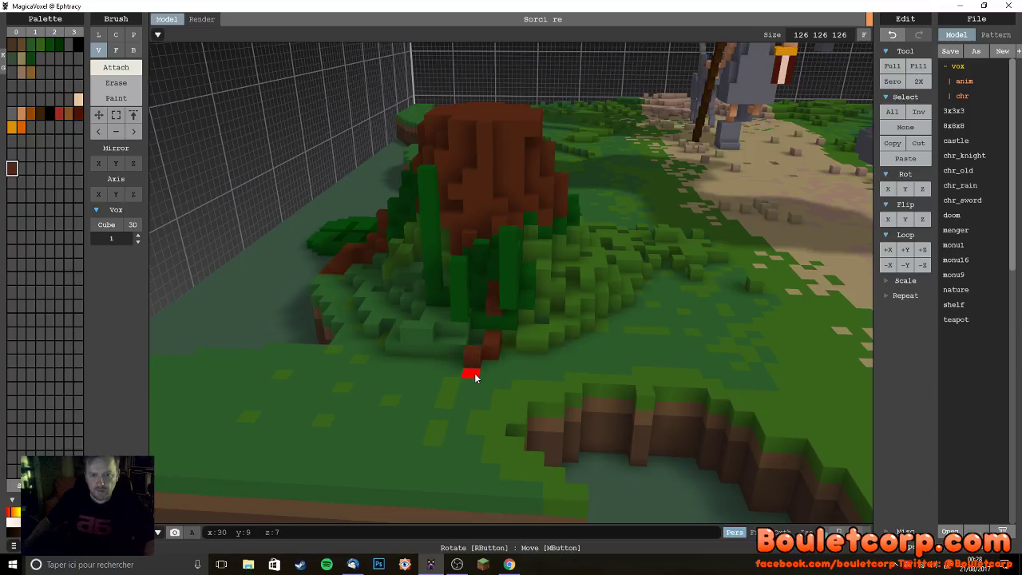
click(472, 376)
- Lengthen the third root across the grass beside the small water hole and fork its end into two branches
right_drag(482, 391, 342, 389)
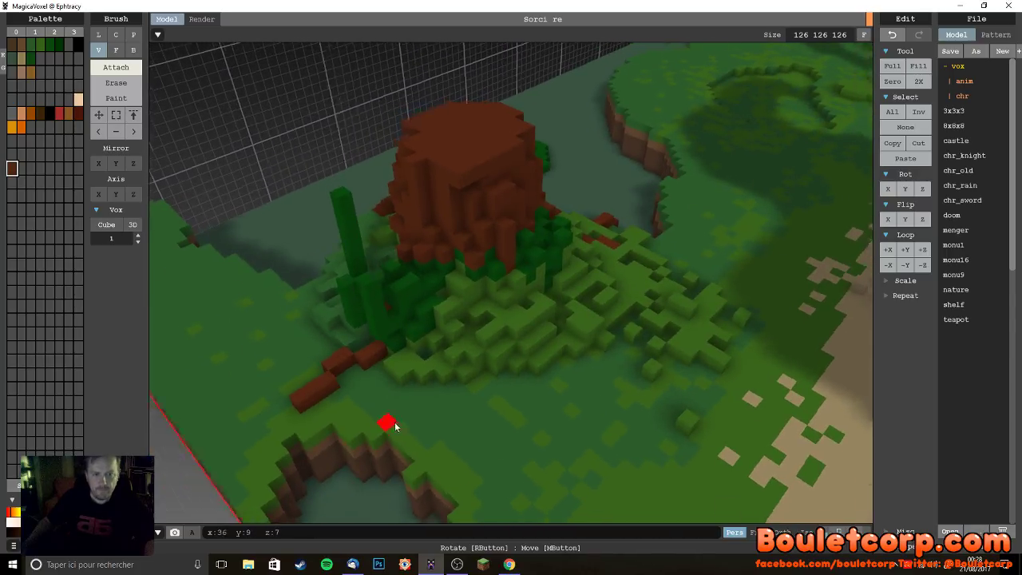
right_drag(389, 428, 454, 411)
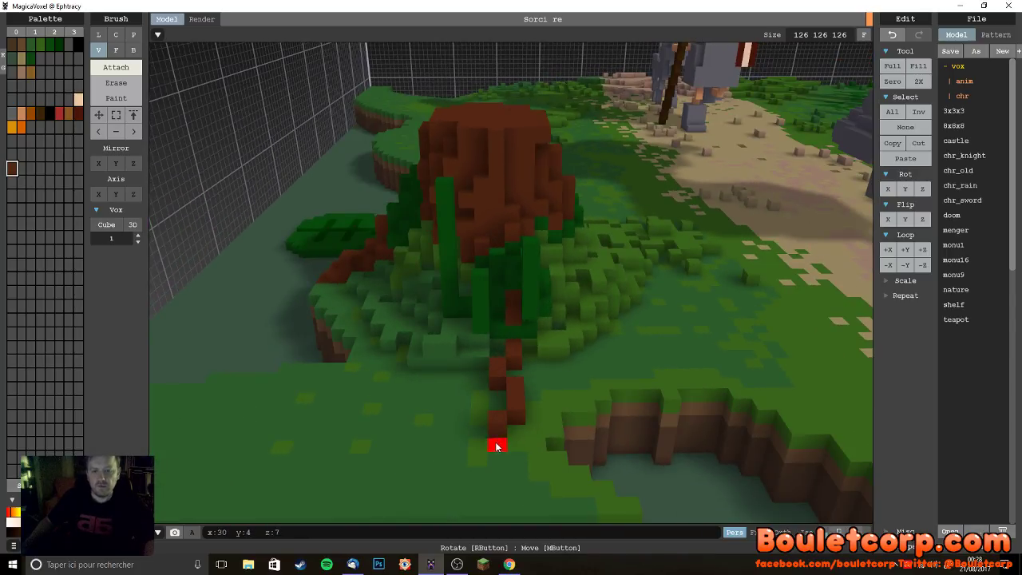
click(457, 473)
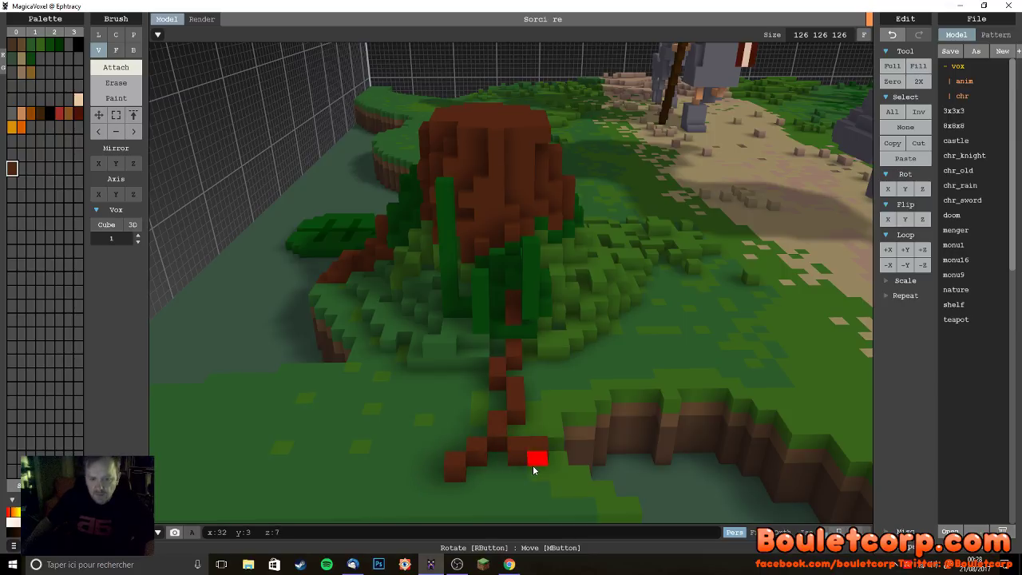
- Extend the third root's branch with reddish-brown voxels over the grass edge and down the wall of the small water hole
right_drag(640, 479, 602, 472)
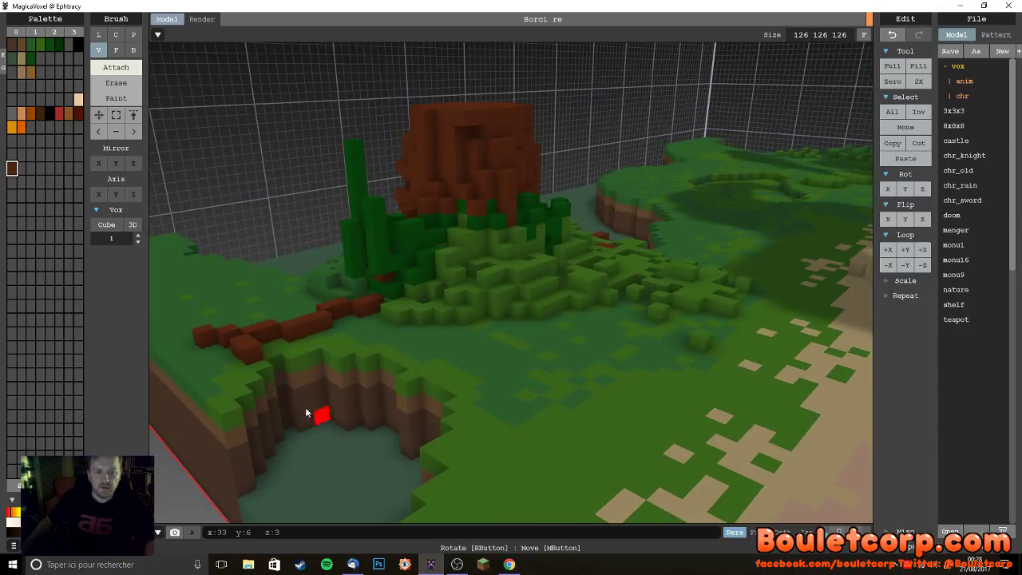
click(245, 372)
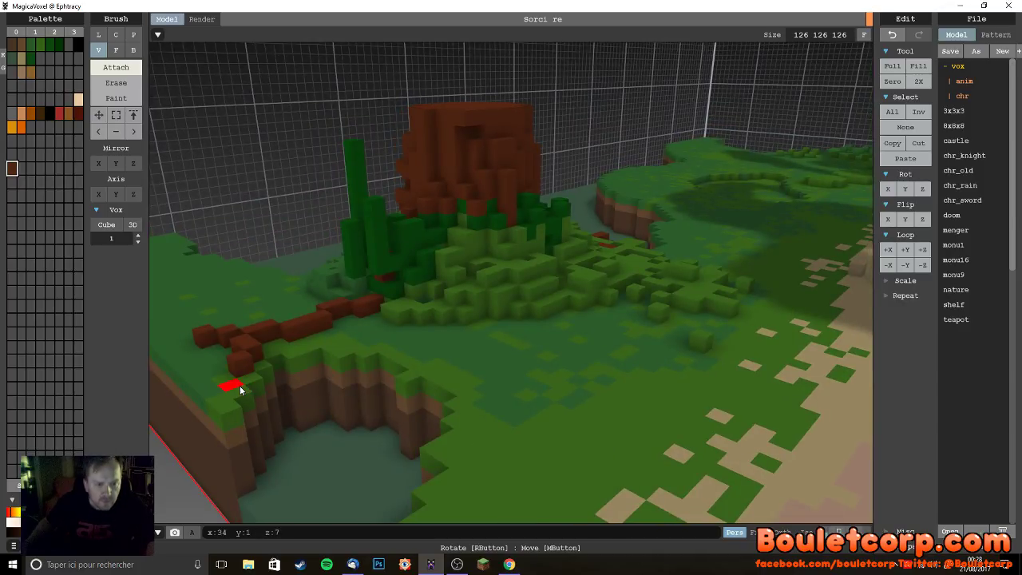
click(240, 390)
click(245, 404)
right_drag(240, 397, 220, 388)
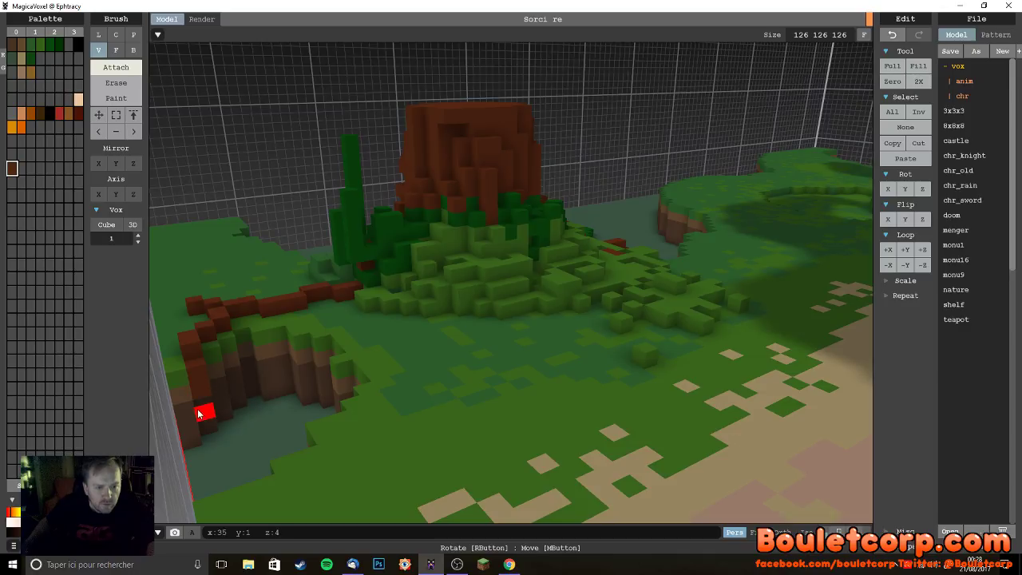
click(198, 413)
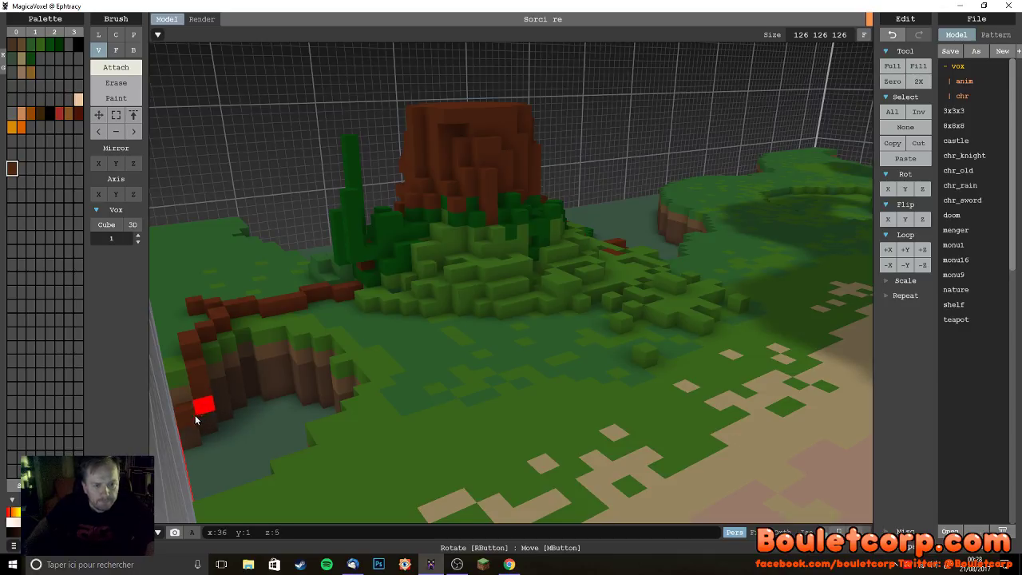
click(186, 439)
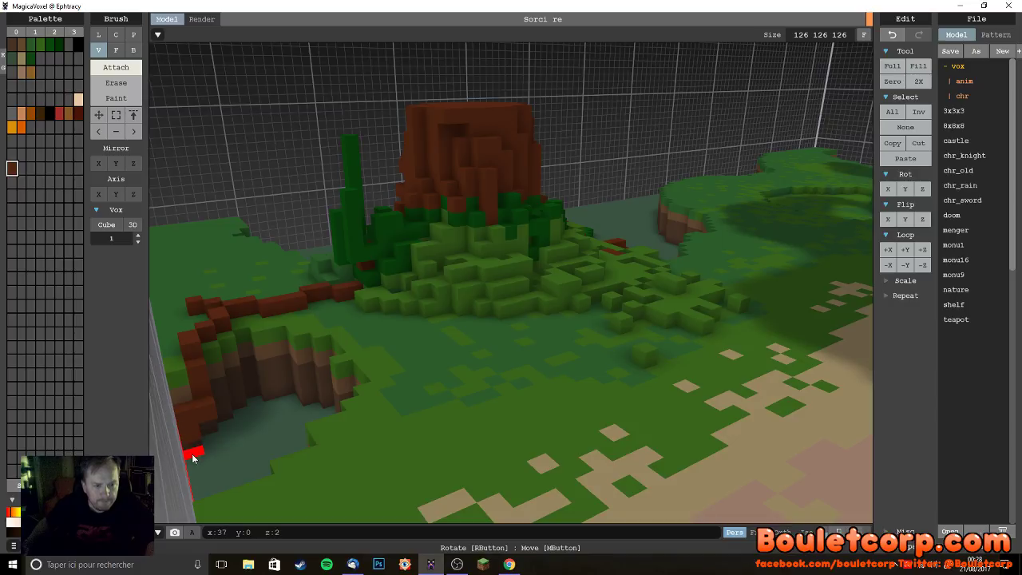
- Thicken the third root with reddish-brown voxels where it leaves the mound between the dark green stalks
right_drag(213, 444, 339, 439)
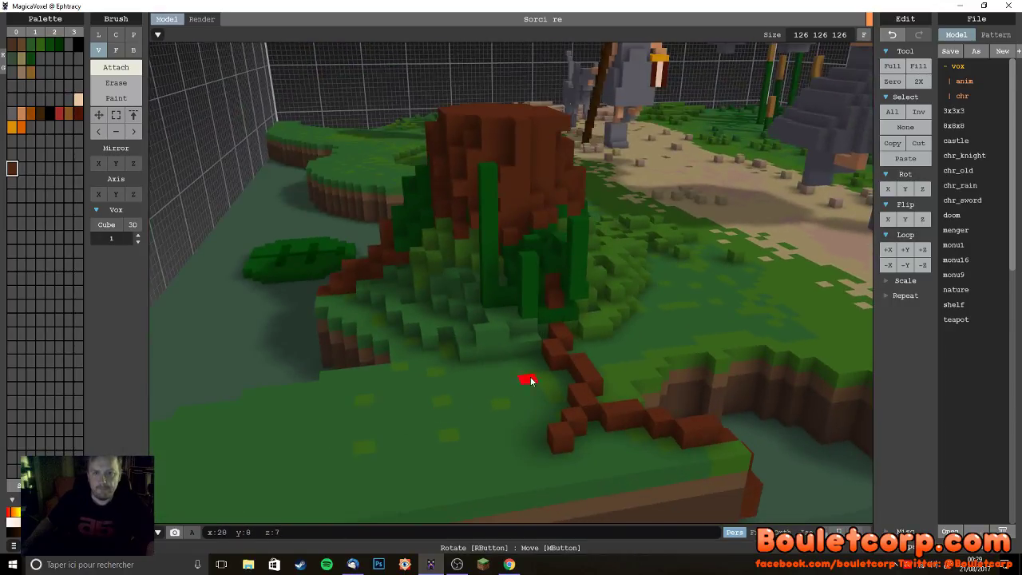
click(536, 331)
right_drag(612, 348, 537, 377)
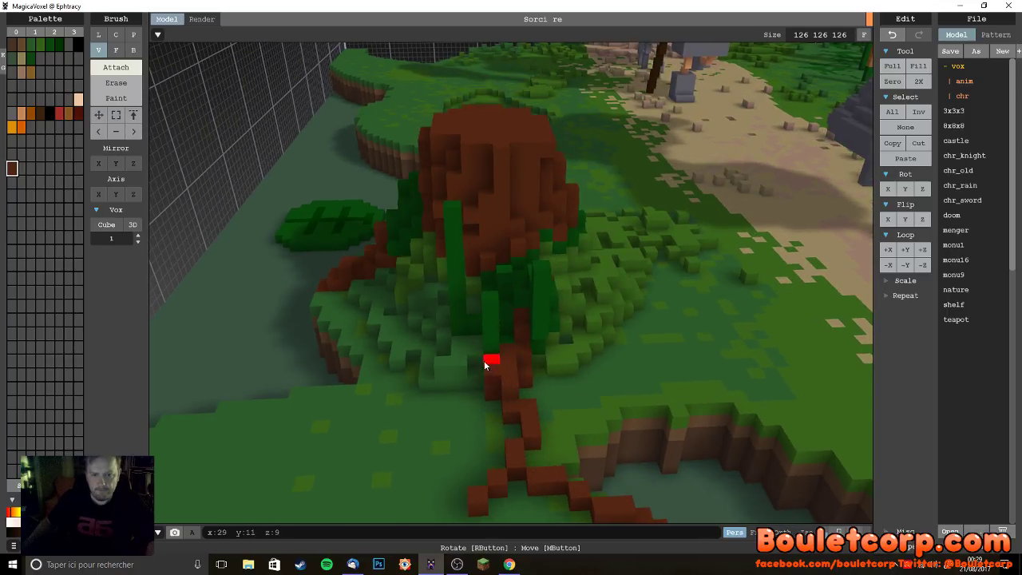
click(508, 351)
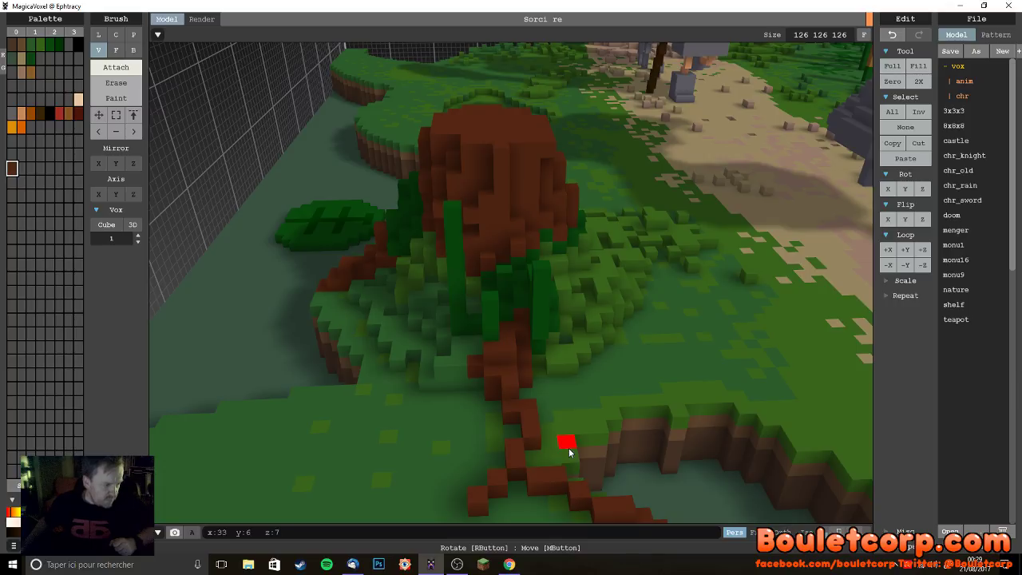
- Build a fourth reddish-brown root down the light green slope facing the path and fork its end into two branches on the grass
right_drag(440, 305, 519, 330)
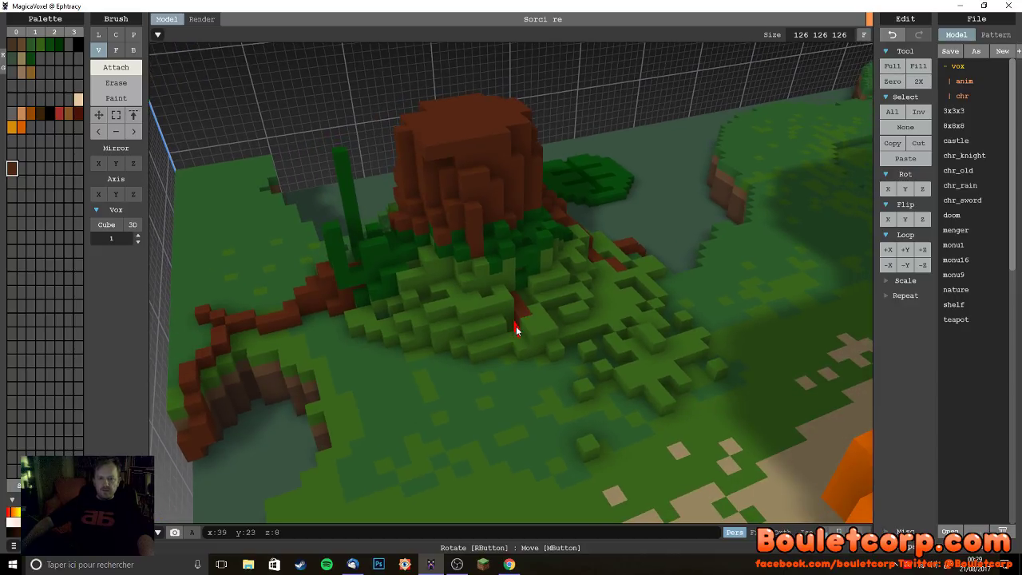
drag(515, 343, 520, 376)
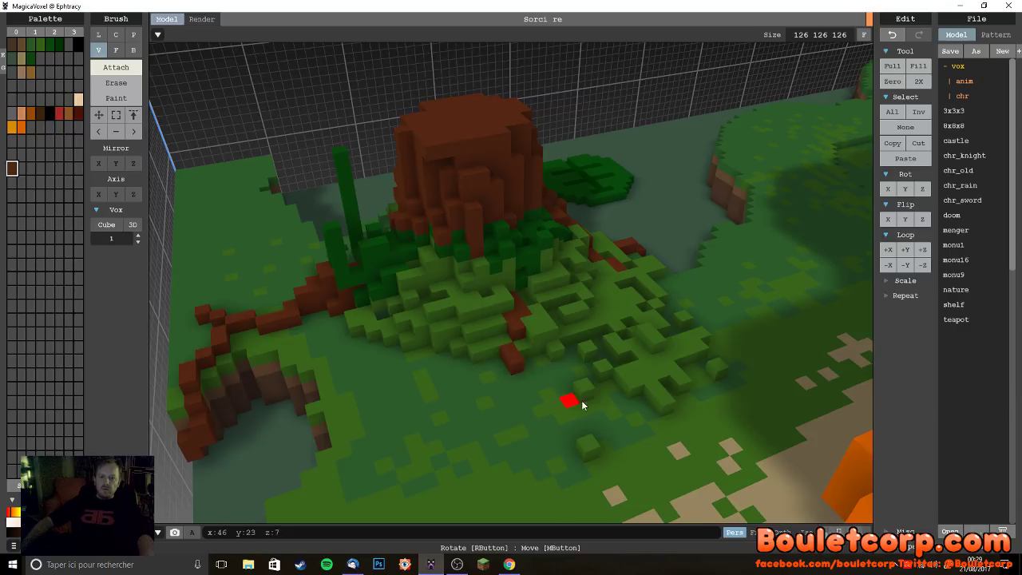
right_drag(588, 396, 578, 411)
mouse_move(477, 388)
mouse_down()
mouse_move(492, 388)
mouse_move(476, 392)
mouse_move(484, 404)
mouse_up()
right_drag(484, 404, 631, 428)
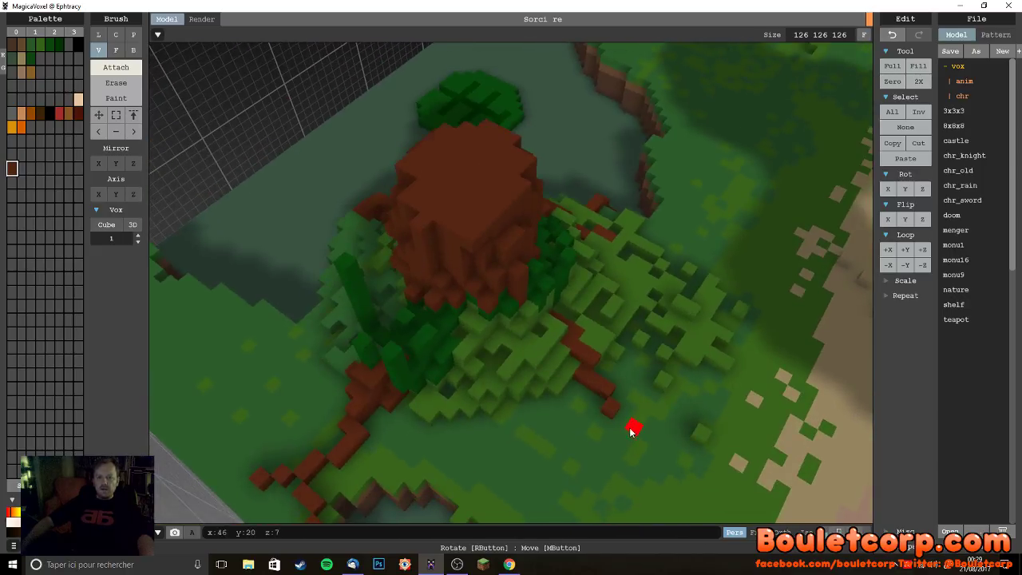
mouse_move(615, 431)
mouse_down()
mouse_move(623, 434)
mouse_move(606, 388)
mouse_up()
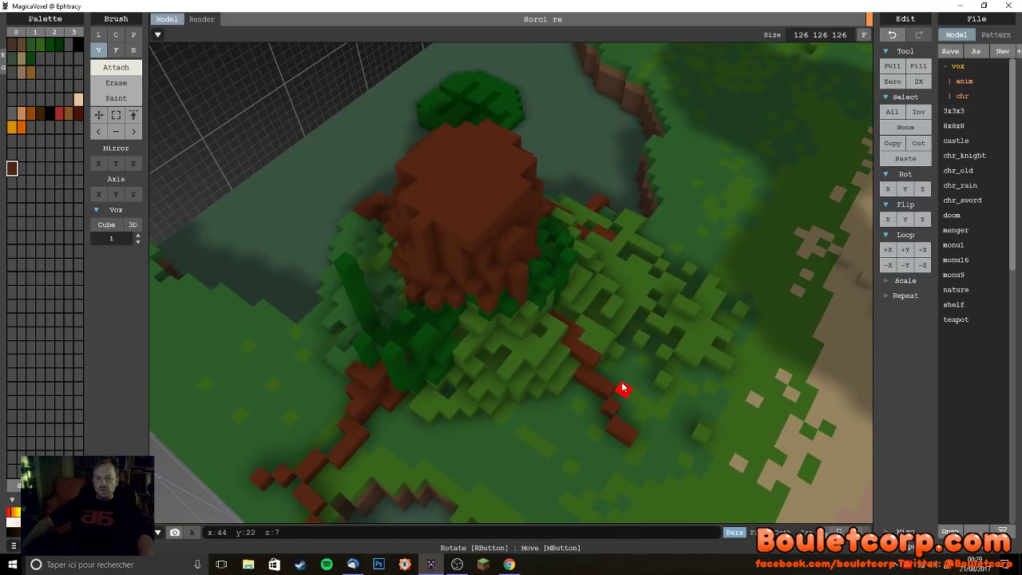
click(621, 370)
click(610, 381)
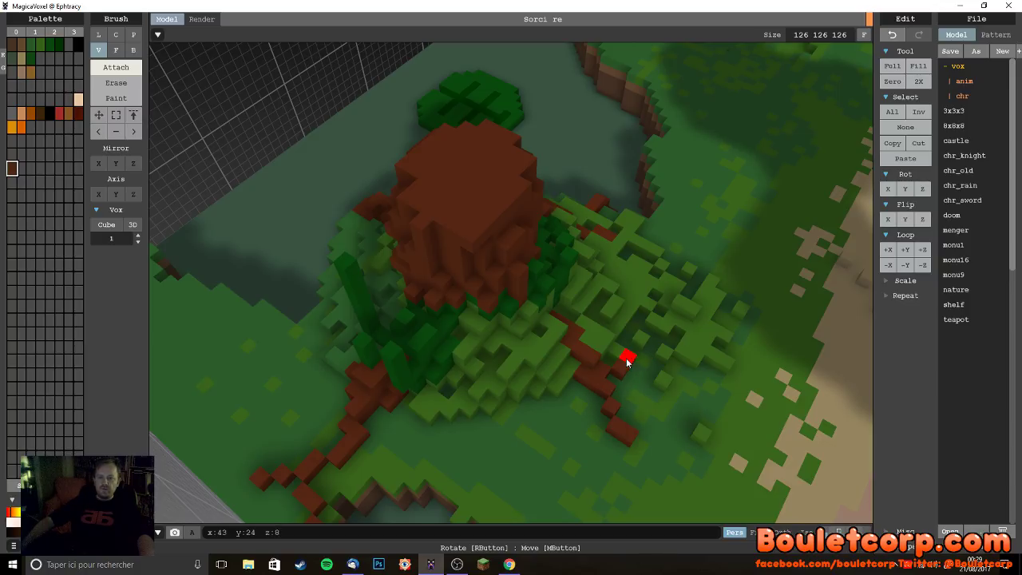
- Extrude the stump's flat top face upward in Face mode to make a taller trunk
right_drag(684, 426, 810, 393)
scroll(522, 326, up, 10)
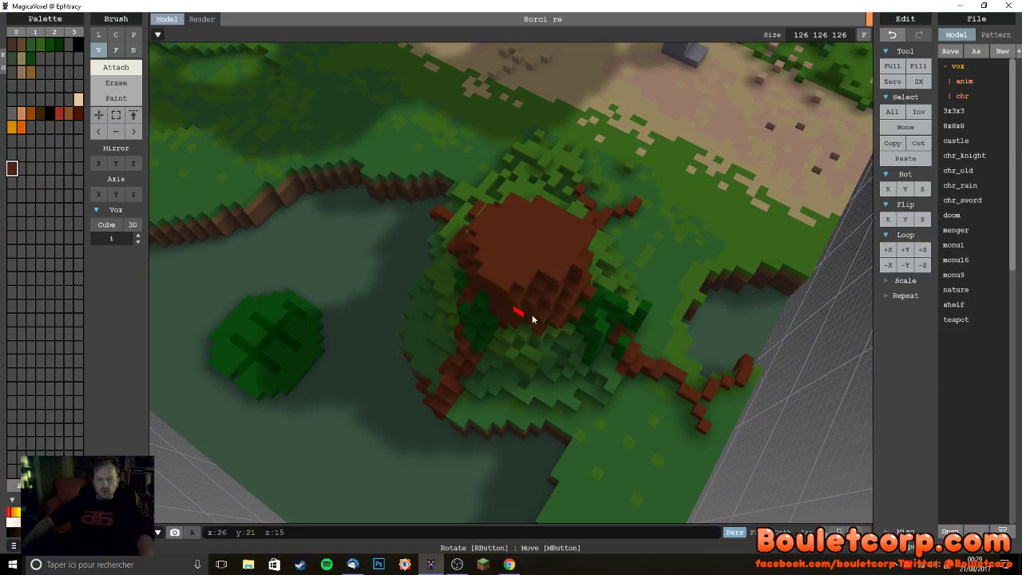
right_drag(547, 292, 327, 213)
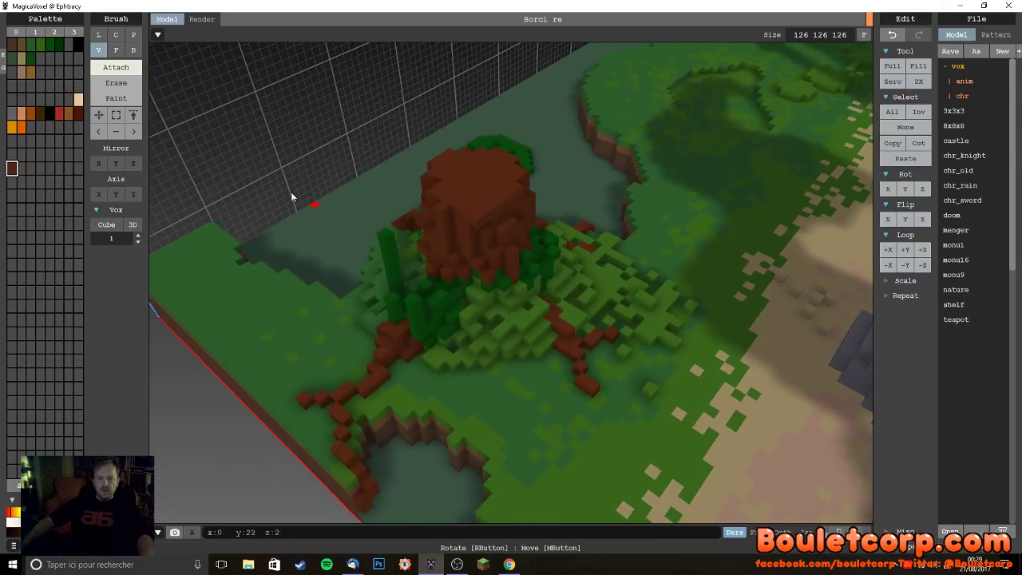
click(116, 49)
drag(473, 176, 472, 132)
right_drag(472, 133, 562, 265)
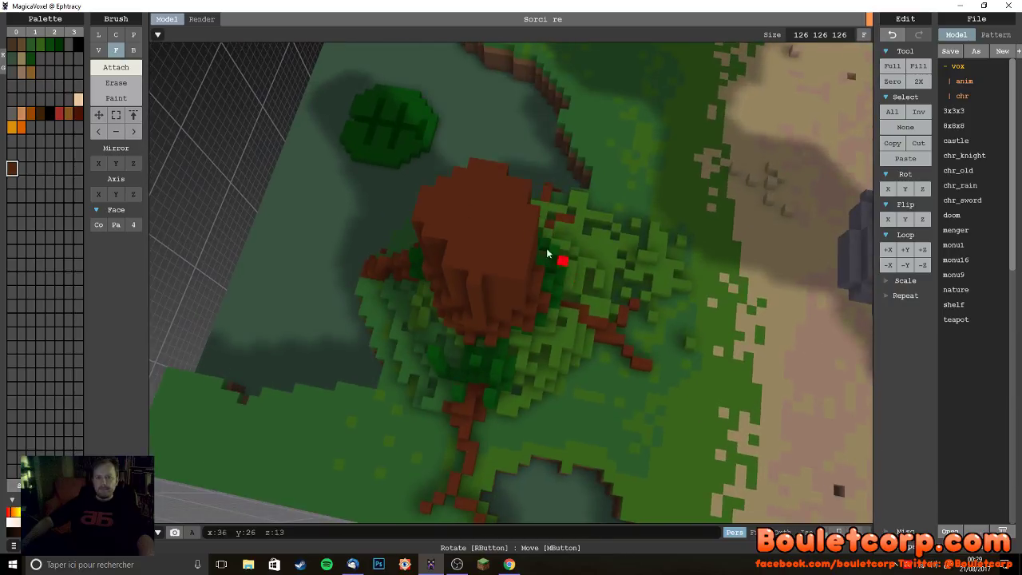
- Attach single reddish-brown voxels in uneven clusters across the raised trunk's top to vary its outline
click(99, 51)
mouse_move(422, 200)
mouse_down()
mouse_move(448, 187)
mouse_move(469, 189)
mouse_move(452, 193)
mouse_move(465, 228)
mouse_up()
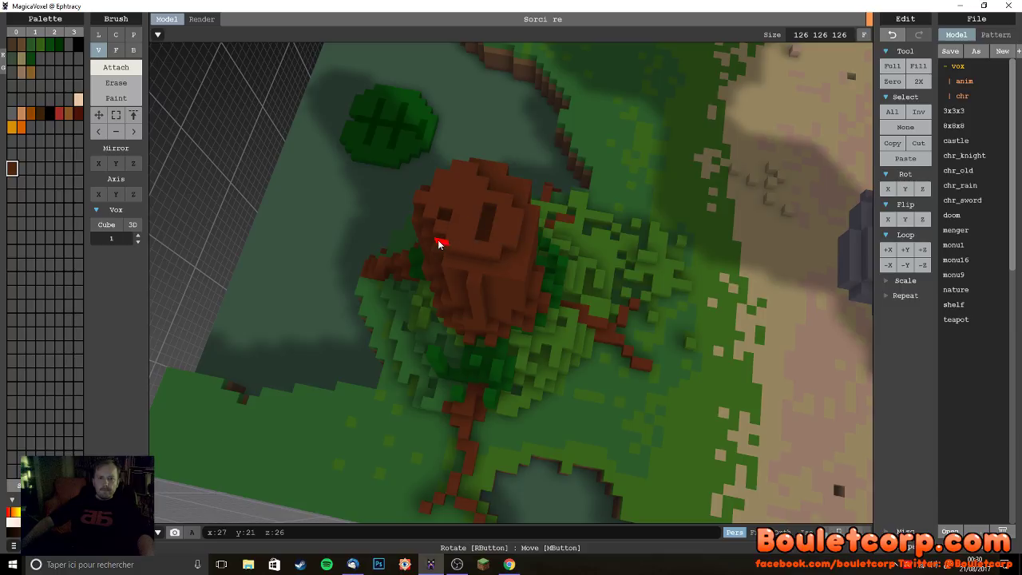
mouse_move(503, 239)
right_down()
mouse_move(461, 236)
mouse_move(450, 212)
mouse_move(417, 230)
mouse_move(464, 166)
mouse_move(541, 191)
mouse_move(591, 189)
mouse_move(518, 160)
right_up()
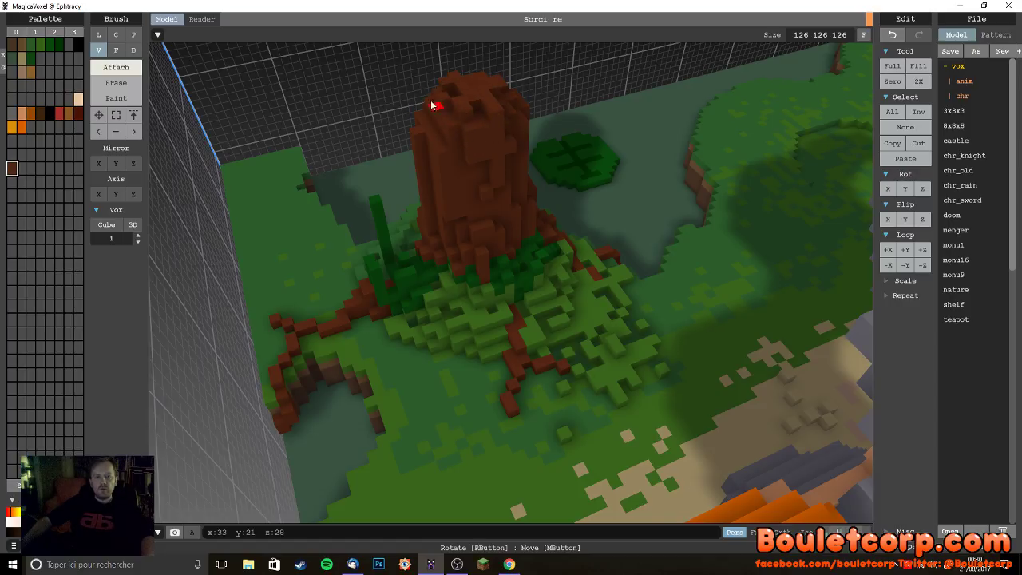
right_drag(459, 106, 741, 113)
scroll(494, 107, up, 5)
scroll(494, 106, down, 5)
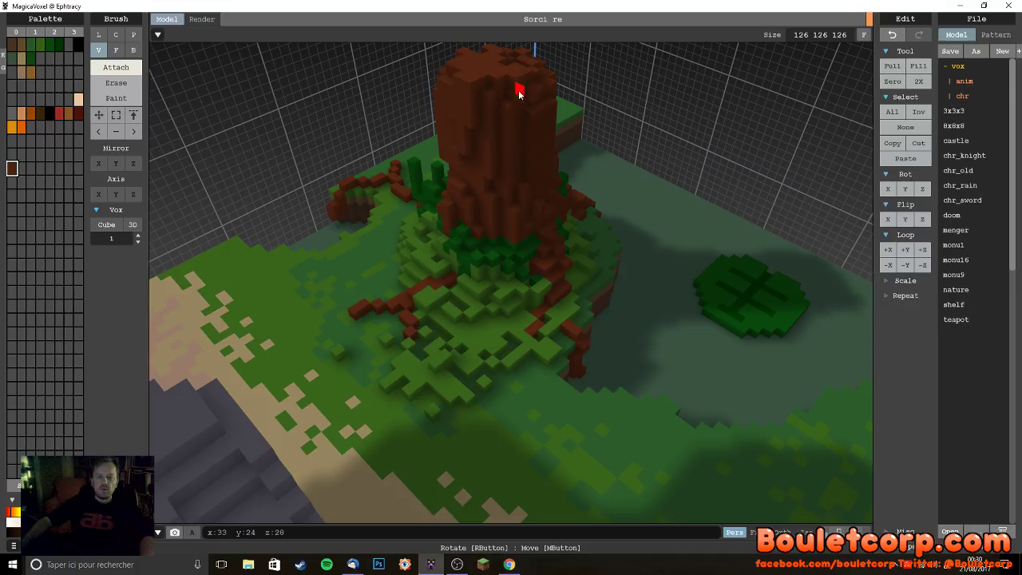
right_drag(573, 216, 472, 183)
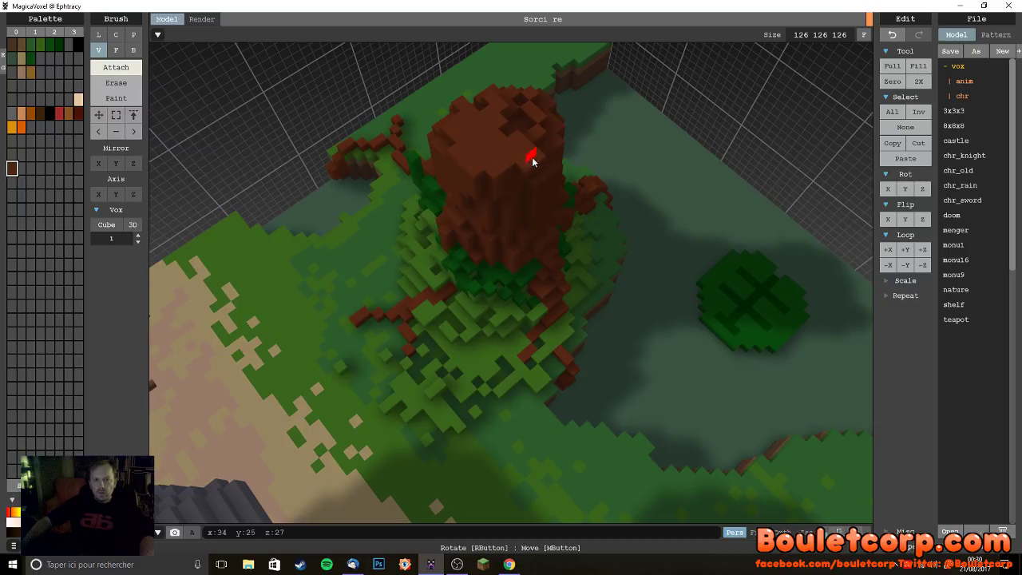
right_drag(582, 169, 509, 152)
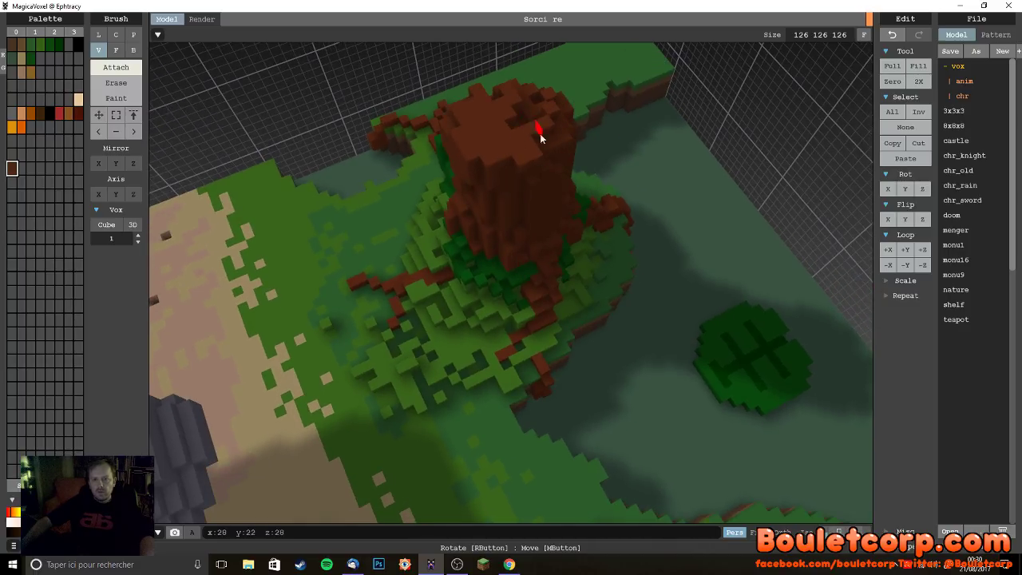
- Extrude the reshaped top layer far upward in Face mode, making the trunk roughly twice as tall
right_drag(557, 148, 548, 272)
scroll(536, 184, up, 3)
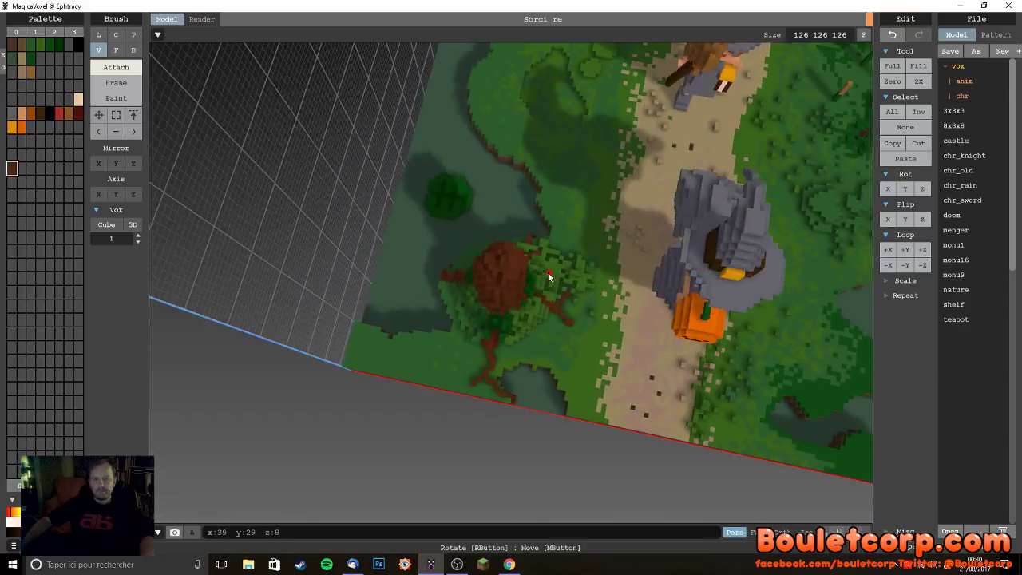
scroll(549, 269, up, 3)
scroll(549, 269, up, 2)
right_drag(497, 247, 520, 288)
scroll(483, 302, up, 2)
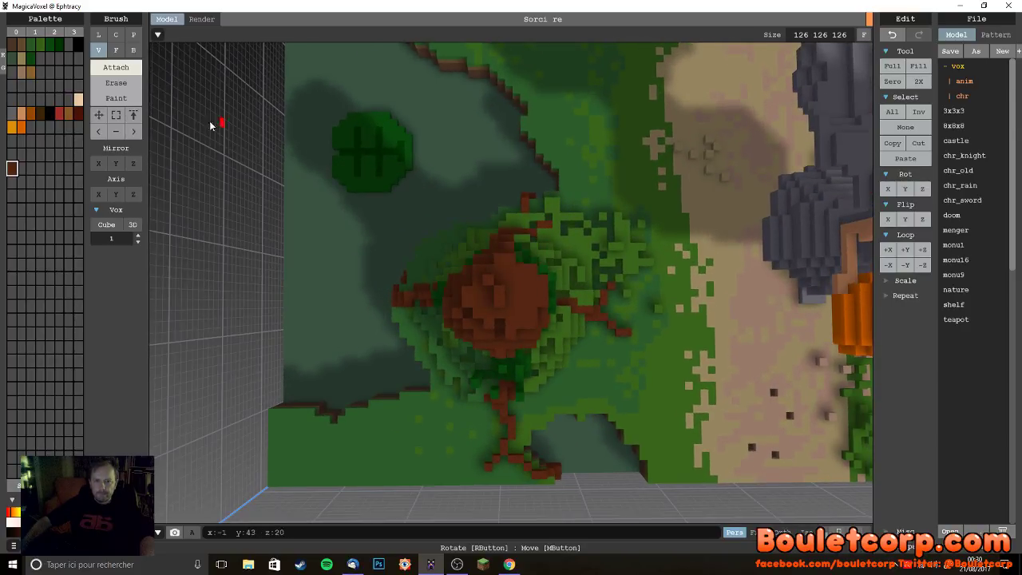
click(116, 50)
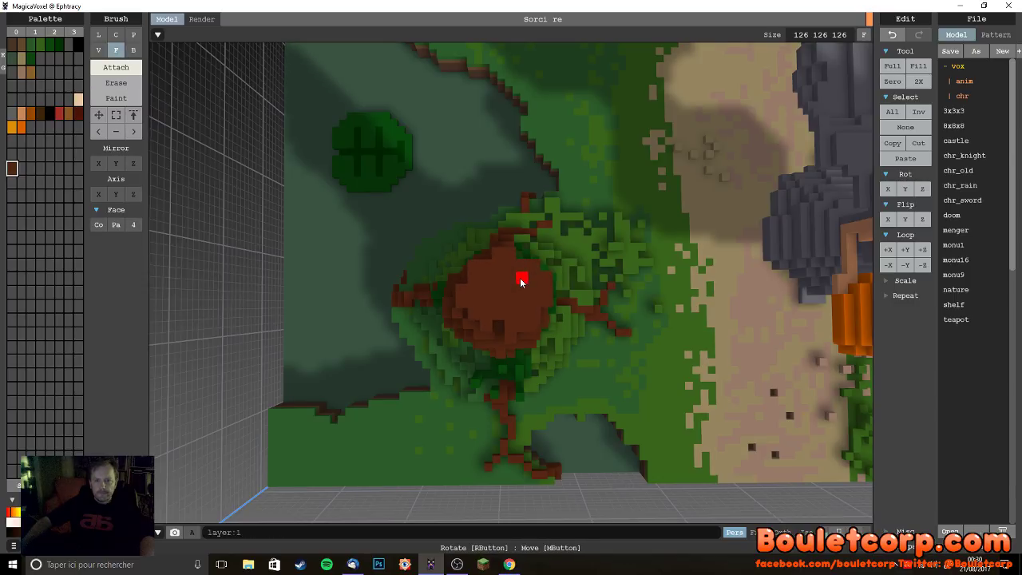
right_drag(651, 353, 502, 177)
mouse_move(502, 178)
mouse_down()
mouse_move(495, 158)
mouse_move(505, 143)
mouse_move(499, 189)
mouse_up()
right_drag(498, 189, 493, 216)
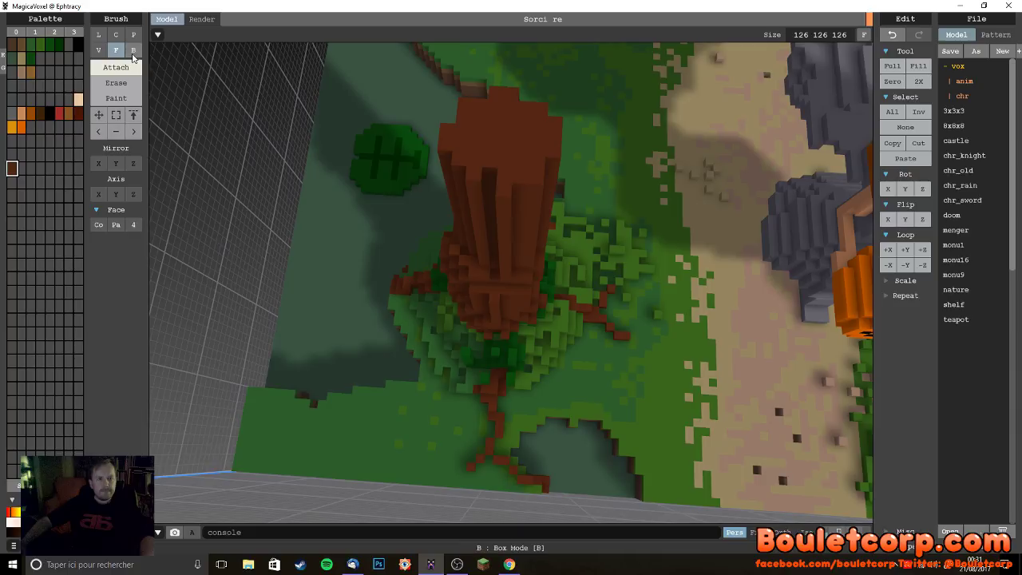
- Attach single voxels around the tall trunk's upper rim and fill its top into a new uneven layer
click(99, 50)
mouse_move(454, 107)
mouse_down()
mouse_move(510, 154)
mouse_move(483, 138)
mouse_up()
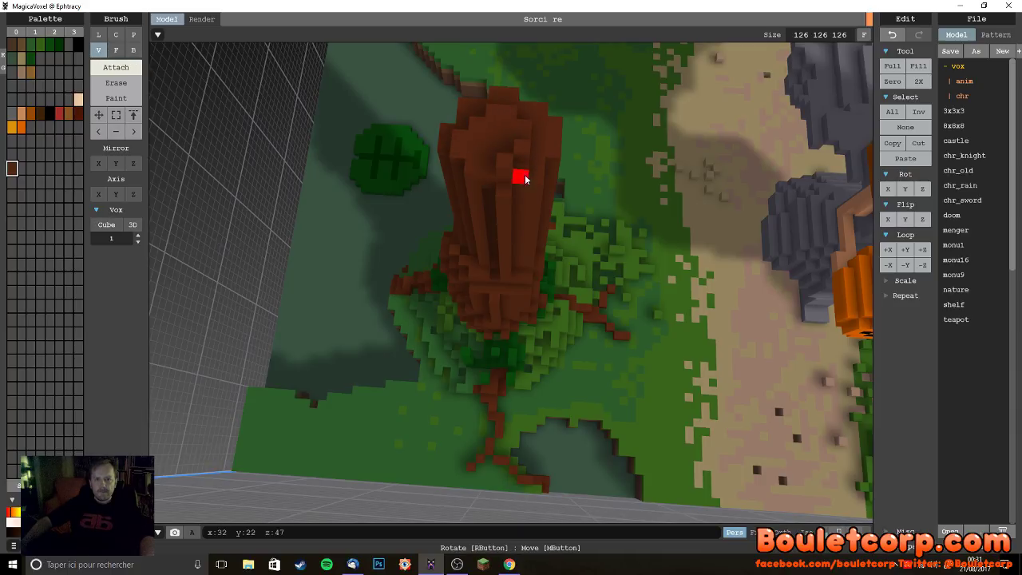
right_drag(457, 154, 412, 195)
mouse_move(412, 195)
mouse_down()
mouse_move(450, 164)
mouse_move(484, 199)
mouse_move(527, 174)
mouse_move(530, 137)
mouse_up()
right_drag(455, 191, 468, 130)
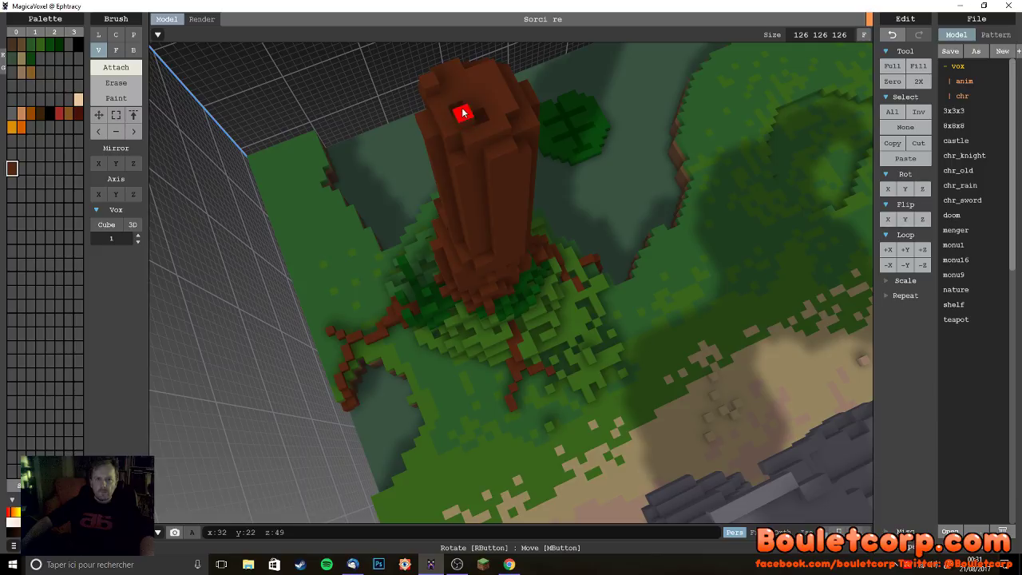
right_drag(484, 121, 458, 125)
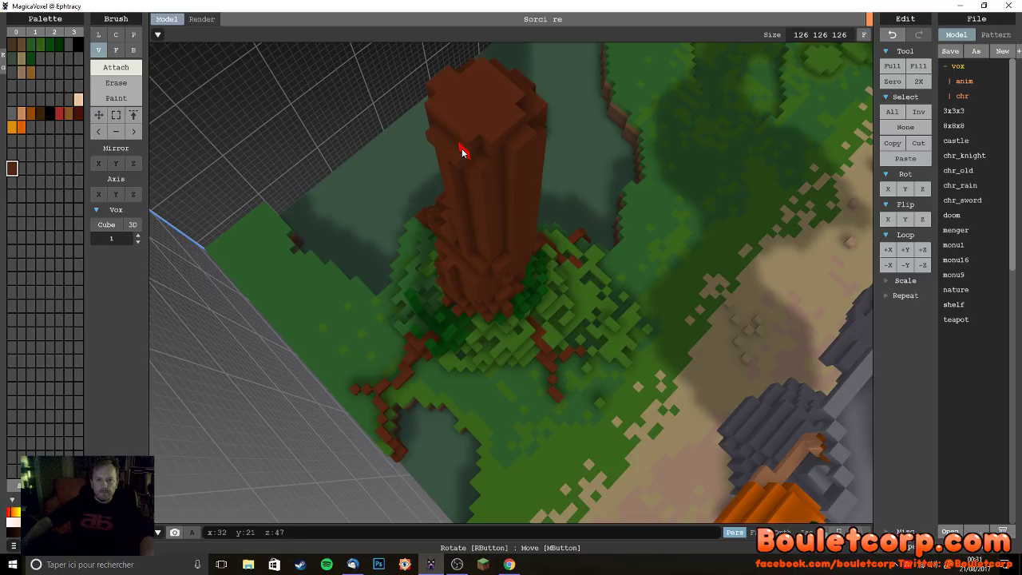
right_drag(520, 197, 559, 201)
right_drag(513, 155, 480, 264)
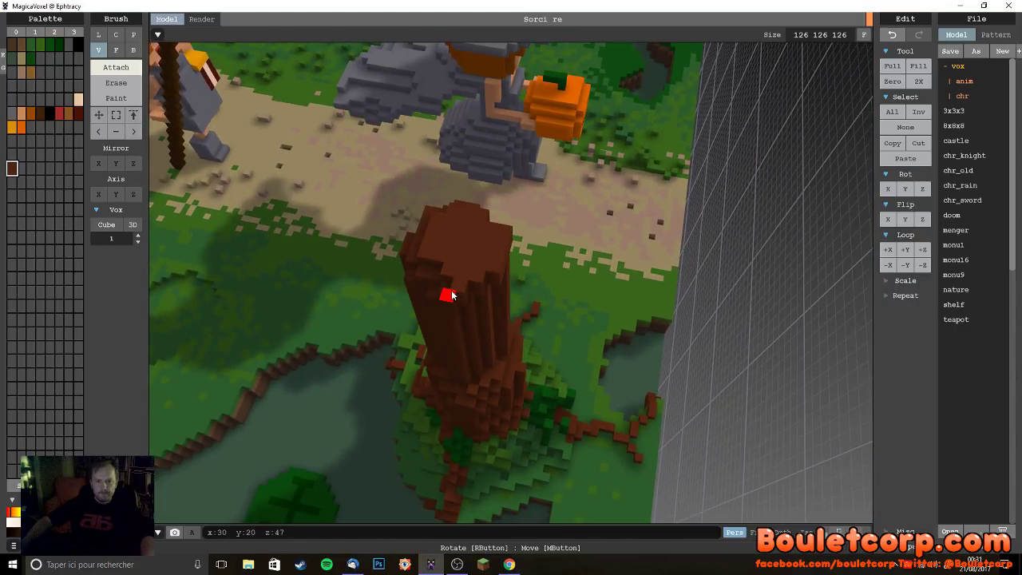
right_drag(420, 266, 587, 282)
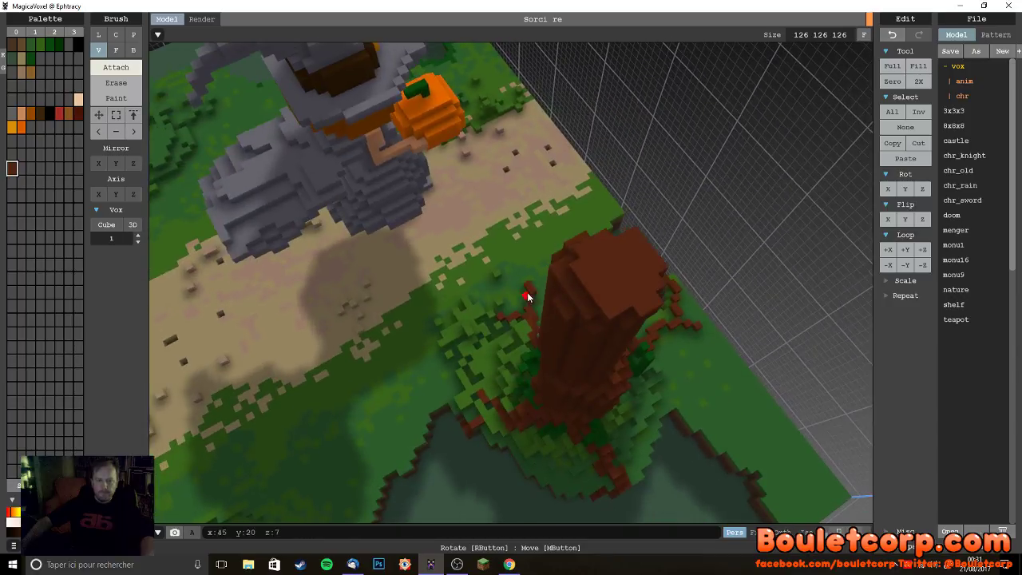
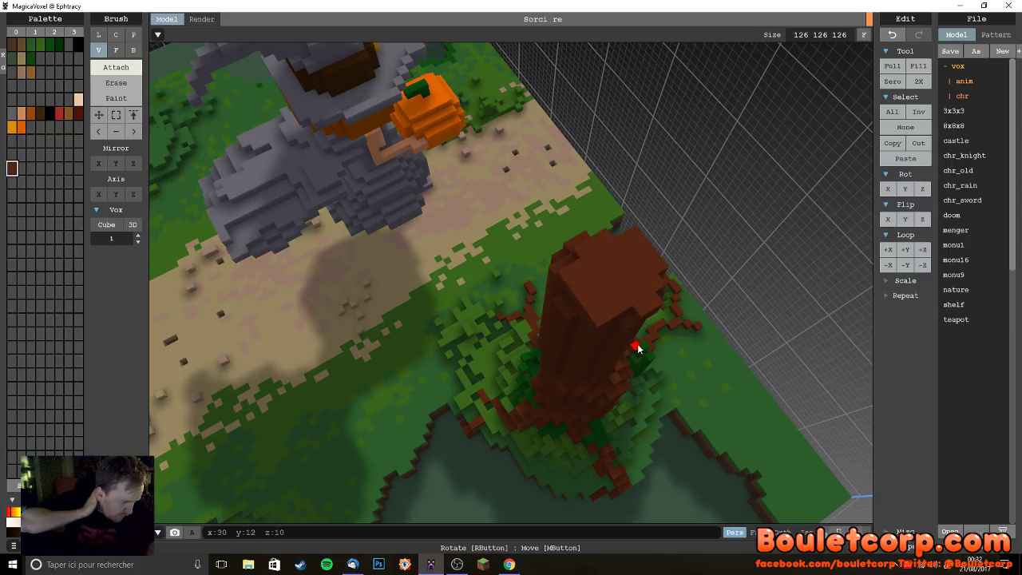
- Examine the tall trunk and the ledge between its lower and upper sections from several sides
mouse_move(637, 345)
right_down()
mouse_move(582, 315)
mouse_move(620, 336)
right_up()
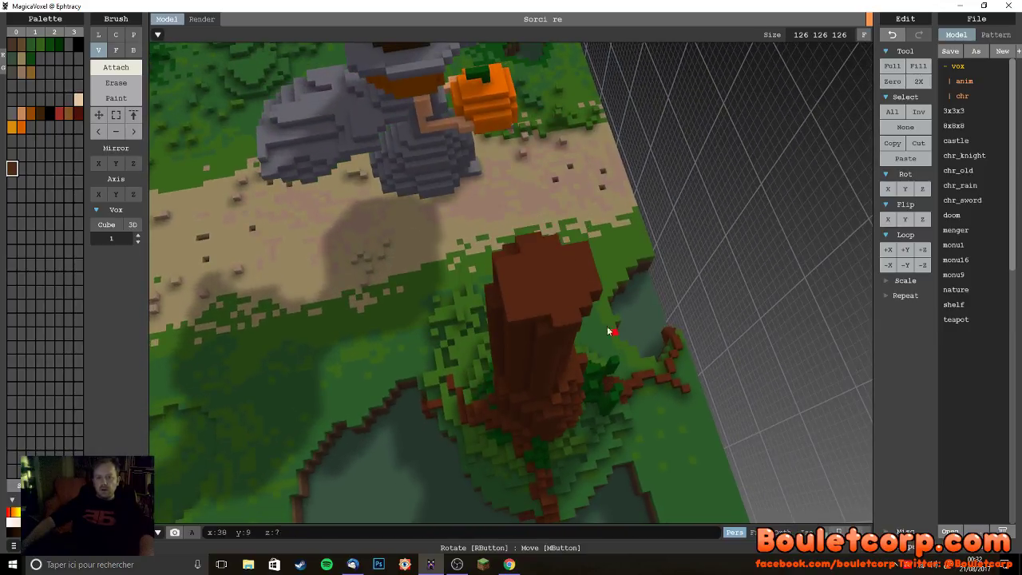
right_drag(543, 327, 548, 207)
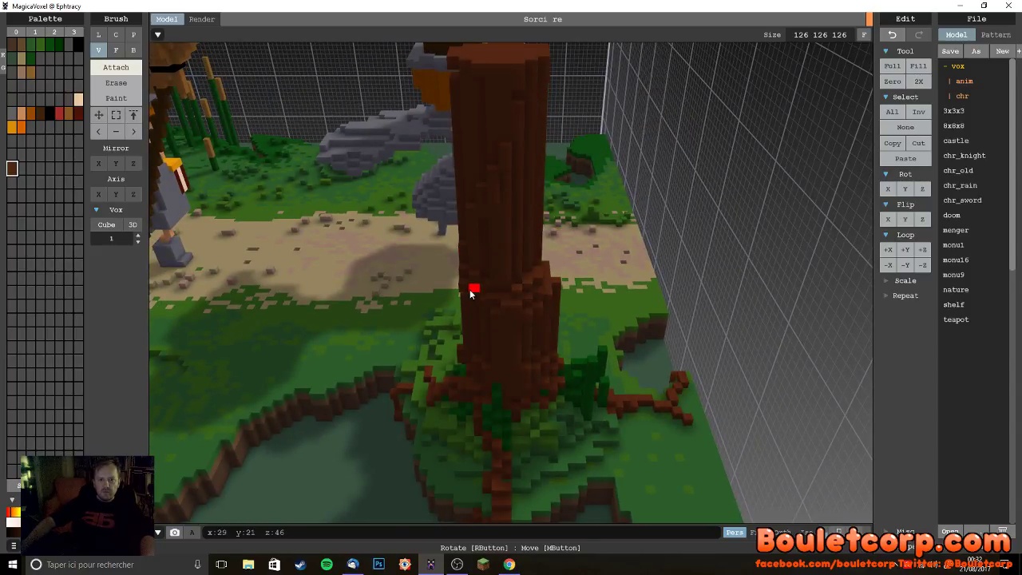
right_drag(476, 361, 504, 163)
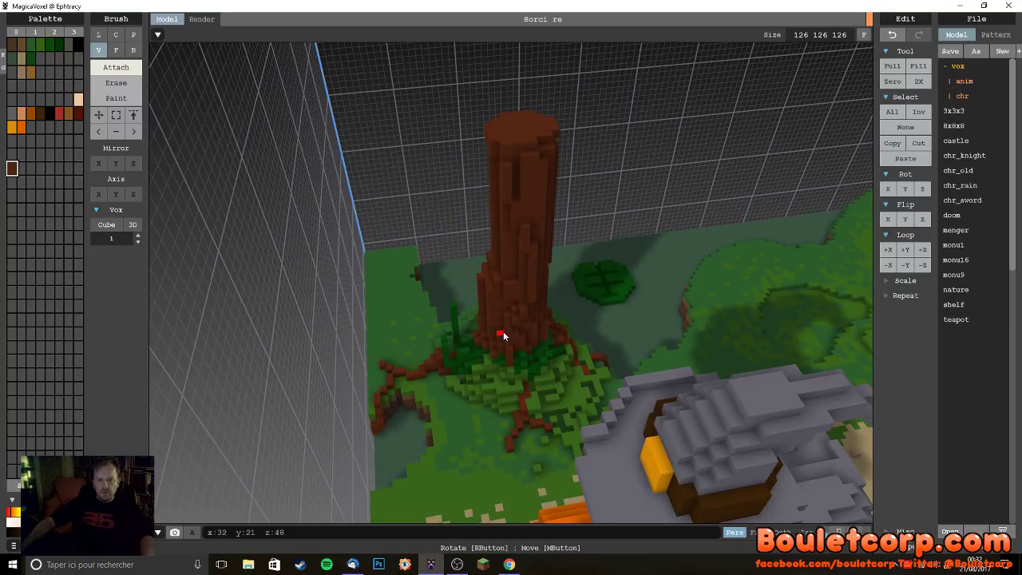
mouse_move(501, 343)
right_down()
mouse_move(671, 336)
mouse_move(613, 318)
mouse_move(493, 358)
mouse_move(540, 356)
mouse_move(493, 358)
right_up()
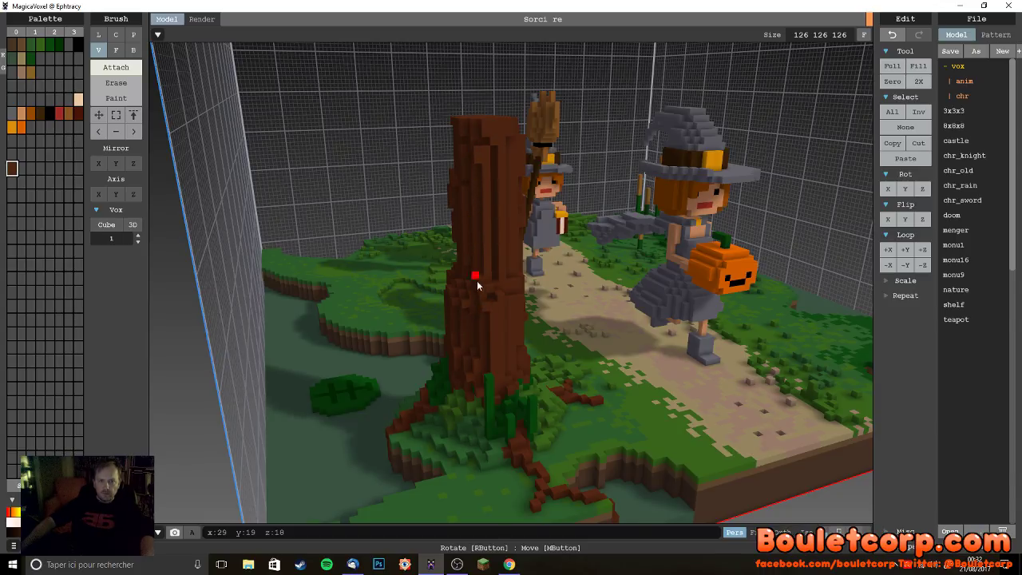
- Extrude the trunk's flat top upward in Face mode, adding another tall section above the ledge
right_drag(516, 351, 482, 233)
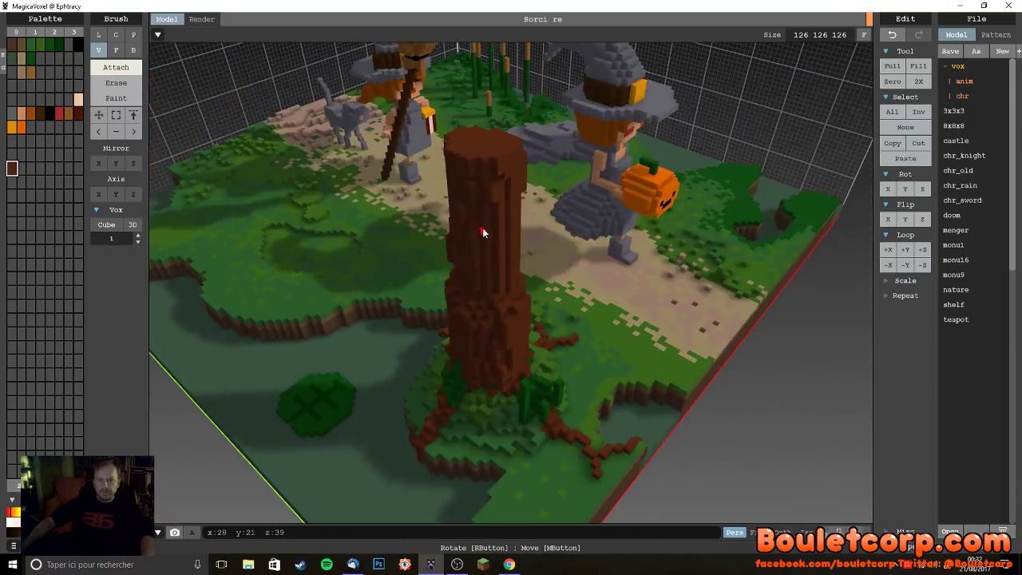
mouse_move(481, 171)
right_down()
mouse_move(523, 235)
mouse_move(495, 169)
right_up()
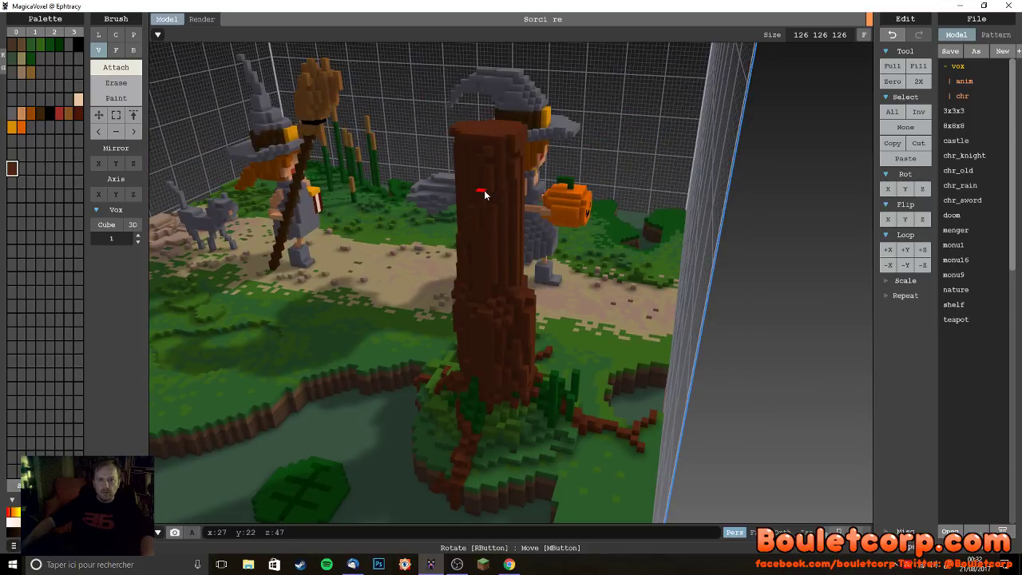
right_drag(488, 144, 394, 243)
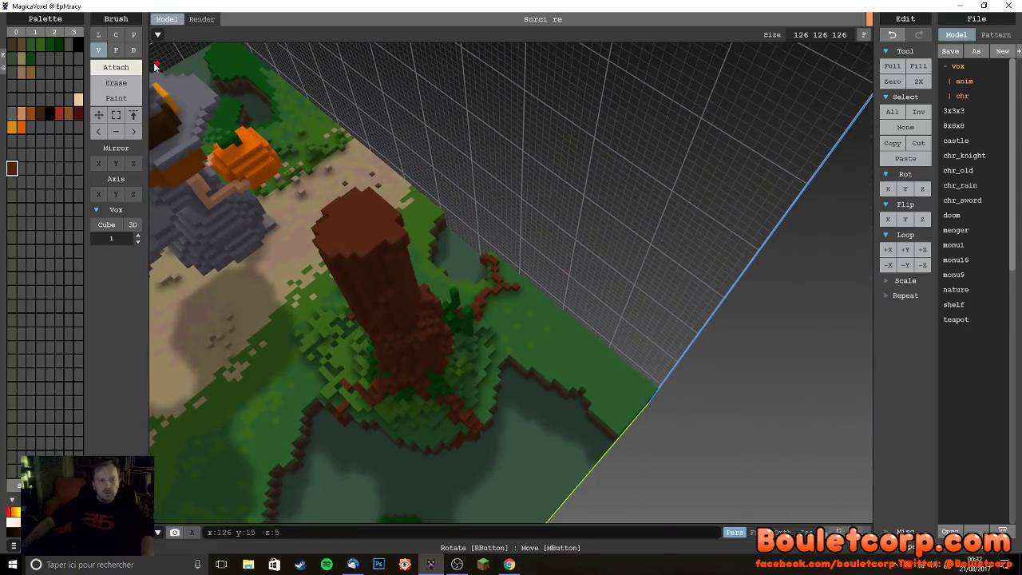
click(115, 50)
mouse_move(367, 224)
mouse_down()
mouse_move(325, 155)
mouse_move(319, 126)
mouse_move(309, 123)
mouse_up()
right_drag(309, 123, 598, 377)
scroll(431, 279, down, 3)
scroll(498, 364, down, 3)
right_drag(533, 331, 526, 293)
scroll(548, 297, up, 5)
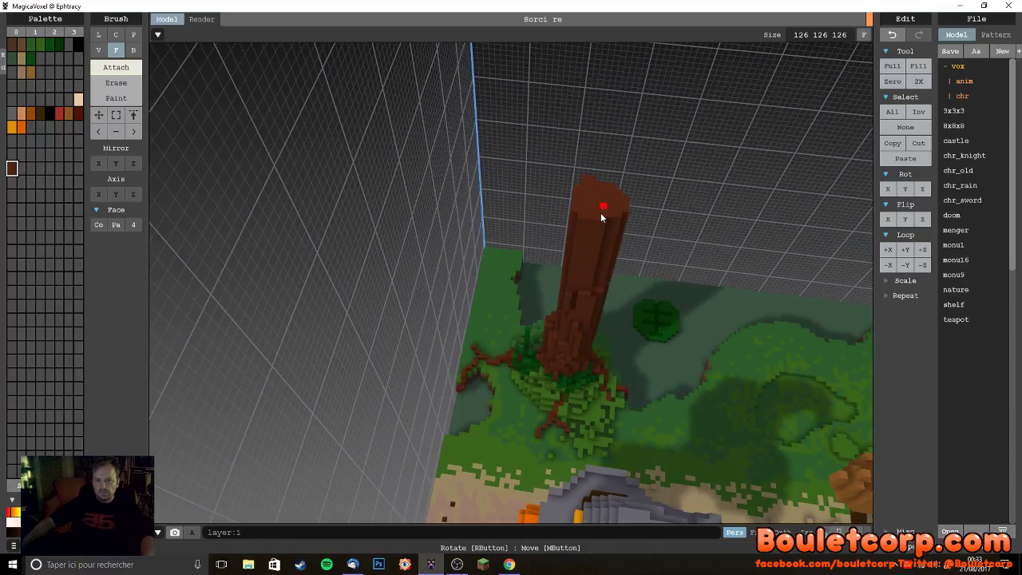
- Attach single reddish-brown voxels in Voxel mode unevenly around the rim of the newly extruded trunk section
click(132, 51)
click(98, 49)
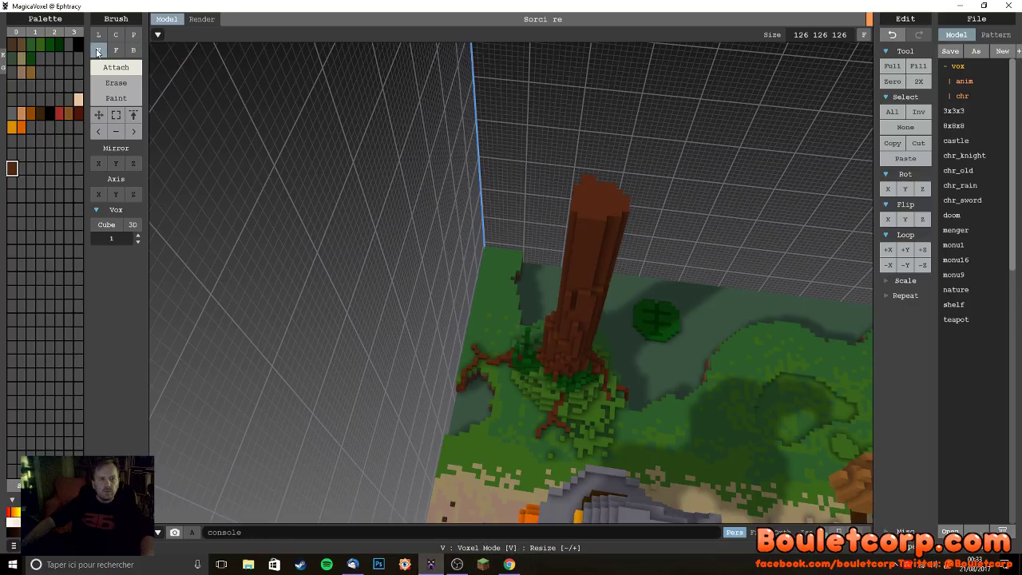
scroll(465, 253, up, 4)
right_drag(653, 296, 611, 310)
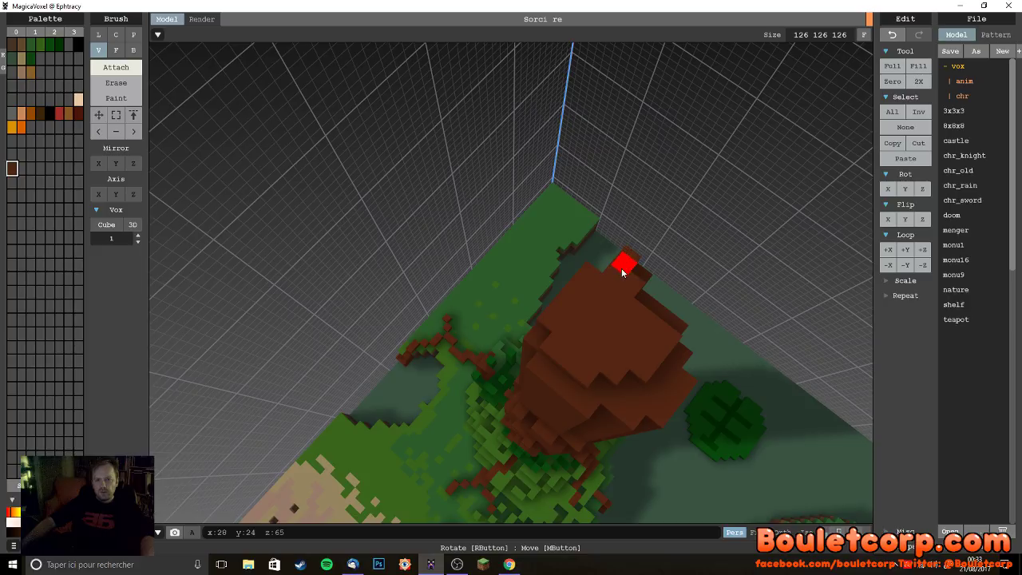
right_drag(554, 376, 662, 382)
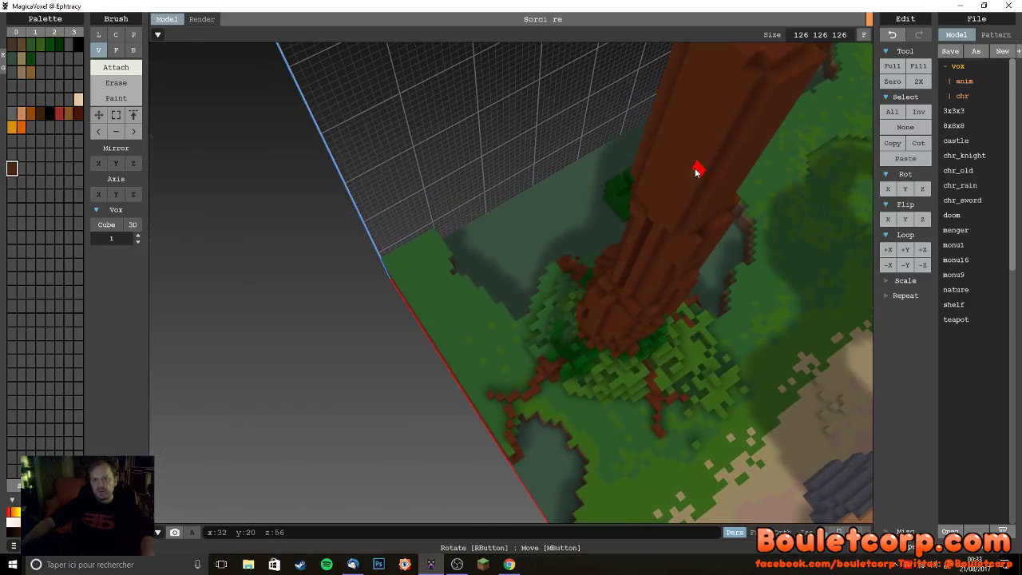
right_drag(696, 171, 671, 226)
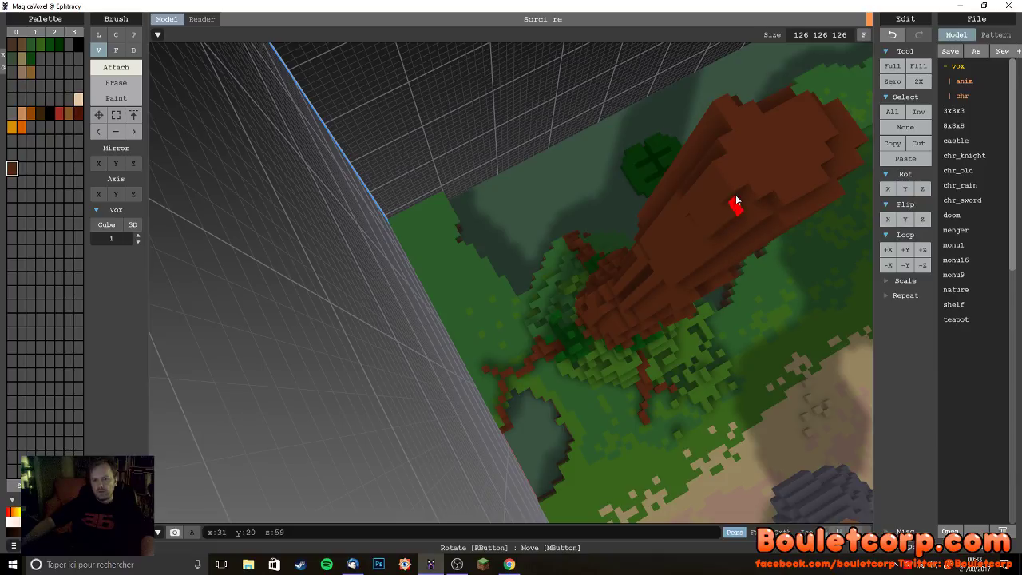
right_drag(746, 230, 480, 221)
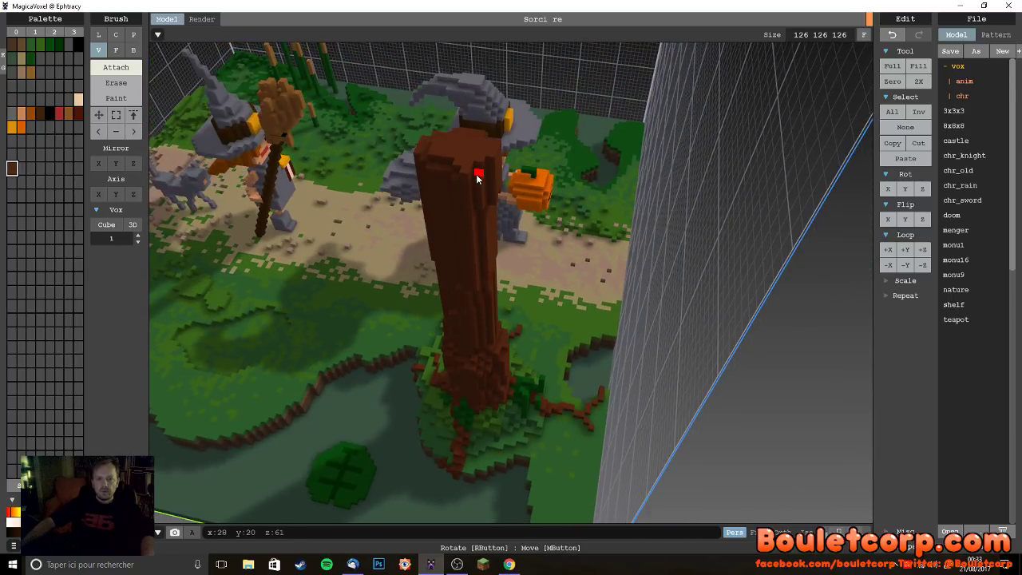
- Attach strokes of voxels across the trunk's top, stacking them into new uneven layers
mouse_move(515, 206)
right_down()
mouse_move(580, 212)
mouse_move(515, 221)
right_up()
mouse_move(477, 246)
mouse_down()
mouse_move(454, 240)
mouse_move(472, 228)
mouse_move(445, 270)
mouse_up()
mouse_move(462, 233)
mouse_down()
mouse_move(464, 270)
mouse_move(474, 246)
mouse_up()
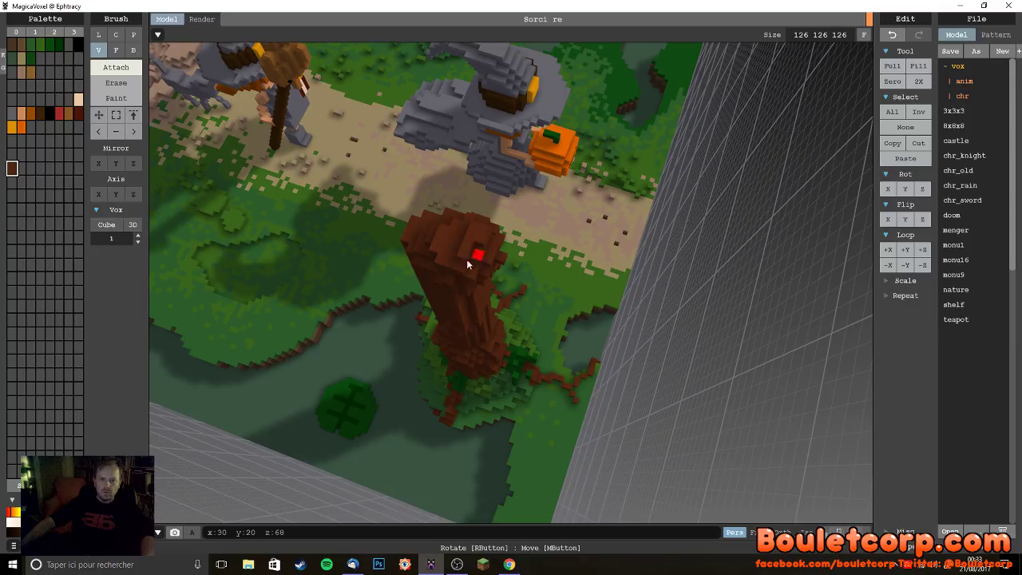
drag(468, 258, 456, 228)
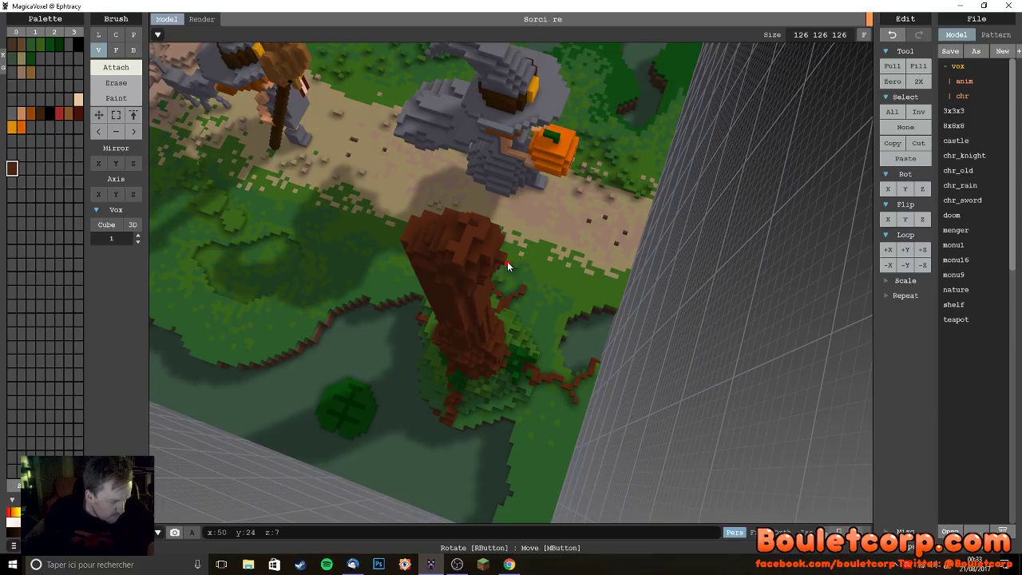
right_drag(474, 308, 539, 216)
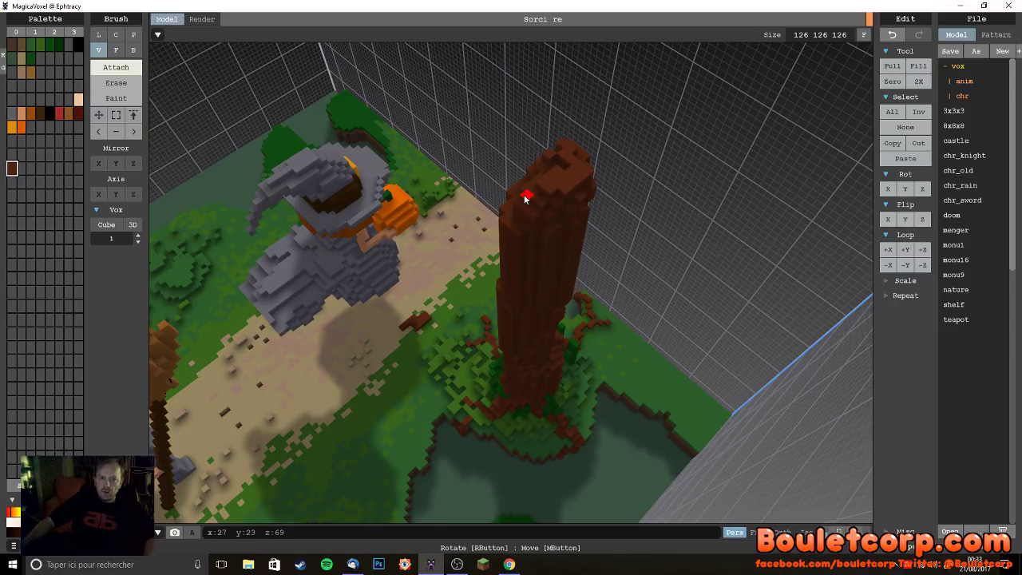
right_drag(541, 223, 589, 144)
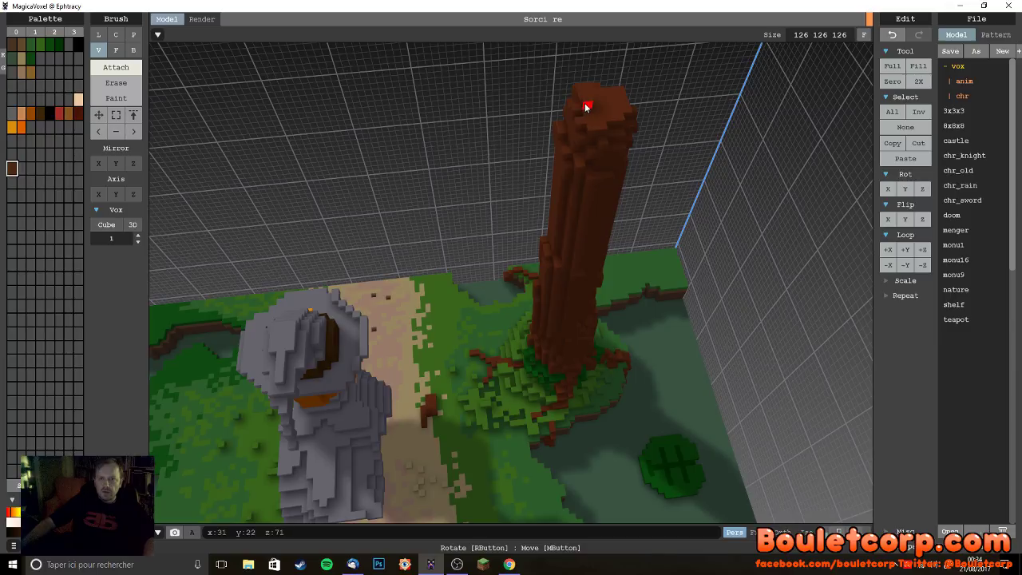
- Attach small uneven voxel clusters beneath the widened rim on all sides and level off the trunk's top
right_drag(639, 195, 503, 149)
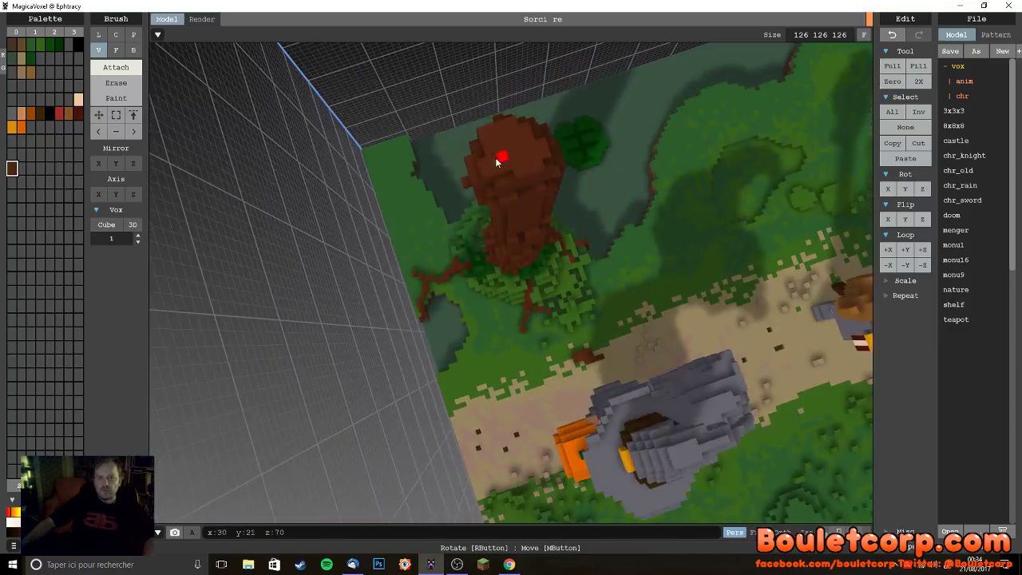
right_drag(543, 218, 528, 160)
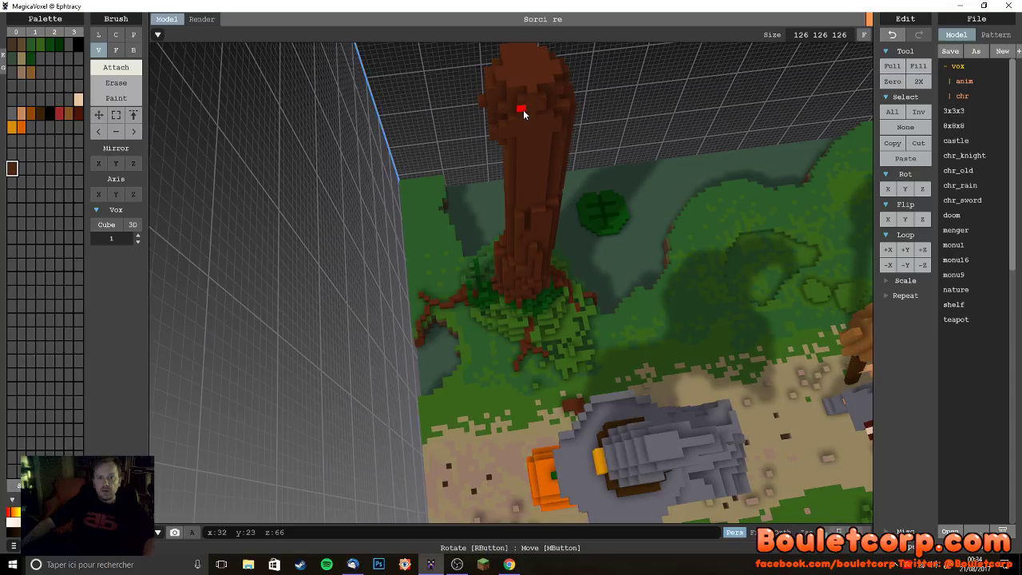
right_drag(582, 154, 502, 150)
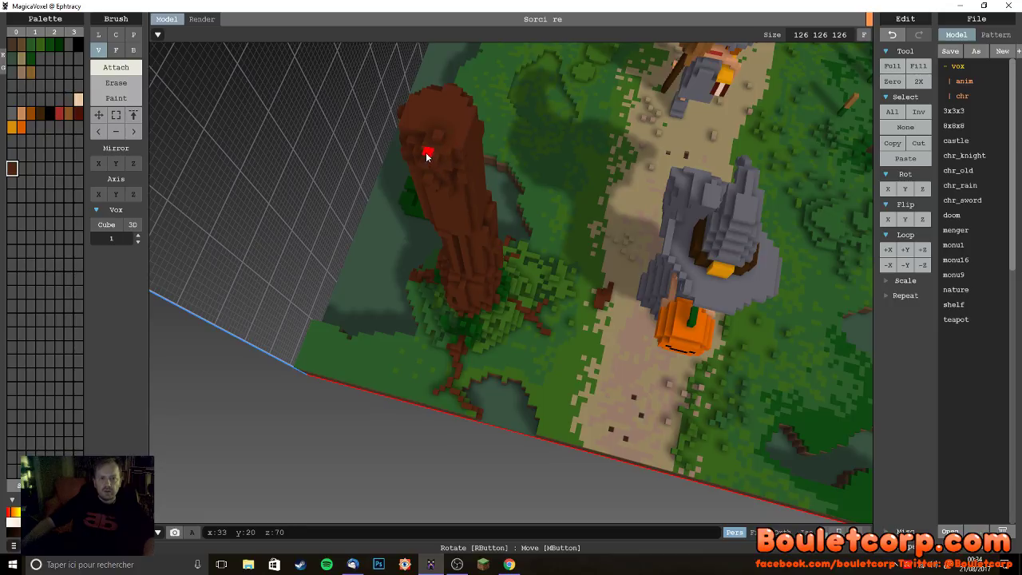
right_drag(417, 140, 476, 179)
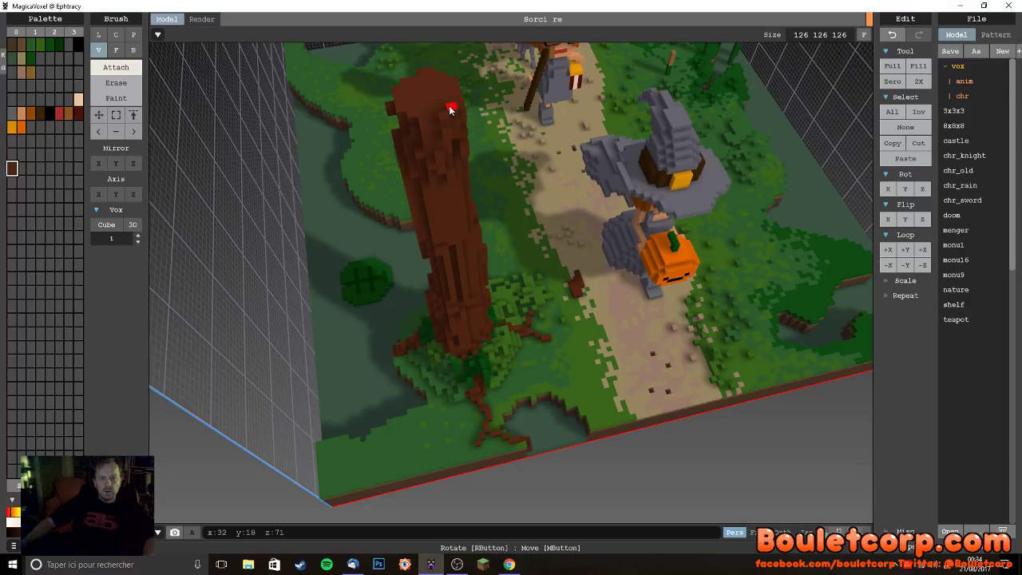
right_drag(444, 118, 502, 154)
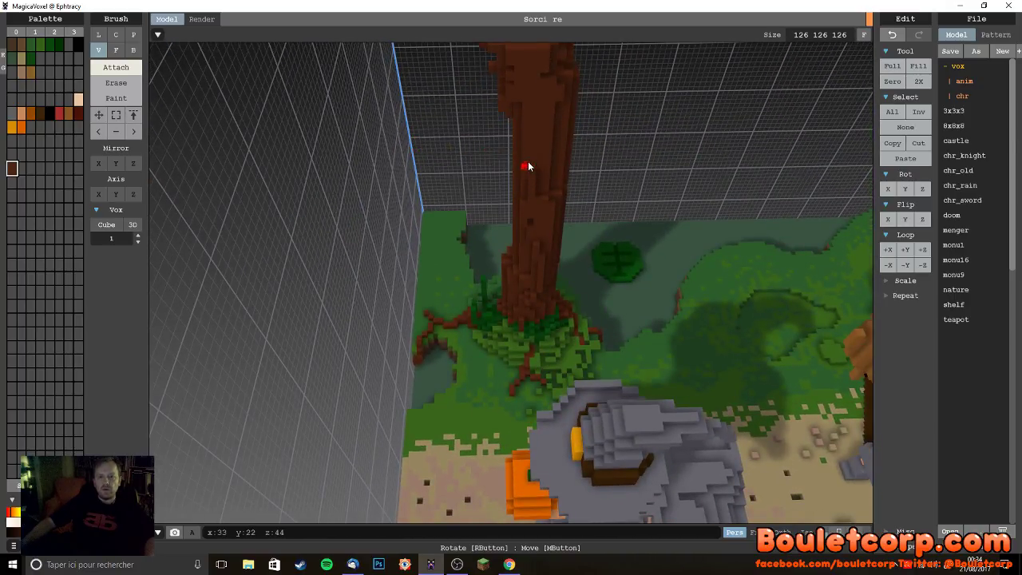
right_drag(525, 67, 511, 128)
scroll(505, 126, up, 2)
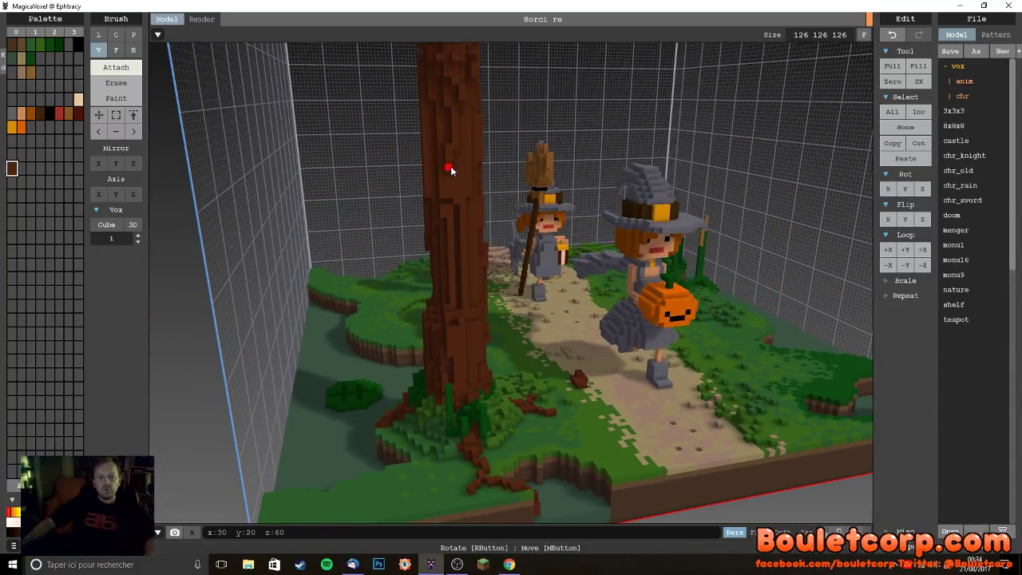
right_drag(445, 209, 572, 271)
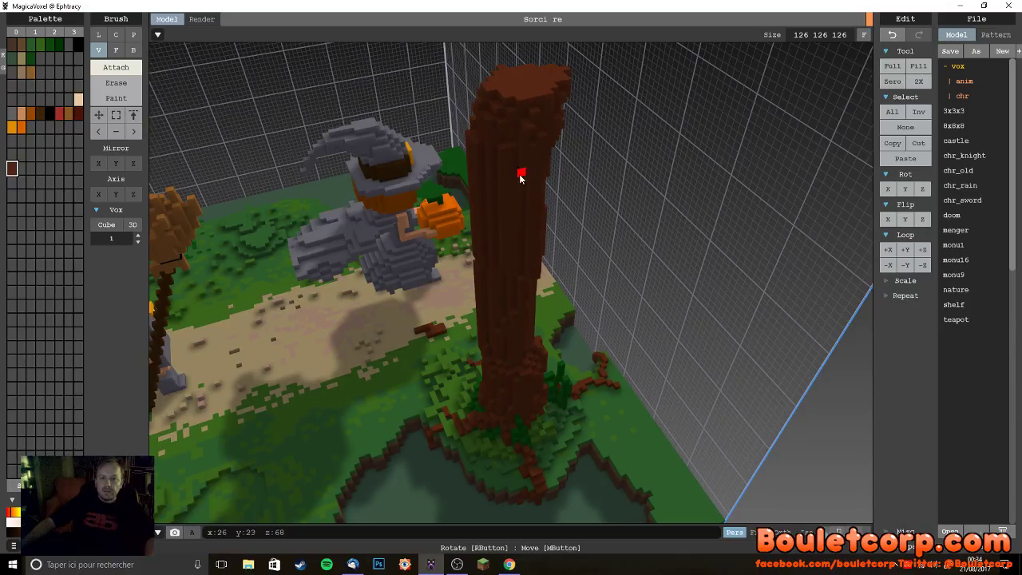
right_drag(505, 319, 491, 259)
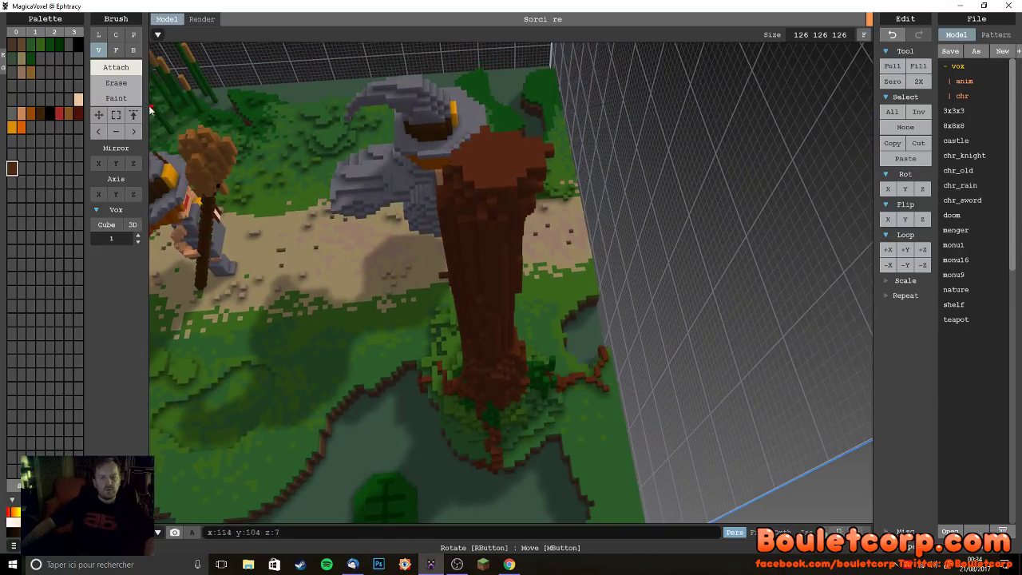
- Extrude the widened top face upward in Face mode to add a further section to the trunk
click(116, 49)
drag(491, 154, 497, 73)
scroll(538, 159, down, 3)
right_drag(538, 160, 520, 250)
scroll(522, 196, down, 3)
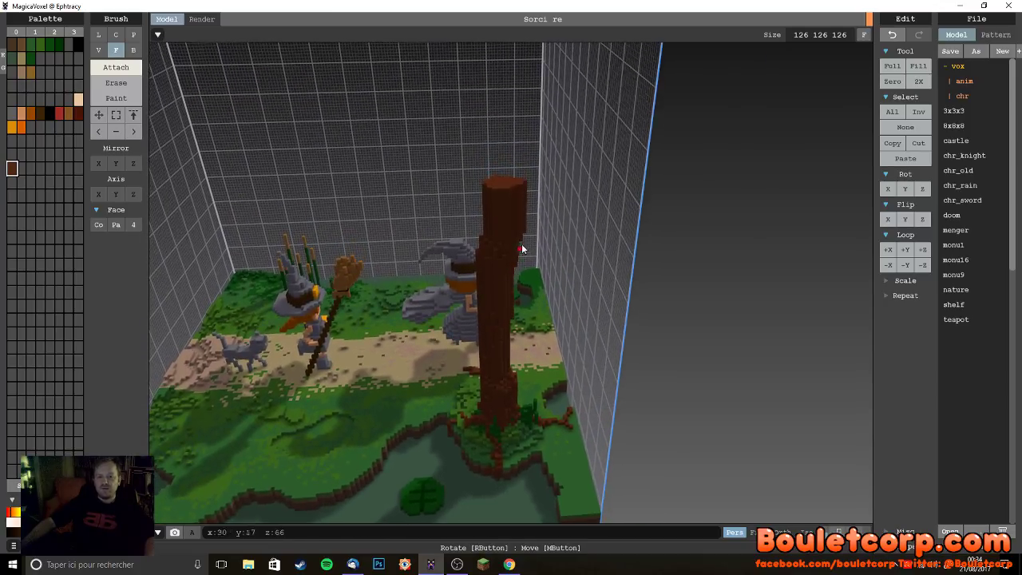
scroll(520, 236, down, 3)
scroll(531, 247, up, 5)
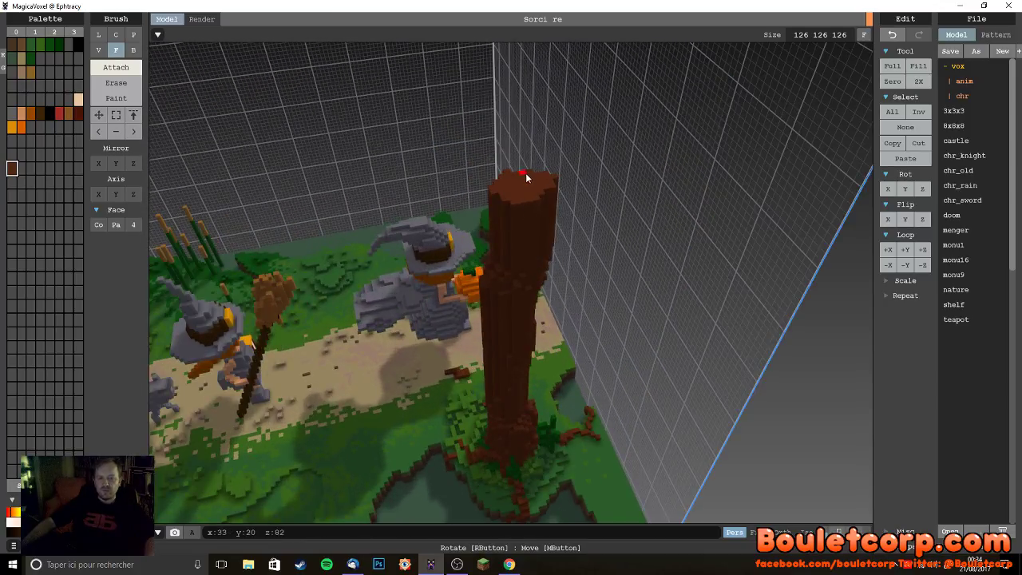
right_drag(507, 209, 559, 264)
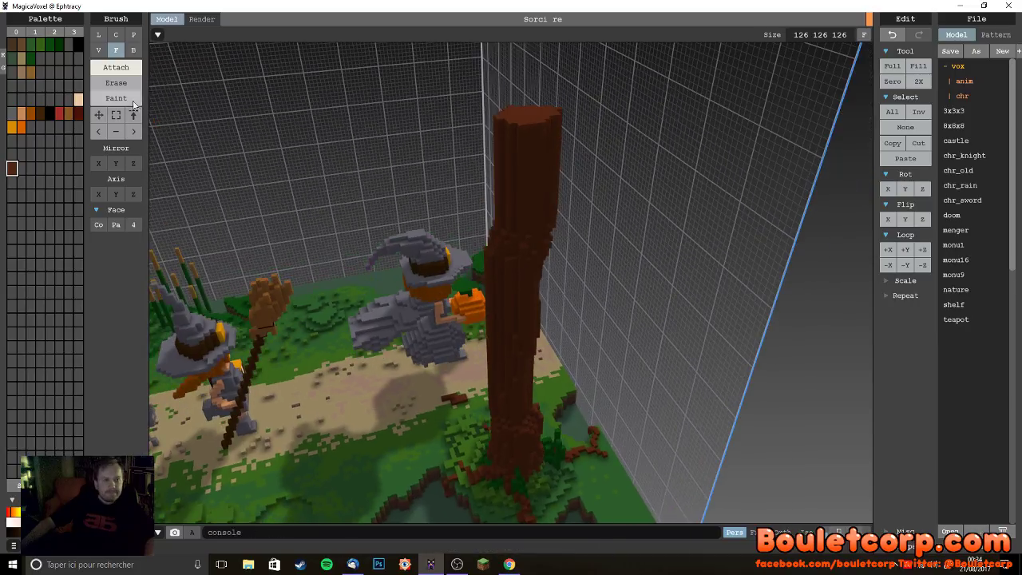
- Attach single voxels in irregular vertical strips around the uppermost ledge to blend the top section into the trunk below
click(132, 50)
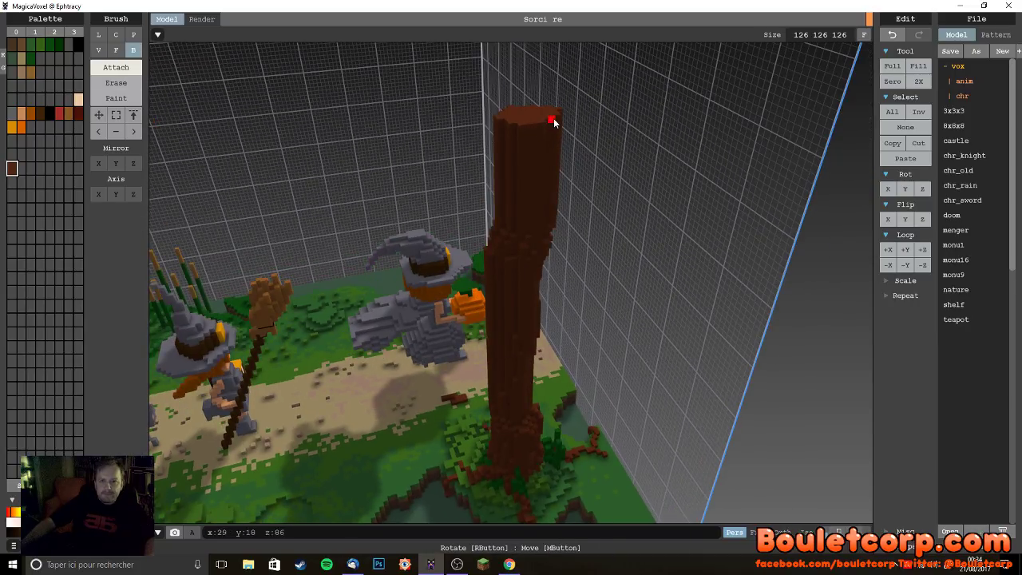
key(ctrl+z)
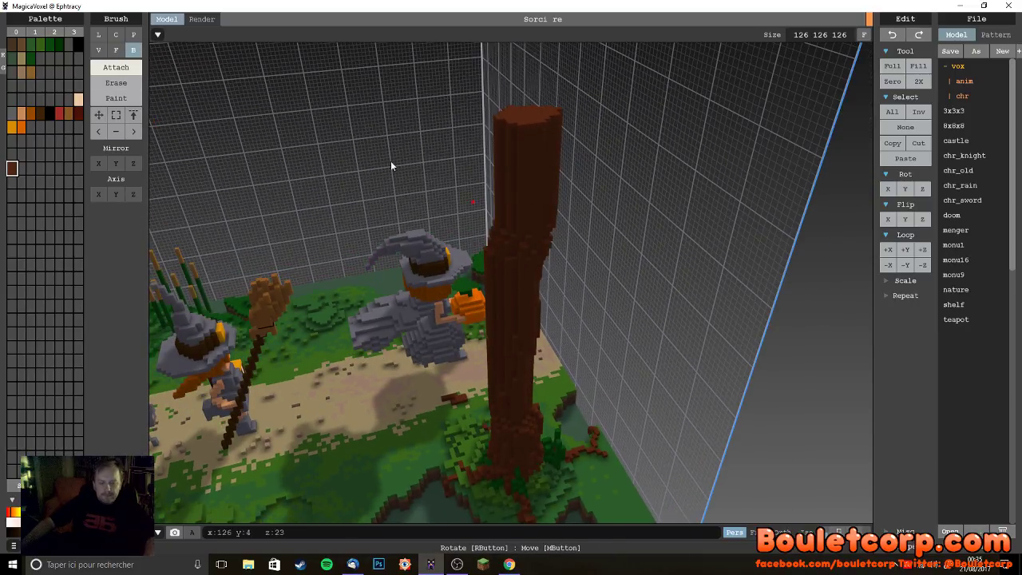
click(98, 50)
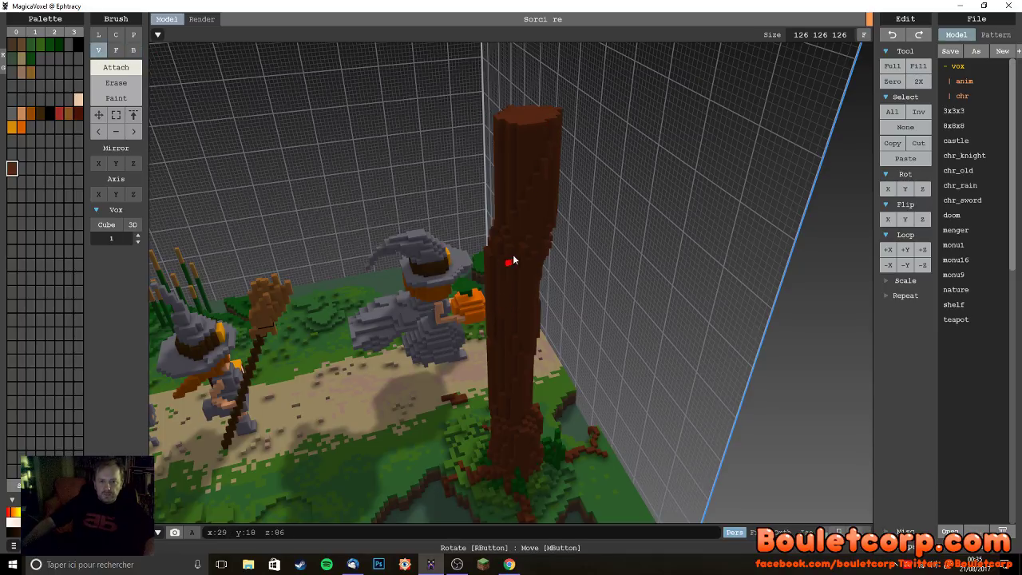
click(548, 156)
right_drag(591, 222, 421, 209)
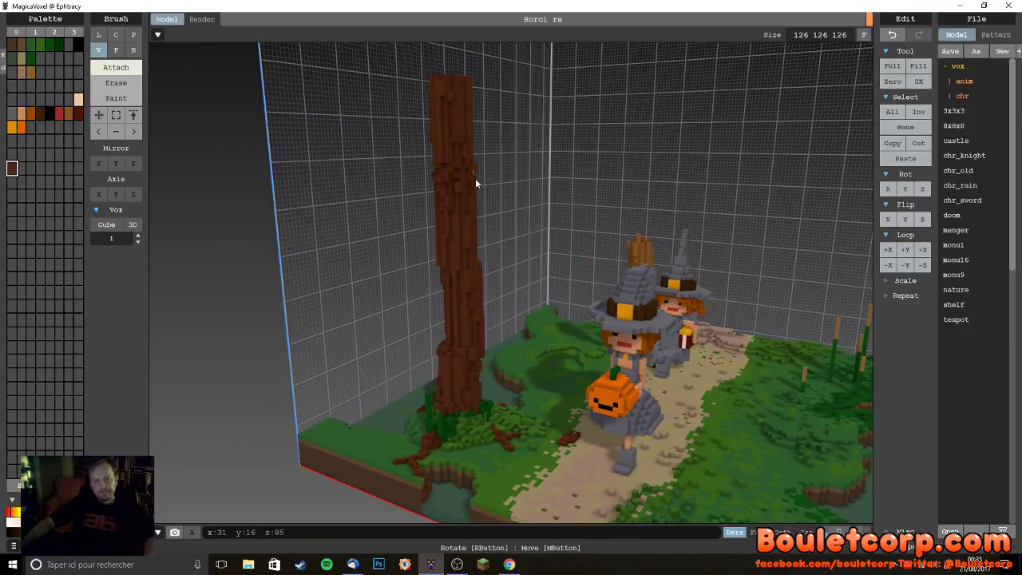
right_drag(496, 240, 513, 118)
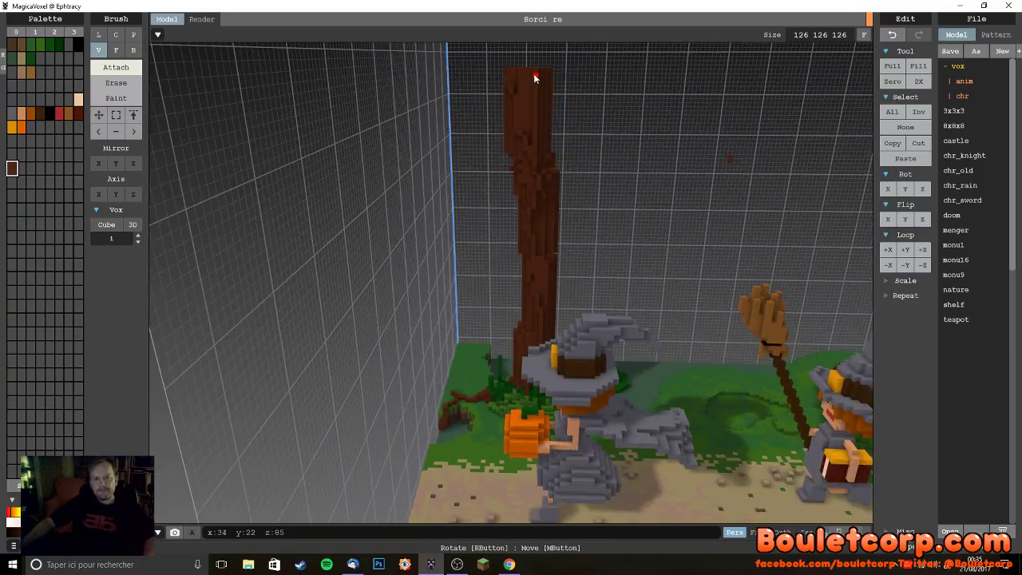
key(ctrl+z)
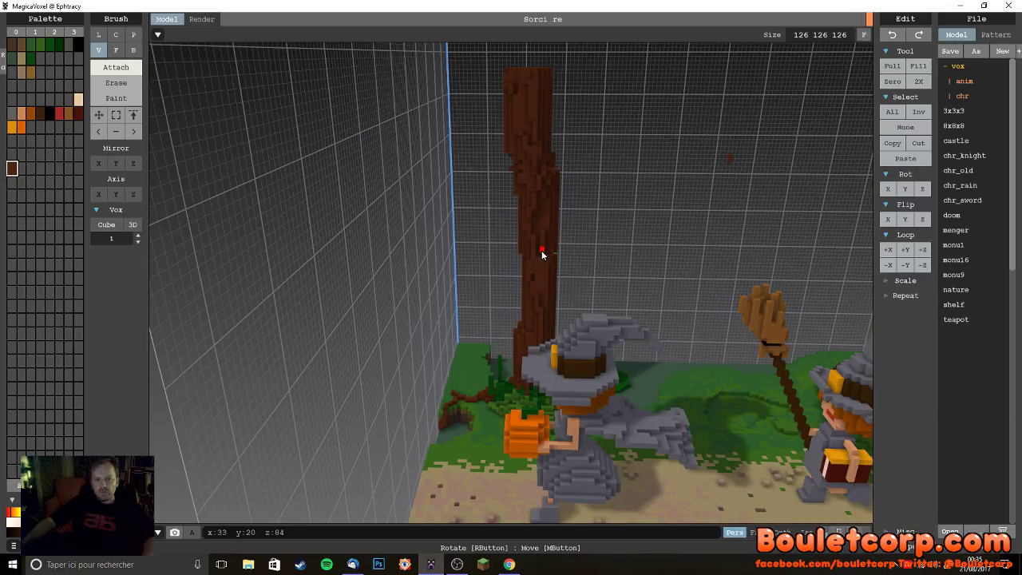
click(544, 201)
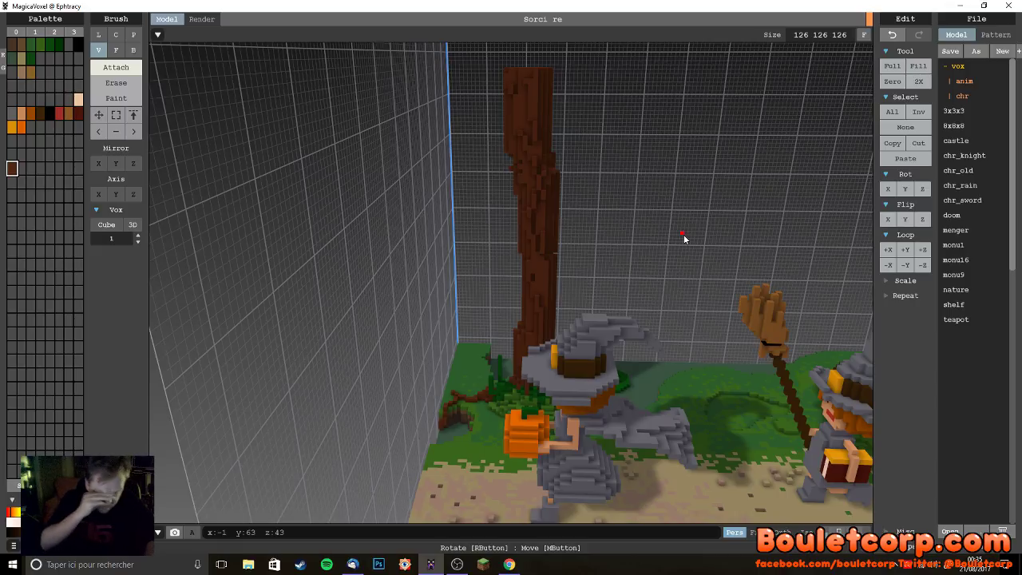
- Attach a small cluster of voxels to the pond side of the trunk at the knobbly ledge, forming a short branch stub
mouse_move(573, 190)
right_down()
mouse_move(589, 231)
mouse_move(609, 191)
mouse_move(572, 171)
right_up()
scroll(570, 159, down, 5)
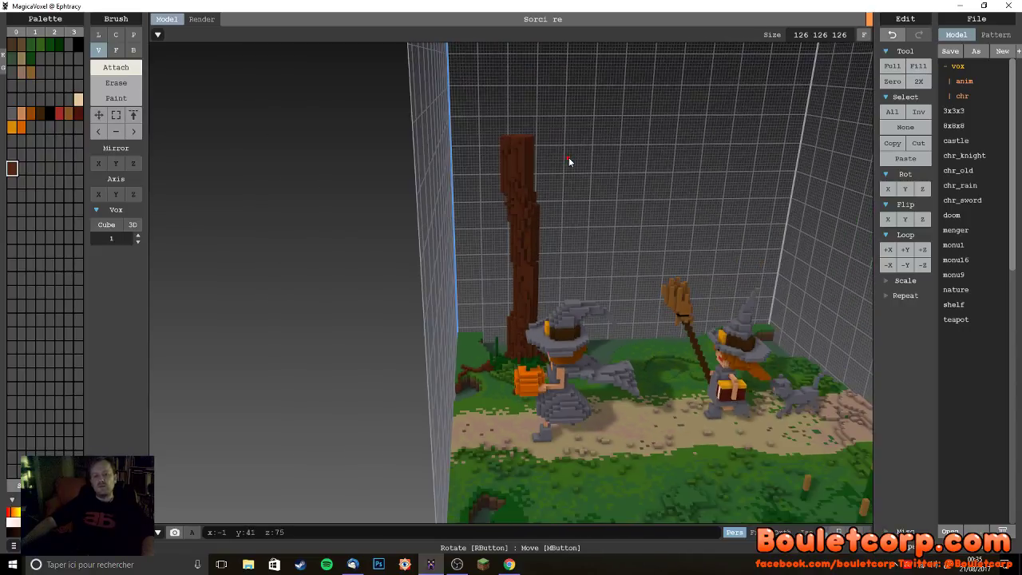
scroll(563, 160, up, 6)
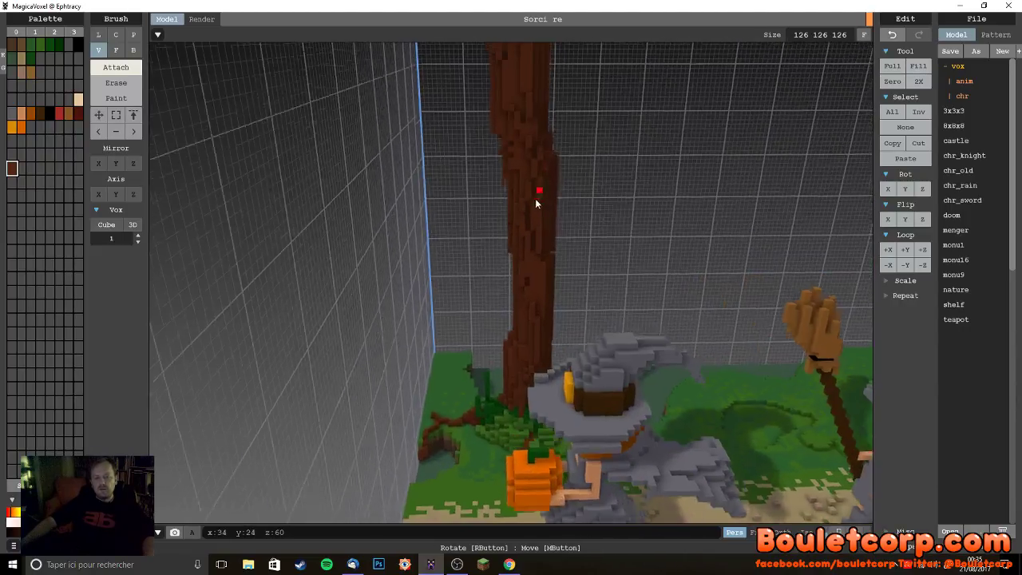
mouse_move(490, 252)
right_down()
mouse_move(450, 290)
mouse_move(424, 279)
mouse_move(493, 260)
right_up()
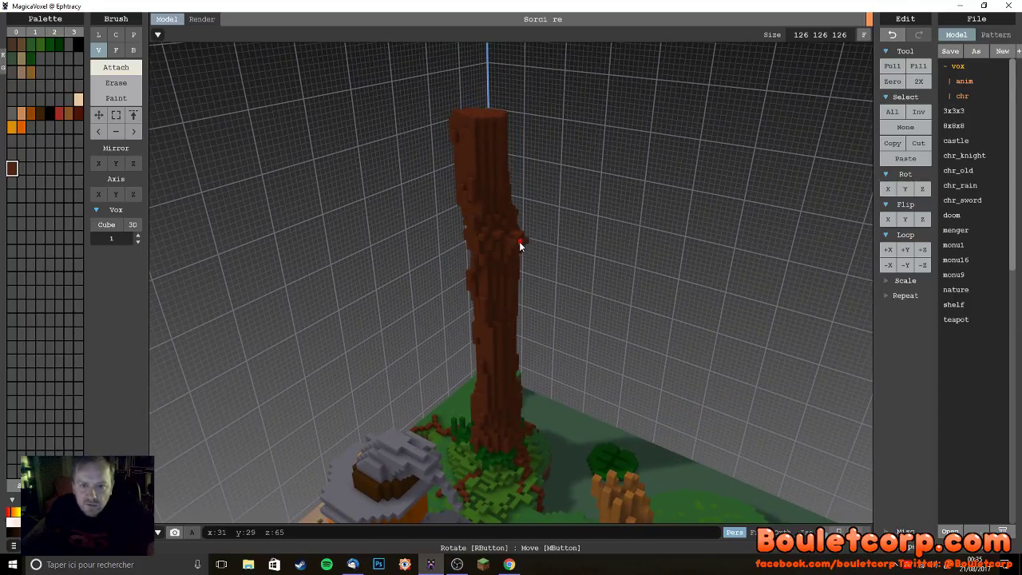
right_drag(519, 237, 615, 278)
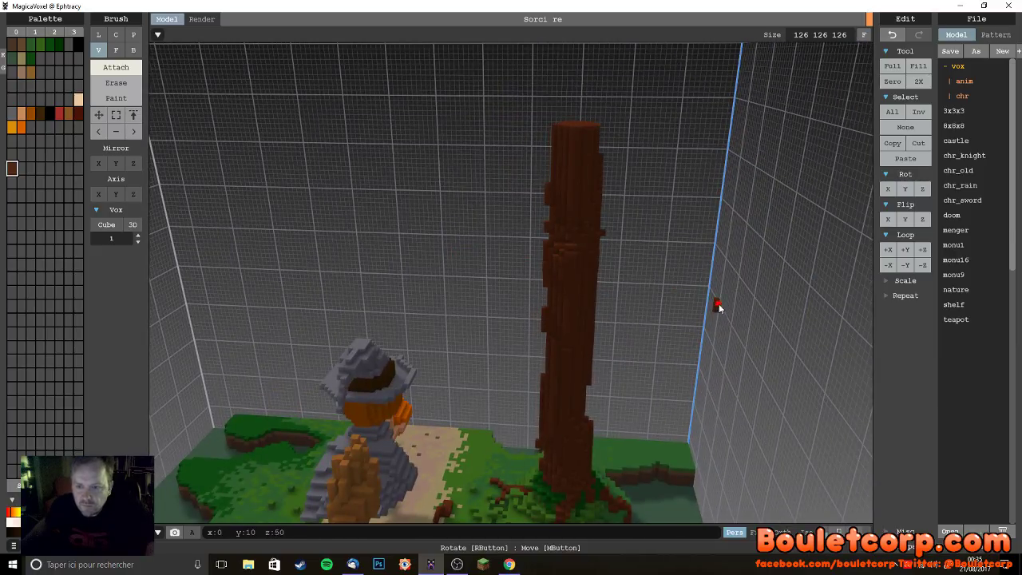
right_drag(720, 315, 509, 227)
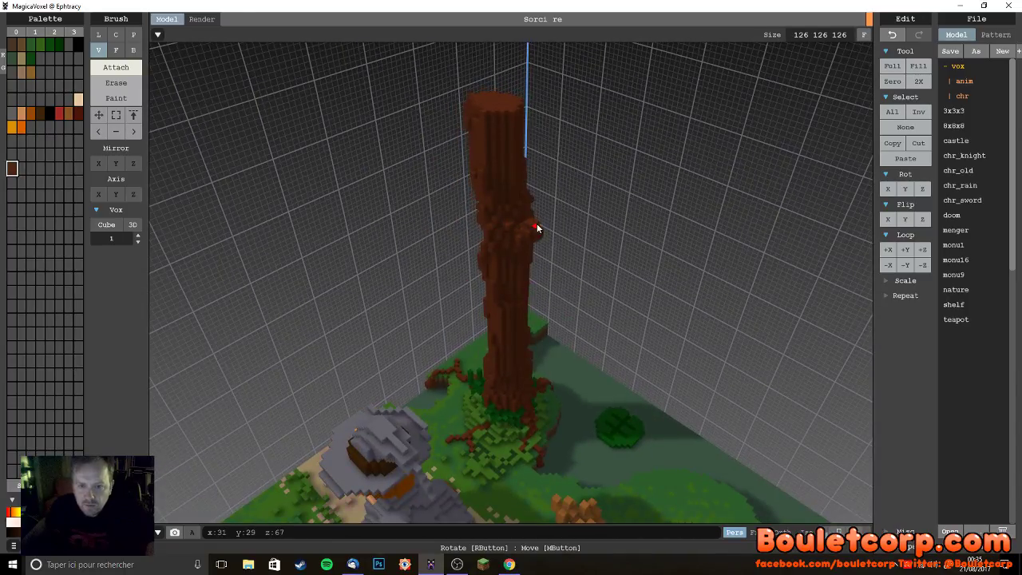
click(539, 224)
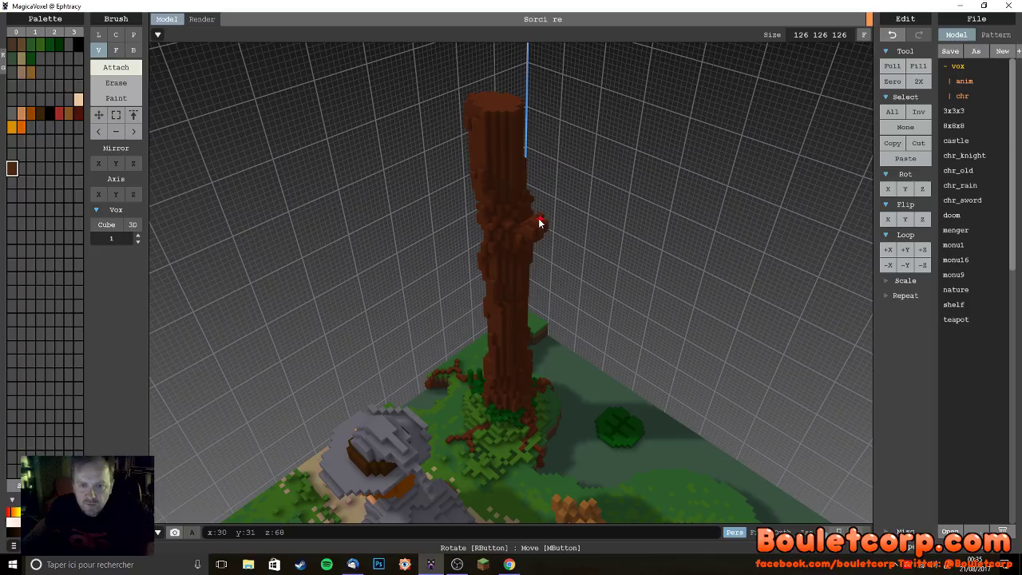
right_drag(587, 259, 574, 165)
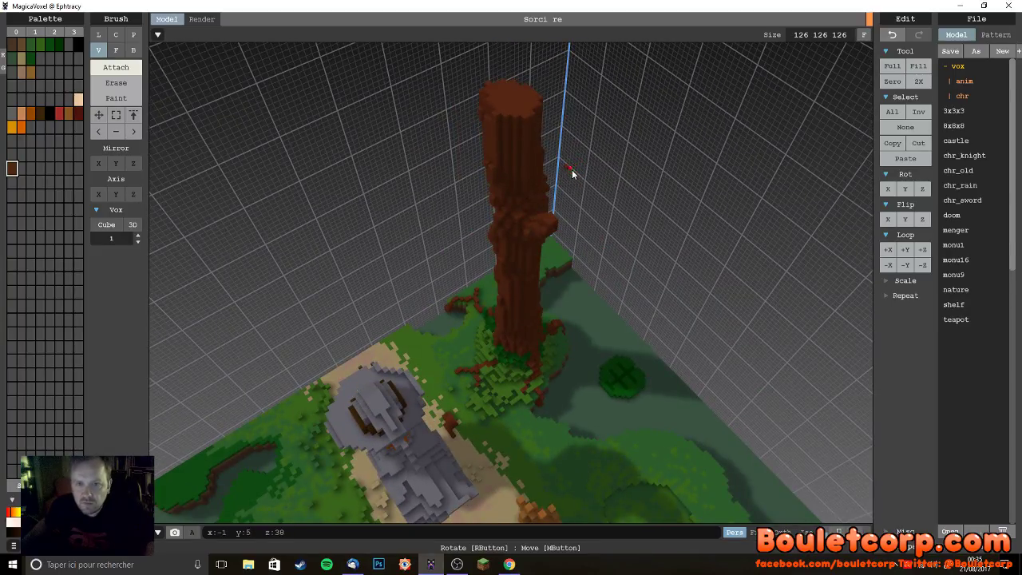
scroll(622, 225, up, 2)
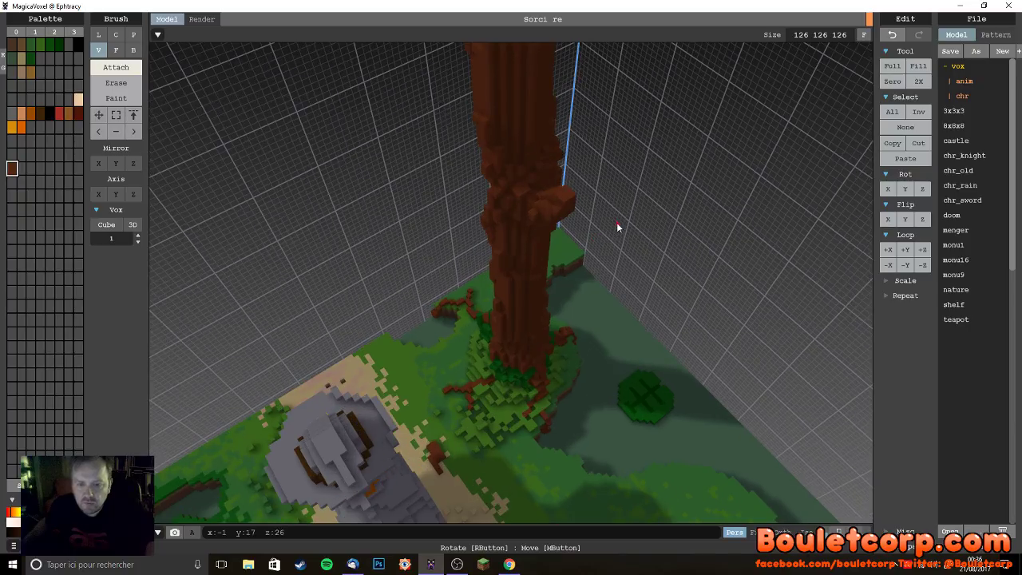
right_drag(543, 309, 489, 319)
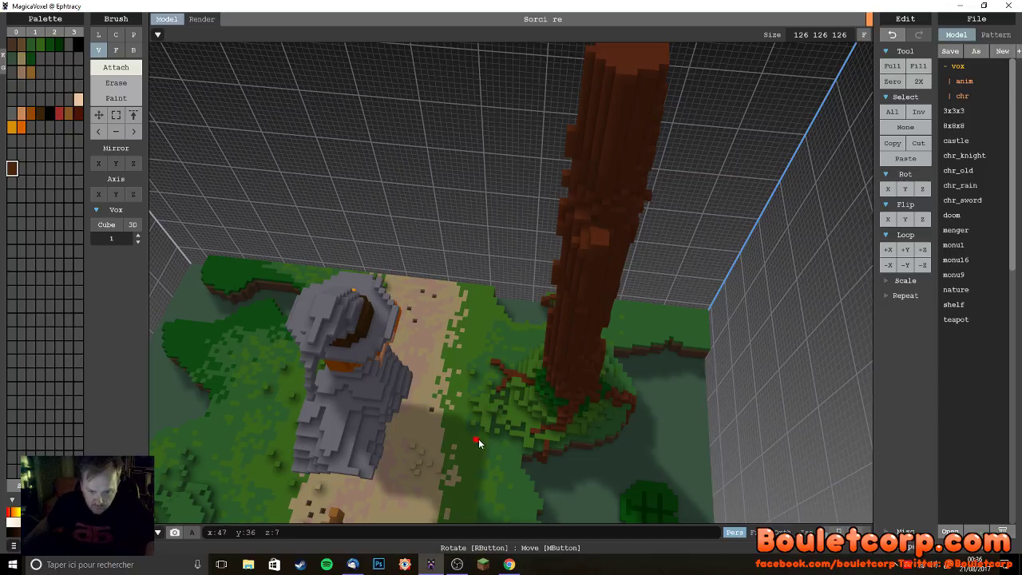
- Thicken the branch stub with extra voxels on its top and sides, building it outward from the trunk
mouse_move(570, 471)
right_down()
mouse_move(641, 435)
mouse_move(777, 438)
mouse_move(540, 352)
mouse_move(456, 349)
mouse_move(513, 365)
mouse_move(662, 365)
mouse_move(703, 376)
mouse_move(707, 389)
mouse_move(797, 392)
mouse_move(647, 363)
mouse_move(566, 405)
mouse_move(547, 266)
mouse_move(623, 296)
mouse_move(587, 258)
right_up()
scroll(647, 364, up, 3)
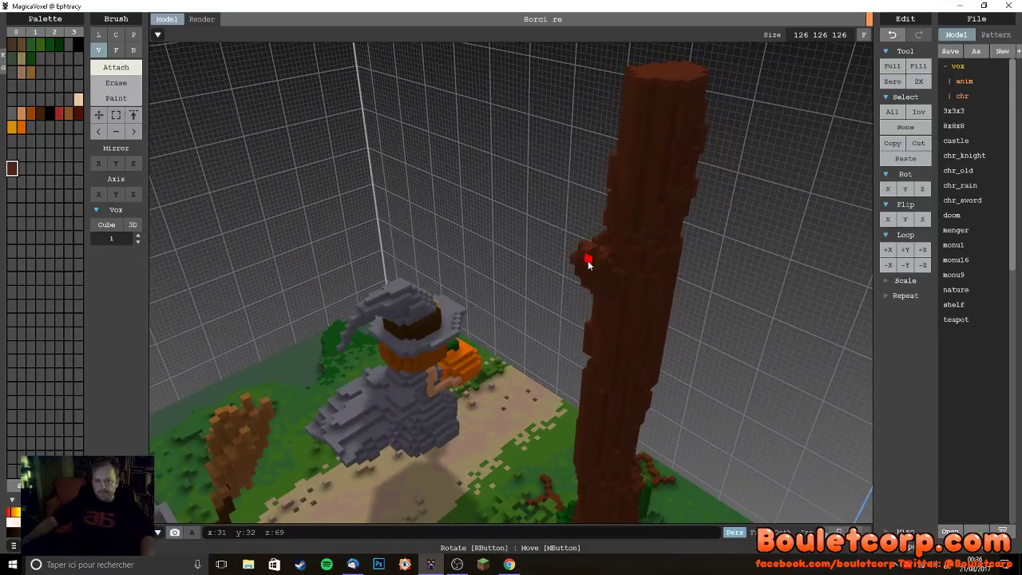
right_drag(614, 298, 616, 327)
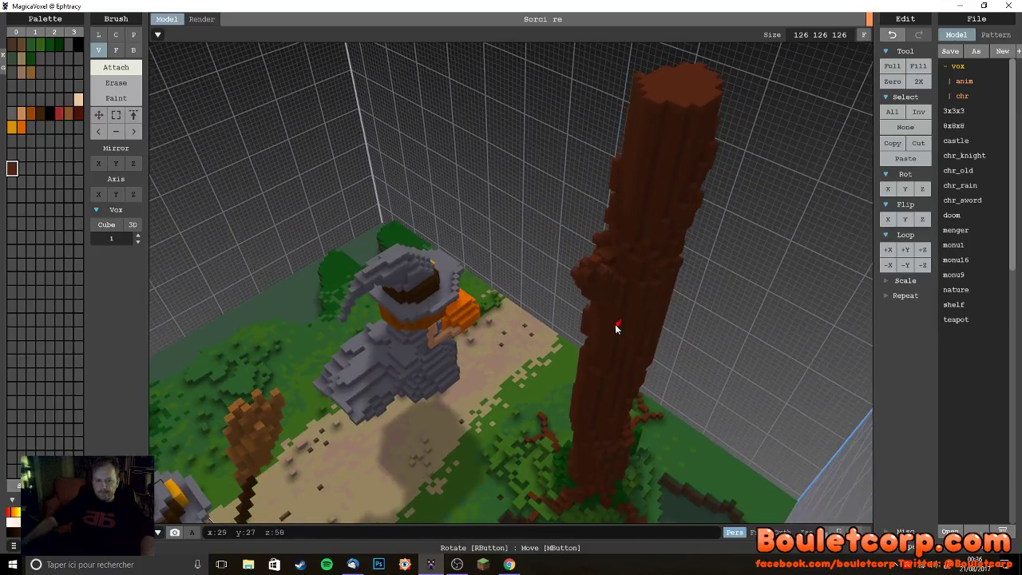
click(588, 270)
click(590, 267)
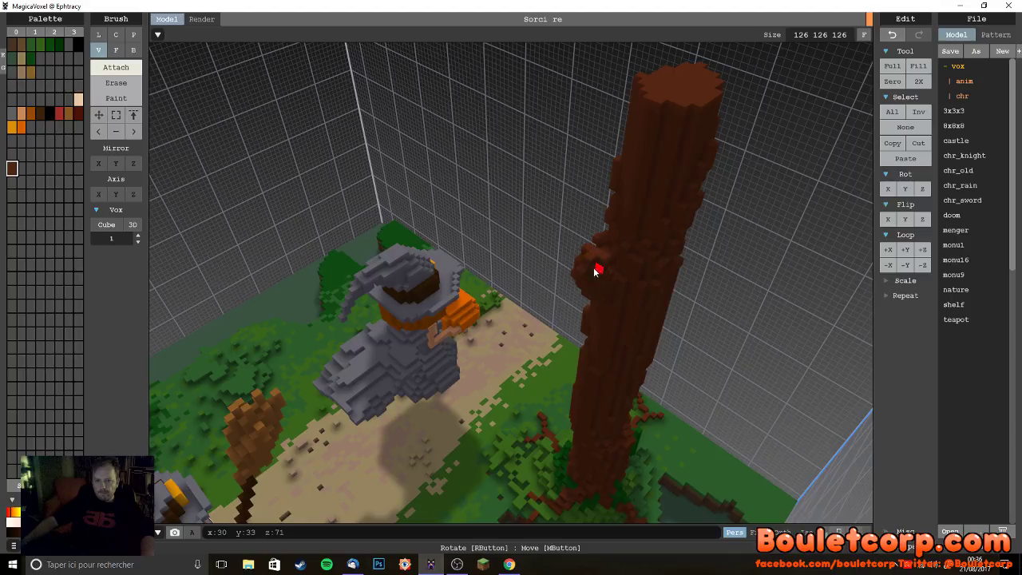
mouse_move(593, 255)
right_down()
mouse_move(636, 278)
mouse_move(575, 283)
mouse_move(595, 297)
right_up()
click(565, 276)
click(559, 284)
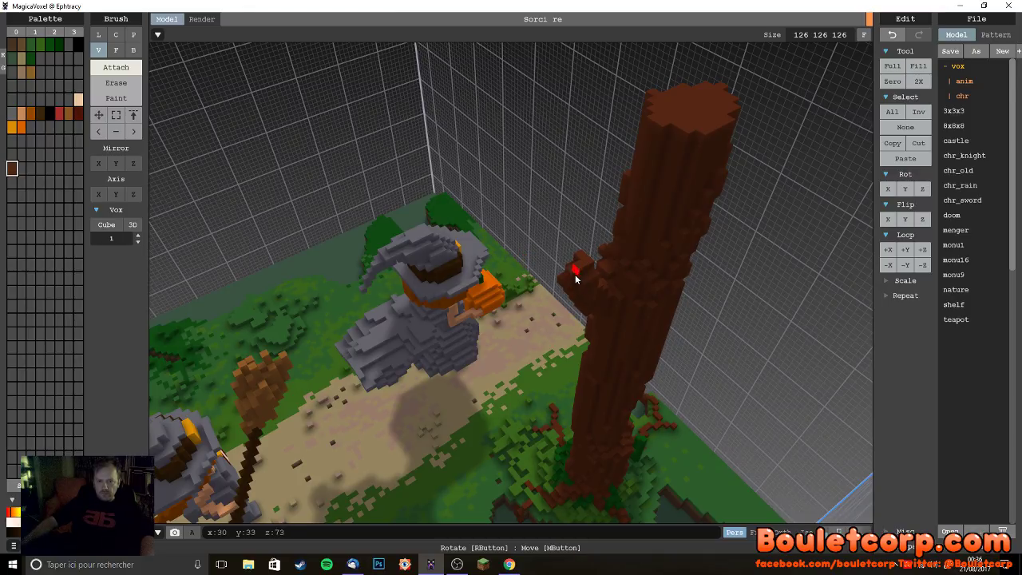
- Extend the stub into a long, tapering, stepped branch that curves outward and upward from the trunk
right_drag(580, 281, 618, 258)
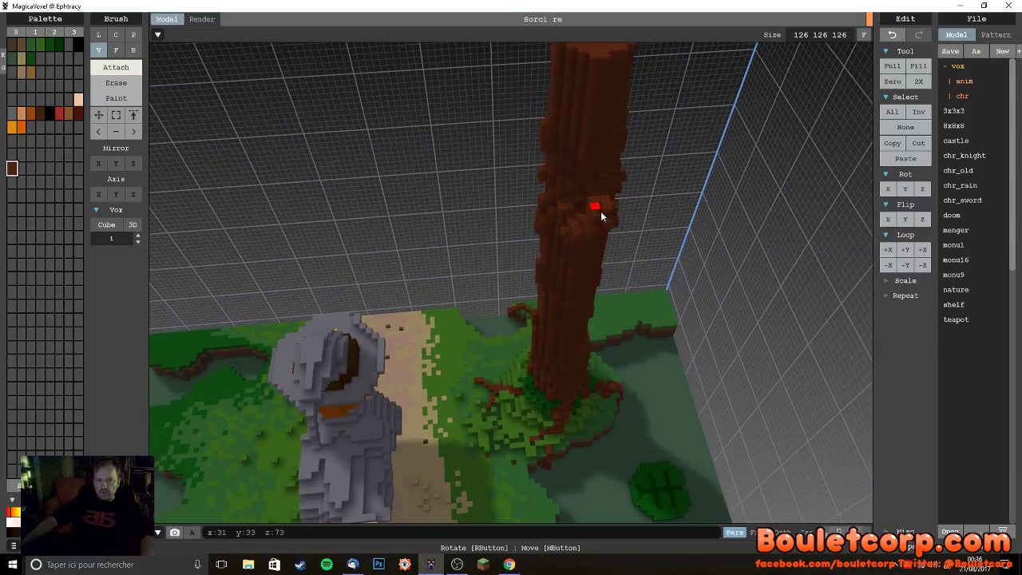
right_drag(610, 214, 499, 195)
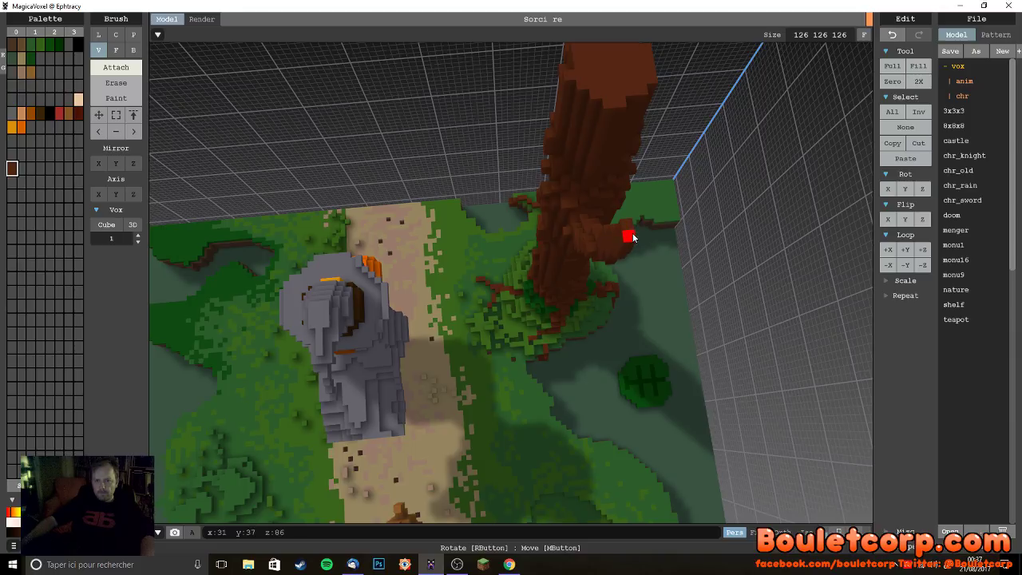
right_drag(652, 269, 539, 128)
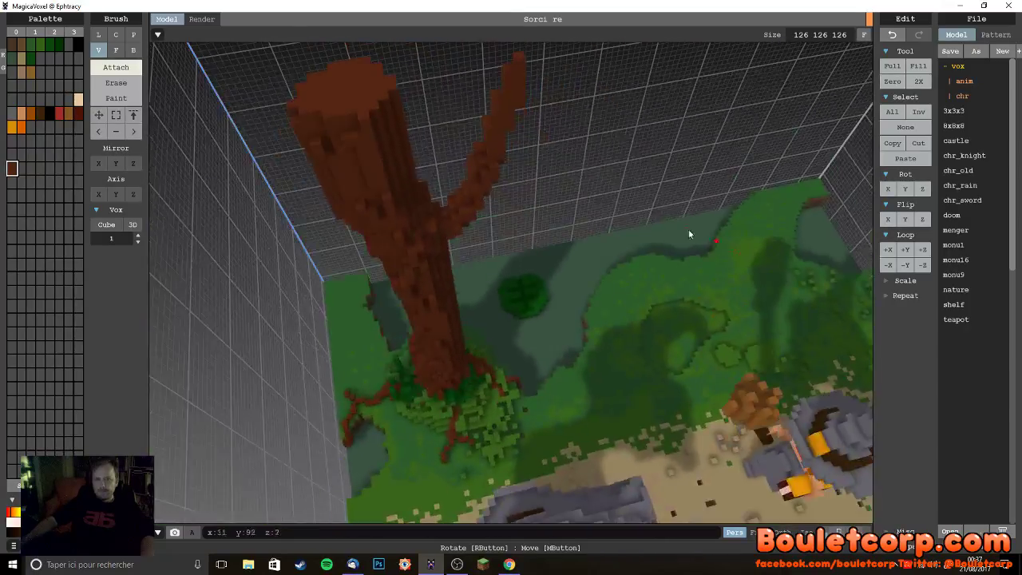
- Undo the last voxels attached on the trunk's flat top and scatter new single voxels across it
right_drag(511, 93, 592, 253)
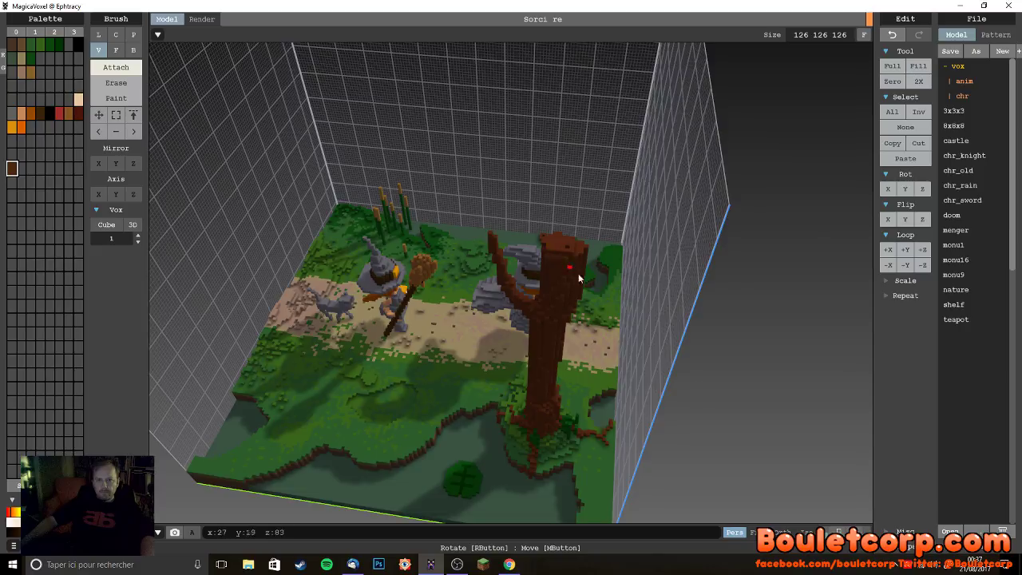
right_drag(567, 271, 610, 288)
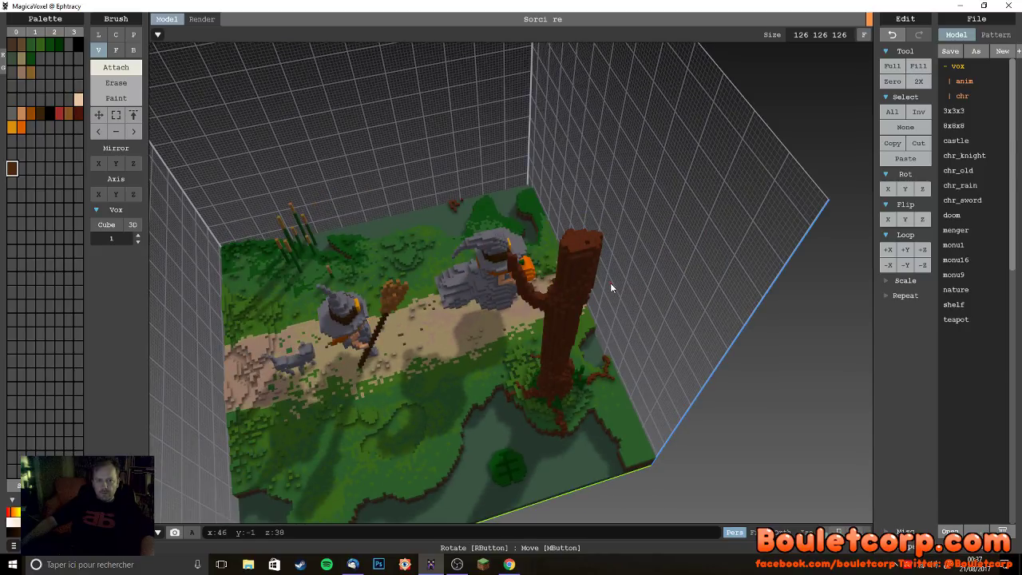
key(ctrl+z)
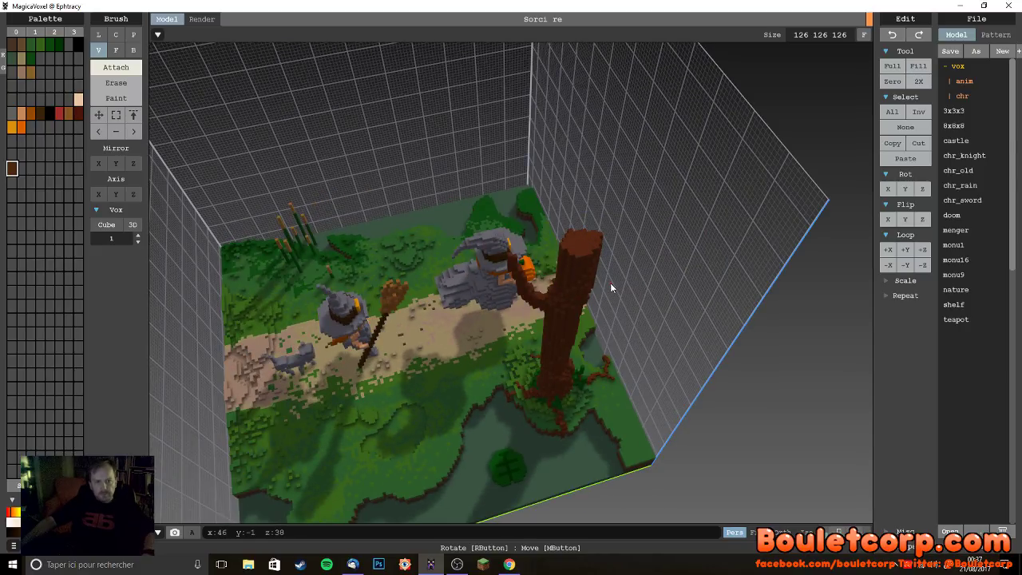
click(573, 247)
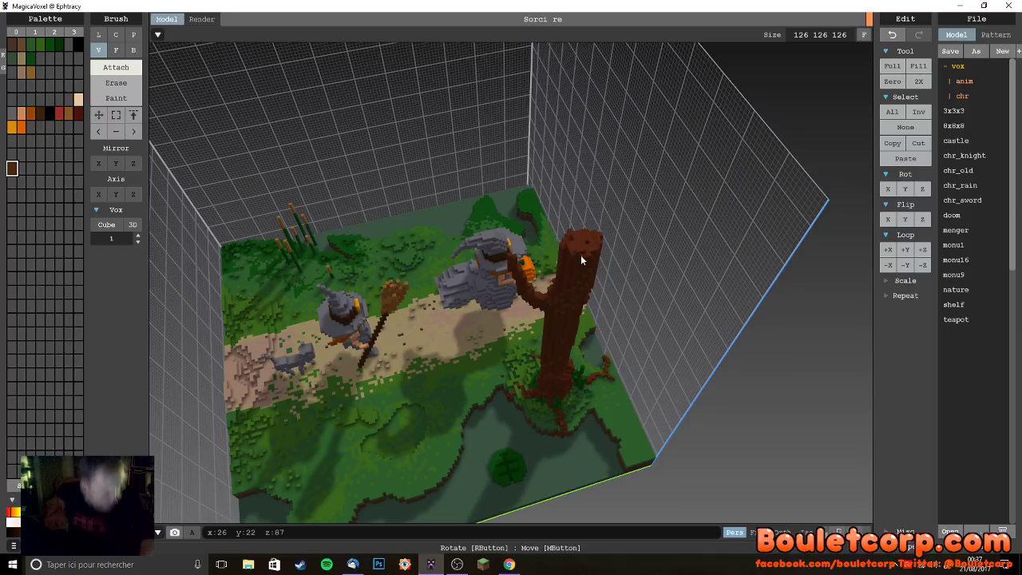
mouse_move(582, 212)
right_down()
mouse_move(586, 234)
mouse_move(589, 210)
mouse_move(591, 227)
mouse_move(580, 230)
right_up()
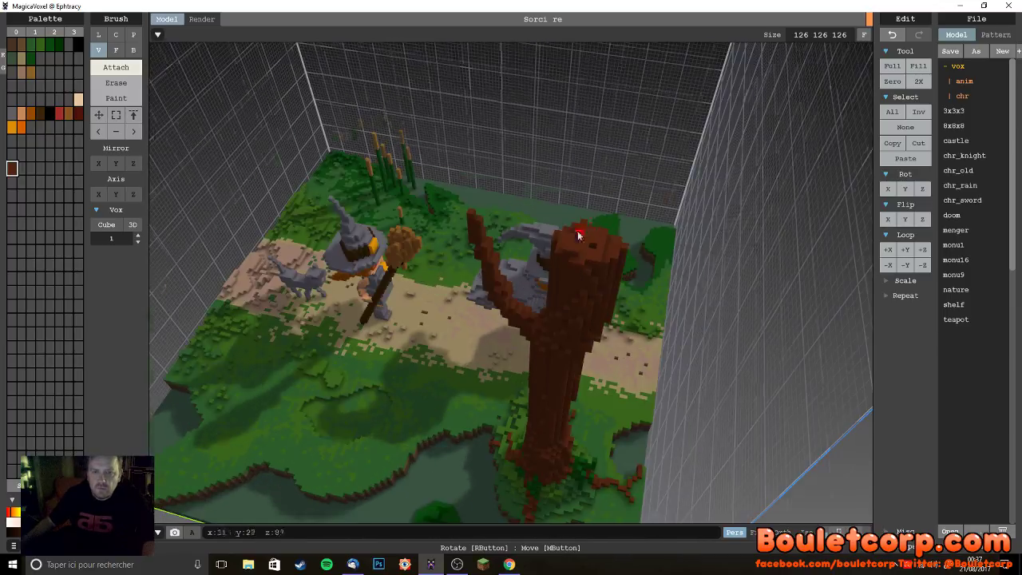
- Attach uneven voxels across the trunk's top and down its upper rim to break up the flat edges
scroll(708, 216, up, 3)
right_drag(708, 215, 673, 210)
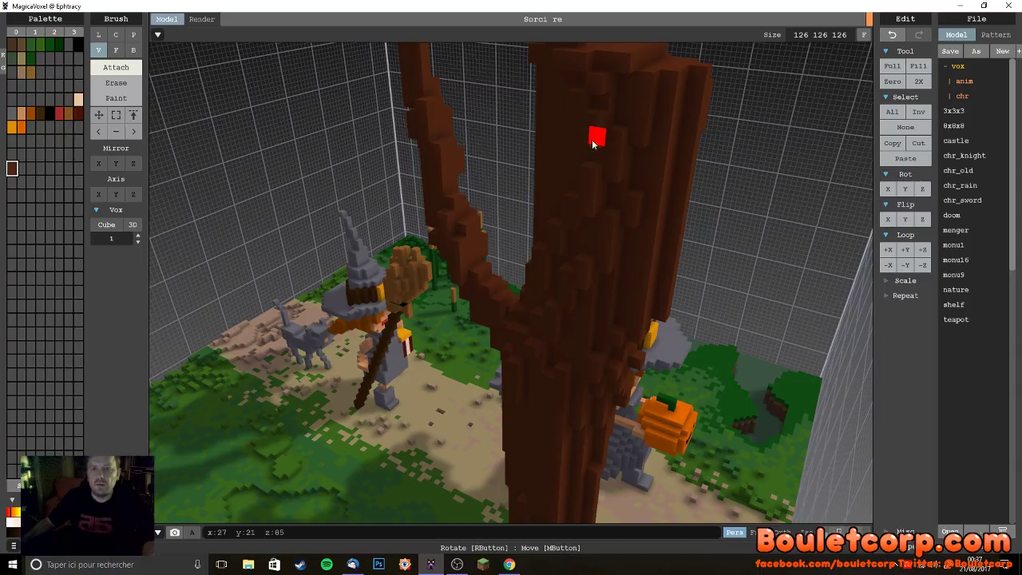
right_drag(598, 98, 548, 245)
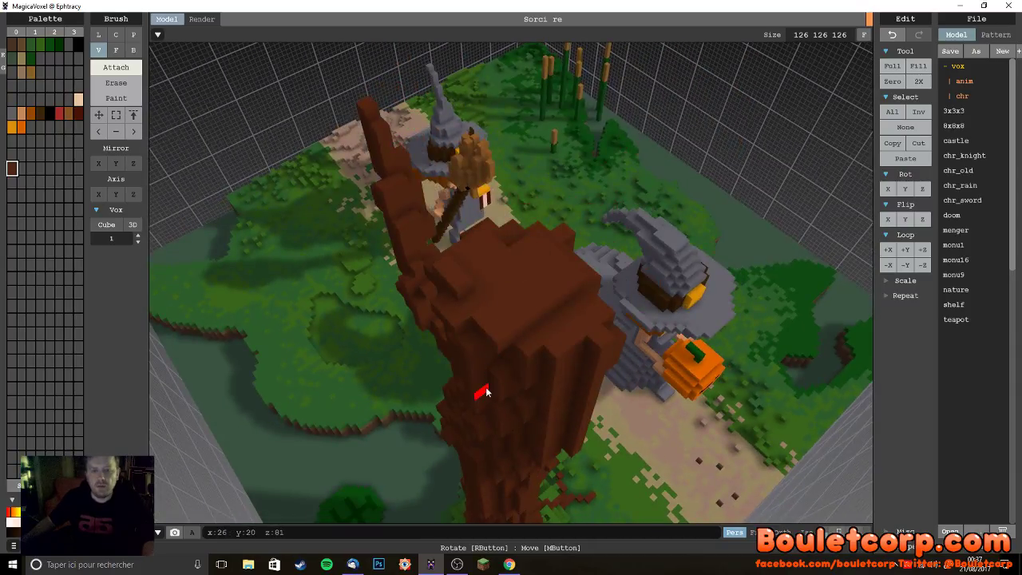
drag(541, 333, 529, 359)
right_drag(487, 377, 675, 241)
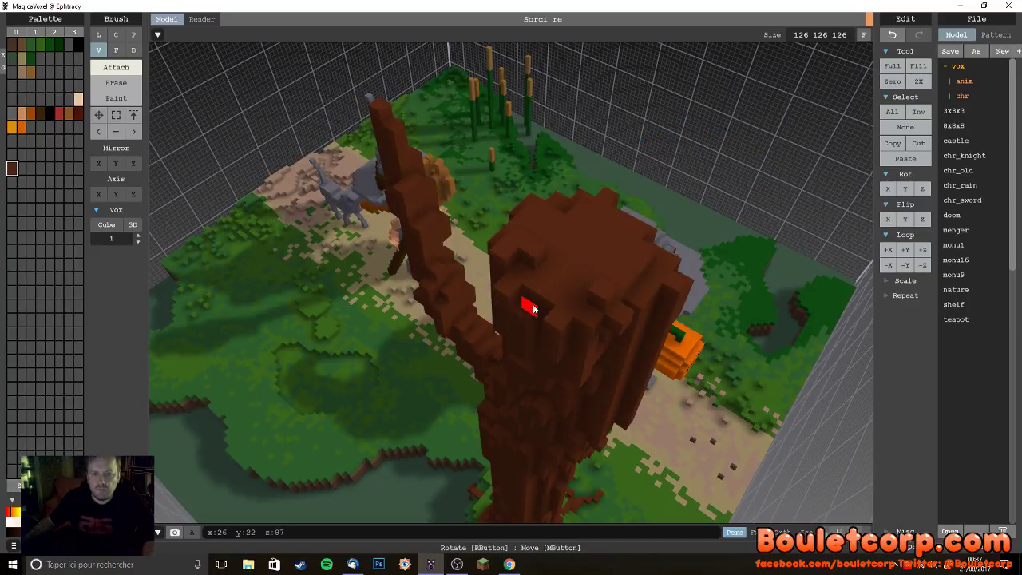
right_drag(572, 327, 463, 247)
mouse_move(482, 166)
mouse_down()
mouse_move(520, 205)
mouse_move(436, 234)
mouse_move(467, 226)
mouse_move(462, 181)
mouse_move(486, 164)
mouse_up()
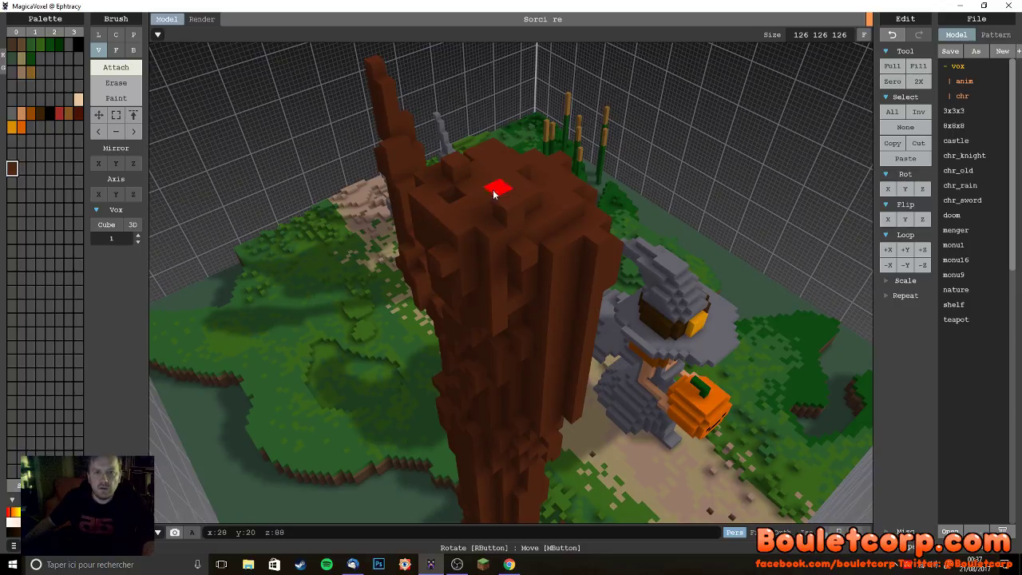
- Build a raised, overhanging voxel ledge along the pond side of the trunk's top, supported by voxels beneath its rim
right_drag(457, 226, 619, 234)
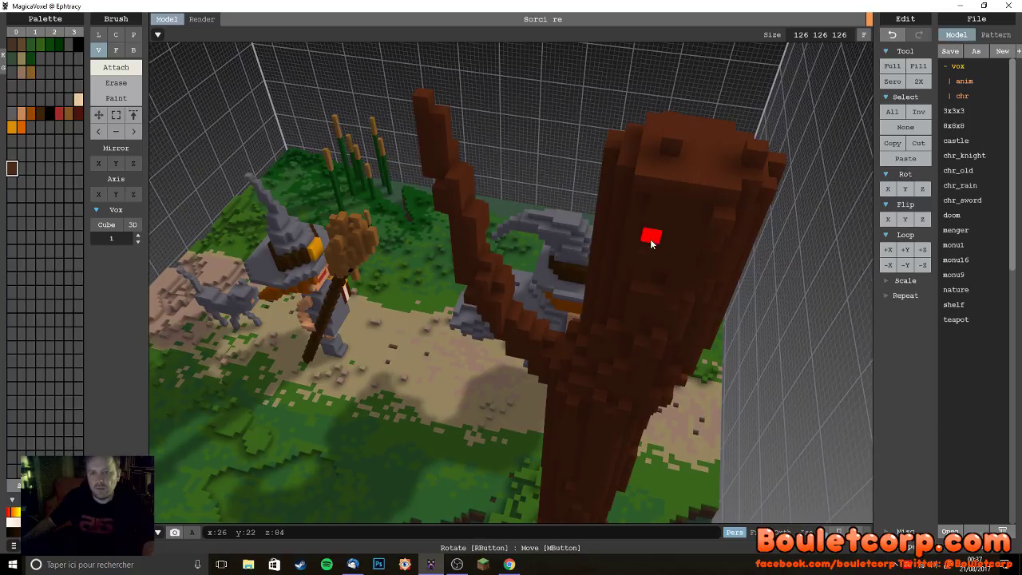
right_drag(639, 200, 657, 235)
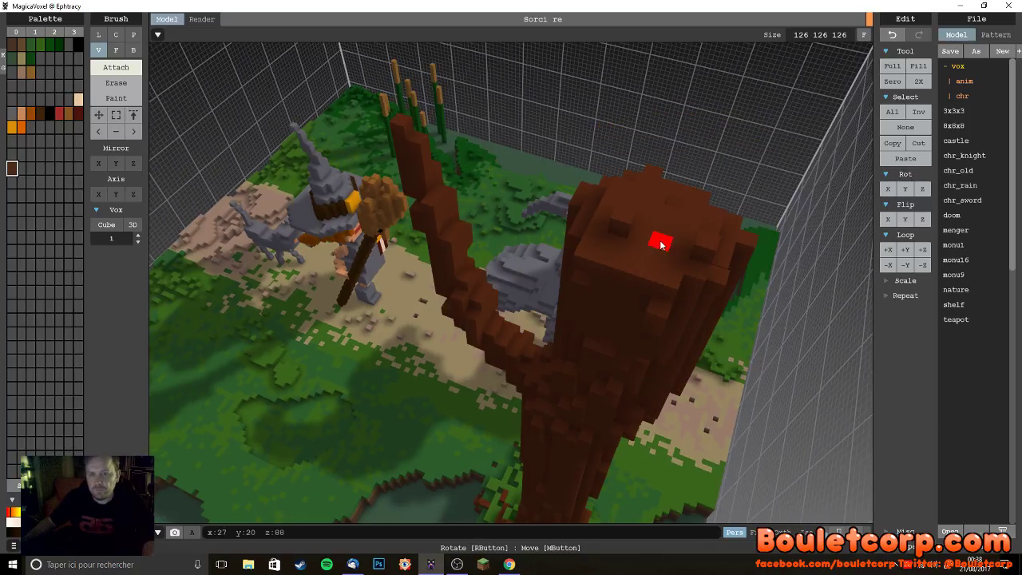
right_drag(706, 268, 604, 260)
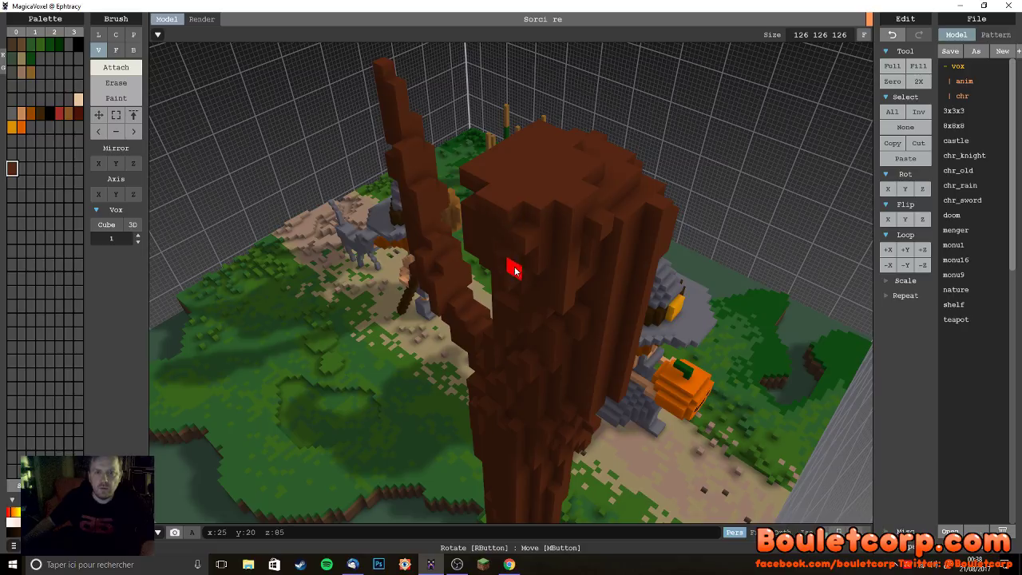
right_drag(527, 212, 433, 256)
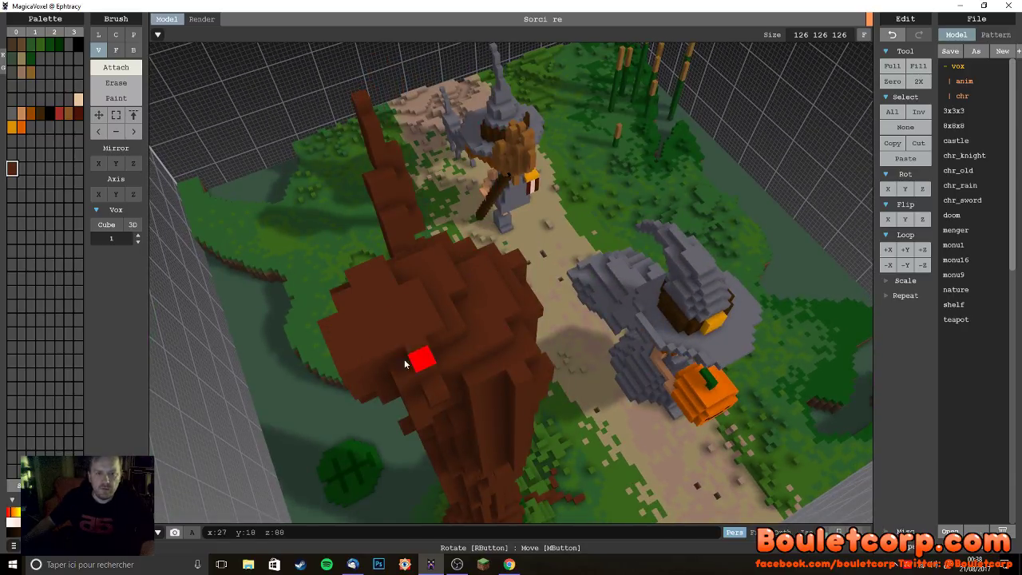
right_drag(368, 360, 424, 292)
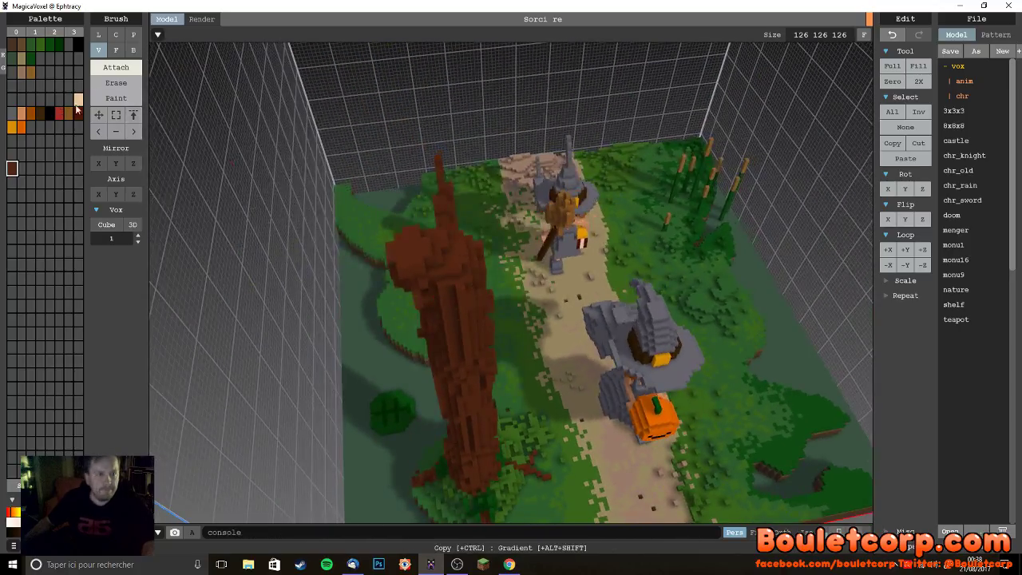
- Extrude the raised ledge's top face upward in Face mode to form a narrower upper trunk section
click(116, 49)
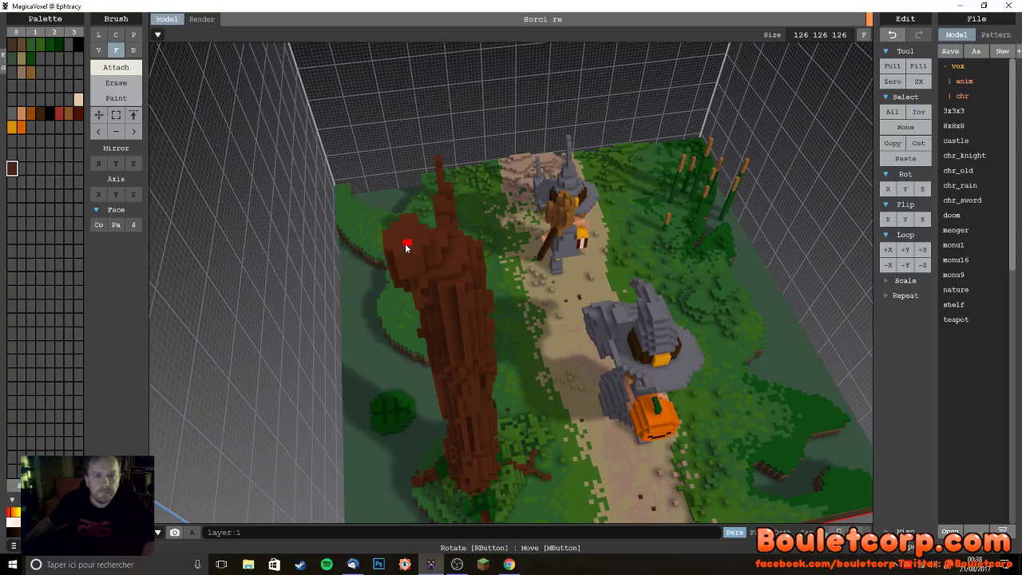
right_drag(400, 206, 437, 246)
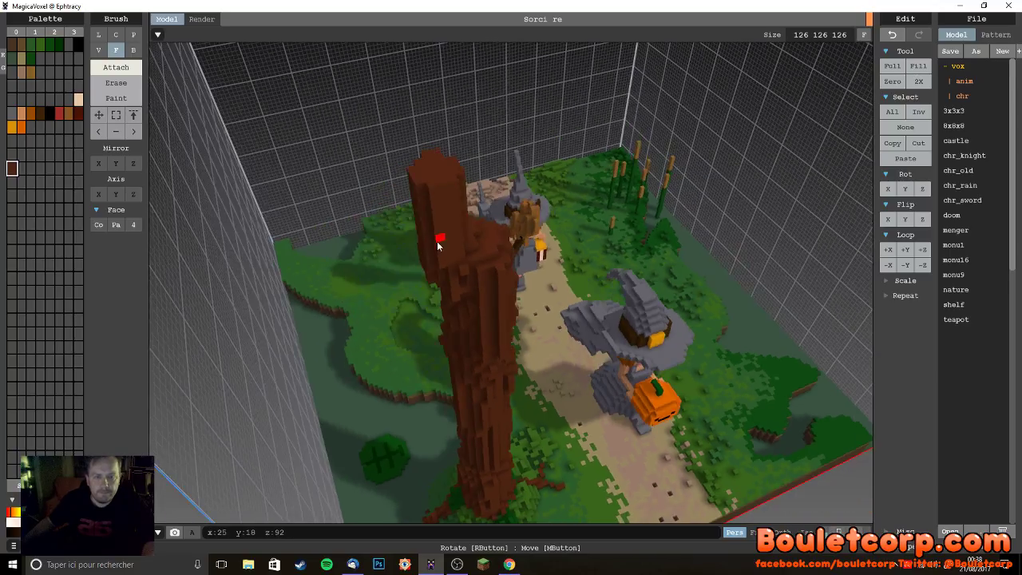
- Attach uneven single voxels around the top of the narrower upper trunk section to break up its smooth rim
key(b)
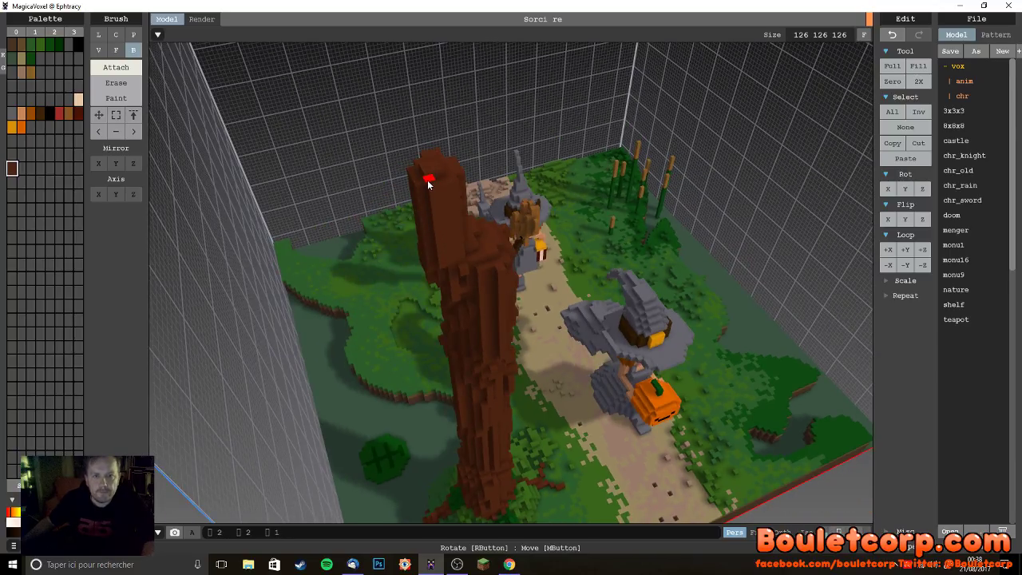
key(v)
right_drag(200, 196, 366, 196)
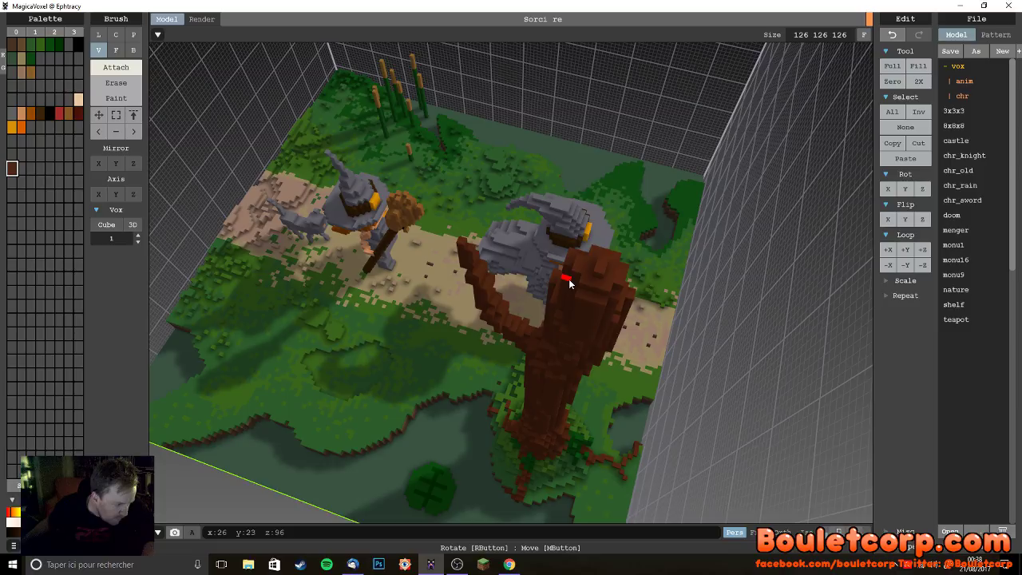
right_drag(611, 287, 447, 255)
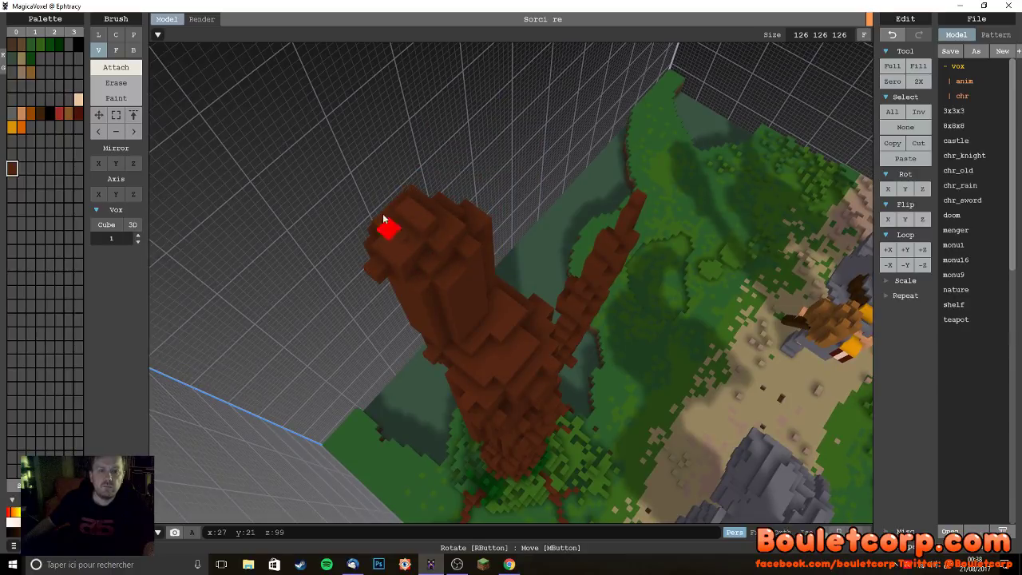
drag(369, 240, 380, 184)
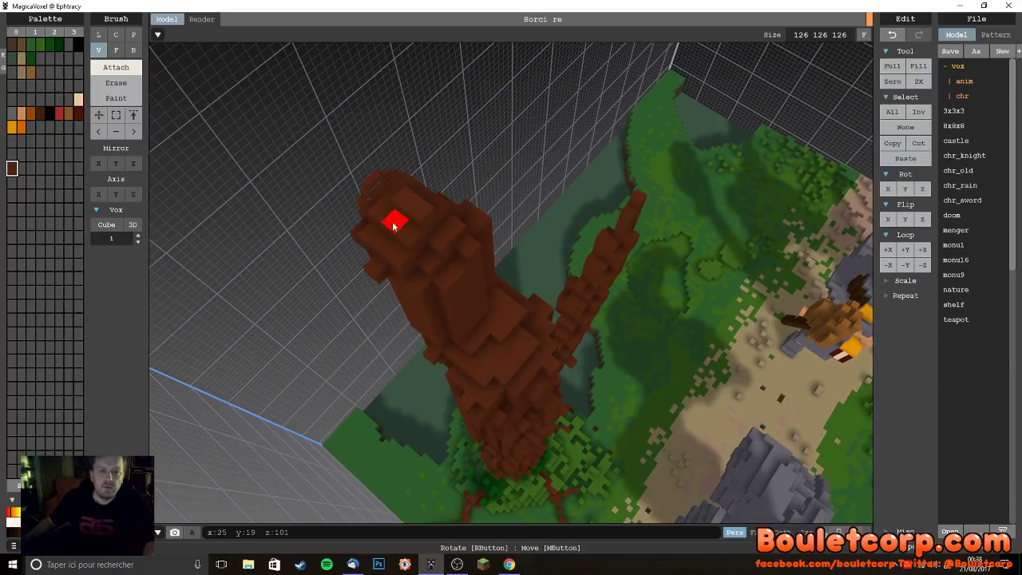
right_drag(393, 219, 444, 236)
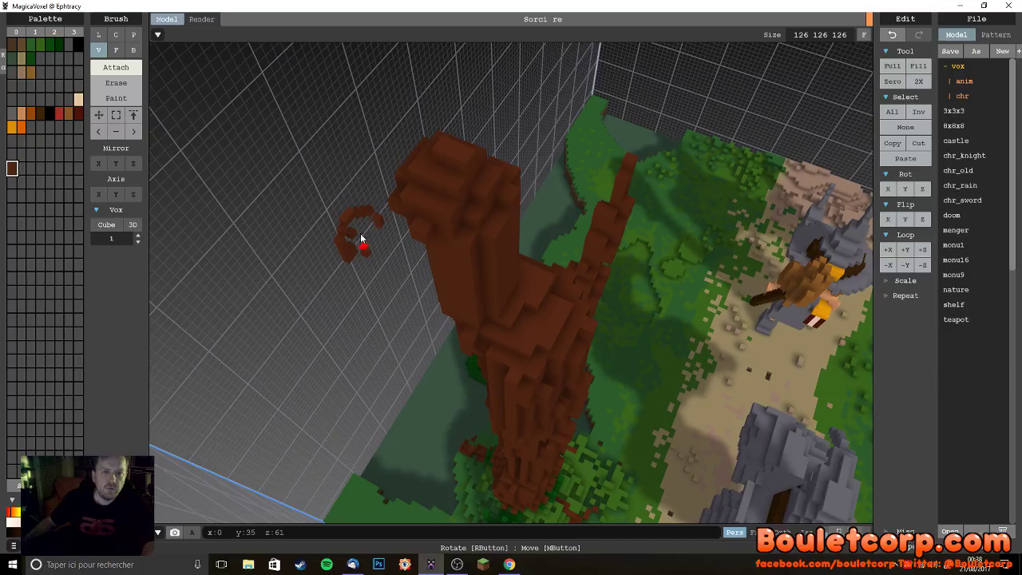
mouse_move(349, 258)
right_down()
mouse_move(425, 270)
mouse_move(499, 238)
right_up()
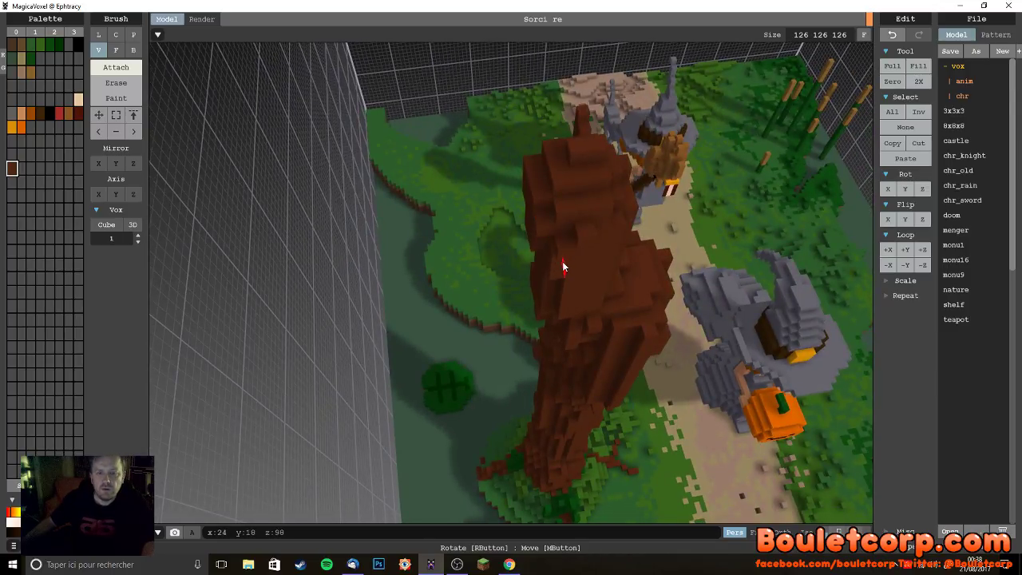
- Roughen the sides of the upper trunk section with irregular voxels and blend its base into the ledge below
right_drag(566, 257, 557, 120)
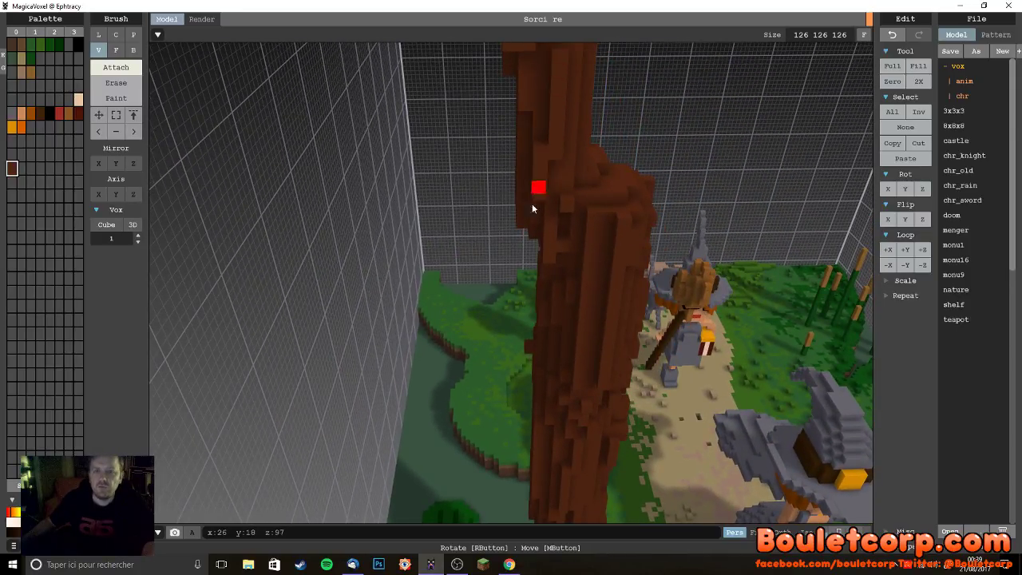
mouse_move(551, 262)
right_down()
mouse_move(783, 294)
mouse_move(399, 197)
mouse_move(479, 269)
mouse_move(554, 249)
right_up()
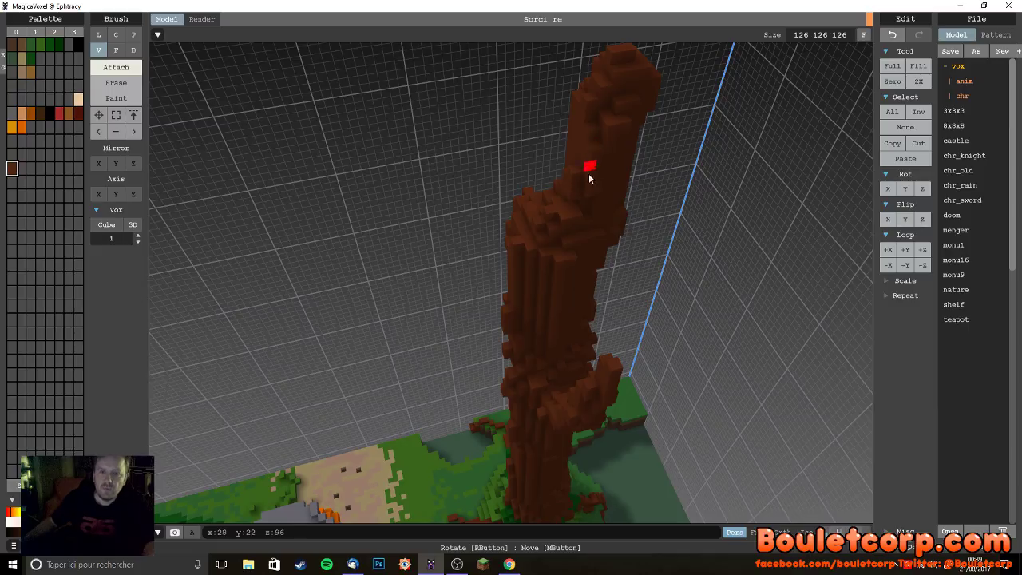
right_drag(572, 231, 375, 127)
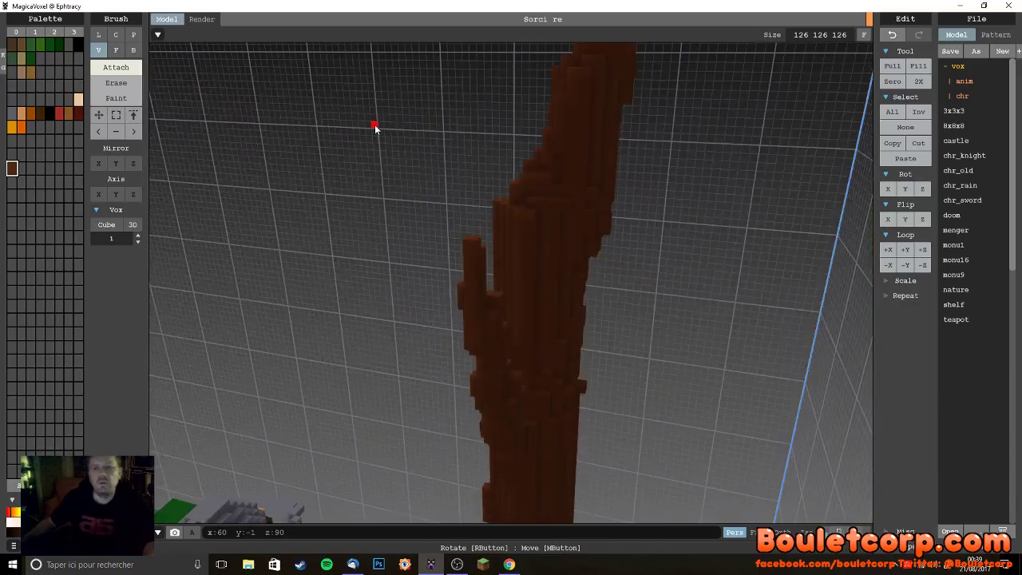
scroll(484, 183, down, 5)
right_drag(484, 183, 471, 221)
scroll(495, 232, down, 3)
right_drag(546, 250, 416, 268)
scroll(459, 248, up, 4)
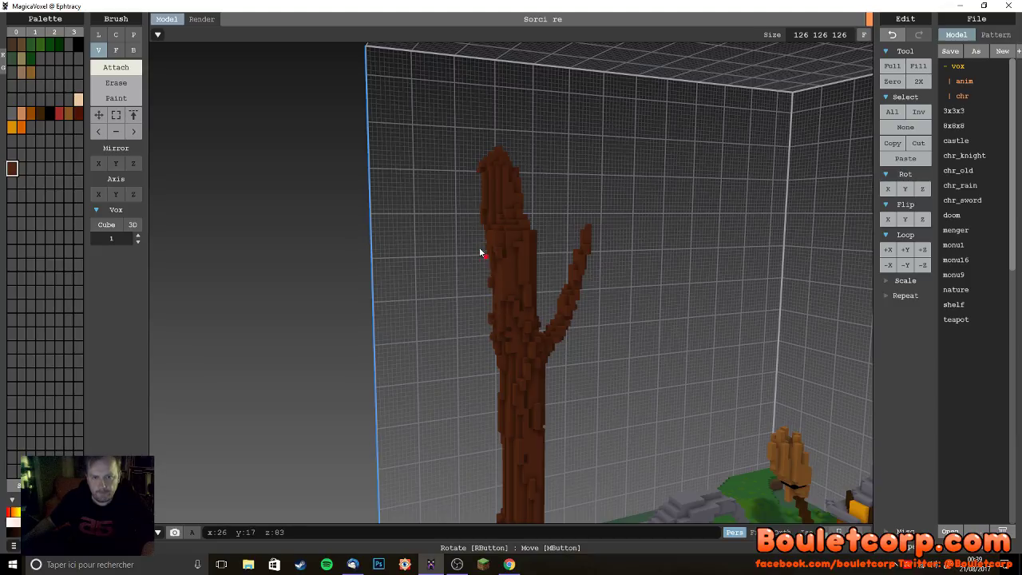
- Build the upper trunk's top into a leaning bend of stepped voxels overhanging one side
right_drag(557, 280, 505, 216)
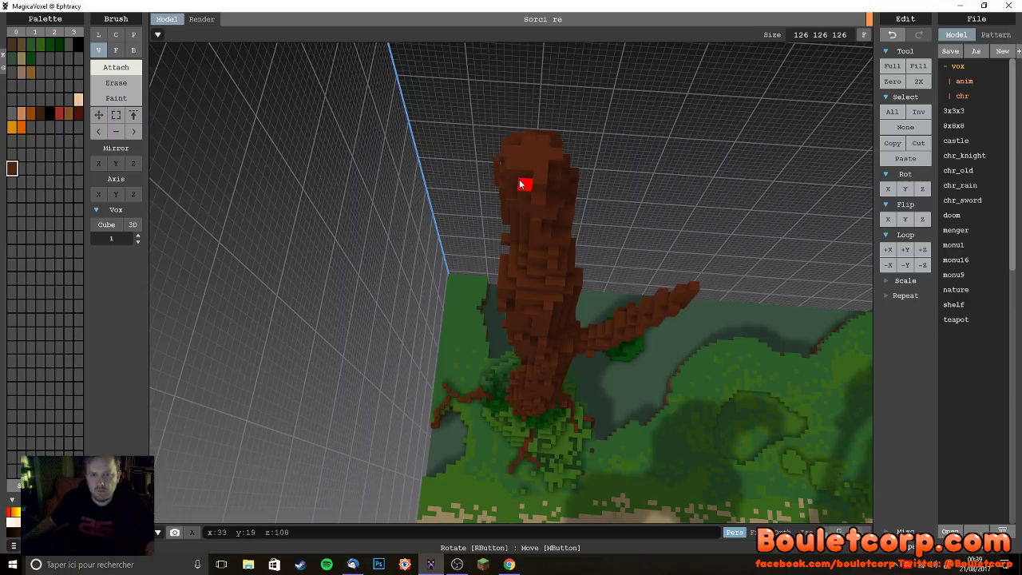
right_drag(513, 178, 696, 337)
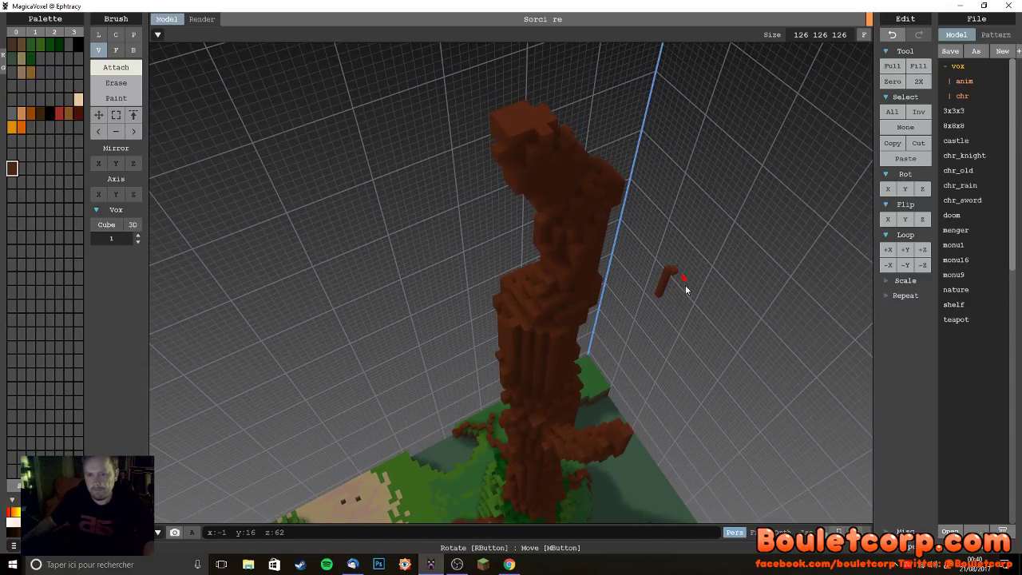
right_drag(671, 280, 635, 303)
- Extrude the leaning bend's flat top face upward in Face mode to z 125, near the top of the volume
click(115, 50)
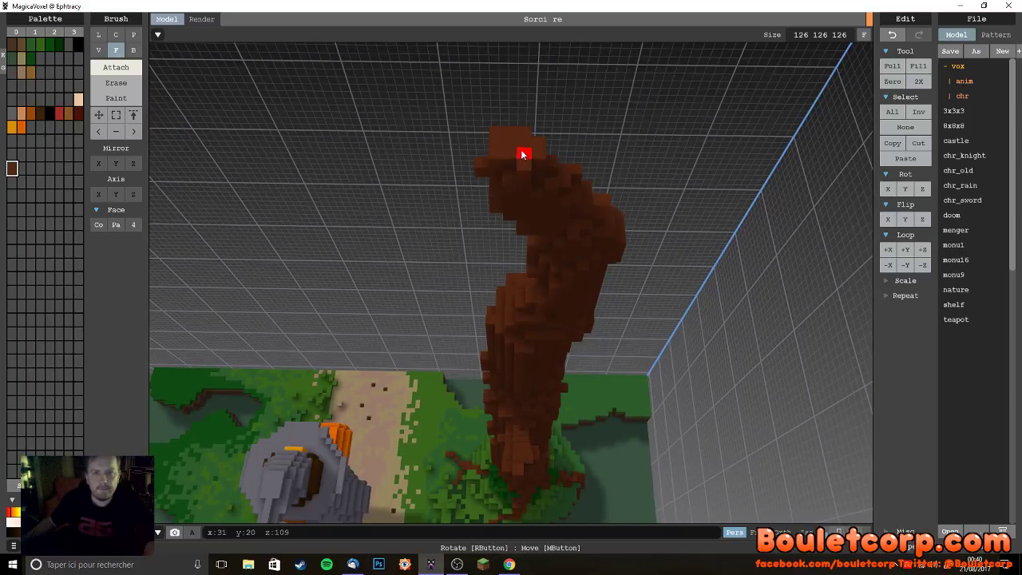
right_drag(516, 107, 485, 123)
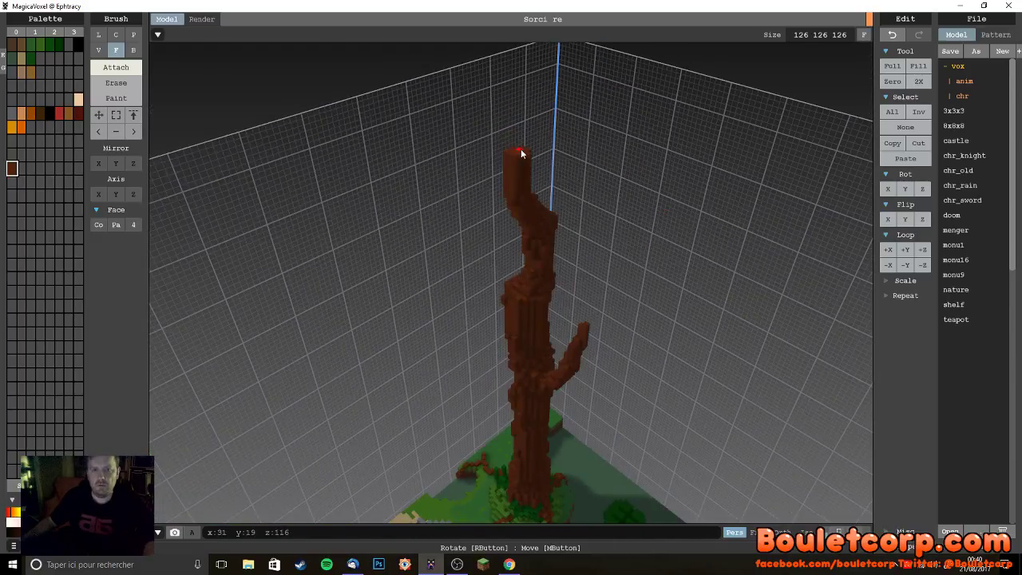
drag(521, 150, 519, 144)
key(ctrl+z)
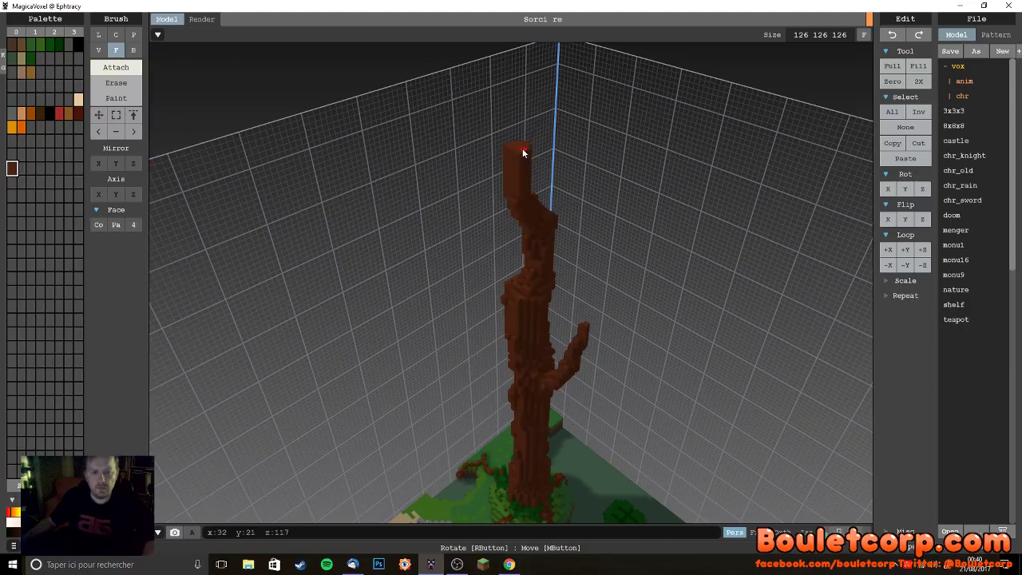
click(517, 150)
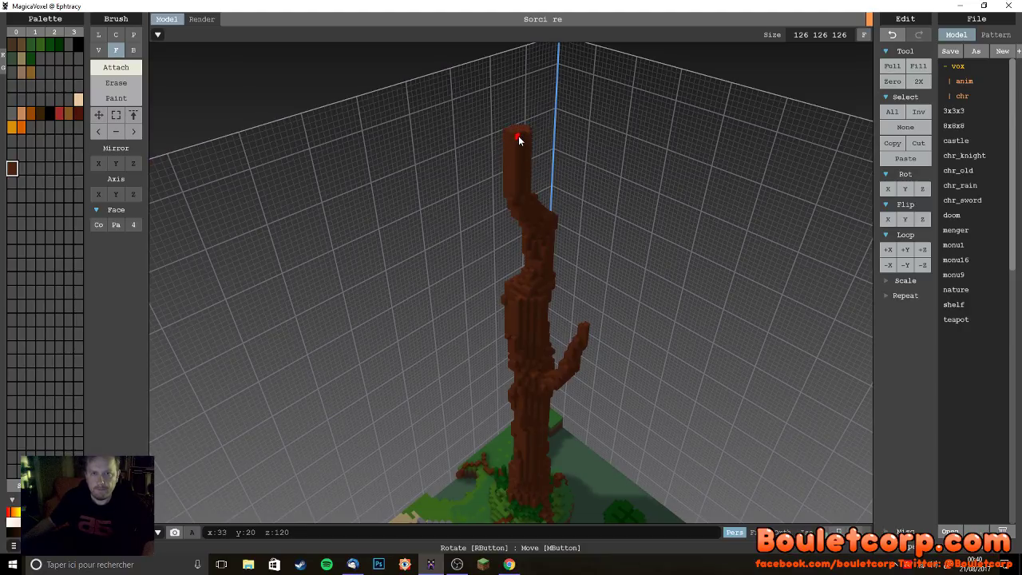
click(518, 134)
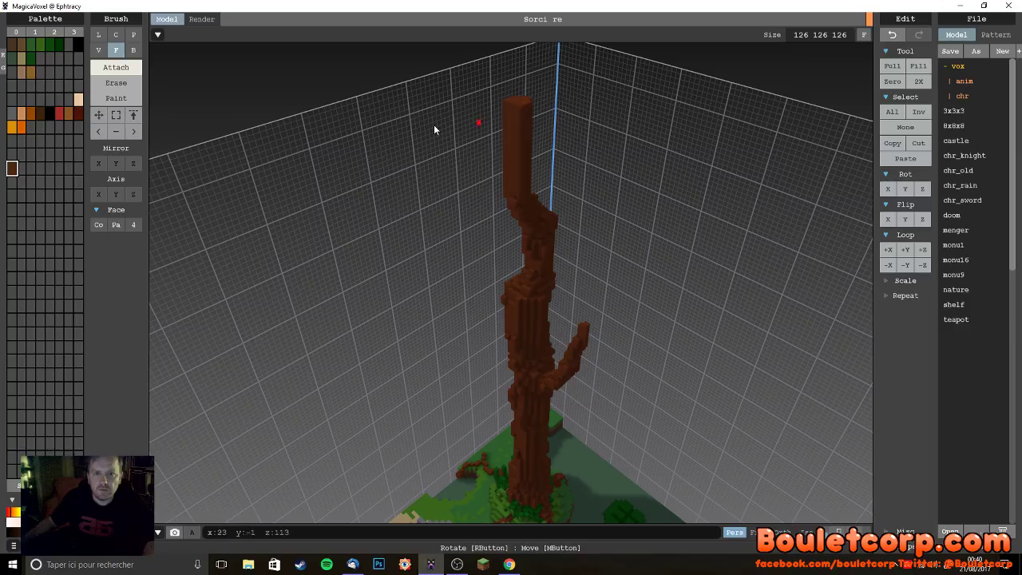
- Attach uneven single voxels around the base of the tall extruded section to blend it into the bend
click(99, 49)
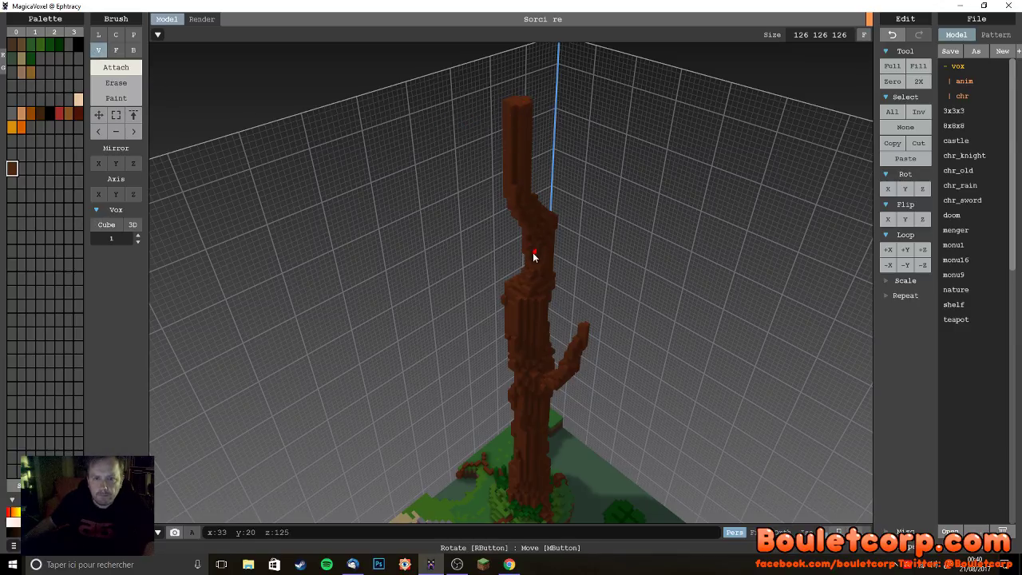
right_drag(560, 257, 606, 199)
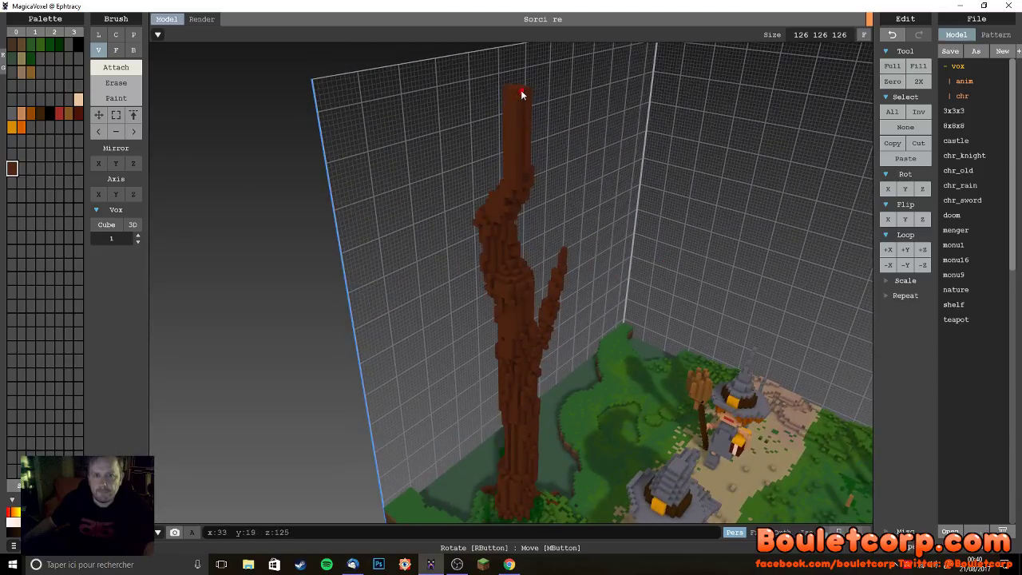
right_drag(501, 258, 464, 269)
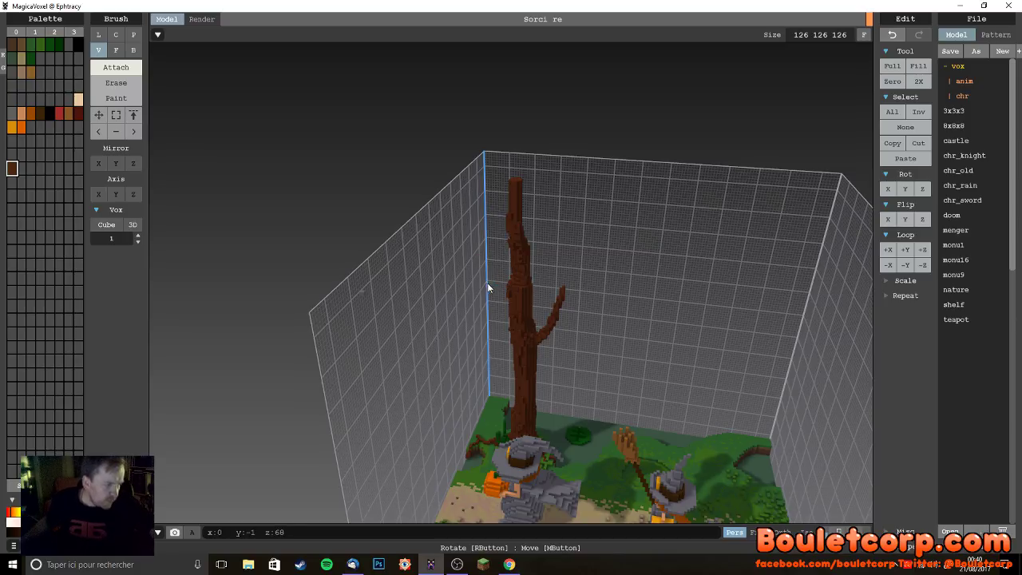
- Lengthen the existing side branch upward with single voxels, thickening it unevenly and tapering its tip
right_drag(619, 386, 660, 178)
scroll(598, 349, up, 3)
right_drag(486, 292, 452, 289)
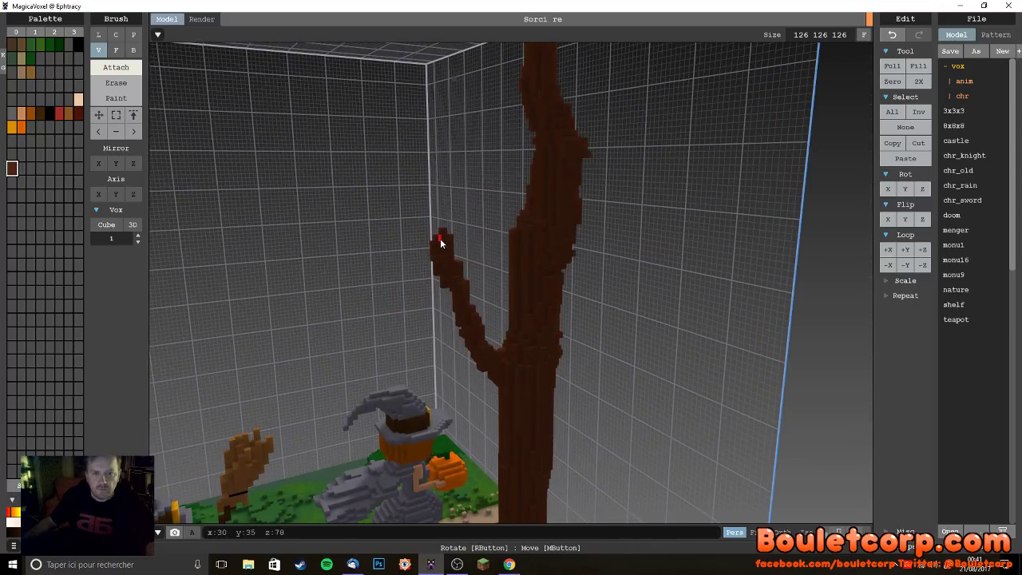
right_drag(446, 247, 424, 313)
right_drag(480, 338, 390, 296)
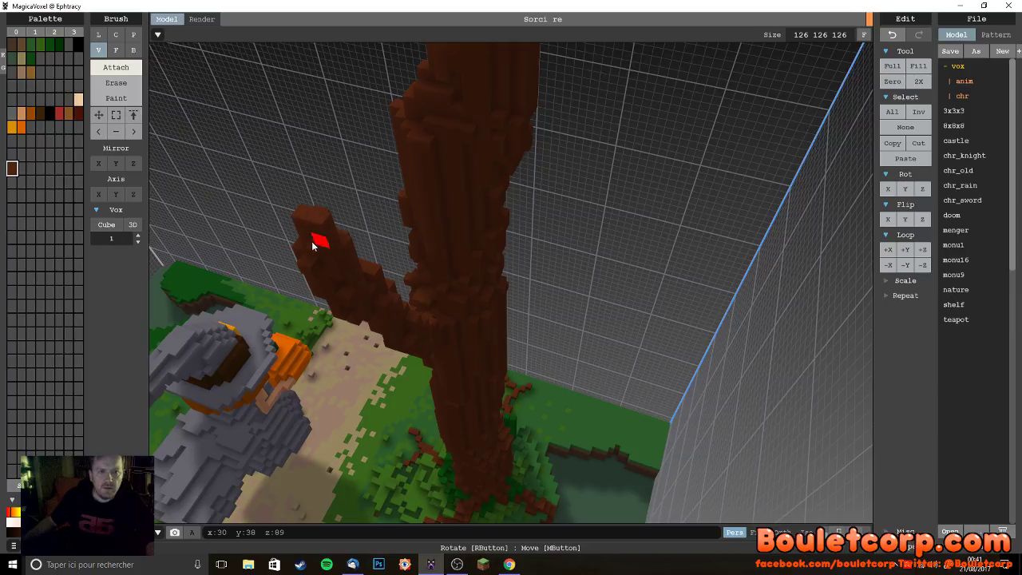
click(310, 217)
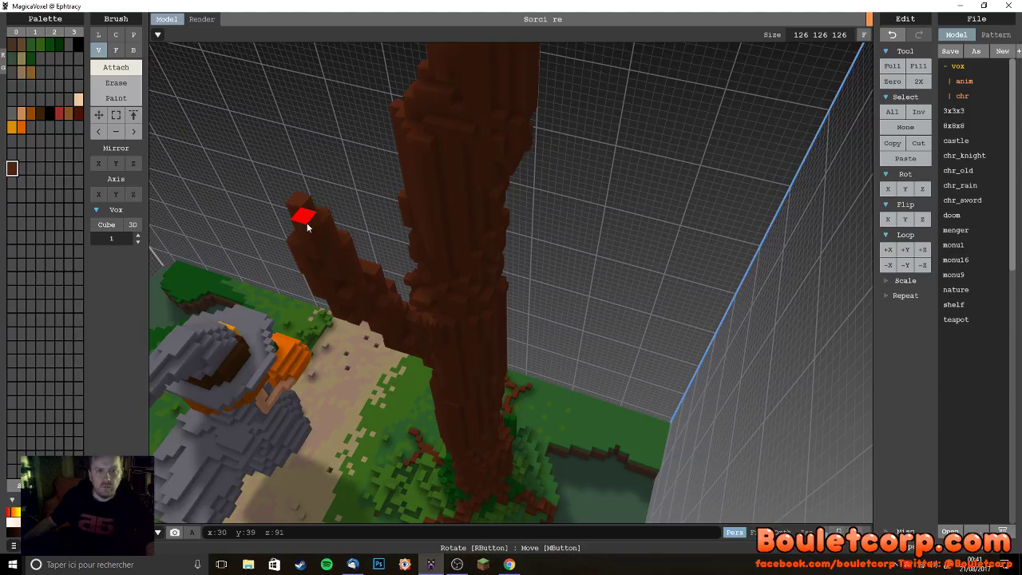
right_drag(309, 217, 509, 233)
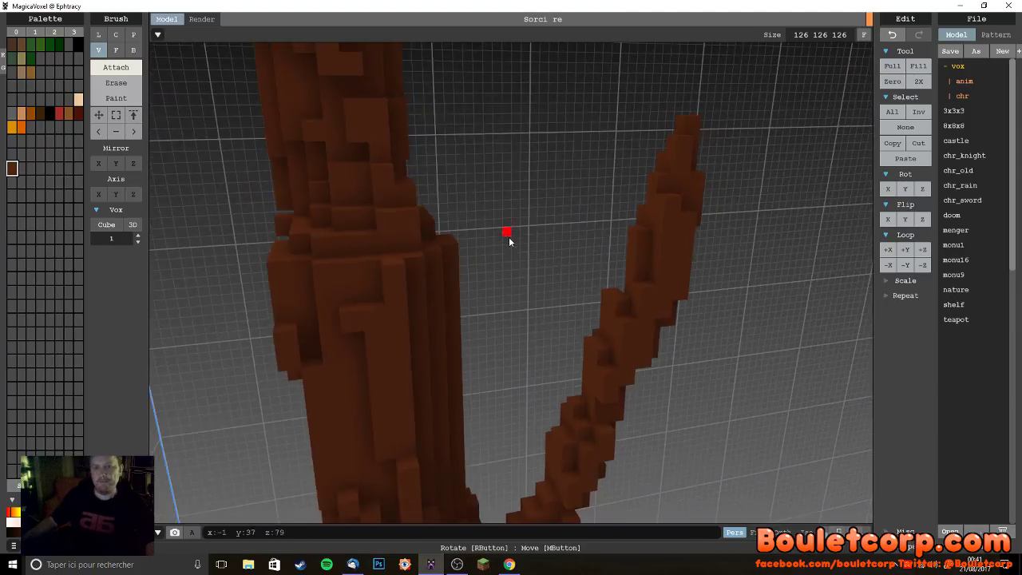
- Add small voxels at the side branch's tip and grow a thin twig from its trunk-facing side
scroll(509, 234, down, 10)
right_drag(582, 327, 522, 296)
scroll(472, 290, up, 5)
scroll(523, 296, down, 3)
right_drag(524, 365, 519, 337)
scroll(514, 319, up, 10)
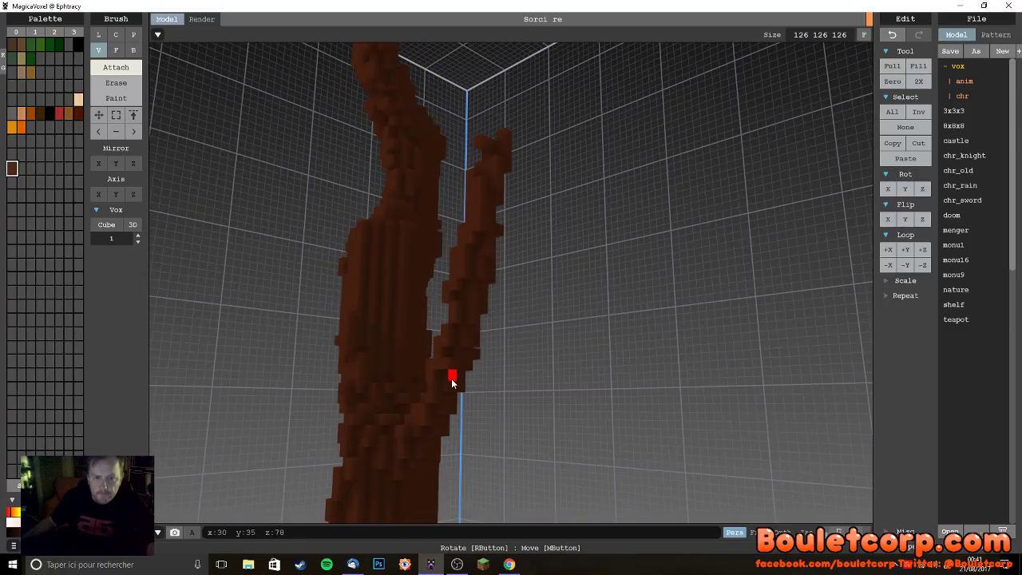
right_drag(495, 320, 585, 354)
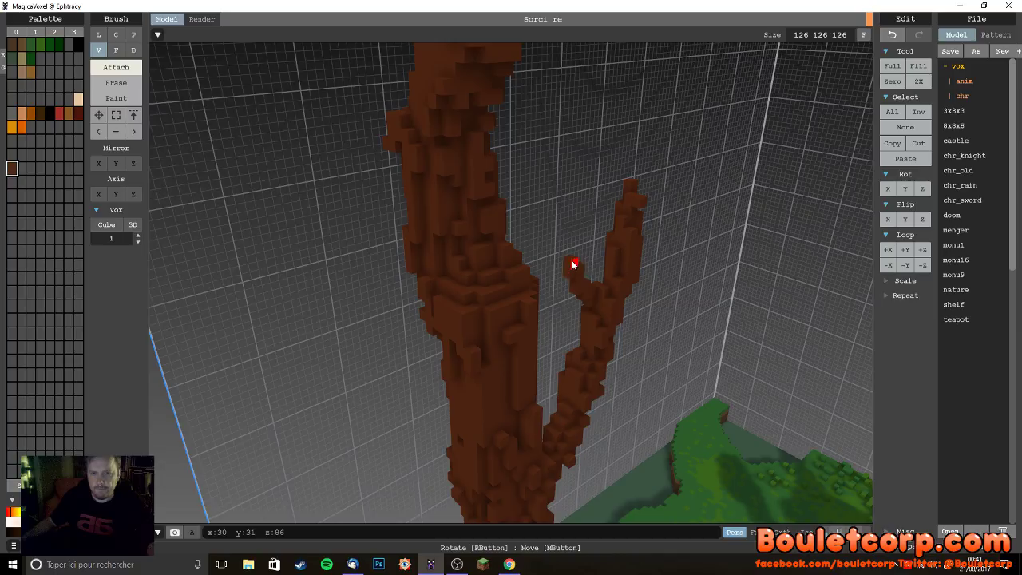
right_drag(581, 291, 376, 268)
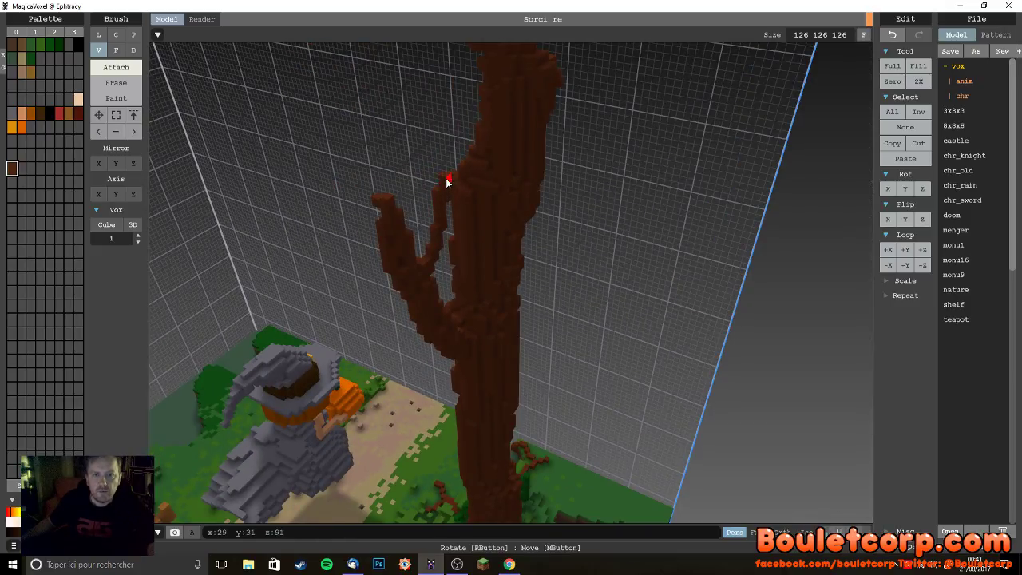
- Undo the last voxels on the thin twig's tip and extend it upward with a slight sideways offset
right_drag(446, 182, 514, 203)
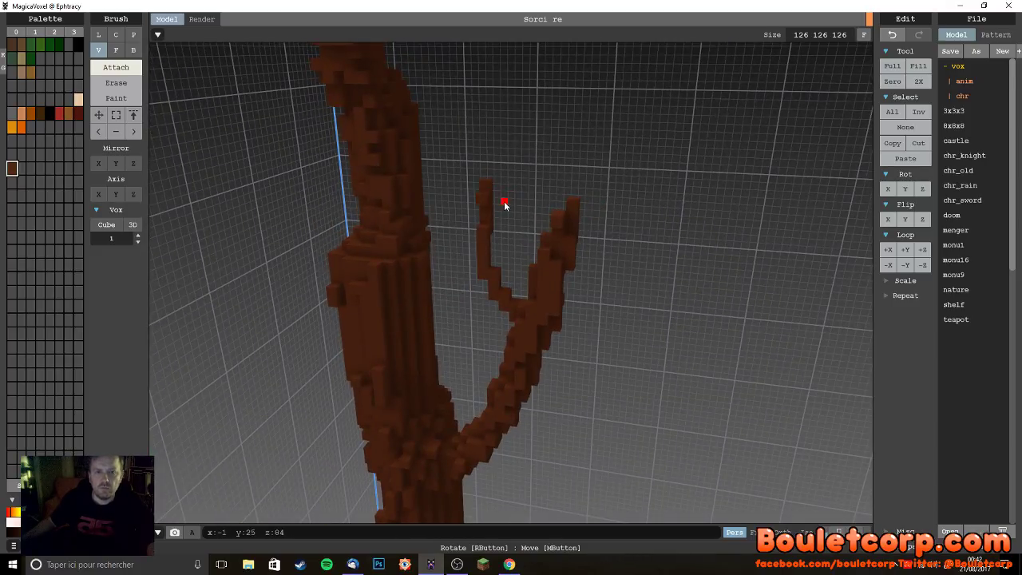
key(ctrl+z)
click(482, 198)
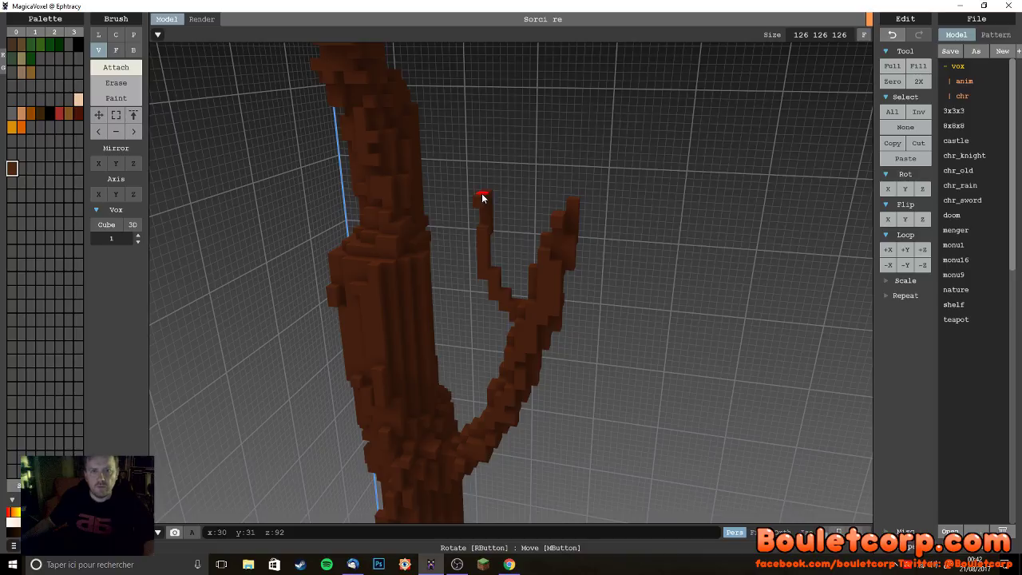
click(480, 196)
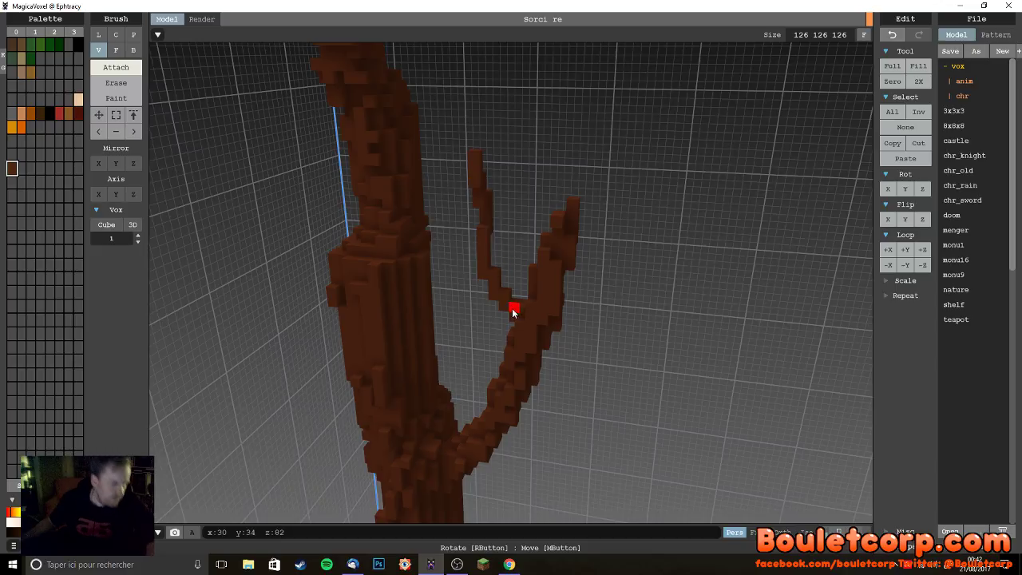
- Build a second branch from the opposite side of the trunk at about z 86, extending outward with an upturned tip
right_drag(498, 304, 550, 294)
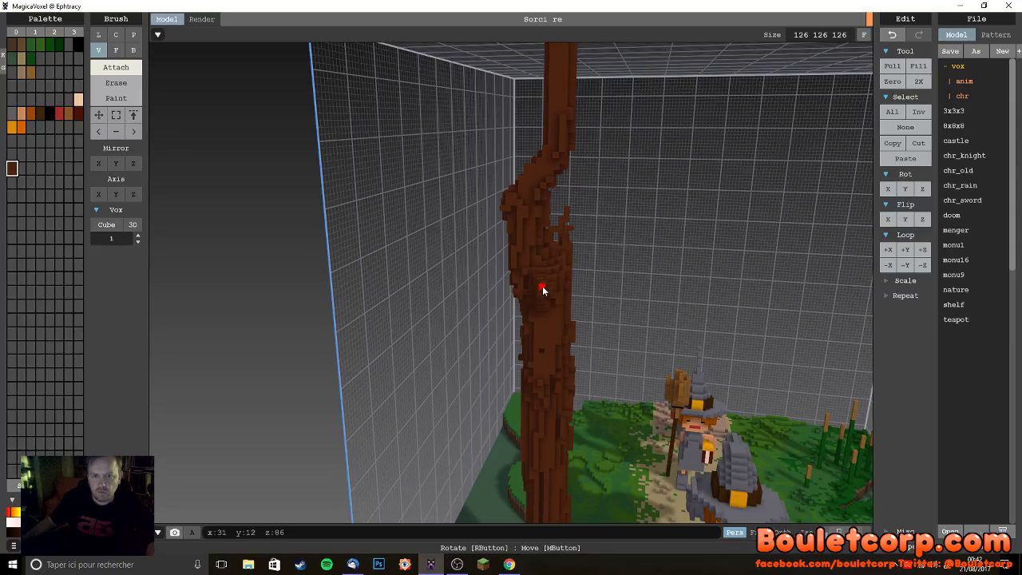
right_drag(543, 292, 475, 337)
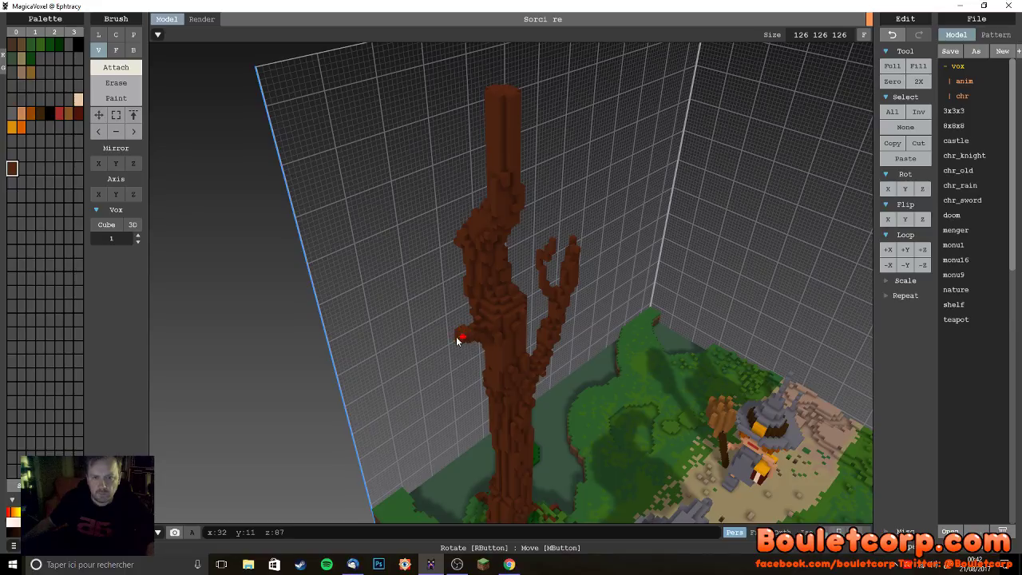
right_drag(514, 341, 526, 338)
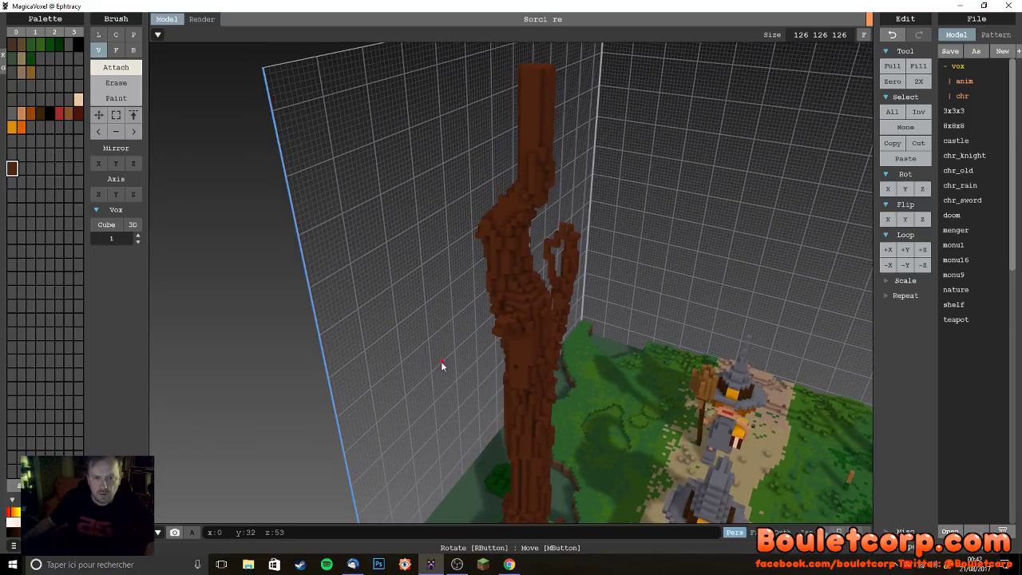
right_drag(524, 309, 446, 330)
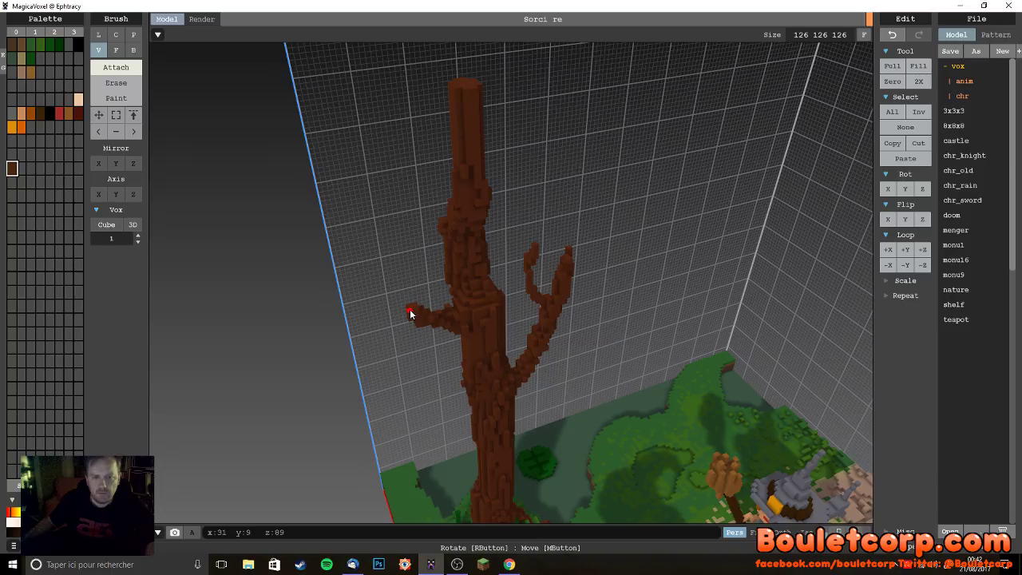
right_drag(406, 312, 539, 337)
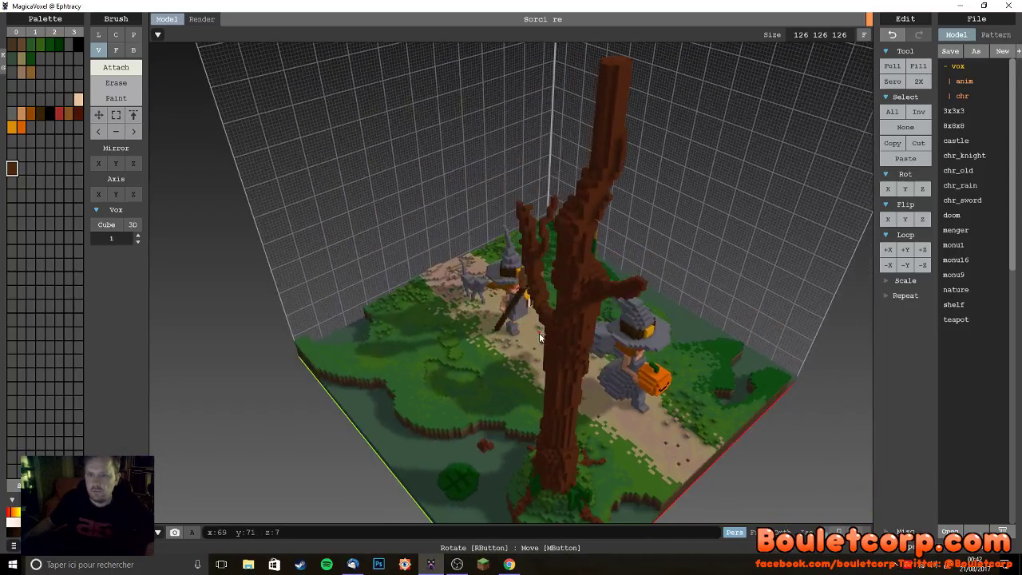
- Extend the second branch outward from the trunk and bend its thickened tip upward with single voxels
right_drag(643, 284, 629, 303)
right_drag(550, 380, 475, 334)
scroll(507, 417, up, 5)
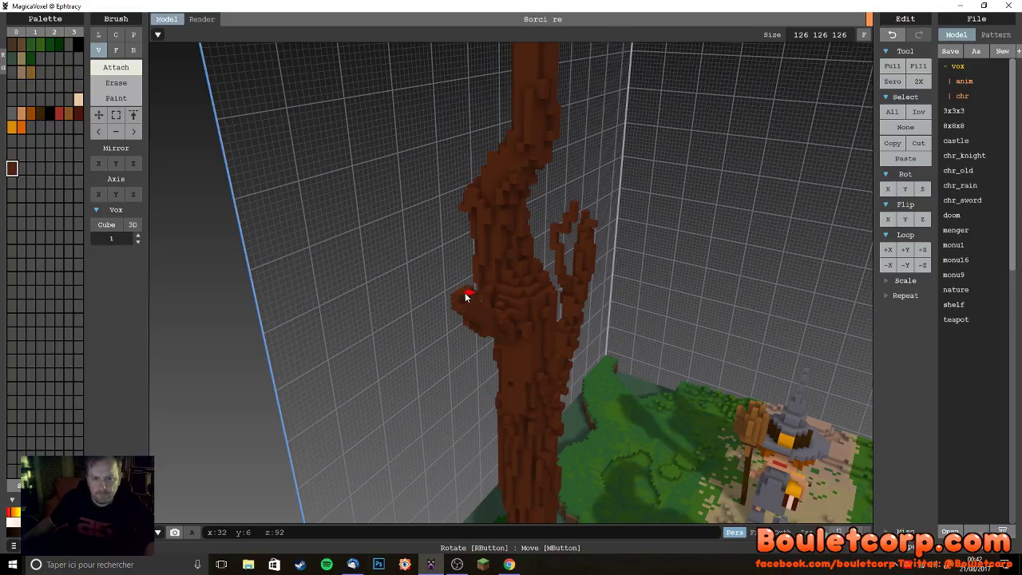
right_drag(463, 303, 347, 366)
right_drag(423, 381, 91, 366)
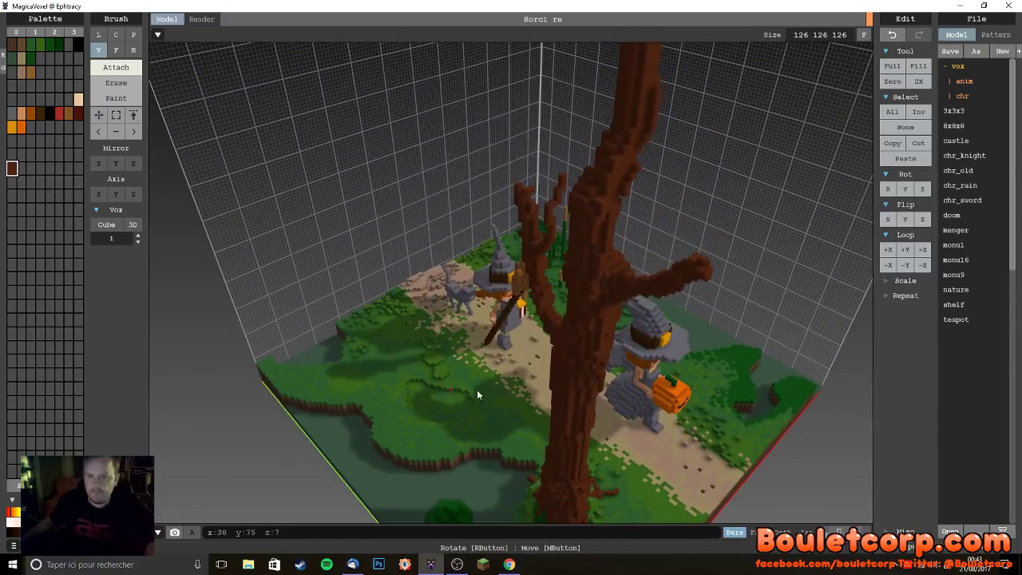
scroll(440, 380, up, 5)
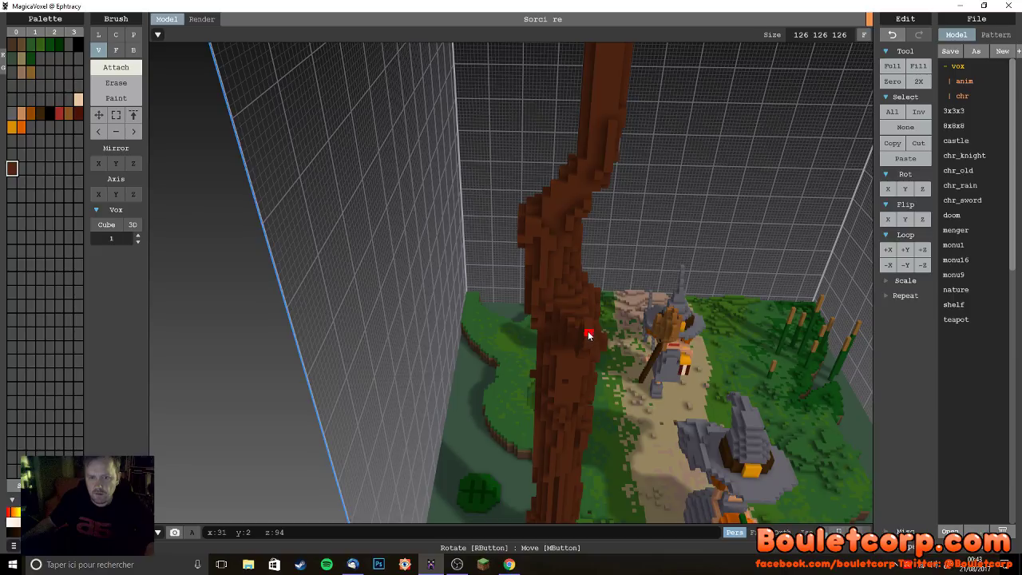
right_drag(608, 381, 581, 386)
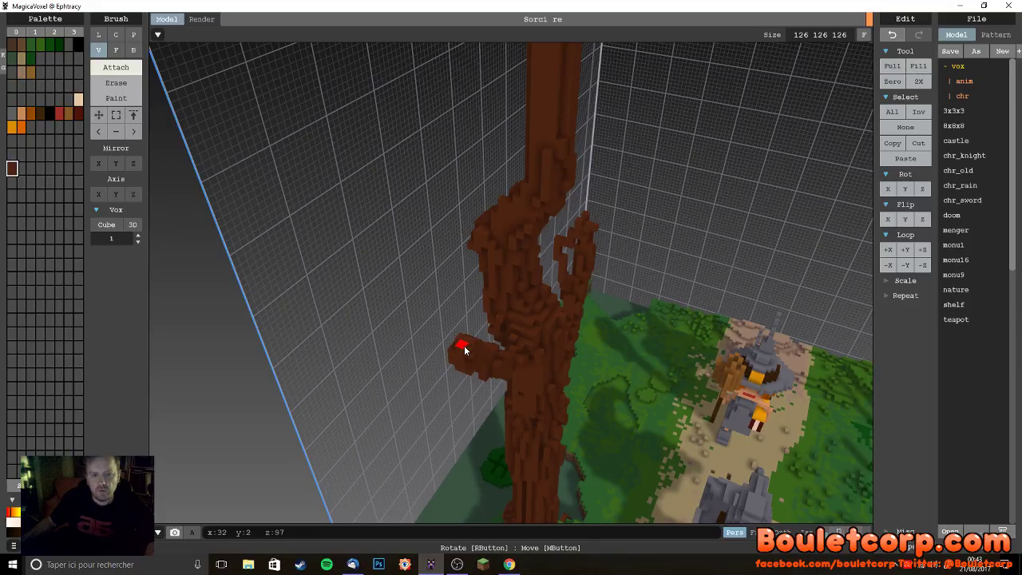
- Build a third branch from the pond-facing side of the trunk at about z 86, rising outward to an upturned tip
right_drag(459, 340, 549, 253)
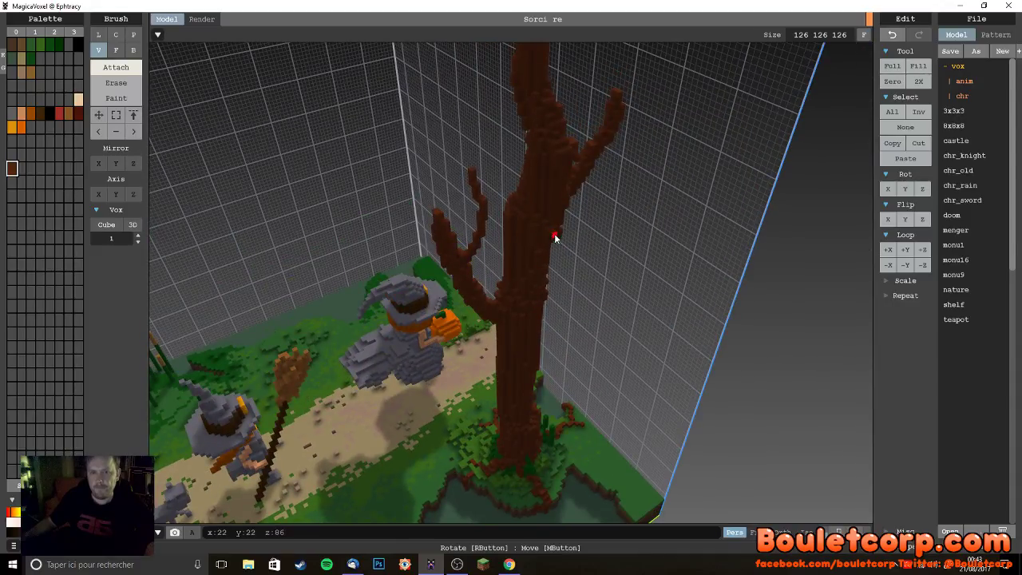
right_drag(551, 249, 591, 217)
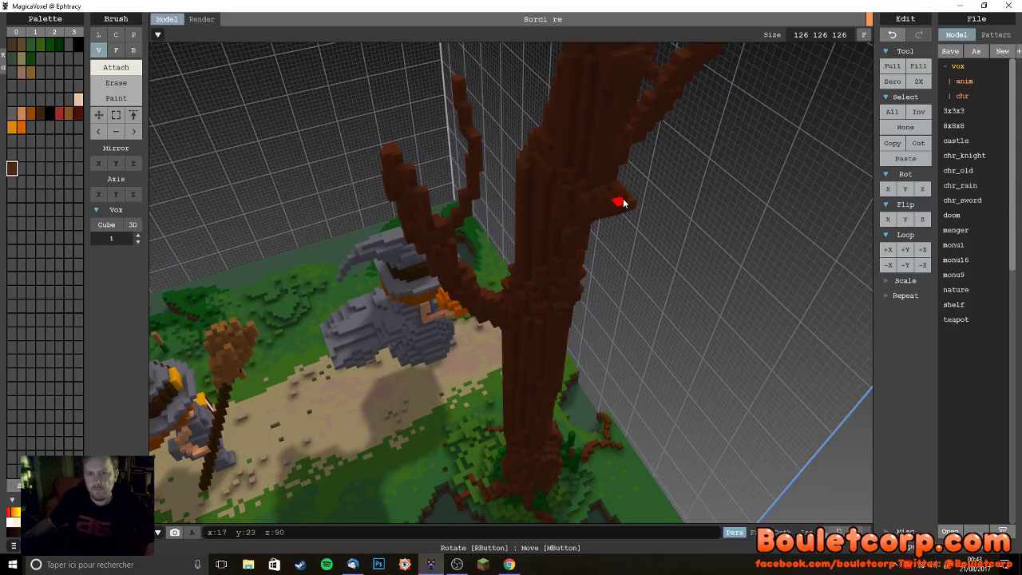
right_drag(623, 199, 609, 232)
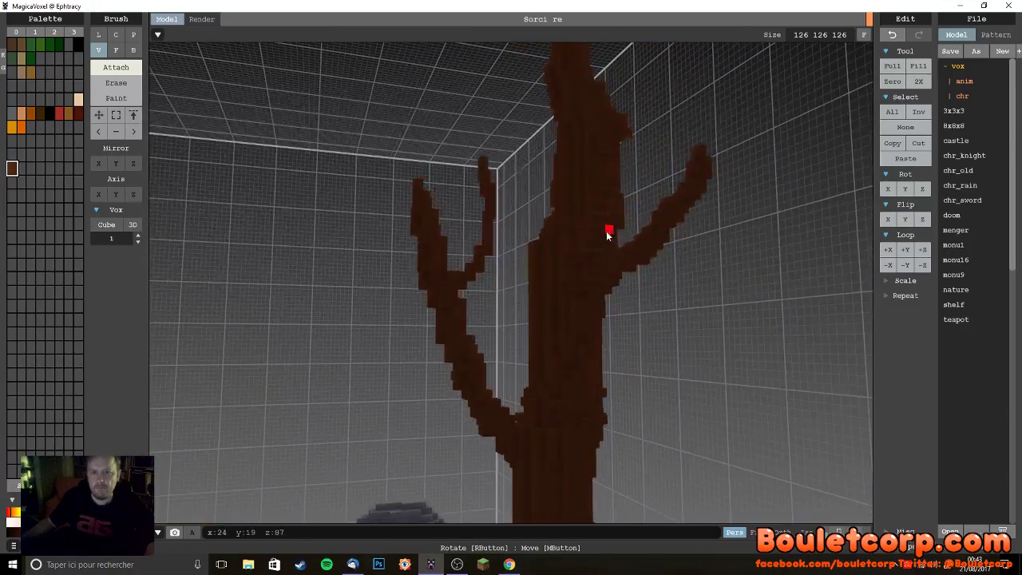
right_drag(575, 300, 600, 170)
click(584, 132)
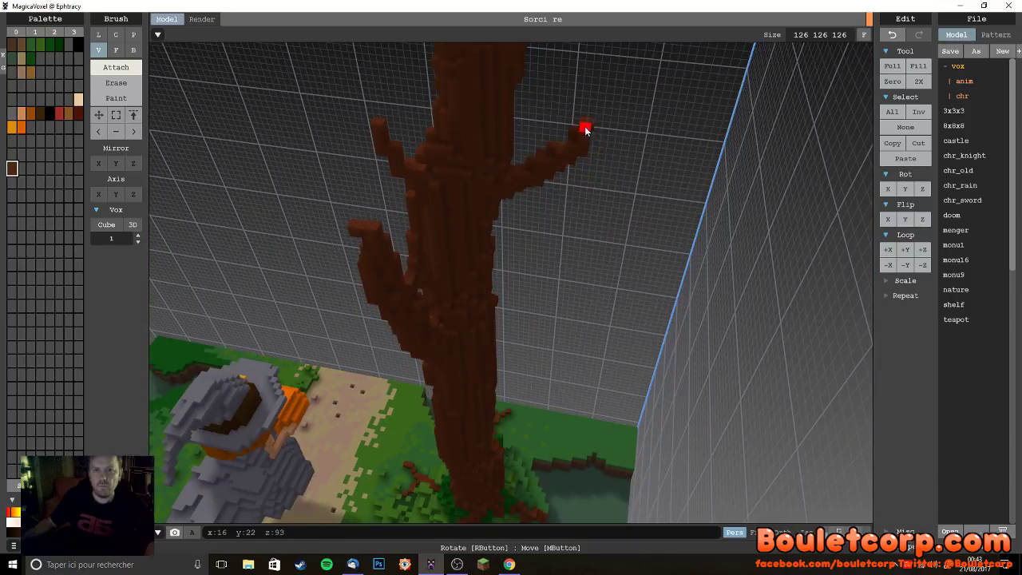
right_drag(592, 133, 539, 156)
- Examine the whole tree from several sides and distances, checking its silhouette, branches and trunk base
right_drag(795, 242, 549, 374)
mouse_move(590, 377)
right_down()
mouse_move(643, 378)
mouse_move(574, 388)
right_up()
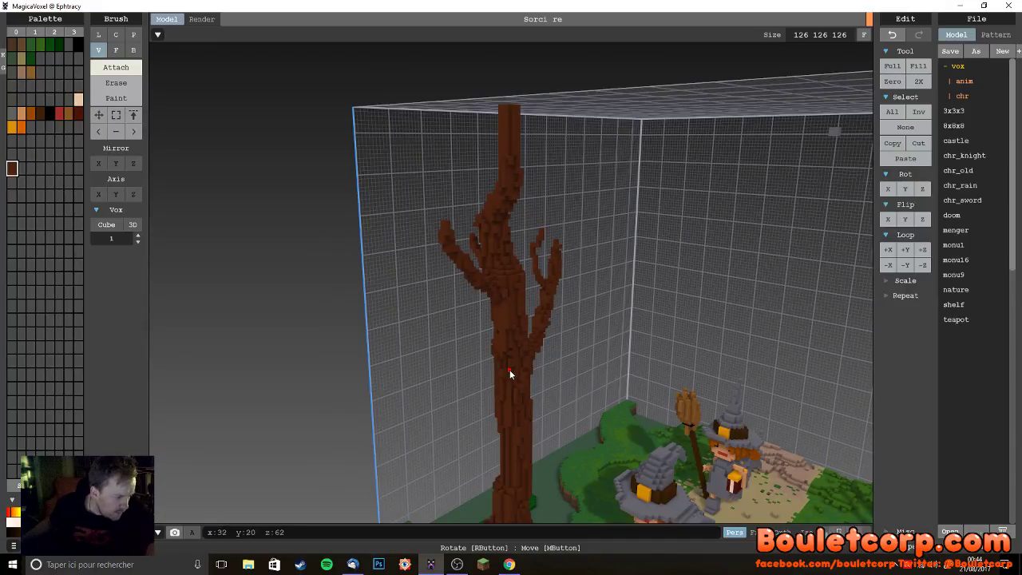
right_drag(601, 371, 449, 269)
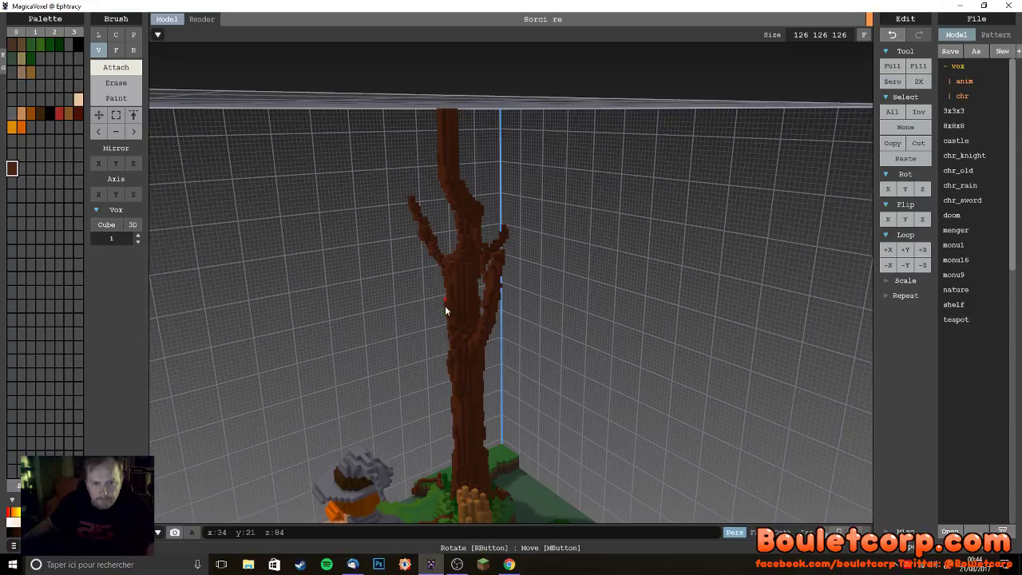
right_drag(445, 324, 474, 268)
right_drag(461, 336, 554, 433)
scroll(564, 420, down, 5)
scroll(555, 434, up, 8)
scroll(534, 418, down, 5)
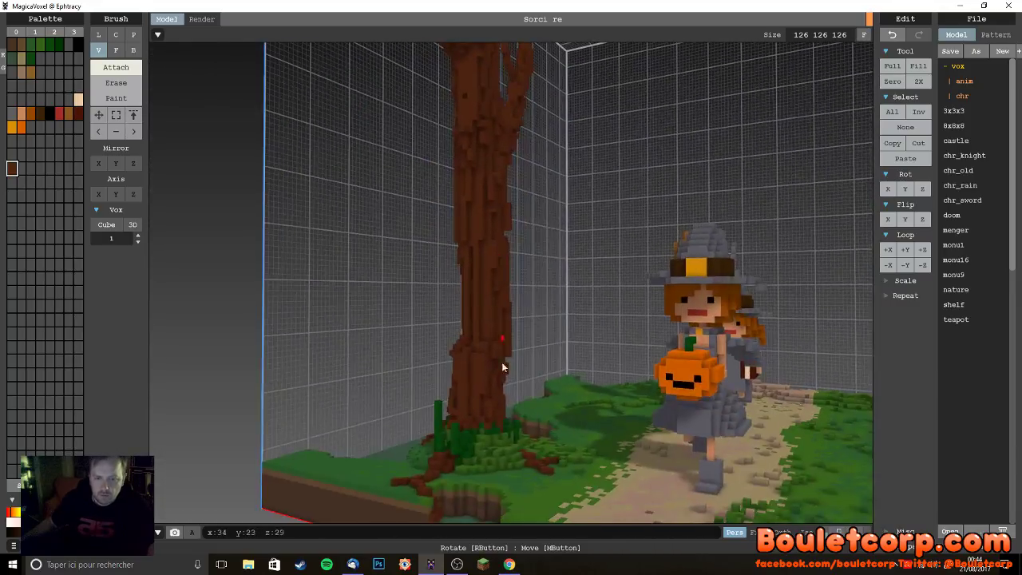
- Sample greens from the leafy mound and attach patches of light and dark green ivy up the lower trunk
scroll(501, 347, up, 3)
alt+click(505, 445)
mouse_move(486, 436)
mouse_down()
mouse_move(485, 395)
mouse_move(472, 422)
mouse_move(487, 350)
mouse_move(487, 341)
mouse_move(480, 370)
mouse_move(471, 293)
mouse_up()
alt+click(476, 448)
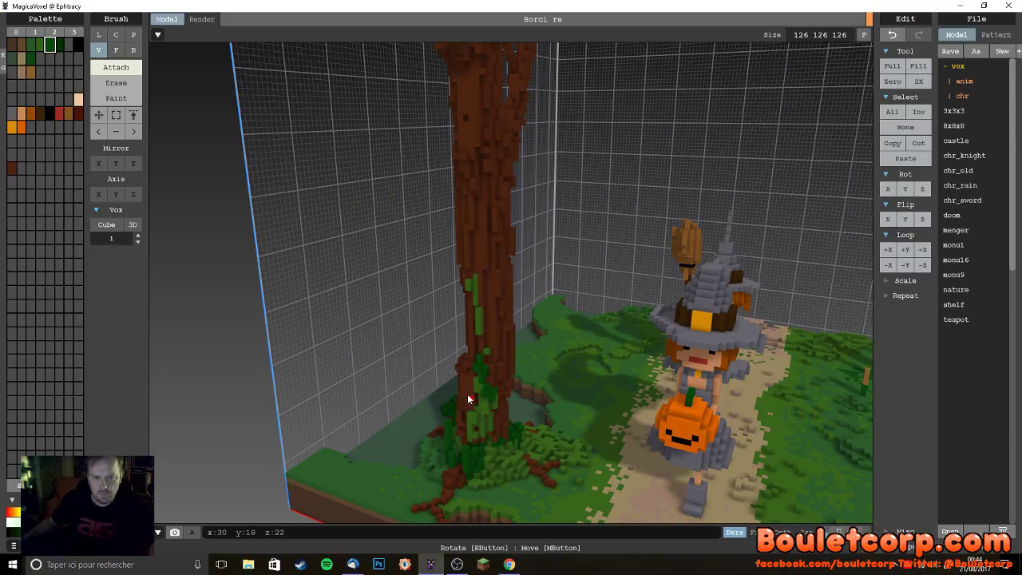
mouse_move(473, 421)
mouse_down()
mouse_move(467, 443)
mouse_move(488, 427)
mouse_move(485, 405)
mouse_up()
- Wind a thin dark green vine around the trunk from the ivy up to the first branch at about z 60
right_drag(495, 445, 449, 367)
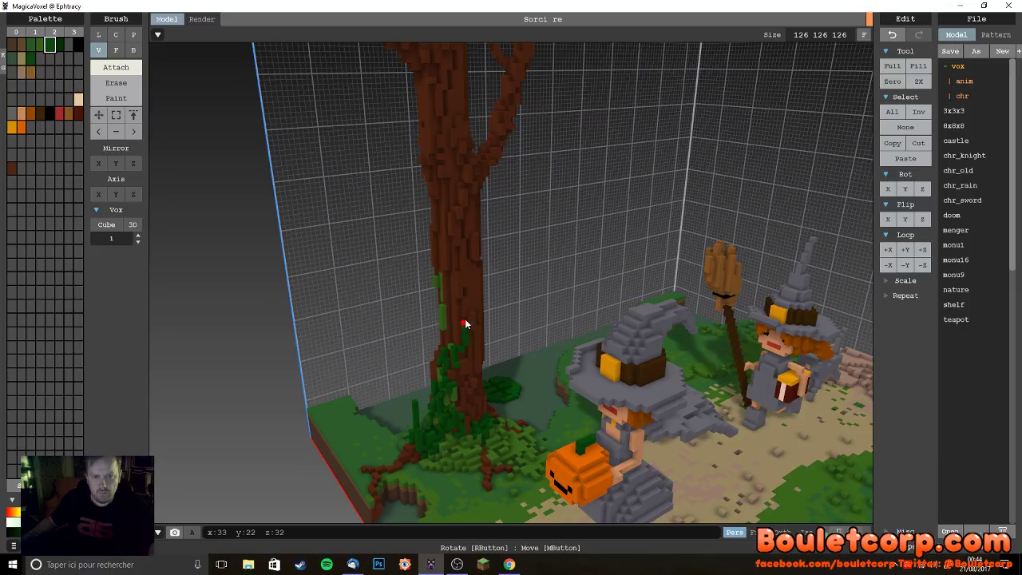
right_drag(474, 301, 430, 317)
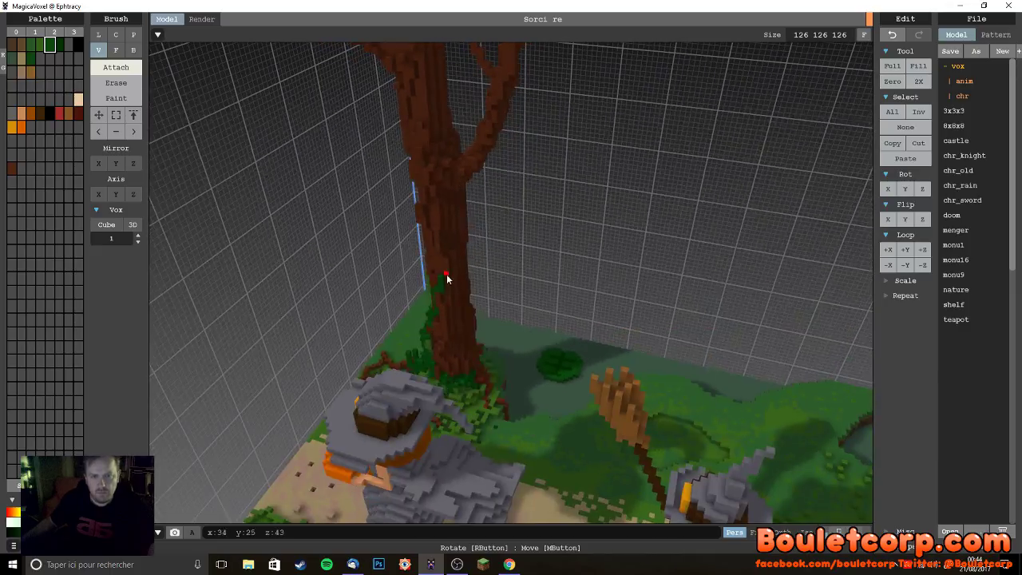
mouse_move(453, 201)
right_down()
mouse_move(429, 247)
mouse_move(416, 219)
mouse_move(468, 188)
right_up()
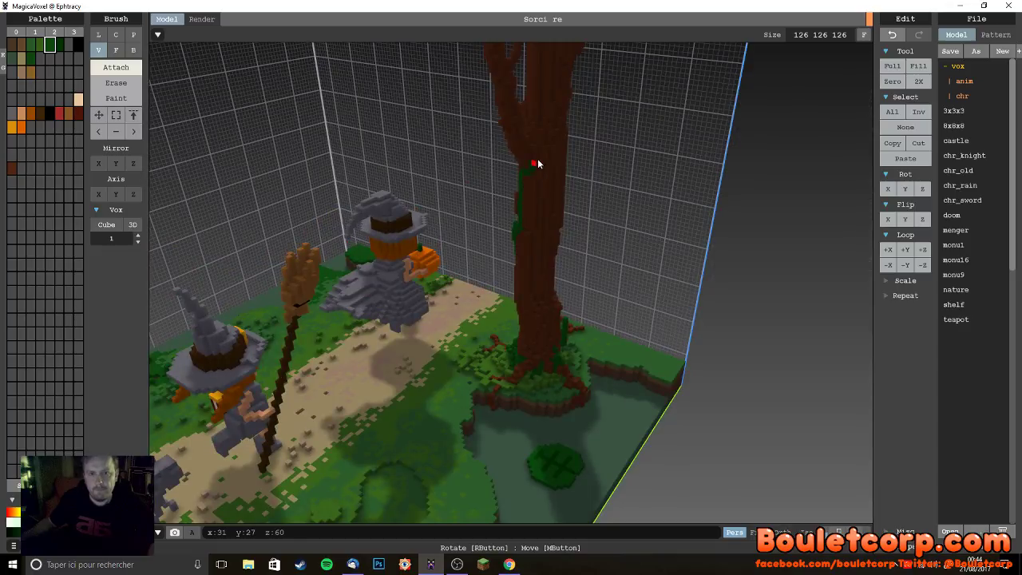
- Grow a leafy clump around the trunk at about z 70, mixing dark green with a greyish green sampled from the mound
mouse_move(545, 125)
right_down()
mouse_move(516, 270)
mouse_move(559, 127)
right_up()
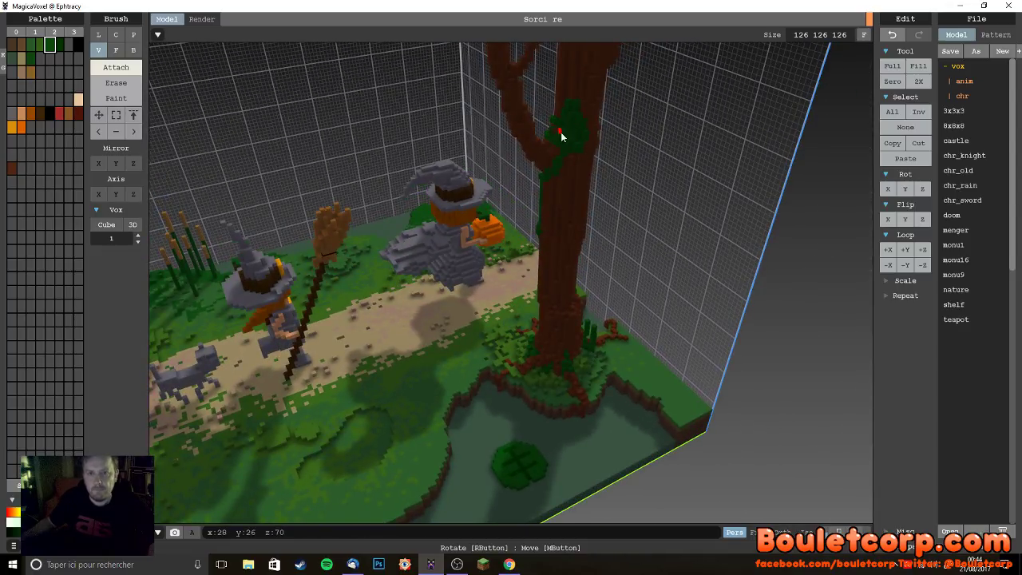
alt+click(597, 375)
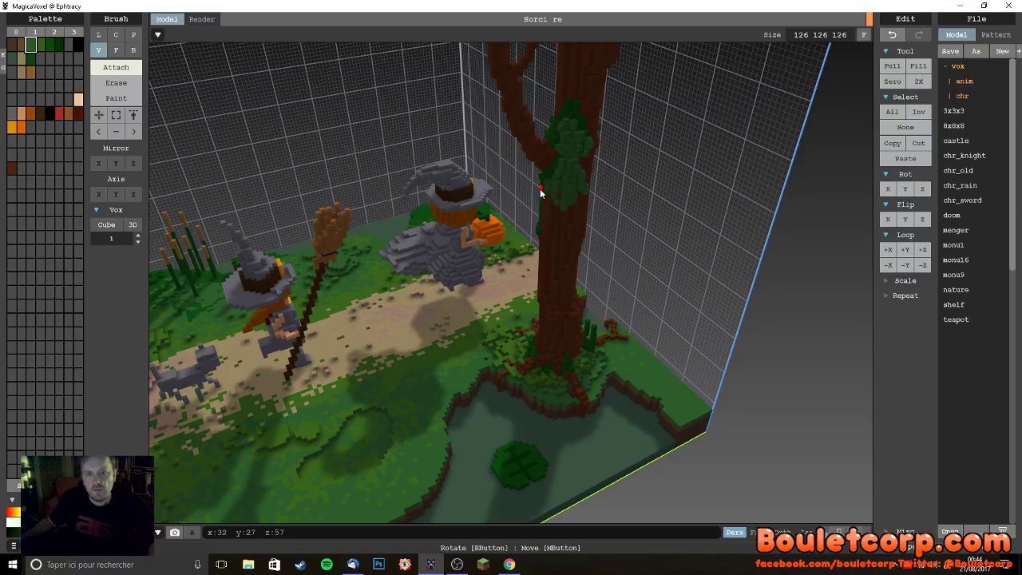
right_drag(588, 167, 769, 319)
drag(518, 200, 514, 200)
mouse_move(519, 164)
mouse_down()
mouse_move(501, 137)
mouse_move(495, 161)
mouse_move(520, 211)
mouse_move(521, 375)
mouse_move(535, 281)
mouse_move(517, 200)
mouse_up()
alt+click(521, 375)
drag(493, 150, 493, 166)
click(509, 177)
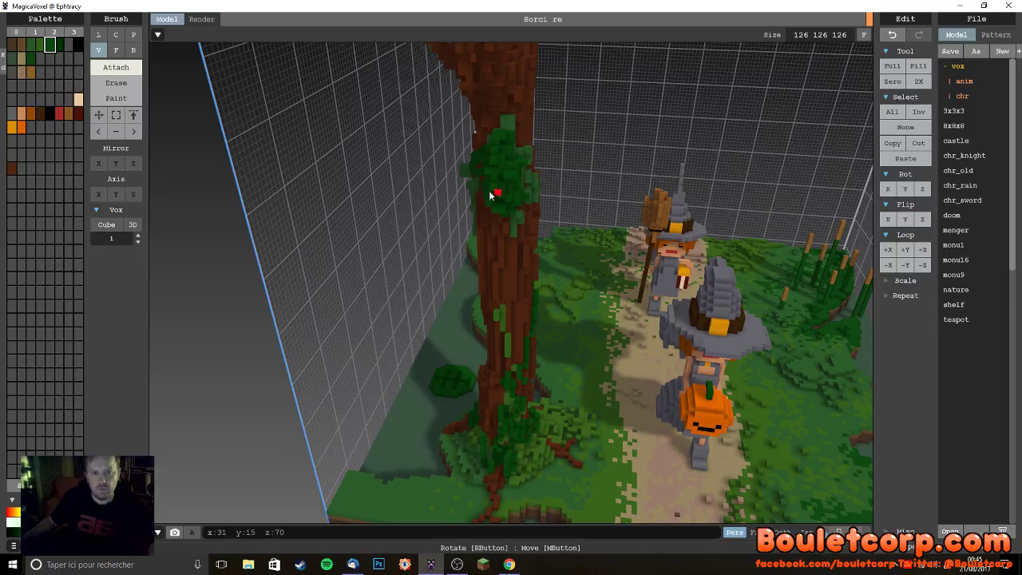
- Add light green leaves sampled from the ivy over the path-facing side of the clump at about z 74
alt+click(496, 323)
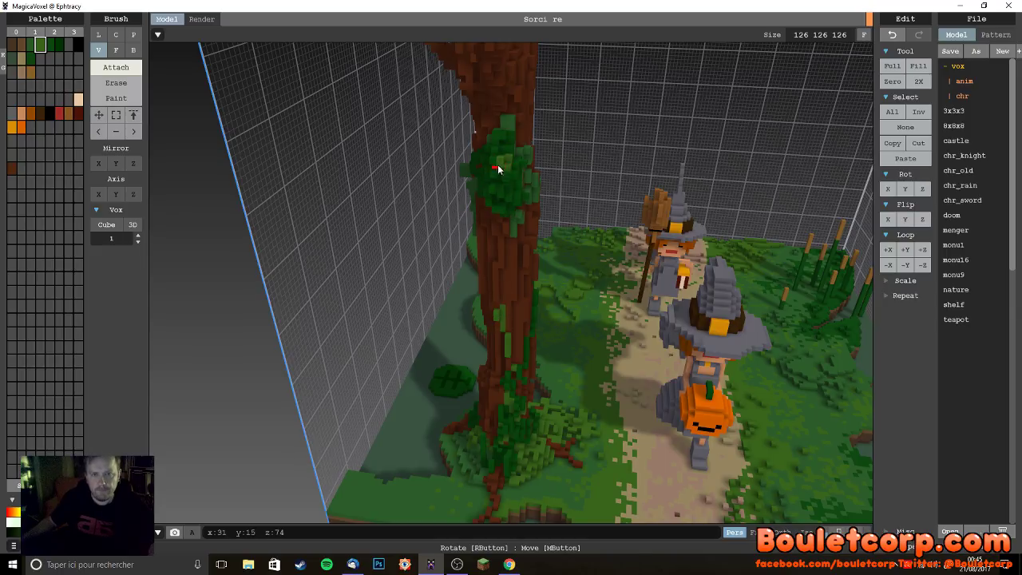
right_drag(527, 199, 467, 212)
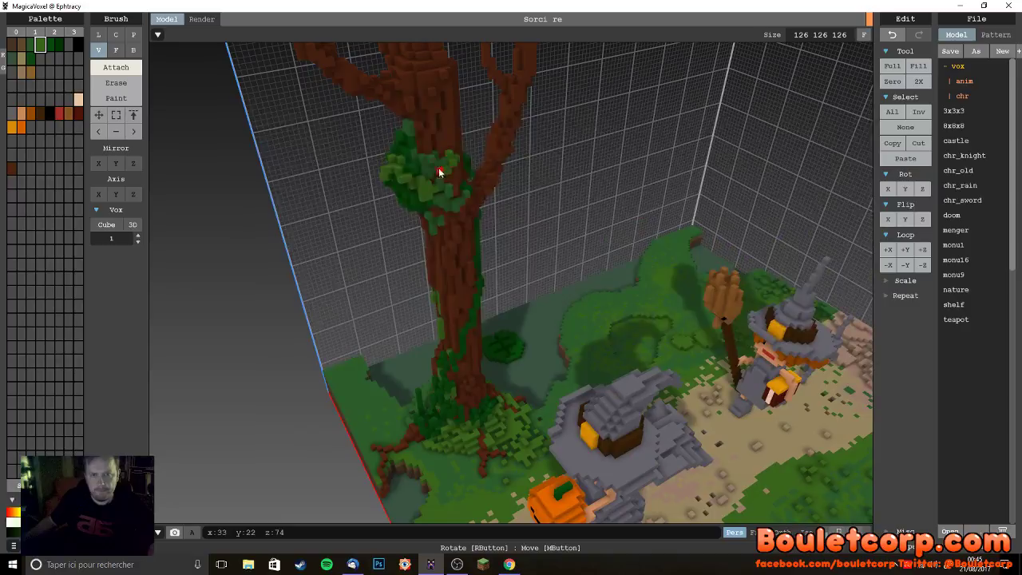
mouse_move(438, 209)
mouse_down()
mouse_move(429, 169)
mouse_move(420, 172)
mouse_move(436, 132)
mouse_up()
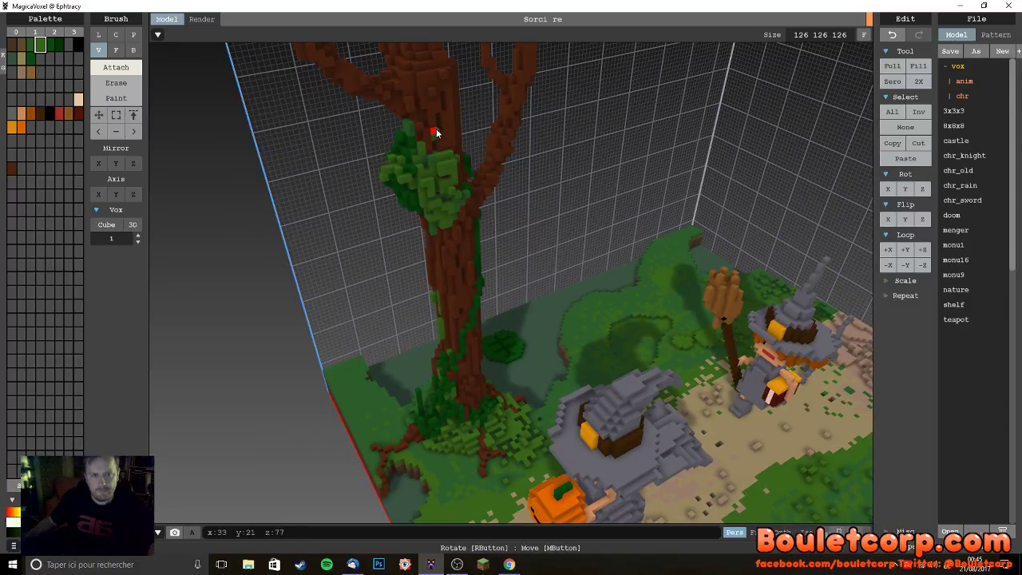
right_drag(454, 235, 392, 230)
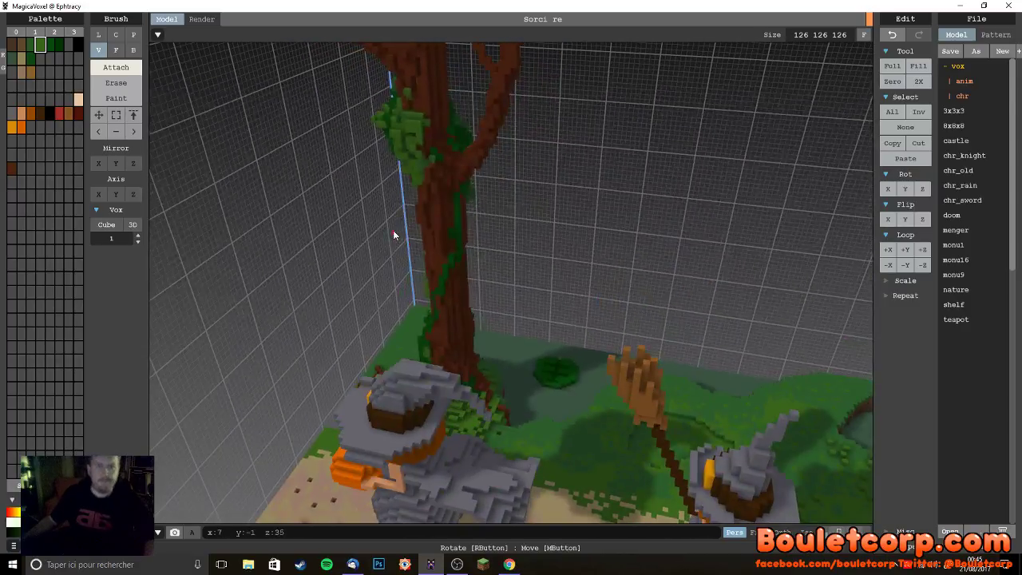
- Sample the tree's reddish-brown bark colour and shift that palette colour to a dark olive brown
scroll(384, 216, down, 5)
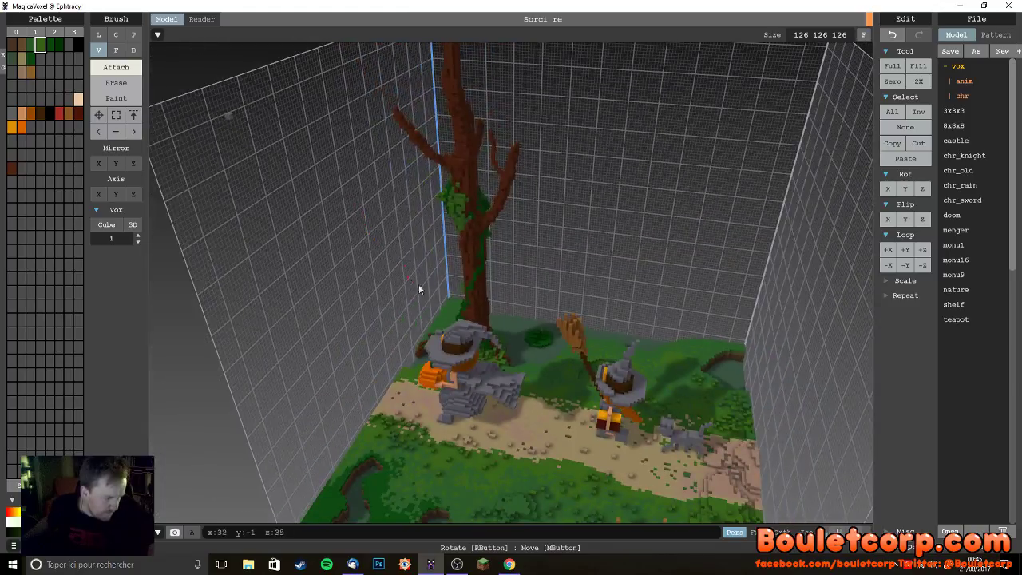
scroll(431, 289, down, 6)
right_drag(434, 295, 445, 350)
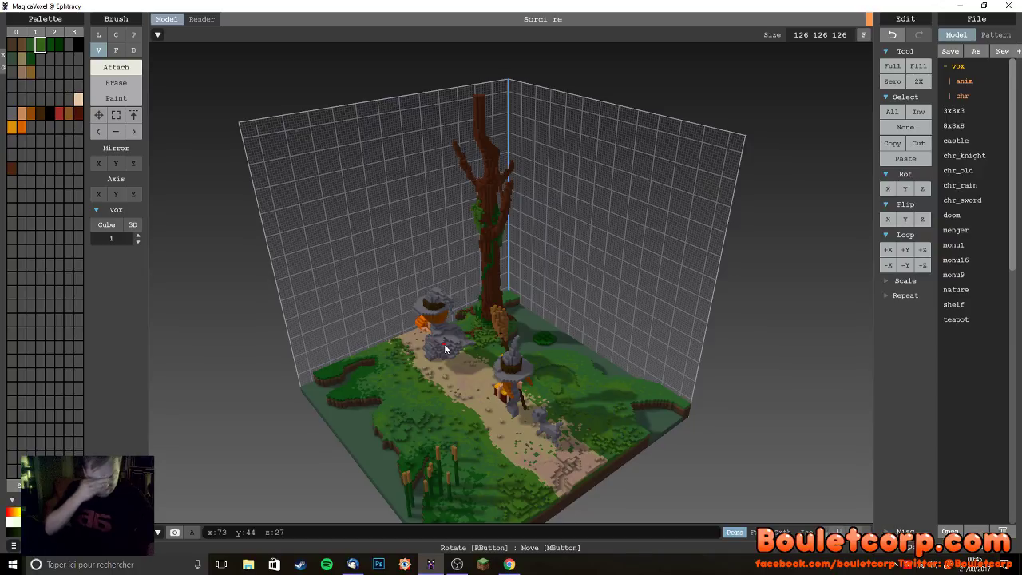
scroll(440, 313, up, 5)
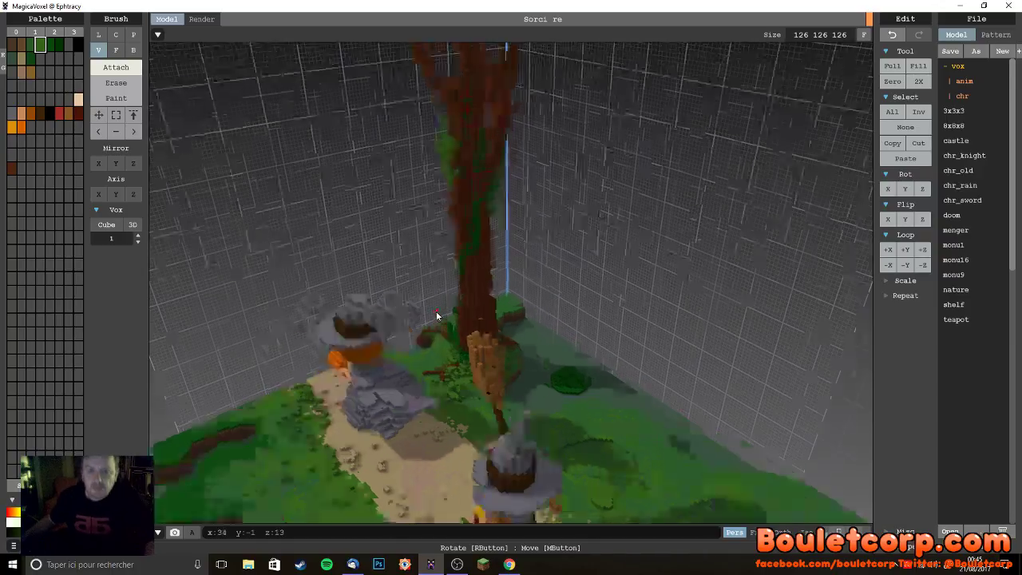
right_drag(446, 316, 383, 319)
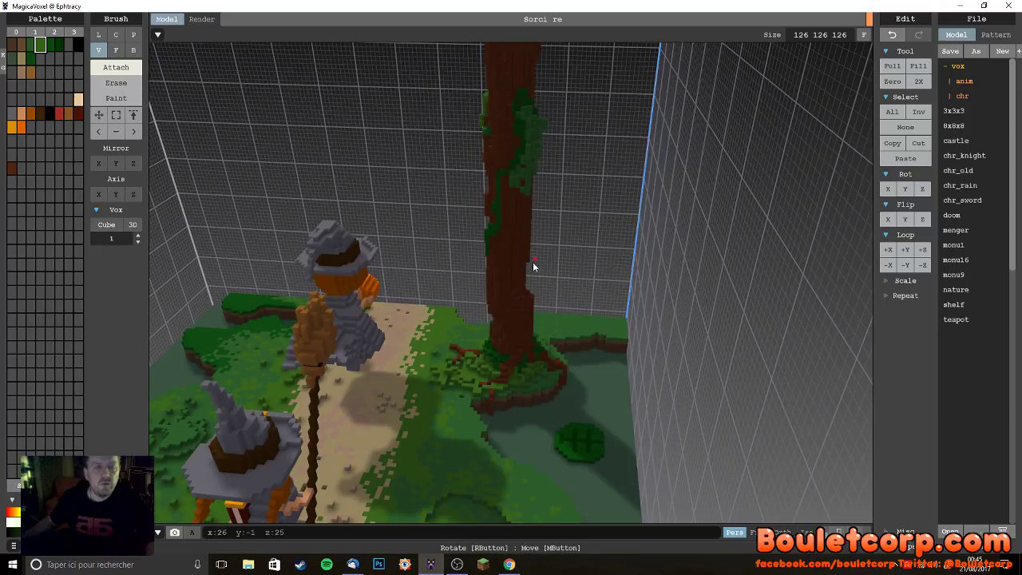
alt+click(507, 288)
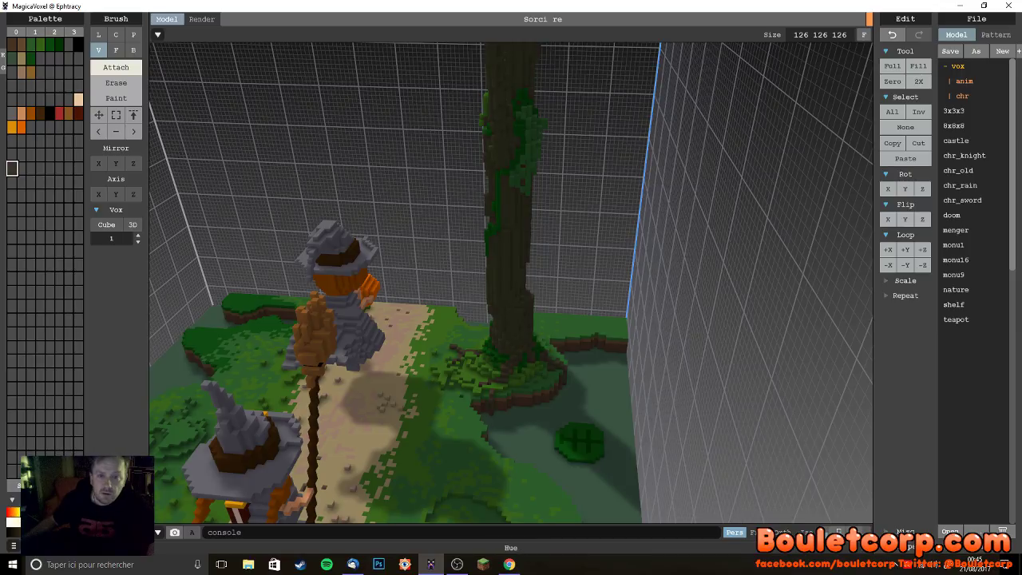
- Set the neighbouring palette slot to a lighter grey-brown and paint irregular vertical bark streaks around the lower trunk
right_drag(335, 419, 496, 379)
click(21, 168)
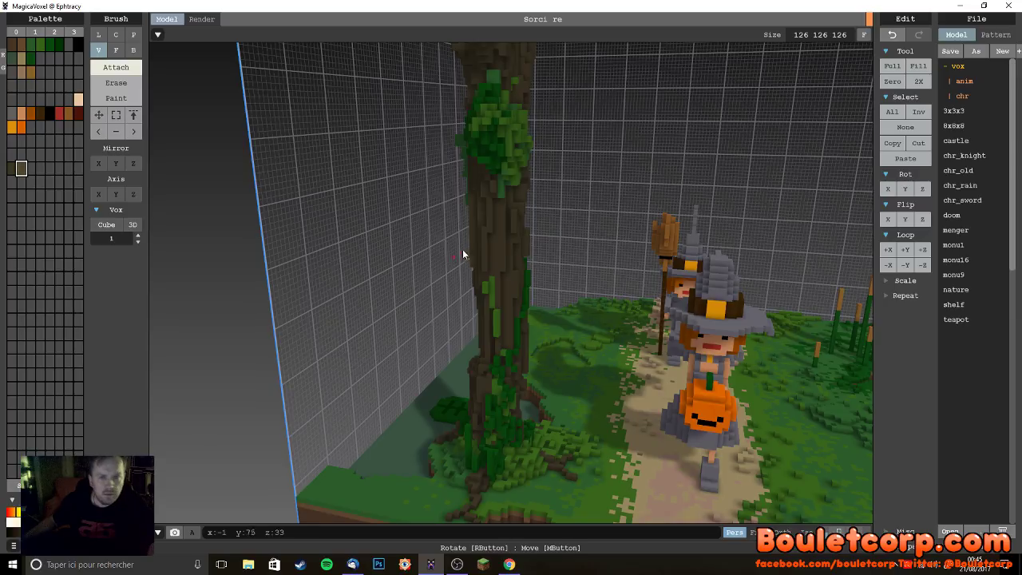
click(133, 97)
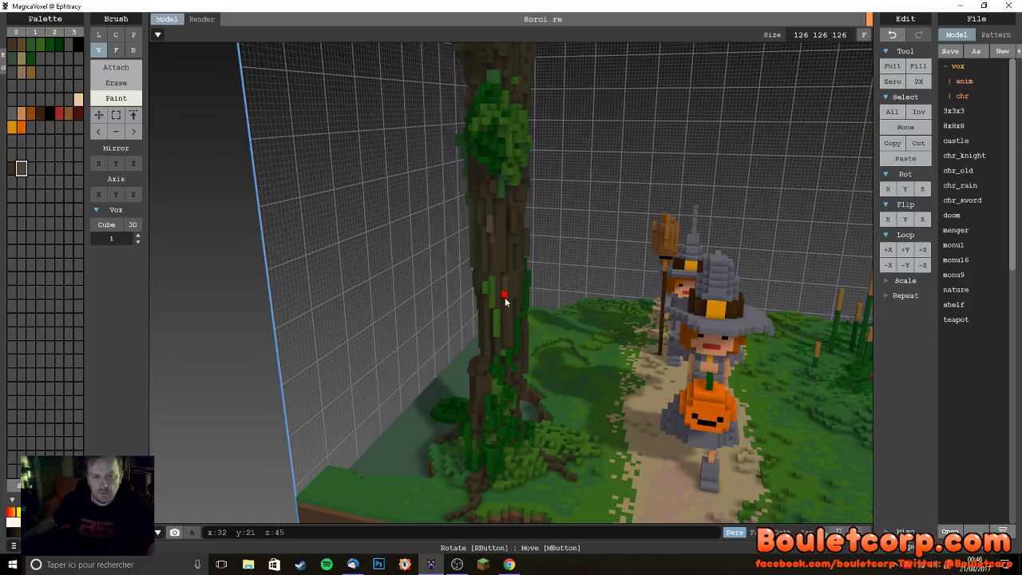
right_drag(506, 343, 599, 310)
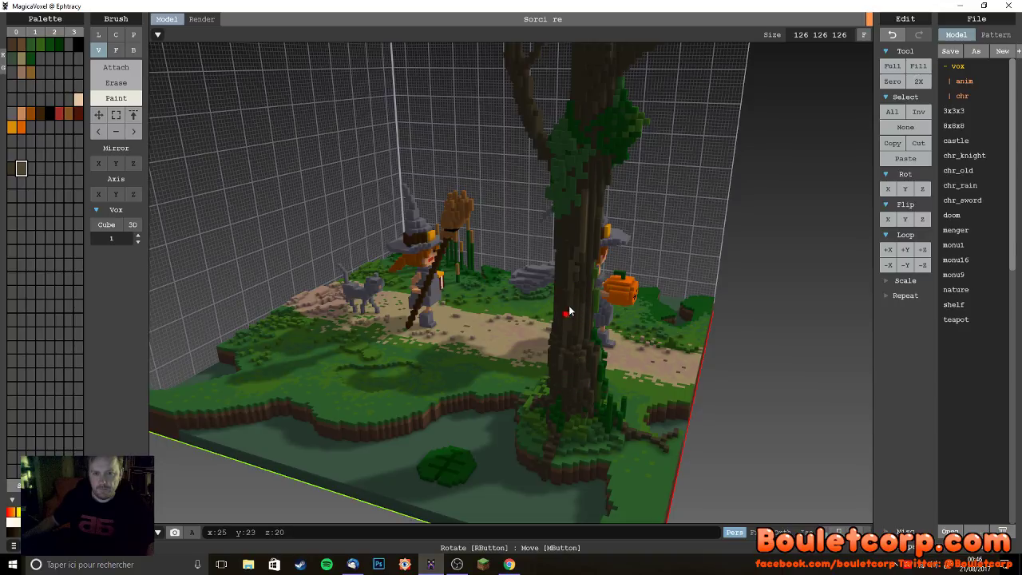
right_drag(582, 289, 557, 234)
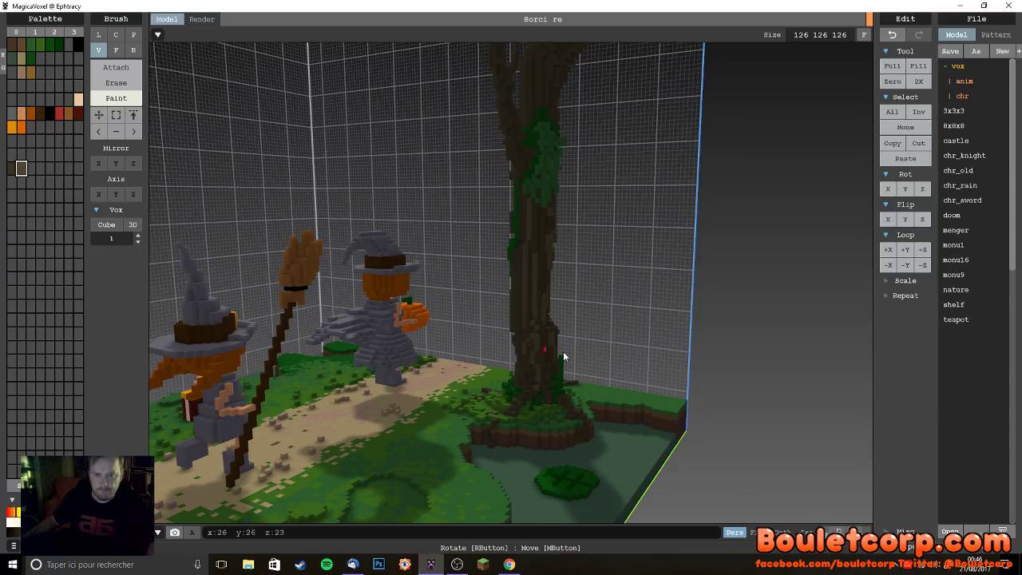
right_drag(546, 356, 592, 351)
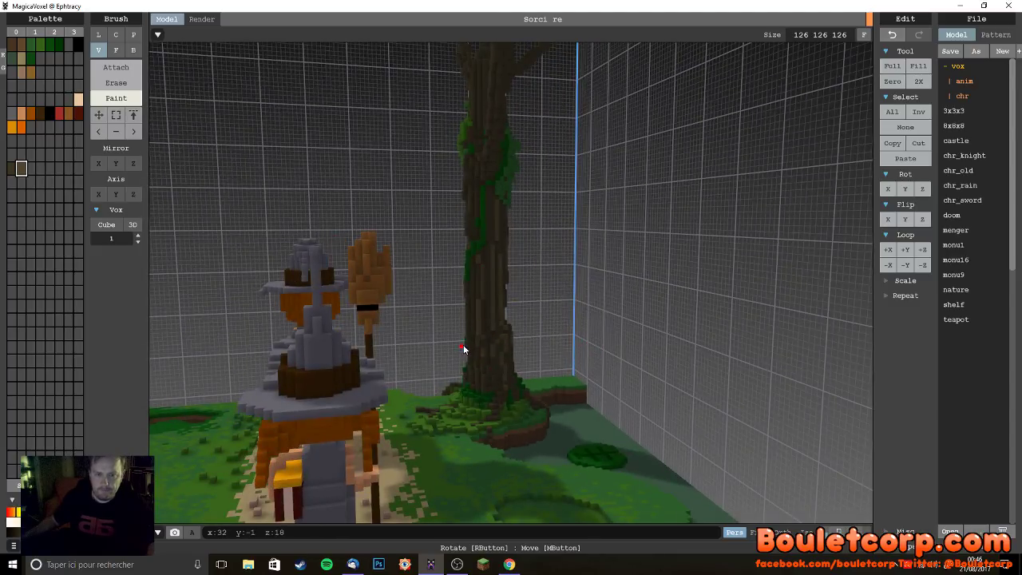
- Paint lighter grey-brown bark streaks up the upper trunk, around the leafy clump and the branch bases
right_drag(468, 308, 434, 222)
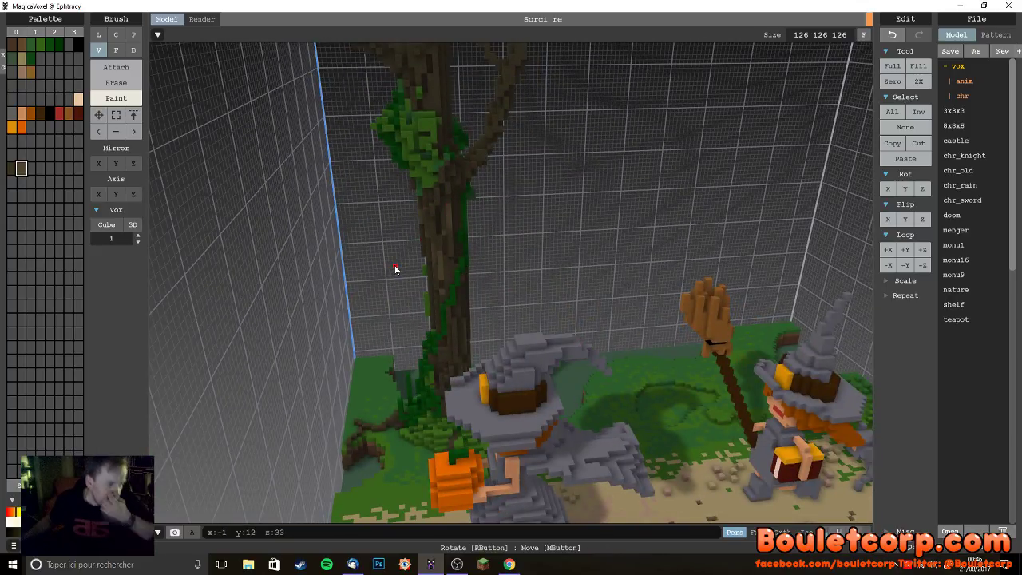
right_drag(479, 212, 463, 199)
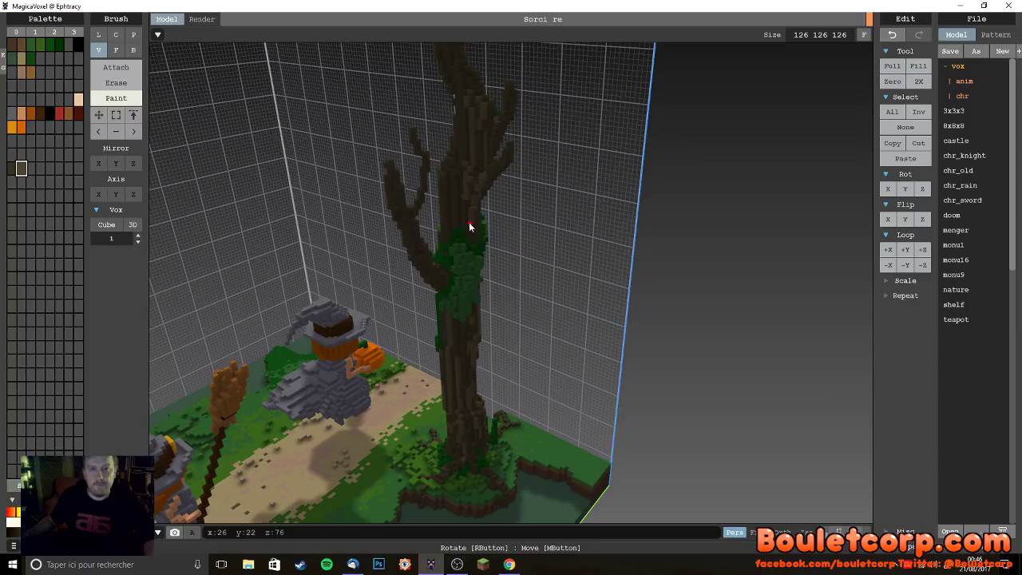
right_drag(475, 166, 486, 216)
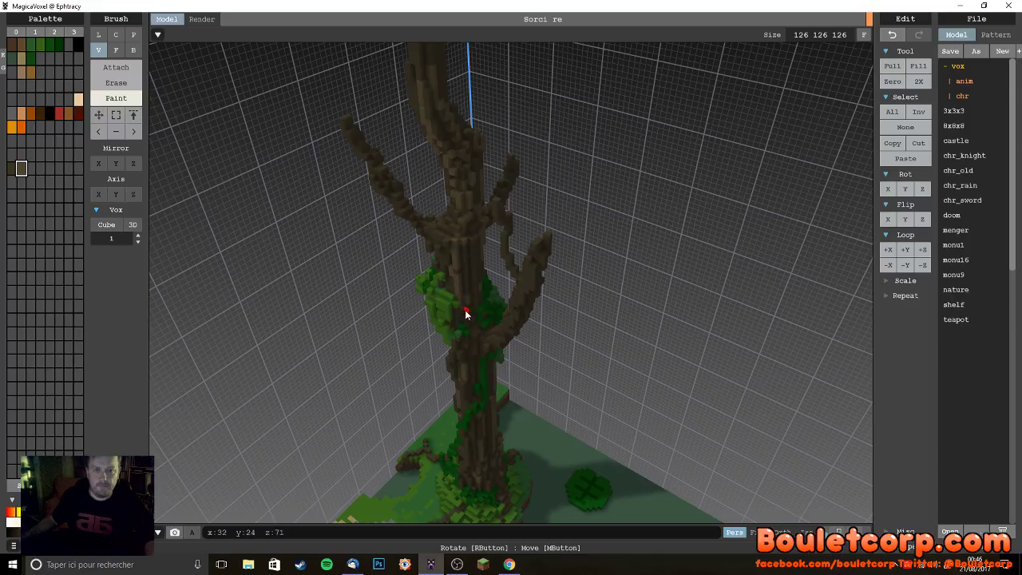
- Paint lighter grey-brown bark streaks along the side branches and up the upper trunk
right_drag(444, 235, 470, 257)
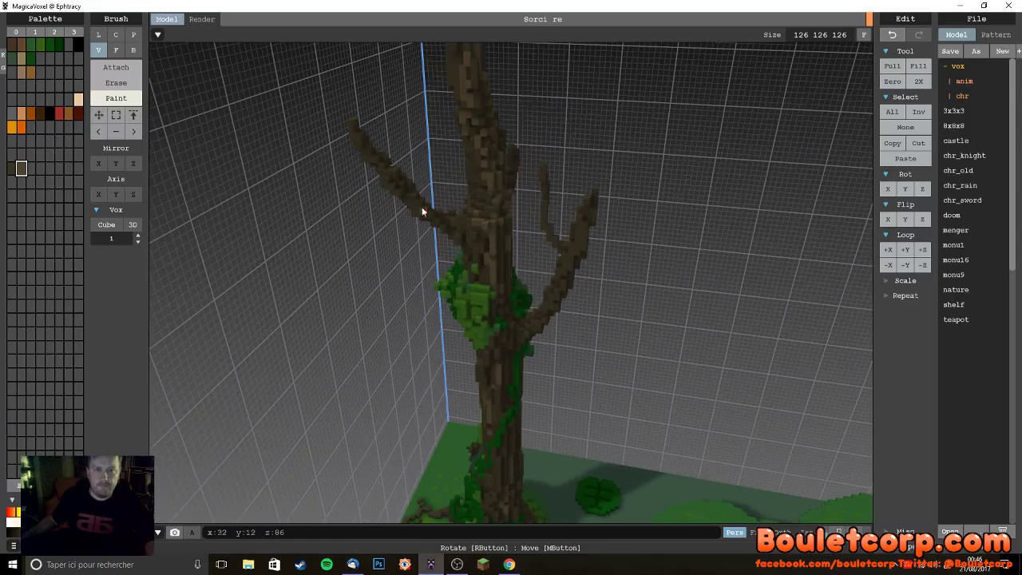
right_drag(354, 130, 443, 229)
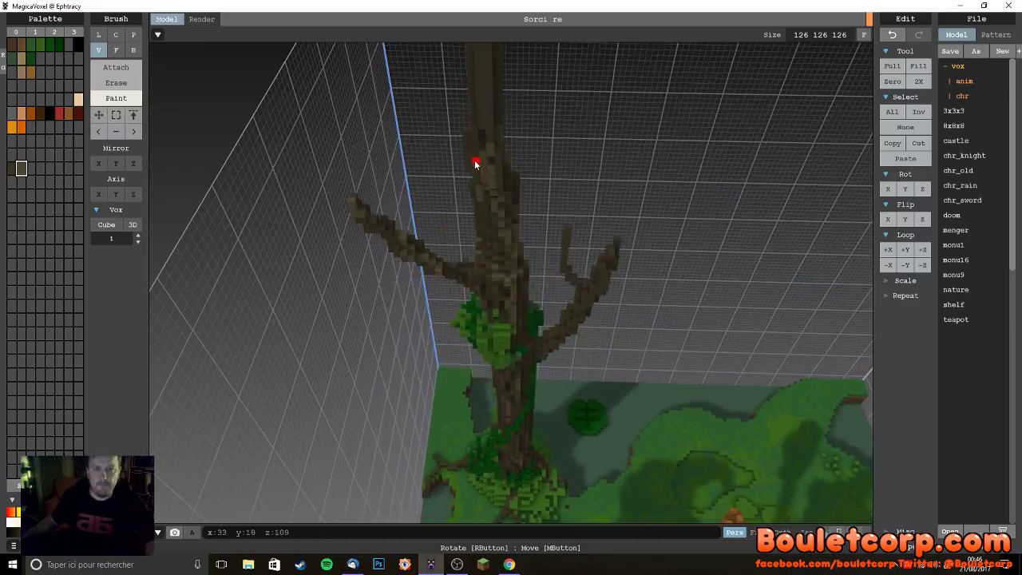
right_drag(476, 114, 526, 308)
- Attach dark green leaves sampled from the ivy, plus lighter green ones, on the trunk above the clump at about z 82 to 89
alt+click(508, 285)
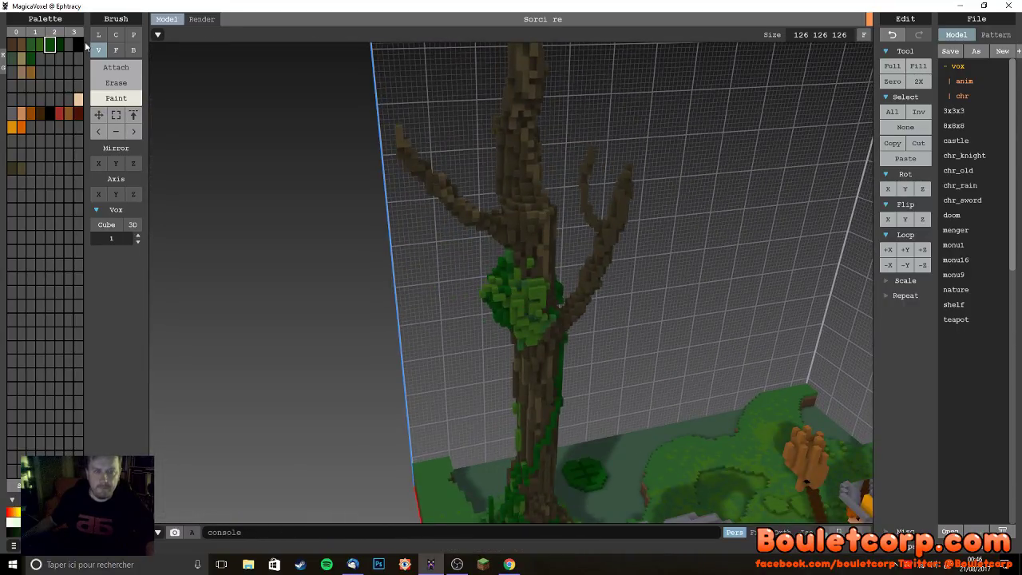
click(109, 67)
right_drag(393, 202, 576, 222)
drag(576, 222, 566, 224)
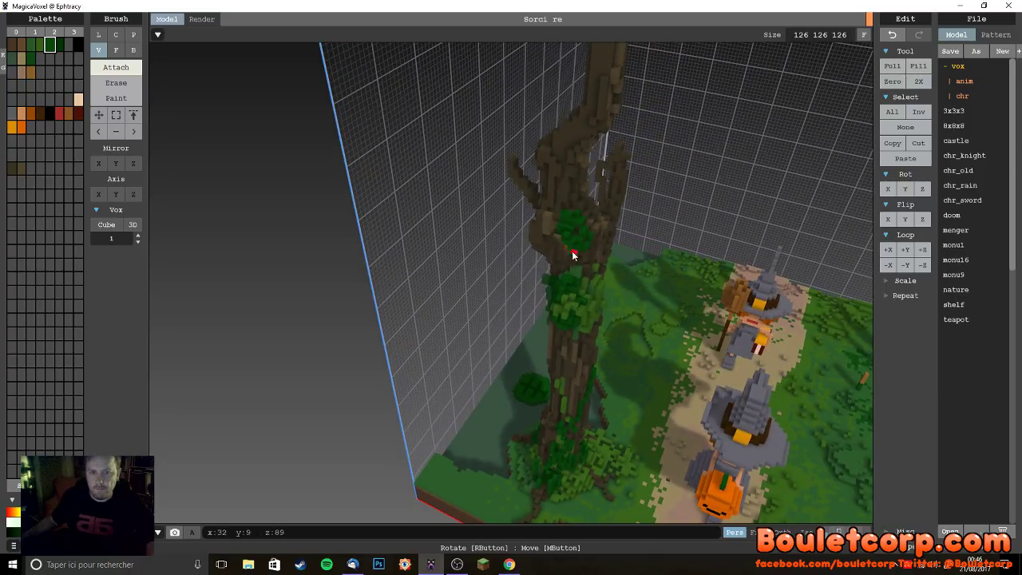
alt+click(593, 306)
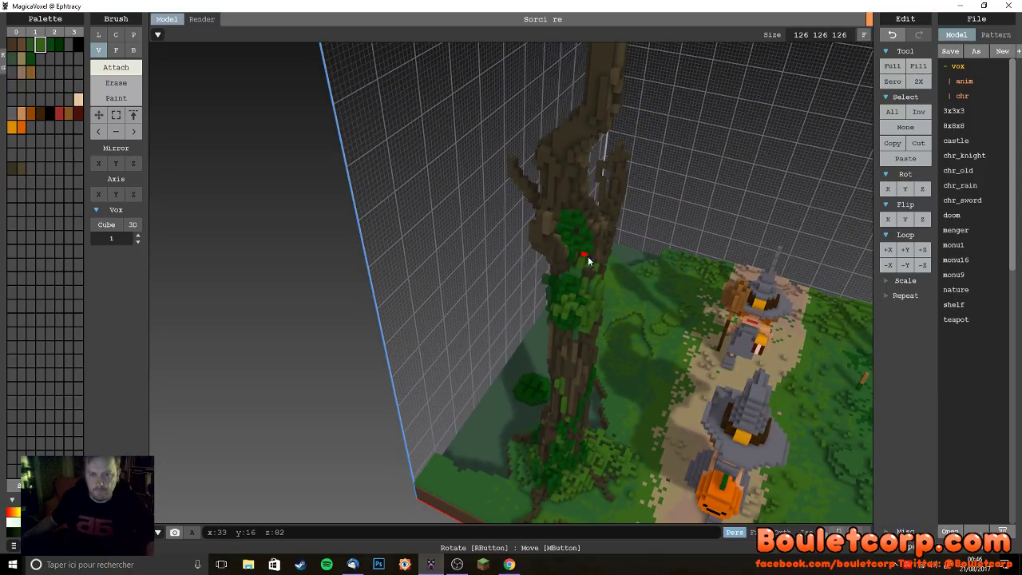
drag(579, 215, 571, 195)
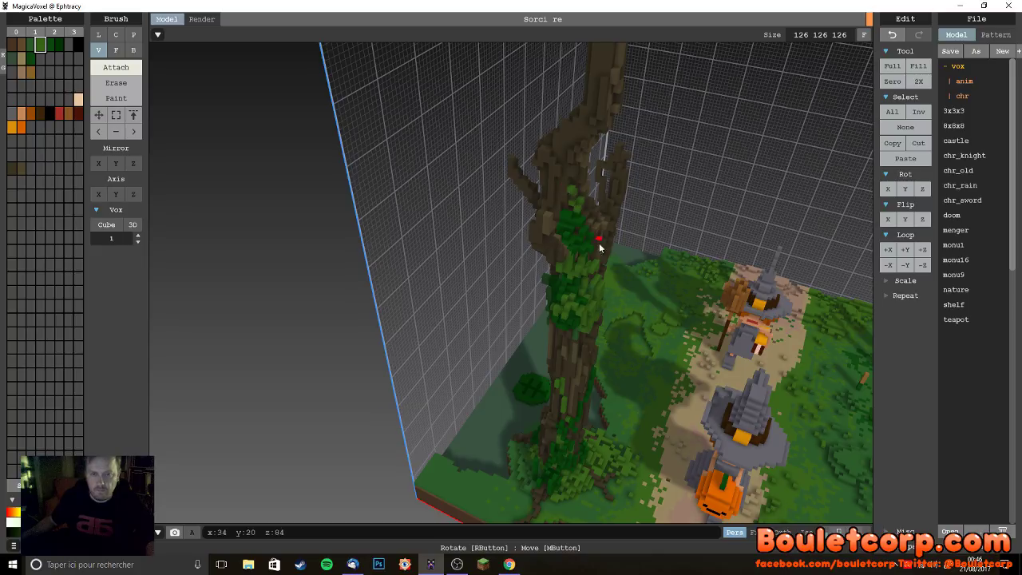
- Attach light green leaves around the bend of the upper trunk, above the side branches
right_drag(593, 237, 538, 232)
right_drag(522, 129, 426, 107)
click(423, 105)
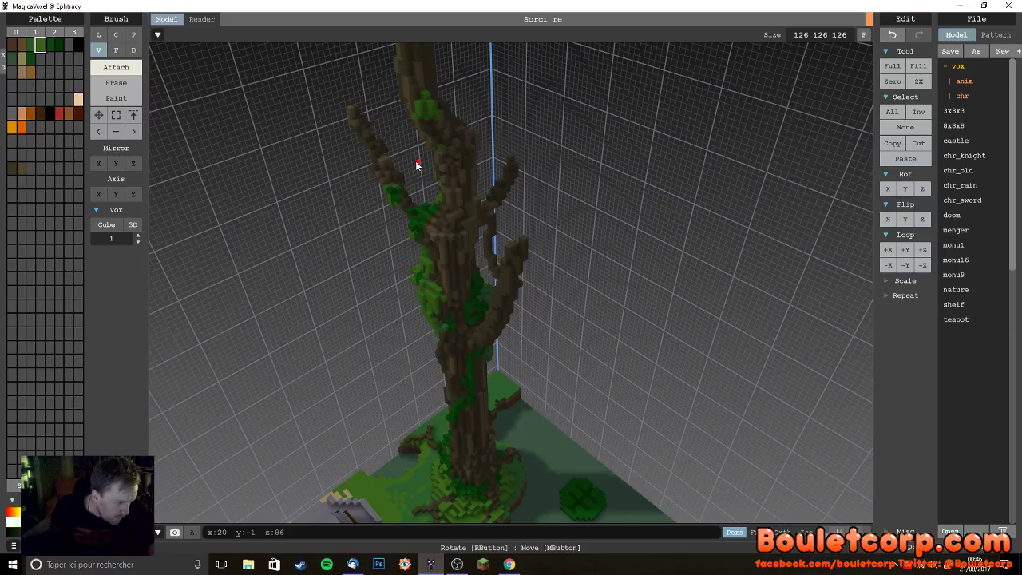
right_drag(416, 164, 402, 210)
mouse_move(428, 164)
mouse_down()
mouse_move(423, 152)
mouse_move(408, 159)
mouse_move(437, 177)
mouse_move(414, 230)
mouse_move(430, 169)
mouse_move(446, 195)
mouse_up()
- Sample the dark green ivy and add dark leaves among the light ones on the upper trunk at about z 97 to 100
alt+click(413, 228)
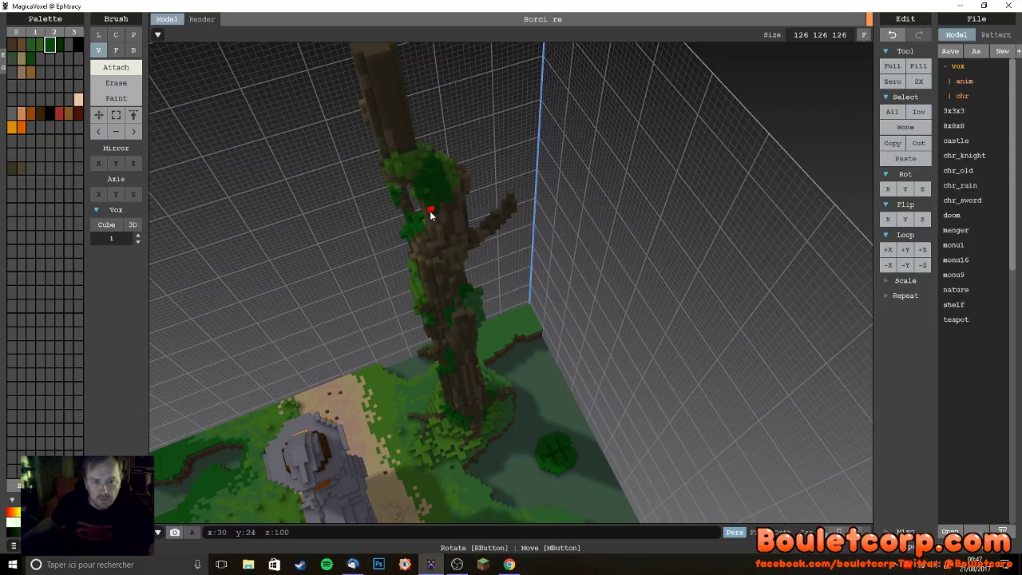
right_drag(445, 256, 565, 283)
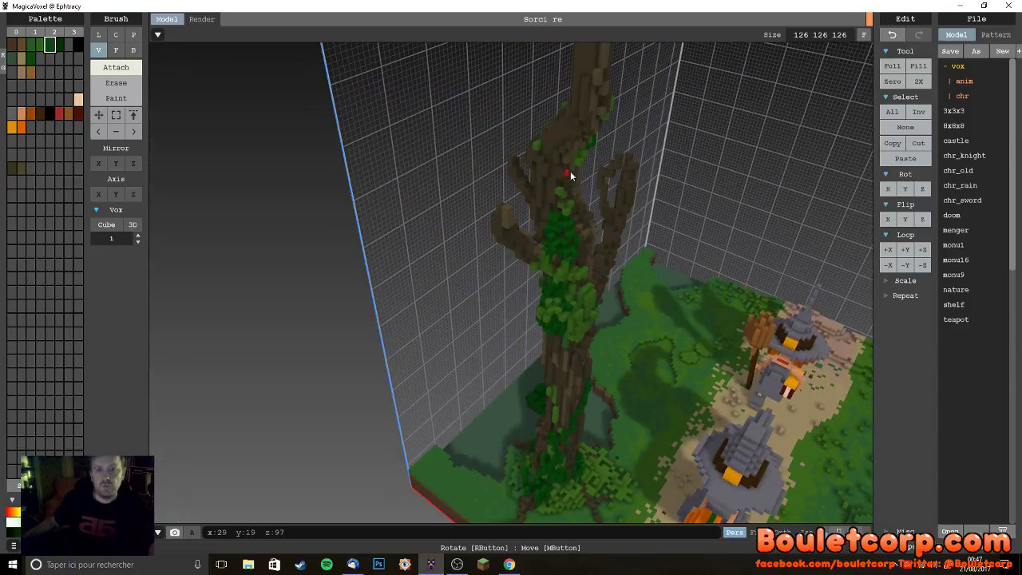
drag(553, 154, 540, 182)
- Build a small salmon-coloured shelf fungus on the pond-facing side of the lower trunk at about z 21
right_drag(560, 165, 415, 328)
click(20, 111)
click(409, 385)
mouse_move(418, 393)
right_down()
mouse_move(418, 383)
mouse_move(422, 418)
mouse_move(399, 399)
mouse_move(431, 393)
mouse_move(398, 394)
right_up()
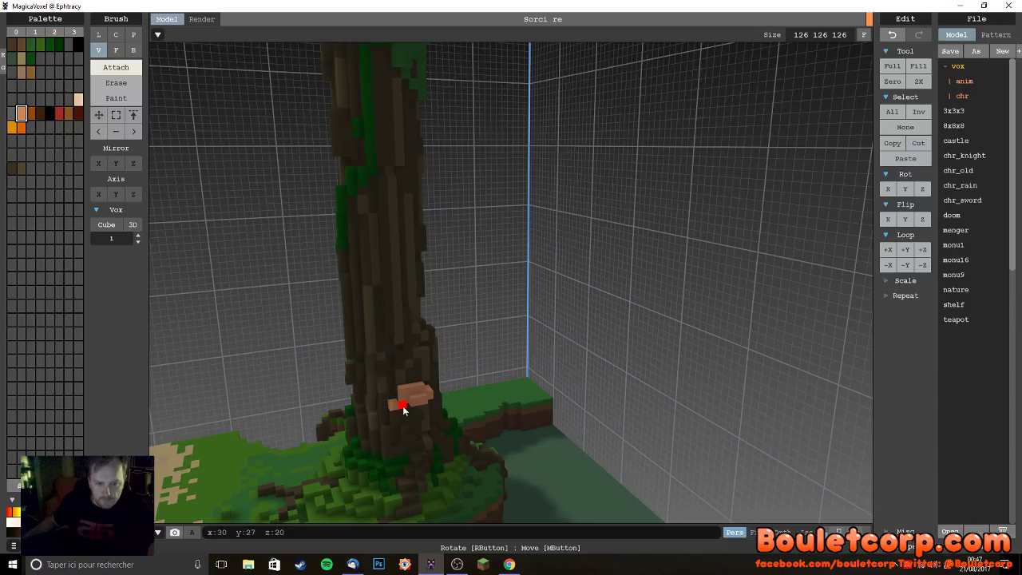
key(ctrl+z)
click(390, 398)
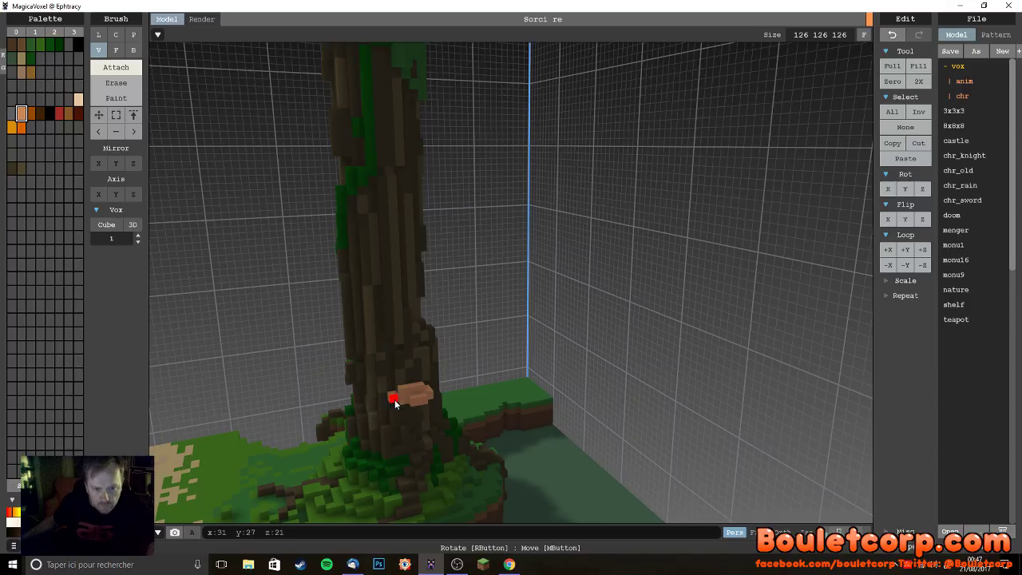
- Add two smaller salmon shelf fungi just above the first one, at about z 24 to 26
right_drag(434, 419, 400, 381)
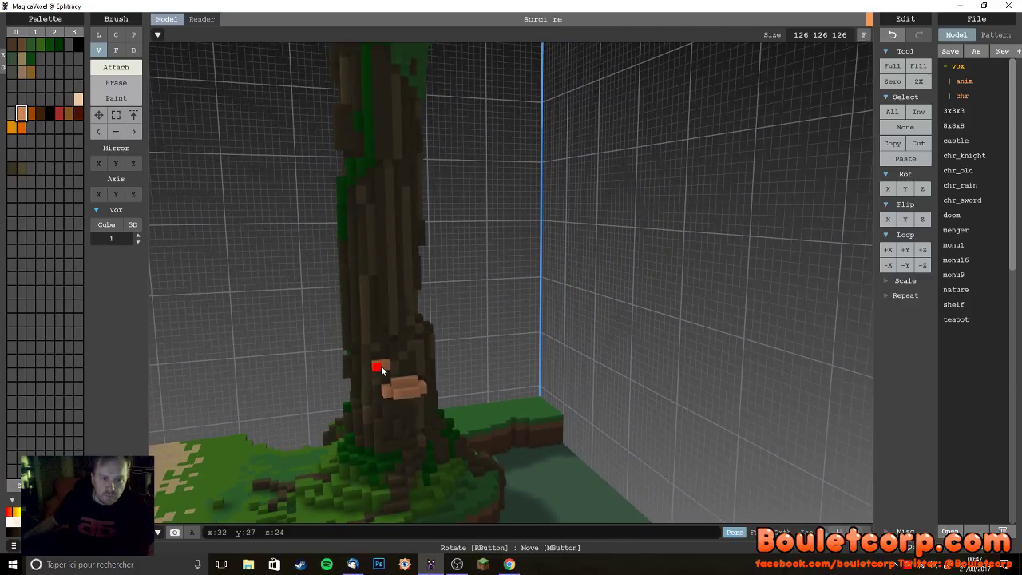
click(380, 366)
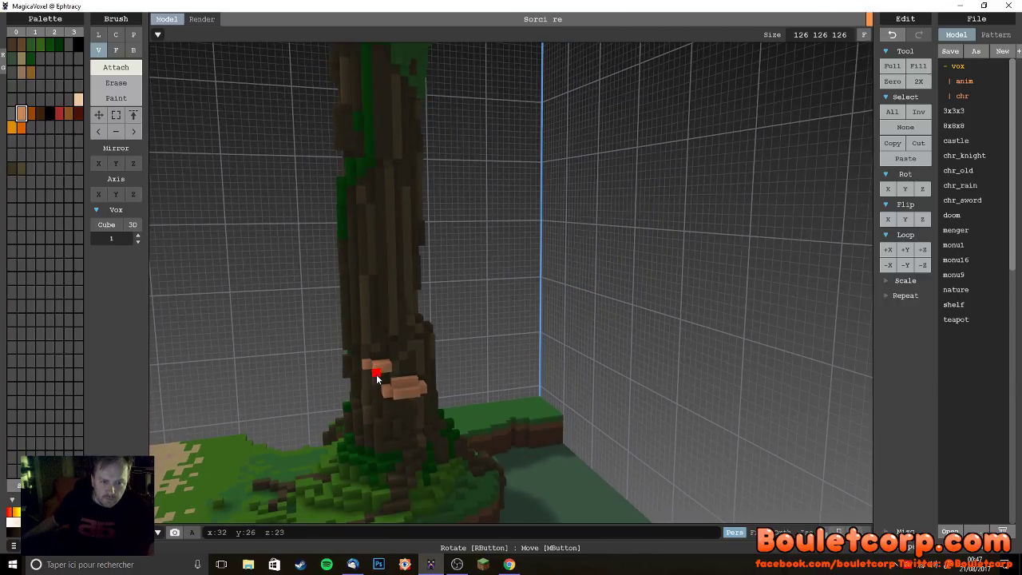
mouse_move(414, 405)
right_down()
mouse_move(392, 390)
mouse_move(359, 415)
mouse_move(428, 414)
mouse_move(388, 254)
right_up()
click(401, 335)
- Add another salmon shelf fungus higher on the trunk at about z 40 and widen the small one at z 26
click(380, 211)
click(389, 212)
right_drag(397, 212, 375, 271)
click(385, 242)
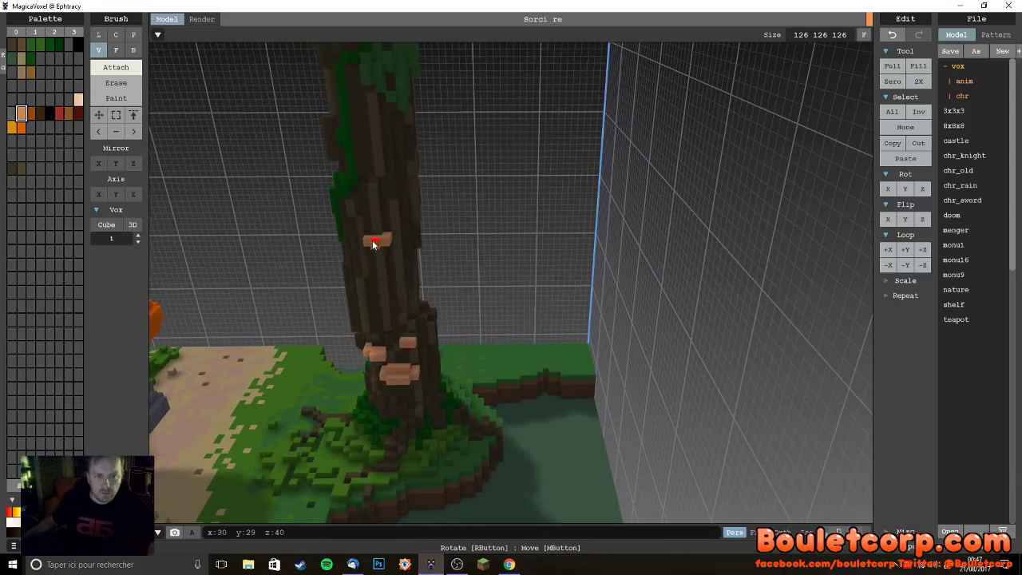
mouse_move(369, 244)
right_down()
mouse_move(391, 250)
mouse_move(381, 253)
right_up()
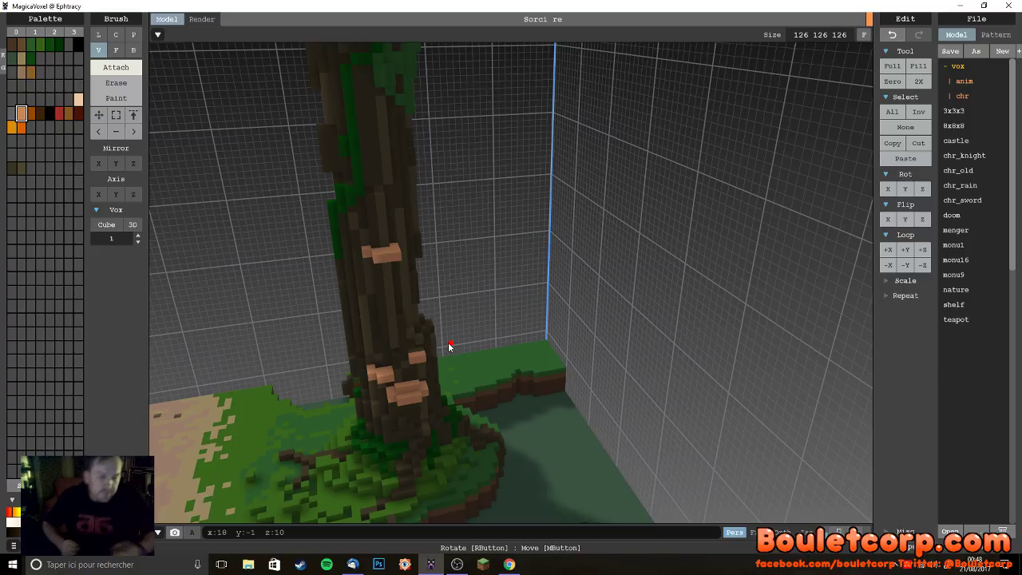
right_drag(449, 345, 464, 317)
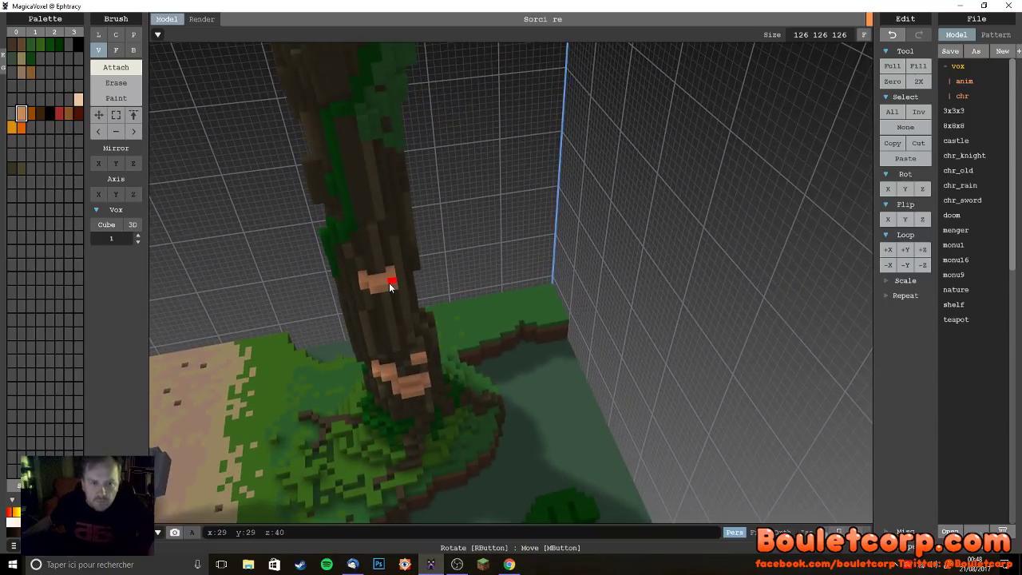
right_drag(556, 308, 445, 315)
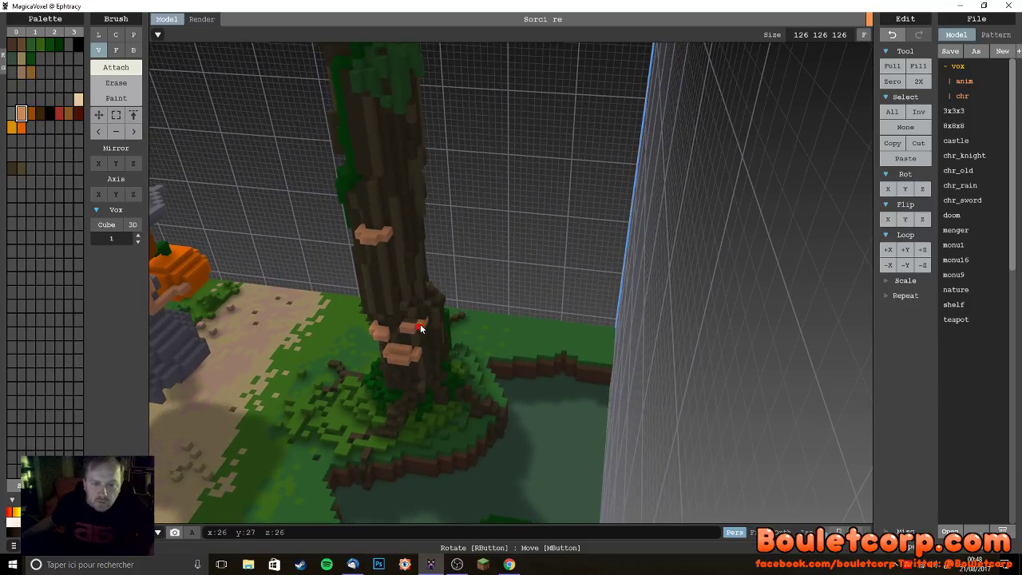
- Sample the light green ivy and extend its thin strand up the trunk from about z 34 towards the leafy clump
right_drag(472, 341, 312, 322)
right_drag(620, 342, 578, 262)
alt+click(631, 245)
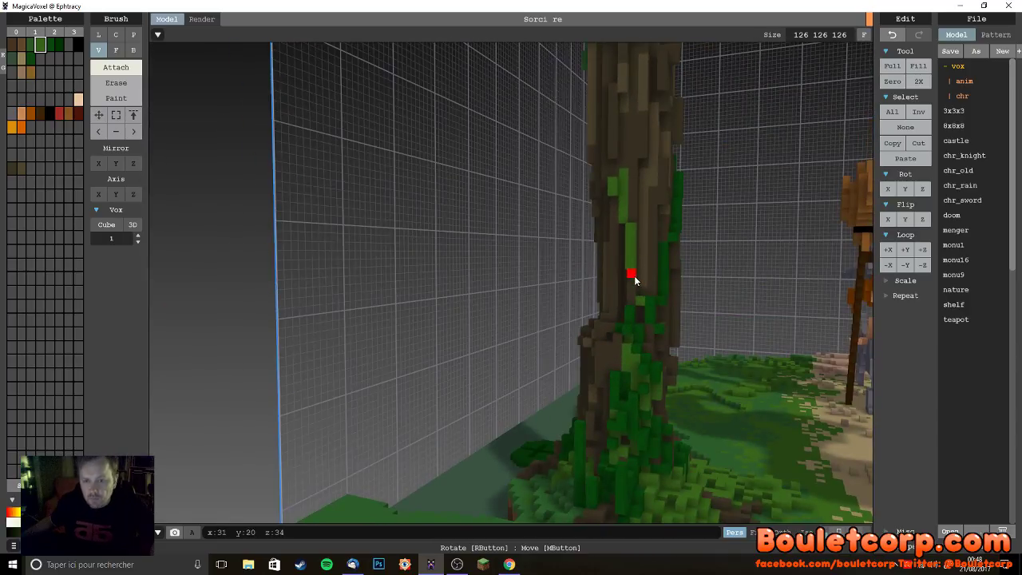
right_drag(673, 330, 639, 292)
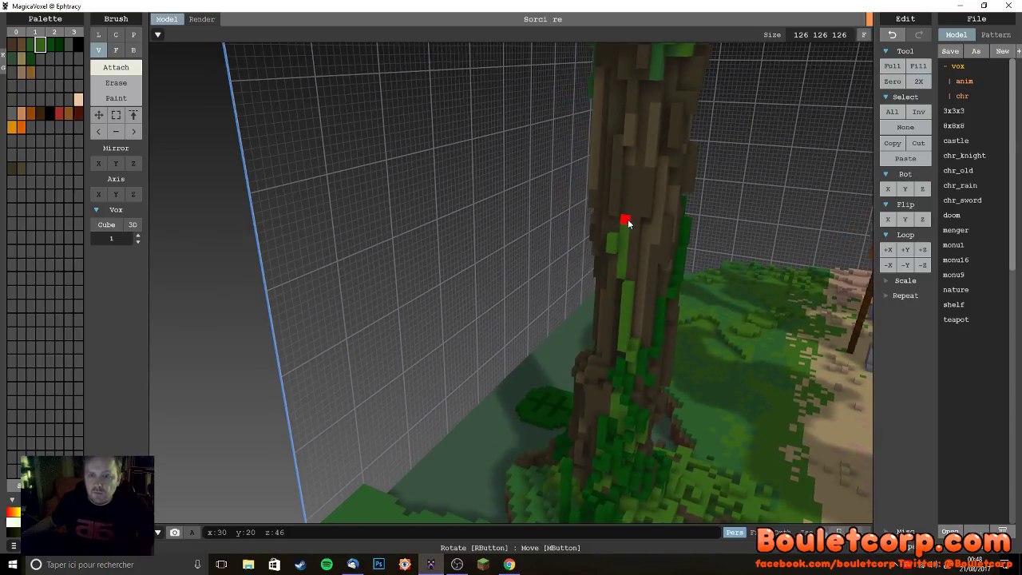
mouse_move(647, 162)
right_down()
mouse_move(639, 200)
mouse_move(685, 313)
mouse_move(663, 287)
right_up()
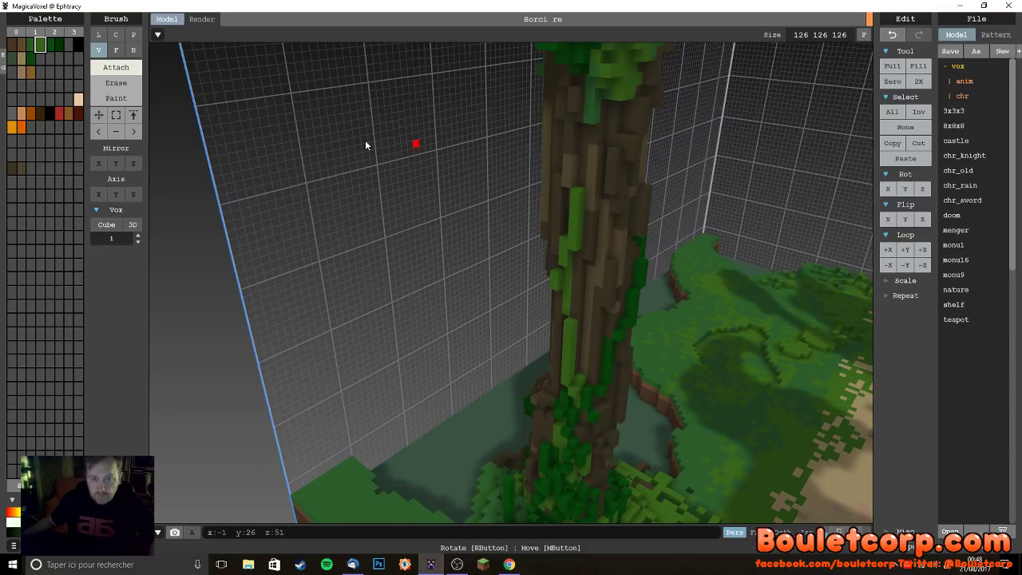
click(124, 98)
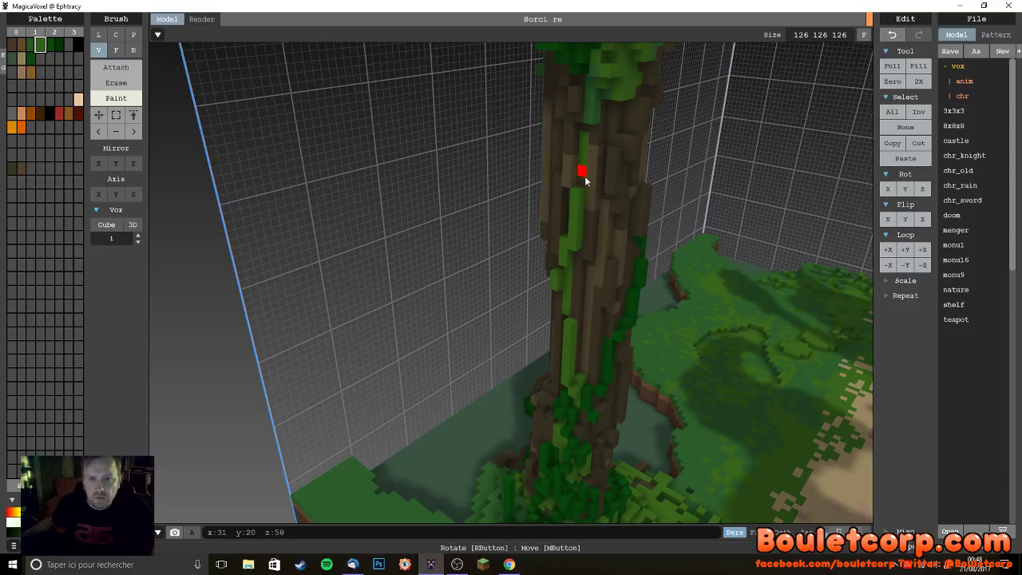
mouse_move(626, 229)
right_down()
mouse_move(594, 225)
mouse_move(626, 212)
right_up()
- Sample the dark green ivy and paint irregular dark green patches over the pond-facing base of the trunk
alt+click(556, 191)
right_drag(556, 190, 570, 434)
alt+click(536, 422)
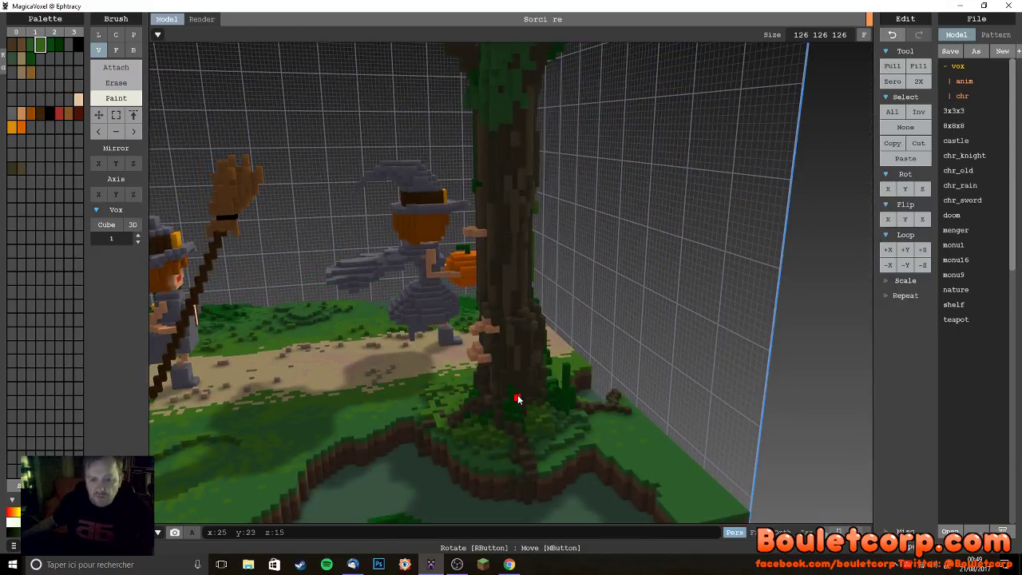
alt+click(514, 408)
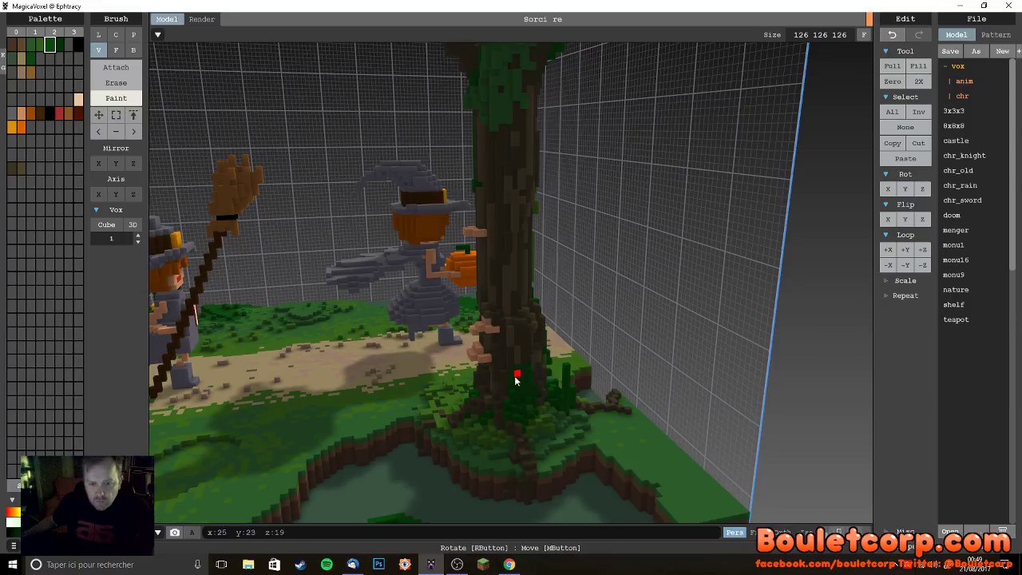
right_drag(521, 416, 452, 444)
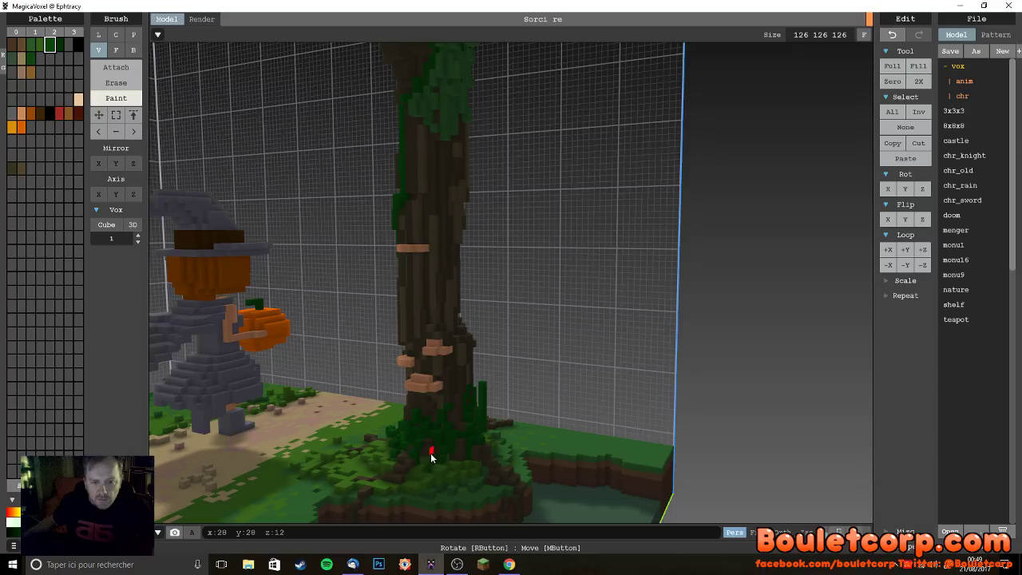
- Continue the dark green patches around the path-facing trunk base and up between the lower shelf fungi
right_drag(483, 426, 541, 417)
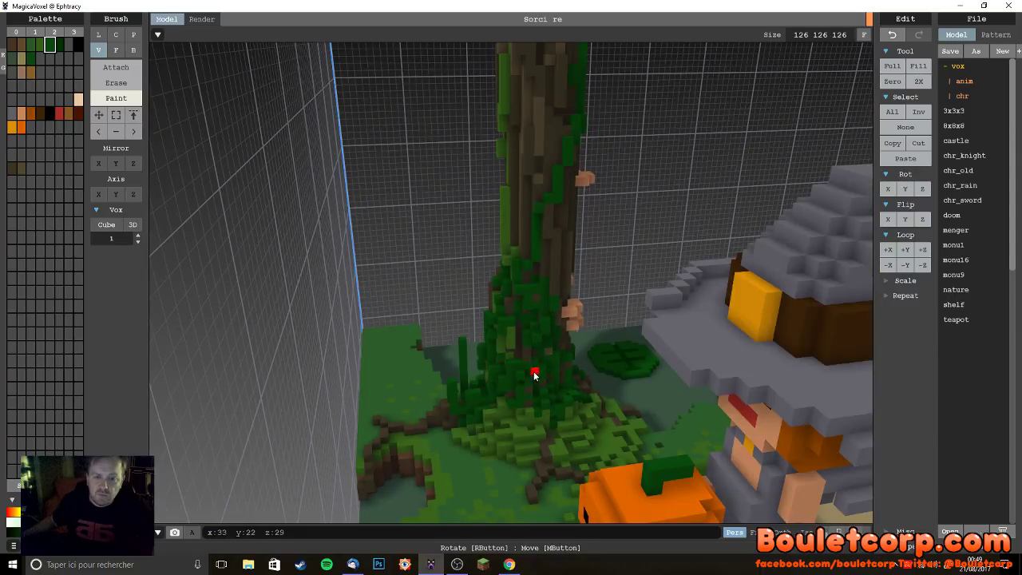
right_drag(574, 339, 513, 338)
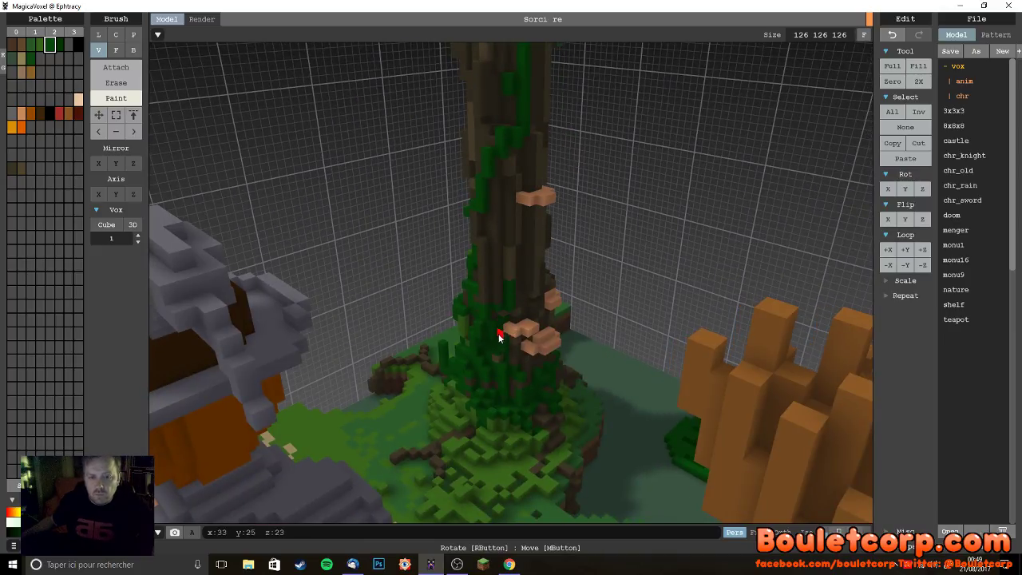
right_drag(555, 310, 480, 288)
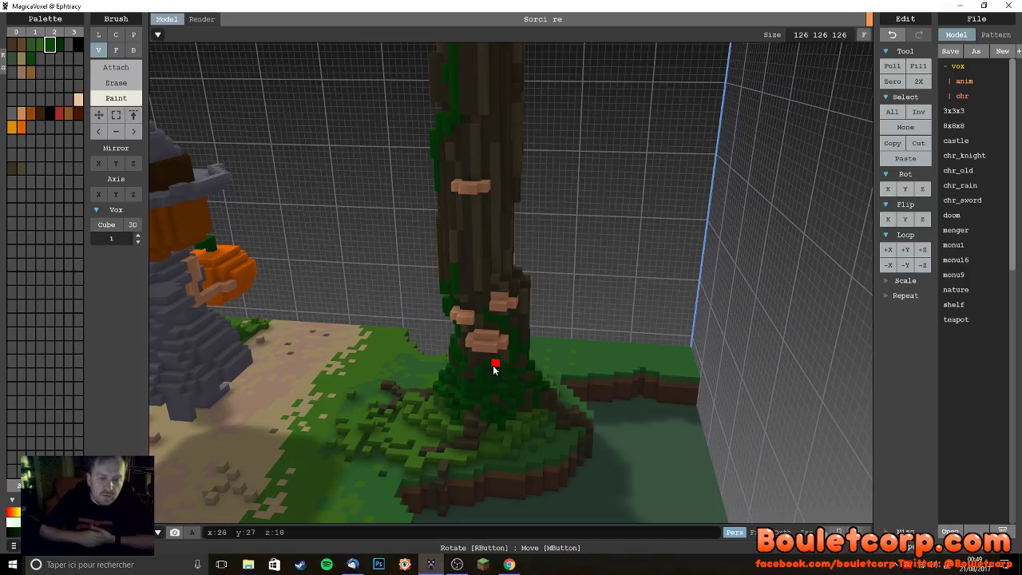
- Sample the bank's muted green and paint patches of it over the trunk-base ivy and the mound's leaves
right_drag(449, 303, 559, 438)
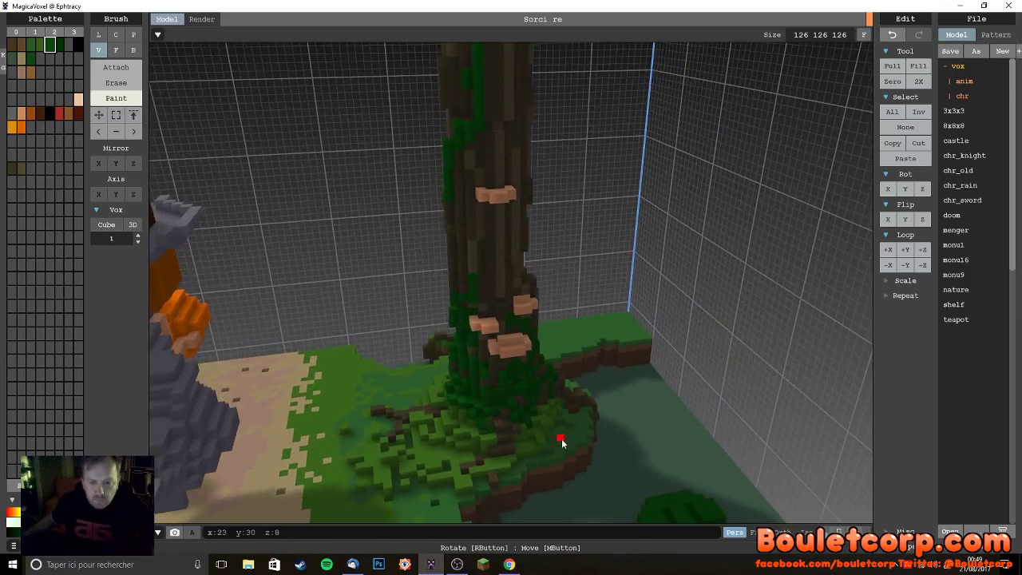
alt+click(584, 433)
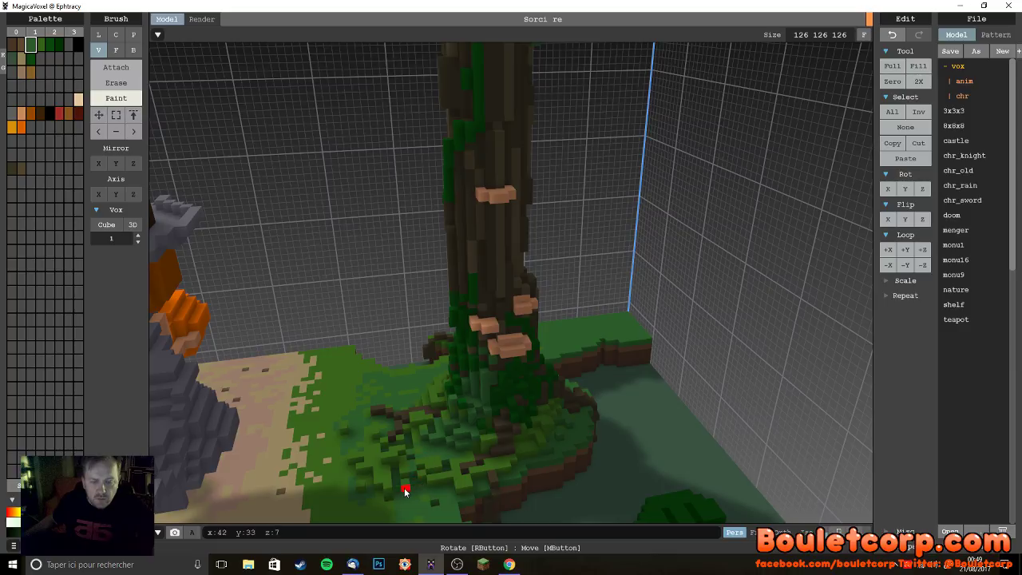
right_drag(368, 440, 543, 409)
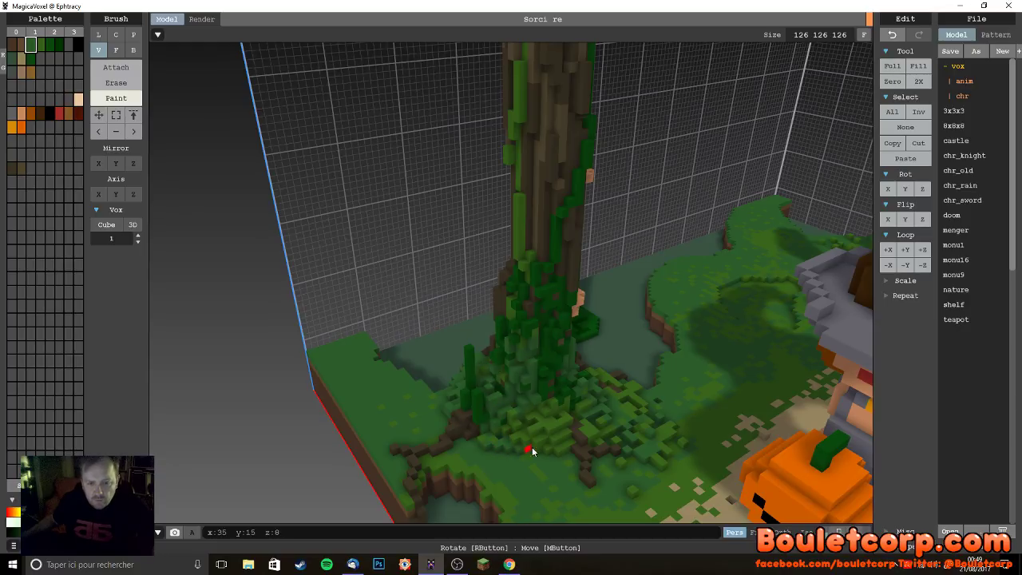
right_drag(525, 483, 547, 447)
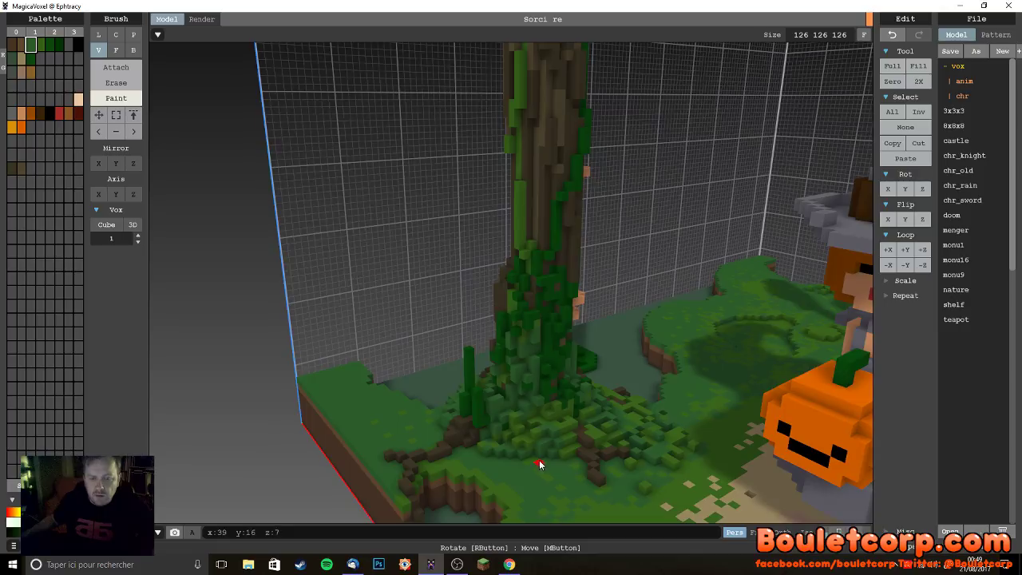
- Speckle the grass beside the mound with sampled light green and paint the adjoining root with the lily pad's dark green
alt+click(532, 463)
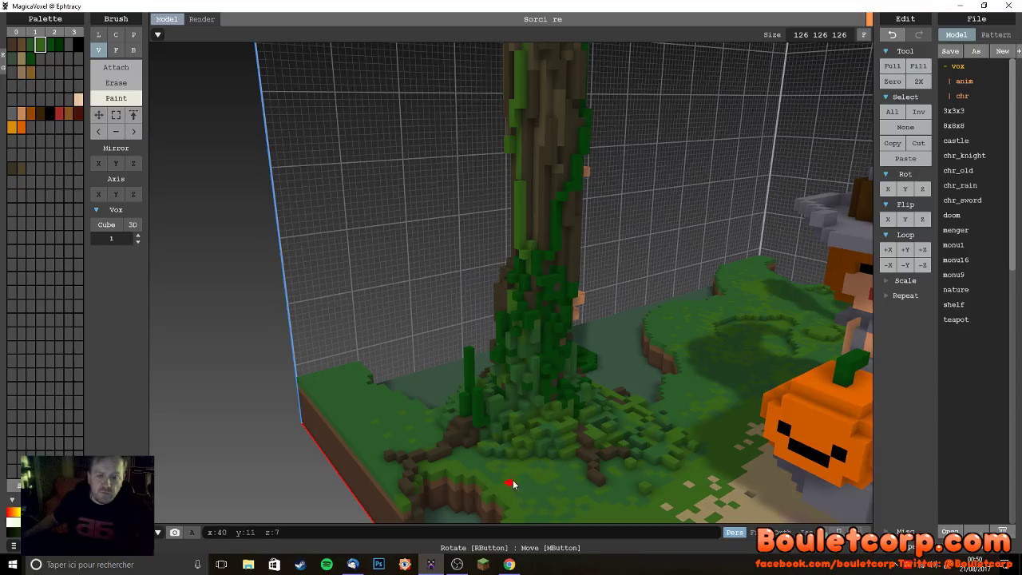
right_drag(483, 470, 527, 471)
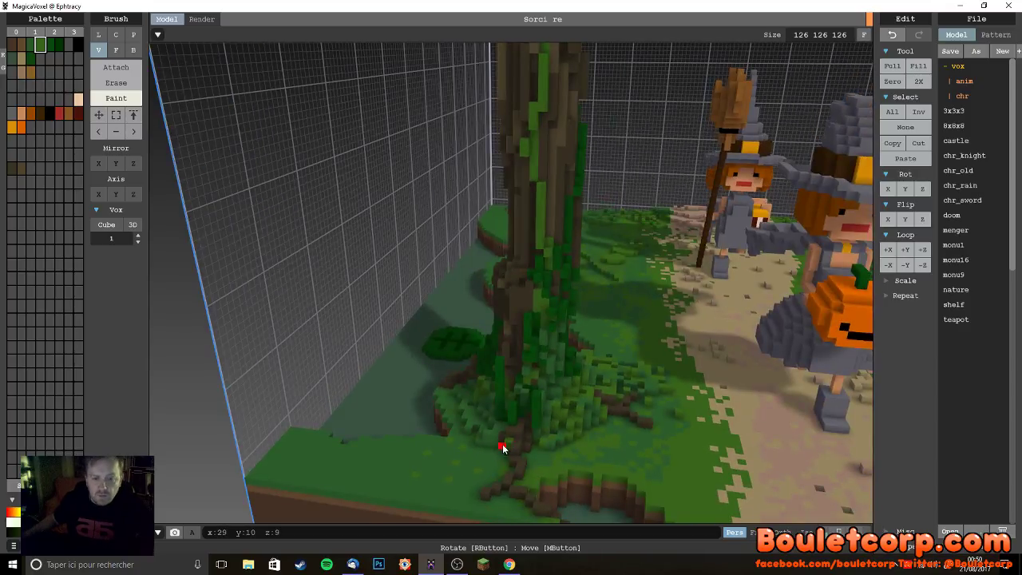
alt+click(464, 348)
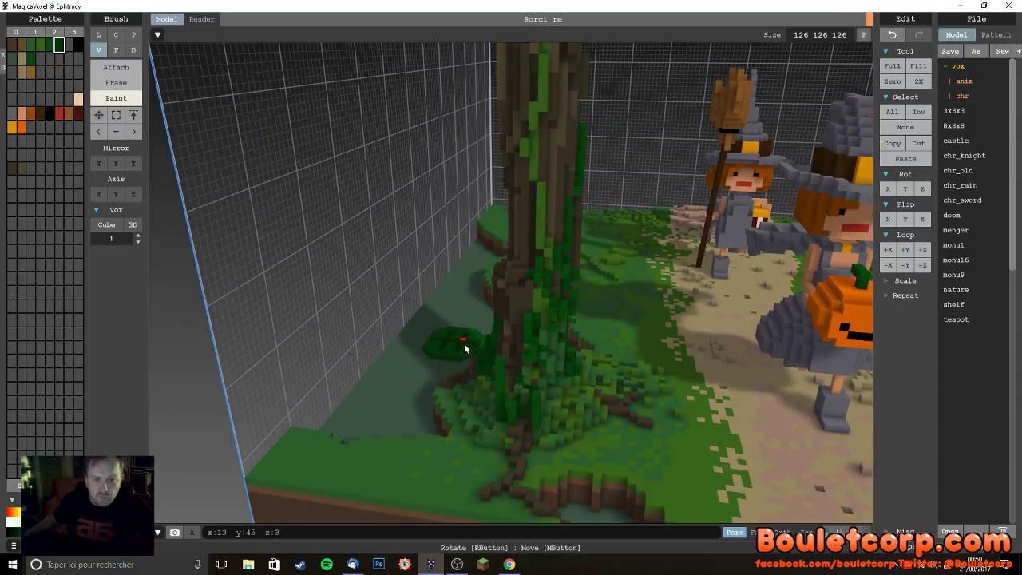
mouse_move(514, 426)
mouse_down()
mouse_move(506, 450)
mouse_move(511, 441)
mouse_move(520, 468)
mouse_move(489, 470)
mouse_move(501, 455)
mouse_up()
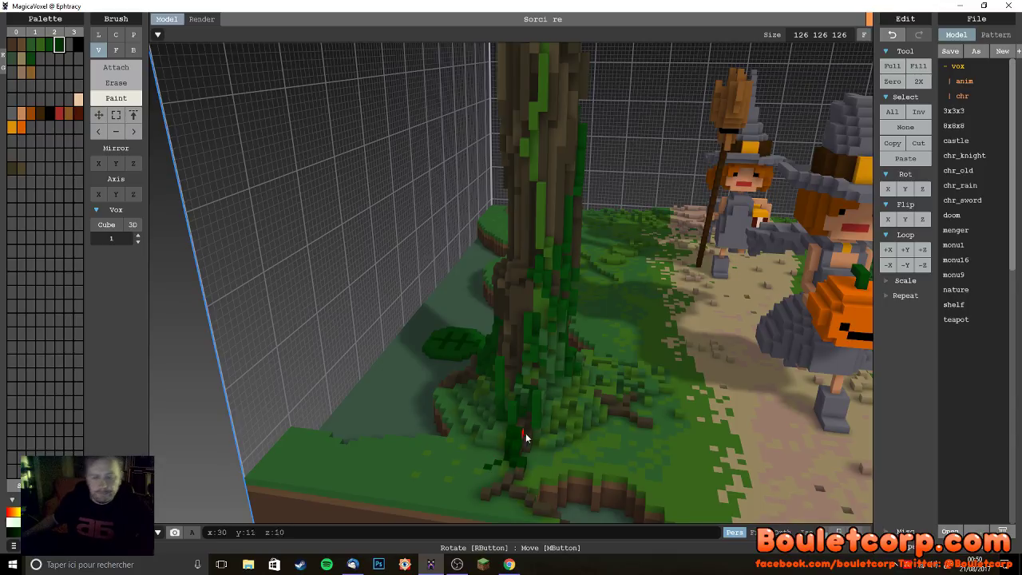
- Speckle the grass around the tree's front root with sampled greens, and pick up the dark bark colour for attaching voxels
alt+click(560, 439)
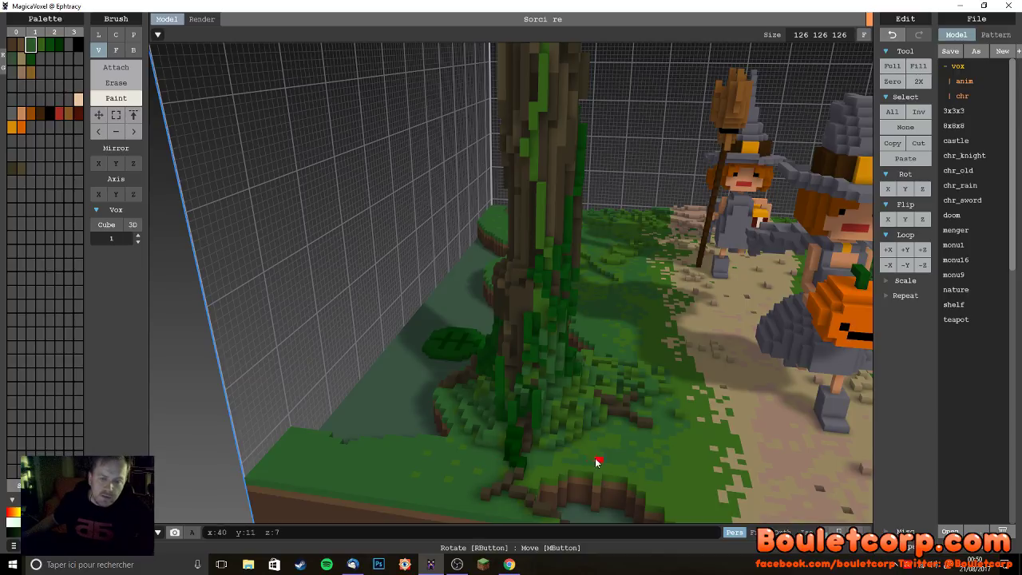
alt+click(678, 490)
right_drag(677, 489, 558, 401)
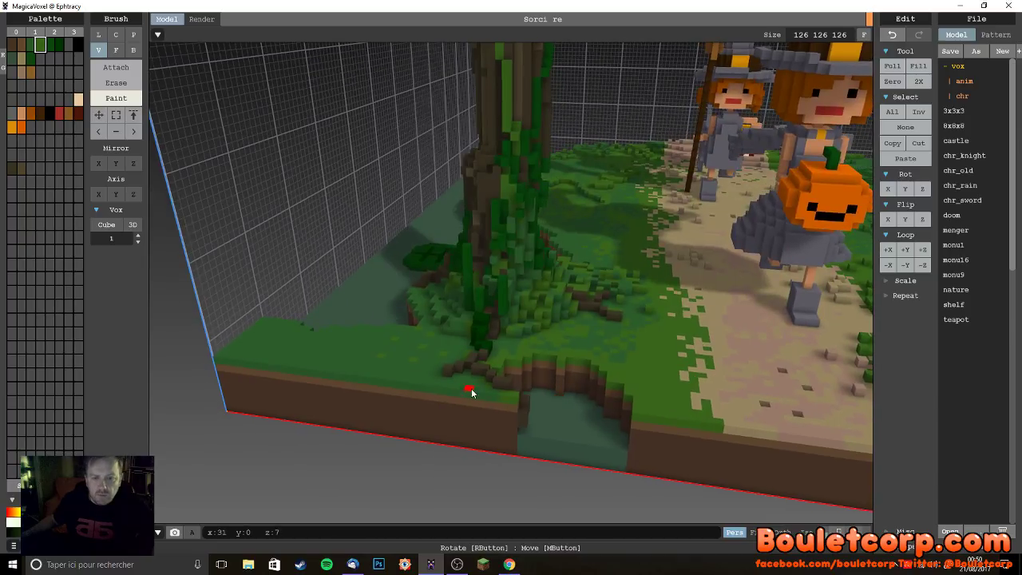
right_drag(444, 375, 528, 386)
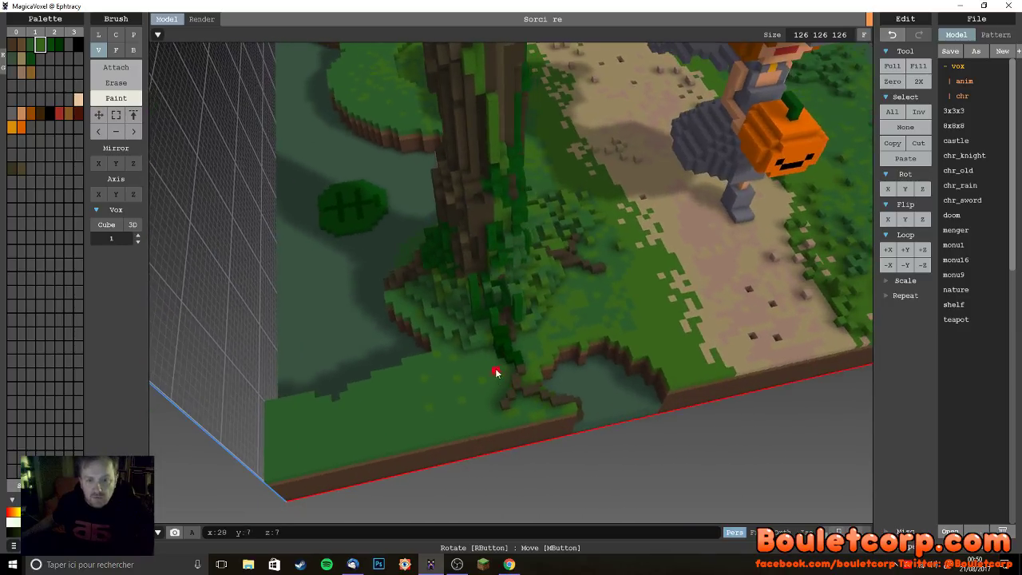
alt+click(506, 319)
click(115, 67)
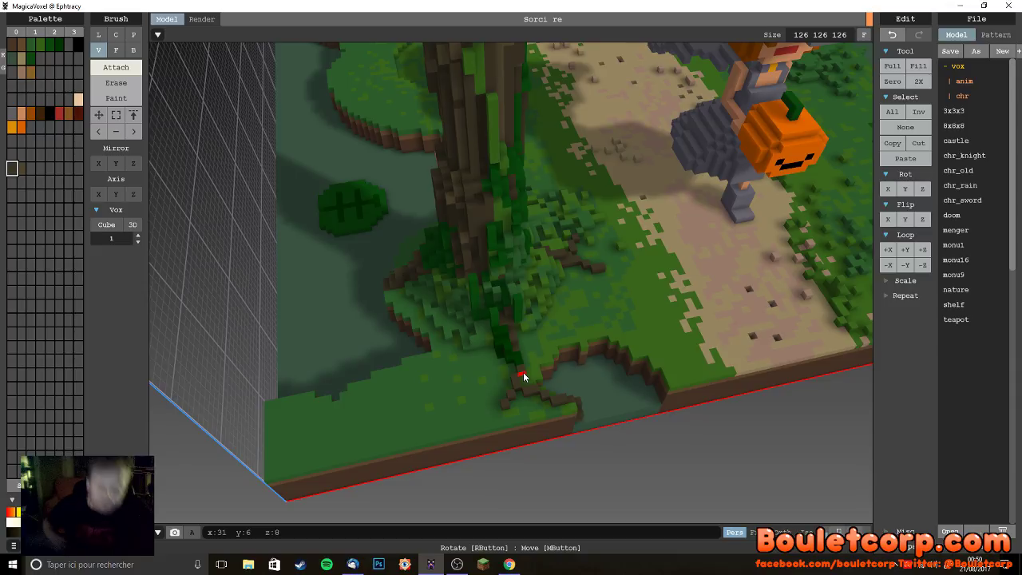
- Build a small leaf clump on the grassy spit at the opposite pond corner, attaching dark green voxels and scattered light green ones
right_drag(529, 343, 522, 362)
scroll(527, 334, down, 6)
scroll(592, 335, up, 6)
scroll(592, 335, down, 5)
scroll(608, 337, up, 5)
mouse_move(417, 360)
right_down()
mouse_move(431, 345)
mouse_move(424, 372)
mouse_move(413, 367)
right_up()
alt+click(183, 252)
right_drag(183, 252, 372, 349)
mouse_move(341, 367)
mouse_down()
mouse_move(311, 386)
mouse_move(362, 348)
mouse_move(310, 373)
mouse_move(309, 390)
mouse_move(329, 389)
mouse_move(301, 367)
mouse_move(313, 338)
mouse_move(379, 323)
mouse_move(374, 378)
mouse_move(390, 352)
mouse_move(334, 355)
mouse_move(326, 367)
mouse_move(338, 366)
mouse_move(340, 385)
mouse_move(348, 376)
mouse_move(301, 404)
mouse_up()
alt+click(390, 357)
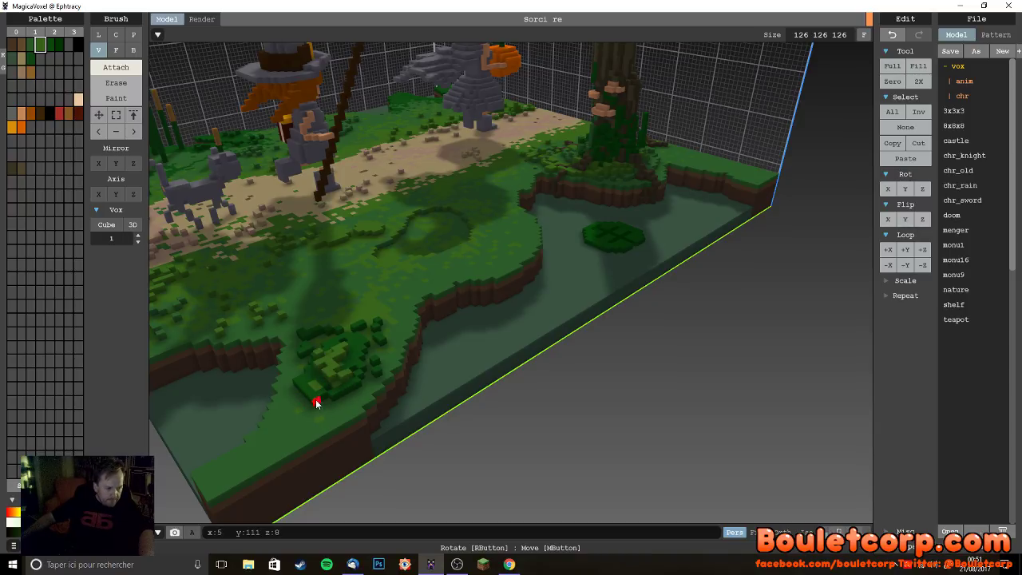
click(299, 419)
click(325, 412)
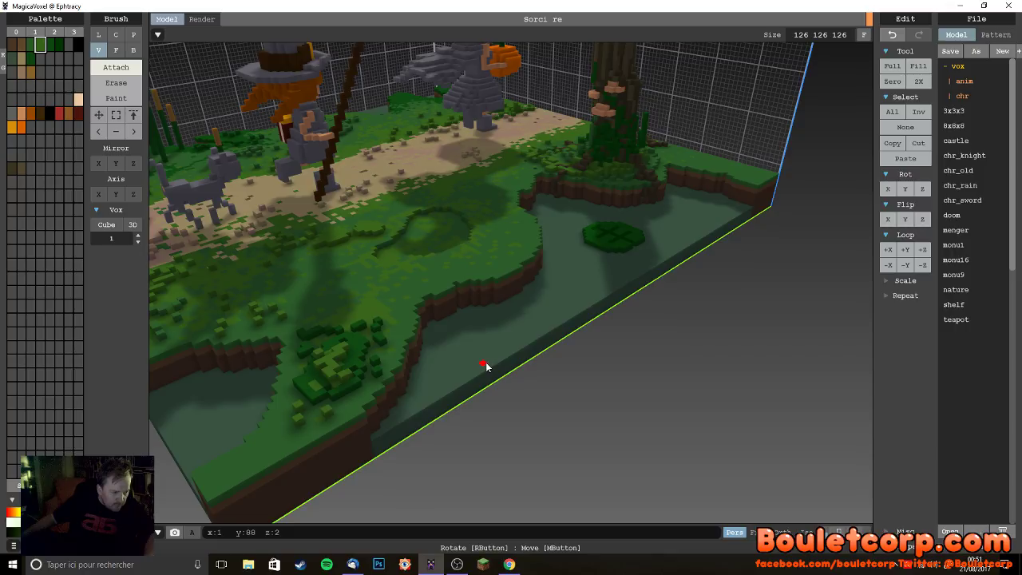
- Compare the bark and ivy colours on the tree base and sample the muted green of its leafy mound
right_drag(493, 349, 437, 320)
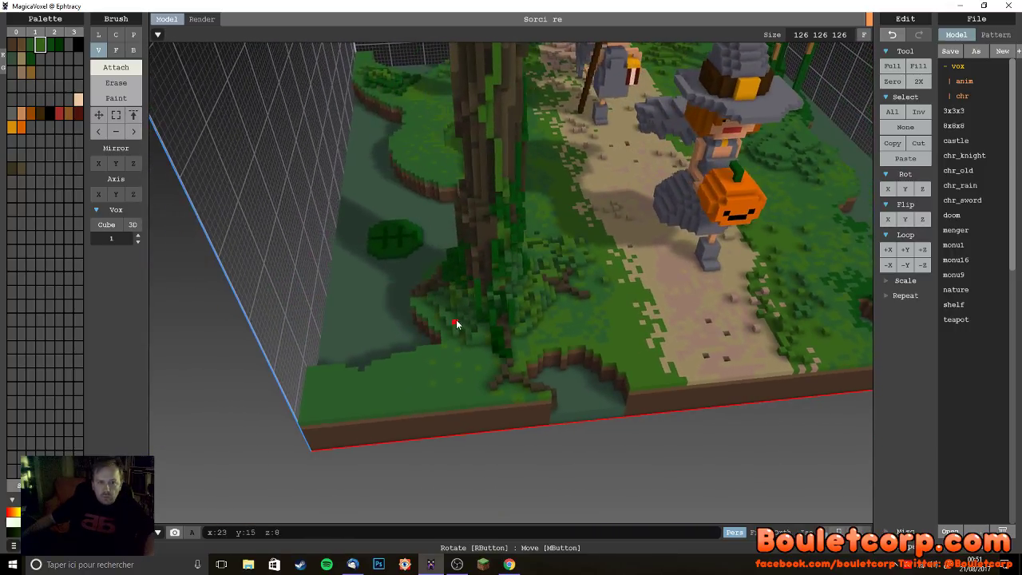
alt+click(515, 278)
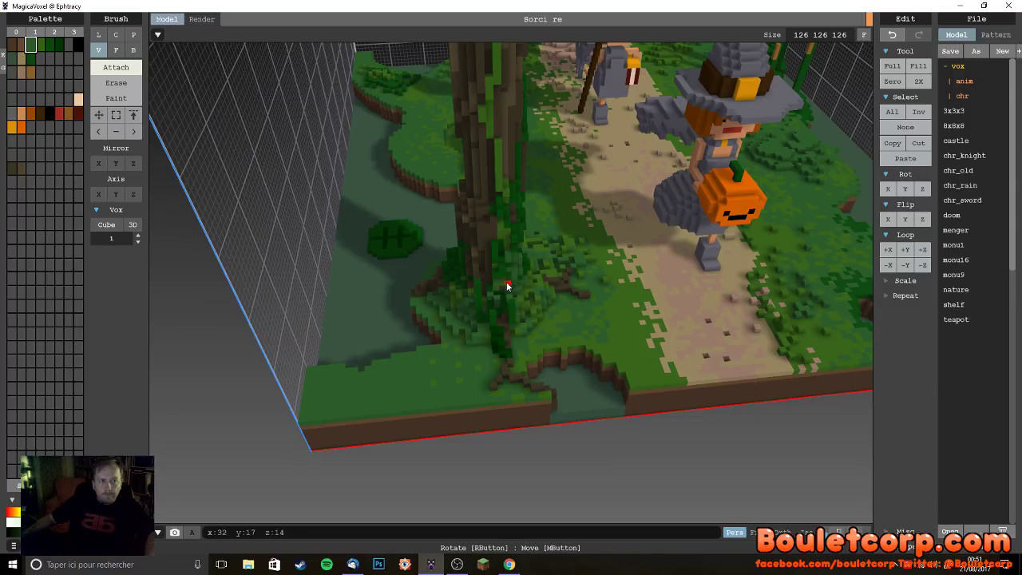
alt+click(504, 238)
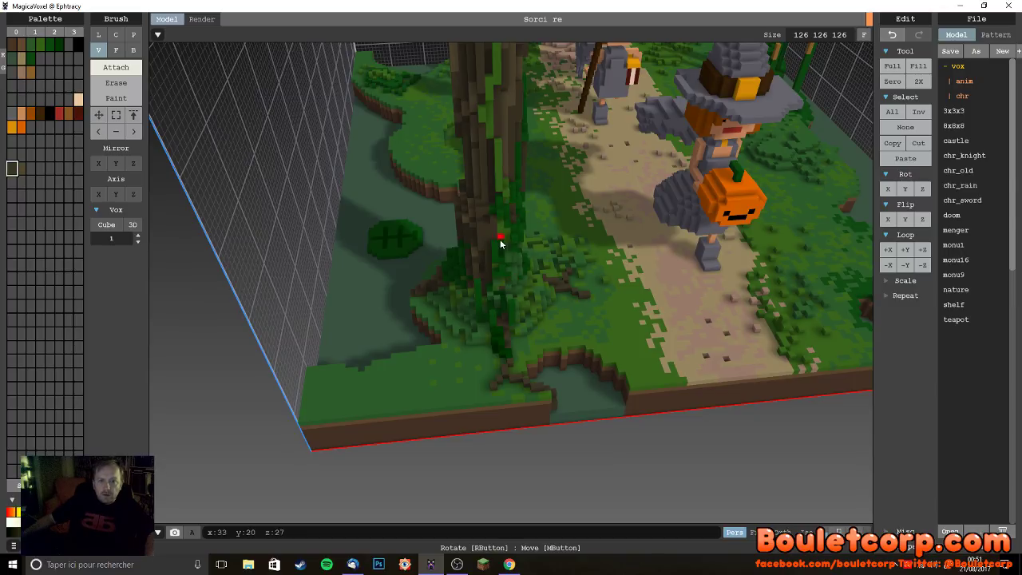
alt+click(497, 279)
alt+click(480, 295)
alt+click(505, 209)
alt+click(503, 195)
alt+click(523, 240)
alt+click(530, 283)
alt+click(468, 336)
alt+click(479, 347)
- Pile muted green voxels into a stepped mound over the corner leaf clump and scatter light green tufts on the surrounding grass
right_drag(487, 354, 511, 370)
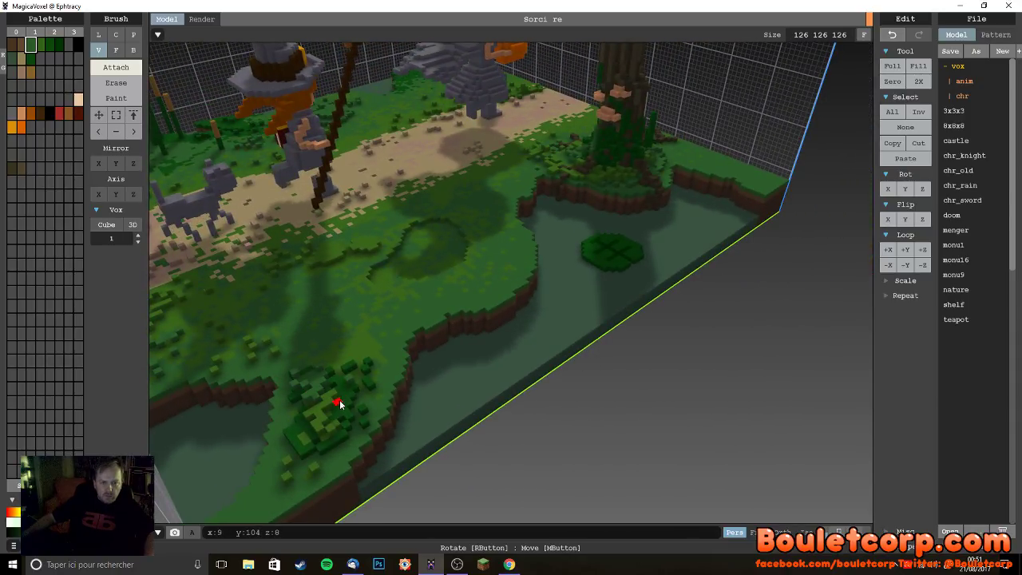
right_drag(340, 429, 383, 424)
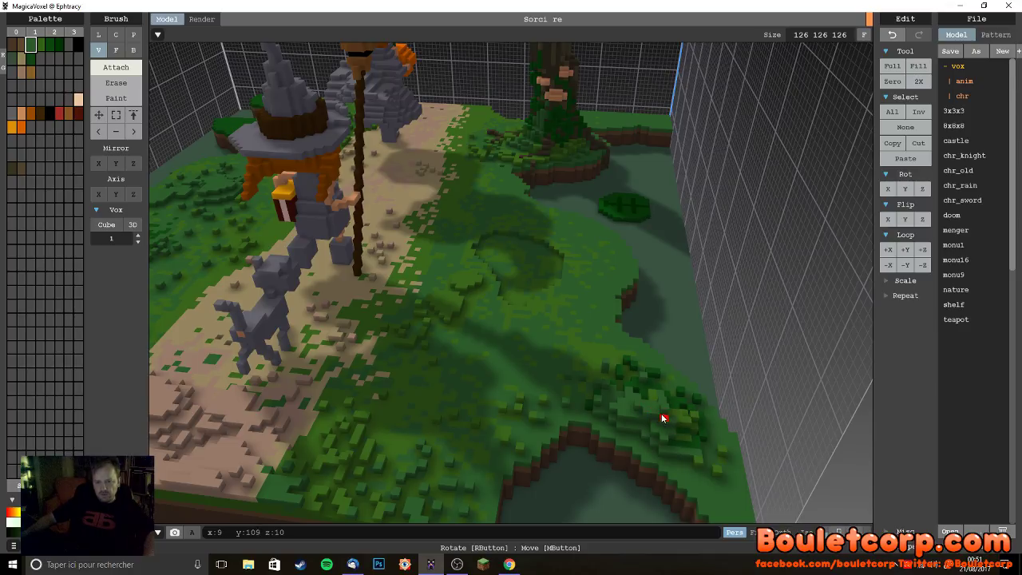
right_drag(662, 413, 452, 373)
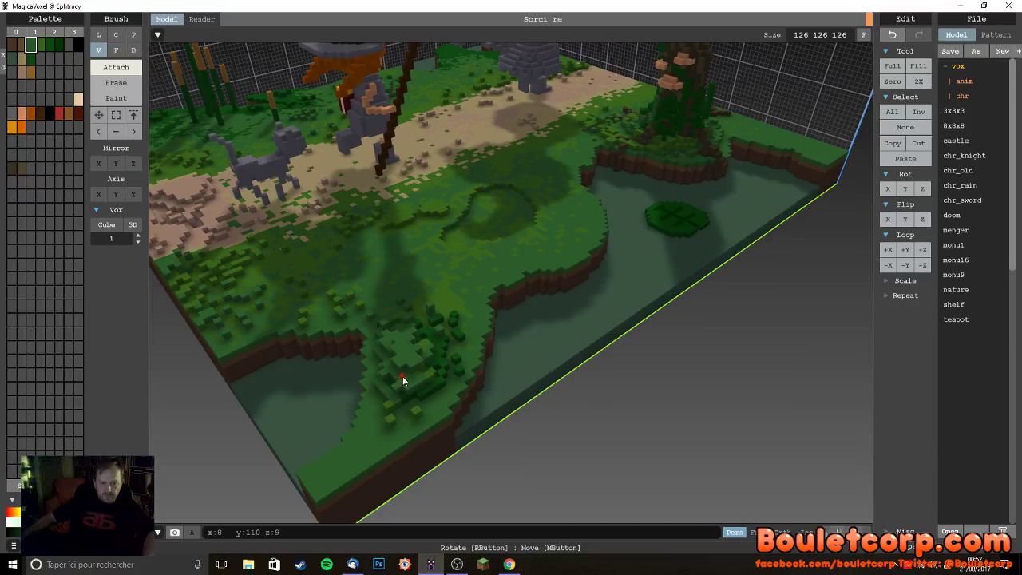
right_drag(447, 392, 431, 394)
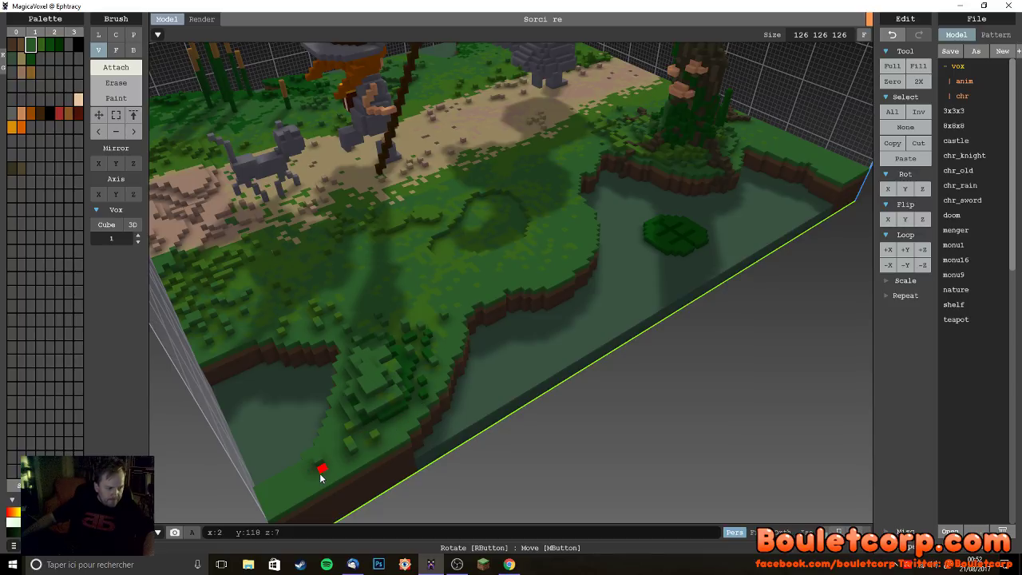
right_drag(329, 450, 561, 366)
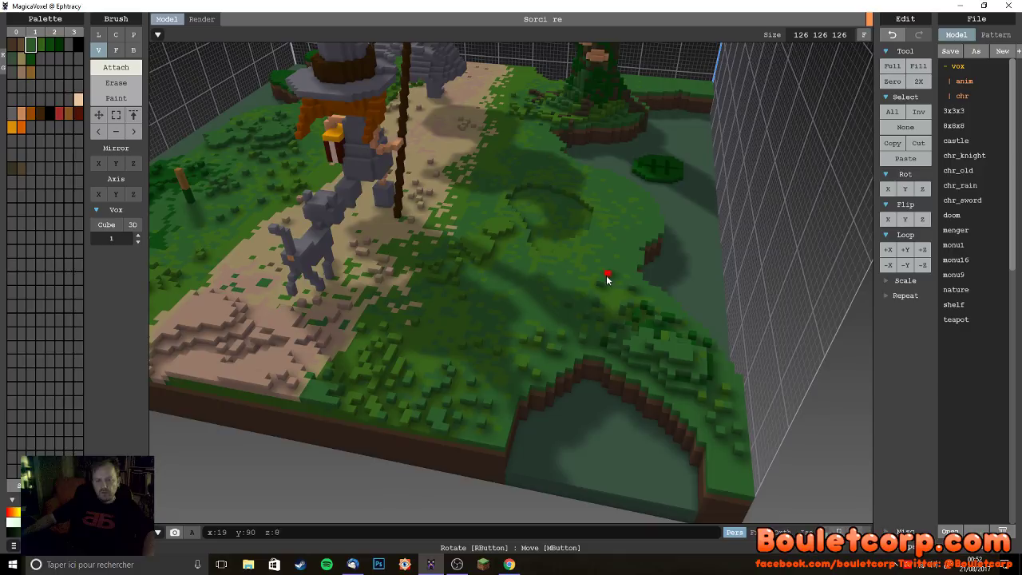
alt+click(612, 300)
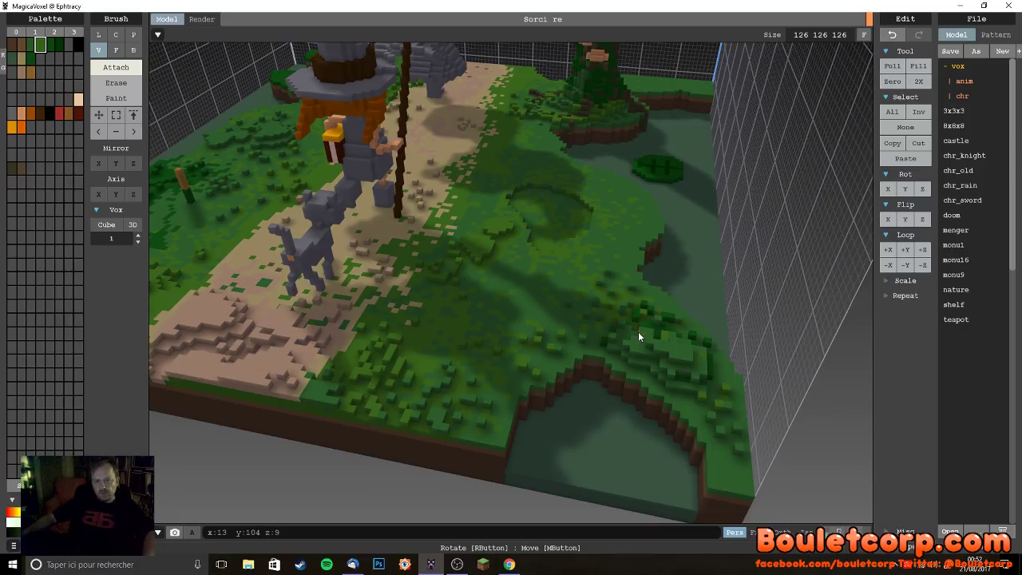
- Place a sampled dark bark base on top of the corner mound and extrude it upward into a short trunk
right_drag(668, 334, 603, 355)
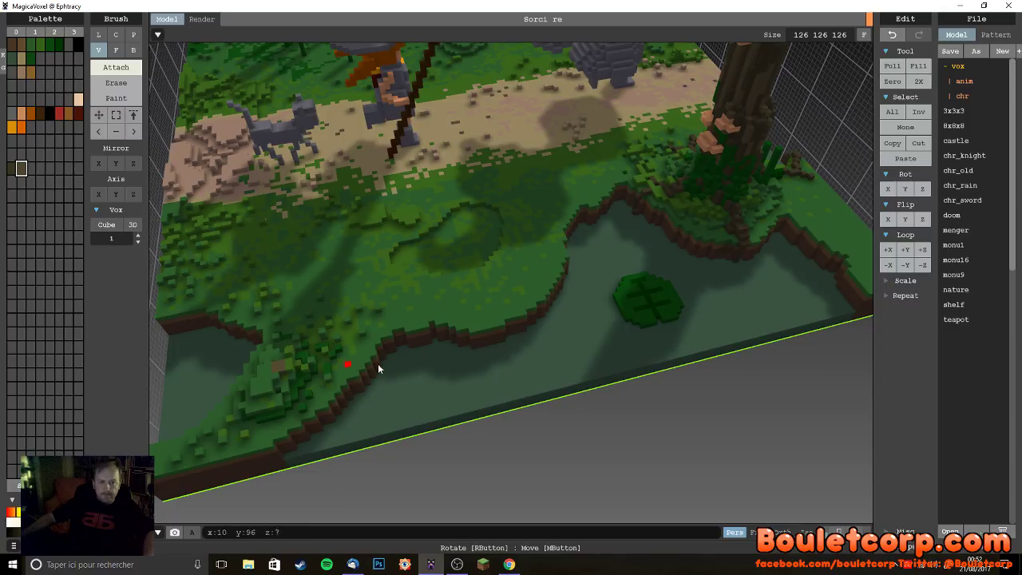
alt+click(750, 81)
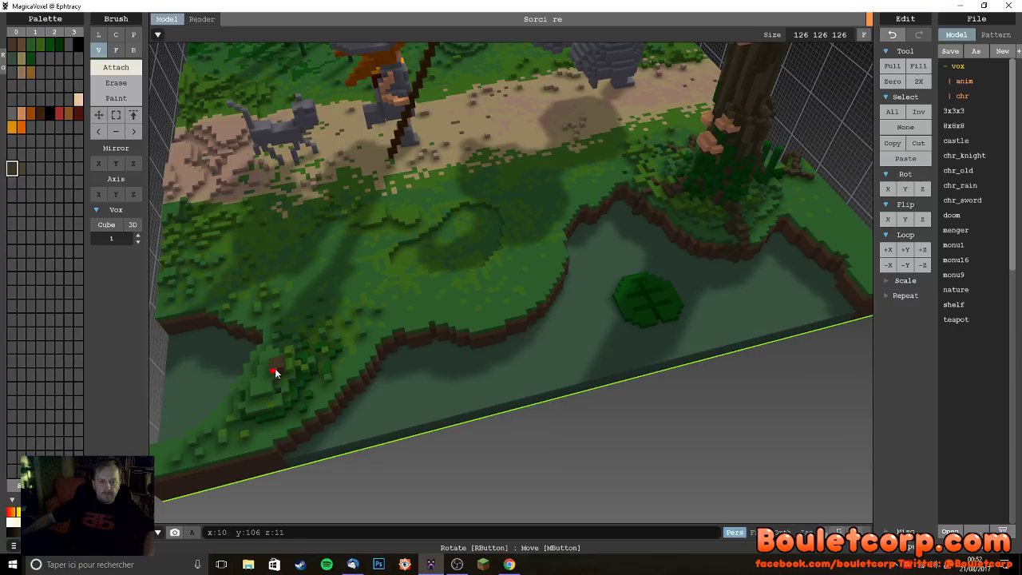
click(116, 49)
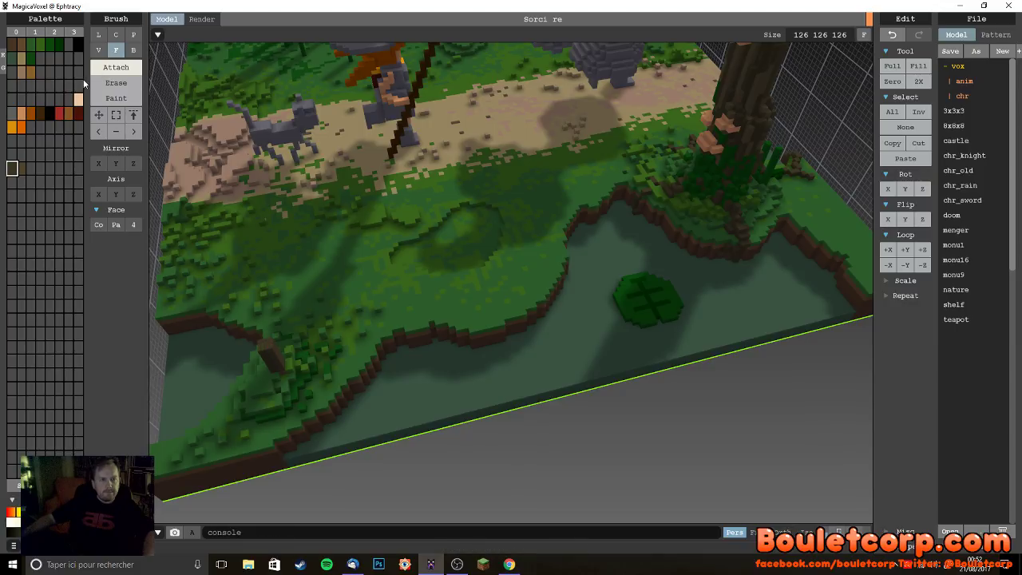
right_drag(200, 264, 397, 345)
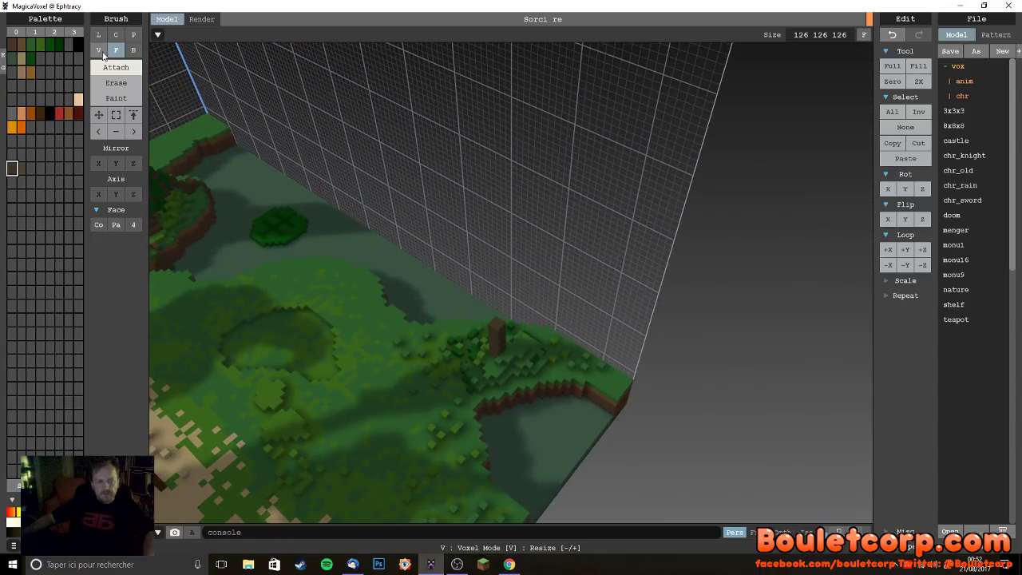
- Attach bark voxels as an offset beside the short trunk's top and extrude that offset upward into a tall upper section
click(99, 50)
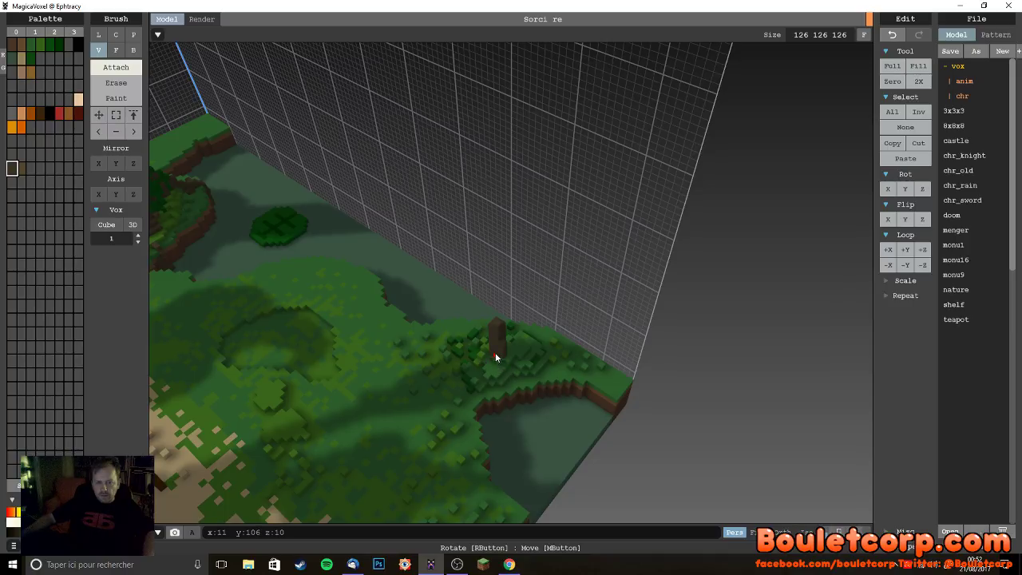
right_drag(513, 342, 661, 361)
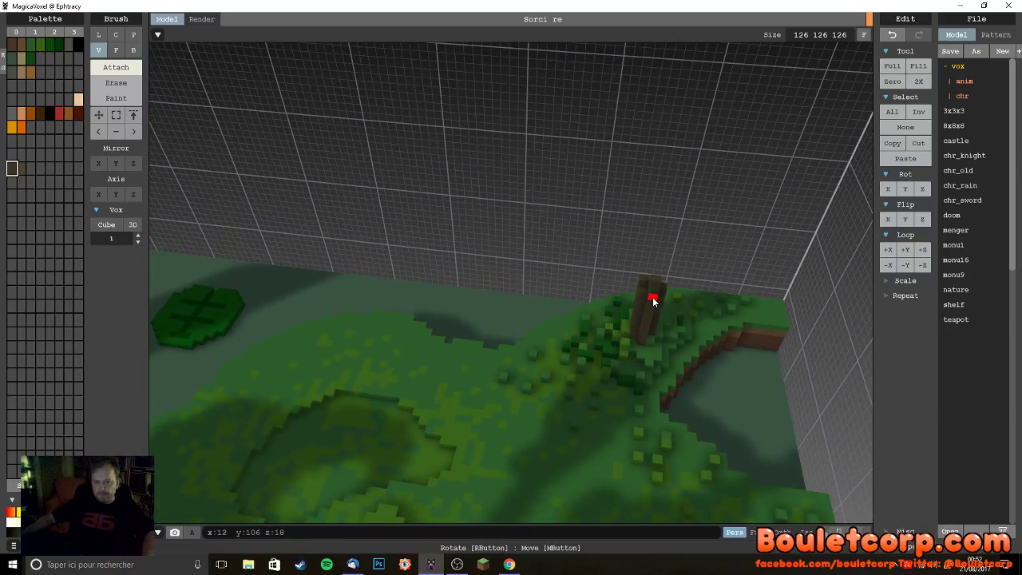
right_drag(649, 289, 593, 333)
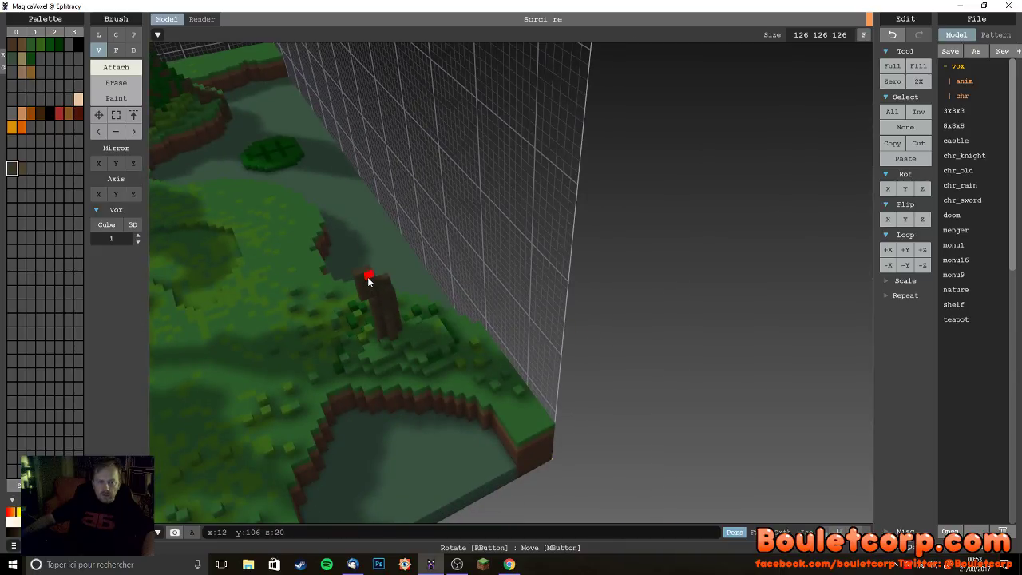
right_drag(369, 319, 376, 331)
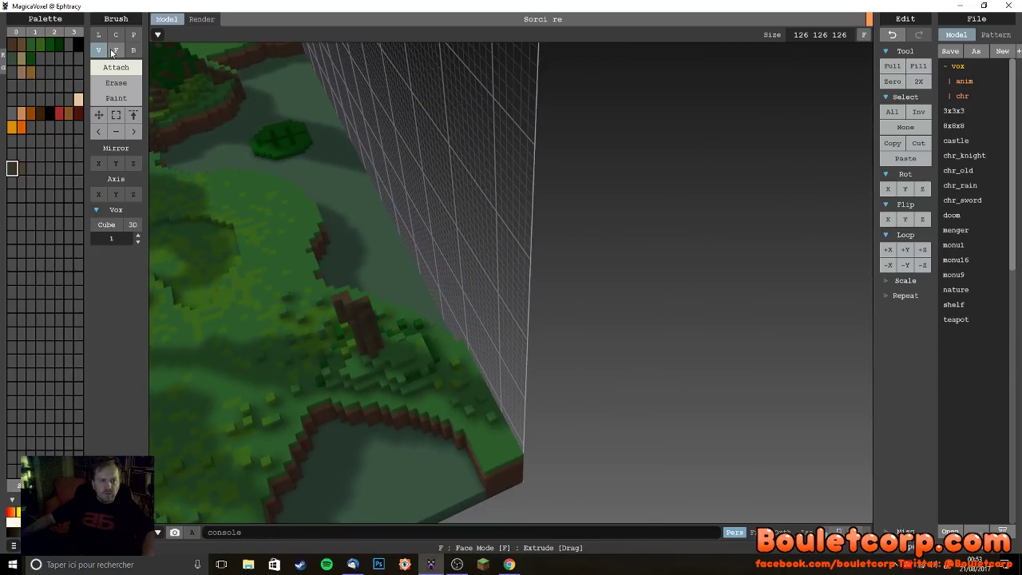
click(116, 49)
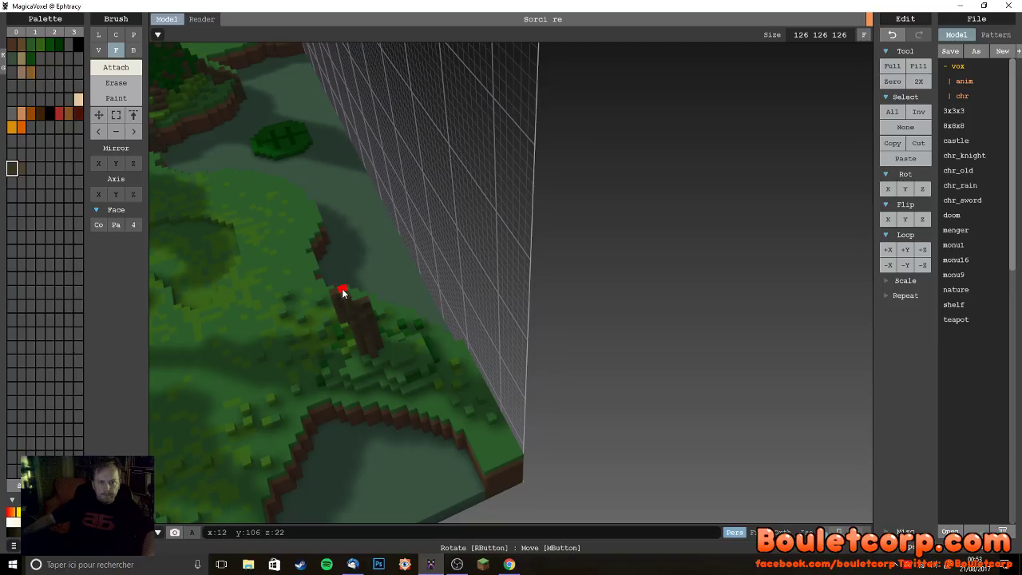
drag(340, 284, 316, 211)
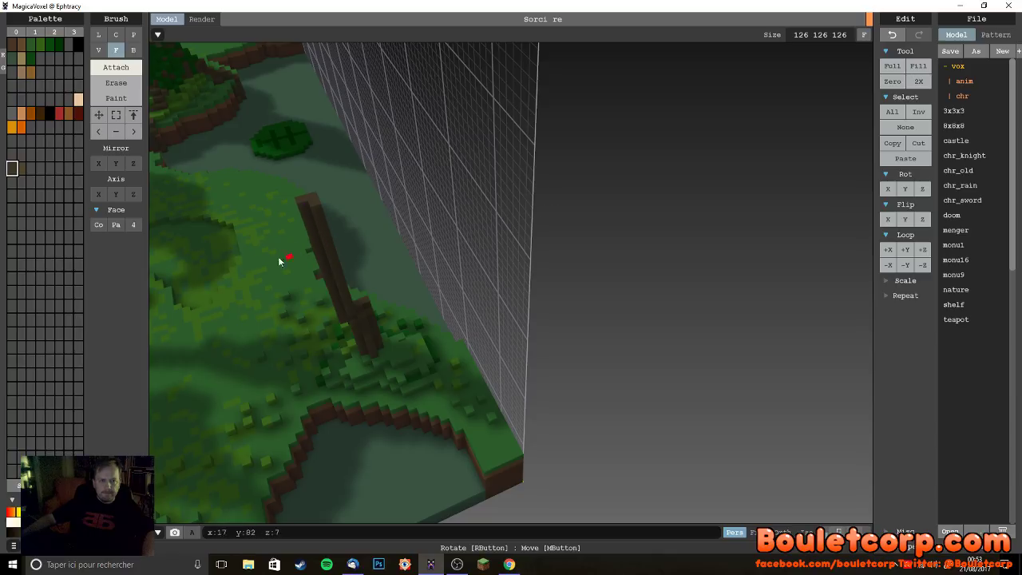
click(98, 50)
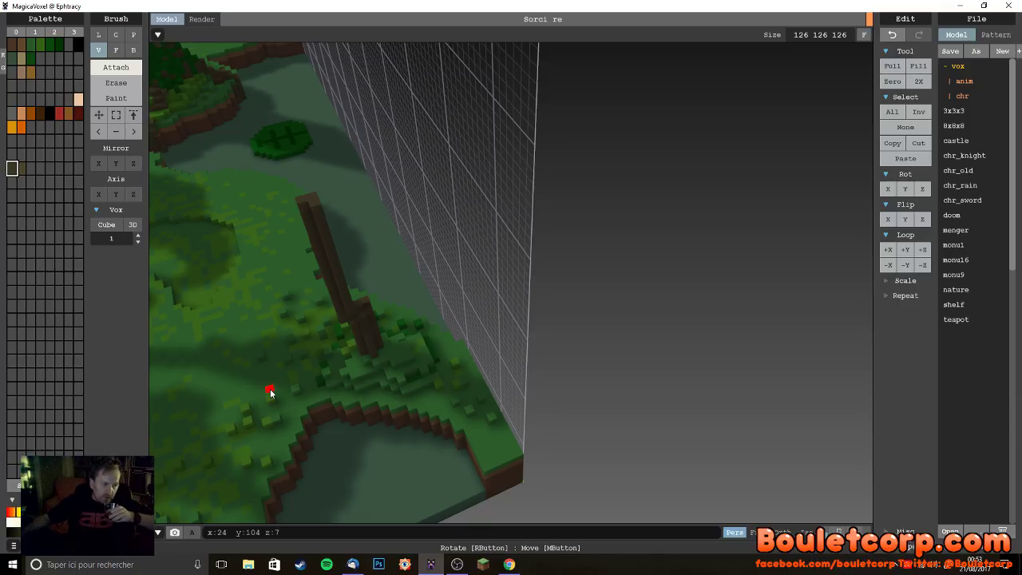
- Thicken the new trunk's tall upper section with staggered bark voxels and a small knob on its pond side
right_drag(343, 360, 355, 279)
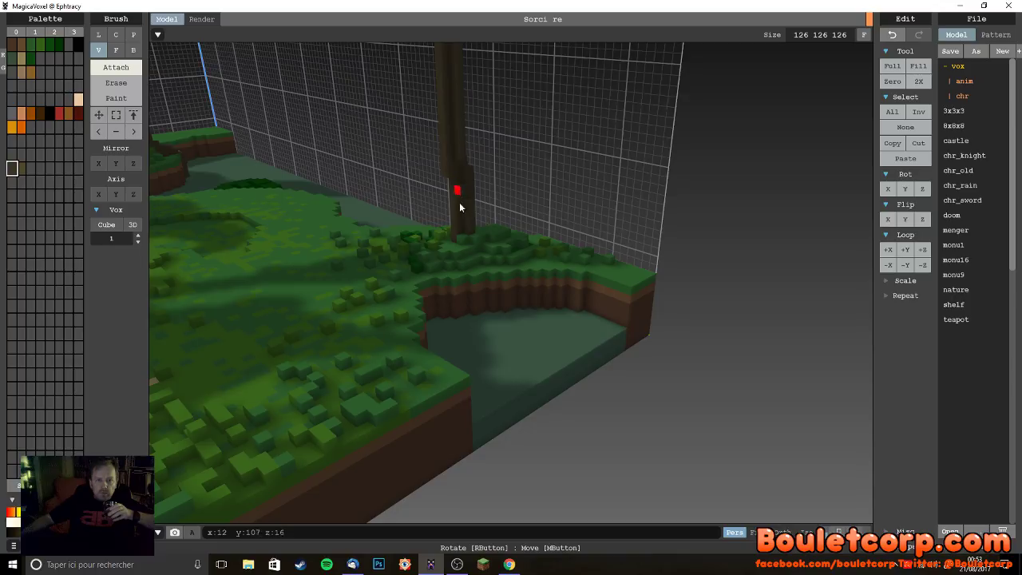
mouse_move(463, 176)
right_down()
mouse_move(465, 210)
mouse_move(422, 190)
right_up()
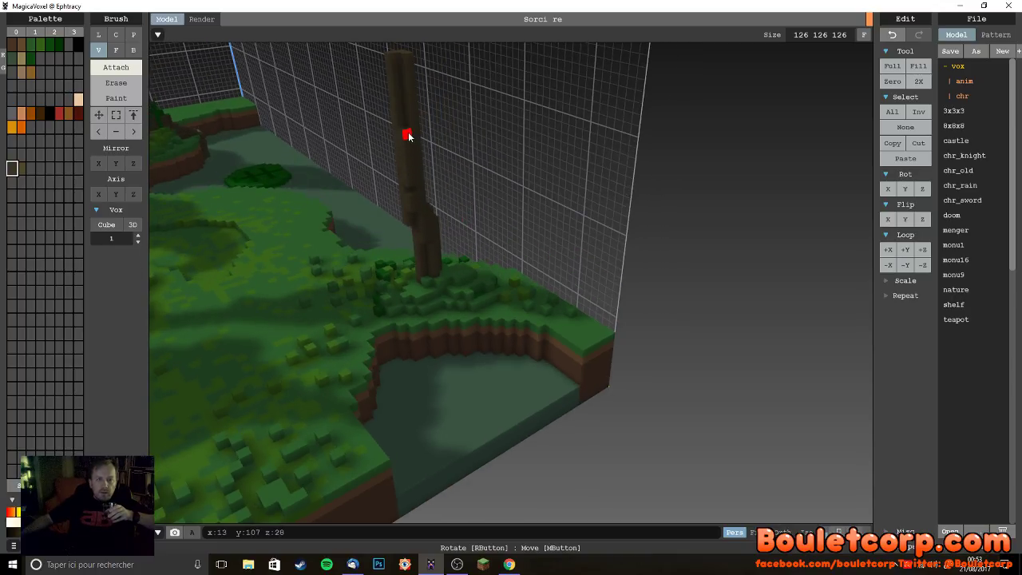
right_drag(440, 244, 404, 259)
right_drag(302, 230, 254, 214)
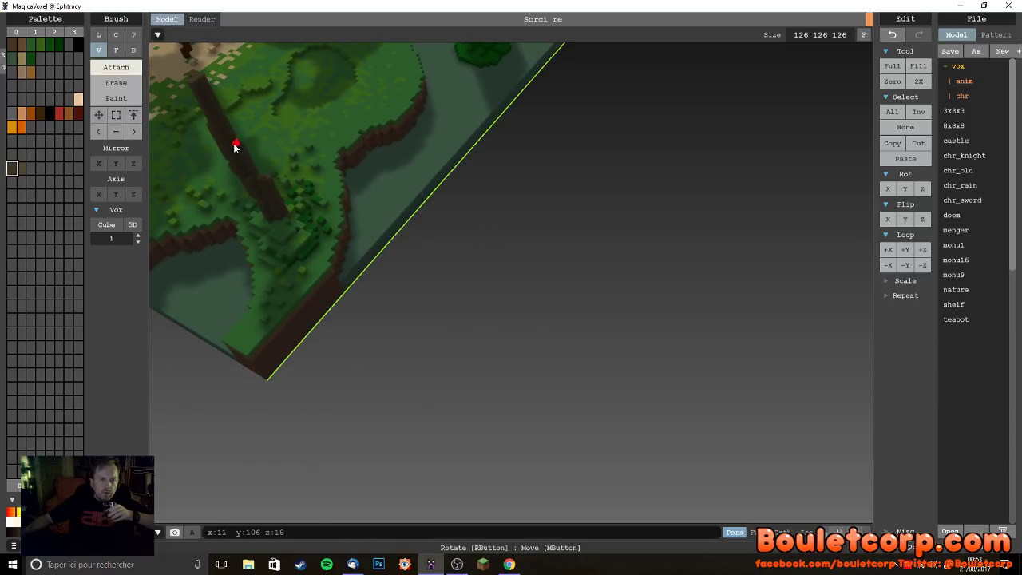
right_drag(231, 130, 195, 174)
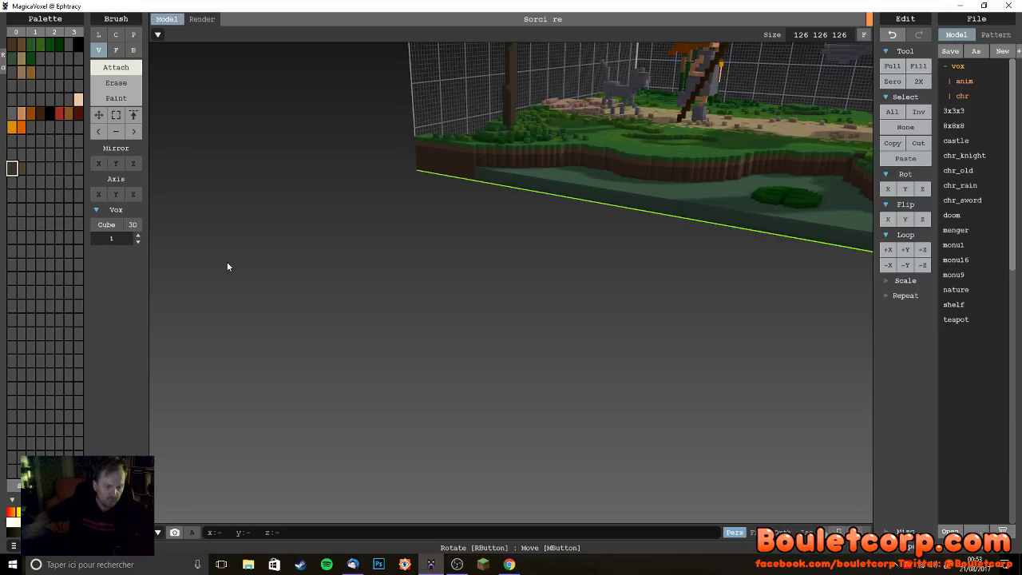
right_drag(399, 231, 427, 297)
scroll(423, 265, up, 5)
right_drag(389, 261, 498, 279)
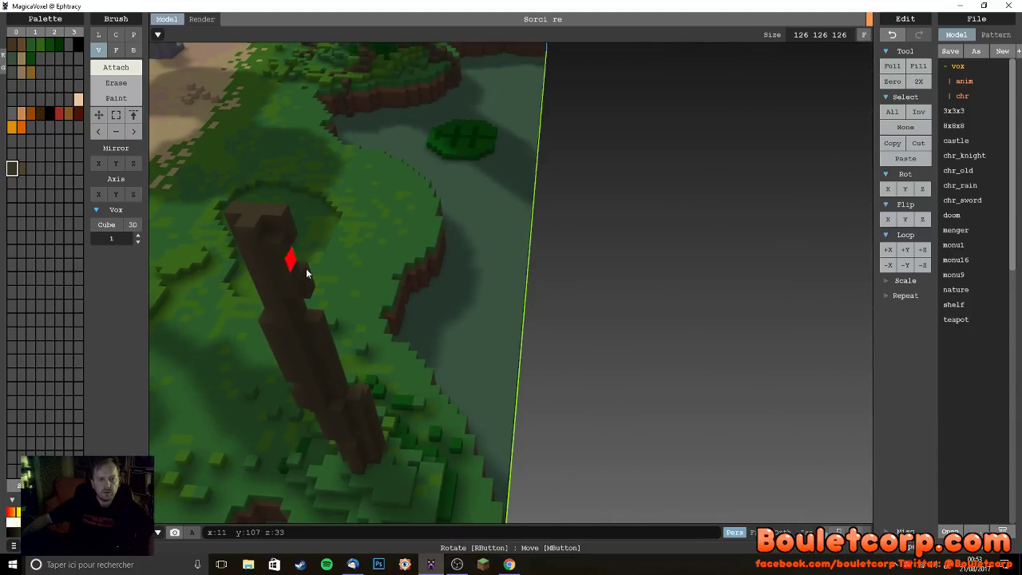
- Attach a thinner bark column on top of the new corner trunk and extend it upward
right_drag(292, 262, 348, 291)
right_drag(380, 327, 476, 337)
right_drag(541, 327, 457, 315)
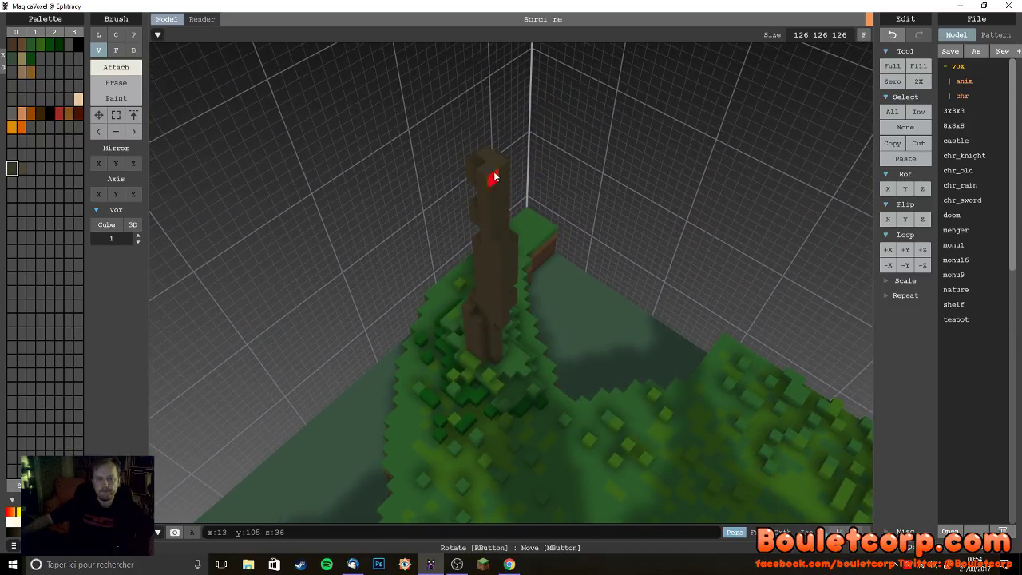
right_drag(507, 290, 554, 183)
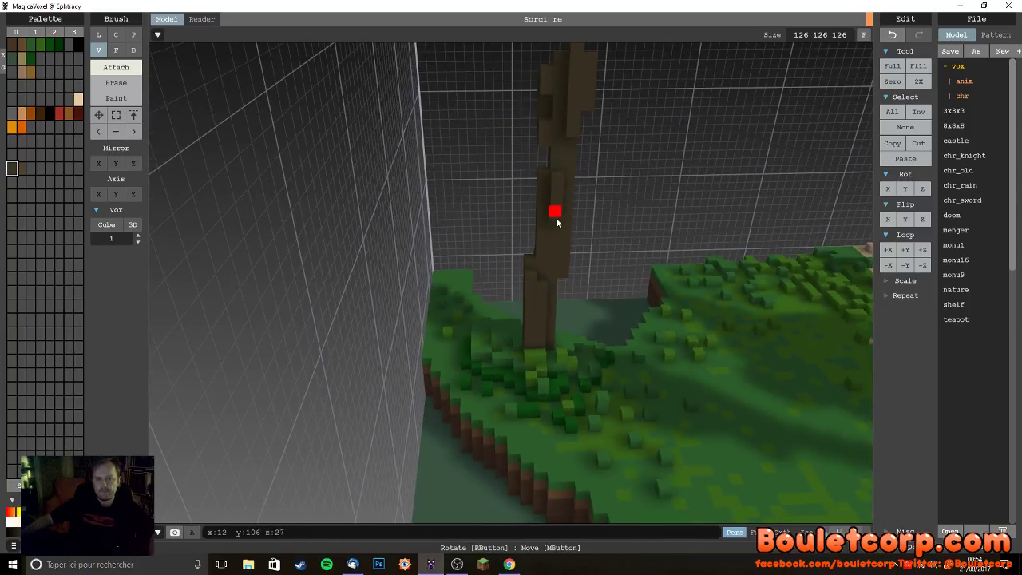
mouse_move(543, 328)
right_down()
mouse_move(516, 391)
mouse_move(660, 426)
mouse_move(394, 268)
mouse_move(450, 382)
mouse_move(481, 215)
mouse_move(522, 274)
mouse_move(520, 251)
mouse_move(495, 288)
mouse_move(522, 263)
mouse_move(483, 276)
mouse_move(475, 236)
right_up()
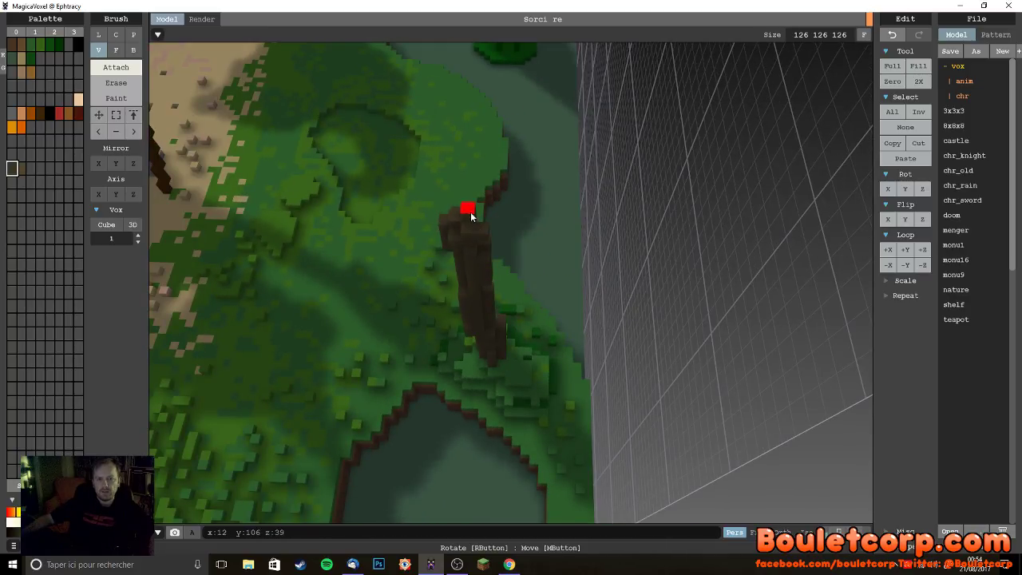
drag(468, 183, 461, 156)
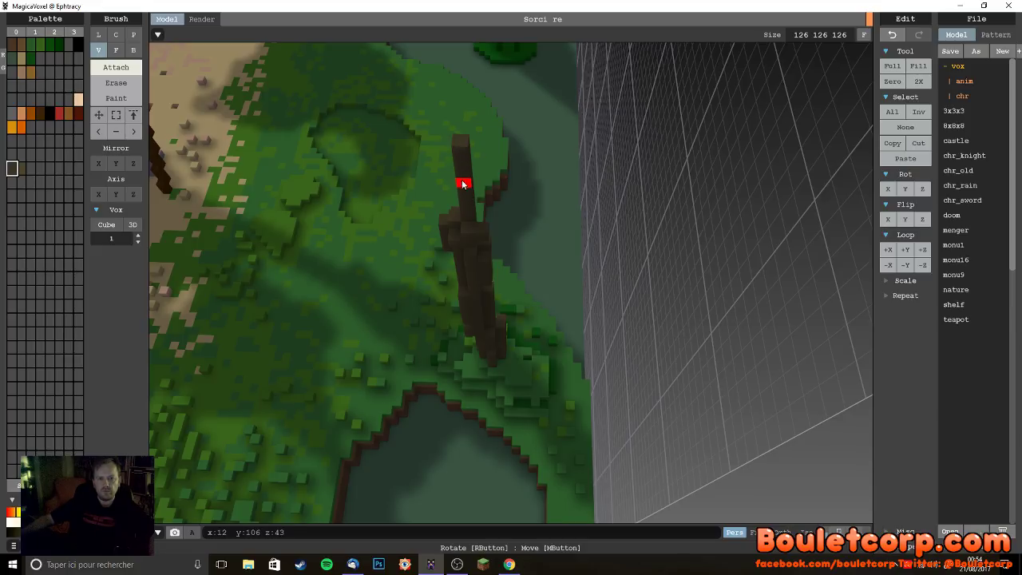
right_drag(461, 182, 440, 210)
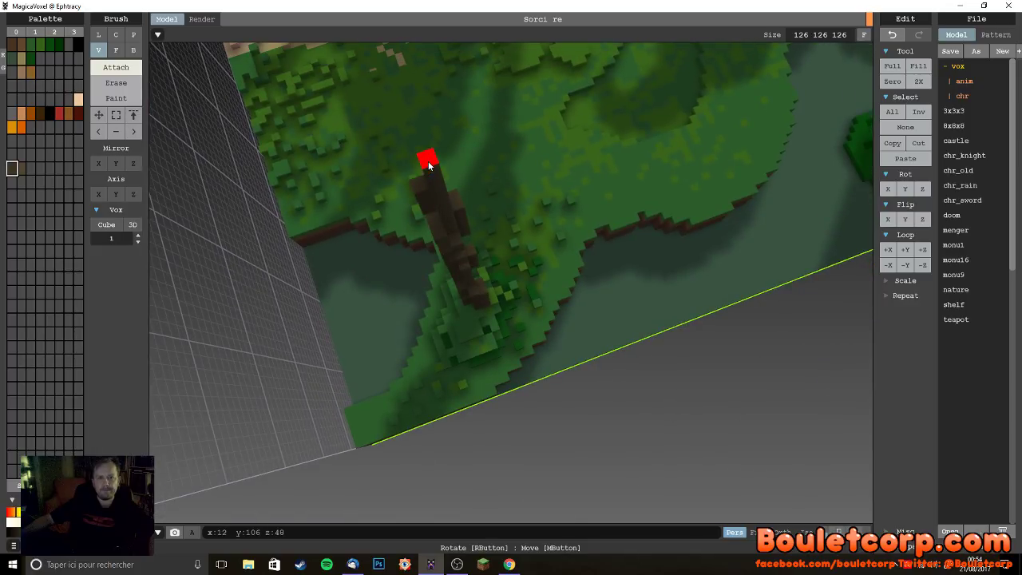
- Lengthen the thin column further upward and continue its tip with a slightly offset bark segment, reaching a height of about z 69
mouse_move(424, 153)
right_down()
mouse_move(367, 169)
mouse_move(279, 164)
mouse_move(263, 186)
mouse_move(272, 190)
right_up()
drag(574, 182, 585, 162)
mouse_move(594, 142)
right_down()
mouse_move(634, 198)
mouse_move(691, 210)
mouse_move(601, 223)
right_up()
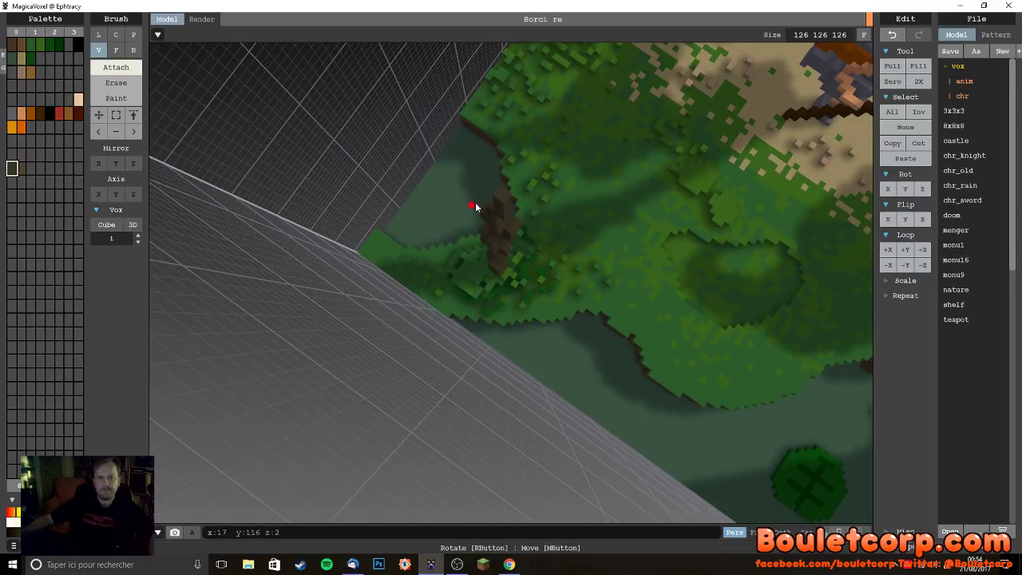
click(503, 192)
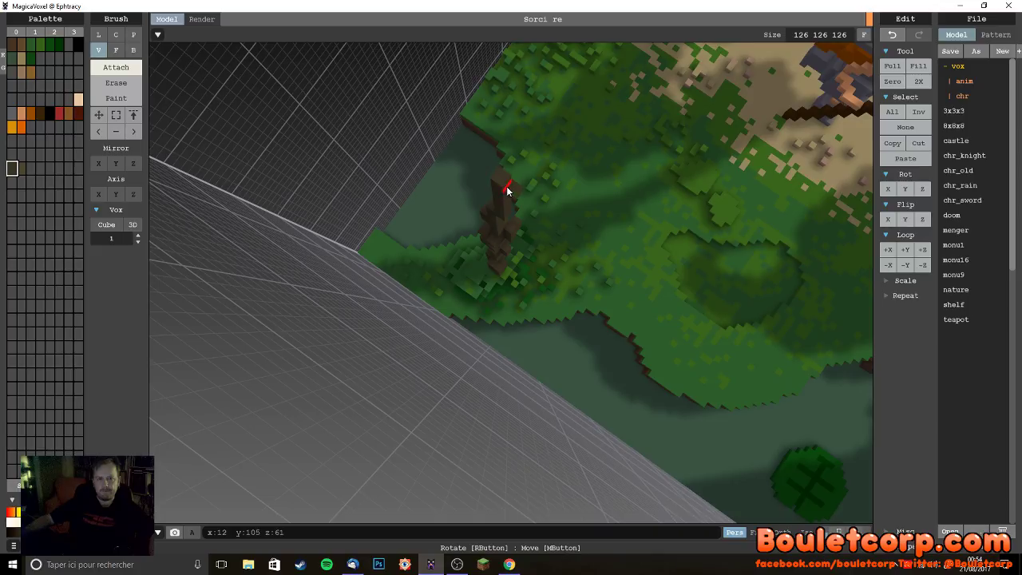
key(ctrl+z)
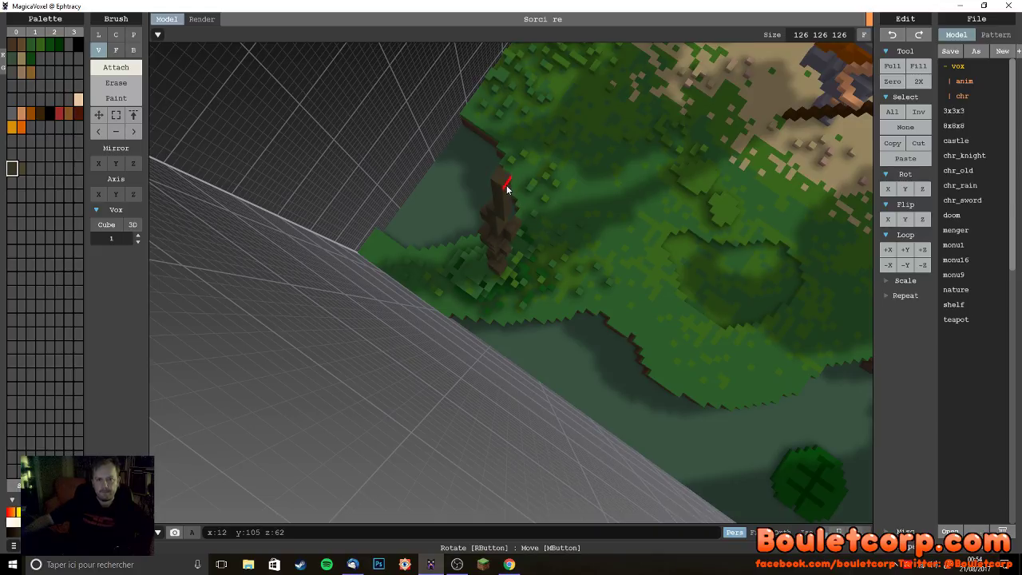
click(508, 185)
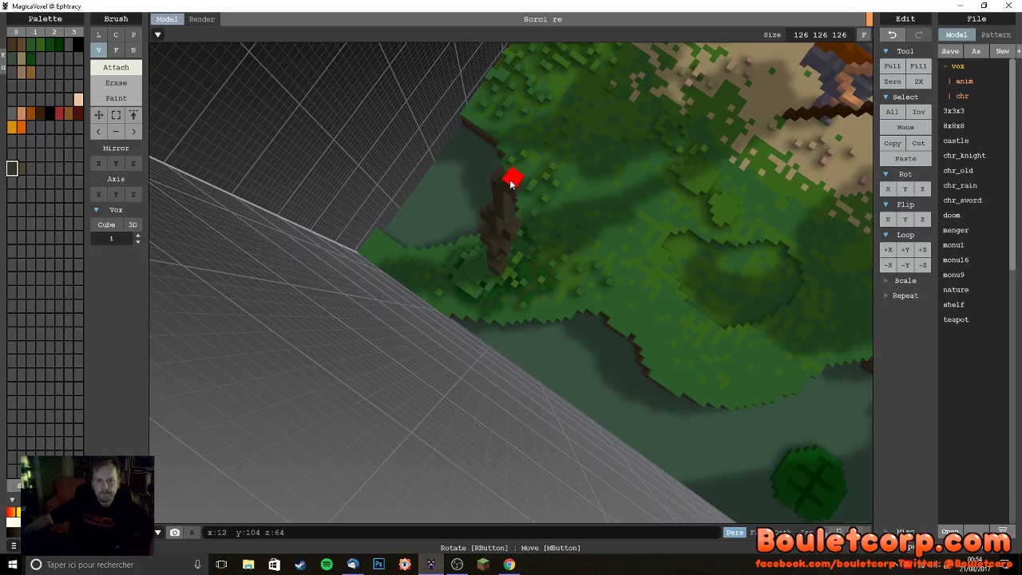
click(512, 179)
key(ctrl+z)
click(511, 164)
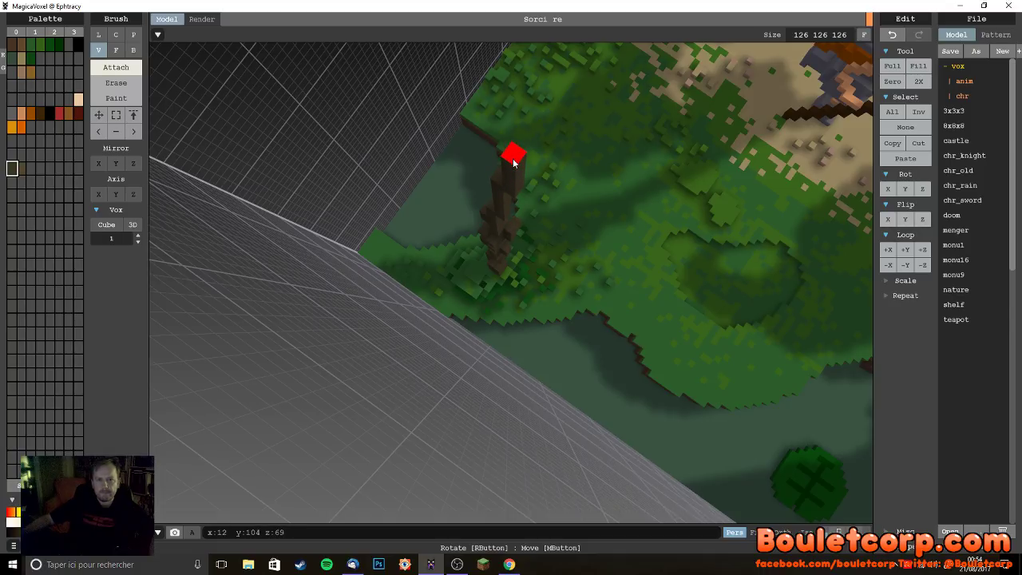
- Thicken the joint between the trunk and its thin upper column with staggered bark voxels on several sides
right_drag(513, 160, 571, 190)
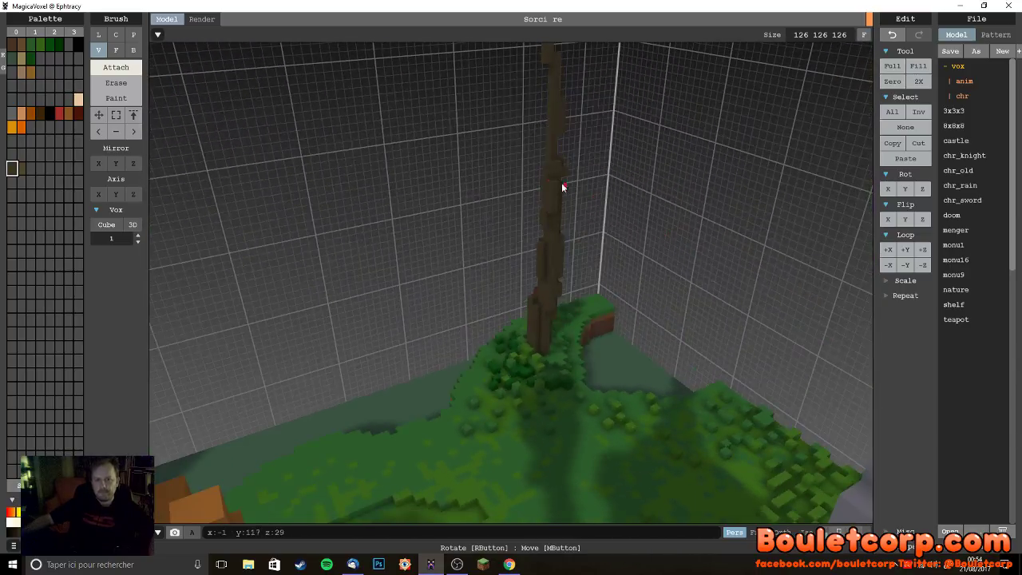
click(552, 224)
right_drag(548, 270, 567, 166)
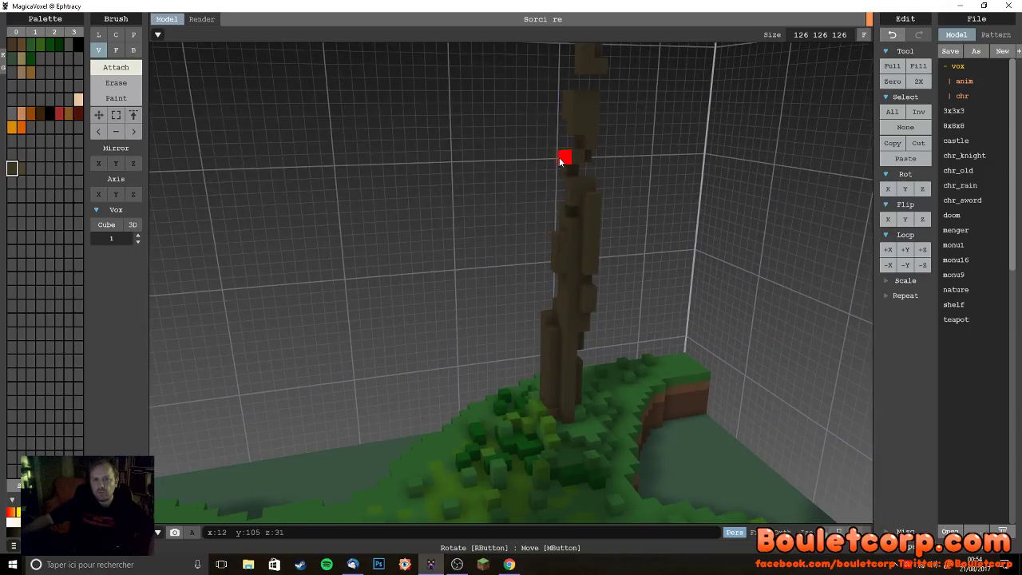
right_drag(570, 221, 488, 165)
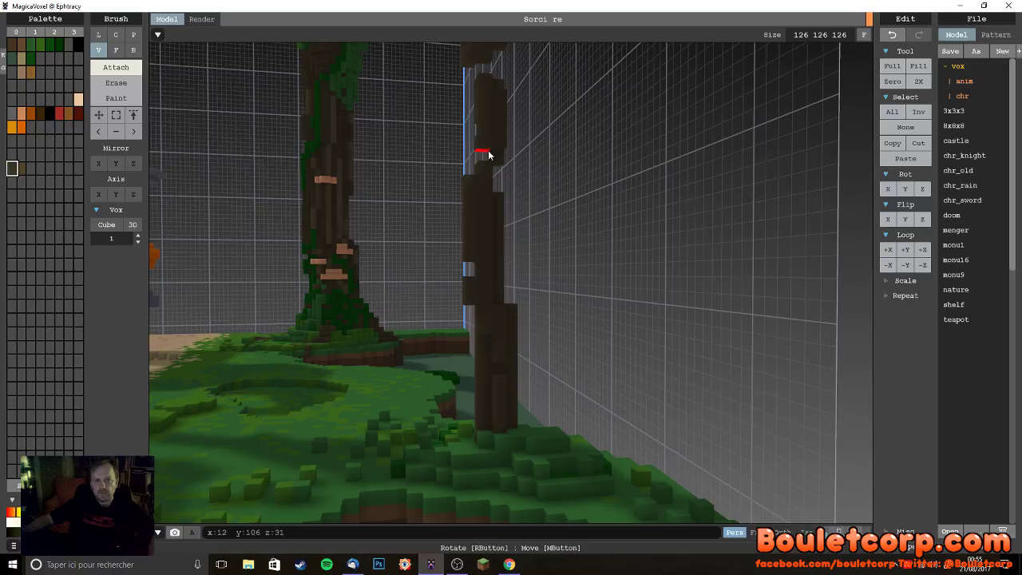
right_drag(488, 177, 446, 203)
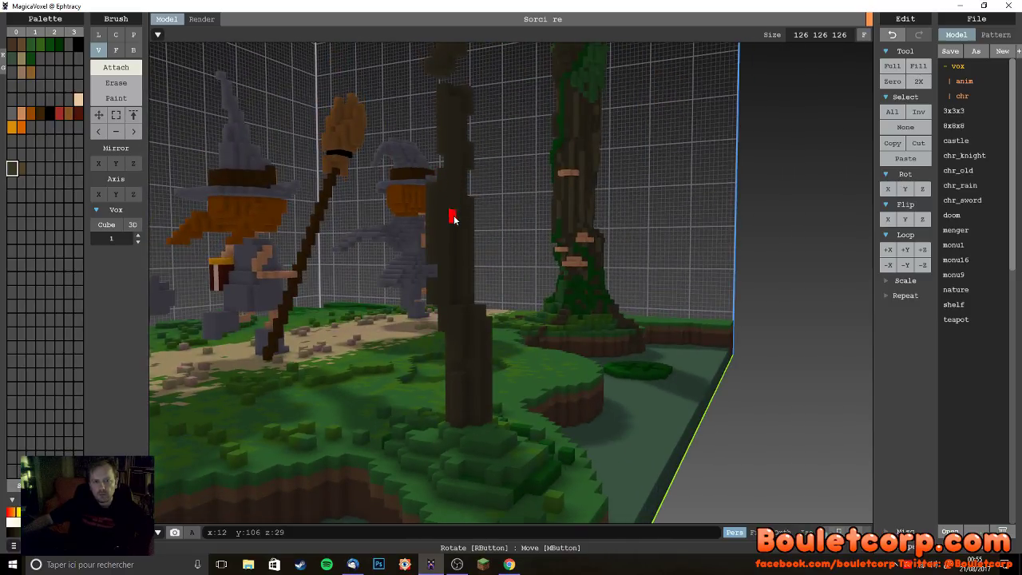
right_drag(470, 290, 538, 343)
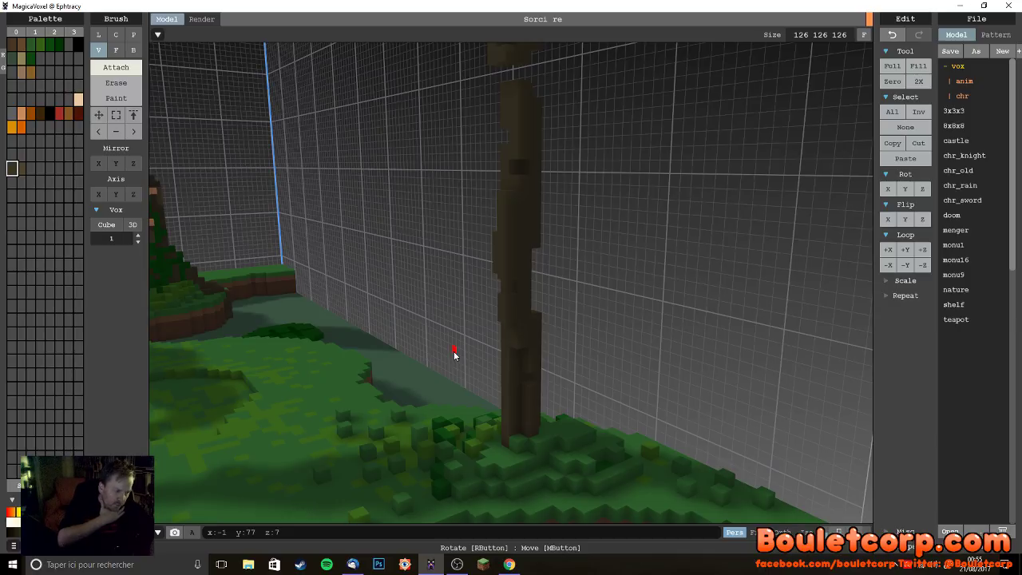
right_drag(302, 394, 552, 91)
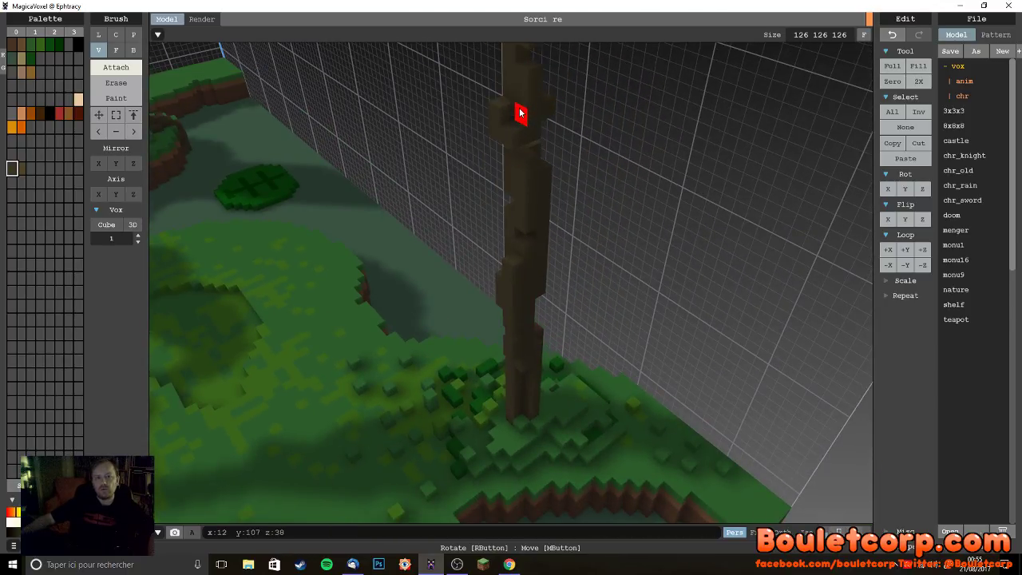
right_drag(520, 155, 513, 246)
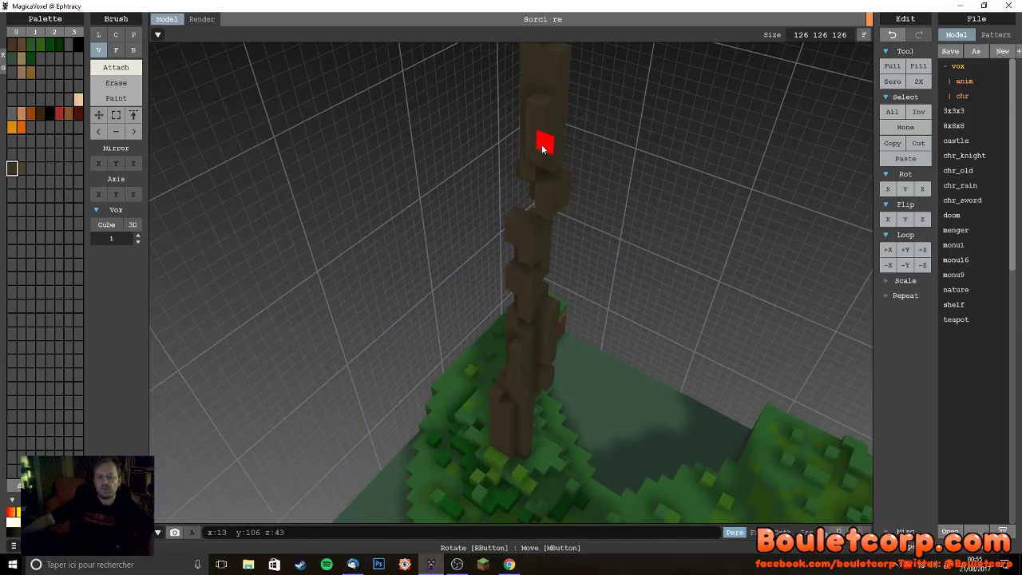
right_drag(543, 194, 575, 203)
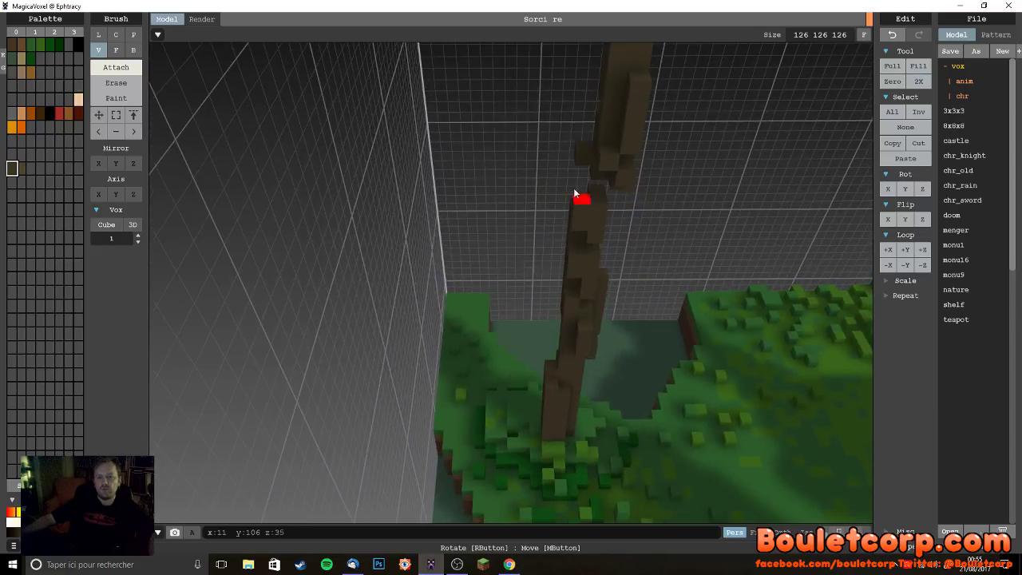
- Build a stepped side branch of bark voxels from the middle of the new trunk, growing outward and upward
right_drag(582, 159, 485, 413)
scroll(384, 425, down, 3)
right_drag(385, 425, 478, 388)
scroll(460, 401, up, 5)
scroll(520, 390, down, 8)
scroll(487, 382, up, 8)
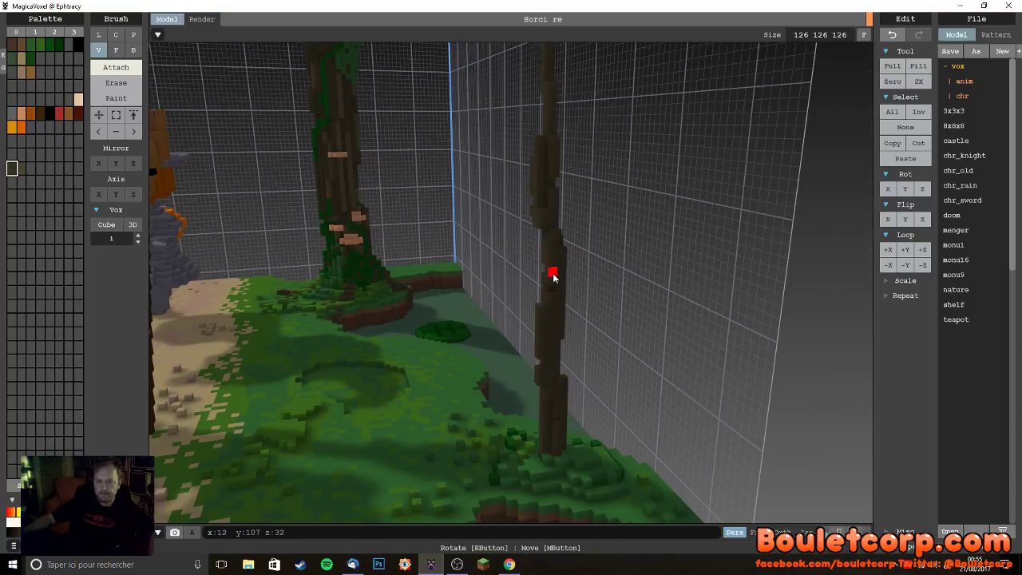
right_drag(559, 278, 509, 383)
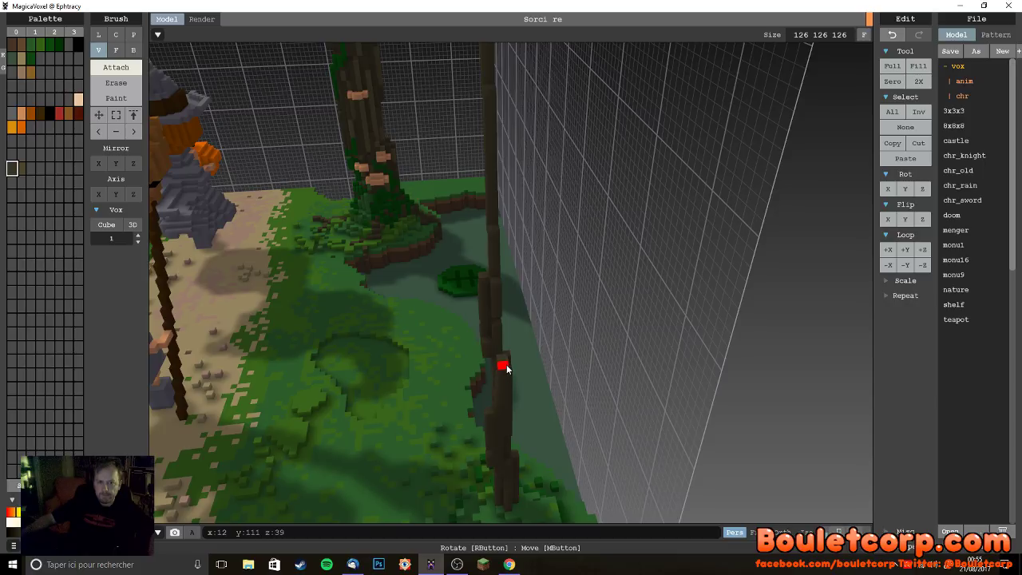
right_drag(508, 356, 693, 331)
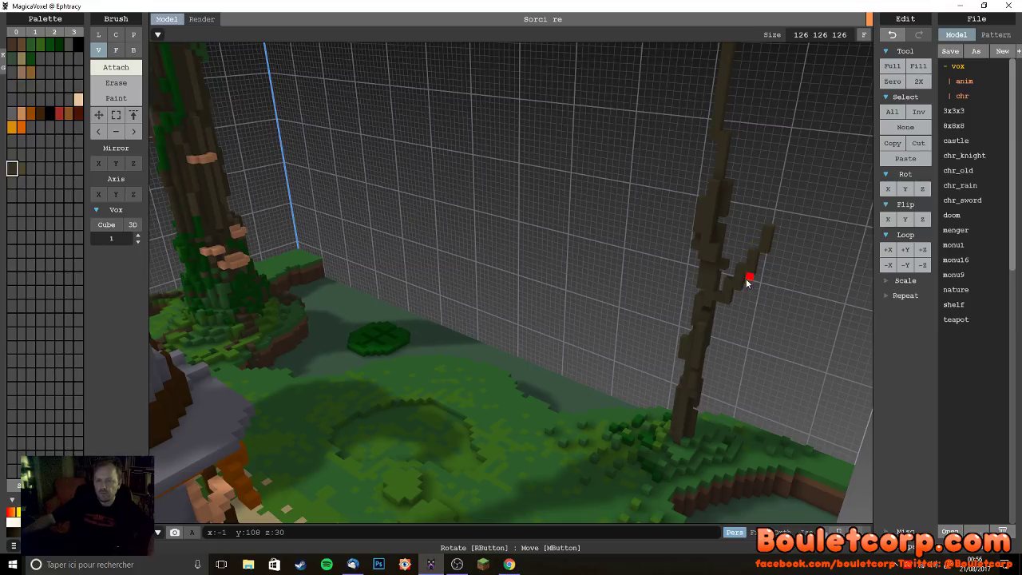
right_drag(742, 274, 670, 296)
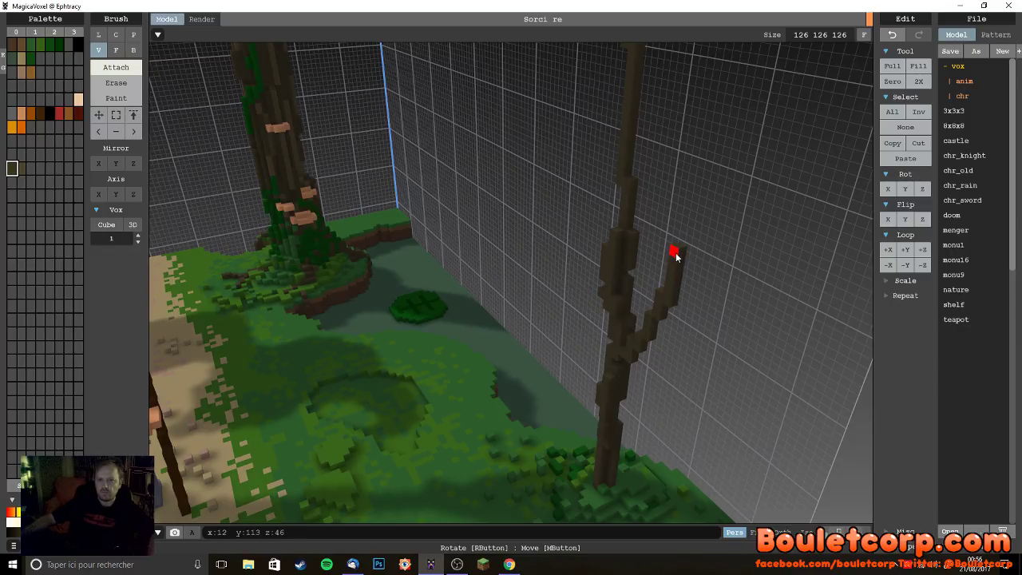
- Extend the side branch upward in offset bark segments to a height of about z 57
click(676, 249)
click(671, 240)
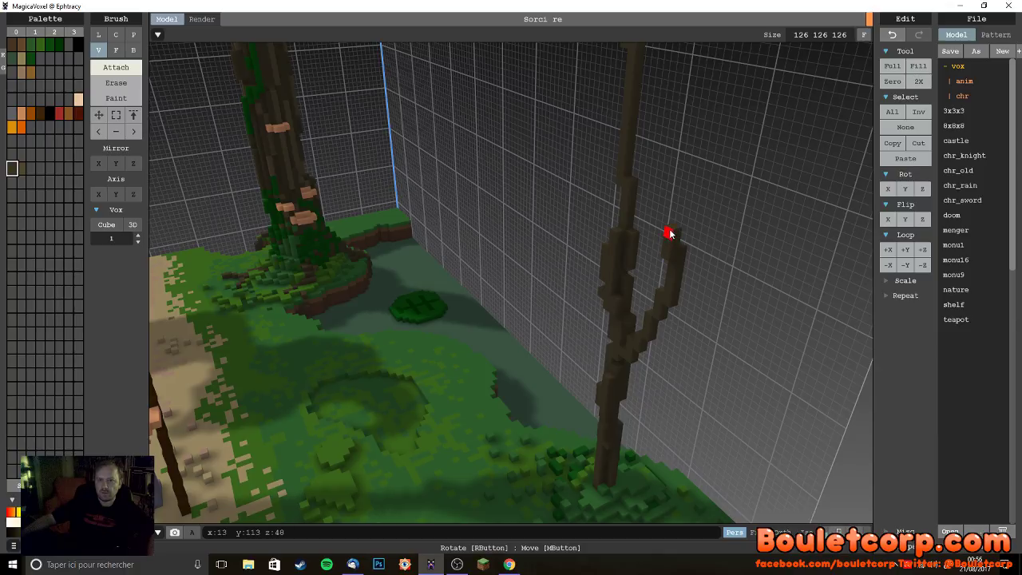
right_drag(683, 255, 688, 310)
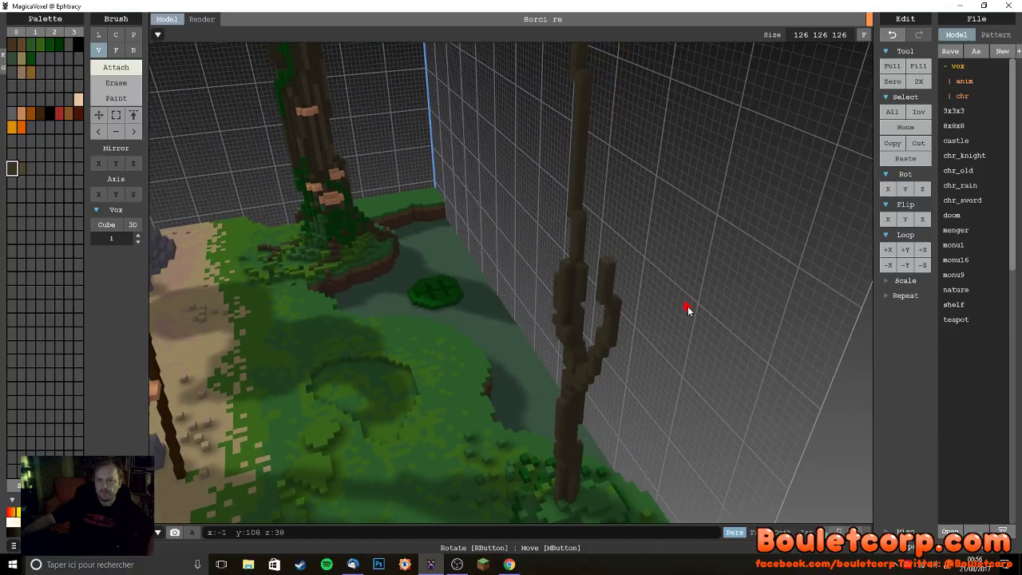
click(597, 235)
click(599, 226)
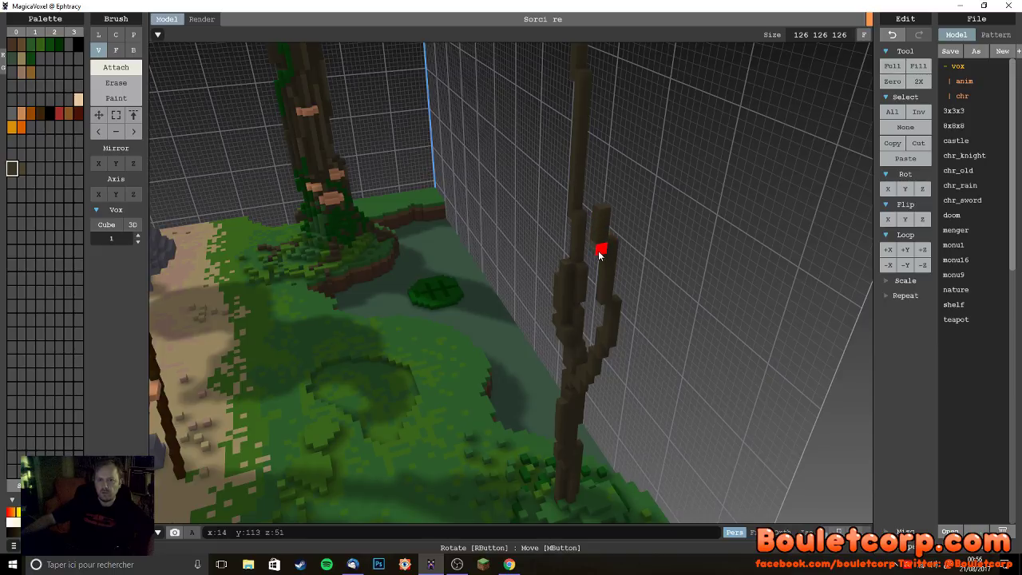
mouse_move(603, 223)
right_down()
mouse_move(605, 256)
mouse_move(612, 244)
right_up()
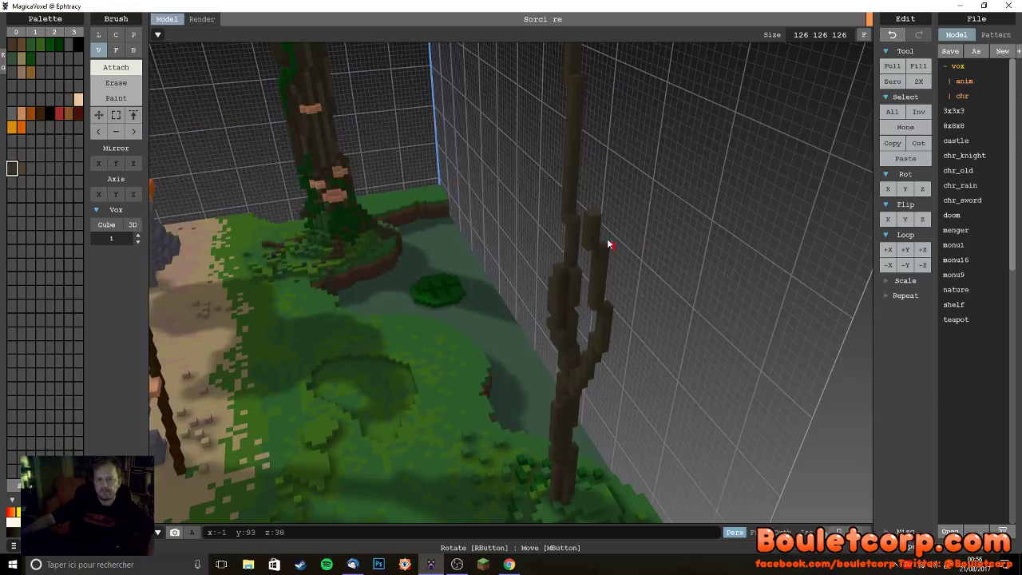
click(579, 206)
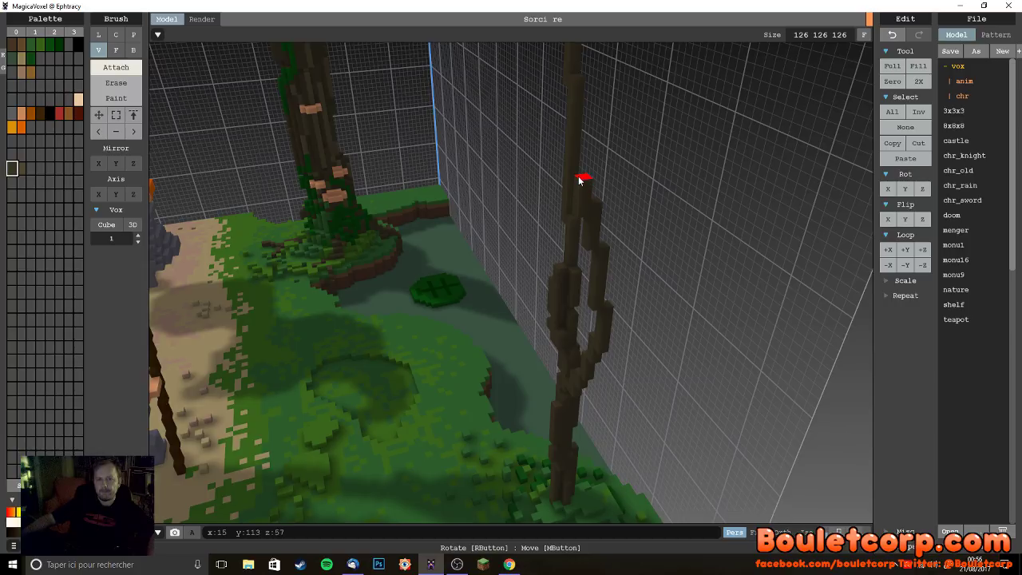
- Examine the second tree's shape and proportions against the whole witch scene
mouse_move(612, 251)
right_down()
mouse_move(609, 273)
mouse_move(535, 277)
mouse_move(551, 336)
right_up()
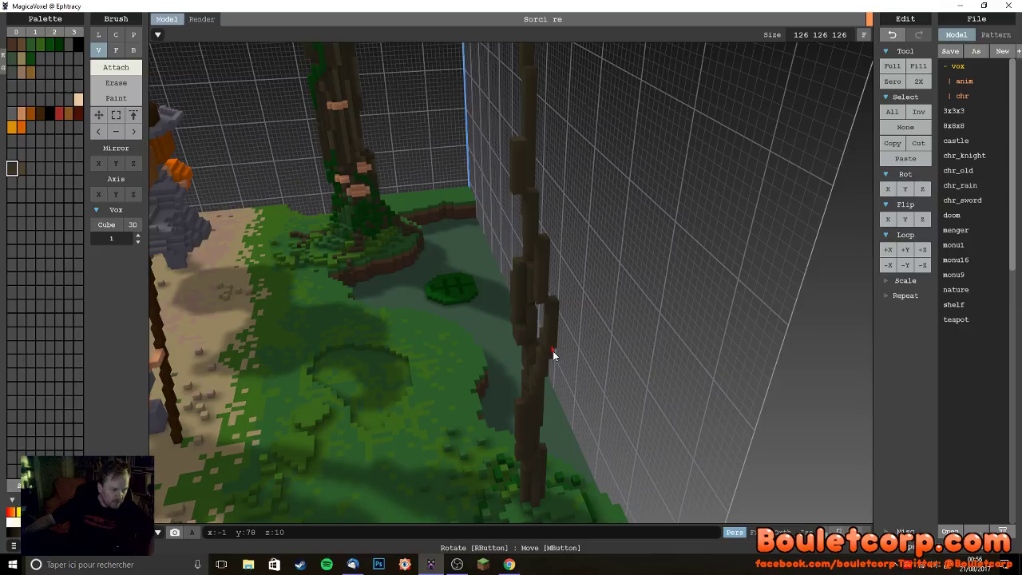
right_drag(536, 380, 618, 378)
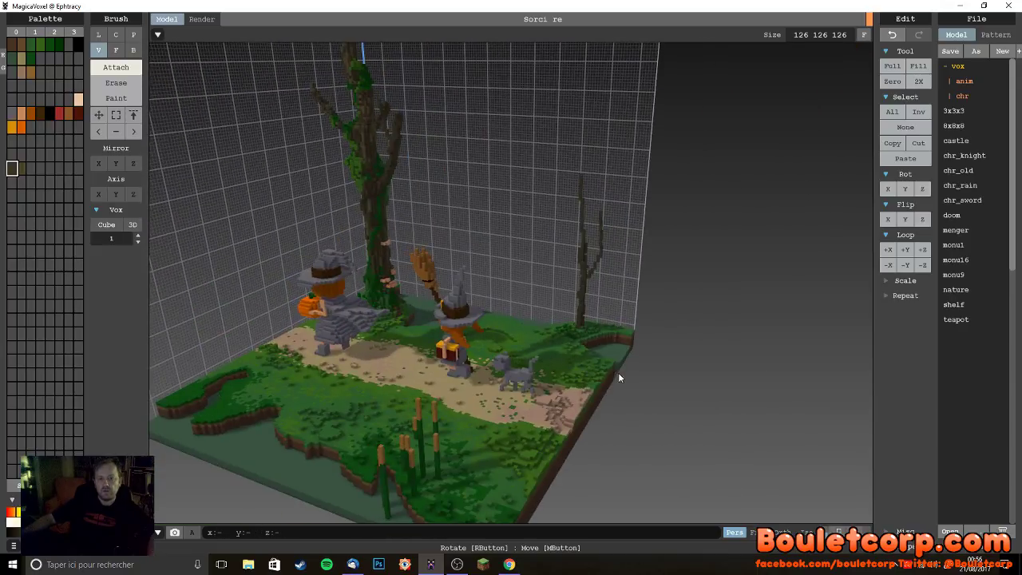
scroll(615, 331, down, 5)
scroll(610, 324, up, 10)
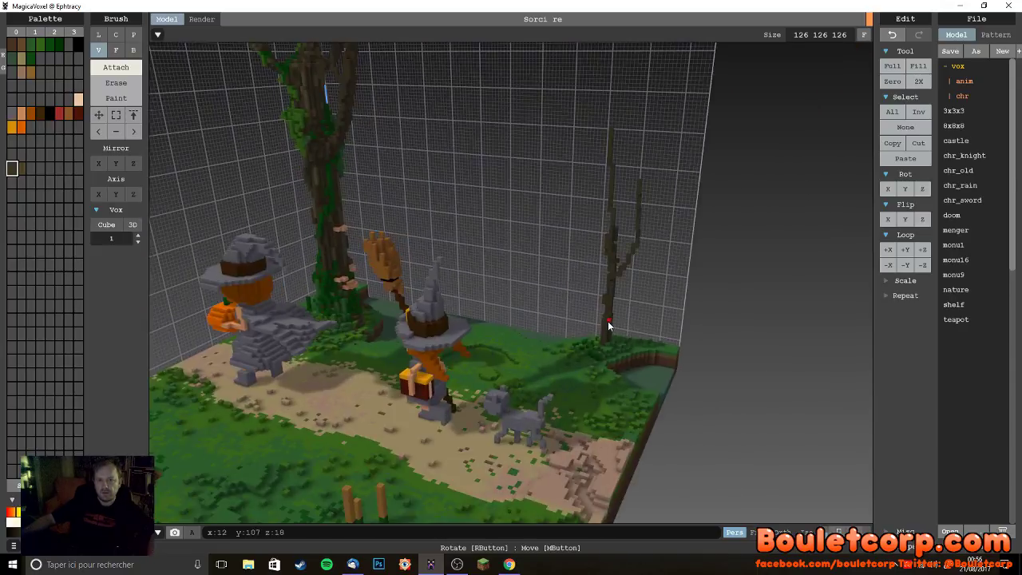
- Extend the top of the thin tree's main trunk upward and slightly outward with dark brown voxels
right_drag(612, 309, 582, 335)
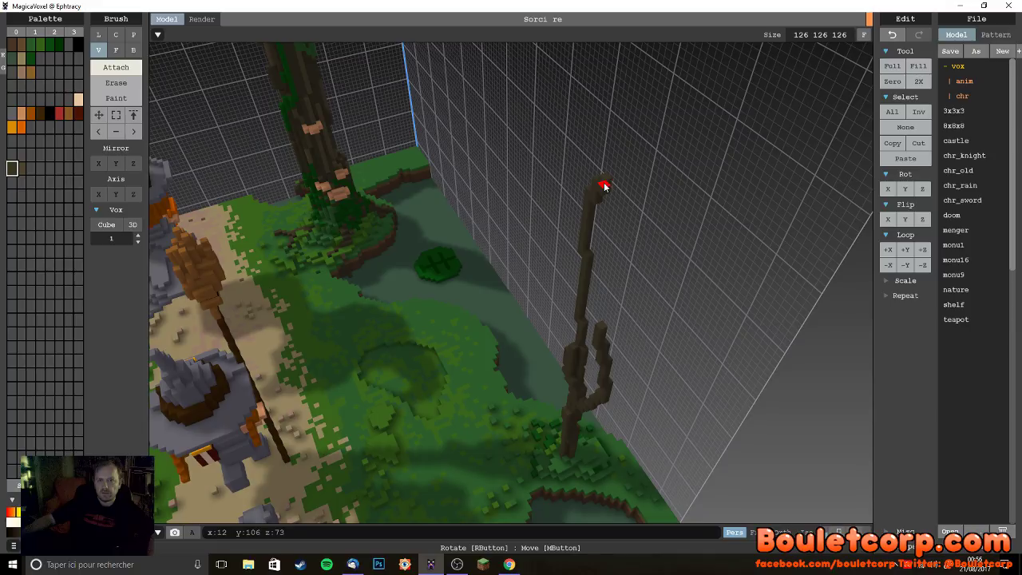
click(606, 179)
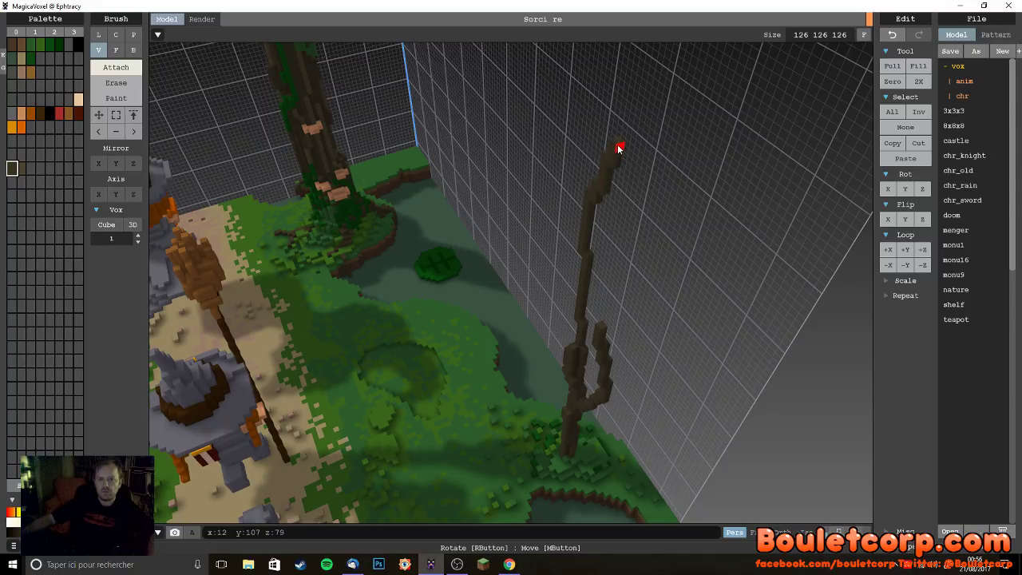
click(620, 141)
click(626, 139)
right_drag(616, 235, 616, 251)
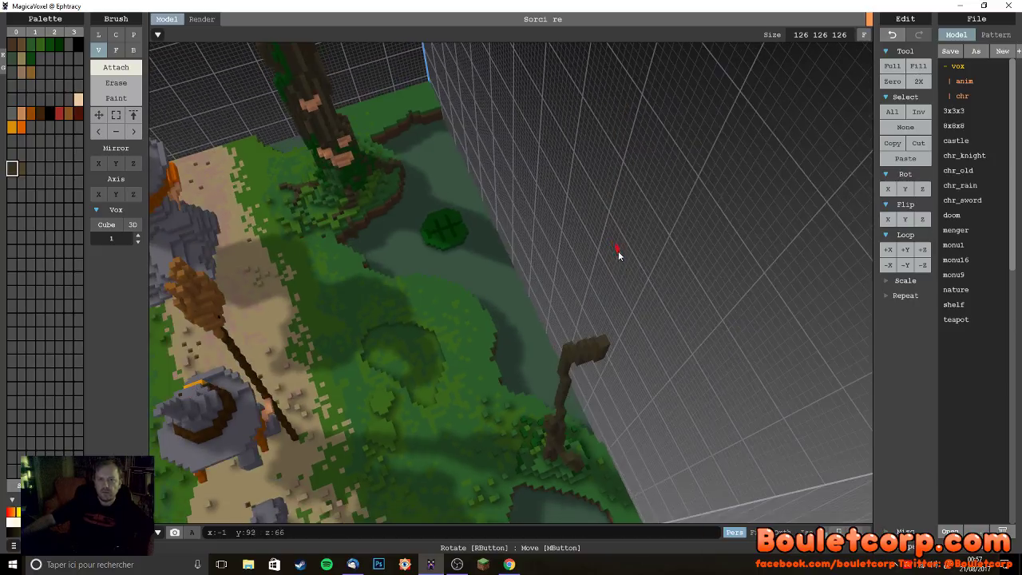
click(610, 337)
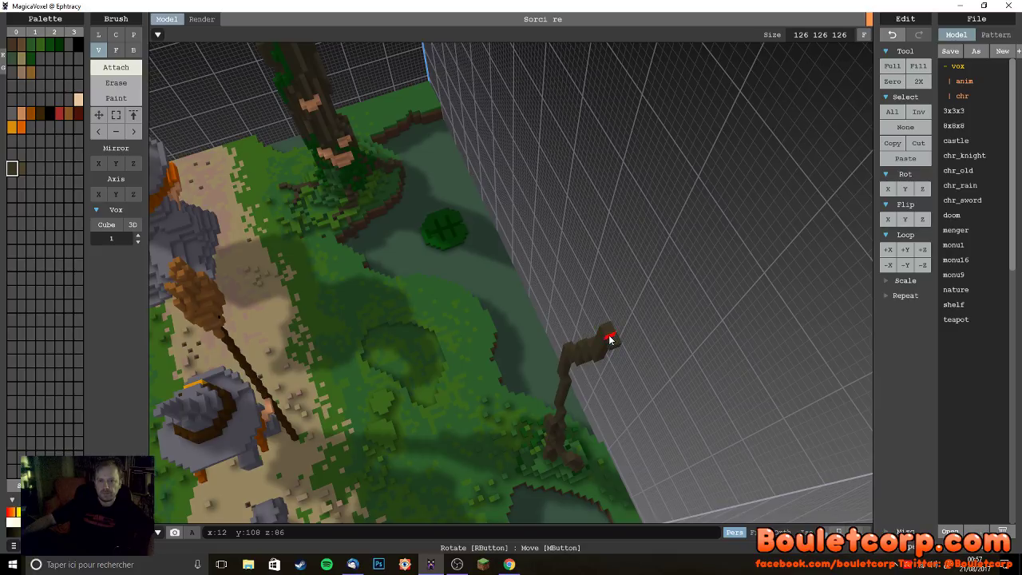
click(615, 336)
click(625, 318)
click(630, 305)
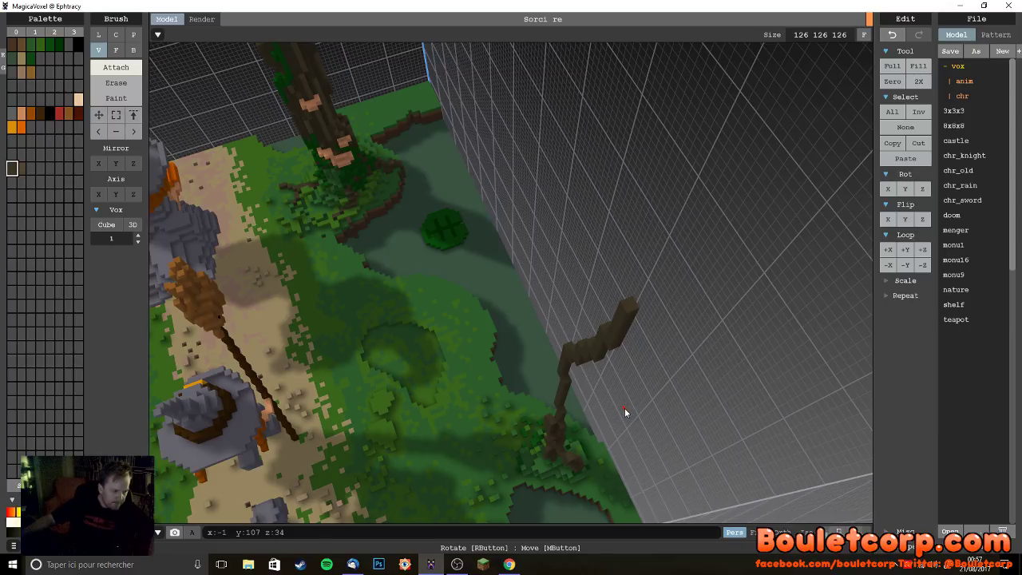
- Attach a dark brown side branch midway up the thin tree's trunk at about z 54 and grow it upward, away from the trunk
right_drag(514, 408, 558, 400)
right_drag(571, 373, 590, 361)
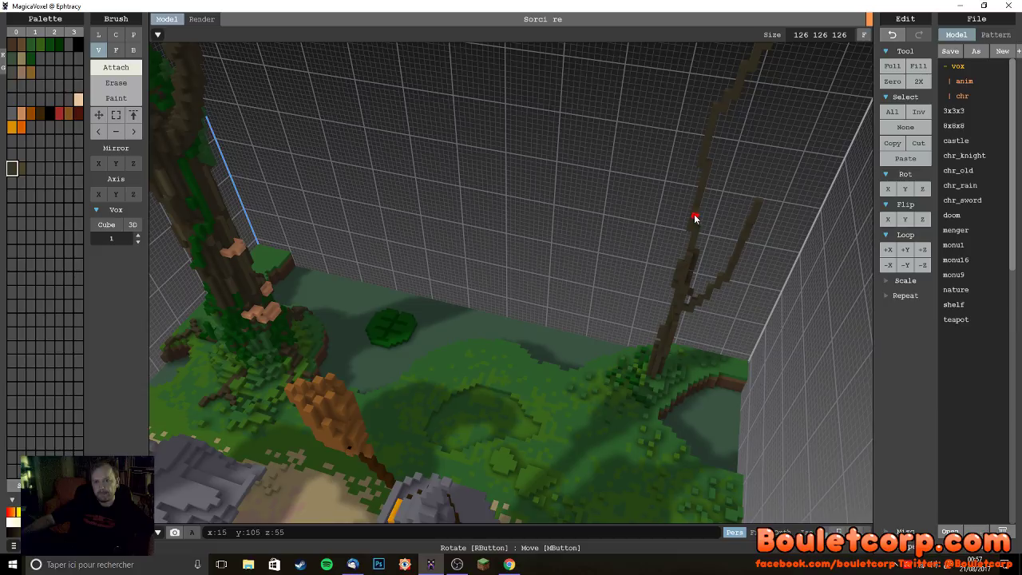
right_drag(696, 230, 599, 223)
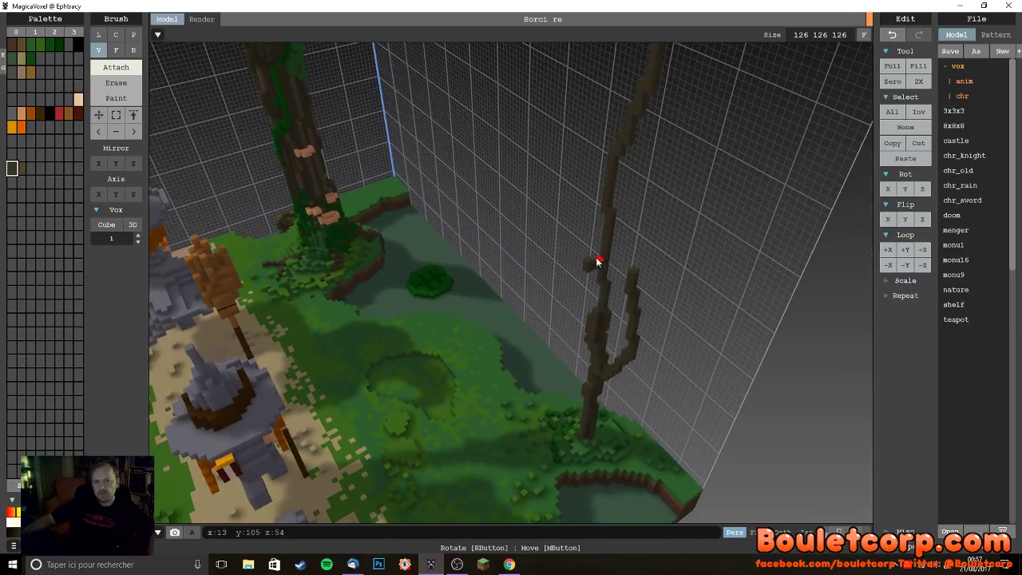
drag(588, 264, 591, 276)
click(589, 274)
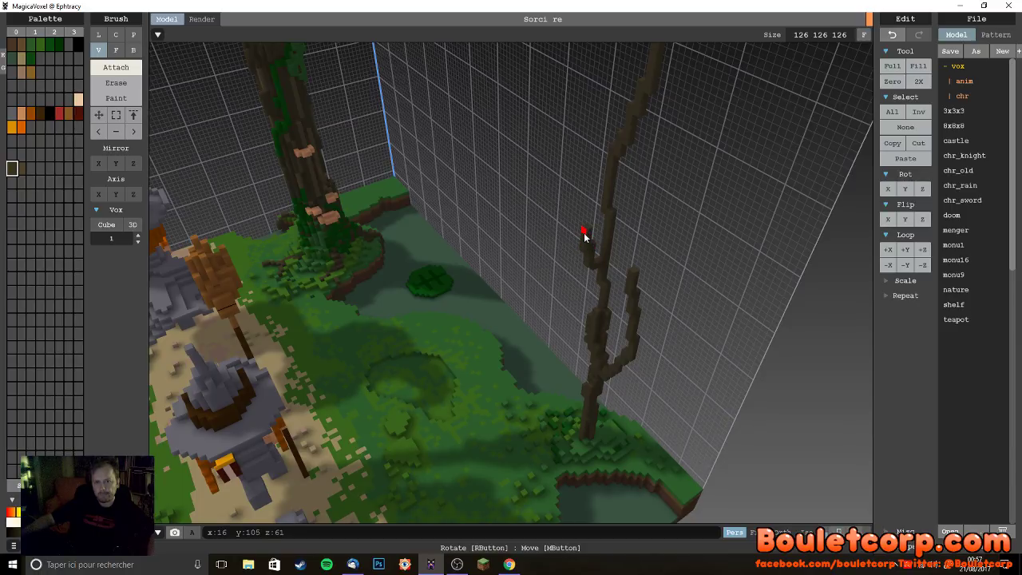
click(581, 228)
mouse_move(589, 258)
right_down()
mouse_move(497, 205)
mouse_move(507, 251)
right_up()
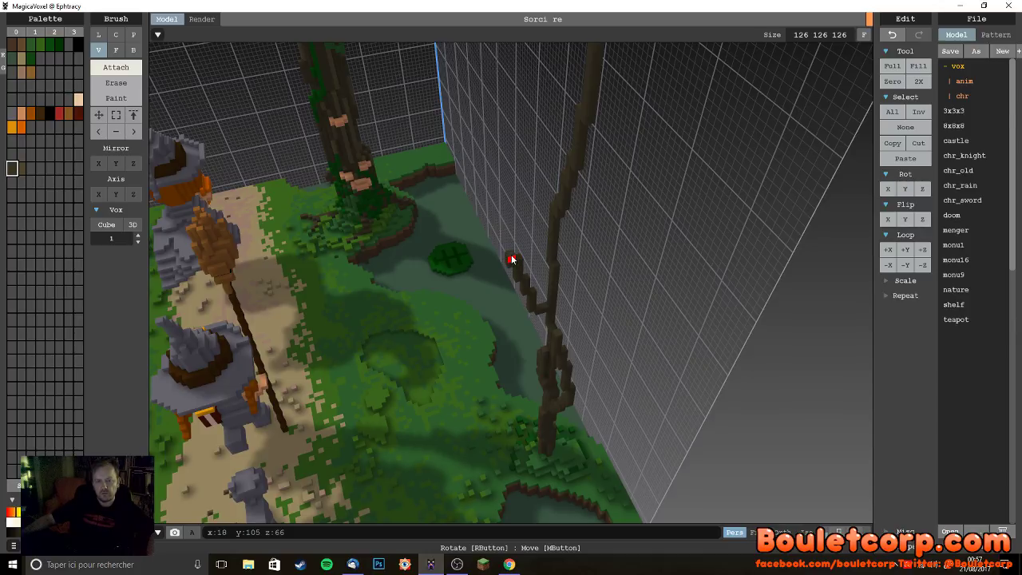
drag(511, 249, 510, 234)
click(507, 234)
click(508, 234)
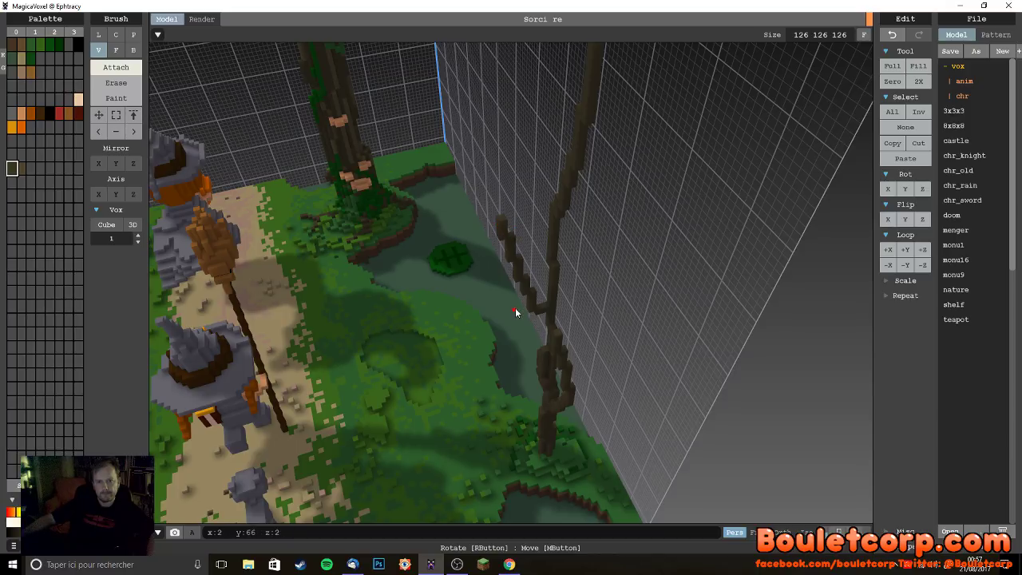
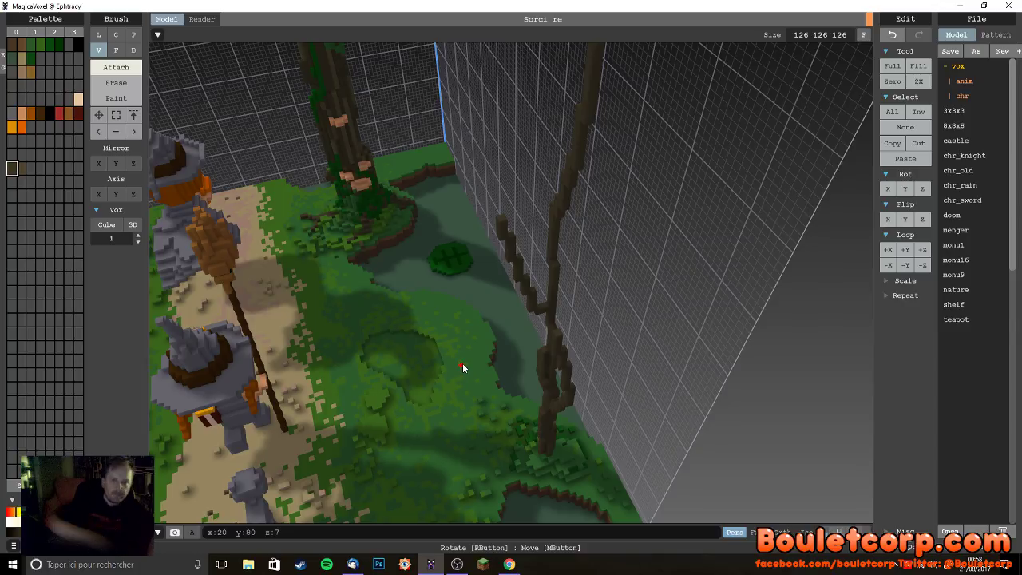
- Lengthen the tip of the thin tree's new side branch with more dark brown voxels to about z 79
right_drag(464, 345, 485, 302)
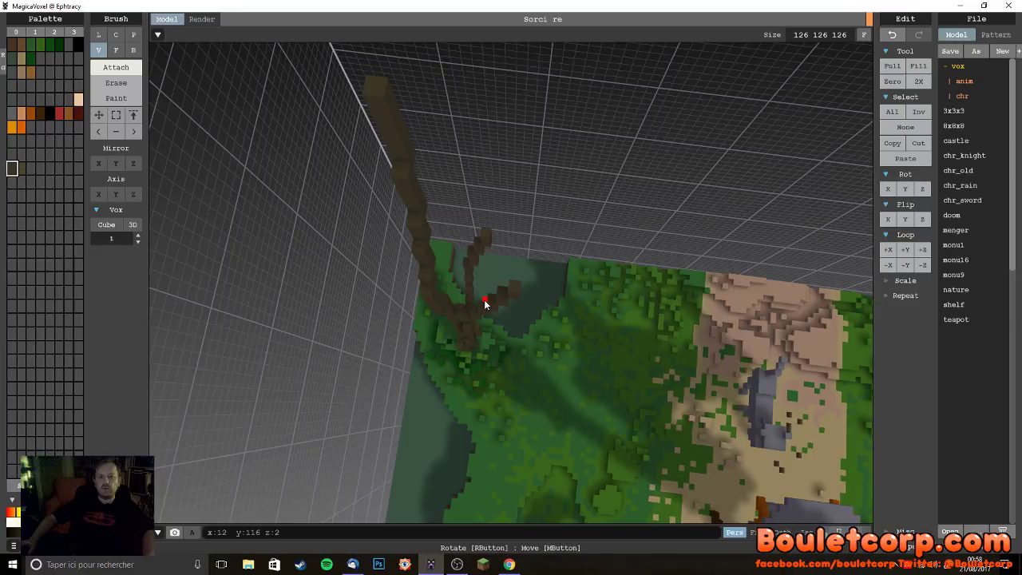
mouse_move(485, 302)
right_down()
mouse_move(403, 267)
mouse_move(415, 286)
mouse_move(404, 290)
right_up()
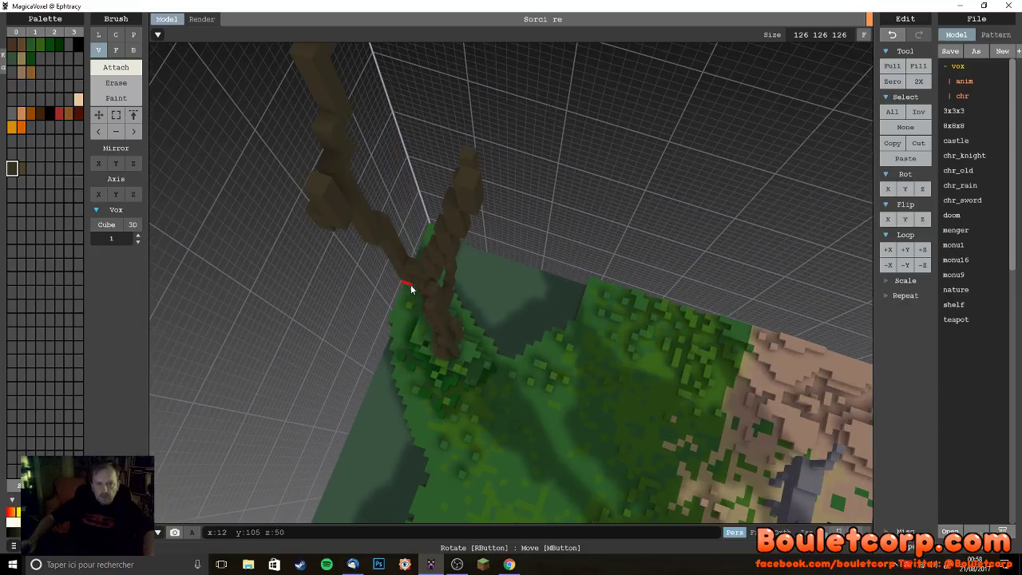
click(321, 194)
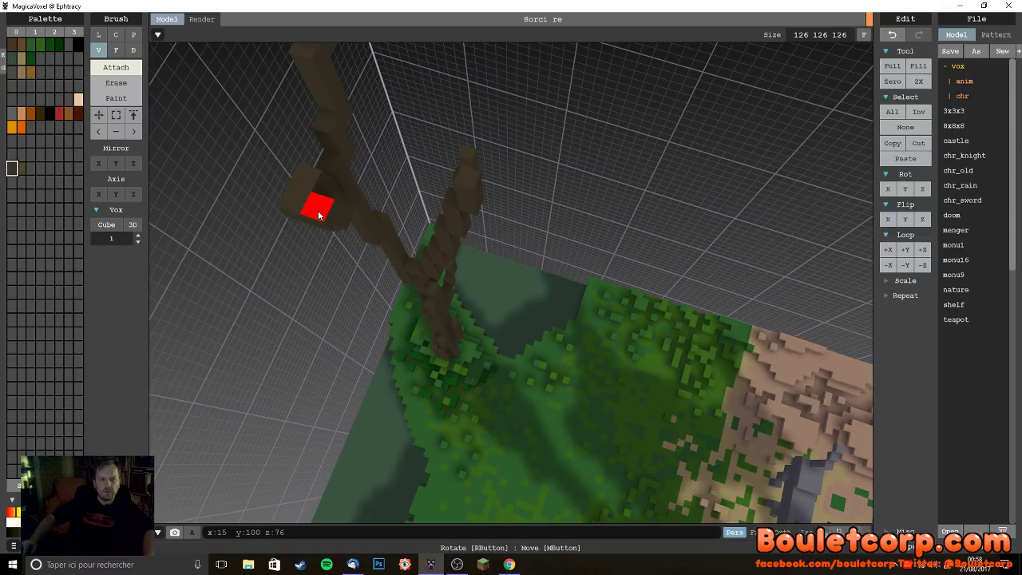
click(309, 203)
click(299, 192)
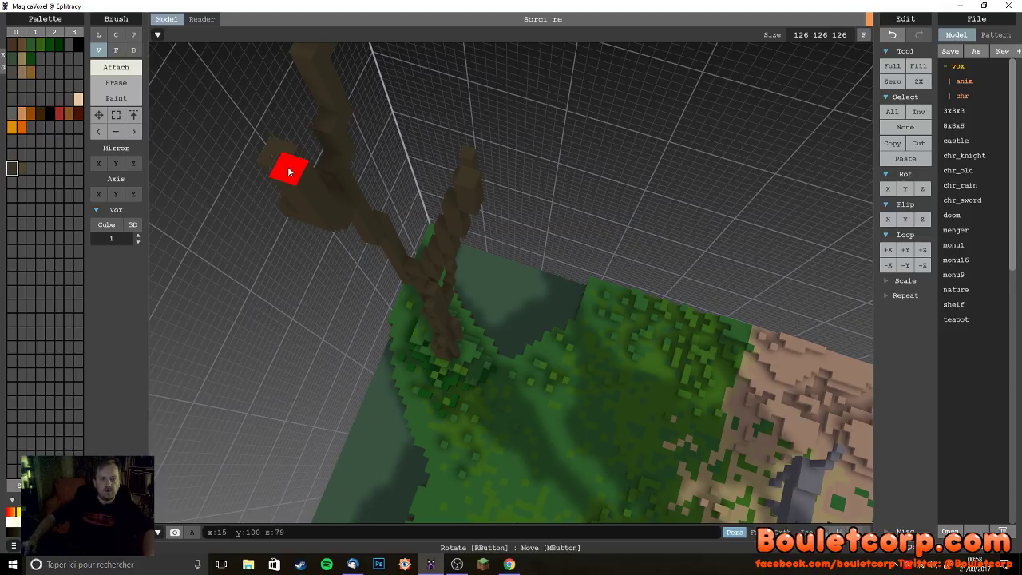
right_drag(372, 246, 375, 254)
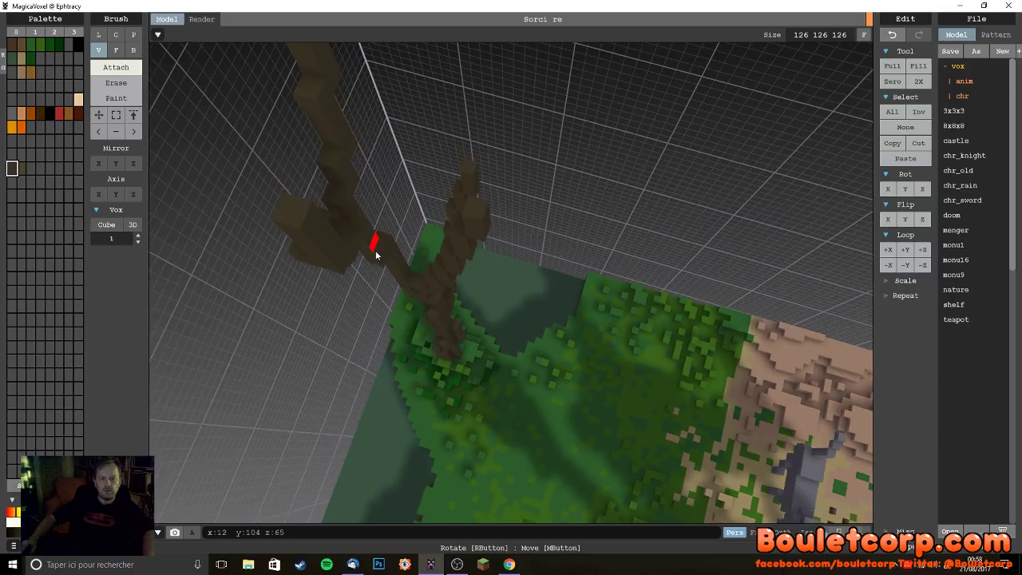
right_drag(375, 254, 404, 209)
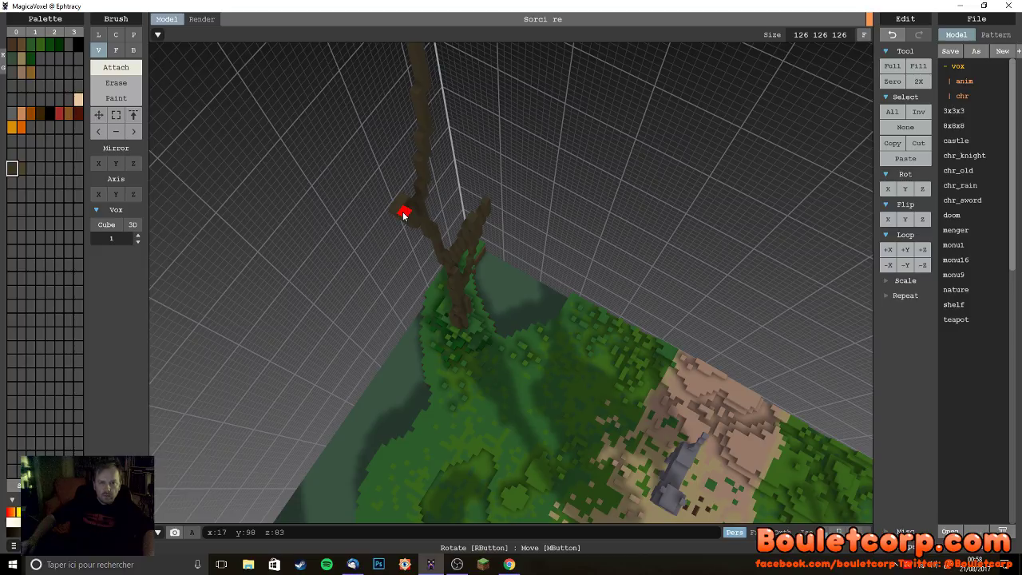
- Sample the dark green of the foliage at the thin tree's foot and grow ivy voxels up the lower trunk
right_drag(520, 317, 393, 288)
right_drag(482, 279, 548, 269)
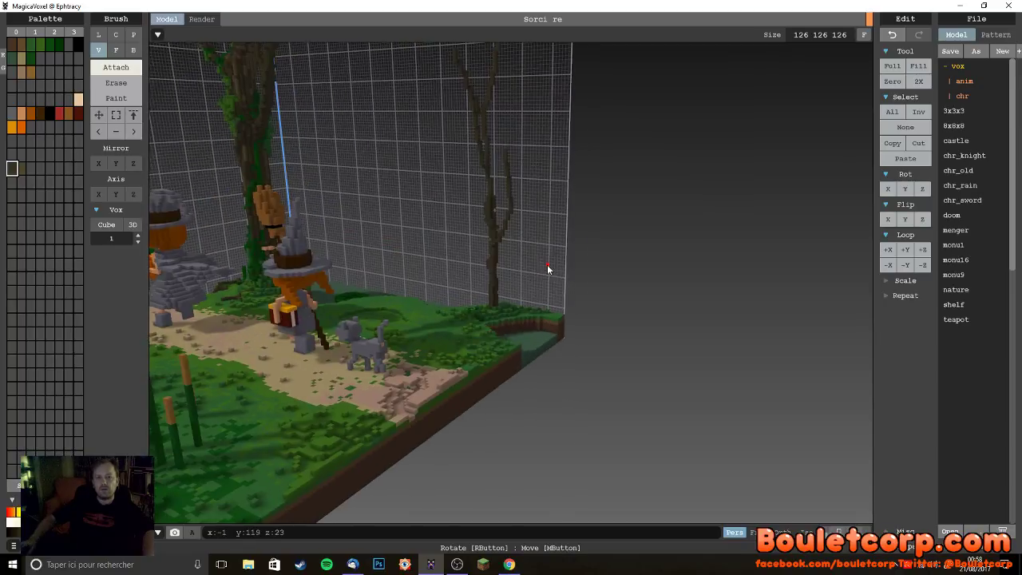
right_drag(497, 351, 474, 405)
scroll(473, 351, up, 6)
alt+click(482, 416)
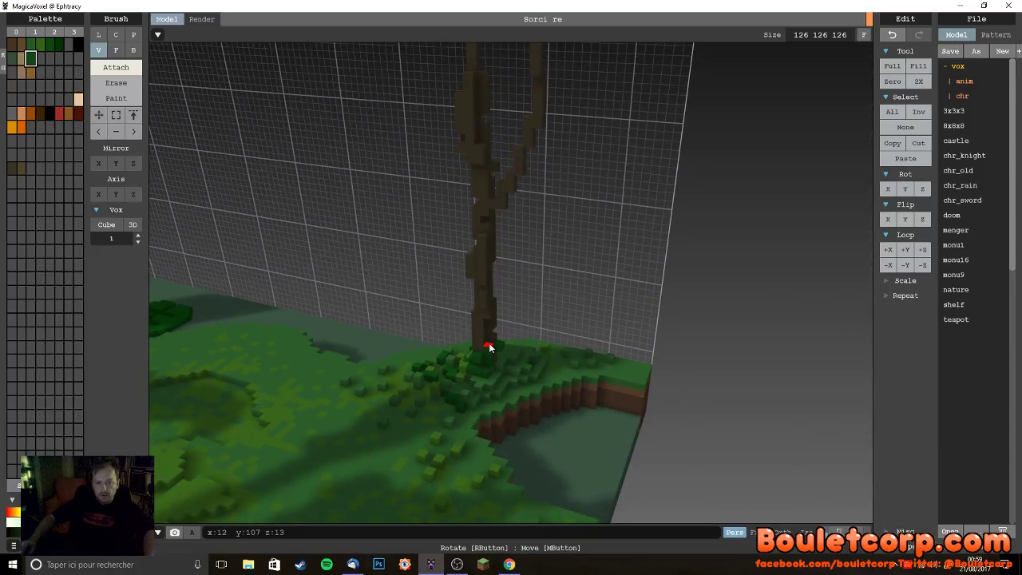
right_drag(487, 328, 498, 375)
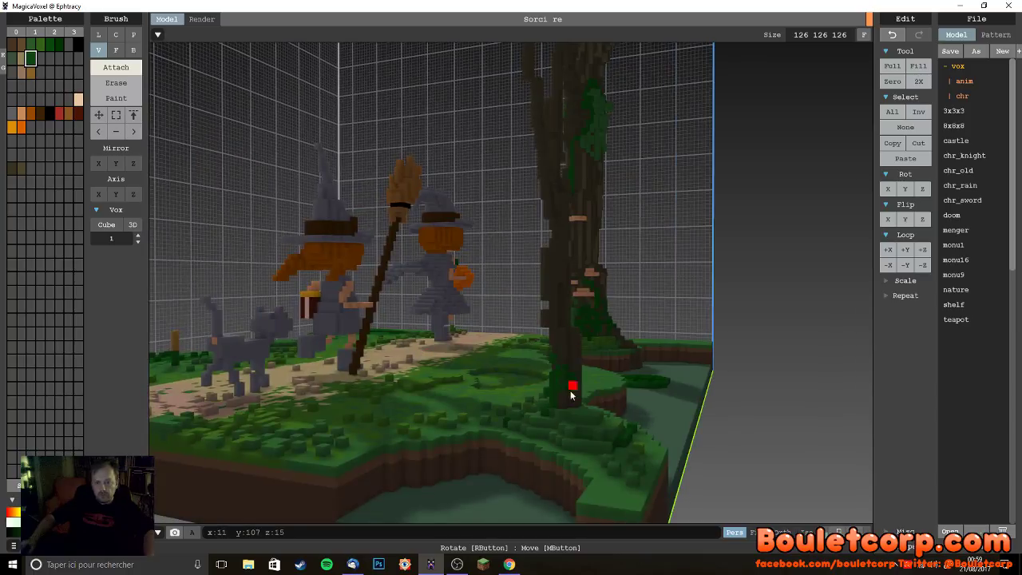
right_drag(570, 414, 533, 409)
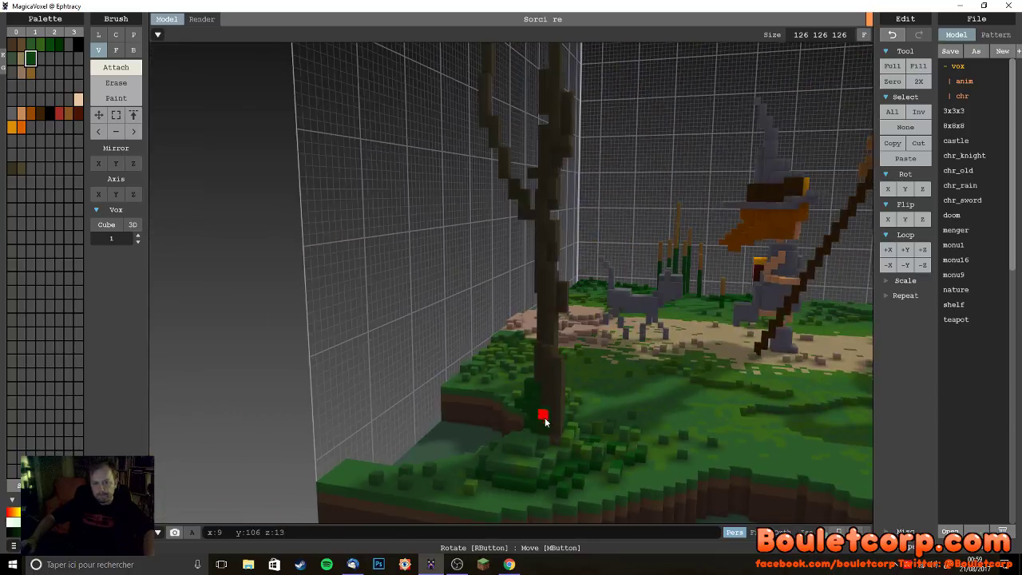
mouse_move(555, 428)
mouse_down()
mouse_move(546, 330)
mouse_move(551, 282)
mouse_up()
- Wrap a dark green ivy clump around the thin tree's trunk below the branches, at about z 30
right_drag(551, 281, 667, 331)
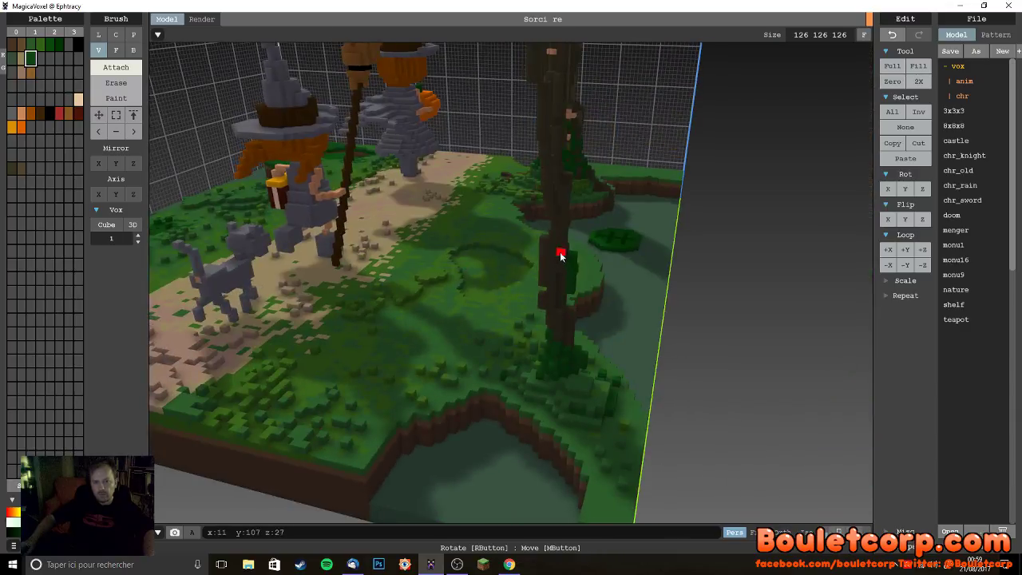
right_drag(588, 315, 495, 257)
mouse_move(496, 258)
mouse_down()
mouse_move(479, 285)
mouse_move(484, 274)
mouse_up()
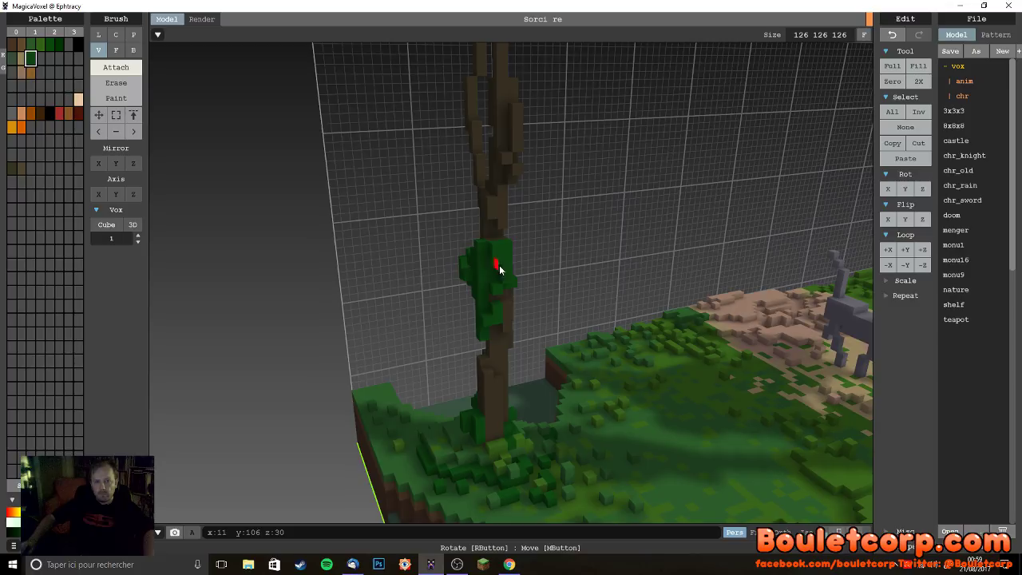
right_drag(480, 274, 424, 283)
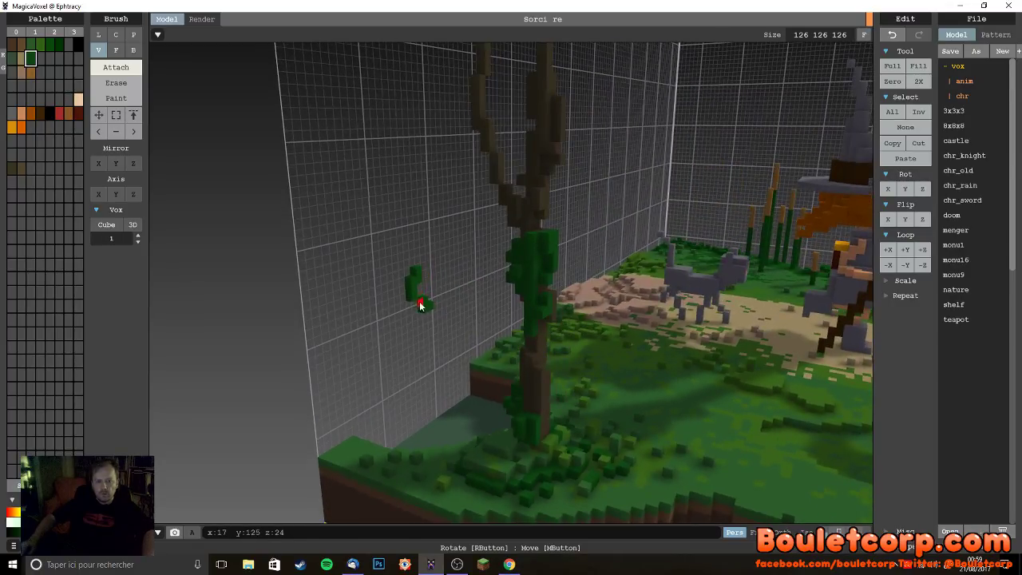
right_drag(436, 317, 436, 271)
click(440, 264)
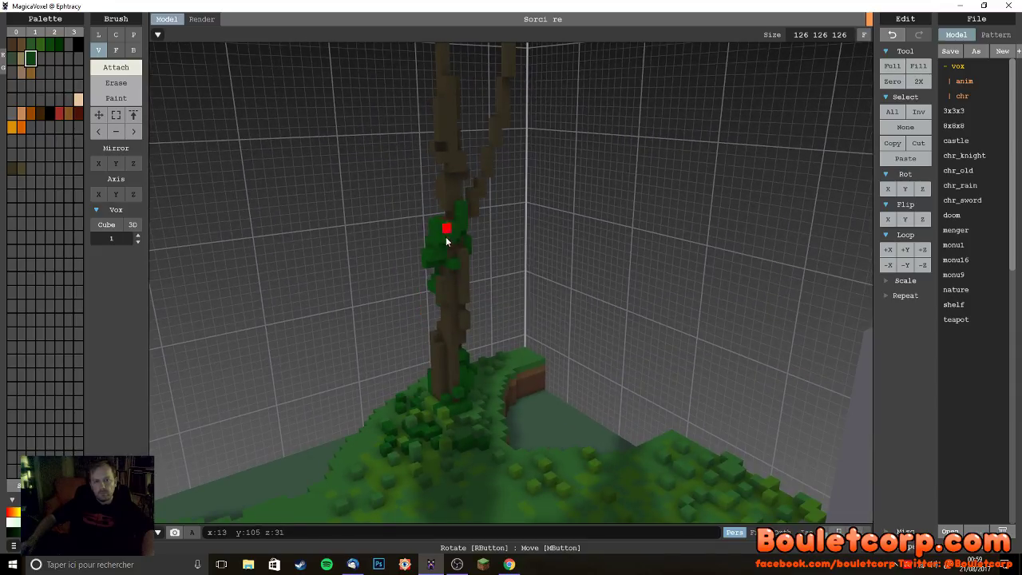
- Sample a lighter green from the ground foliage and add a few highlight leaves to the thin tree's ivy clump
alt+click(449, 427)
click(446, 246)
click(448, 252)
click(449, 228)
- Examine the whole scene and the ivy-covered thin tree from several angles and distances
right_drag(490, 349, 493, 425)
scroll(425, 383, down, 5)
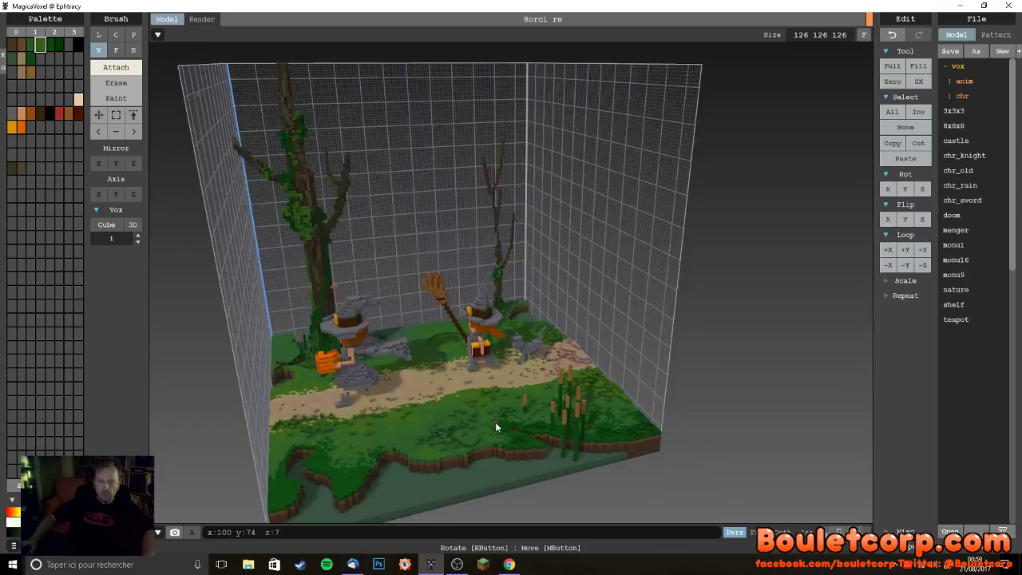
scroll(495, 421, down, 3)
scroll(495, 422, up, 8)
scroll(480, 405, up, 3)
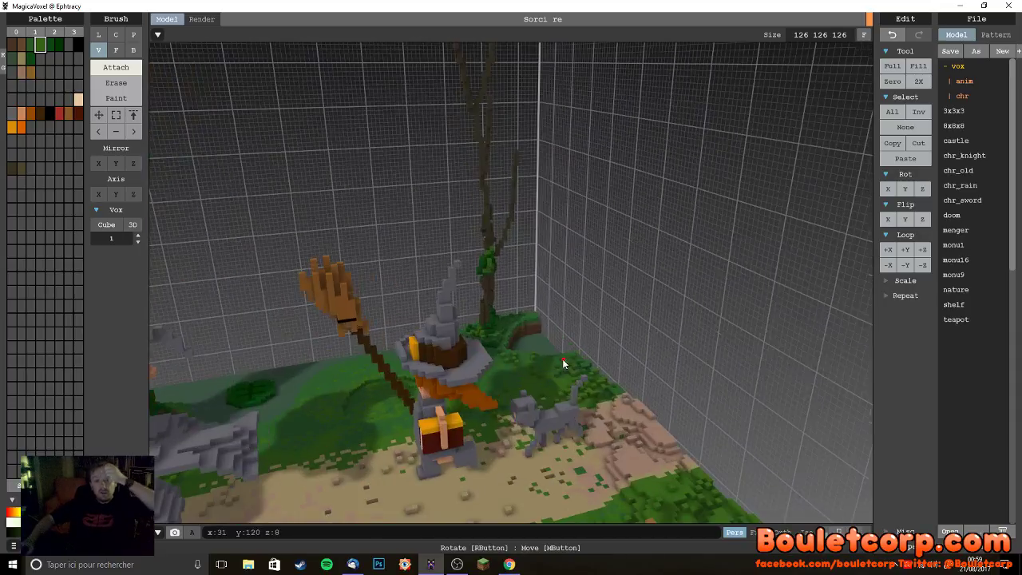
right_drag(579, 374, 446, 384)
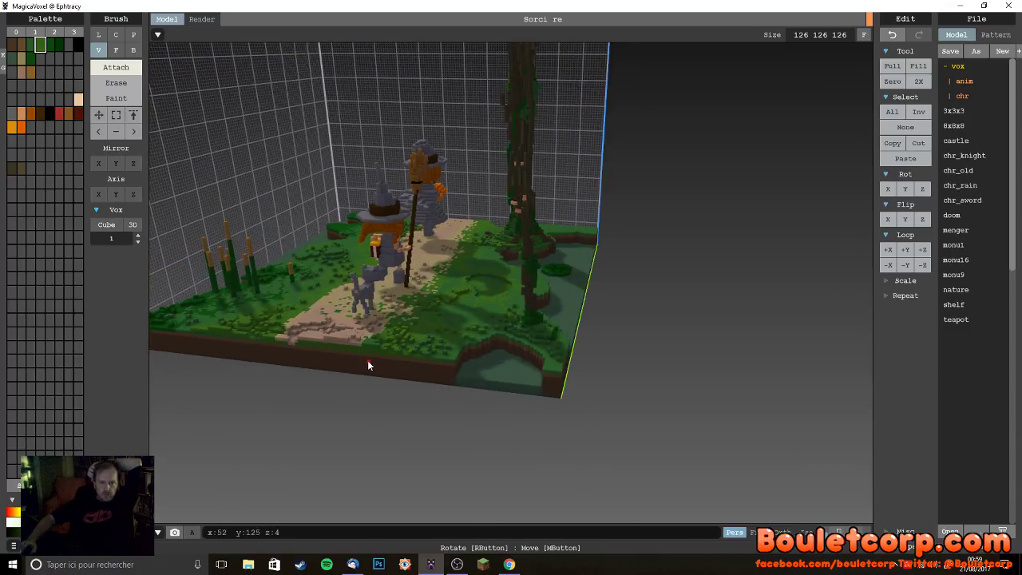
right_drag(368, 365, 444, 360)
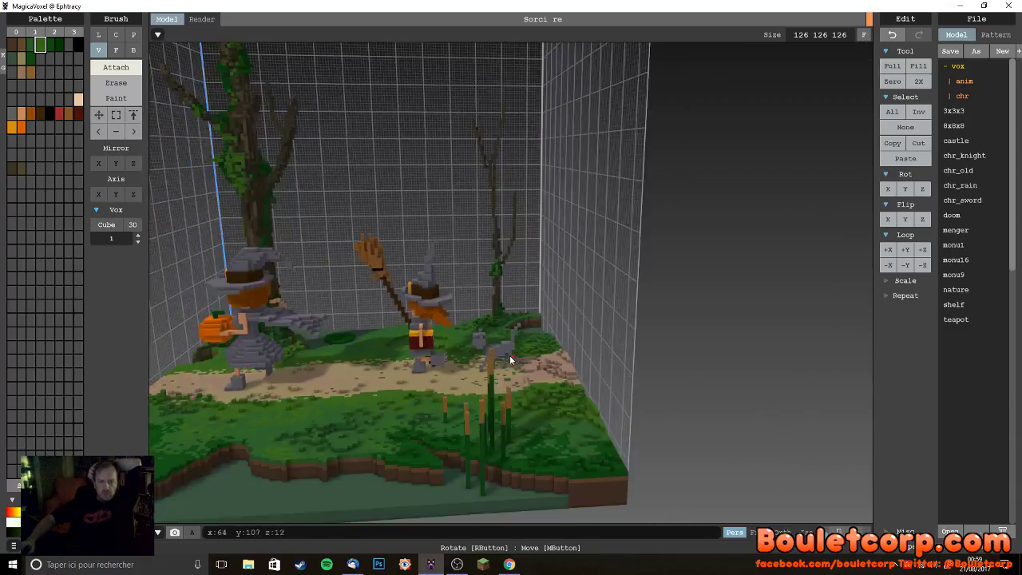
right_drag(515, 365, 556, 371)
scroll(547, 369, up, 5)
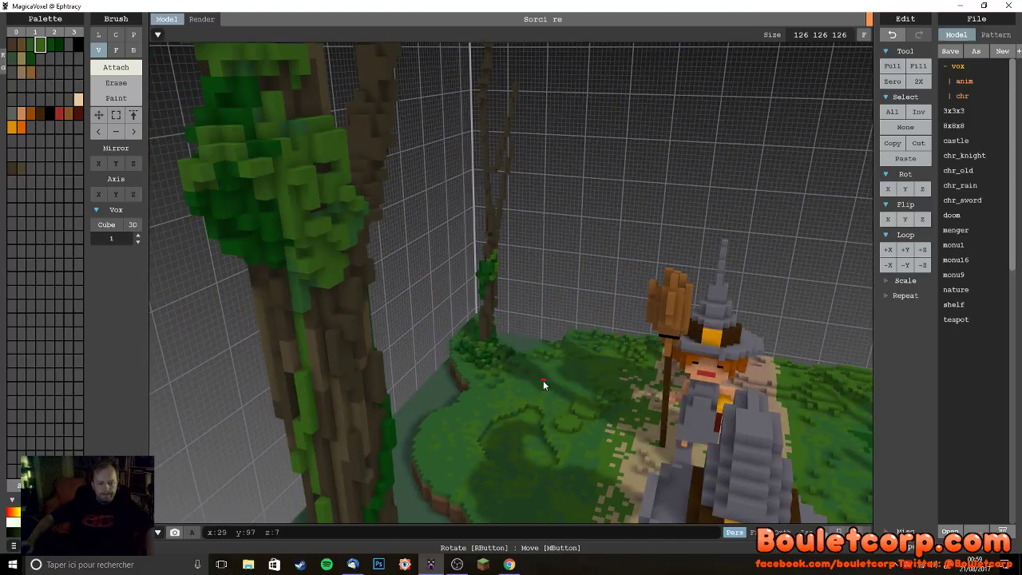
right_drag(543, 381, 567, 311)
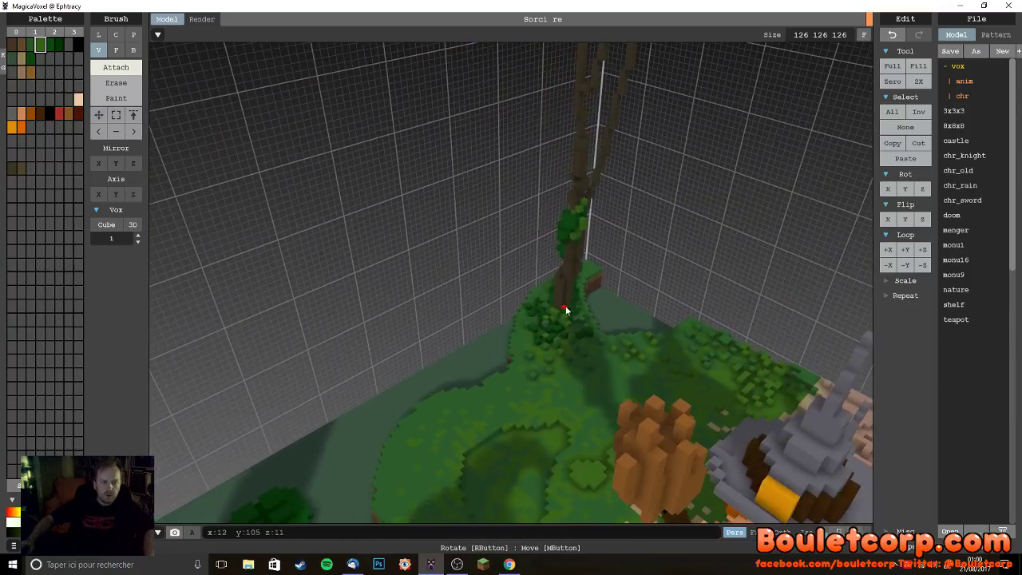
- Build a bright green voxel bar straight out from the back wall at about y 65, z 41, and undo the last extension
right_drag(494, 361, 489, 358)
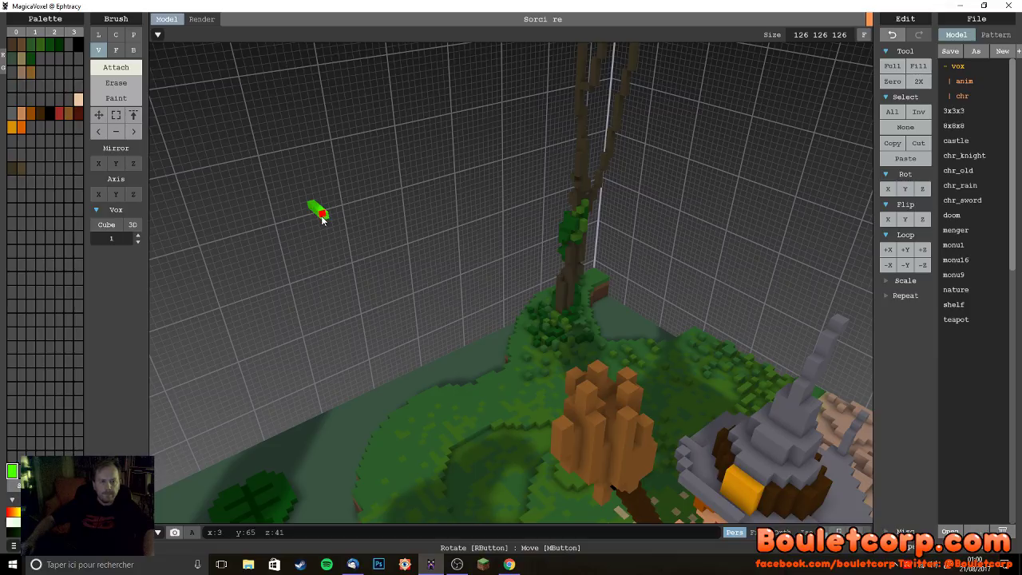
drag(327, 221, 333, 227)
drag(351, 241, 354, 247)
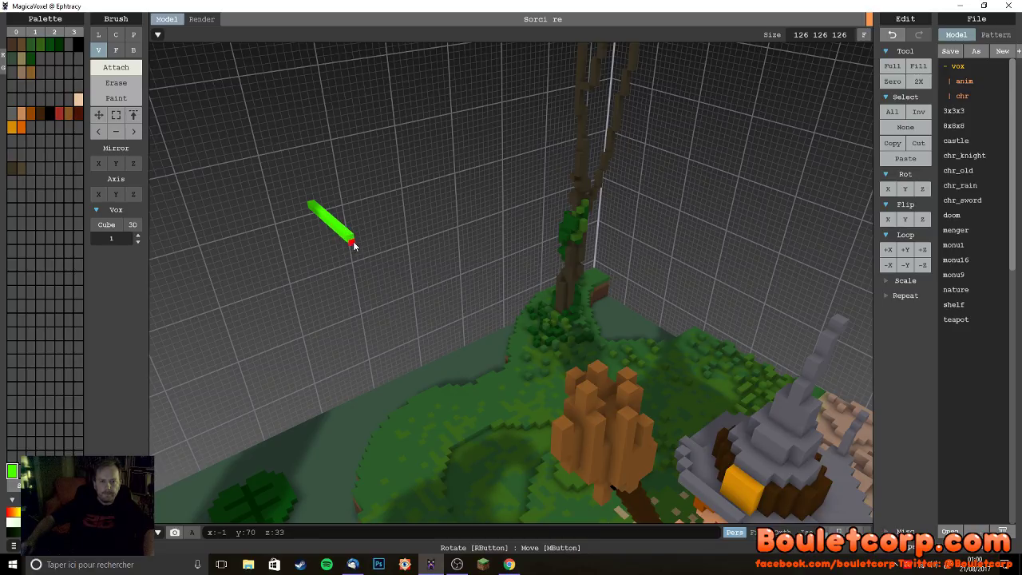
key(ctrl+z)
- Trim the bright green bar to a single floating voxel at about x 12, y 65, z 41
right_drag(381, 292, 488, 316)
scroll(495, 326, up, 5)
scroll(515, 342, down, 5)
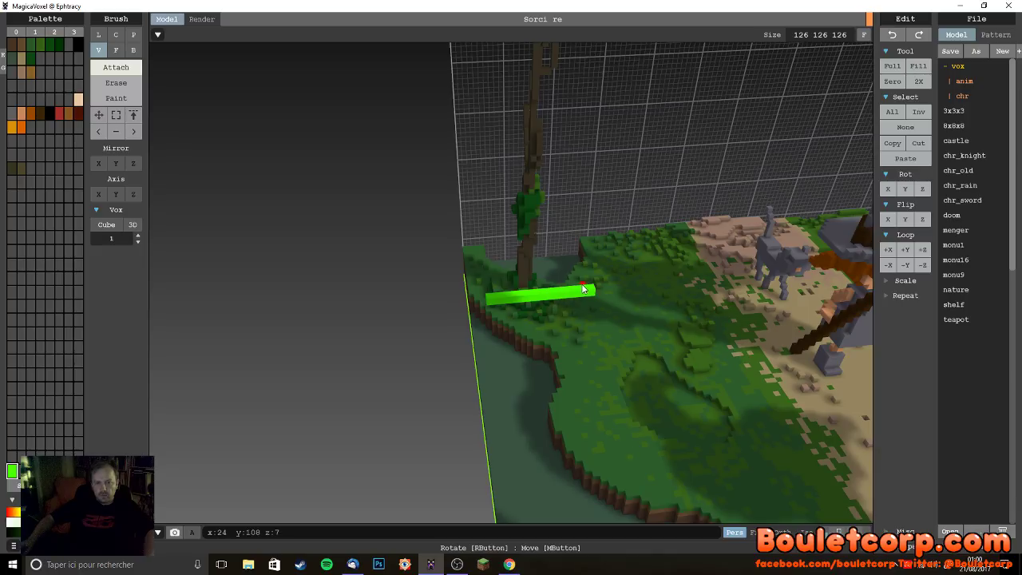
drag(584, 291, 522, 323)
mouse_move(522, 324)
right_down()
mouse_move(505, 355)
mouse_move(445, 347)
mouse_move(522, 349)
mouse_move(506, 347)
right_up()
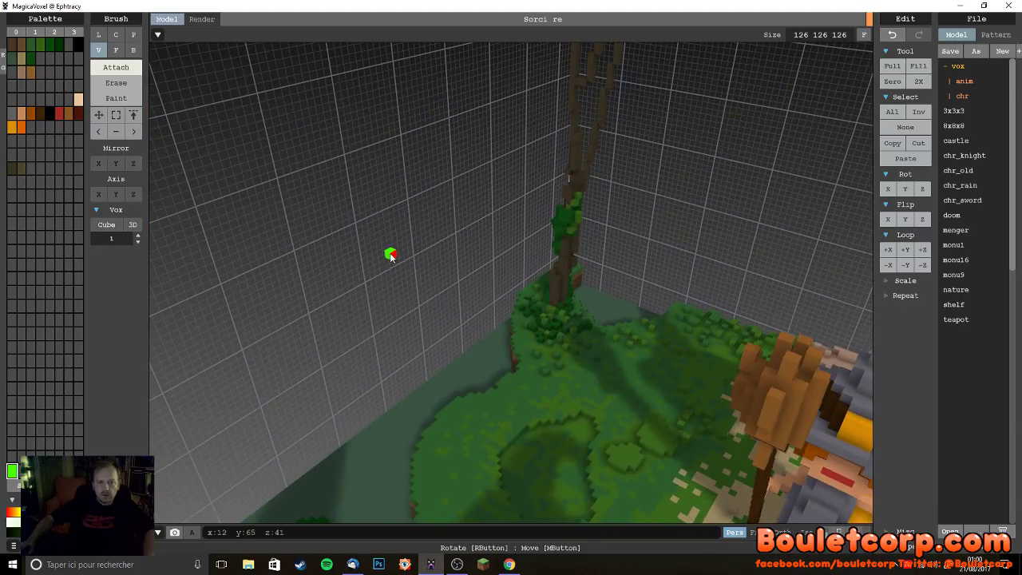
- Build a bright green voxel column upward above the raised broom at x 57, y 64, to about z 68
mouse_move(306, 186)
right_down()
mouse_move(306, 174)
mouse_move(292, 173)
mouse_move(291, 199)
right_up()
right_drag(277, 186, 450, 363)
click(495, 431)
click(496, 427)
click(495, 421)
click(494, 416)
click(494, 412)
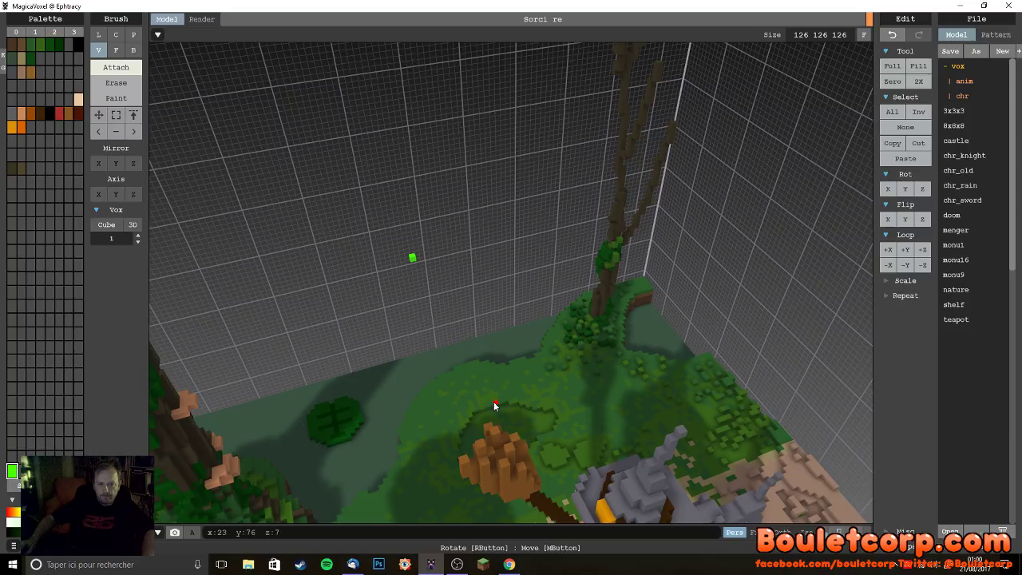
click(493, 402)
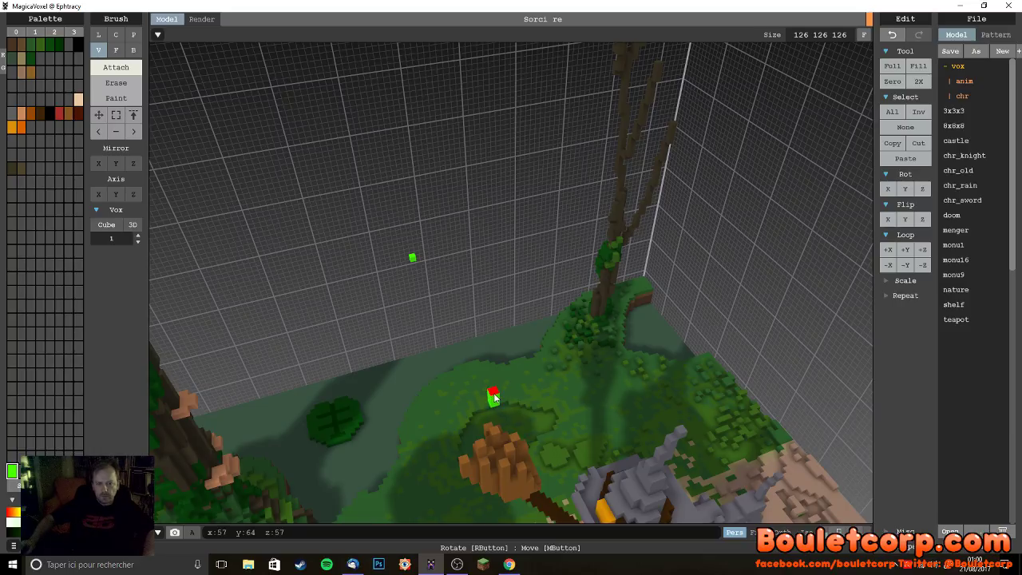
click(494, 388)
click(494, 380)
click(494, 373)
click(495, 366)
click(495, 359)
click(495, 352)
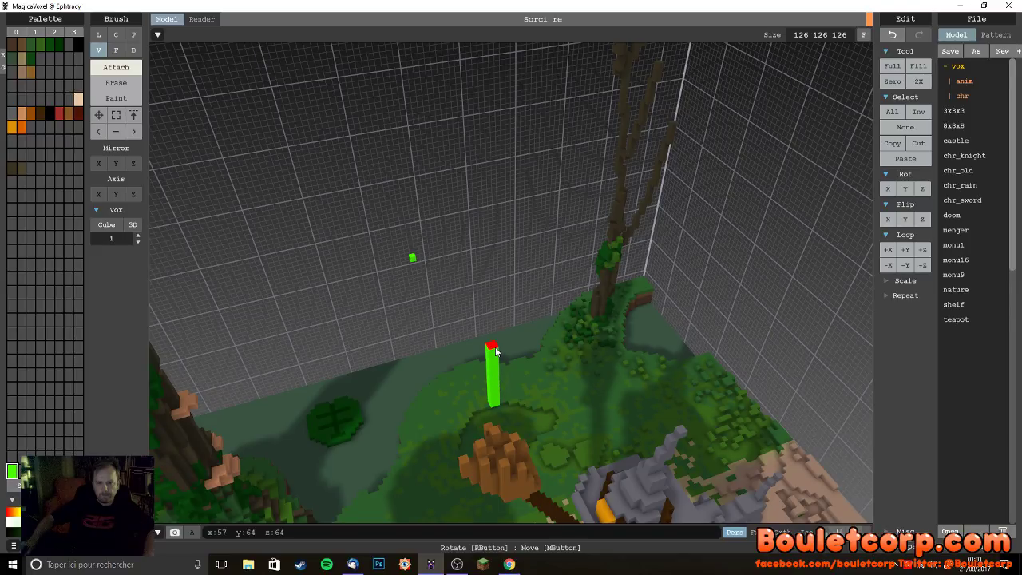
click(495, 344)
click(494, 336)
click(494, 328)
click(494, 320)
- Erase the green column above the broom from below its top voxel downward, leaving that single voxel floating
ctrl+click(493, 324)
ctrl+click(494, 331)
ctrl+click(495, 339)
ctrl+click(494, 346)
ctrl+click(495, 352)
ctrl+click(494, 359)
ctrl+click(494, 366)
ctrl+click(495, 377)
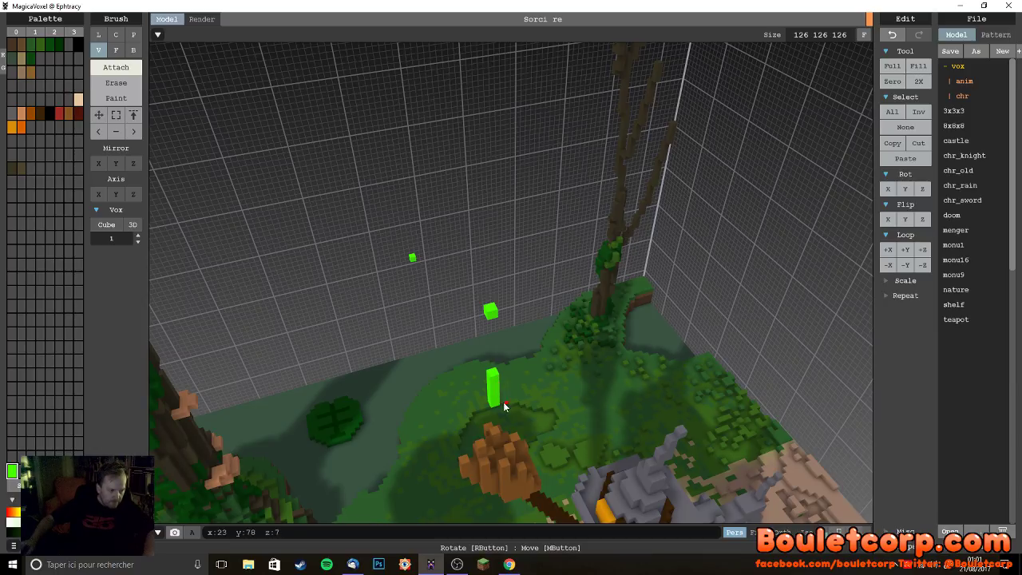
ctrl+click(495, 392)
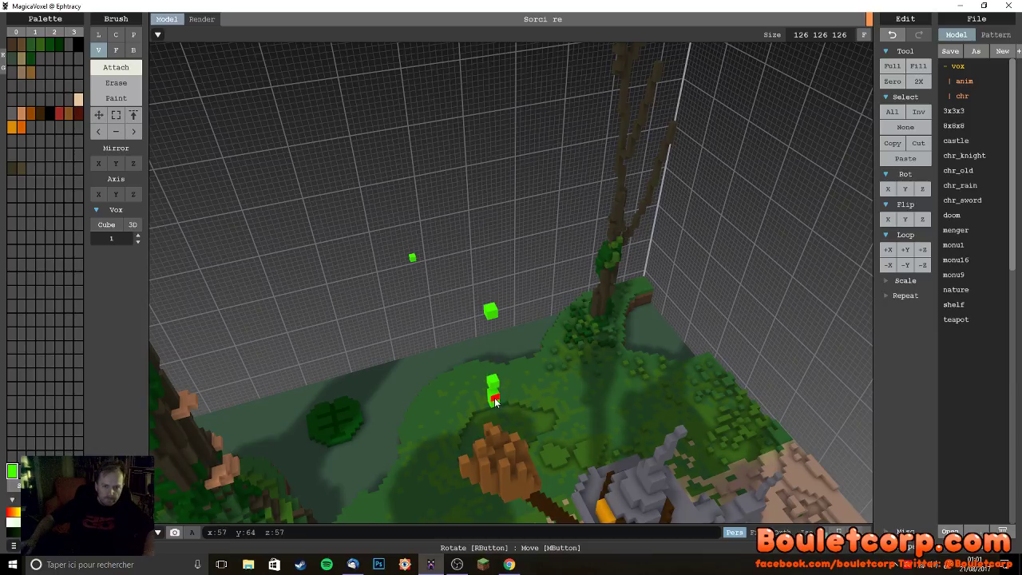
ctrl+click(495, 403)
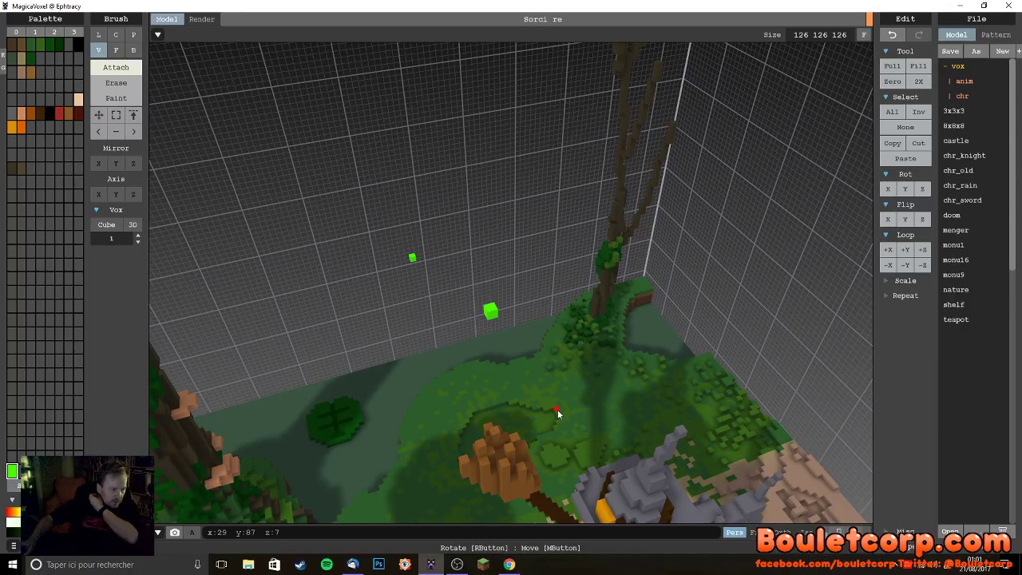
- Build a short bright green column on the grass at about x 33, y 102, and erase all but its top voxel
right_drag(616, 303, 433, 306)
scroll(459, 363, up, 3)
scroll(461, 385, up, 2)
mouse_move(468, 413)
right_down()
mouse_move(456, 383)
mouse_move(450, 413)
right_up()
drag(424, 437, 425, 402)
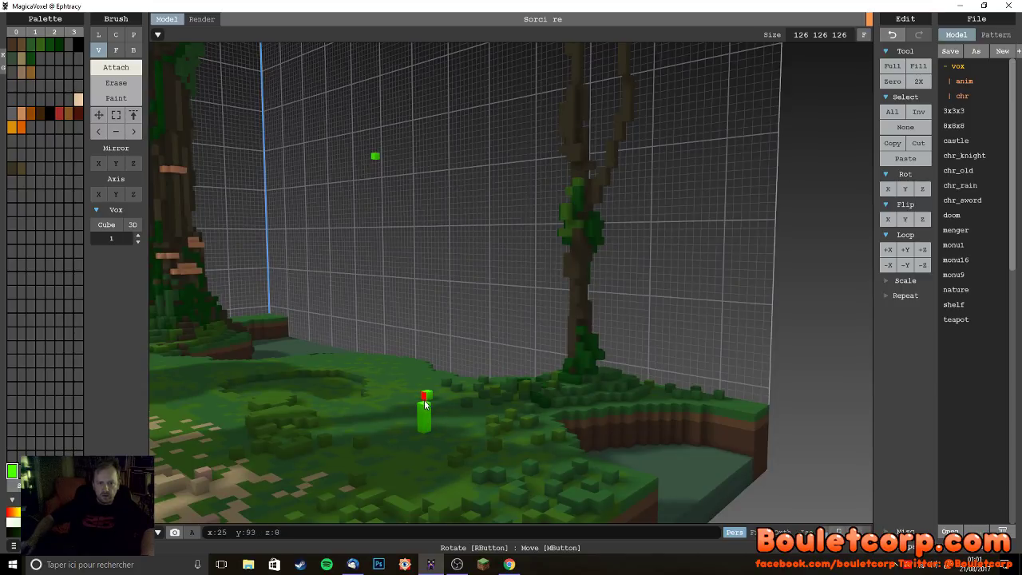
key(ctrl+z)
click(427, 400)
click(426, 401)
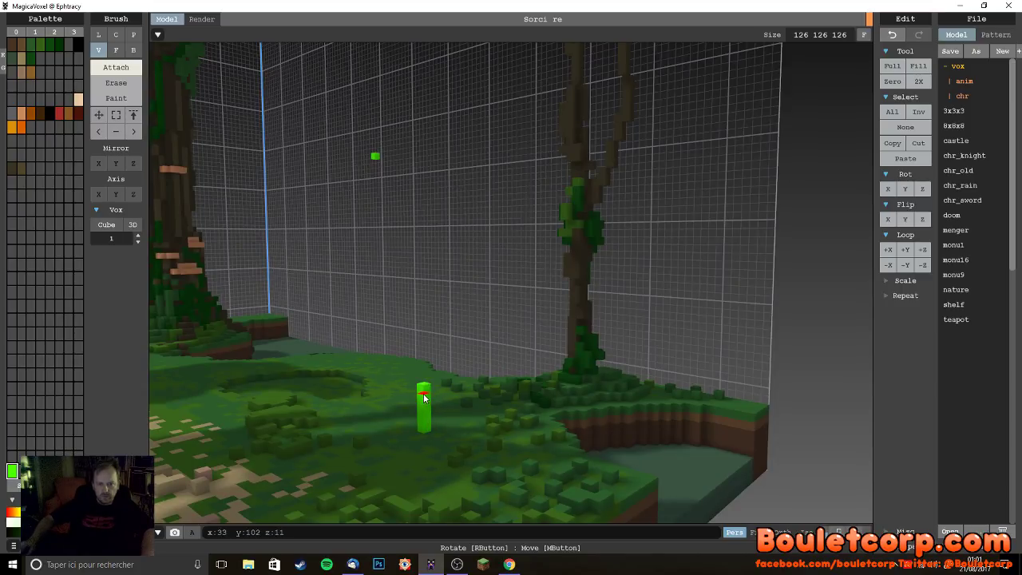
drag(426, 409, 426, 427)
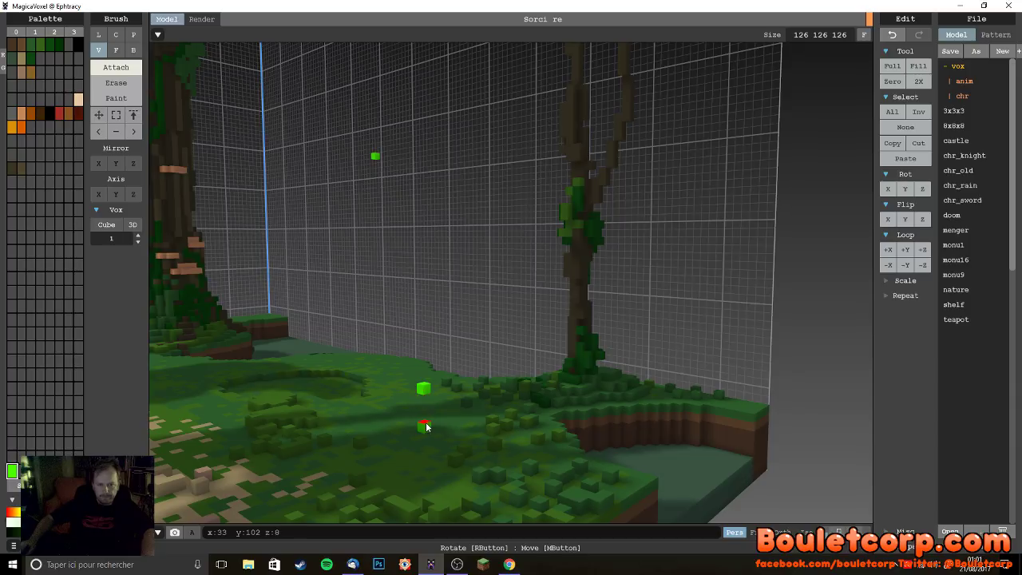
- Add two more floating bright green voxels low over the grass near the thin tree and the pond bank
right_drag(461, 449, 445, 463)
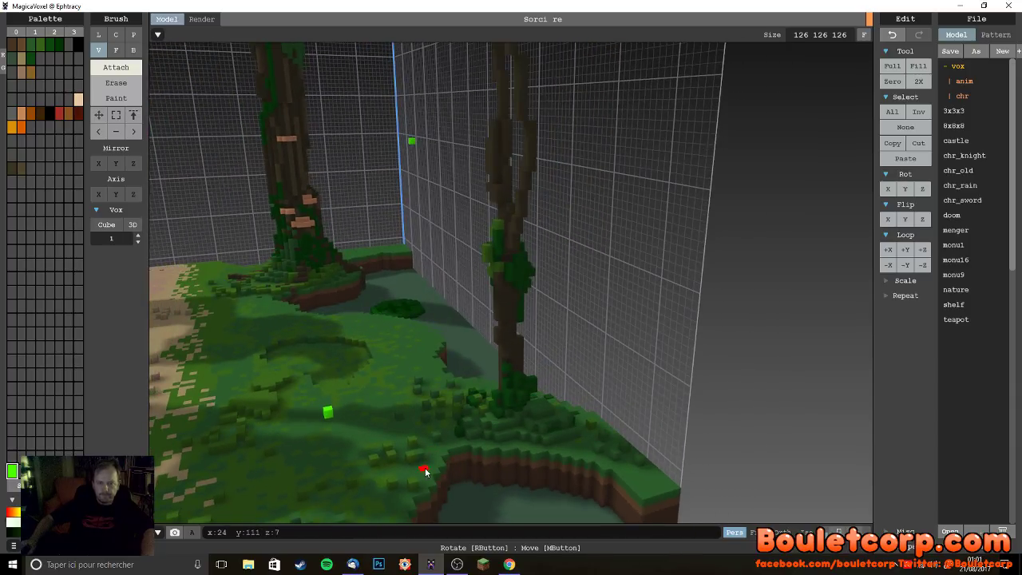
click(429, 469)
mouse_move(429, 469)
mouse_down()
mouse_move(431, 442)
mouse_move(434, 468)
mouse_up()
right_drag(434, 468, 559, 414)
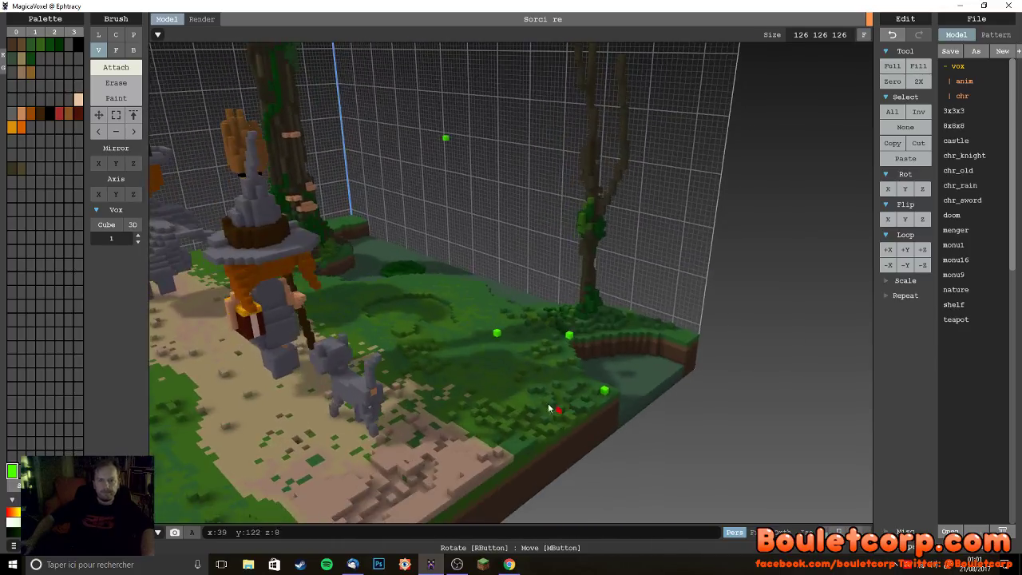
- Attach a short bright green bar to the side wall behind the reeds at about y 85, z 53, and undo its last extension
right_drag(372, 333, 539, 367)
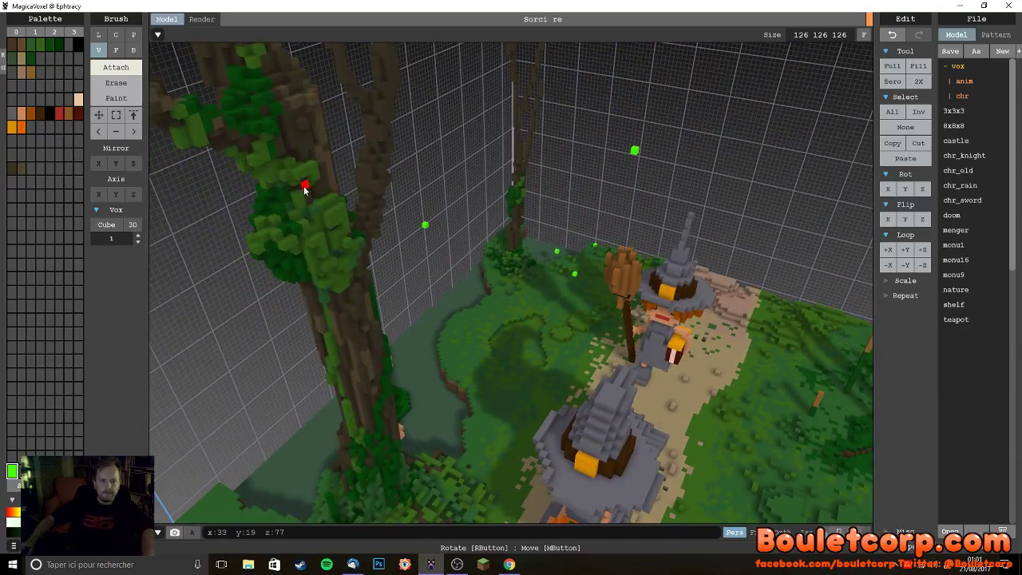
right_drag(372, 249, 379, 281)
scroll(379, 281, down, 6)
right_drag(470, 314, 415, 327)
scroll(368, 294, up, 5)
scroll(412, 325, up, 2)
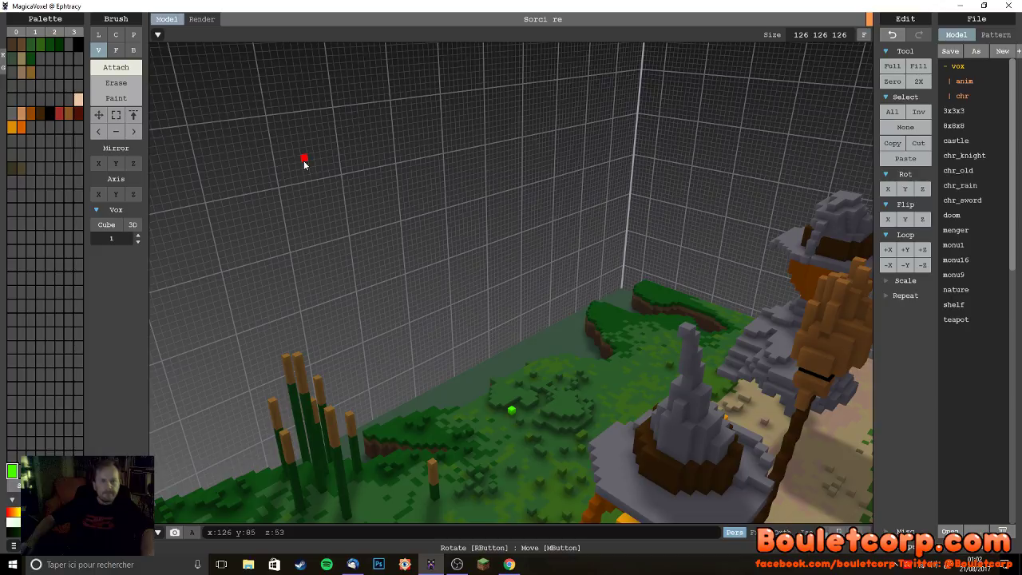
drag(316, 165, 324, 167)
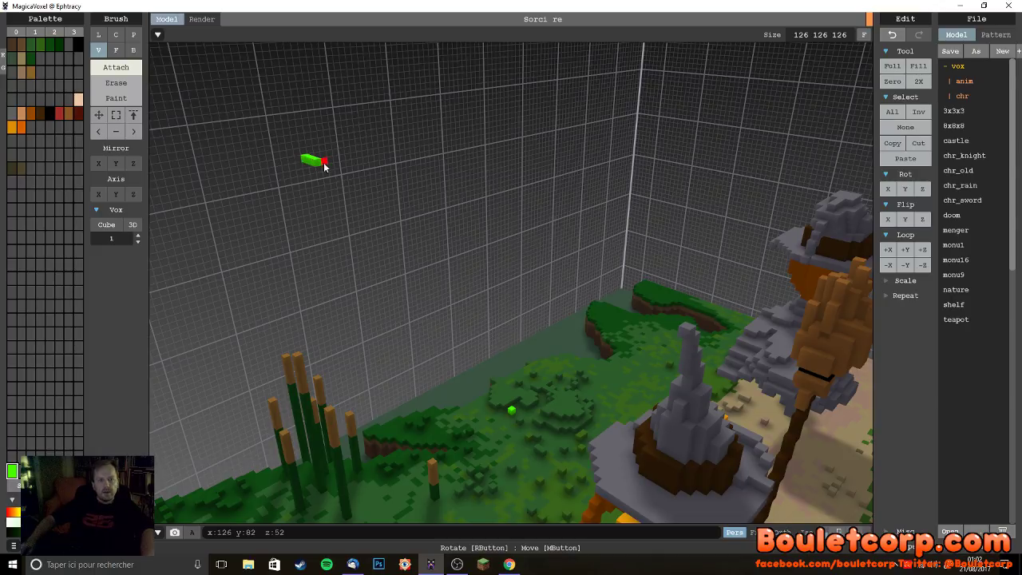
key(ctrl+z)
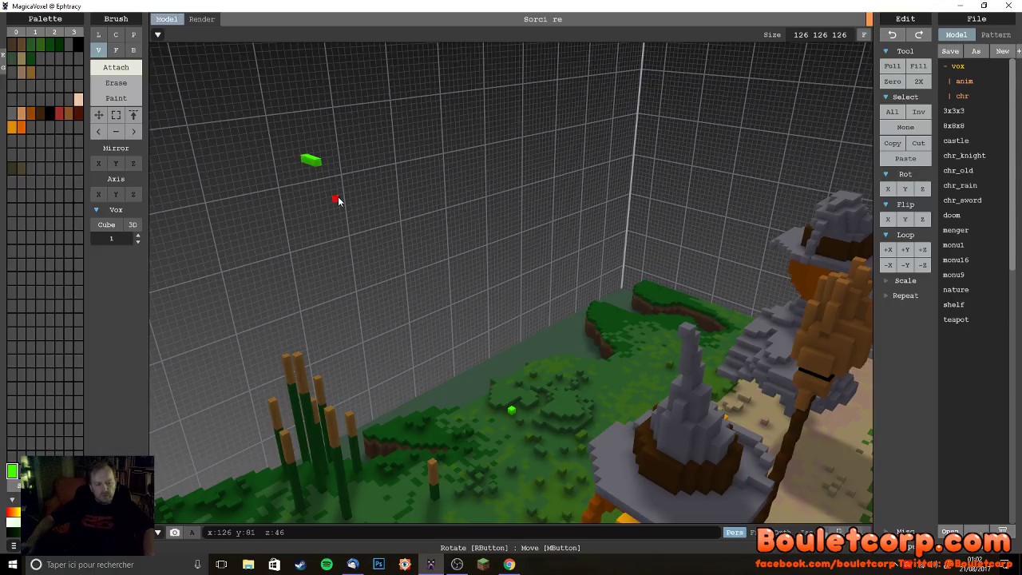
- Extrude the green bar's end face straight out from the wall to just beyond x 83 using the Face brush
click(116, 50)
drag(318, 164, 508, 270)
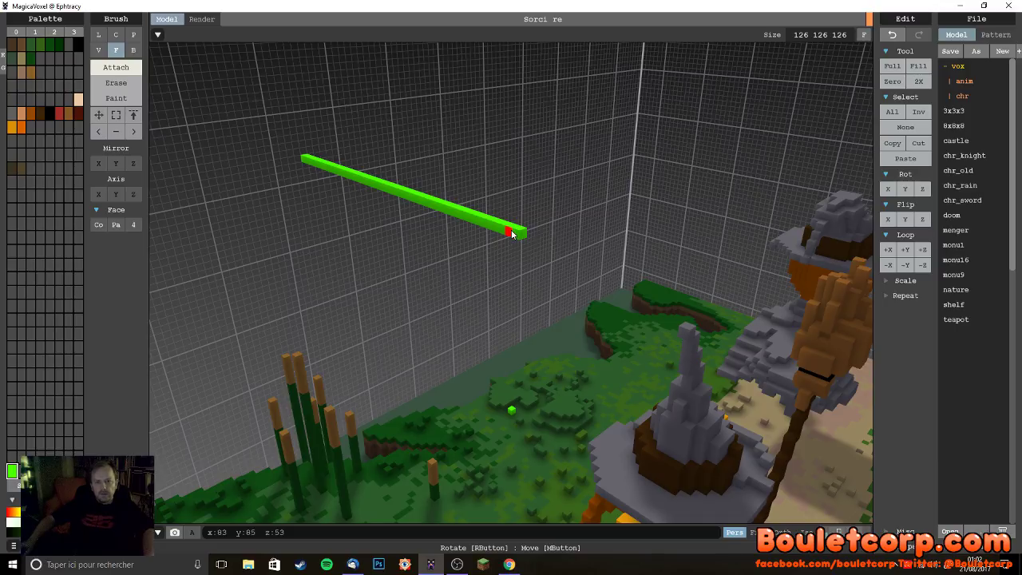
key(ctrl+z)
key(ctrl+y)
- Erase the long green bar back to the wall in Voxel mode, keeping only its outermost voxel floating
click(103, 51)
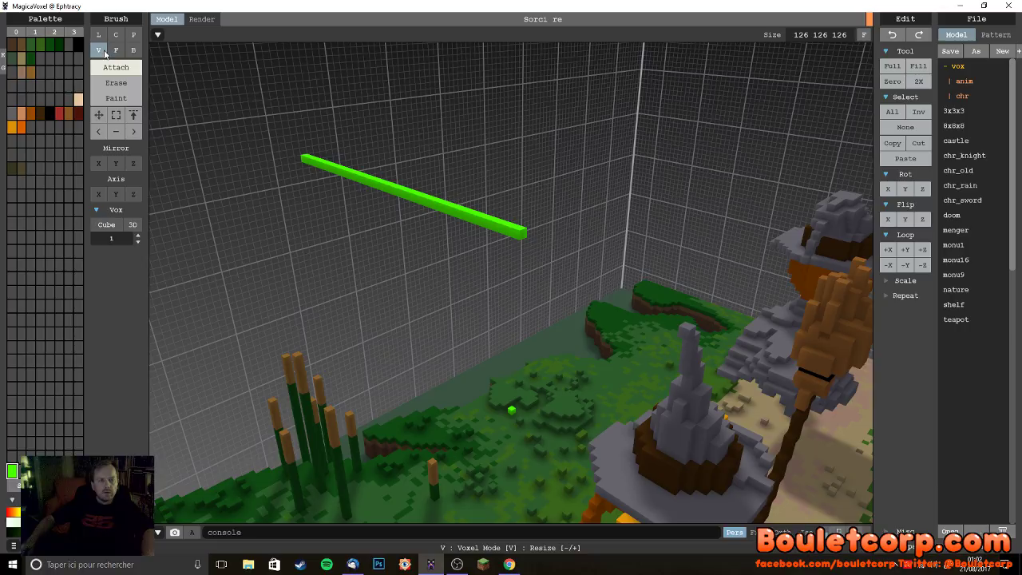
click(506, 232)
key(ctrl+z)
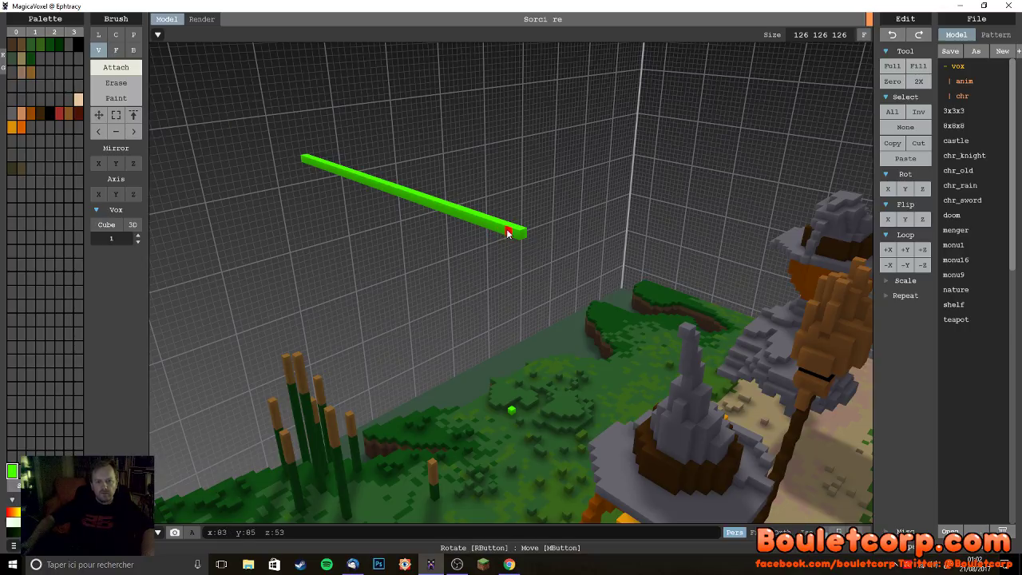
drag(506, 232, 269, 151)
- Extrude a bright green bar about 26 voxels out from the side wall at y 57, z 47, and trim it to its end voxel
mouse_move(269, 151)
right_down()
mouse_move(534, 289)
mouse_move(373, 295)
mouse_move(397, 283)
mouse_move(503, 304)
mouse_move(607, 289)
mouse_move(460, 228)
right_up()
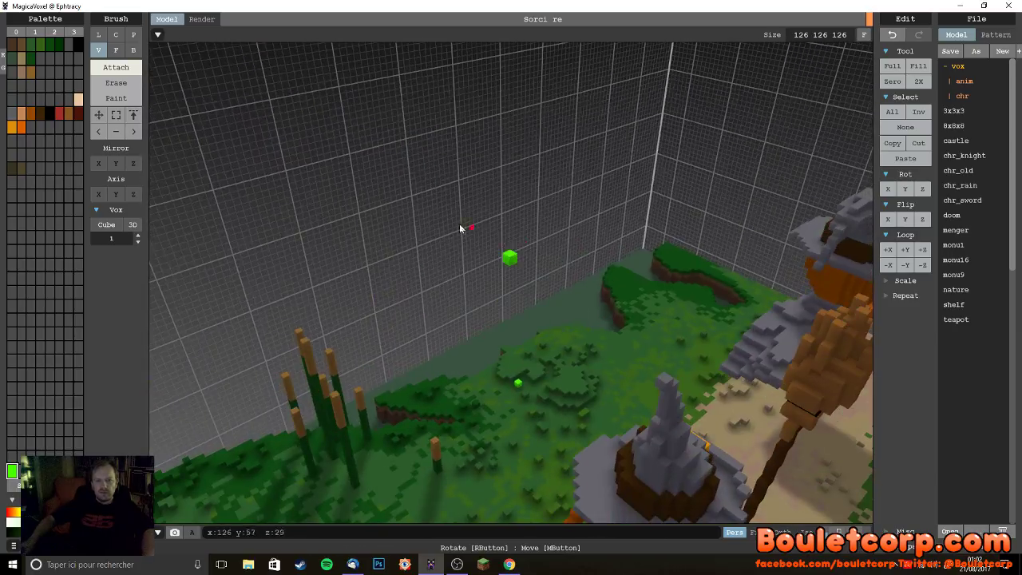
click(470, 138)
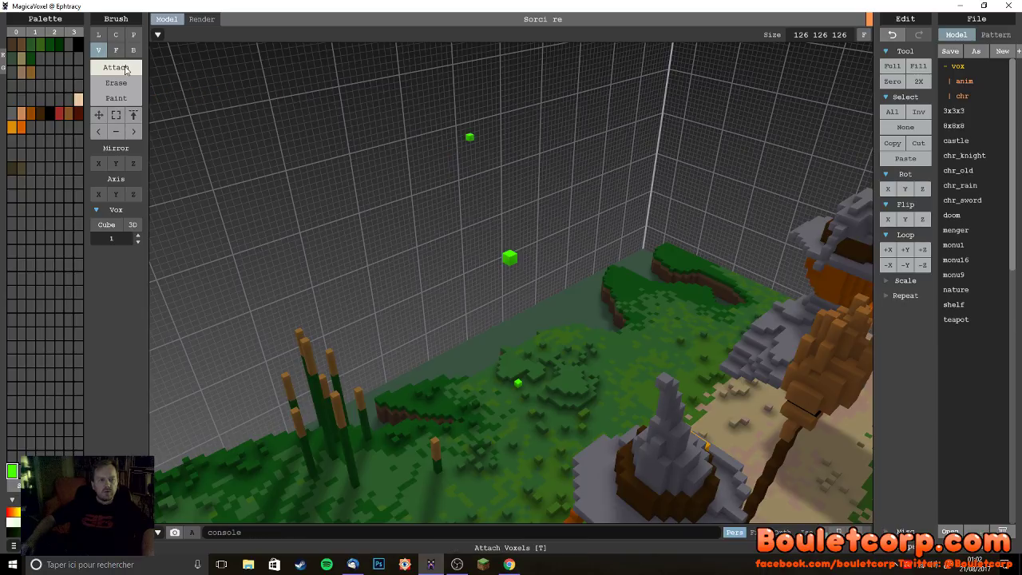
click(116, 50)
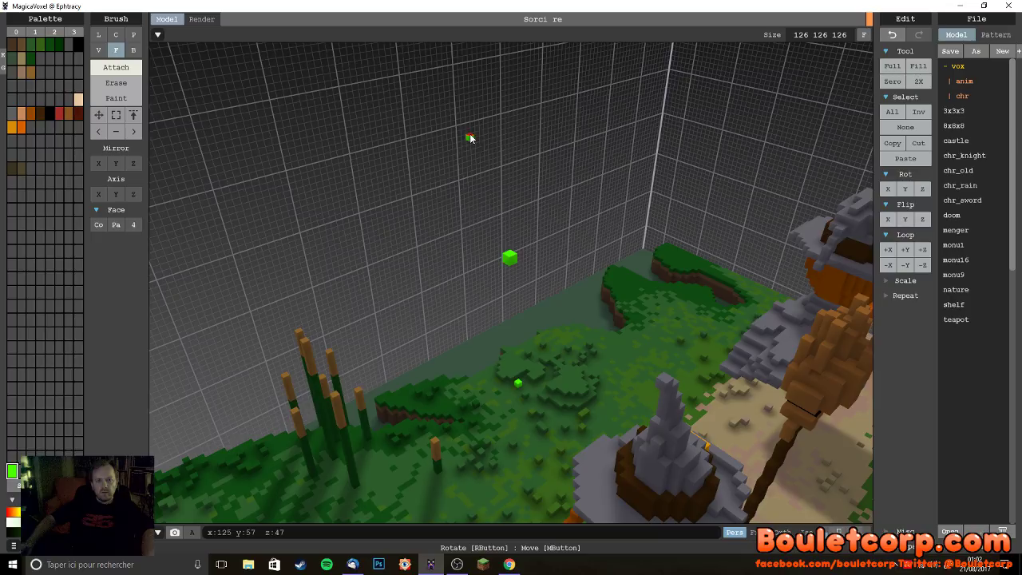
drag(471, 140, 569, 201)
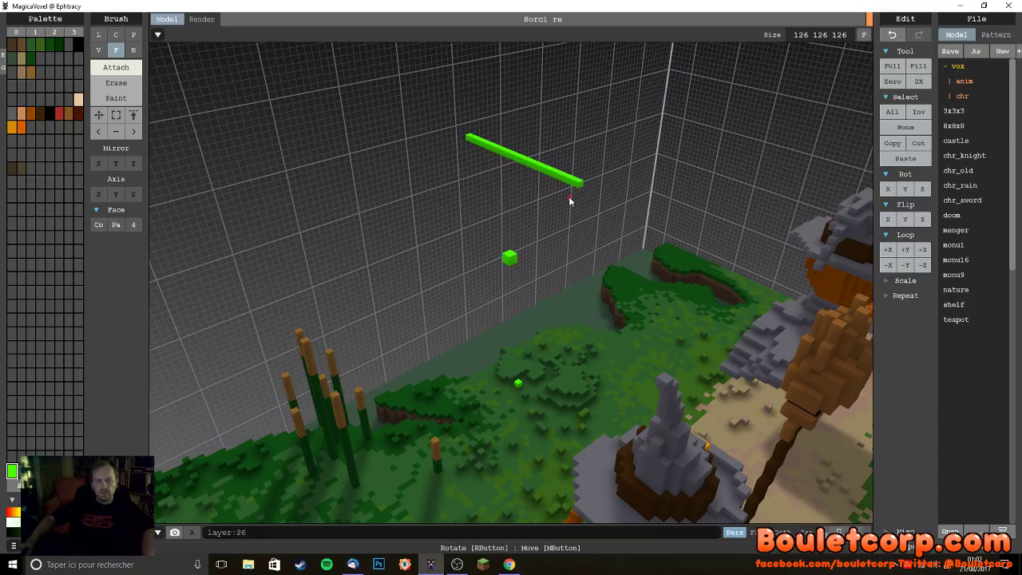
click(98, 51)
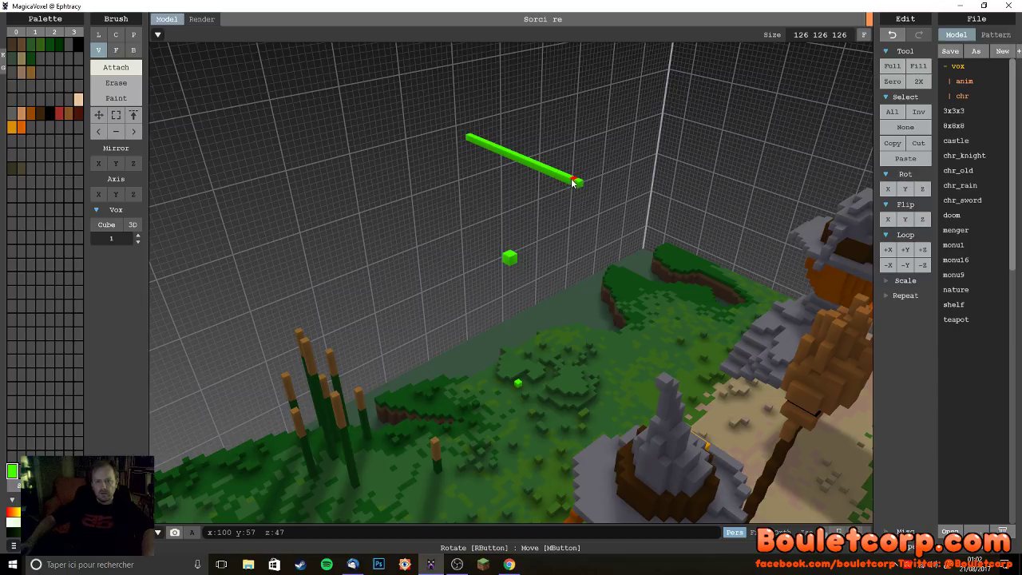
drag(572, 183, 466, 139)
- Extrude the bright green ceiling voxel at x 78, y 41 downward into a bar reaching just below z 106
mouse_move(465, 139)
right_down()
mouse_move(620, 216)
mouse_move(472, 200)
mouse_move(444, 319)
mouse_move(394, 302)
mouse_move(505, 296)
mouse_move(530, 308)
mouse_move(530, 291)
mouse_move(495, 274)
mouse_move(542, 190)
mouse_move(489, 298)
mouse_move(471, 290)
right_up()
scroll(450, 215, up, 8)
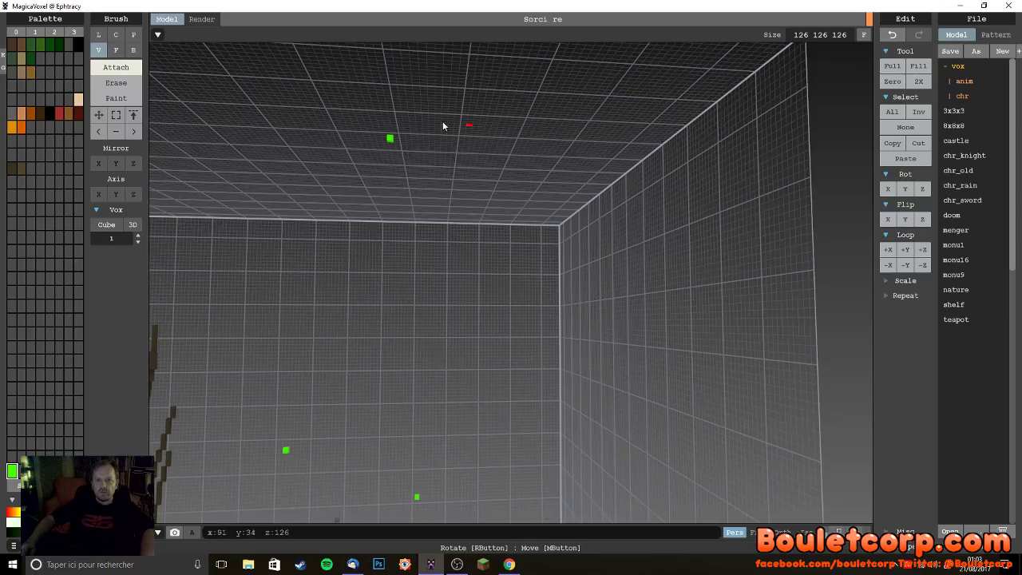
click(116, 50)
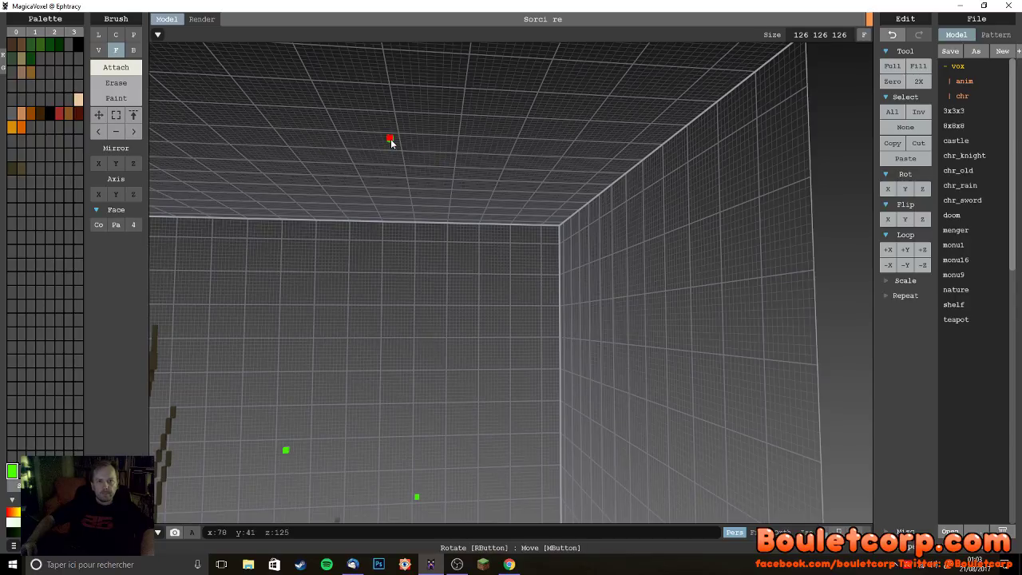
drag(391, 144, 390, 229)
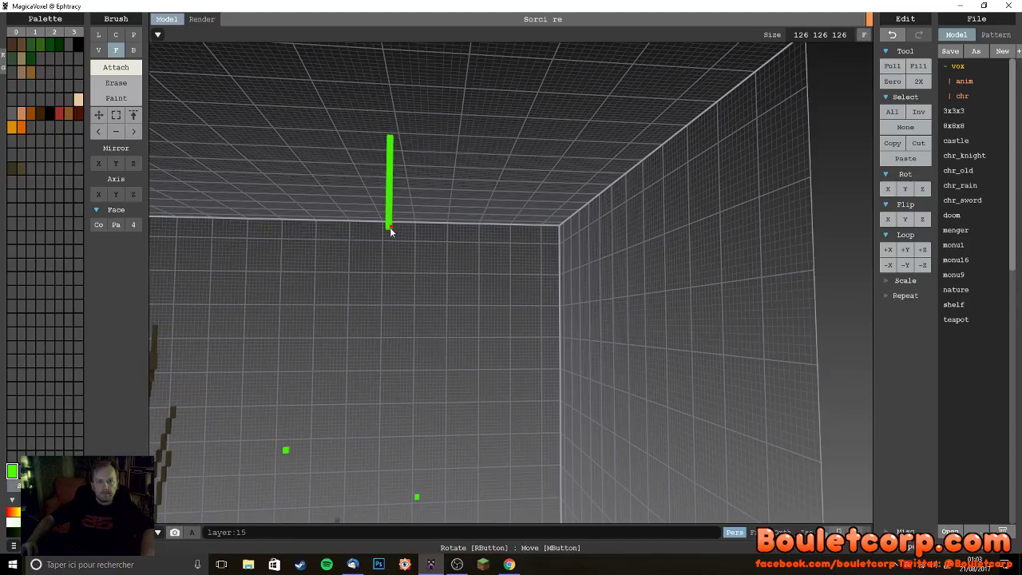
- Undo the stray voxels added beside the hanging green bar and erase the bar down to its lowest voxel
click(98, 49)
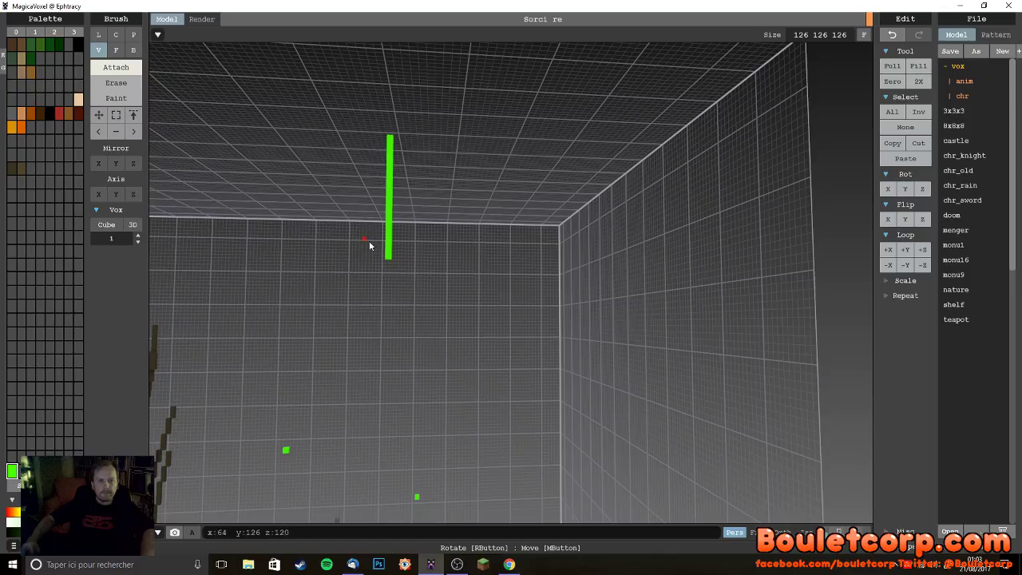
drag(388, 254, 395, 204)
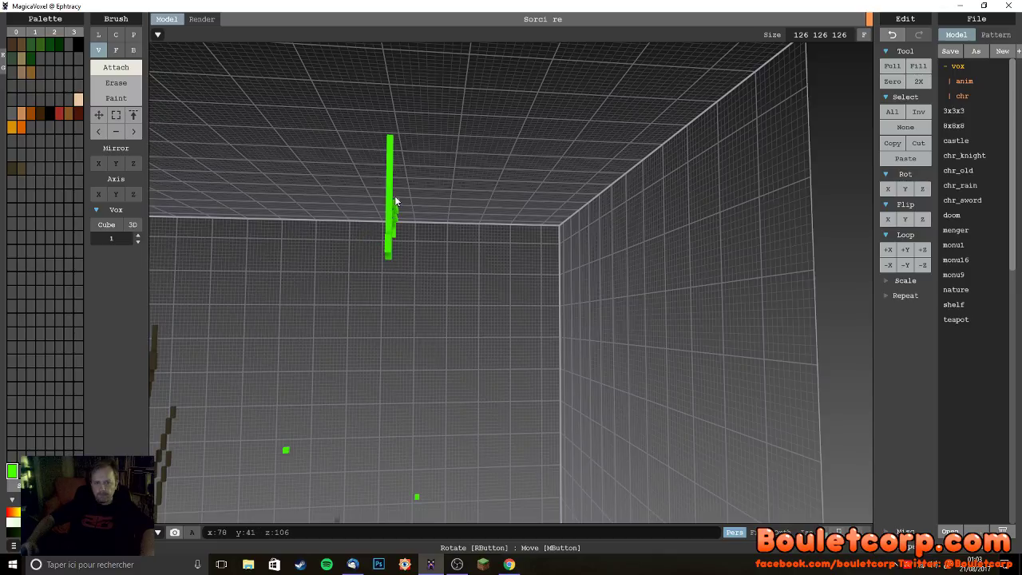
key(ctrl+z)
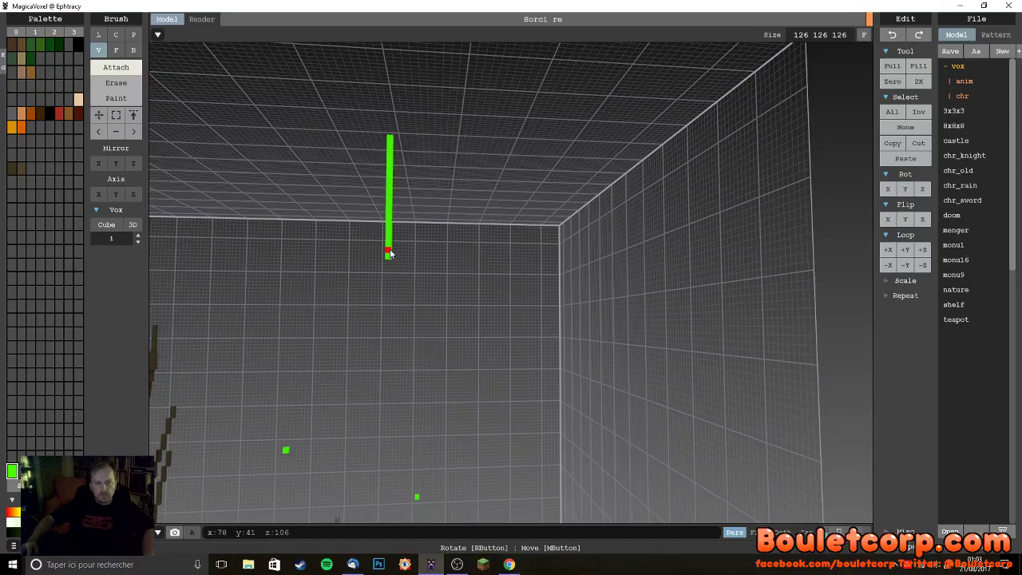
ctrl+drag(390, 253, 390, 142)
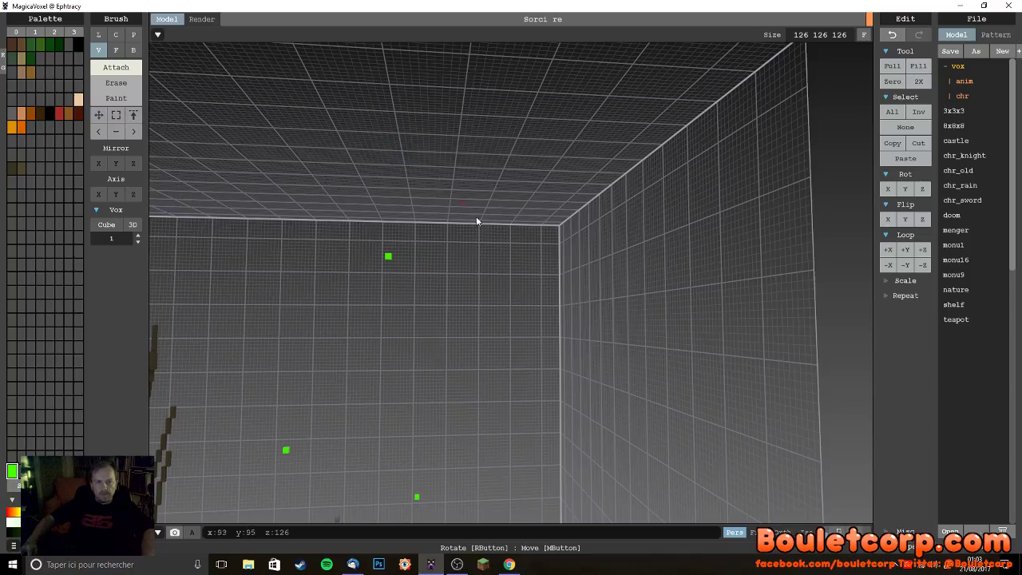
- Extrude a short bright green bar down from the ceiling at x 95, y 23, and trim it to its lowest voxel
click(502, 106)
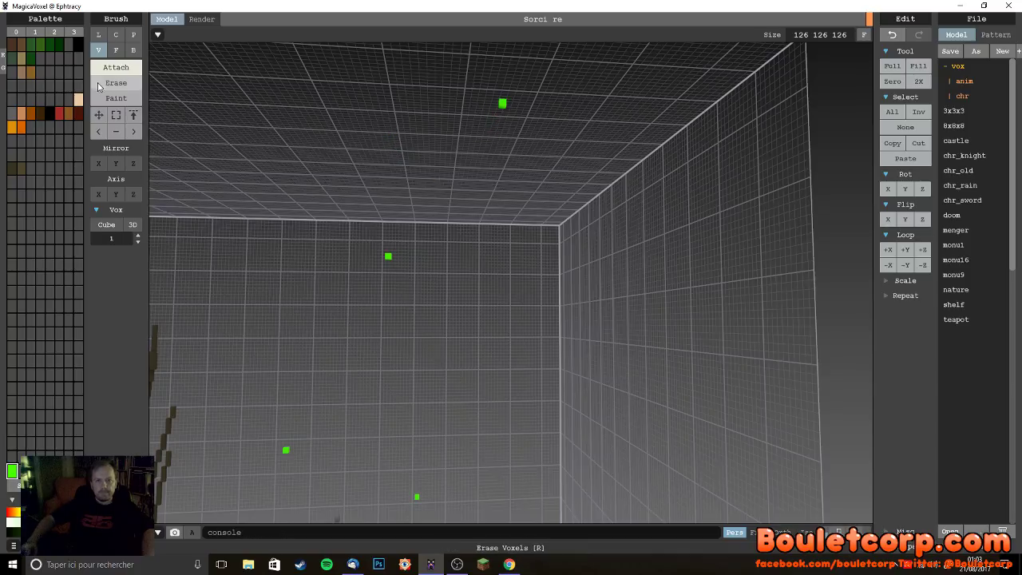
click(116, 50)
drag(503, 107, 505, 149)
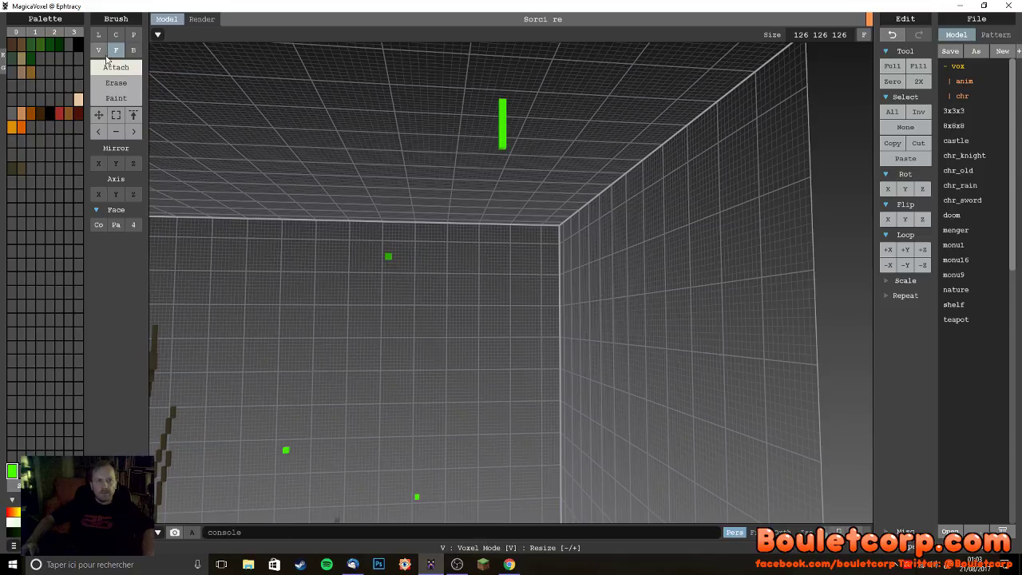
click(98, 49)
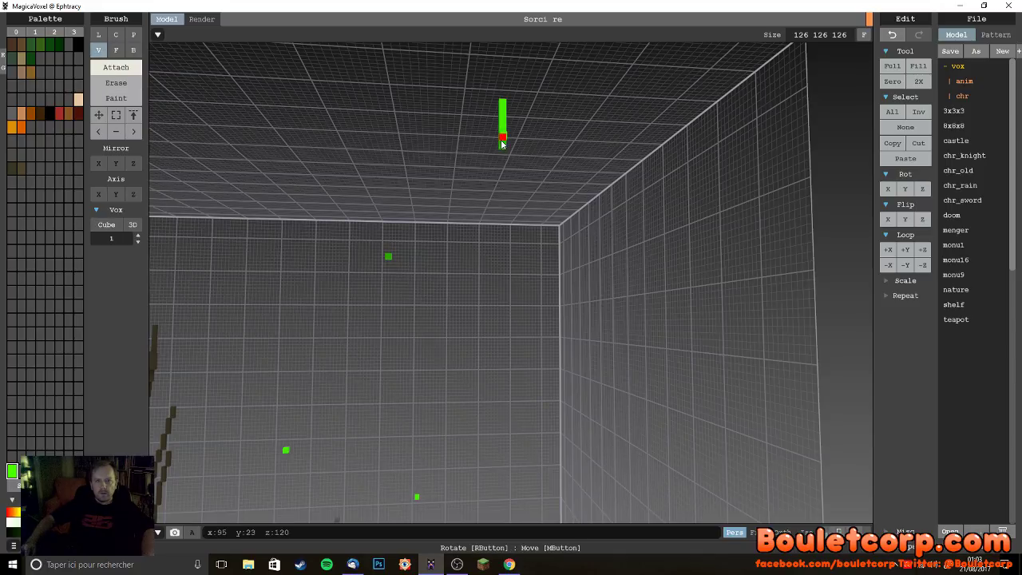
key(ctrl+z)
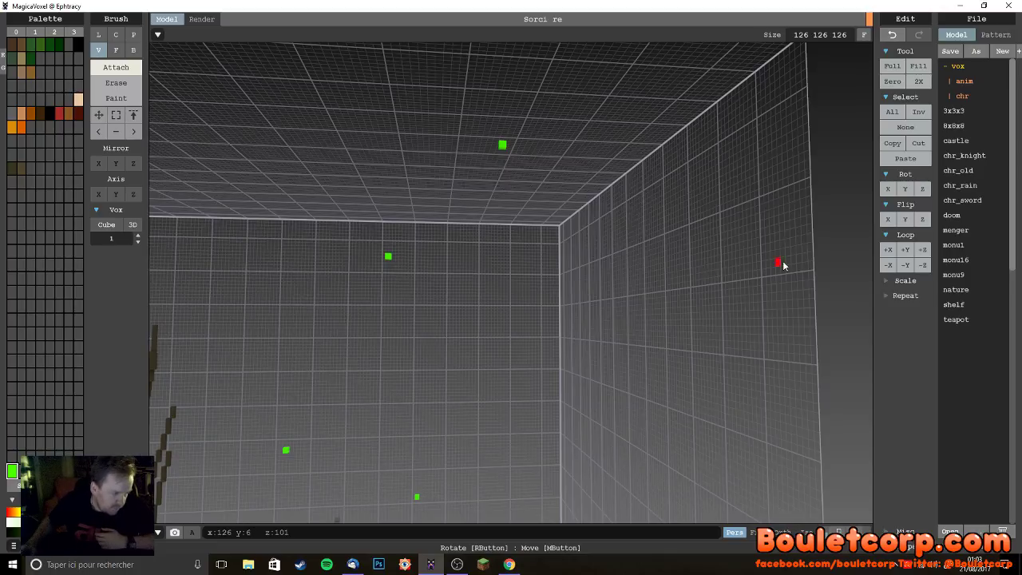
- Examine the whole scene and the distribution of the floating bright green voxels from several angles and distances
scroll(770, 263, down, 5)
right_drag(770, 264, 559, 383)
scroll(475, 394, up, 4)
scroll(543, 386, down, 3)
scroll(630, 388, up, 4)
right_drag(631, 389, 713, 394)
scroll(799, 399, down, 4)
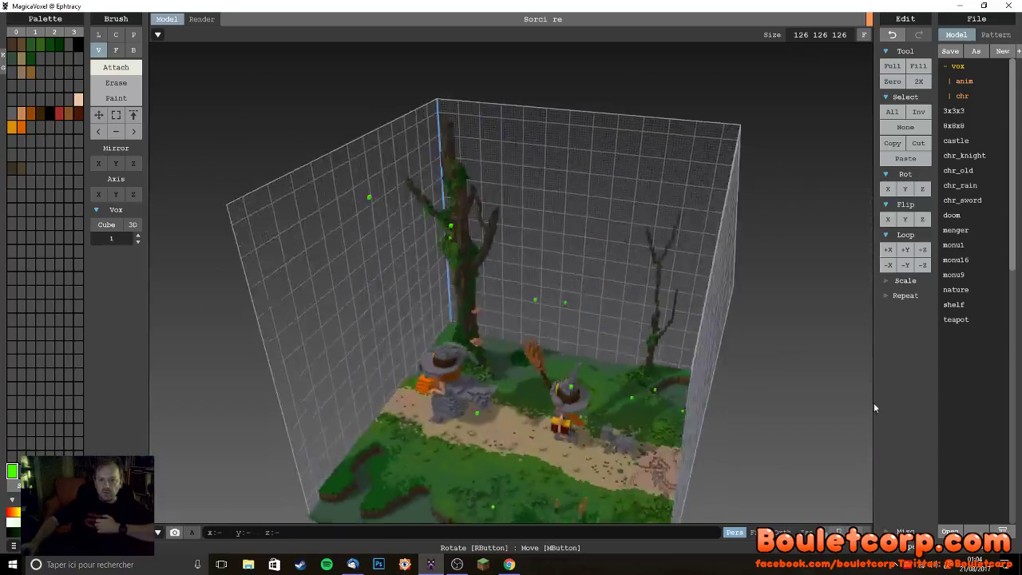
- Undo the last bright green voxel on the wall behind the cattails and place one lower on that wall at about x 95, z 41
scroll(878, 399, up, 2)
scroll(563, 391, down, 2)
scroll(562, 391, down, 2)
right_drag(563, 390, 797, 278)
scroll(485, 391, up, 3)
scroll(482, 304, up, 4)
scroll(573, 287, up, 3)
scroll(638, 293, down, 6)
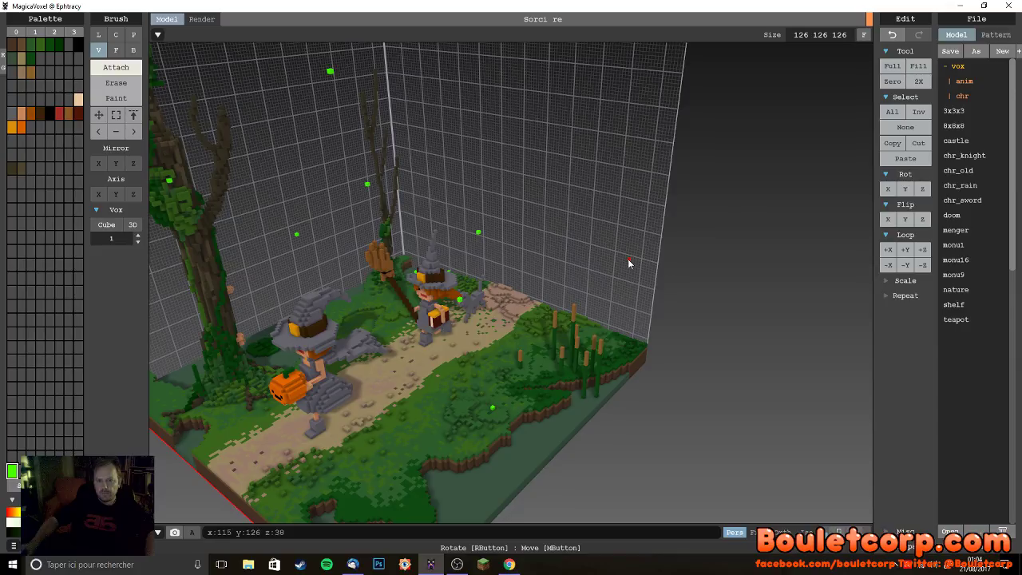
scroll(644, 280, up, 3)
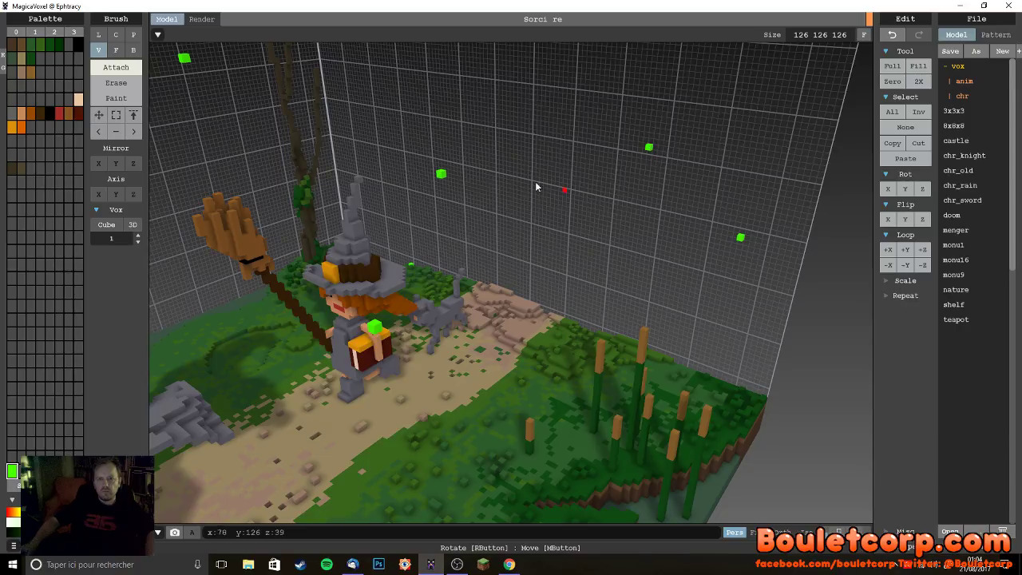
click(116, 50)
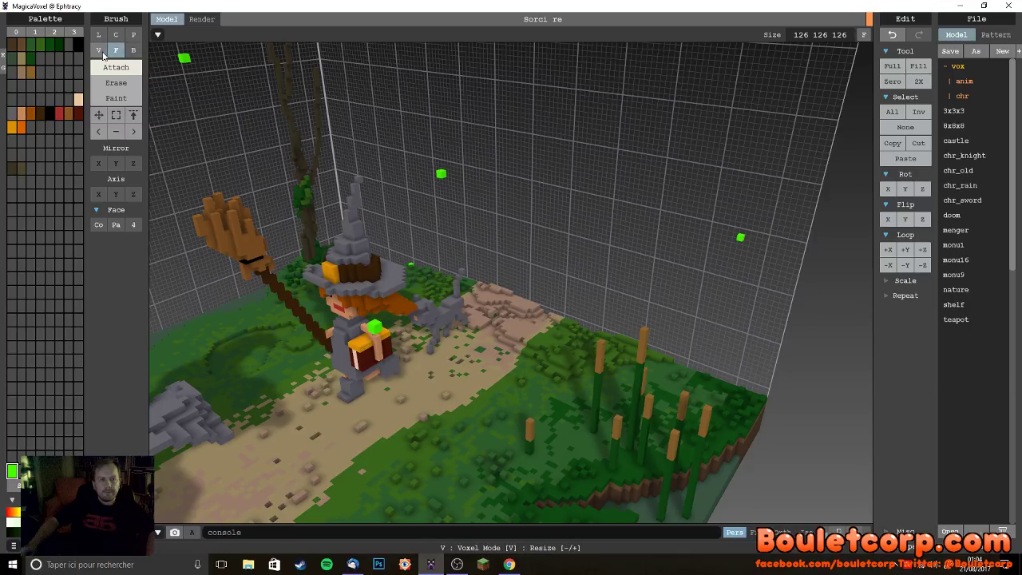
click(99, 49)
key(ctrl+z)
click(639, 202)
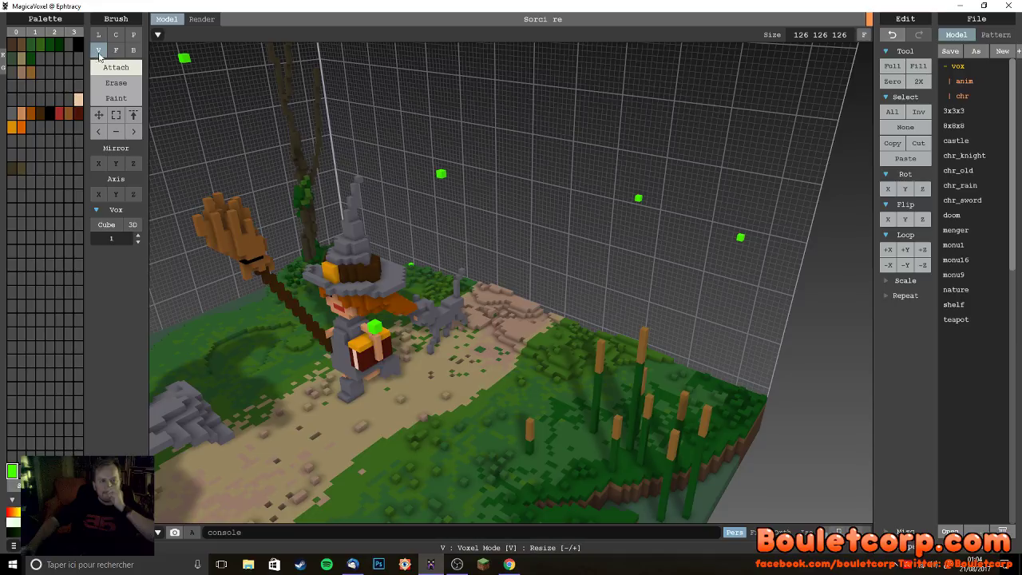
- Extrude the bright green wall voxel outward to about y 101 and trim the bar to a single floating voxel
click(115, 49)
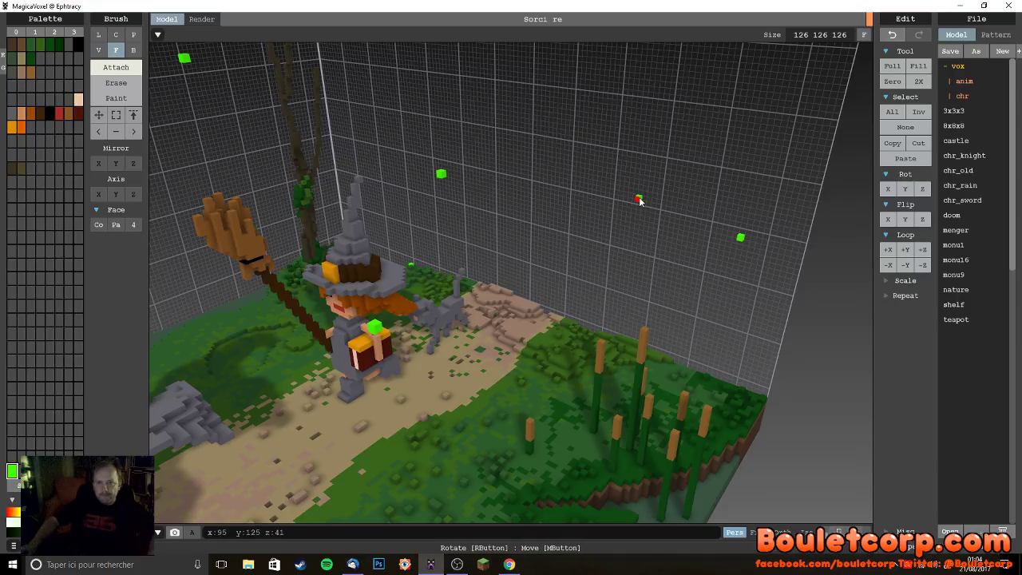
drag(638, 200, 574, 250)
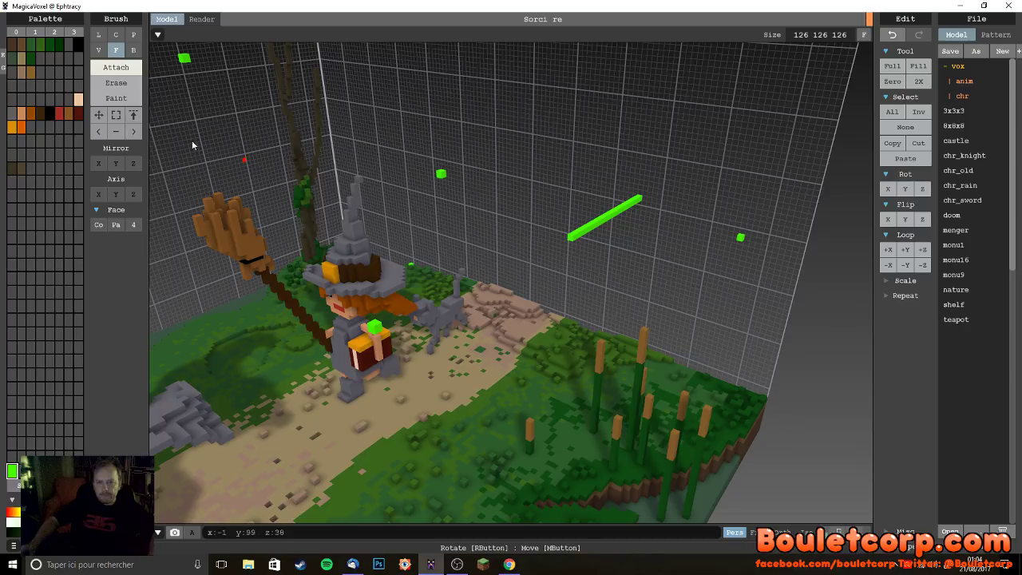
click(98, 50)
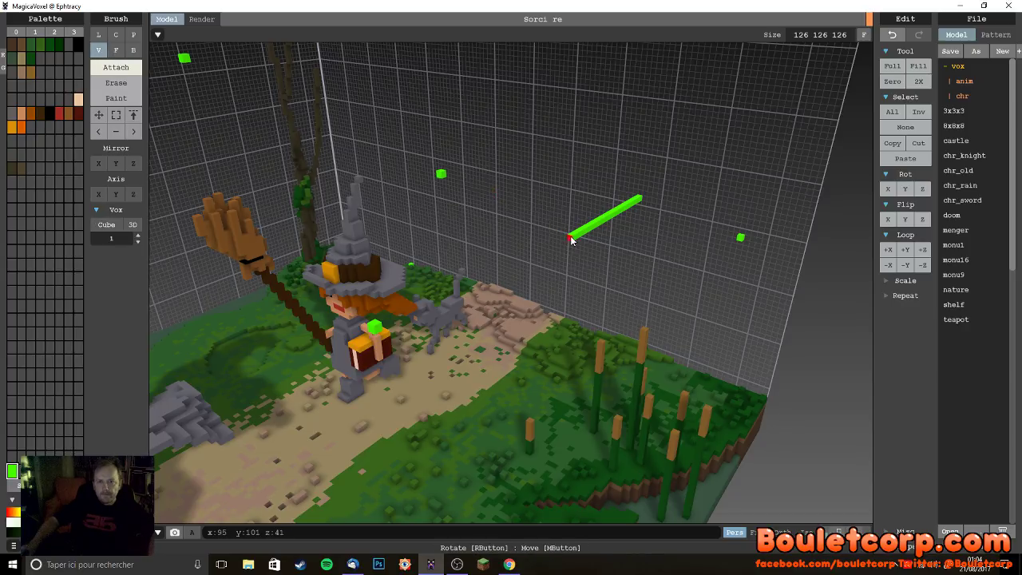
key(ctrl+z)
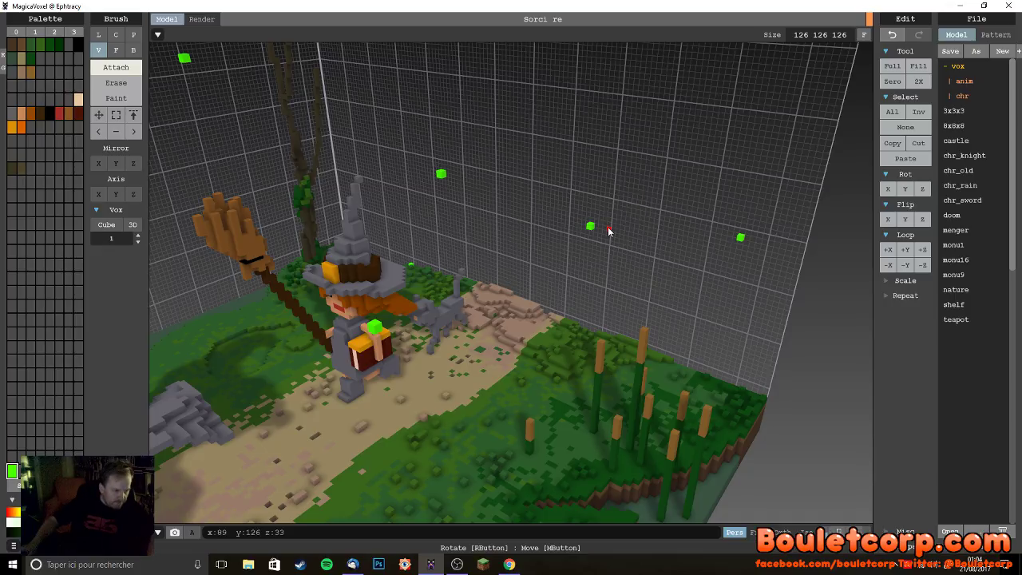
- Place a bright green voxel on the brown bank at the water's edge, near x 110, y 43, z 5
right_drag(603, 258, 789, 335)
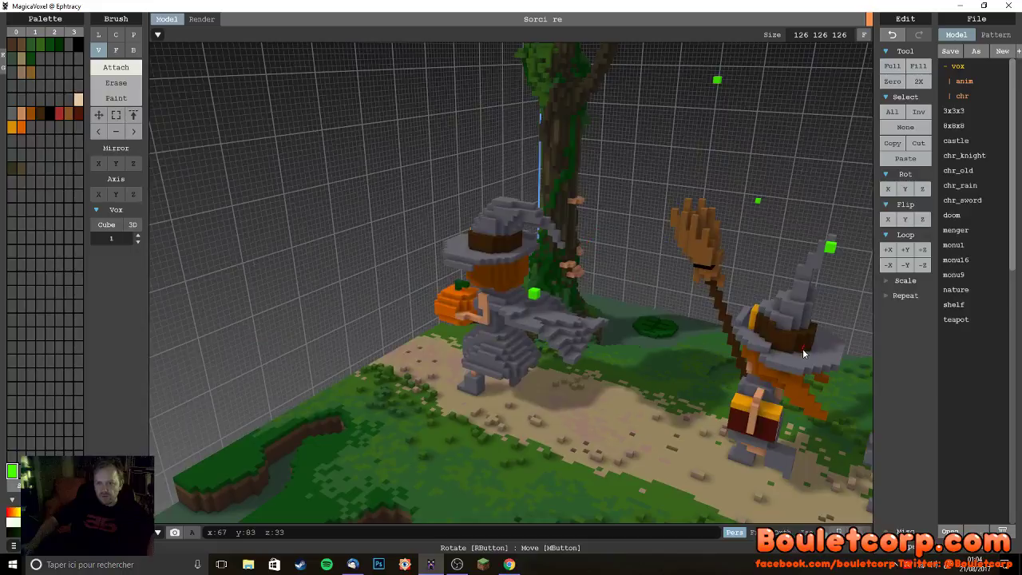
right_drag(816, 382, 654, 380)
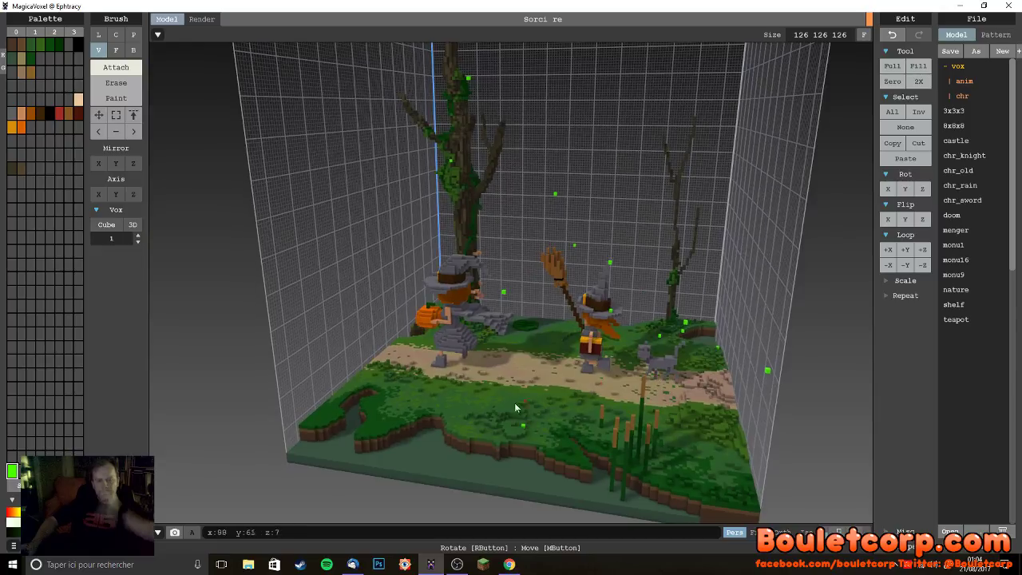
scroll(423, 431, up, 5)
right_drag(424, 444, 460, 490)
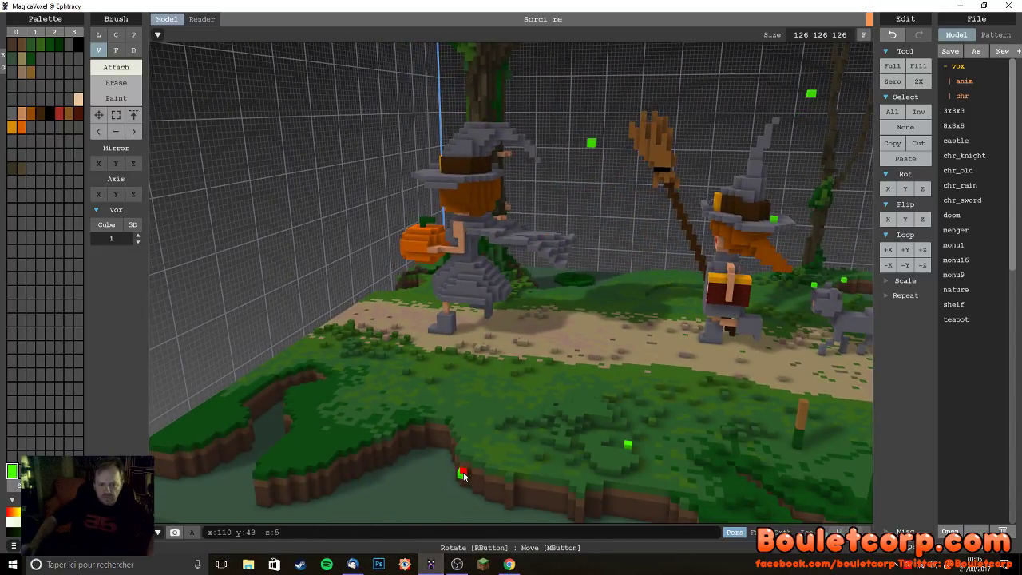
- Extrude the bank's bright green voxel a few voxels out over the water and trim the bar to a single floating voxel
click(115, 50)
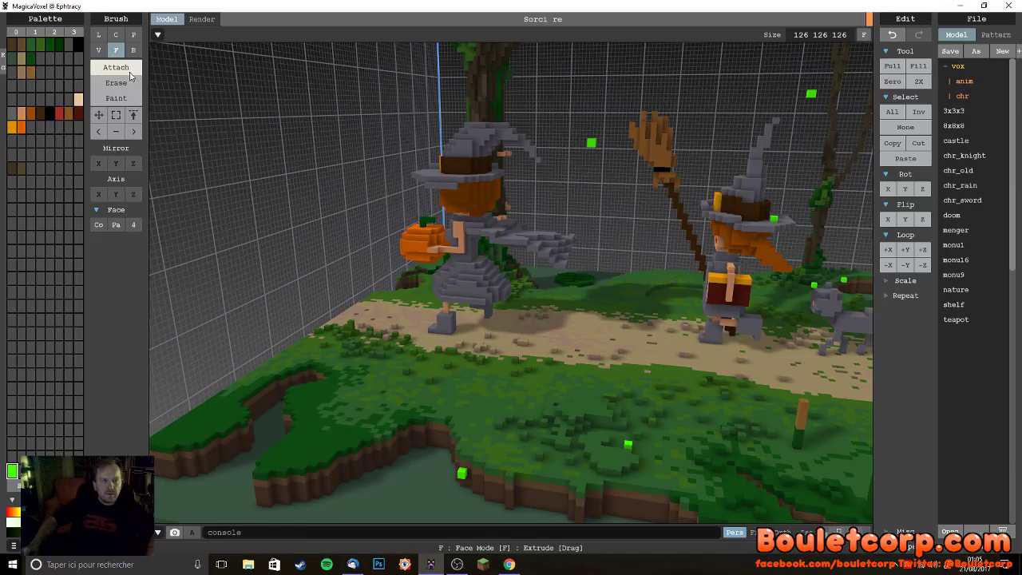
click(459, 479)
drag(463, 479, 459, 490)
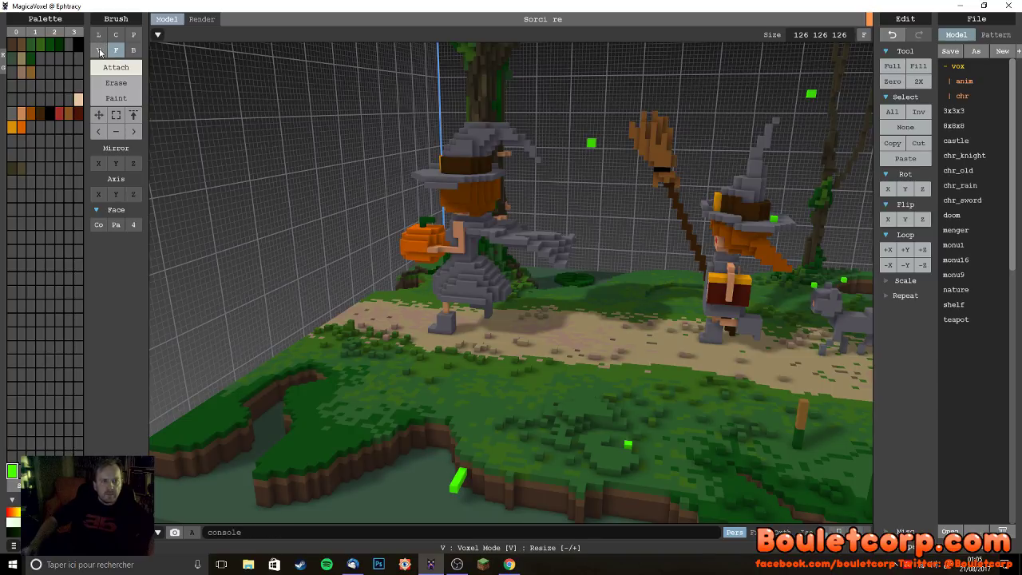
click(98, 49)
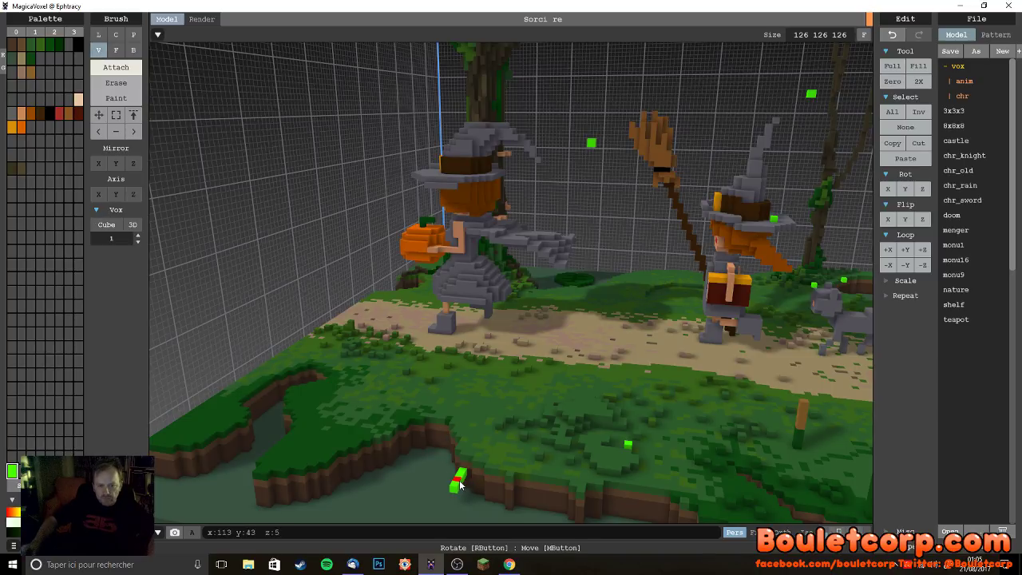
scroll(470, 486, down, 3)
right_drag(470, 486, 596, 520)
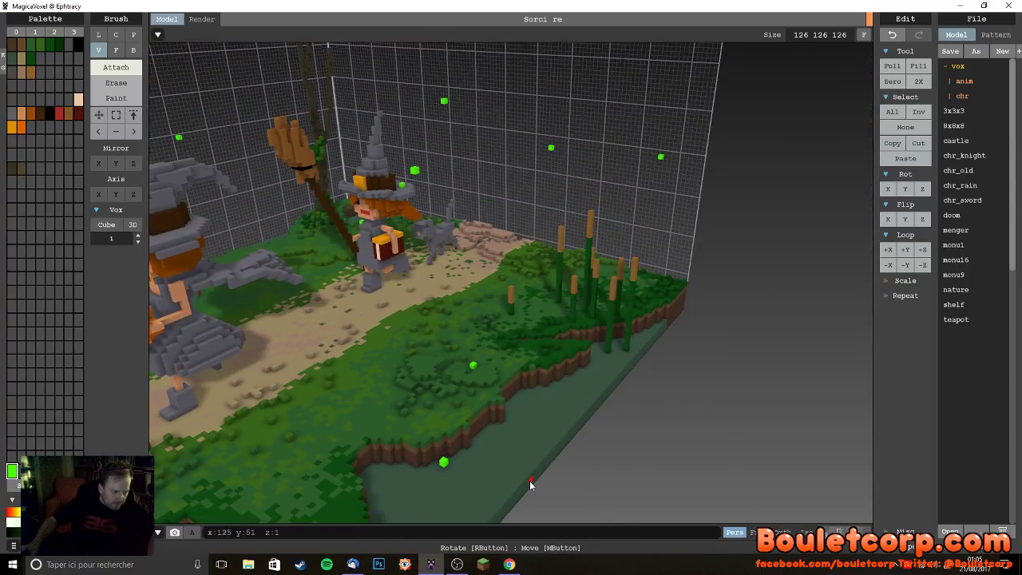
- Examine the whole scene and the spread of floating bright green voxels from different angles and distances
right_drag(527, 479, 541, 419)
scroll(469, 440, down, 3)
scroll(541, 419, up, 3)
scroll(486, 403, down, 3)
right_drag(484, 406, 586, 423)
scroll(579, 425, up, 4)
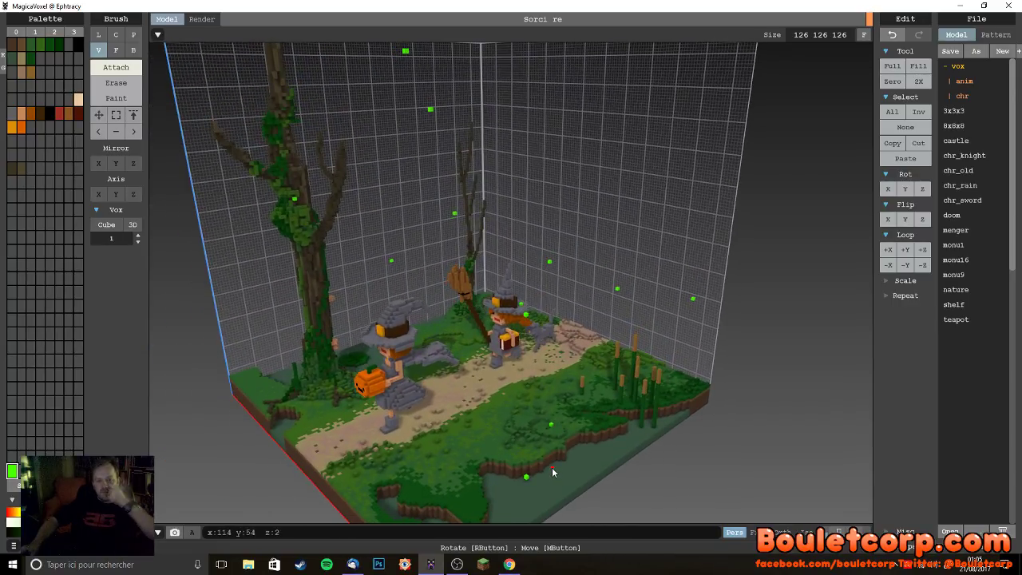
middle_drag(553, 464, 604, 400)
scroll(597, 391, up, 2)
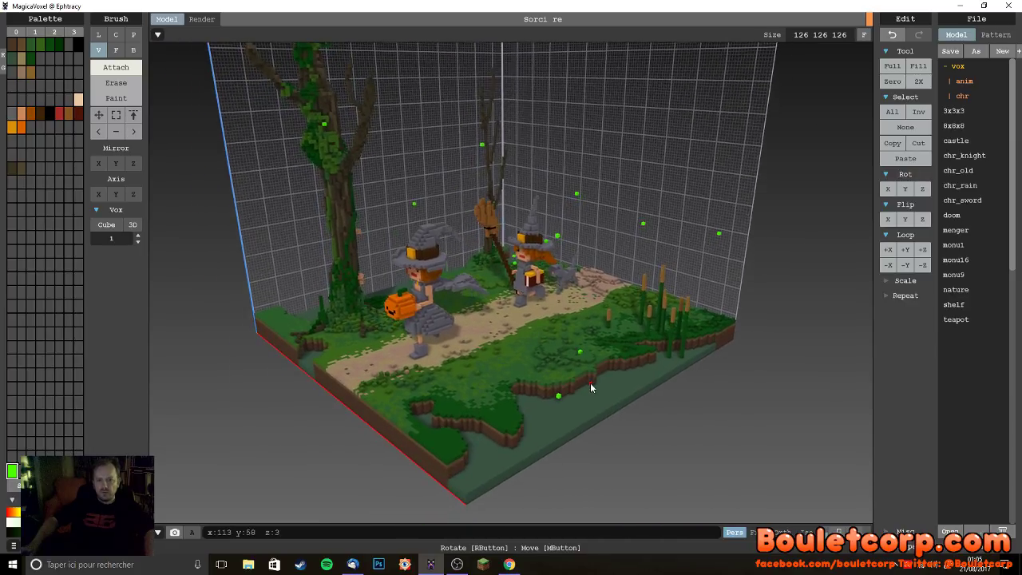
right_drag(608, 424, 611, 422)
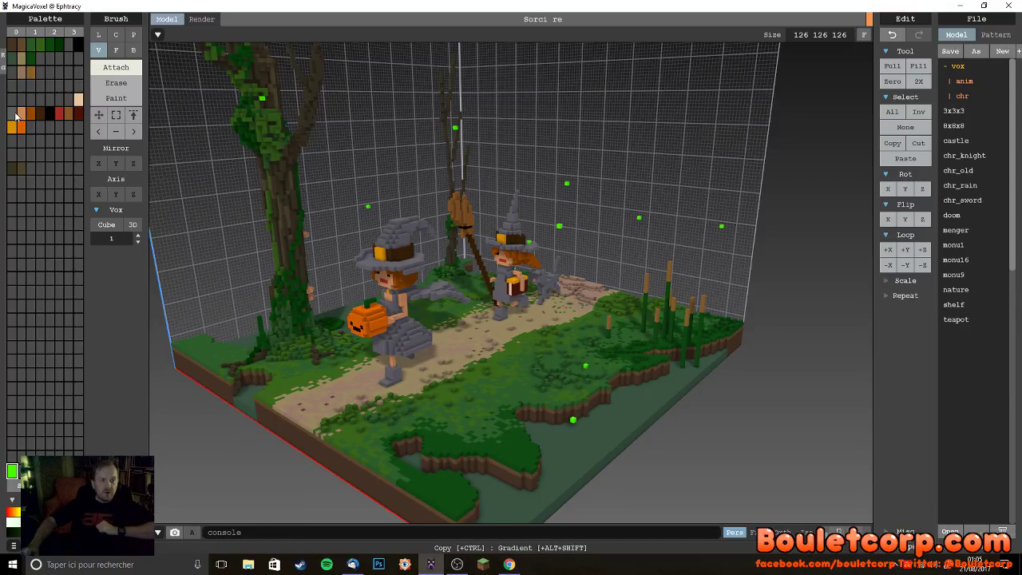
- Change the grey palette colour used for the witches' clothes, hats and the cat to black
click(16, 117)
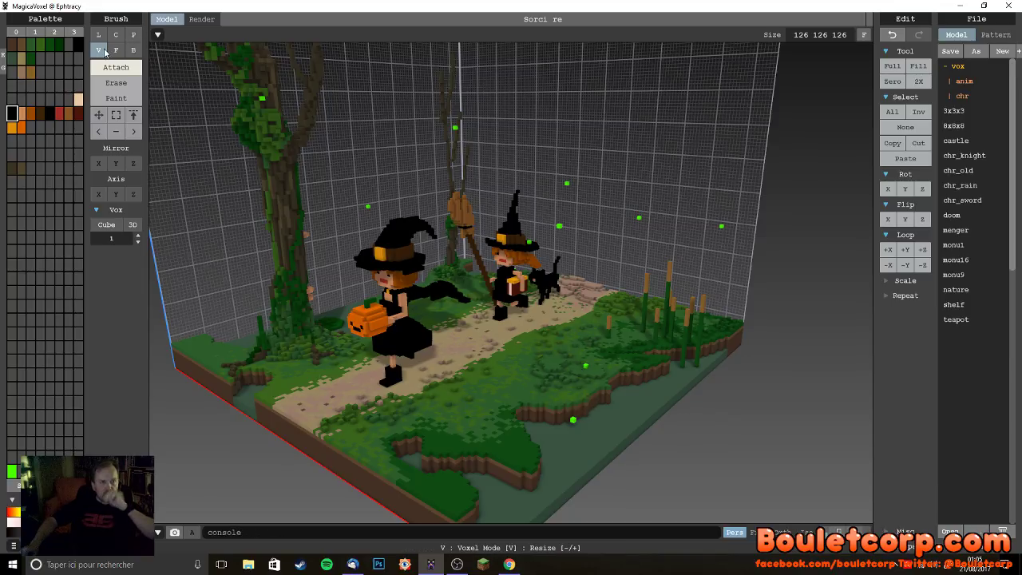
right_drag(559, 319, 660, 322)
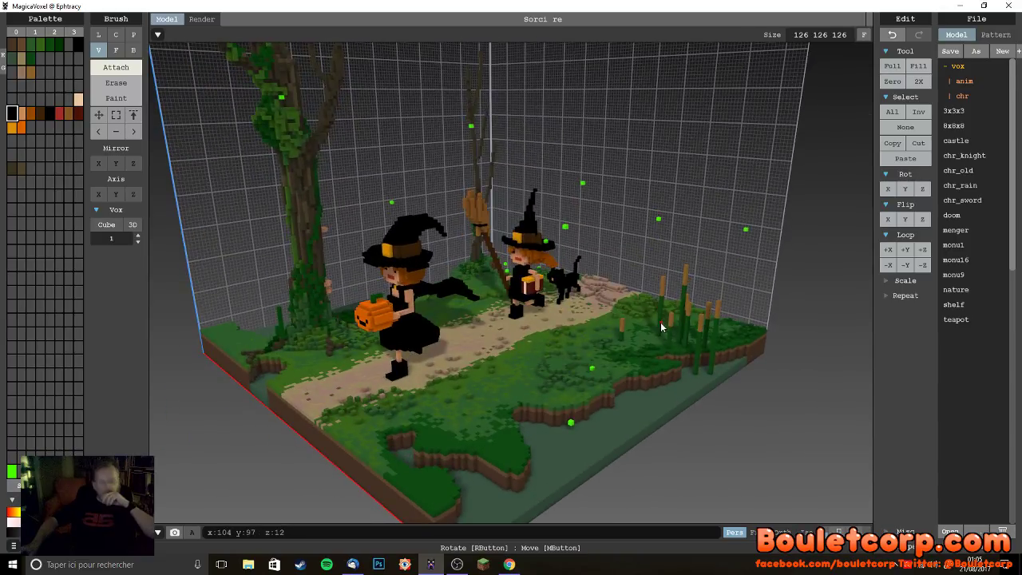
right_drag(655, 394, 627, 413)
right_drag(637, 376, 664, 384)
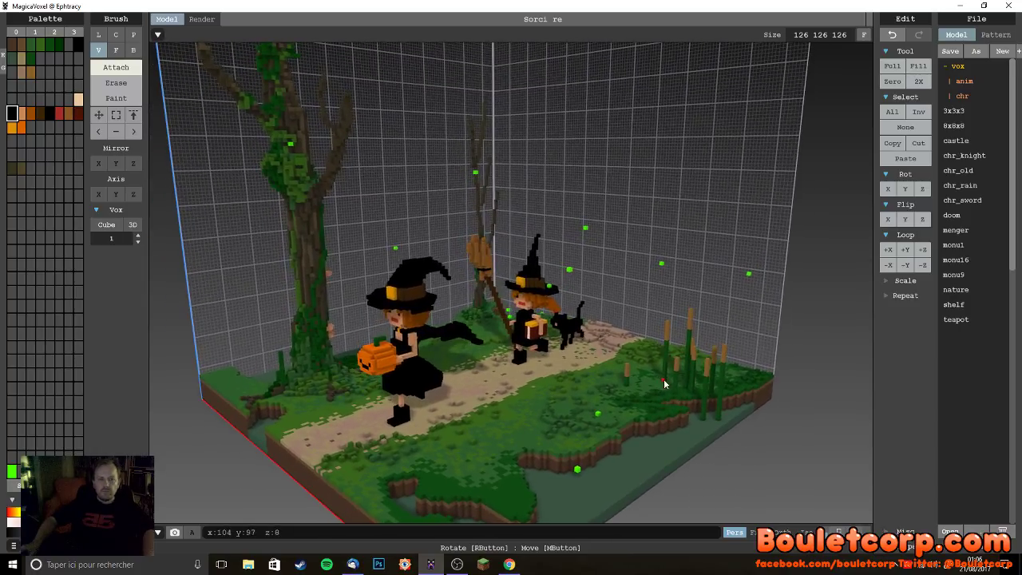
- Render the scene with the ground plane hidden, framing both witches, the large tree and the pond
click(201, 19)
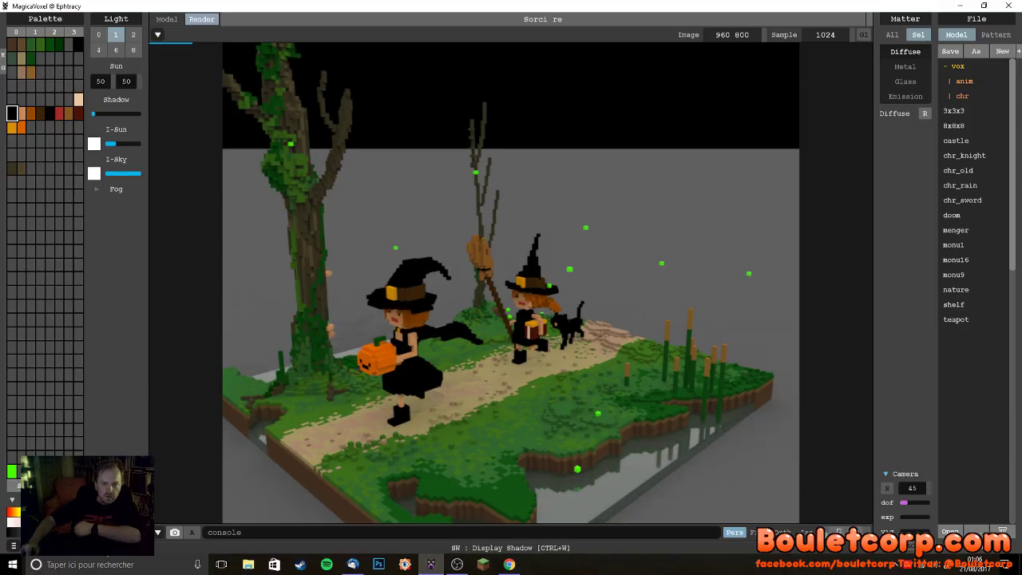
key(ctrl+w)
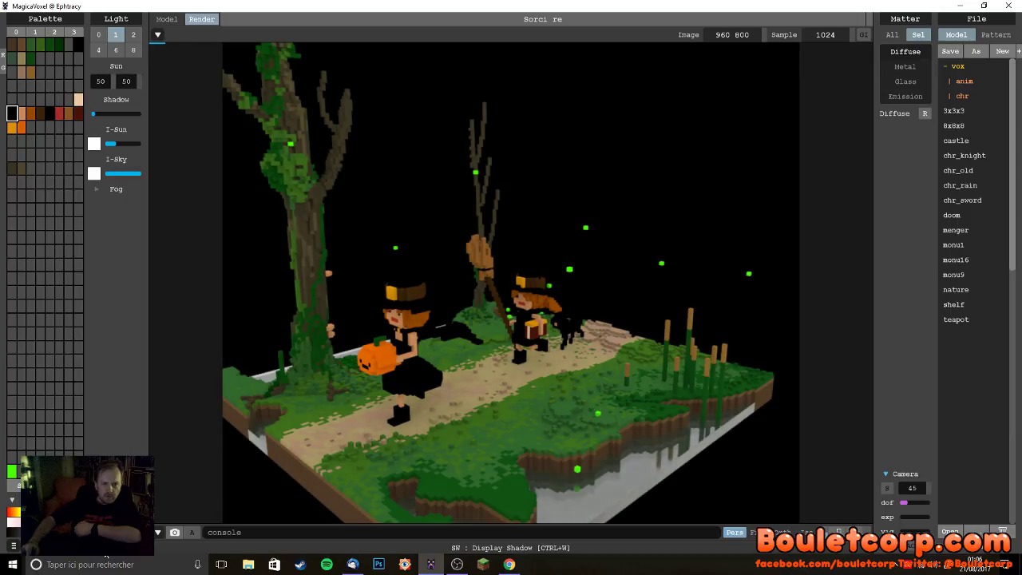
right_drag(232, 477, 258, 472)
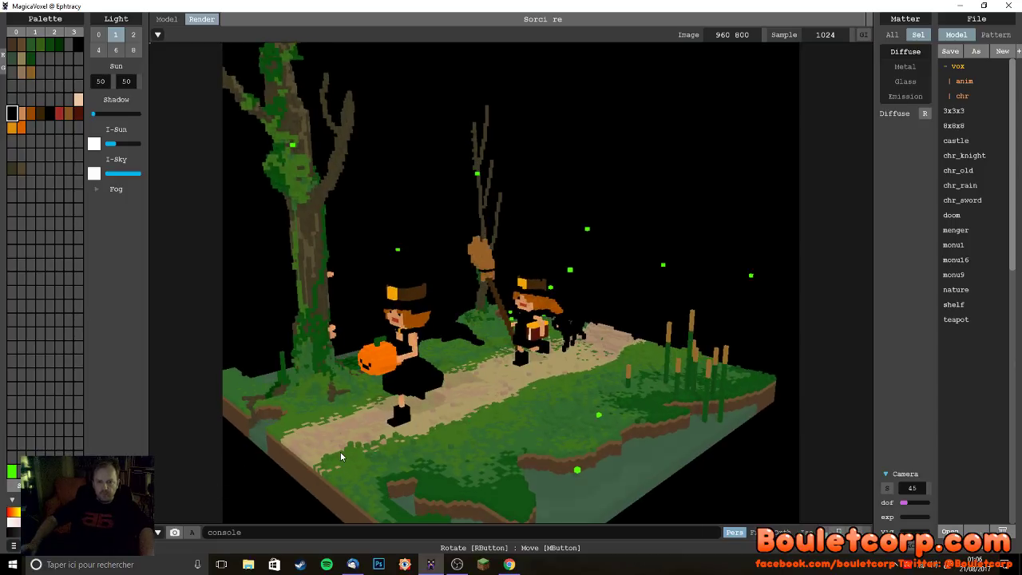
right_drag(340, 452, 408, 399)
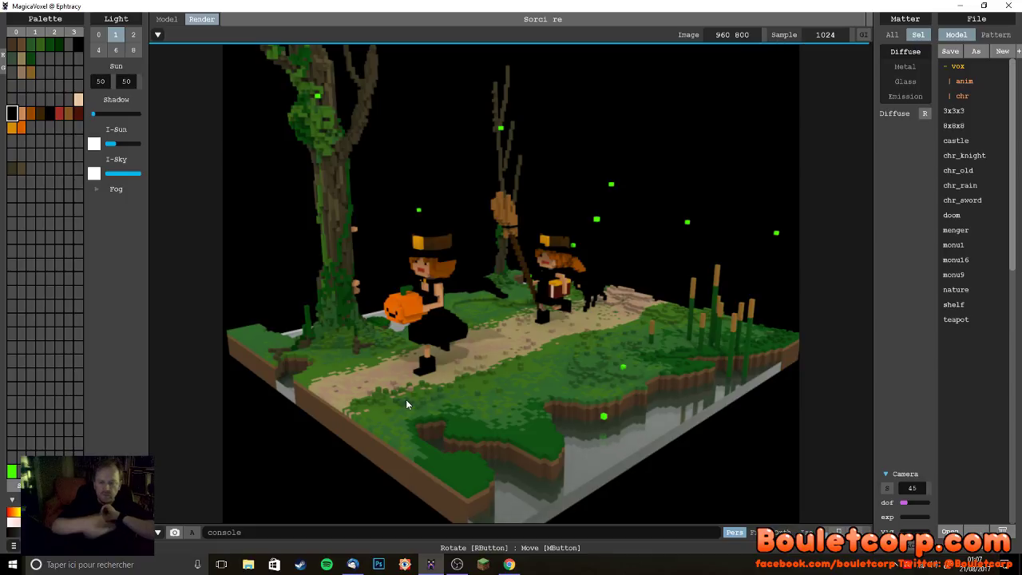
right_drag(406, 399, 407, 404)
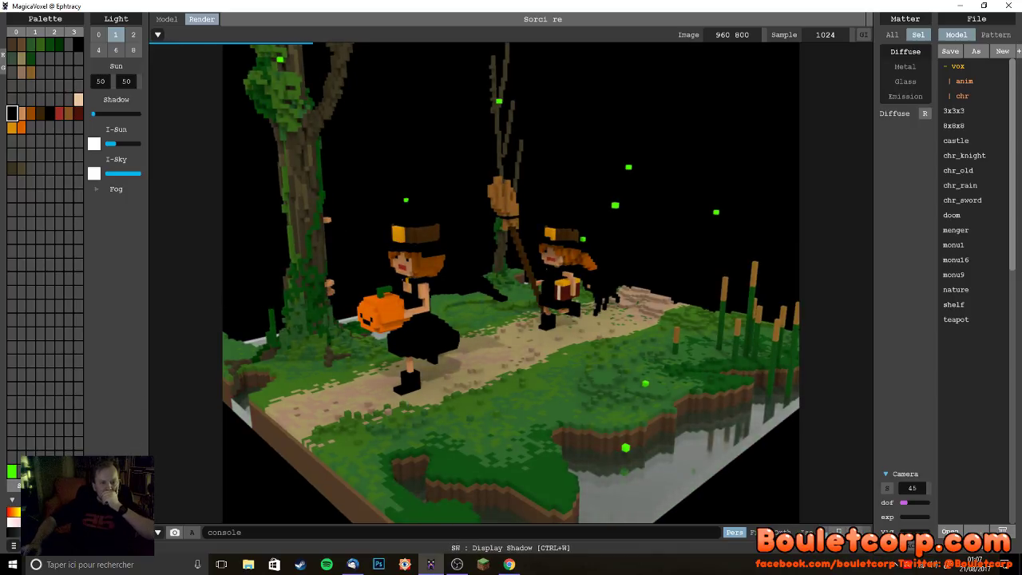
- Try the render with the ground plane displayed and with voxel edges displayed, switching each display off again
key(ctrl+u)
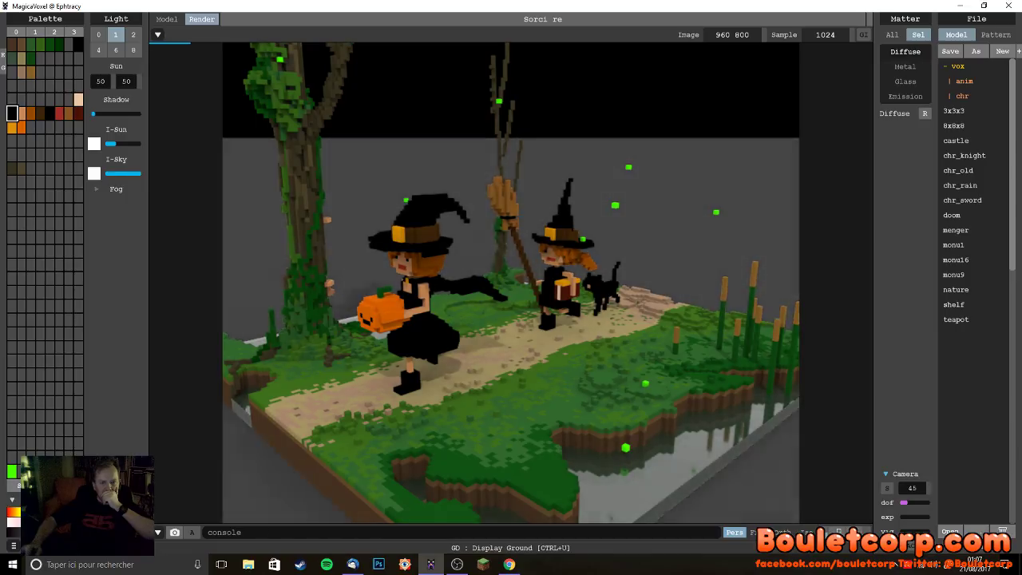
key(ctrl+u)
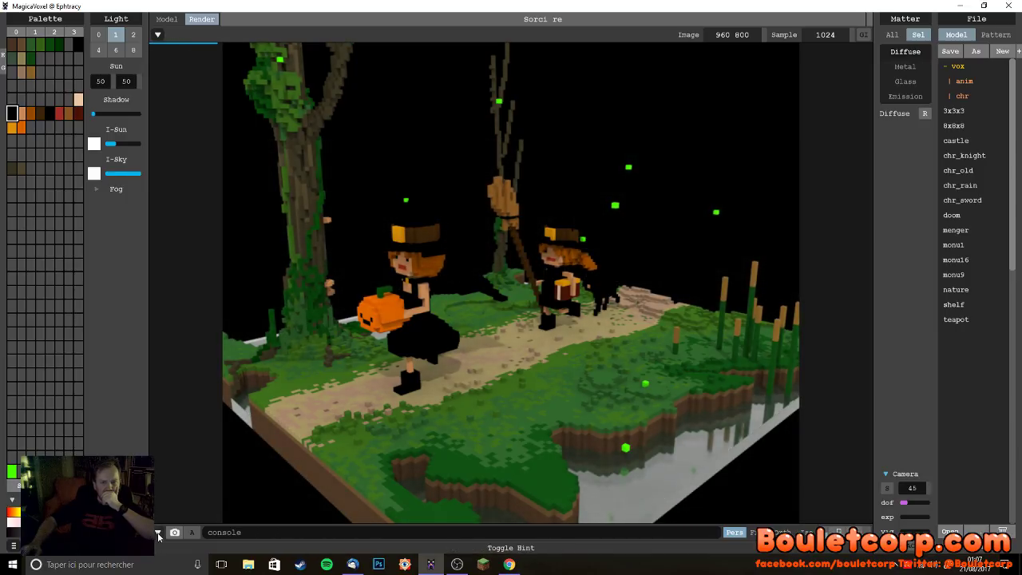
key(ctrl+e)
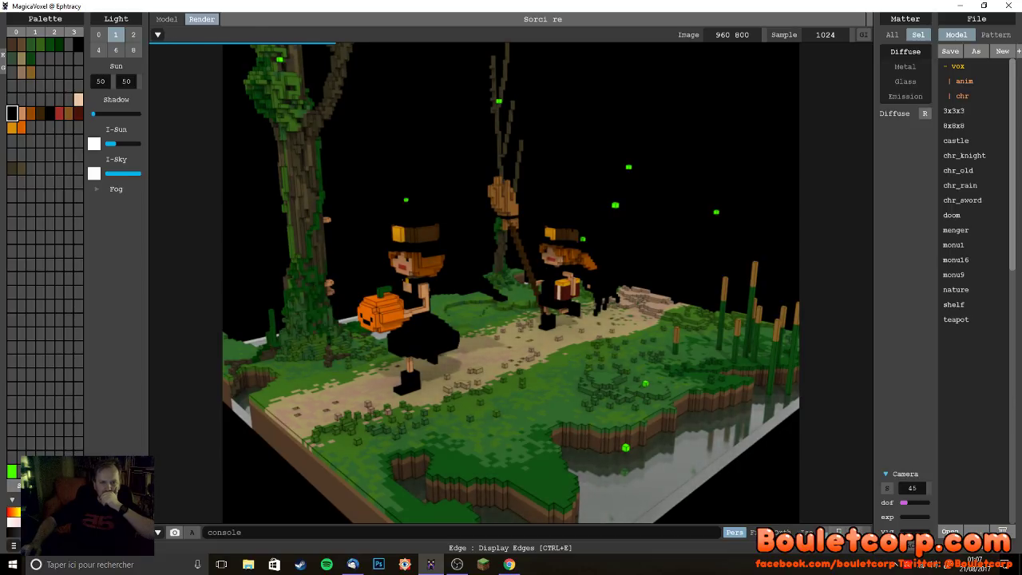
key(ctrl+e)
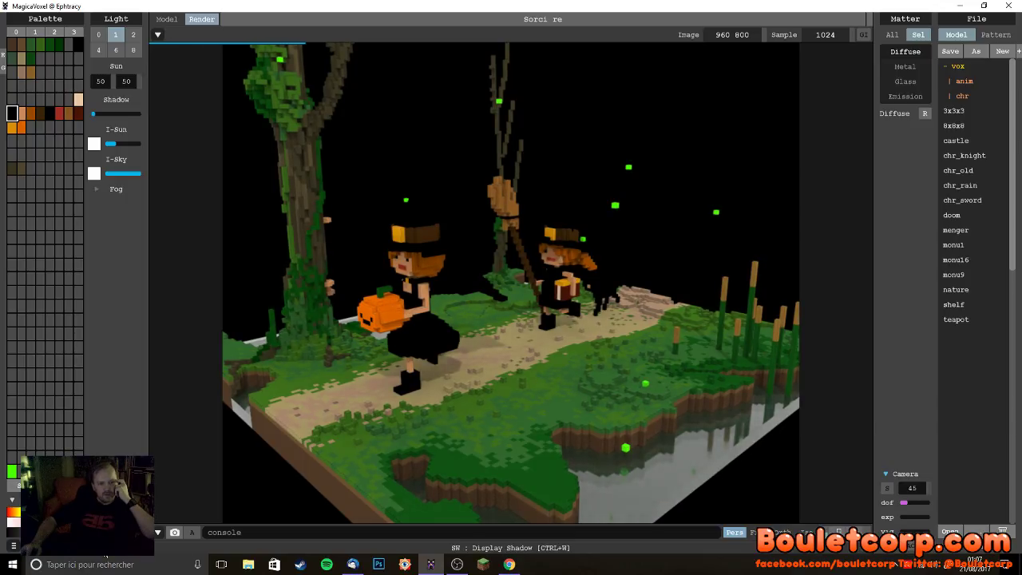
key(ctrl+w)
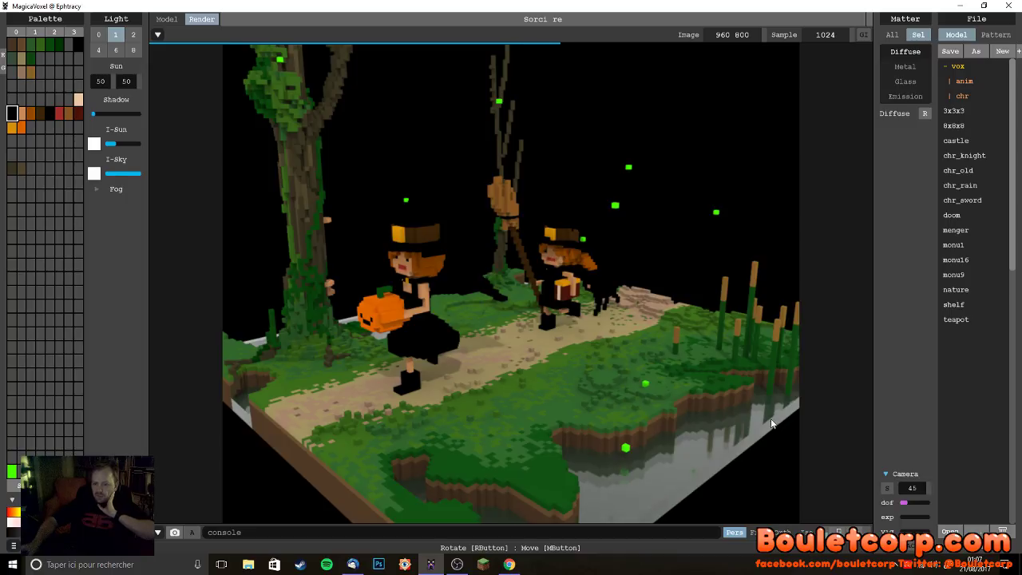
- Give the bright green palette colour an Emission material and raise its Glow to the maximum
right_drag(645, 344, 607, 339)
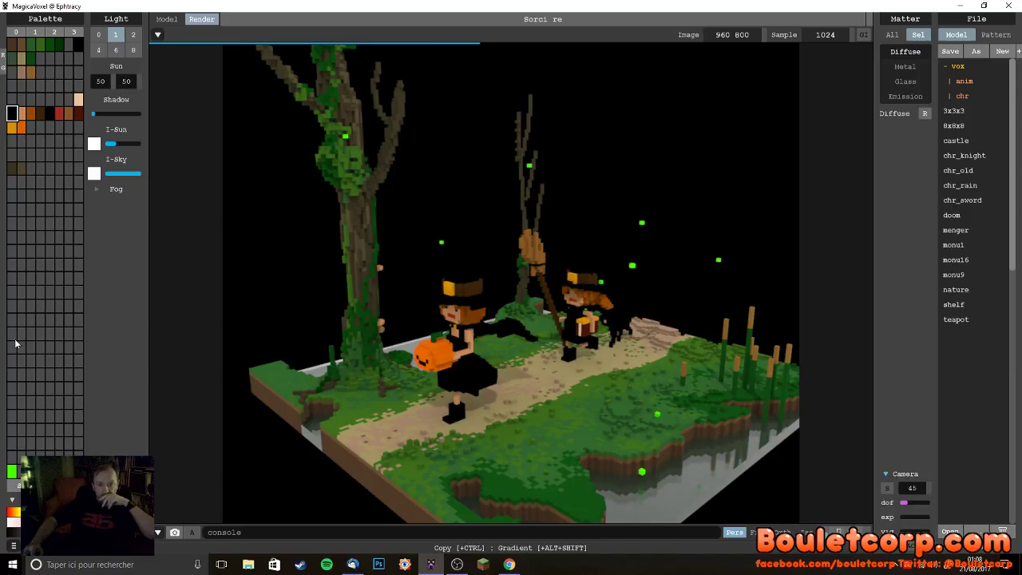
click(12, 471)
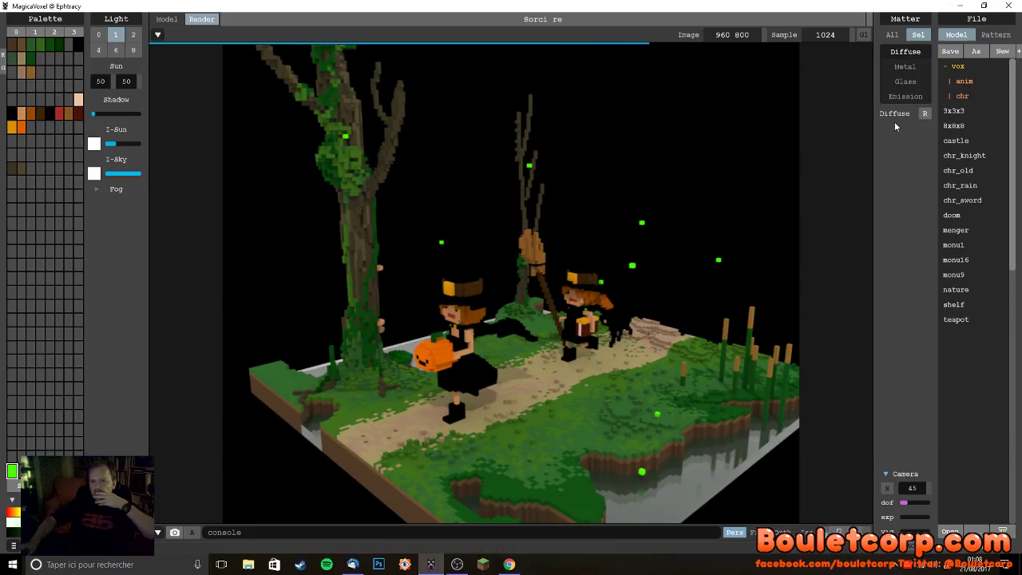
click(916, 96)
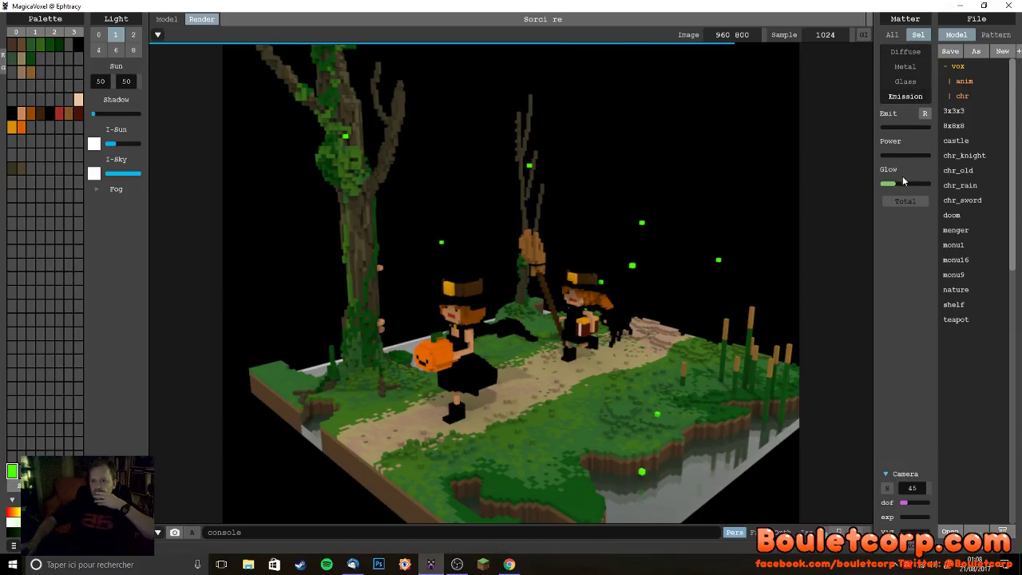
drag(905, 186, 932, 188)
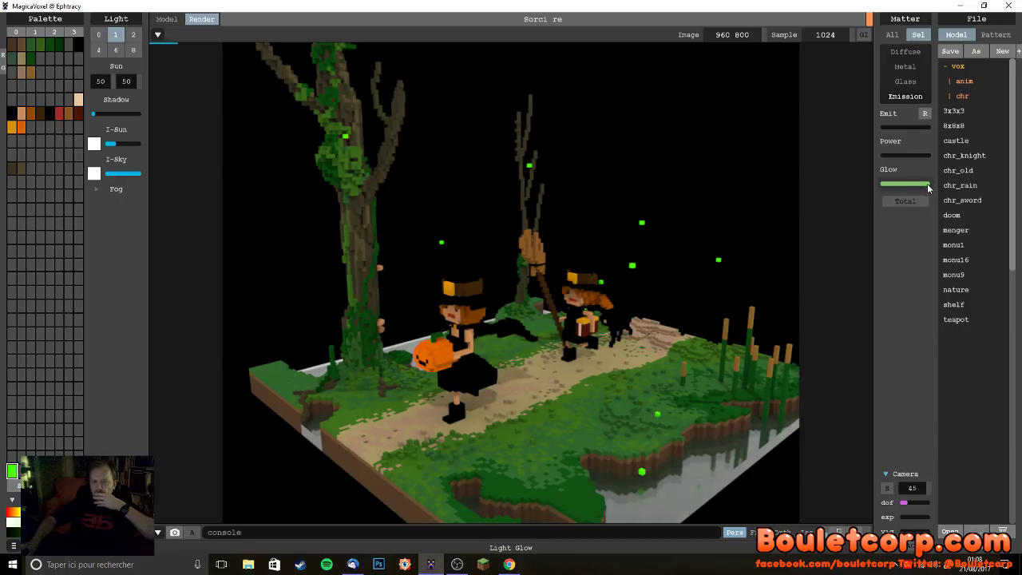
- Set the bright green material's Emit to about half and its Power to just under half
click(891, 128)
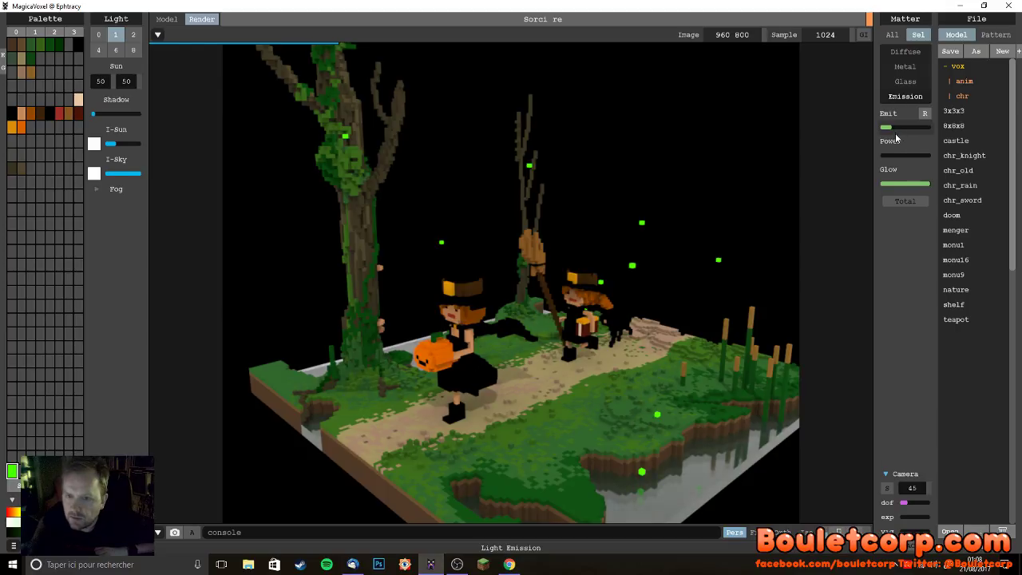
drag(894, 129, 944, 134)
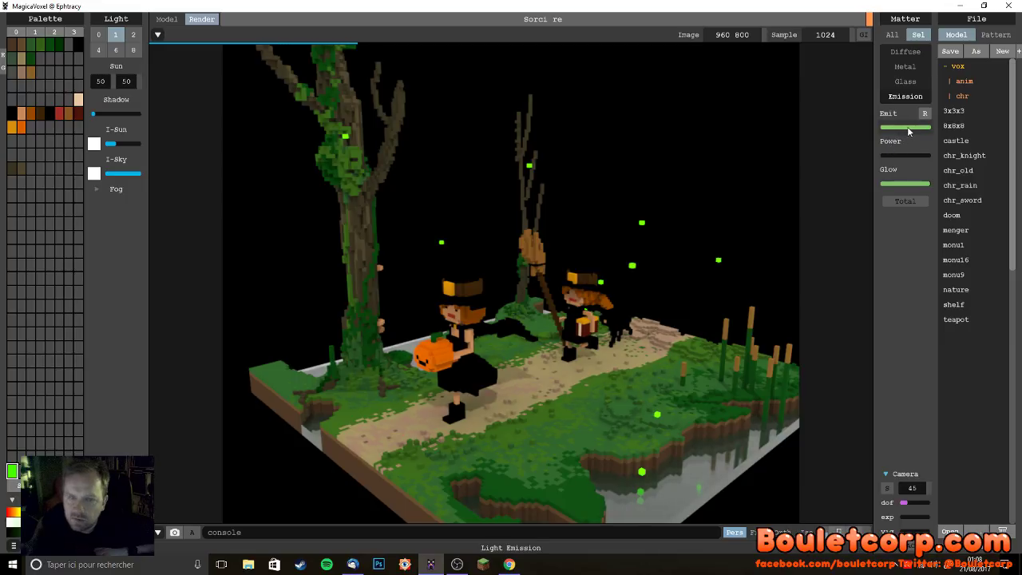
click(914, 127)
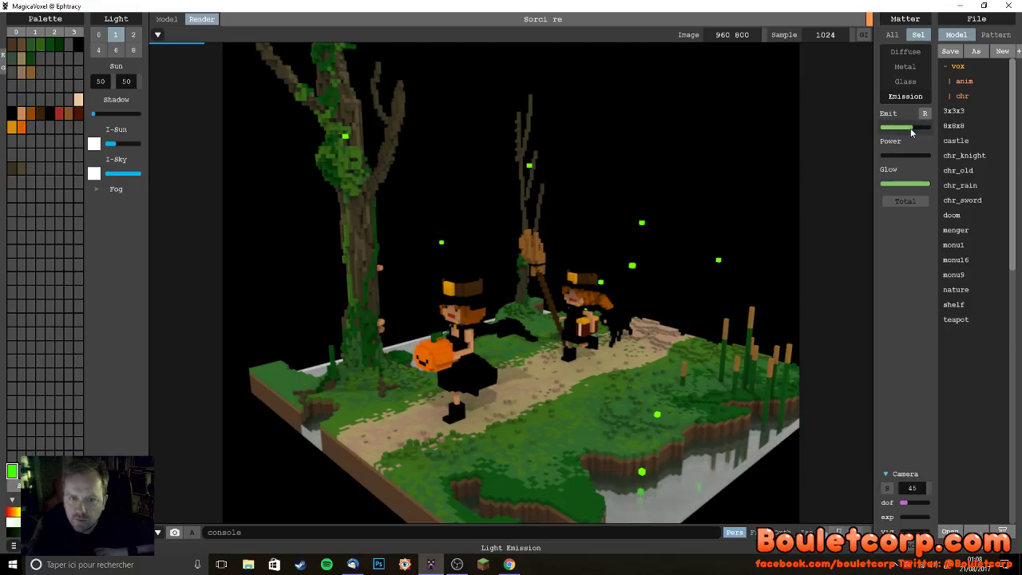
drag(910, 128, 919, 162)
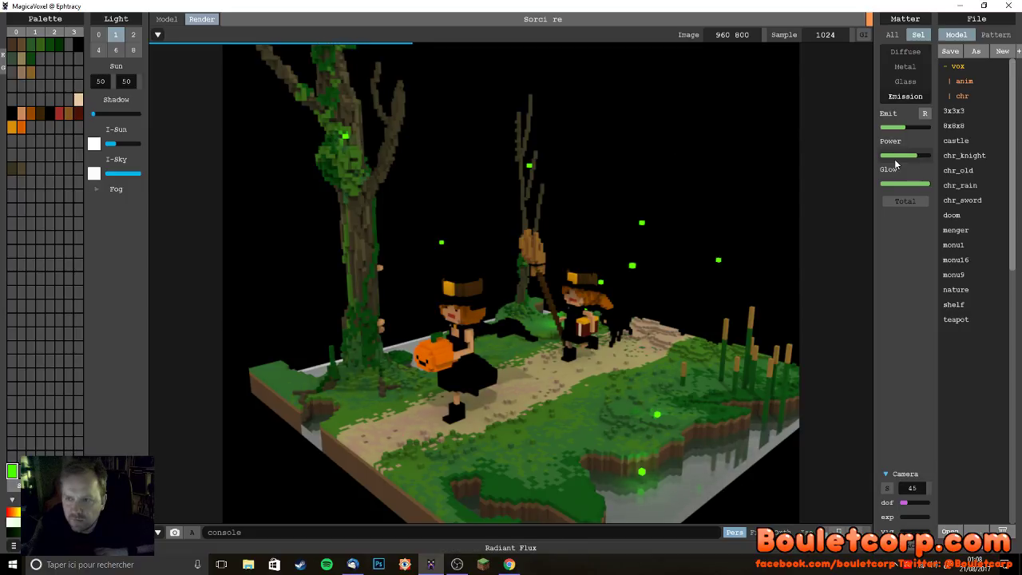
drag(919, 161, 908, 158)
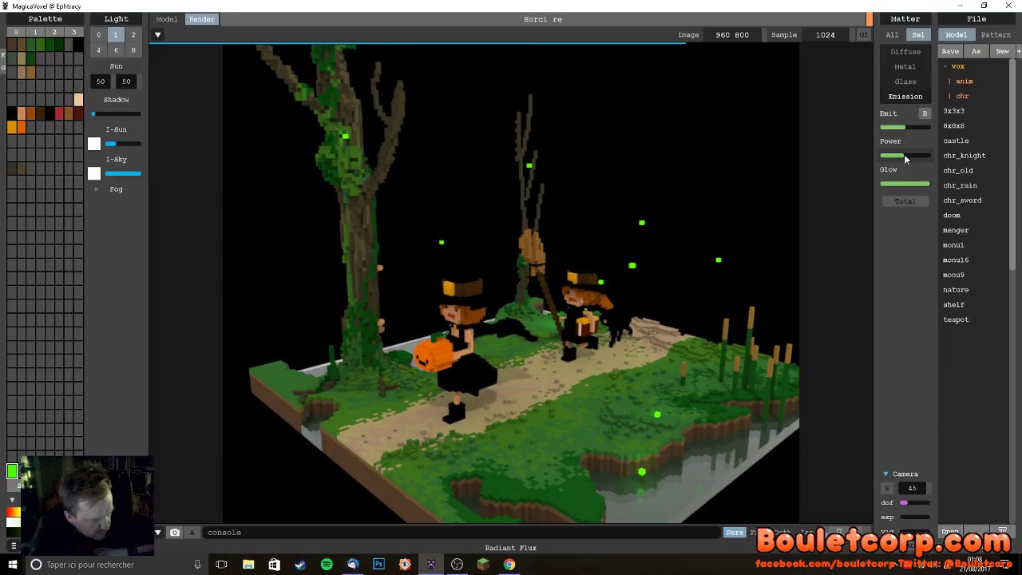
drag(910, 150, 900, 156)
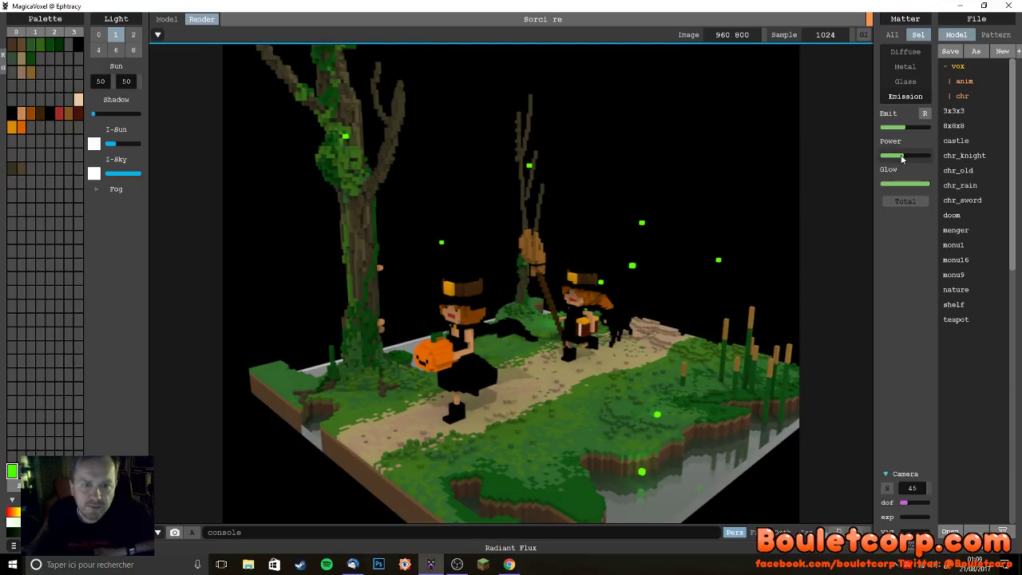
- Give the pumpkin's orange palette colour an Emission material with Emit at about 40% and Power at about 70%
mouse_move(807, 240)
right_down()
mouse_move(771, 254)
mouse_move(792, 249)
right_up()
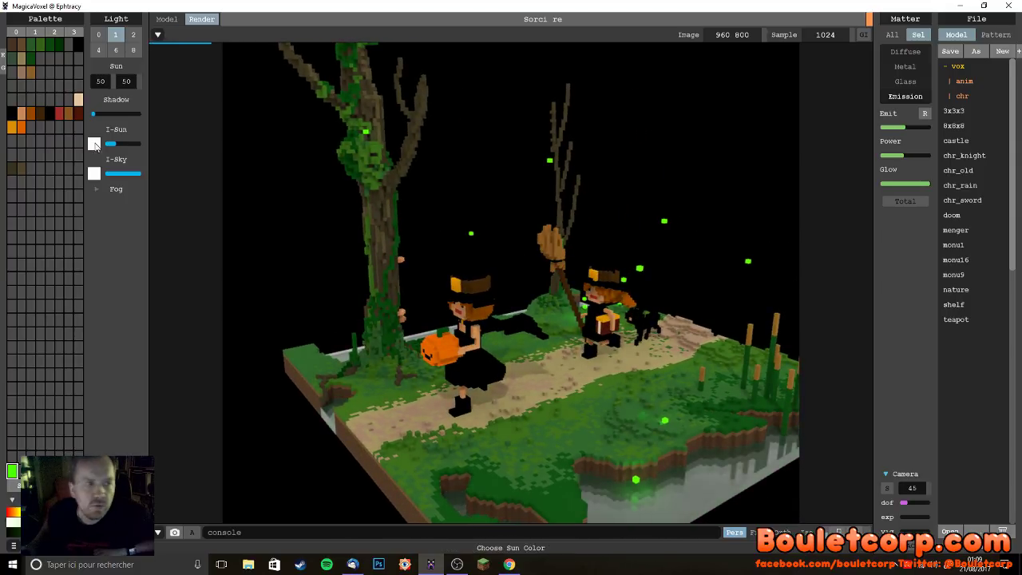
click(21, 126)
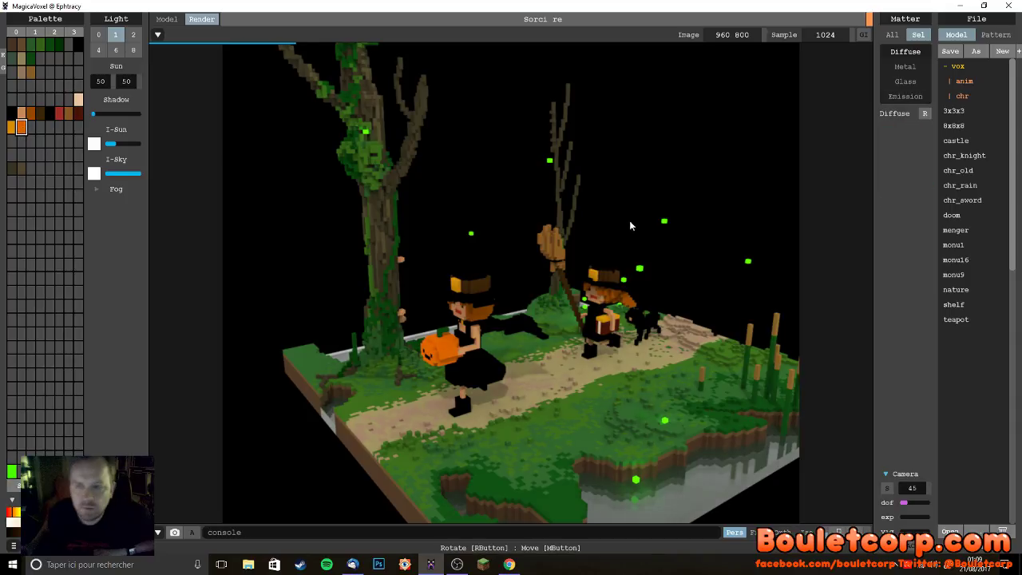
click(906, 98)
click(902, 129)
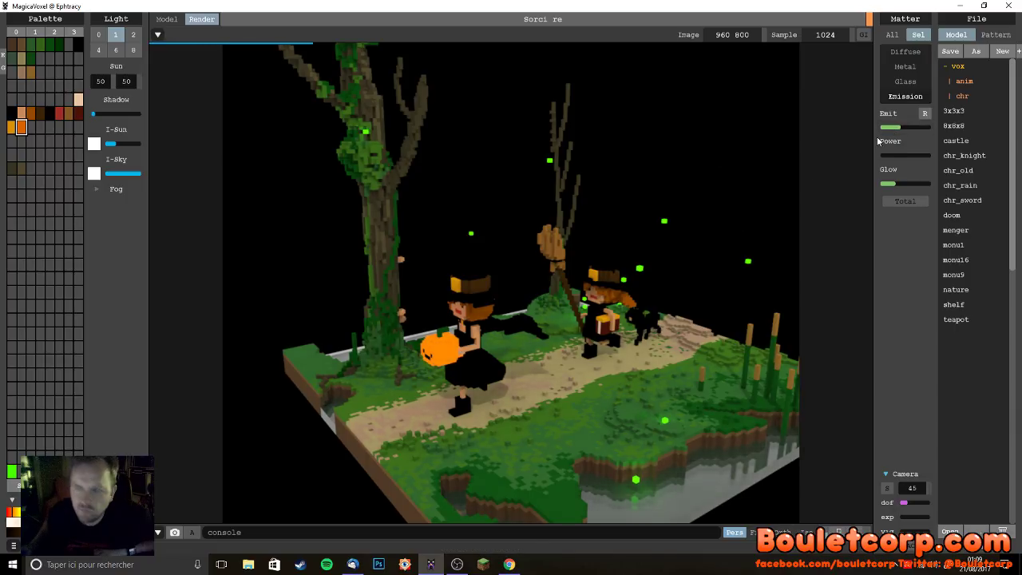
drag(888, 155, 901, 156)
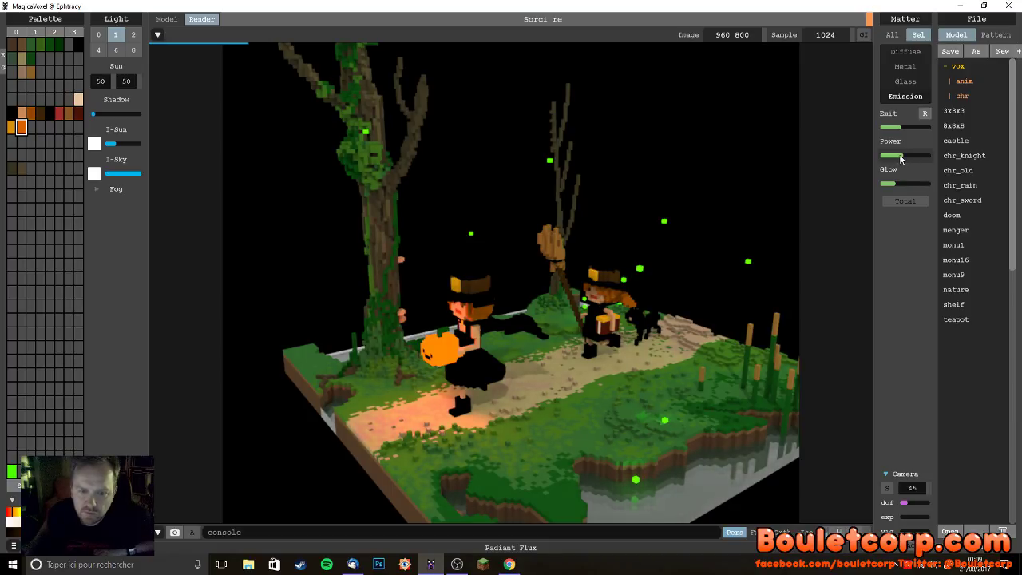
drag(905, 157, 936, 159)
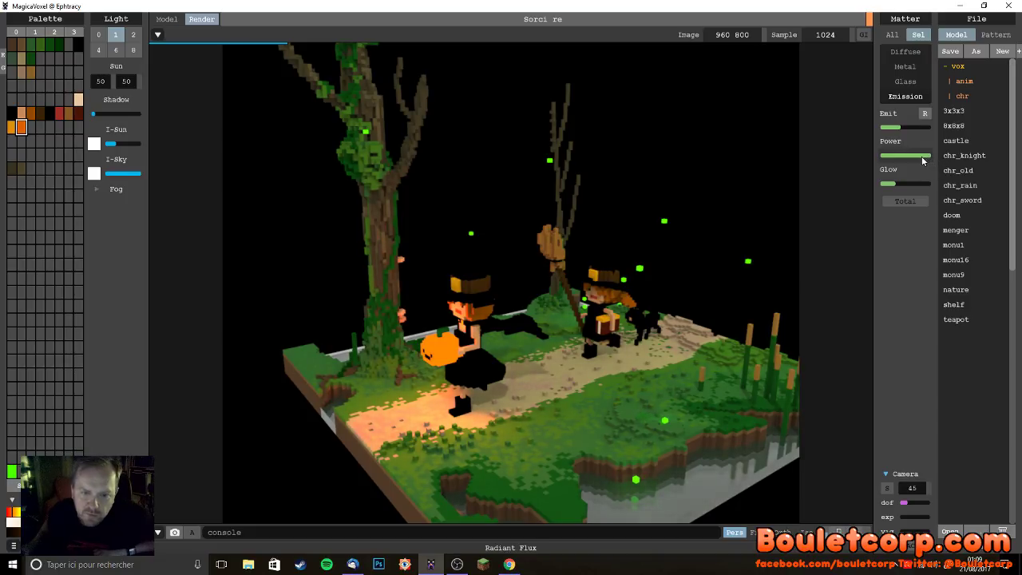
drag(927, 158, 923, 160)
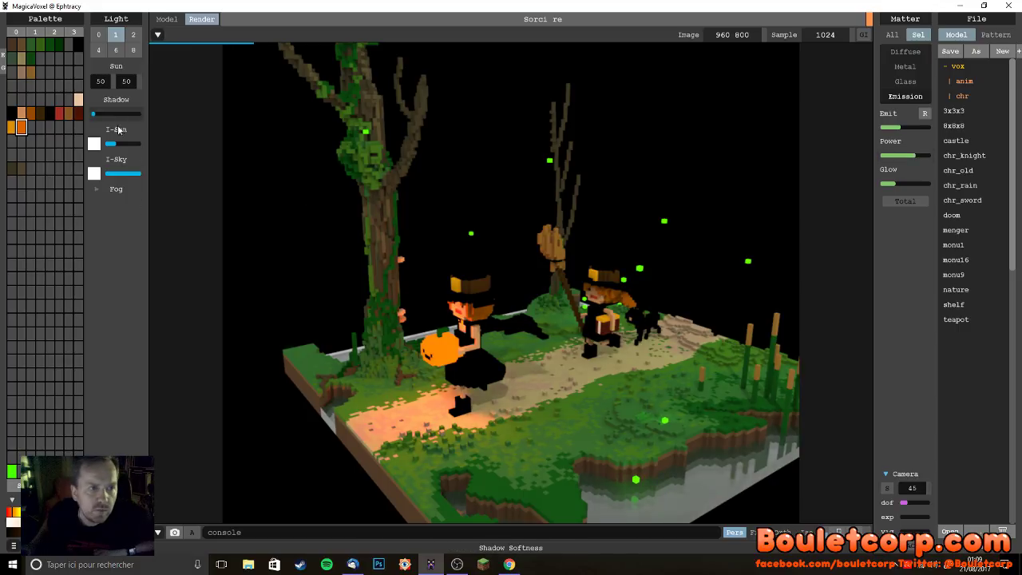
- Mix a dark navy blue in an empty palette slot, use it as the sky light colour, and set the first sun angle to -60
click(94, 175)
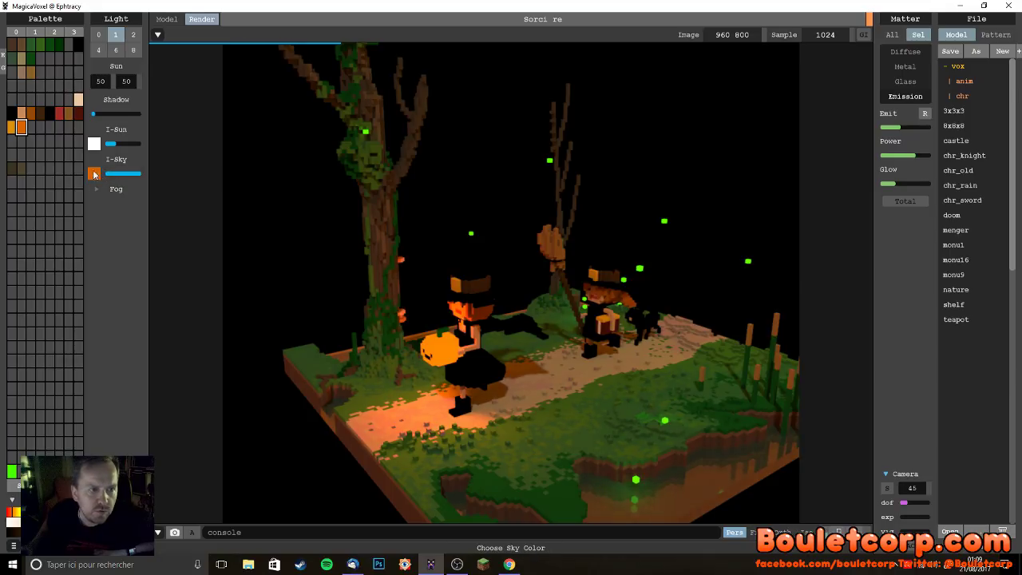
click(13, 196)
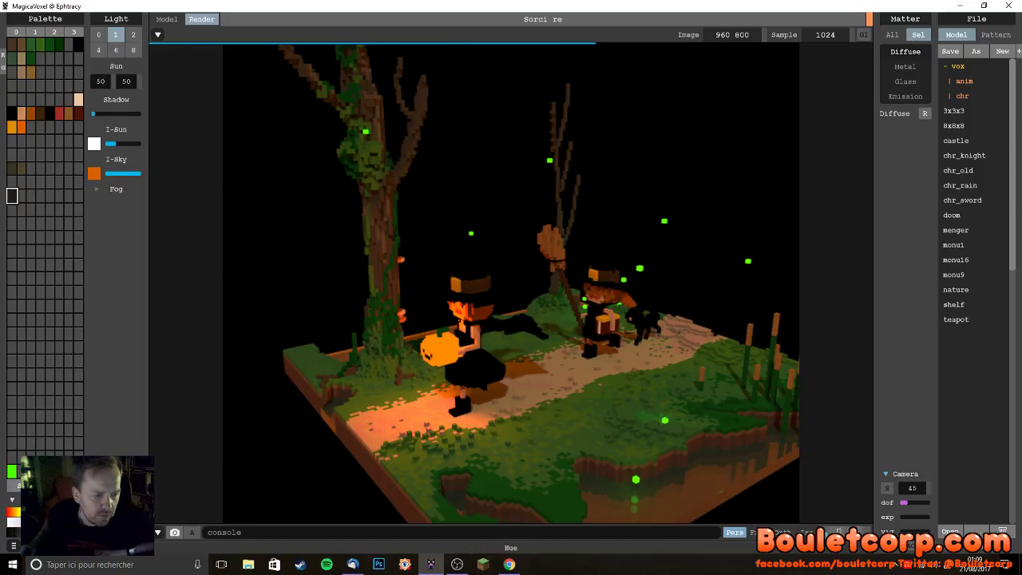
click(16, 534)
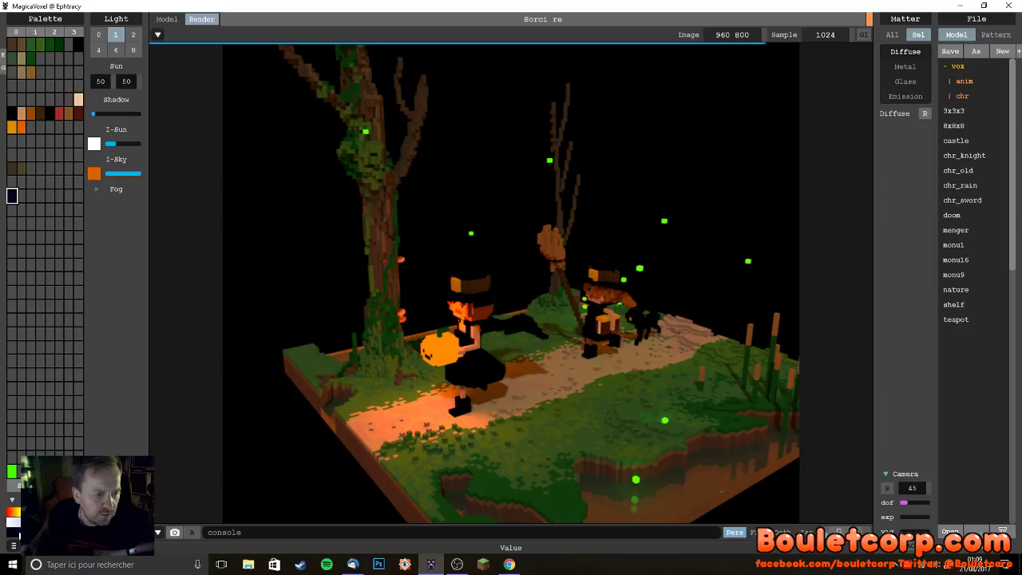
click(16, 533)
click(95, 174)
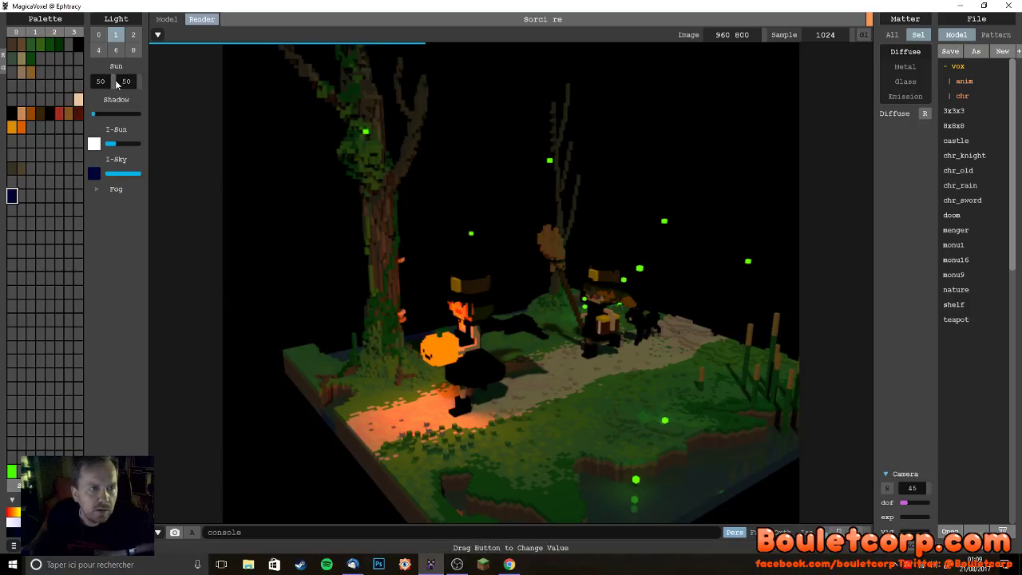
drag(110, 80, 54, 83)
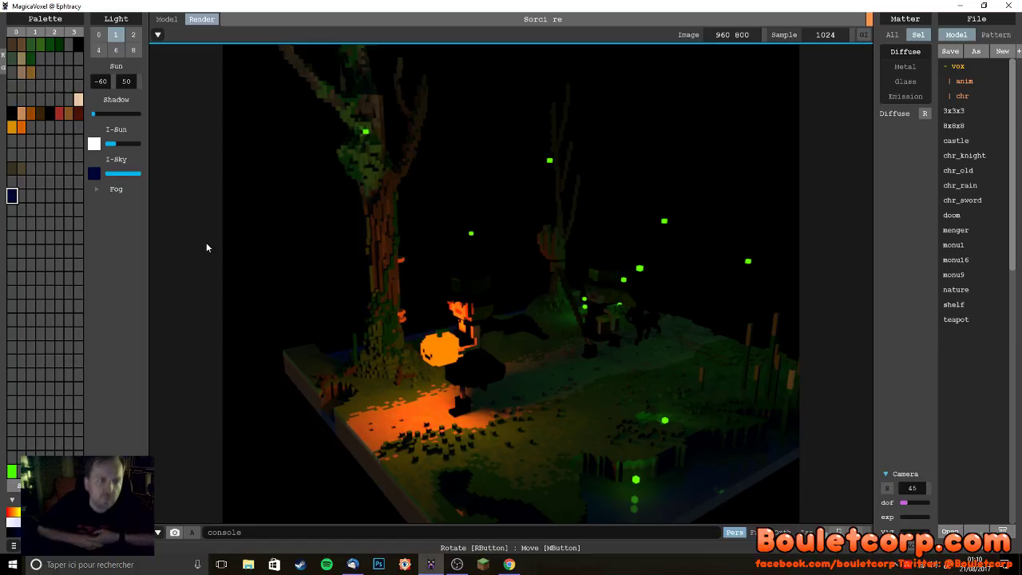
- Mix a medium blue in the palette slot beside the navy, apply it as the sun colour, and set the sun intensity to about half
click(23, 198)
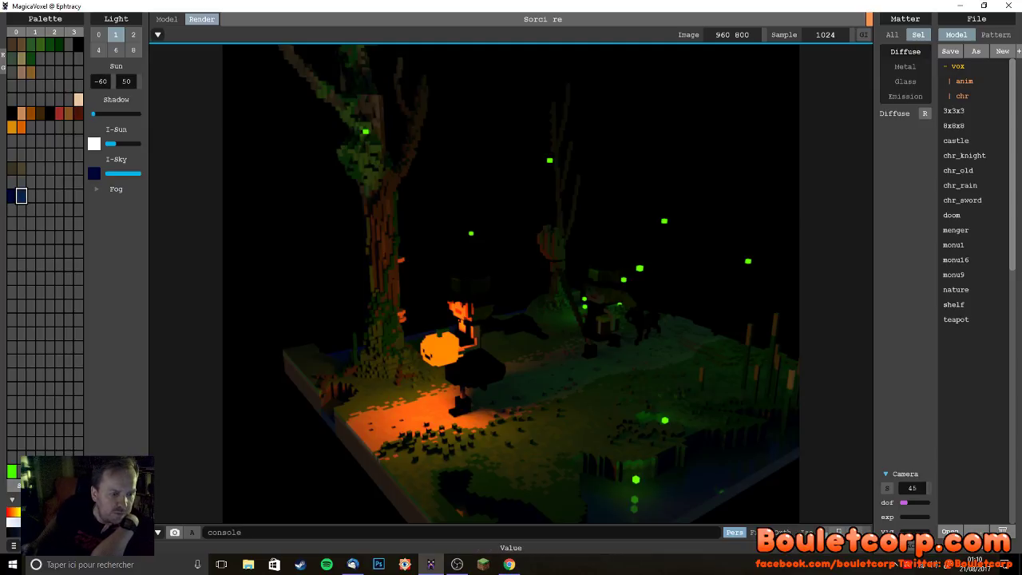
click(94, 143)
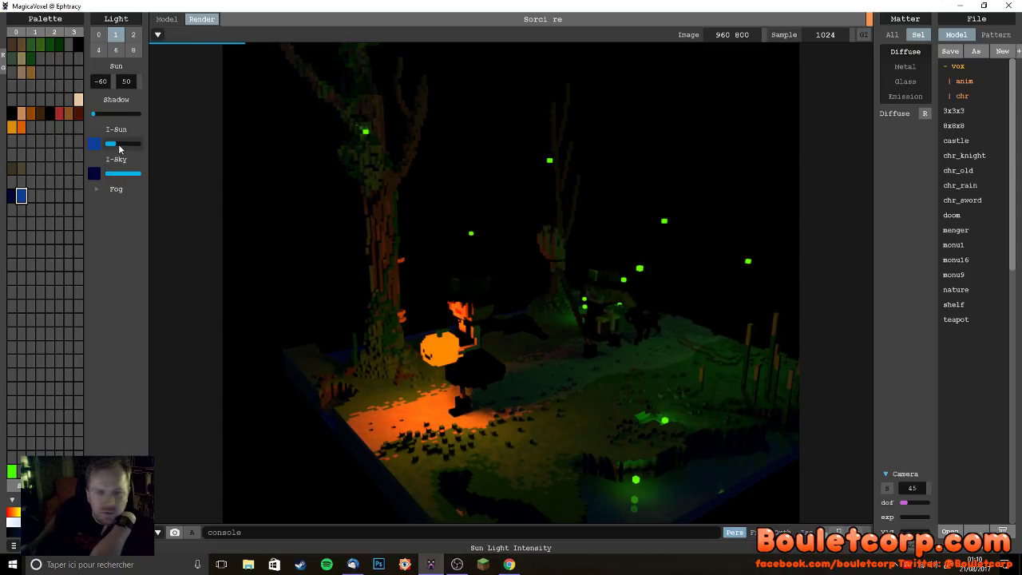
drag(119, 149, 134, 152)
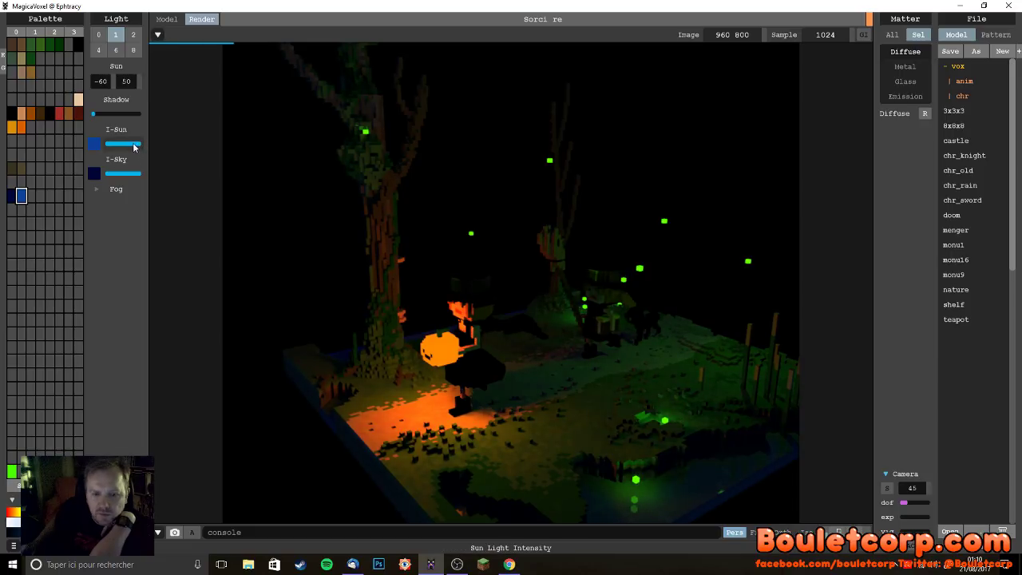
drag(126, 144, 116, 151)
click(120, 144)
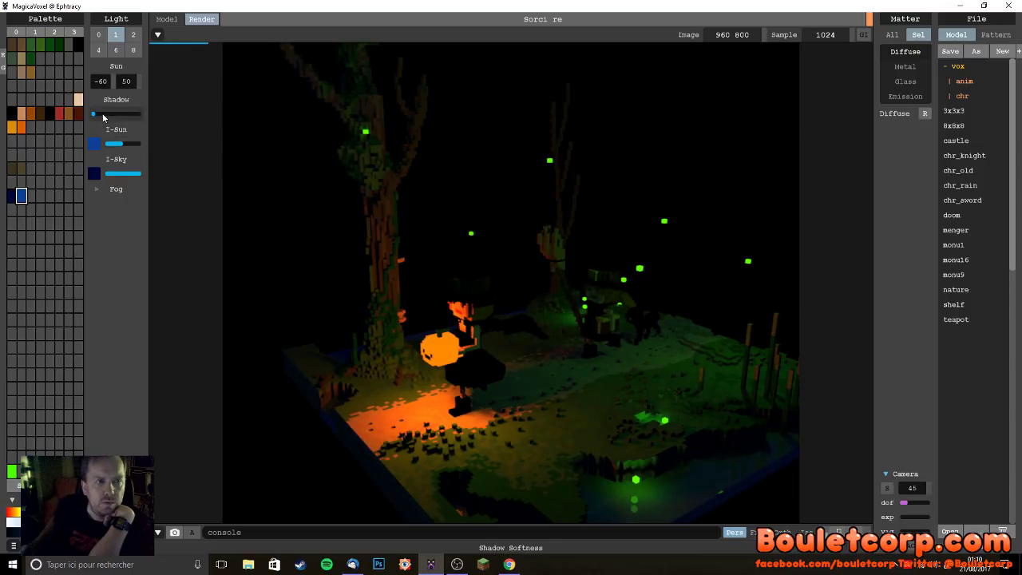
- Set the sun angles to 70 and 19 with very slight shadow softness, and raise the sun intensity to about three quarters
click(114, 116)
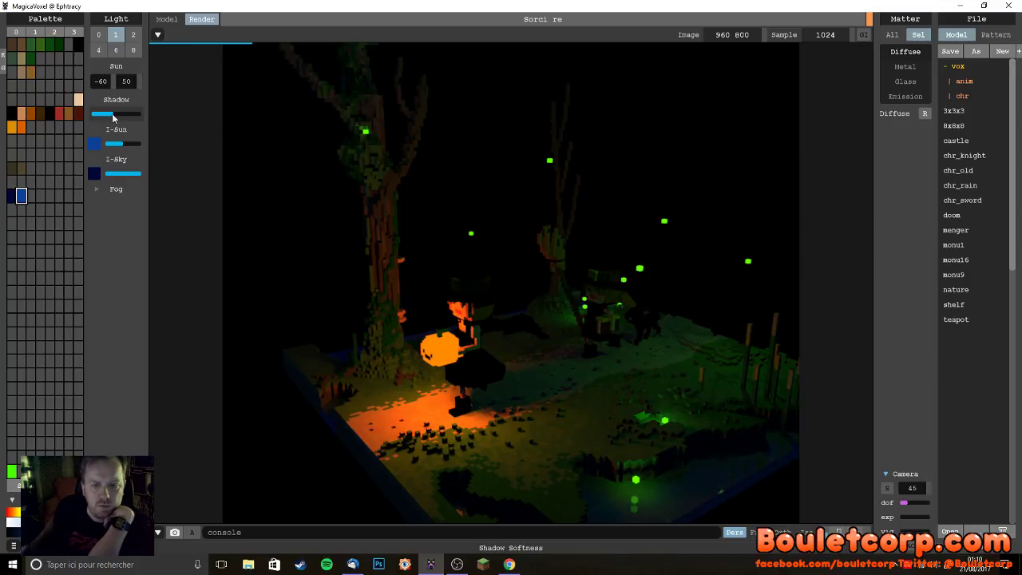
click(105, 116)
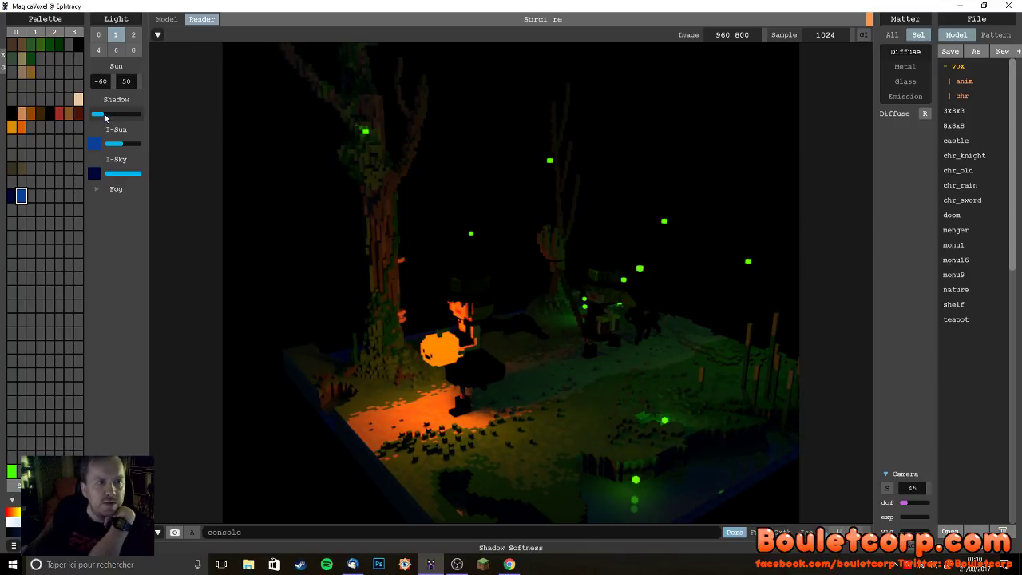
drag(127, 80, 184, 92)
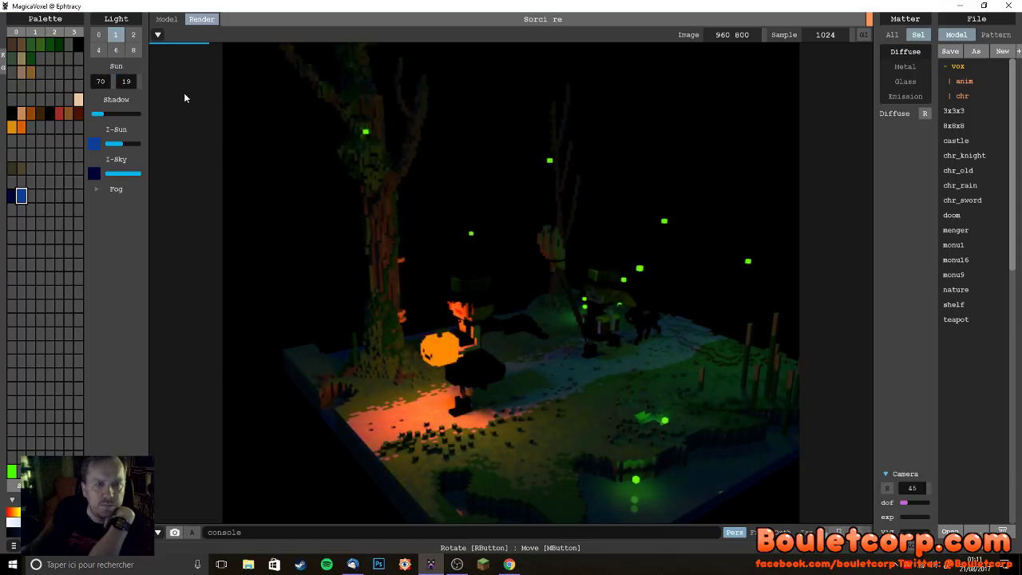
click(97, 113)
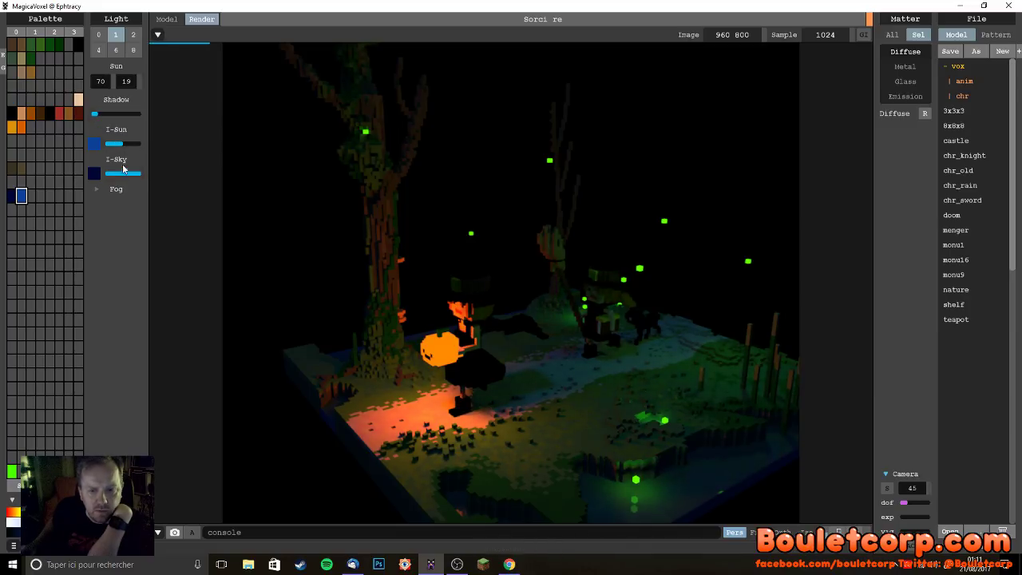
drag(121, 144, 133, 149)
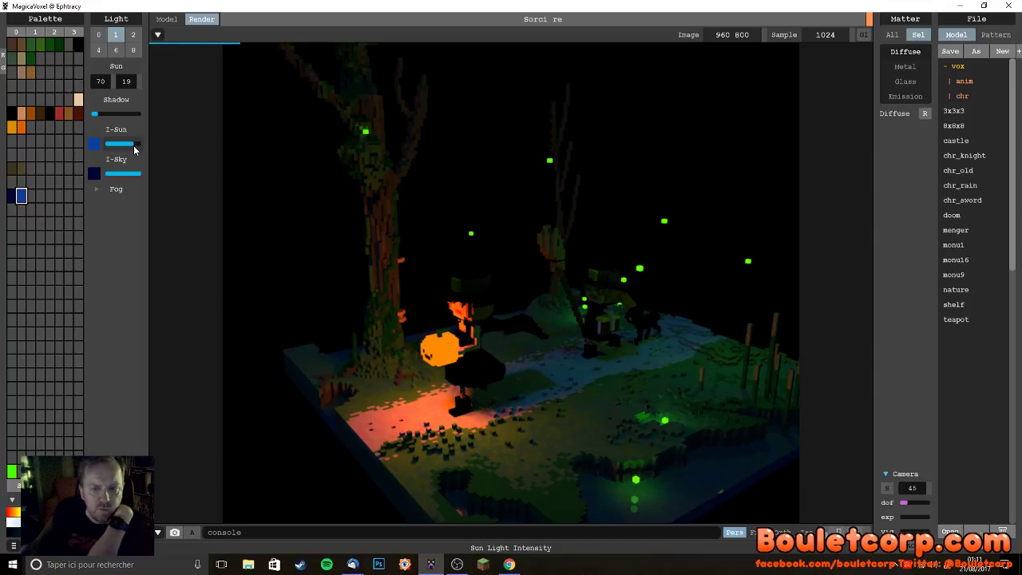
drag(133, 146, 131, 145)
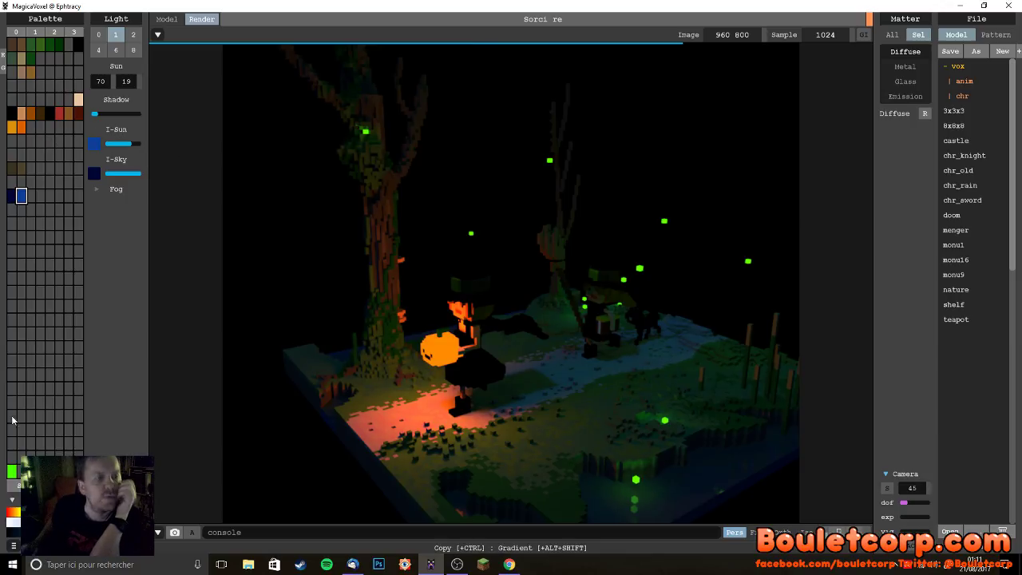
- Reduce the bright green material's Emit to about 20%, its Power to the minimum and its Glow to about a third
click(12, 472)
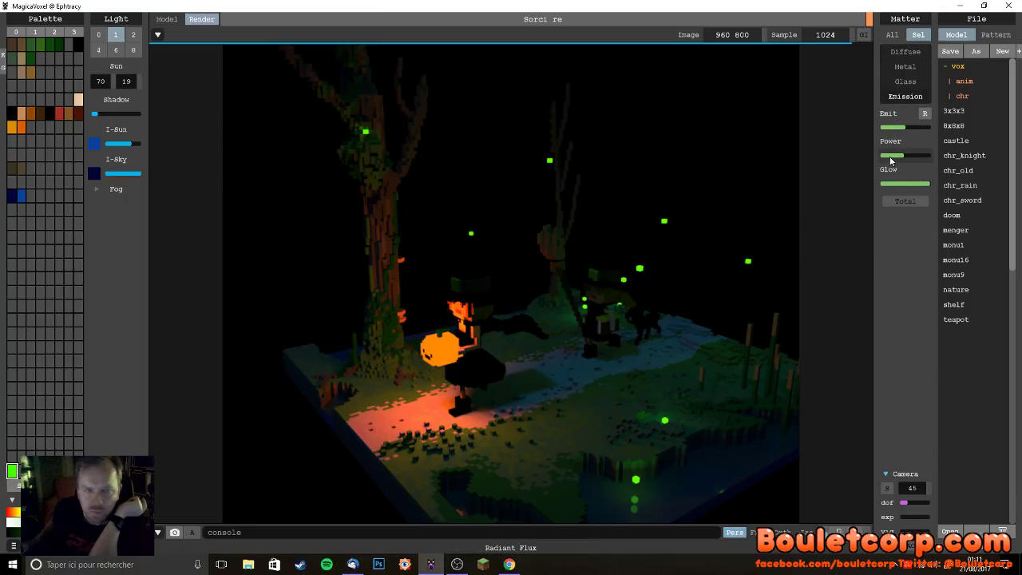
click(896, 157)
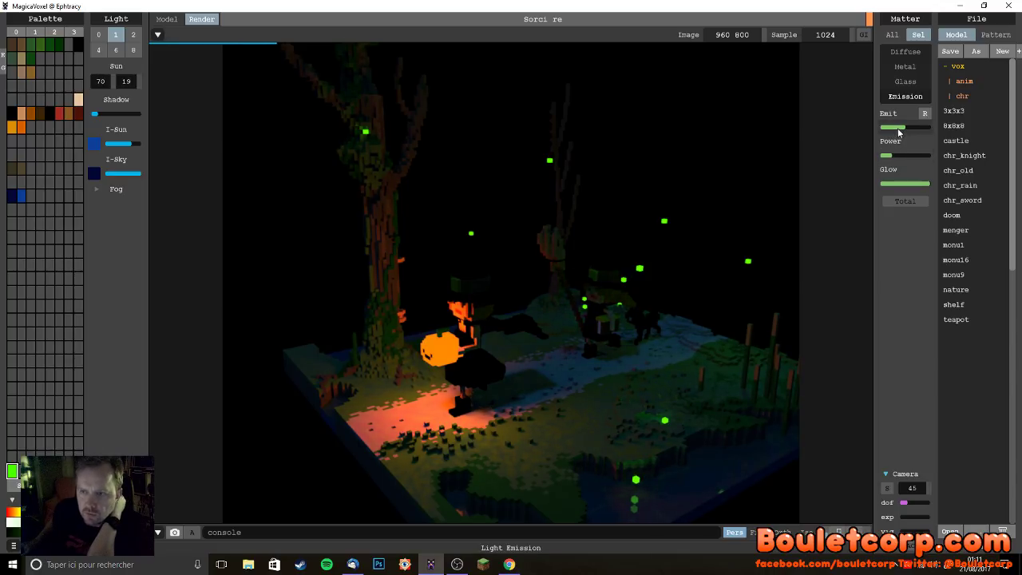
click(898, 129)
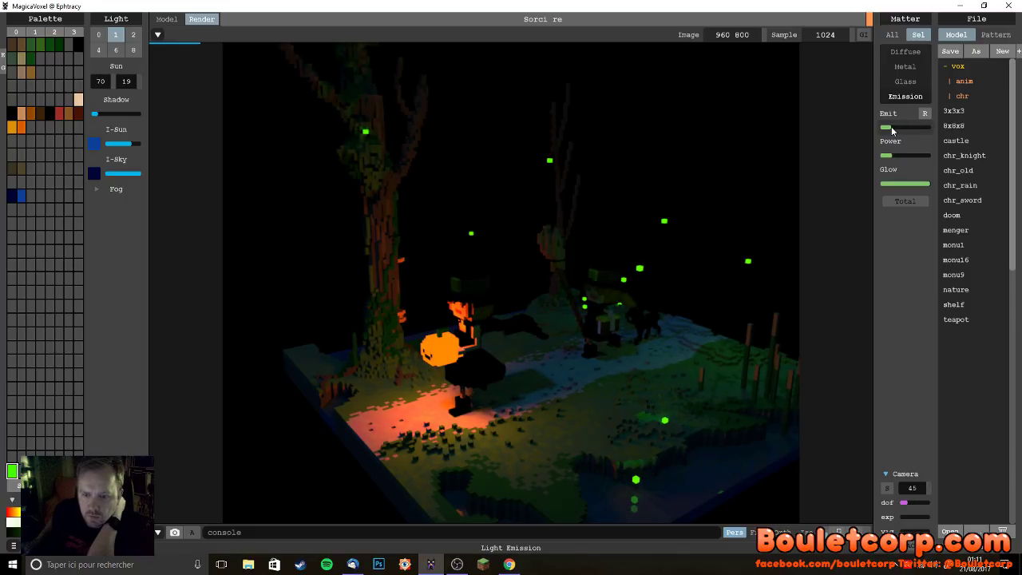
click(898, 185)
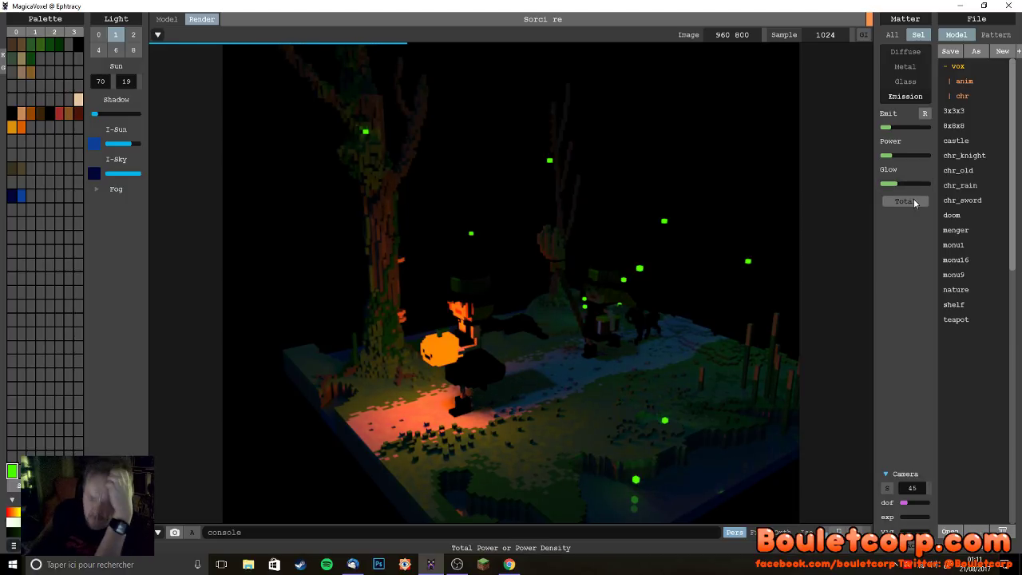
drag(893, 156, 871, 157)
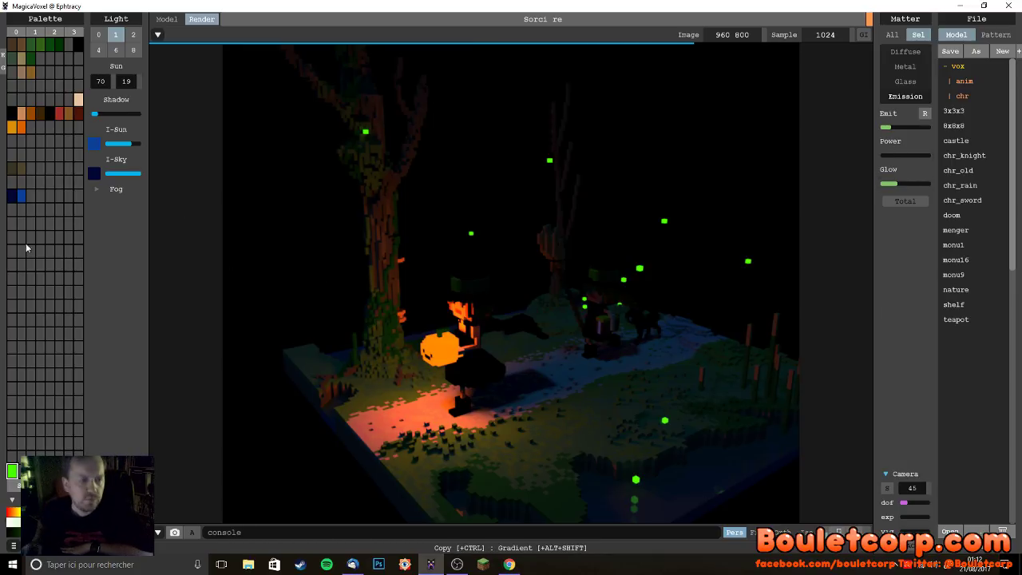
- Lower the pumpkin orange material's Power to about 20% and raise its Emit to about 80%
click(21, 126)
click(901, 156)
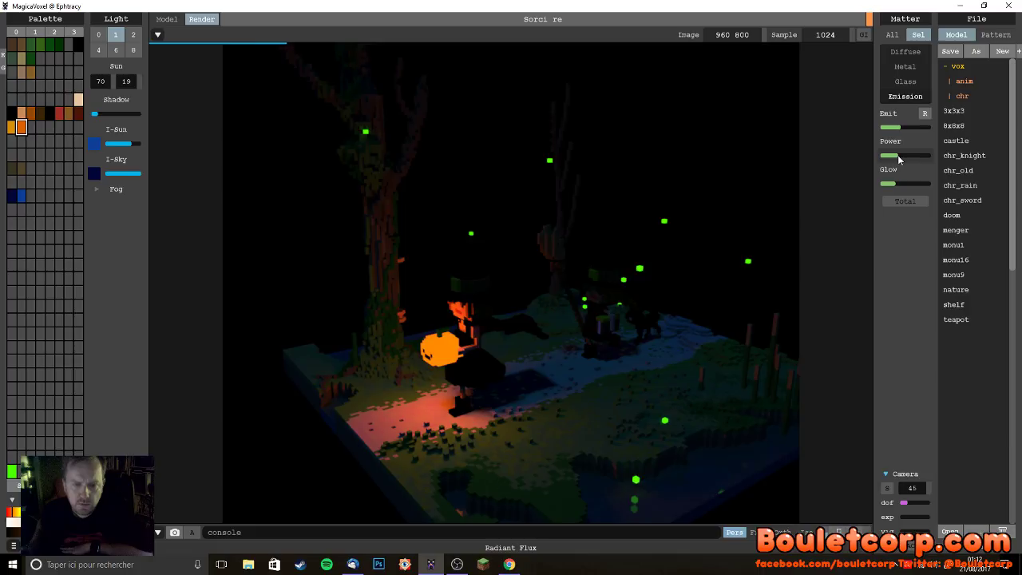
click(893, 160)
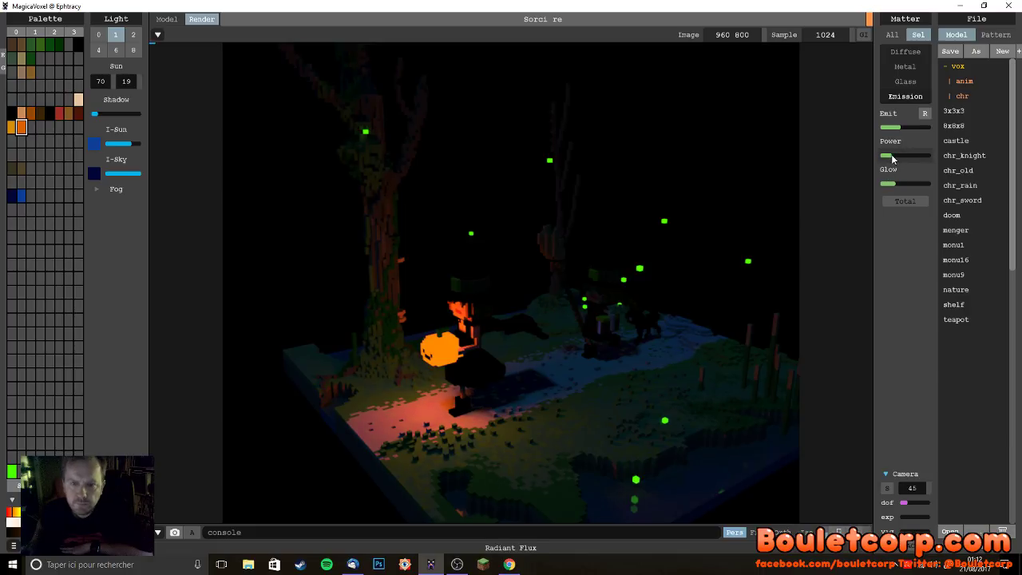
click(911, 127)
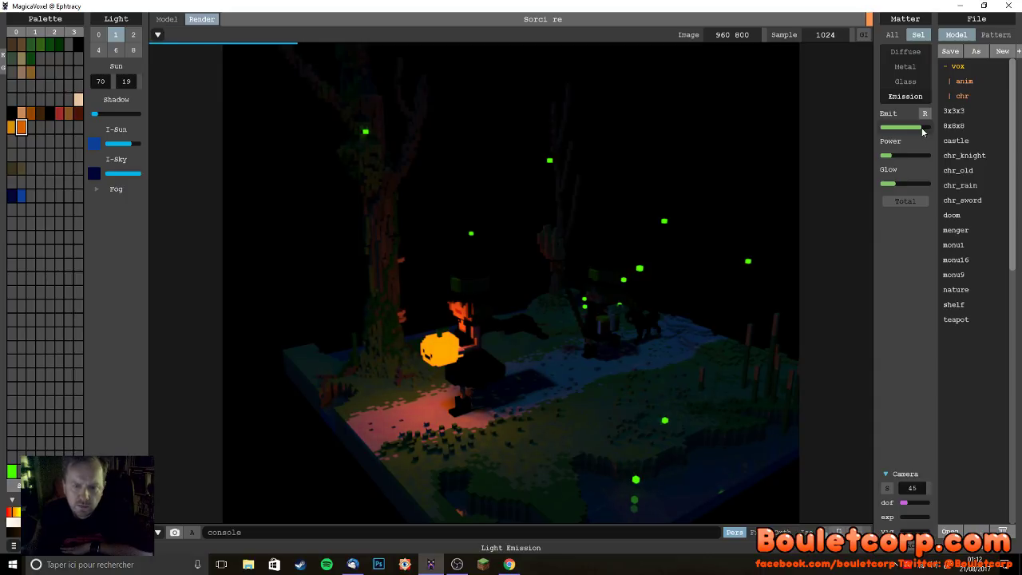
- Try the pumpkin orange material with Glow and Emit at maximum, testing Power at both maximum and minimum
click(897, 184)
drag(897, 184, 930, 184)
drag(895, 155, 935, 128)
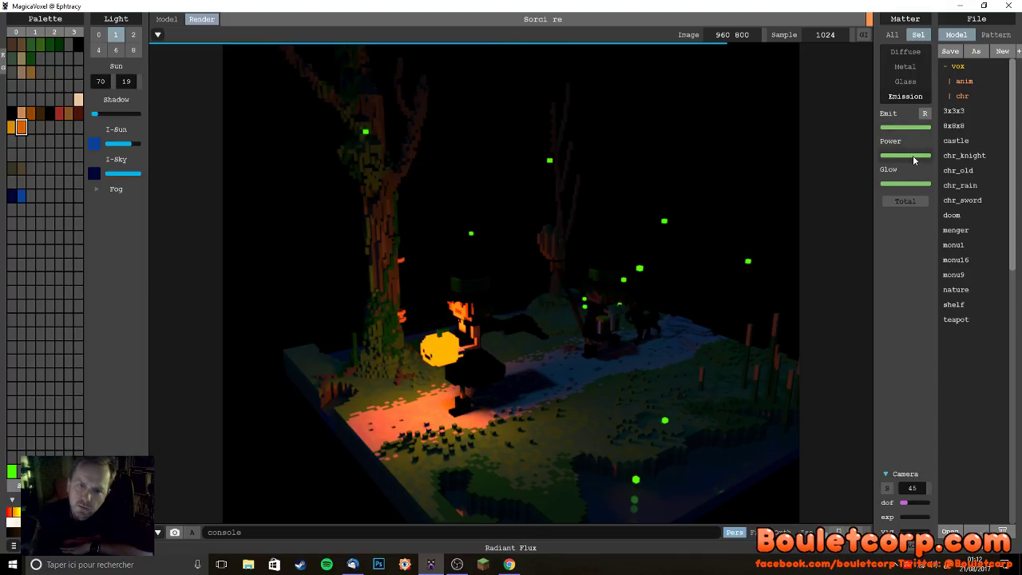
drag(915, 160, 877, 160)
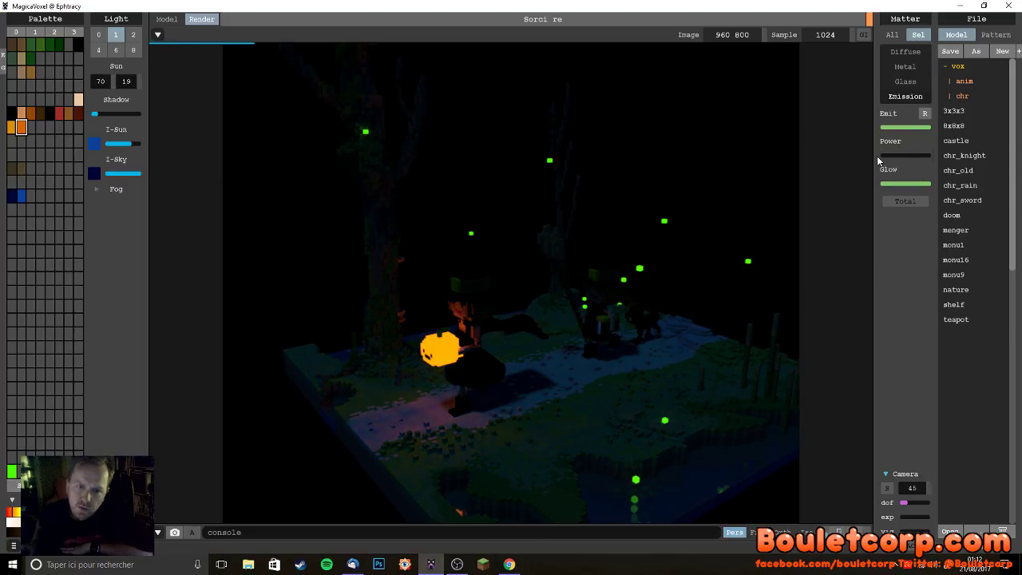
- Lower the pumpkin orange material's Emit to about a quarter and its Glow to about 15%
click(907, 128)
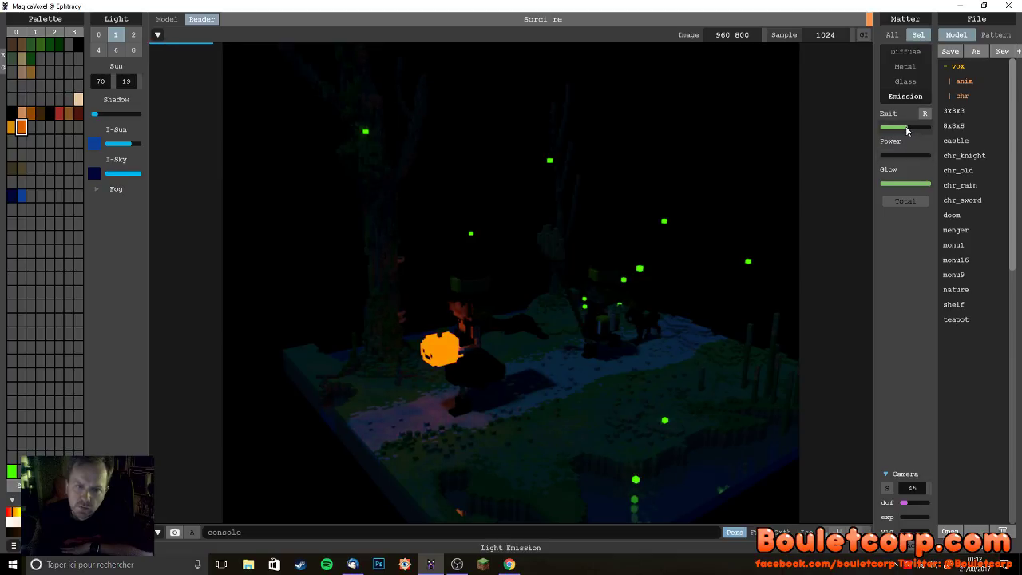
drag(906, 131, 891, 130)
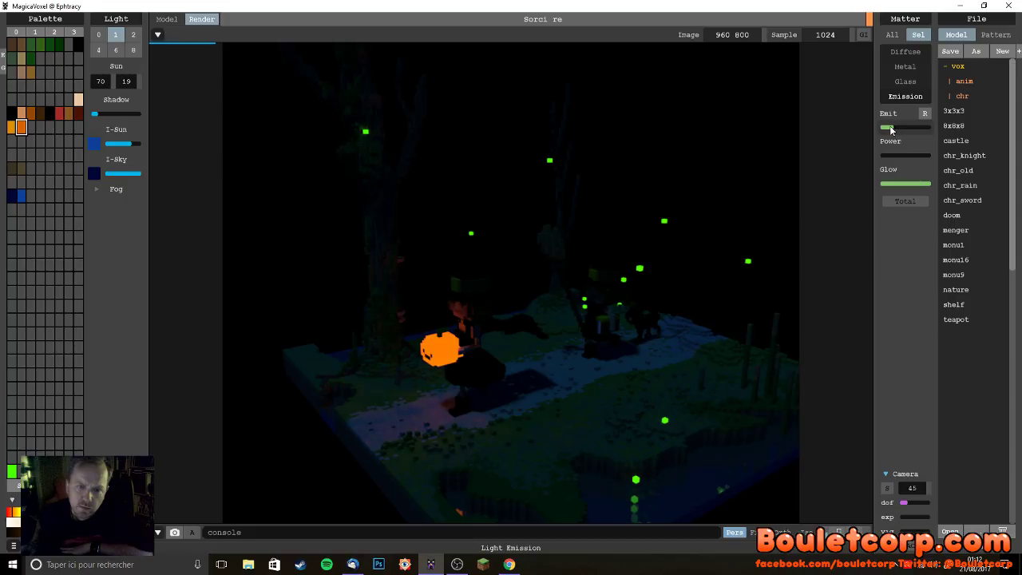
click(916, 184)
drag(915, 185, 889, 189)
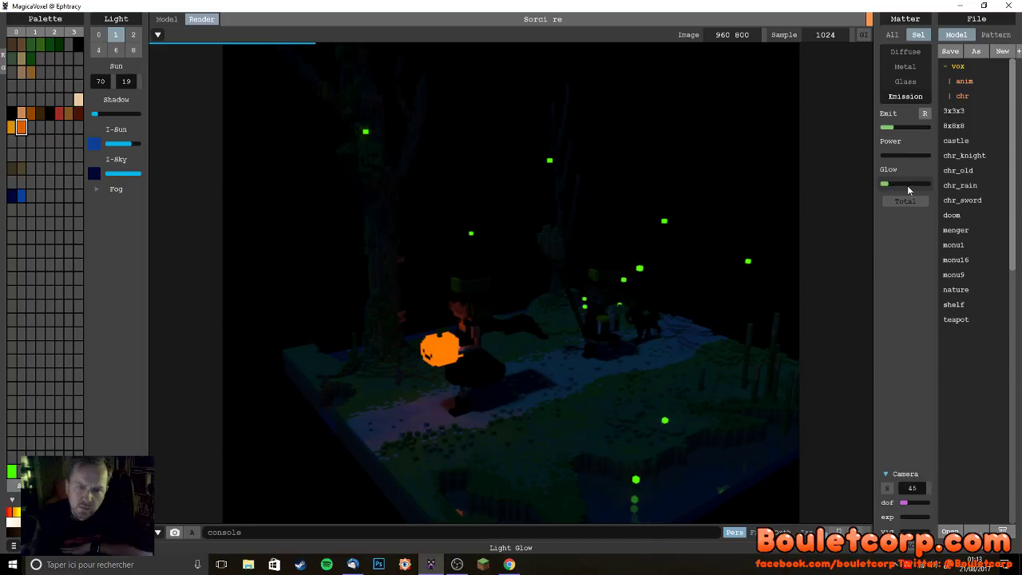
- Test the pumpkin orange material with Emit at maximum and at minimum, varying its Glow between zero and about a quarter
drag(900, 127, 962, 140)
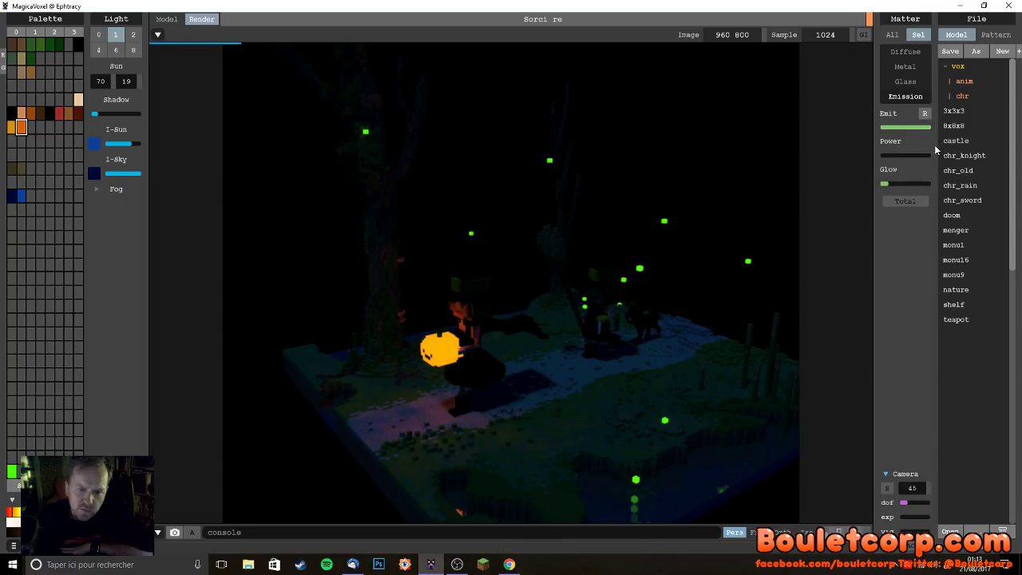
drag(886, 184, 880, 189)
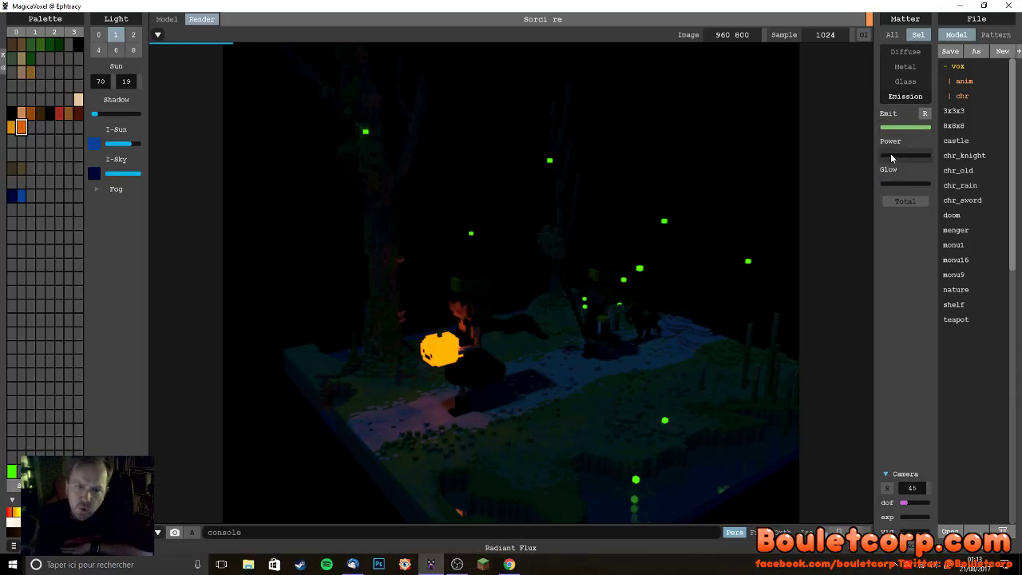
drag(888, 128, 879, 129)
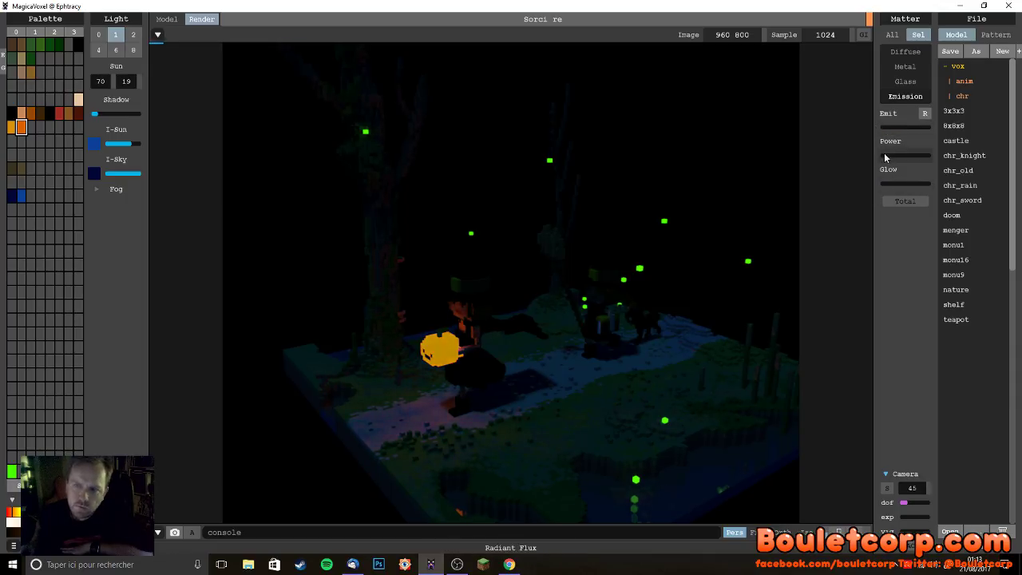
click(893, 185)
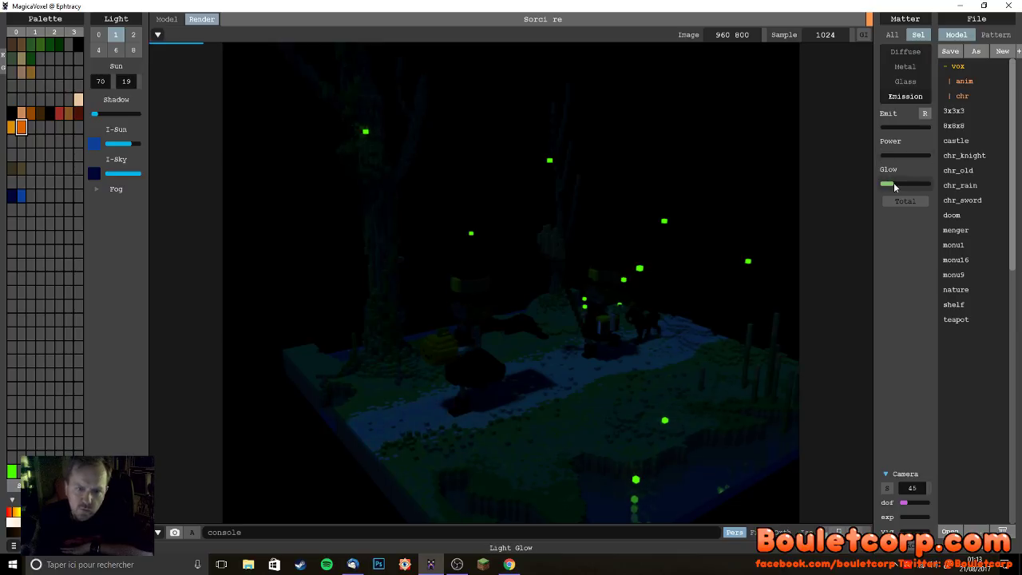
mouse_move(894, 184)
mouse_down()
mouse_move(928, 185)
mouse_move(886, 185)
mouse_up()
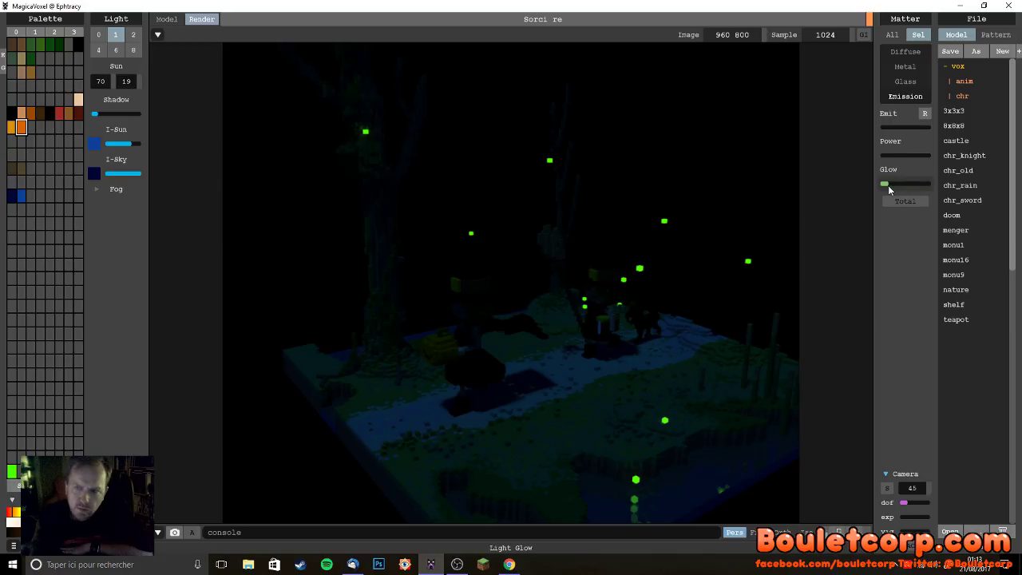
- Set the pumpkin orange material's Glow to about three quarters, its Emit to about 20% and its Power to about 15%
click(884, 128)
click(891, 185)
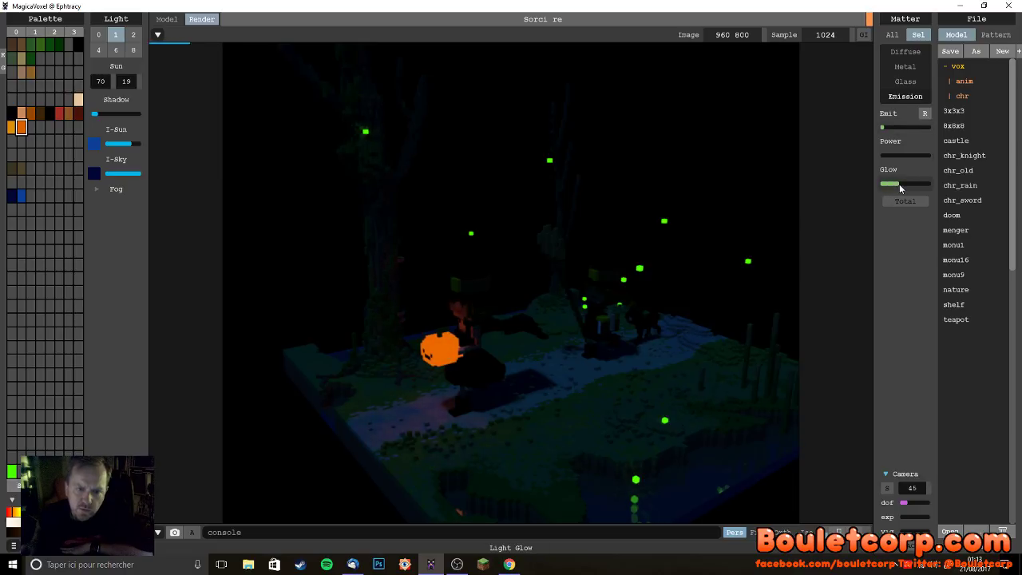
drag(899, 183, 906, 182)
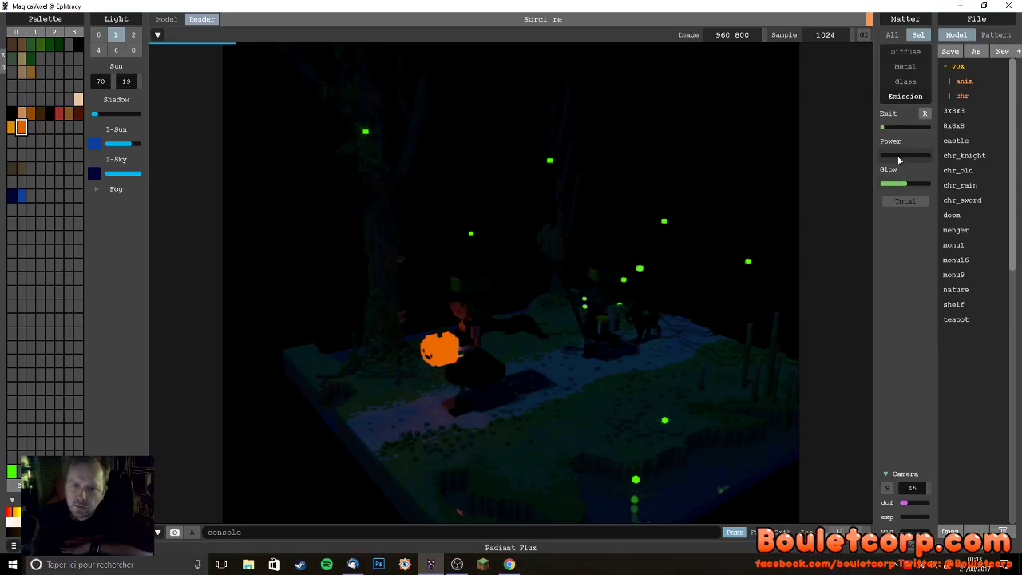
click(917, 185)
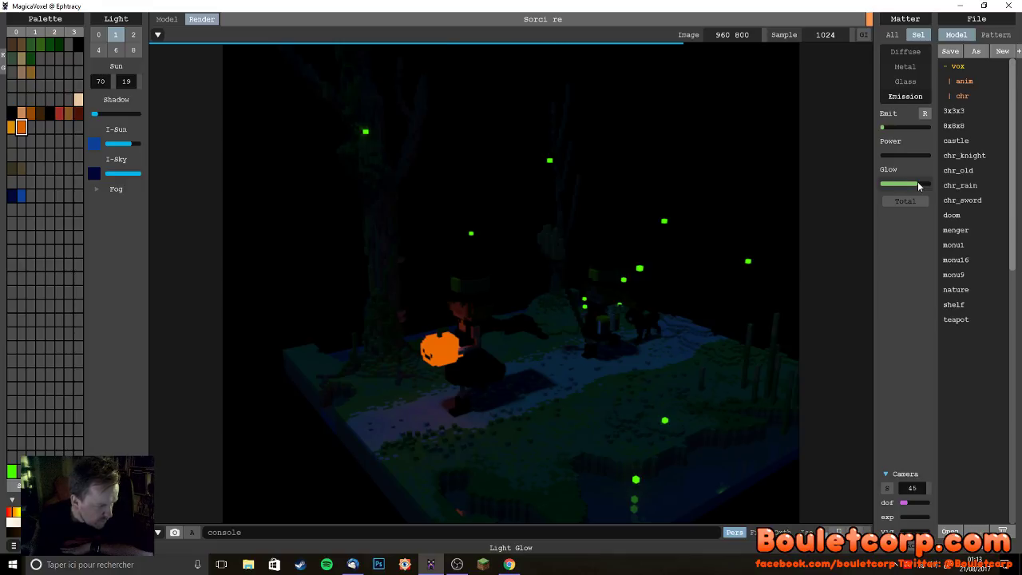
click(892, 128)
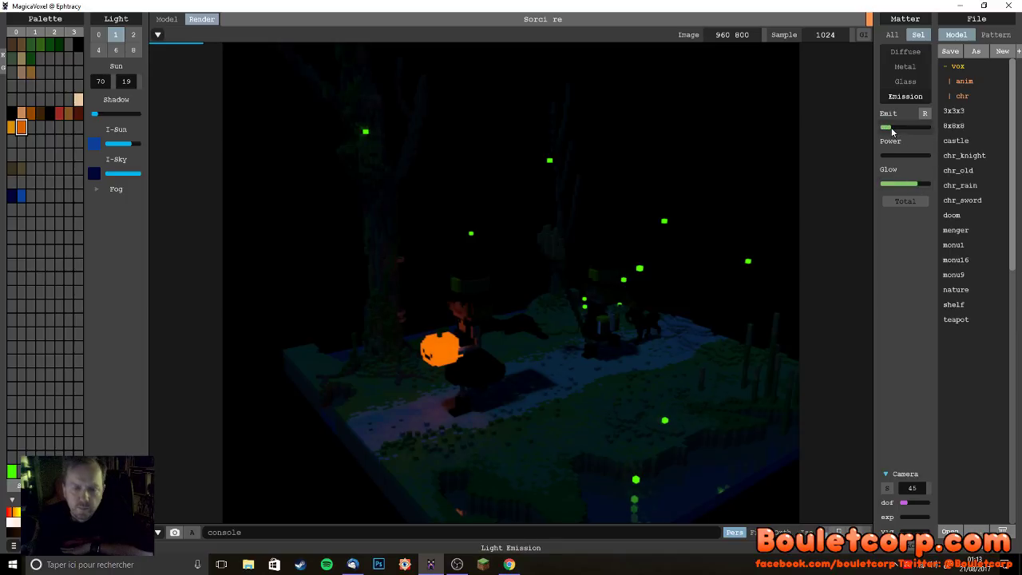
click(930, 156)
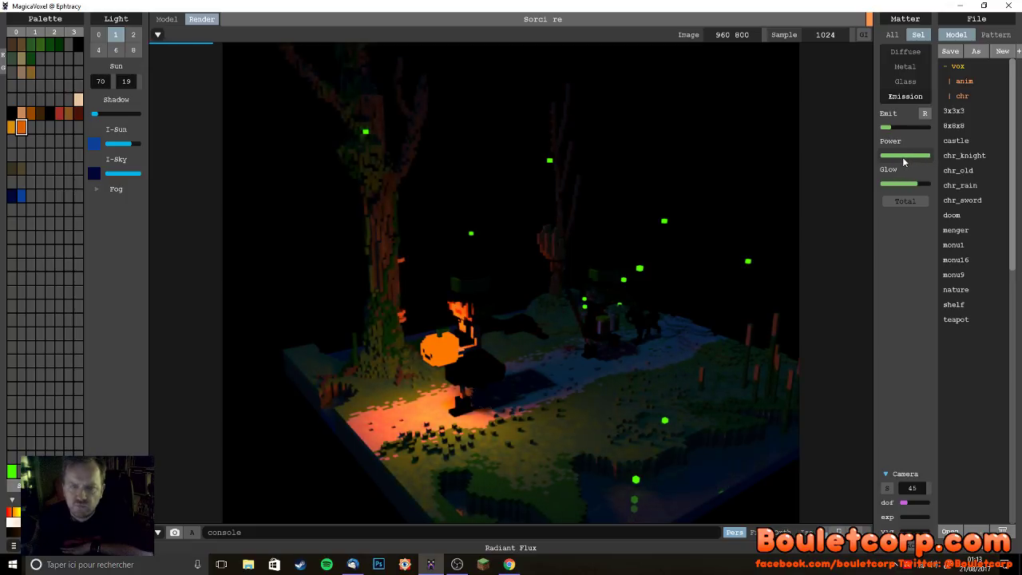
click(902, 157)
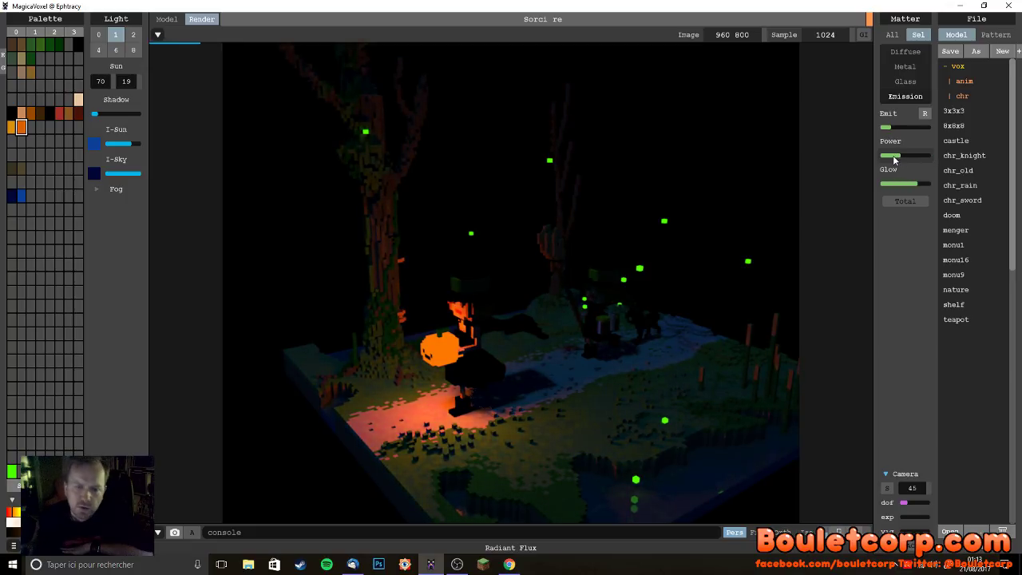
click(889, 157)
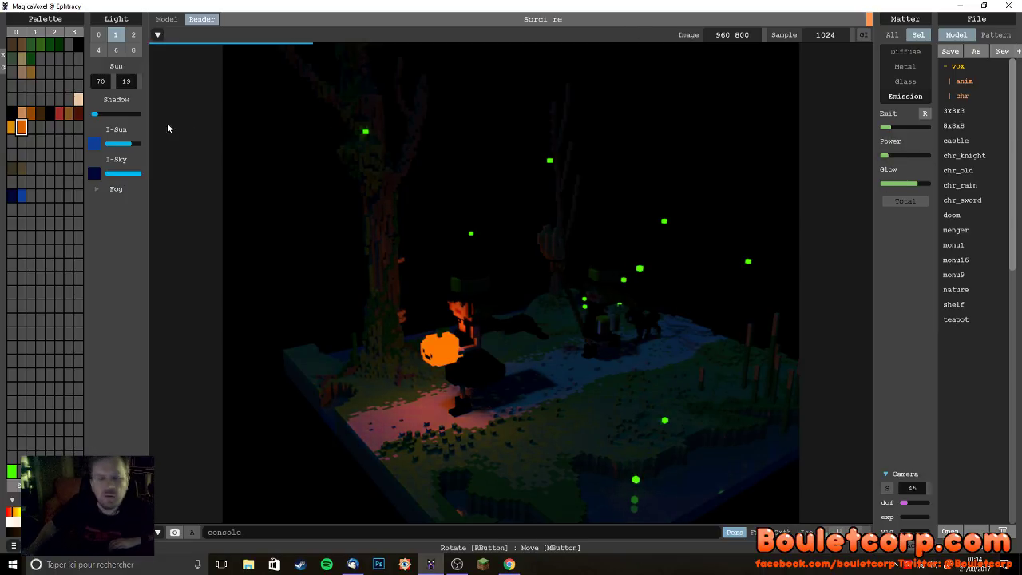
- Apply the pumpkin orange as the sun colour and set the sun angles to 33 and 62
click(94, 144)
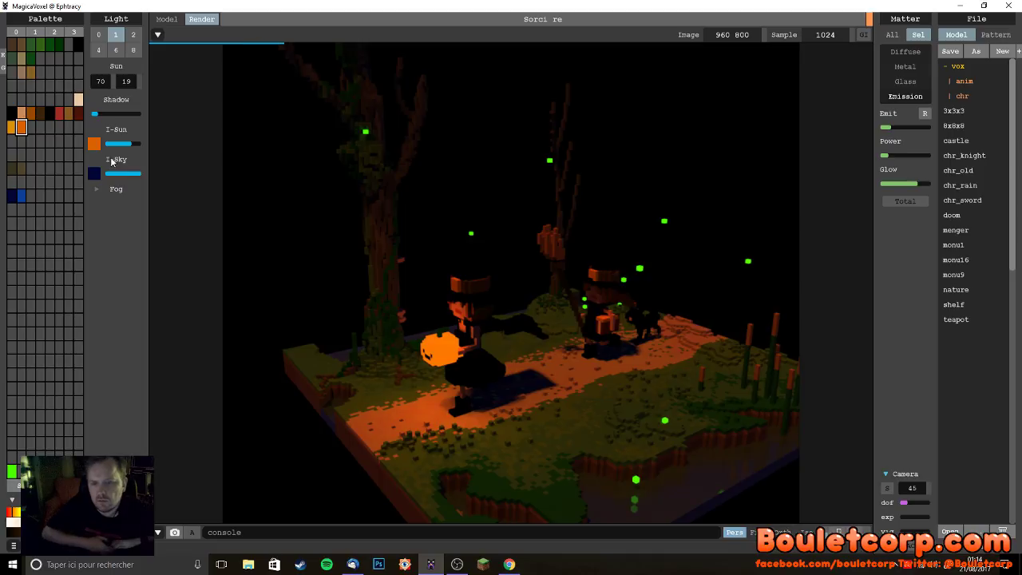
drag(102, 81, 190, 85)
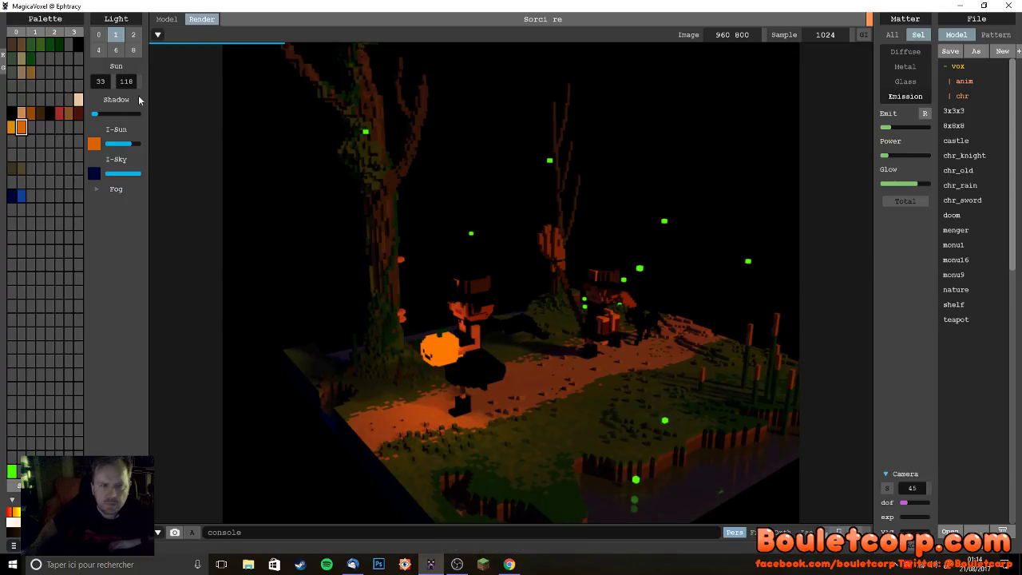
drag(141, 88, 109, 85)
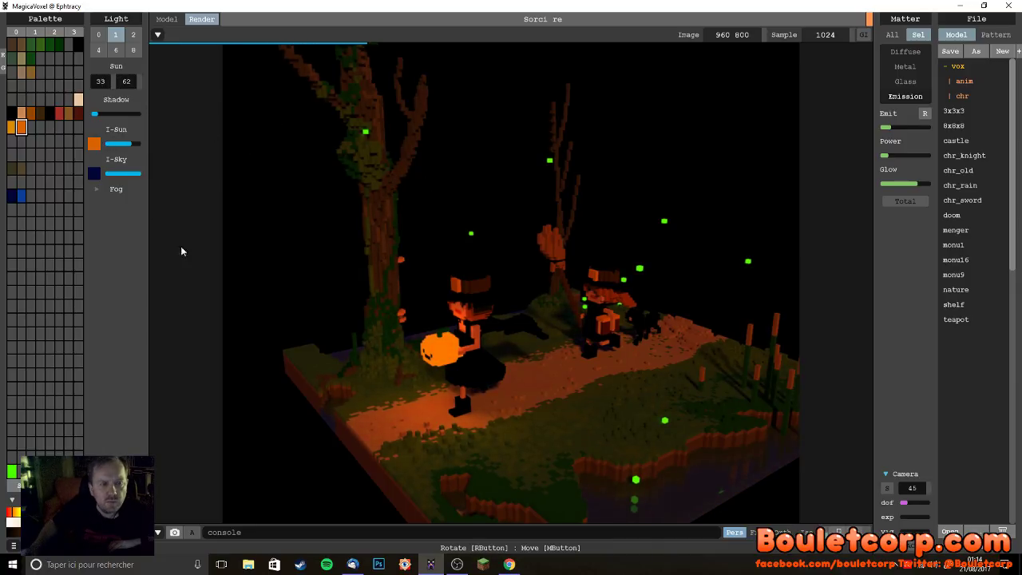
- Mix a pale yellow in an empty slot low in the palette's first column and apply it as the sun colour
click(12, 456)
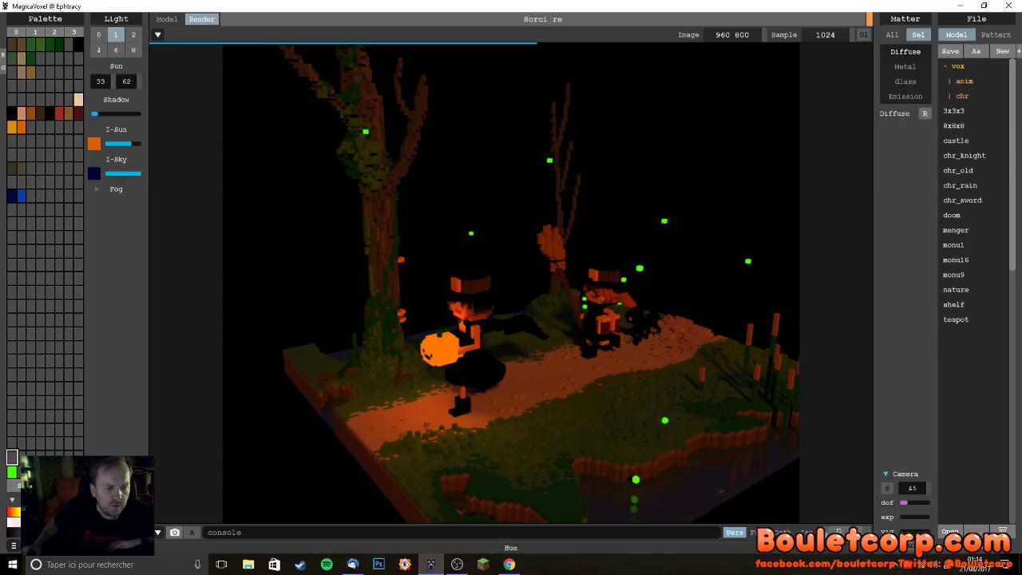
click(12, 405)
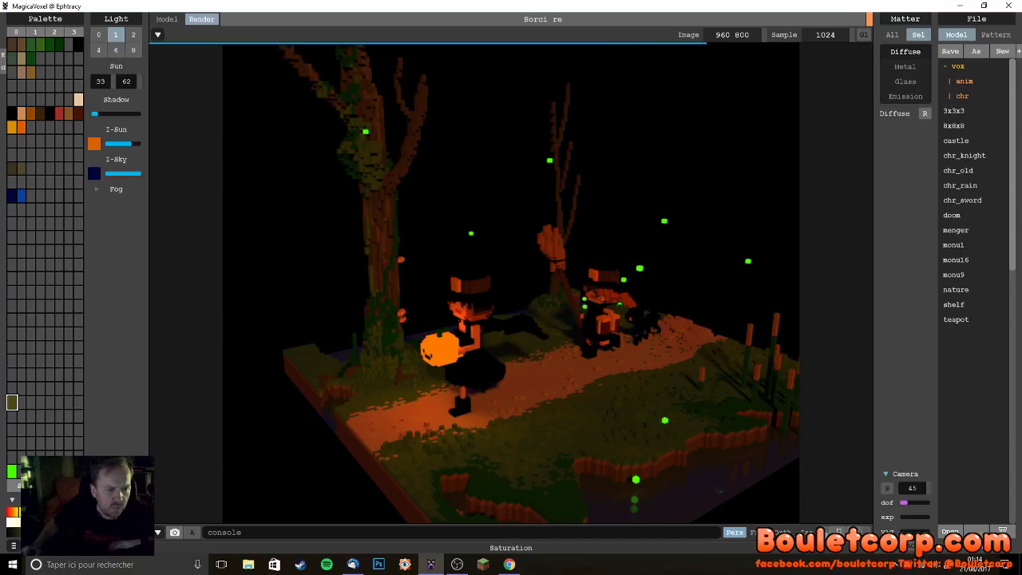
drag(48, 495, 72, 495)
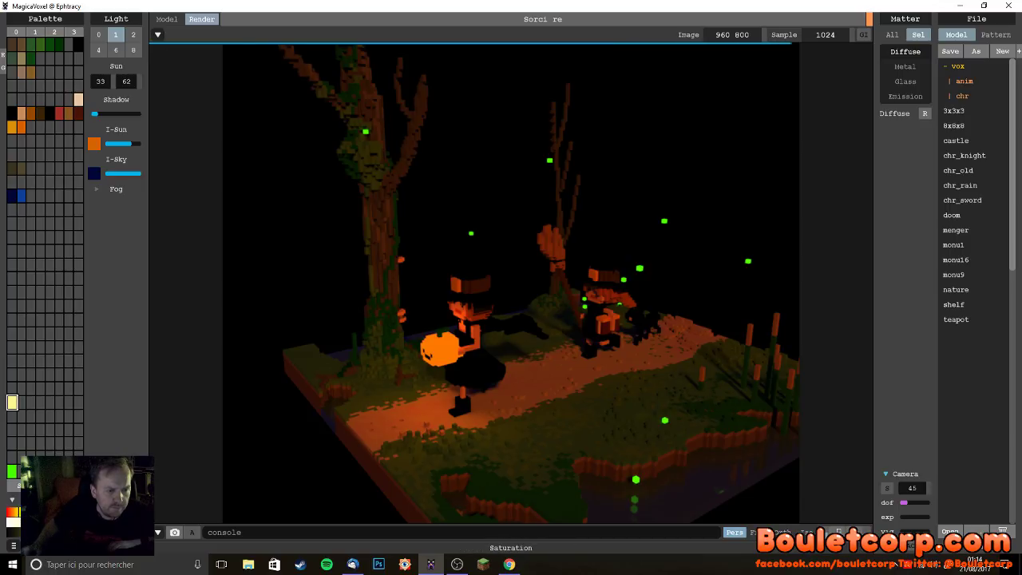
click(94, 144)
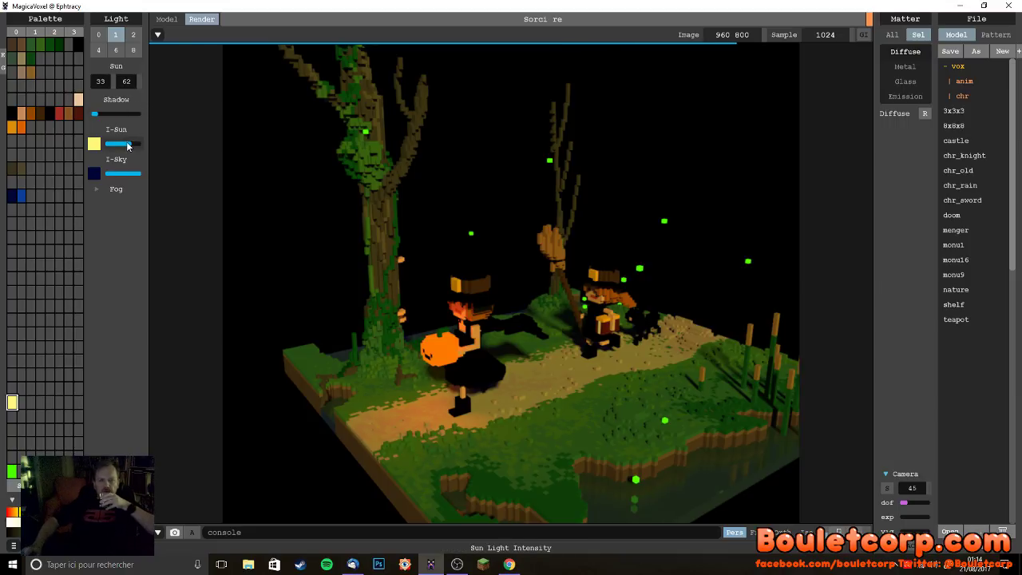
- Lower the sun intensity to about a quarter, change the pale yellow swatch to light cyan and apply it as the sun colour
drag(124, 146, 119, 147)
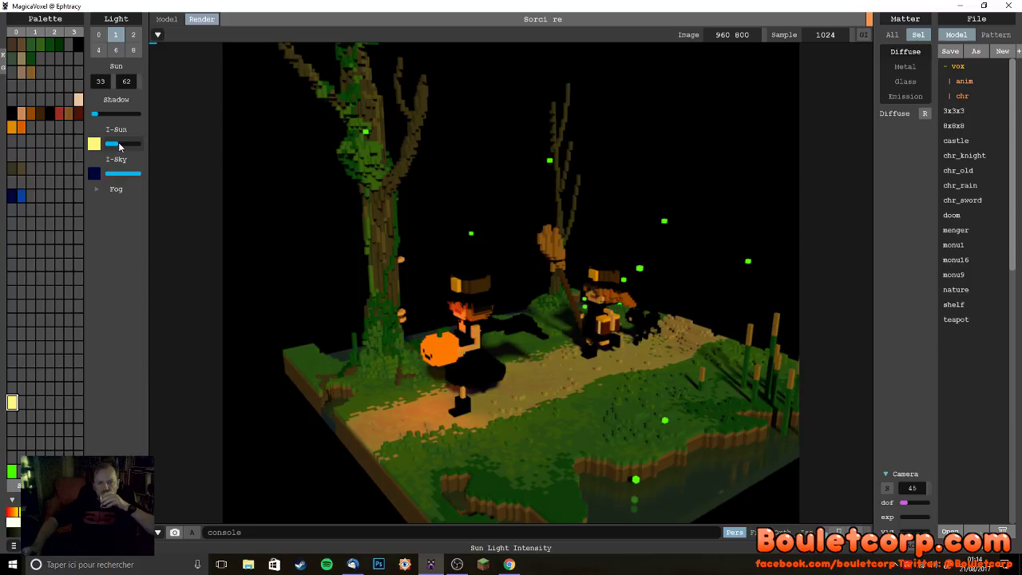
drag(120, 147, 119, 147)
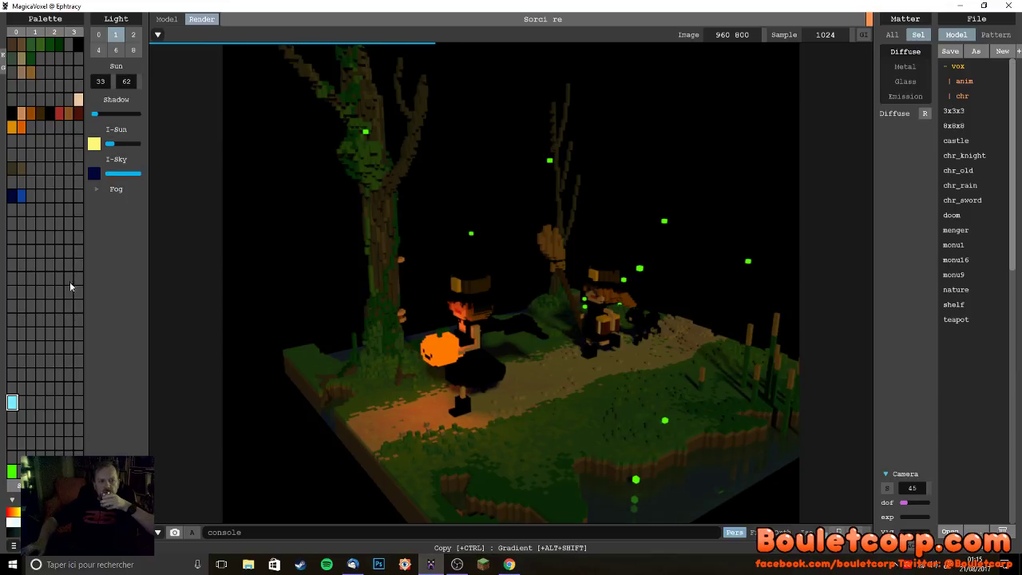
click(95, 144)
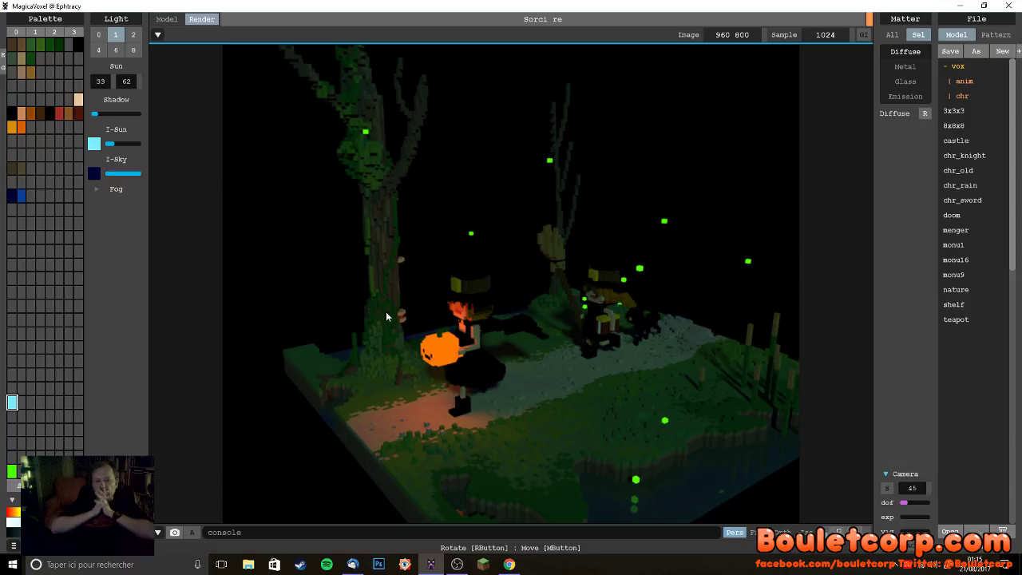
- Frame the render closely on the two witches from the front beside the tree trunk, and set the image size to 2048 by 1706
right_drag(428, 331, 548, 363)
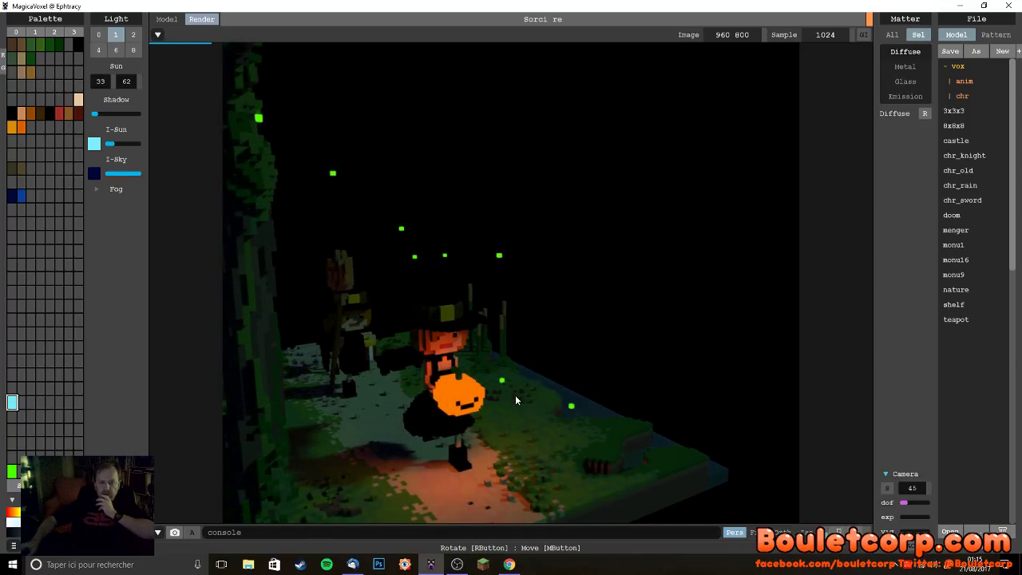
right_drag(515, 402, 627, 340)
right_drag(586, 390, 570, 392)
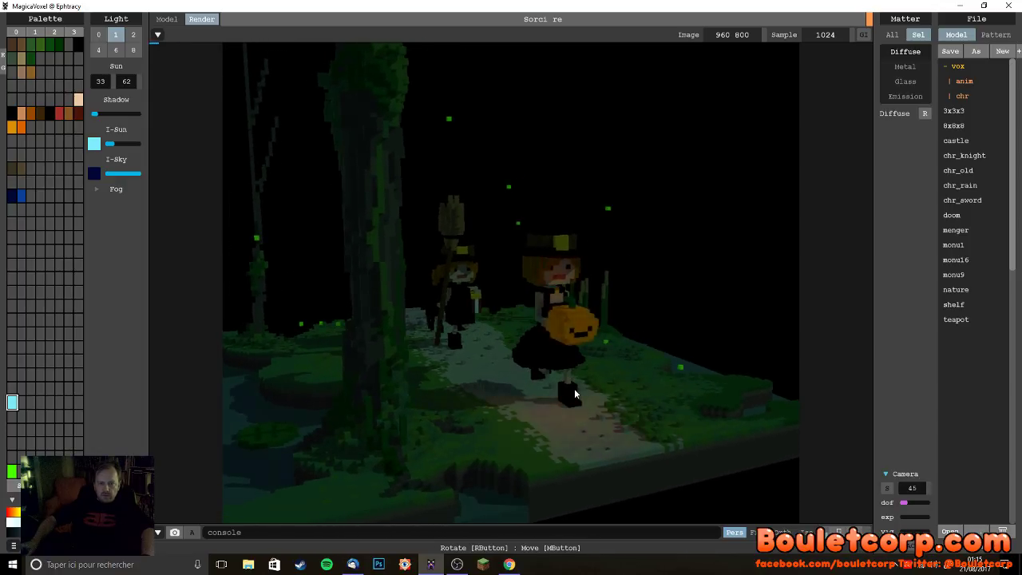
scroll(554, 385, up, 2)
middle_drag(540, 394, 609, 384)
drag(764, 35, 836, 46)
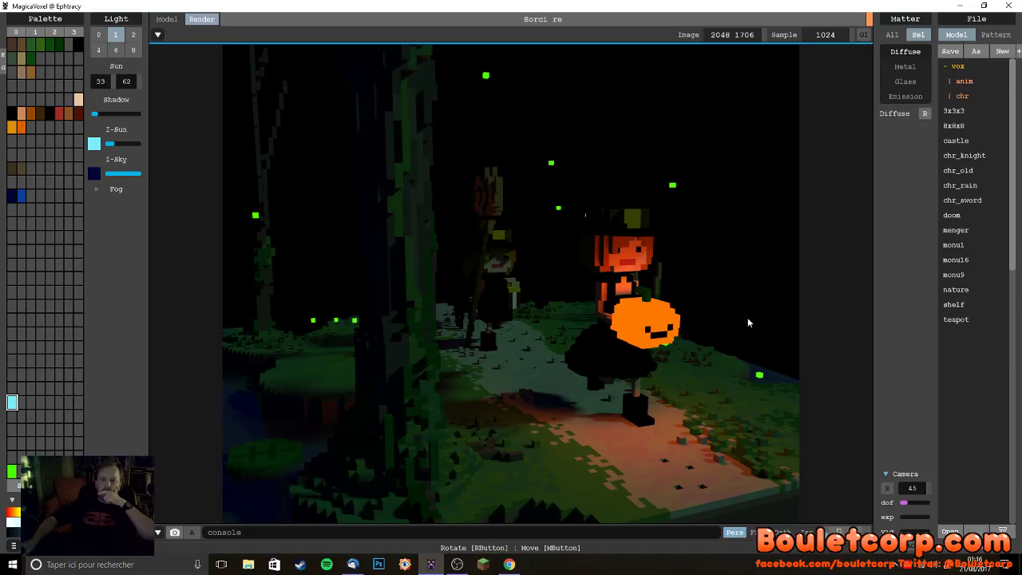
right_drag(747, 321, 390, 211)
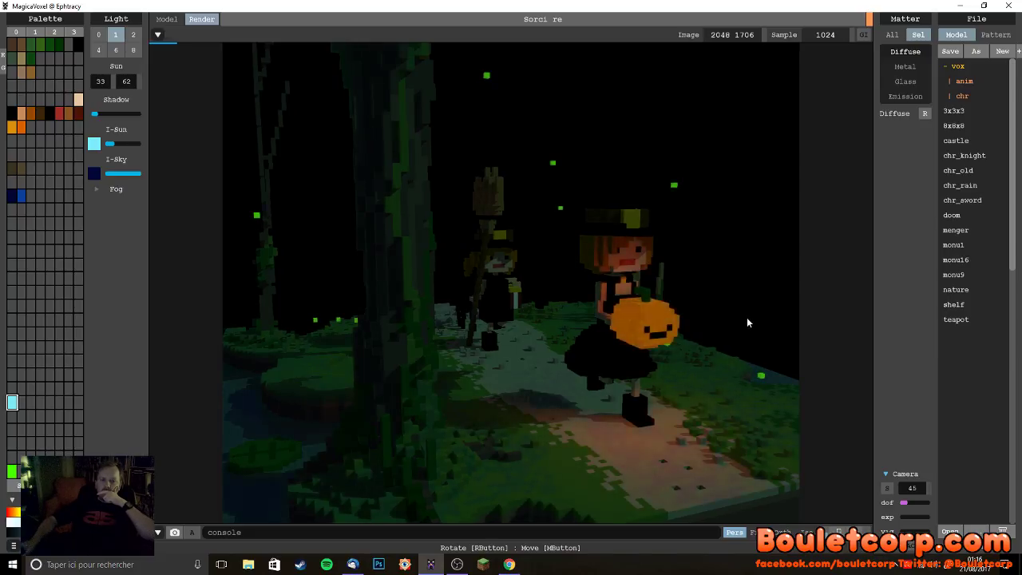
- Set the sun intensity to about 40%, test maximum shadow softness, and set the softness to about 10%
drag(112, 144, 128, 147)
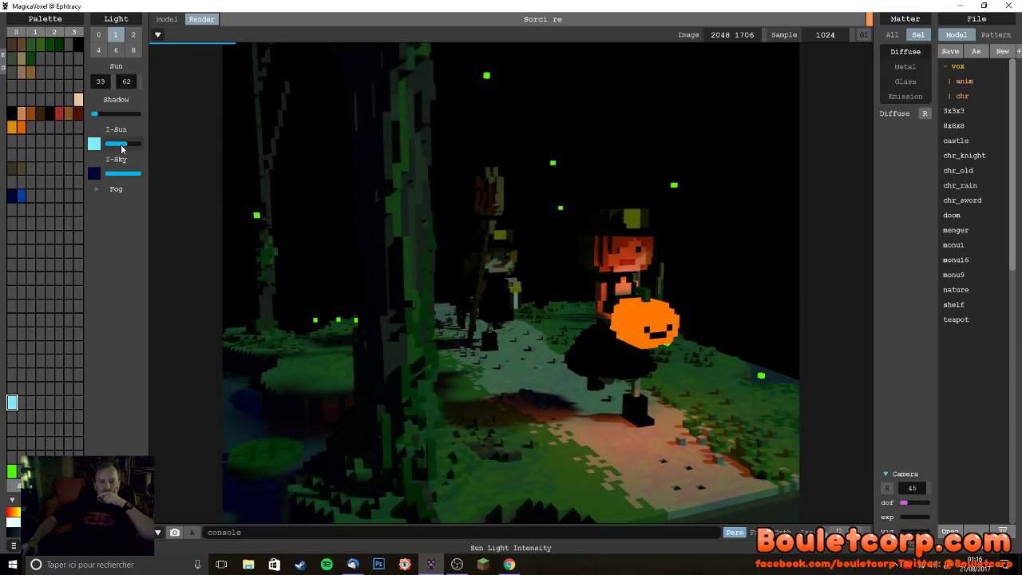
drag(116, 151, 121, 149)
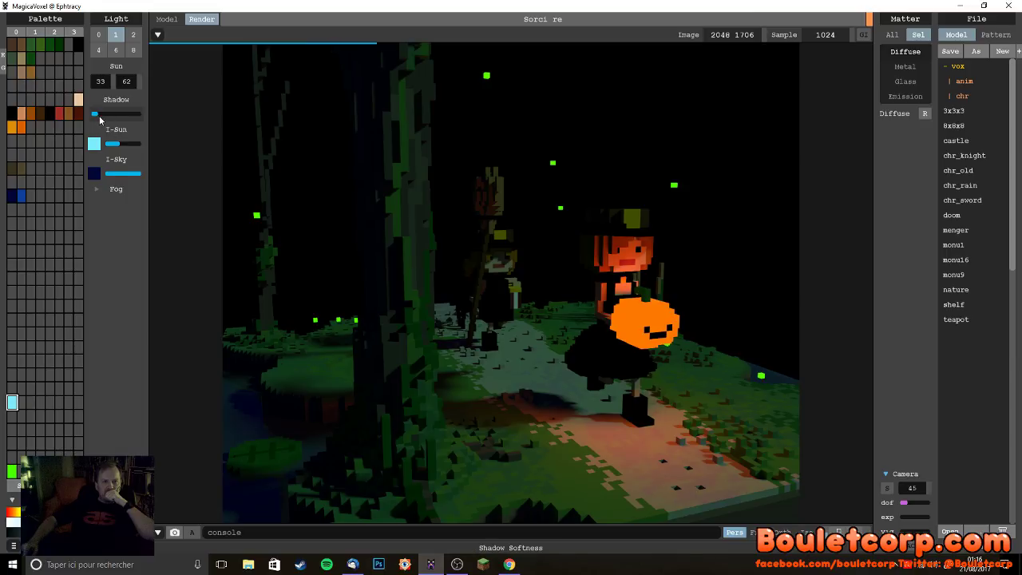
drag(100, 119, 148, 121)
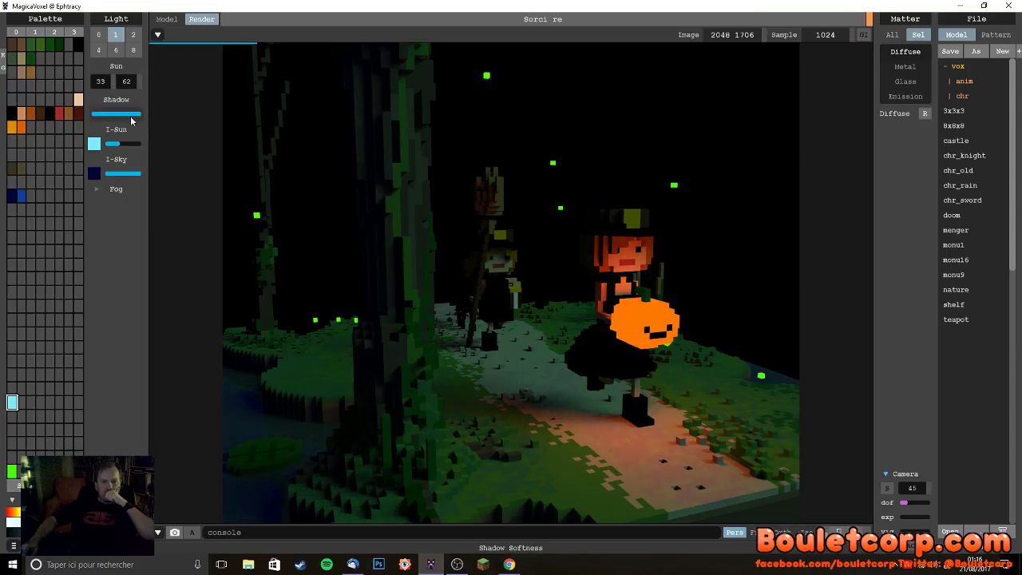
click(97, 116)
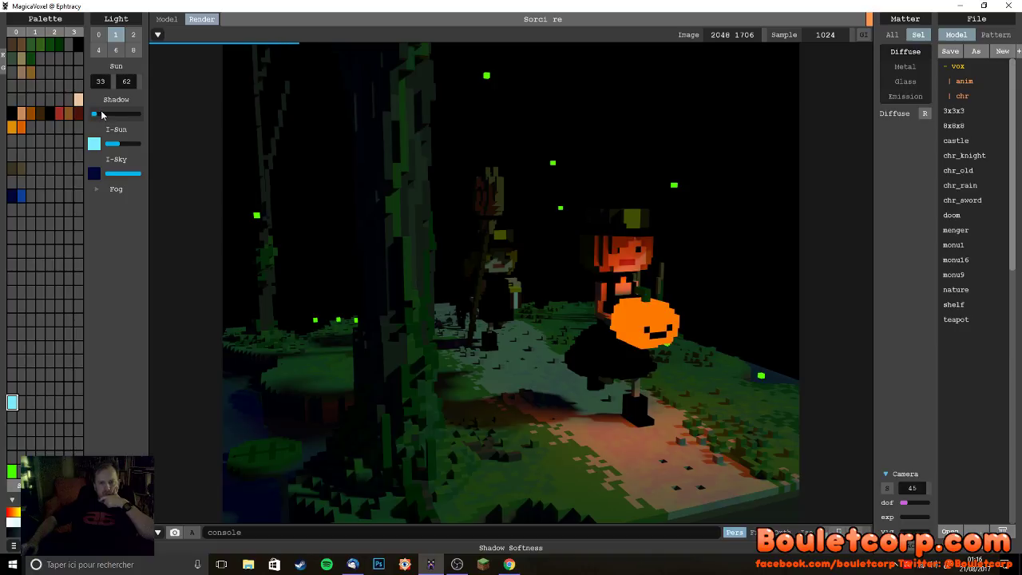
- Set the shadow softness to about a quarter, test other sun angles, and set the sun angles to 45 and 59
drag(101, 114, 106, 117)
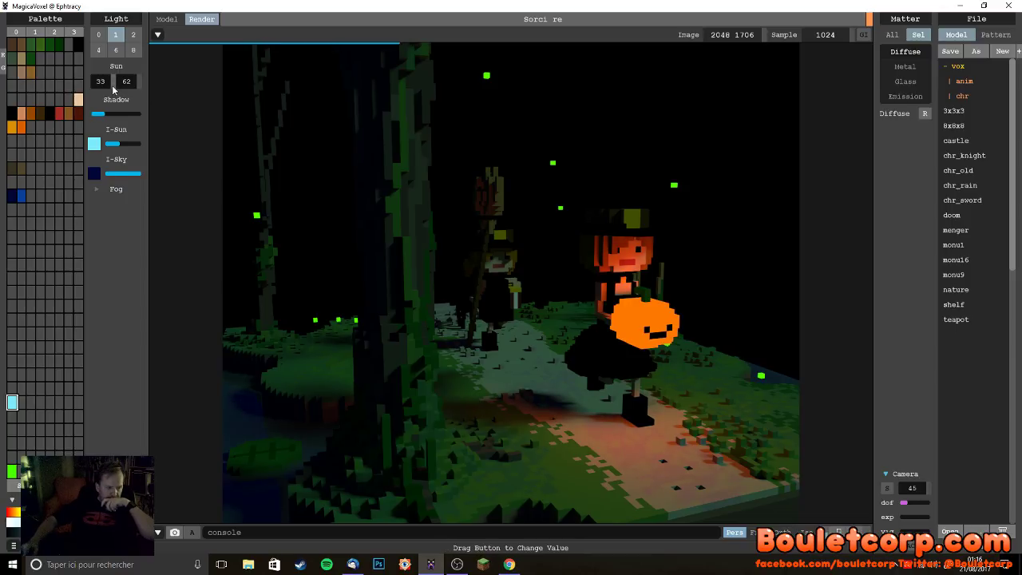
drag(112, 89, 138, 92)
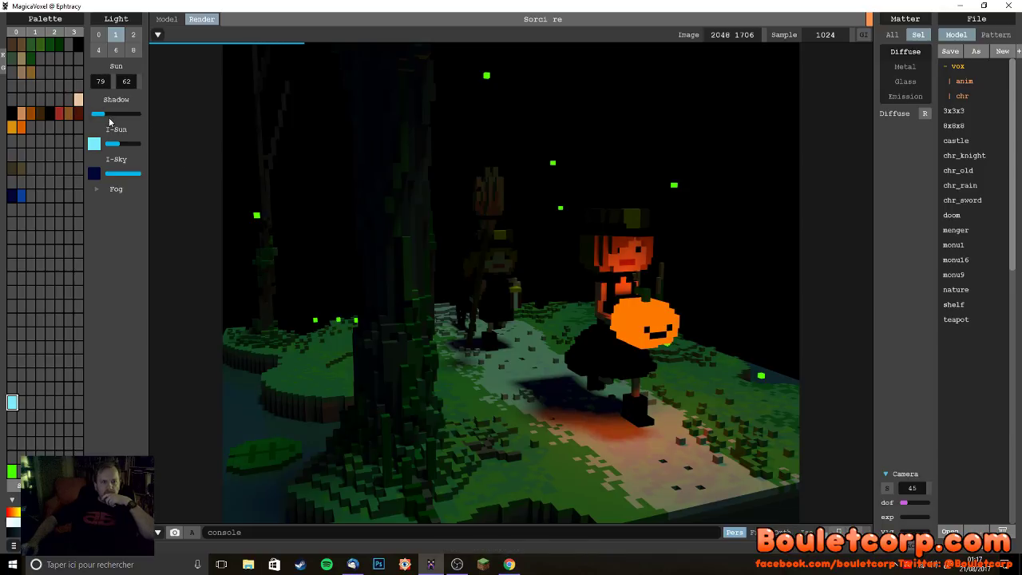
mouse_move(112, 90)
mouse_down()
mouse_move(95, 83)
mouse_move(129, 86)
mouse_move(104, 90)
mouse_up()
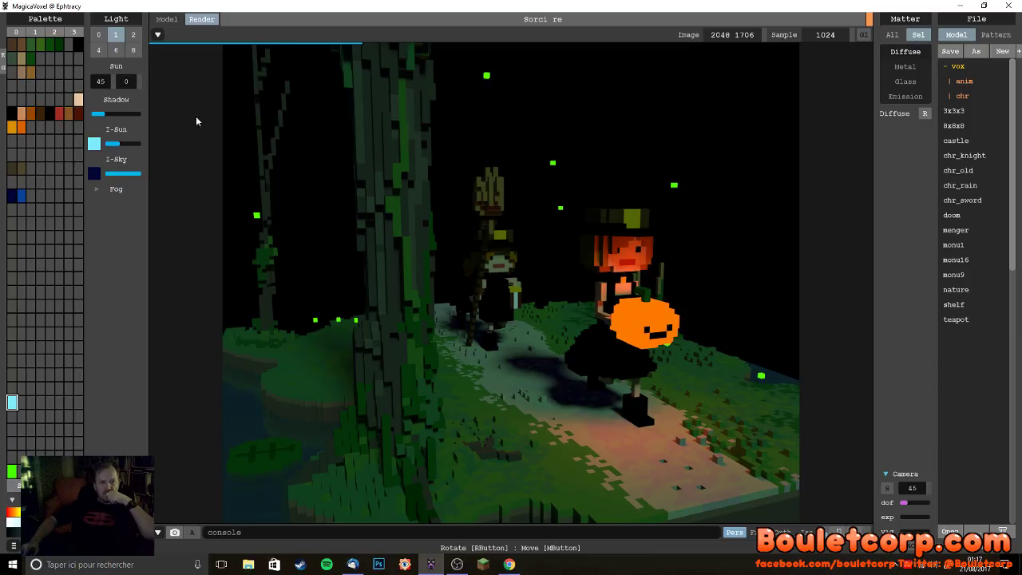
right_drag(630, 270, 583, 262)
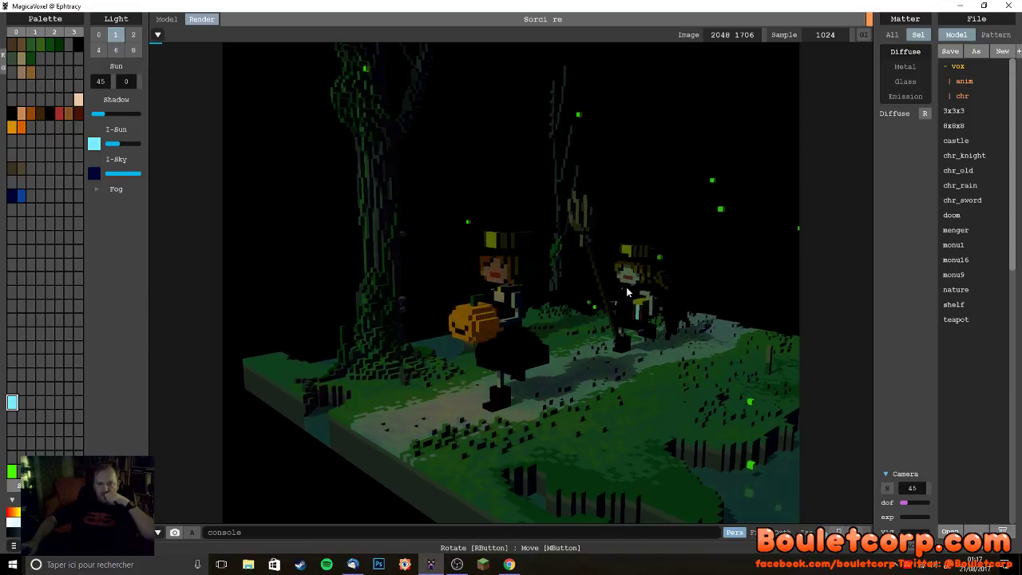
drag(129, 83, 168, 92)
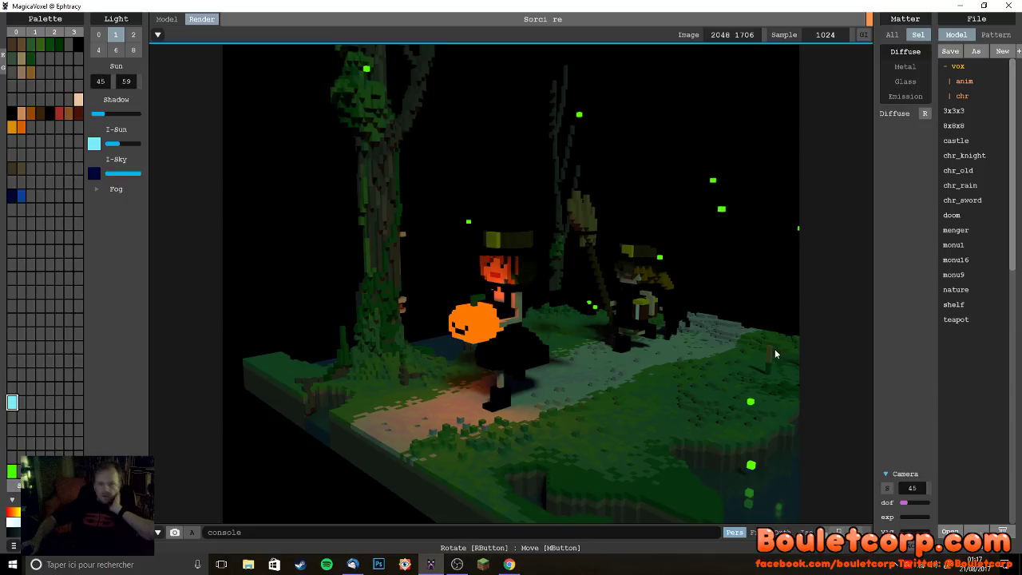
- Raise the sun intensity to maximum and compare the rendered scene with the unrendered model
right_click(743, 322)
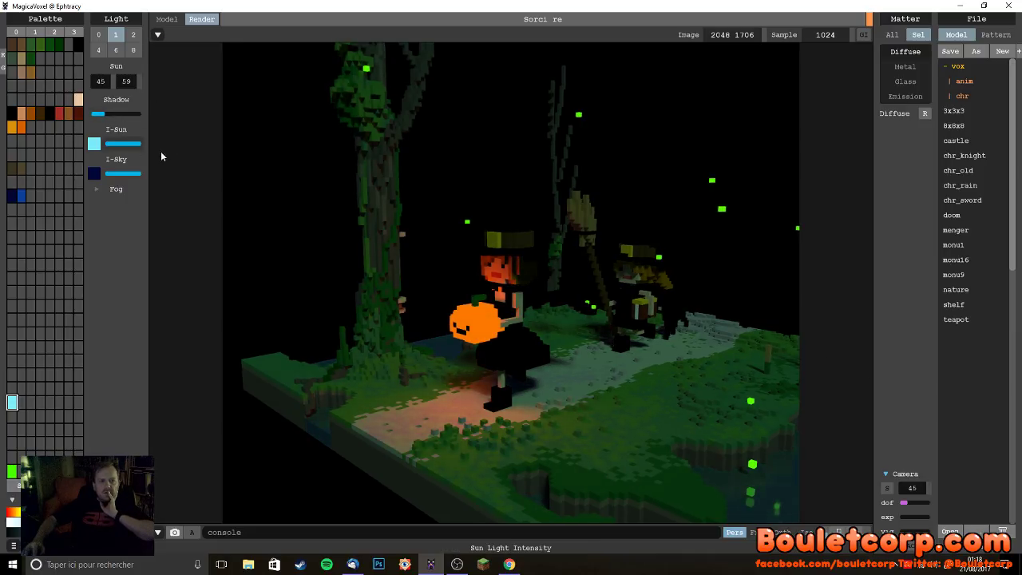
right_drag(742, 283, 714, 257)
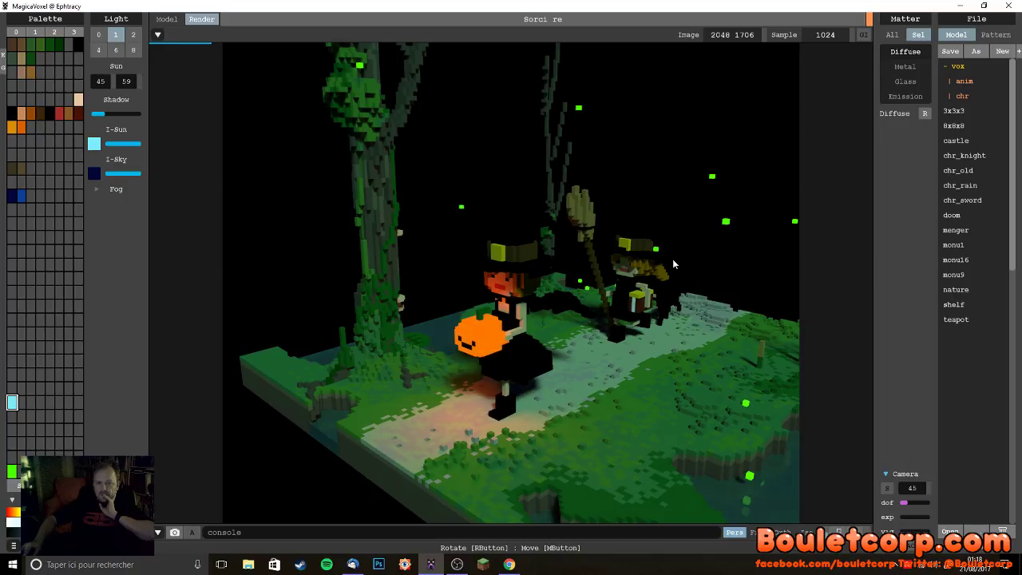
click(180, 20)
click(198, 20)
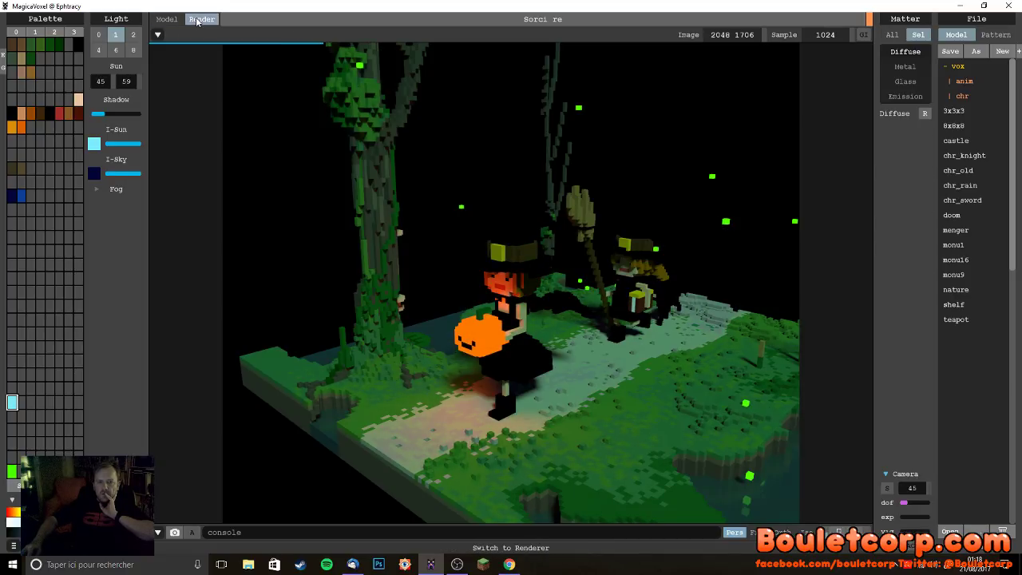
click(180, 20)
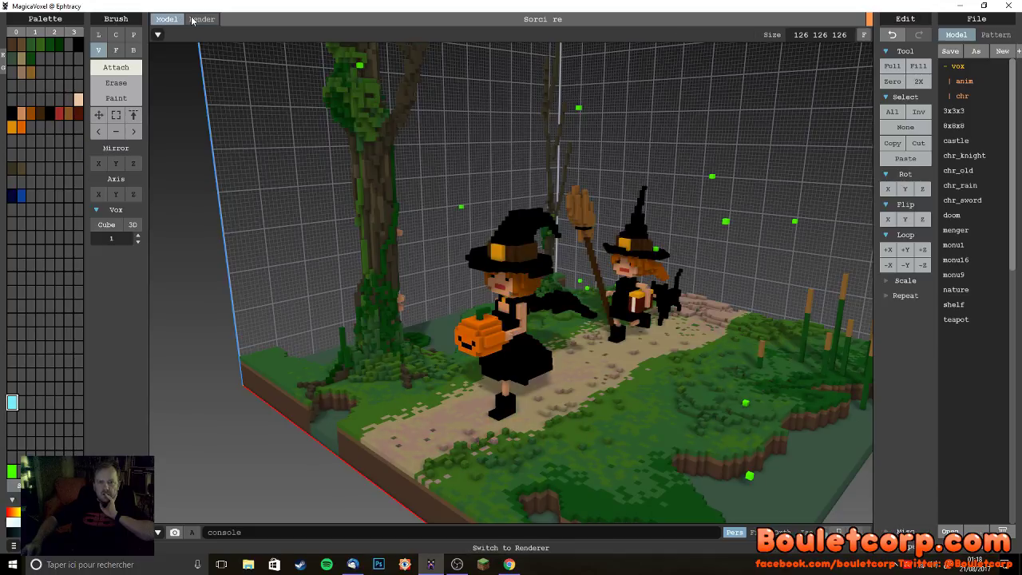
click(191, 20)
click(166, 19)
click(193, 22)
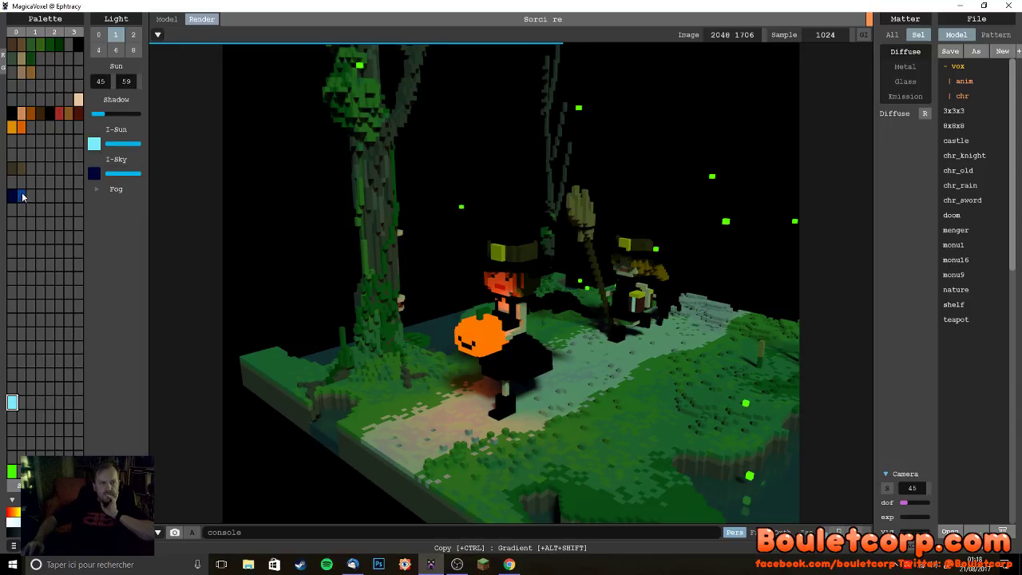
- Apply the white swatch beside the light cyan one as the sun colour and set the shadow softness to maximum
click(21, 403)
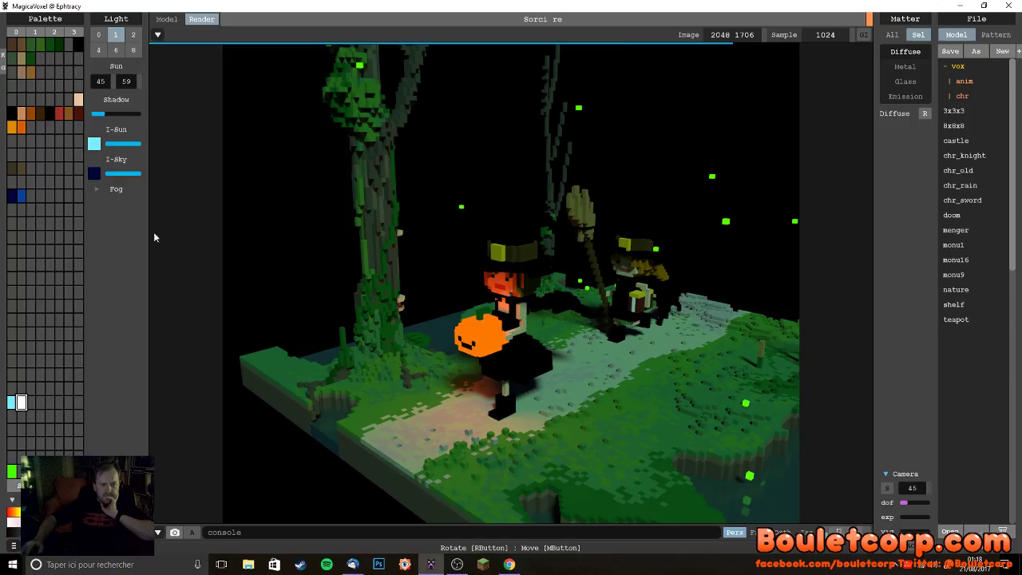
click(94, 145)
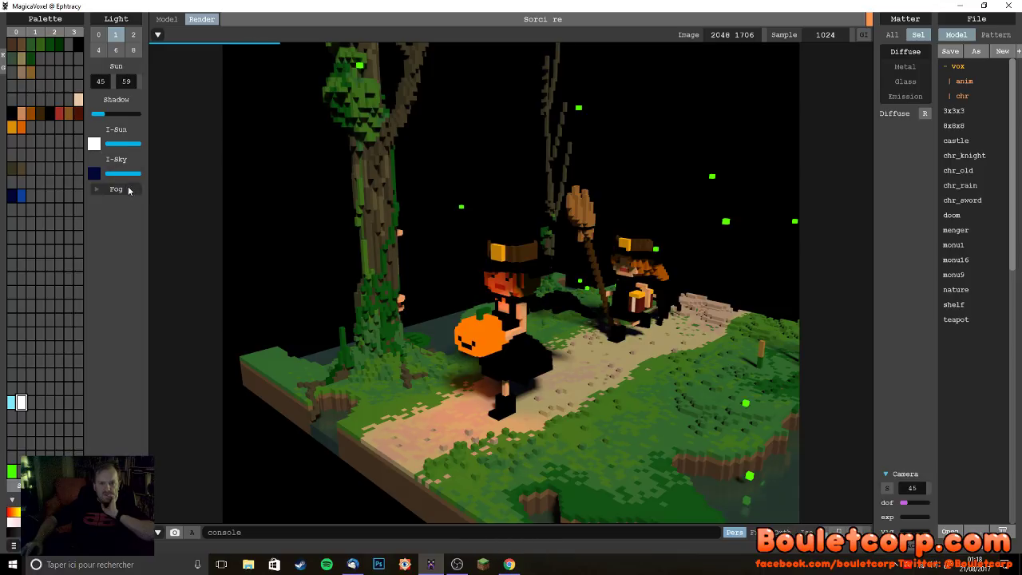
drag(108, 113, 155, 119)
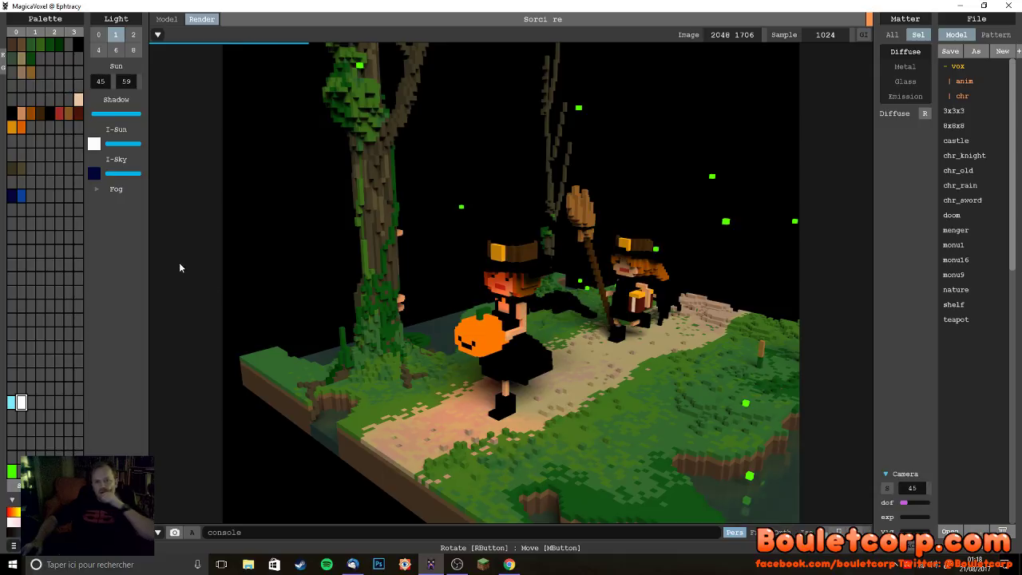
right_drag(668, 361, 690, 371)
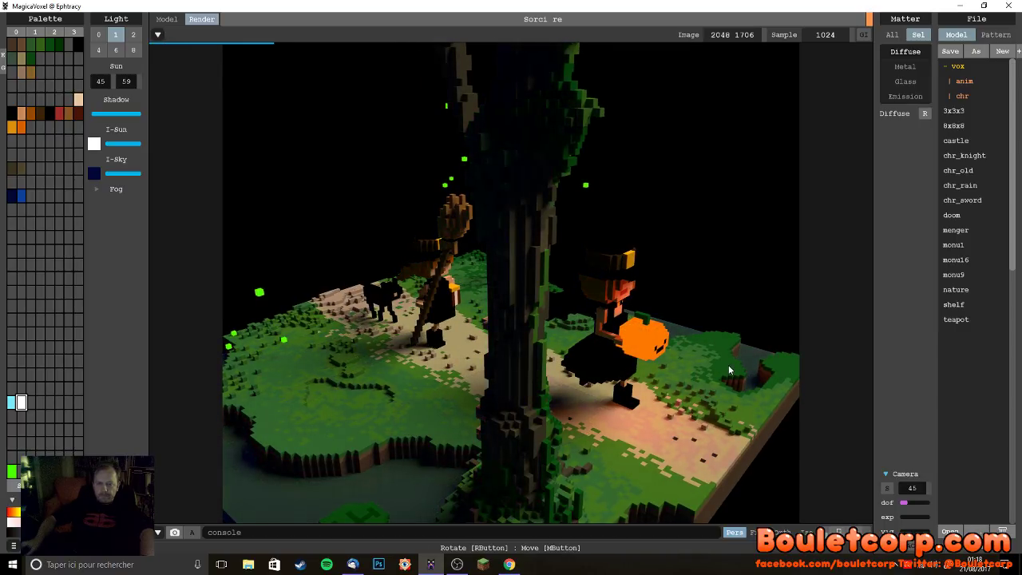
right_drag(741, 368, 660, 384)
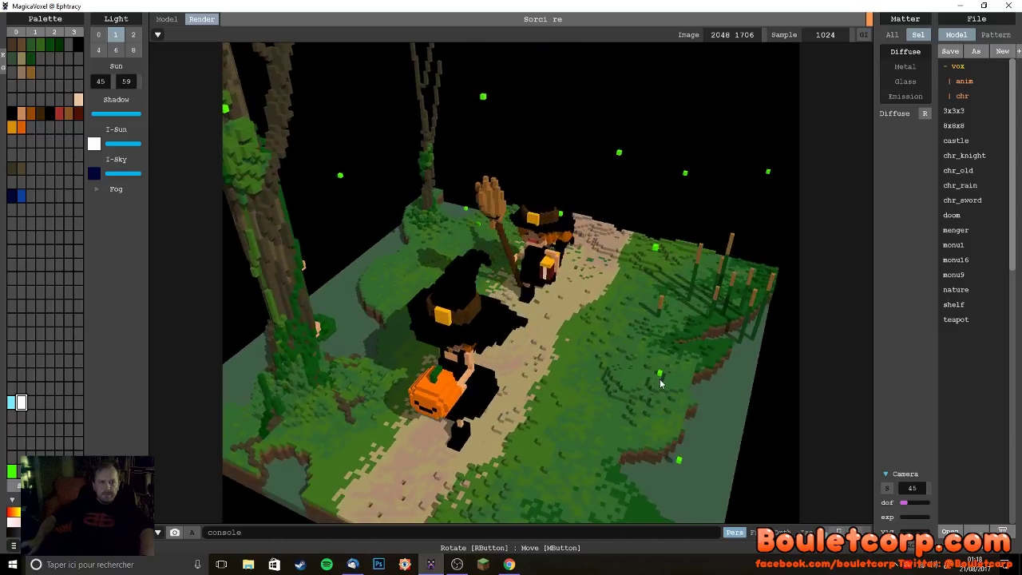
- Test white as the sky colour and replace it with the light cyan swatch
click(94, 173)
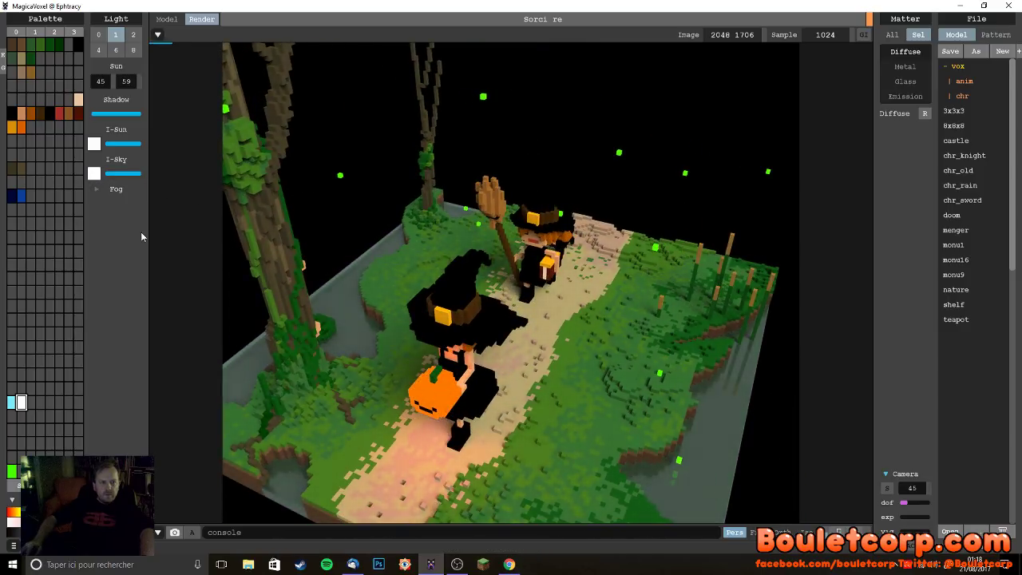
right_drag(399, 263, 462, 313)
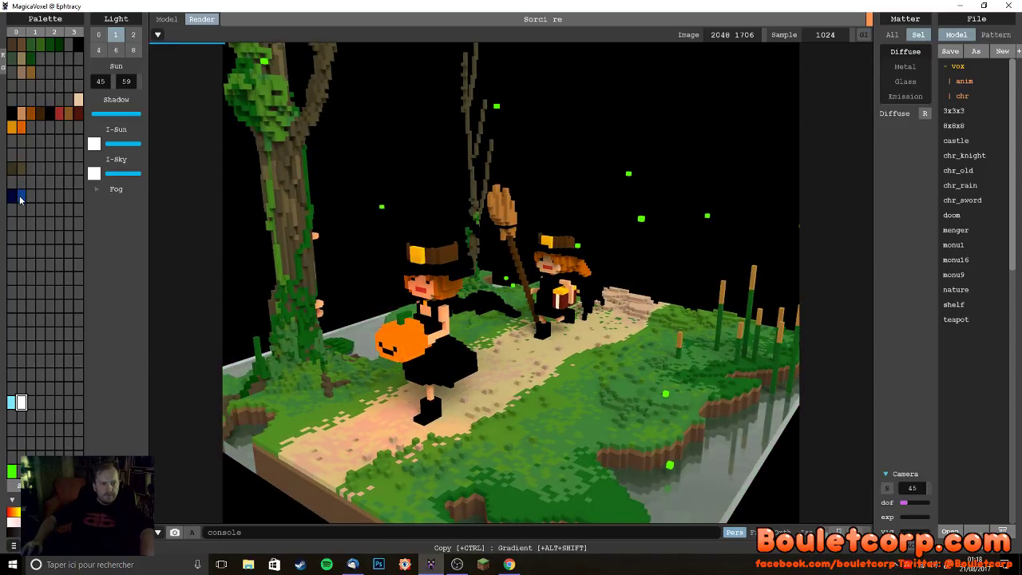
click(12, 402)
click(94, 174)
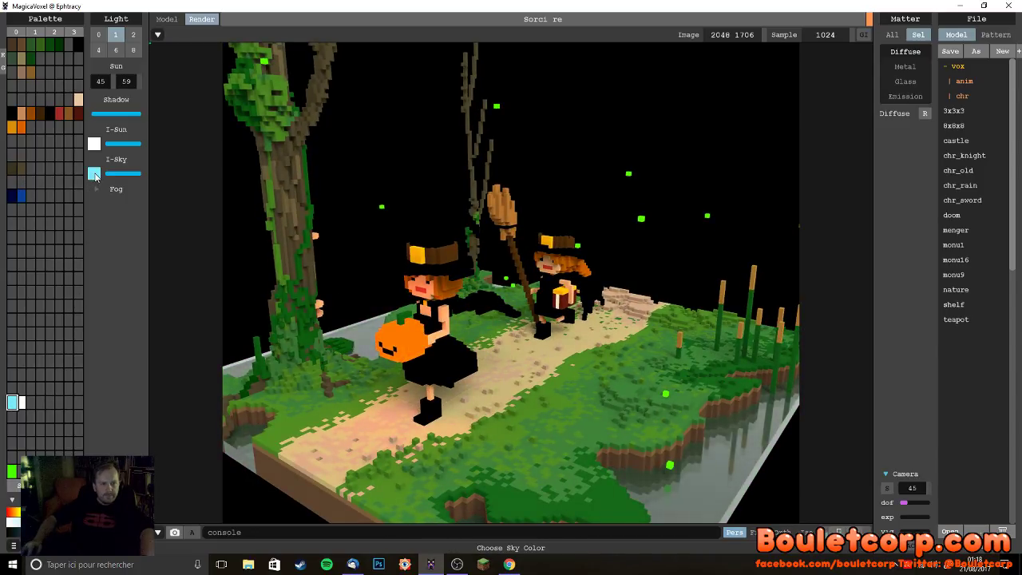
right_drag(403, 313, 422, 318)
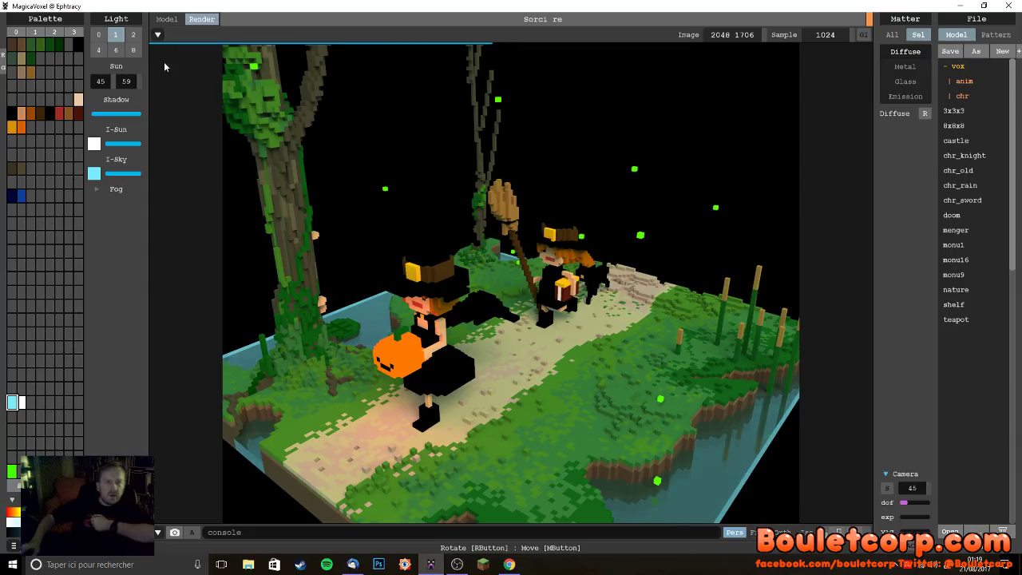
- Test 2, 6 and 8 light bounces, set the bounces to 4, and enable GI for the render
click(137, 34)
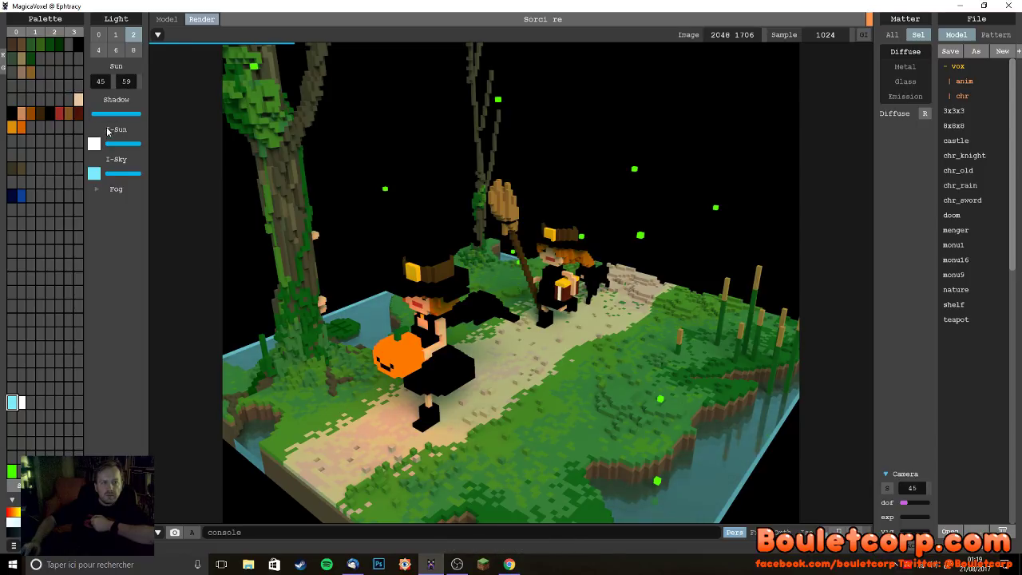
click(114, 50)
click(114, 51)
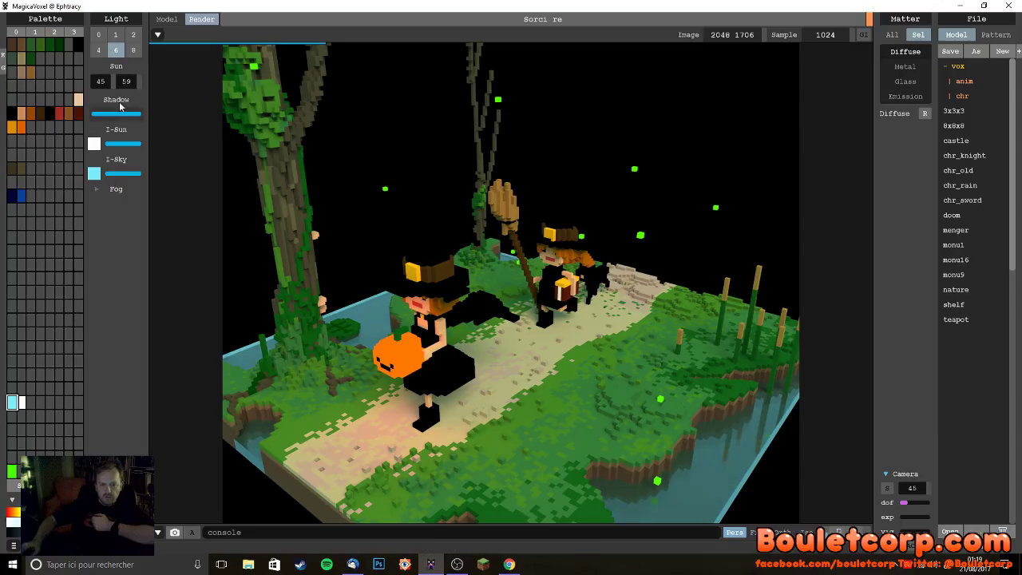
click(133, 51)
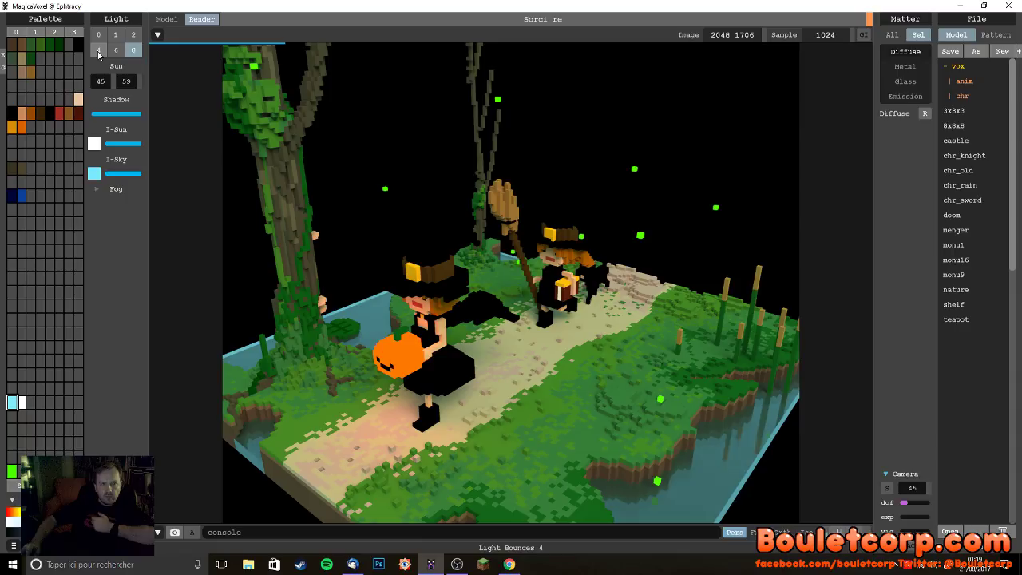
click(98, 51)
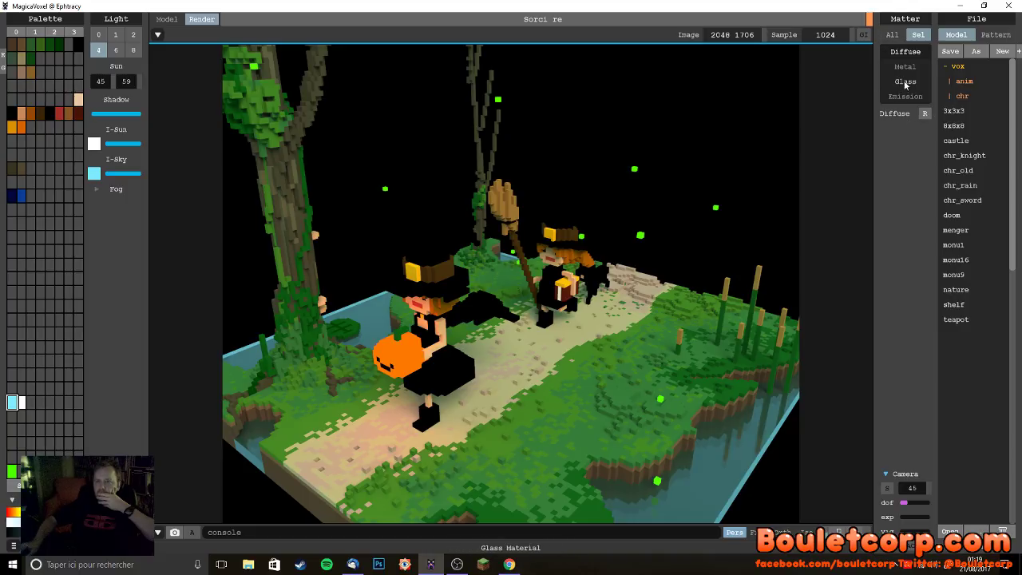
click(867, 40)
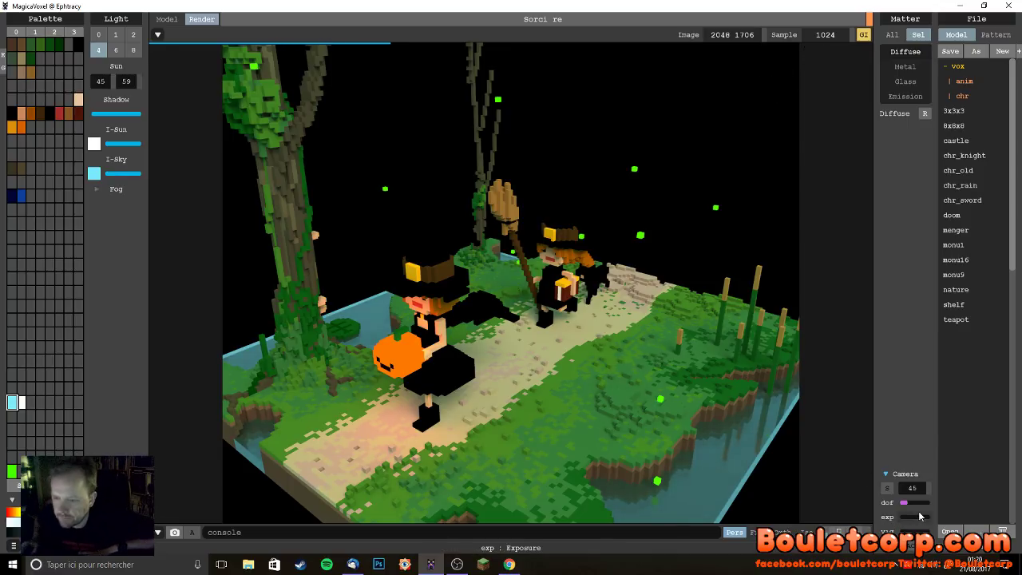
- Test a camera field of view of 89, set it to 50, and frame both witches along the path
drag(929, 494, 949, 497)
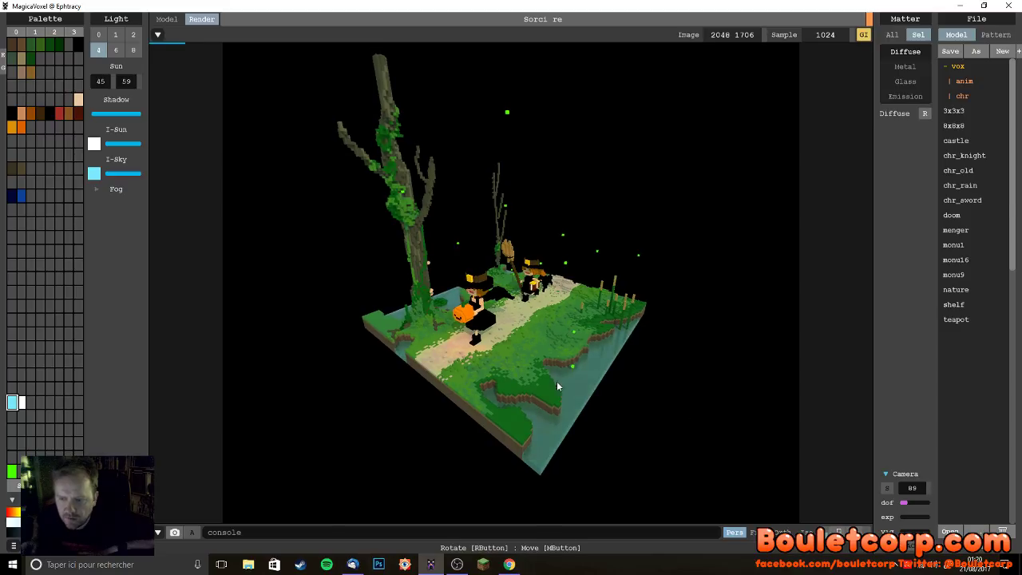
scroll(551, 382, up, 6)
right_drag(540, 375, 671, 392)
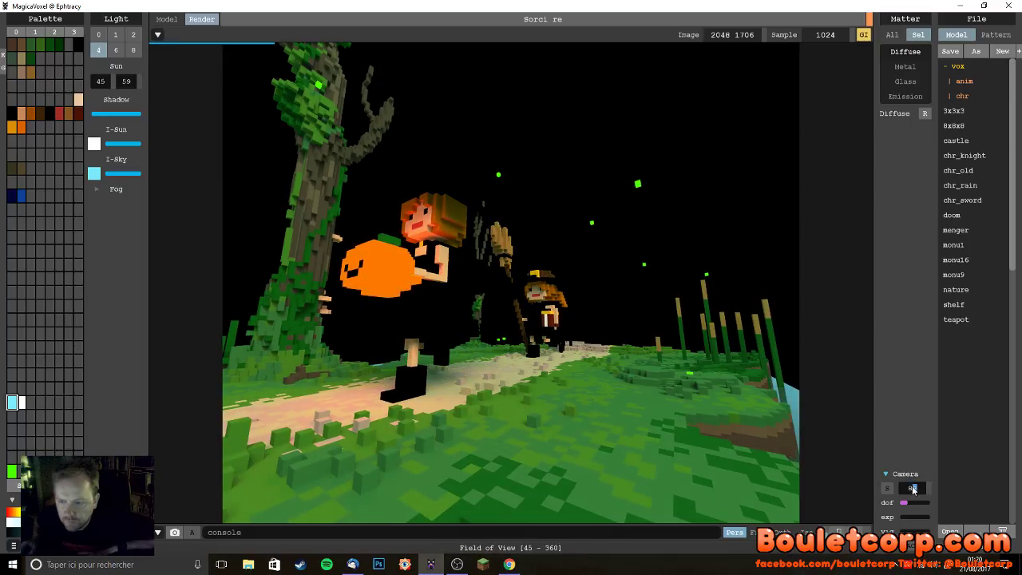
drag(922, 490, 756, 432)
right_drag(756, 432, 601, 357)
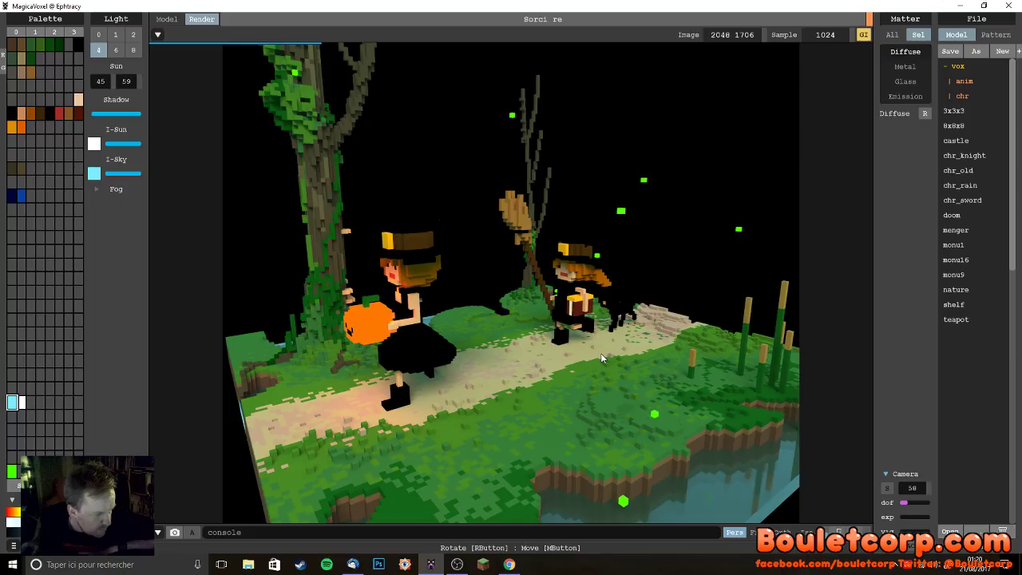
right_drag(496, 299, 545, 323)
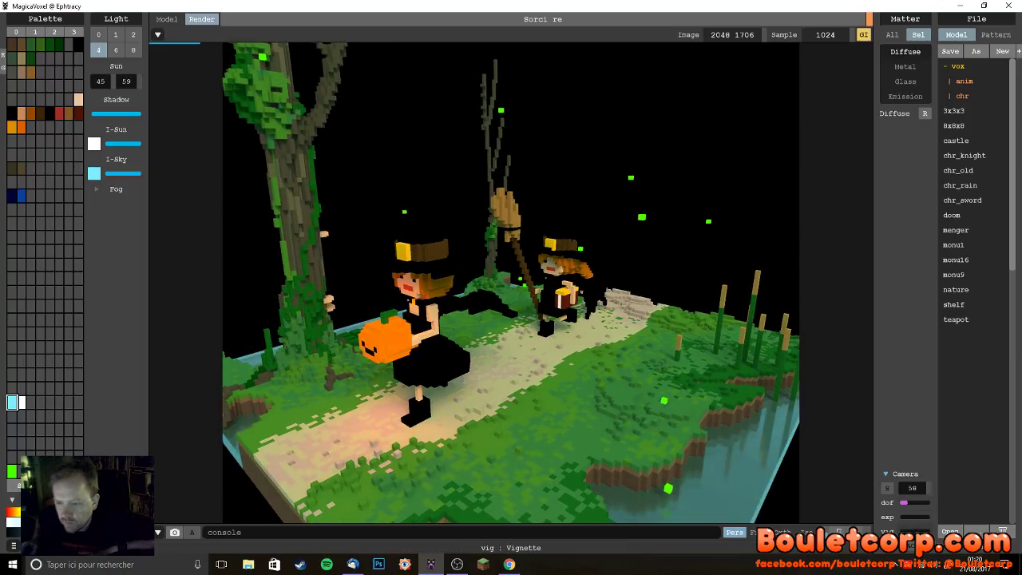
- Test a full vignette and reduce it to about half, then try a raised exposure and return it to zero
click(930, 532)
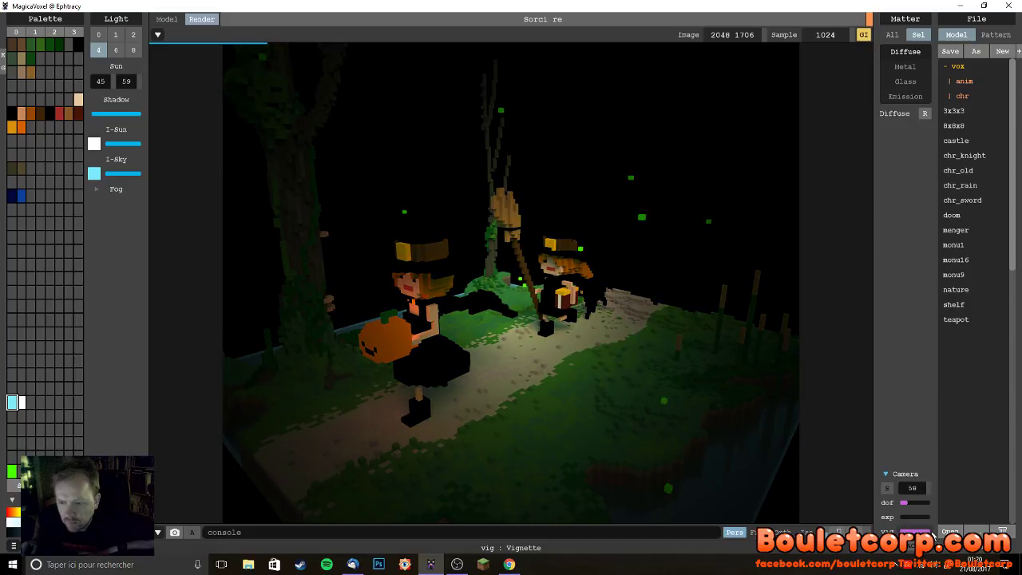
click(916, 532)
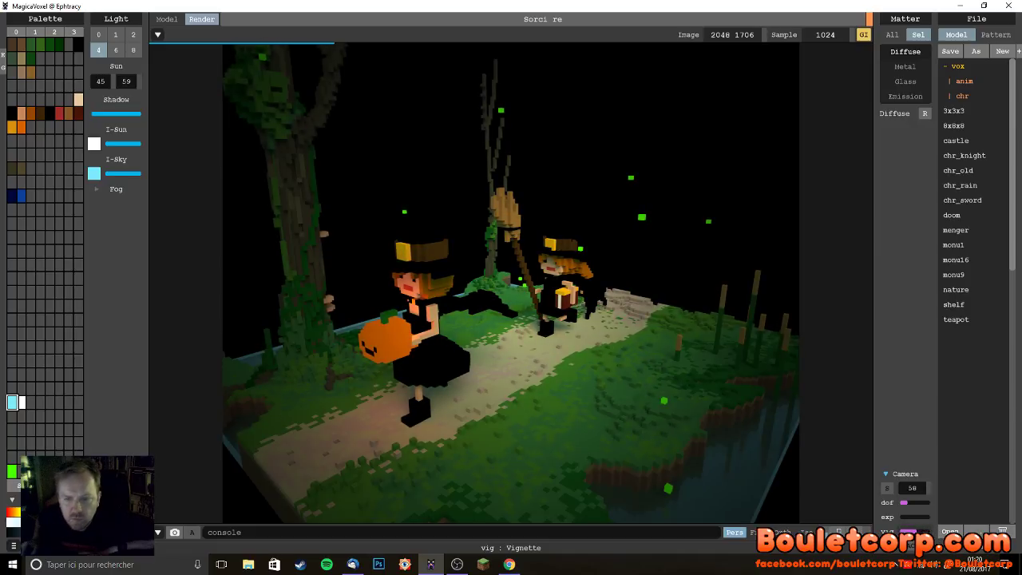
click(907, 519)
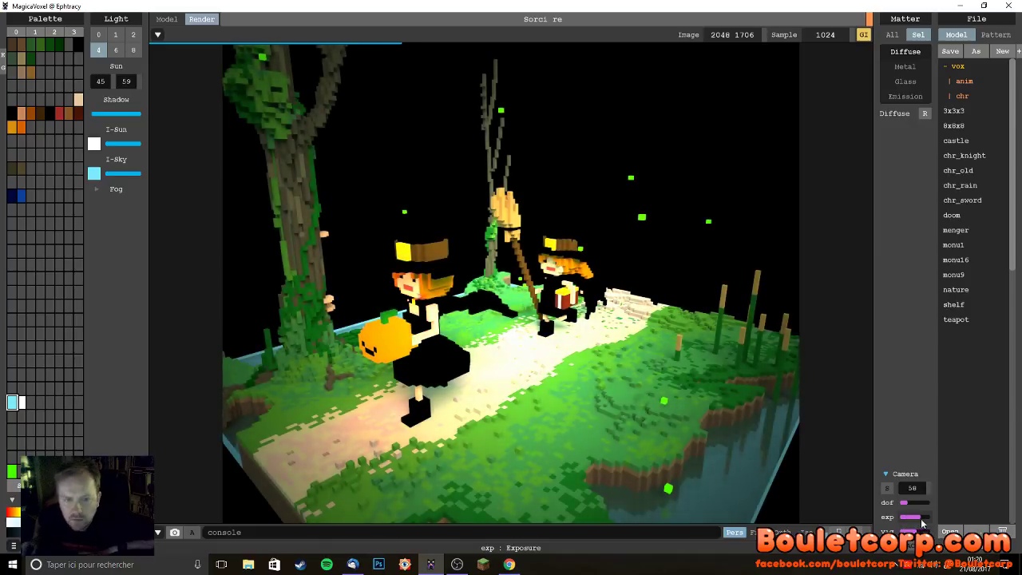
drag(913, 523, 889, 524)
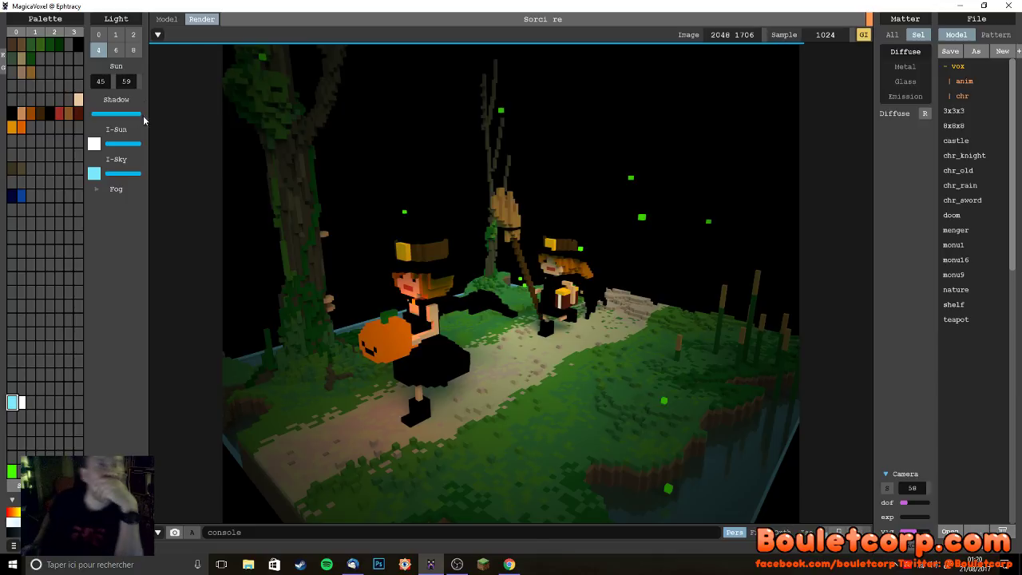
- Test the render with 0 light bounces and set the bounces to 1
click(69, 45)
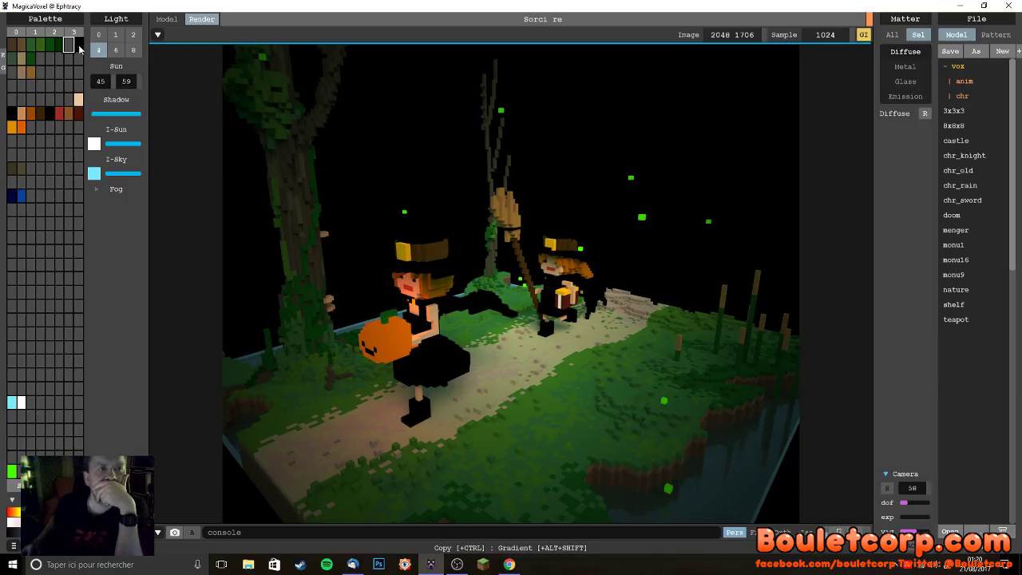
click(98, 34)
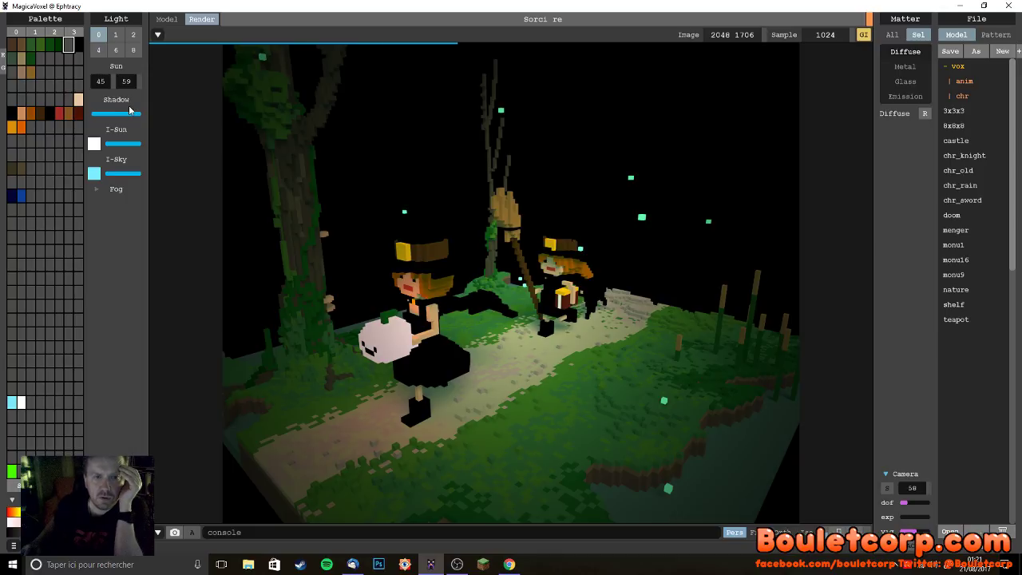
click(116, 36)
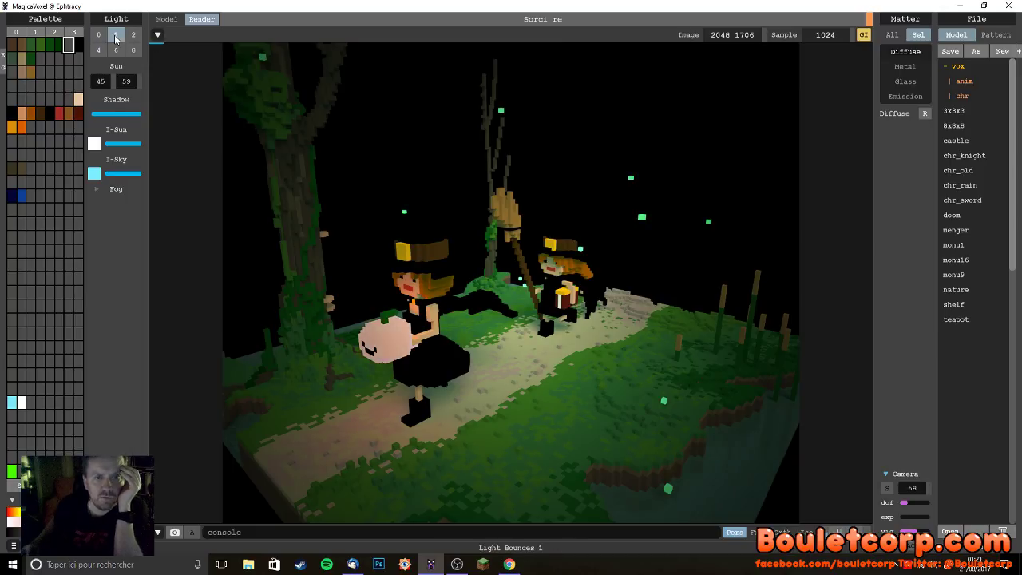
click(158, 35)
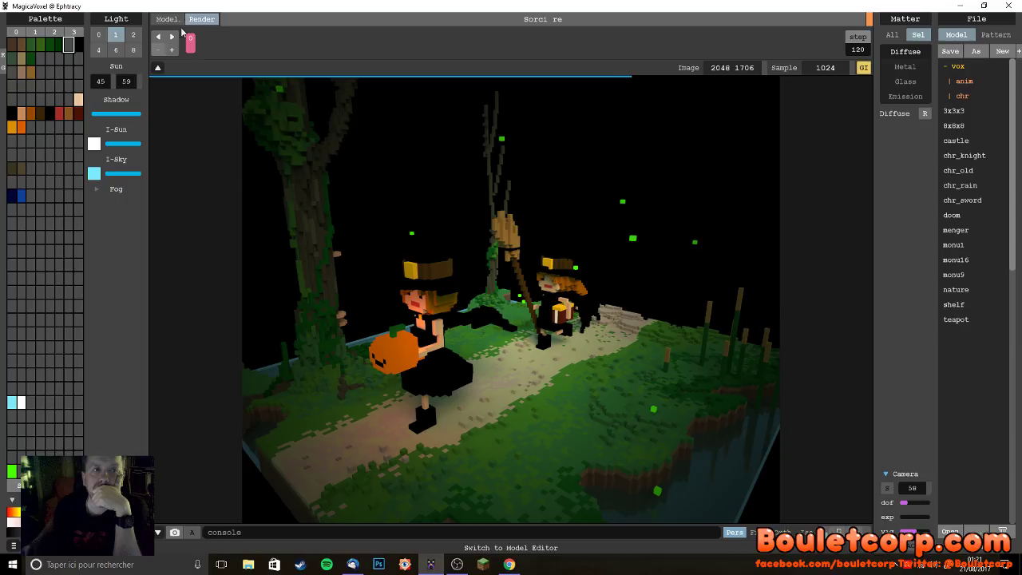
click(157, 69)
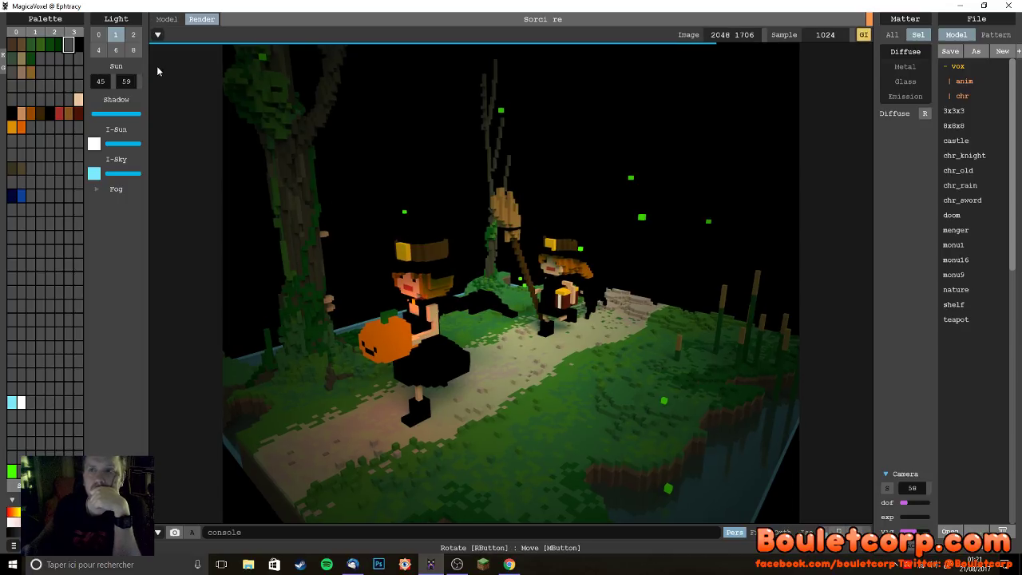
- Test white fog in the render, starting at a medium density and reducing it to a very thin haze
click(100, 188)
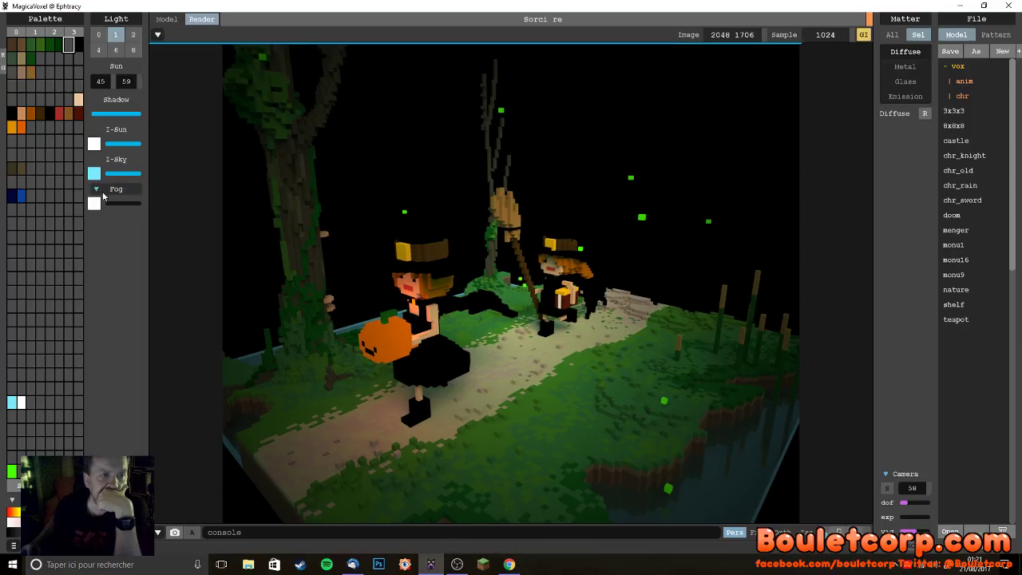
drag(111, 206, 122, 209)
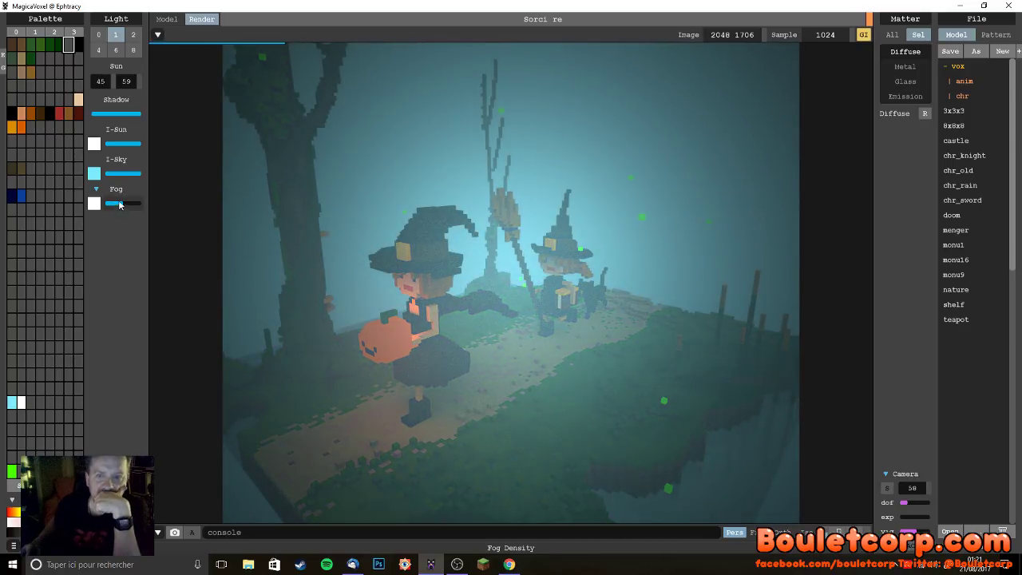
click(110, 207)
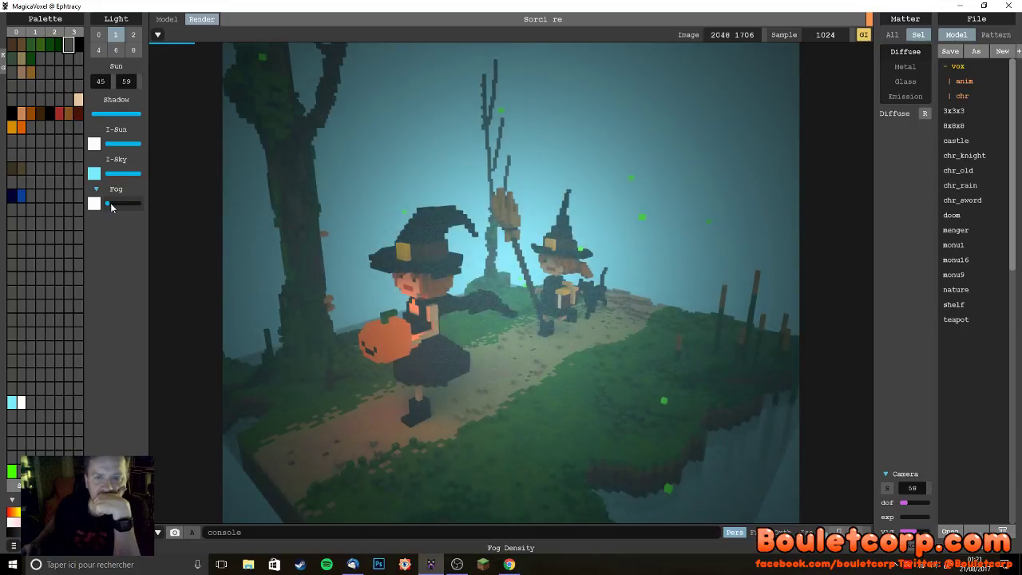
click(111, 208)
drag(111, 209, 101, 206)
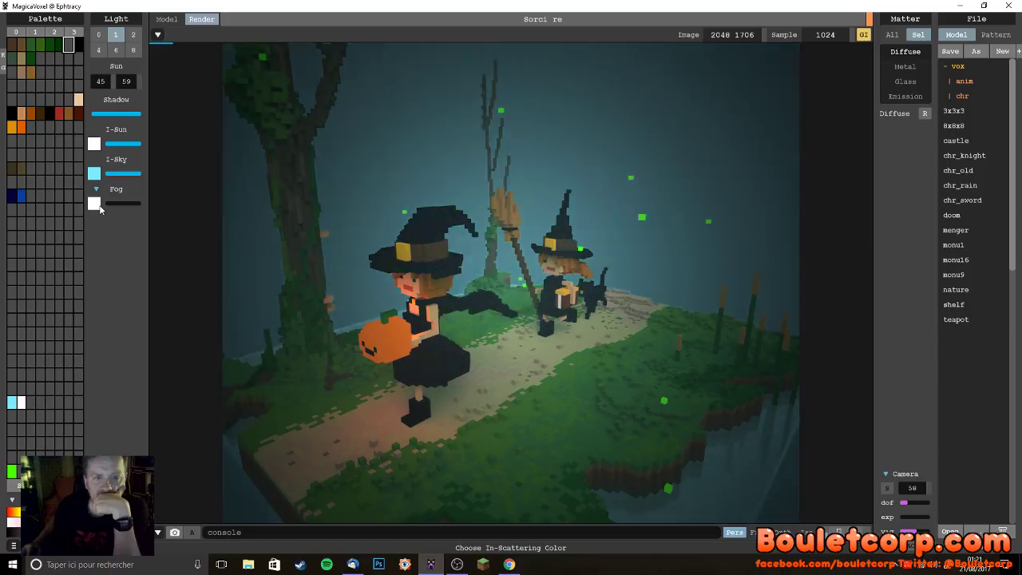
click(105, 203)
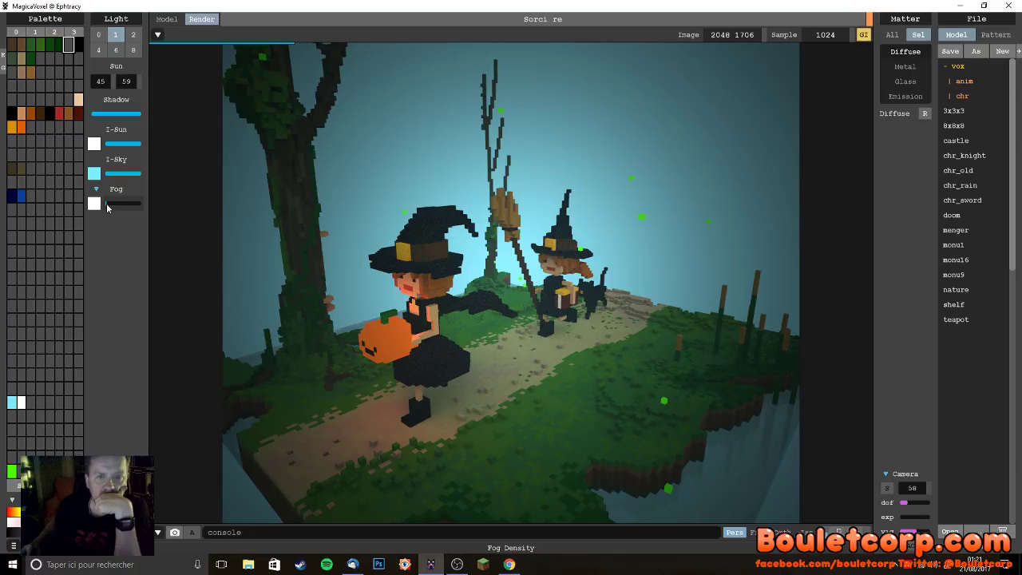
- Set the fog colour to dark grey and return the fog density to zero
click(99, 207)
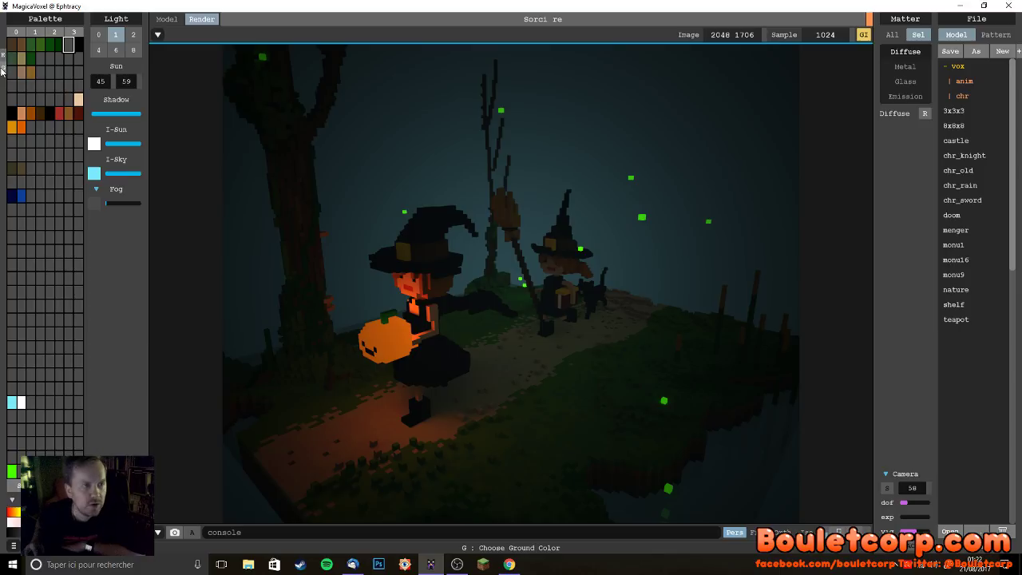
click(95, 189)
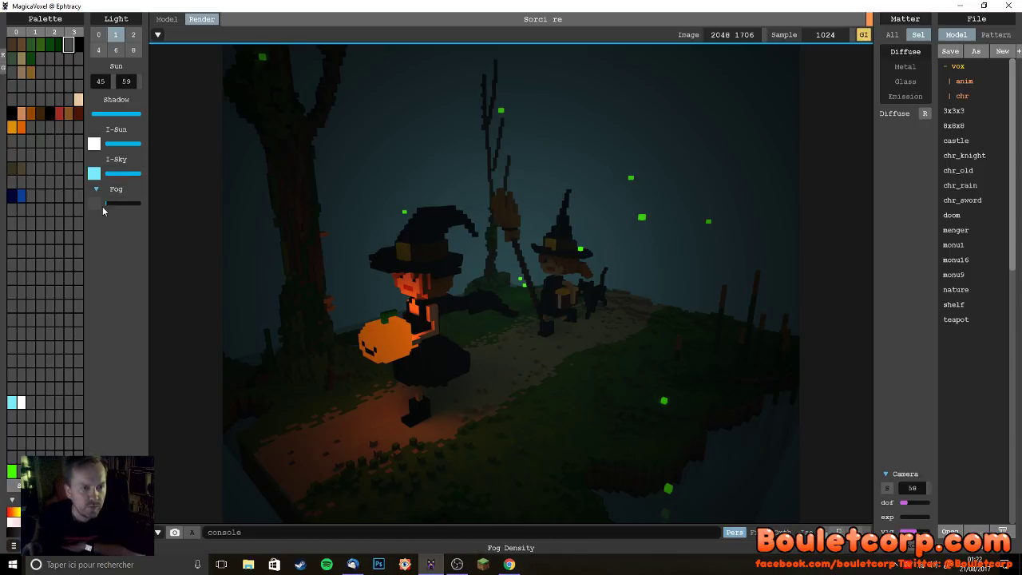
drag(105, 204, 92, 206)
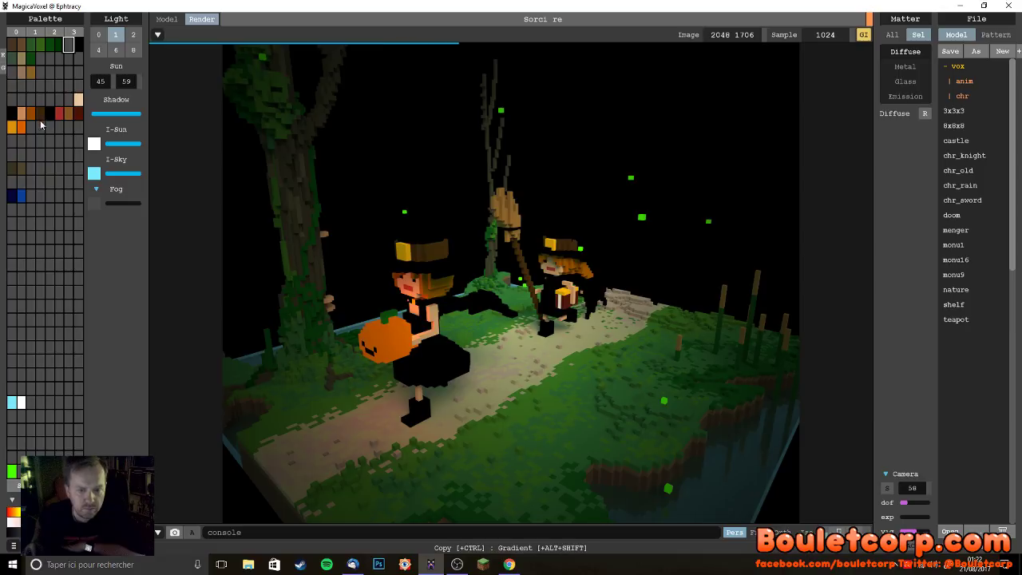
- Set the ground colour to white and display the ground in the render
click(23, 402)
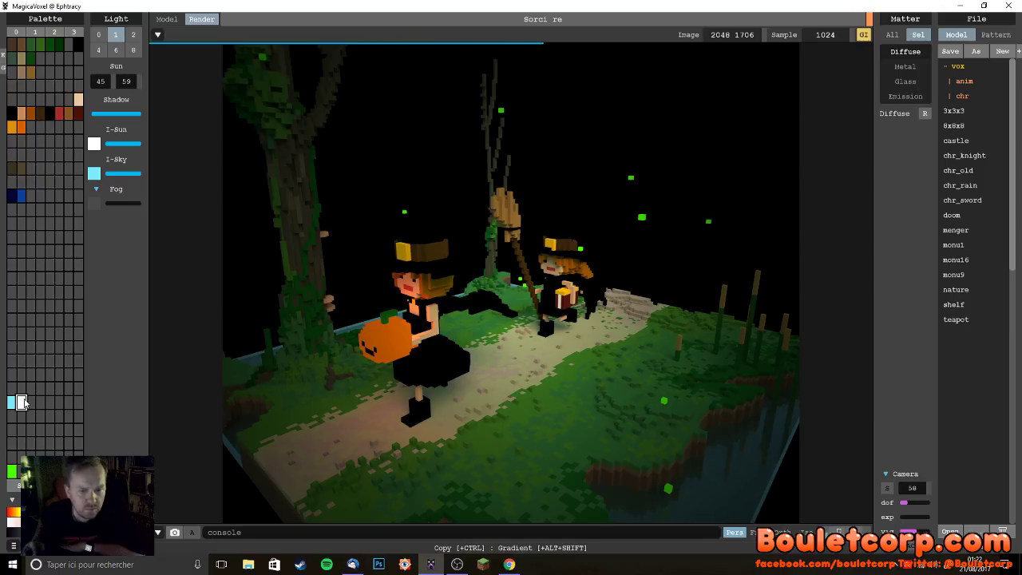
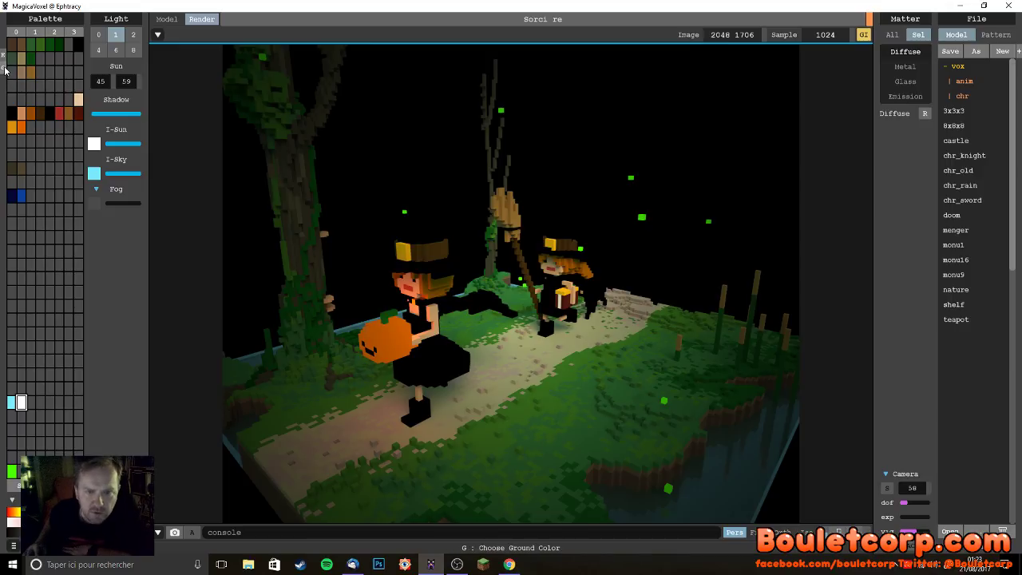
click(21, 74)
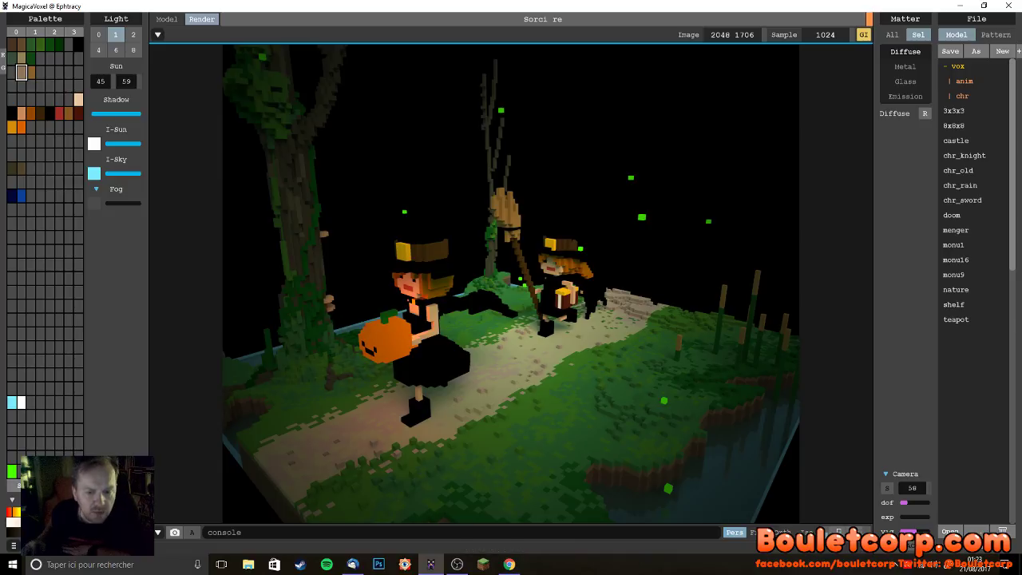
key(ctrl+u)
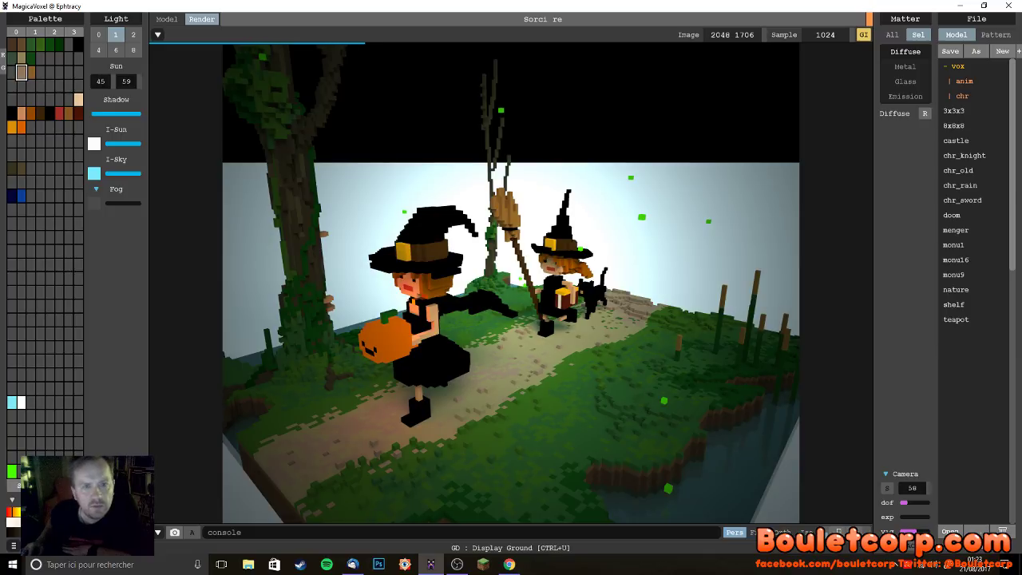
- Test beige, dark brown, dark grey and black as ground colours, and set the ground to the dark navy palette colour
click(21, 72)
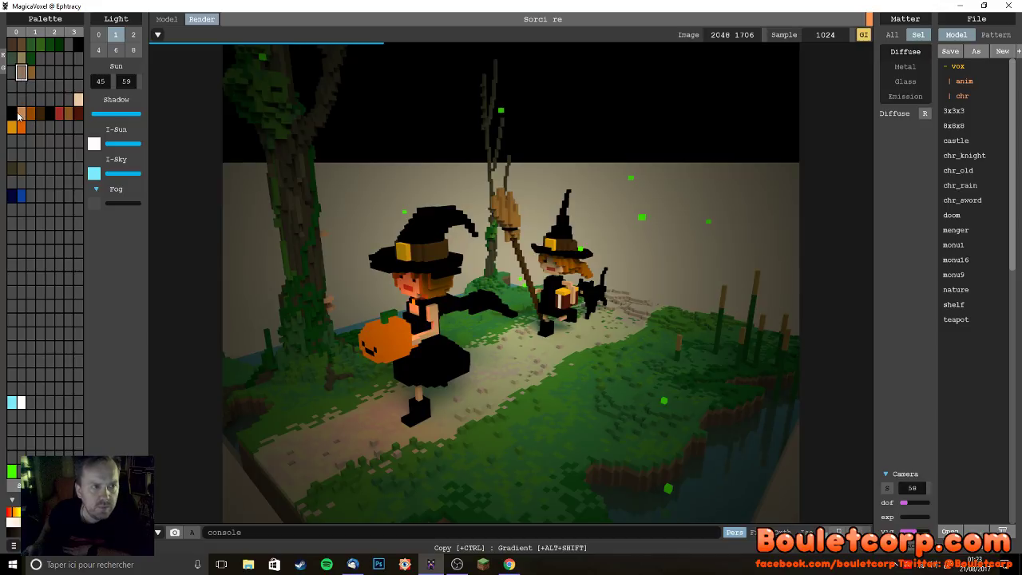
click(40, 112)
click(2, 80)
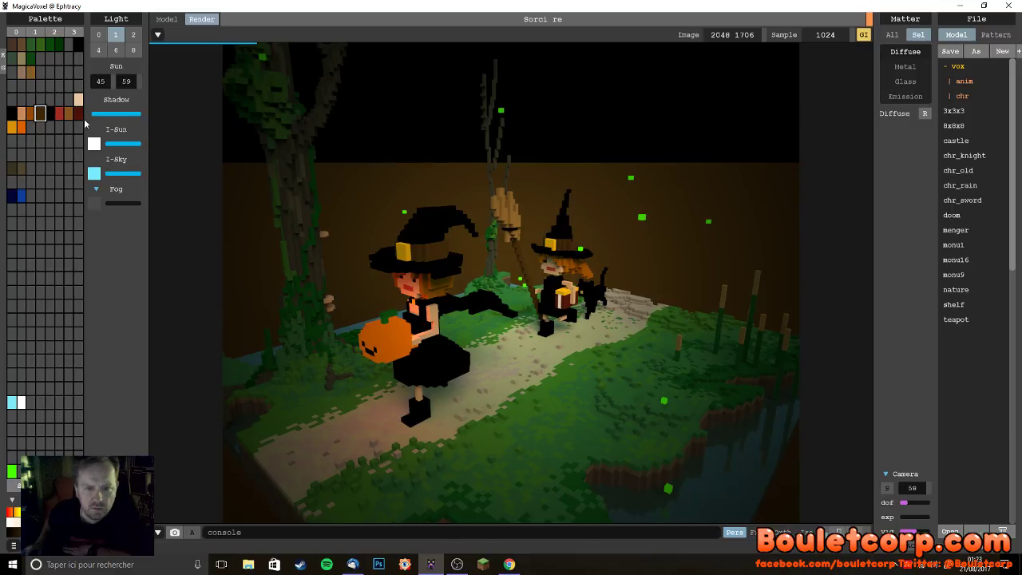
click(68, 45)
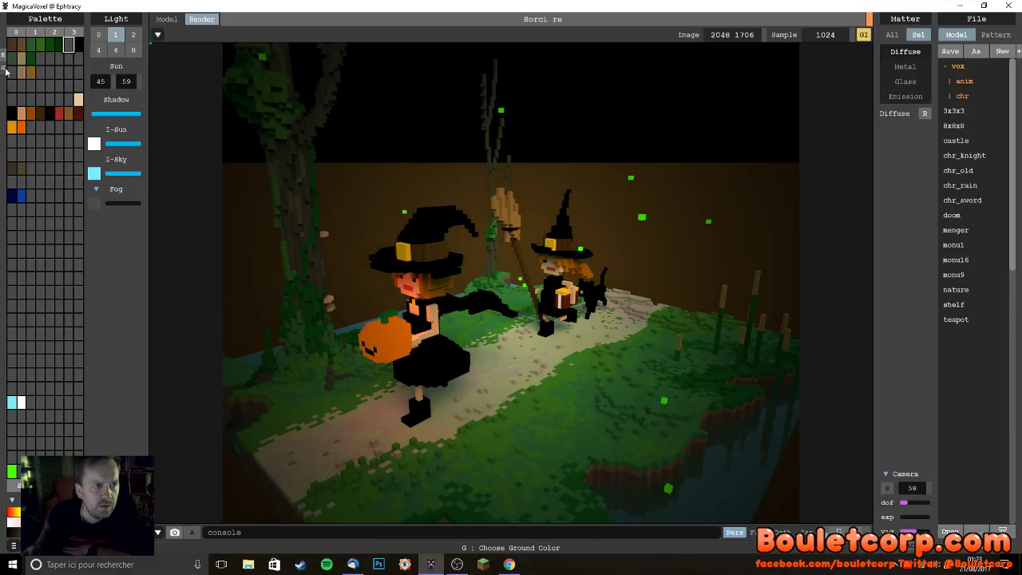
click(11, 113)
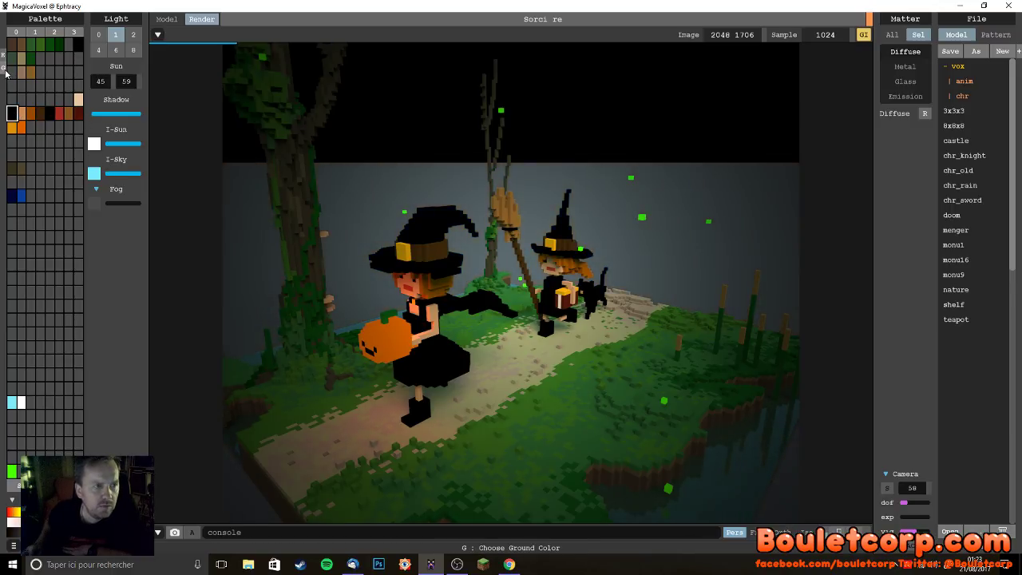
key(g)
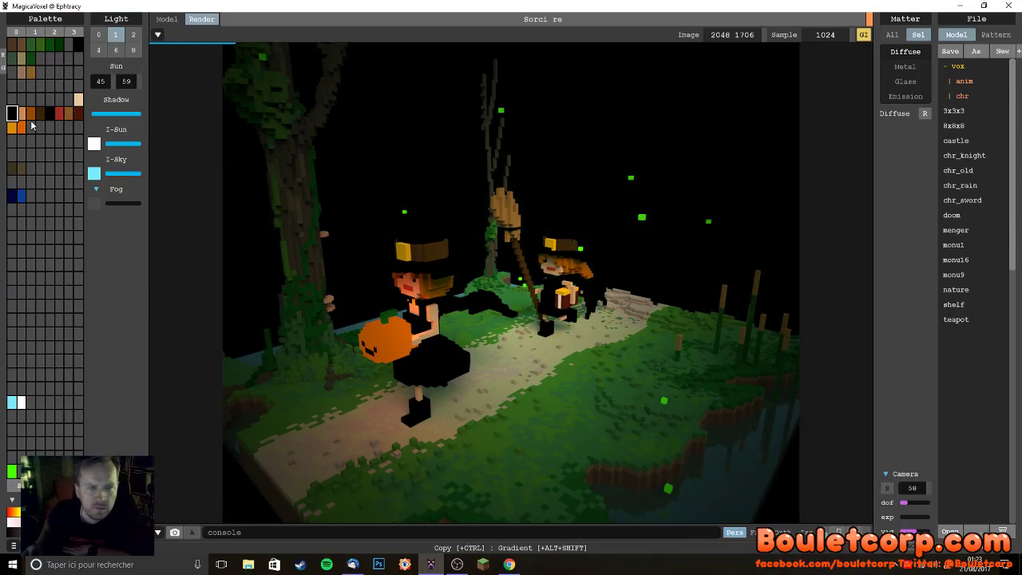
click(12, 196)
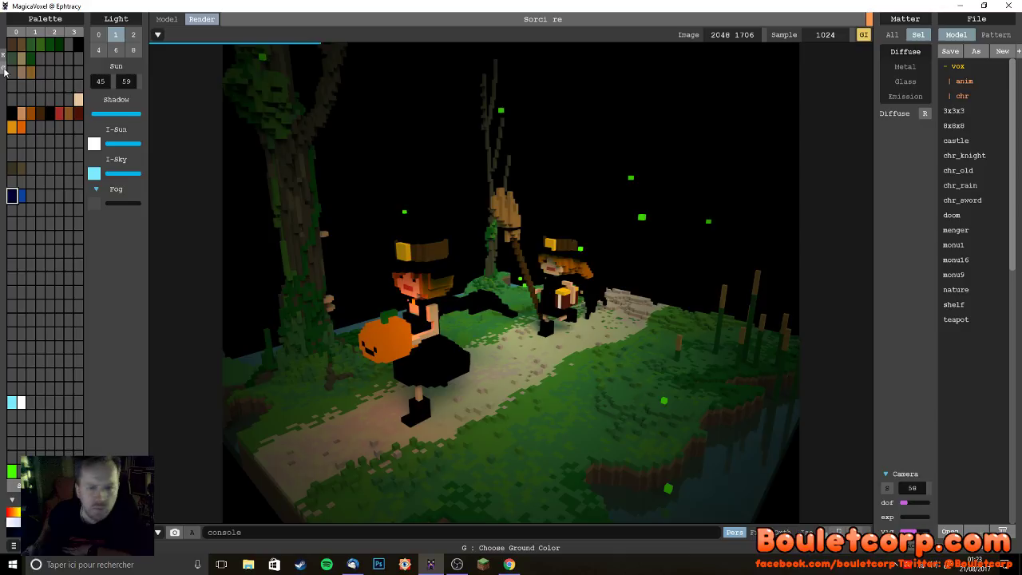
key(g)
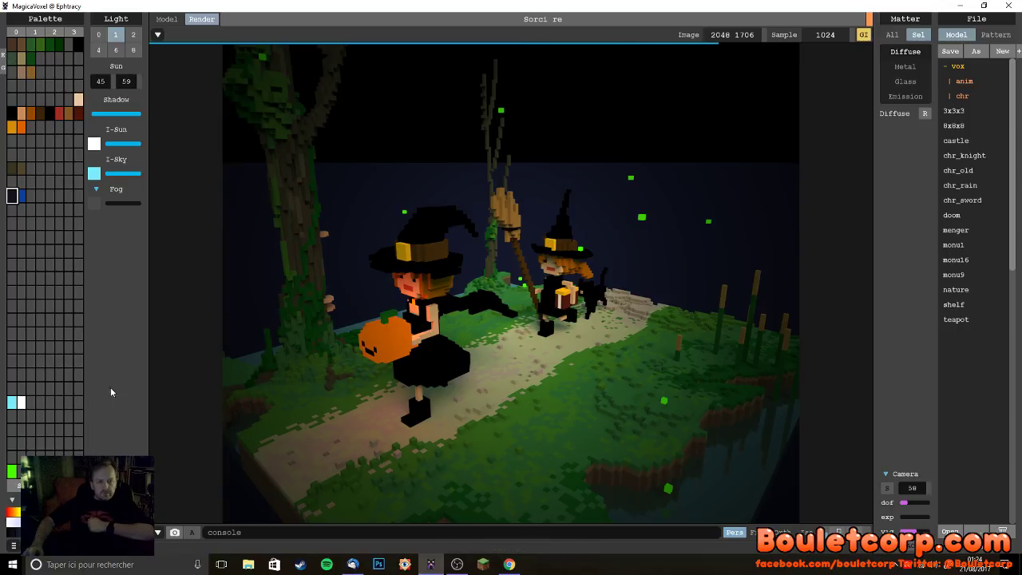
- Test the edge display and the grid display on the rendered voxels, and turn each off again
click(838, 532)
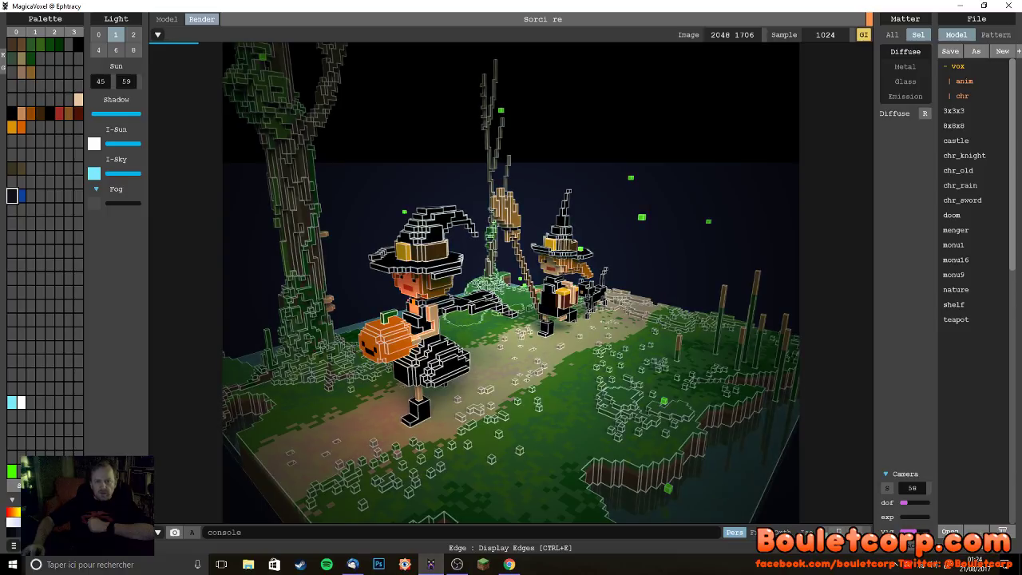
click(838, 532)
key(ctrl+g)
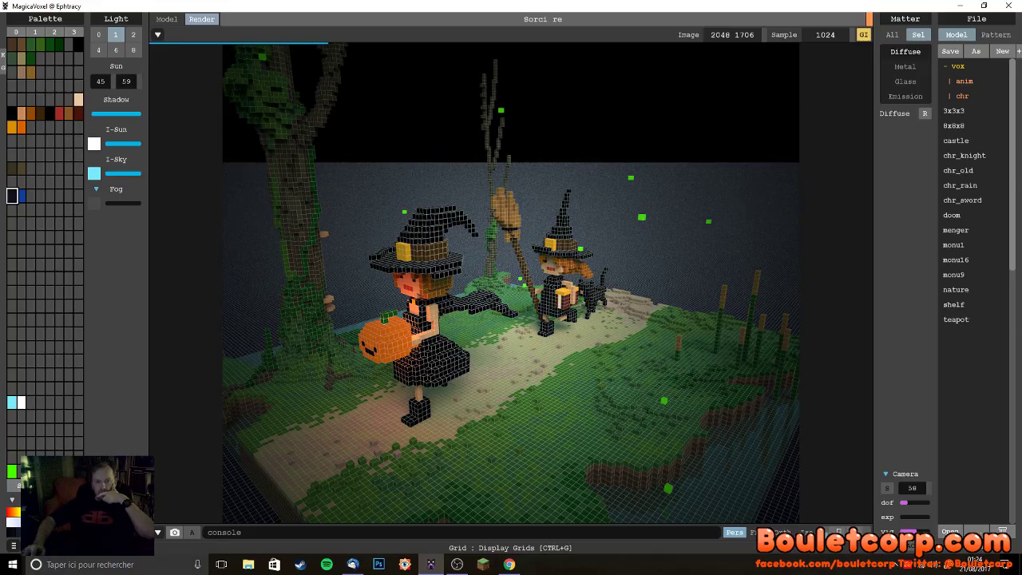
key(ctrl+g)
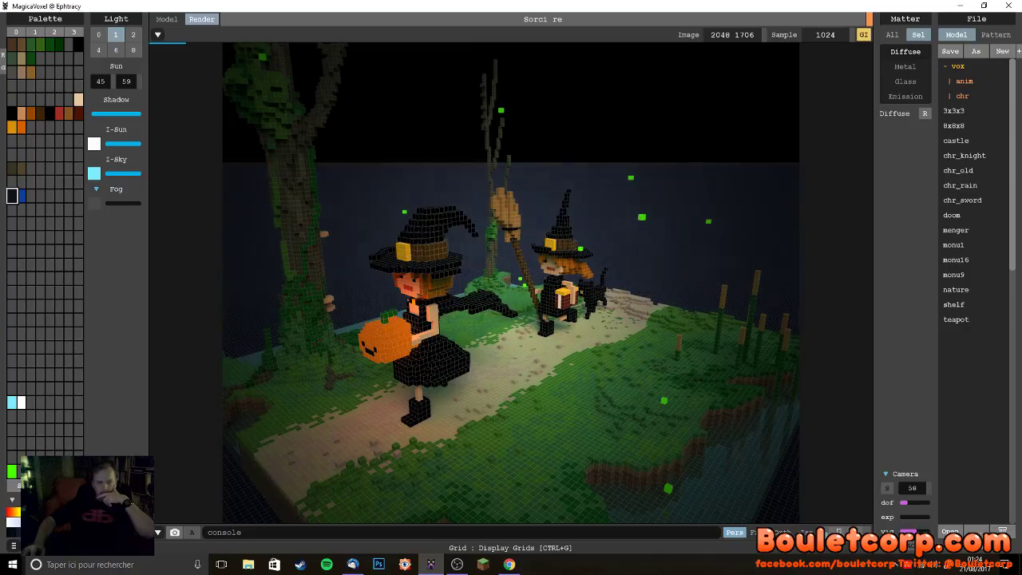
- Test the Lego voxel shape on the scene and inspect the witches and path up close
click(870, 532)
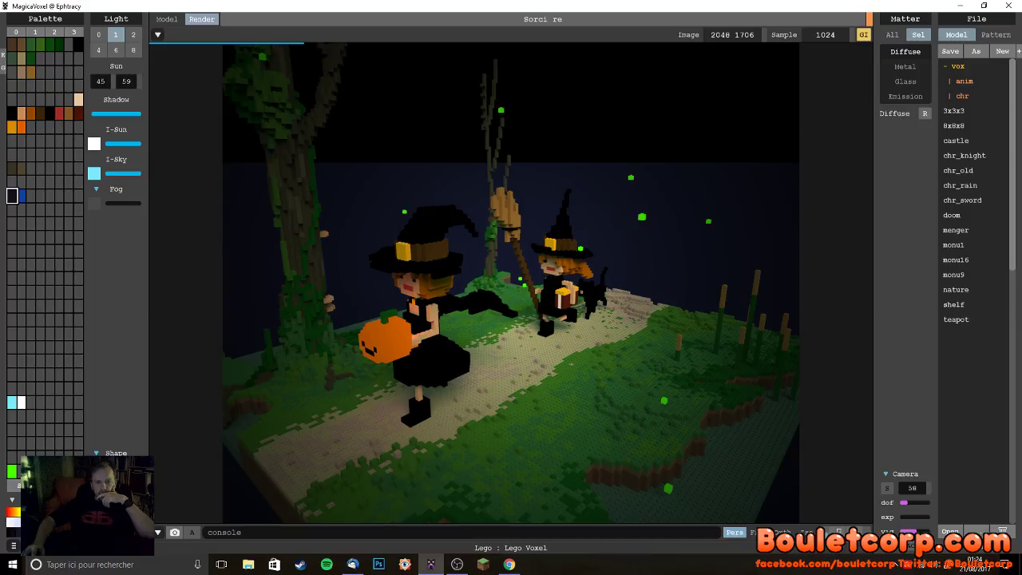
scroll(438, 470, up, 3)
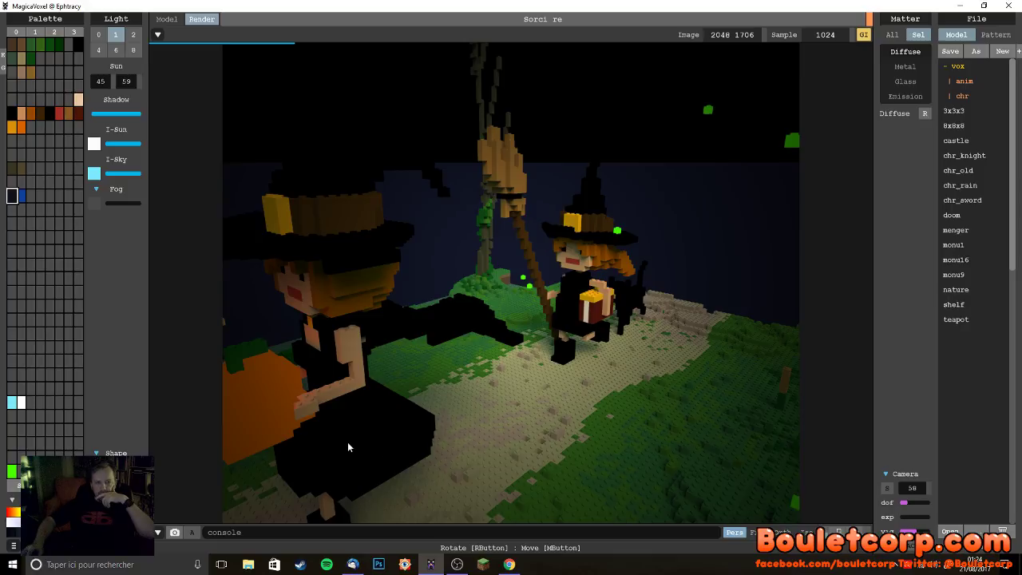
scroll(348, 447, down, 5)
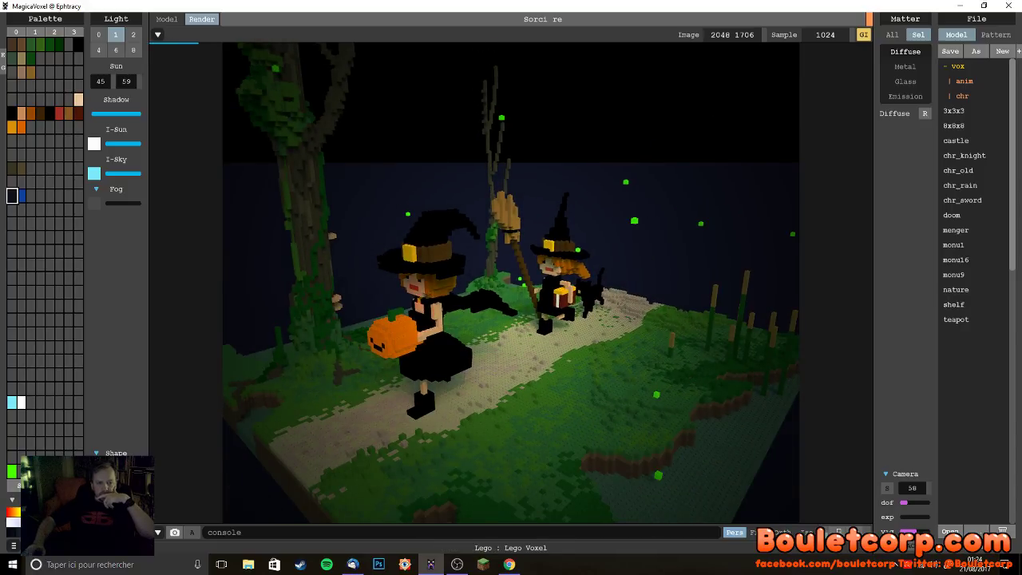
- Test the Marching Cube shape on the scene and inspect the smoothed witches and pumpkin
click(858, 531)
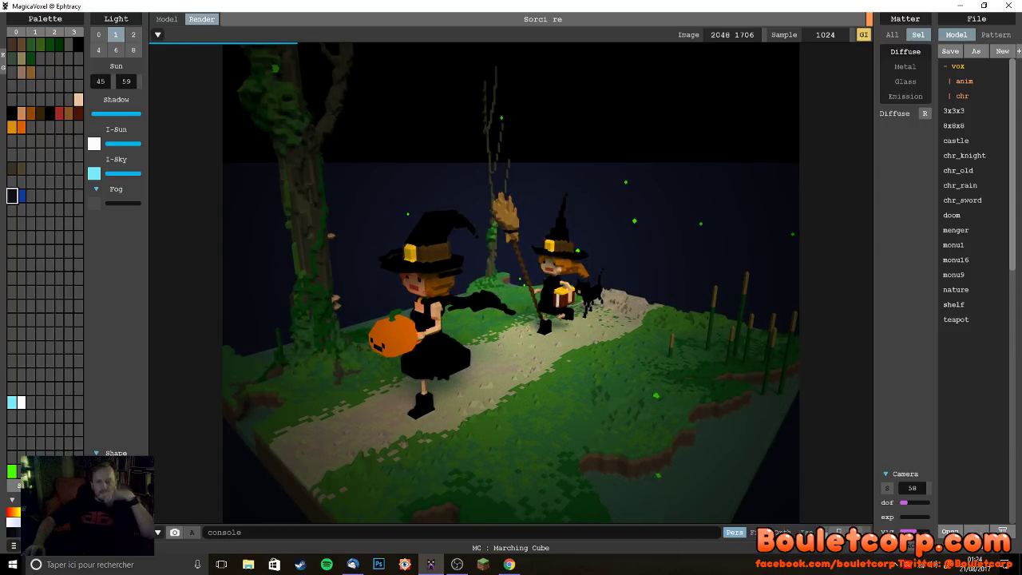
scroll(369, 450, up, 5)
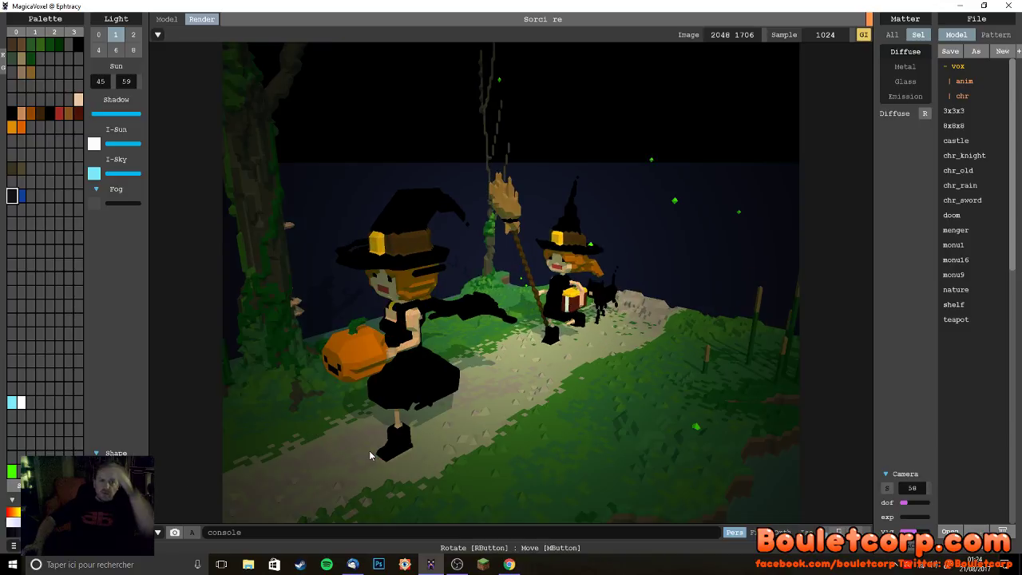
scroll(369, 455, up, 3)
scroll(369, 455, down, 3)
scroll(370, 455, down, 2)
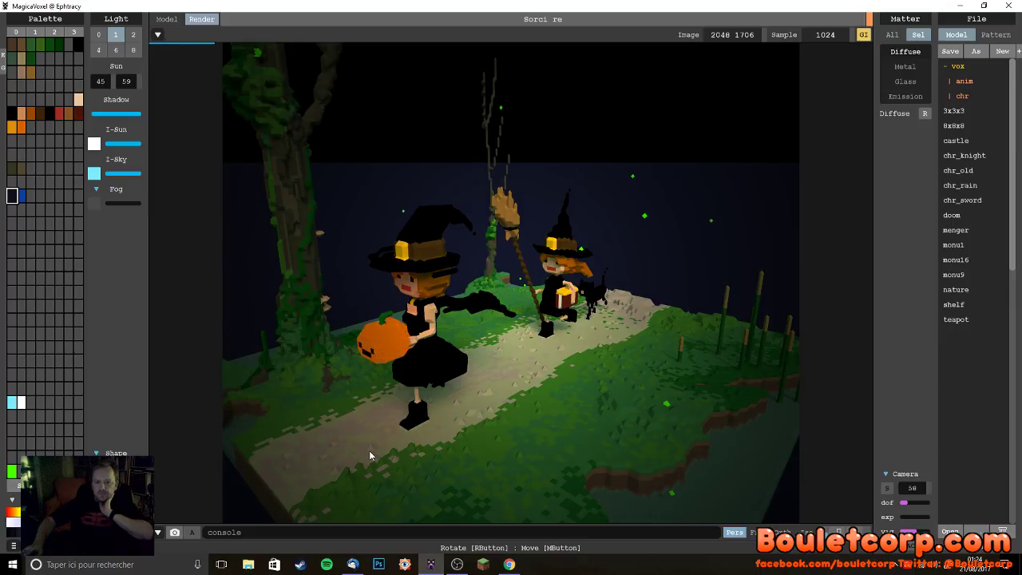
- Test the Rounded Edges and Rounded Grids shapes on the witches, and switch the render to Sphere voxels
click(100, 467)
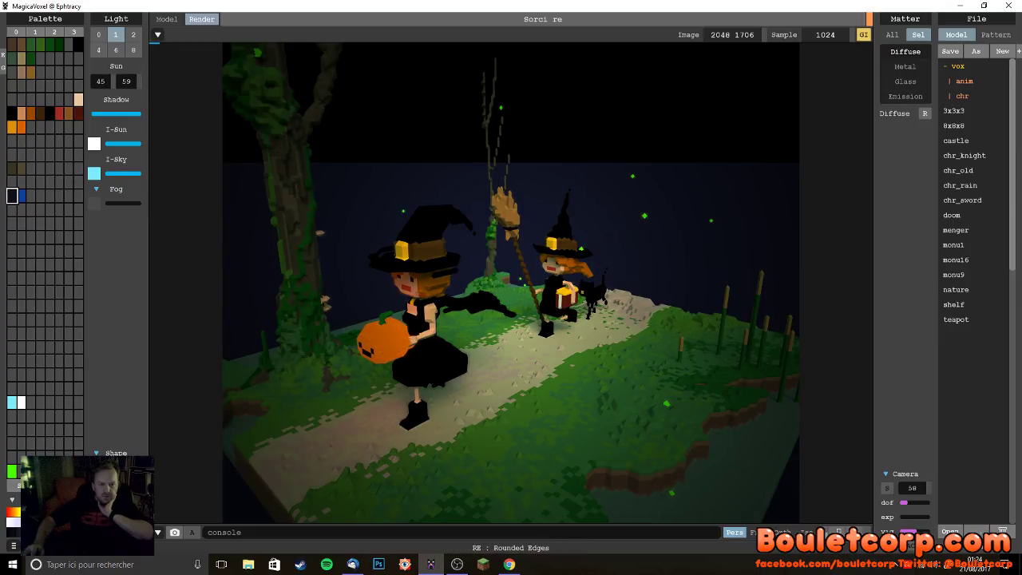
scroll(352, 441, up, 3)
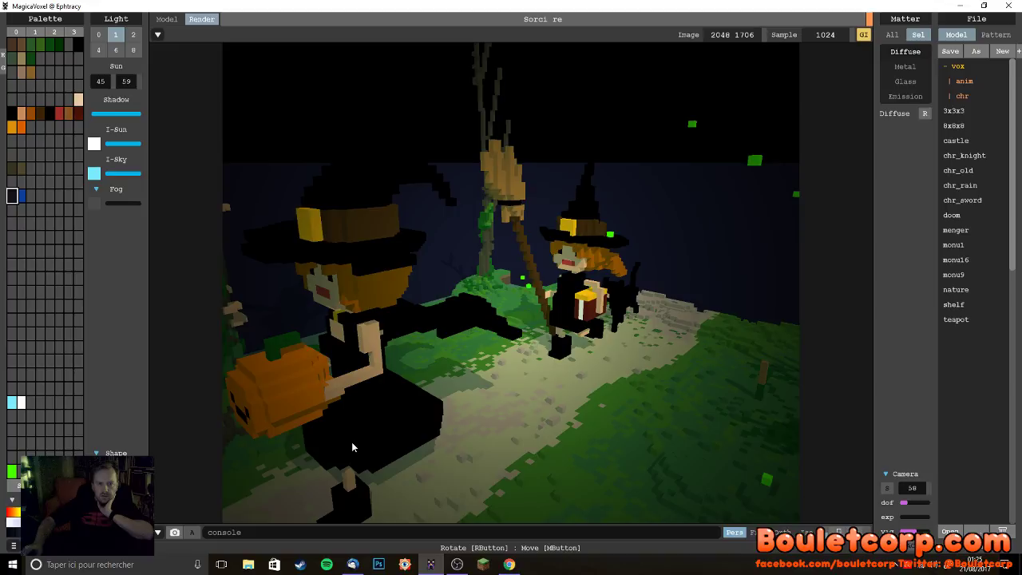
scroll(351, 442, up, 2)
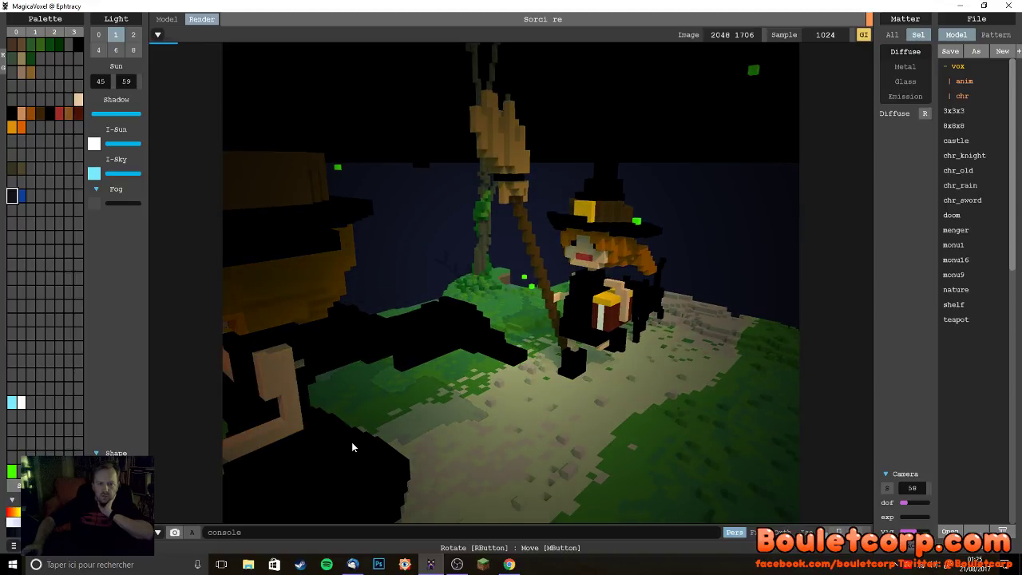
scroll(352, 447, down, 4)
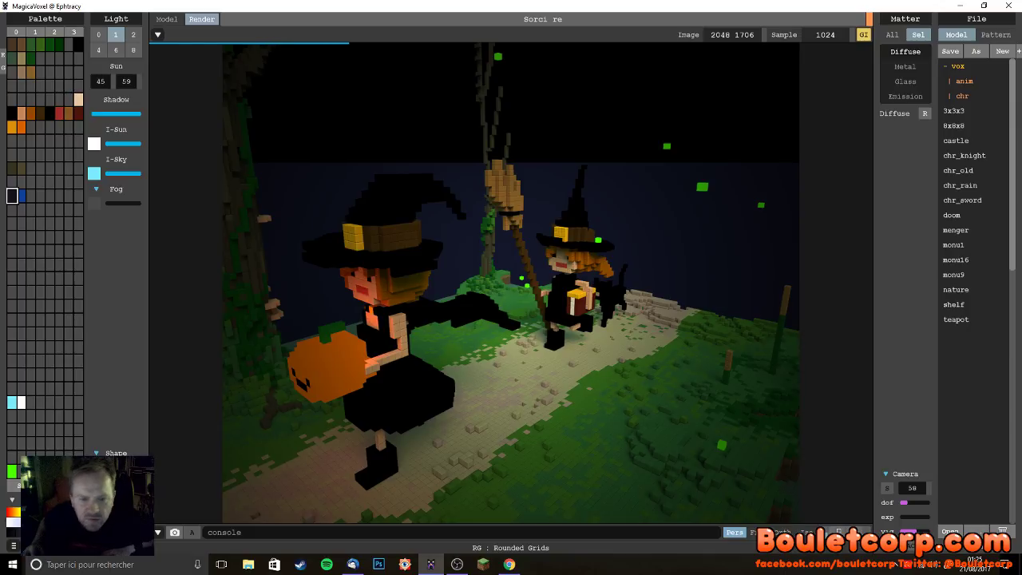
click(119, 471)
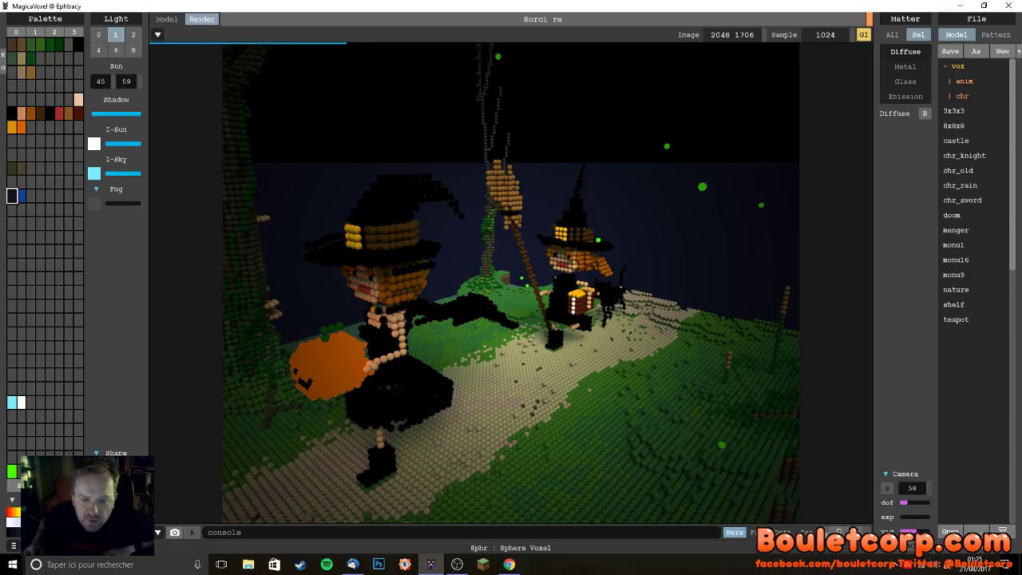
- Test the Cylinder and Rounded Grids voxel shapes on the scene, and return the render to Cubic voxels
click(116, 479)
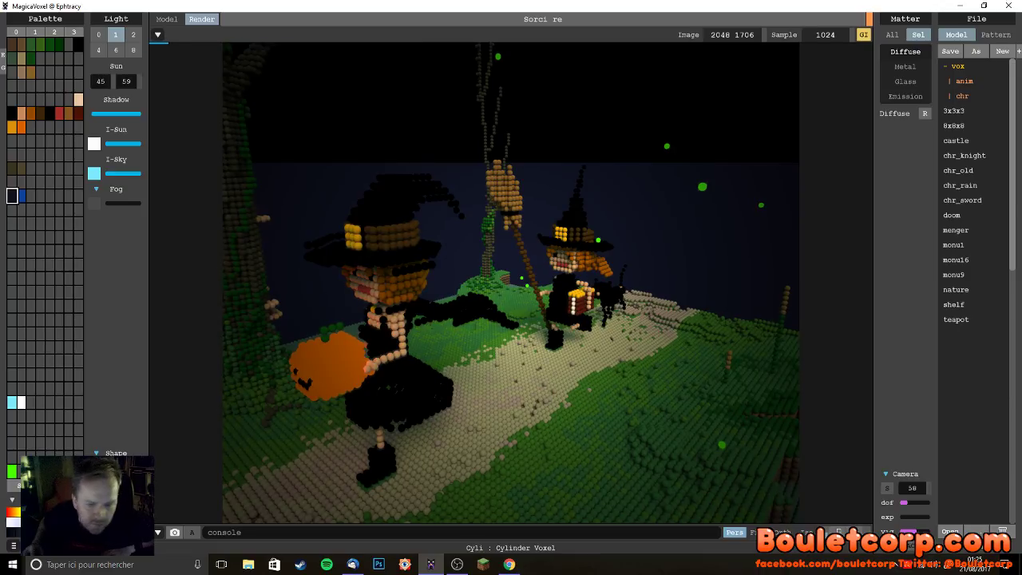
click(102, 479)
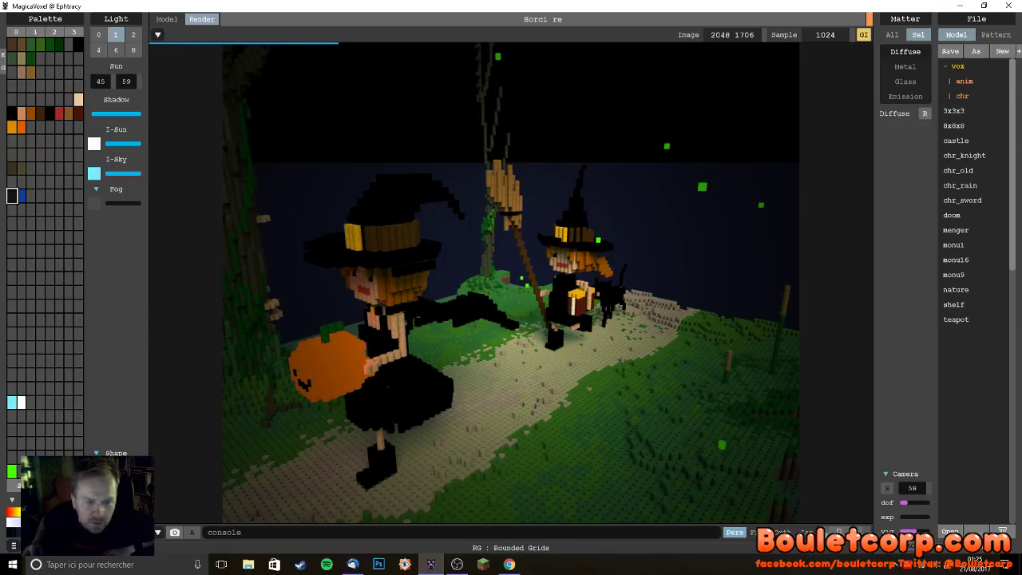
click(132, 480)
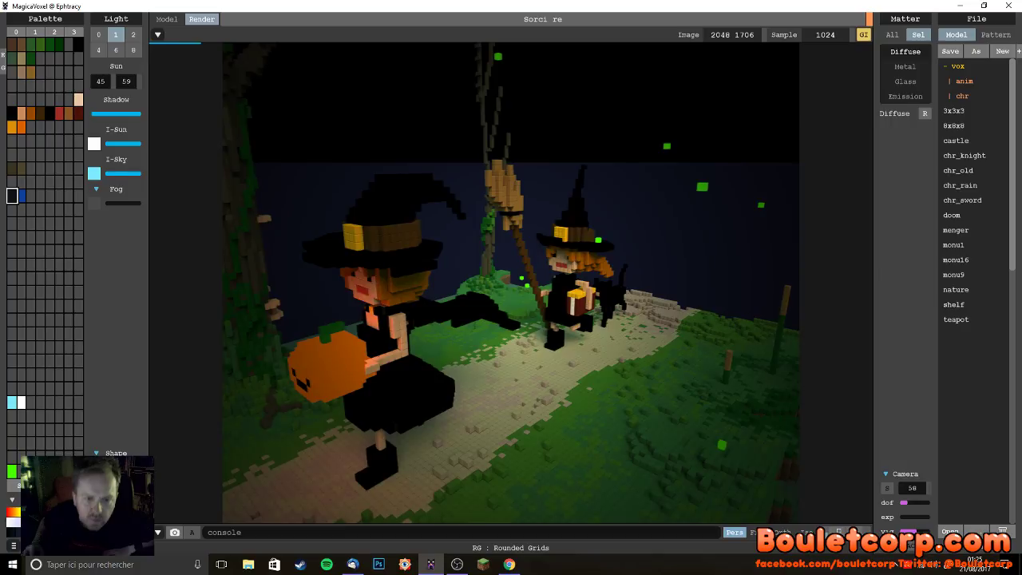
scroll(396, 407, down, 4)
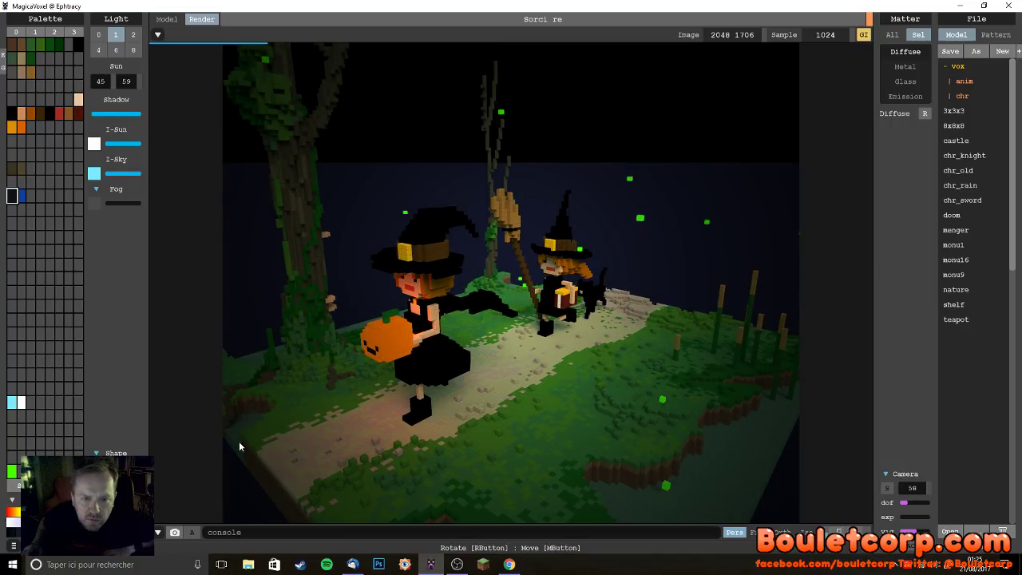
click(112, 475)
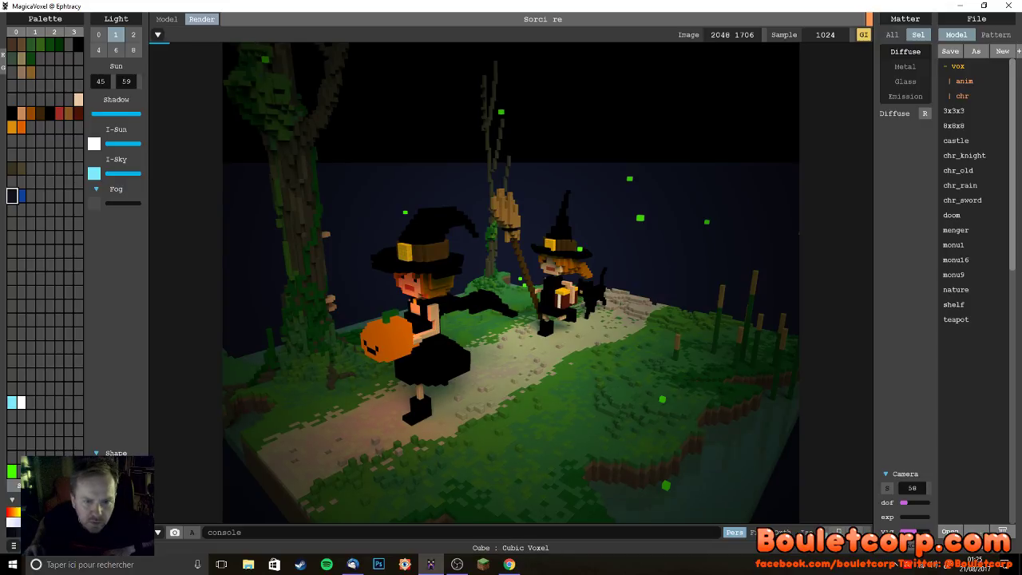
- Reframe the render camera so both witches, the tree, the path and the pond fit in the image
right_drag(605, 378, 605, 377)
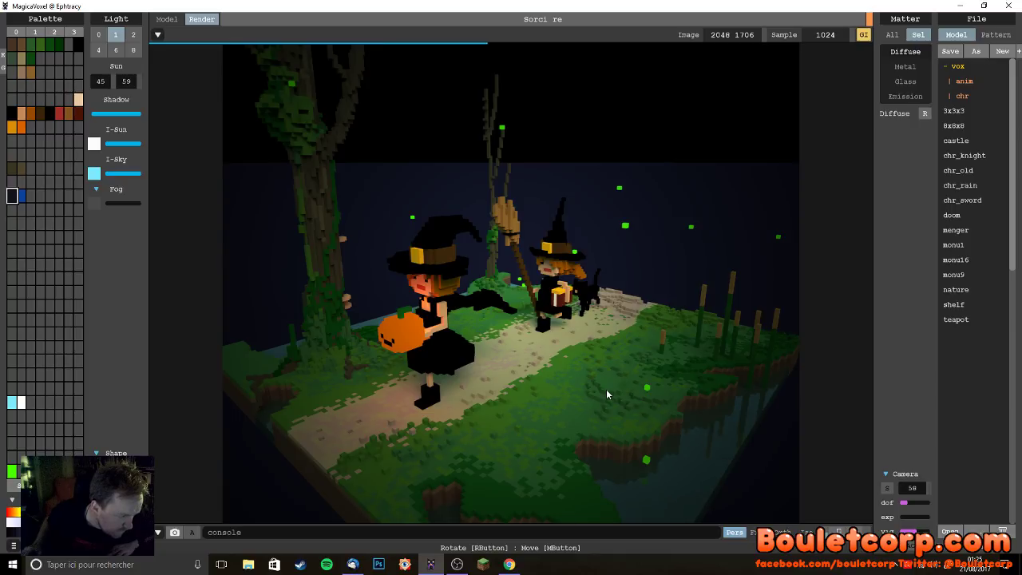
right_drag(617, 396, 619, 399)
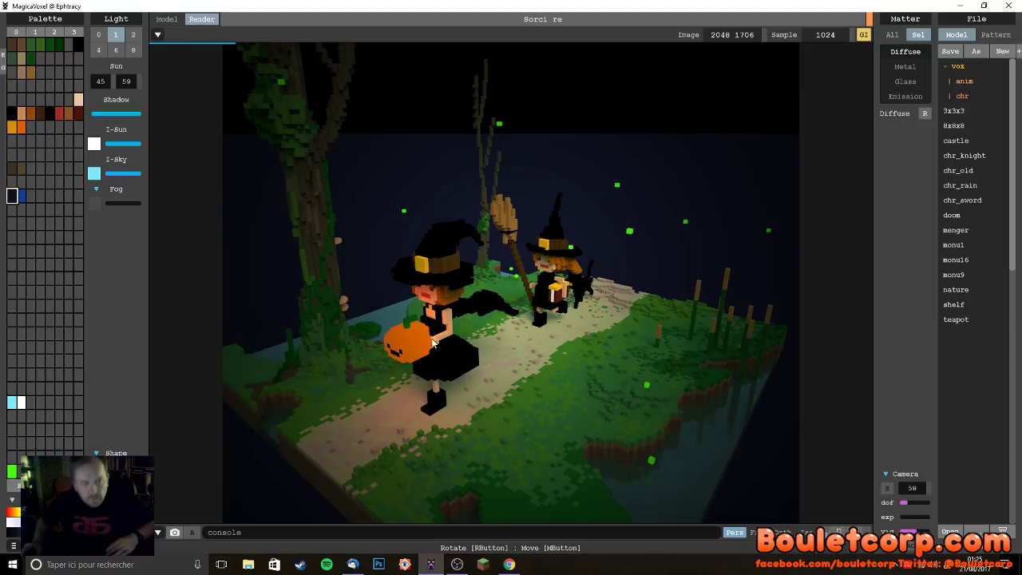
right_drag(427, 368, 449, 378)
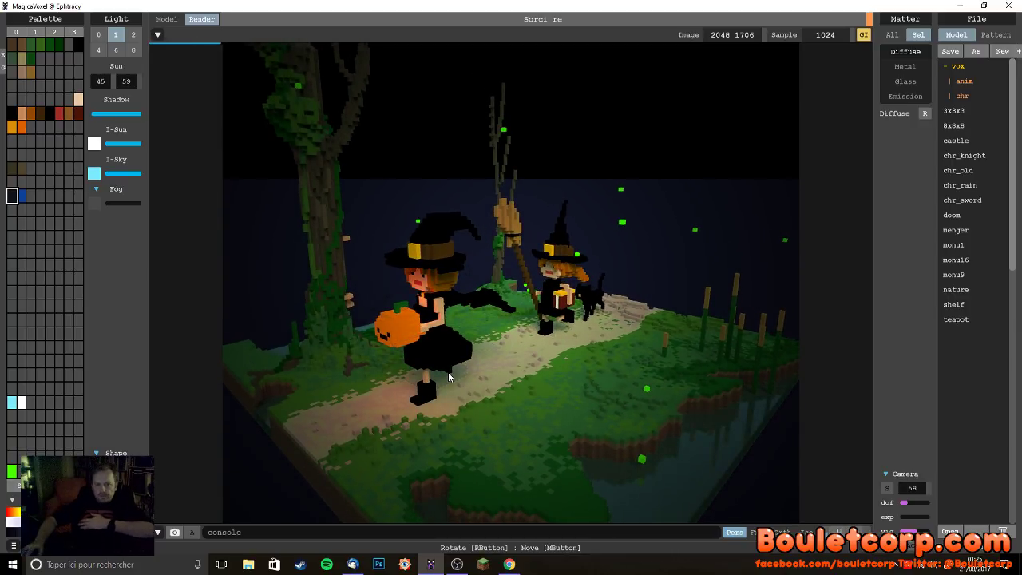
right_drag(449, 378, 489, 382)
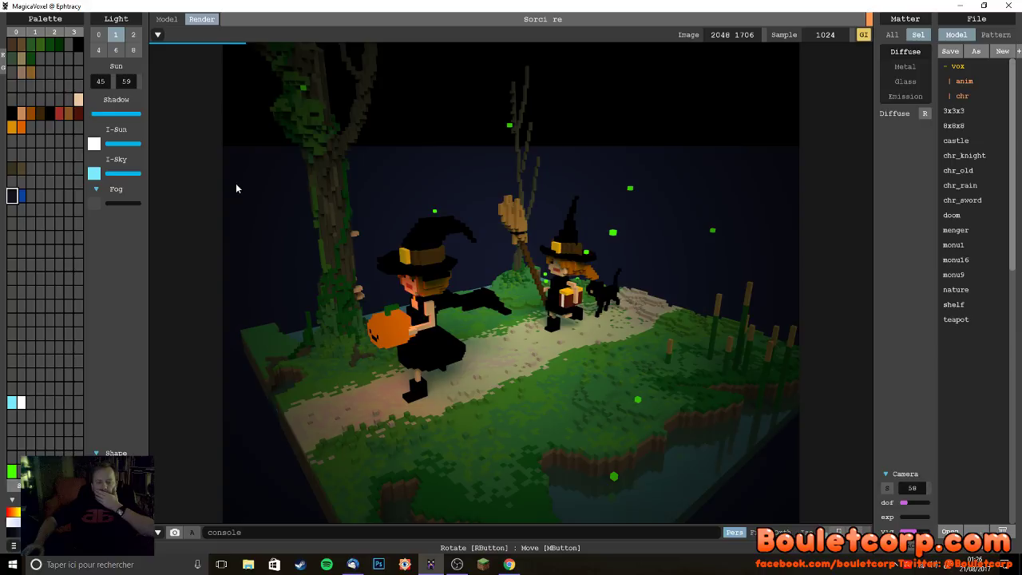
- Try the near-black palette colour for the sky light, and set the sky light to the pale beige swatch
click(94, 174)
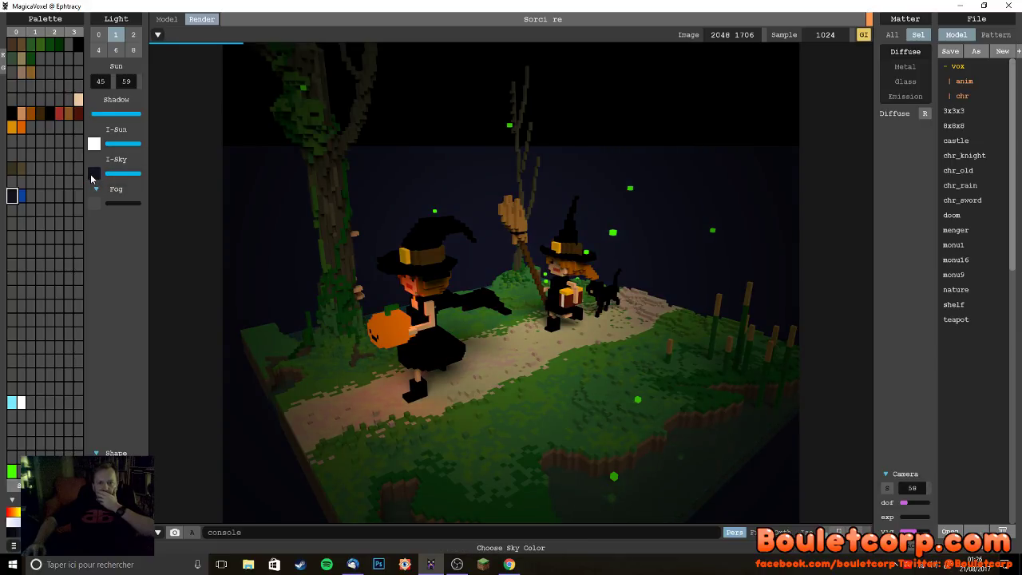
click(78, 99)
click(94, 173)
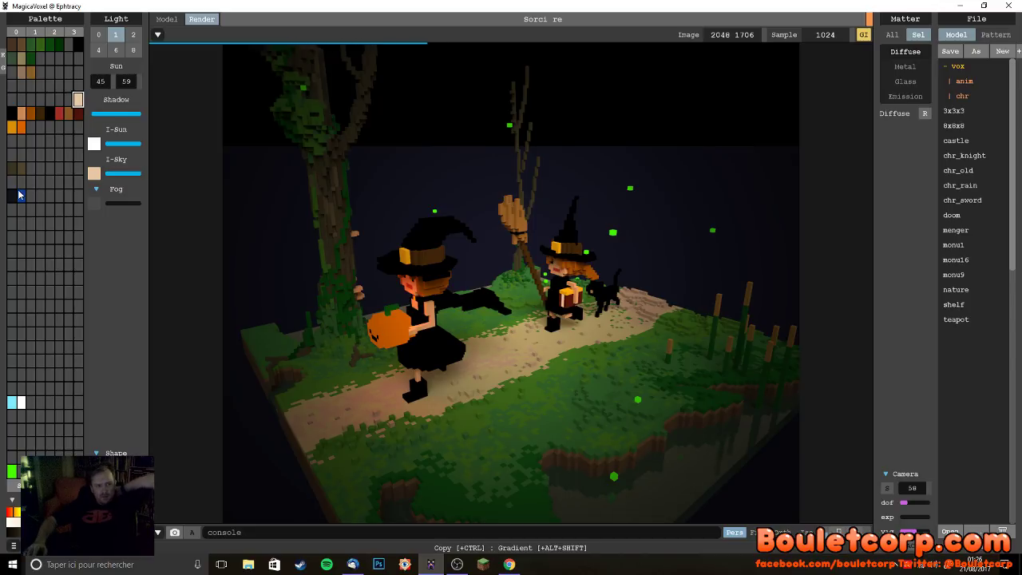
- Recolour the near-black palette swatch to a very dark reddish brown and apply it as the ground colour
click(13, 196)
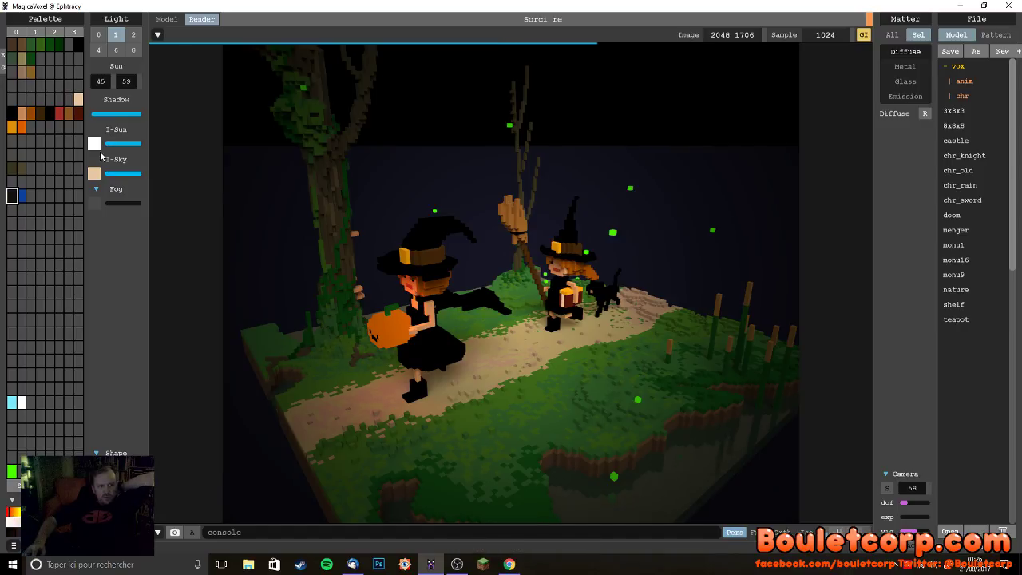
click(3, 70)
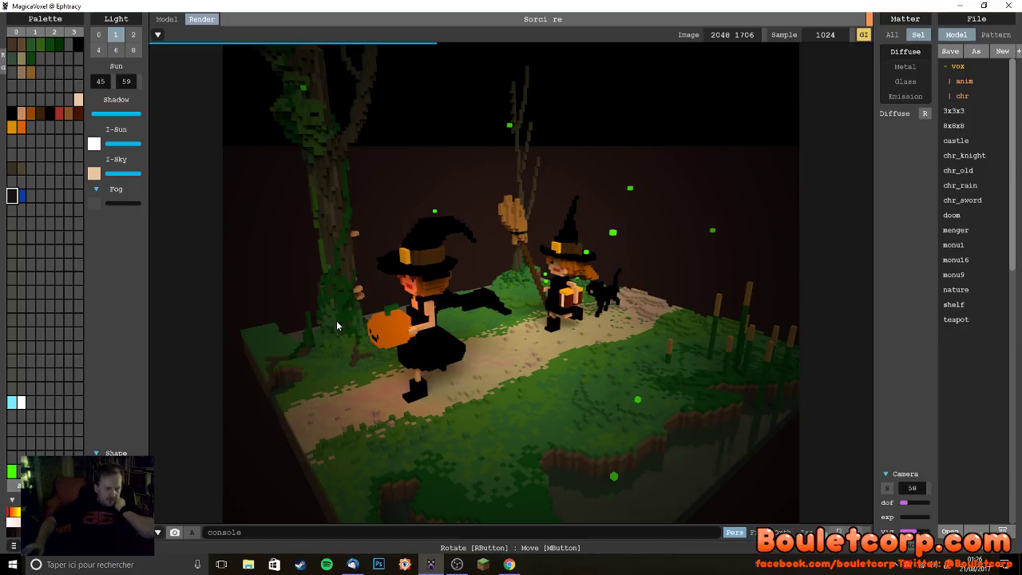
right_drag(538, 310, 578, 365)
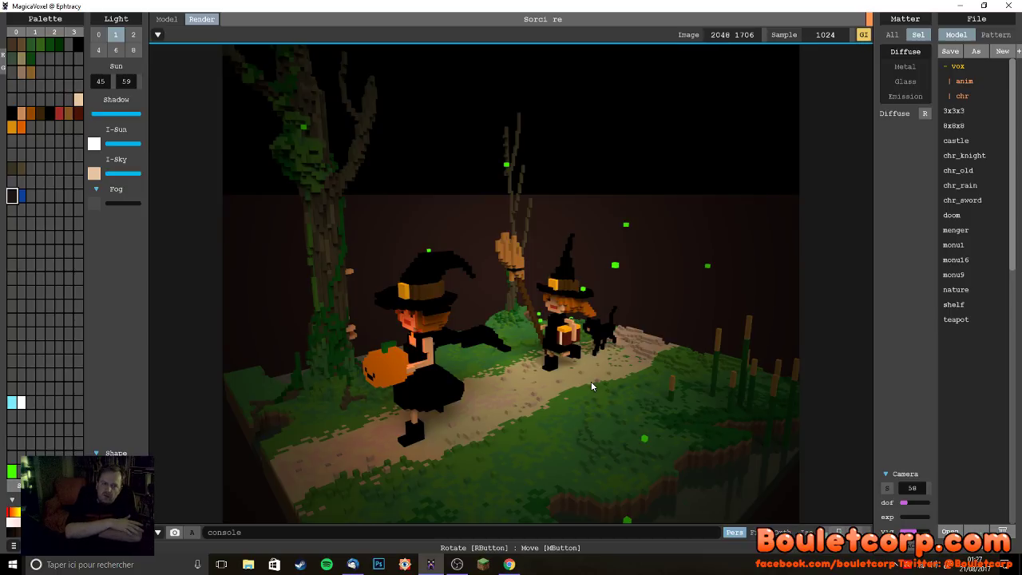
- Strengthen the light from the pumpkin's orange emissive colour by raising its Emit and Power values
click(24, 124)
drag(897, 155, 900, 157)
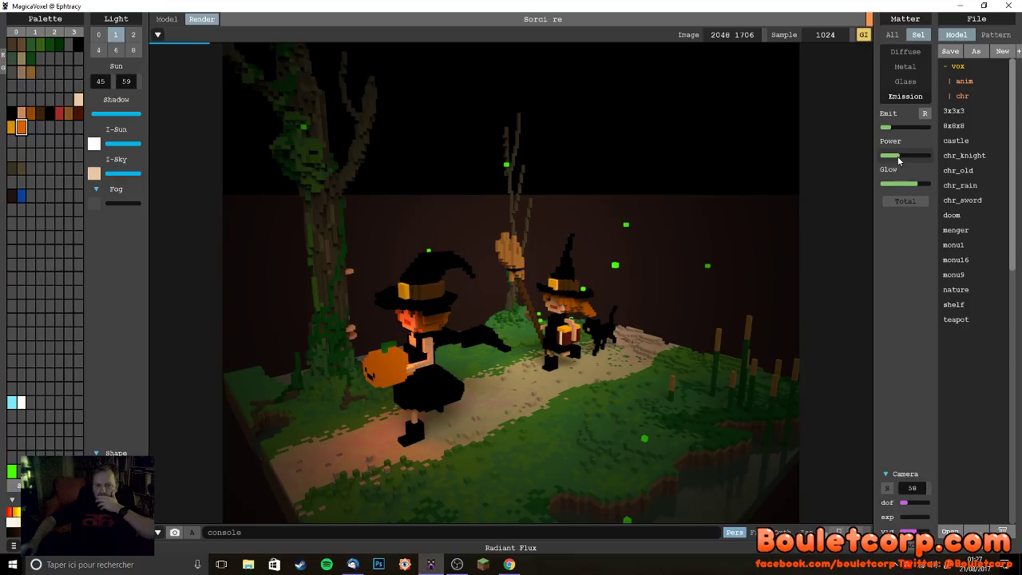
click(894, 128)
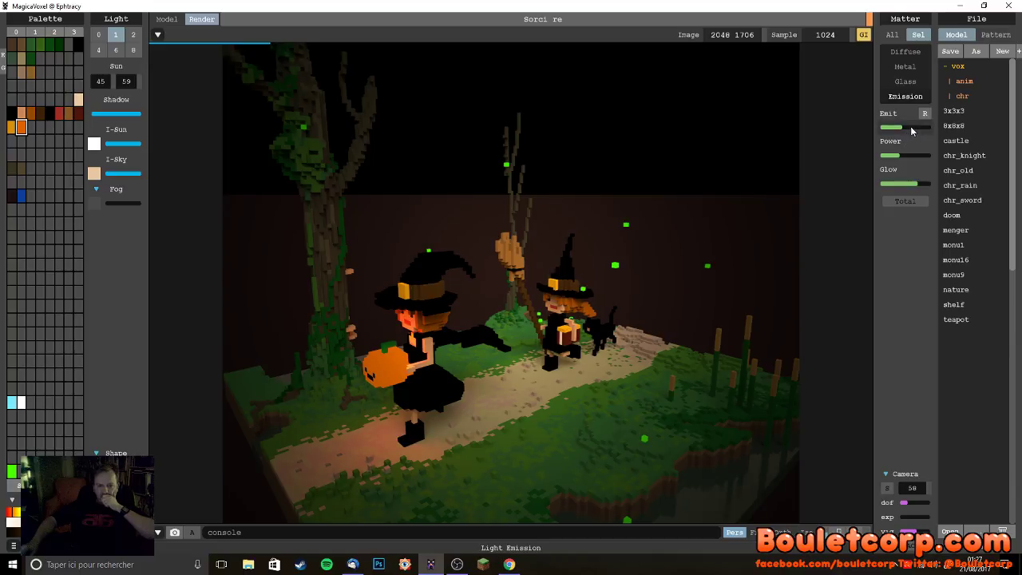
click(913, 128)
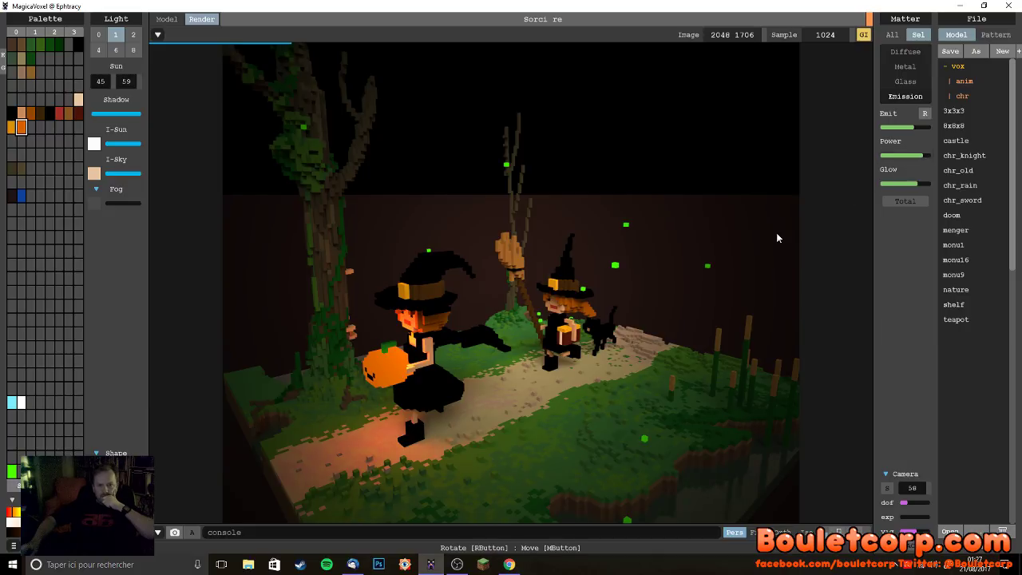
- Add a slight fog to the scene, try it in orange, and set the fog colour to light blue
click(105, 204)
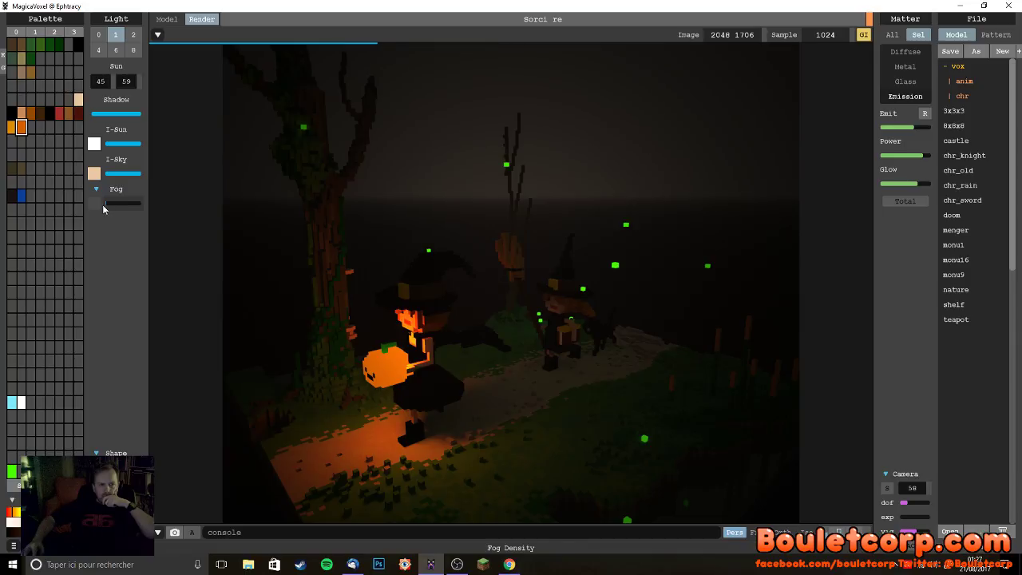
click(94, 204)
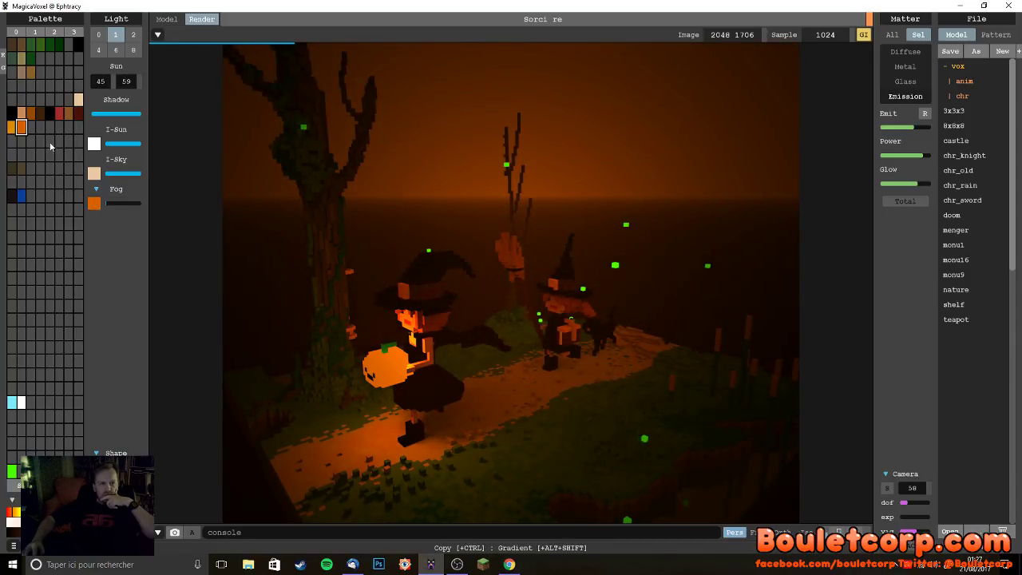
click(12, 402)
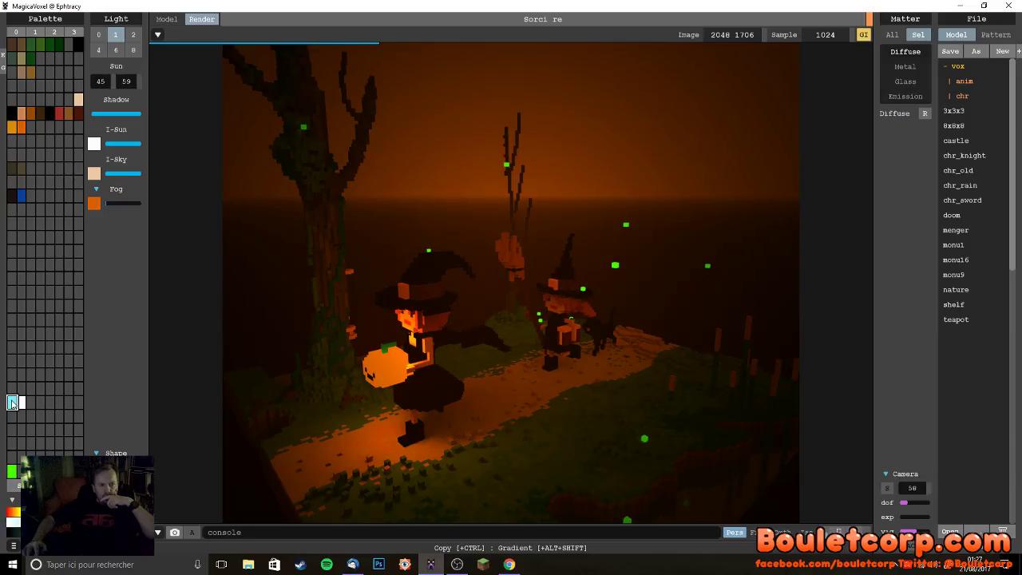
click(94, 203)
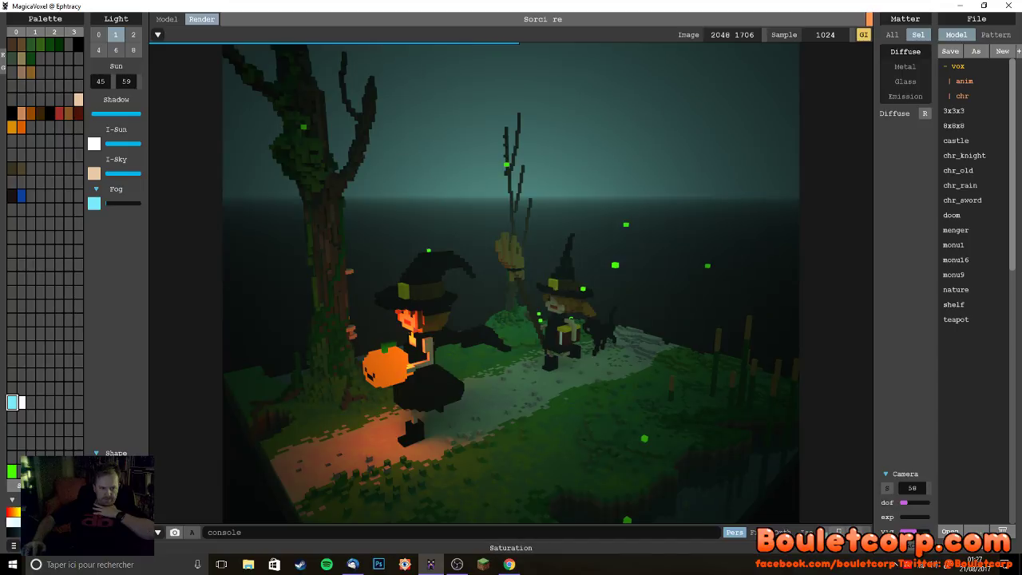
- Darken and desaturate the light blue swatch, shift its hue slightly, and reapply it as the fog colour
drag(56, 519, 40, 519)
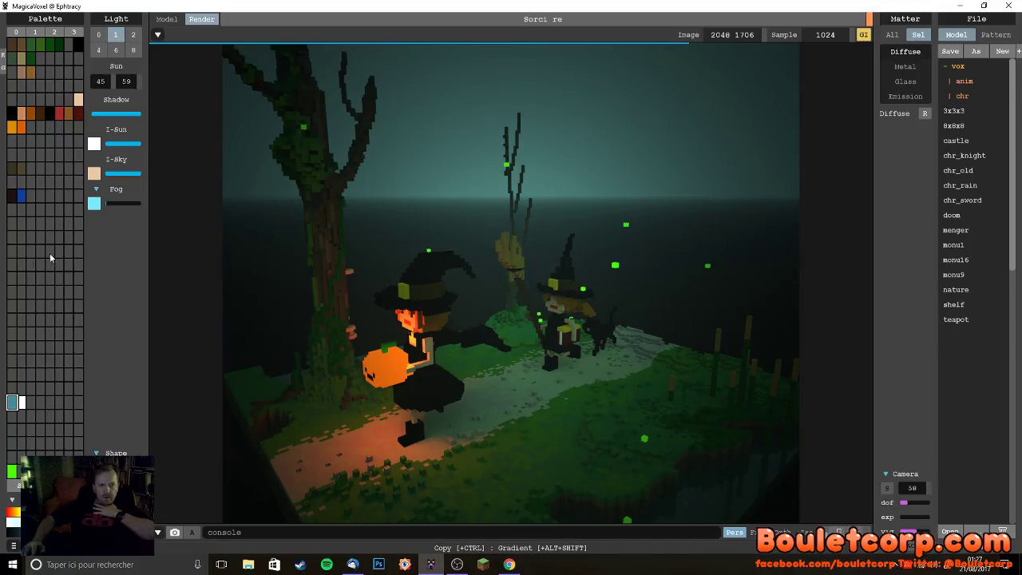
click(94, 204)
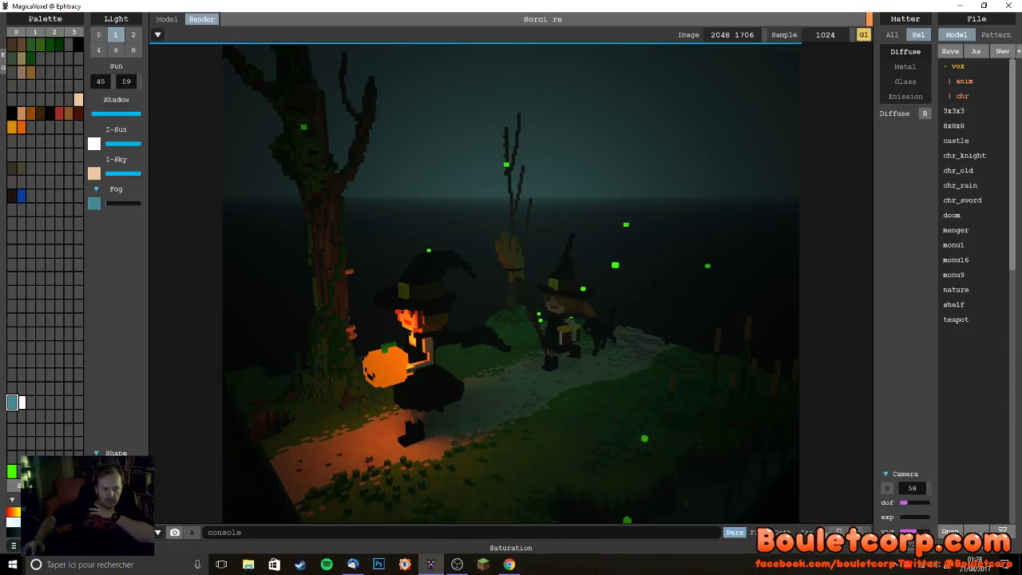
click(93, 203)
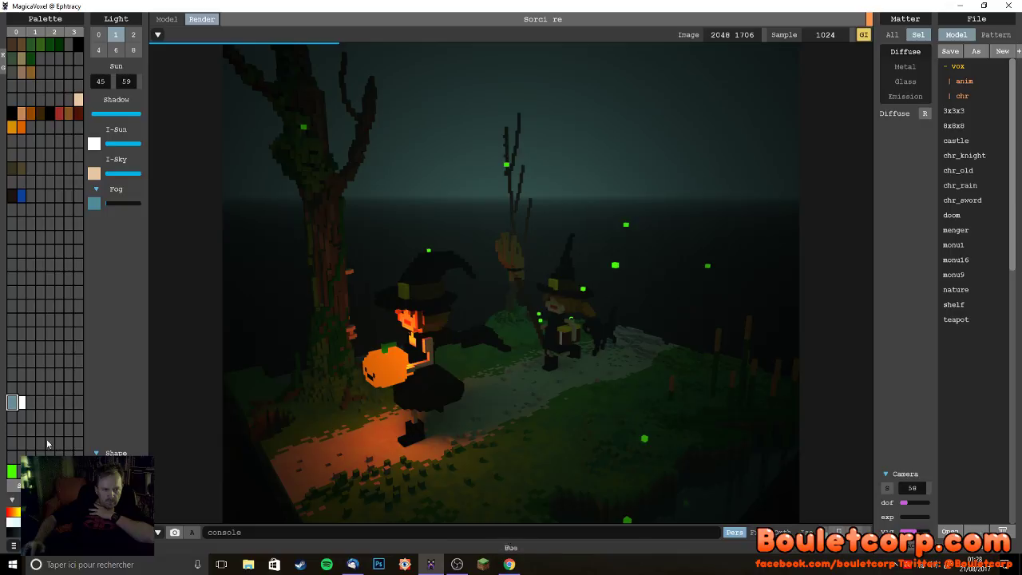
click(95, 203)
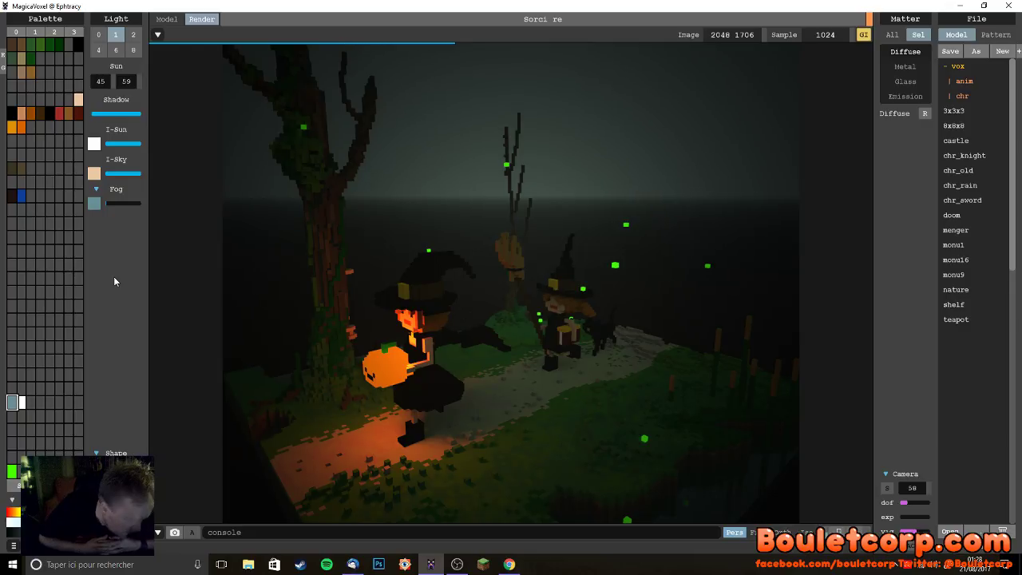
- Set the light bounces to 8, test a dark green ground colour, and restore the very dark ground colour
click(132, 49)
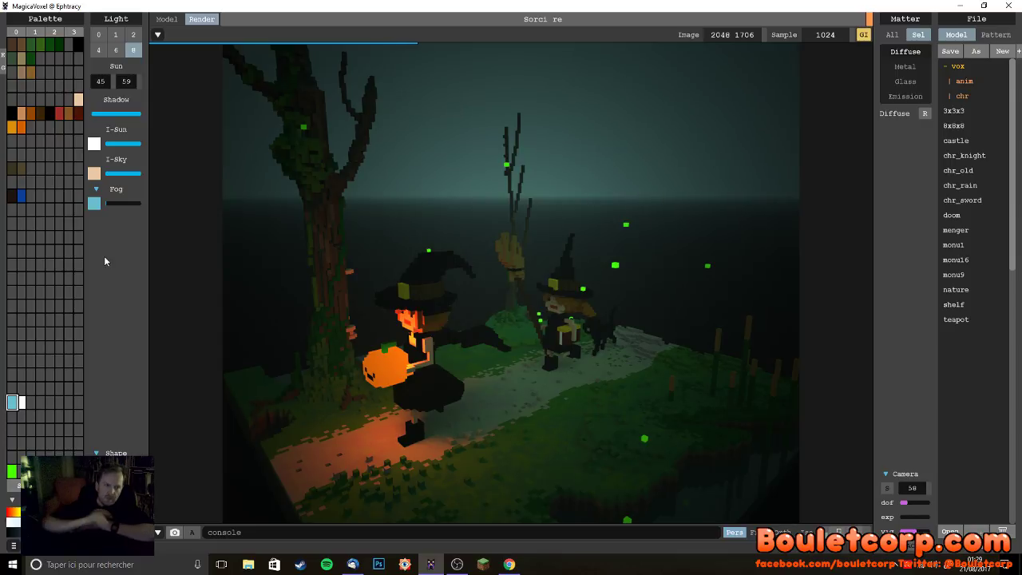
click(31, 58)
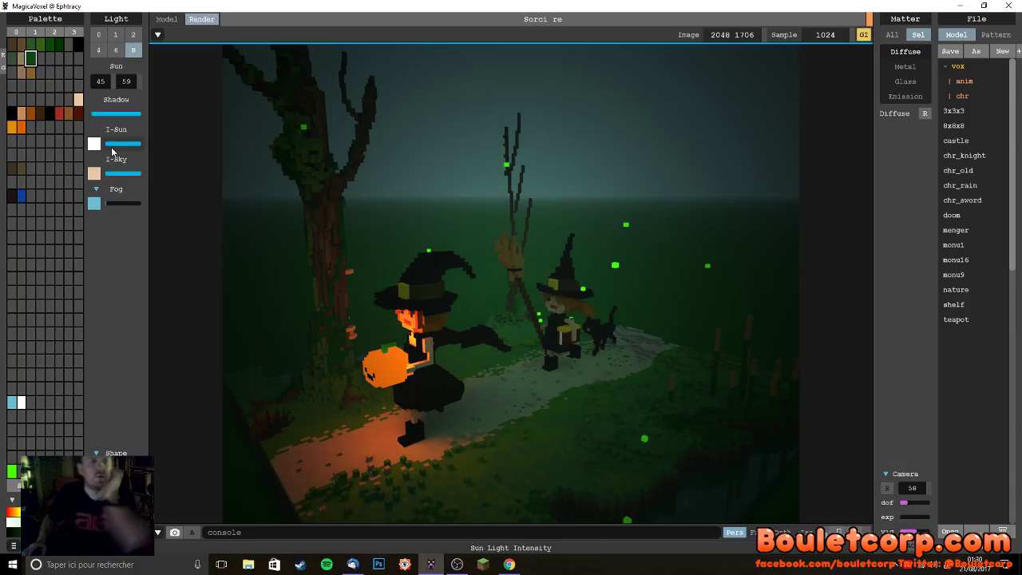
click(12, 196)
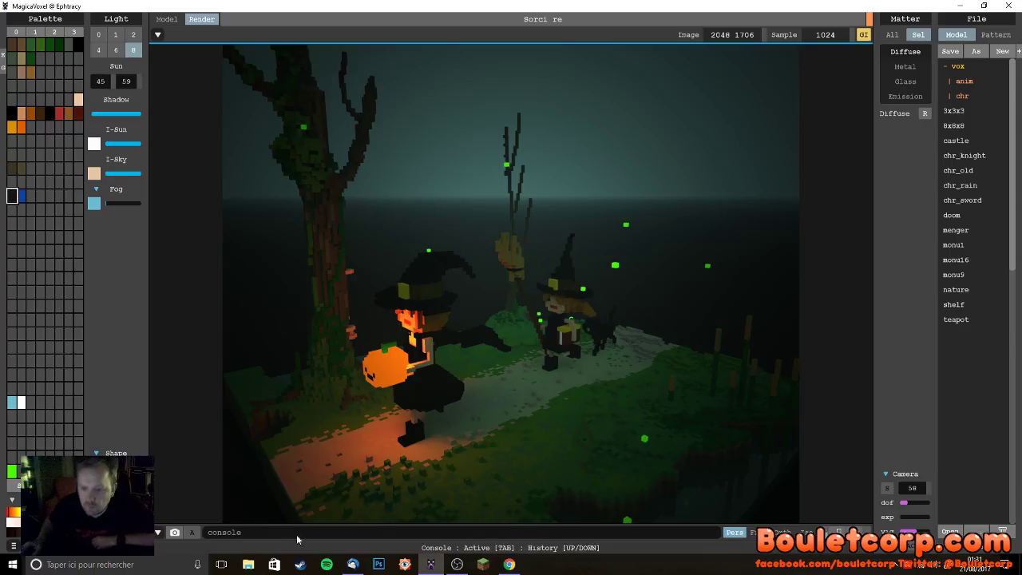
click(174, 534)
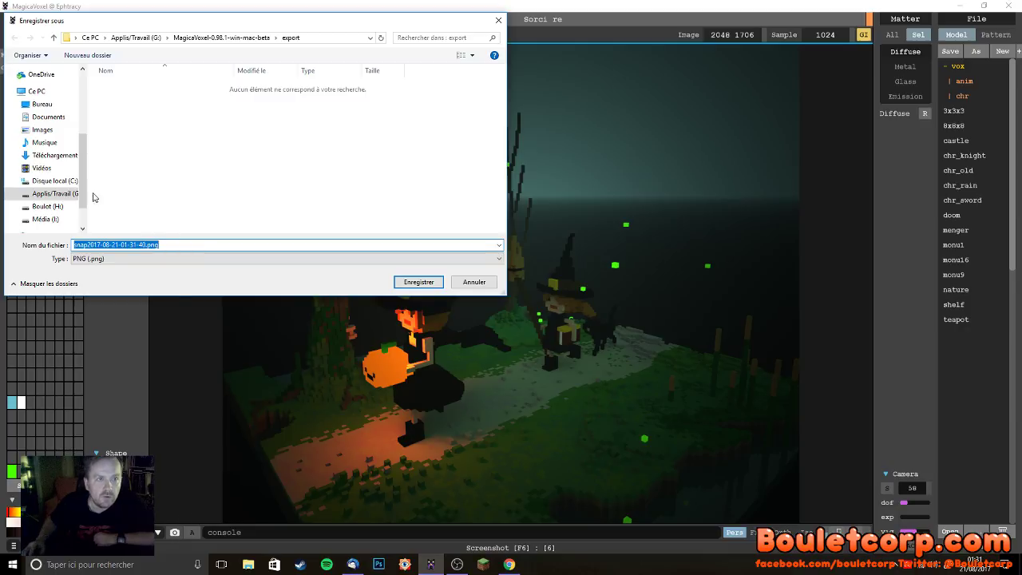
click(36, 92)
click(47, 107)
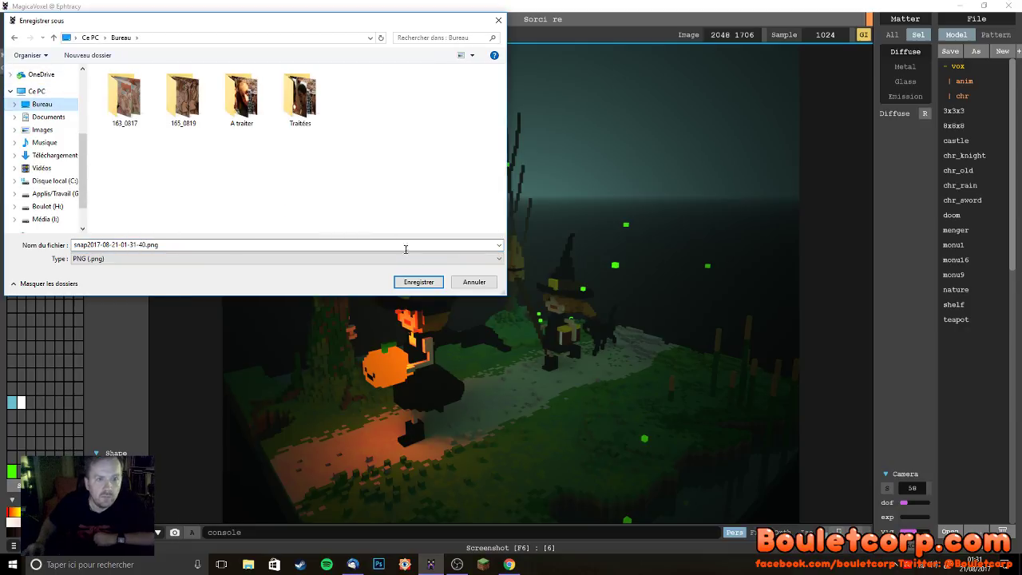
click(419, 282)
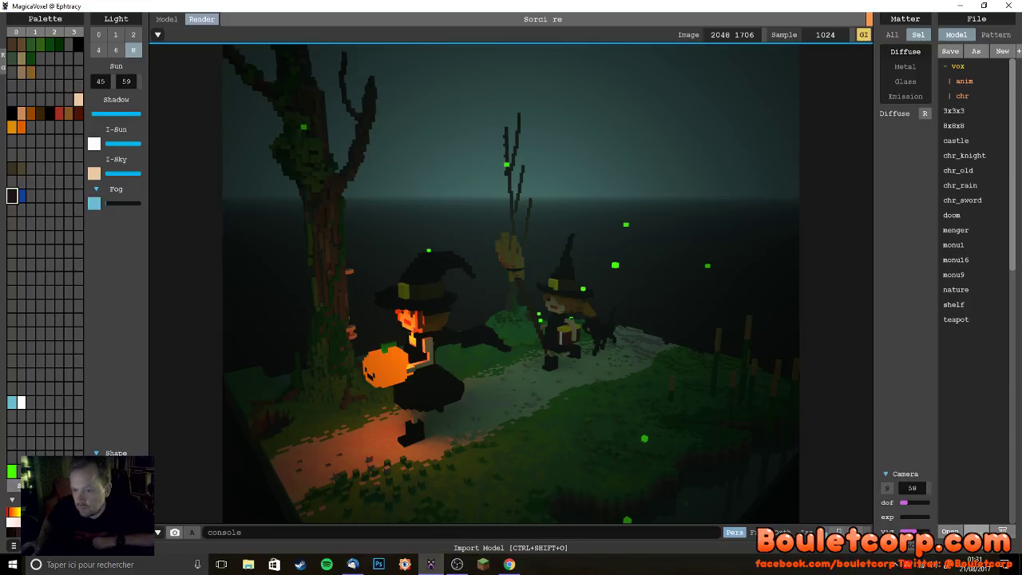
- Export the scene as a 2D sprite named Sorcière.2d.png in the Bureau (desktop) folder
scroll(1008, 523, down, 2)
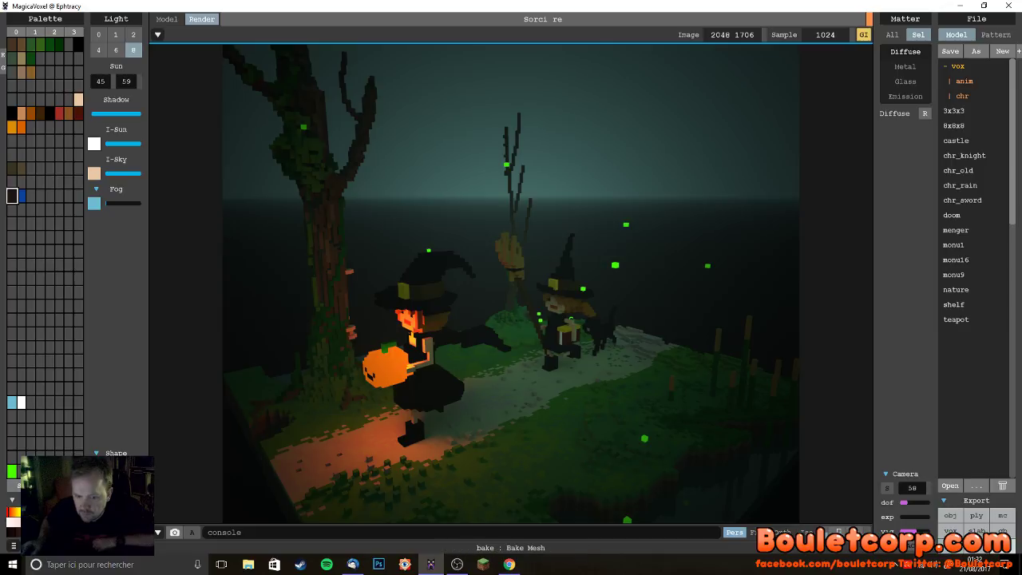
click(951, 500)
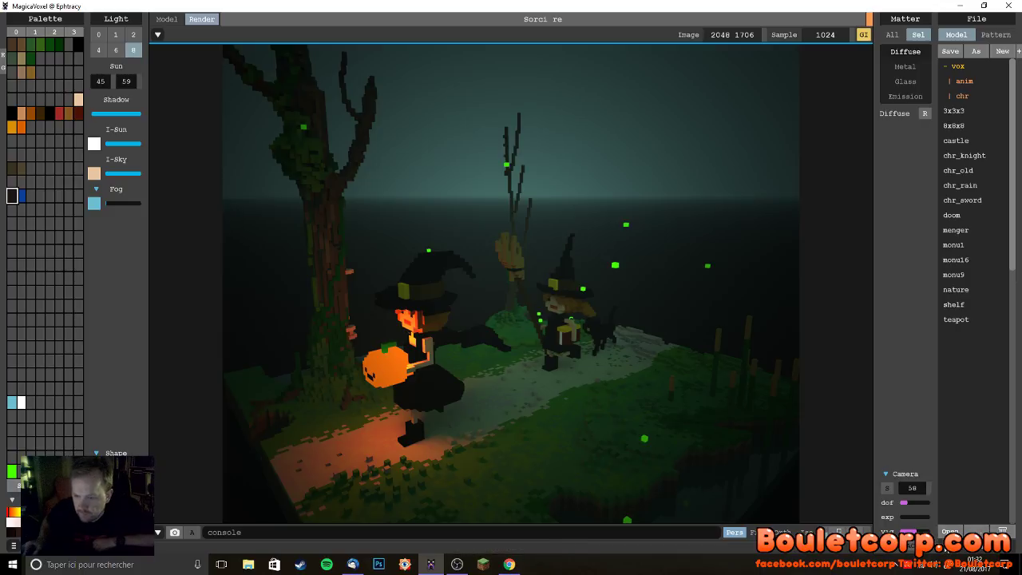
click(949, 547)
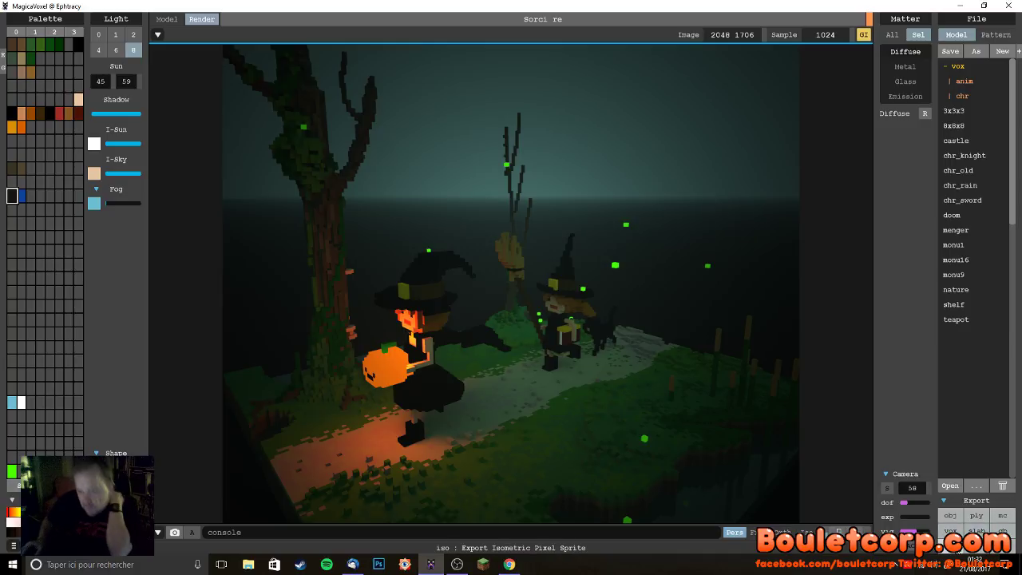
click(981, 551)
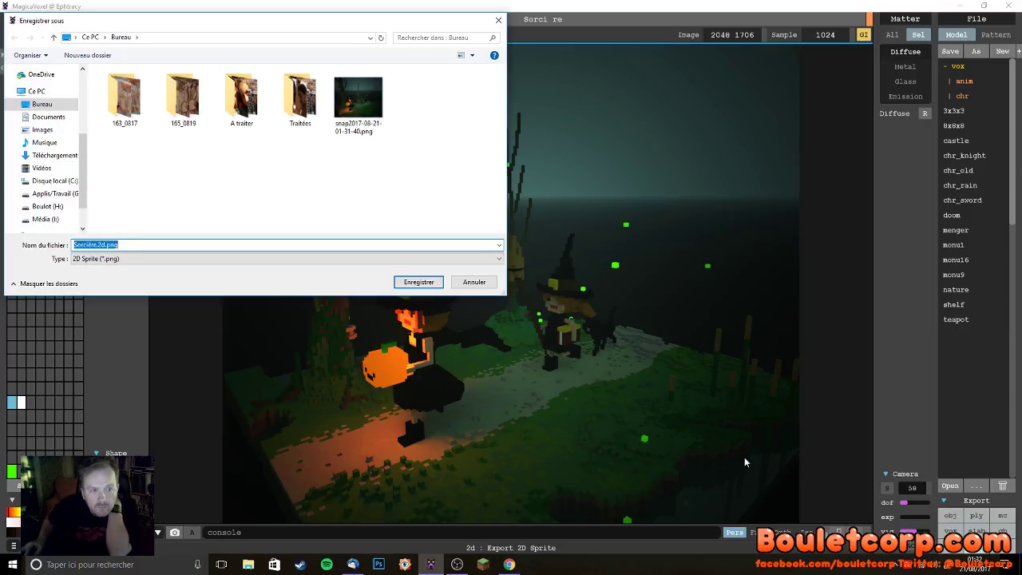
click(418, 281)
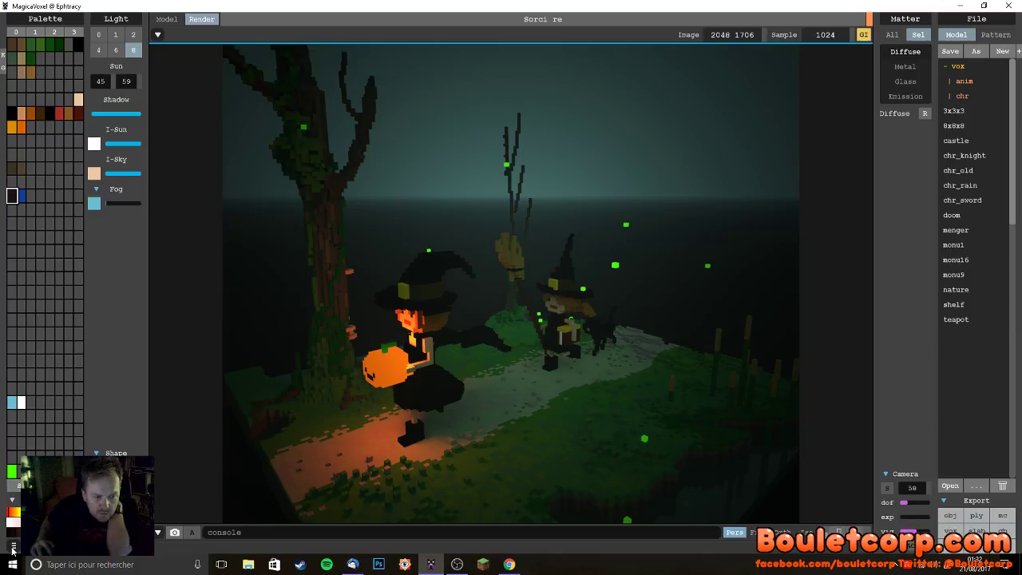
click(59, 416)
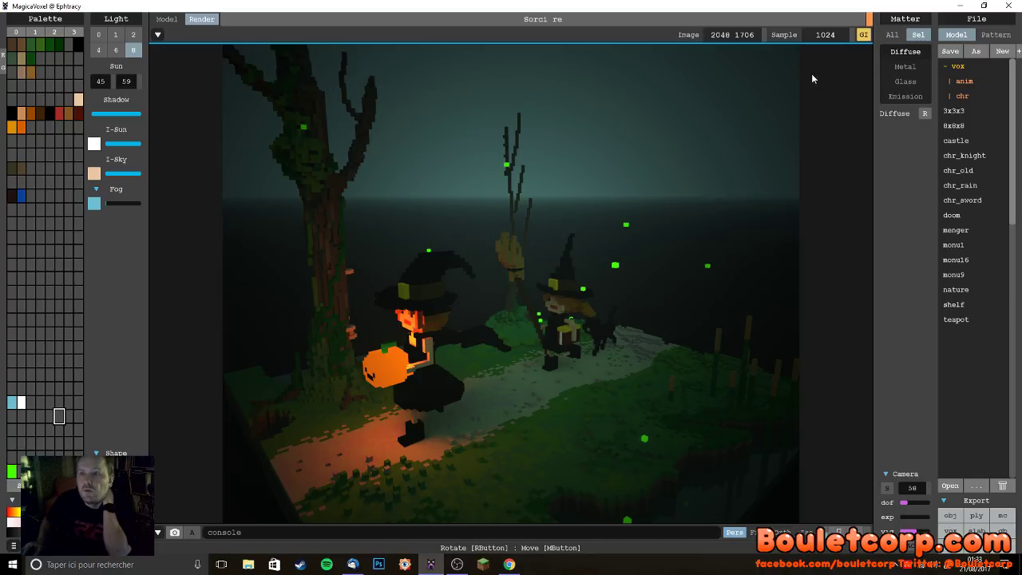
click(961, 6)
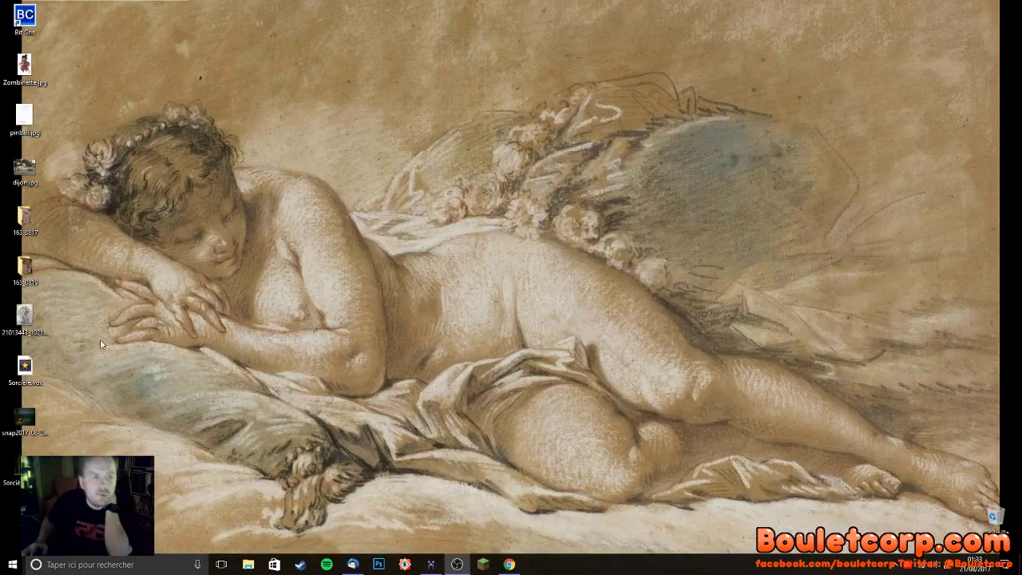
double_click(28, 418)
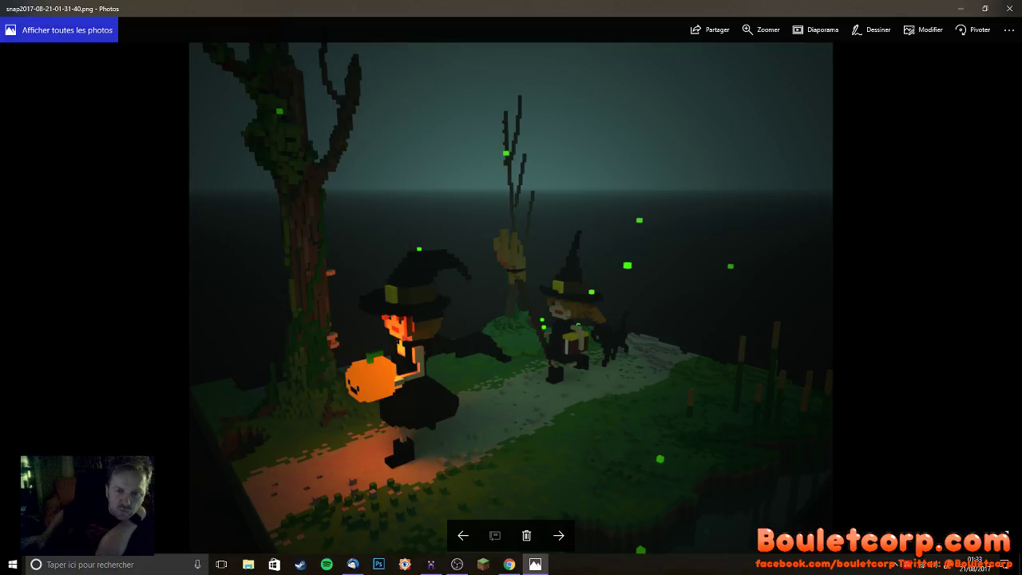
click(1005, 9)
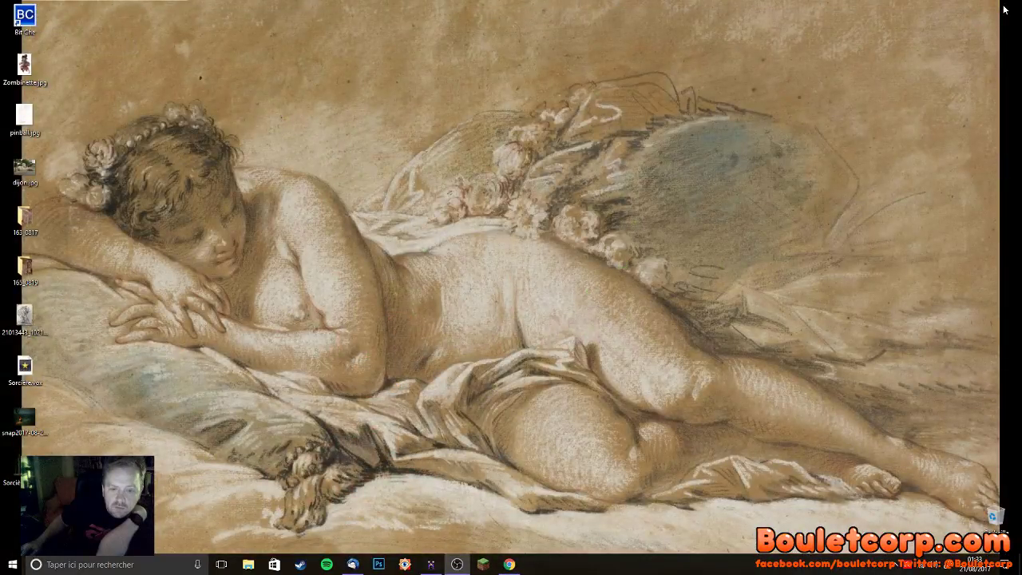
click(431, 564)
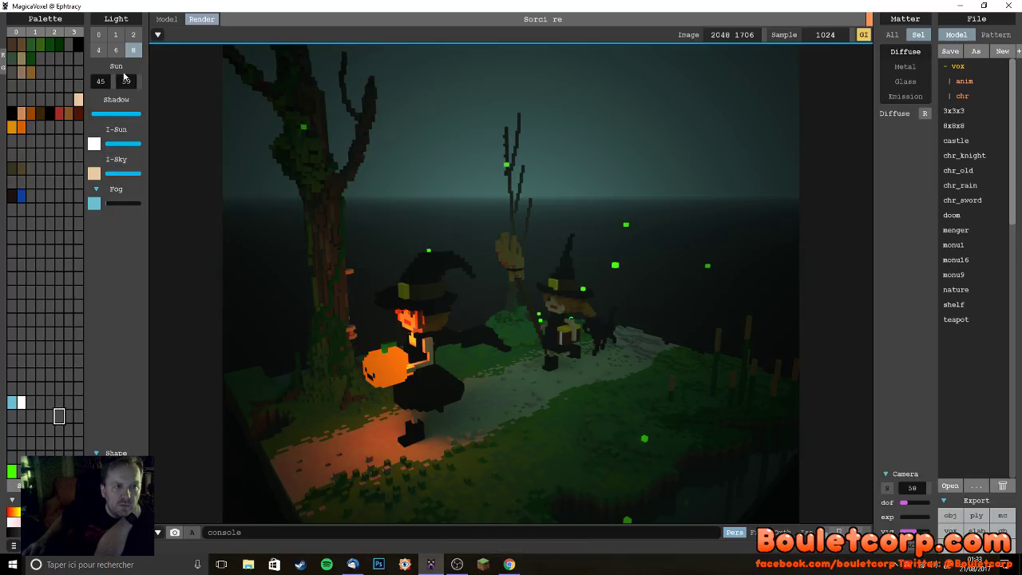
- Reduce the light bounces to 1 and turn off global illumination for the render
click(118, 36)
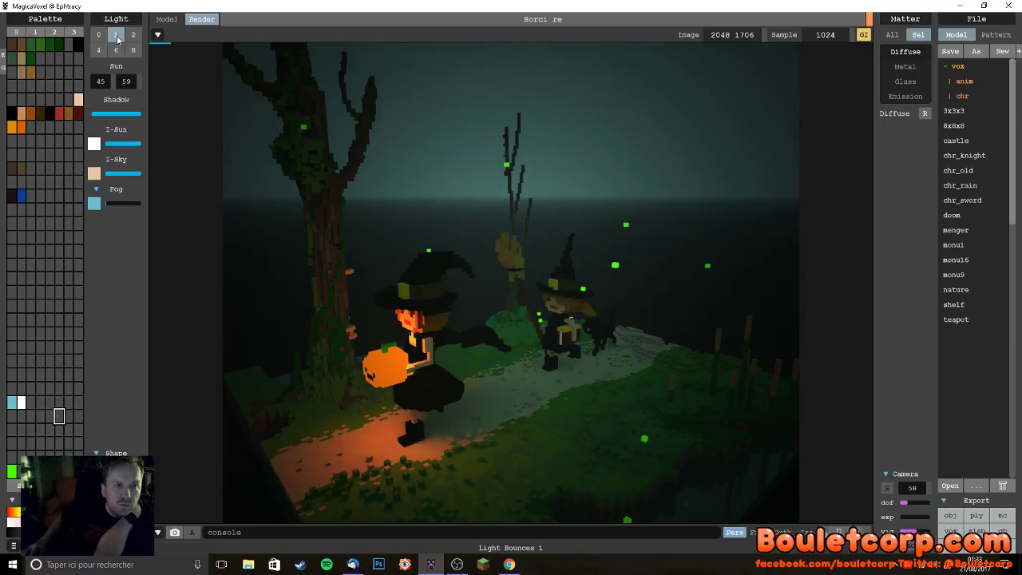
click(864, 35)
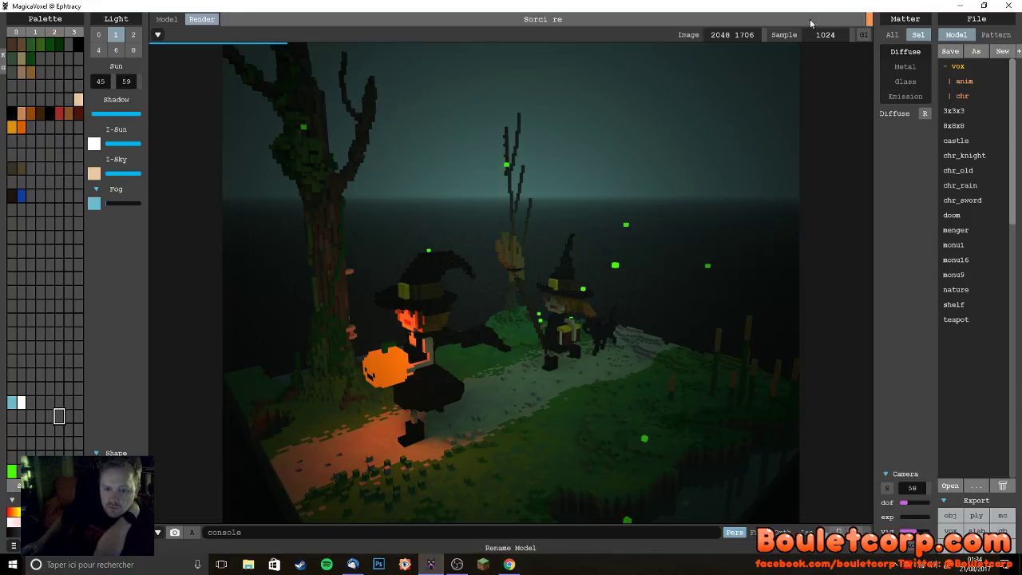
- Switch to the model editor and try toggling the frame and grid display around the scene
click(165, 19)
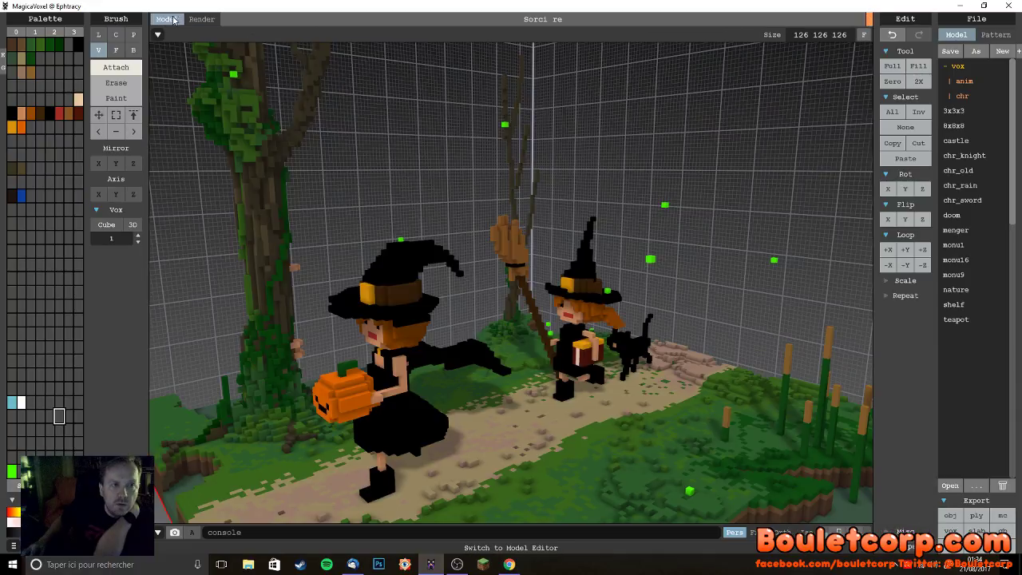
scroll(302, 198, down, 3)
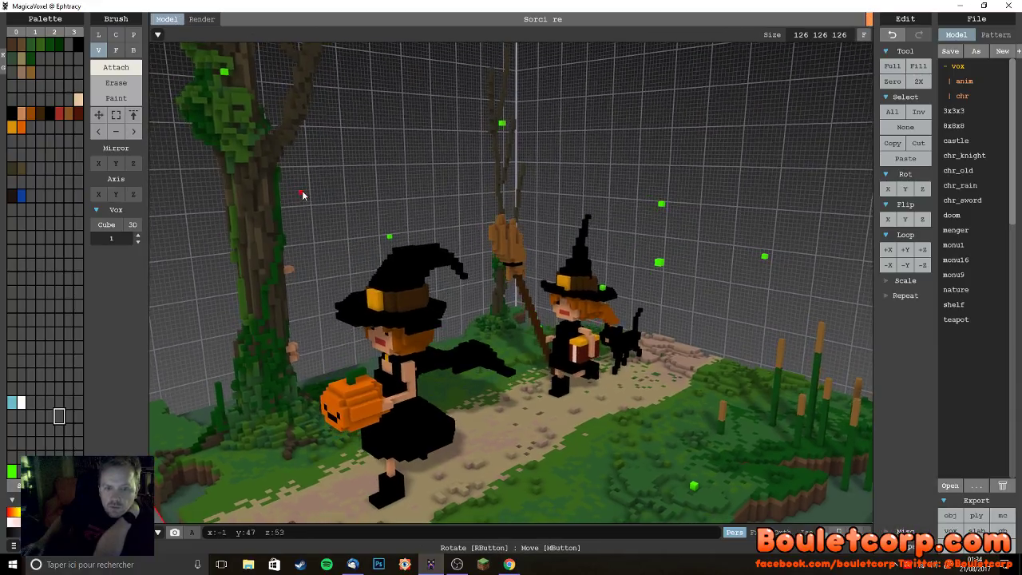
scroll(310, 200, up, 4)
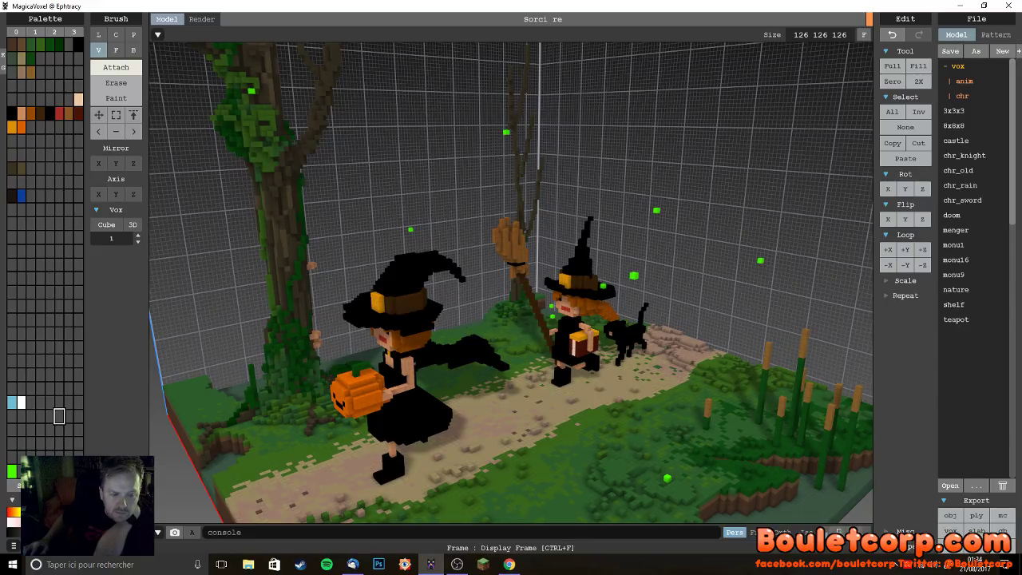
key(ctrl+f)
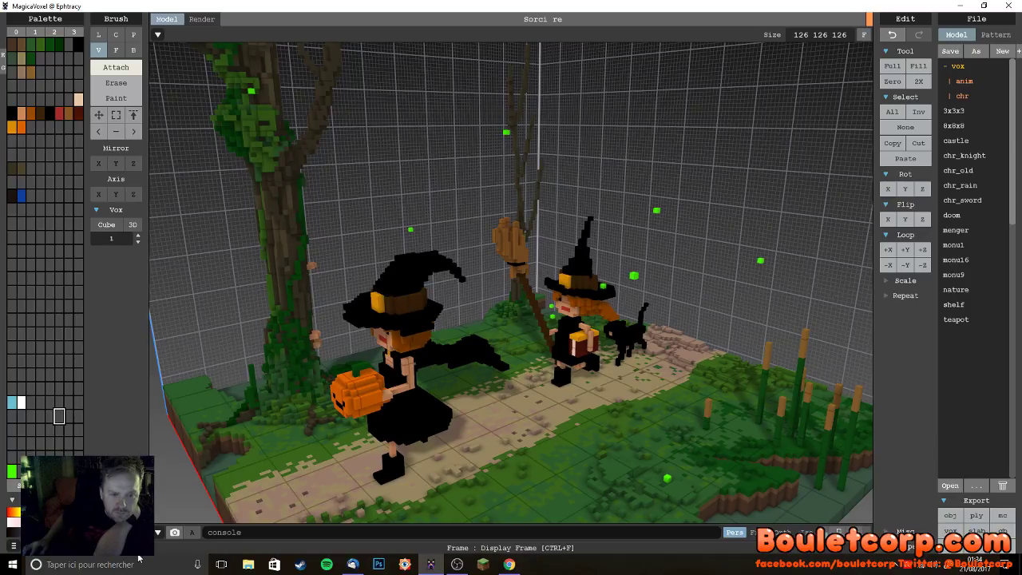
key(ctrl+f)
key(ctrl+f)
key(ctrl+f)
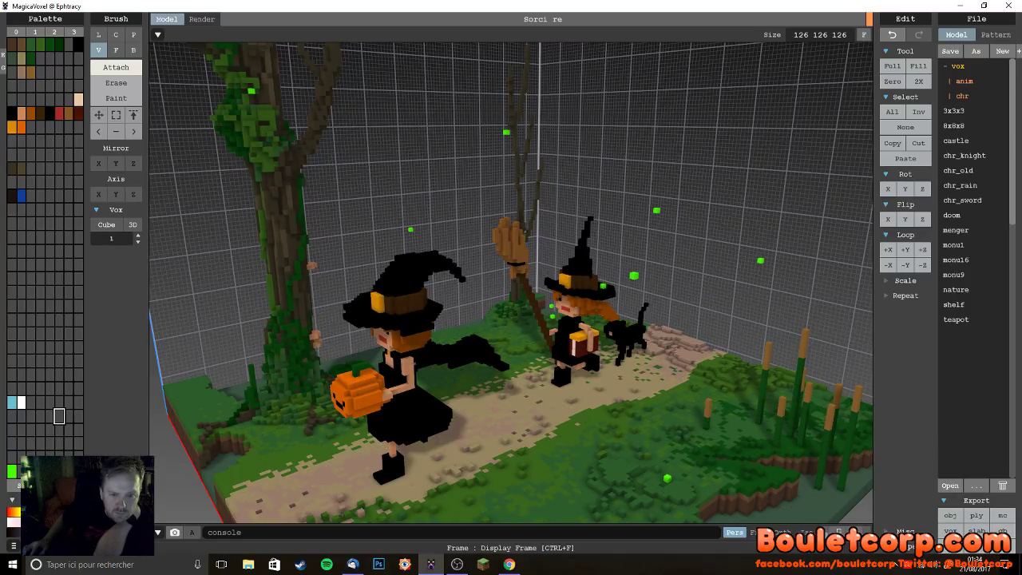
key(ctrl+w)
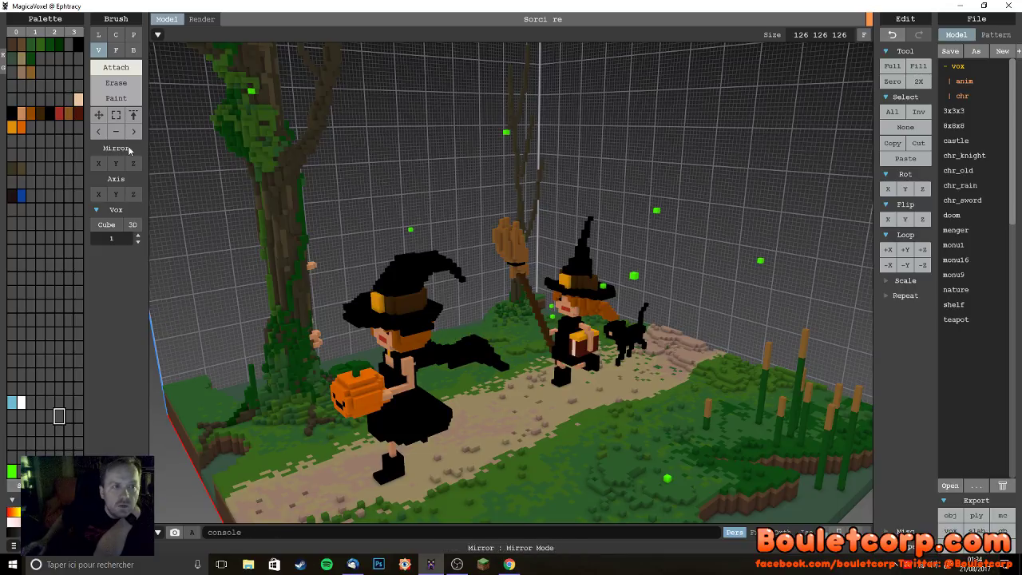
- Return to the render view, set the first sun angle to 40, and set the sky light colour to white
click(201, 19)
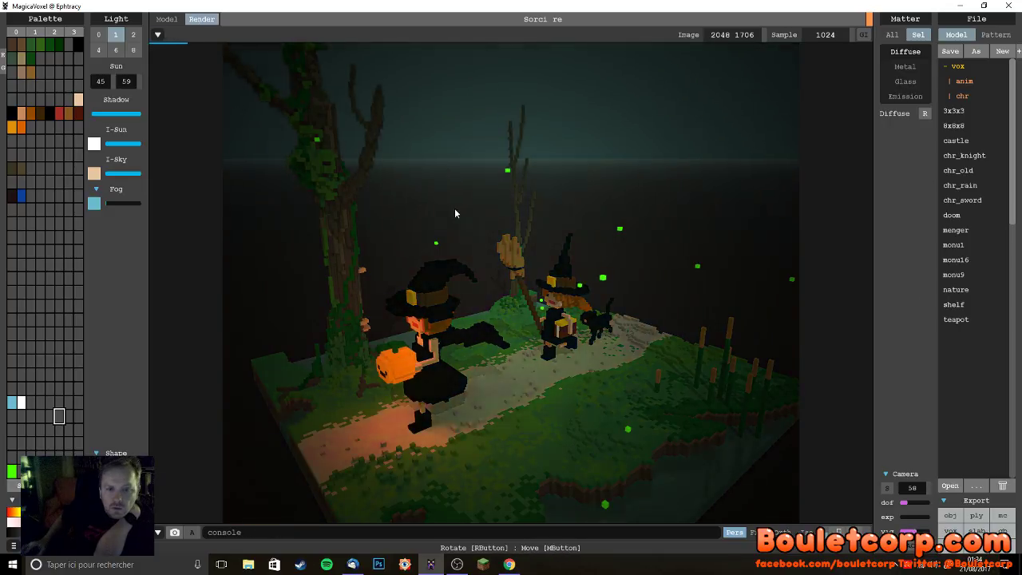
scroll(543, 254, up, 2)
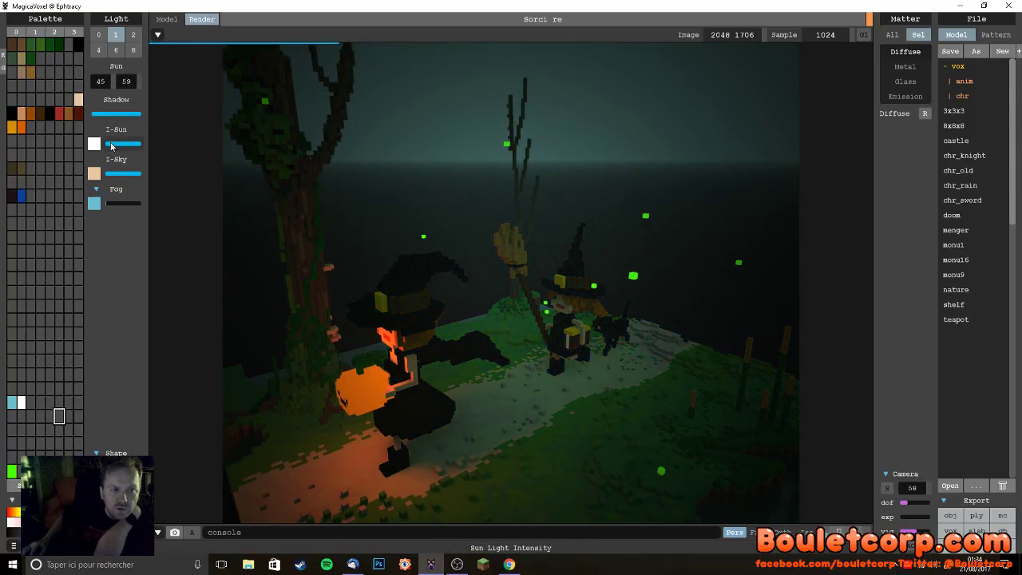
drag(119, 83, 117, 85)
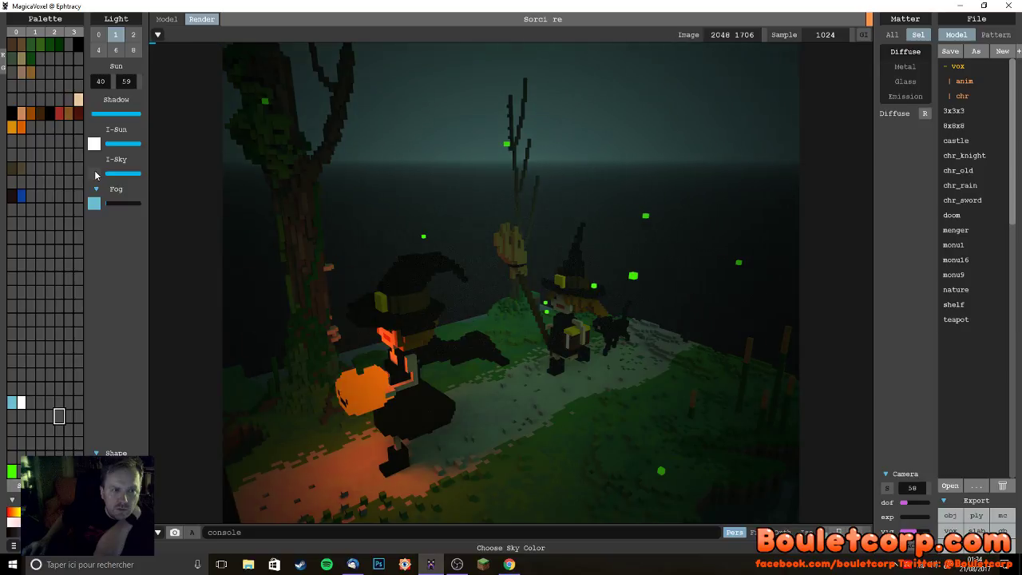
click(19, 401)
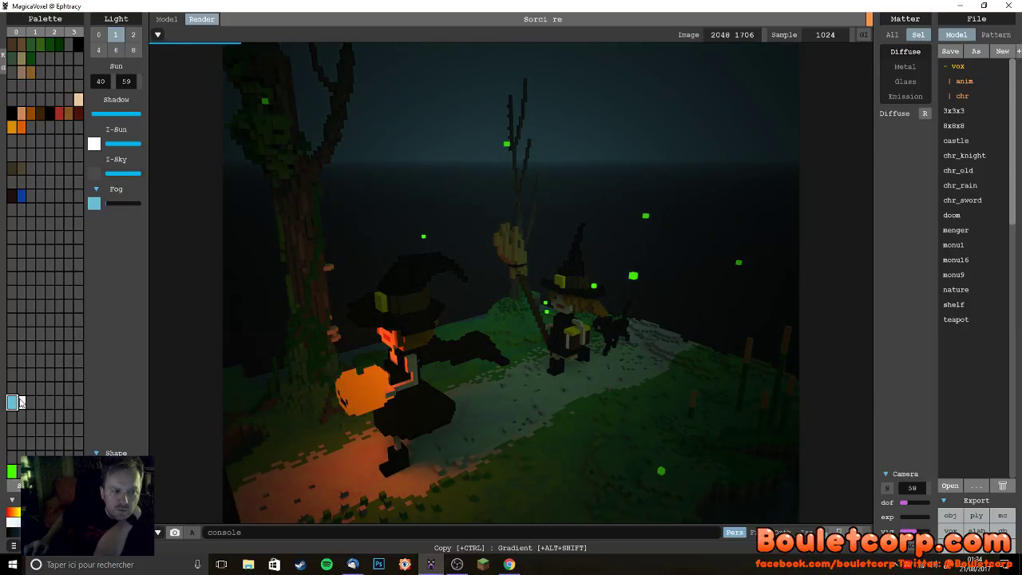
click(95, 175)
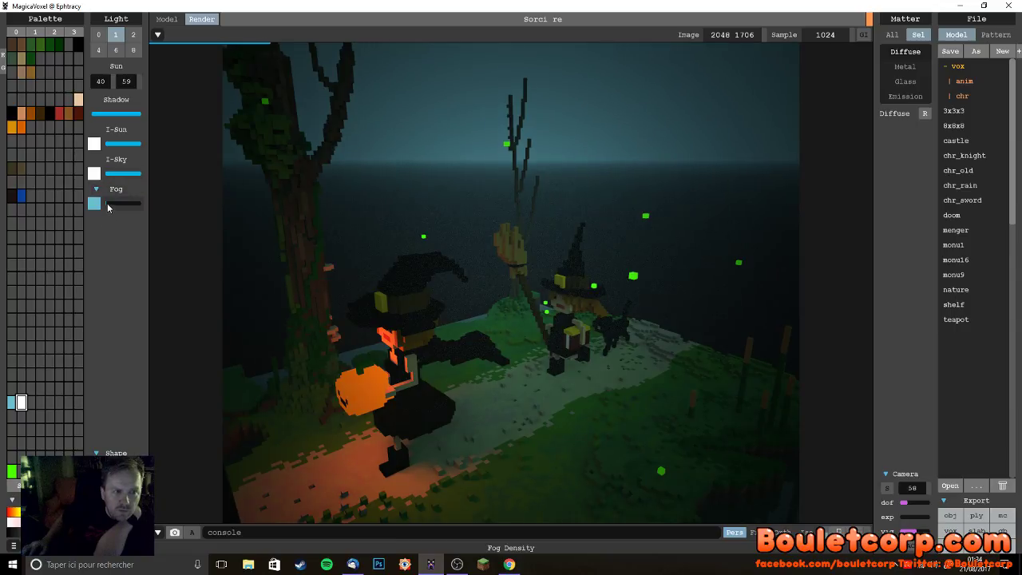
- Lower the fog density and switch the fog off
click(108, 205)
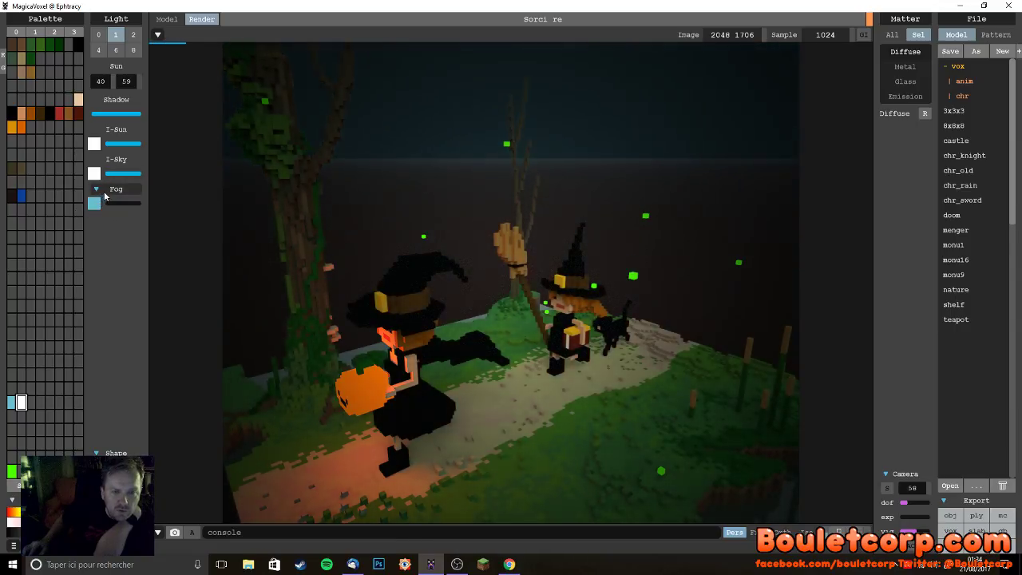
click(96, 191)
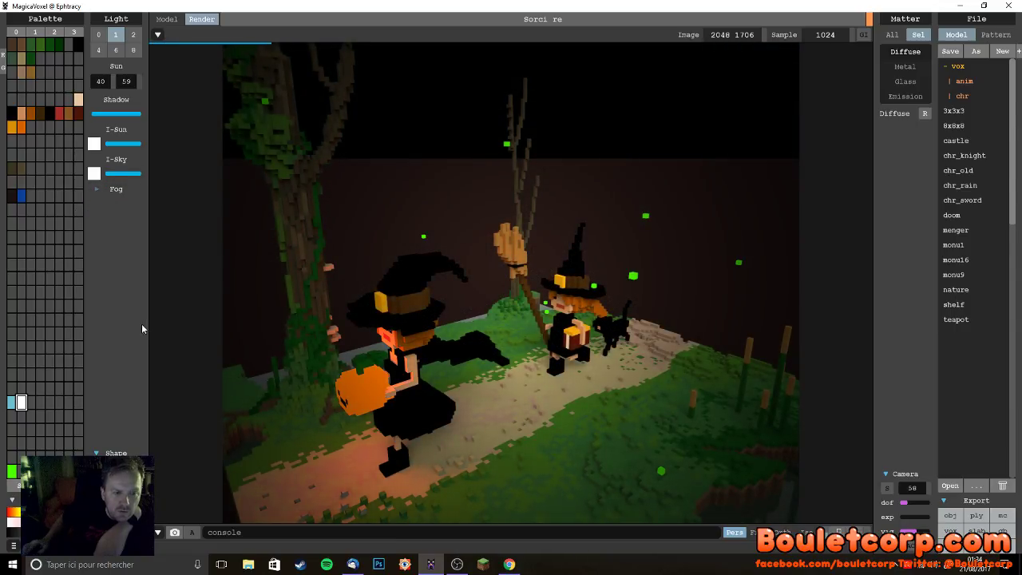
- Reframe the render camera to a raised three-quarter view showing both witches, the path, the tree and the water edge
right_drag(357, 369, 357, 365)
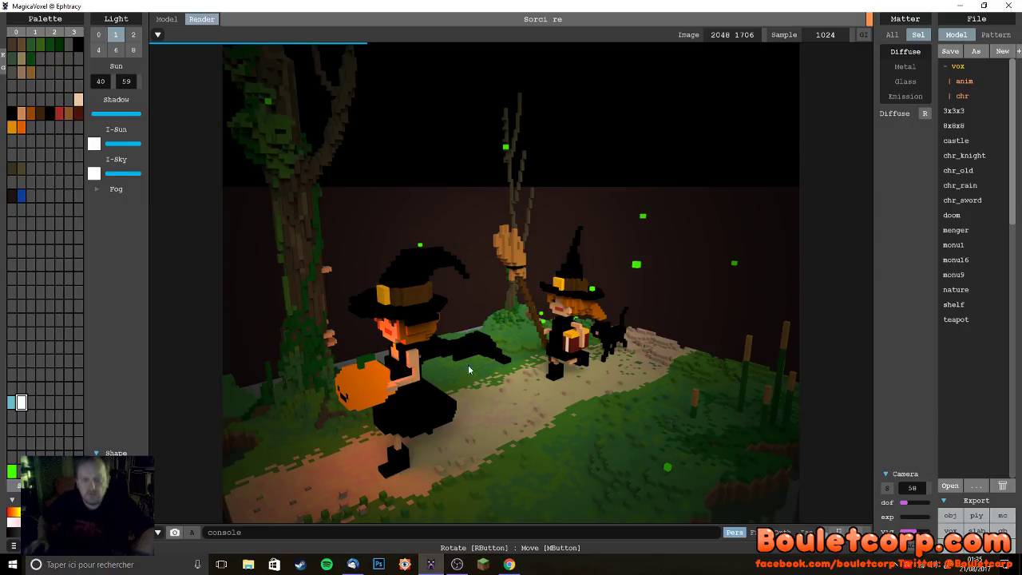
mouse_move(503, 373)
right_down()
mouse_move(517, 352)
mouse_move(514, 365)
mouse_move(492, 361)
mouse_move(504, 360)
right_up()
right_drag(533, 441, 652, 346)
right_drag(614, 385, 592, 360)
scroll(603, 393, up, 2)
scroll(624, 387, down, 2)
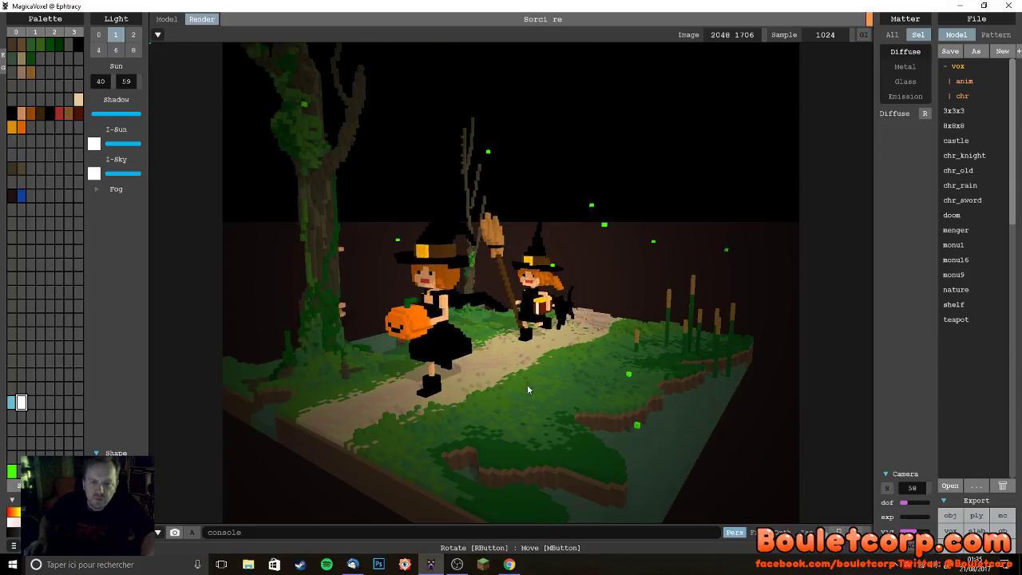
scroll(527, 384, up, 1)
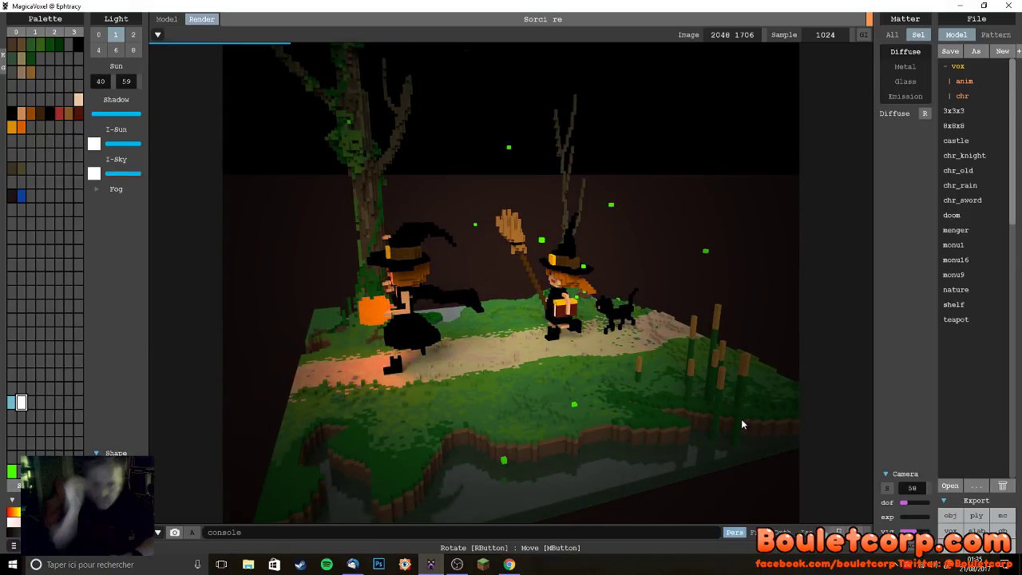
right_drag(735, 380, 649, 339)
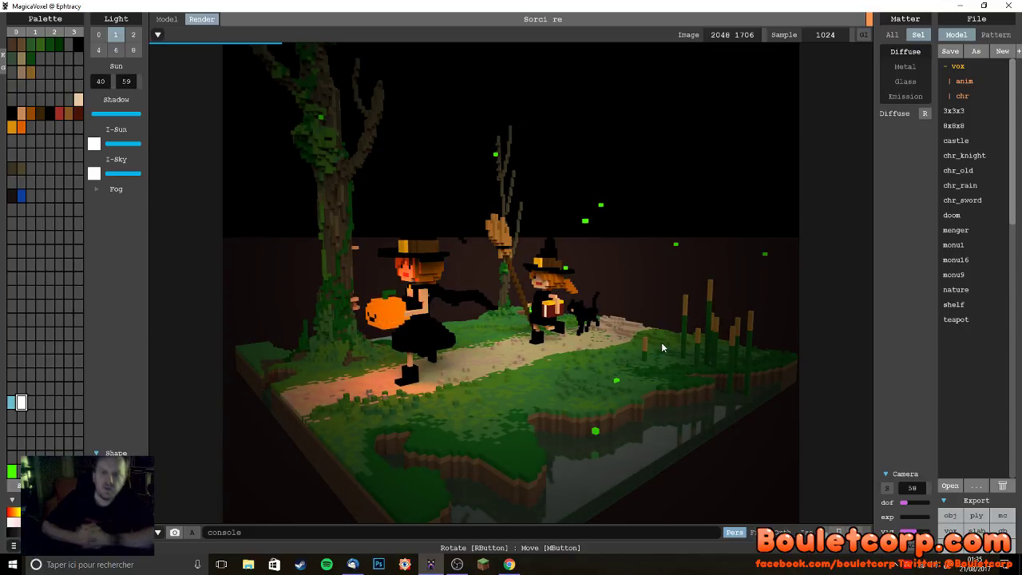
right_drag(661, 341, 688, 361)
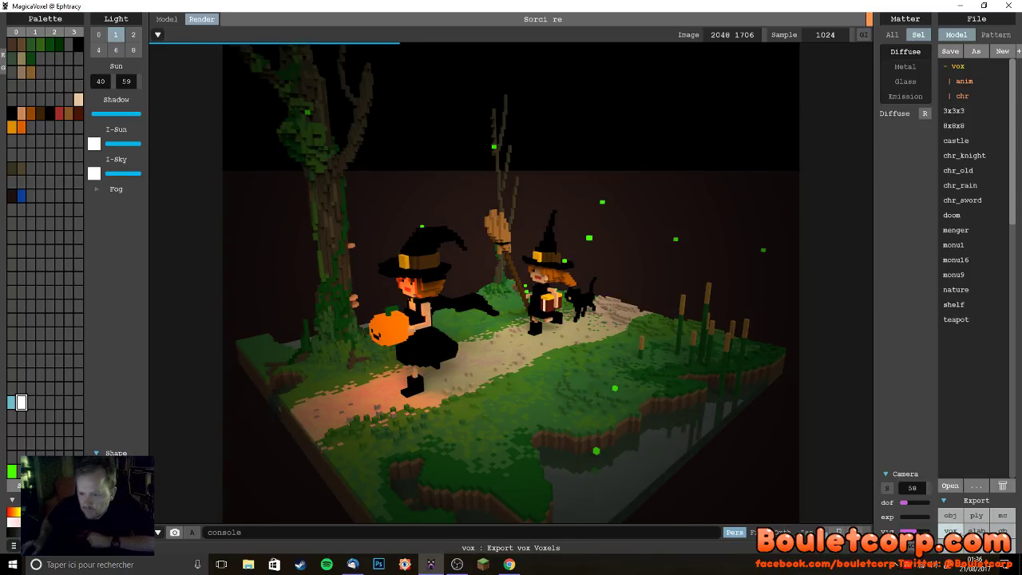
click(951, 545)
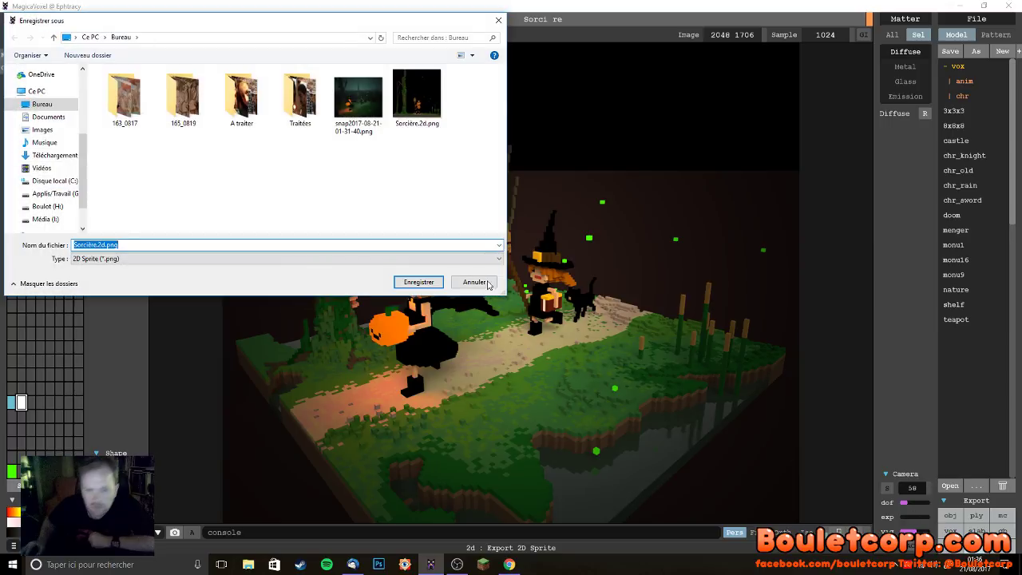
click(418, 282)
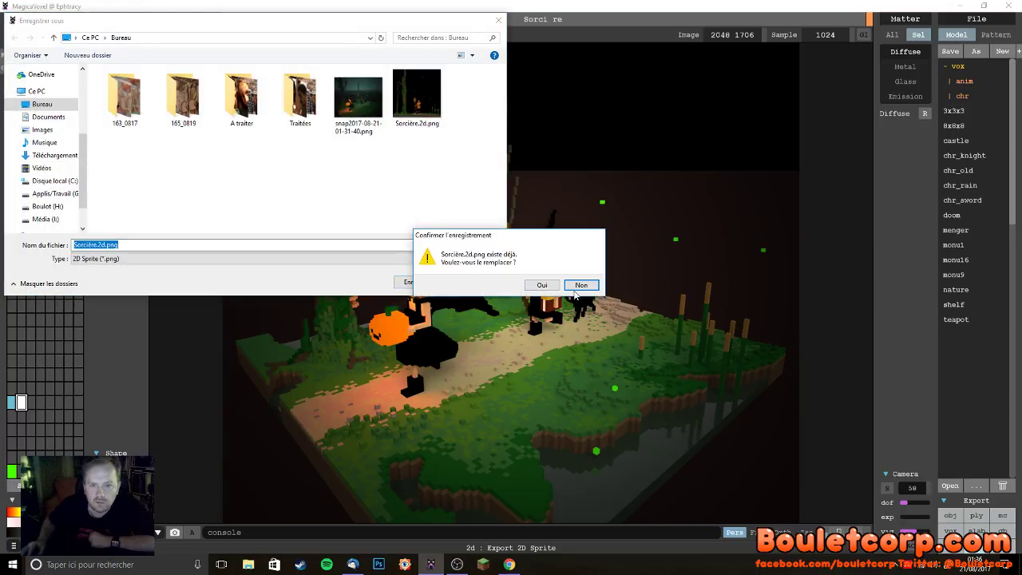
click(583, 286)
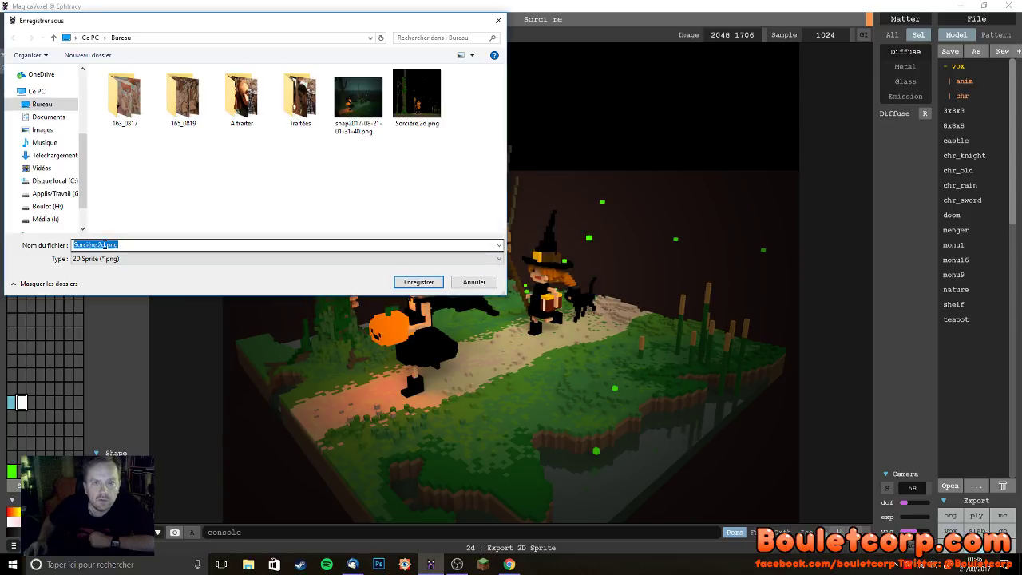
click(475, 282)
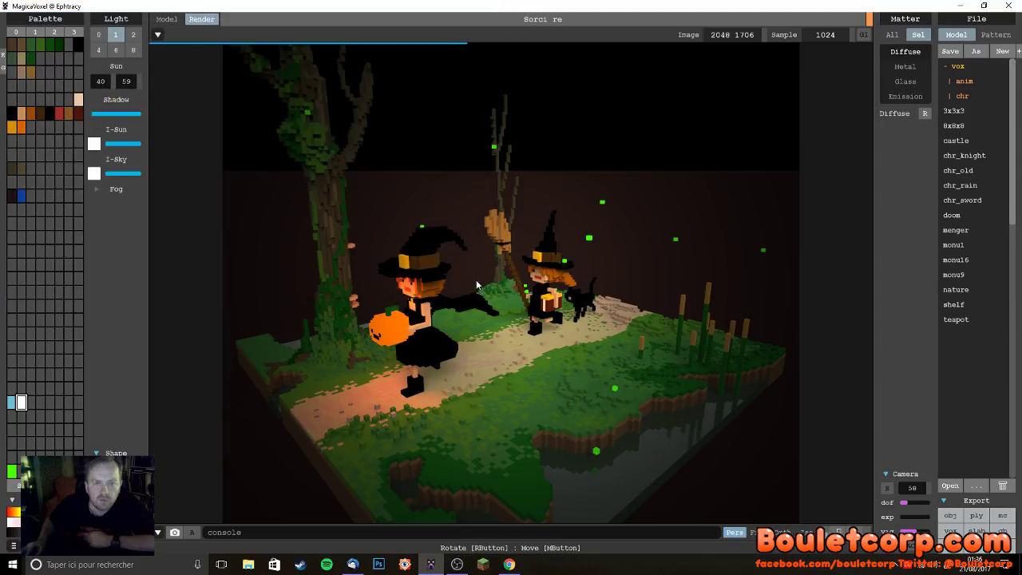
- Save a snapshot image of the fog-free render
click(175, 538)
click(396, 282)
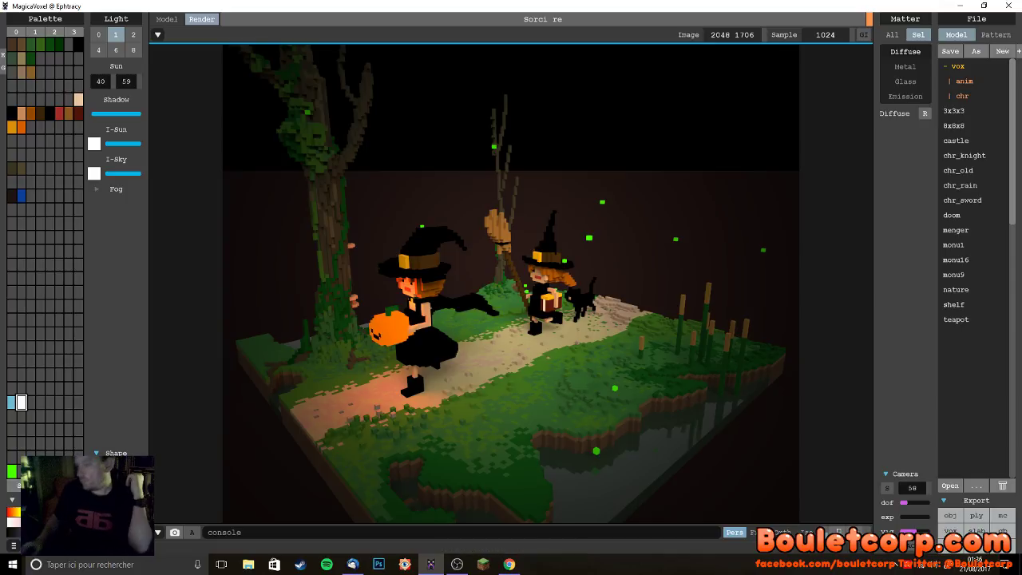
- Switch to Chrome and examine the "Mon appartement à Paris" voxel model on Sketchfab, viewing the lit front room from outside and close up
key(alt+Tab)
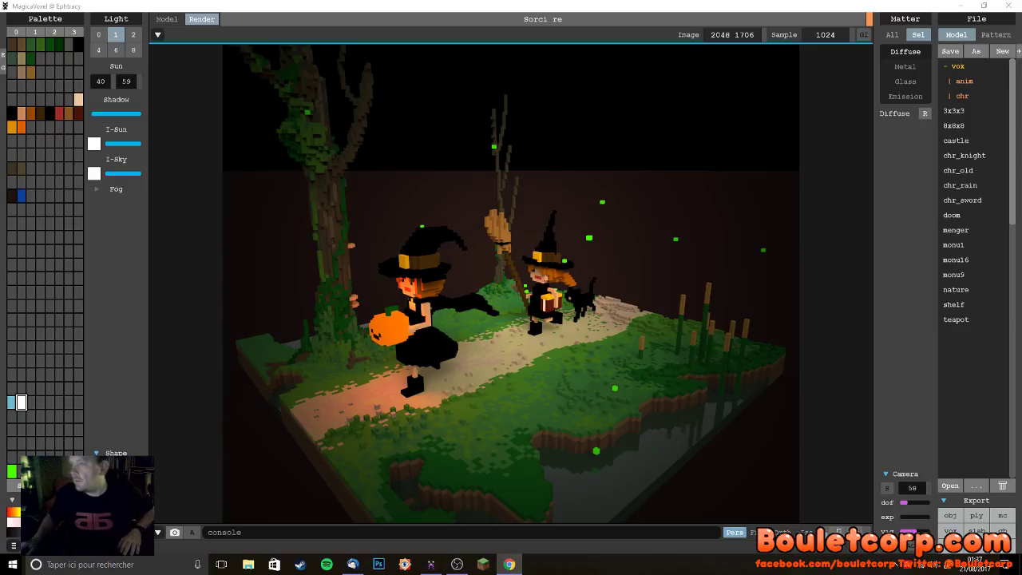
key(alt+Tab)
click(238, 284)
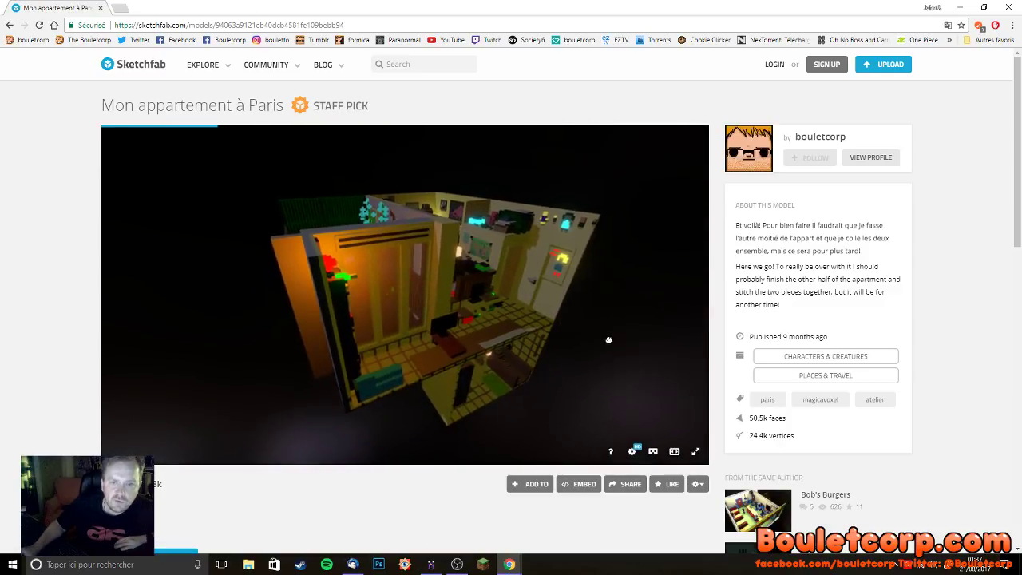
mouse_move(604, 408)
mouse_down()
mouse_move(575, 406)
mouse_move(615, 385)
mouse_move(628, 402)
mouse_move(480, 311)
mouse_up()
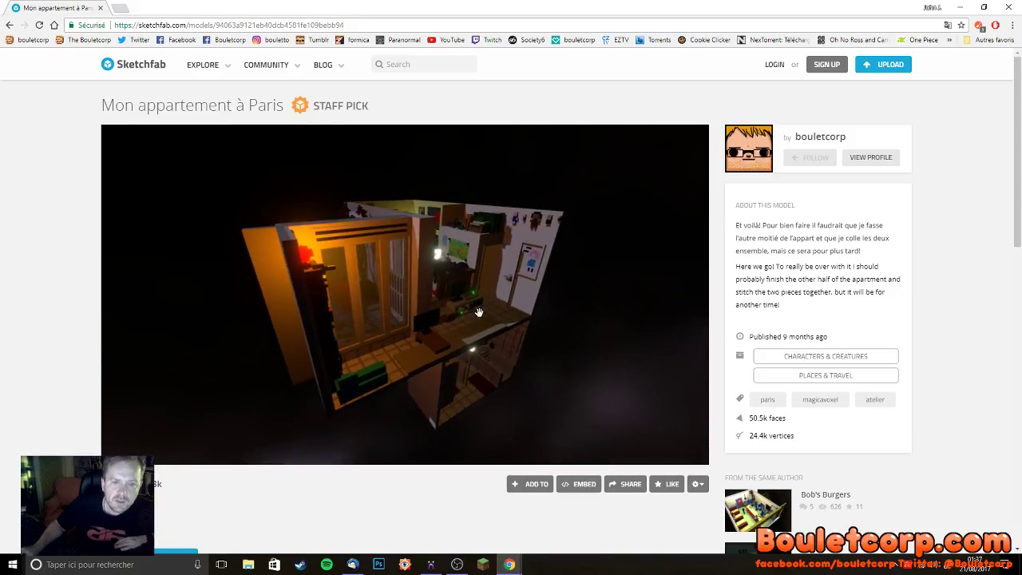
scroll(479, 312, up, 5)
scroll(471, 323, down, 5)
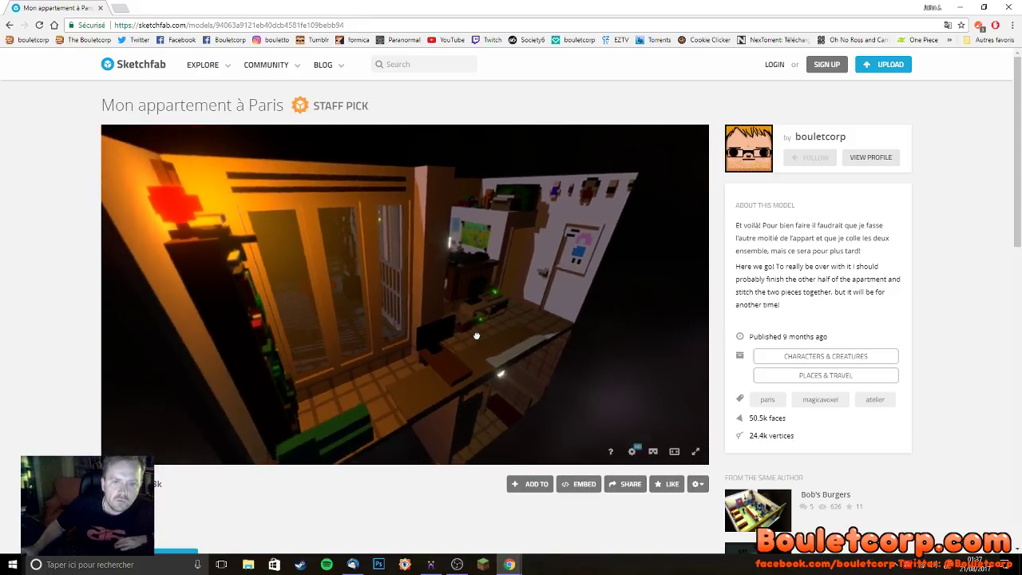
drag(584, 319, 626, 314)
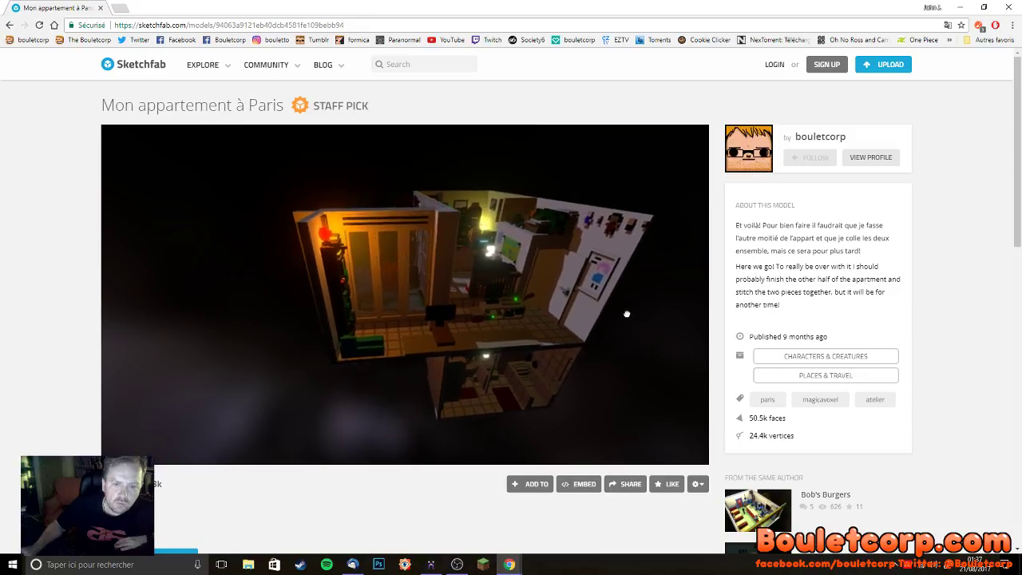
scroll(567, 333, up, 5)
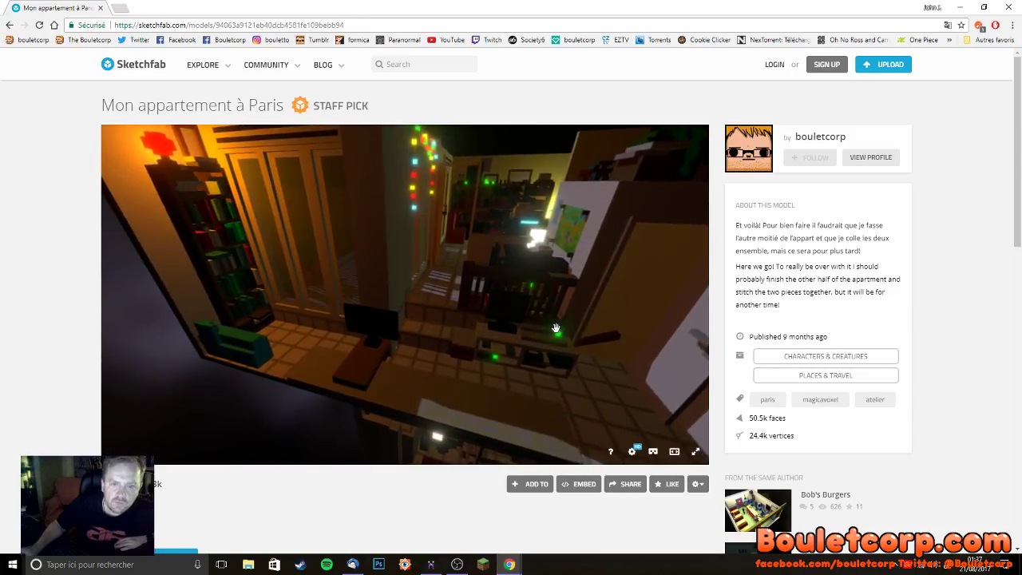
mouse_move(477, 331)
mouse_down()
mouse_move(487, 331)
mouse_move(440, 328)
mouse_move(503, 338)
mouse_move(376, 315)
mouse_up()
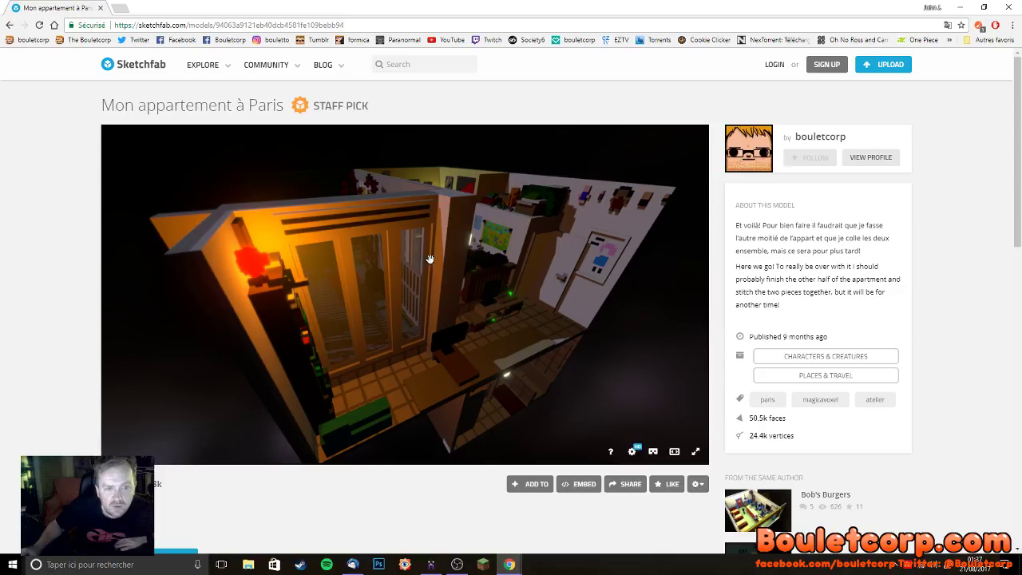
- Examine the apartment model's interior, from the string lights and office shelves to the desk and the wall paintings
mouse_move(466, 310)
mouse_down()
mouse_move(497, 305)
mouse_move(377, 195)
mouse_move(345, 224)
mouse_up()
scroll(345, 224, up, 5)
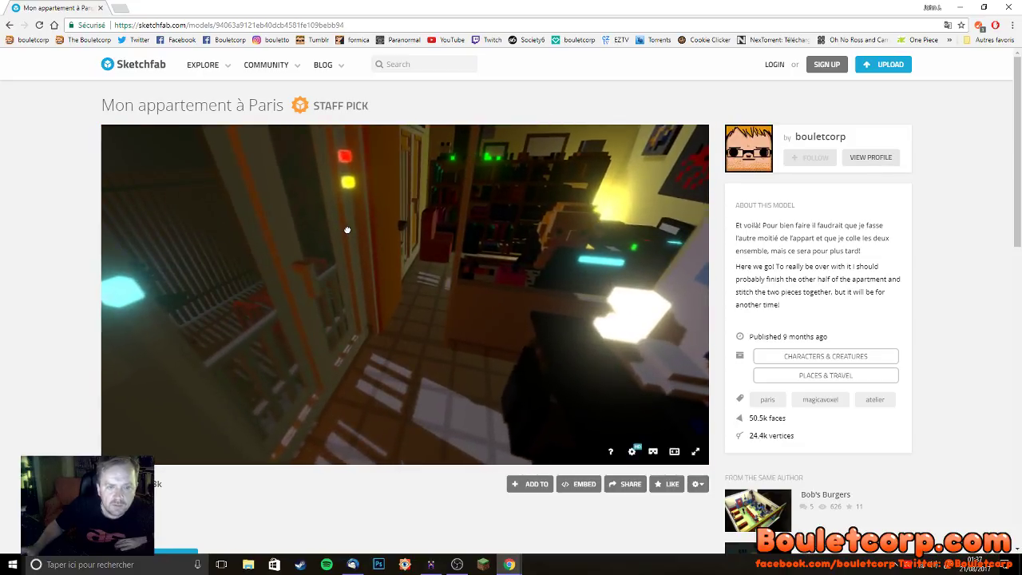
mouse_move(229, 247)
mouse_down()
mouse_move(255, 250)
mouse_move(353, 225)
mouse_move(554, 304)
mouse_move(587, 331)
mouse_move(552, 338)
mouse_move(605, 359)
mouse_move(580, 358)
mouse_move(590, 375)
mouse_up()
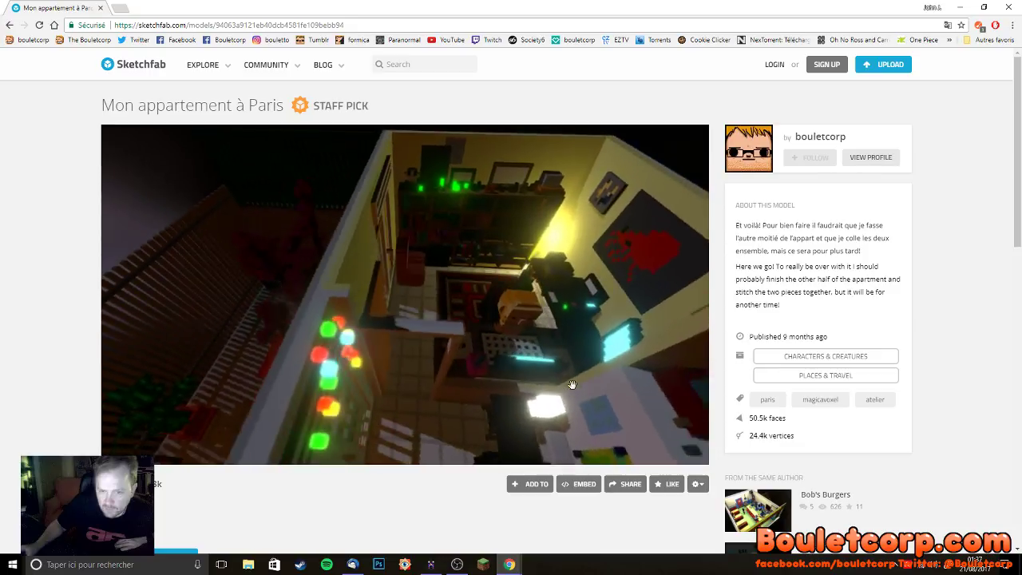
mouse_move(541, 186)
mouse_down()
mouse_move(434, 165)
mouse_move(507, 200)
mouse_up()
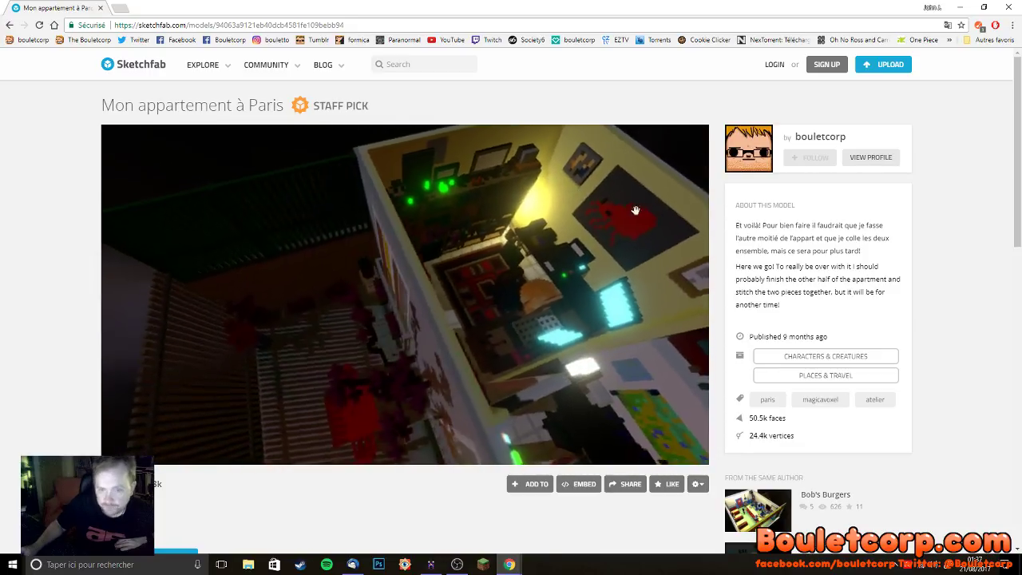
drag(475, 263, 520, 262)
mouse_move(481, 321)
mouse_down()
mouse_move(559, 322)
mouse_move(432, 293)
mouse_move(413, 248)
mouse_move(433, 211)
mouse_up()
mouse_move(542, 314)
mouse_down()
mouse_move(379, 326)
mouse_move(428, 301)
mouse_move(388, 267)
mouse_up()
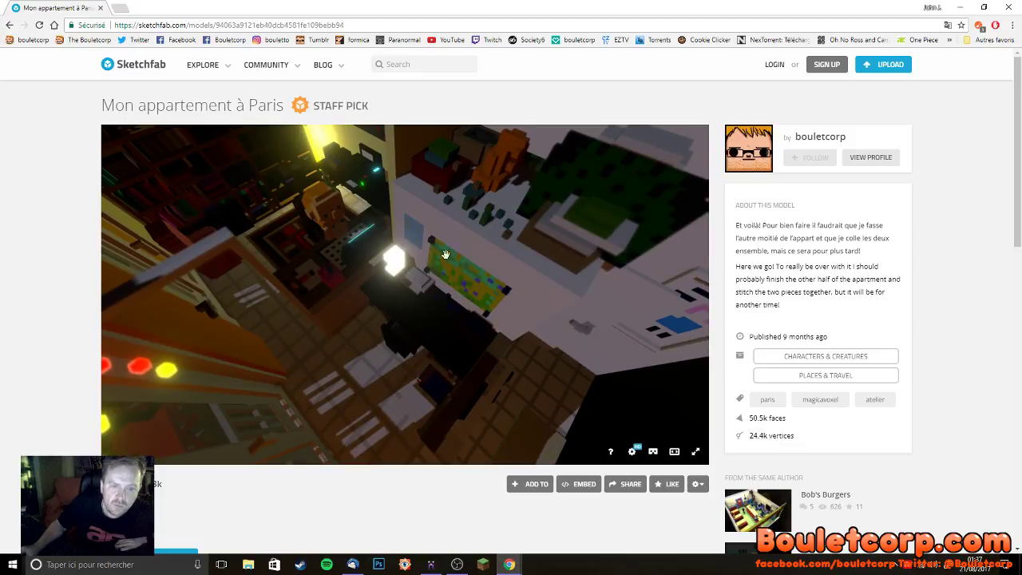
mouse_move(414, 279)
mouse_down()
mouse_move(463, 294)
mouse_move(472, 320)
mouse_move(456, 336)
mouse_move(410, 285)
mouse_move(409, 335)
mouse_move(380, 168)
mouse_up()
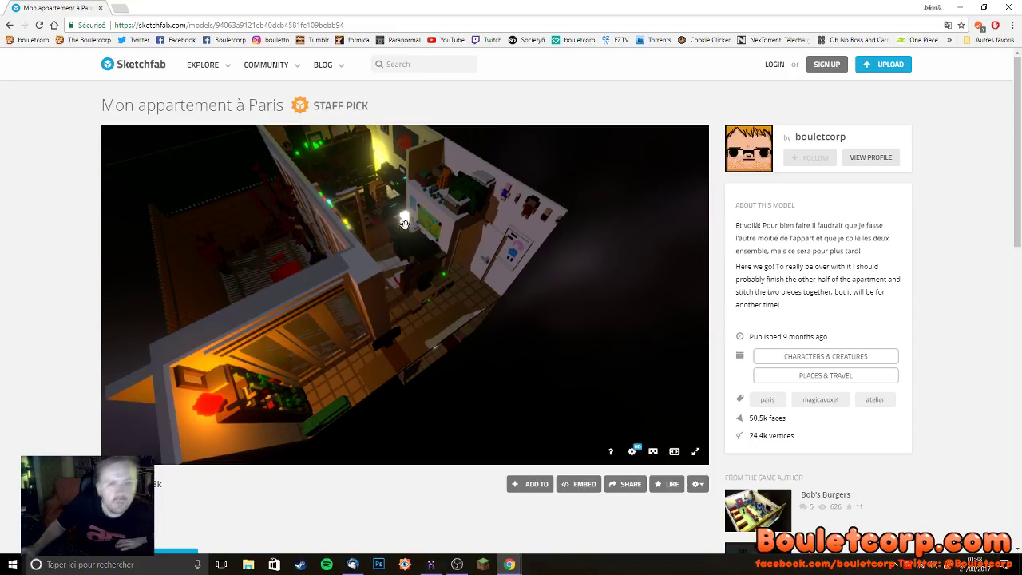
- Inspect the apartment model's terrace with the red table, the potted tree and the balcony railings up close
mouse_move(364, 343)
mouse_down()
mouse_move(434, 347)
mouse_move(436, 362)
mouse_up()
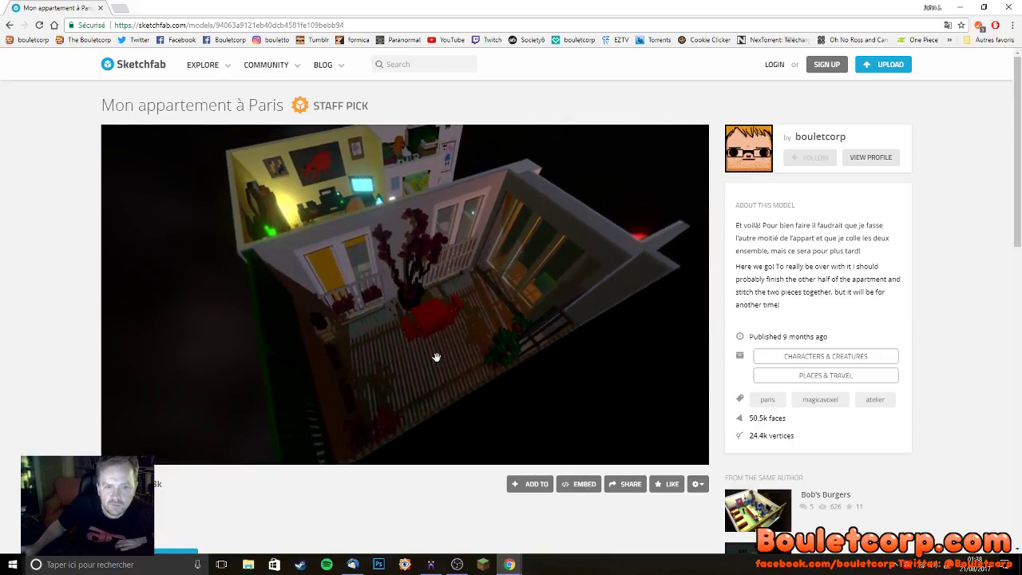
scroll(436, 359, up, 5)
scroll(426, 352, up, 2)
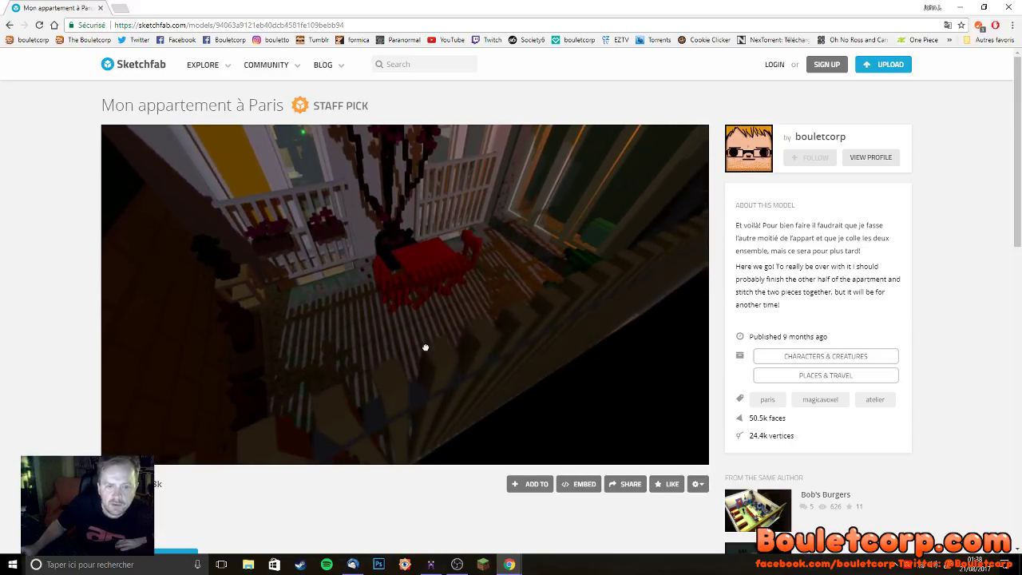
mouse_move(433, 354)
mouse_down()
mouse_move(484, 362)
mouse_move(575, 333)
mouse_move(415, 357)
mouse_move(438, 354)
mouse_move(419, 338)
mouse_move(404, 347)
mouse_move(351, 285)
mouse_move(522, 286)
mouse_up()
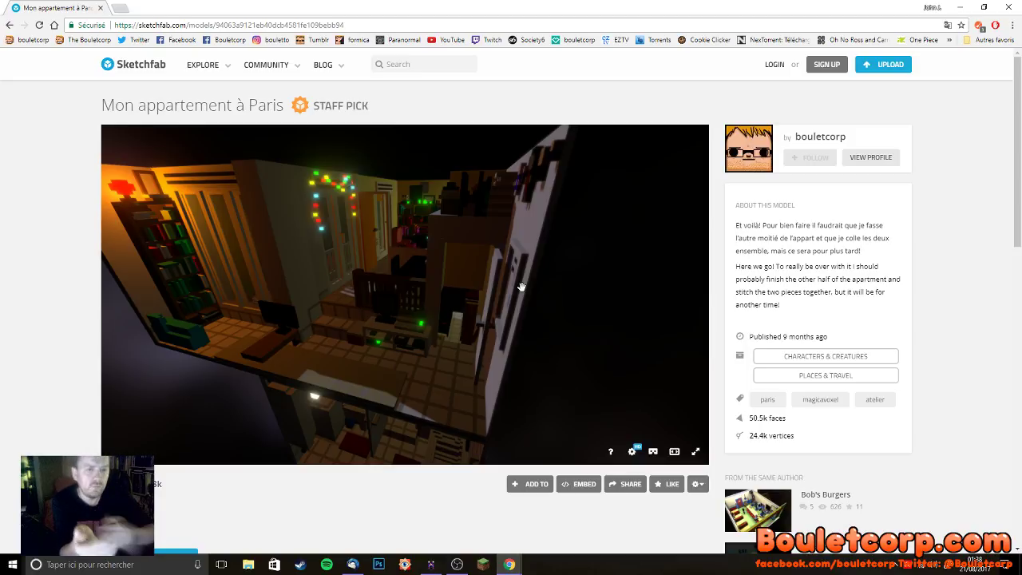
- Review the whole apartment model from above and from the front, including the lower room, and close the browser
drag(521, 286, 347, 248)
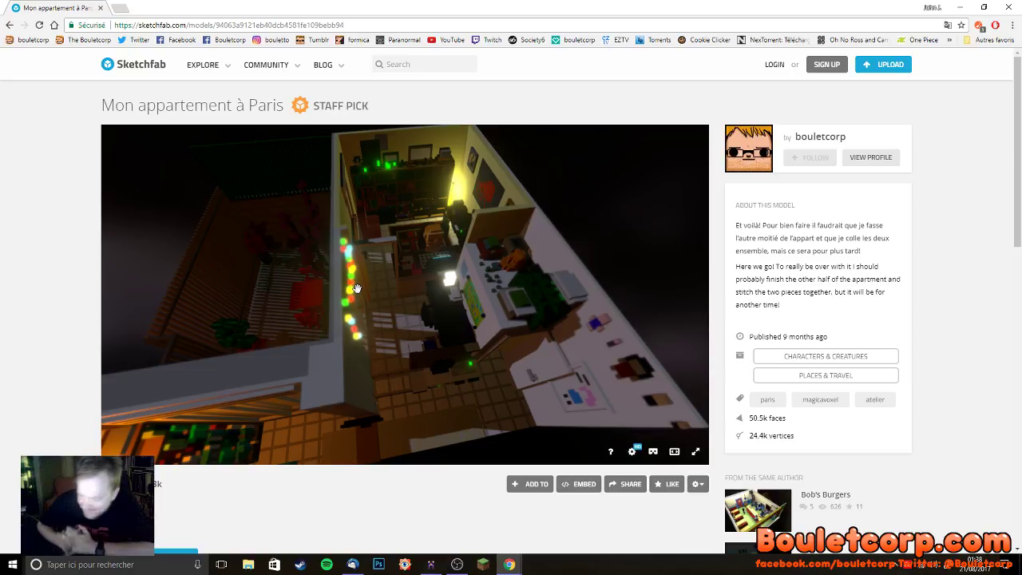
double_click(328, 299)
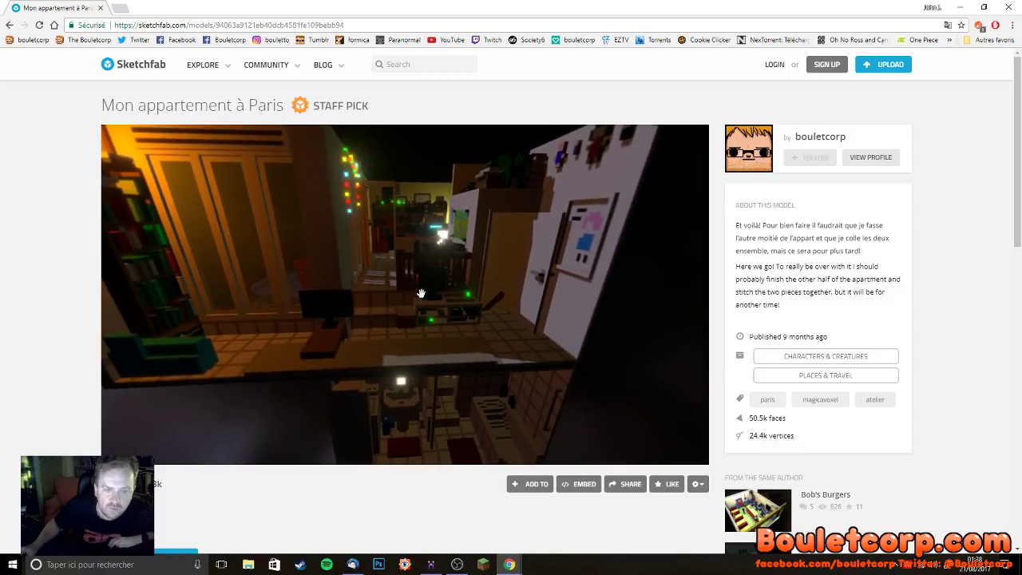
mouse_move(411, 305)
mouse_down()
mouse_move(489, 309)
mouse_move(484, 322)
mouse_move(535, 261)
mouse_up()
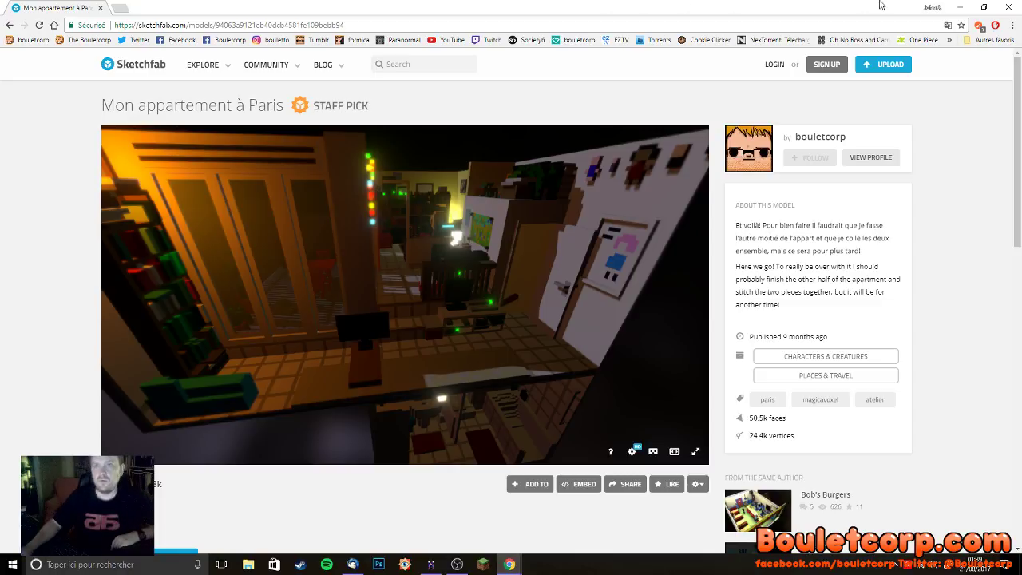
click(1006, 8)
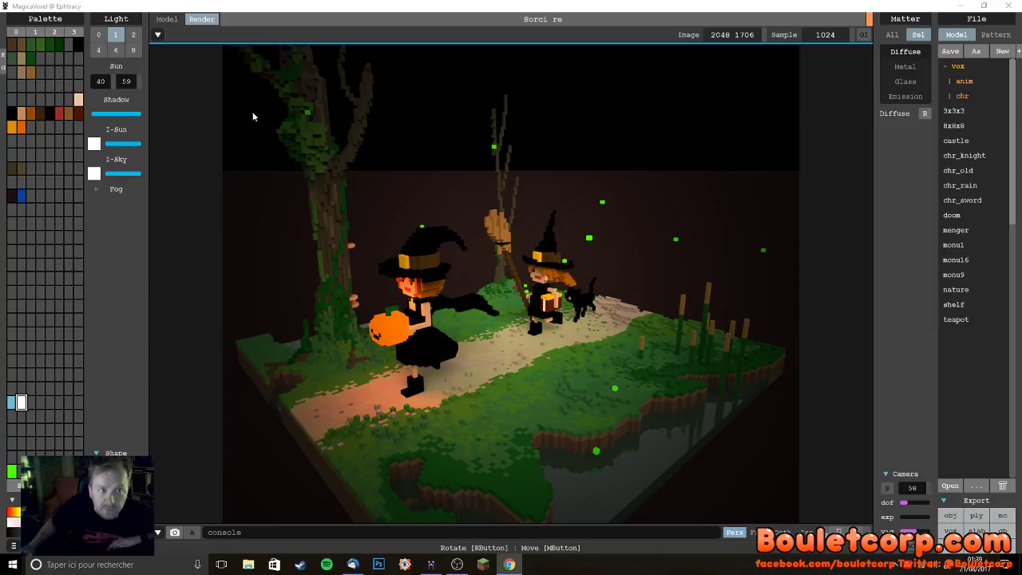
- Return the witch forest scene to the model editor and save a snapshot image of that view
click(178, 27)
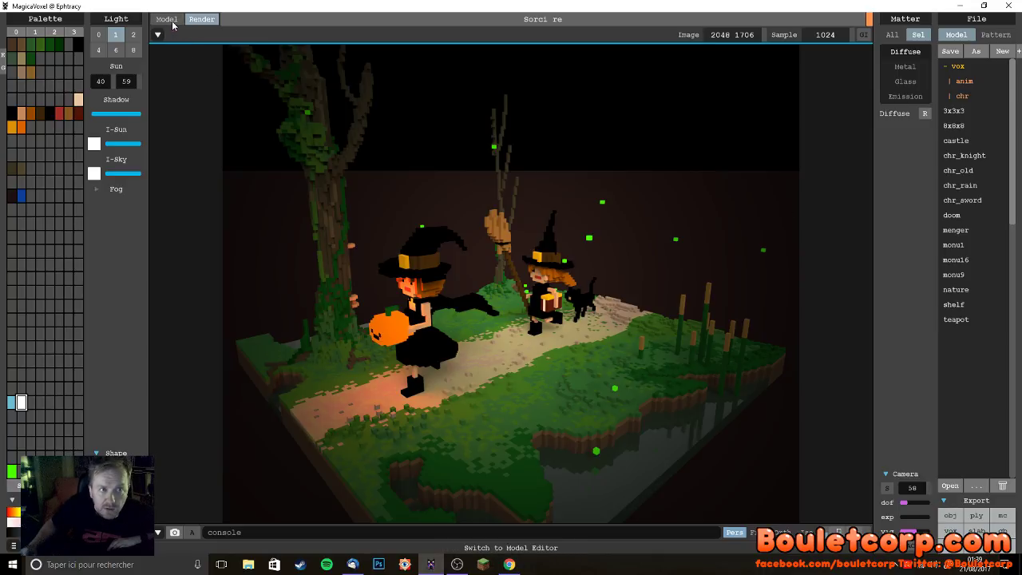
click(171, 21)
click(174, 532)
click(421, 282)
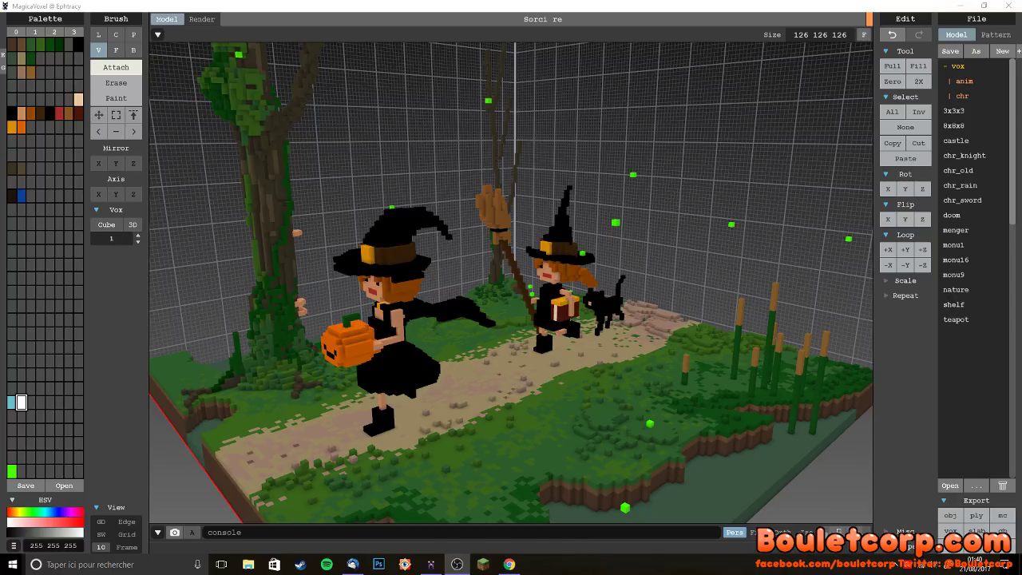
key(Return)
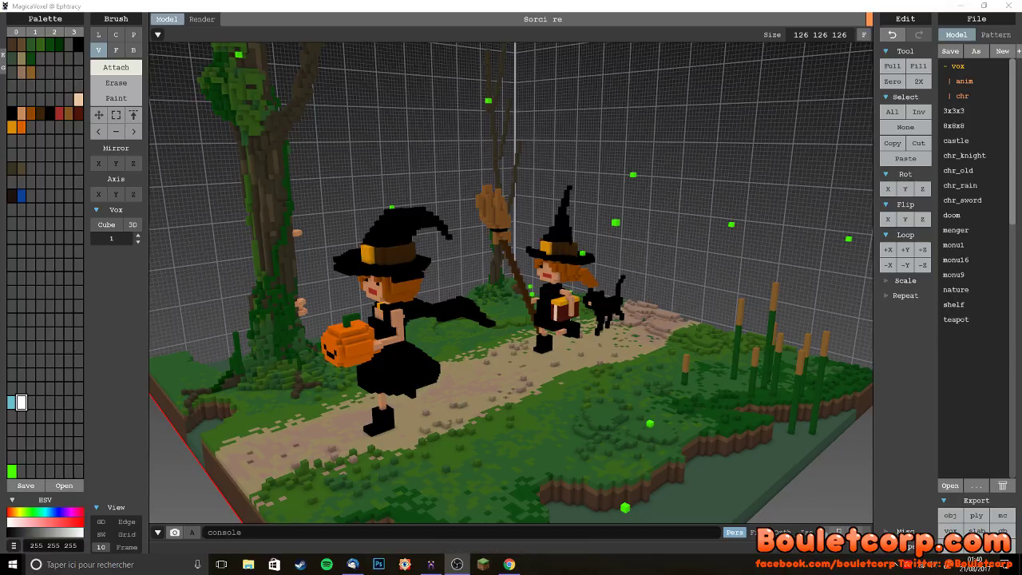